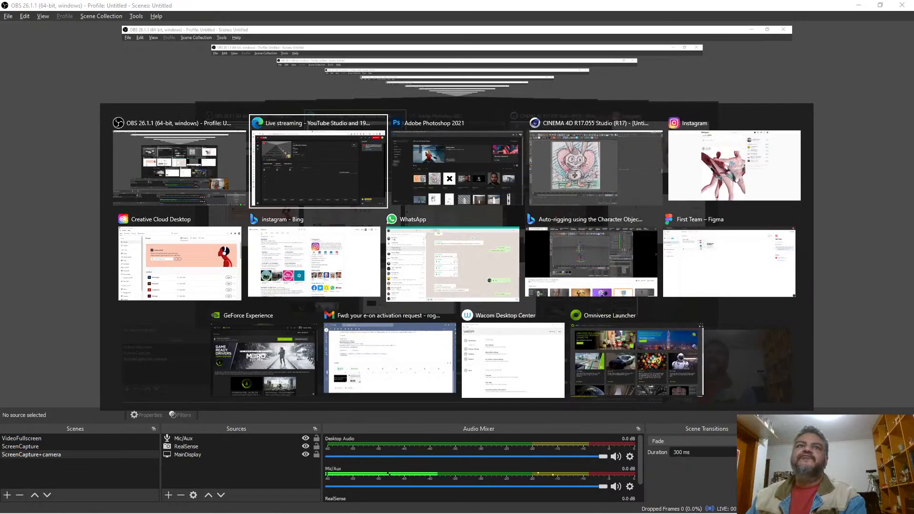
Step: Switch from OBS to the CINEMA 4D R17 project that holds the rabbit sketch
{"action": "key", "text": "alt+Tab"}
{"action": "key", "text": "alt+Tab"}
{"action": "key", "text": "alt+Tab"}
{"action": "key", "text": "alt+Tab"}
{"action": "key", "text": "alt+Tab"}
{"action": "key", "text": "alt+Tab"}
{"action": "key", "text": "alt+Tab"}
{"action": "key", "text": "alt+Tab"}
{"action": "key", "text": "alt+Tab"}
{"action": "key", "text": "alt+Tab"}
{"action": "key", "text": "alt+Tab"}
{"action": "key", "text": "alt+Tab"}
{"action": "key", "text": "alt+Tab"}
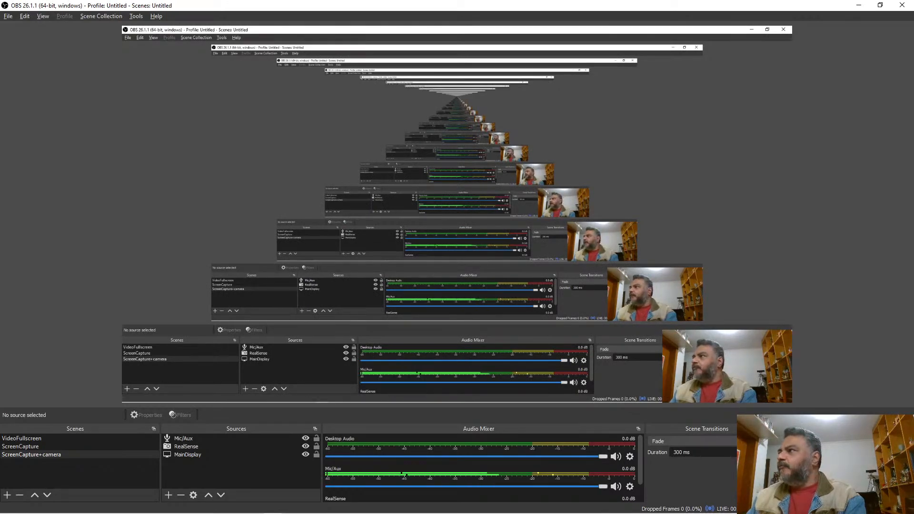
{"action": "key", "text": "alt+Tab"}
{"action": "key", "text": "alt+Tab"}
{"action": "key", "text": "alt+Tab"}
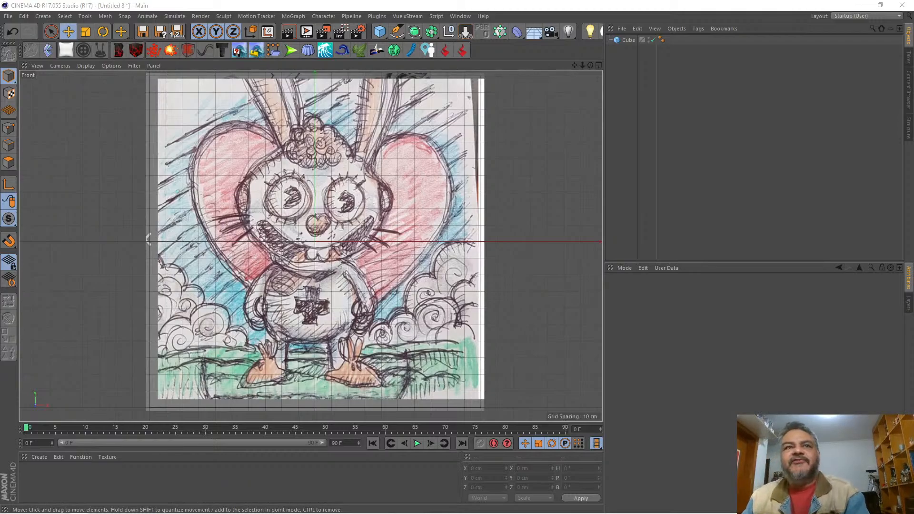
Step: Select the cube in the front view and show it in a full-size perspective view
{"action": "left_click", "coordinate": [630, 38]}
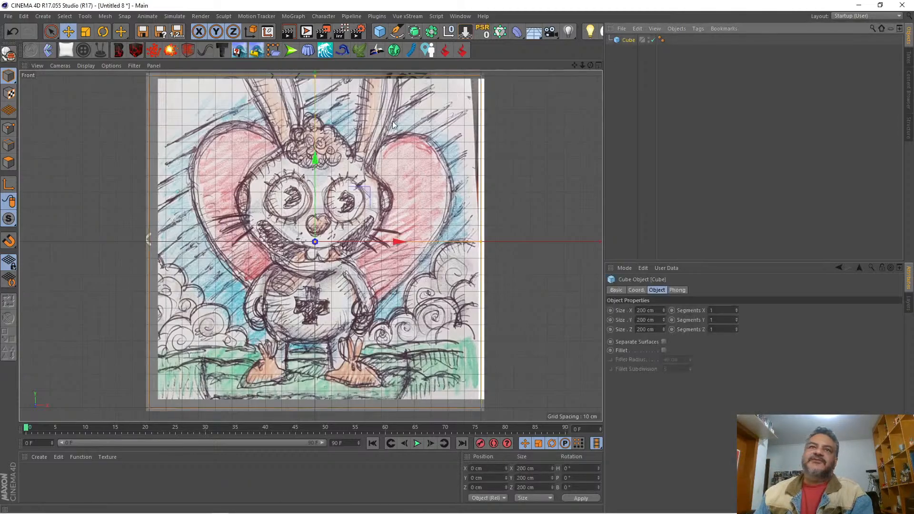
{"action": "left_click", "coordinate": [86, 32]}
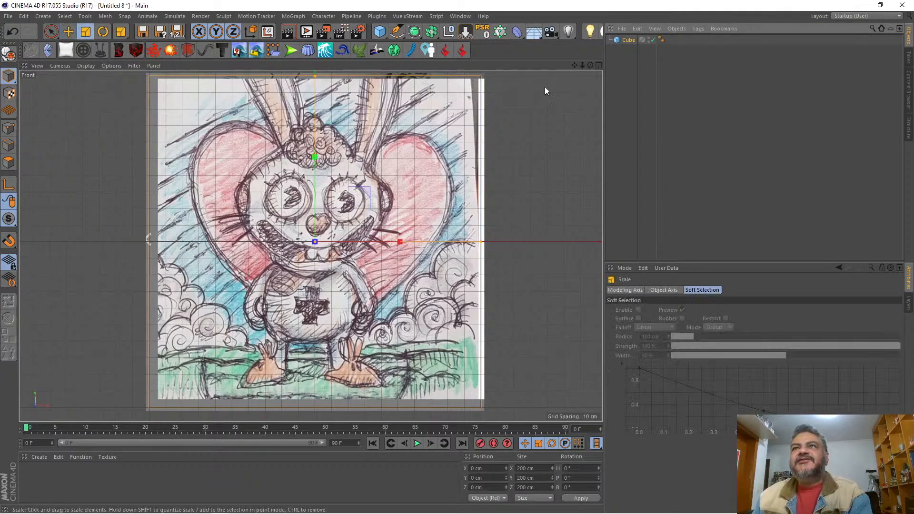
{"action": "mouse_move", "coordinate": [580, 69]}
{"action": "left_mouse_down"}
{"action": "mouse_move", "coordinate": [614, 70]}
{"action": "mouse_move", "coordinate": [566, 70]}
{"action": "mouse_move", "coordinate": [579, 69]}
{"action": "left_mouse_up"}
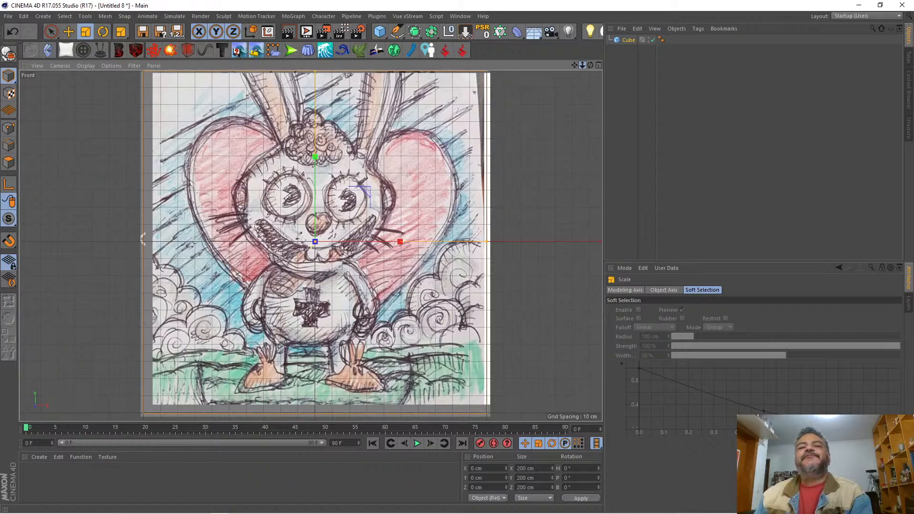
{"action": "left_click_drag", "start_coordinate": [579, 69], "coordinate": [585, 70]}
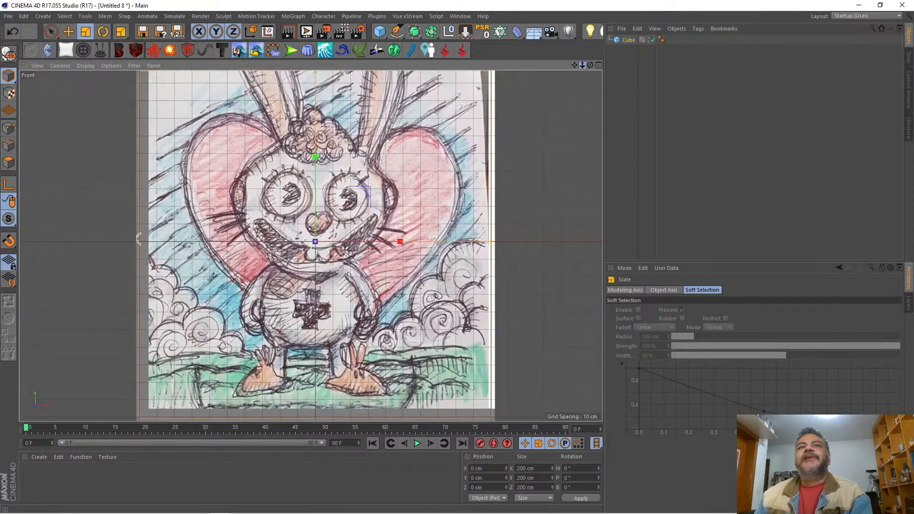
{"action": "left_click", "coordinate": [627, 41]}
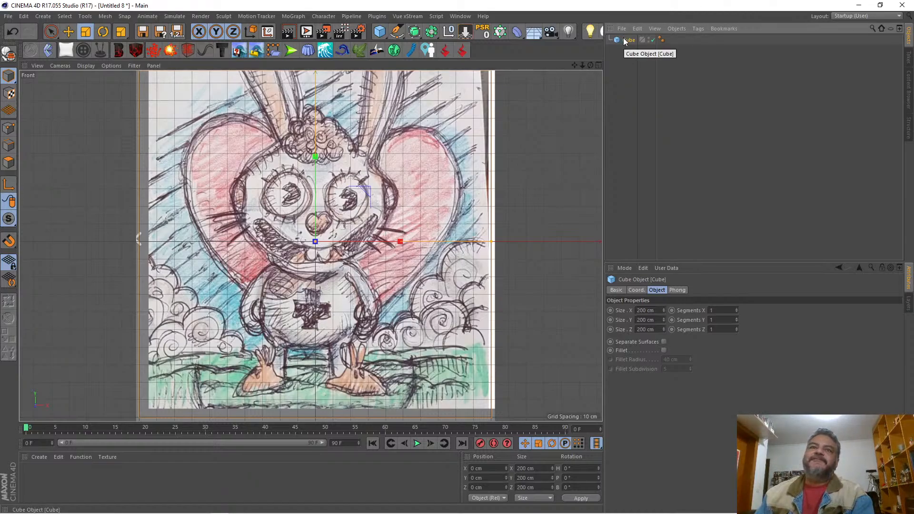
{"action": "left_click", "coordinate": [598, 65]}
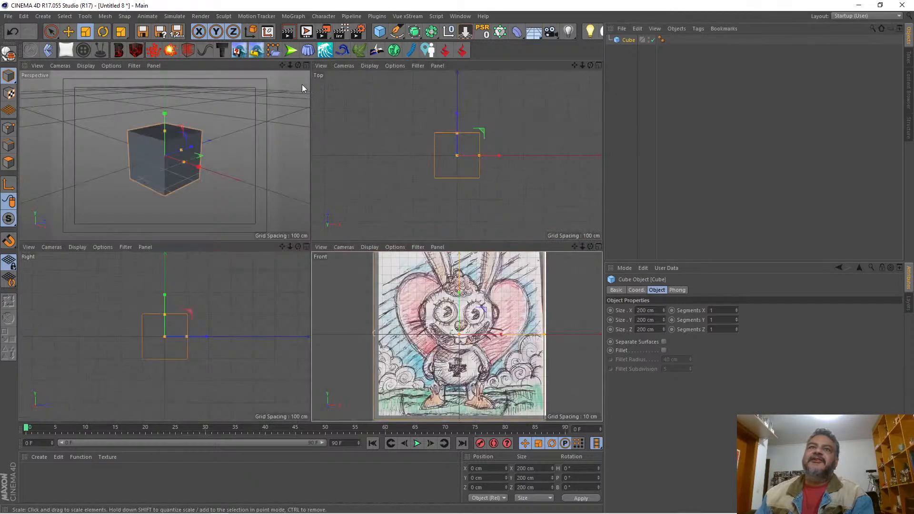
{"action": "left_click", "coordinate": [306, 65]}
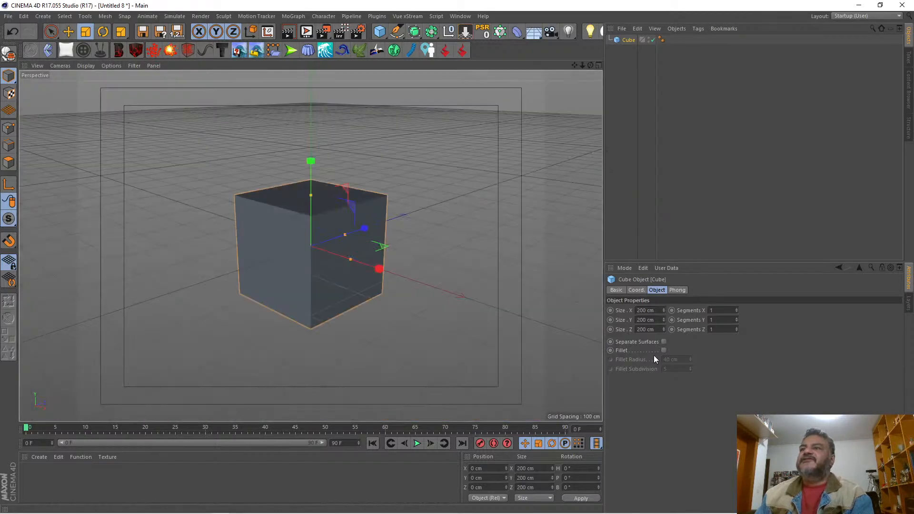
Step: Set the cube's segments to 2 in X, 3 in Y and 2 in Z, and display it with Gouraud Shading (Lines)
{"action": "left_click", "coordinate": [736, 309]}
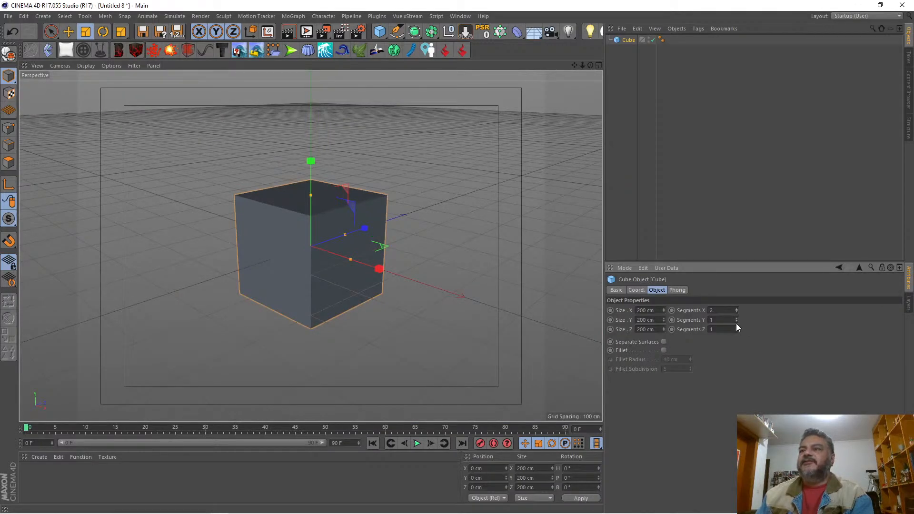
{"action": "left_click", "coordinate": [737, 328]}
{"action": "left_click", "coordinate": [84, 67]}
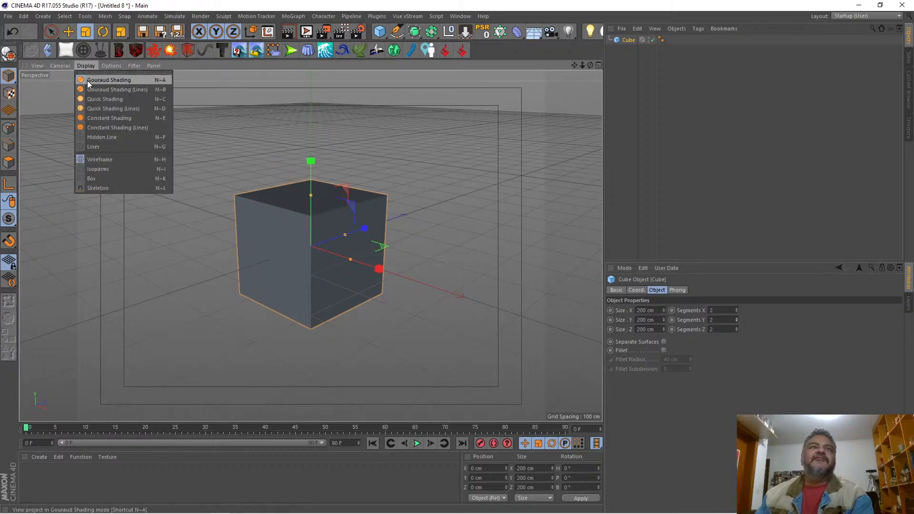
{"action": "left_click", "coordinate": [93, 89]}
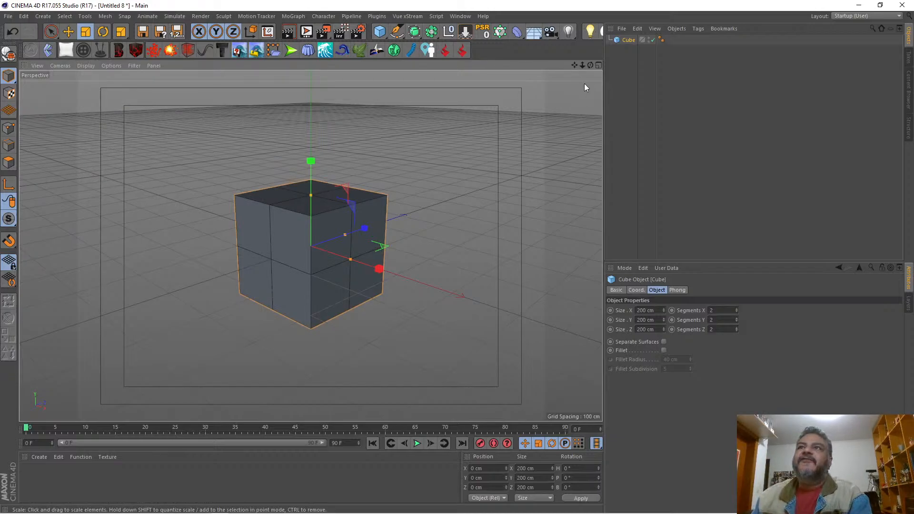
{"action": "left_click", "coordinate": [736, 318]}
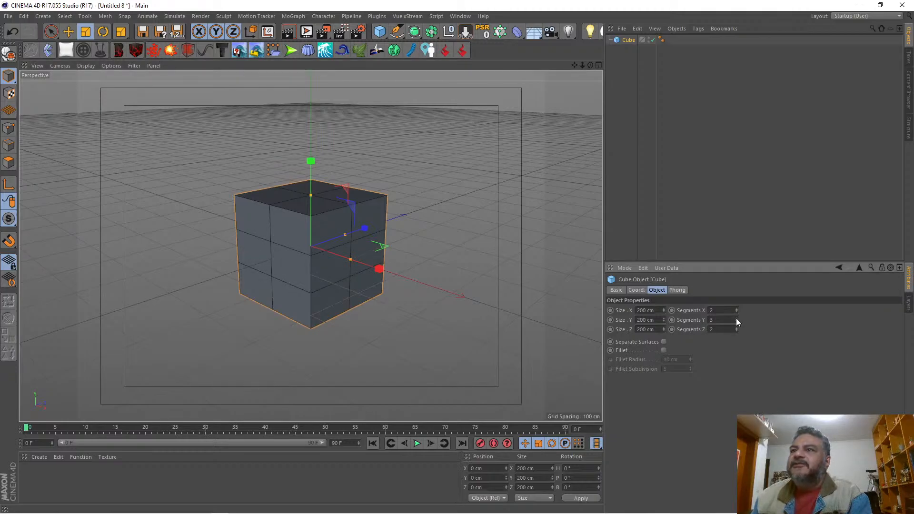
Step: Convert the parametric cube into an editable polygon object
{"action": "left_click_drag", "start_coordinate": [590, 62], "coordinate": [590, 61]}
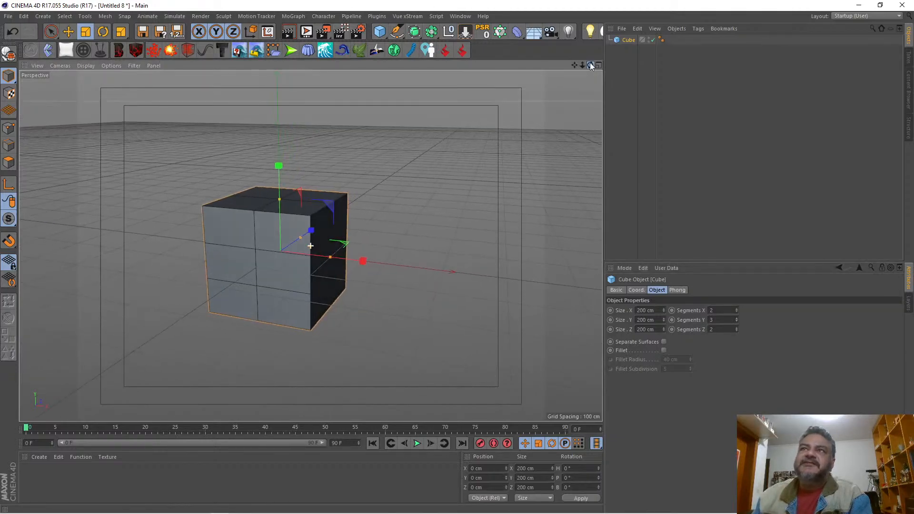
{"action": "left_click", "coordinate": [616, 39]}
{"action": "key", "text": "c"}
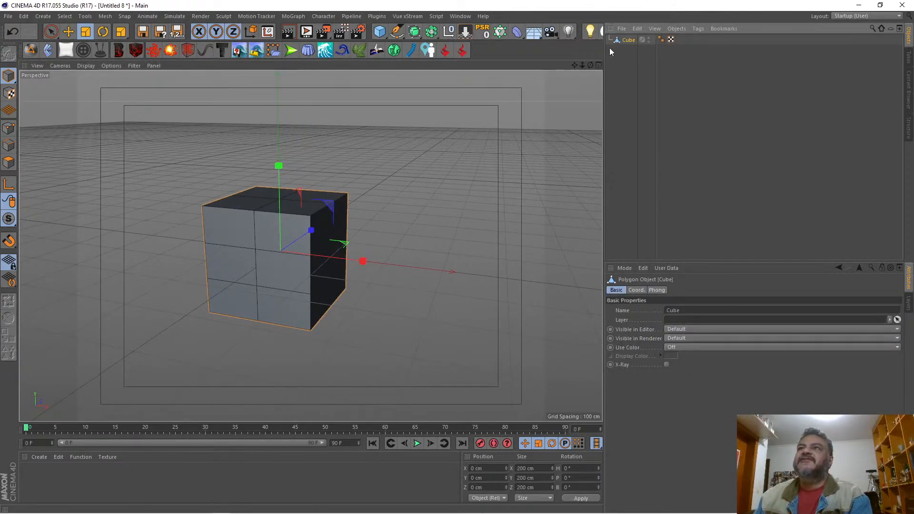
Step: Delete all points of the cube's negative-X half so only the other half of the mesh is kept
{"action": "left_click_drag", "start_coordinate": [589, 65], "coordinate": [622, 54]}
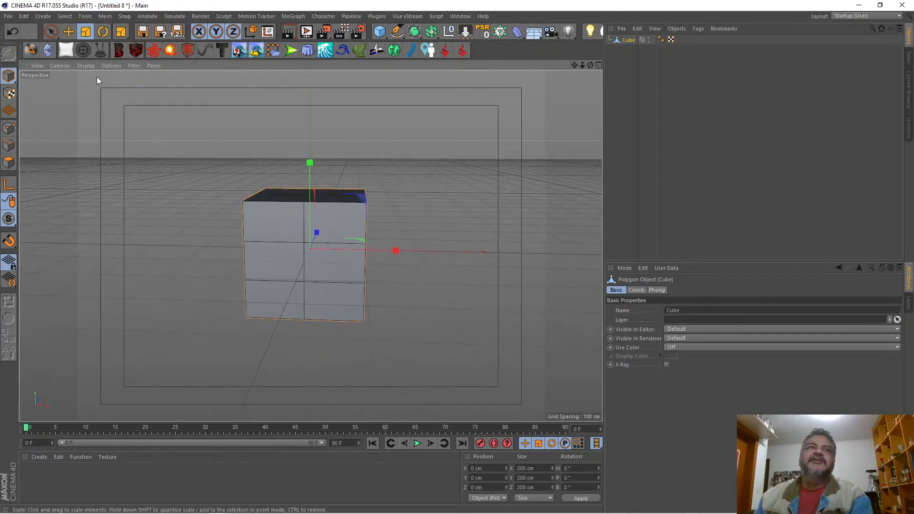
{"action": "left_click", "coordinate": [9, 128]}
{"action": "left_click_drag", "start_coordinate": [51, 32], "coordinate": [85, 62]}
{"action": "left_click_drag", "start_coordinate": [231, 138], "coordinate": [277, 351]}
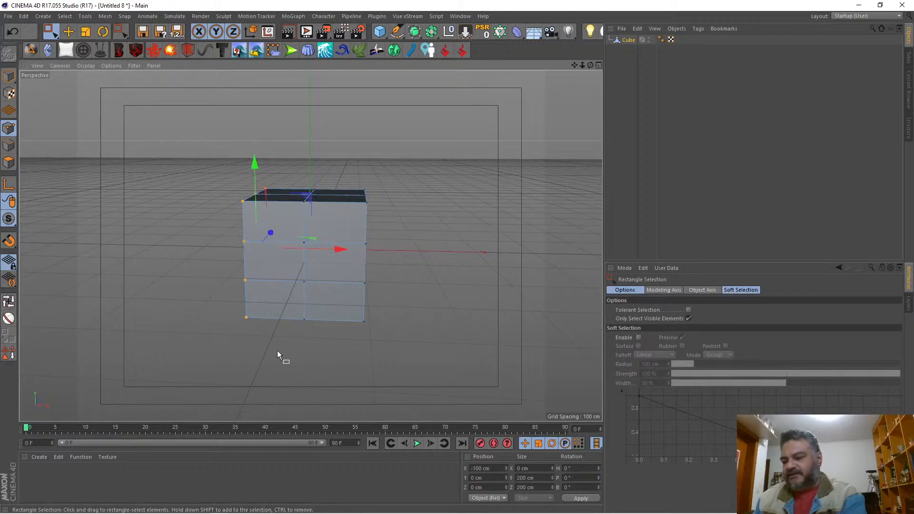
{"action": "key", "text": "Delete"}
{"action": "left_click_drag", "start_coordinate": [259, 175], "coordinate": [281, 363]}
{"action": "key", "text": "Delete"}
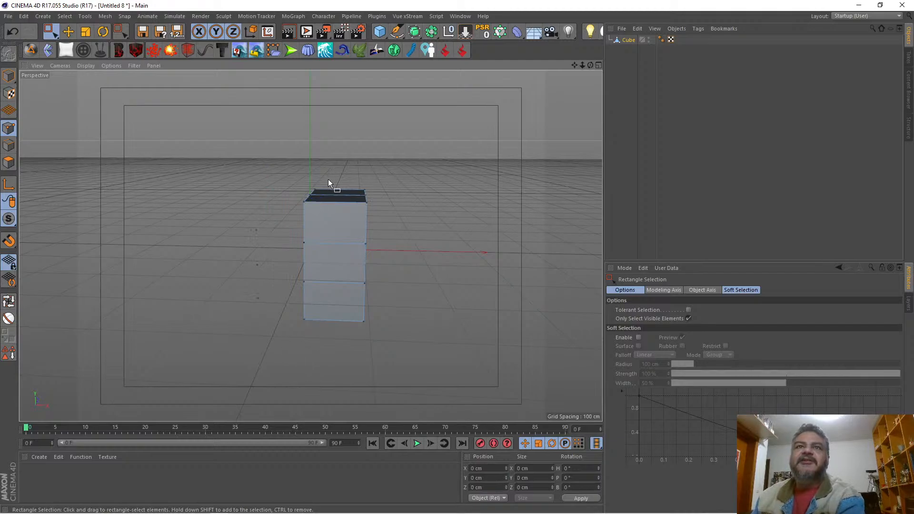
Step: Select all remaining points of the half cube and run Optimize to remove stray points
{"action": "left_click_drag", "start_coordinate": [589, 65], "coordinate": [603, 62]}
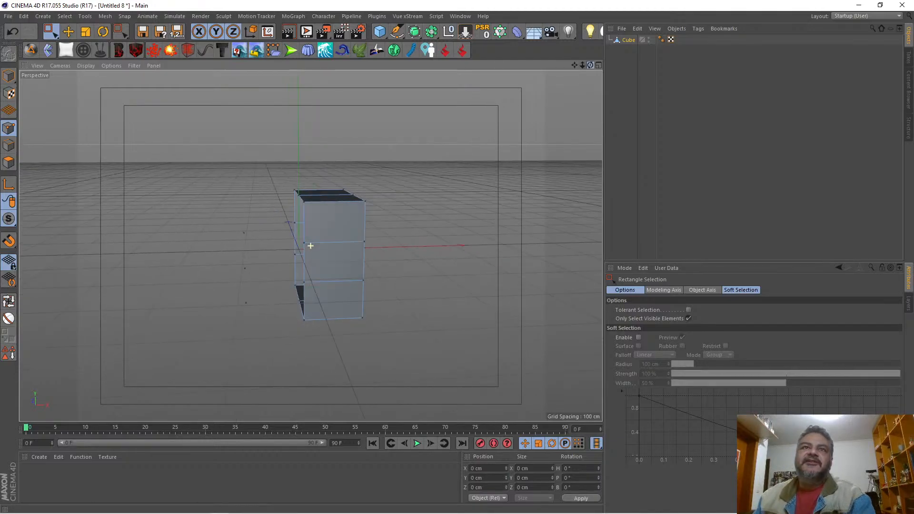
{"action": "key", "text": "ctrl+a"}
{"action": "right_click", "coordinate": [350, 139]}
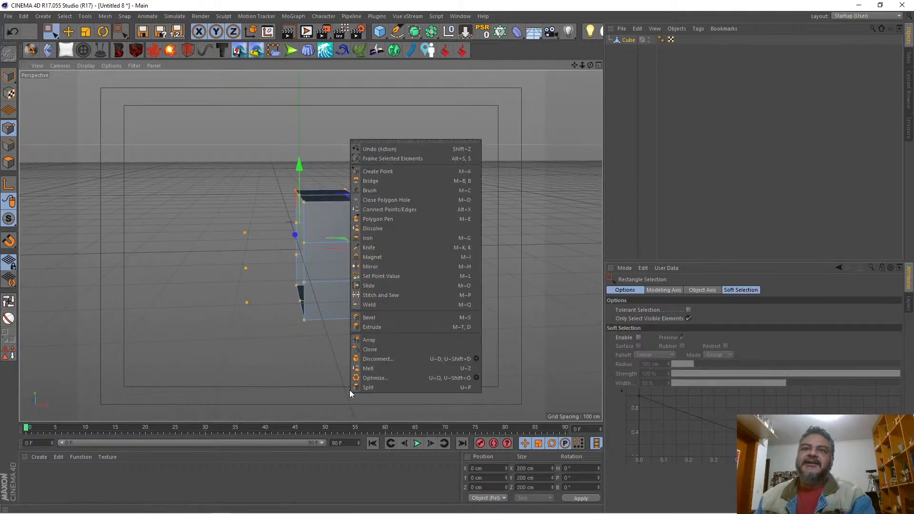
{"action": "left_click", "coordinate": [372, 379]}
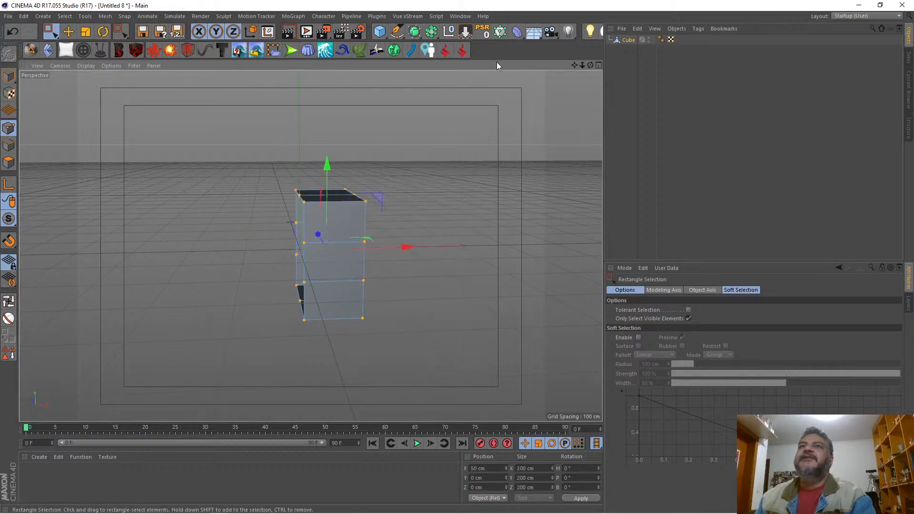
Step: Mirror the half cube with a Symmetry parent object and smooth the result with a Subdivision Surface
{"action": "left_click", "coordinate": [431, 31]}
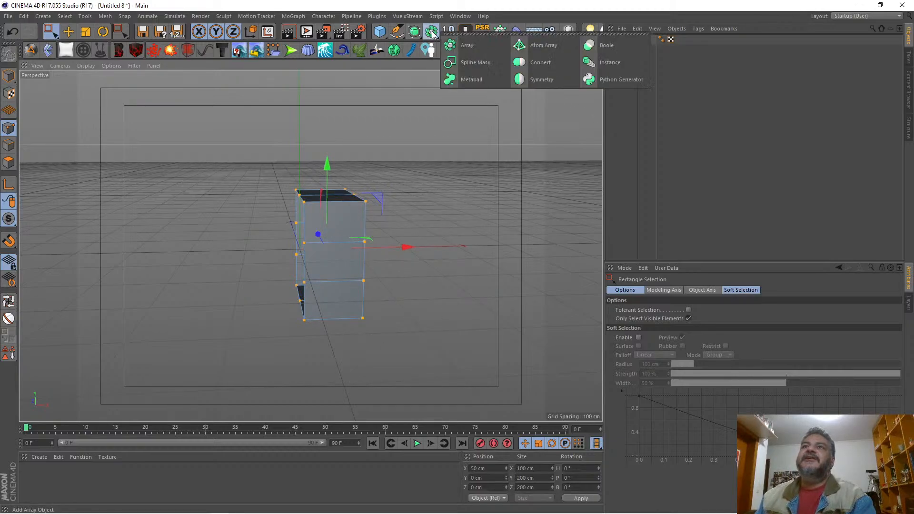
{"action": "left_click", "coordinate": [541, 77]}
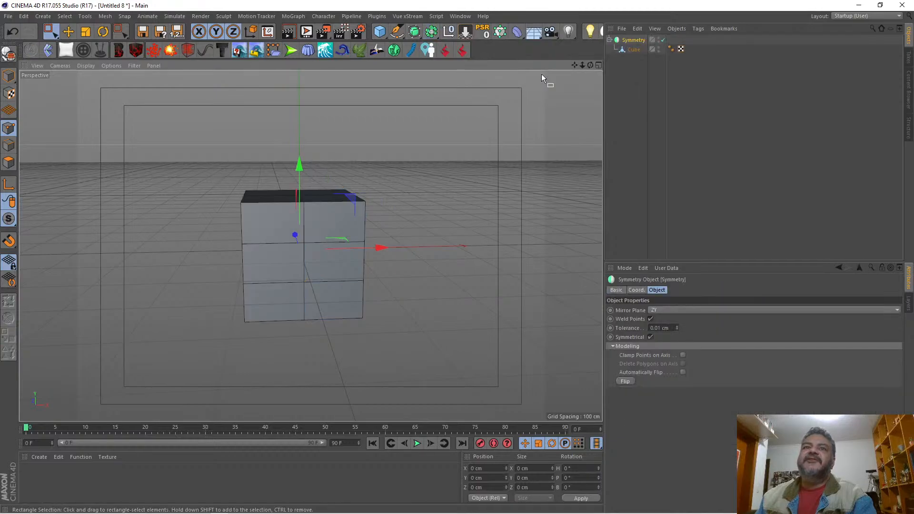
{"action": "left_click_drag", "start_coordinate": [589, 64], "coordinate": [551, 46]}
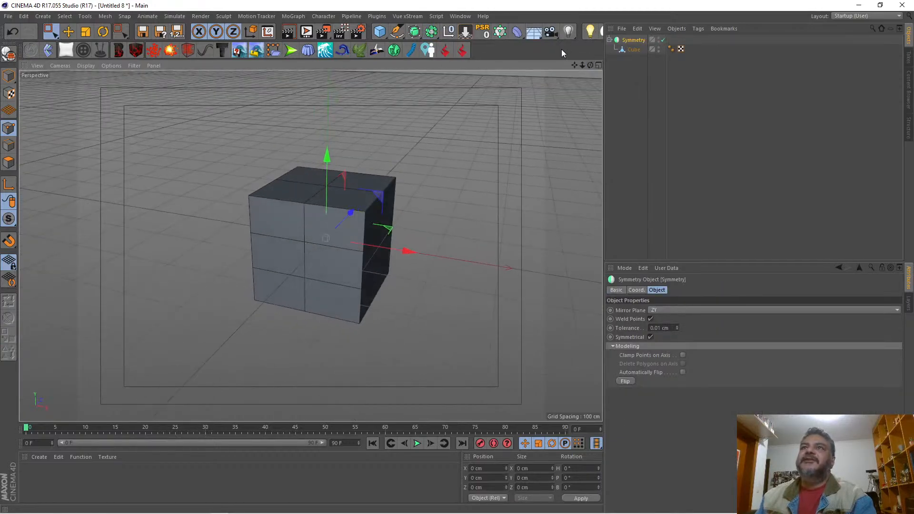
{"action": "left_click", "coordinate": [414, 35], "text": "alt"}
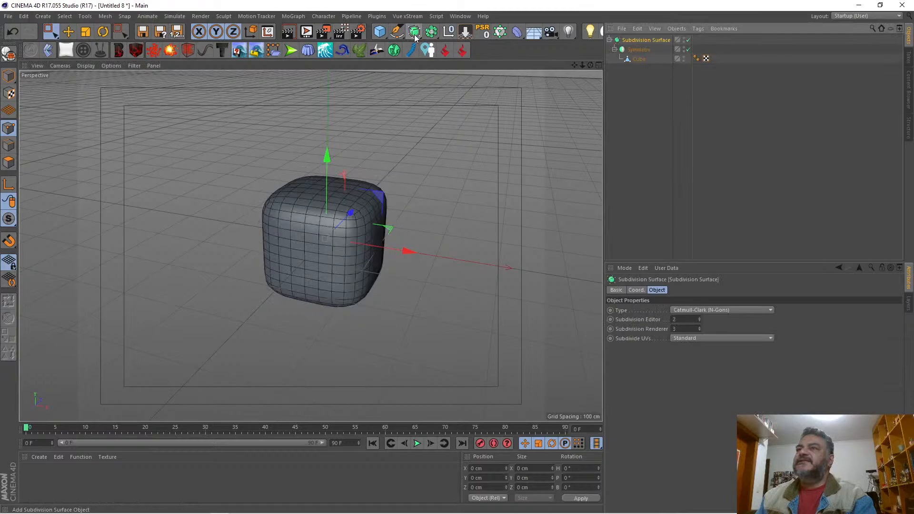
{"action": "left_click_drag", "start_coordinate": [593, 64], "coordinate": [590, 64]}
Step: Show the front view at full size and set its display to Gouraud Shading
{"action": "left_click", "coordinate": [599, 65]}
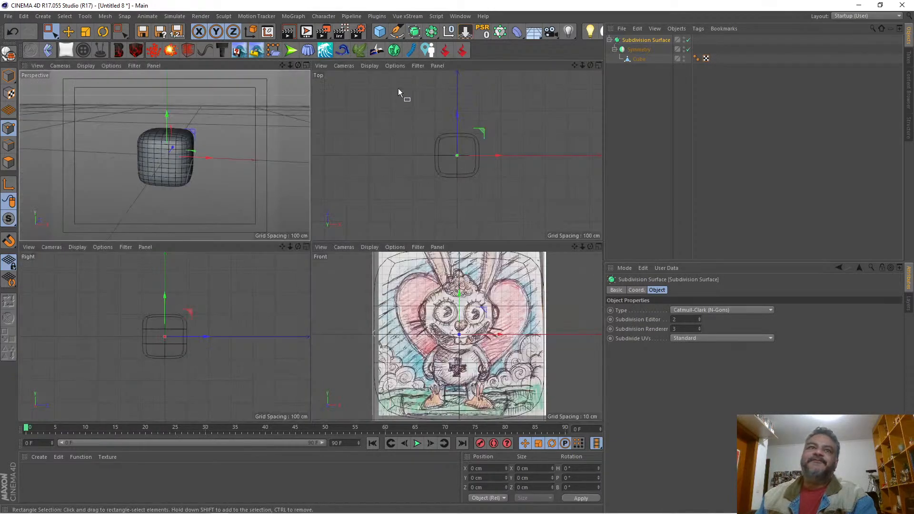
{"action": "left_click", "coordinate": [598, 247]}
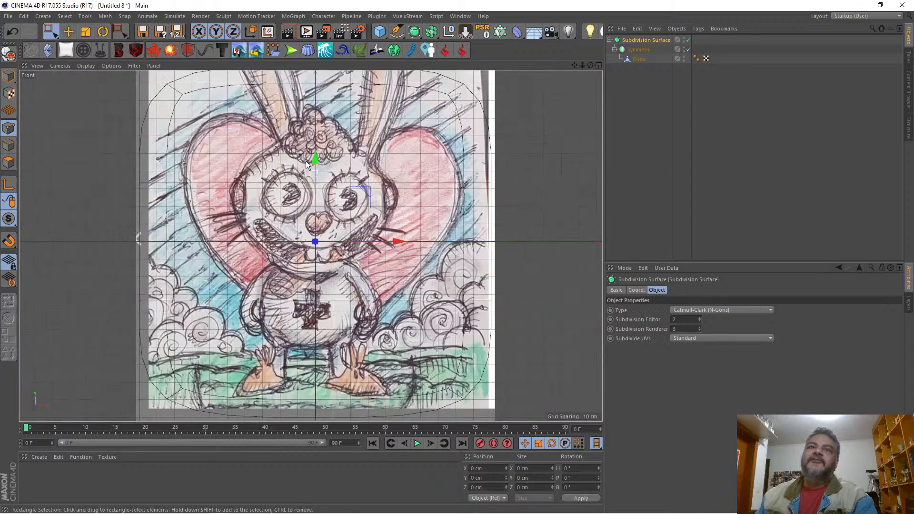
{"action": "left_click", "coordinate": [85, 66]}
{"action": "left_click", "coordinate": [88, 81]}
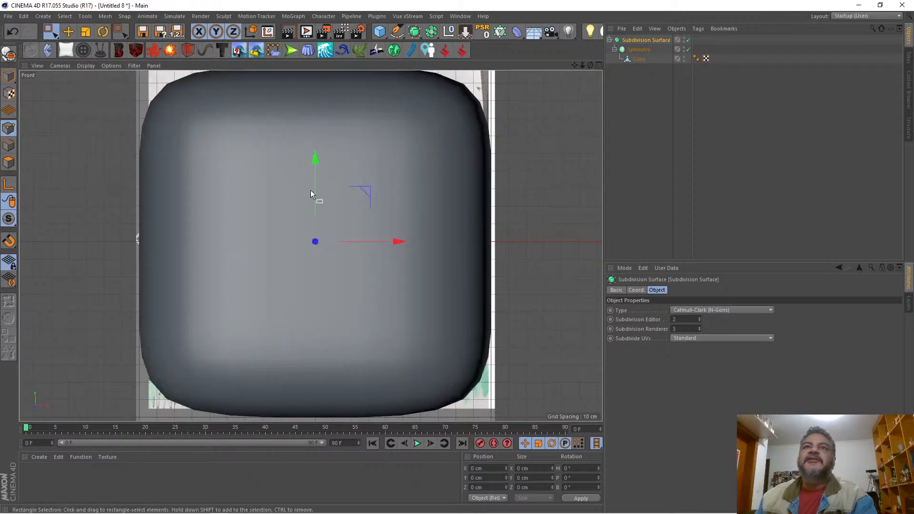
Step: Scale the Subdivision Surface model down to about 74 cm and move it up over the rabbit's head in the sketch
{"action": "left_click", "coordinate": [88, 34]}
{"action": "left_click_drag", "start_coordinate": [84, 141], "coordinate": [23, 143]}
{"action": "left_click", "coordinate": [68, 31]}
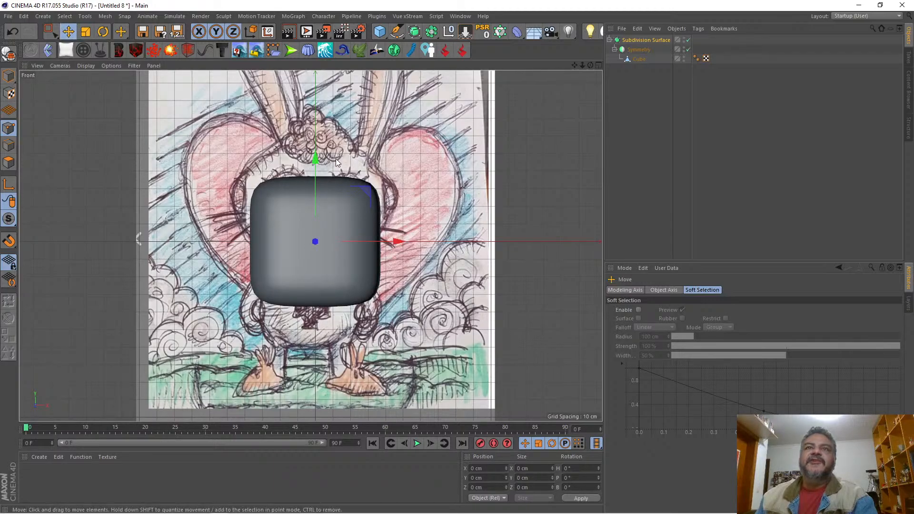
{"action": "left_click_drag", "start_coordinate": [315, 160], "coordinate": [316, 121]}
Step: Select the cube mesh inside the Symmetry object and turn off Isoline Editing in the front view
{"action": "left_click", "coordinate": [639, 58]}
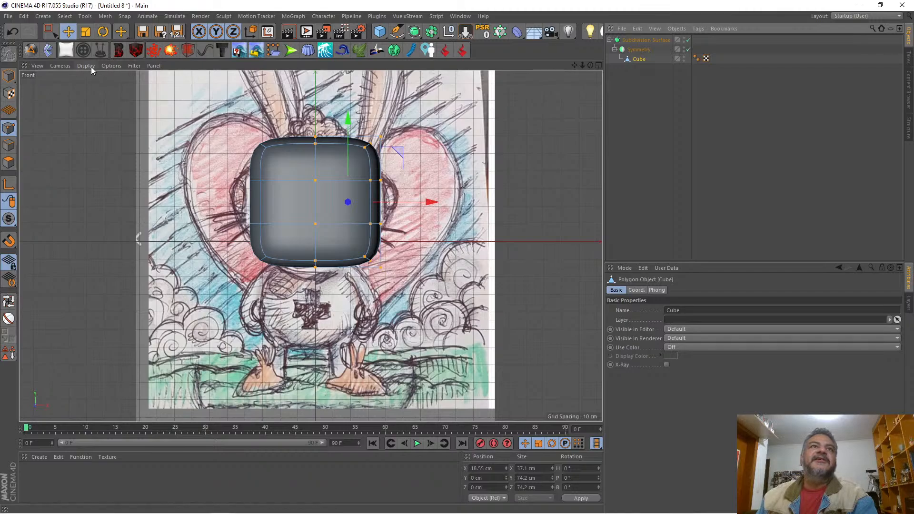
{"action": "left_click", "coordinate": [106, 66]}
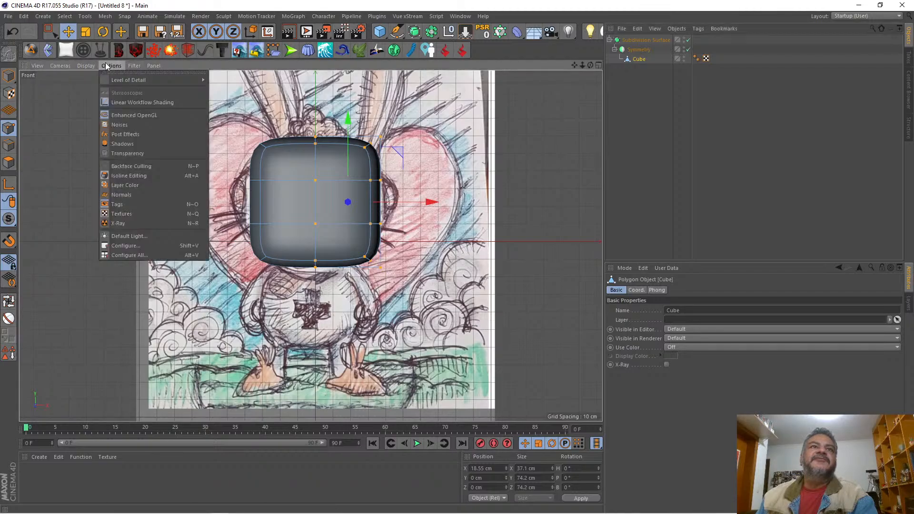
{"action": "left_click", "coordinate": [113, 175]}
Step: Select the half cube's upper outer corner point and move it inward and down to about X 33.6 cm, Y 19.8 cm
{"action": "left_click_drag", "start_coordinate": [367, 116], "coordinate": [418, 158]}
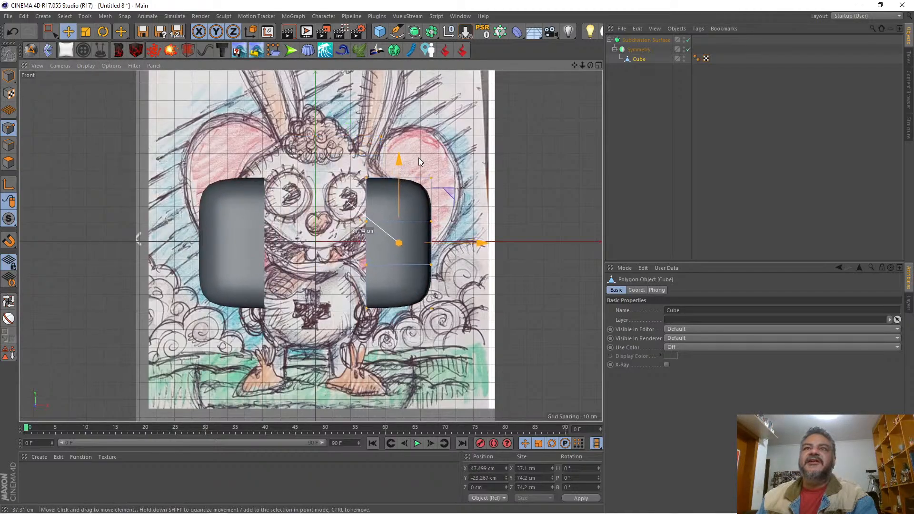
{"action": "key", "text": "ctrl+z"}
{"action": "key", "text": "0"}
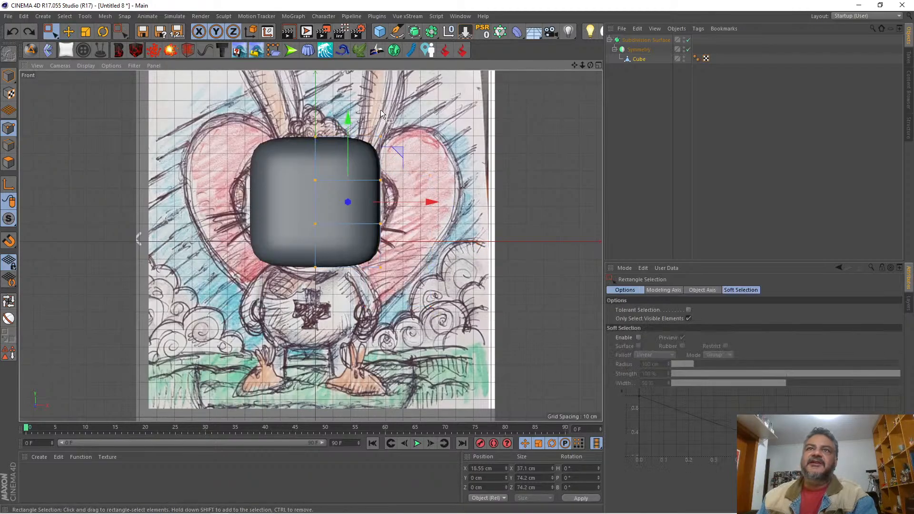
{"action": "left_click_drag", "start_coordinate": [368, 110], "coordinate": [409, 145]}
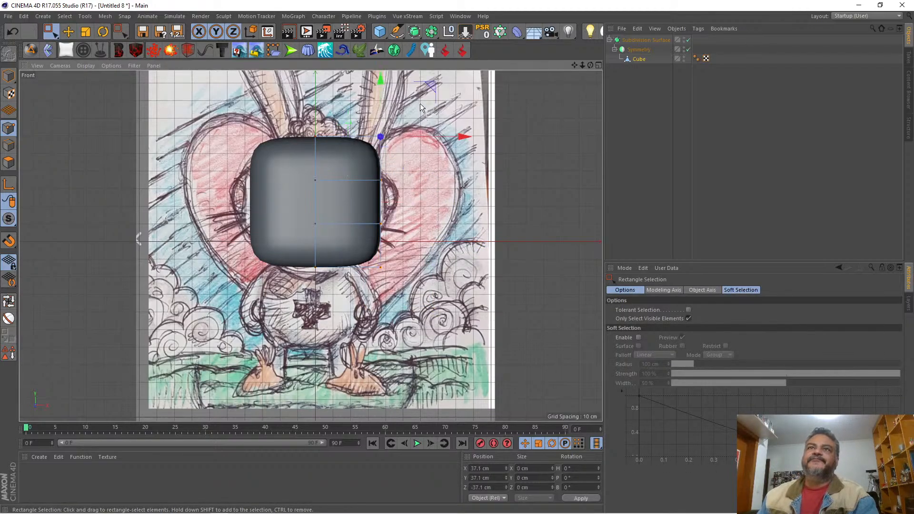
{"action": "left_click_drag", "start_coordinate": [433, 87], "coordinate": [426, 111]}
{"action": "left_click_drag", "start_coordinate": [426, 117], "coordinate": [427, 116]}
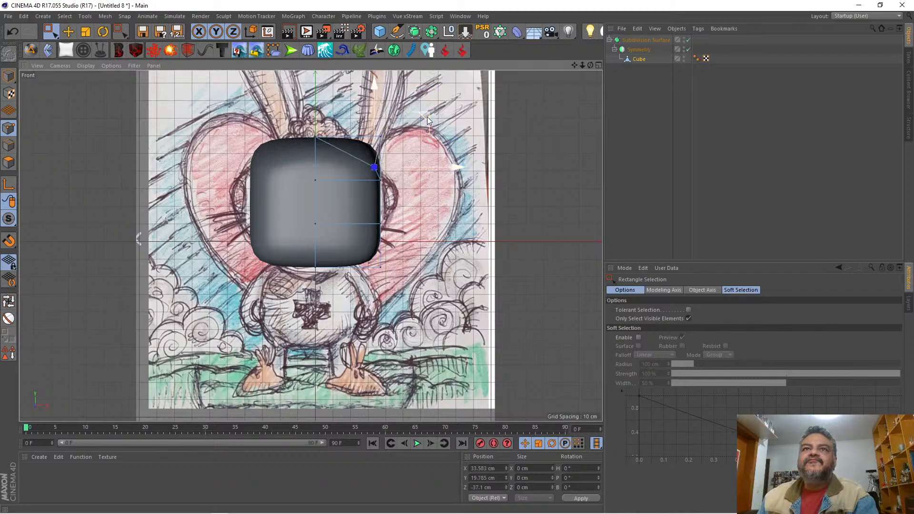
Step: Undo the last point move and turn off Only Select Visible Elements for both Live Selection and Rectangle Selection, with Tolerant Selection on for the latter
{"action": "key", "text": "ctrl+z"}
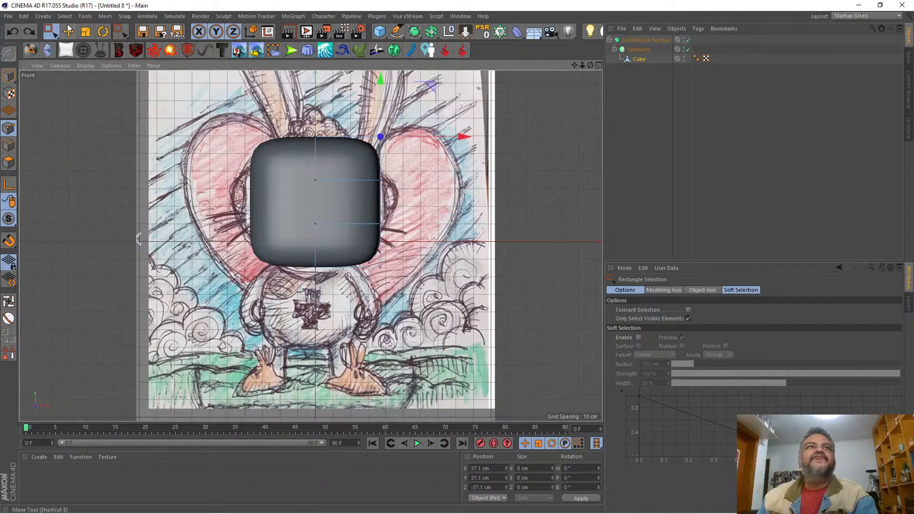
{"action": "left_click_drag", "start_coordinate": [51, 31], "coordinate": [83, 39]}
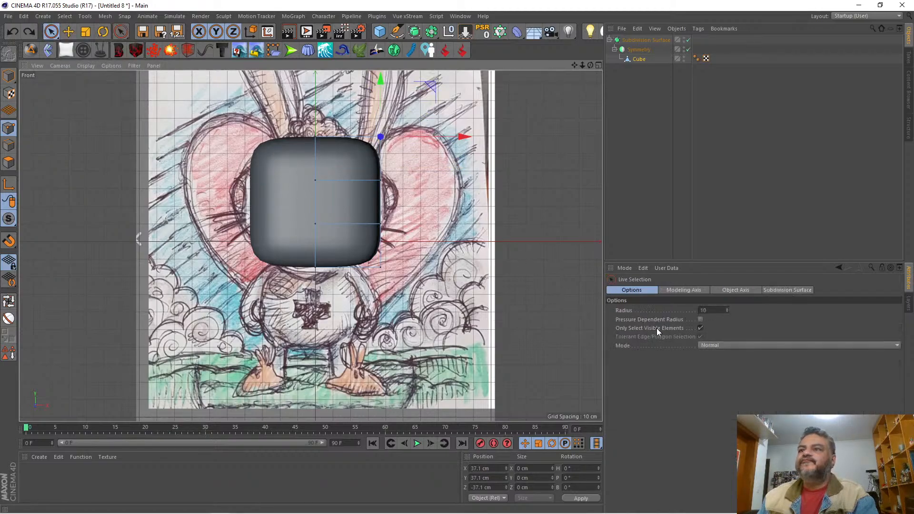
{"action": "left_click", "coordinate": [700, 328]}
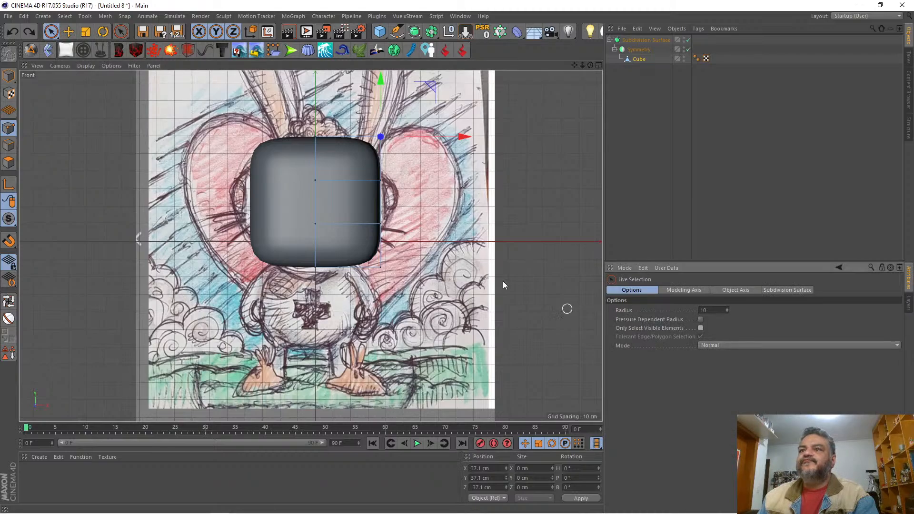
{"action": "left_click", "coordinate": [463, 162]}
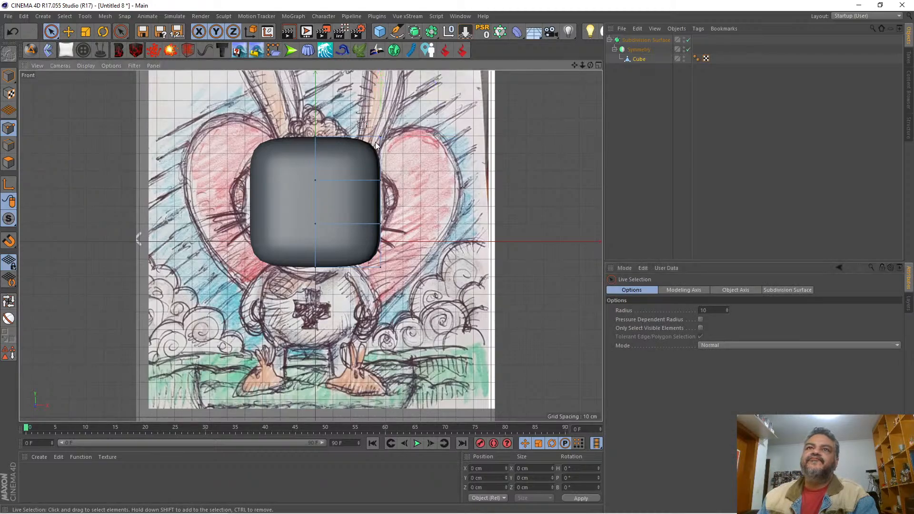
{"action": "left_click", "coordinate": [381, 138]}
{"action": "left_click_drag", "start_coordinate": [51, 32], "coordinate": [72, 62]}
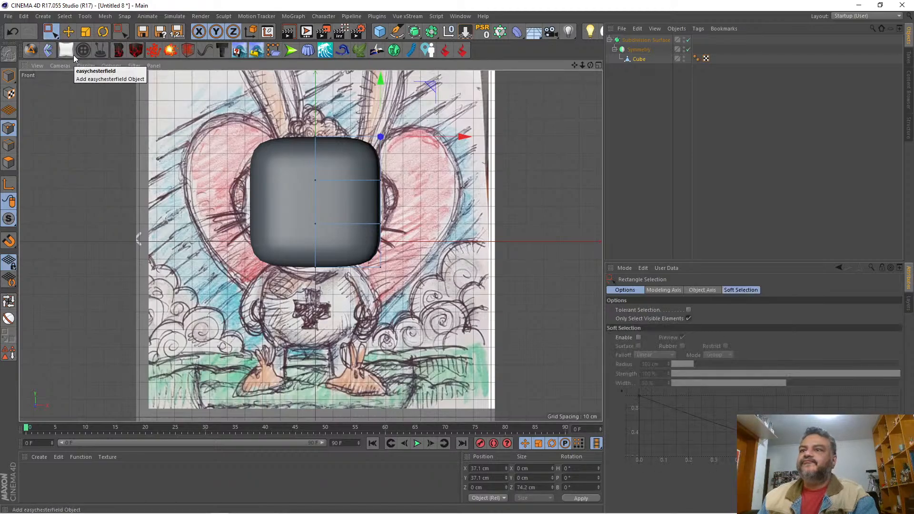
{"action": "left_click", "coordinate": [688, 318]}
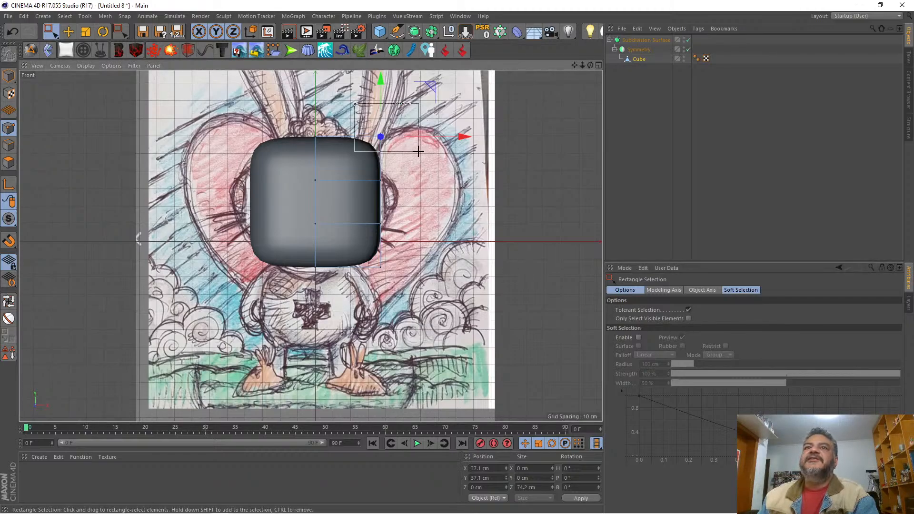
Step: Move the upper outer corner points to about X 39, Y 22.2 cm and pull both middle side rows out to about X 46.3 cm, closer together
{"action": "left_click_drag", "start_coordinate": [432, 86], "coordinate": [435, 112]}
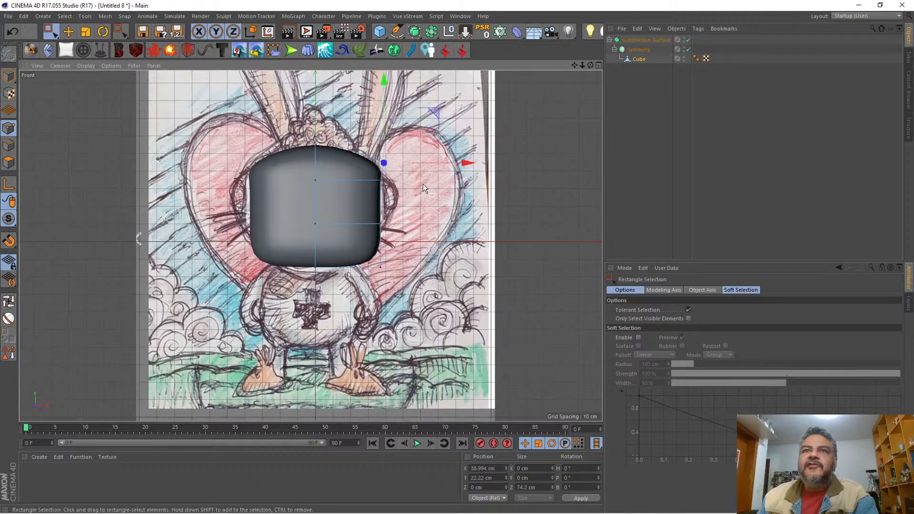
{"action": "left_click_drag", "start_coordinate": [410, 178], "coordinate": [364, 232]}
{"action": "left_click_drag", "start_coordinate": [464, 203], "coordinate": [481, 207]}
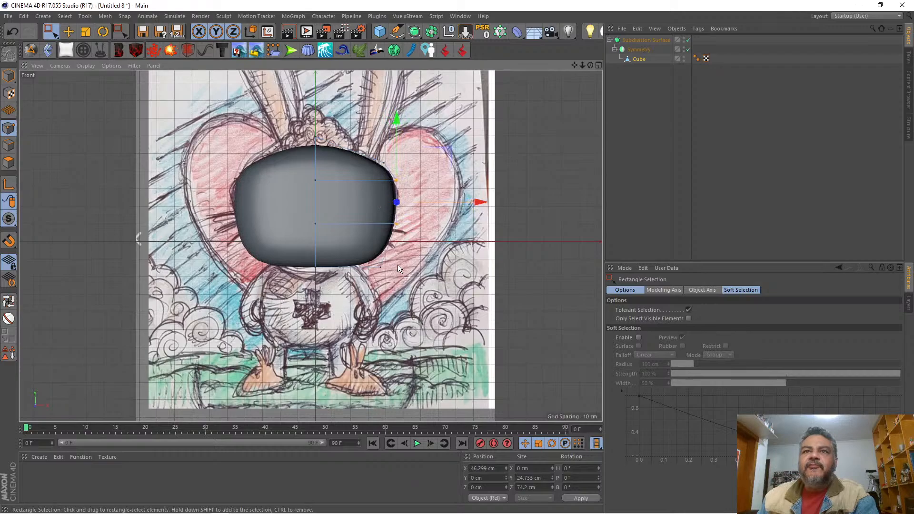
{"action": "left_click", "coordinate": [85, 32]}
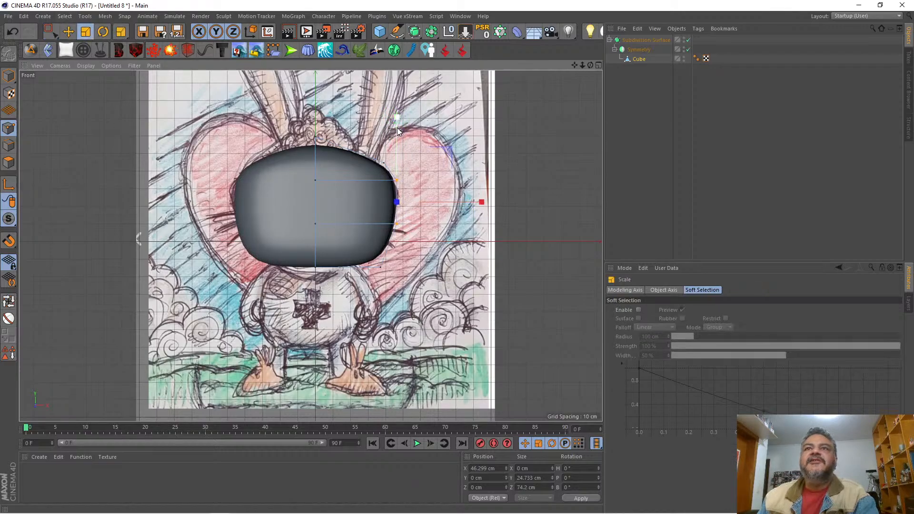
{"action": "left_click_drag", "start_coordinate": [397, 127], "coordinate": [387, 202]}
Step: Select the lower outer corner points of the half cube and raise them to about Y -26.3 cm
{"action": "left_click_drag", "start_coordinate": [403, 256], "coordinate": [347, 292]}
{"action": "key", "text": "space"}
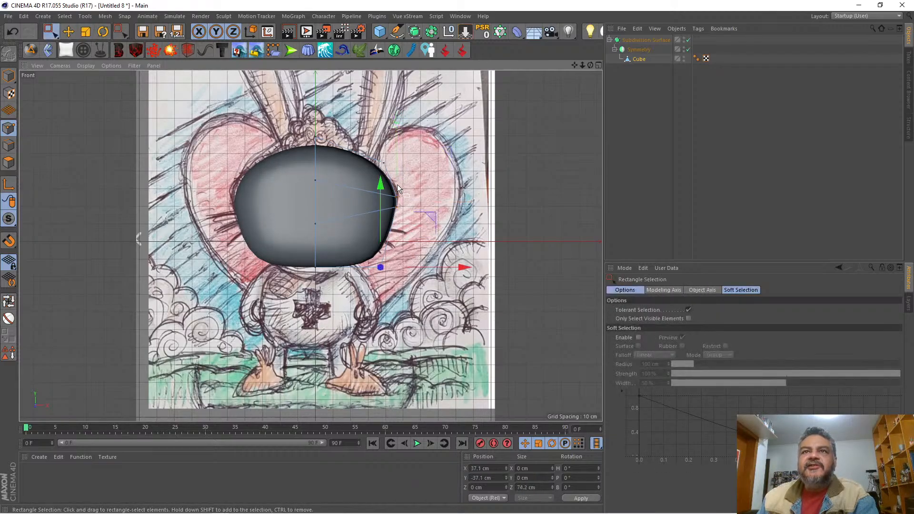
{"action": "left_click_drag", "start_coordinate": [382, 187], "coordinate": [387, 168]}
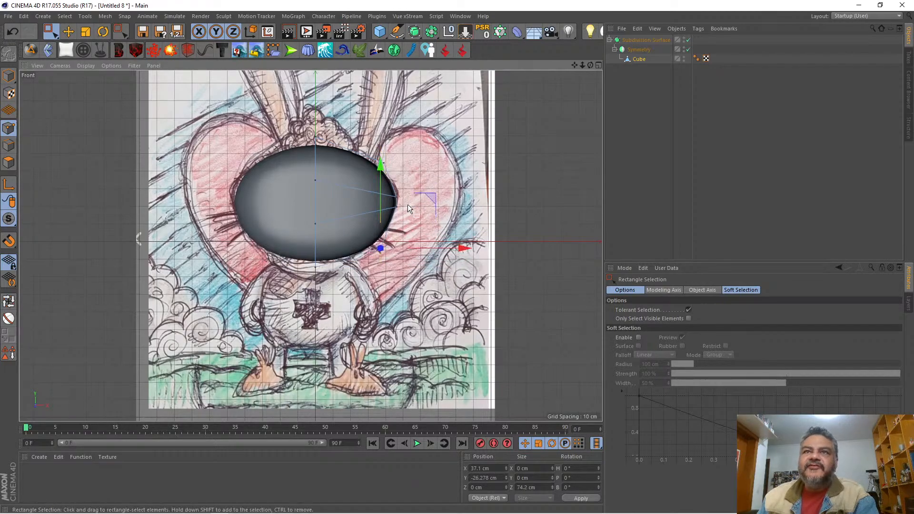
Step: Move the lower side and corner points together down and inward, and set the corner points at about X 29, Y -31.4 cm
{"action": "left_click_drag", "start_coordinate": [413, 203], "coordinate": [364, 267]}
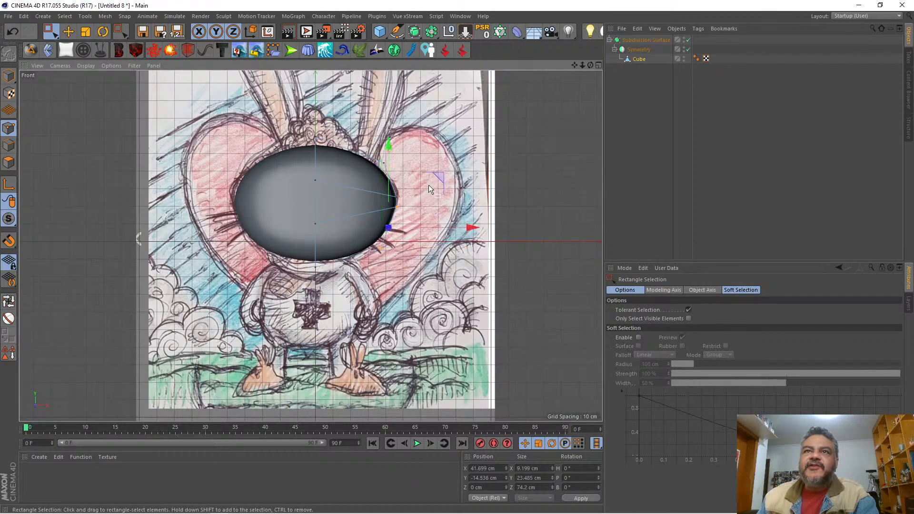
{"action": "left_click_drag", "start_coordinate": [439, 177], "coordinate": [436, 185]}
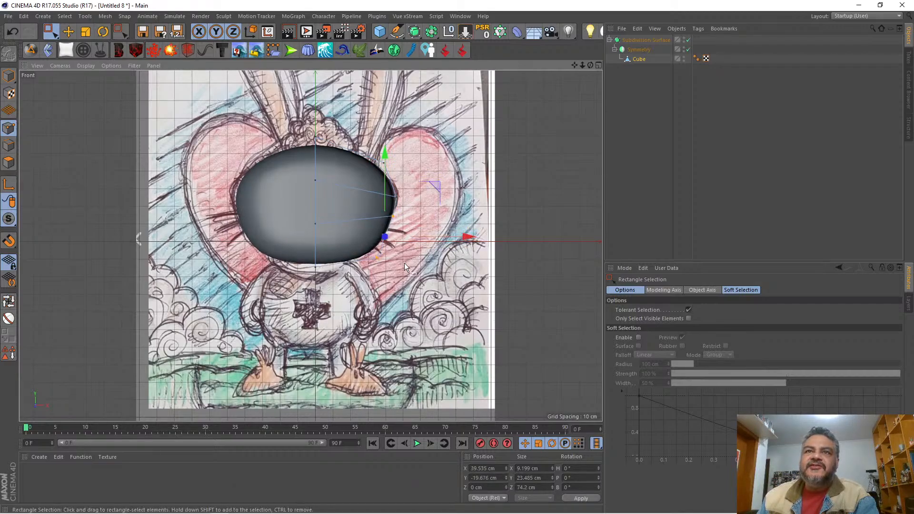
{"action": "left_click", "coordinate": [377, 257]}
{"action": "left_click_drag", "start_coordinate": [453, 258], "coordinate": [450, 257]}
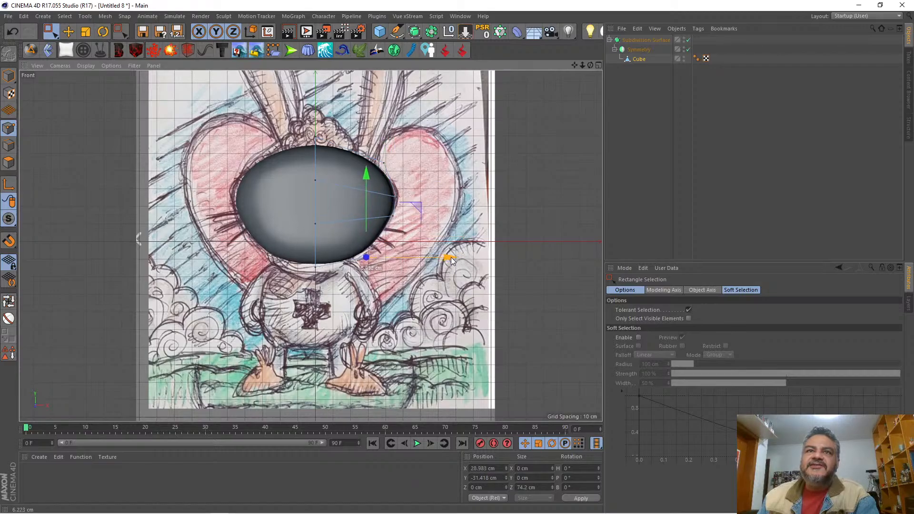
Step: Lower the bottom centre points to about Y -39.6 cm and raise the top centre points to about Y 45.8 cm
{"action": "left_click_drag", "start_coordinate": [341, 251], "coordinate": [341, 251]}
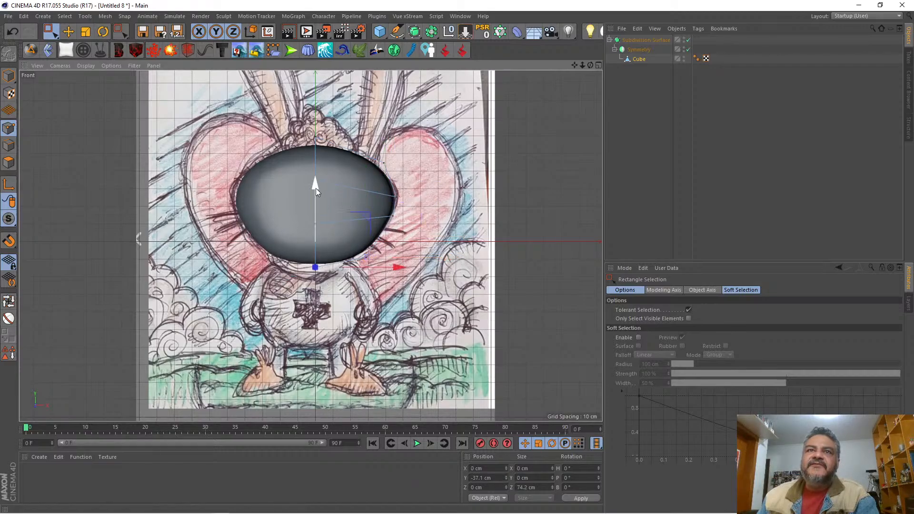
{"action": "mouse_move", "coordinate": [315, 187]}
{"action": "left_mouse_down"}
{"action": "mouse_move", "coordinate": [316, 198]}
{"action": "mouse_move", "coordinate": [315, 181]}
{"action": "left_mouse_up"}
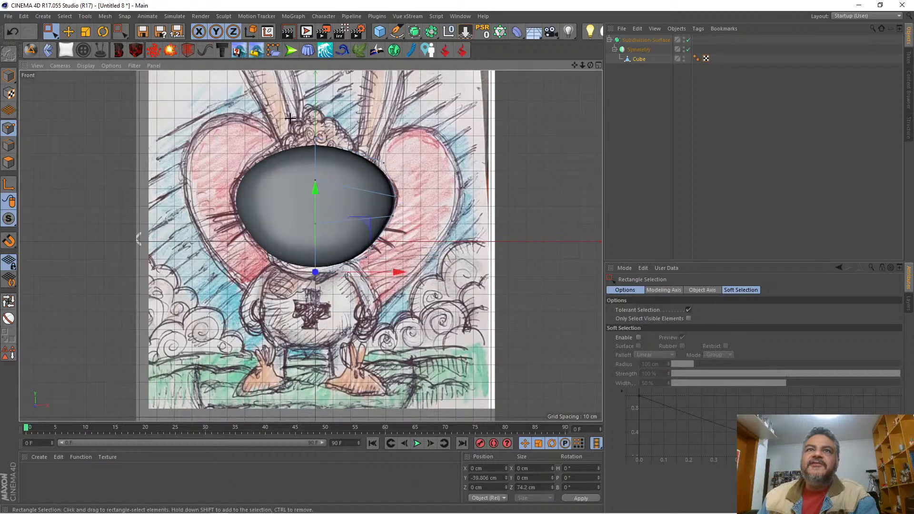
{"action": "left_click_drag", "start_coordinate": [285, 114], "coordinate": [343, 149]}
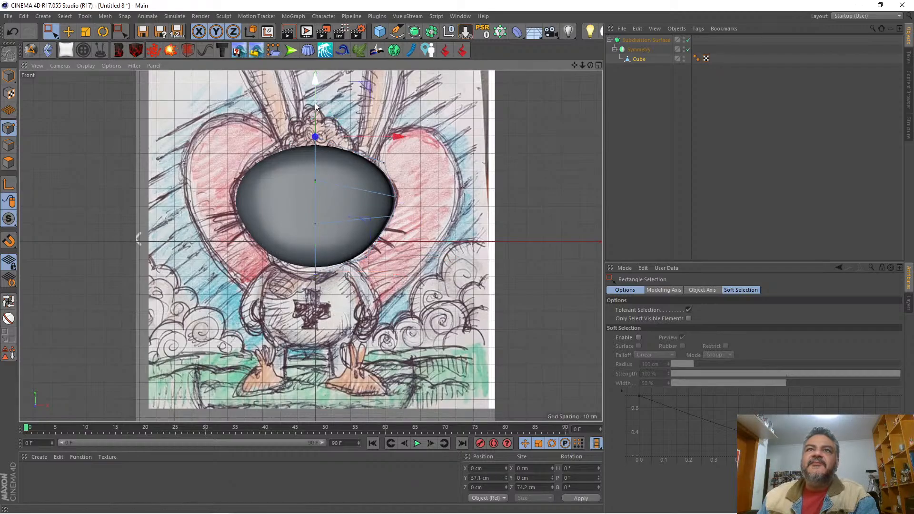
{"action": "left_click_drag", "start_coordinate": [315, 105], "coordinate": [319, 87]}
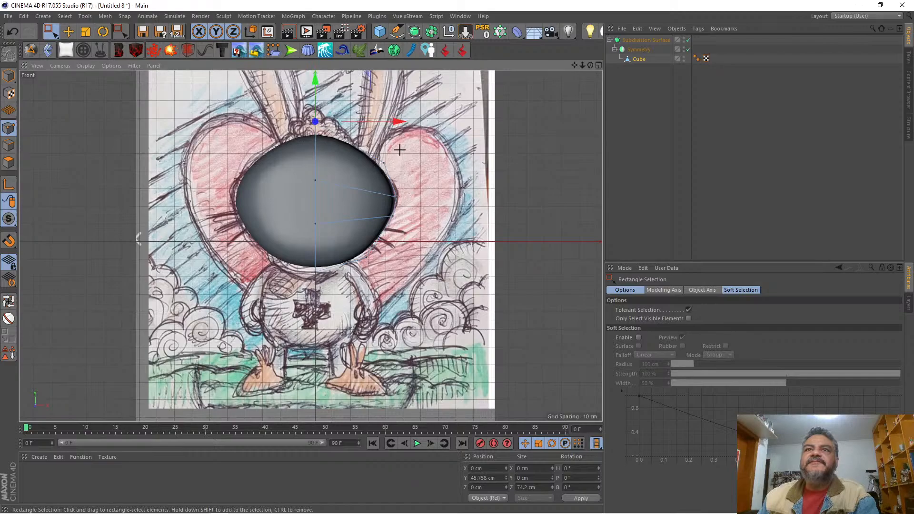
Step: Move the upper outer corner points to about X 41.4, Y 21.2 cm and the lower side points to about X 42.8, Y -16.3 cm
{"action": "left_click_drag", "start_coordinate": [400, 149], "coordinate": [373, 172]}
{"action": "mouse_move", "coordinate": [435, 110]}
{"action": "left_mouse_down"}
{"action": "mouse_move", "coordinate": [443, 105]}
{"action": "mouse_move", "coordinate": [434, 120]}
{"action": "mouse_move", "coordinate": [440, 113]}
{"action": "left_mouse_up"}
{"action": "left_click_drag", "start_coordinate": [410, 217], "coordinate": [374, 209]}
{"action": "left_click_drag", "start_coordinate": [447, 167], "coordinate": [442, 188]}
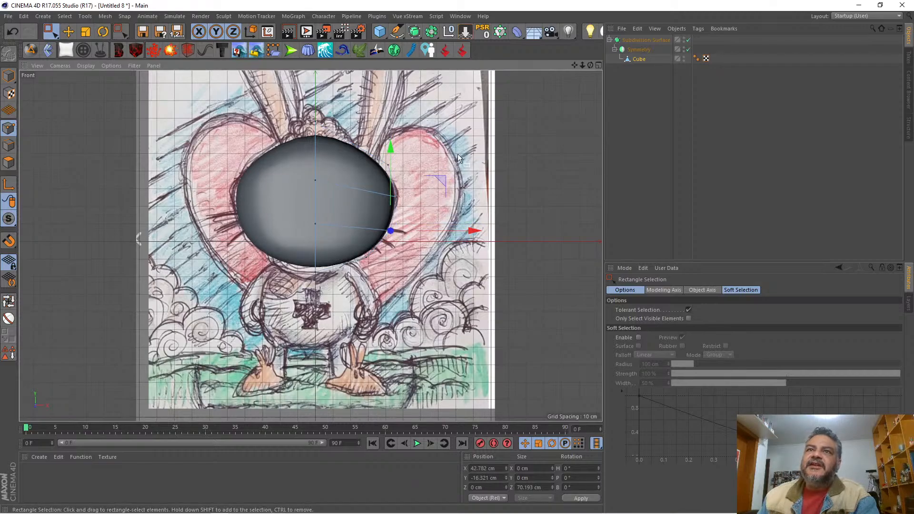
Step: Move the upper side points out to about X 49.3, Y 3.1 cm and raise the upper outer corner points to about Y 23.6 cm
{"action": "left_click_drag", "start_coordinate": [423, 173], "coordinate": [380, 213]}
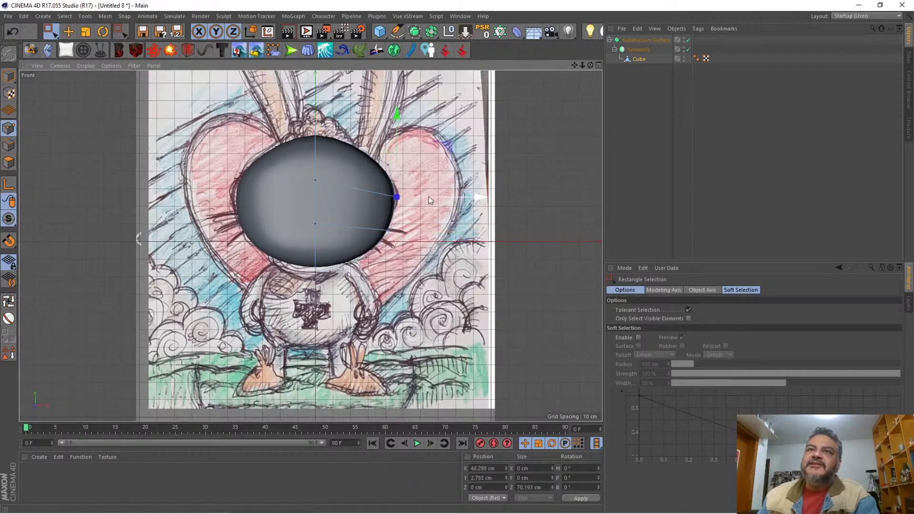
{"action": "mouse_move", "coordinate": [447, 147]}
{"action": "left_mouse_down"}
{"action": "mouse_move", "coordinate": [453, 141]}
{"action": "mouse_move", "coordinate": [443, 145]}
{"action": "left_mouse_up"}
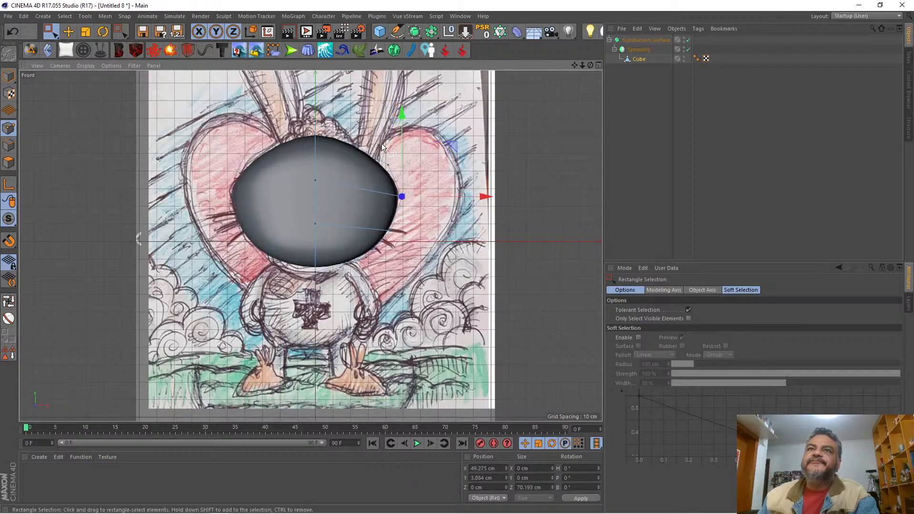
{"action": "left_click_drag", "start_coordinate": [378, 143], "coordinate": [405, 175]}
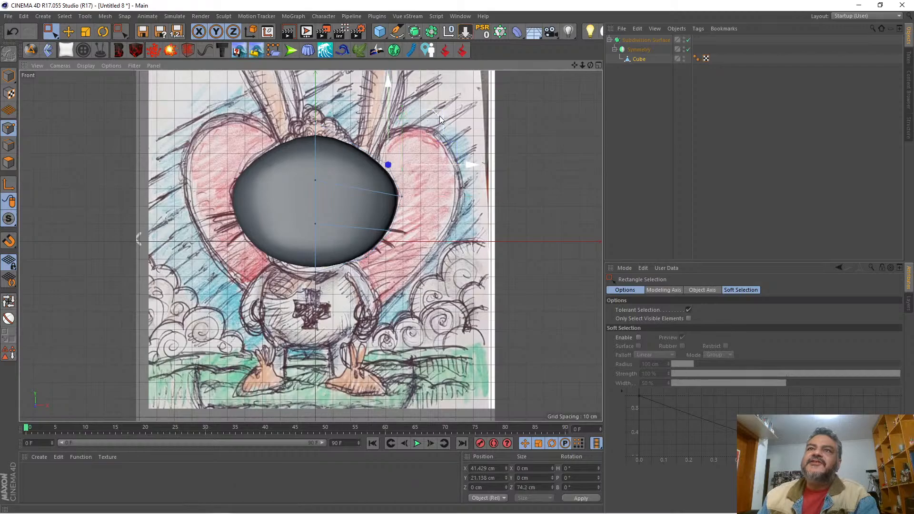
{"action": "left_click_drag", "start_coordinate": [439, 116], "coordinate": [440, 110]}
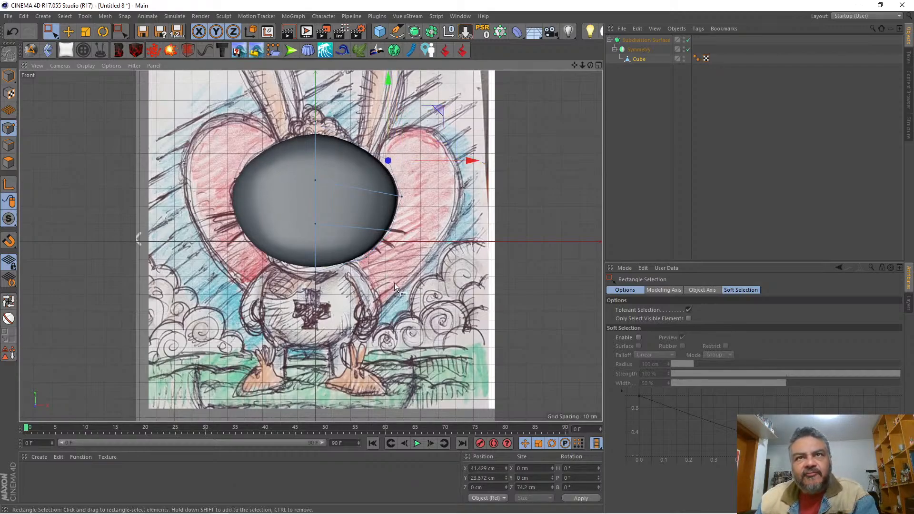
Step: Nudge the lower side points to about X 42, Y -17.9 cm and lower the bottom two centre rows together to about Y -29.6 cm
{"action": "left_click_drag", "start_coordinate": [399, 262], "coordinate": [375, 218]}
{"action": "left_click_drag", "start_coordinate": [441, 181], "coordinate": [441, 183]}
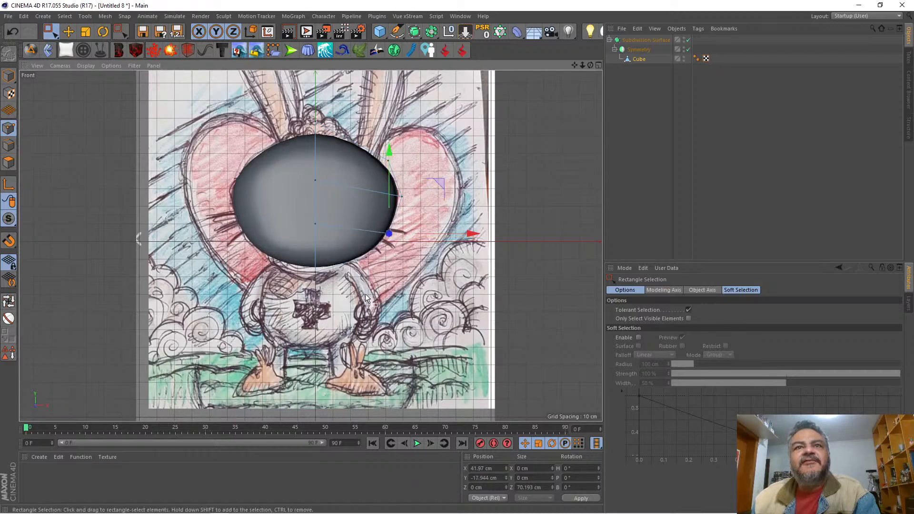
{"action": "left_click_drag", "start_coordinate": [293, 208], "coordinate": [347, 286]}
{"action": "left_click_drag", "start_coordinate": [316, 165], "coordinate": [316, 170]}
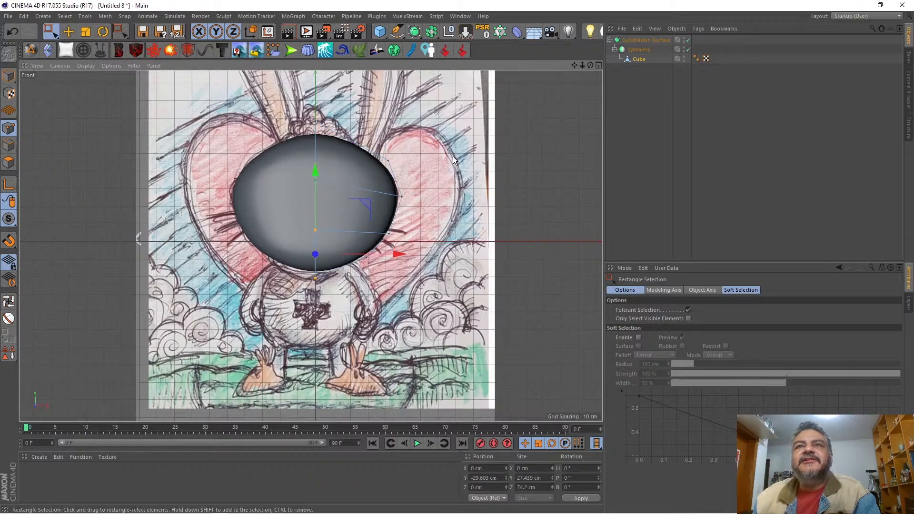
Step: Shift the upper side and corner points together slightly inward and up, and move the corner points to about X 42.8, Y 22.8 cm
{"action": "left_click_drag", "start_coordinate": [450, 153], "coordinate": [370, 211]}
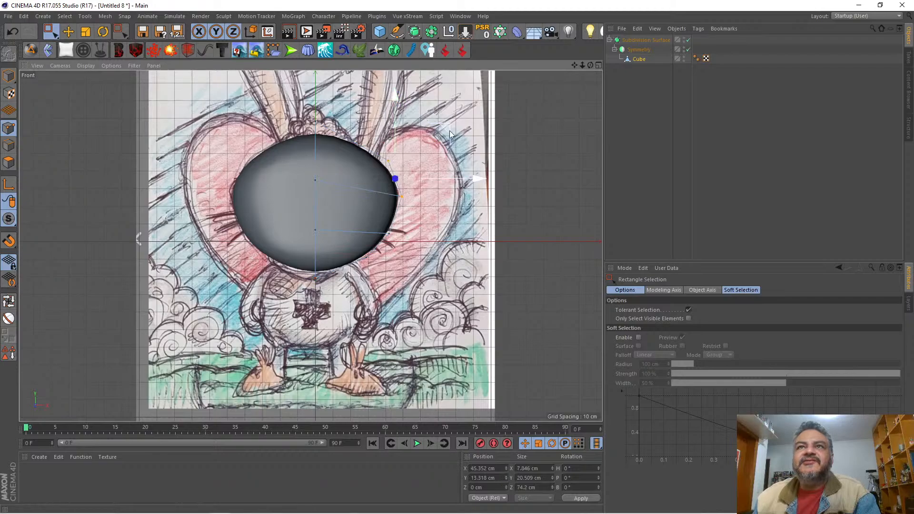
{"action": "left_click_drag", "start_coordinate": [449, 131], "coordinate": [448, 128]}
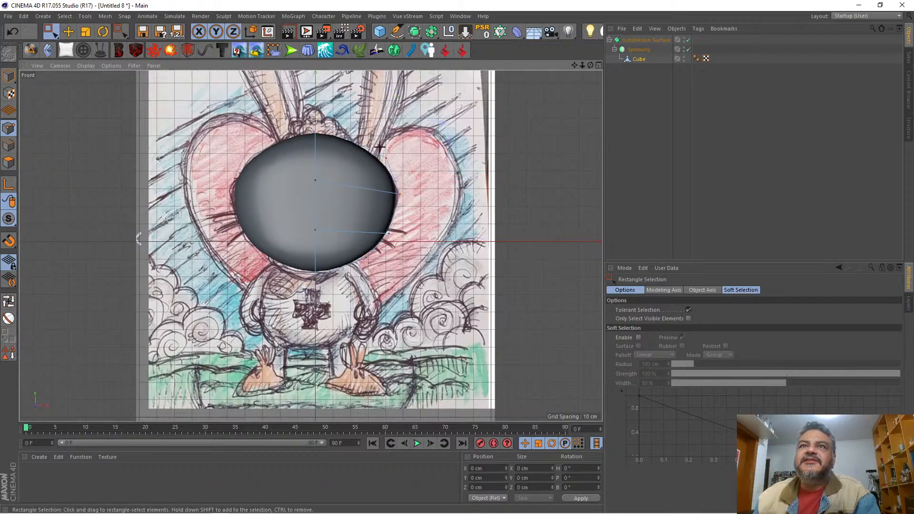
{"action": "left_click_drag", "start_coordinate": [370, 134], "coordinate": [420, 175]}
{"action": "left_click_drag", "start_coordinate": [438, 105], "coordinate": [443, 107]}
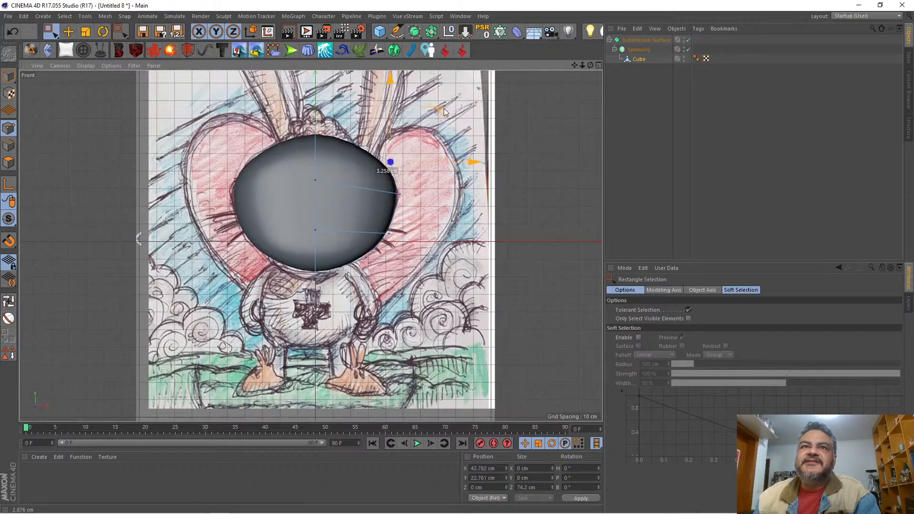
Step: Adjust the upper middle row of points so it runs nearly level, and move the upper outer corner points to about X 37.1, Y 27.4 cm
{"action": "left_click_drag", "start_coordinate": [295, 165], "coordinate": [336, 196]}
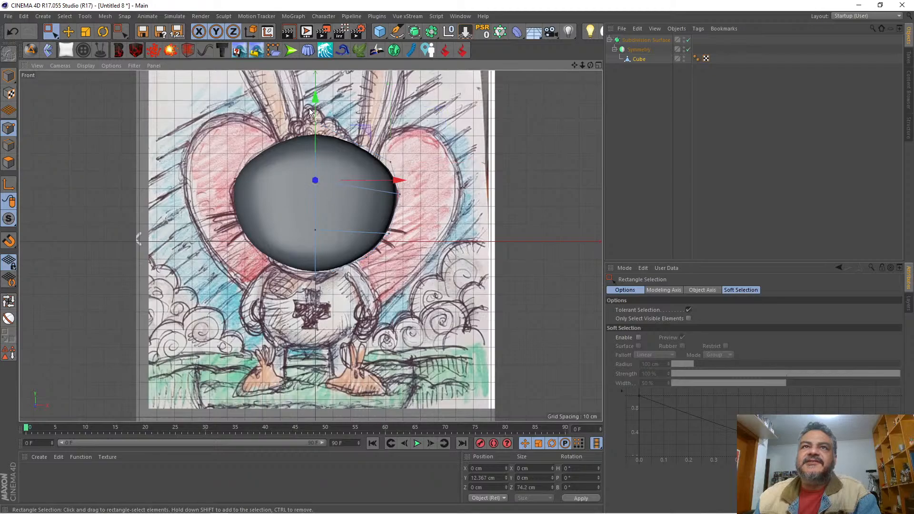
{"action": "left_click_drag", "start_coordinate": [316, 104], "coordinate": [318, 119]}
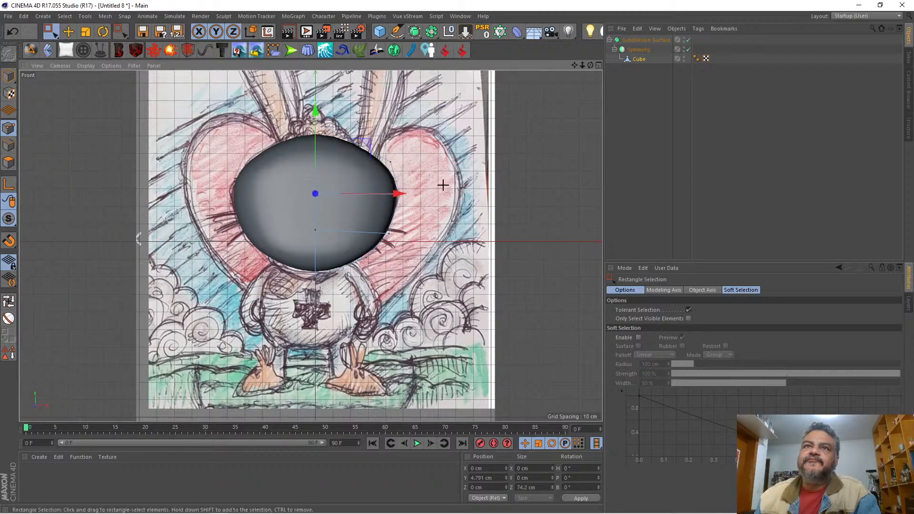
{"action": "left_click_drag", "start_coordinate": [442, 185], "coordinate": [294, 206]}
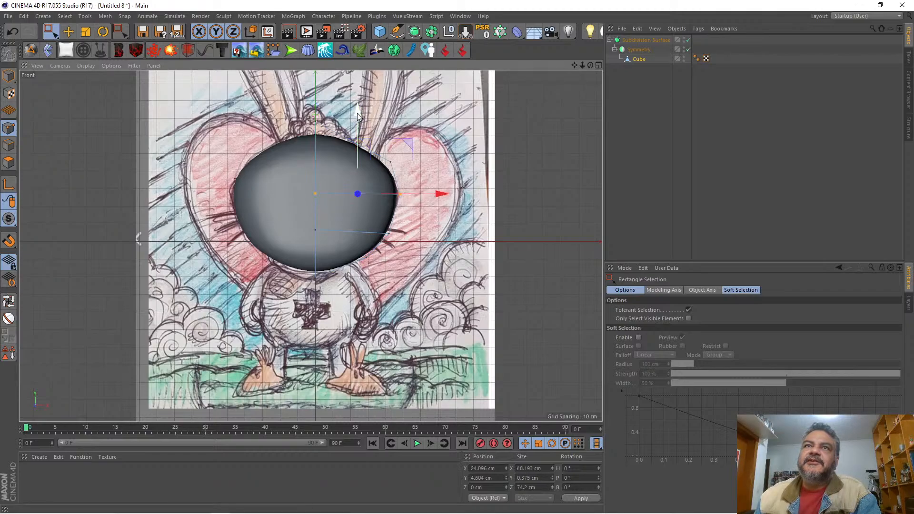
{"action": "left_click_drag", "start_coordinate": [358, 114], "coordinate": [358, 110]}
{"action": "left_click_drag", "start_coordinate": [447, 133], "coordinate": [379, 174]}
{"action": "left_click_drag", "start_coordinate": [441, 112], "coordinate": [431, 105]}
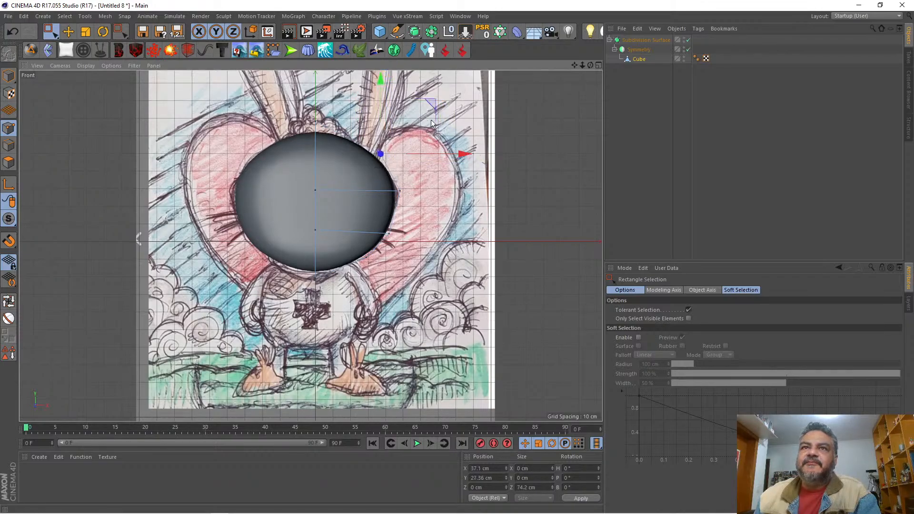
Step: Nudge the lower side points slightly down and lower the centre points of the same row to about Y -19.1 cm
{"action": "left_click_drag", "start_coordinate": [406, 260], "coordinate": [372, 218]}
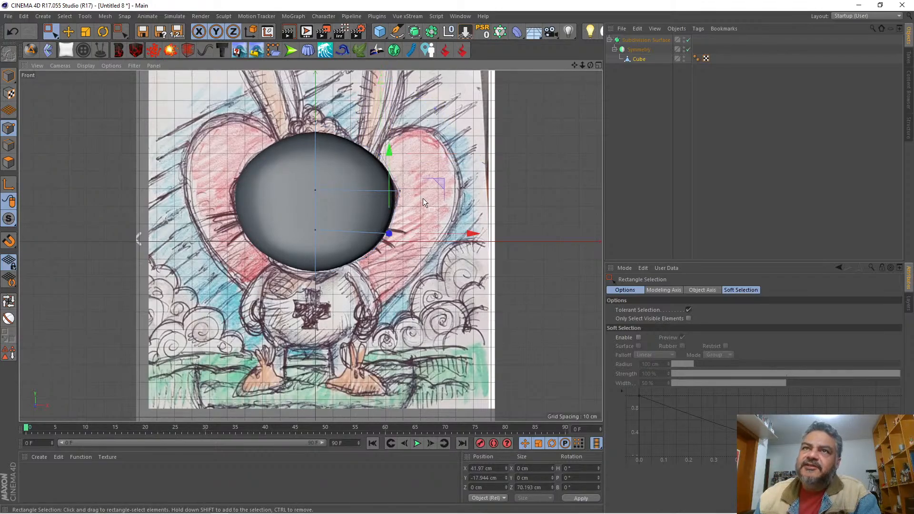
{"action": "left_click_drag", "start_coordinate": [441, 179], "coordinate": [442, 181]}
{"action": "left_click_drag", "start_coordinate": [295, 213], "coordinate": [340, 245]}
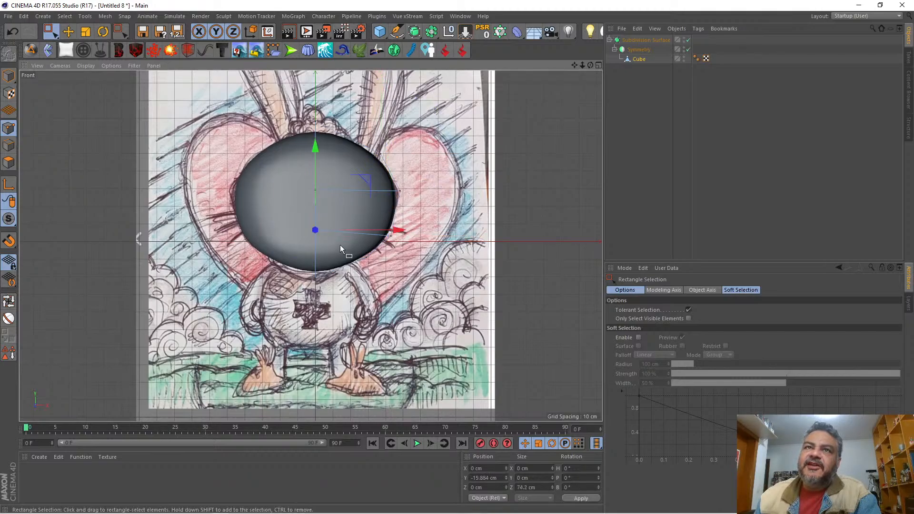
{"action": "left_click_drag", "start_coordinate": [316, 147], "coordinate": [318, 154]}
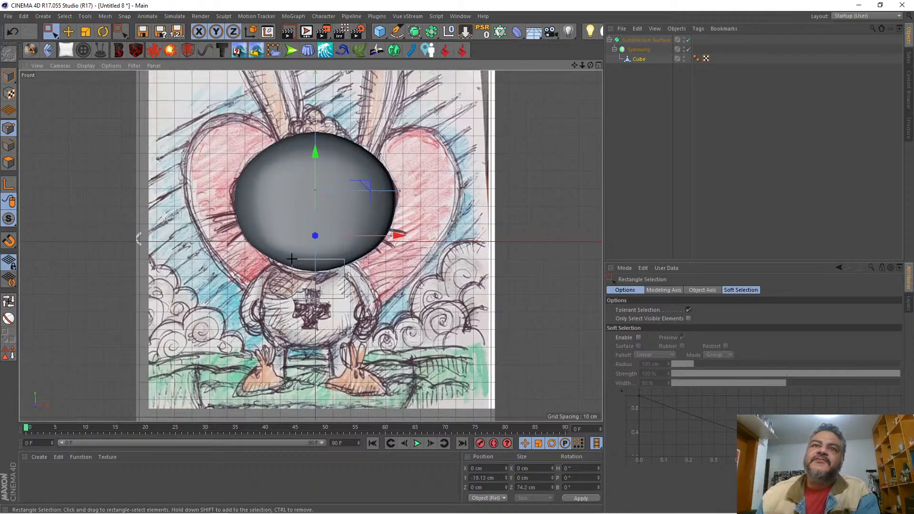
Step: Raise the bottom centre points to about Y -40.6 cm and lower the top centre points to about Y 38.5 cm
{"action": "key", "text": "ctrl+z"}
{"action": "left_click_drag", "start_coordinate": [316, 194], "coordinate": [321, 187]}
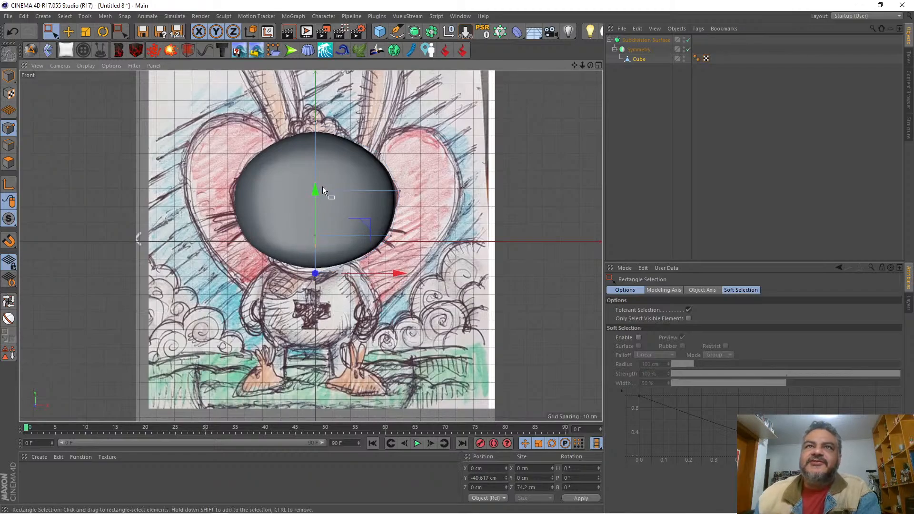
{"action": "left_click_drag", "start_coordinate": [295, 118], "coordinate": [364, 153]}
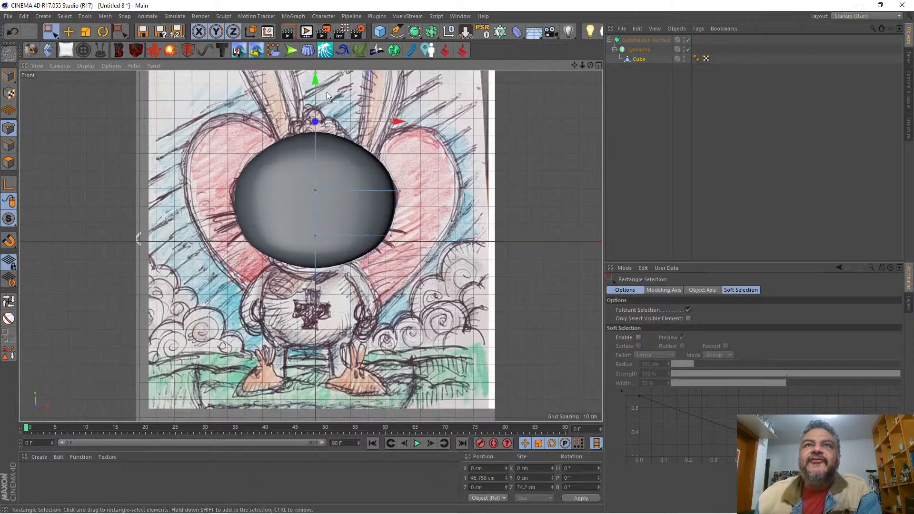
{"action": "mouse_move", "coordinate": [316, 85]}
{"action": "left_mouse_down"}
{"action": "mouse_move", "coordinate": [318, 106]}
{"action": "mouse_move", "coordinate": [321, 98]}
{"action": "left_mouse_up"}
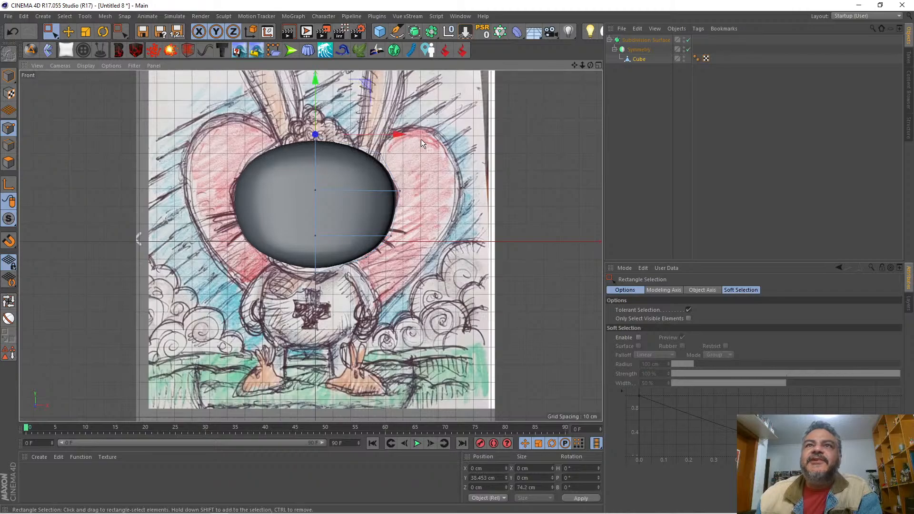
Step: Move the upper outer corner points to about X 34.4, Y 26.5 cm and raise the bottom two centre rows together to about Y -28 cm
{"action": "left_click_drag", "start_coordinate": [397, 136], "coordinate": [360, 174]}
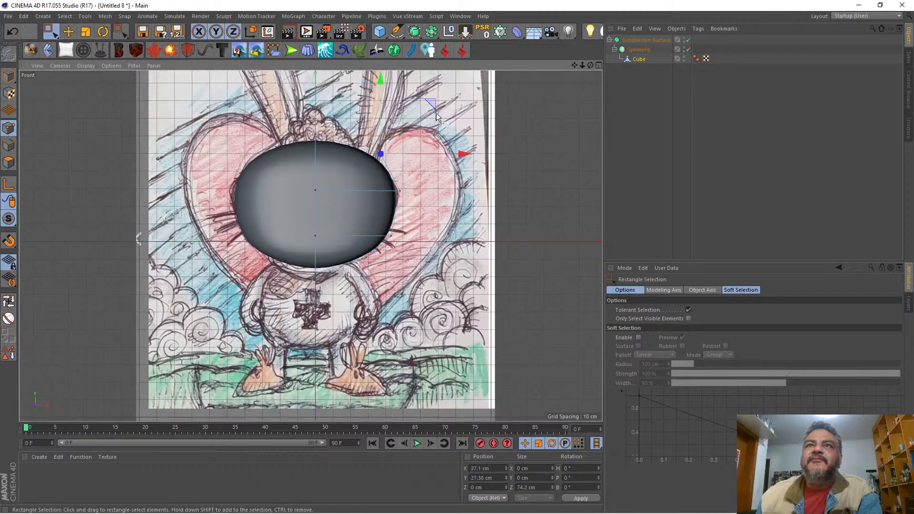
{"action": "left_click_drag", "start_coordinate": [434, 106], "coordinate": [429, 107]}
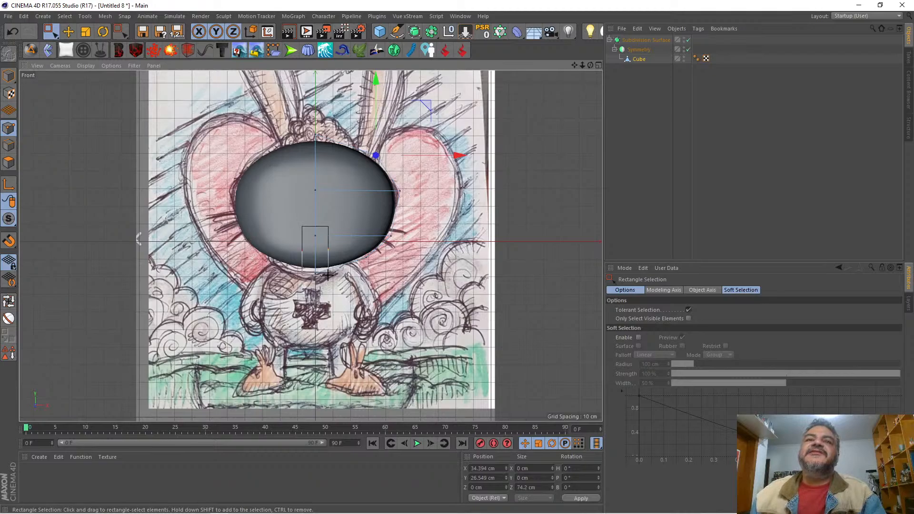
{"action": "left_click_drag", "start_coordinate": [328, 275], "coordinate": [328, 274]}
{"action": "mouse_move", "coordinate": [315, 164]}
{"action": "left_mouse_down"}
{"action": "mouse_move", "coordinate": [325, 150]}
{"action": "mouse_move", "coordinate": [326, 163]}
{"action": "left_mouse_up"}
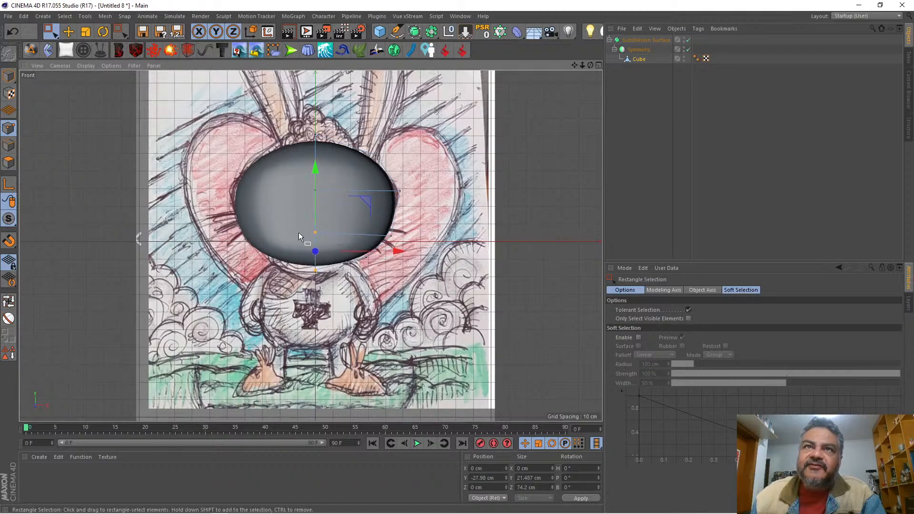
Step: Lower the centre points of the lower middle row slightly and deselect the cube
{"action": "left_click_drag", "start_coordinate": [299, 234], "coordinate": [327, 228]}
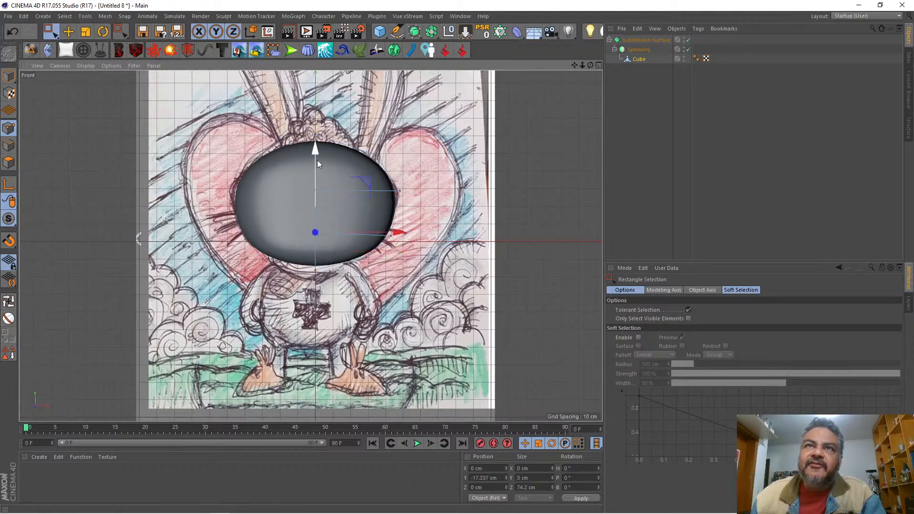
{"action": "left_click_drag", "start_coordinate": [317, 159], "coordinate": [397, 209]}
{"action": "left_click_drag", "start_coordinate": [356, 132], "coordinate": [358, 133]}
{"action": "left_click", "coordinate": [641, 120]}
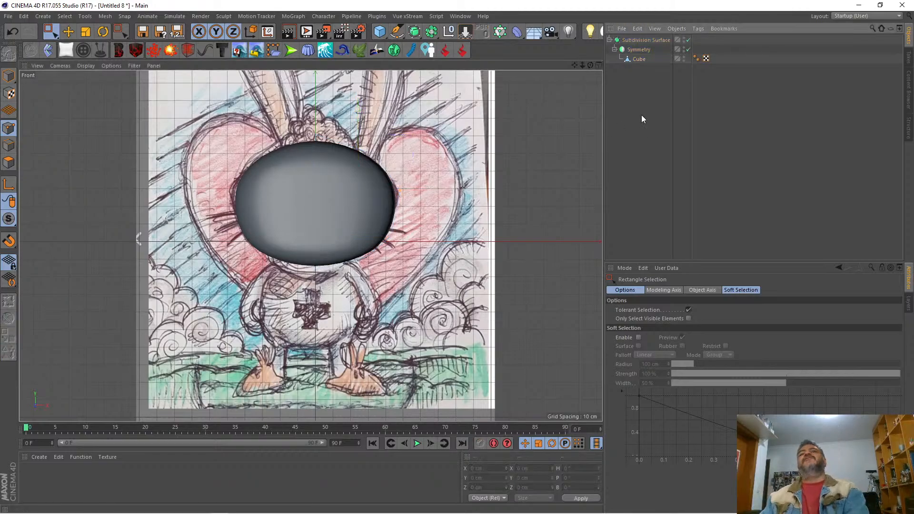
Step: Try to scale the front and back centre points of the upper middle row apart in depth to about 113.6 cm
{"action": "left_click", "coordinate": [598, 65]}
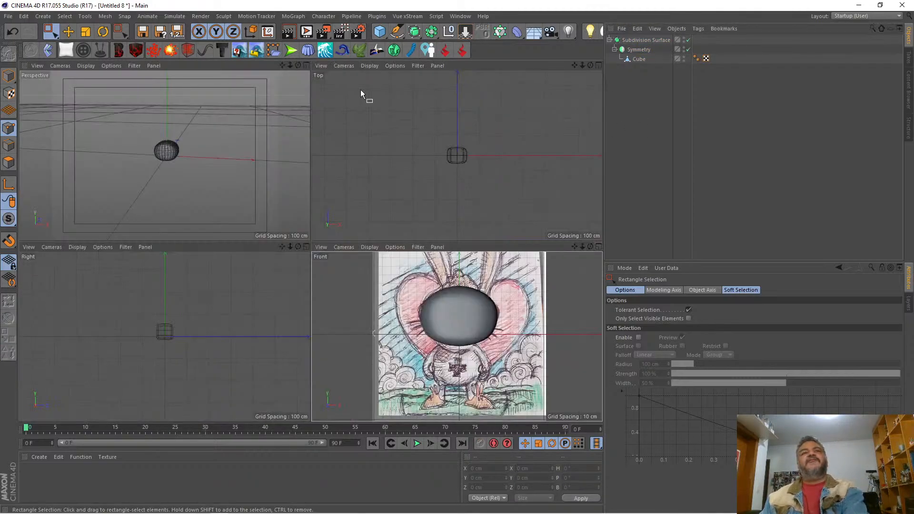
{"action": "mouse_move", "coordinate": [292, 64]}
{"action": "left_mouse_down"}
{"action": "mouse_move", "coordinate": [259, 69]}
{"action": "mouse_move", "coordinate": [295, 64]}
{"action": "left_mouse_up"}
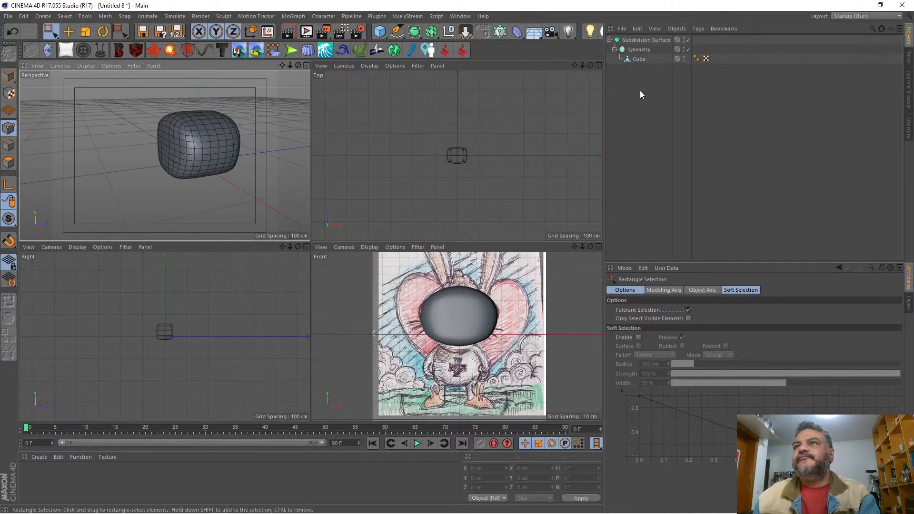
{"action": "left_click", "coordinate": [638, 59]}
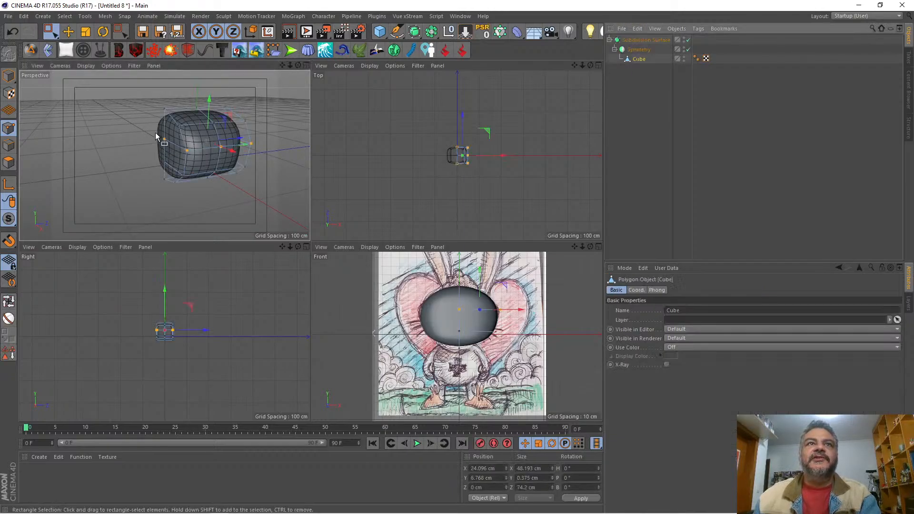
{"action": "left_click_drag", "start_coordinate": [153, 129], "coordinate": [172, 153]}
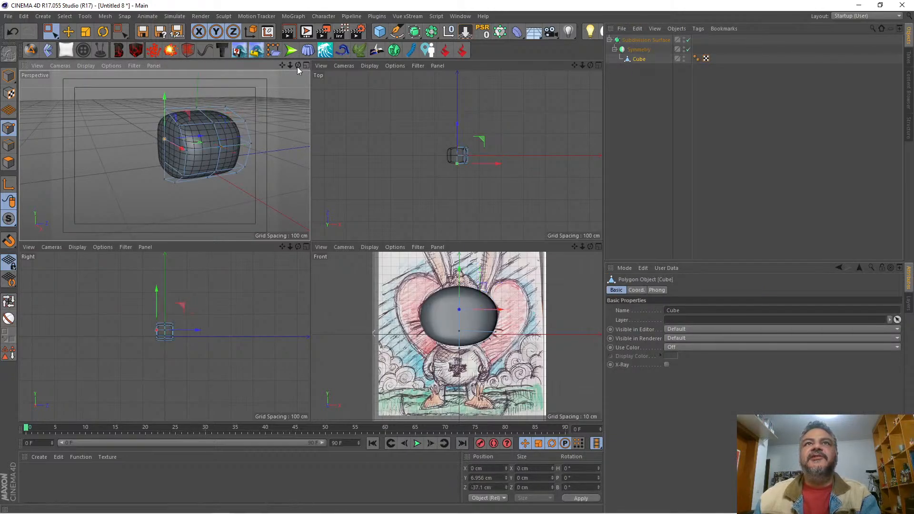
{"action": "left_click_drag", "start_coordinate": [297, 67], "coordinate": [293, 84]}
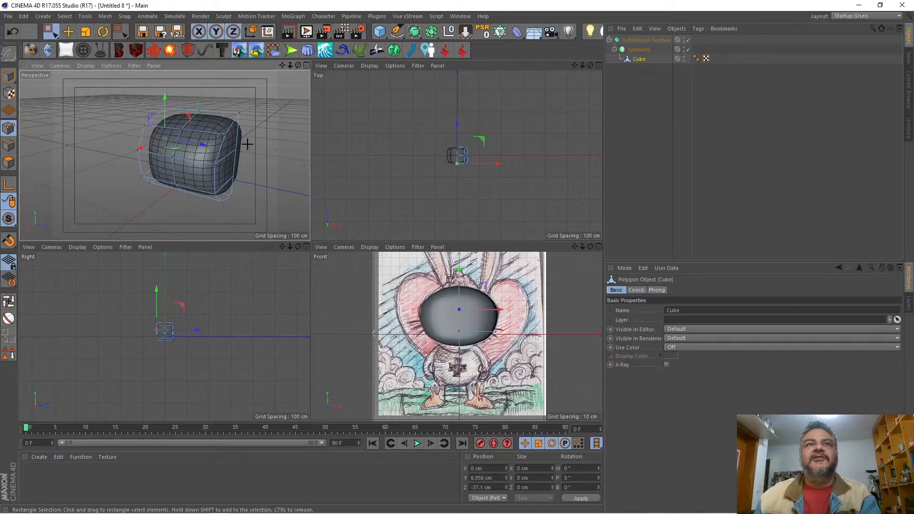
{"action": "left_click_drag", "start_coordinate": [247, 144], "coordinate": [231, 158], "text": "shift"}
{"action": "left_click_drag", "start_coordinate": [297, 65], "coordinate": [341, 57]}
{"action": "left_click", "coordinate": [86, 32]}
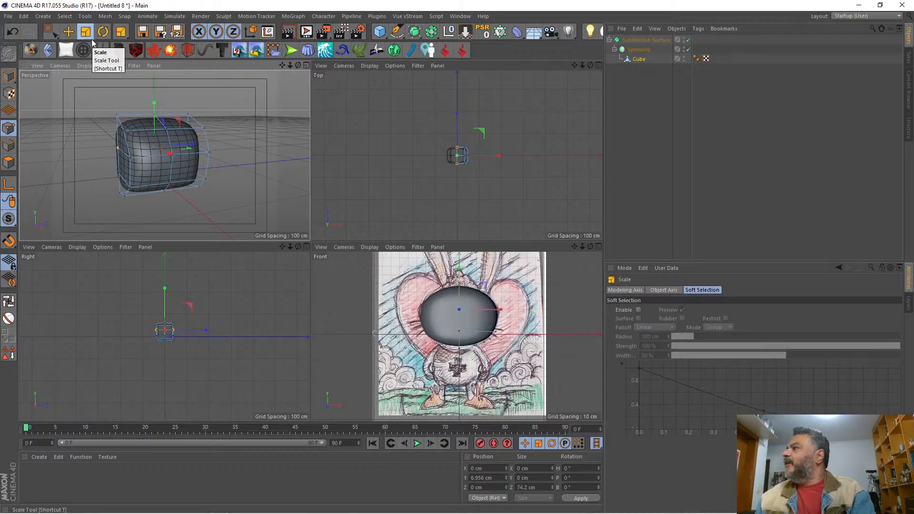
{"action": "left_click_drag", "start_coordinate": [190, 144], "coordinate": [204, 145]}
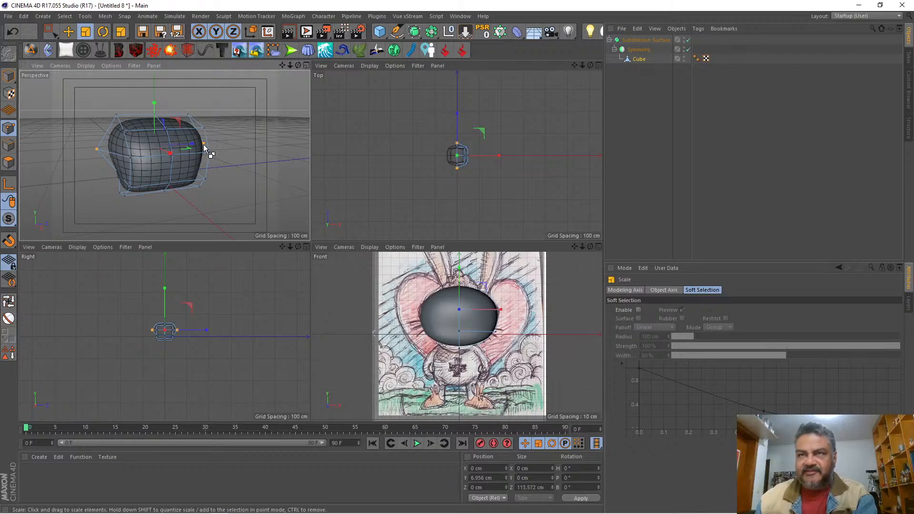
{"action": "key", "text": "ctrl+z"}
{"action": "left_click_drag", "start_coordinate": [110, 162], "coordinate": [112, 162]}
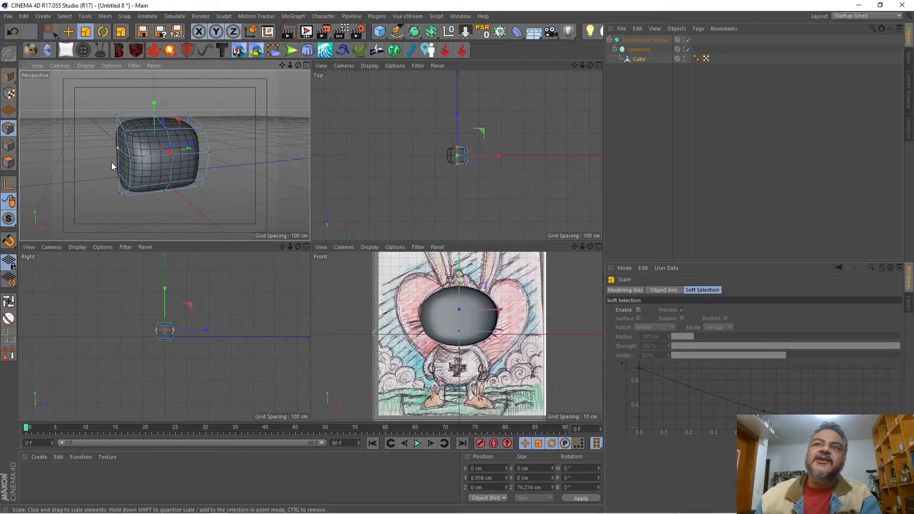
Step: Select the front and back centre points of both middle rows and scale them apart along Z to 118.5 cm
{"action": "left_click", "coordinate": [598, 246]}
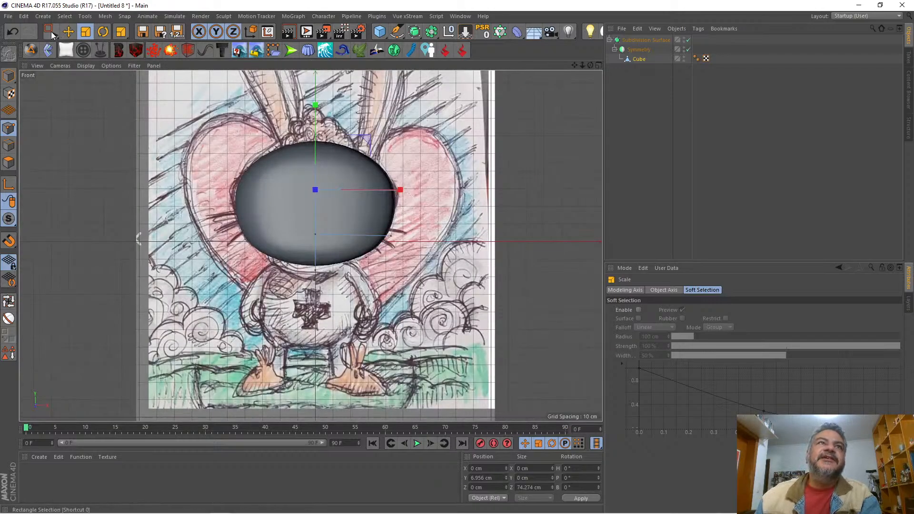
{"action": "left_click", "coordinate": [49, 31]}
{"action": "left_click_drag", "start_coordinate": [298, 169], "coordinate": [335, 257]}
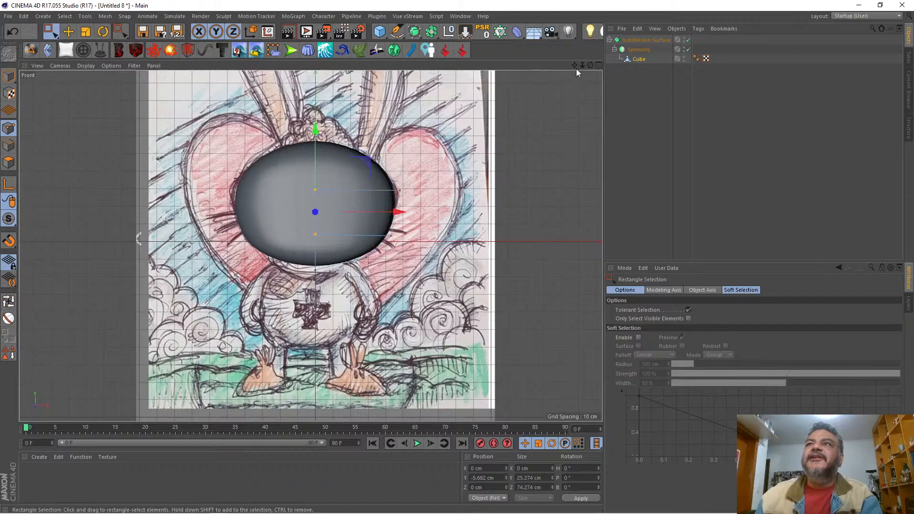
{"action": "left_click", "coordinate": [597, 66]}
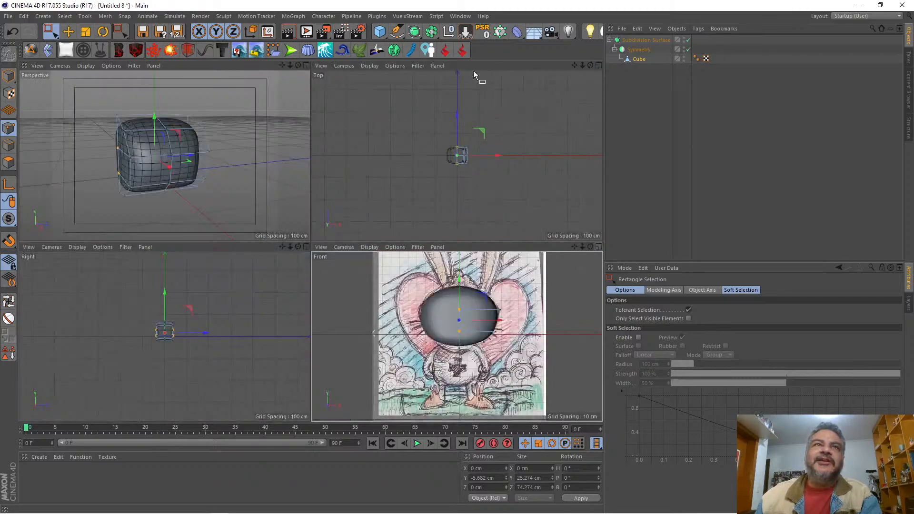
{"action": "left_click", "coordinate": [306, 65]}
{"action": "left_click", "coordinate": [87, 31]}
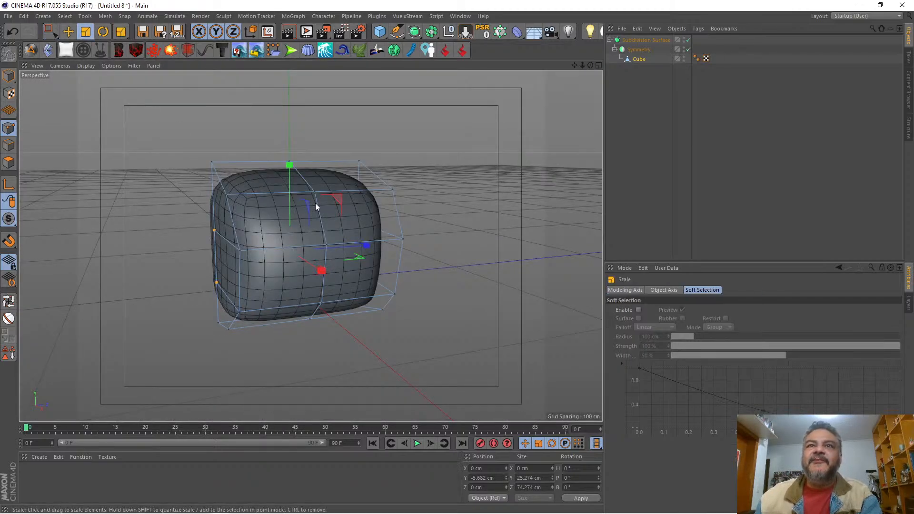
{"action": "left_click_drag", "start_coordinate": [364, 245], "coordinate": [386, 238]}
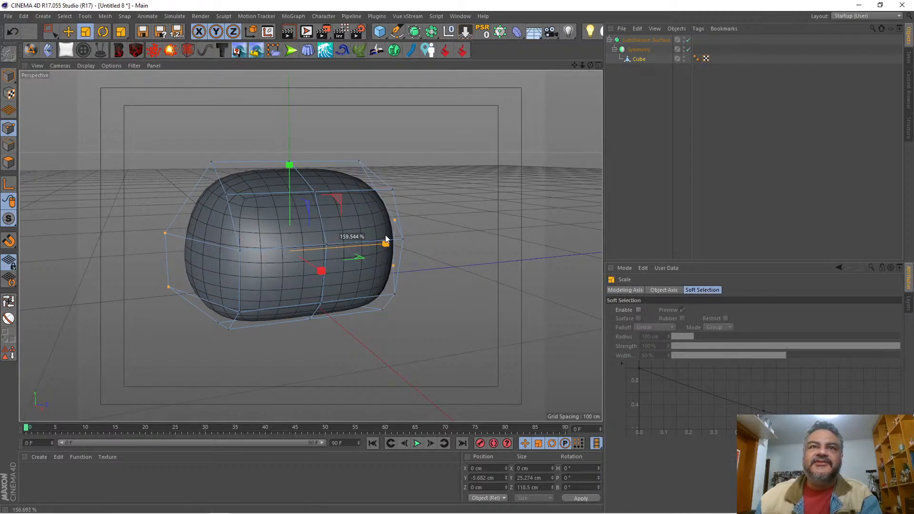
Step: Select the top and bottom centre points together and scale them inward along Z to about 53 cm
{"action": "left_click_drag", "start_coordinate": [590, 66], "coordinate": [592, 68]}
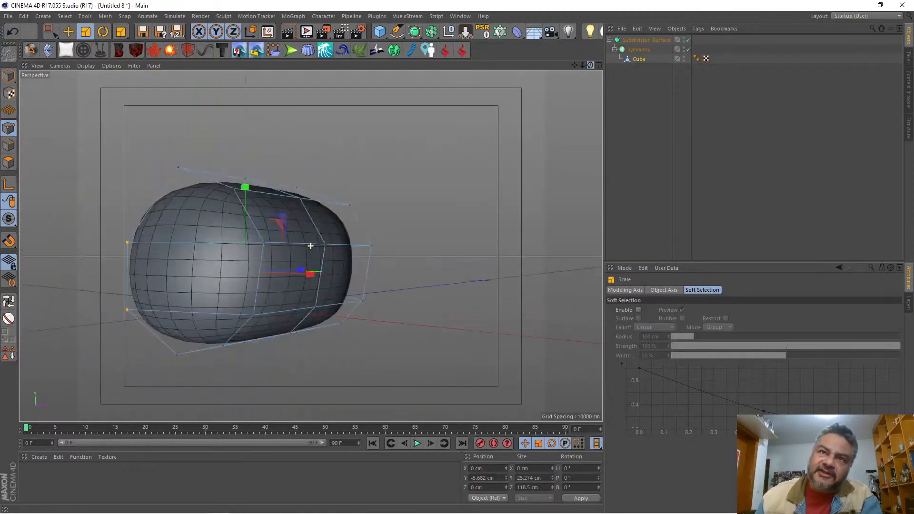
{"action": "left_click_drag", "start_coordinate": [310, 245], "coordinate": [310, 246]}
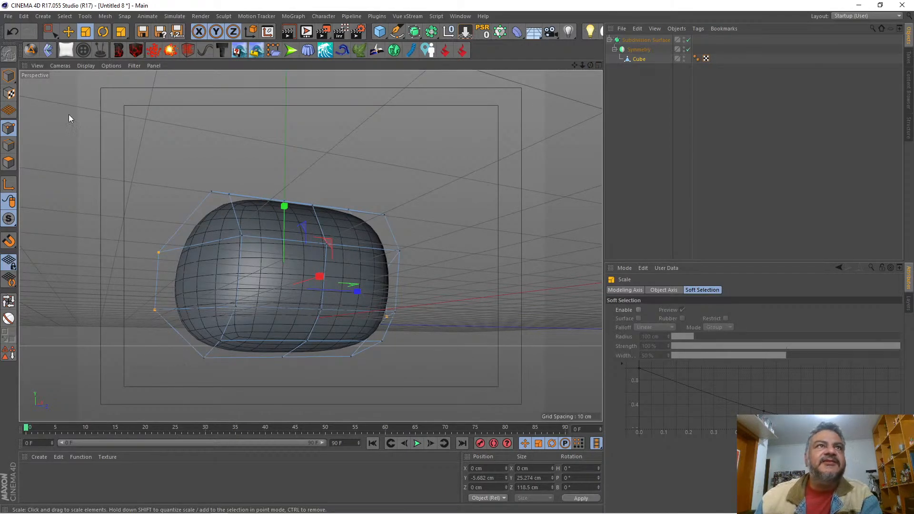
{"action": "left_click", "coordinate": [50, 32]}
{"action": "left_click_drag", "start_coordinate": [160, 382], "coordinate": [405, 350]}
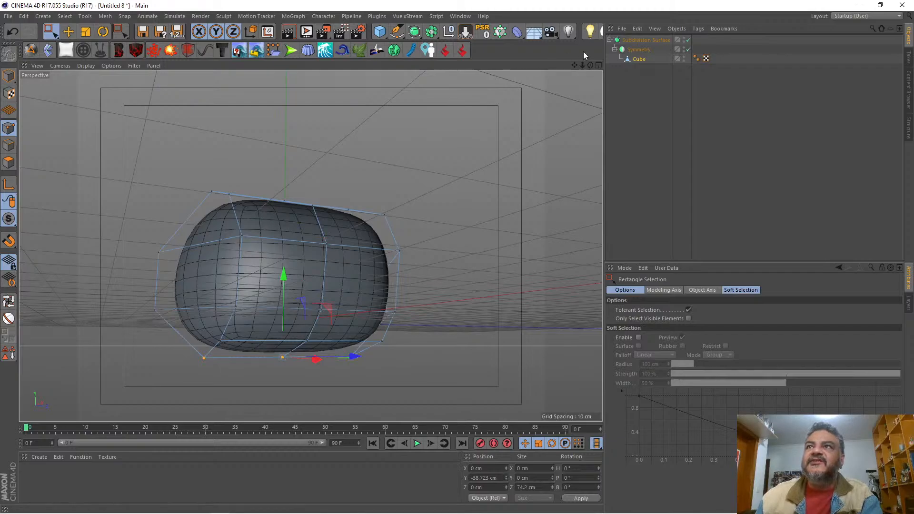
{"action": "left_click_drag", "start_coordinate": [590, 64], "coordinate": [310, 246]}
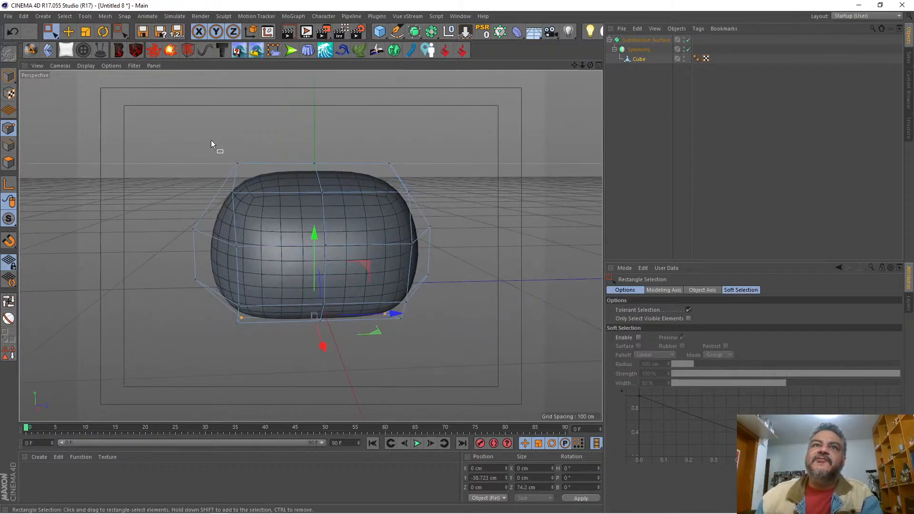
{"action": "left_click_drag", "start_coordinate": [204, 143], "coordinate": [430, 170], "text": "shift"}
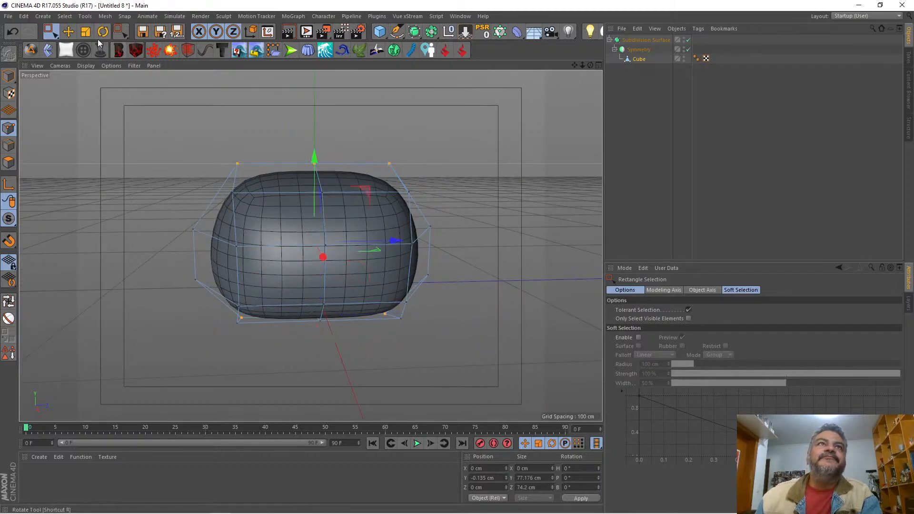
{"action": "left_click", "coordinate": [86, 31]}
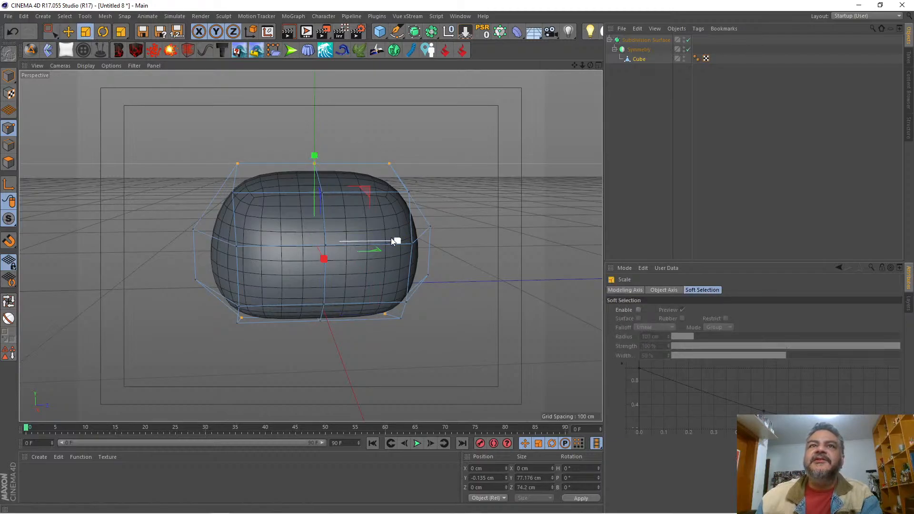
{"action": "left_click_drag", "start_coordinate": [393, 237], "coordinate": [370, 241]}
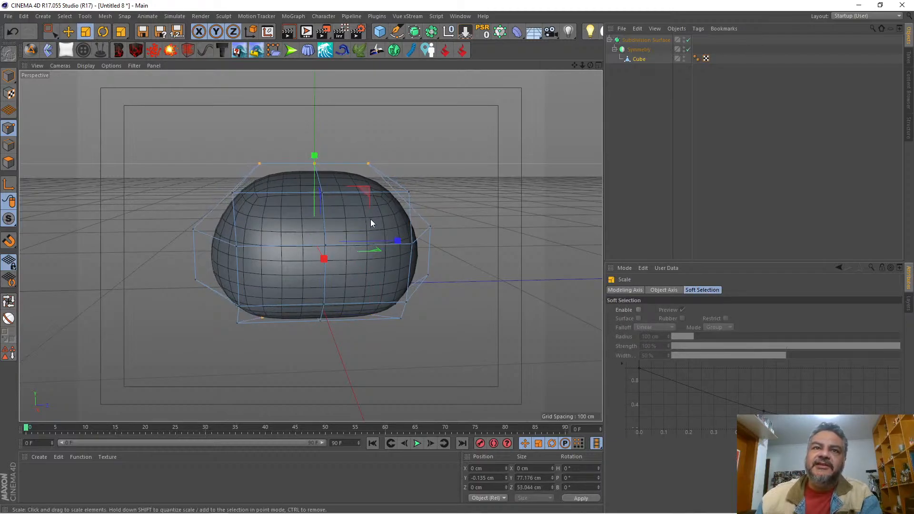
Step: Scale the whole cube object along Z in Model mode to a depth of about 103.5 cm
{"action": "mouse_move", "coordinate": [590, 64]}
{"action": "left_mouse_down"}
{"action": "mouse_move", "coordinate": [547, 68]}
{"action": "mouse_move", "coordinate": [618, 89]}
{"action": "mouse_move", "coordinate": [528, 88]}
{"action": "mouse_move", "coordinate": [419, 59]}
{"action": "mouse_move", "coordinate": [433, 59]}
{"action": "mouse_move", "coordinate": [440, 34]}
{"action": "mouse_move", "coordinate": [485, 71]}
{"action": "mouse_move", "coordinate": [533, 65]}
{"action": "mouse_move", "coordinate": [536, 38]}
{"action": "mouse_move", "coordinate": [555, 14]}
{"action": "mouse_move", "coordinate": [535, 61]}
{"action": "mouse_move", "coordinate": [493, 72]}
{"action": "mouse_move", "coordinate": [414, 67]}
{"action": "mouse_move", "coordinate": [587, 67]}
{"action": "left_mouse_up"}
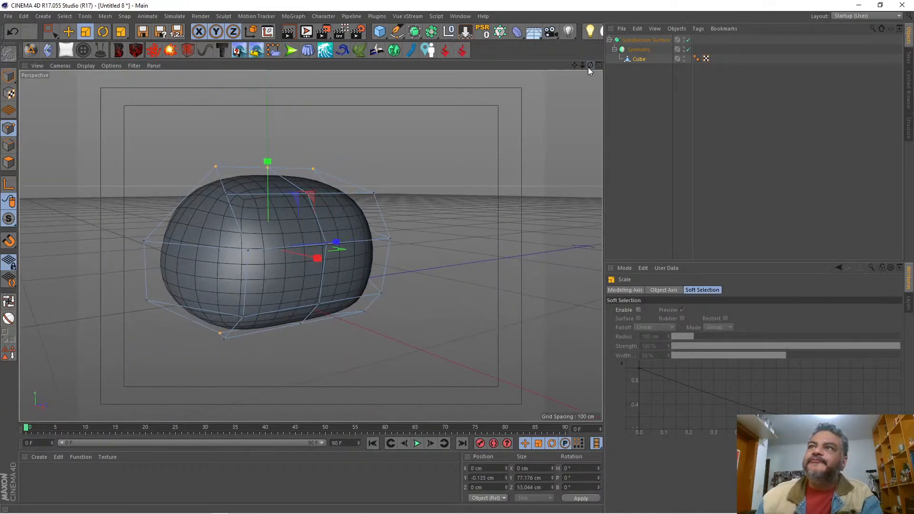
{"action": "left_click", "coordinate": [638, 59]}
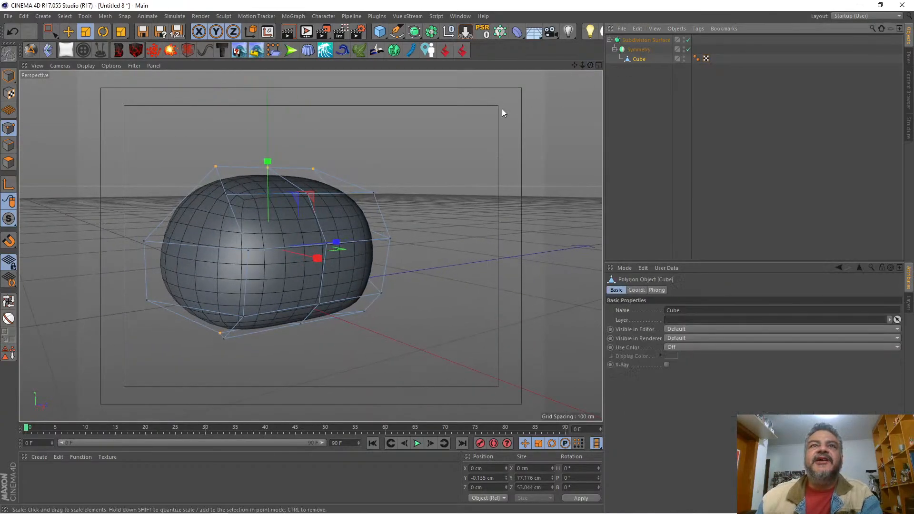
{"action": "left_click", "coordinate": [8, 77]}
{"action": "mouse_move", "coordinate": [591, 65]}
{"action": "left_mouse_down"}
{"action": "mouse_move", "coordinate": [537, 75]}
{"action": "mouse_move", "coordinate": [556, 65]}
{"action": "left_mouse_up"}
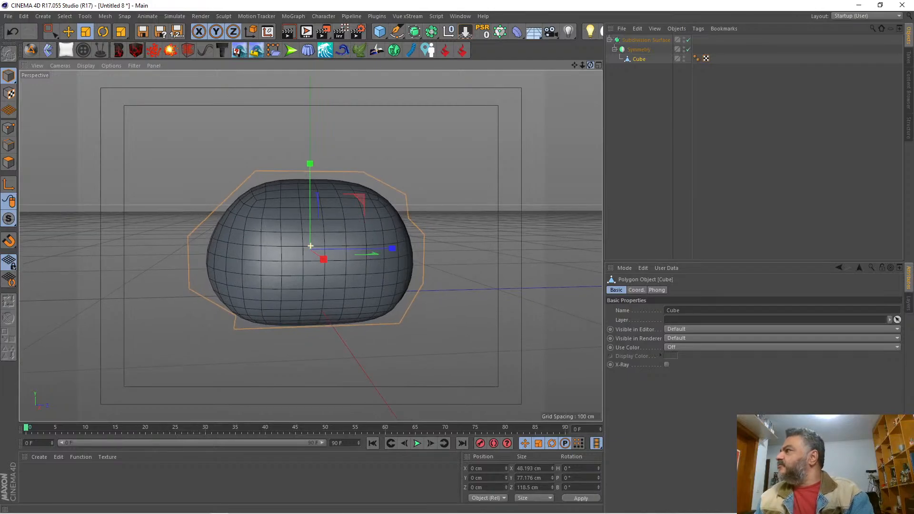
{"action": "mouse_move", "coordinate": [378, 246]}
{"action": "left_mouse_down"}
{"action": "mouse_move", "coordinate": [358, 248]}
{"action": "mouse_move", "coordinate": [372, 250]}
{"action": "left_mouse_up"}
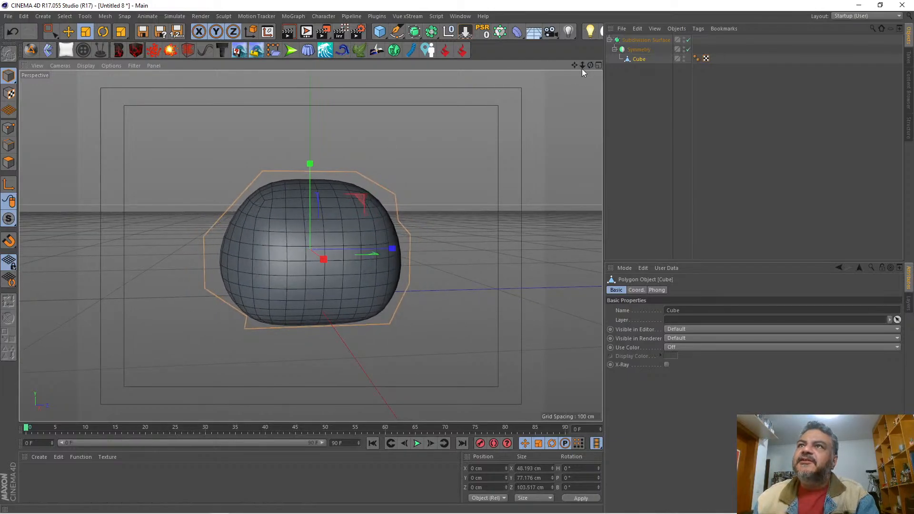
Step: In Point mode, select the upper side points and all bottom points of the cube and scale them inward along Z to about 44 cm
{"action": "mouse_move", "coordinate": [591, 65]}
{"action": "left_mouse_down"}
{"action": "mouse_move", "coordinate": [666, 76]}
{"action": "mouse_move", "coordinate": [708, 58]}
{"action": "mouse_move", "coordinate": [783, 49]}
{"action": "mouse_move", "coordinate": [690, 61]}
{"action": "mouse_move", "coordinate": [642, 90]}
{"action": "mouse_move", "coordinate": [650, 79]}
{"action": "left_mouse_up"}
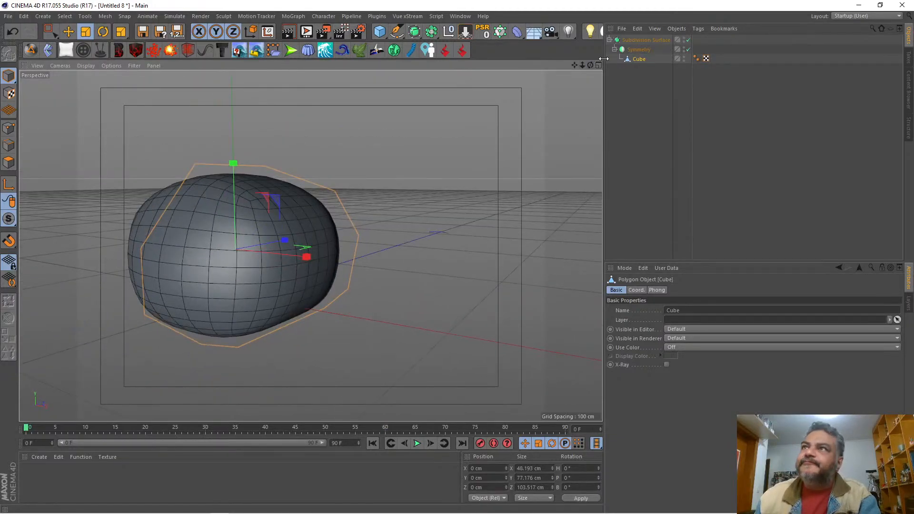
{"action": "left_click", "coordinate": [8, 128]}
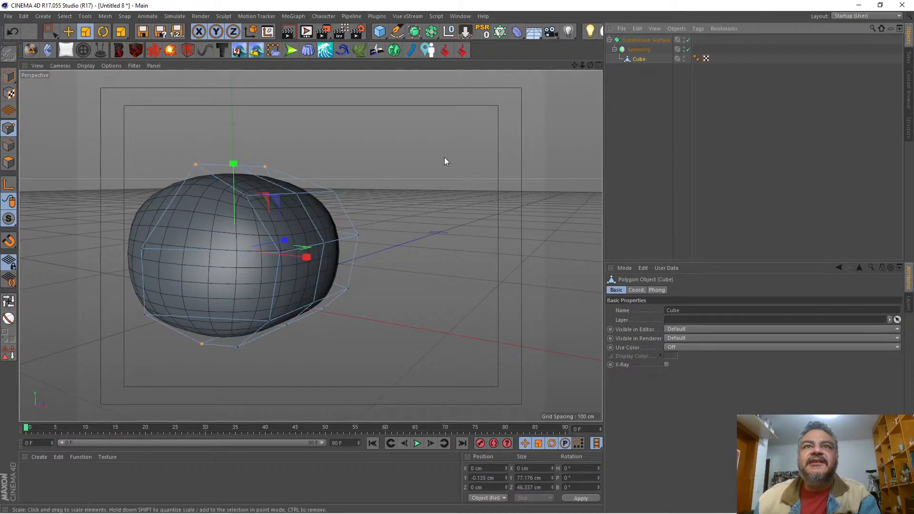
{"action": "left_click_drag", "start_coordinate": [590, 65], "coordinate": [521, 68]}
{"action": "key", "text": "0"}
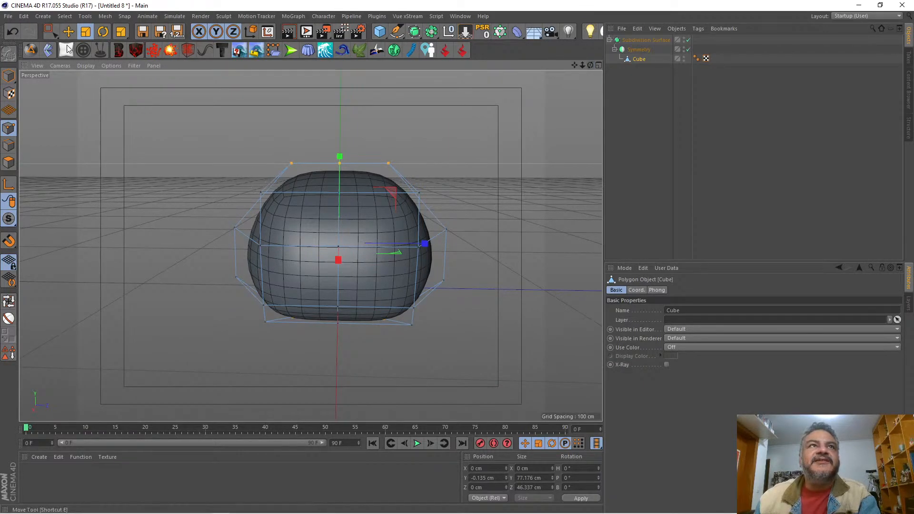
{"action": "left_click_drag", "start_coordinate": [215, 184], "coordinate": [431, 215]}
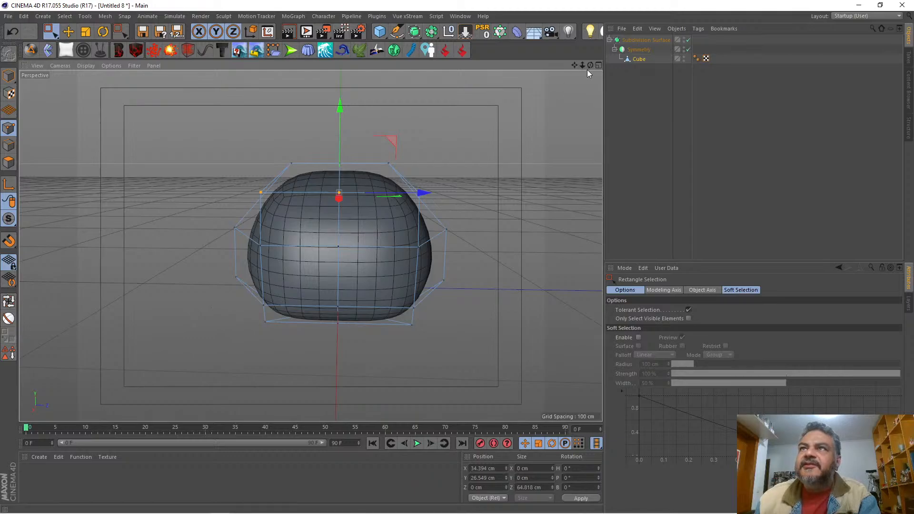
{"action": "mouse_move", "coordinate": [590, 65]}
{"action": "left_mouse_down"}
{"action": "mouse_move", "coordinate": [640, 34]}
{"action": "mouse_move", "coordinate": [572, 65]}
{"action": "left_mouse_up"}
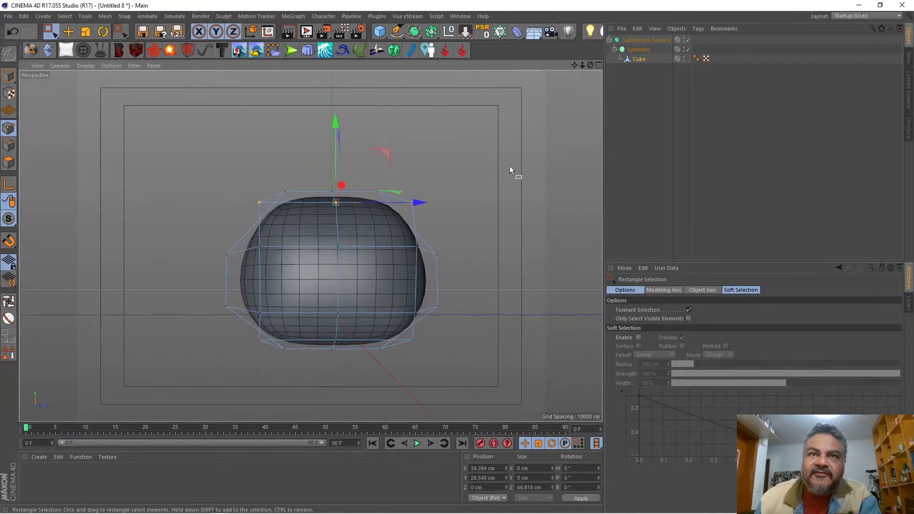
{"action": "left_click_drag", "start_coordinate": [234, 330], "coordinate": [442, 388]}
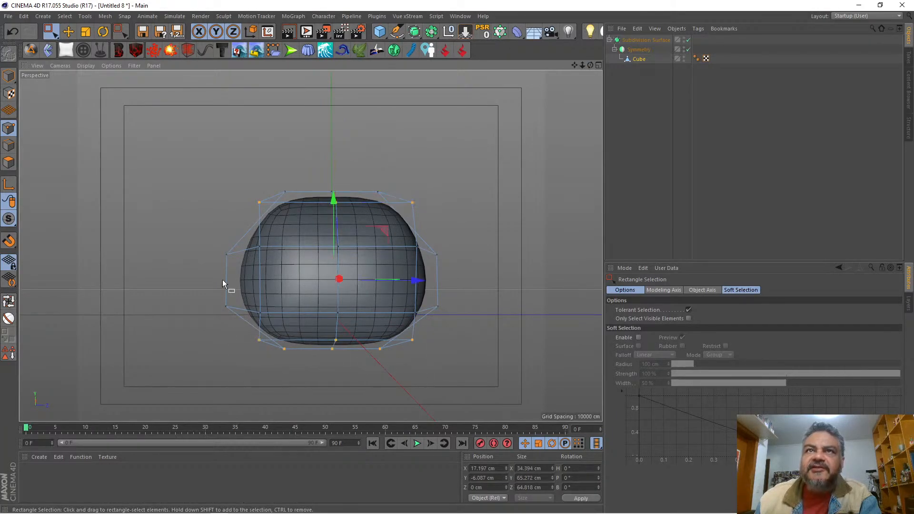
{"action": "left_click", "coordinate": [85, 33]}
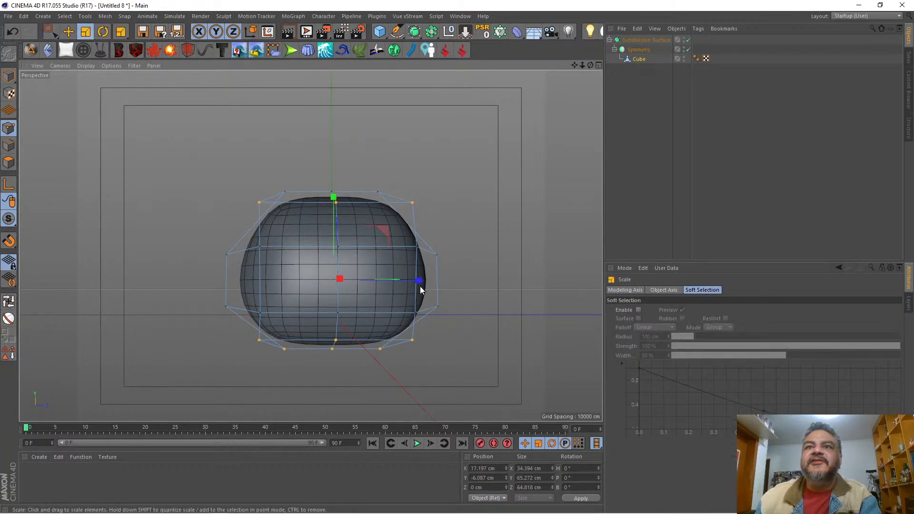
{"action": "left_click_drag", "start_coordinate": [420, 287], "coordinate": [391, 282]}
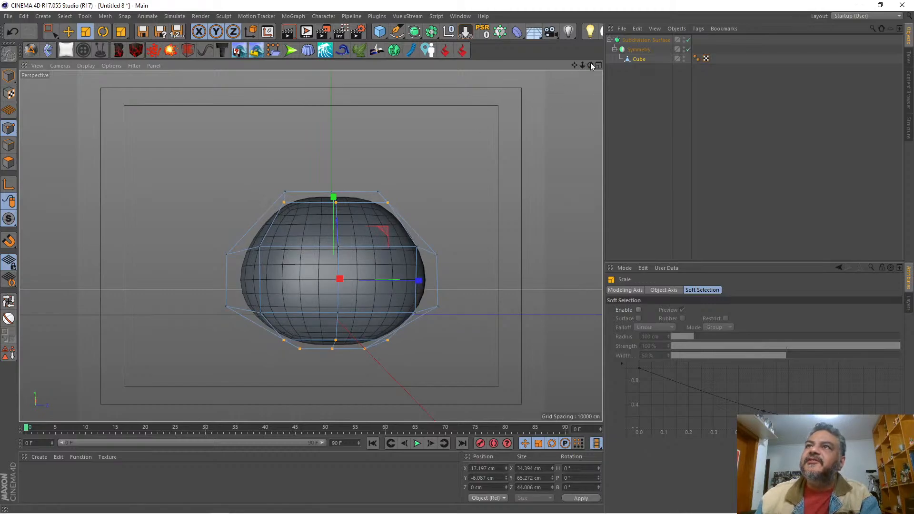
Step: Select the front and back side points of both middle rows and scale them inward along Z to about 50.5 cm
{"action": "left_click_drag", "start_coordinate": [590, 65], "coordinate": [495, 71]}
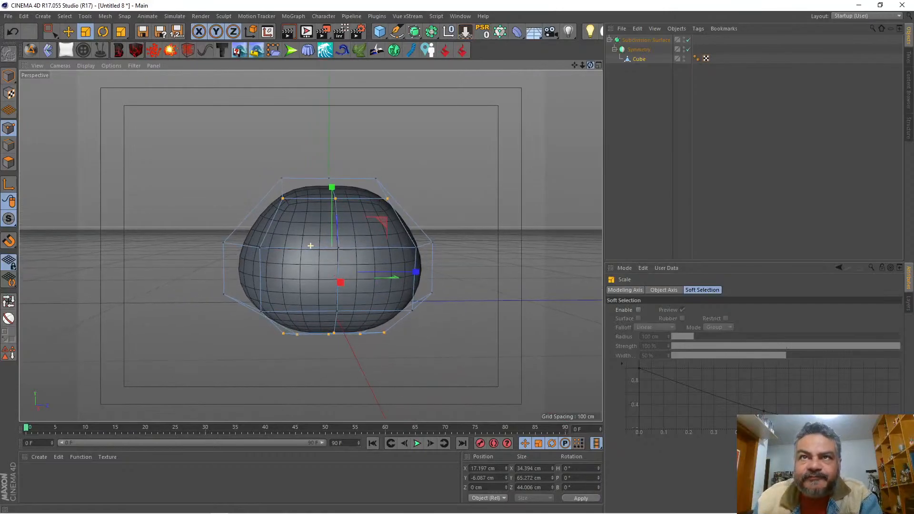
{"action": "left_click_drag", "start_coordinate": [251, 234], "coordinate": [269, 316]}
{"action": "key", "text": "ctrl+z"}
{"action": "key", "text": "0"}
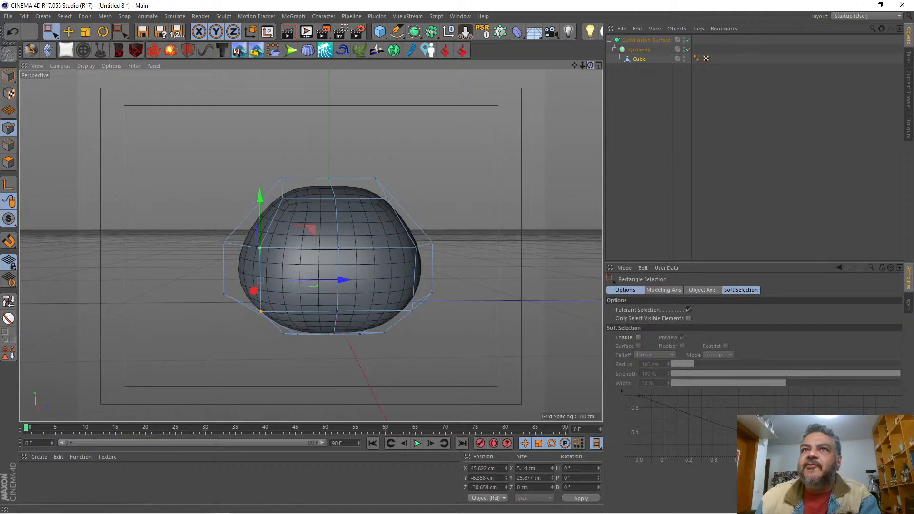
{"action": "left_click_drag", "start_coordinate": [590, 65], "coordinate": [579, 56]}
{"action": "left_click_drag", "start_coordinate": [395, 233], "coordinate": [426, 320], "text": "shift"}
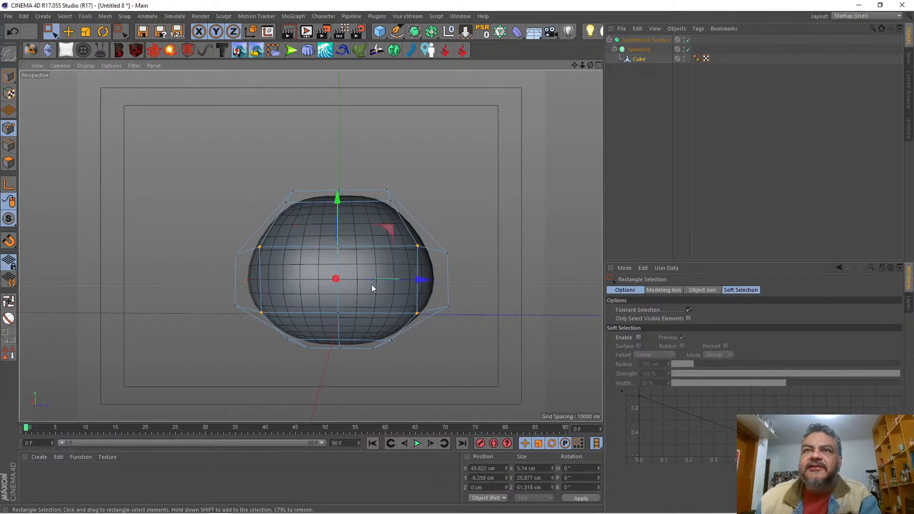
{"action": "left_click", "coordinate": [85, 31]}
{"action": "left_click_drag", "start_coordinate": [399, 280], "coordinate": [388, 281]}
{"action": "left_click_drag", "start_coordinate": [589, 64], "coordinate": [390, 91]}
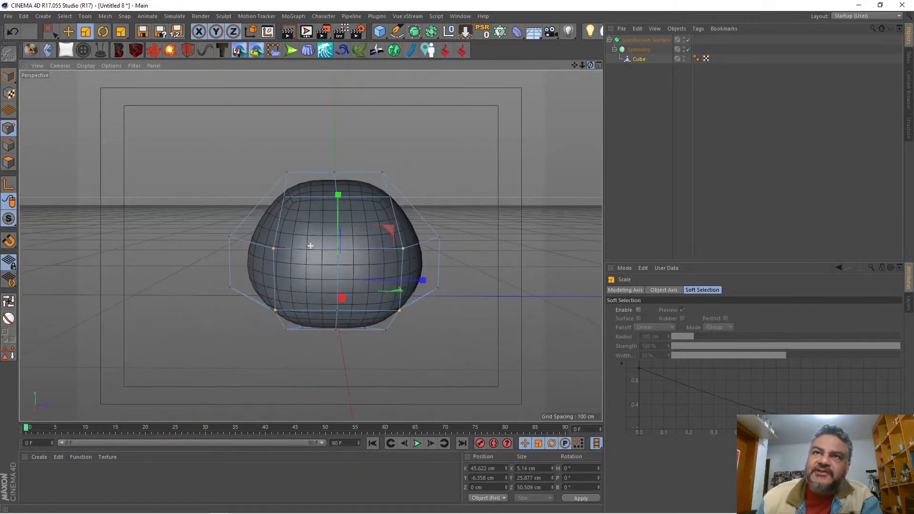
{"action": "left_click_drag", "start_coordinate": [449, 240], "coordinate": [423, 287]}
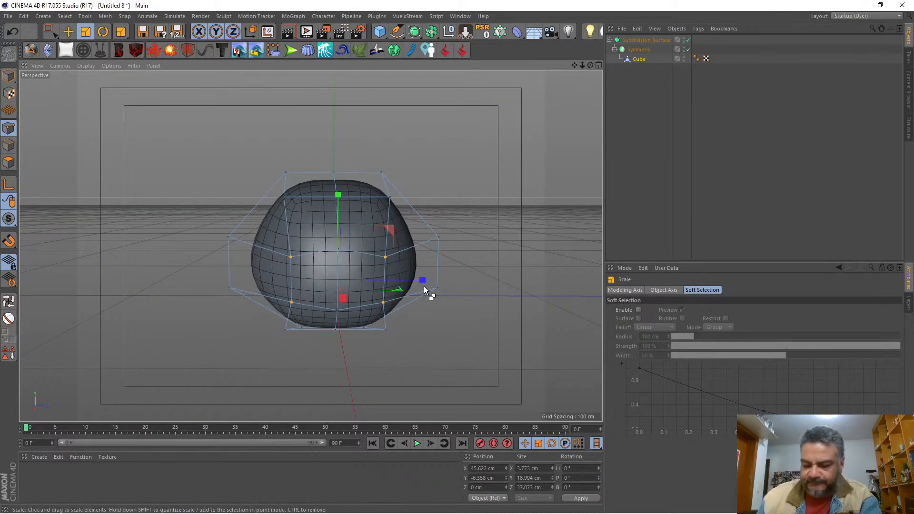
{"action": "key", "text": "ctrl+z"}
Step: Select the two back centre points of the middle rows and move them inward to a Z position of about 43 cm
{"action": "key", "text": "0"}
{"action": "left_click_drag", "start_coordinate": [461, 219], "coordinate": [428, 314]}
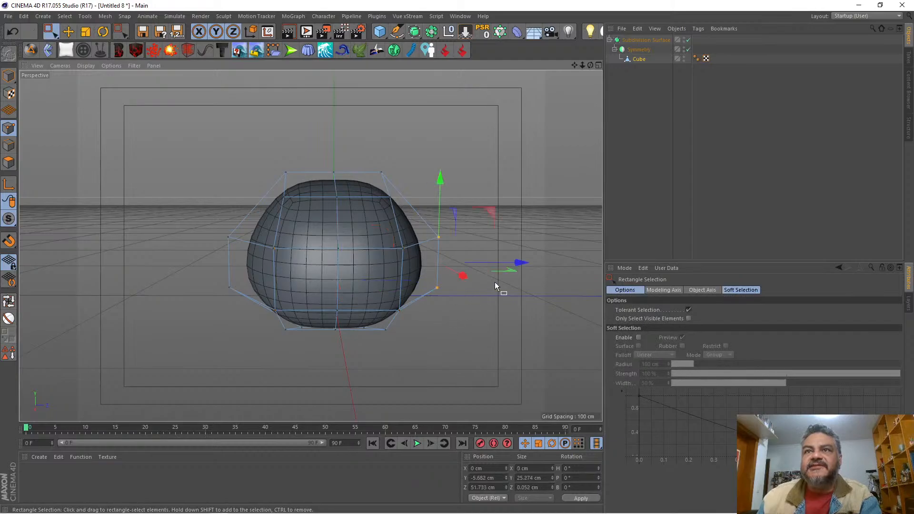
{"action": "left_click_drag", "start_coordinate": [518, 261], "coordinate": [498, 256]}
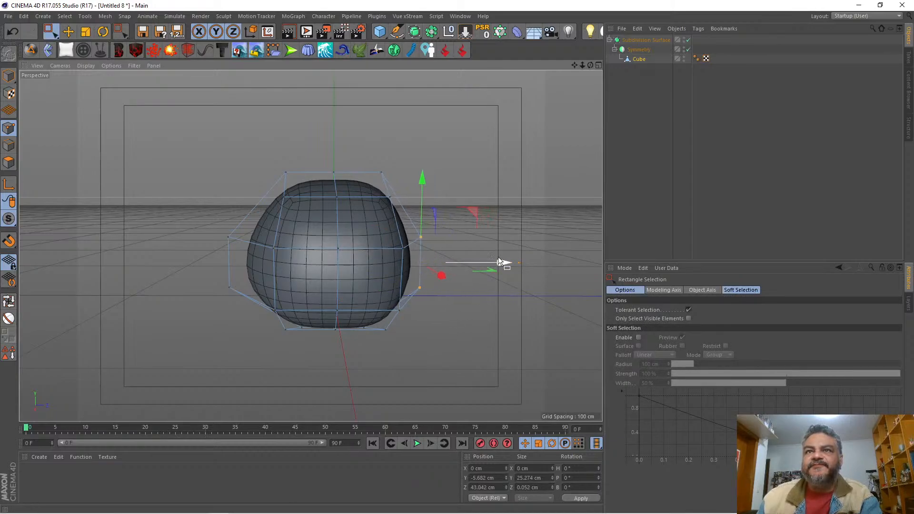
{"action": "left_click_drag", "start_coordinate": [470, 214], "coordinate": [445, 238]}
{"action": "key", "text": "ctrl+z"}
{"action": "key", "text": "t"}
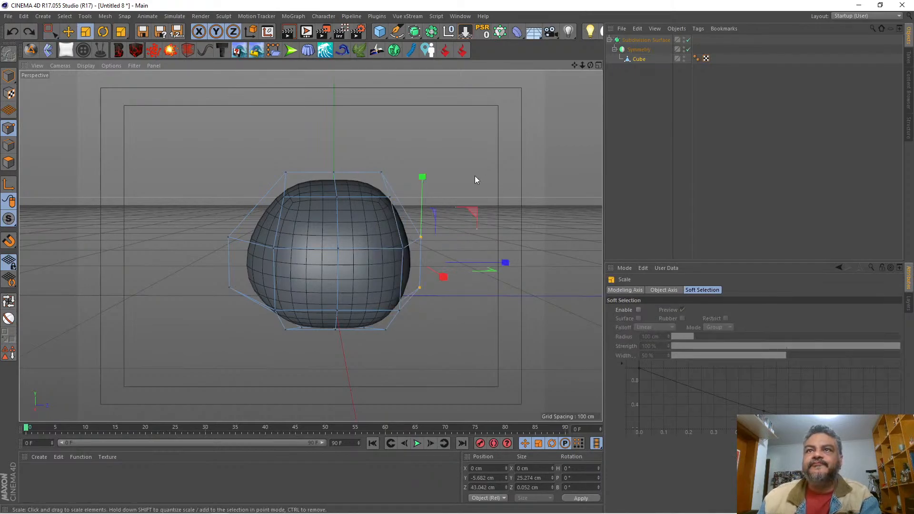
{"action": "key", "text": "0"}
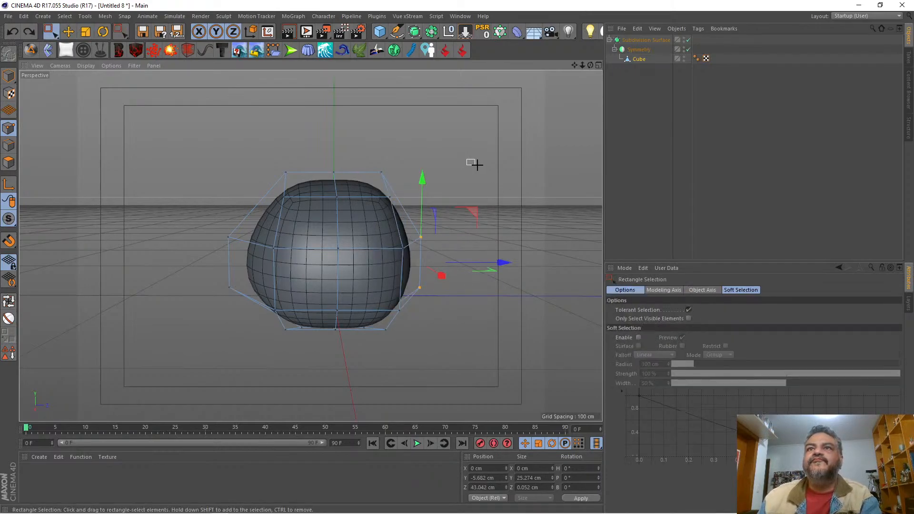
Step: Raise the back points of the upper middle row to about Y 13.4 cm and lower the upper back side point to about Y 25.8 cm
{"action": "left_click", "coordinate": [467, 205]}
{"action": "left_click_drag", "start_coordinate": [466, 205], "coordinate": [402, 269]}
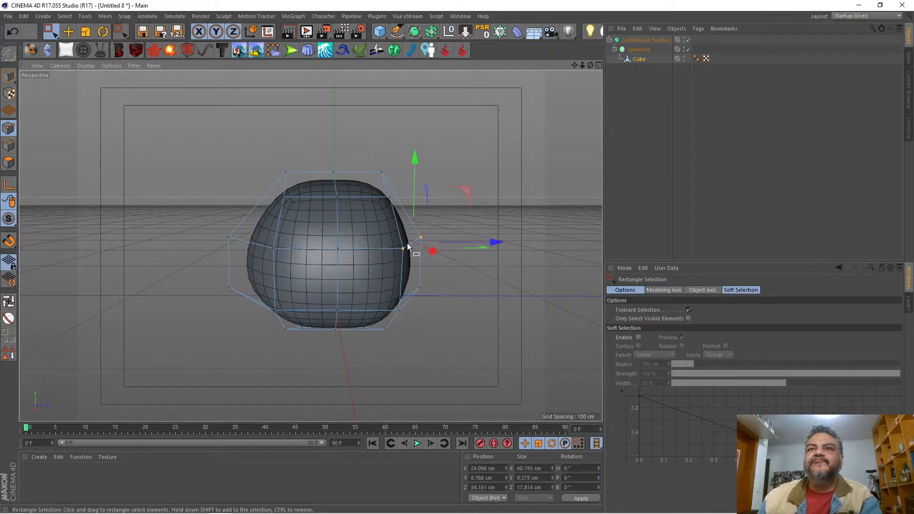
{"action": "left_click_drag", "start_coordinate": [416, 176], "coordinate": [419, 161]}
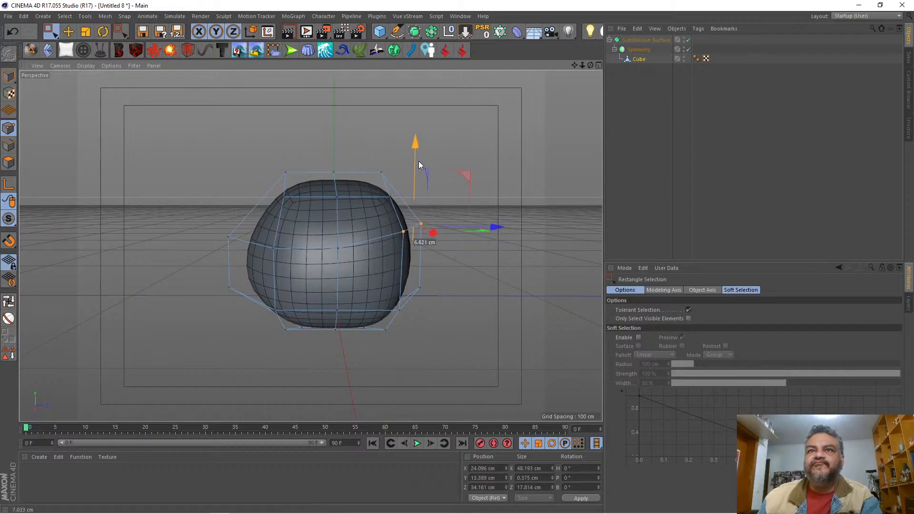
{"action": "left_click", "coordinate": [390, 196]}
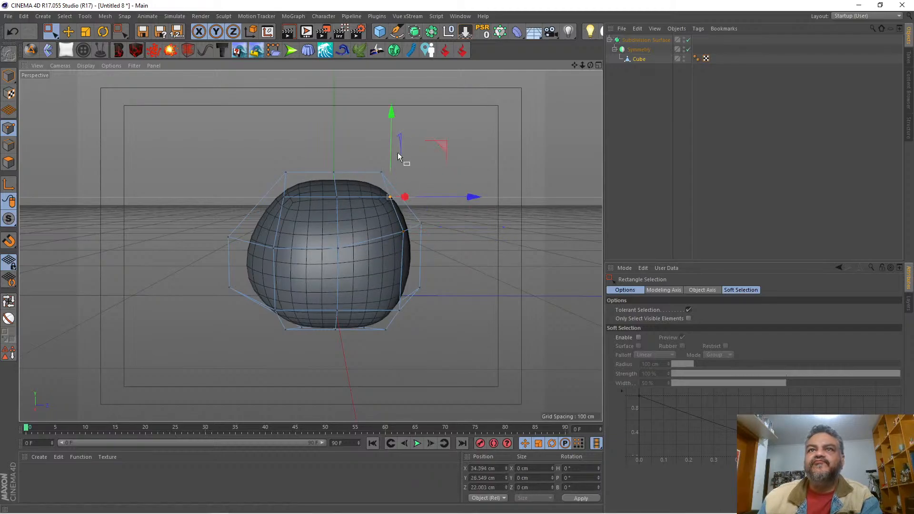
{"action": "left_click_drag", "start_coordinate": [393, 151], "coordinate": [392, 153]}
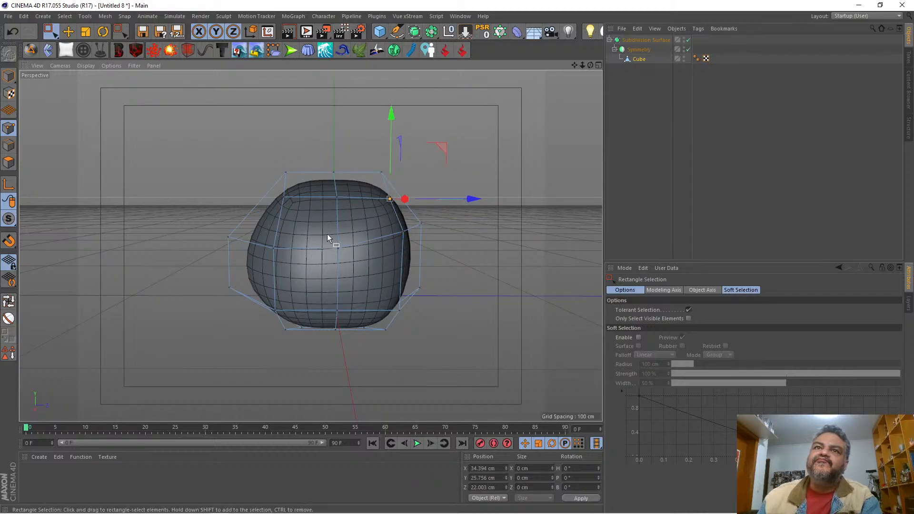
Step: Adjust the central side point of the upper middle row to about Y 7.3 cm and lower the upper front side point to about Y 23.8 cm
{"action": "left_click_drag", "start_coordinate": [327, 233], "coordinate": [354, 259]}
{"action": "left_click_drag", "start_coordinate": [335, 175], "coordinate": [339, 180]}
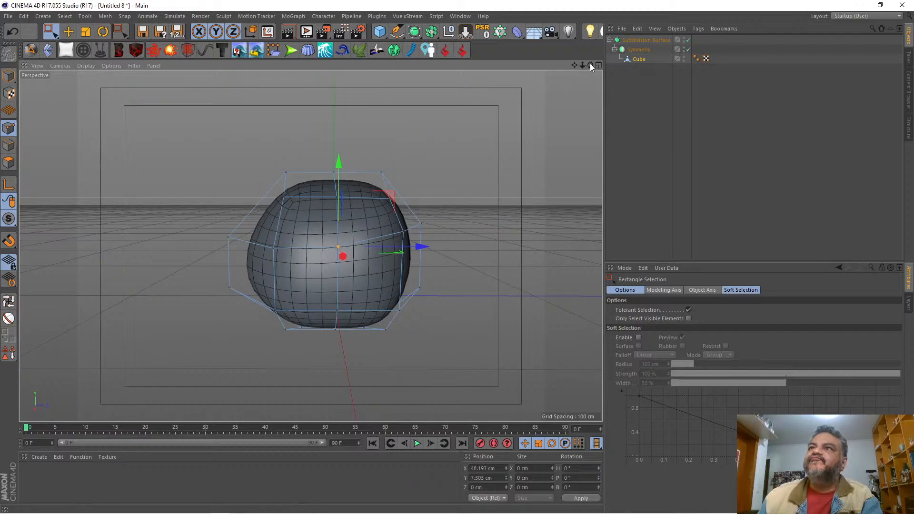
{"action": "left_click_drag", "start_coordinate": [589, 65], "coordinate": [528, 73]}
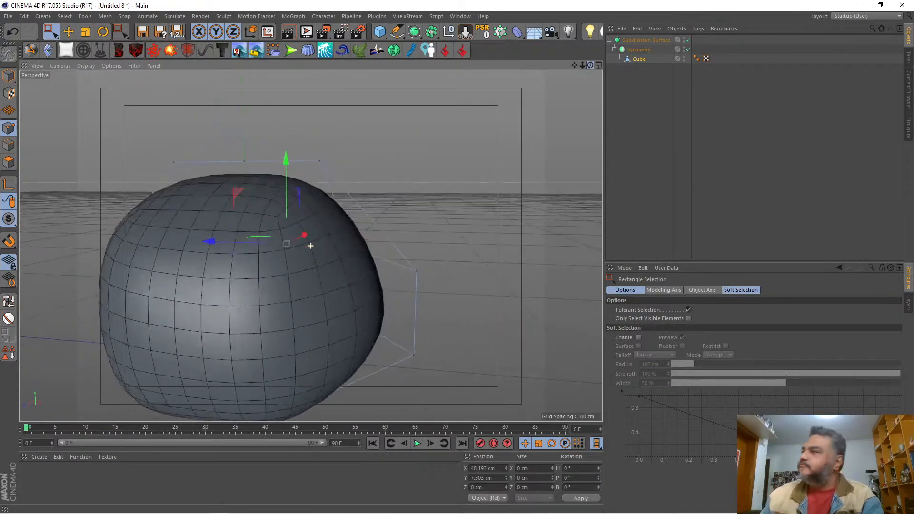
{"action": "left_click_drag", "start_coordinate": [310, 246], "coordinate": [310, 246]}
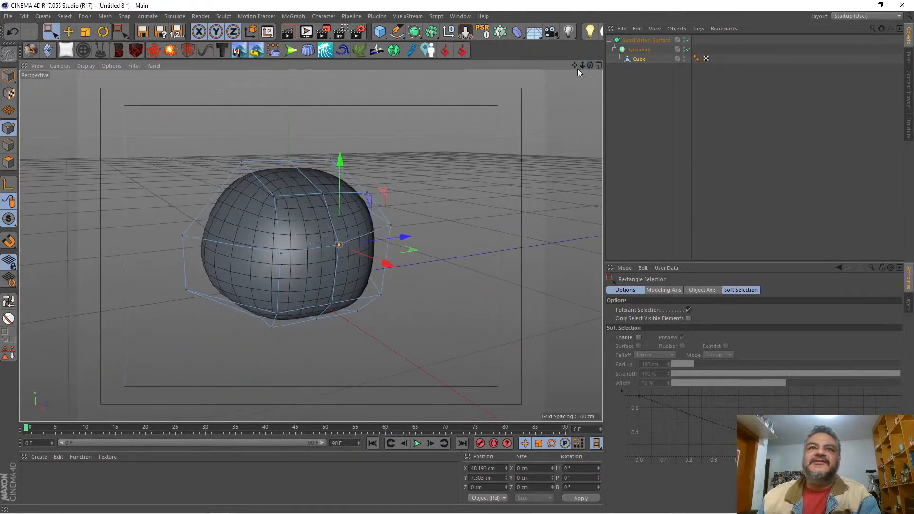
{"action": "left_click_drag", "start_coordinate": [264, 183], "coordinate": [290, 219]}
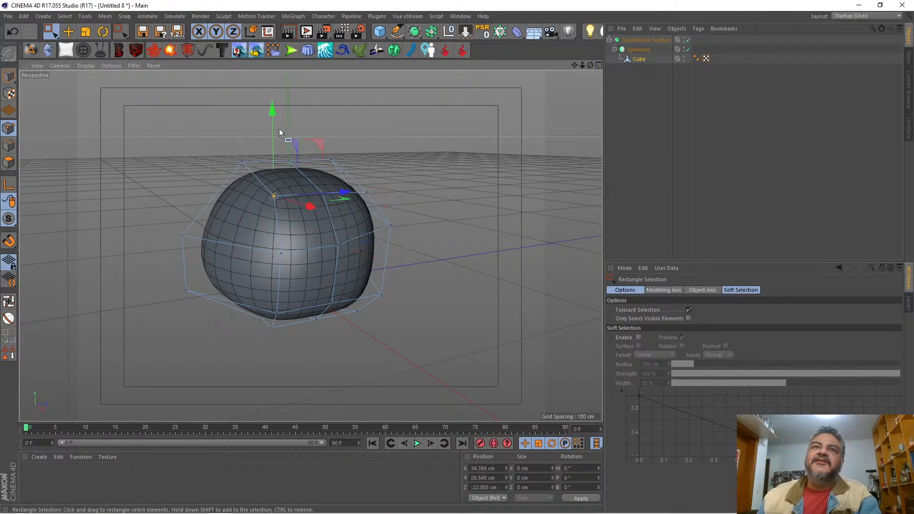
{"action": "left_click_drag", "start_coordinate": [275, 131], "coordinate": [276, 142]}
{"action": "mouse_move", "coordinate": [590, 65]}
{"action": "left_mouse_down"}
{"action": "mouse_move", "coordinate": [580, 48]}
{"action": "mouse_move", "coordinate": [584, 64]}
{"action": "left_mouse_up"}
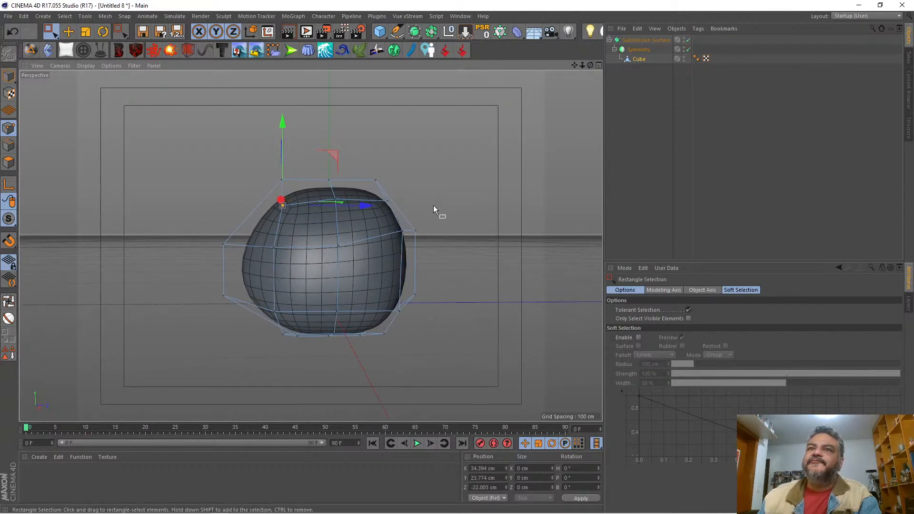
Step: Lower the back points of the upper middle row and move the upper back side point inward to about Z 19.1 cm
{"action": "left_click_drag", "start_coordinate": [448, 211], "coordinate": [385, 248]}
{"action": "left_click_drag", "start_coordinate": [410, 158], "coordinate": [410, 172]}
{"action": "left_click_drag", "start_coordinate": [373, 195], "coordinate": [402, 211]}
{"action": "left_click_drag", "start_coordinate": [464, 199], "coordinate": [458, 199]}
{"action": "left_click_drag", "start_coordinate": [321, 191], "coordinate": [351, 212], "text": "shift"}
{"action": "left_click_drag", "start_coordinate": [590, 65], "coordinate": [590, 65]}
{"action": "left_click_drag", "start_coordinate": [355, 265], "coordinate": [350, 266], "text": "alt"}
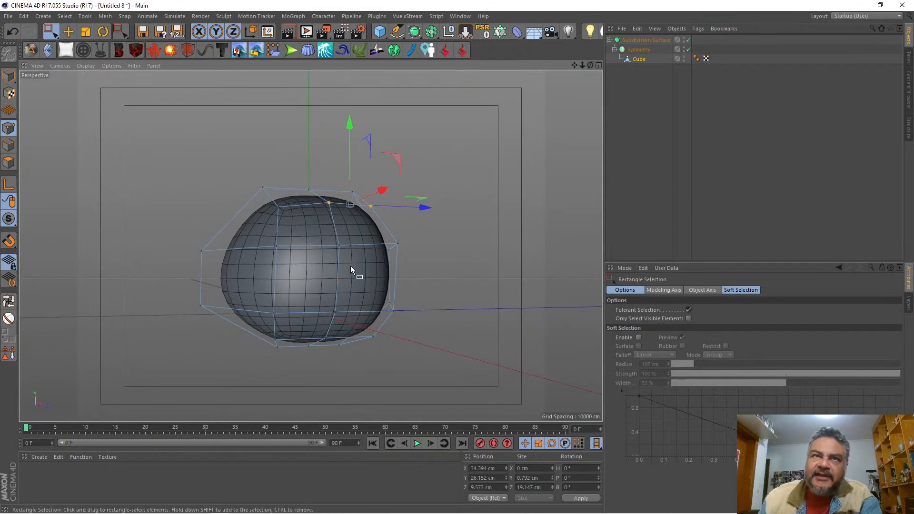
Step: Select the front centre point of the lower middle row and move it inward to a Z position of about -48.1 cm
{"action": "left_click_drag", "start_coordinate": [211, 318], "coordinate": [210, 318]}
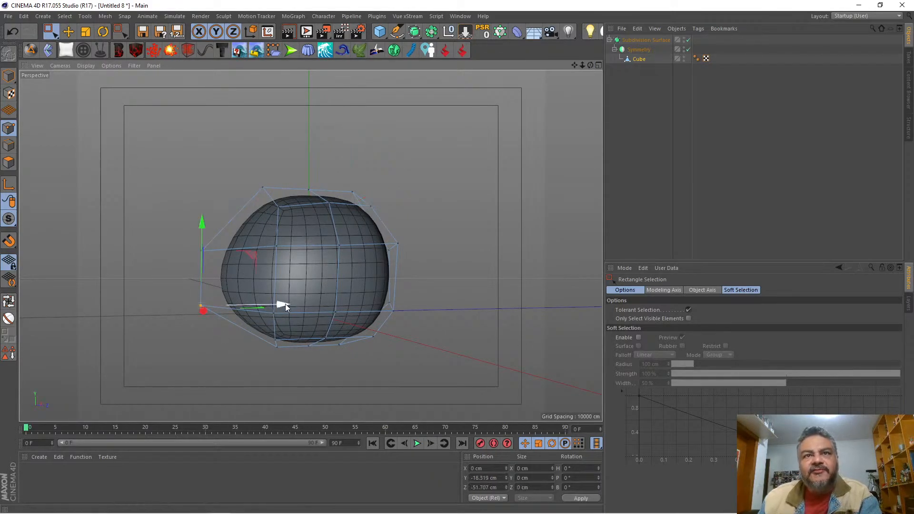
{"action": "left_click_drag", "start_coordinate": [284, 303], "coordinate": [289, 305]}
{"action": "left_click_drag", "start_coordinate": [590, 65], "coordinate": [702, 31]}
{"action": "left_click_drag", "start_coordinate": [582, 65], "coordinate": [552, 90]}
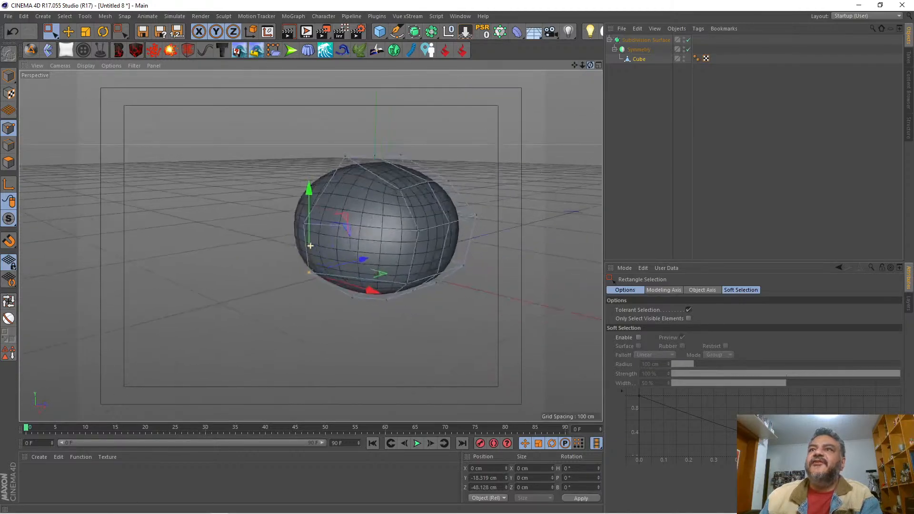
Step: Against the front-view sketch, scale the whole cube in Model mode along Y to a height of about 85.7 cm and return to the perspective view
{"action": "left_click", "coordinate": [598, 66]}
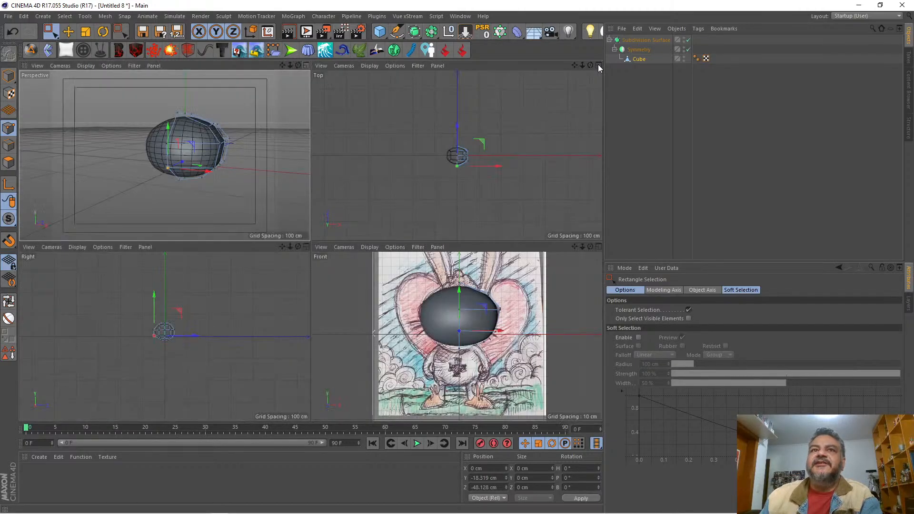
{"action": "left_click", "coordinate": [598, 247]}
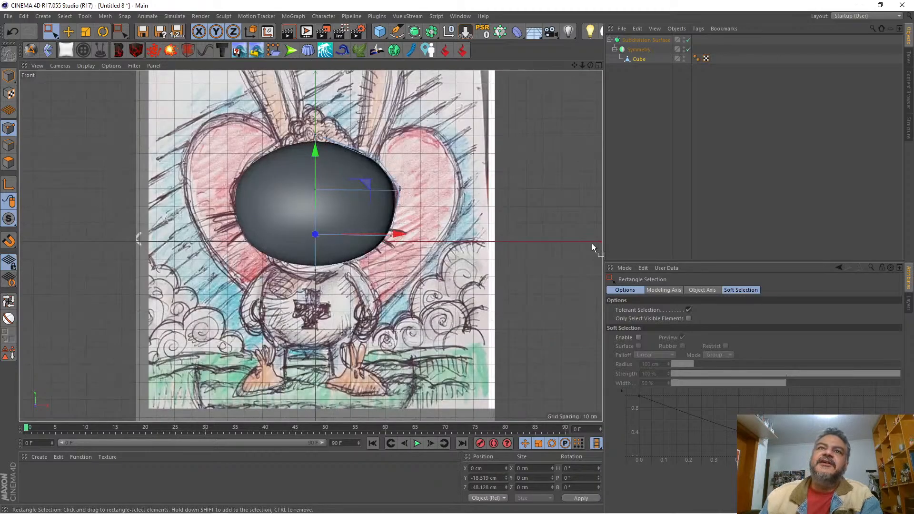
{"action": "left_click", "coordinate": [640, 59]}
{"action": "left_click", "coordinate": [9, 75]}
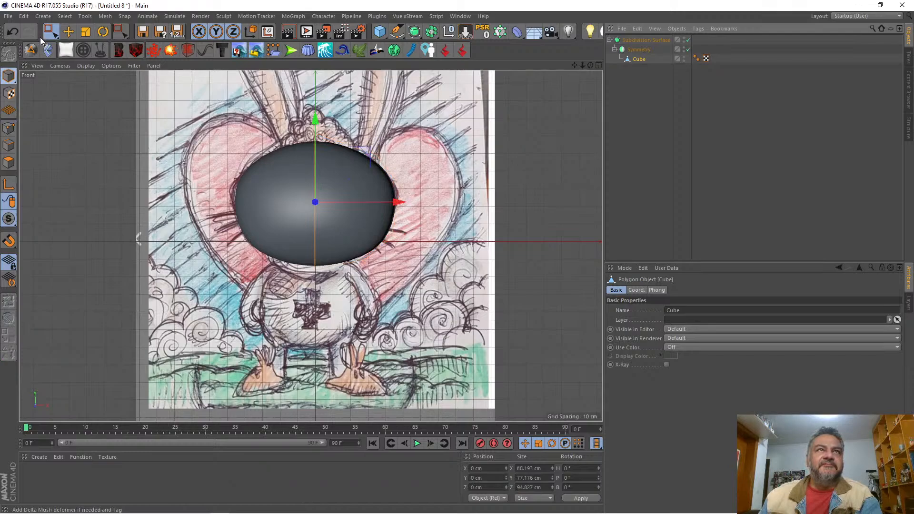
{"action": "left_click", "coordinate": [86, 32]}
{"action": "left_click_drag", "start_coordinate": [311, 126], "coordinate": [312, 118]}
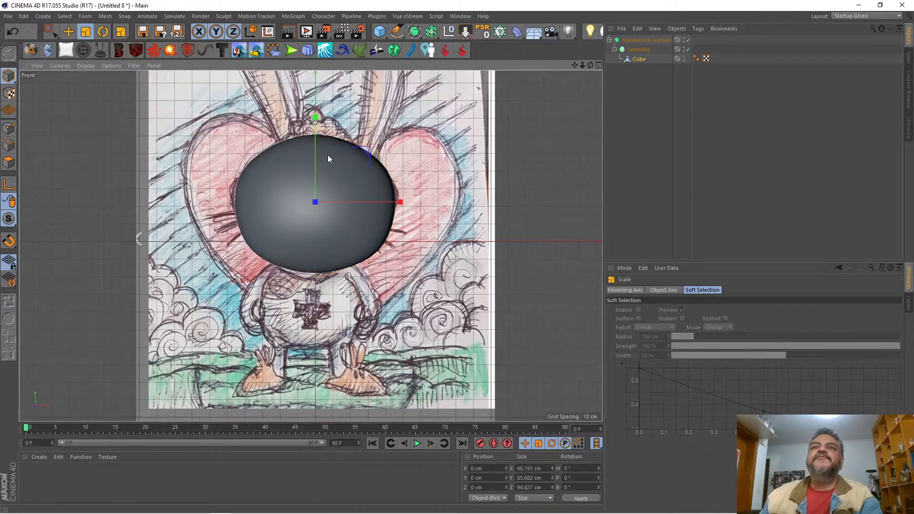
{"action": "left_click", "coordinate": [598, 65]}
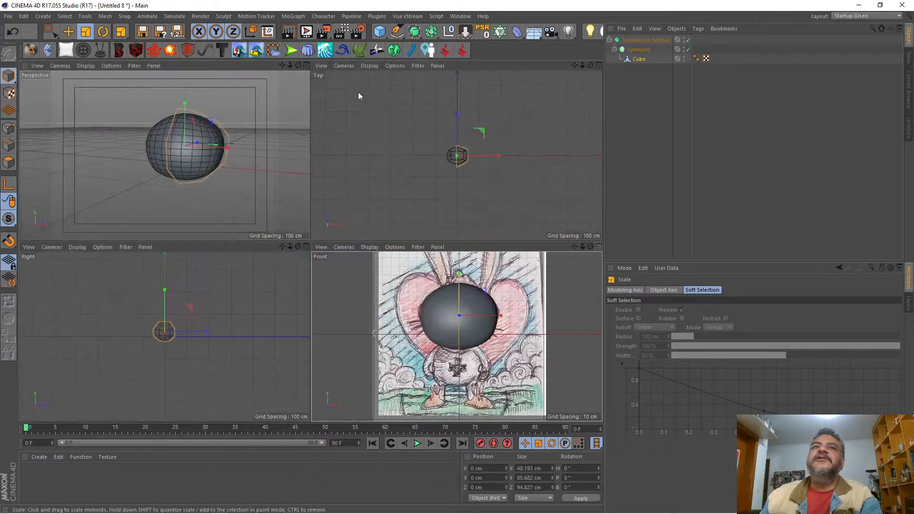
{"action": "left_click", "coordinate": [306, 66]}
{"action": "left_click_drag", "start_coordinate": [573, 65], "coordinate": [581, 102]}
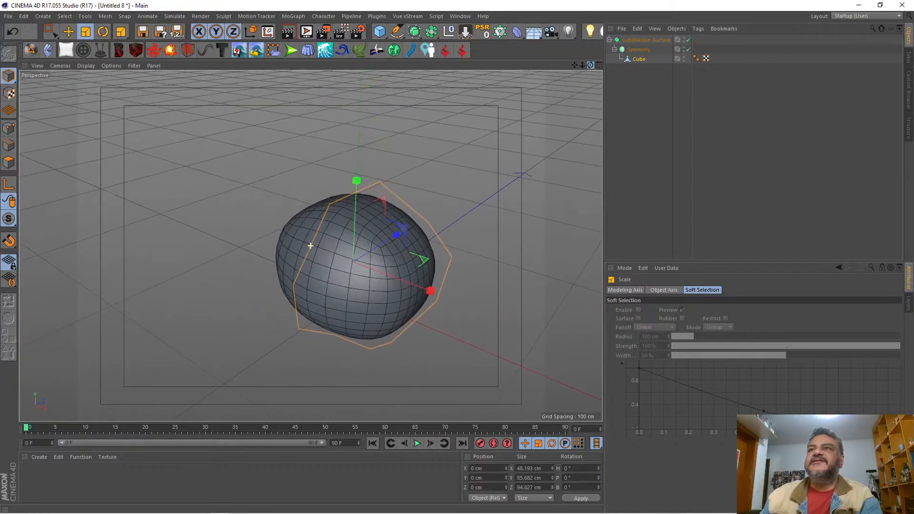
Step: Select the cube's two upper side polygons, front and back, in Polygon mode with Live Selection limited to visible elements
{"action": "left_click", "coordinate": [642, 59]}
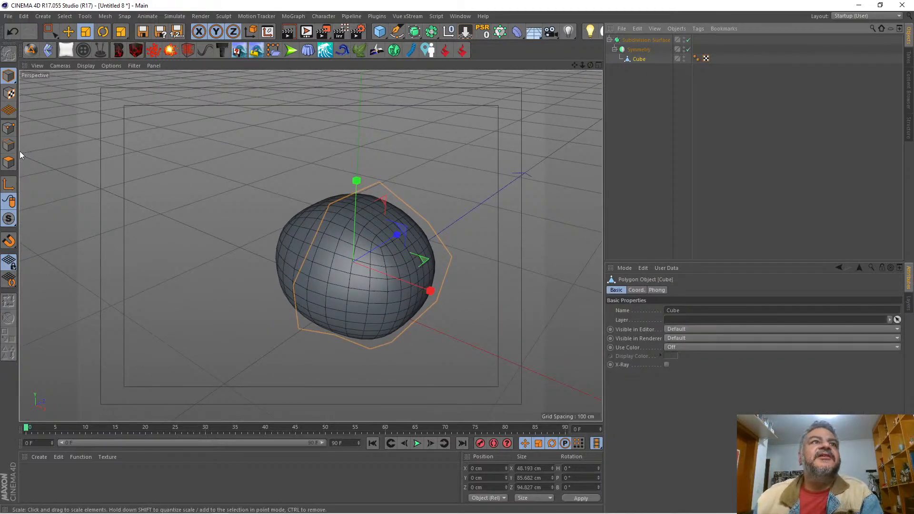
{"action": "left_click", "coordinate": [9, 163]}
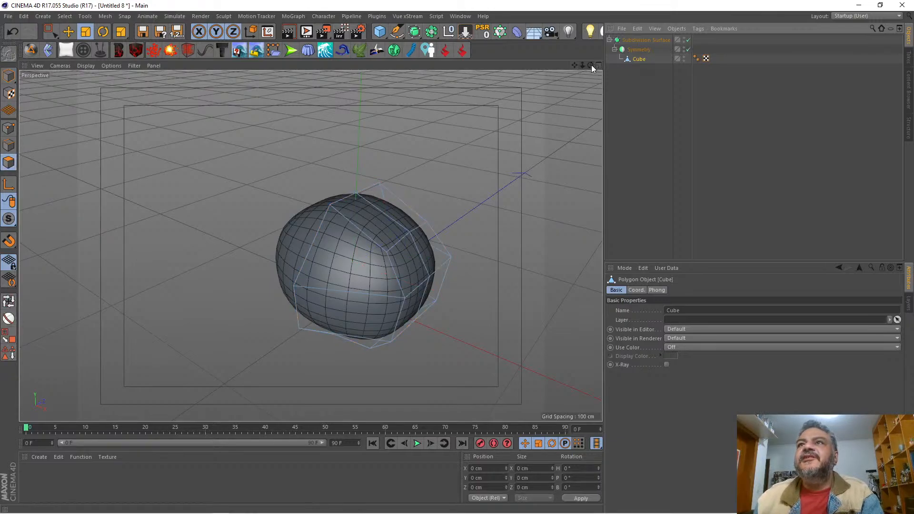
{"action": "left_click_drag", "start_coordinate": [591, 65], "coordinate": [630, 88]}
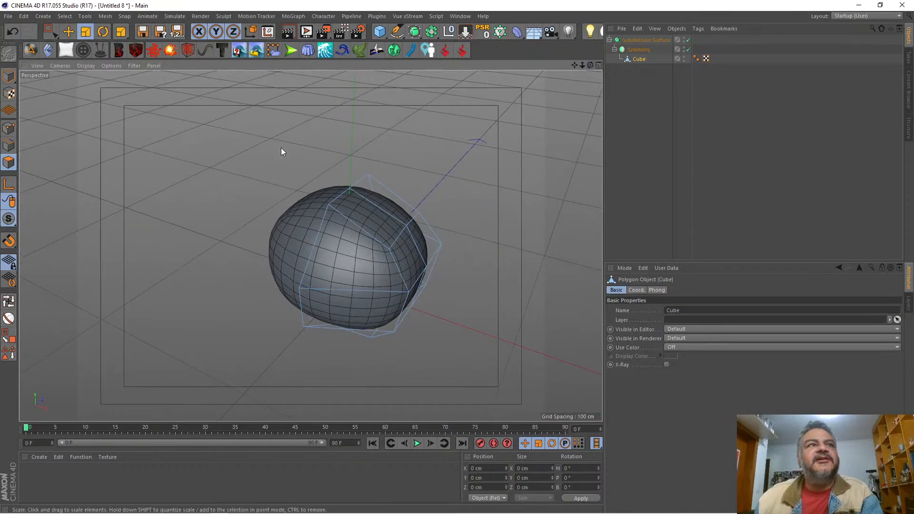
{"action": "left_click_drag", "start_coordinate": [47, 31], "coordinate": [77, 45]}
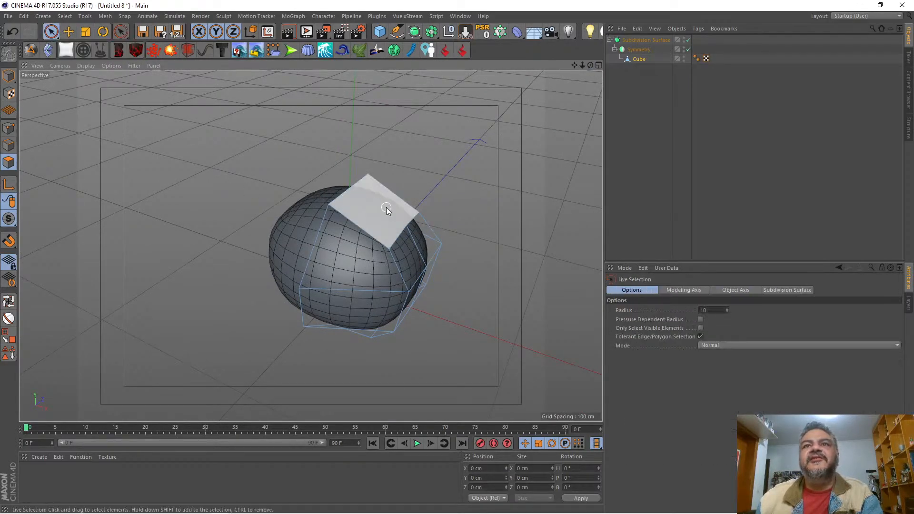
{"action": "left_click", "coordinate": [383, 208]}
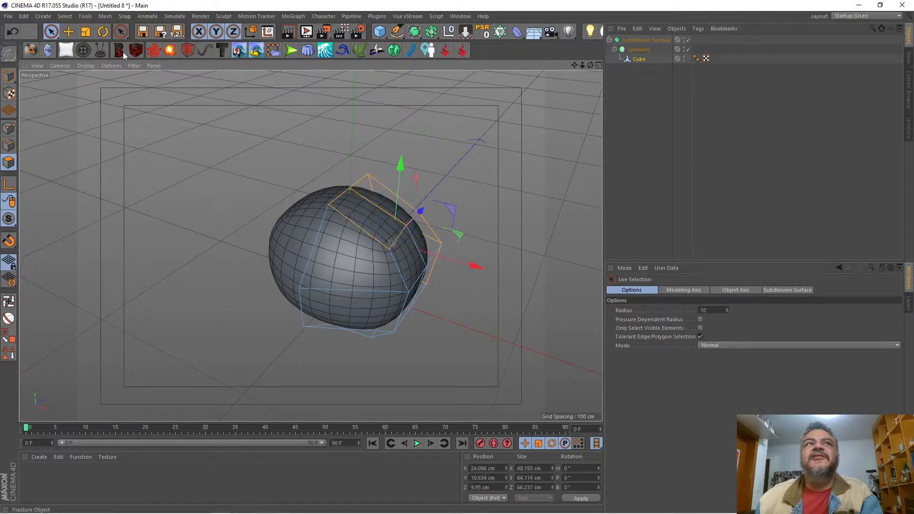
{"action": "left_click", "coordinate": [700, 328]}
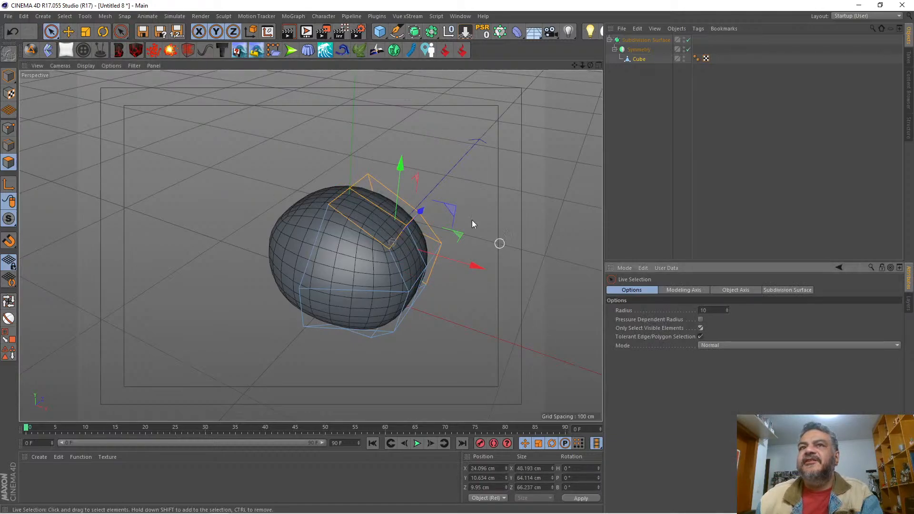
{"action": "left_click", "coordinate": [372, 196]}
Step: Inset the selected upper polygons with Extrude Inner at an offset of about 13.6 cm
{"action": "mouse_move", "coordinate": [590, 66]}
{"action": "left_mouse_down"}
{"action": "mouse_move", "coordinate": [481, 40]}
{"action": "mouse_move", "coordinate": [590, 57]}
{"action": "left_mouse_up"}
{"action": "right_click", "coordinate": [544, 142]}
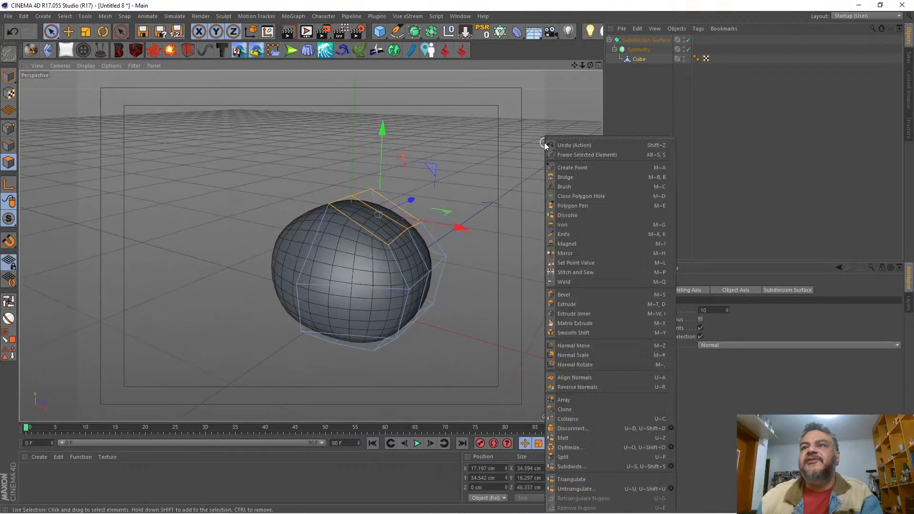
{"action": "left_click", "coordinate": [591, 313]}
{"action": "left_click_drag", "start_coordinate": [509, 167], "coordinate": [553, 168]}
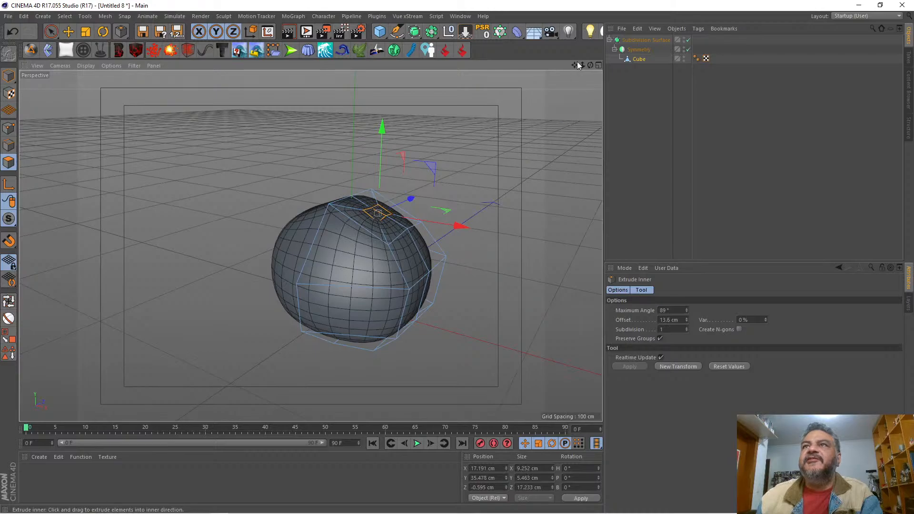
Step: Turn off subdivision smoothing and align the inset's three outer points by setting their X size to 0 cm
{"action": "left_click_drag", "start_coordinate": [590, 66], "coordinate": [444, 18]}
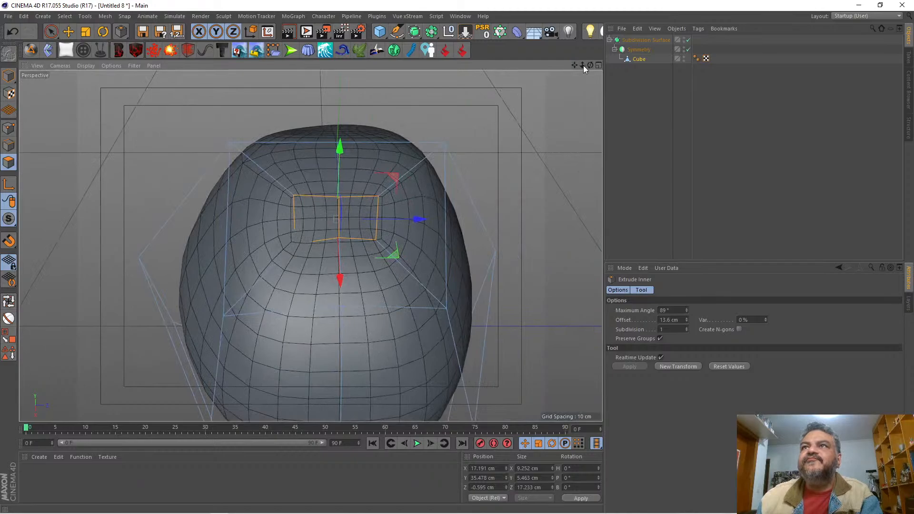
{"action": "left_click_drag", "start_coordinate": [583, 64], "coordinate": [346, 134]}
{"action": "left_click", "coordinate": [8, 127]}
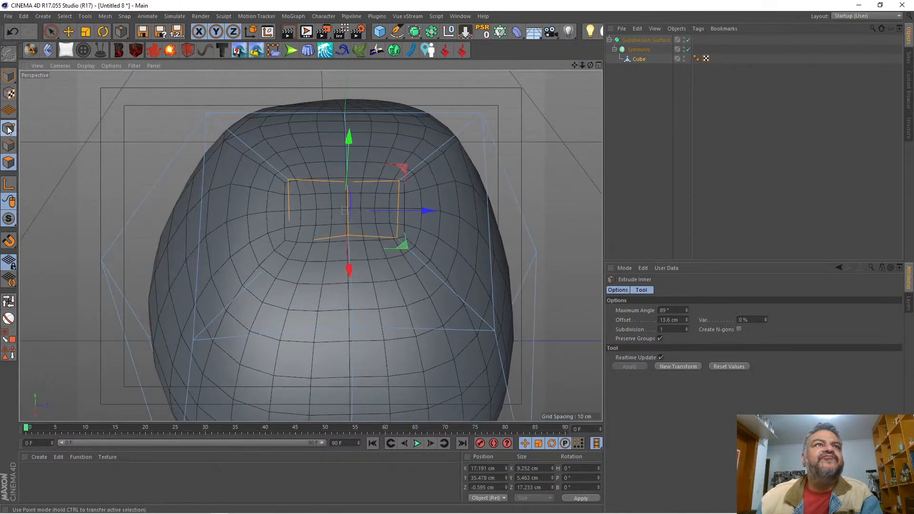
{"action": "left_click", "coordinate": [51, 31]}
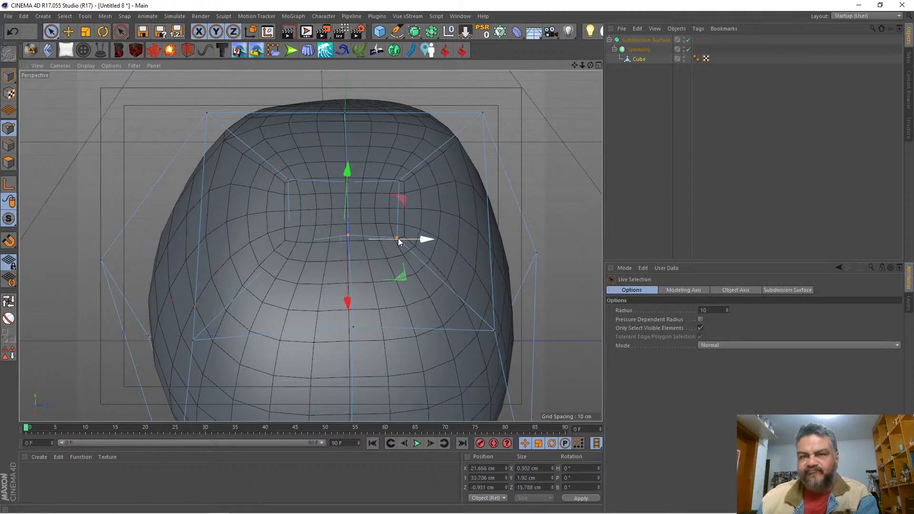
{"action": "key", "text": "q"}
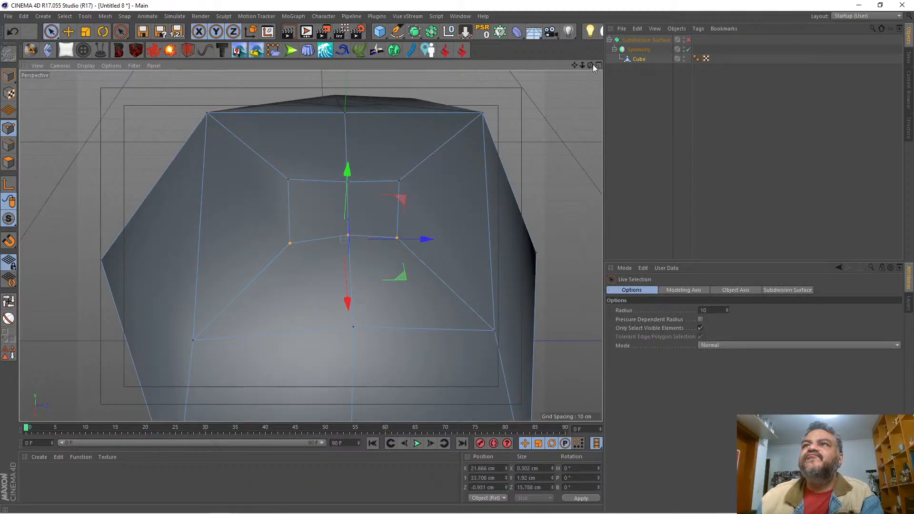
{"action": "left_click_drag", "start_coordinate": [590, 65], "coordinate": [308, 244]}
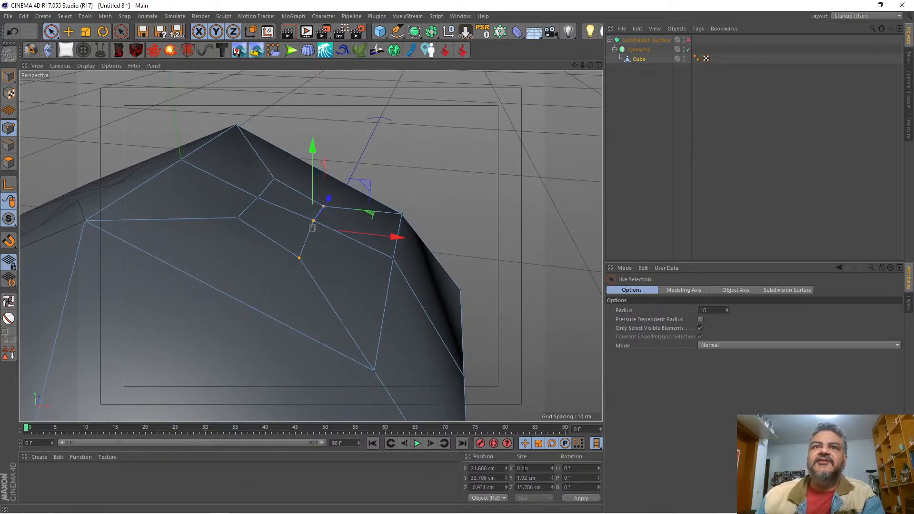
Step: Select the three inset points nearest the head's centre and set their X size to 0 cm
{"action": "left_click_drag", "start_coordinate": [589, 66], "coordinate": [310, 246]}
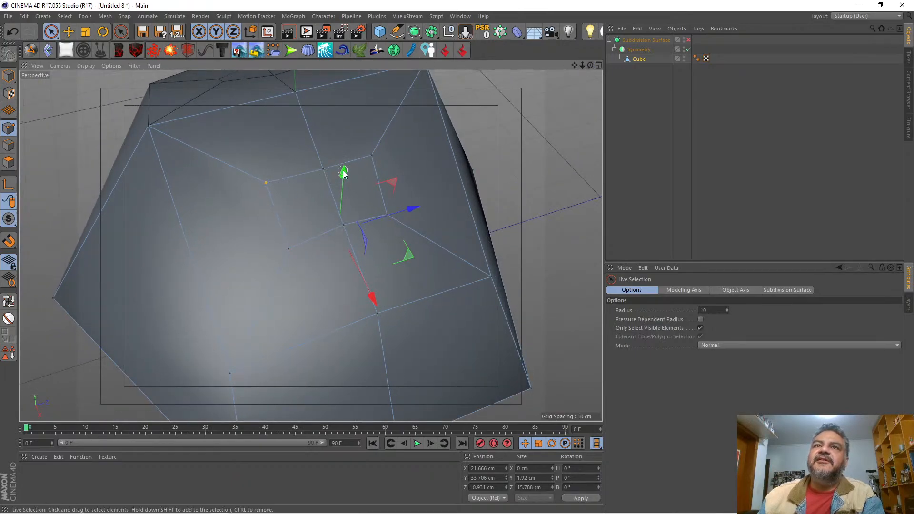
{"action": "left_click", "coordinate": [372, 156], "text": "shift"}
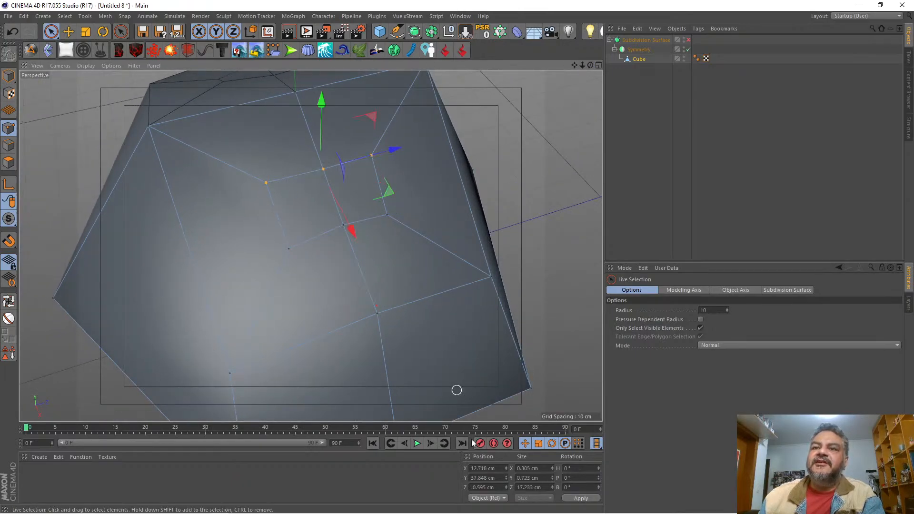
{"action": "left_click", "coordinate": [528, 468]}
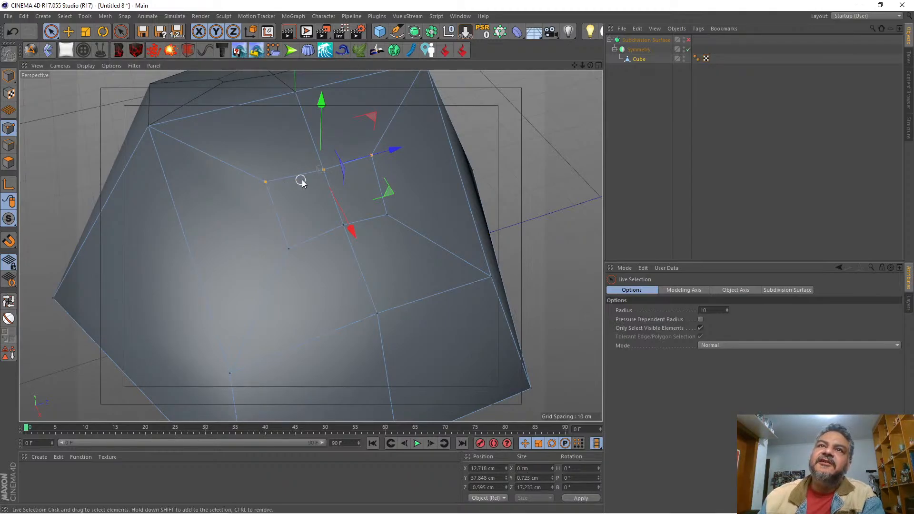
Step: Re-enable subdivision smoothing and scale the inset polygons along Z to a depth of about 4.8 cm
{"action": "left_click_drag", "start_coordinate": [591, 66], "coordinate": [311, 245]}
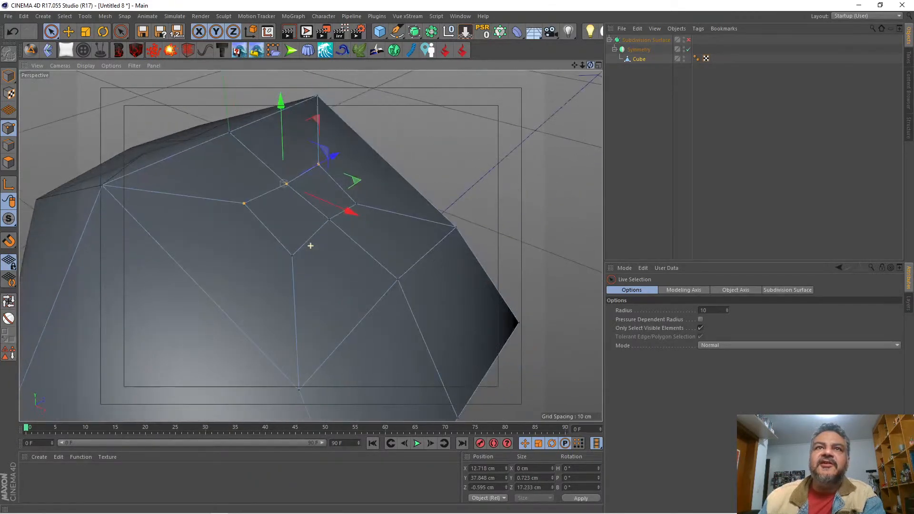
{"action": "left_click", "coordinate": [8, 162]}
{"action": "mouse_move", "coordinate": [590, 65]}
{"action": "left_mouse_down"}
{"action": "mouse_move", "coordinate": [310, 246]}
{"action": "mouse_move", "coordinate": [590, 64]}
{"action": "left_mouse_up"}
{"action": "key", "text": "q"}
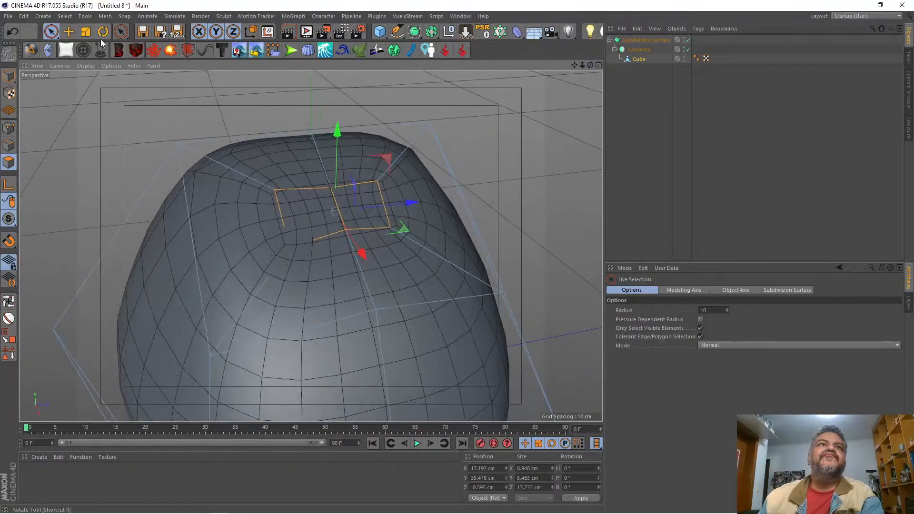
{"action": "left_click", "coordinate": [86, 31]}
{"action": "left_click_drag", "start_coordinate": [412, 200], "coordinate": [349, 207]}
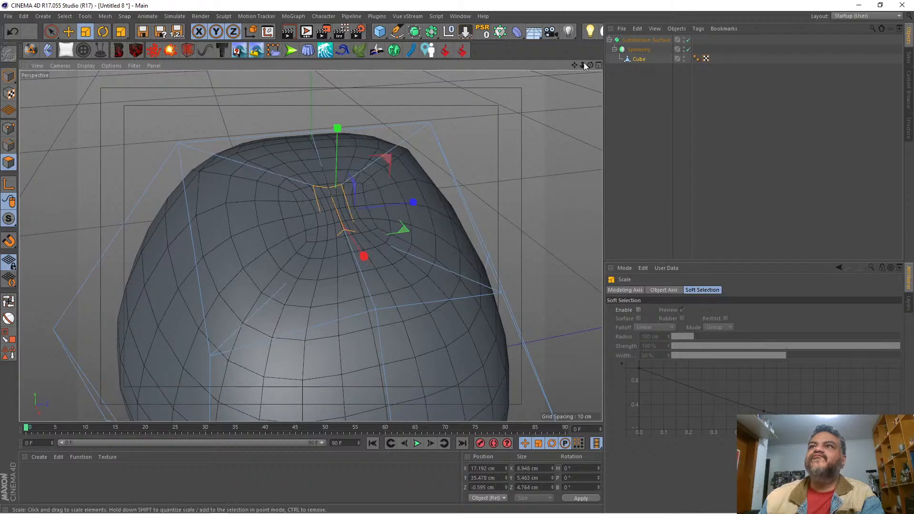
Step: Display the front view at full size and frame the head and ear bases against the sketch
{"action": "mouse_move", "coordinate": [590, 64]}
{"action": "left_mouse_down"}
{"action": "mouse_move", "coordinate": [547, 100]}
{"action": "mouse_move", "coordinate": [590, 64]}
{"action": "mouse_move", "coordinate": [582, 70]}
{"action": "mouse_move", "coordinate": [594, 71]}
{"action": "left_mouse_up"}
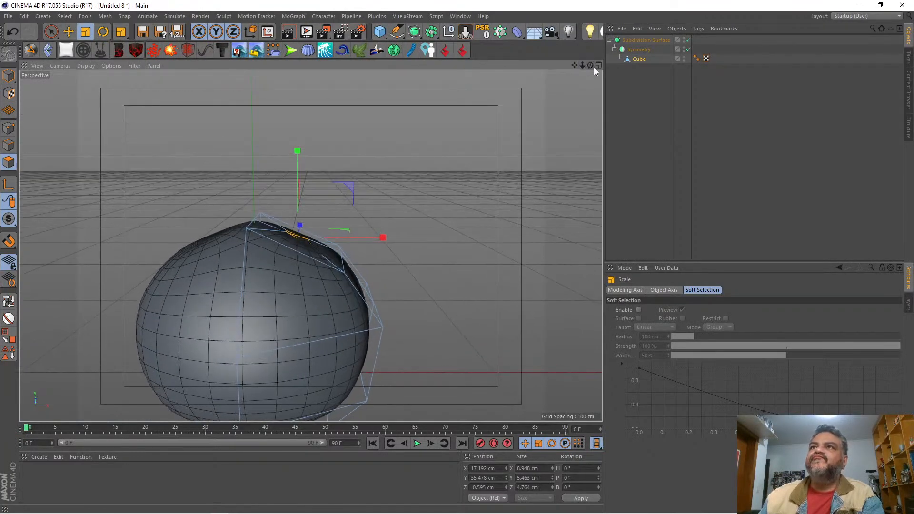
{"action": "left_click", "coordinate": [597, 66]}
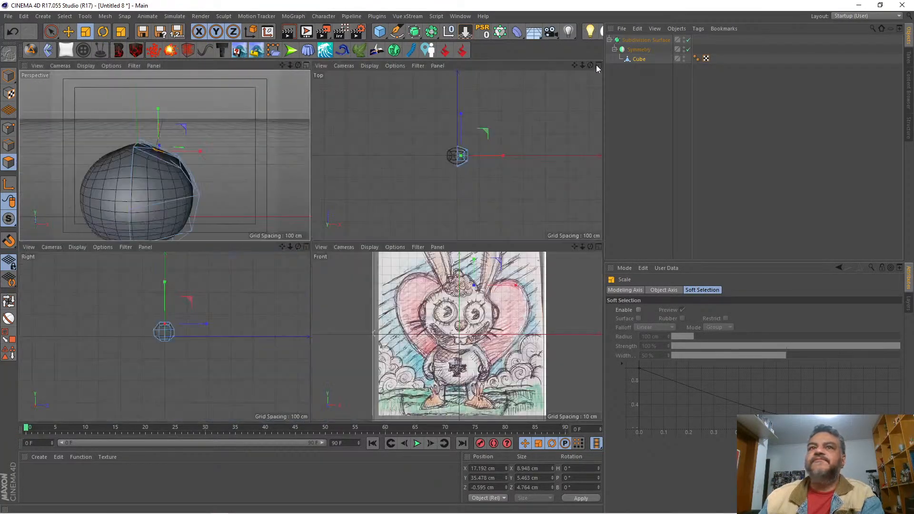
{"action": "left_click", "coordinate": [597, 247]}
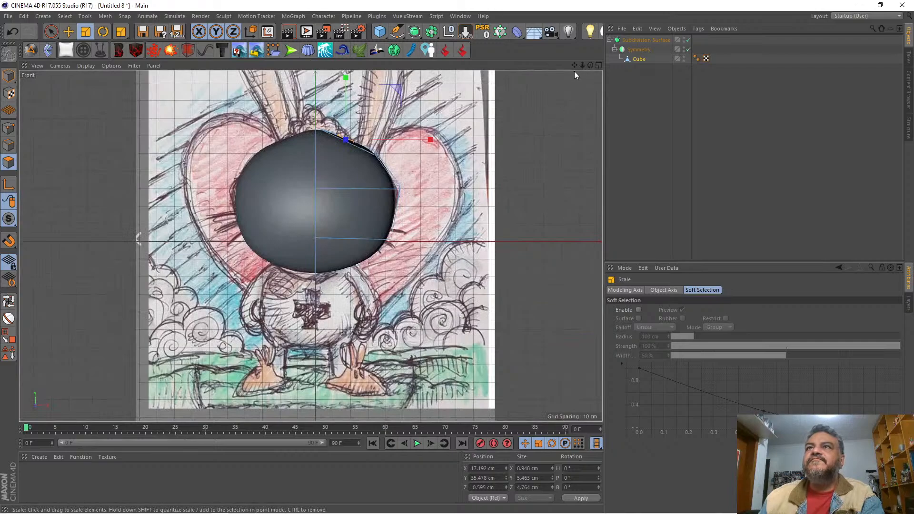
{"action": "left_click_drag", "start_coordinate": [574, 67], "coordinate": [545, 161]}
Step: Try to extrude the inset polygons by about 22.7 cm as the ear base, and undo the extrusion
{"action": "right_click", "coordinate": [545, 162]}
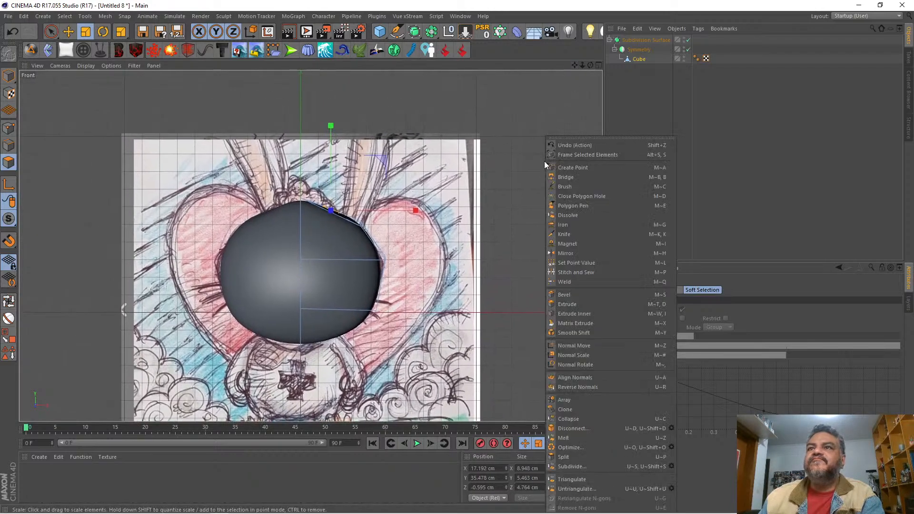
{"action": "left_click", "coordinate": [567, 304]}
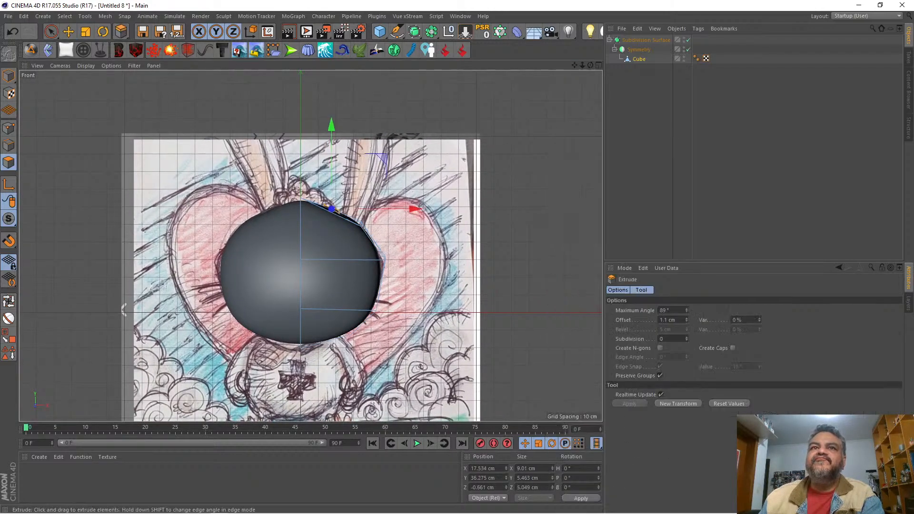
{"action": "left_click_drag", "start_coordinate": [397, 210], "coordinate": [451, 210]}
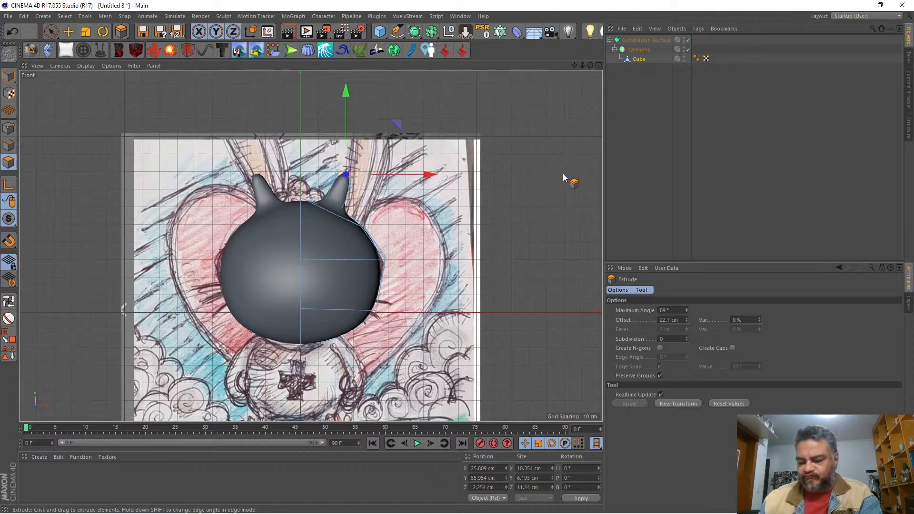
{"action": "key", "text": "ctrl+z"}
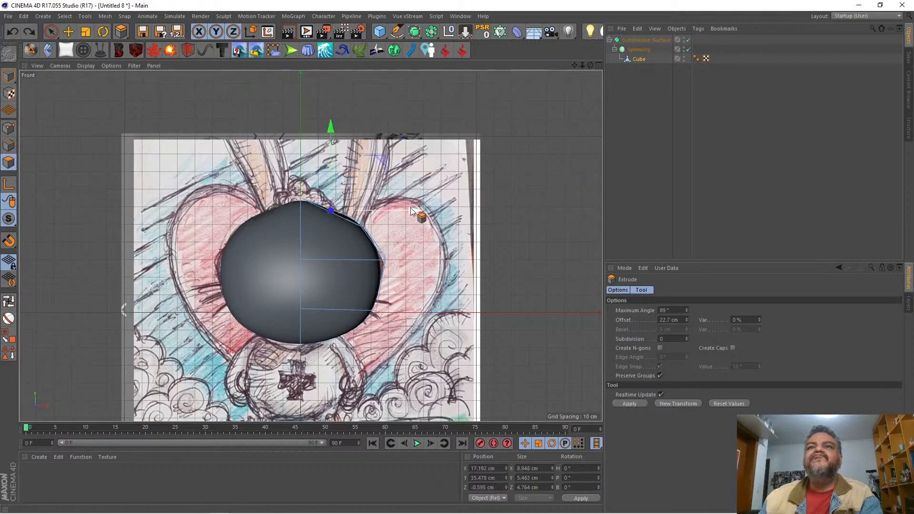
Step: Move the inset polygons to about X 29.7 cm, Y 30.1 cm and rotate them slightly clockwise in the front view
{"action": "left_click_drag", "start_coordinate": [412, 211], "coordinate": [433, 214]}
{"action": "left_click_drag", "start_coordinate": [352, 127], "coordinate": [353, 140]}
{"action": "left_click", "coordinate": [102, 32]}
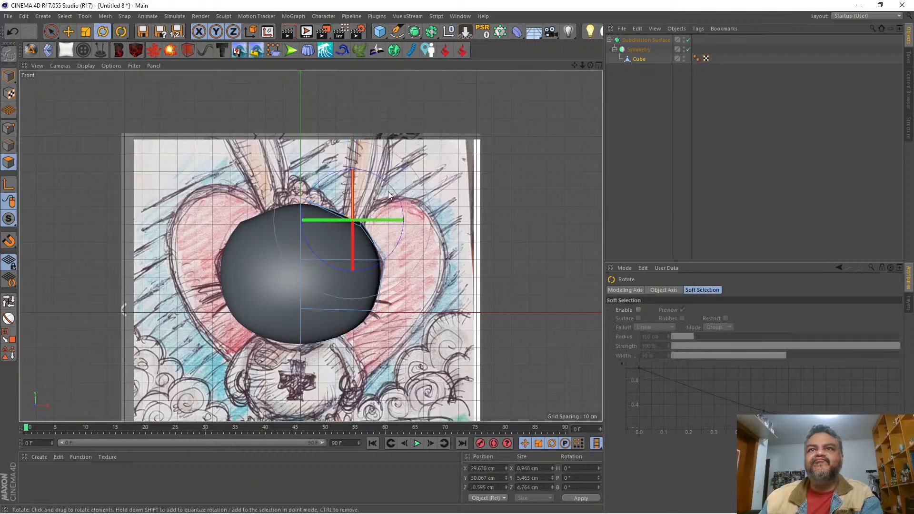
{"action": "left_click_drag", "start_coordinate": [394, 188], "coordinate": [399, 195]}
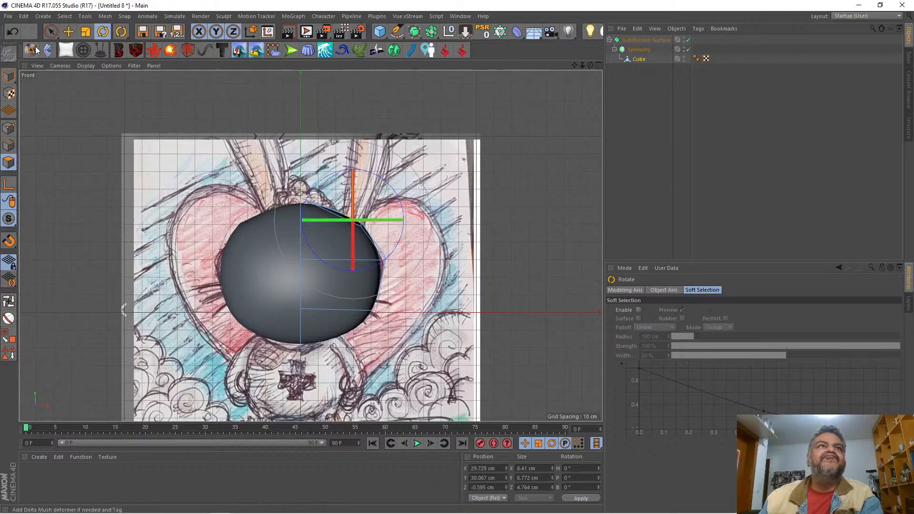
Step: Extrude the inset polygons by about 18.2 cm and move the ear stub's tip inward to about X 35.2 cm
{"action": "left_click", "coordinate": [51, 32]}
{"action": "right_click", "coordinate": [497, 212]}
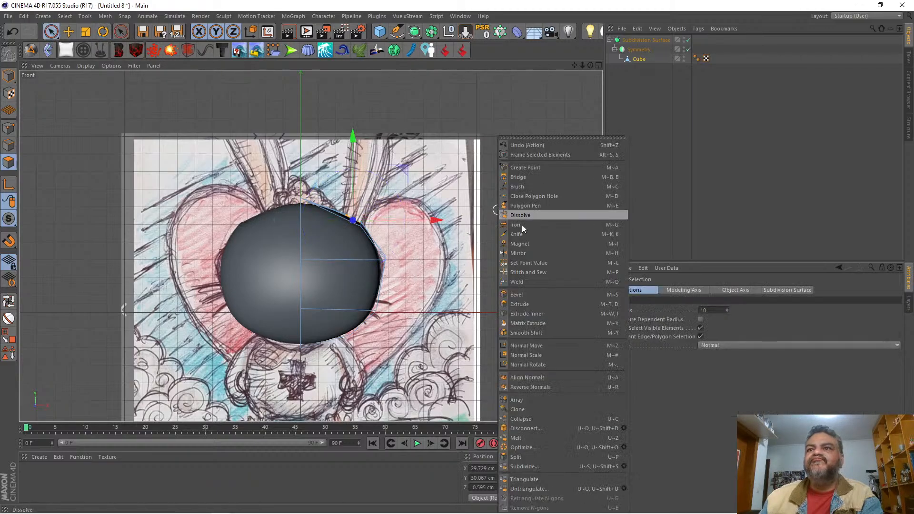
{"action": "left_click", "coordinate": [544, 302]}
{"action": "mouse_move", "coordinate": [529, 289]}
{"action": "left_mouse_down"}
{"action": "mouse_move", "coordinate": [584, 288]}
{"action": "mouse_move", "coordinate": [518, 290]}
{"action": "left_mouse_up"}
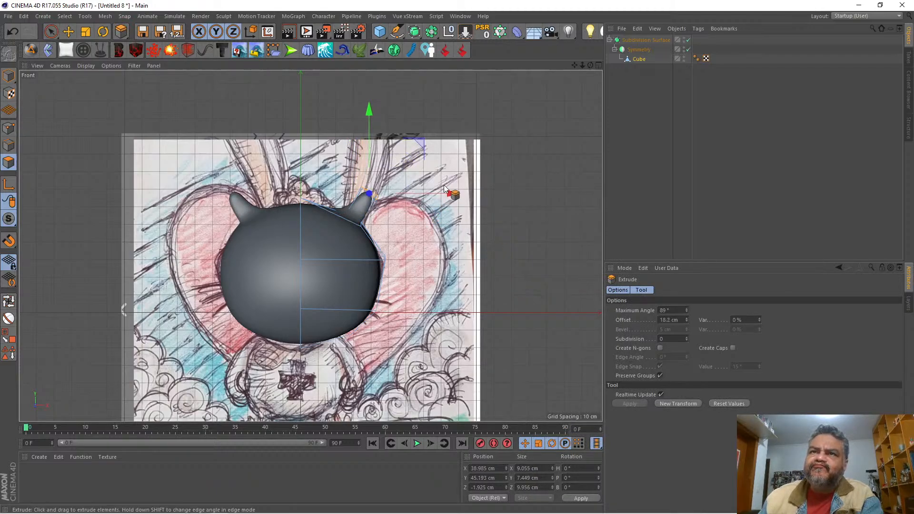
{"action": "left_click_drag", "start_coordinate": [450, 193], "coordinate": [444, 193]}
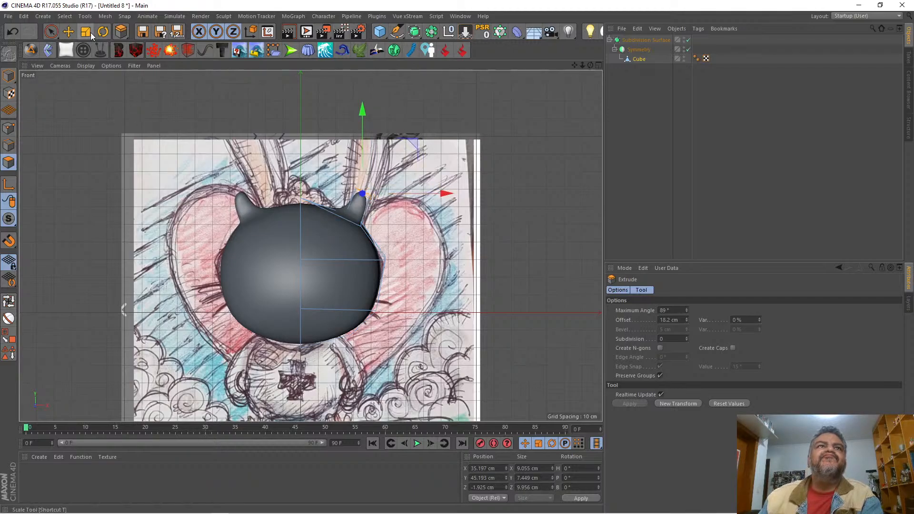
Step: Rotate the ear stub's end polygons counterclockwise toward horizontal and scale them along X to about 25.7 cm wide
{"action": "left_click", "coordinate": [103, 32]}
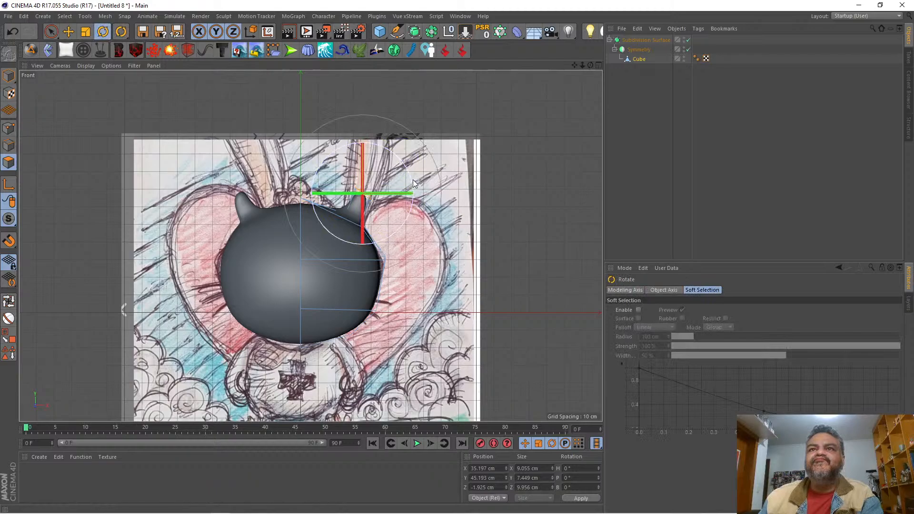
{"action": "left_click_drag", "start_coordinate": [411, 181], "coordinate": [416, 158]}
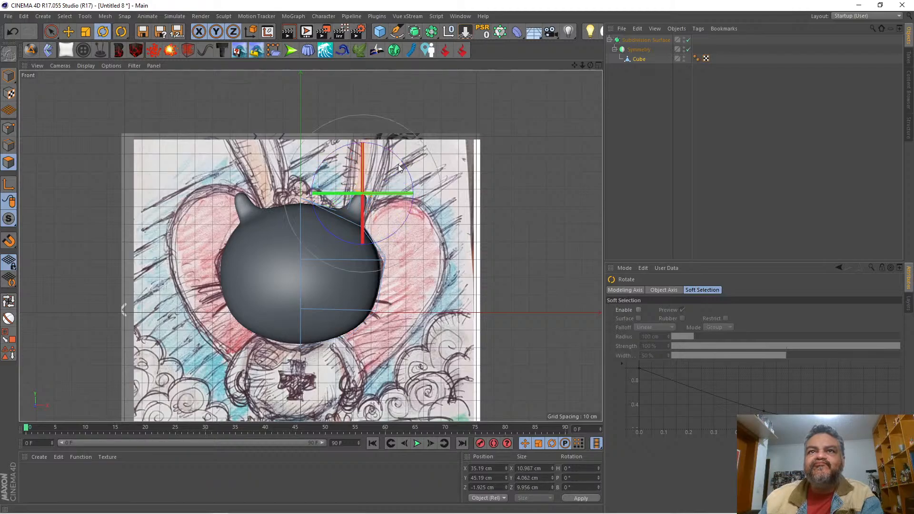
{"action": "left_click", "coordinate": [86, 32]}
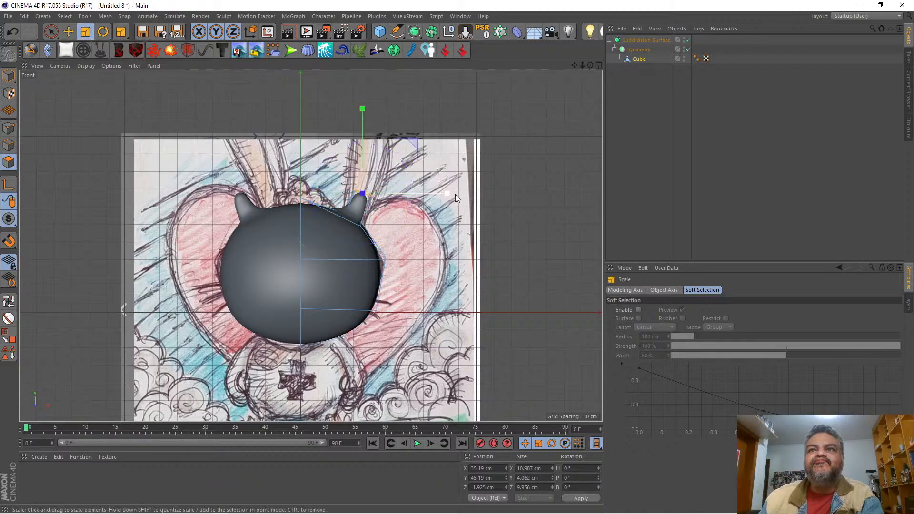
{"action": "left_click_drag", "start_coordinate": [455, 195], "coordinate": [574, 194]}
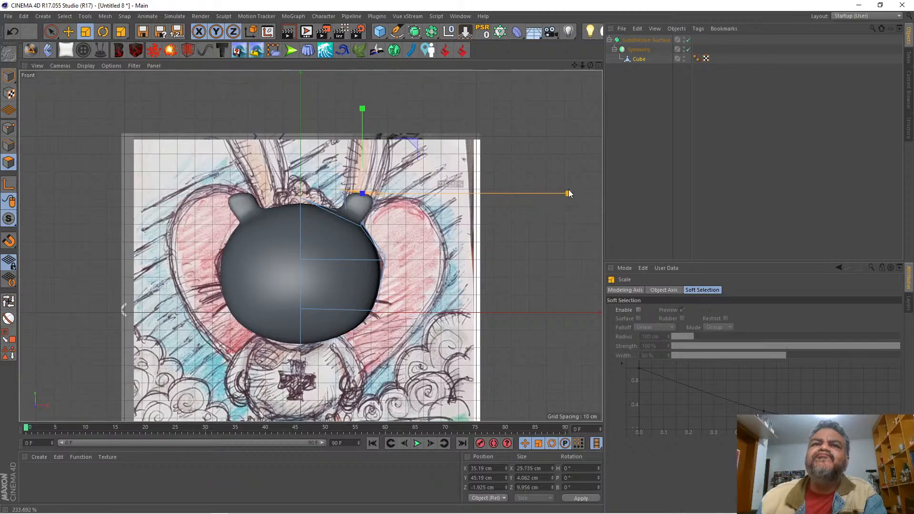
Step: Widen the ear stub's end polygons to about 27.9 cm along X and extrude them by about 60.6 cm
{"action": "left_click_drag", "start_coordinate": [573, 194], "coordinate": [585, 192]}
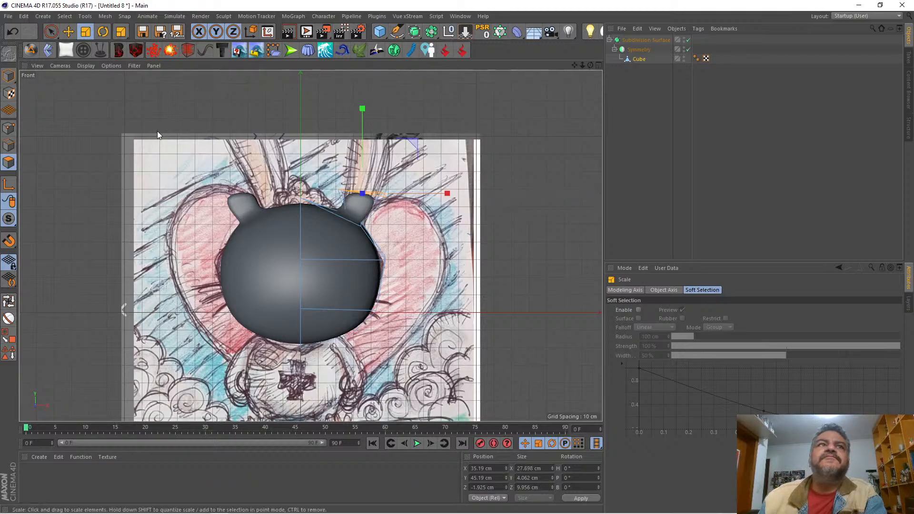
{"action": "left_click", "coordinate": [51, 35]}
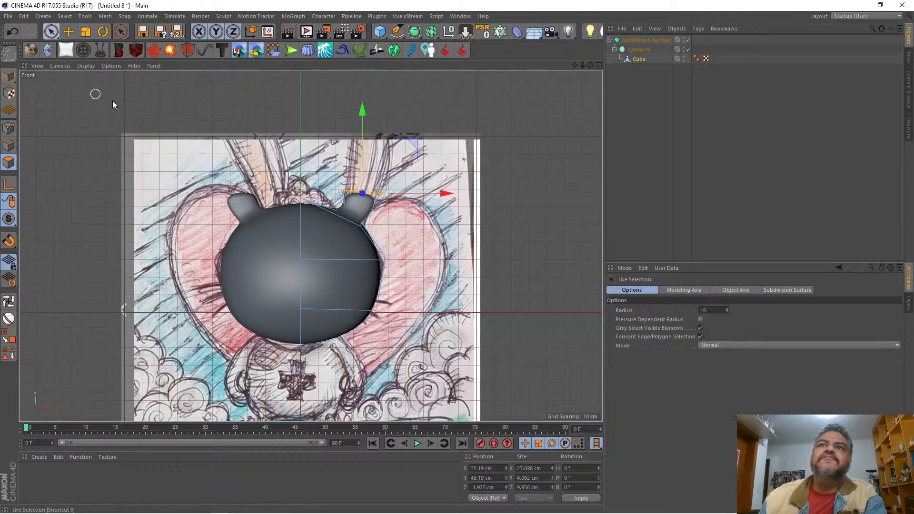
{"action": "right_click", "coordinate": [116, 94]}
{"action": "left_click", "coordinate": [146, 263]}
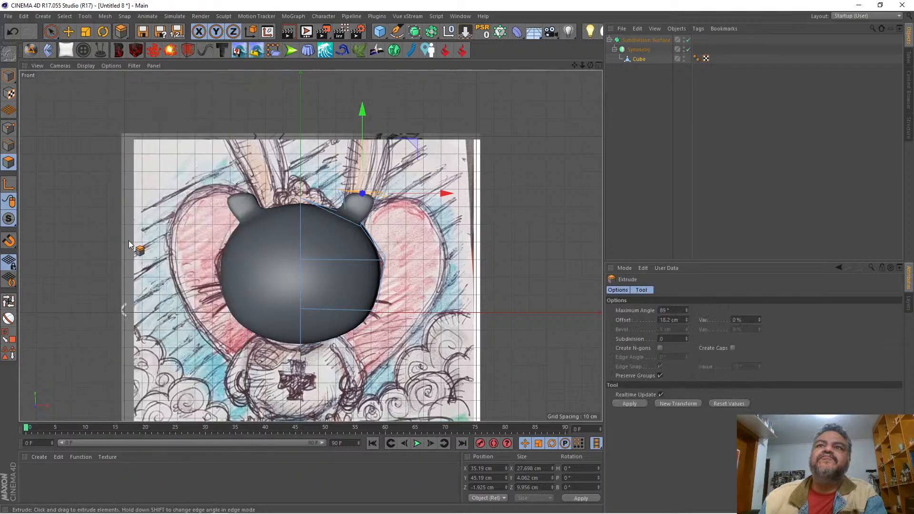
{"action": "left_click_drag", "start_coordinate": [134, 247], "coordinate": [192, 247]}
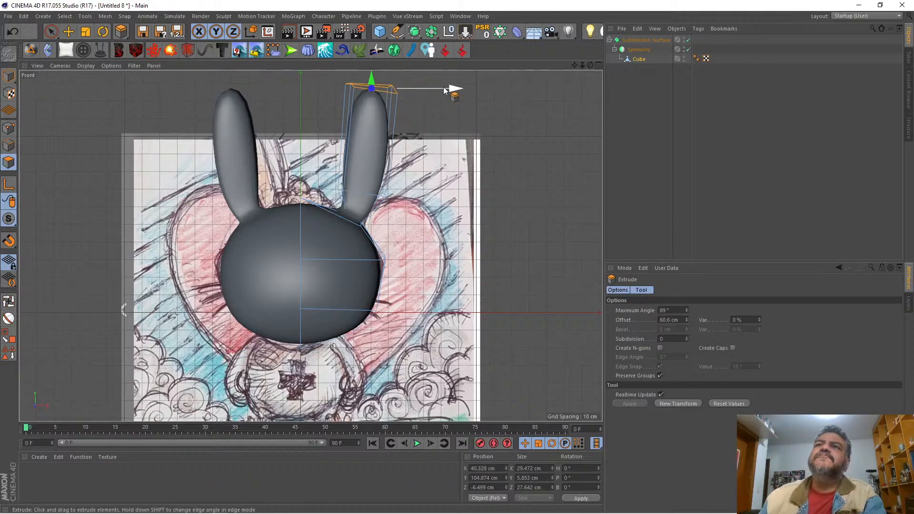
Step: Move the extruded ear tip outward to about X 52.8 cm and check the ears in the perspective view
{"action": "left_click_drag", "start_coordinate": [457, 90], "coordinate": [475, 98]}
{"action": "left_click", "coordinate": [598, 64]}
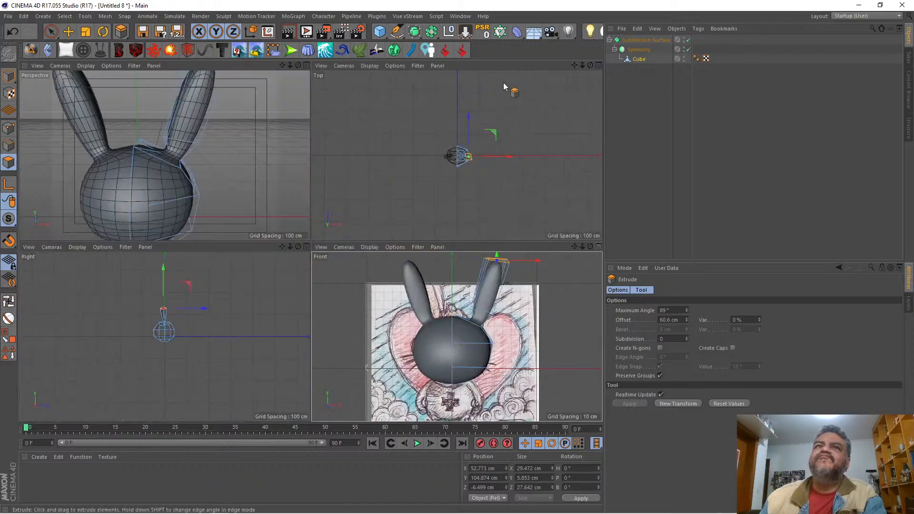
{"action": "left_click", "coordinate": [301, 65]}
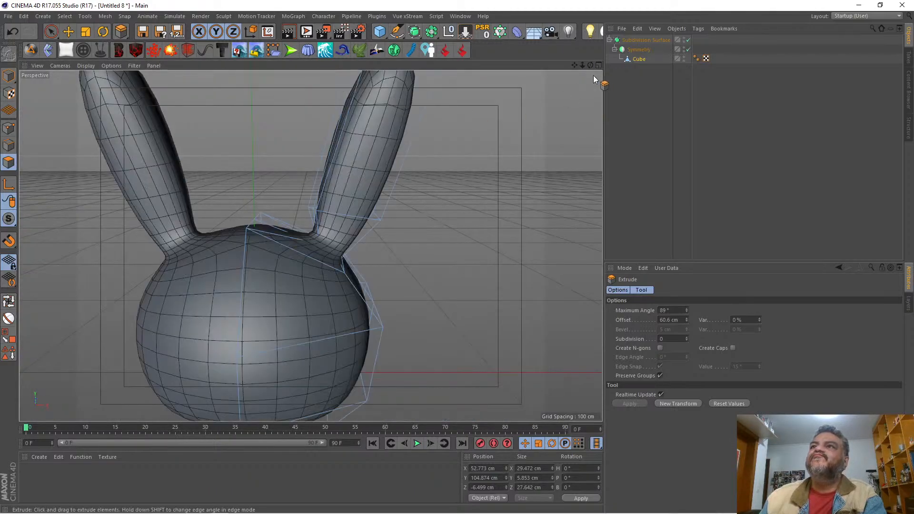
{"action": "mouse_move", "coordinate": [590, 65]}
{"action": "left_mouse_down"}
{"action": "mouse_move", "coordinate": [523, 57]}
{"action": "mouse_move", "coordinate": [545, 50]}
{"action": "mouse_move", "coordinate": [595, 67]}
{"action": "mouse_move", "coordinate": [575, 65]}
{"action": "left_mouse_up"}
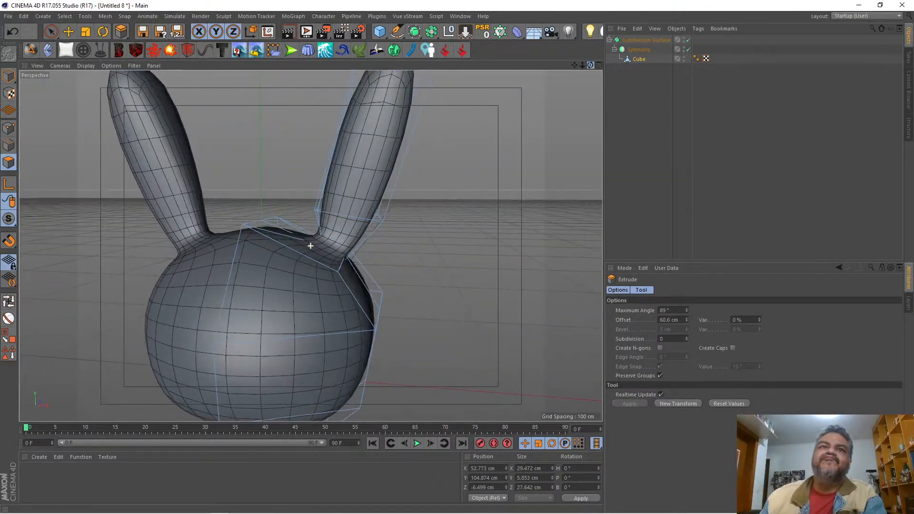
Step: Move the outer front point of the ear's lower loop inward to about X 42.5 cm
{"action": "left_click", "coordinate": [51, 31]}
{"action": "left_click", "coordinate": [10, 129]}
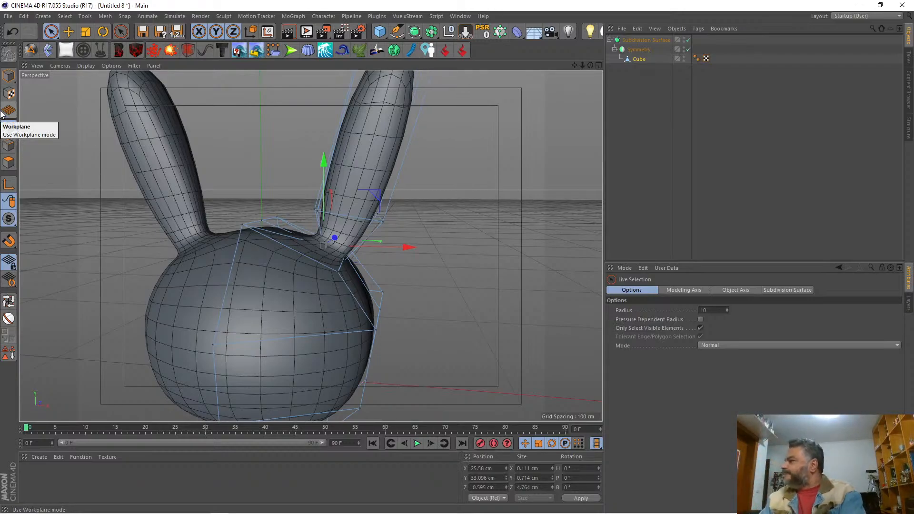
{"action": "left_click", "coordinate": [383, 222]}
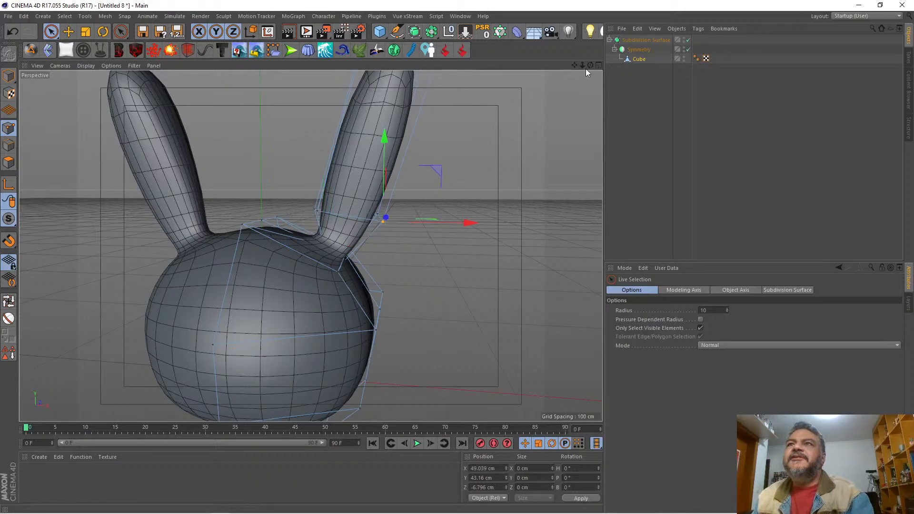
{"action": "mouse_move", "coordinate": [590, 66]}
{"action": "left_mouse_down"}
{"action": "mouse_move", "coordinate": [624, 90]}
{"action": "mouse_move", "coordinate": [532, 108]}
{"action": "left_mouse_up"}
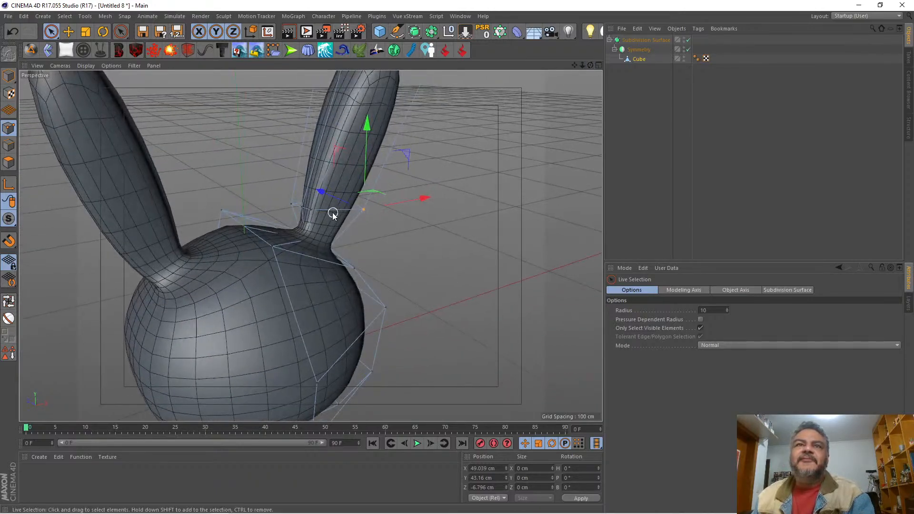
{"action": "left_click", "coordinate": [314, 213], "text": "shift"}
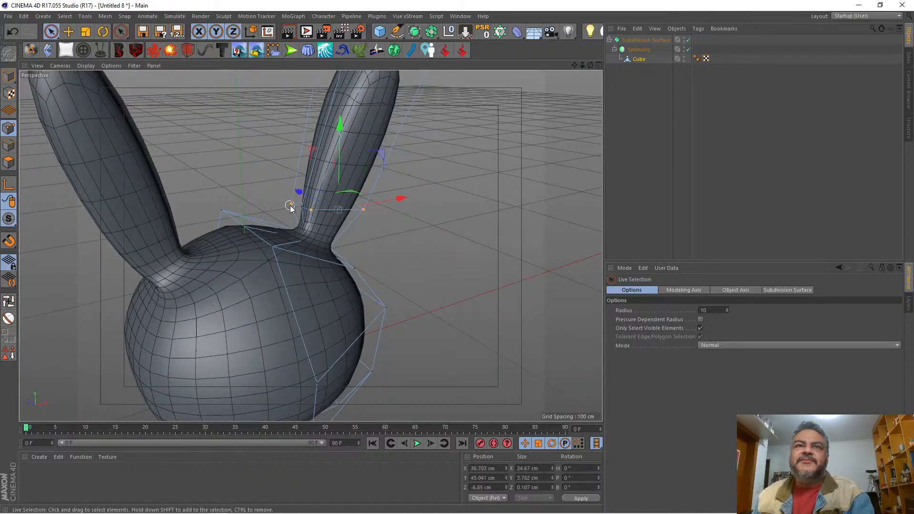
{"action": "left_click", "coordinate": [291, 208], "text": "shift"}
{"action": "mouse_move", "coordinate": [590, 65]}
{"action": "left_mouse_down"}
{"action": "mouse_move", "coordinate": [504, 50]}
{"action": "mouse_move", "coordinate": [457, 54]}
{"action": "mouse_move", "coordinate": [410, 76]}
{"action": "mouse_move", "coordinate": [393, 111]}
{"action": "mouse_move", "coordinate": [412, 91]}
{"action": "mouse_move", "coordinate": [528, 52]}
{"action": "mouse_move", "coordinate": [468, 142]}
{"action": "mouse_move", "coordinate": [440, 229]}
{"action": "mouse_move", "coordinate": [444, 248]}
{"action": "left_mouse_up"}
{"action": "left_click", "coordinate": [421, 244]}
{"action": "left_click", "coordinate": [376, 220]}
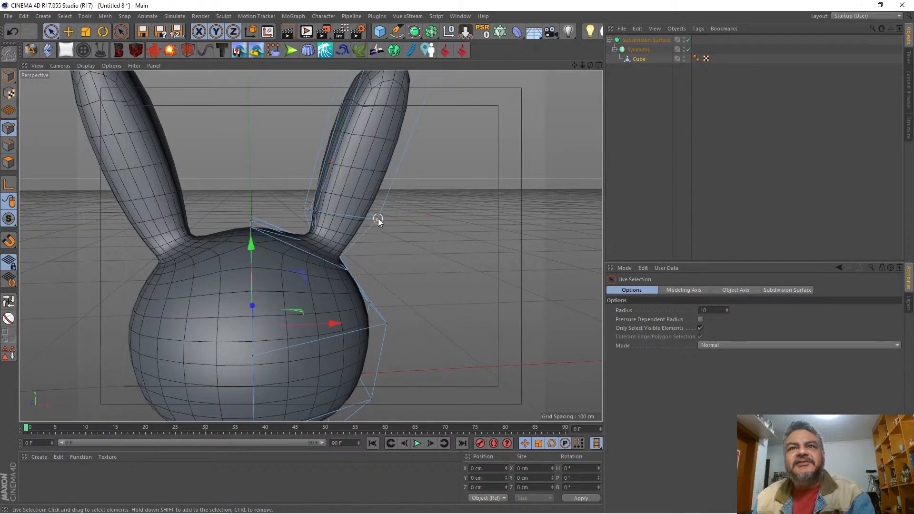
{"action": "left_click_drag", "start_coordinate": [444, 222], "coordinate": [427, 221]}
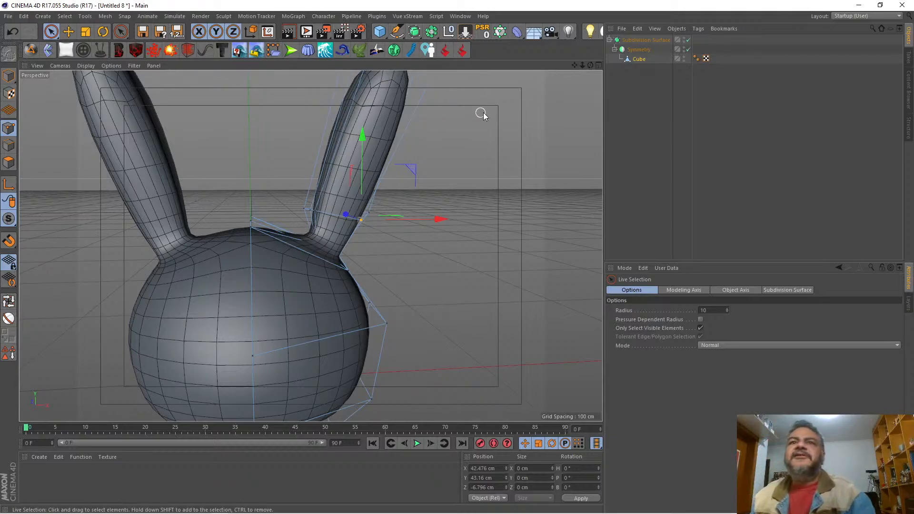
Step: Move the three inner points of the ear's lower loop toward the ear, to about X 25.3, 26.0 and 25.2 cm
{"action": "mouse_move", "coordinate": [590, 66]}
{"action": "left_mouse_down"}
{"action": "mouse_move", "coordinate": [572, 73]}
{"action": "mouse_move", "coordinate": [629, 77]}
{"action": "mouse_move", "coordinate": [589, 62]}
{"action": "left_mouse_up"}
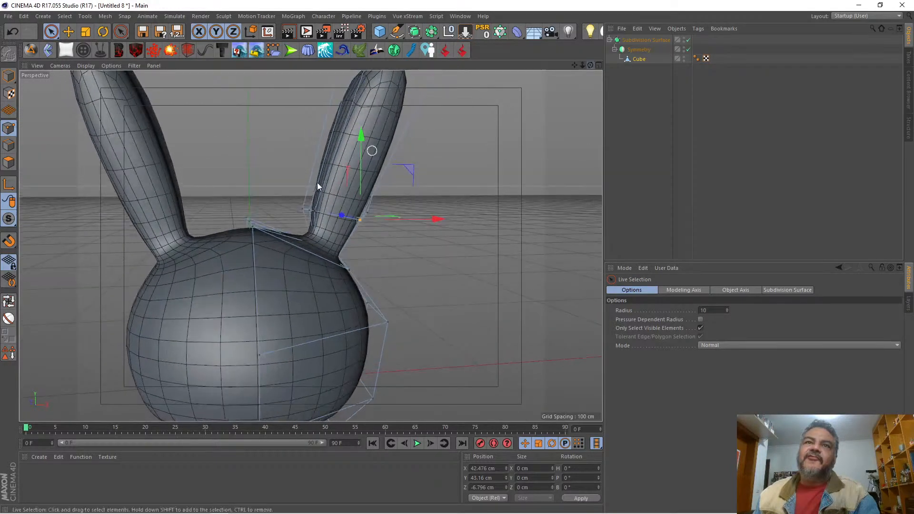
{"action": "left_click", "coordinate": [301, 208]}
{"action": "left_click_drag", "start_coordinate": [384, 210], "coordinate": [391, 210]}
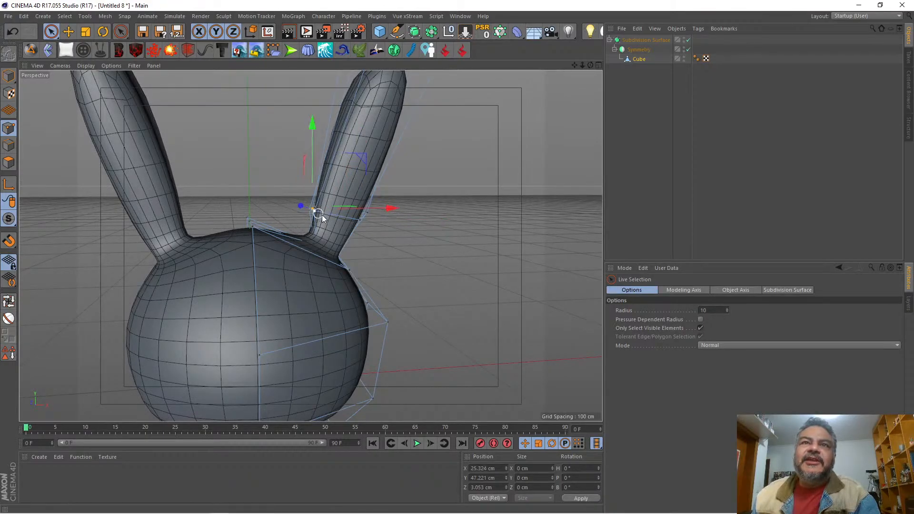
{"action": "left_click_drag", "start_coordinate": [582, 64], "coordinate": [601, 66]}
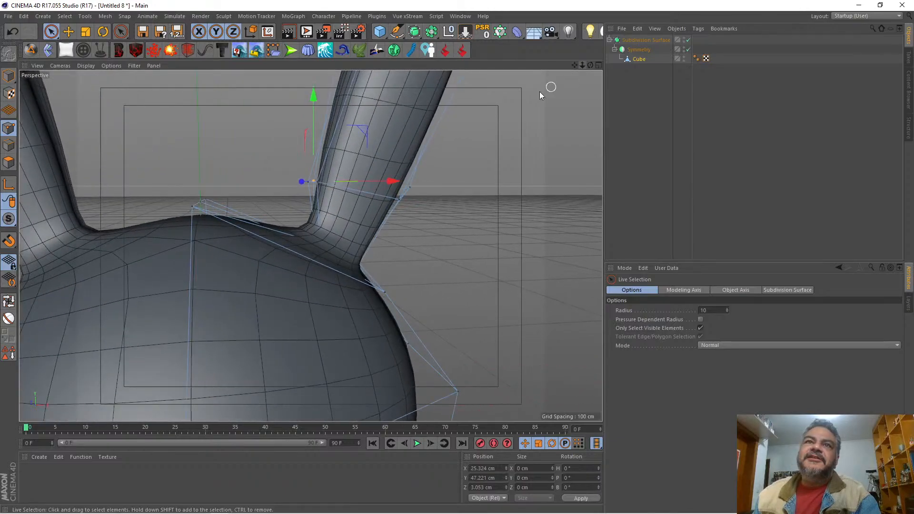
{"action": "left_click", "coordinate": [319, 183]}
{"action": "left_click_drag", "start_coordinate": [395, 183], "coordinate": [402, 183]}
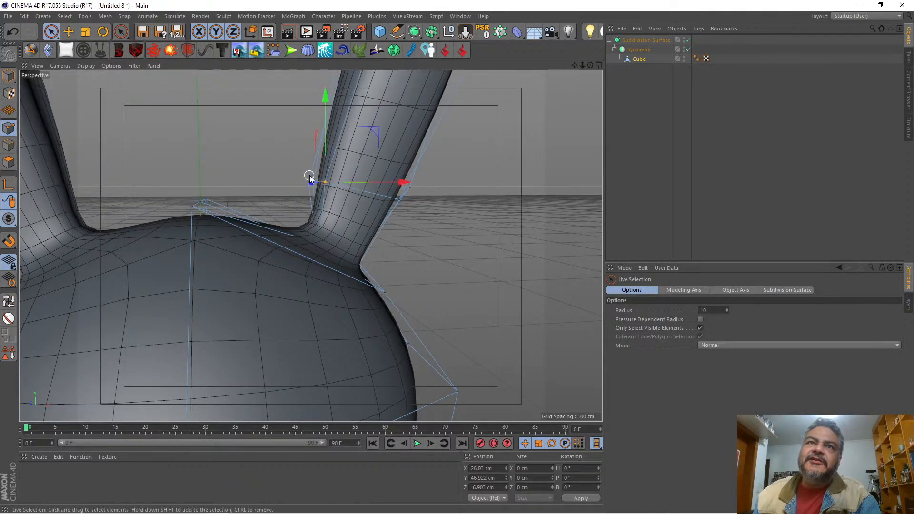
{"action": "left_click", "coordinate": [290, 172]}
{"action": "left_click", "coordinate": [303, 183]}
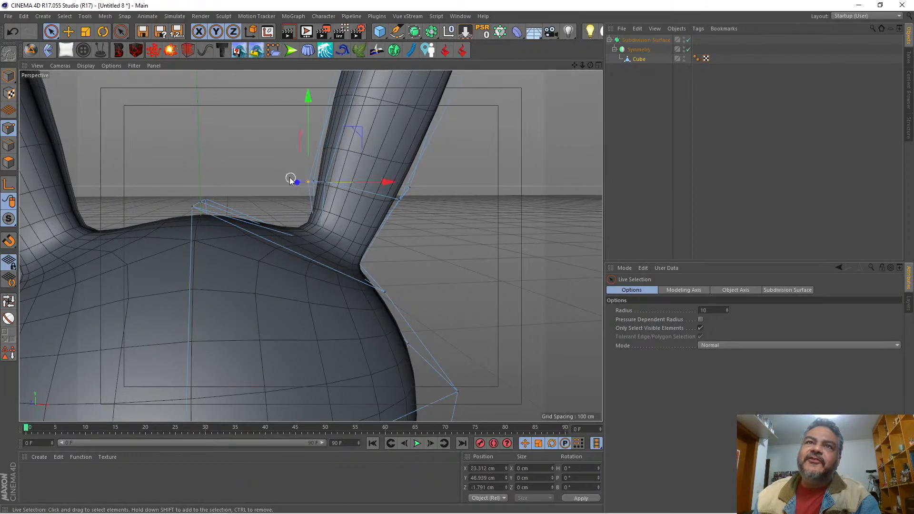
{"action": "left_click_drag", "start_coordinate": [387, 184], "coordinate": [390, 181]}
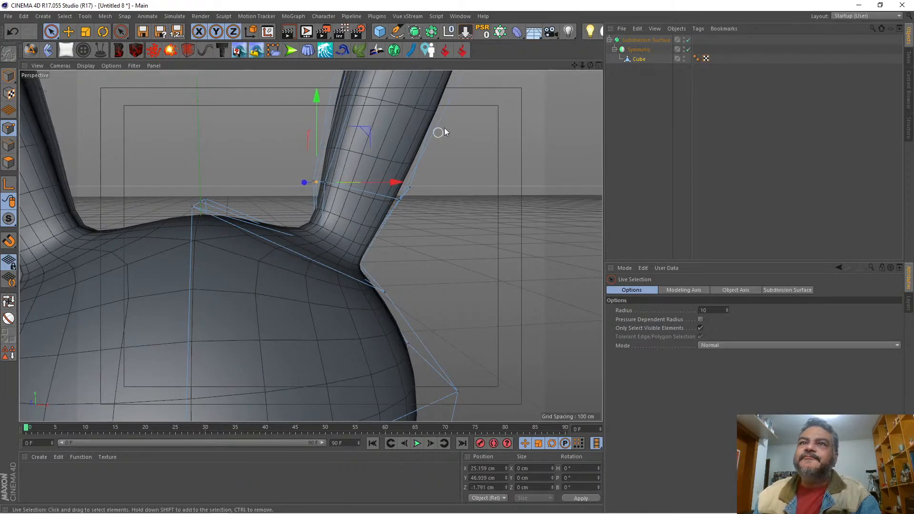
Step: Lower the outer middle point of the ear's lower loop to about Y 43.3 cm
{"action": "left_click_drag", "start_coordinate": [589, 65], "coordinate": [537, 95]}
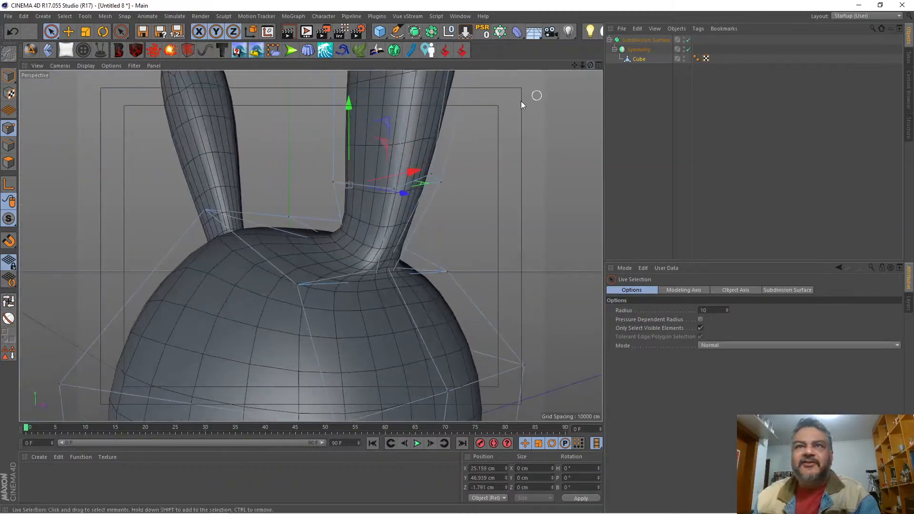
{"action": "left_click", "coordinate": [431, 176]}
{"action": "left_click_drag", "start_coordinate": [433, 121], "coordinate": [433, 133]}
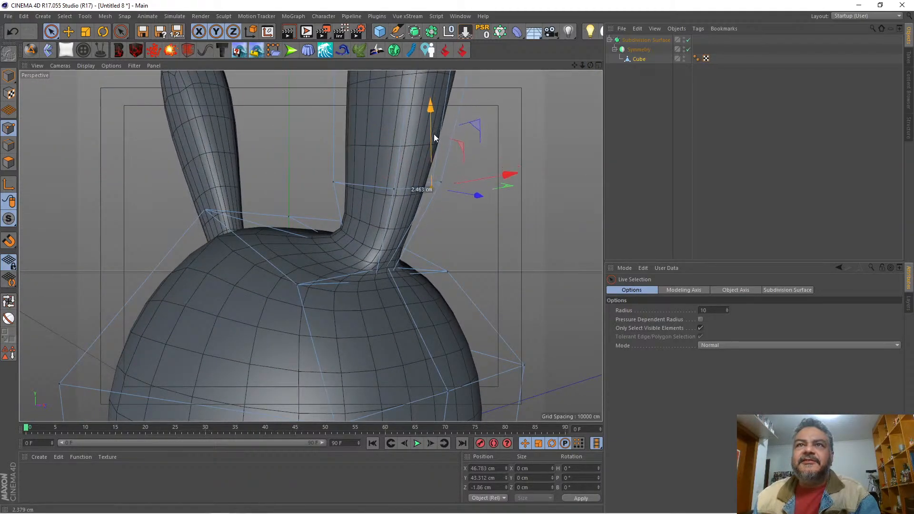
{"action": "left_click", "coordinate": [395, 193]}
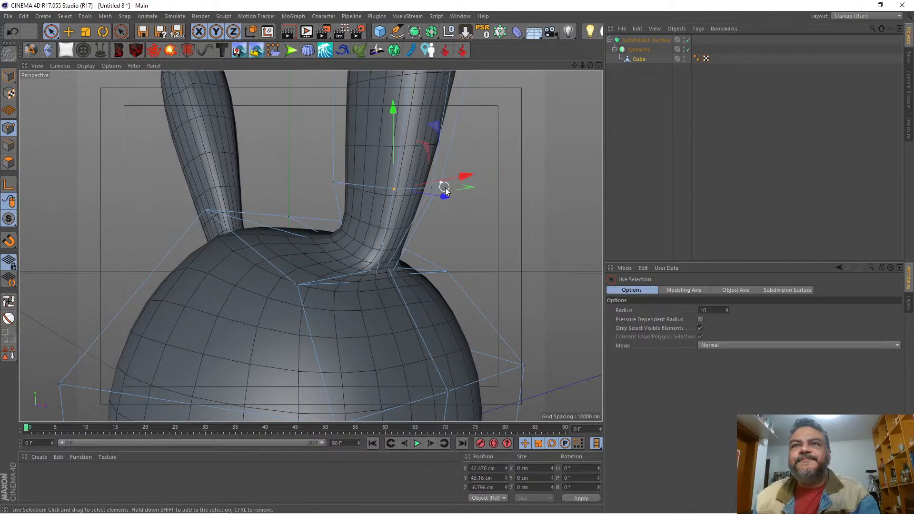
{"action": "mouse_move", "coordinate": [589, 67]}
{"action": "left_mouse_down"}
{"action": "mouse_move", "coordinate": [577, 92]}
{"action": "mouse_move", "coordinate": [413, 95]}
{"action": "mouse_move", "coordinate": [401, 110]}
{"action": "mouse_move", "coordinate": [567, 93]}
{"action": "mouse_move", "coordinate": [574, 66]}
{"action": "mouse_move", "coordinate": [486, 67]}
{"action": "mouse_move", "coordinate": [628, 66]}
{"action": "mouse_move", "coordinate": [606, 70]}
{"action": "left_mouse_up"}
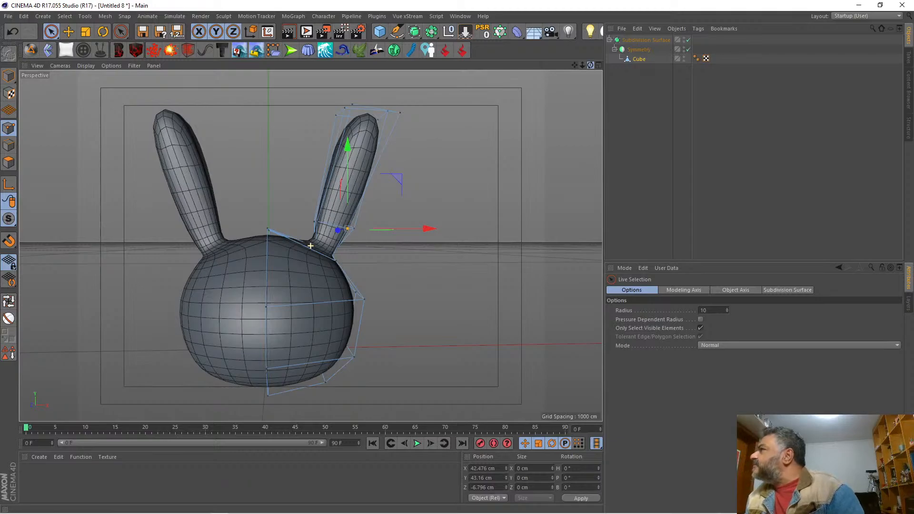
Step: Raise the two middle points of the ear tip to about Y 122.4 cm to round the tip
{"action": "left_click_drag", "start_coordinate": [590, 65], "coordinate": [597, 97]}
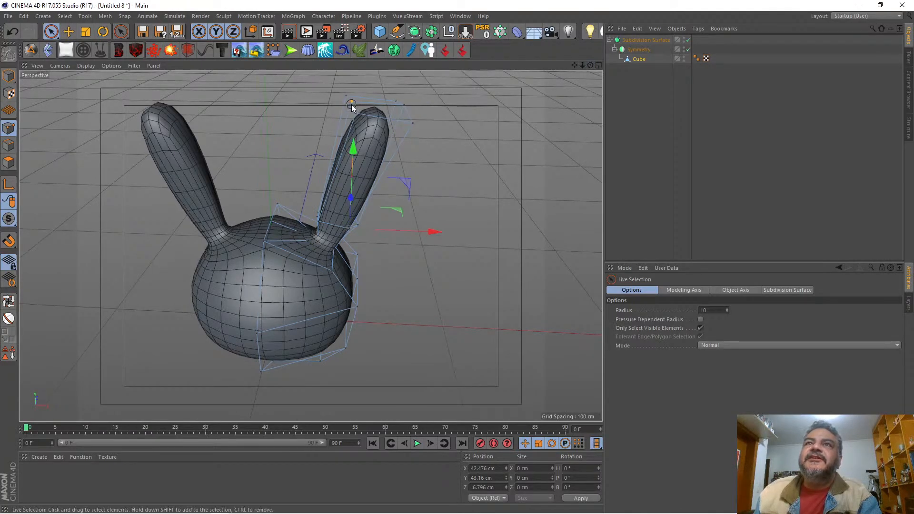
{"action": "left_click", "coordinate": [396, 102]}
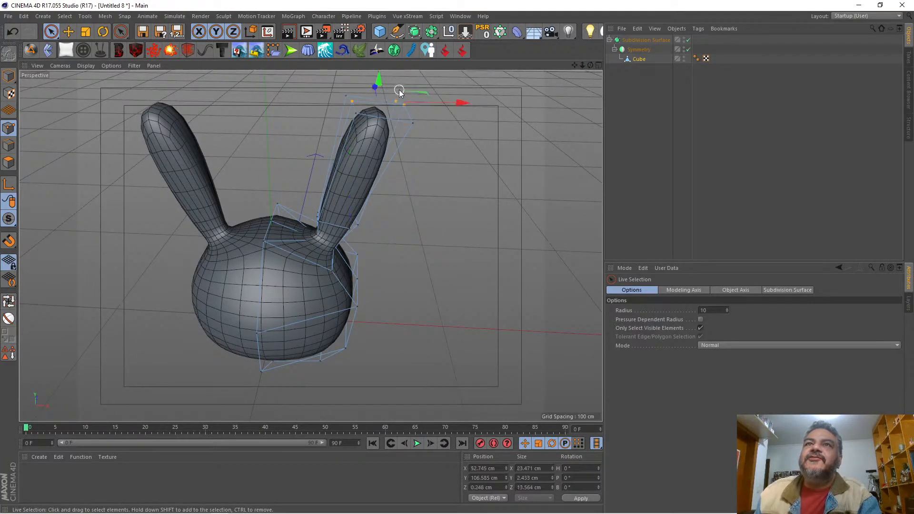
{"action": "left_click", "coordinate": [398, 104]}
{"action": "left_click_drag", "start_coordinate": [381, 77], "coordinate": [524, 49]}
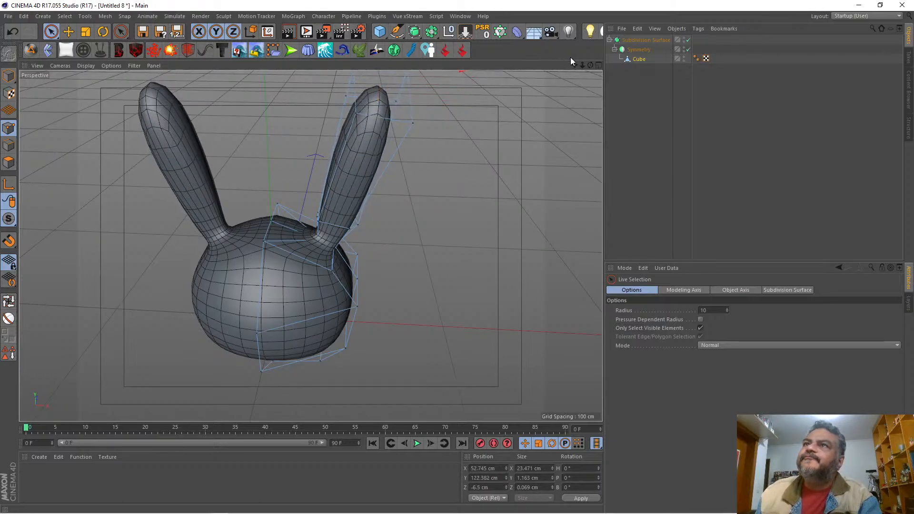
{"action": "mouse_move", "coordinate": [581, 65]}
{"action": "left_mouse_down"}
{"action": "mouse_move", "coordinate": [589, 61]}
{"action": "mouse_move", "coordinate": [589, 76]}
{"action": "left_mouse_up"}
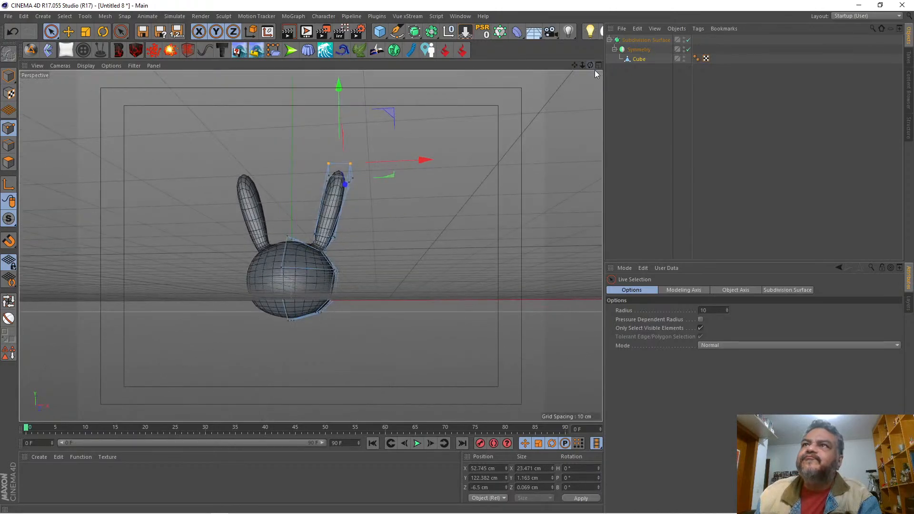
Step: Compare the head and ears with the front sketch by toggling the subdivision and the cube's visibility off and on
{"action": "left_click", "coordinate": [598, 66]}
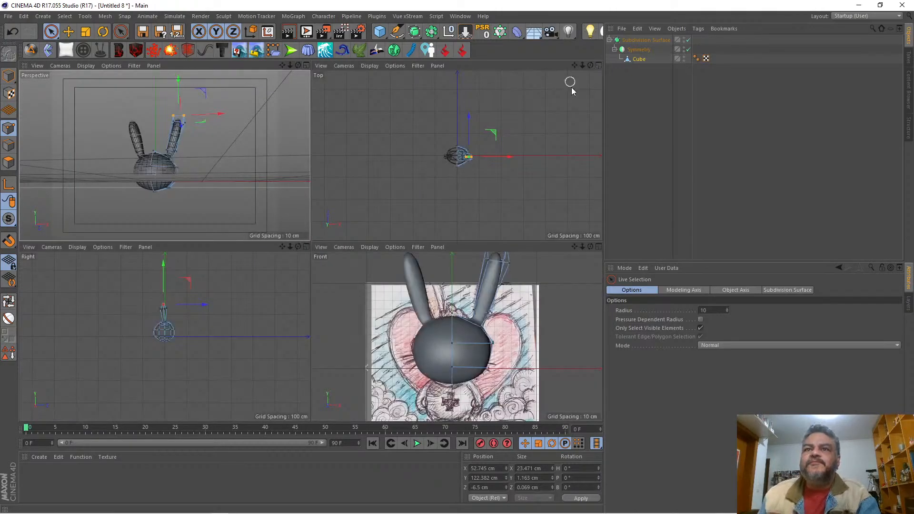
{"action": "left_click", "coordinate": [597, 247]}
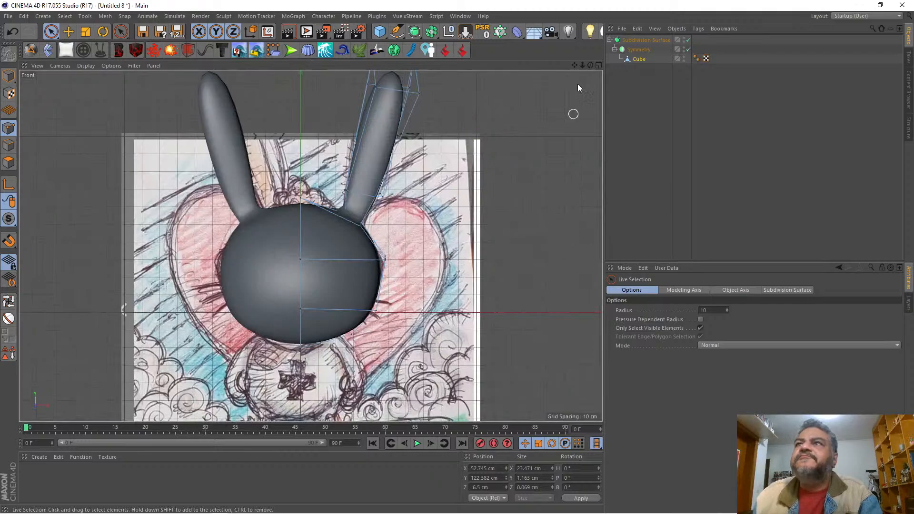
{"action": "left_click", "coordinate": [687, 41]}
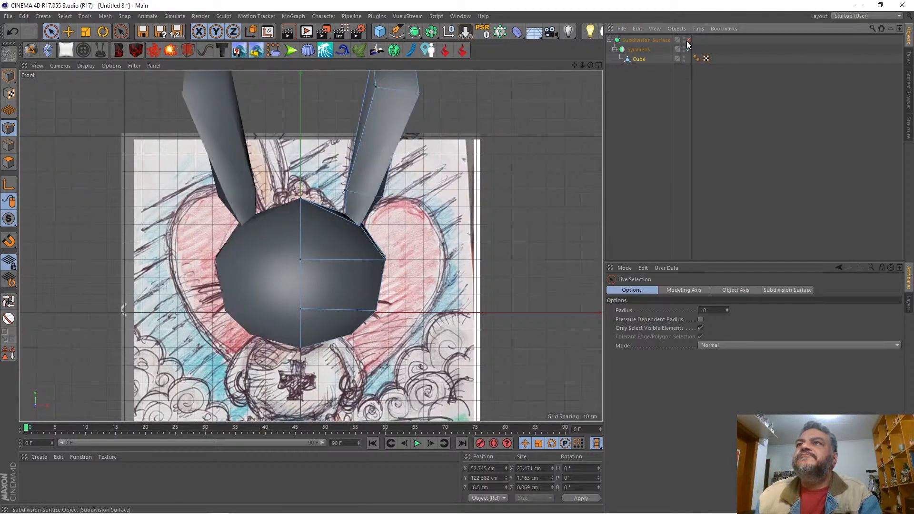
{"action": "left_click", "coordinate": [686, 40]}
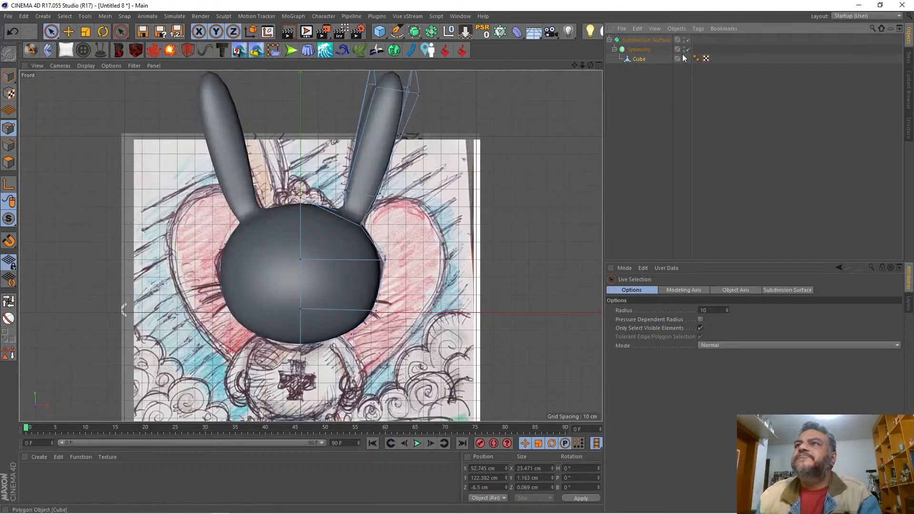
{"action": "left_click", "coordinate": [684, 58]}
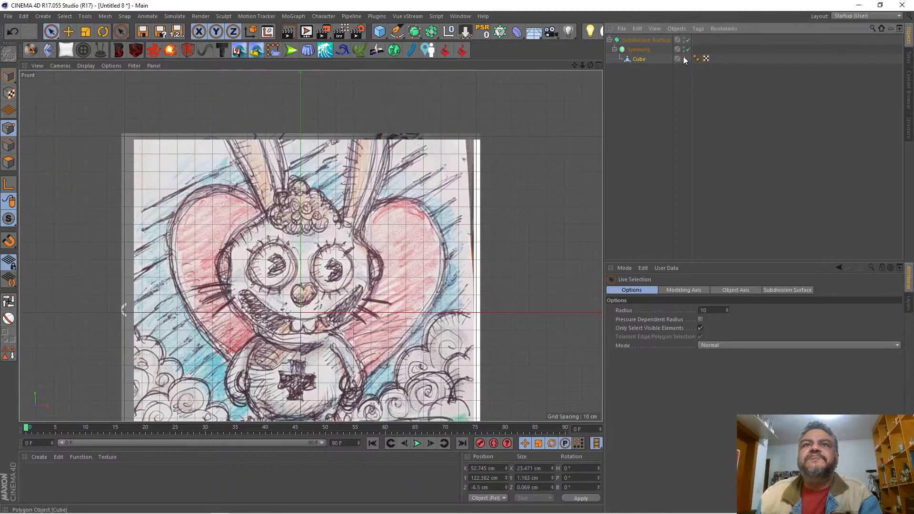
{"action": "left_click", "coordinate": [684, 58]}
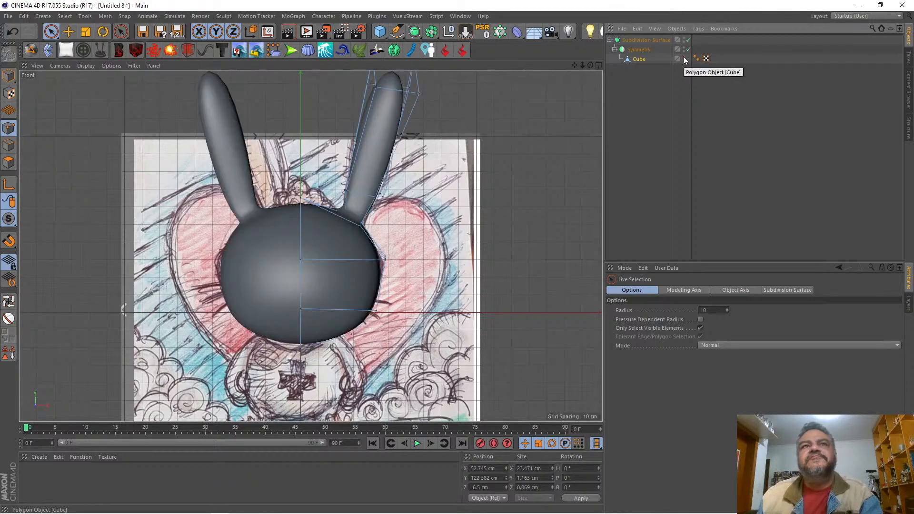
Step: In the perspective view, raise the ear tip's two front points to about Y 117.2 cm and its two middle points to about Y 128.6 cm
{"action": "left_click", "coordinate": [640, 58]}
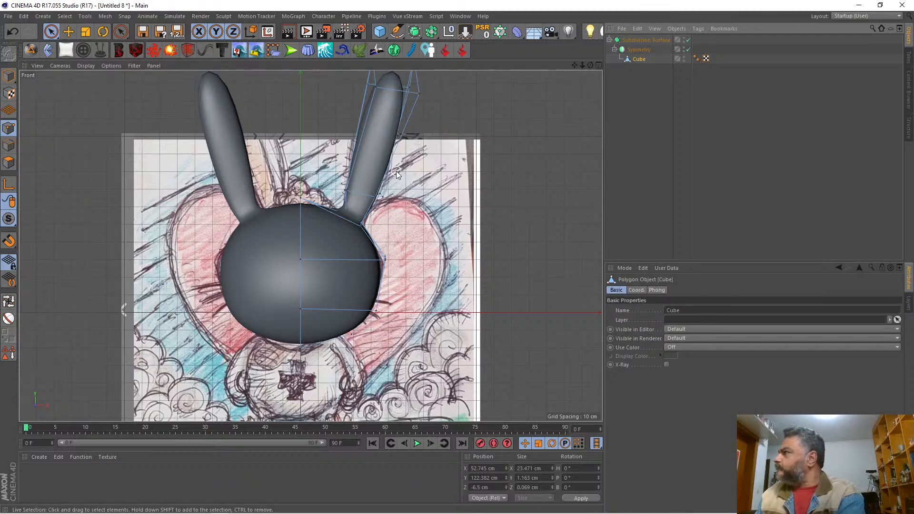
{"action": "key", "text": "k"}
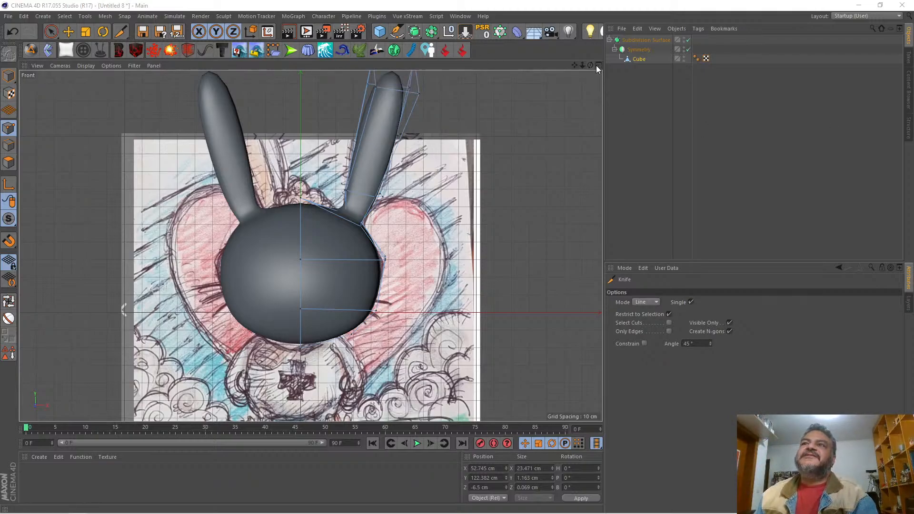
{"action": "mouse_move", "coordinate": [590, 66]}
{"action": "left_mouse_down"}
{"action": "mouse_move", "coordinate": [619, 66]}
{"action": "mouse_move", "coordinate": [590, 65]}
{"action": "left_mouse_up"}
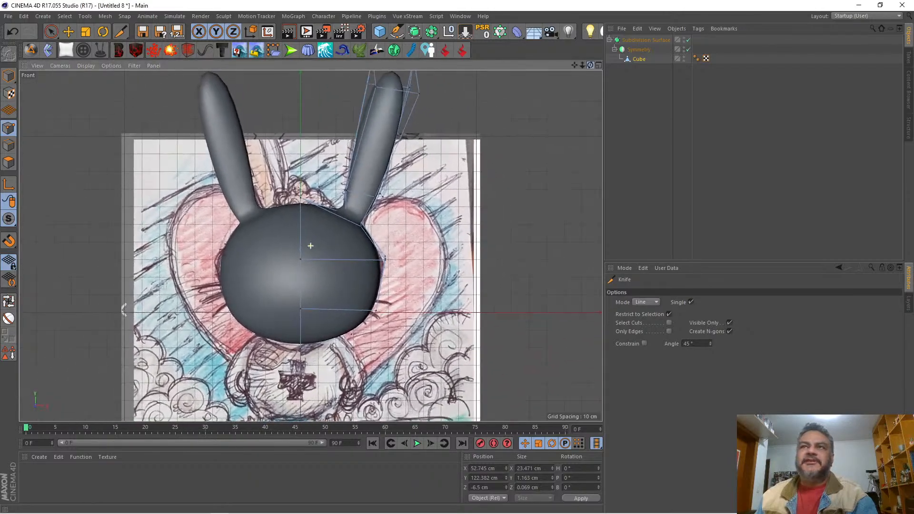
{"action": "left_click", "coordinate": [598, 66]}
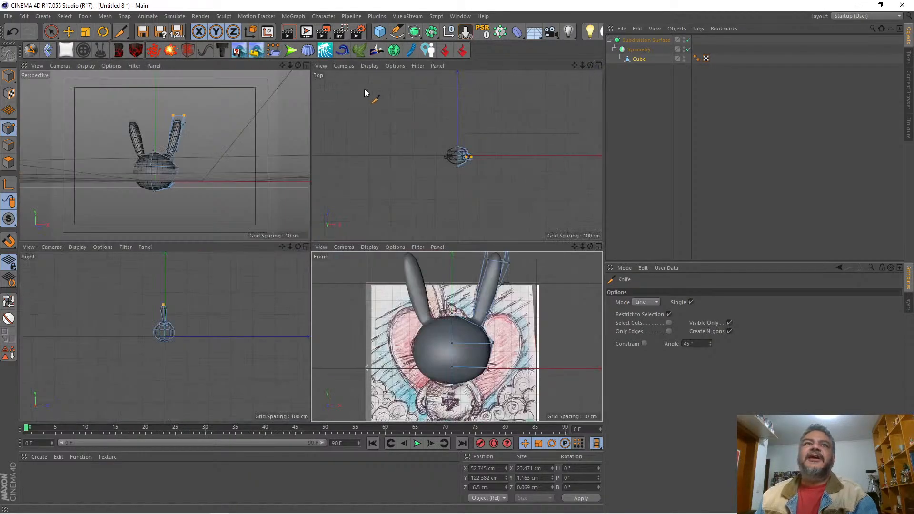
{"action": "left_click", "coordinate": [306, 65]}
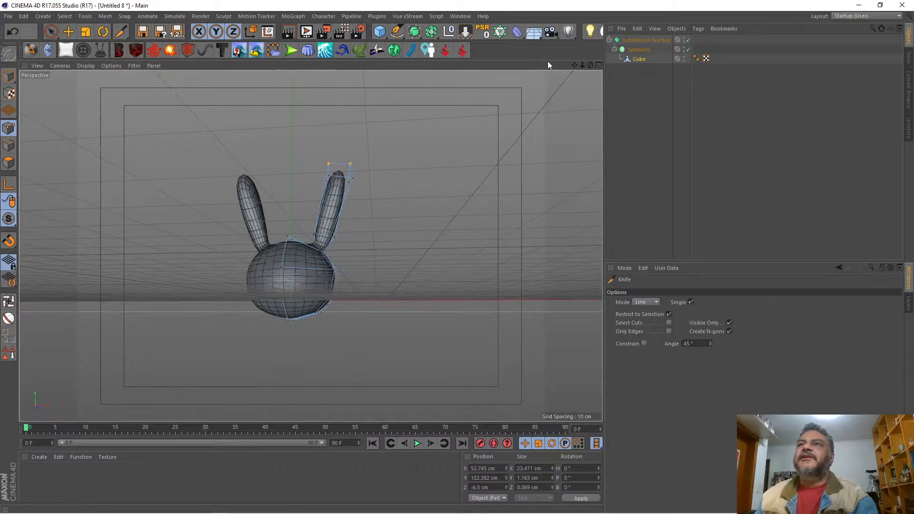
{"action": "left_click_drag", "start_coordinate": [589, 65], "coordinate": [550, 110]}
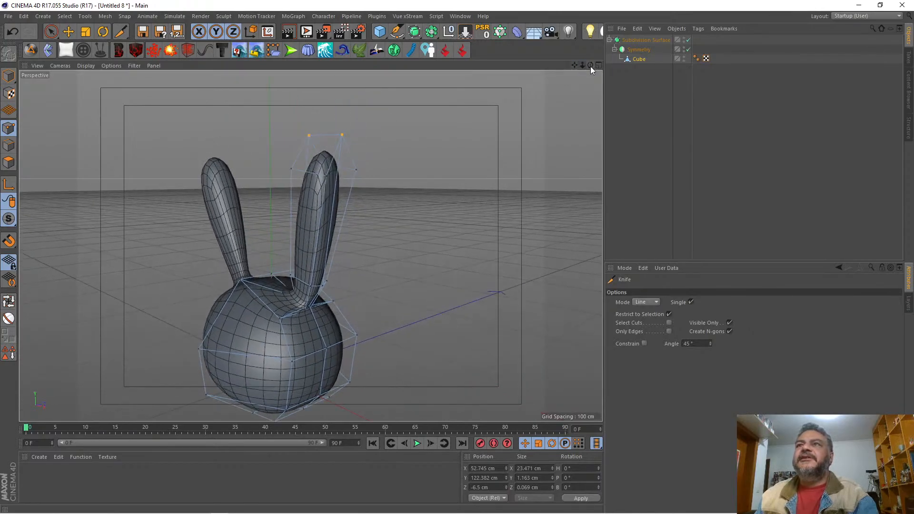
{"action": "left_click_drag", "start_coordinate": [590, 66], "coordinate": [533, 71]}
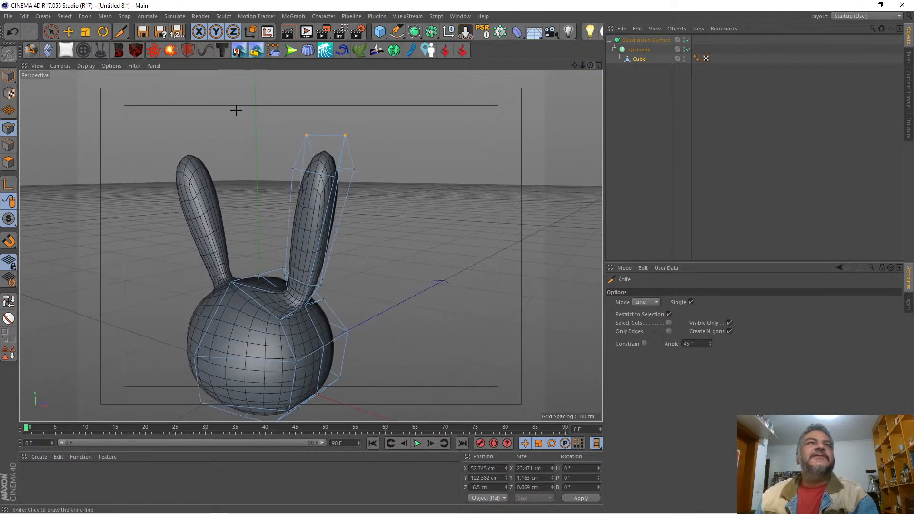
{"action": "left_click", "coordinate": [50, 31]}
{"action": "left_click_drag", "start_coordinate": [333, 175], "coordinate": [304, 170]}
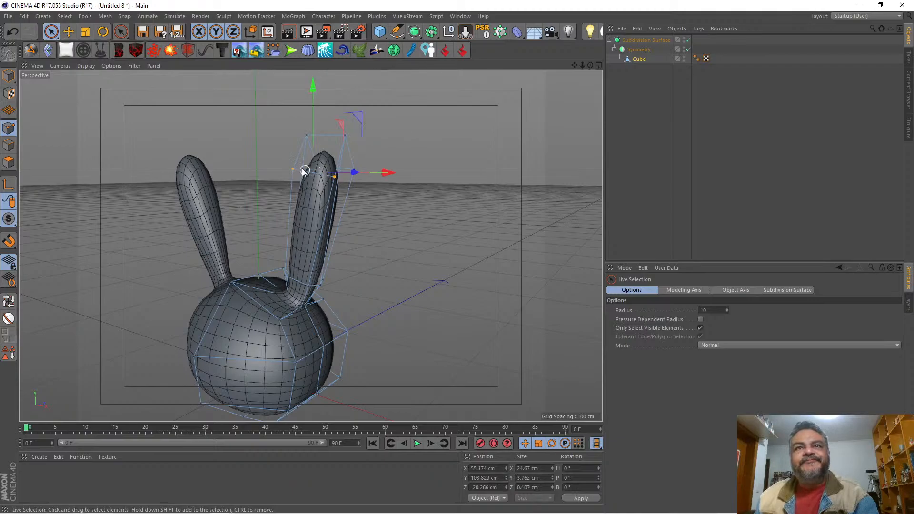
{"action": "left_click_drag", "start_coordinate": [314, 110], "coordinate": [319, 86]}
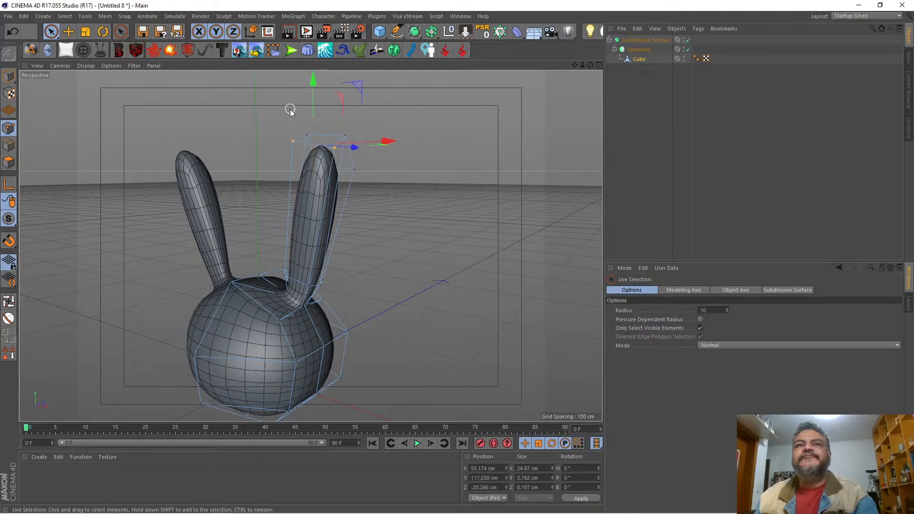
{"action": "left_click_drag", "start_coordinate": [350, 136], "coordinate": [329, 84]}
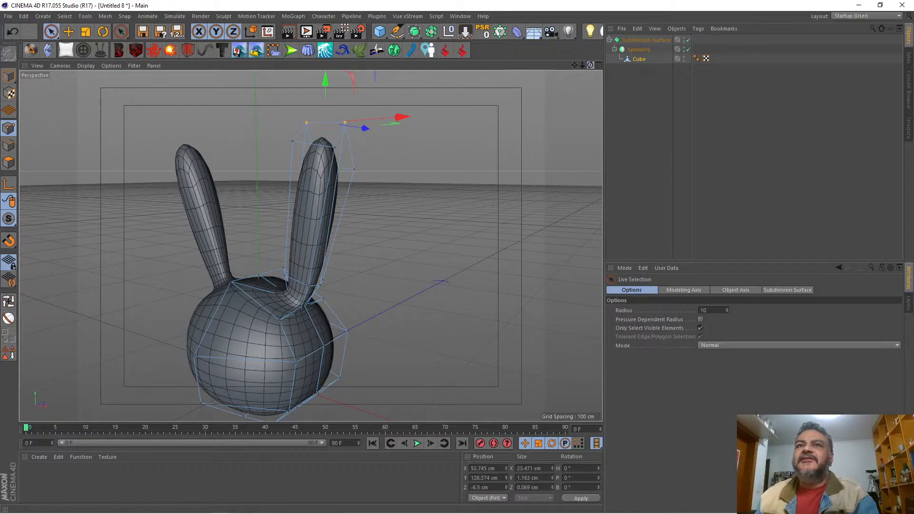
Step: Move the two front points of the ear tip back to about Z -13.3 cm
{"action": "mouse_move", "coordinate": [304, 246]}
{"action": "left_mouse_down", "text": "alt"}
{"action": "mouse_move", "coordinate": [323, 246]}
{"action": "mouse_move", "coordinate": [305, 244]}
{"action": "left_mouse_up", "text": "alt"}
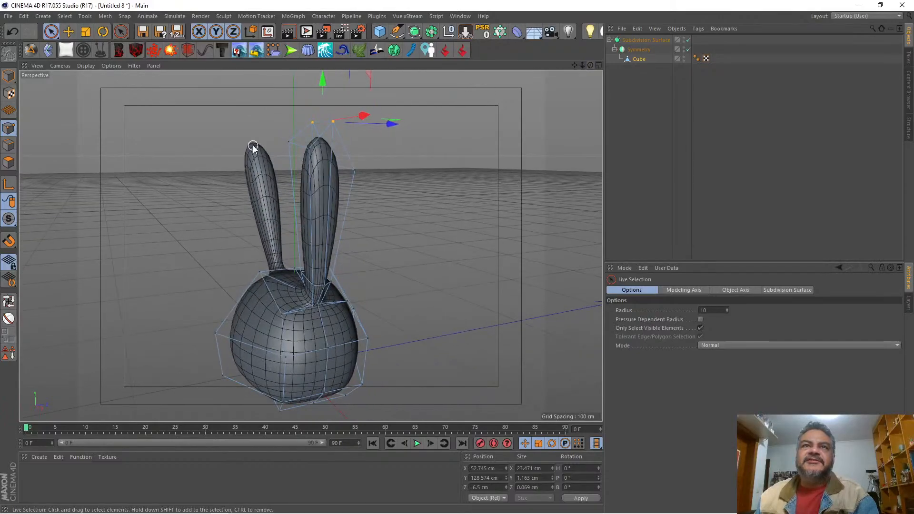
{"action": "left_click", "coordinate": [307, 157]}
{"action": "left_click_drag", "start_coordinate": [307, 157], "coordinate": [386, 147], "text": "alt"}
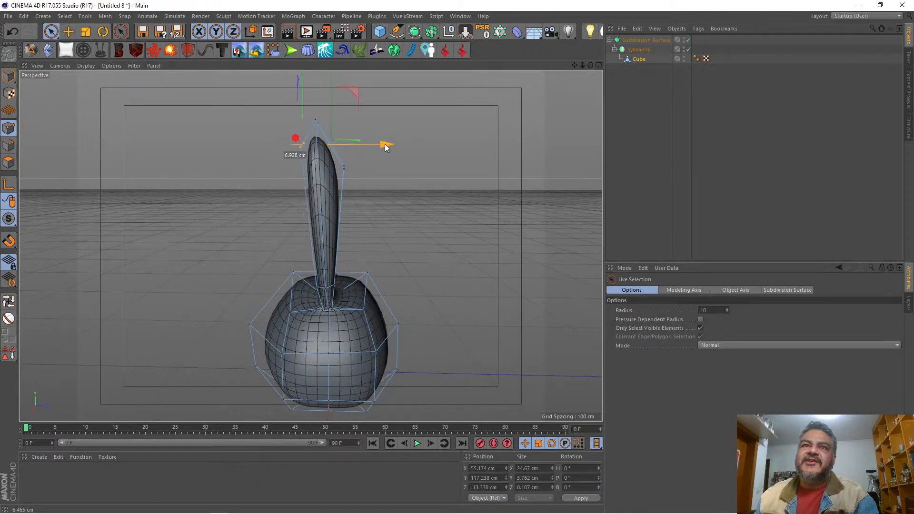
Step: Cut an edge loop around the middle of the ear with the Knife in Loop mode, at an offset of about 54%
{"action": "left_click_drag", "start_coordinate": [590, 65], "coordinate": [642, 58]}
{"action": "scroll", "coordinate": [311, 246], "scroll_direction": "down", "scroll_amount": 3}
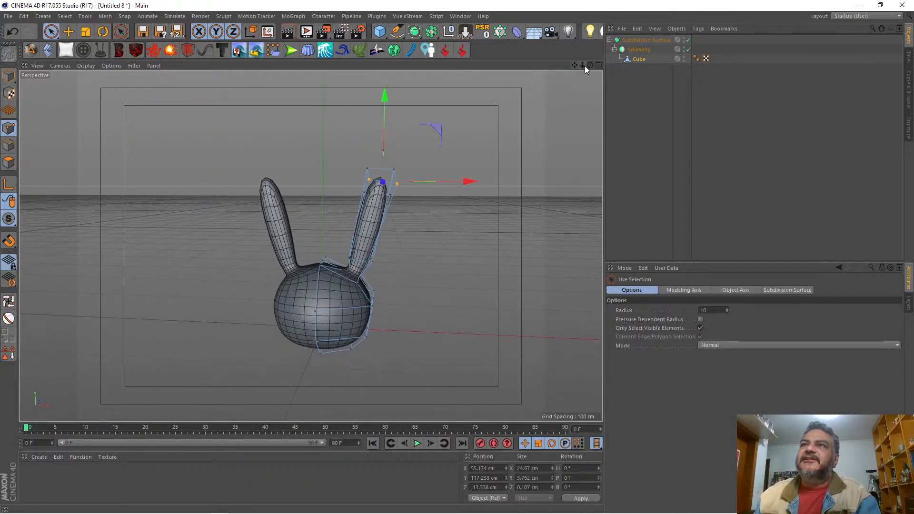
{"action": "left_click_drag", "start_coordinate": [584, 65], "coordinate": [608, 67]}
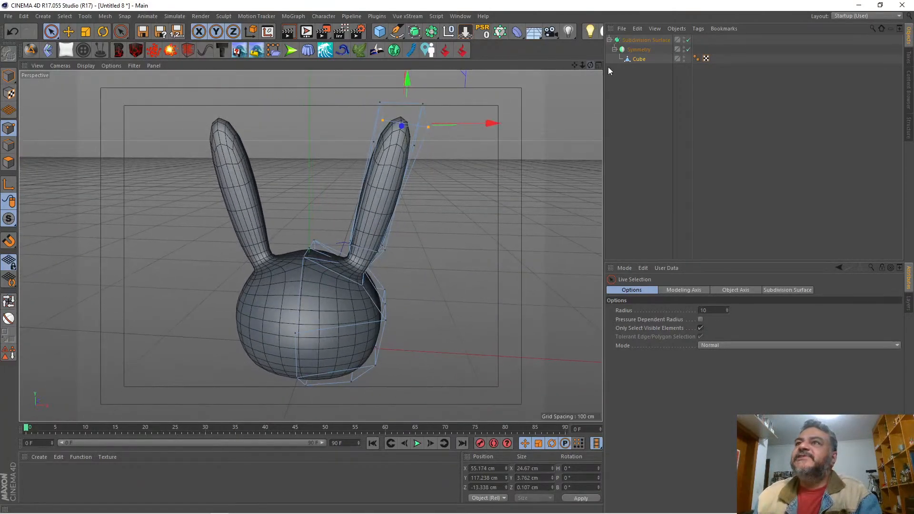
{"action": "left_click", "coordinate": [635, 58]}
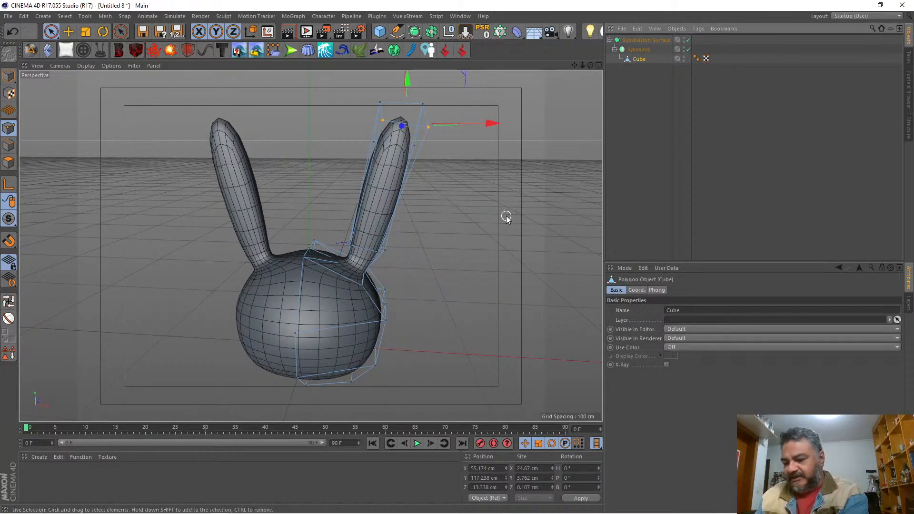
{"action": "key", "text": "k"}
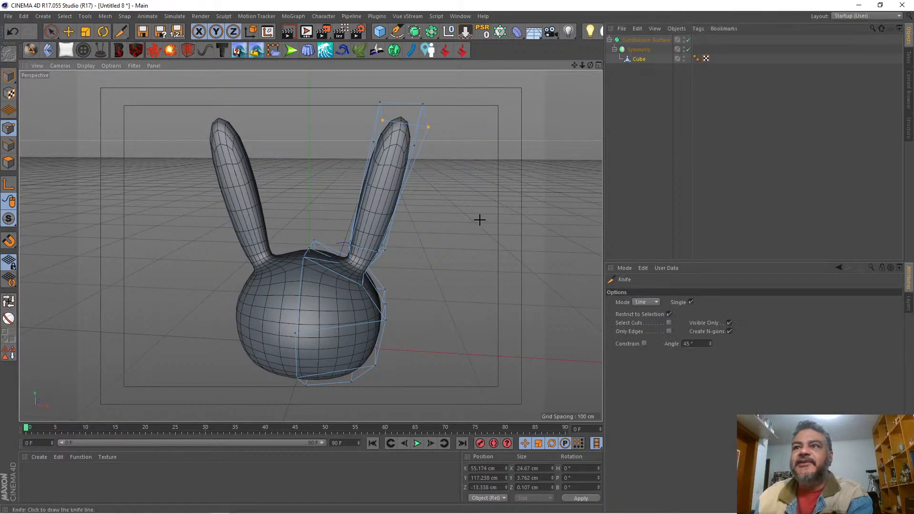
{"action": "left_click", "coordinate": [644, 303]}
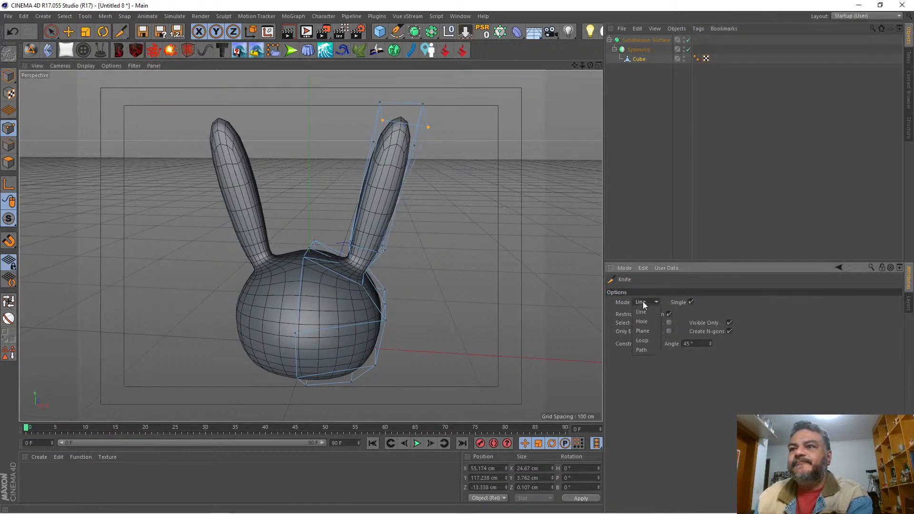
{"action": "left_click", "coordinate": [647, 339]}
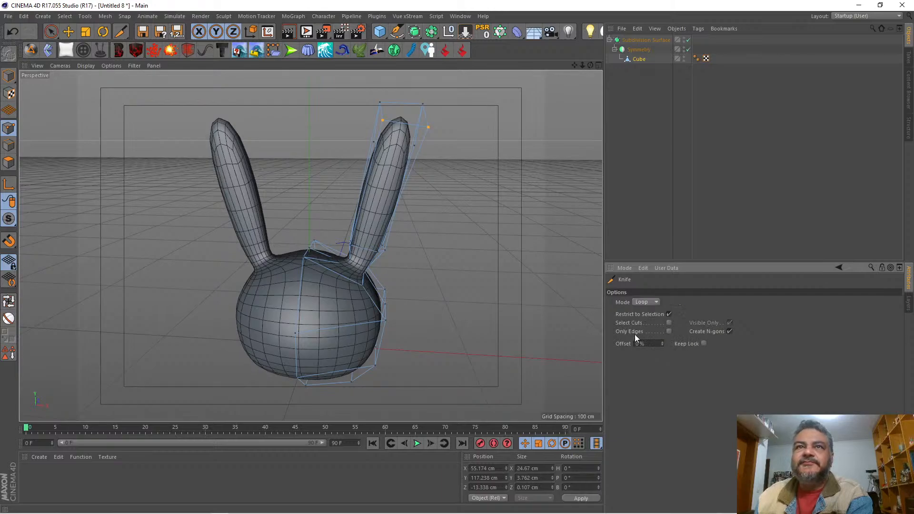
{"action": "left_click", "coordinate": [397, 197]}
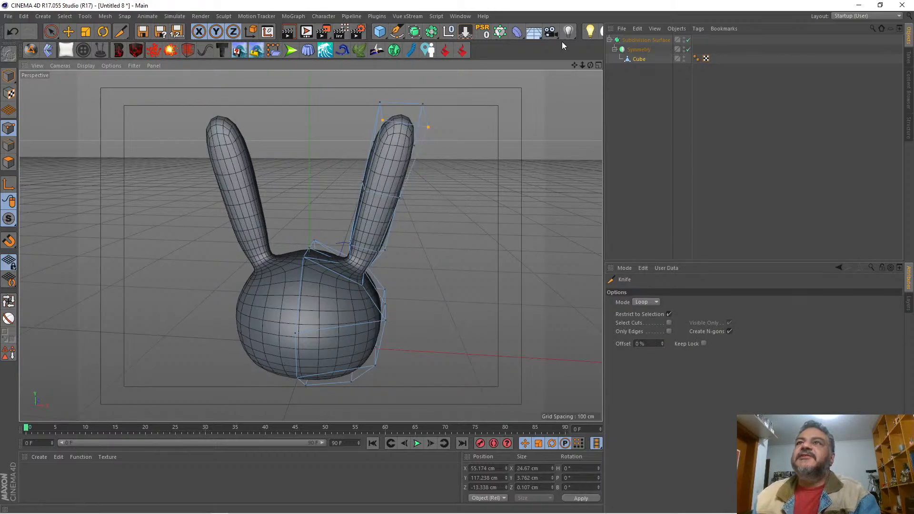
{"action": "left_click_drag", "start_coordinate": [589, 64], "coordinate": [561, 67]}
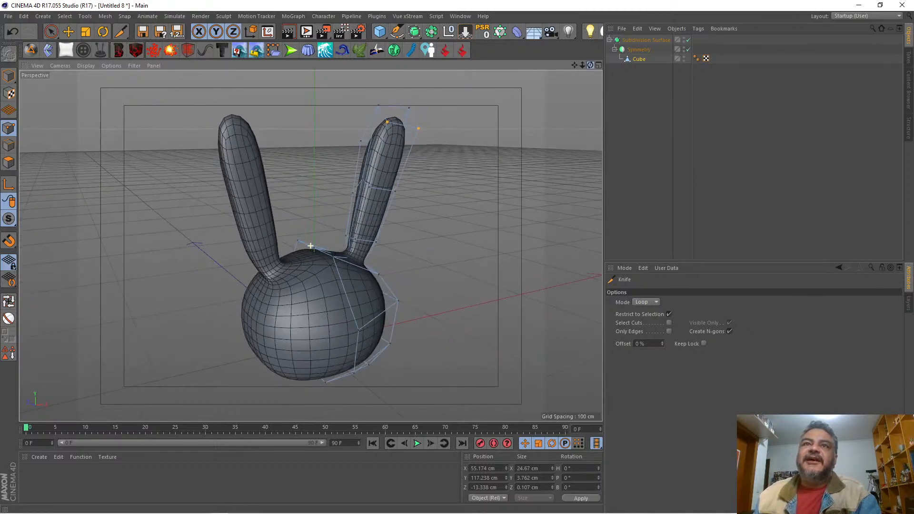
{"action": "left_click_drag", "start_coordinate": [203, 130], "coordinate": [192, 130], "text": "alt"}
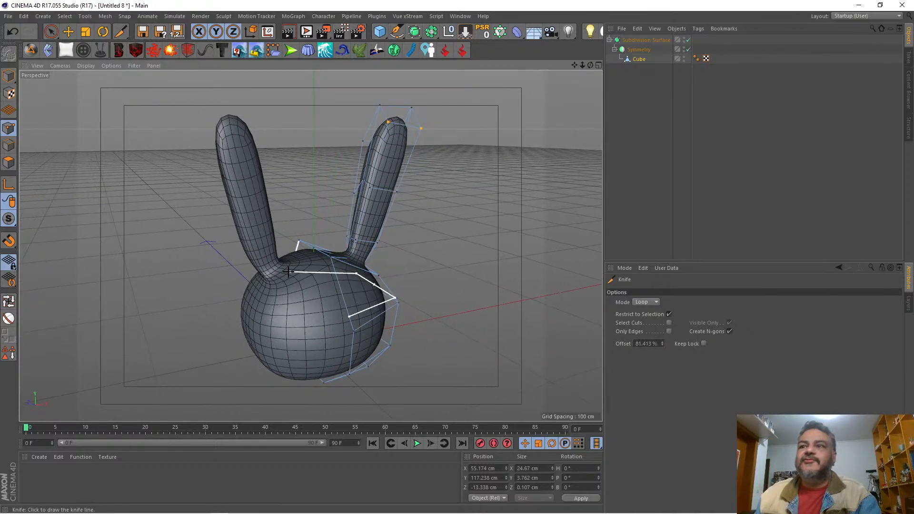
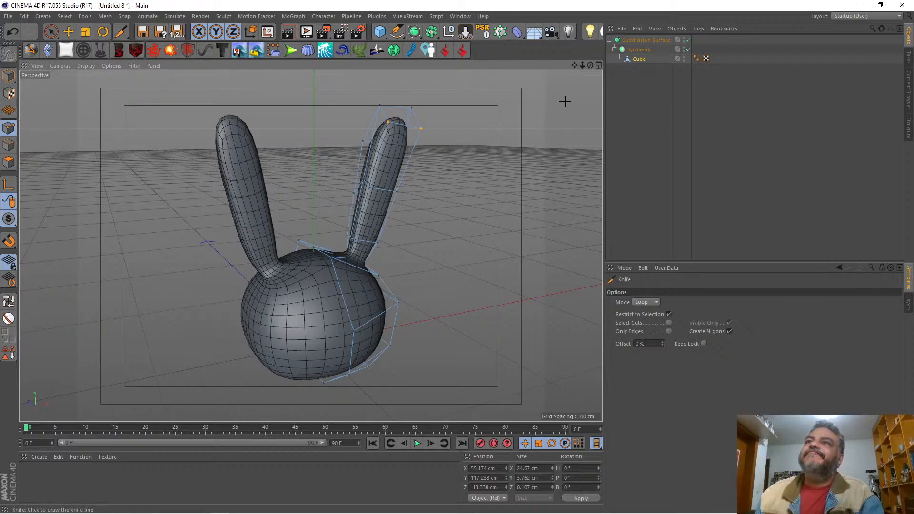
Step: Move the two front points of the ear's middle edge loop to about Y 75.7 cm and Z -4 cm
{"action": "left_click_drag", "start_coordinate": [582, 65], "coordinate": [626, 65]}
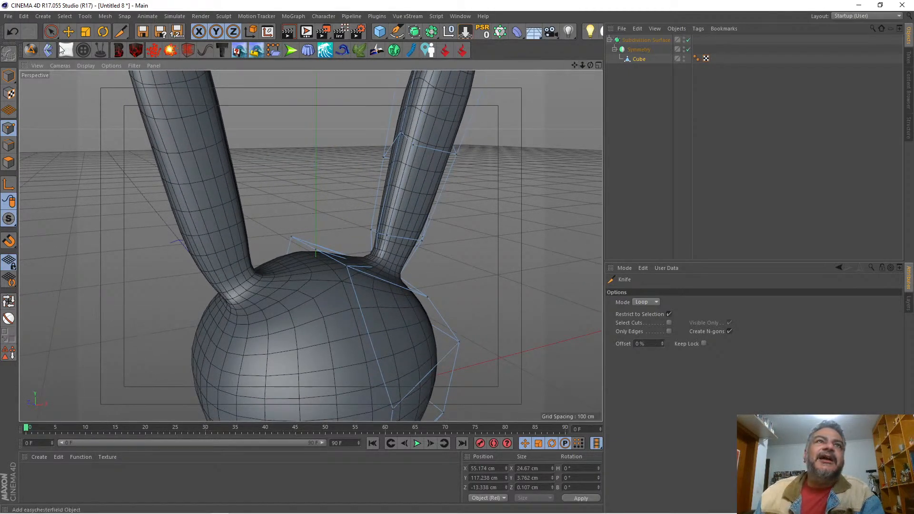
{"action": "left_click", "coordinate": [50, 31]}
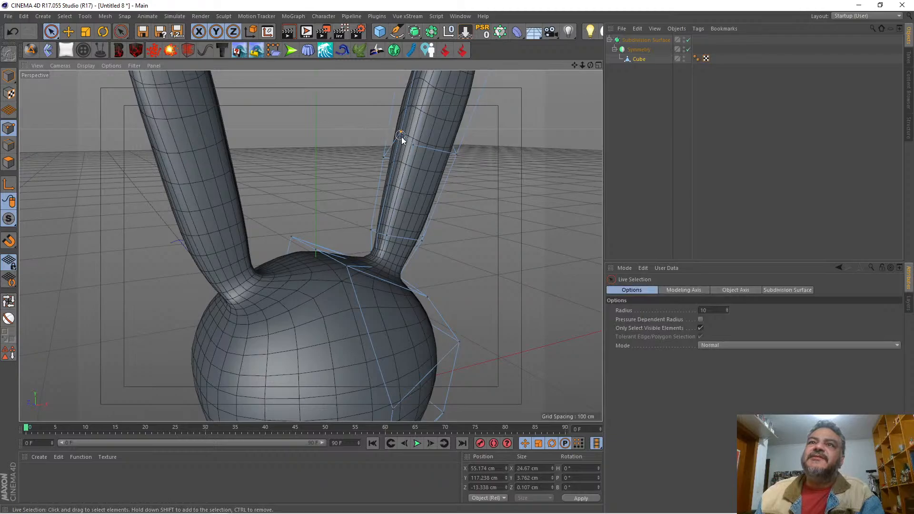
{"action": "left_click_drag", "start_coordinate": [401, 136], "coordinate": [415, 149]}
{"action": "left_click_drag", "start_coordinate": [591, 65], "coordinate": [471, 67]}
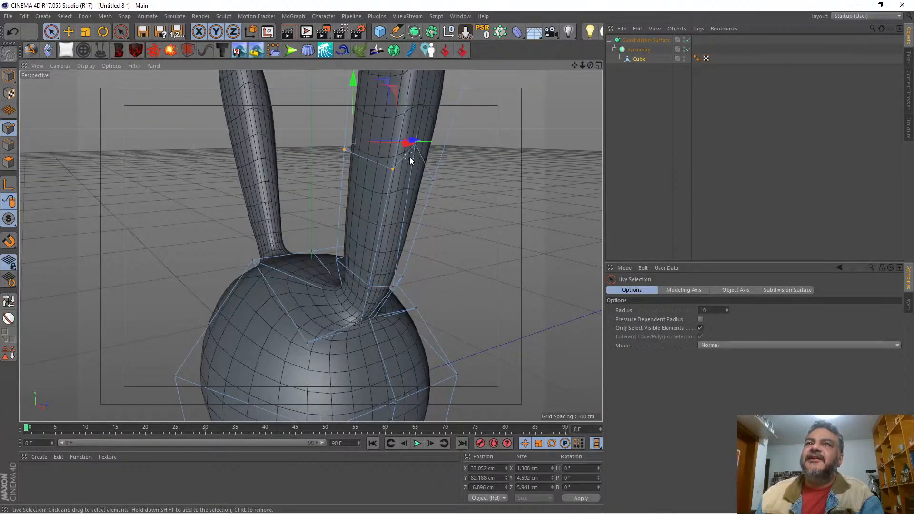
{"action": "left_click", "coordinate": [415, 145], "text": "shift"}
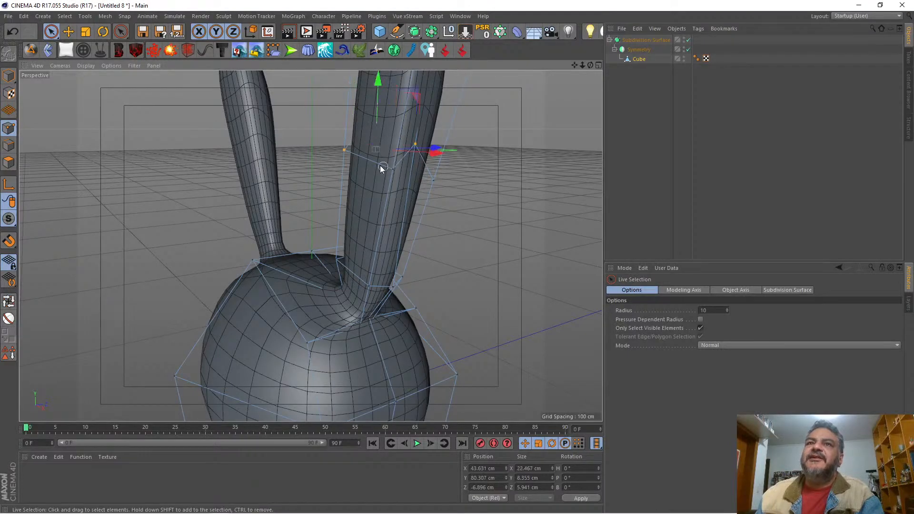
{"action": "left_click_drag", "start_coordinate": [387, 102], "coordinate": [385, 124]}
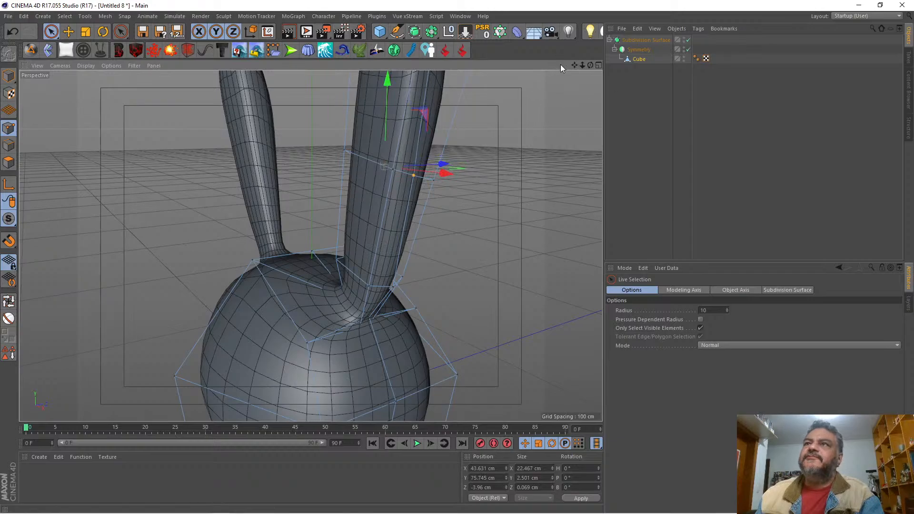
{"action": "left_click_drag", "start_coordinate": [590, 64], "coordinate": [570, 66]}
{"action": "left_click_drag", "start_coordinate": [402, 194], "coordinate": [393, 195], "text": "alt"}
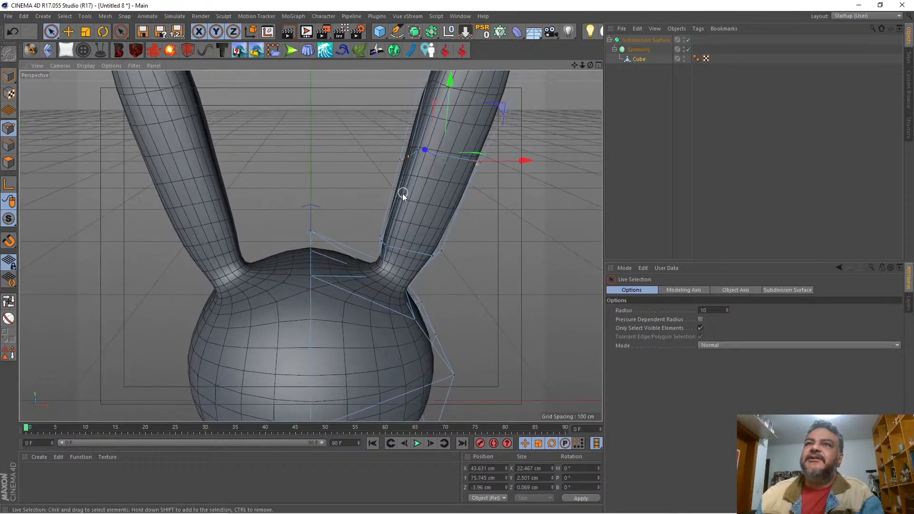
{"action": "left_click", "coordinate": [432, 185]}
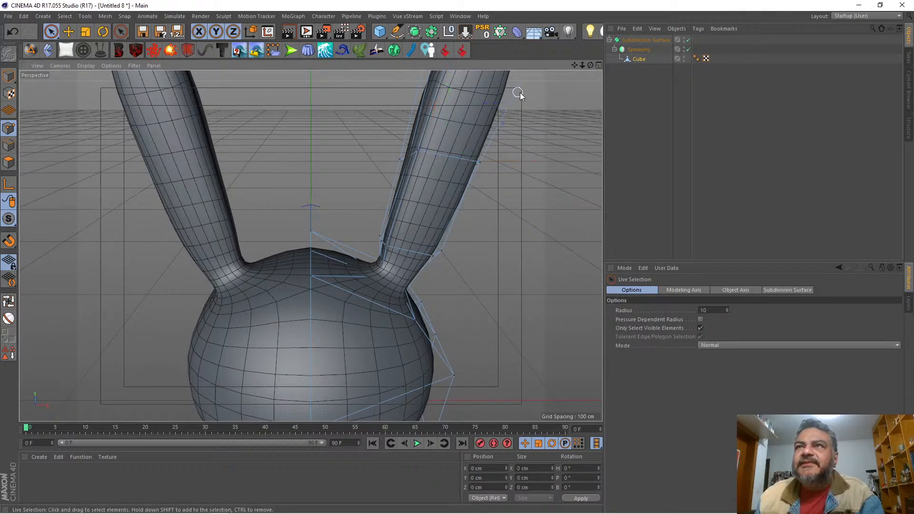
Step: Scale the two front points of the edge loop near the ear's base along X to about 12.4 cm apart
{"action": "left_click_drag", "start_coordinate": [590, 64], "coordinate": [578, 76]}
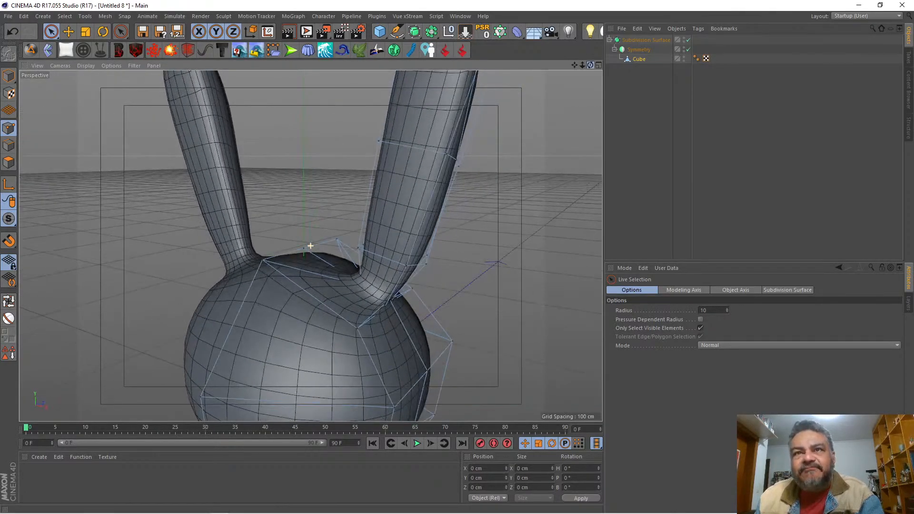
{"action": "left_click", "coordinate": [407, 266]}
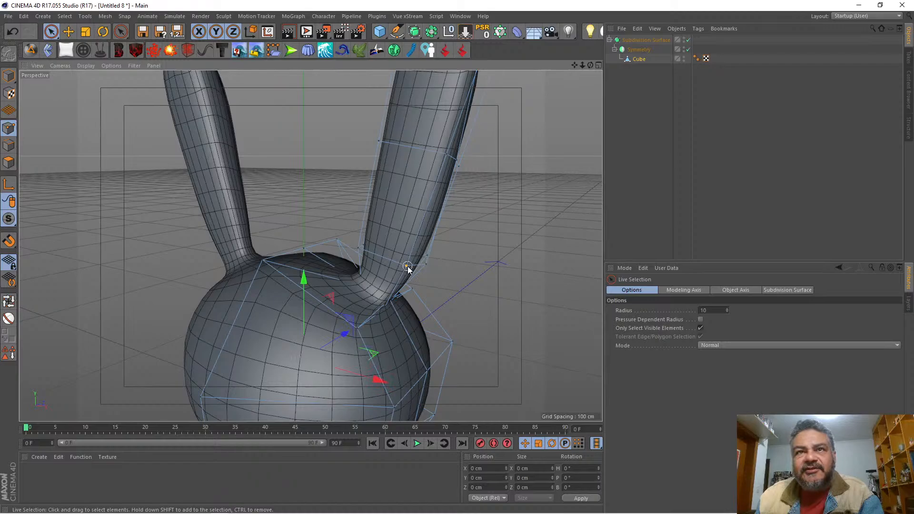
{"action": "left_click", "coordinate": [354, 250], "text": "shift"}
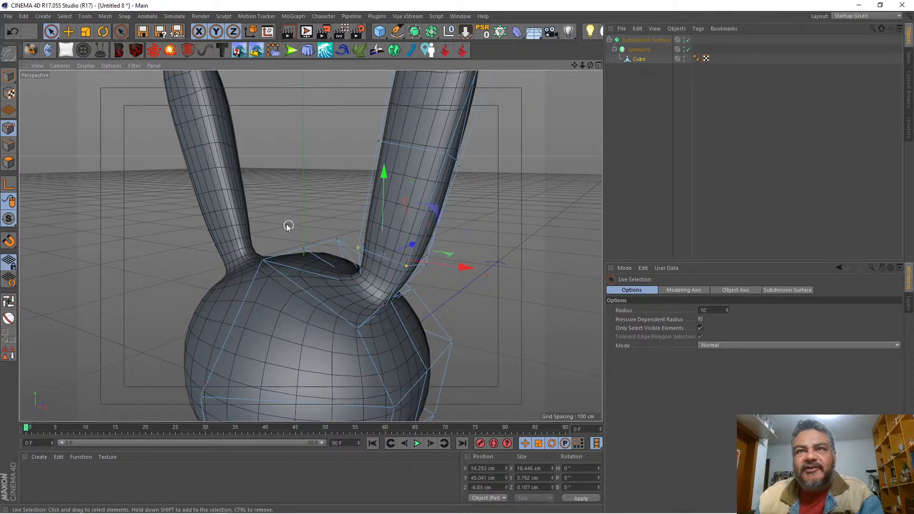
{"action": "left_click", "coordinate": [86, 31]}
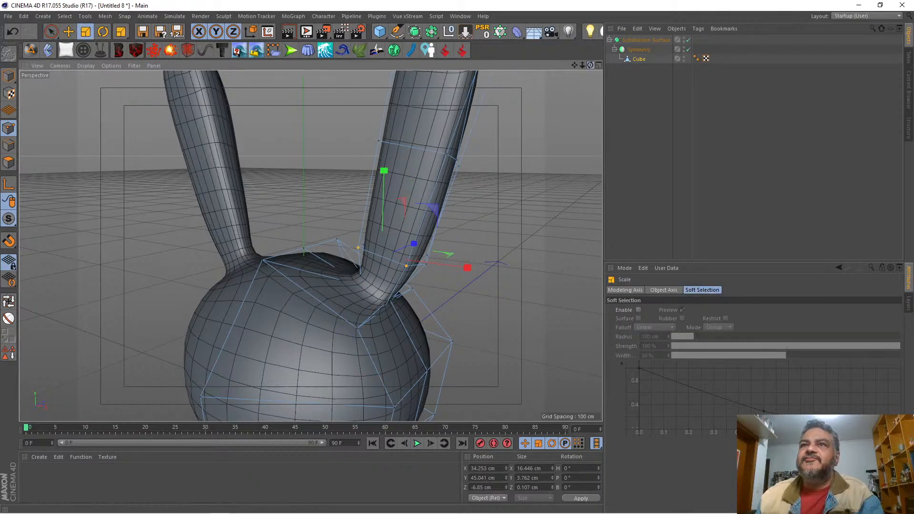
{"action": "left_click_drag", "start_coordinate": [590, 66], "coordinate": [631, 90]}
{"action": "left_click_drag", "start_coordinate": [484, 248], "coordinate": [464, 248]}
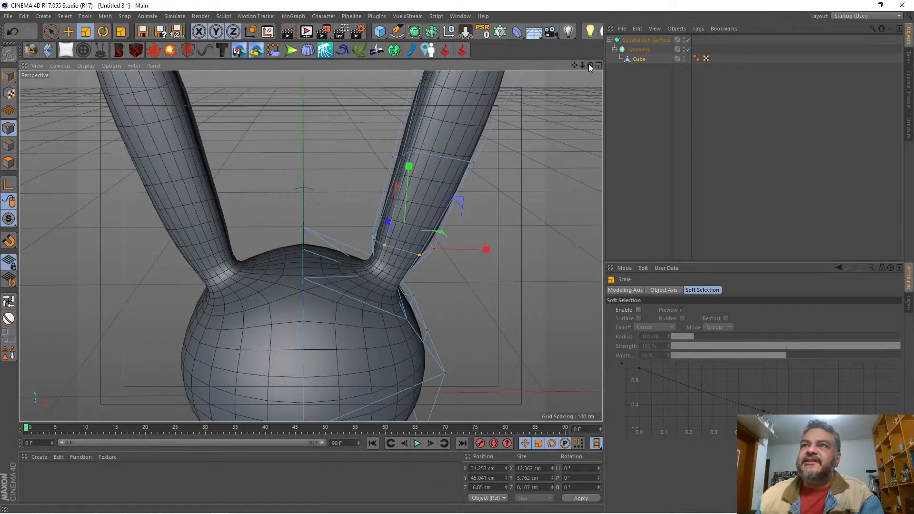
Step: Move the inner-side points of the edge loop near the ear's base along X to about 25.7 cm
{"action": "left_click_drag", "start_coordinate": [589, 65], "coordinate": [640, 106]}
{"action": "key", "text": "space"}
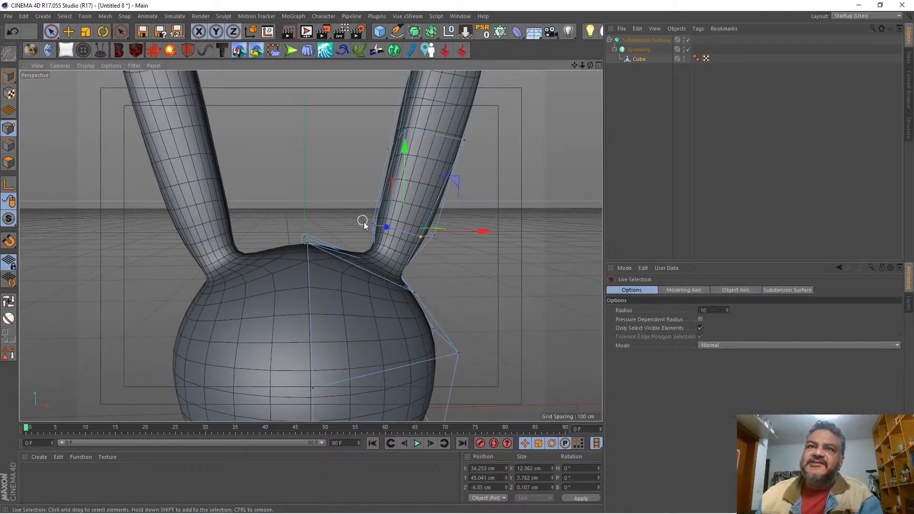
{"action": "left_click", "coordinate": [371, 226]}
{"action": "left_click_drag", "start_coordinate": [444, 224], "coordinate": [451, 224]}
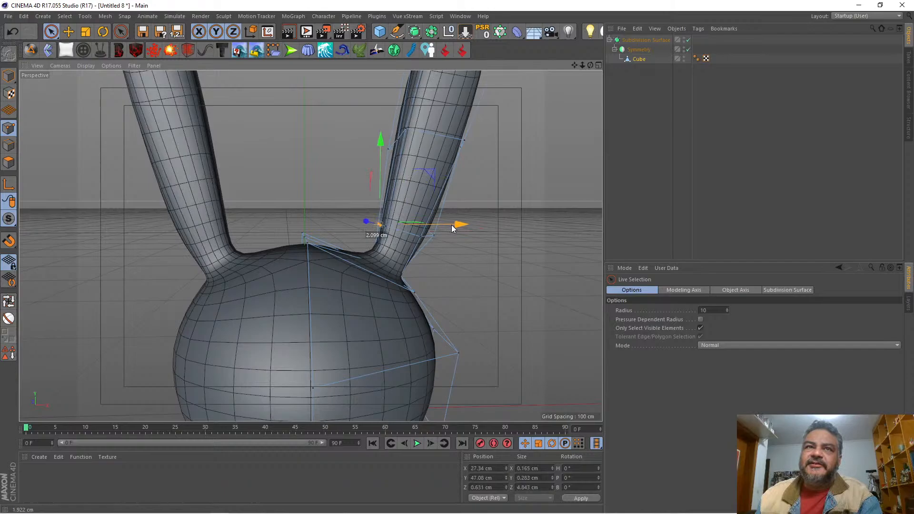
{"action": "left_click", "coordinate": [354, 220]}
{"action": "left_click", "coordinate": [392, 230]}
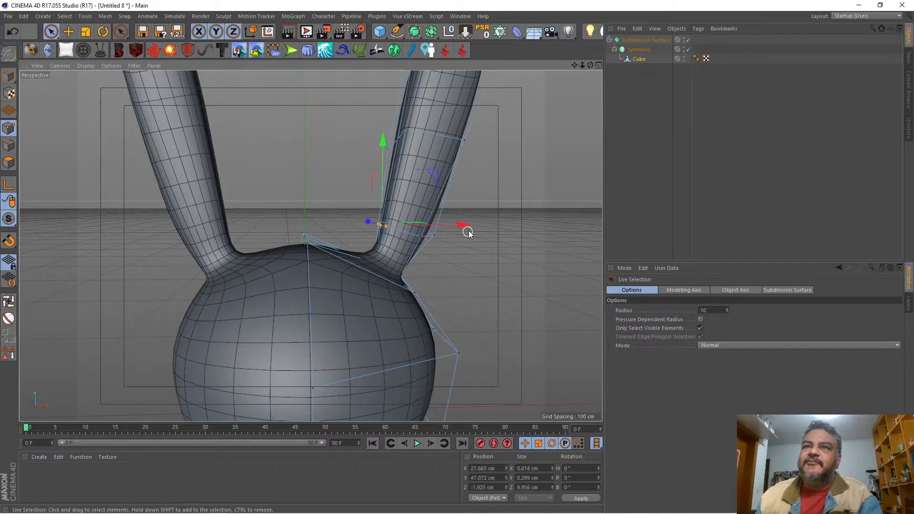
{"action": "left_click_drag", "start_coordinate": [465, 226], "coordinate": [462, 222]}
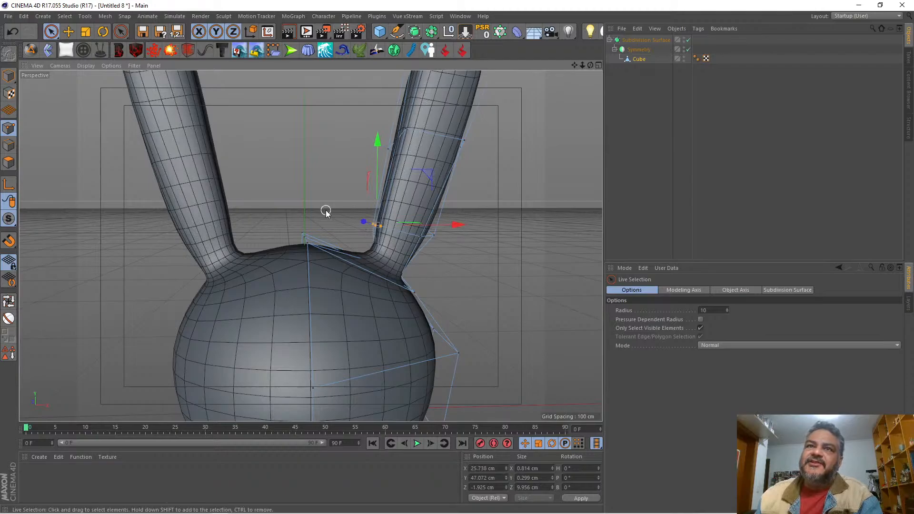
{"action": "left_click", "coordinate": [330, 209]}
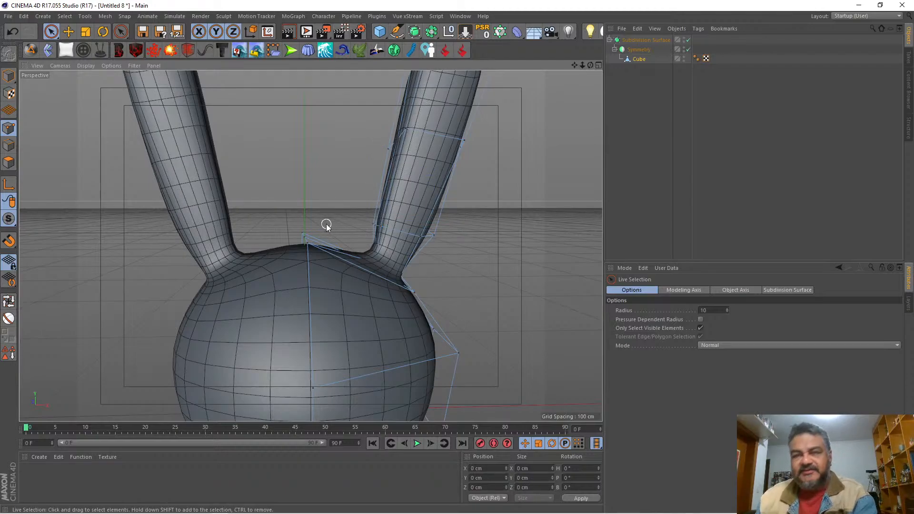
Step: In the front view, rectangle-select the ear's middle edge loop and scale it up uniformly to about 35.8 cm in X
{"action": "mouse_move", "coordinate": [582, 65]}
{"action": "left_mouse_down"}
{"action": "mouse_move", "coordinate": [524, 67]}
{"action": "mouse_move", "coordinate": [580, 63]}
{"action": "left_mouse_up"}
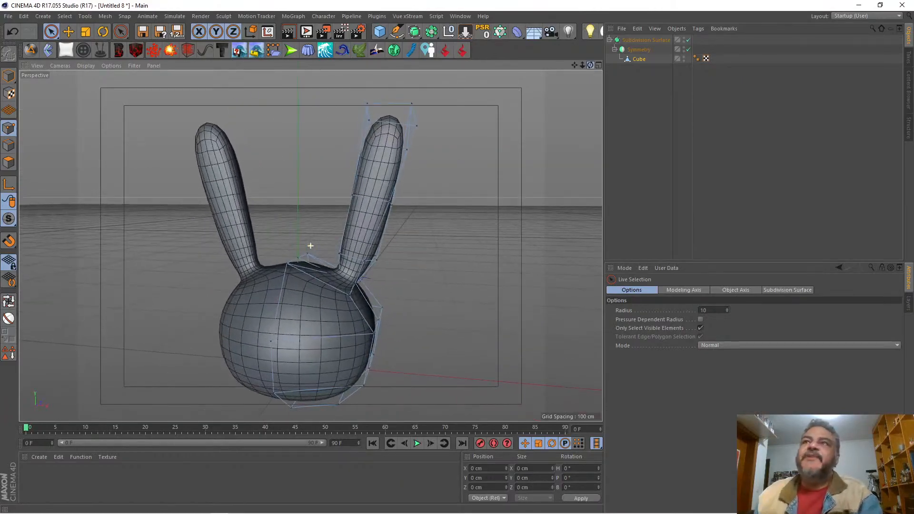
{"action": "left_click", "coordinate": [598, 65]}
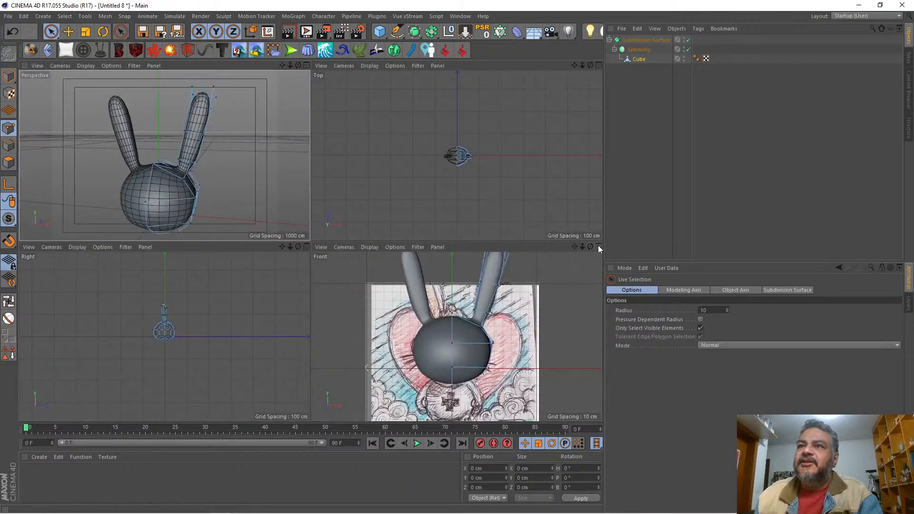
{"action": "left_click", "coordinate": [598, 246]}
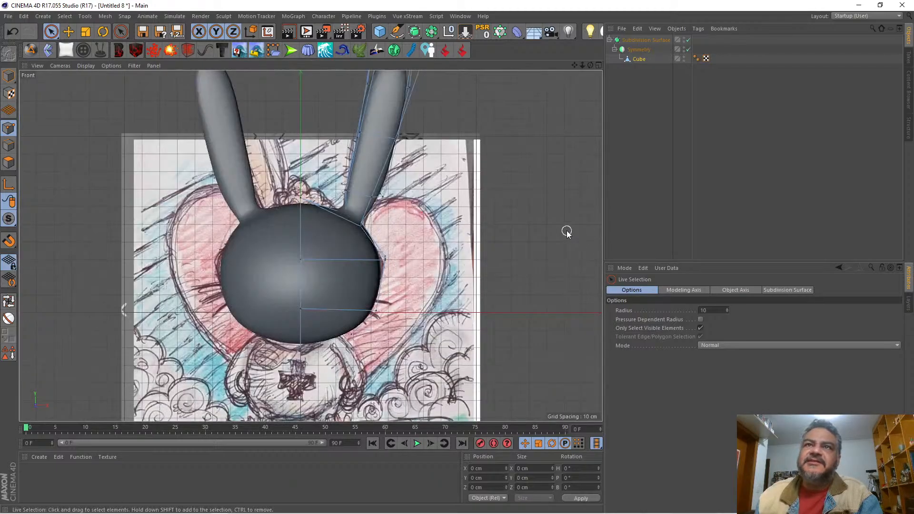
{"action": "left_click", "coordinate": [356, 137]}
{"action": "left_click", "coordinate": [51, 32]}
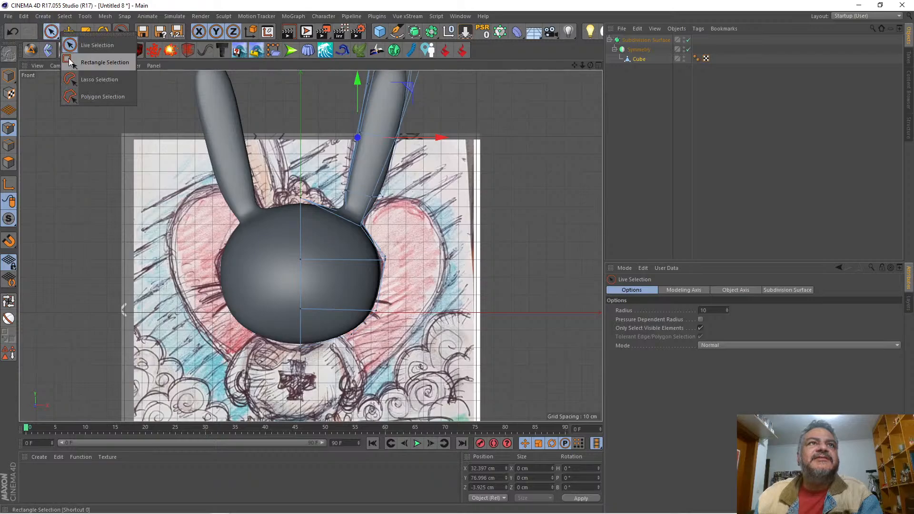
{"action": "left_click", "coordinate": [98, 62]}
{"action": "left_click_drag", "start_coordinate": [354, 127], "coordinate": [450, 164]}
{"action": "left_click", "coordinate": [87, 33]}
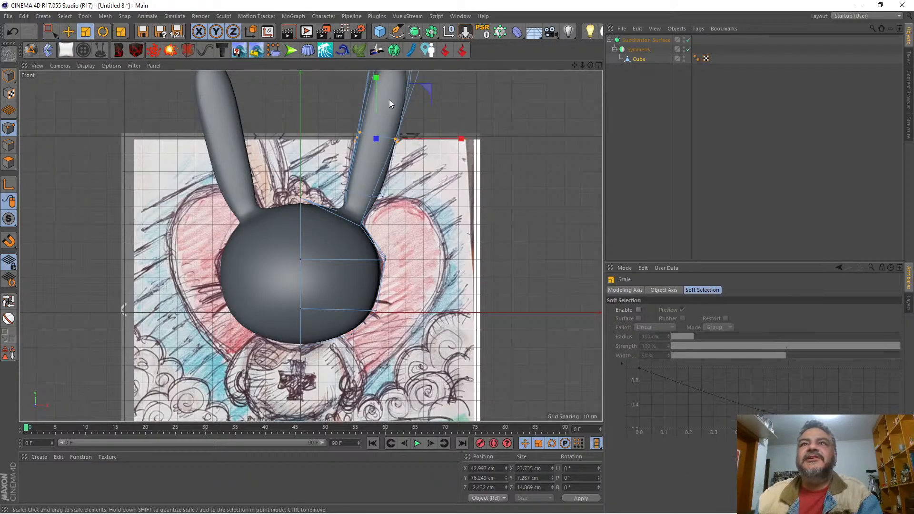
{"action": "left_click_drag", "start_coordinate": [461, 116], "coordinate": [481, 106]}
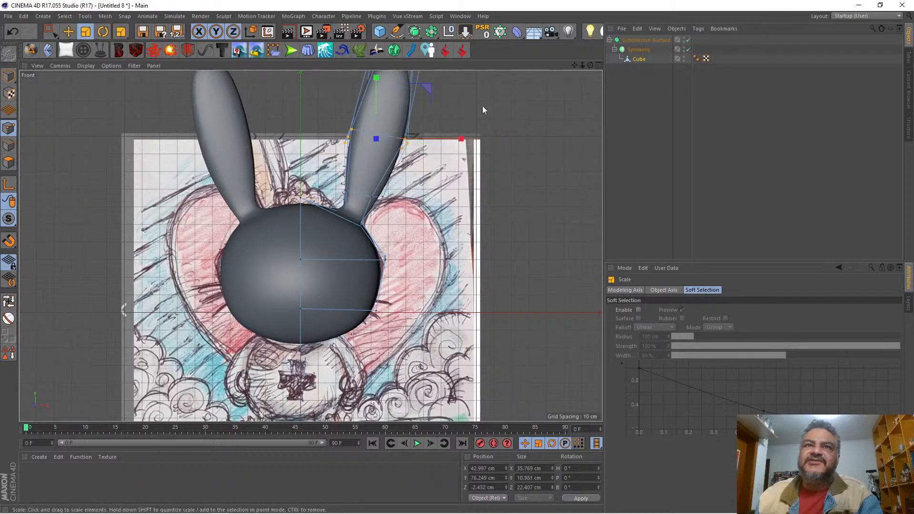
Step: In the perspective view, raise the ear tip's two front points to about Y 123 cm
{"action": "left_click", "coordinate": [598, 65]}
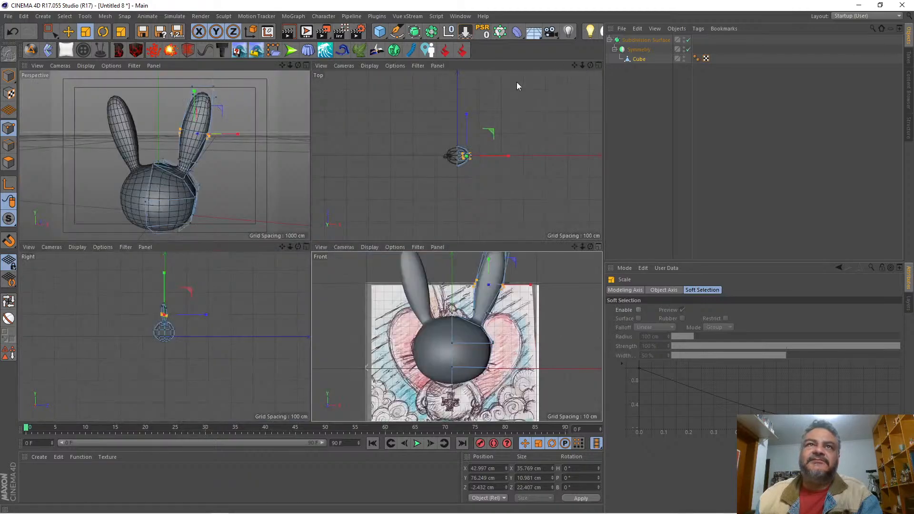
{"action": "left_click", "coordinate": [307, 65]}
{"action": "left_click_drag", "start_coordinate": [590, 65], "coordinate": [531, 60]}
{"action": "key", "text": "0"}
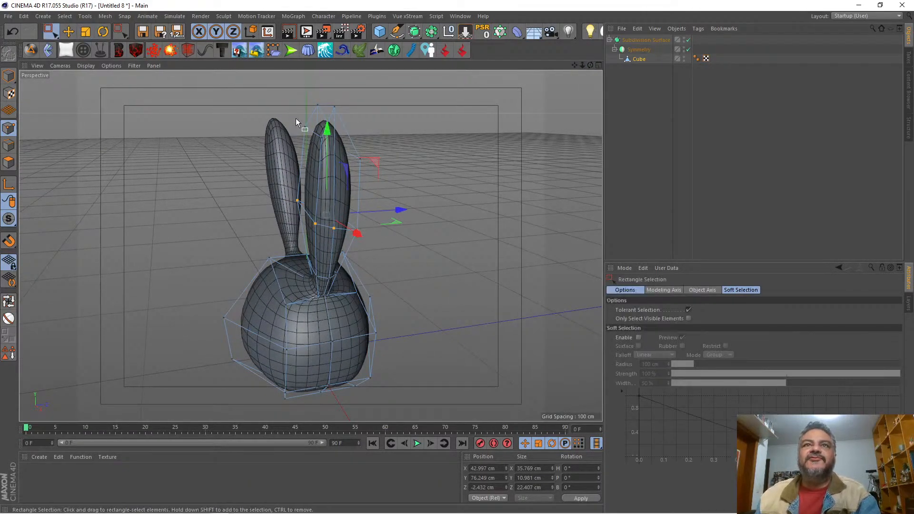
{"action": "left_click_drag", "start_coordinate": [47, 33], "coordinate": [90, 45]}
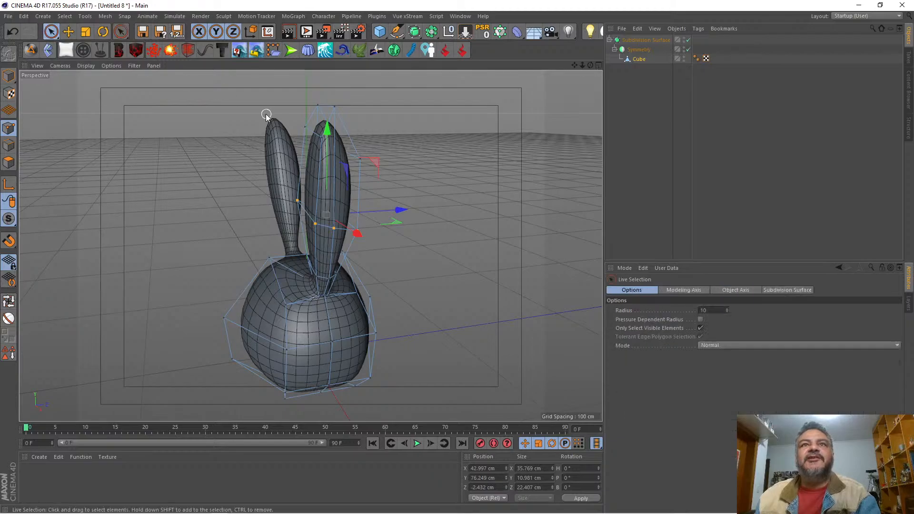
{"action": "left_click", "coordinate": [316, 138]}
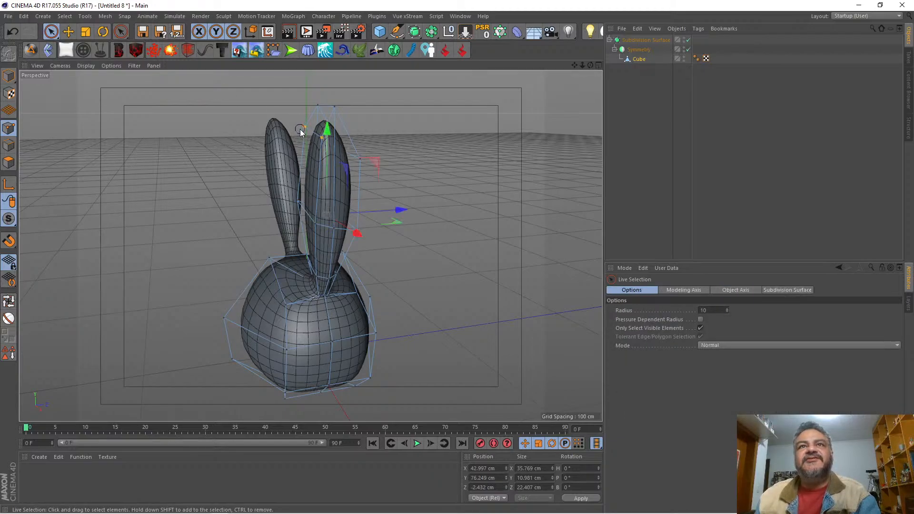
{"action": "left_click_drag", "start_coordinate": [312, 82], "coordinate": [316, 68]}
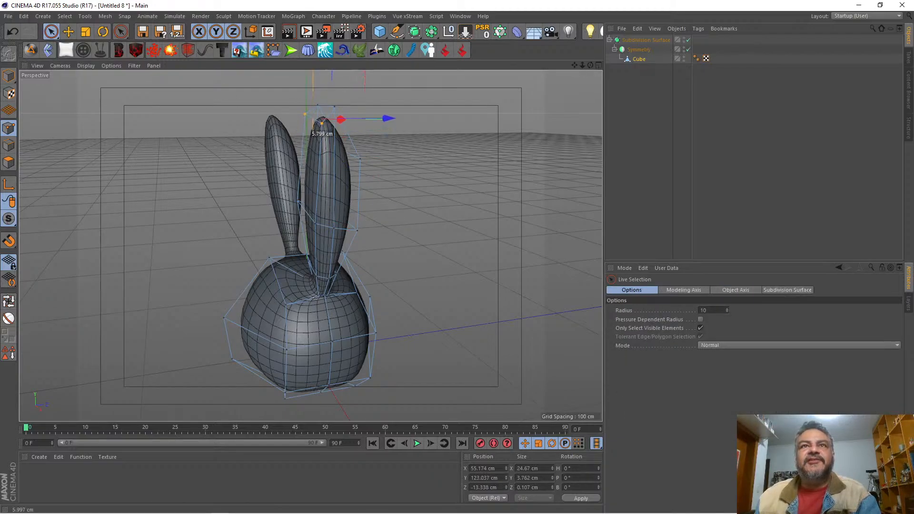
{"action": "left_click_drag", "start_coordinate": [590, 65], "coordinate": [307, 243]}
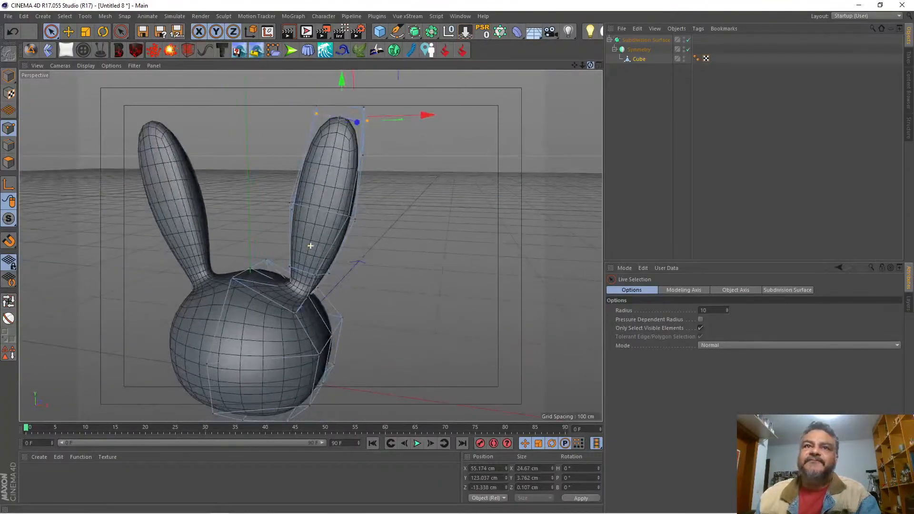
Step: Compare the widened ears with the front sketch and examine the back of the ear and its base in the perspective view
{"action": "left_click", "coordinate": [597, 64]}
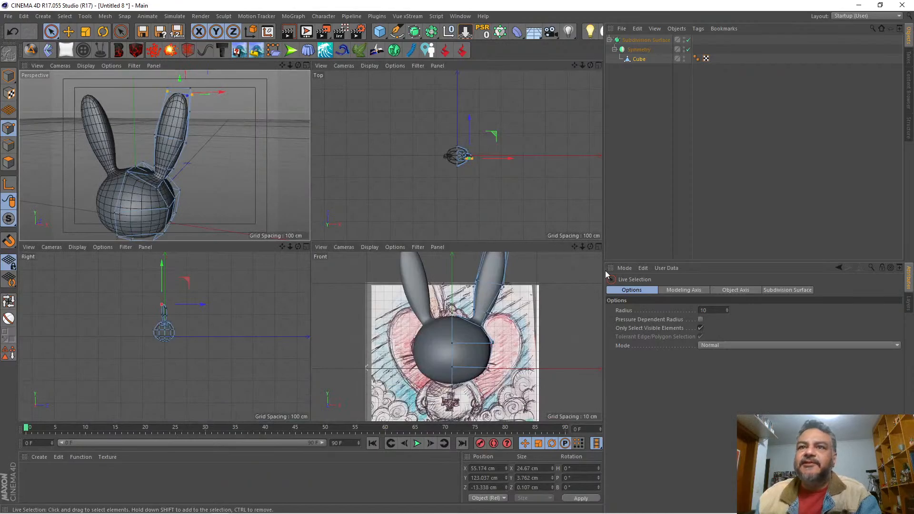
{"action": "left_click", "coordinate": [597, 246]}
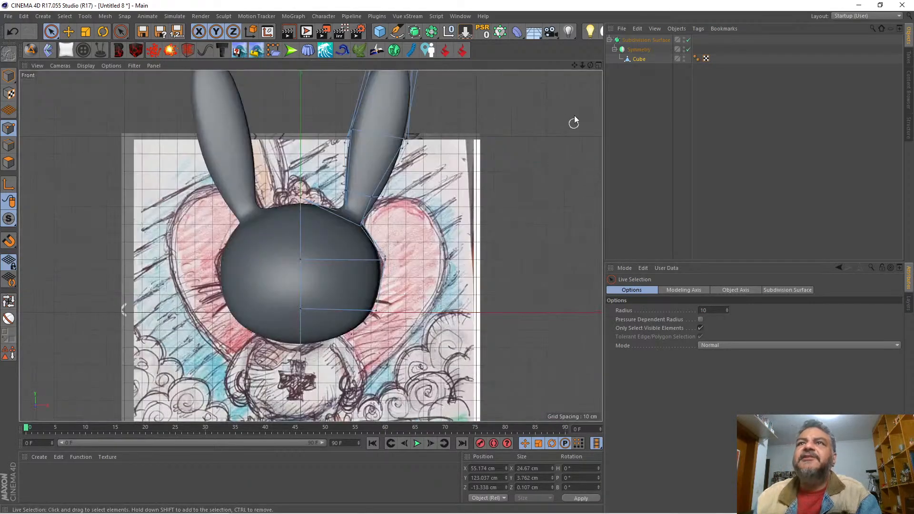
{"action": "mouse_move", "coordinate": [582, 65]}
{"action": "left_mouse_down"}
{"action": "mouse_move", "coordinate": [311, 246]}
{"action": "mouse_move", "coordinate": [581, 64]}
{"action": "left_mouse_up"}
{"action": "left_click", "coordinate": [599, 65]}
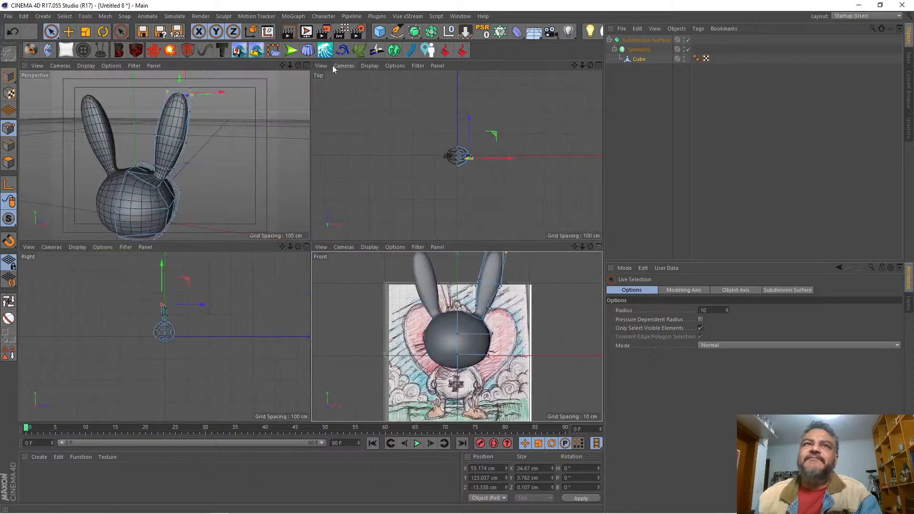
{"action": "left_click", "coordinate": [306, 65]}
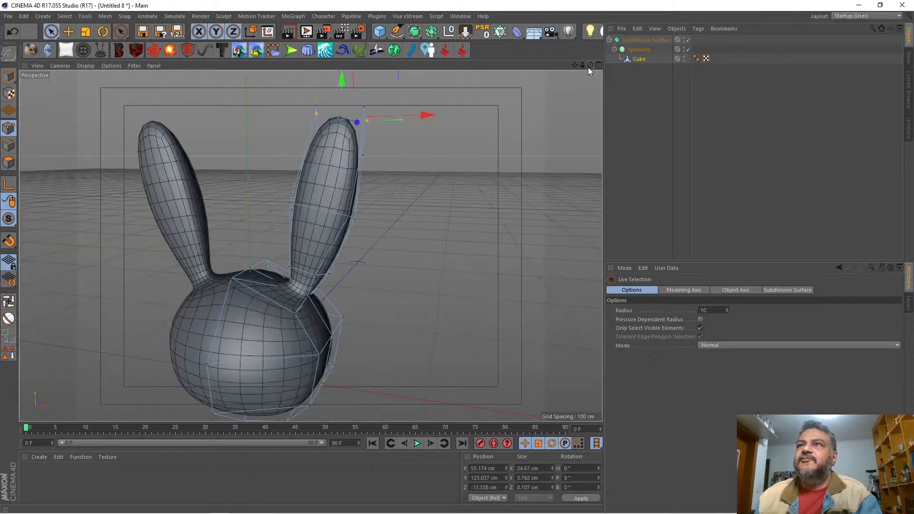
{"action": "left_click_drag", "start_coordinate": [588, 67], "coordinate": [310, 245]}
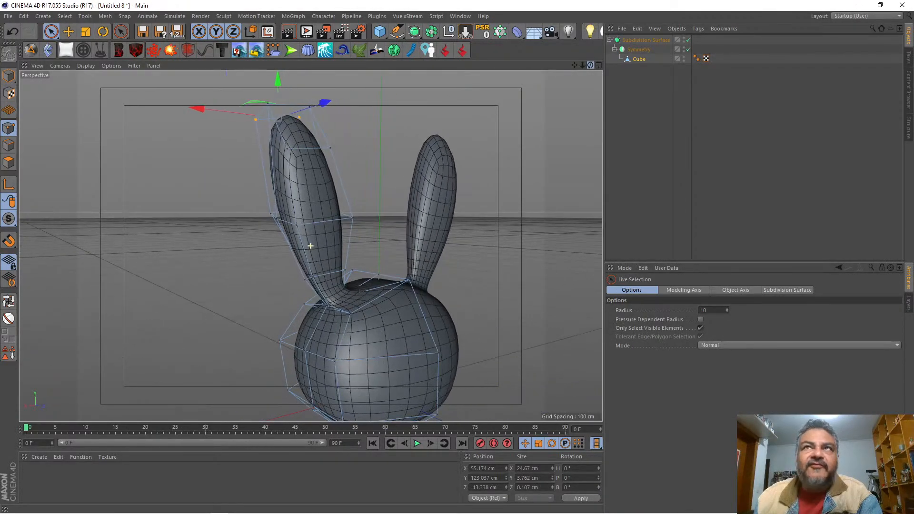
{"action": "left_click_drag", "start_coordinate": [581, 65], "coordinate": [308, 245]}
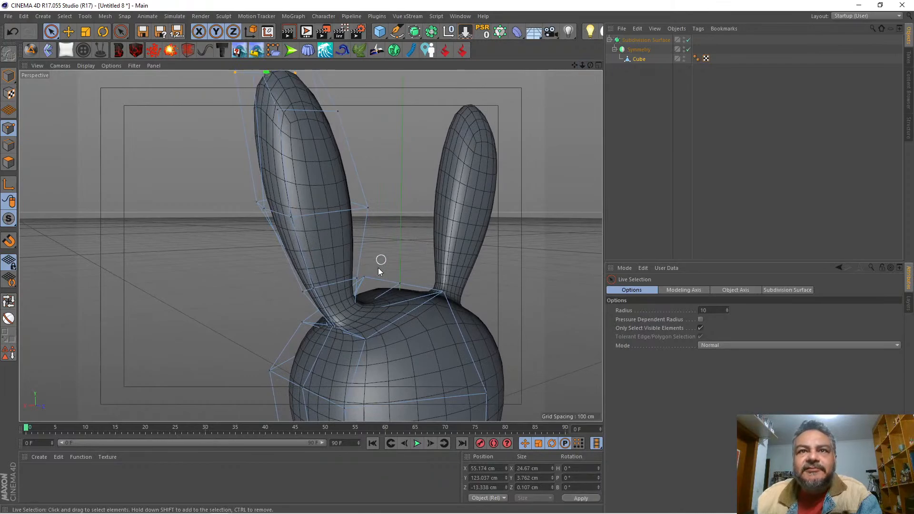
Step: Select the two back points of the ear's lowest edge loop and scale them along X to about 9 cm
{"action": "left_click", "coordinate": [314, 289]}
{"action": "left_click", "coordinate": [85, 31]}
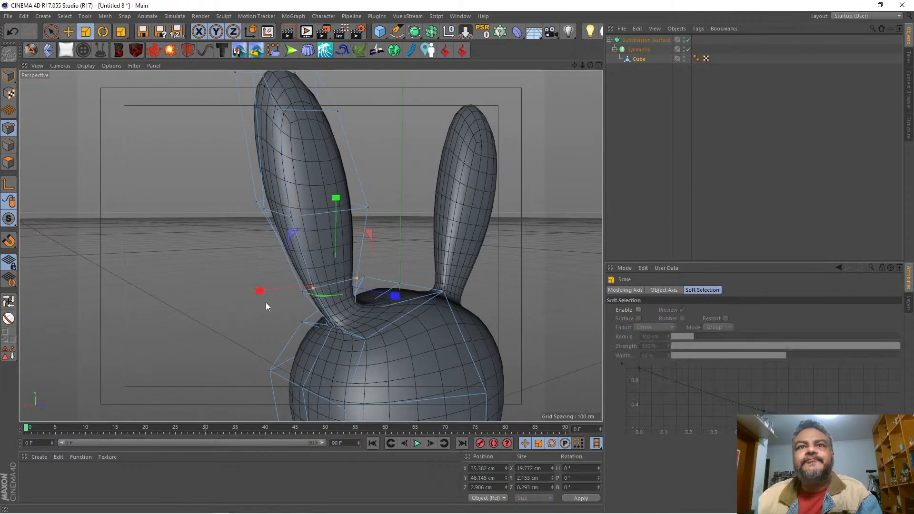
{"action": "left_click_drag", "start_coordinate": [278, 291], "coordinate": [312, 293]}
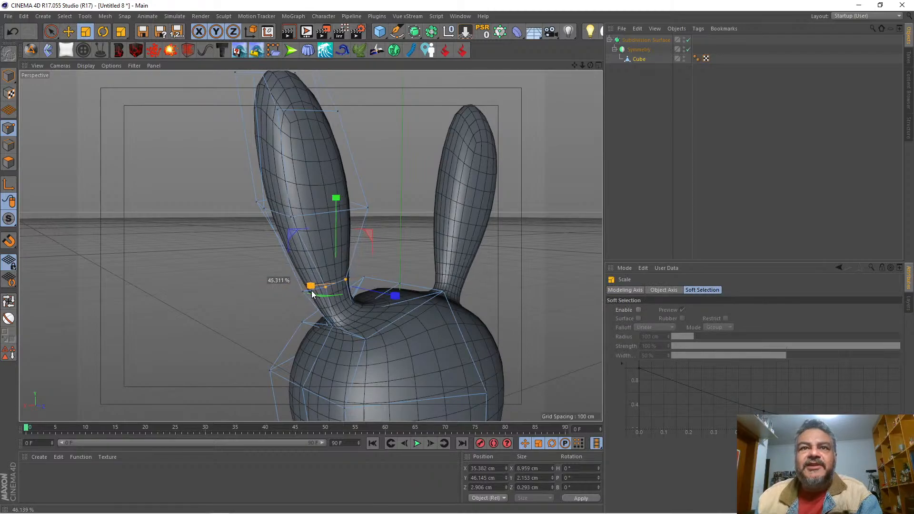
Step: With subdivision smoothing off, scale the two back points where the ear meets the head along X to about 4.6 cm
{"action": "key", "text": "q"}
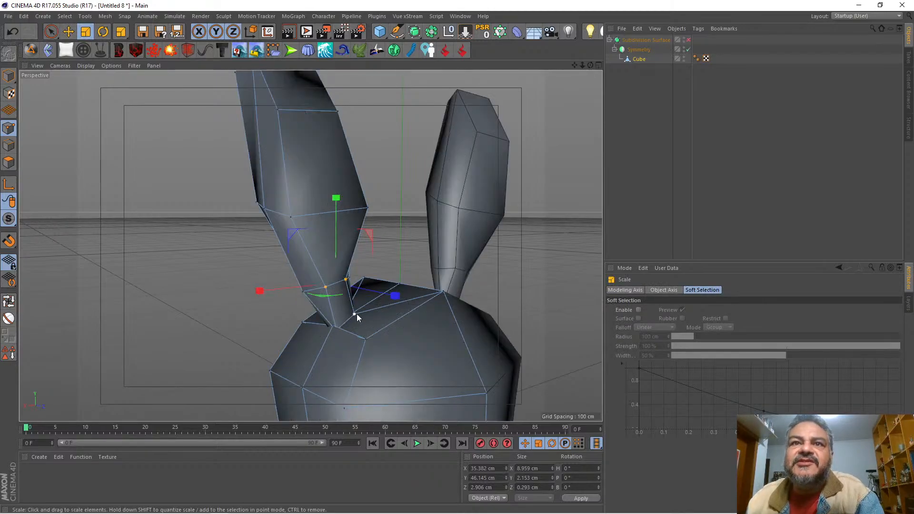
{"action": "left_click_drag", "start_coordinate": [590, 66], "coordinate": [547, 100]}
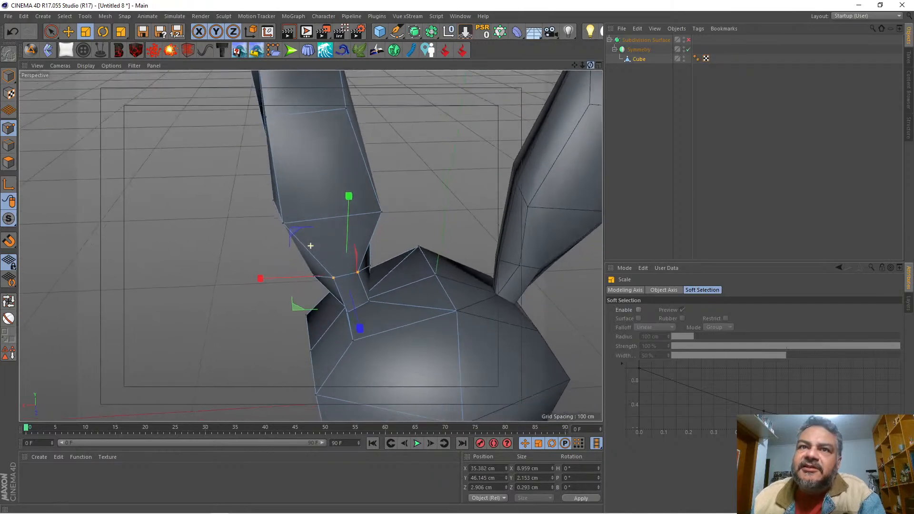
{"action": "scroll", "coordinate": [382, 290], "scroll_direction": "up", "scroll_amount": 2}
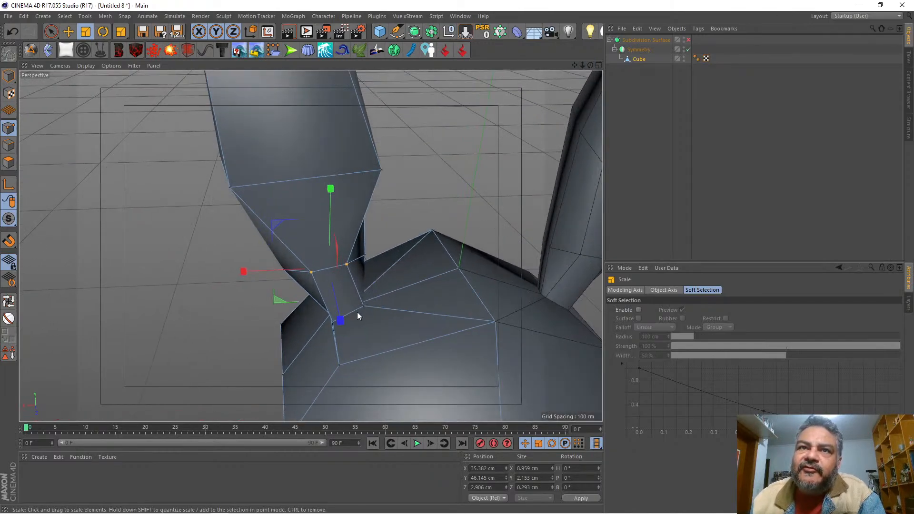
{"action": "key", "text": "space"}
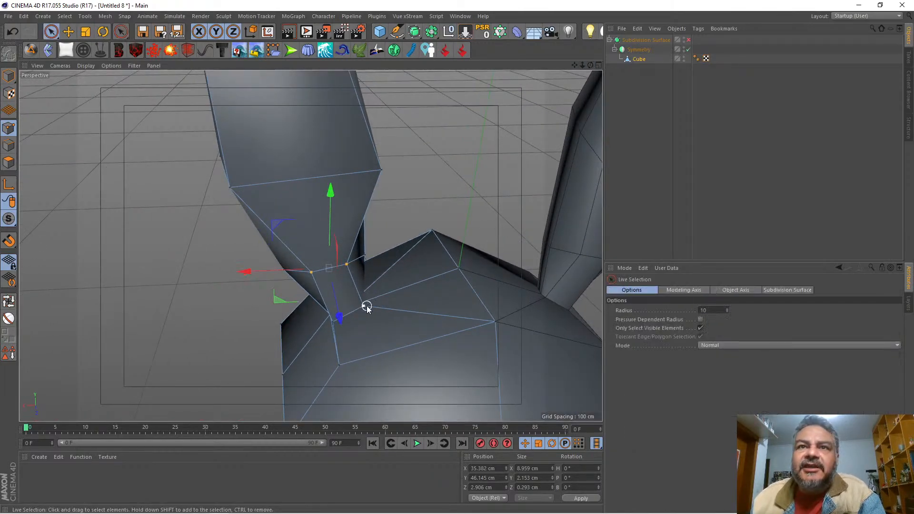
{"action": "left_click", "coordinate": [335, 321]}
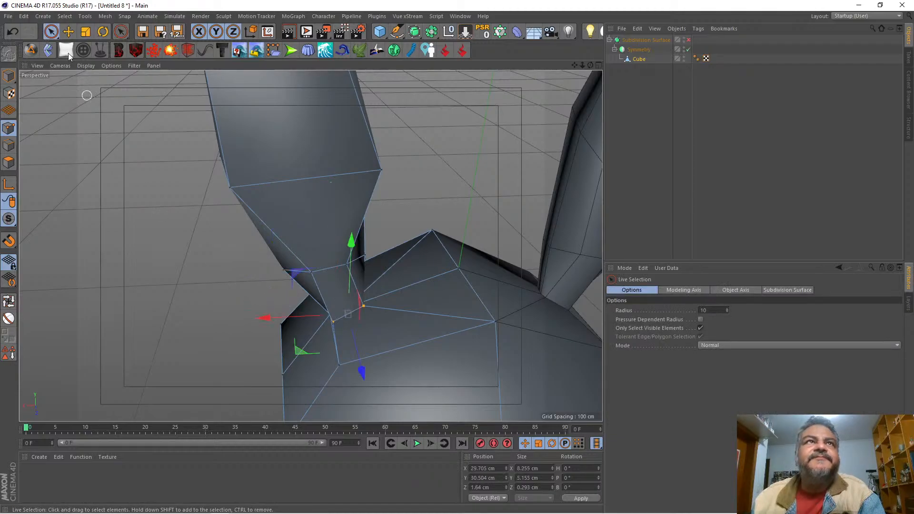
{"action": "left_click", "coordinate": [85, 31]}
{"action": "left_click_drag", "start_coordinate": [264, 317], "coordinate": [315, 318]}
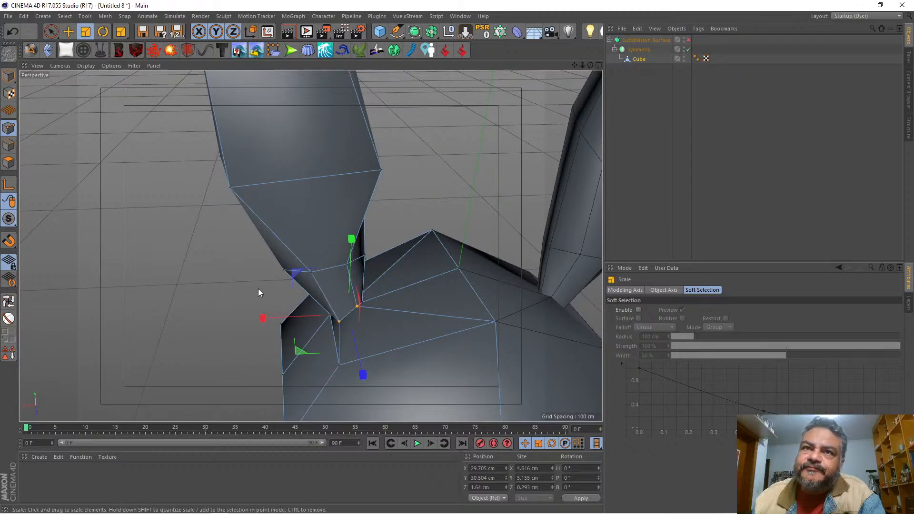
Step: Raise the two back points where the ear joins the head to about Y 34.1 cm
{"action": "left_click_drag", "start_coordinate": [590, 65], "coordinate": [668, 26]}
{"action": "key", "text": "space"}
{"action": "left_click_drag", "start_coordinate": [331, 242], "coordinate": [332, 233]}
Step: Select the head point just outside the ear's base and lower it to about Y 25.9 cm
{"action": "left_click", "coordinate": [307, 336]}
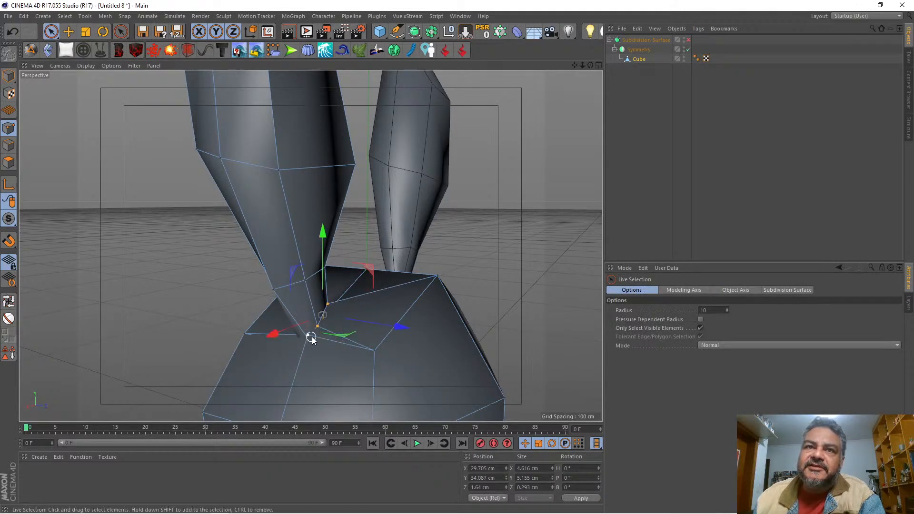
{"action": "left_click_drag", "start_coordinate": [305, 284], "coordinate": [309, 297]}
{"action": "left_click_drag", "start_coordinate": [590, 65], "coordinate": [530, 69]}
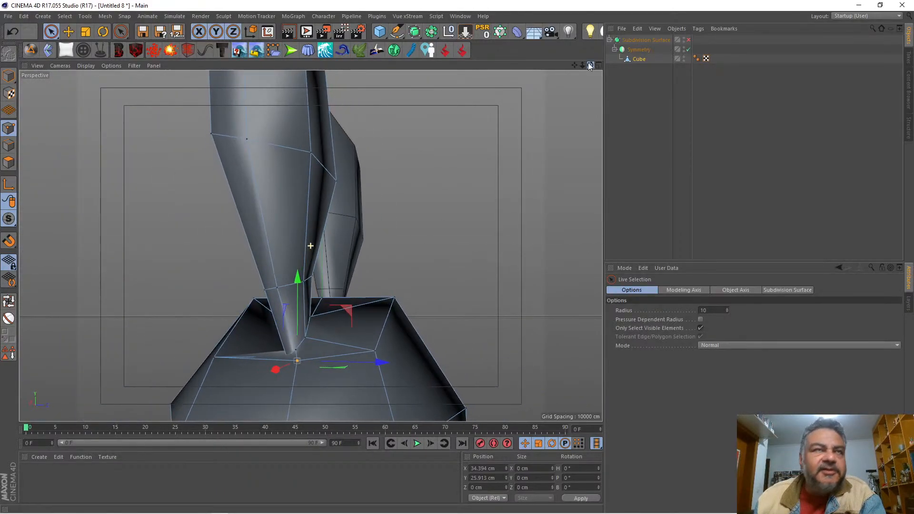
Step: Select the front outer edge at the ear's base and move it to about X 38.1, Y 37.5, Z -5.4 cm
{"action": "key", "text": "Return"}
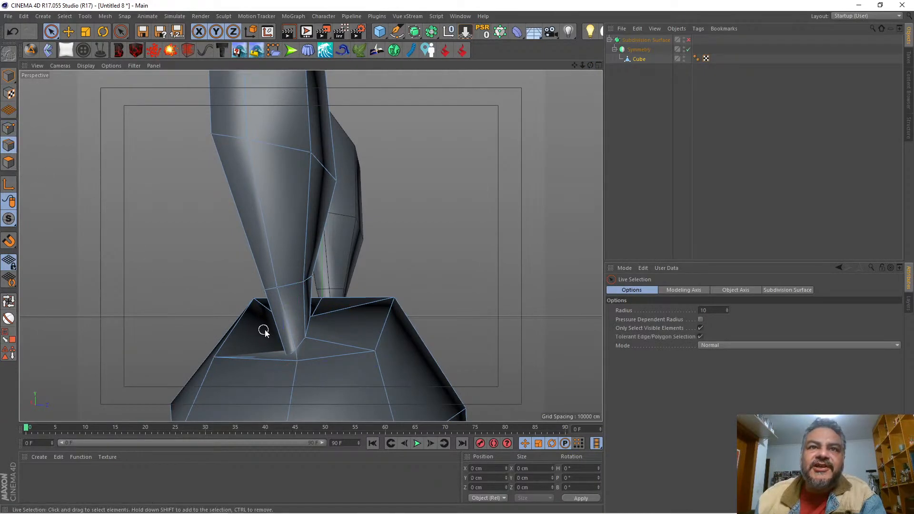
{"action": "left_click", "coordinate": [275, 326]}
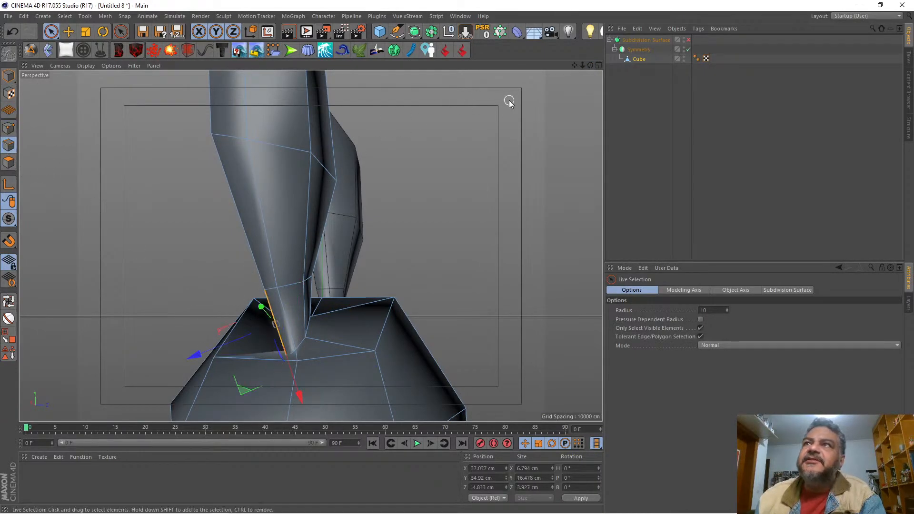
{"action": "left_click_drag", "start_coordinate": [591, 65], "coordinate": [653, 67]}
{"action": "left_click_drag", "start_coordinate": [257, 402], "coordinate": [268, 390]}
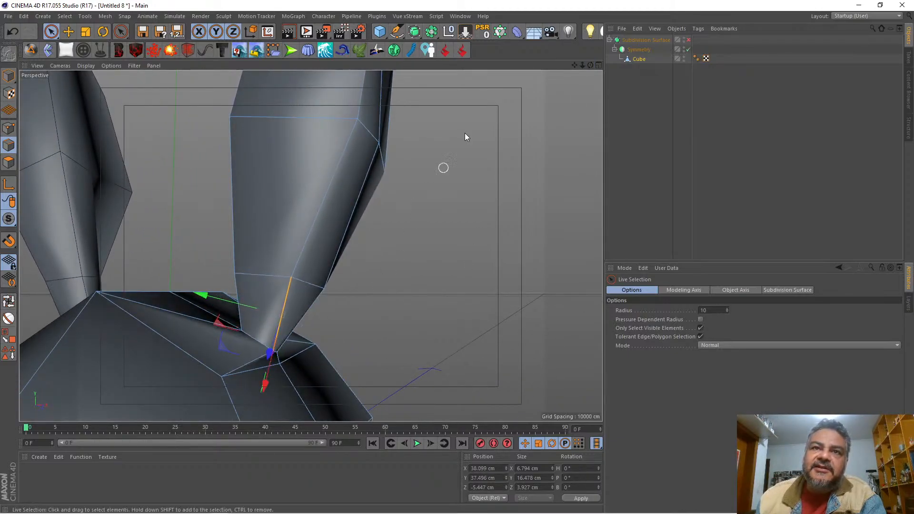
{"action": "mouse_move", "coordinate": [590, 66]}
{"action": "left_mouse_down"}
{"action": "mouse_move", "coordinate": [500, 71]}
{"action": "mouse_move", "coordinate": [597, 67]}
{"action": "left_mouse_up"}
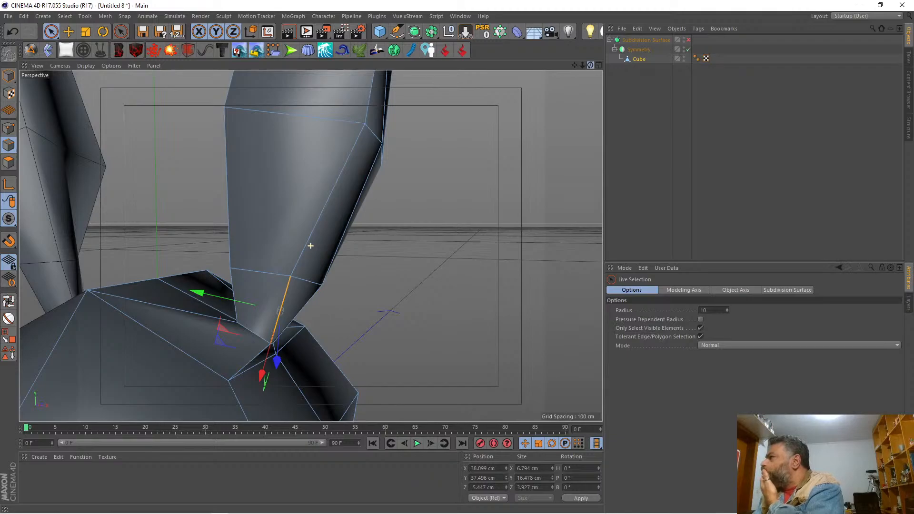
Step: Turn subdivision smoothing back on and review the whole head and the ears' junctions
{"action": "left_click_drag", "start_coordinate": [597, 67], "coordinate": [890, 90]}
{"action": "left_click_drag", "start_coordinate": [583, 64], "coordinate": [533, 66]}
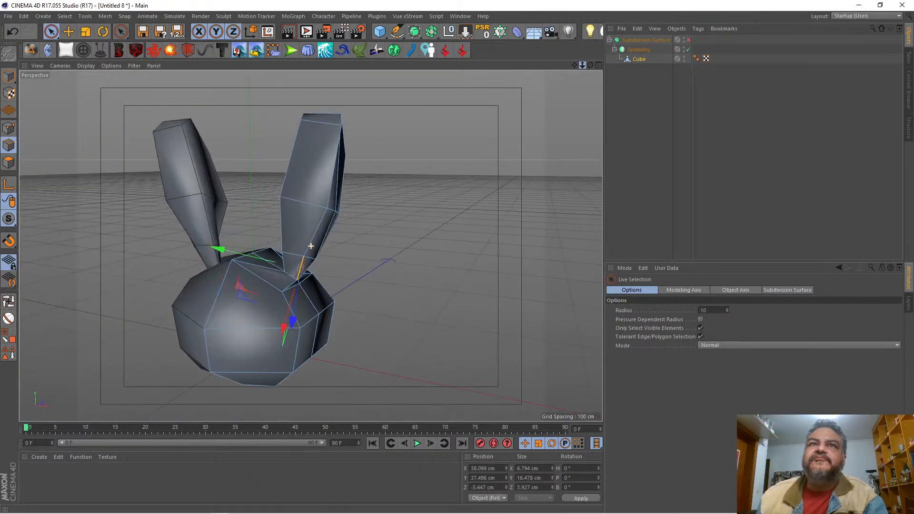
{"action": "left_click", "coordinate": [688, 40]}
{"action": "left_click_drag", "start_coordinate": [590, 64], "coordinate": [565, 57]}
{"action": "left_click_drag", "start_coordinate": [310, 245], "coordinate": [313, 246], "text": "alt"}
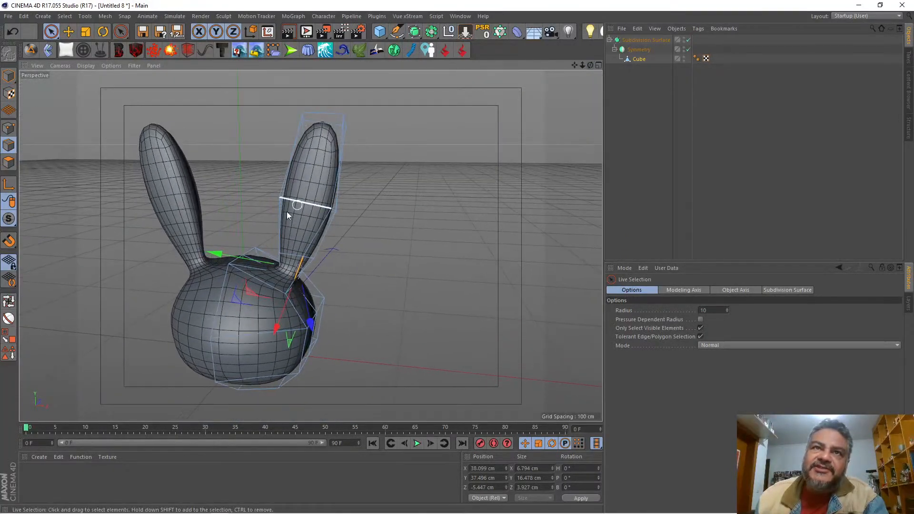
Step: Select the front and back centre points on top of the head and lower them to about Y 37.2 cm
{"action": "left_click", "coordinate": [8, 128]}
{"action": "left_click", "coordinate": [228, 265]}
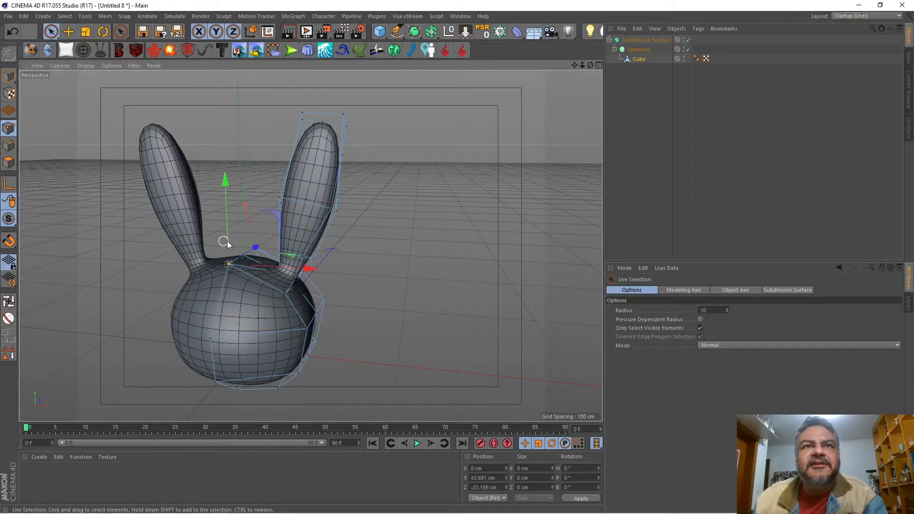
{"action": "left_click", "coordinate": [257, 248], "text": "shift"}
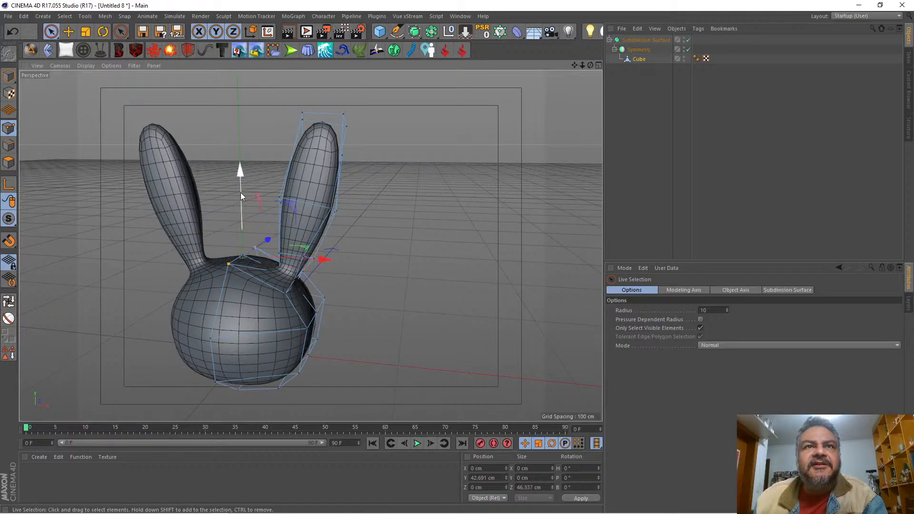
{"action": "left_click_drag", "start_coordinate": [237, 179], "coordinate": [238, 187]}
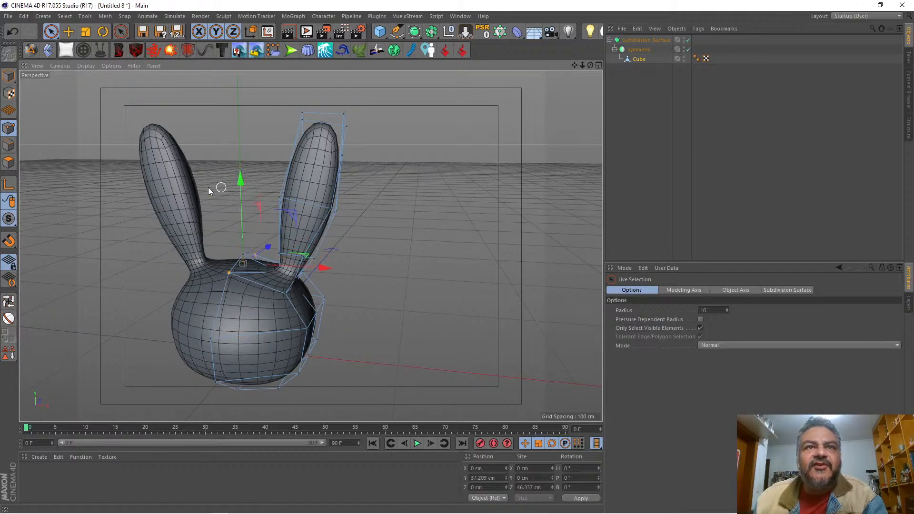
Step: Lower only the front centre point on top of the head to about Y 34.7 cm
{"action": "left_click_drag", "start_coordinate": [574, 66], "coordinate": [603, 19]}
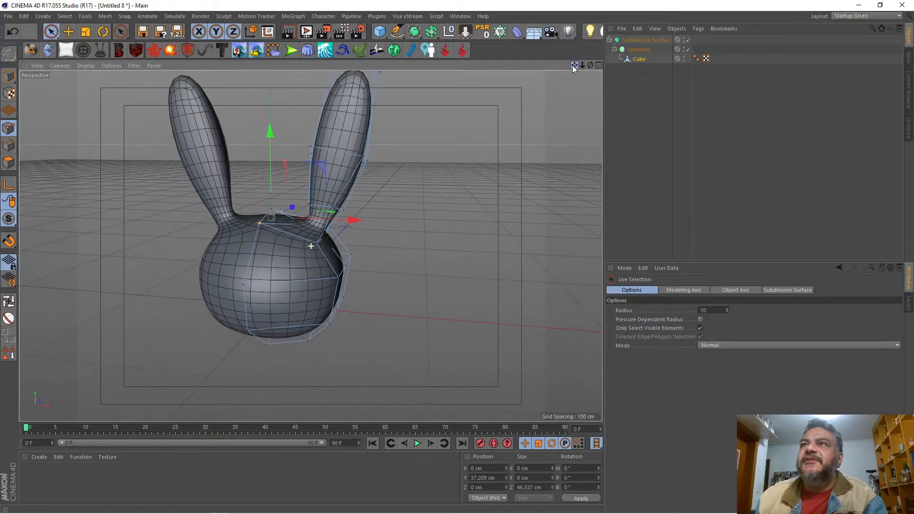
{"action": "mouse_move", "coordinate": [583, 66]}
{"action": "left_mouse_down"}
{"action": "mouse_move", "coordinate": [633, 67]}
{"action": "mouse_move", "coordinate": [547, 69]}
{"action": "mouse_move", "coordinate": [557, 60]}
{"action": "mouse_move", "coordinate": [514, 58]}
{"action": "mouse_move", "coordinate": [610, 68]}
{"action": "mouse_move", "coordinate": [555, 68]}
{"action": "mouse_move", "coordinate": [561, 60]}
{"action": "mouse_move", "coordinate": [590, 60]}
{"action": "mouse_move", "coordinate": [546, 77]}
{"action": "mouse_move", "coordinate": [578, 65]}
{"action": "left_mouse_up"}
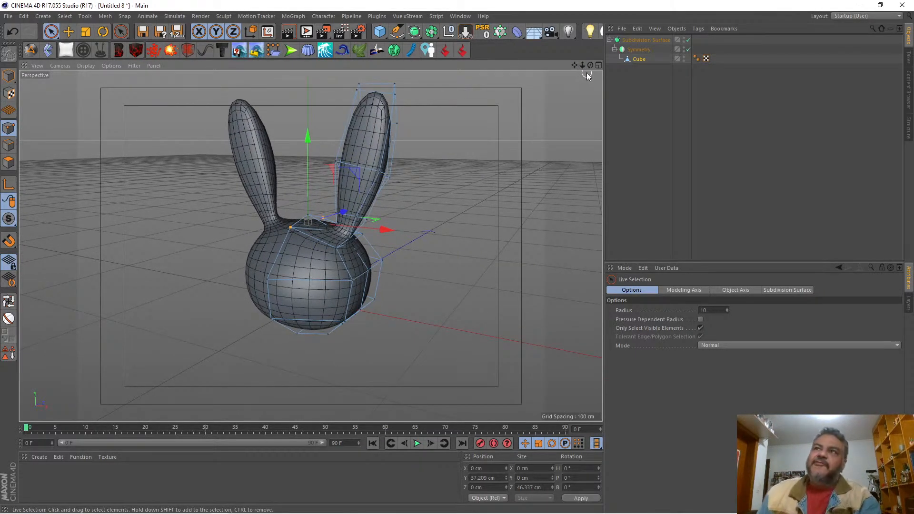
{"action": "left_click_drag", "start_coordinate": [581, 65], "coordinate": [547, 69]}
{"action": "left_click_drag", "start_coordinate": [310, 246], "coordinate": [362, 245]}
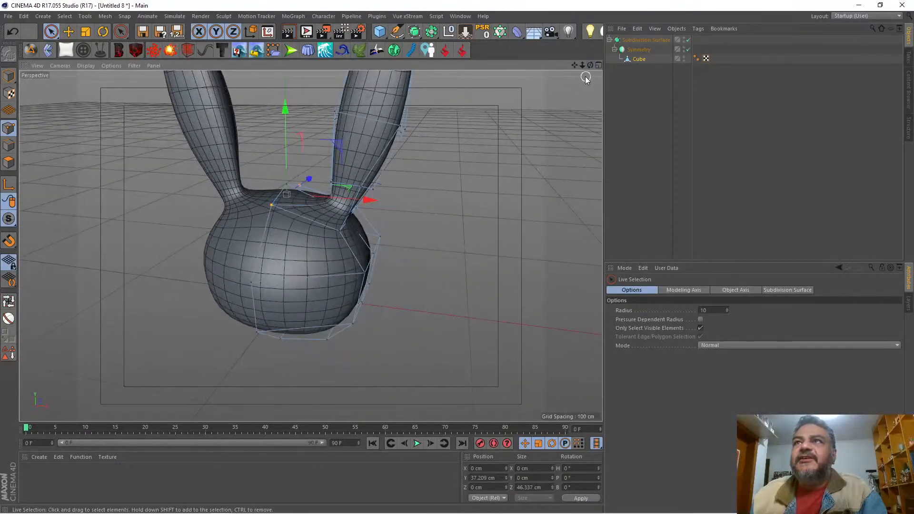
{"action": "left_click_drag", "start_coordinate": [581, 66], "coordinate": [399, 159]}
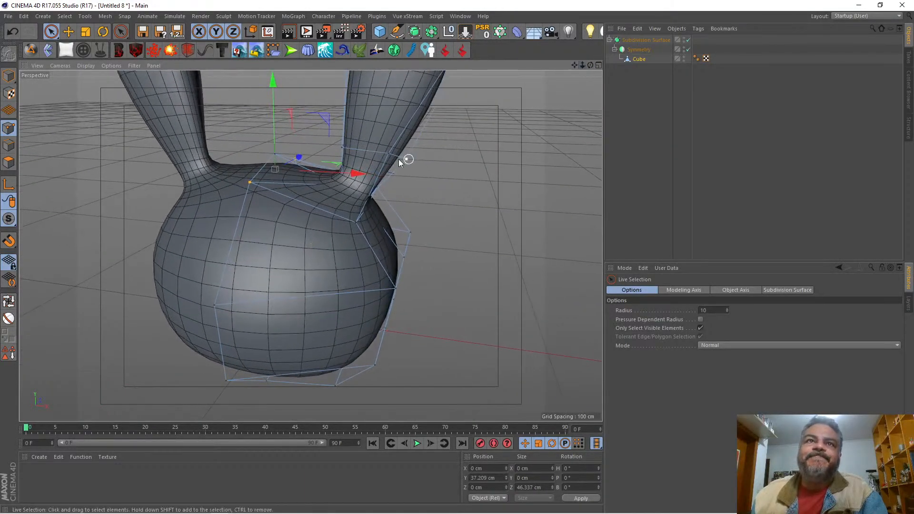
{"action": "left_click", "coordinate": [250, 187]}
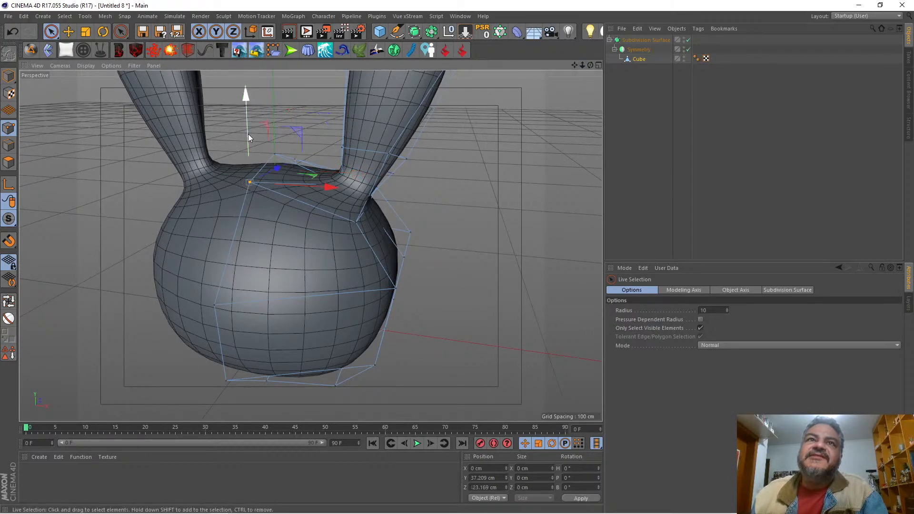
{"action": "left_click_drag", "start_coordinate": [248, 132], "coordinate": [248, 141]}
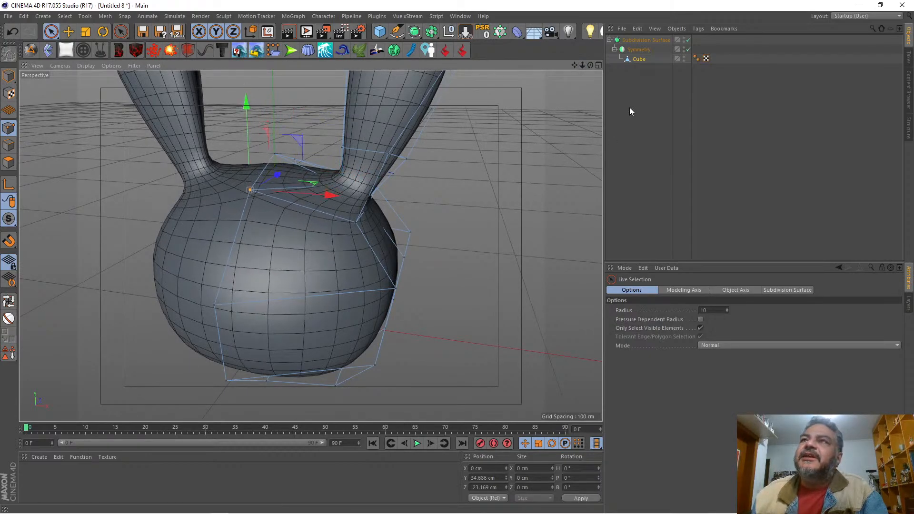
Step: With subdivision smoothing off, move the head point beside the ear's outer base outward along X to about 37.7 cm
{"action": "left_click_drag", "start_coordinate": [582, 64], "coordinate": [310, 245]}
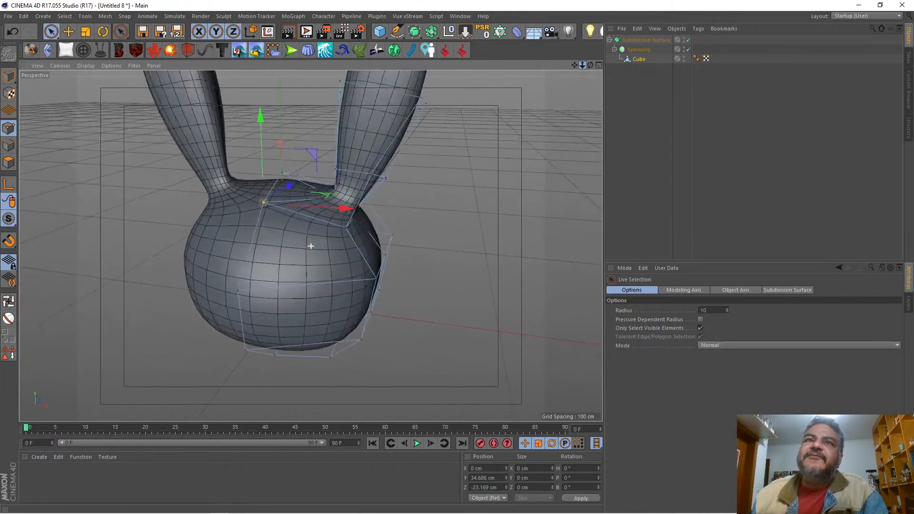
{"action": "left_click_drag", "start_coordinate": [574, 65], "coordinate": [310, 246]}
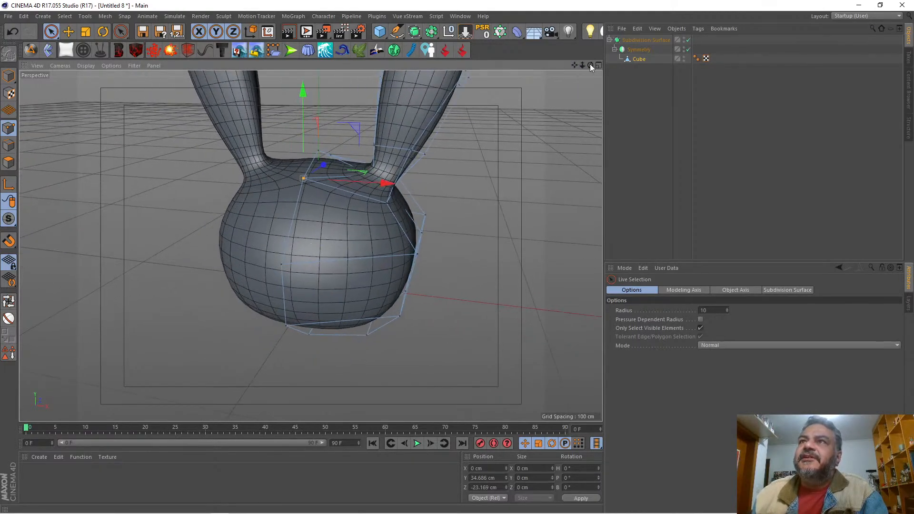
{"action": "left_click_drag", "start_coordinate": [589, 64], "coordinate": [310, 245]}
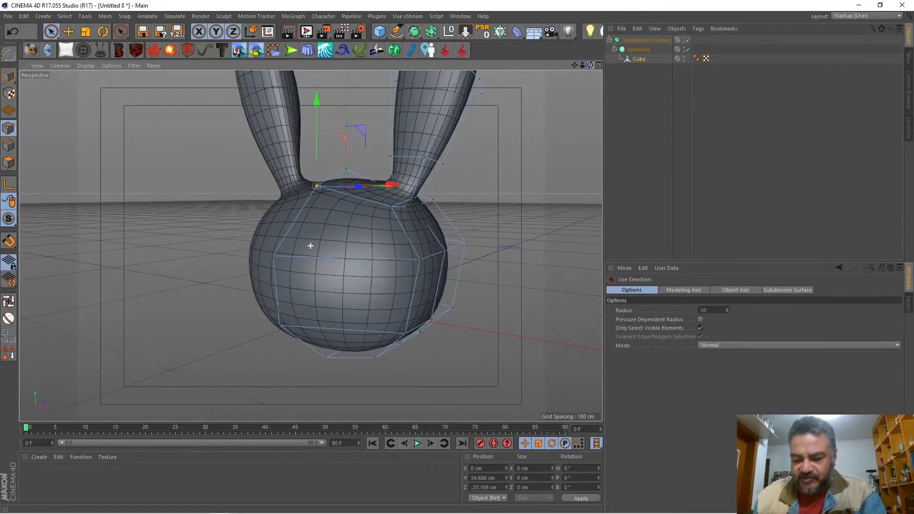
{"action": "key", "text": "q"}
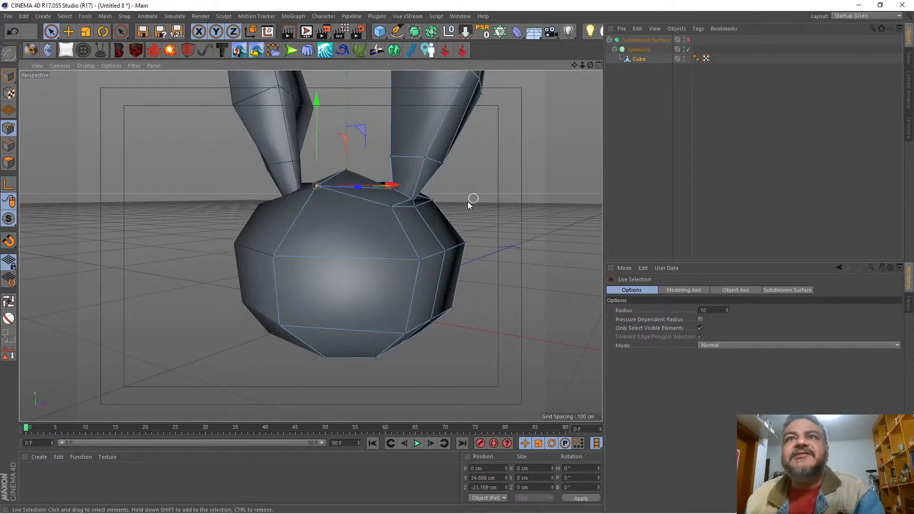
{"action": "left_click", "coordinate": [415, 205]}
{"action": "left_click_drag", "start_coordinate": [481, 210], "coordinate": [492, 207]}
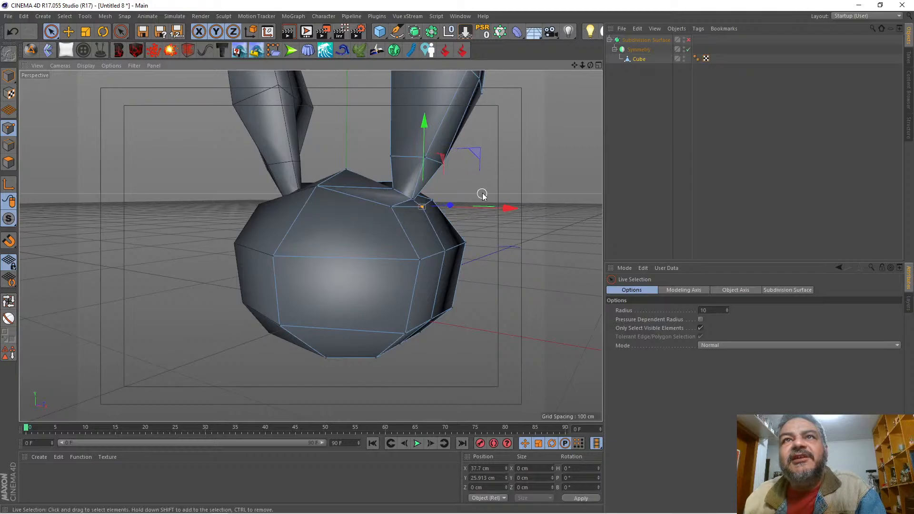
Step: Turn subdivision smoothing back on and check the head and ear base from the side
{"action": "key", "text": "q"}
{"action": "mouse_move", "coordinate": [310, 246]}
{"action": "left_mouse_down", "text": "alt"}
{"action": "mouse_move", "coordinate": [333, 233]}
{"action": "mouse_move", "coordinate": [335, 247]}
{"action": "mouse_move", "coordinate": [292, 246]}
{"action": "mouse_move", "coordinate": [310, 245]}
{"action": "left_mouse_up", "text": "alt"}
{"action": "left_click_drag", "start_coordinate": [590, 66], "coordinate": [570, 97]}
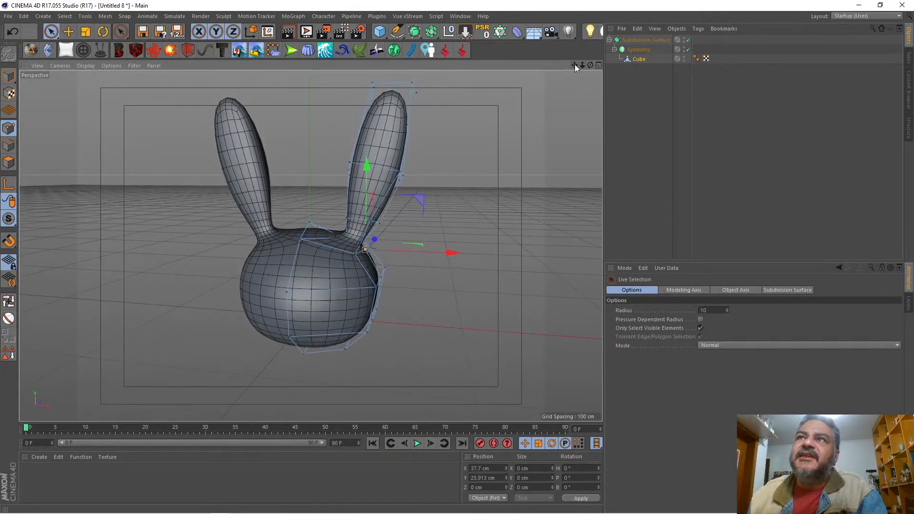
{"action": "left_click_drag", "start_coordinate": [581, 66], "coordinate": [539, 87]}
{"action": "left_click_drag", "start_coordinate": [589, 65], "coordinate": [397, 70]}
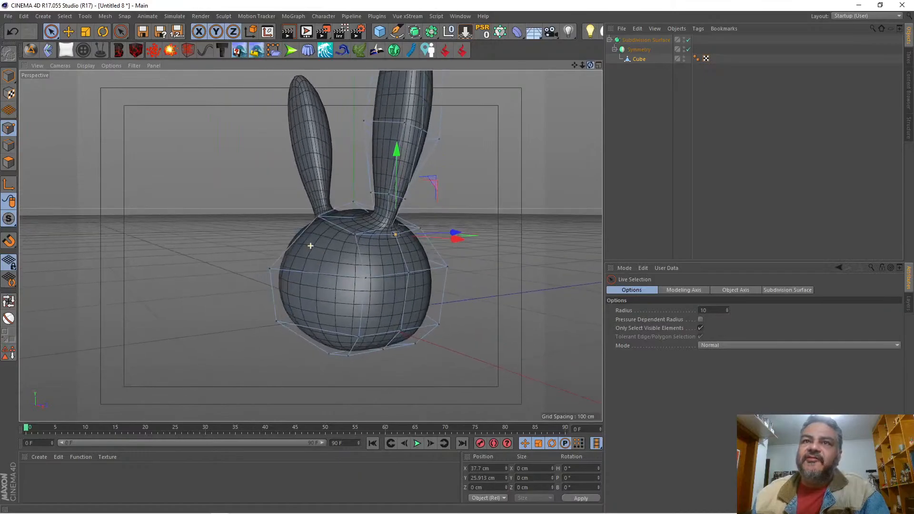
Step: Select the upper and lower middle points on the side of the head and move them outward along X to about 48.3 cm
{"action": "left_click_drag", "start_coordinate": [474, 221], "coordinate": [487, 187]}
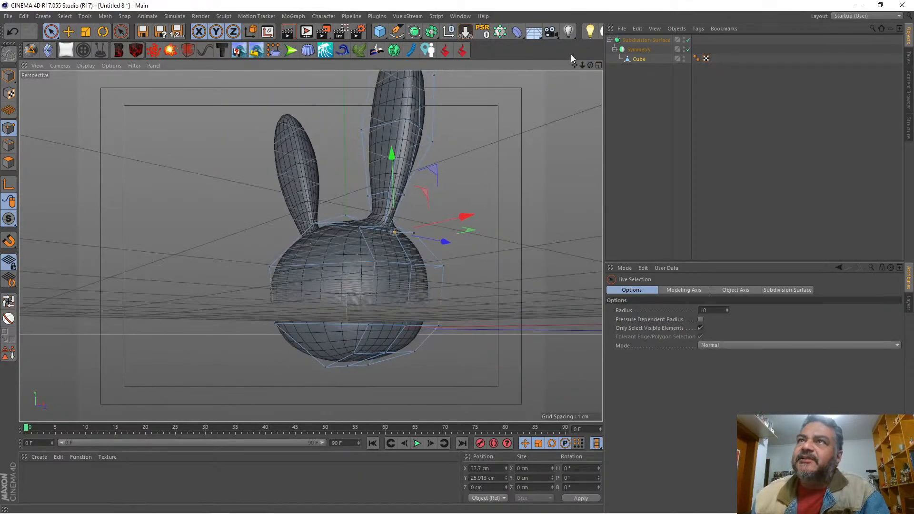
{"action": "left_click_drag", "start_coordinate": [573, 64], "coordinate": [570, 30]}
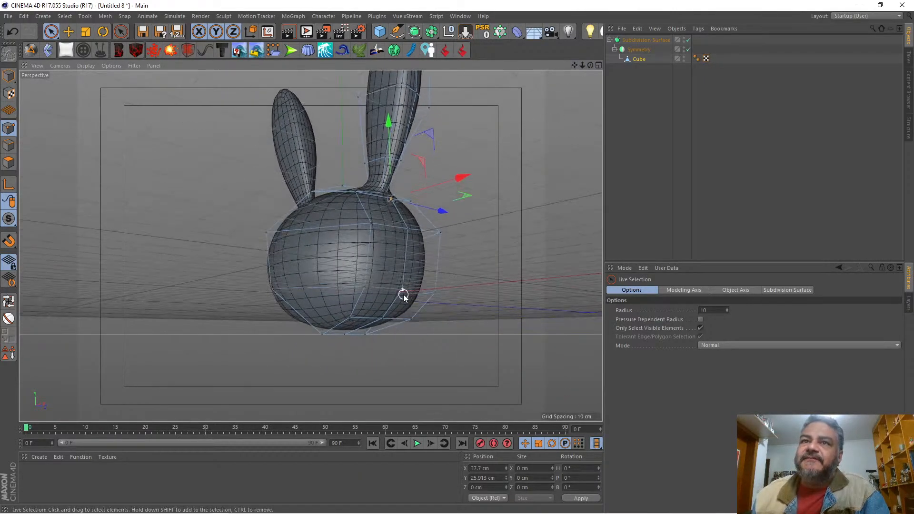
{"action": "left_click", "coordinate": [407, 232]}
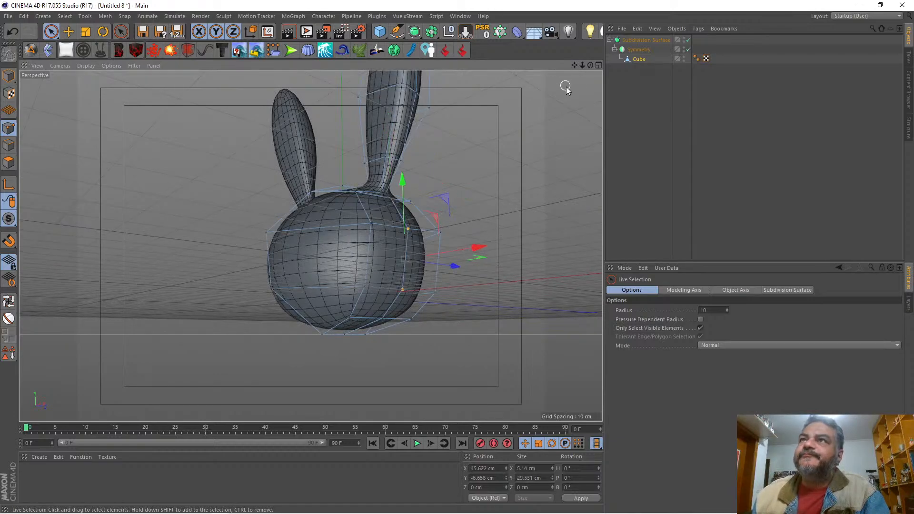
{"action": "left_click_drag", "start_coordinate": [590, 65], "coordinate": [614, 97]}
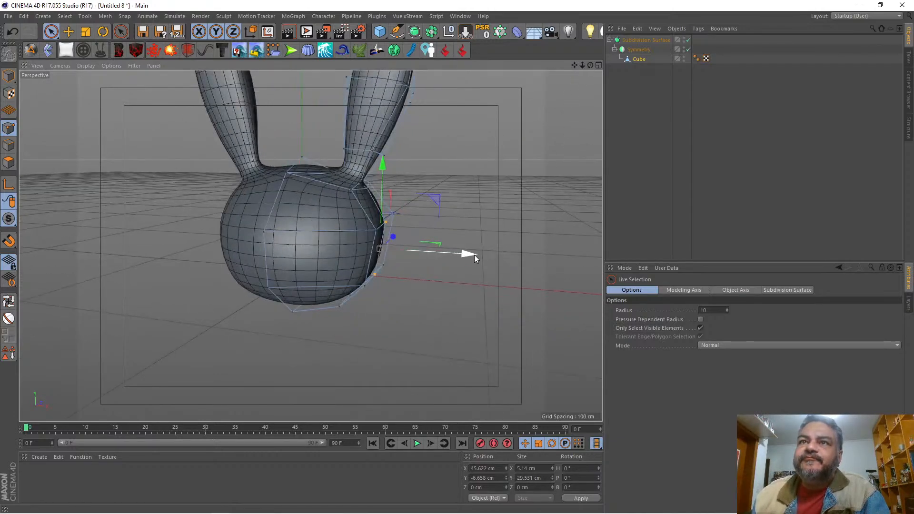
{"action": "left_click_drag", "start_coordinate": [474, 255], "coordinate": [472, 256]}
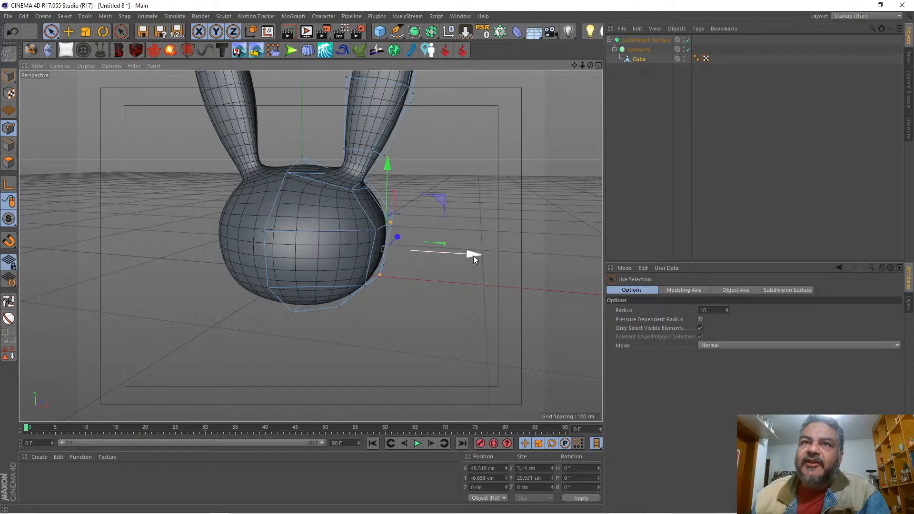
Step: Move the inner rear point midway up the ear slightly outward along X
{"action": "left_click", "coordinate": [364, 287]}
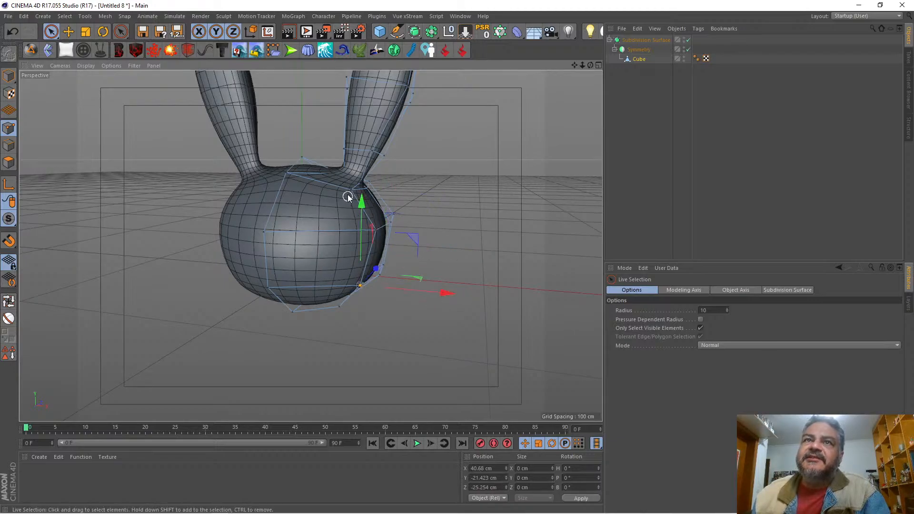
{"action": "left_click_drag", "start_coordinate": [590, 65], "coordinate": [433, 71]}
{"action": "left_click_drag", "start_coordinate": [581, 65], "coordinate": [565, 119]}
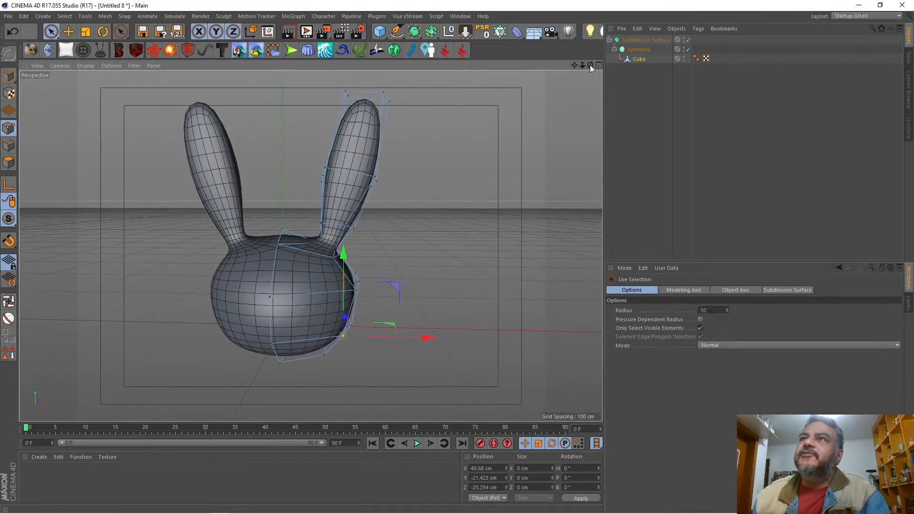
{"action": "left_click_drag", "start_coordinate": [589, 65], "coordinate": [450, 51]}
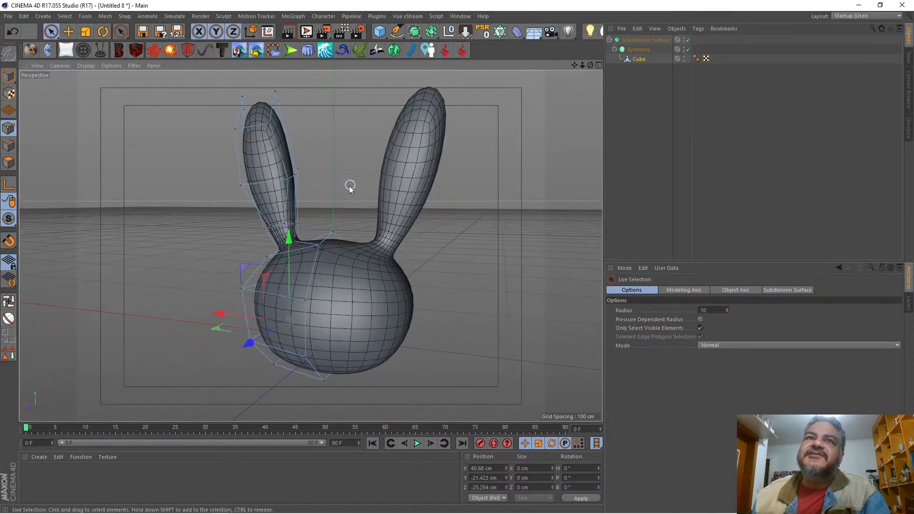
{"action": "left_click", "coordinate": [284, 180]}
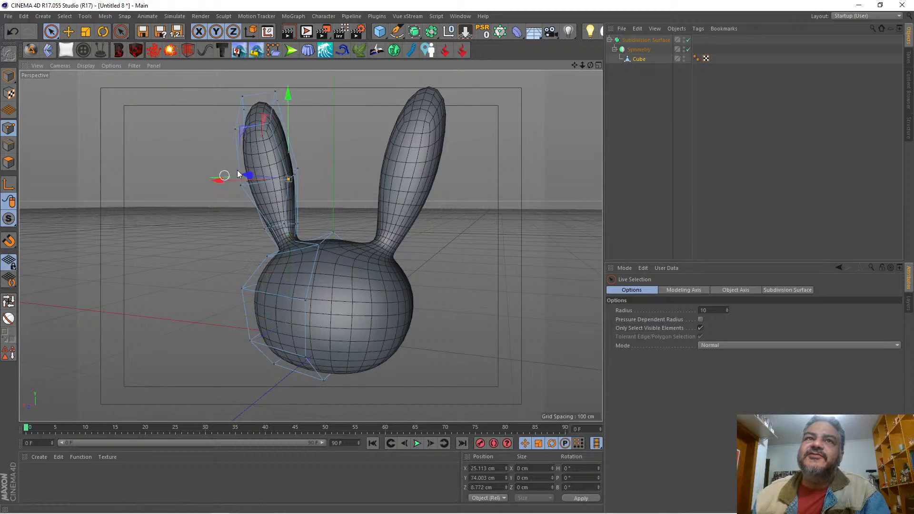
{"action": "left_click_drag", "start_coordinate": [589, 65], "coordinate": [610, 99]}
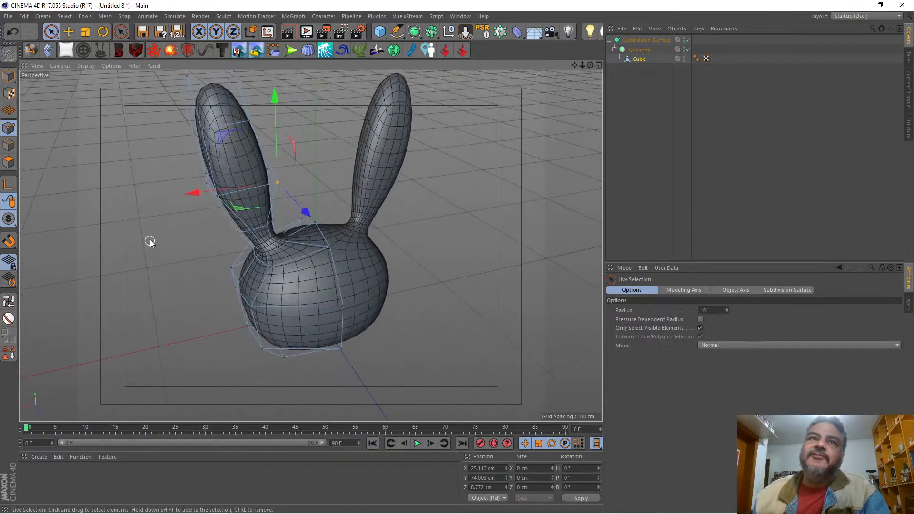
{"action": "left_click_drag", "start_coordinate": [193, 192], "coordinate": [183, 192]}
Step: Move the inner rear point near the ear tip outward along X to about 39.8 cm
{"action": "left_click", "coordinate": [250, 125]}
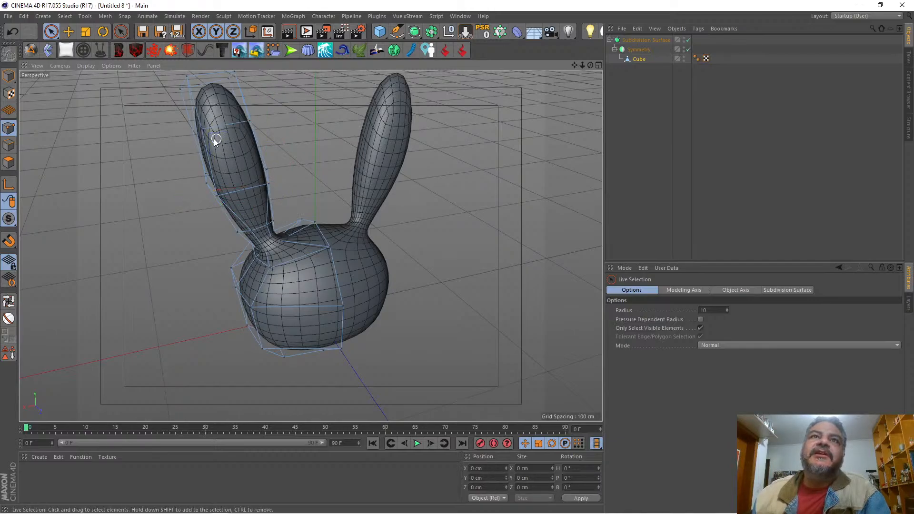
{"action": "left_click", "coordinate": [250, 122]}
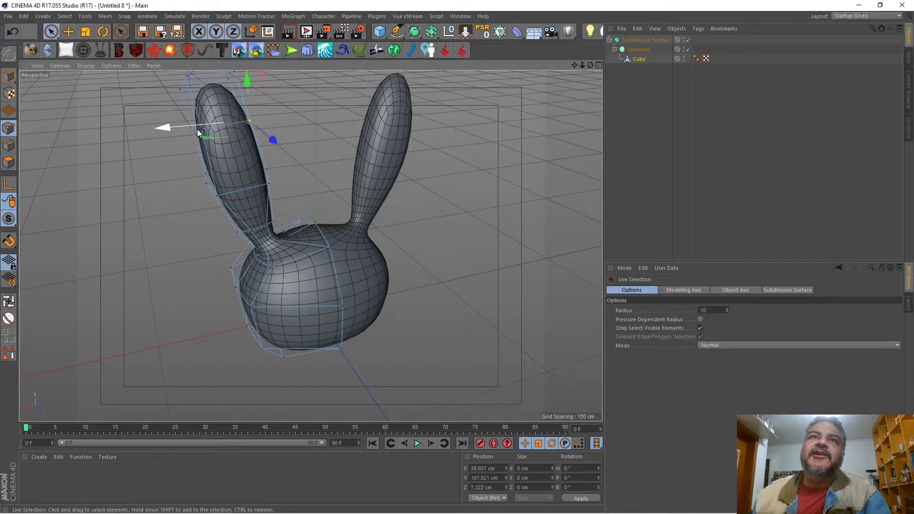
{"action": "left_click", "coordinate": [250, 121]}
{"action": "left_click_drag", "start_coordinate": [200, 125], "coordinate": [196, 122]}
Step: Inspect the ears and head in perspective, and compare their outline with the reference drawing in the front view
{"action": "left_click_drag", "start_coordinate": [590, 64], "coordinate": [757, 57]}
{"action": "mouse_move", "coordinate": [589, 69]}
{"action": "left_mouse_down"}
{"action": "mouse_move", "coordinate": [585, 56]}
{"action": "mouse_move", "coordinate": [610, 37]}
{"action": "mouse_move", "coordinate": [586, 65]}
{"action": "mouse_move", "coordinate": [571, 65]}
{"action": "mouse_move", "coordinate": [601, 64]}
{"action": "mouse_move", "coordinate": [557, 57]}
{"action": "mouse_move", "coordinate": [642, 66]}
{"action": "mouse_move", "coordinate": [611, 58]}
{"action": "mouse_move", "coordinate": [618, 61]}
{"action": "mouse_move", "coordinate": [590, 67]}
{"action": "left_mouse_up"}
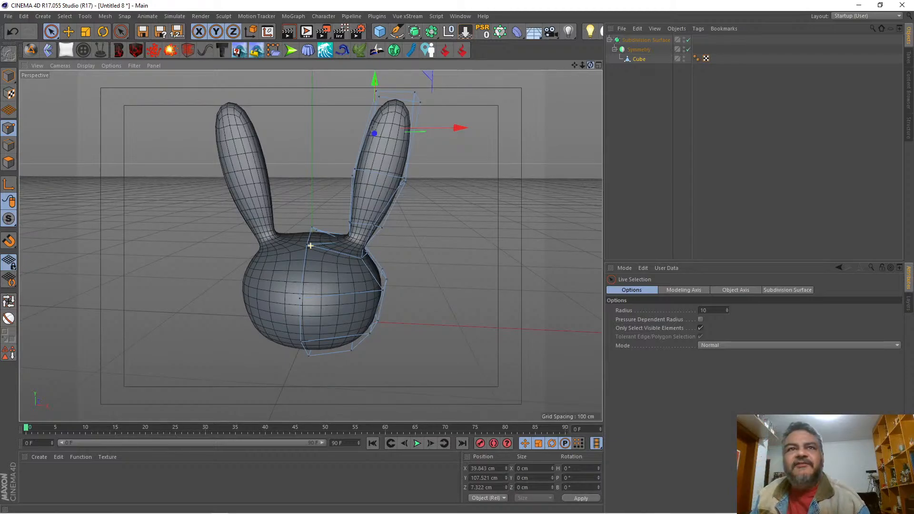
{"action": "mouse_move", "coordinate": [590, 65]}
{"action": "left_mouse_down"}
{"action": "mouse_move", "coordinate": [604, 67]}
{"action": "mouse_move", "coordinate": [572, 55]}
{"action": "mouse_move", "coordinate": [604, 67]}
{"action": "mouse_move", "coordinate": [574, 80]}
{"action": "mouse_move", "coordinate": [598, 64]}
{"action": "mouse_move", "coordinate": [575, 53]}
{"action": "mouse_move", "coordinate": [574, 67]}
{"action": "mouse_move", "coordinate": [562, 65]}
{"action": "mouse_move", "coordinate": [577, 65]}
{"action": "left_mouse_up"}
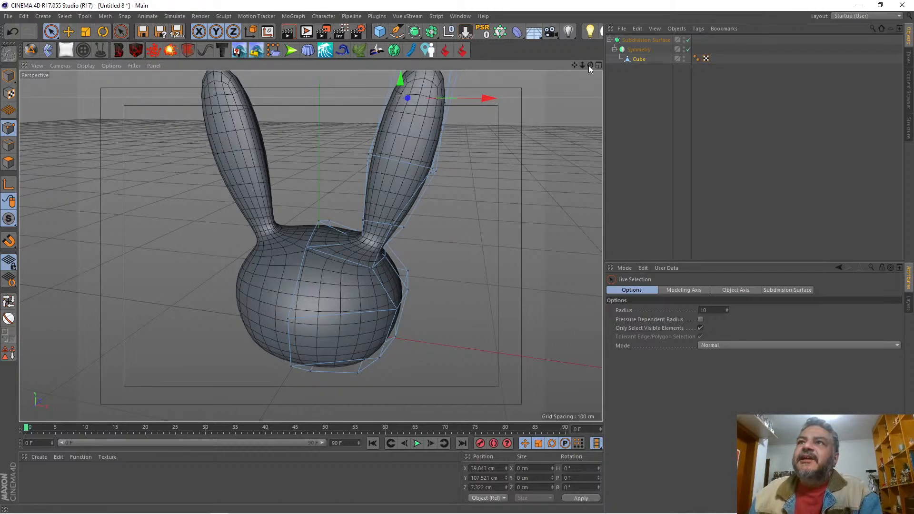
{"action": "mouse_move", "coordinate": [589, 65]}
{"action": "left_mouse_down"}
{"action": "mouse_move", "coordinate": [542, 61]}
{"action": "mouse_move", "coordinate": [590, 65]}
{"action": "left_mouse_up"}
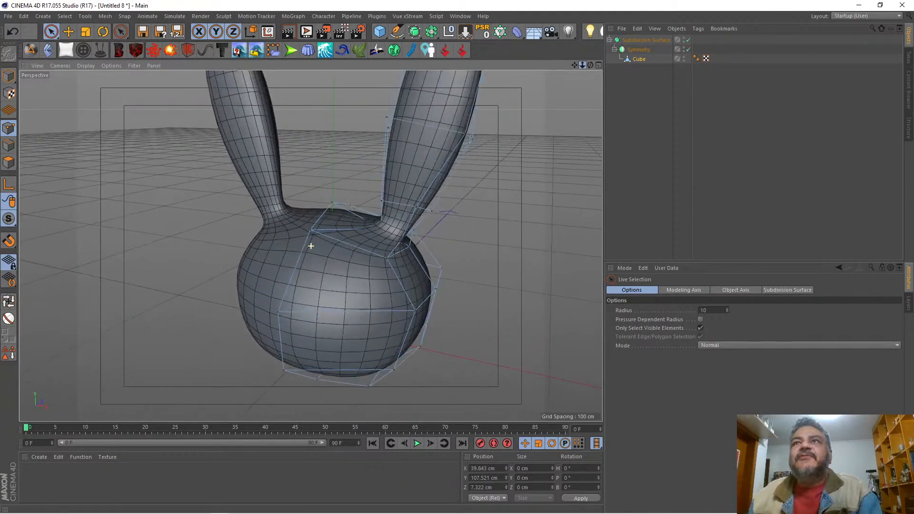
{"action": "left_click", "coordinate": [597, 65]}
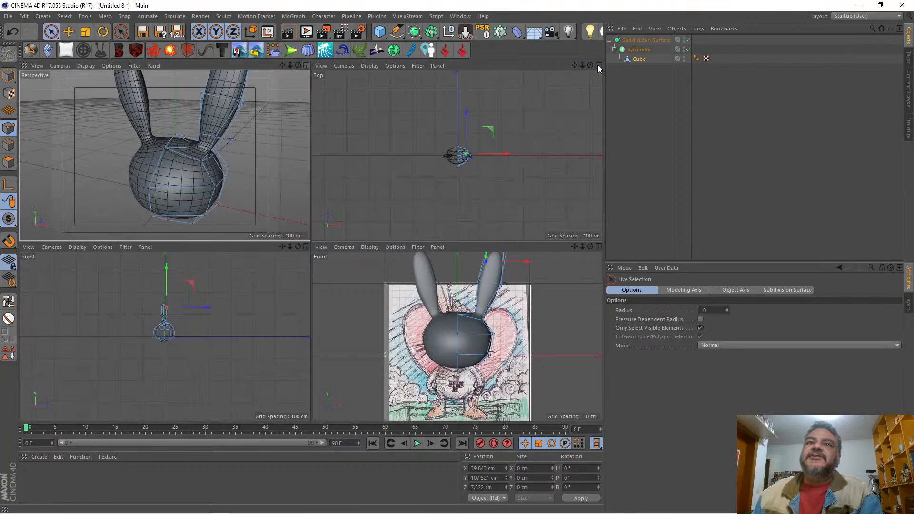
{"action": "left_click", "coordinate": [598, 246]}
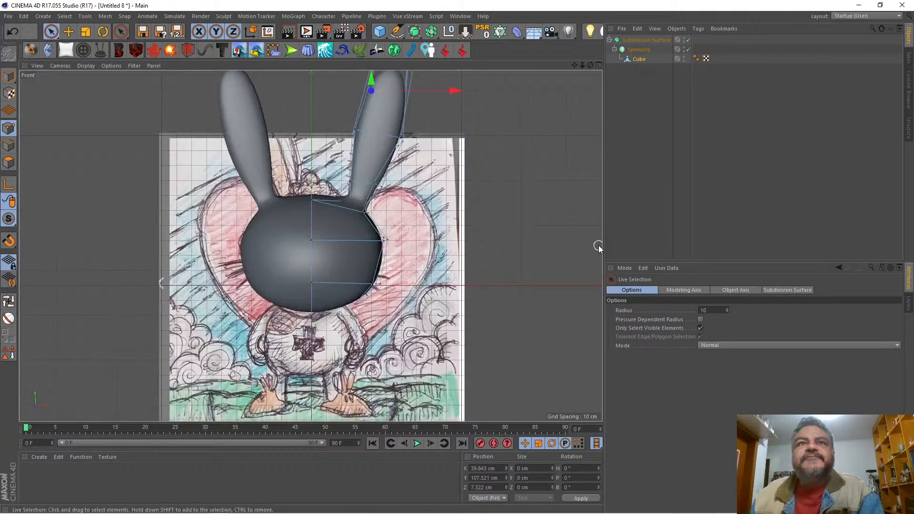
{"action": "left_click", "coordinate": [598, 65]}
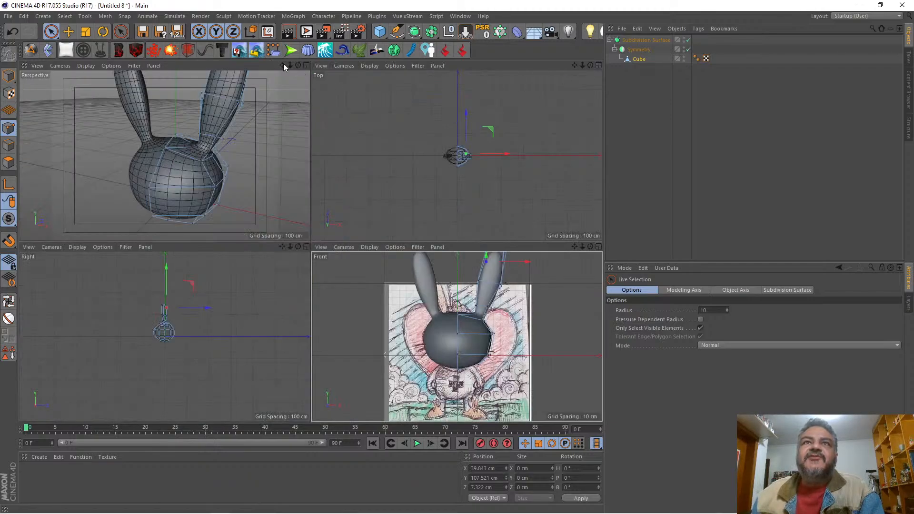
{"action": "left_click", "coordinate": [306, 66]}
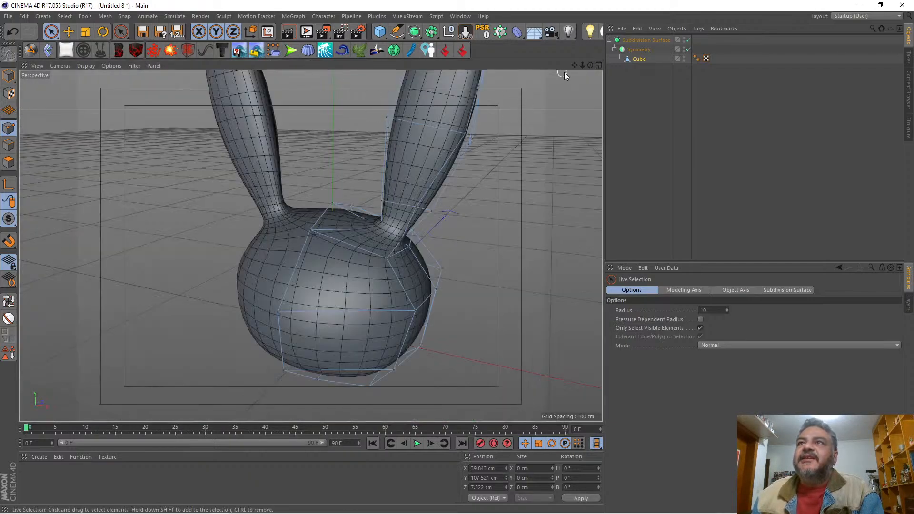
Step: Examine the head from below and up close, and check its width and lower contour against the front reference drawing
{"action": "left_click_drag", "start_coordinate": [590, 67], "coordinate": [590, 24]}
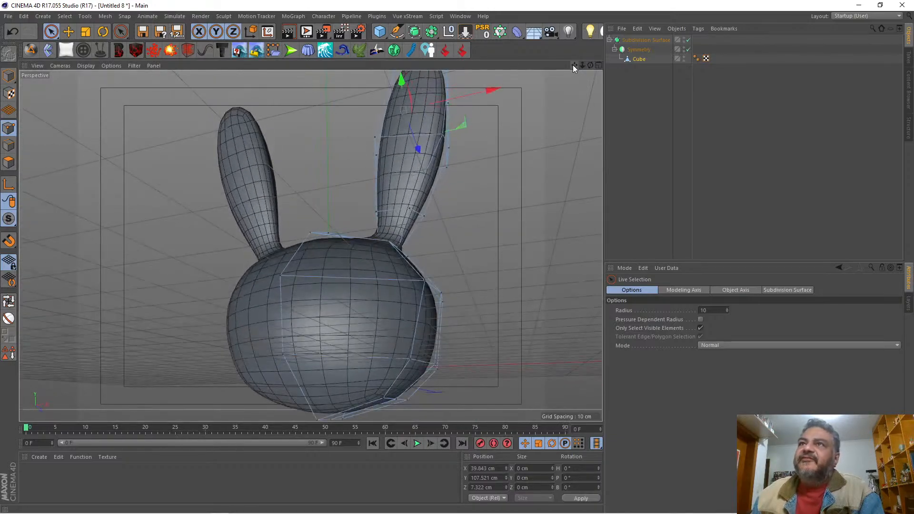
{"action": "left_click_drag", "start_coordinate": [573, 65], "coordinate": [592, 58]}
{"action": "left_click_drag", "start_coordinate": [586, 65], "coordinate": [582, 63]}
{"action": "left_click", "coordinate": [598, 66]}
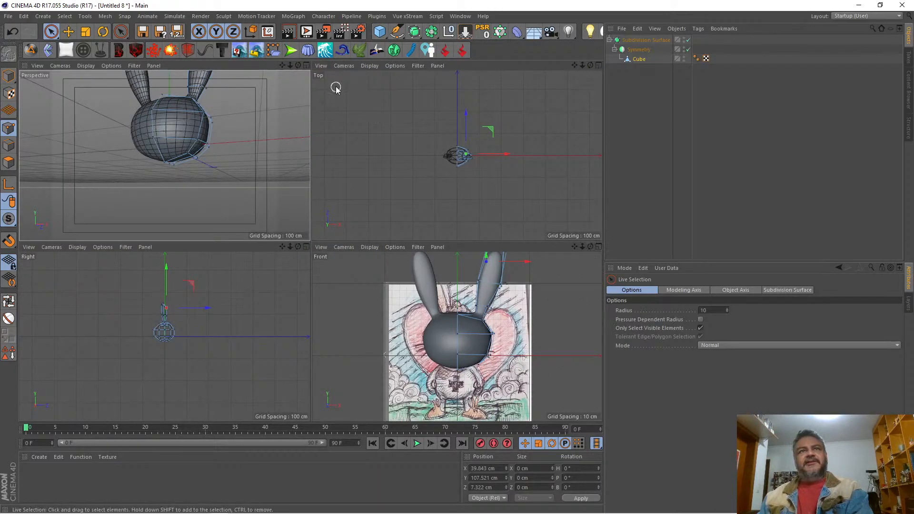
{"action": "left_click", "coordinate": [306, 65]}
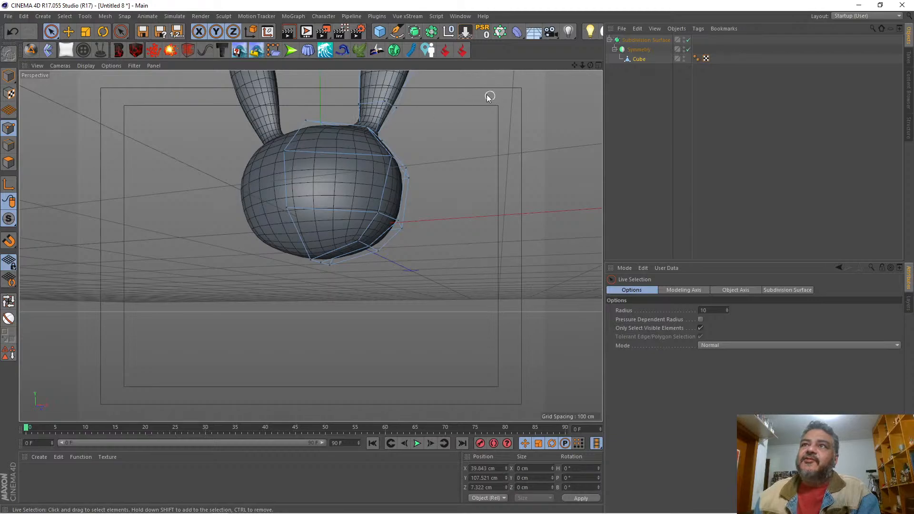
{"action": "mouse_move", "coordinate": [575, 64]}
{"action": "left_mouse_down"}
{"action": "mouse_move", "coordinate": [606, 64]}
{"action": "mouse_move", "coordinate": [599, 37]}
{"action": "mouse_move", "coordinate": [594, 69]}
{"action": "mouse_move", "coordinate": [611, 97]}
{"action": "mouse_move", "coordinate": [627, 97]}
{"action": "mouse_move", "coordinate": [605, 67]}
{"action": "mouse_move", "coordinate": [577, 79]}
{"action": "mouse_move", "coordinate": [578, 92]}
{"action": "mouse_move", "coordinate": [552, 65]}
{"action": "mouse_move", "coordinate": [591, 66]}
{"action": "mouse_move", "coordinate": [575, 47]}
{"action": "mouse_move", "coordinate": [587, 75]}
{"action": "mouse_move", "coordinate": [576, 97]}
{"action": "mouse_move", "coordinate": [591, 67]}
{"action": "mouse_move", "coordinate": [576, 82]}
{"action": "left_mouse_up"}
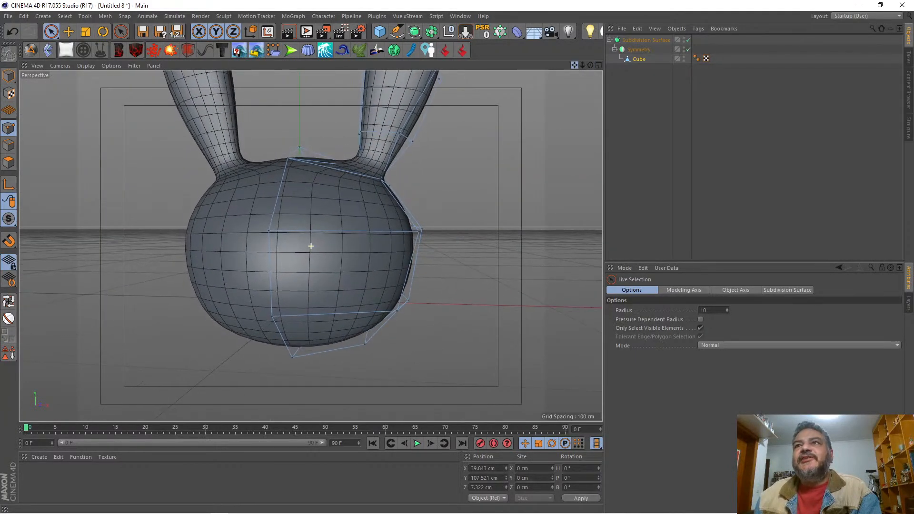
{"action": "left_click", "coordinate": [598, 66]}
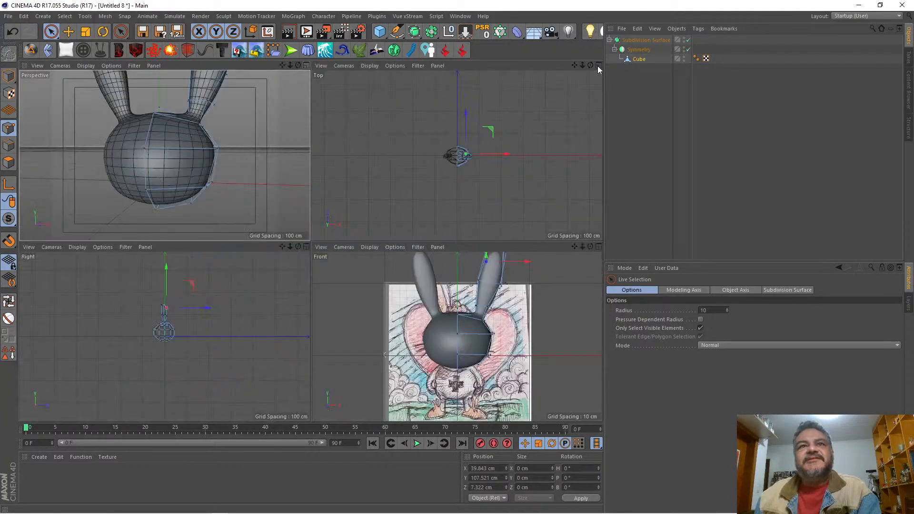
{"action": "left_click", "coordinate": [598, 246]}
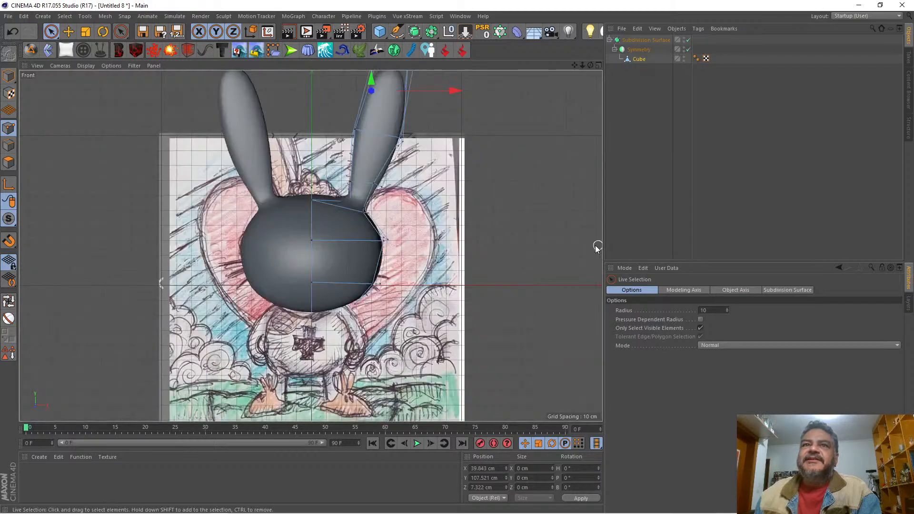
{"action": "left_click", "coordinate": [598, 65]}
{"action": "left_click", "coordinate": [306, 64]}
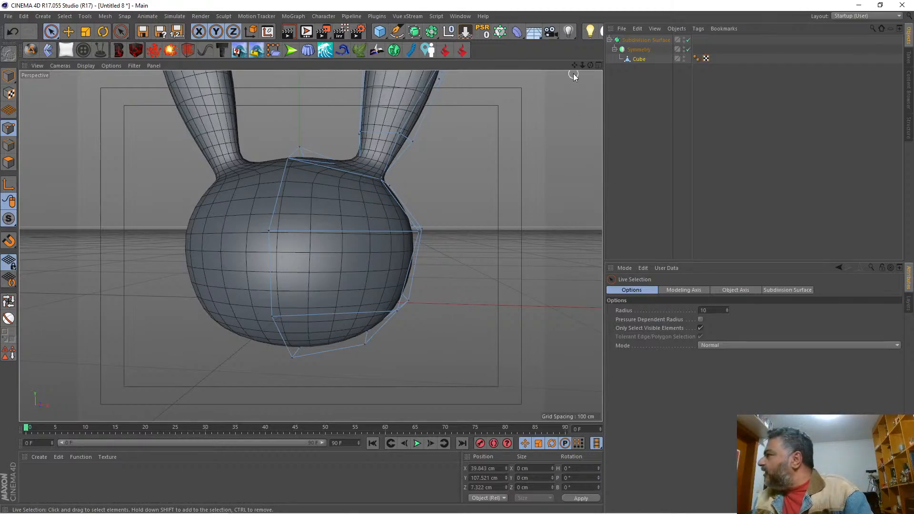
Step: Examine the head and ear bases from several angles, with subdivision smoothing on and temporarily off
{"action": "left_click_drag", "start_coordinate": [574, 65], "coordinate": [567, 99]}
{"action": "mouse_move", "coordinate": [310, 246]}
{"action": "left_mouse_down"}
{"action": "mouse_move", "coordinate": [591, 69]}
{"action": "mouse_move", "coordinate": [311, 246]}
{"action": "left_mouse_up"}
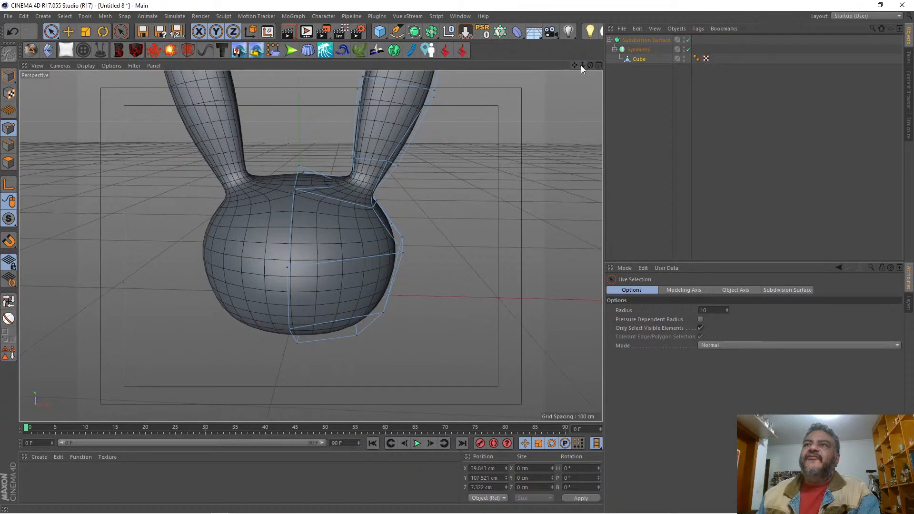
{"action": "left_click_drag", "start_coordinate": [581, 68], "coordinate": [311, 245]}
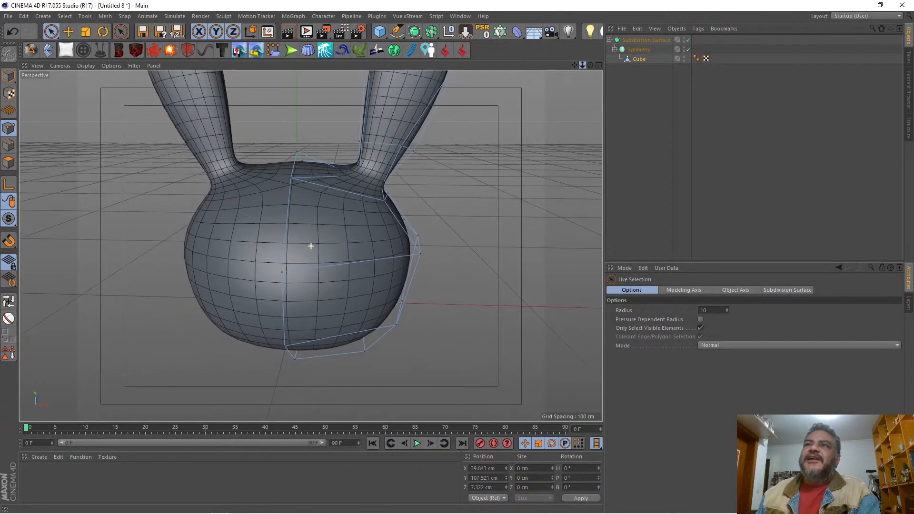
{"action": "left_click_drag", "start_coordinate": [574, 69], "coordinate": [310, 246]}
{"action": "key", "text": "q"}
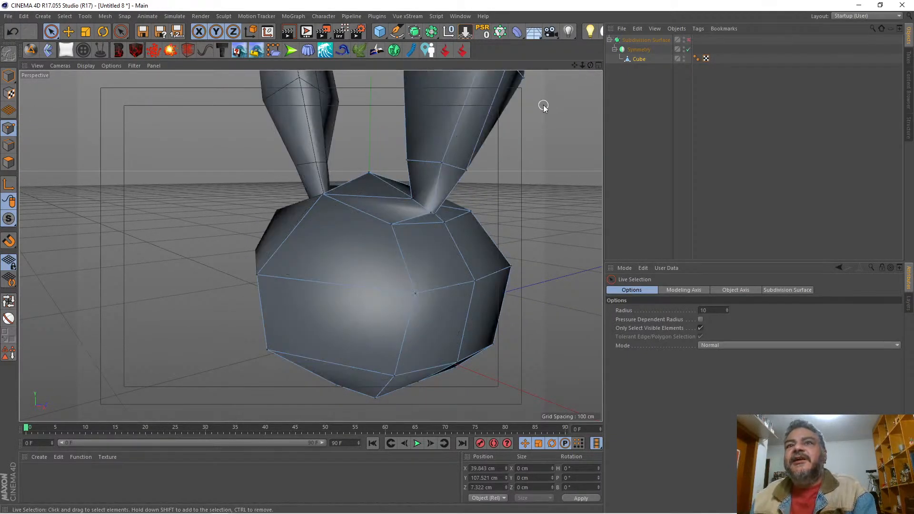
{"action": "left_click_drag", "start_coordinate": [574, 66], "coordinate": [310, 245]}
{"action": "left_click_drag", "start_coordinate": [590, 65], "coordinate": [310, 246]}
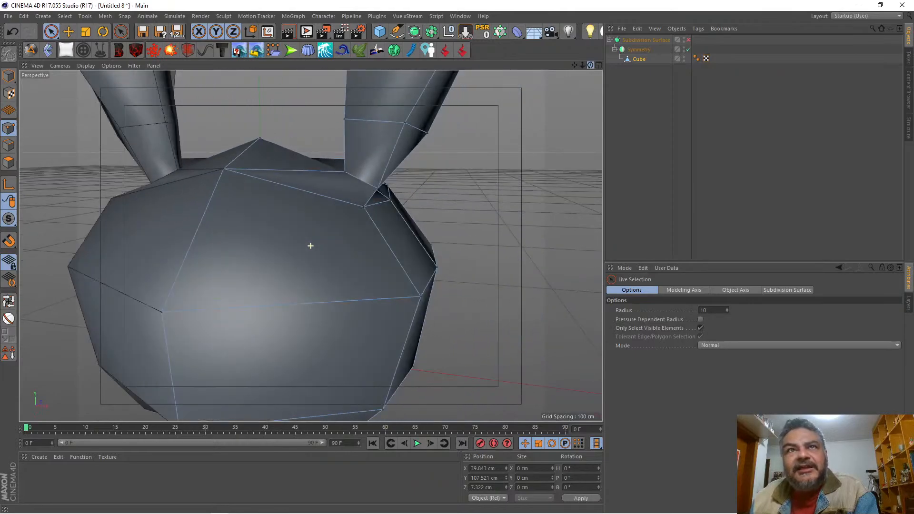
{"action": "key", "text": "q"}
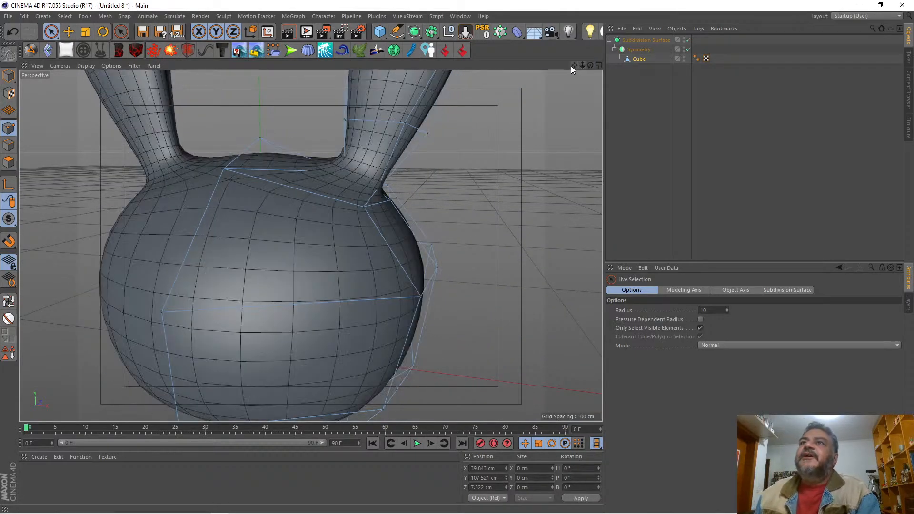
{"action": "left_click_drag", "start_coordinate": [574, 66], "coordinate": [310, 246]}
{"action": "left_click_drag", "start_coordinate": [582, 65], "coordinate": [310, 246]}
{"action": "left_click_drag", "start_coordinate": [582, 65], "coordinate": [310, 246]}
{"action": "left_click_drag", "start_coordinate": [574, 65], "coordinate": [310, 245]}
{"action": "left_click_drag", "start_coordinate": [578, 65], "coordinate": [311, 246]}
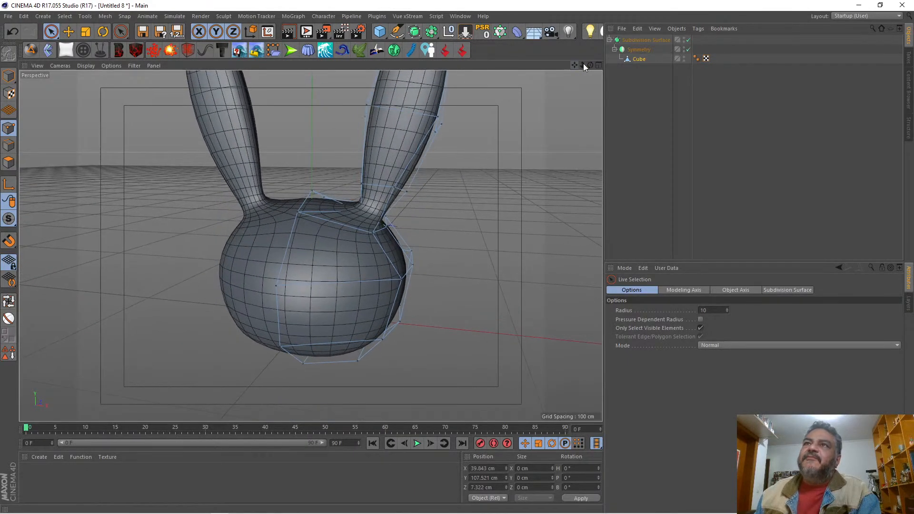
Step: Select the points at the head's lower side in the front view and compare its contour with the reference drawing
{"action": "left_click", "coordinate": [598, 65]}
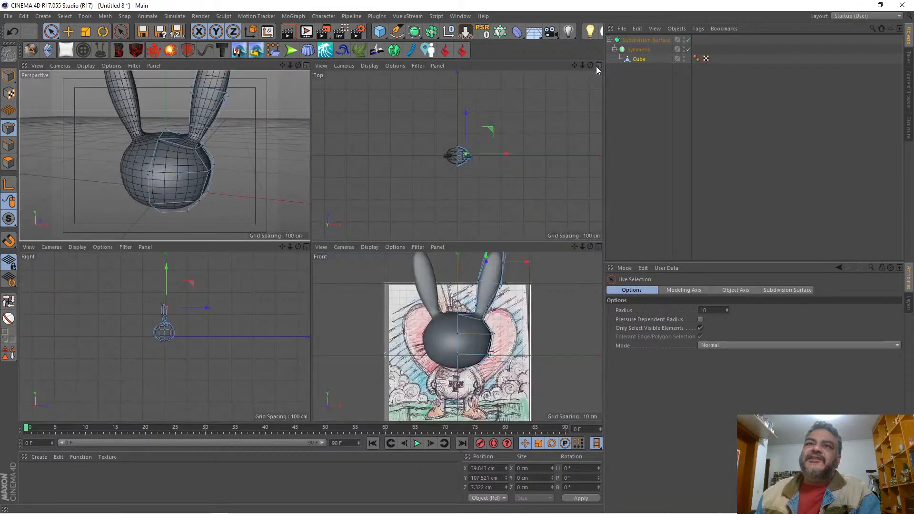
{"action": "left_click", "coordinate": [599, 246]}
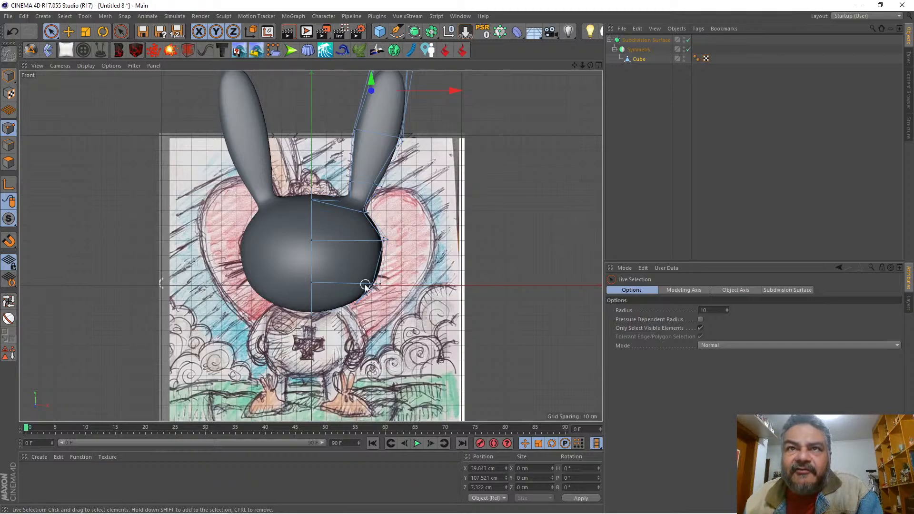
{"action": "left_click_drag", "start_coordinate": [365, 285], "coordinate": [395, 285]}
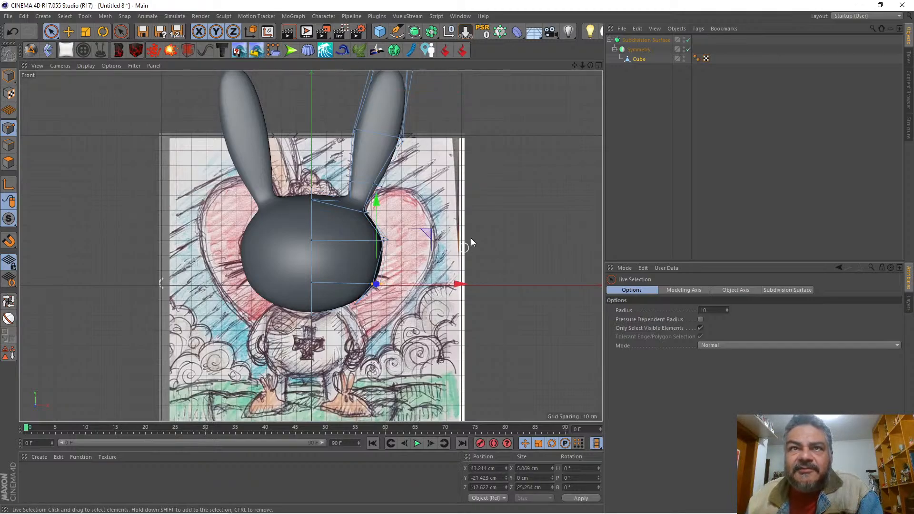
{"action": "left_click", "coordinate": [598, 63]}
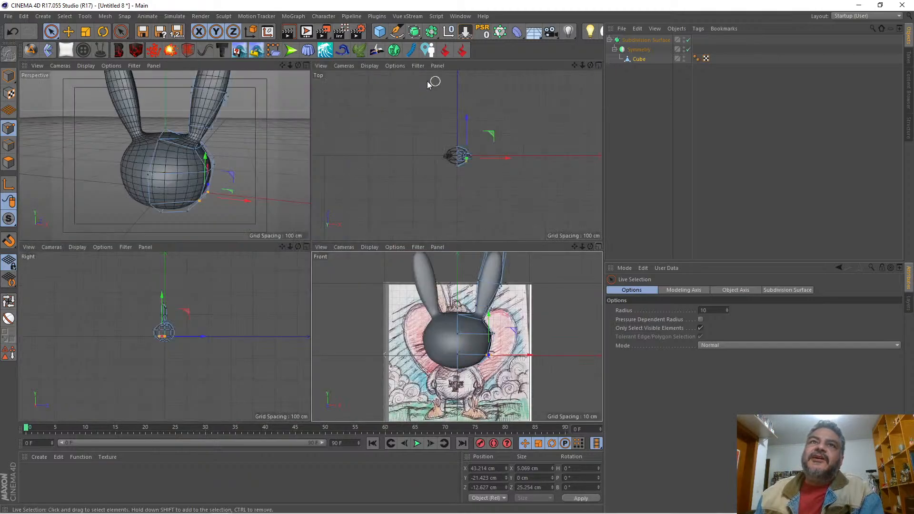
{"action": "left_click", "coordinate": [306, 66]}
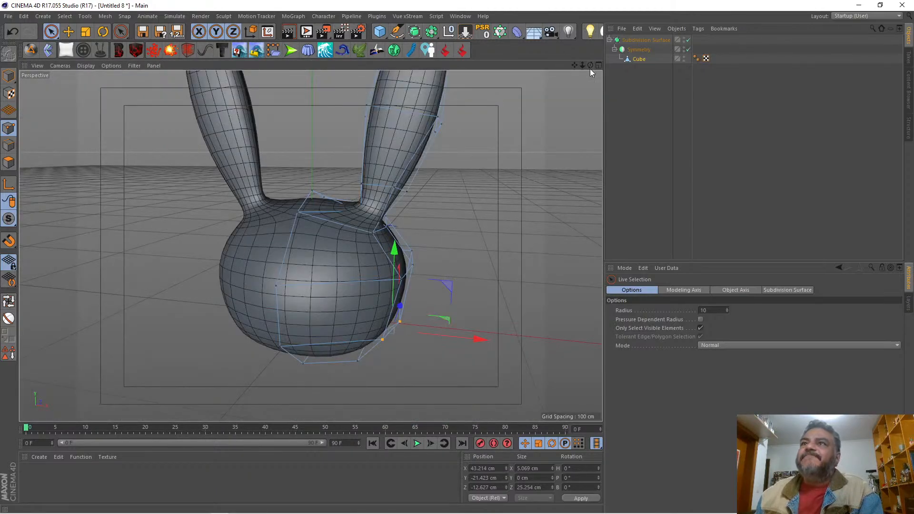
Step: Select the border edges around the head's underside and slide a cloned copy inward to form a smaller inner loop
{"action": "mouse_move", "coordinate": [590, 65]}
{"action": "left_mouse_down"}
{"action": "mouse_move", "coordinate": [538, 68]}
{"action": "mouse_move", "coordinate": [588, 66]}
{"action": "left_mouse_up"}
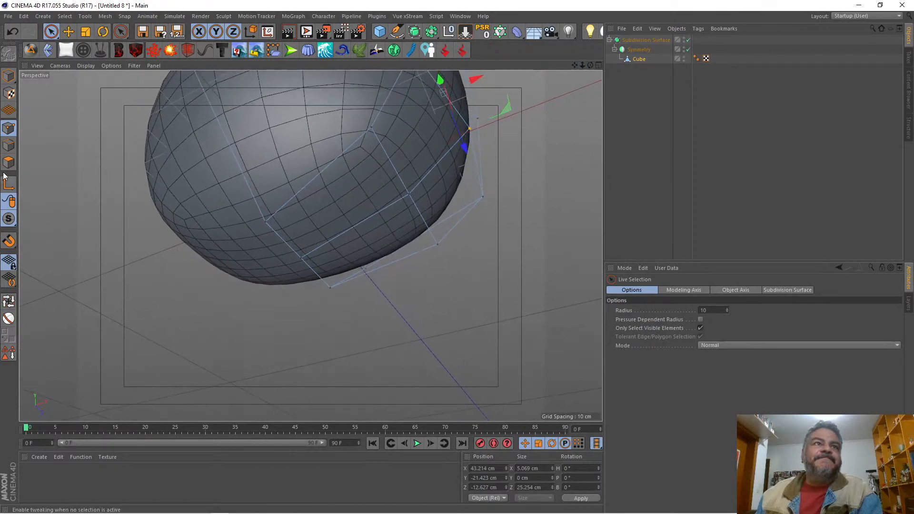
{"action": "left_click", "coordinate": [7, 147]}
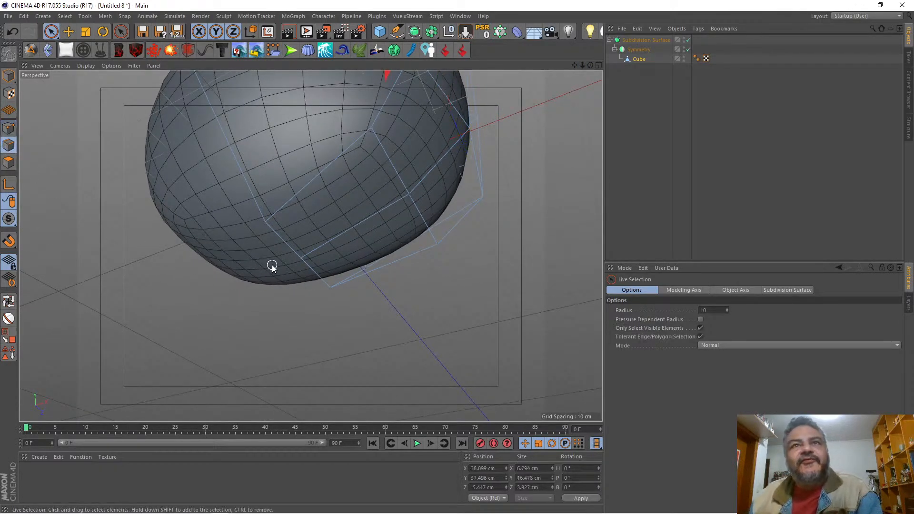
{"action": "left_click", "coordinate": [295, 195]}
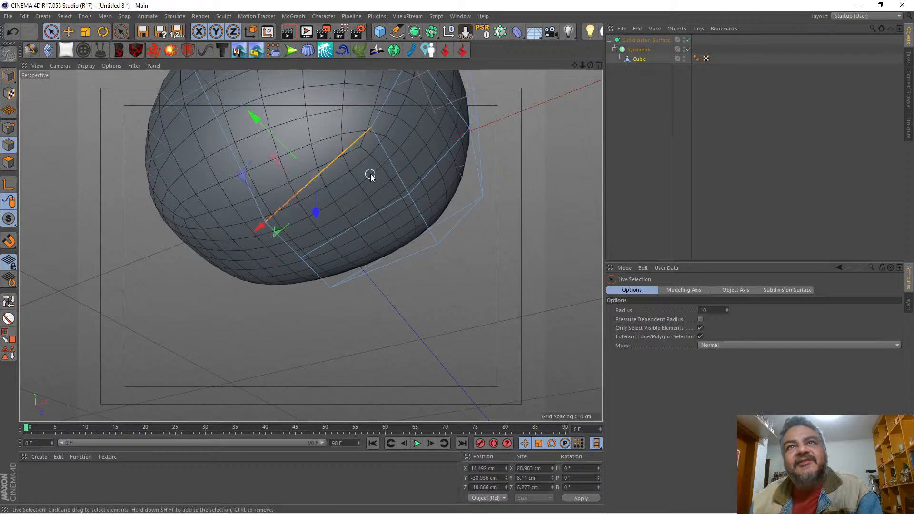
{"action": "left_click", "coordinate": [398, 177], "text": "shift"}
{"action": "left_click", "coordinate": [420, 214], "text": "shift"}
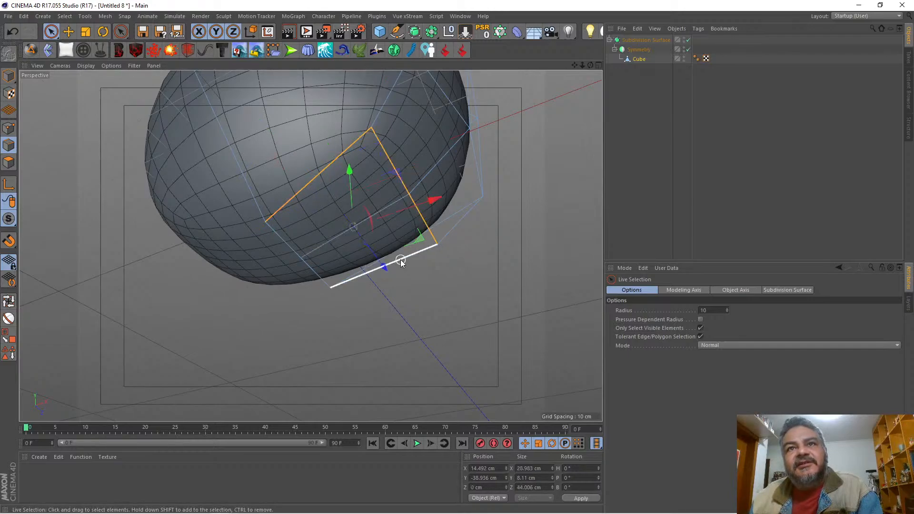
{"action": "left_click", "coordinate": [401, 259], "text": "shift"}
{"action": "mouse_move", "coordinate": [591, 64]}
{"action": "left_mouse_down"}
{"action": "mouse_move", "coordinate": [588, 102]}
{"action": "mouse_move", "coordinate": [589, 65]}
{"action": "left_mouse_up"}
{"action": "right_click", "coordinate": [510, 305]}
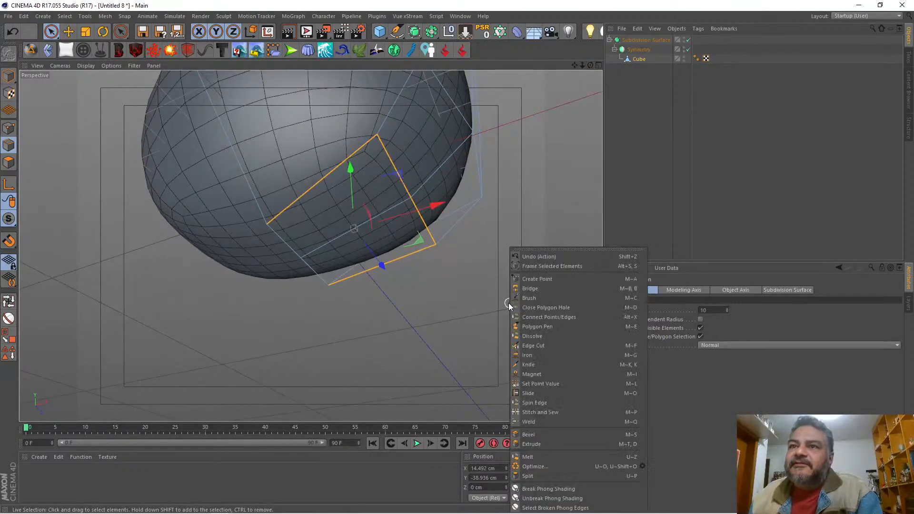
{"action": "left_click", "coordinate": [525, 393]}
{"action": "left_click_drag", "start_coordinate": [398, 180], "coordinate": [369, 207]}
Step: Move the inner loop's three outer points down to Y about -42.5 cm and toward the centre to X about 9.6 cm
{"action": "left_click", "coordinate": [9, 128]}
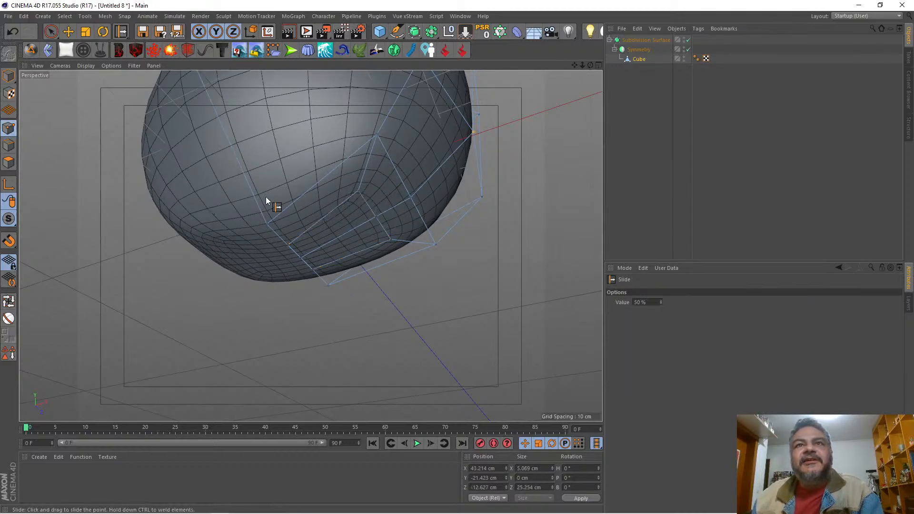
{"action": "key", "text": "space"}
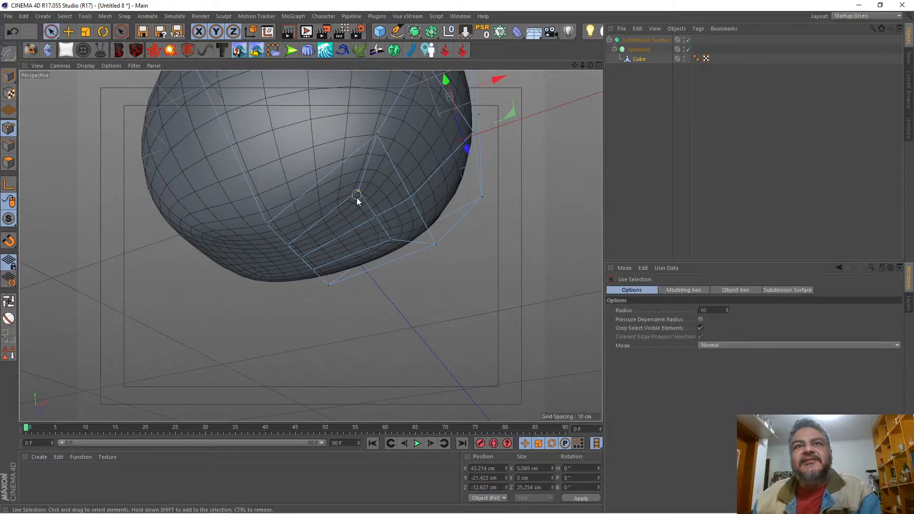
{"action": "left_click", "coordinate": [375, 217]}
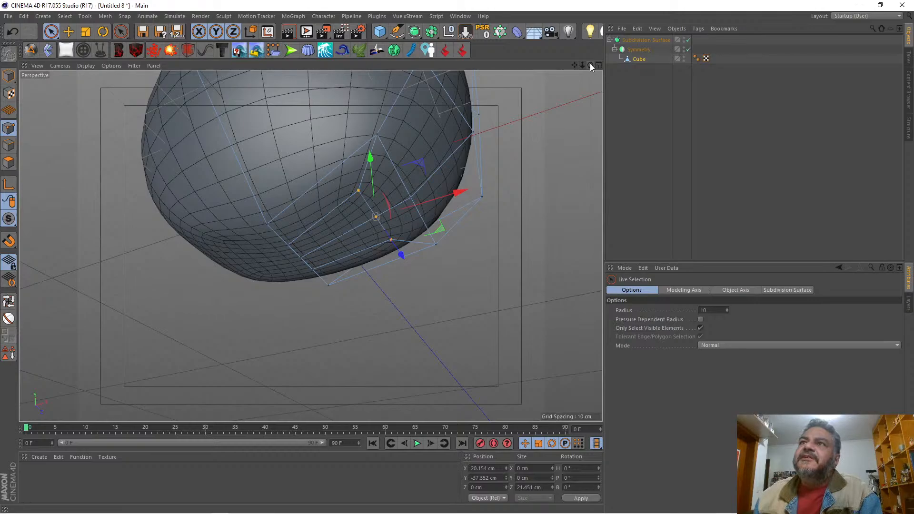
{"action": "left_click_drag", "start_coordinate": [590, 65], "coordinate": [575, 78]}
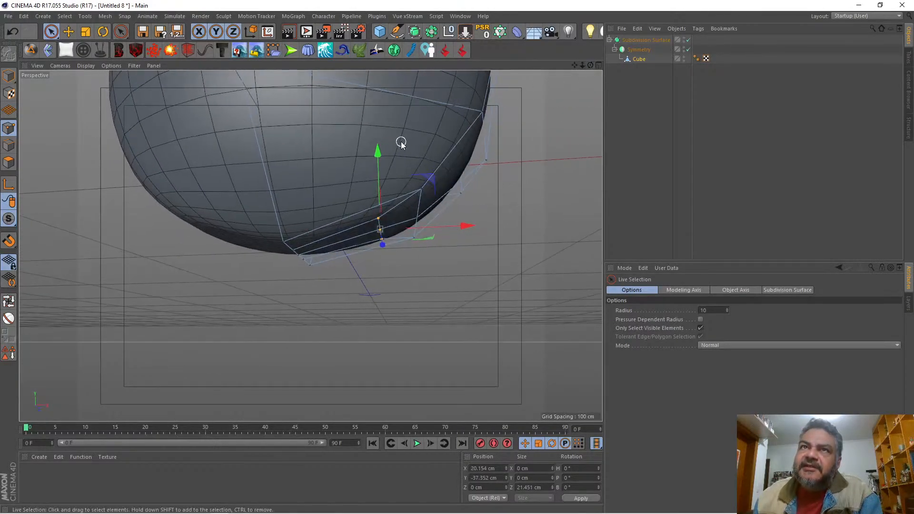
{"action": "left_click_drag", "start_coordinate": [382, 149], "coordinate": [384, 169]}
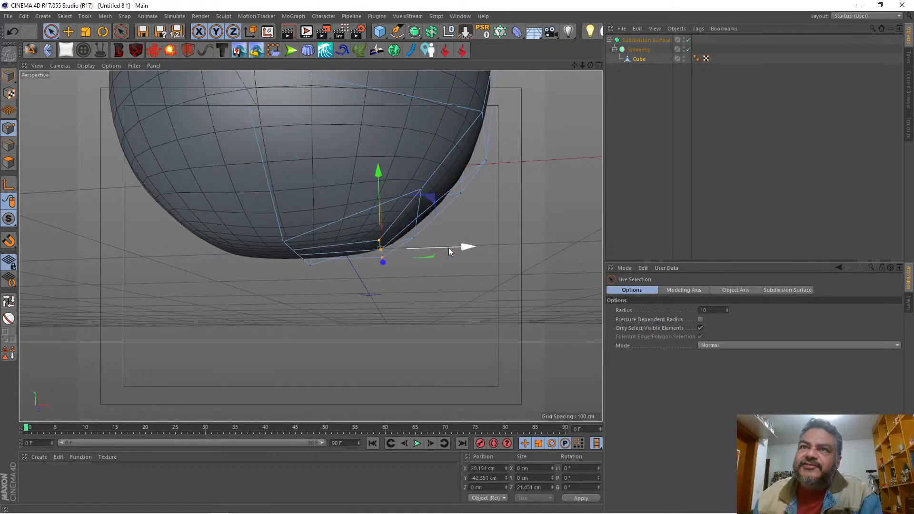
{"action": "left_click_drag", "start_coordinate": [450, 248], "coordinate": [417, 248]}
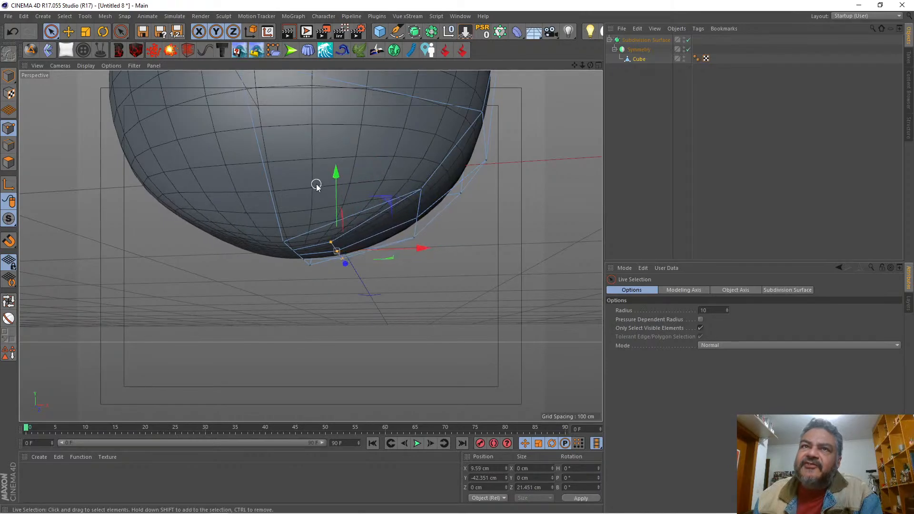
{"action": "mouse_move", "coordinate": [335, 172]}
{"action": "left_mouse_down"}
{"action": "mouse_move", "coordinate": [333, 182]}
{"action": "mouse_move", "coordinate": [333, 172]}
{"action": "left_mouse_up"}
Step: Scale the three outer points of the inner underside loop along Z to a depth of about 13.3 cm
{"action": "left_click_drag", "start_coordinate": [590, 65], "coordinate": [557, 74]}
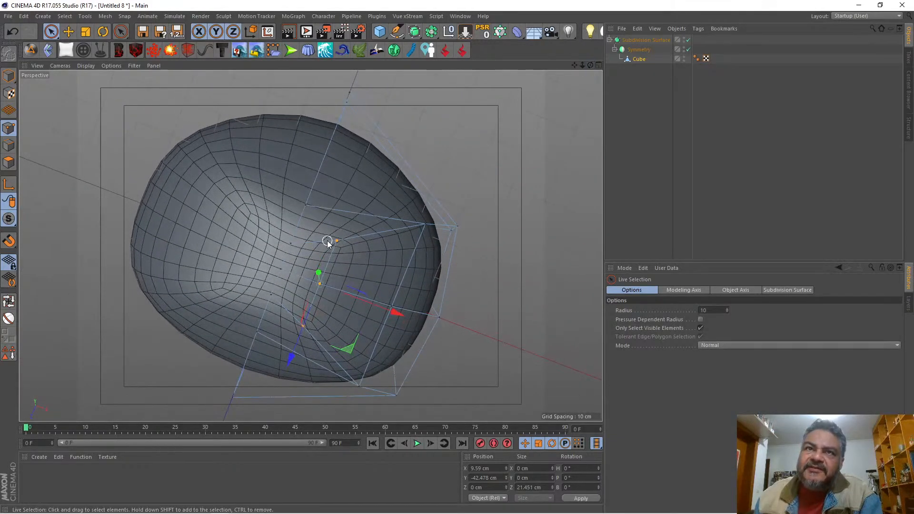
{"action": "left_click", "coordinate": [84, 32]}
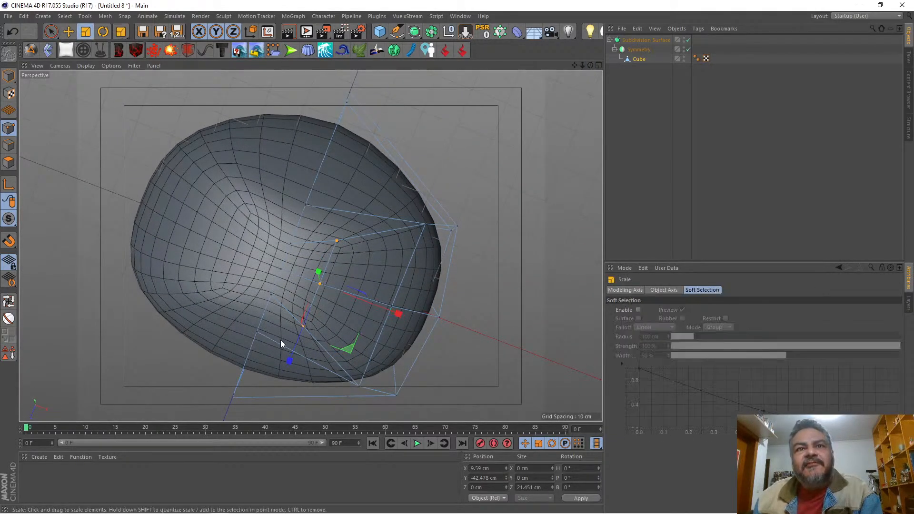
{"action": "left_click_drag", "start_coordinate": [290, 360], "coordinate": [303, 317]}
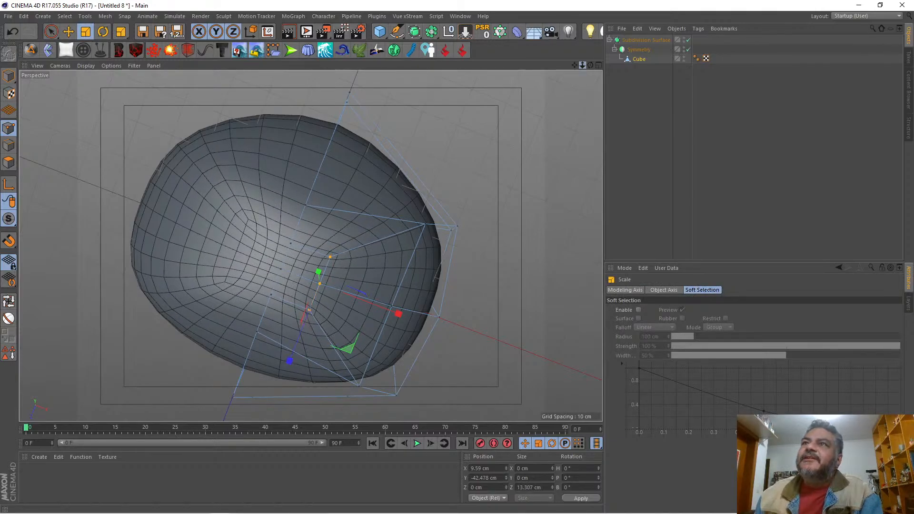
Step: Select the small inner polygons on the head's underside and extrude them downward by about 11.2 cm to start the neck
{"action": "left_click_drag", "start_coordinate": [582, 65], "coordinate": [588, 90]}
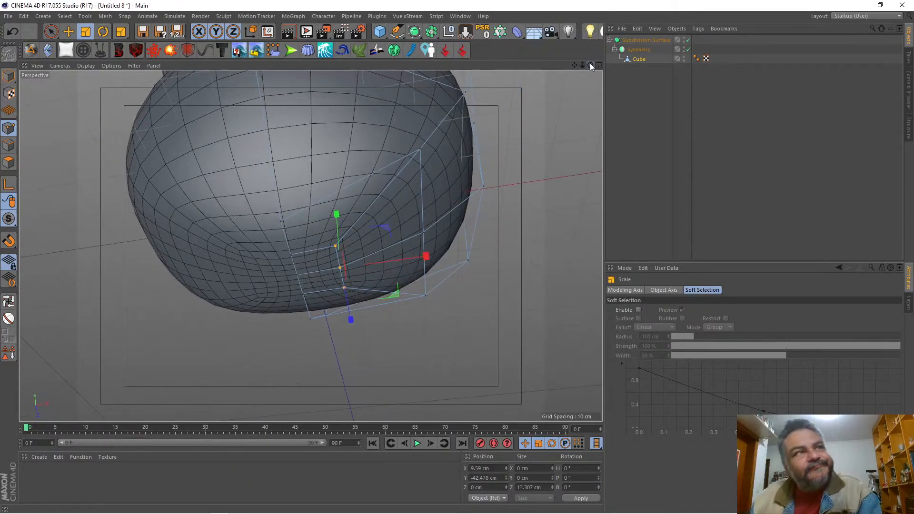
{"action": "left_click", "coordinate": [8, 162]}
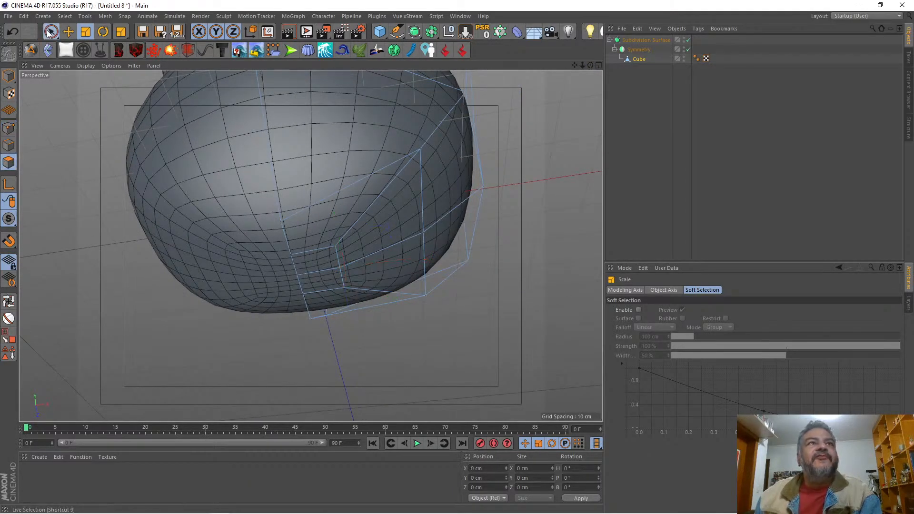
{"action": "left_click", "coordinate": [51, 31]}
{"action": "left_click", "coordinate": [313, 274]}
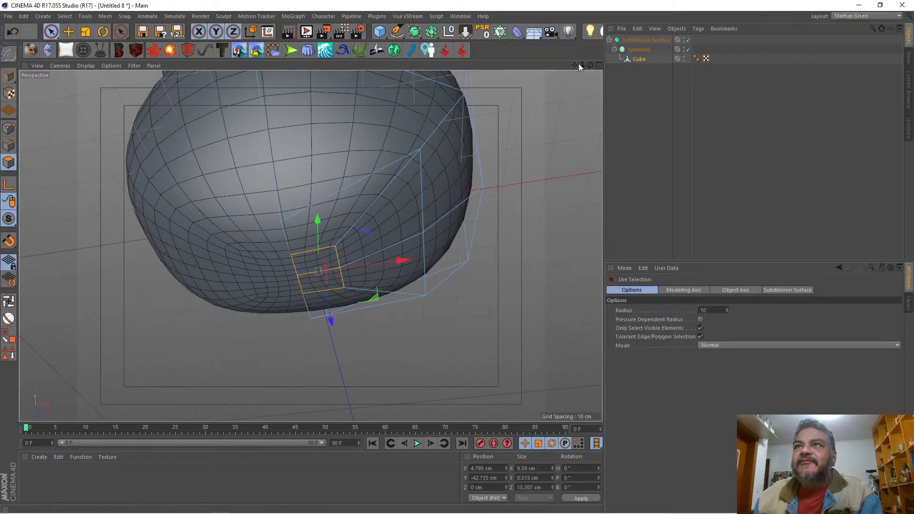
{"action": "left_click_drag", "start_coordinate": [588, 64], "coordinate": [533, 190]}
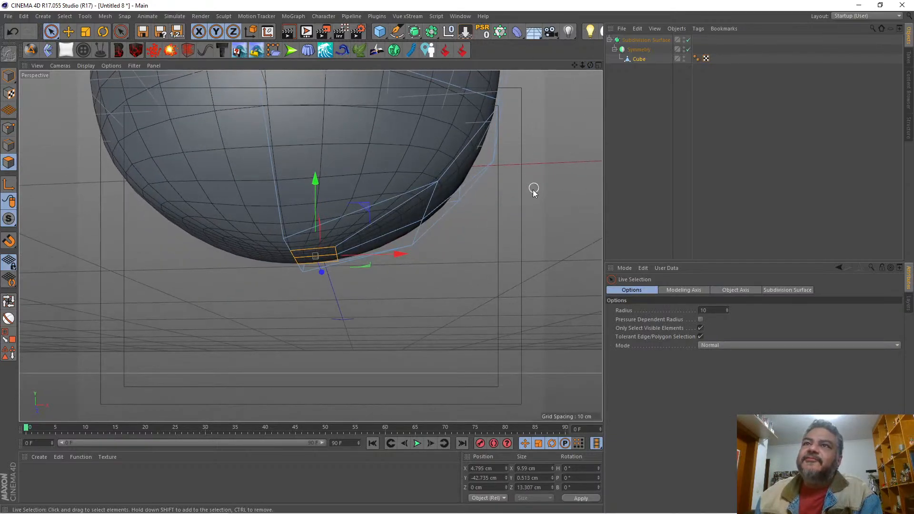
{"action": "right_click", "coordinate": [533, 189]}
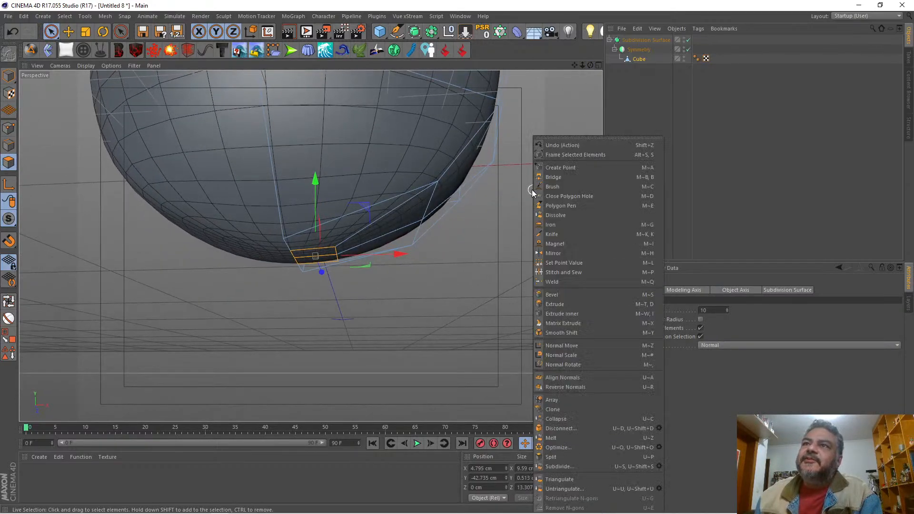
{"action": "left_click", "coordinate": [558, 304]}
{"action": "left_click_drag", "start_coordinate": [489, 298], "coordinate": [525, 297]}
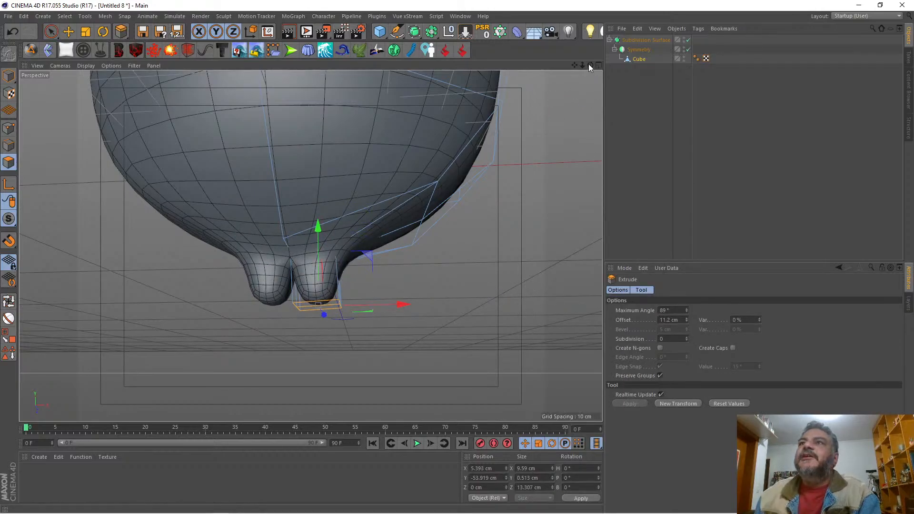
Step: Select and delete the extrusion's inner wall polygons facing the symmetry plane
{"action": "mouse_move", "coordinate": [589, 63]}
{"action": "left_mouse_down"}
{"action": "mouse_move", "coordinate": [564, 65]}
{"action": "mouse_move", "coordinate": [590, 66]}
{"action": "left_mouse_up"}
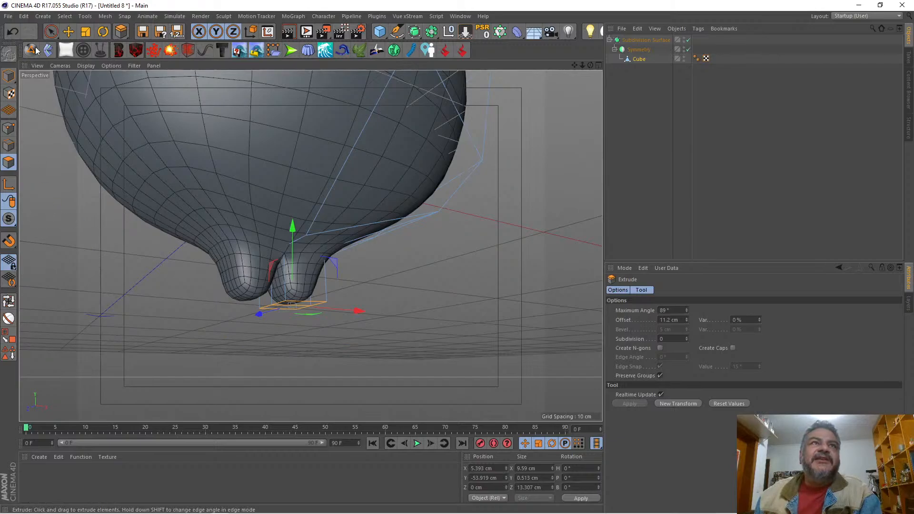
{"action": "left_click", "coordinate": [51, 32]}
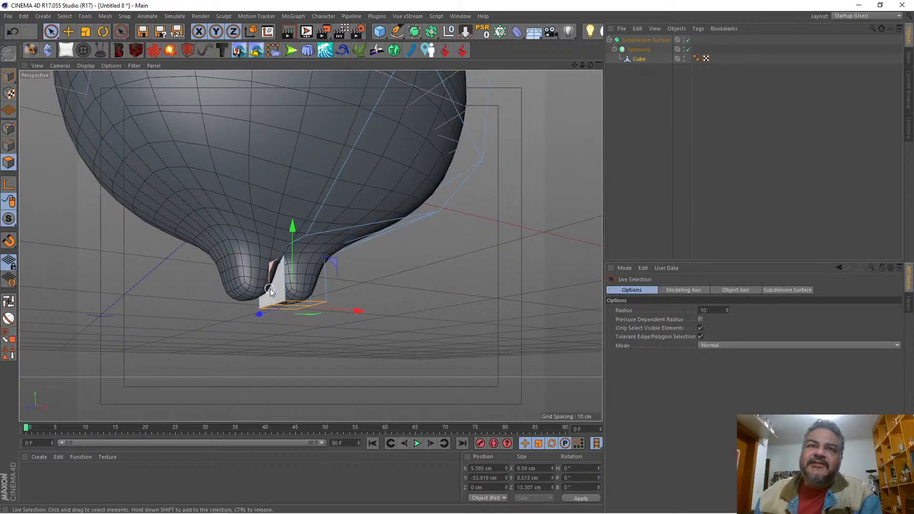
{"action": "left_click", "coordinate": [270, 288]}
{"action": "key", "text": "Delete"}
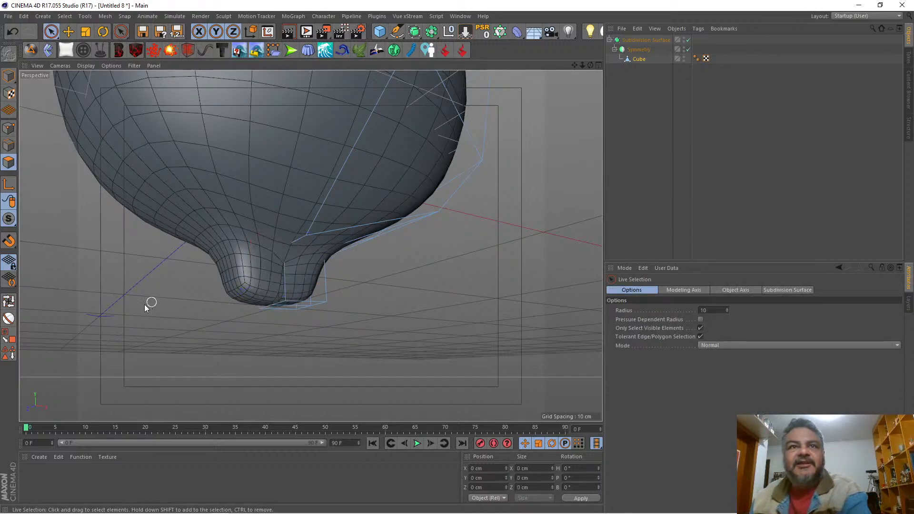
Step: Select the three lower points of the neck along its centre line and set their X position to 0 cm
{"action": "left_click", "coordinate": [9, 127]}
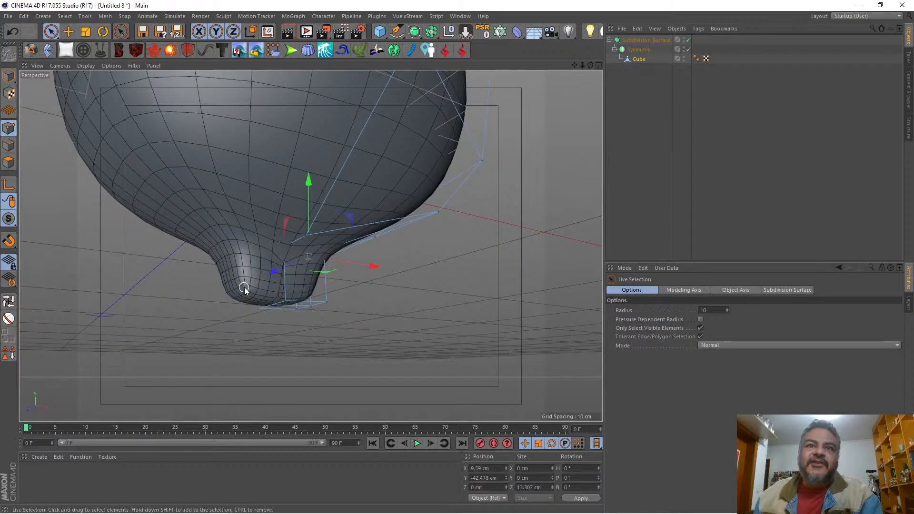
{"action": "left_click_drag", "start_coordinate": [246, 313], "coordinate": [247, 313]}
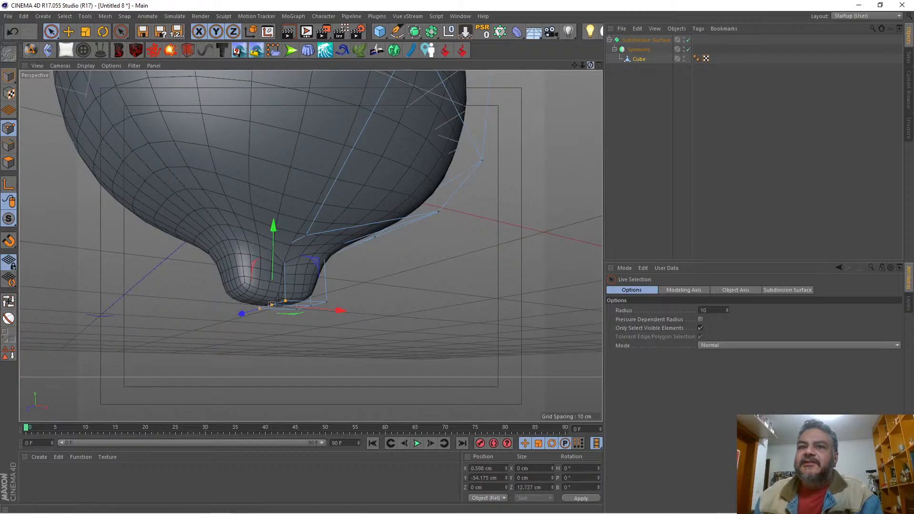
{"action": "left_click_drag", "start_coordinate": [590, 65], "coordinate": [618, 75]}
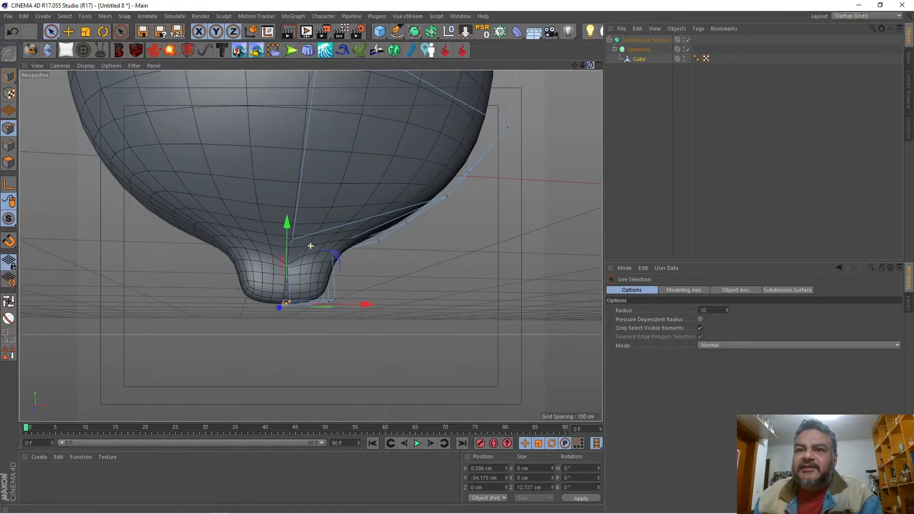
{"action": "left_click", "coordinate": [477, 466]}
{"action": "key", "text": "Return"}
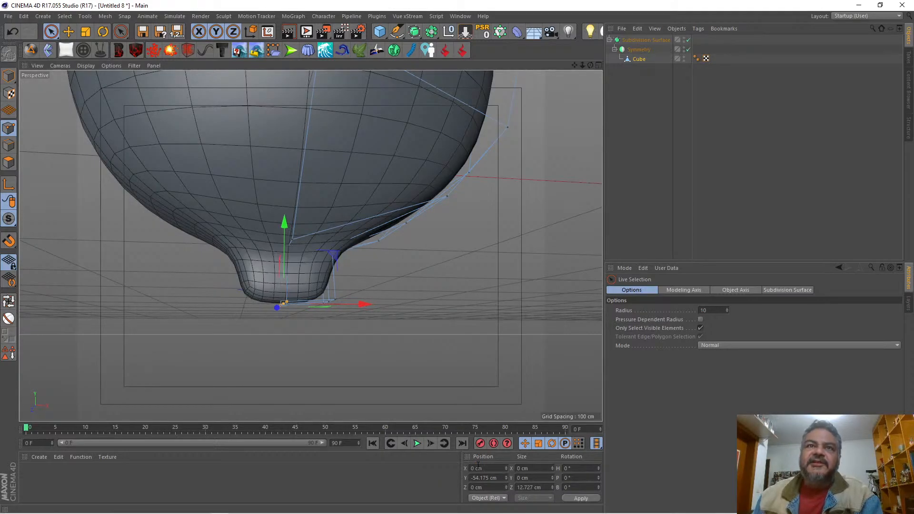
Step: Scale the neck's three lower centre points along Z to a depth of about 31.8 cm
{"action": "left_click_drag", "start_coordinate": [591, 66], "coordinate": [200, 7]}
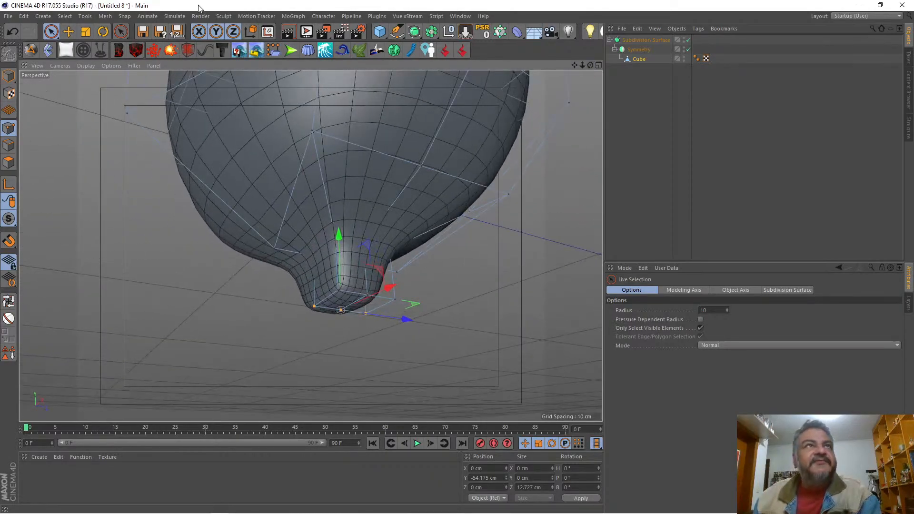
{"action": "left_click", "coordinate": [86, 31]}
{"action": "left_click_drag", "start_coordinate": [406, 319], "coordinate": [471, 305]}
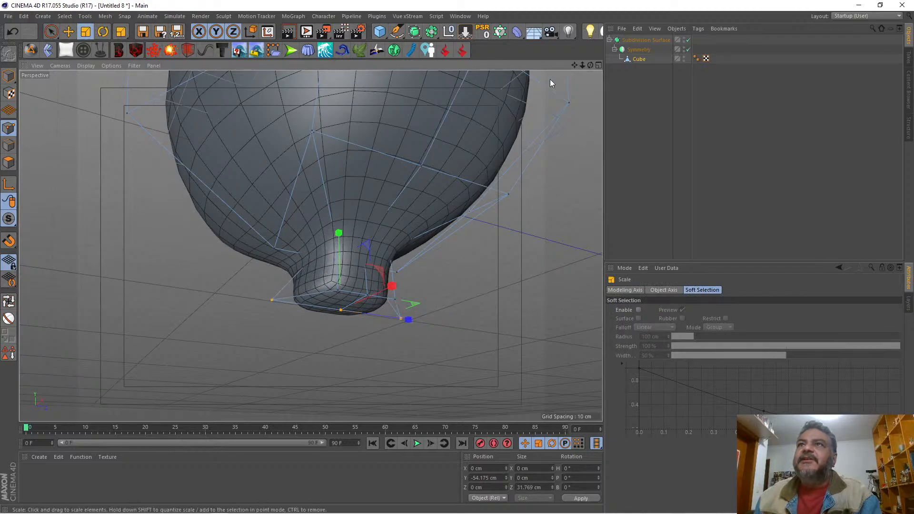
{"action": "left_click_drag", "start_coordinate": [590, 65], "coordinate": [533, 74]}
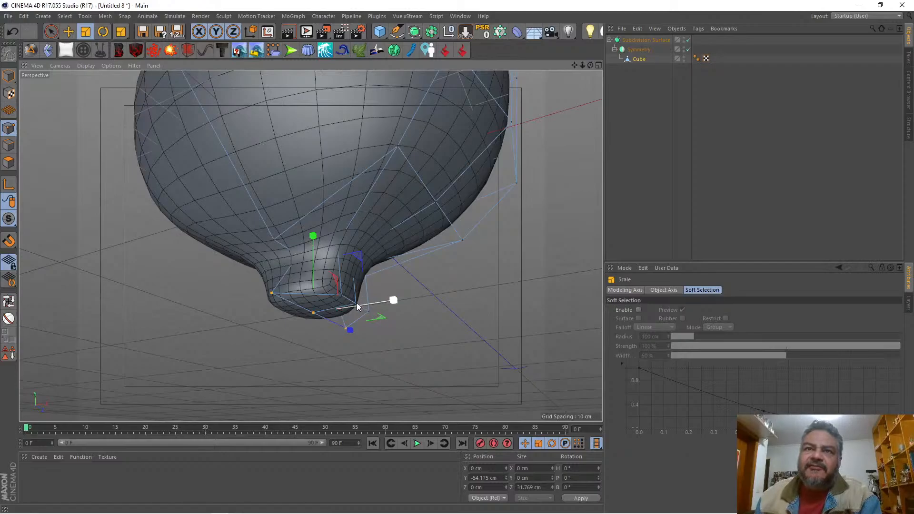
Step: Select the outer side point on the neck's lower edge and move it outward along X by about 9.9 cm
{"action": "left_click", "coordinate": [52, 32]}
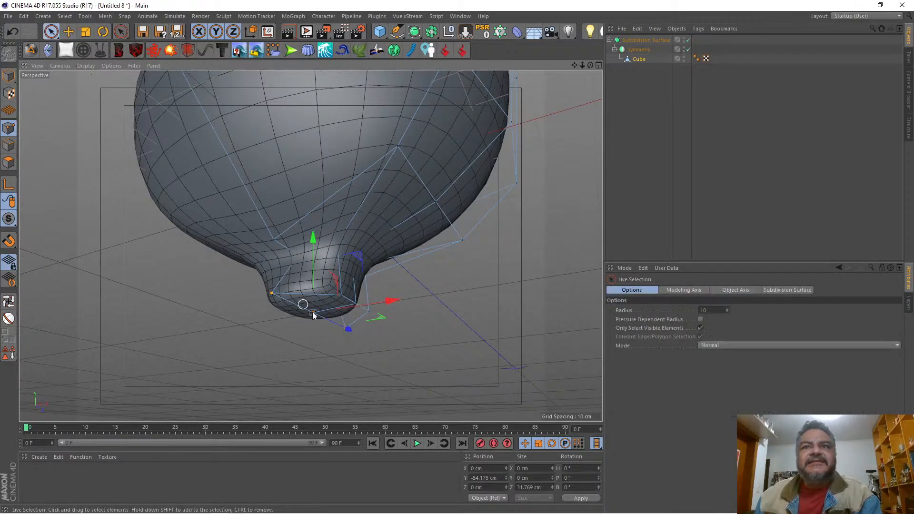
{"action": "left_click", "coordinate": [356, 305]}
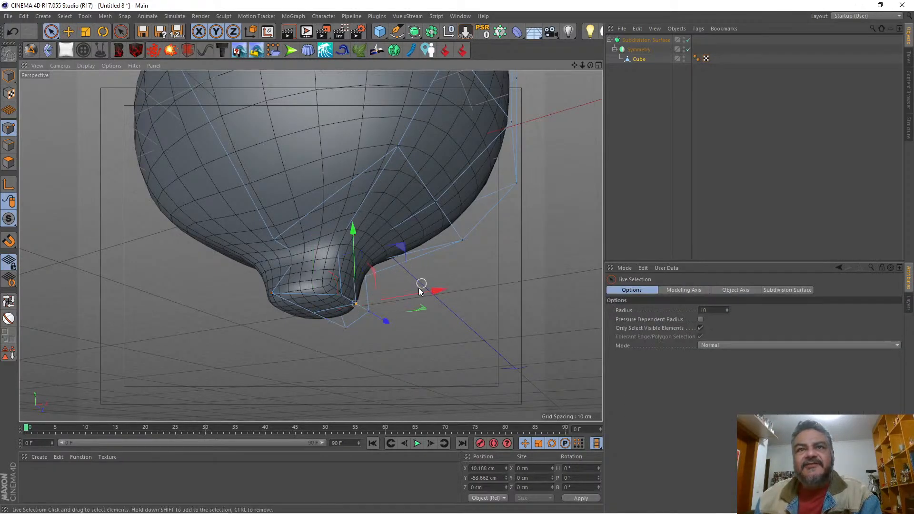
{"action": "left_click_drag", "start_coordinate": [425, 299], "coordinate": [474, 291]}
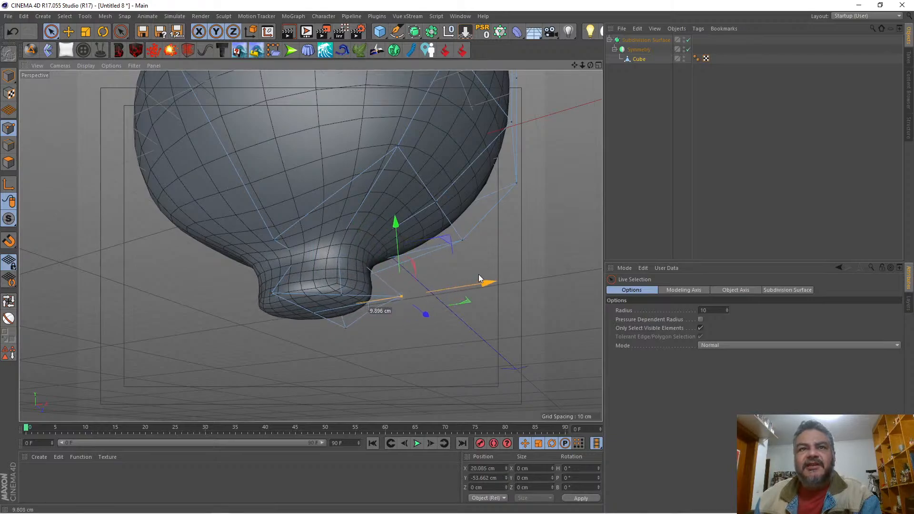
Step: Select the two lower neck points between the centre line and outer side, and scale them along Z to about 27.4 cm apart
{"action": "left_click_drag", "start_coordinate": [590, 65], "coordinate": [557, 12]}
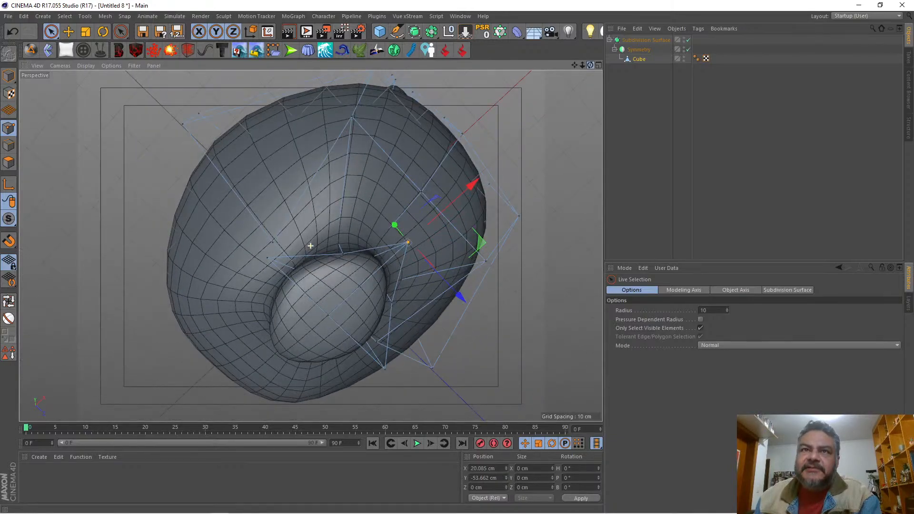
{"action": "left_click", "coordinate": [342, 253]}
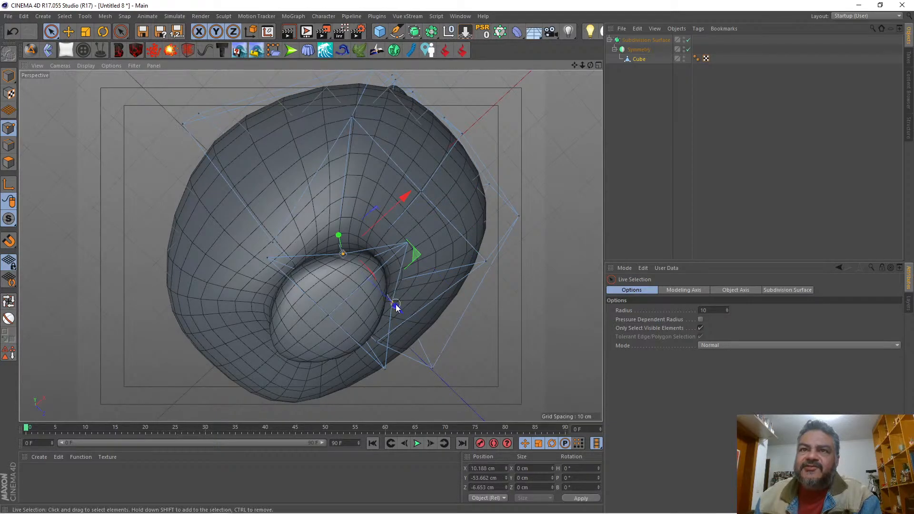
{"action": "left_click", "coordinate": [396, 304], "text": "shift"}
{"action": "left_click", "coordinate": [86, 30]}
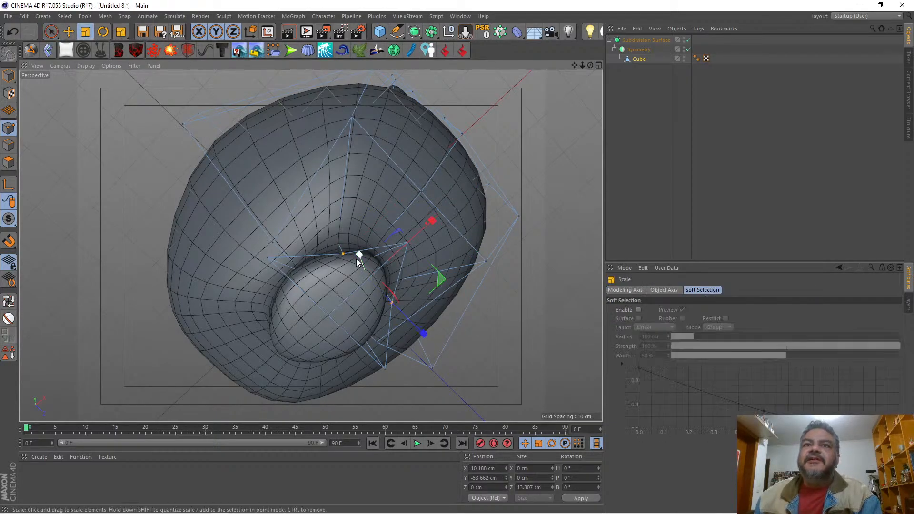
{"action": "left_click_drag", "start_coordinate": [398, 309], "coordinate": [413, 322]}
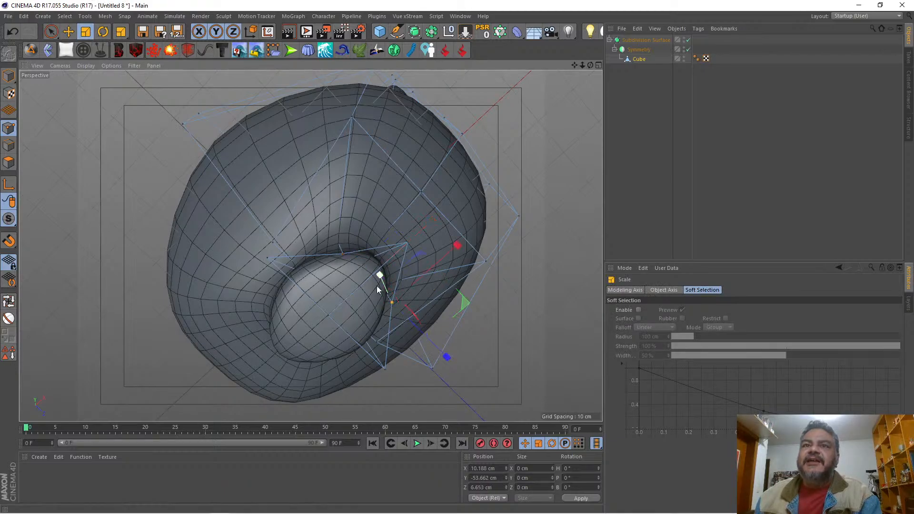
{"action": "left_click", "coordinate": [51, 31]}
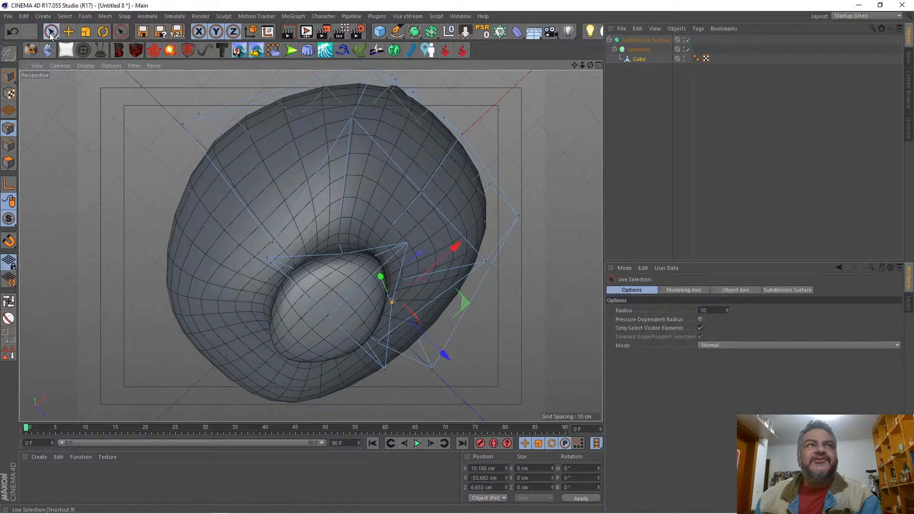
{"action": "left_click", "coordinate": [341, 257], "text": "shift"}
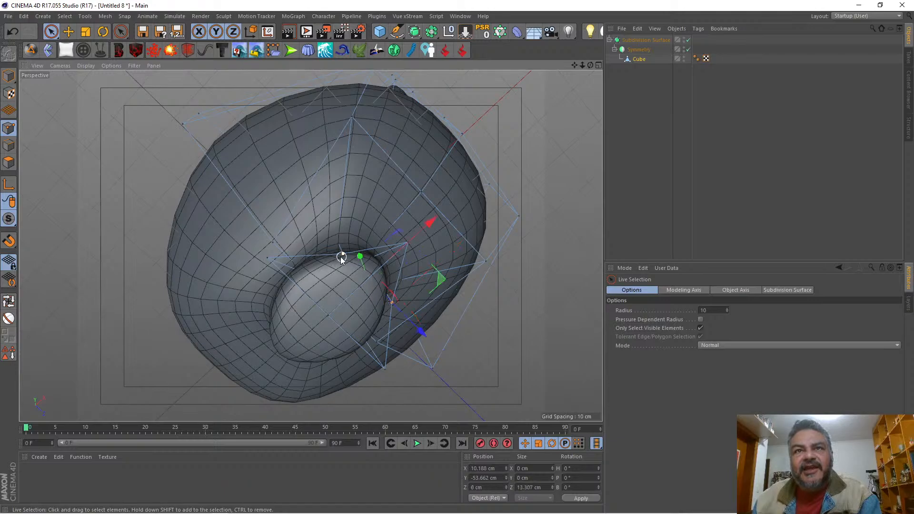
{"action": "left_click", "coordinate": [85, 32]}
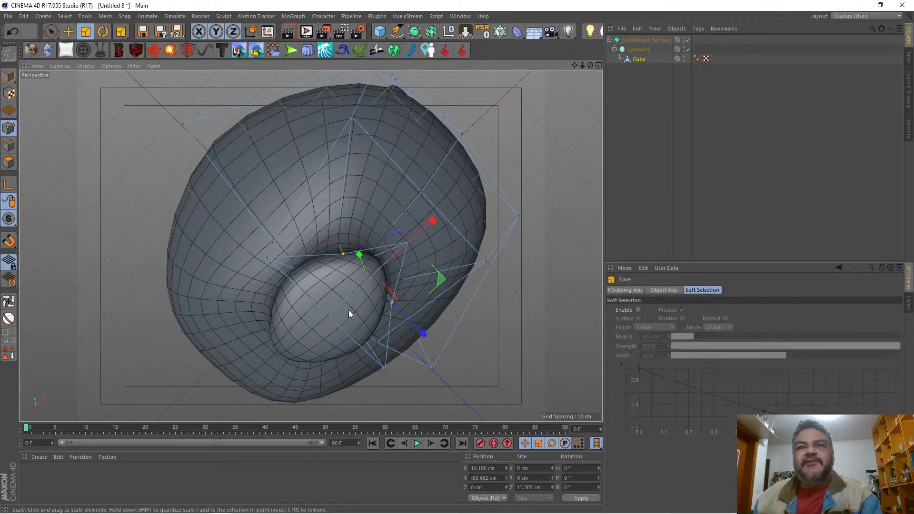
{"action": "left_click_drag", "start_coordinate": [421, 331], "coordinate": [481, 377]}
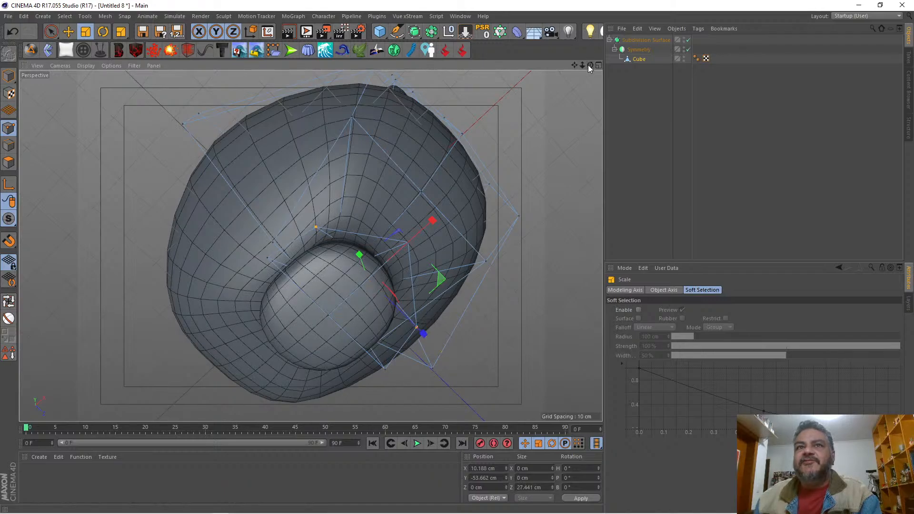
Step: Select the neck's underside polygons and raise them to a Y position of about -46.3 cm
{"action": "left_click_drag", "start_coordinate": [589, 64], "coordinate": [545, 65]}
{"action": "left_click", "coordinate": [51, 31]}
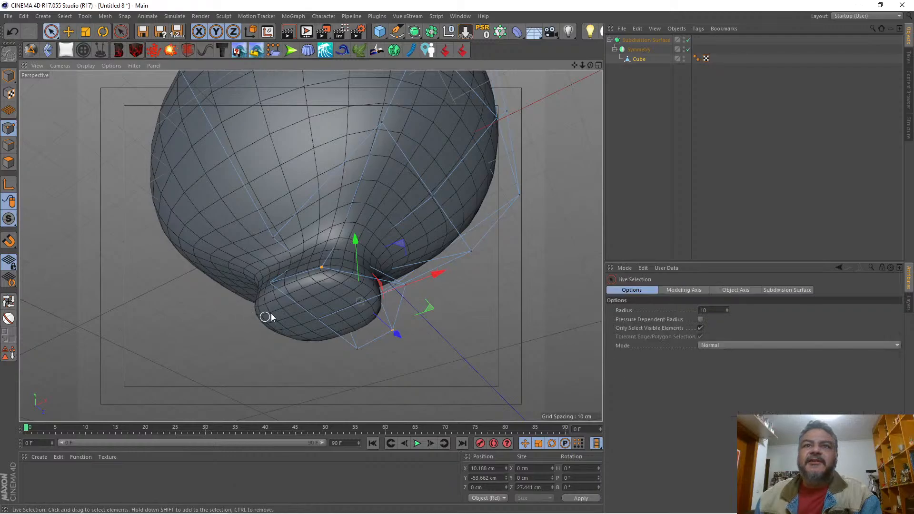
{"action": "left_click", "coordinate": [8, 162]}
{"action": "left_click", "coordinate": [351, 307]}
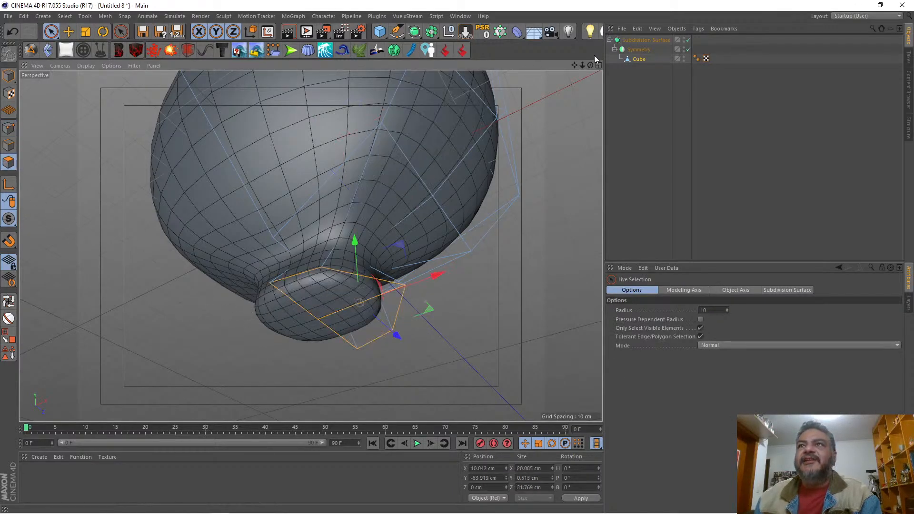
{"action": "left_click_drag", "start_coordinate": [589, 65], "coordinate": [310, 246]}
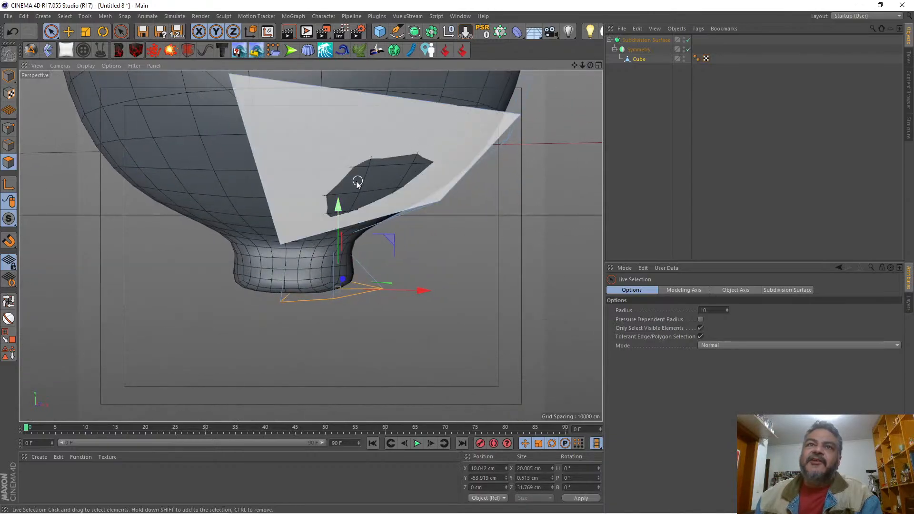
{"action": "left_click_drag", "start_coordinate": [341, 206], "coordinate": [349, 170]}
Step: Examine the shortened neck against the reference drawing in the front view
{"action": "left_click_drag", "start_coordinate": [589, 65], "coordinate": [311, 246]}
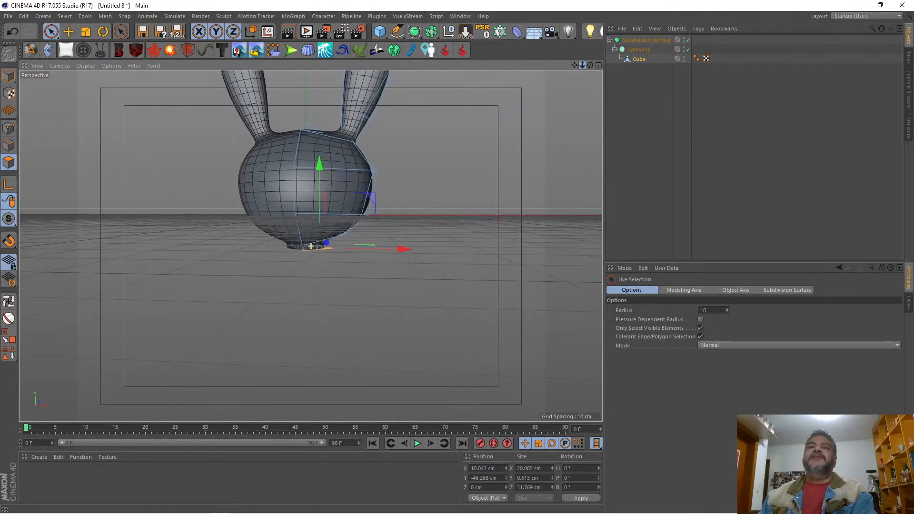
{"action": "left_click_drag", "start_coordinate": [575, 65], "coordinate": [580, 65]}
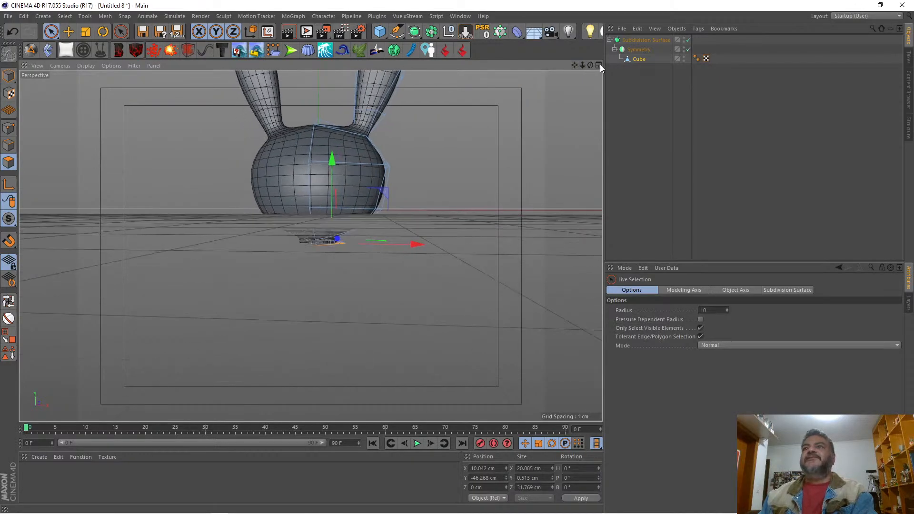
{"action": "left_click", "coordinate": [598, 66]}
{"action": "left_click", "coordinate": [598, 251]}
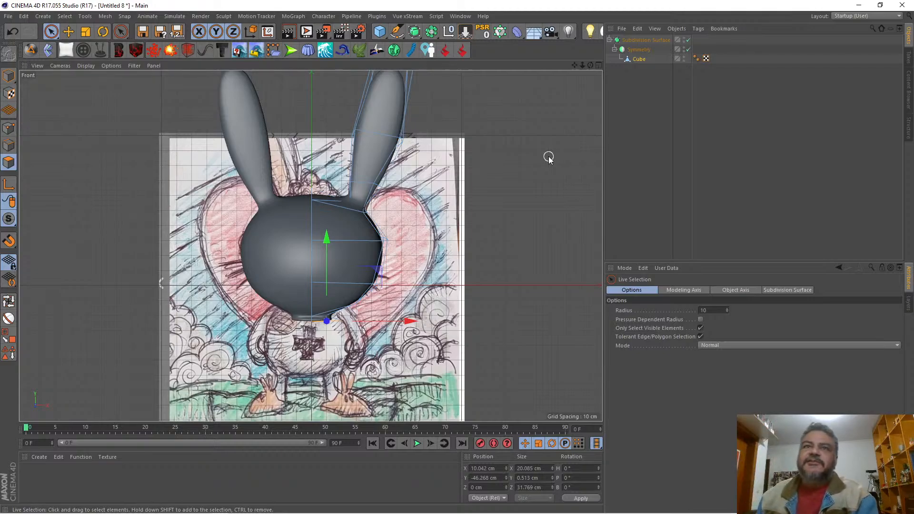
{"action": "left_click", "coordinate": [597, 67]}
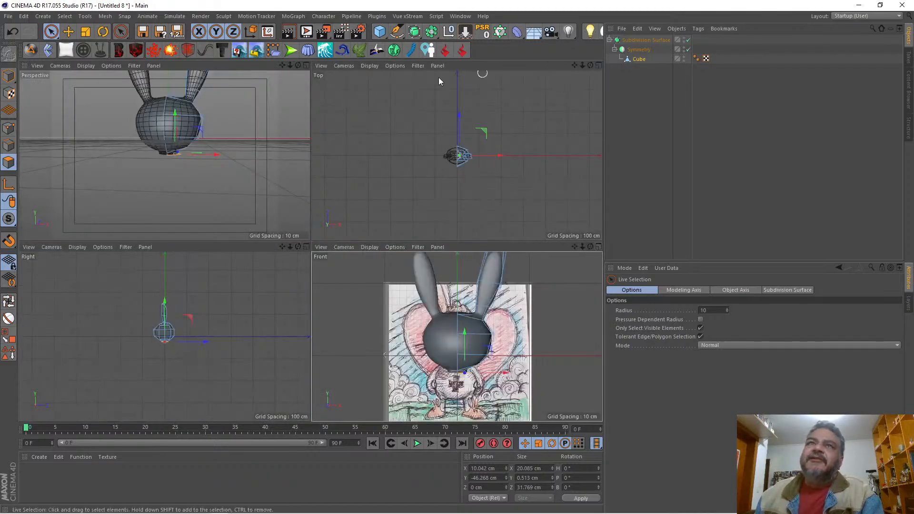
{"action": "left_click", "coordinate": [306, 65]}
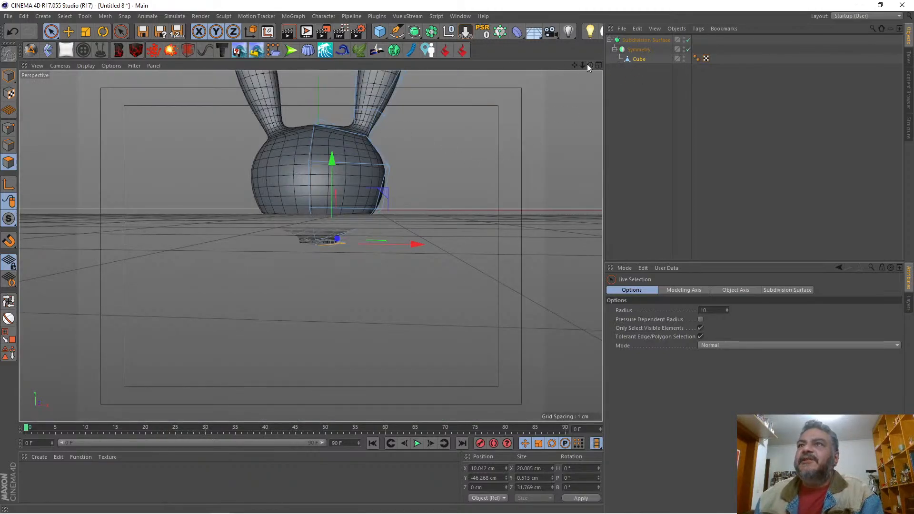
Step: Extrude the neck's underside polygons downward by about 46.7 cm to form the body
{"action": "mouse_move", "coordinate": [588, 65]}
{"action": "left_mouse_down"}
{"action": "mouse_move", "coordinate": [585, 23]}
{"action": "mouse_move", "coordinate": [595, 66]}
{"action": "mouse_move", "coordinate": [638, 66]}
{"action": "mouse_move", "coordinate": [619, 65]}
{"action": "mouse_move", "coordinate": [590, 91]}
{"action": "mouse_move", "coordinate": [589, 66]}
{"action": "left_mouse_up"}
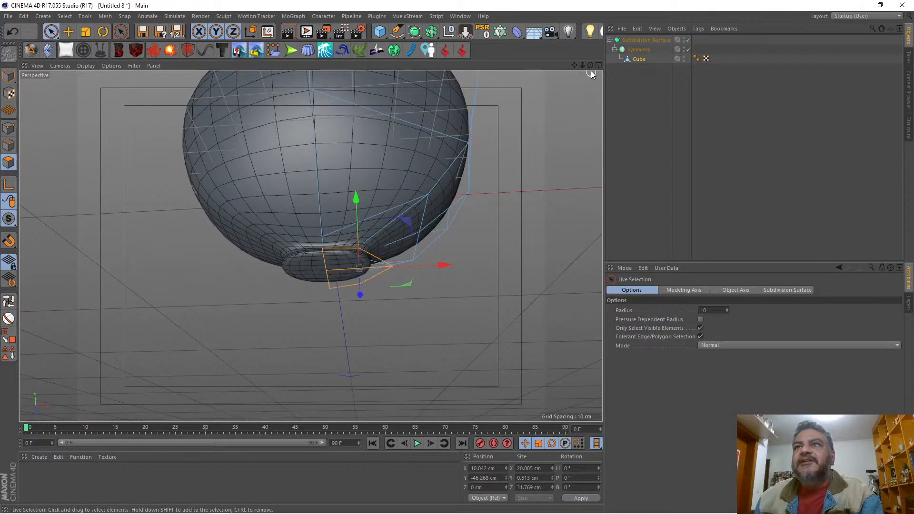
{"action": "left_click_drag", "start_coordinate": [590, 71], "coordinate": [578, 116]}
{"action": "right_click", "coordinate": [535, 217]}
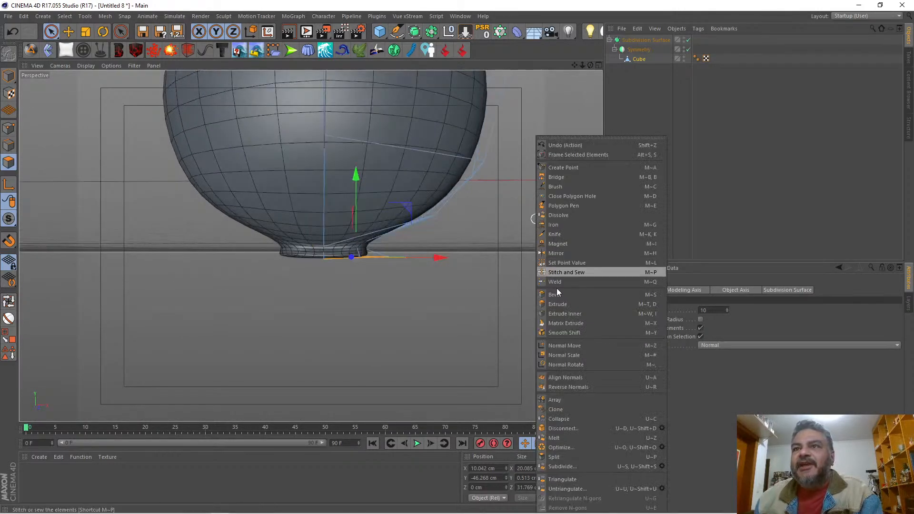
{"action": "left_click", "coordinate": [557, 304]}
{"action": "left_click_drag", "start_coordinate": [519, 305], "coordinate": [566, 305]}
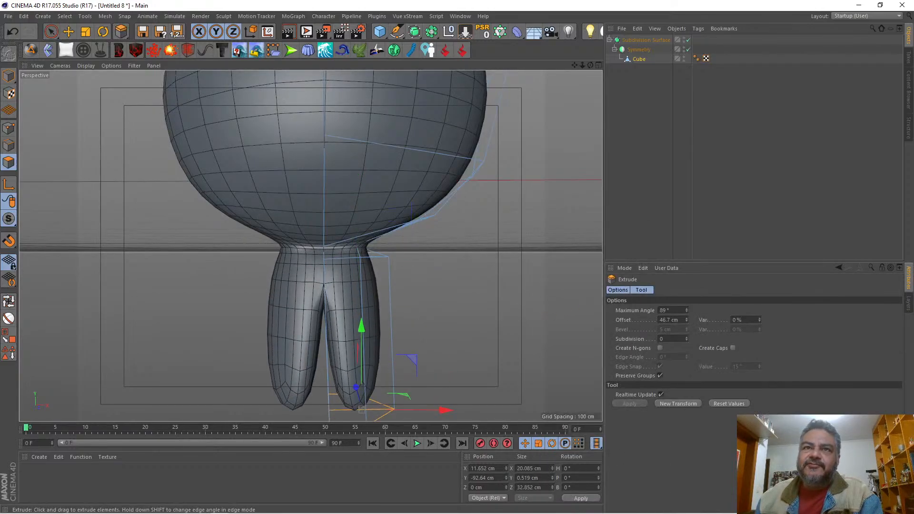
Step: Select and delete the body extrusion's inner wall polygons facing the symmetry plane
{"action": "left_click_drag", "start_coordinate": [574, 65], "coordinate": [575, 28]}
{"action": "left_click_drag", "start_coordinate": [590, 66], "coordinate": [306, 163]}
{"action": "left_click", "coordinate": [52, 32]}
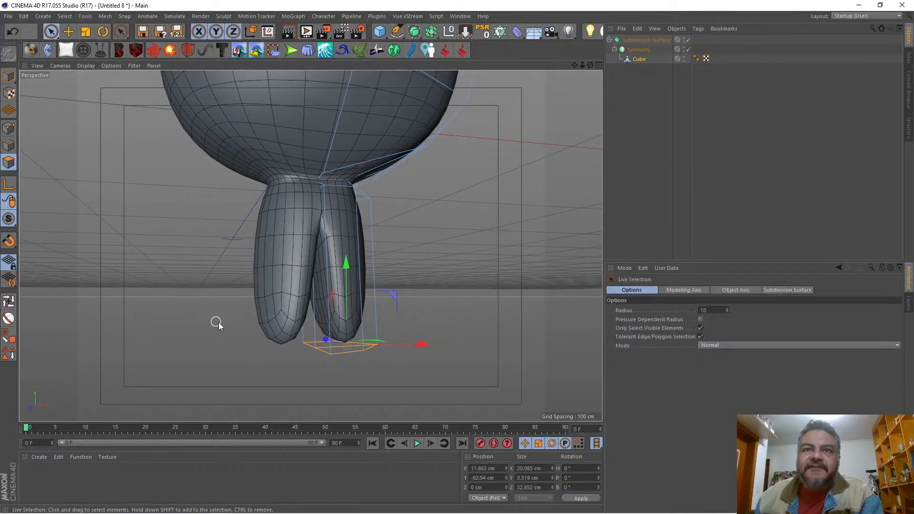
{"action": "left_click", "coordinate": [309, 328]}
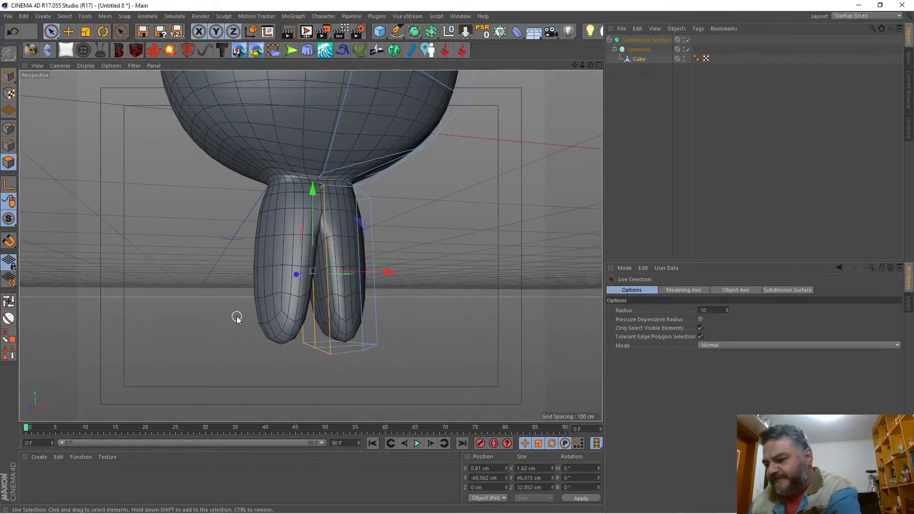
{"action": "key", "text": "Delete"}
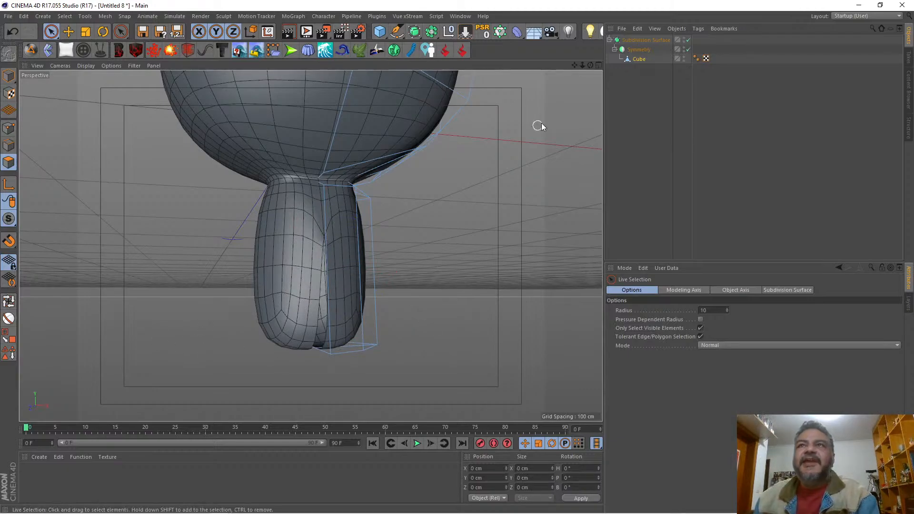
Step: Select the body's lower points along the centre line and set their X position to 0 cm
{"action": "left_click_drag", "start_coordinate": [590, 65], "coordinate": [576, 42]}
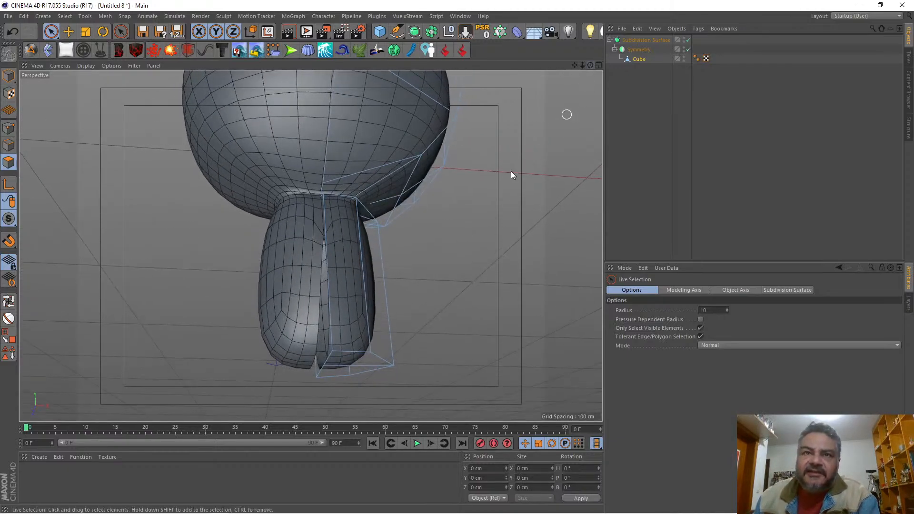
{"action": "left_click", "coordinate": [8, 128]}
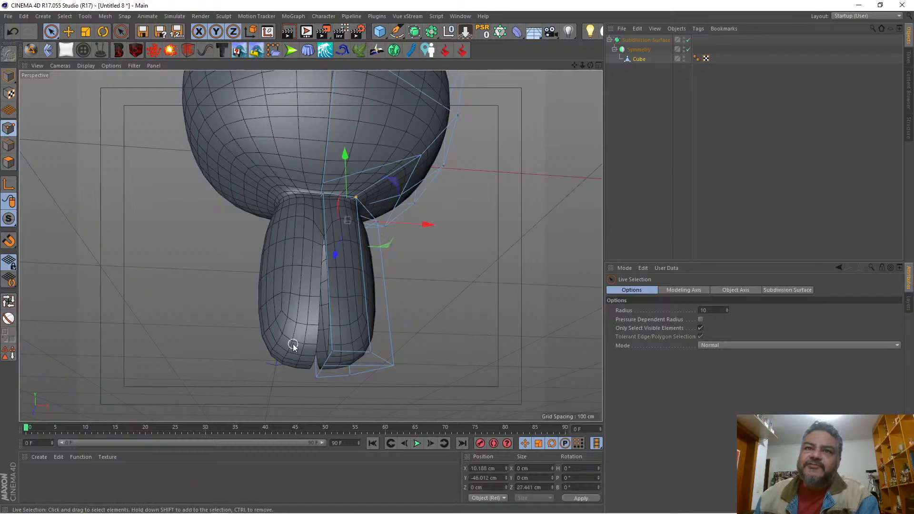
{"action": "mouse_move", "coordinate": [337, 364]}
{"action": "left_mouse_down"}
{"action": "mouse_move", "coordinate": [333, 357]}
{"action": "mouse_move", "coordinate": [316, 381]}
{"action": "left_mouse_up"}
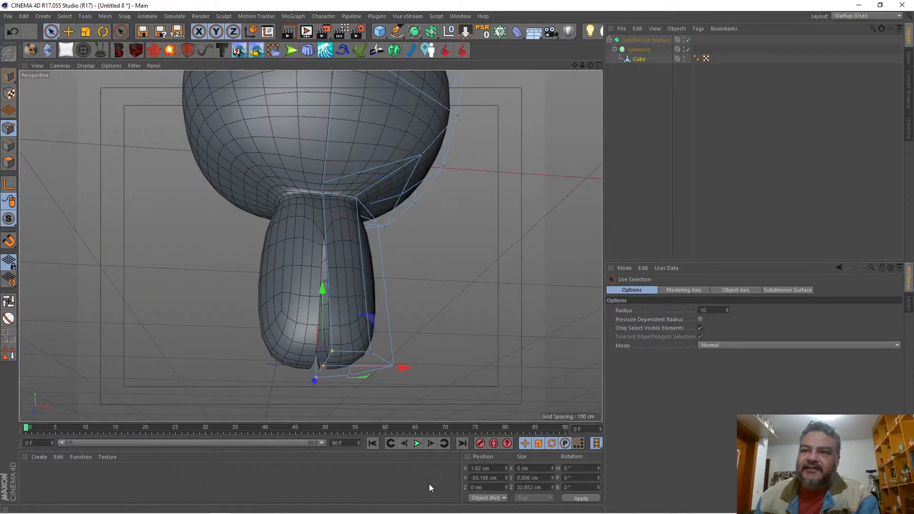
{"action": "left_click", "coordinate": [489, 469]}
{"action": "type", "text": "0"}
{"action": "key", "text": "Return"}
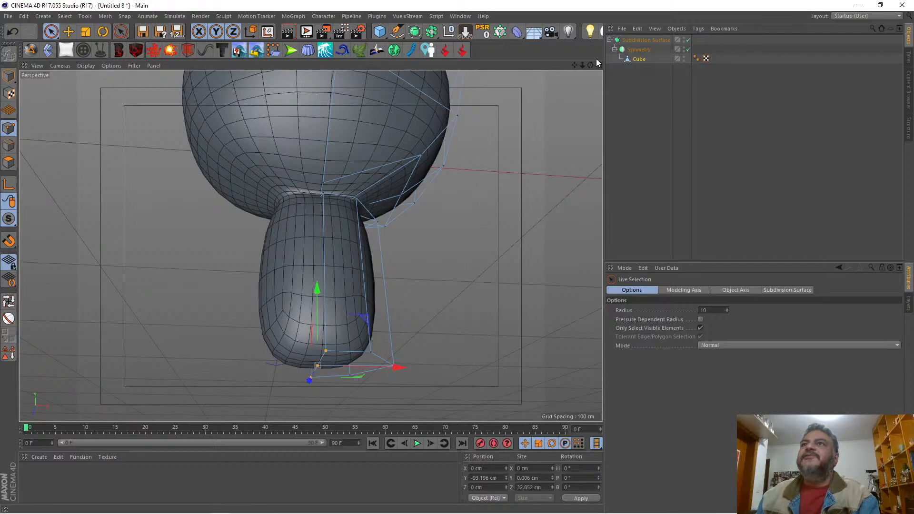
Step: Try raising the body's lower centre points against the reference drawing in the front view
{"action": "left_click_drag", "start_coordinate": [589, 63], "coordinate": [588, 64]}
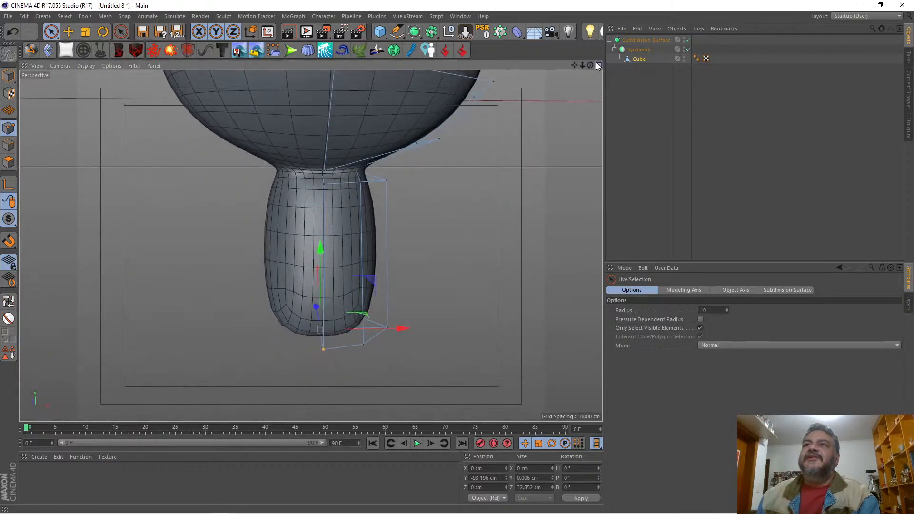
{"action": "left_click", "coordinate": [598, 66]}
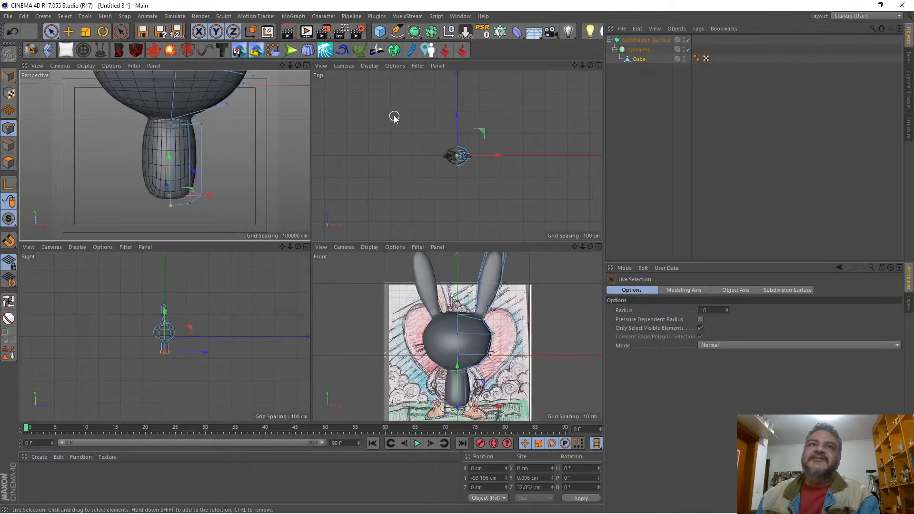
{"action": "left_click", "coordinate": [598, 247]}
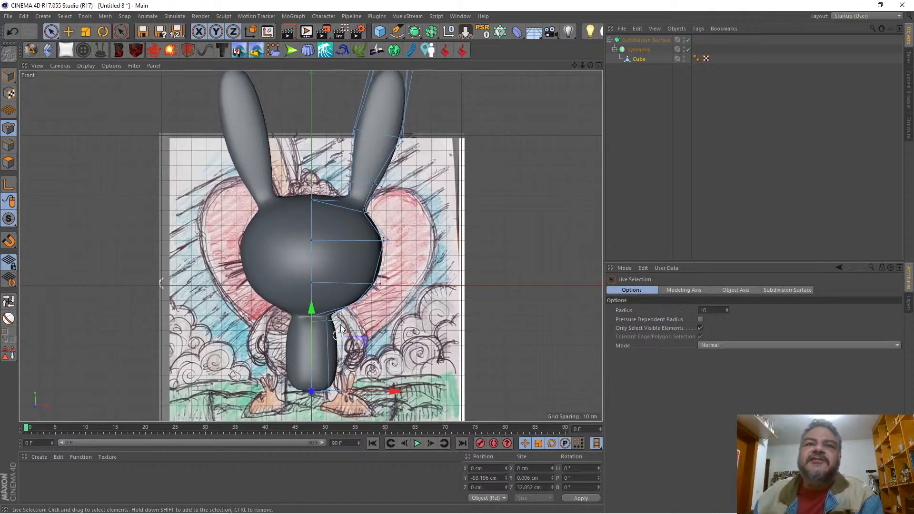
{"action": "left_click_drag", "start_coordinate": [308, 306], "coordinate": [320, 284]}
{"action": "key", "text": "ctrl+z"}
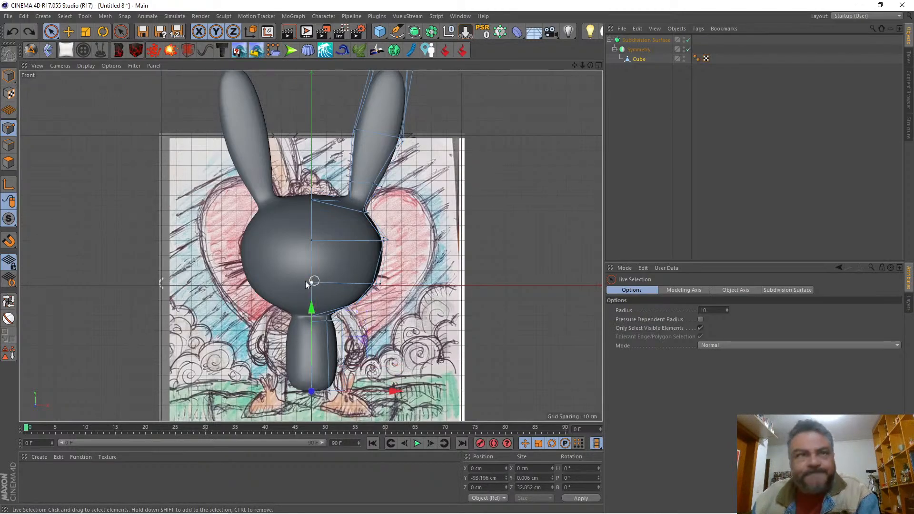
Step: Select the body's bottom polygons and raise them to a Y position of about -82.5 cm against the reference drawing
{"action": "left_click", "coordinate": [6, 163]}
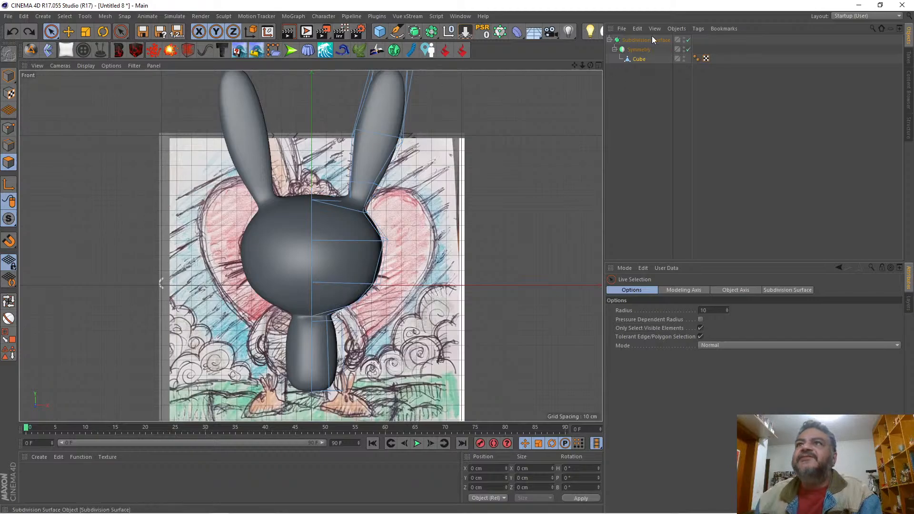
{"action": "left_click", "coordinate": [598, 65]}
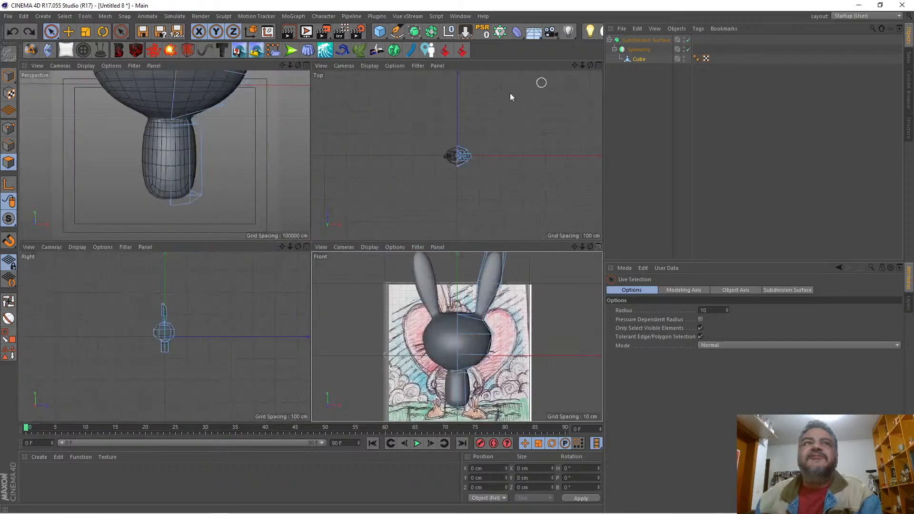
{"action": "left_click", "coordinate": [306, 65]}
{"action": "left_click_drag", "start_coordinate": [591, 64], "coordinate": [534, 154]}
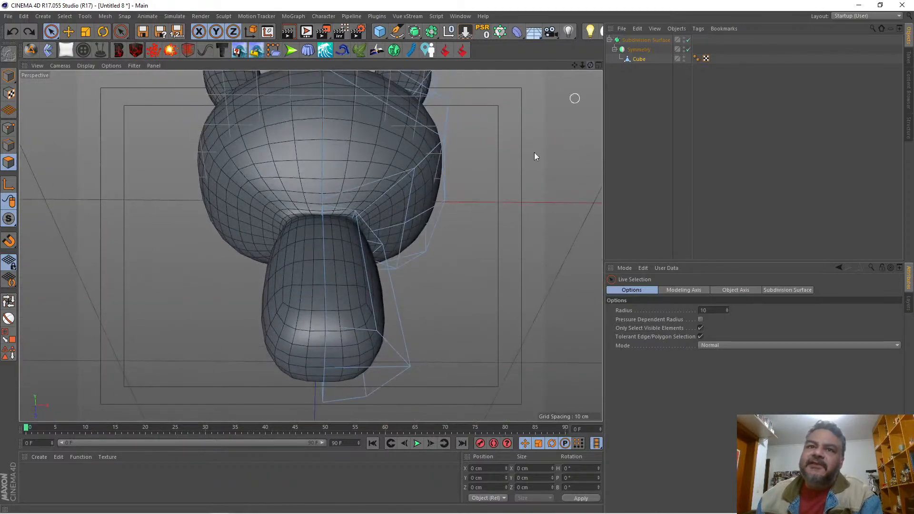
{"action": "left_click", "coordinate": [367, 371]}
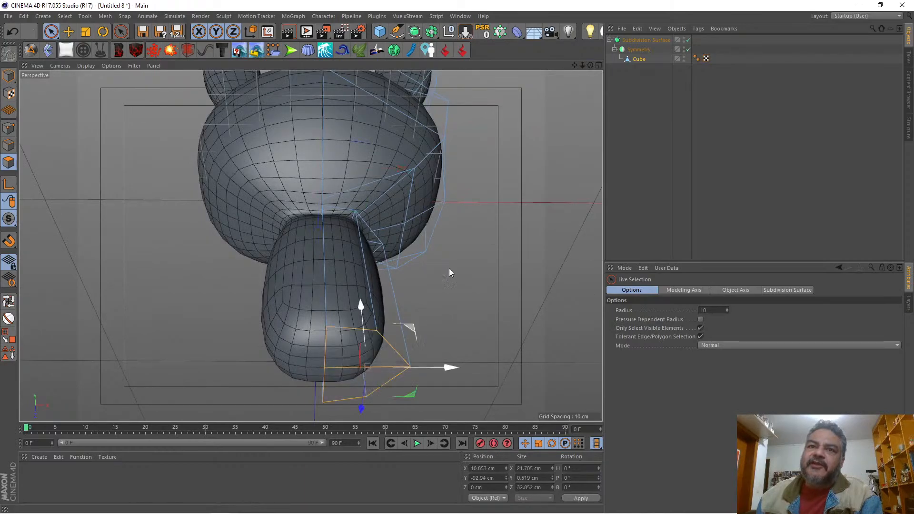
{"action": "left_click", "coordinate": [597, 65]}
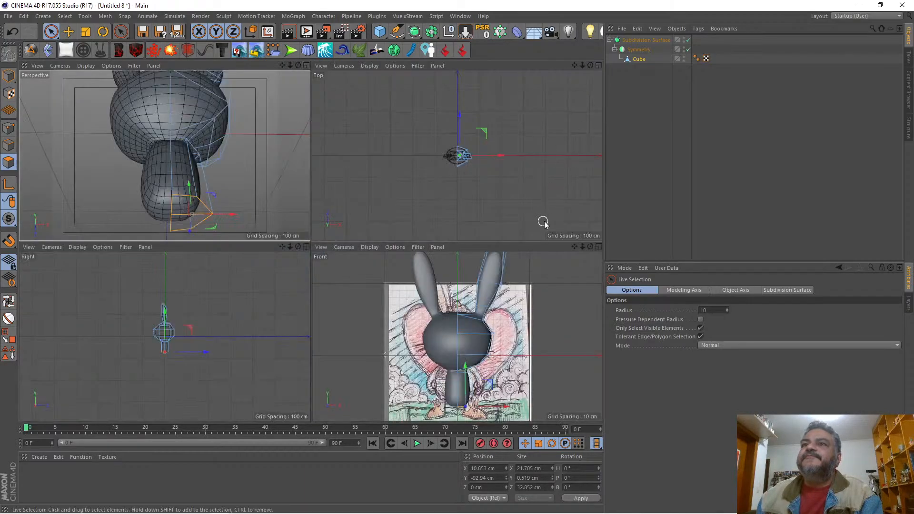
{"action": "left_click", "coordinate": [598, 247]}
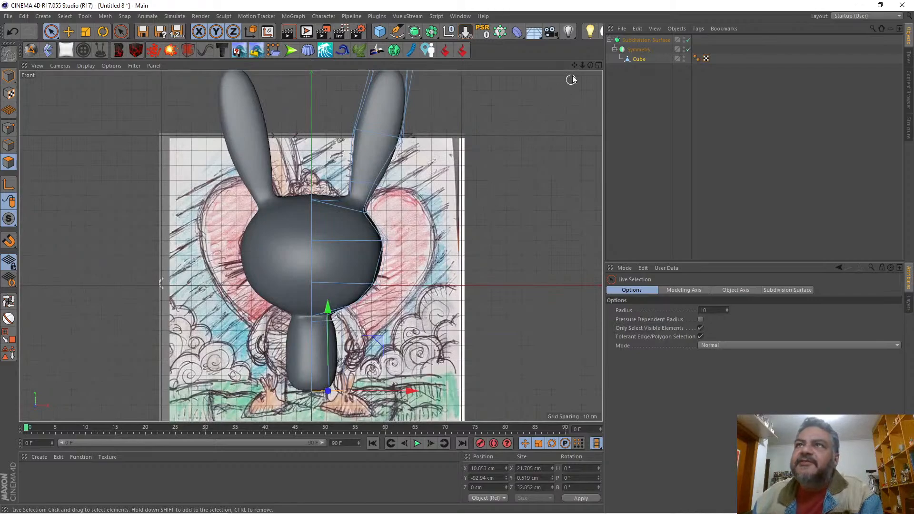
{"action": "left_click_drag", "start_coordinate": [581, 65], "coordinate": [614, 0]}
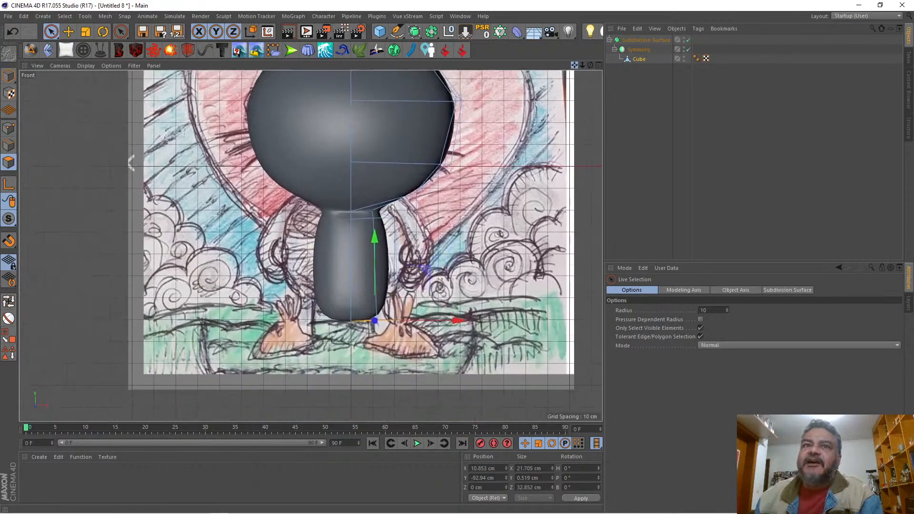
{"action": "left_click_drag", "start_coordinate": [381, 251], "coordinate": [381, 227]}
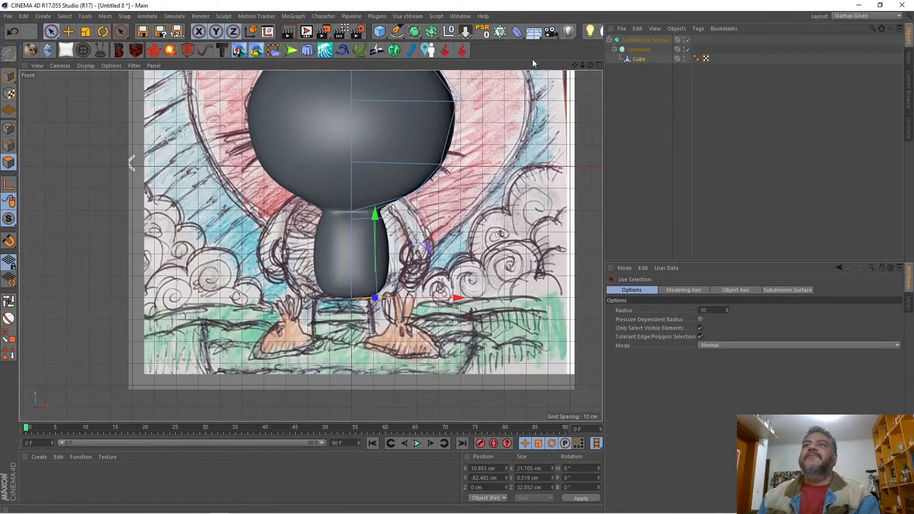
Step: Raise the front, back and outer side points of the body's underside to round it, with the side point at about Y -76.3 cm
{"action": "left_click", "coordinate": [599, 65]}
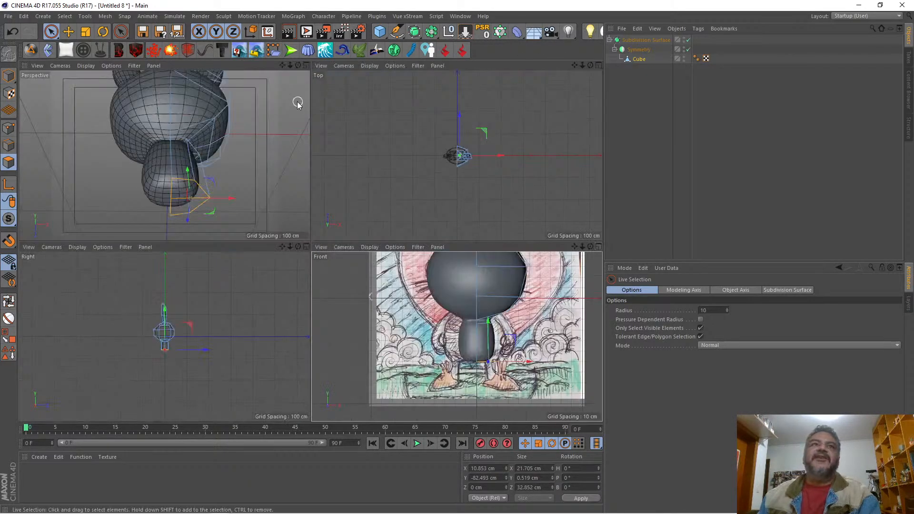
{"action": "left_click", "coordinate": [306, 65]}
{"action": "scroll", "coordinate": [310, 246], "scroll_direction": "down", "scroll_amount": 3}
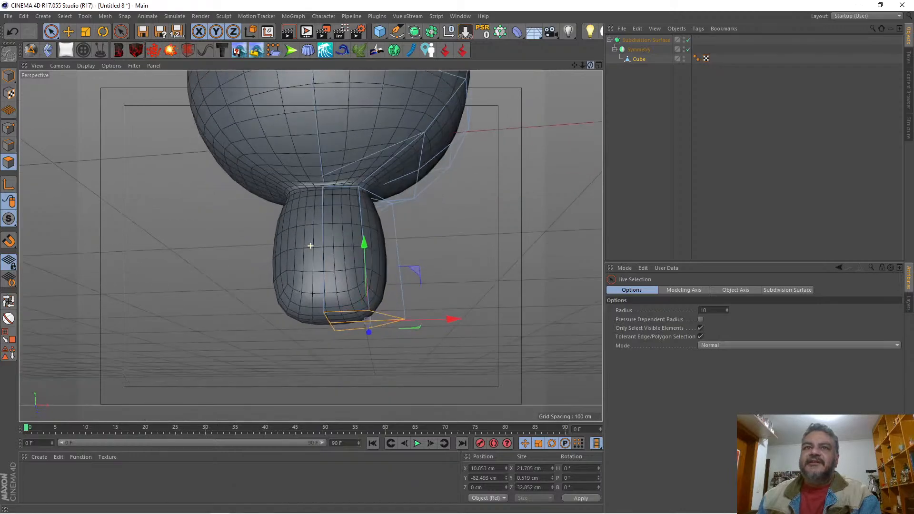
{"action": "left_click_drag", "start_coordinate": [590, 65], "coordinate": [542, 93]}
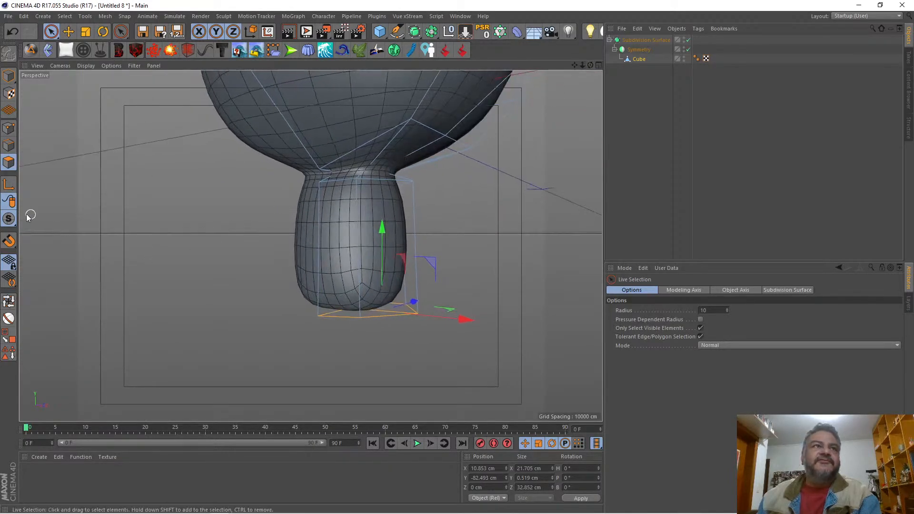
{"action": "left_click", "coordinate": [9, 134]}
{"action": "left_click", "coordinate": [360, 322]}
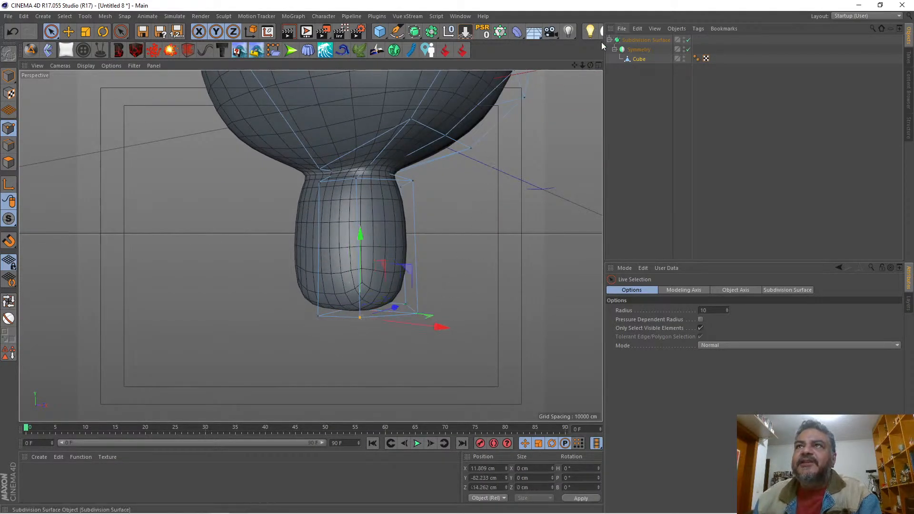
{"action": "left_click_drag", "start_coordinate": [590, 66], "coordinate": [556, 62]}
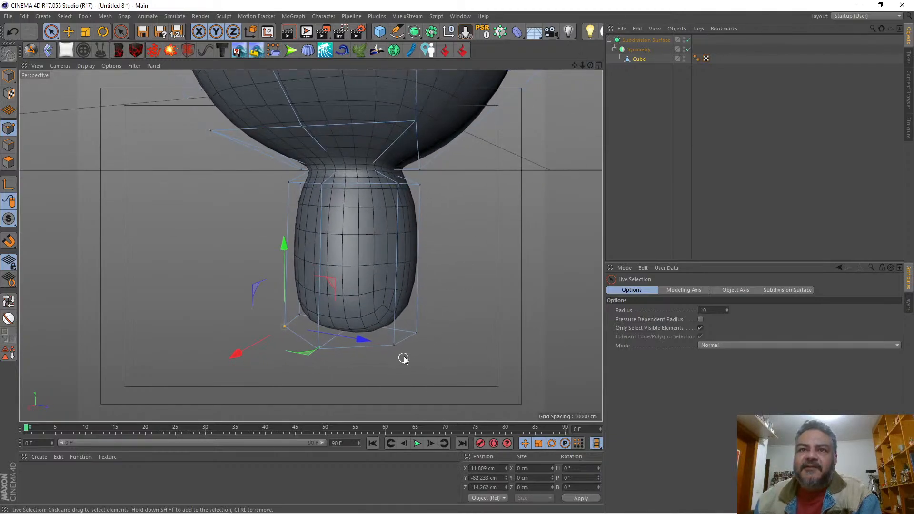
{"action": "left_click", "coordinate": [393, 345], "text": "shift"}
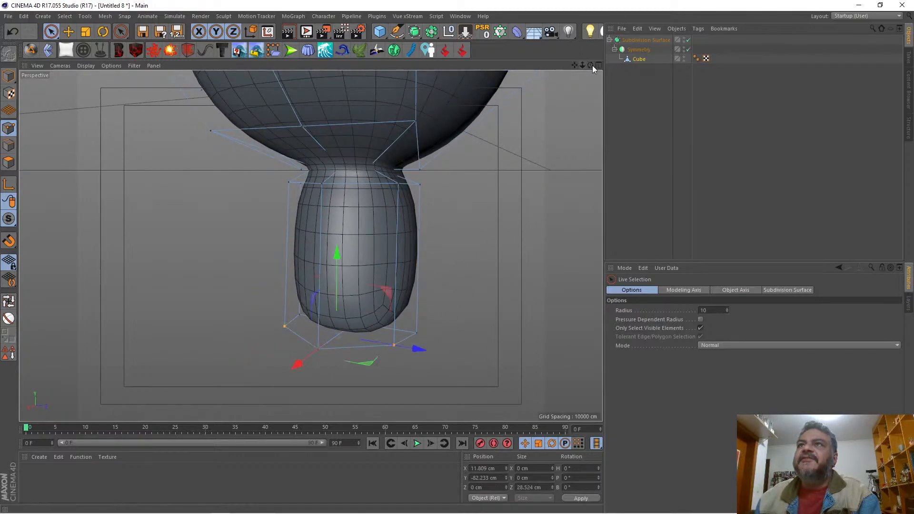
{"action": "left_click_drag", "start_coordinate": [592, 65], "coordinate": [532, 69]}
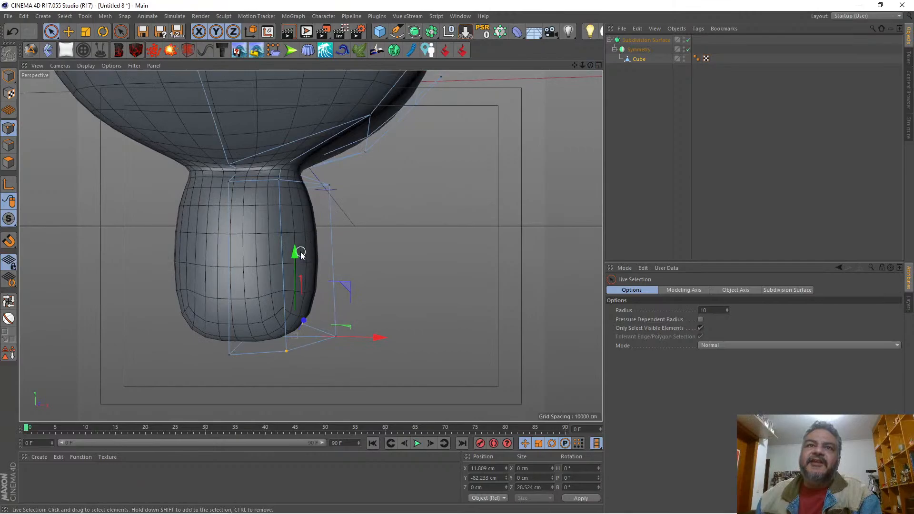
{"action": "left_click_drag", "start_coordinate": [301, 255], "coordinate": [340, 227]}
{"action": "left_click", "coordinate": [335, 337]}
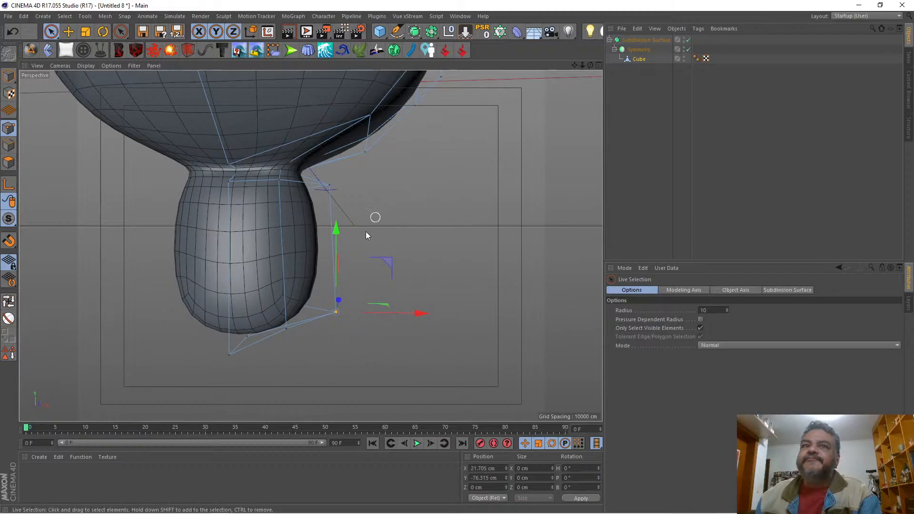
Step: Cut a horizontal edge loop around the middle of the body with the Knife tool in Loop mode
{"action": "left_click_drag", "start_coordinate": [590, 66], "coordinate": [311, 245]}
{"action": "left_click", "coordinate": [599, 66]}
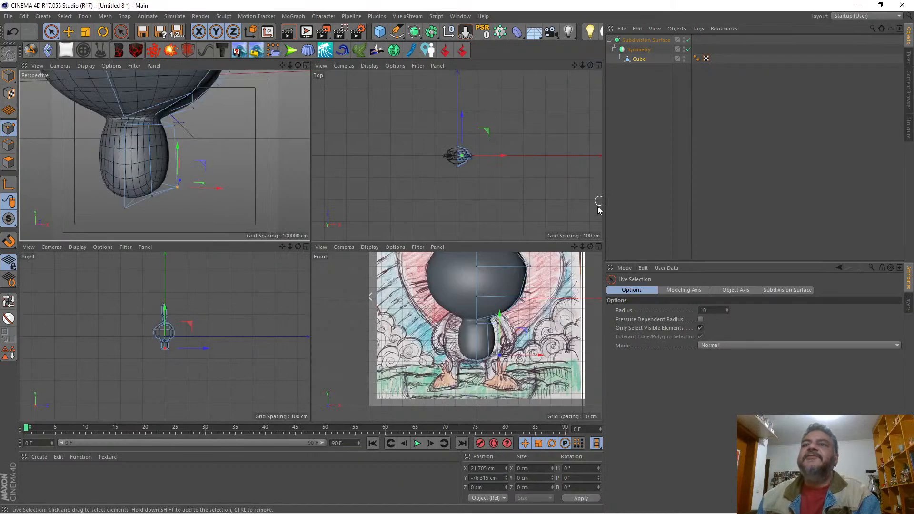
{"action": "left_click", "coordinate": [598, 247]}
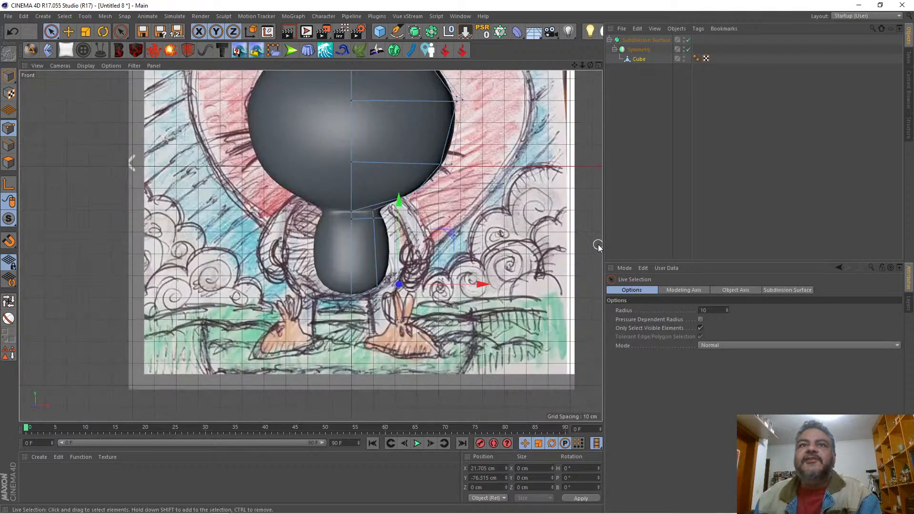
{"action": "left_click", "coordinate": [637, 60]}
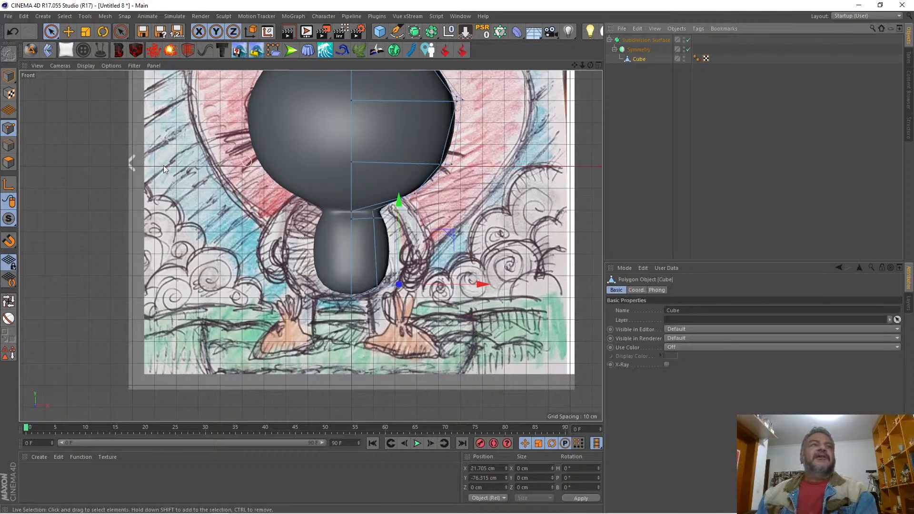
{"action": "key", "text": "k"}
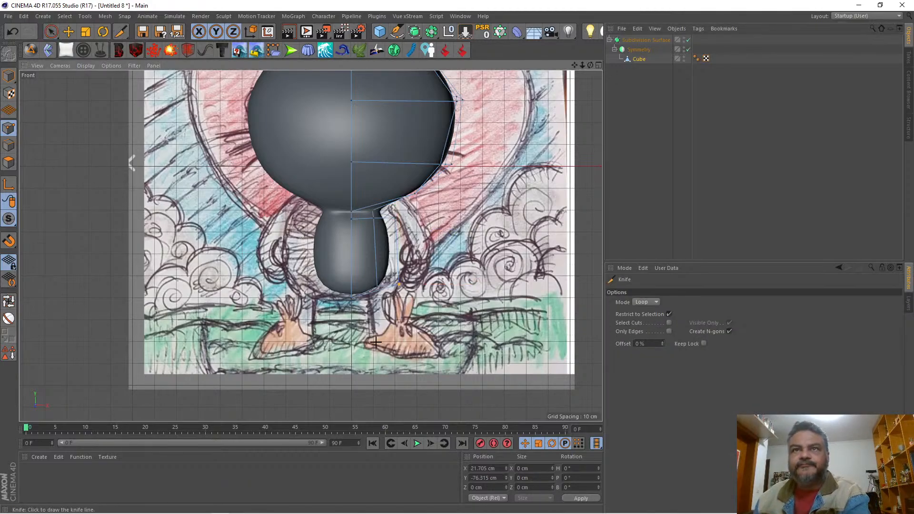
{"action": "left_click", "coordinate": [353, 256]}
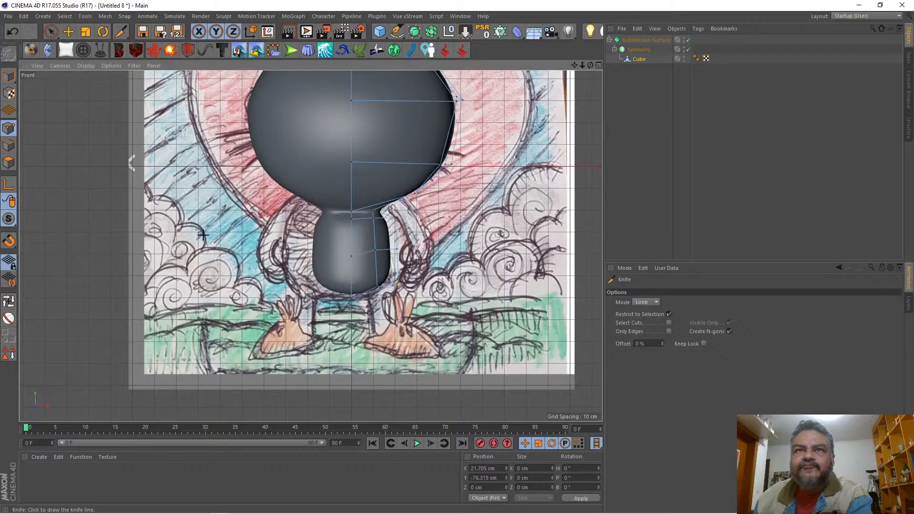
{"action": "key", "text": "space"}
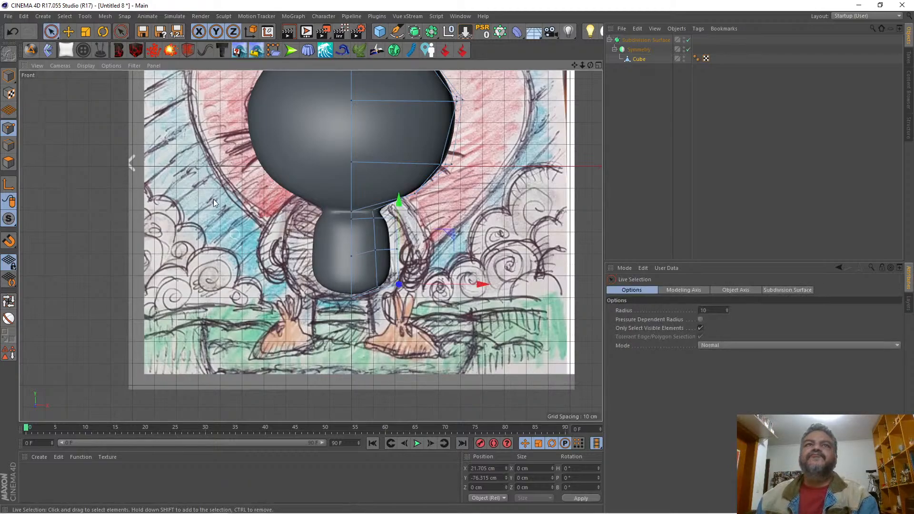
Step: Select the new loop's points, set the modeling axis X to -100%, and scale them along X to about 29.4 cm wide
{"action": "left_click", "coordinate": [51, 32]}
{"action": "left_click", "coordinate": [83, 60]}
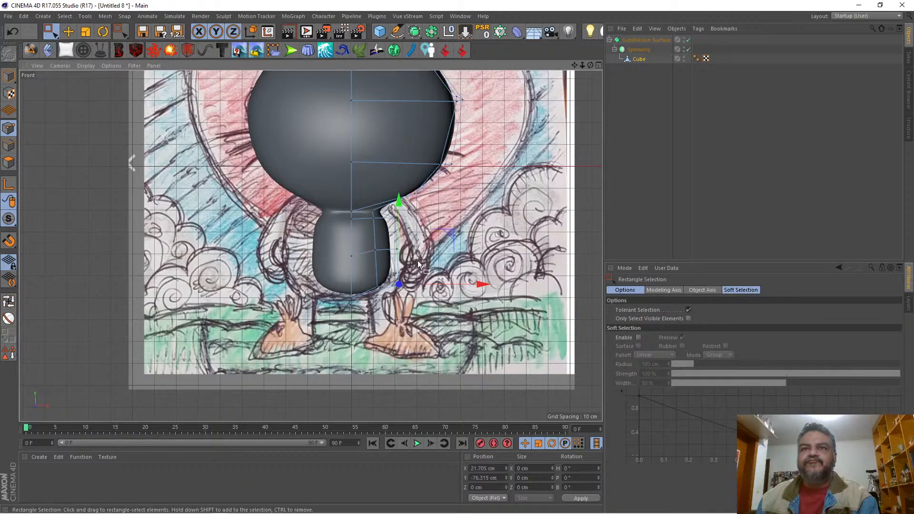
{"action": "left_click_drag", "start_coordinate": [336, 237], "coordinate": [418, 260]}
{"action": "left_click", "coordinate": [85, 32]}
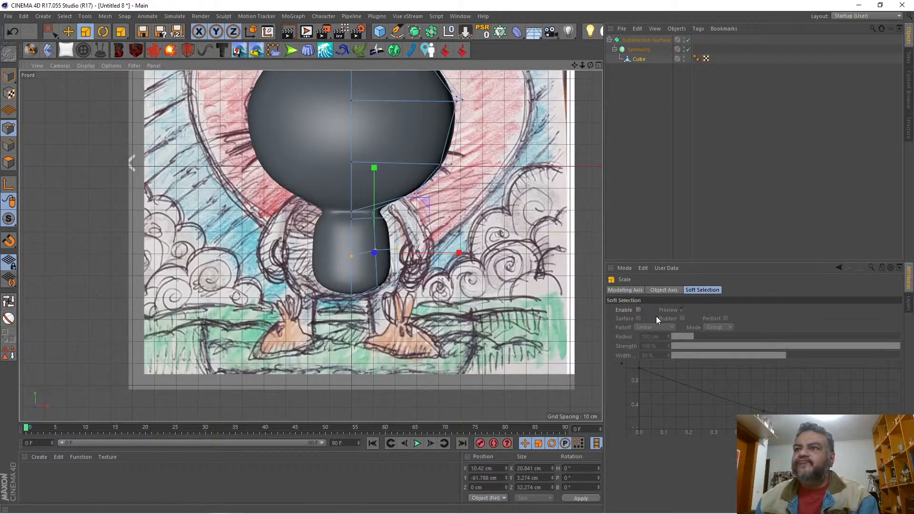
{"action": "left_click", "coordinate": [629, 292]}
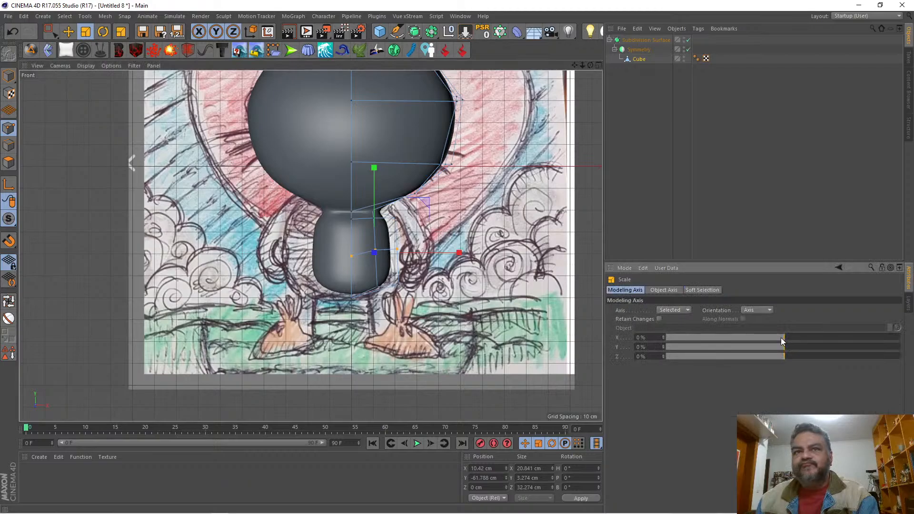
{"action": "left_click_drag", "start_coordinate": [780, 337], "coordinate": [592, 329]}
{"action": "left_click_drag", "start_coordinate": [435, 249], "coordinate": [469, 250]}
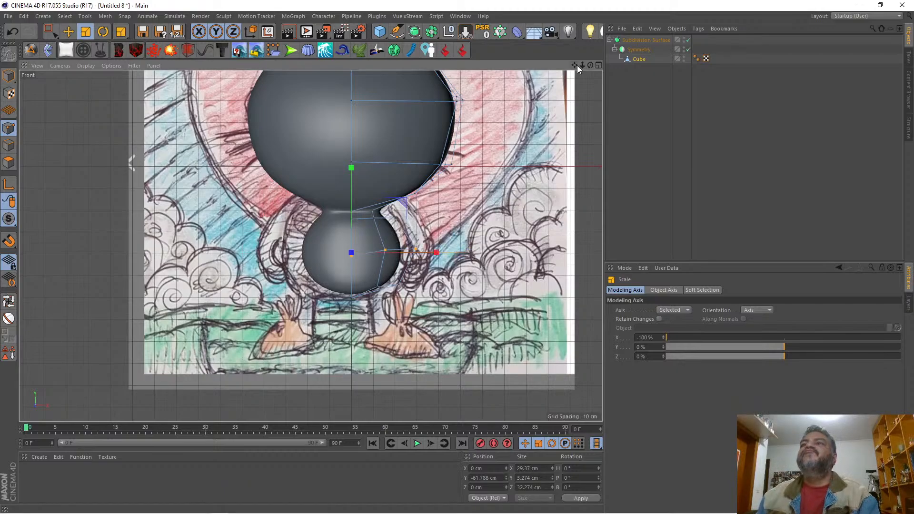
Step: Select all body and neck points with Rectangle Selection and raise them to a Y position of about -52.8 cm
{"action": "left_click_drag", "start_coordinate": [577, 65], "coordinate": [564, 120]}
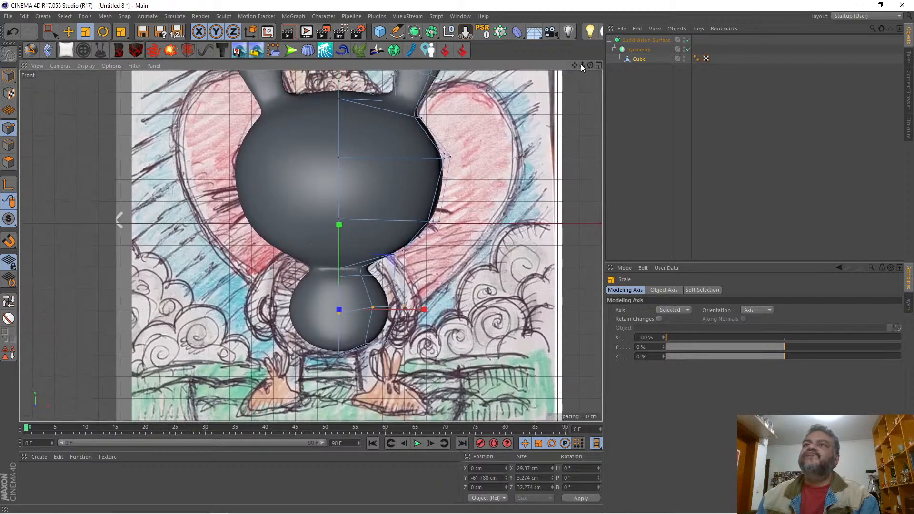
{"action": "mouse_move", "coordinate": [581, 64]}
{"action": "left_mouse_down"}
{"action": "mouse_move", "coordinate": [520, 65]}
{"action": "mouse_move", "coordinate": [577, 65]}
{"action": "left_mouse_up"}
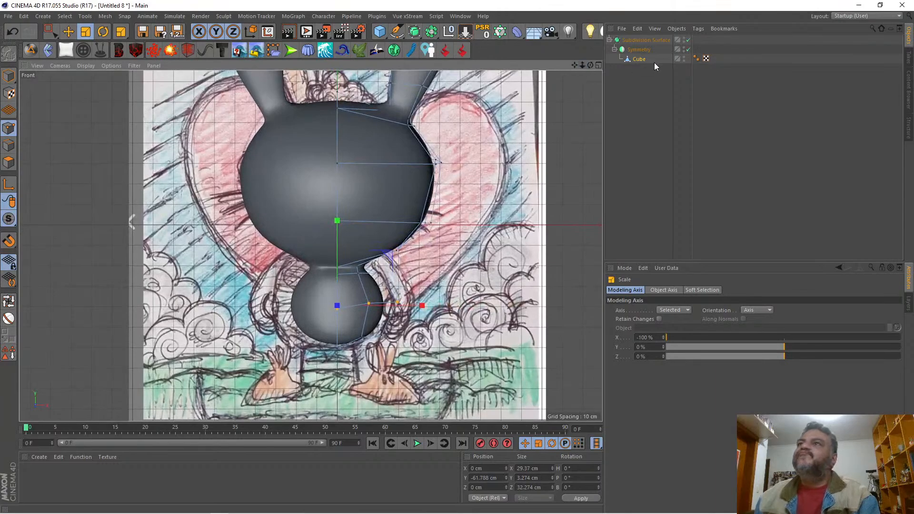
{"action": "left_click", "coordinate": [636, 57]}
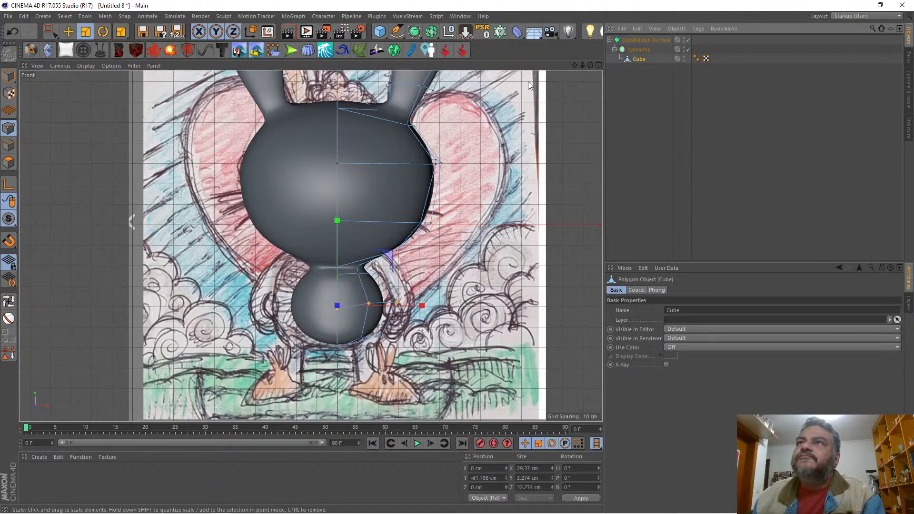
{"action": "left_click", "coordinate": [597, 65]}
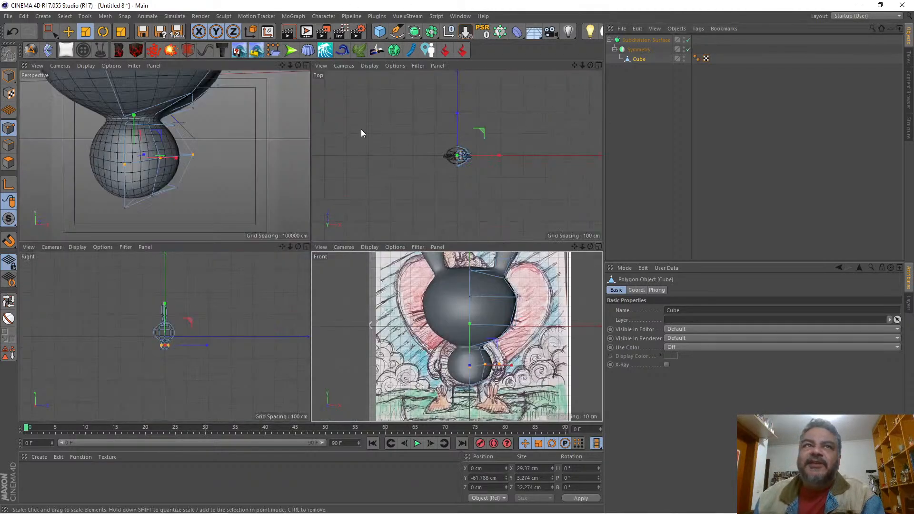
{"action": "left_click", "coordinate": [306, 65]}
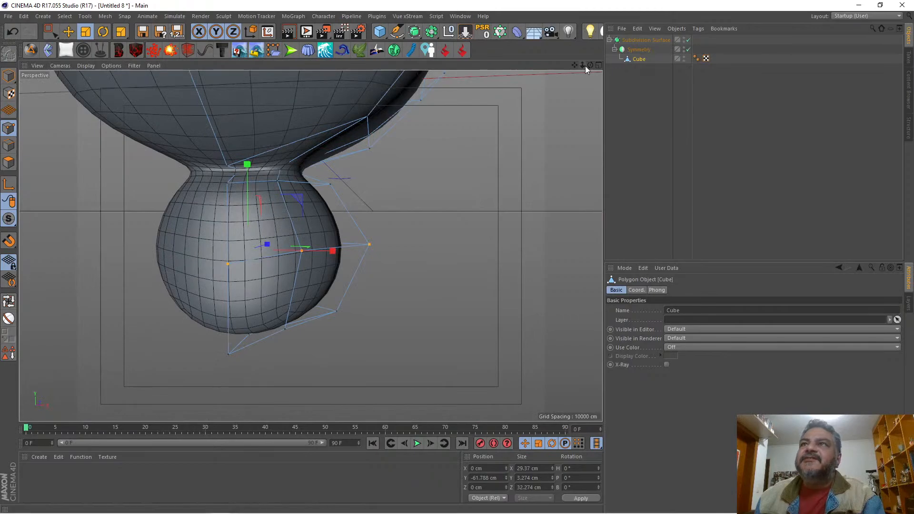
{"action": "mouse_move", "coordinate": [589, 65]}
{"action": "left_mouse_down"}
{"action": "mouse_move", "coordinate": [592, 102]}
{"action": "mouse_move", "coordinate": [587, 88]}
{"action": "left_mouse_up"}
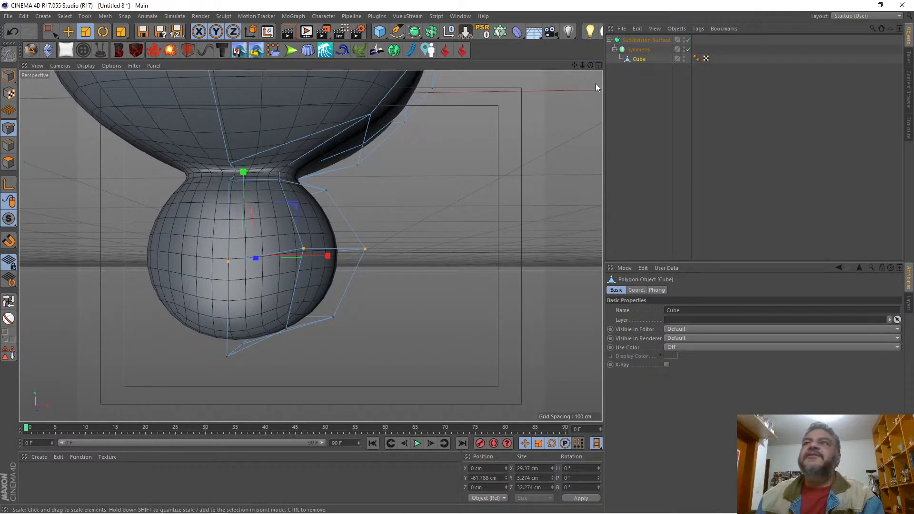
{"action": "left_click", "coordinate": [599, 65]}
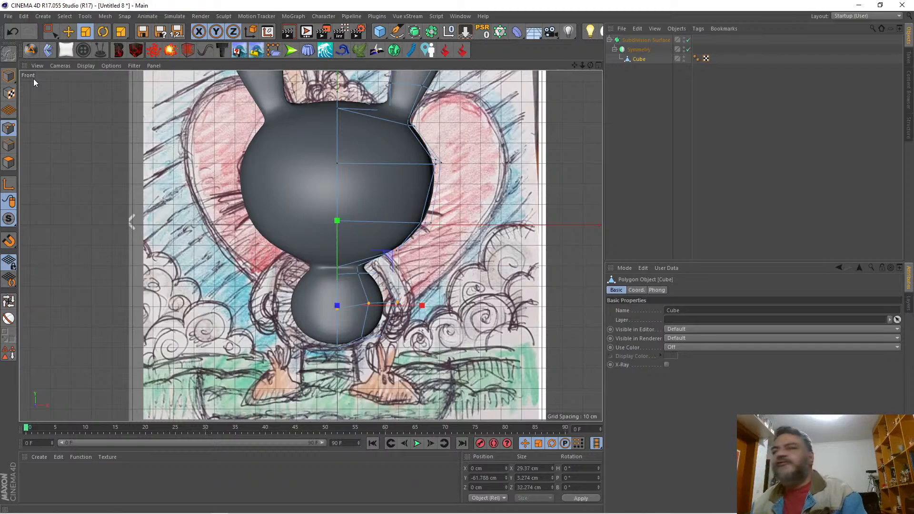
{"action": "left_click", "coordinate": [52, 31]}
{"action": "left_click", "coordinate": [91, 47]}
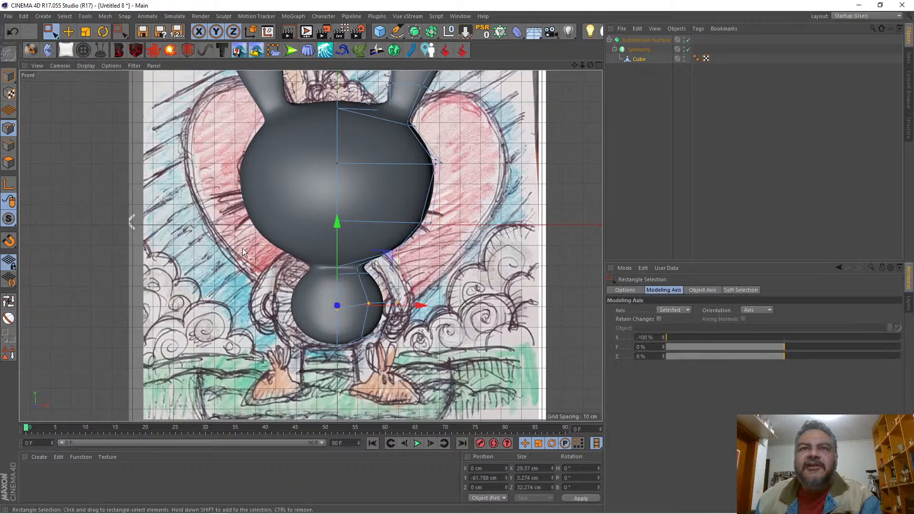
{"action": "left_click_drag", "start_coordinate": [257, 250], "coordinate": [458, 383]}
{"action": "mouse_move", "coordinate": [340, 221]}
{"action": "left_mouse_down"}
{"action": "mouse_move", "coordinate": [345, 202]}
{"action": "mouse_move", "coordinate": [345, 211]}
{"action": "left_mouse_up"}
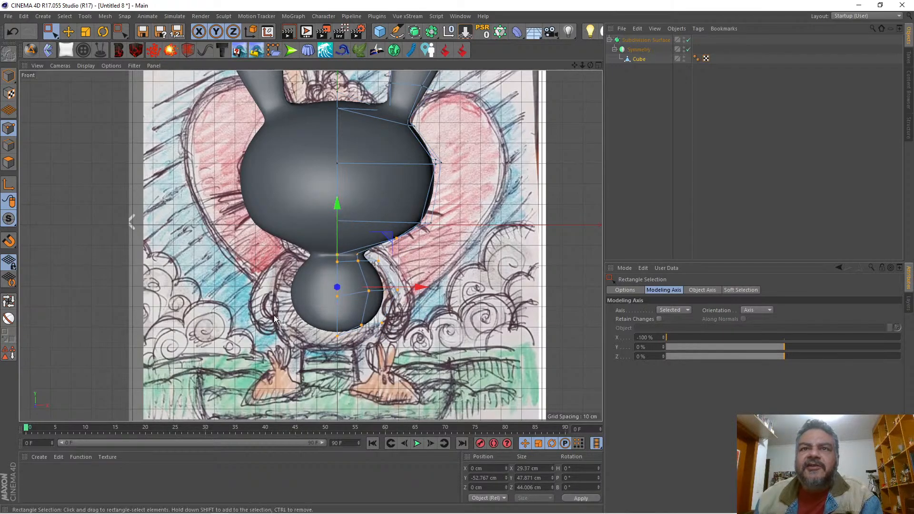
Step: Lower the body's underside points to a Y position of about -80.9 cm and move the middle loop's outer side point out to about X 34 cm
{"action": "left_click_drag", "start_coordinate": [274, 318], "coordinate": [427, 374]}
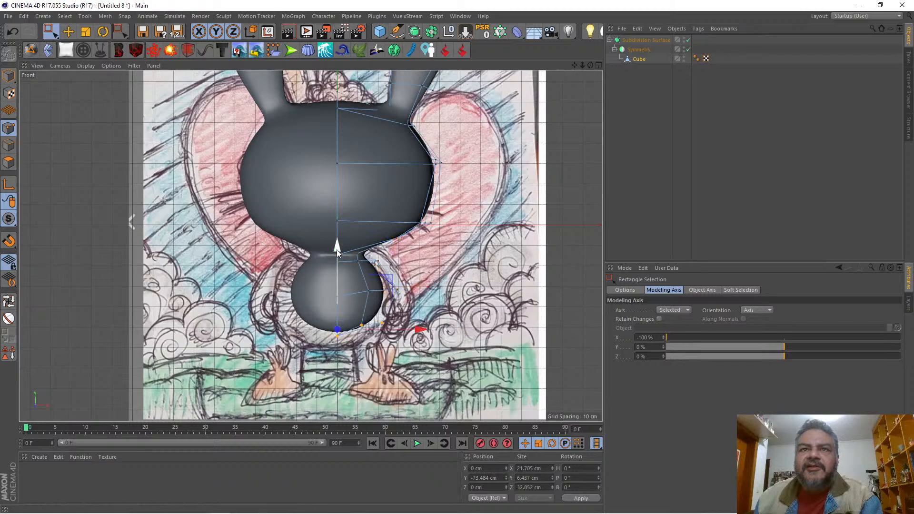
{"action": "left_click_drag", "start_coordinate": [335, 249], "coordinate": [339, 265]}
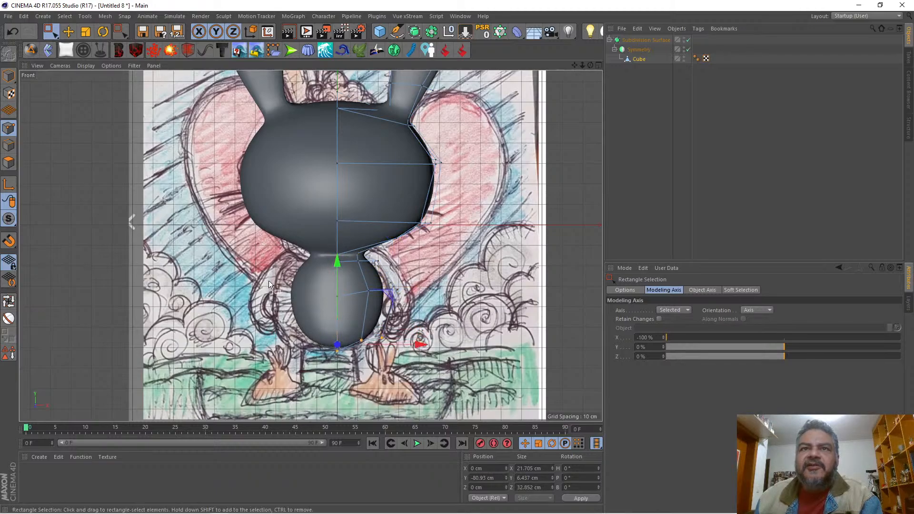
{"action": "left_click_drag", "start_coordinate": [269, 284], "coordinate": [429, 305]}
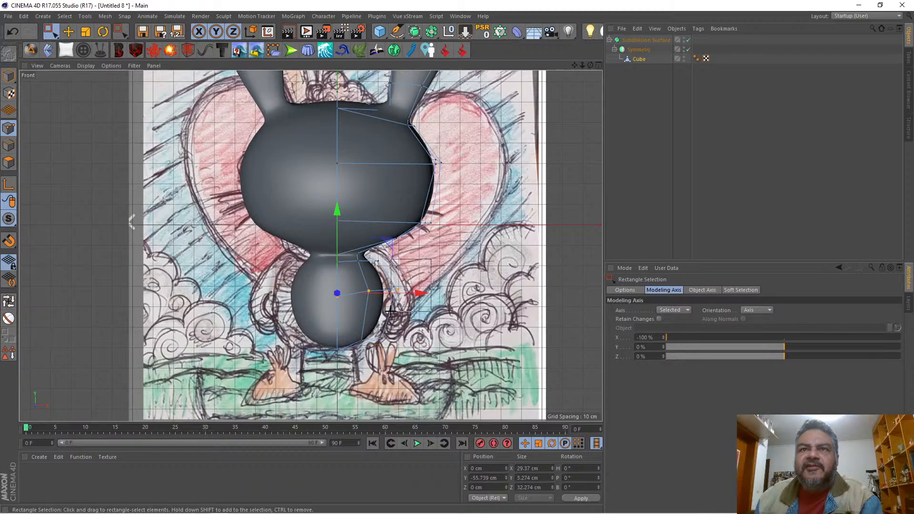
{"action": "left_click", "coordinate": [397, 289]}
{"action": "left_click_drag", "start_coordinate": [458, 289], "coordinate": [470, 292]}
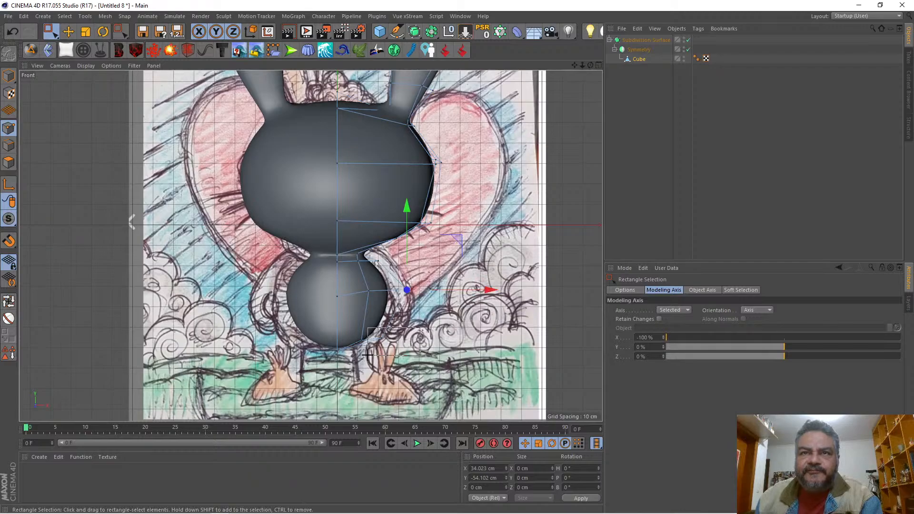
Step: Move the underside's outer side point to about X 28.2 cm and lower the adjacent front and back points to about Y -82.5 cm
{"action": "left_click", "coordinate": [382, 339]}
{"action": "mouse_move", "coordinate": [469, 339]}
{"action": "left_mouse_down"}
{"action": "mouse_move", "coordinate": [486, 339]}
{"action": "mouse_move", "coordinate": [478, 343]}
{"action": "left_mouse_up"}
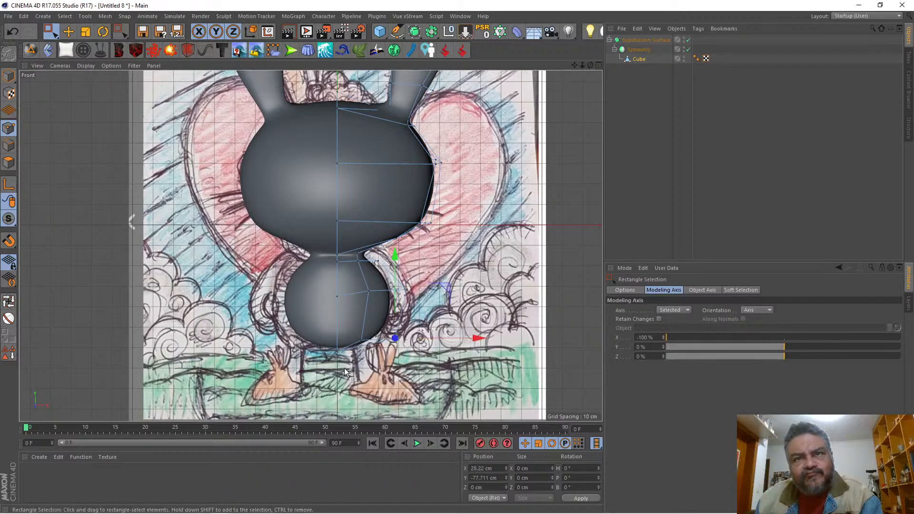
{"action": "left_click_drag", "start_coordinate": [358, 368], "coordinate": [371, 332]}
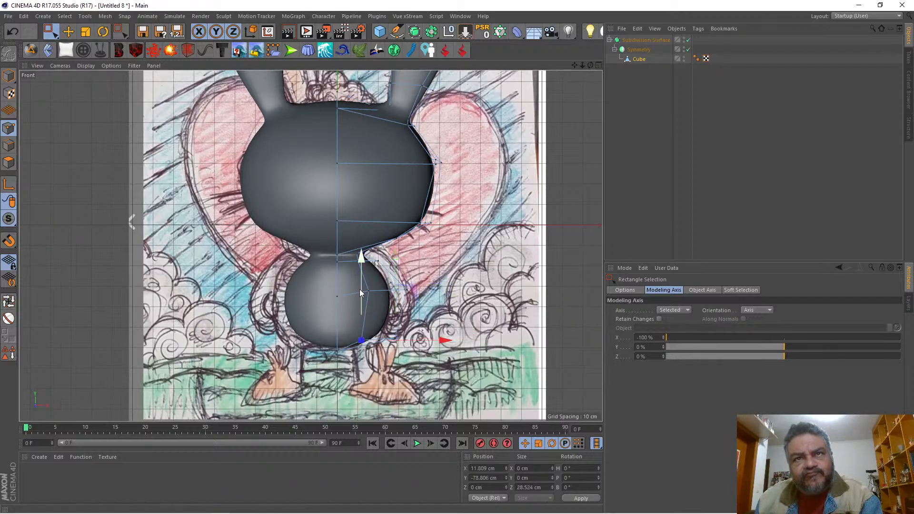
{"action": "left_click_drag", "start_coordinate": [359, 289], "coordinate": [363, 296]}
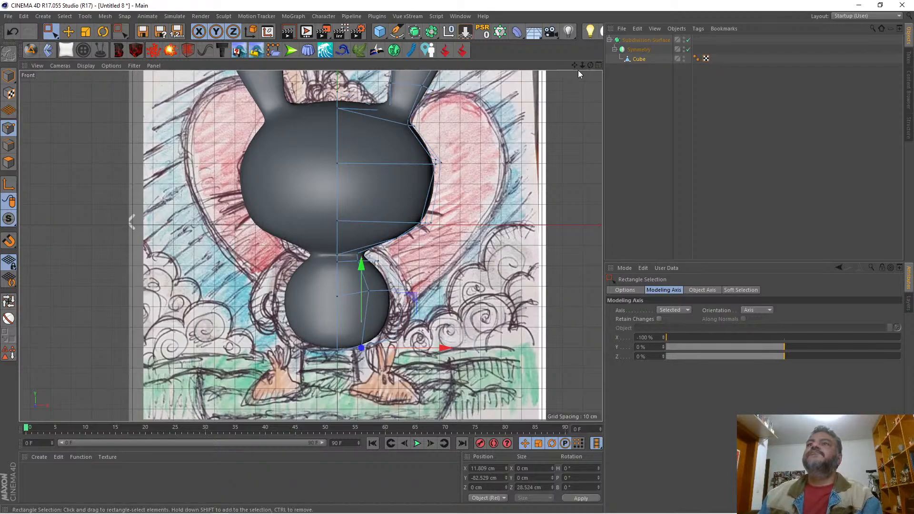
Step: Set the front view background image's Offset X to 3 to realign the reference drawing with the model
{"action": "mouse_move", "coordinate": [582, 65]}
{"action": "left_mouse_down"}
{"action": "mouse_move", "coordinate": [538, 66]}
{"action": "mouse_move", "coordinate": [581, 65]}
{"action": "left_mouse_up"}
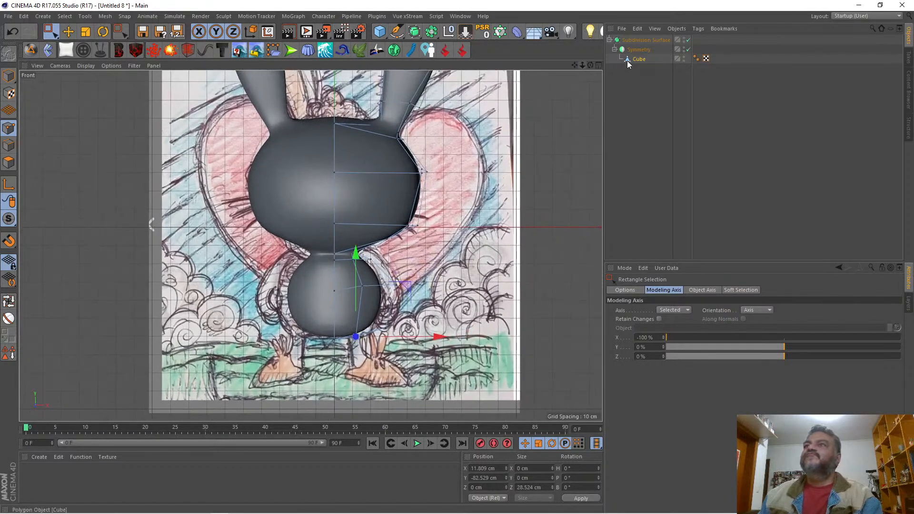
{"action": "key", "text": "shift+v"}
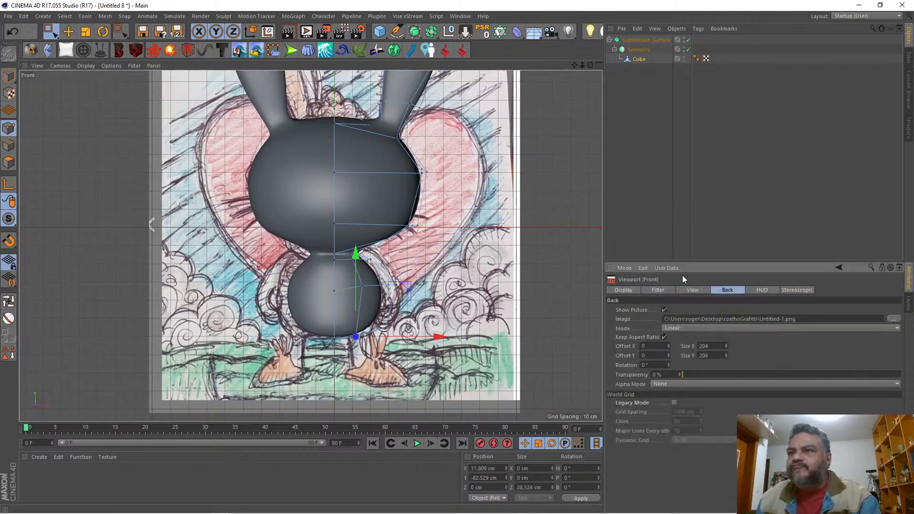
{"action": "left_click", "coordinate": [668, 344]}
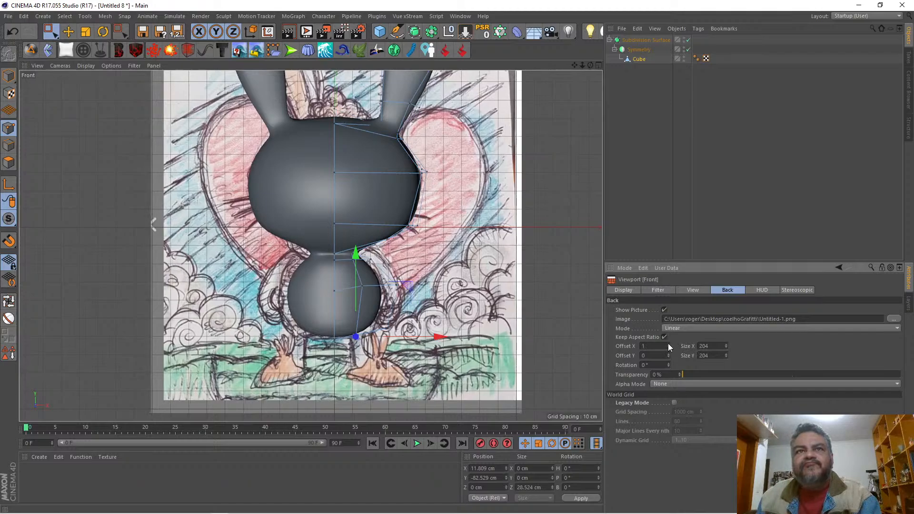
{"action": "left_click", "coordinate": [667, 344]}
{"action": "left_click", "coordinate": [667, 344]}
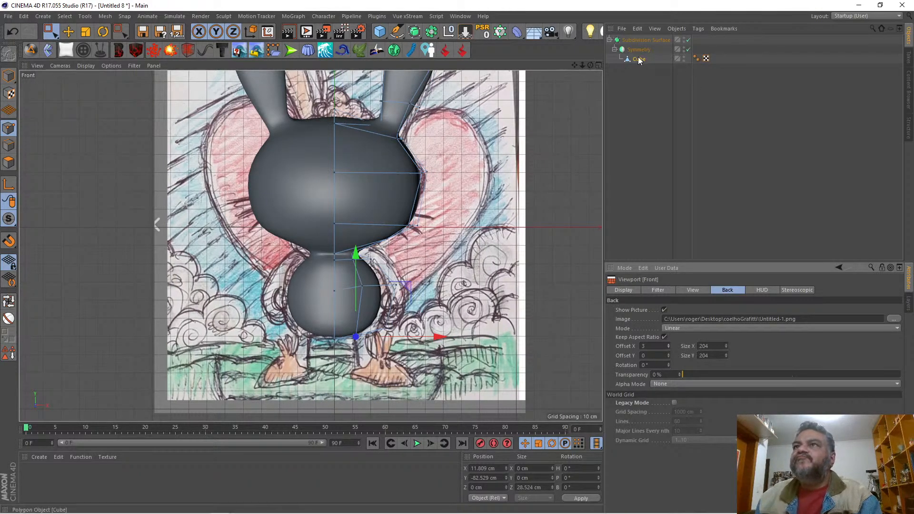
Step: Move the body's two outer side points outward together along X by about 3.4 cm
{"action": "left_click", "coordinate": [424, 291]}
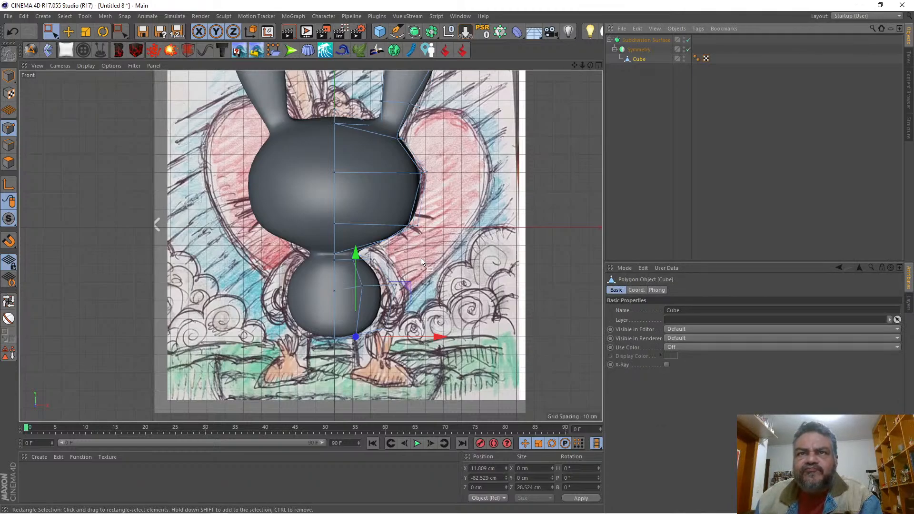
{"action": "left_click_drag", "start_coordinate": [419, 252], "coordinate": [376, 351]}
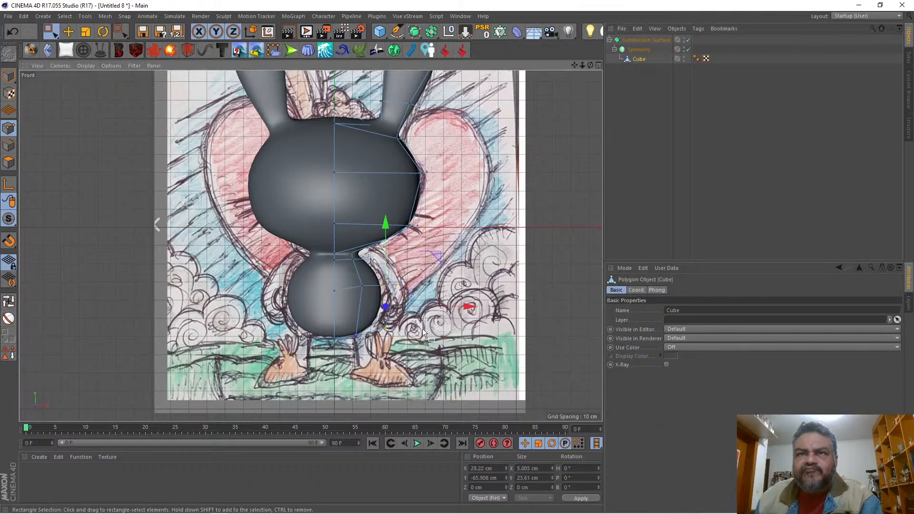
{"action": "left_click_drag", "start_coordinate": [465, 309], "coordinate": [472, 309]}
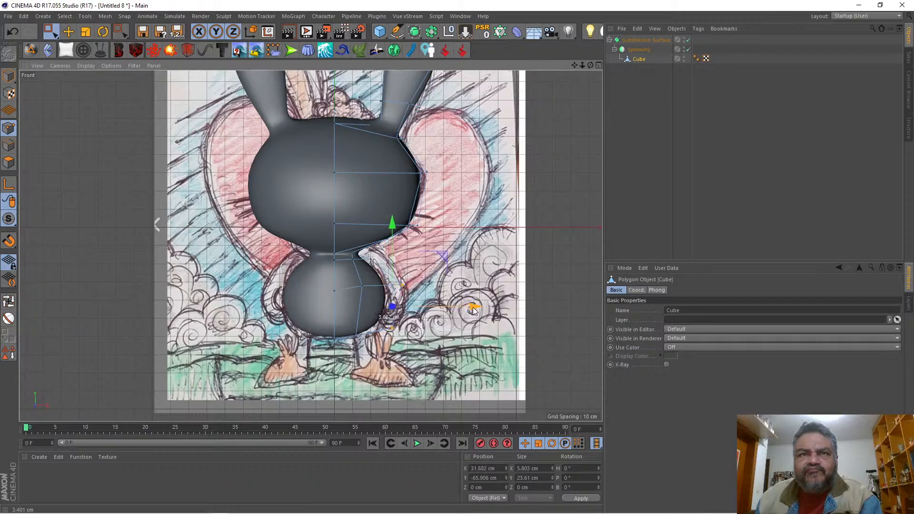
Step: Adjust the off-centre neck points to about Y -36.9 cm and move the outer neck point out to about X 24.8 cm
{"action": "left_click_drag", "start_coordinate": [357, 337], "coordinate": [421, 318]}
{"action": "mouse_move", "coordinate": [357, 254]}
{"action": "left_mouse_down"}
{"action": "mouse_move", "coordinate": [353, 265]}
{"action": "mouse_move", "coordinate": [350, 256]}
{"action": "left_mouse_up"}
{"action": "left_click_drag", "start_coordinate": [353, 200], "coordinate": [356, 203]}
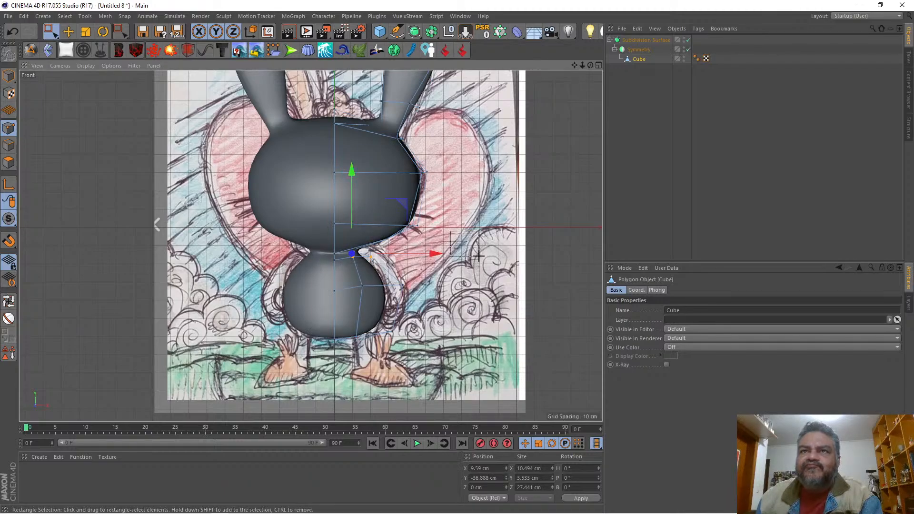
{"action": "left_click", "coordinate": [403, 256]}
{"action": "left_click_drag", "start_coordinate": [395, 253], "coordinate": [432, 256]}
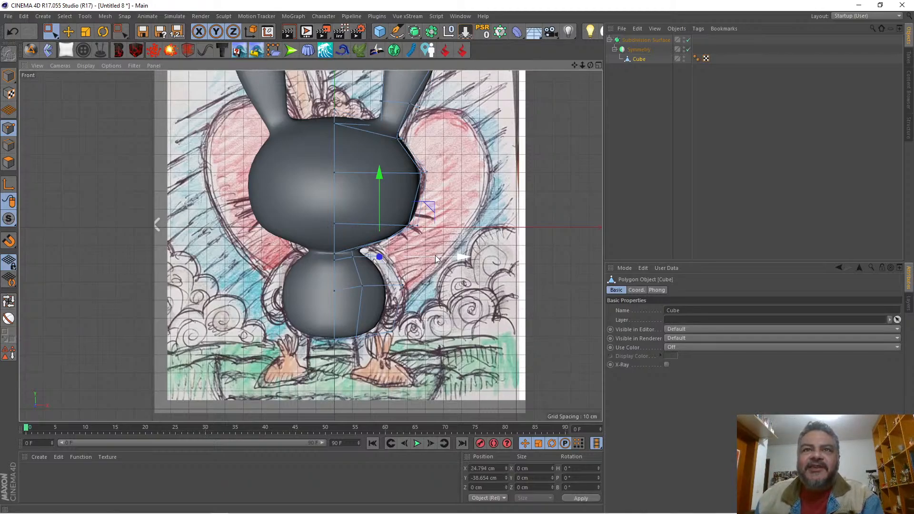
Step: Raise the neck's centre points to about Y -38.3 cm and its remaining points to about Y -36.6 cm
{"action": "left_click_drag", "start_coordinate": [582, 64], "coordinate": [637, 64]}
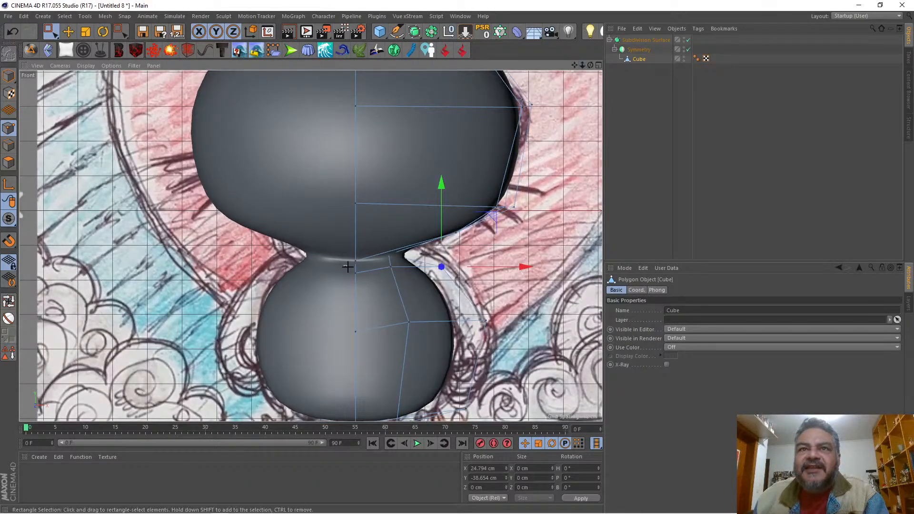
{"action": "left_click_drag", "start_coordinate": [345, 264], "coordinate": [370, 288]}
{"action": "left_click_drag", "start_coordinate": [357, 213], "coordinate": [361, 205]}
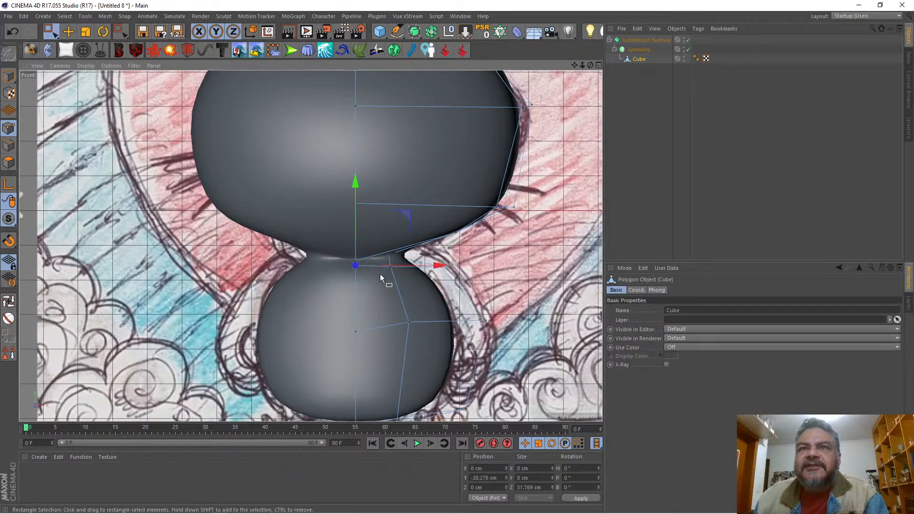
{"action": "left_click_drag", "start_coordinate": [380, 273], "coordinate": [458, 253]}
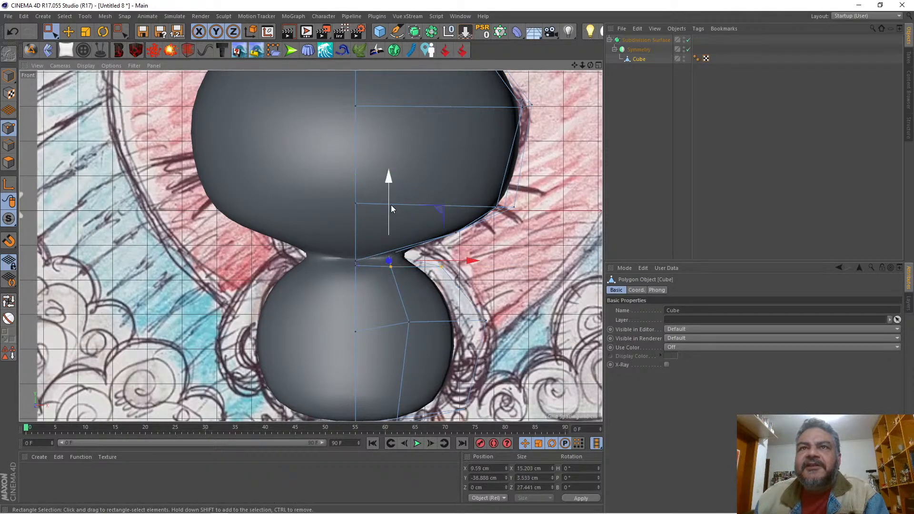
{"action": "left_click_drag", "start_coordinate": [391, 205], "coordinate": [393, 204]}
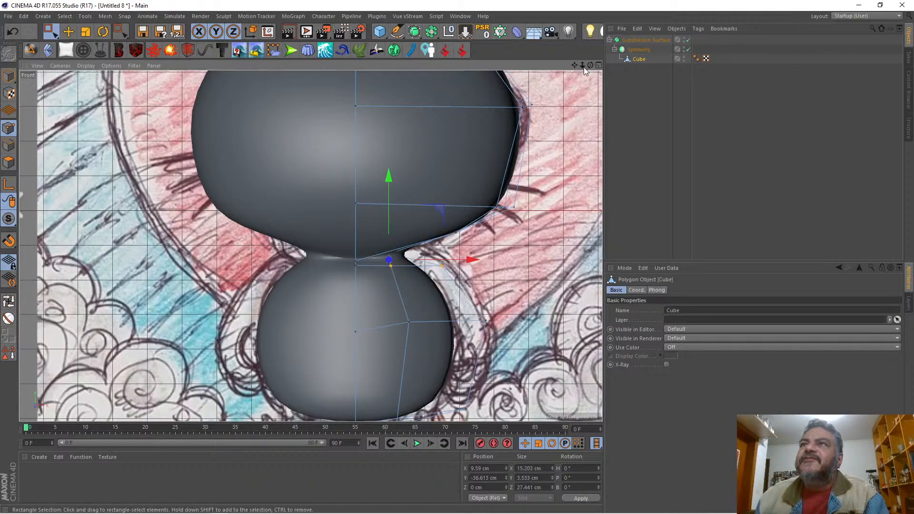
Step: In the perspective view, select the body's middle loop points and scale them along Z to a depth of about 56.8 cm
{"action": "mouse_move", "coordinate": [582, 66]}
{"action": "left_mouse_down"}
{"action": "mouse_move", "coordinate": [504, 67]}
{"action": "mouse_move", "coordinate": [528, 66]}
{"action": "mouse_move", "coordinate": [519, 66]}
{"action": "left_mouse_up"}
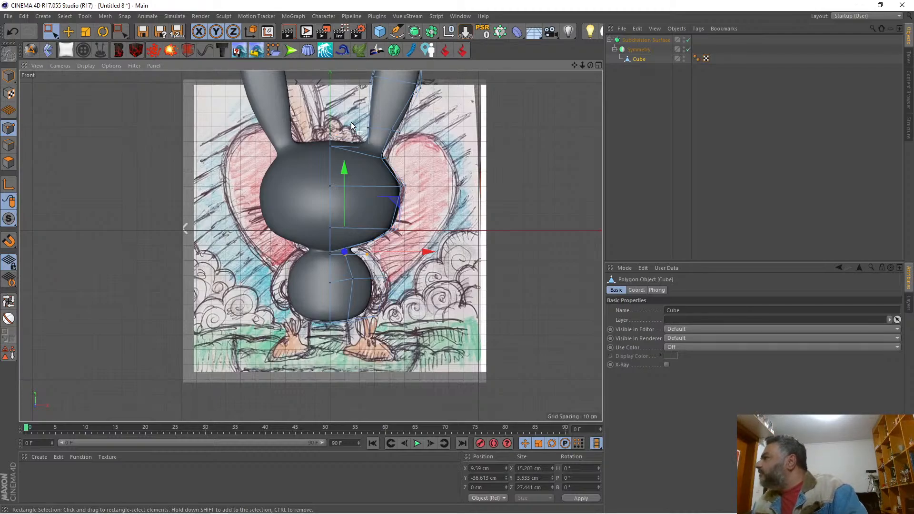
{"action": "left_click", "coordinate": [597, 66]}
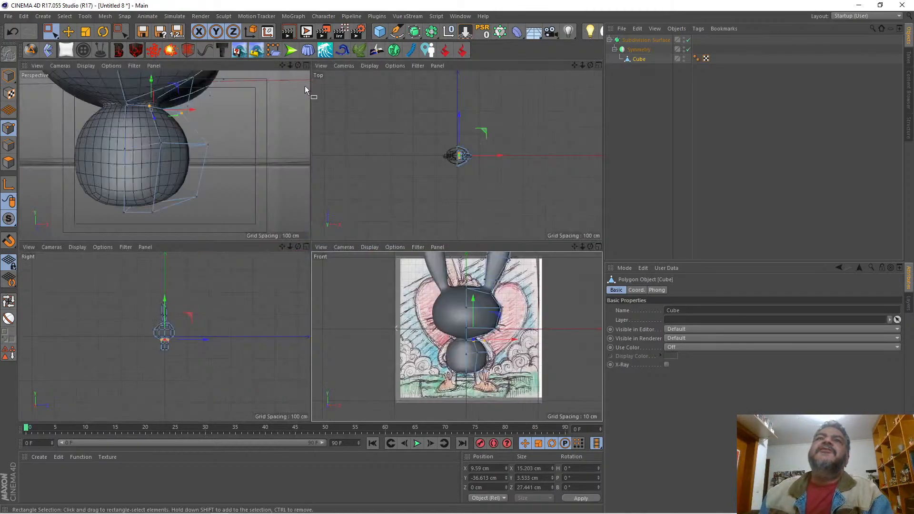
{"action": "left_click", "coordinate": [306, 67]}
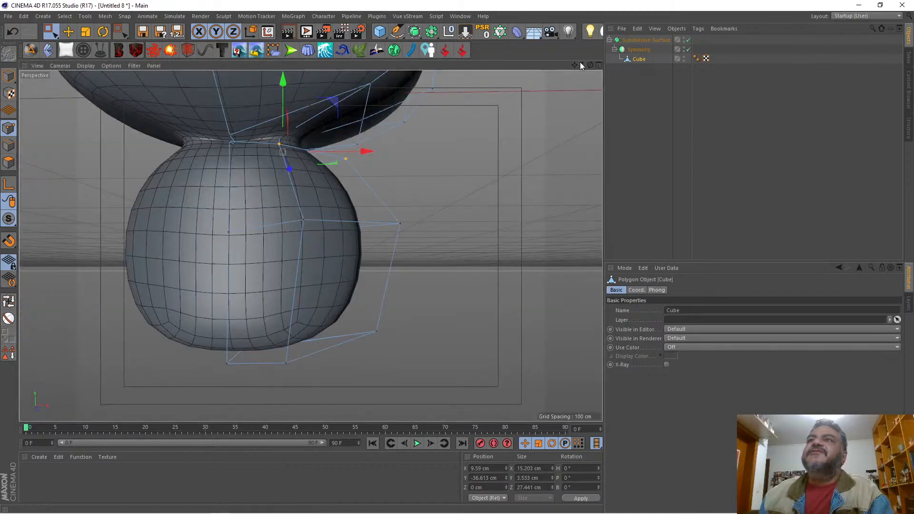
{"action": "left_click_drag", "start_coordinate": [582, 65], "coordinate": [586, 203]}
{"action": "left_click_drag", "start_coordinate": [590, 66], "coordinate": [563, 2]}
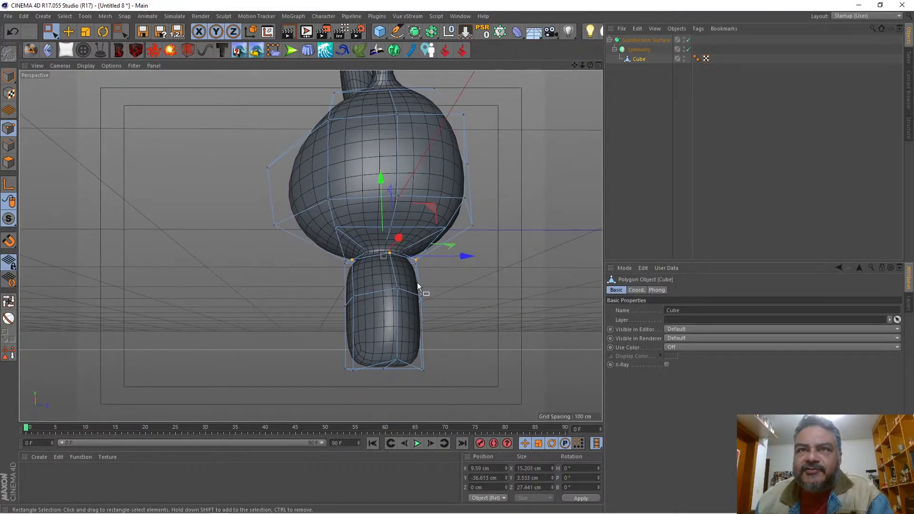
{"action": "left_click_drag", "start_coordinate": [318, 292], "coordinate": [367, 378]}
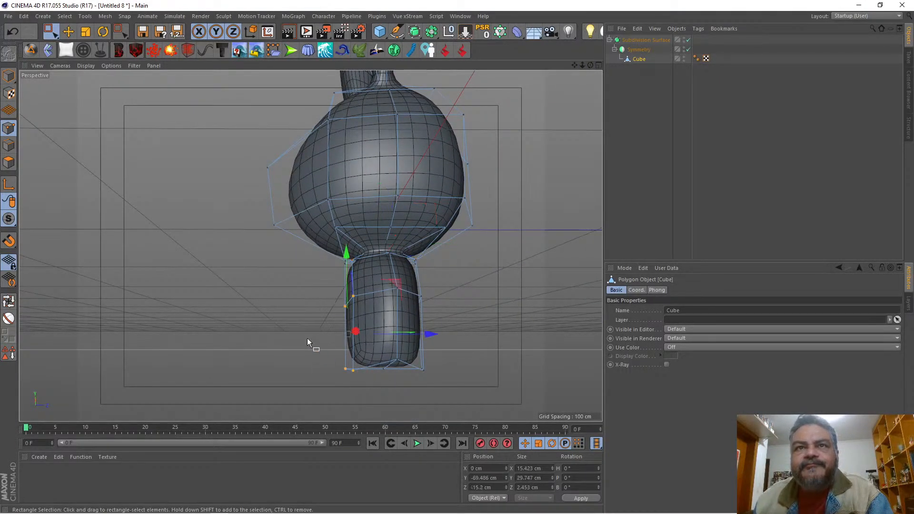
{"action": "left_click_drag", "start_coordinate": [291, 277], "coordinate": [476, 317]}
{"action": "left_click", "coordinate": [86, 32]}
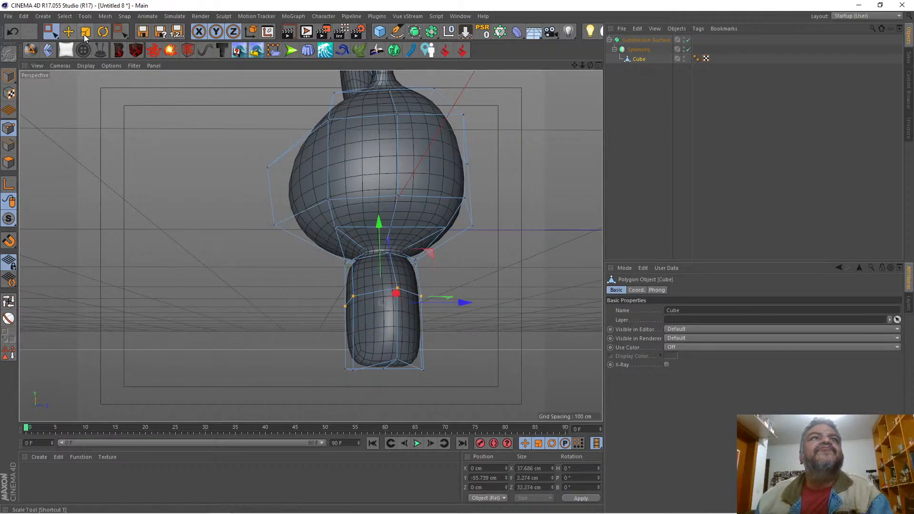
{"action": "left_click_drag", "start_coordinate": [452, 302], "coordinate": [502, 303]}
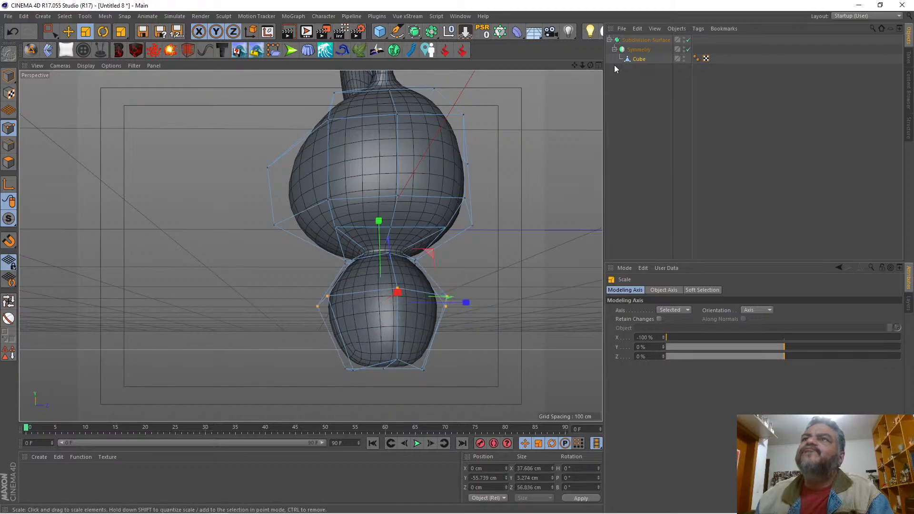
Step: Check the rounded body from several angles and disable the Subdivision Surface to show the whole low-poly rabbit
{"action": "left_click_drag", "start_coordinate": [590, 66], "coordinate": [619, 81]}
{"action": "left_click_drag", "start_coordinate": [310, 246], "coordinate": [310, 246]}
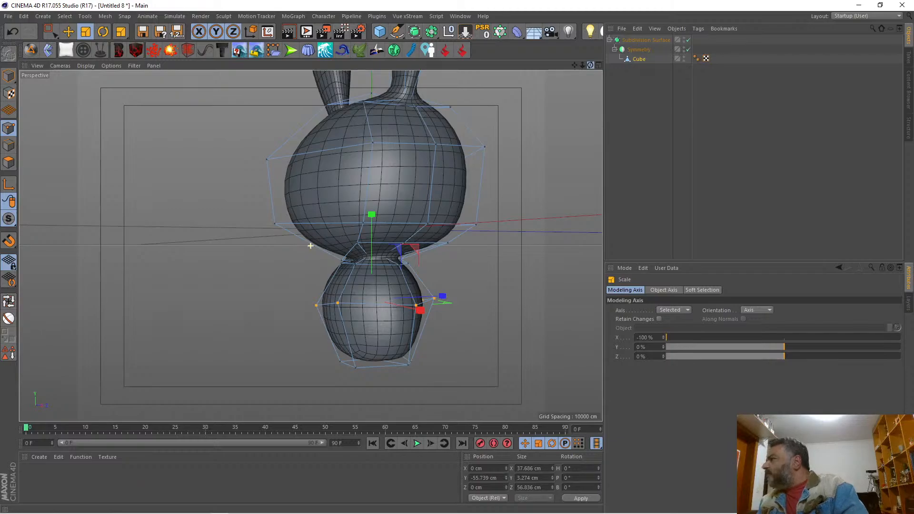
{"action": "left_click_drag", "start_coordinate": [311, 245], "coordinate": [310, 245], "text": "alt"}
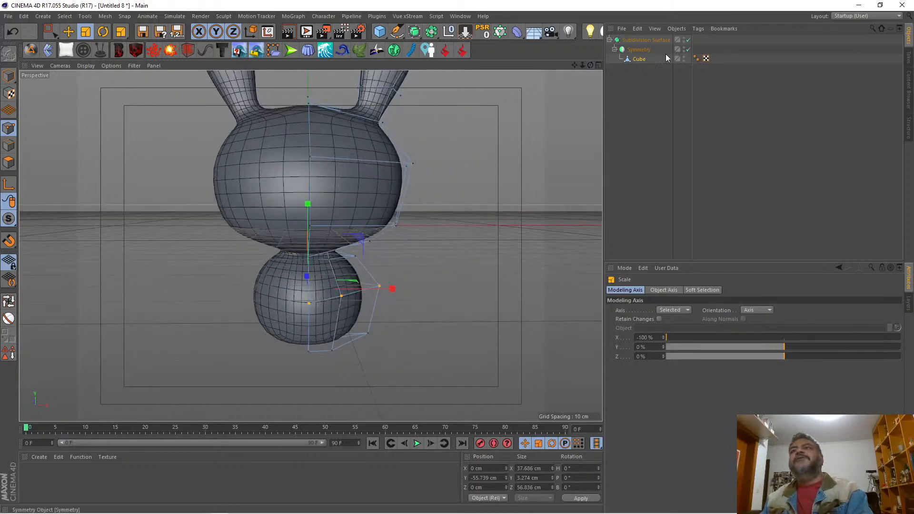
{"action": "left_click", "coordinate": [688, 40]}
{"action": "left_click_drag", "start_coordinate": [575, 64], "coordinate": [510, 70]}
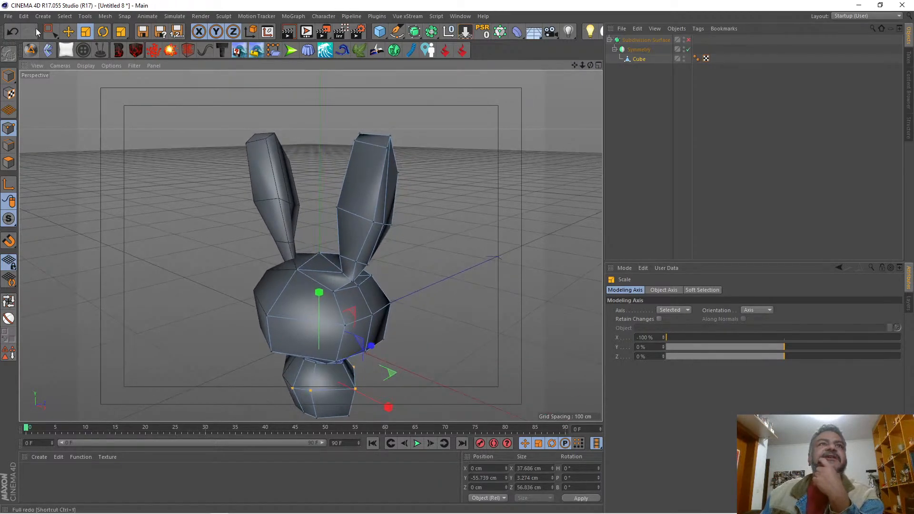
Step: Select the rear outer point at the ear's tip and move it slightly inward to about X 63.2 cm
{"action": "left_click_drag", "start_coordinate": [49, 31], "coordinate": [79, 39]}
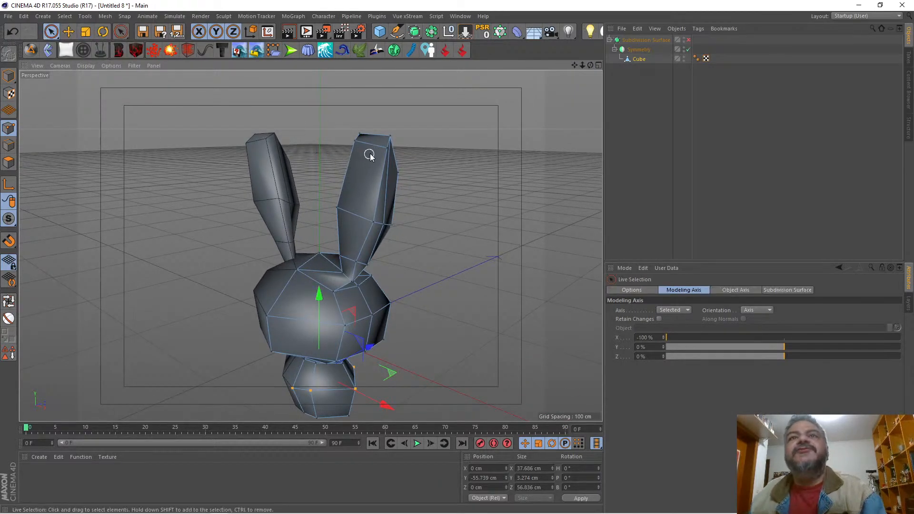
{"action": "left_click", "coordinate": [345, 150]}
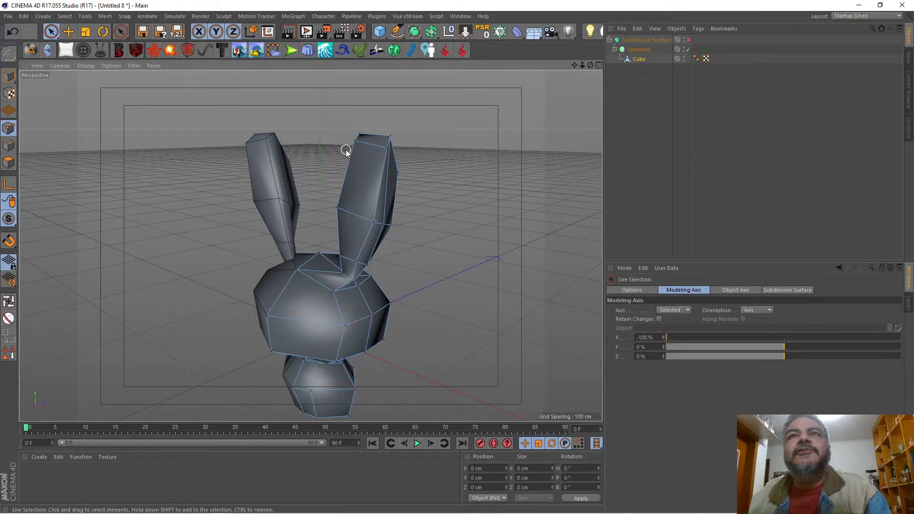
{"action": "left_click", "coordinate": [385, 150]}
{"action": "left_click_drag", "start_coordinate": [475, 152], "coordinate": [464, 137]}
{"action": "left_click", "coordinate": [389, 136]}
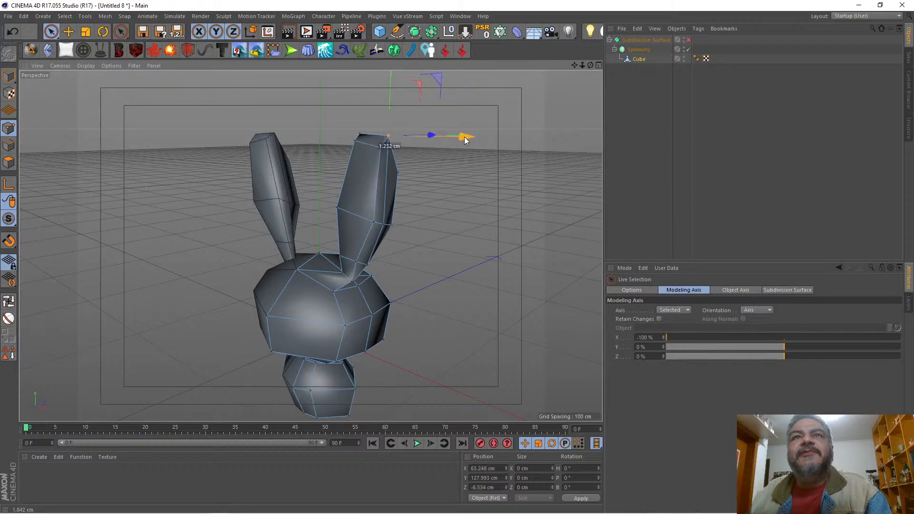
Step: Move the ear tip's inner points to about X 45.4 cm (rear) and 45.9 cm (front), and raise the rear one to about Y 132.8 cm
{"action": "left_click", "coordinate": [359, 135]}
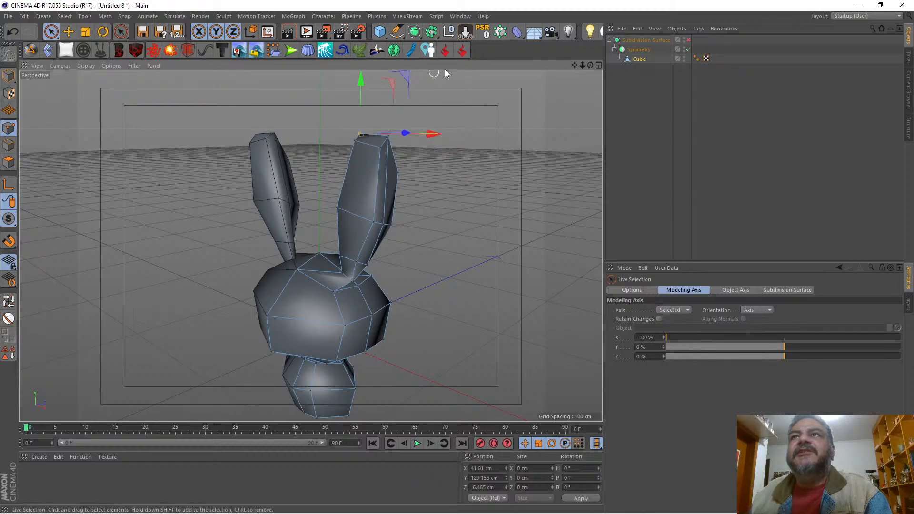
{"action": "left_click_drag", "start_coordinate": [590, 65], "coordinate": [658, 76]}
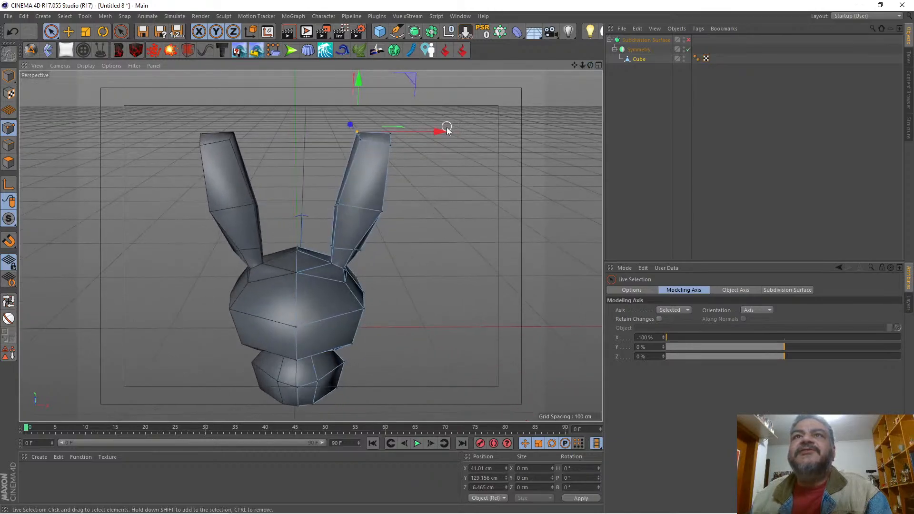
{"action": "left_click_drag", "start_coordinate": [443, 129], "coordinate": [448, 130]}
{"action": "left_click", "coordinate": [360, 140]}
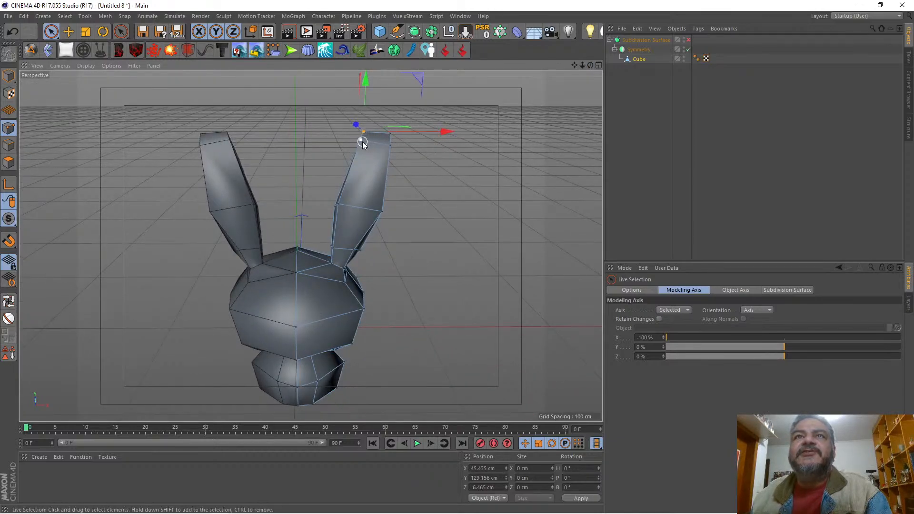
{"action": "left_click_drag", "start_coordinate": [441, 143], "coordinate": [445, 144]}
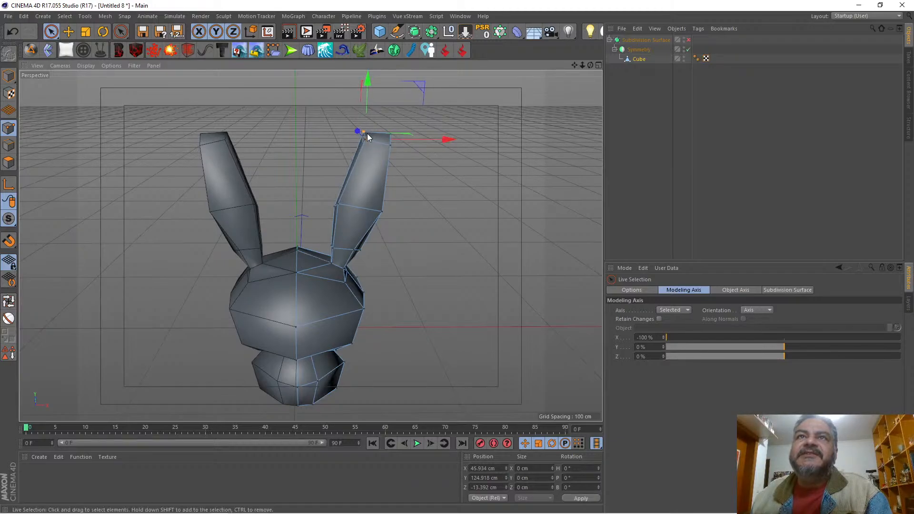
{"action": "left_click_drag", "start_coordinate": [367, 105], "coordinate": [366, 96]}
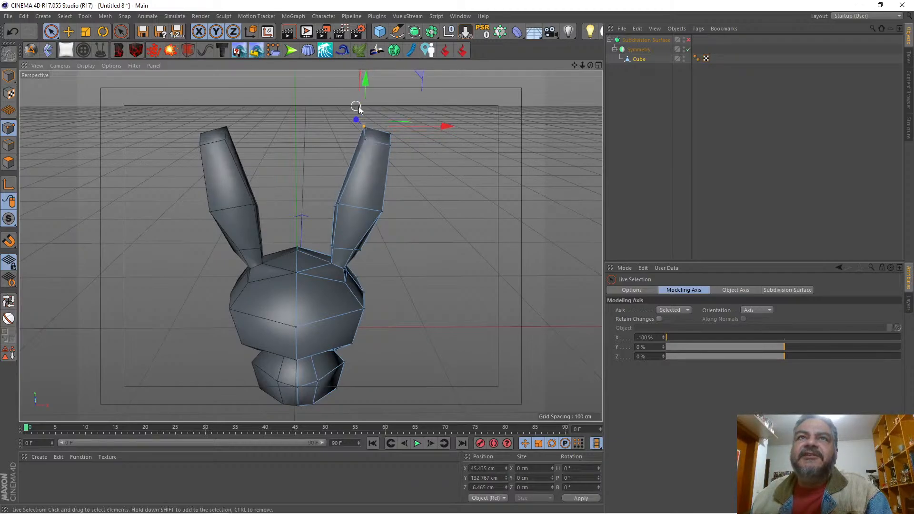
Step: Re-enable the Subdivision Surface and, in the front view, move the body's front middle point to about X 14.8 cm, Y -55.9 cm
{"action": "left_click", "coordinate": [688, 39]}
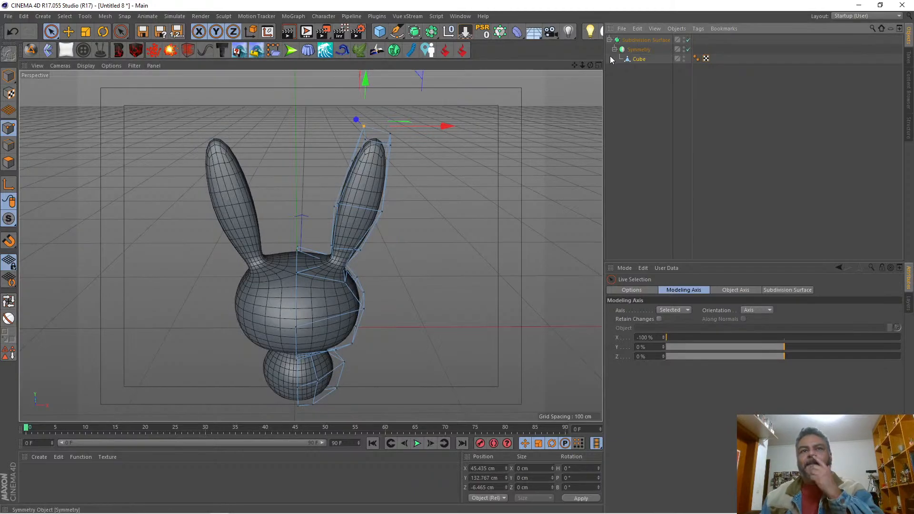
{"action": "mouse_move", "coordinate": [590, 65]}
{"action": "left_mouse_down"}
{"action": "mouse_move", "coordinate": [535, 67]}
{"action": "mouse_move", "coordinate": [476, 107]}
{"action": "mouse_move", "coordinate": [485, 68]}
{"action": "mouse_move", "coordinate": [586, 71]}
{"action": "left_mouse_up"}
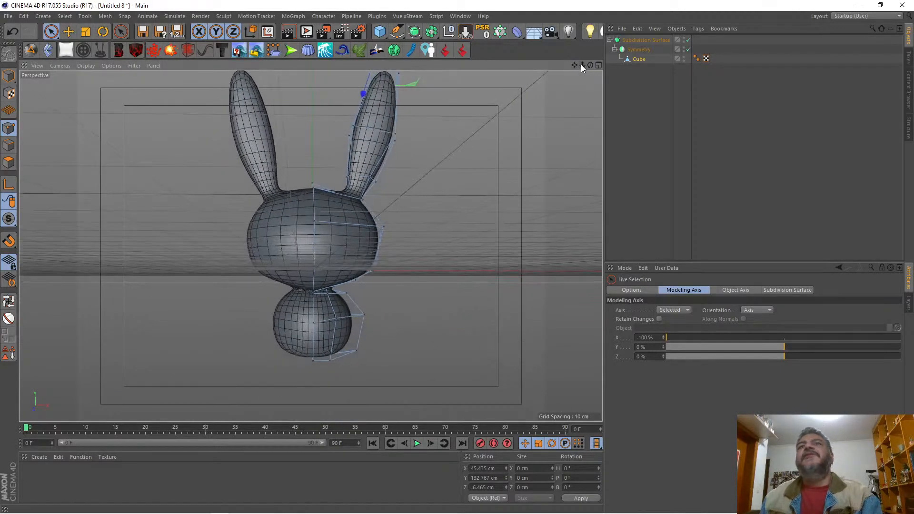
{"action": "left_click", "coordinate": [598, 66]}
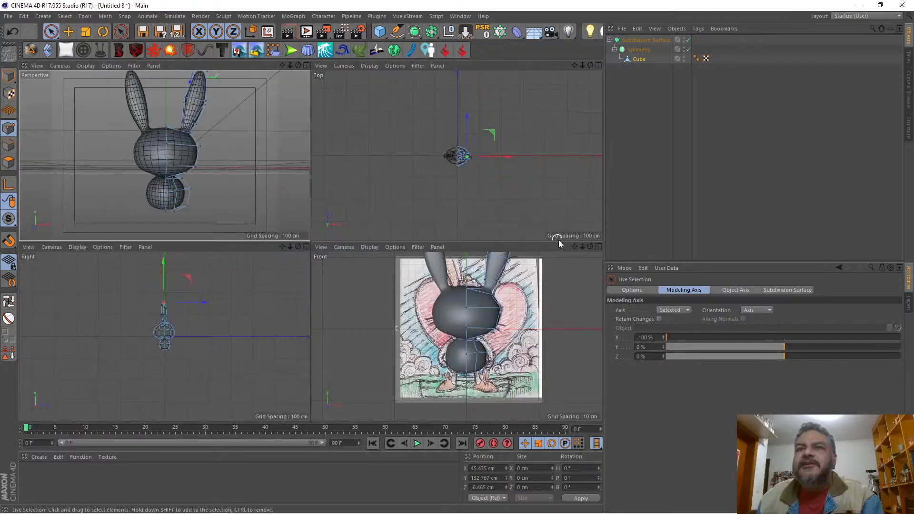
{"action": "left_click", "coordinate": [599, 246]}
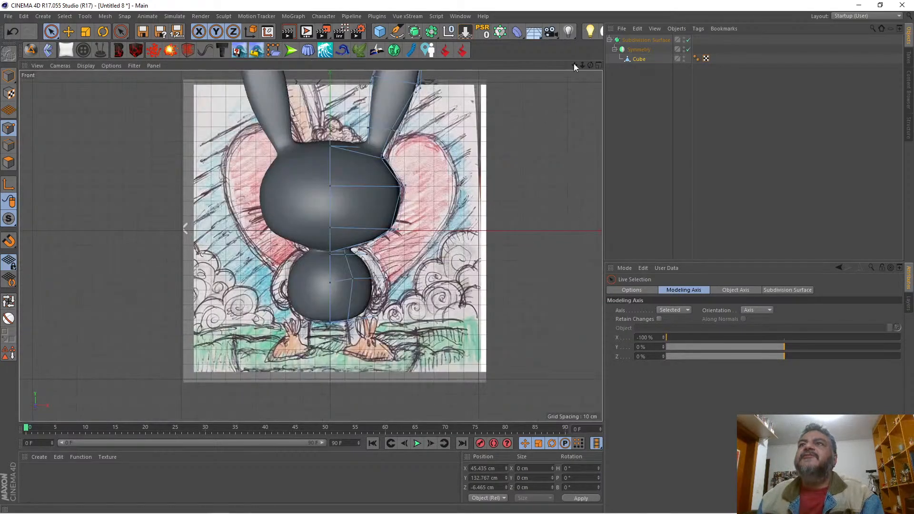
{"action": "left_click_drag", "start_coordinate": [574, 65], "coordinate": [599, 76]}
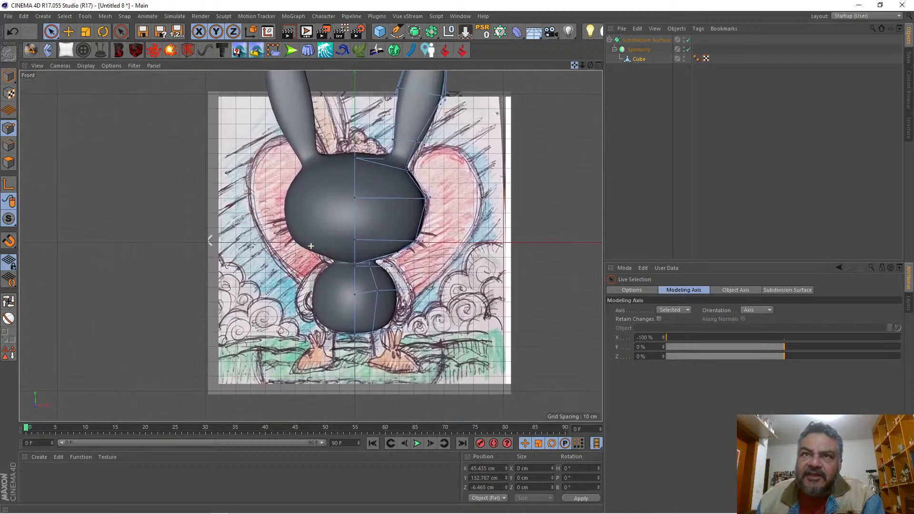
{"action": "left_click", "coordinate": [380, 295]}
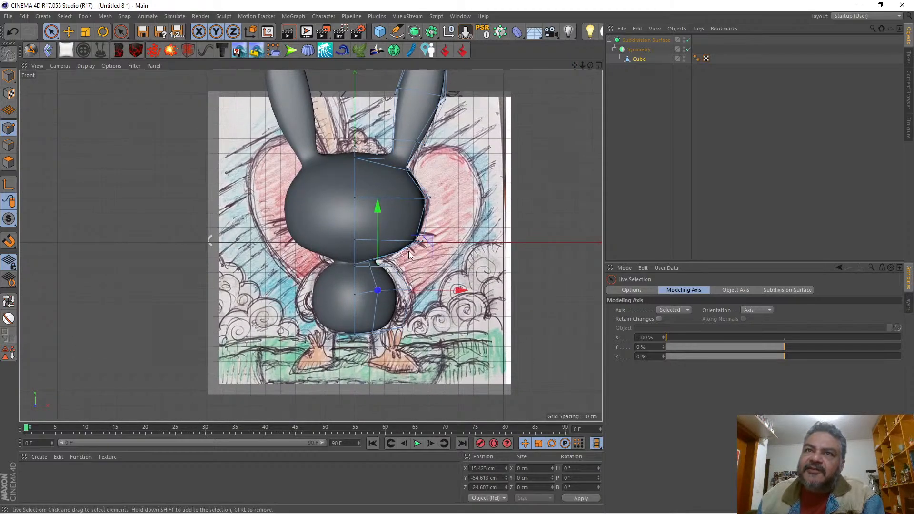
{"action": "left_click_drag", "start_coordinate": [431, 243], "coordinate": [429, 241]}
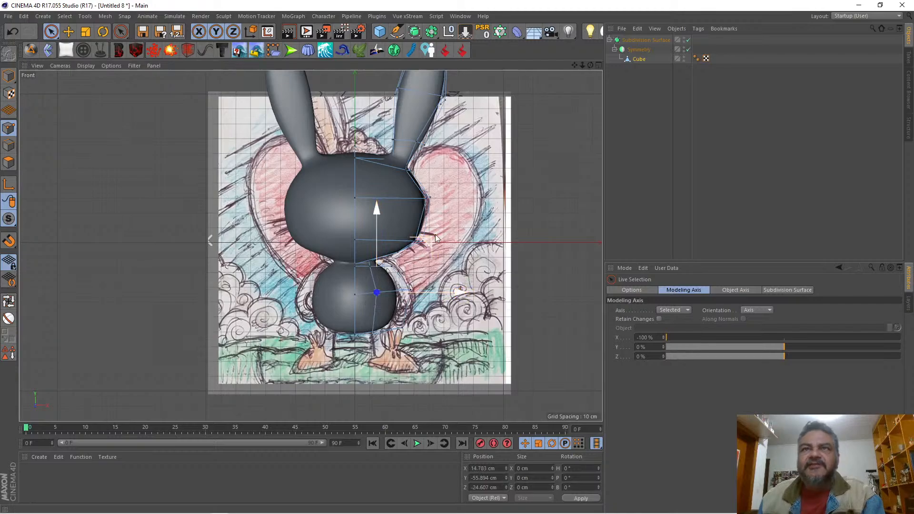
Step: In the perspective view, round the body's underside by raising its bottom outer side point to about Y -73.0 cm
{"action": "left_click", "coordinate": [597, 65]}
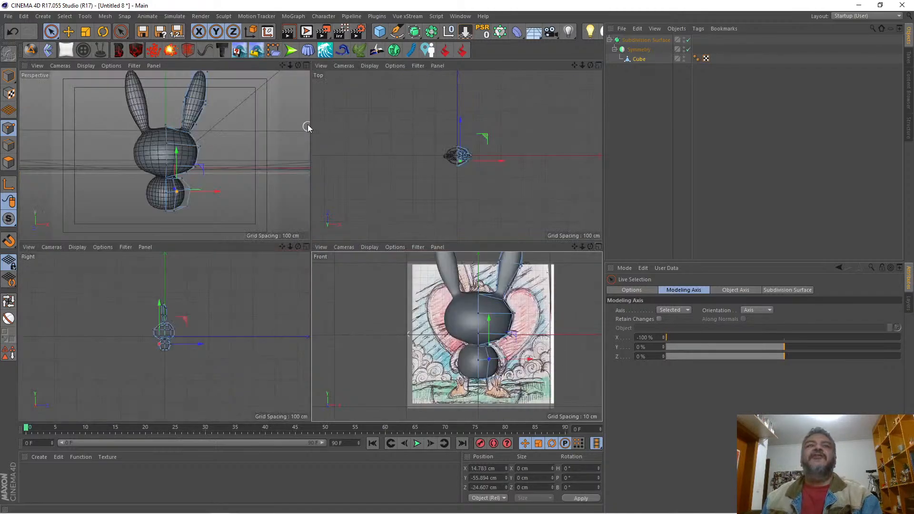
{"action": "left_click", "coordinate": [307, 65]}
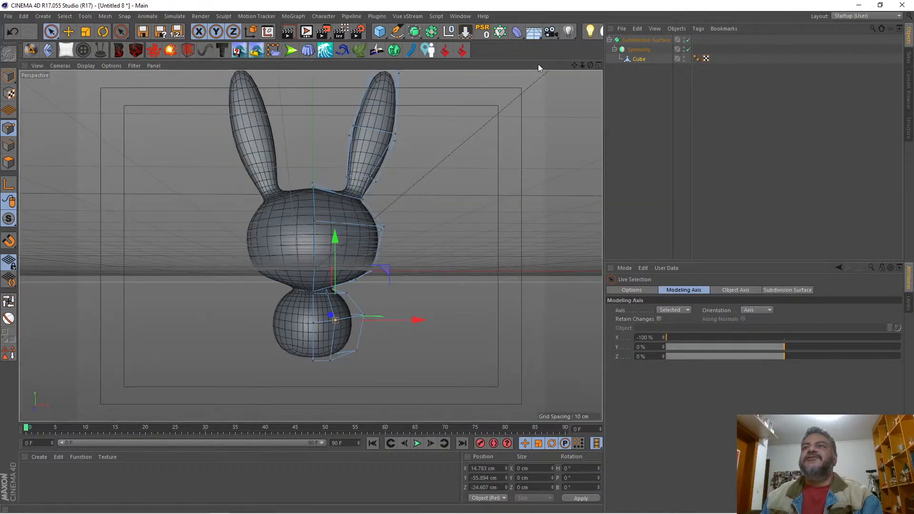
{"action": "left_click_drag", "start_coordinate": [589, 65], "coordinate": [649, 41]}
{"action": "left_click_drag", "start_coordinate": [420, 297], "coordinate": [389, 314], "text": "alt"}
{"action": "left_click", "coordinate": [391, 362]}
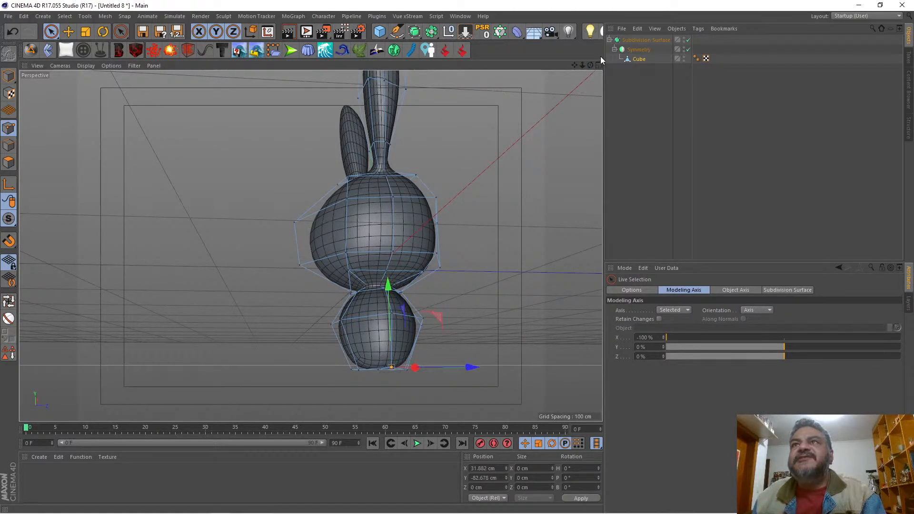
{"action": "left_click_drag", "start_coordinate": [590, 65], "coordinate": [671, 63]}
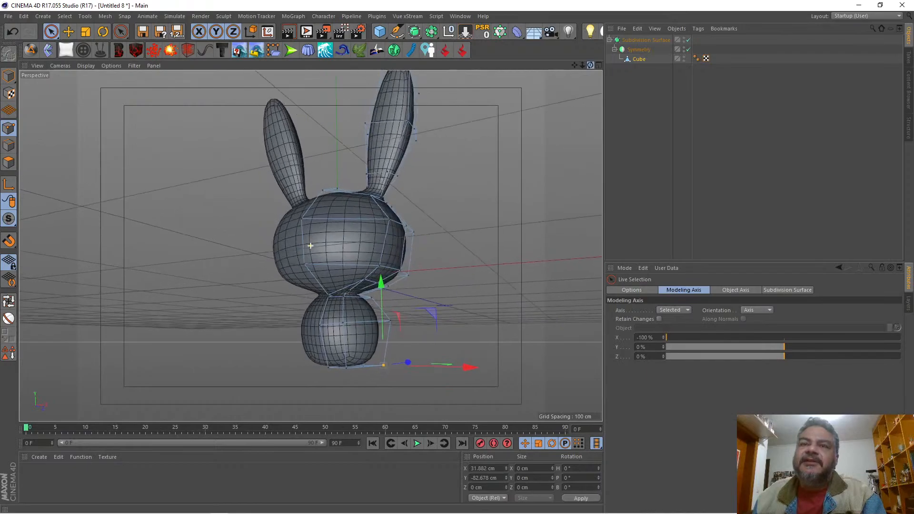
{"action": "left_click_drag", "start_coordinate": [383, 283], "coordinate": [379, 270]}
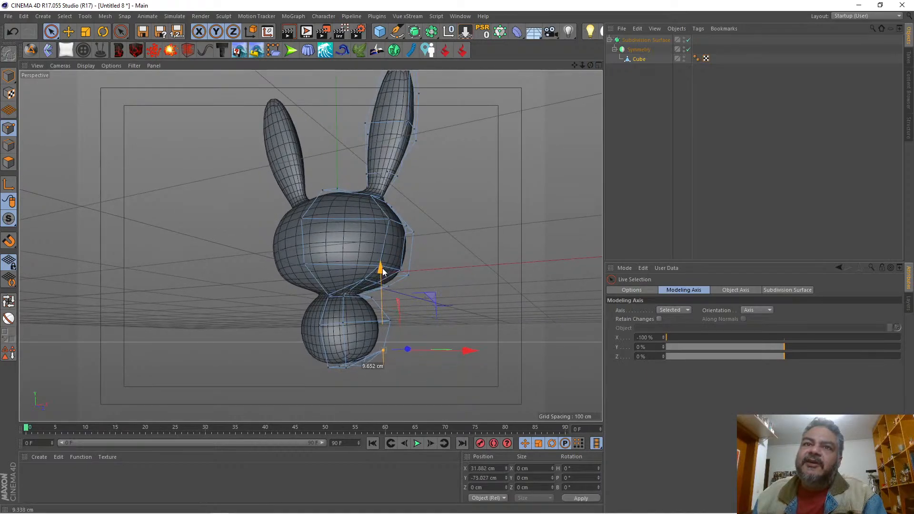
{"action": "left_click_drag", "start_coordinate": [590, 65], "coordinate": [649, 126]}
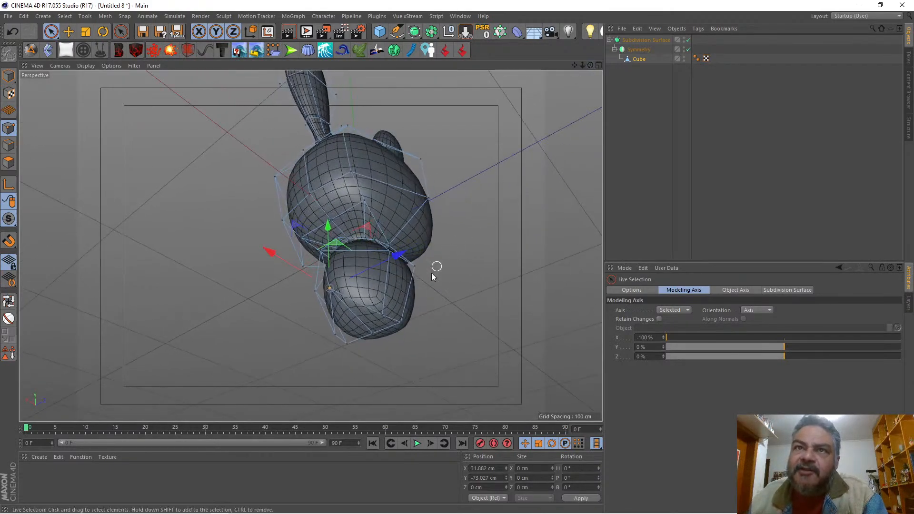
{"action": "left_click", "coordinate": [377, 264]}
{"action": "left_click_drag", "start_coordinate": [377, 265], "coordinate": [376, 254]}
Step: Select the upper side polygons of the body and inset them with Extrude Inner at an offset of about 5.5 cm
{"action": "left_click_drag", "start_coordinate": [589, 65], "coordinate": [640, 62]}
{"action": "left_click", "coordinate": [9, 163]}
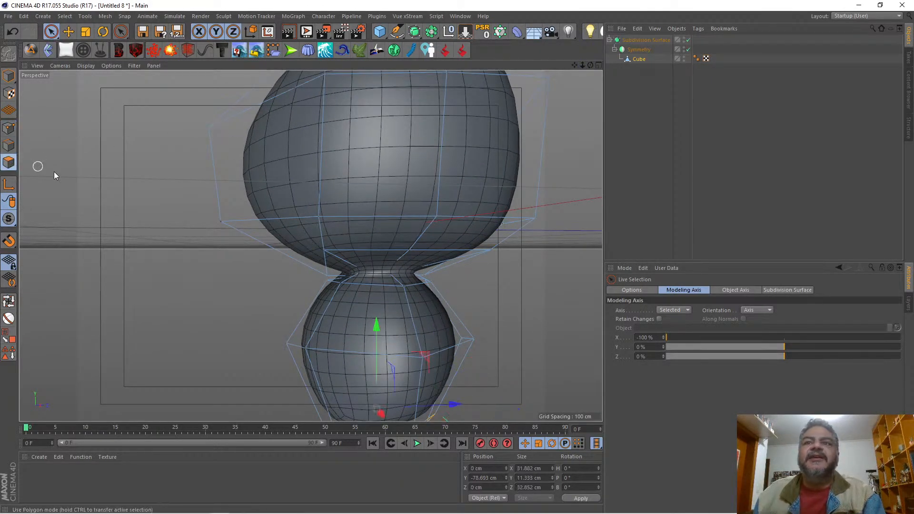
{"action": "left_click", "coordinate": [403, 312]}
{"action": "left_click_drag", "start_coordinate": [417, 314], "coordinate": [408, 313]}
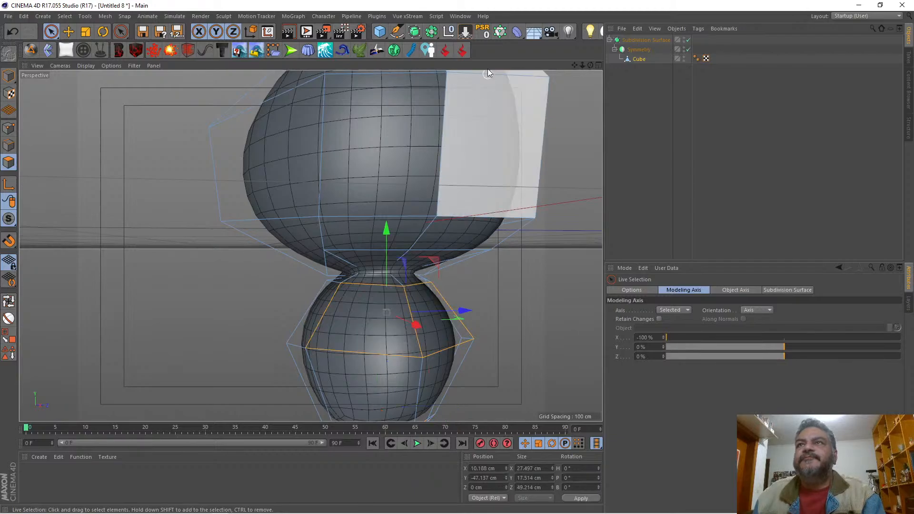
{"action": "left_click_drag", "start_coordinate": [590, 66], "coordinate": [558, 70]}
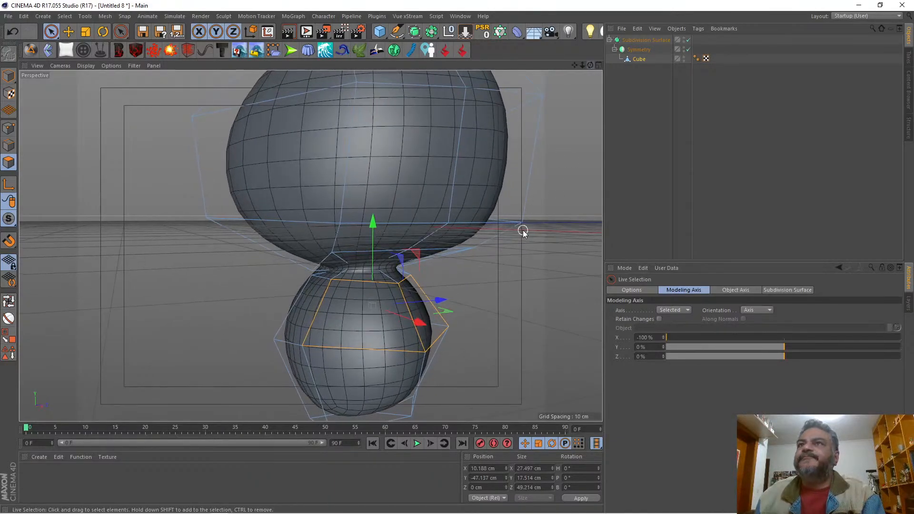
{"action": "right_click", "coordinate": [545, 274]}
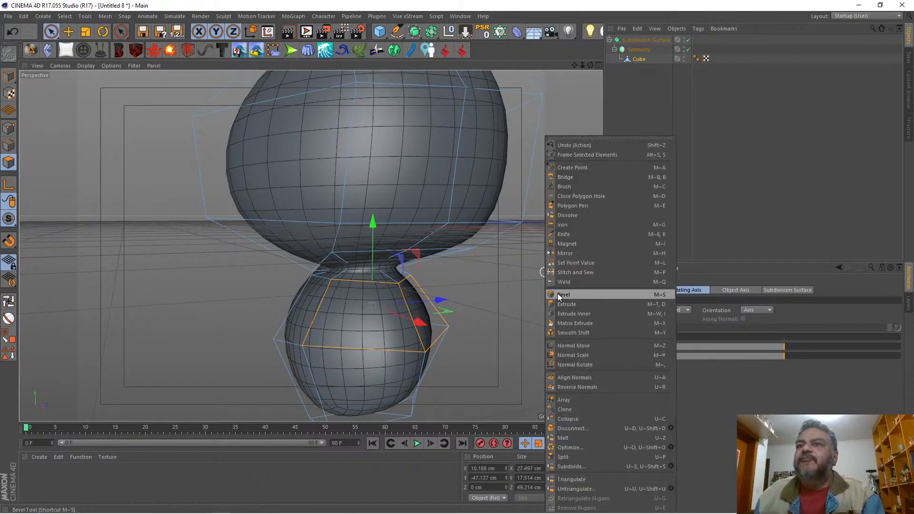
{"action": "left_click", "coordinate": [575, 314]}
{"action": "left_click_drag", "start_coordinate": [517, 298], "coordinate": [538, 298]}
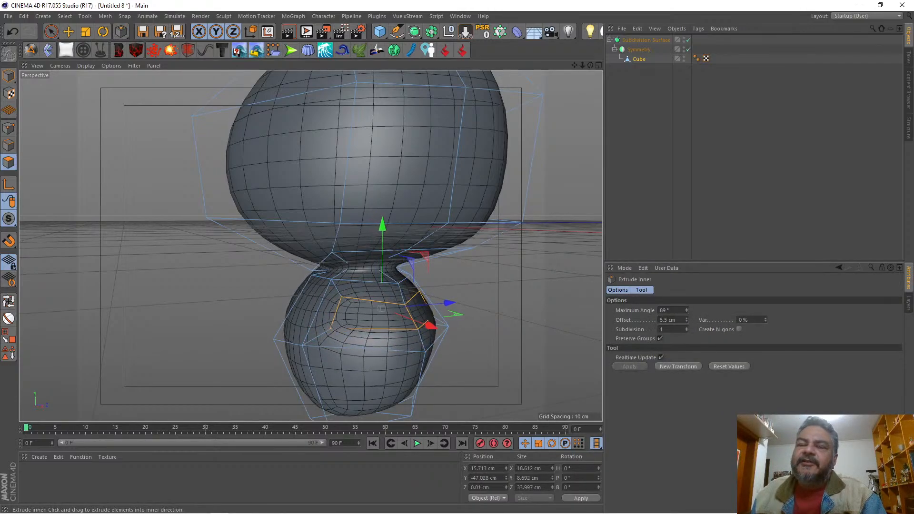
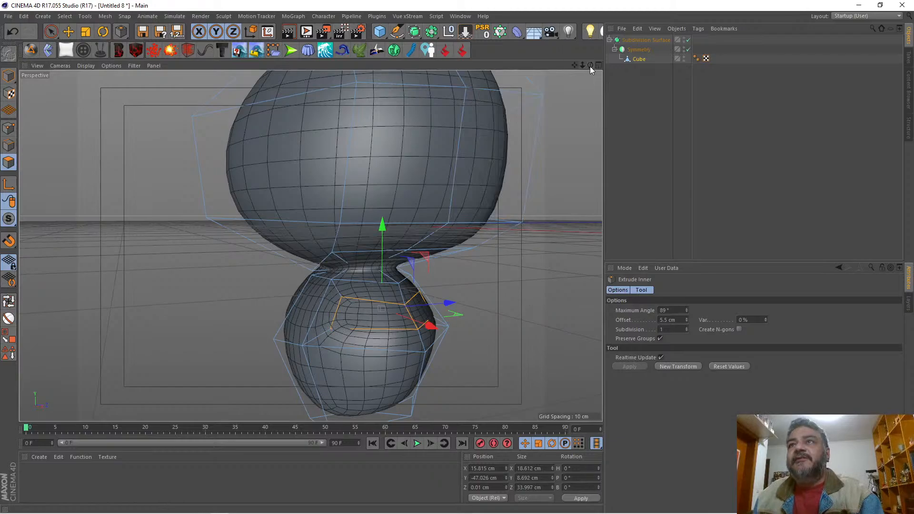
Step: Flatten the inset arm-base points to an X size of 0 cm and move them outward to about X 27.8 cm
{"action": "left_click_drag", "start_coordinate": [590, 66], "coordinate": [563, 69]}
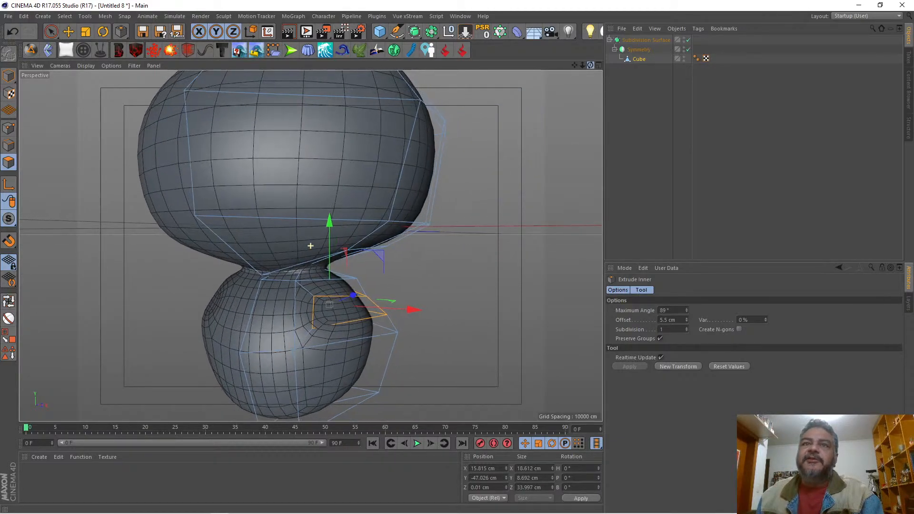
{"action": "left_click", "coordinate": [7, 128]}
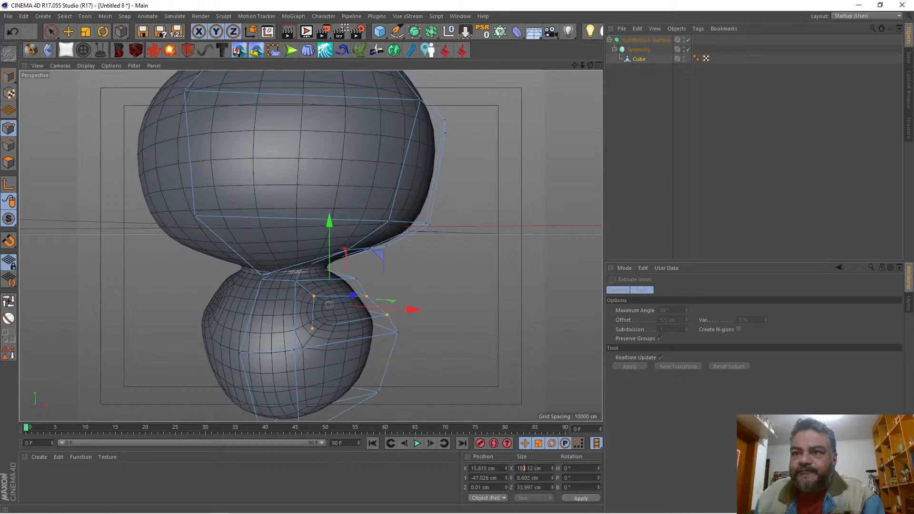
{"action": "type", "text": "0"}
{"action": "key", "text": "Return"}
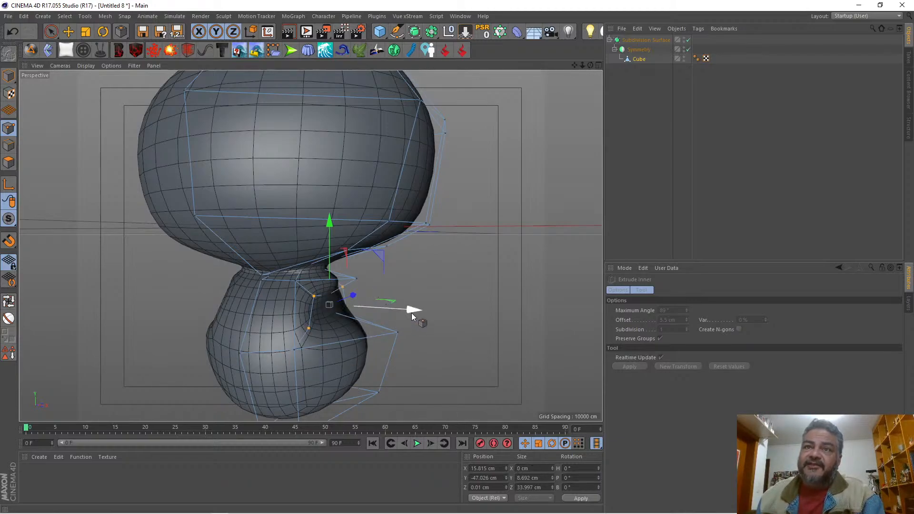
{"action": "left_click_drag", "start_coordinate": [411, 313], "coordinate": [449, 304]}
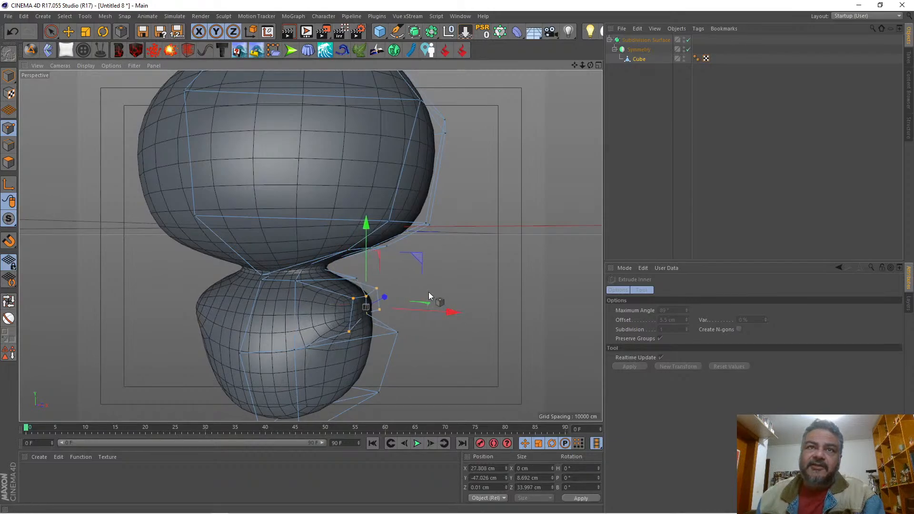
Step: Scale the arm-base points along Z to a depth of about 11.6 cm
{"action": "left_click_drag", "start_coordinate": [592, 64], "coordinate": [423, 47]}
{"action": "left_click", "coordinate": [85, 32]}
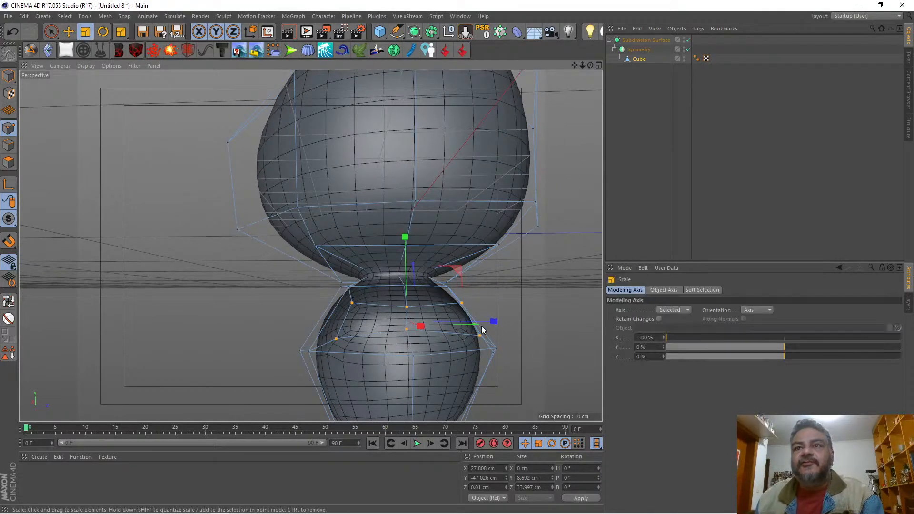
{"action": "left_click_drag", "start_coordinate": [490, 322], "coordinate": [435, 321]}
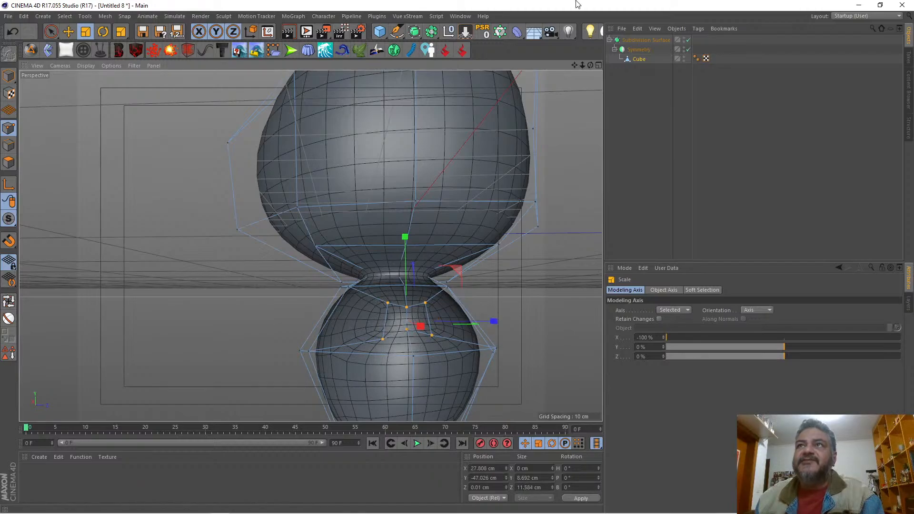
Step: Select the three upper arm-base points and level them by setting their Y size to 0 cm
{"action": "left_click_drag", "start_coordinate": [574, 65], "coordinate": [611, 79]}
{"action": "left_click_drag", "start_coordinate": [311, 246], "coordinate": [329, 254], "text": "alt"}
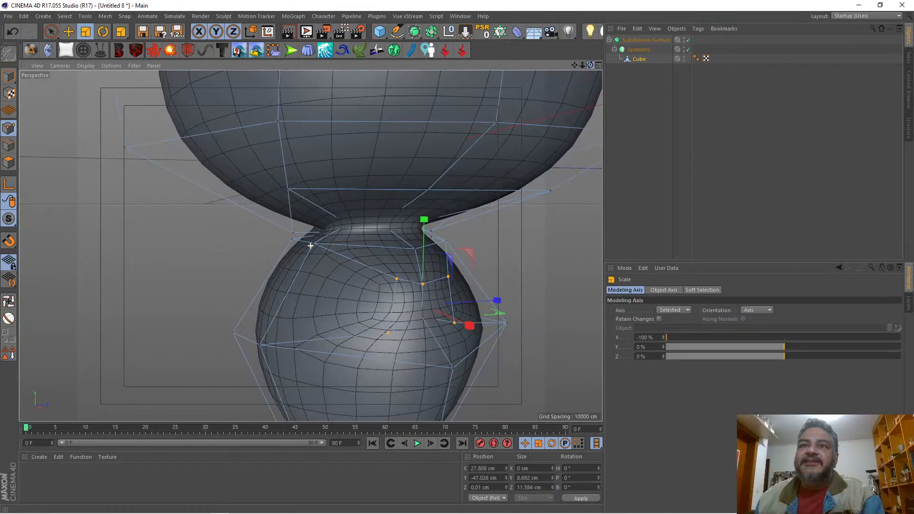
{"action": "key", "text": "space"}
{"action": "left_click", "coordinate": [421, 282]}
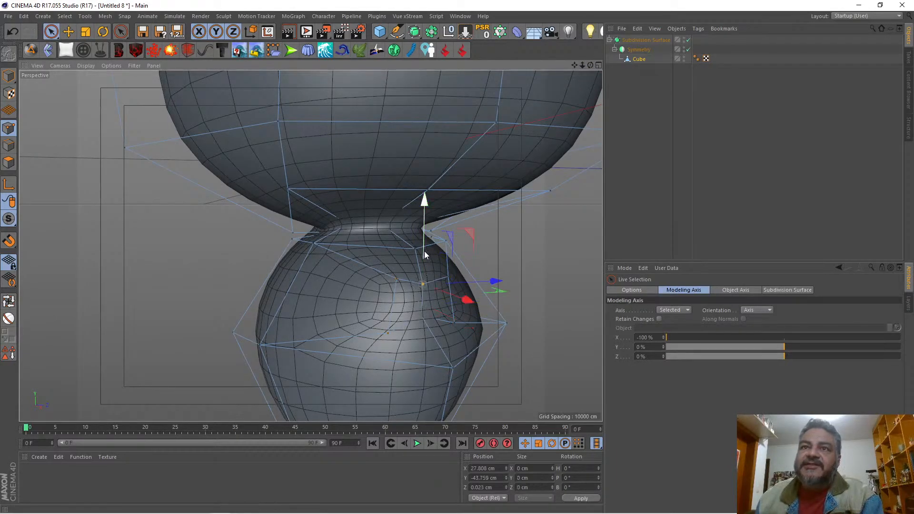
{"action": "left_click", "coordinate": [397, 278], "text": "shift"}
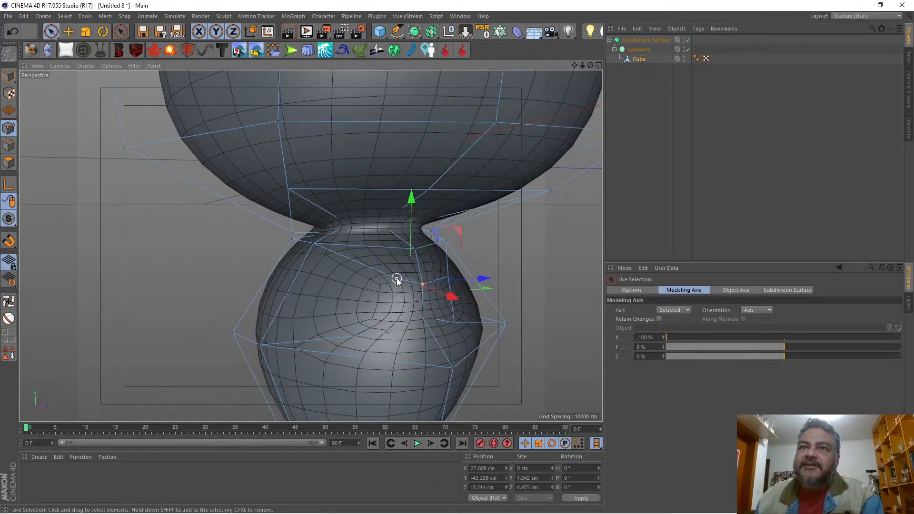
{"action": "left_click", "coordinate": [447, 276], "text": "shift"}
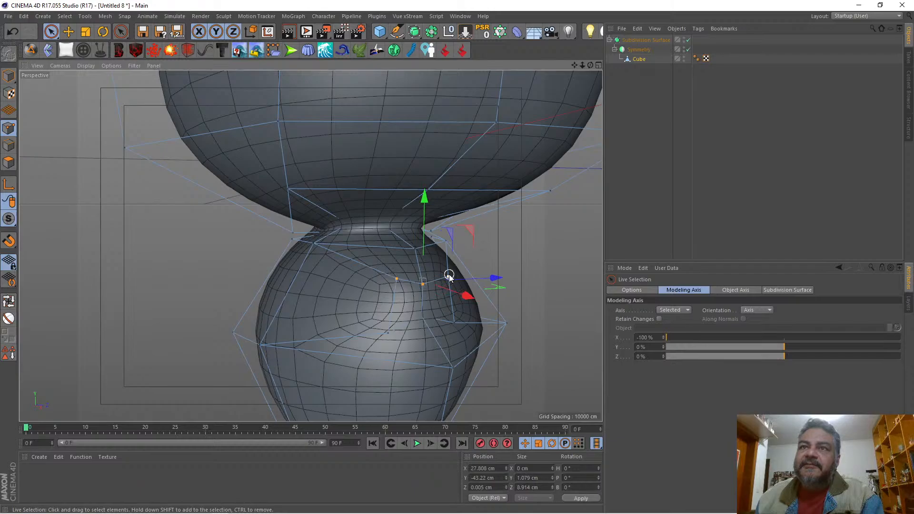
{"action": "left_click", "coordinate": [532, 478]}
{"action": "type", "text": "0"}
{"action": "key", "text": "Return"}
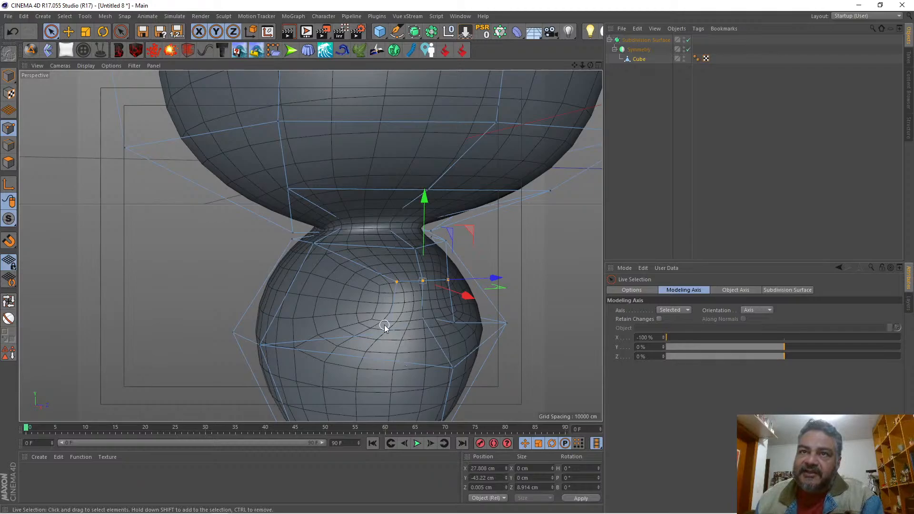
Step: Turn off the Subdivision Surface, select the three lower arm-base points and level them with a Y size of 0 cm
{"action": "key", "text": "q"}
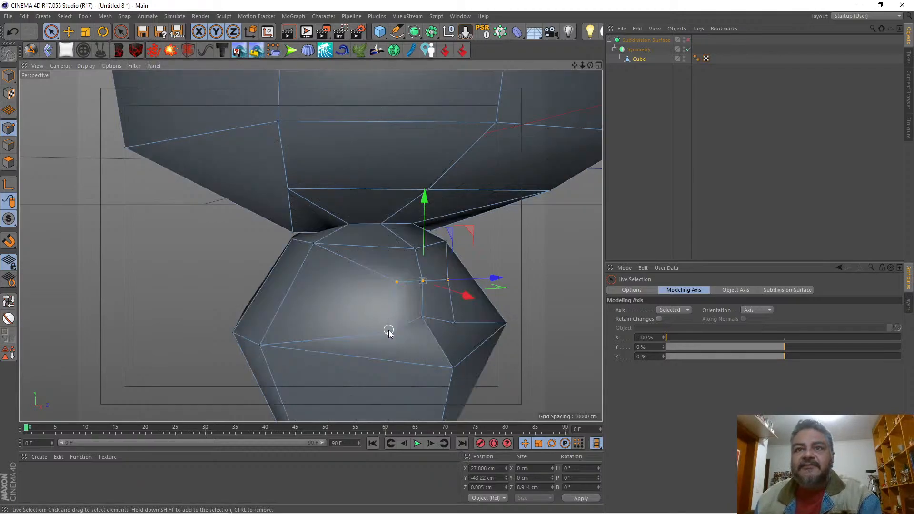
{"action": "left_click", "coordinate": [389, 333]}
{"action": "left_click", "coordinate": [422, 315], "text": "shift"}
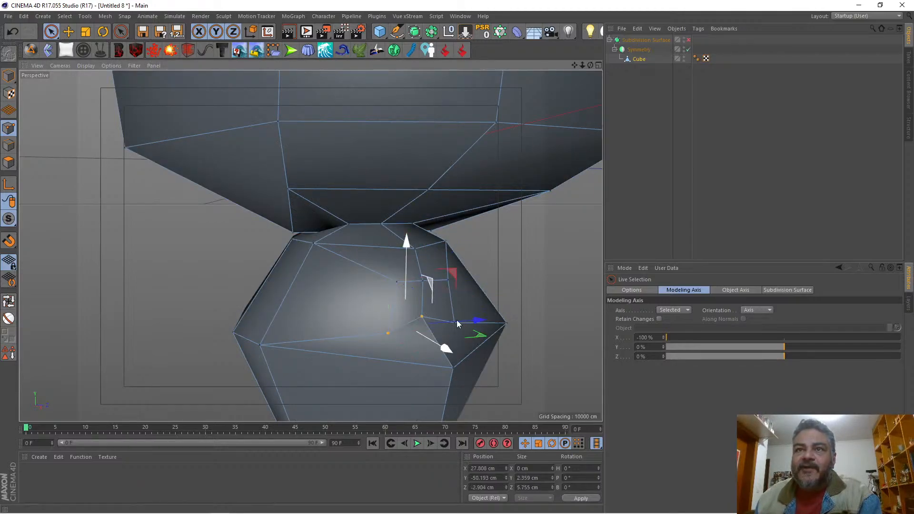
{"action": "left_click", "coordinate": [454, 324], "text": "shift"}
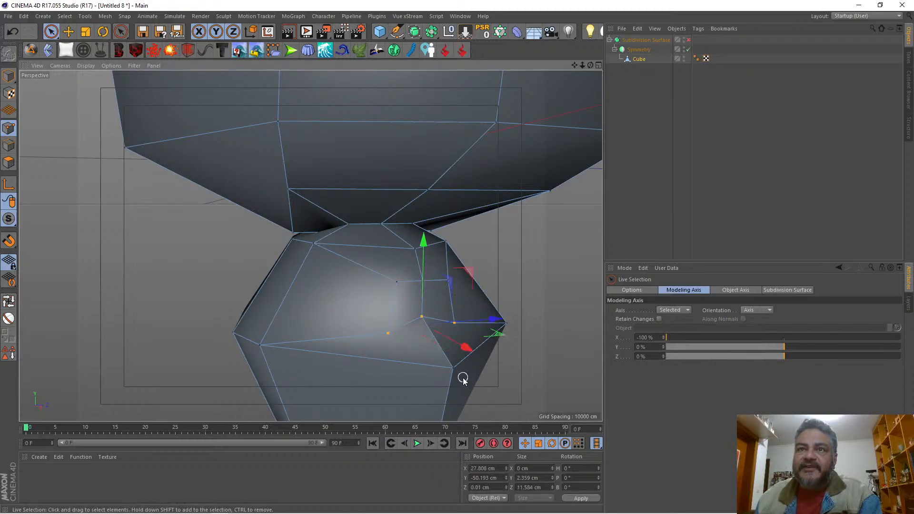
{"action": "double_click", "coordinate": [528, 478]}
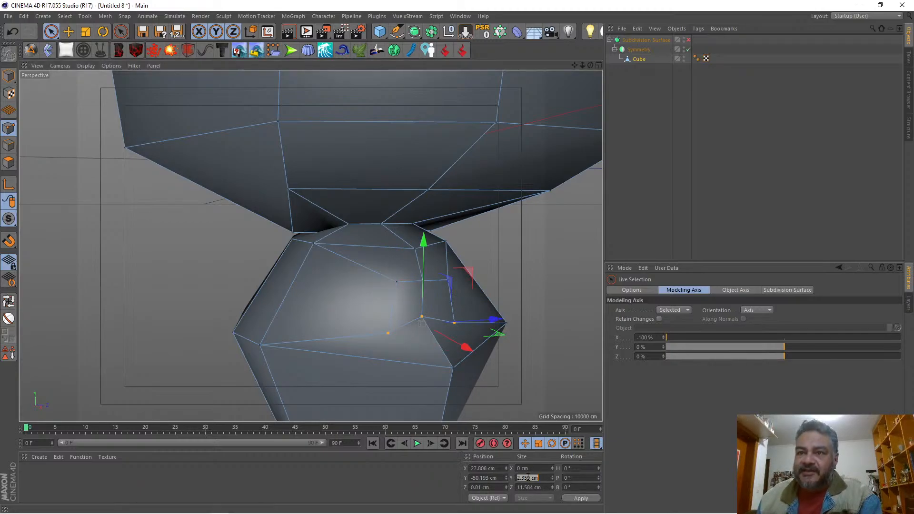
{"action": "type", "text": "0"}
{"action": "key", "text": "Return"}
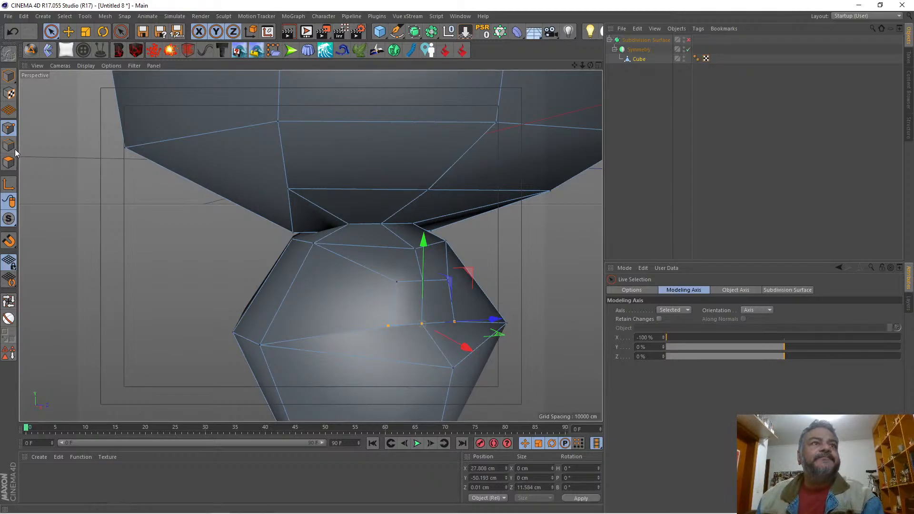
Step: Re-enable the Subdivision Surface, move the side point below the arm base to about X 36.0 cm, Y -58.2 cm, and compare with the drawing
{"action": "left_click", "coordinate": [9, 162]}
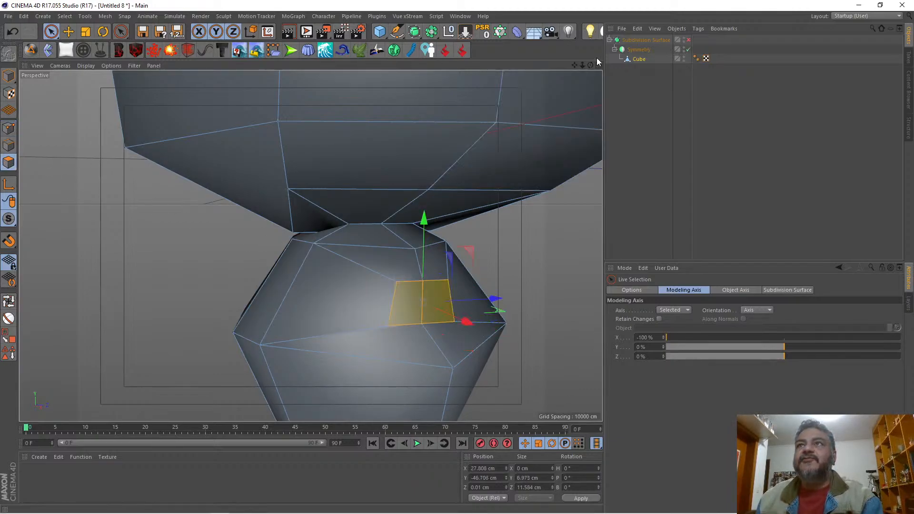
{"action": "left_click_drag", "start_coordinate": [590, 65], "coordinate": [562, 68]}
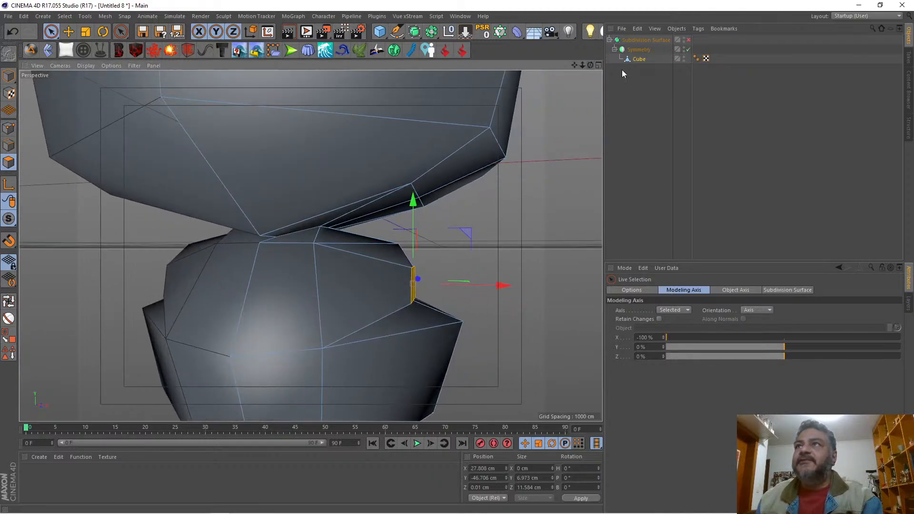
{"action": "left_click", "coordinate": [687, 40]}
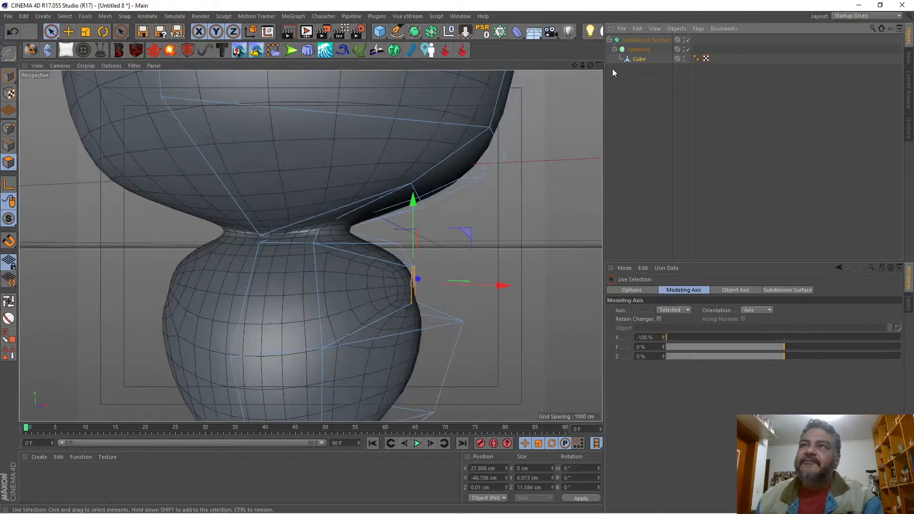
{"action": "mouse_move", "coordinate": [590, 66]}
{"action": "left_mouse_down"}
{"action": "mouse_move", "coordinate": [571, 68]}
{"action": "mouse_move", "coordinate": [607, 68]}
{"action": "mouse_move", "coordinate": [552, 65]}
{"action": "mouse_move", "coordinate": [592, 68]}
{"action": "left_mouse_up"}
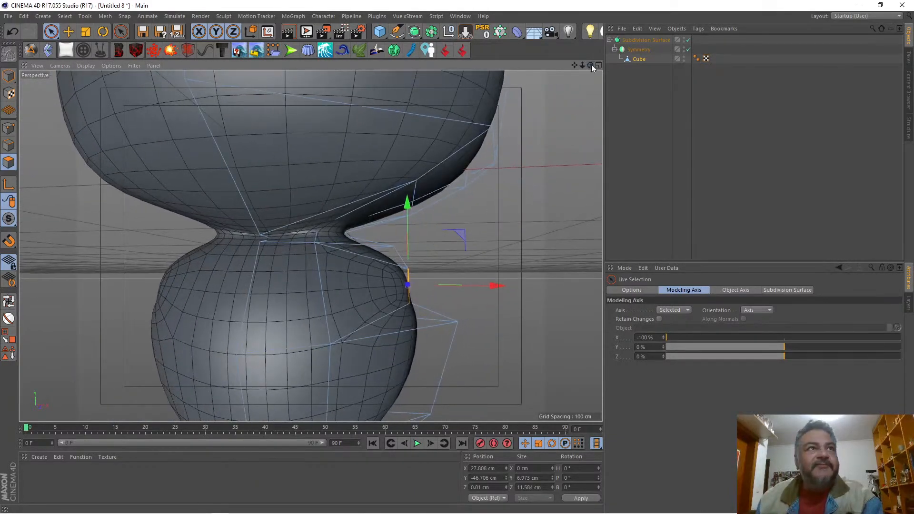
{"action": "left_click", "coordinate": [8, 128]}
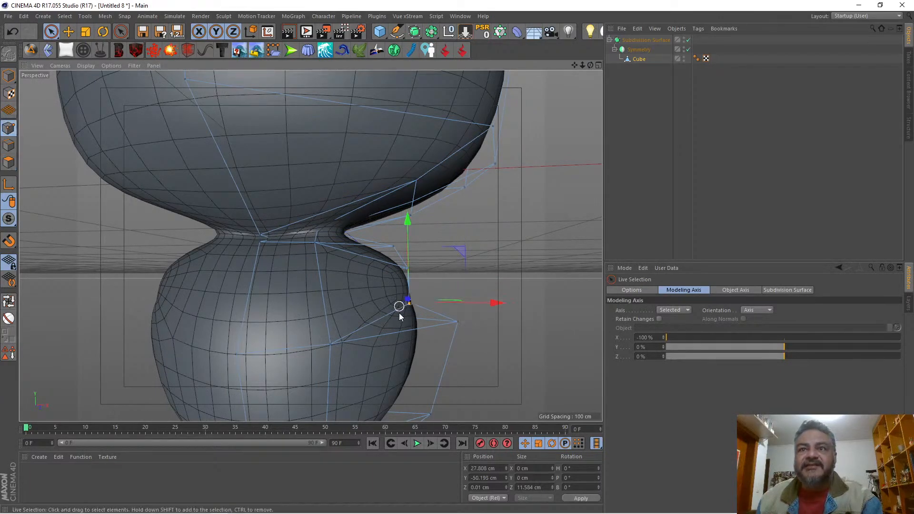
{"action": "left_click", "coordinate": [458, 325]}
{"action": "left_click_drag", "start_coordinate": [510, 271], "coordinate": [504, 291]}
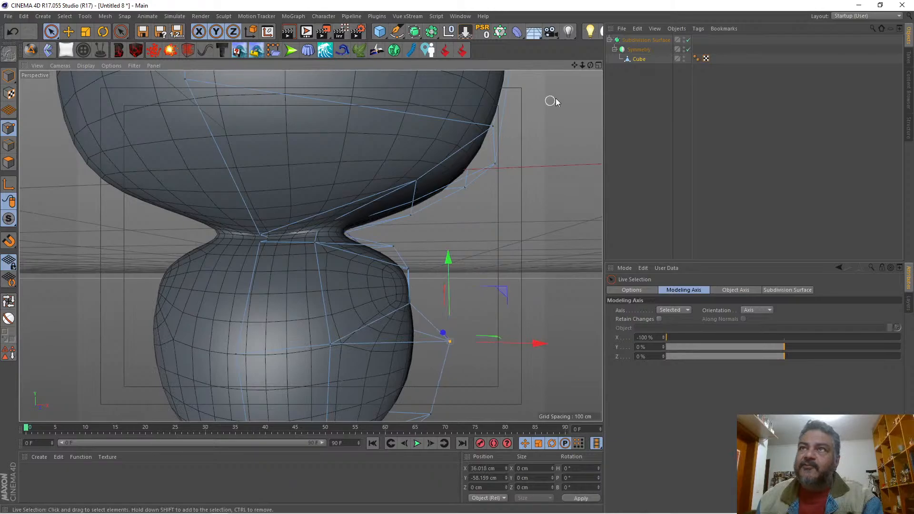
{"action": "mouse_move", "coordinate": [590, 65]}
{"action": "left_mouse_down"}
{"action": "mouse_move", "coordinate": [557, 73]}
{"action": "mouse_move", "coordinate": [586, 65]}
{"action": "left_mouse_up"}
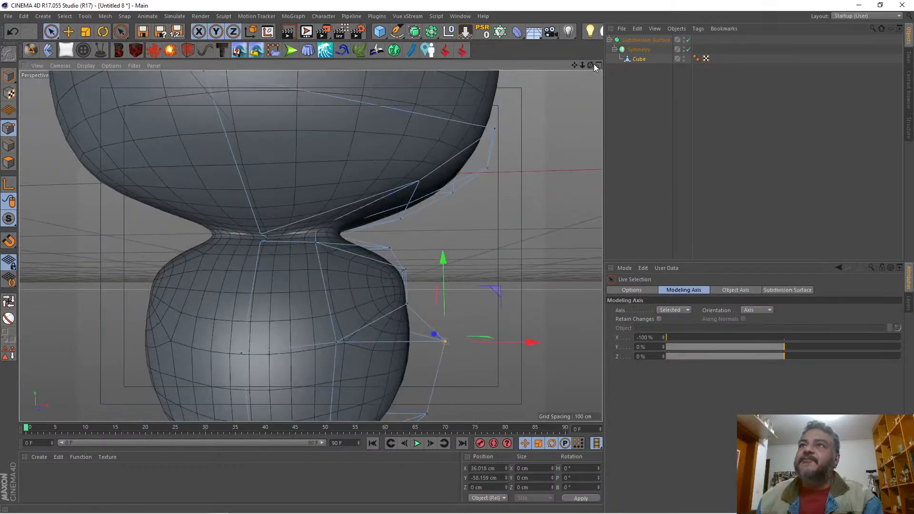
{"action": "left_click", "coordinate": [597, 65]}
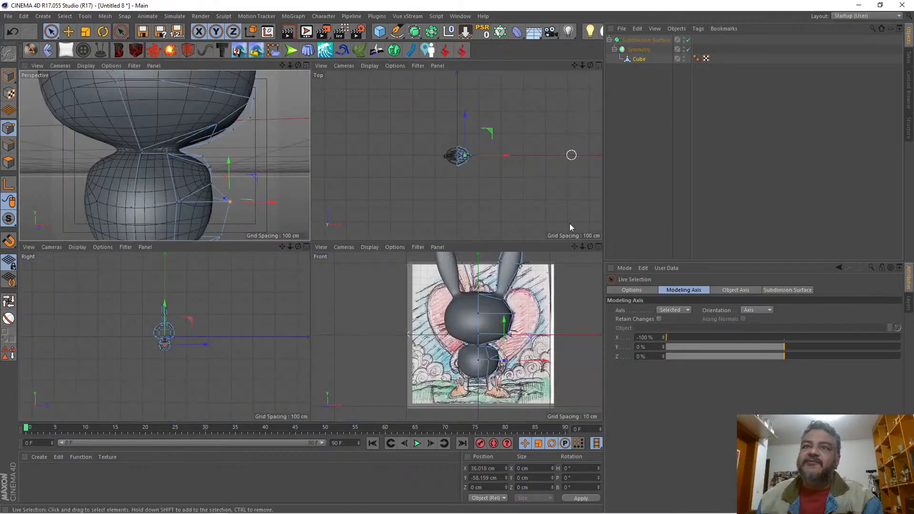
{"action": "left_click", "coordinate": [595, 246]}
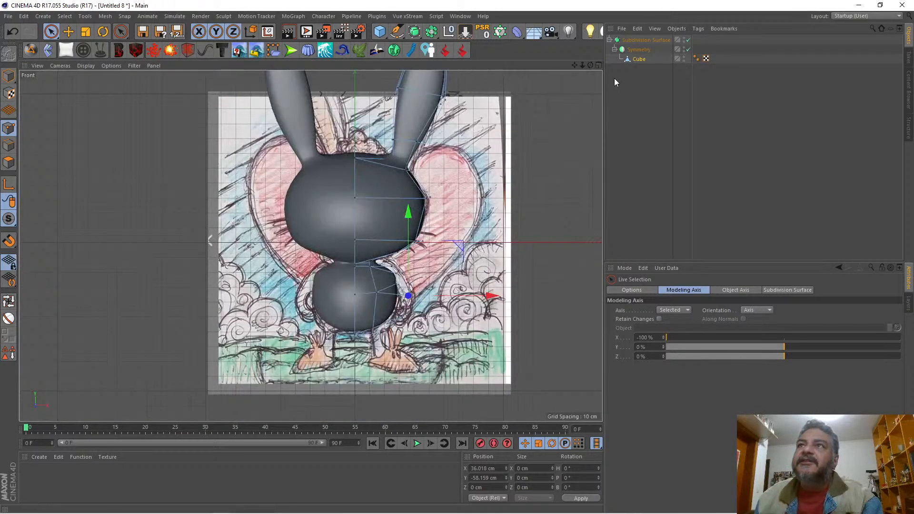
{"action": "left_click", "coordinate": [598, 65]}
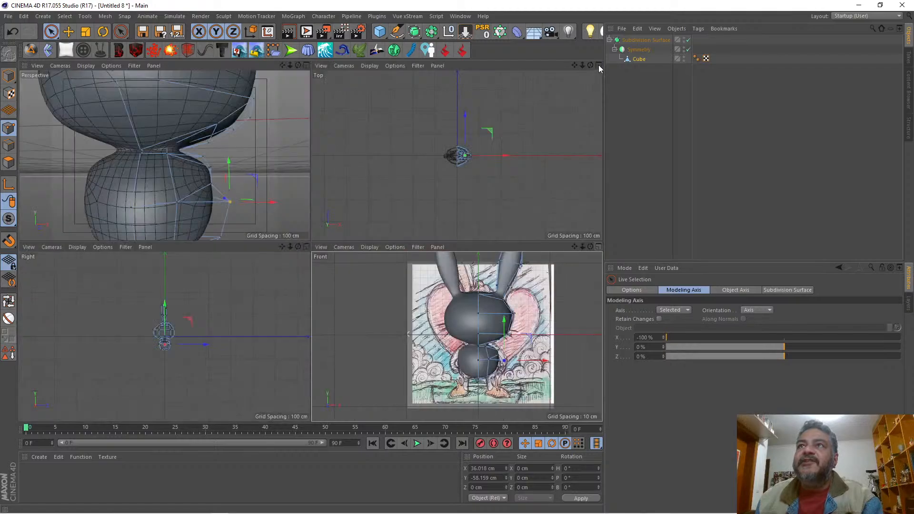
{"action": "left_click", "coordinate": [307, 65]}
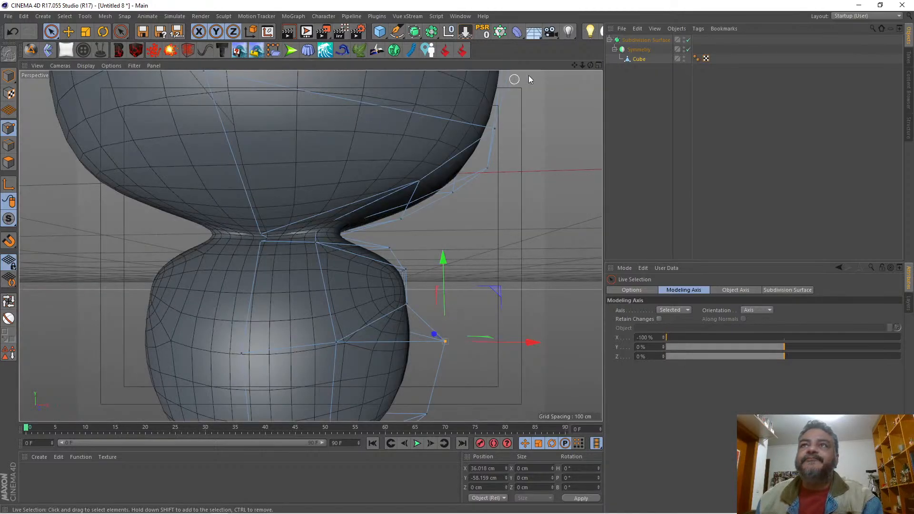
Step: Select the arm base's upper and lower middle points and scale them apart along Y to about 9.9 cm
{"action": "left_click_drag", "start_coordinate": [579, 68], "coordinate": [524, 72]}
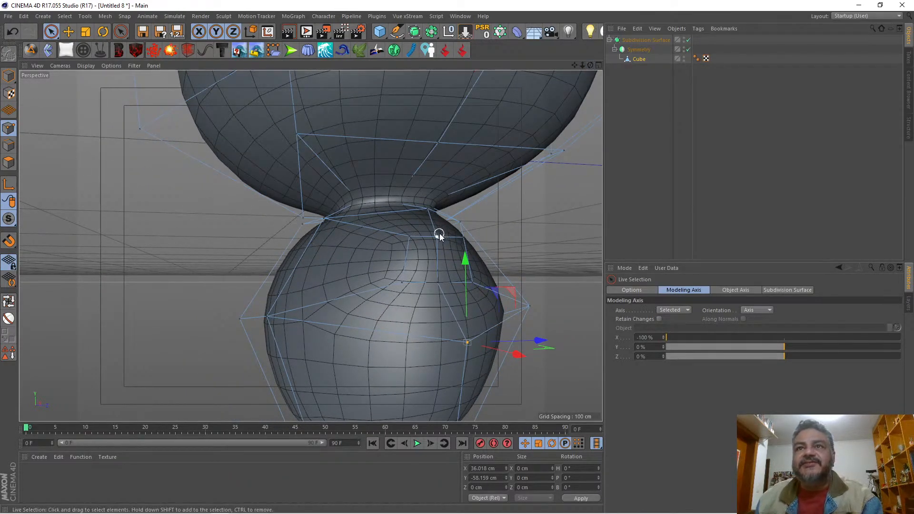
{"action": "left_click", "coordinate": [436, 288], "text": "shift"}
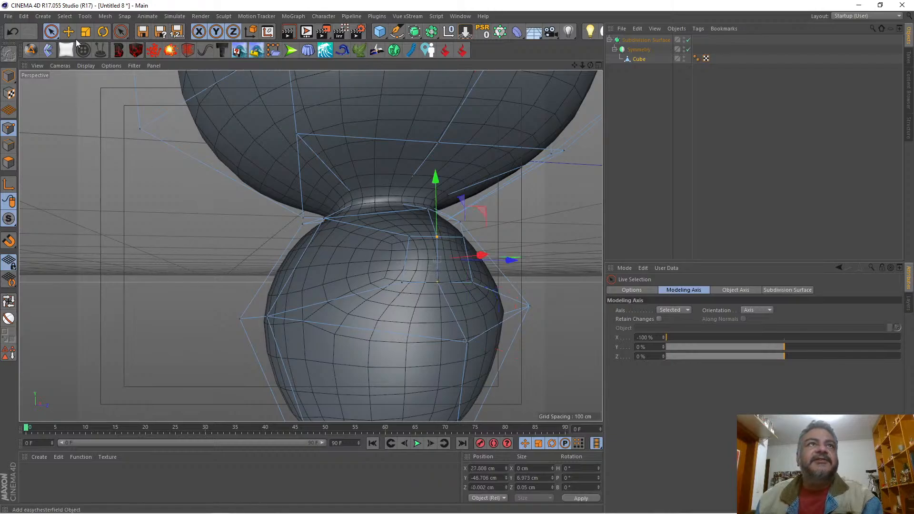
{"action": "left_click", "coordinate": [85, 32]}
{"action": "left_click_drag", "start_coordinate": [440, 197], "coordinate": [439, 165]}
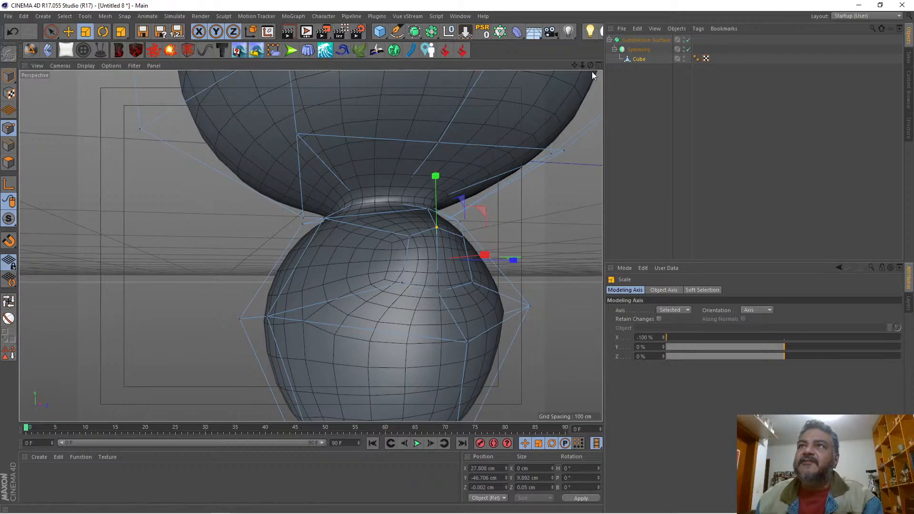
Step: In the front view, extrude the arm-base polygons outward from the body by about 13.5 cm
{"action": "mouse_move", "coordinate": [590, 65]}
{"action": "left_mouse_down"}
{"action": "mouse_move", "coordinate": [573, 69]}
{"action": "mouse_move", "coordinate": [601, 62]}
{"action": "mouse_move", "coordinate": [561, 67]}
{"action": "mouse_move", "coordinate": [588, 66]}
{"action": "left_mouse_up"}
{"action": "left_click", "coordinate": [9, 163]}
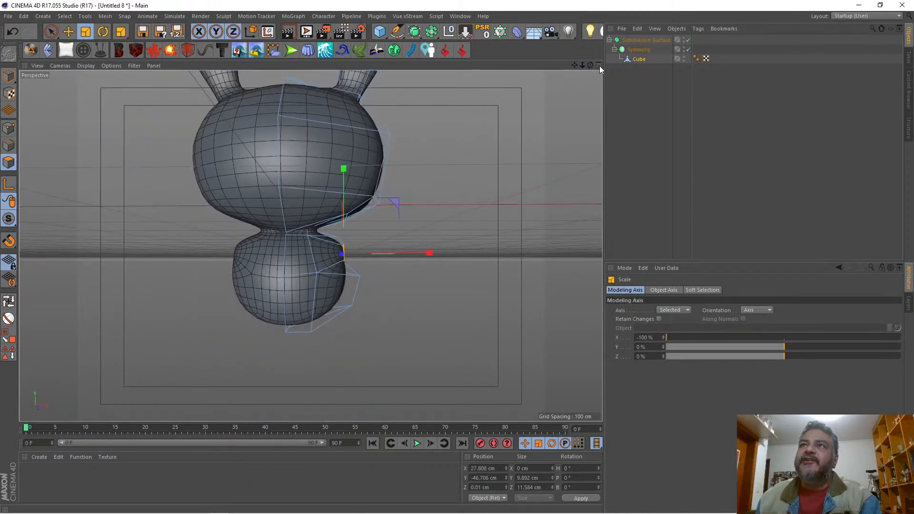
{"action": "left_click", "coordinate": [598, 66]}
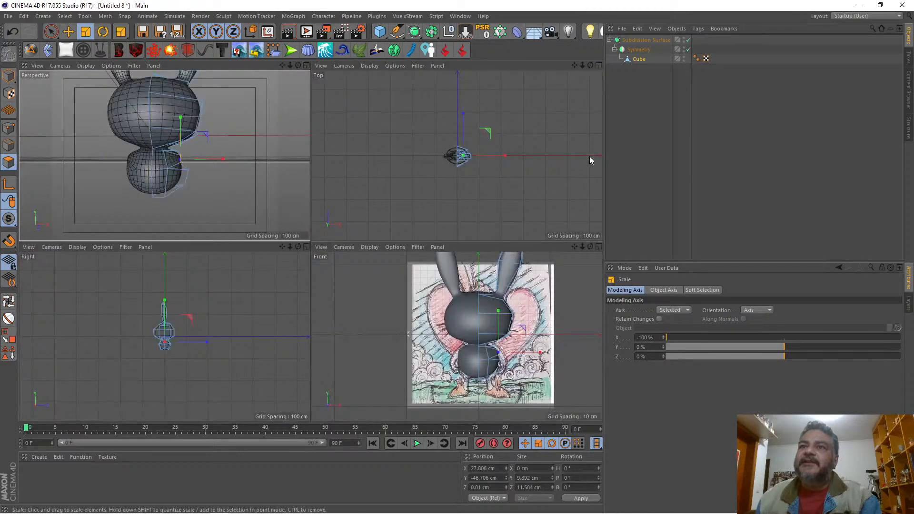
{"action": "left_click", "coordinate": [598, 246]}
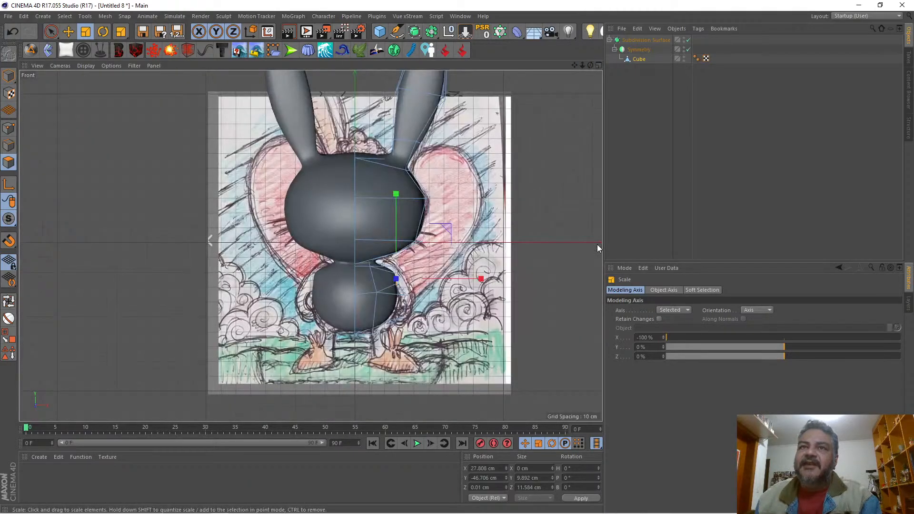
{"action": "right_click", "coordinate": [536, 202]}
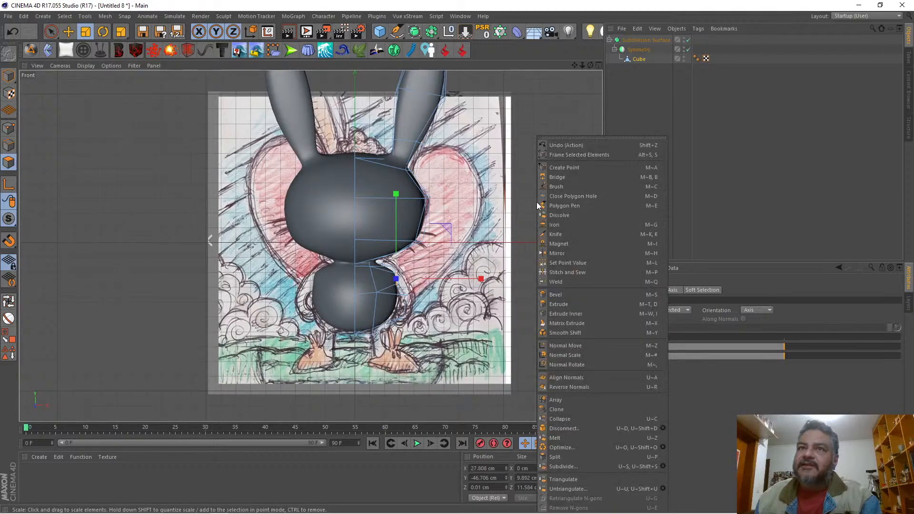
{"action": "left_click", "coordinate": [560, 305]}
{"action": "left_click_drag", "start_coordinate": [540, 281], "coordinate": [571, 281]}
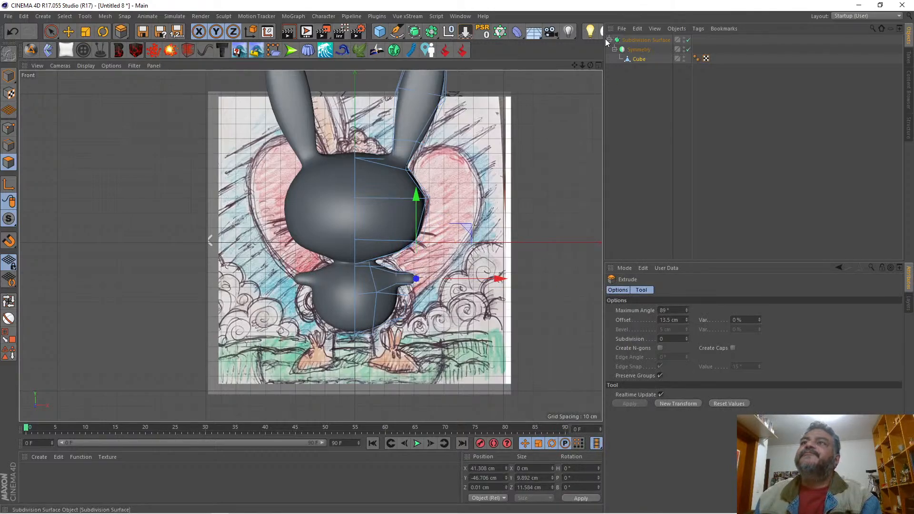
Step: Undo the arm extrusion and scale the arm-base polygons up to about 12.8 cm in Y and 14.9 cm in Z
{"action": "key", "text": "ctrl+z"}
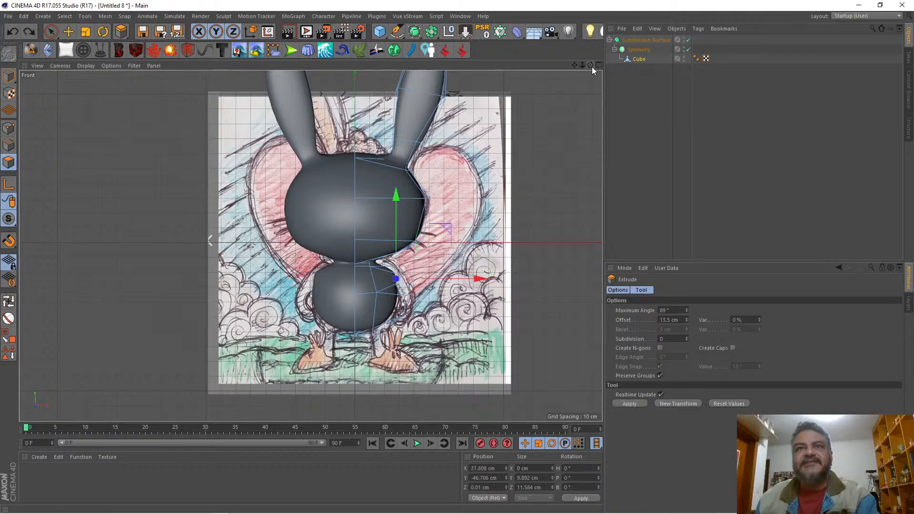
{"action": "left_click", "coordinate": [598, 65]}
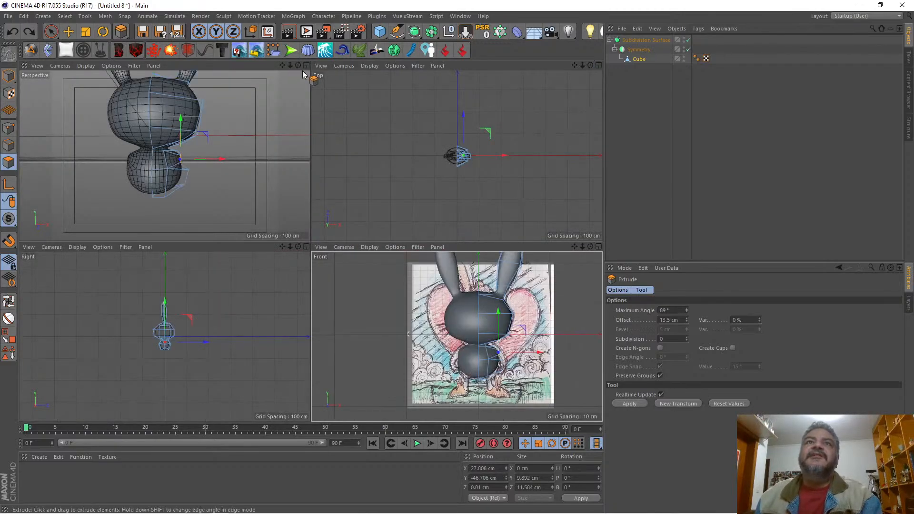
{"action": "middle_click", "coordinate": [543, 87]}
{"action": "left_click_drag", "start_coordinate": [590, 65], "coordinate": [469, 51]}
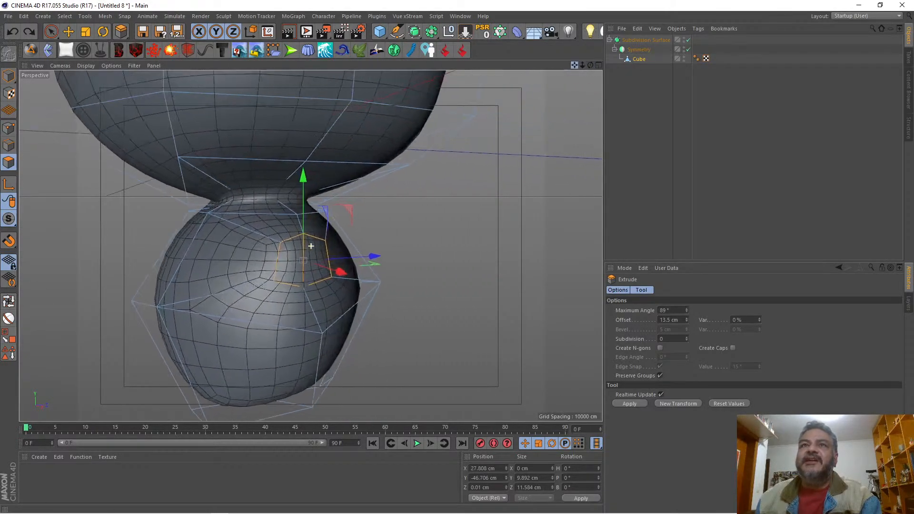
{"action": "left_click", "coordinate": [87, 32]}
{"action": "left_click_drag", "start_coordinate": [459, 236], "coordinate": [564, 194]}
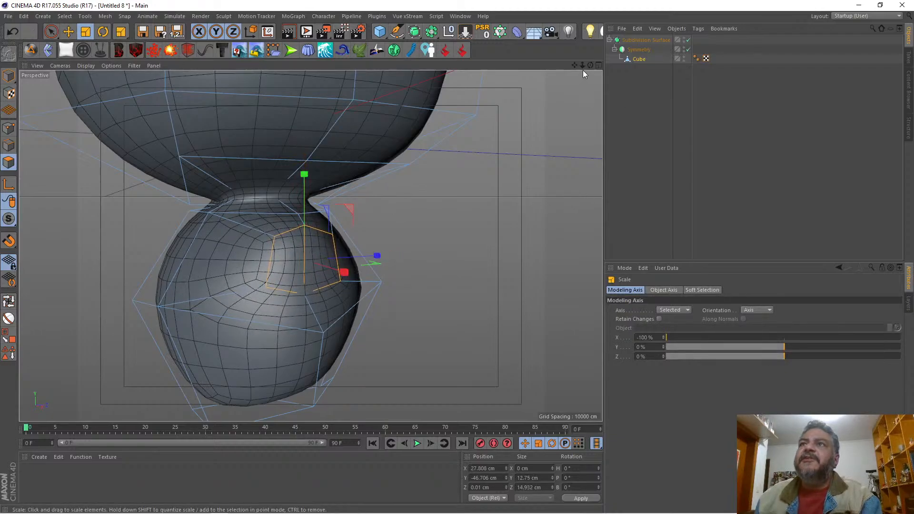
{"action": "left_click_drag", "start_coordinate": [590, 65], "coordinate": [664, 65]}
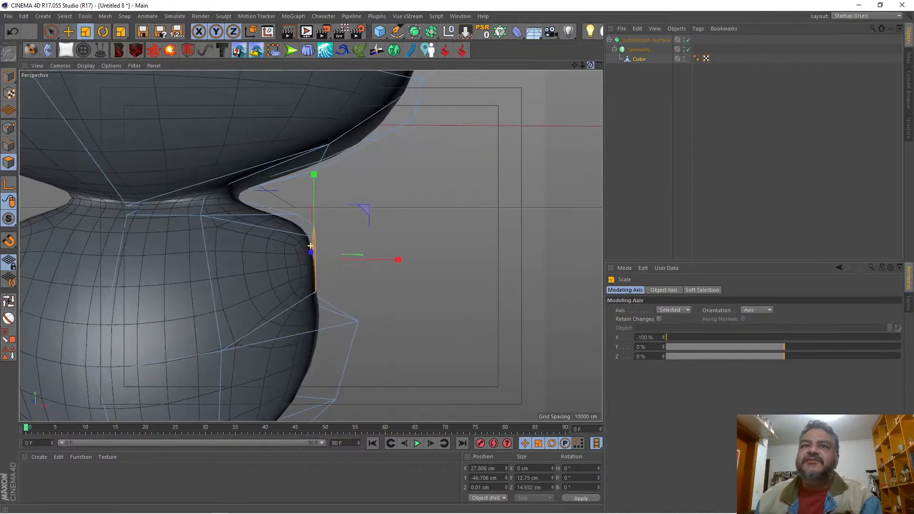
{"action": "mouse_move", "coordinate": [581, 66]}
{"action": "left_mouse_down"}
{"action": "mouse_move", "coordinate": [495, 67]}
{"action": "mouse_move", "coordinate": [625, 104]}
{"action": "mouse_move", "coordinate": [591, 67]}
{"action": "left_mouse_up"}
{"action": "left_click", "coordinate": [598, 65]}
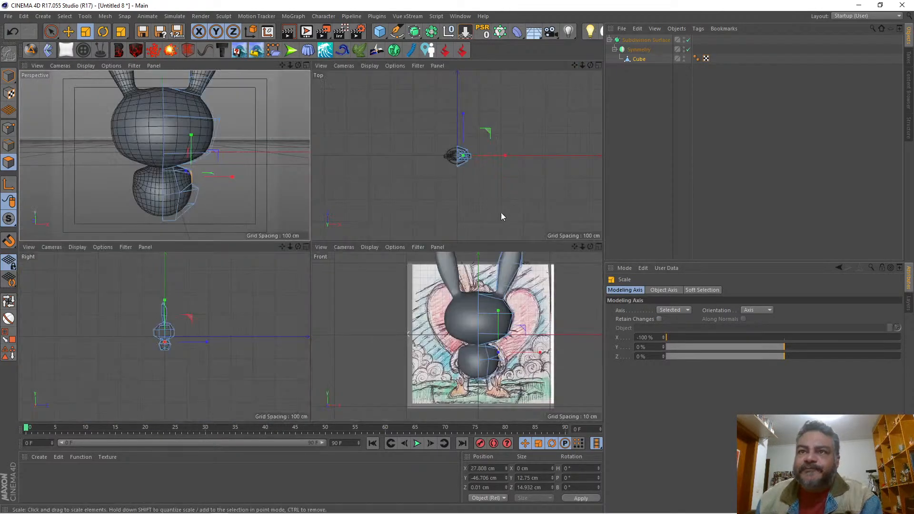
Step: In the front view, extrude the arm-base polygons outward in successive sections until the arm's end reaches about X 55.2 cm
{"action": "left_click", "coordinate": [596, 245]}
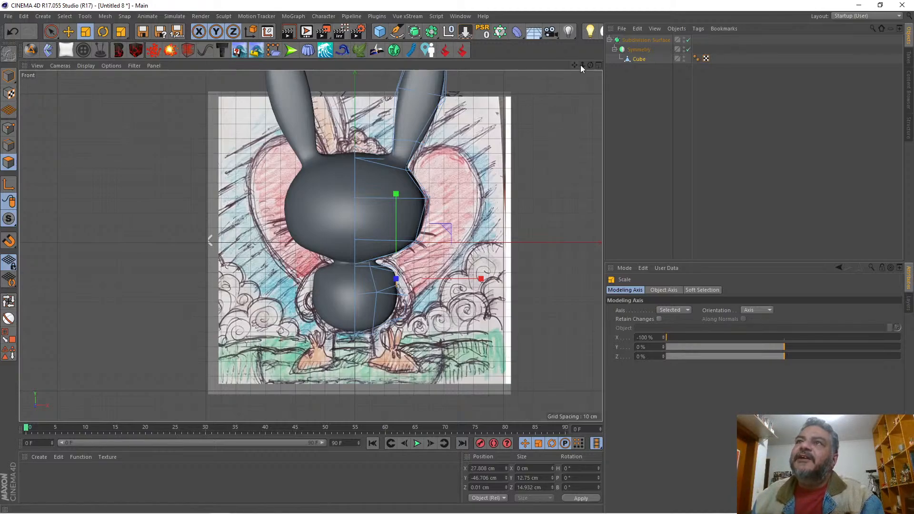
{"action": "mouse_move", "coordinate": [582, 65]}
{"action": "left_mouse_down"}
{"action": "mouse_move", "coordinate": [592, 65]}
{"action": "mouse_move", "coordinate": [547, 65]}
{"action": "mouse_move", "coordinate": [487, 46]}
{"action": "left_mouse_up"}
{"action": "right_click", "coordinate": [494, 197]}
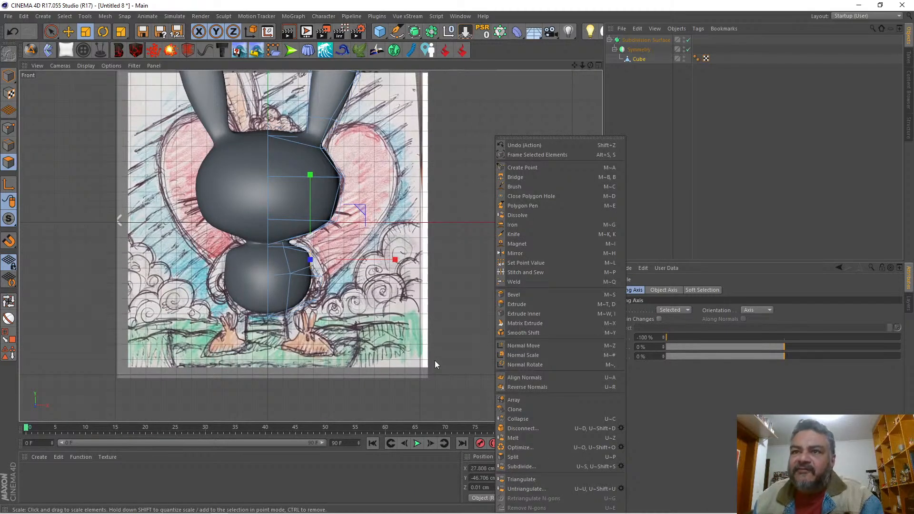
{"action": "left_click", "coordinate": [507, 304]}
{"action": "left_click_drag", "start_coordinate": [469, 287], "coordinate": [481, 287]}
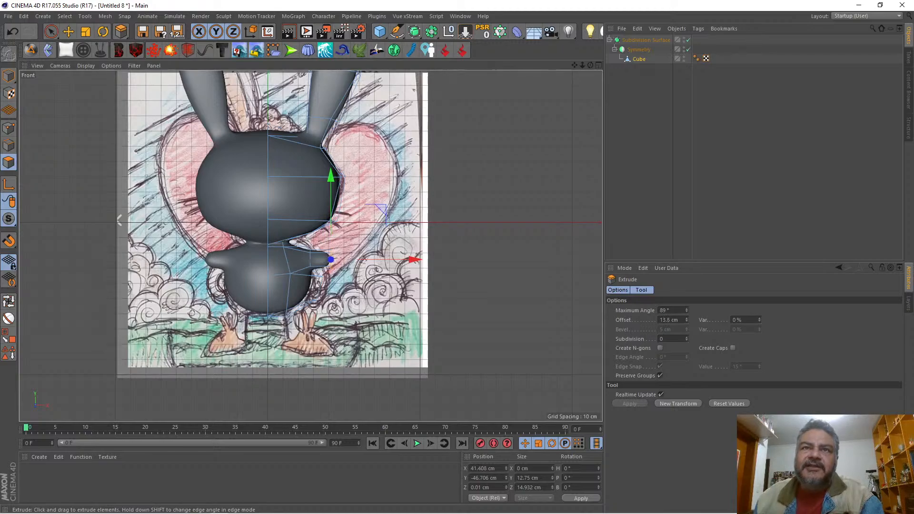
{"action": "left_click_drag", "start_coordinate": [471, 289], "coordinate": [523, 299]}
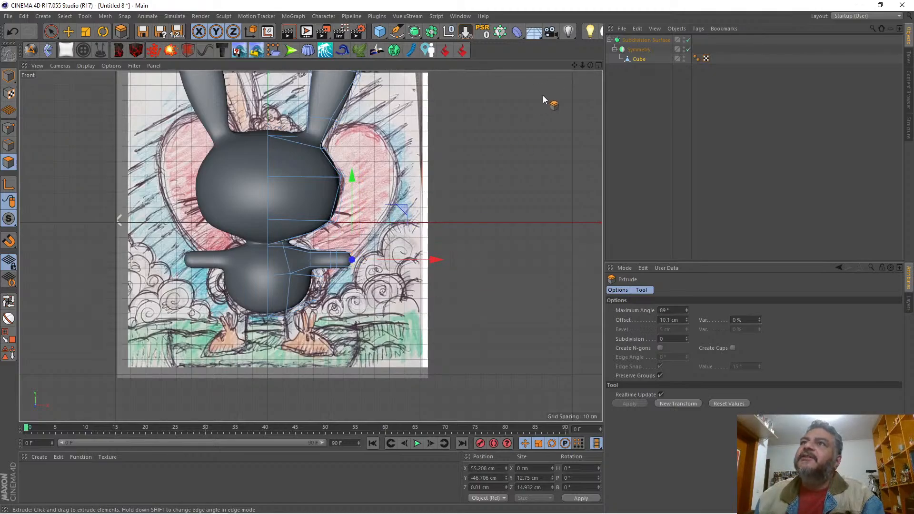
Step: Set the modeling axis to X 0% and Y 100%, and scale the arm's end polygons to a Y size of about 8.6 cm
{"action": "left_click", "coordinate": [598, 65]}
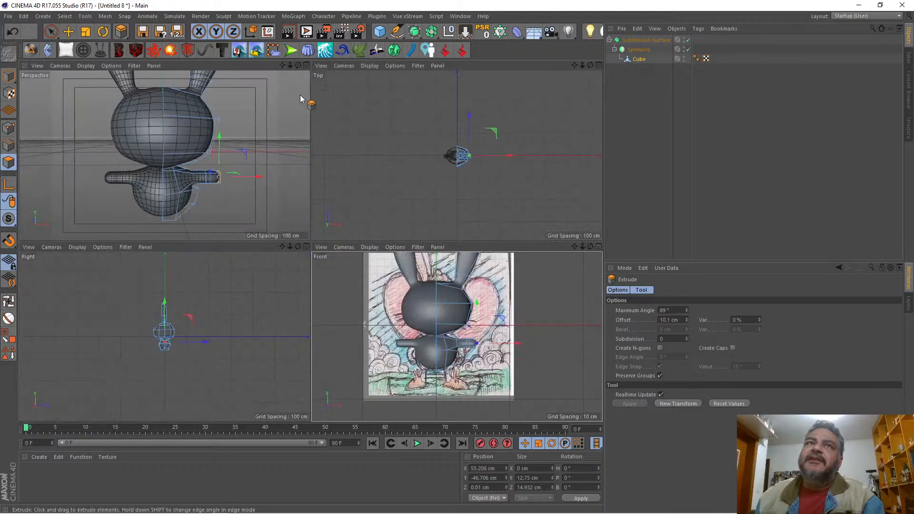
{"action": "left_click", "coordinate": [305, 66]}
{"action": "left_click_drag", "start_coordinate": [590, 65], "coordinate": [555, 47]}
{"action": "left_click_drag", "start_coordinate": [606, 160], "coordinate": [561, 175]}
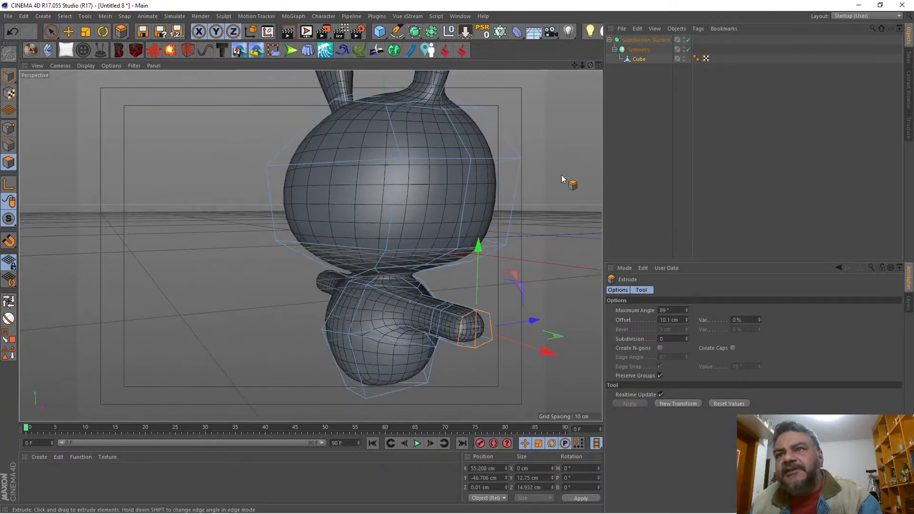
{"action": "left_click", "coordinate": [86, 33]}
{"action": "left_click_drag", "start_coordinate": [782, 349], "coordinate": [612, 346]}
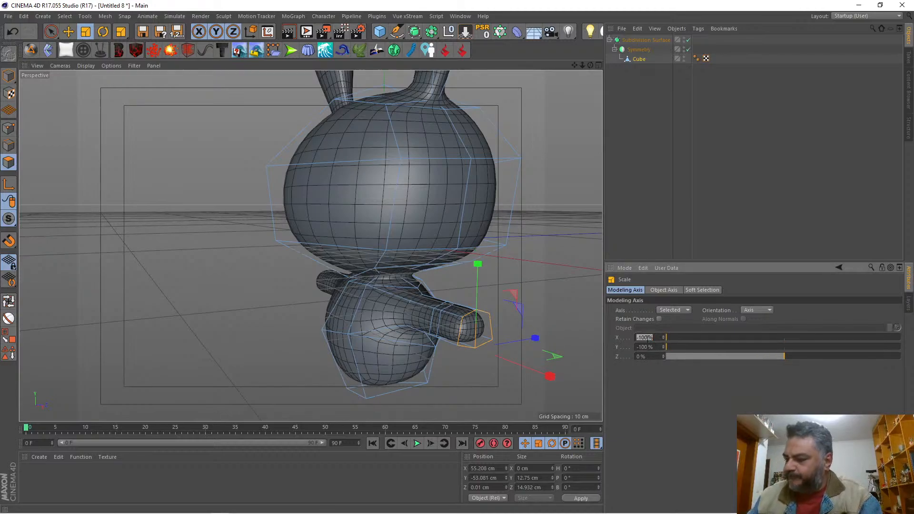
{"action": "type", "text": "0"}
{"action": "key", "text": "Return"}
{"action": "left_click_drag", "start_coordinate": [671, 347], "coordinate": [900, 346]}
{"action": "left_click_drag", "start_coordinate": [483, 233], "coordinate": [481, 259]}
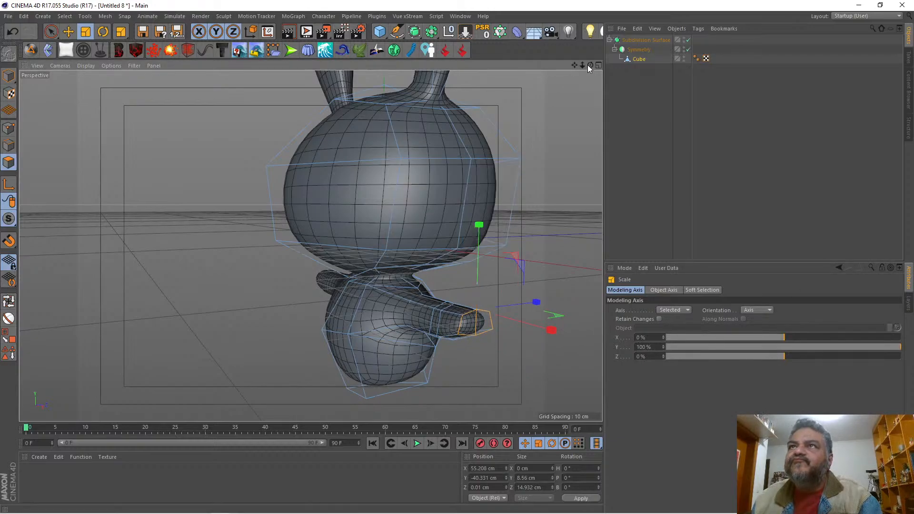
{"action": "left_click_drag", "start_coordinate": [590, 65], "coordinate": [484, 145]}
{"action": "right_click", "coordinate": [484, 144]}
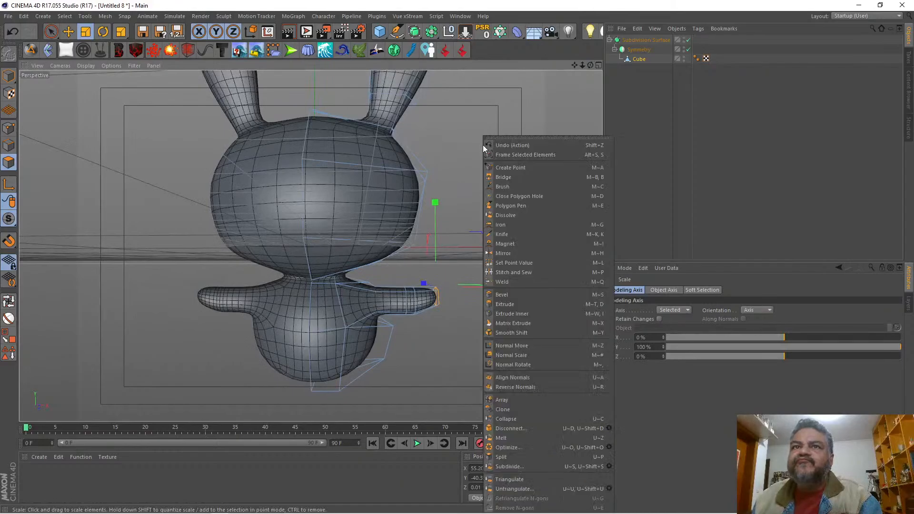
{"action": "left_click", "coordinate": [521, 297]}
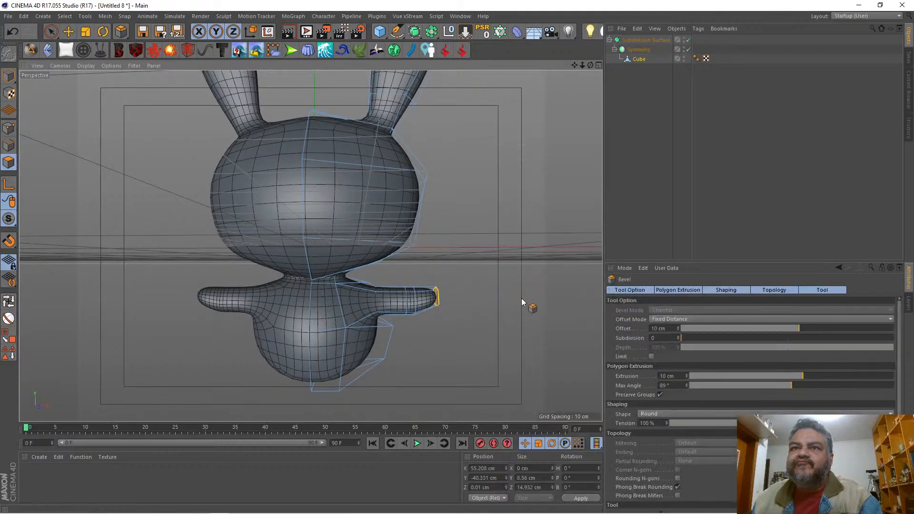
{"action": "left_click_drag", "start_coordinate": [521, 298], "coordinate": [539, 298]}
{"action": "key", "text": "ctrl+z"}
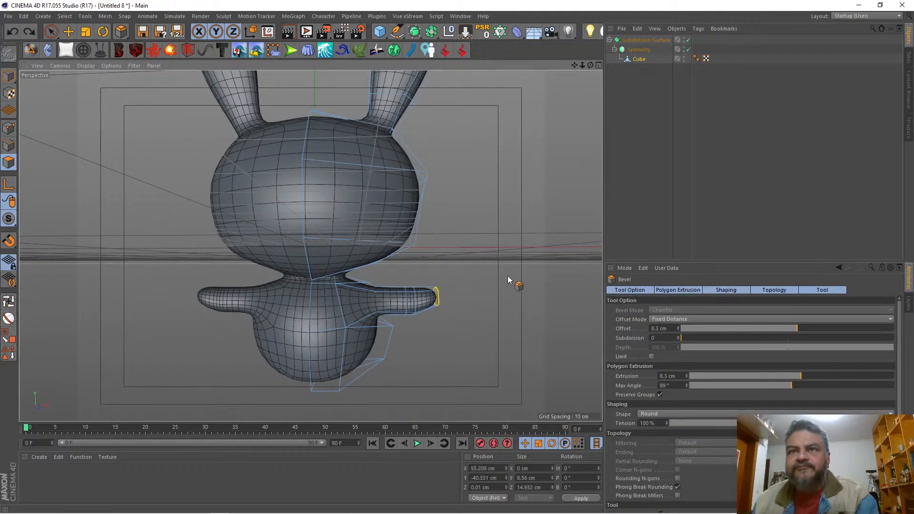
{"action": "left_click_drag", "start_coordinate": [493, 243], "coordinate": [497, 243]}
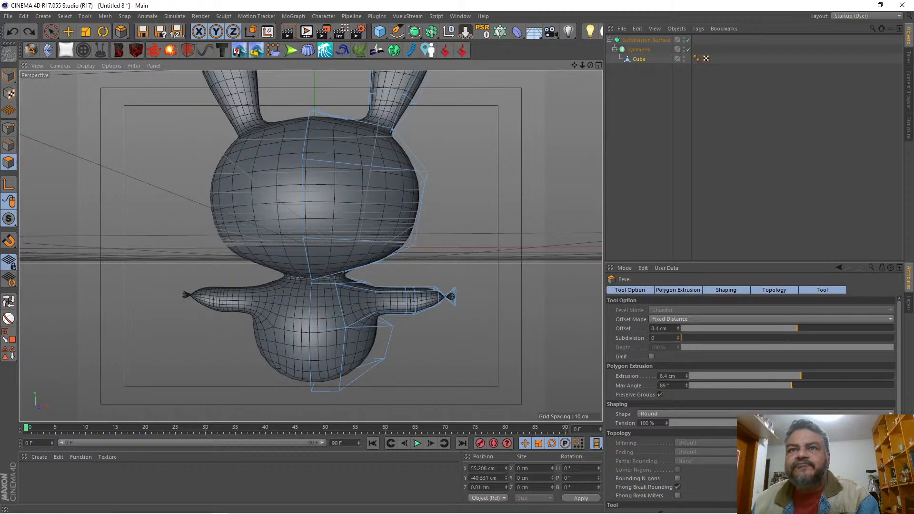
{"action": "key", "text": "ctrl+z"}
Step: Extrude the arm's end polygons outward in two sections, first to about X 61.4 cm and finally to about X 66.9 cm
{"action": "right_click", "coordinate": [486, 239]}
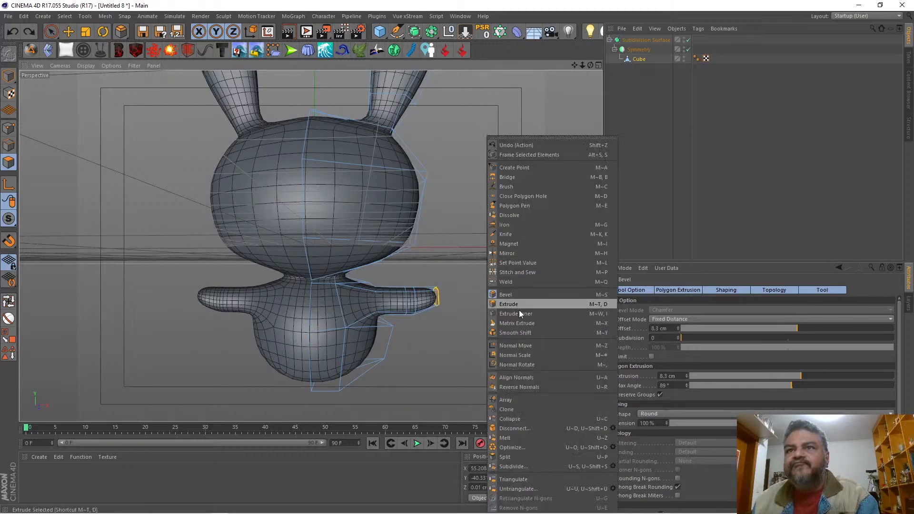
{"action": "left_click", "coordinate": [519, 305]}
{"action": "left_click_drag", "start_coordinate": [496, 283], "coordinate": [519, 281]}
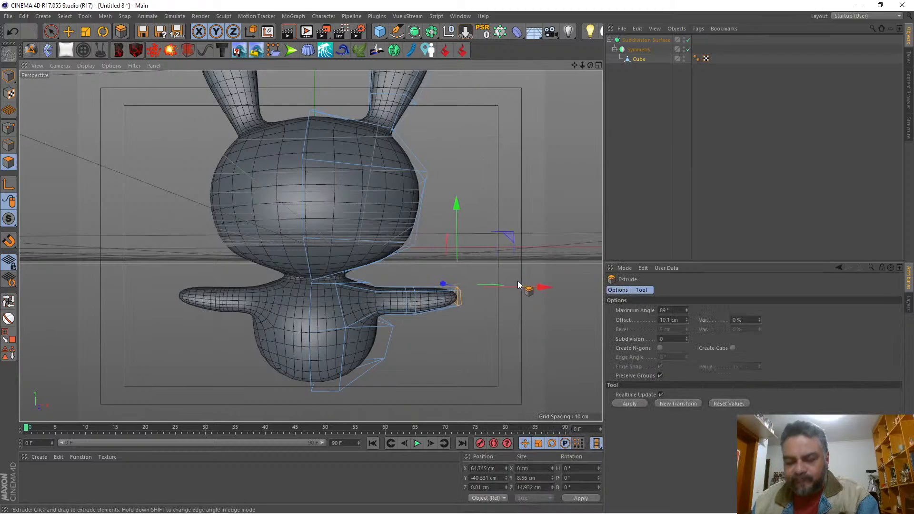
{"action": "key", "text": "ctrl+z"}
{"action": "left_click_drag", "start_coordinate": [494, 246], "coordinate": [509, 246]}
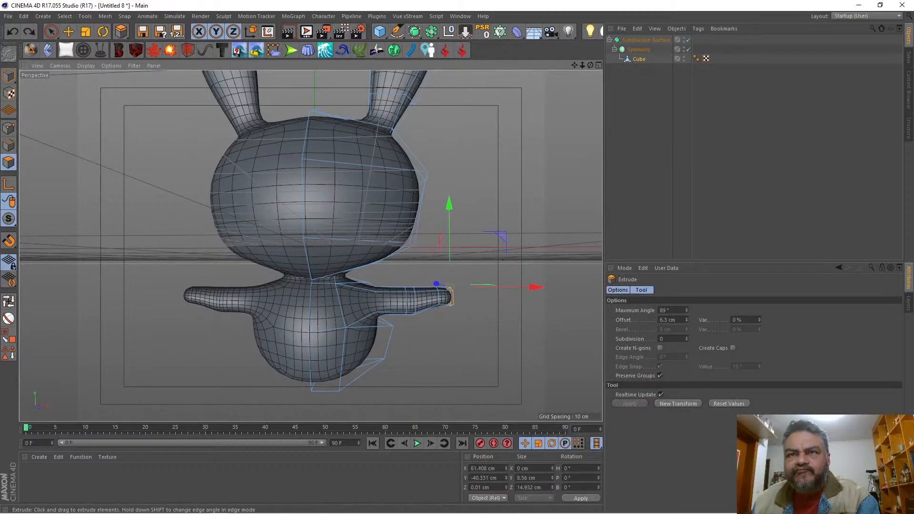
{"action": "mouse_move", "coordinate": [452, 296]}
{"action": "left_mouse_down"}
{"action": "mouse_move", "coordinate": [478, 296]}
{"action": "mouse_move", "coordinate": [465, 296]}
{"action": "left_mouse_up"}
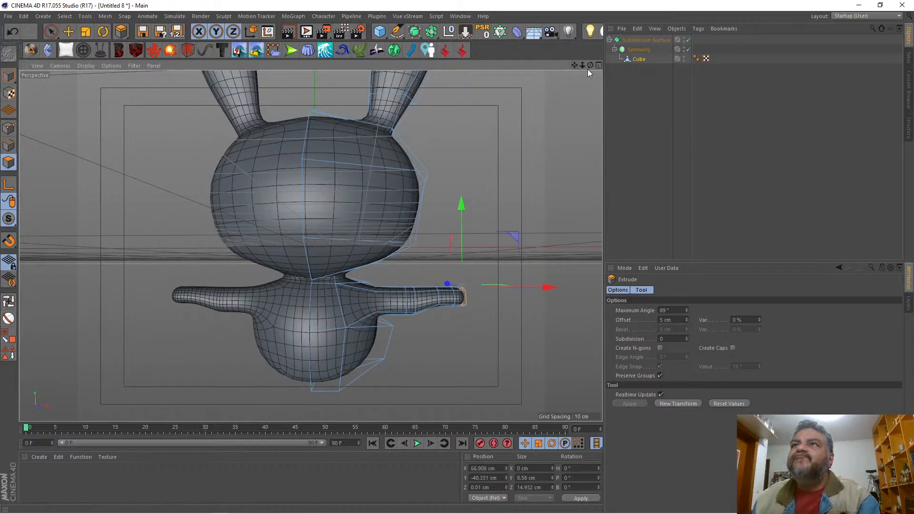
Step: In point mode, select the lower points of the arm ring at X 55.2 cm and move them down to about Y -49.6 cm
{"action": "left_click_drag", "start_coordinate": [590, 66], "coordinate": [512, 4]}
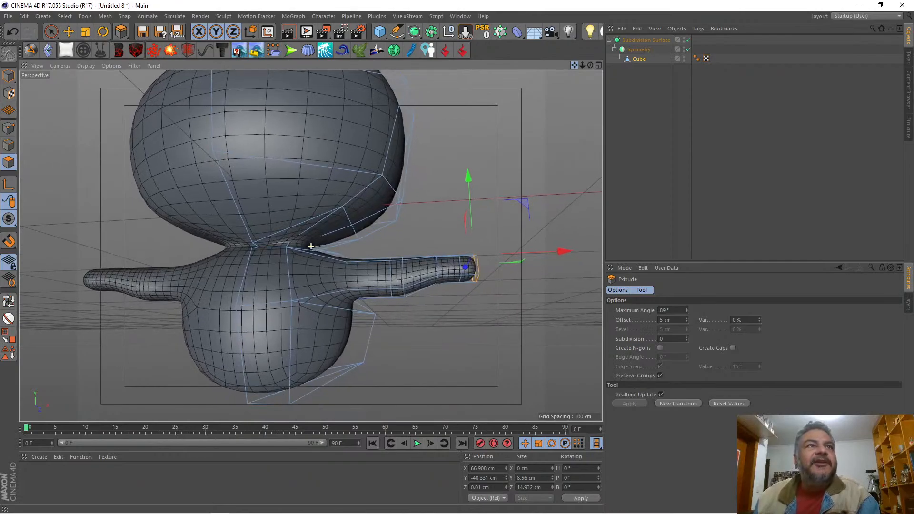
{"action": "left_click", "coordinate": [8, 128]}
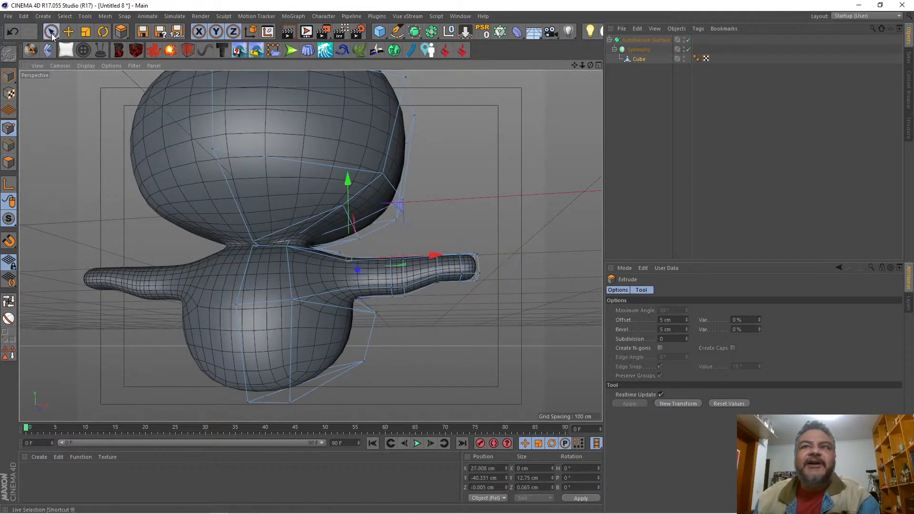
{"action": "left_click", "coordinate": [51, 32]}
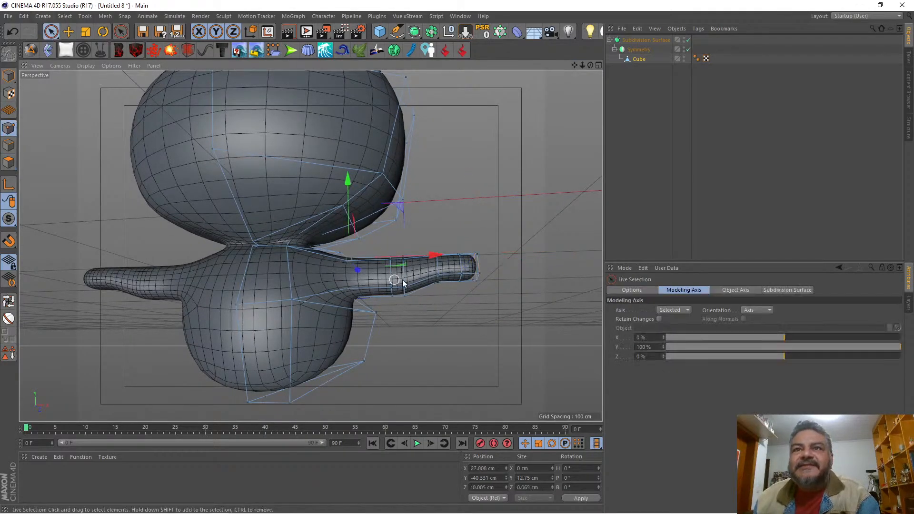
{"action": "left_click", "coordinate": [436, 284]}
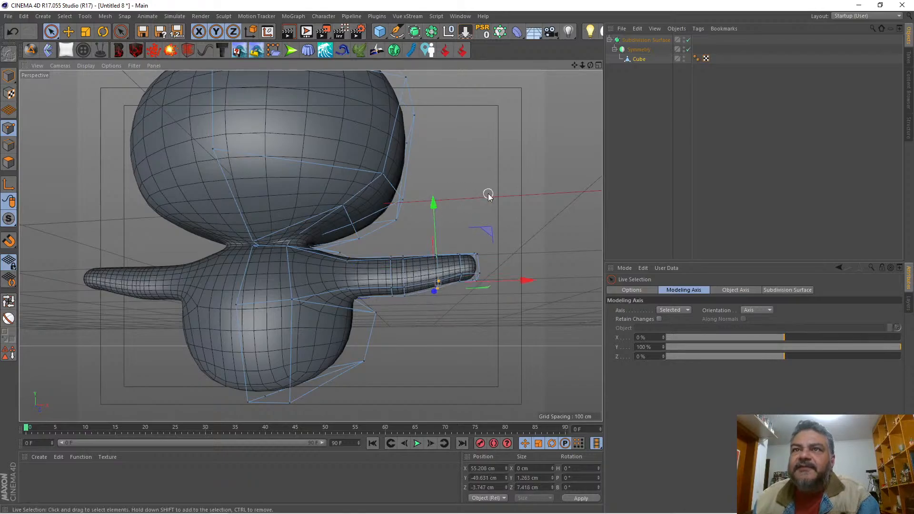
{"action": "left_click_drag", "start_coordinate": [590, 65], "coordinate": [472, 180]}
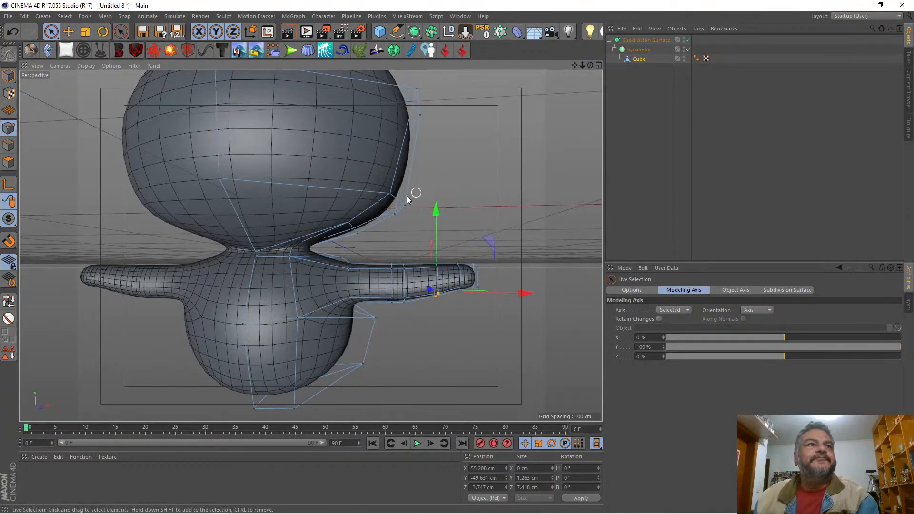
Step: Add a Knife loop cut around the arm, just outside the ring whose lower points were lowered
{"action": "key", "text": "k"}
{"action": "key", "text": "l"}
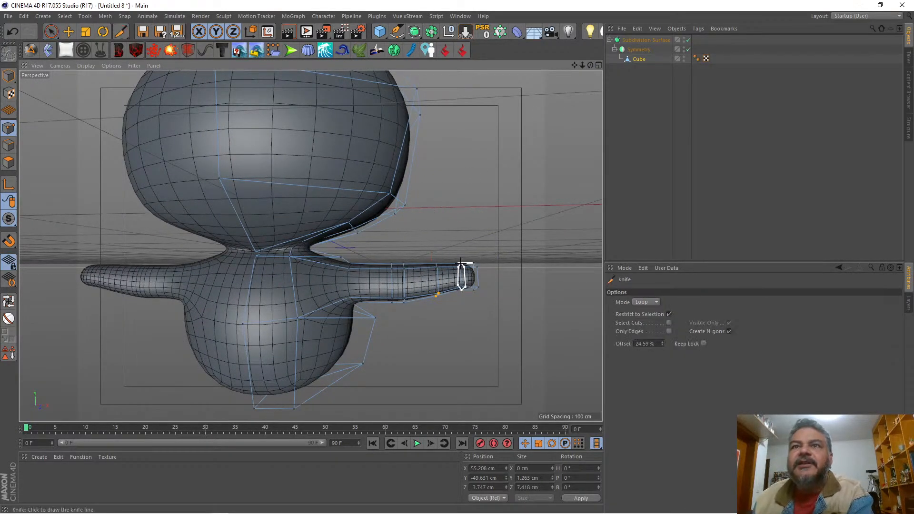
{"action": "left_click", "coordinate": [442, 265]}
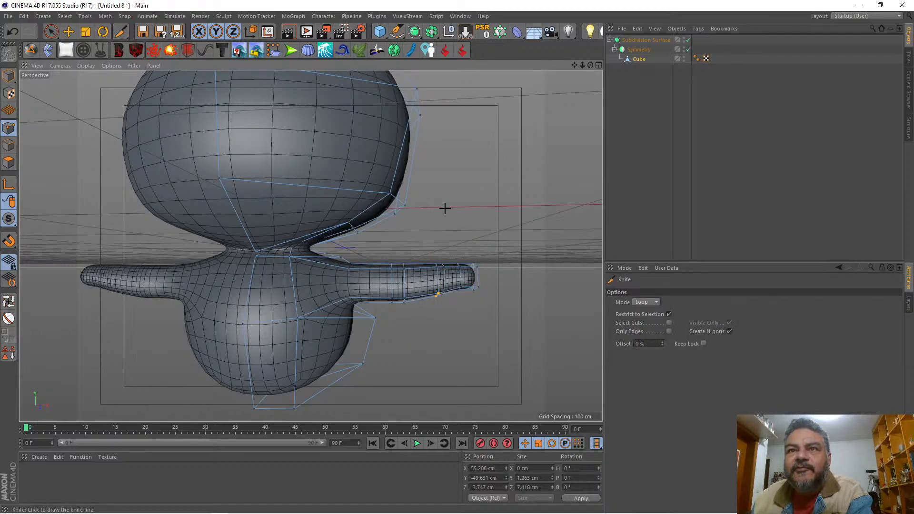
{"action": "key", "text": "space"}
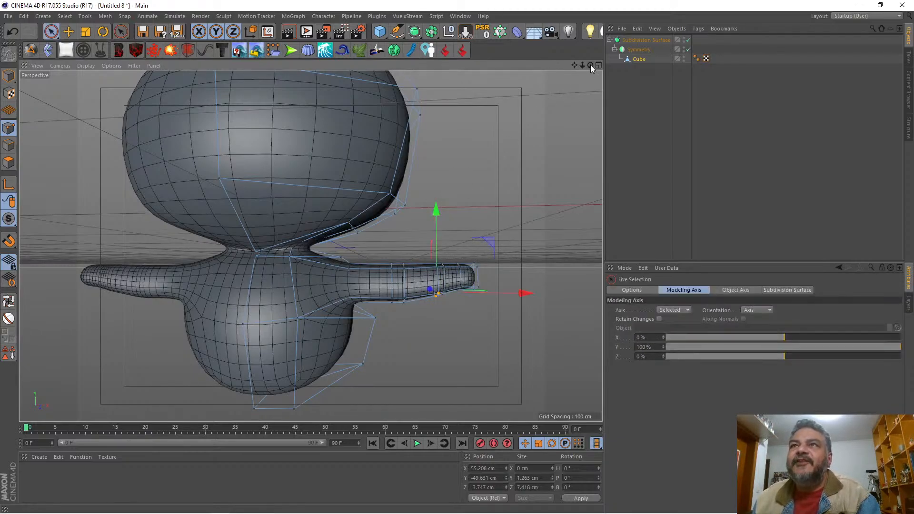
Step: Select the upper points at the arm's end, scale them to a Z size of about 14.7 cm, and return to polygon mode
{"action": "left_click_drag", "start_coordinate": [590, 65], "coordinate": [527, 72]}
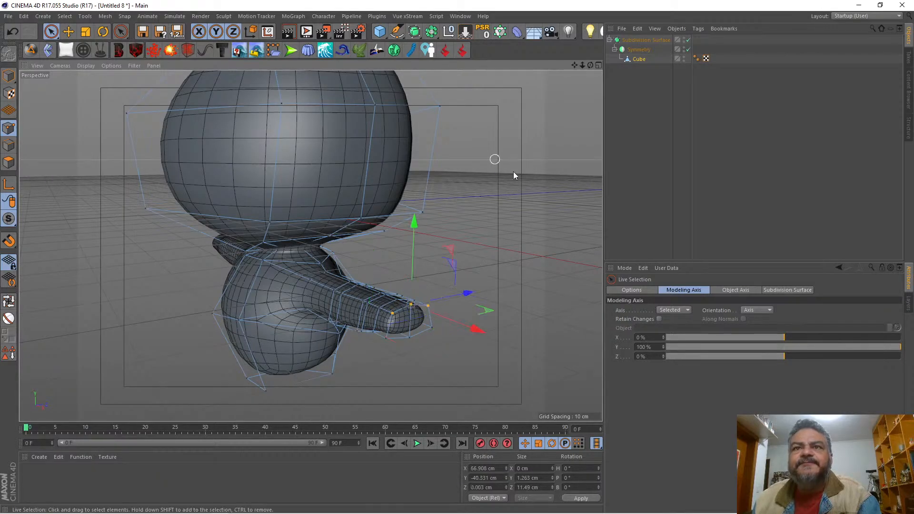
{"action": "left_click_drag", "start_coordinate": [590, 65], "coordinate": [573, 67]}
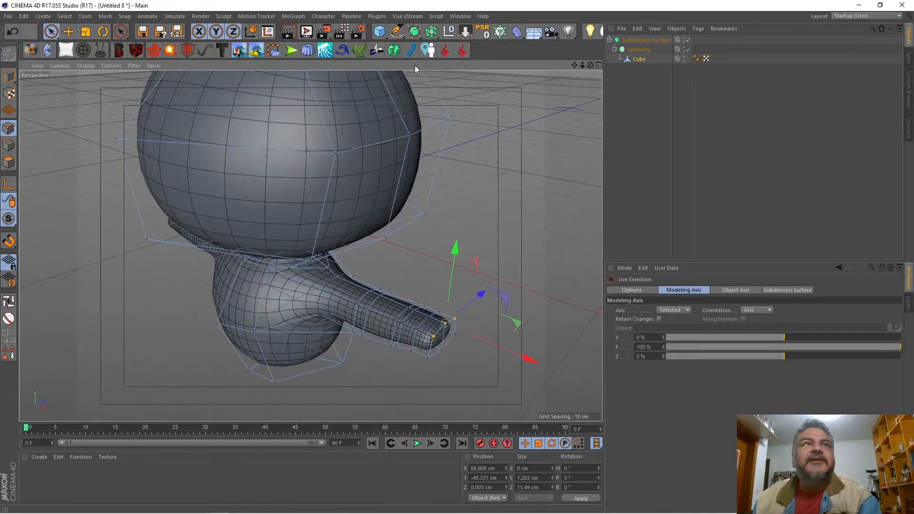
{"action": "left_click", "coordinate": [86, 31]}
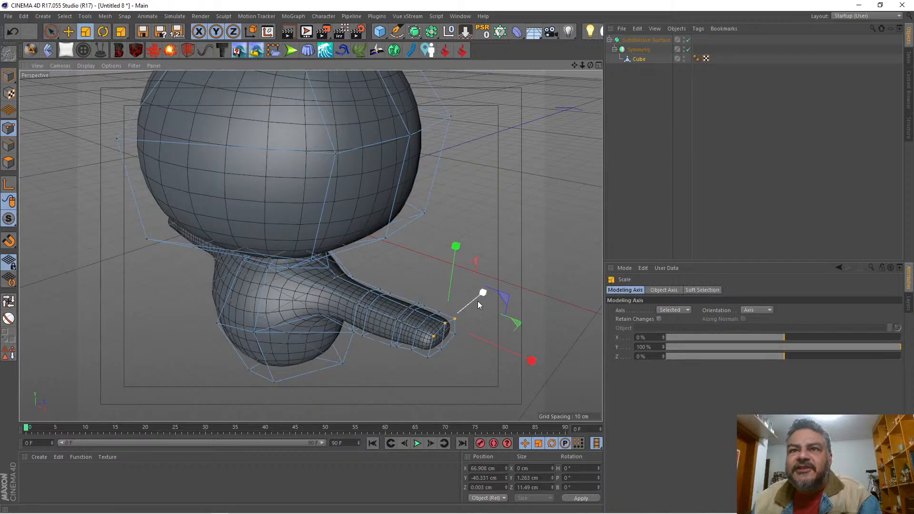
{"action": "left_click_drag", "start_coordinate": [479, 299], "coordinate": [486, 299]}
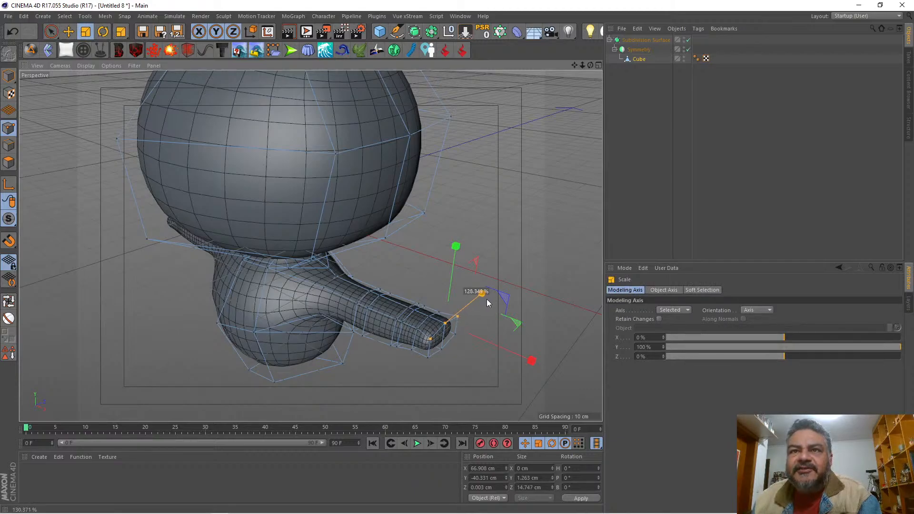
{"action": "left_click_drag", "start_coordinate": [590, 65], "coordinate": [529, 70]}
{"action": "left_click", "coordinate": [8, 163]}
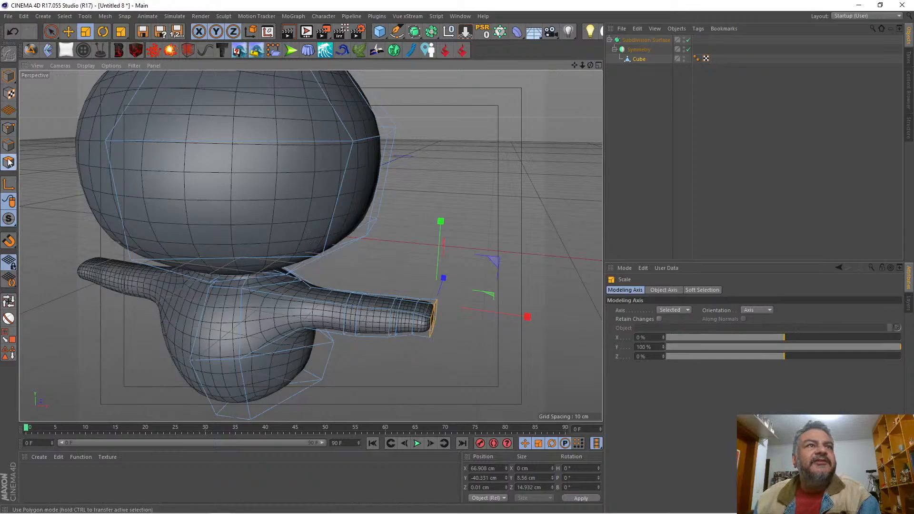
Step: Extrude the front-facing polygon at the arm's end 8.5 cm to start a thumb, and move it outward to about X 66.1 cm
{"action": "left_click", "coordinate": [52, 31]}
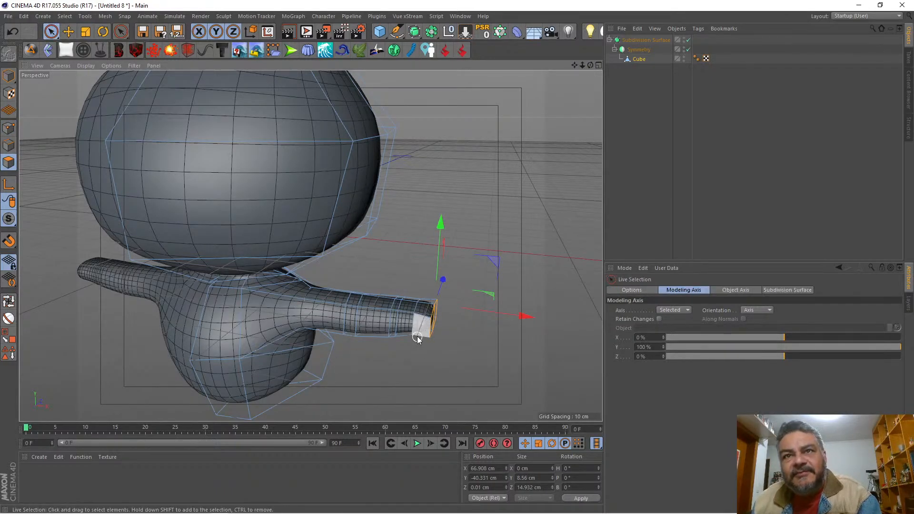
{"action": "left_click", "coordinate": [418, 331]}
{"action": "left_click_drag", "start_coordinate": [590, 65], "coordinate": [561, 23]}
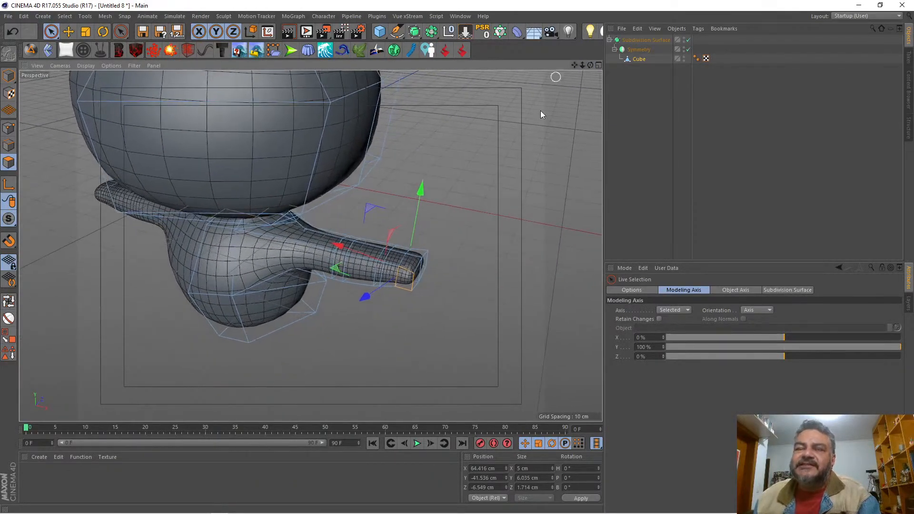
{"action": "right_click", "coordinate": [481, 141]}
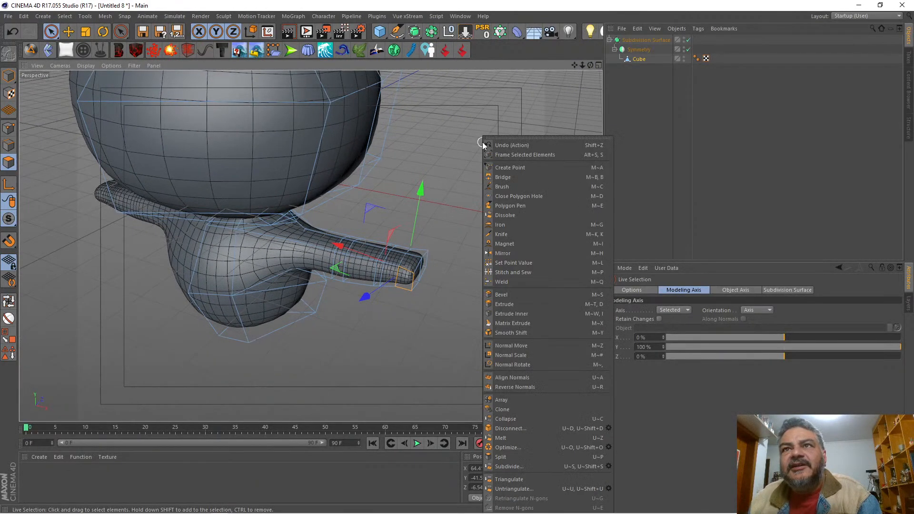
{"action": "left_click", "coordinate": [504, 304]}
{"action": "left_click_drag", "start_coordinate": [495, 296], "coordinate": [523, 286]}
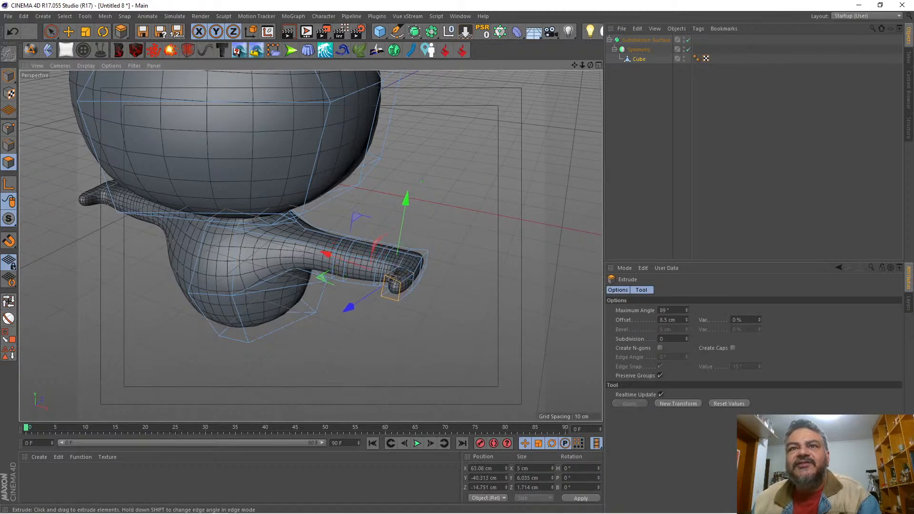
{"action": "left_click_drag", "start_coordinate": [324, 253], "coordinate": [332, 257]}
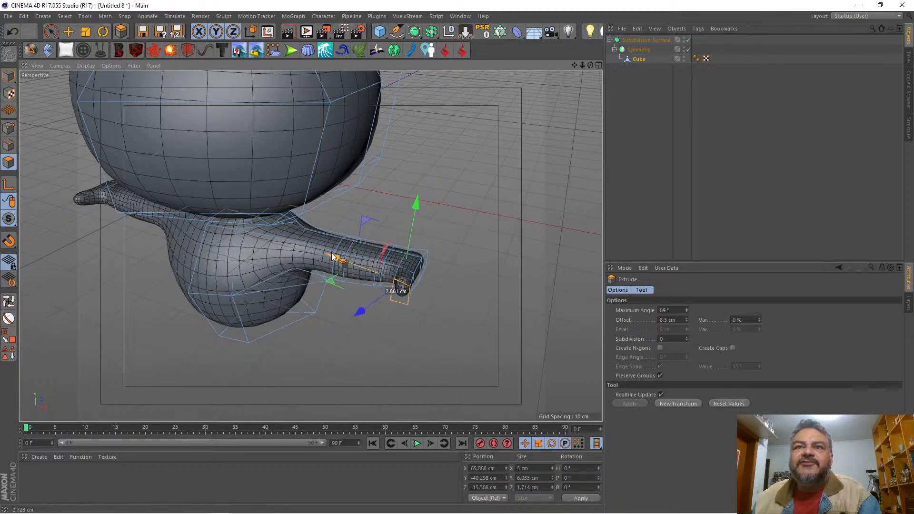
Step: Pull the thumb's end polygon back toward the hand to about Z -12.1 cm
{"action": "left_click_drag", "start_coordinate": [590, 66], "coordinate": [590, 105]}
{"action": "left_click_drag", "start_coordinate": [361, 343], "coordinate": [237, 369], "text": "alt"}
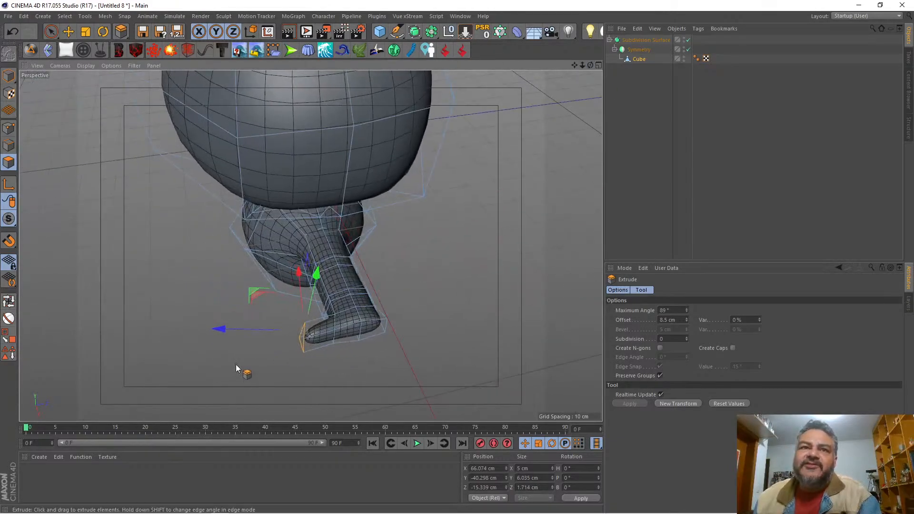
{"action": "left_click_drag", "start_coordinate": [226, 333], "coordinate": [238, 329]}
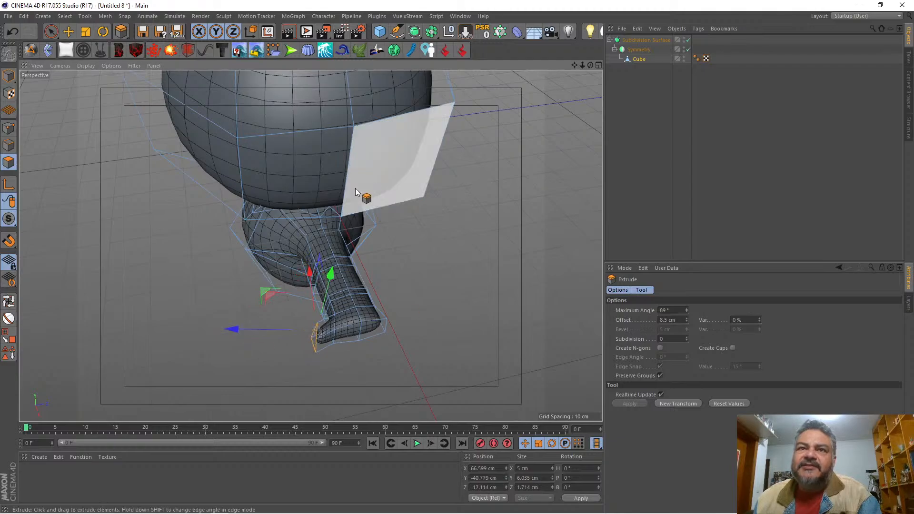
Step: Extrude the thumb's end polygon by another 4.9 cm and move the new end back to about Z -15.5 cm
{"action": "left_click_drag", "start_coordinate": [590, 65], "coordinate": [536, 181]}
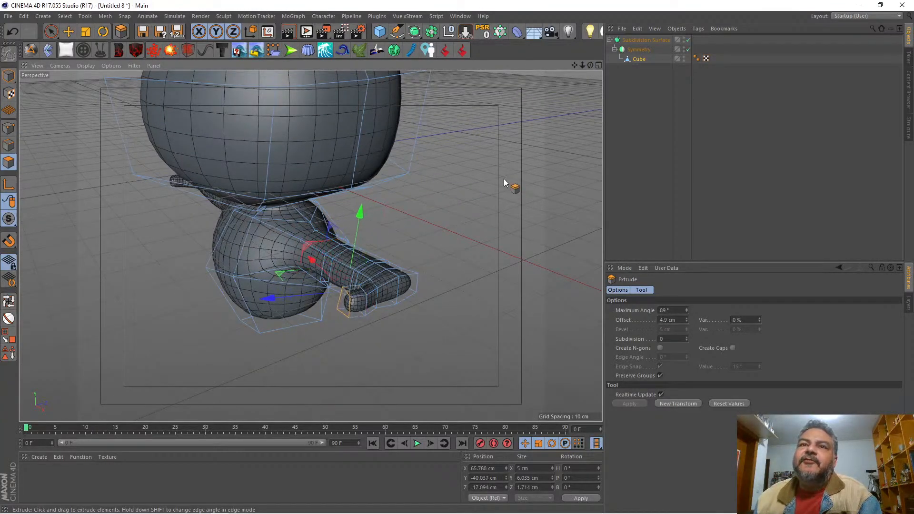
{"action": "left_click_drag", "start_coordinate": [589, 65], "coordinate": [311, 246]}
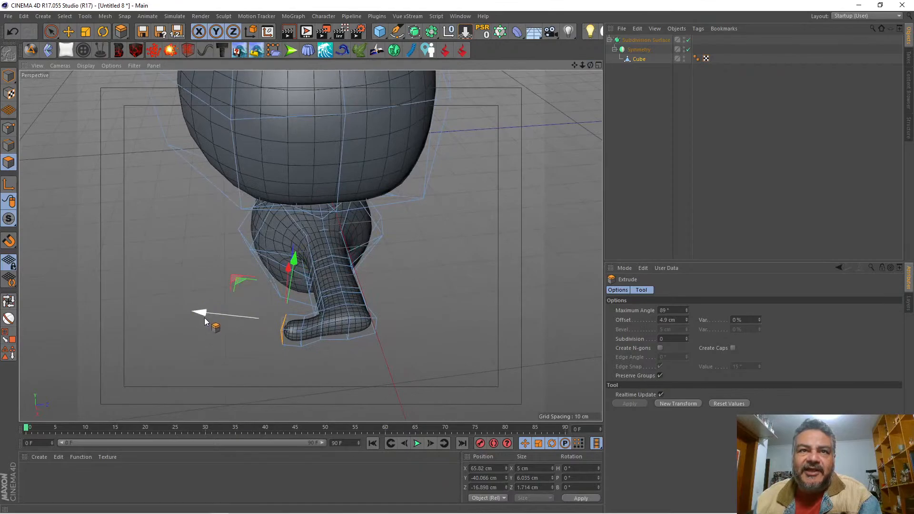
{"action": "left_click_drag", "start_coordinate": [205, 317], "coordinate": [204, 315]}
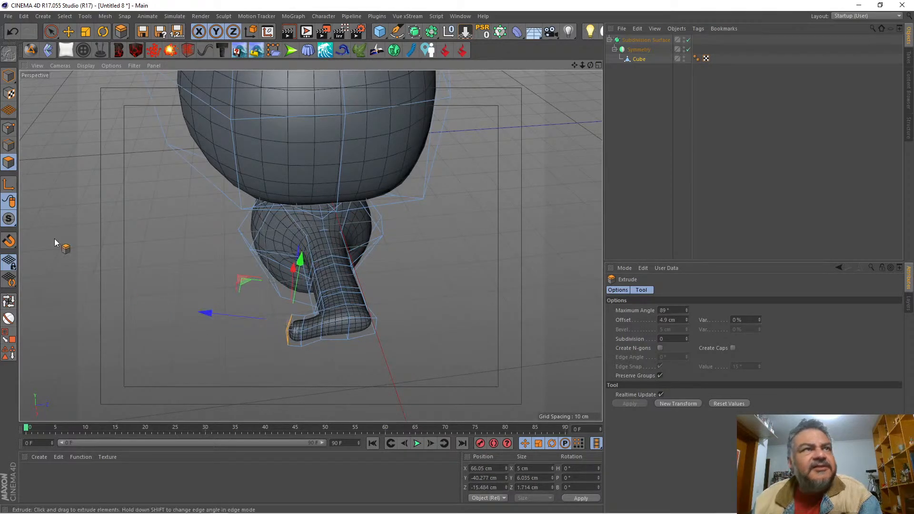
Step: In edge mode, loop-select the ring around the middle of the thumb and move it toward the hand to about Z -10.4 cm
{"action": "left_click", "coordinate": [9, 145]}
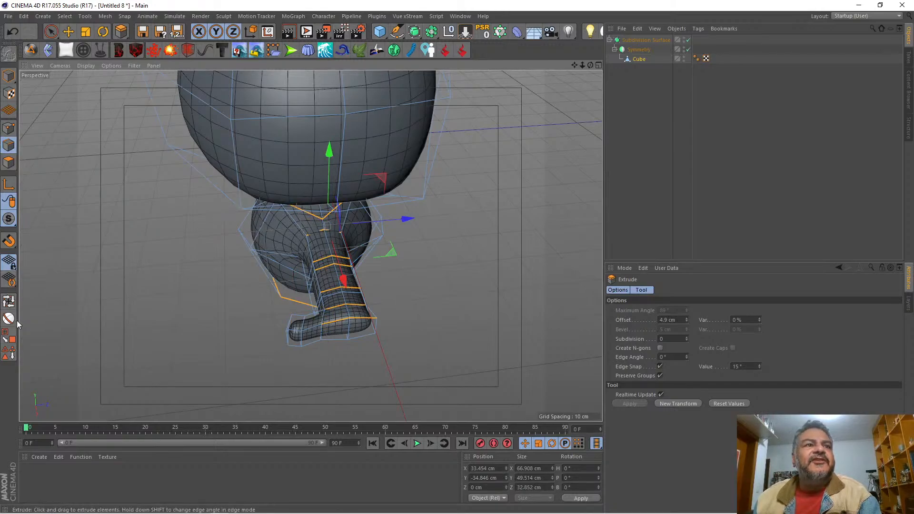
{"action": "left_click", "coordinate": [8, 300]}
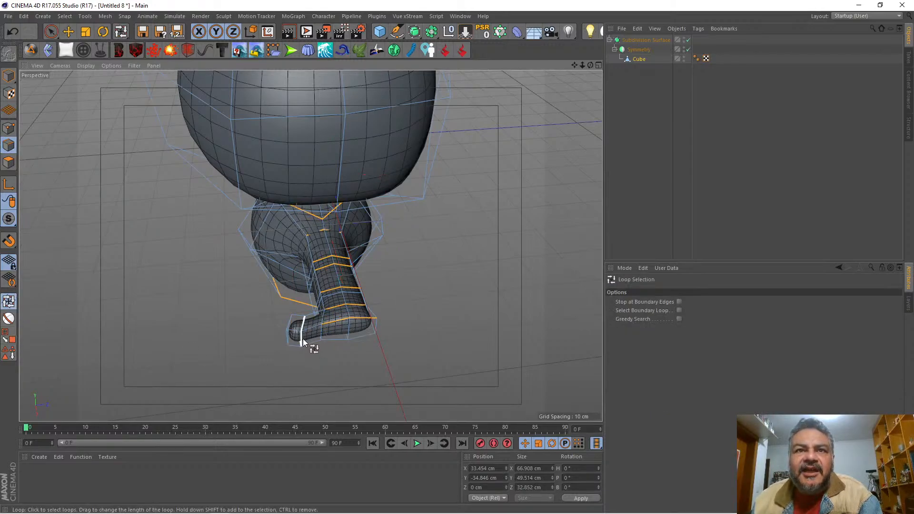
{"action": "left_click", "coordinate": [303, 339]}
{"action": "key", "text": "9"}
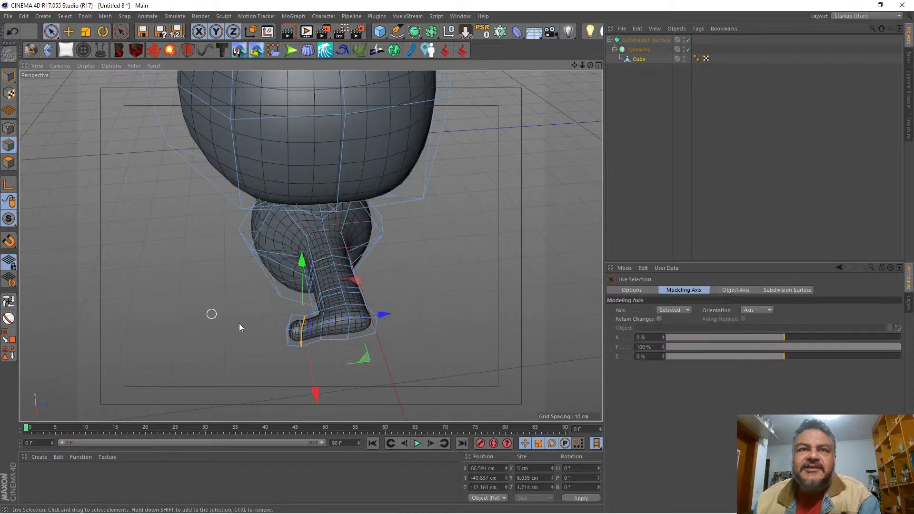
{"action": "left_click_drag", "start_coordinate": [385, 315], "coordinate": [392, 314]}
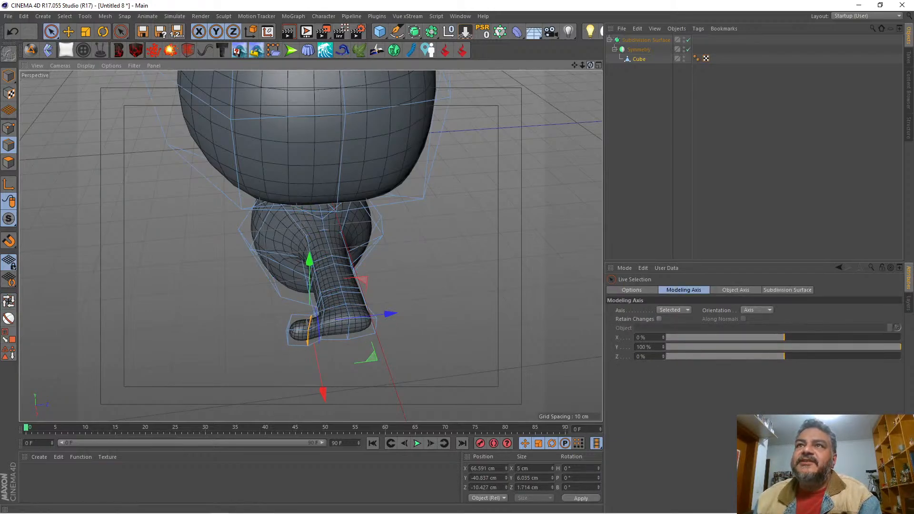
Step: Turn off the subdivision and add a Knife loop cut around the arm close to the shoulder, with Restrict to Selection disabled
{"action": "left_click_drag", "start_coordinate": [590, 65], "coordinate": [586, 64]}
{"action": "key", "text": "q"}
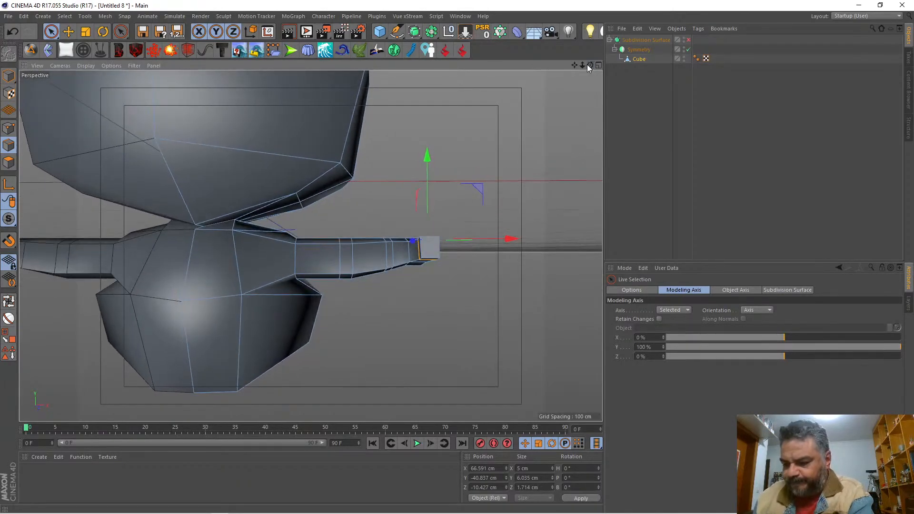
{"action": "key", "text": "k"}
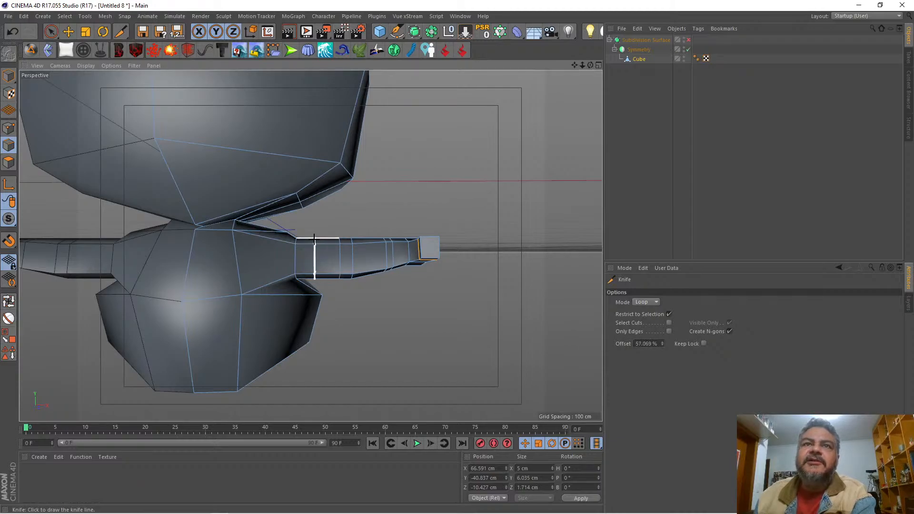
{"action": "left_click", "coordinate": [668, 314]}
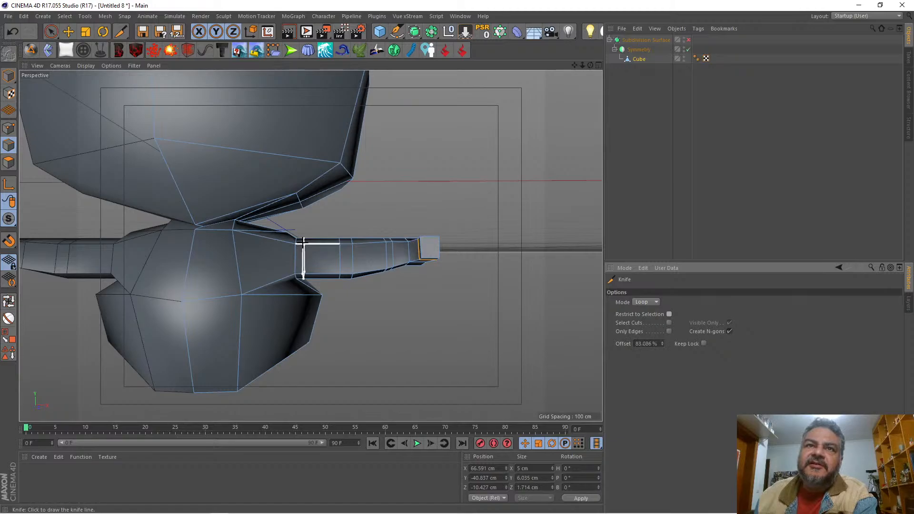
{"action": "key", "text": "space"}
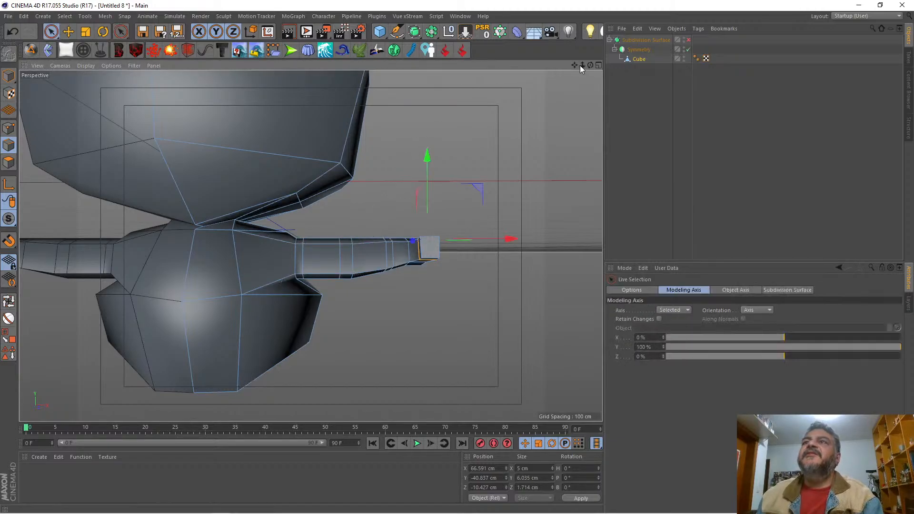
Step: Turn the Subdivision Surface back on and show the arm over the reference drawing in the maximized Front view
{"action": "left_click_drag", "start_coordinate": [592, 65], "coordinate": [545, 80]}
{"action": "left_click_drag", "start_coordinate": [310, 245], "coordinate": [269, 248]}
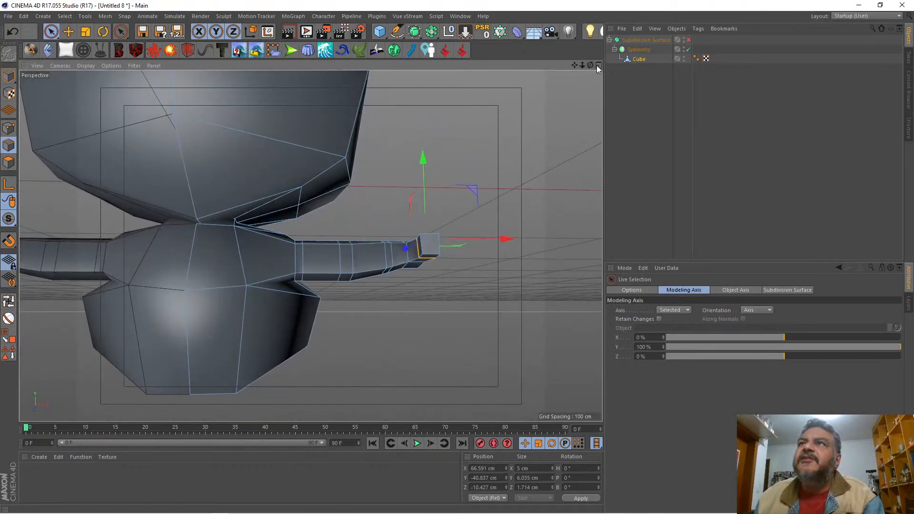
{"action": "left_click", "coordinate": [597, 66]}
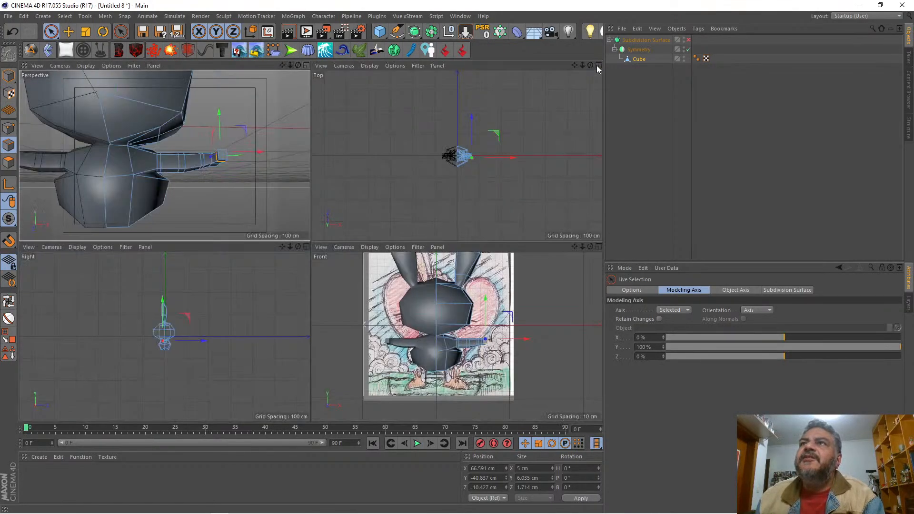
{"action": "left_click", "coordinate": [688, 39]}
{"action": "left_click", "coordinate": [598, 246]}
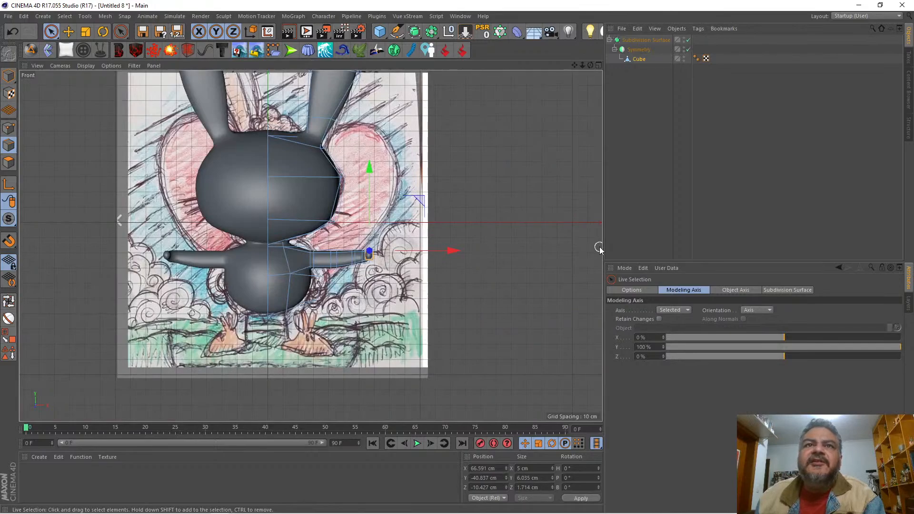
{"action": "left_click_drag", "start_coordinate": [581, 65], "coordinate": [608, 67]}
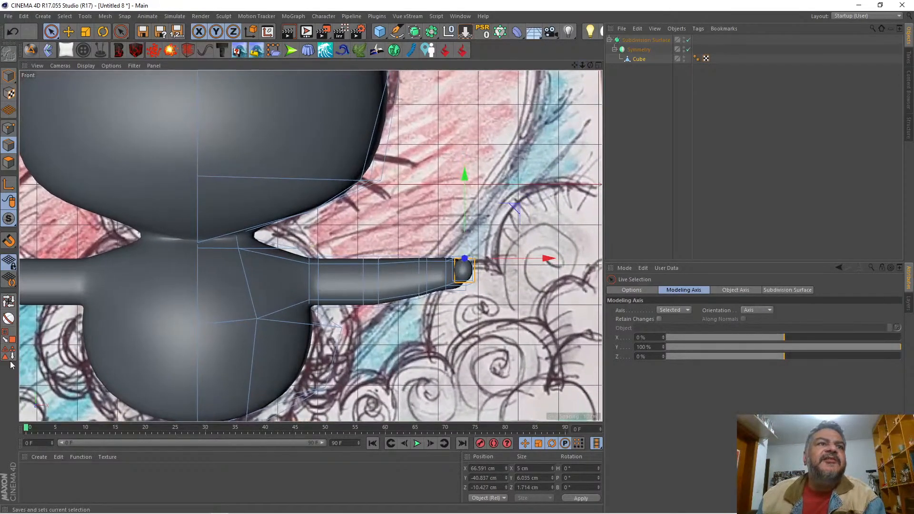
Step: With the modeling axis Y at 0%, tilt the edge loop where the arm joins the body and move it to about X 24.0 cm
{"action": "left_click", "coordinate": [9, 301]}
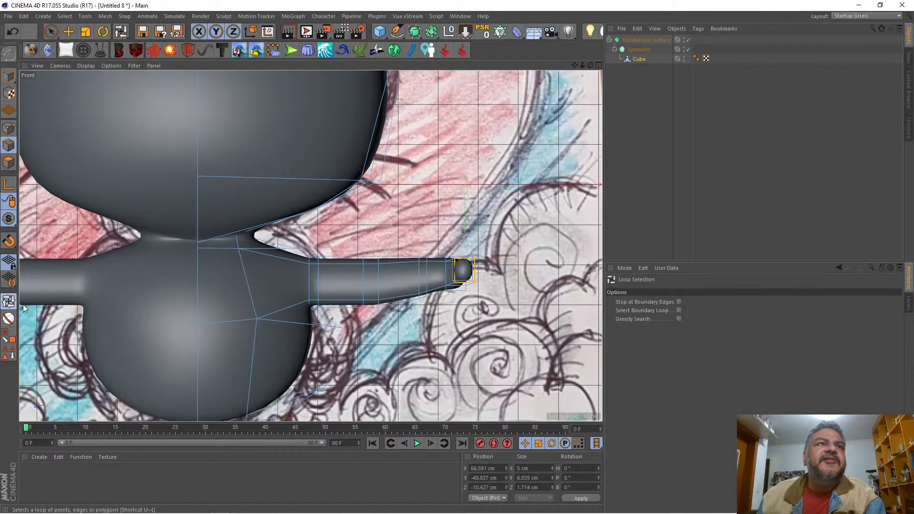
{"action": "left_click", "coordinate": [310, 276]}
{"action": "key", "text": "space"}
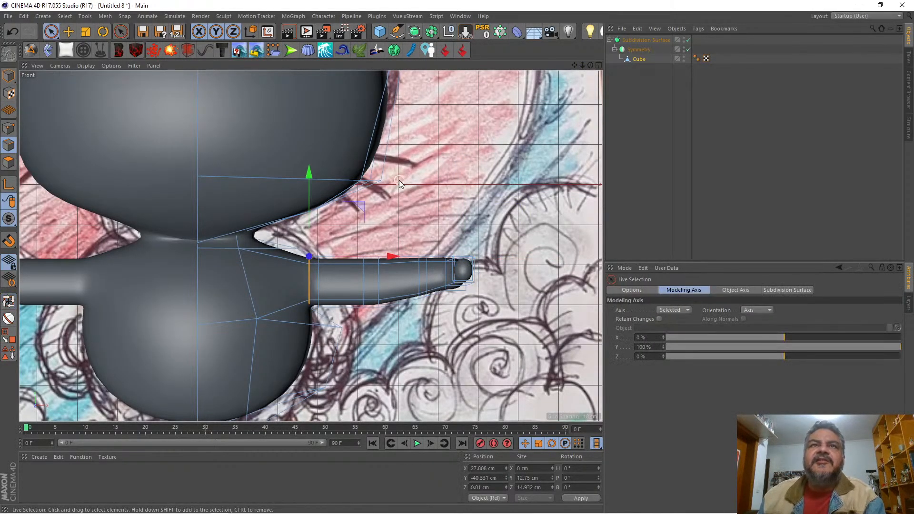
{"action": "left_click", "coordinate": [103, 32]}
{"action": "left_click", "coordinate": [641, 337]}
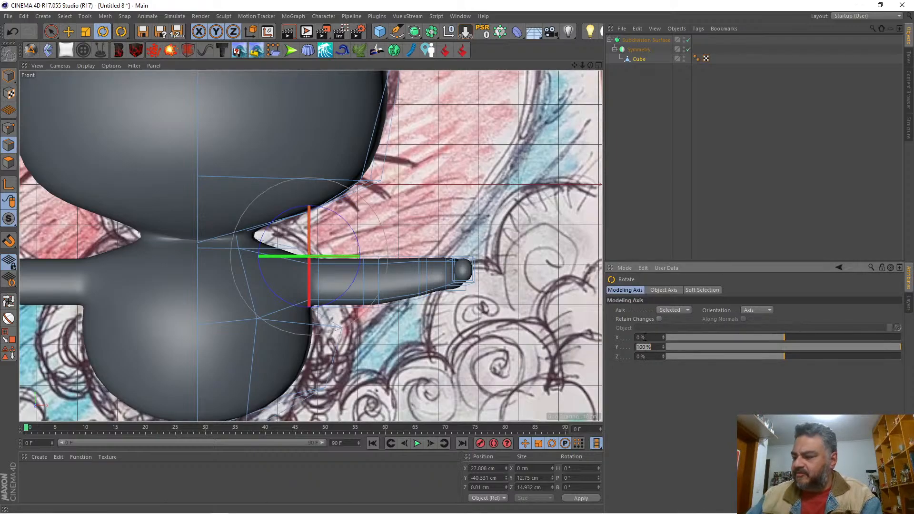
{"action": "type", "text": "0"}
{"action": "key", "text": "Return"}
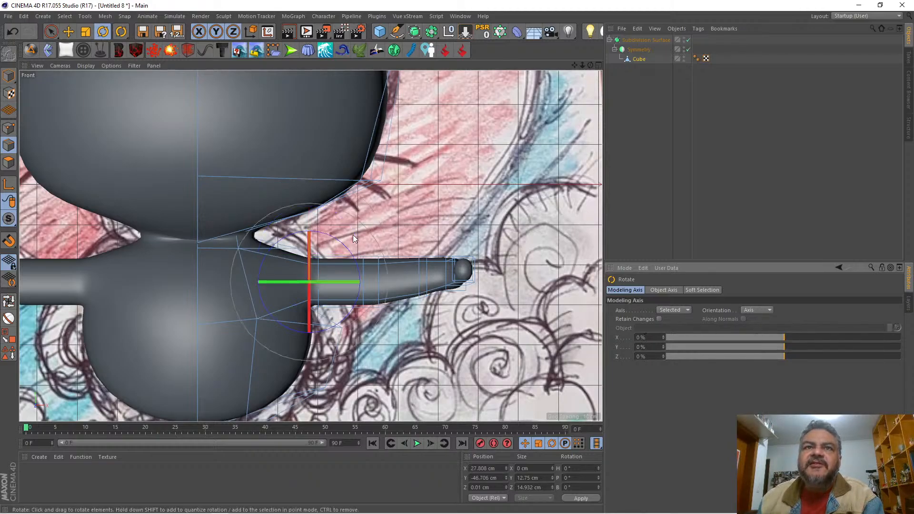
{"action": "mouse_move", "coordinate": [351, 244]}
{"action": "left_mouse_down"}
{"action": "mouse_move", "coordinate": [347, 221]}
{"action": "mouse_move", "coordinate": [358, 230]}
{"action": "mouse_move", "coordinate": [345, 227]}
{"action": "left_mouse_up"}
{"action": "key", "text": "space"}
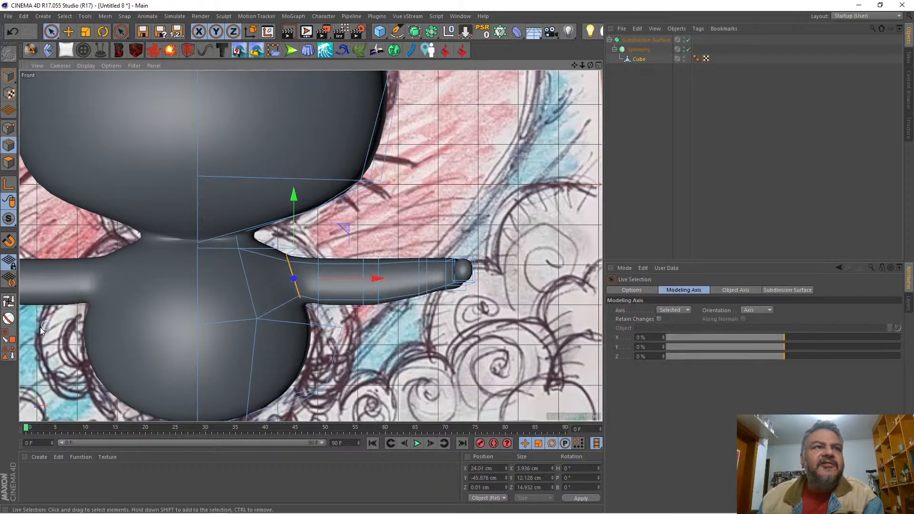
Step: Loop-select the next edge ring outward on the arm and move it toward the body to about X 28.9 cm
{"action": "left_click", "coordinate": [8, 301]}
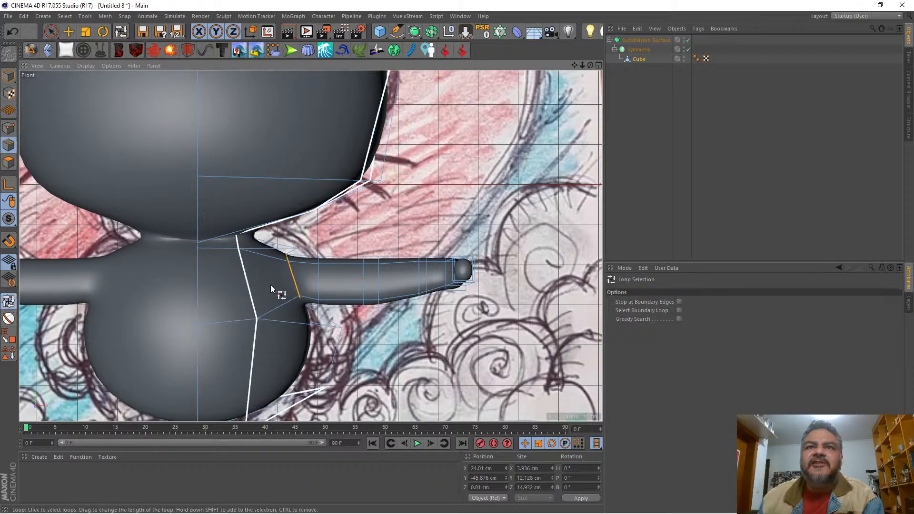
{"action": "left_click", "coordinate": [321, 270]}
{"action": "key", "text": "9"}
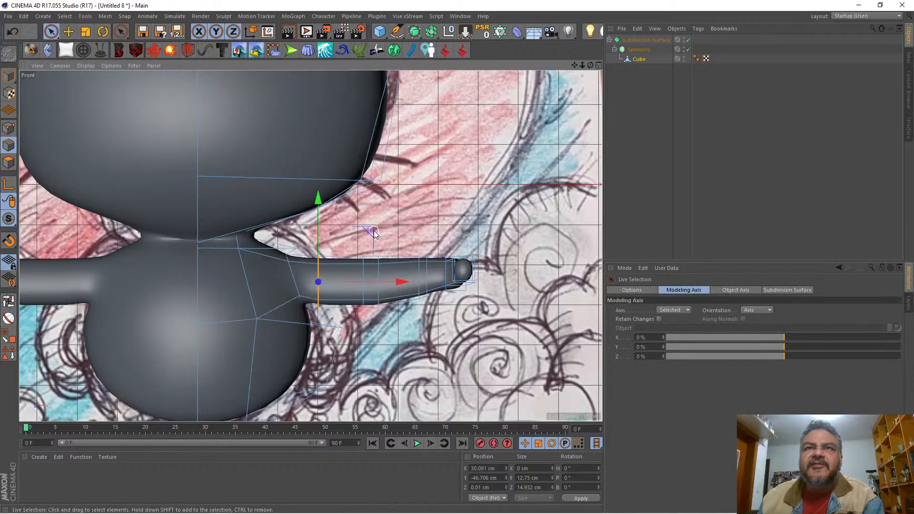
{"action": "left_click_drag", "start_coordinate": [318, 203], "coordinate": [317, 201]}
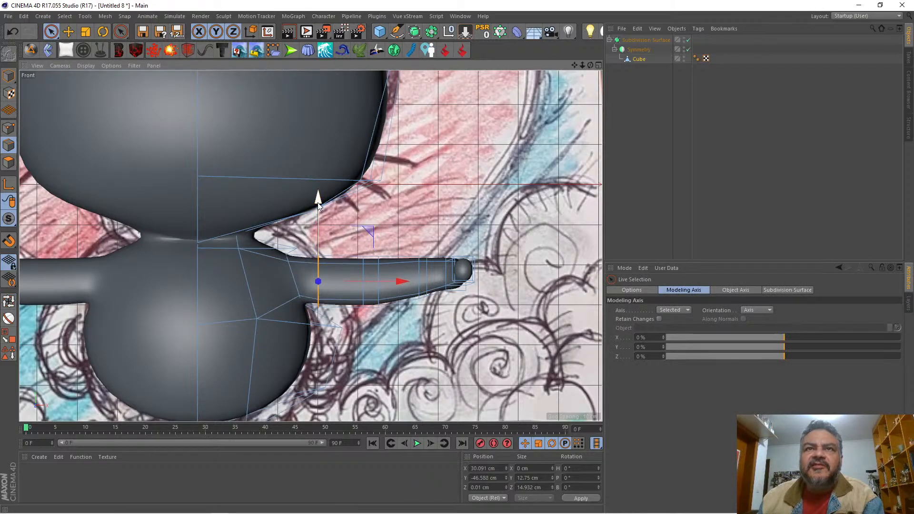
{"action": "left_click_drag", "start_coordinate": [369, 229], "coordinate": [364, 229]}
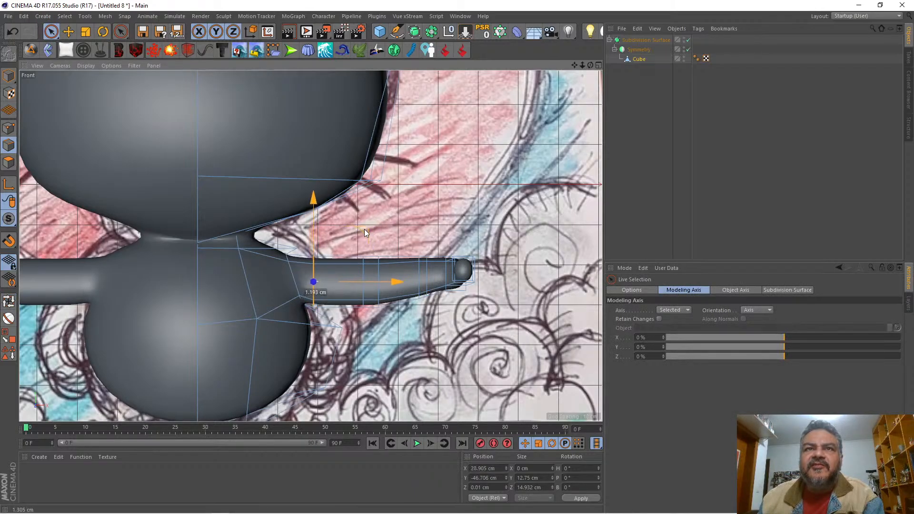
{"action": "key", "text": "space"}
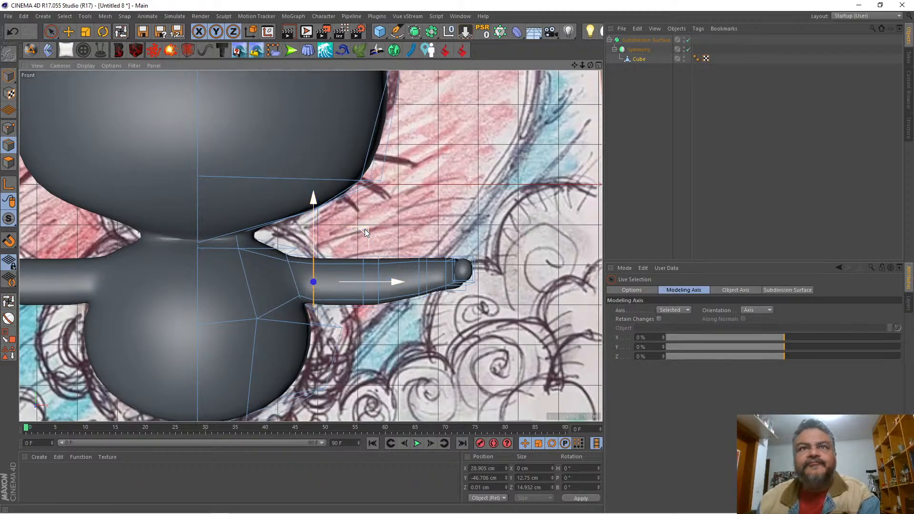
{"action": "key", "text": "space"}
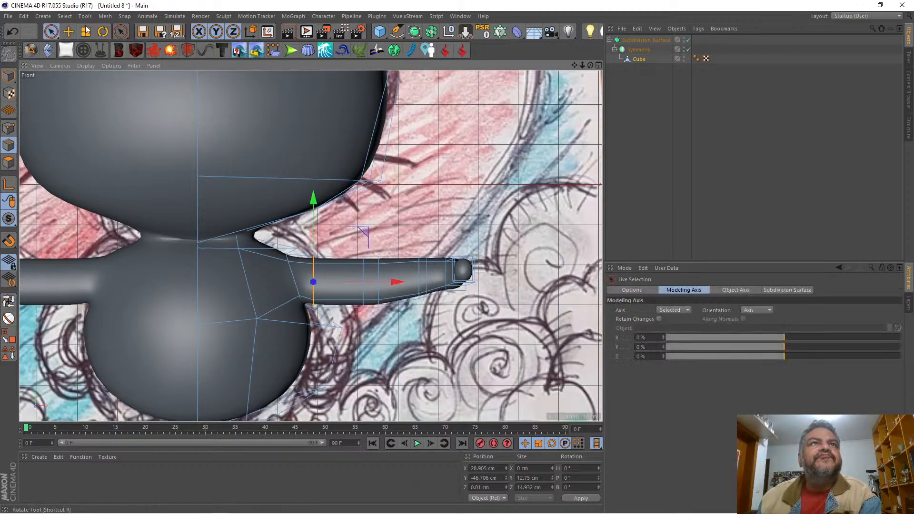
Step: Rotate the selected arm ring slightly to ease the shoulder transition, adjust its position, and deselect the object
{"action": "left_click", "coordinate": [103, 31]}
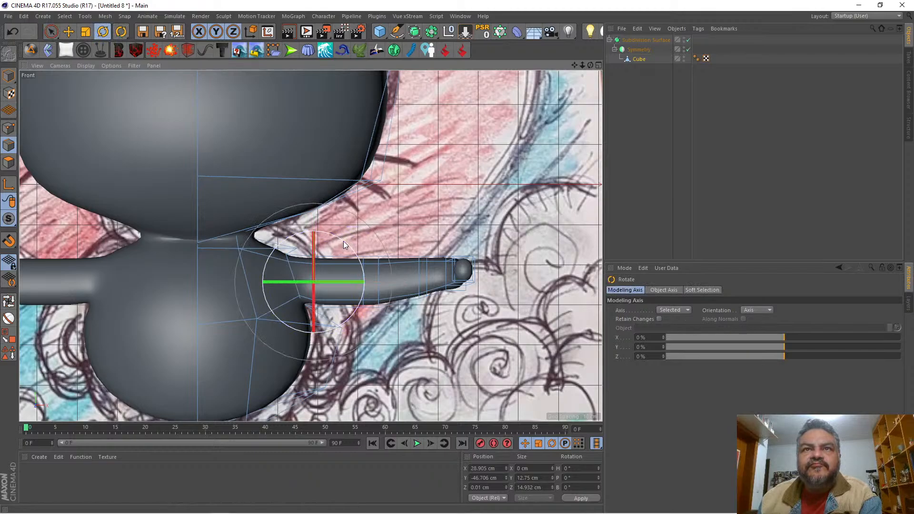
{"action": "mouse_move", "coordinate": [341, 238]}
{"action": "left_mouse_down"}
{"action": "mouse_move", "coordinate": [336, 230]}
{"action": "mouse_move", "coordinate": [354, 251]}
{"action": "mouse_move", "coordinate": [350, 244]}
{"action": "left_mouse_up"}
{"action": "key", "text": "space"}
{"action": "left_click_drag", "start_coordinate": [313, 200], "coordinate": [314, 200]}
{"action": "left_click", "coordinate": [641, 92]}
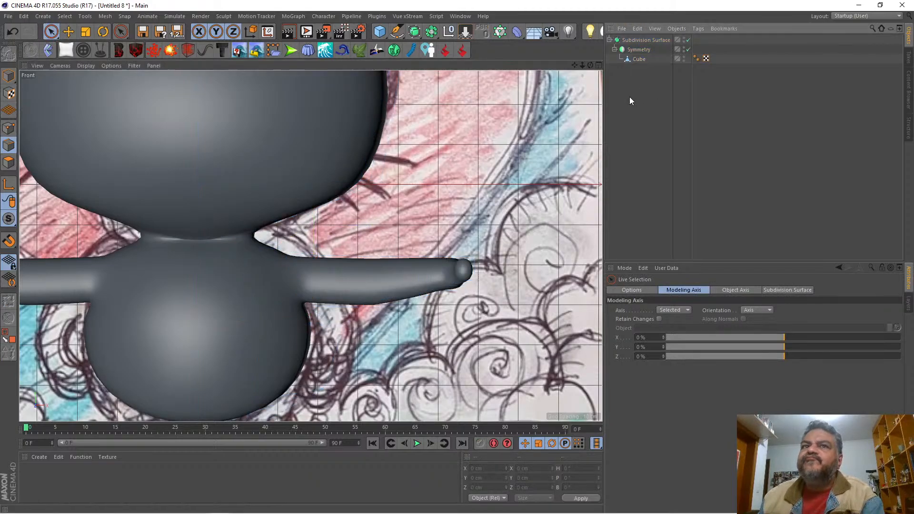
Step: Box-select the cube's arm edges beyond the shoulder in the Front view and move them toward the body to about X 47.8 cm
{"action": "left_click_drag", "start_coordinate": [574, 64], "coordinate": [690, 32]}
{"action": "left_click_drag", "start_coordinate": [581, 65], "coordinate": [552, 66]}
{"action": "left_click", "coordinate": [641, 61]}
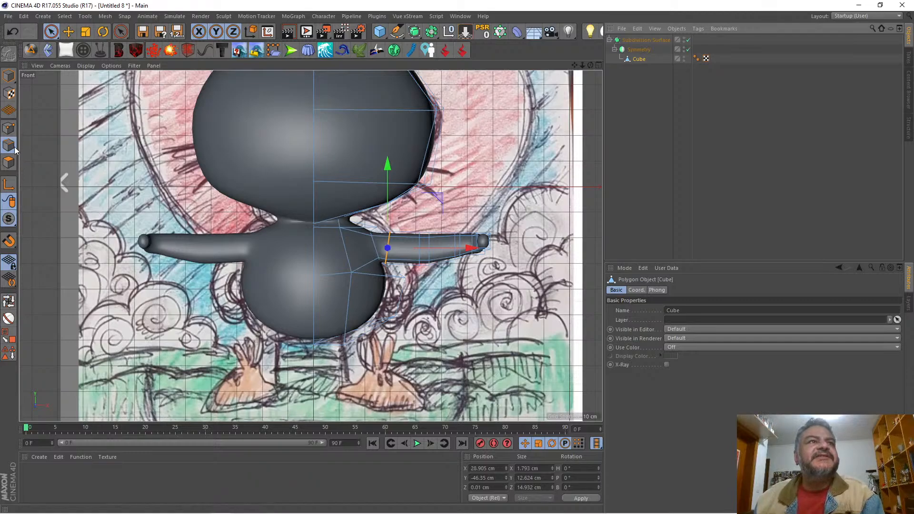
{"action": "left_click_drag", "start_coordinate": [51, 31], "coordinate": [74, 59]}
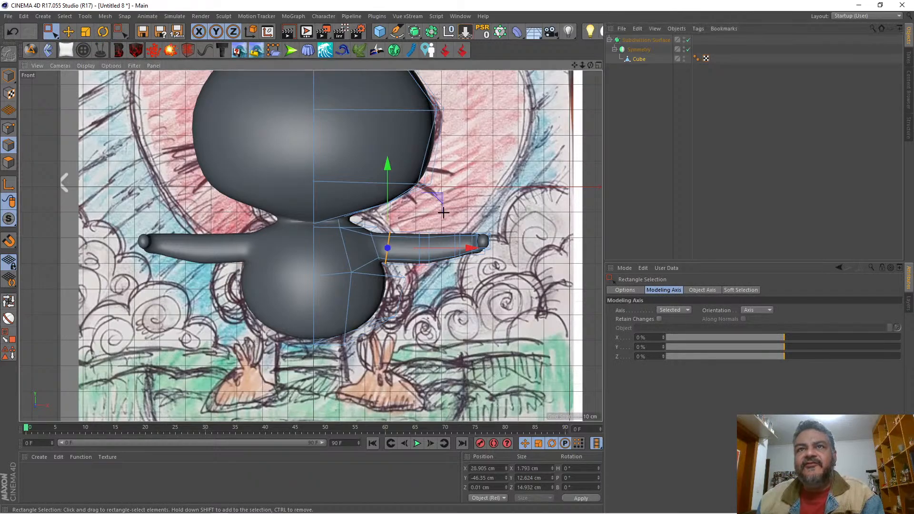
{"action": "left_click_drag", "start_coordinate": [407, 216], "coordinate": [531, 284]}
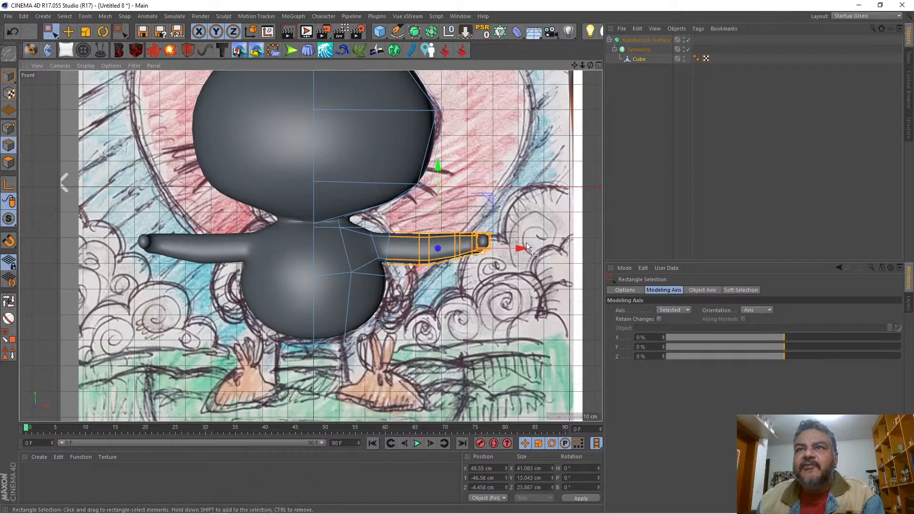
{"action": "left_click_drag", "start_coordinate": [522, 246], "coordinate": [521, 245]}
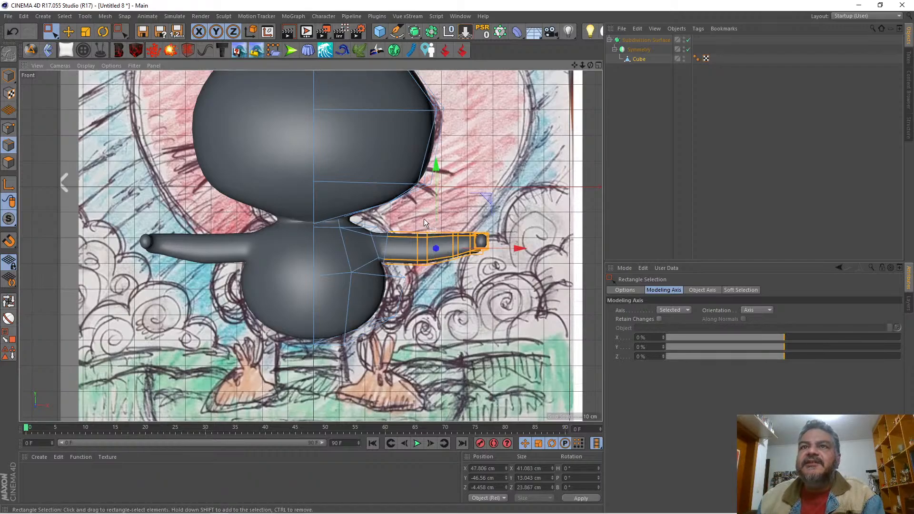
Step: Shorten the arm by moving the forearm section to about X 55.4 cm and the hand end to about X 57.7 cm
{"action": "left_click_drag", "start_coordinate": [446, 205], "coordinate": [540, 251]}
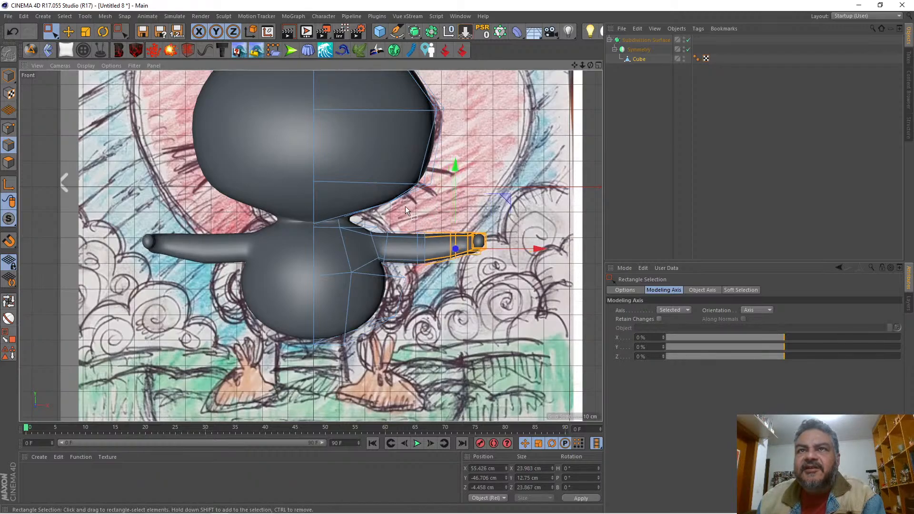
{"action": "left_click_drag", "start_coordinate": [432, 209], "coordinate": [524, 277]}
{"action": "left_click_drag", "start_coordinate": [545, 246], "coordinate": [537, 247]}
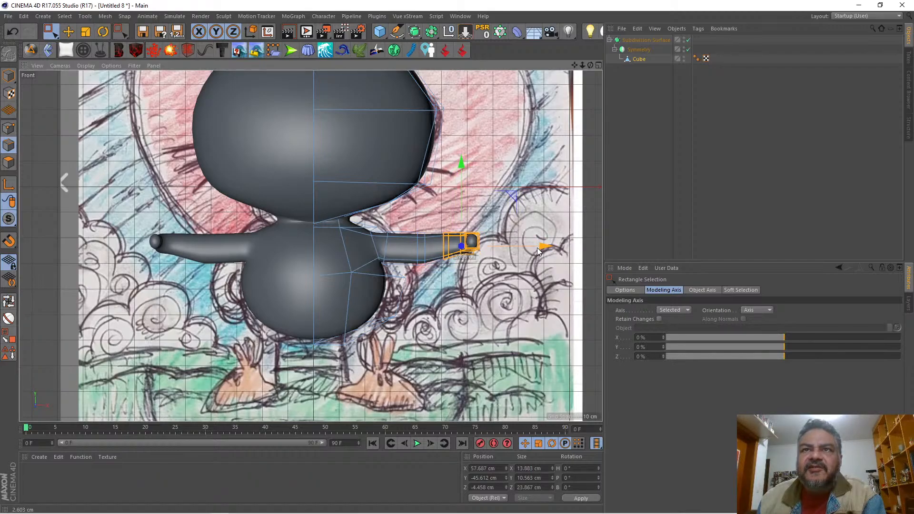
{"action": "left_click_drag", "start_coordinate": [536, 248], "coordinate": [536, 248]}
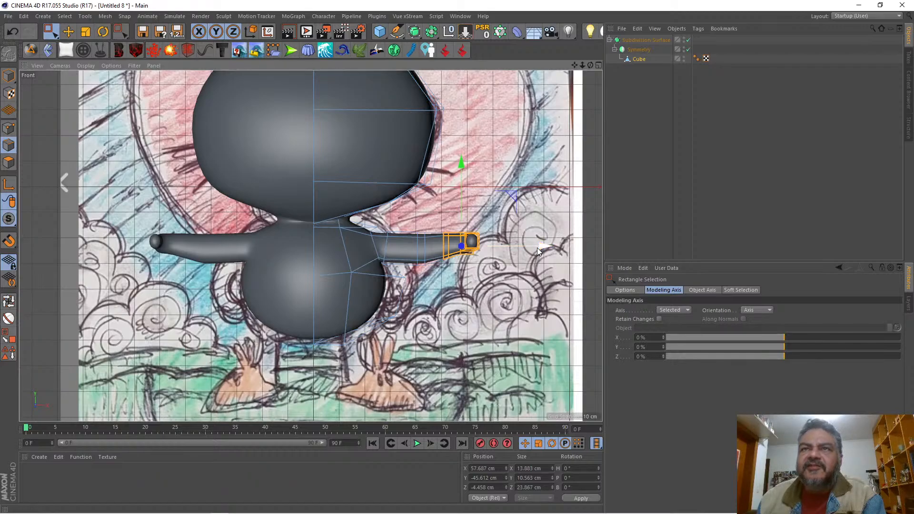
Step: In the maximized Perspective view, loop-select the mid-arm edge ring and move it toward the body to about X 37.1 cm
{"action": "left_click", "coordinate": [598, 66]}
{"action": "left_click", "coordinate": [306, 65]}
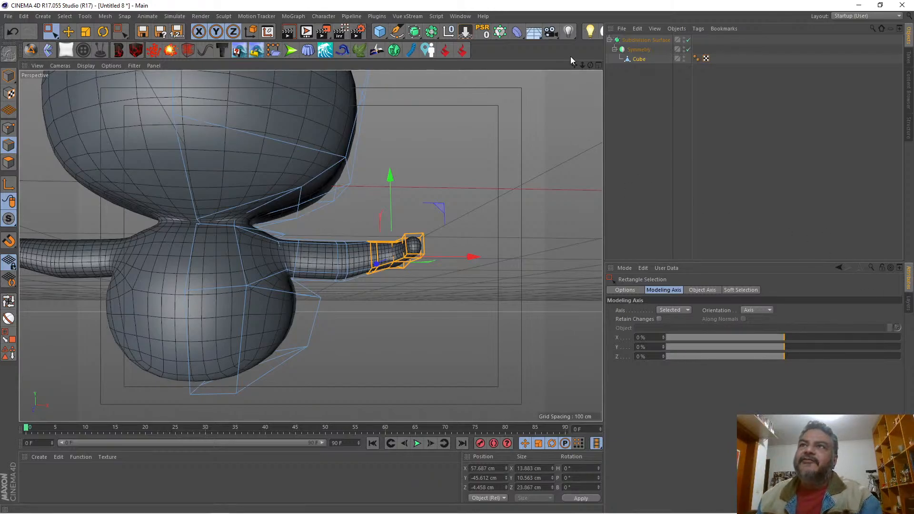
{"action": "left_click_drag", "start_coordinate": [574, 65], "coordinate": [661, 57]}
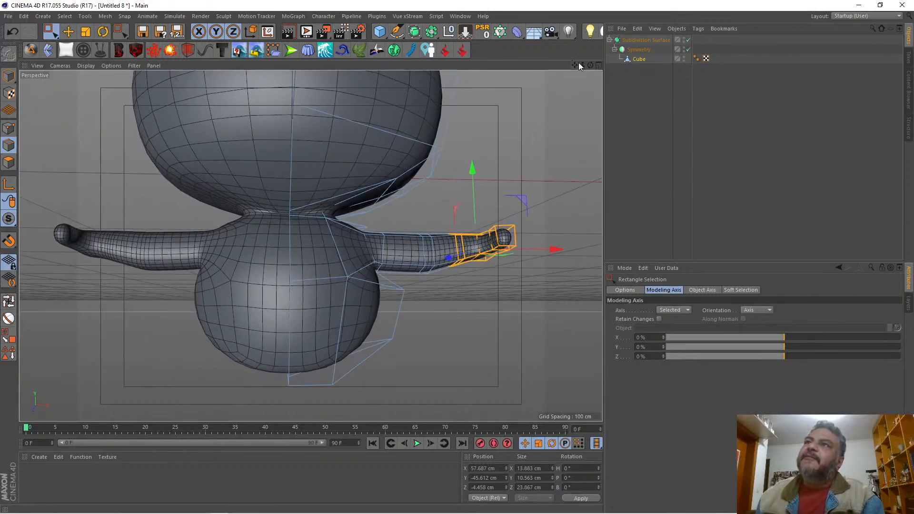
{"action": "left_click_drag", "start_coordinate": [581, 66], "coordinate": [586, 101]}
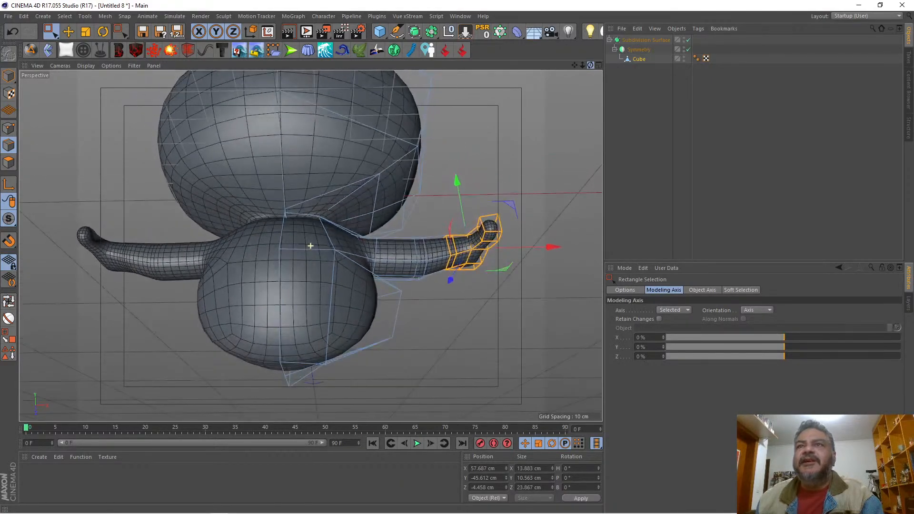
{"action": "left_click_drag", "start_coordinate": [585, 67], "coordinate": [580, 23]}
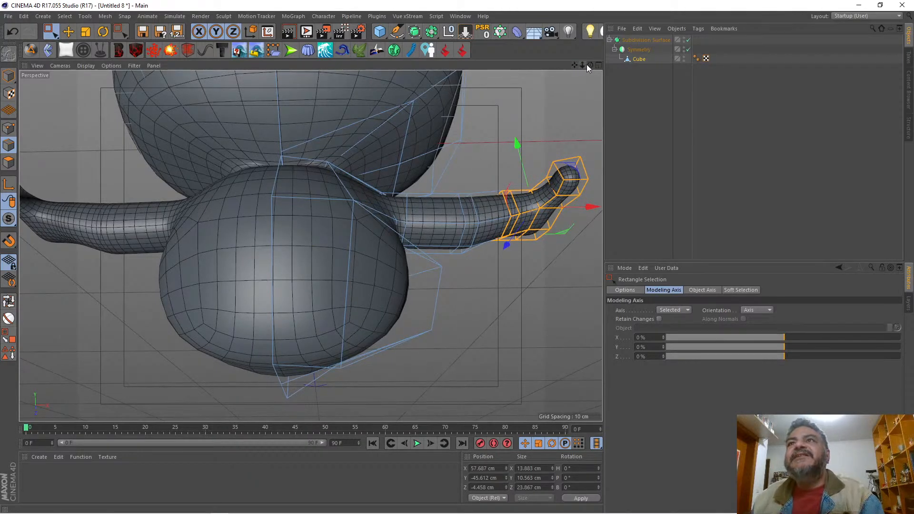
{"action": "left_click_drag", "start_coordinate": [590, 65], "coordinate": [586, 52]}
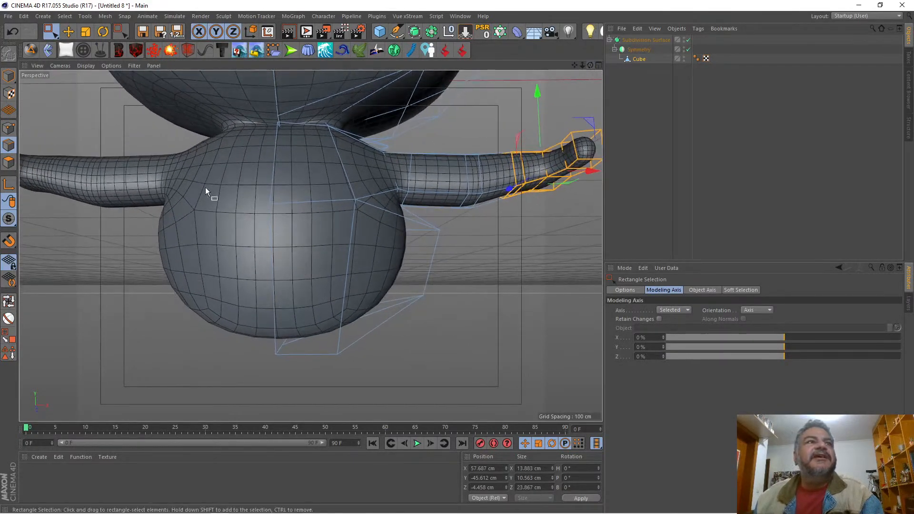
{"action": "left_click", "coordinate": [9, 301]}
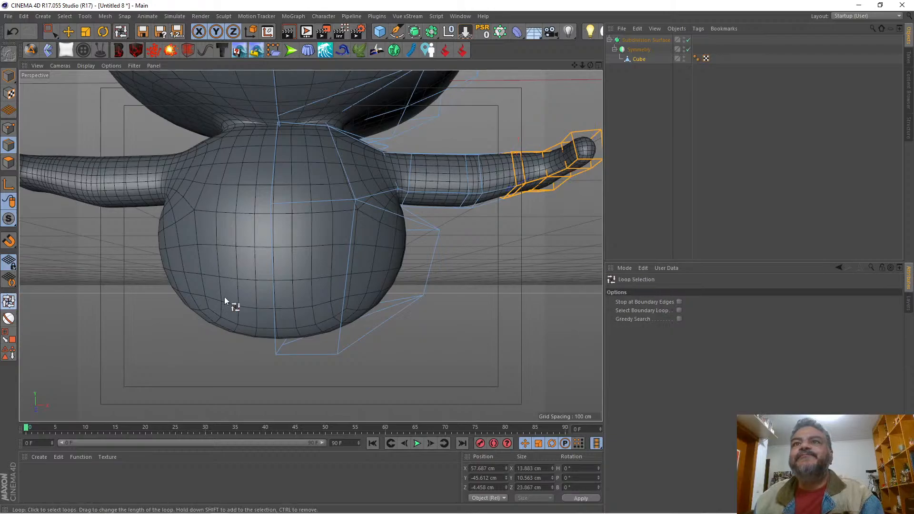
{"action": "left_click", "coordinate": [466, 179]}
{"action": "key", "text": "space"}
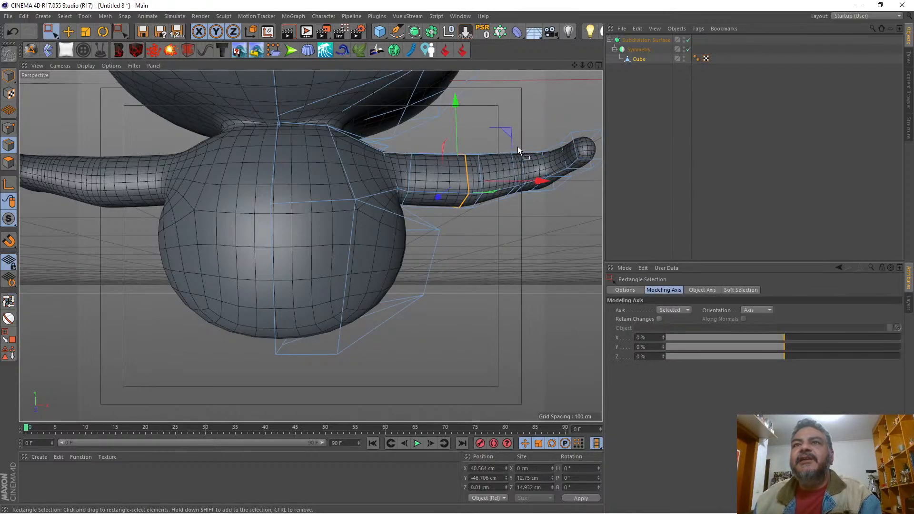
{"action": "left_click_drag", "start_coordinate": [540, 180], "coordinate": [530, 183]}
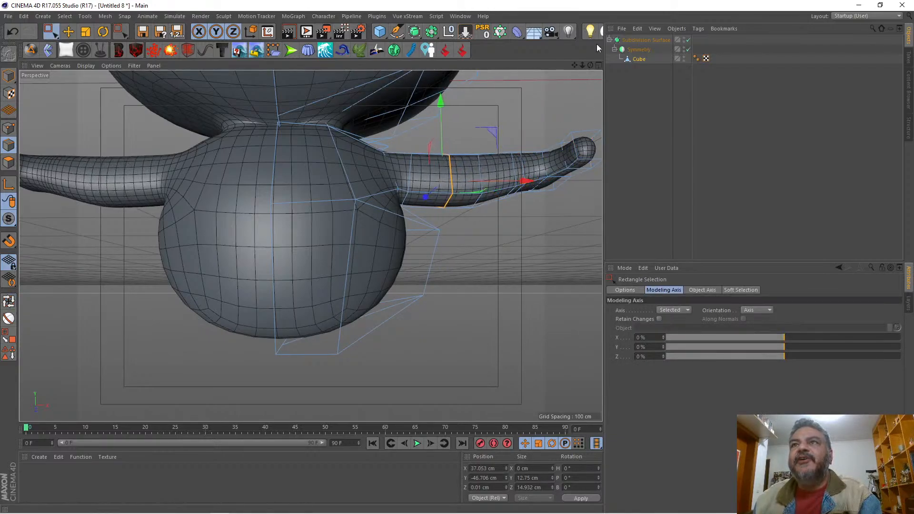
Step: Select the top shoulder point between the neck and arm in point mode and move it inward to about X 16.9 cm
{"action": "mouse_move", "coordinate": [590, 65]}
{"action": "left_mouse_down"}
{"action": "mouse_move", "coordinate": [578, 76]}
{"action": "mouse_move", "coordinate": [600, 67]}
{"action": "mouse_move", "coordinate": [564, 68]}
{"action": "mouse_move", "coordinate": [600, 70]}
{"action": "mouse_move", "coordinate": [570, 67]}
{"action": "mouse_move", "coordinate": [585, 67]}
{"action": "left_mouse_up"}
{"action": "left_click_drag", "start_coordinate": [310, 245], "coordinate": [310, 246], "text": "alt"}
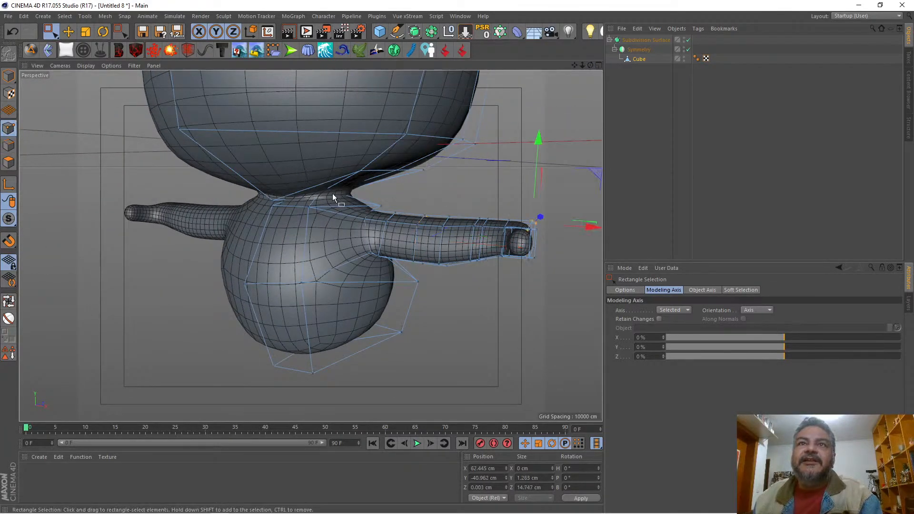
{"action": "left_click_drag", "start_coordinate": [375, 195], "coordinate": [386, 209]}
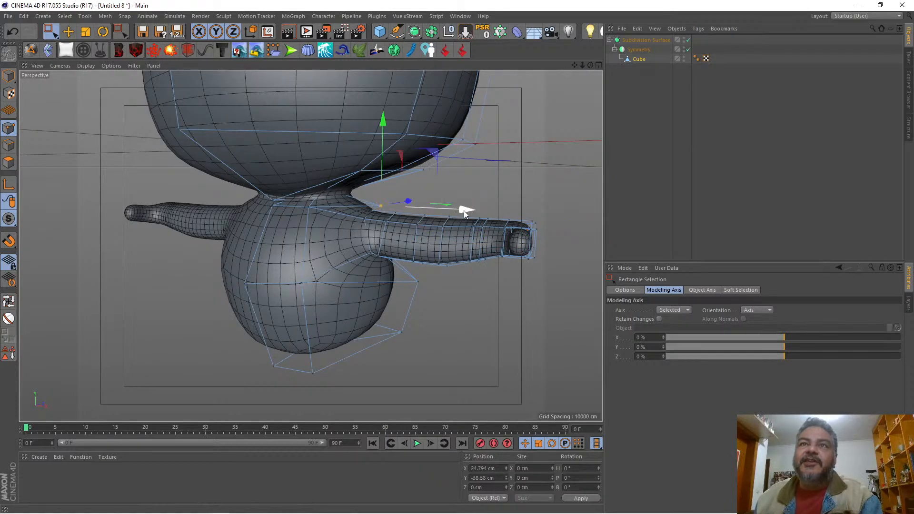
{"action": "left_click_drag", "start_coordinate": [464, 211], "coordinate": [439, 201]}
Step: Using Live Selection, select the three upper points of the ring where the arm joins the shoulder
{"action": "left_click_drag", "start_coordinate": [590, 65], "coordinate": [540, 100]}
{"action": "key", "text": "u"}
{"action": "key", "text": "l"}
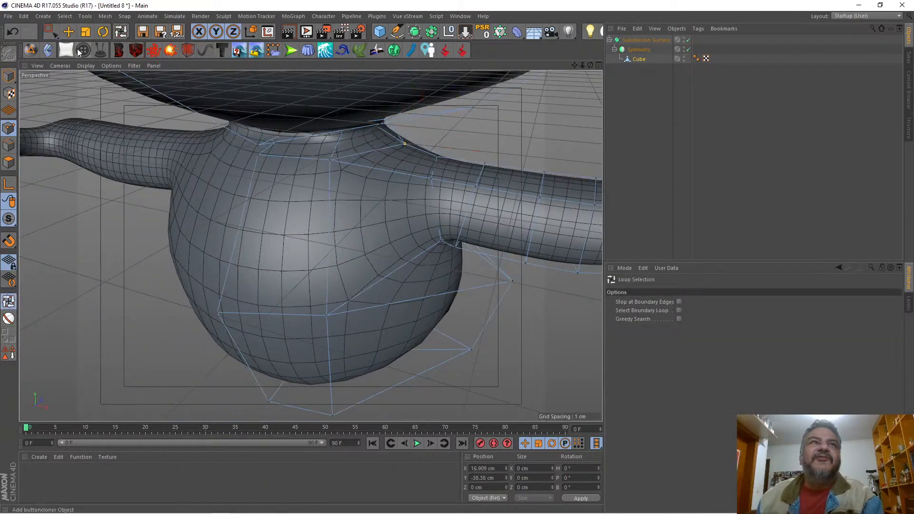
{"action": "left_click_drag", "start_coordinate": [55, 35], "coordinate": [102, 53]}
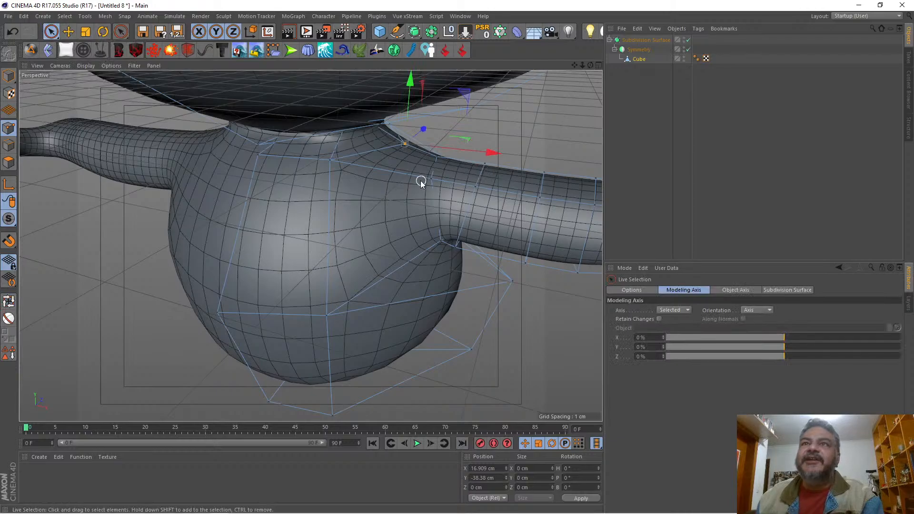
{"action": "left_click_drag", "start_coordinate": [438, 157], "coordinate": [439, 155]}
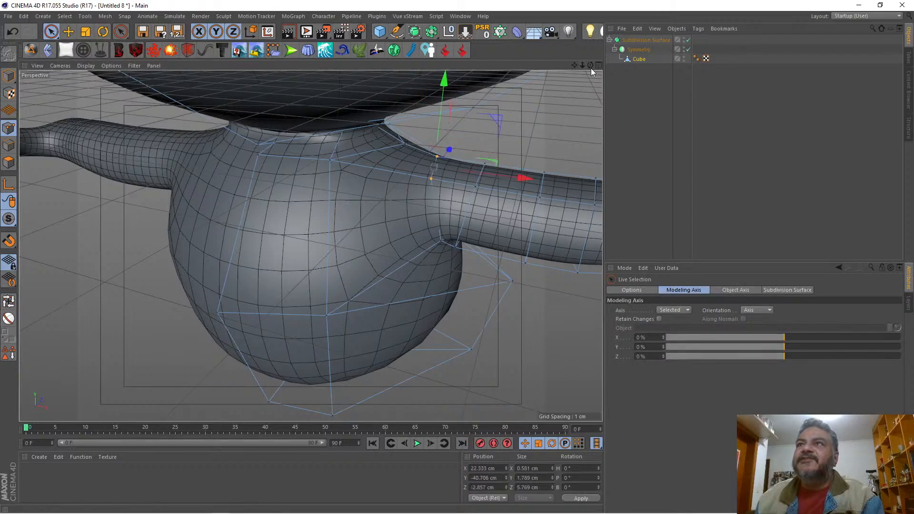
{"action": "left_click_drag", "start_coordinate": [590, 65], "coordinate": [487, 83]}
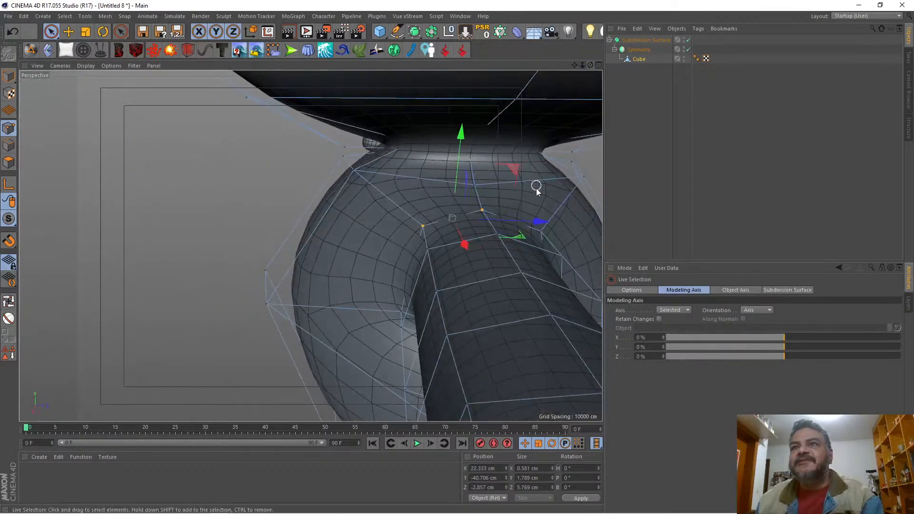
{"action": "left_click", "coordinate": [542, 236], "text": "shift"}
{"action": "left_click_drag", "start_coordinate": [591, 65], "coordinate": [418, 92]}
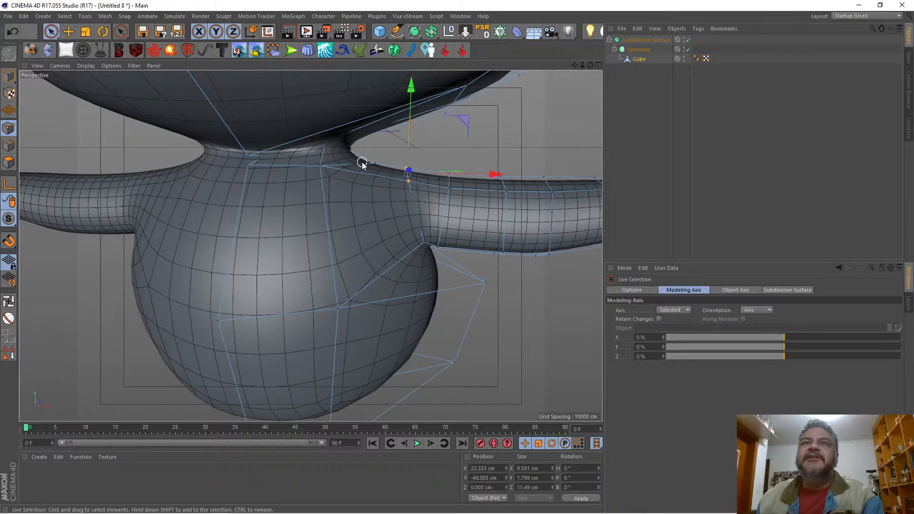
Step: Select the front body point below the neck and lower it to about Y -39.5 cm
{"action": "left_click", "coordinate": [365, 154]}
{"action": "left_click", "coordinate": [322, 166]}
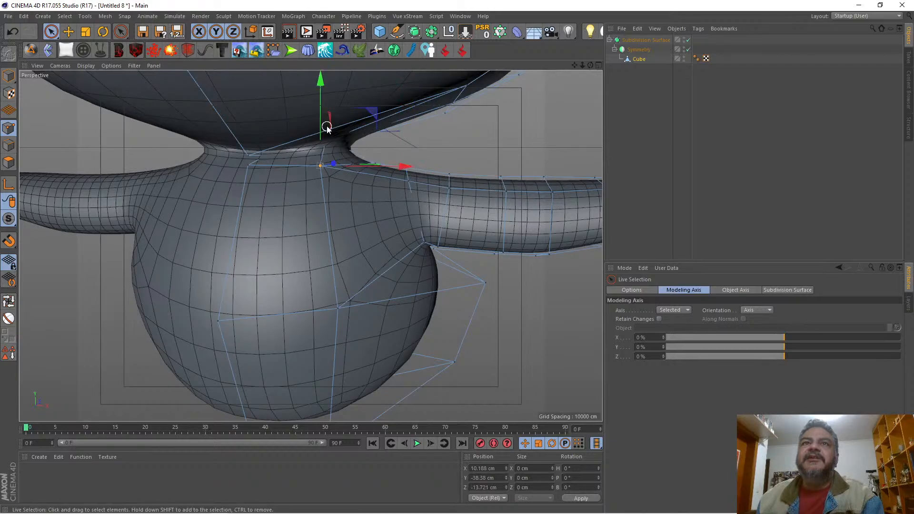
{"action": "left_click_drag", "start_coordinate": [321, 126], "coordinate": [321, 132]}
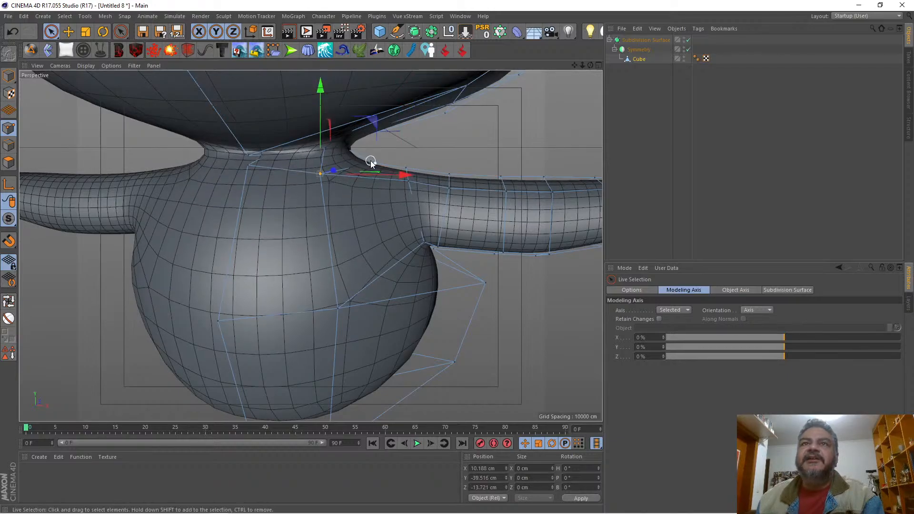
Step: Raise the top shoulder point slightly and lift the two upper points at the arm joint to about Y -39.1 cm
{"action": "left_click", "coordinate": [376, 159]}
{"action": "left_click_drag", "start_coordinate": [379, 125], "coordinate": [379, 118]}
{"action": "left_click_drag", "start_coordinate": [408, 187], "coordinate": [408, 187]}
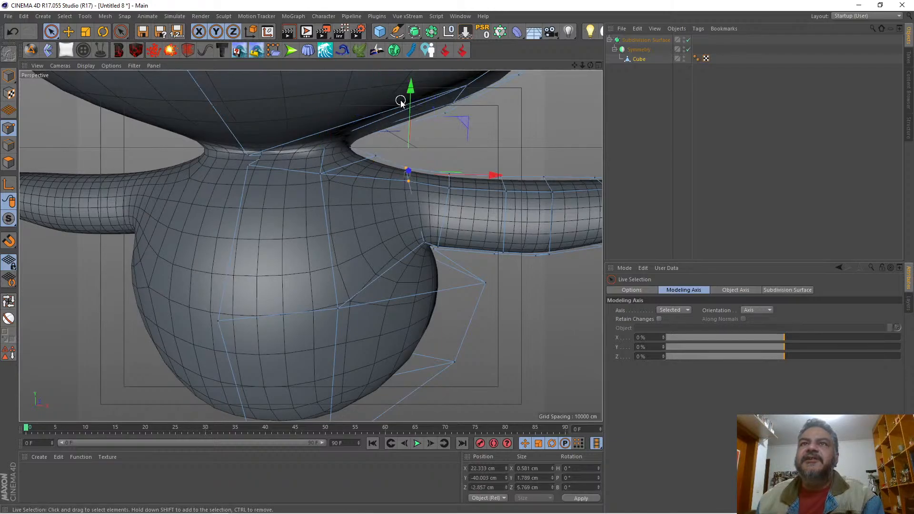
{"action": "left_click_drag", "start_coordinate": [408, 103], "coordinate": [409, 97]}
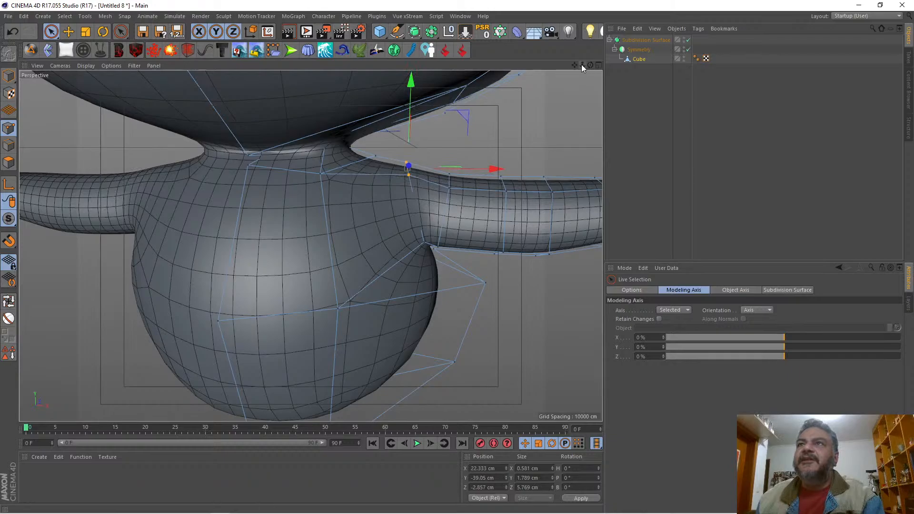
Step: Select the upper points of the next arm ring outward and adjust their height to about Y -40.8 cm
{"action": "mouse_move", "coordinate": [581, 65]}
{"action": "left_mouse_down"}
{"action": "mouse_move", "coordinate": [536, 66]}
{"action": "mouse_move", "coordinate": [607, 64]}
{"action": "mouse_move", "coordinate": [583, 78]}
{"action": "mouse_move", "coordinate": [592, 68]}
{"action": "left_mouse_up"}
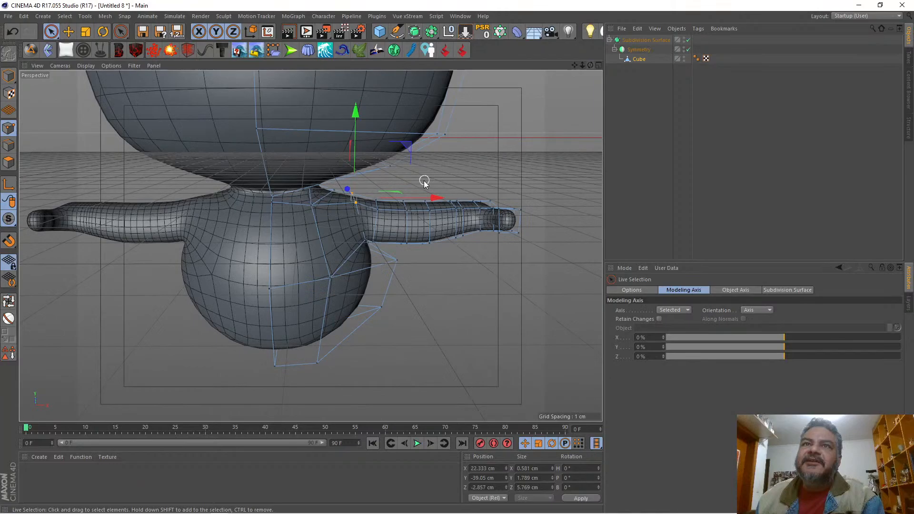
{"action": "left_click", "coordinate": [379, 205]}
{"action": "left_click_drag", "start_coordinate": [375, 147], "coordinate": [380, 144]}
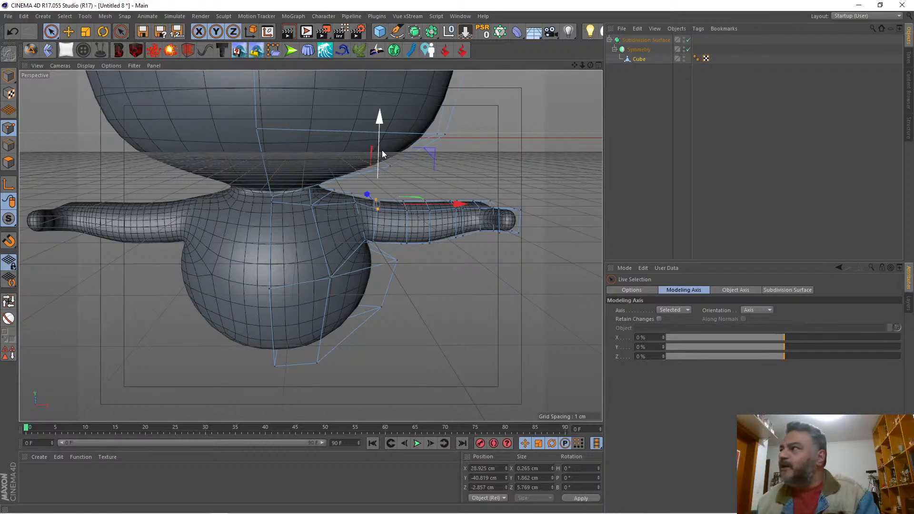
Step: Switch to OBS, move the RealSense camera source to the upper-right corner of the scene, and return to CINEMA 4D
{"action": "key", "text": "alt+Tab"}
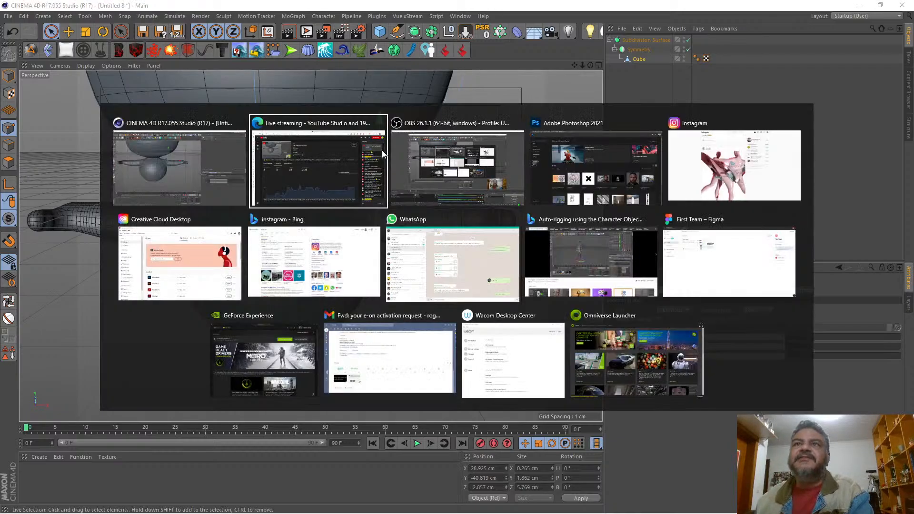
{"action": "key", "text": "alt+Tab"}
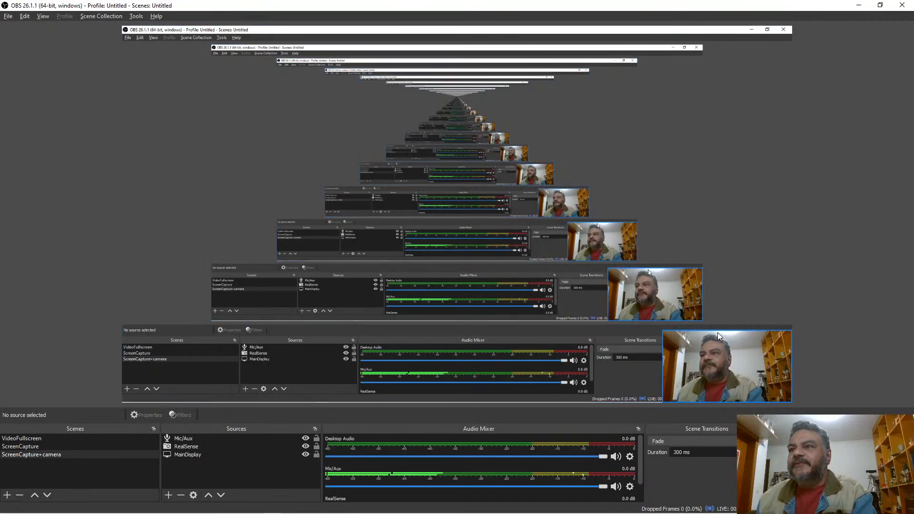
{"action": "left_click_drag", "start_coordinate": [716, 342], "coordinate": [704, 86]}
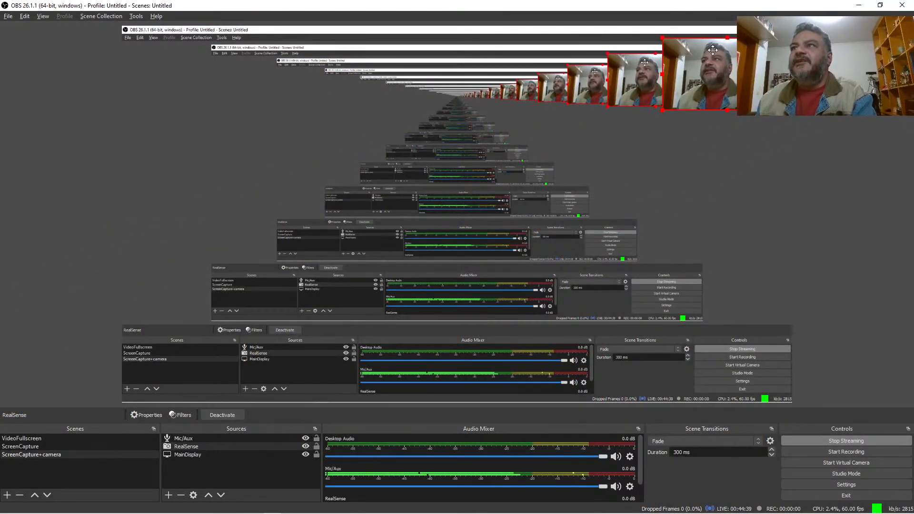
{"action": "key", "text": "alt+Tab"}
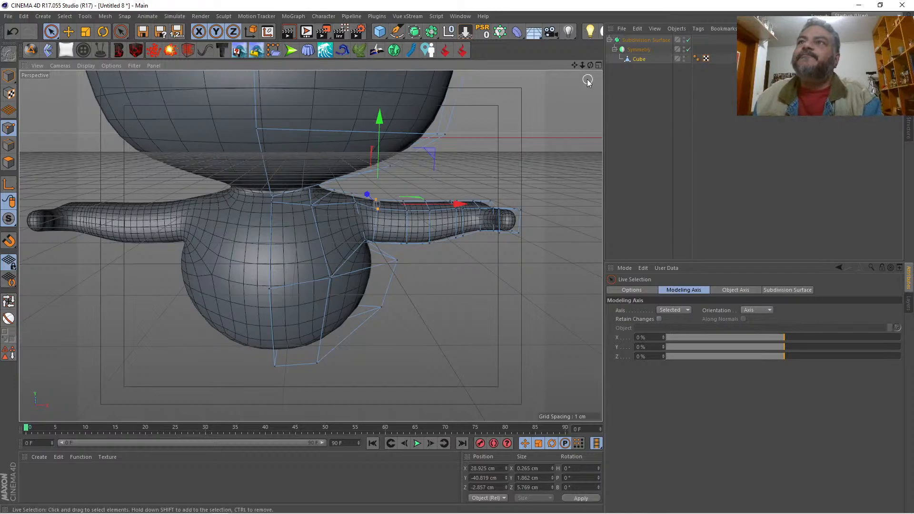
Step: Deselect all points and show the model over the reference drawing in the maximized Front view
{"action": "left_click", "coordinate": [461, 193]}
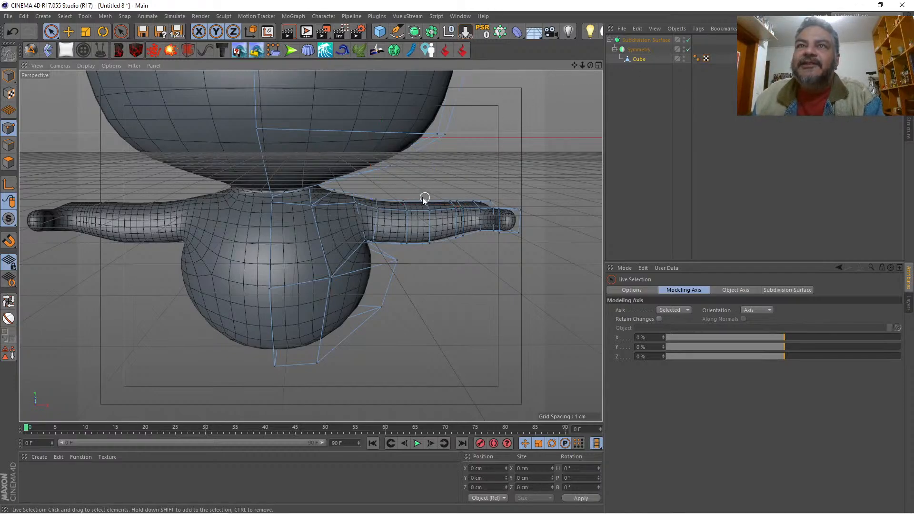
{"action": "left_click", "coordinate": [598, 65]}
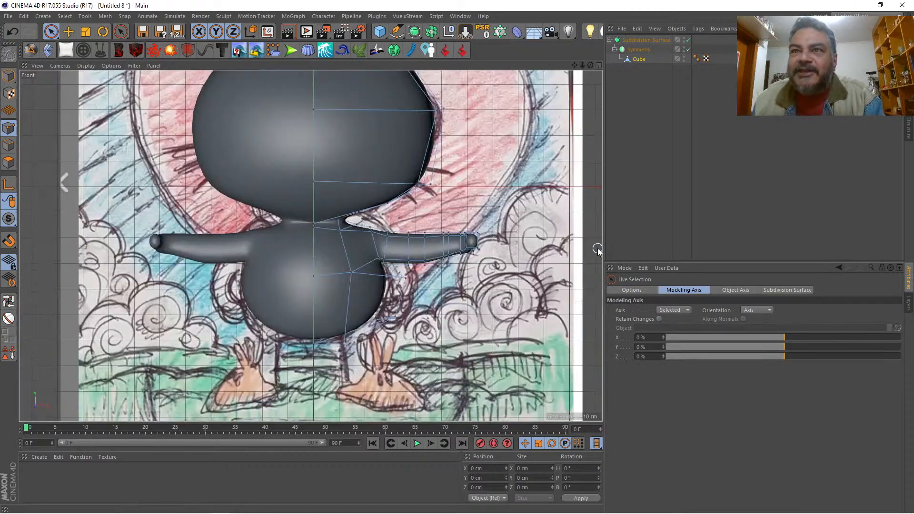
{"action": "left_click", "coordinate": [598, 246]}
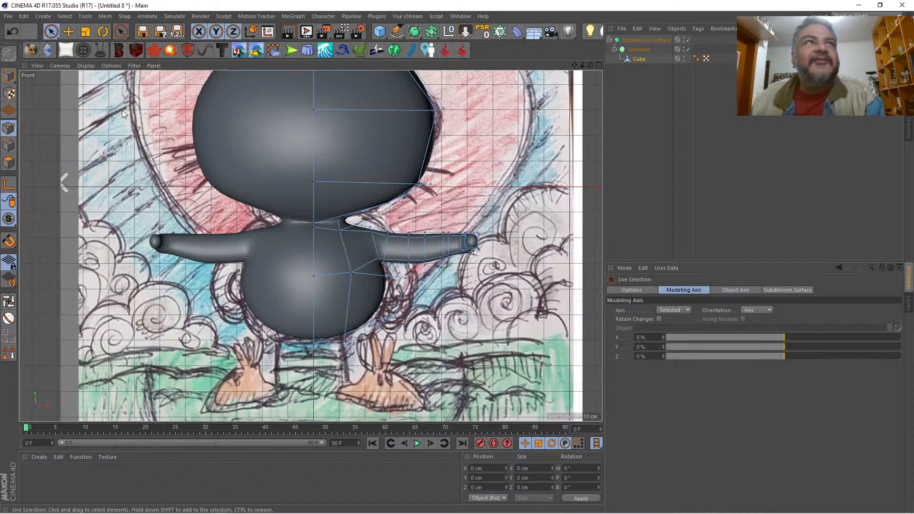
Step: Rectangle-select the lower points of the last two arm rings before the hand and adjust their heights to about Y -49.8 and -48.8 cm
{"action": "left_click", "coordinate": [51, 32]}
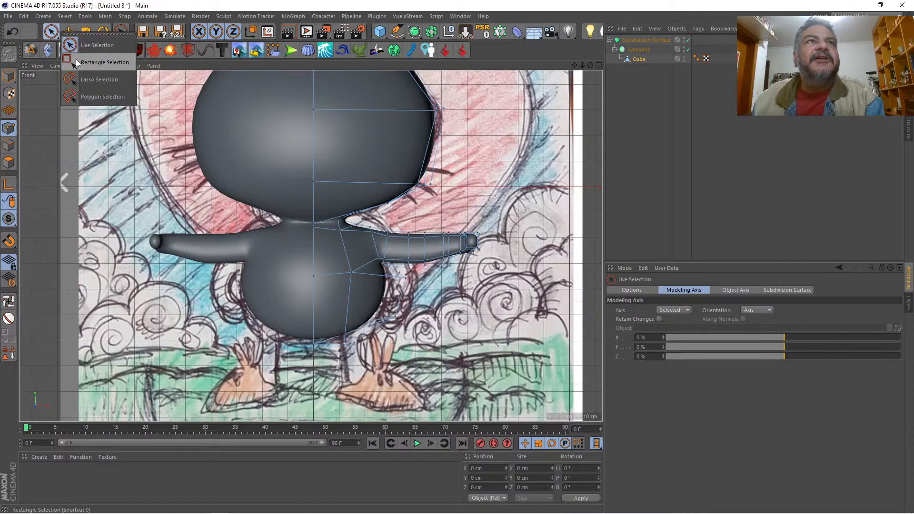
{"action": "left_click", "coordinate": [102, 62]}
{"action": "left_click_drag", "start_coordinate": [432, 276], "coordinate": [465, 244]}
{"action": "left_click_drag", "start_coordinate": [447, 193], "coordinate": [447, 193]}
{"action": "scroll", "coordinate": [470, 272], "scroll_direction": "up", "scroll_amount": 3}
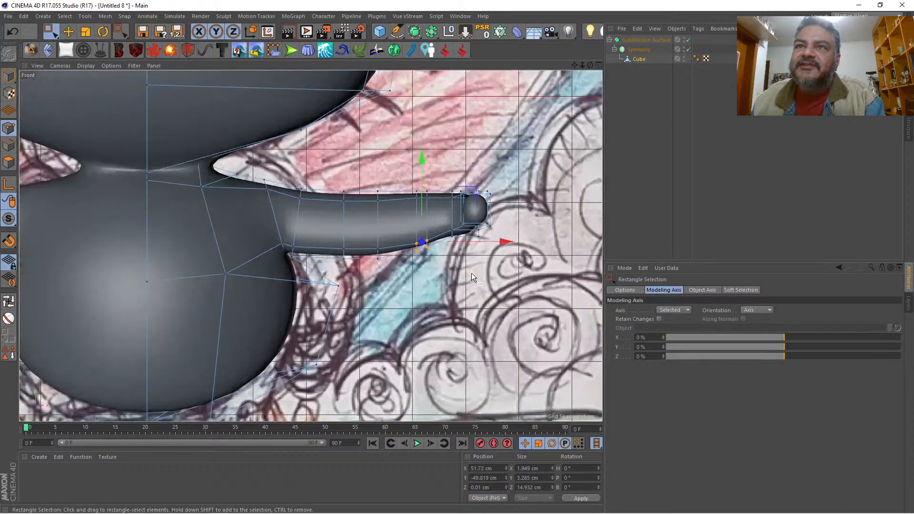
{"action": "left_click_drag", "start_coordinate": [447, 249], "coordinate": [455, 221]}
{"action": "left_click_drag", "start_coordinate": [452, 172], "coordinate": [452, 175]}
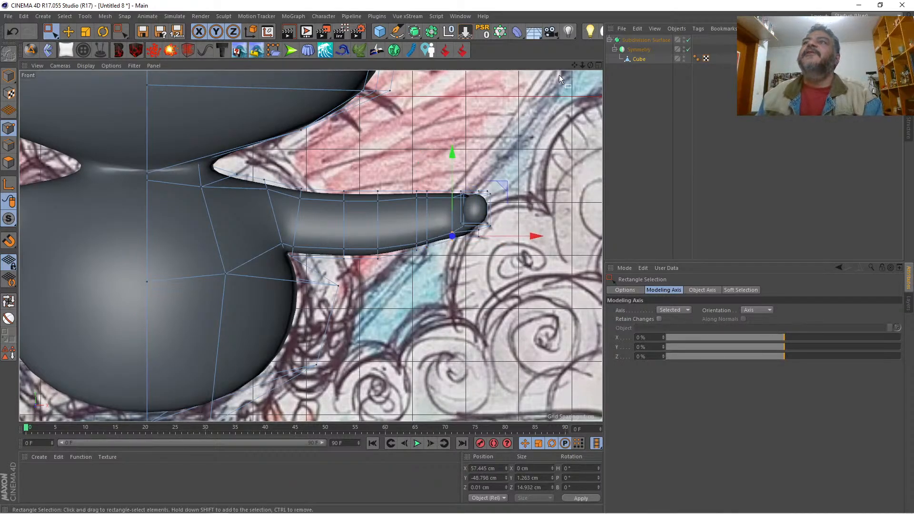
Step: Show the hand in the maximized Perspective view and select the two end polygons of the hand beside the thumb
{"action": "left_click", "coordinate": [599, 66]}
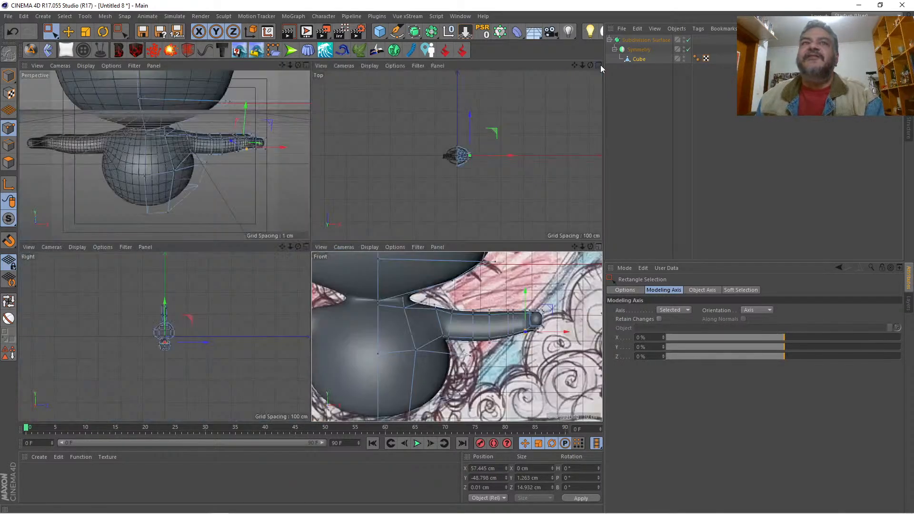
{"action": "left_click", "coordinate": [306, 65]}
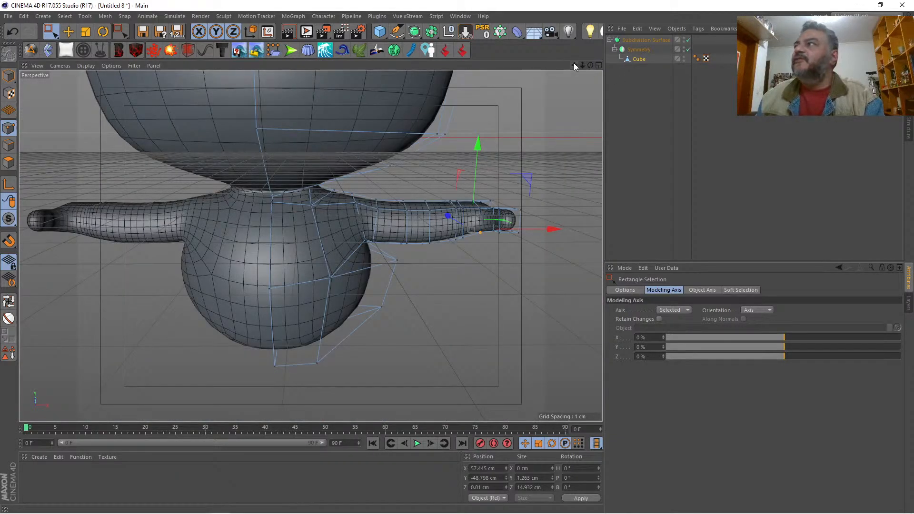
{"action": "left_click_drag", "start_coordinate": [574, 65], "coordinate": [527, 57]}
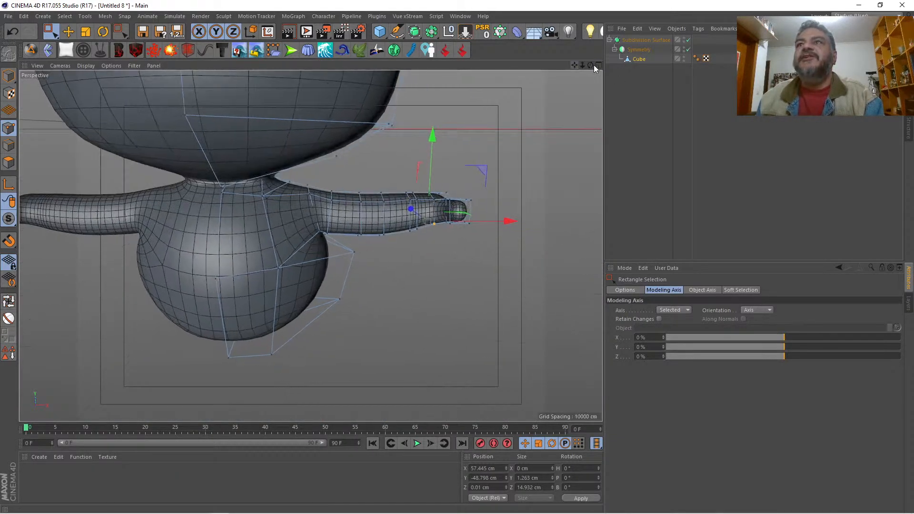
{"action": "left_click_drag", "start_coordinate": [590, 65], "coordinate": [523, 47]}
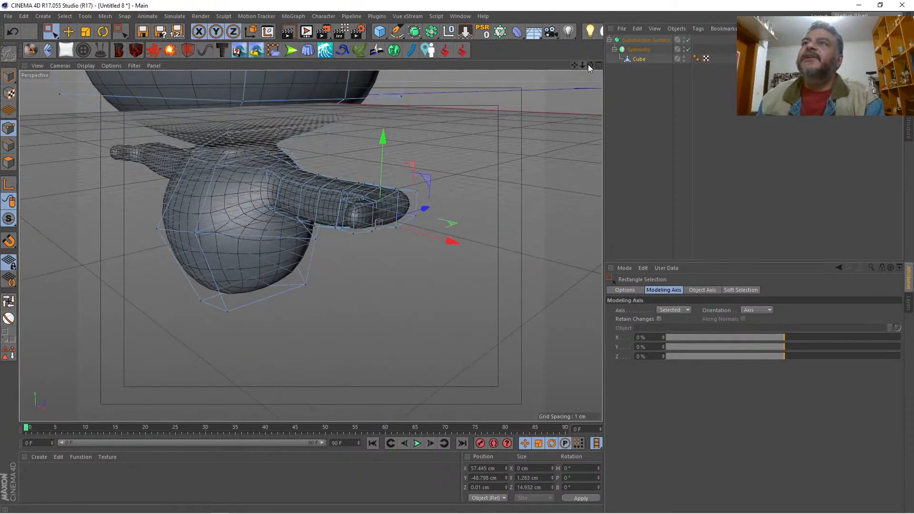
{"action": "left_click_drag", "start_coordinate": [590, 65], "coordinate": [561, 65]}
{"action": "left_click", "coordinate": [9, 162]}
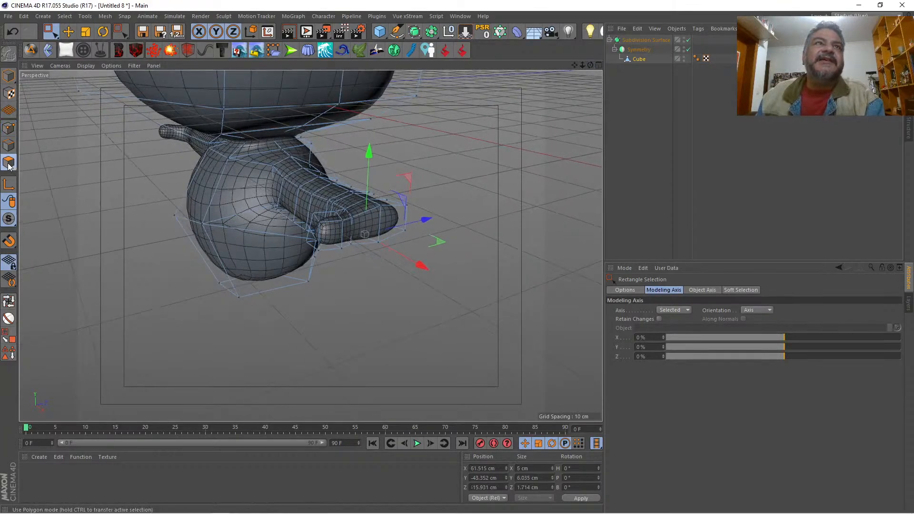
{"action": "left_click_drag", "start_coordinate": [51, 31], "coordinate": [90, 41]}
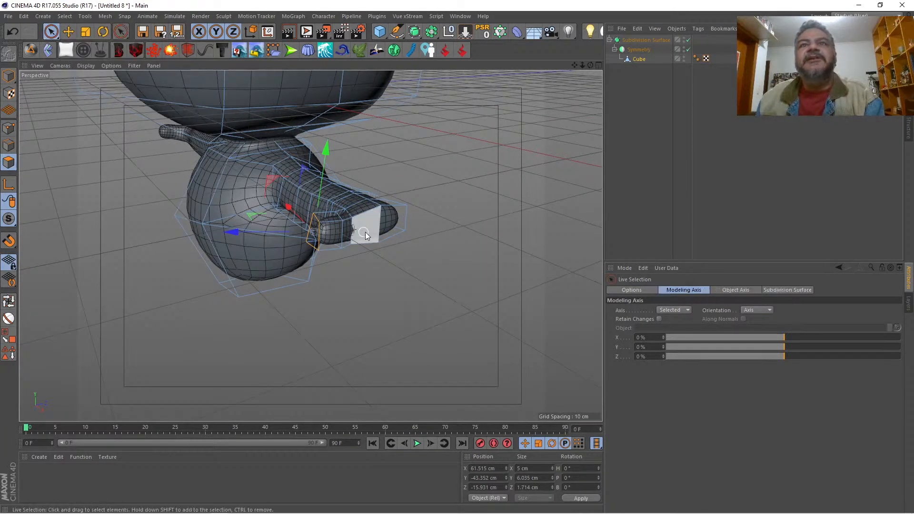
{"action": "left_click", "coordinate": [378, 227]}
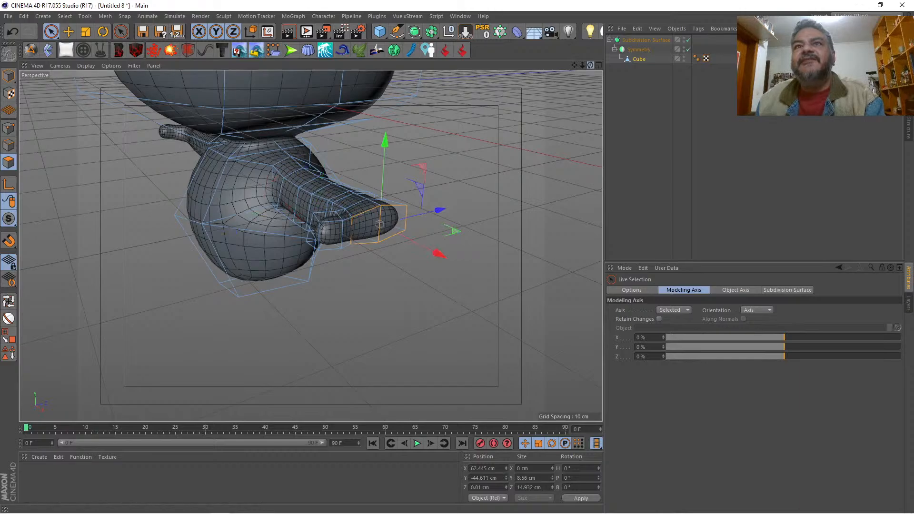
{"action": "mouse_move", "coordinate": [590, 65]}
{"action": "left_mouse_down"}
{"action": "mouse_move", "coordinate": [597, 56]}
{"action": "mouse_move", "coordinate": [583, 66]}
{"action": "left_mouse_up"}
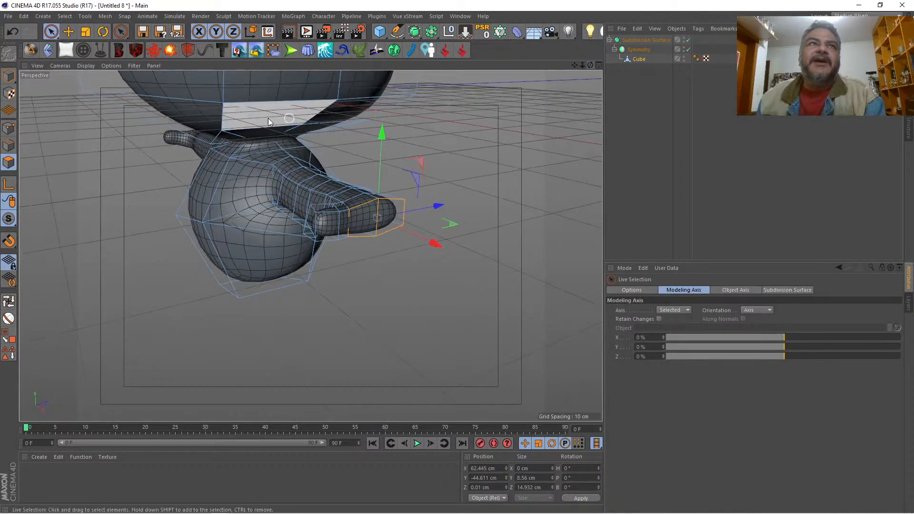
Step: Select the upper rear corner point of the hand's end and raise it to about Y -40.5 cm
{"action": "left_click", "coordinate": [7, 129]}
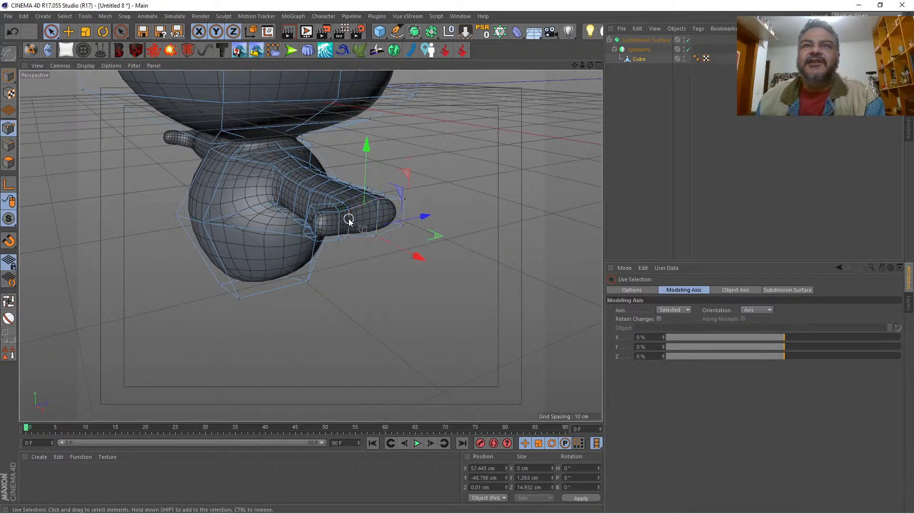
{"action": "left_click", "coordinate": [409, 204]}
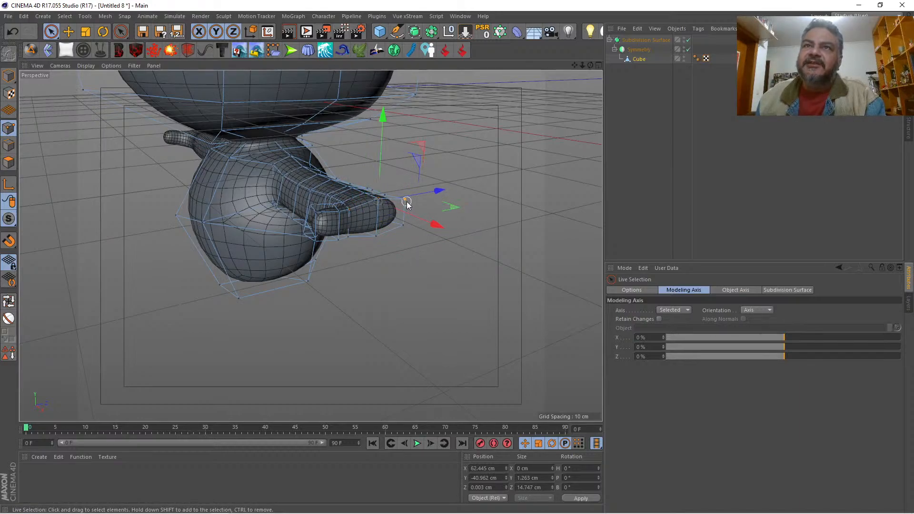
{"action": "left_click", "coordinate": [410, 176]}
{"action": "left_click", "coordinate": [410, 176]}
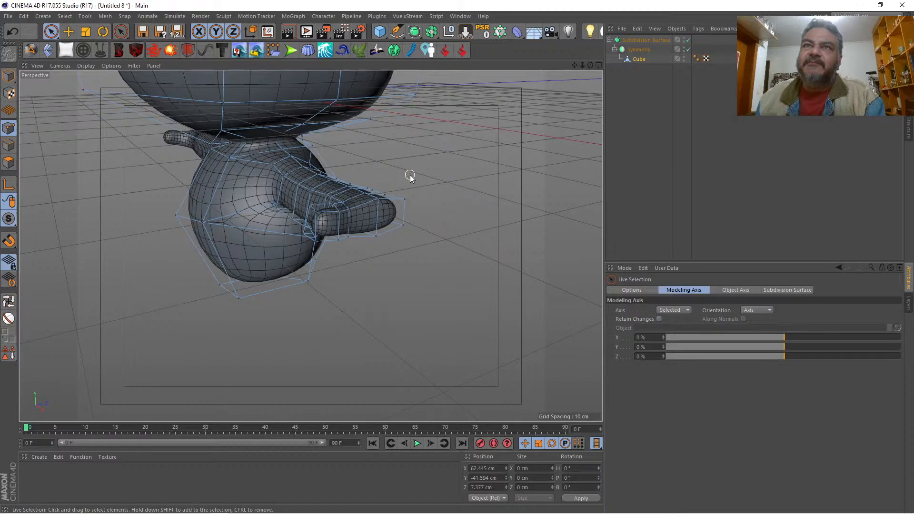
{"action": "left_click", "coordinate": [406, 195]}
{"action": "left_click_drag", "start_coordinate": [407, 159], "coordinate": [409, 156]}
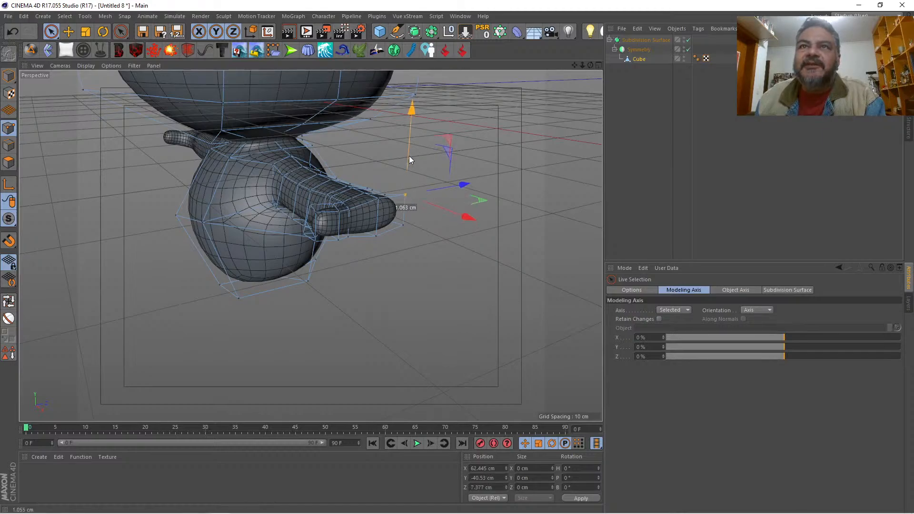
Step: Set the upper front point of the hand's end to about Y -40.6 cm and the neighbouring thumb point to about Y -40.65 cm
{"action": "left_click", "coordinate": [350, 207]}
{"action": "left_click_drag", "start_coordinate": [353, 170], "coordinate": [354, 165]}
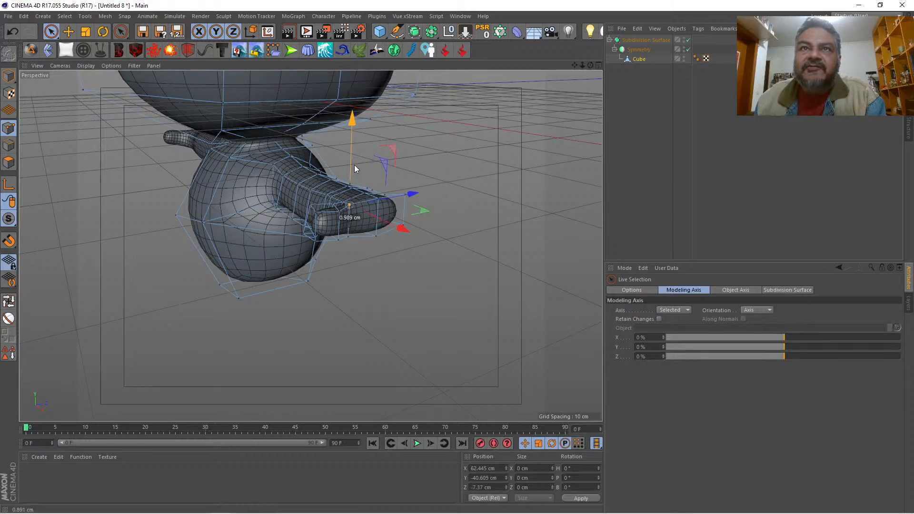
{"action": "left_click", "coordinate": [339, 213]}
{"action": "left_click_drag", "start_coordinate": [338, 175], "coordinate": [339, 178]}
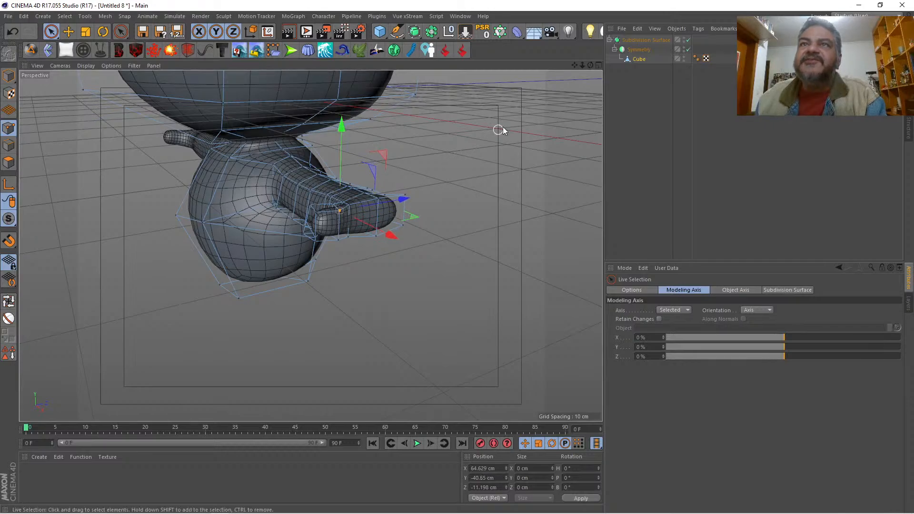
Step: Extrude the two selected end polygons of the hand outward by 4.7 cm
{"action": "left_click_drag", "start_coordinate": [590, 65], "coordinate": [585, 95]}
{"action": "left_click_drag", "start_coordinate": [310, 246], "coordinate": [310, 245]}
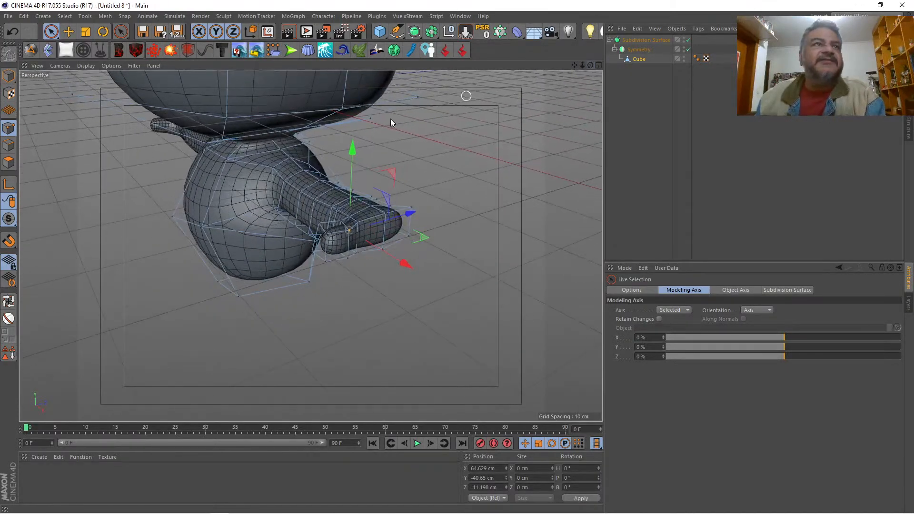
{"action": "left_click", "coordinate": [8, 162]}
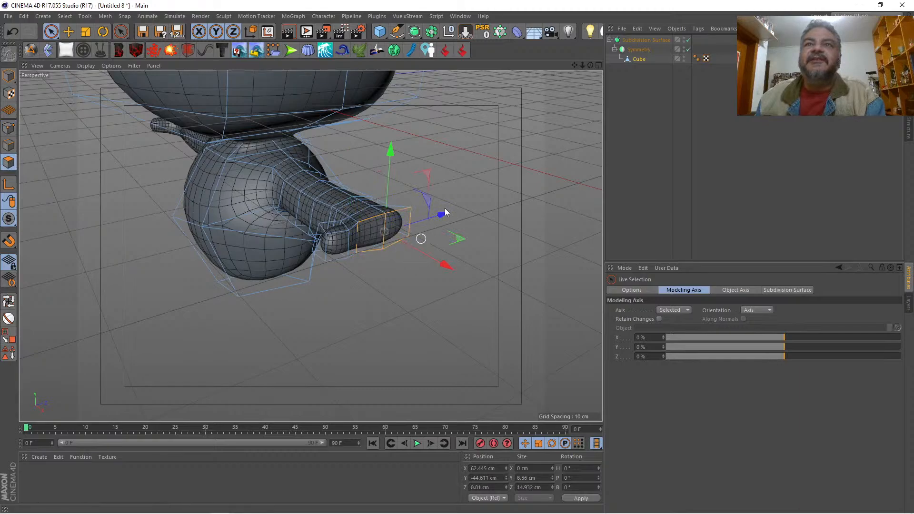
{"action": "left_click_drag", "start_coordinate": [590, 65], "coordinate": [311, 245]}
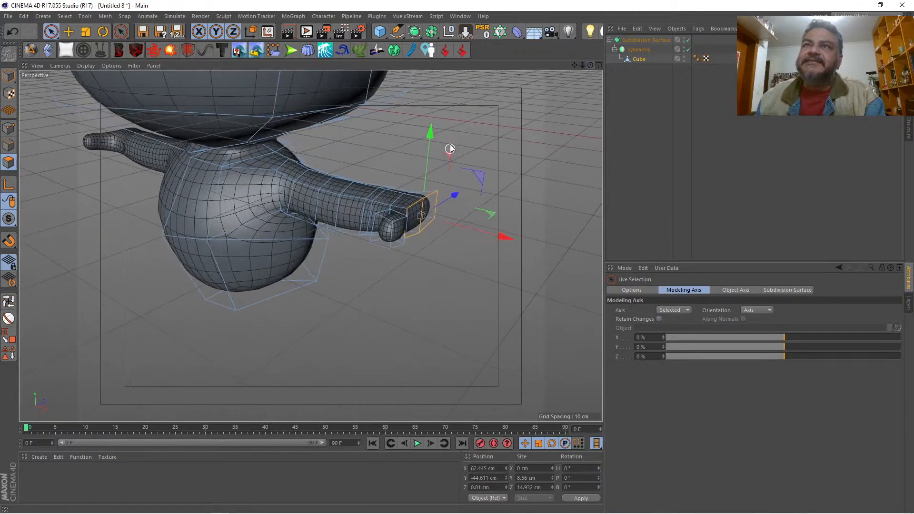
{"action": "right_click", "coordinate": [467, 134]}
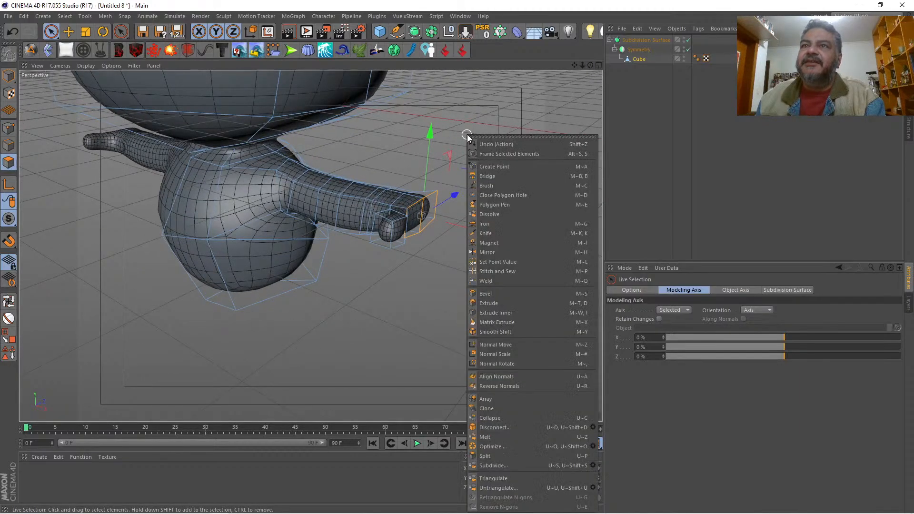
{"action": "left_click", "coordinate": [517, 303]}
{"action": "left_click_drag", "start_coordinate": [502, 270], "coordinate": [526, 269]}
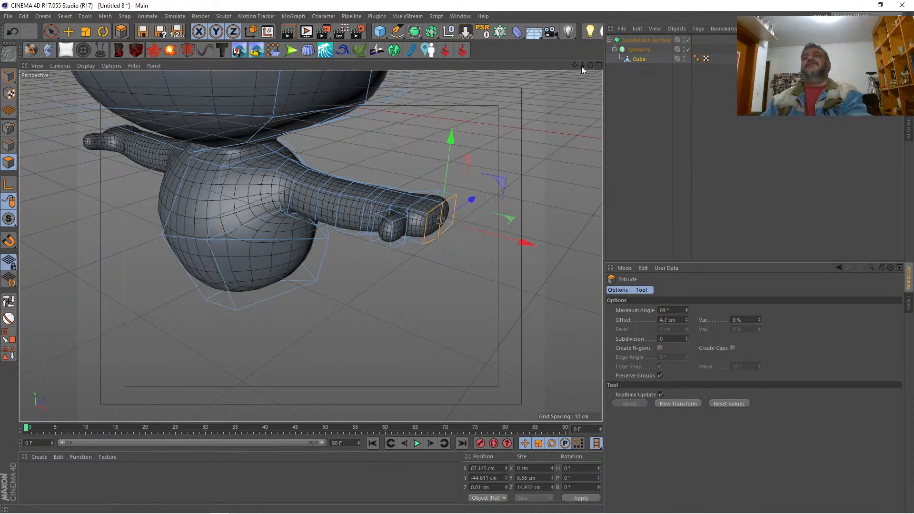
Step: From behind, raise two lower rear points of the upper arm to about Y -49.7 cm and the armpit point to about Y -49.4 cm
{"action": "left_click_drag", "start_coordinate": [590, 65], "coordinate": [366, 35]}
{"action": "left_click", "coordinate": [13, 124]}
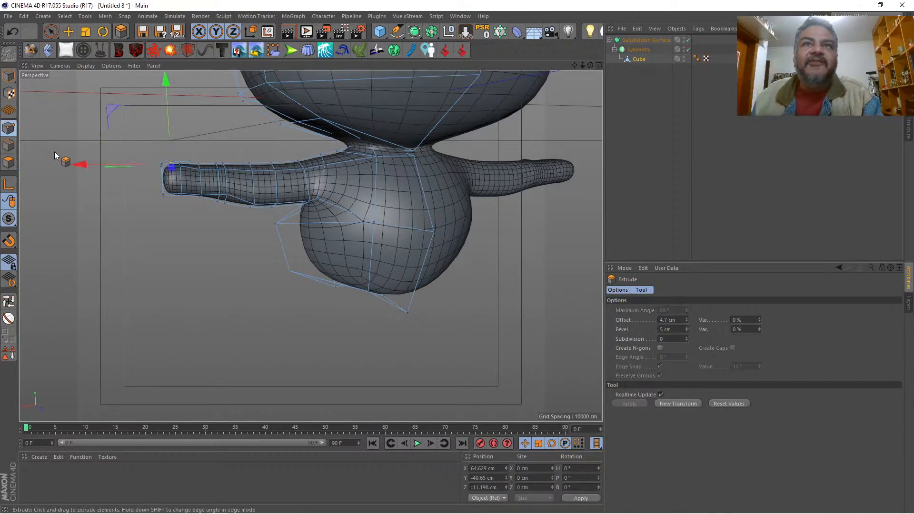
{"action": "key", "text": "space"}
{"action": "left_click", "coordinate": [253, 202]}
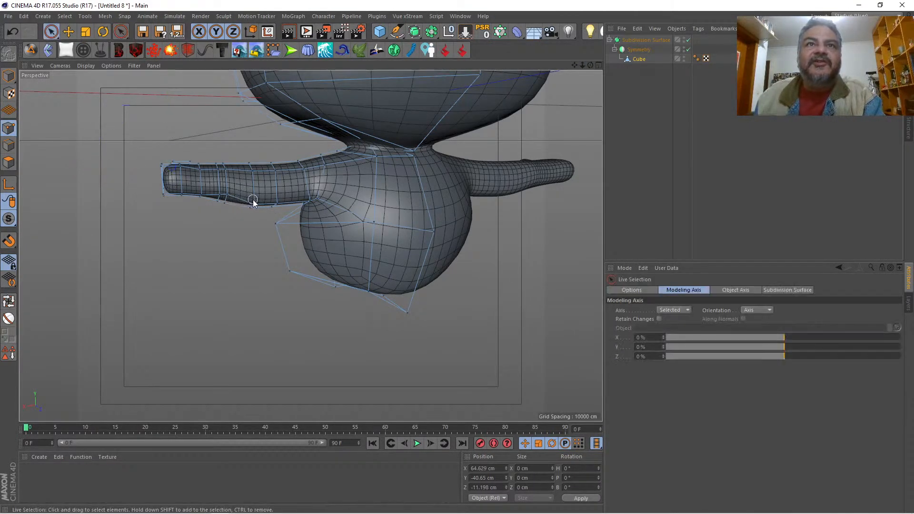
{"action": "key", "text": "ctrl+z"}
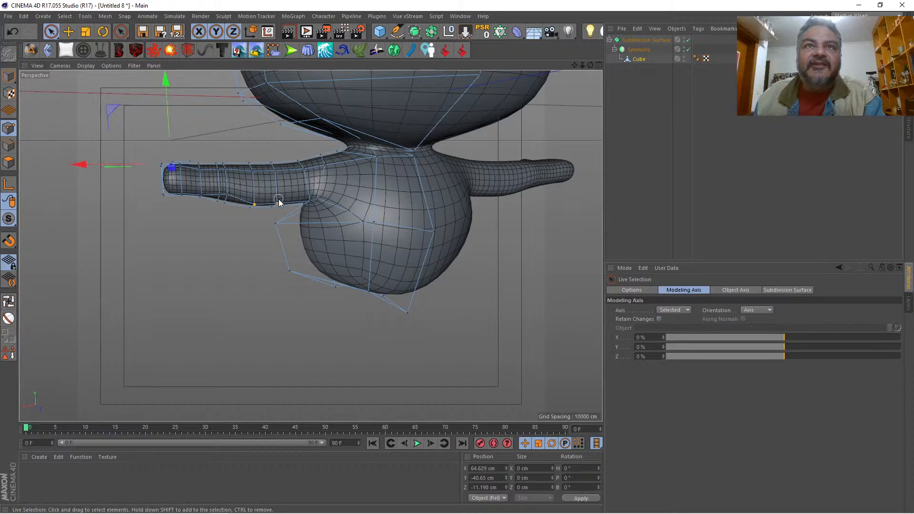
{"action": "left_click", "coordinate": [279, 202], "text": "shift"}
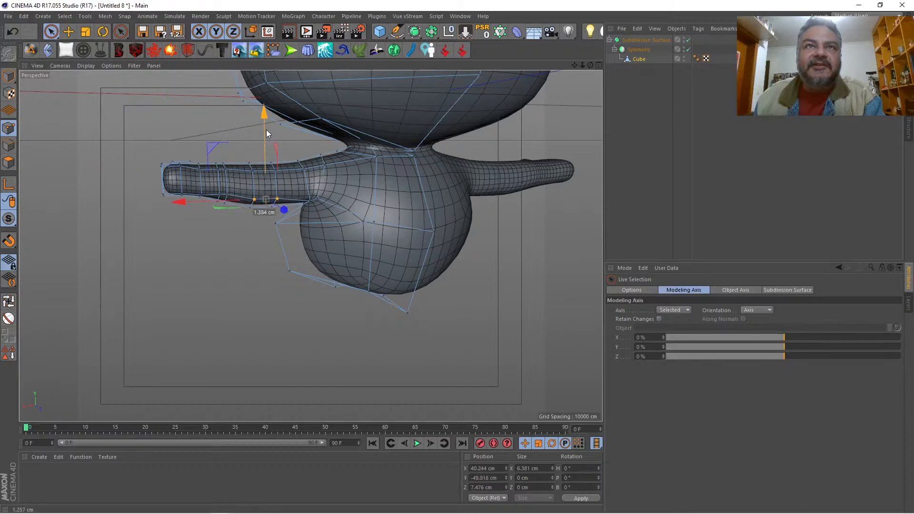
{"action": "left_click_drag", "start_coordinate": [267, 129], "coordinate": [266, 129]}
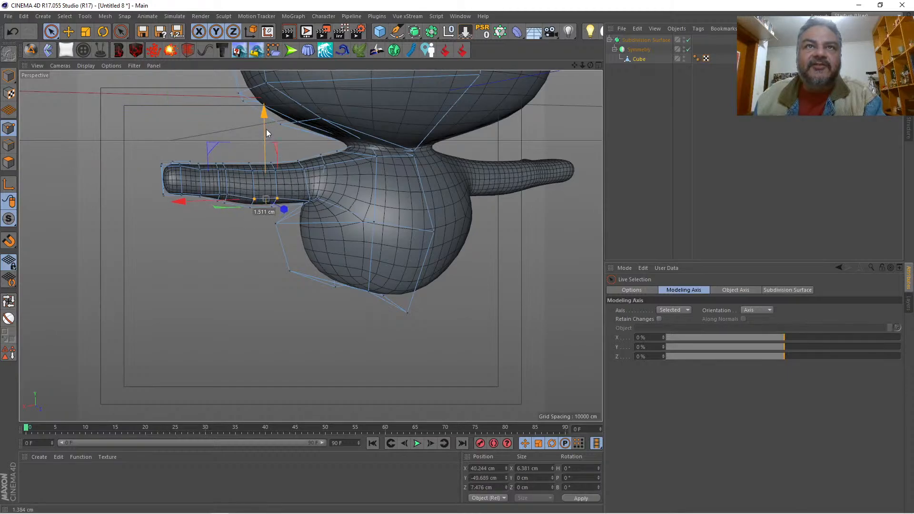
{"action": "left_click", "coordinate": [312, 198]}
{"action": "left_click_drag", "start_coordinate": [312, 151], "coordinate": [312, 146]}
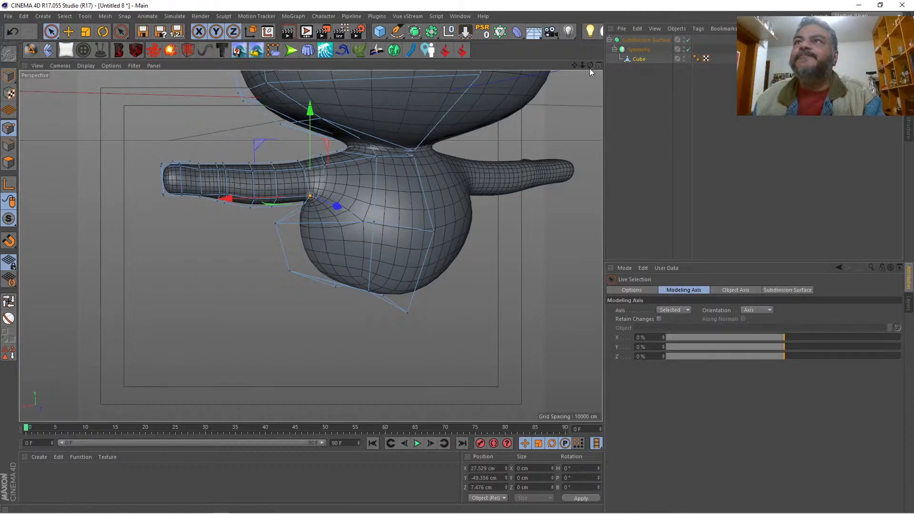
Step: Inspect the reshaped arms and hands from several angles in the Perspective view
{"action": "left_click_drag", "start_coordinate": [590, 65], "coordinate": [647, 90]}
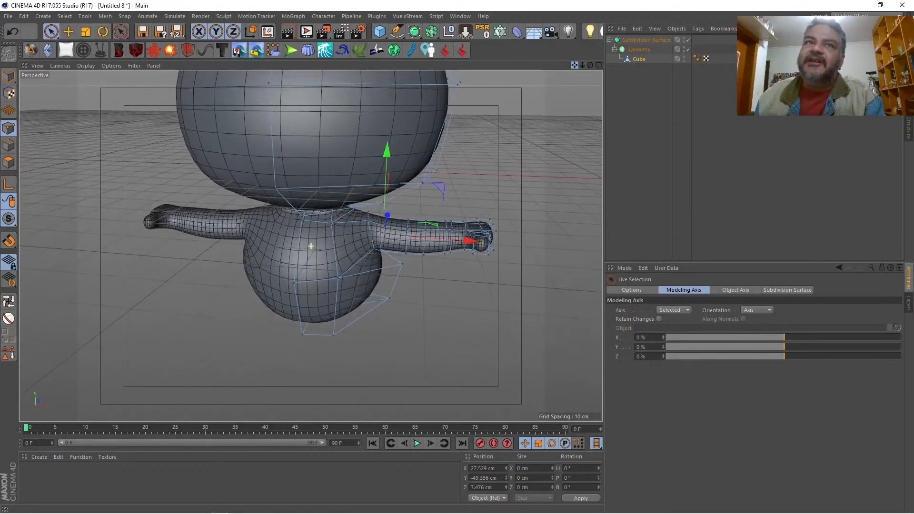
{"action": "left_click_drag", "start_coordinate": [582, 66], "coordinate": [635, 44]}
{"action": "left_click_drag", "start_coordinate": [590, 65], "coordinate": [521, 81]}
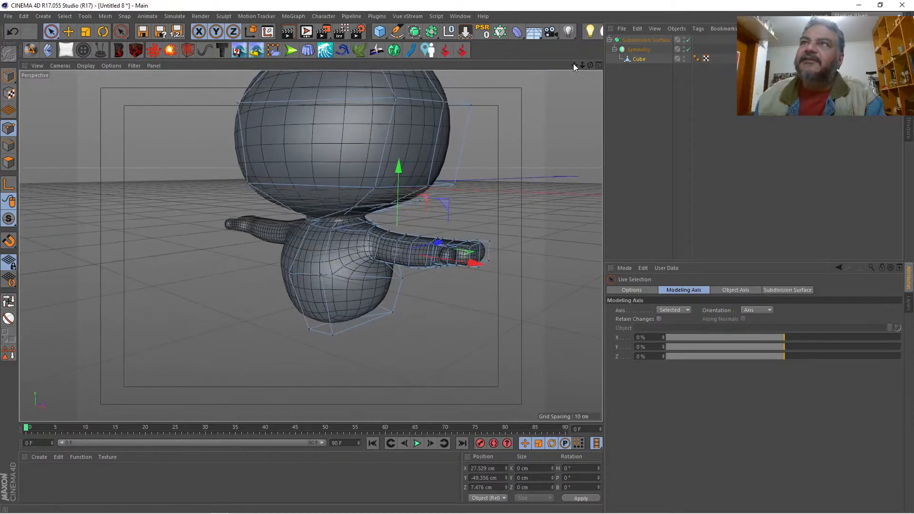
{"action": "left_click_drag", "start_coordinate": [574, 65], "coordinate": [620, 44]}
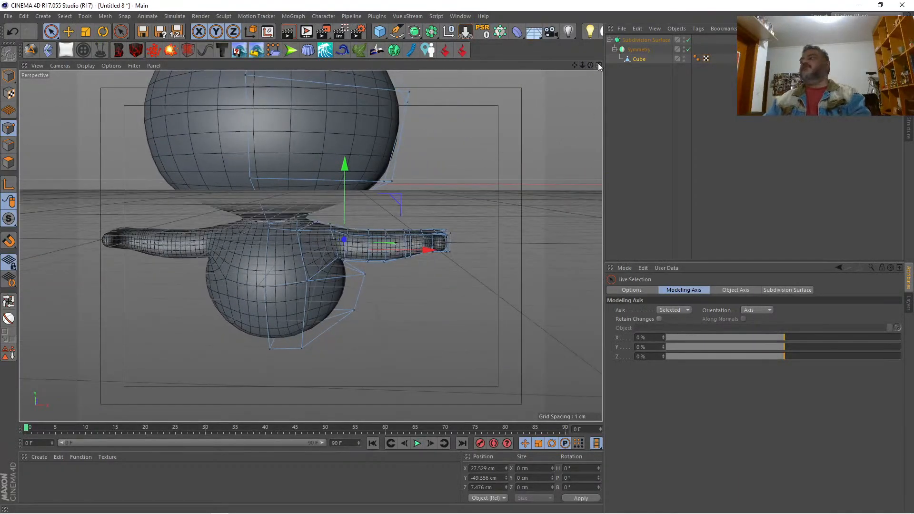
Step: Show the model over the reference drawing in the maximized Front view and display the Cube object's basic properties
{"action": "left_click", "coordinate": [598, 65]}
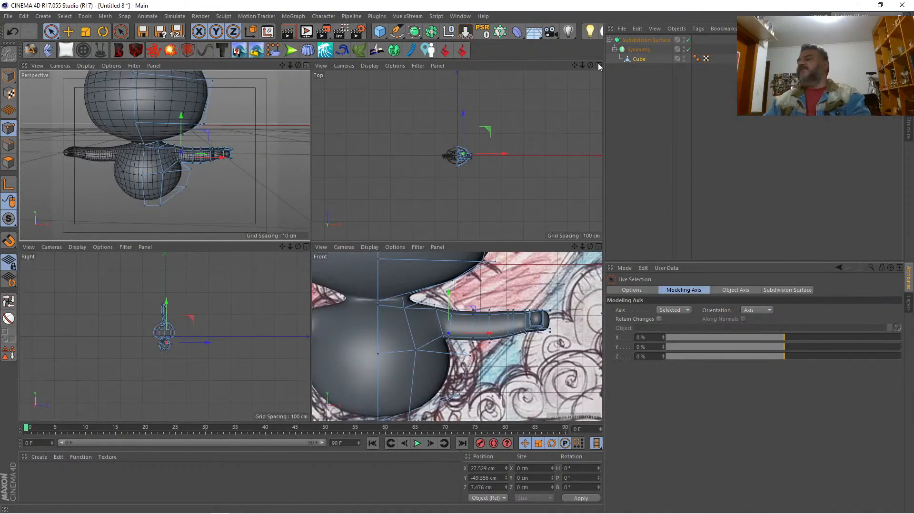
{"action": "left_click", "coordinate": [598, 246]}
{"action": "mouse_move", "coordinate": [582, 65]}
{"action": "left_mouse_down"}
{"action": "mouse_move", "coordinate": [504, 68]}
{"action": "mouse_move", "coordinate": [514, 68]}
{"action": "left_mouse_up"}
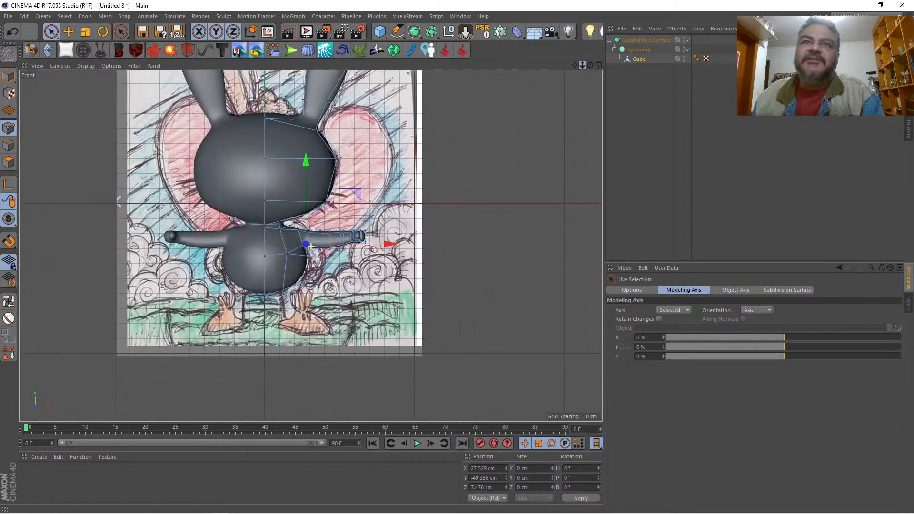
{"action": "scroll", "coordinate": [310, 246], "scroll_direction": "up", "scroll_amount": 3}
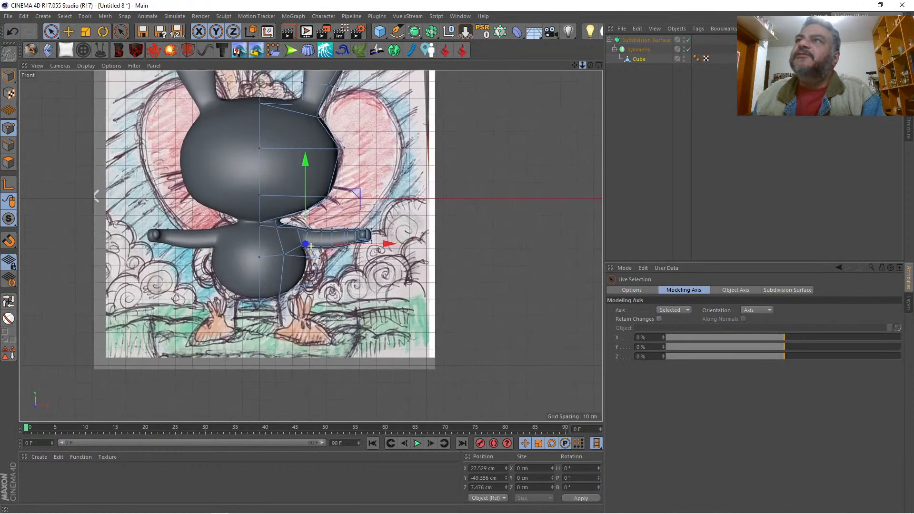
{"action": "scroll", "coordinate": [310, 245], "scroll_direction": "up", "scroll_amount": 1}
{"action": "left_click", "coordinate": [636, 59]}
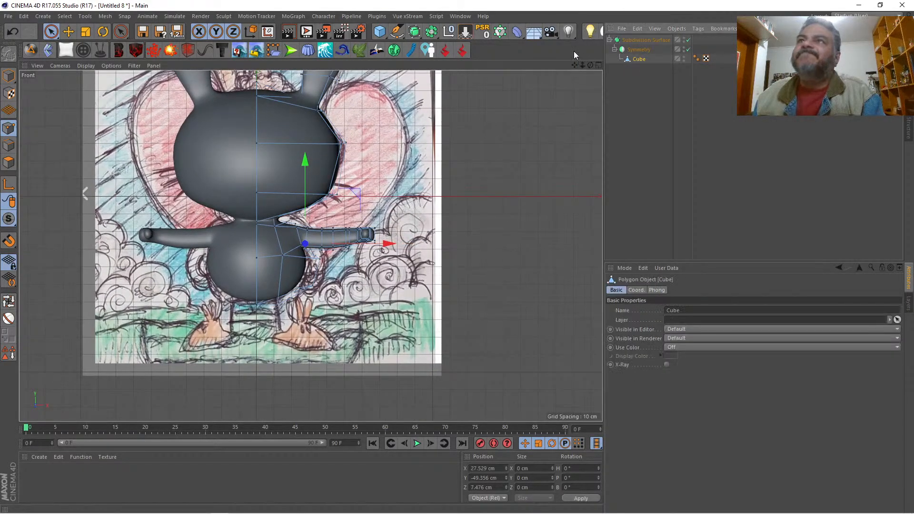
Step: Loop-select the ring of polygons where the arm meets the shoulder and store it as a polygon selection on the Cube
{"action": "left_click_drag", "start_coordinate": [582, 65], "coordinate": [607, 66]}
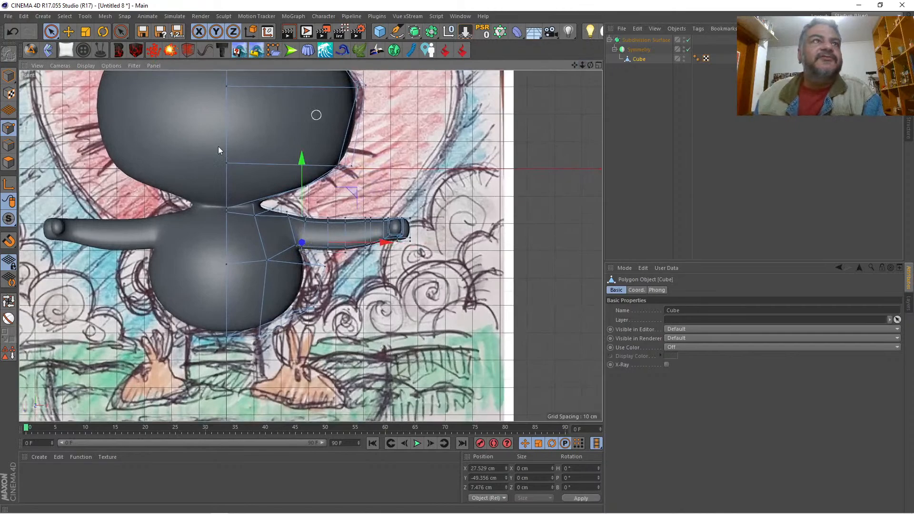
{"action": "left_click", "coordinate": [8, 162]}
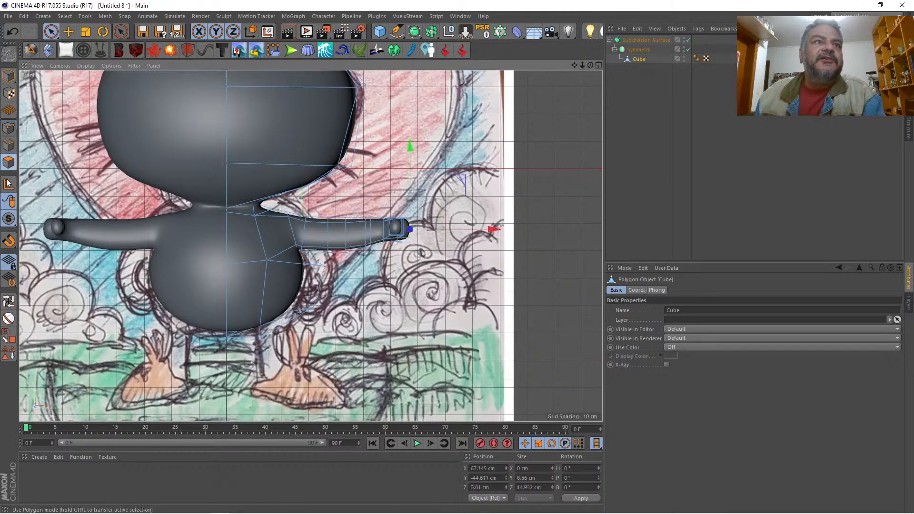
{"action": "left_click", "coordinate": [8, 301]}
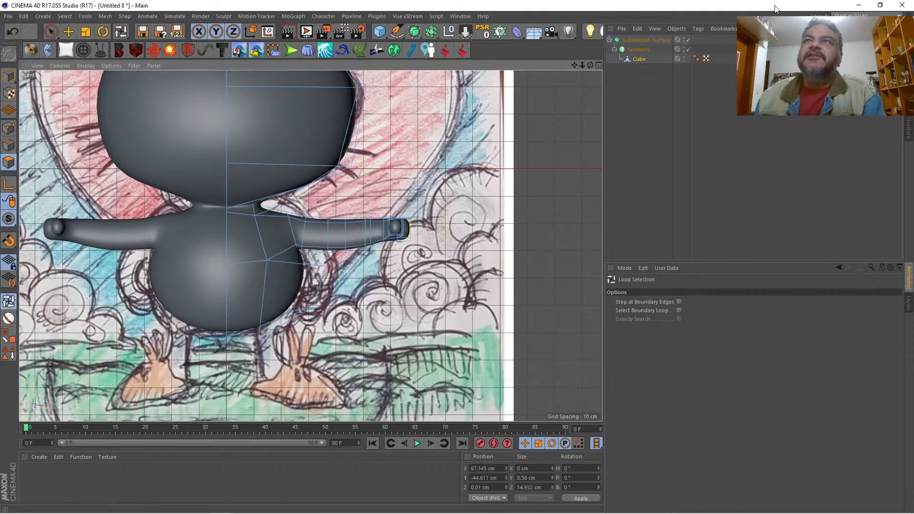
{"action": "left_click", "coordinate": [298, 224]}
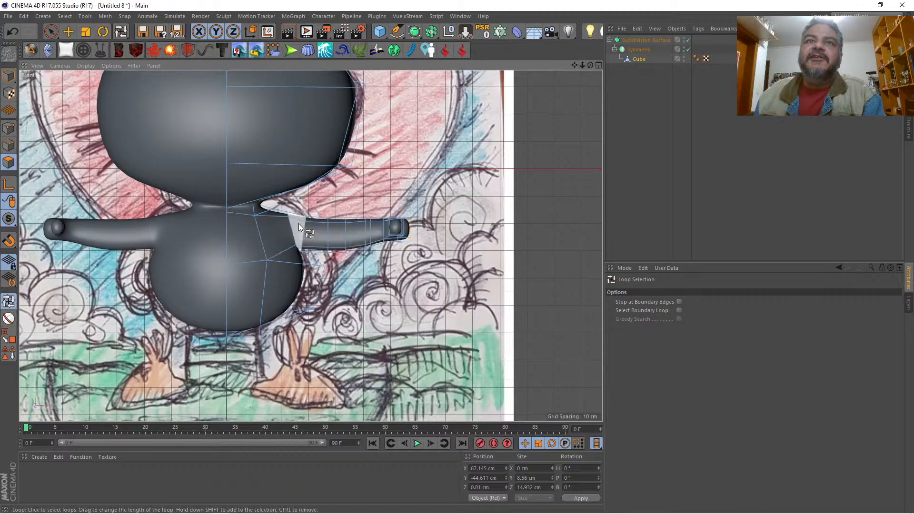
{"action": "left_click", "coordinate": [4, 352]}
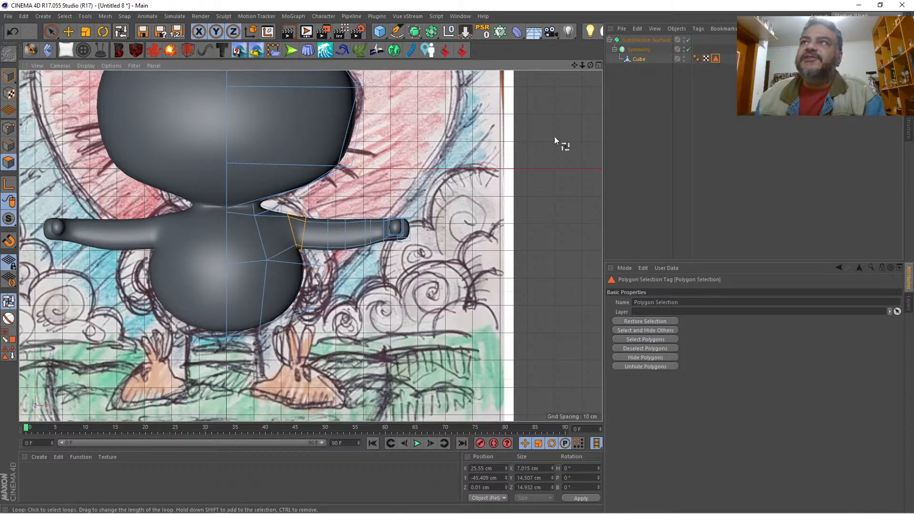
{"action": "left_click", "coordinate": [639, 58]}
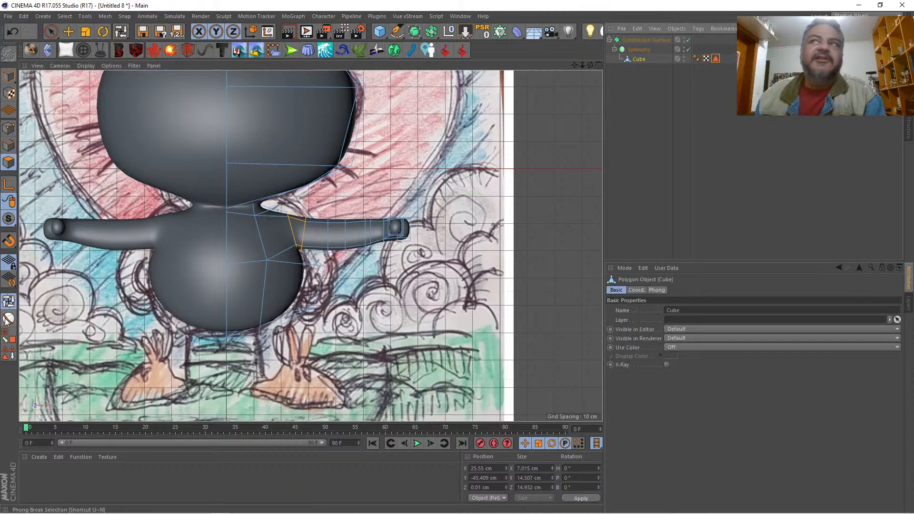
Step: Fill-select the whole arm out to the hand, set the modeling axis X to -100%, and rotate the arm down beside the body
{"action": "left_click", "coordinate": [6, 338]}
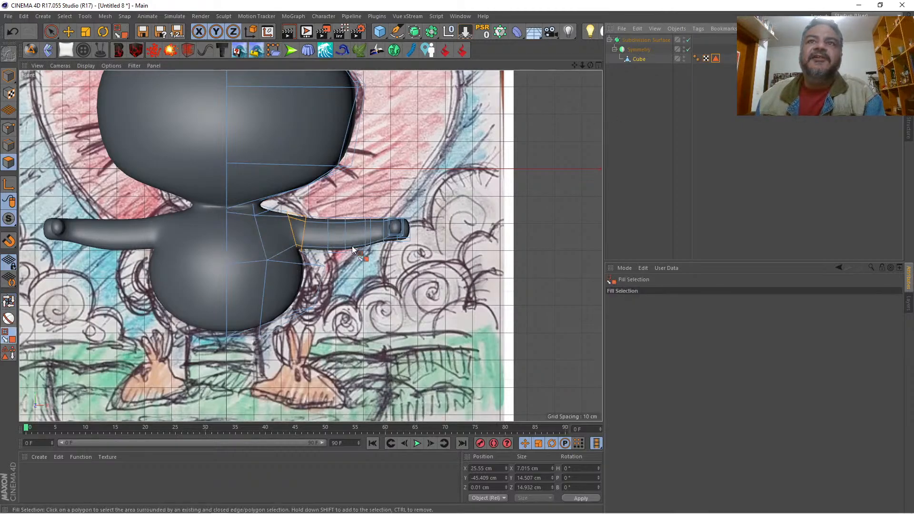
{"action": "left_click", "coordinate": [361, 236]}
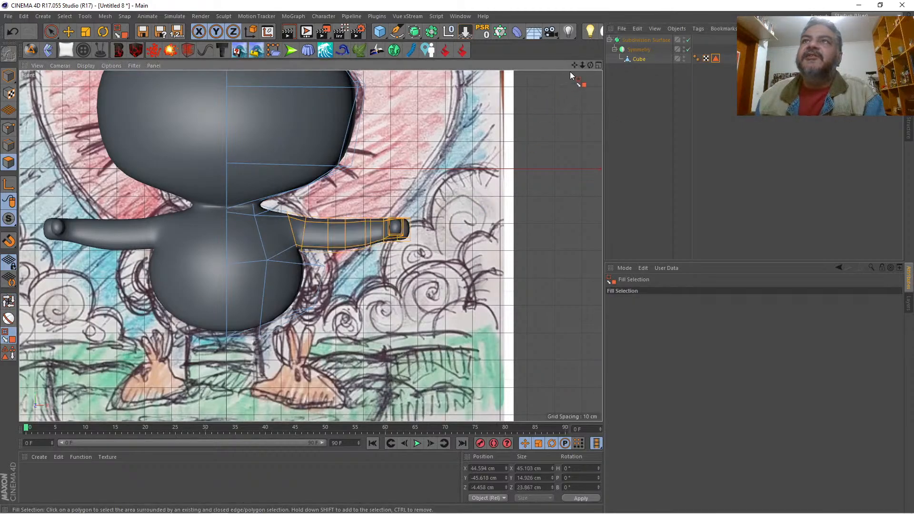
{"action": "mouse_move", "coordinate": [590, 65]}
{"action": "left_mouse_down"}
{"action": "mouse_move", "coordinate": [559, 85]}
{"action": "mouse_move", "coordinate": [590, 66]}
{"action": "left_mouse_up"}
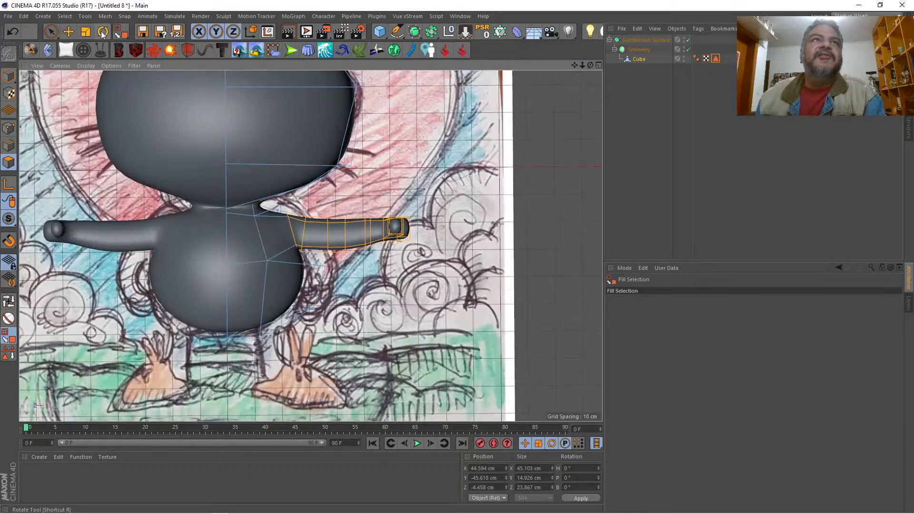
{"action": "left_click", "coordinate": [102, 32]}
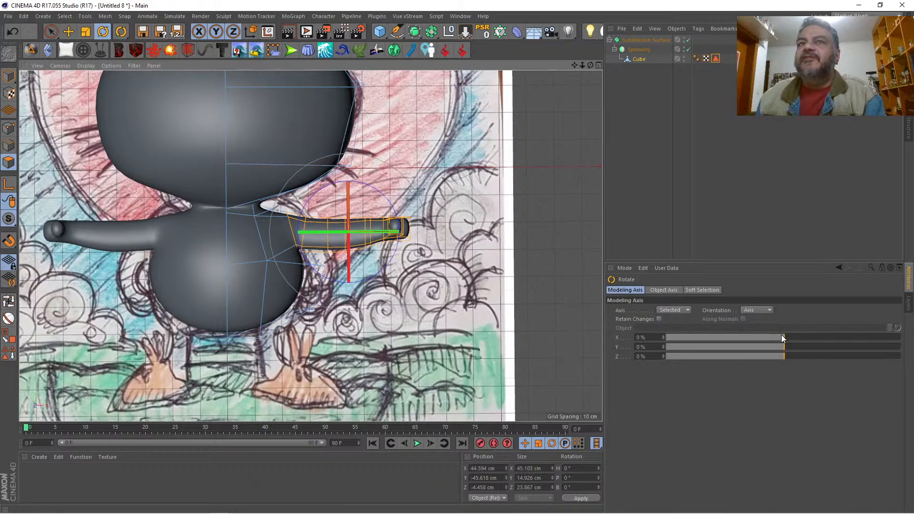
{"action": "left_click_drag", "start_coordinate": [781, 336], "coordinate": [648, 338]}
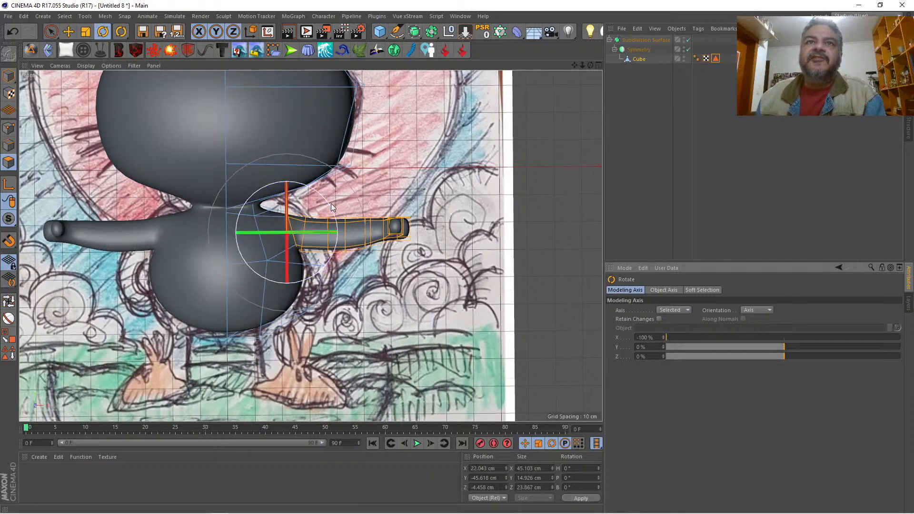
{"action": "left_click_drag", "start_coordinate": [329, 205], "coordinate": [326, 261]}
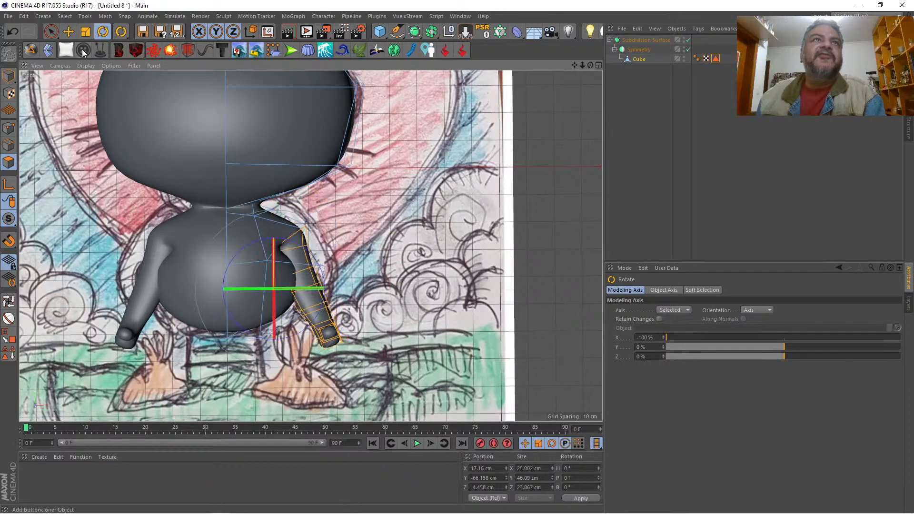
Step: Set the scale modeling axis to X -60% and Y 100%, and shorten the lowered arm vertically to about 72%
{"action": "left_click", "coordinate": [85, 32]}
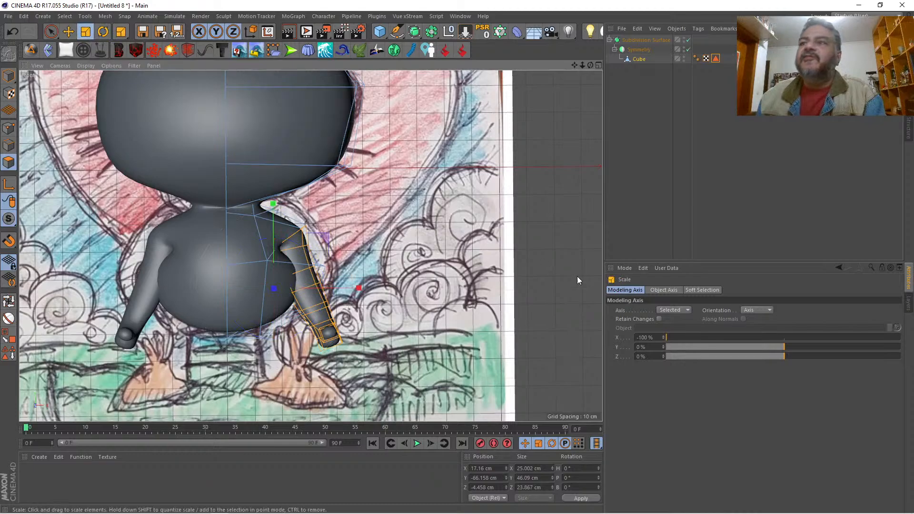
{"action": "left_click_drag", "start_coordinate": [777, 347], "coordinate": [908, 354]}
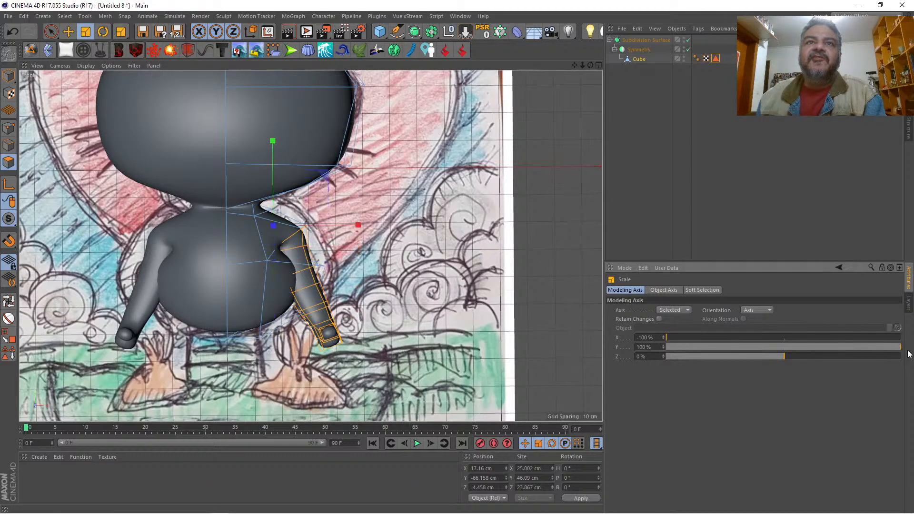
{"action": "left_click_drag", "start_coordinate": [686, 337], "coordinate": [712, 338]}
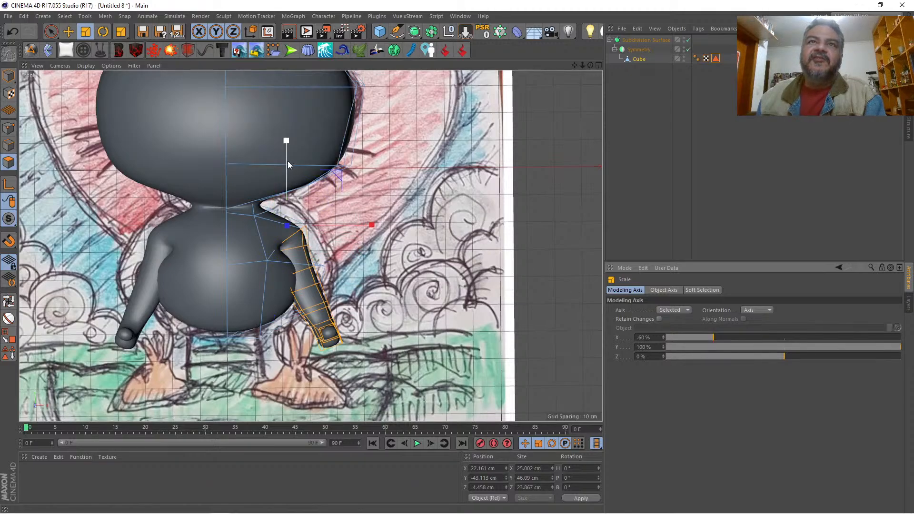
{"action": "left_click_drag", "start_coordinate": [287, 161], "coordinate": [290, 183]}
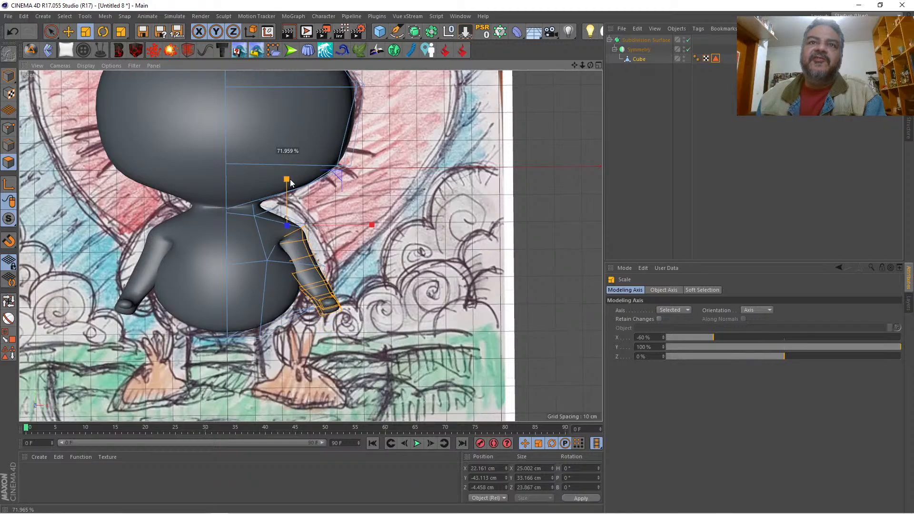
{"action": "left_click_drag", "start_coordinate": [289, 179], "coordinate": [290, 179]}
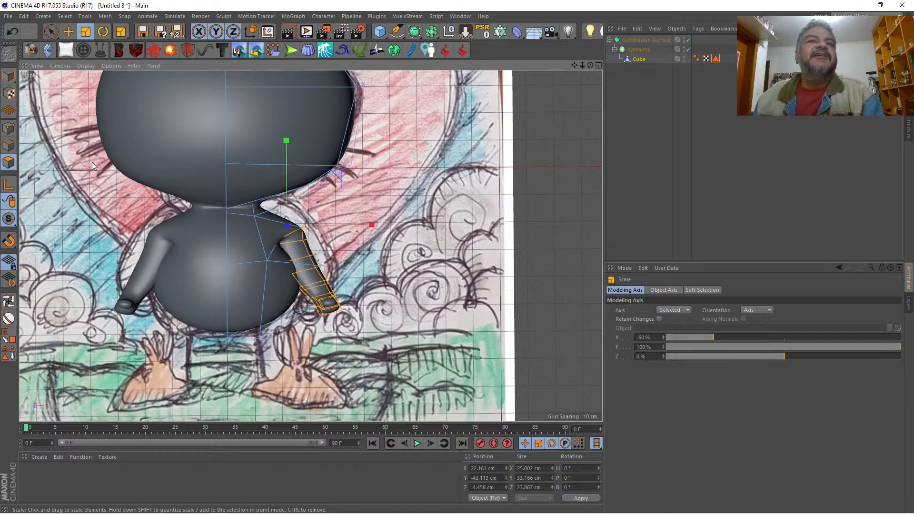
Step: Rotate the shortened arm back up until it extends sideways, tilted slightly upward
{"action": "left_click", "coordinate": [102, 31]}
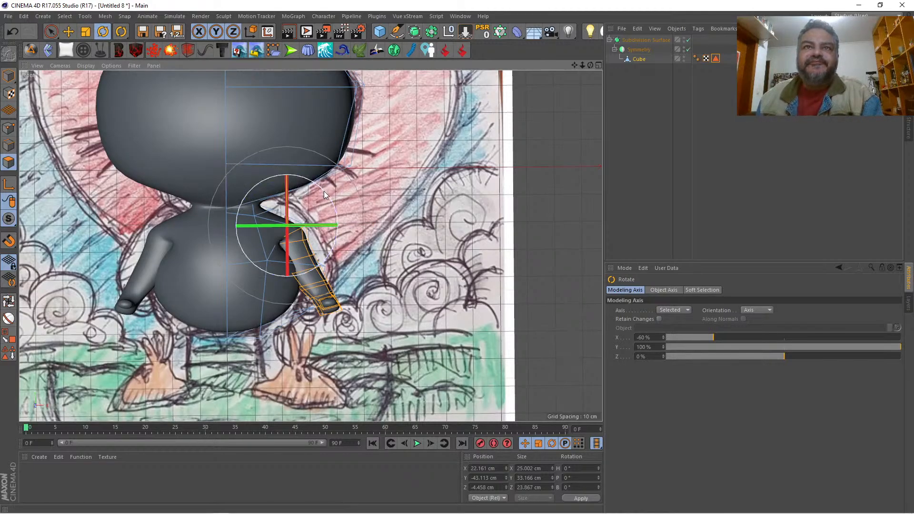
{"action": "left_click_drag", "start_coordinate": [324, 190], "coordinate": [251, 82]}
{"action": "left_click_drag", "start_coordinate": [358, 184], "coordinate": [358, 171]}
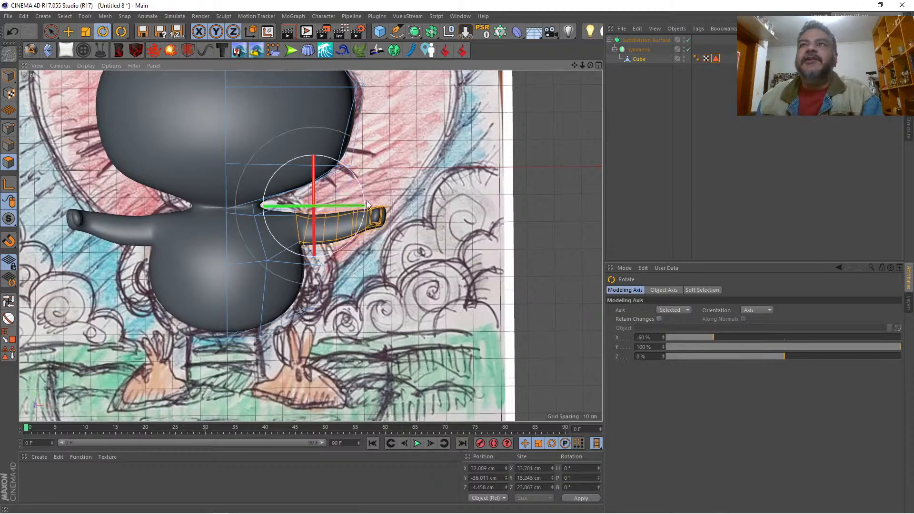
Step: With subdivision smoothing off, select the upper shoulder points beside the neck, front and back, and raise them to about Y -34.6 cm
{"action": "left_click", "coordinate": [598, 65]}
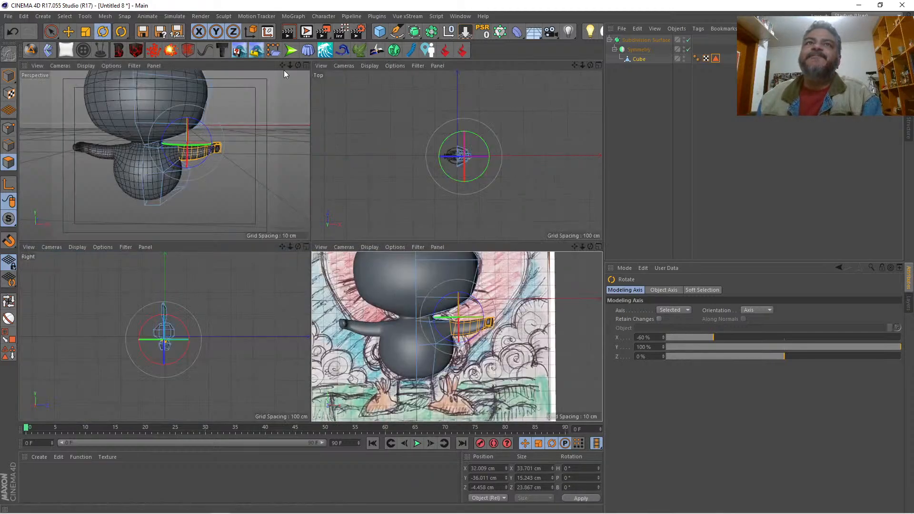
{"action": "left_click", "coordinate": [307, 66]}
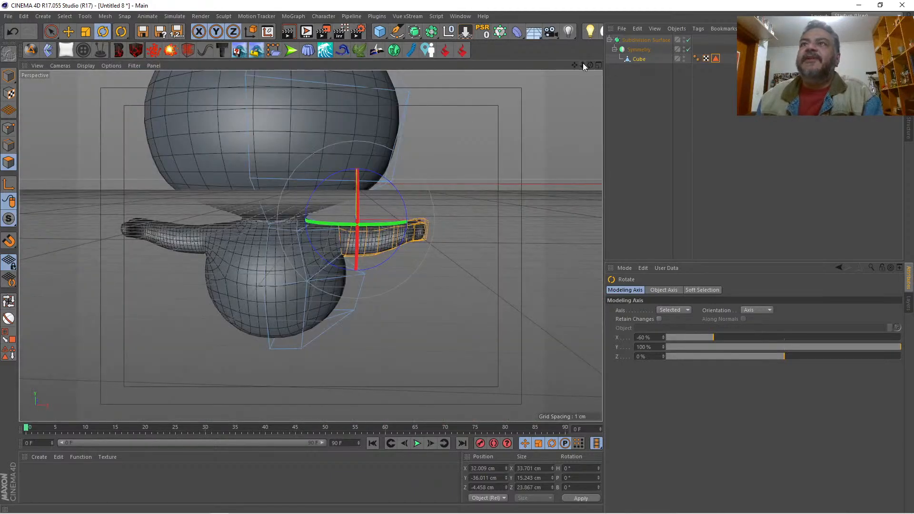
{"action": "left_click_drag", "start_coordinate": [582, 64], "coordinate": [310, 245]}
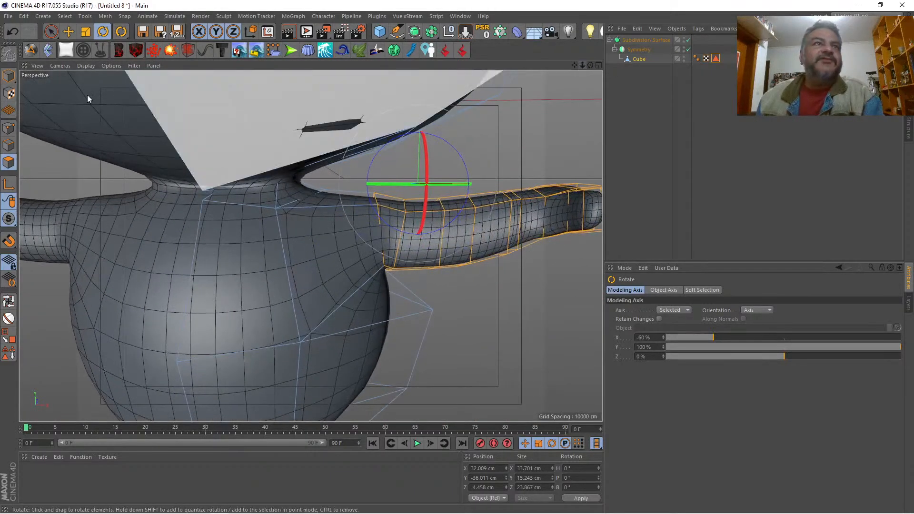
{"action": "left_click", "coordinate": [13, 128]}
{"action": "key", "text": "space"}
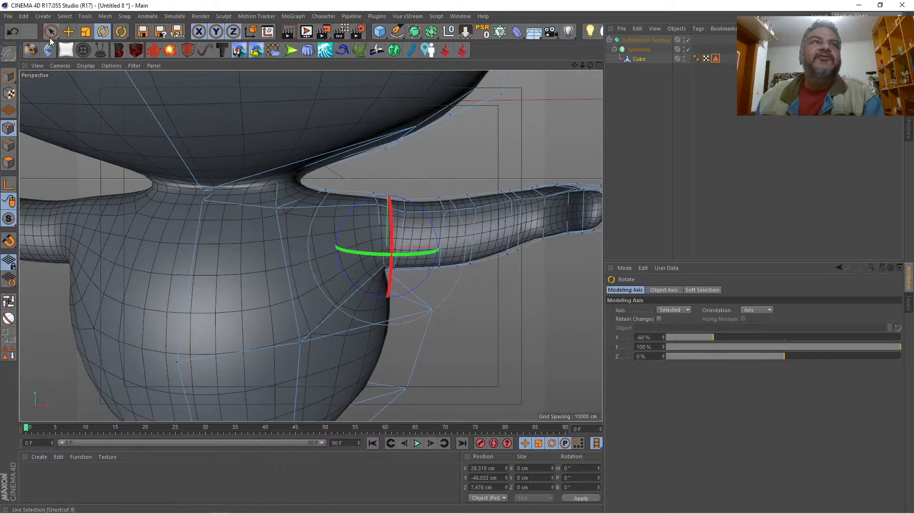
{"action": "left_click", "coordinate": [320, 193]}
{"action": "key", "text": "q"}
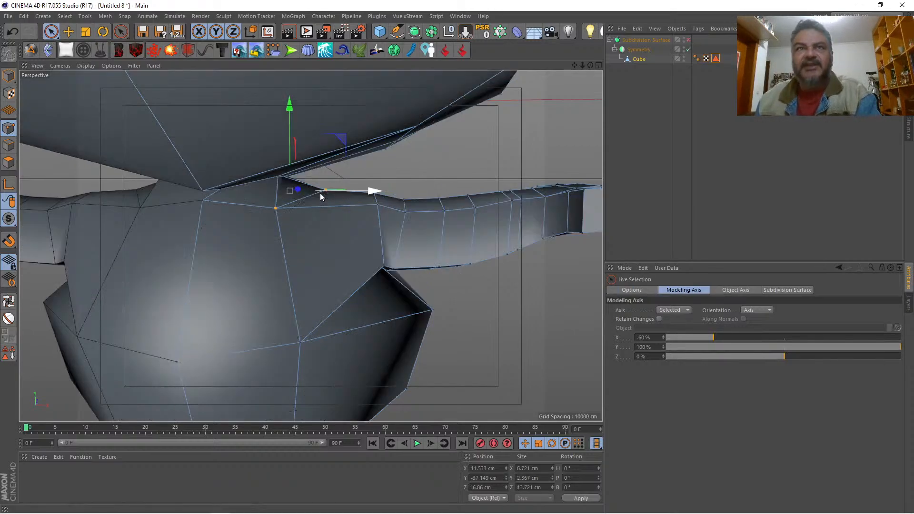
{"action": "left_click_drag", "start_coordinate": [592, 65], "coordinate": [477, 175]}
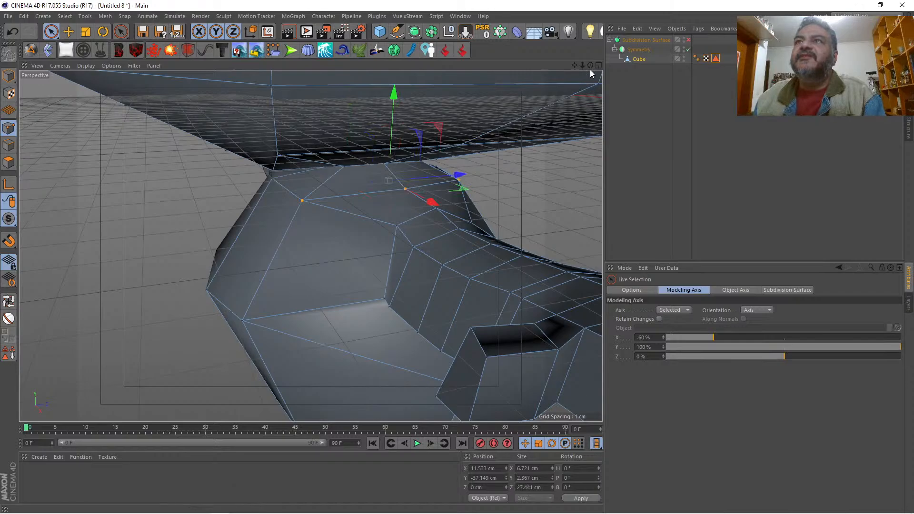
{"action": "left_click_drag", "start_coordinate": [589, 64], "coordinate": [390, 73]}
{"action": "left_click_drag", "start_coordinate": [287, 108], "coordinate": [289, 93]}
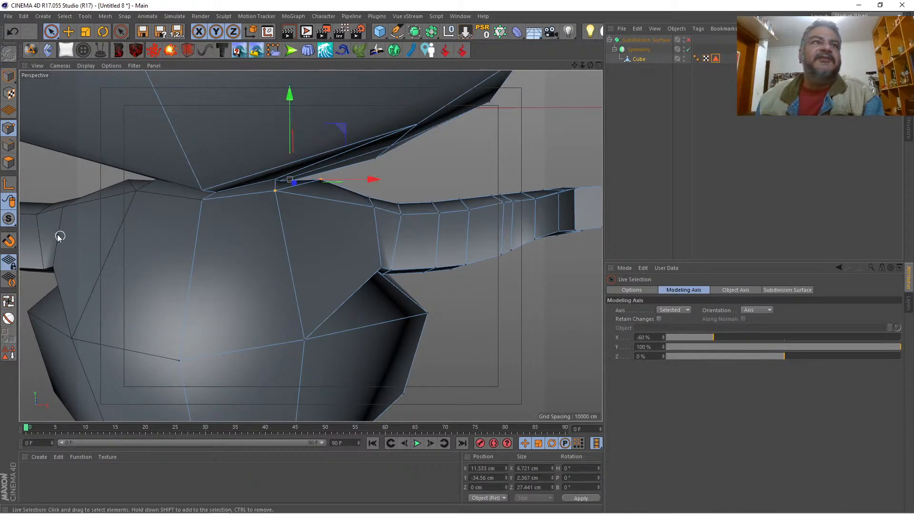
Step: Reselect all arm polygons from the shoulder loop to the hand and raise the arm to about Y -31.9 cm
{"action": "left_click", "coordinate": [9, 302]}
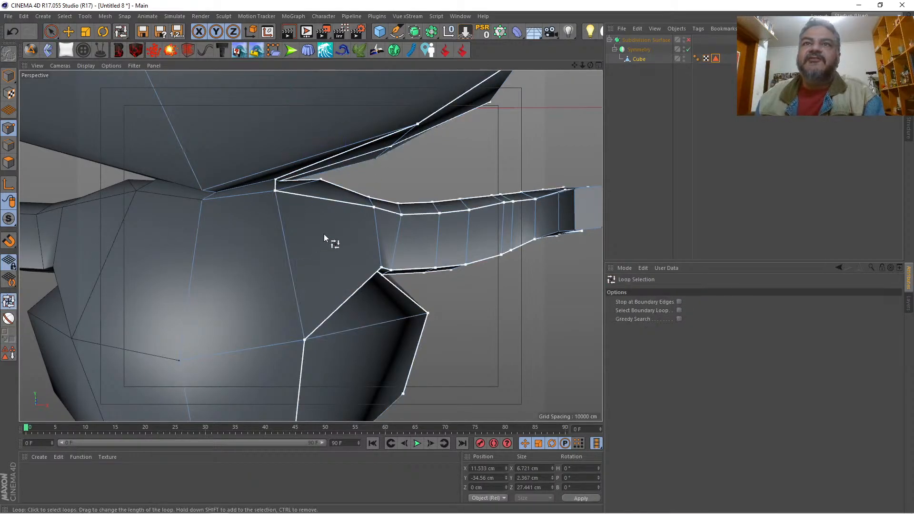
{"action": "left_click", "coordinate": [372, 222]}
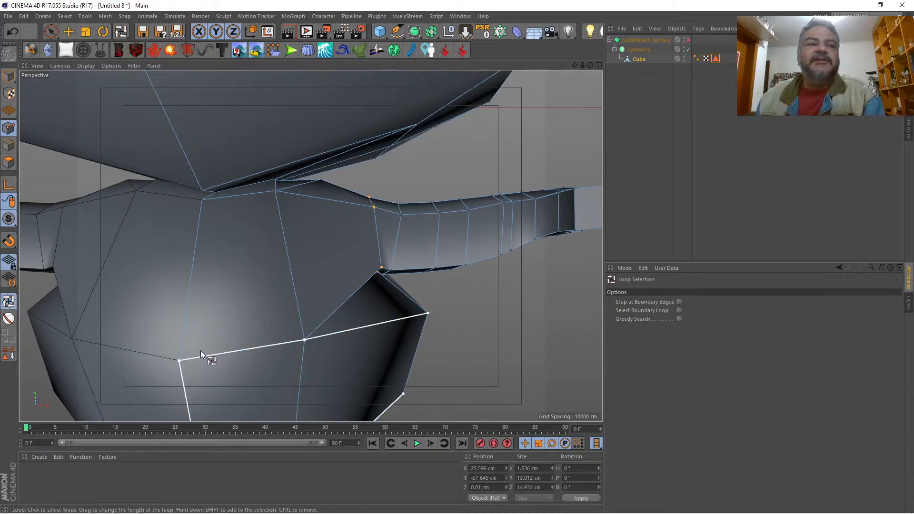
{"action": "left_click", "coordinate": [8, 162], "text": "ctrl"}
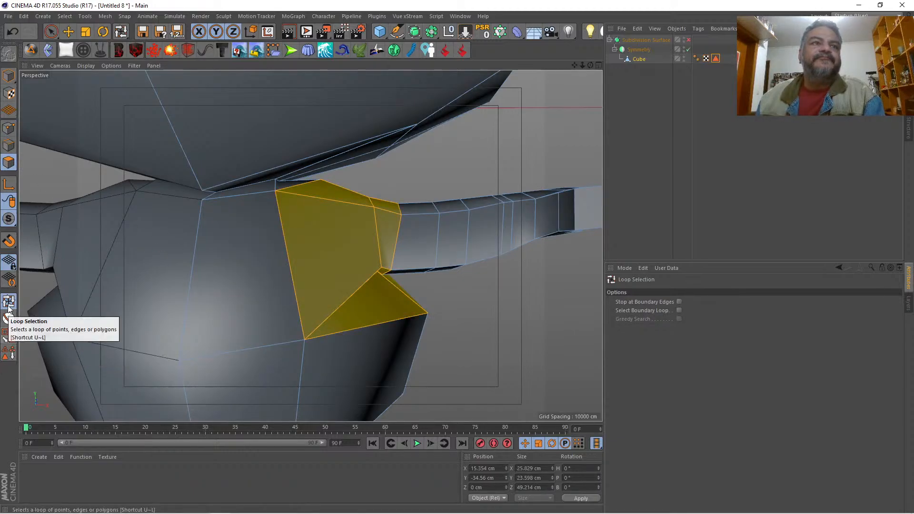
{"action": "left_click", "coordinate": [387, 202]}
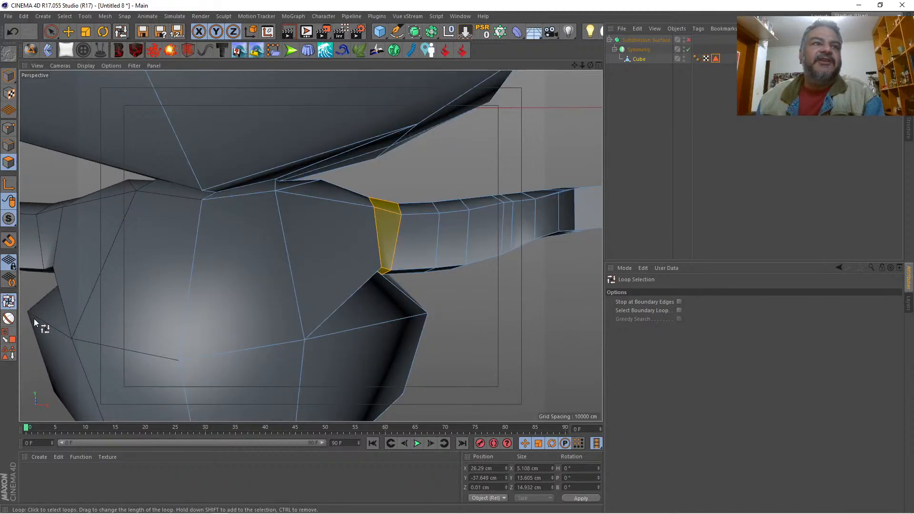
{"action": "left_click", "coordinate": [8, 336]}
{"action": "left_click", "coordinate": [464, 221], "text": "shift"}
{"action": "key", "text": "space"}
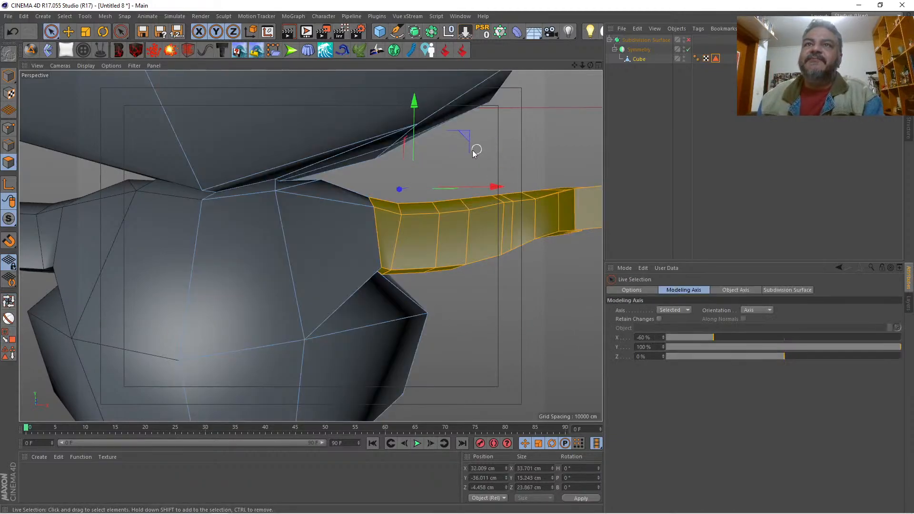
{"action": "left_click_drag", "start_coordinate": [413, 136], "coordinate": [430, 109]}
Step: Re-enable the Subdivision Surface and check the raised arms against the drawing in the Front view and in Perspective
{"action": "mouse_move", "coordinate": [582, 64]}
{"action": "left_mouse_down"}
{"action": "mouse_move", "coordinate": [571, 71]}
{"action": "mouse_move", "coordinate": [595, 67]}
{"action": "left_mouse_up"}
{"action": "left_click", "coordinate": [598, 64]}
{"action": "left_click", "coordinate": [688, 40]}
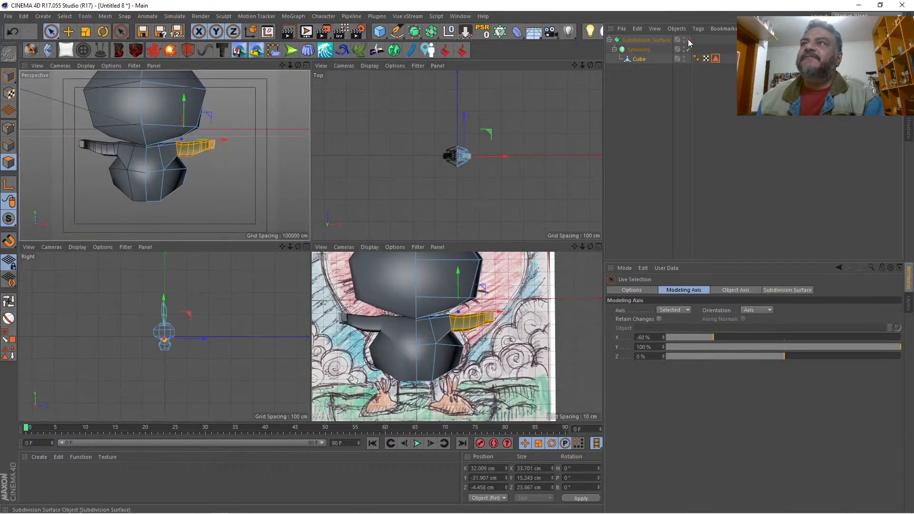
{"action": "left_click", "coordinate": [598, 247]}
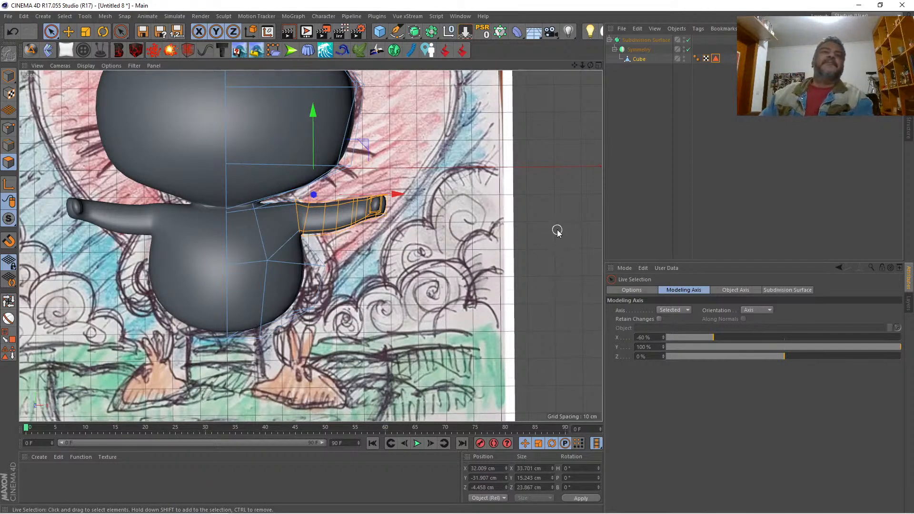
{"action": "left_click", "coordinate": [598, 65]}
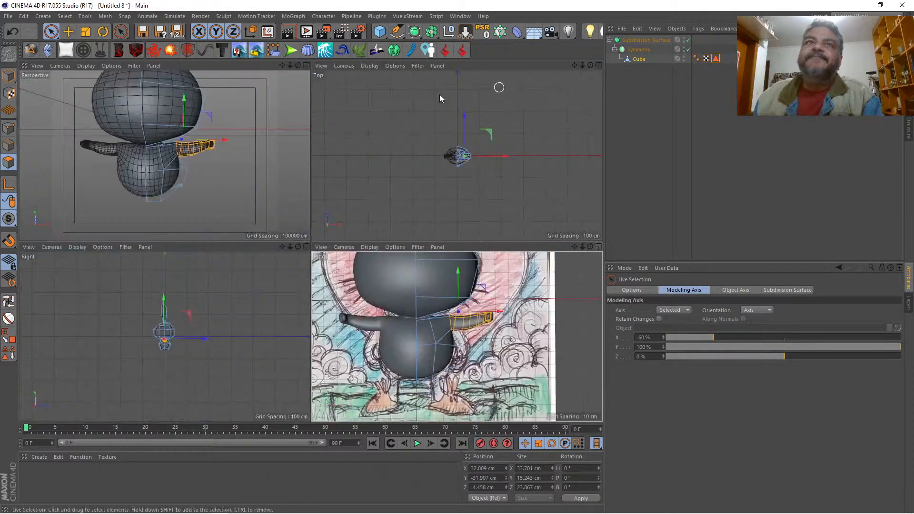
{"action": "mouse_move", "coordinate": [298, 64]}
{"action": "left_mouse_down"}
{"action": "mouse_move", "coordinate": [212, 69]}
{"action": "mouse_move", "coordinate": [304, 66]}
{"action": "left_mouse_up"}
{"action": "left_click", "coordinate": [306, 66]}
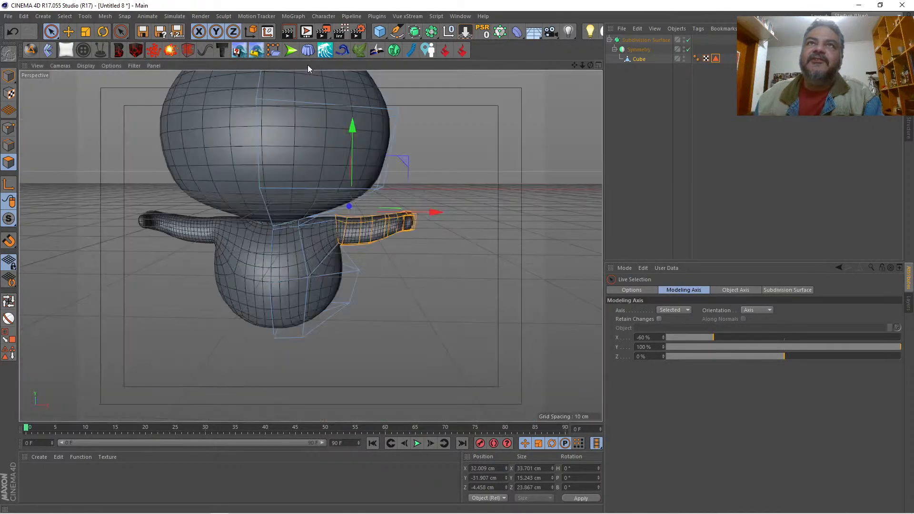
Step: Select the hand together with the adjoining wrist and forearm loops and move them inward and down to about X 45.8 cm, Y -32.8 cm
{"action": "left_click", "coordinate": [598, 64]}
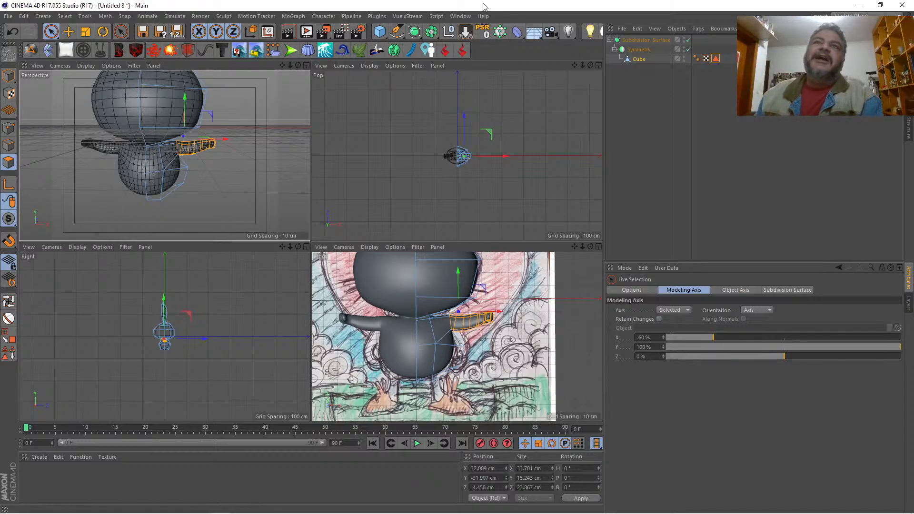
{"action": "left_click", "coordinate": [306, 65]}
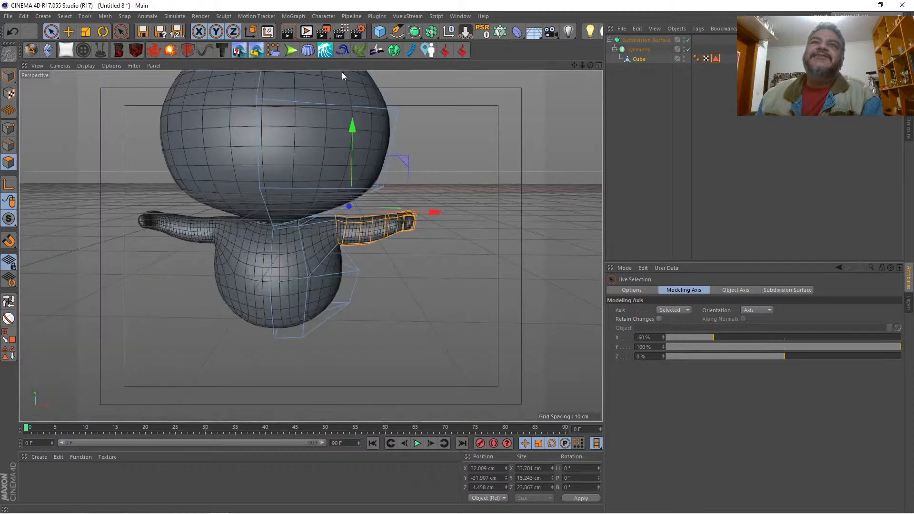
{"action": "mouse_move", "coordinate": [582, 66]}
{"action": "left_mouse_down"}
{"action": "mouse_move", "coordinate": [570, 71]}
{"action": "mouse_move", "coordinate": [579, 65]}
{"action": "left_mouse_up"}
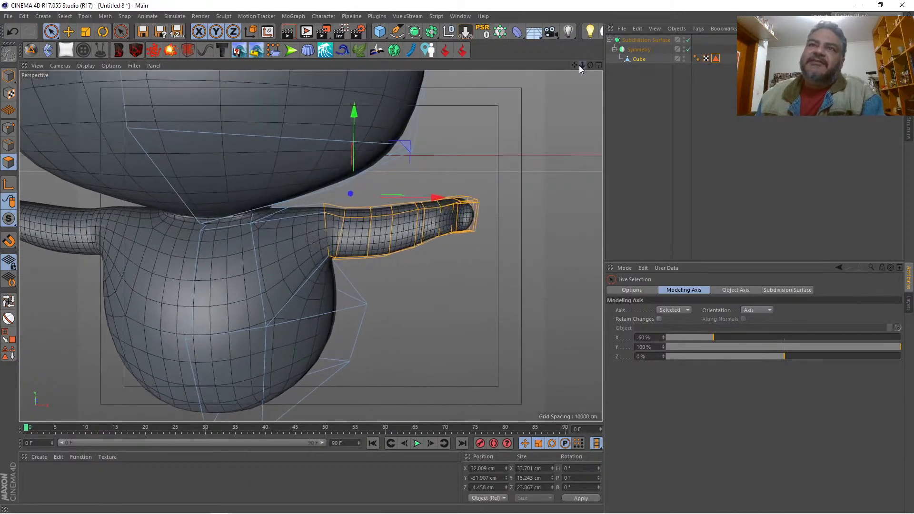
{"action": "left_click", "coordinate": [9, 301]}
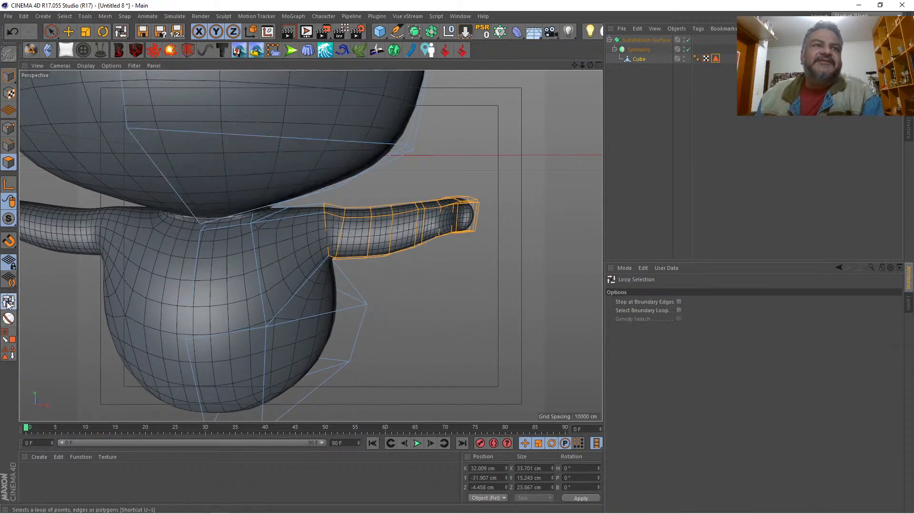
{"action": "left_click", "coordinate": [432, 232]}
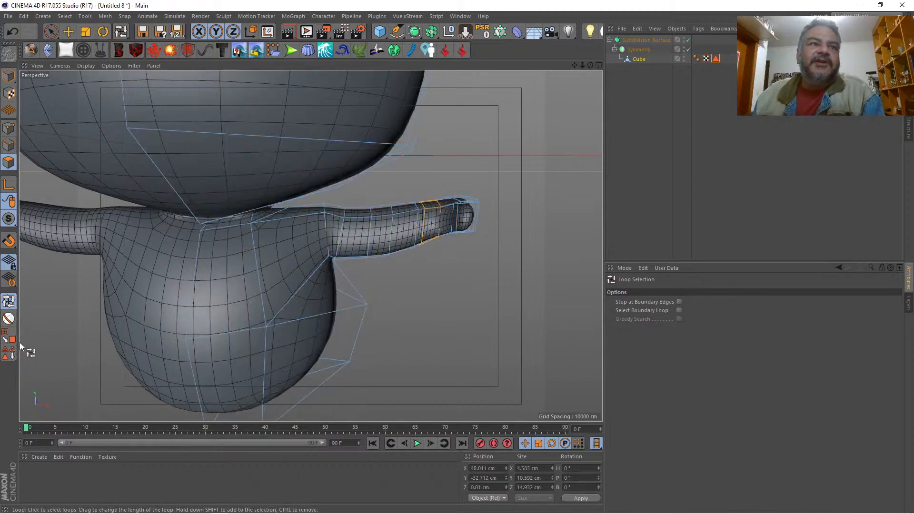
{"action": "left_click", "coordinate": [7, 339]}
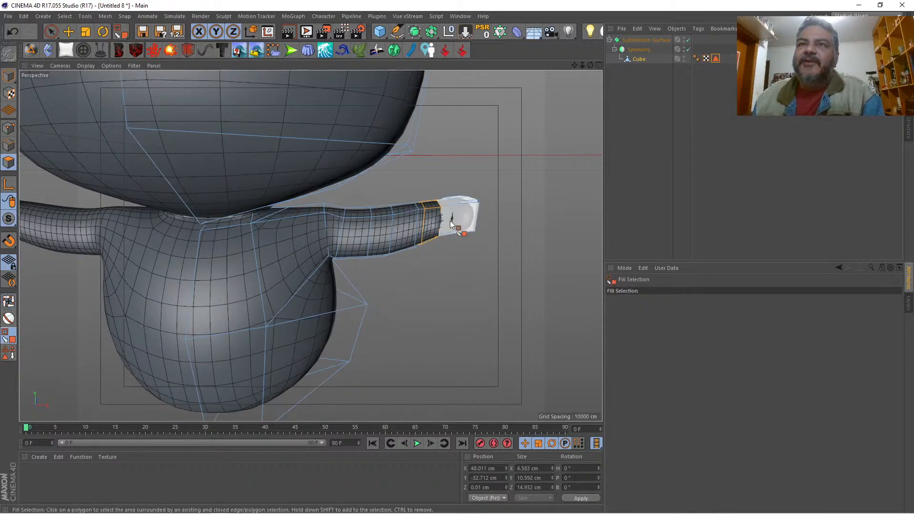
{"action": "left_click", "coordinate": [450, 224]}
{"action": "left_click", "coordinate": [9, 302]}
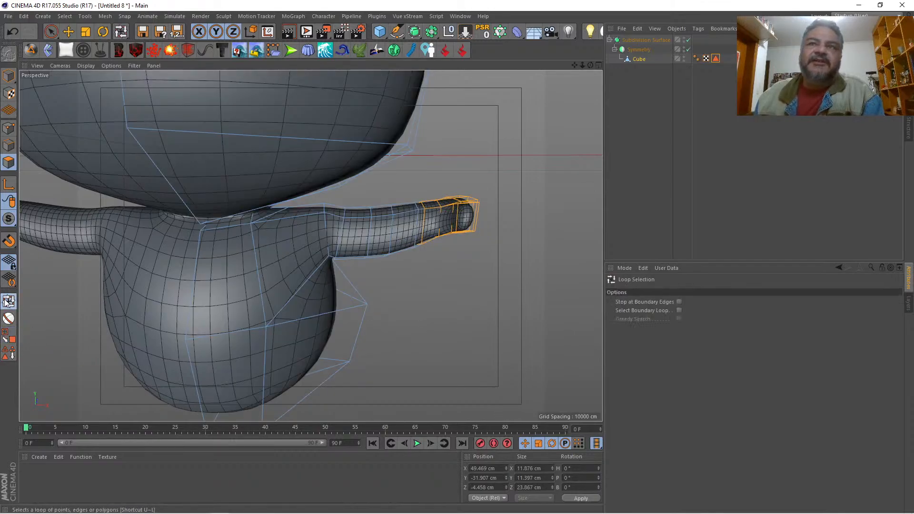
{"action": "left_click", "coordinate": [425, 212], "text": "shift"}
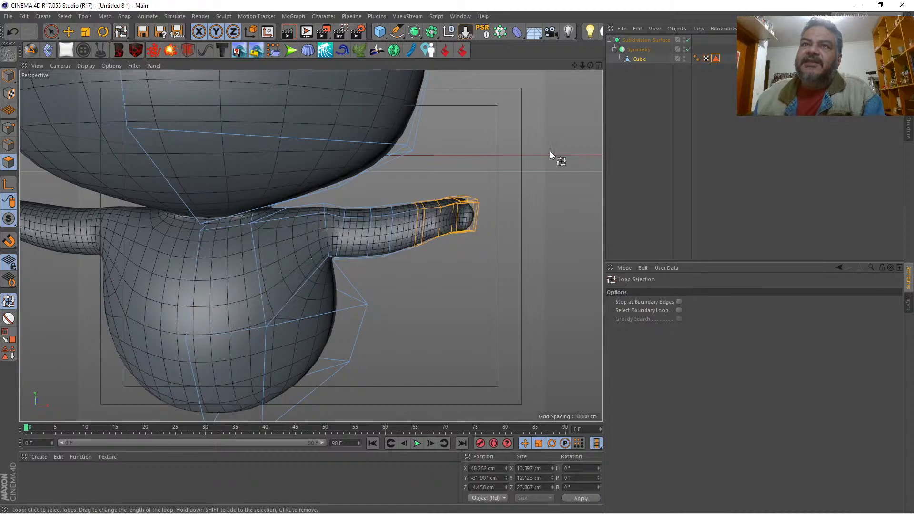
{"action": "key", "text": "e"}
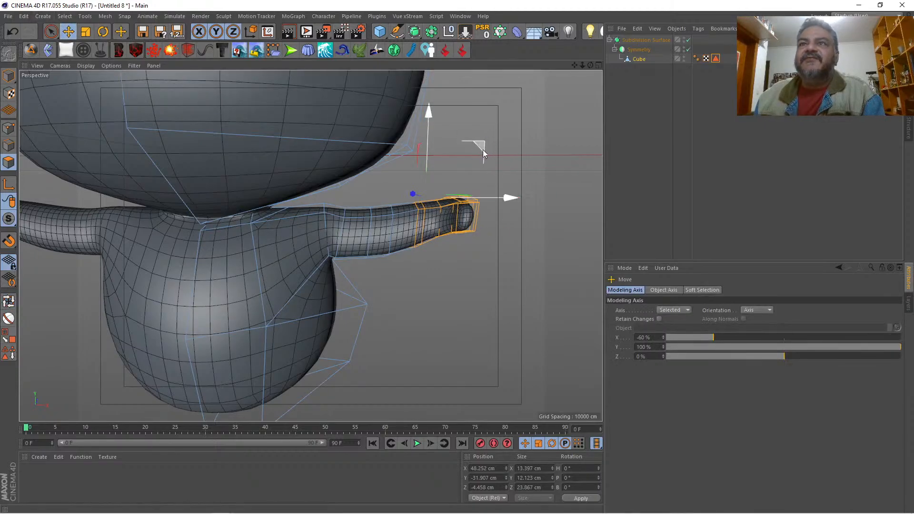
{"action": "left_click_drag", "start_coordinate": [482, 149], "coordinate": [470, 152]}
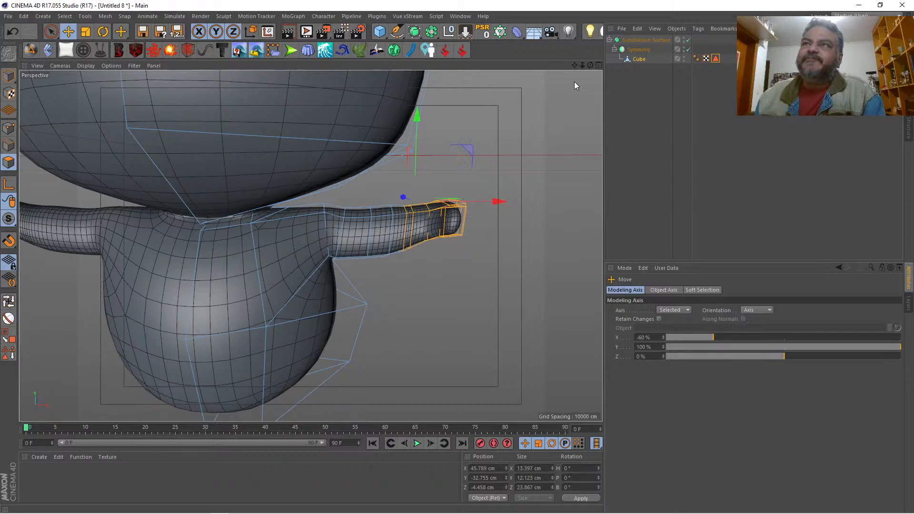
Step: Examine the shortened arms in Perspective and compare their length with the reference drawing in the Front view
{"action": "left_click", "coordinate": [597, 65]}
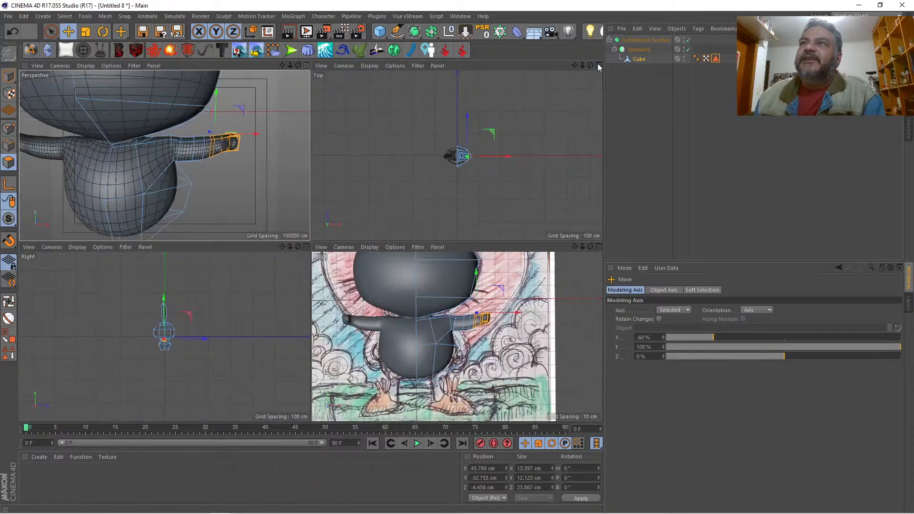
{"action": "left_click", "coordinate": [306, 64]}
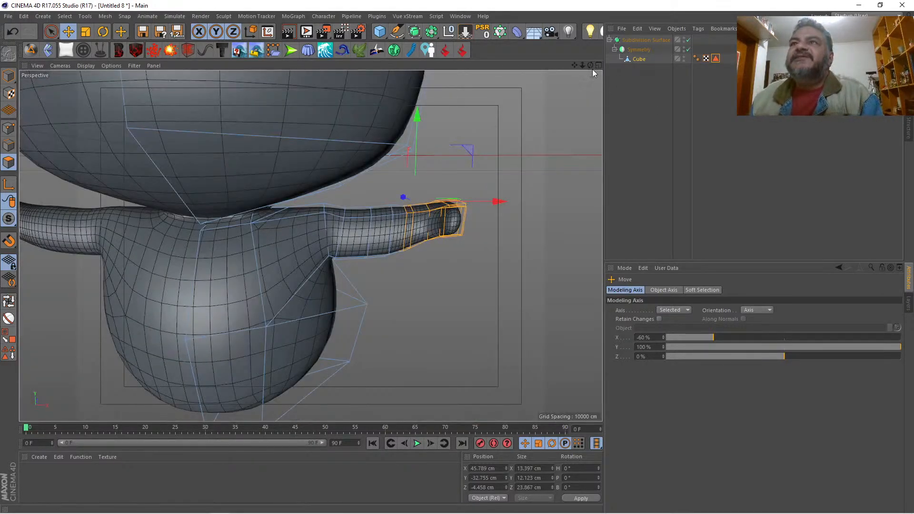
{"action": "left_click_drag", "start_coordinate": [590, 65], "coordinate": [642, 57]}
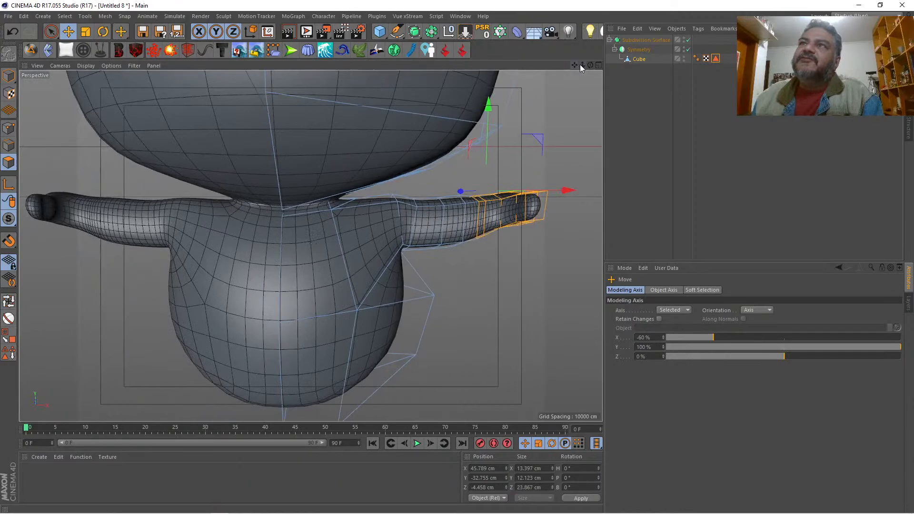
{"action": "left_click_drag", "start_coordinate": [581, 65], "coordinate": [543, 67]}
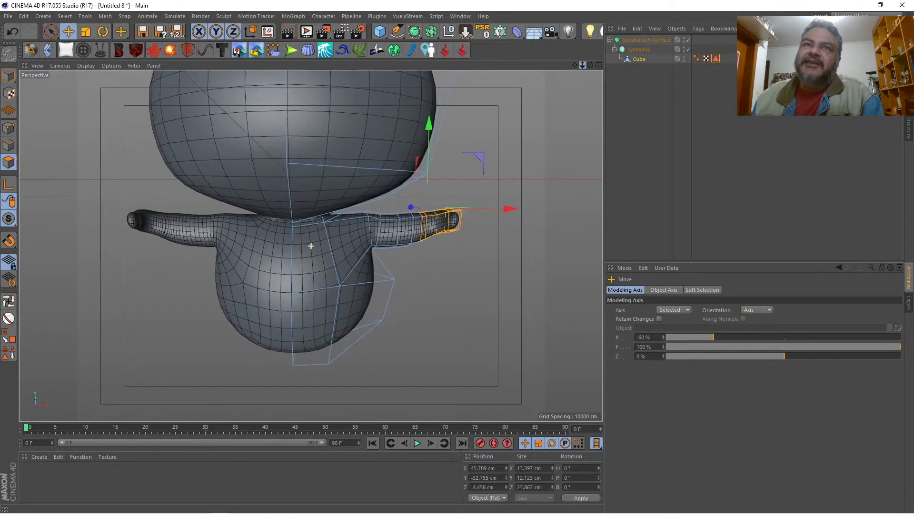
{"action": "left_click", "coordinate": [598, 66]}
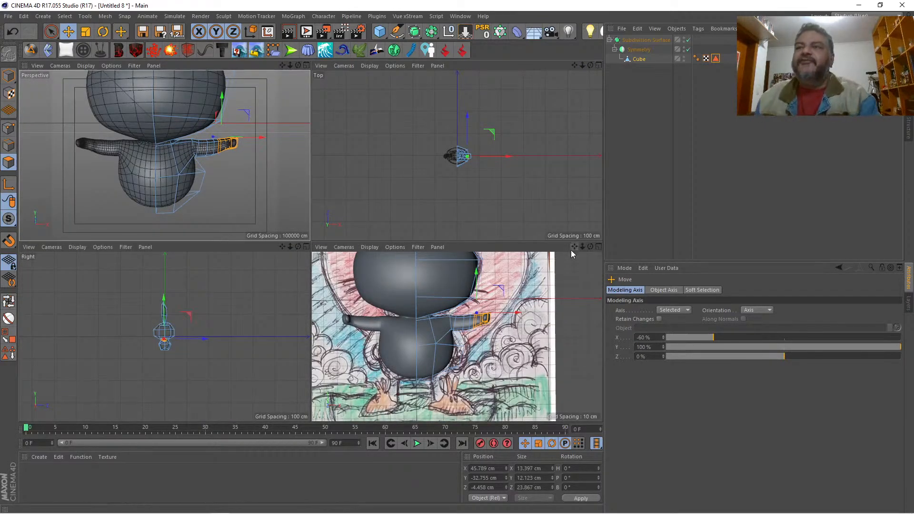
{"action": "left_click", "coordinate": [598, 246]}
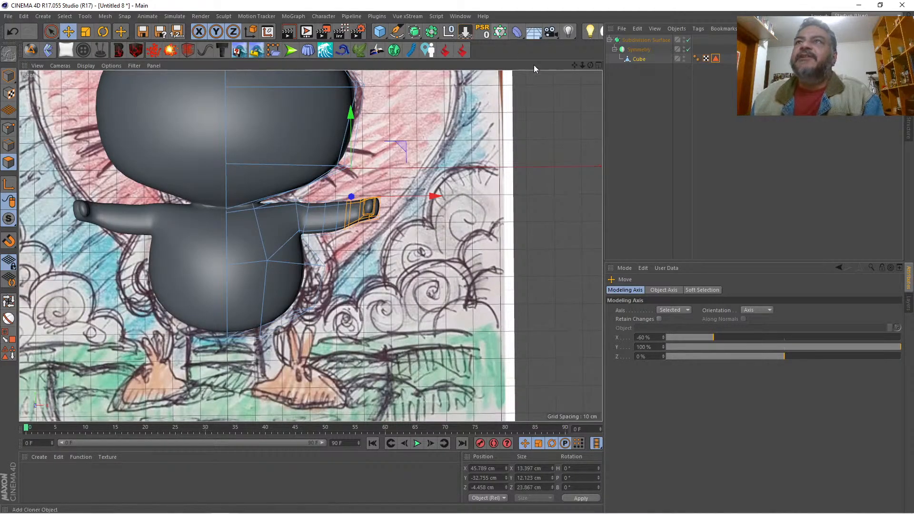
{"action": "left_click", "coordinate": [597, 65]}
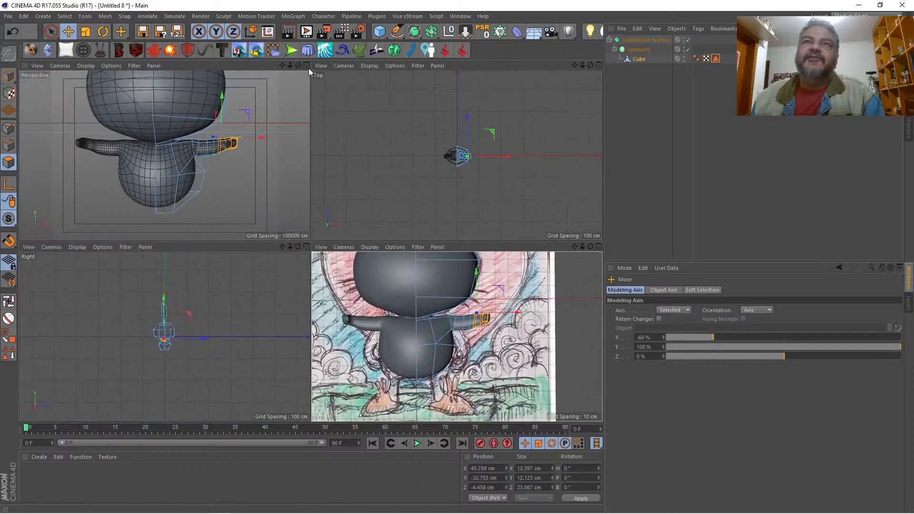
{"action": "left_click", "coordinate": [306, 65]}
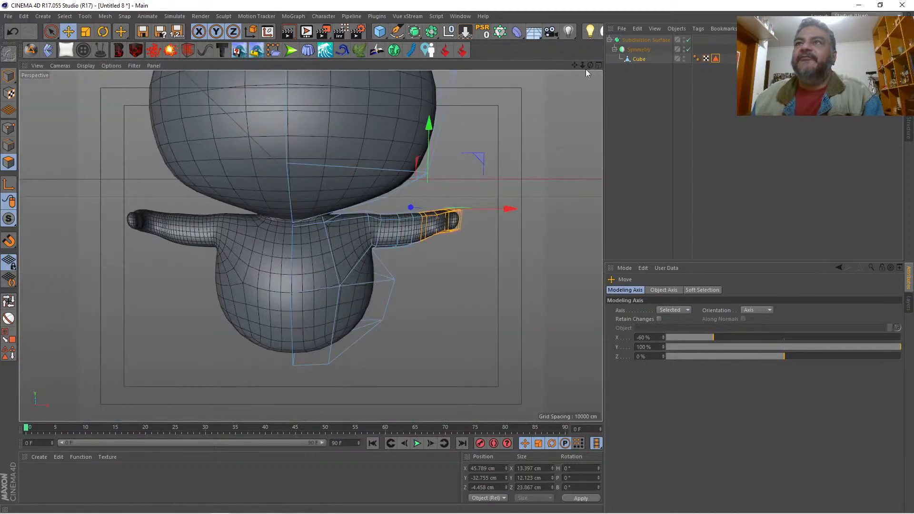
Step: Select the hand's end polygons, split each with a Line-mode Knife cut, and cut from these divisions toward the middle edge on the hand's underside
{"action": "left_click_drag", "start_coordinate": [589, 64], "coordinate": [554, 102]}
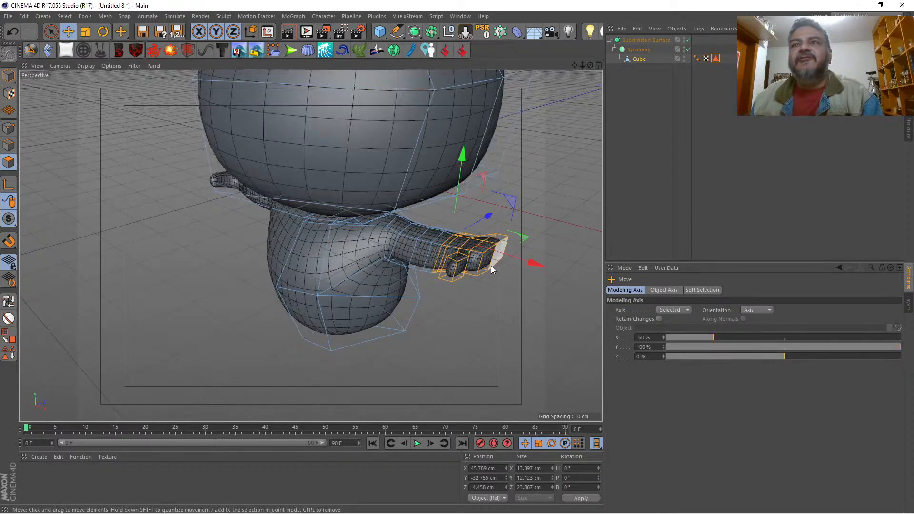
{"action": "left_click", "coordinate": [51, 31]}
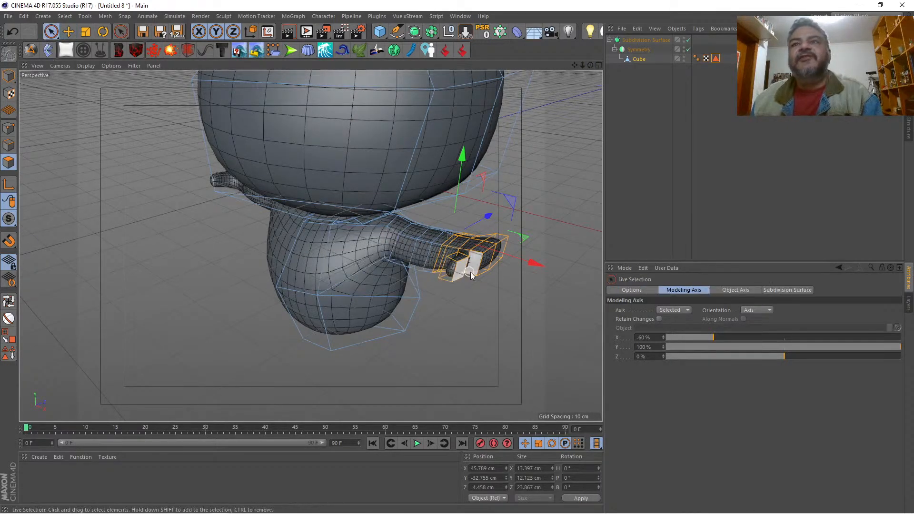
{"action": "left_click", "coordinate": [492, 263]}
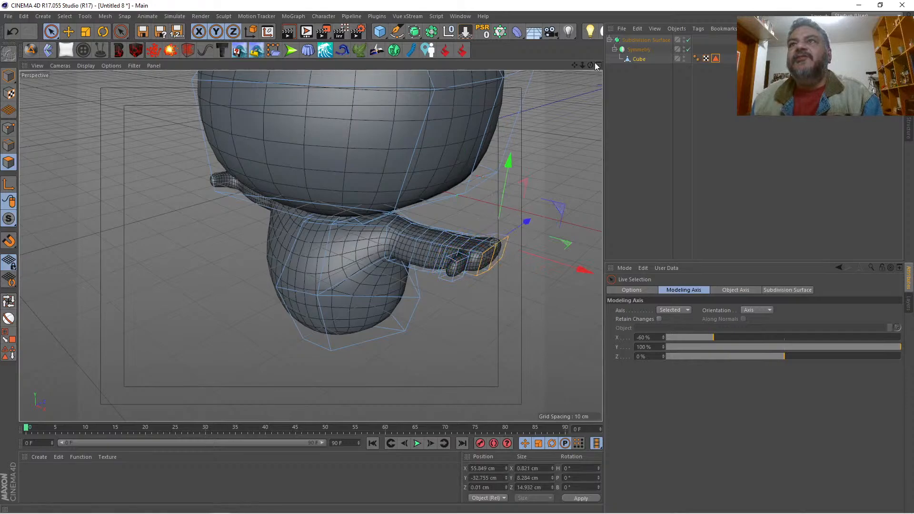
{"action": "mouse_move", "coordinate": [590, 65]}
{"action": "left_mouse_down"}
{"action": "mouse_move", "coordinate": [465, 32]}
{"action": "mouse_move", "coordinate": [593, 66]}
{"action": "left_mouse_up"}
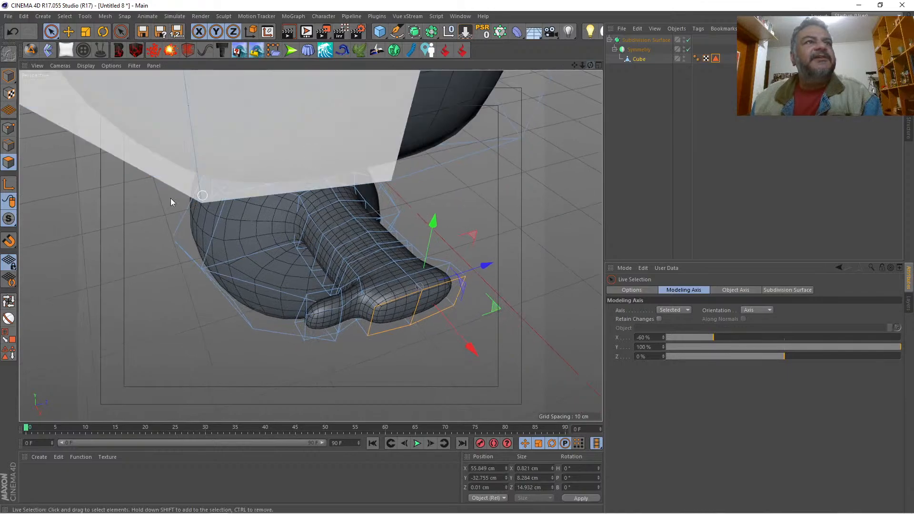
{"action": "key", "text": "k"}
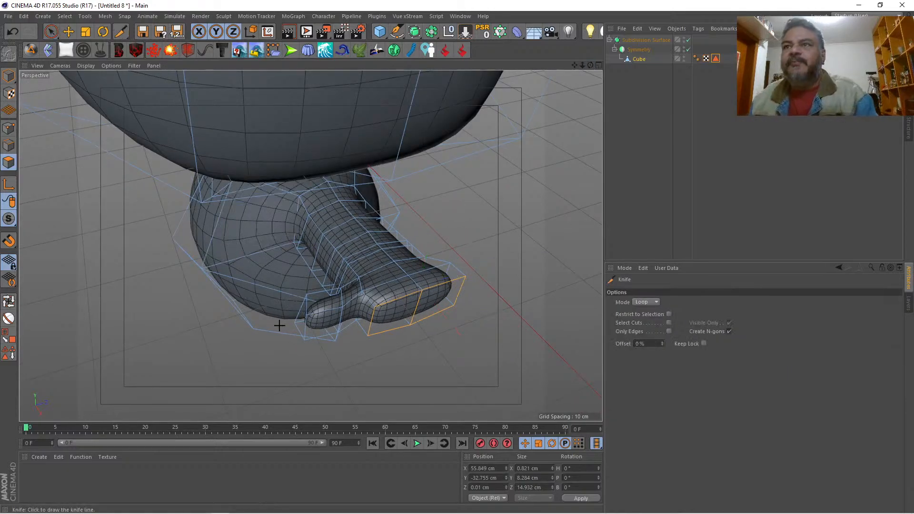
{"action": "left_click", "coordinate": [644, 302]}
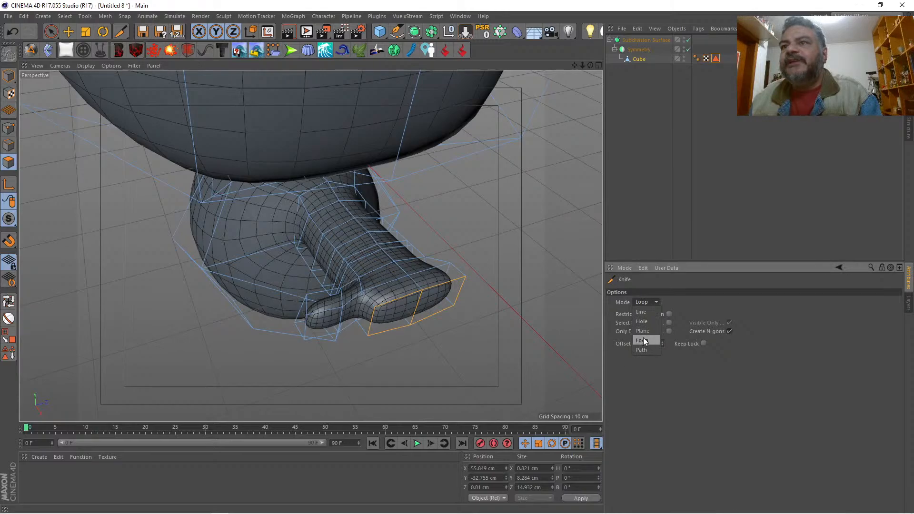
{"action": "left_click", "coordinate": [642, 311]}
{"action": "mouse_move", "coordinate": [408, 277]}
{"action": "left_mouse_down"}
{"action": "mouse_move", "coordinate": [395, 296]}
{"action": "mouse_move", "coordinate": [442, 283]}
{"action": "mouse_move", "coordinate": [441, 312]}
{"action": "mouse_move", "coordinate": [393, 315]}
{"action": "mouse_move", "coordinate": [393, 328]}
{"action": "left_mouse_up"}
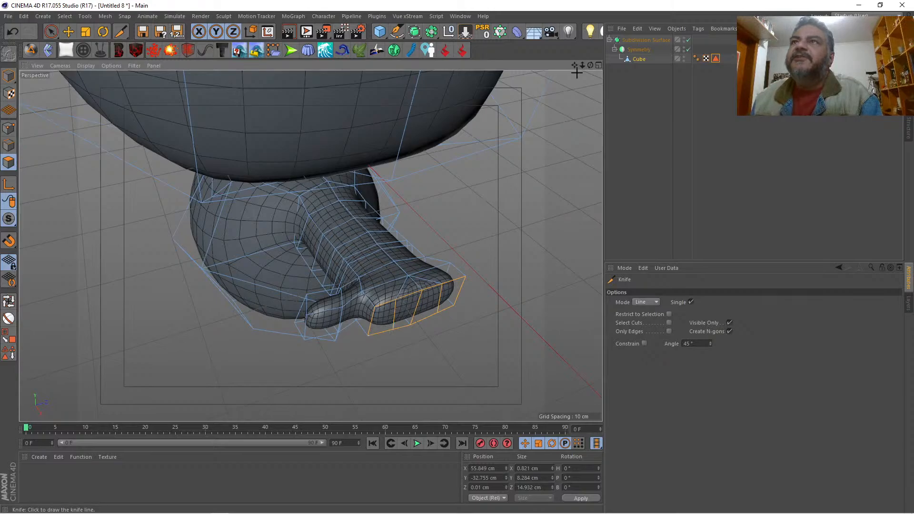
{"action": "left_click_drag", "start_coordinate": [589, 65], "coordinate": [552, 15]}
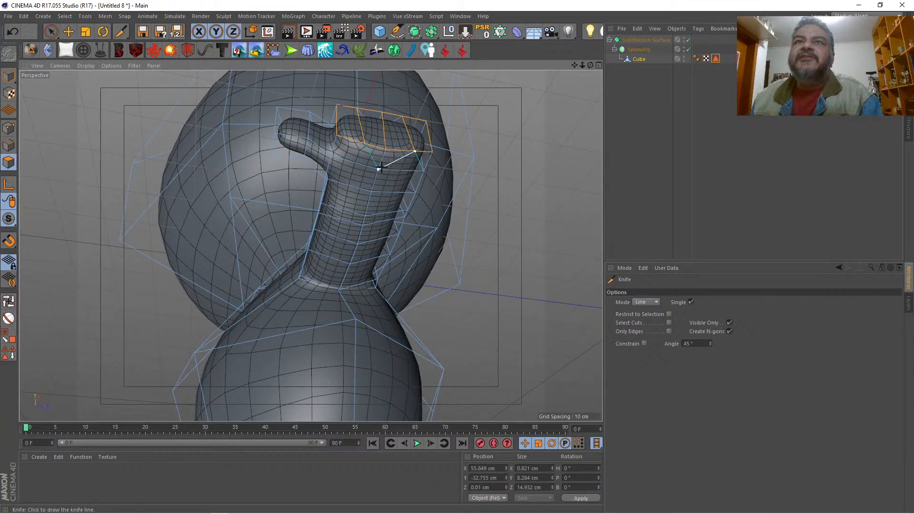
{"action": "left_click_drag", "start_coordinate": [365, 144], "coordinate": [377, 167]}
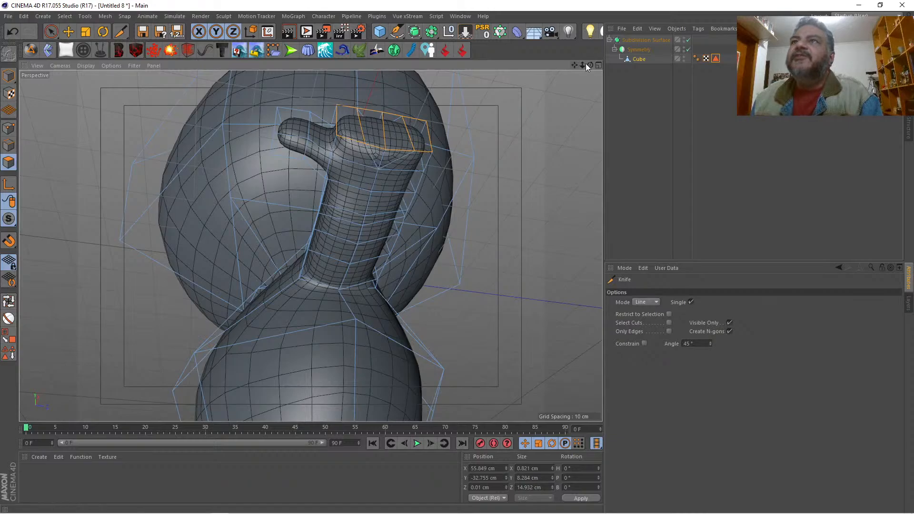
Step: In point mode, weld the two neighbouring upper points near the middle of the hand's end at their midpoint
{"action": "left_click_drag", "start_coordinate": [590, 64], "coordinate": [590, 167]}
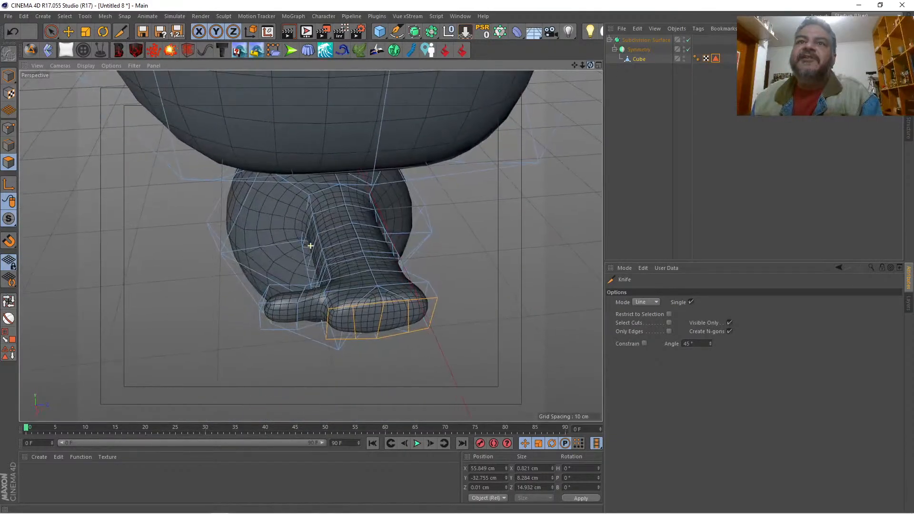
{"action": "left_click", "coordinate": [9, 127]}
{"action": "left_click", "coordinate": [51, 31]}
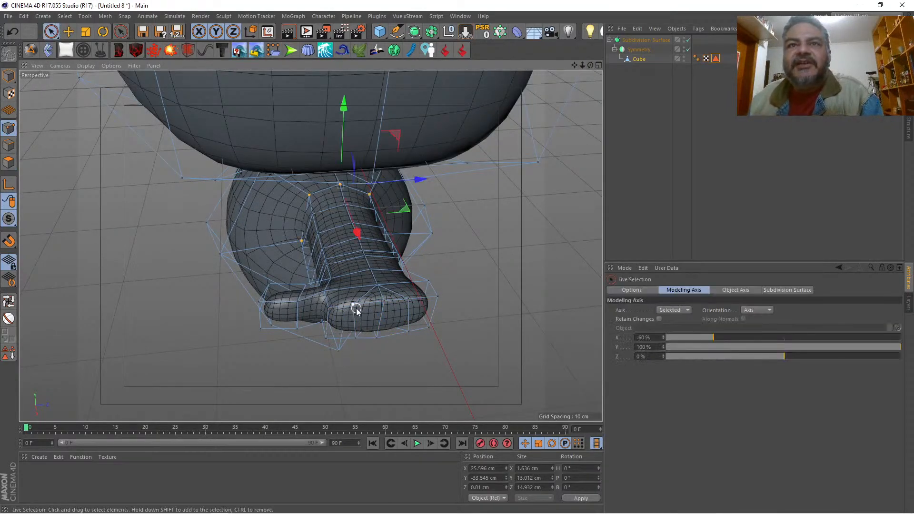
{"action": "left_click", "coordinate": [384, 302], "text": "shift"}
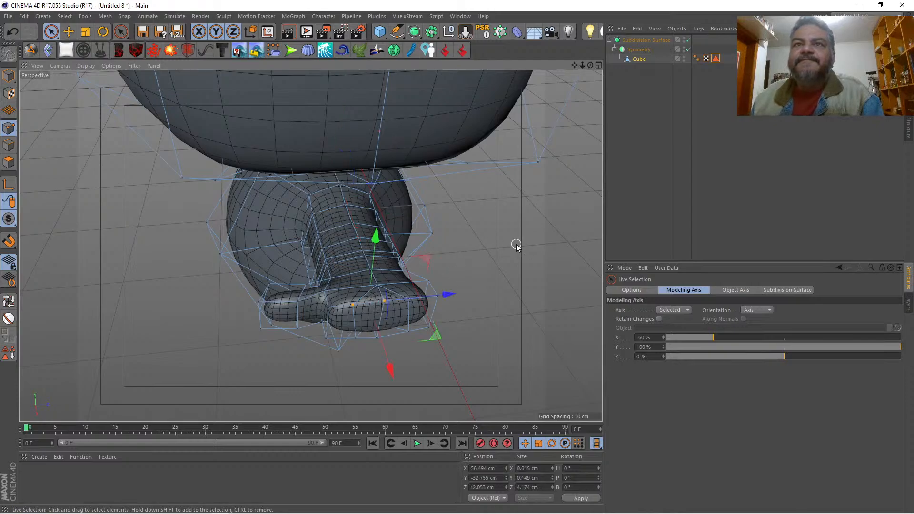
{"action": "right_click", "coordinate": [515, 244]}
{"action": "left_click", "coordinate": [536, 409]}
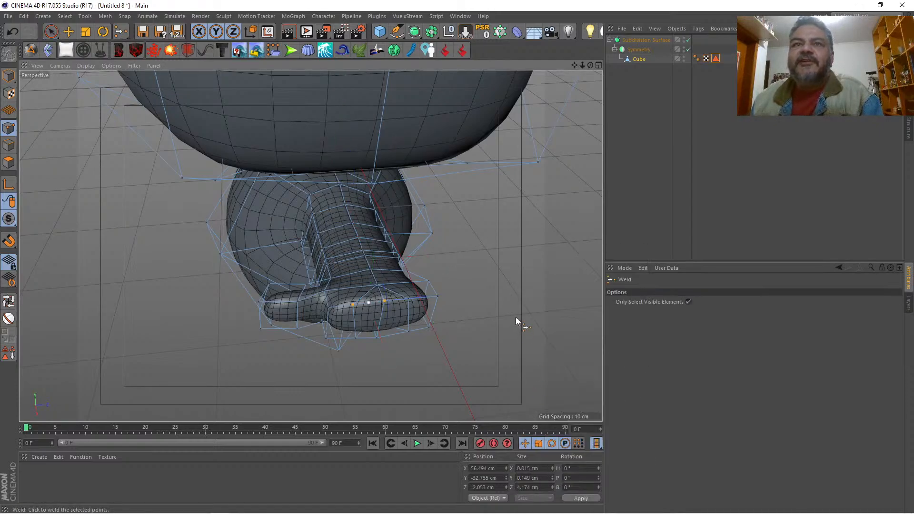
{"action": "left_click", "coordinate": [515, 317]}
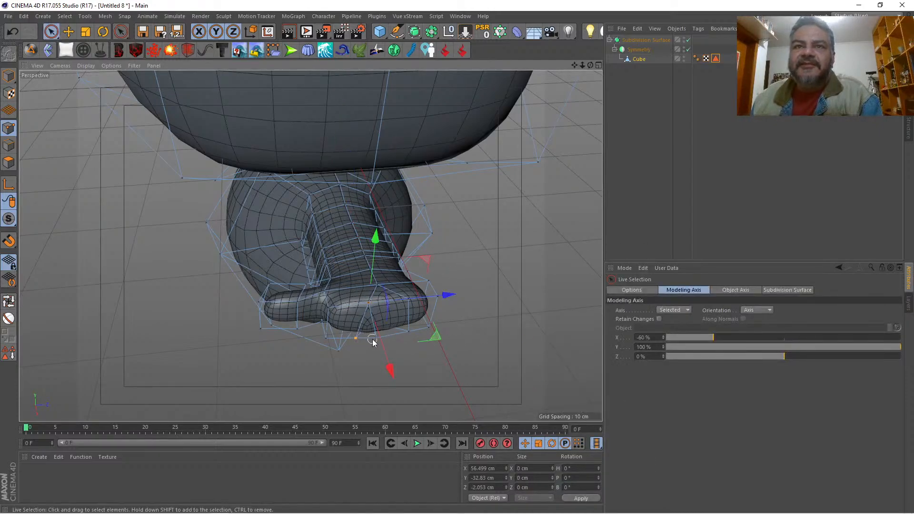
Step: Weld the two matching lower points of the hand's end into one at their midpoint
{"action": "left_click_drag", "start_coordinate": [372, 339], "coordinate": [375, 340]}
{"action": "key", "text": "space"}
{"action": "left_click", "coordinate": [491, 354]}
{"action": "key", "text": "space"}
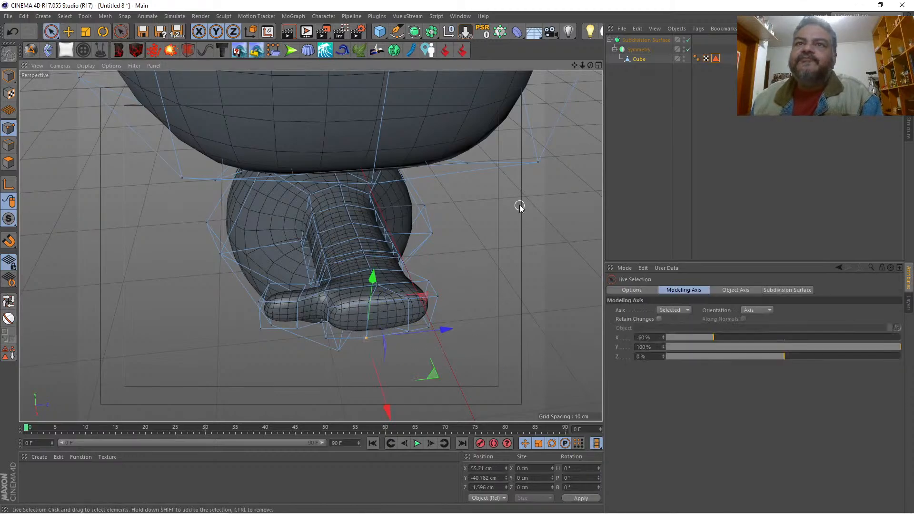
Step: Select both welded points of the hand's end and move them toward the thumb to about Z -2.8 cm
{"action": "left_click_drag", "start_coordinate": [590, 65], "coordinate": [586, 89]}
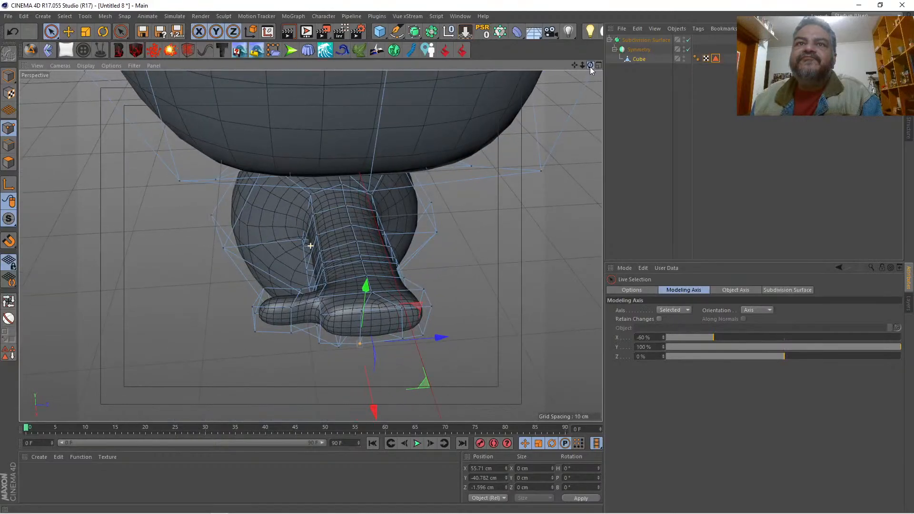
{"action": "left_click", "coordinate": [360, 313], "text": "shift"}
{"action": "left_click_drag", "start_coordinate": [437, 302], "coordinate": [432, 302]}
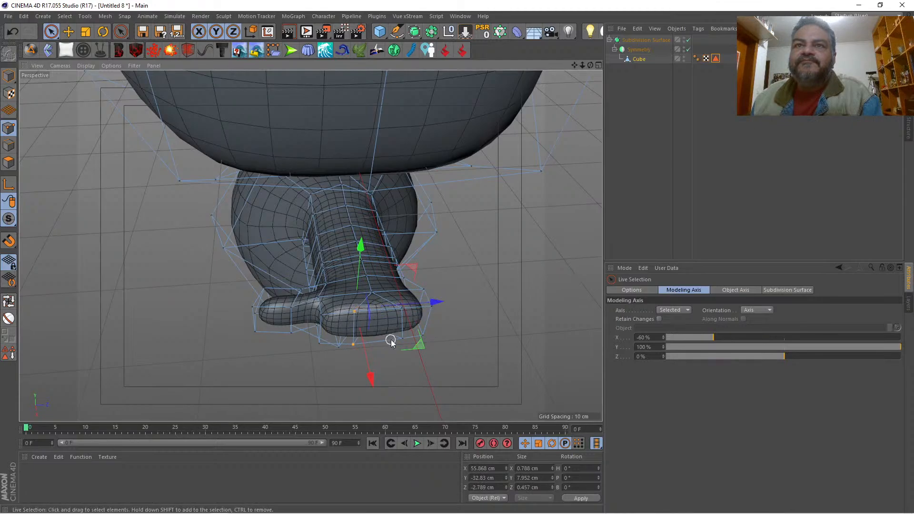
Step: Align the second pair of division points at the hand's end by setting their X and Z sizes to 0, and move them to about Z 2.6 cm
{"action": "left_click", "coordinate": [400, 312]}
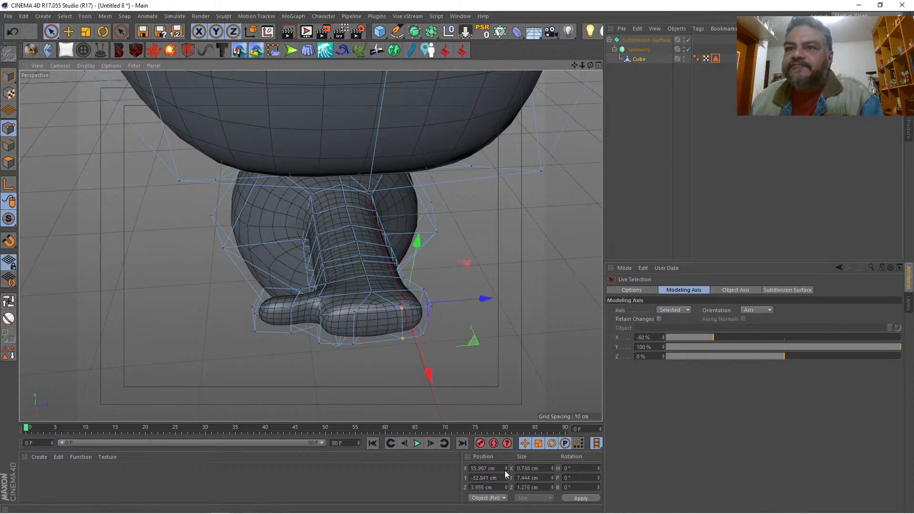
{"action": "left_click", "coordinate": [523, 468]}
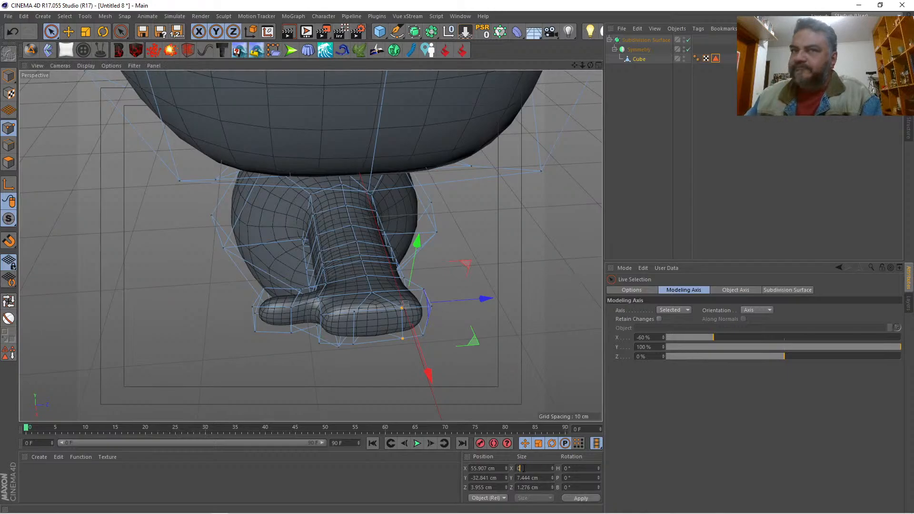
{"action": "type", "text": "0"}
{"action": "key", "text": "Return"}
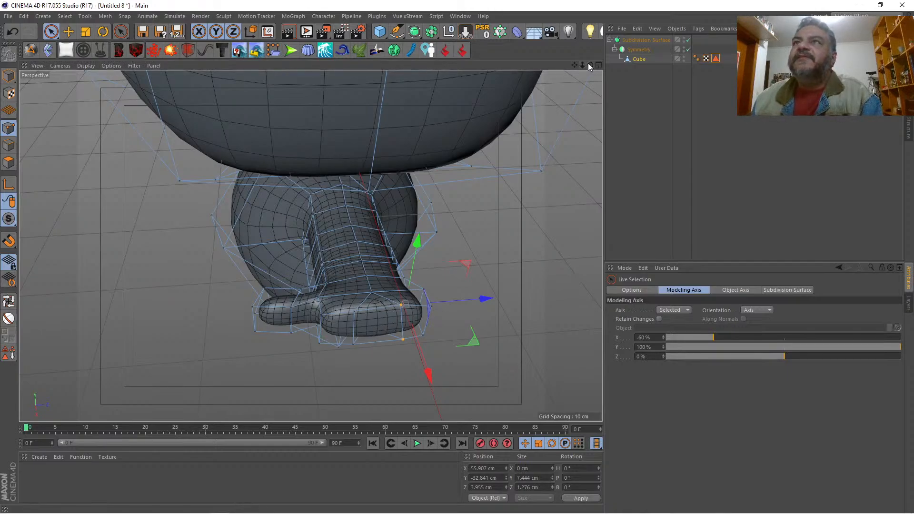
{"action": "left_click_drag", "start_coordinate": [590, 65], "coordinate": [310, 245]}
{"action": "left_click", "coordinate": [527, 487]}
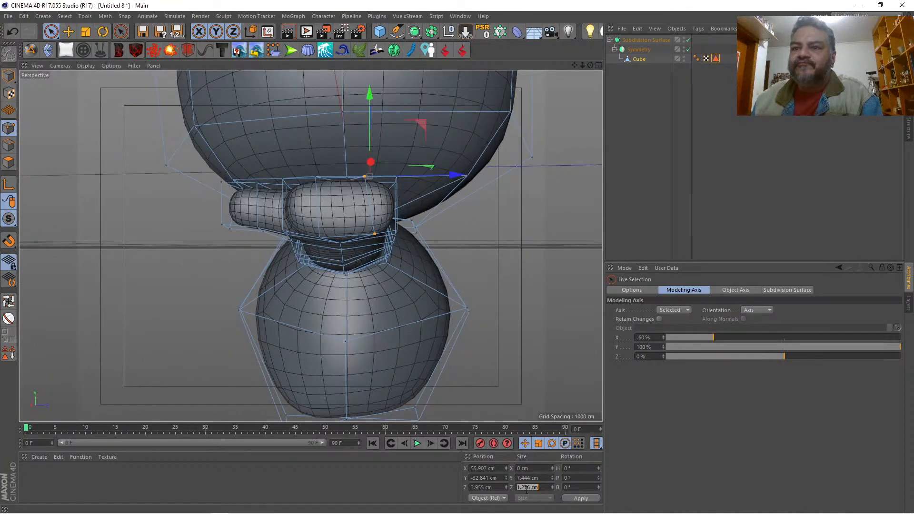
{"action": "type", "text": "0"}
{"action": "key", "text": "Return"}
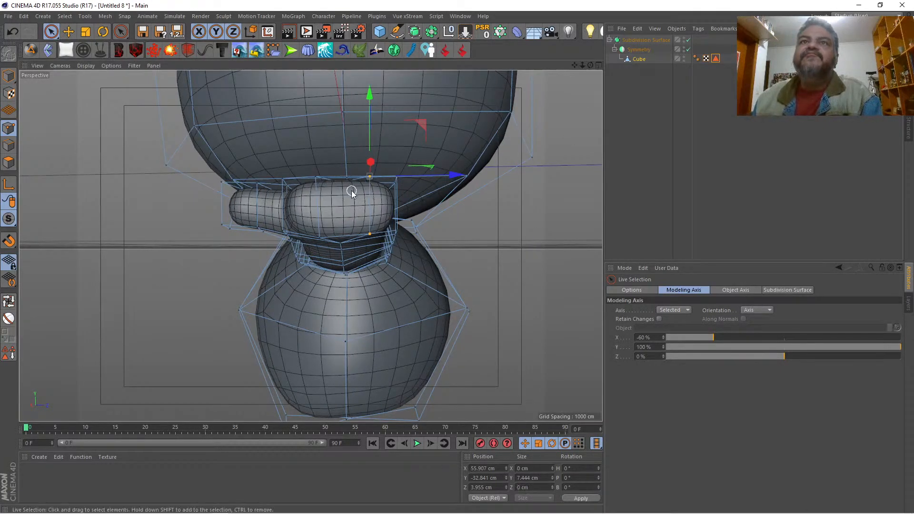
{"action": "left_click_drag", "start_coordinate": [452, 178], "coordinate": [443, 179]}
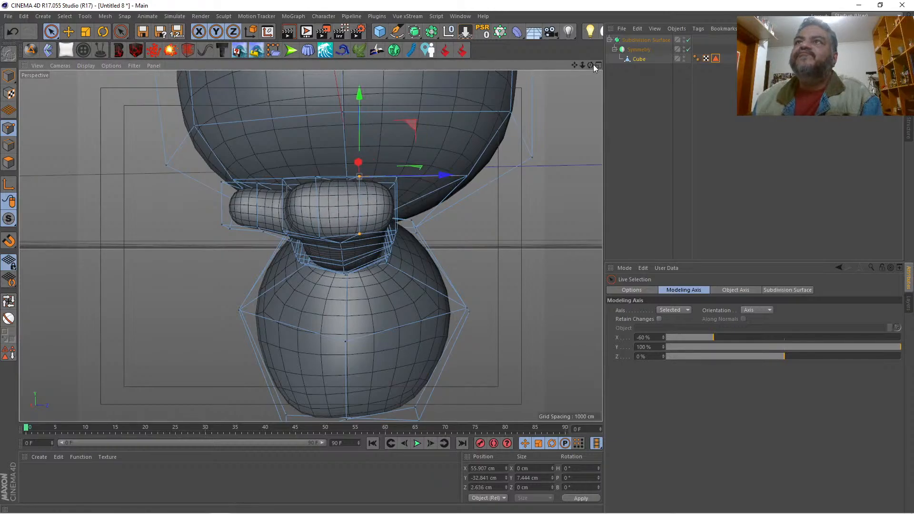
Step: Extrude the hand's three end polygons into separate fingers in two segments with Preserve Groups off, the first by about 2.3 cm
{"action": "left_click_drag", "start_coordinate": [593, 64], "coordinate": [487, 102]}
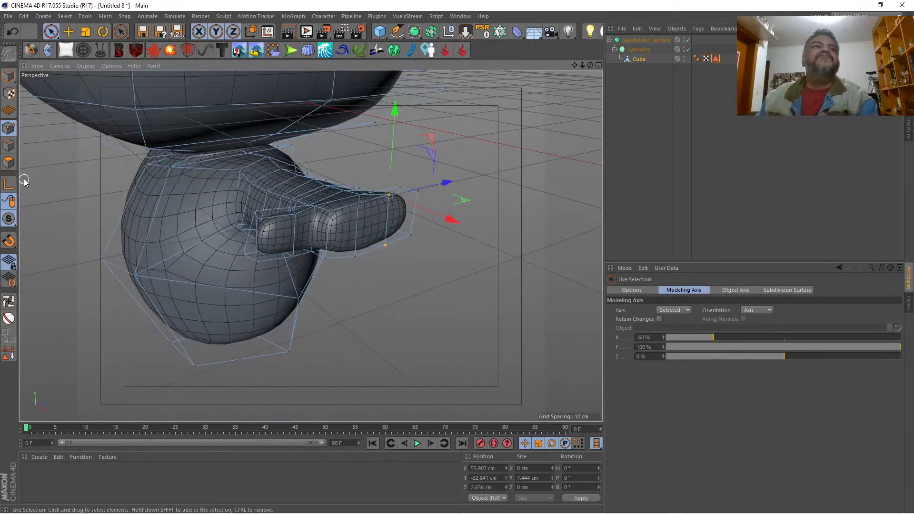
{"action": "left_click", "coordinate": [9, 162]}
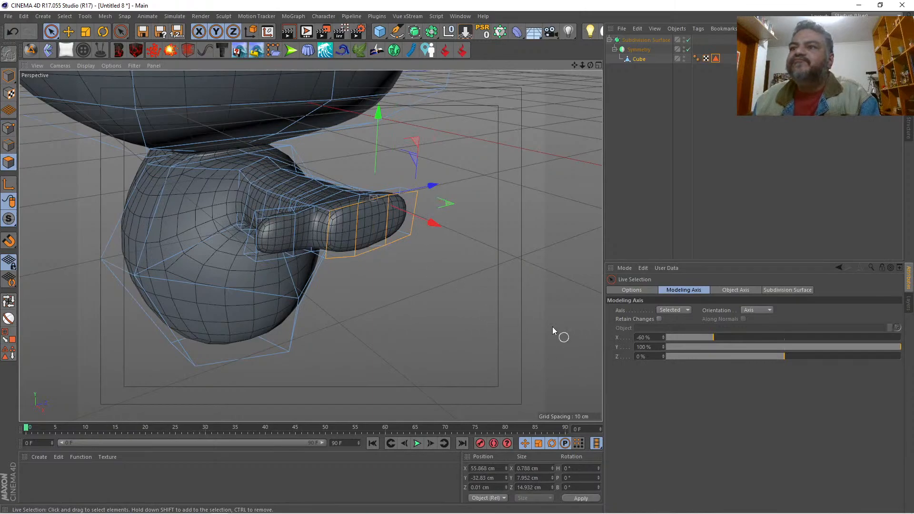
{"action": "right_click", "coordinate": [500, 281]}
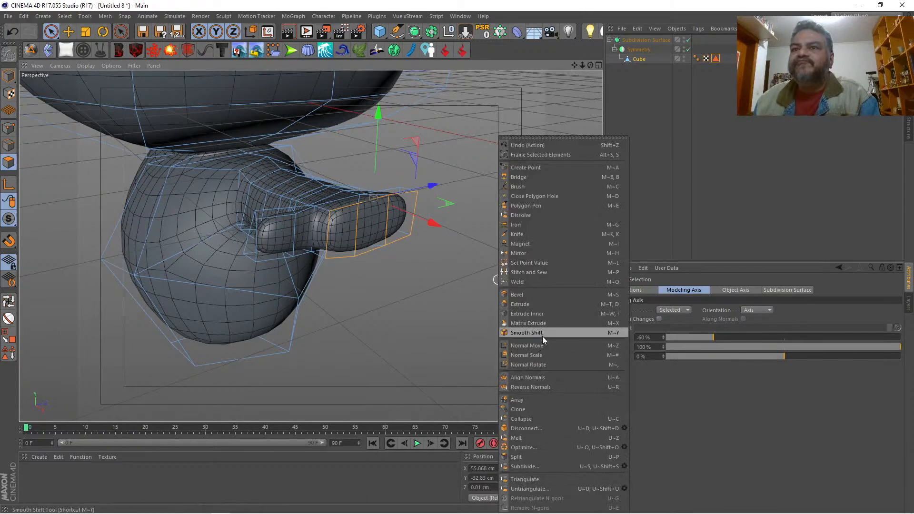
{"action": "left_click", "coordinate": [546, 304]}
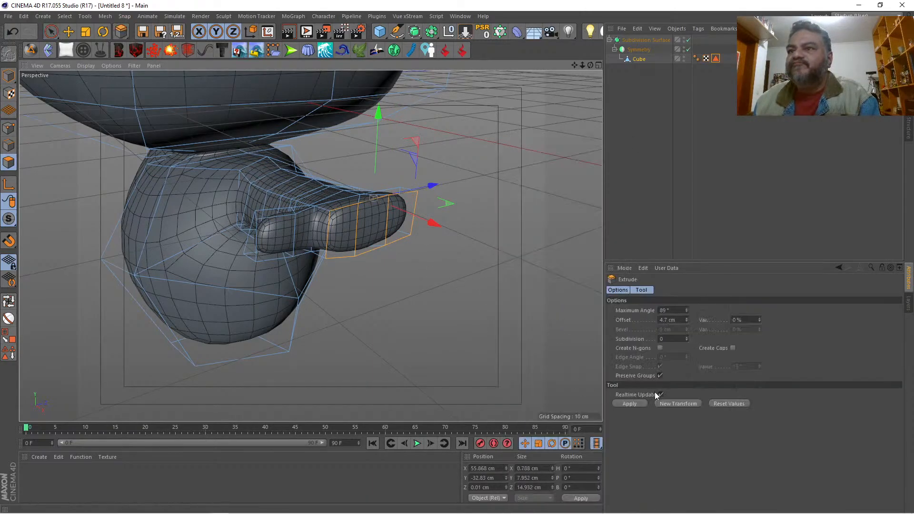
{"action": "left_click", "coordinate": [659, 377]}
{"action": "left_click_drag", "start_coordinate": [482, 305], "coordinate": [494, 305]}
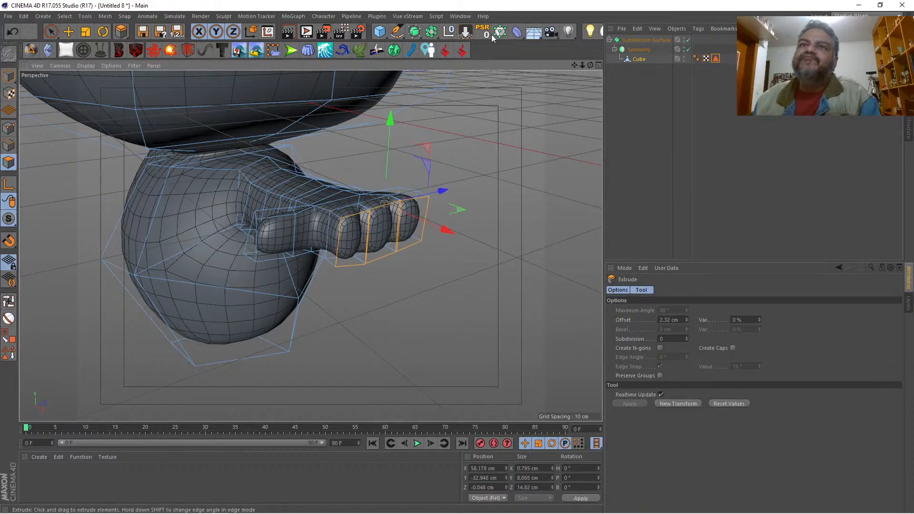
{"action": "left_click_drag", "start_coordinate": [590, 65], "coordinate": [686, 254]}
{"action": "mouse_move", "coordinate": [483, 272]}
{"action": "left_mouse_down"}
{"action": "mouse_move", "coordinate": [512, 272]}
{"action": "mouse_move", "coordinate": [490, 273]}
{"action": "left_mouse_up"}
{"action": "key", "text": "space"}
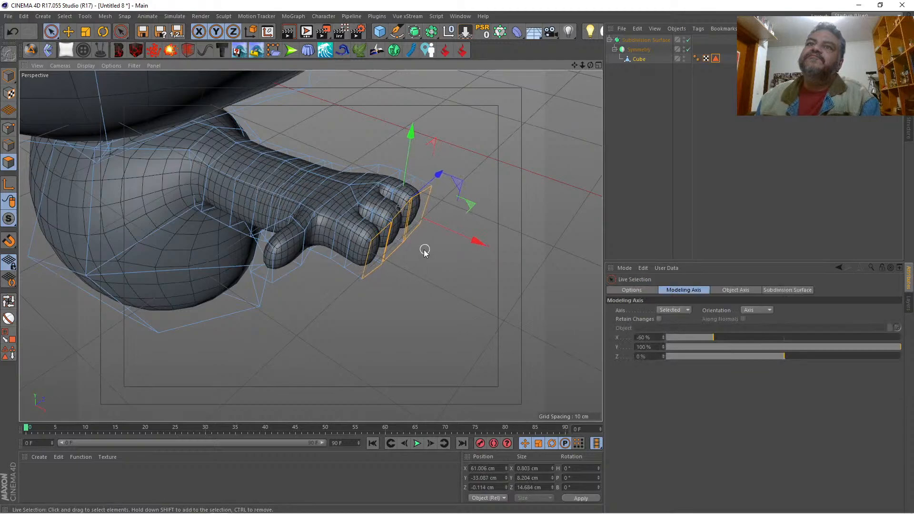
Step: Lengthen the middle finger by moving its end polygon outward, and extend all three finger ends together to about X 62.6 cm
{"action": "left_click_drag", "start_coordinate": [398, 241], "coordinate": [507, 251]}
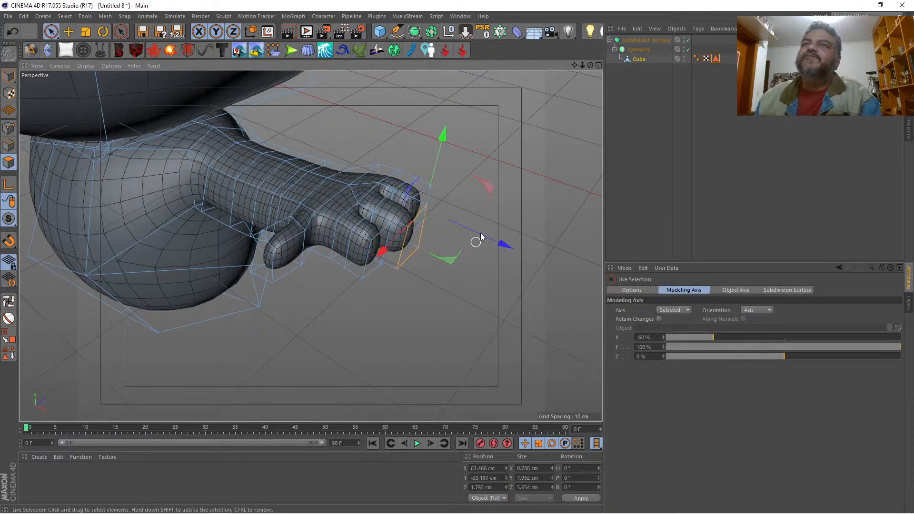
{"action": "left_click_drag", "start_coordinate": [590, 65], "coordinate": [310, 245]}
{"action": "left_click", "coordinate": [598, 65]}
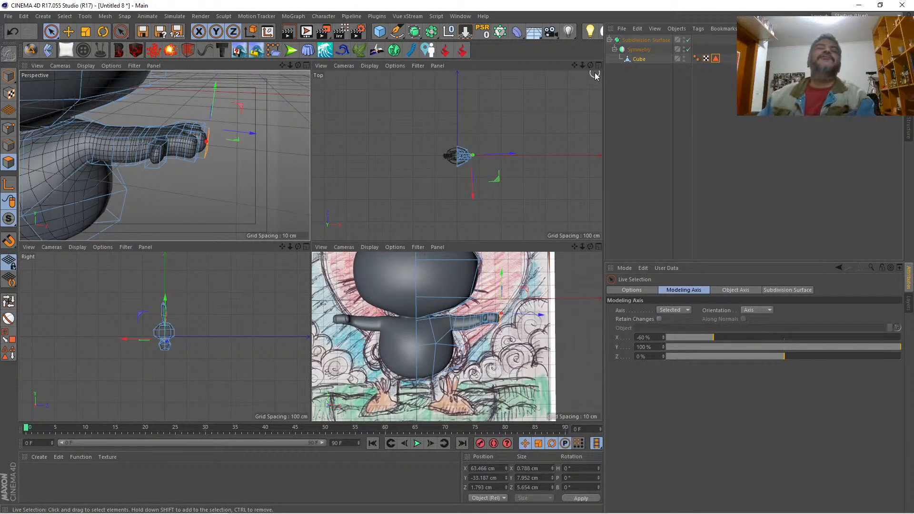
{"action": "left_click", "coordinate": [306, 64]}
{"action": "left_click_drag", "start_coordinate": [591, 68], "coordinate": [312, 247]}
{"action": "left_click", "coordinate": [355, 275], "text": "shift"}
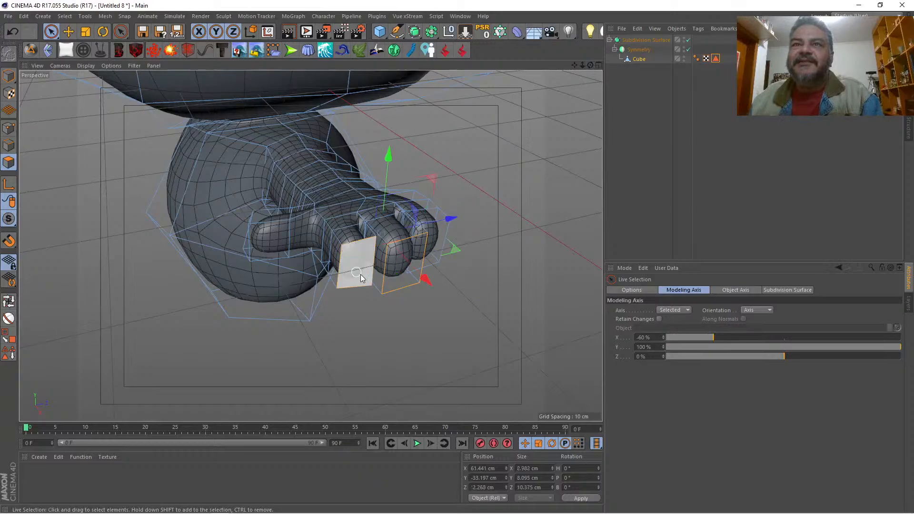
{"action": "left_click", "coordinate": [431, 250], "text": "shift"}
{"action": "left_click_drag", "start_coordinate": [442, 284], "coordinate": [450, 284]}
Step: In point mode, select the fingertips' lower points, enable Only Select Visible Elements, and raise the points to about Y -37.5 cm
{"action": "left_click_drag", "start_coordinate": [590, 65], "coordinate": [310, 245]}
{"action": "left_click", "coordinate": [8, 128]}
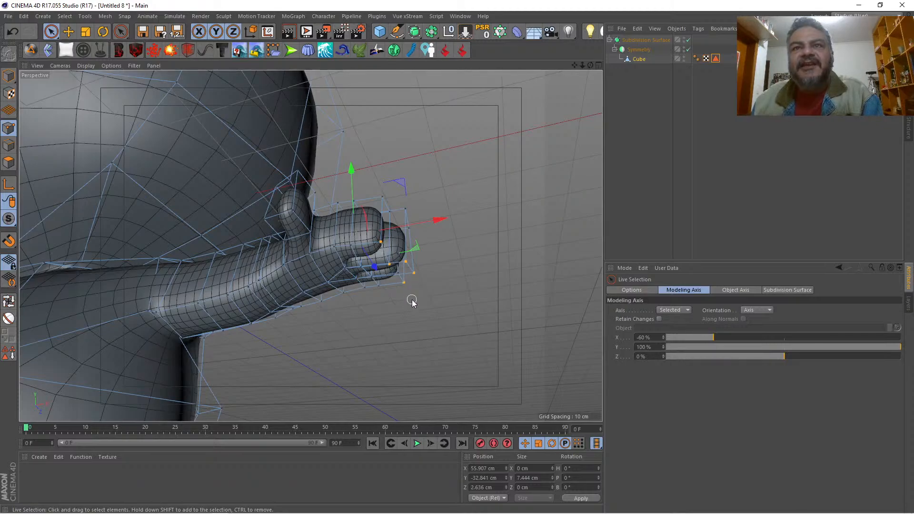
{"action": "left_click_drag", "start_coordinate": [412, 299], "coordinate": [412, 300]}
{"action": "left_click_drag", "start_coordinate": [333, 205], "coordinate": [363, 193], "text": "alt"}
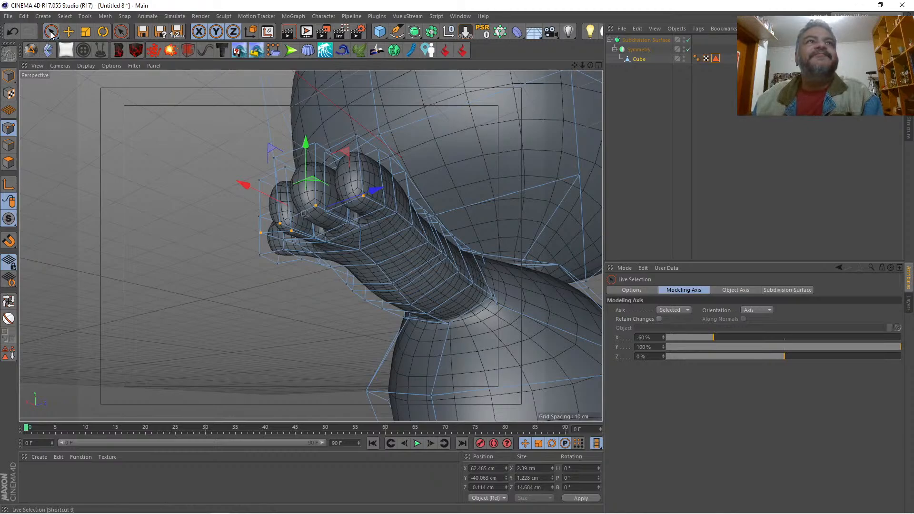
{"action": "left_click", "coordinate": [634, 292]}
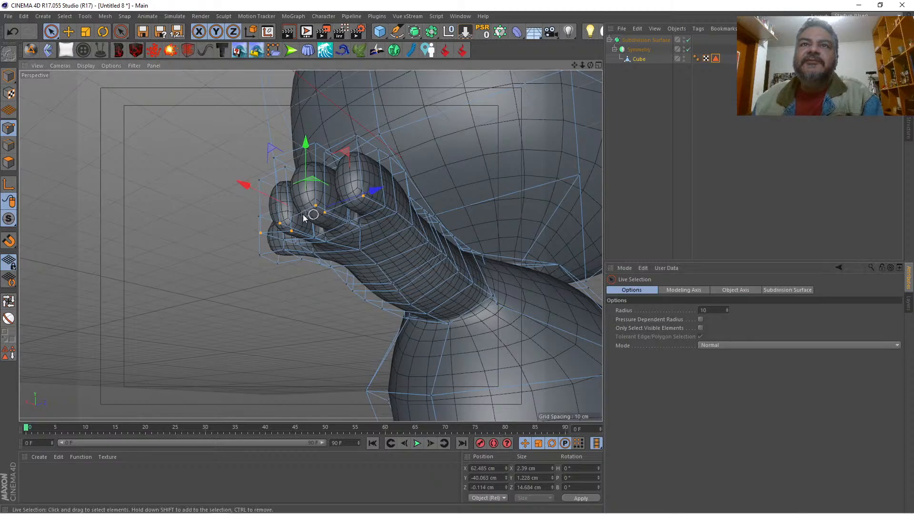
{"action": "left_click", "coordinate": [699, 327]}
{"action": "left_click_drag", "start_coordinate": [590, 65], "coordinate": [747, 79]}
{"action": "left_click_drag", "start_coordinate": [383, 166], "coordinate": [385, 149]}
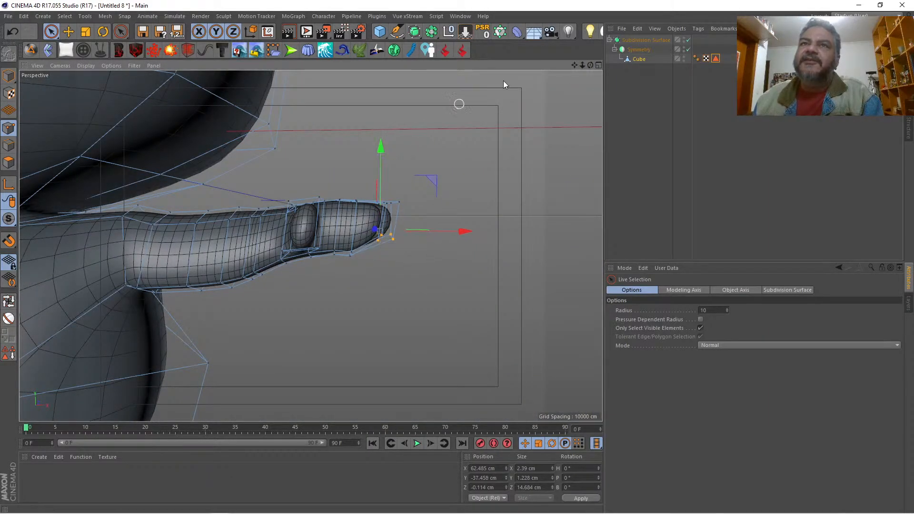
Step: Select the upper points of the middle finger and raise them slightly to about Y -32.2 cm
{"action": "left_click_drag", "start_coordinate": [590, 65], "coordinate": [616, 76]}
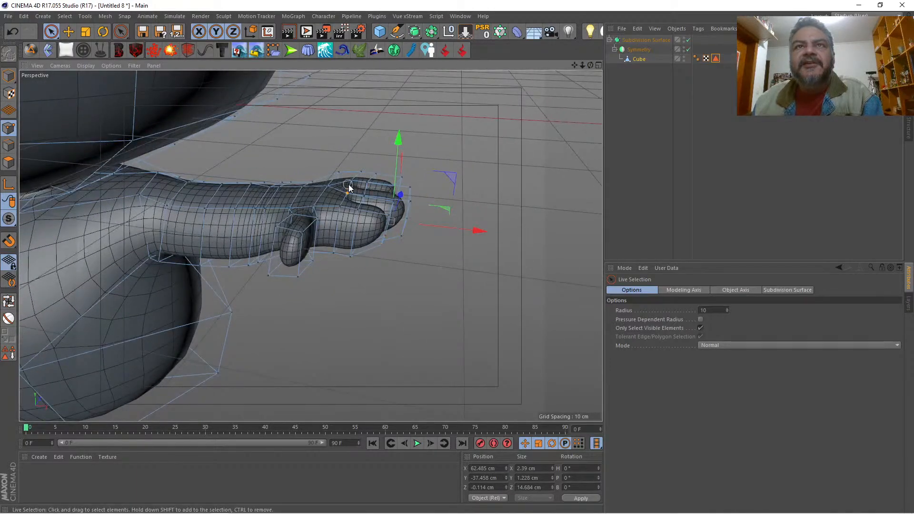
{"action": "left_click", "coordinate": [349, 183]}
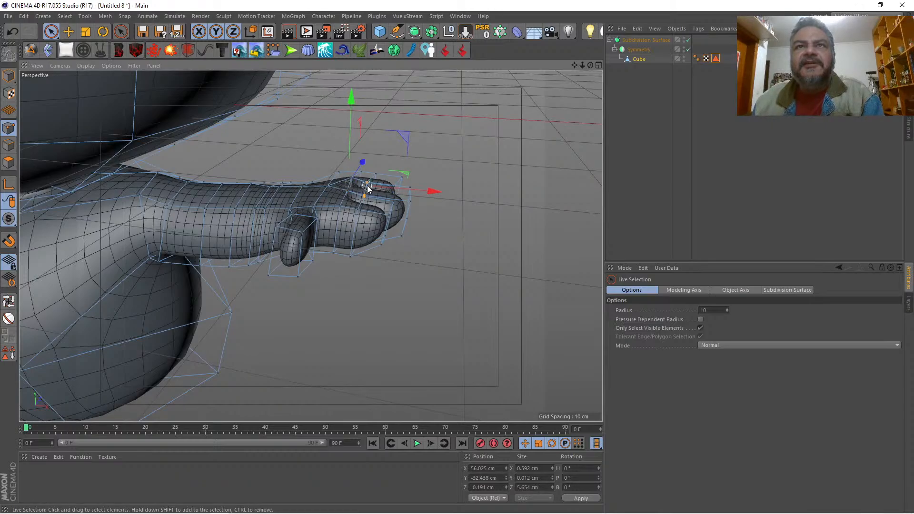
{"action": "left_click_drag", "start_coordinate": [367, 133], "coordinate": [366, 127]}
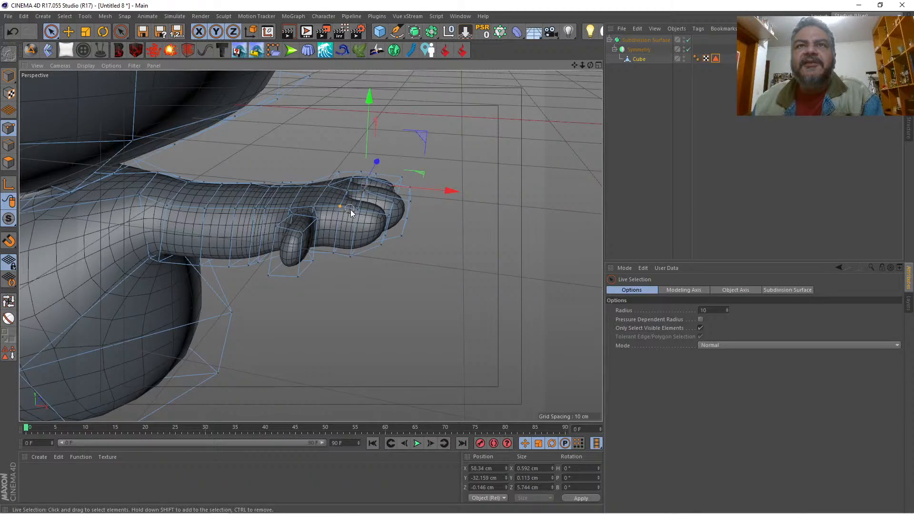
Step: Select the upper points along the outer sides of the two outer fingers, lower them to about Y -33.4 cm, and rotate them slightly
{"action": "left_click", "coordinate": [384, 215], "text": "shift"}
{"action": "left_click_drag", "start_coordinate": [590, 65], "coordinate": [418, 276]}
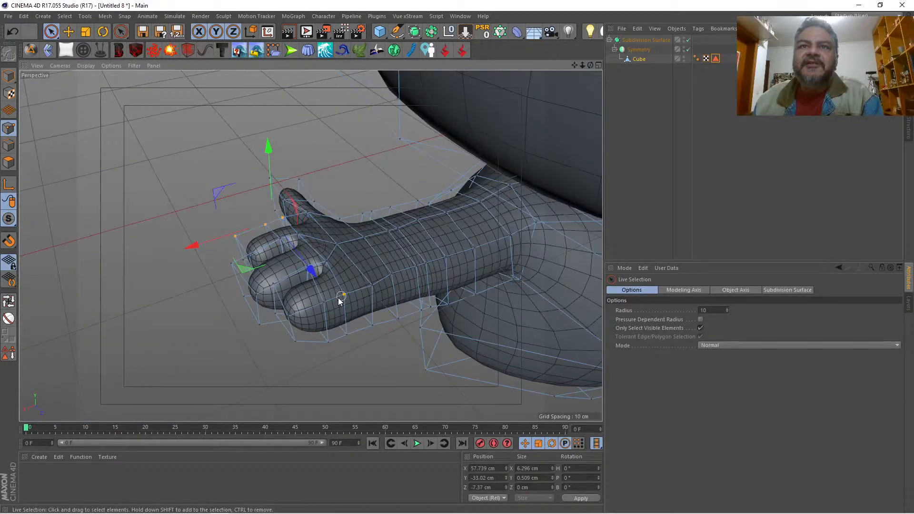
{"action": "left_click", "coordinate": [286, 316], "text": "shift"}
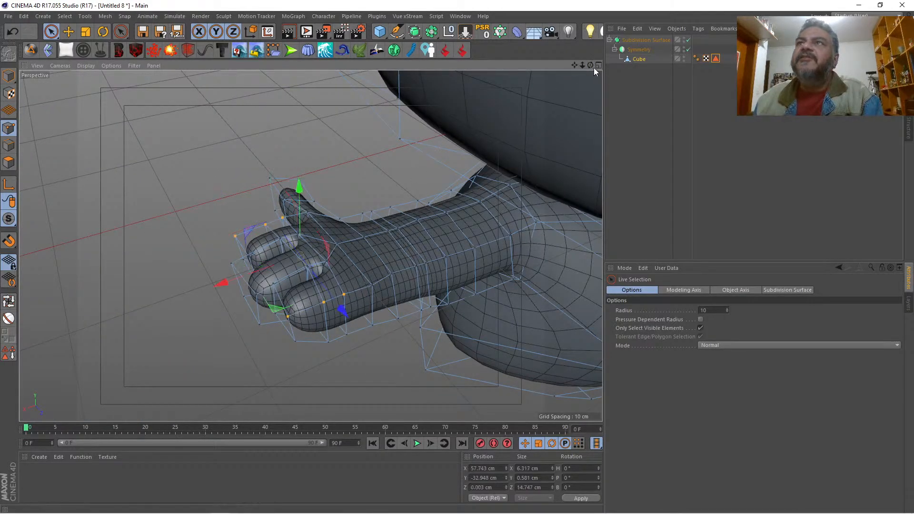
{"action": "left_click_drag", "start_coordinate": [593, 67], "coordinate": [495, 90]}
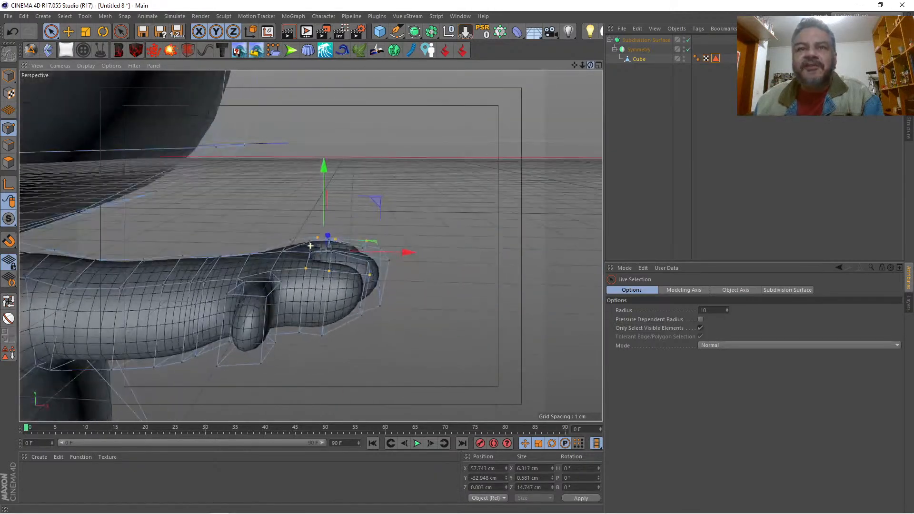
{"action": "left_click_drag", "start_coordinate": [321, 170], "coordinate": [324, 173]}
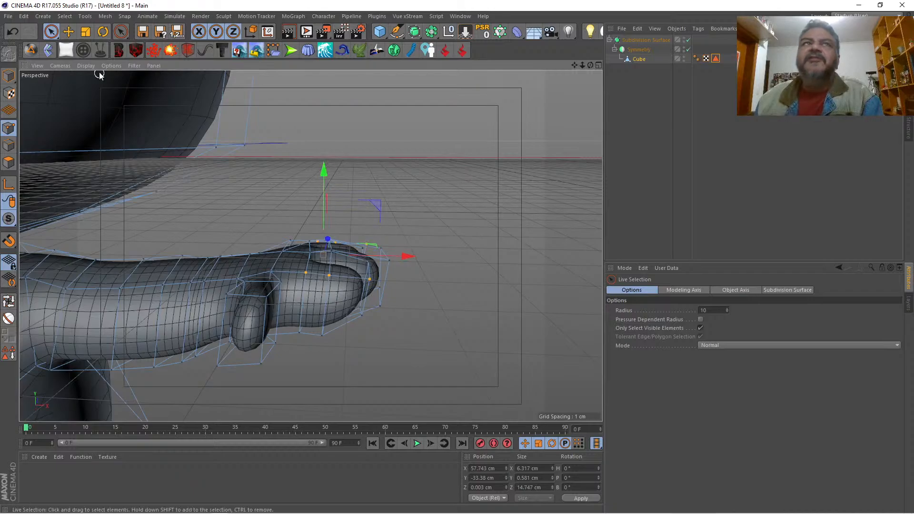
{"action": "left_click", "coordinate": [103, 32]}
{"action": "left_click_drag", "start_coordinate": [349, 210], "coordinate": [354, 211]}
{"action": "left_click", "coordinate": [387, 175]}
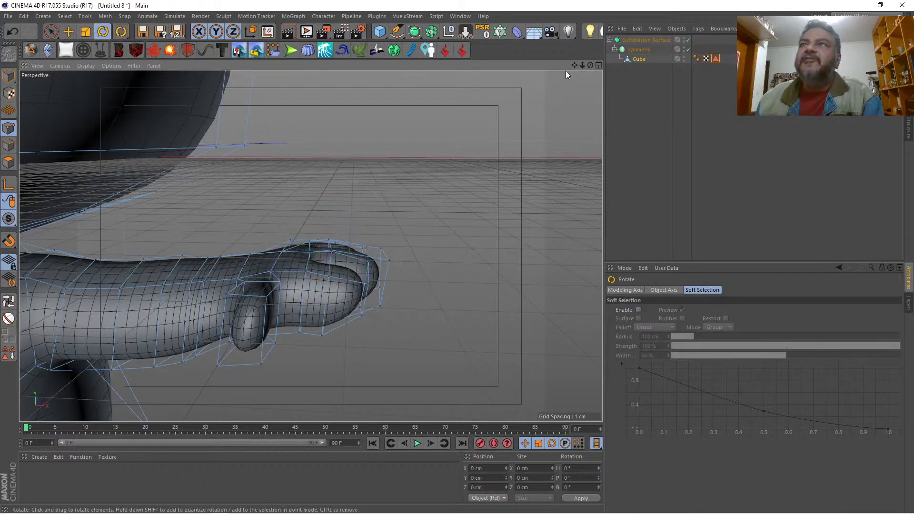
Step: On the hand's underside, shift the palm point behind the fingers and the point next to the thumb slightly along X
{"action": "left_click_drag", "start_coordinate": [582, 64], "coordinate": [514, 65]}
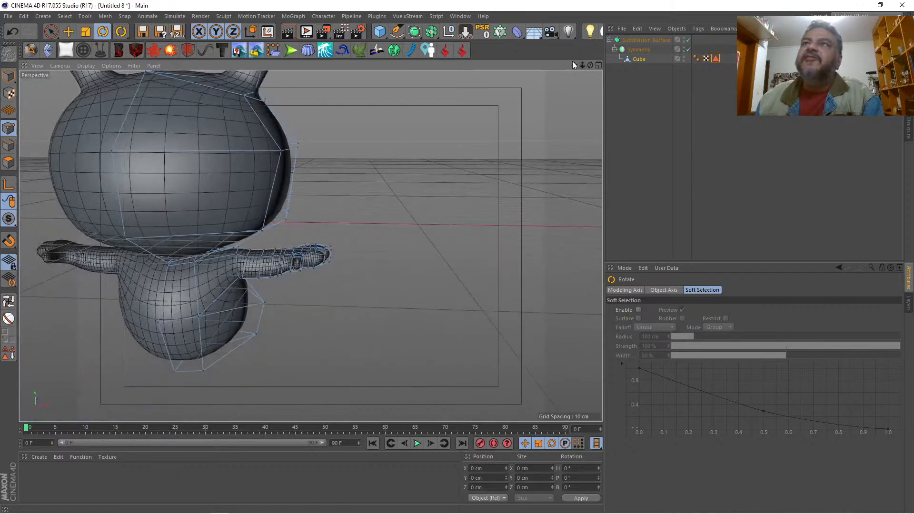
{"action": "left_click_drag", "start_coordinate": [574, 65], "coordinate": [514, 21]}
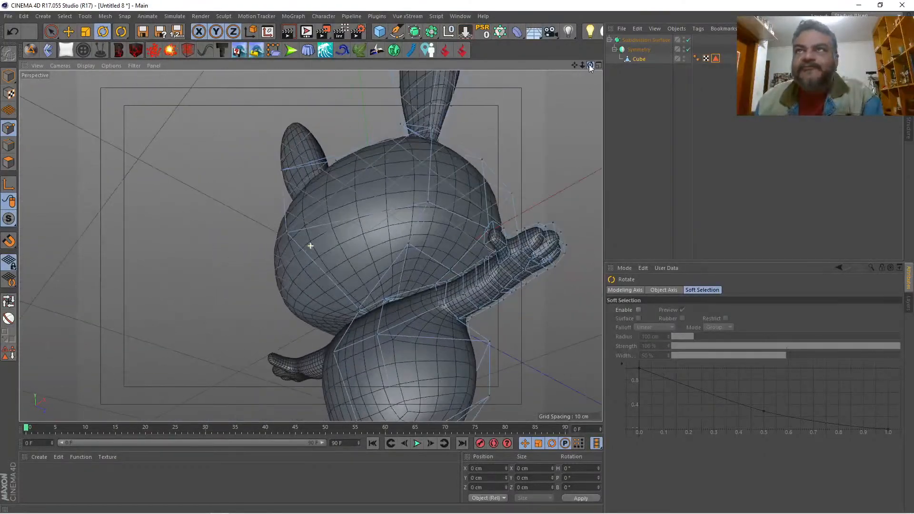
{"action": "left_click_drag", "start_coordinate": [574, 66], "coordinate": [404, 259]}
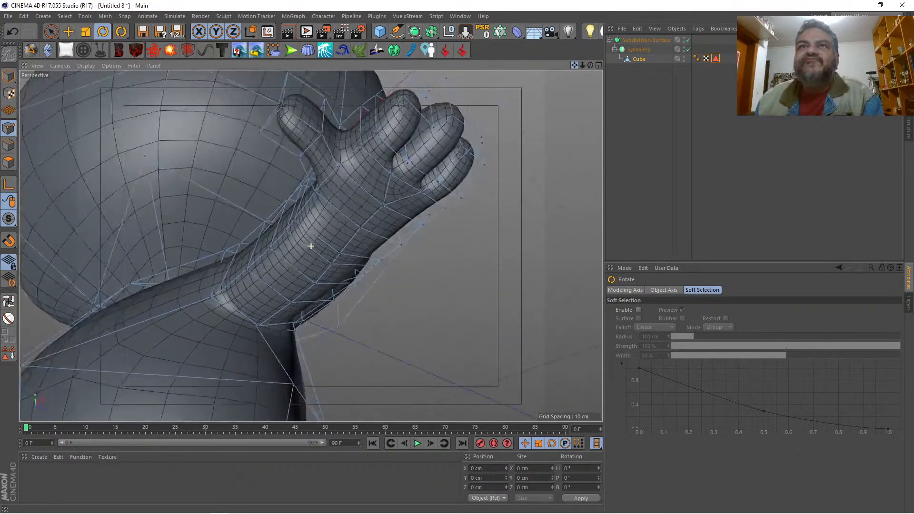
{"action": "left_click_drag", "start_coordinate": [311, 246], "coordinate": [308, 232]}
{"action": "left_click_drag", "start_coordinate": [590, 65], "coordinate": [547, 91]}
{"action": "key", "text": "space"}
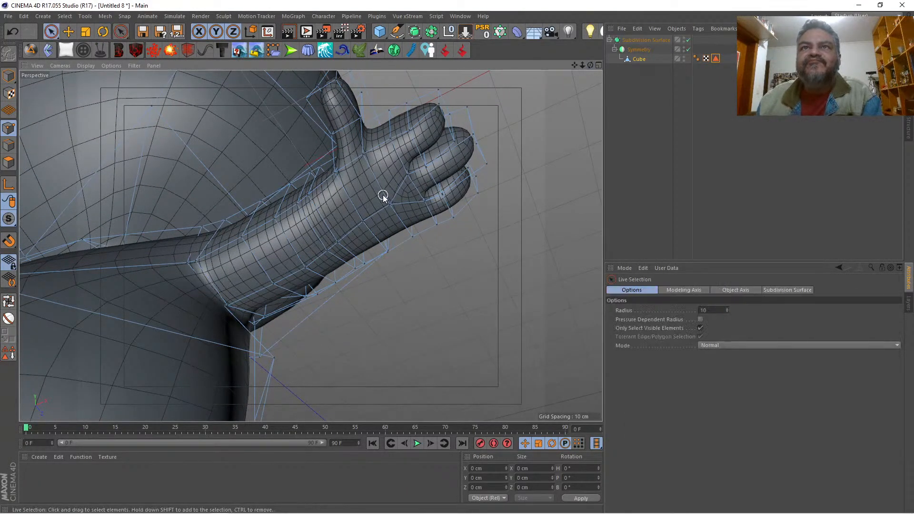
{"action": "left_click", "coordinate": [391, 203]}
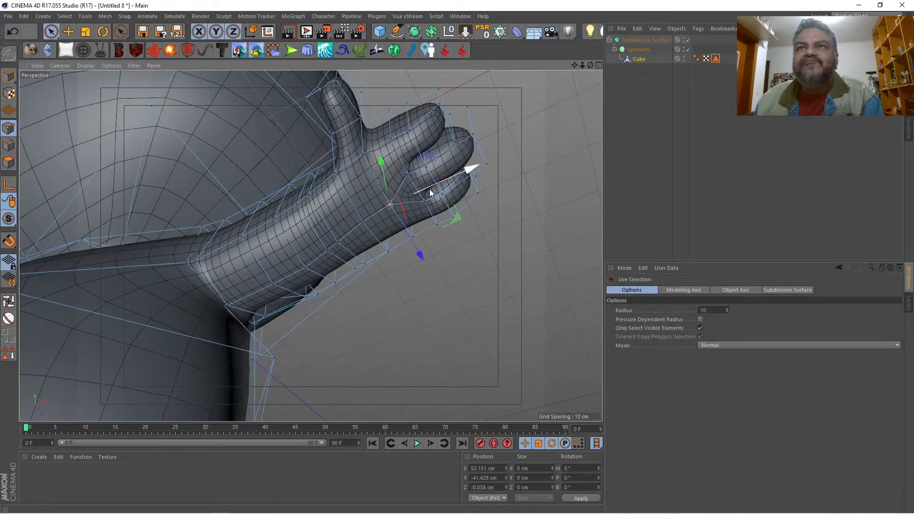
{"action": "left_click_drag", "start_coordinate": [429, 189], "coordinate": [390, 169]}
{"action": "left_click", "coordinate": [365, 156]}
{"action": "left_click_drag", "start_coordinate": [416, 128], "coordinate": [421, 126]}
Step: Return to polygon mode with the three finger end polygons selected
{"action": "left_click_drag", "start_coordinate": [591, 64], "coordinate": [538, 81]}
{"action": "left_click_drag", "start_coordinate": [310, 246], "coordinate": [311, 246], "text": "alt"}
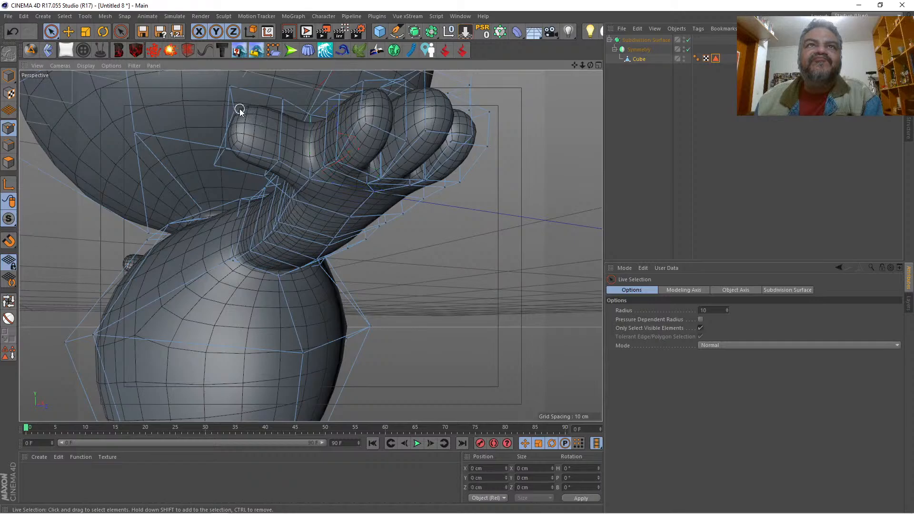
{"action": "left_click_drag", "start_coordinate": [590, 65], "coordinate": [590, 64]}
{"action": "left_click_drag", "start_coordinate": [310, 246], "coordinate": [311, 245], "text": "alt"}
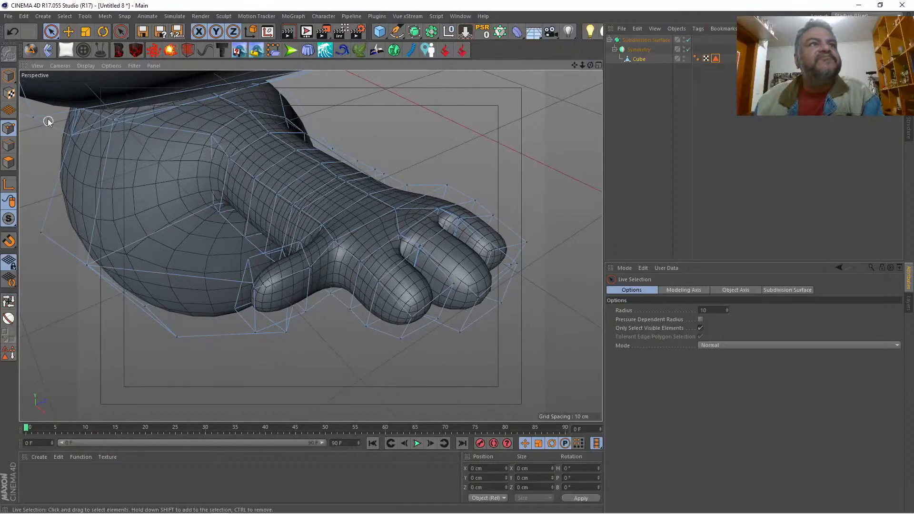
{"action": "left_click", "coordinate": [9, 162]}
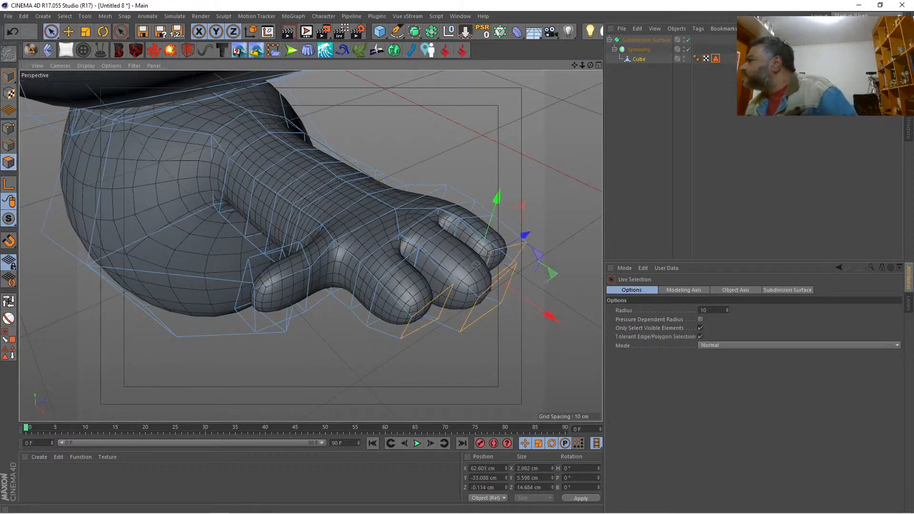
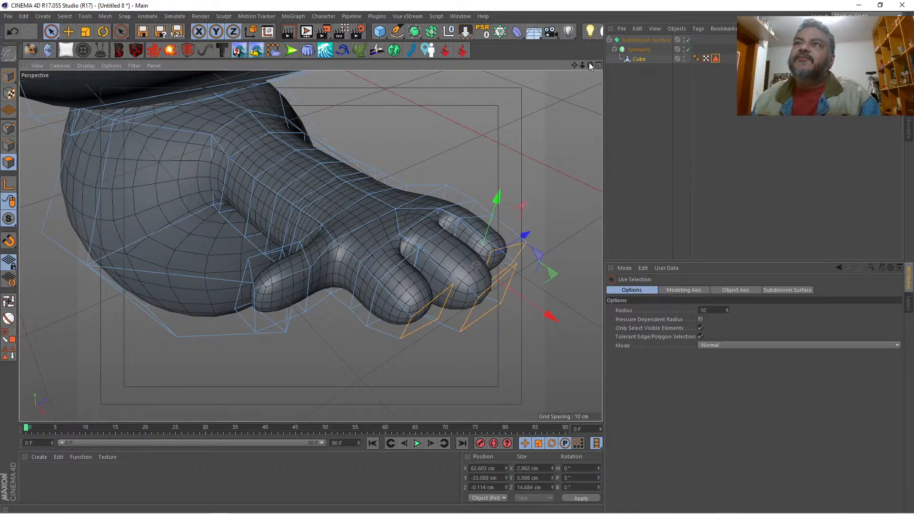
Step: Switch to point mode and shift the upper and lower points between the thumb and neighbouring finger to about X 53.5 cm
{"action": "mouse_move", "coordinate": [590, 65]}
{"action": "left_mouse_down"}
{"action": "mouse_move", "coordinate": [643, 42]}
{"action": "mouse_move", "coordinate": [587, 66]}
{"action": "mouse_move", "coordinate": [588, 43]}
{"action": "mouse_move", "coordinate": [604, 24]}
{"action": "mouse_move", "coordinate": [590, 64]}
{"action": "mouse_move", "coordinate": [623, 62]}
{"action": "mouse_move", "coordinate": [584, 63]}
{"action": "mouse_move", "coordinate": [552, 102]}
{"action": "mouse_move", "coordinate": [521, 111]}
{"action": "mouse_move", "coordinate": [495, 71]}
{"action": "mouse_move", "coordinate": [589, 68]}
{"action": "left_mouse_up"}
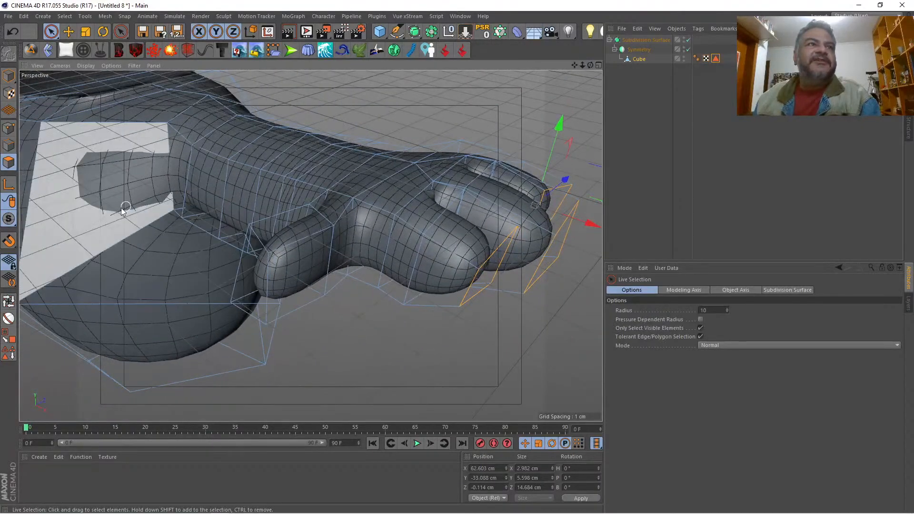
{"action": "left_click", "coordinate": [8, 129]}
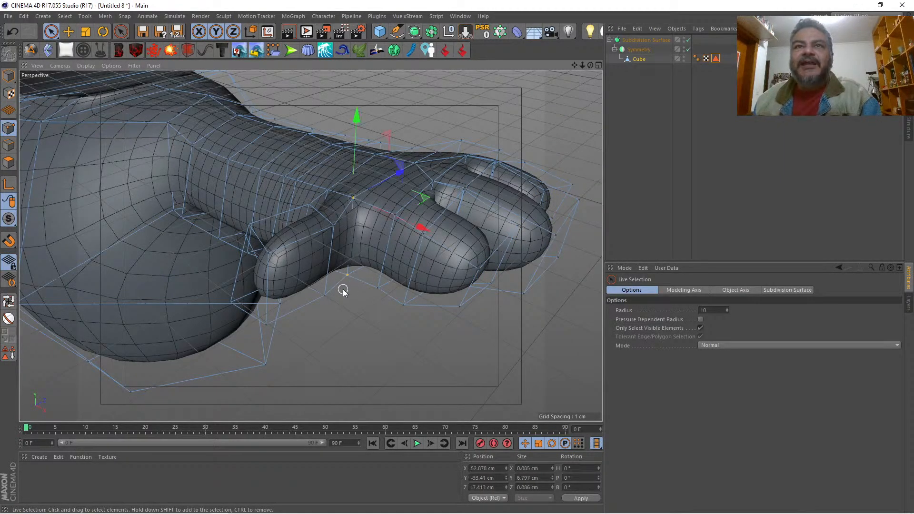
{"action": "left_click_drag", "start_coordinate": [421, 228], "coordinate": [423, 232]}
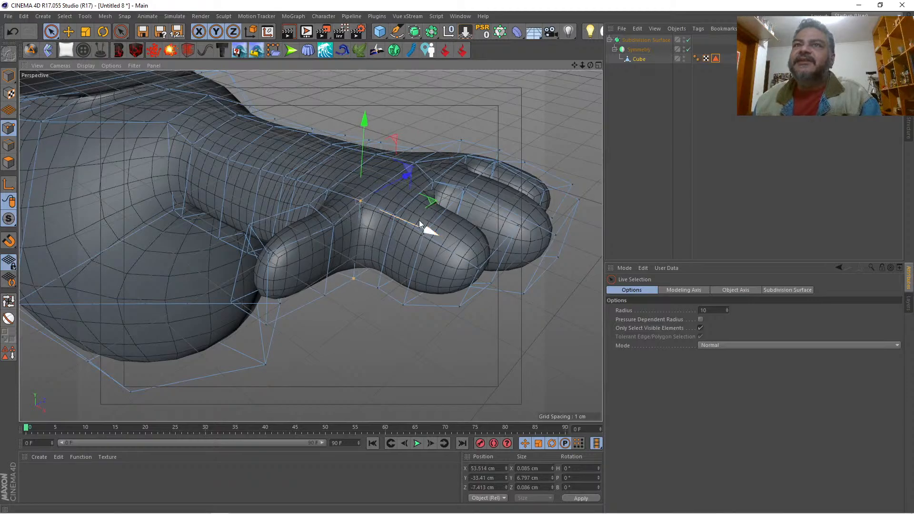
Step: Pull the thumb tip's finger-side points in to about Z -15.1 cm and its lower wrist-side point to about Z -15 cm
{"action": "mouse_move", "coordinate": [590, 64]}
{"action": "left_mouse_down"}
{"action": "mouse_move", "coordinate": [552, 79]}
{"action": "mouse_move", "coordinate": [495, 60]}
{"action": "mouse_move", "coordinate": [500, 78]}
{"action": "mouse_move", "coordinate": [571, 110]}
{"action": "mouse_move", "coordinate": [590, 65]}
{"action": "left_mouse_up"}
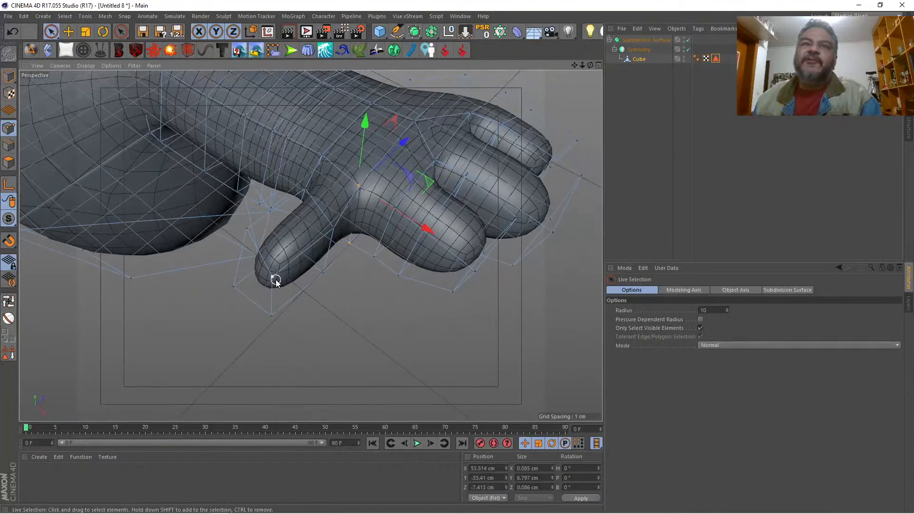
{"action": "left_click", "coordinate": [318, 249]}
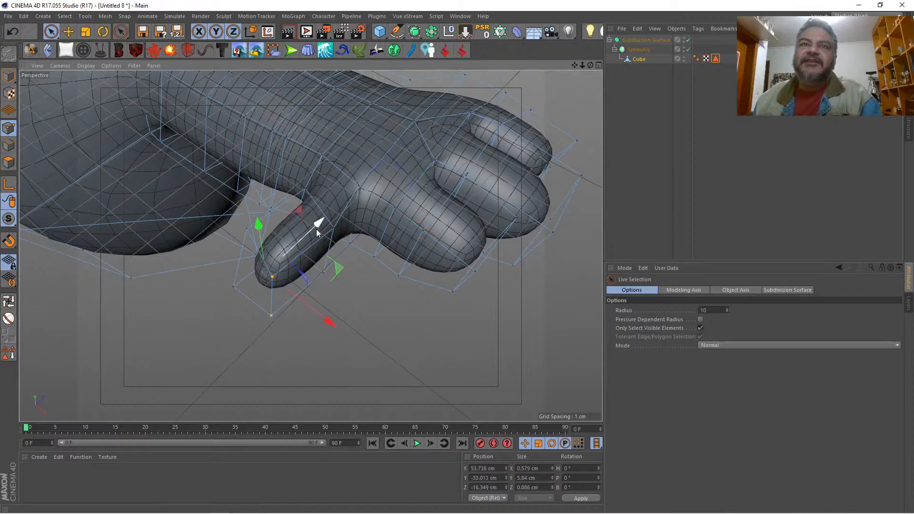
{"action": "left_click_drag", "start_coordinate": [316, 230], "coordinate": [360, 314]}
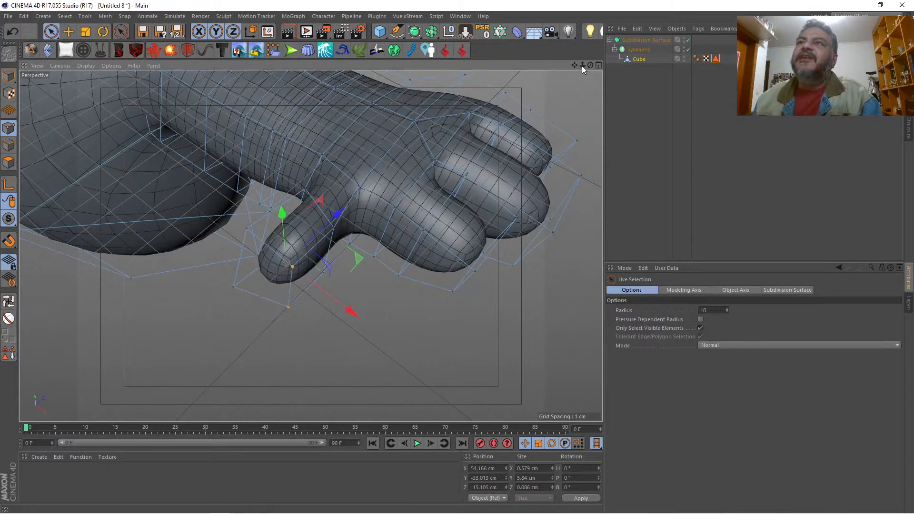
{"action": "left_click_drag", "start_coordinate": [590, 65], "coordinate": [747, 16]}
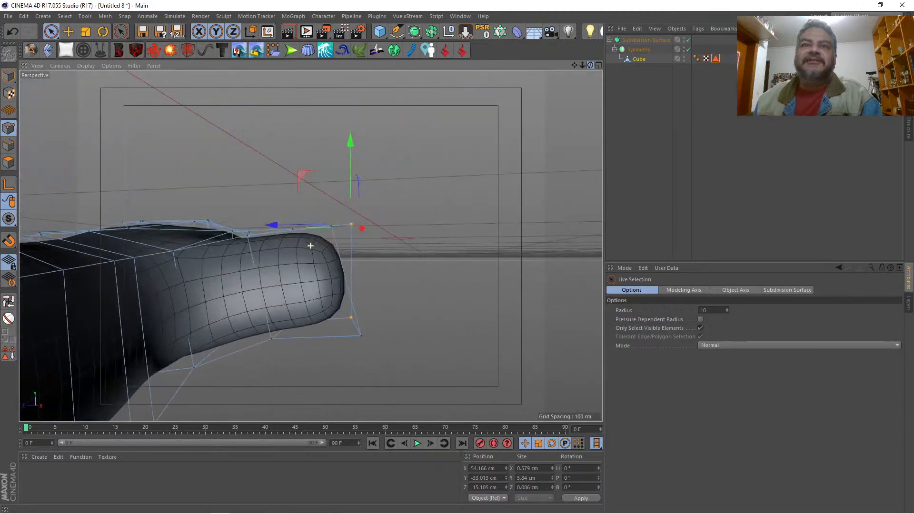
{"action": "left_click", "coordinate": [362, 339]}
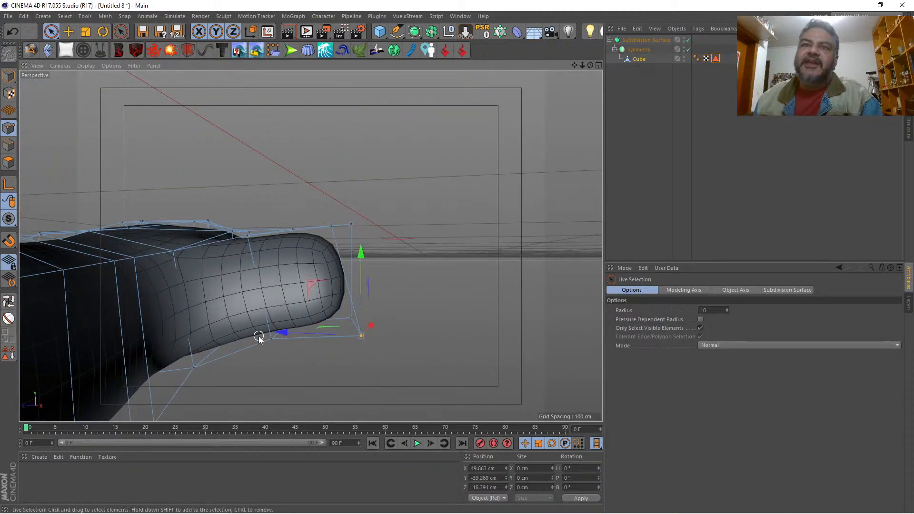
{"action": "left_click_drag", "start_coordinate": [293, 336], "coordinate": [266, 327]}
Step: Select all four points of the thumb tip and shorten the thumb by moving them to about Z -14.2 cm
{"action": "left_click_drag", "start_coordinate": [590, 65], "coordinate": [583, 102]}
{"action": "left_click_drag", "start_coordinate": [402, 115], "coordinate": [405, 115], "text": "alt"}
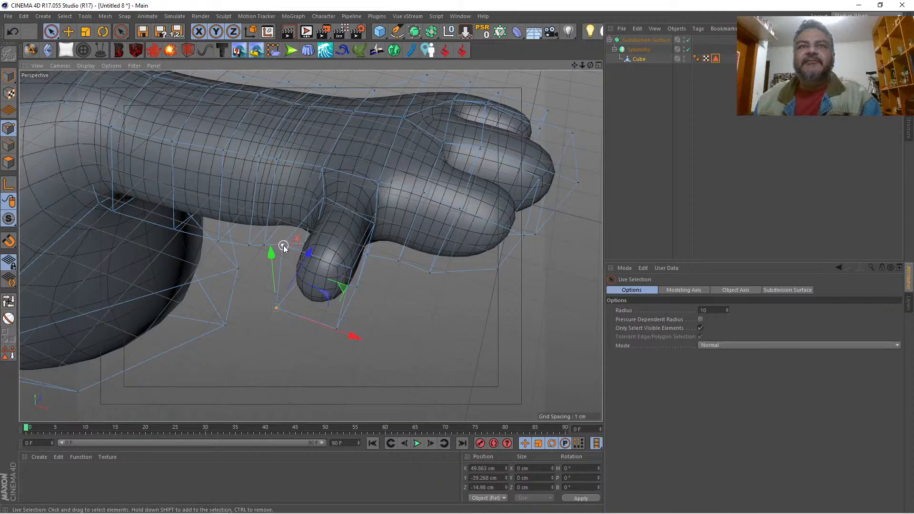
{"action": "left_click_drag", "start_coordinate": [283, 247], "coordinate": [339, 285], "text": "shift"}
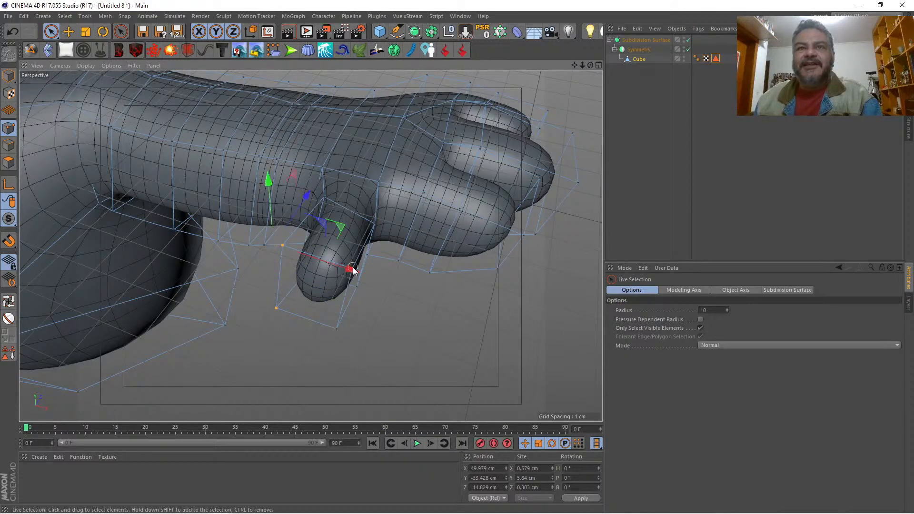
{"action": "left_click_drag", "start_coordinate": [330, 341], "coordinate": [363, 303], "text": "shift"}
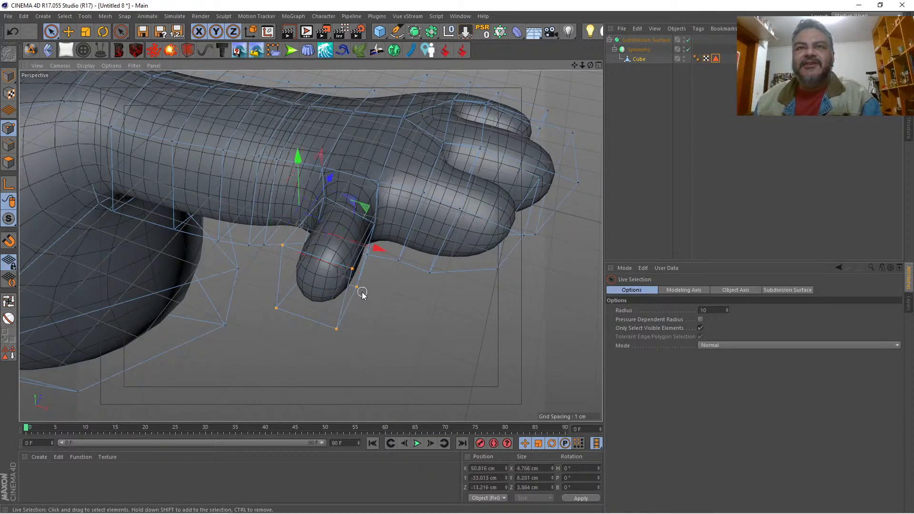
{"action": "left_click", "coordinate": [355, 287], "text": "ctrl"}
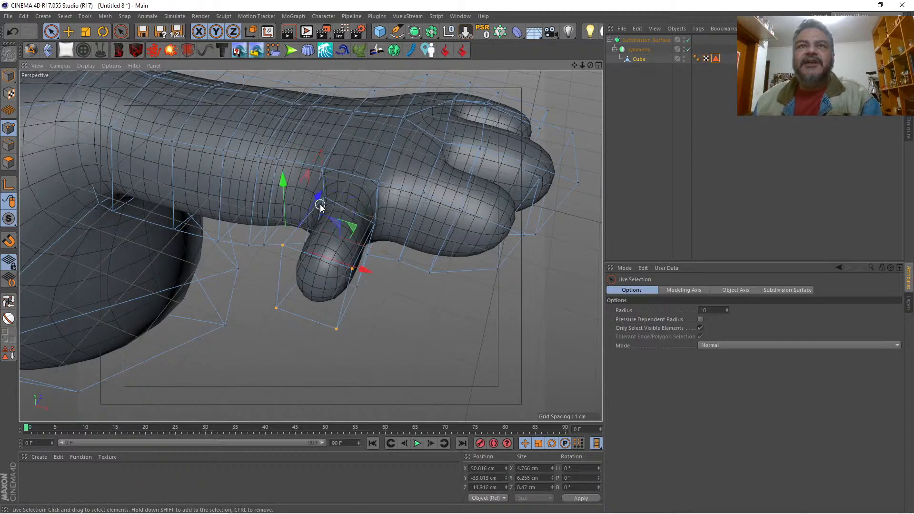
{"action": "left_click_drag", "start_coordinate": [319, 198], "coordinate": [328, 193]}
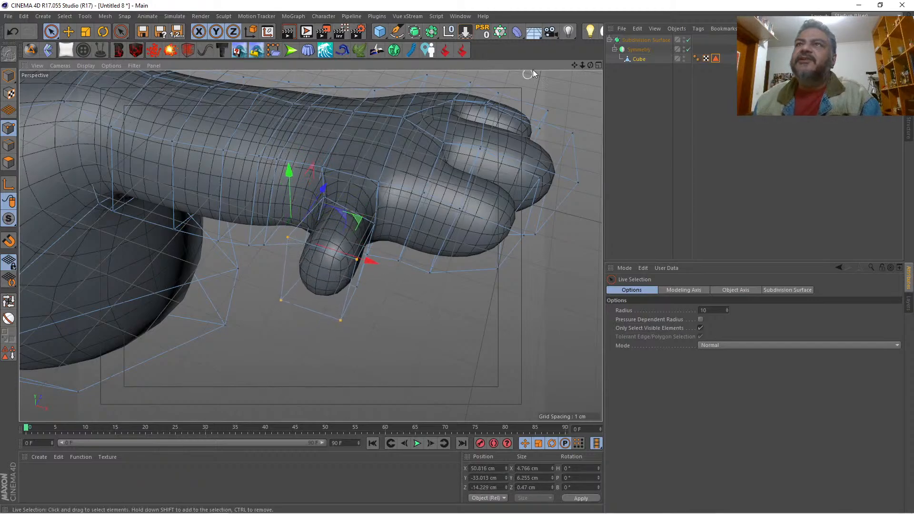
Step: Move the two points at the thumb's wrist-side base to about X 47.9 cm and Z -7.3 cm
{"action": "left_click_drag", "start_coordinate": [590, 65], "coordinate": [311, 246]}
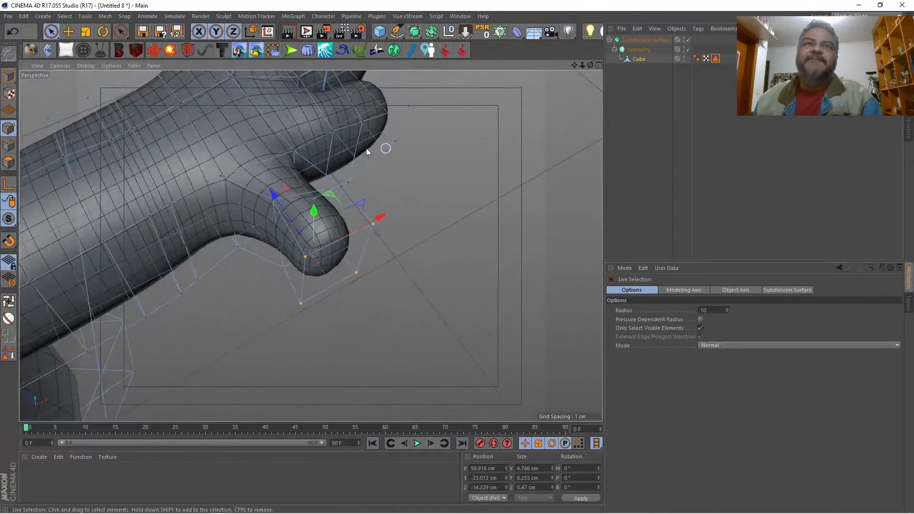
{"action": "left_click", "coordinate": [237, 246]}
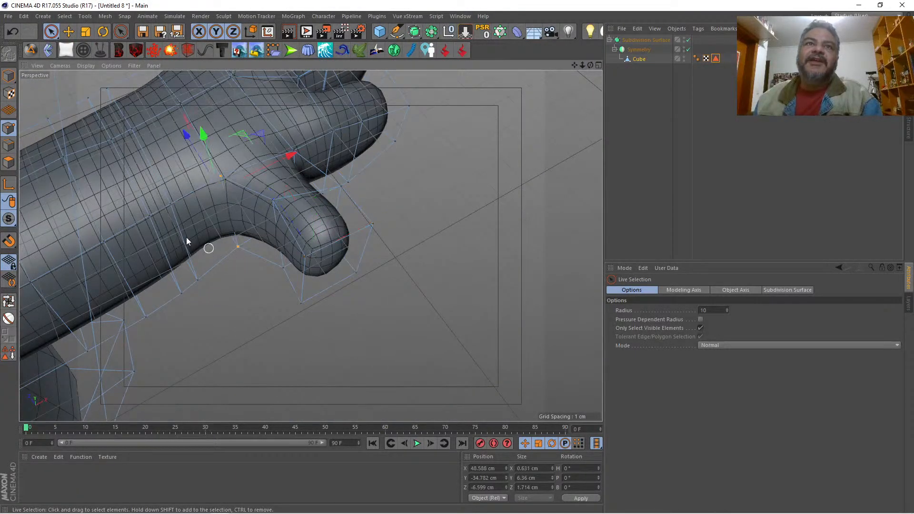
{"action": "left_click_drag", "start_coordinate": [290, 155], "coordinate": [286, 167]}
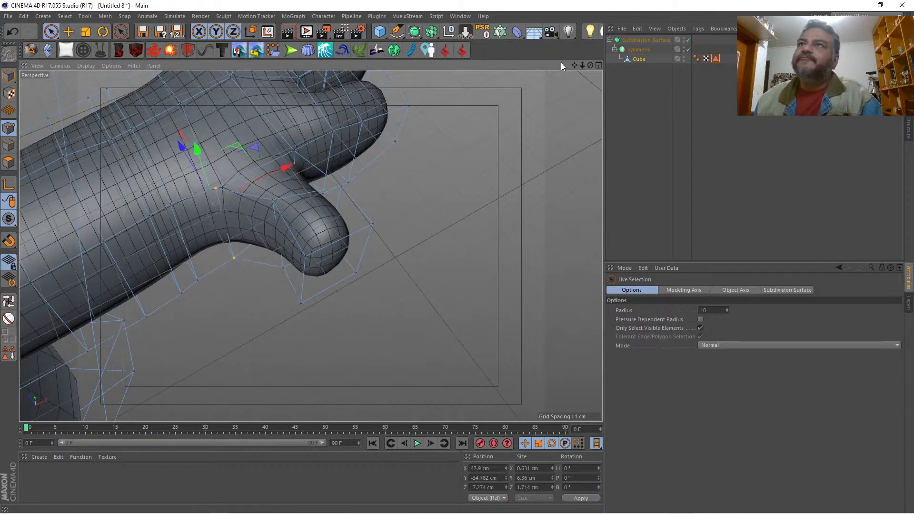
Step: On the hand's side opposite the thumb, move the edge points in to about Z 6 cm and the lower wrist point to about Z 6.5 cm
{"action": "left_click_drag", "start_coordinate": [583, 66], "coordinate": [350, 23]}
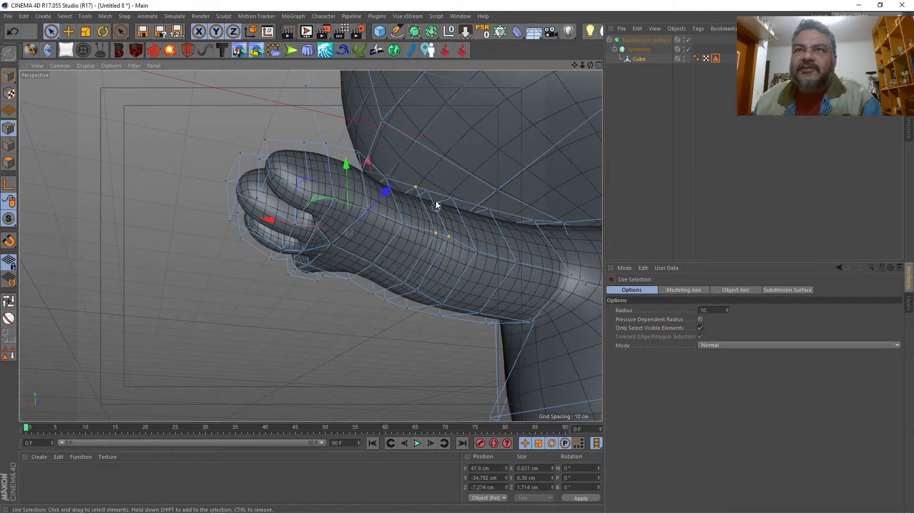
{"action": "left_click_drag", "start_coordinate": [428, 190], "coordinate": [423, 186]}
{"action": "left_click_drag", "start_coordinate": [590, 66], "coordinate": [666, 114]}
{"action": "left_click_drag", "start_coordinate": [310, 245], "coordinate": [504, 169]}
{"action": "left_click_drag", "start_coordinate": [512, 203], "coordinate": [500, 201]}
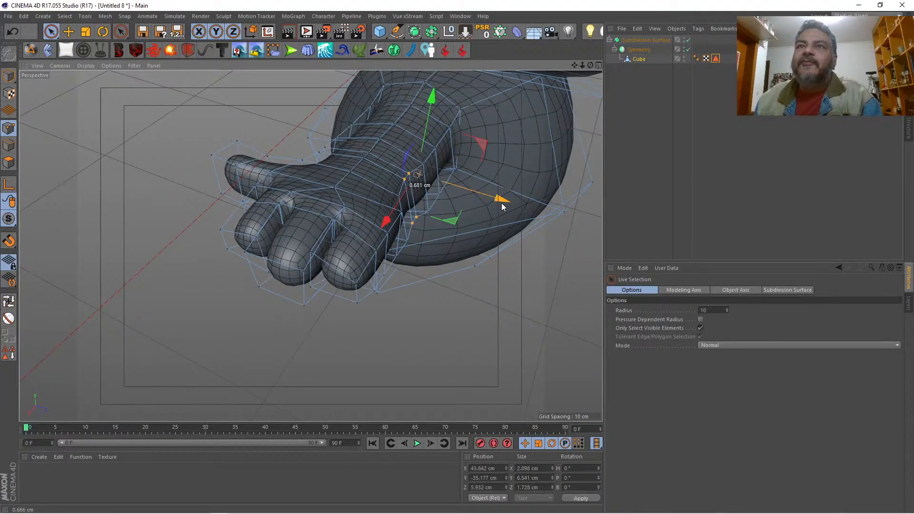
{"action": "left_click", "coordinate": [430, 212]}
{"action": "left_click_drag", "start_coordinate": [495, 231], "coordinate": [491, 231]}
Step: With subdivision temporarily disabled, lower the armpit point where the arm meets the body to about Y -48.5 cm
{"action": "left_click_drag", "start_coordinate": [590, 65], "coordinate": [311, 246]}
{"action": "left_click_drag", "start_coordinate": [589, 64], "coordinate": [310, 246]}
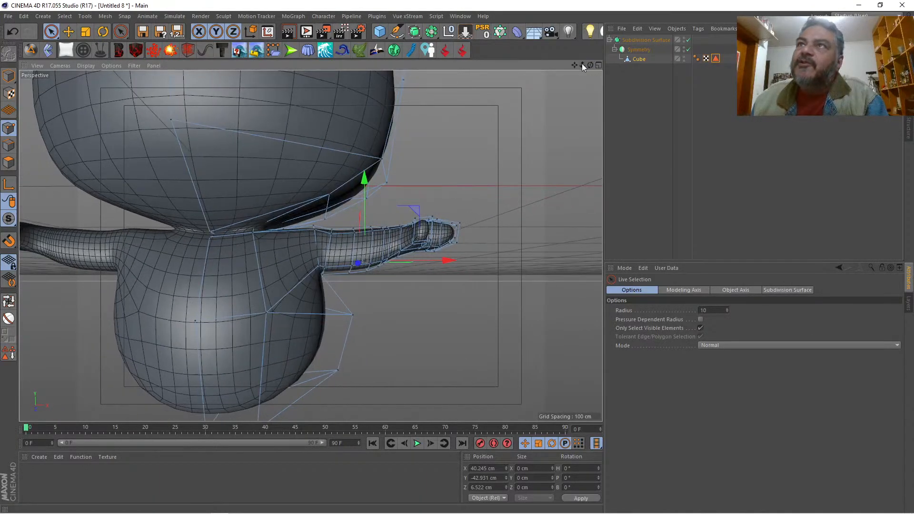
{"action": "left_click_drag", "start_coordinate": [582, 63], "coordinate": [576, 64]}
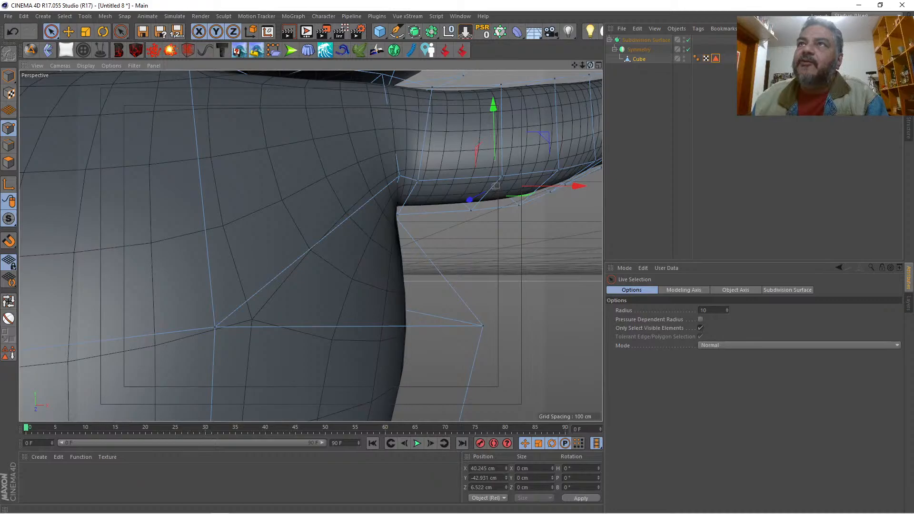
{"action": "left_click_drag", "start_coordinate": [590, 65], "coordinate": [545, 62]}
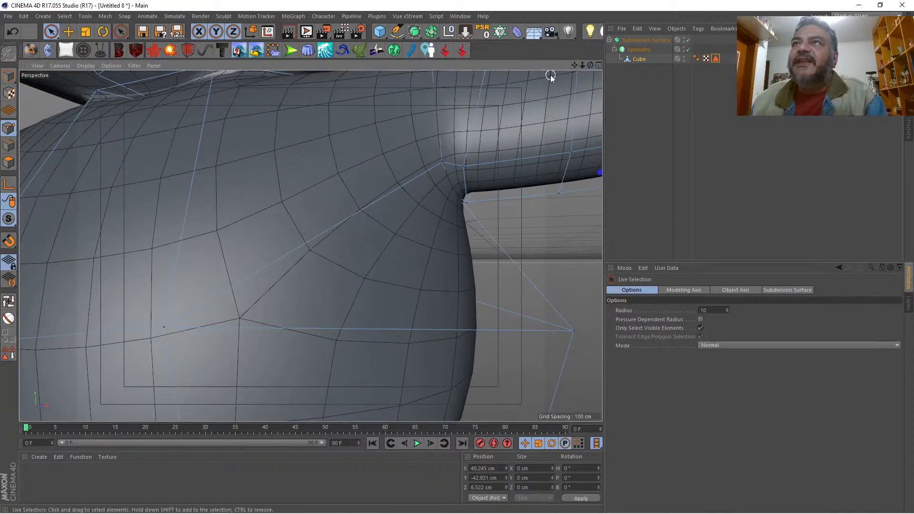
{"action": "key", "text": "q"}
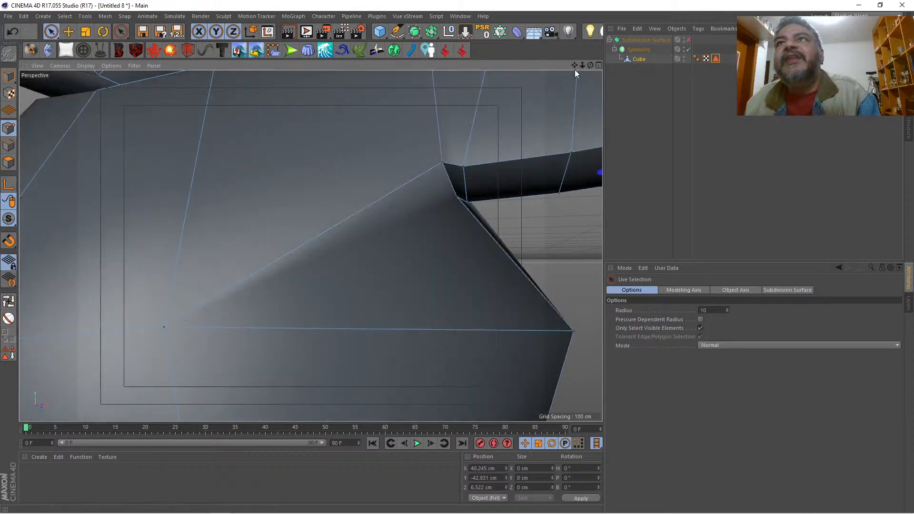
{"action": "mouse_move", "coordinate": [589, 64]}
{"action": "left_mouse_down"}
{"action": "mouse_move", "coordinate": [564, 71]}
{"action": "mouse_move", "coordinate": [578, 67]}
{"action": "left_mouse_up"}
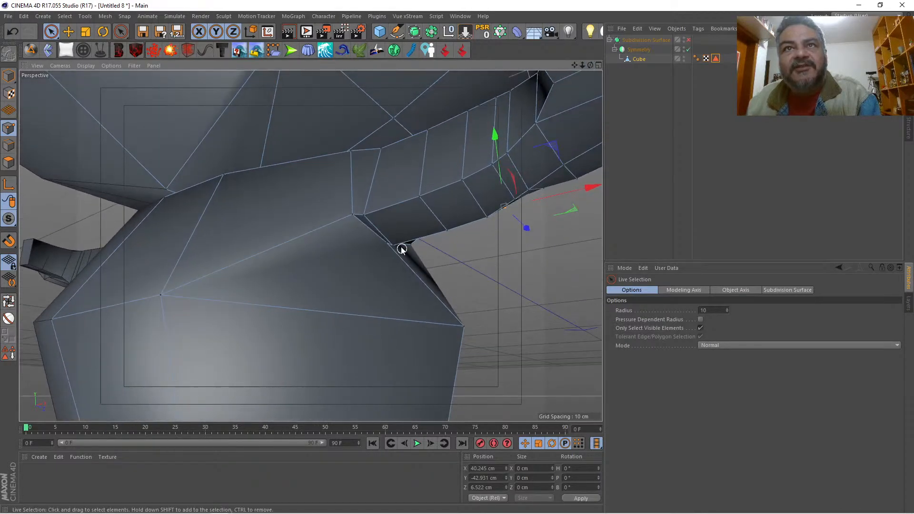
{"action": "left_click", "coordinate": [384, 247]}
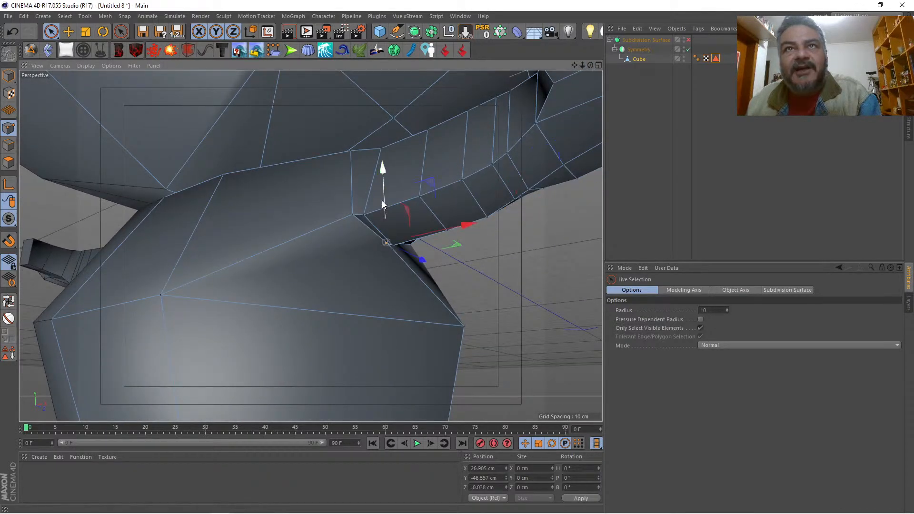
{"action": "left_click_drag", "start_coordinate": [381, 201], "coordinate": [379, 215]}
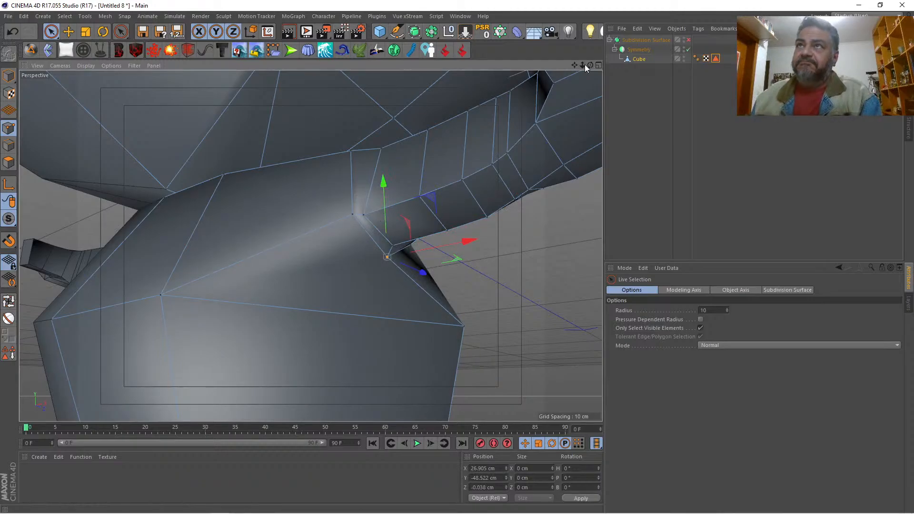
{"action": "left_click_drag", "start_coordinate": [590, 65], "coordinate": [646, 78]}
{"action": "key", "text": "q"}
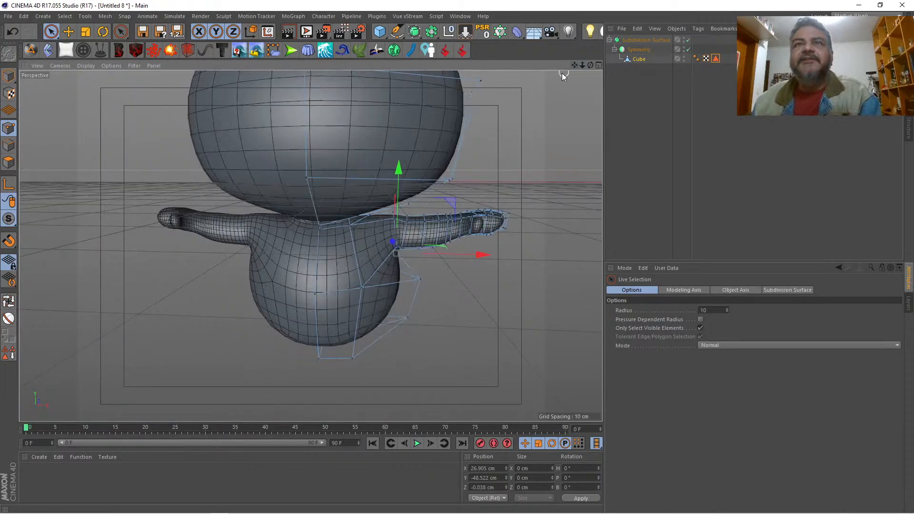
Step: Select the three upper shoulder points and move them toward the neck to about X 21.1 cm and Y -33.7 cm
{"action": "left_click_drag", "start_coordinate": [590, 67], "coordinate": [541, 86]}
{"action": "left_click_drag", "start_coordinate": [581, 64], "coordinate": [533, 69]}
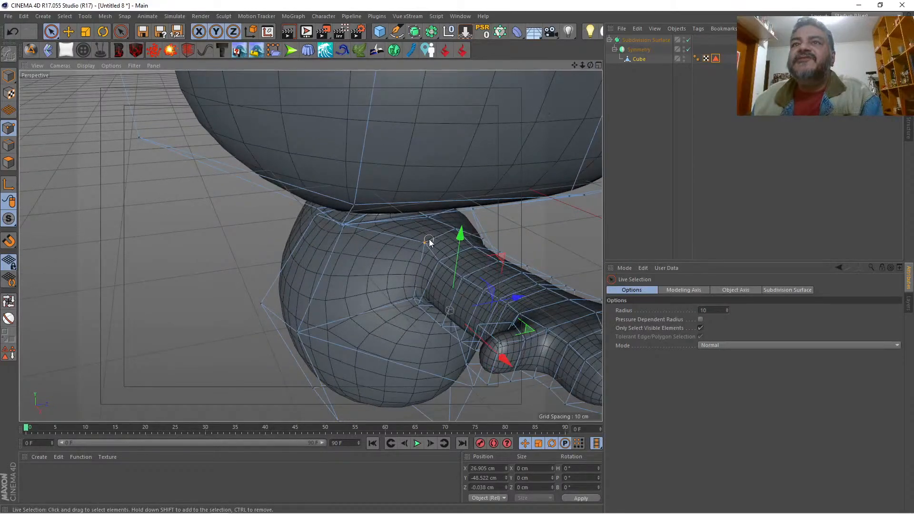
{"action": "left_click_drag", "start_coordinate": [492, 225], "coordinate": [495, 221]}
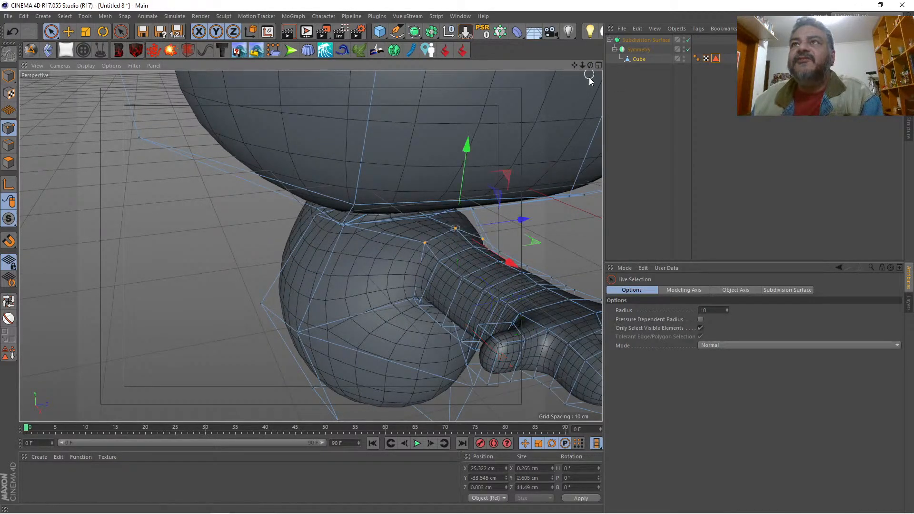
{"action": "left_click_drag", "start_coordinate": [590, 66], "coordinate": [680, 59]}
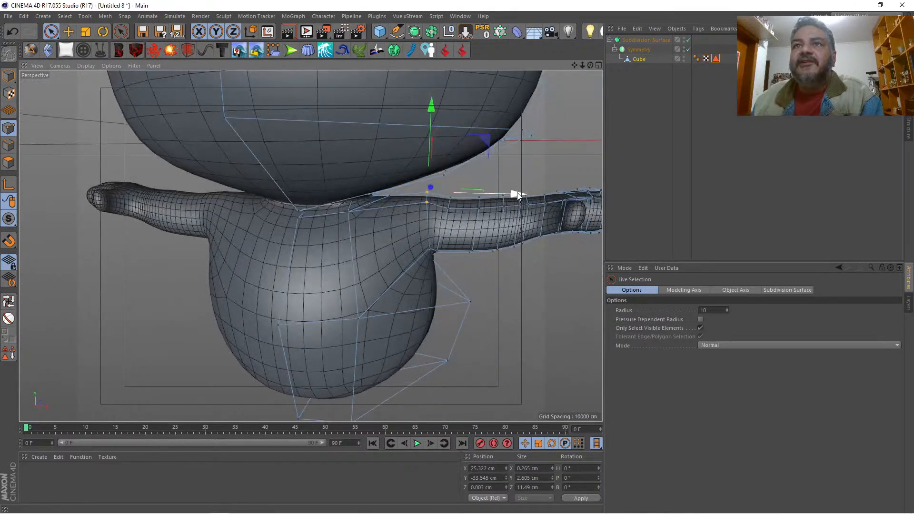
{"action": "left_click_drag", "start_coordinate": [515, 194], "coordinate": [496, 194]}
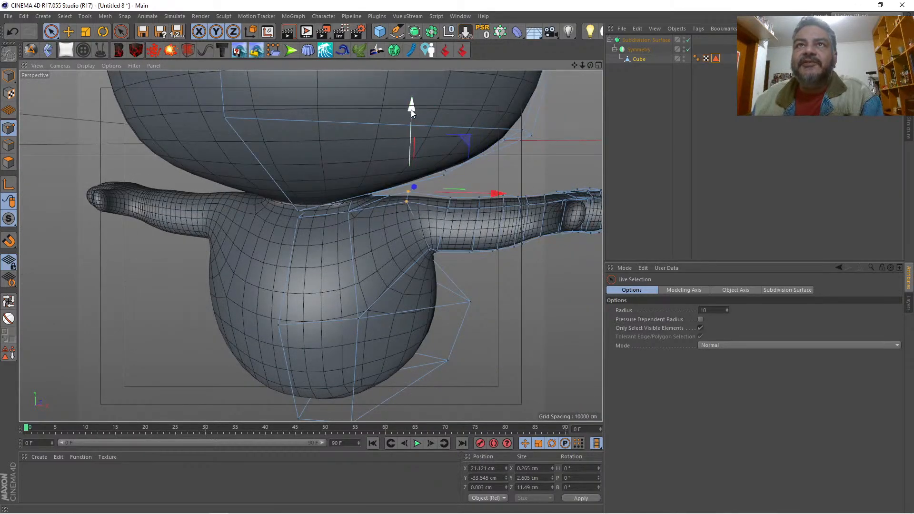
{"action": "left_click_drag", "start_coordinate": [411, 109], "coordinate": [411, 112]}
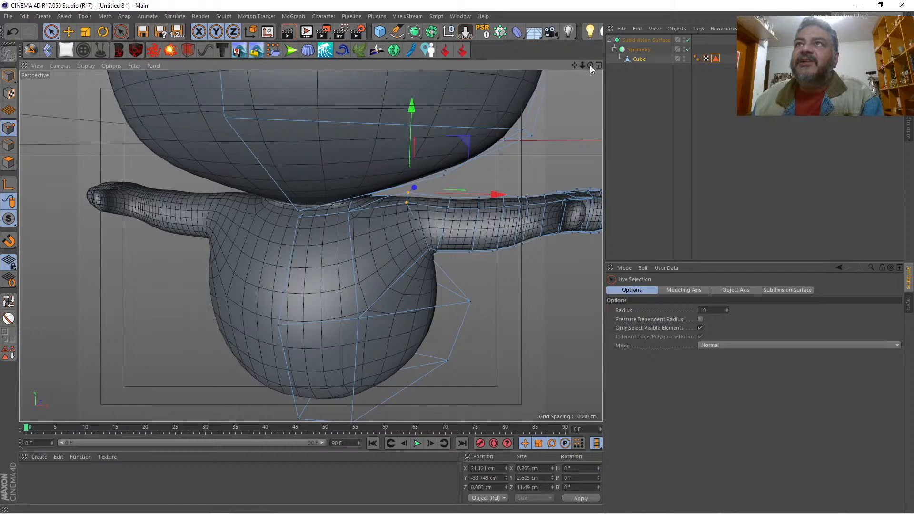
Step: Select the next row of three points on top of the arm and move it to about X 28.7 cm and Y -34 cm
{"action": "left_click_drag", "start_coordinate": [589, 64], "coordinate": [570, 79]}
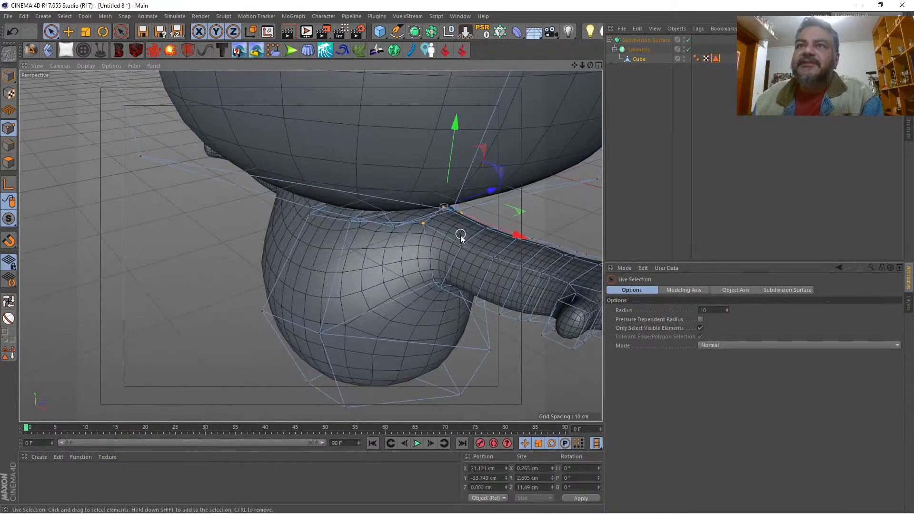
{"action": "left_click_drag", "start_coordinate": [463, 246], "coordinate": [501, 228]}
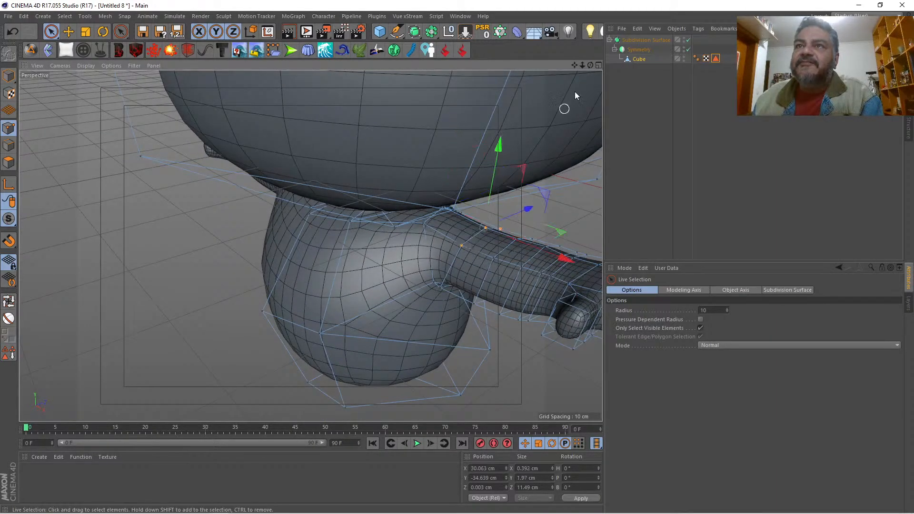
{"action": "left_click_drag", "start_coordinate": [590, 68], "coordinate": [592, 68]}
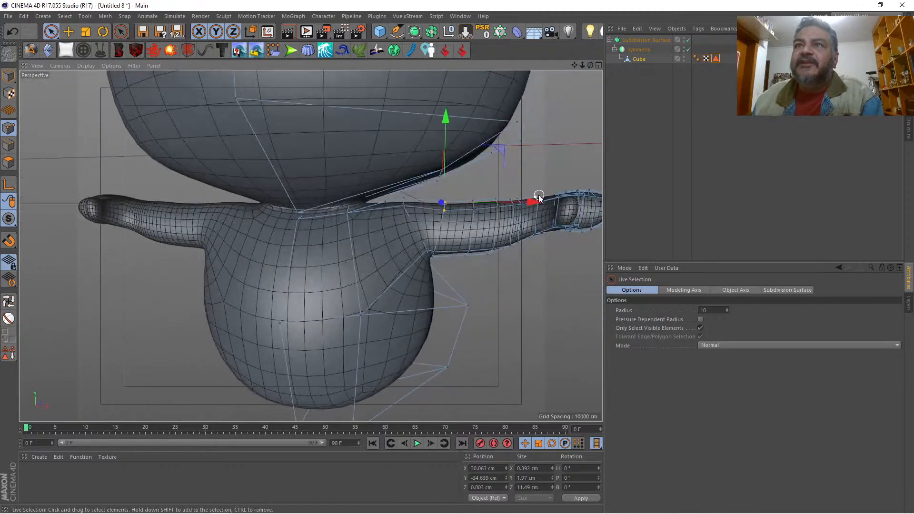
{"action": "left_click_drag", "start_coordinate": [539, 197], "coordinate": [529, 199]}
{"action": "left_click_drag", "start_coordinate": [440, 165], "coordinate": [440, 162]}
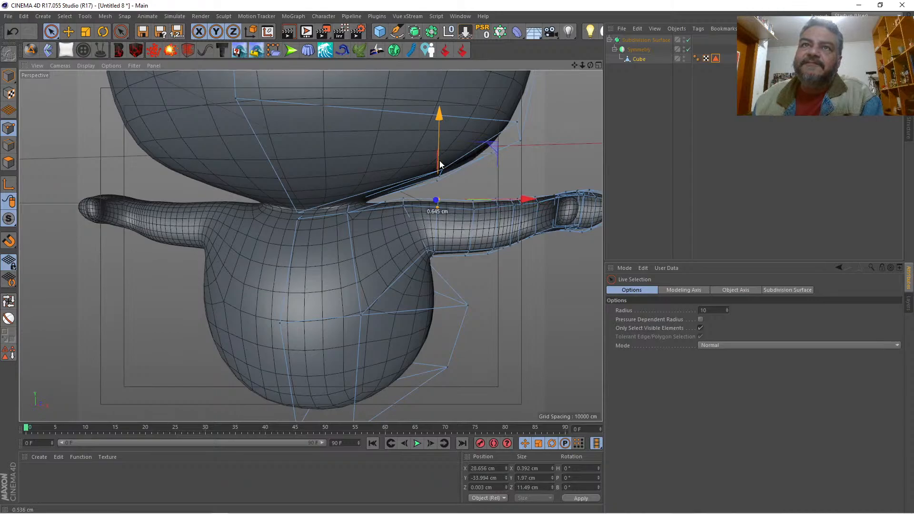
Step: Raise the two points on top of the hand's base to about Y -32 cm and the two adjoining wrist points to about Y -32.8 cm
{"action": "mouse_move", "coordinate": [582, 67]}
{"action": "left_mouse_down"}
{"action": "mouse_move", "coordinate": [590, 66]}
{"action": "mouse_move", "coordinate": [581, 64]}
{"action": "left_mouse_up"}
{"action": "left_click", "coordinate": [598, 65]}
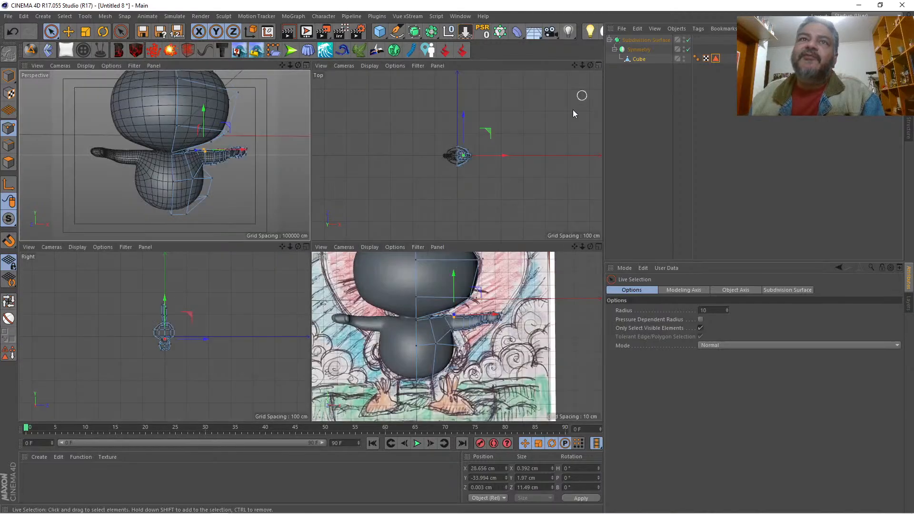
{"action": "left_click", "coordinate": [598, 247]}
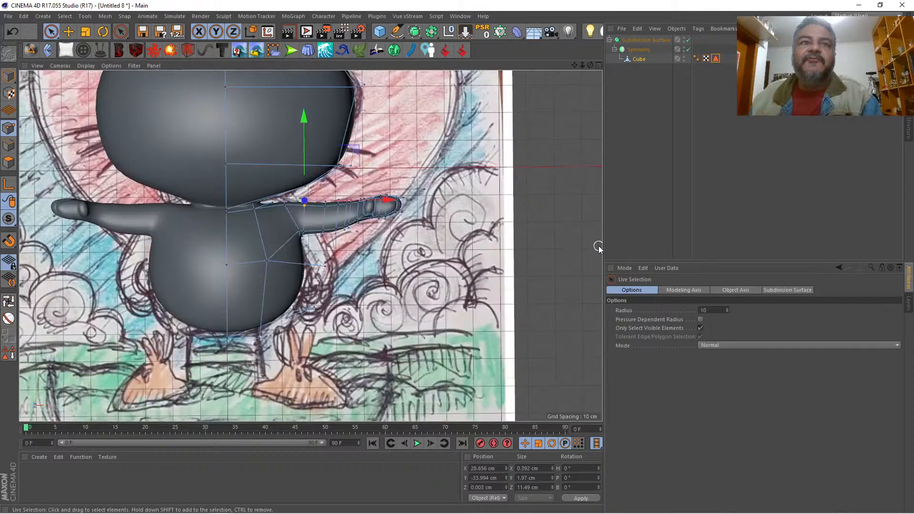
{"action": "left_click", "coordinate": [598, 66]}
{"action": "left_click", "coordinate": [304, 67]}
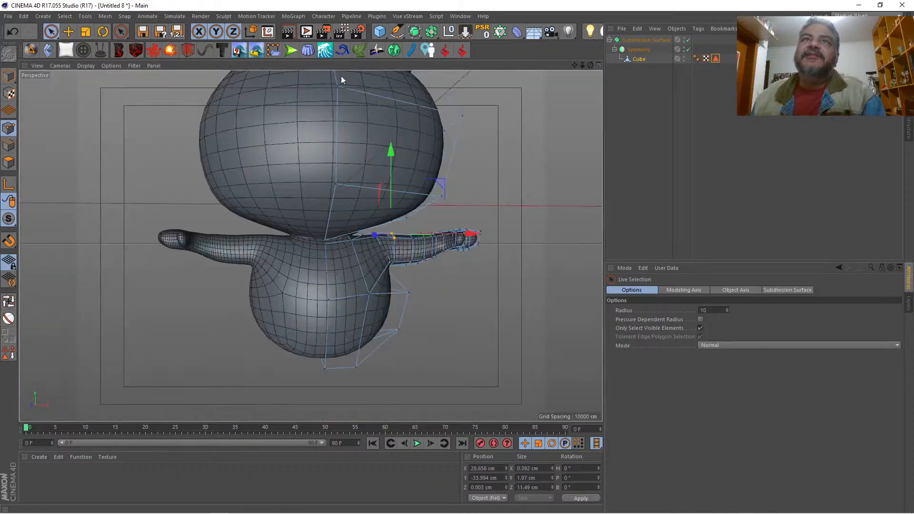
{"action": "left_click_drag", "start_coordinate": [584, 65], "coordinate": [460, 84]}
{"action": "left_click_drag", "start_coordinate": [584, 65], "coordinate": [571, 90]}
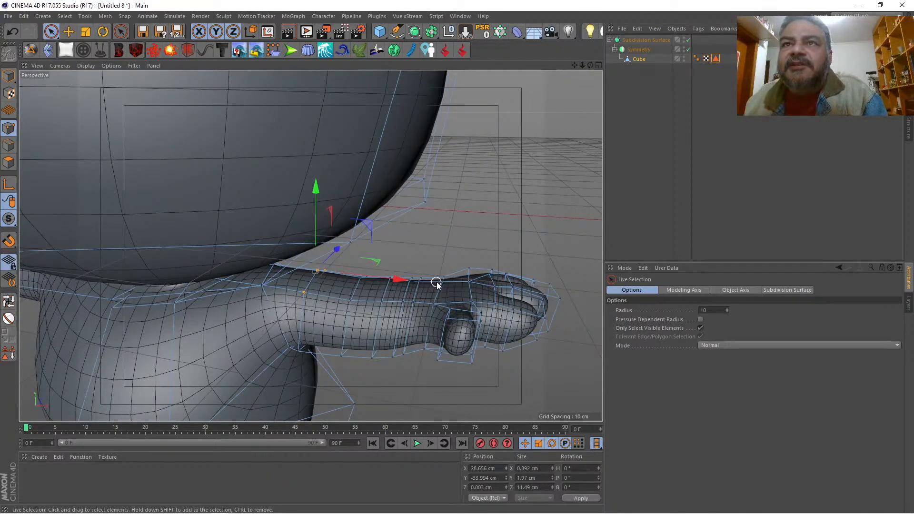
{"action": "left_click", "coordinate": [467, 285], "text": "shift"}
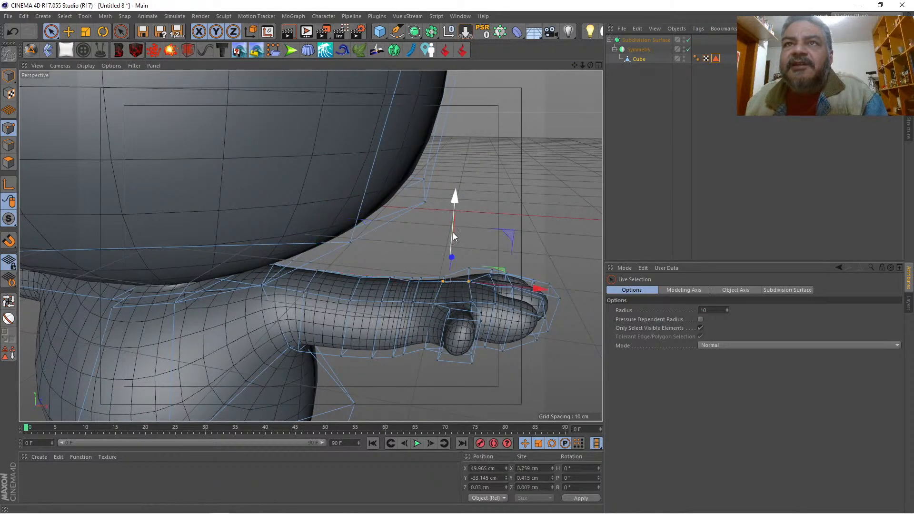
{"action": "left_click_drag", "start_coordinate": [453, 236], "coordinate": [453, 224]}
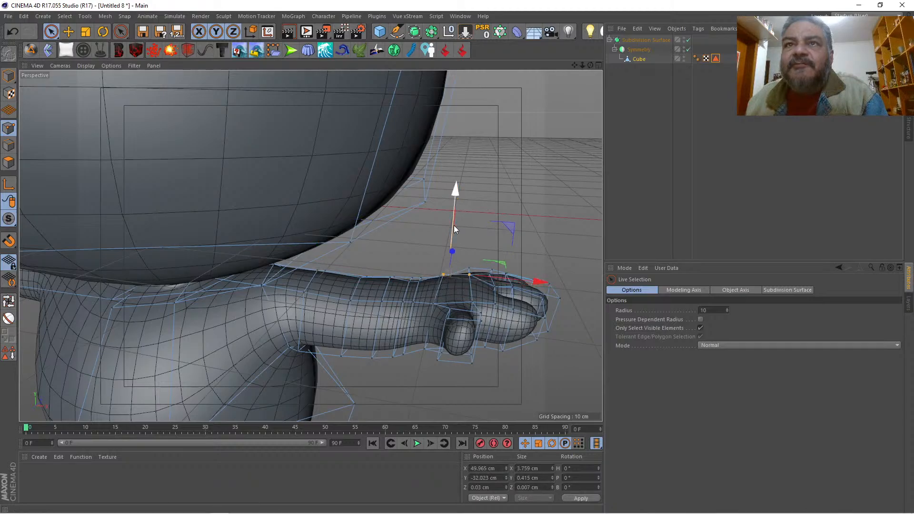
{"action": "left_click", "coordinate": [409, 286]}
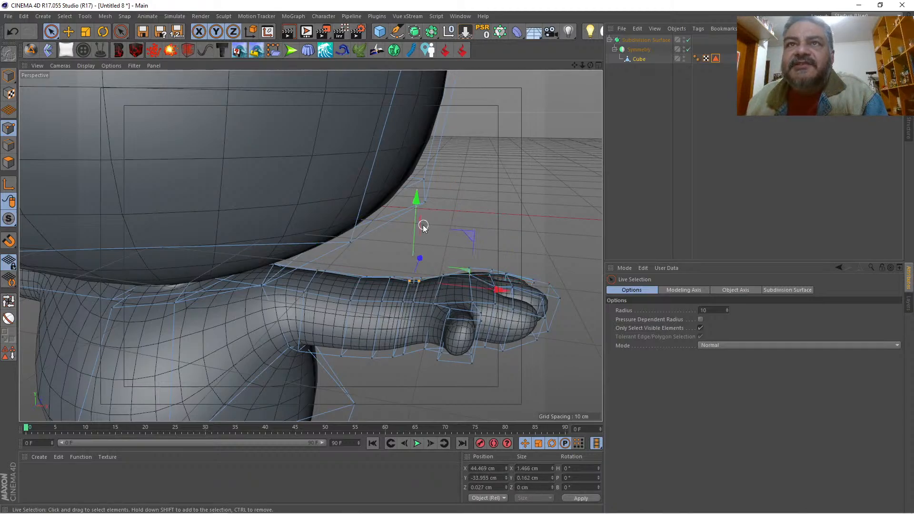
{"action": "left_click_drag", "start_coordinate": [417, 226], "coordinate": [421, 217]}
Step: Move the lower thumb-side row of arm points in to about Z -5.5 cm and rotate it upward toward the hand
{"action": "left_click_drag", "start_coordinate": [590, 65], "coordinate": [509, 41]}
{"action": "left_click_drag", "start_coordinate": [590, 65], "coordinate": [554, 71]}
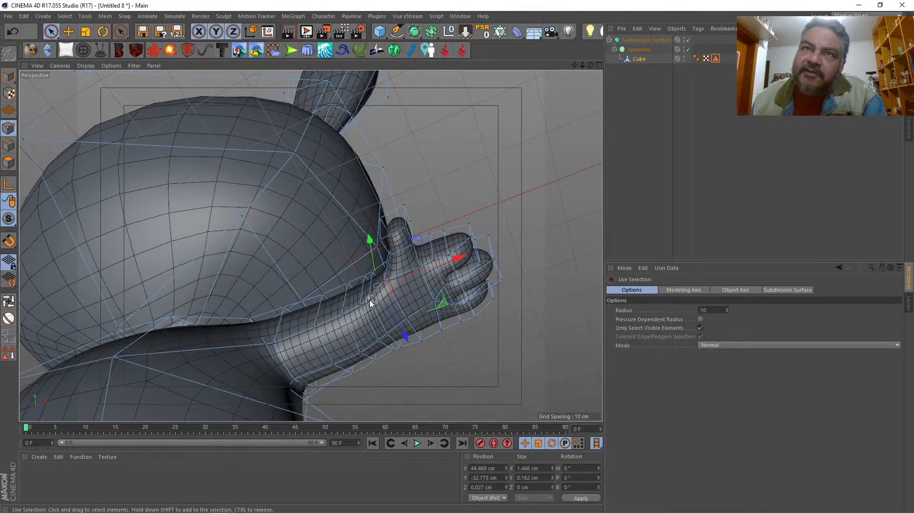
{"action": "left_click_drag", "start_coordinate": [283, 339], "coordinate": [275, 340]}
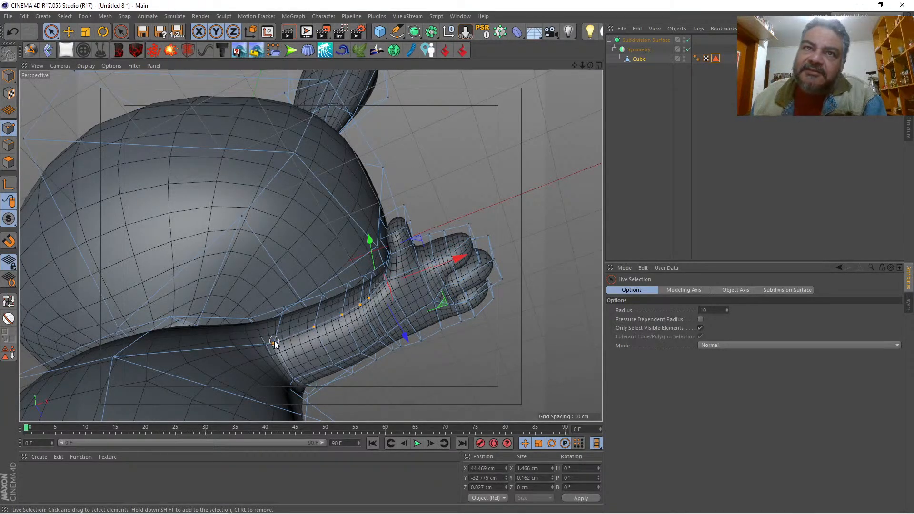
{"action": "left_click_drag", "start_coordinate": [326, 365], "coordinate": [335, 374]}
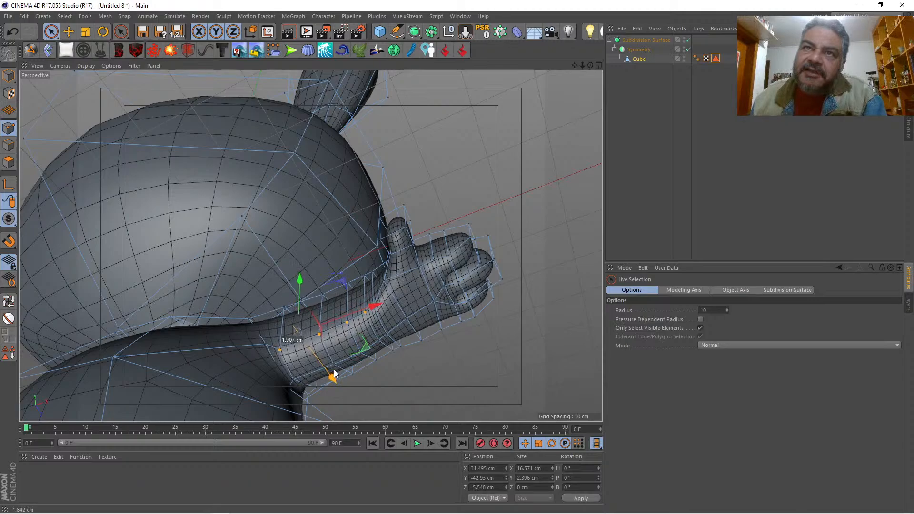
{"action": "left_click_drag", "start_coordinate": [590, 65], "coordinate": [583, 24]}
{"action": "left_click_drag", "start_coordinate": [310, 246], "coordinate": [310, 246]}
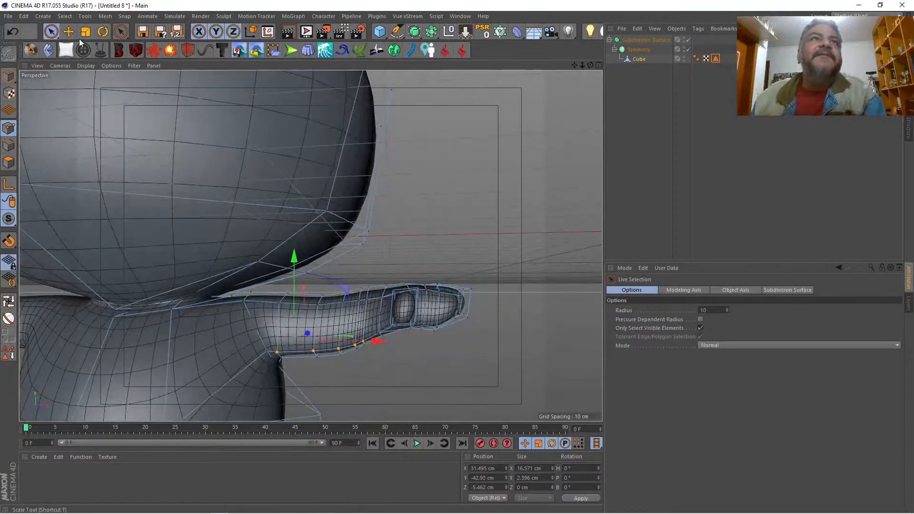
{"action": "left_click", "coordinate": [102, 32]}
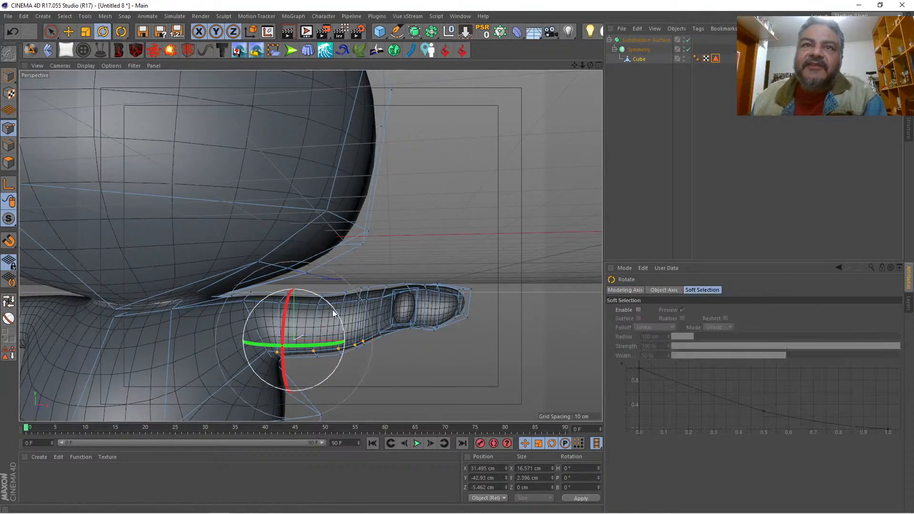
{"action": "left_click_drag", "start_coordinate": [332, 309], "coordinate": [329, 305]}
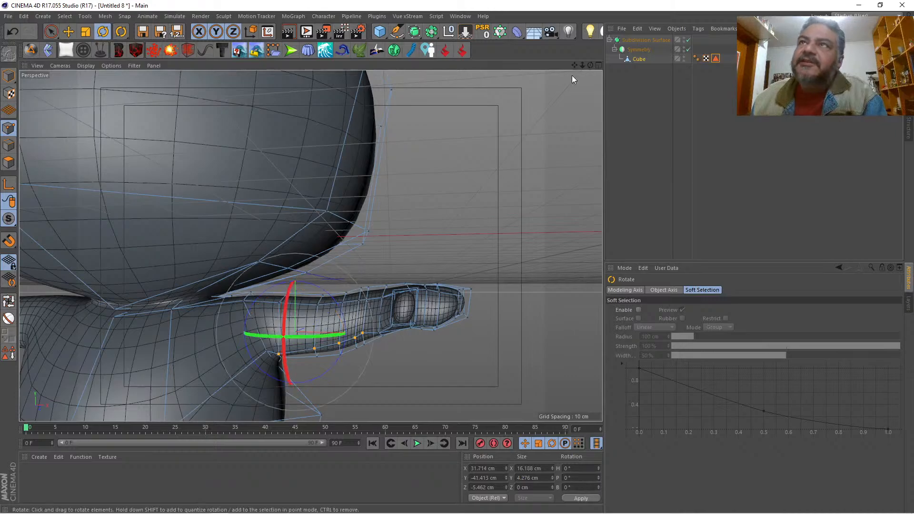
Step: Select the row of points along the arm's underside and rotate it upward toward the hand, centred at about Y -43.1 cm
{"action": "left_click_drag", "start_coordinate": [574, 64], "coordinate": [311, 246]}
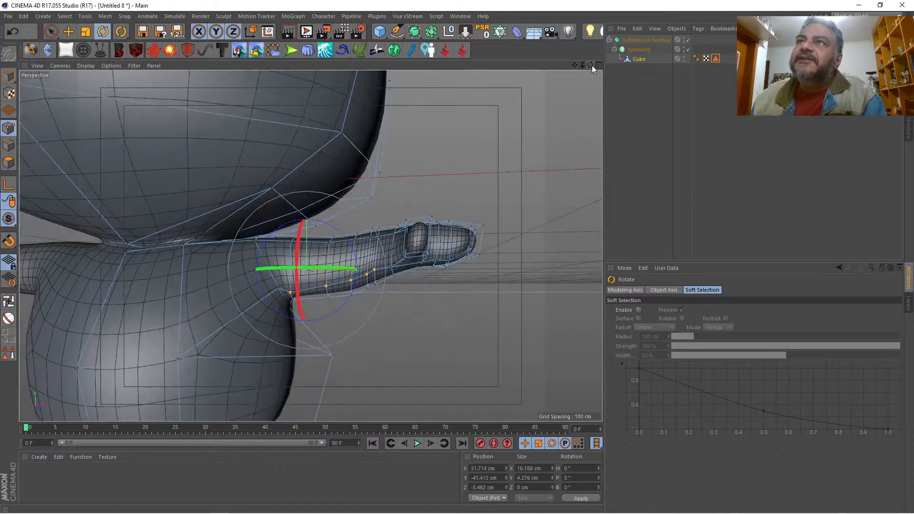
{"action": "left_click_drag", "start_coordinate": [590, 64], "coordinate": [312, 248]}
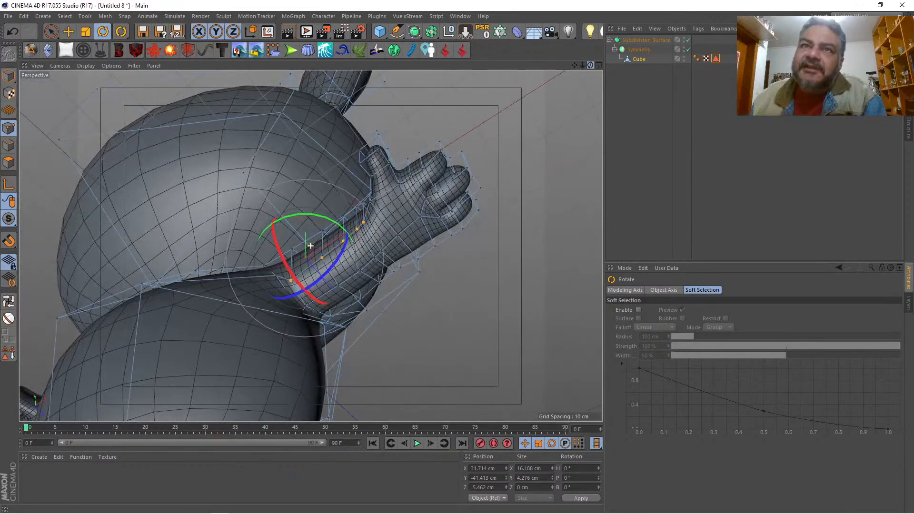
{"action": "key", "text": "9"}
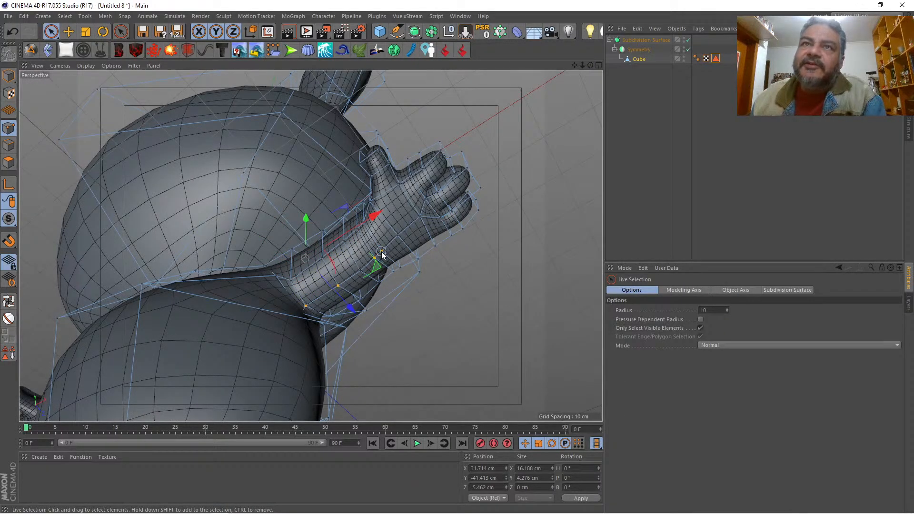
{"action": "left_click_drag", "start_coordinate": [590, 65], "coordinate": [318, 242]}
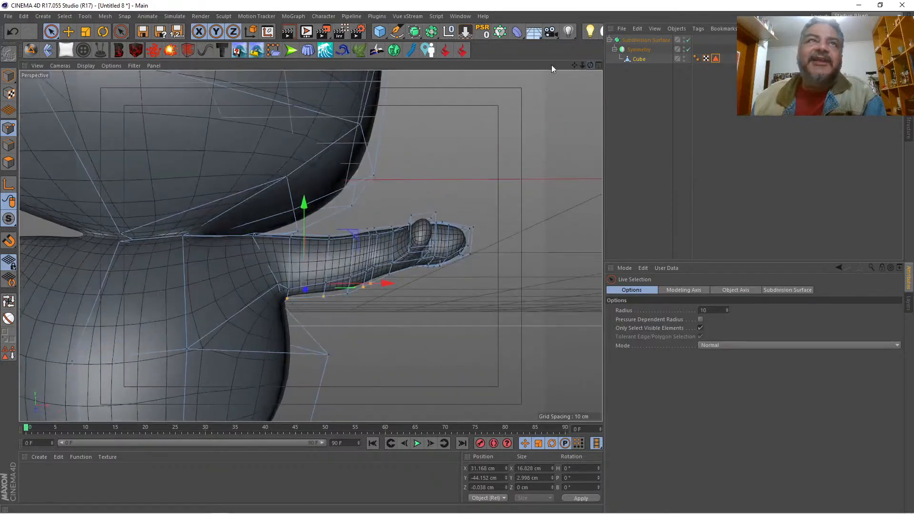
{"action": "left_click", "coordinate": [106, 30]}
{"action": "left_click_drag", "start_coordinate": [338, 246], "coordinate": [334, 232]}
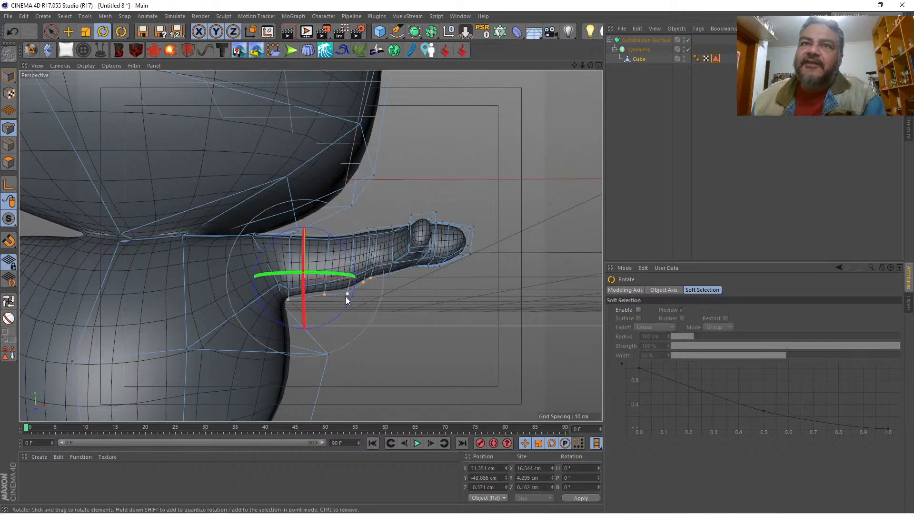
Step: Straighten the arm's underside by raising the protruding forearm point and adjusting its neighbour nearer the body to about Y -46 cm
{"action": "left_click", "coordinate": [347, 292]}
{"action": "key", "text": "space"}
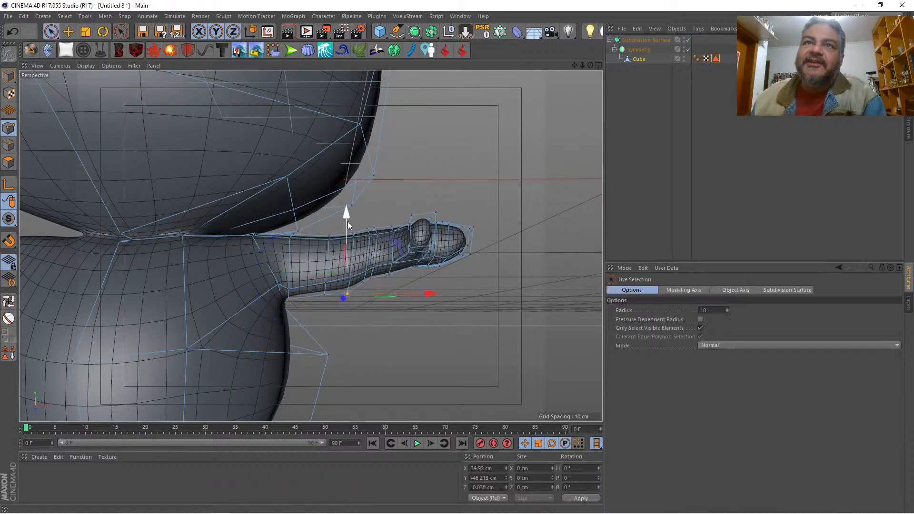
{"action": "left_click_drag", "start_coordinate": [346, 220], "coordinate": [324, 225]}
{"action": "left_click", "coordinate": [323, 297]}
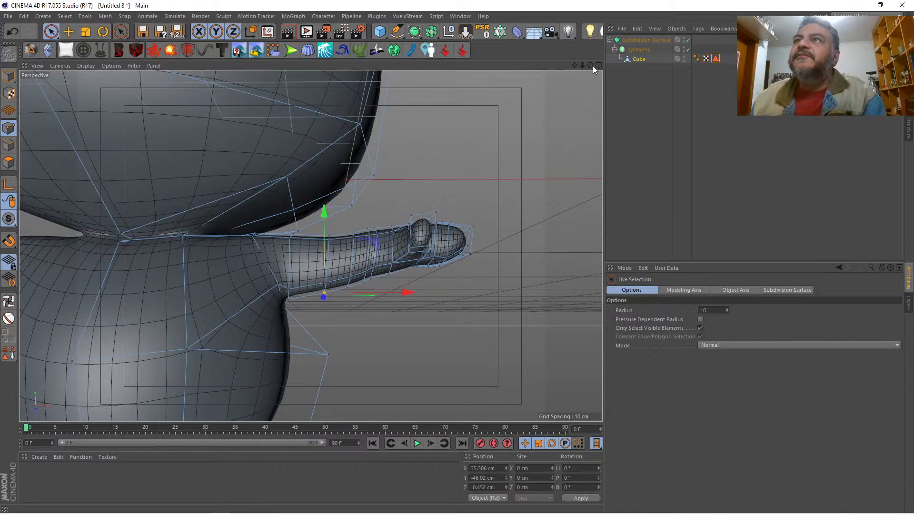
Step: Select the points on the underside of the palm and around the fingers and raise them slightly to thin the hand
{"action": "left_click_drag", "start_coordinate": [590, 66], "coordinate": [571, 70]}
{"action": "left_click", "coordinate": [331, 149]}
{"action": "left_click_drag", "start_coordinate": [410, 147], "coordinate": [411, 146]}
{"action": "left_click_drag", "start_coordinate": [590, 65], "coordinate": [545, 119]}
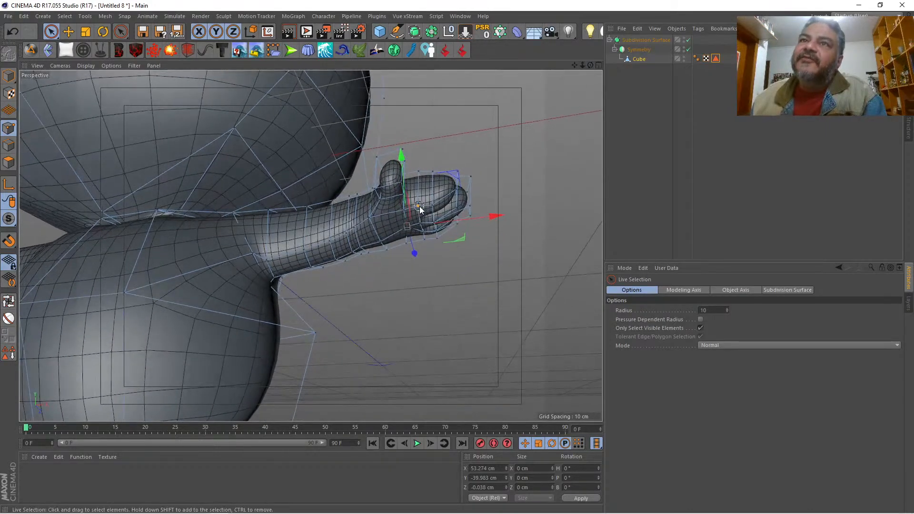
{"action": "left_click", "coordinate": [453, 194], "text": "shift"}
{"action": "left_click_drag", "start_coordinate": [590, 65], "coordinate": [531, 99]}
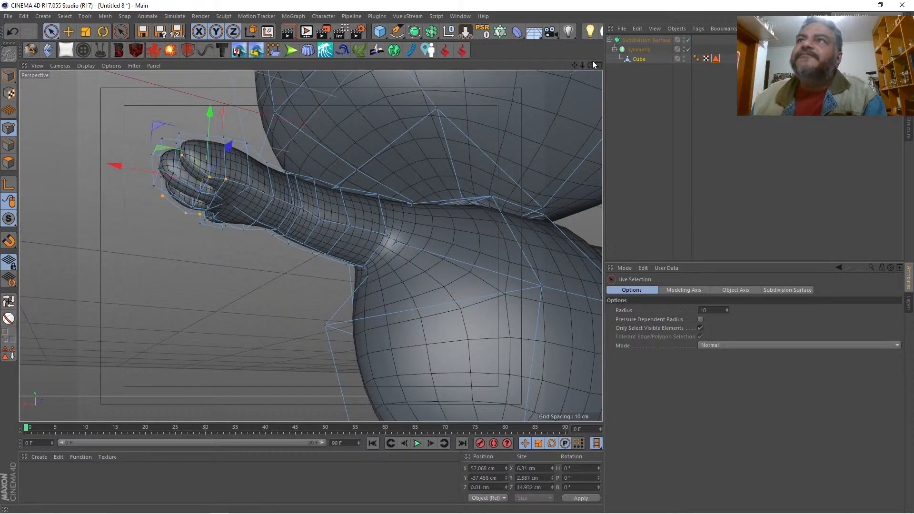
{"action": "left_click_drag", "start_coordinate": [592, 60], "coordinate": [547, 77]}
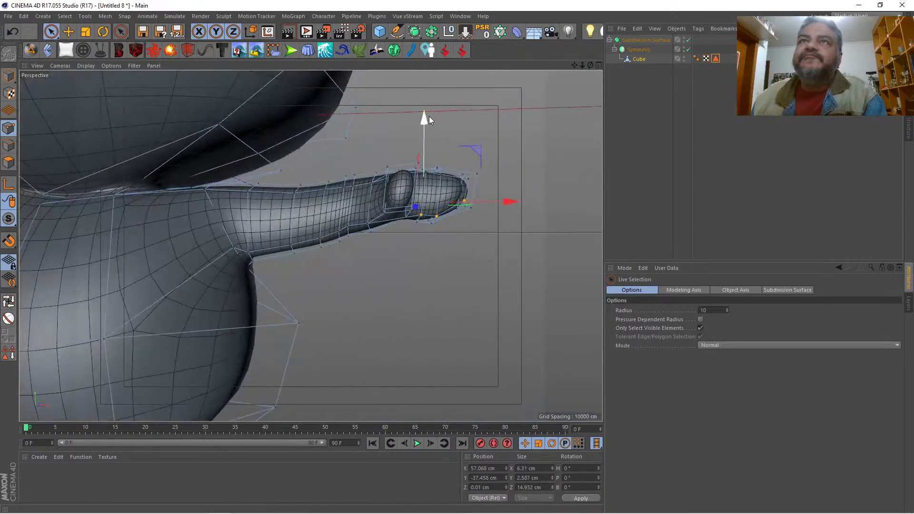
{"action": "left_click_drag", "start_coordinate": [423, 115], "coordinate": [425, 111]}
{"action": "left_click", "coordinate": [503, 111]}
Step: Lower the thumb-side wrist points to smooth the forearm edge, placing the one nearer the body at about Y -42.4 cm
{"action": "left_click_drag", "start_coordinate": [589, 64], "coordinate": [632, 74]}
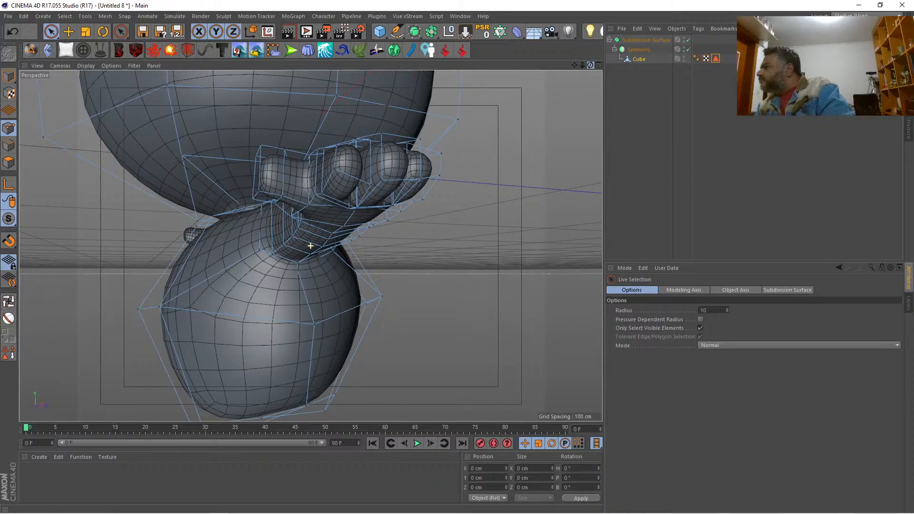
{"action": "left_click_drag", "start_coordinate": [310, 245], "coordinate": [311, 245], "text": "alt"}
{"action": "left_click_drag", "start_coordinate": [583, 65], "coordinate": [583, 65]}
{"action": "left_click", "coordinate": [383, 208]}
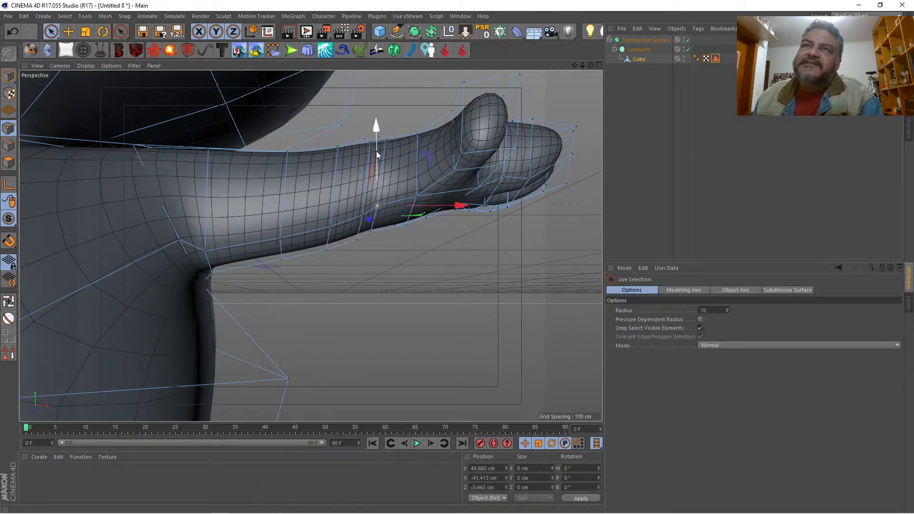
{"action": "left_click_drag", "start_coordinate": [376, 151], "coordinate": [362, 164]}
{"action": "left_click", "coordinate": [363, 215]}
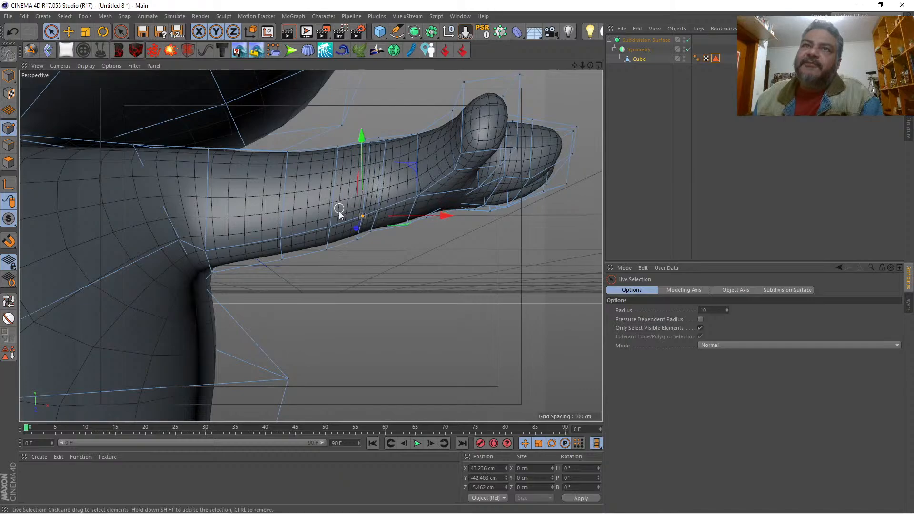
Step: Select the two points on top of the mid-forearm and position them at about Y -34 cm
{"action": "mouse_move", "coordinate": [575, 63]}
{"action": "left_mouse_down"}
{"action": "mouse_move", "coordinate": [592, 60]}
{"action": "mouse_move", "coordinate": [583, 65]}
{"action": "left_mouse_up"}
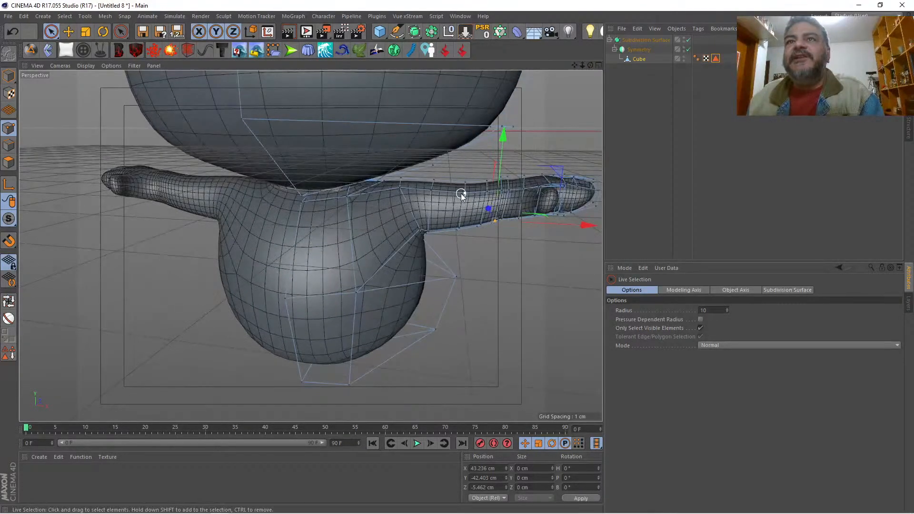
{"action": "left_click_drag", "start_coordinate": [461, 188], "coordinate": [468, 140]}
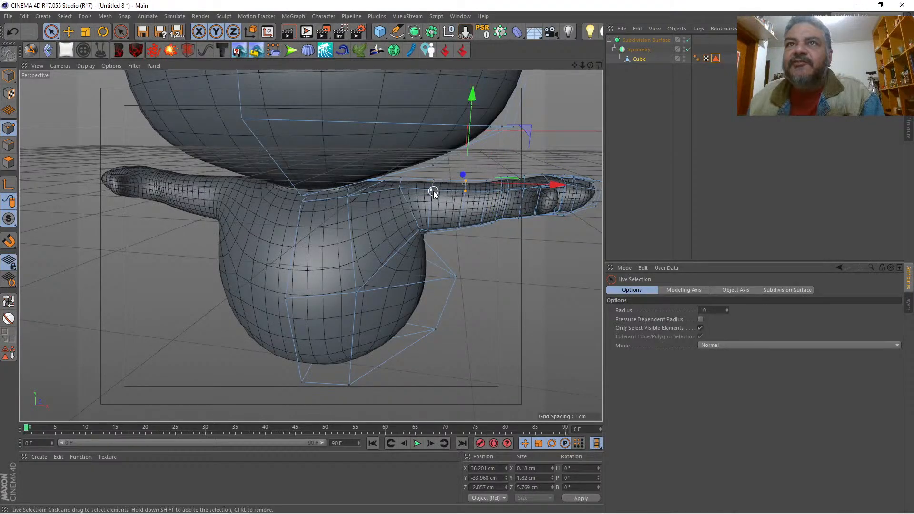
{"action": "left_click", "coordinate": [493, 151]}
Step: Lower the two neighbouring points on top of the wrist to about Y -33.5 cm and clear the selection
{"action": "left_click", "coordinate": [499, 178]}
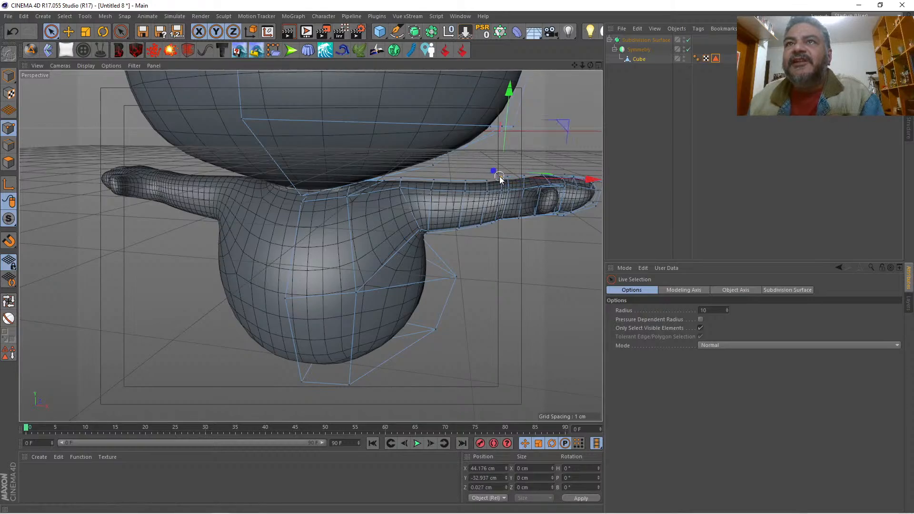
{"action": "left_click_drag", "start_coordinate": [504, 131], "coordinate": [505, 138]}
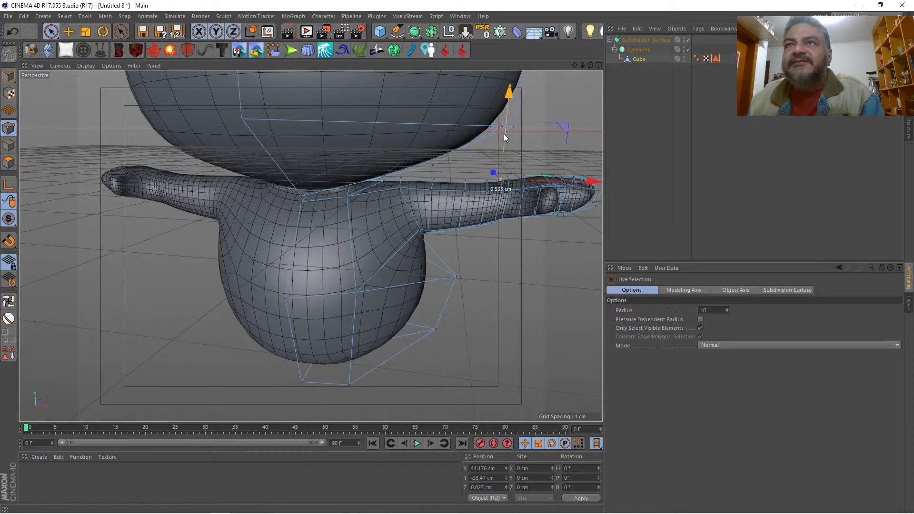
{"action": "left_click", "coordinate": [511, 147]}
{"action": "left_click", "coordinate": [509, 173]}
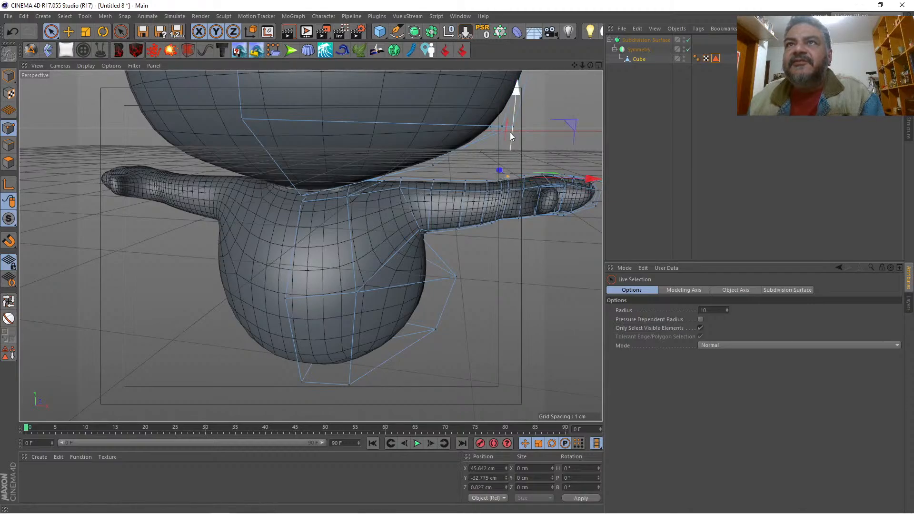
{"action": "left_click_drag", "start_coordinate": [512, 133], "coordinate": [512, 136]}
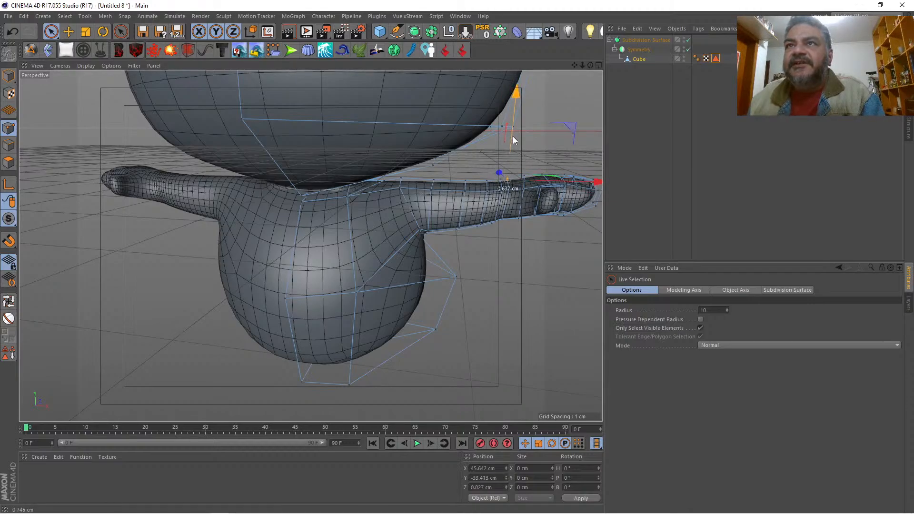
{"action": "left_click", "coordinate": [533, 124]}
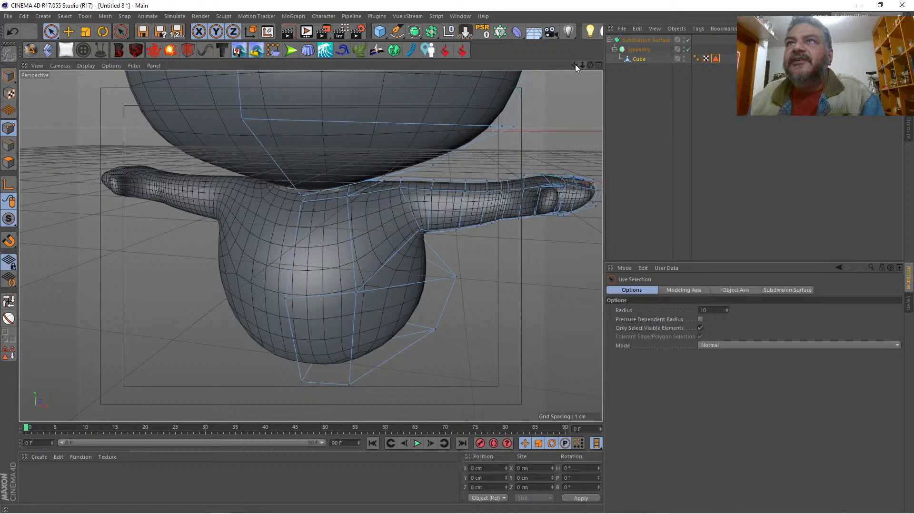
{"action": "left_click_drag", "start_coordinate": [575, 65], "coordinate": [551, 51]}
{"action": "left_click_drag", "start_coordinate": [582, 65], "coordinate": [573, 101]}
{"action": "left_click_drag", "start_coordinate": [582, 65], "coordinate": [577, 35]}
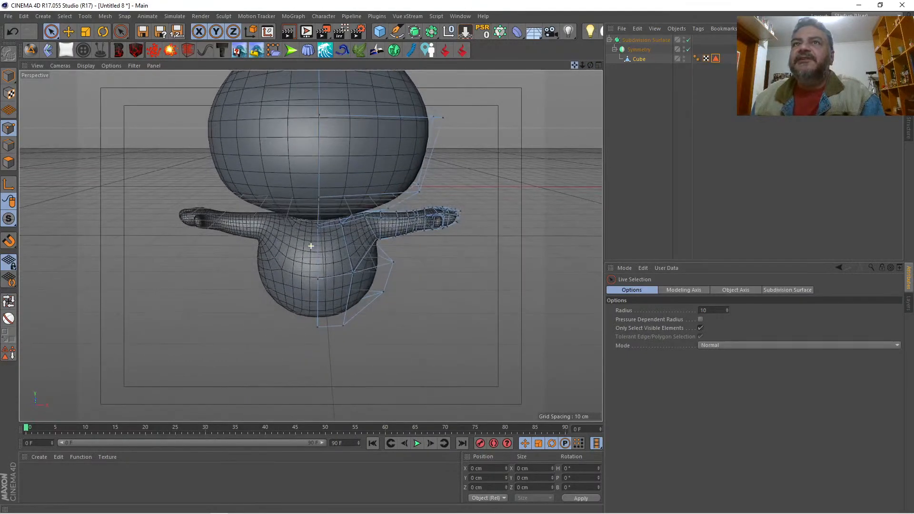
{"action": "mouse_move", "coordinate": [578, 67]}
{"action": "left_mouse_down"}
{"action": "mouse_move", "coordinate": [528, 69]}
{"action": "mouse_move", "coordinate": [576, 64]}
{"action": "mouse_move", "coordinate": [574, 78]}
{"action": "mouse_move", "coordinate": [564, 66]}
{"action": "mouse_move", "coordinate": [593, 76]}
{"action": "mouse_move", "coordinate": [577, 64]}
{"action": "mouse_move", "coordinate": [614, 65]}
{"action": "mouse_move", "coordinate": [590, 65]}
{"action": "left_mouse_up"}
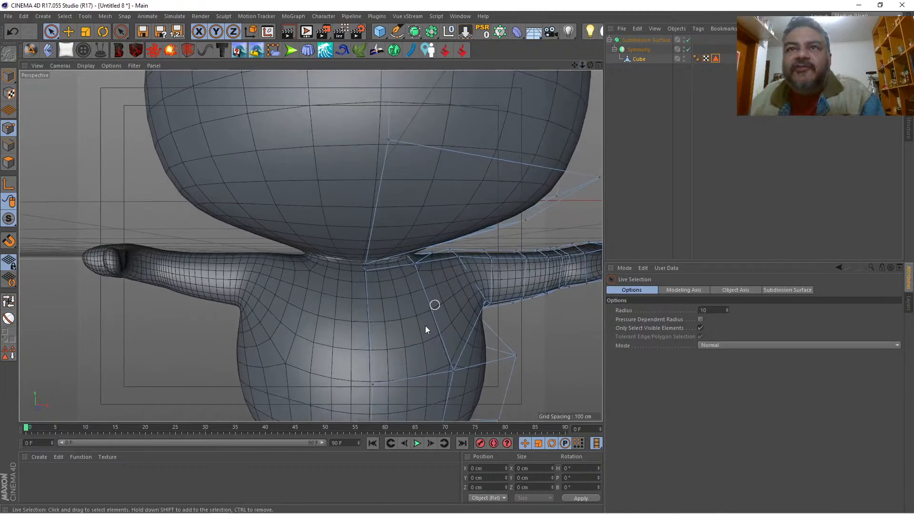
Step: Lower the two shoulder points beside the neck to about Y -37.3 cm and the front centre neck point to about Y -39.4 cm
{"action": "left_click_drag", "start_coordinate": [414, 267], "coordinate": [458, 256]}
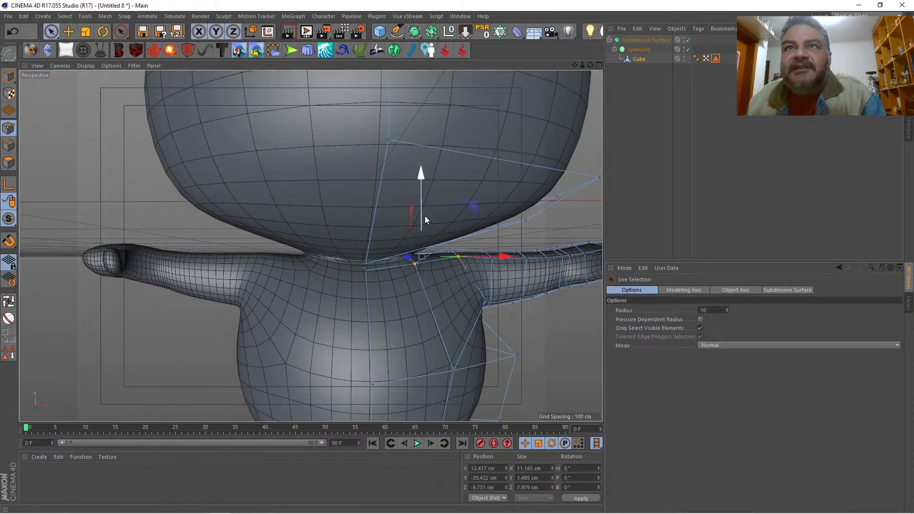
{"action": "left_click_drag", "start_coordinate": [425, 215], "coordinate": [425, 226]}
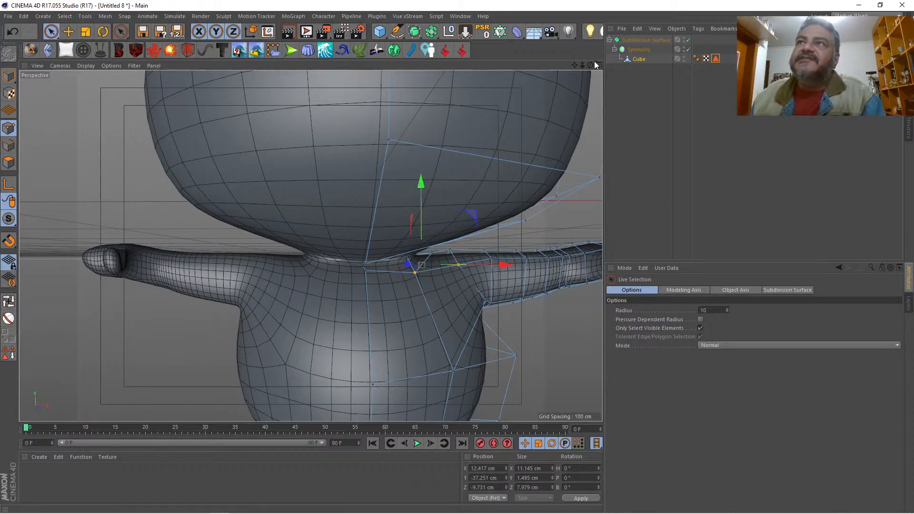
{"action": "left_click_drag", "start_coordinate": [591, 64], "coordinate": [310, 245]}
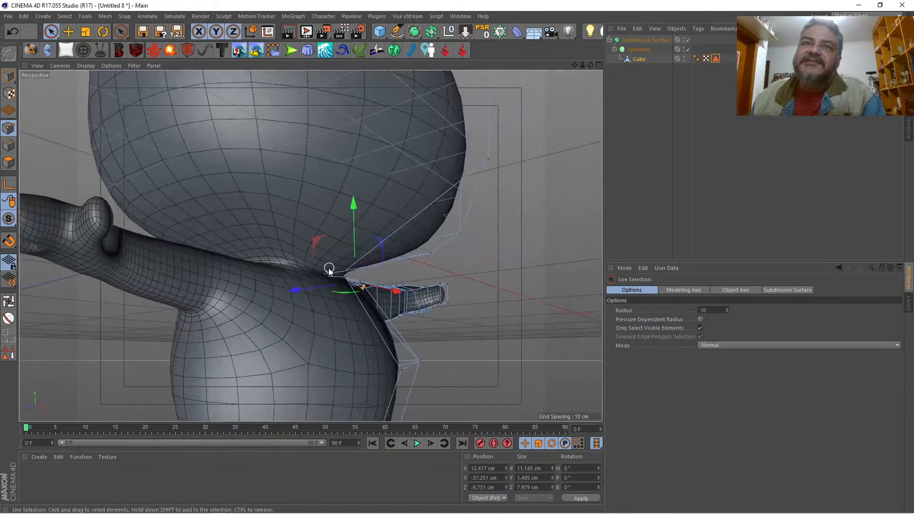
{"action": "left_click", "coordinate": [347, 271]}
{"action": "left_click_drag", "start_coordinate": [299, 277], "coordinate": [318, 276]}
{"action": "left_click_drag", "start_coordinate": [361, 205], "coordinate": [362, 216]}
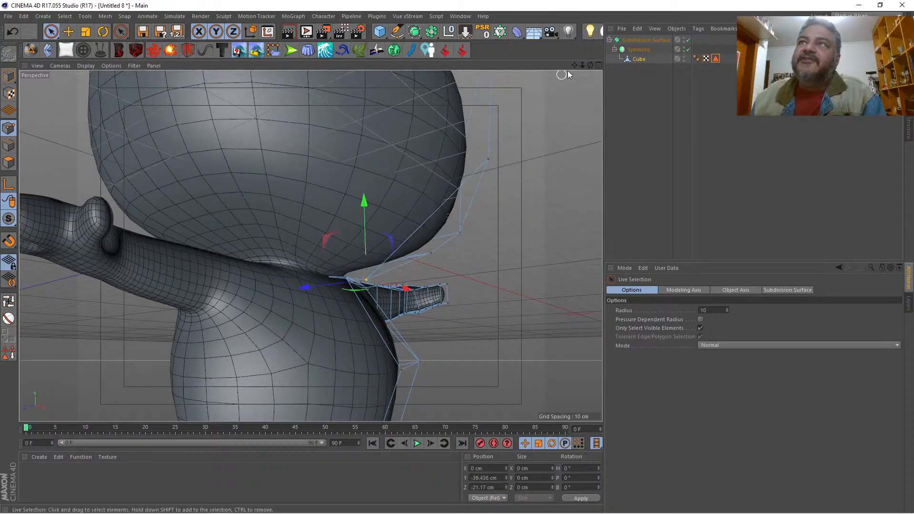
Step: Select the two polygons on the underside of the body and inset them by about 7.3 cm with Extrude Inner
{"action": "left_click_drag", "start_coordinate": [590, 64], "coordinate": [311, 245]}
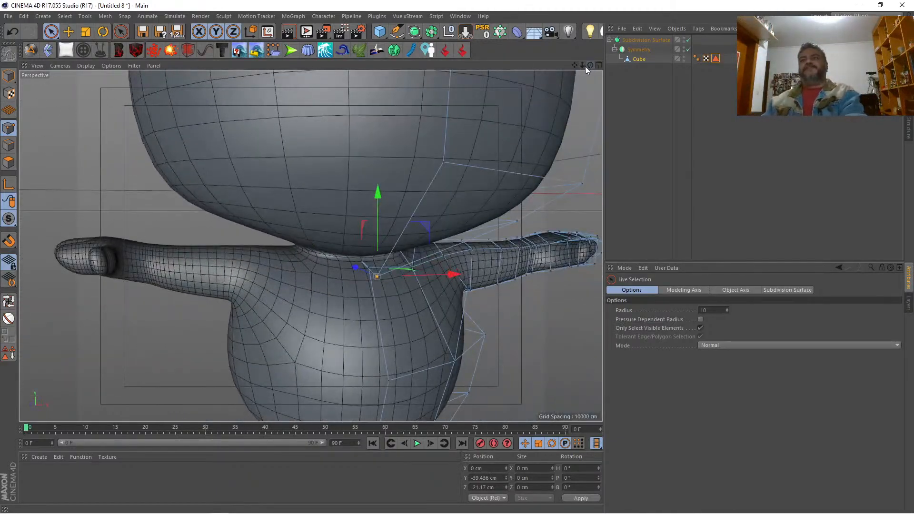
{"action": "left_click_drag", "start_coordinate": [581, 66], "coordinate": [310, 246]}
{"action": "left_click", "coordinate": [599, 66]}
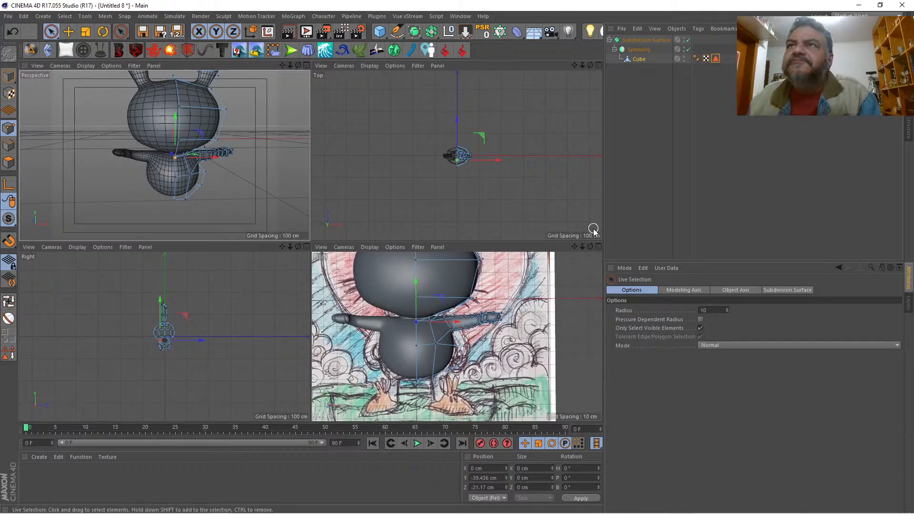
{"action": "left_click", "coordinate": [306, 65]}
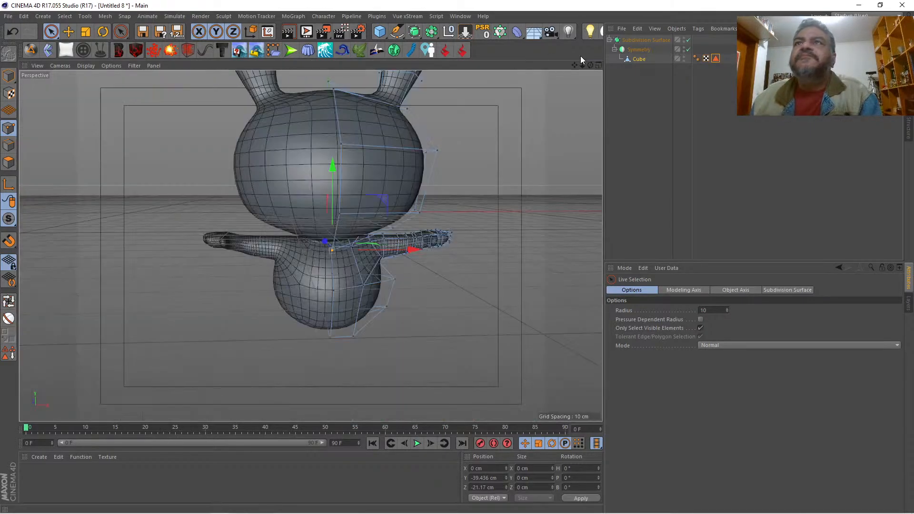
{"action": "left_click_drag", "start_coordinate": [572, 65], "coordinate": [311, 246]}
{"action": "left_click_drag", "start_coordinate": [589, 65], "coordinate": [310, 246]}
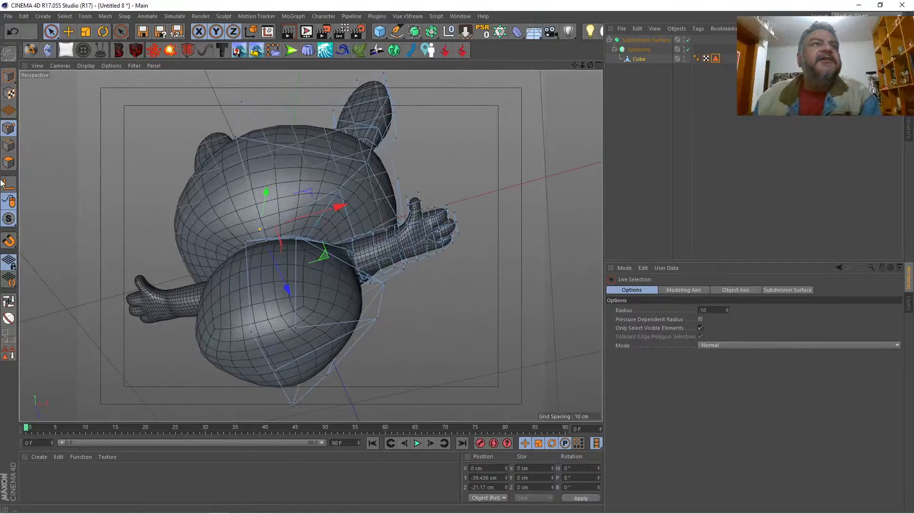
{"action": "left_click", "coordinate": [9, 162]}
{"action": "left_click", "coordinate": [302, 364]}
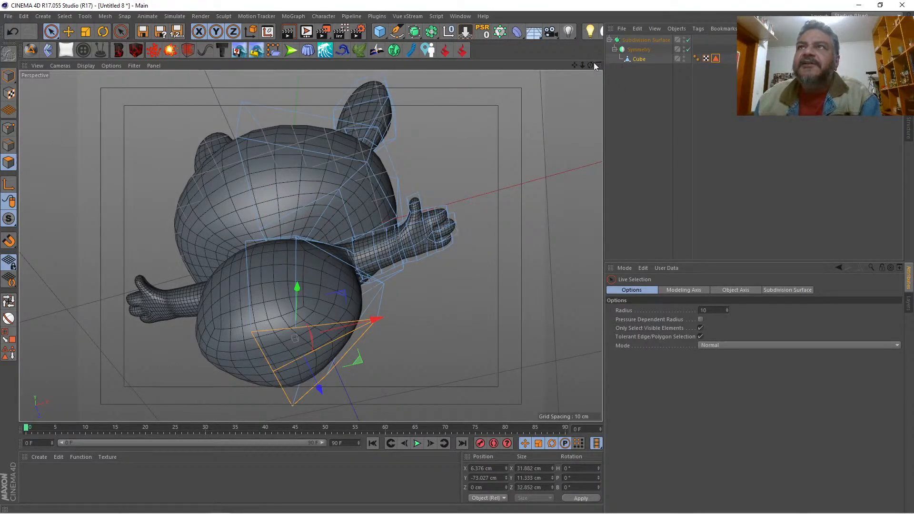
{"action": "left_click_drag", "start_coordinate": [590, 64], "coordinate": [516, 135]}
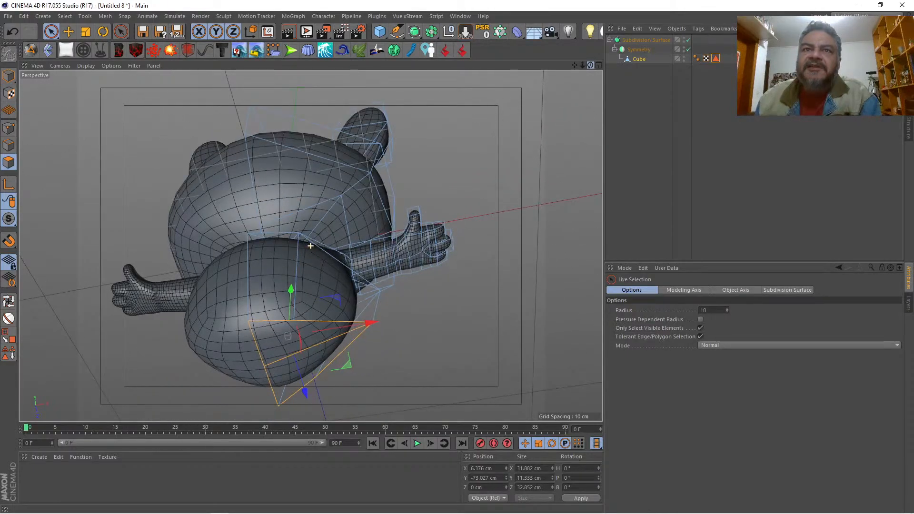
{"action": "right_click", "coordinate": [515, 134]}
{"action": "left_click", "coordinate": [543, 307]}
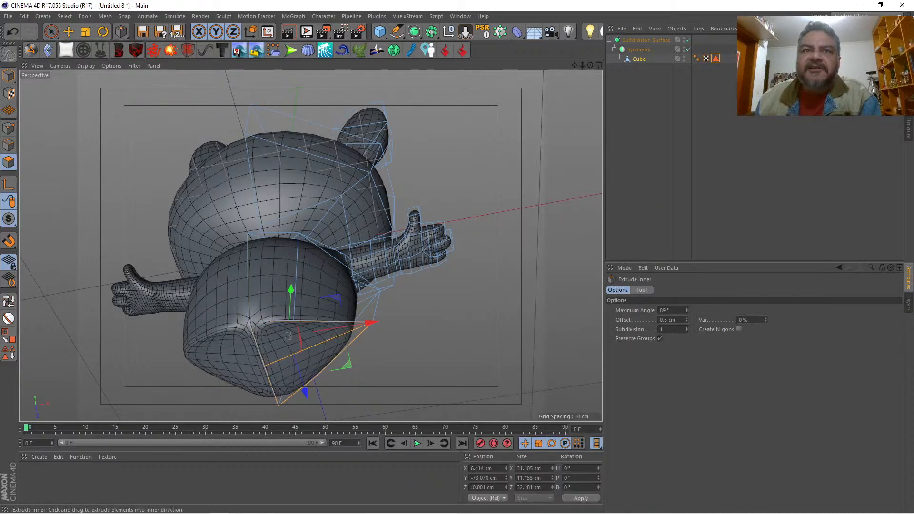
{"action": "left_click_drag", "start_coordinate": [287, 336], "coordinate": [296, 342]}
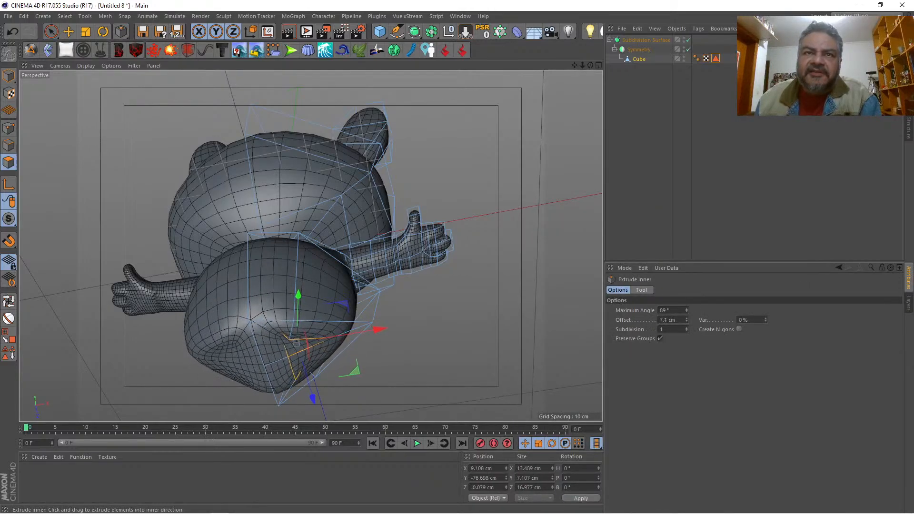
Step: With subdivision off, flatten the inset polygons' points to a Y size of 0 and lower them to about Y -83.2 cm
{"action": "left_click_drag", "start_coordinate": [589, 66], "coordinate": [523, 174]}
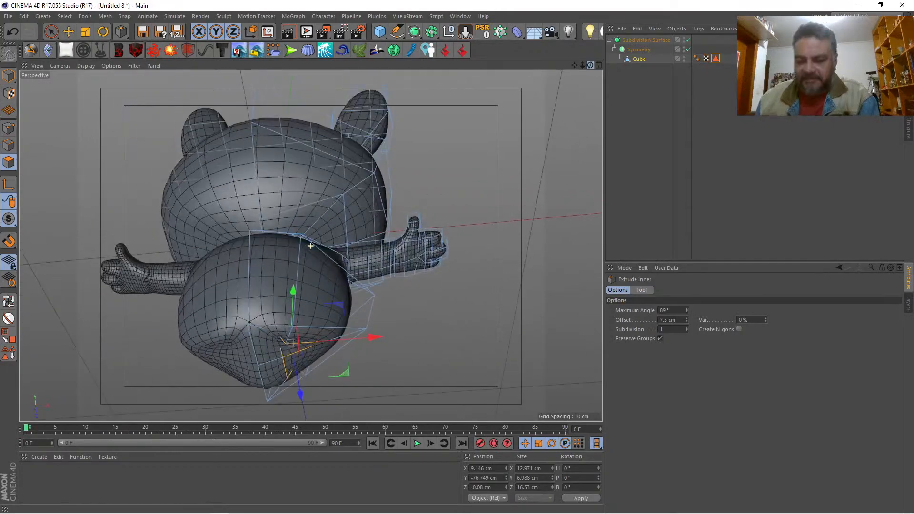
{"action": "key", "text": "q"}
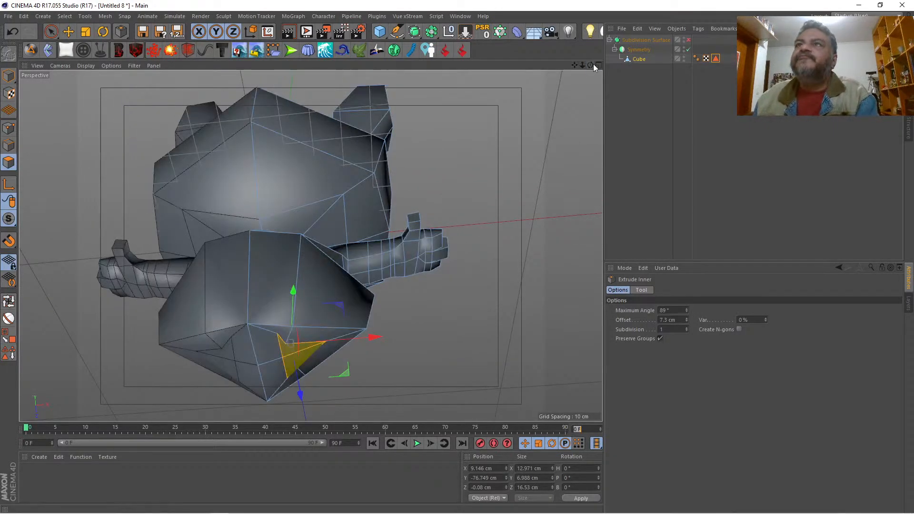
{"action": "mouse_move", "coordinate": [590, 65]}
{"action": "left_mouse_down"}
{"action": "mouse_move", "coordinate": [582, 76]}
{"action": "mouse_move", "coordinate": [586, 69]}
{"action": "left_mouse_up"}
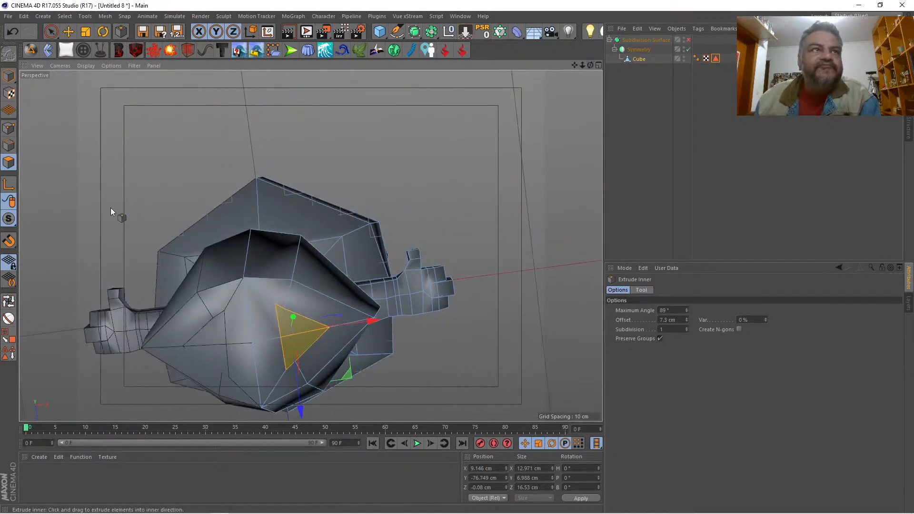
{"action": "left_click", "coordinate": [10, 128]}
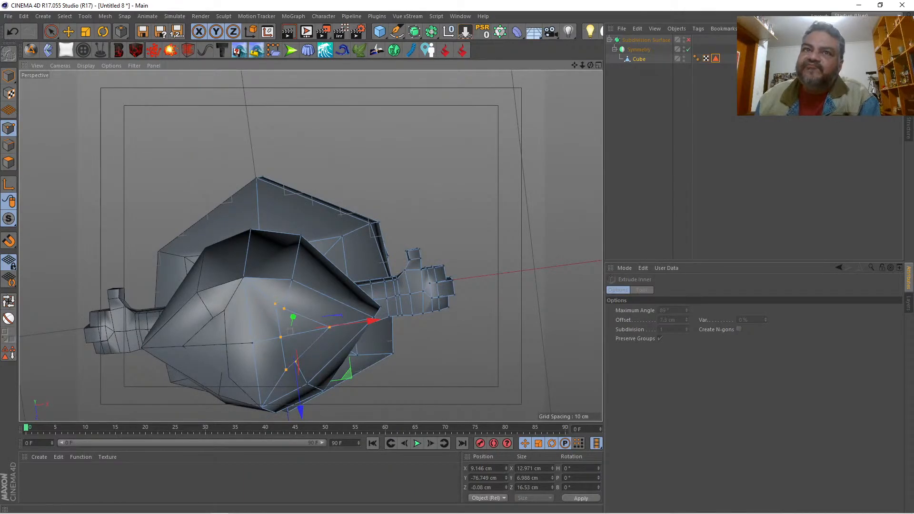
{"action": "left_click_drag", "start_coordinate": [591, 66], "coordinate": [621, 105]}
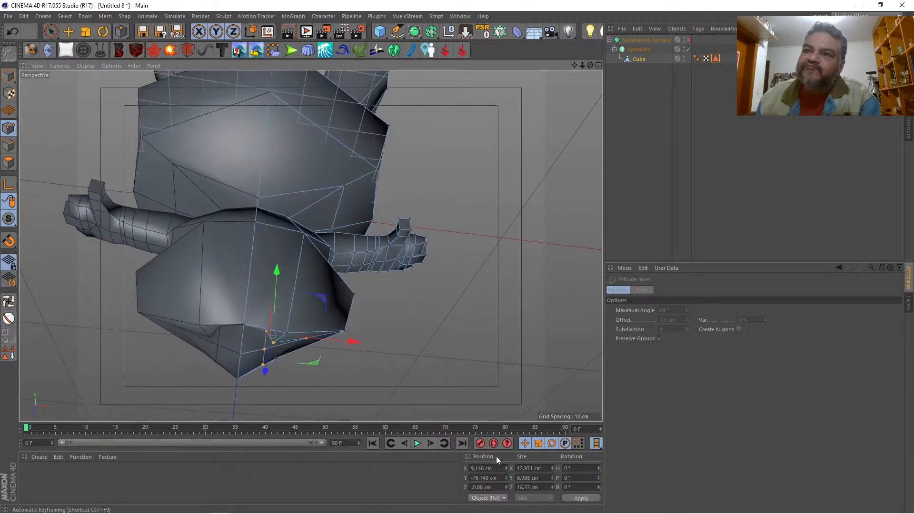
{"action": "left_click", "coordinate": [522, 477]}
{"action": "type", "text": "0"}
{"action": "key", "text": "Return"}
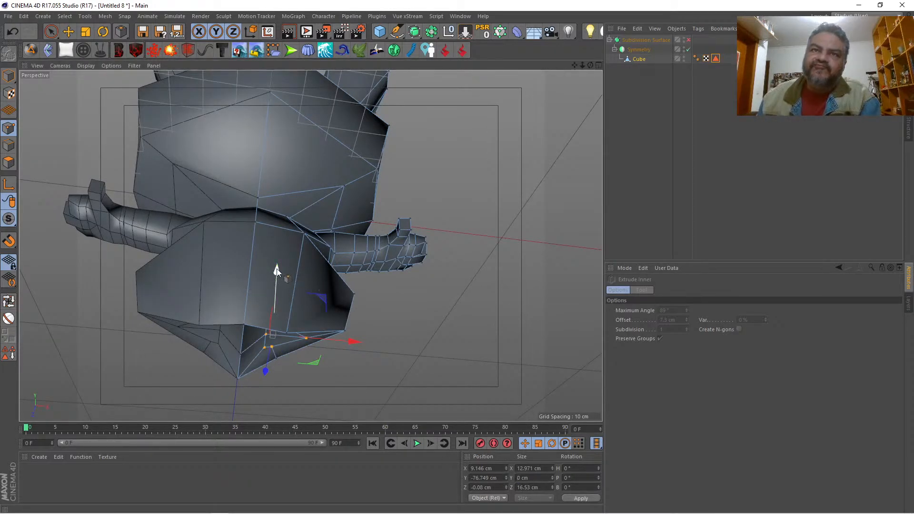
{"action": "left_click_drag", "start_coordinate": [277, 272], "coordinate": [278, 287]}
Step: Select the two crowded points of the flattened inset and move them outward along X to form a rectangular leg base
{"action": "left_click_drag", "start_coordinate": [266, 223], "coordinate": [310, 246], "text": "alt"}
{"action": "key", "text": "9"}
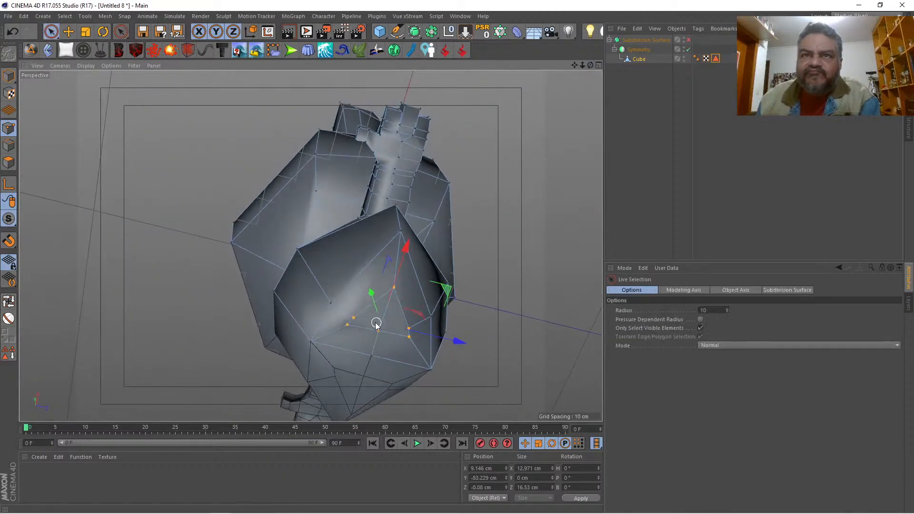
{"action": "left_click", "coordinate": [356, 317]}
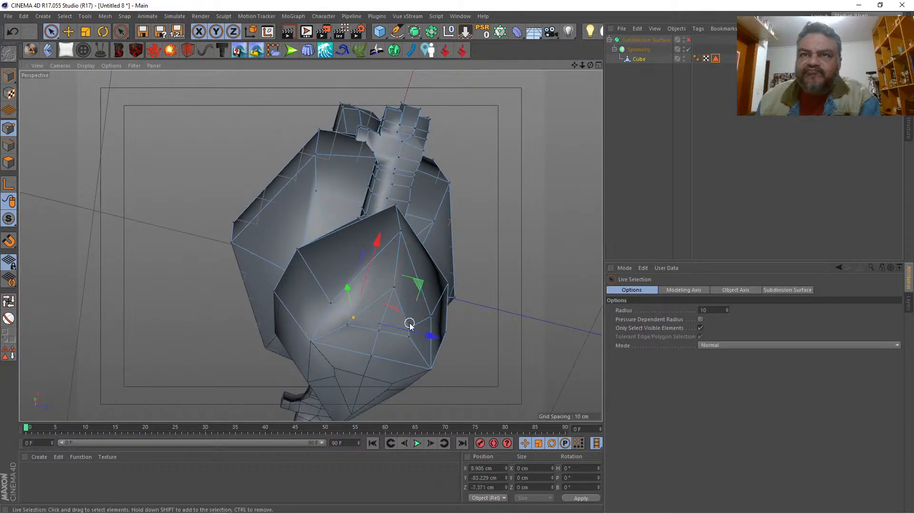
{"action": "left_click", "coordinate": [409, 328], "text": "shift"}
{"action": "left_click_drag", "start_coordinate": [399, 271], "coordinate": [412, 235]}
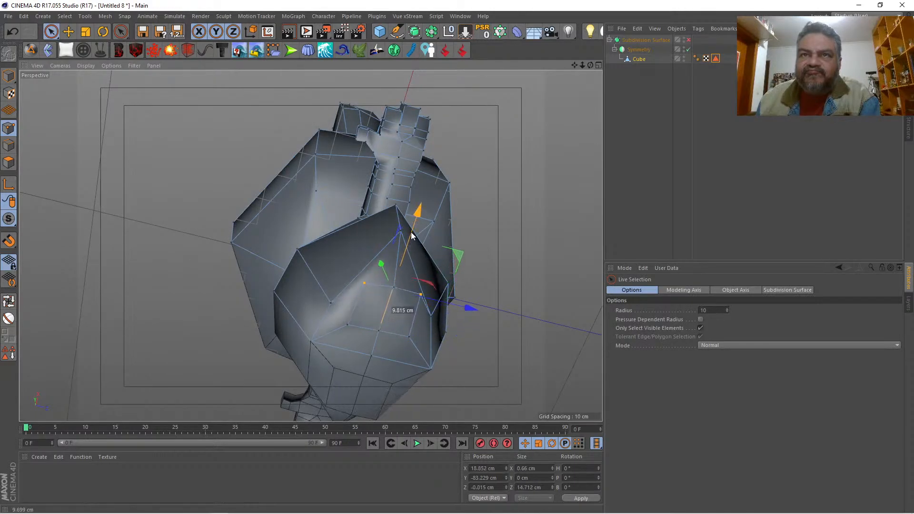
Step: Scale the leg base polygons down to about 8.1 by 10 cm and turn subdivision back on
{"action": "left_click", "coordinate": [9, 162]}
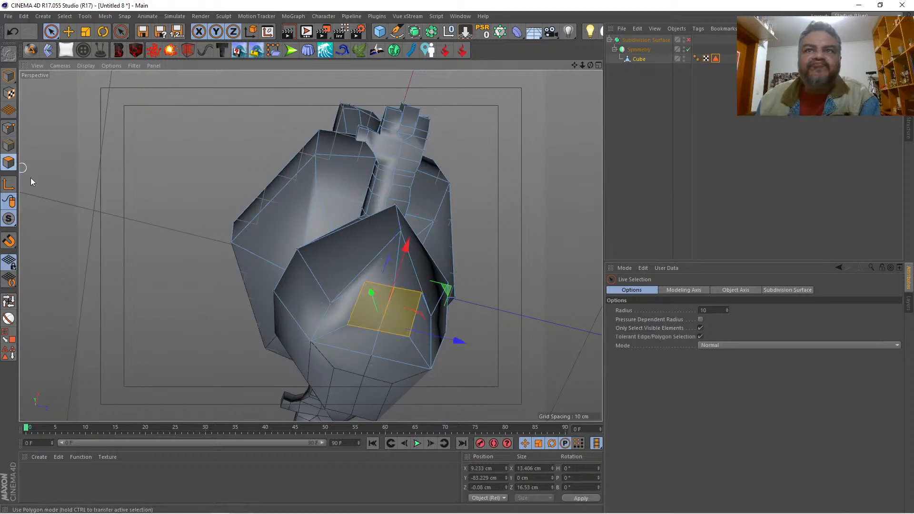
{"action": "left_click", "coordinate": [83, 33]}
{"action": "left_click_drag", "start_coordinate": [118, 157], "coordinate": [29, 191]}
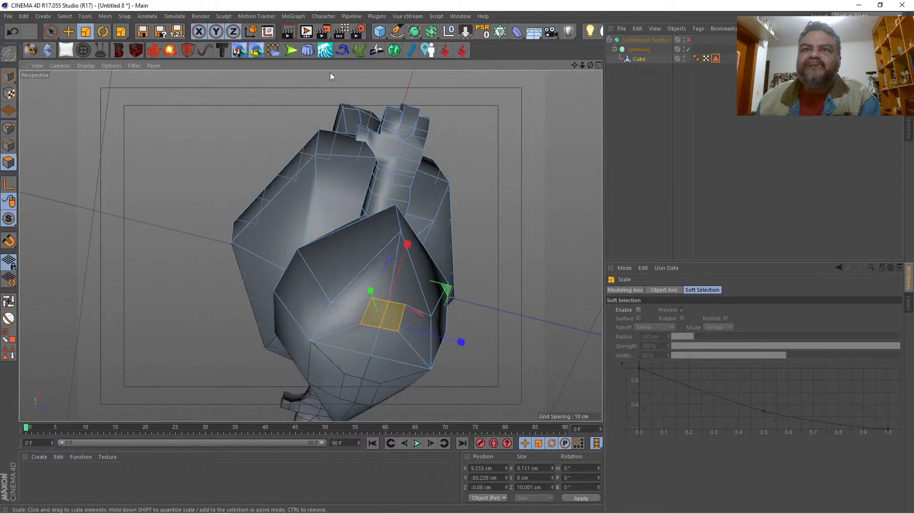
{"action": "left_click_drag", "start_coordinate": [589, 65], "coordinate": [680, 153]}
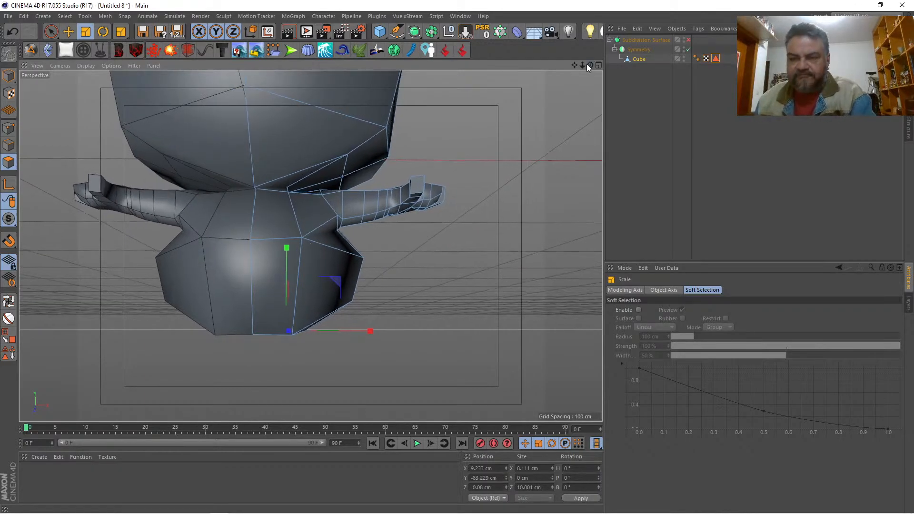
{"action": "key", "text": "q"}
Step: Try to extrude the leg base downward in three segments to about Y -103.5 cm against the front reference drawing
{"action": "left_click_drag", "start_coordinate": [590, 66], "coordinate": [718, 159]}
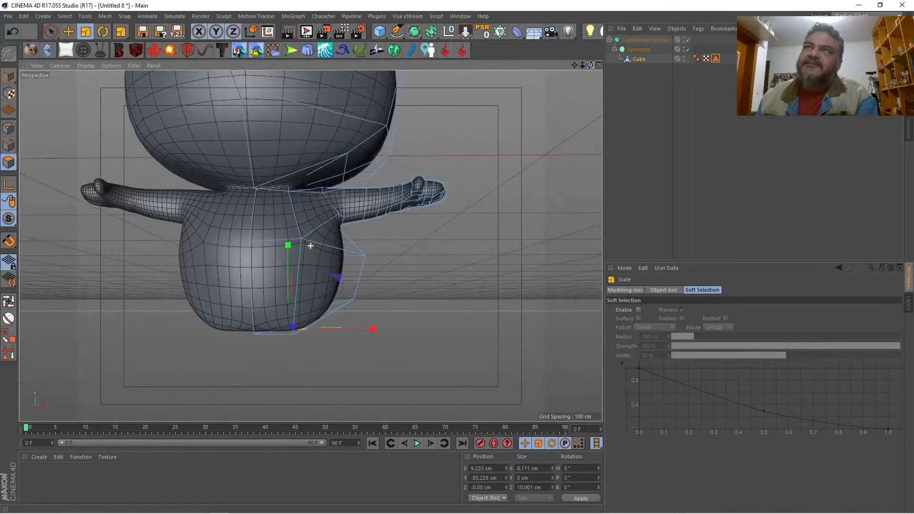
{"action": "left_click_drag", "start_coordinate": [582, 65], "coordinate": [497, 137]}
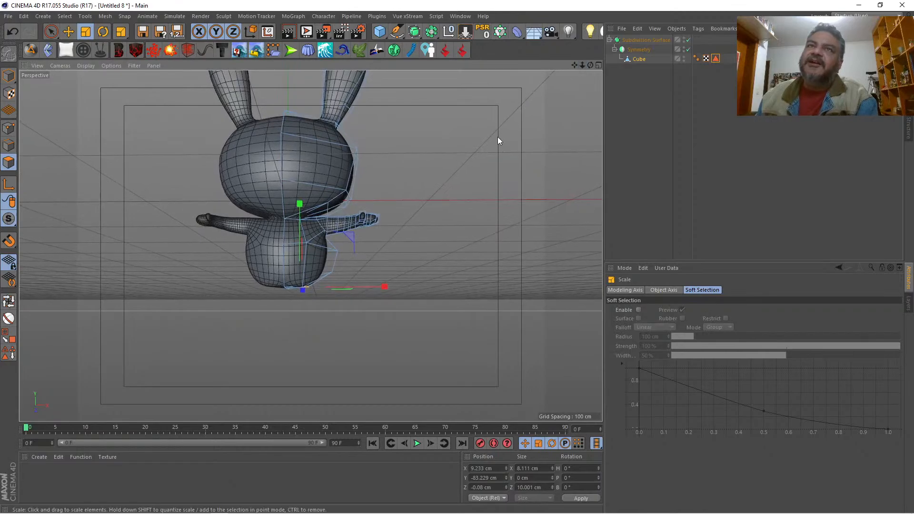
{"action": "left_click", "coordinate": [597, 65]}
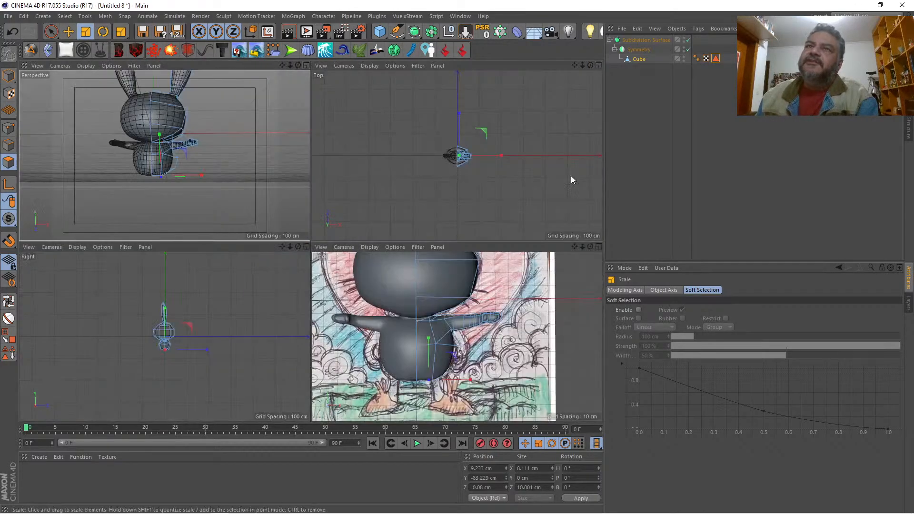
{"action": "left_click", "coordinate": [598, 247]}
{"action": "right_click", "coordinate": [456, 220]}
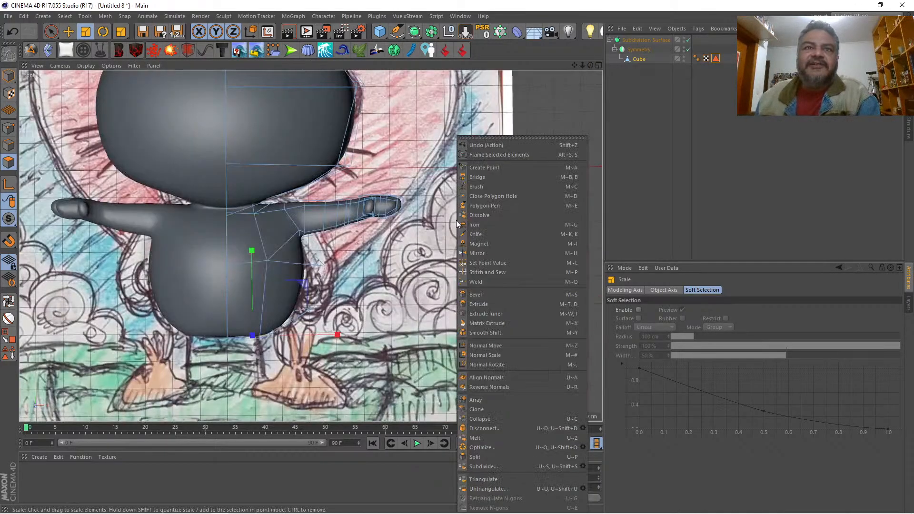
{"action": "left_click", "coordinate": [470, 305]}
{"action": "left_click_drag", "start_coordinate": [466, 304], "coordinate": [485, 303]}
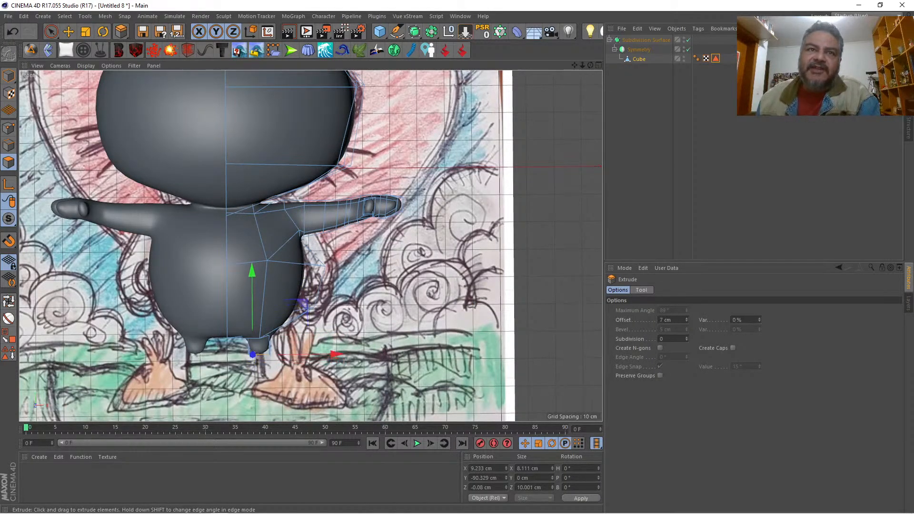
{"action": "left_click_drag", "start_coordinate": [260, 361], "coordinate": [273, 361]}
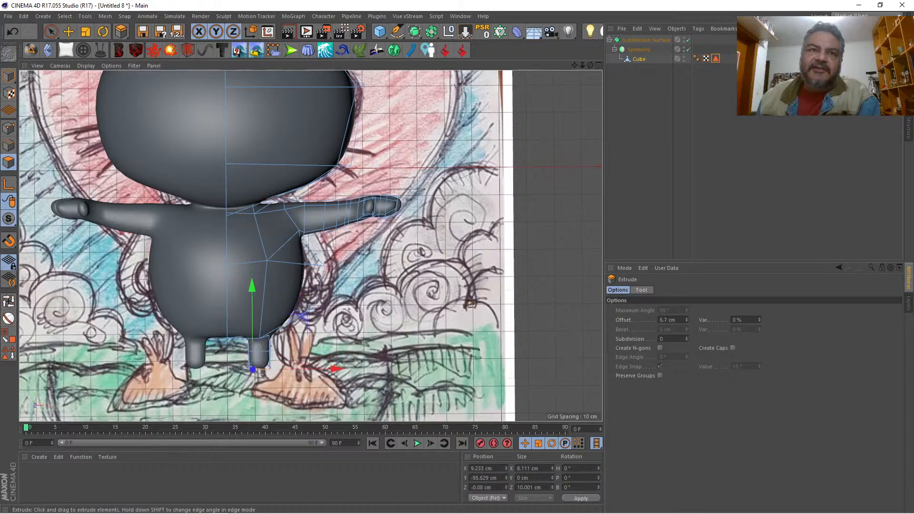
{"action": "mouse_move", "coordinate": [441, 298]}
{"action": "left_mouse_down"}
{"action": "mouse_move", "coordinate": [456, 298]}
{"action": "mouse_move", "coordinate": [449, 298]}
{"action": "left_mouse_up"}
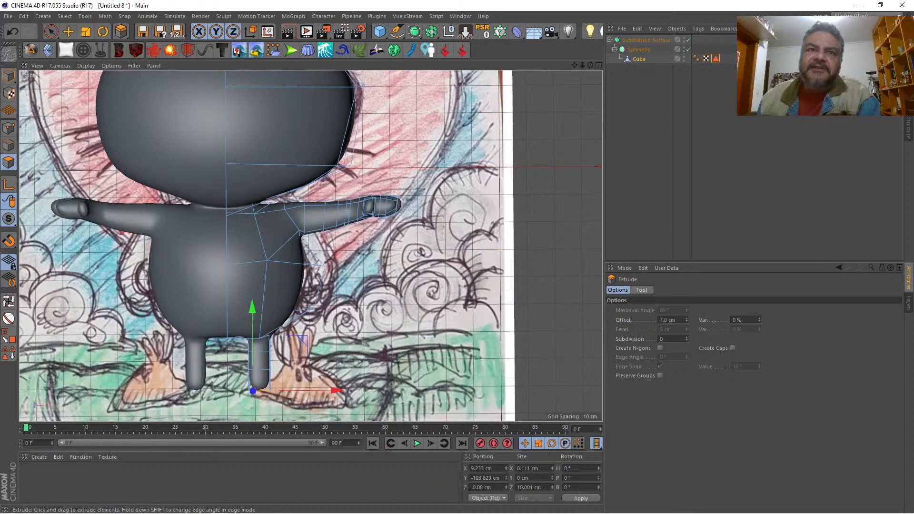
Step: Check the legs from the side in the perspective view and undo the three leg extrusions
{"action": "left_click", "coordinate": [597, 65]}
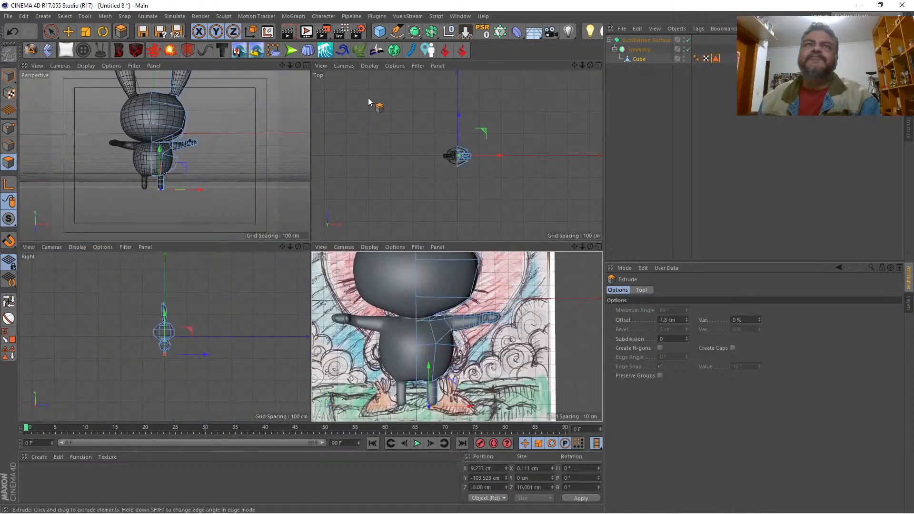
{"action": "left_click", "coordinate": [306, 65]}
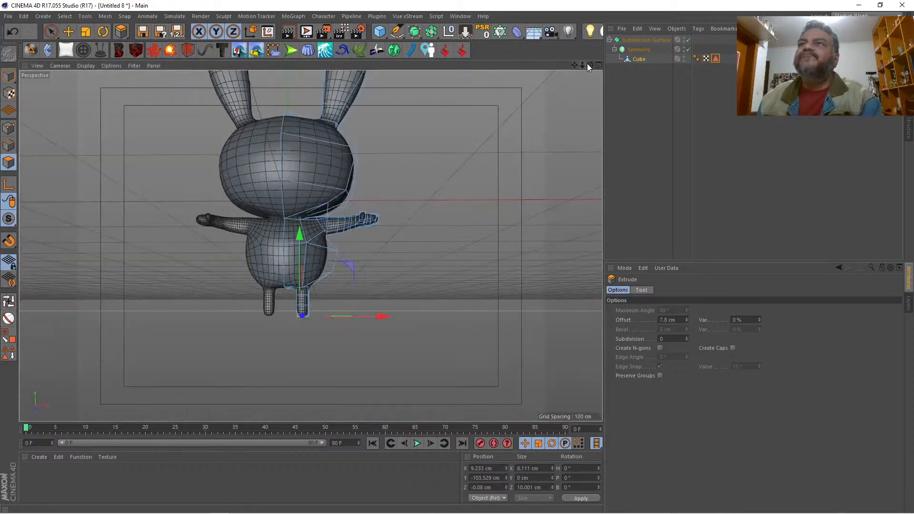
{"action": "left_click_drag", "start_coordinate": [590, 64], "coordinate": [588, 122]}
{"action": "left_click_drag", "start_coordinate": [582, 65], "coordinate": [584, 65]}
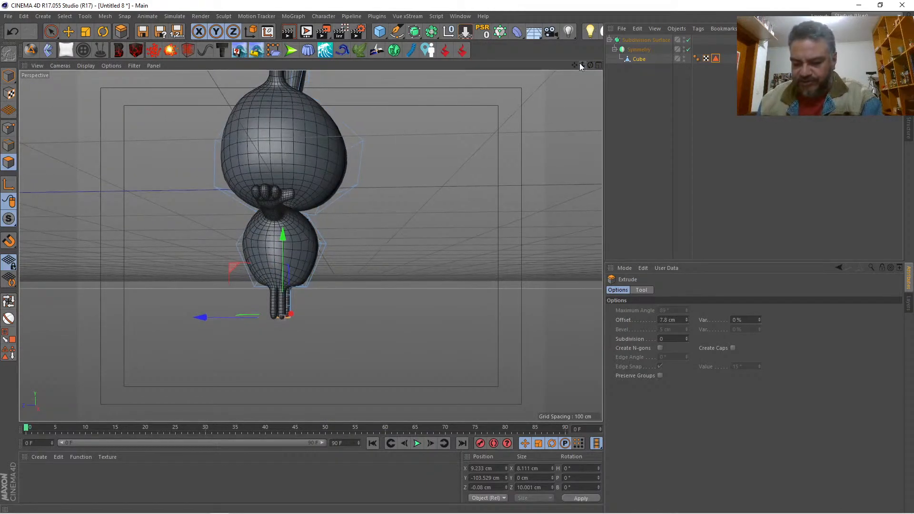
{"action": "key", "text": "ctrl+z"}
{"action": "key", "text": "ctrl+z"}
{"action": "key", "text": "ctrl+z"}
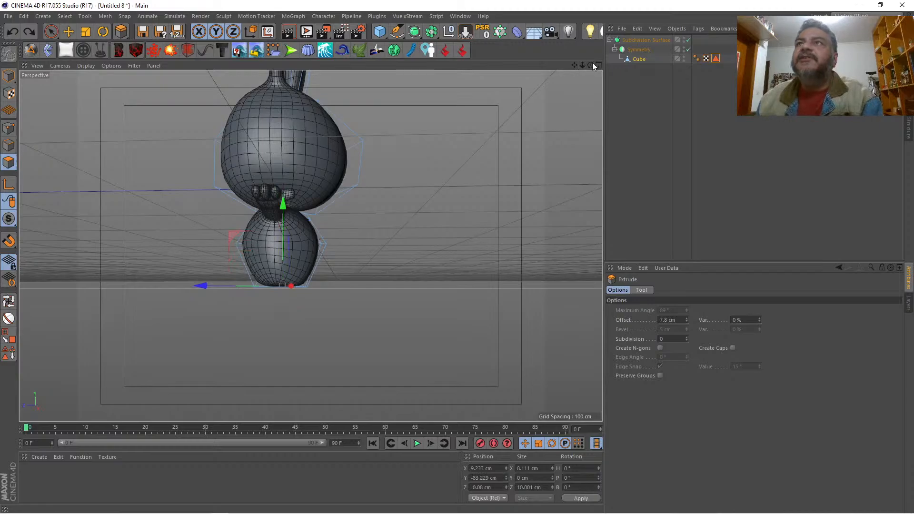
Step: Enable Preserve Groups for Extrude and extrude the leg base downward in segments to about Y -105.3 cm against the front reference drawing
{"action": "left_click_drag", "start_coordinate": [592, 65], "coordinate": [585, 74]}
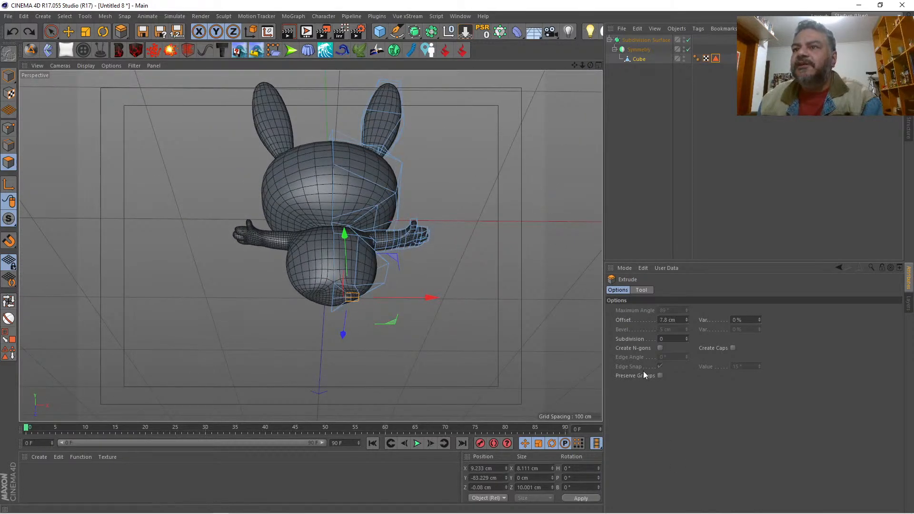
{"action": "left_click", "coordinate": [659, 376]}
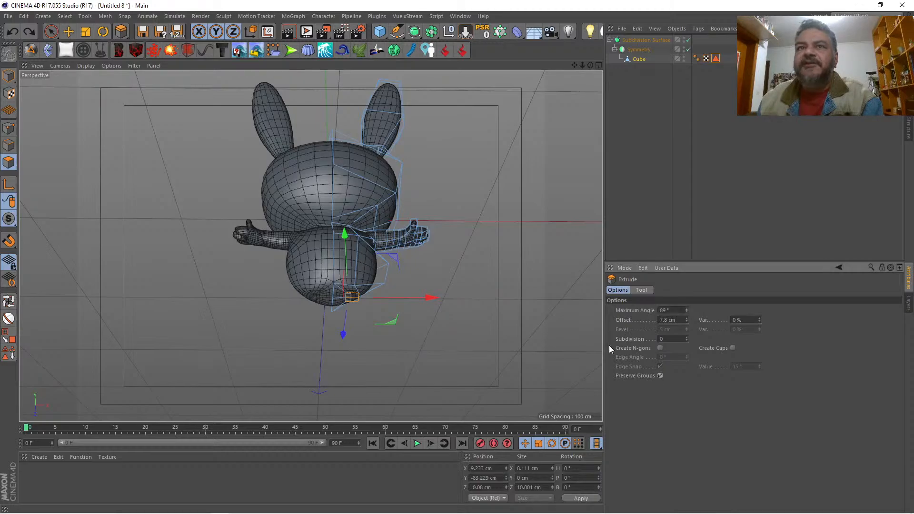
{"action": "left_click", "coordinate": [598, 65]}
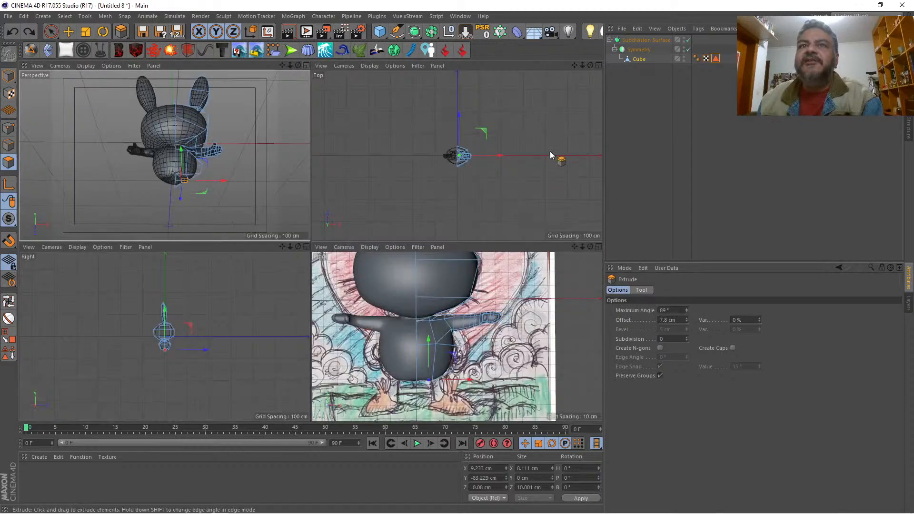
{"action": "left_click", "coordinate": [599, 247]}
{"action": "left_click_drag", "start_coordinate": [475, 242], "coordinate": [495, 243]}
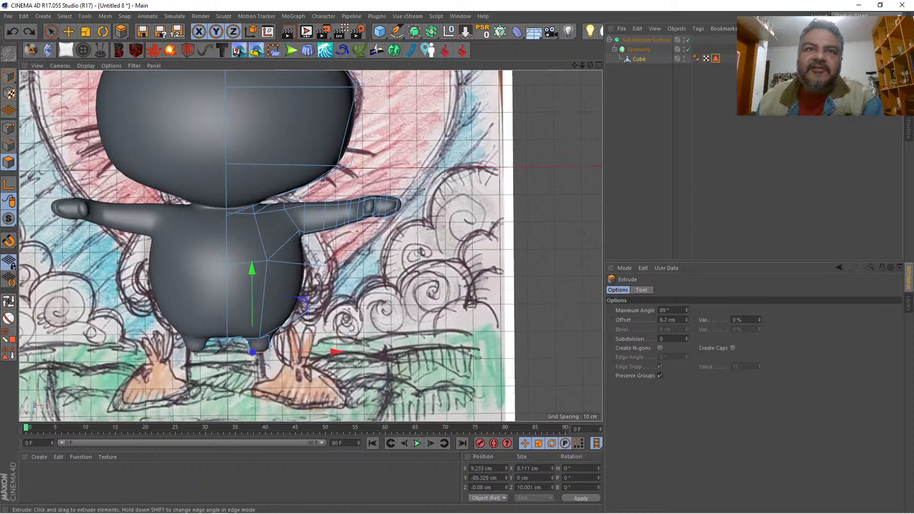
{"action": "left_click_drag", "start_coordinate": [448, 261], "coordinate": [469, 272]}
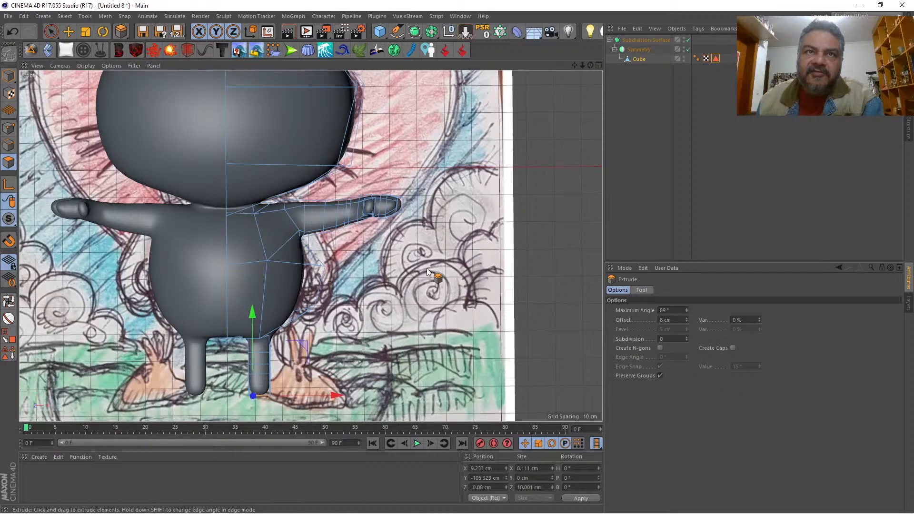
Step: Examine the extruded legs and their transition into the body in the perspective view
{"action": "left_click", "coordinate": [598, 64]}
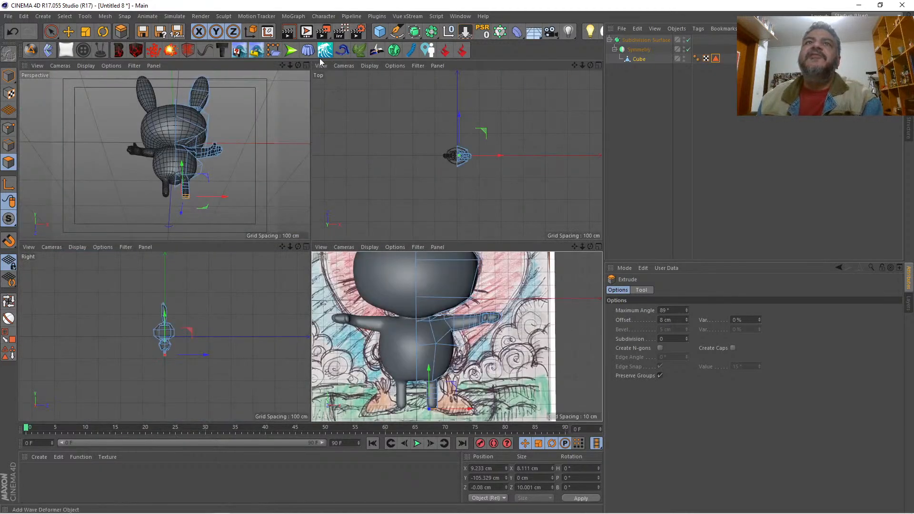
{"action": "left_click", "coordinate": [307, 64]}
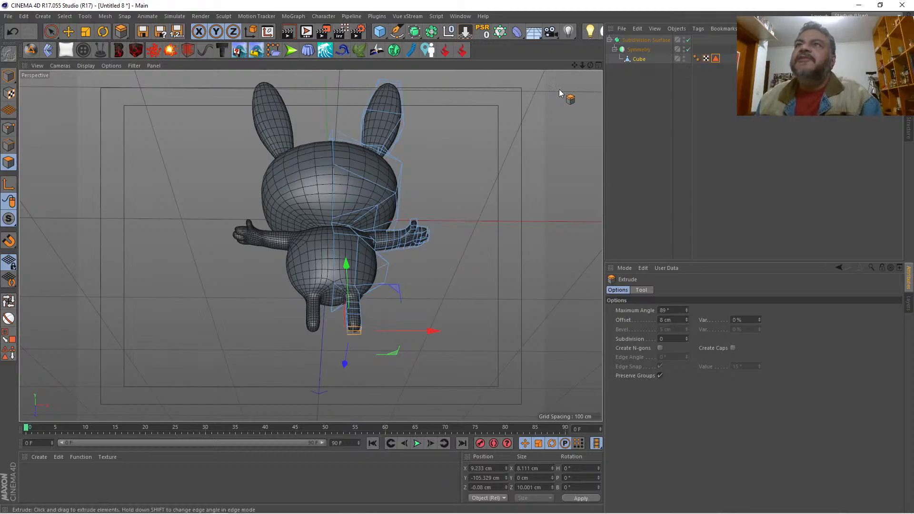
{"action": "left_click_drag", "start_coordinate": [590, 66], "coordinate": [866, 118]}
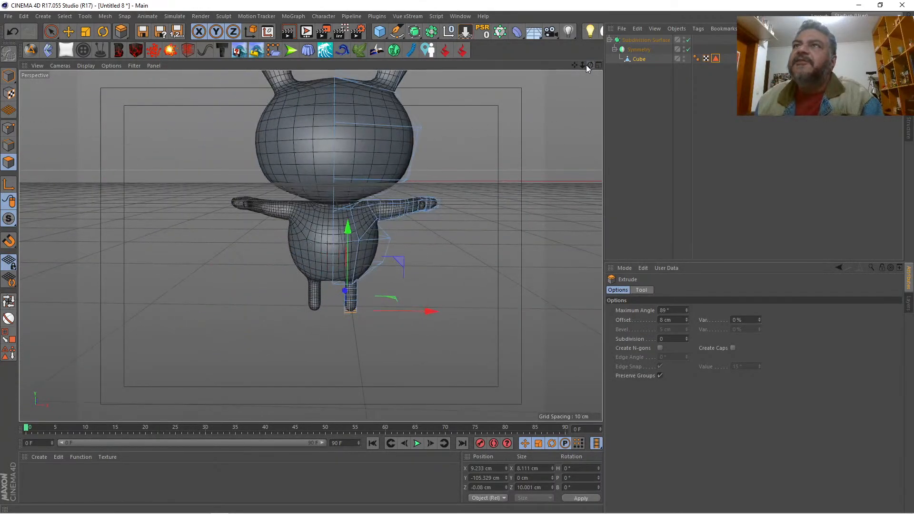
{"action": "mouse_move", "coordinate": [582, 65]}
{"action": "left_mouse_down"}
{"action": "mouse_move", "coordinate": [595, 65]}
{"action": "mouse_move", "coordinate": [573, 69]}
{"action": "mouse_move", "coordinate": [590, 72]}
{"action": "mouse_move", "coordinate": [582, 76]}
{"action": "mouse_move", "coordinate": [570, 67]}
{"action": "mouse_move", "coordinate": [591, 67]}
{"action": "left_mouse_up"}
{"action": "left_click", "coordinate": [598, 65]}
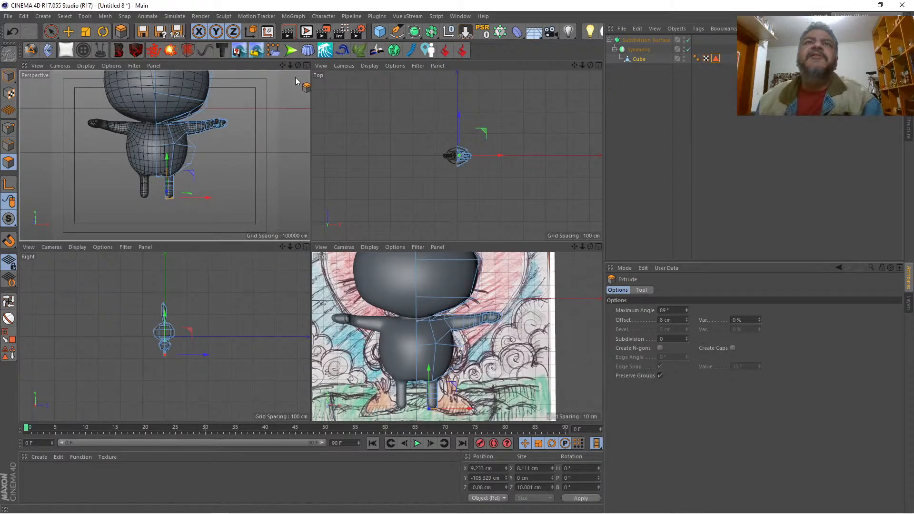
{"action": "mouse_move", "coordinate": [290, 66]}
{"action": "left_mouse_down"}
{"action": "mouse_move", "coordinate": [314, 66]}
{"action": "mouse_move", "coordinate": [297, 71]}
{"action": "left_mouse_up"}
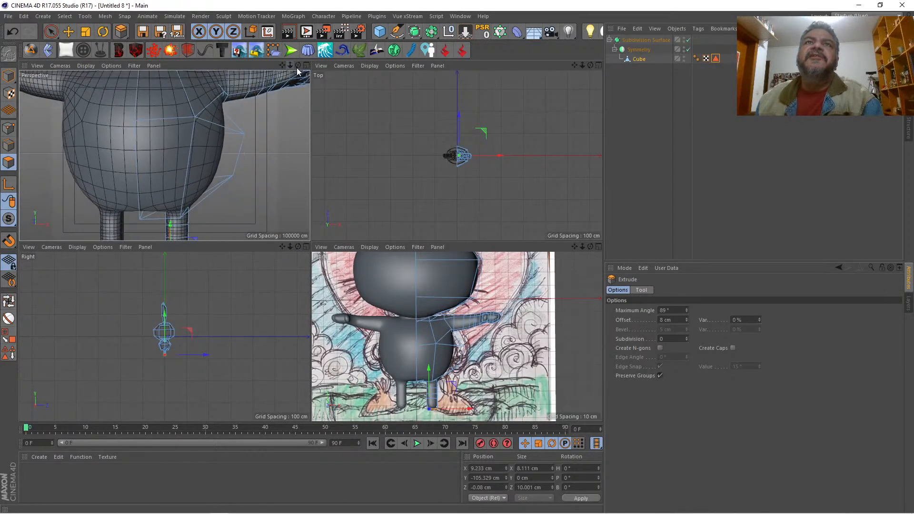
{"action": "left_click", "coordinate": [306, 65]}
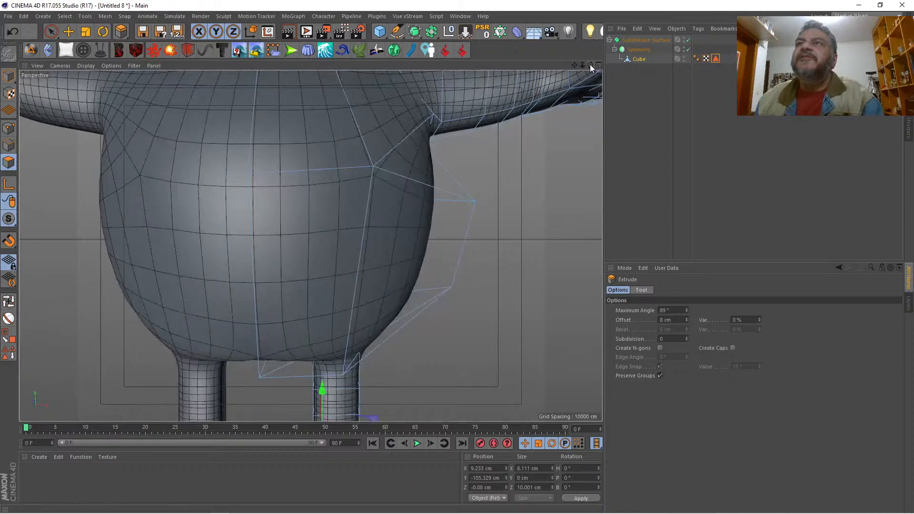
{"action": "left_click_drag", "start_coordinate": [589, 64], "coordinate": [624, 51]}
Step: With subdivision temporarily off, select the three points under the armpit, and move them inward along X to about 19.1 cm
{"action": "key", "text": "q"}
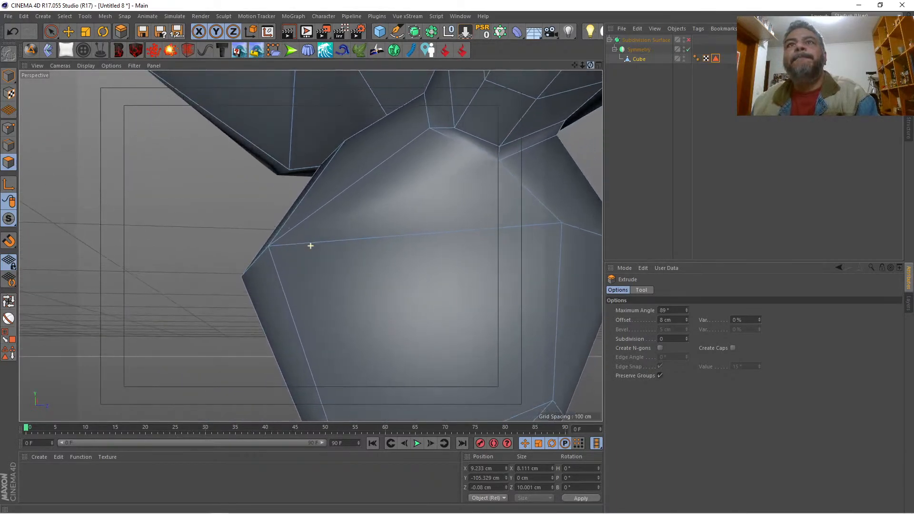
{"action": "left_click", "coordinate": [13, 128]}
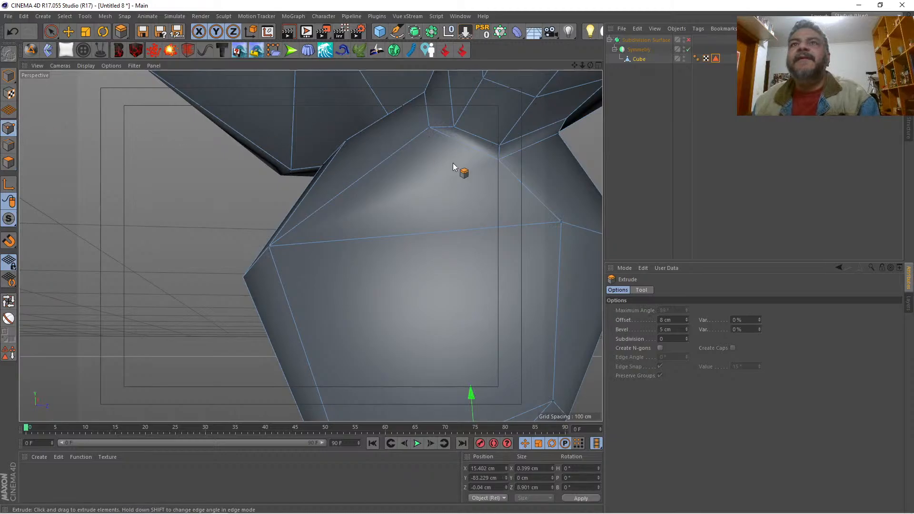
{"action": "key", "text": "space"}
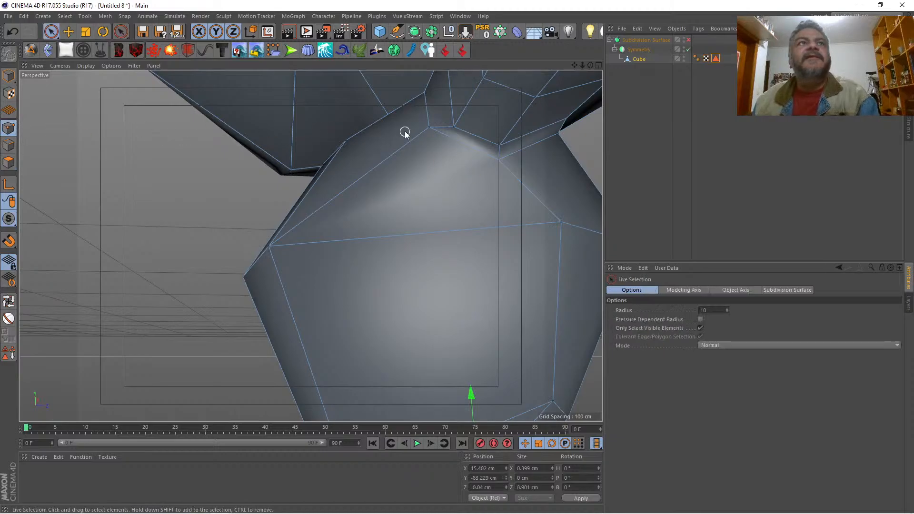
{"action": "left_click", "coordinate": [431, 130]}
{"action": "left_click", "coordinate": [498, 160], "text": "shift"}
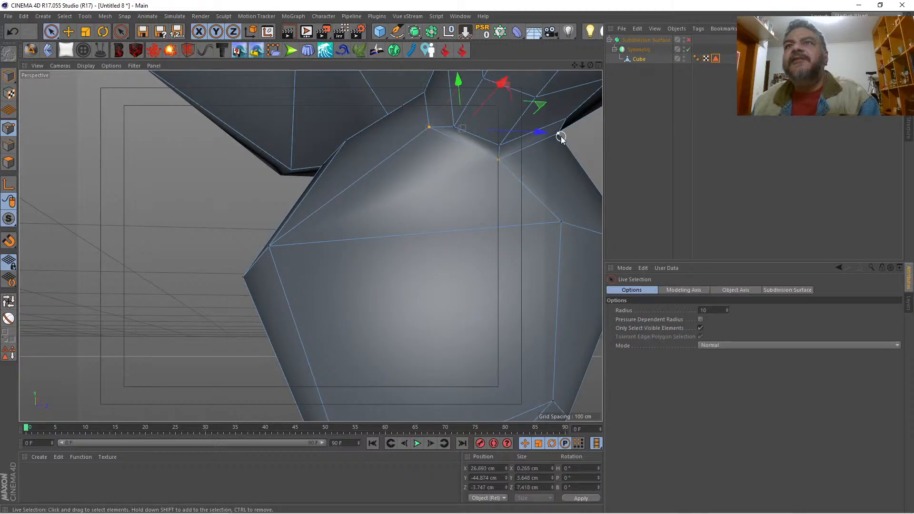
{"action": "left_click", "coordinate": [560, 135], "text": "shift"}
{"action": "left_click_drag", "start_coordinate": [590, 65], "coordinate": [310, 246]}
{"action": "key", "text": "q"}
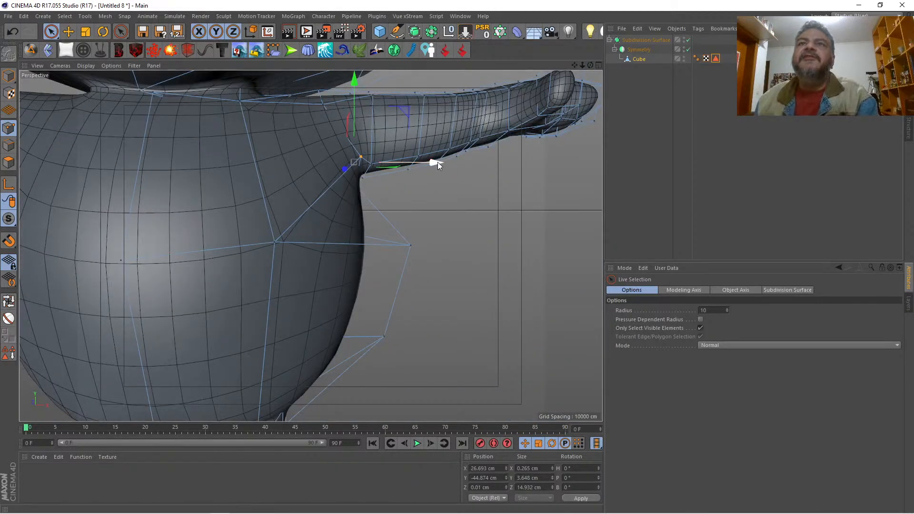
{"action": "left_click_drag", "start_coordinate": [438, 162], "coordinate": [402, 168]}
{"action": "left_click", "coordinate": [598, 65]}
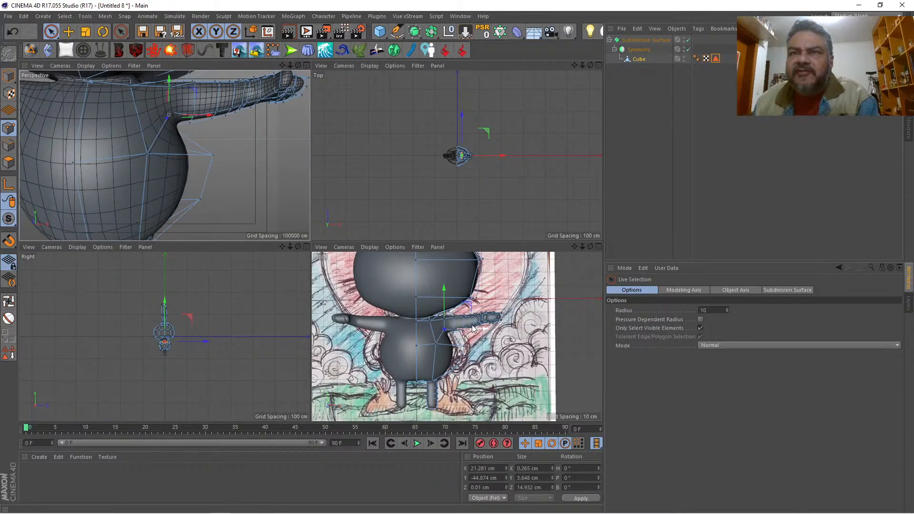
{"action": "left_click_drag", "start_coordinate": [483, 329], "coordinate": [482, 332]}
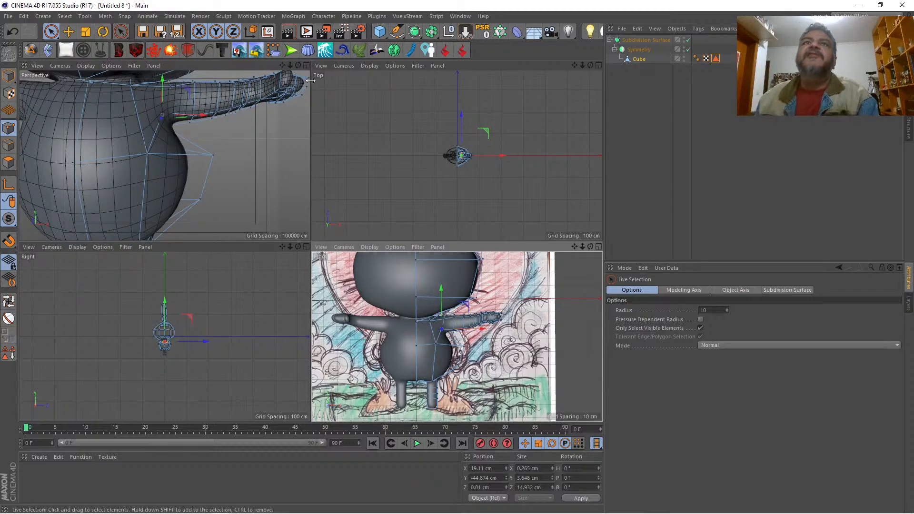
Step: Move the body's upper side point inward along X and its lower side point outward to about X 33.9 cm
{"action": "left_click", "coordinate": [305, 66]}
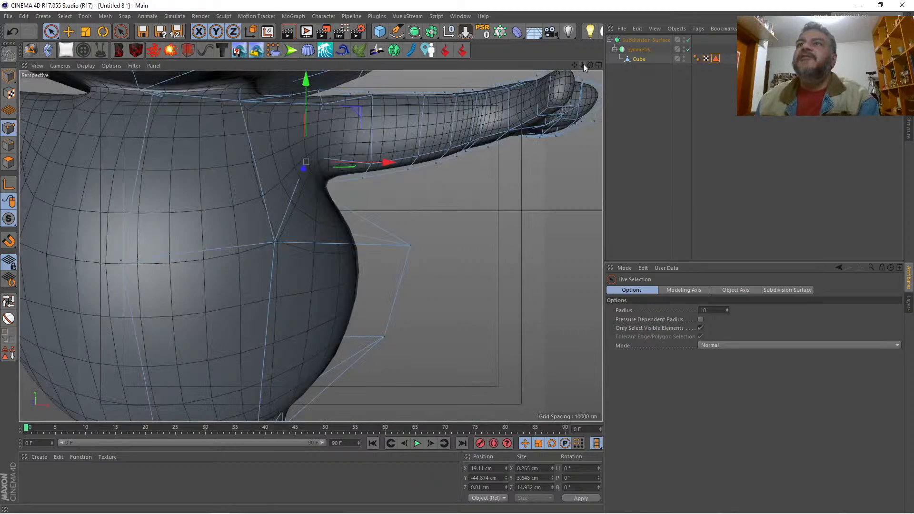
{"action": "left_click_drag", "start_coordinate": [582, 64], "coordinate": [512, 65]}
{"action": "scroll", "coordinate": [311, 246], "scroll_direction": "up", "scroll_amount": 4}
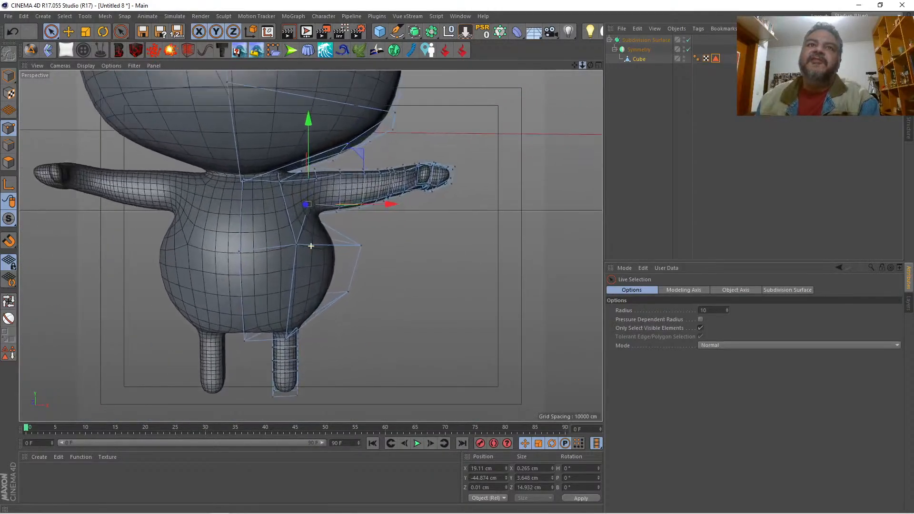
{"action": "mouse_move", "coordinate": [591, 63]}
{"action": "left_mouse_down"}
{"action": "mouse_move", "coordinate": [600, 58]}
{"action": "mouse_move", "coordinate": [593, 56]}
{"action": "left_mouse_up"}
{"action": "left_click", "coordinate": [371, 254]}
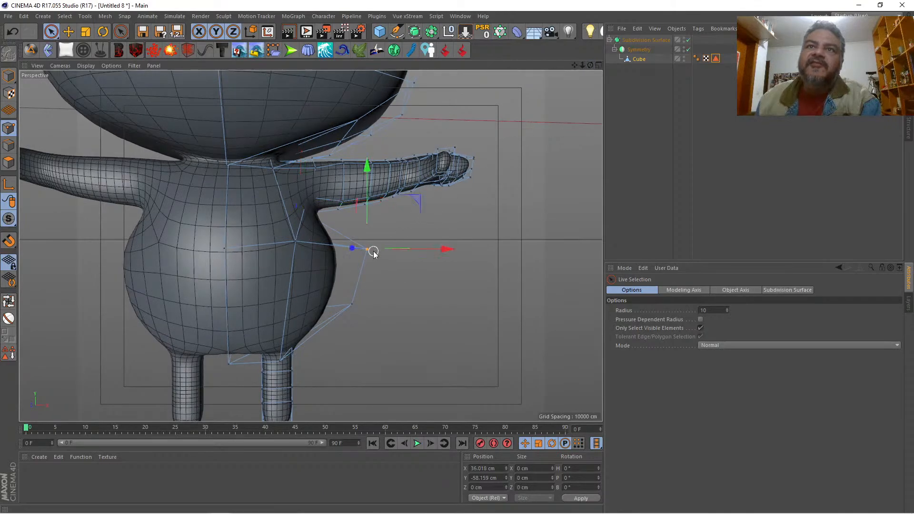
{"action": "left_click_drag", "start_coordinate": [434, 249], "coordinate": [420, 247]}
{"action": "left_click", "coordinate": [352, 307]}
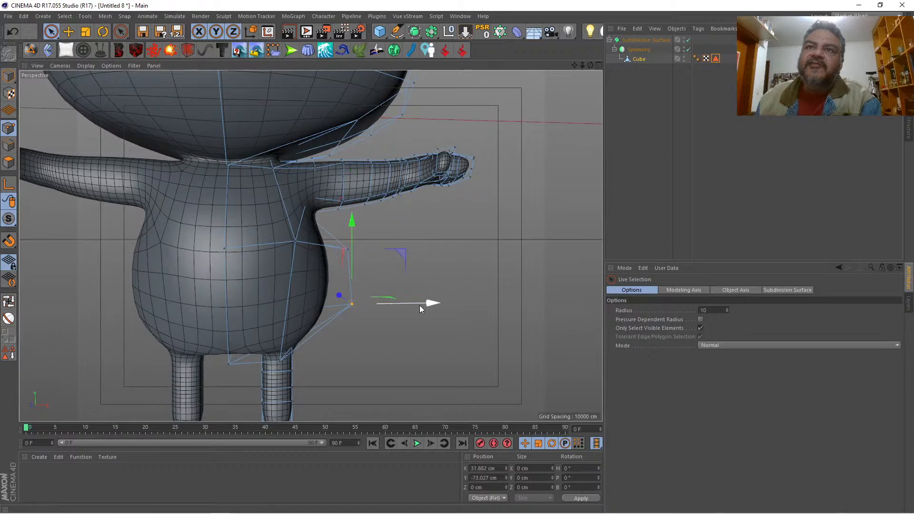
{"action": "left_click_drag", "start_coordinate": [419, 305], "coordinate": [431, 305]}
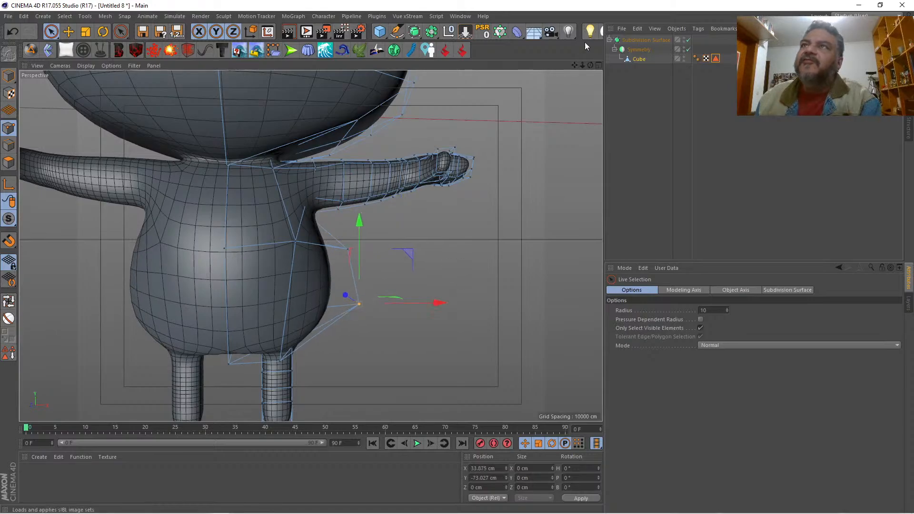
Step: Move the two upper back points inward to about Z 15.4 cm and the two lower back points to about Y -72.8, Z 21 cm
{"action": "left_click_drag", "start_coordinate": [590, 65], "coordinate": [442, 71]}
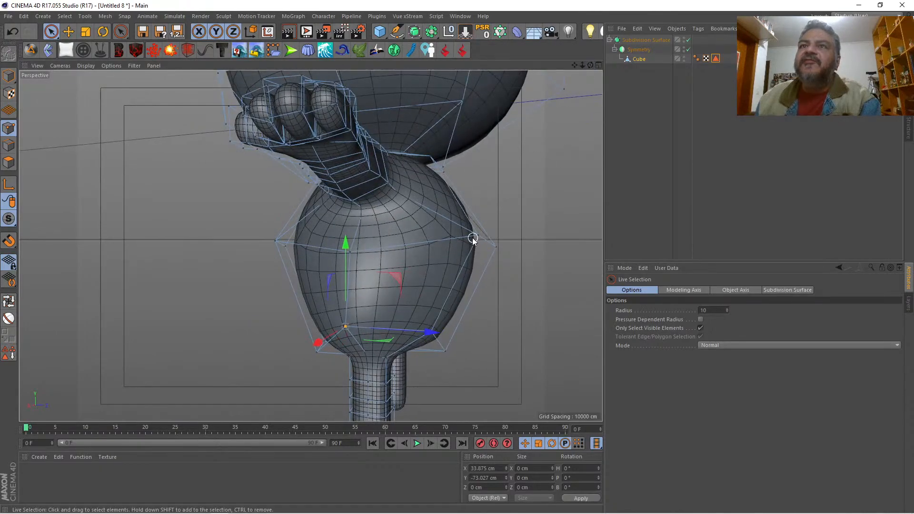
{"action": "left_click", "coordinate": [500, 247]}
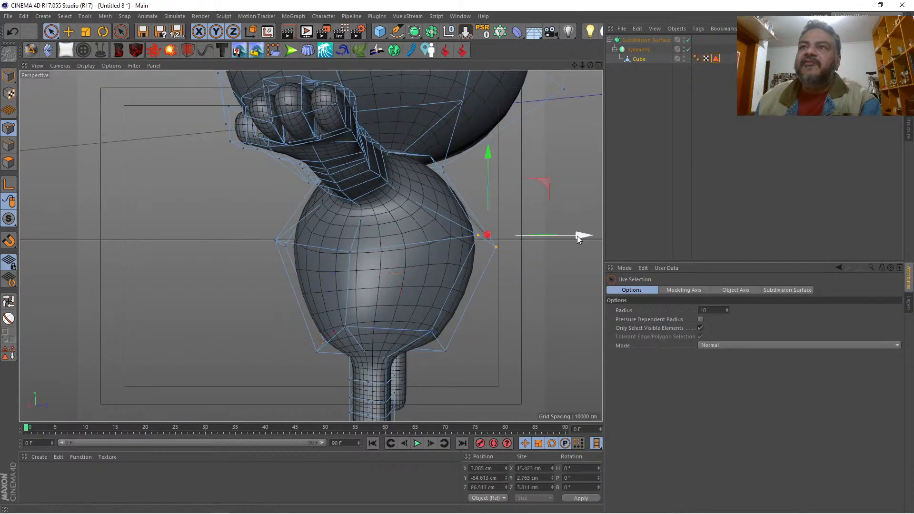
{"action": "left_click_drag", "start_coordinate": [576, 236], "coordinate": [527, 223]}
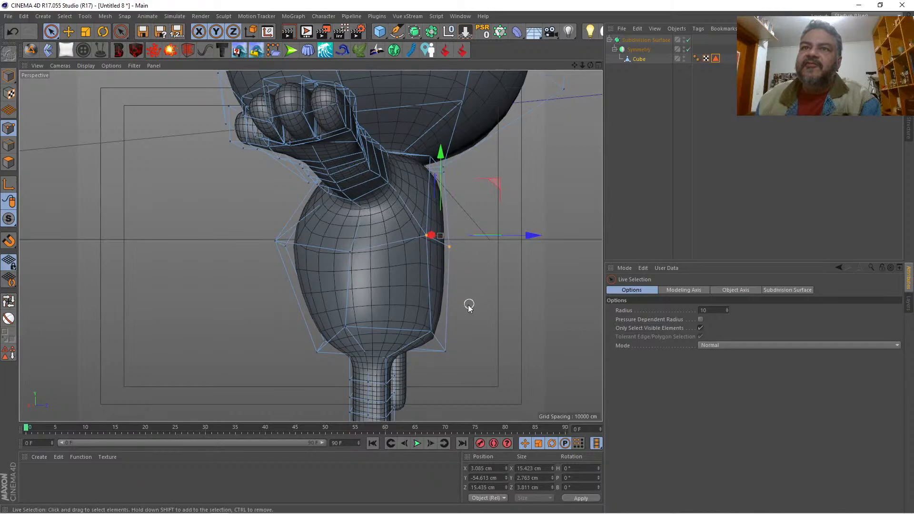
{"action": "left_click", "coordinate": [444, 353]}
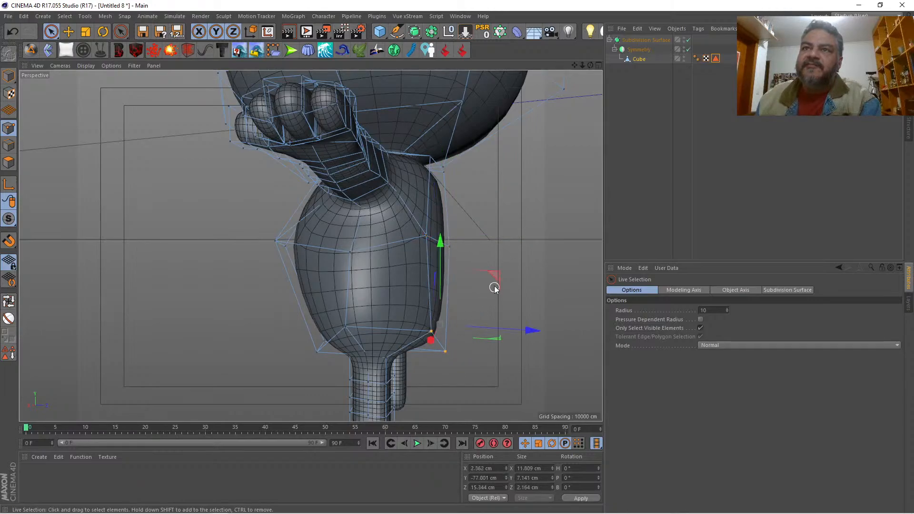
{"action": "left_click_drag", "start_coordinate": [494, 286], "coordinate": [525, 261]}
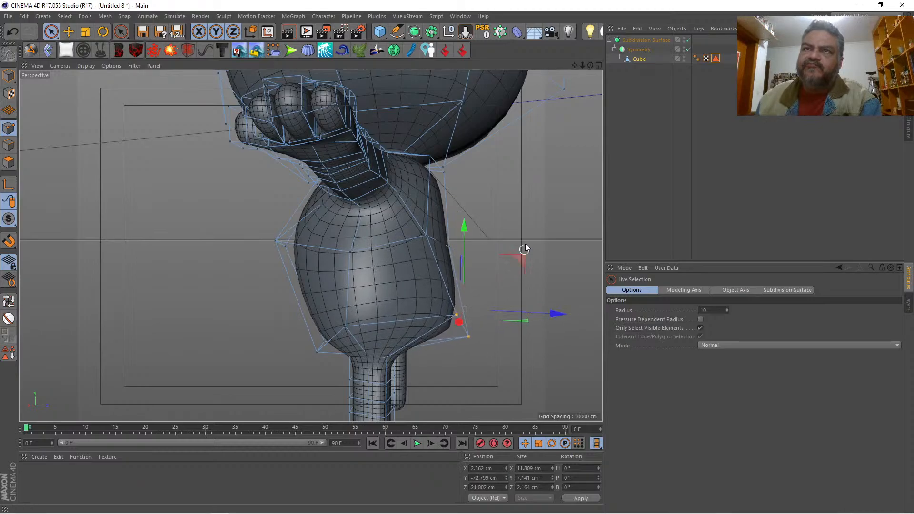
Step: Raise the lower back point on the symmetry line to about Y -74.9 cm
{"action": "left_click_drag", "start_coordinate": [590, 65], "coordinate": [552, 72]}
{"action": "left_click_drag", "start_coordinate": [310, 246], "coordinate": [515, 373]}
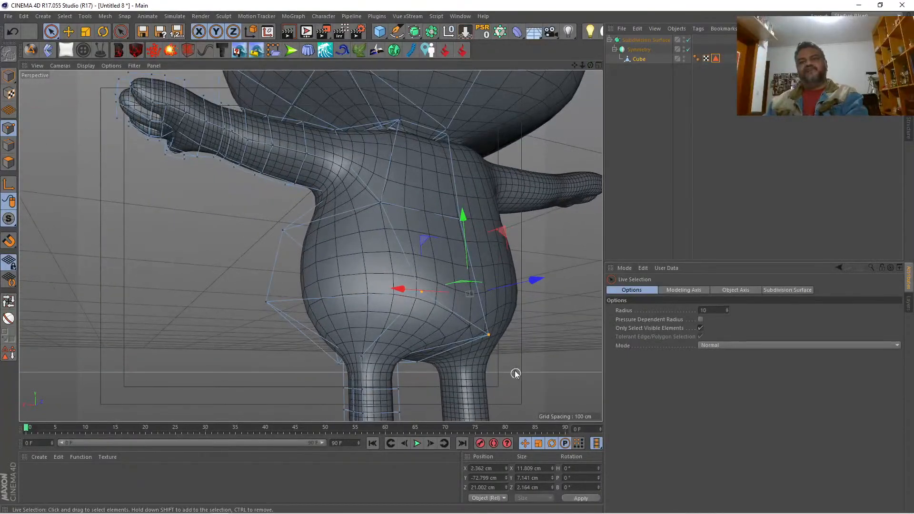
{"action": "left_click", "coordinate": [491, 336]}
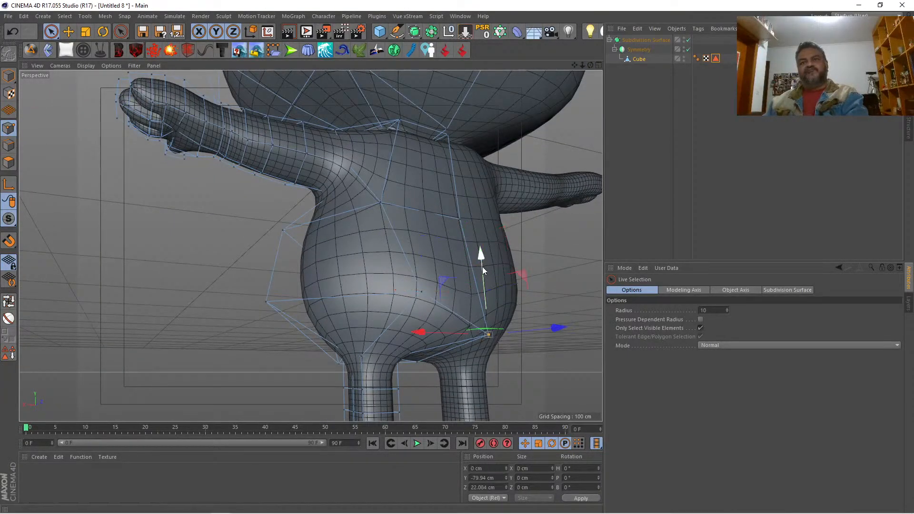
{"action": "left_click_drag", "start_coordinate": [482, 266], "coordinate": [486, 238]}
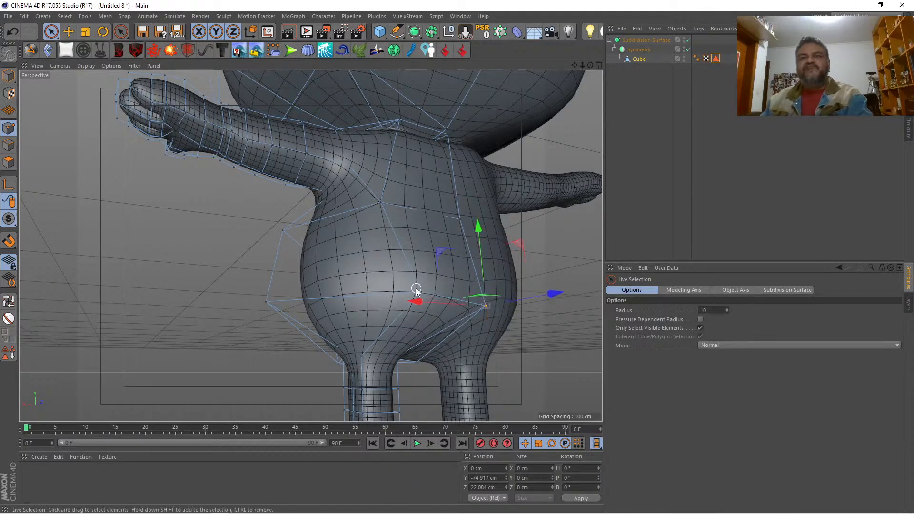
Step: Move the lower back point beside the centre line outward and up to about X 18.2, Y -69 cm
{"action": "left_click", "coordinate": [423, 291]}
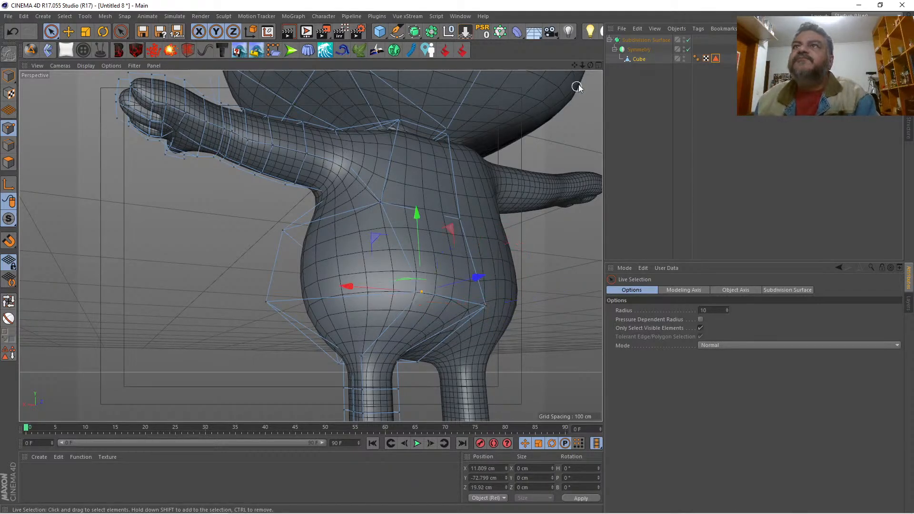
{"action": "left_click_drag", "start_coordinate": [590, 66], "coordinate": [383, 271]}
{"action": "left_click_drag", "start_coordinate": [349, 334], "coordinate": [318, 336]}
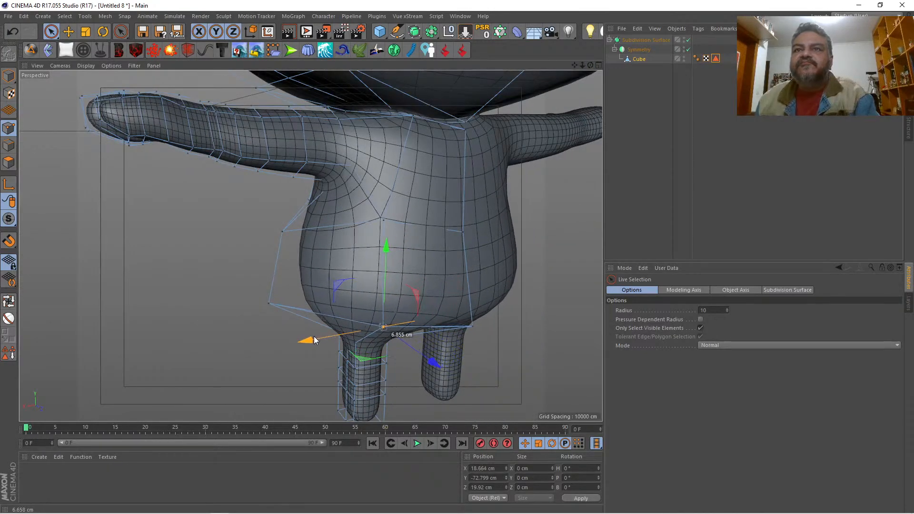
{"action": "left_click_drag", "start_coordinate": [385, 264], "coordinate": [388, 236]}
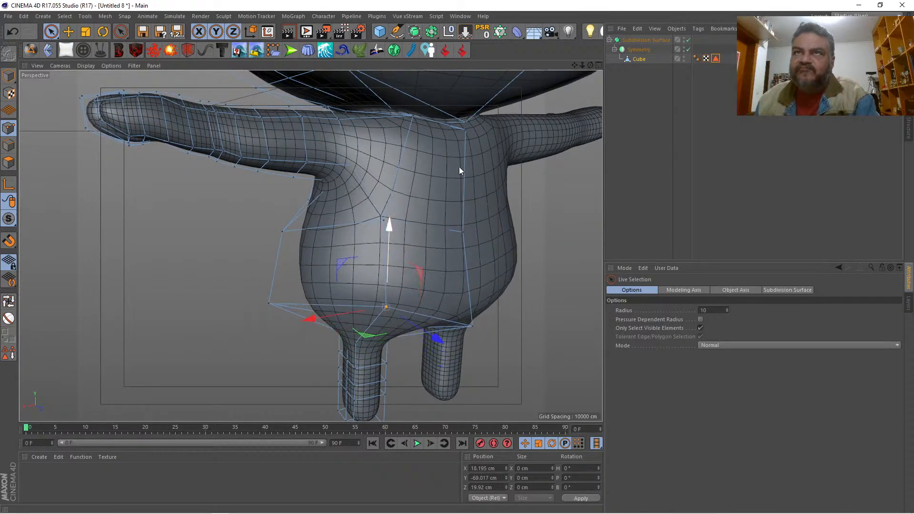
Step: Move the upper back point on the symmetry line inward along Z and lower the point beside it to about Y -37.6 cm
{"action": "left_click_drag", "start_coordinate": [590, 65], "coordinate": [310, 246]}
{"action": "left_click", "coordinate": [470, 133]}
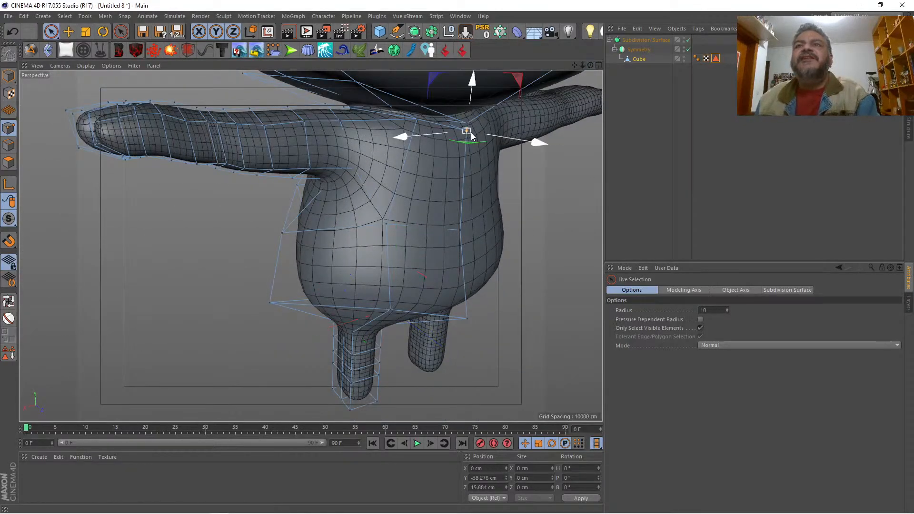
{"action": "left_click_drag", "start_coordinate": [532, 144], "coordinate": [520, 142]}
{"action": "left_click_drag", "start_coordinate": [591, 65], "coordinate": [591, 66]}
{"action": "left_click", "coordinate": [409, 116]}
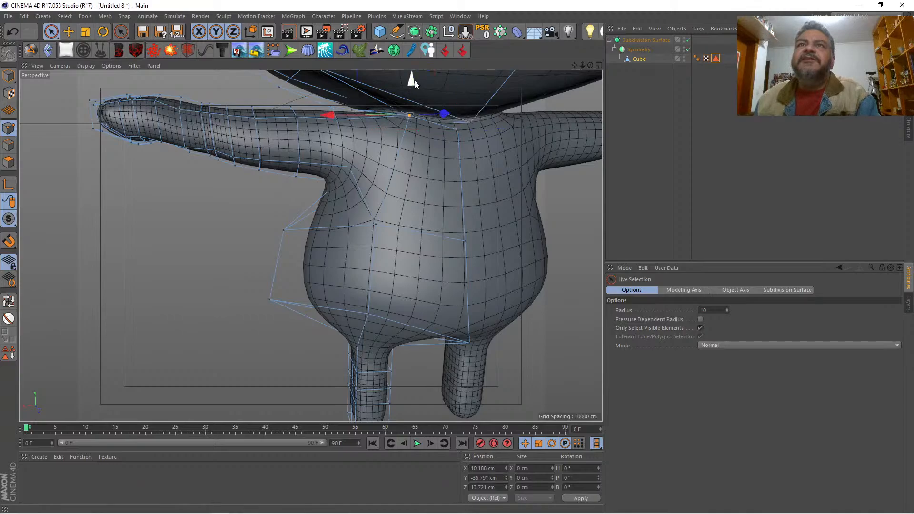
{"action": "left_click_drag", "start_coordinate": [411, 77], "coordinate": [412, 95]}
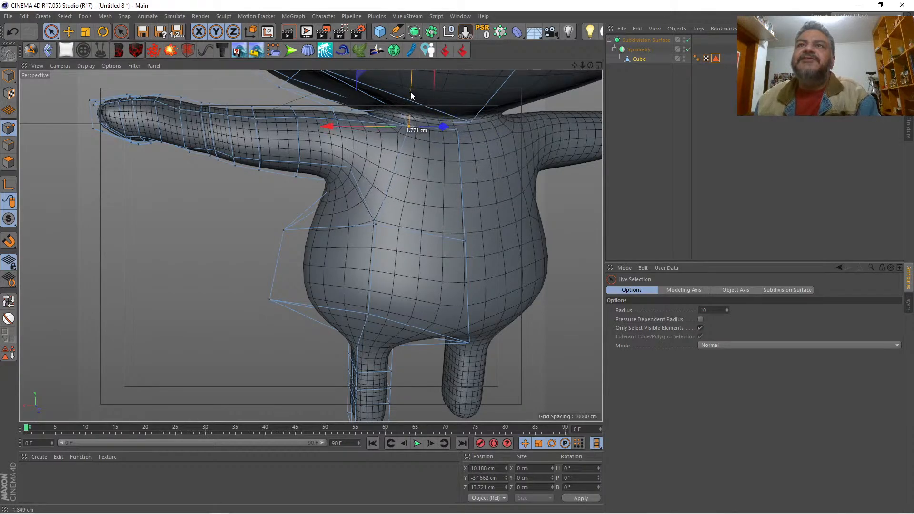
Step: Lower two neighbouring points on the arm's upper edge near the shoulder to about Y -36.8 cm and Y -36.1 cm
{"action": "mouse_move", "coordinate": [582, 66]}
{"action": "left_mouse_down"}
{"action": "mouse_move", "coordinate": [590, 65]}
{"action": "mouse_move", "coordinate": [573, 65]}
{"action": "mouse_move", "coordinate": [589, 65]}
{"action": "left_mouse_up"}
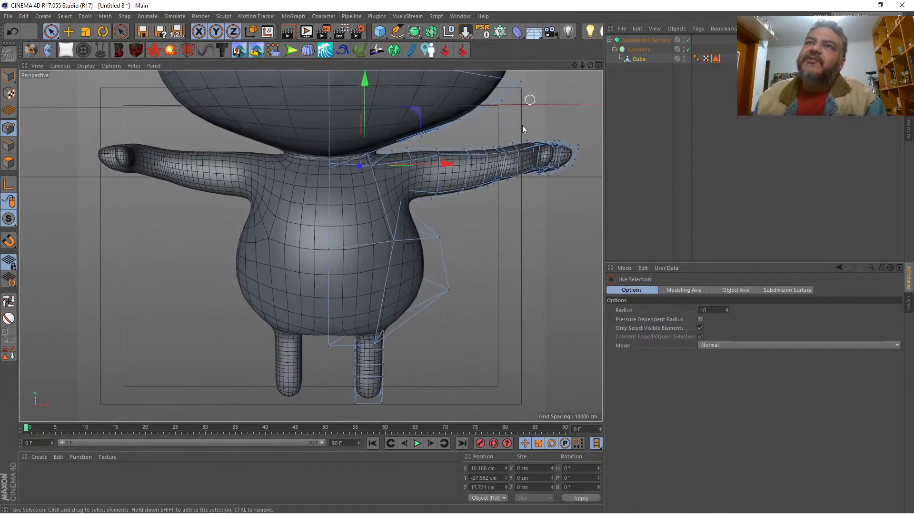
{"action": "left_click", "coordinate": [441, 156]}
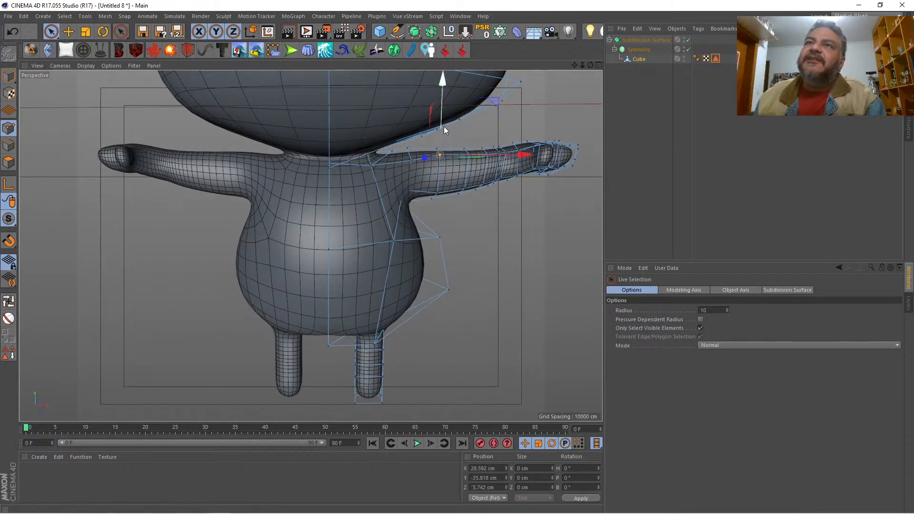
{"action": "left_click_drag", "start_coordinate": [441, 126], "coordinate": [442, 130]}
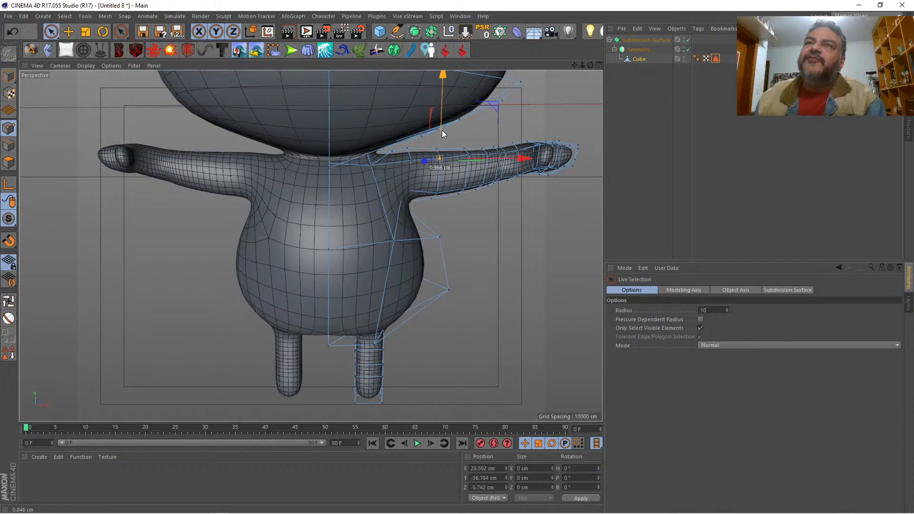
{"action": "left_click", "coordinate": [469, 153]}
{"action": "left_click", "coordinate": [470, 153]}
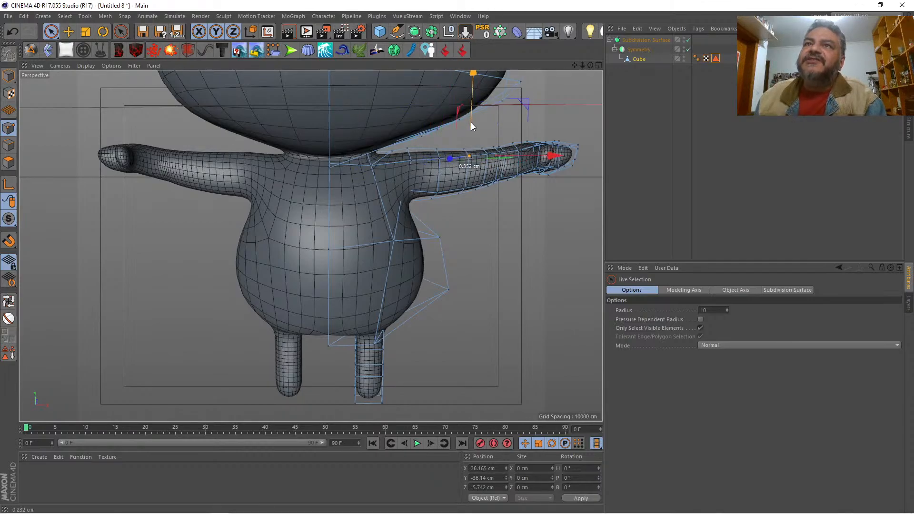
{"action": "left_click", "coordinate": [514, 121]}
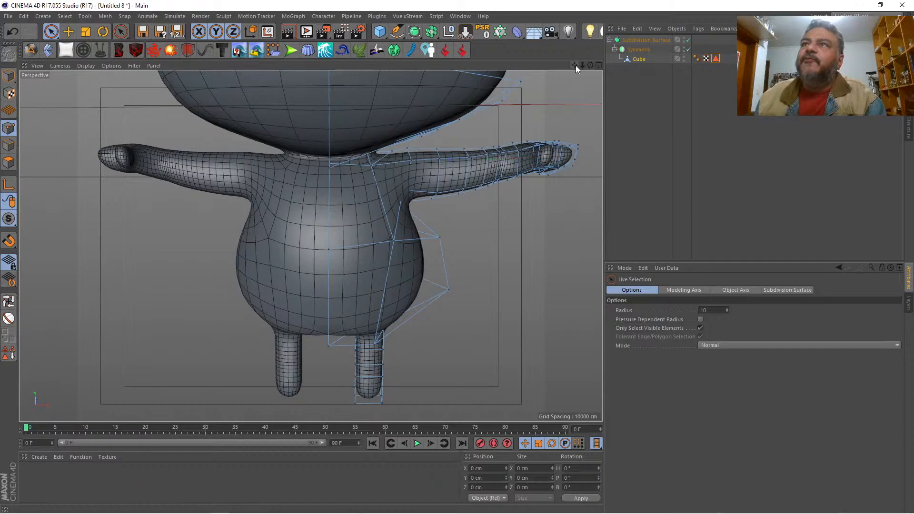
Step: Raise the chest points on the front of the torso slightly along Y
{"action": "mouse_move", "coordinate": [582, 64]}
{"action": "left_mouse_down"}
{"action": "mouse_move", "coordinate": [476, 67]}
{"action": "mouse_move", "coordinate": [594, 67]}
{"action": "mouse_move", "coordinate": [578, 68]}
{"action": "left_mouse_up"}
{"action": "left_click_drag", "start_coordinate": [310, 245], "coordinate": [325, 233], "text": "alt"}
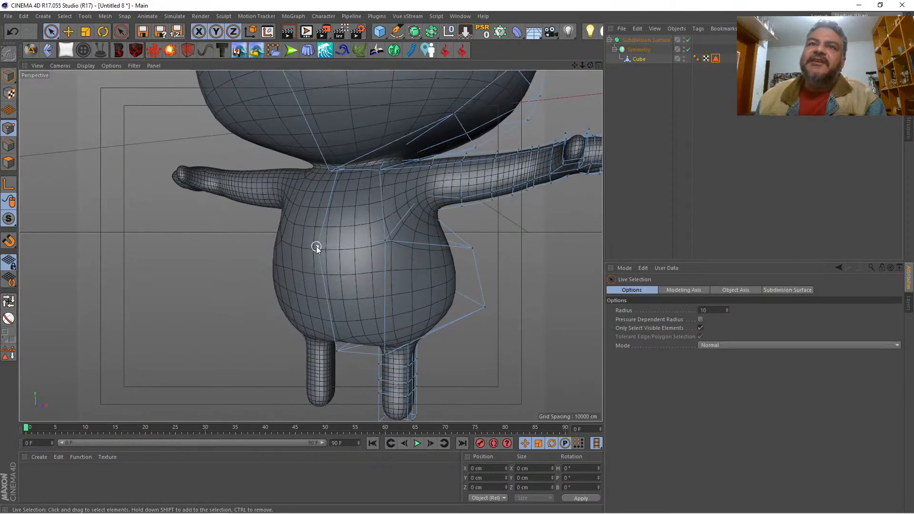
{"action": "left_click", "coordinate": [384, 244]}
{"action": "left_click_drag", "start_coordinate": [333, 154], "coordinate": [336, 144]}
Step: Move the mid-back point beside the centre line inward along X to about X 10.1 cm
{"action": "left_click_drag", "start_coordinate": [590, 65], "coordinate": [425, 65]}
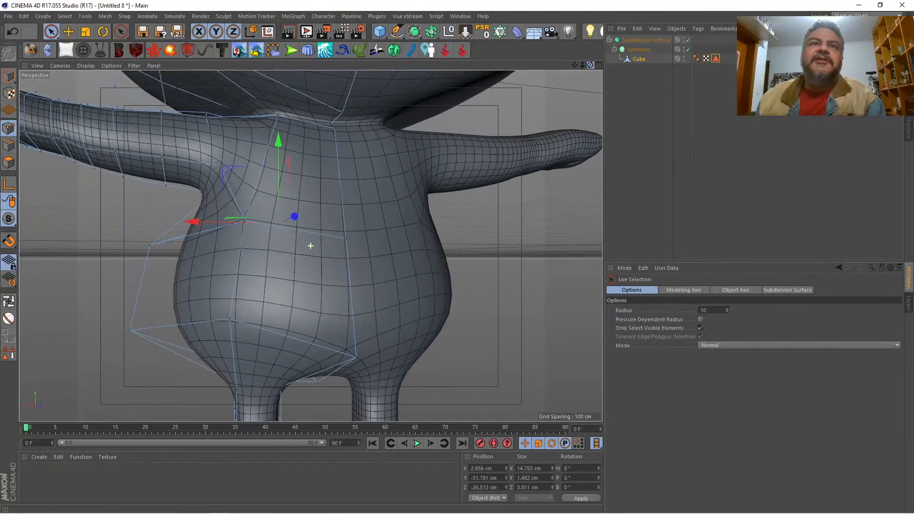
{"action": "left_click", "coordinate": [242, 221]}
{"action": "left_click_drag", "start_coordinate": [198, 219], "coordinate": [226, 219]}
Step: Compare the body and leg proportions with the reference drawing in the front view
{"action": "left_click_drag", "start_coordinate": [590, 65], "coordinate": [485, 67]}
{"action": "left_click_drag", "start_coordinate": [575, 66], "coordinate": [596, 67]}
{"action": "left_click", "coordinate": [598, 65]}
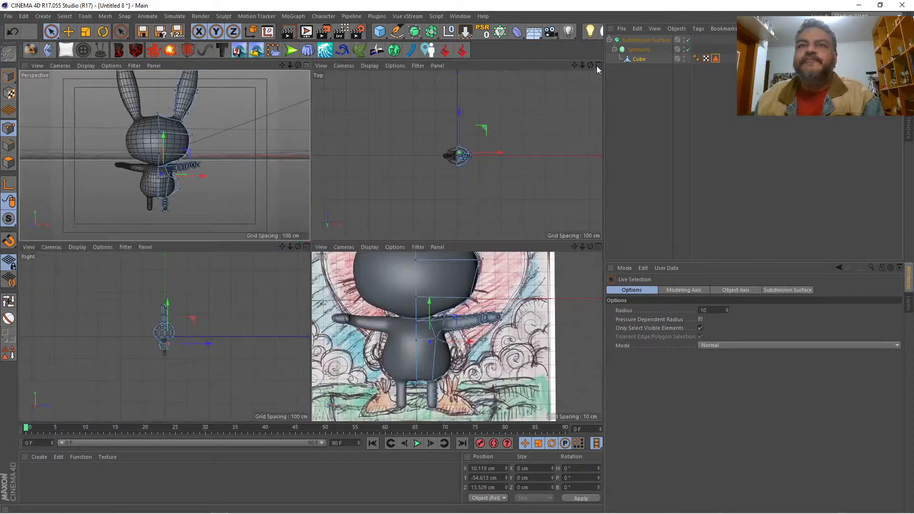
{"action": "left_click", "coordinate": [597, 247]}
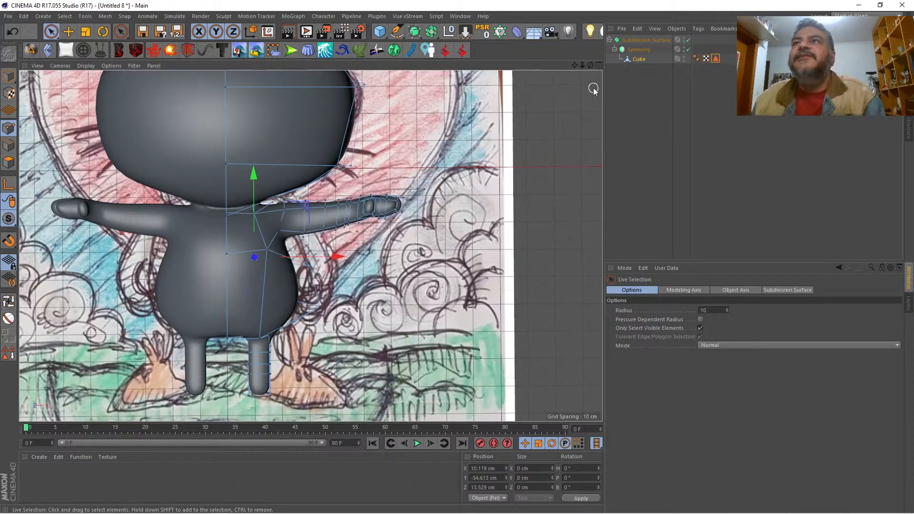
{"action": "left_click", "coordinate": [597, 65]}
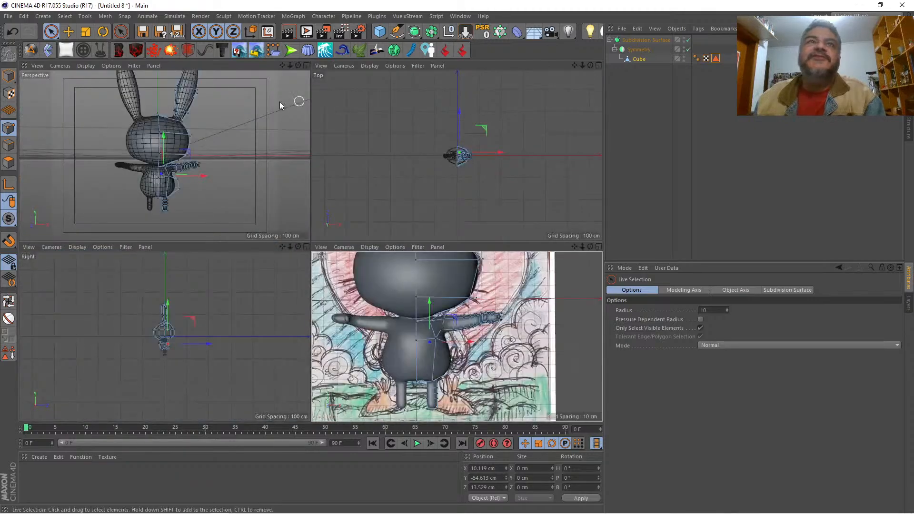
{"action": "left_click", "coordinate": [306, 65]}
Step: Select all polygons of the leg with Loop and Fill Selection and rotate them about 20.8° around the vertical axis
{"action": "left_click_drag", "start_coordinate": [574, 65], "coordinate": [585, 15]}
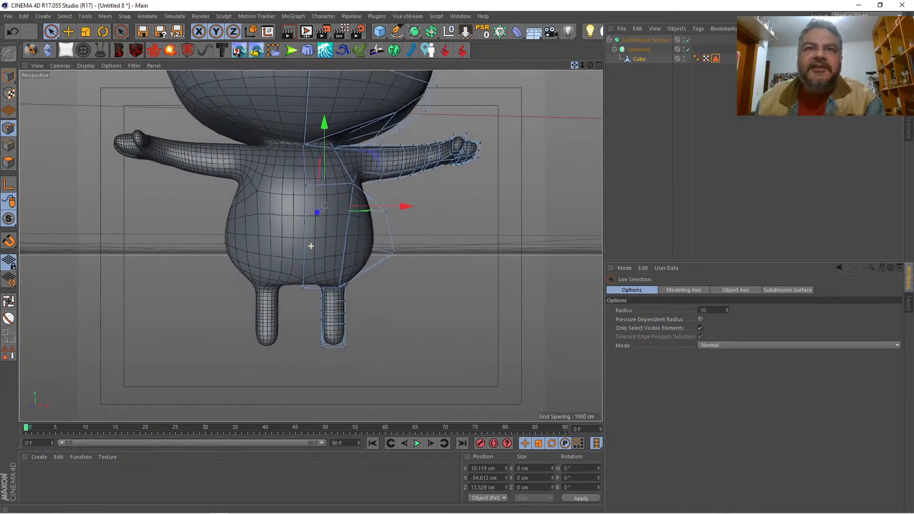
{"action": "left_click", "coordinate": [8, 162]}
{"action": "left_click", "coordinate": [8, 302]}
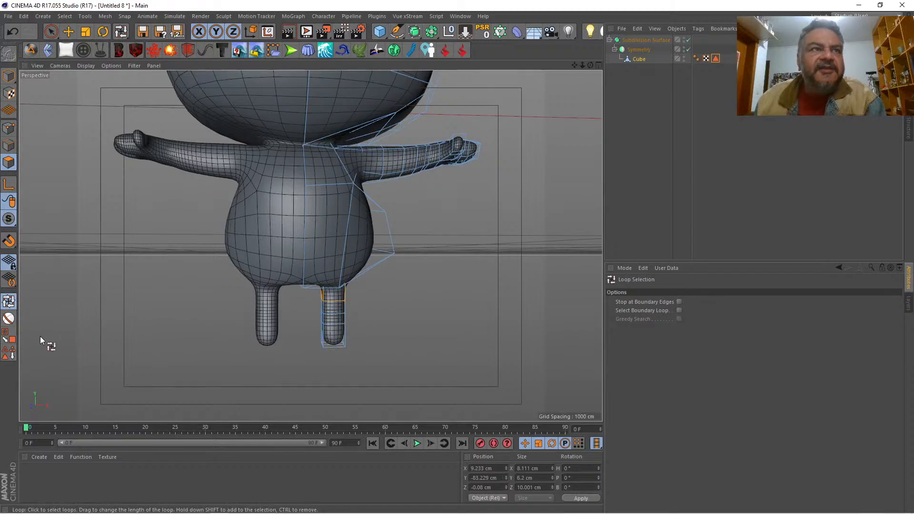
{"action": "left_click", "coordinate": [10, 338]}
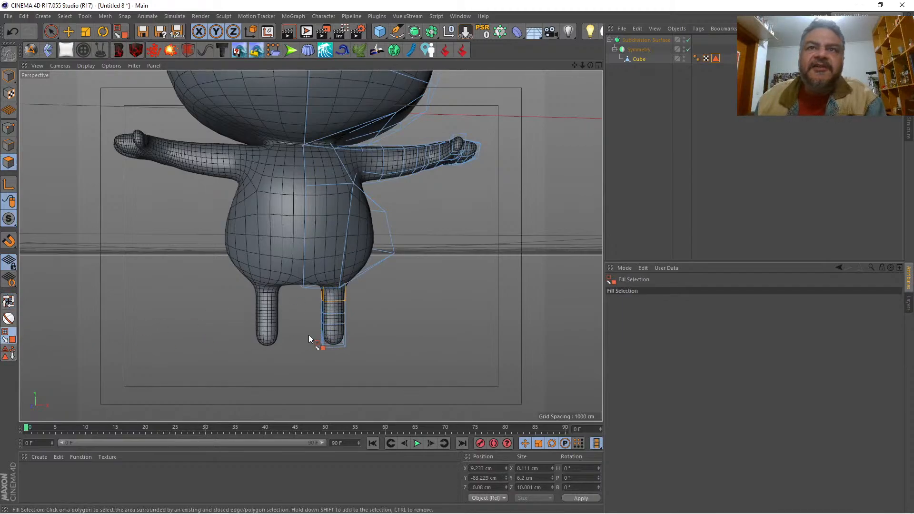
{"action": "left_click", "coordinate": [336, 322]}
{"action": "left_click", "coordinate": [598, 65]}
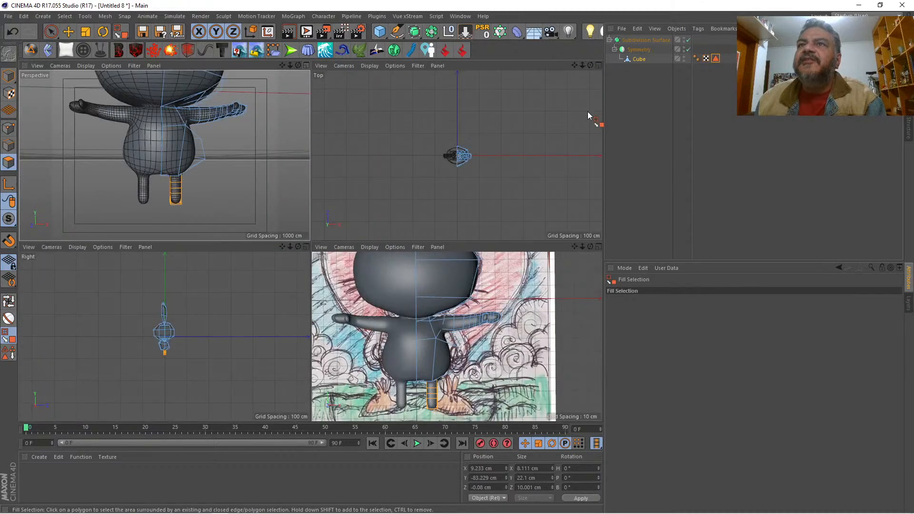
{"action": "left_click", "coordinate": [598, 247]}
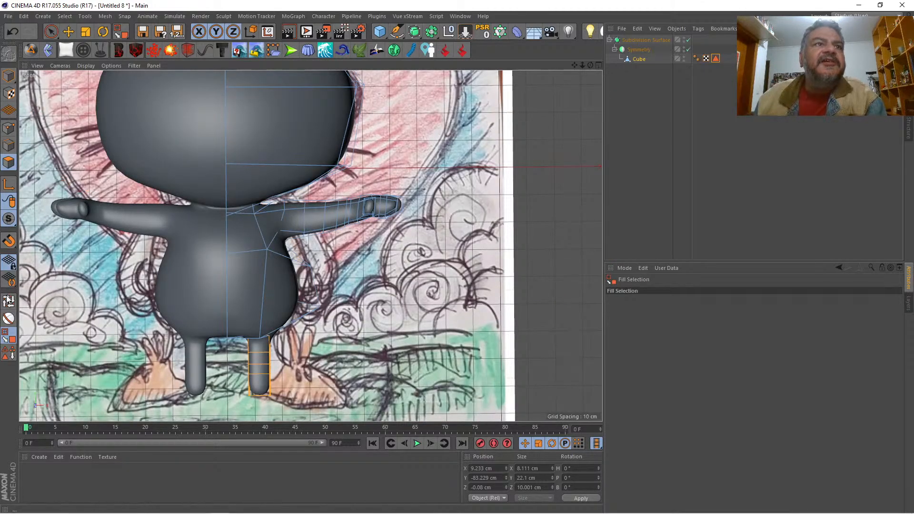
{"action": "left_click", "coordinate": [102, 32]}
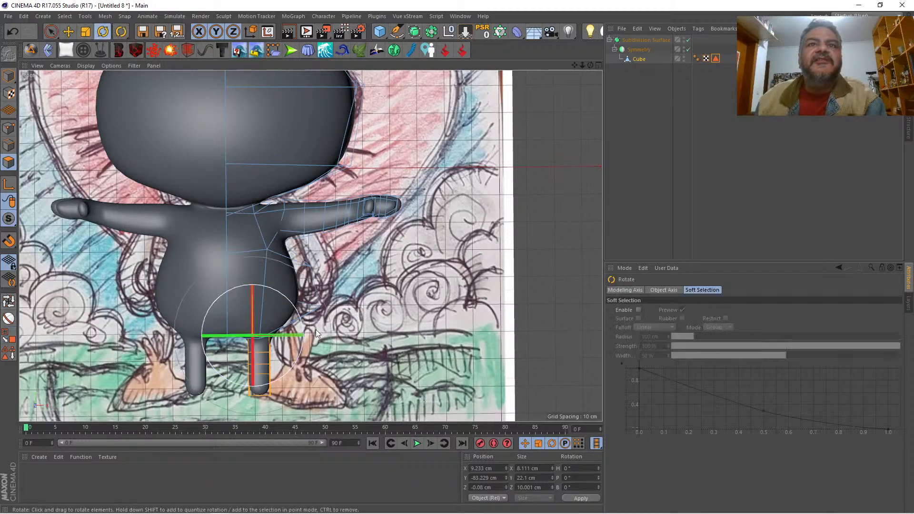
{"action": "left_click_drag", "start_coordinate": [274, 335], "coordinate": [290, 336]}
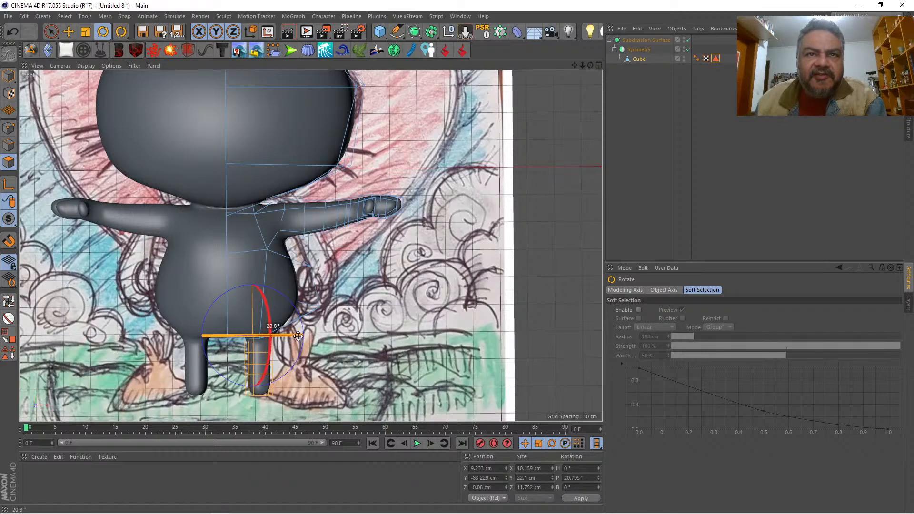
{"action": "left_click_drag", "start_coordinate": [298, 336], "coordinate": [298, 335]}
Step: Select the polygon at the leg's bottom end and set the Scale tool's modeling axis to 0 % in X and Y
{"action": "left_click", "coordinate": [597, 66]}
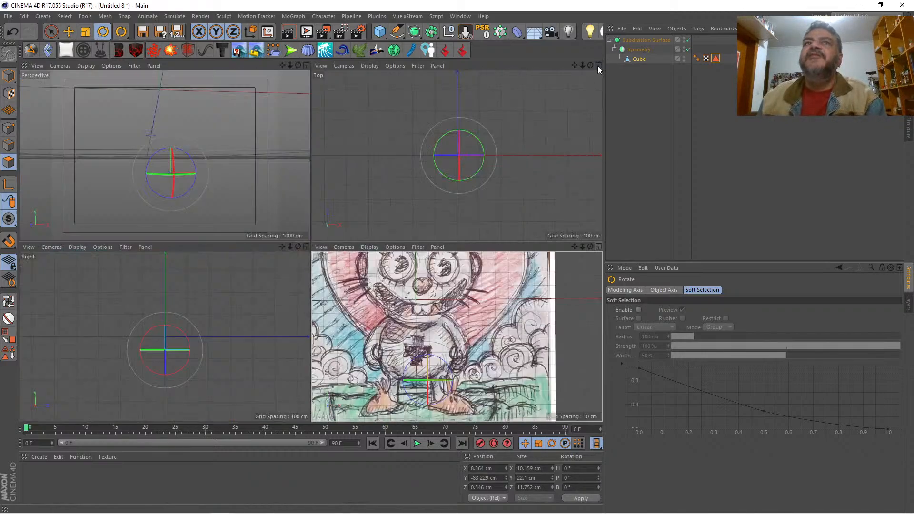
{"action": "left_click", "coordinate": [306, 66]}
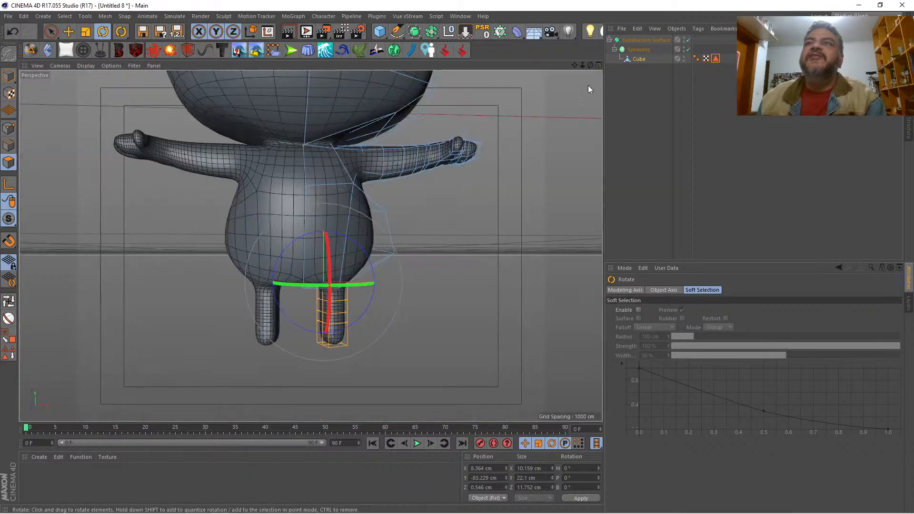
{"action": "mouse_move", "coordinate": [590, 66]}
{"action": "left_mouse_down"}
{"action": "mouse_move", "coordinate": [596, 58]}
{"action": "mouse_move", "coordinate": [591, 68]}
{"action": "left_mouse_up"}
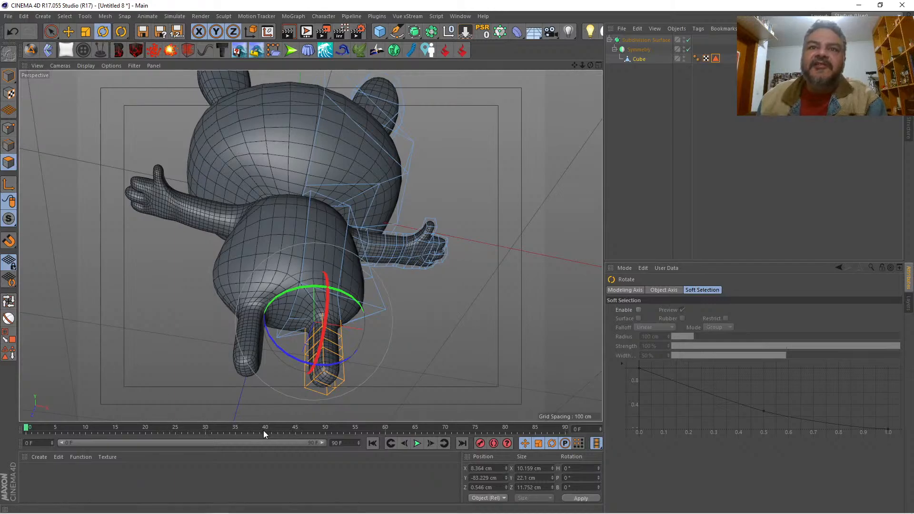
{"action": "left_click", "coordinate": [50, 31]}
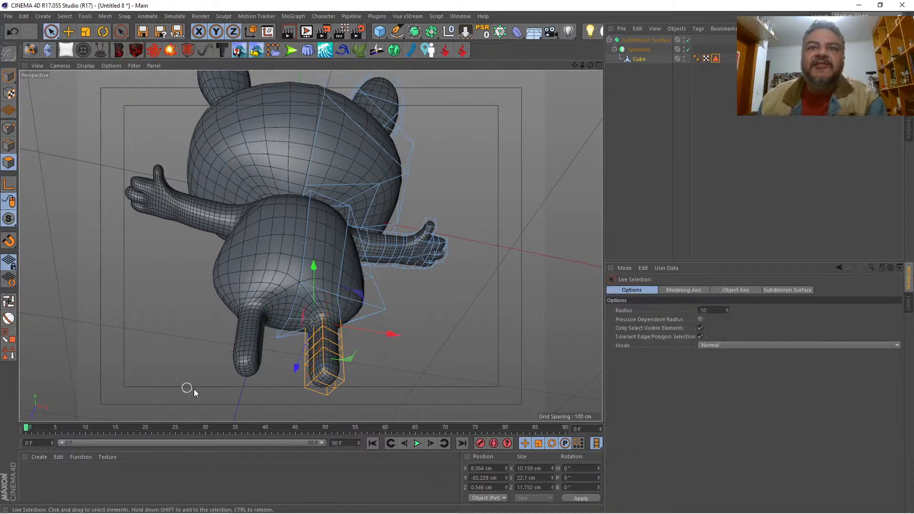
{"action": "left_click", "coordinate": [331, 388]}
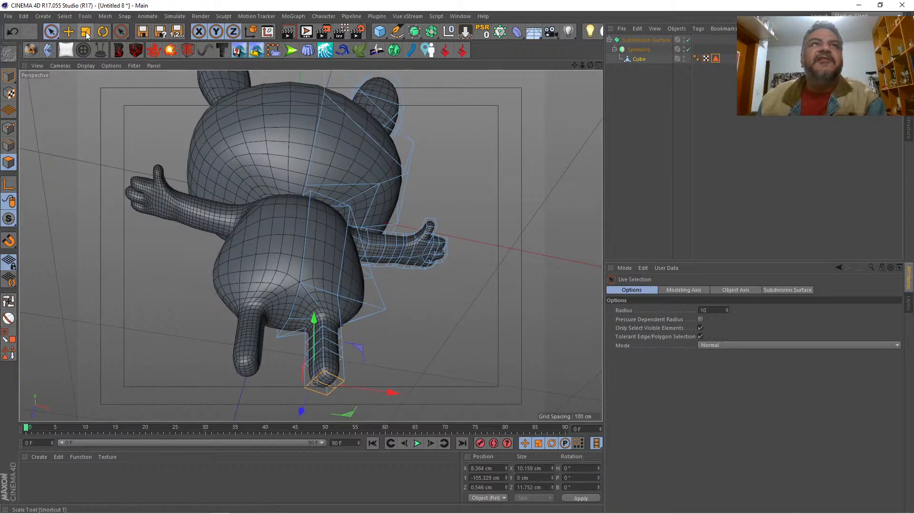
{"action": "left_click", "coordinate": [85, 33]}
{"action": "left_click", "coordinate": [635, 290]}
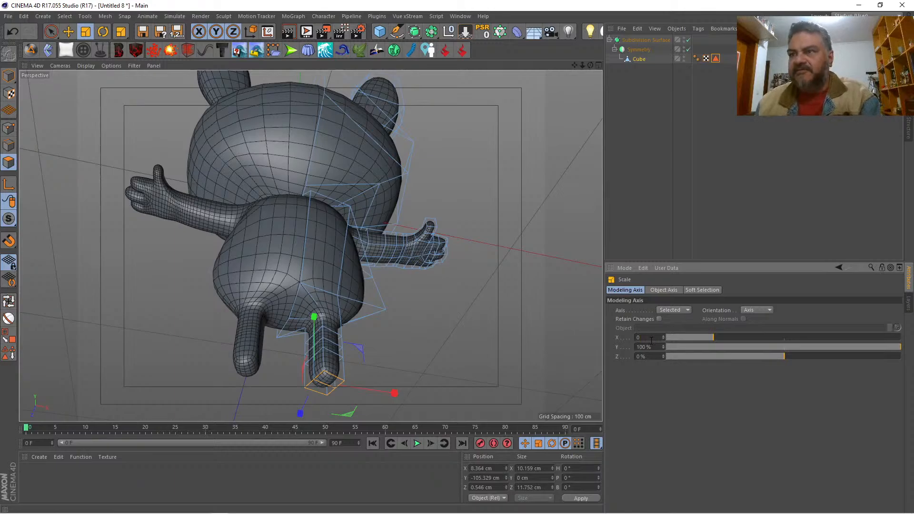
{"action": "left_click", "coordinate": [651, 340]}
{"action": "type", "text": "0"}
{"action": "key", "text": "Return"}
{"action": "key", "text": "Return"}
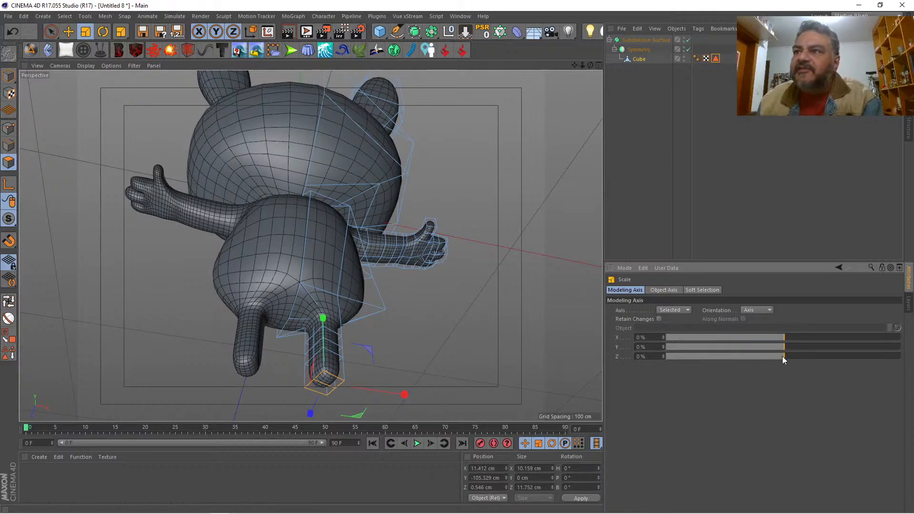
Step: Try the modeling axis at Z 100 % and return it to 0 %
{"action": "left_click_drag", "start_coordinate": [781, 356], "coordinate": [899, 356]}
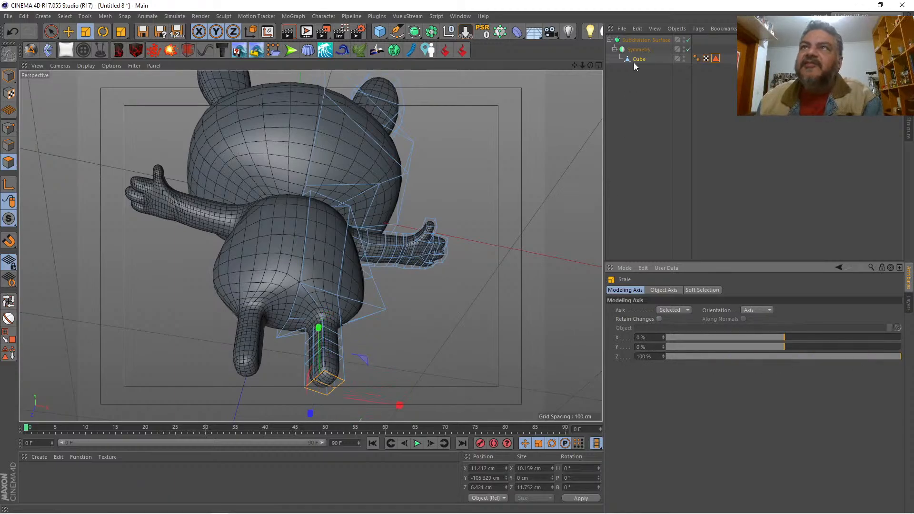
{"action": "left_click_drag", "start_coordinate": [590, 65], "coordinate": [647, 167]}
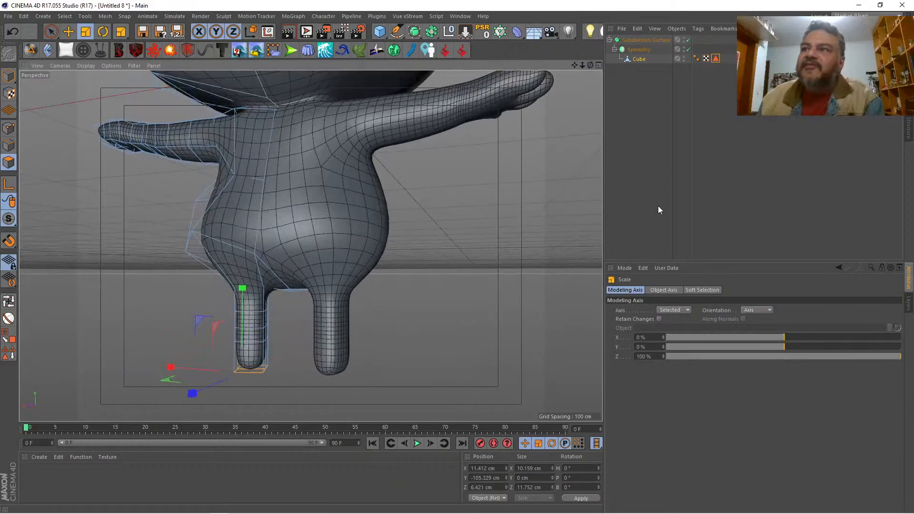
{"action": "left_click", "coordinate": [645, 357]}
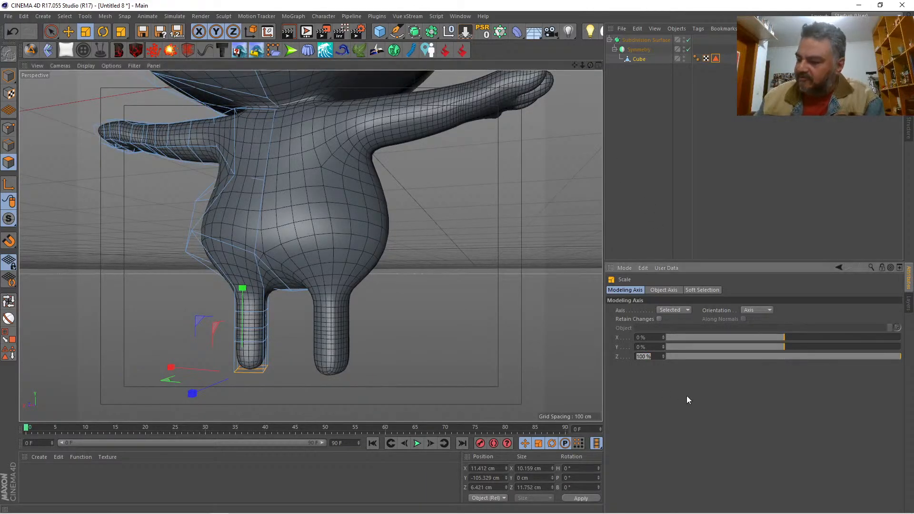
{"action": "type", "text": "0"}
{"action": "key", "text": "Return"}
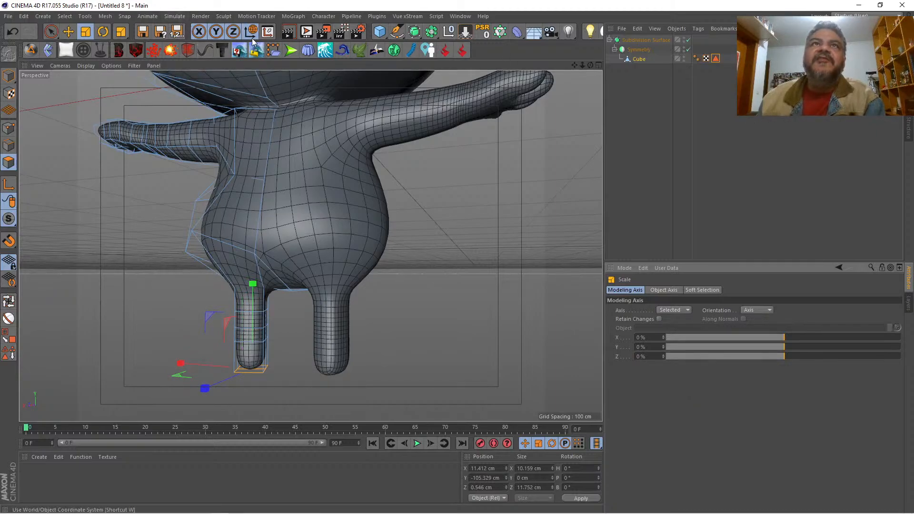
Step: Select the points around the leg's bottom end and scale them along X to about 16.6 cm wide
{"action": "left_click_drag", "start_coordinate": [589, 67], "coordinate": [492, 58]}
{"action": "left_click", "coordinate": [9, 128]}
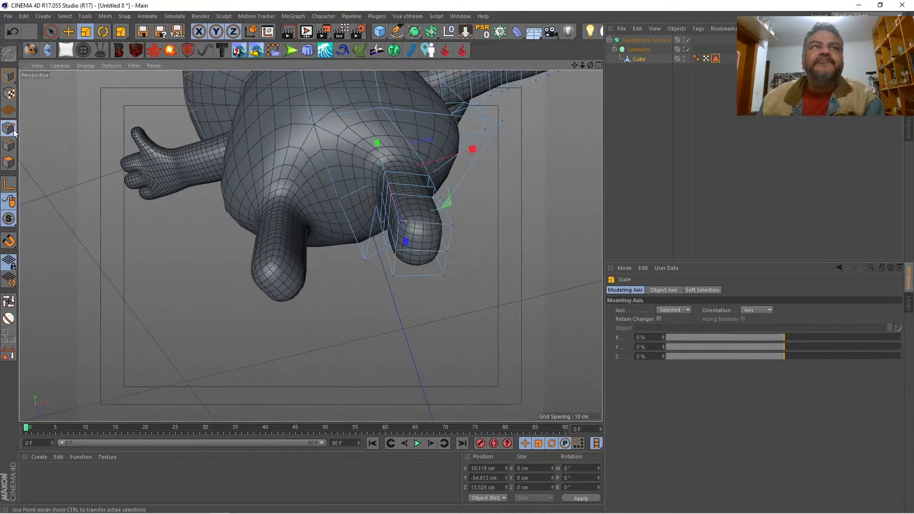
{"action": "left_click", "coordinate": [50, 33]}
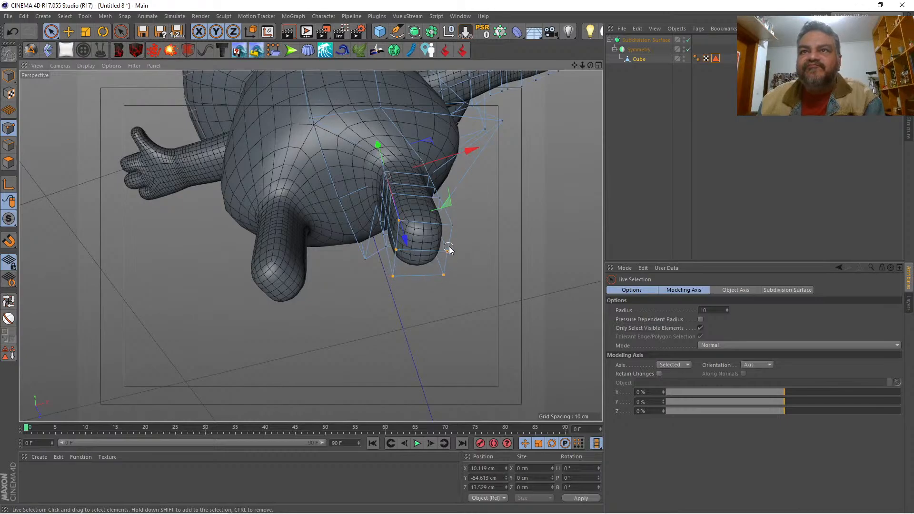
{"action": "left_click", "coordinate": [455, 223]}
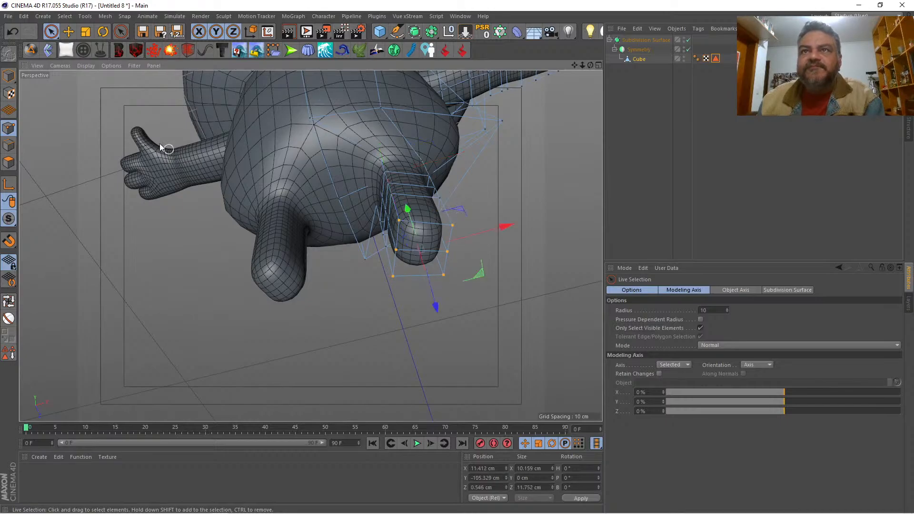
{"action": "left_click", "coordinate": [85, 31]}
{"action": "left_click_drag", "start_coordinate": [489, 225], "coordinate": [537, 221]}
{"action": "left_click_drag", "start_coordinate": [590, 65], "coordinate": [676, 93]}
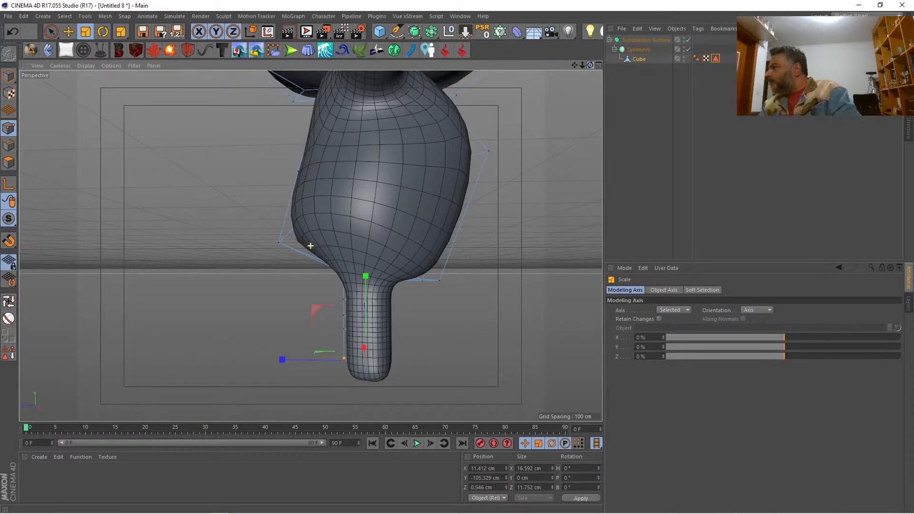
Step: Select the front polygon at the bottom end of the leg and rotate it slightly around the vertical axis
{"action": "left_click_drag", "start_coordinate": [675, 93], "coordinate": [549, 110]}
{"action": "left_click_drag", "start_coordinate": [310, 245], "coordinate": [494, 53]}
{"action": "left_click_drag", "start_coordinate": [590, 65], "coordinate": [457, 46]}
{"action": "left_click_drag", "start_coordinate": [590, 65], "coordinate": [769, 59]}
{"action": "left_click_drag", "start_coordinate": [575, 65], "coordinate": [519, 72]}
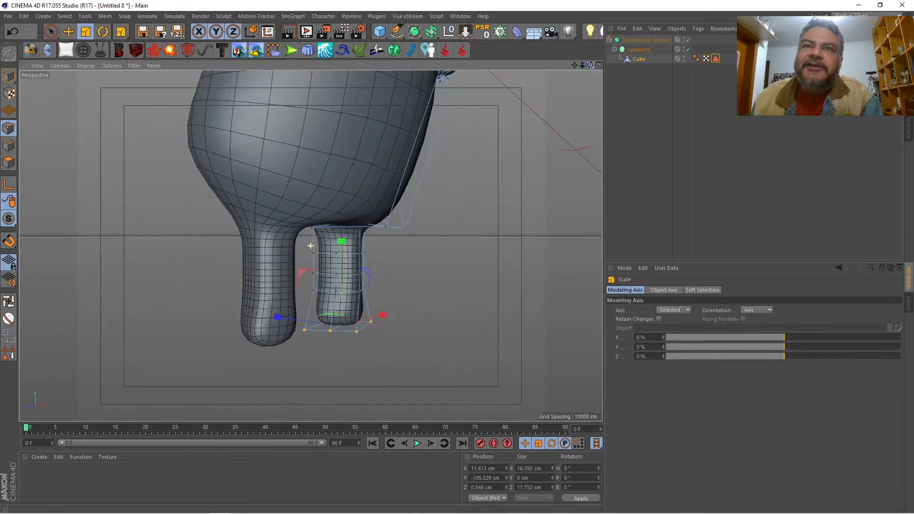
{"action": "left_click", "coordinate": [9, 162]}
{"action": "left_click", "coordinate": [358, 313]}
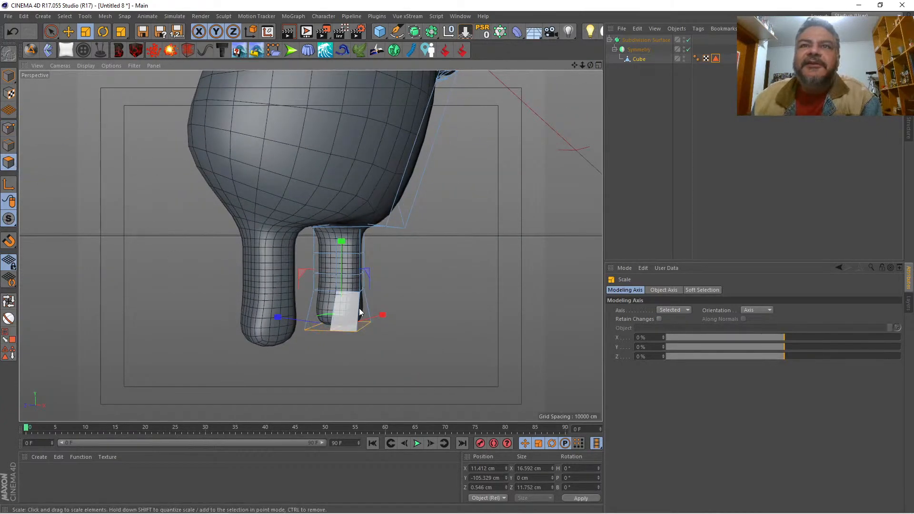
{"action": "key", "text": "space"}
{"action": "left_click", "coordinate": [366, 307]}
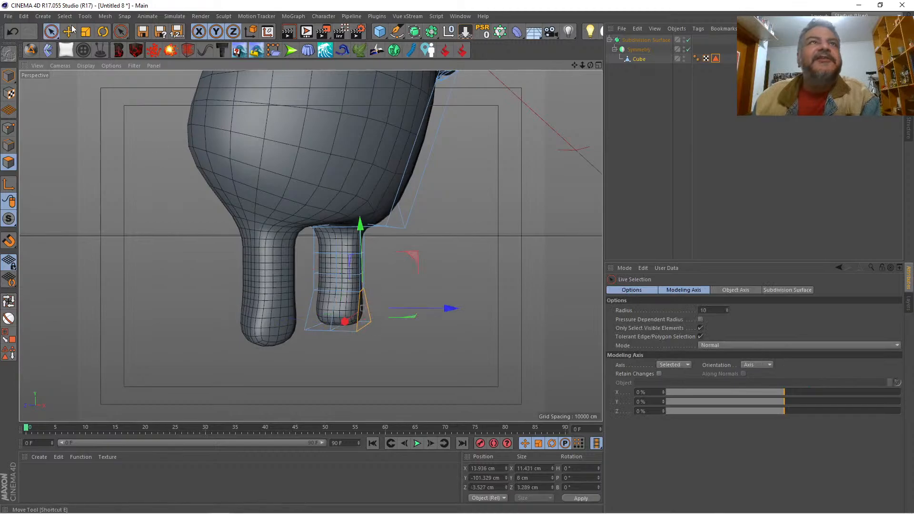
{"action": "left_click", "coordinate": [104, 31]}
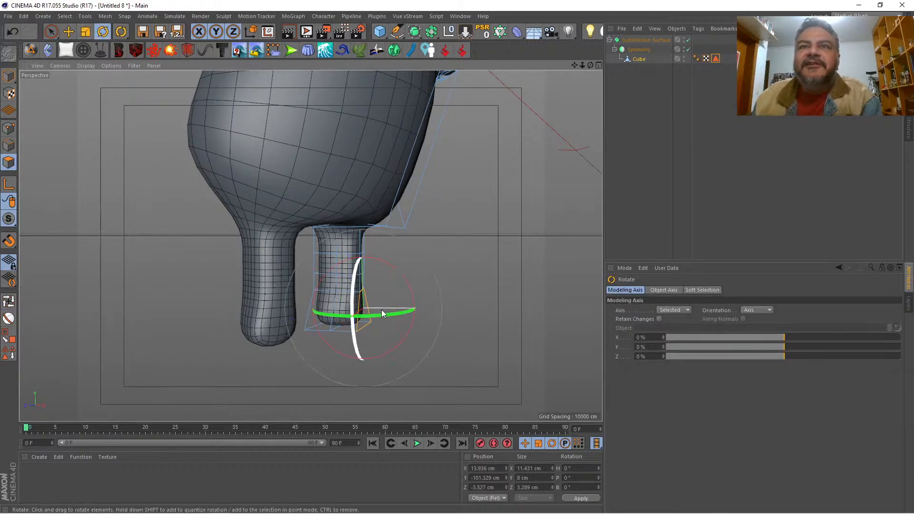
{"action": "left_click_drag", "start_coordinate": [382, 312], "coordinate": [391, 315]}
{"action": "left_click_drag", "start_coordinate": [591, 65], "coordinate": [534, 70]}
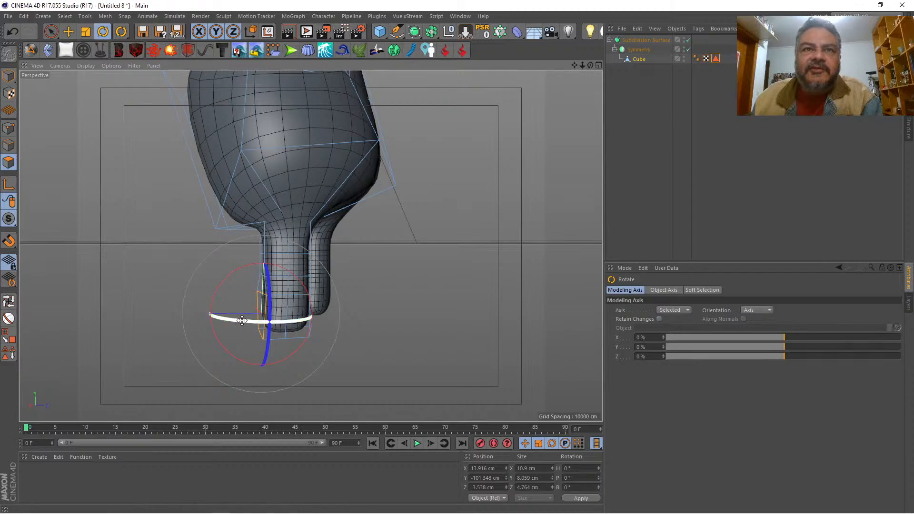
{"action": "left_click_drag", "start_coordinate": [239, 321], "coordinate": [230, 318]}
Step: Cut an edge loop horizontally around the belly with the Knife in Loop mode at about 51 % offset
{"action": "mouse_move", "coordinate": [590, 65]}
{"action": "left_mouse_down"}
{"action": "mouse_move", "coordinate": [618, 77]}
{"action": "mouse_move", "coordinate": [528, 68]}
{"action": "mouse_move", "coordinate": [585, 66]}
{"action": "mouse_move", "coordinate": [550, 62]}
{"action": "mouse_move", "coordinate": [457, 72]}
{"action": "mouse_move", "coordinate": [595, 67]}
{"action": "left_mouse_up"}
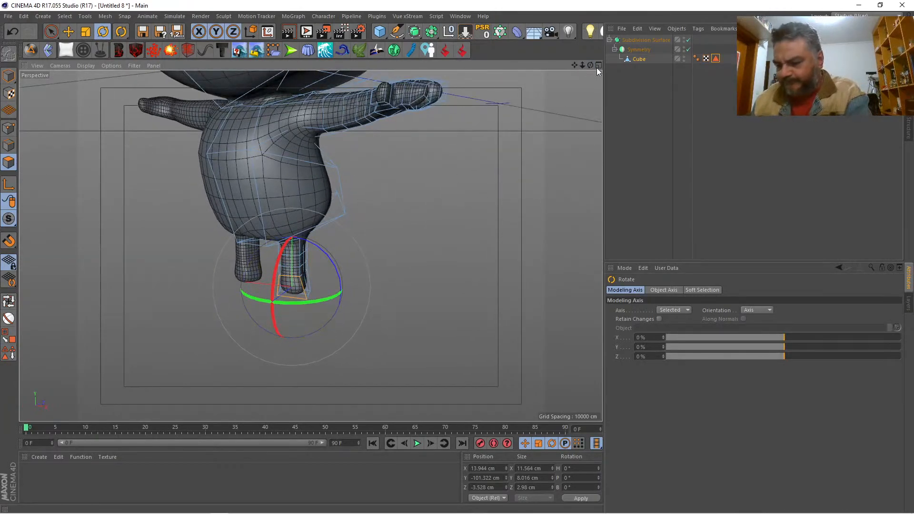
{"action": "key", "text": "k"}
{"action": "key", "text": "k"}
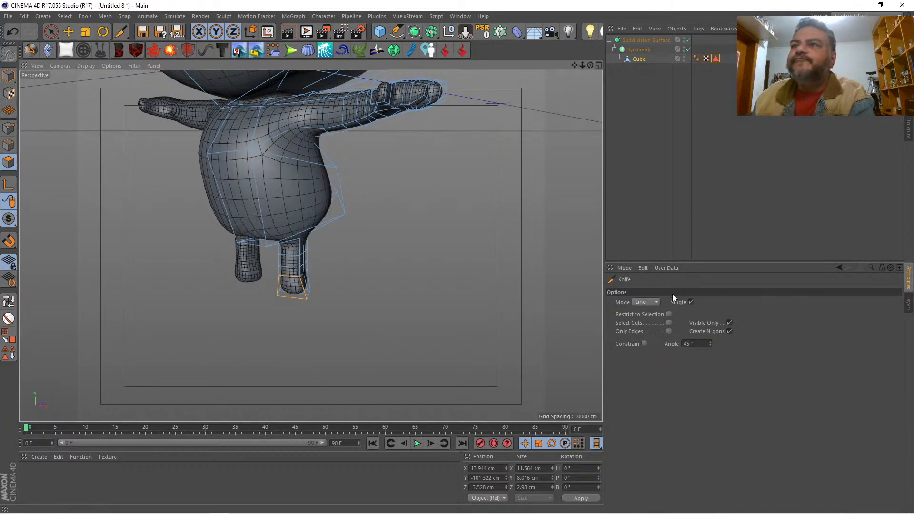
{"action": "left_click", "coordinate": [646, 302]}
{"action": "left_click", "coordinate": [647, 340]}
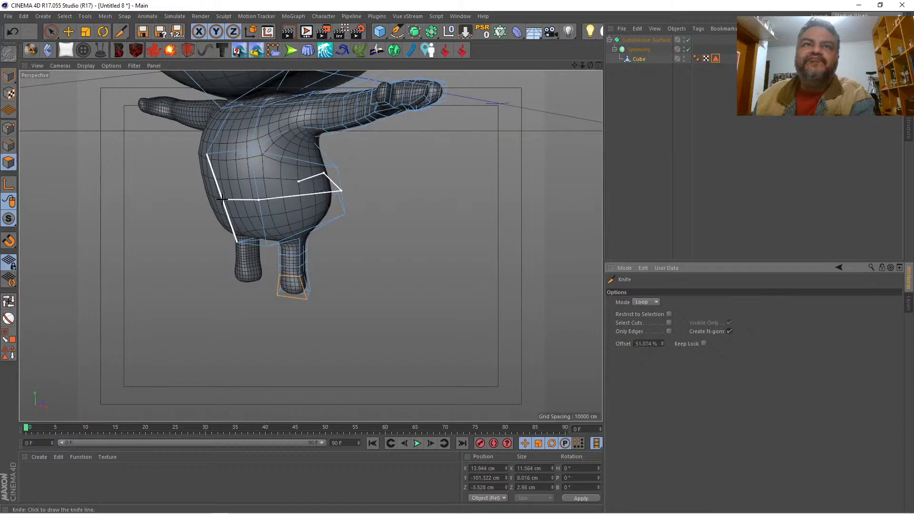
{"action": "key", "text": "space"}
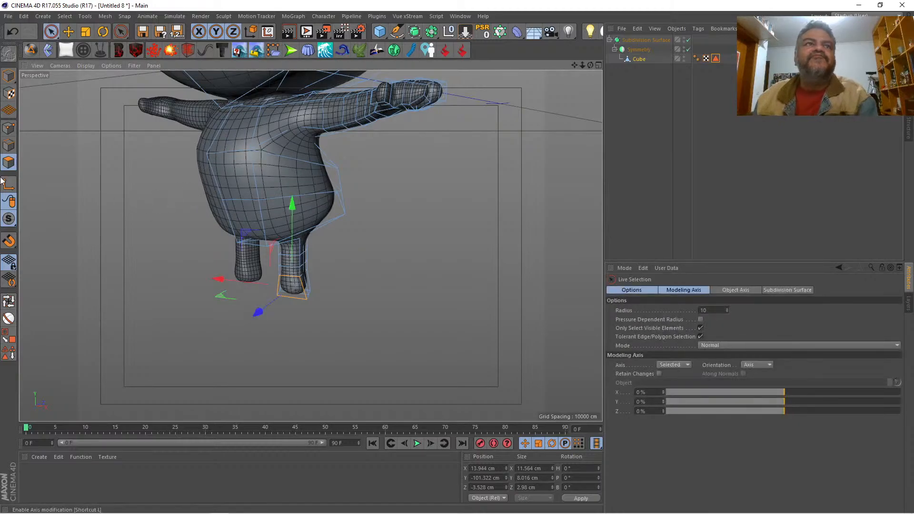
Step: Pull the two front belly points forward and down to about Z -29.6 cm, Y -74 cm, and move the chest points above them back to about Z -22.7 cm
{"action": "left_click", "coordinate": [9, 129]}
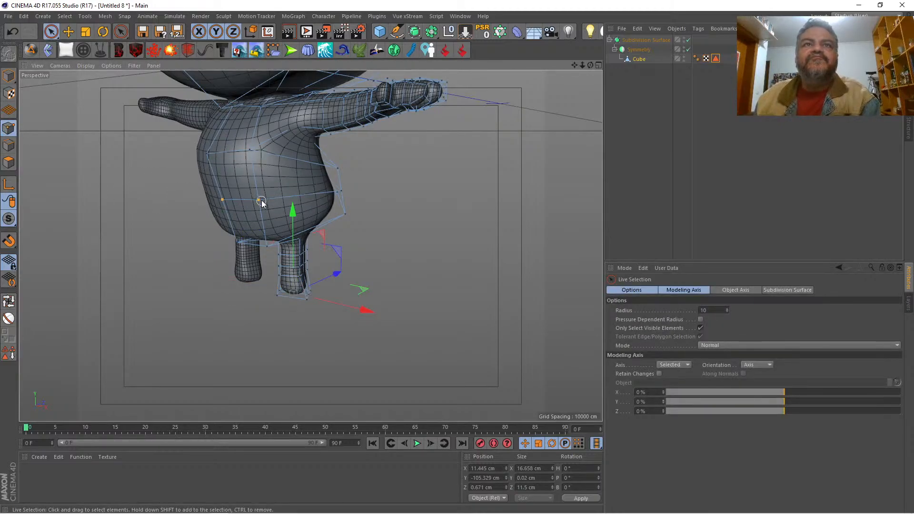
{"action": "left_click_drag", "start_coordinate": [262, 201], "coordinate": [261, 200]}
{"action": "left_click_drag", "start_coordinate": [590, 64], "coordinate": [525, 68]}
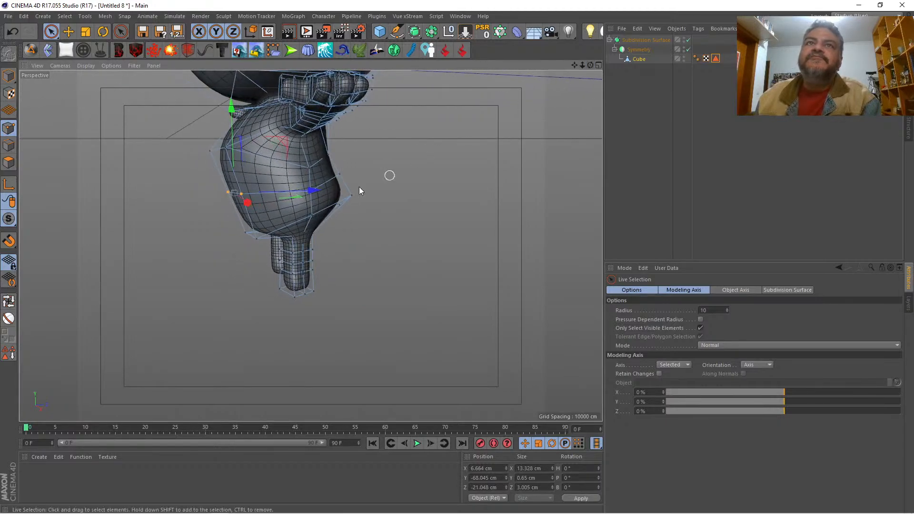
{"action": "left_click_drag", "start_coordinate": [310, 192], "coordinate": [287, 193]}
{"action": "left_click_drag", "start_coordinate": [208, 110], "coordinate": [207, 143]}
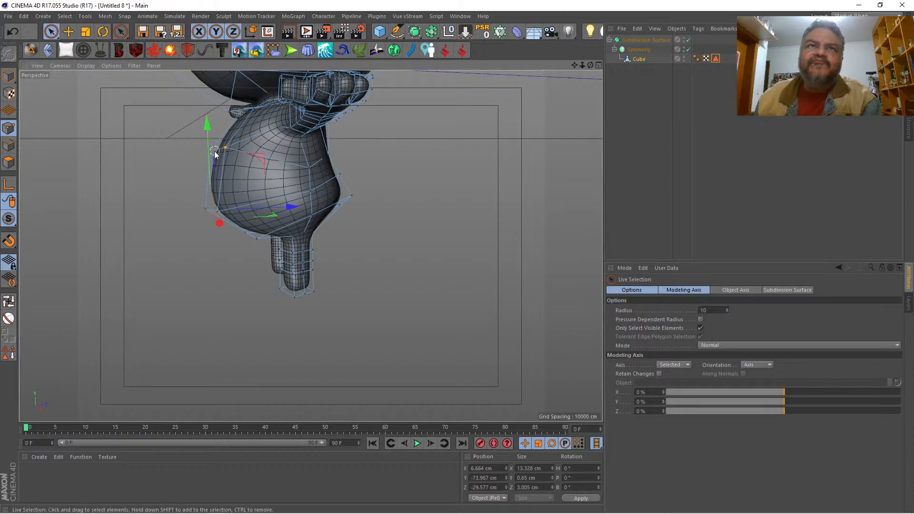
{"action": "left_click", "coordinate": [209, 151]}
{"action": "left_click_drag", "start_coordinate": [281, 147], "coordinate": [292, 149]}
Step: Move the upper side point of the belly to about X 29.6 cm and Y -55.3 cm
{"action": "mouse_move", "coordinate": [582, 65]}
{"action": "left_mouse_down"}
{"action": "mouse_move", "coordinate": [666, 66]}
{"action": "mouse_move", "coordinate": [592, 64]}
{"action": "left_mouse_up"}
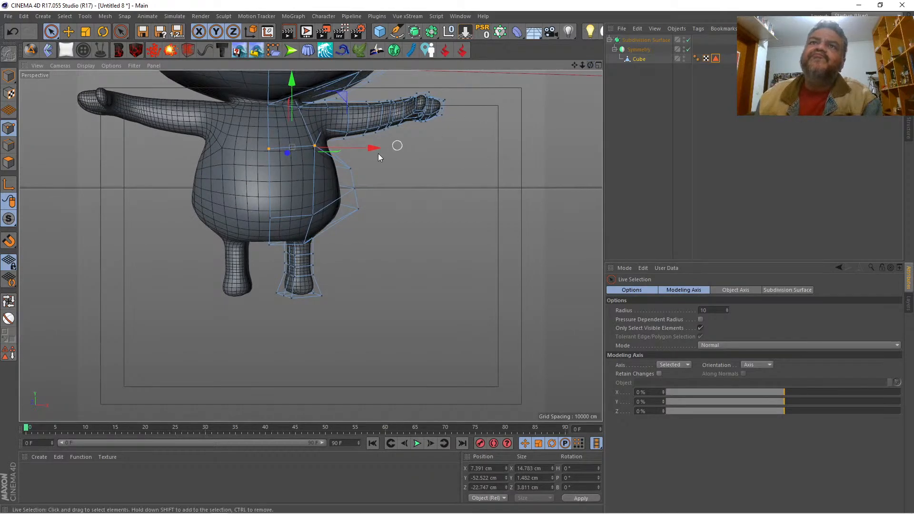
{"action": "left_click", "coordinate": [347, 169]}
{"action": "left_click_drag", "start_coordinate": [416, 167], "coordinate": [419, 170]}
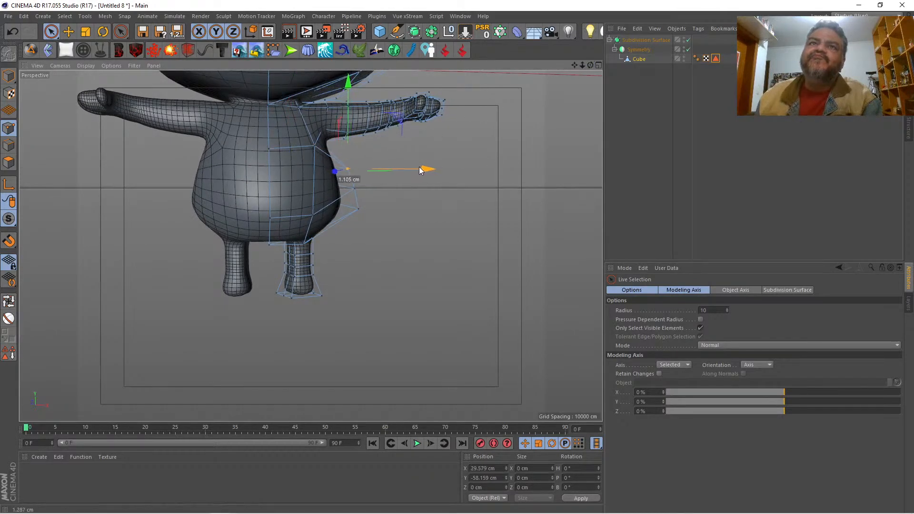
{"action": "mouse_move", "coordinate": [347, 103]}
{"action": "left_mouse_down"}
{"action": "mouse_move", "coordinate": [349, 91]}
{"action": "mouse_move", "coordinate": [347, 107]}
{"action": "left_mouse_up"}
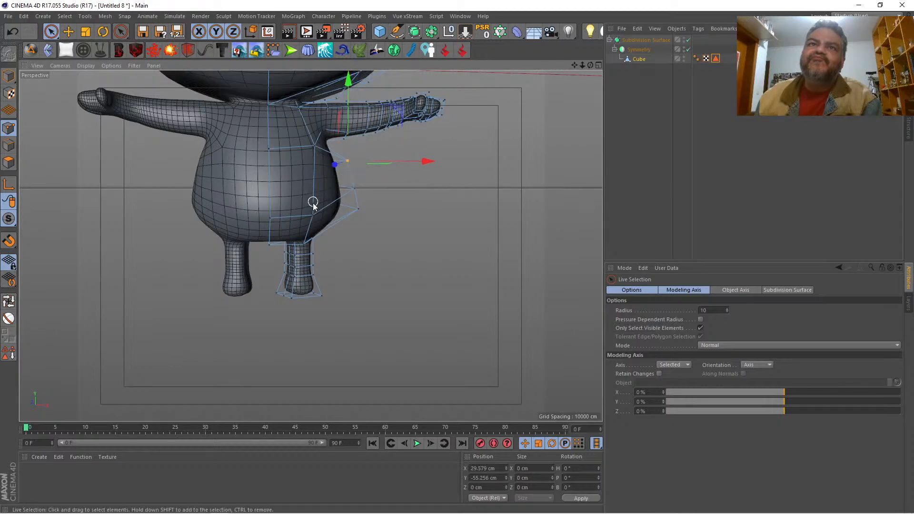
Step: Move the lowest side point of the belly inward to about X 29.6 cm and down to about Y -76 cm
{"action": "left_click", "coordinate": [356, 191]}
{"action": "left_click", "coordinate": [359, 209]}
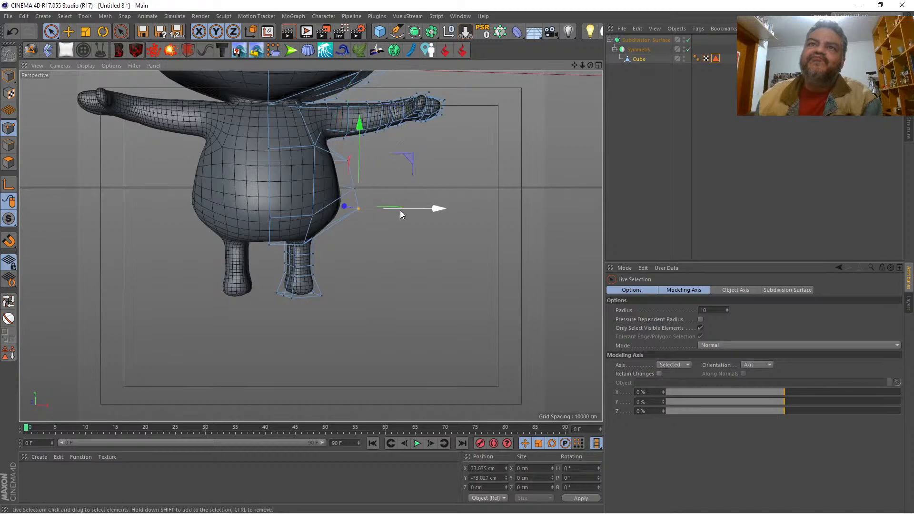
{"action": "left_click_drag", "start_coordinate": [426, 209], "coordinate": [418, 209]}
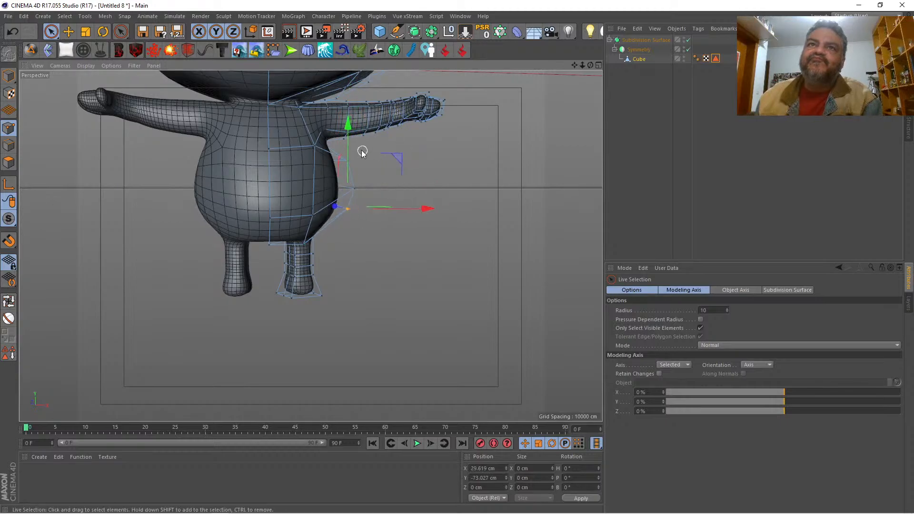
{"action": "left_click_drag", "start_coordinate": [350, 147], "coordinate": [350, 155]}
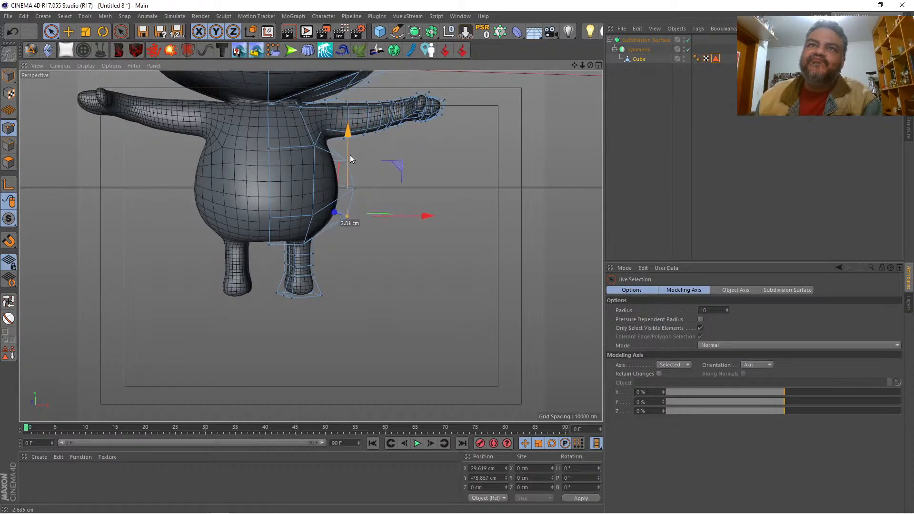
Step: Select the rear points at the leg's bottom end and move them back to about Z 8.9 cm for the heel
{"action": "left_click", "coordinate": [598, 65]}
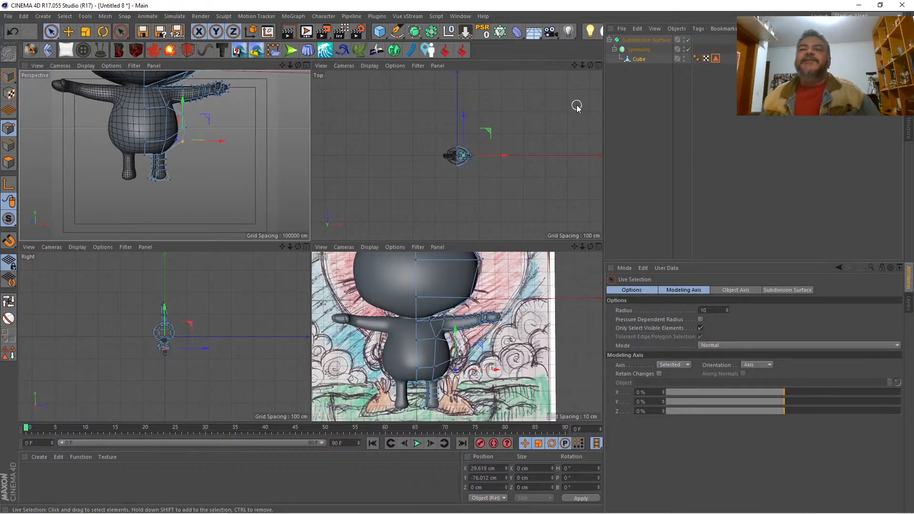
{"action": "left_click", "coordinate": [306, 66]}
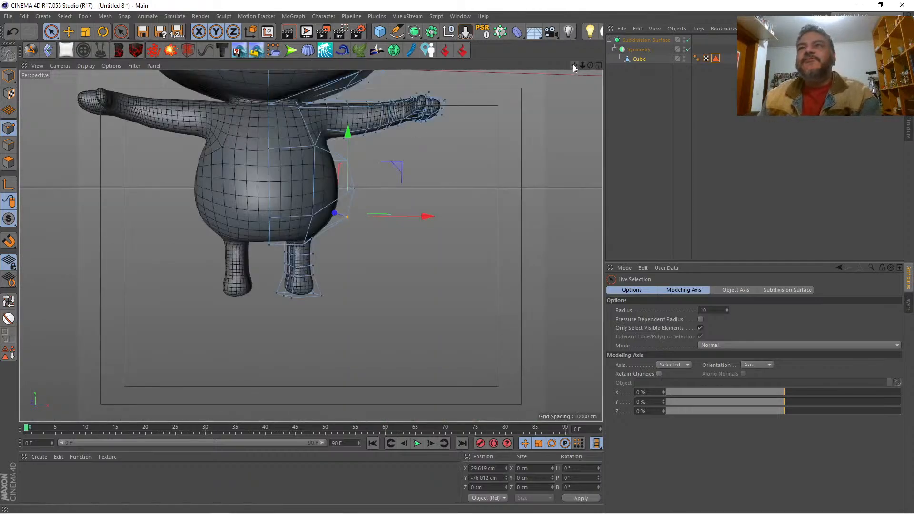
{"action": "left_click_drag", "start_coordinate": [573, 65], "coordinate": [582, 113]}
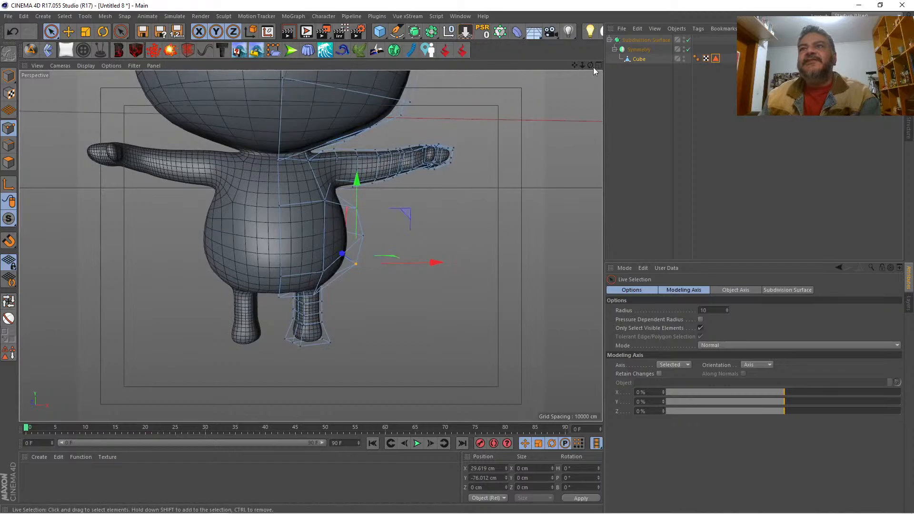
{"action": "left_click_drag", "start_coordinate": [590, 65], "coordinate": [450, 64]}
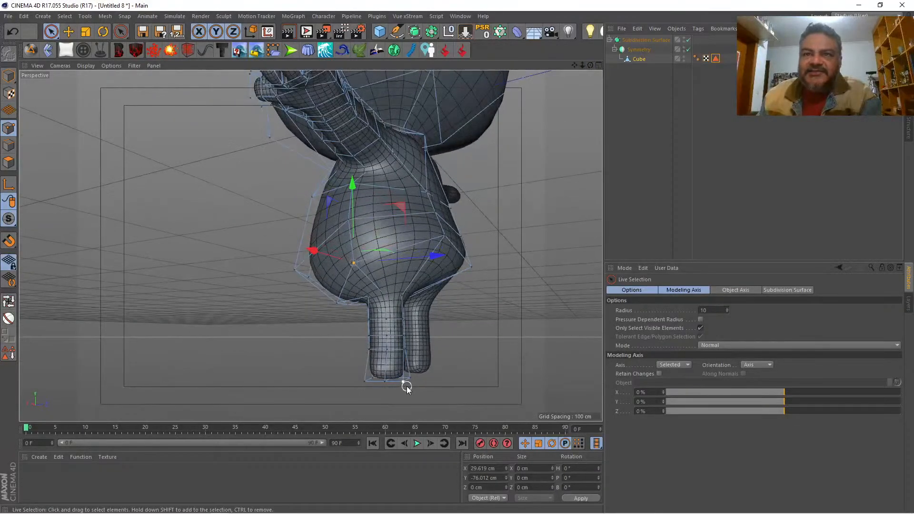
{"action": "left_click_drag", "start_coordinate": [419, 379], "coordinate": [478, 384]}
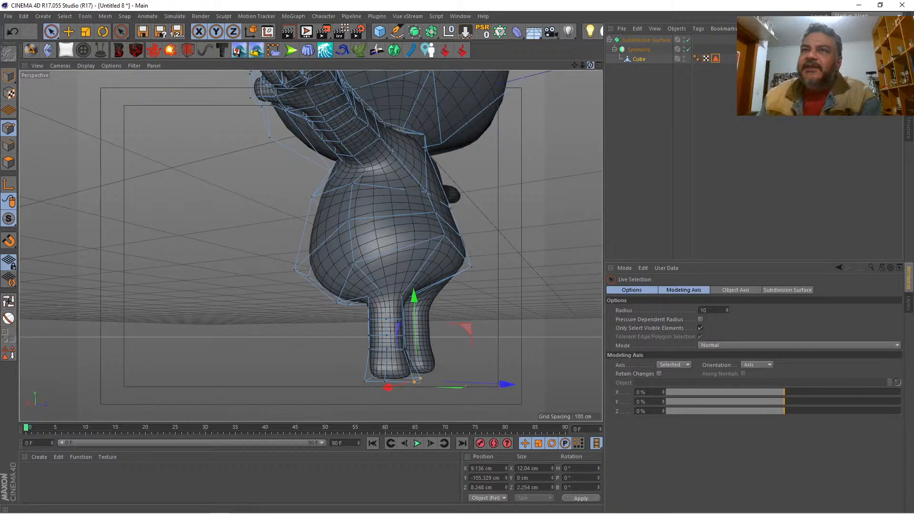
{"action": "left_click_drag", "start_coordinate": [590, 66], "coordinate": [565, 85]}
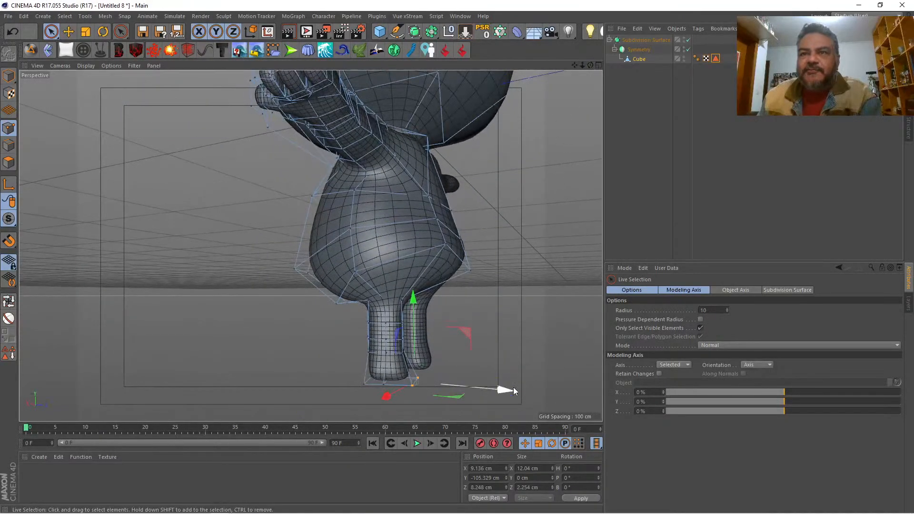
{"action": "left_click_drag", "start_coordinate": [514, 390], "coordinate": [509, 389]}
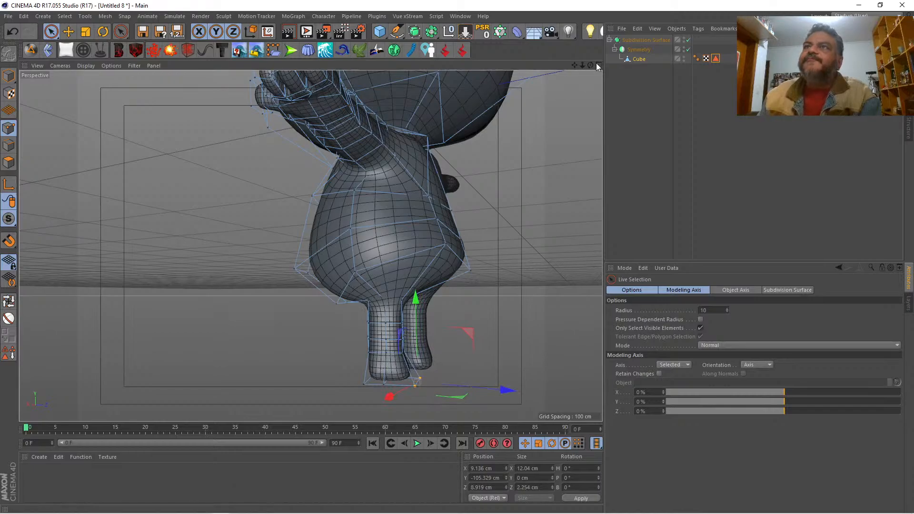
Step: Rectangle-select the leg's middle point rings in the front view, scale them along Y to about 5.6 cm and raise them to about Y -88.7 cm
{"action": "left_click_drag", "start_coordinate": [590, 65], "coordinate": [414, 103]}
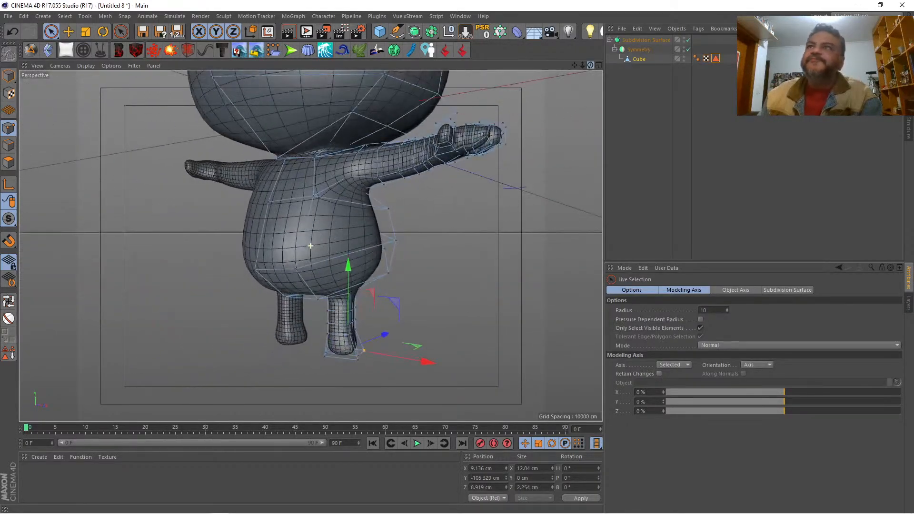
{"action": "left_click", "coordinate": [599, 65]}
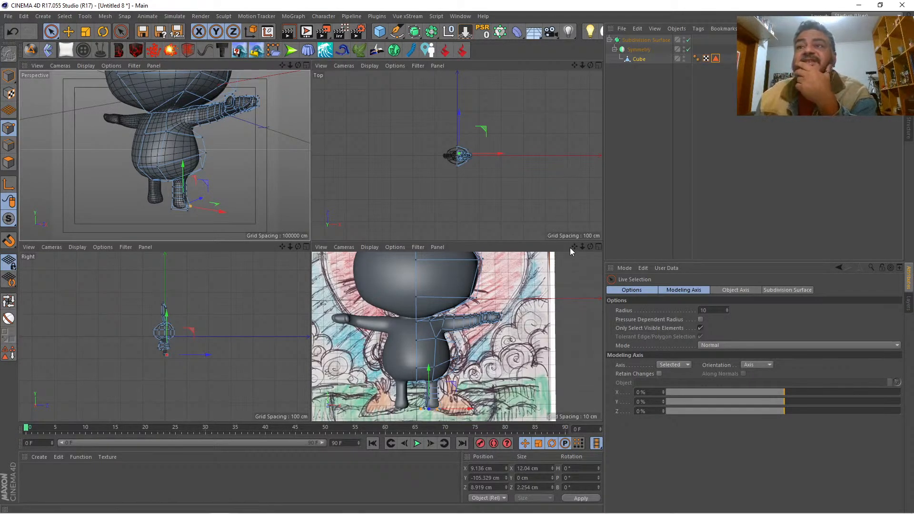
{"action": "left_click", "coordinate": [599, 246]}
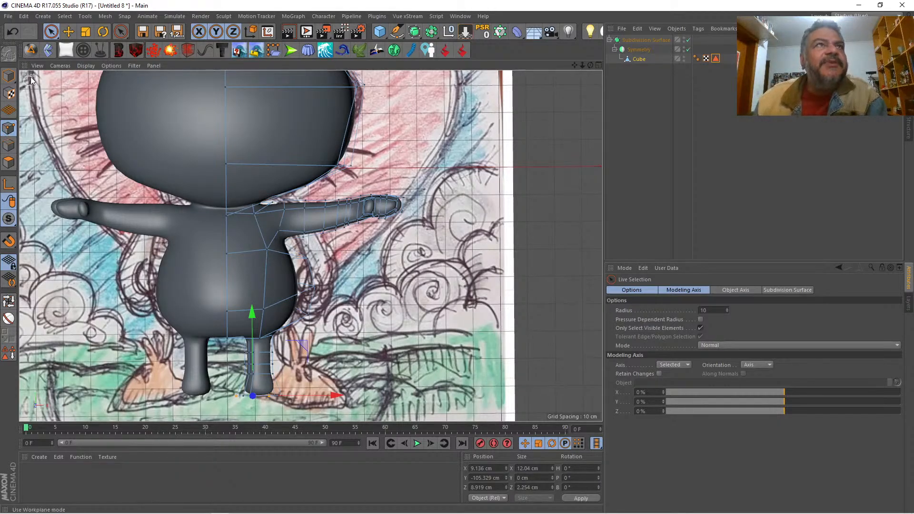
{"action": "left_click", "coordinate": [51, 32]}
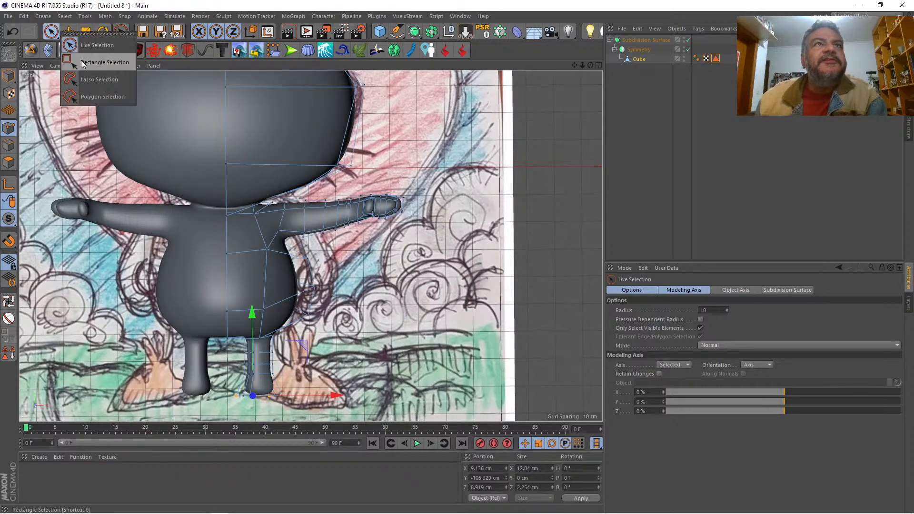
{"action": "left_click", "coordinate": [96, 61]}
{"action": "left_click_drag", "start_coordinate": [235, 346], "coordinate": [311, 378]}
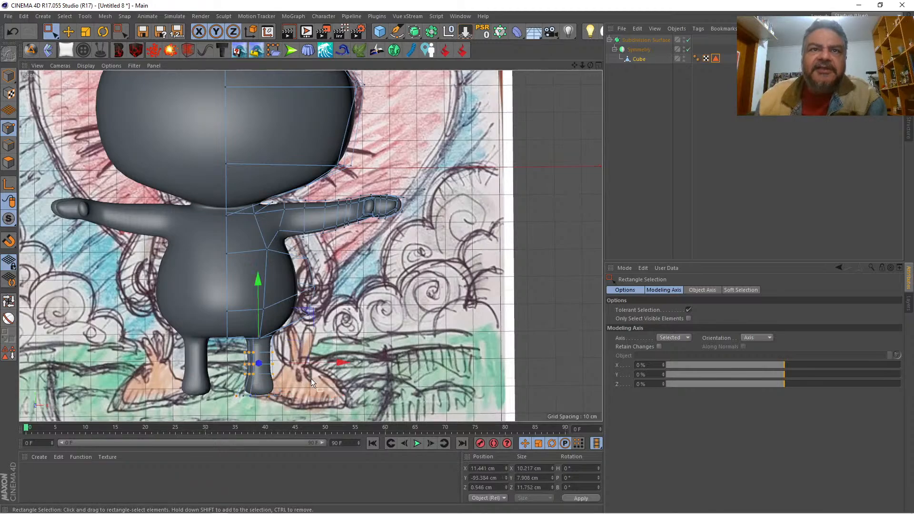
{"action": "left_click", "coordinate": [85, 32]}
{"action": "mouse_move", "coordinate": [257, 280]}
{"action": "left_mouse_down"}
{"action": "mouse_move", "coordinate": [258, 303]}
{"action": "mouse_move", "coordinate": [257, 277]}
{"action": "left_mouse_up"}
{"action": "key", "text": "space"}
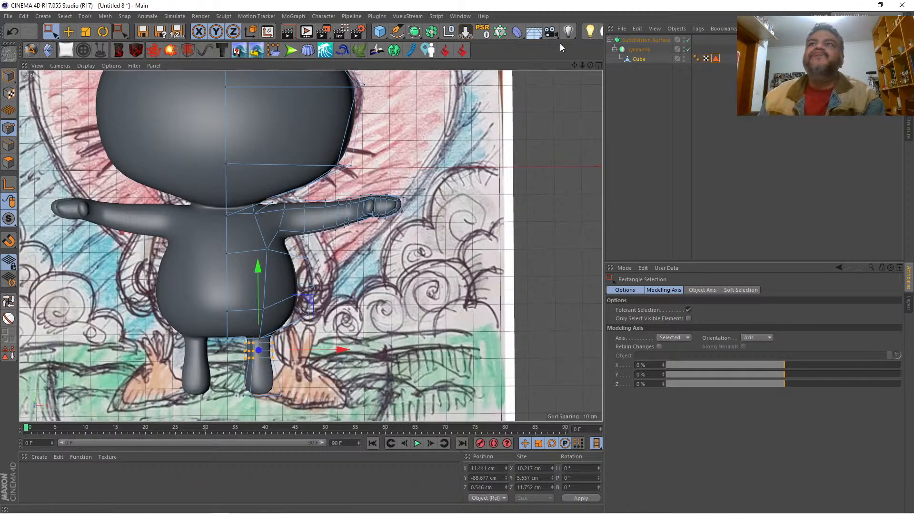
Step: Select the outer side point at the leg's bottom end in the perspective view and move it outward to about X 19.6 cm
{"action": "left_click", "coordinate": [598, 64]}
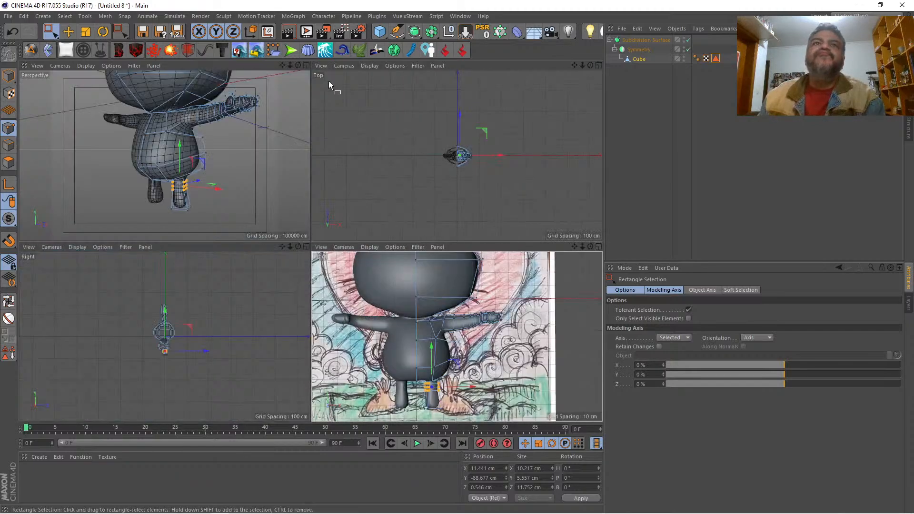
{"action": "left_click", "coordinate": [307, 65]}
{"action": "mouse_move", "coordinate": [590, 65]}
{"action": "left_mouse_down"}
{"action": "mouse_move", "coordinate": [704, 33]}
{"action": "mouse_move", "coordinate": [638, 78]}
{"action": "mouse_move", "coordinate": [538, 85]}
{"action": "mouse_move", "coordinate": [540, 74]}
{"action": "mouse_move", "coordinate": [622, 61]}
{"action": "mouse_move", "coordinate": [557, 81]}
{"action": "left_mouse_up"}
{"action": "key", "text": "t"}
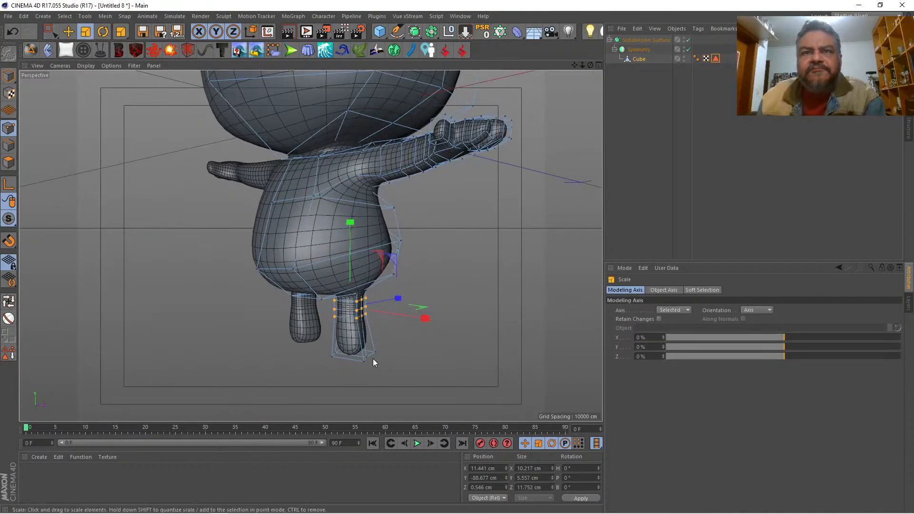
{"action": "left_click_drag", "start_coordinate": [50, 34], "coordinate": [95, 44]}
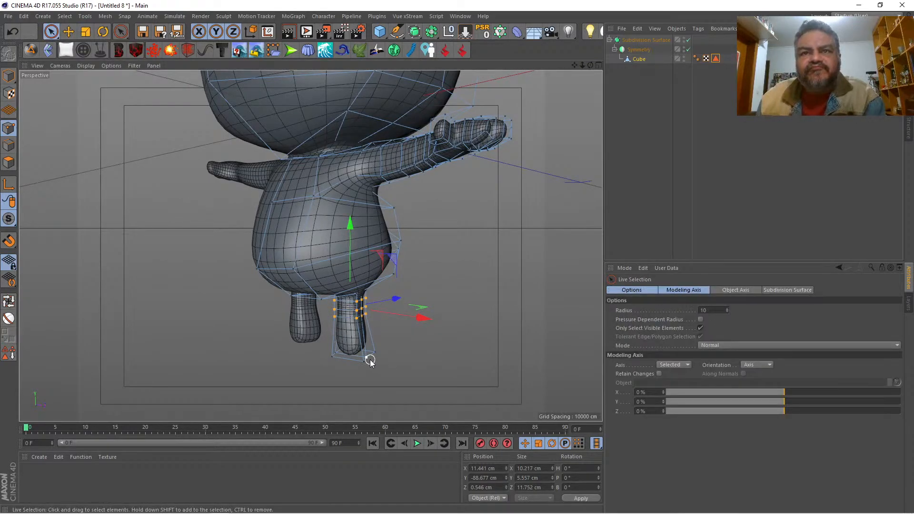
{"action": "left_click", "coordinate": [392, 361]}
{"action": "left_click", "coordinate": [369, 356]}
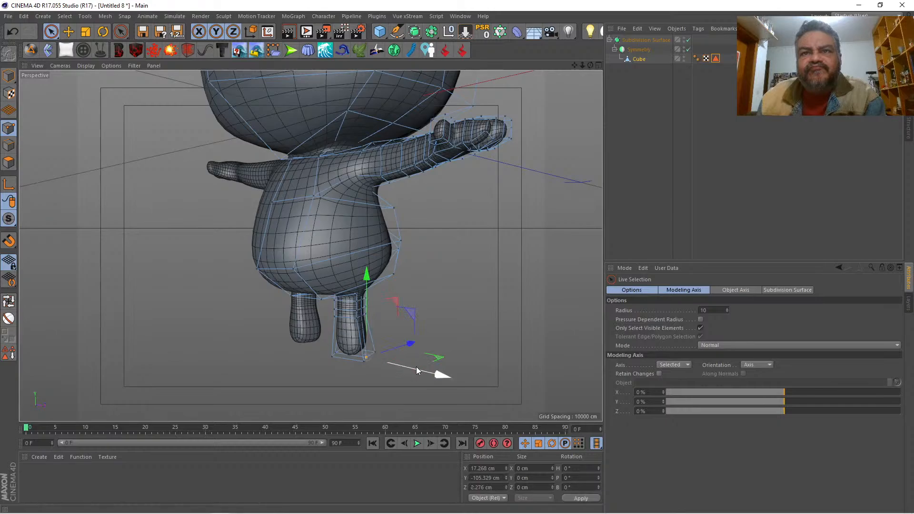
{"action": "left_click_drag", "start_coordinate": [419, 367], "coordinate": [421, 372]}
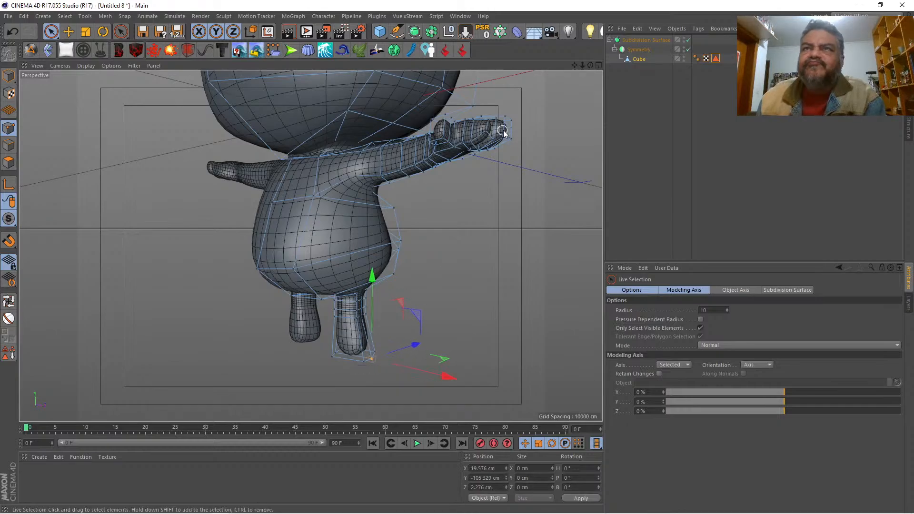
Step: Add the neighbouring outer bottom points to the selection and move the three outward to about X 19.7 cm
{"action": "left_click_drag", "start_coordinate": [591, 65], "coordinate": [467, 59]}
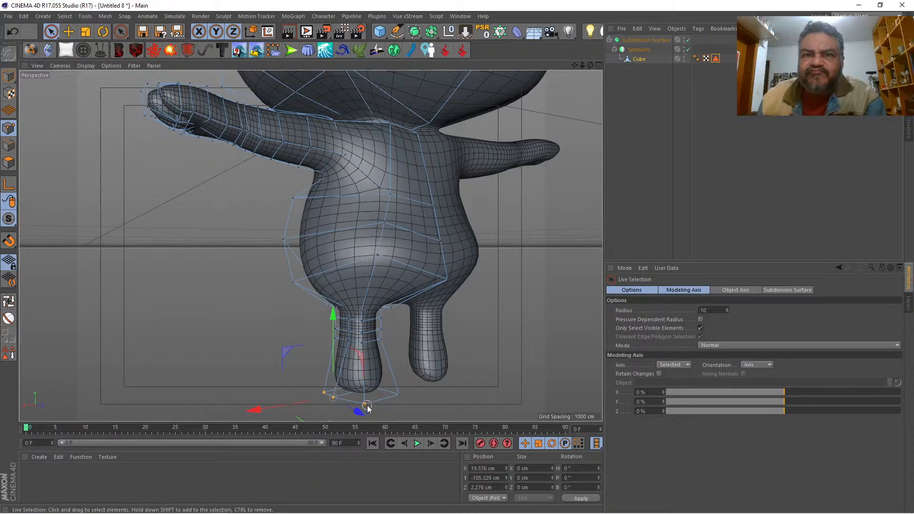
{"action": "left_click_drag", "start_coordinate": [366, 406], "coordinate": [367, 406]}
{"action": "left_click_drag", "start_coordinate": [304, 405], "coordinate": [295, 406]}
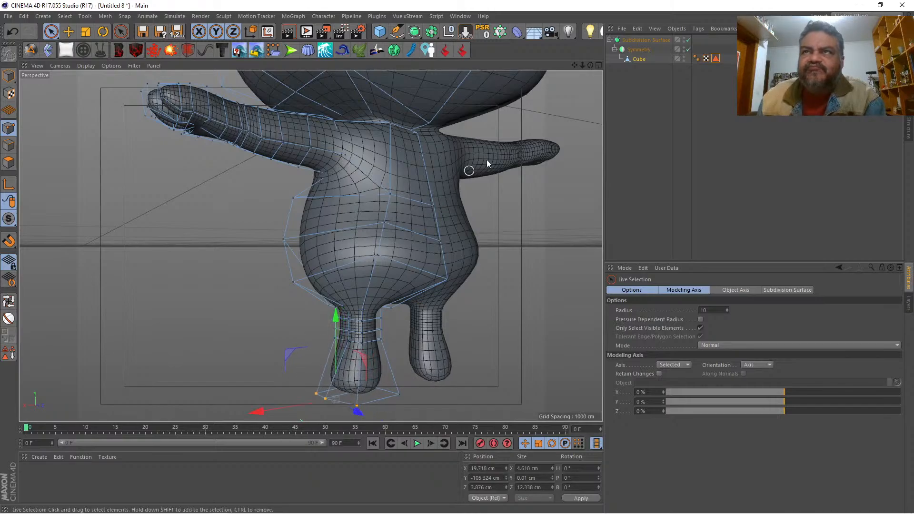
Step: Select the front polygon at the leg's lower end and extrude it forward about 6.2 cm to form the foot
{"action": "left_click_drag", "start_coordinate": [590, 65], "coordinate": [608, 46]}
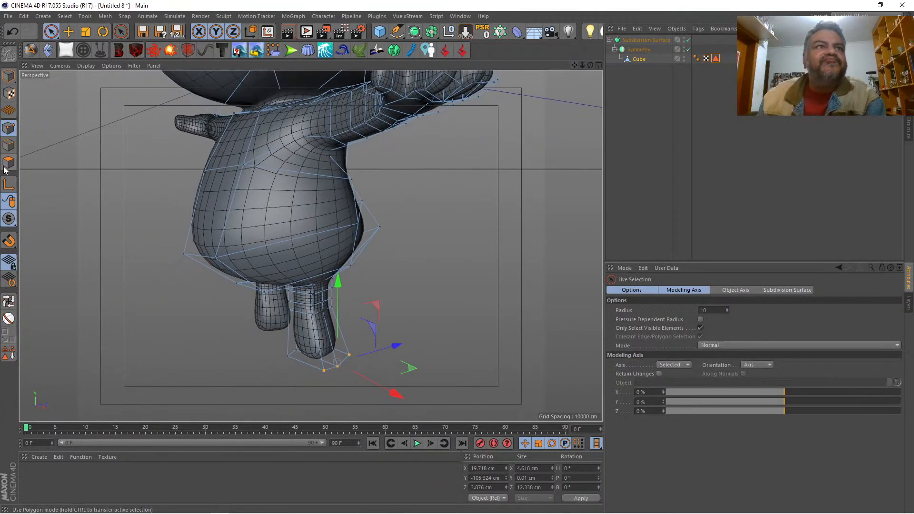
{"action": "left_click", "coordinate": [6, 166]}
{"action": "right_click", "coordinate": [106, 312]}
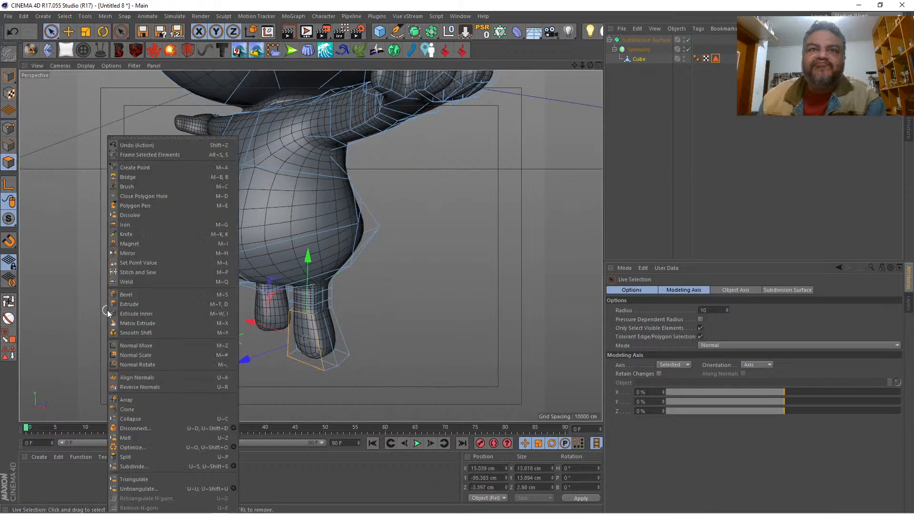
{"action": "left_click", "coordinate": [127, 304]}
{"action": "mouse_move", "coordinate": [128, 303]}
{"action": "left_mouse_down"}
{"action": "mouse_move", "coordinate": [155, 302]}
{"action": "mouse_move", "coordinate": [142, 302]}
{"action": "left_mouse_up"}
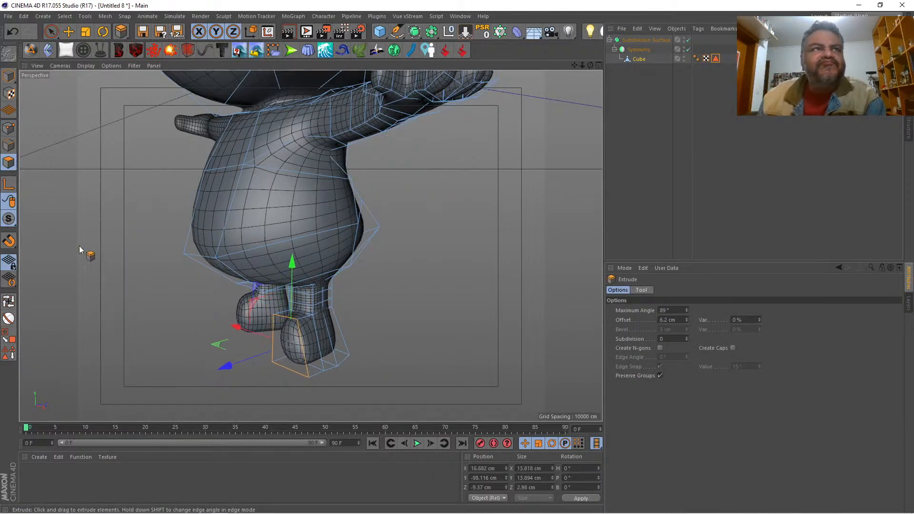
{"action": "key", "text": "space"}
Step: Lower the extruded foot's upper front points to about Y -95.4 cm and move the instep points behind them forward to about Z -4.1 cm
{"action": "left_click", "coordinate": [8, 129]}
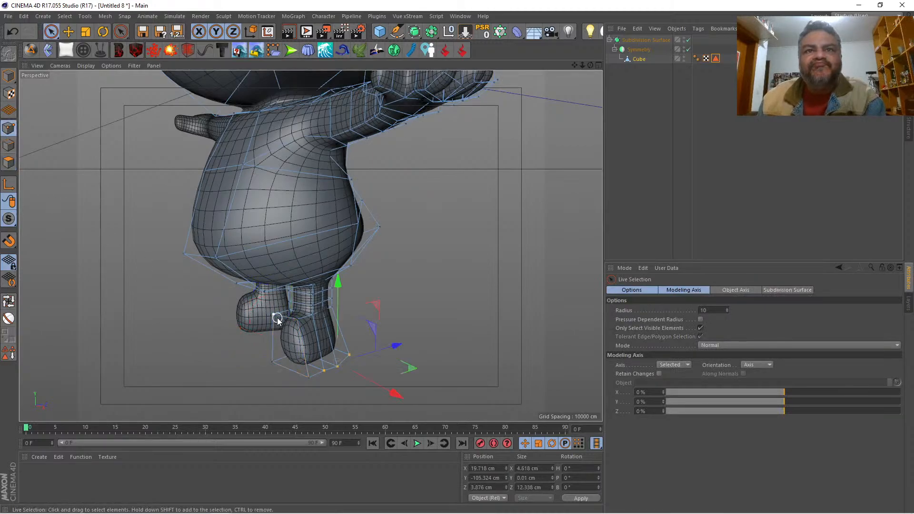
{"action": "left_click", "coordinate": [294, 325]}
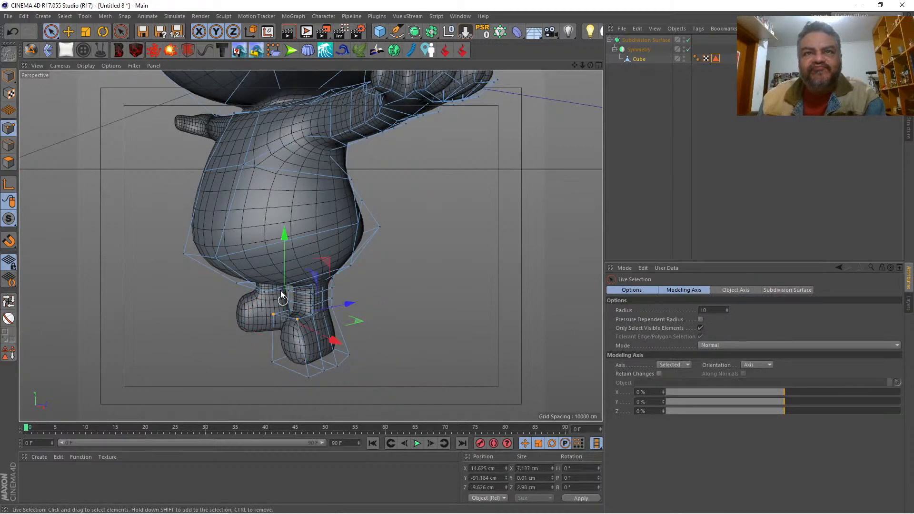
{"action": "left_click_drag", "start_coordinate": [287, 268], "coordinate": [287, 284]}
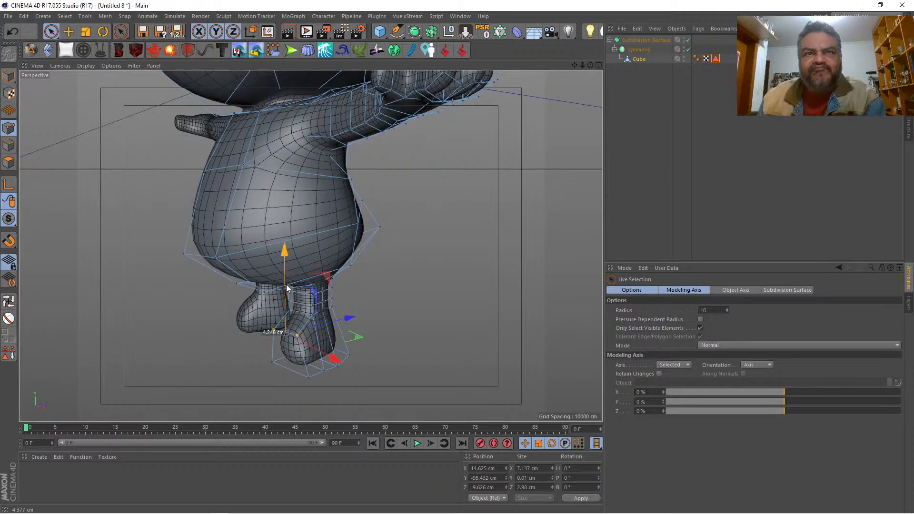
{"action": "left_click", "coordinate": [313, 319]}
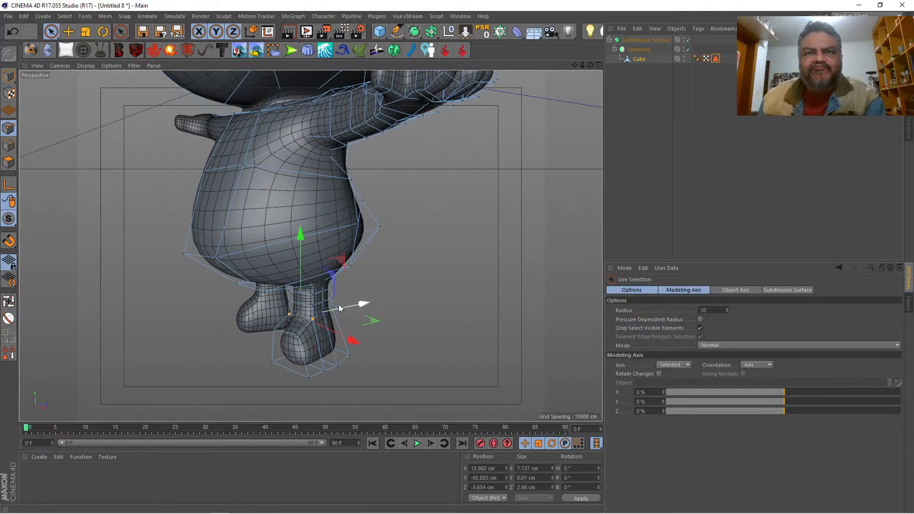
{"action": "left_click_drag", "start_coordinate": [341, 306], "coordinate": [339, 306]}
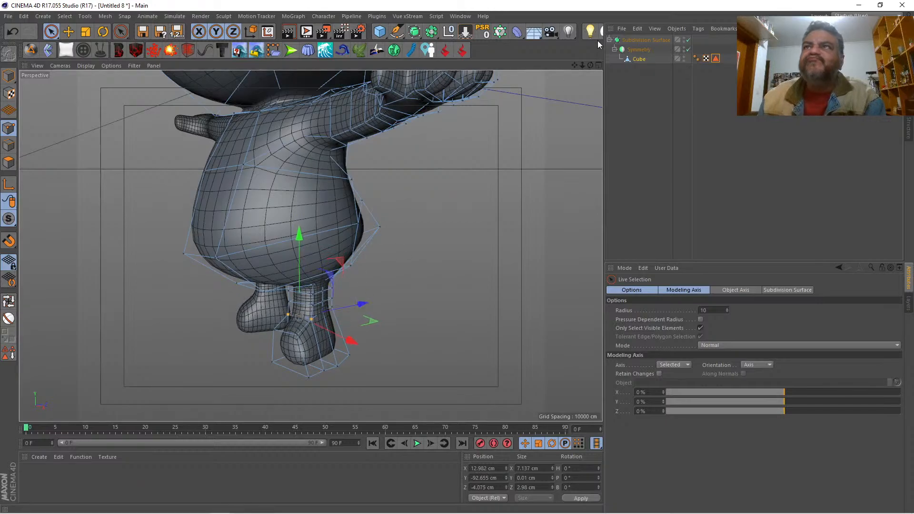
Step: Move the foot's front polygon slightly back and raise its two upper points to about Y -94.4 cm
{"action": "left_click_drag", "start_coordinate": [590, 64], "coordinate": [533, 67]}
{"action": "mouse_move", "coordinate": [310, 246]}
{"action": "left_mouse_down"}
{"action": "mouse_move", "coordinate": [302, 241]}
{"action": "mouse_move", "coordinate": [310, 245]}
{"action": "left_mouse_up"}
{"action": "left_click", "coordinate": [598, 65]}
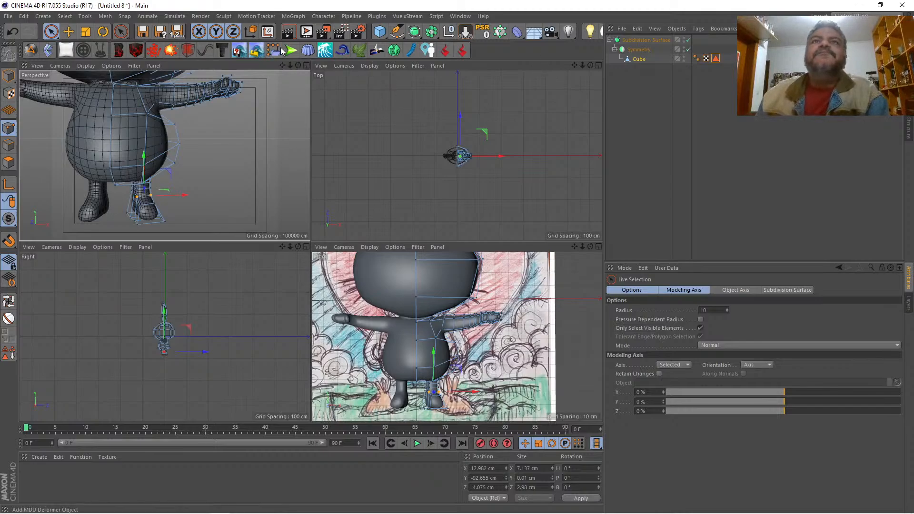
{"action": "left_click", "coordinate": [306, 65]}
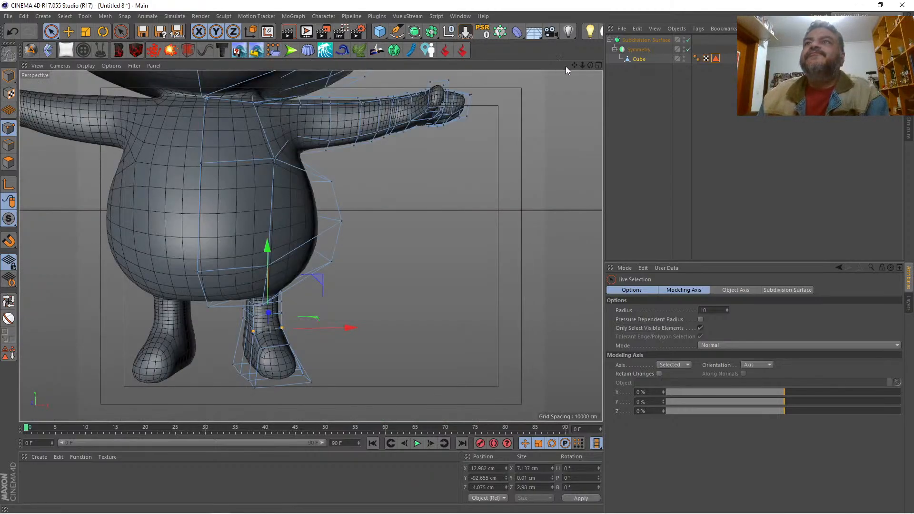
{"action": "left_click_drag", "start_coordinate": [574, 66], "coordinate": [311, 246]}
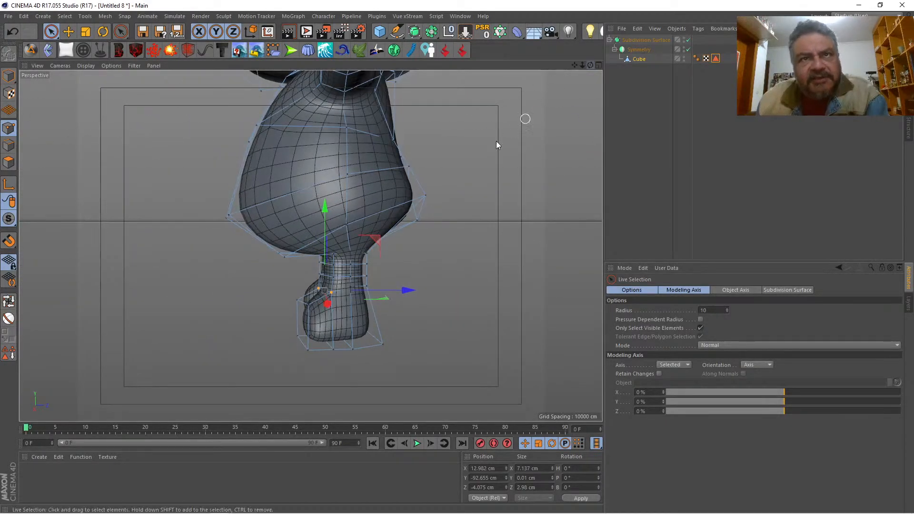
{"action": "left_click", "coordinate": [8, 163]}
{"action": "left_click_drag", "start_coordinate": [234, 325], "coordinate": [238, 323]}
{"action": "left_click", "coordinate": [9, 128]}
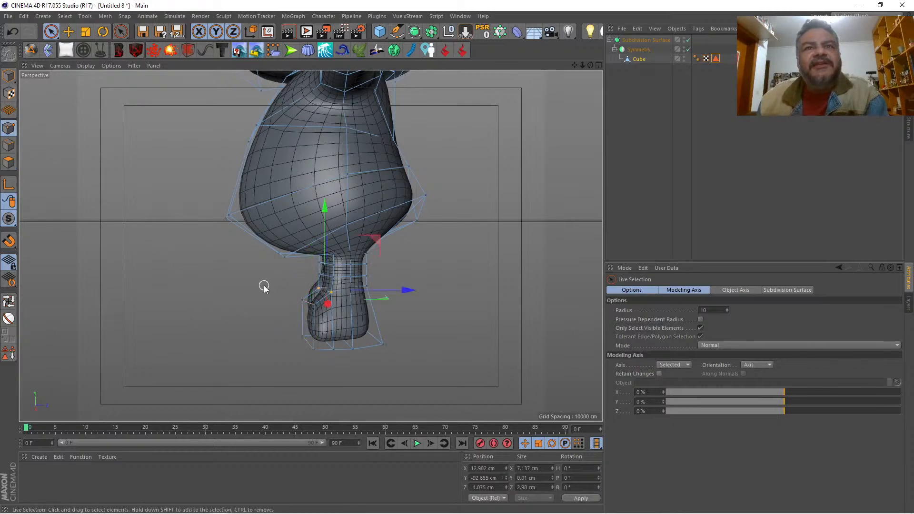
{"action": "left_click", "coordinate": [312, 306]}
{"action": "left_click_drag", "start_coordinate": [308, 278], "coordinate": [307, 270]}
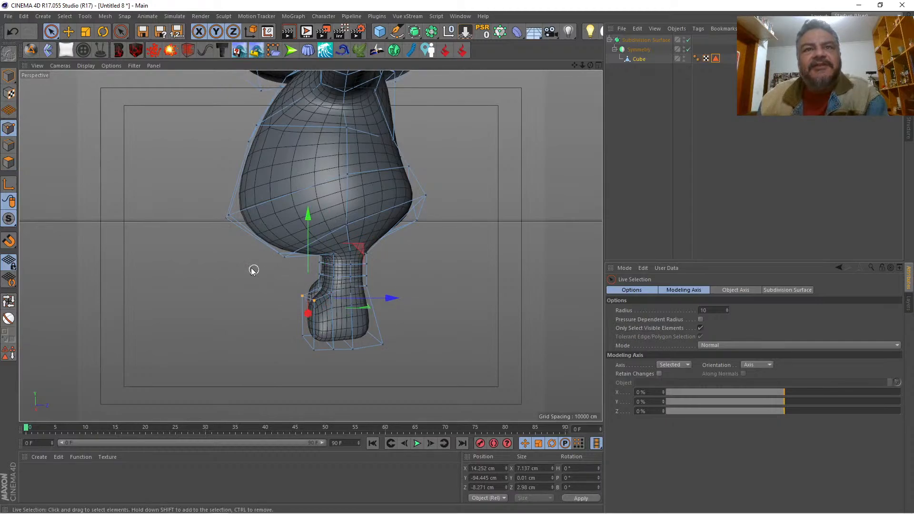
Step: Select the outer upper point of the foot's front face and move it outward to about X 22.6 cm
{"action": "mouse_move", "coordinate": [590, 65]}
{"action": "left_mouse_down"}
{"action": "mouse_move", "coordinate": [576, 67]}
{"action": "mouse_move", "coordinate": [620, 57]}
{"action": "mouse_move", "coordinate": [603, 67]}
{"action": "left_mouse_up"}
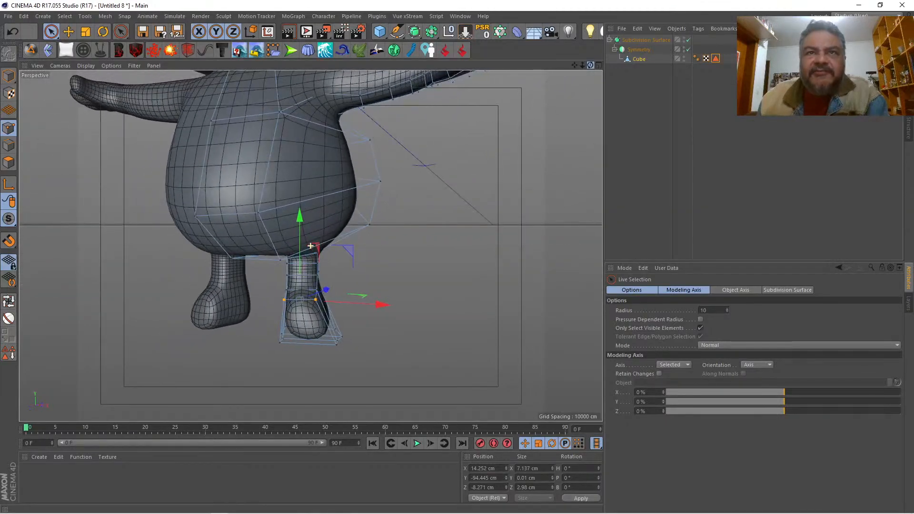
{"action": "left_click", "coordinate": [599, 64]}
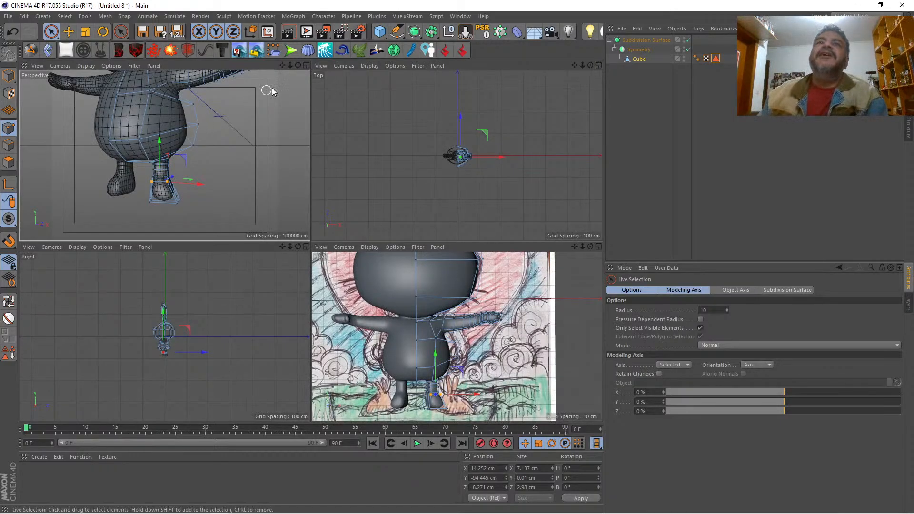
{"action": "left_click", "coordinate": [306, 65]}
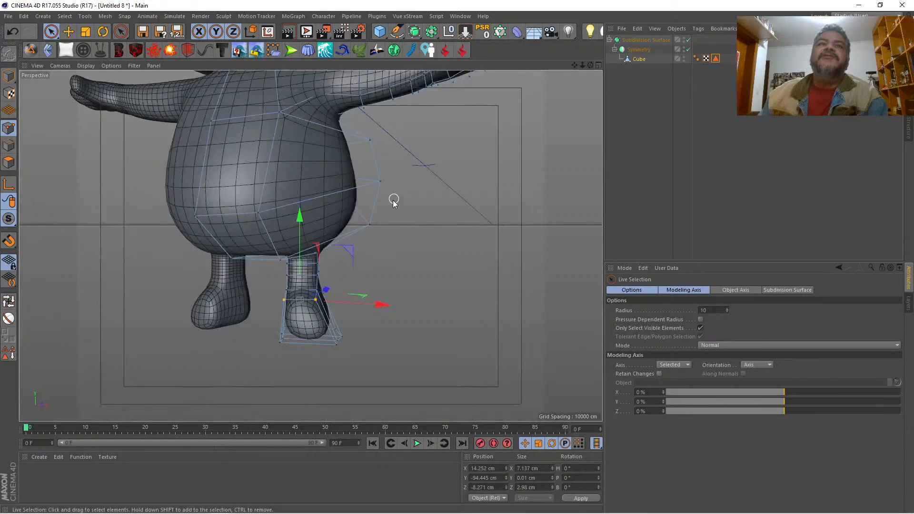
{"action": "left_click", "coordinate": [316, 301]}
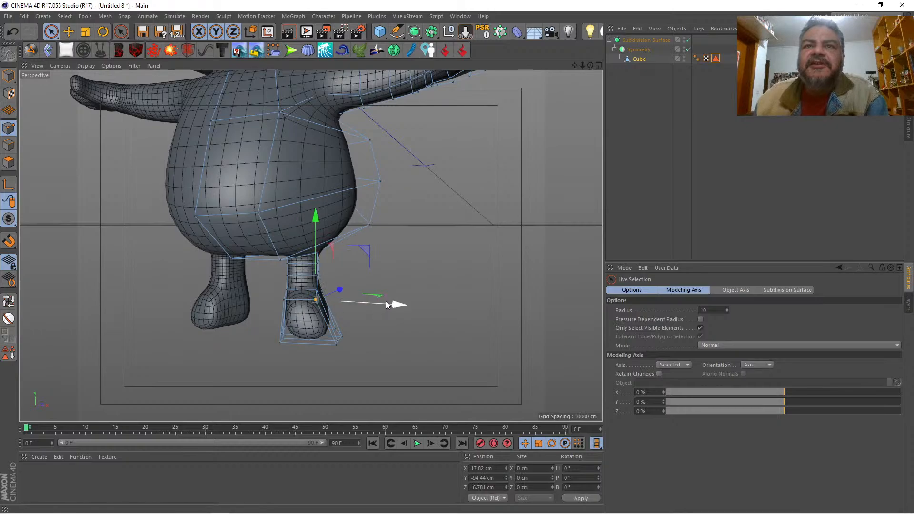
{"action": "left_click_drag", "start_coordinate": [387, 305], "coordinate": [404, 304]}
Step: Try to slide the inner, upper and outer edges of the foot's front face with an offset of about -2.46 cm
{"action": "mouse_move", "coordinate": [590, 65]}
{"action": "left_mouse_down"}
{"action": "mouse_move", "coordinate": [514, 65]}
{"action": "mouse_move", "coordinate": [676, 65]}
{"action": "mouse_move", "coordinate": [585, 65]}
{"action": "left_mouse_up"}
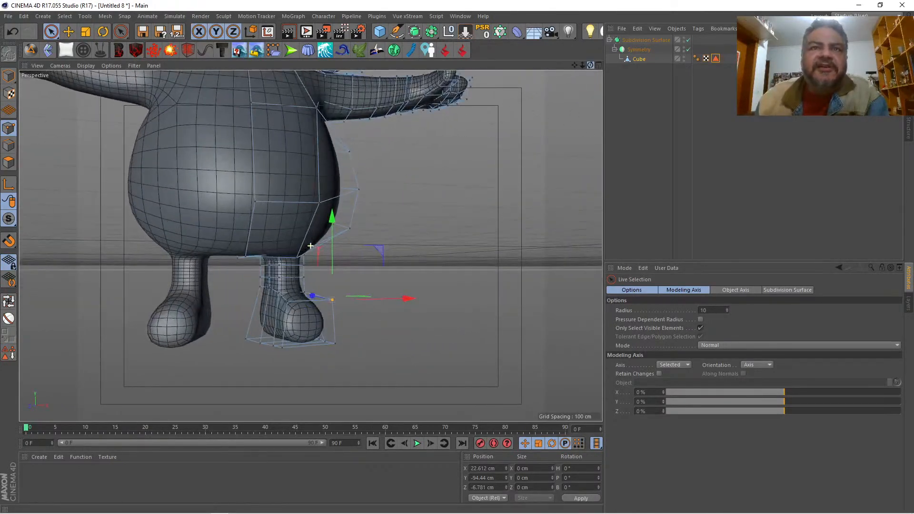
{"action": "left_click", "coordinate": [10, 147]}
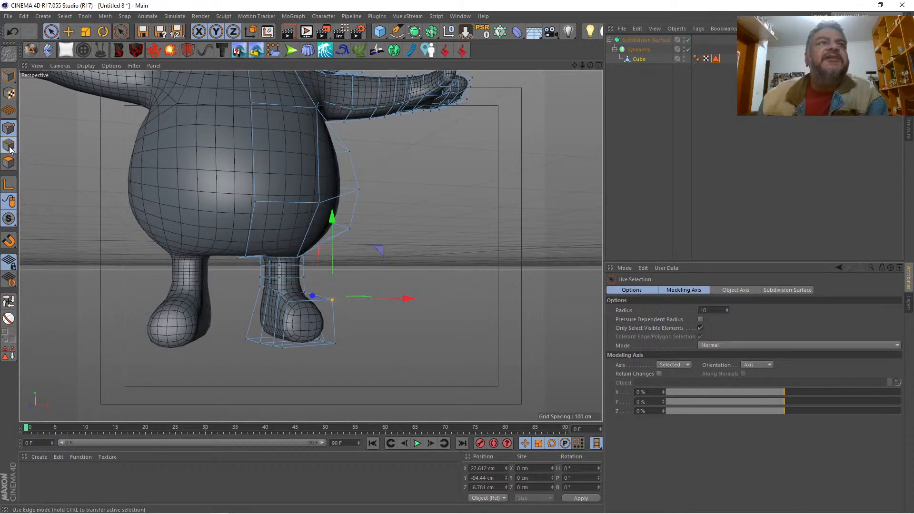
{"action": "left_click", "coordinate": [287, 329]}
{"action": "left_click", "coordinate": [314, 307], "text": "shift"}
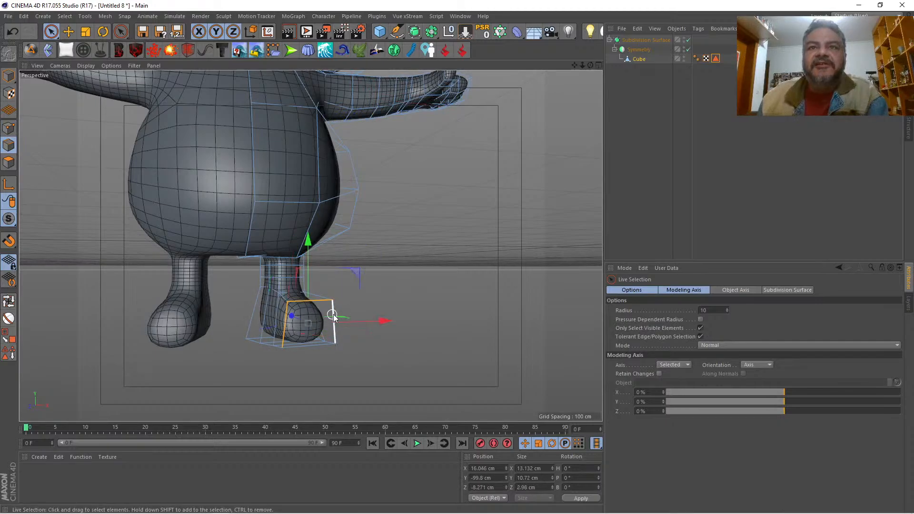
{"action": "right_click", "coordinate": [385, 266]}
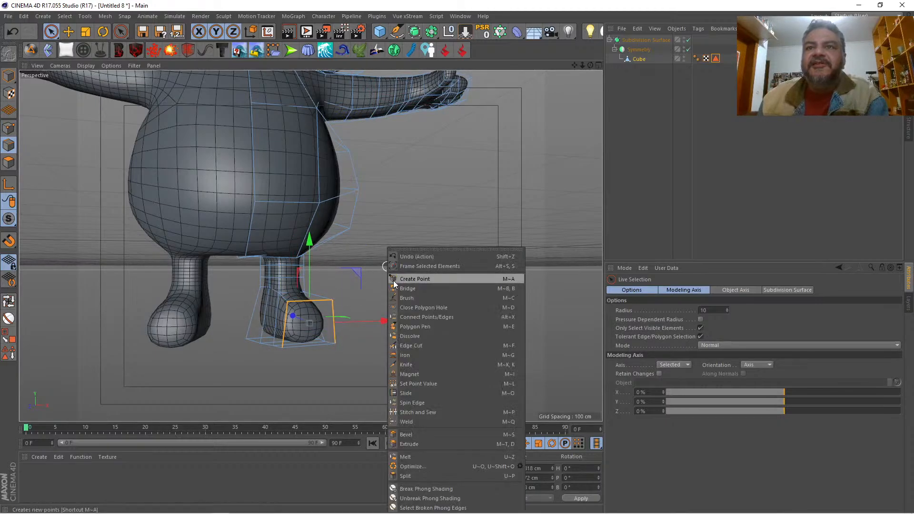
{"action": "left_click", "coordinate": [410, 394]}
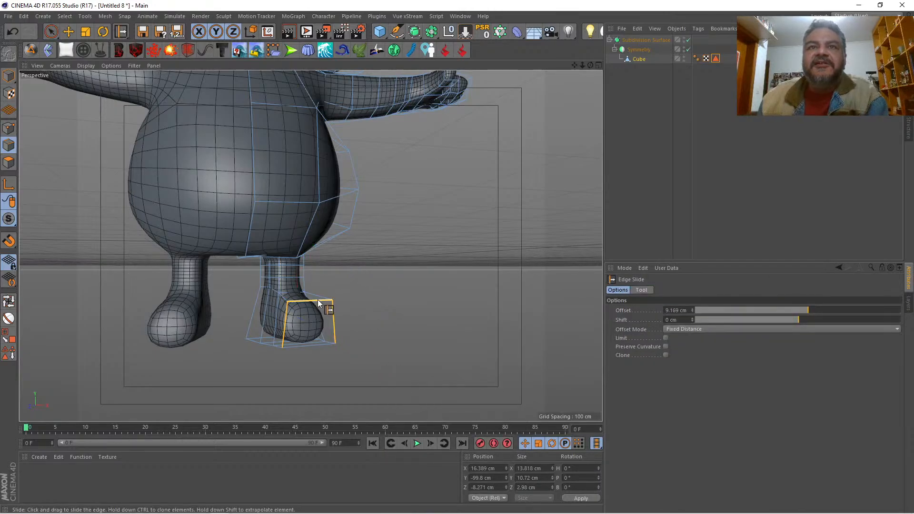
{"action": "left_click_drag", "start_coordinate": [317, 300], "coordinate": [319, 298], "text": "ctrl"}
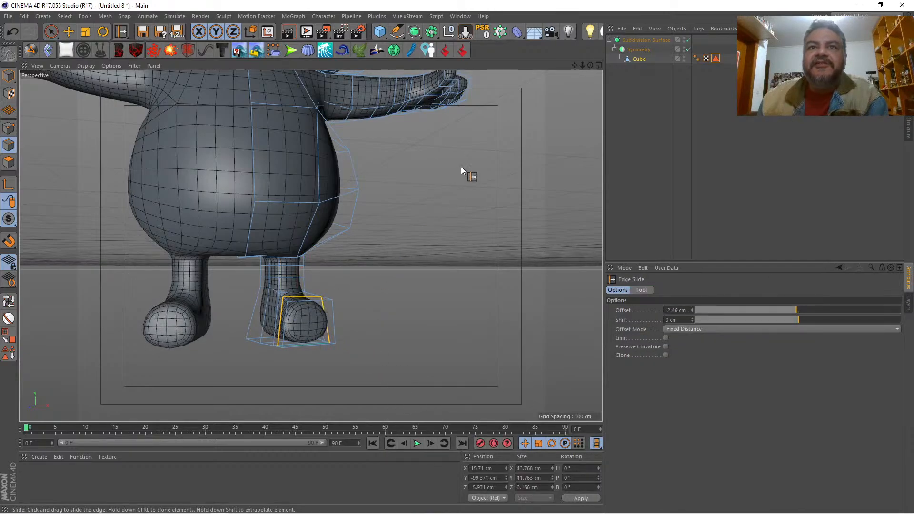
Step: Undo the edge slide and bring up the modeling commands for the selected edges of the foot's front face
{"action": "left_click_drag", "start_coordinate": [589, 65], "coordinate": [490, 67]}
{"action": "right_click", "coordinate": [442, 249]}
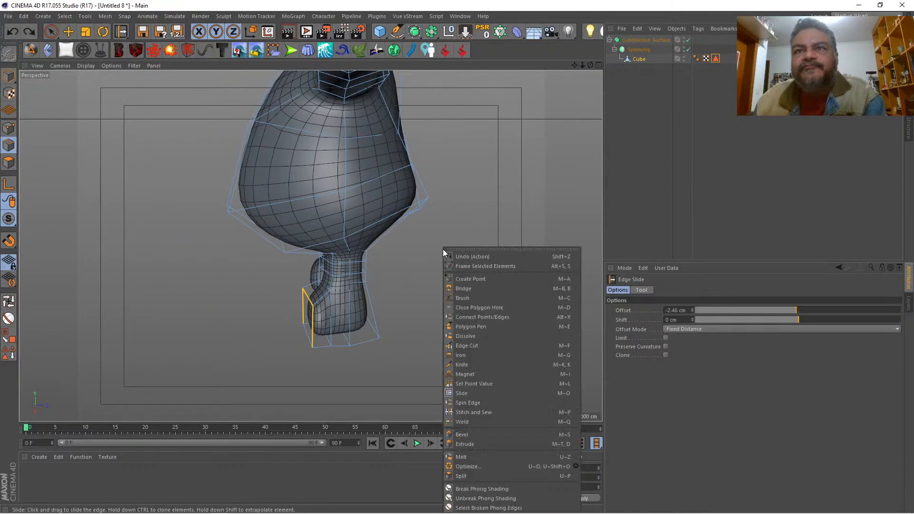
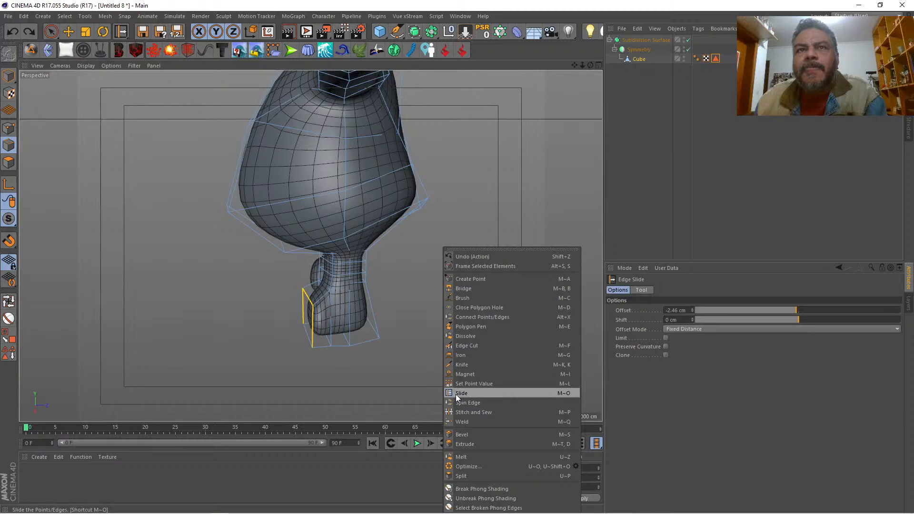
Step: Try to extrude the foot's selected front edges with a -2.6 cm offset, then reposition them and turn off the subdivision smoothing
{"action": "left_click", "coordinate": [9, 165]}
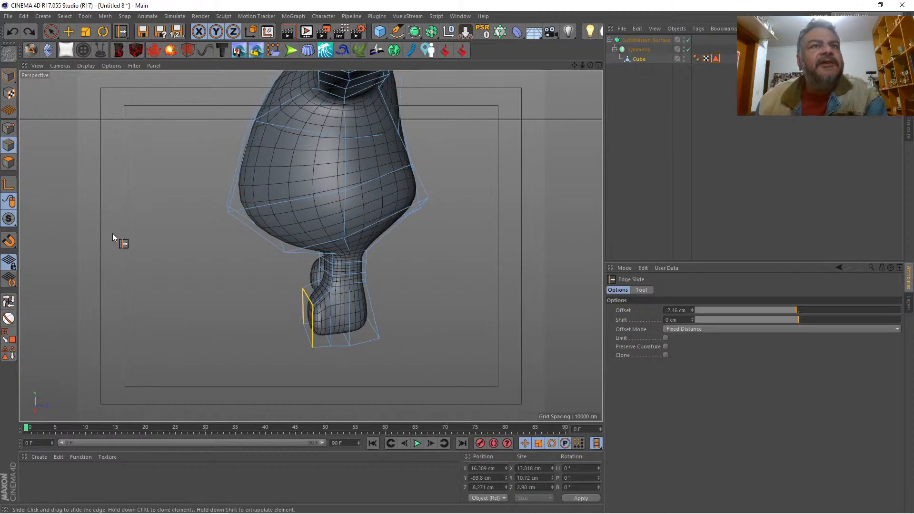
{"action": "right_click", "coordinate": [145, 244]}
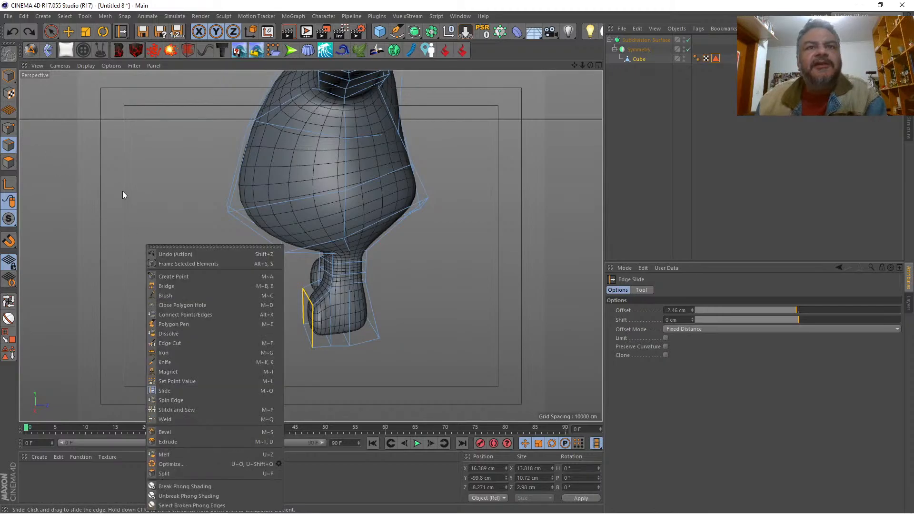
{"action": "left_click", "coordinate": [204, 441]}
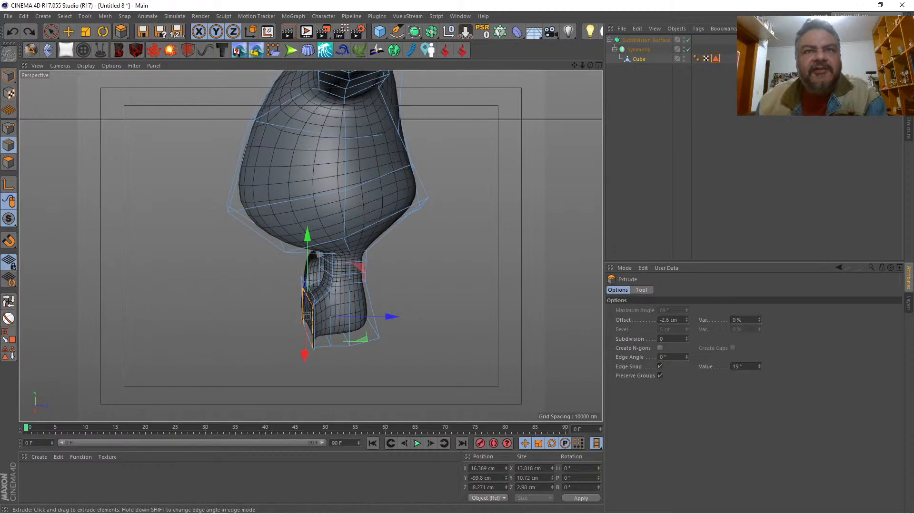
{"action": "left_click_drag", "start_coordinate": [190, 356], "coordinate": [194, 355]}
{"action": "left_click_drag", "start_coordinate": [388, 309], "coordinate": [388, 307]}
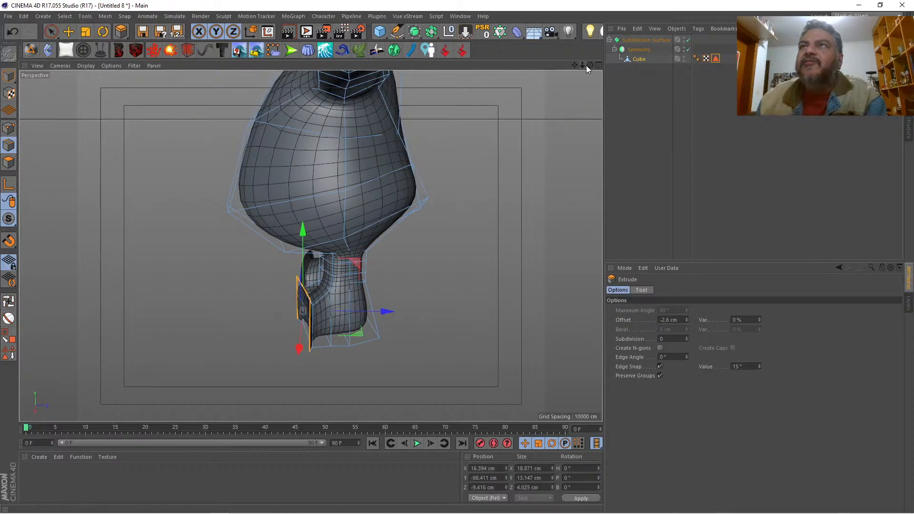
{"action": "mouse_move", "coordinate": [590, 65]}
{"action": "left_mouse_down"}
{"action": "mouse_move", "coordinate": [583, 66]}
{"action": "mouse_move", "coordinate": [601, 64]}
{"action": "mouse_move", "coordinate": [583, 66]}
{"action": "left_mouse_up"}
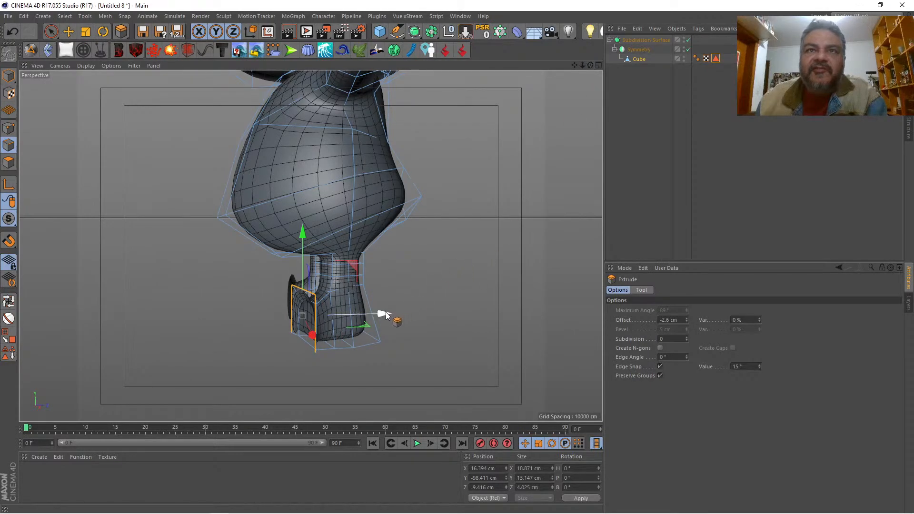
{"action": "left_click_drag", "start_coordinate": [386, 312], "coordinate": [387, 313]}
{"action": "key", "text": "q"}
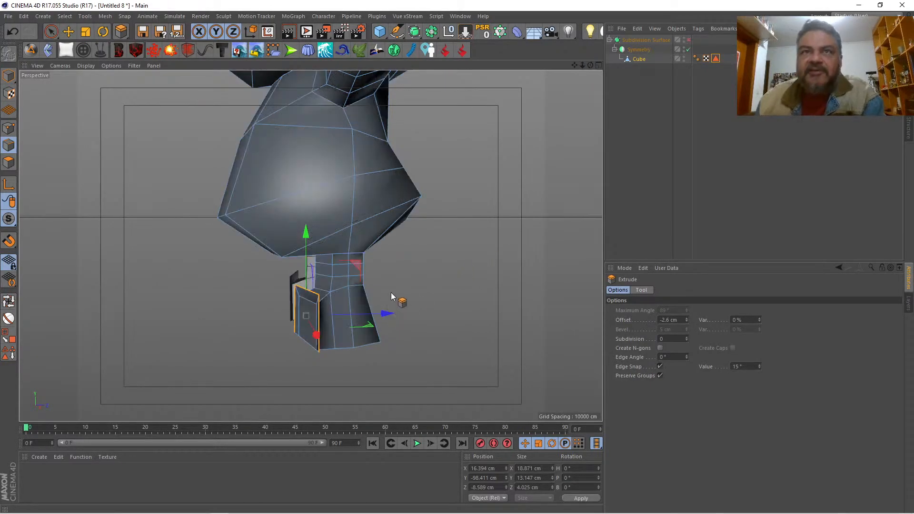
{"action": "left_click_drag", "start_coordinate": [589, 63], "coordinate": [579, 66]}
{"action": "mouse_move", "coordinate": [47, 114]}
{"action": "left_mouse_down", "text": "alt"}
{"action": "mouse_move", "coordinate": [33, 114]}
{"action": "mouse_move", "coordinate": [46, 114]}
{"action": "left_mouse_up", "text": "alt"}
{"action": "left_click", "coordinate": [9, 127]}
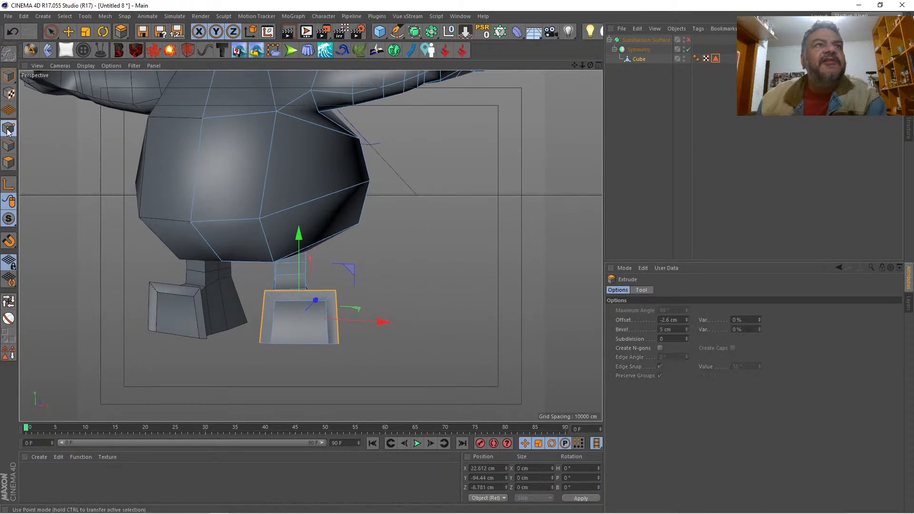
{"action": "key", "text": "9"}
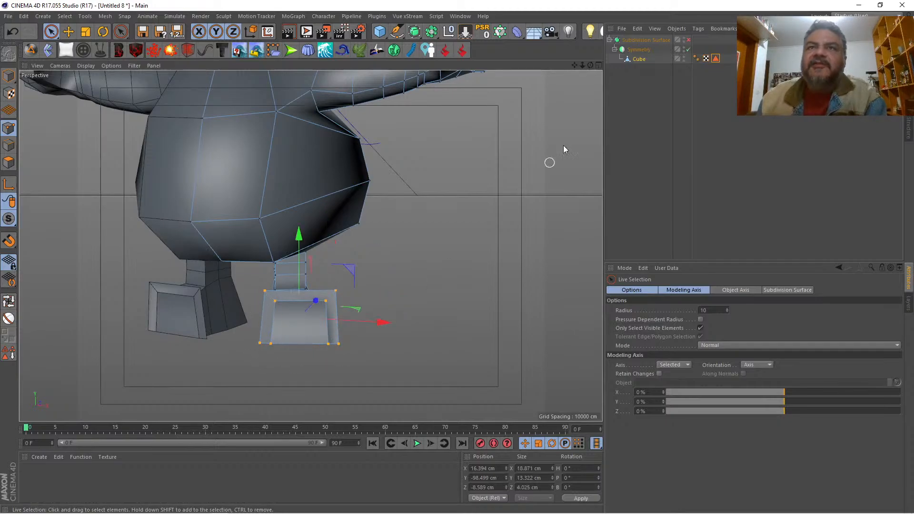
{"action": "left_click_drag", "start_coordinate": [590, 64], "coordinate": [468, 44]}
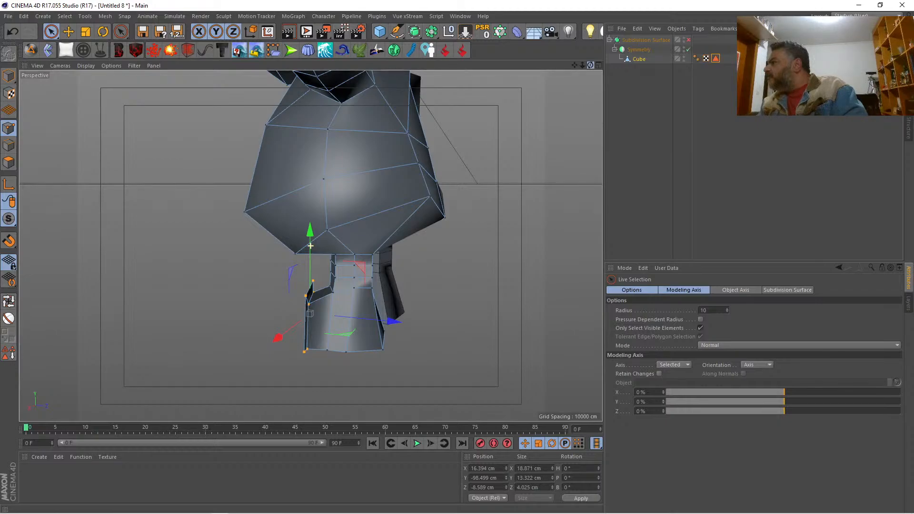
{"action": "left_click_drag", "start_coordinate": [310, 245], "coordinate": [310, 246], "text": "alt"}
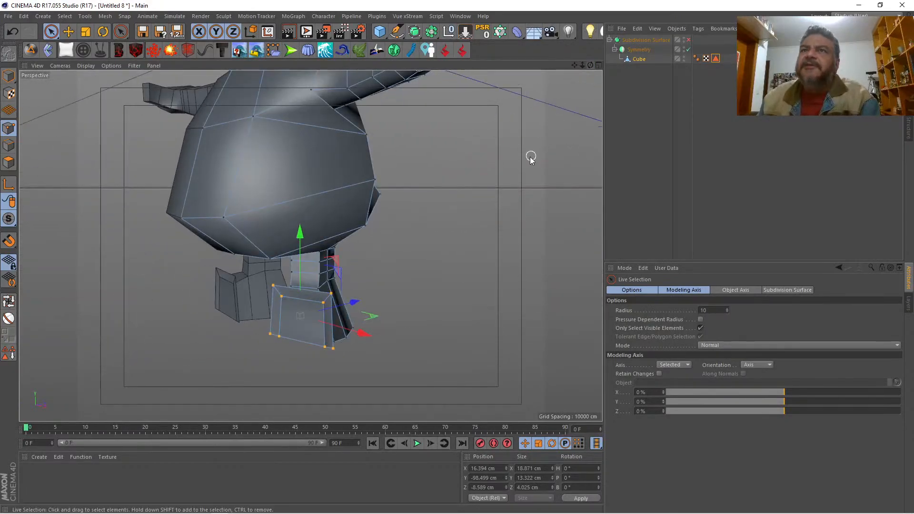
{"action": "right_click", "coordinate": [472, 199]}
{"action": "key", "text": "Escape"}
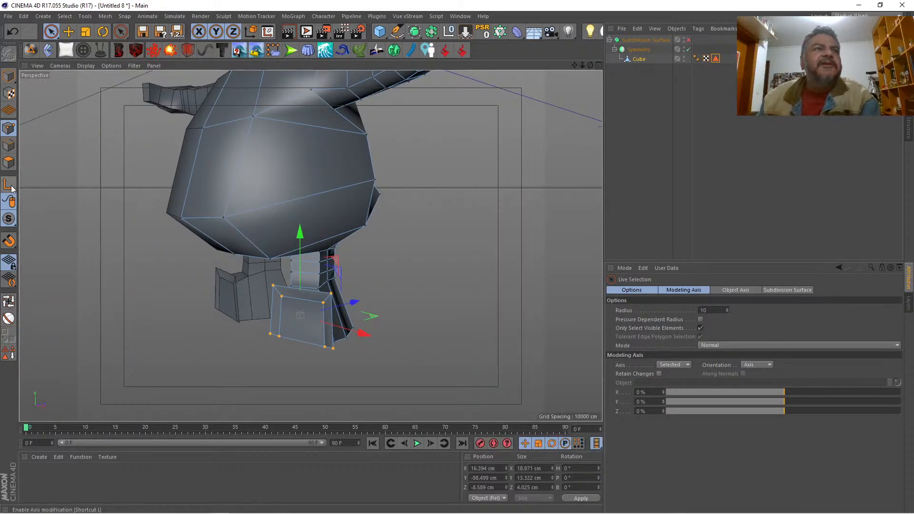
Step: Try to reverse the normals of the inner polygon on the front of the foot
{"action": "left_click", "coordinate": [8, 164]}
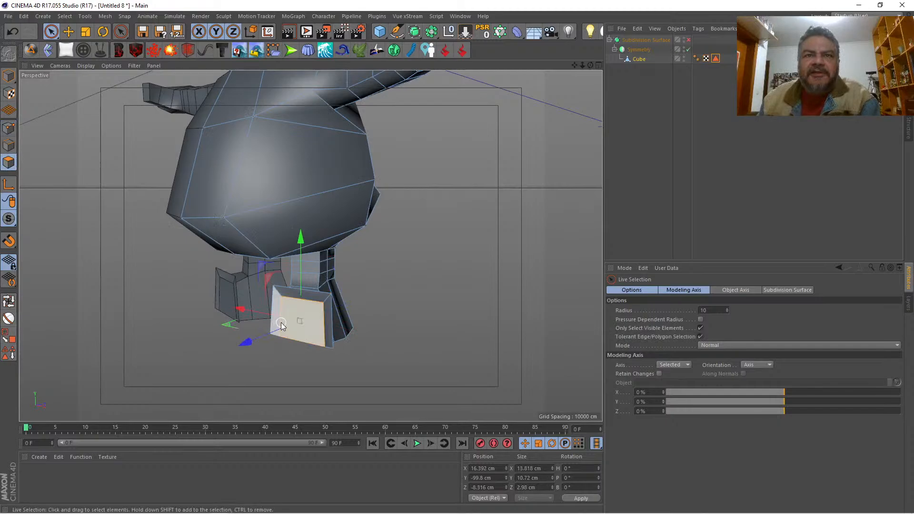
{"action": "left_click", "coordinate": [284, 302]}
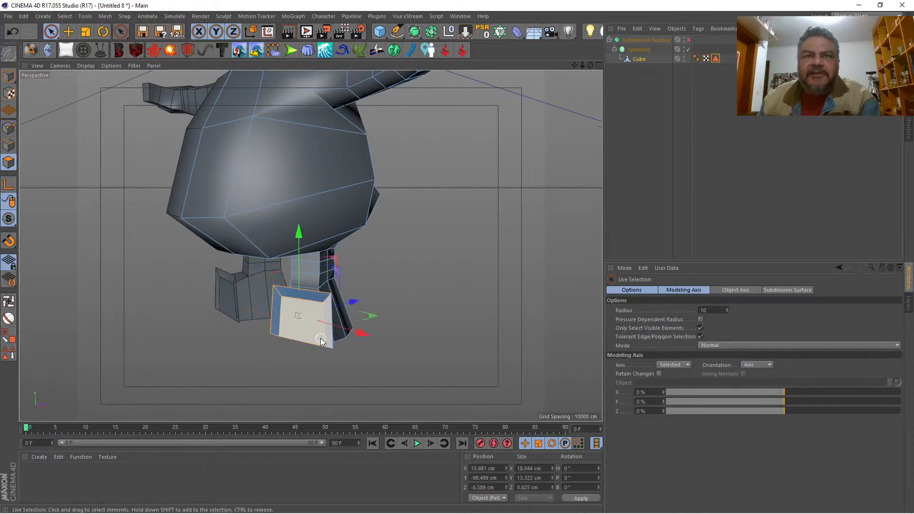
{"action": "mouse_move", "coordinate": [590, 65]}
{"action": "left_mouse_down"}
{"action": "mouse_move", "coordinate": [474, 56]}
{"action": "mouse_move", "coordinate": [485, 52]}
{"action": "mouse_move", "coordinate": [524, 71]}
{"action": "mouse_move", "coordinate": [590, 72]}
{"action": "mouse_move", "coordinate": [607, 62]}
{"action": "mouse_move", "coordinate": [602, 79]}
{"action": "mouse_move", "coordinate": [592, 34]}
{"action": "mouse_move", "coordinate": [597, 76]}
{"action": "mouse_move", "coordinate": [530, 88]}
{"action": "mouse_move", "coordinate": [476, 78]}
{"action": "mouse_move", "coordinate": [445, 90]}
{"action": "mouse_move", "coordinate": [462, 96]}
{"action": "mouse_move", "coordinate": [573, 64]}
{"action": "left_mouse_up"}
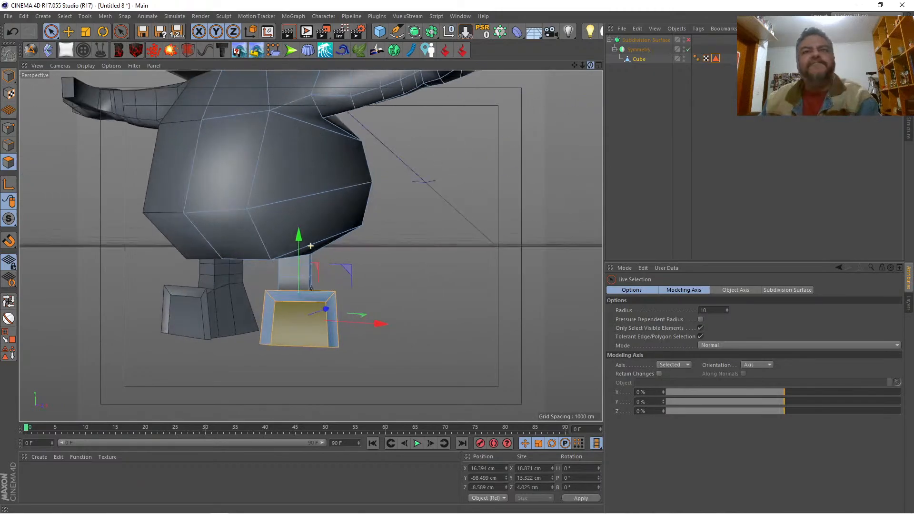
{"action": "left_click", "coordinate": [305, 342]}
{"action": "right_click", "coordinate": [462, 231]}
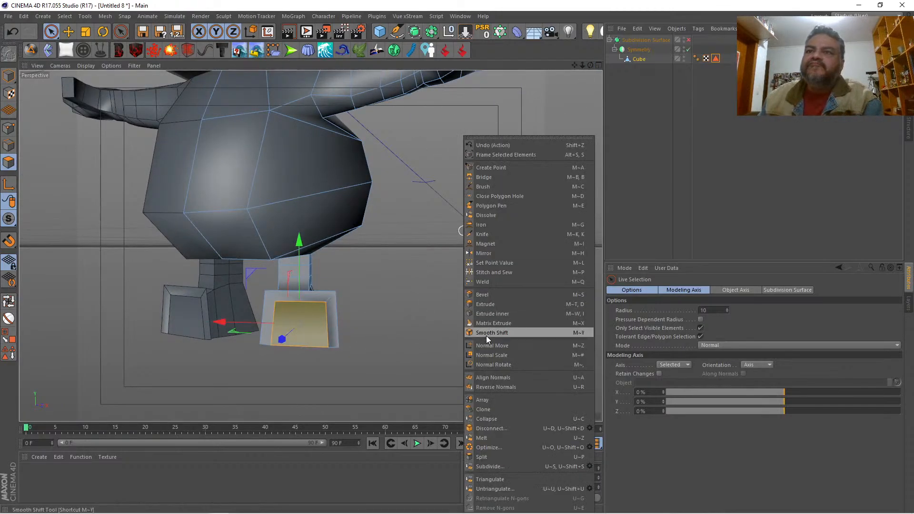
{"action": "left_click", "coordinate": [490, 386]}
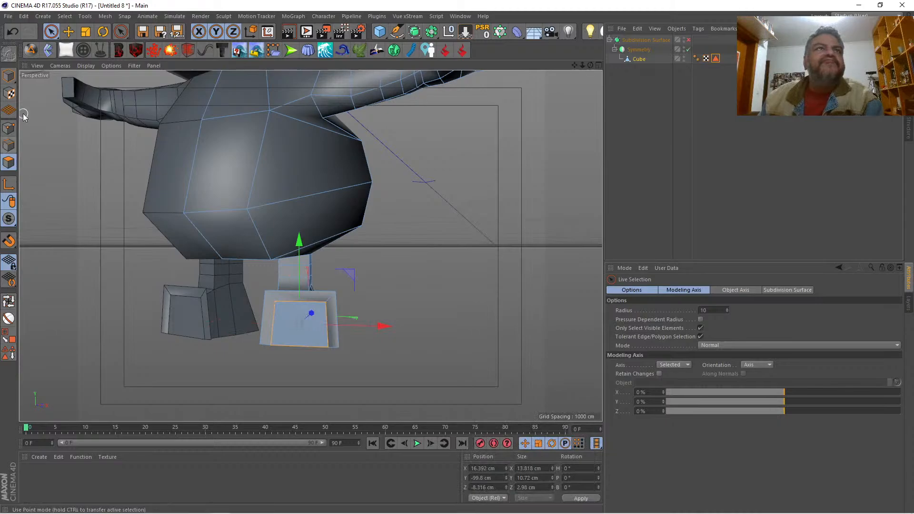
Step: Try to extrude the foot's inner front polygon together with its surrounding rim polygons with an offset of -14.4 cm
{"action": "left_click", "coordinate": [276, 304]}
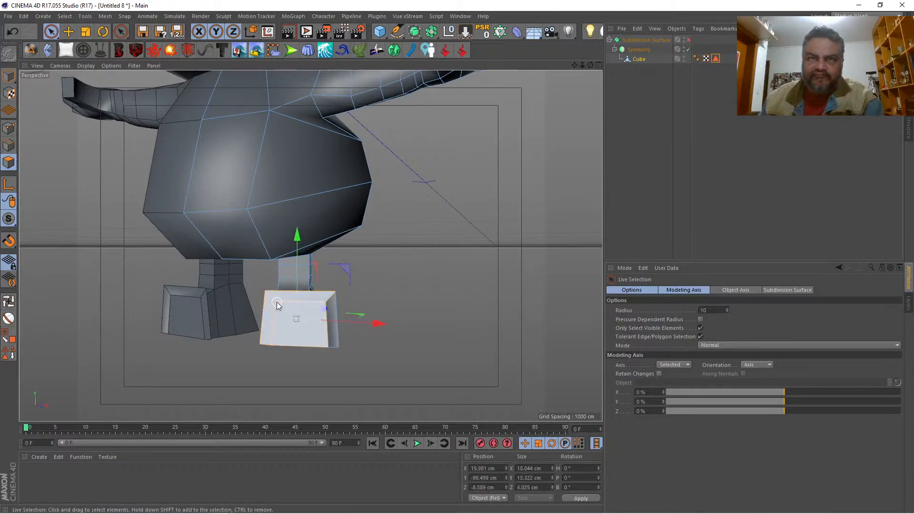
{"action": "left_click", "coordinate": [333, 322], "text": "shift"}
{"action": "left_click_drag", "start_coordinate": [590, 66], "coordinate": [510, 202]}
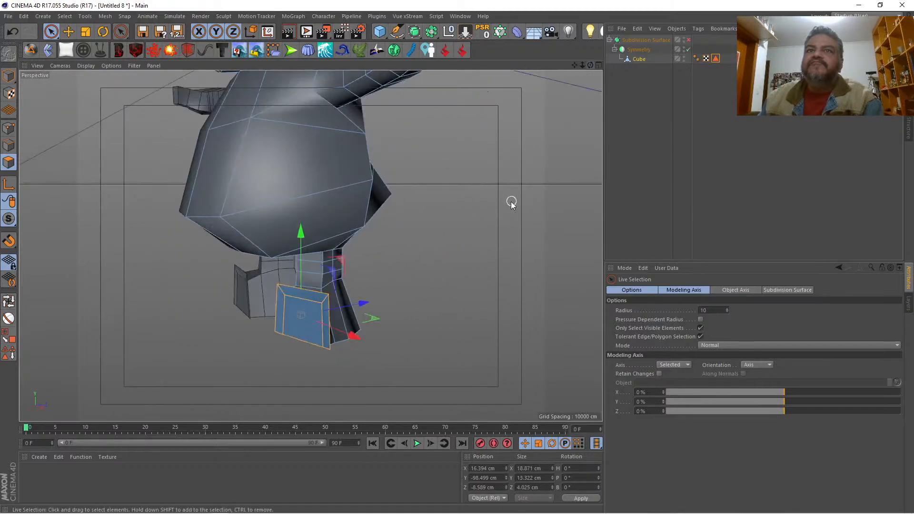
{"action": "right_click", "coordinate": [501, 211]}
{"action": "left_click", "coordinate": [520, 305]}
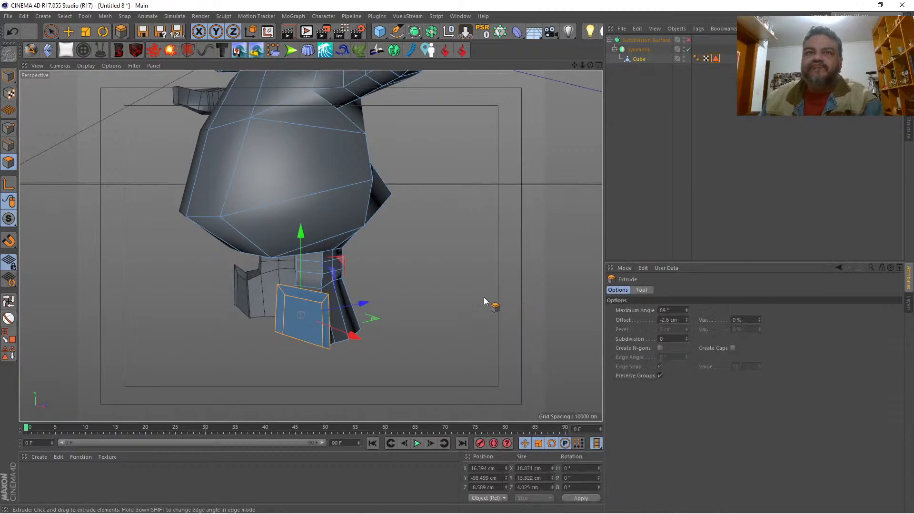
{"action": "left_click_drag", "start_coordinate": [485, 299], "coordinate": [419, 303]}
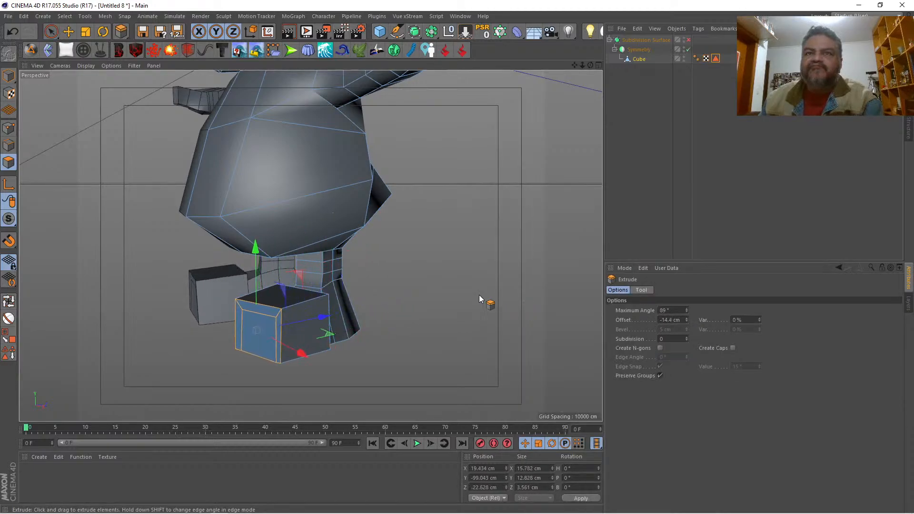
Step: Turn the subdivision smoothing back on and undo the foot's polygon extrusion, the reversed normals and the edge extrusion
{"action": "left_click_drag", "start_coordinate": [587, 63], "coordinate": [588, 67]}
{"action": "key", "text": "q"}
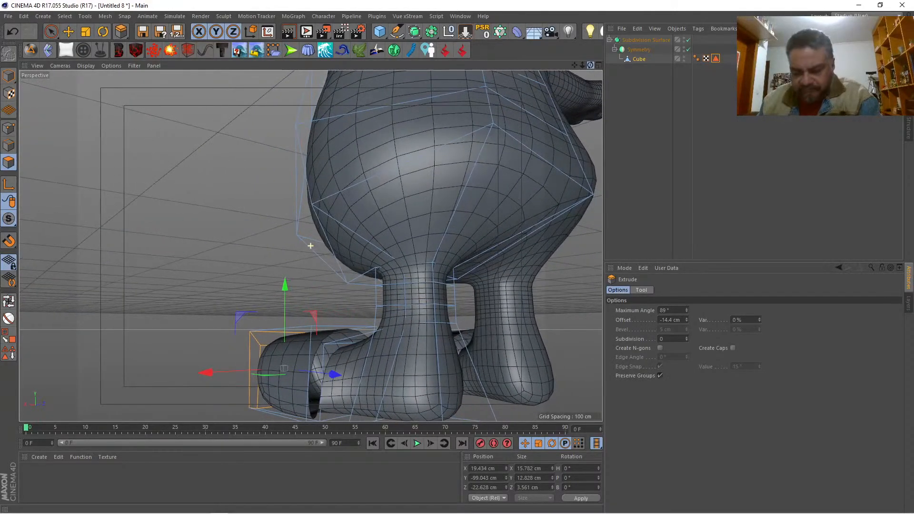
{"action": "key", "text": "ctrl+z"}
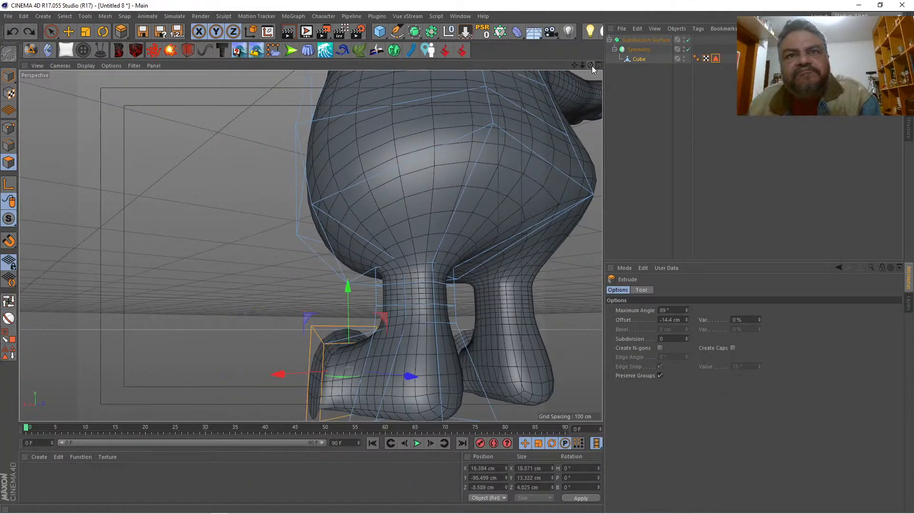
{"action": "key", "text": "ctrl+z"}
{"action": "key", "text": "ctrl+y"}
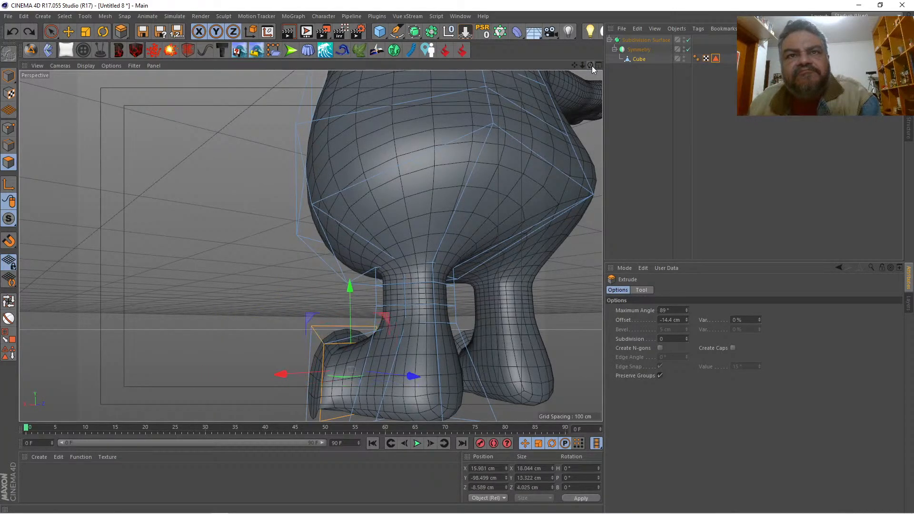
{"action": "key", "text": "ctrl+z"}
{"action": "key", "text": "ctrl+z"}
{"action": "key", "text": "ctrl+z"}
{"action": "key", "text": "ctrl+z"}
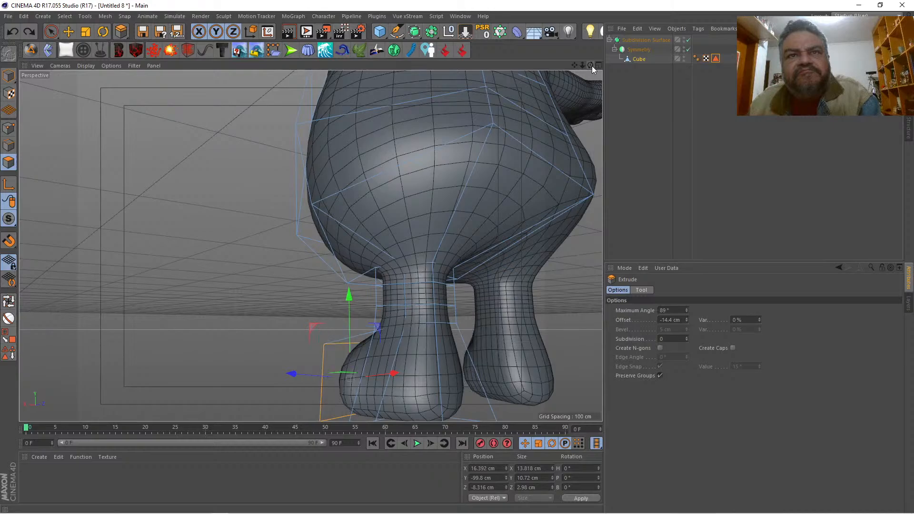
Step: Enlarge the foot's front polygon with an Extrude Inner offset of -1.97 cm and raise it about 1.7 cm
{"action": "left_click_drag", "start_coordinate": [590, 66], "coordinate": [718, 86]}
{"action": "right_click", "coordinate": [457, 280]}
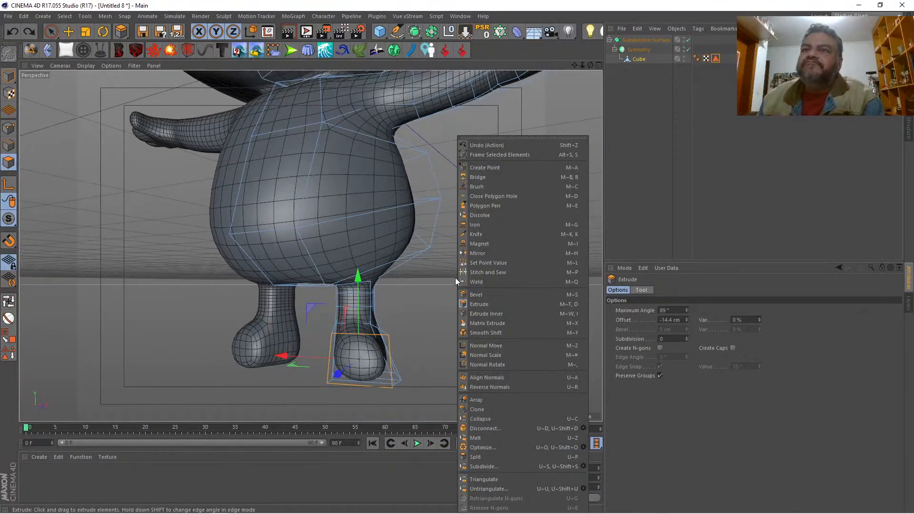
{"action": "left_click", "coordinate": [470, 316]}
{"action": "left_click_drag", "start_coordinate": [462, 312], "coordinate": [445, 312]}
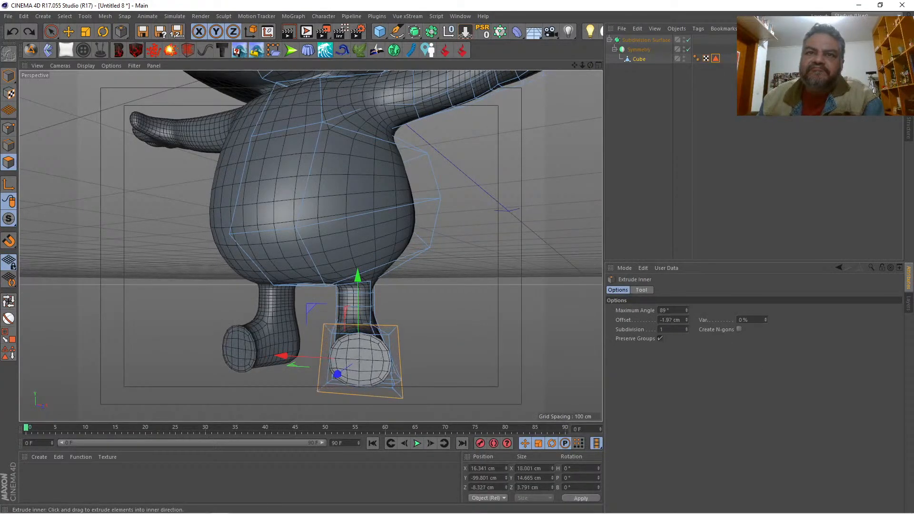
{"action": "key", "text": "space"}
{"action": "left_click_drag", "start_coordinate": [358, 283], "coordinate": [358, 275]}
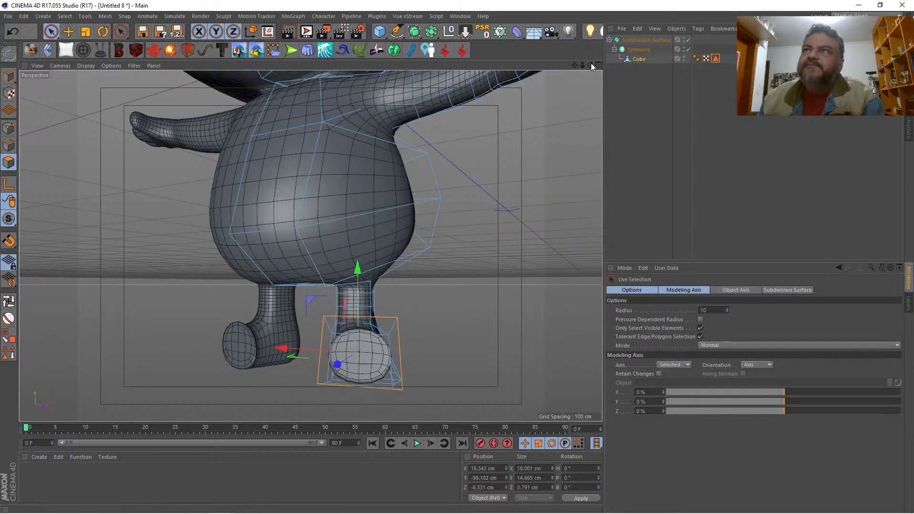
Step: Extrude the enlarged front polygon of the foot forward with an offset of 16.59 cm
{"action": "left_click_drag", "start_coordinate": [590, 65], "coordinate": [311, 246]}
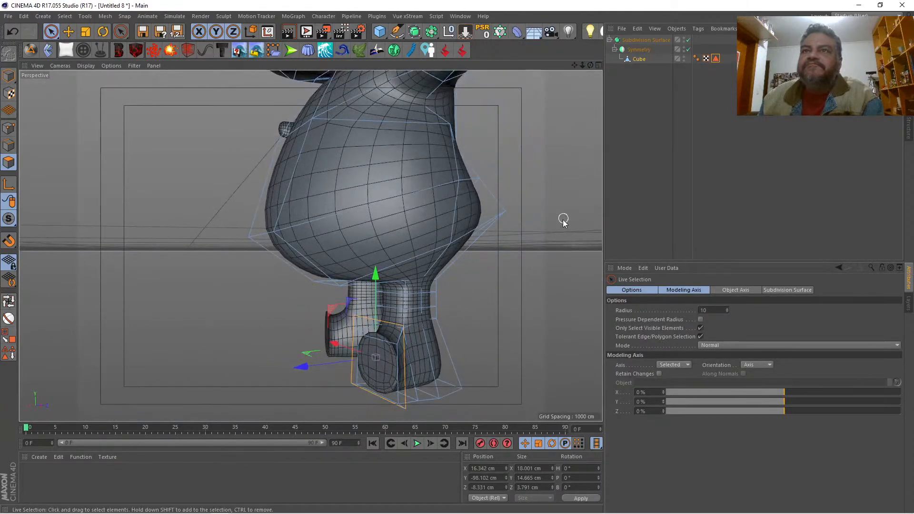
{"action": "right_click", "coordinate": [523, 242]}
{"action": "left_click", "coordinate": [558, 304]}
{"action": "left_click_drag", "start_coordinate": [559, 303], "coordinate": [591, 303]}
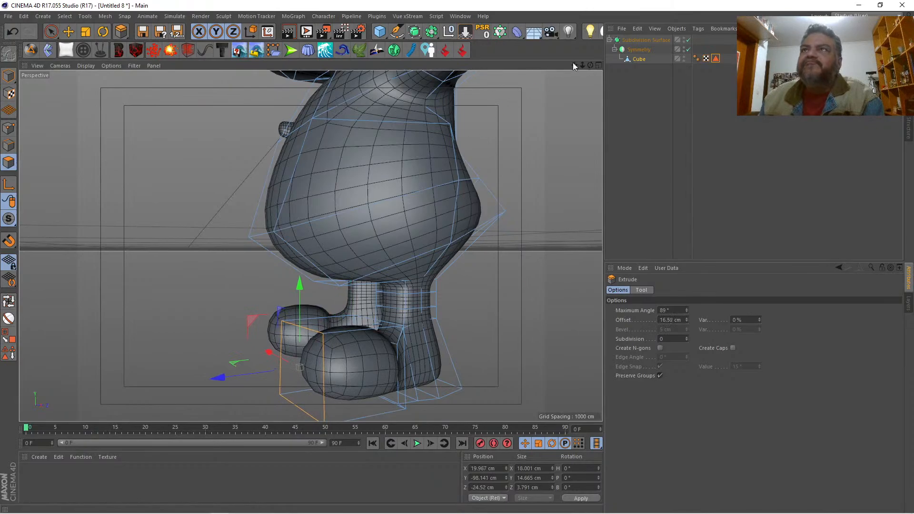
Step: In the front view, scale the extruded foot tip polygon to about 45% and lower it to a Y position of about -105.5 cm
{"action": "left_click", "coordinate": [598, 65]}
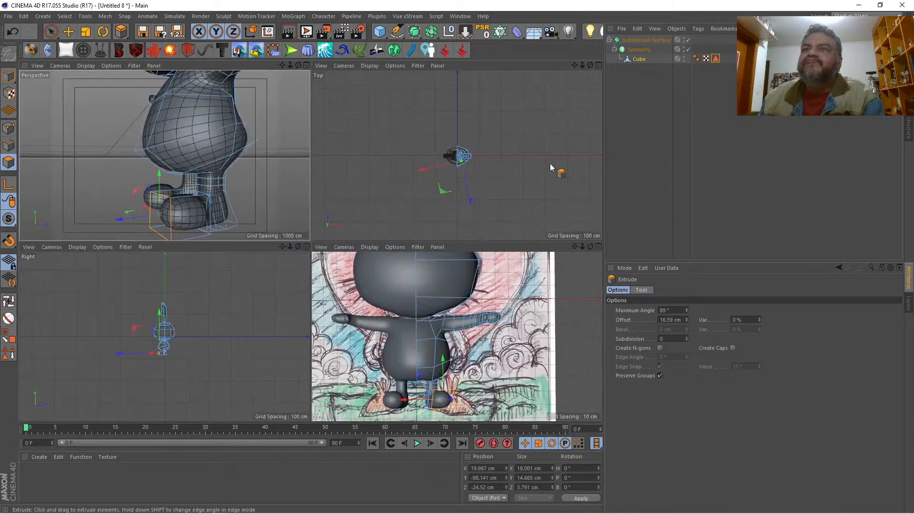
{"action": "left_click", "coordinate": [598, 247]}
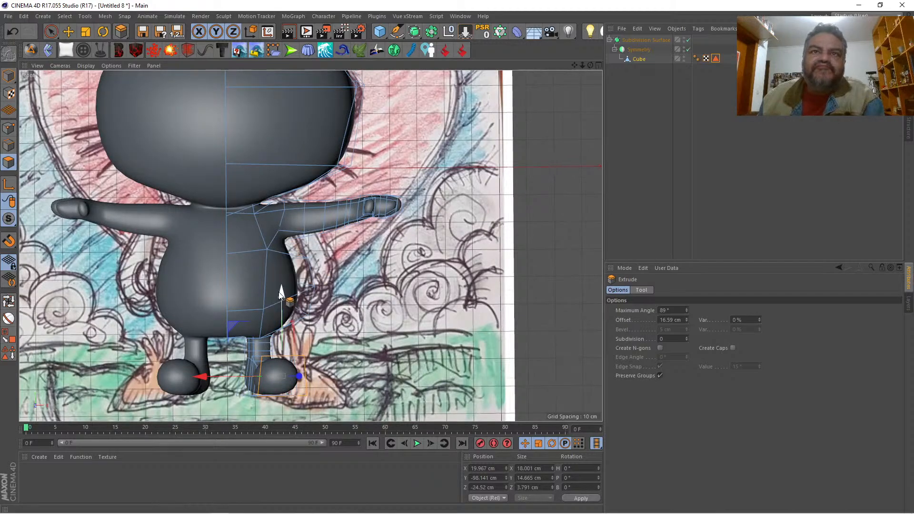
{"action": "left_click_drag", "start_coordinate": [281, 293], "coordinate": [279, 306]}
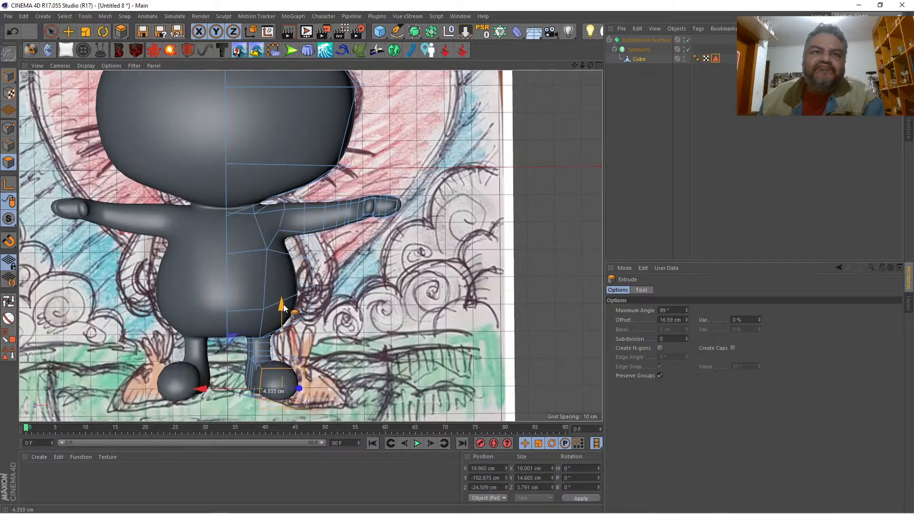
{"action": "left_click", "coordinate": [83, 32]}
{"action": "left_click_drag", "start_coordinate": [442, 285], "coordinate": [156, 259]}
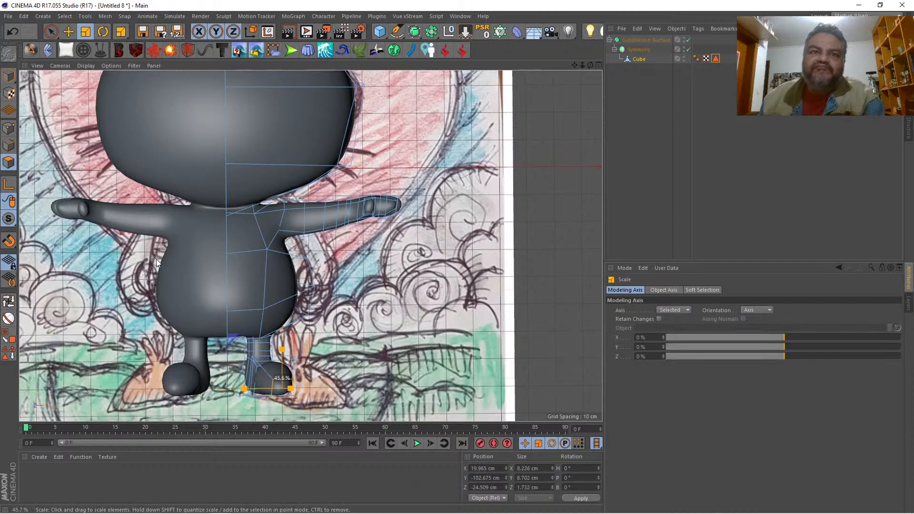
{"action": "key", "text": "space"}
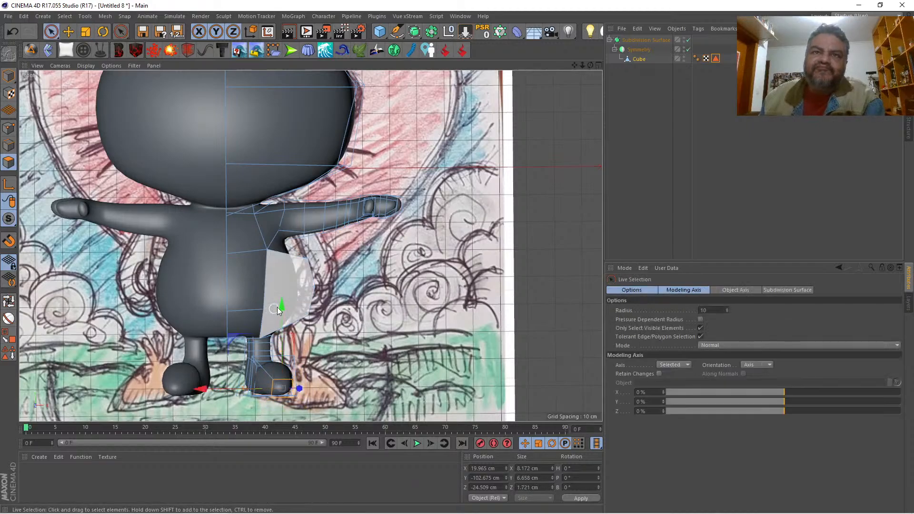
{"action": "left_click_drag", "start_coordinate": [280, 305], "coordinate": [283, 318]}
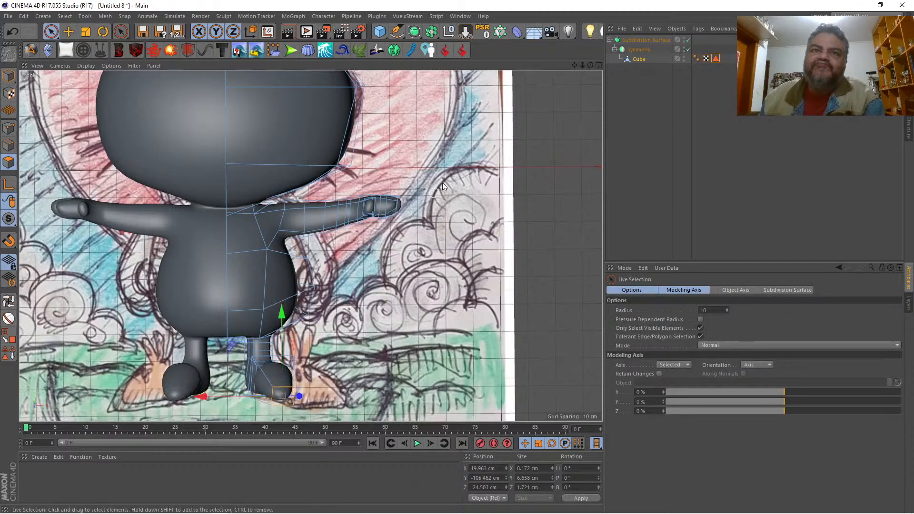
Step: In the perspective view, move the foot's tip polygon forward and slightly outward to about X 22.2 cm and Z -34.7 cm
{"action": "left_click", "coordinate": [598, 65]}
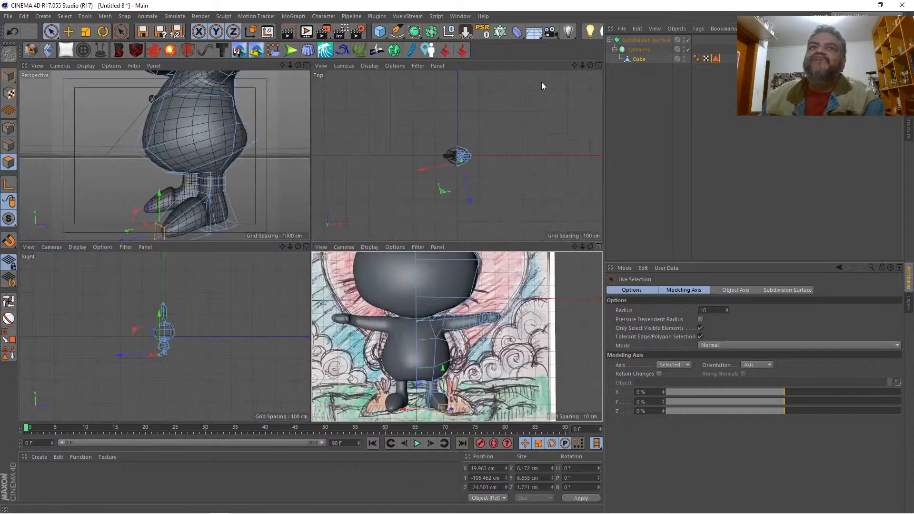
{"action": "left_click", "coordinate": [306, 66]}
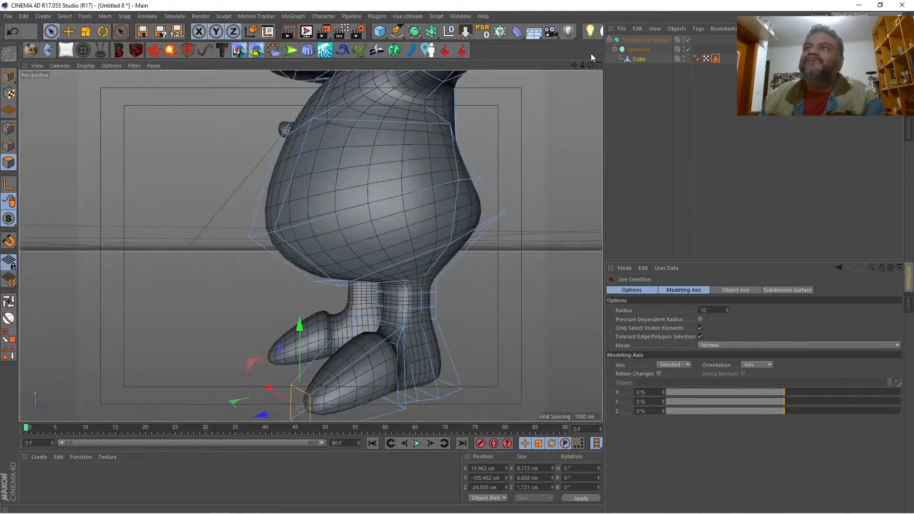
{"action": "left_click_drag", "start_coordinate": [590, 65], "coordinate": [460, 45]}
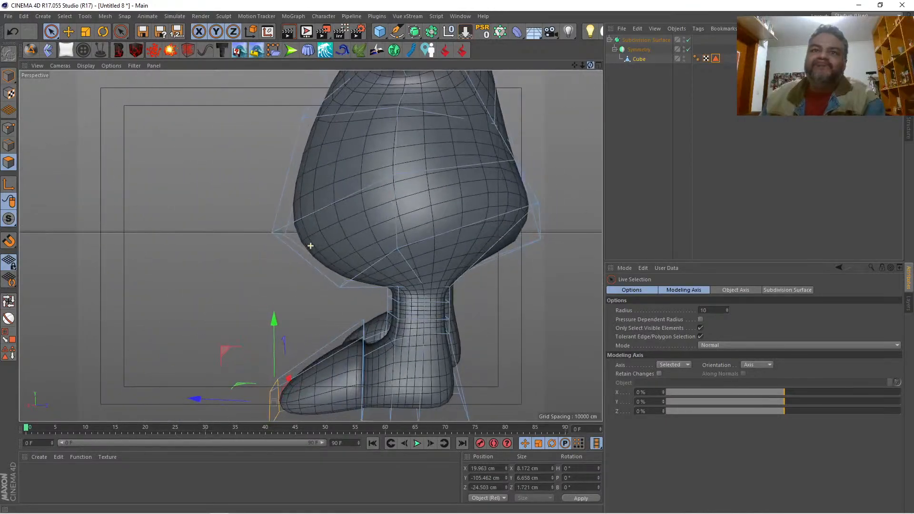
{"action": "left_click_drag", "start_coordinate": [210, 399], "coordinate": [158, 394]}
{"action": "left_click_drag", "start_coordinate": [590, 65], "coordinate": [662, 74]}
{"action": "key", "text": "t"}
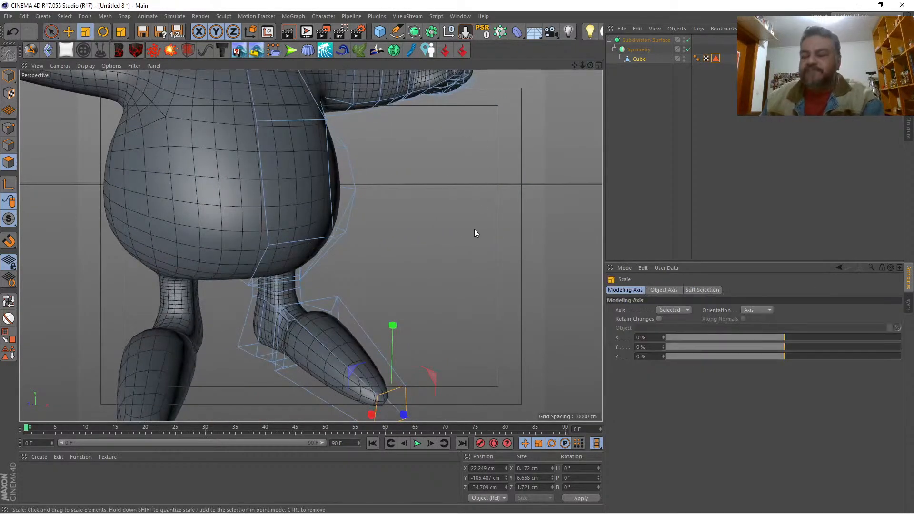
Step: Cut a new edge loop around the middle of the front foot section with the Knife in Loop mode
{"action": "key", "text": "k"}
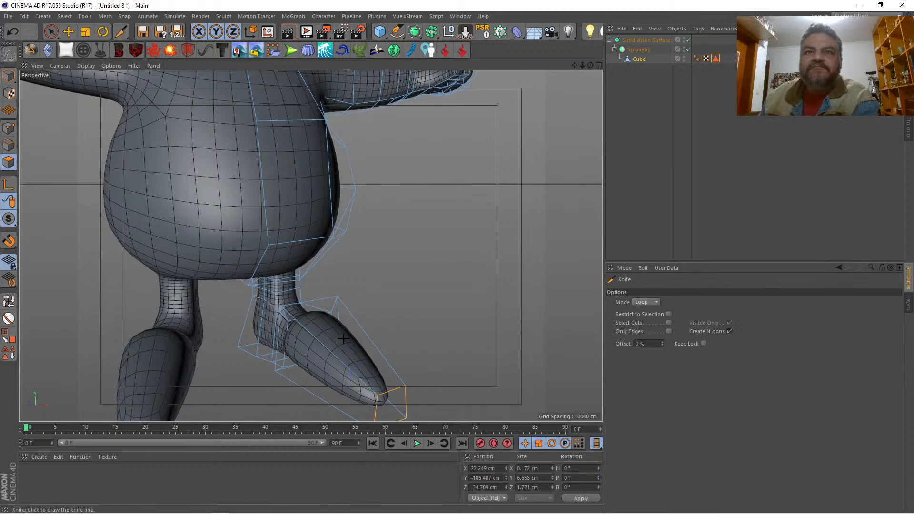
{"action": "left_click", "coordinate": [367, 336]}
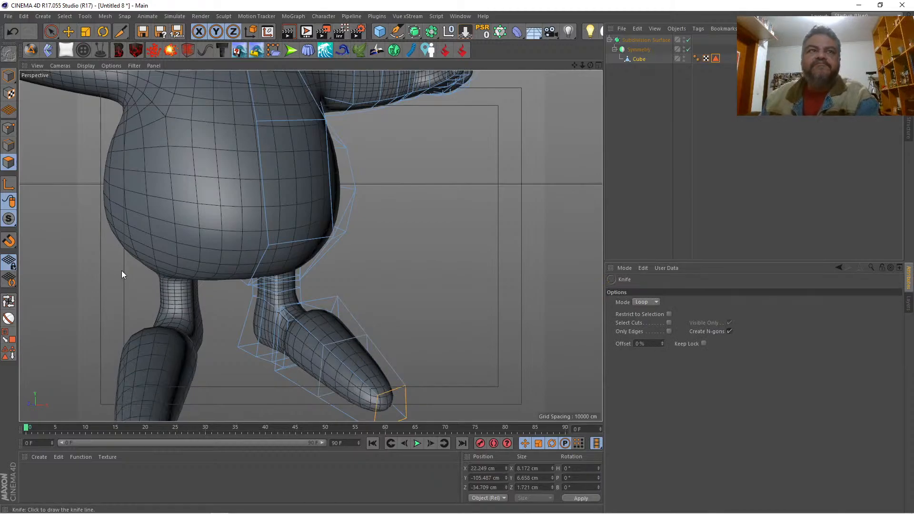
{"action": "key", "text": "space"}
Step: Select the new foot edge loop, scale it up to about 23.5 by 19.1 cm, and raise it to about Y -97.5 cm
{"action": "left_click", "coordinate": [9, 302]}
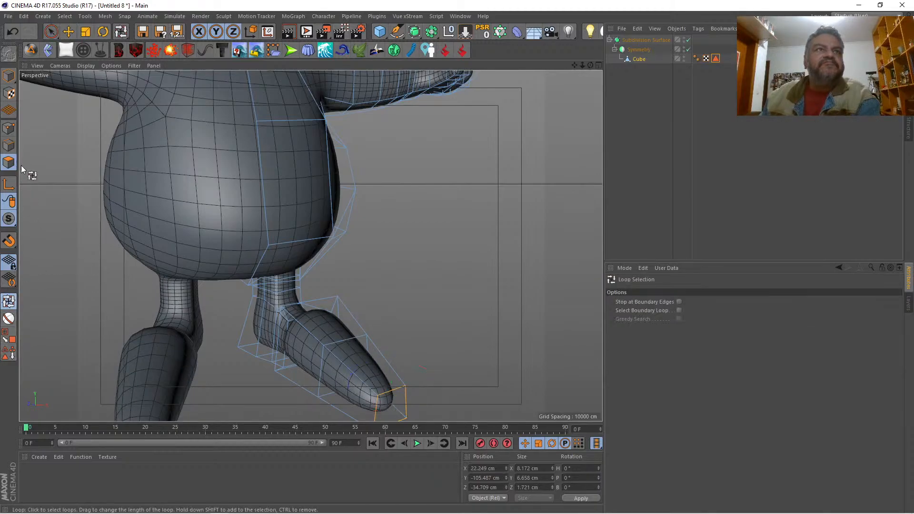
{"action": "left_click", "coordinate": [8, 145]}
{"action": "left_click", "coordinate": [282, 338]}
{"action": "left_click", "coordinate": [366, 337]}
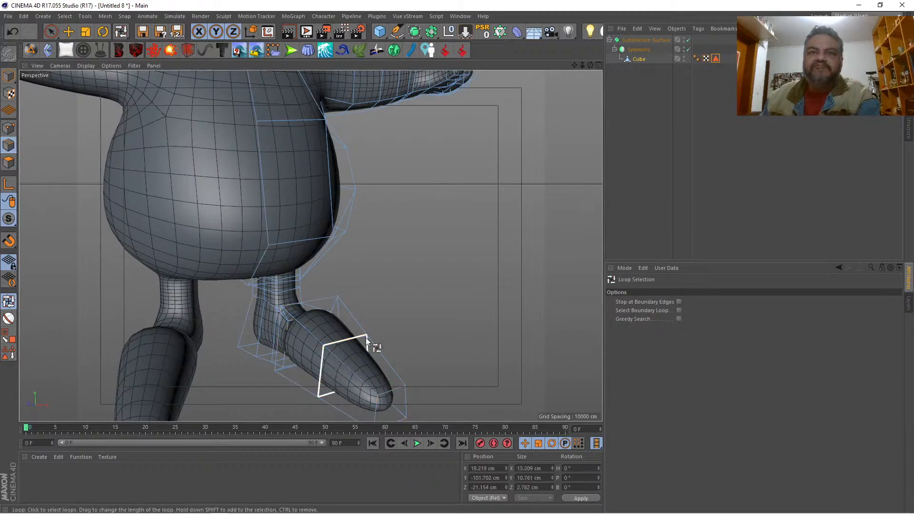
{"action": "key", "text": "space"}
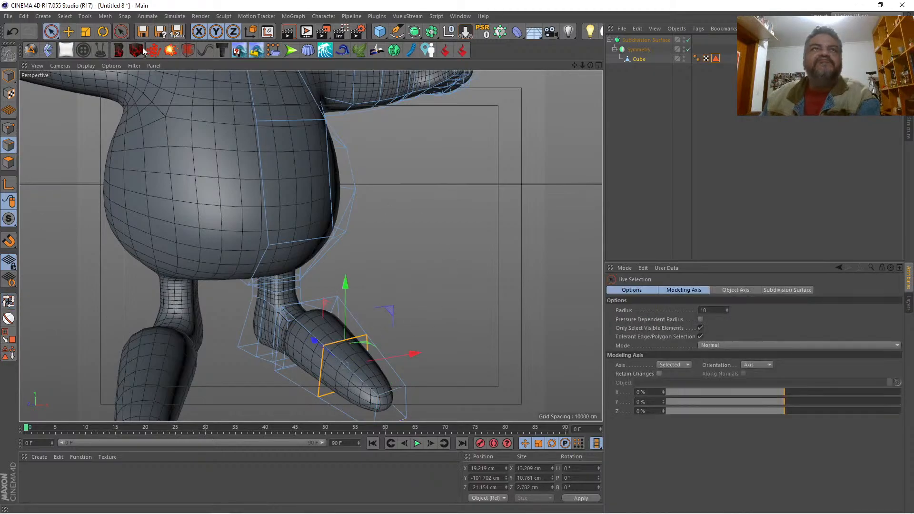
{"action": "left_click", "coordinate": [85, 32]}
{"action": "left_click_drag", "start_coordinate": [418, 198], "coordinate": [520, 199]}
{"action": "left_click_drag", "start_coordinate": [240, 224], "coordinate": [249, 223]}
{"action": "key", "text": "space"}
{"action": "left_click_drag", "start_coordinate": [347, 281], "coordinate": [349, 263]}
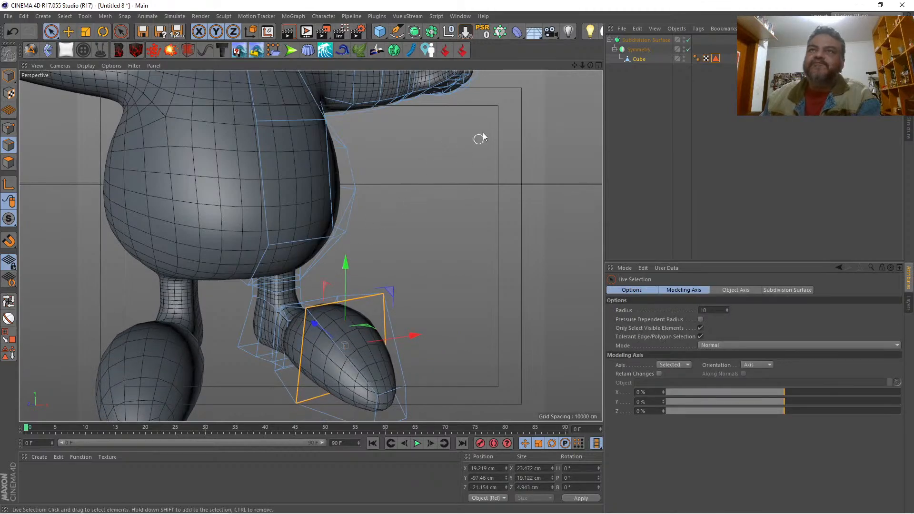
Step: Compare the foot with the reference drawing in the front view using Hidden Line and Lines display, and restore Gouraud Shading
{"action": "left_click_drag", "start_coordinate": [590, 65], "coordinate": [590, 98]}
{"action": "left_click", "coordinate": [597, 65]}
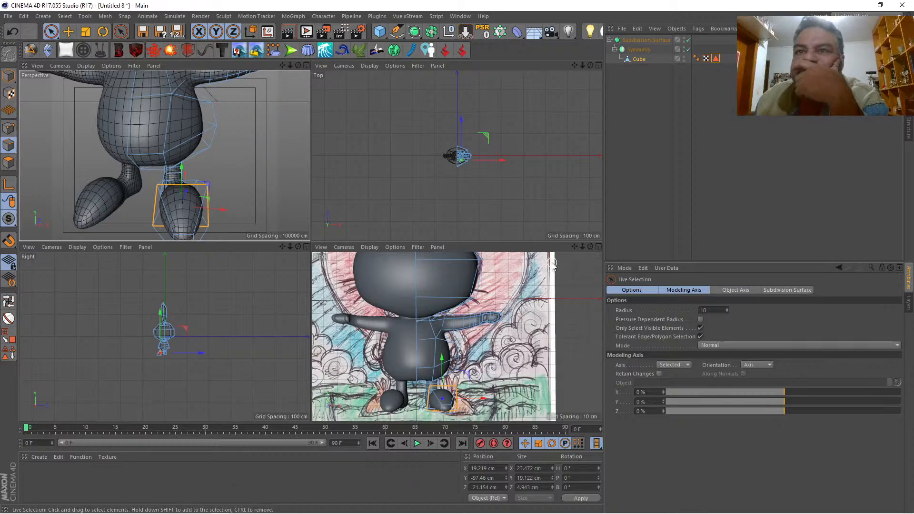
{"action": "left_click", "coordinate": [598, 246]}
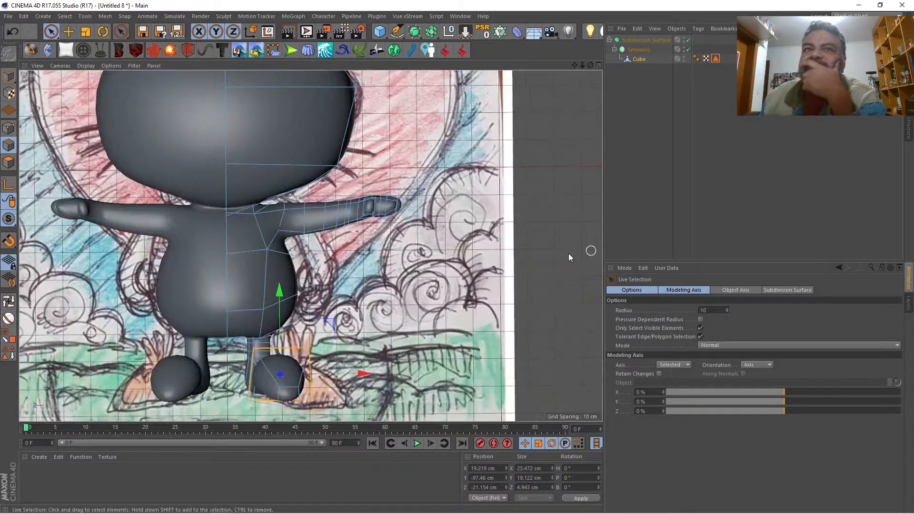
{"action": "left_click", "coordinate": [81, 65]}
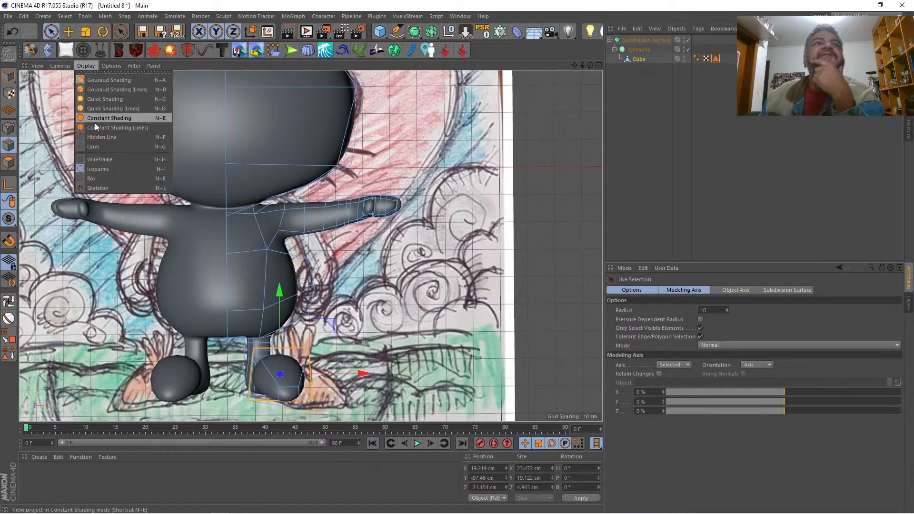
{"action": "left_click", "coordinate": [97, 137]}
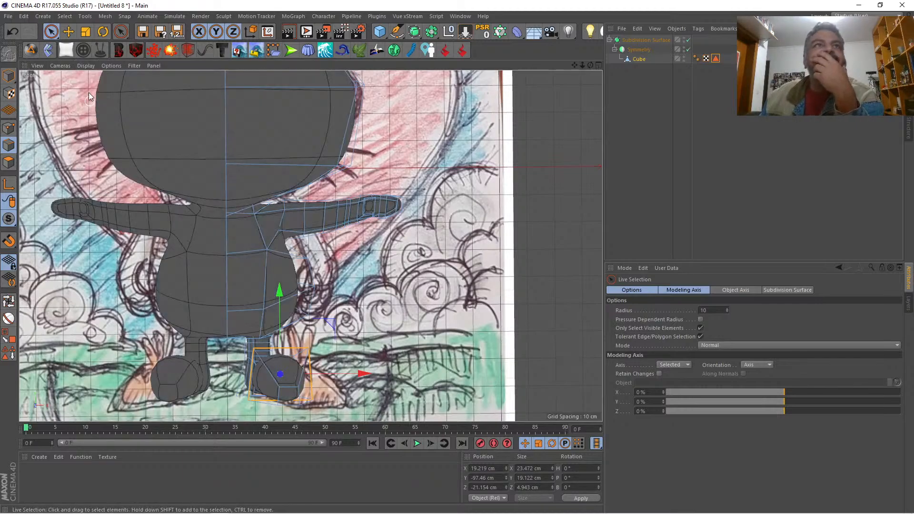
{"action": "left_click", "coordinate": [79, 65]}
{"action": "left_click", "coordinate": [91, 148]}
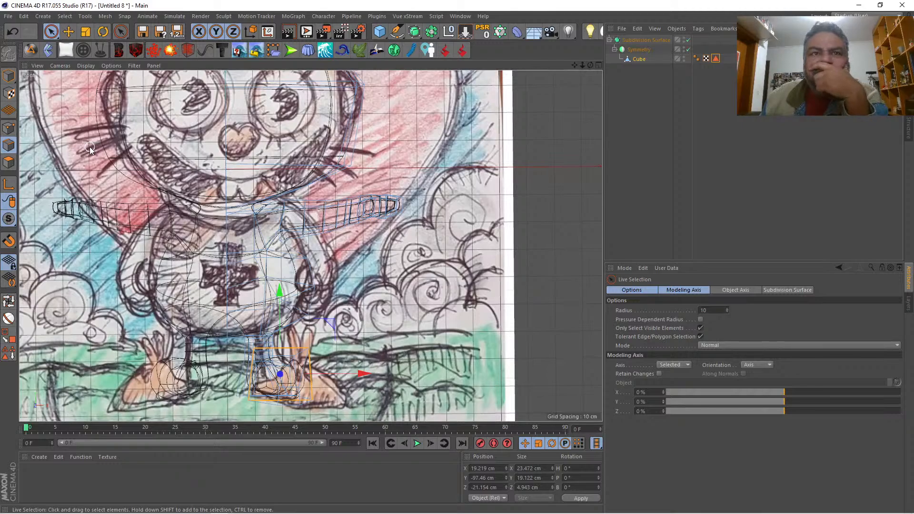
{"action": "left_click", "coordinate": [87, 66]}
{"action": "left_click", "coordinate": [93, 82]}
{"action": "left_click", "coordinate": [598, 65]}
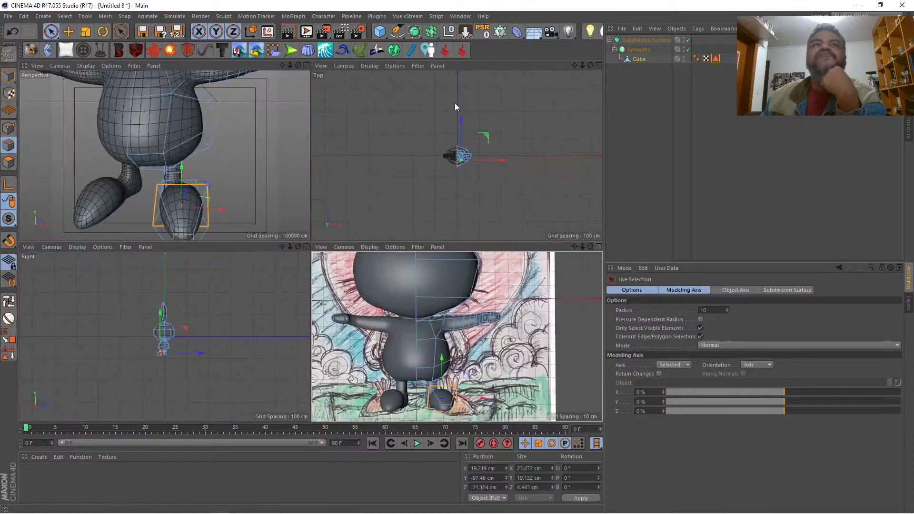
{"action": "left_click", "coordinate": [306, 64]}
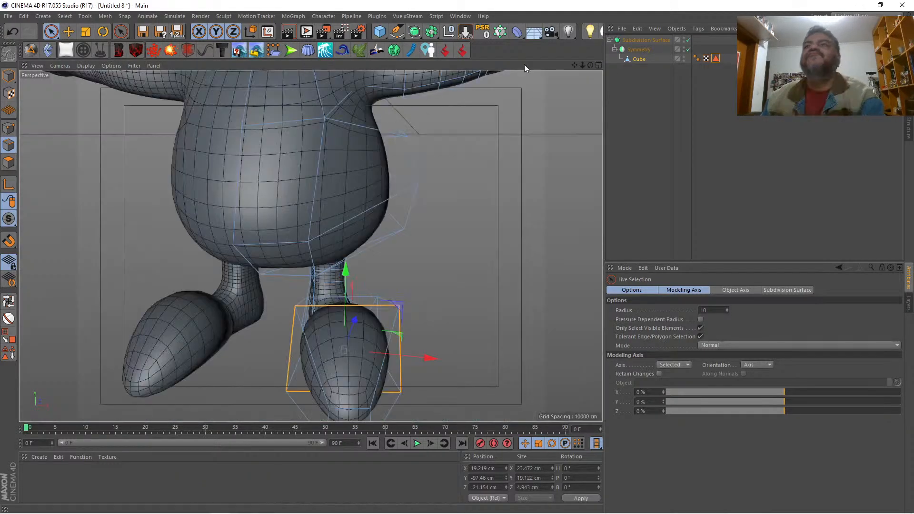
Step: Rotate the foot's middle edge loop about 36.8° so its top tilts forward, and shift it back to about Z -19 cm
{"action": "left_click_drag", "start_coordinate": [589, 65], "coordinate": [640, 89]}
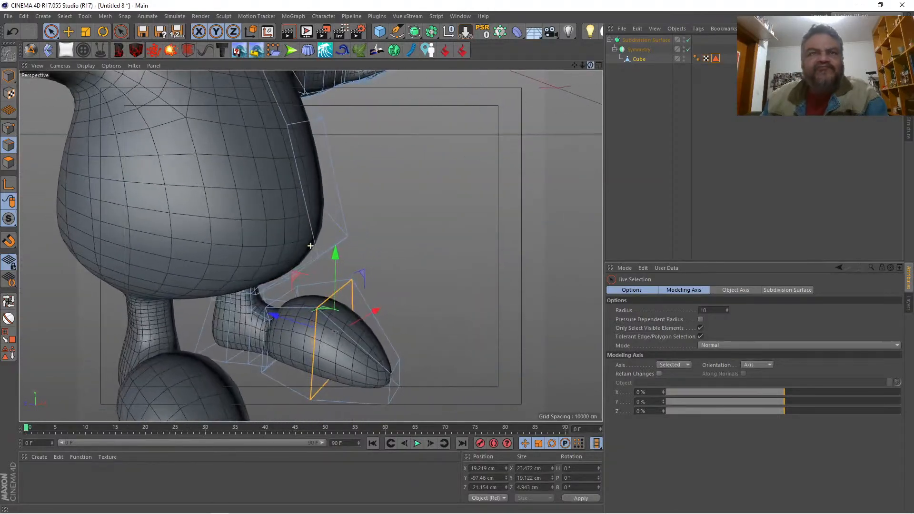
{"action": "left_click", "coordinate": [103, 31]}
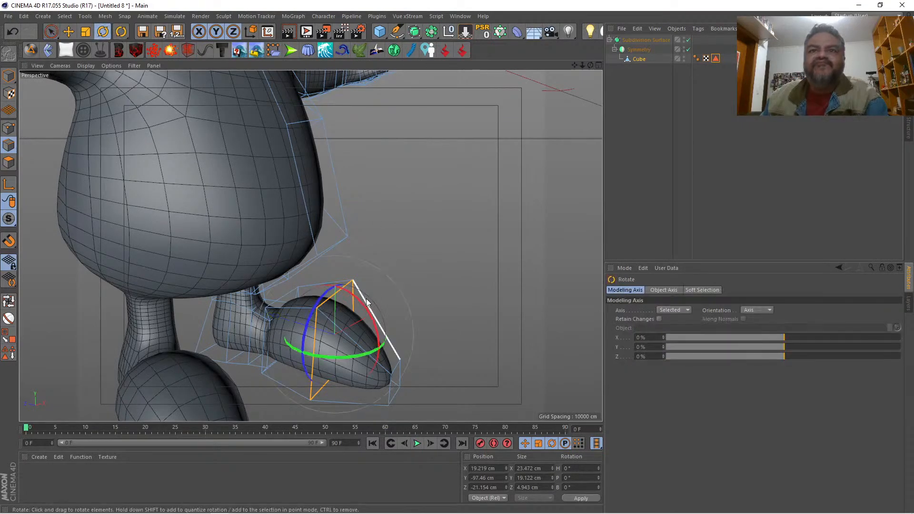
{"action": "left_click_drag", "start_coordinate": [363, 304], "coordinate": [379, 335]}
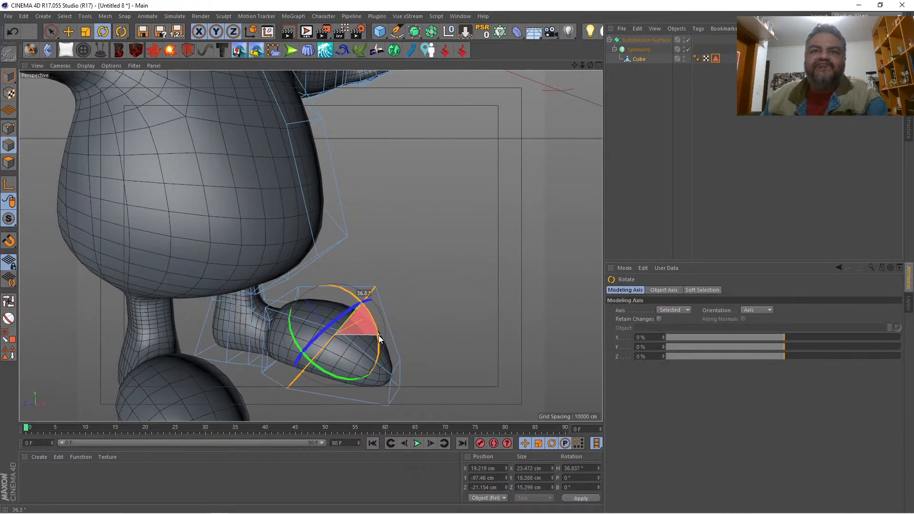
{"action": "key", "text": "space"}
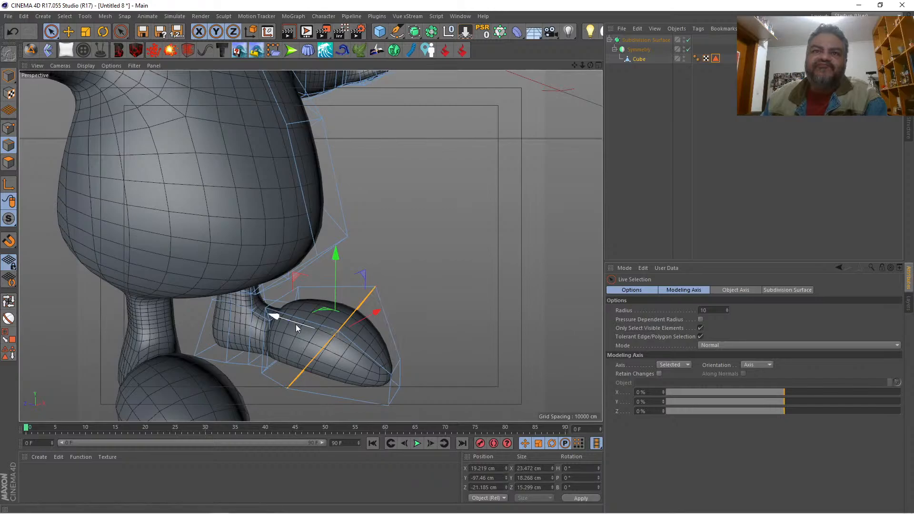
{"action": "left_click_drag", "start_coordinate": [295, 322], "coordinate": [286, 320]}
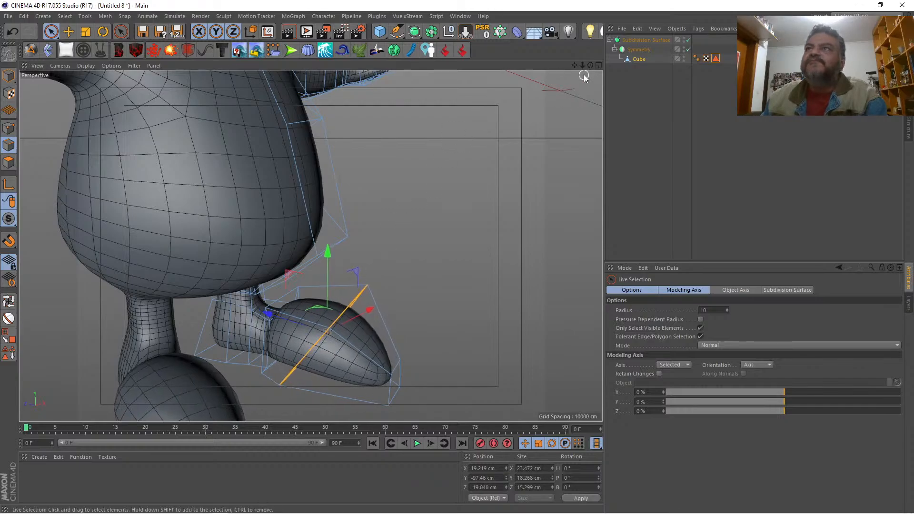
{"action": "left_click_drag", "start_coordinate": [591, 65], "coordinate": [436, 31]}
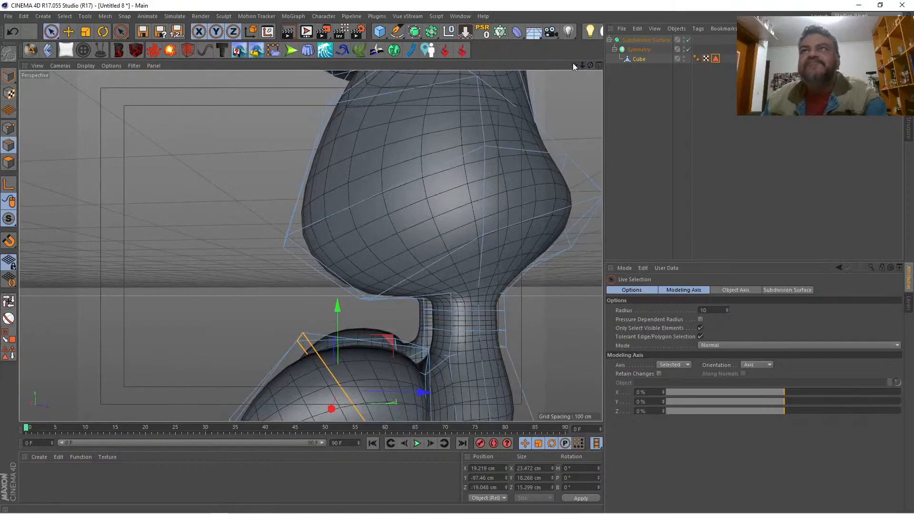
{"action": "left_click_drag", "start_coordinate": [574, 64], "coordinate": [471, 2]}
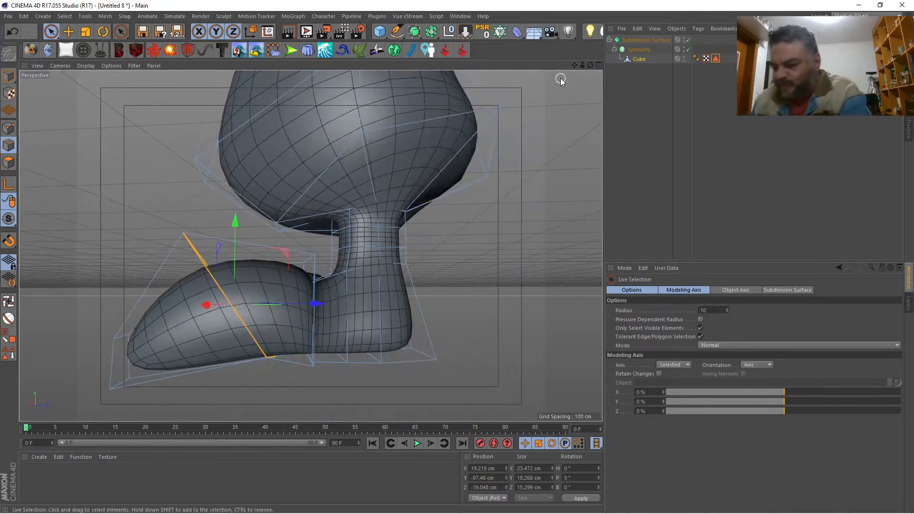
{"action": "key", "text": "k"}
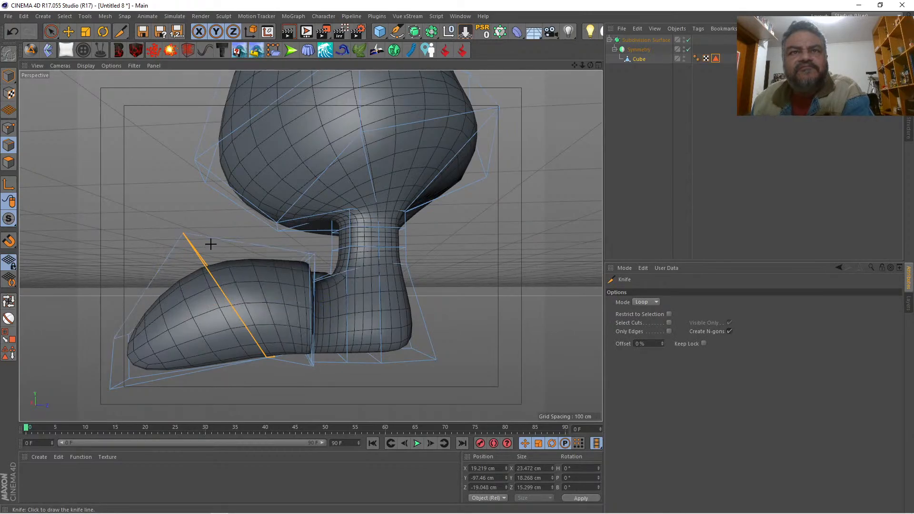
{"action": "key", "text": "space"}
Step: Select all the polygons on the underside of the foot, from the toe to the heel
{"action": "left_click_drag", "start_coordinate": [590, 66], "coordinate": [576, 9]}
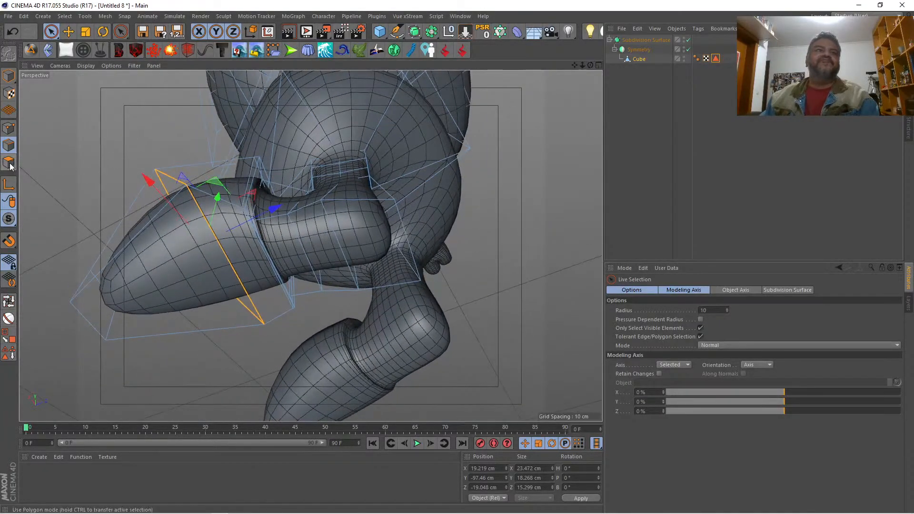
{"action": "left_click", "coordinate": [9, 318]}
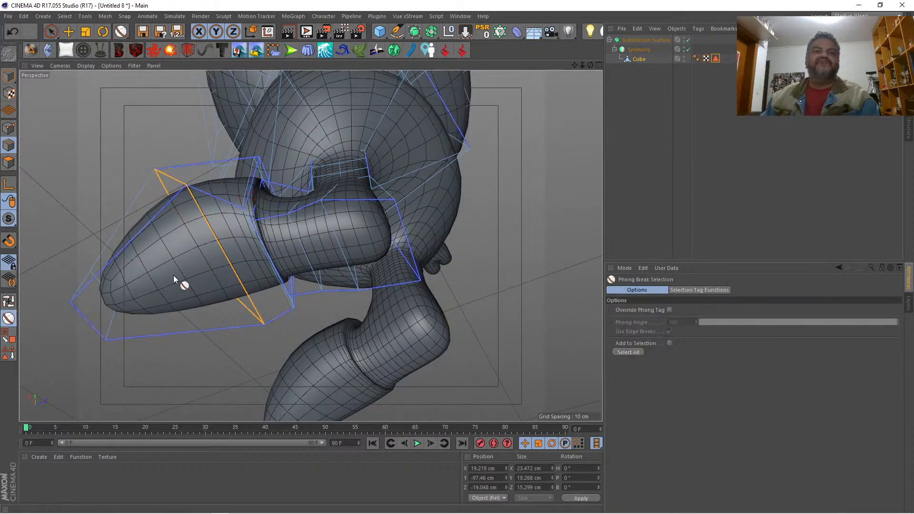
{"action": "left_click", "coordinate": [225, 261]}
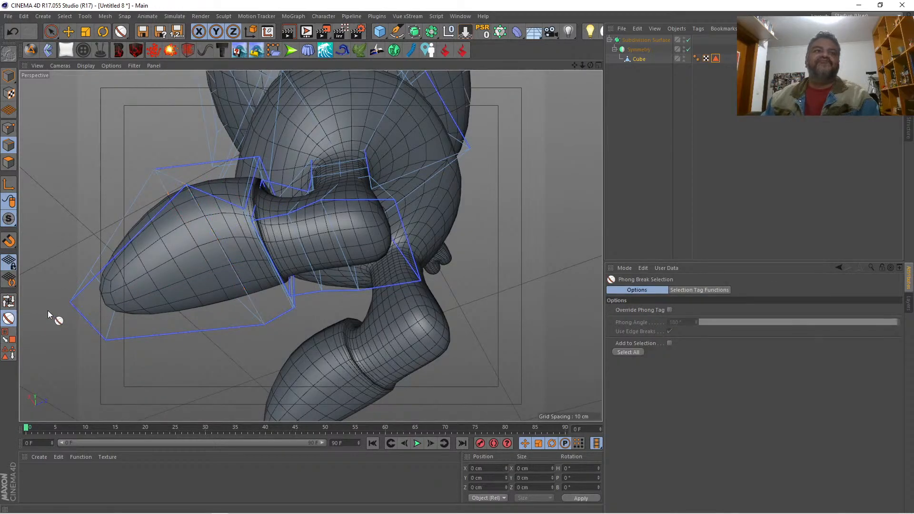
{"action": "left_click", "coordinate": [9, 163]}
{"action": "left_click", "coordinate": [191, 296]}
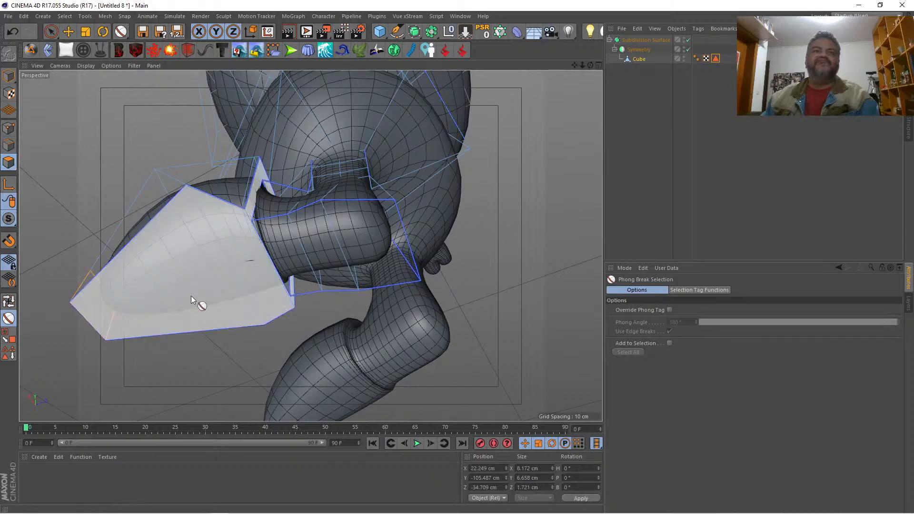
{"action": "left_click", "coordinate": [270, 254]}
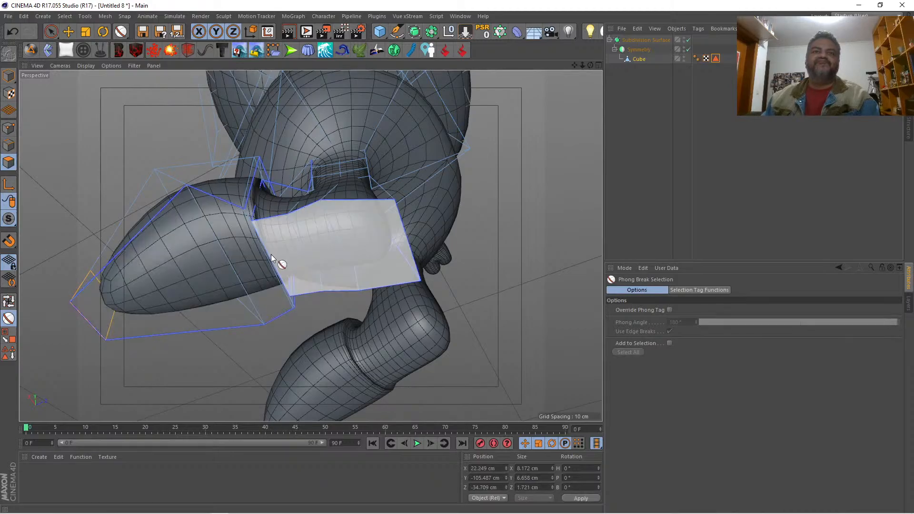
{"action": "left_click", "coordinate": [149, 259]}
{"action": "left_click", "coordinate": [320, 253]}
{"action": "left_click", "coordinate": [107, 241]}
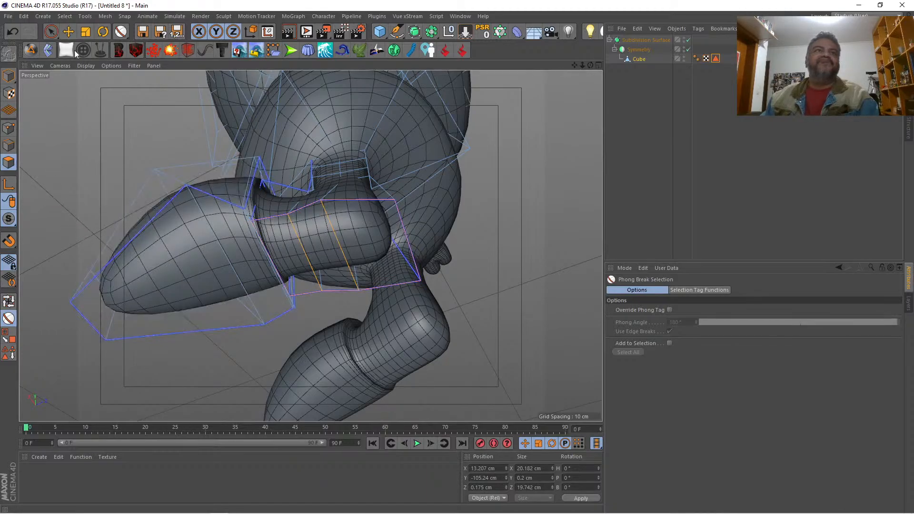
{"action": "left_click", "coordinate": [50, 32]}
{"action": "left_click", "coordinate": [125, 271]}
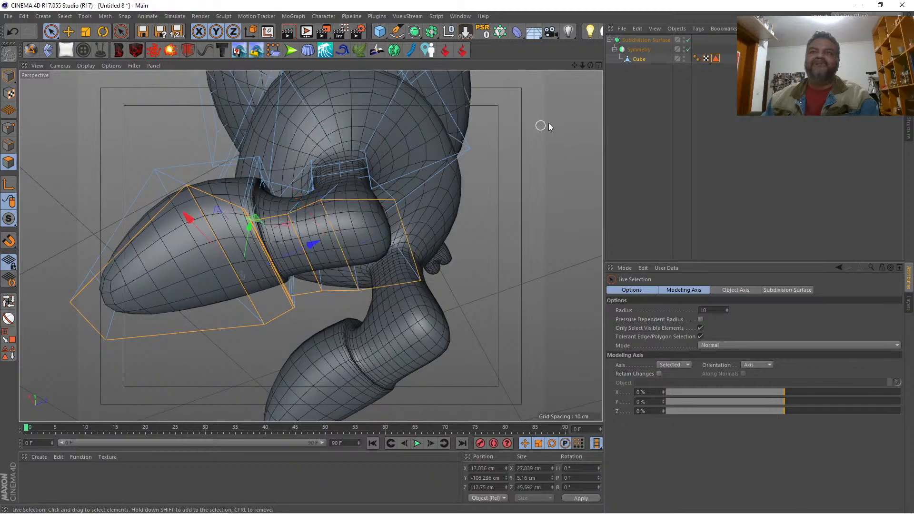
Step: Flatten the sole by setting the Y size of its selected points to 0 cm
{"action": "left_click_drag", "start_coordinate": [590, 65], "coordinate": [67, 161]}
{"action": "left_click", "coordinate": [8, 127]}
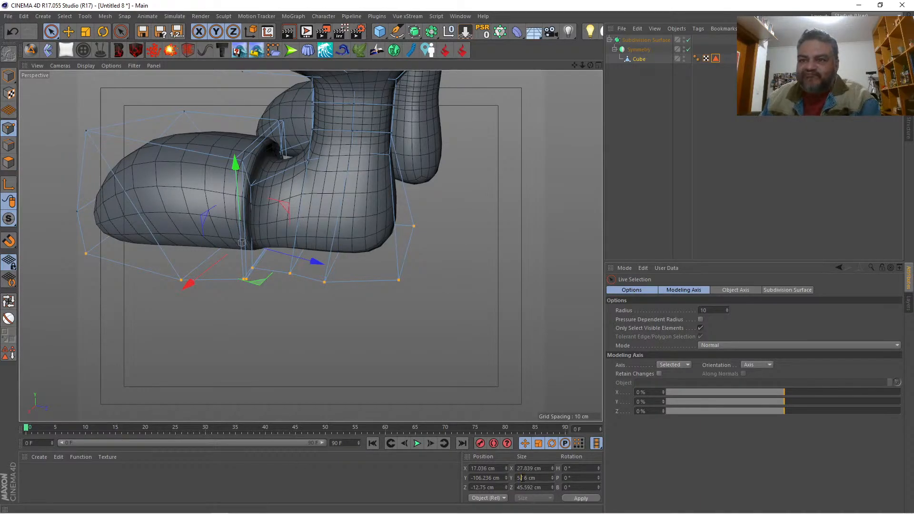
{"action": "type", "text": "0"}
{"action": "key", "text": "Return"}
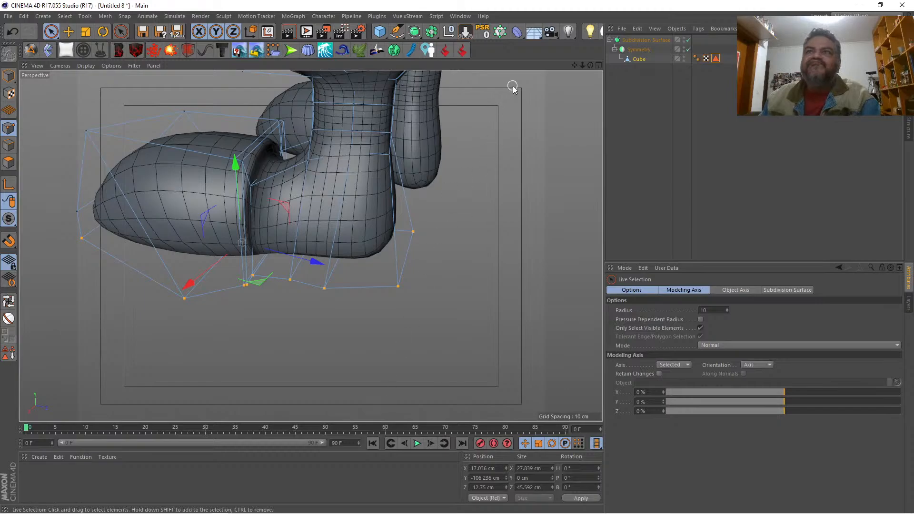
{"action": "left_click_drag", "start_coordinate": [590, 65], "coordinate": [627, 48]}
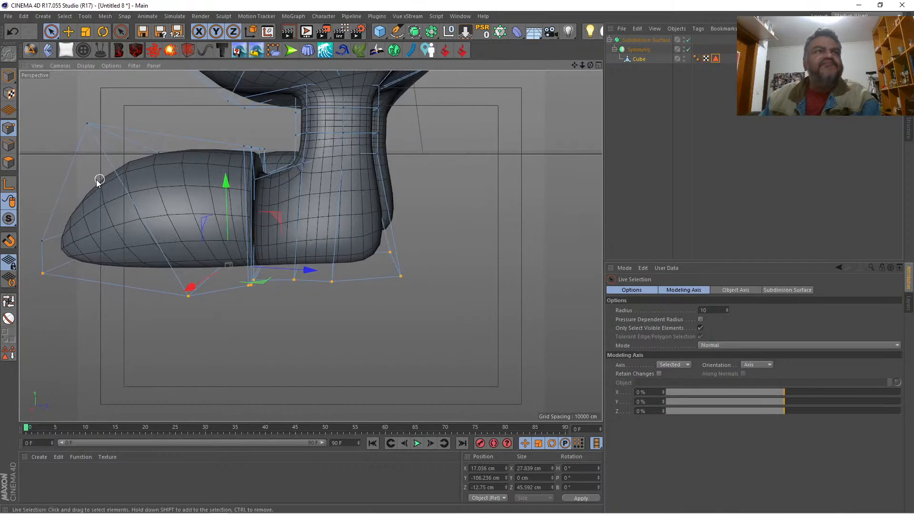
Step: Rotate the two close edge loops in front of the ankle so their tops tilt forward, and shift them back to about Z -7.2 cm
{"action": "left_click", "coordinate": [8, 145]}
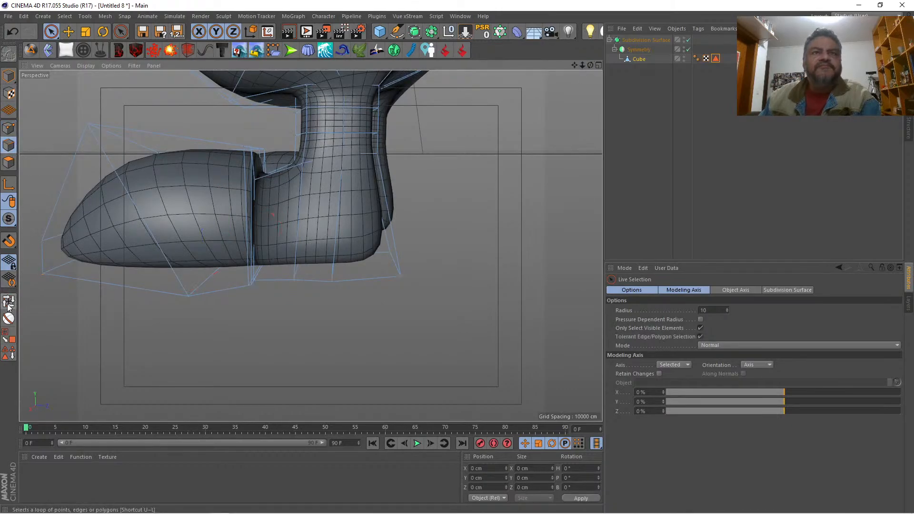
{"action": "left_click", "coordinate": [8, 303]}
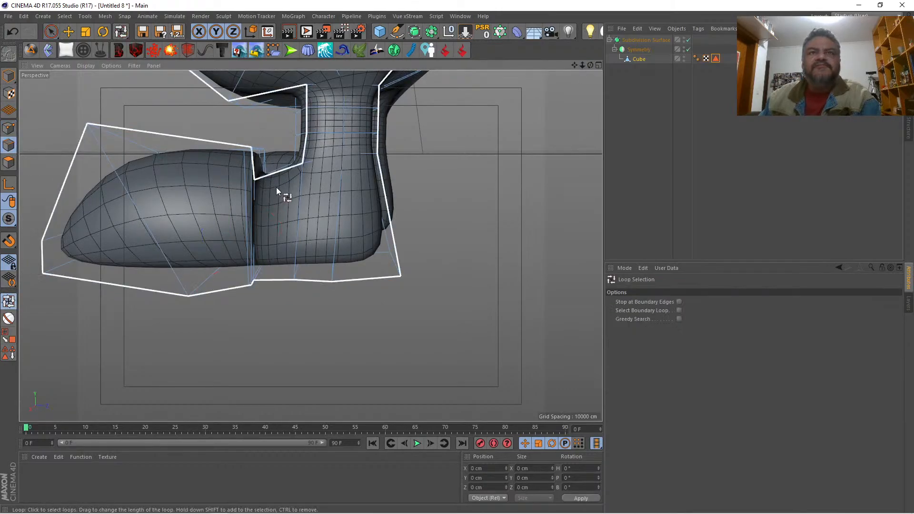
{"action": "left_click", "coordinate": [245, 186], "text": "shift"}
{"action": "key", "text": "space"}
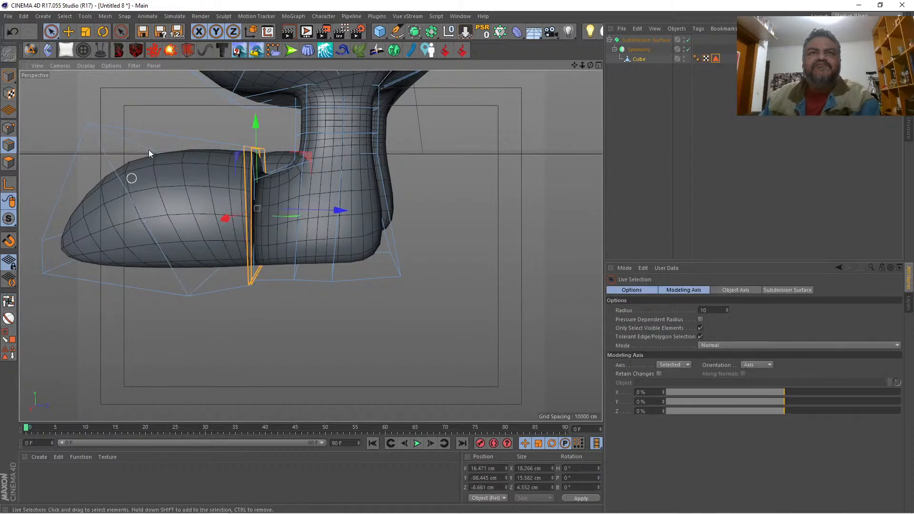
{"action": "left_click", "coordinate": [102, 31]}
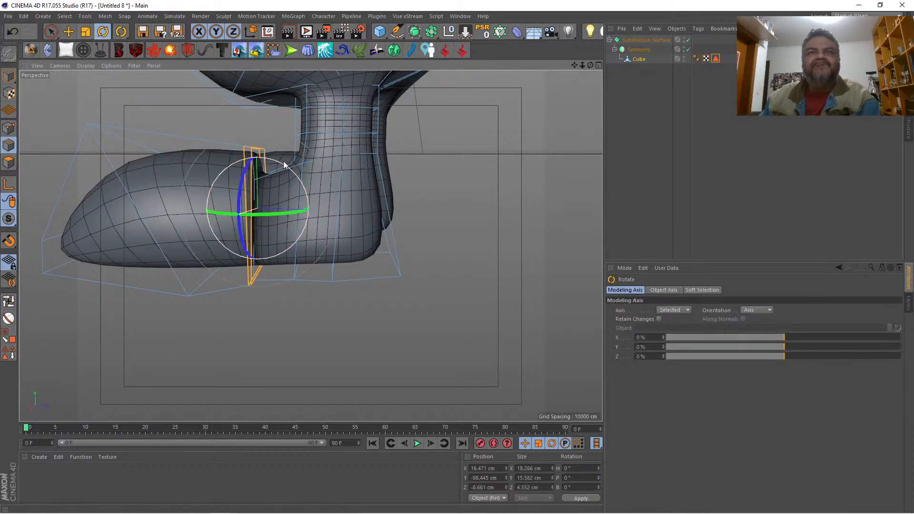
{"action": "left_click_drag", "start_coordinate": [282, 161], "coordinate": [264, 149]}
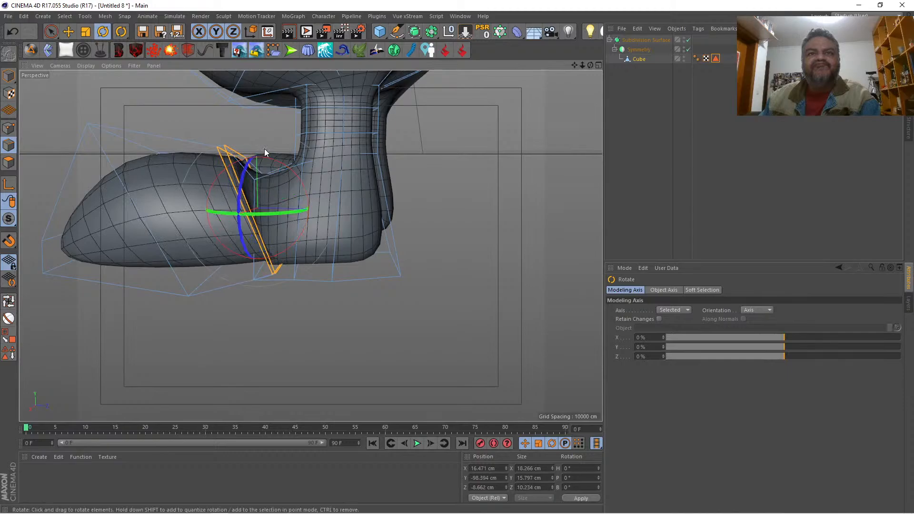
{"action": "key", "text": "space"}
{"action": "left_click_drag", "start_coordinate": [335, 213], "coordinate": [345, 218]}
{"action": "left_click_drag", "start_coordinate": [261, 124], "coordinate": [260, 124]}
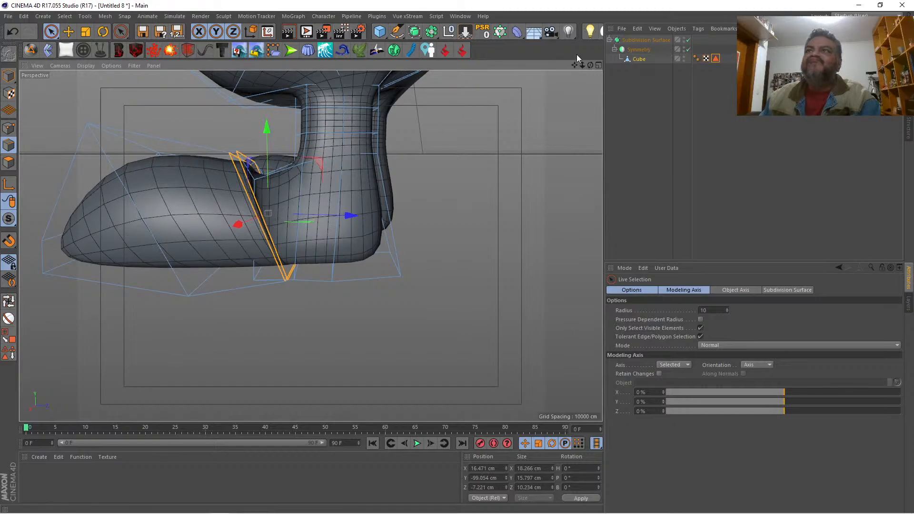
Step: Move the two overlapping sole points at the foot crease back to about Z -3.5 cm with hidden points selectable, and turn off subdivision smoothing
{"action": "left_click_drag", "start_coordinate": [590, 64], "coordinate": [404, 95]}
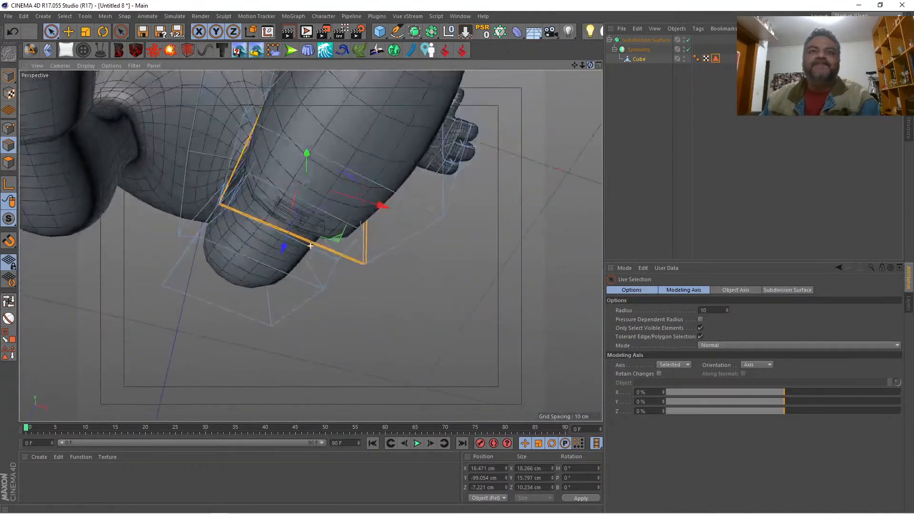
{"action": "left_click_drag", "start_coordinate": [310, 245], "coordinate": [309, 246], "text": "alt"}
{"action": "left_click", "coordinate": [13, 167]}
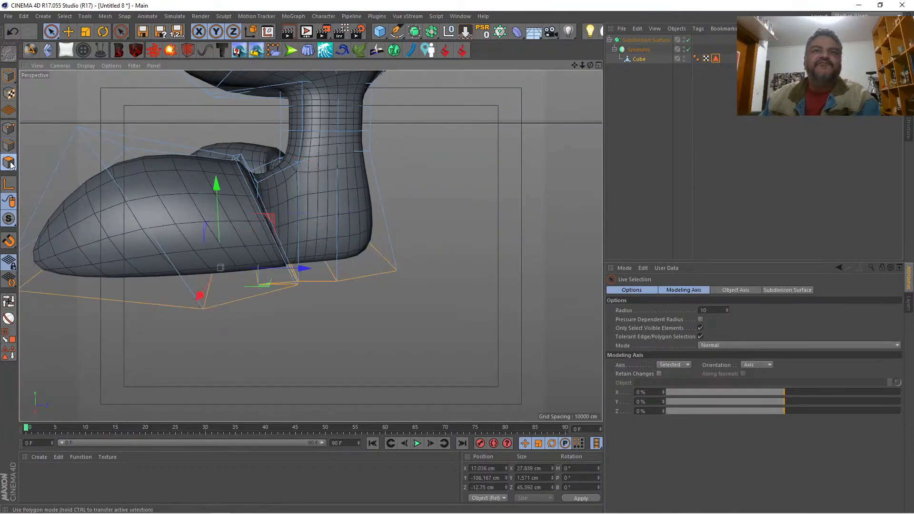
{"action": "mouse_move", "coordinate": [581, 65]}
{"action": "left_mouse_down"}
{"action": "mouse_move", "coordinate": [595, 69]}
{"action": "mouse_move", "coordinate": [575, 60]}
{"action": "left_mouse_up"}
{"action": "left_click", "coordinate": [122, 226]}
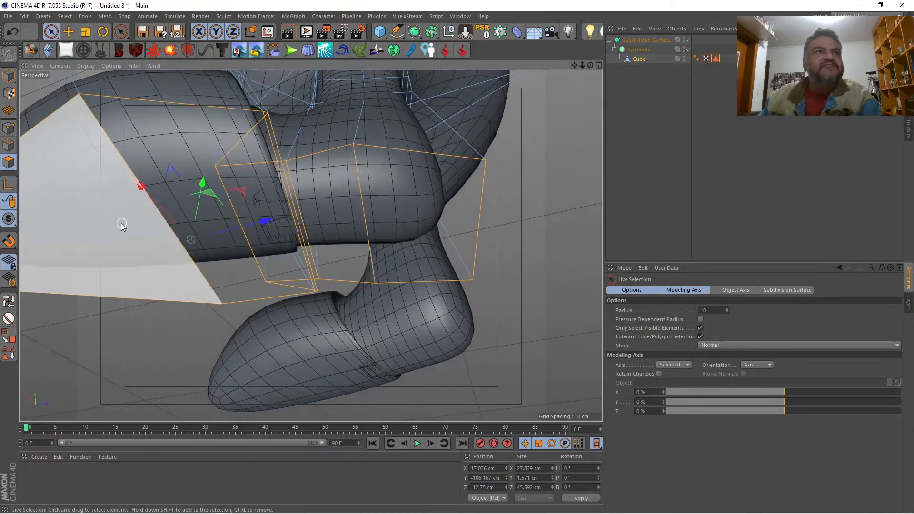
{"action": "left_click", "coordinate": [8, 128]}
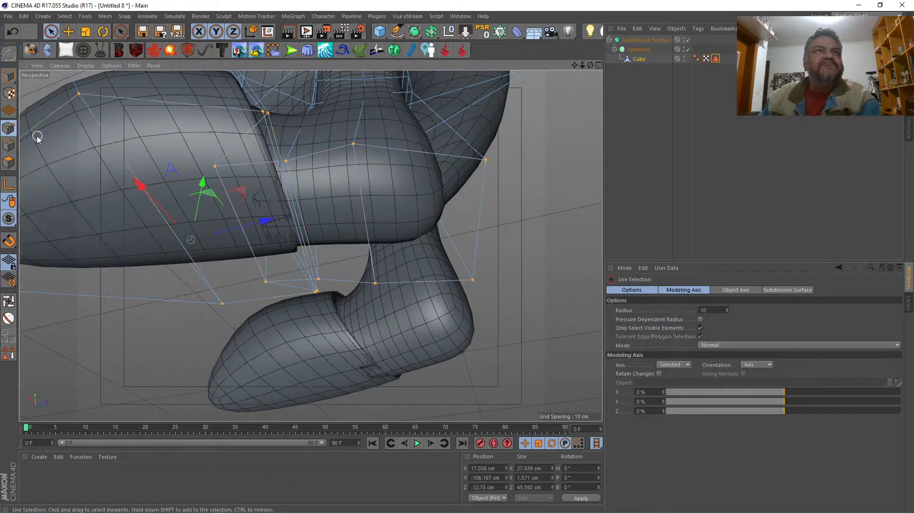
{"action": "left_click", "coordinate": [212, 166]}
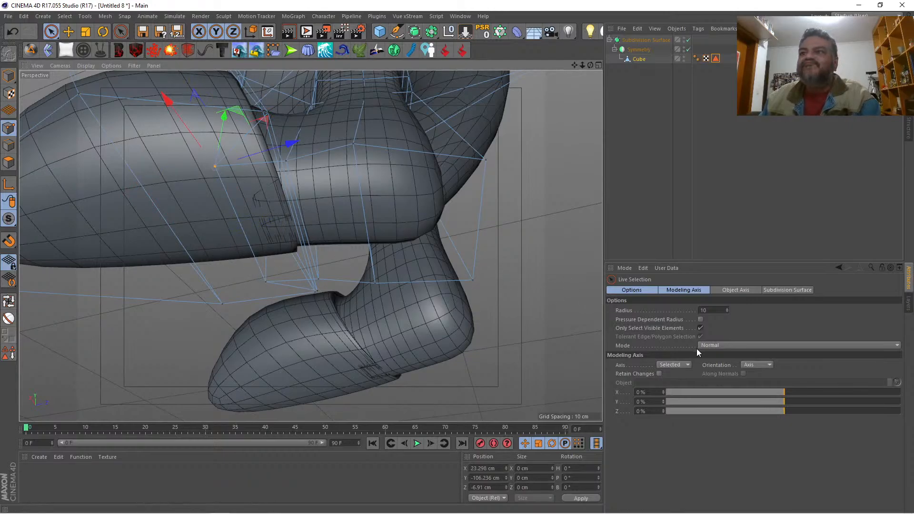
{"action": "left_click", "coordinate": [700, 327]}
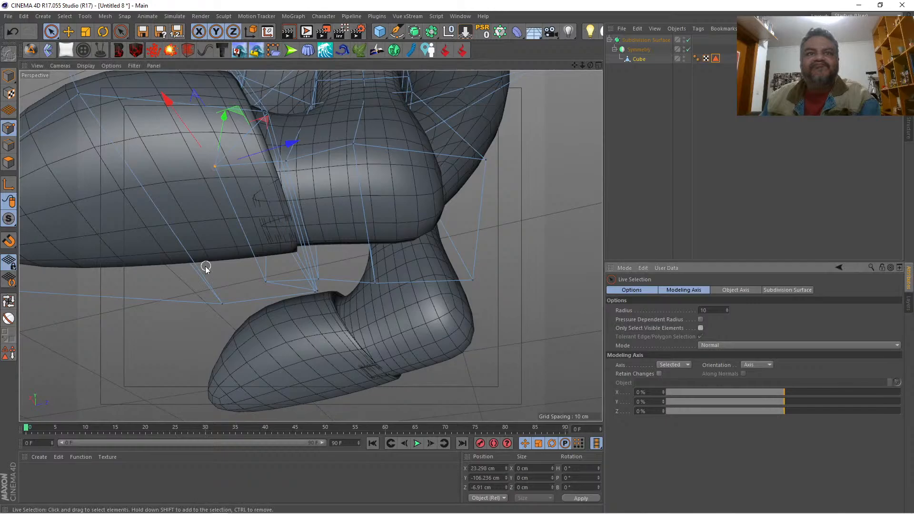
{"action": "left_click", "coordinate": [265, 282], "text": "shift"}
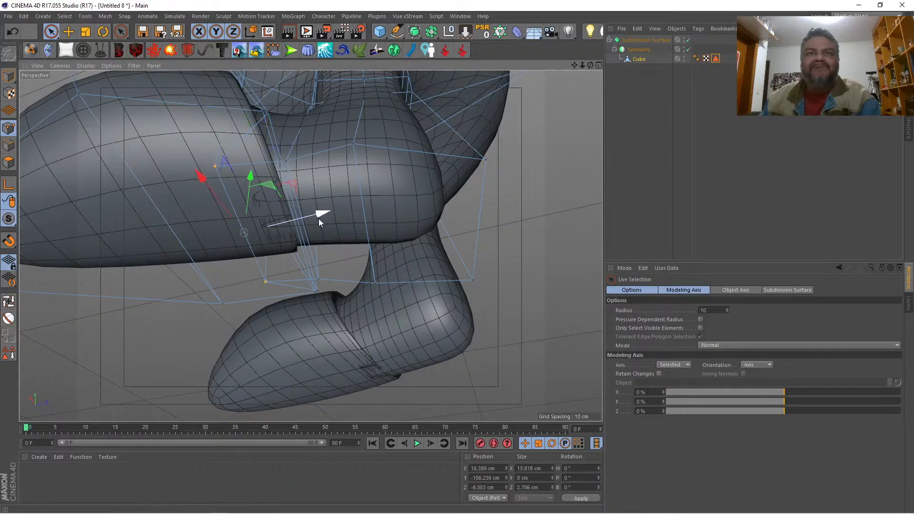
{"action": "left_click_drag", "start_coordinate": [318, 219], "coordinate": [376, 197]}
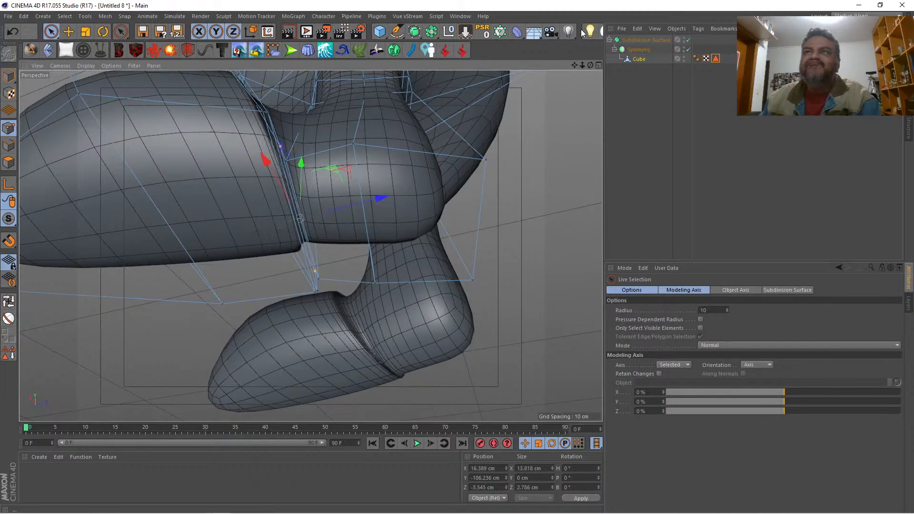
{"action": "key", "text": "q"}
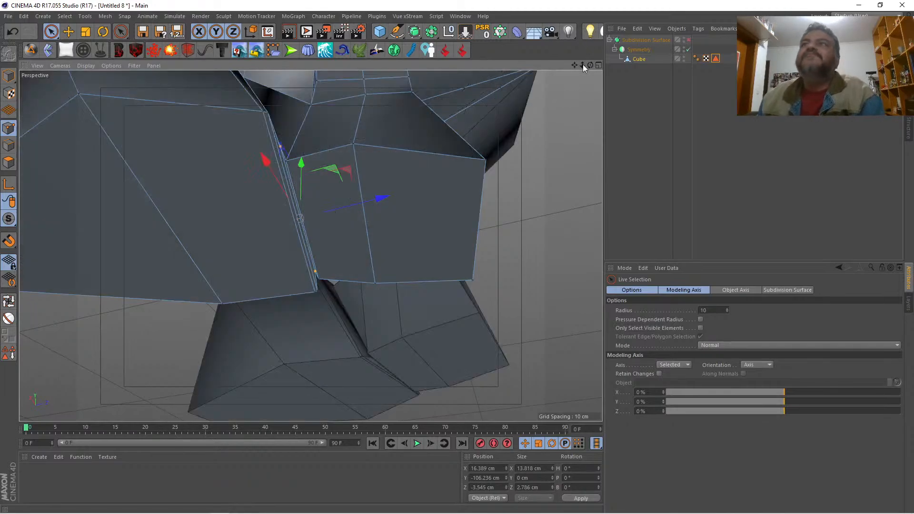
{"action": "left_click_drag", "start_coordinate": [590, 65], "coordinate": [590, 65]}
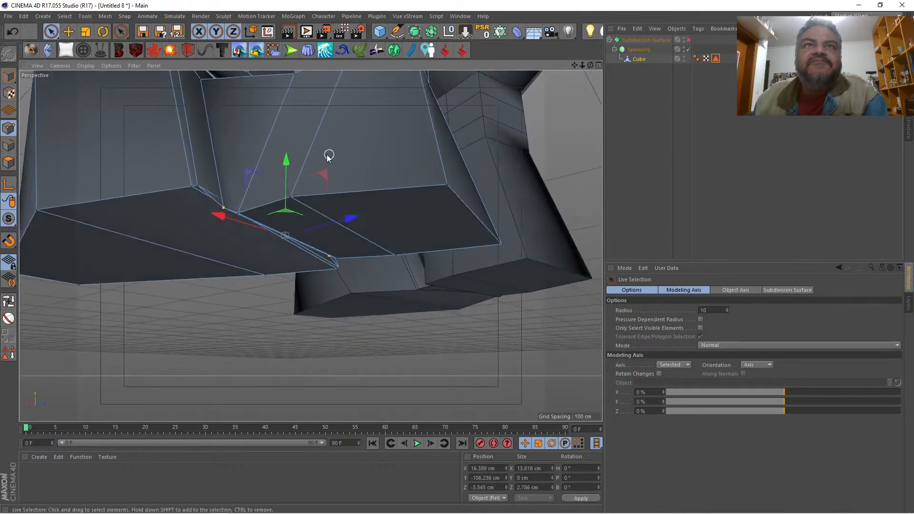
{"action": "mouse_move", "coordinate": [286, 166]}
{"action": "left_mouse_down"}
{"action": "mouse_move", "coordinate": [288, 132]}
{"action": "mouse_move", "coordinate": [280, 152]}
{"action": "left_mouse_up"}
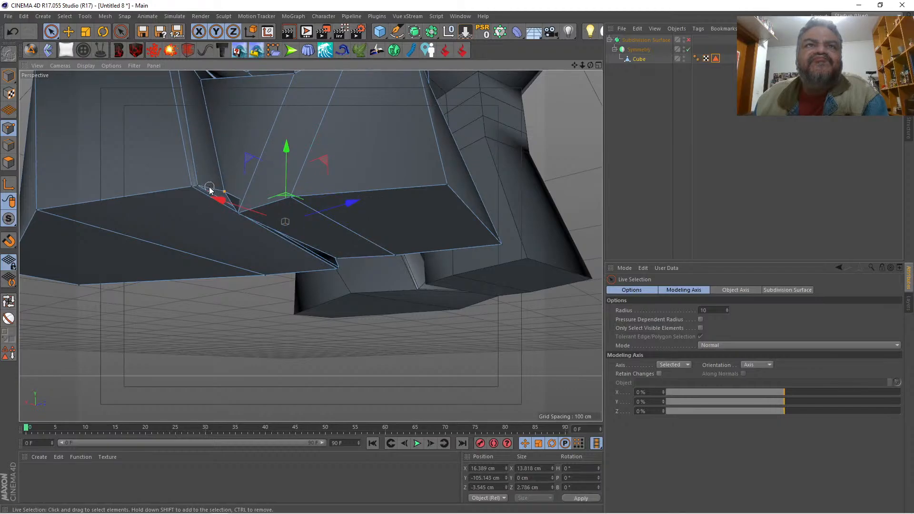
{"action": "left_click", "coordinate": [201, 189]}
{"action": "right_click", "coordinate": [111, 122]}
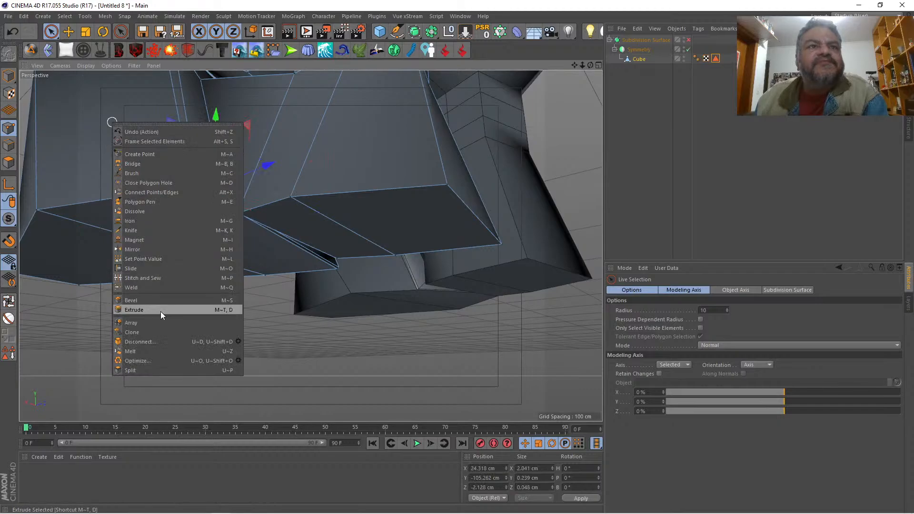
{"action": "left_click", "coordinate": [158, 287]}
{"action": "left_click", "coordinate": [139, 231]}
{"action": "key", "text": "space"}
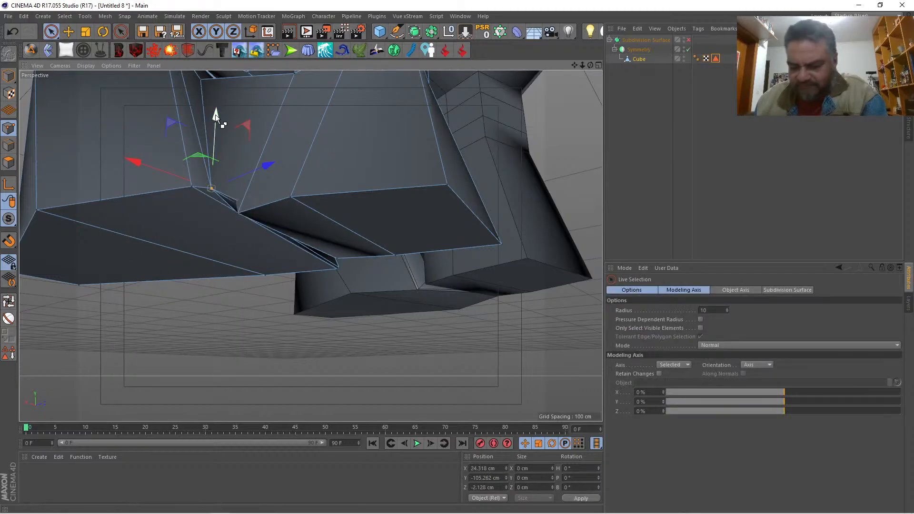
{"action": "key", "text": "ctrl+z"}
{"action": "key", "text": "ctrl+z"}
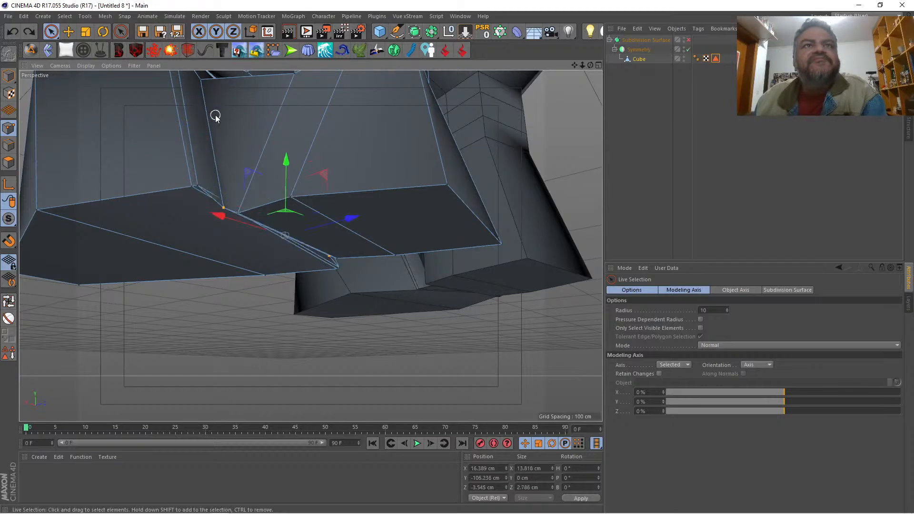
Step: Move the two sole points of the crease's toe-side edge loop forward to about Z -5.5 cm
{"action": "left_click", "coordinate": [189, 187]}
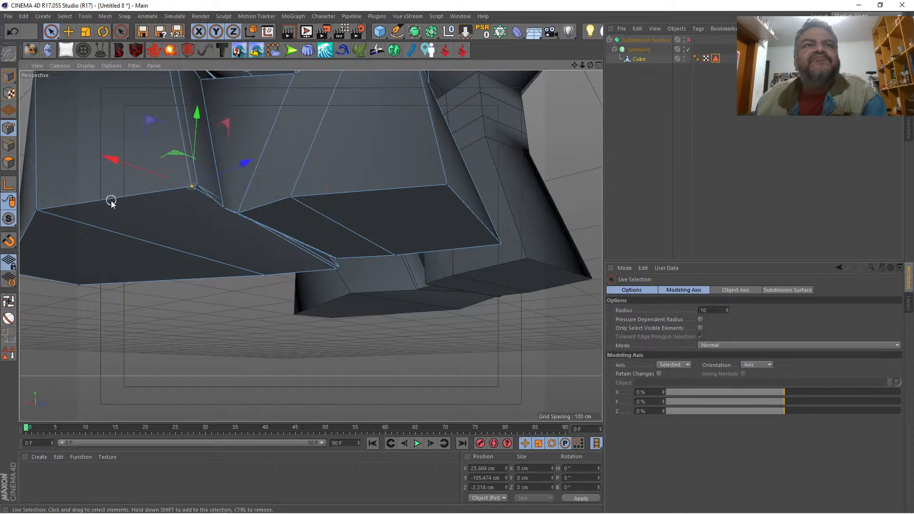
{"action": "left_click_drag", "start_coordinate": [590, 65], "coordinate": [575, 2]}
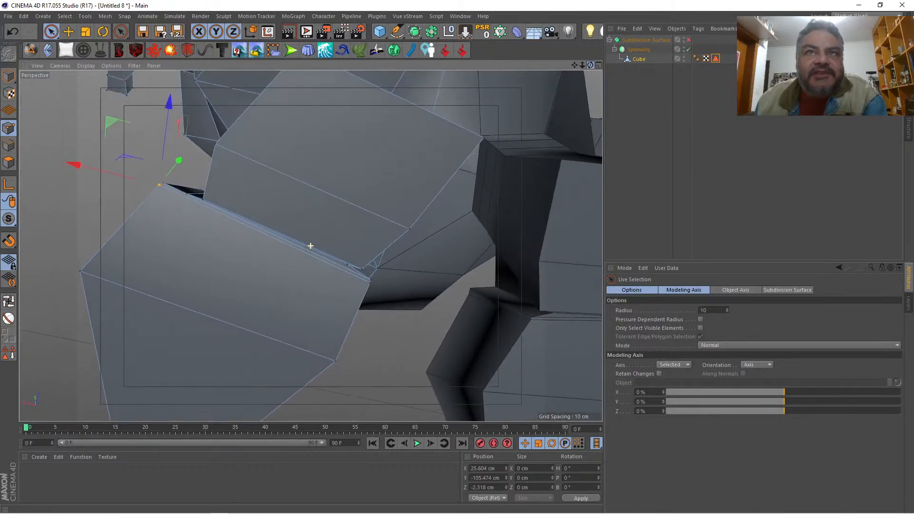
{"action": "scroll", "coordinate": [394, 312], "scroll_direction": "up", "scroll_amount": 2}
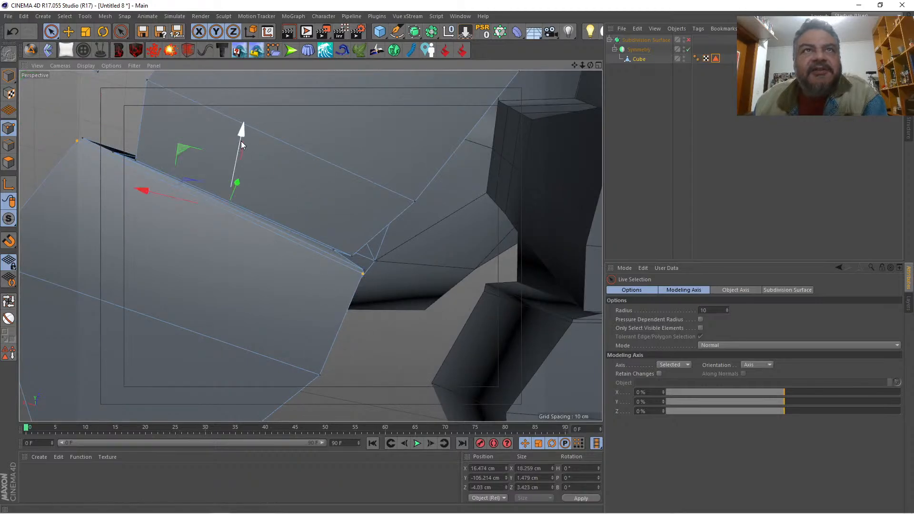
{"action": "left_click_drag", "start_coordinate": [241, 140], "coordinate": [235, 162]}
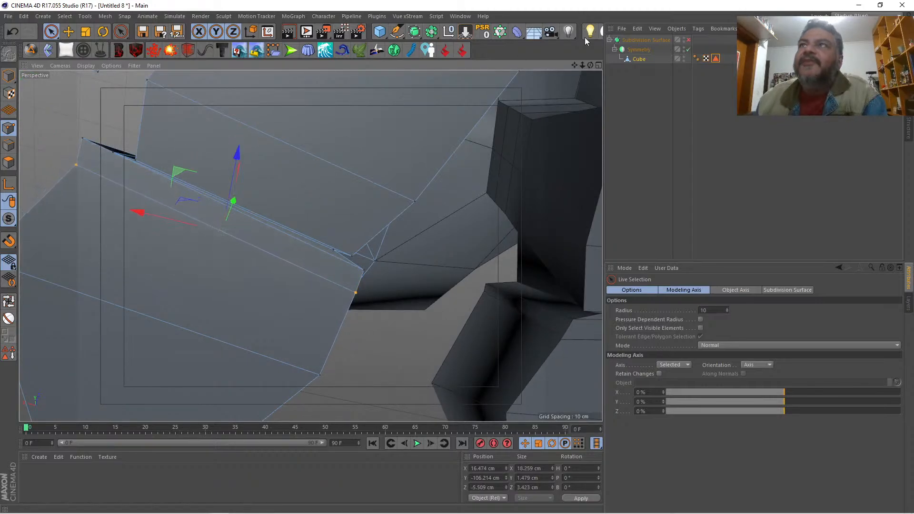
Step: Move the two sole points of the crease's second edge loop forward to about Z -4.7 cm, close behind the toe-side loop
{"action": "left_click_drag", "start_coordinate": [590, 65], "coordinate": [562, 42]}
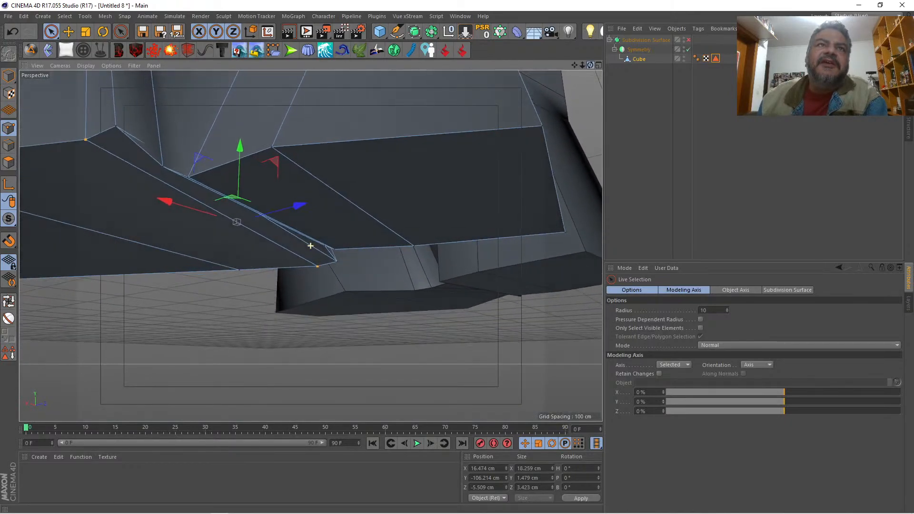
{"action": "left_click", "coordinate": [115, 127]}
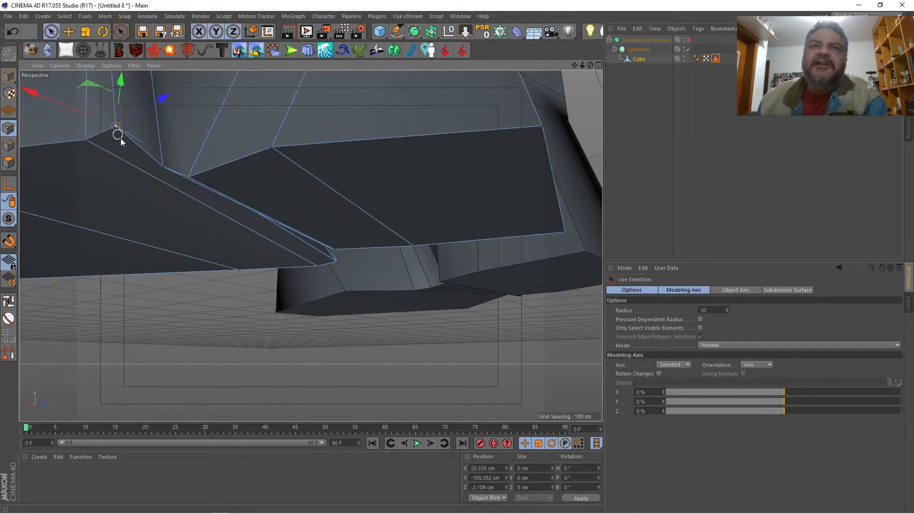
{"action": "left_click", "coordinate": [338, 262], "text": "shift"}
{"action": "left_click_drag", "start_coordinate": [312, 202], "coordinate": [303, 203]}
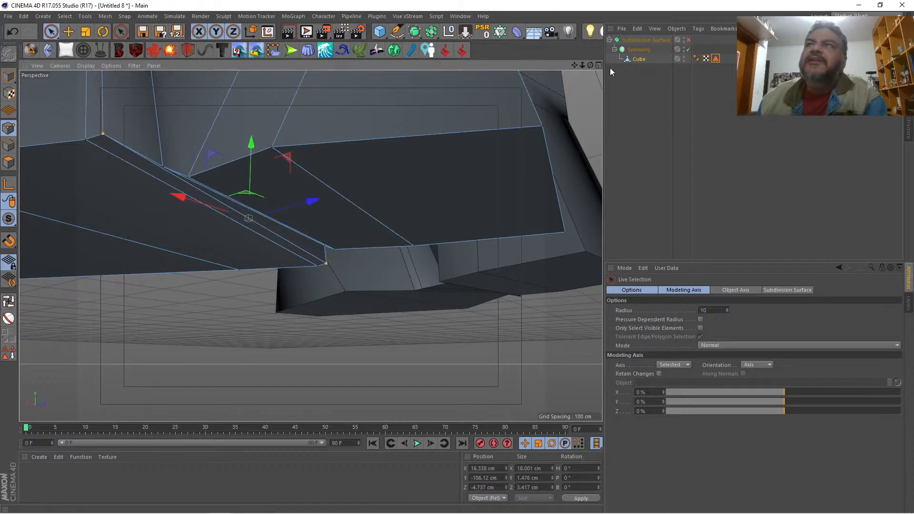
Step: Move the crease's heel-side sole points back, the outer one to about Z -1.5 cm and the inner one to about Z -3.9 cm
{"action": "left_click_drag", "start_coordinate": [590, 65], "coordinate": [587, 27]}
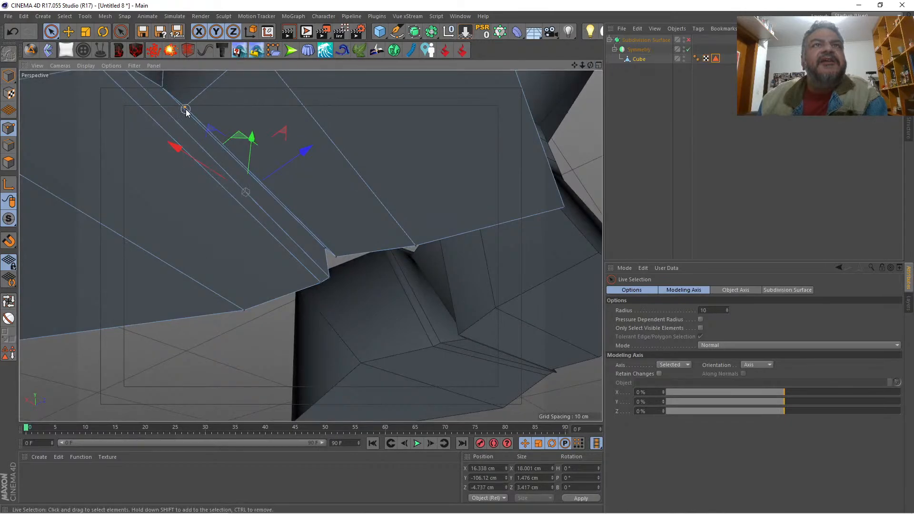
{"action": "left_click", "coordinate": [195, 97]}
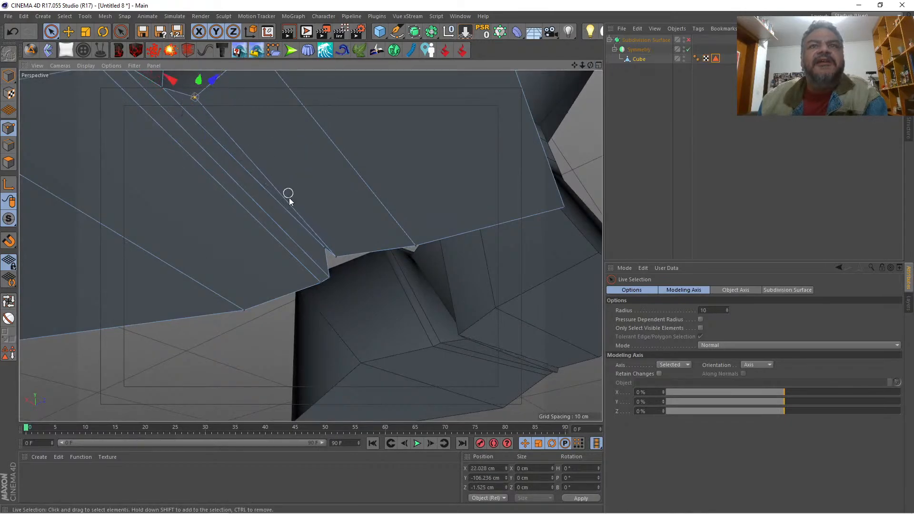
{"action": "left_click", "coordinate": [349, 248]}
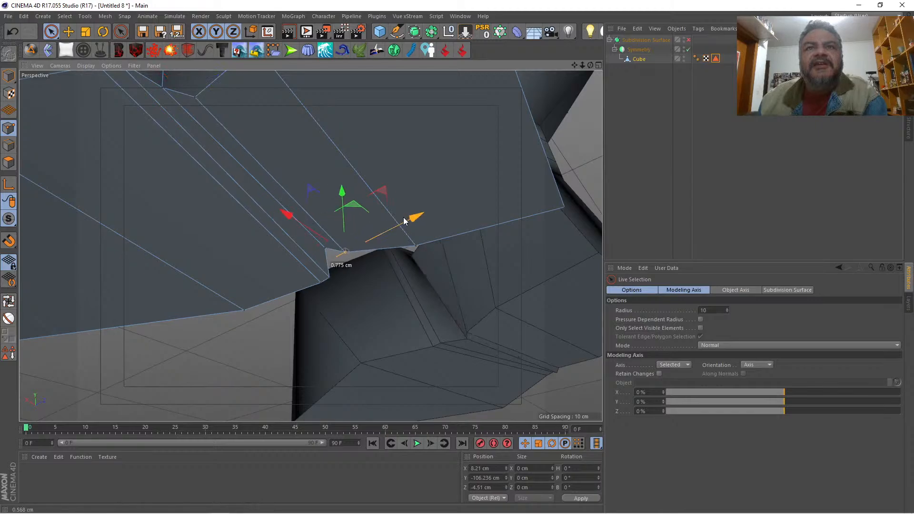
Step: Flatten the point loop around the sole by setting its Y size to 0 cm, and turn subdivision smoothing back on
{"action": "left_click_drag", "start_coordinate": [590, 65], "coordinate": [576, 95]}
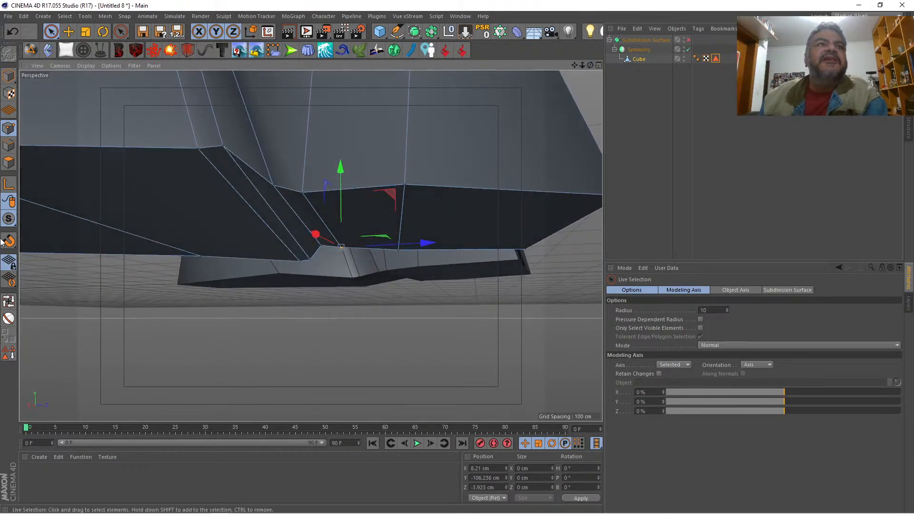
{"action": "left_click", "coordinate": [8, 301]}
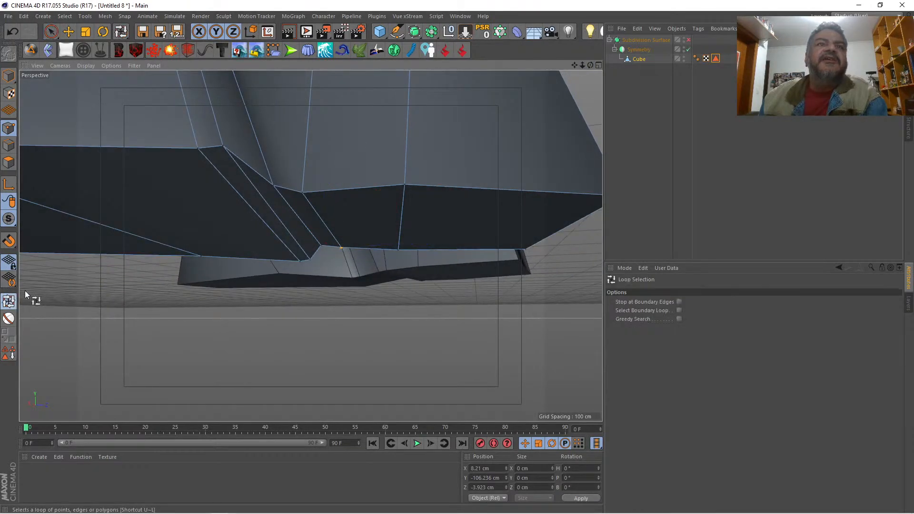
{"action": "left_click", "coordinate": [141, 153]}
{"action": "left_click", "coordinate": [522, 476]}
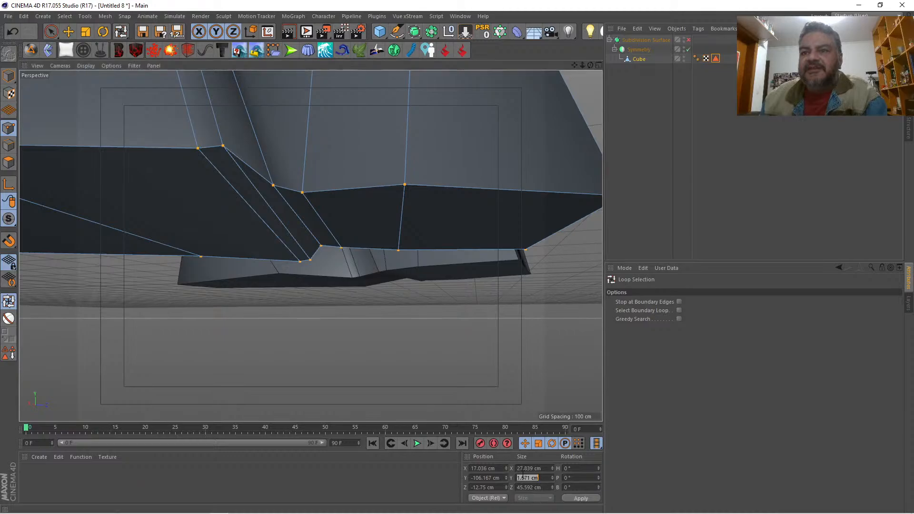
{"action": "type", "text": "0"}
{"action": "key", "text": "Return"}
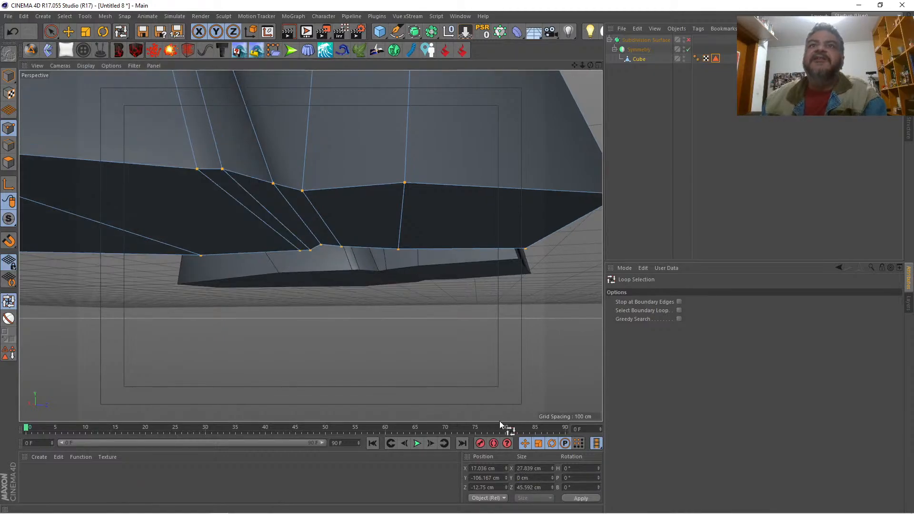
{"action": "left_click_drag", "start_coordinate": [581, 65], "coordinate": [452, 64]}
{"action": "left_click_drag", "start_coordinate": [589, 64], "coordinate": [680, 107]}
{"action": "key", "text": "q"}
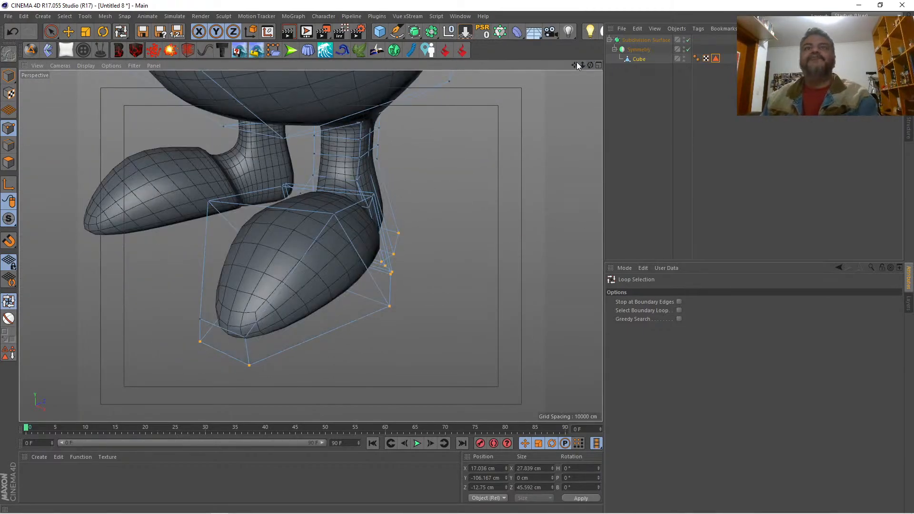
Step: Switch to polygon editing with the sole polygons selected and extrude them downward 0.61 cm to firm up the foot's lower edge
{"action": "left_click_drag", "start_coordinate": [582, 64], "coordinate": [519, 64]}
{"action": "left_click_drag", "start_coordinate": [574, 65], "coordinate": [561, 138]}
{"action": "left_click_drag", "start_coordinate": [582, 65], "coordinate": [492, 48]}
{"action": "mouse_move", "coordinate": [574, 66]}
{"action": "left_mouse_down"}
{"action": "mouse_move", "coordinate": [595, 1]}
{"action": "mouse_move", "coordinate": [609, 65]}
{"action": "mouse_move", "coordinate": [652, 65]}
{"action": "mouse_move", "coordinate": [579, 65]}
{"action": "mouse_move", "coordinate": [567, 51]}
{"action": "left_mouse_up"}
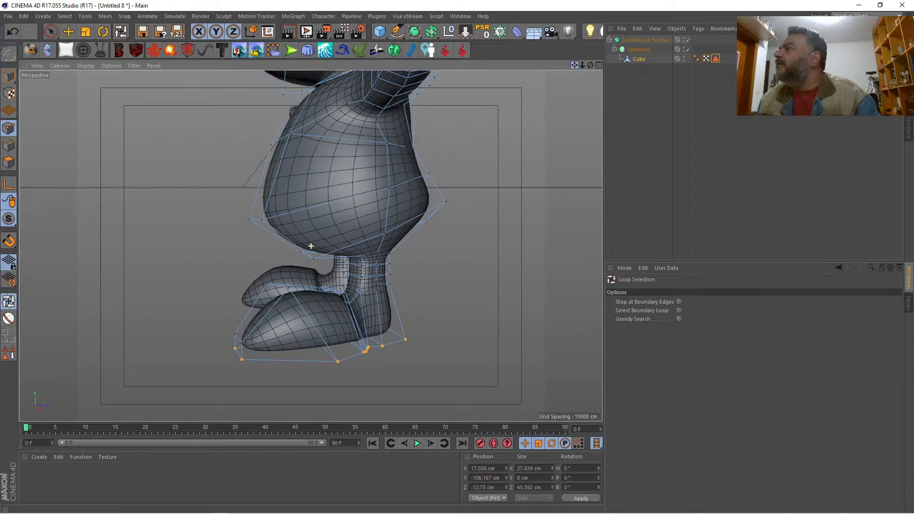
{"action": "mouse_move", "coordinate": [573, 64]}
{"action": "left_mouse_down"}
{"action": "mouse_move", "coordinate": [595, 76]}
{"action": "mouse_move", "coordinate": [575, 62]}
{"action": "left_mouse_up"}
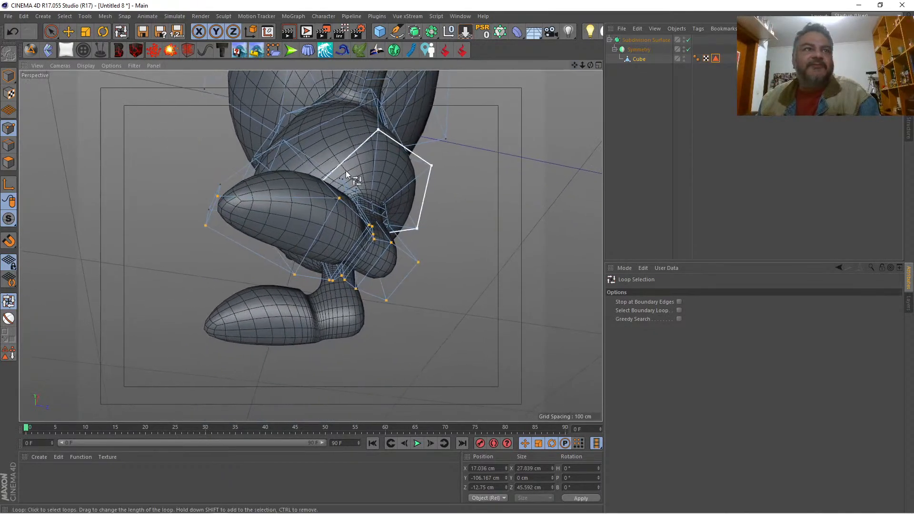
{"action": "left_click", "coordinate": [9, 162]}
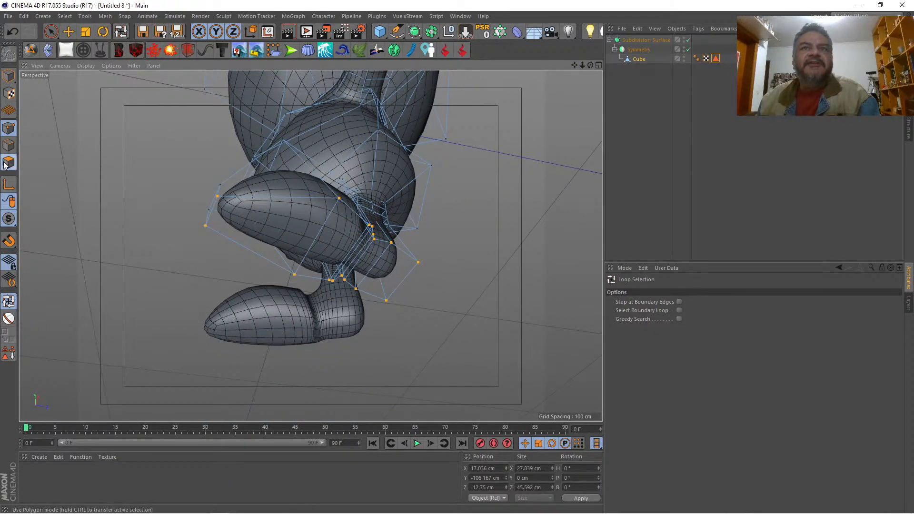
{"action": "left_click", "coordinate": [53, 32]}
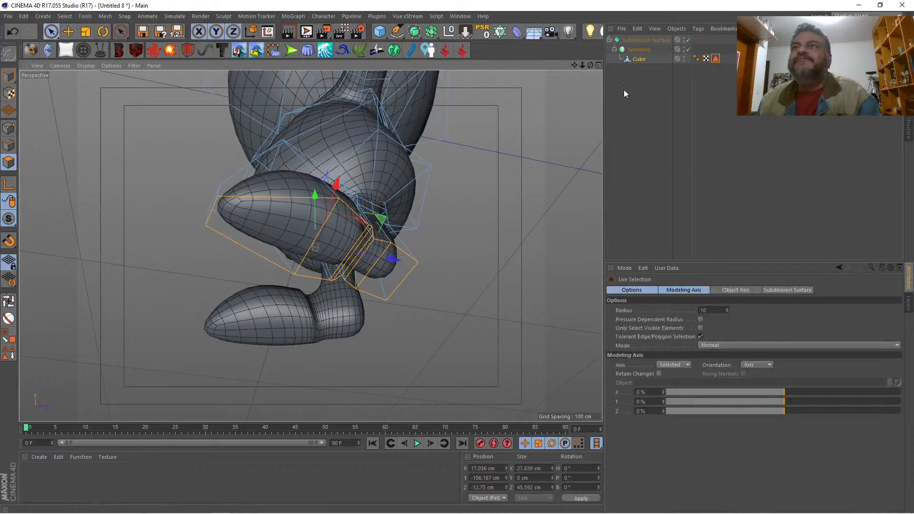
{"action": "left_click_drag", "start_coordinate": [590, 65], "coordinate": [557, 197]}
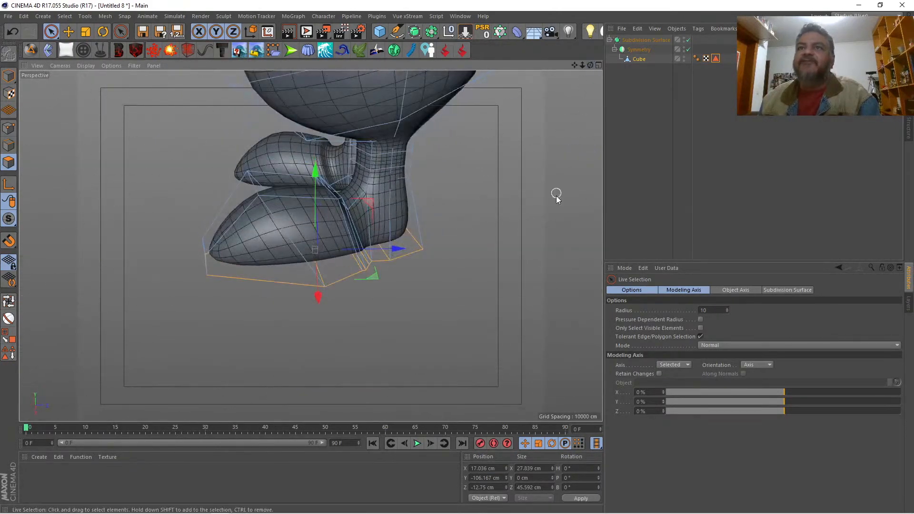
{"action": "right_click", "coordinate": [492, 214]}
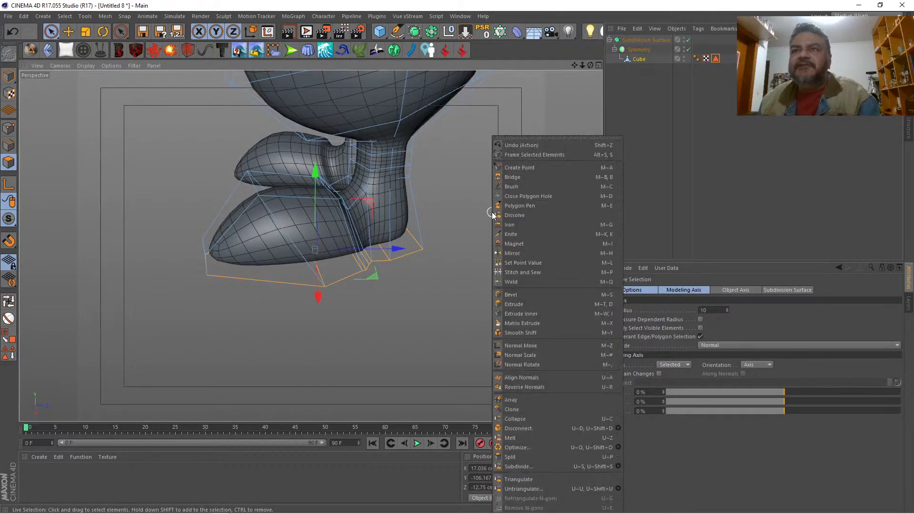
{"action": "left_click", "coordinate": [524, 304]}
{"action": "mouse_move", "coordinate": [524, 304]}
{"action": "left_mouse_down"}
{"action": "mouse_move", "coordinate": [548, 304]}
{"action": "mouse_move", "coordinate": [527, 304]}
{"action": "left_mouse_up"}
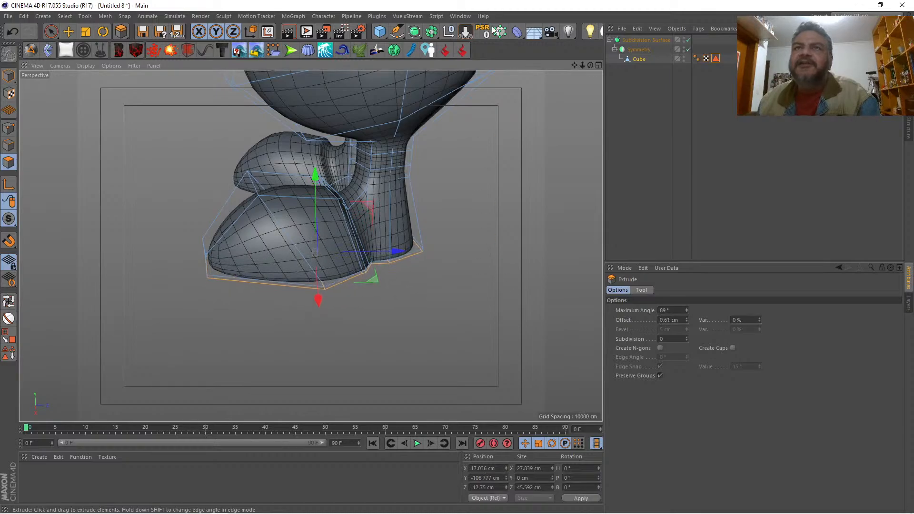
Step: Widen the sole polygons slightly outward with Extrude Inner, to about 29.7 cm in X and 47.4 cm in Z
{"action": "left_click_drag", "start_coordinate": [589, 65], "coordinate": [640, 37]}
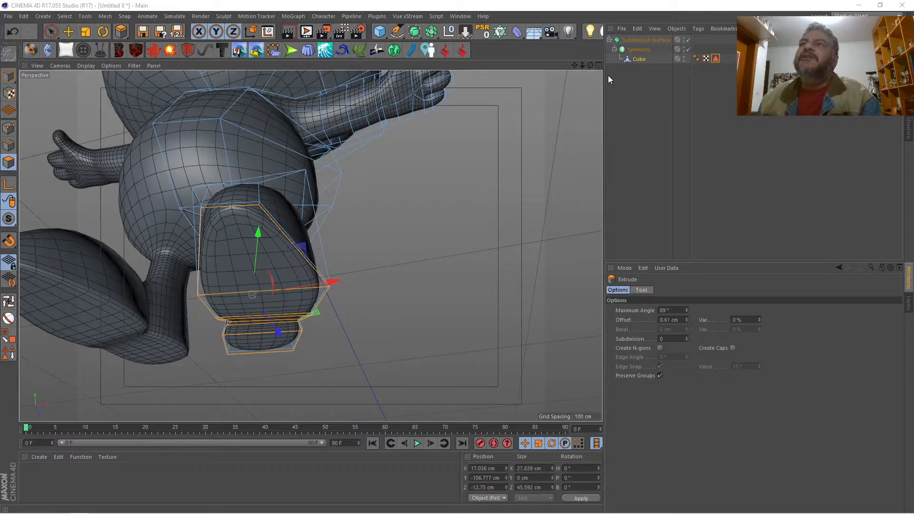
{"action": "left_click_drag", "start_coordinate": [590, 64], "coordinate": [519, 74]}
{"action": "mouse_move", "coordinate": [310, 246]}
{"action": "left_mouse_down", "text": "alt"}
{"action": "mouse_move", "coordinate": [323, 169]}
{"action": "mouse_move", "coordinate": [310, 244]}
{"action": "left_mouse_up", "text": "alt"}
{"action": "right_click", "coordinate": [484, 154]}
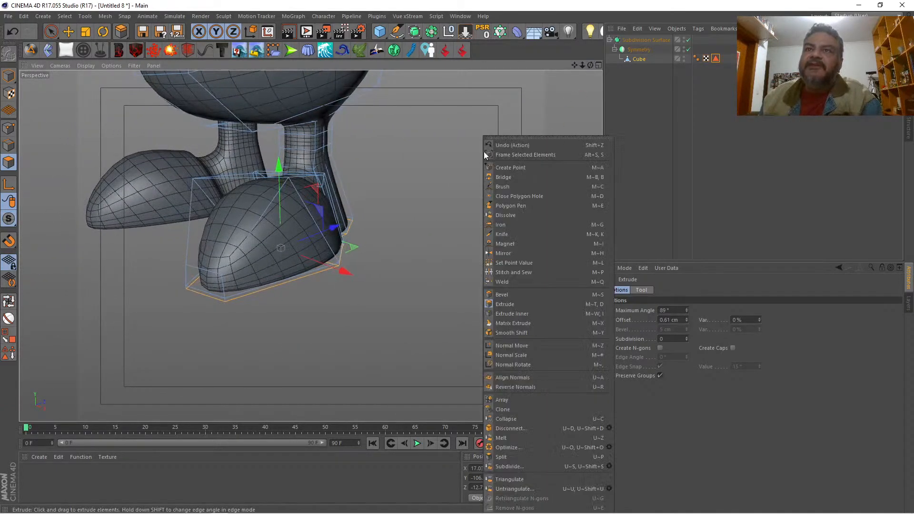
{"action": "left_click", "coordinate": [501, 314]}
{"action": "mouse_move", "coordinate": [464, 300]}
{"action": "left_mouse_down"}
{"action": "mouse_move", "coordinate": [455, 299]}
{"action": "mouse_move", "coordinate": [481, 301]}
{"action": "left_mouse_up"}
Step: Extrude the widened sole polygons downward 3.33 cm to form a shoe sole, and clear the polygon selection
{"action": "right_click", "coordinate": [463, 300]}
{"action": "left_click", "coordinate": [462, 292]}
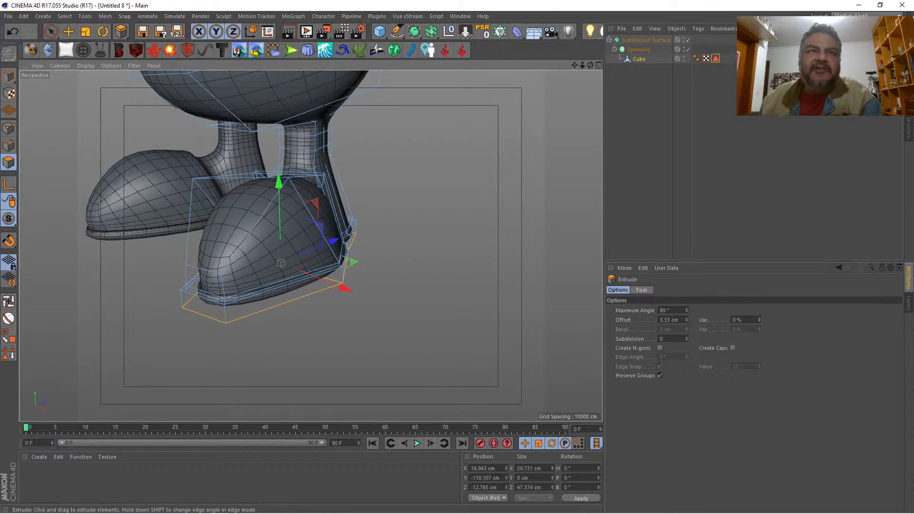
{"action": "key", "text": "space"}
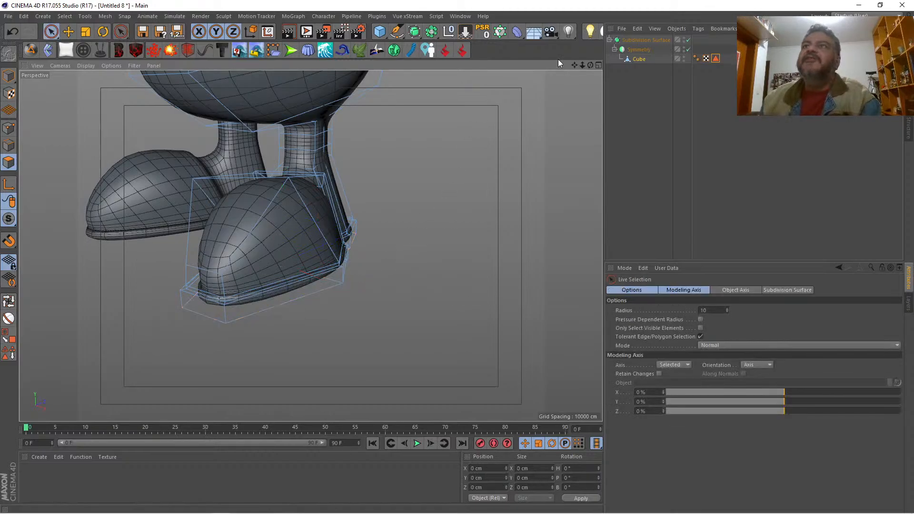
{"action": "mouse_move", "coordinate": [573, 66]}
{"action": "left_mouse_down"}
{"action": "mouse_move", "coordinate": [595, 63]}
{"action": "mouse_move", "coordinate": [588, 66]}
{"action": "left_mouse_up"}
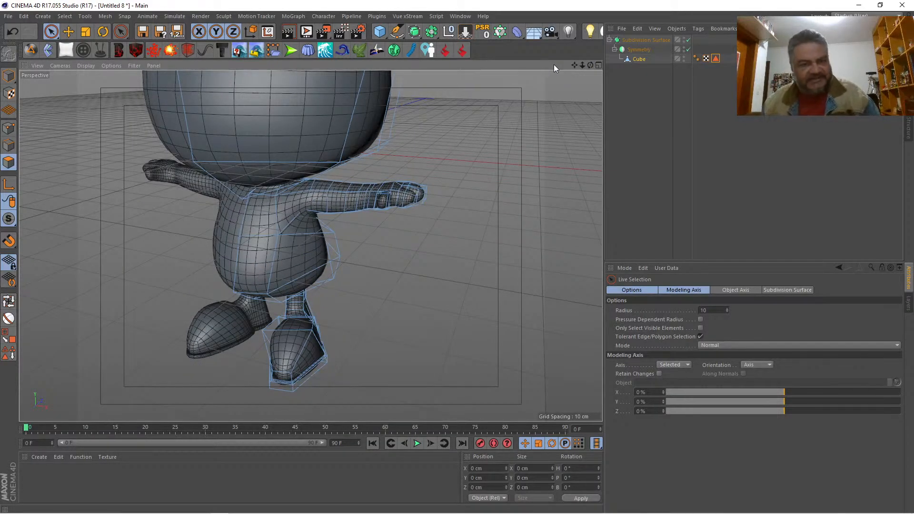
Step: Switch to OBS, select the Mic/Aux source and hide Desktop Audio from the audio mixer
{"action": "key", "text": "alt+Tab"}
{"action": "key", "text": "Tab"}
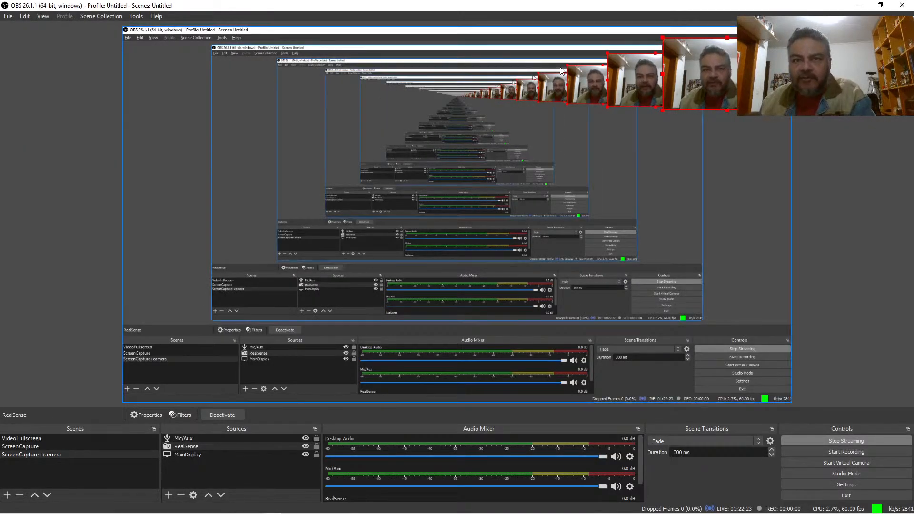
{"action": "left_click", "coordinate": [199, 439]}
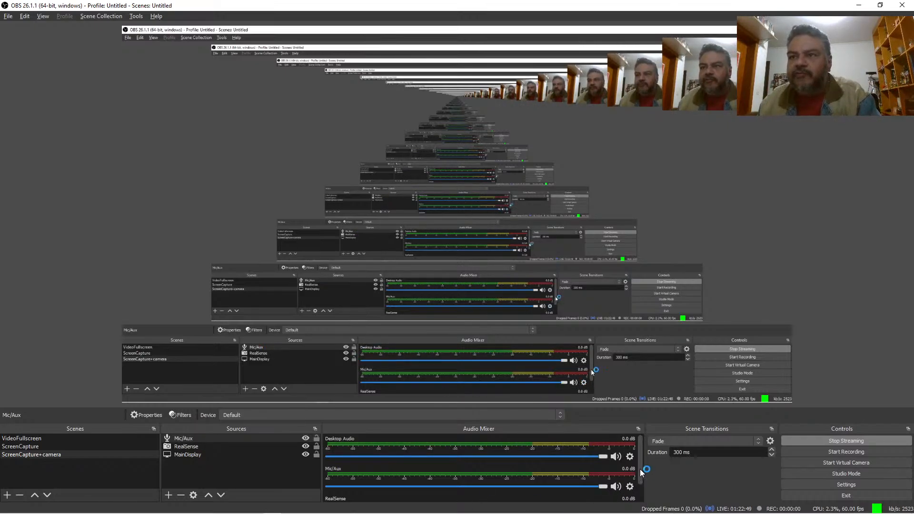
{"action": "mouse_move", "coordinate": [641, 470]}
{"action": "left_mouse_down"}
{"action": "mouse_move", "coordinate": [647, 500]}
{"action": "mouse_move", "coordinate": [642, 464]}
{"action": "left_mouse_up"}
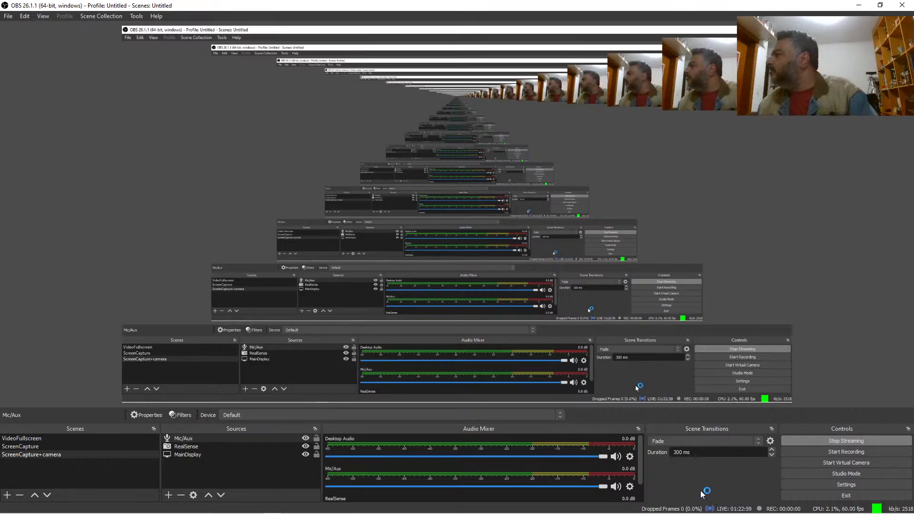
{"action": "right_click", "coordinate": [256, 469]}
{"action": "left_click", "coordinate": [235, 474]}
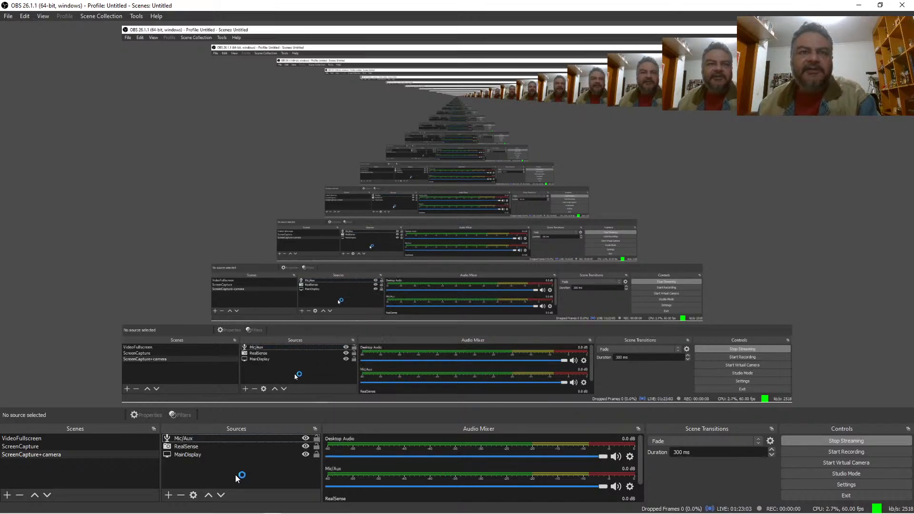
{"action": "left_click", "coordinate": [222, 438]}
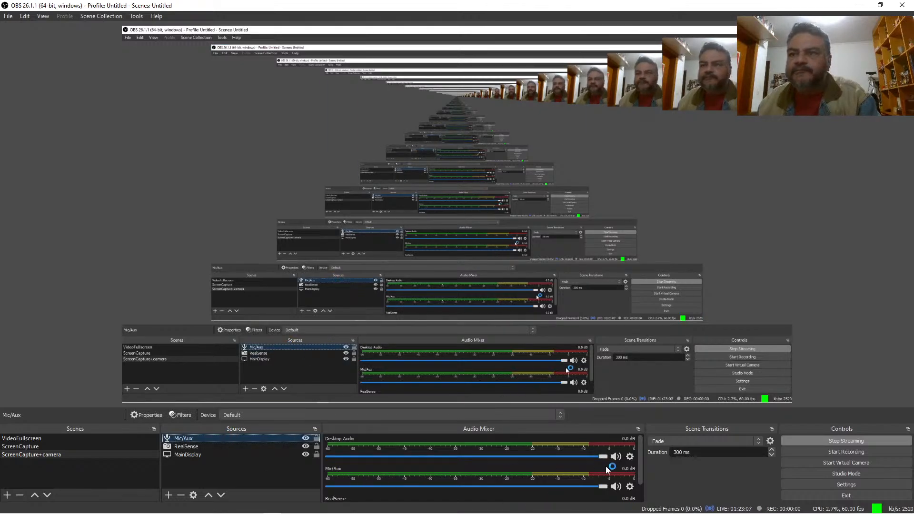
{"action": "left_click", "coordinate": [630, 457]}
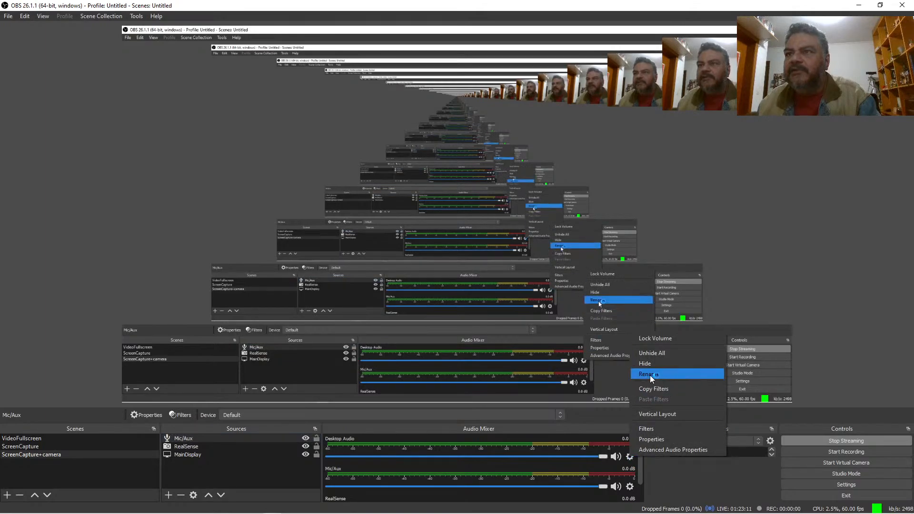
{"action": "left_click", "coordinate": [656, 363]}
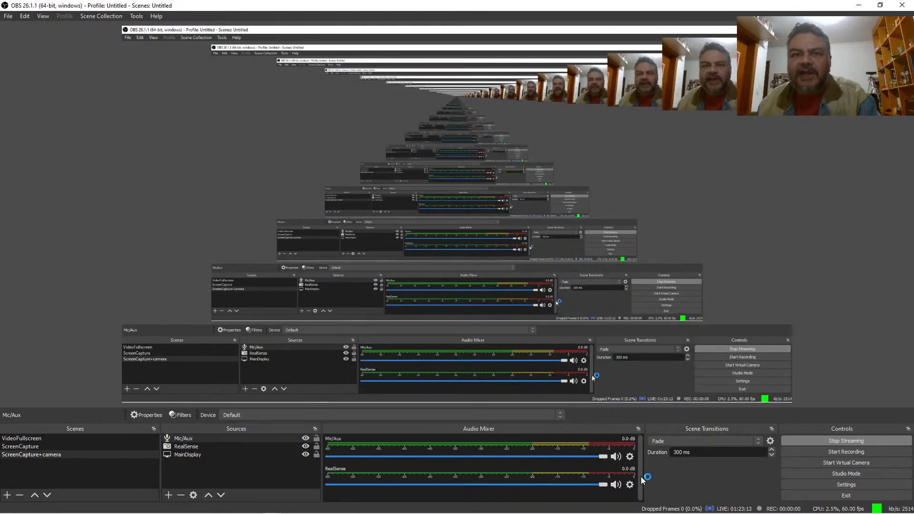
Step: Check microphone access in the Windows privacy settings and return to OBS
{"action": "left_click", "coordinate": [201, 448]}
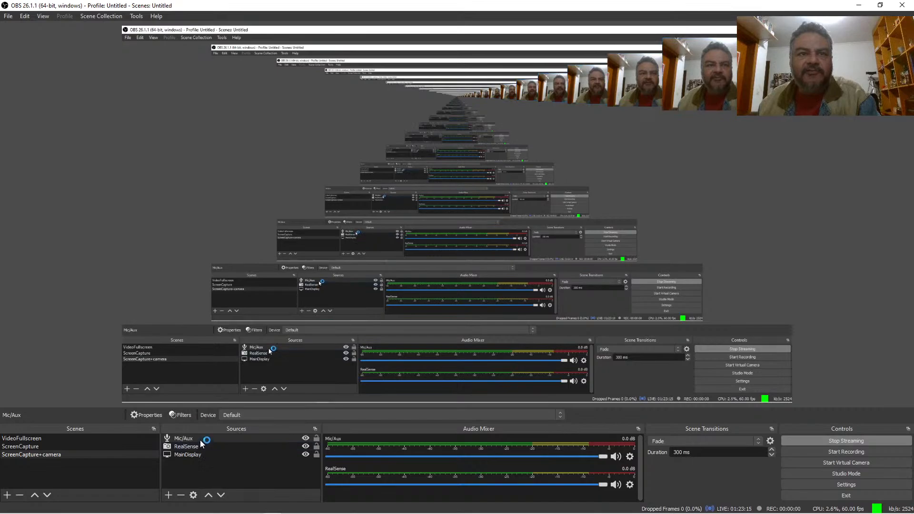
{"action": "left_click", "coordinate": [200, 438]}
{"action": "mouse_move", "coordinate": [902, 511]}
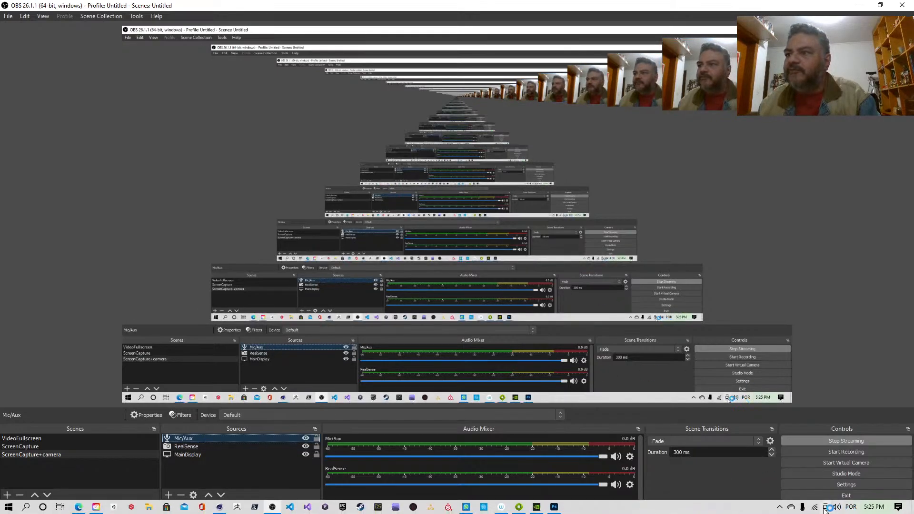
{"action": "left_click", "coordinate": [802, 507]}
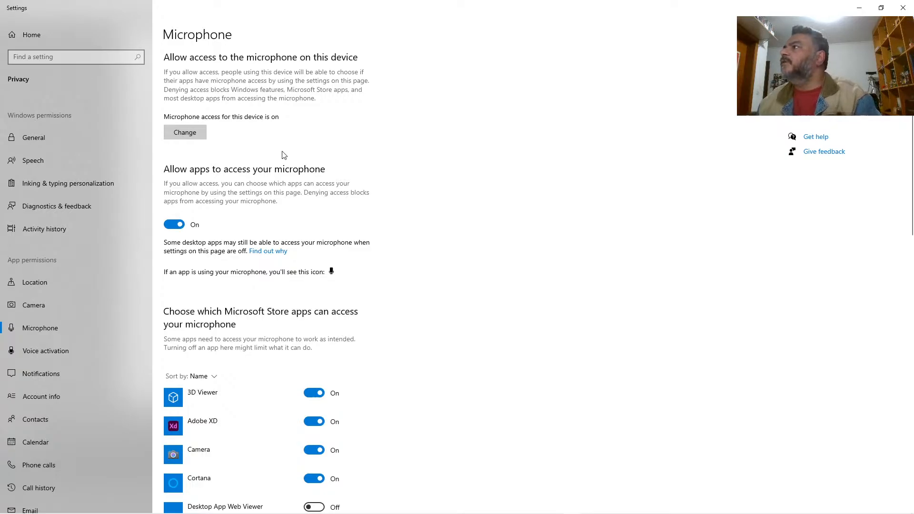
{"action": "key", "text": "alt+Tab"}
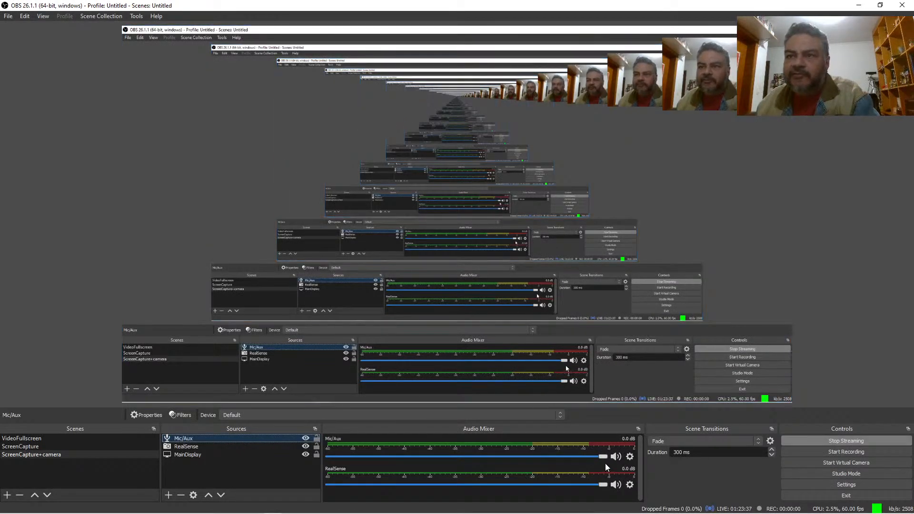
Step: Set the Mic/Aux source's device to Microphone (Usb Audio Device), and switch back to Cinema 4D
{"action": "left_click", "coordinate": [630, 457]}
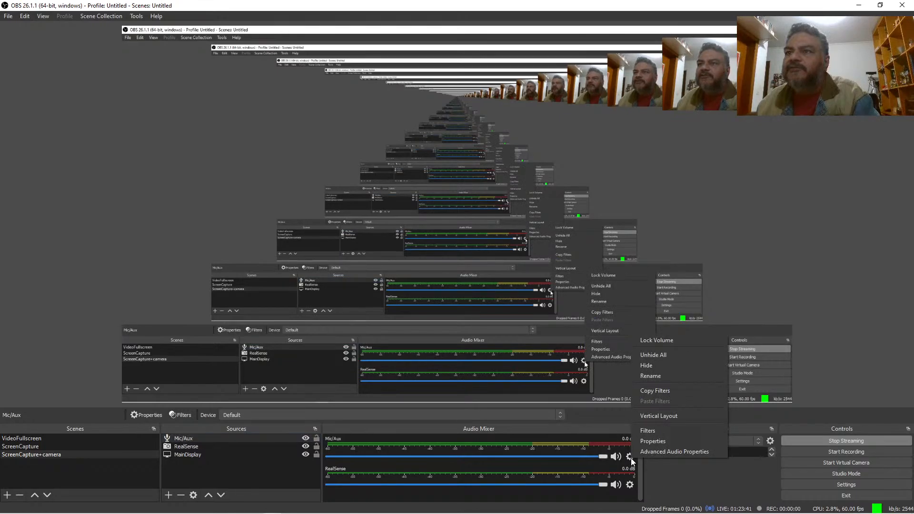
{"action": "left_click", "coordinate": [646, 441]}
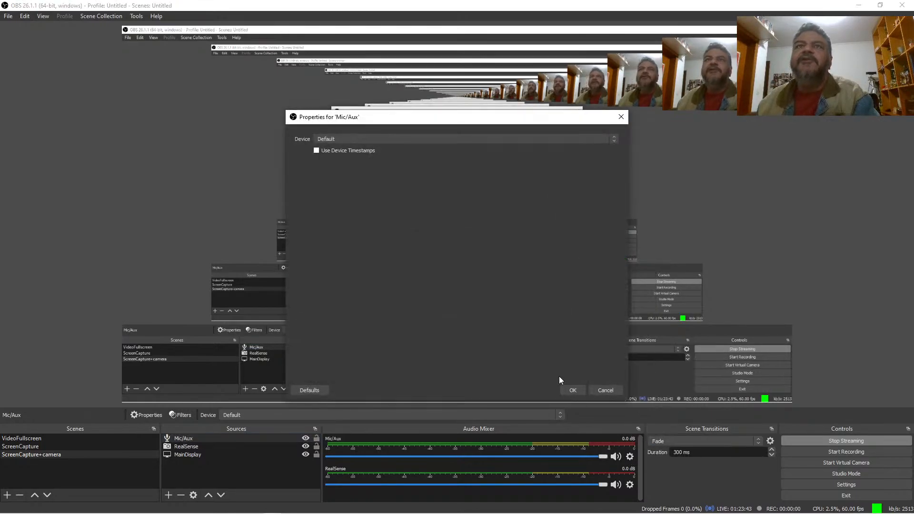
{"action": "left_click", "coordinate": [380, 138]}
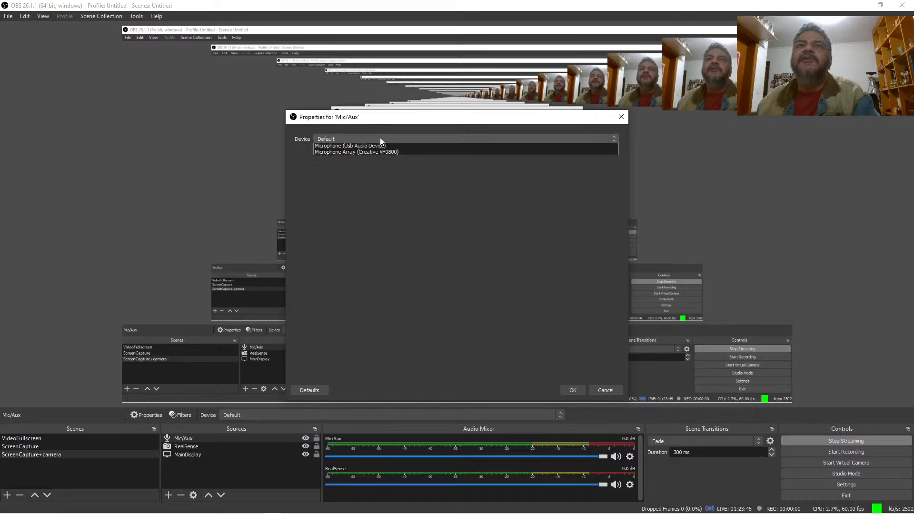
{"action": "left_click", "coordinate": [380, 153]}
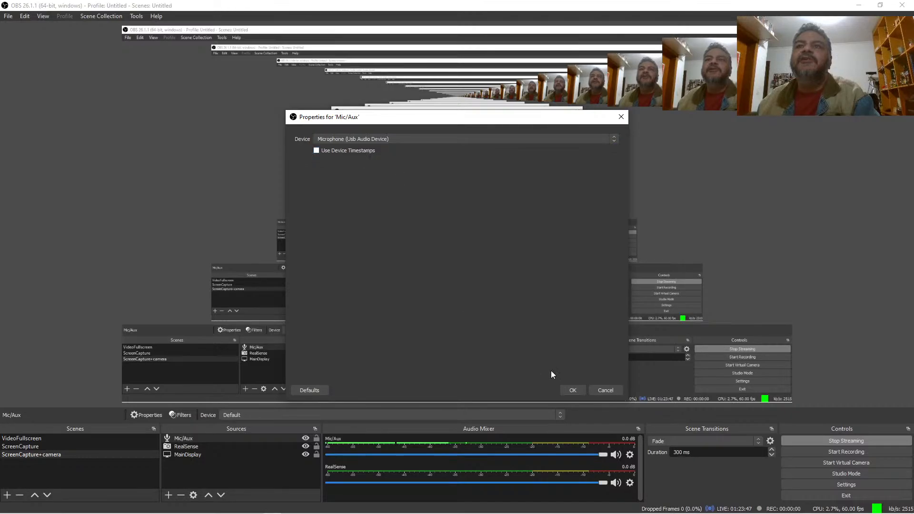
{"action": "left_click", "coordinate": [571, 390]}
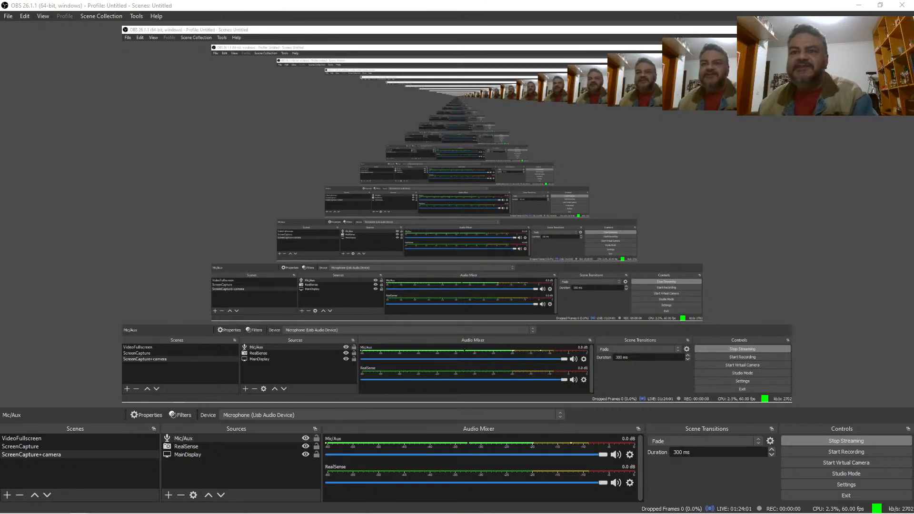
{"action": "key", "text": "alt+Tab"}
{"action": "key", "text": "alt+Tab"}
{"action": "key", "text": "alt+Tab"}
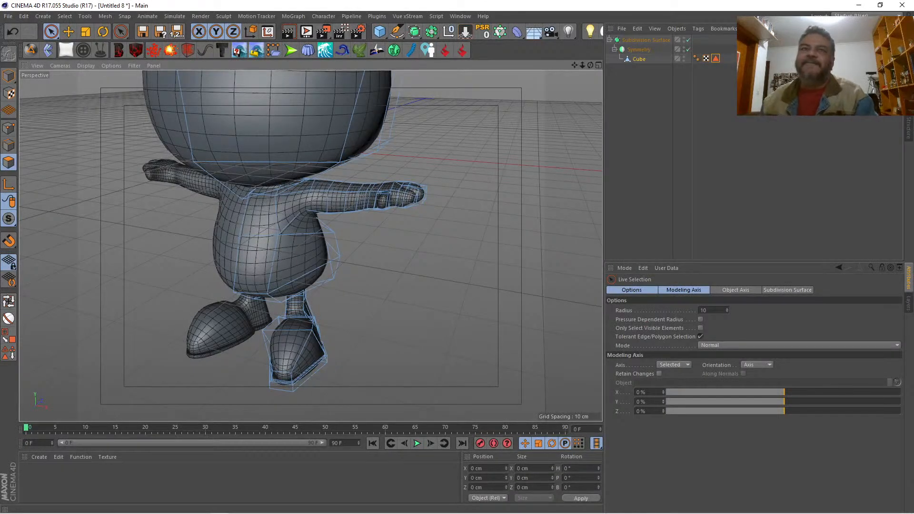
Step: Set the Knife to Line mode and cut from the ankle's rear corners to a centre point, then down the middle of the heel
{"action": "left_click_drag", "start_coordinate": [590, 65], "coordinate": [546, 9]}
{"action": "left_click_drag", "start_coordinate": [590, 66], "coordinate": [576, 37]}
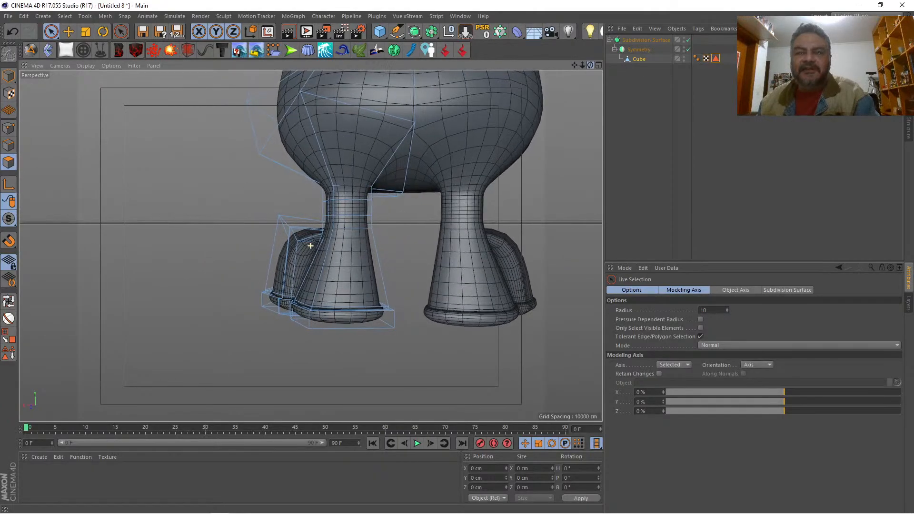
{"action": "key", "text": "k"}
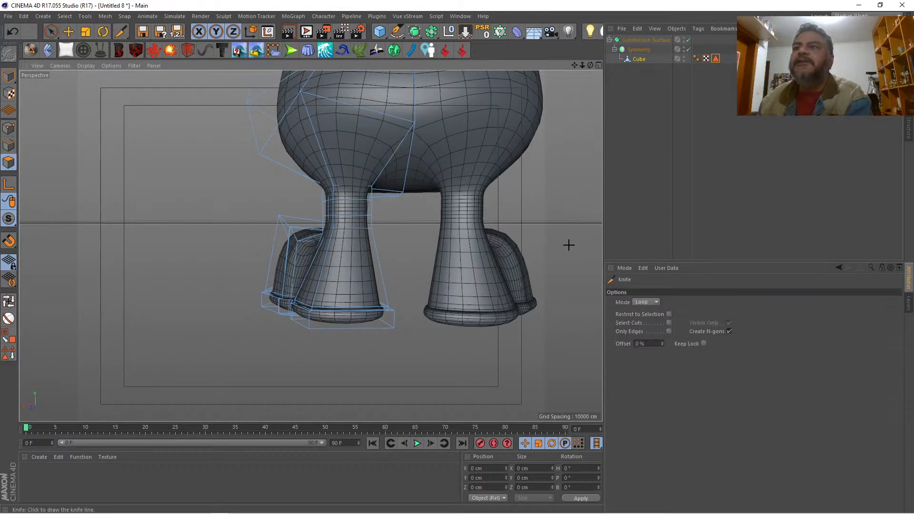
{"action": "left_click", "coordinate": [656, 302]}
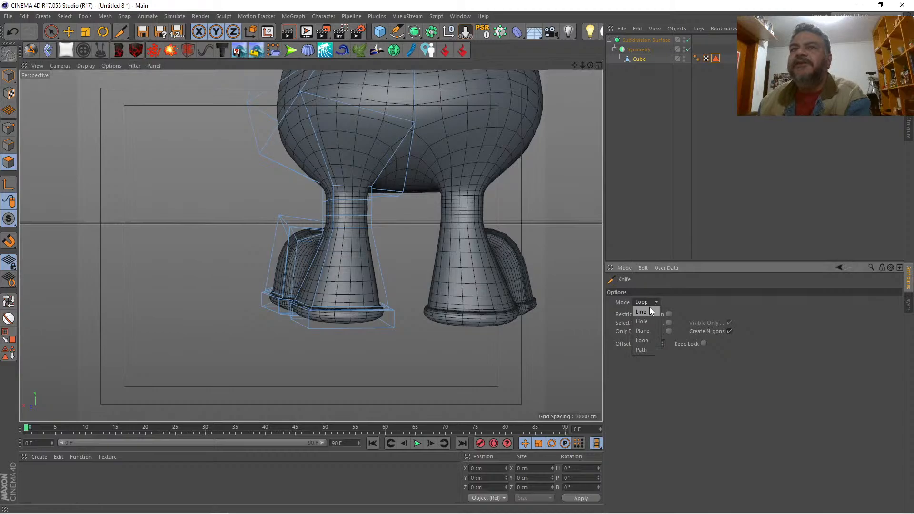
{"action": "left_click", "coordinate": [649, 307]}
{"action": "mouse_move", "coordinate": [333, 215]}
{"action": "left_mouse_down"}
{"action": "mouse_move", "coordinate": [371, 228]}
{"action": "mouse_move", "coordinate": [357, 224]}
{"action": "left_mouse_up"}
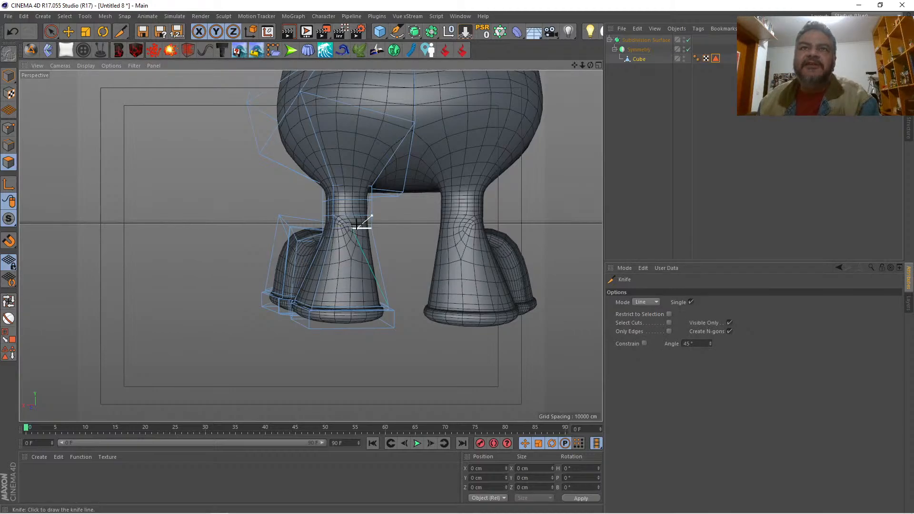
{"action": "left_click_drag", "start_coordinate": [352, 229], "coordinate": [352, 328]}
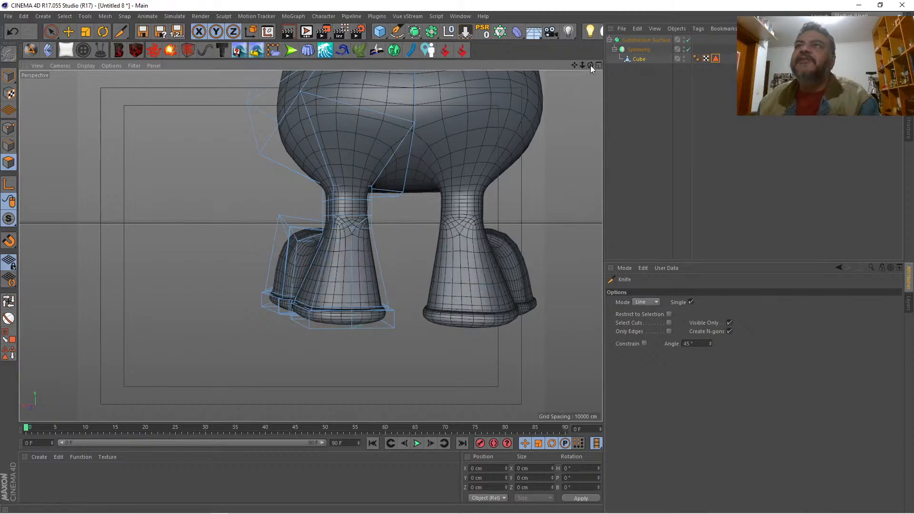
Step: Cut a line along the middle of the sole's underside, up over the toe rim and out to the toe cap's two upper corners
{"action": "left_click_drag", "start_coordinate": [590, 66], "coordinate": [578, 19]}
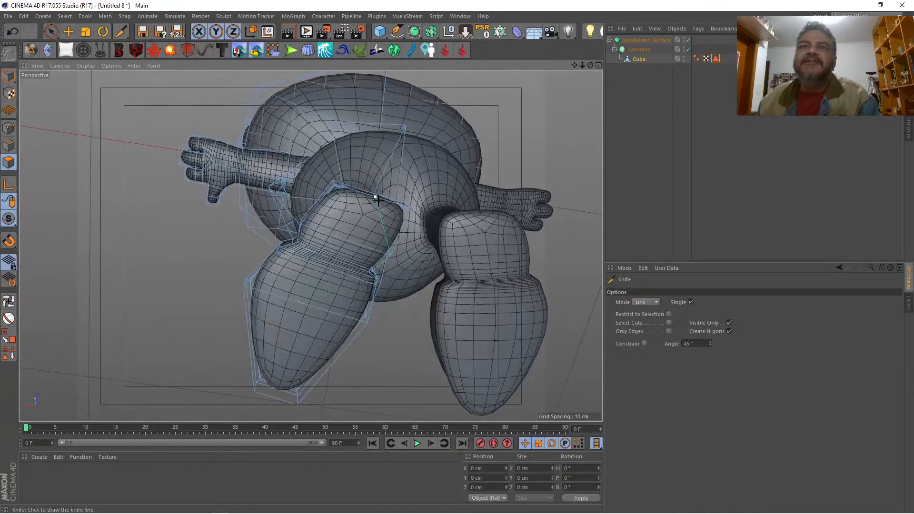
{"action": "left_click_drag", "start_coordinate": [375, 197], "coordinate": [276, 397]}
{"action": "left_click_drag", "start_coordinate": [590, 65], "coordinate": [564, 43]}
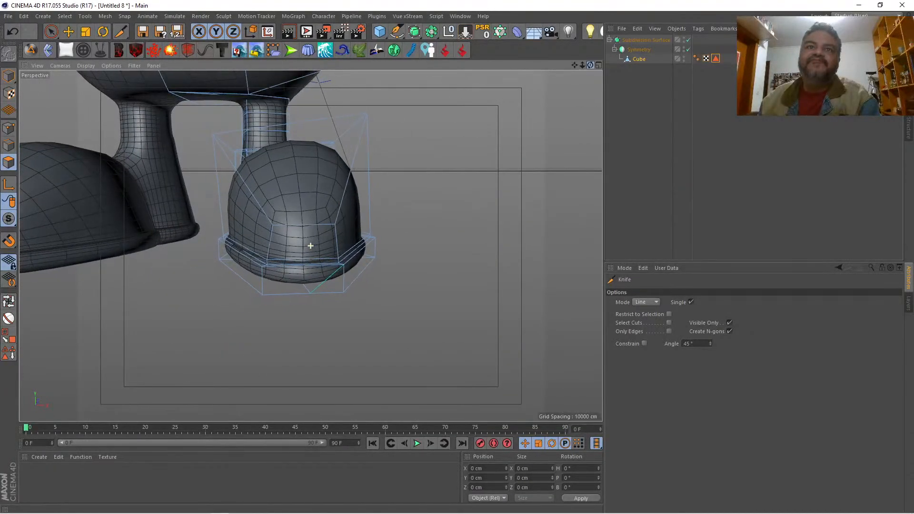
{"action": "mouse_move", "coordinate": [310, 293]}
{"action": "left_mouse_down"}
{"action": "mouse_move", "coordinate": [305, 258]}
{"action": "mouse_move", "coordinate": [334, 225]}
{"action": "left_mouse_up"}
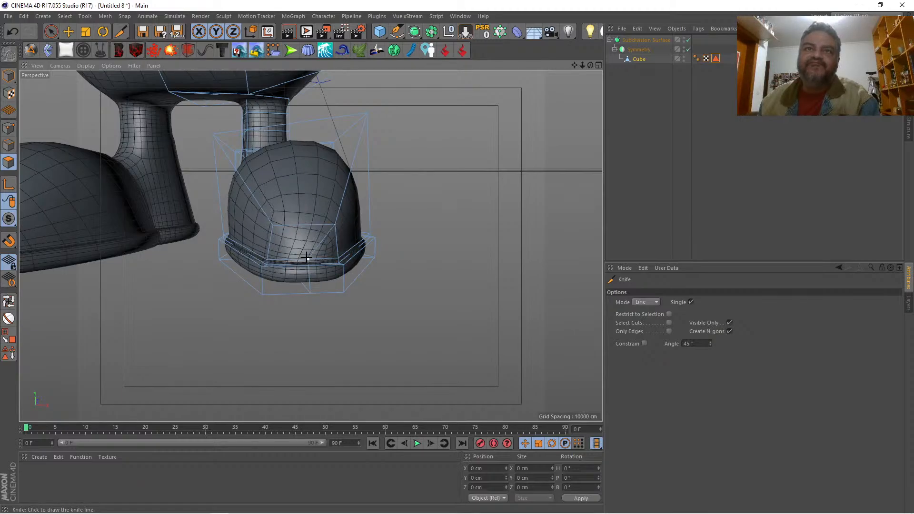
{"action": "left_click_drag", "start_coordinate": [307, 258], "coordinate": [273, 218]}
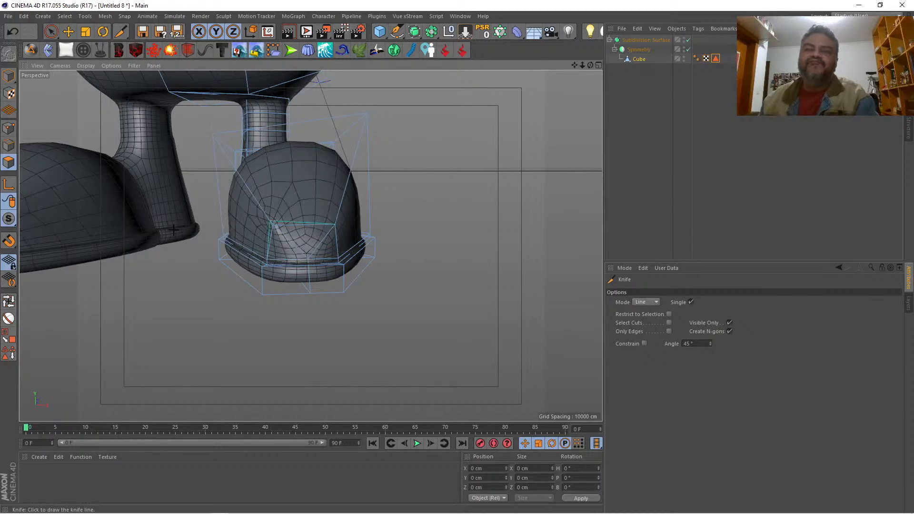
{"action": "key", "text": "ctrl+z"}
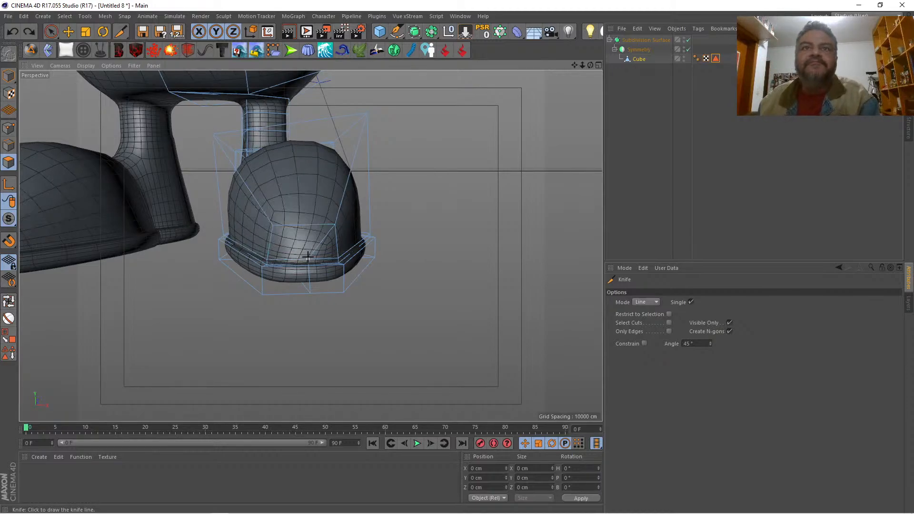
{"action": "left_click_drag", "start_coordinate": [271, 225], "coordinate": [272, 225]}
Step: Select the new centre points at the toe tip and move them forward to Z -36.611 cm
{"action": "key", "text": "space"}
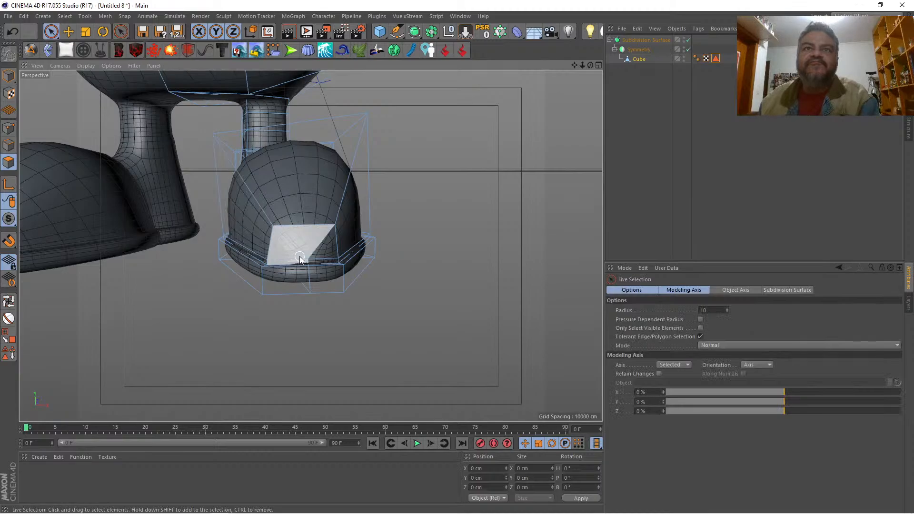
{"action": "left_click_drag", "start_coordinate": [308, 257], "coordinate": [309, 281]}
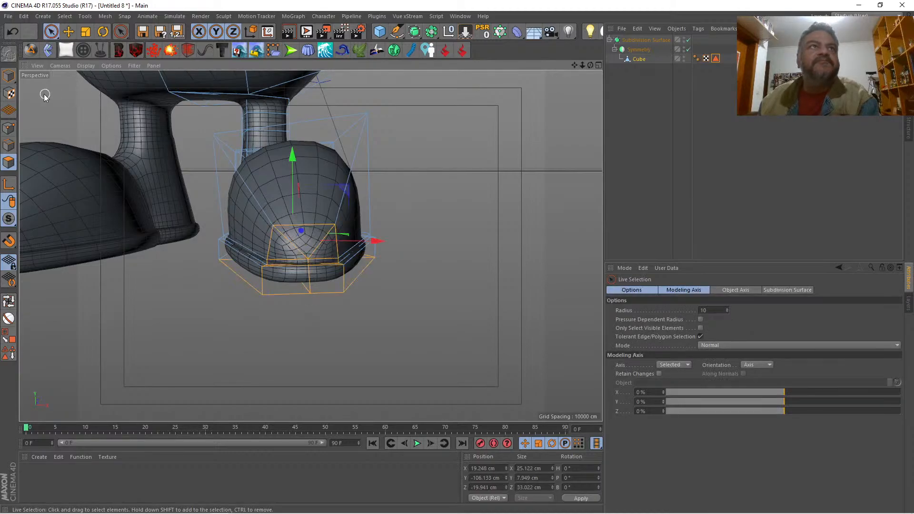
{"action": "left_click", "coordinate": [9, 128]}
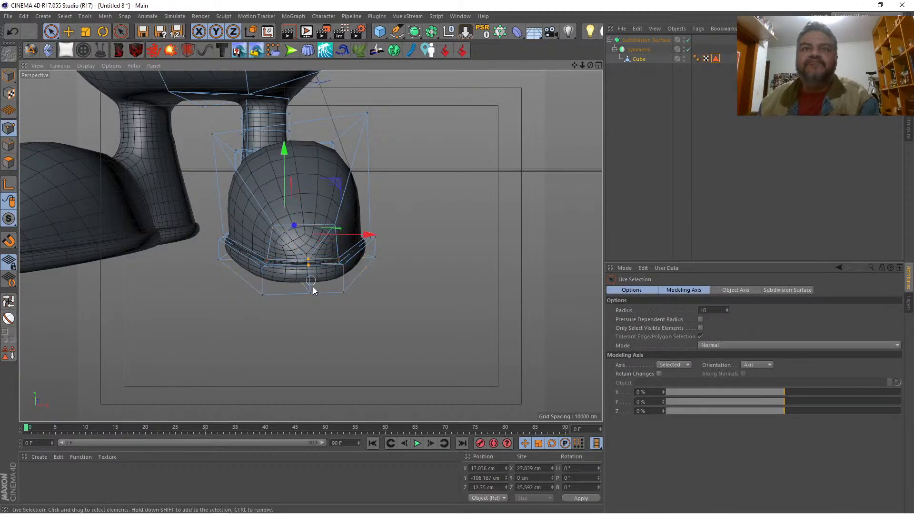
{"action": "left_click_drag", "start_coordinate": [309, 296], "coordinate": [309, 296]}
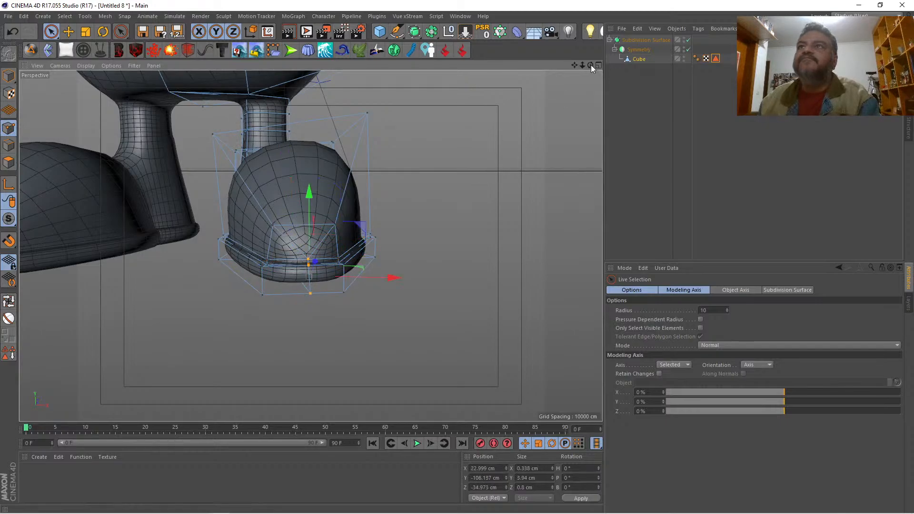
{"action": "mouse_move", "coordinate": [590, 65]}
{"action": "left_mouse_down"}
{"action": "mouse_move", "coordinate": [583, 76]}
{"action": "mouse_move", "coordinate": [469, 82]}
{"action": "left_mouse_up"}
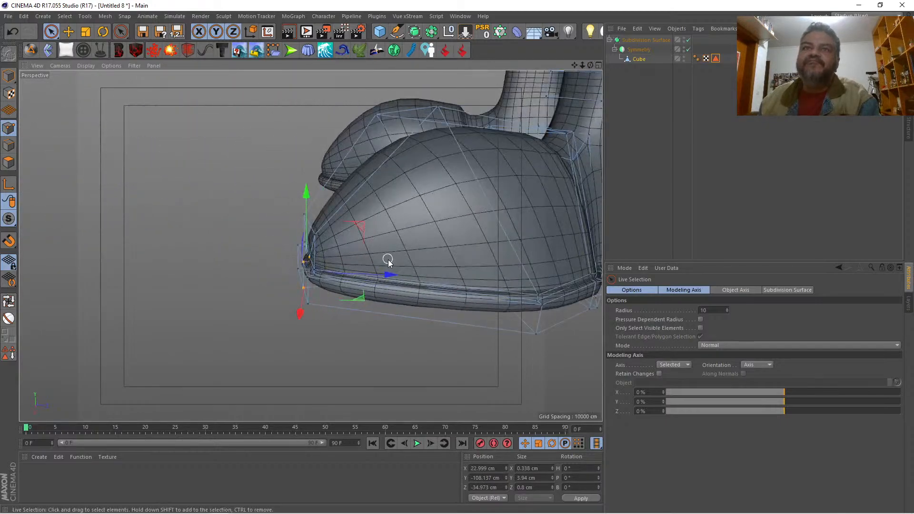
{"action": "left_click_drag", "start_coordinate": [391, 272], "coordinate": [378, 272]}
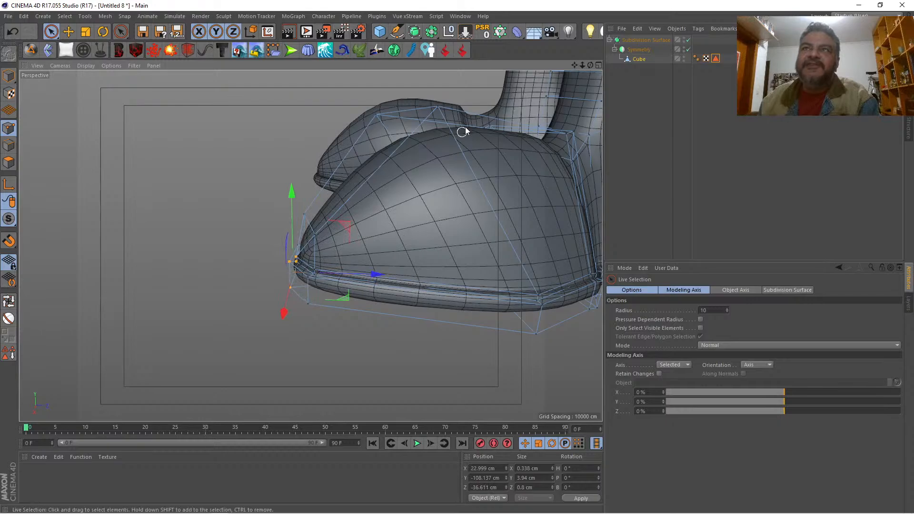
Step: Move the sole's centre points at the heel back to Z 11.085 cm and the adjacent corner points forward to Z 9.04 cm
{"action": "left_click_drag", "start_coordinate": [590, 65], "coordinate": [566, 87]}
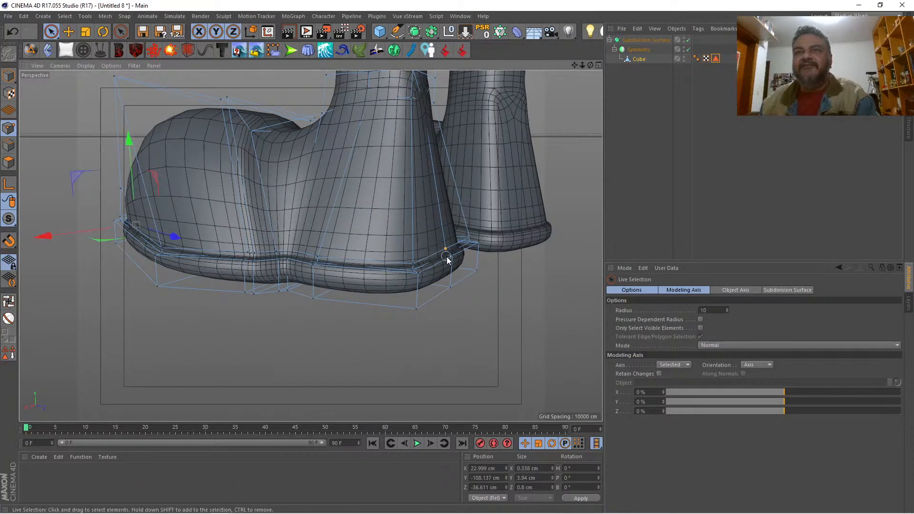
{"action": "left_click", "coordinate": [443, 248]}
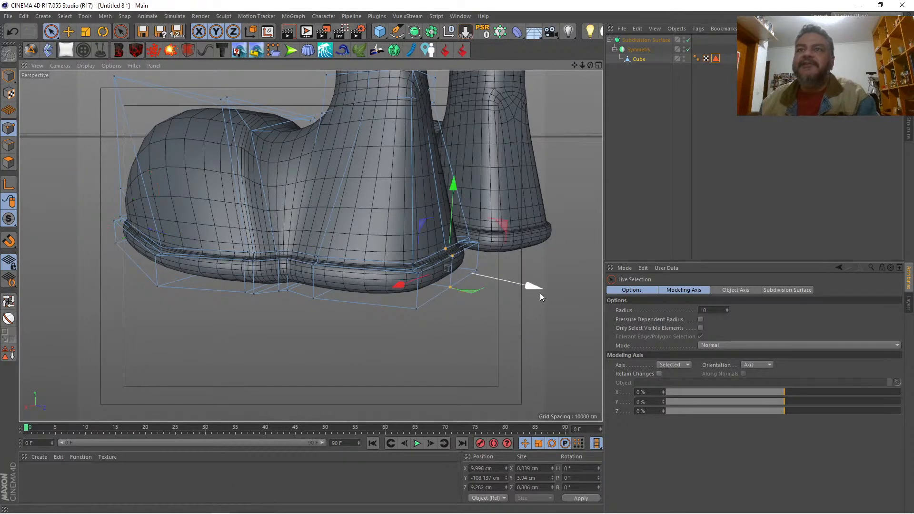
{"action": "left_click_drag", "start_coordinate": [539, 293], "coordinate": [553, 290]}
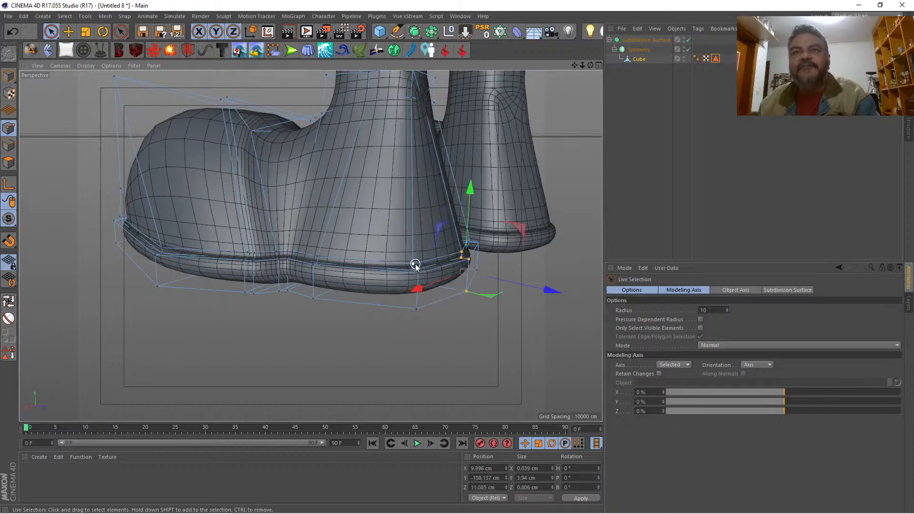
{"action": "left_click", "coordinate": [415, 309], "text": "shift"}
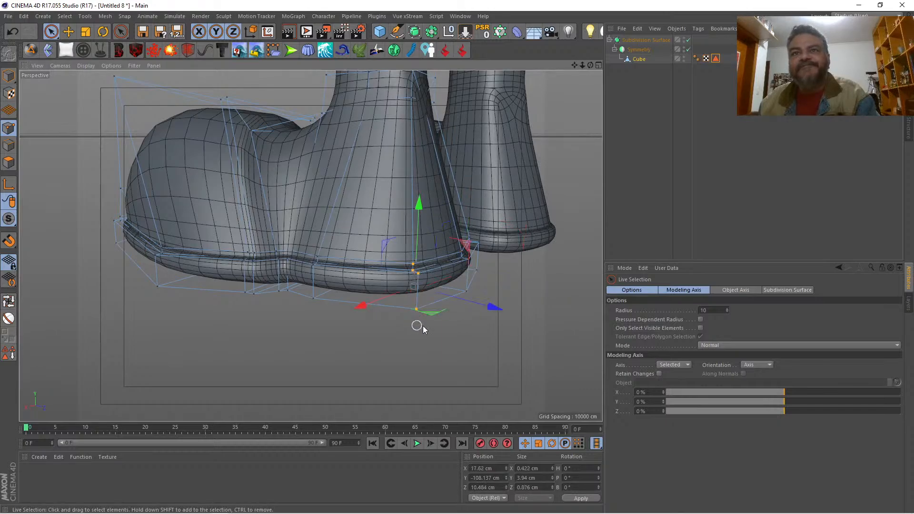
{"action": "left_click_drag", "start_coordinate": [506, 306], "coordinate": [487, 307]}
Step: Select the centre point at the back of the ankle and move it down to Y -100.635 cm and back to Z 11.239 cm
{"action": "left_click_drag", "start_coordinate": [574, 65], "coordinate": [629, 67]}
{"action": "key", "text": "q"}
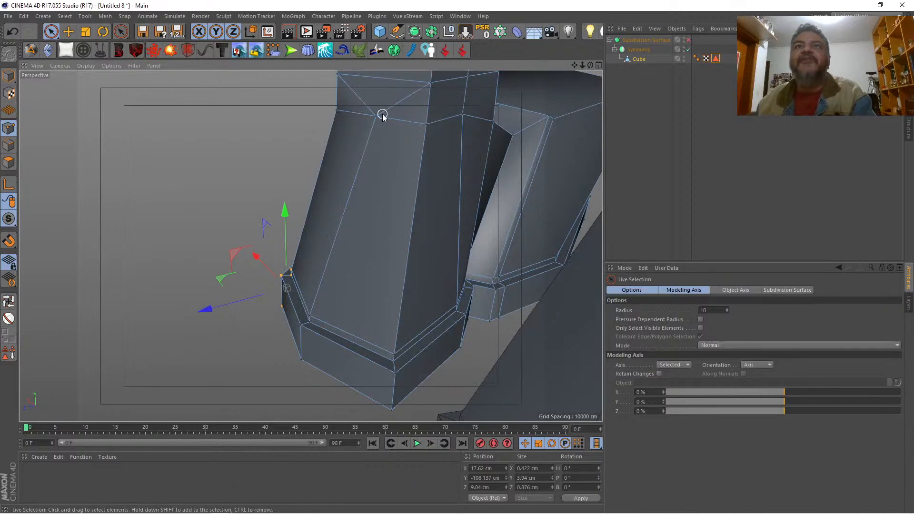
{"action": "left_click", "coordinate": [356, 119]}
{"action": "key", "text": "q"}
{"action": "left_click_drag", "start_coordinate": [304, 119], "coordinate": [258, 136]}
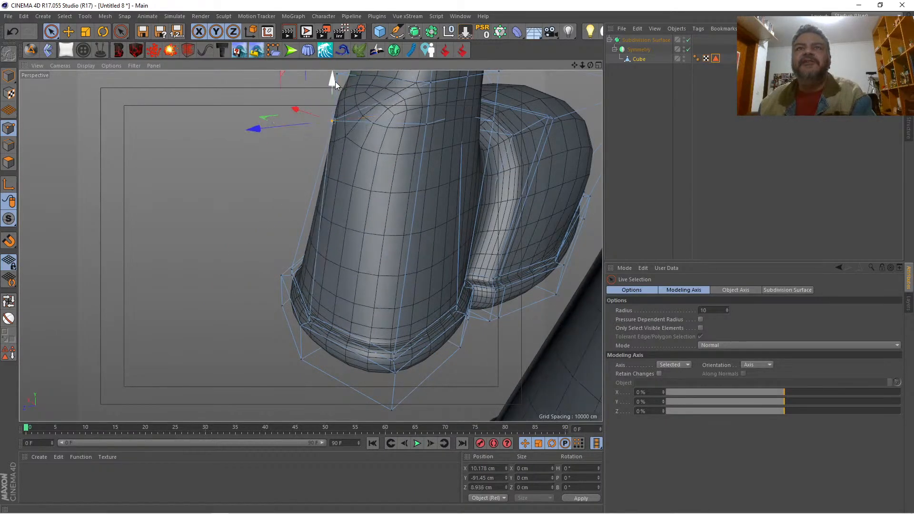
{"action": "left_click_drag", "start_coordinate": [334, 81], "coordinate": [308, 153]}
{"action": "left_click_drag", "start_coordinate": [256, 200], "coordinate": [234, 204]}
{"action": "left_click_drag", "start_coordinate": [589, 65], "coordinate": [311, 245]}
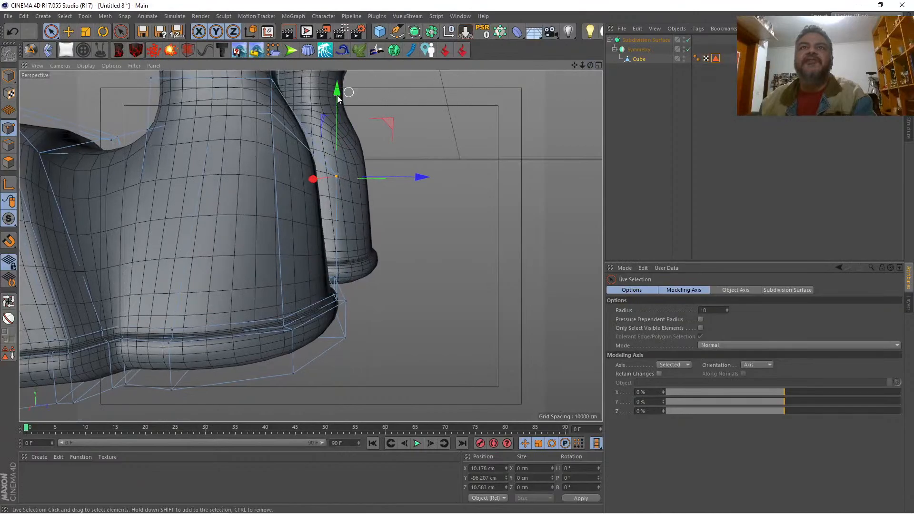
{"action": "left_click_drag", "start_coordinate": [333, 115], "coordinate": [340, 204]}
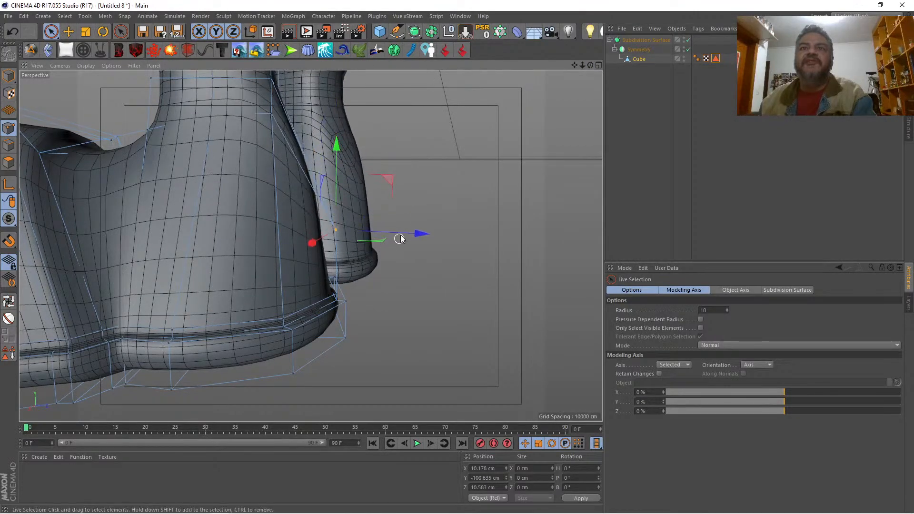
{"action": "left_click_drag", "start_coordinate": [399, 239], "coordinate": [424, 234]}
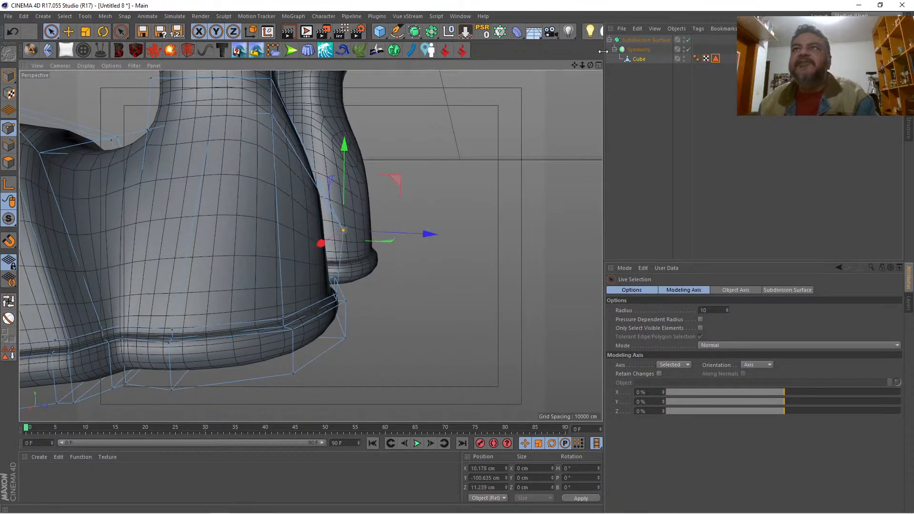
Step: Add the heel's centre sole points to the selection and move them all backward to Z 13.028 cm
{"action": "left_click_drag", "start_coordinate": [590, 65], "coordinate": [310, 244]}
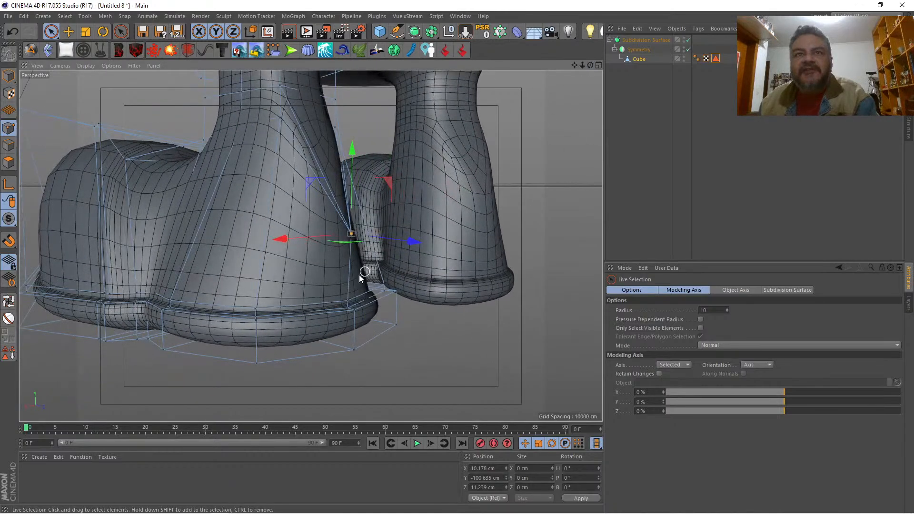
{"action": "left_click", "coordinate": [353, 353], "text": "shift"}
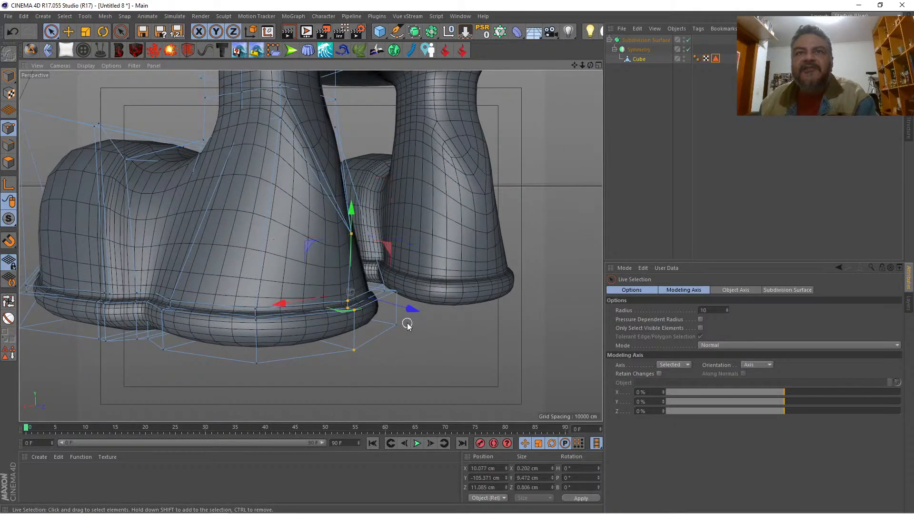
{"action": "left_click_drag", "start_coordinate": [410, 309], "coordinate": [429, 317]}
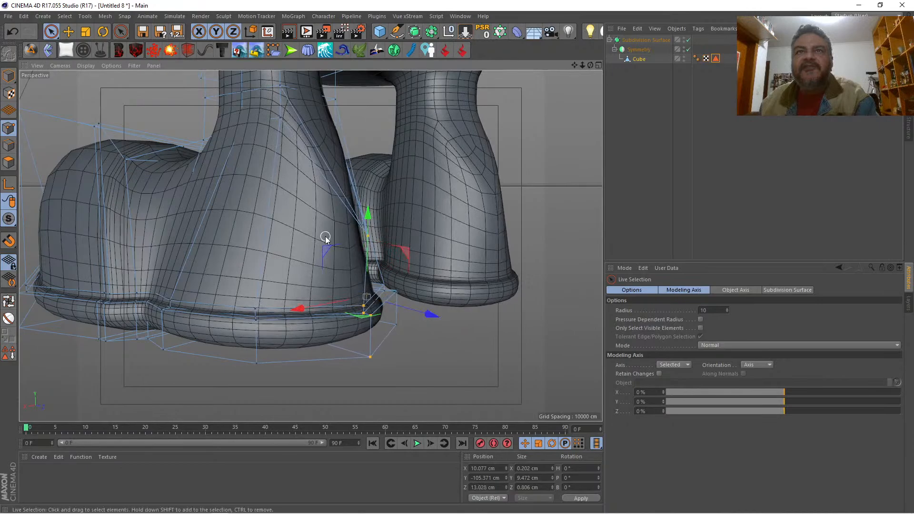
Step: Select only the upper centre point behind the heel, raise it to Y -92.596 cm and move it forward to Z 7.691 cm
{"action": "left_click", "coordinate": [355, 234]}
{"action": "left_click", "coordinate": [367, 234]}
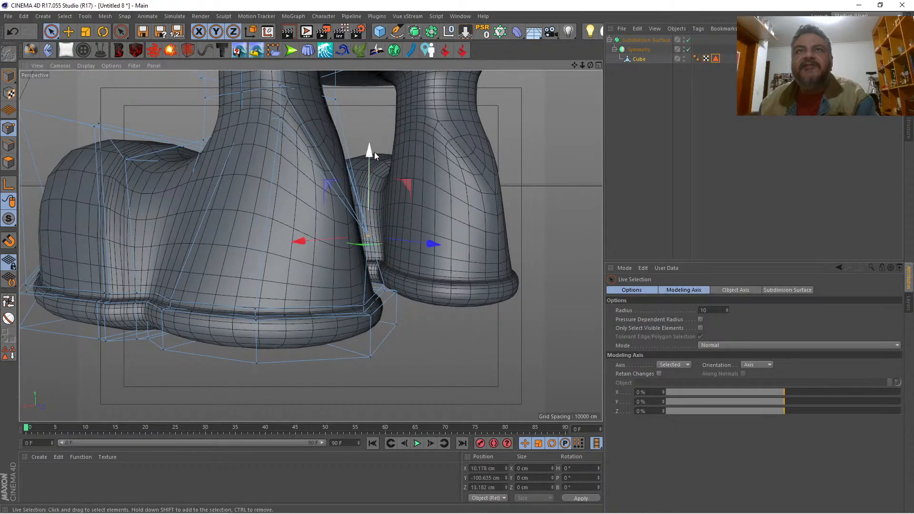
{"action": "left_click_drag", "start_coordinate": [374, 153], "coordinate": [374, 33]}
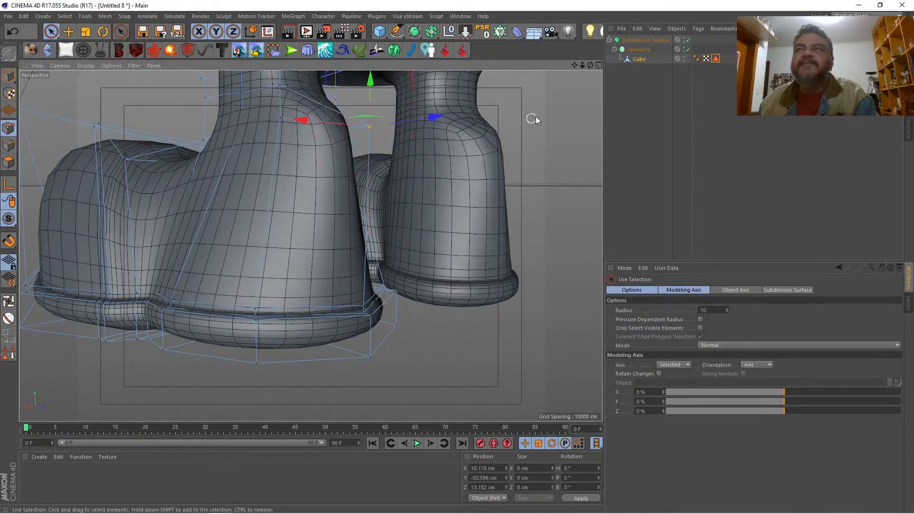
{"action": "left_click_drag", "start_coordinate": [590, 65], "coordinate": [547, 91]}
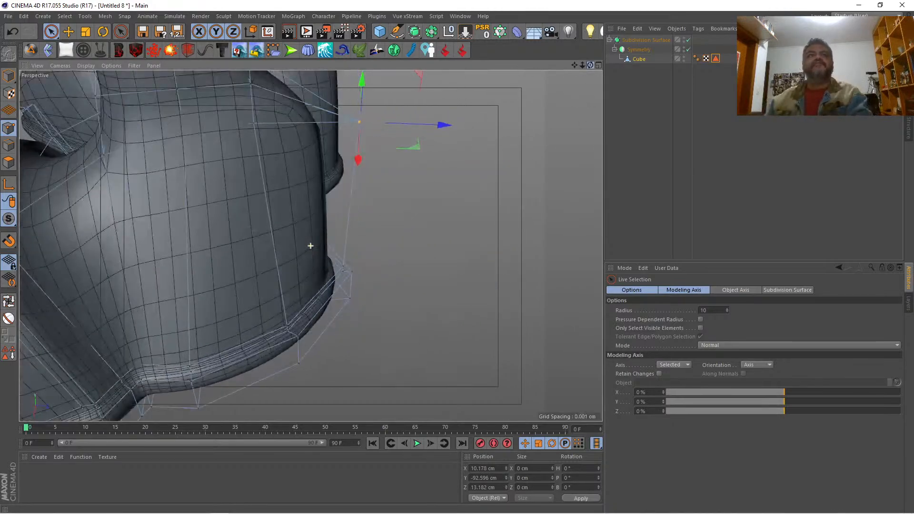
{"action": "scroll", "coordinate": [310, 246], "scroll_direction": "down", "scroll_amount": 10}
{"action": "left_click_drag", "start_coordinate": [583, 66], "coordinate": [310, 246]}
{"action": "left_click_drag", "start_coordinate": [590, 66], "coordinate": [311, 245]}
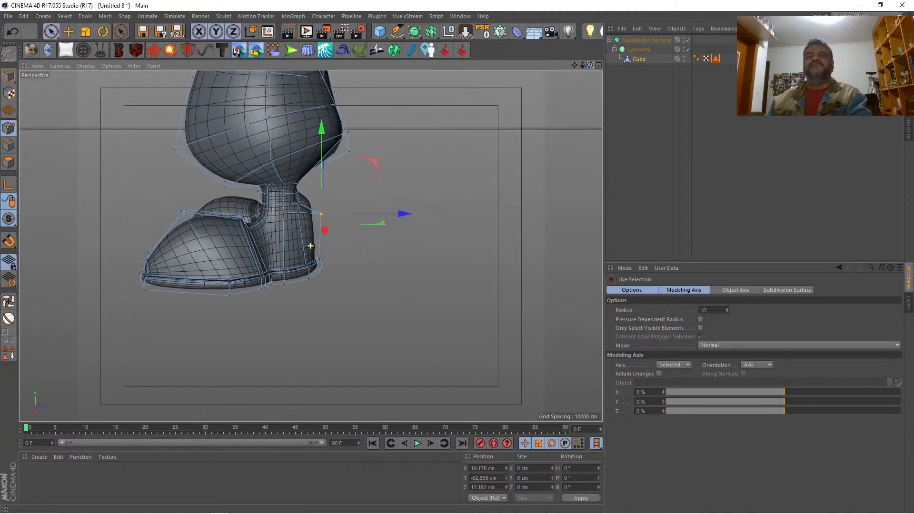
{"action": "left_click_drag", "start_coordinate": [408, 215], "coordinate": [389, 214]}
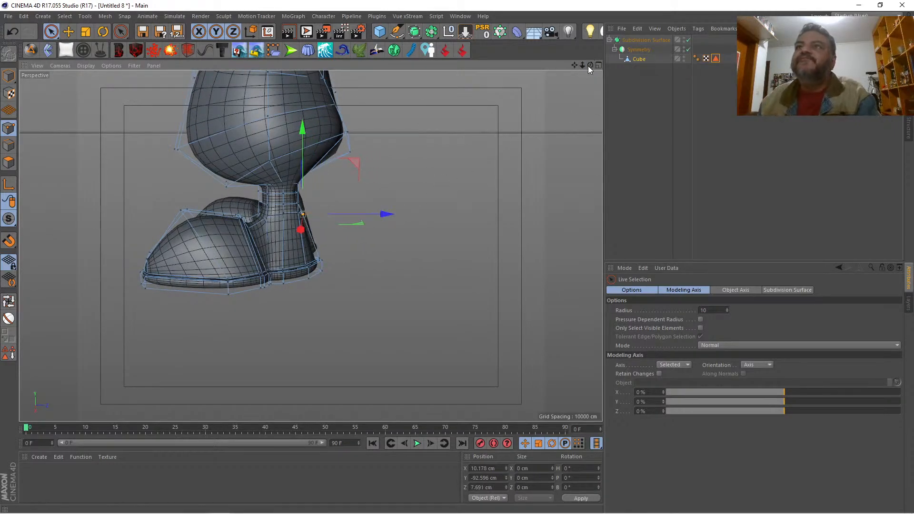
Step: Cut the shoe horizontally at mid-height with the Knife in Plane mode, using local coordinates and the X-Z plane
{"action": "mouse_move", "coordinate": [590, 66]}
{"action": "left_mouse_down"}
{"action": "mouse_move", "coordinate": [310, 246]}
{"action": "mouse_move", "coordinate": [267, 245]}
{"action": "mouse_move", "coordinate": [585, 64]}
{"action": "left_mouse_up"}
{"action": "key", "text": "k"}
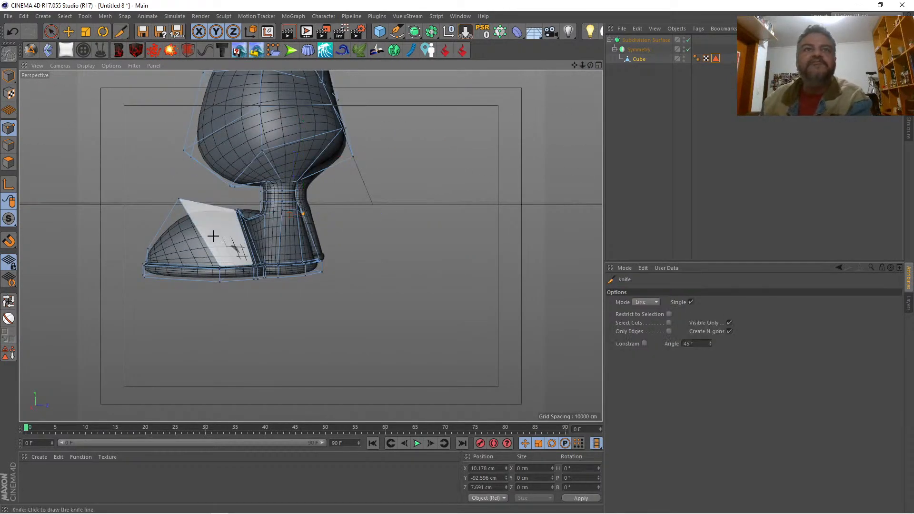
{"action": "left_click", "coordinate": [648, 302]}
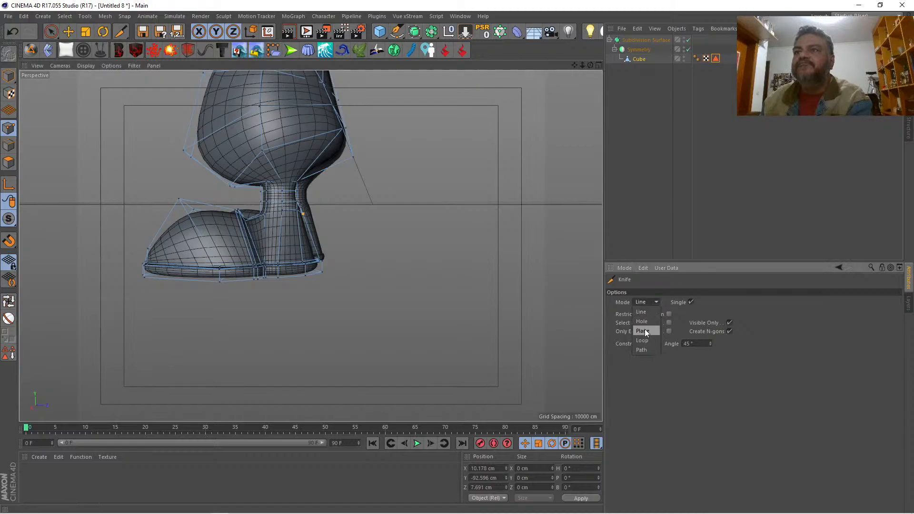
{"action": "left_click", "coordinate": [646, 341]}
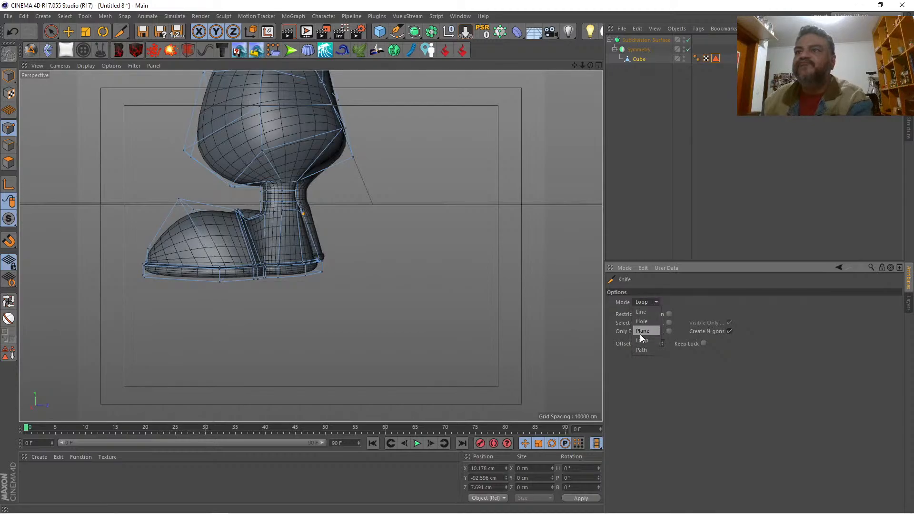
{"action": "left_click", "coordinate": [642, 331]}
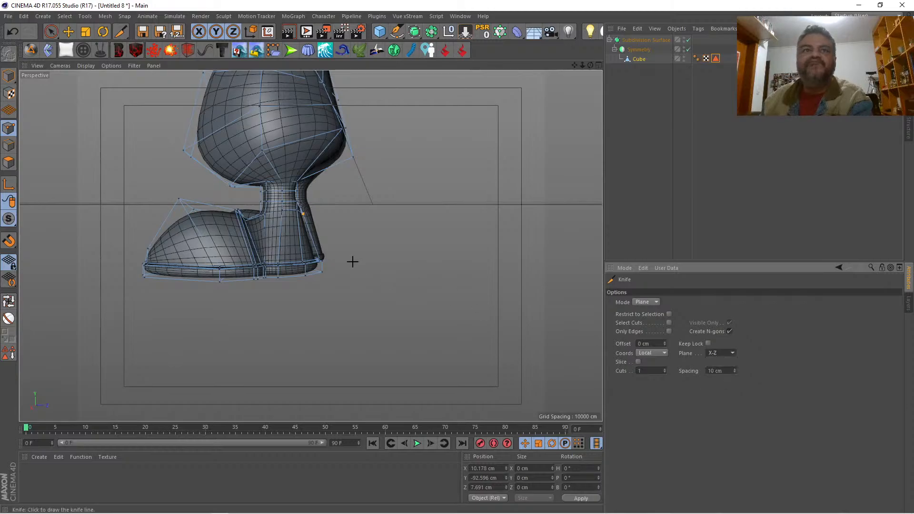
{"action": "left_click", "coordinate": [285, 244]}
{"action": "key", "text": "space"}
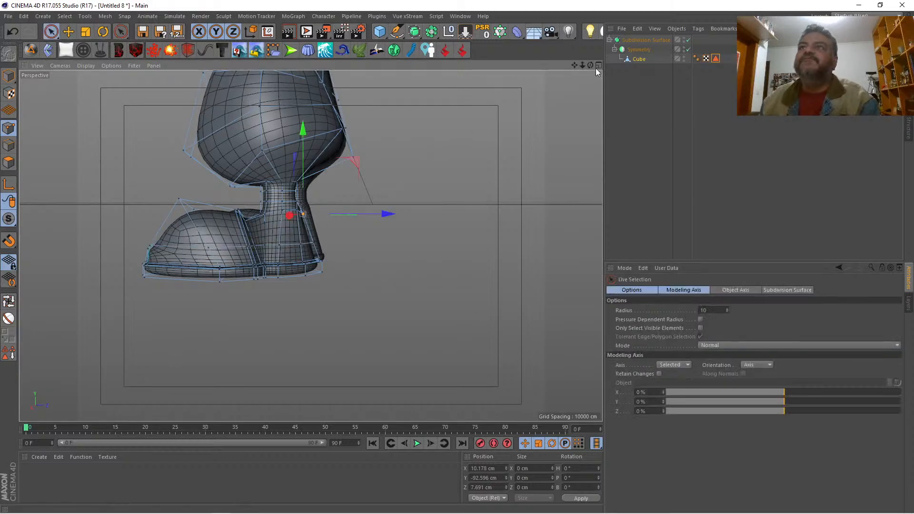
Step: Select the new centre point at the back of the heel and move it backward to Z 13.843 cm
{"action": "left_click_drag", "start_coordinate": [590, 65], "coordinate": [418, 86]}
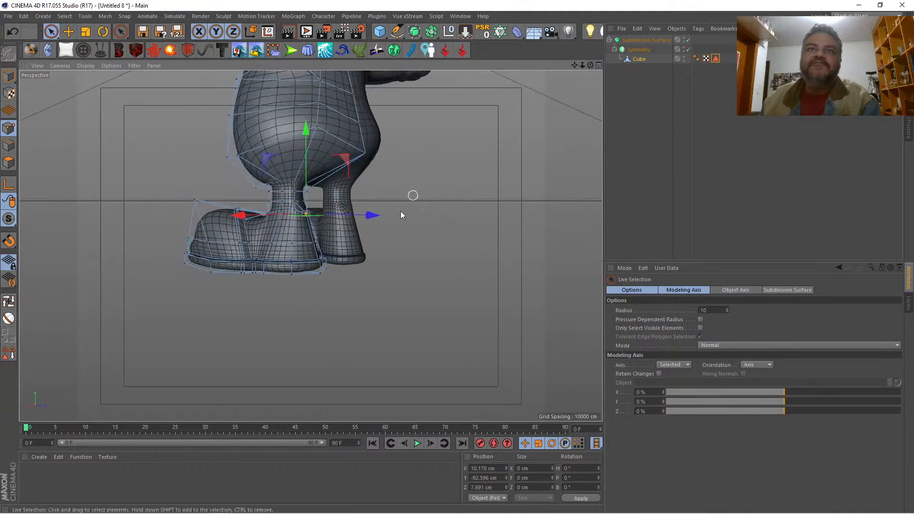
{"action": "left_click", "coordinate": [312, 247]}
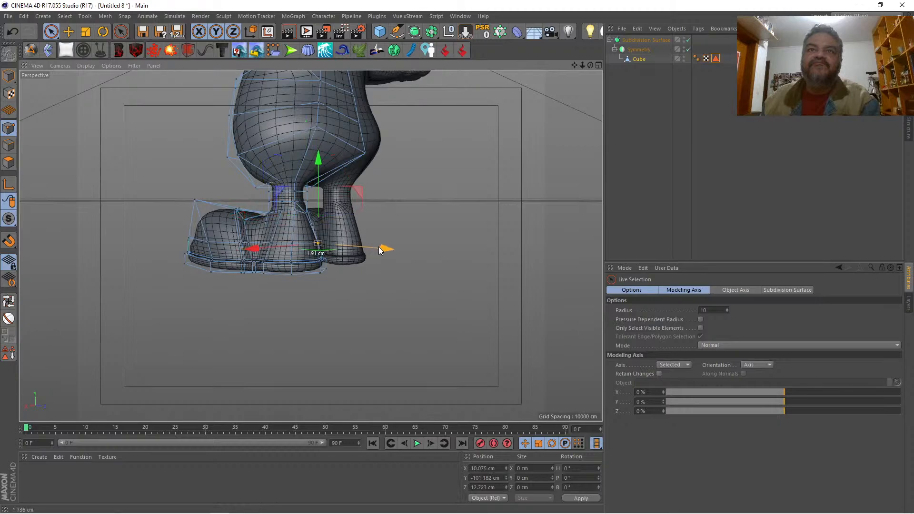
{"action": "left_click_drag", "start_coordinate": [378, 247], "coordinate": [381, 250]}
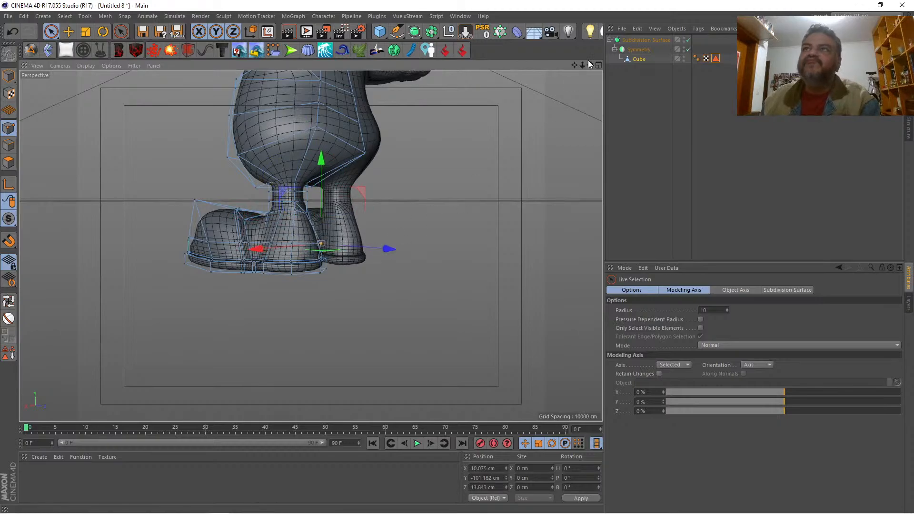
Step: Select the two neighbouring points at the toe's outer corner on the new cut and weld them into one
{"action": "left_click_drag", "start_coordinate": [590, 65], "coordinate": [726, 79]}
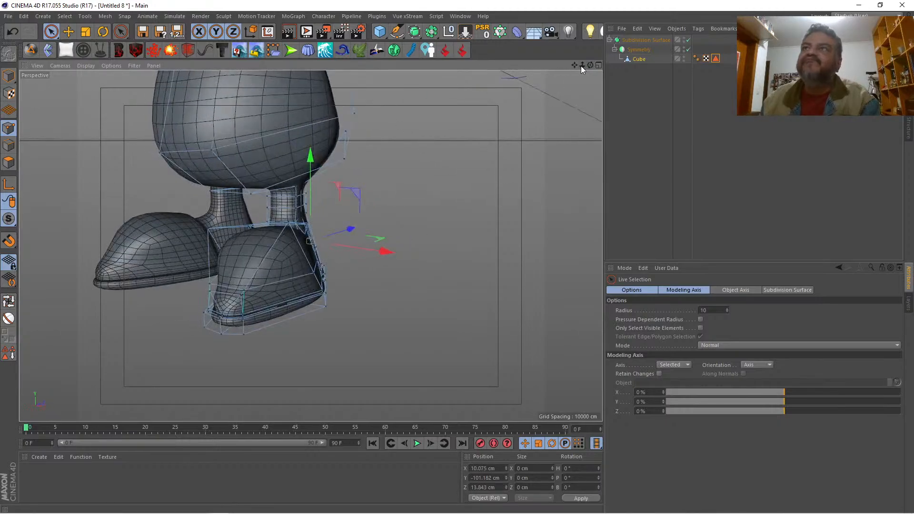
{"action": "left_click_drag", "start_coordinate": [574, 64], "coordinate": [581, 63]}
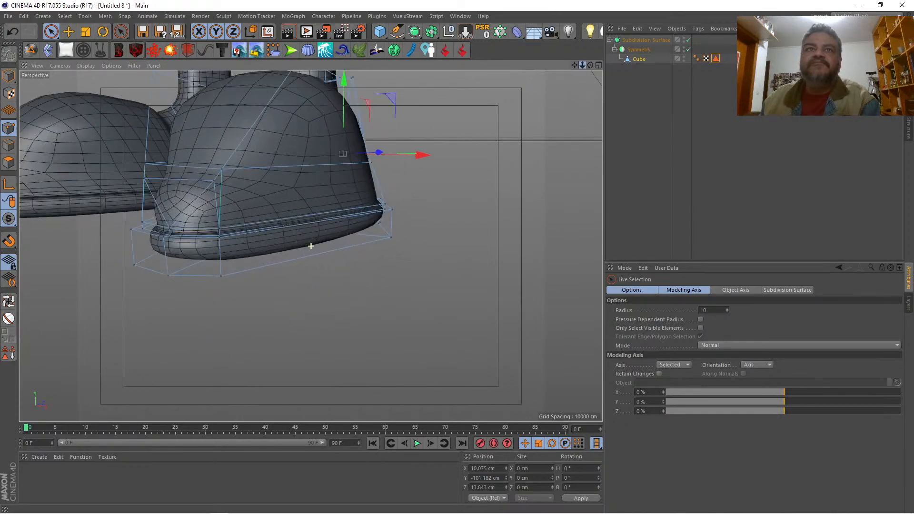
{"action": "key", "text": "k"}
{"action": "key", "text": "space"}
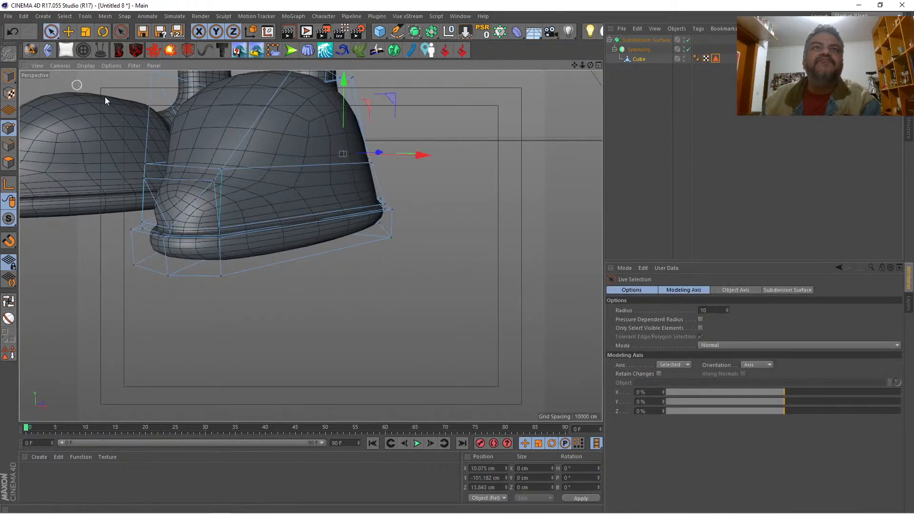
{"action": "left_click", "coordinate": [218, 173], "text": "shift"}
{"action": "right_click", "coordinate": [426, 303]}
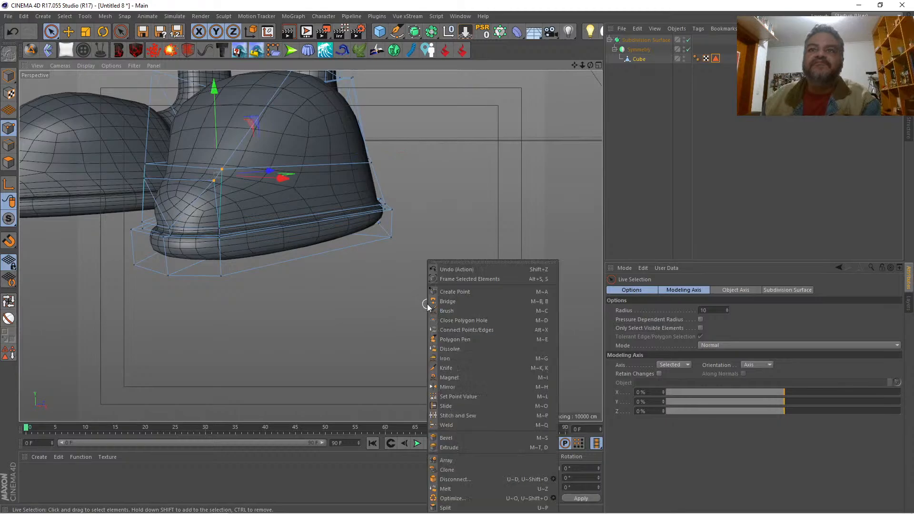
{"action": "left_click", "coordinate": [467, 424]}
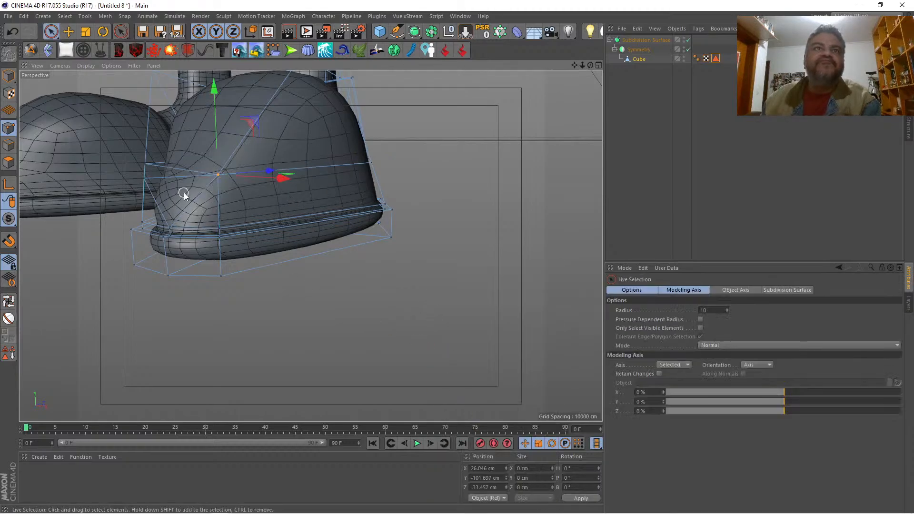
Step: Try to weld the neighbouring points at the toe's inner corner and undo the weld
{"action": "left_click_drag", "start_coordinate": [590, 65], "coordinate": [311, 245]}
{"action": "left_click_drag", "start_coordinate": [183, 188], "coordinate": [167, 168]}
{"action": "key", "text": "space"}
{"action": "left_click", "coordinate": [406, 233]}
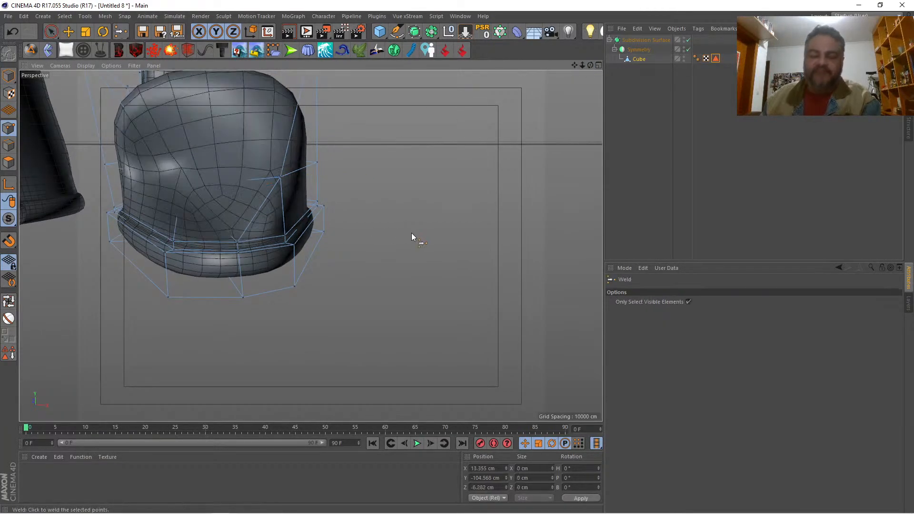
{"action": "key", "text": "ctrl+z"}
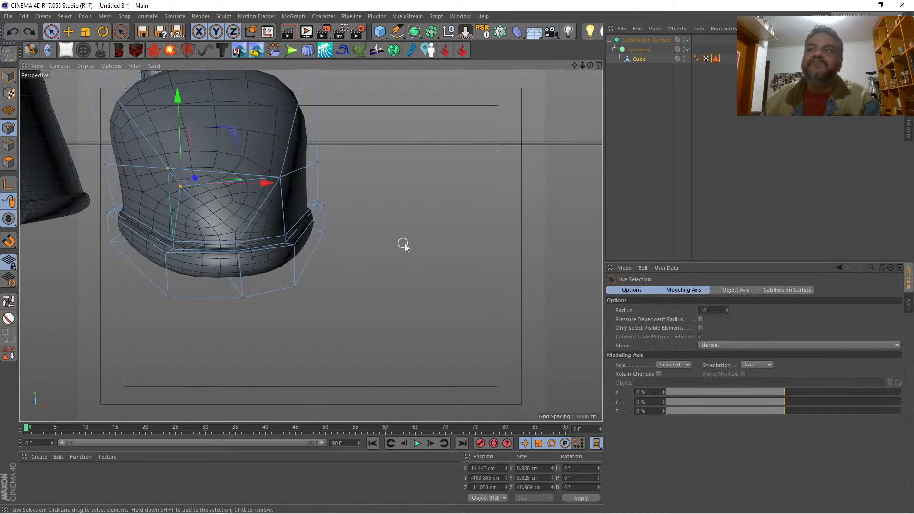
Step: Limit Live Selection to visible elements, reselect only the two neighbouring points at the toe's inner corner and weld them into one
{"action": "left_click", "coordinate": [623, 292]}
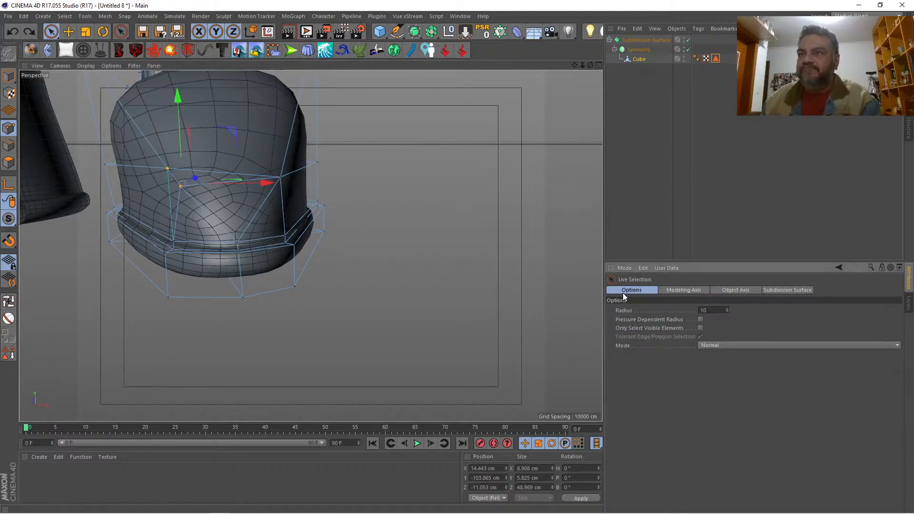
{"action": "left_click", "coordinate": [700, 327]}
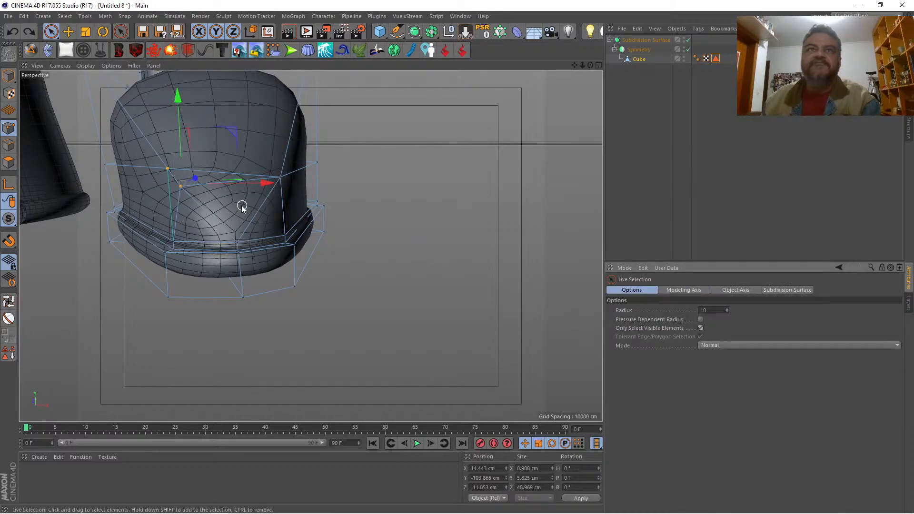
{"action": "left_click", "coordinate": [151, 170]}
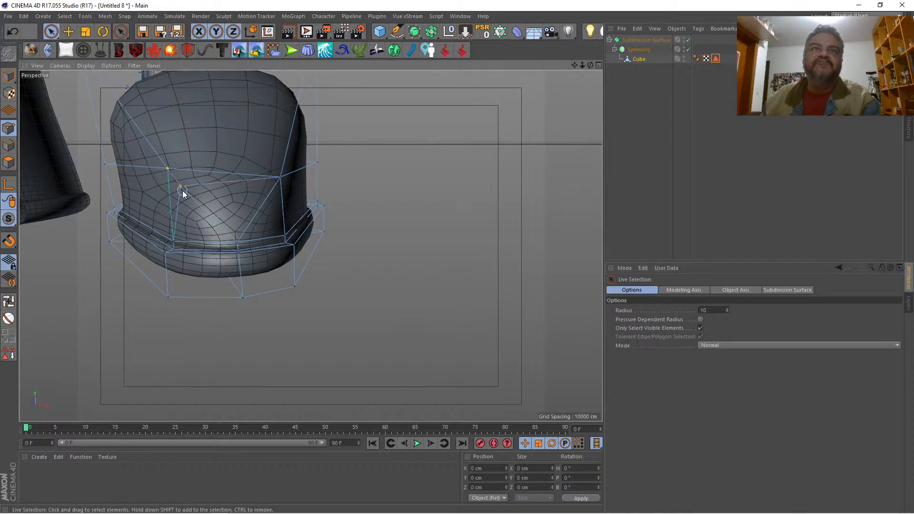
{"action": "left_click_drag", "start_coordinate": [183, 191], "coordinate": [184, 192]}
{"action": "key", "text": "space"}
{"action": "left_click", "coordinate": [439, 239]}
{"action": "key", "text": "space"}
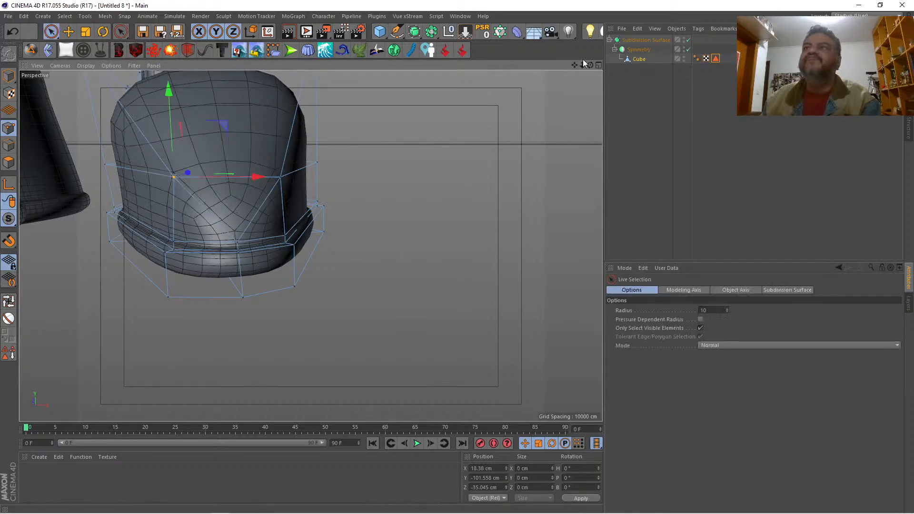
Step: Select the centre point at the toe tip just above the sole and raise it to Y -104.889 cm
{"action": "mouse_move", "coordinate": [584, 63]}
{"action": "left_mouse_down"}
{"action": "mouse_move", "coordinate": [533, 66]}
{"action": "mouse_move", "coordinate": [756, 72]}
{"action": "mouse_move", "coordinate": [588, 67]}
{"action": "left_mouse_up"}
{"action": "scroll", "coordinate": [310, 246], "scroll_direction": "up", "scroll_amount": 9}
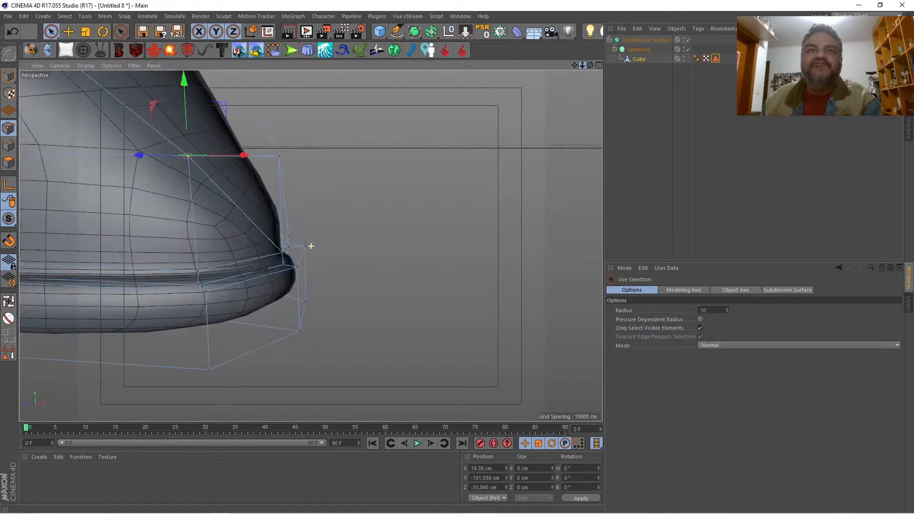
{"action": "left_click", "coordinate": [280, 257]}
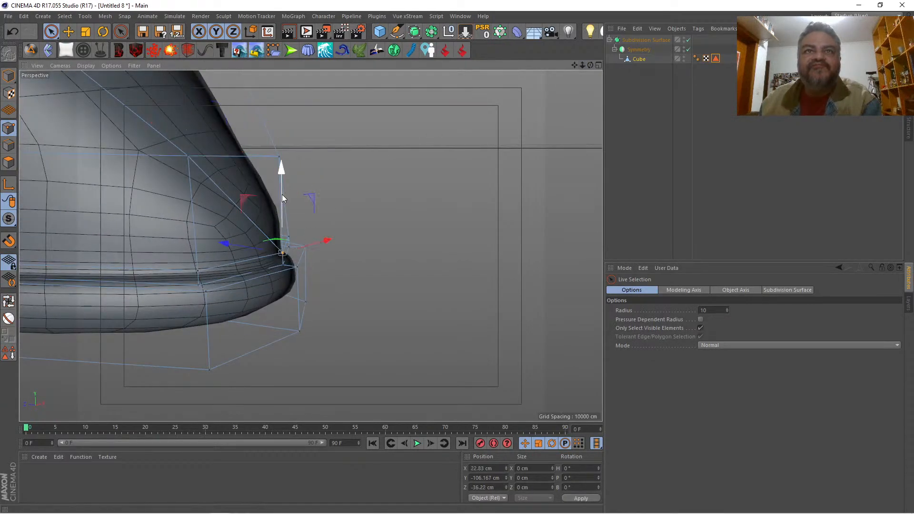
{"action": "left_click_drag", "start_coordinate": [281, 194], "coordinate": [292, 168]}
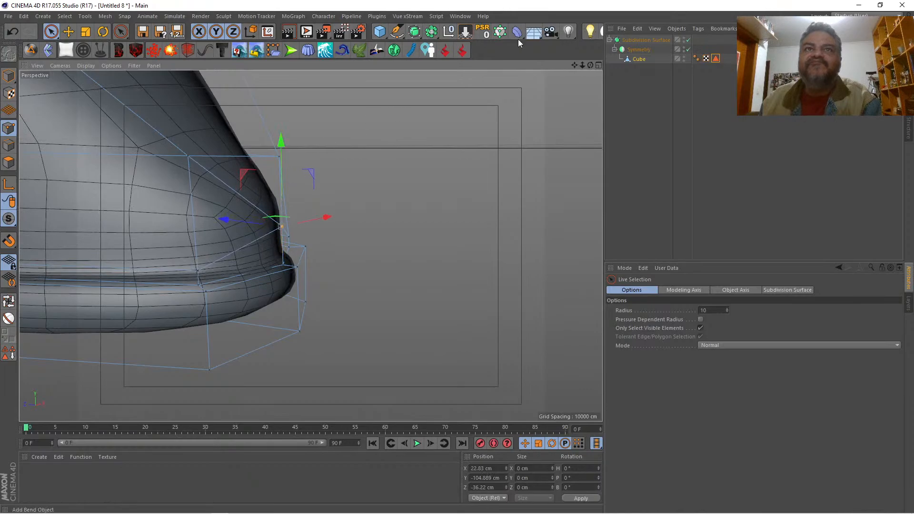
Step: Lower the shoe's upper outer corner point to Y -93.721 cm and raise the two welded toe points together to Y -99.508 cm
{"action": "left_click_drag", "start_coordinate": [580, 63], "coordinate": [614, 62]}
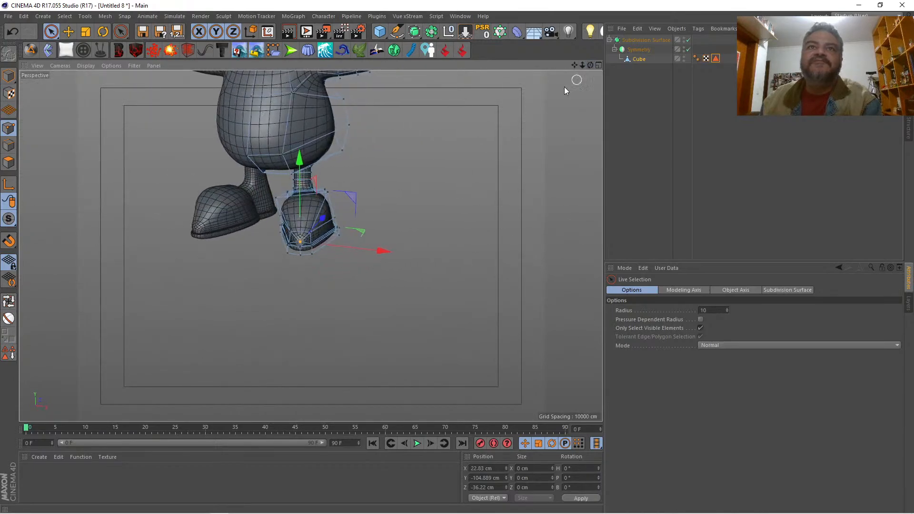
{"action": "left_click", "coordinate": [329, 195]}
{"action": "left_click_drag", "start_coordinate": [330, 150], "coordinate": [331, 164]}
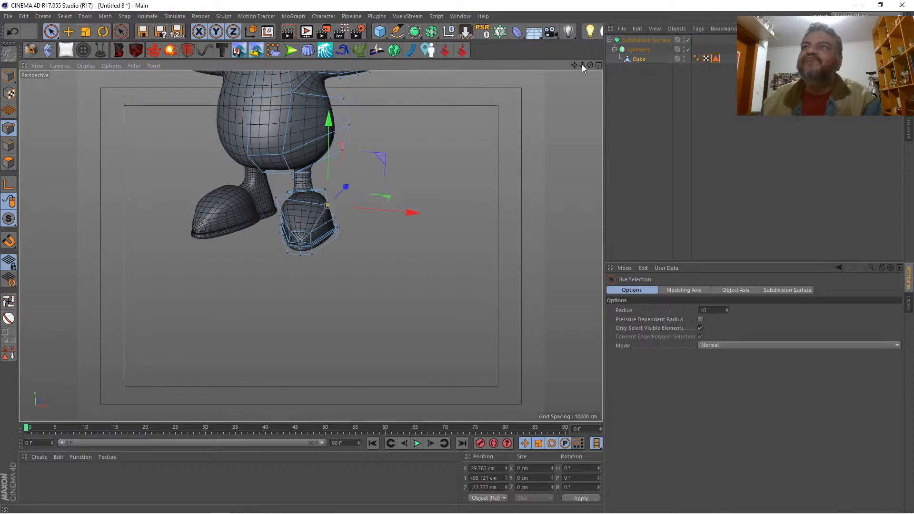
{"action": "left_click_drag", "start_coordinate": [582, 66], "coordinate": [490, 121]}
{"action": "left_click", "coordinate": [315, 219]}
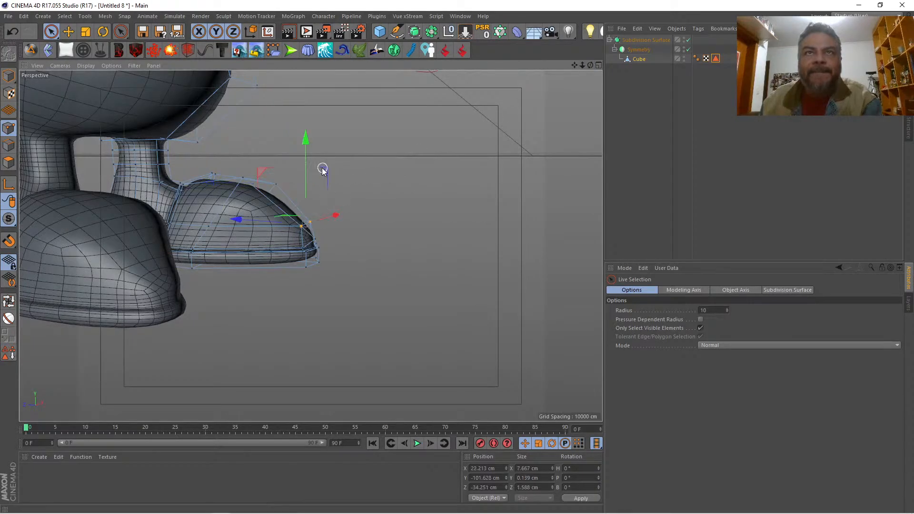
{"action": "left_click_drag", "start_coordinate": [308, 163], "coordinate": [312, 157]}
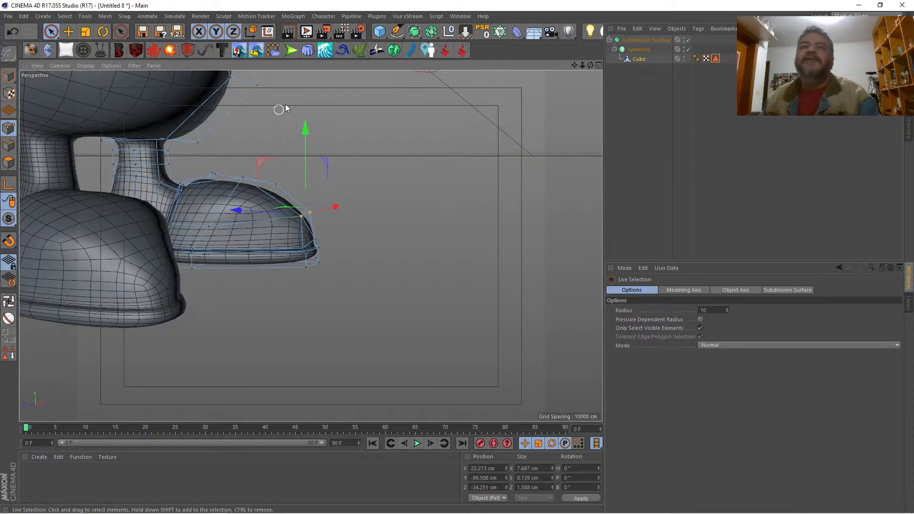
Step: Select the upper inner corner point at the front of the shoe and move it sideways to X 15.042 cm
{"action": "left_click_drag", "start_coordinate": [590, 65], "coordinate": [610, 90]}
{"action": "left_click", "coordinate": [244, 177]}
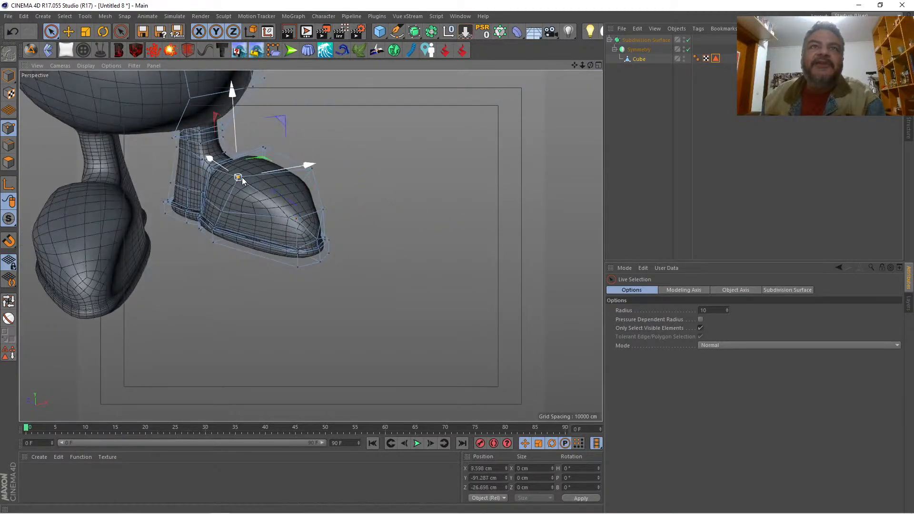
{"action": "left_click_drag", "start_coordinate": [310, 162], "coordinate": [327, 160]}
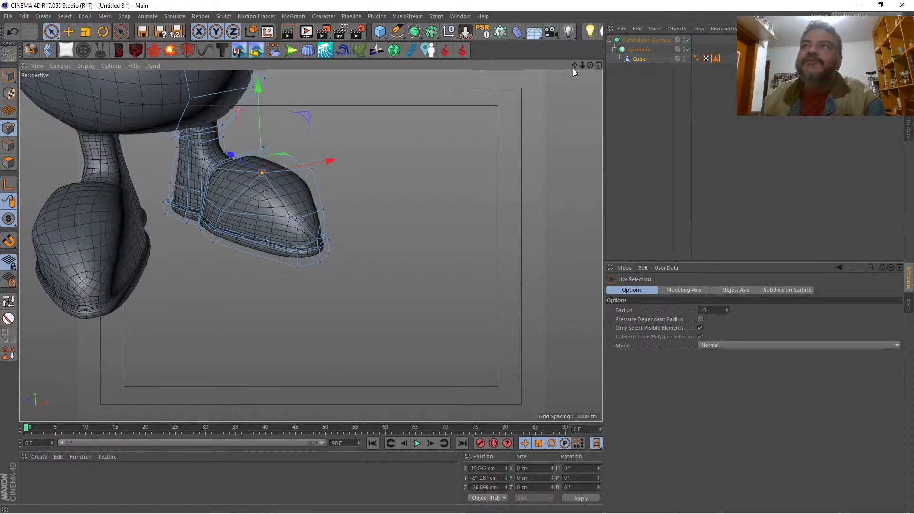
Step: Move the mid-height point on the shoe's inner side to X 8.918 cm and the welded inner toe point to X 17.455 cm
{"action": "mouse_move", "coordinate": [590, 65]}
{"action": "left_mouse_down"}
{"action": "mouse_move", "coordinate": [535, 76]}
{"action": "mouse_move", "coordinate": [574, 93]}
{"action": "mouse_move", "coordinate": [588, 88]}
{"action": "mouse_move", "coordinate": [595, 64]}
{"action": "mouse_move", "coordinate": [573, 79]}
{"action": "mouse_move", "coordinate": [510, 65]}
{"action": "mouse_move", "coordinate": [517, 55]}
{"action": "mouse_move", "coordinate": [555, 76]}
{"action": "mouse_move", "coordinate": [585, 70]}
{"action": "mouse_move", "coordinate": [595, 78]}
{"action": "left_mouse_up"}
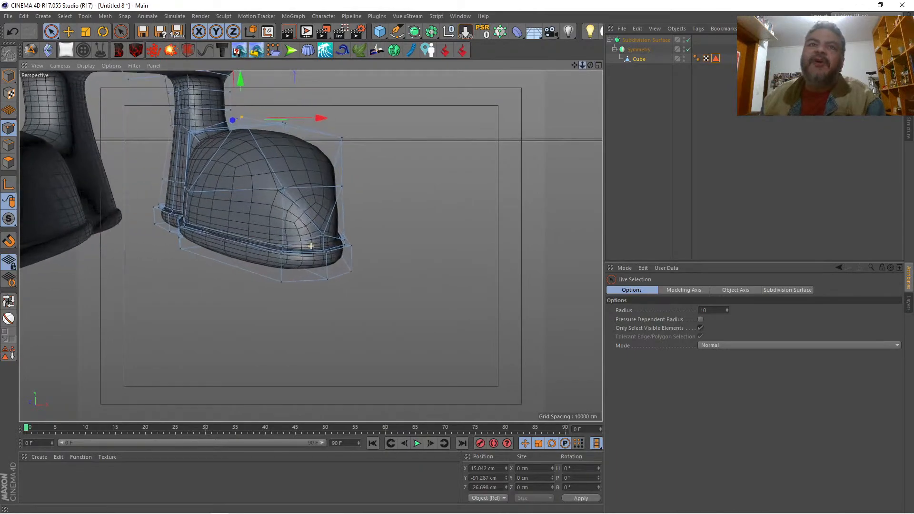
{"action": "left_click", "coordinate": [186, 194]}
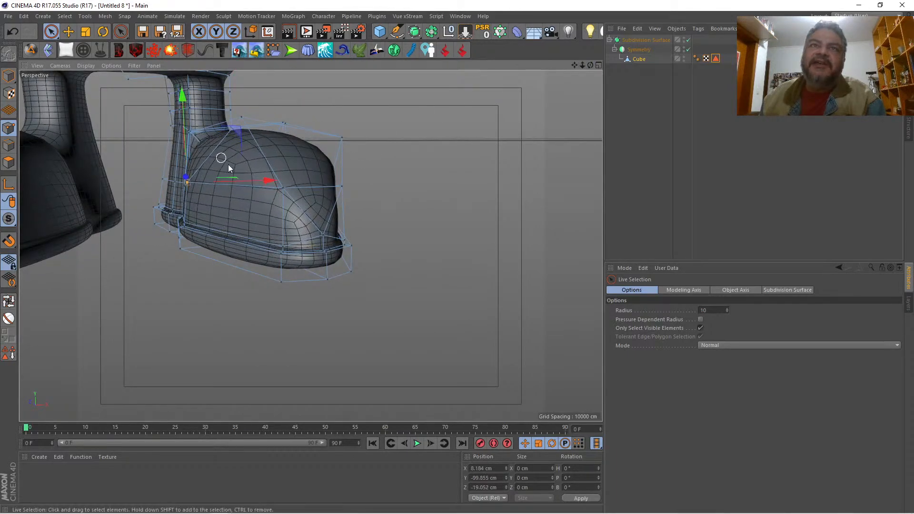
{"action": "left_click_drag", "start_coordinate": [263, 179], "coordinate": [273, 189]}
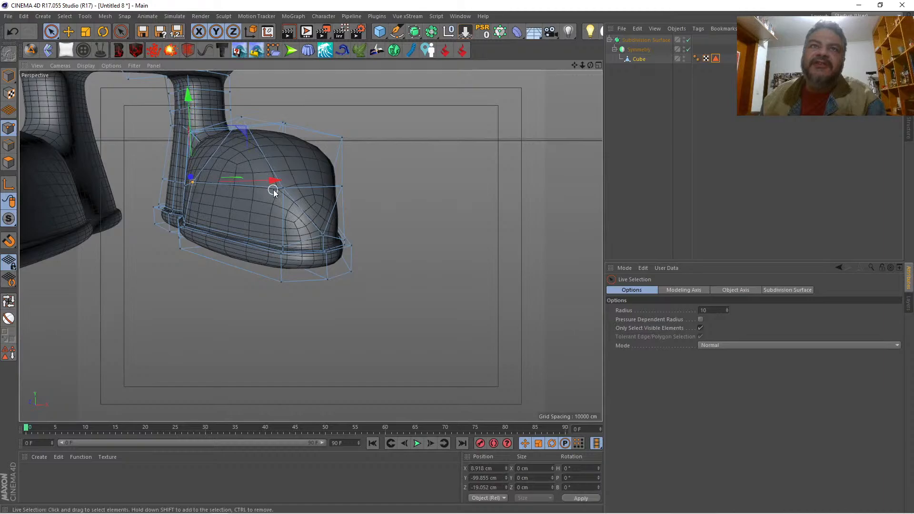
{"action": "left_click", "coordinate": [284, 188]}
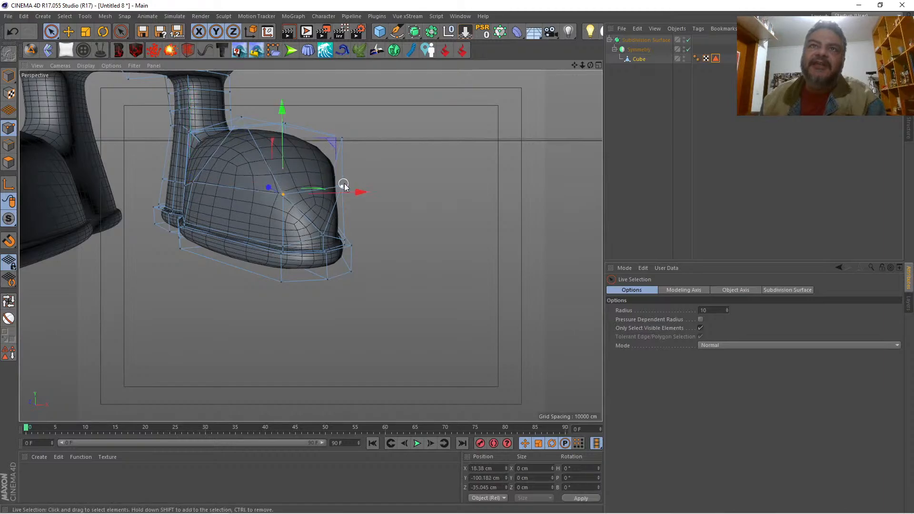
{"action": "left_click_drag", "start_coordinate": [355, 192], "coordinate": [347, 192]}
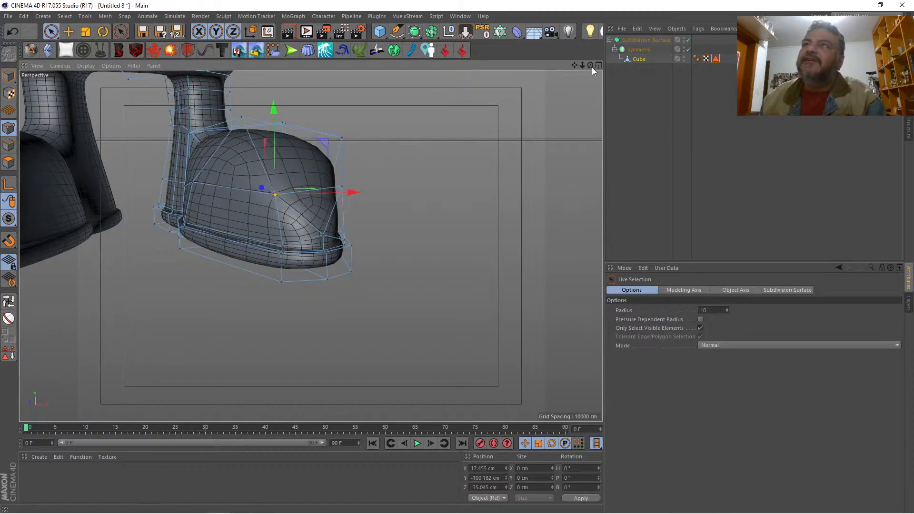
{"action": "left_click_drag", "start_coordinate": [591, 66], "coordinate": [491, 59]}
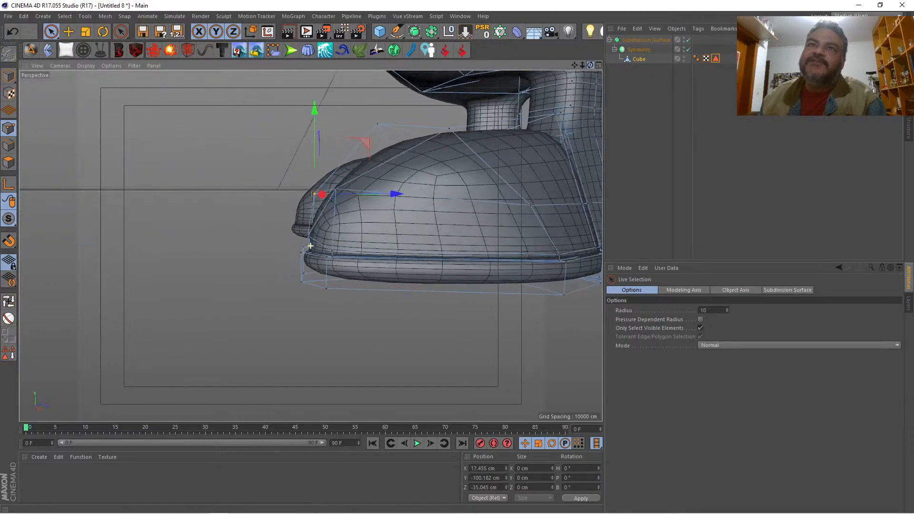
{"action": "left_click_drag", "start_coordinate": [329, 135], "coordinate": [370, 160], "text": "alt"}
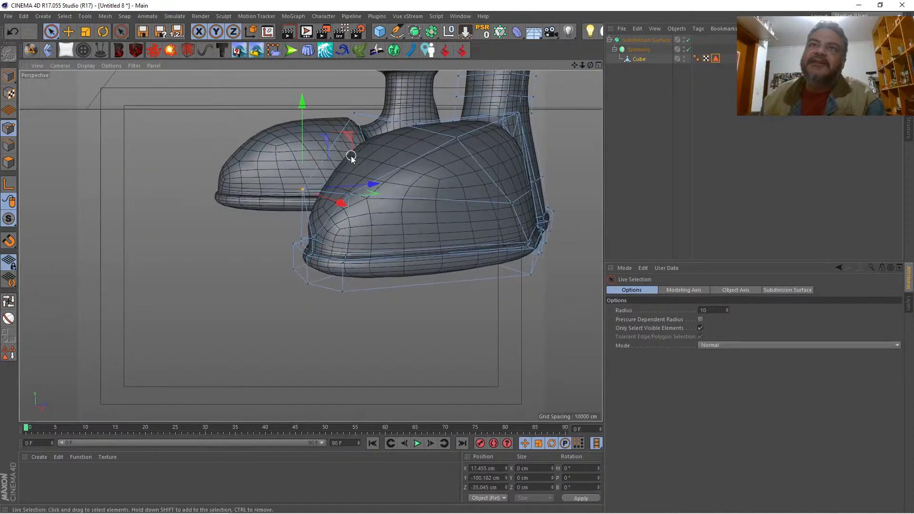
Step: Move the two sole points at the inner front corner of the toe sideways to X 16.888 cm
{"action": "left_click", "coordinate": [347, 195]}
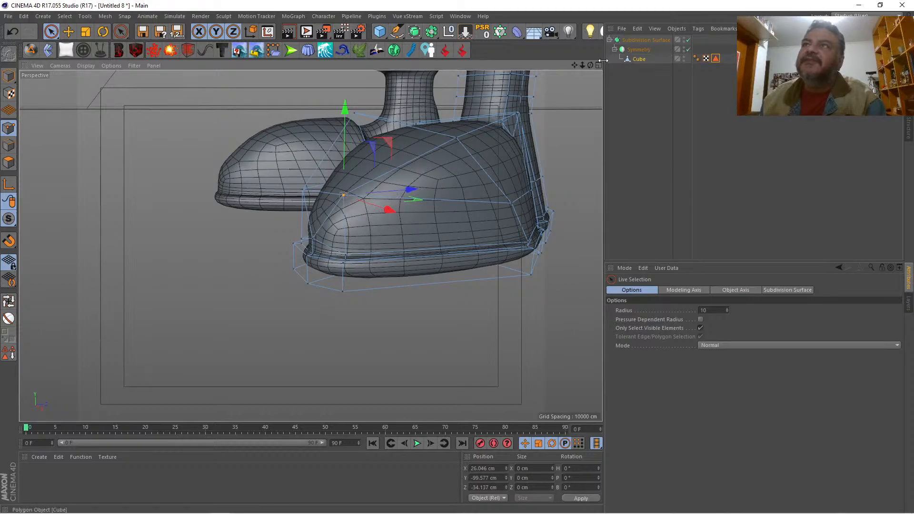
{"action": "left_click_drag", "start_coordinate": [310, 236], "coordinate": [308, 246], "text": "alt"}
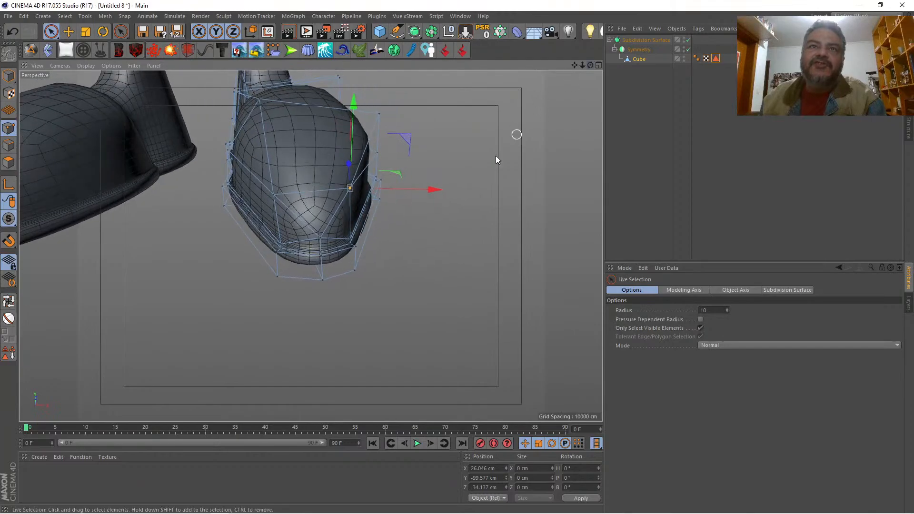
{"action": "left_click_drag", "start_coordinate": [277, 275], "coordinate": [272, 293]}
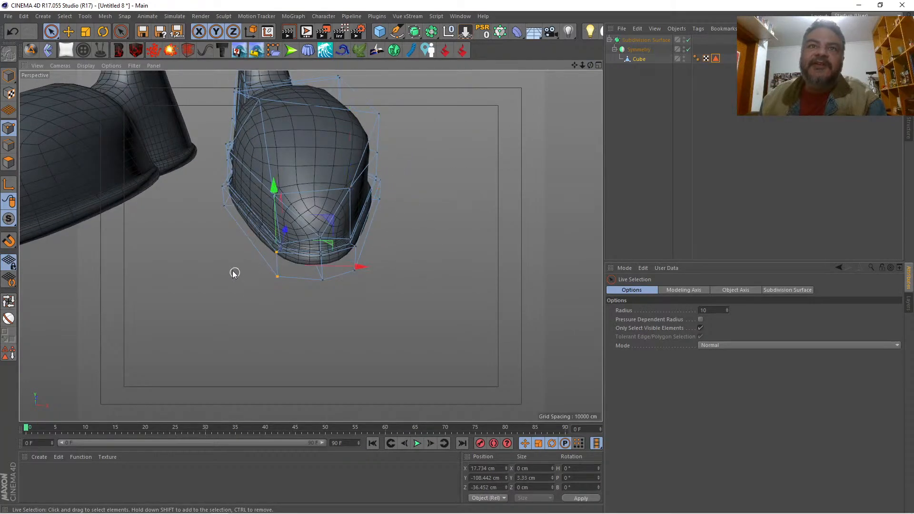
{"action": "left_click_drag", "start_coordinate": [334, 265], "coordinate": [327, 264]}
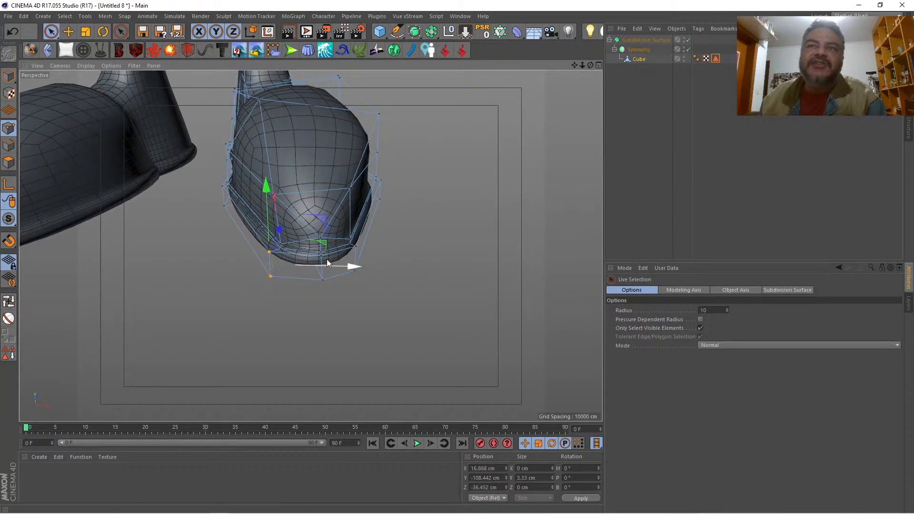
Step: Pull the three centre points at the toe tip forward to Z -36.611 cm and the lower two further to Z -37.431 cm
{"action": "mouse_move", "coordinate": [590, 66]}
{"action": "left_mouse_down"}
{"action": "mouse_move", "coordinate": [574, 47]}
{"action": "mouse_move", "coordinate": [505, 59]}
{"action": "mouse_move", "coordinate": [571, 26]}
{"action": "mouse_move", "coordinate": [640, 34]}
{"action": "mouse_move", "coordinate": [566, 53]}
{"action": "mouse_move", "coordinate": [510, 38]}
{"action": "mouse_move", "coordinate": [589, 56]}
{"action": "mouse_move", "coordinate": [578, 57]}
{"action": "left_mouse_up"}
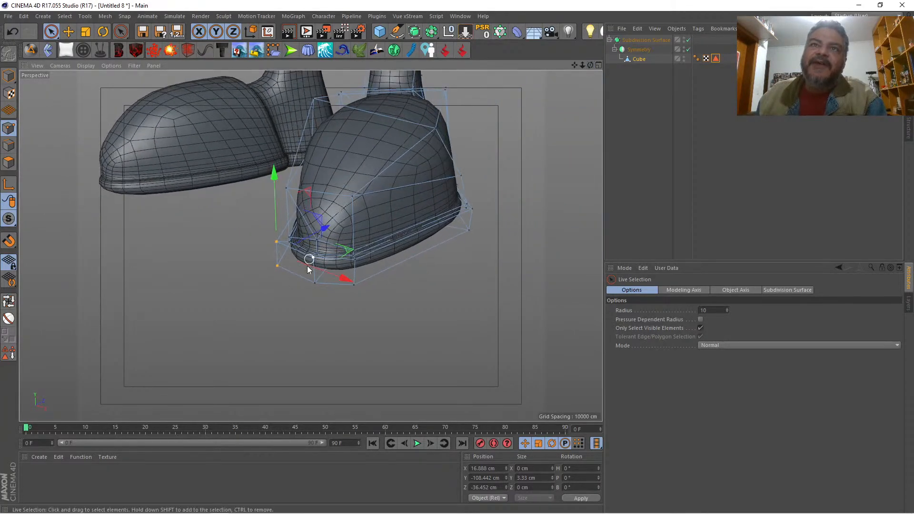
{"action": "left_click_drag", "start_coordinate": [314, 291], "coordinate": [315, 258]}
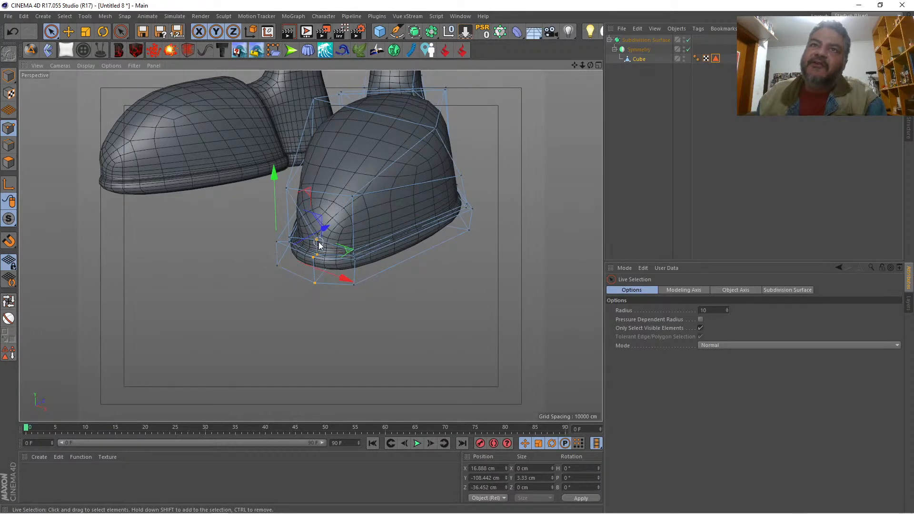
{"action": "left_click_drag", "start_coordinate": [364, 232], "coordinate": [357, 234]}
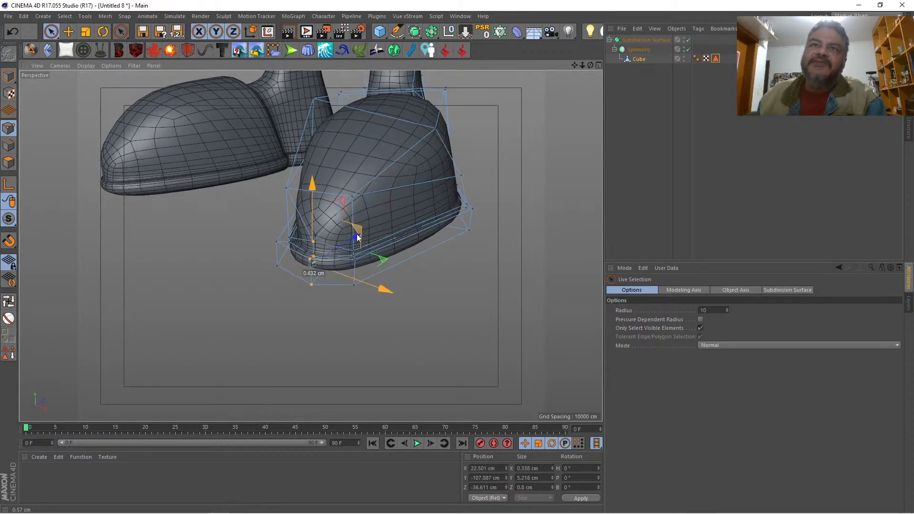
{"action": "left_click", "coordinate": [294, 272]}
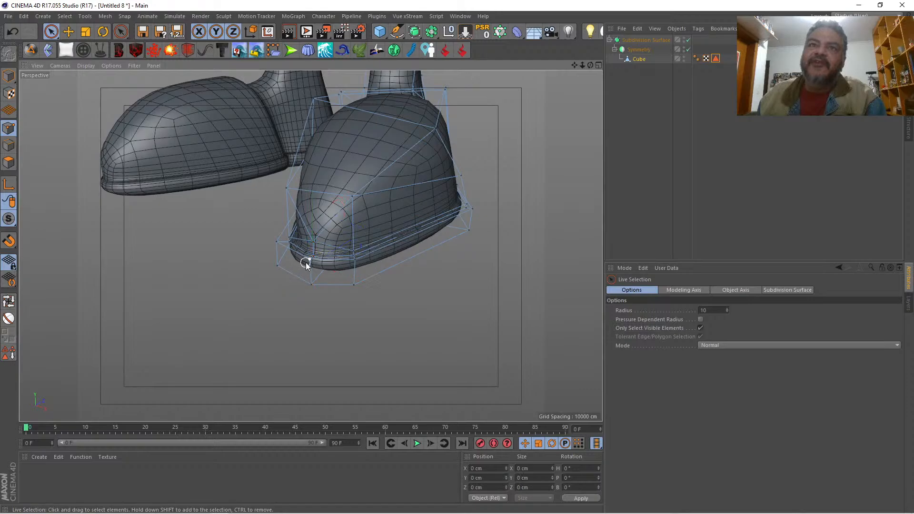
{"action": "left_click_drag", "start_coordinate": [308, 273], "coordinate": [314, 287]}
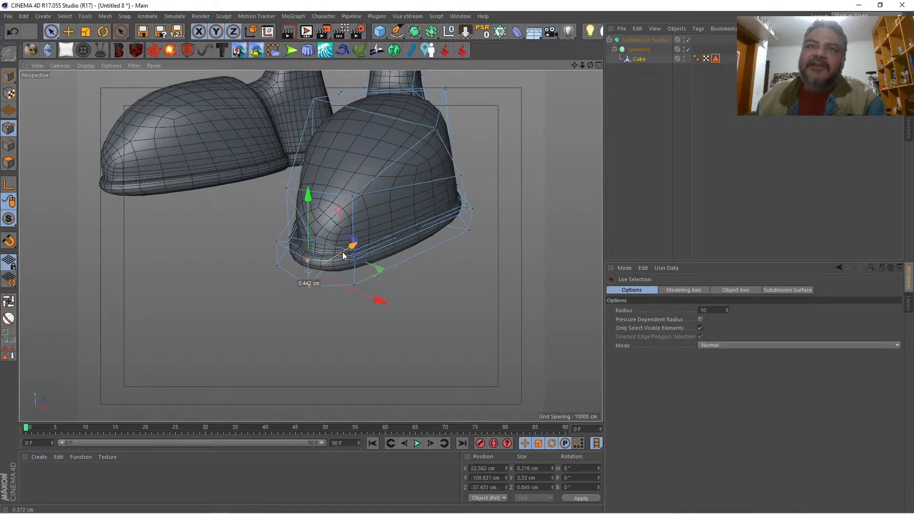
Step: Select the mid-height points along the shoe's outer side and push them outward to X 27.793 cm
{"action": "left_click_drag", "start_coordinate": [590, 66], "coordinate": [636, 57]}
{"action": "left_click_drag", "start_coordinate": [583, 67], "coordinate": [580, 150]}
{"action": "left_click_drag", "start_coordinate": [589, 65], "coordinate": [506, 42]}
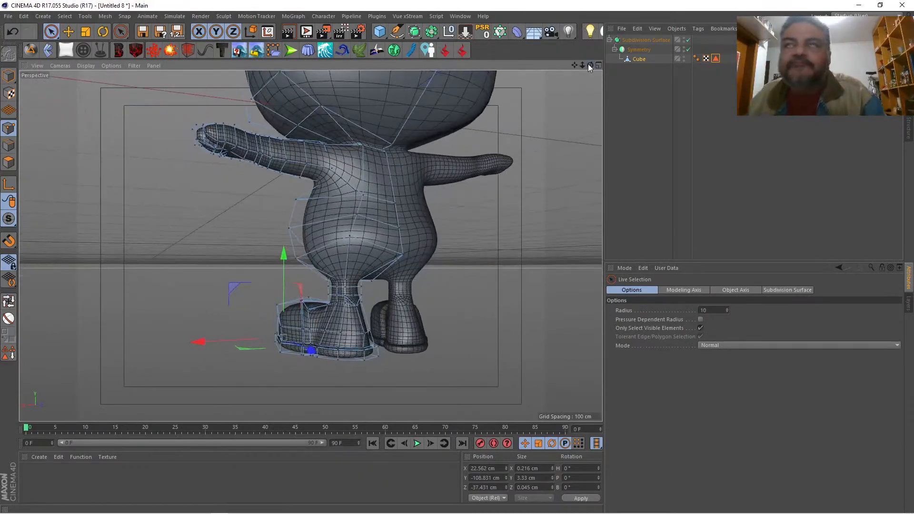
{"action": "mouse_move", "coordinate": [576, 65]}
{"action": "left_mouse_down"}
{"action": "mouse_move", "coordinate": [583, 32]}
{"action": "mouse_move", "coordinate": [588, 66]}
{"action": "mouse_move", "coordinate": [580, 64]}
{"action": "left_mouse_up"}
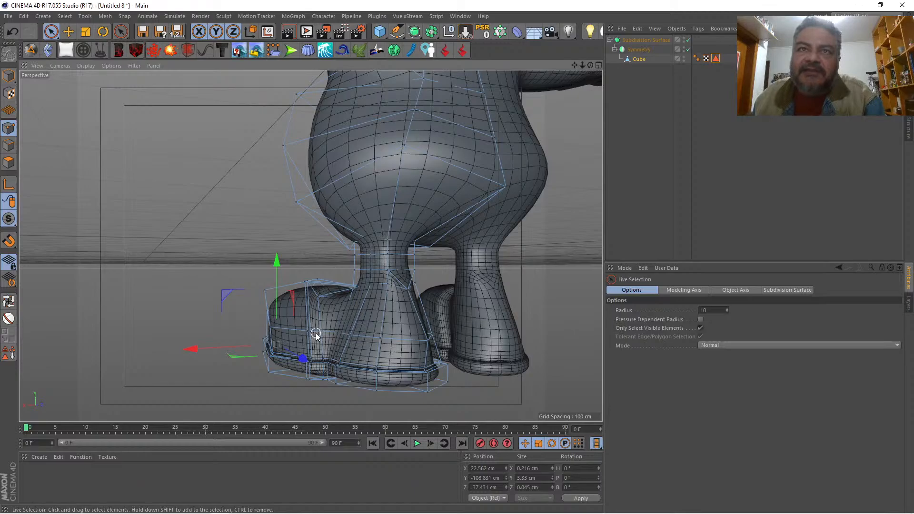
{"action": "left_click", "coordinate": [268, 329]}
{"action": "left_click_drag", "start_coordinate": [221, 332], "coordinate": [216, 332]}
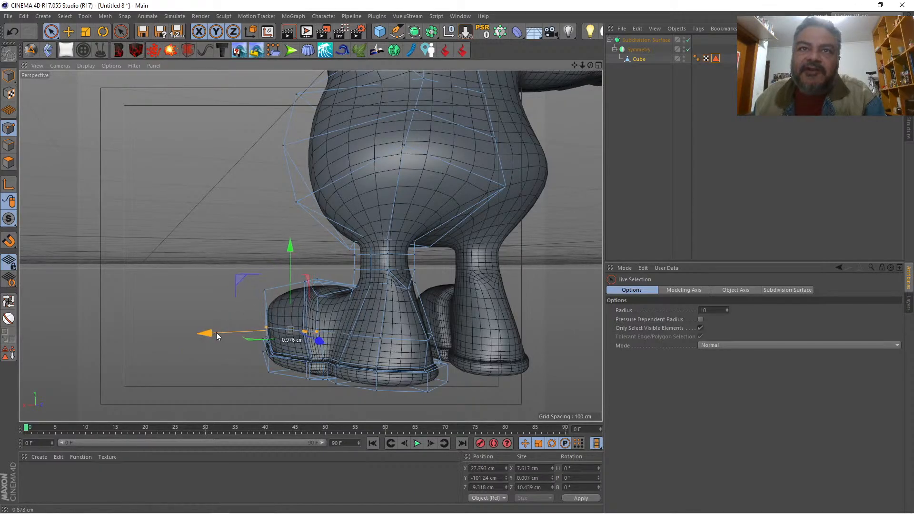
Step: Select the mid-height points along the shoe's inner side and move them to X 7.437 cm
{"action": "left_click_drag", "start_coordinate": [590, 65], "coordinate": [735, 67]}
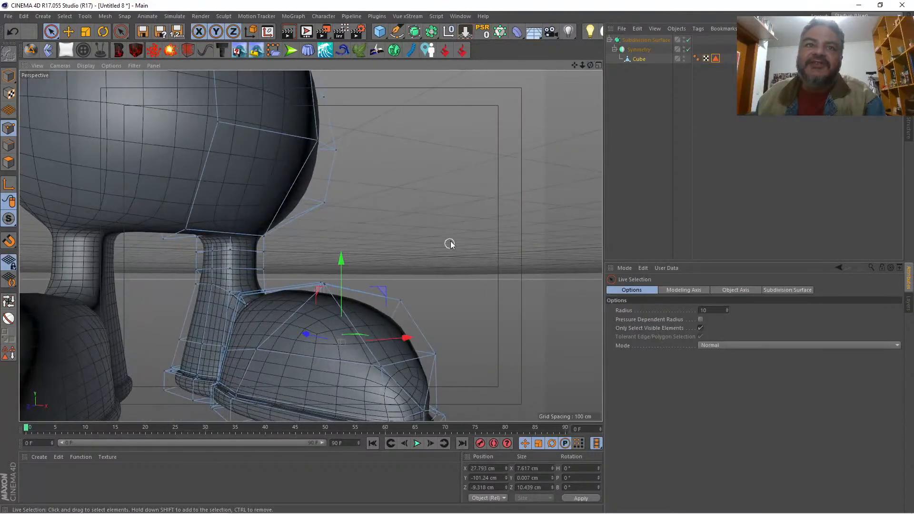
{"action": "left_click_drag", "start_coordinate": [583, 67], "coordinate": [641, 108]}
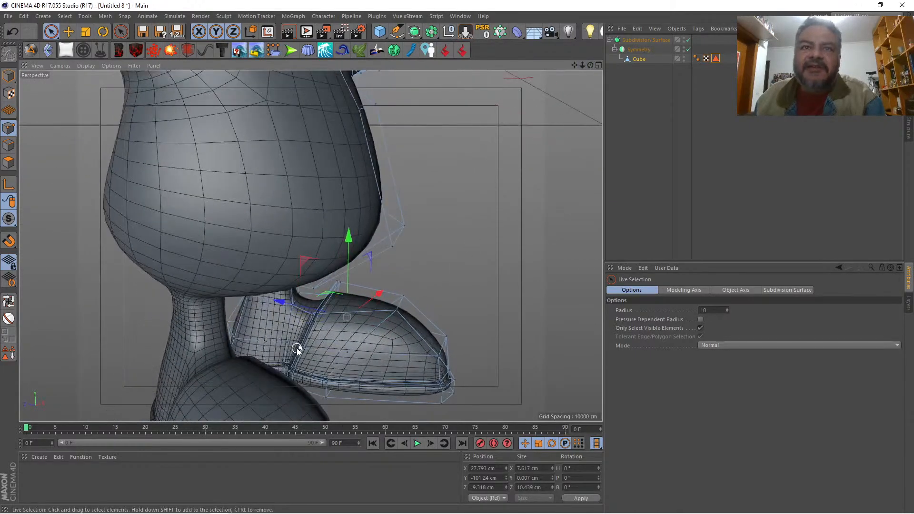
{"action": "left_click", "coordinate": [358, 354]}
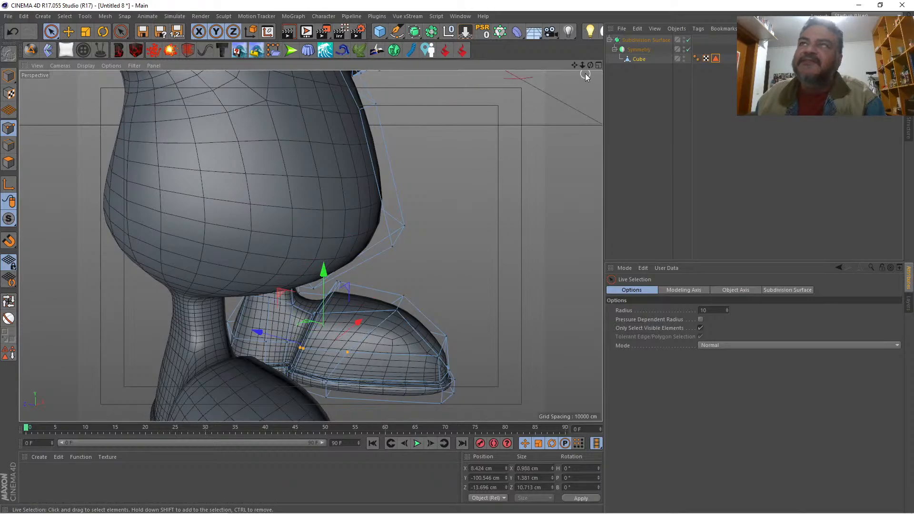
{"action": "left_click_drag", "start_coordinate": [590, 67], "coordinate": [493, 323]}
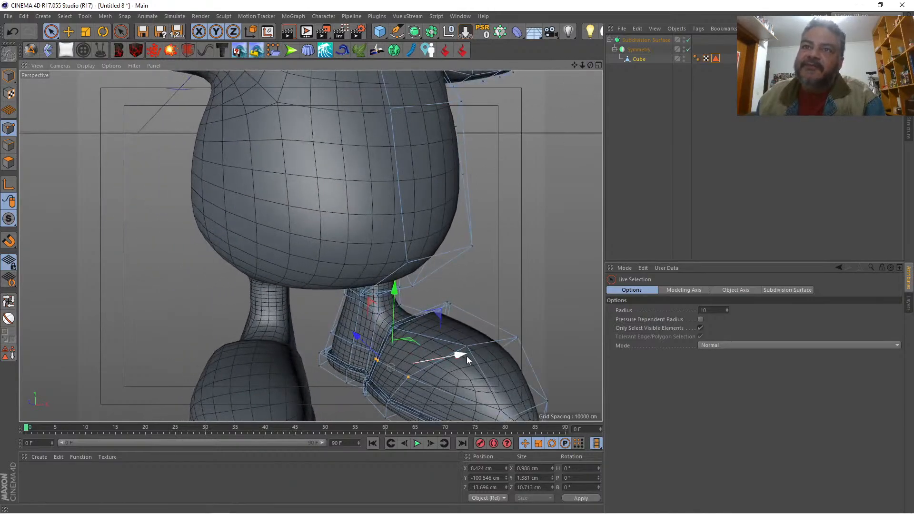
{"action": "left_click_drag", "start_coordinate": [463, 356], "coordinate": [458, 355]}
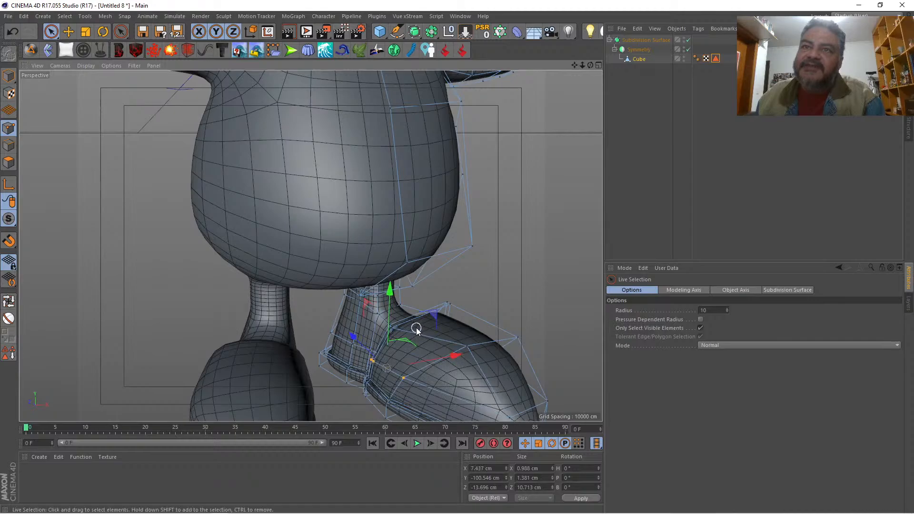
Step: Select the points across the instep crease where the shoe meets the ankle and move them back to Z -7.469 cm
{"action": "mouse_move", "coordinate": [581, 65]}
{"action": "left_mouse_down"}
{"action": "mouse_move", "coordinate": [582, 81]}
{"action": "mouse_move", "coordinate": [572, 32]}
{"action": "mouse_move", "coordinate": [589, 60]}
{"action": "left_mouse_up"}
{"action": "left_click_drag", "start_coordinate": [310, 246], "coordinate": [310, 246], "text": "alt"}
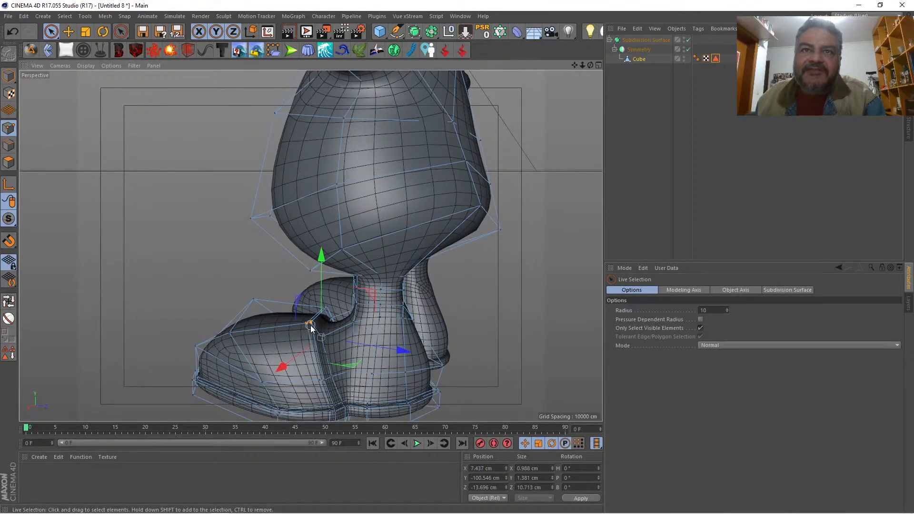
{"action": "left_click_drag", "start_coordinate": [322, 306], "coordinate": [326, 307]}
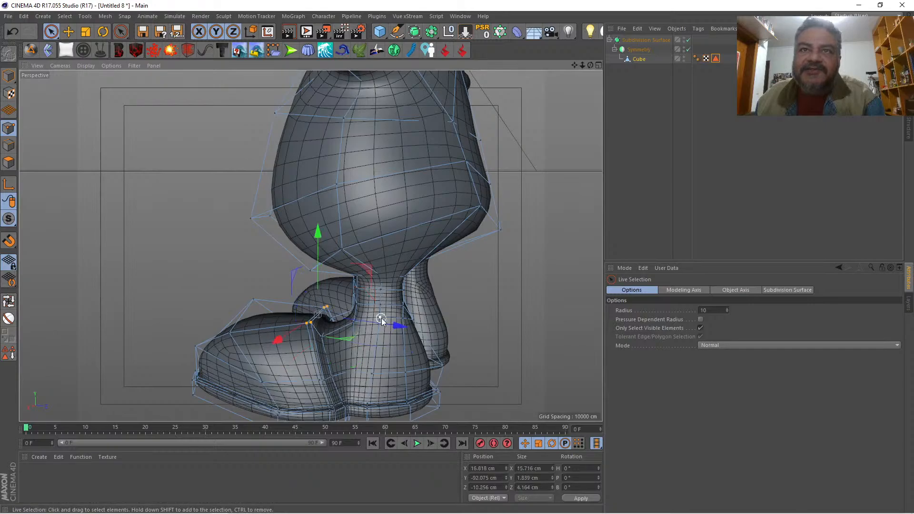
{"action": "left_click_drag", "start_coordinate": [394, 322], "coordinate": [398, 326]}
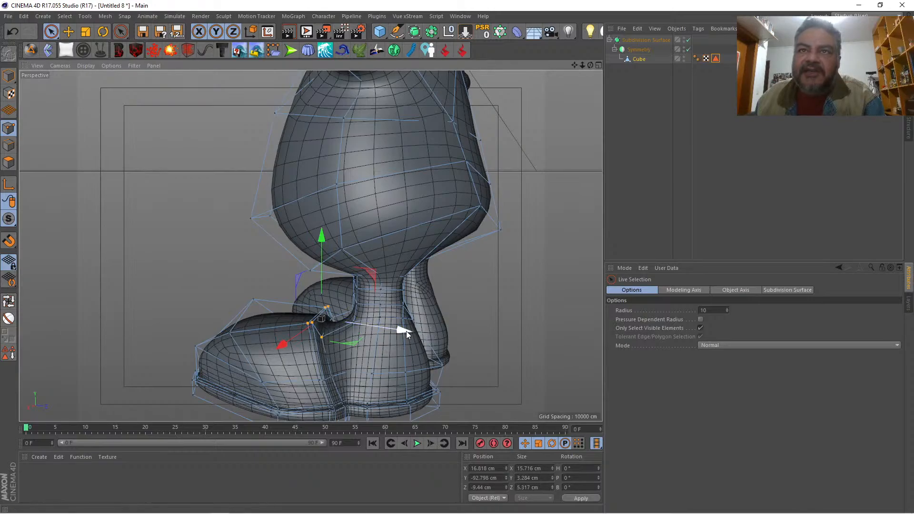
{"action": "left_click_drag", "start_coordinate": [406, 330], "coordinate": [416, 331]}
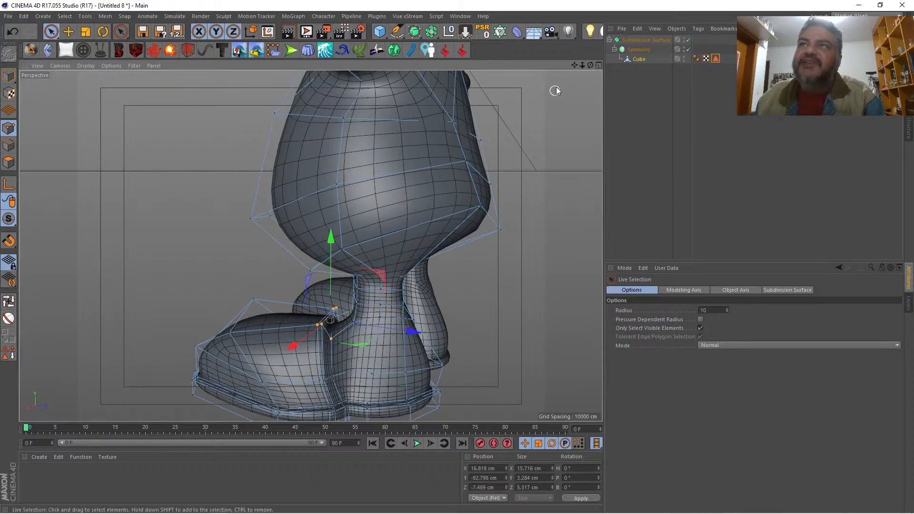
Step: Move the outer crease point behind the top of the instep to X 20.678 cm and Y -95.012 cm
{"action": "left_click_drag", "start_coordinate": [582, 65], "coordinate": [833, 59]}
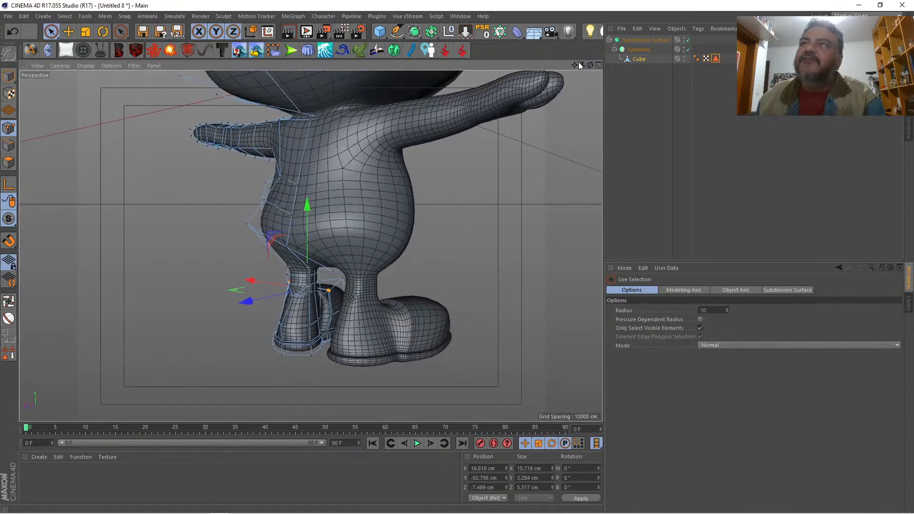
{"action": "left_click_drag", "start_coordinate": [580, 65], "coordinate": [714, 13]}
{"action": "left_click", "coordinate": [326, 299]}
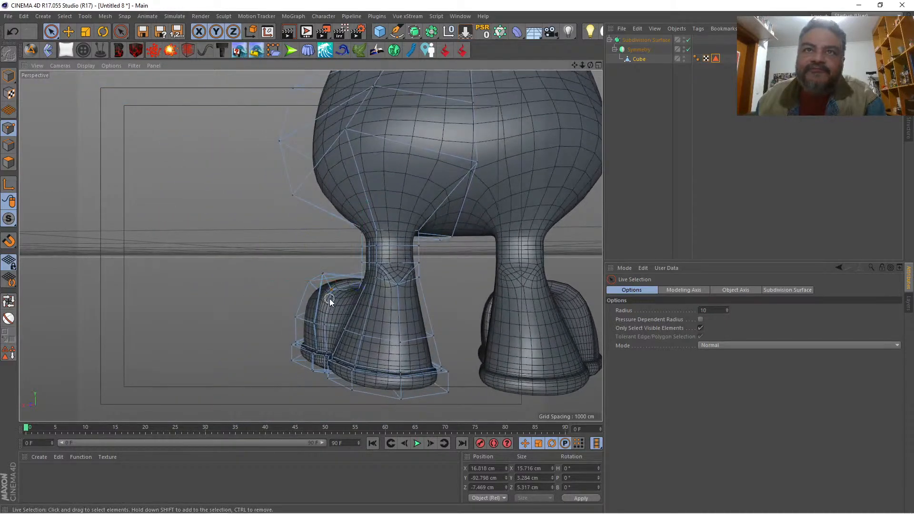
{"action": "left_click", "coordinate": [331, 290]}
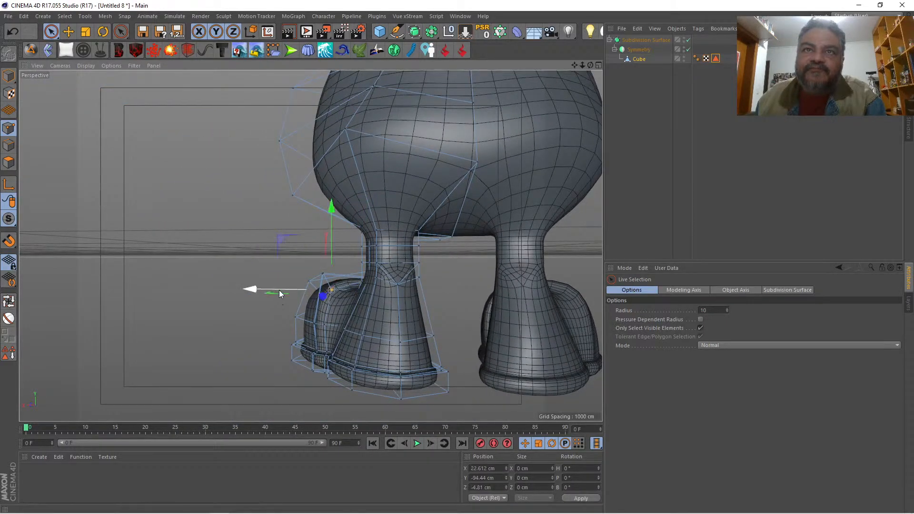
{"action": "left_click_drag", "start_coordinate": [280, 300], "coordinate": [289, 301]}
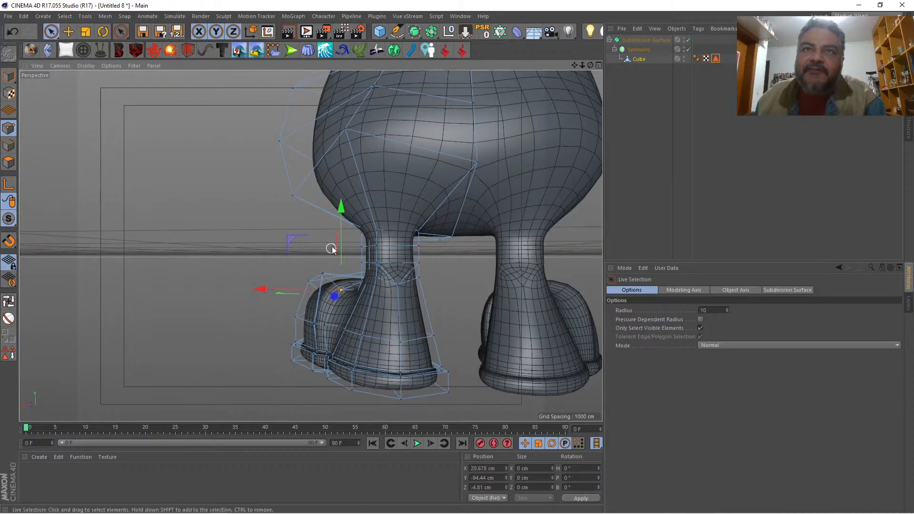
{"action": "left_click_drag", "start_coordinate": [339, 246], "coordinate": [342, 248]}
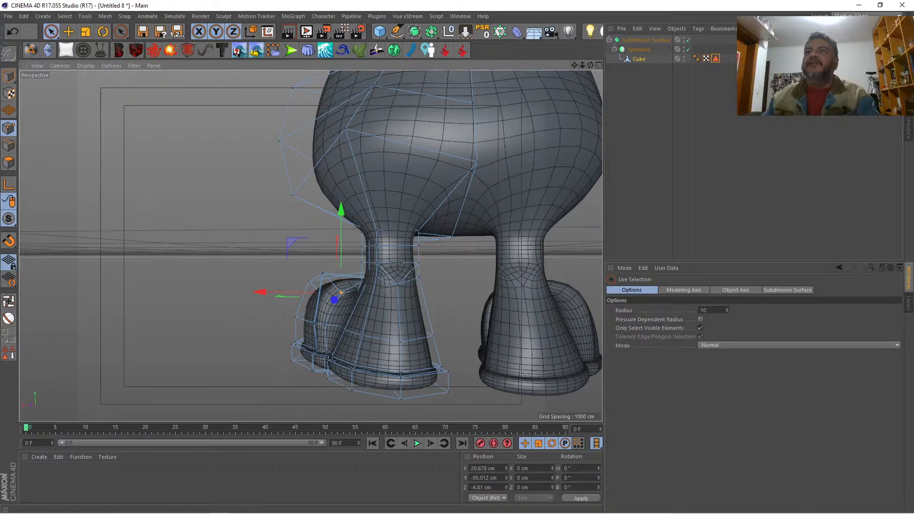
Step: Move the pair of points at the instep's upper outer corner inward and down to X 22.152 cm, Y -92.131 cm
{"action": "mouse_move", "coordinate": [575, 65]}
{"action": "left_mouse_down"}
{"action": "mouse_move", "coordinate": [443, 66]}
{"action": "mouse_move", "coordinate": [566, 68]}
{"action": "left_mouse_up"}
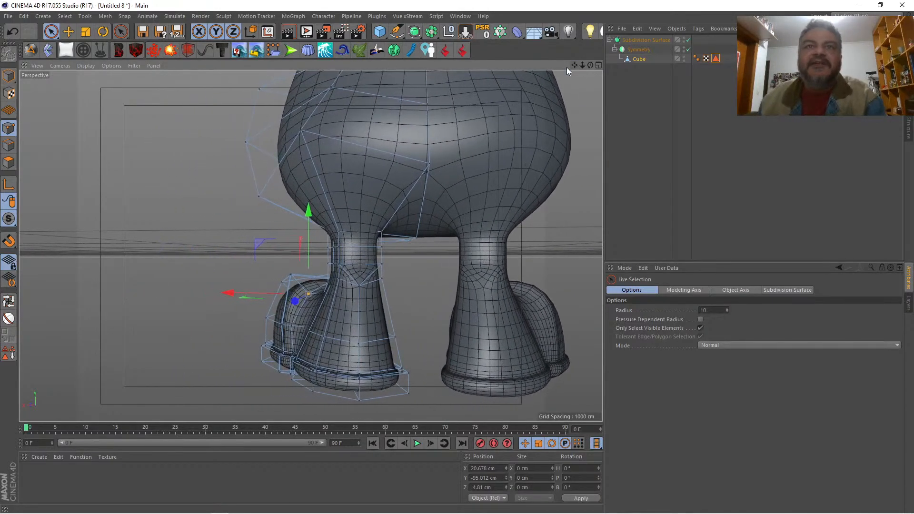
{"action": "left_click", "coordinate": [288, 274]}
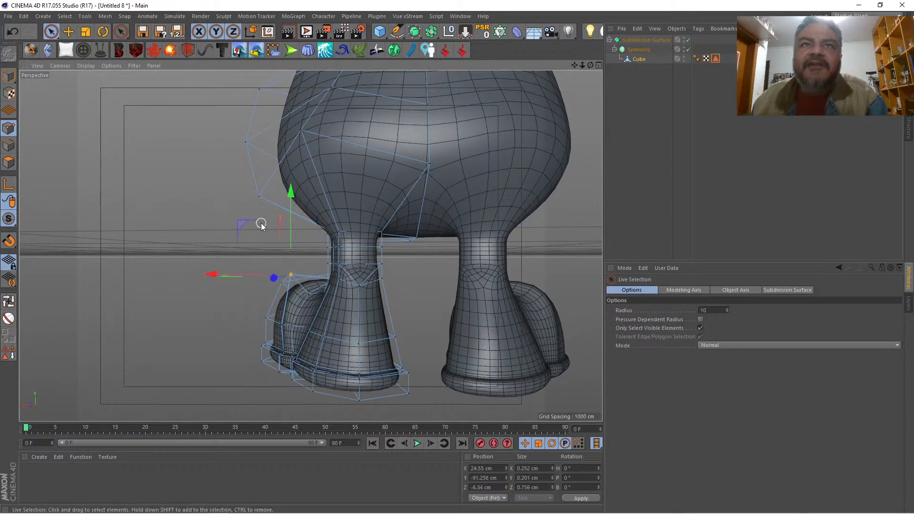
{"action": "left_click_drag", "start_coordinate": [236, 228], "coordinate": [252, 229]}
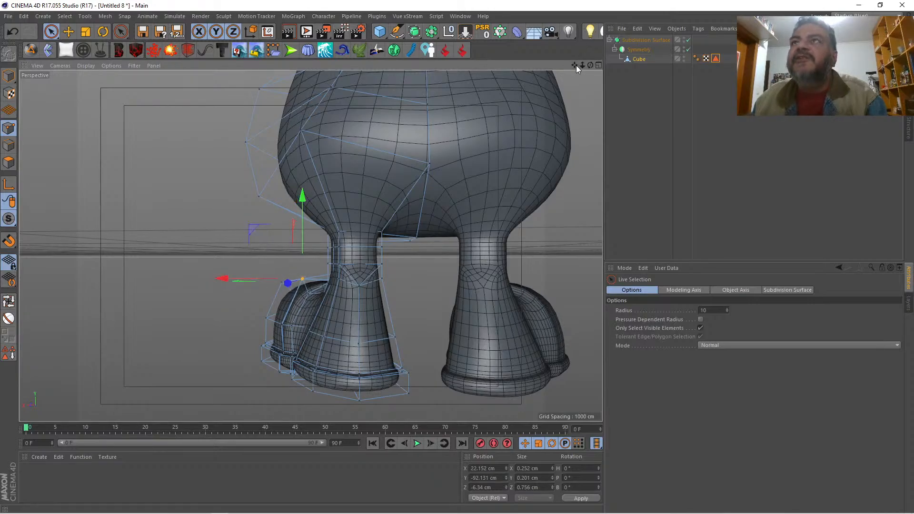
Step: Select the column of points at the toe's inner front corner, down to the sole, and move them to X 15.128 cm
{"action": "left_click_drag", "start_coordinate": [575, 65], "coordinate": [690, 80]}
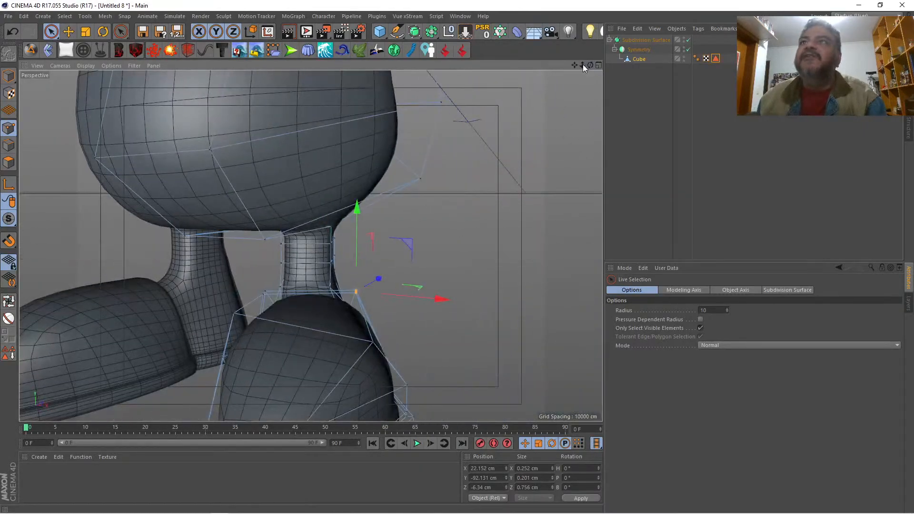
{"action": "left_click_drag", "start_coordinate": [582, 64], "coordinate": [627, 126]}
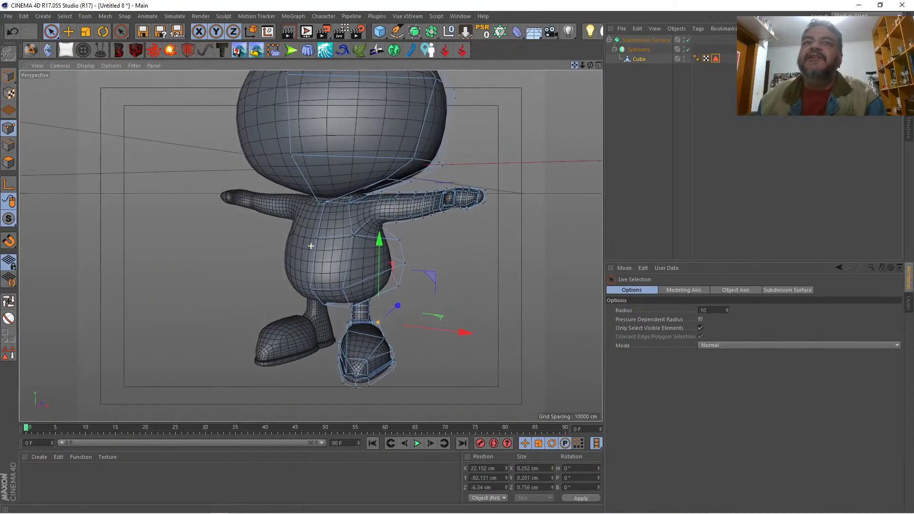
{"action": "left_click_drag", "start_coordinate": [590, 64], "coordinate": [518, 155]}
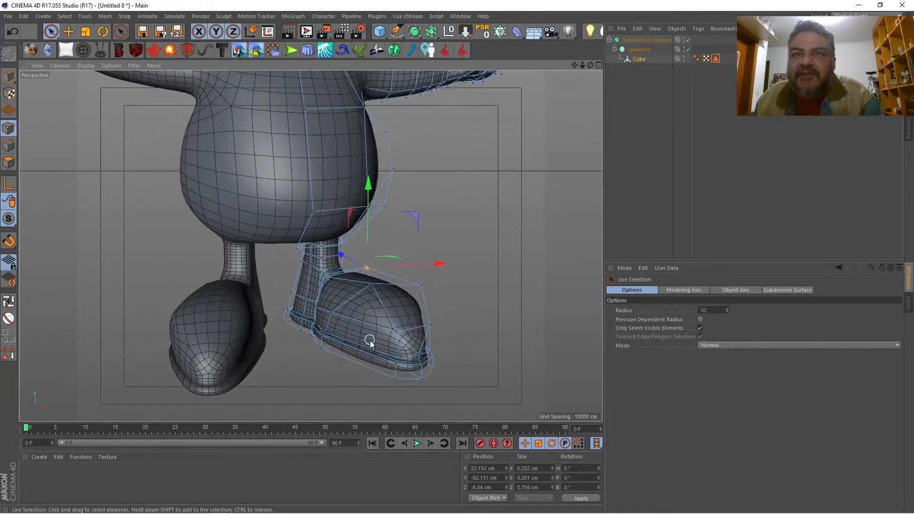
{"action": "mouse_move", "coordinate": [397, 334]}
{"action": "left_mouse_down"}
{"action": "mouse_move", "coordinate": [398, 367]}
{"action": "mouse_move", "coordinate": [387, 377]}
{"action": "left_mouse_up"}
{"action": "left_click_drag", "start_coordinate": [451, 350], "coordinate": [442, 352]}
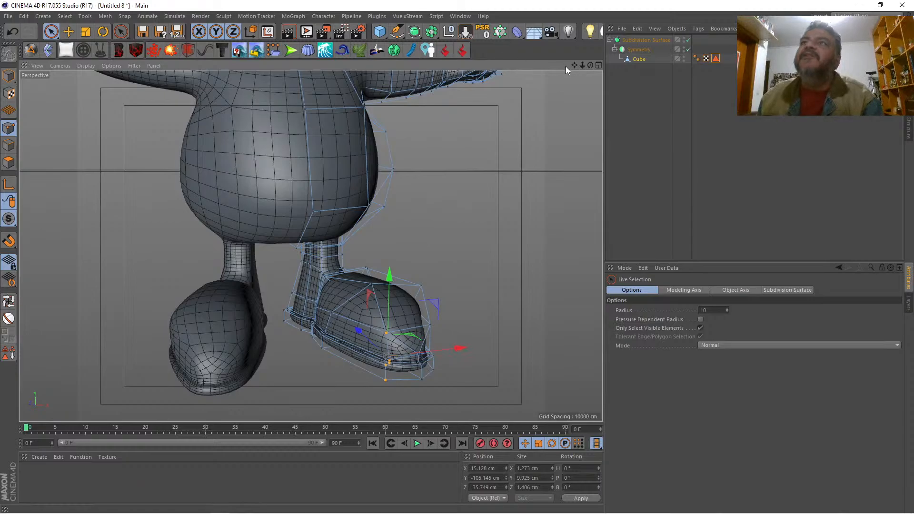
Step: Move the uppermost point of the toe's inner front corner inward to X 17.304 cm
{"action": "left_click_drag", "start_coordinate": [574, 66], "coordinate": [566, 4]}
{"action": "left_click_drag", "start_coordinate": [590, 65], "coordinate": [556, 100]}
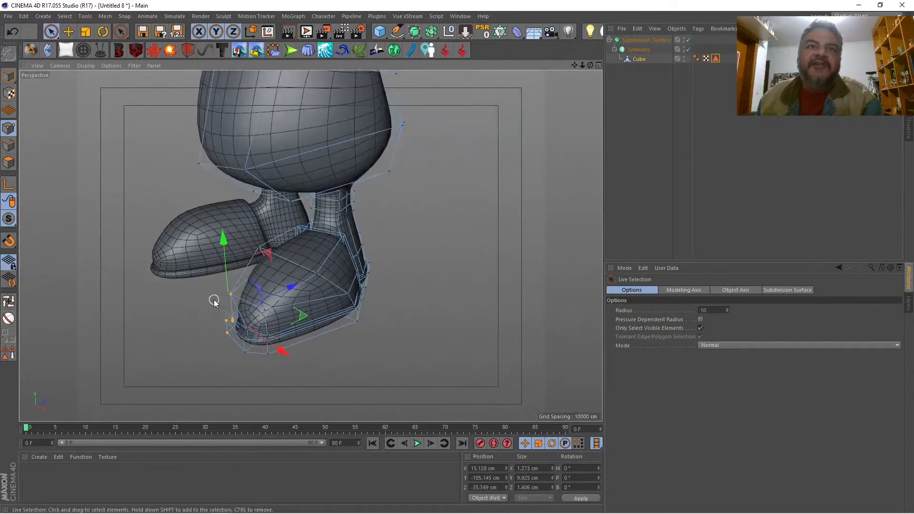
{"action": "left_click", "coordinate": [230, 295]}
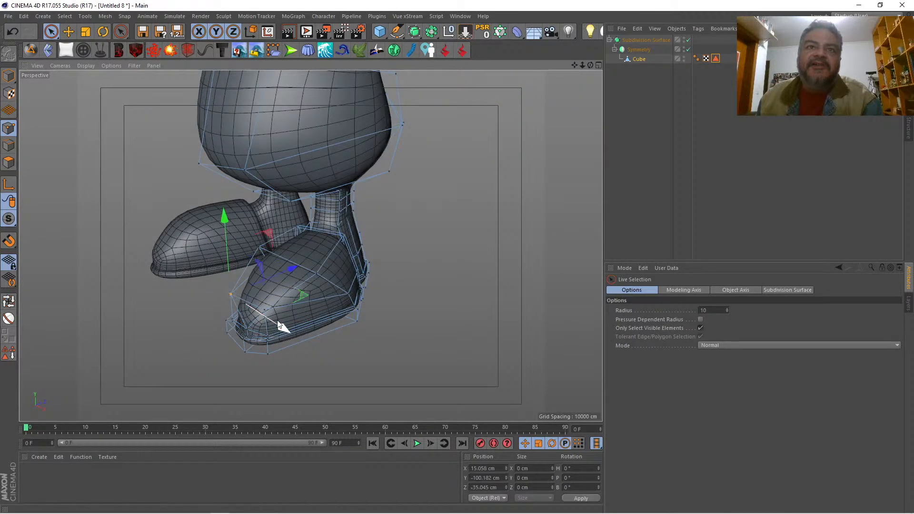
{"action": "left_click_drag", "start_coordinate": [279, 324], "coordinate": [287, 327]}
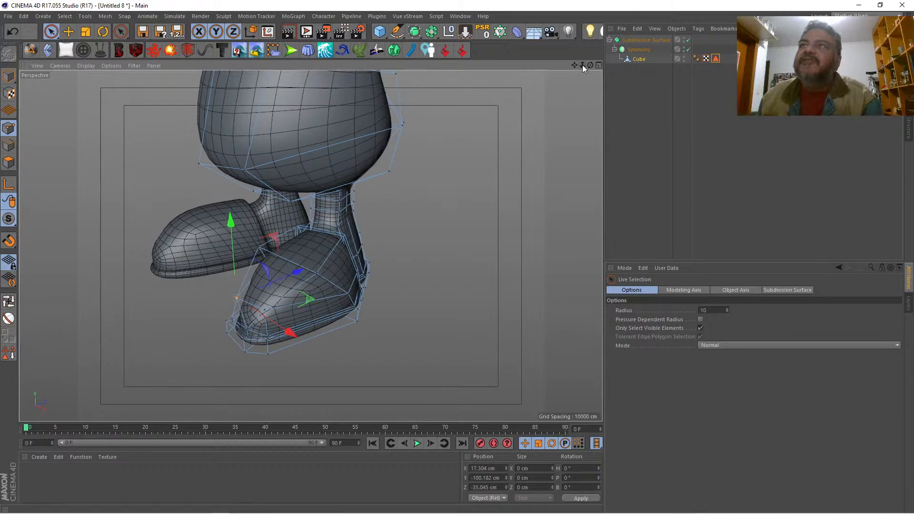
Step: Move the pair of points midway down the shoe's outer crease back to about Z -4.25 cm and the pair above to Z -5.959 cm
{"action": "left_click_drag", "start_coordinate": [582, 66], "coordinate": [447, 33]}
{"action": "left_click_drag", "start_coordinate": [581, 65], "coordinate": [306, 201]}
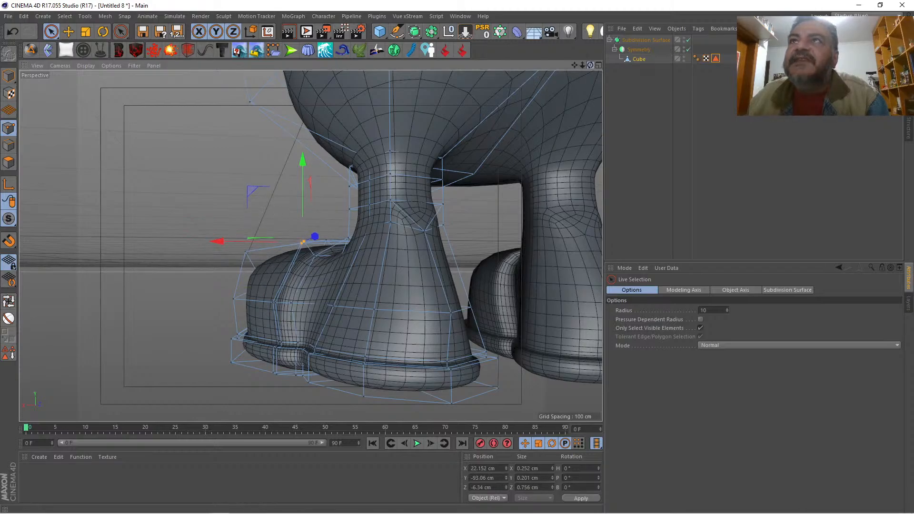
{"action": "left_click_drag", "start_coordinate": [590, 65], "coordinate": [704, 91]}
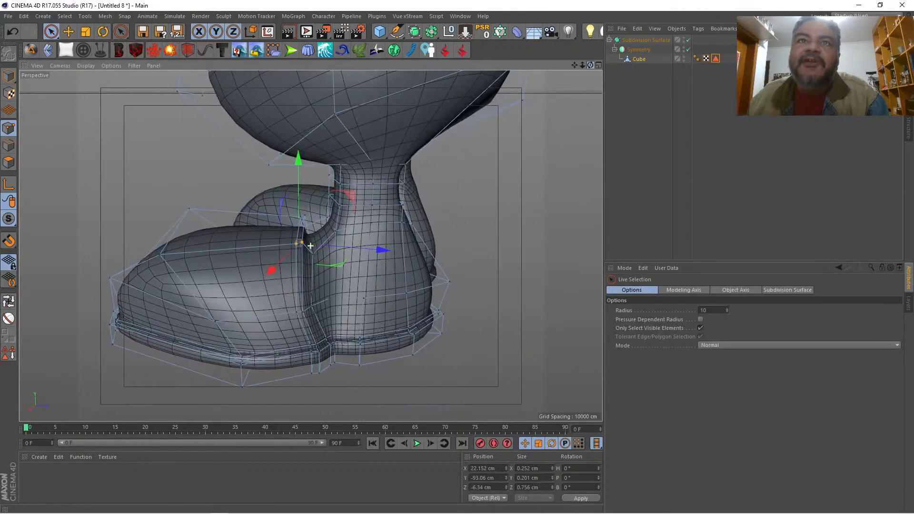
{"action": "left_click", "coordinate": [313, 260]}
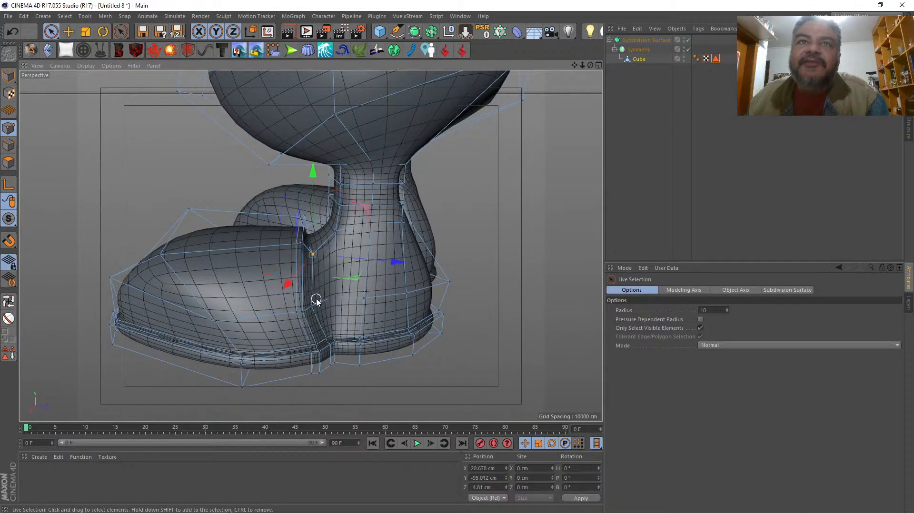
{"action": "left_click", "coordinate": [298, 313]}
{"action": "left_click_drag", "start_coordinate": [354, 323], "coordinate": [359, 319]}
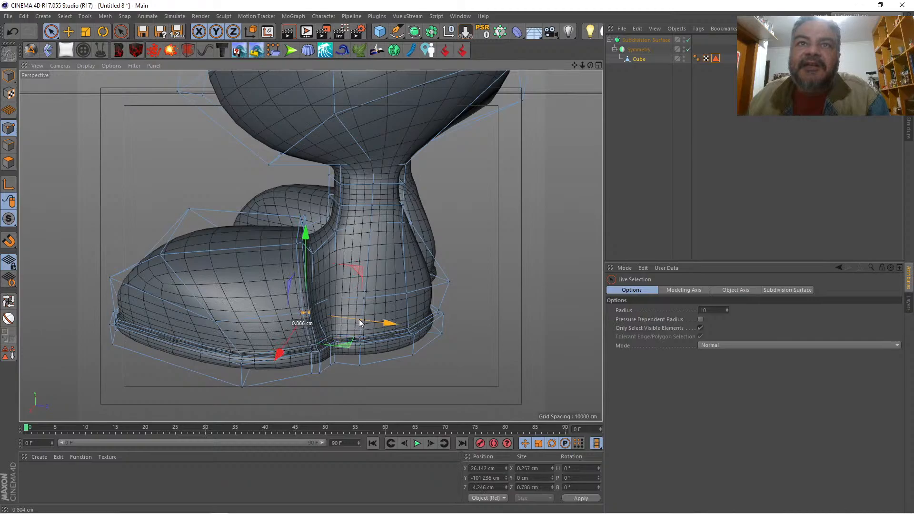
{"action": "left_click", "coordinate": [300, 245]}
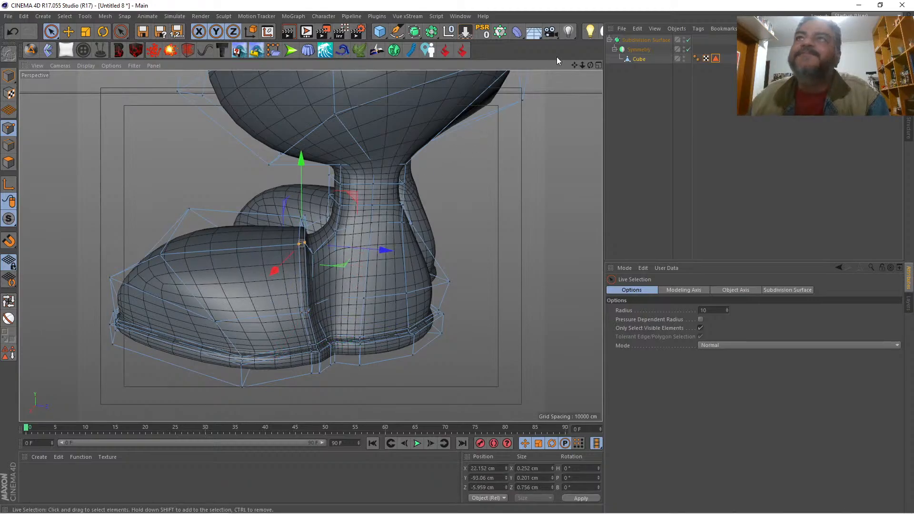
{"action": "left_click_drag", "start_coordinate": [582, 65], "coordinate": [523, 65]}
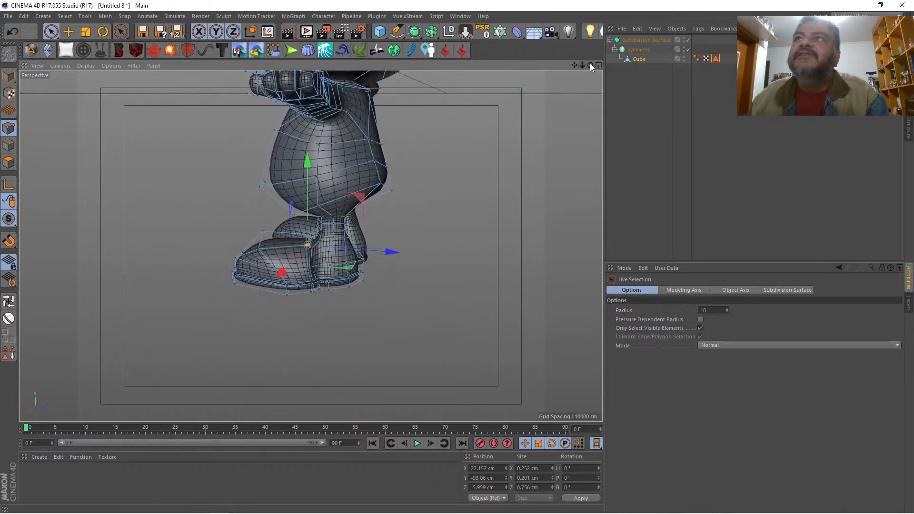
{"action": "left_click_drag", "start_coordinate": [589, 64], "coordinate": [662, 97]}
{"action": "left_click_drag", "start_coordinate": [575, 65], "coordinate": [587, 117]}
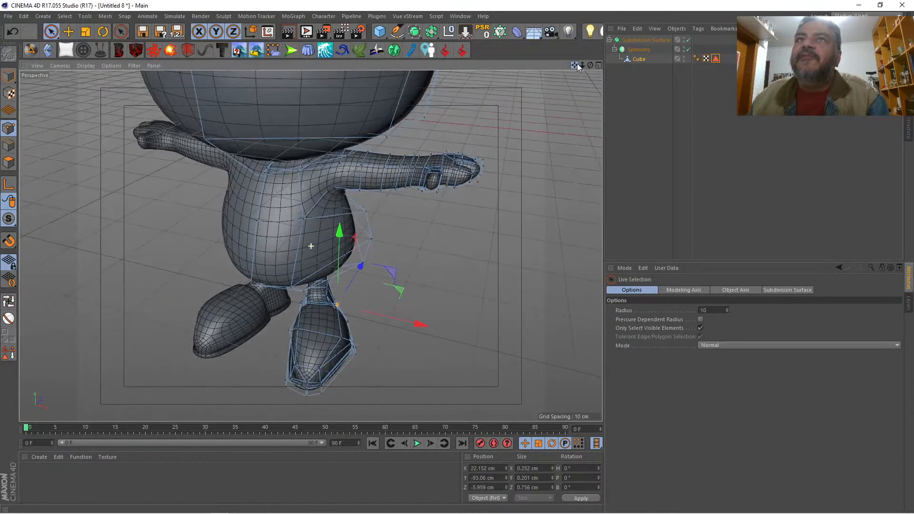
{"action": "left_click_drag", "start_coordinate": [582, 66], "coordinate": [561, 125]}
{"action": "left_click_drag", "start_coordinate": [590, 66], "coordinate": [618, 43]}
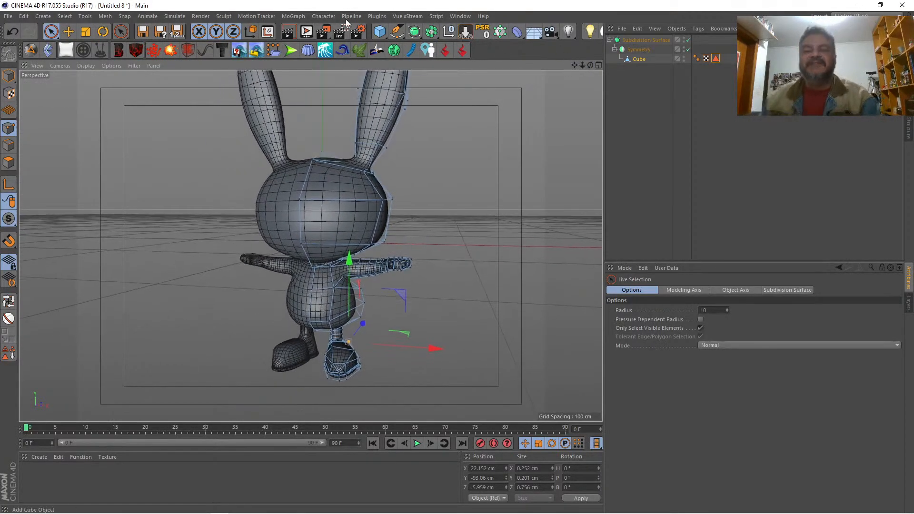
Step: Save the project as coleho in the coelhoGrafitti folder on the Desktop
{"action": "left_click", "coordinate": [7, 17]}
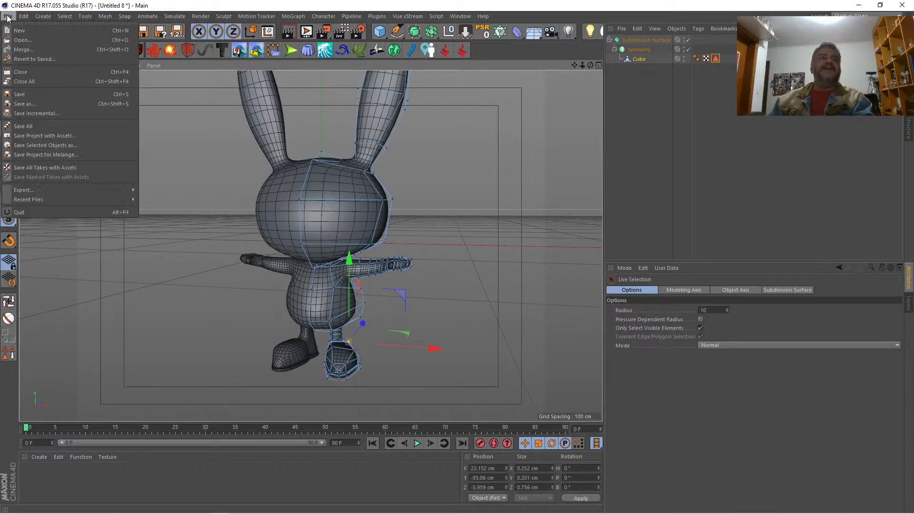
{"action": "left_click", "coordinate": [43, 103]}
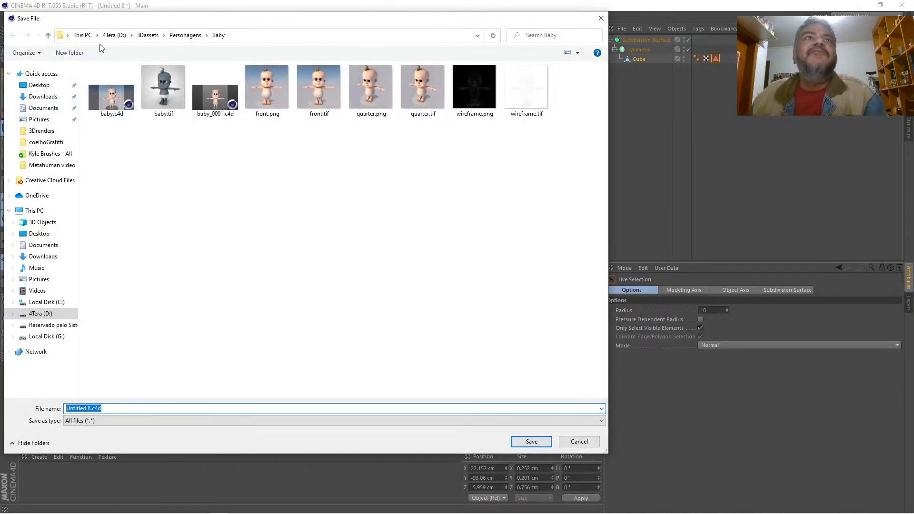
{"action": "left_click", "coordinate": [40, 85]}
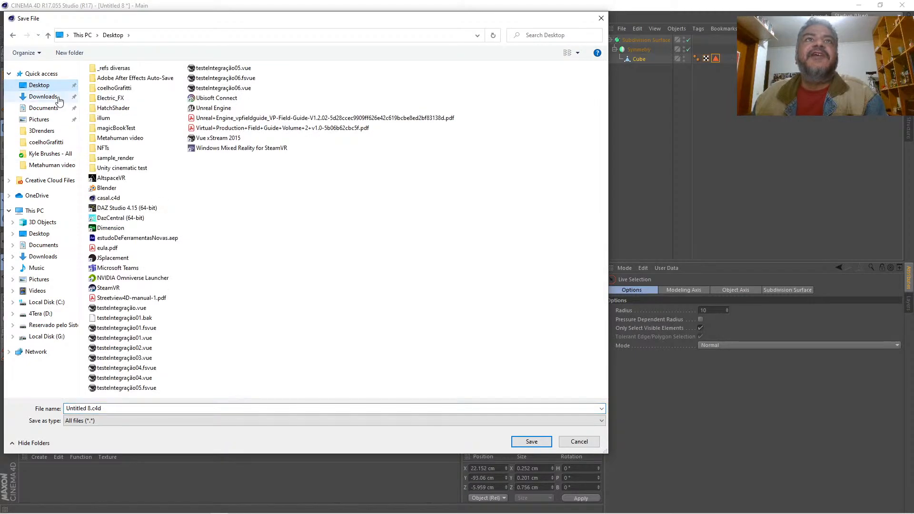
{"action": "double_click", "coordinate": [114, 88]}
{"action": "left_click", "coordinate": [114, 408]}
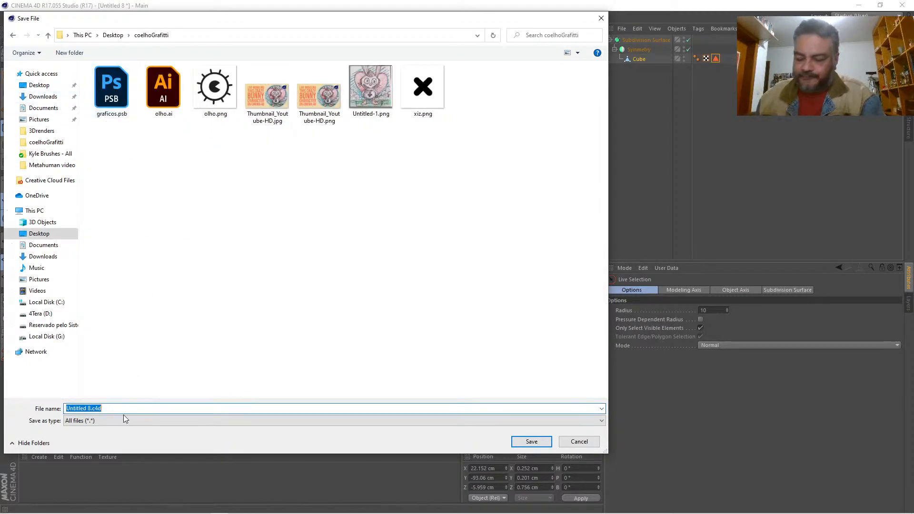
{"action": "type", "text": "coleho"}
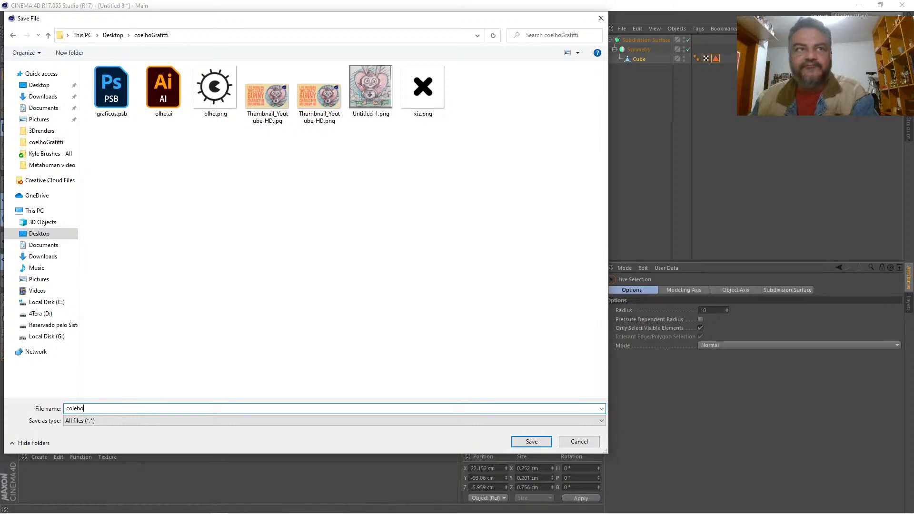
{"action": "key", "text": "Return"}
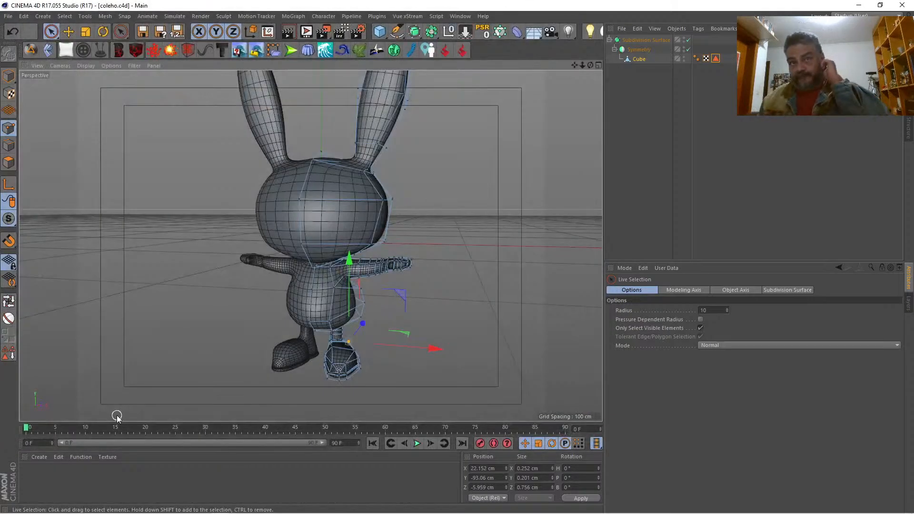
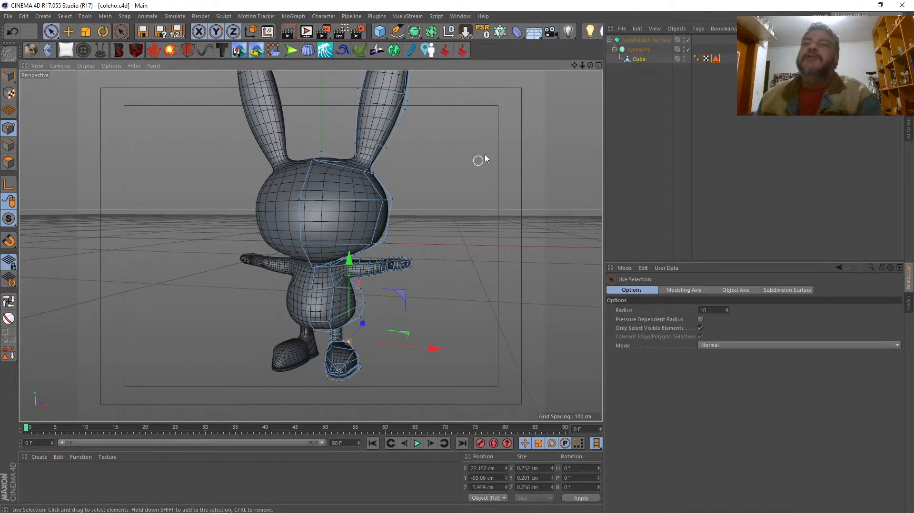
Step: In the front view, move the upper outer point of the shoe's instep inward and down to X 26.787 cm, Y -95.786 cm
{"action": "left_click_drag", "start_coordinate": [573, 65], "coordinate": [486, 44]}
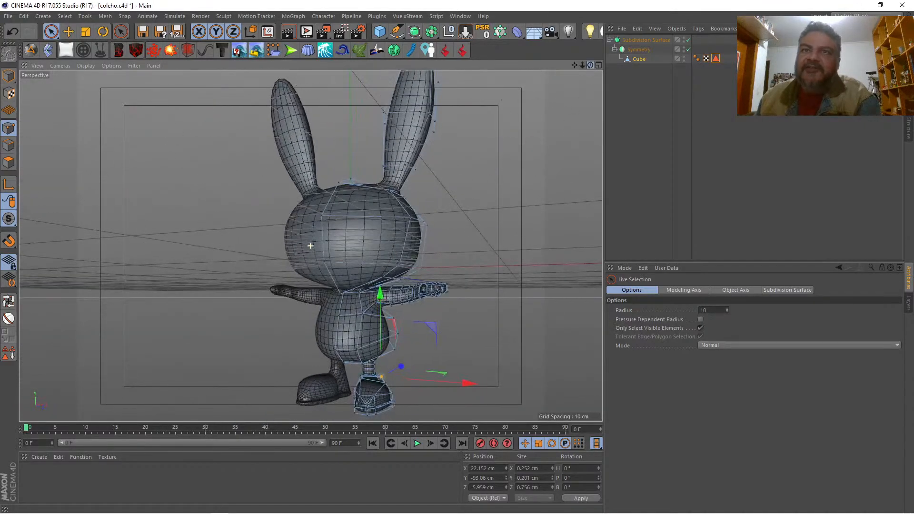
{"action": "left_click_drag", "start_coordinate": [572, 65], "coordinate": [573, 42]}
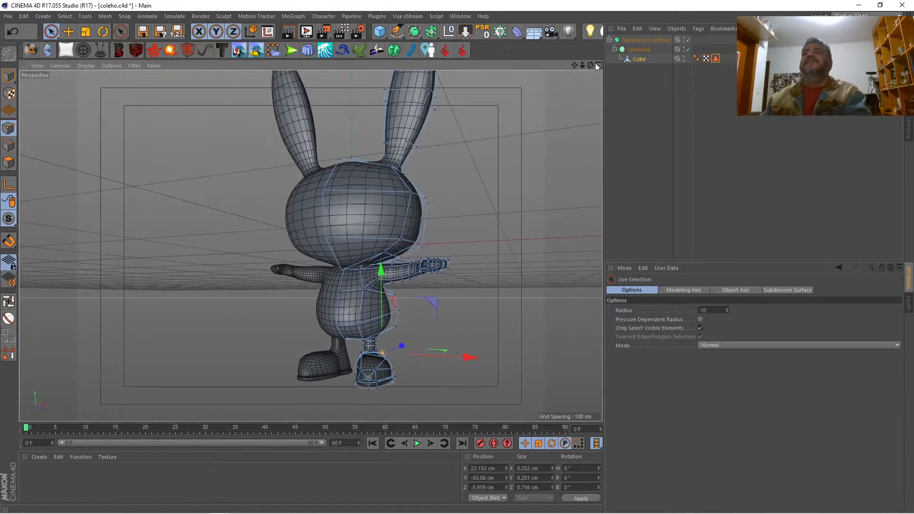
{"action": "left_click", "coordinate": [597, 65]}
{"action": "left_click", "coordinate": [599, 247]}
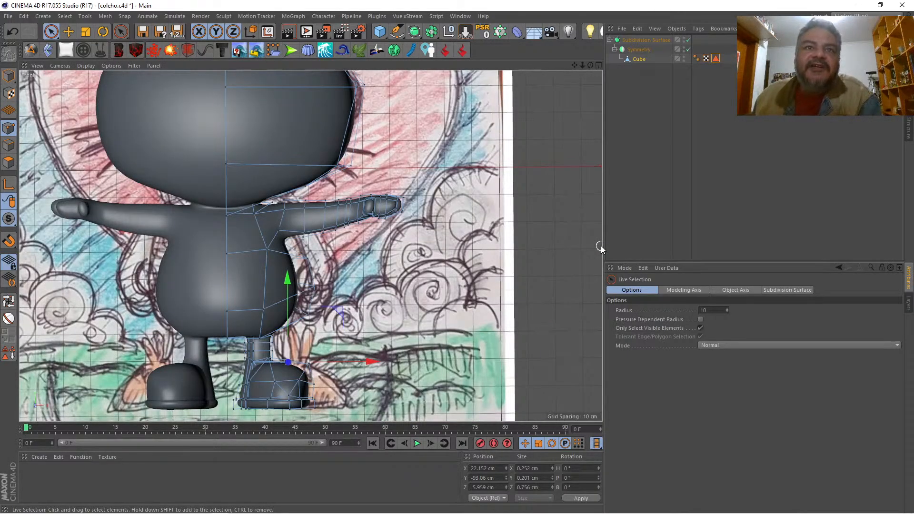
{"action": "left_click", "coordinate": [307, 367]}
{"action": "left_click_drag", "start_coordinate": [361, 309], "coordinate": [353, 314]}
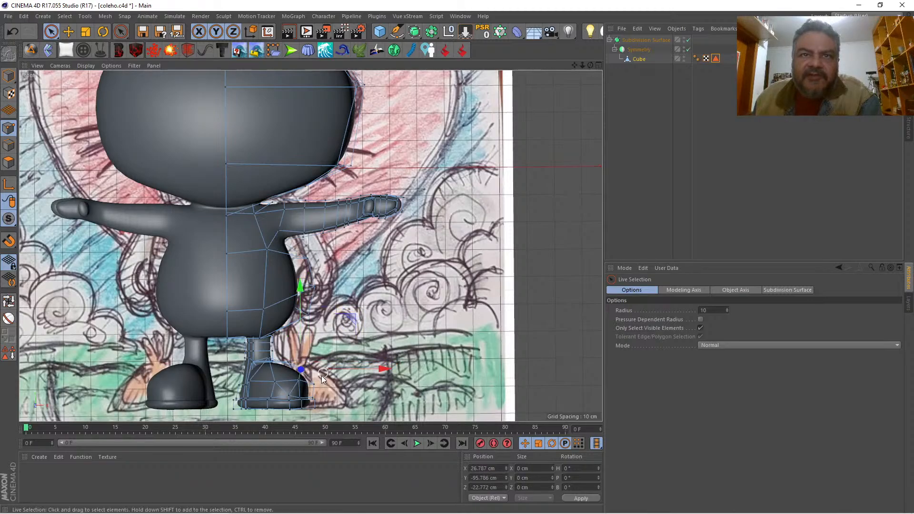
Step: Shift the next outer point below to X 29.857 cm, and move both outer shoe points inward and down to X 27.264 cm, Y -100.247 cm
{"action": "left_click", "coordinate": [312, 383]}
{"action": "left_click_drag", "start_coordinate": [370, 382], "coordinate": [368, 385]}
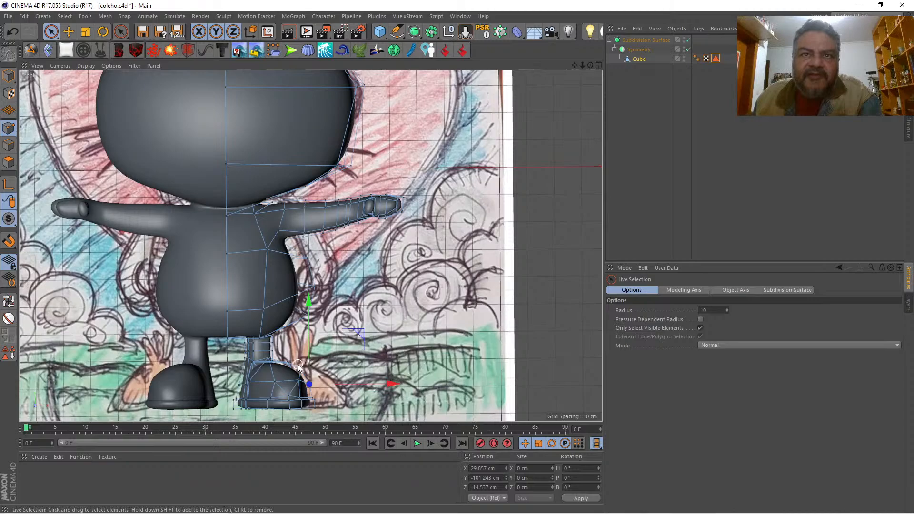
{"action": "left_click_drag", "start_coordinate": [307, 386], "coordinate": [308, 383]}
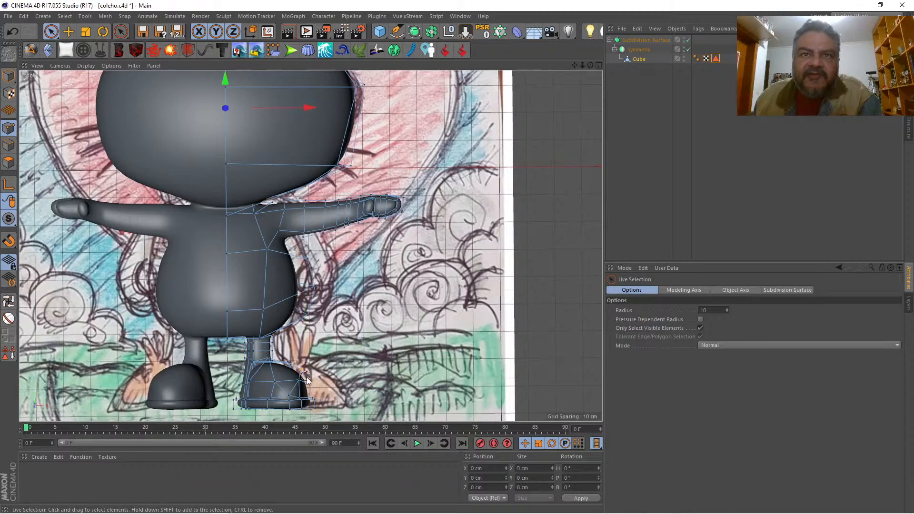
{"action": "left_click_drag", "start_coordinate": [306, 377], "coordinate": [315, 388]}
{"action": "left_click_drag", "start_coordinate": [361, 326], "coordinate": [352, 329]}
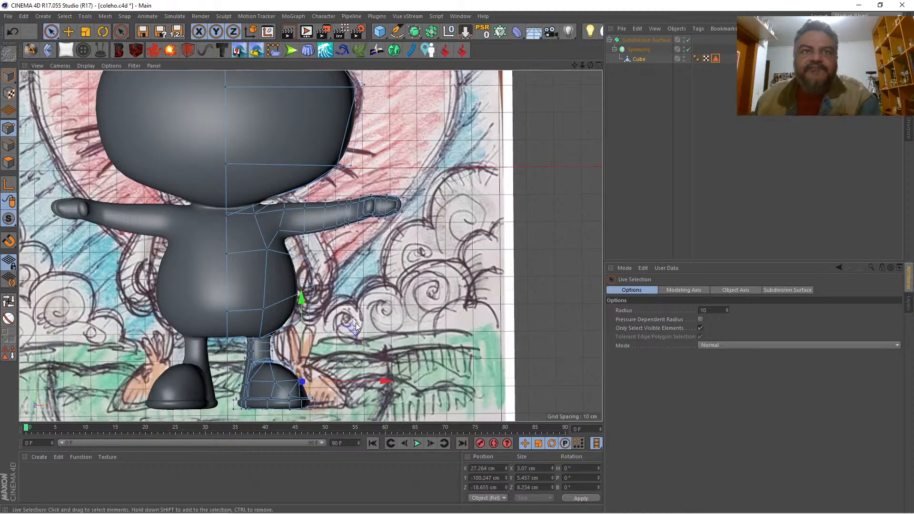
Step: In the perspective view, select the inner front point on top of the shoe and lower it to Y -92.678 cm
{"action": "left_click", "coordinate": [598, 65]}
{"action": "left_click", "coordinate": [305, 64]}
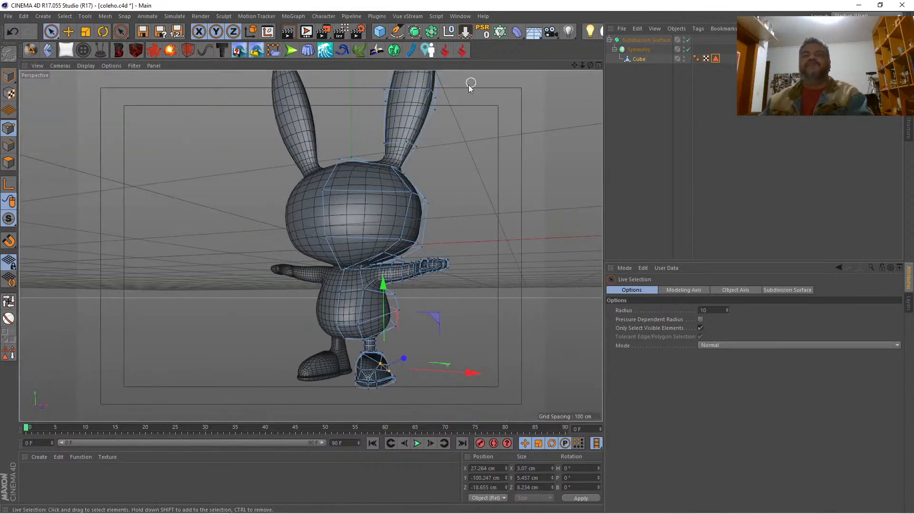
{"action": "left_click_drag", "start_coordinate": [590, 65], "coordinate": [305, 76]}
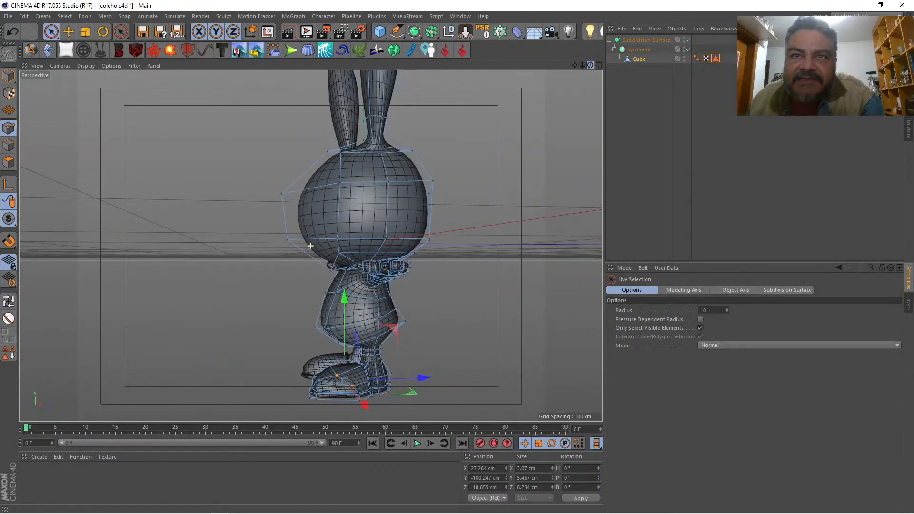
{"action": "left_click", "coordinate": [325, 361]}
{"action": "left_click_drag", "start_coordinate": [325, 322], "coordinate": [326, 327]}
{"action": "left_click_drag", "start_coordinate": [589, 64], "coordinate": [594, 67]}
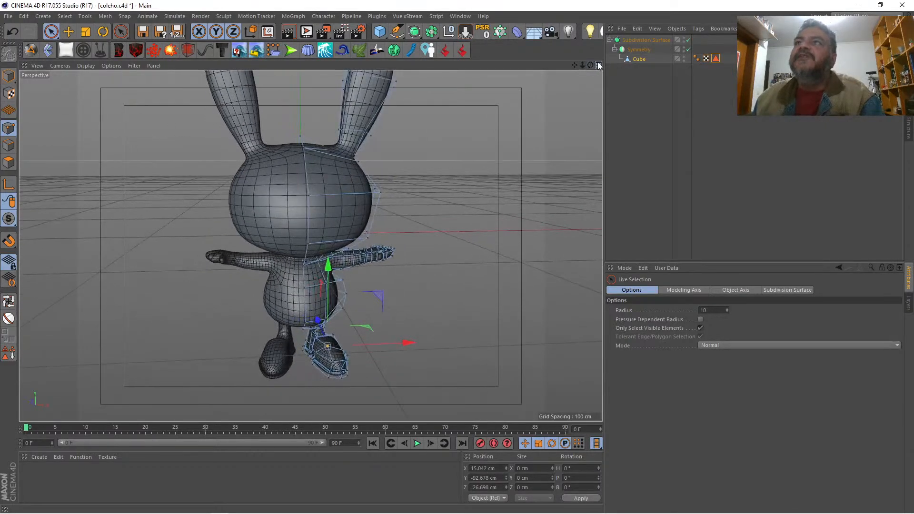
Step: Lower the instep's inner front point further to about Y -94.5 cm and move the outer point opposite inward to X 24.522 cm
{"action": "left_click", "coordinate": [598, 65]}
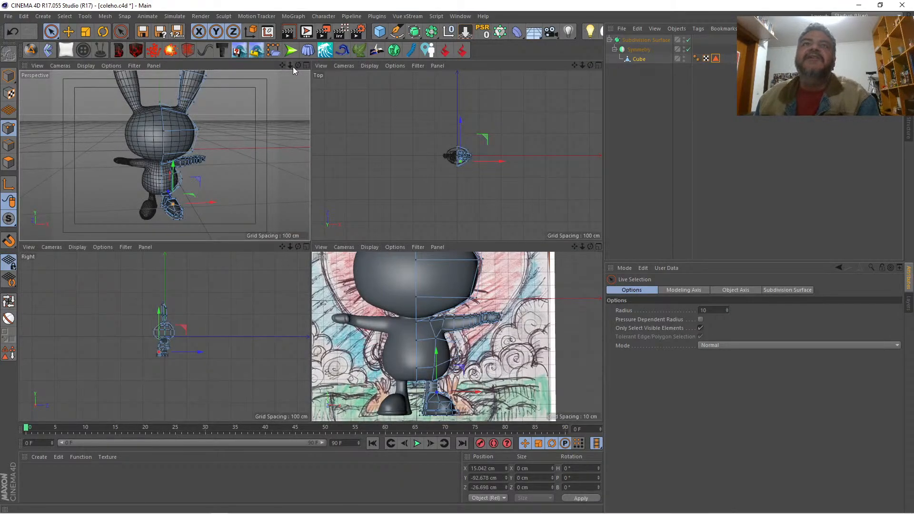
{"action": "left_click", "coordinate": [307, 65]}
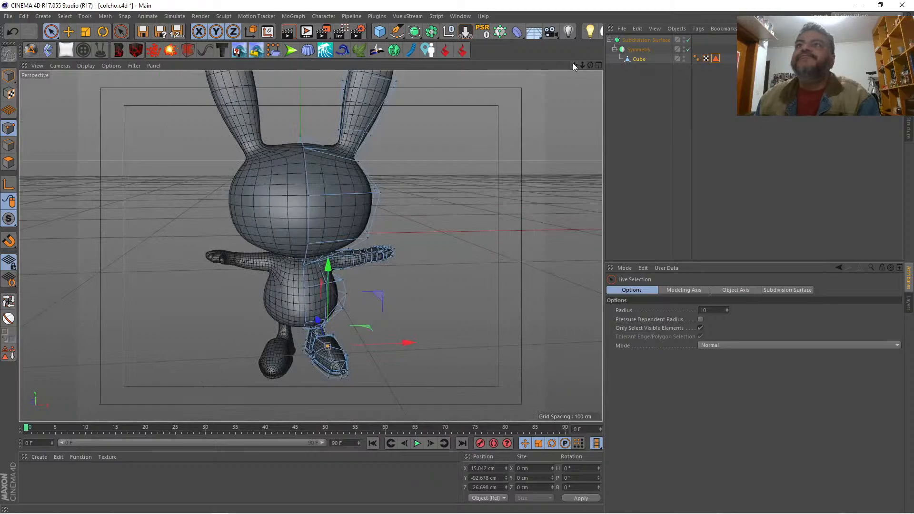
{"action": "left_click_drag", "start_coordinate": [573, 64], "coordinate": [556, 19]}
{"action": "mouse_move", "coordinate": [590, 65]}
{"action": "left_mouse_down"}
{"action": "mouse_move", "coordinate": [552, 86]}
{"action": "mouse_move", "coordinate": [604, 102]}
{"action": "mouse_move", "coordinate": [651, 100]}
{"action": "mouse_move", "coordinate": [671, 88]}
{"action": "mouse_move", "coordinate": [552, 70]}
{"action": "mouse_move", "coordinate": [580, 68]}
{"action": "left_mouse_up"}
{"action": "left_click_drag", "start_coordinate": [298, 263], "coordinate": [298, 269]}
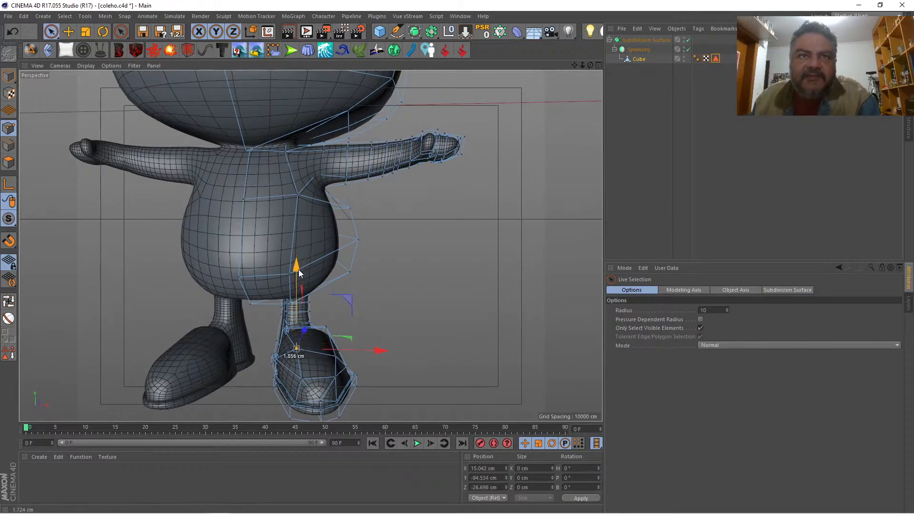
{"action": "left_click", "coordinate": [335, 351]}
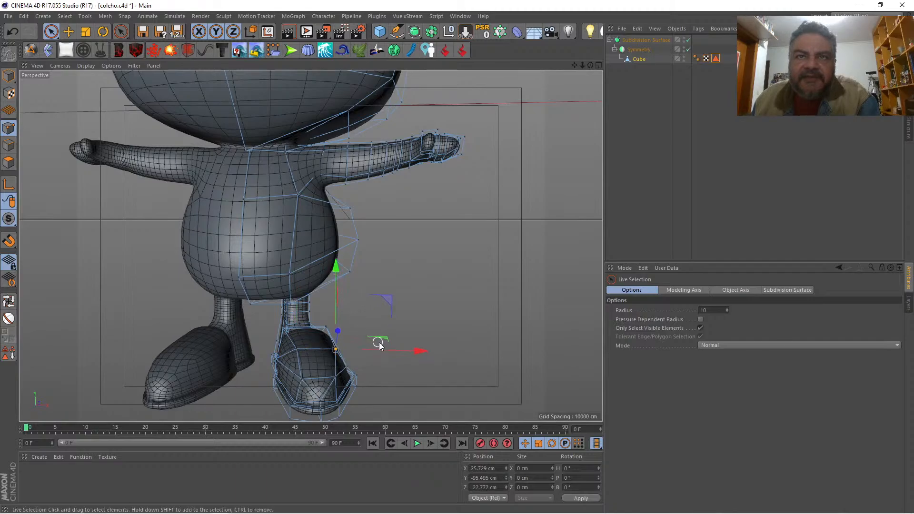
{"action": "left_click_drag", "start_coordinate": [403, 350], "coordinate": [397, 349]}
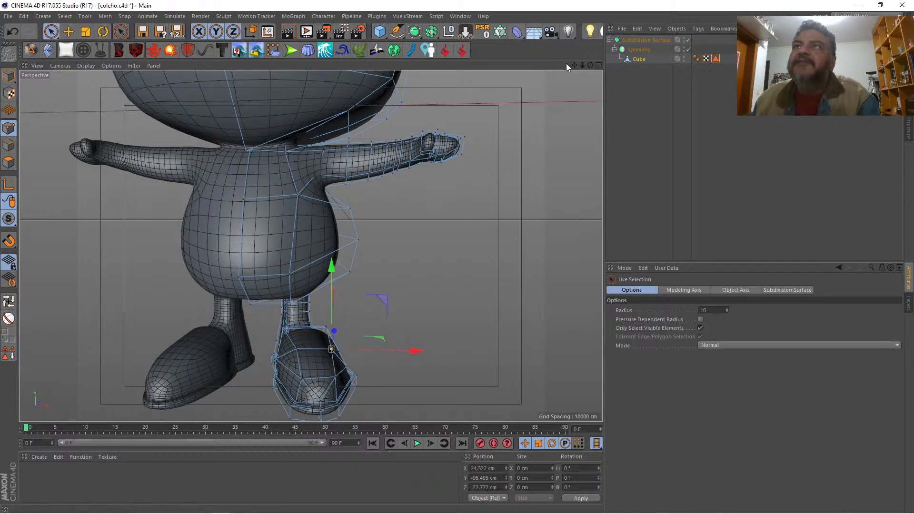
Step: In polygon mode, select the polygon on top of the shoe's instep, just in front of the ankle
{"action": "mouse_move", "coordinate": [590, 65]}
{"action": "left_mouse_down"}
{"action": "mouse_move", "coordinate": [601, 67]}
{"action": "mouse_move", "coordinate": [581, 67]}
{"action": "left_mouse_up"}
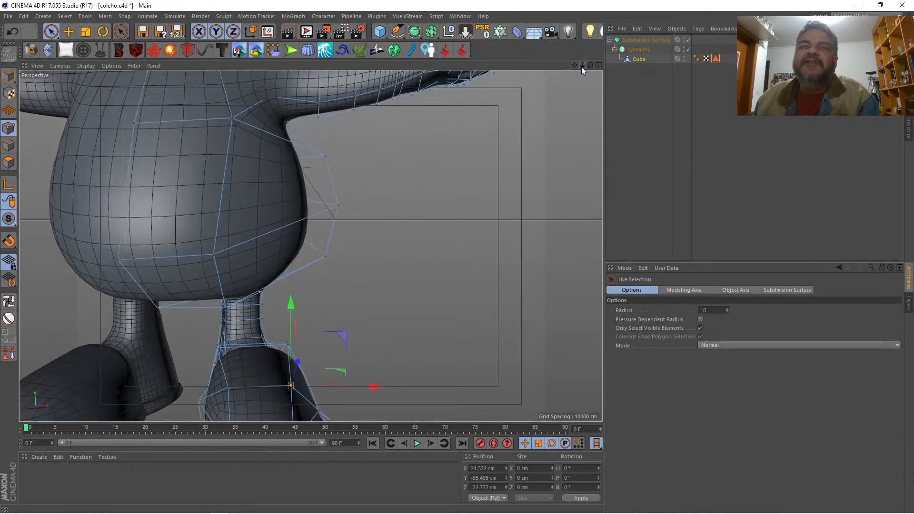
{"action": "left_click", "coordinate": [8, 162]}
{"action": "left_click", "coordinate": [224, 353]}
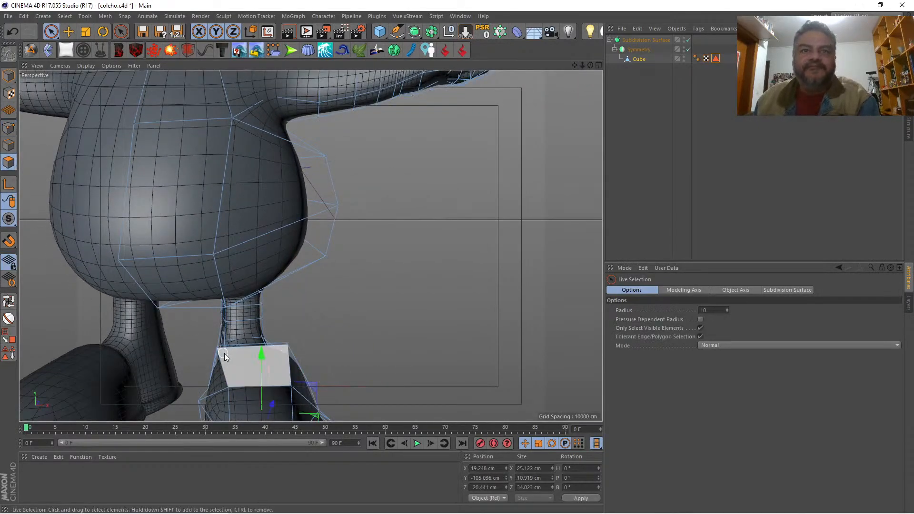
{"action": "left_click", "coordinate": [251, 362]}
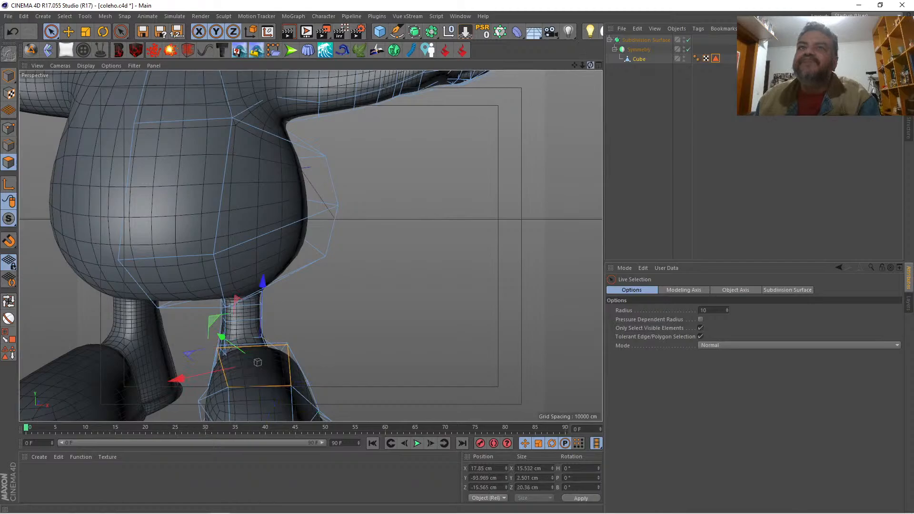
{"action": "left_click_drag", "start_coordinate": [589, 65], "coordinate": [631, 21]}
{"action": "left_click_drag", "start_coordinate": [575, 66], "coordinate": [601, 66]}
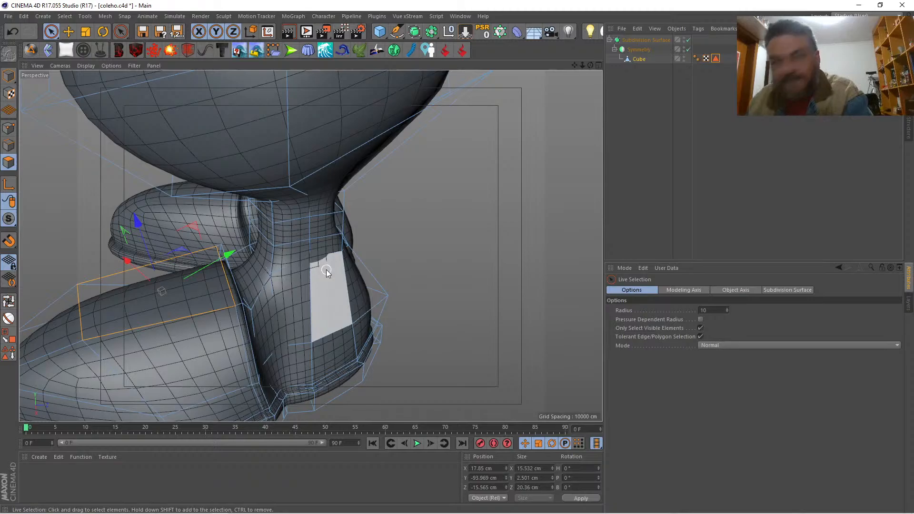
Step: Cut the instep polygon lengthwise through its middle, back to the ankle crease, using the Knife in Line mode
{"action": "key", "text": "k"}
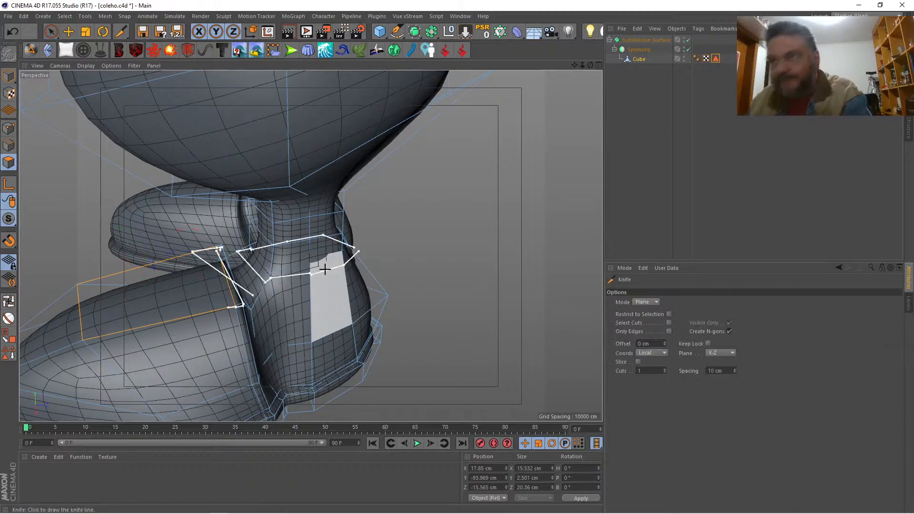
{"action": "left_click", "coordinate": [648, 303]}
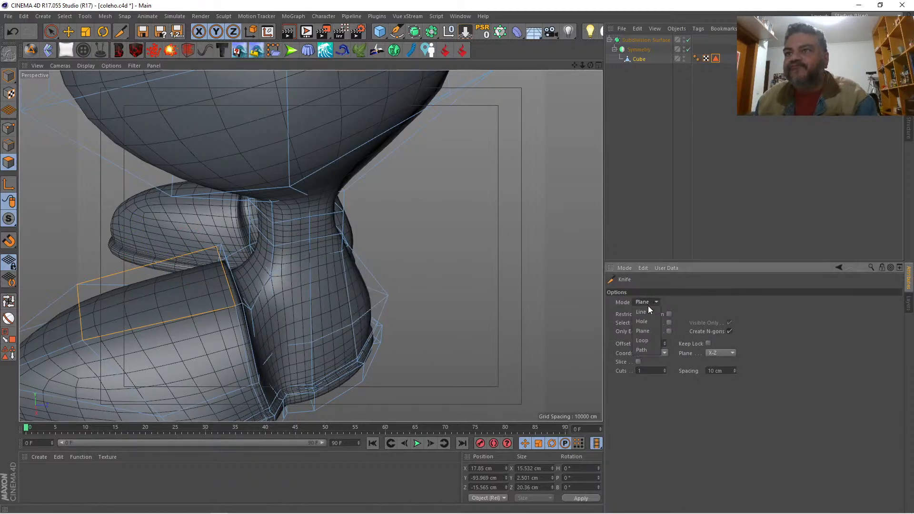
{"action": "left_click", "coordinate": [637, 308]}
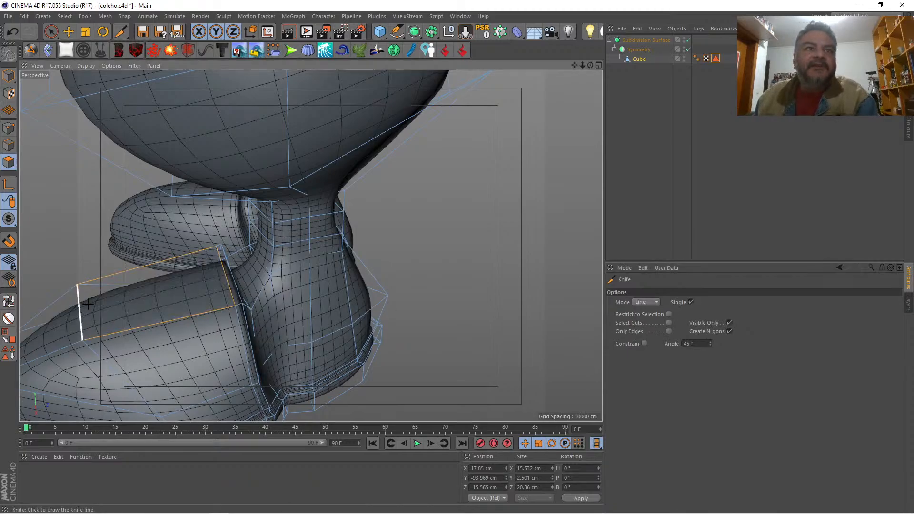
{"action": "left_click_drag", "start_coordinate": [80, 310], "coordinate": [224, 269]}
{"action": "left_click", "coordinate": [224, 271]}
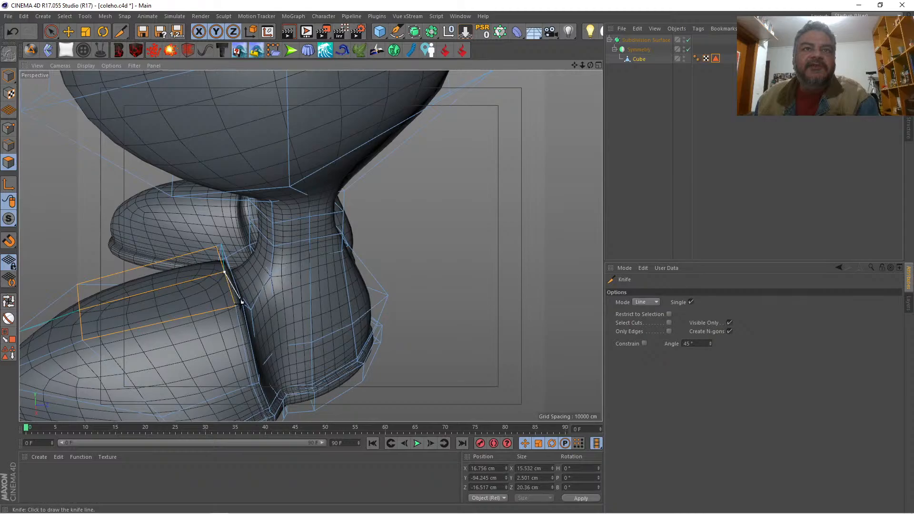
{"action": "left_click_drag", "start_coordinate": [241, 301], "coordinate": [242, 305]}
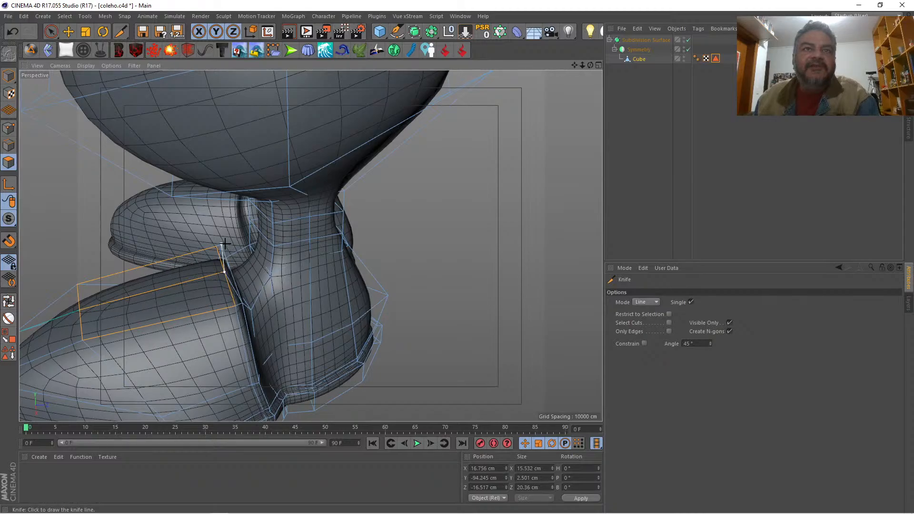
{"action": "left_click_drag", "start_coordinate": [225, 244], "coordinate": [222, 244]}
Step: Extend the lengthwise knife cut forward through the next two polygons, down the middle of the shoe's toe
{"action": "left_click_drag", "start_coordinate": [575, 64], "coordinate": [735, 32]}
{"action": "left_click_drag", "start_coordinate": [591, 65], "coordinate": [719, 62]}
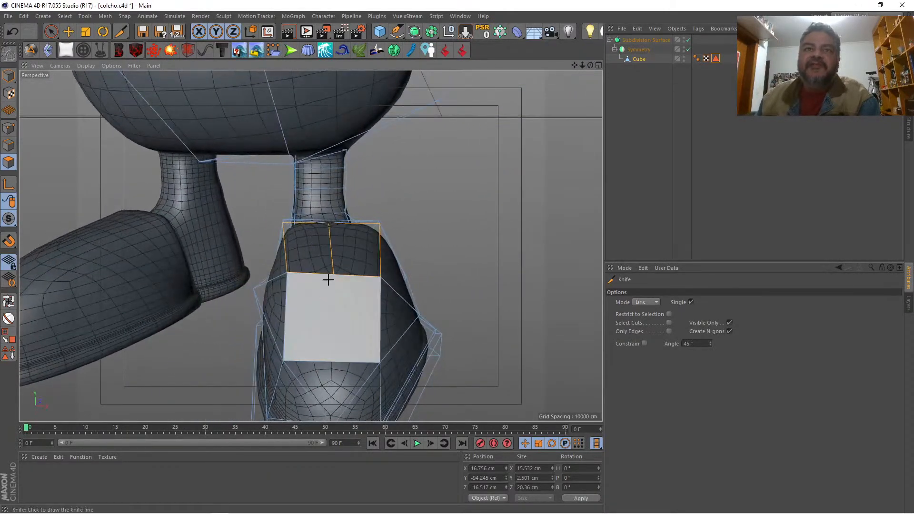
{"action": "left_click_drag", "start_coordinate": [284, 360], "coordinate": [336, 361]}
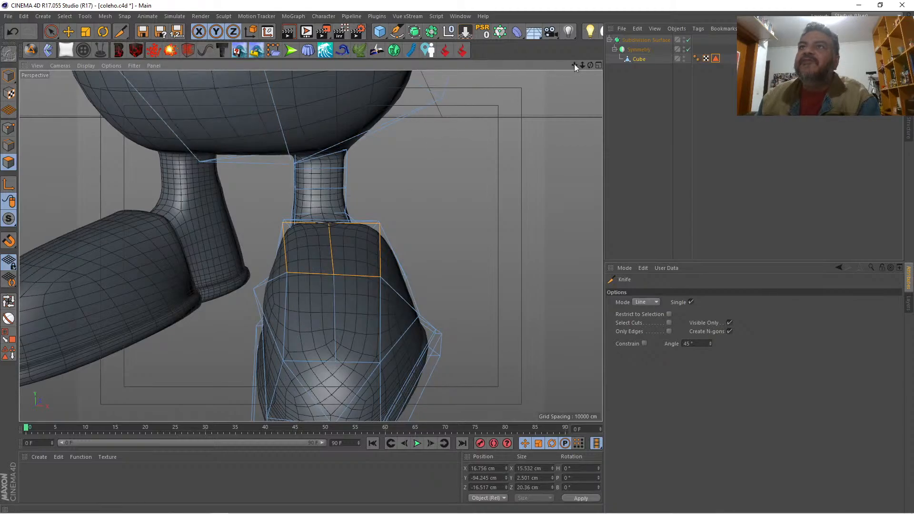
{"action": "left_click_drag", "start_coordinate": [574, 64], "coordinate": [574, 25]}
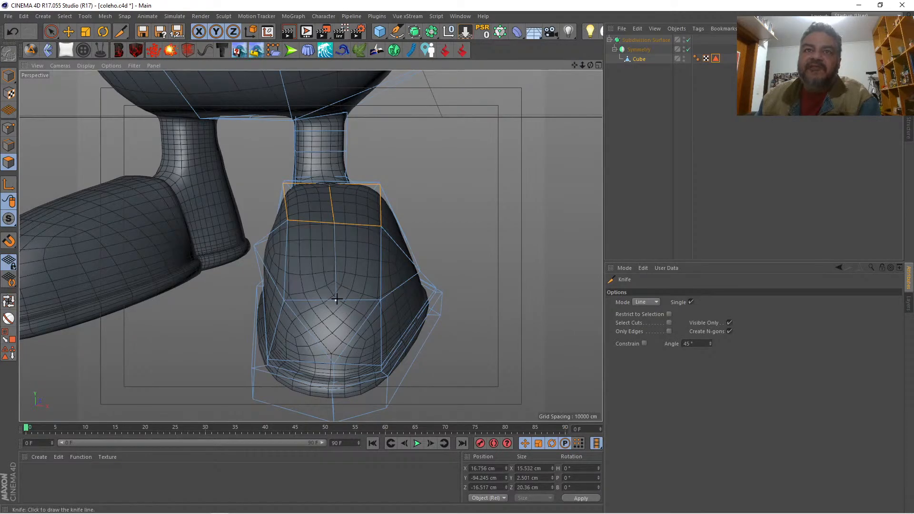
{"action": "left_click_drag", "start_coordinate": [336, 299], "coordinate": [332, 364]}
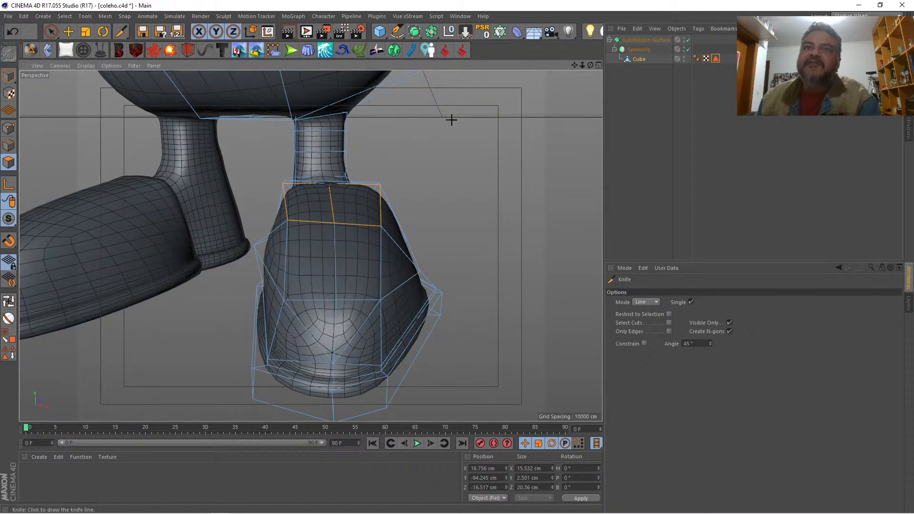
Step: In point mode, select the two upper corner points at the front of the toe and lower them to Y -102.238 cm
{"action": "left_click_drag", "start_coordinate": [589, 65], "coordinate": [1, 190]}
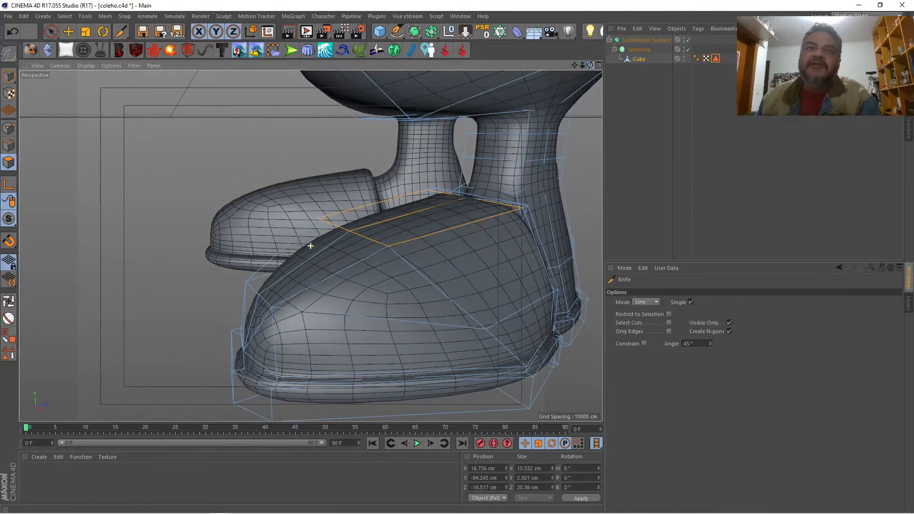
{"action": "left_click", "coordinate": [9, 129]}
{"action": "key", "text": "space"}
{"action": "left_click", "coordinate": [245, 282]}
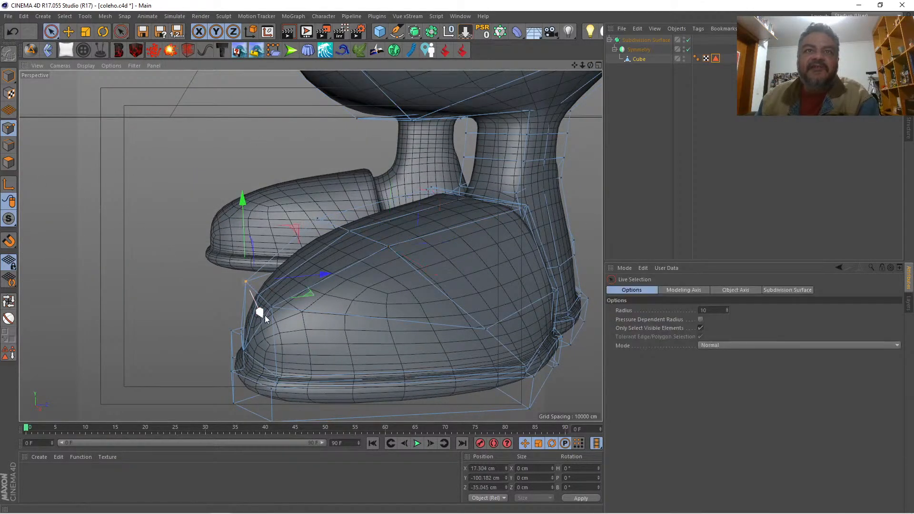
{"action": "left_click", "coordinate": [272, 306], "text": "shift"}
{"action": "left_click_drag", "start_coordinate": [256, 216], "coordinate": [259, 242]}
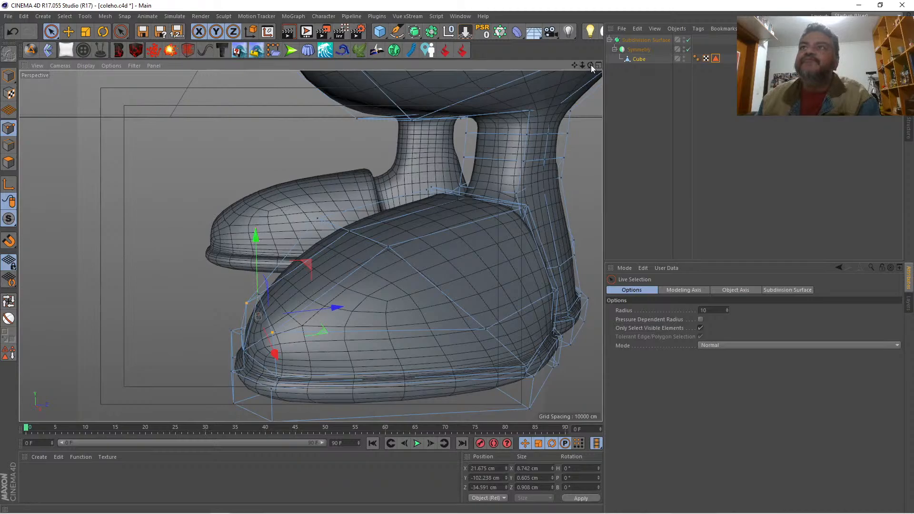
Step: Select the inner and outer corner points at the top of the ankle crease and lower them to Y -93.613 cm
{"action": "left_click_drag", "start_coordinate": [590, 65], "coordinate": [489, 71]}
{"action": "left_click_drag", "start_coordinate": [311, 246], "coordinate": [209, 230], "text": "alt"}
{"action": "left_click_drag", "start_coordinate": [590, 65], "coordinate": [628, 63]}
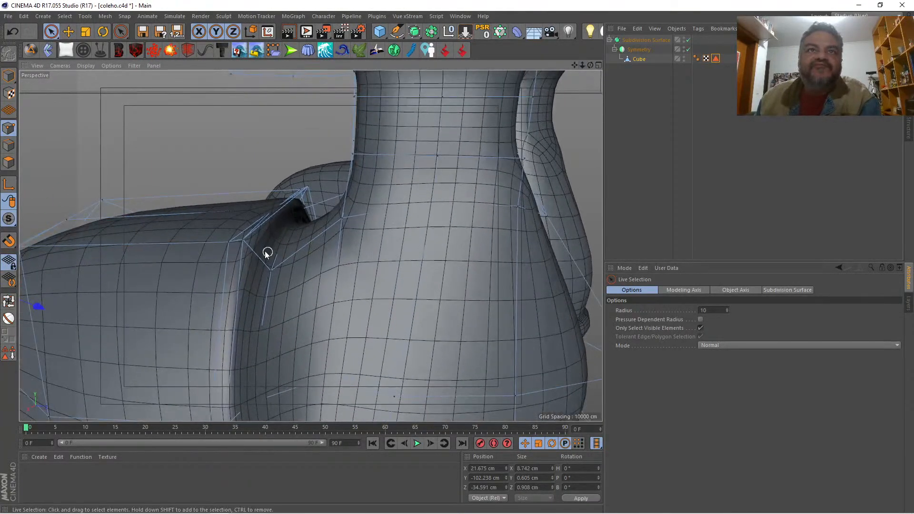
{"action": "left_click", "coordinate": [242, 240]}
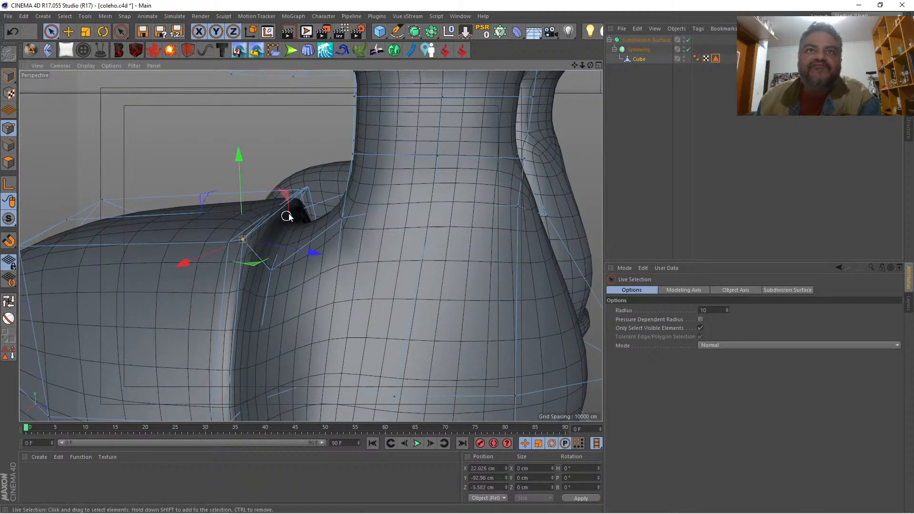
{"action": "left_click", "coordinate": [312, 188], "text": "shift"}
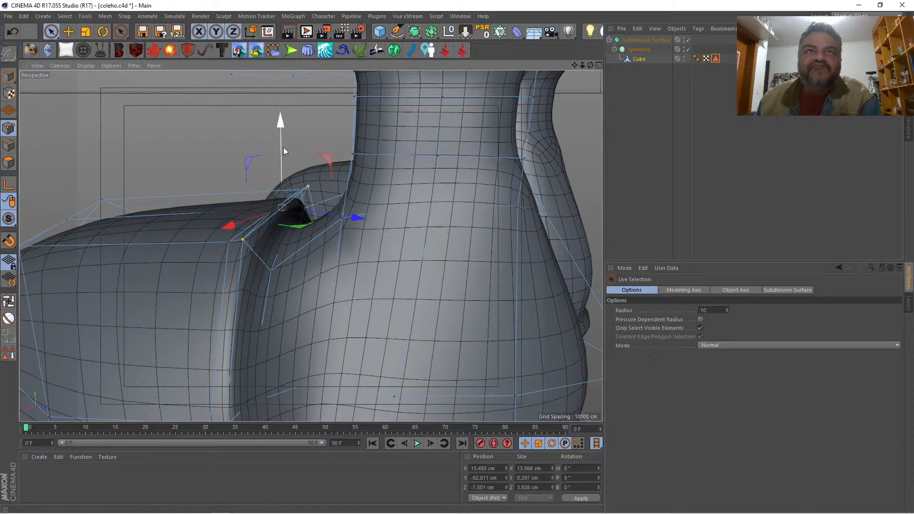
{"action": "left_click_drag", "start_coordinate": [284, 147], "coordinate": [281, 158]}
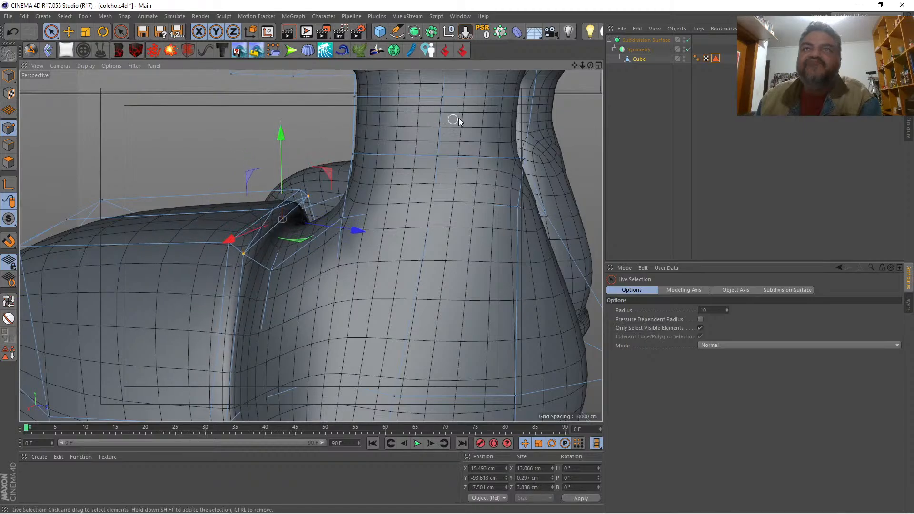
Step: Select the two instep polygons and apply Extrude Inner to them separately, with Preserve Groups off and an offset of 1.44 cm
{"action": "left_click_drag", "start_coordinate": [589, 67], "coordinate": [631, 95]}
{"action": "left_click_drag", "start_coordinate": [574, 65], "coordinate": [709, 5]}
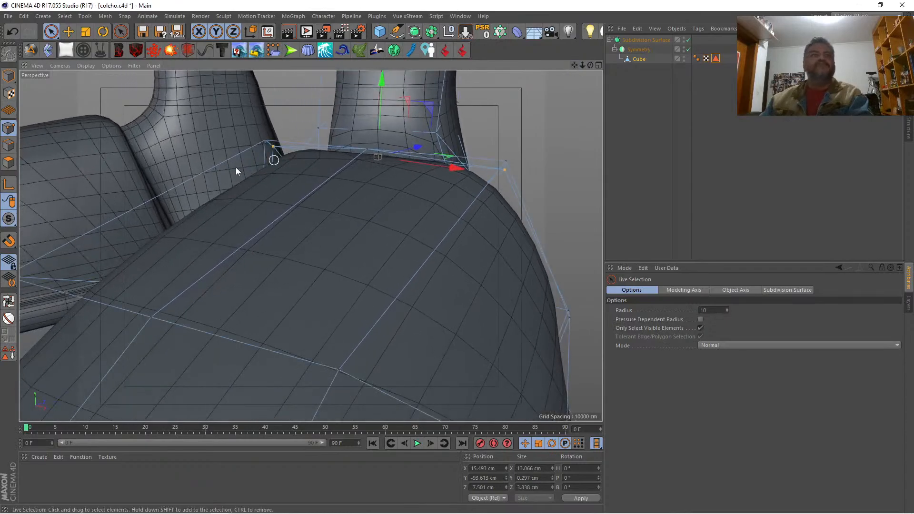
{"action": "left_click", "coordinate": [9, 164]}
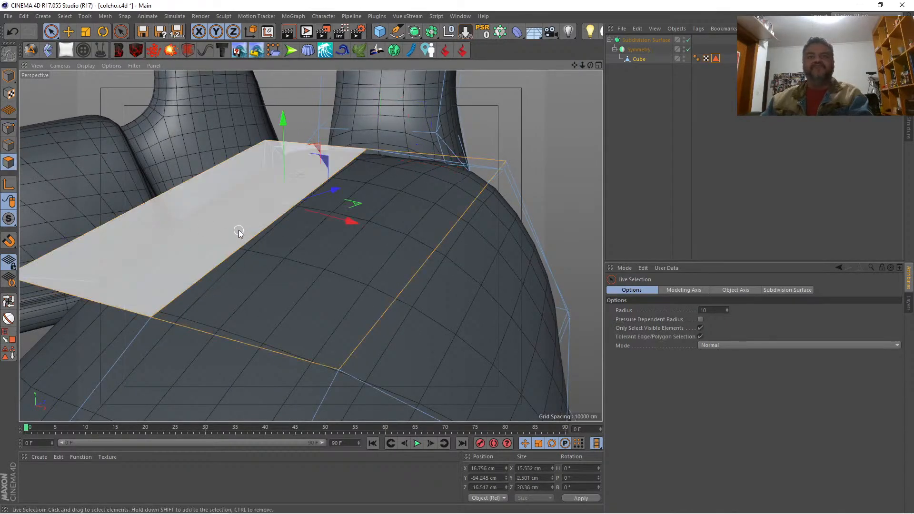
{"action": "right_click", "coordinate": [557, 175]}
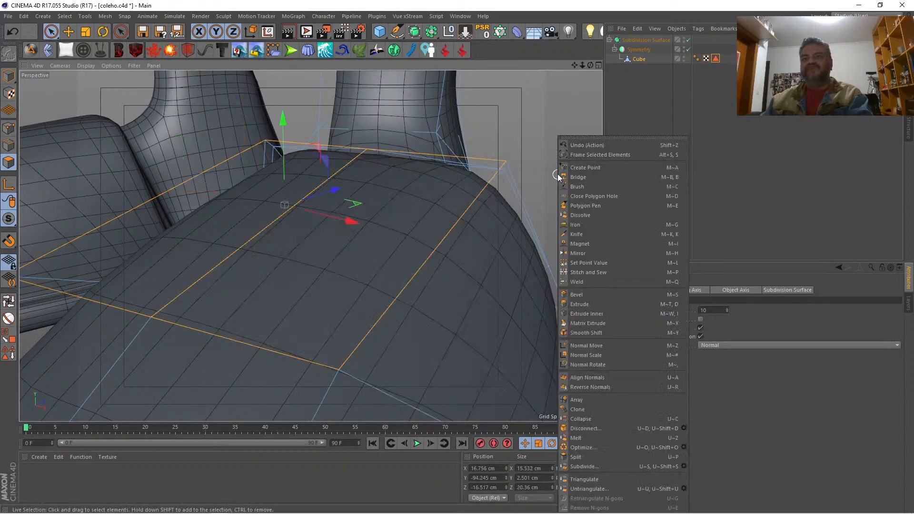
{"action": "left_click", "coordinate": [595, 313]}
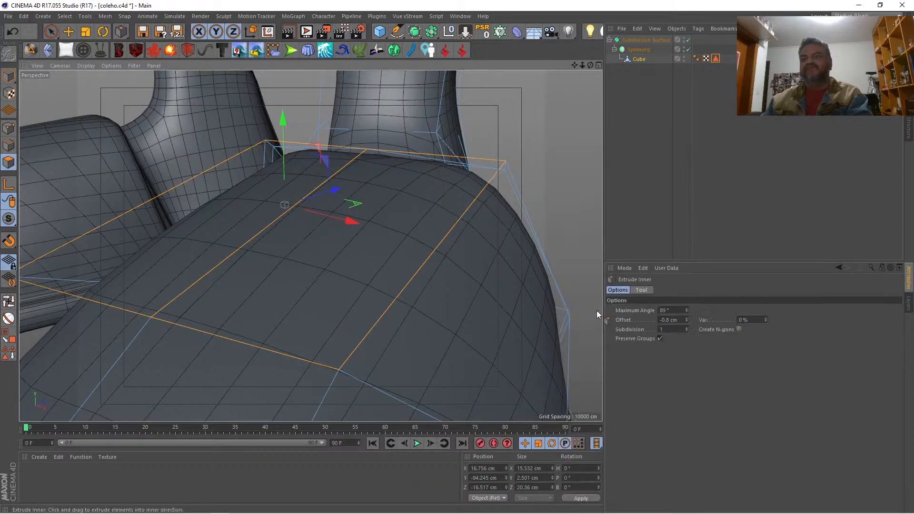
{"action": "left_click", "coordinate": [660, 339]}
{"action": "left_click_drag", "start_coordinate": [538, 223], "coordinate": [483, 224]}
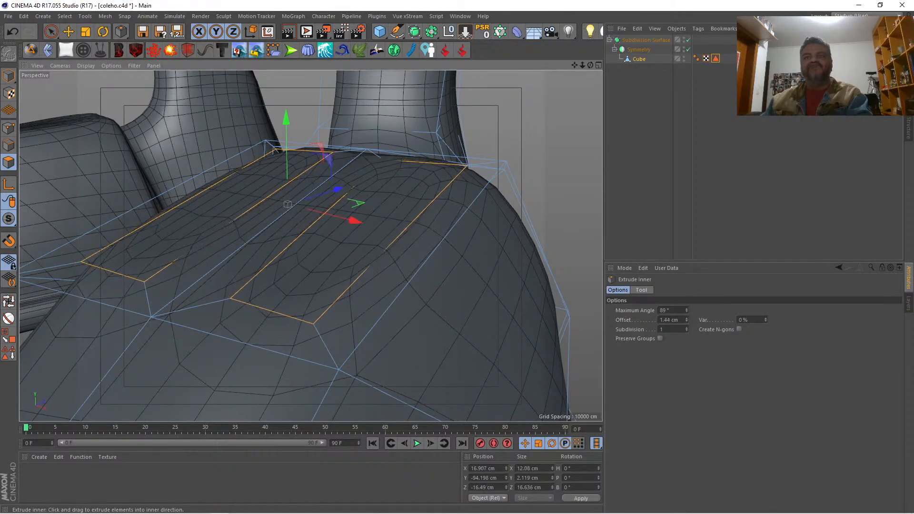
{"action": "left_click", "coordinate": [86, 31]}
{"action": "left_click_drag", "start_coordinate": [327, 181], "coordinate": [312, 195]}
{"action": "key", "text": "ctrl+z"}
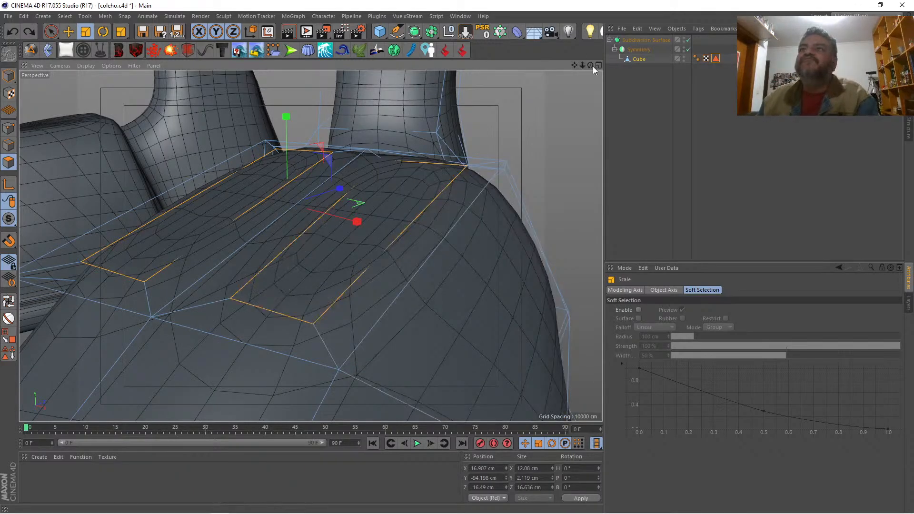
{"action": "left_click_drag", "start_coordinate": [593, 66], "coordinate": [722, 333]}
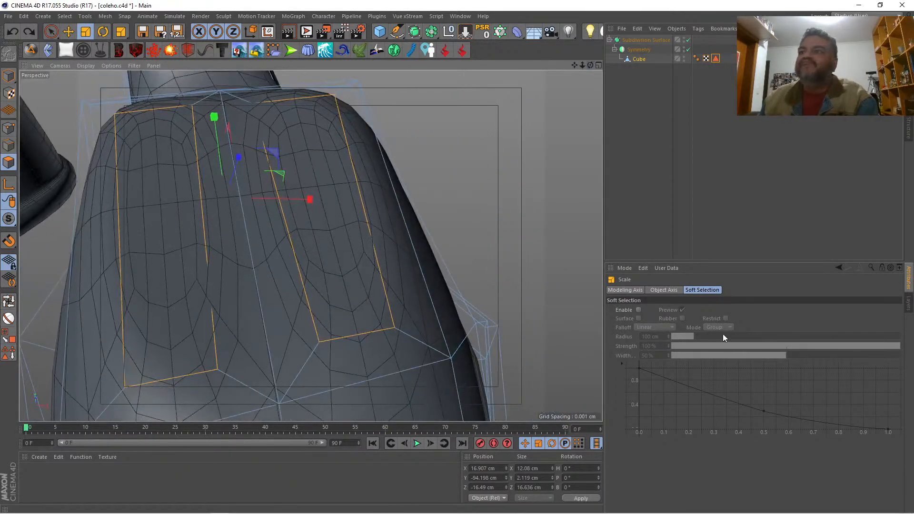
{"action": "left_click", "coordinate": [626, 289]}
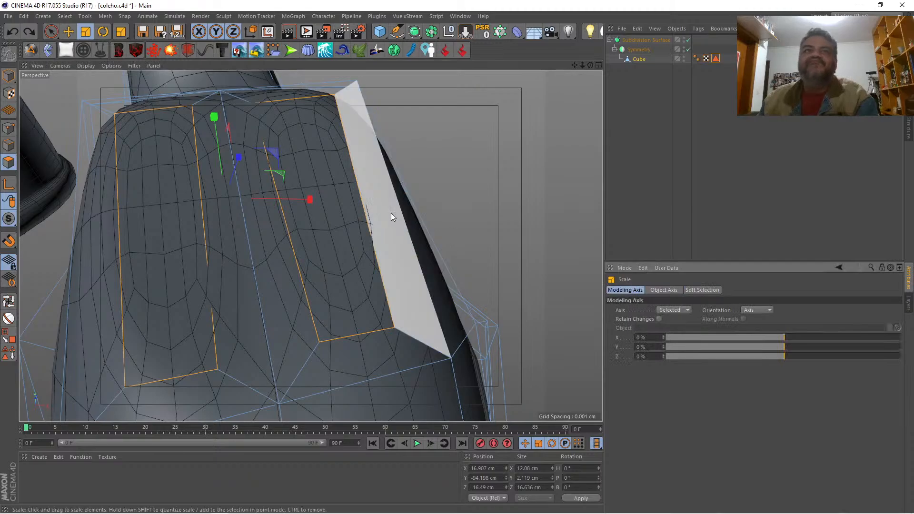
{"action": "left_click_drag", "start_coordinate": [590, 66], "coordinate": [433, 141]}
{"action": "left_click_drag", "start_coordinate": [393, 167], "coordinate": [336, 179]}
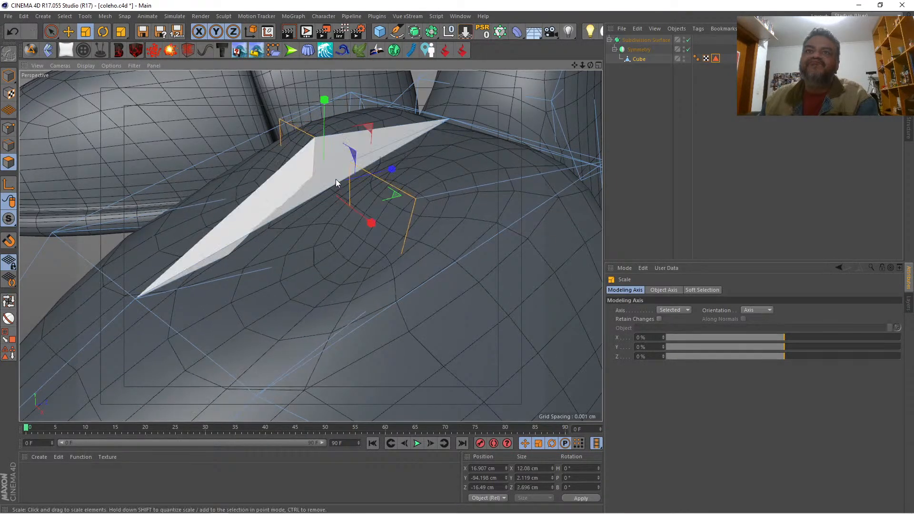
{"action": "left_click", "coordinate": [8, 128]}
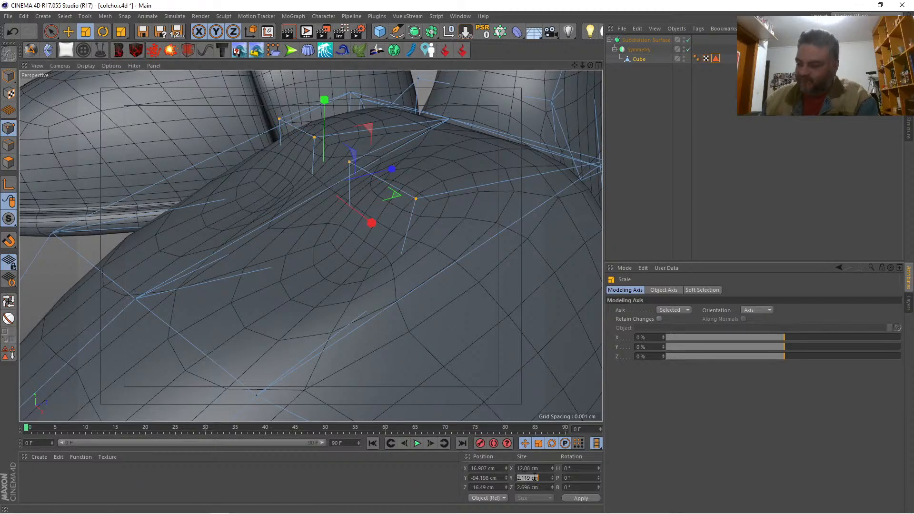
{"action": "type", "text": "0"}
{"action": "key", "text": "Return"}
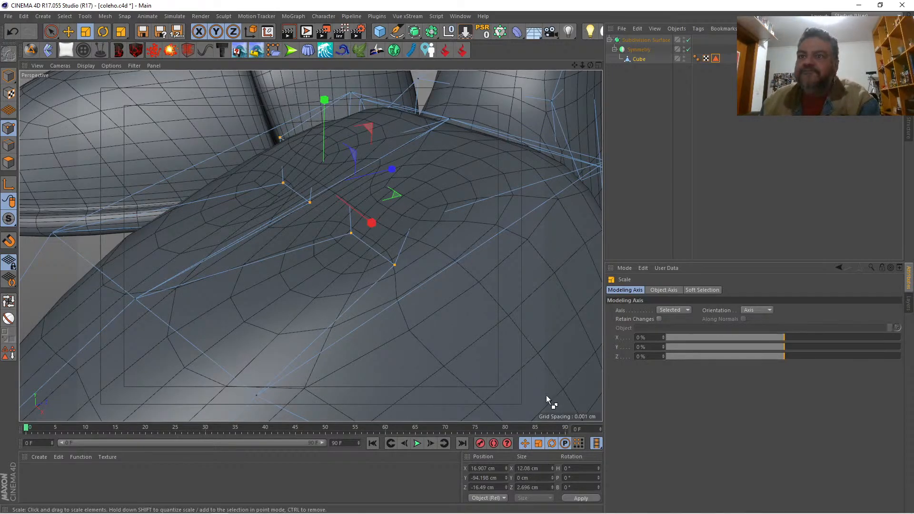
{"action": "key", "text": "ctrl+z"}
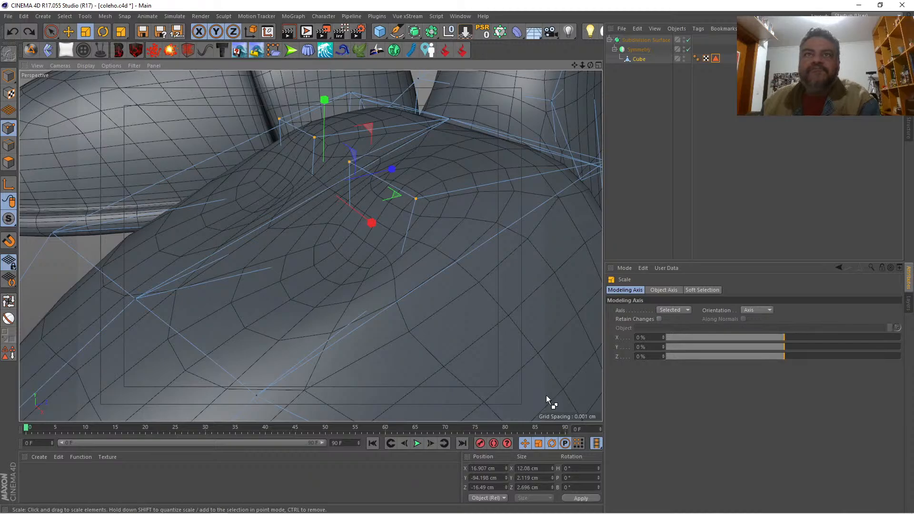
{"action": "key", "text": "ctrl+z"}
{"action": "key", "text": "ctrl+z"}
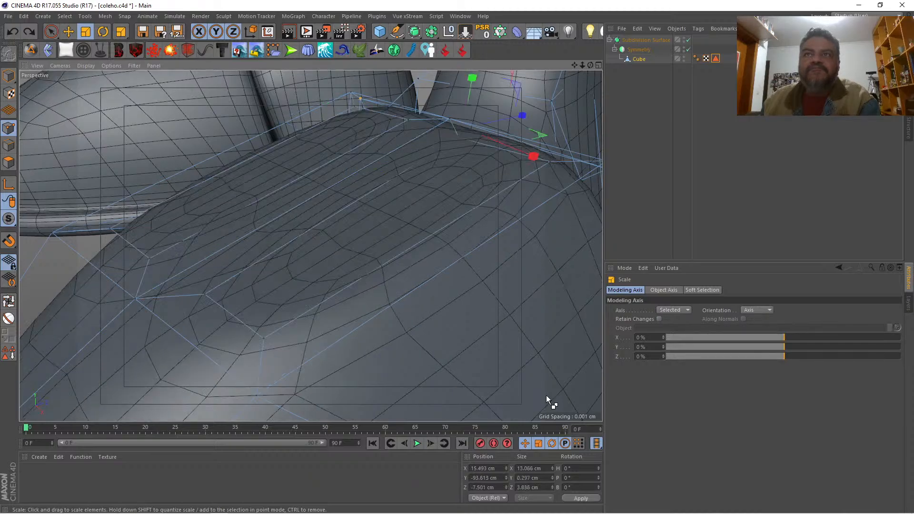
Step: Select the four toe-side points of the two inset polygons and rotate their modeling axis to follow the shoe's direction
{"action": "key", "text": "9"}
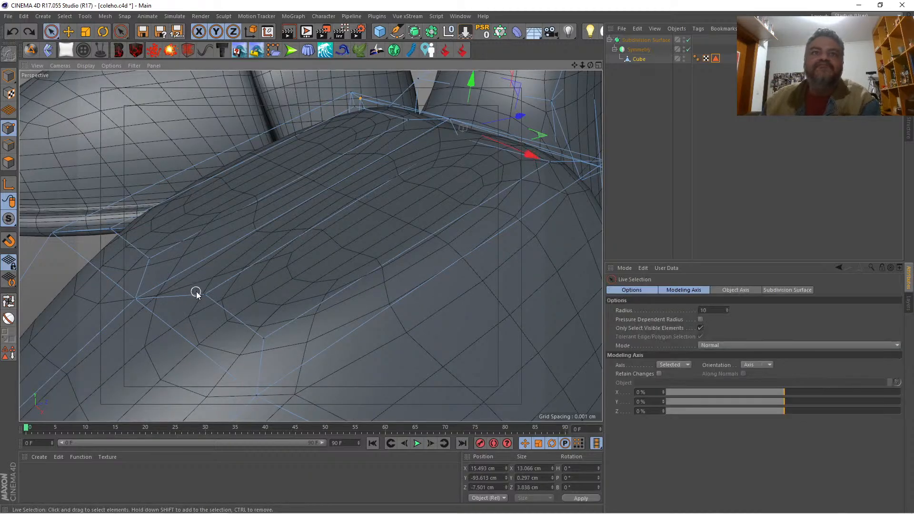
{"action": "left_click", "coordinate": [203, 294]}
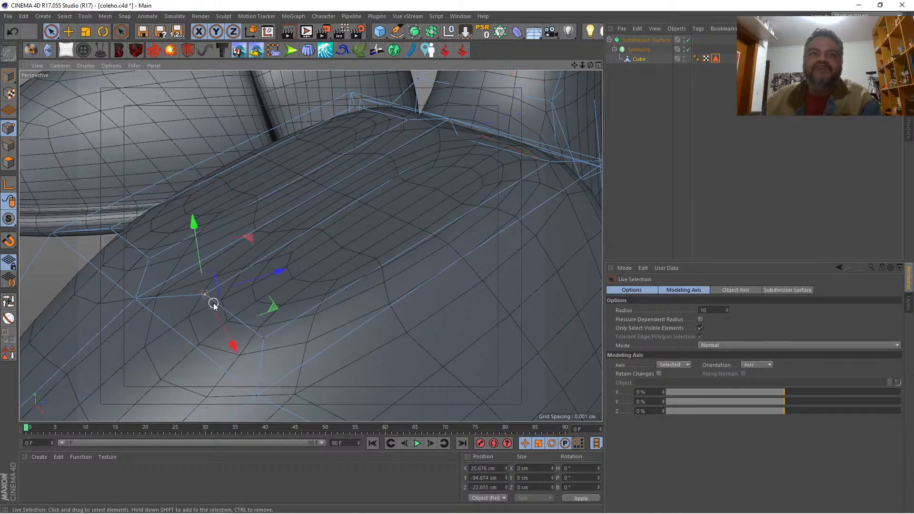
{"action": "left_click", "coordinate": [264, 340], "text": "shift"}
{"action": "left_click", "coordinate": [151, 259], "text": "shift"}
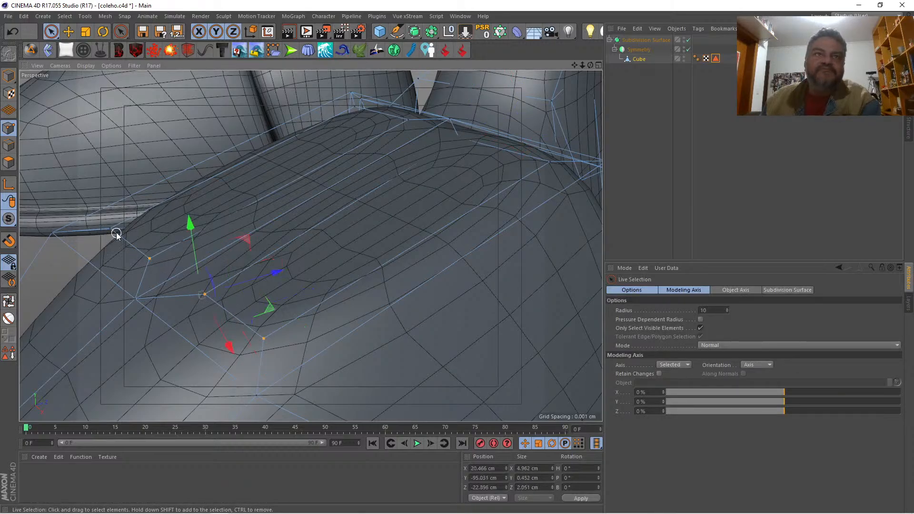
{"action": "left_click", "coordinate": [110, 229], "text": "shift"}
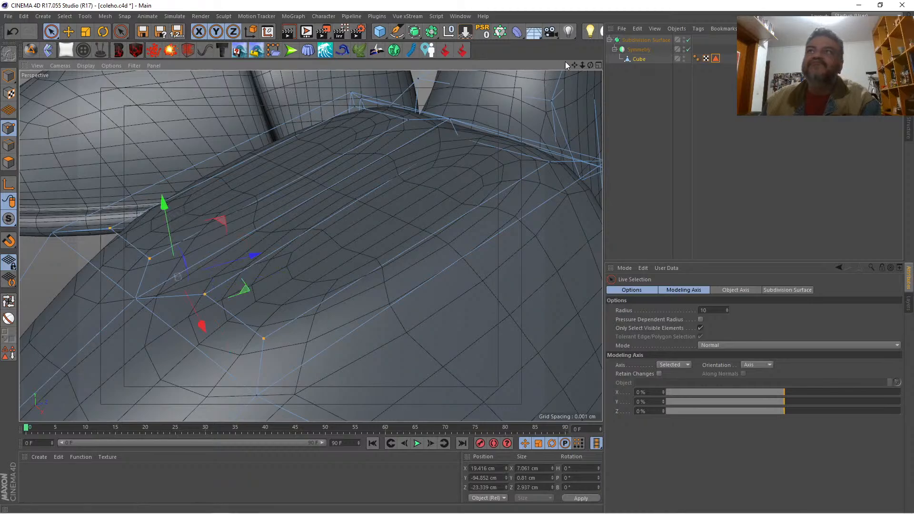
{"action": "left_click_drag", "start_coordinate": [581, 65], "coordinate": [578, 76]}
{"action": "left_click_drag", "start_coordinate": [221, 267], "coordinate": [280, 293], "text": "alt"}
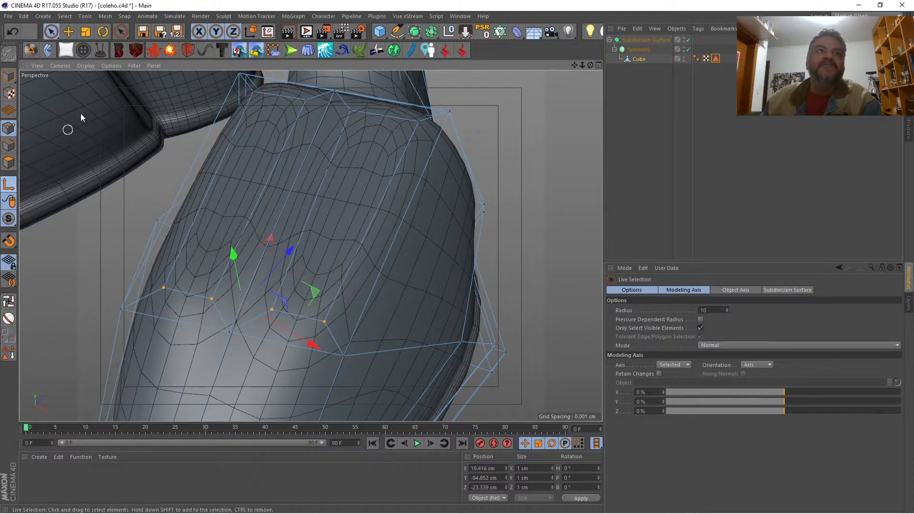
{"action": "key", "text": "r"}
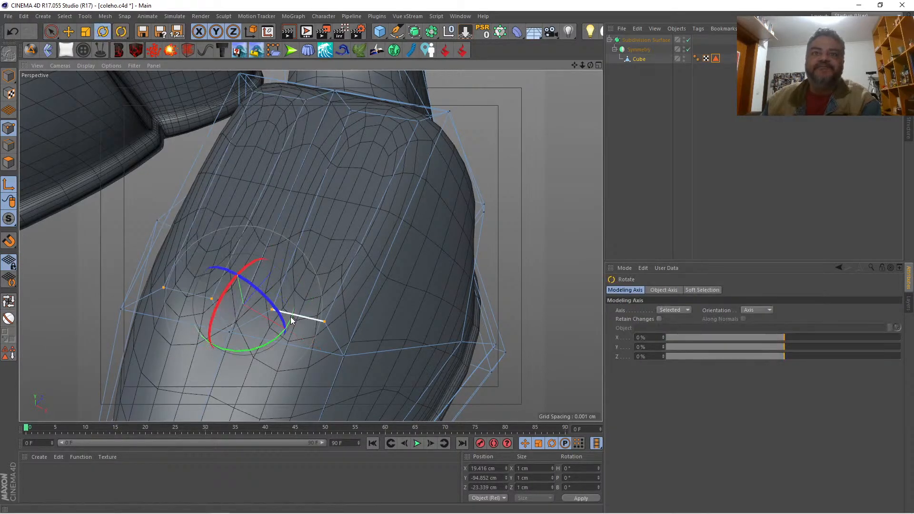
{"action": "left_click_drag", "start_coordinate": [295, 314], "coordinate": [306, 282]}
{"action": "left_click_drag", "start_coordinate": [222, 303], "coordinate": [227, 318]}
{"action": "left_click", "coordinate": [9, 185]}
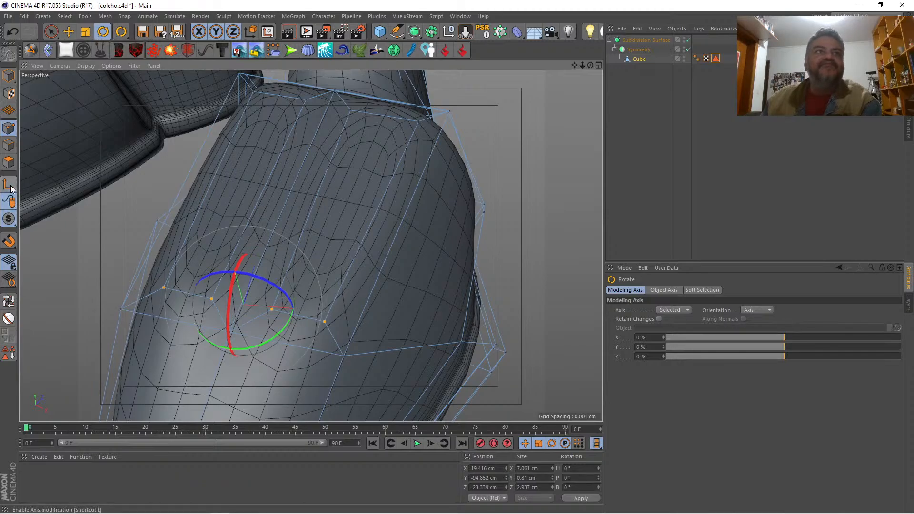
Step: Slide the insets' toe-side points back toward the ankle and, with smoothing off, shift the outer inset's pair to about X 18.7 cm
{"action": "left_click", "coordinate": [51, 32]}
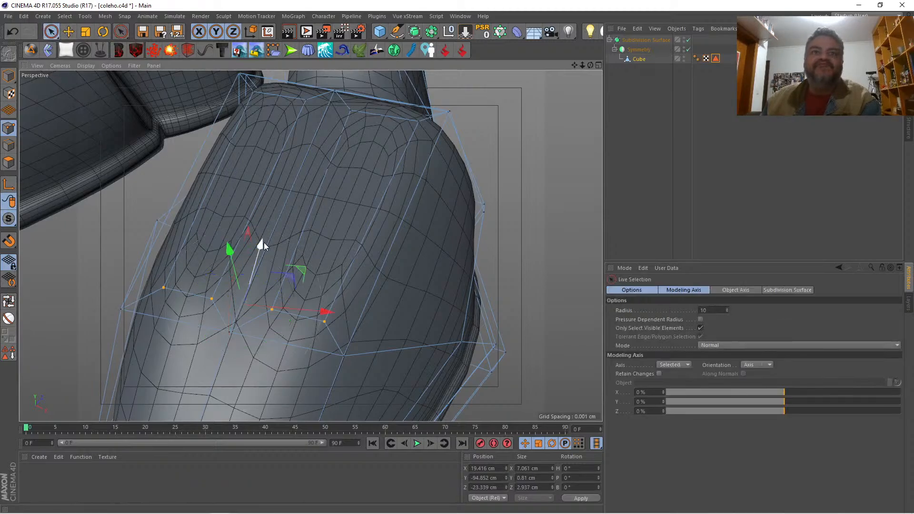
{"action": "left_click_drag", "start_coordinate": [263, 242], "coordinate": [341, 113]}
{"action": "key", "text": "q"}
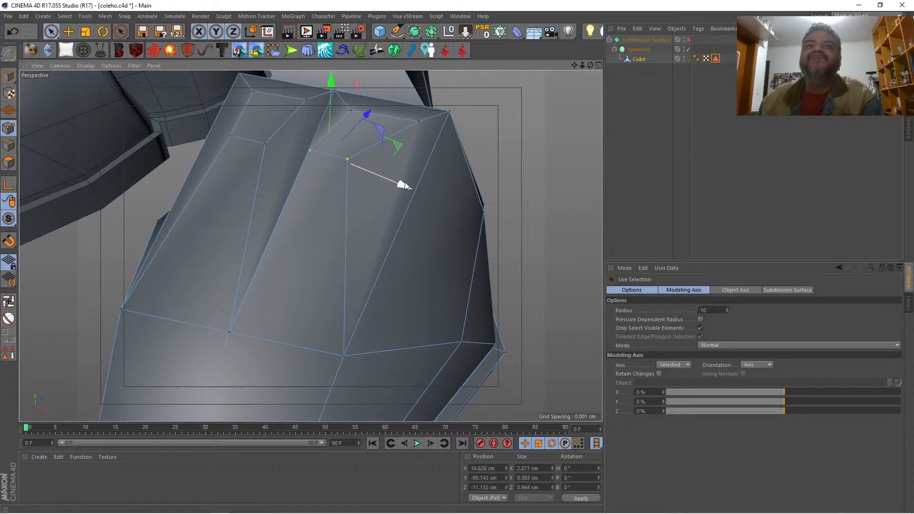
{"action": "left_click_drag", "start_coordinate": [403, 182], "coordinate": [434, 196]}
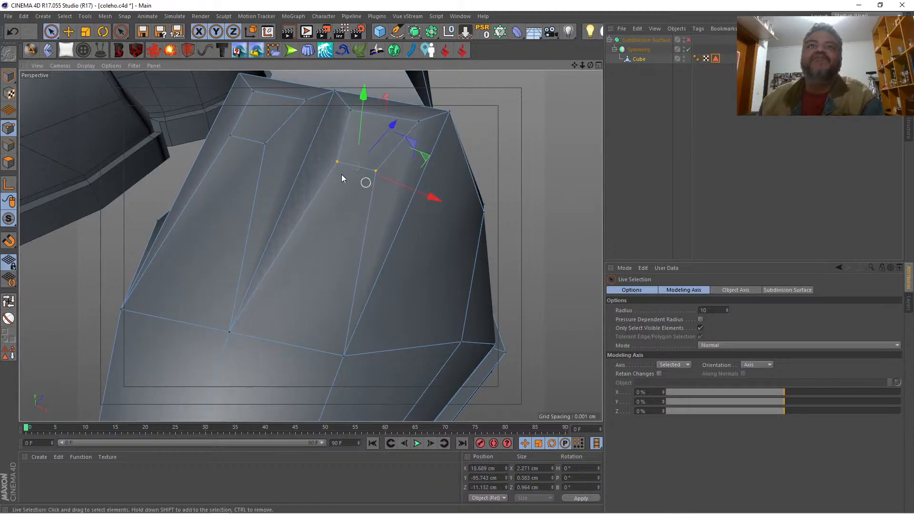
Step: Select the four ankle-side points of both inset polygons and move them toward the toe to about Z -10.7 cm
{"action": "left_click", "coordinate": [302, 104], "text": "shift"}
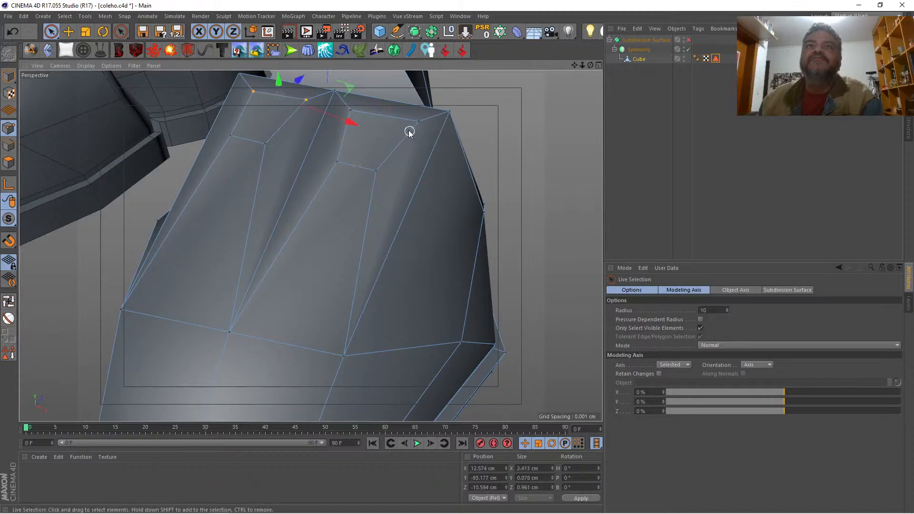
{"action": "left_click", "coordinate": [350, 110]}
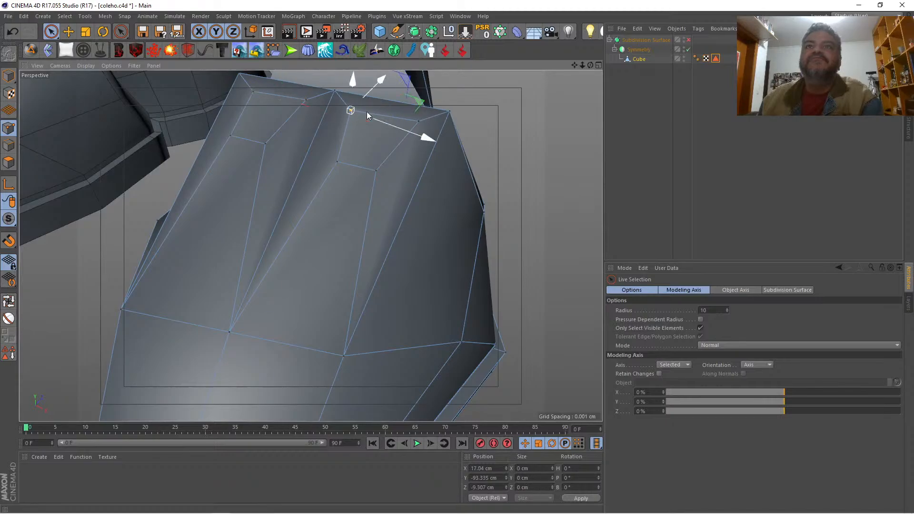
{"action": "left_click", "coordinate": [419, 122], "text": "shift"}
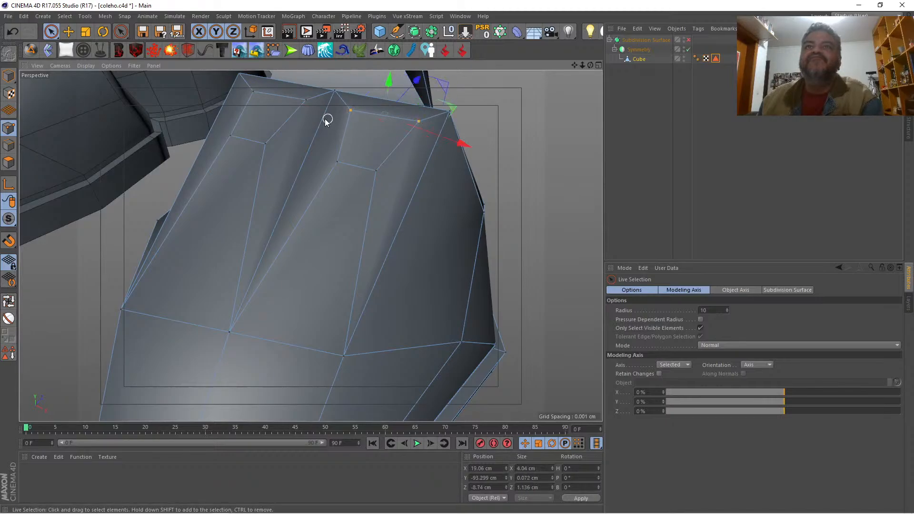
{"action": "left_click", "coordinate": [303, 101], "text": "shift"}
{"action": "left_click", "coordinate": [252, 96], "text": "shift"}
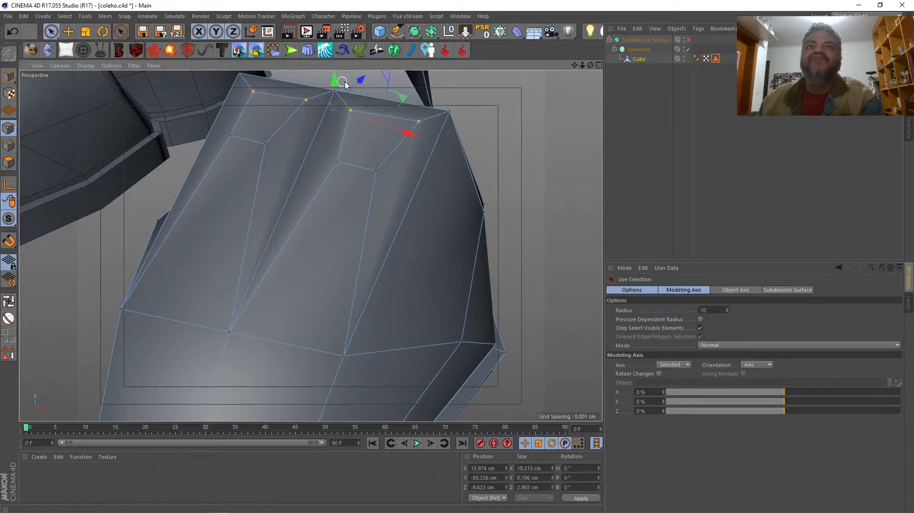
{"action": "left_click_drag", "start_coordinate": [352, 88], "coordinate": [349, 98]}
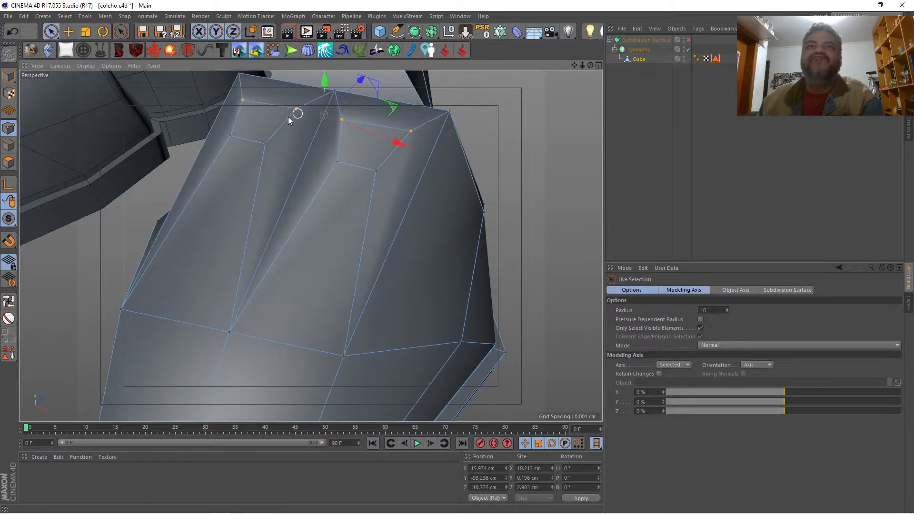
{"action": "mouse_move", "coordinate": [590, 65]}
{"action": "left_mouse_down"}
{"action": "mouse_move", "coordinate": [547, 79]}
{"action": "mouse_move", "coordinate": [583, 60]}
{"action": "mouse_move", "coordinate": [547, 57]}
{"action": "mouse_move", "coordinate": [555, 71]}
{"action": "mouse_move", "coordinate": [585, 69]}
{"action": "left_mouse_up"}
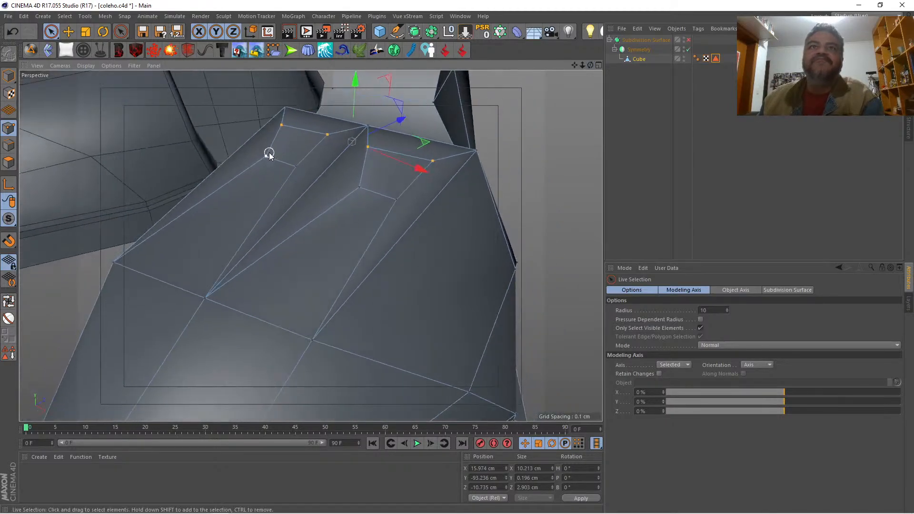
Step: Select all eight inset points, flatten them to a Y size of 0 cm, and raise them about 1.5 cm
{"action": "left_click", "coordinate": [294, 166], "text": "shift"}
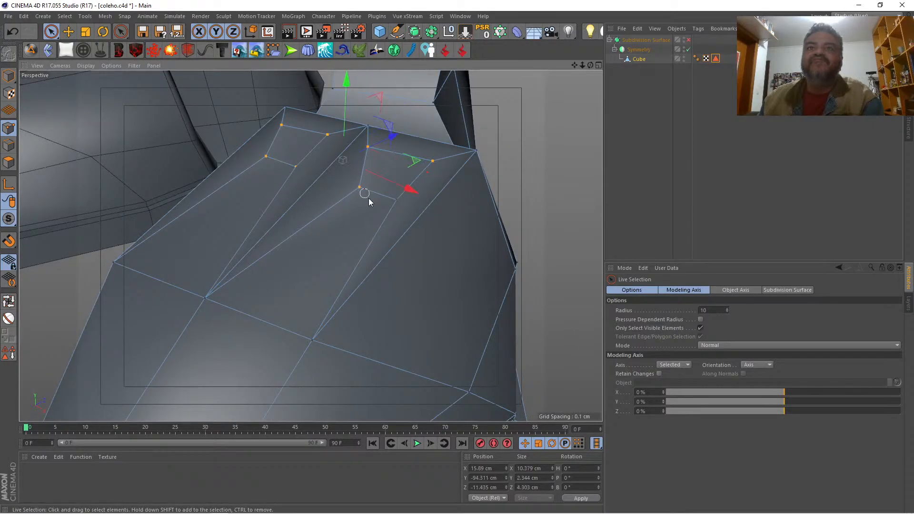
{"action": "left_click", "coordinate": [397, 201], "text": "shift"}
{"action": "left_click", "coordinate": [528, 477]}
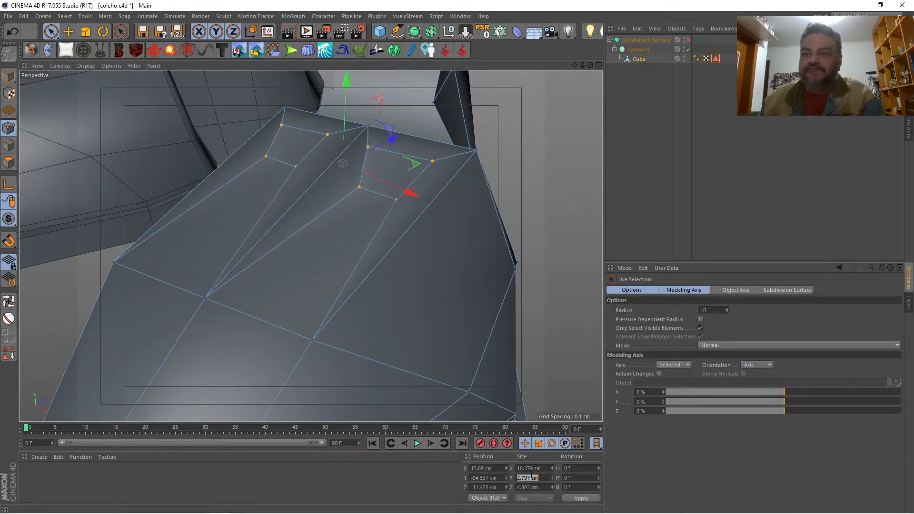
{"action": "type", "text": "0"}
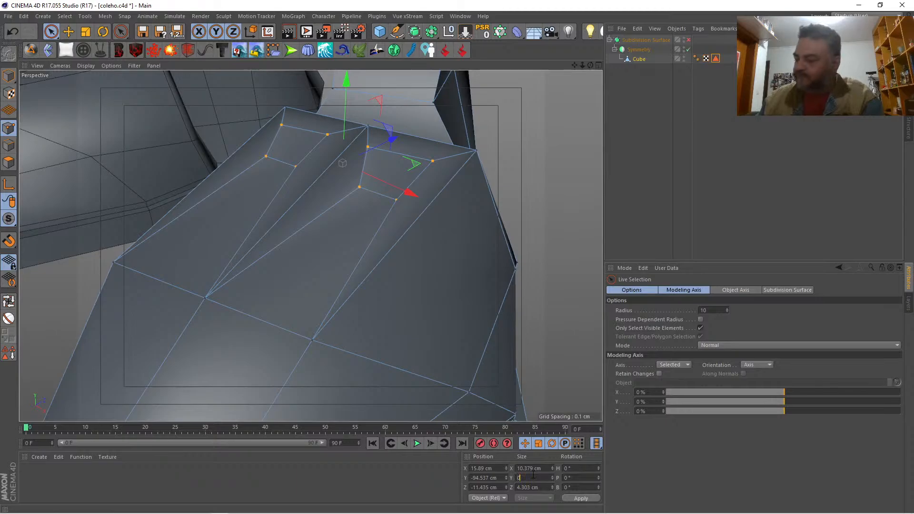
{"action": "key", "text": "Return"}
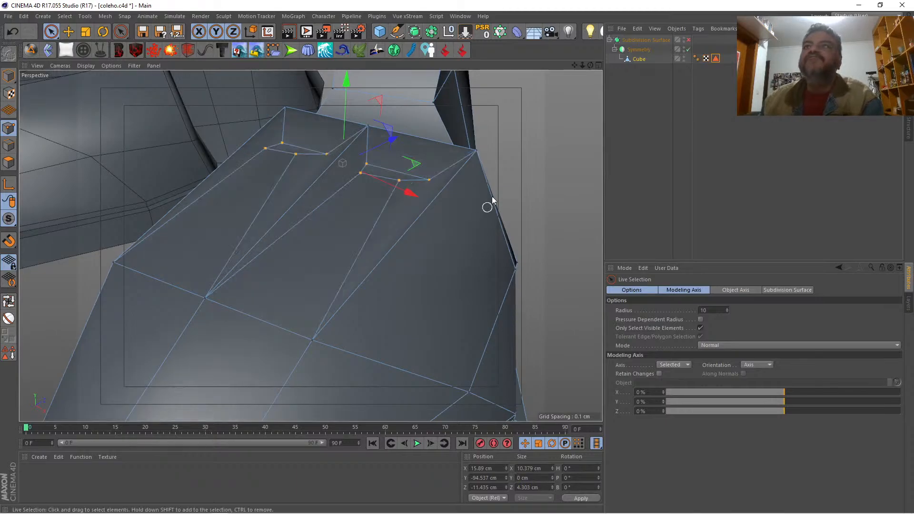
{"action": "left_click_drag", "start_coordinate": [590, 65], "coordinate": [583, 155]}
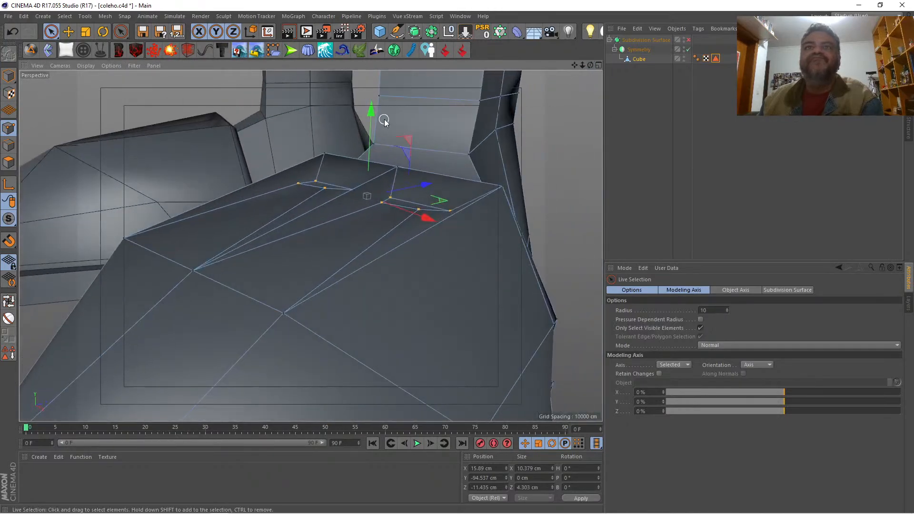
{"action": "left_click_drag", "start_coordinate": [371, 116], "coordinate": [375, 93]}
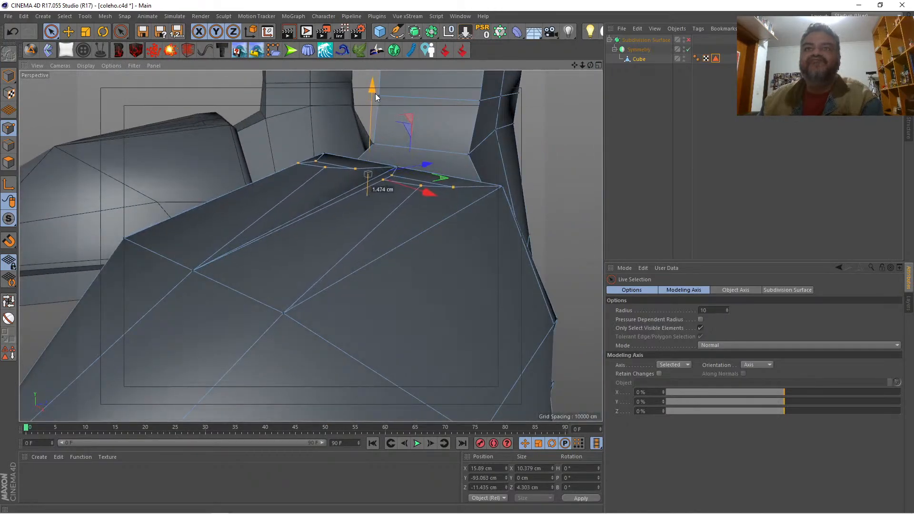
Step: Align the outer inset's outer point pair and its inner point pair by setting each pair's X size to 0 cm
{"action": "left_click_drag", "start_coordinate": [590, 65], "coordinate": [561, 112]}
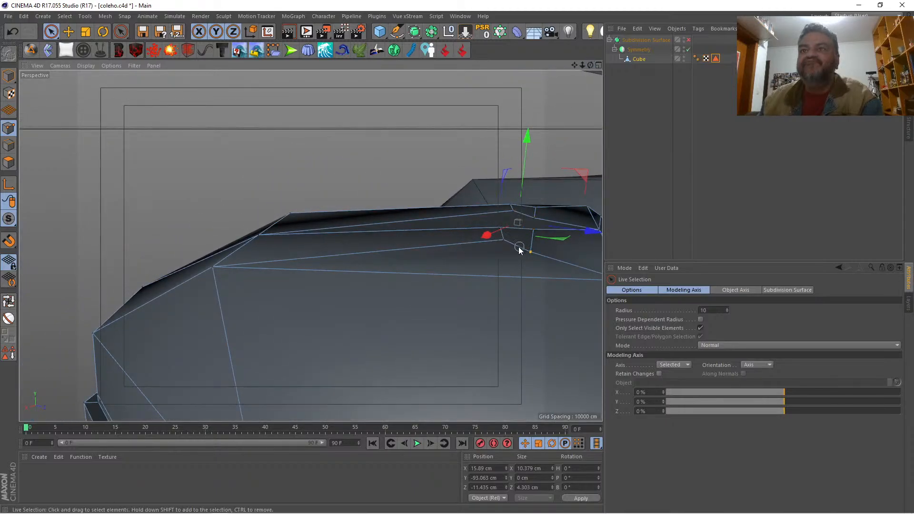
{"action": "left_click", "coordinate": [504, 246]}
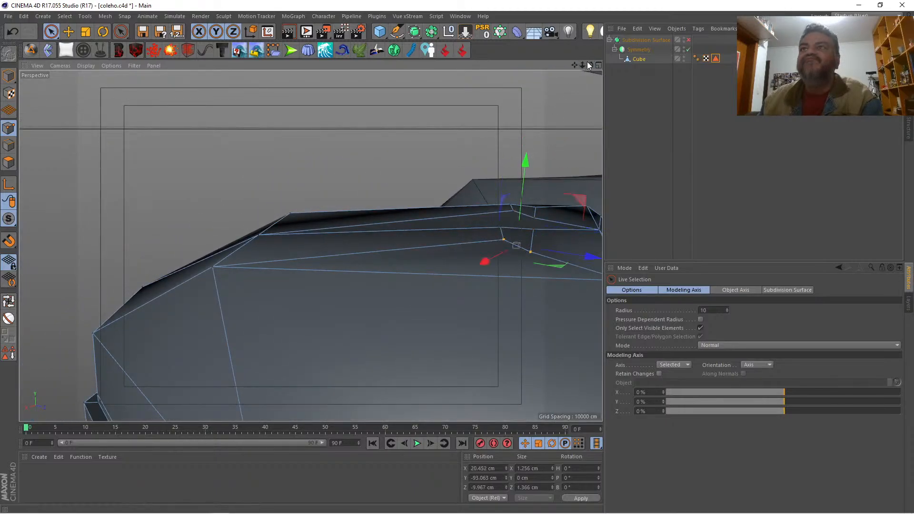
{"action": "left_click_drag", "start_coordinate": [589, 64], "coordinate": [614, 114]}
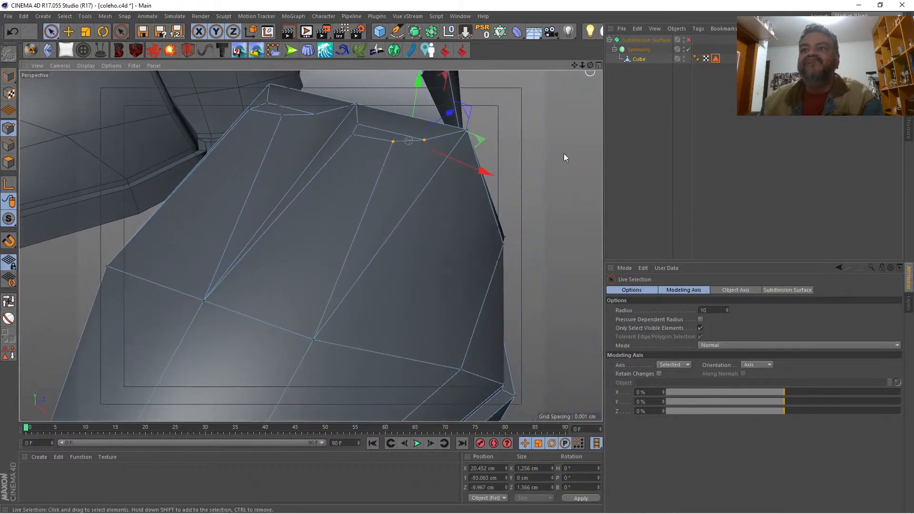
{"action": "left_click", "coordinate": [531, 469]}
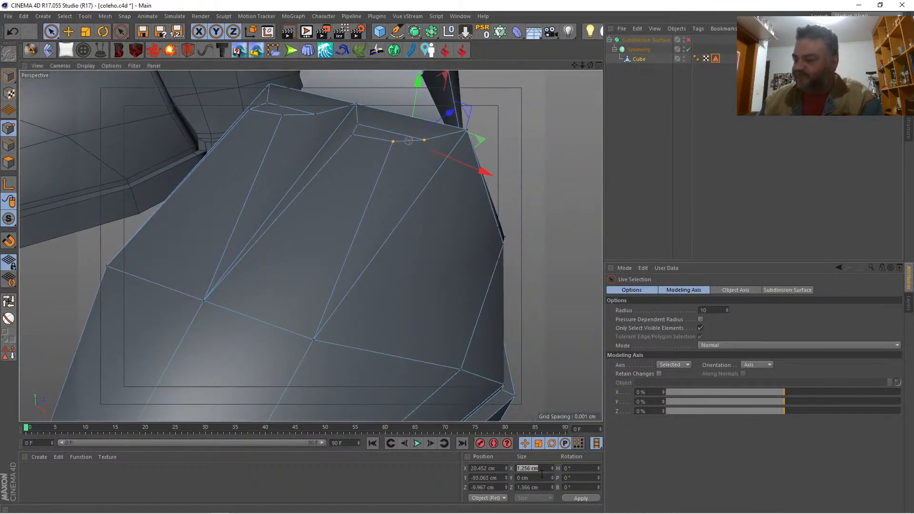
{"action": "key", "text": "Return"}
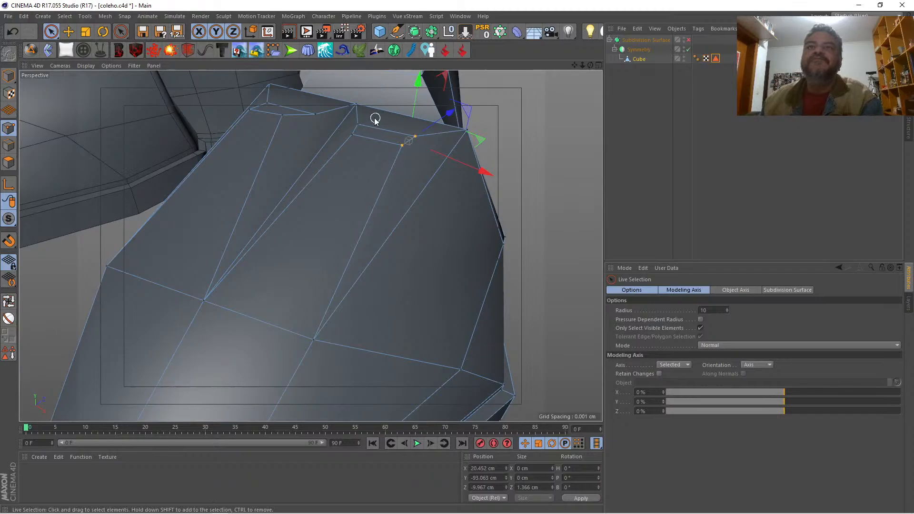
{"action": "left_click_drag", "start_coordinate": [363, 125], "coordinate": [355, 137]}
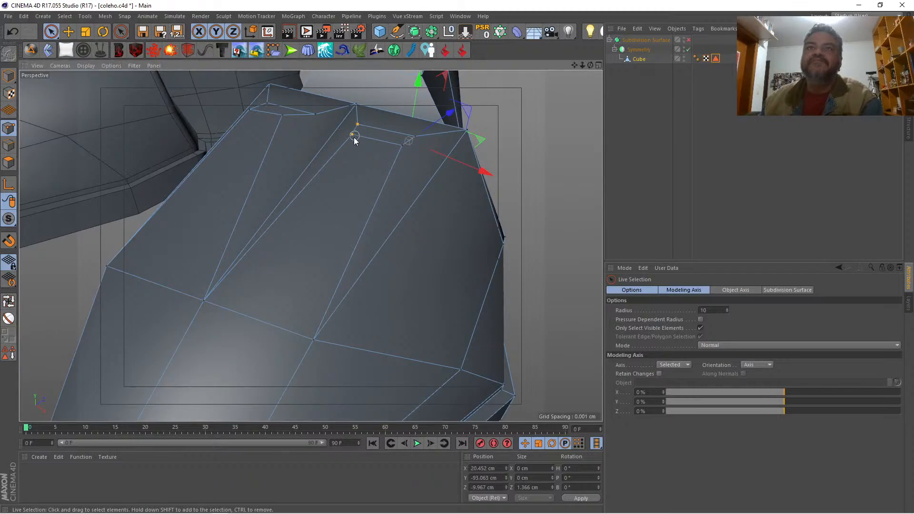
{"action": "left_click", "coordinate": [521, 468]}
{"action": "key", "text": "Return"}
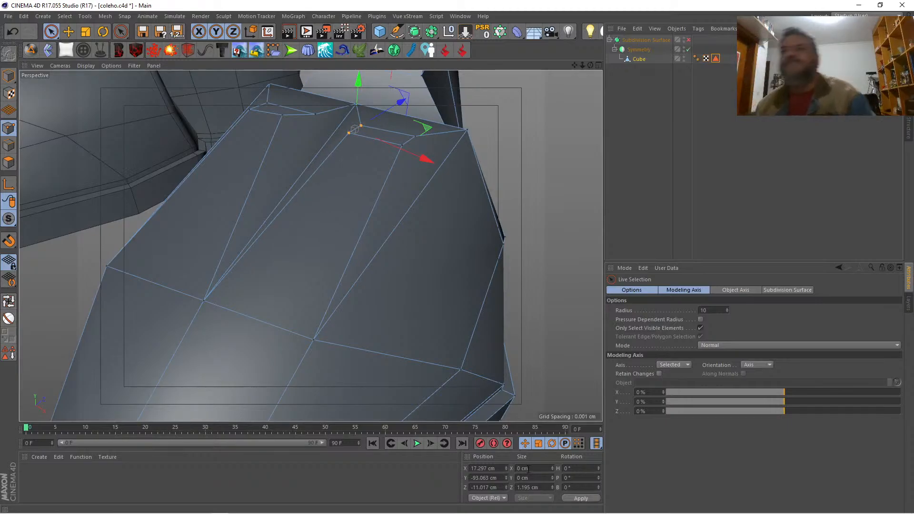
Step: Move the inner inset's two toe-side points along X toward the outer inset, placing the innermost one at about X 11.4 cm
{"action": "left_click_drag", "start_coordinate": [573, 65], "coordinate": [591, 116]}
{"action": "left_click_drag", "start_coordinate": [589, 64], "coordinate": [533, 70]}
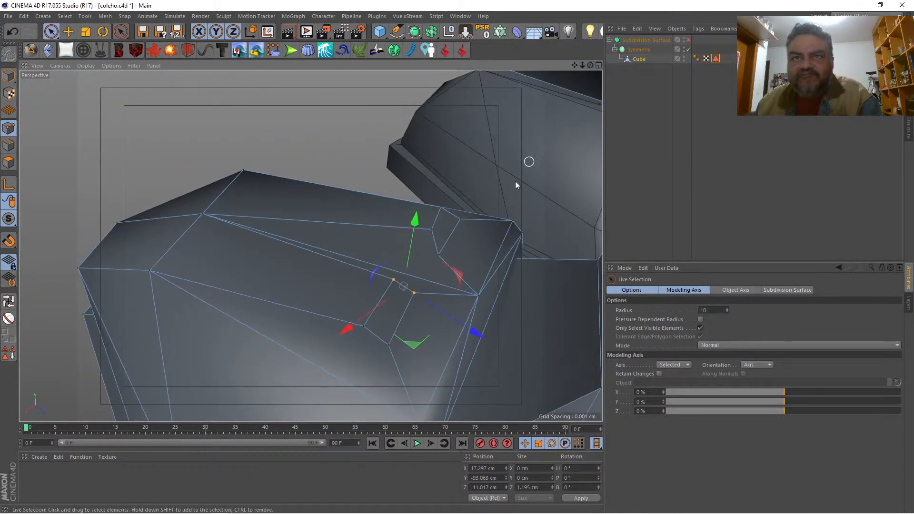
{"action": "left_click", "coordinate": [389, 347]}
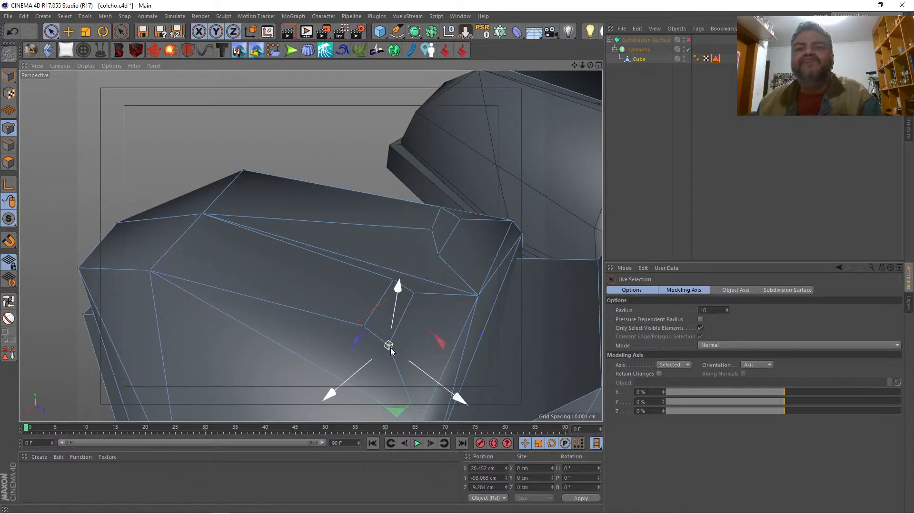
{"action": "left_click", "coordinate": [432, 230]}
{"action": "left_click_drag", "start_coordinate": [391, 262], "coordinate": [388, 265]}
{"action": "left_click_drag", "start_coordinate": [590, 66], "coordinate": [761, 75]}
{"action": "left_click_drag", "start_coordinate": [324, 184], "coordinate": [335, 183]}
{"action": "left_click", "coordinate": [193, 185]}
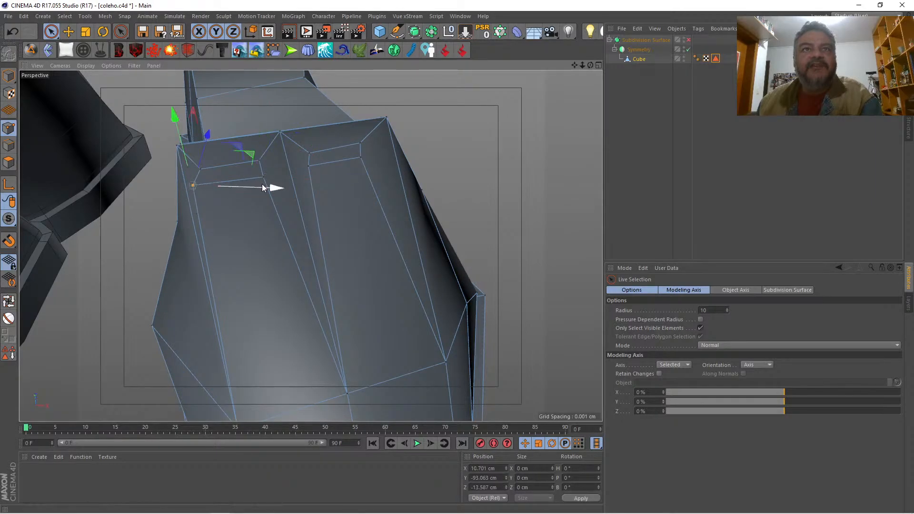
{"action": "left_click_drag", "start_coordinate": [237, 187], "coordinate": [249, 187]}
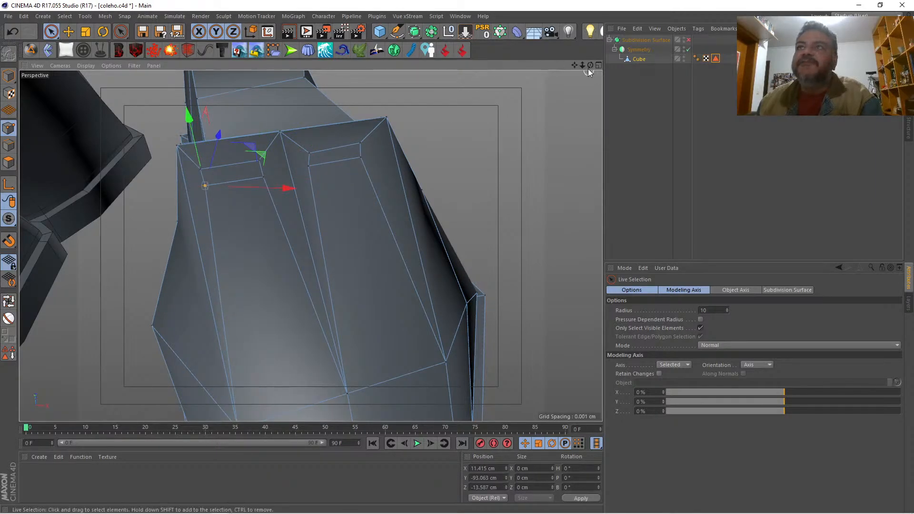
Step: Select the outer inset's toe-side point pair and shift it in the XZ plane to about X 19.5 cm, Z -11 cm
{"action": "scroll", "coordinate": [310, 245], "scroll_direction": "down", "scroll_amount": 5}
{"action": "left_click_drag", "start_coordinate": [591, 65], "coordinate": [310, 246]}
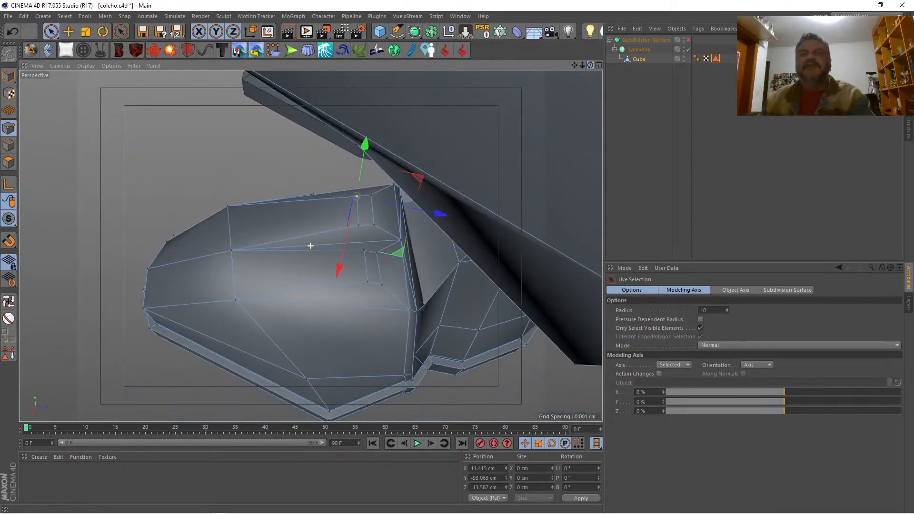
{"action": "left_click", "coordinate": [368, 286], "text": "shift"}
{"action": "left_click_drag", "start_coordinate": [406, 330], "coordinate": [407, 333]}
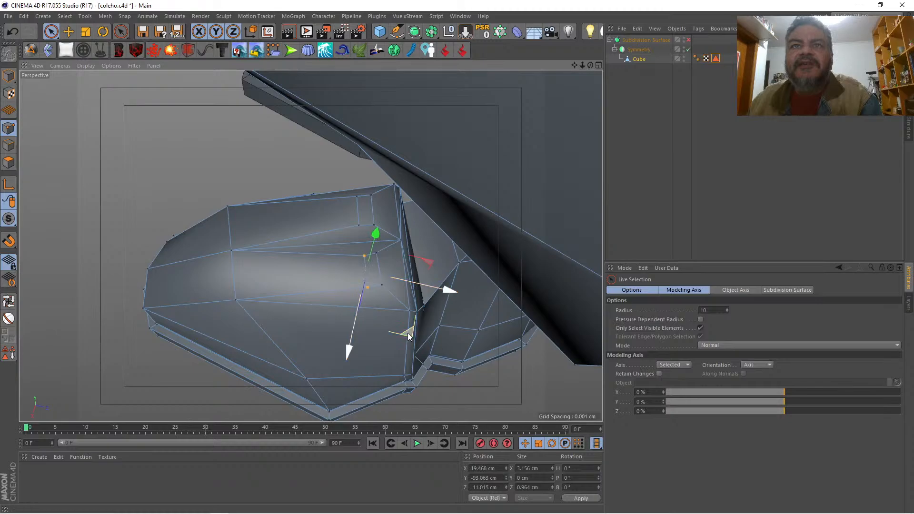
Step: With smoothing on, extrude the two inset polygons upward twice, first by about 2.8 cm and again by about 6.8 cm
{"action": "left_click_drag", "start_coordinate": [589, 65], "coordinate": [555, 92]}
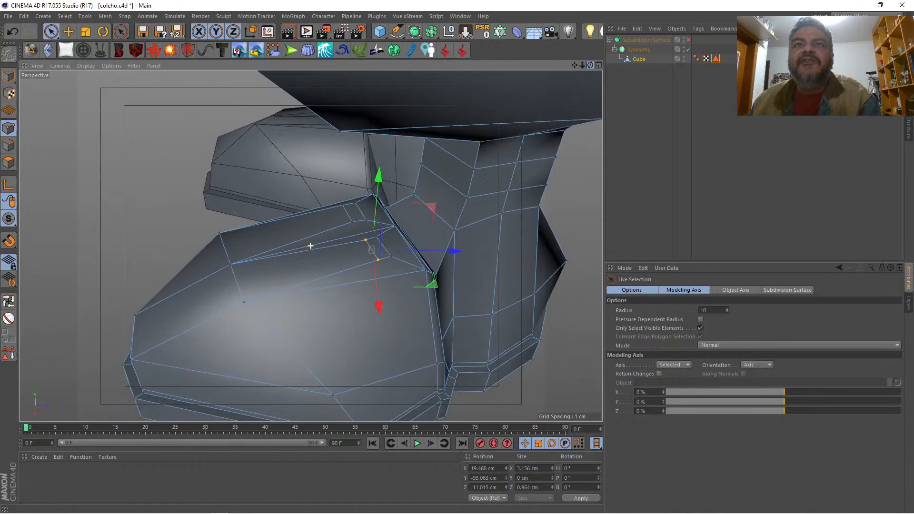
{"action": "left_click", "coordinate": [9, 162]}
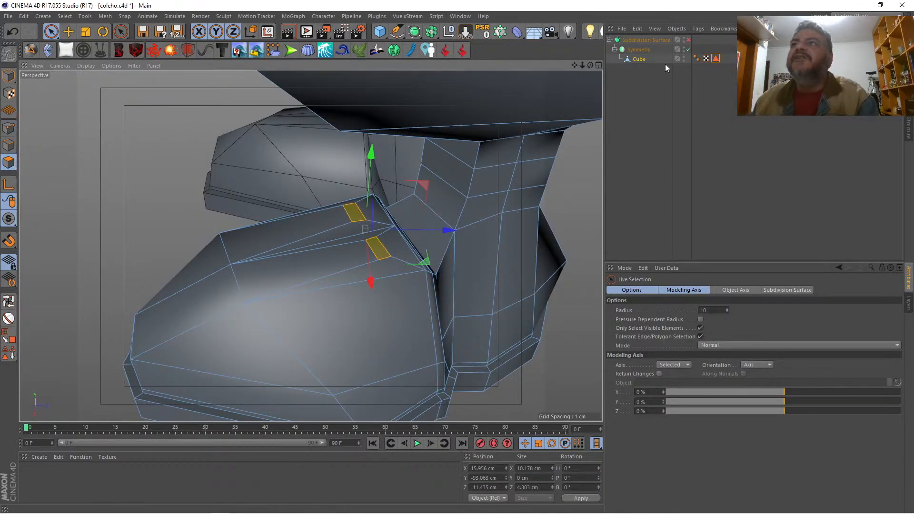
{"action": "key", "text": "q"}
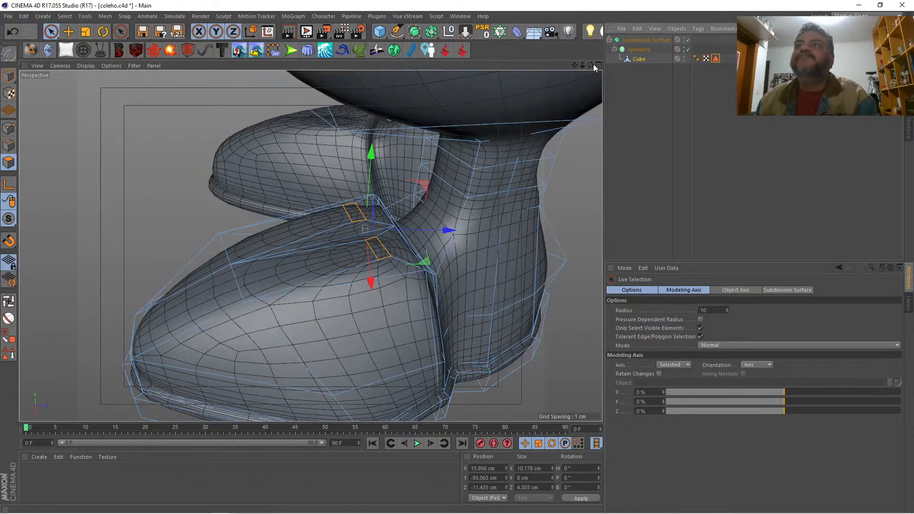
{"action": "left_click_drag", "start_coordinate": [591, 64], "coordinate": [576, 77]}
{"action": "right_click", "coordinate": [524, 163]}
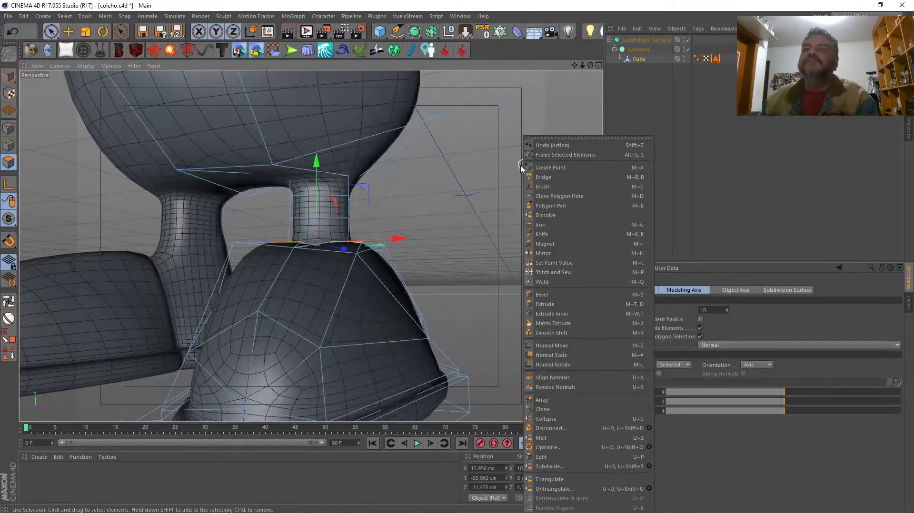
{"action": "left_click", "coordinate": [550, 304]}
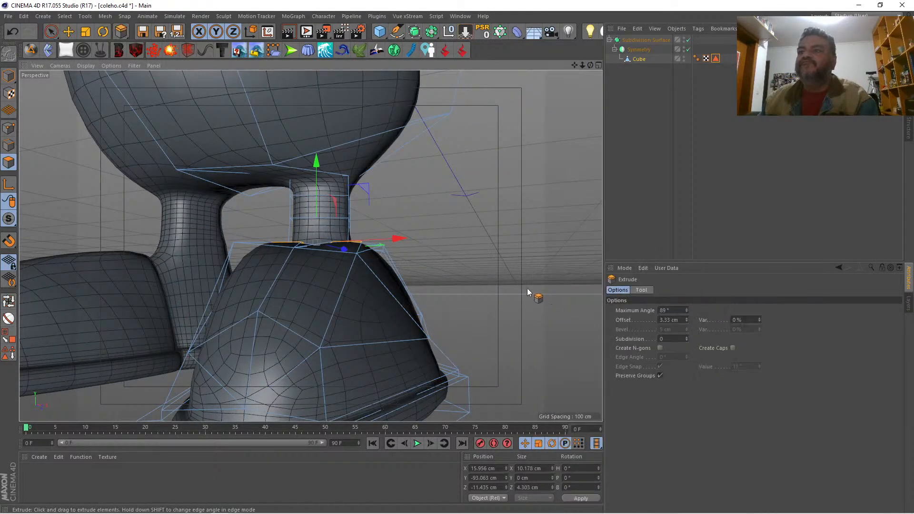
{"action": "mouse_move", "coordinate": [526, 288]}
{"action": "left_mouse_down"}
{"action": "mouse_move", "coordinate": [541, 288]}
{"action": "mouse_move", "coordinate": [495, 279]}
{"action": "mouse_move", "coordinate": [512, 278]}
{"action": "left_mouse_up"}
{"action": "left_click_drag", "start_coordinate": [590, 65], "coordinate": [473, 93]}
{"action": "left_click_drag", "start_coordinate": [466, 136], "coordinate": [440, 135]}
{"action": "left_click_drag", "start_coordinate": [590, 66], "coordinate": [504, 70]}
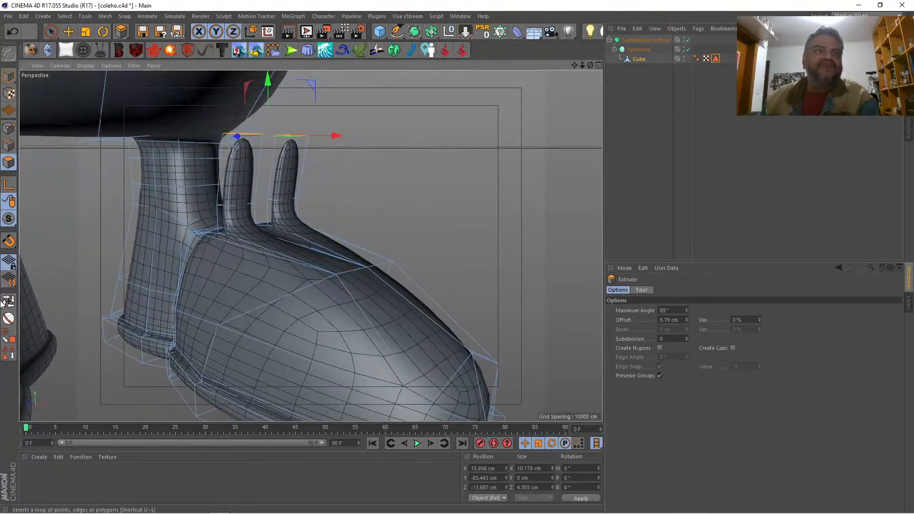
Step: Loop-select the lower edge rings of both upright extrusions and scale them together to about 5.3 cm in X and 2.2 cm in Z
{"action": "key", "text": "u"}
{"action": "key", "text": "l"}
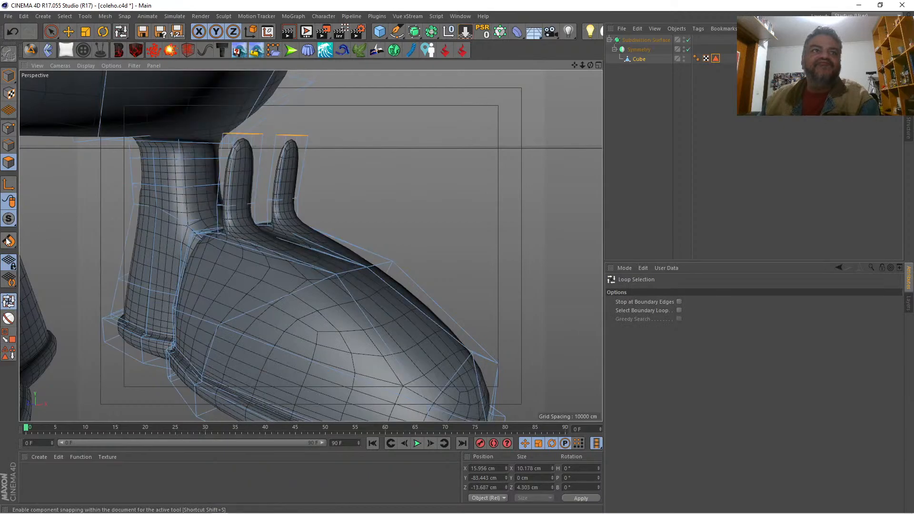
{"action": "left_click", "coordinate": [8, 146]}
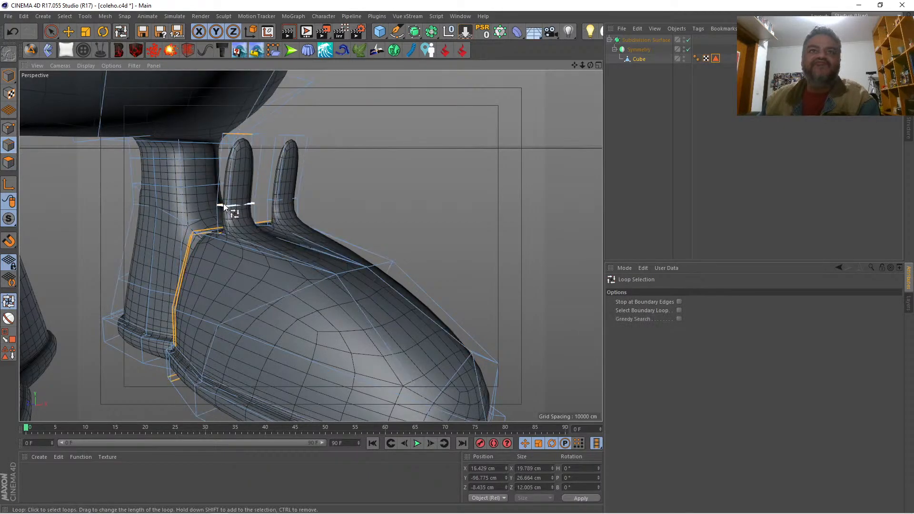
{"action": "left_click", "coordinate": [221, 205]}
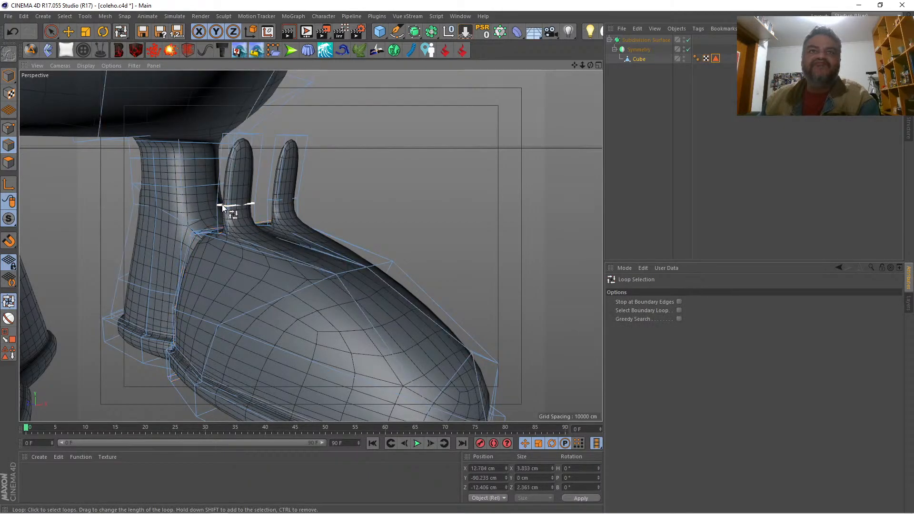
{"action": "left_click", "coordinate": [287, 200], "text": "shift"}
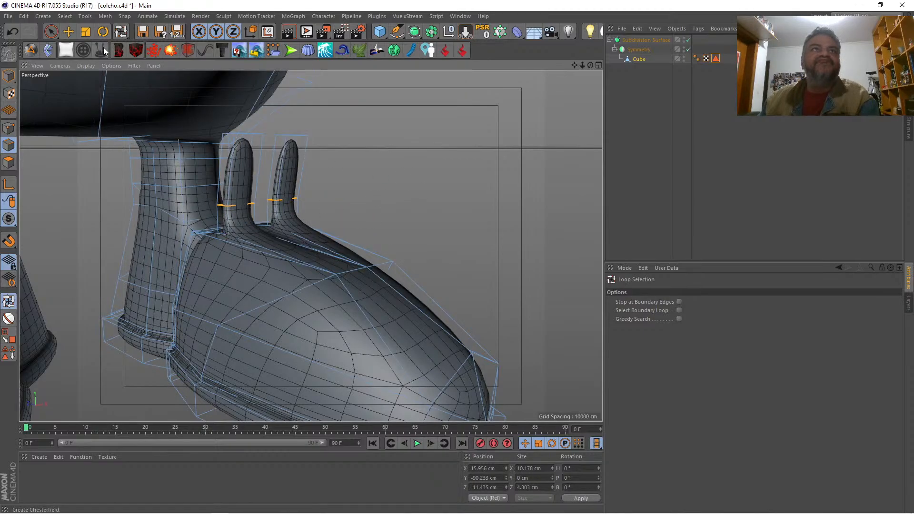
{"action": "left_click", "coordinate": [83, 31]}
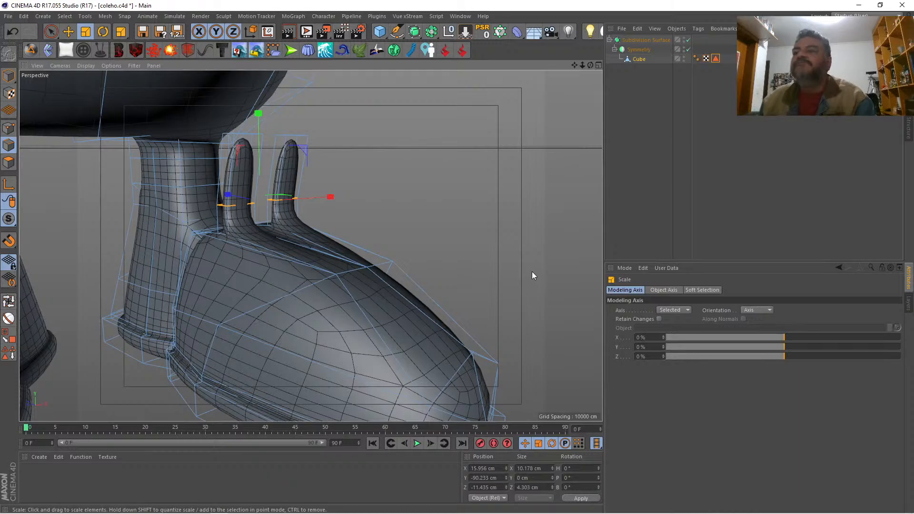
{"action": "left_click", "coordinate": [680, 310]}
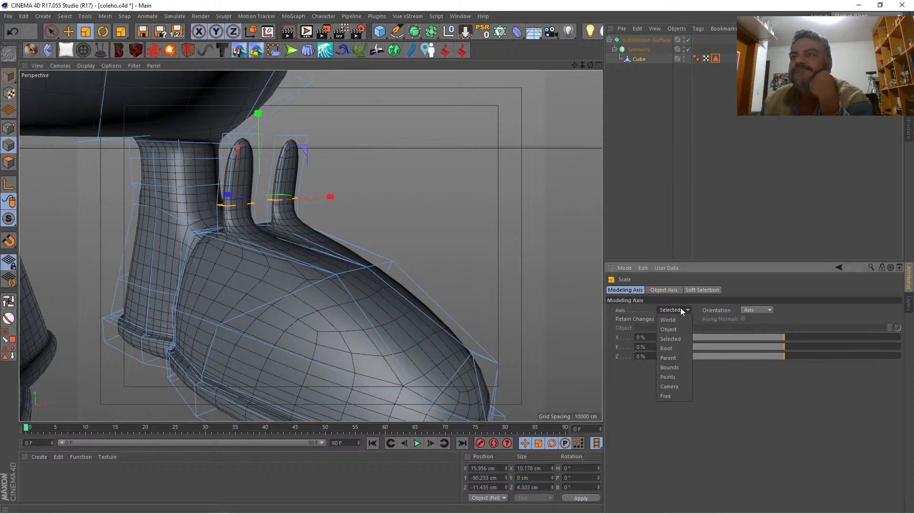
{"action": "left_click", "coordinate": [680, 310]}
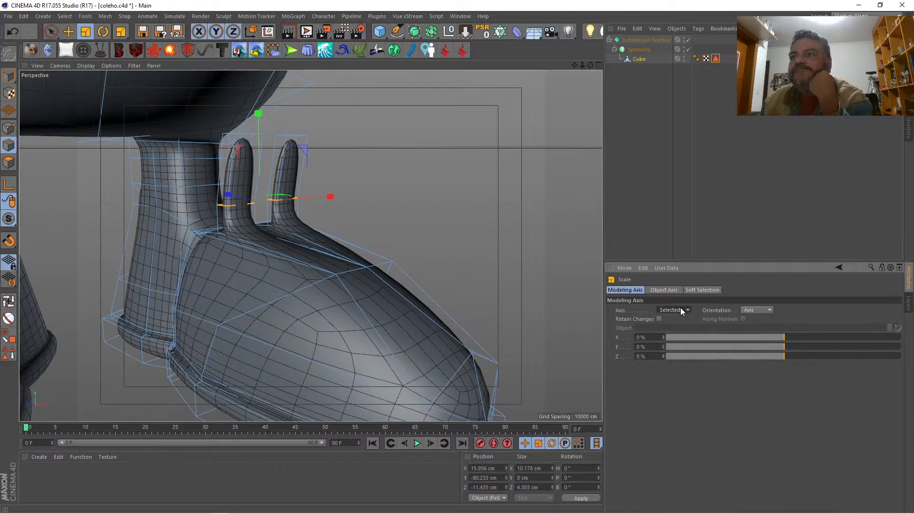
{"action": "left_click_drag", "start_coordinate": [441, 213], "coordinate": [208, 209]}
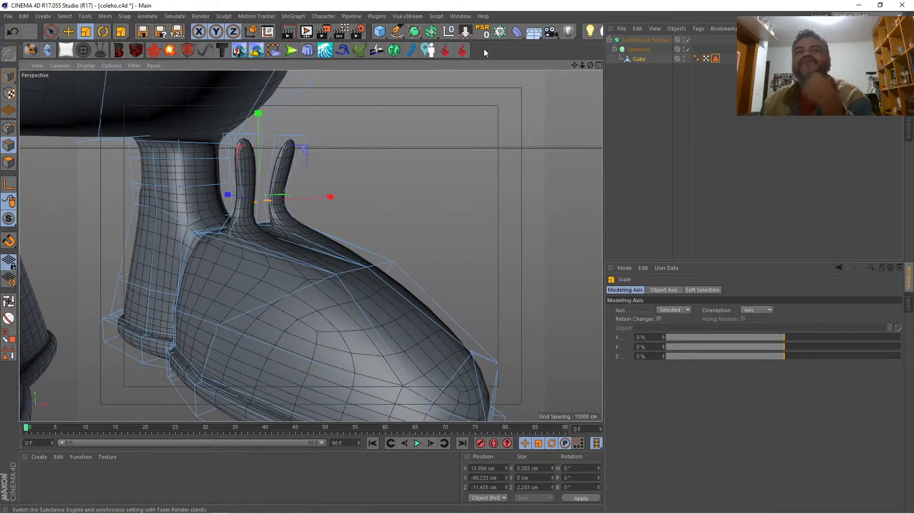
Step: Select the outer extrusion's lower edge loop, shift it outward to about X 19 cm, and lower it to about Y -92.6 cm
{"action": "left_click_drag", "start_coordinate": [590, 65], "coordinate": [543, 40]}
{"action": "key", "text": "space"}
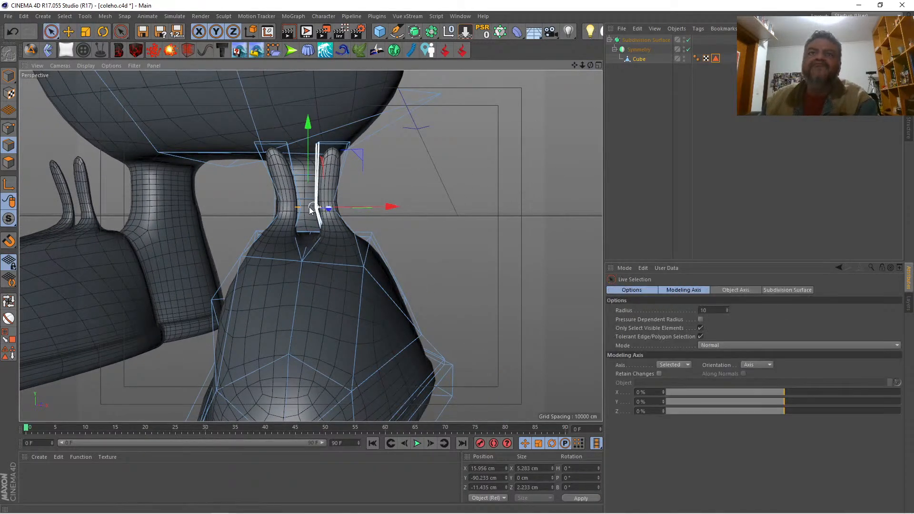
{"action": "left_click", "coordinate": [13, 305]}
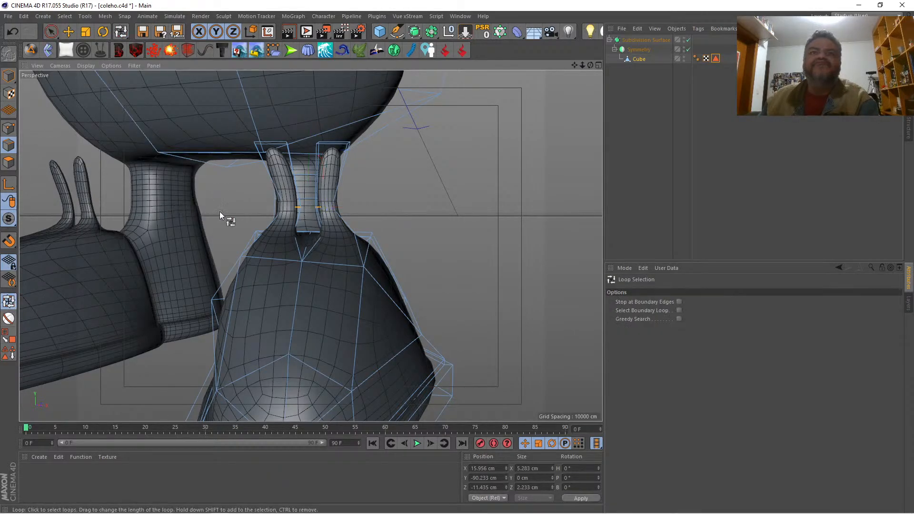
{"action": "left_click", "coordinate": [292, 205]}
{"action": "key", "text": "space"}
{"action": "left_click_drag", "start_coordinate": [402, 208], "coordinate": [421, 206]}
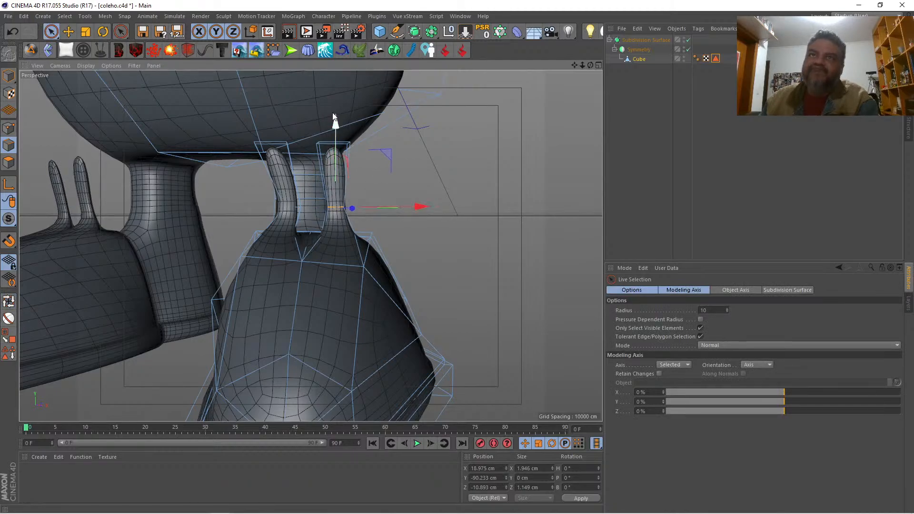
{"action": "left_click_drag", "start_coordinate": [336, 122], "coordinate": [337, 145]}
Step: Select the inner extrusion's lower edge loop, lower it to about Y -92.4 cm, and shift it inward to about X 13.1 cm
{"action": "key", "text": "space"}
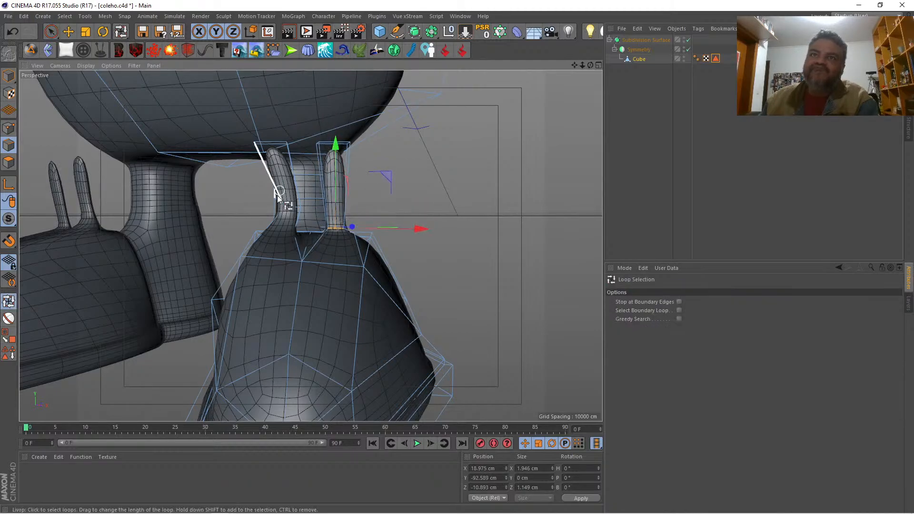
{"action": "left_click", "coordinate": [292, 207]}
{"action": "key", "text": "space"}
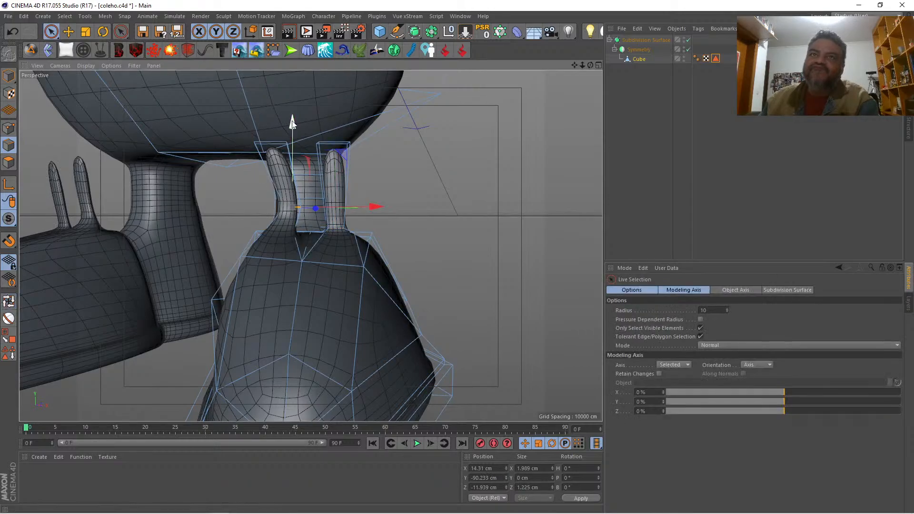
{"action": "left_click_drag", "start_coordinate": [292, 125], "coordinate": [293, 141]}
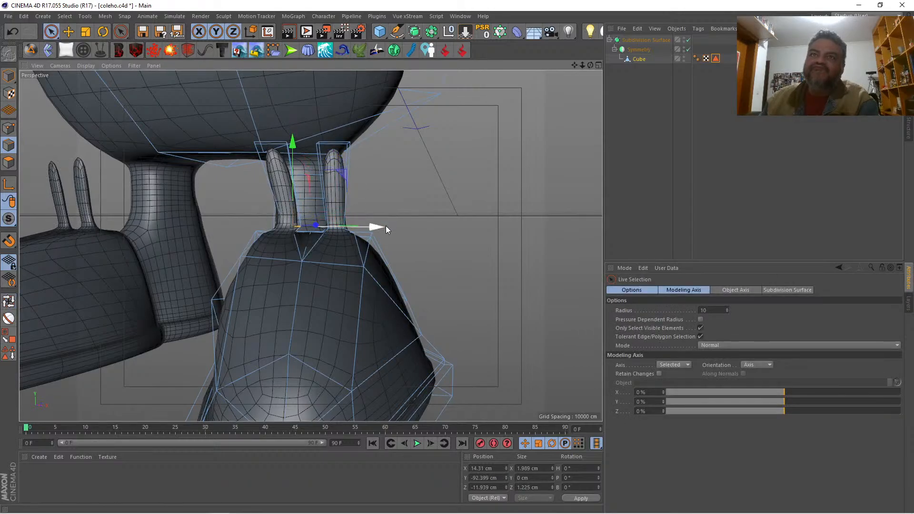
{"action": "left_click_drag", "start_coordinate": [385, 226], "coordinate": [370, 226]}
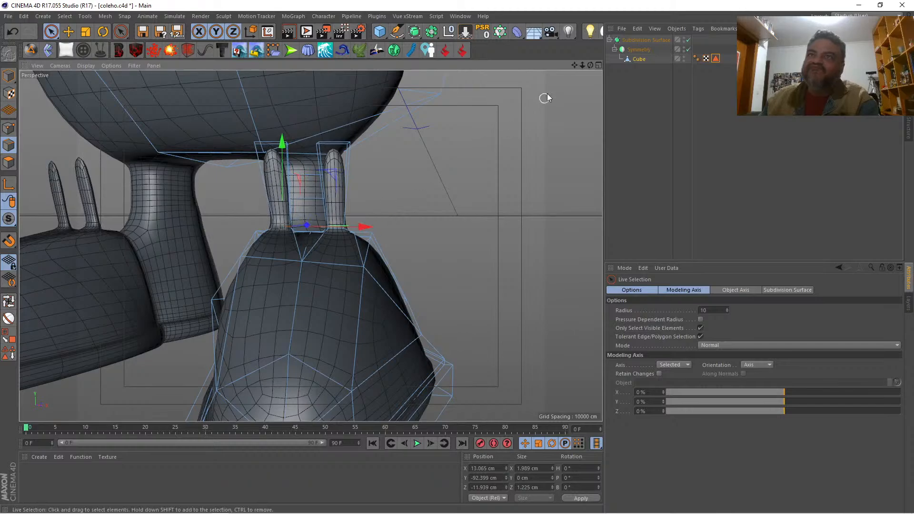
{"action": "mouse_move", "coordinate": [589, 65]}
{"action": "left_mouse_down"}
{"action": "mouse_move", "coordinate": [618, 67]}
{"action": "mouse_move", "coordinate": [566, 79]}
{"action": "mouse_move", "coordinate": [601, 65]}
{"action": "left_mouse_up"}
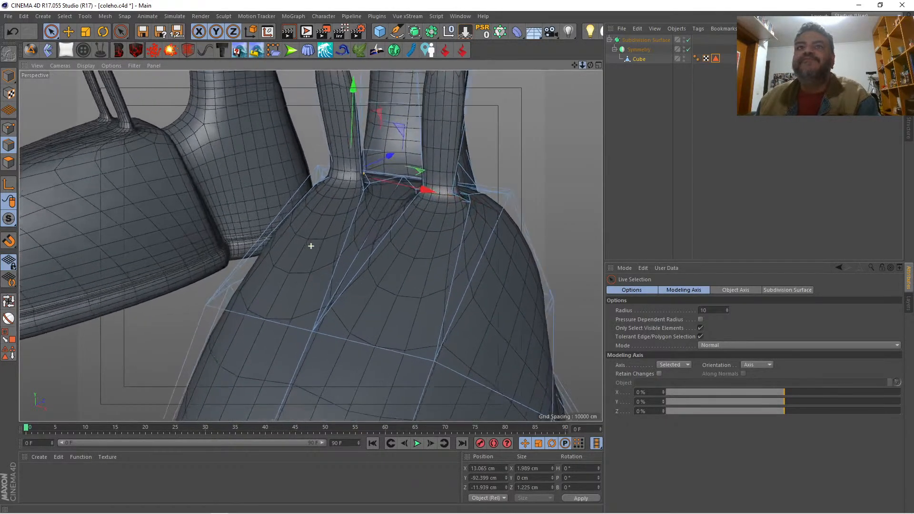
Step: With smoothing off, loop-select the inner extrusion's surrounding base ring together with its lower loop and shift both outward to about X 14.1 cm
{"action": "key", "text": "q"}
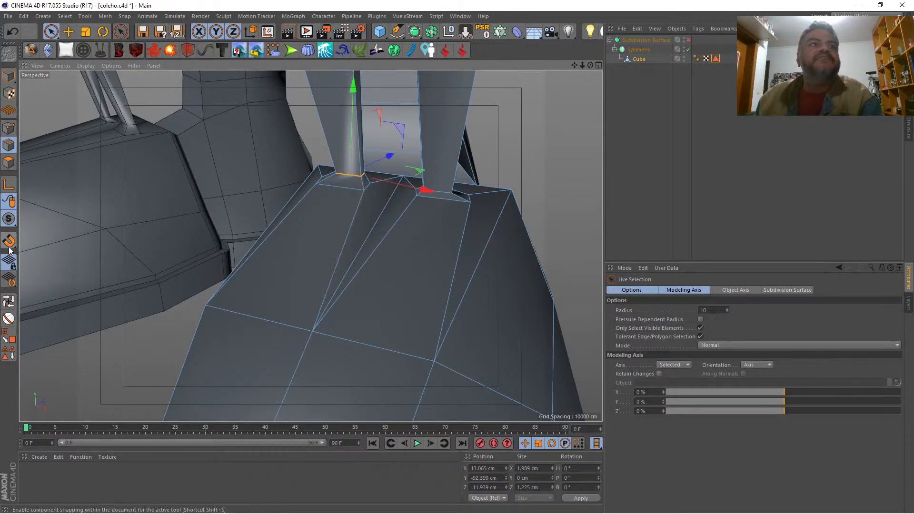
{"action": "key", "text": "u"}
{"action": "key", "text": "l"}
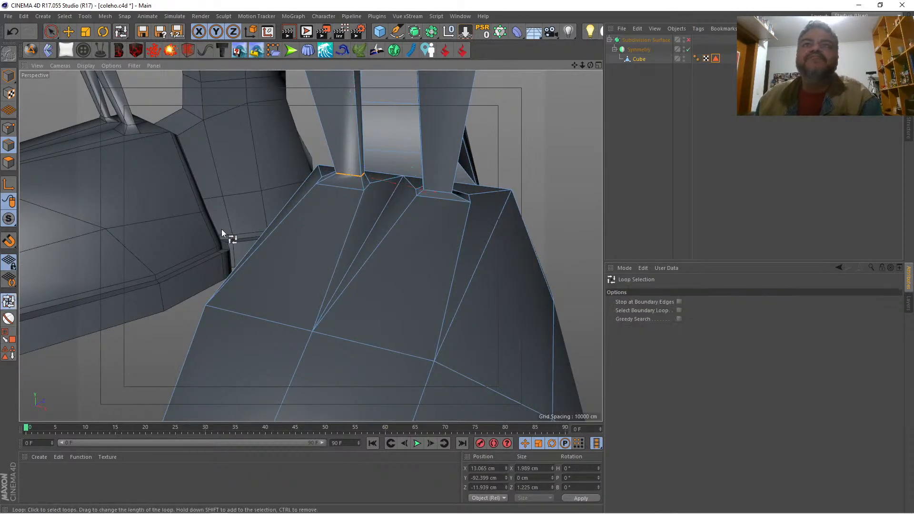
{"action": "left_click", "coordinate": [342, 186]}
{"action": "key", "text": "space"}
{"action": "left_click_drag", "start_coordinate": [401, 199], "coordinate": [418, 196]}
Step: Loop-select the outer extrusion's base ring, shift it inward to about X 18.5 cm, and turn smoothing back on
{"action": "key", "text": "u"}
{"action": "key", "text": "l"}
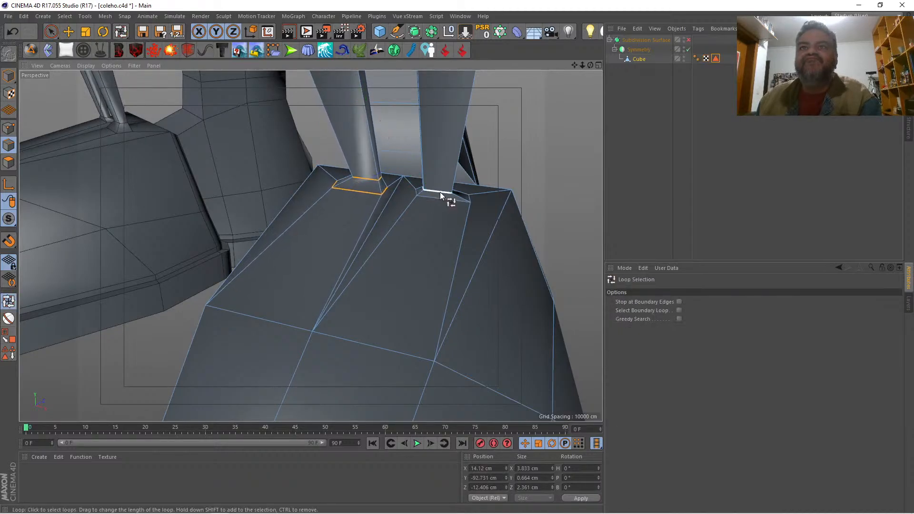
{"action": "left_click", "coordinate": [441, 197]}
{"action": "key", "text": "space"}
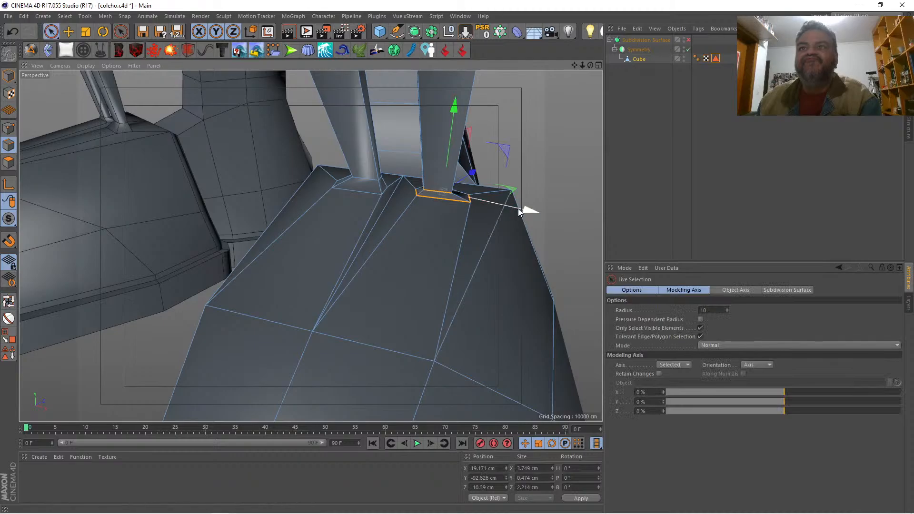
{"action": "left_click_drag", "start_coordinate": [527, 208], "coordinate": [507, 207]}
{"action": "key", "text": "q"}
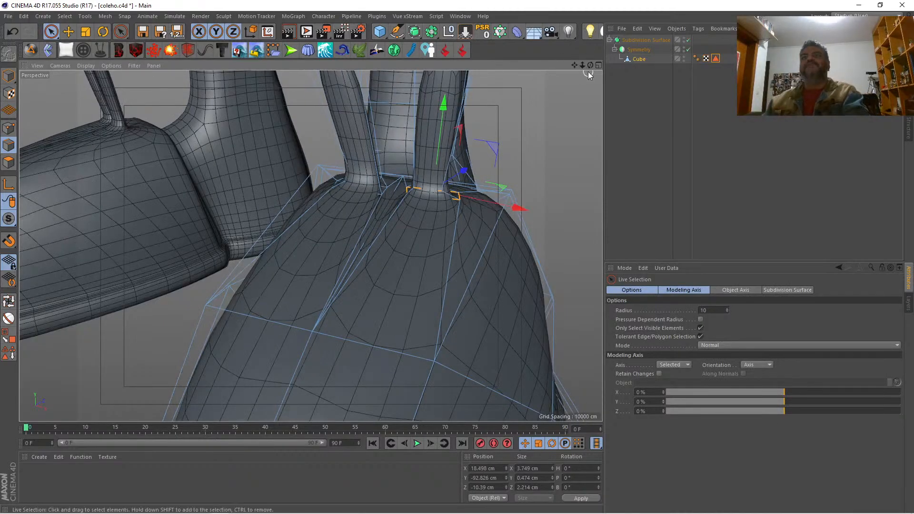
Step: In point mode, select the point between the bases of the two upright extrusions and raise it to about Y -92 cm
{"action": "left_click_drag", "start_coordinate": [590, 65], "coordinate": [521, 100]}
{"action": "key", "text": "space"}
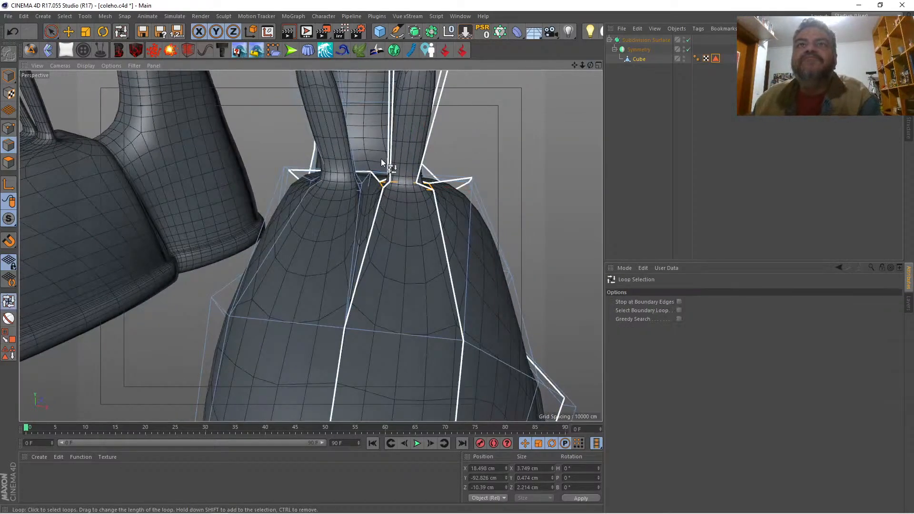
{"action": "key", "text": "space"}
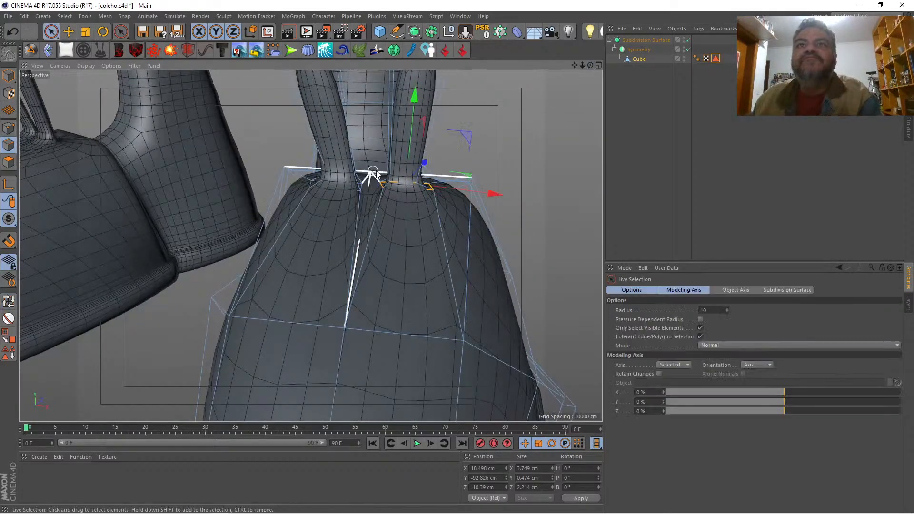
{"action": "left_click", "coordinate": [8, 128]}
{"action": "left_click", "coordinate": [371, 177]}
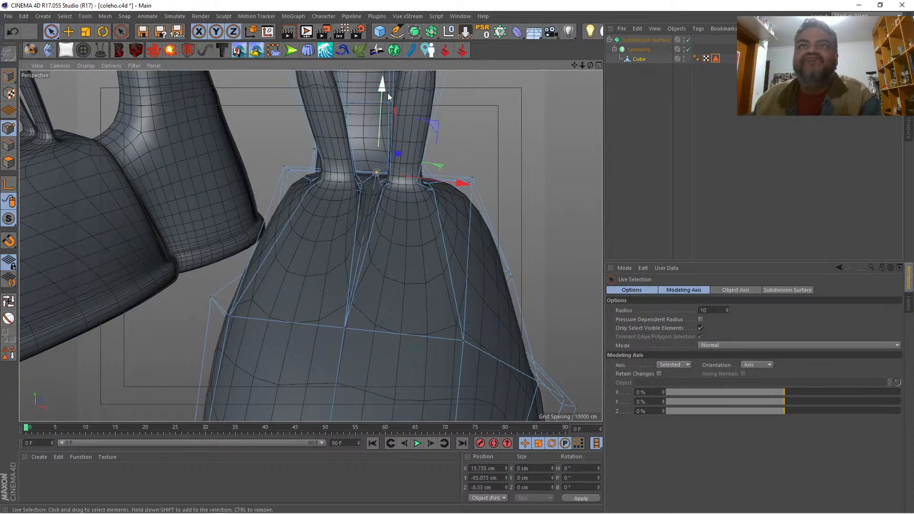
{"action": "left_click_drag", "start_coordinate": [381, 88], "coordinate": [379, 76]}
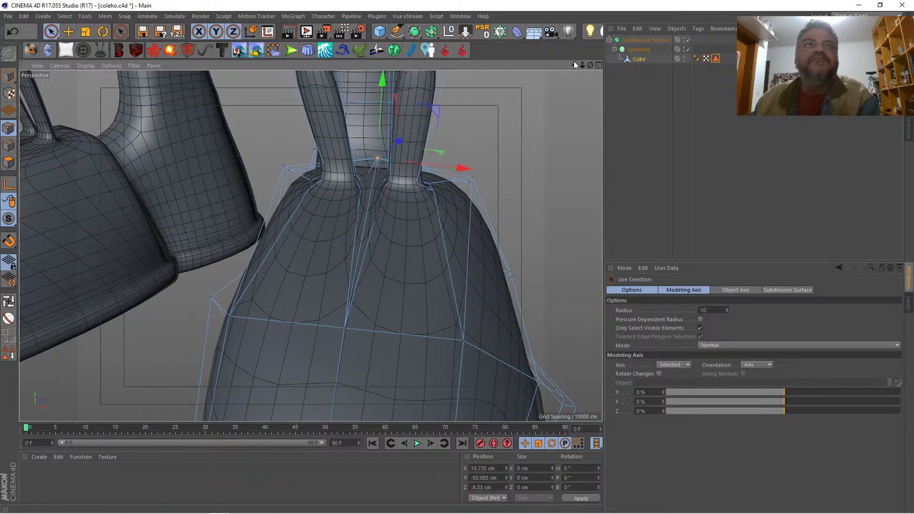
Step: Move the point between the extrusions forward to about Z -9.3 cm and sideways to about X 16 cm
{"action": "left_click_drag", "start_coordinate": [591, 64], "coordinate": [311, 246]}
{"action": "left_click_drag", "start_coordinate": [589, 261], "coordinate": [567, 258]}
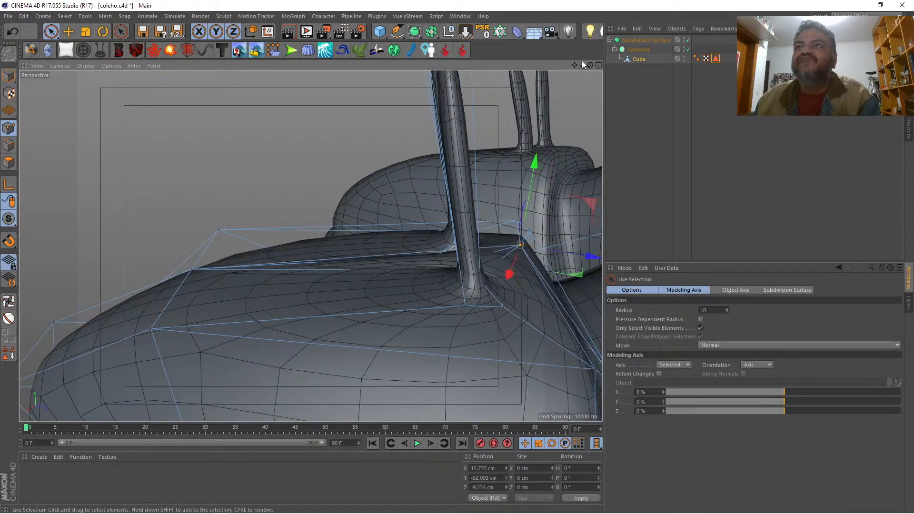
{"action": "left_click_drag", "start_coordinate": [589, 64], "coordinate": [310, 246]}
{"action": "left_click_drag", "start_coordinate": [421, 160], "coordinate": [425, 158]}
Step: Render the view of the shoes in the Picture Viewer to check the shape, and close the render
{"action": "left_click_drag", "start_coordinate": [582, 65], "coordinate": [311, 246]}
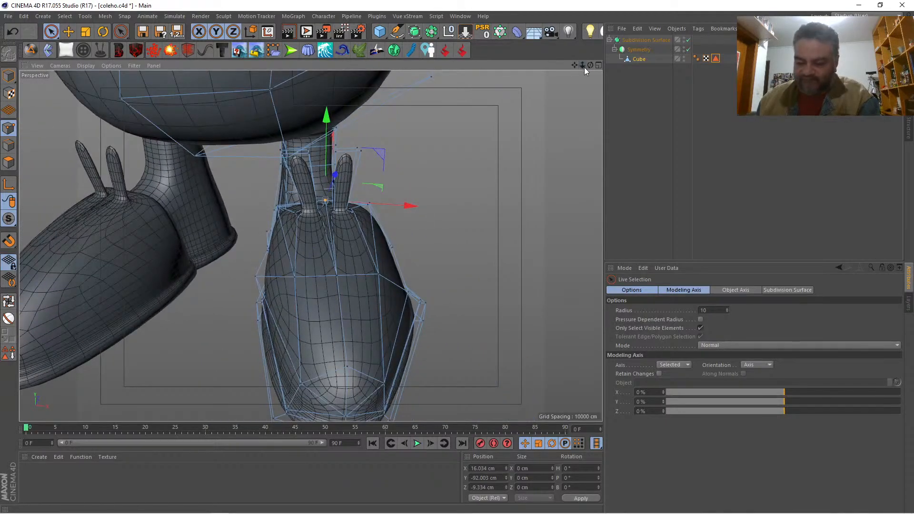
{"action": "key", "text": "shift+r"}
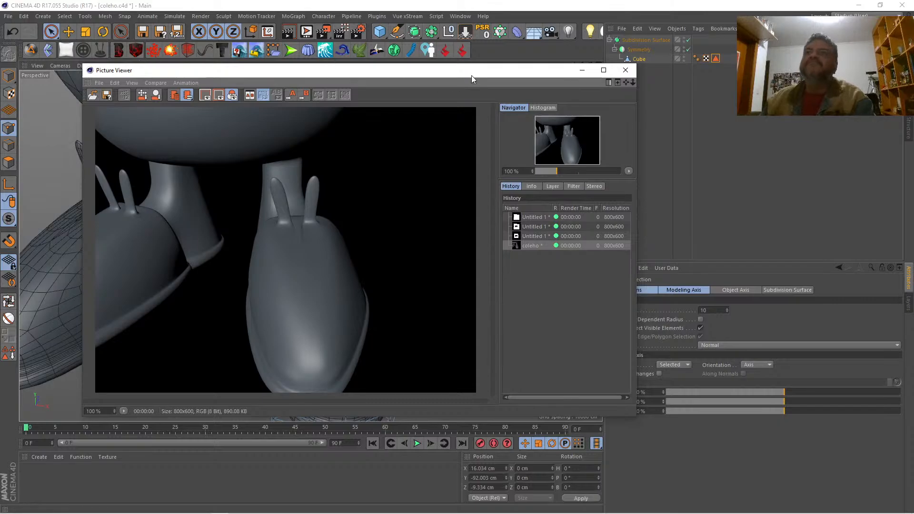
{"action": "left_click", "coordinate": [617, 71]}
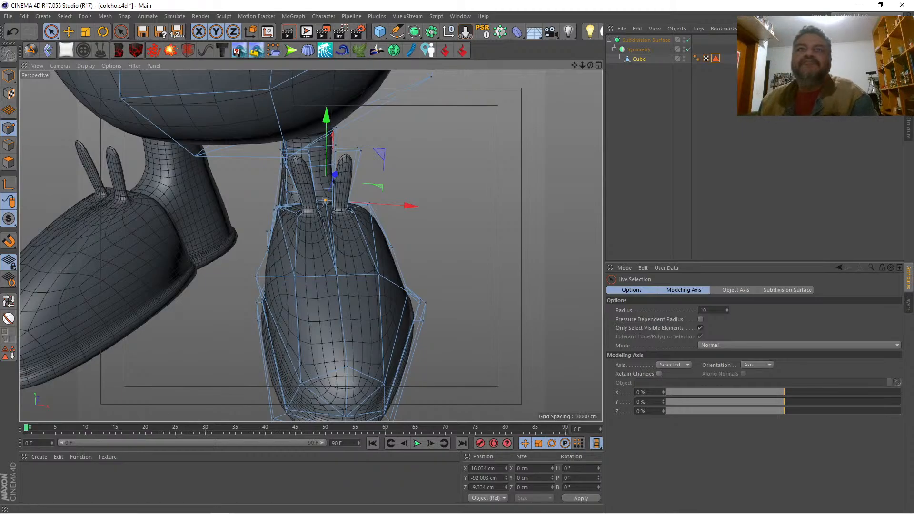
Step: Select the two control points flanking the middle of the shoe's upper, in front of the upright extrusions
{"action": "left_click_drag", "start_coordinate": [573, 64], "coordinate": [589, 64]}
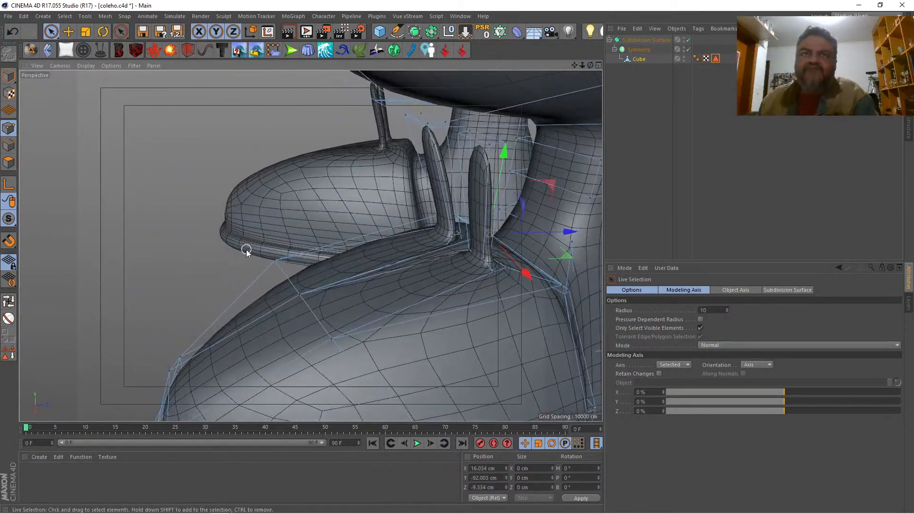
{"action": "left_click", "coordinate": [274, 259]}
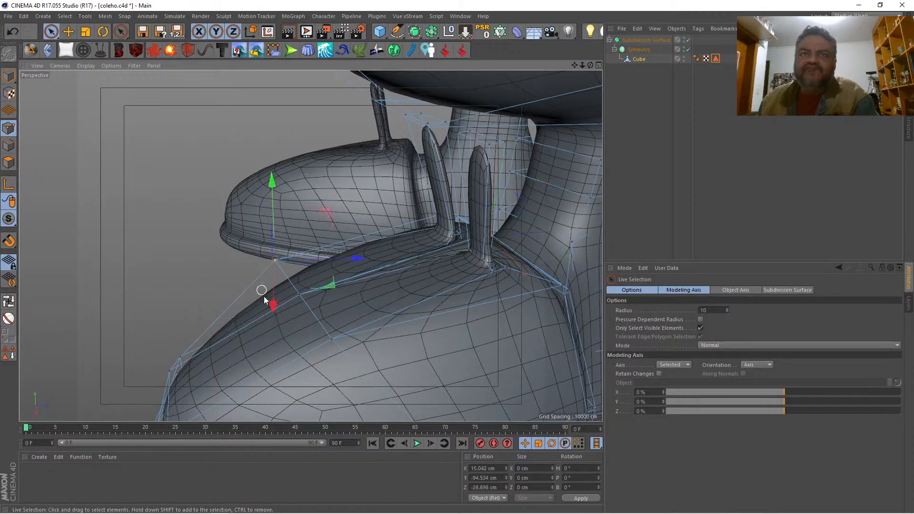
{"action": "left_click", "coordinate": [331, 340], "text": "shift"}
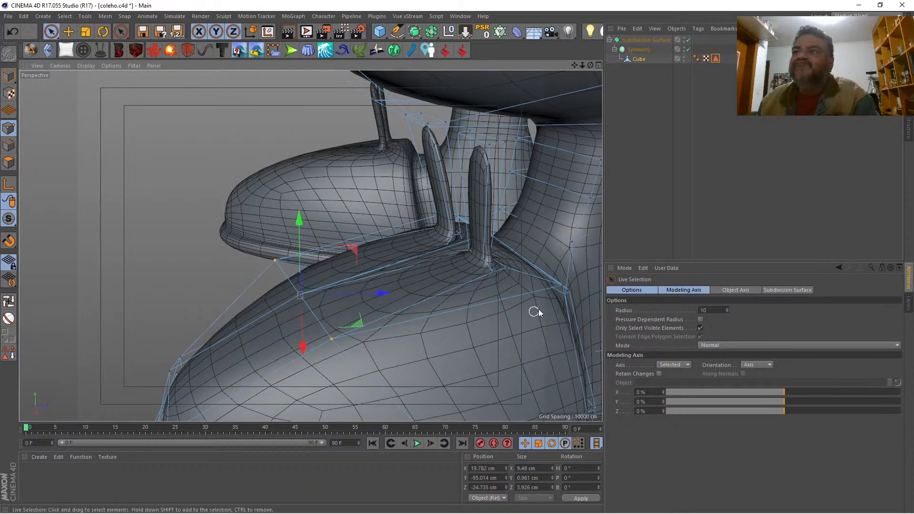
{"action": "left_click", "coordinate": [725, 345]}
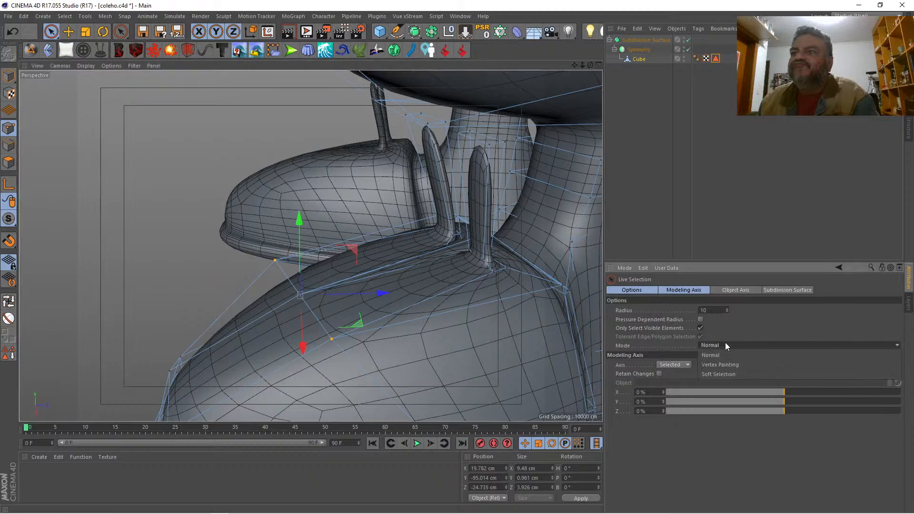
{"action": "left_click", "coordinate": [725, 345]}
{"action": "left_click", "coordinate": [648, 290]}
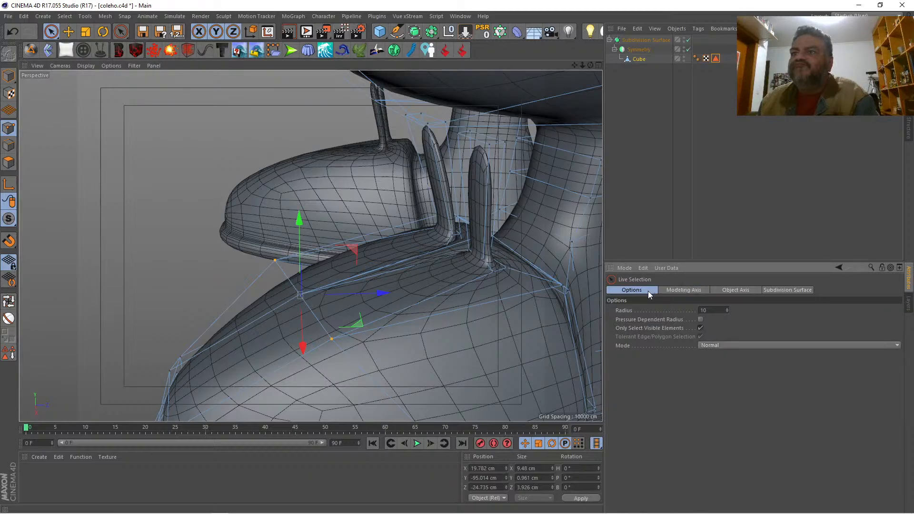
{"action": "key", "text": "e"}
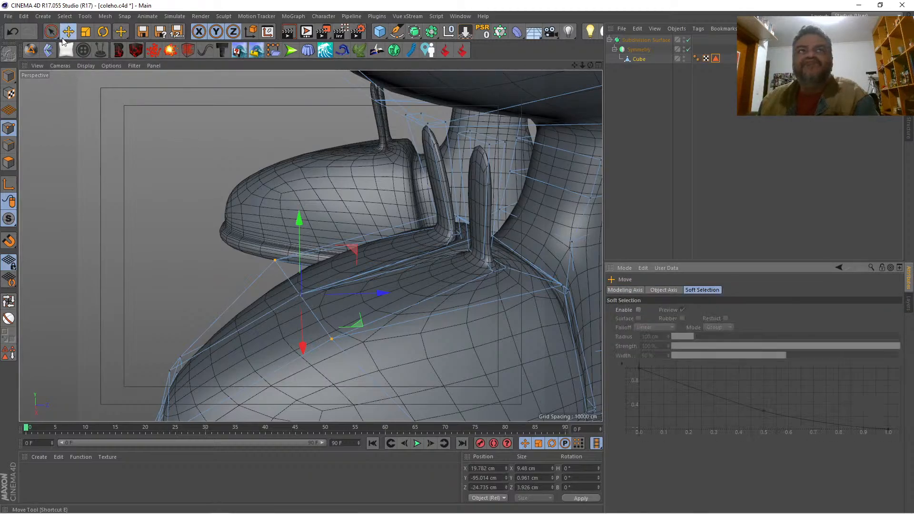
{"action": "left_click", "coordinate": [628, 290]}
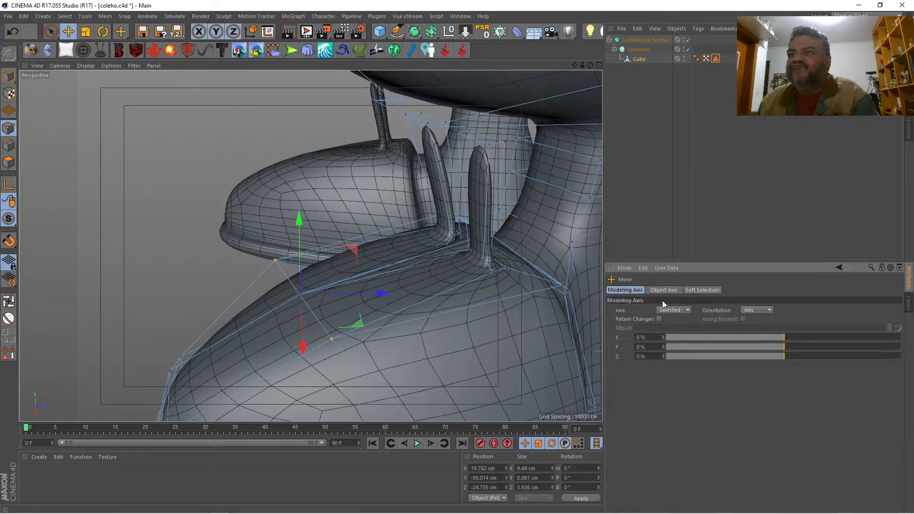
{"action": "left_click", "coordinate": [753, 310]}
{"action": "left_click", "coordinate": [758, 330]}
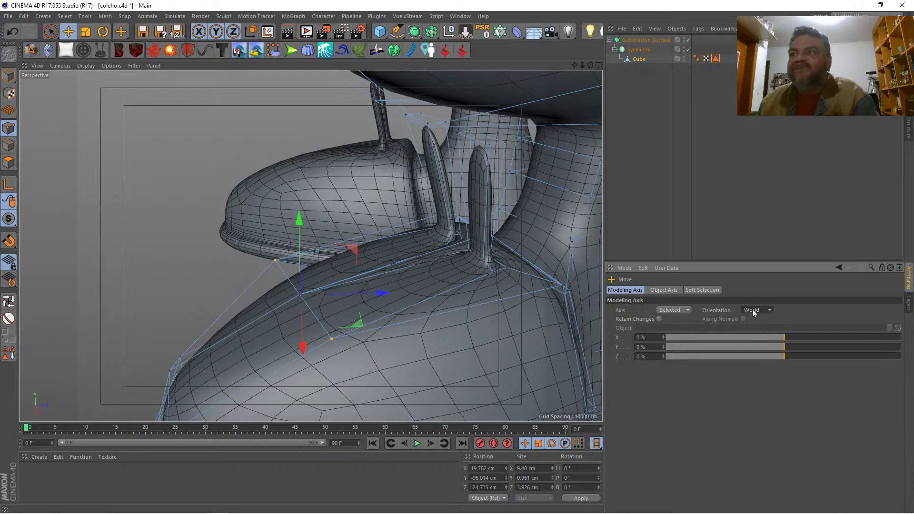
{"action": "left_click", "coordinate": [752, 310]}
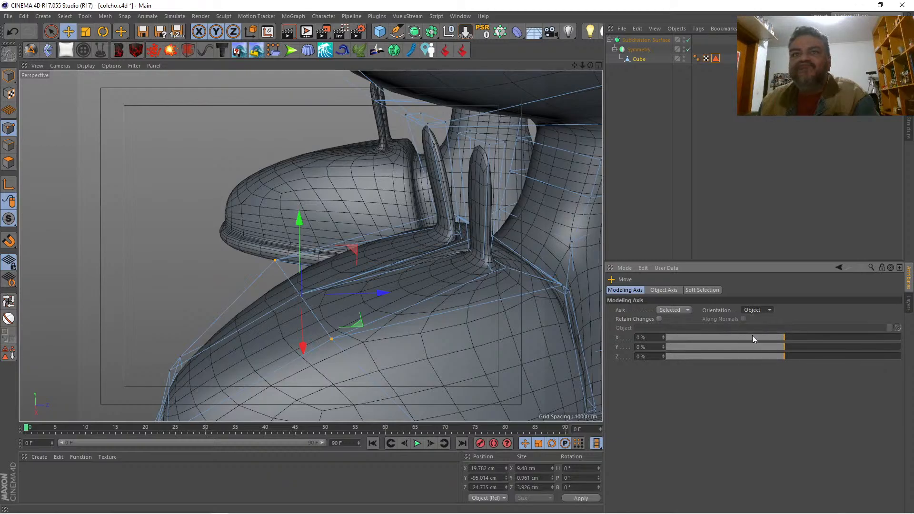
{"action": "left_click", "coordinate": [751, 309]}
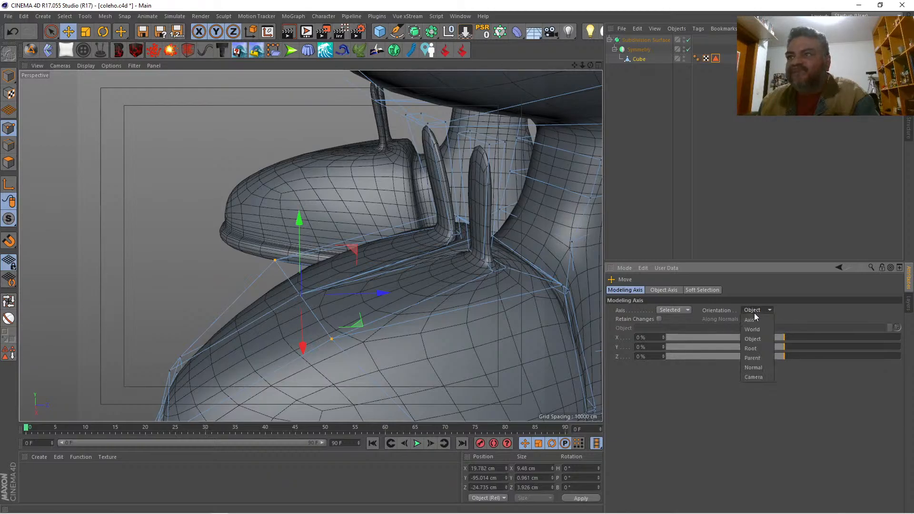
{"action": "left_click", "coordinate": [753, 317]}
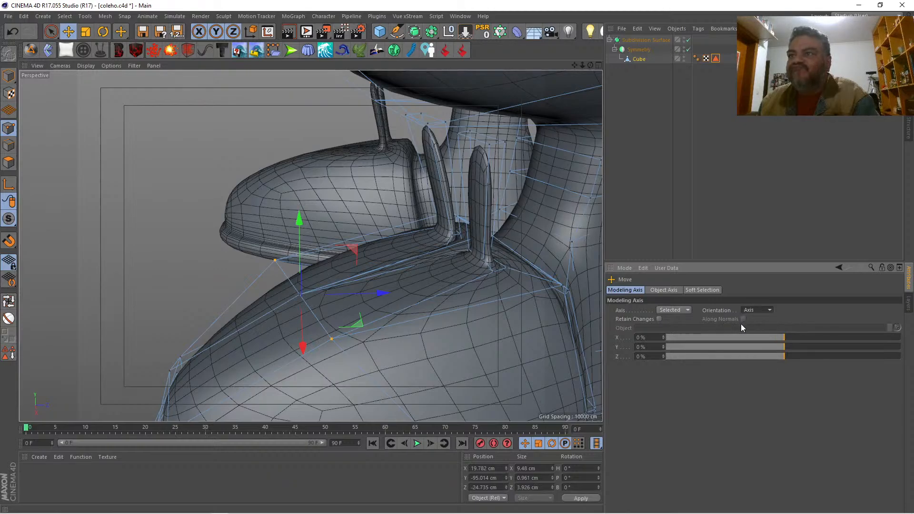
{"action": "left_click", "coordinate": [673, 309]}
{"action": "left_click", "coordinate": [672, 319]}
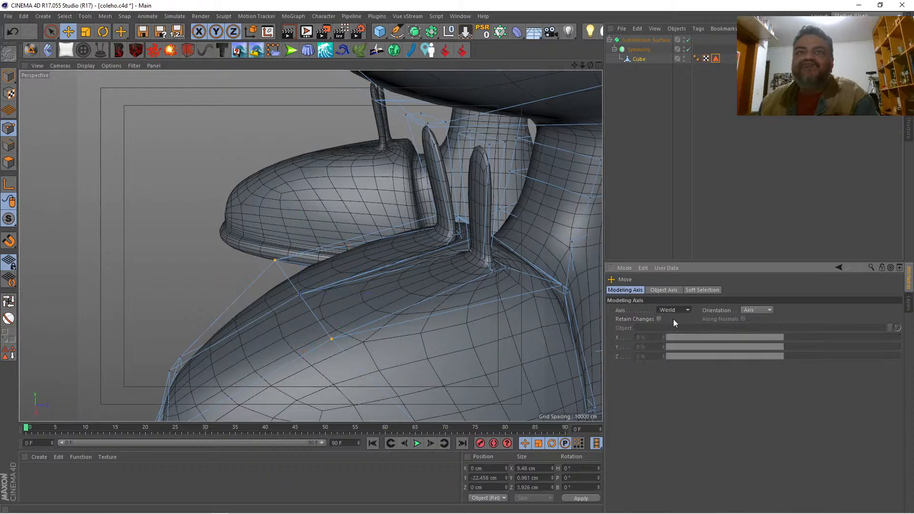
{"action": "left_click", "coordinate": [675, 308]}
{"action": "left_click", "coordinate": [673, 329]}
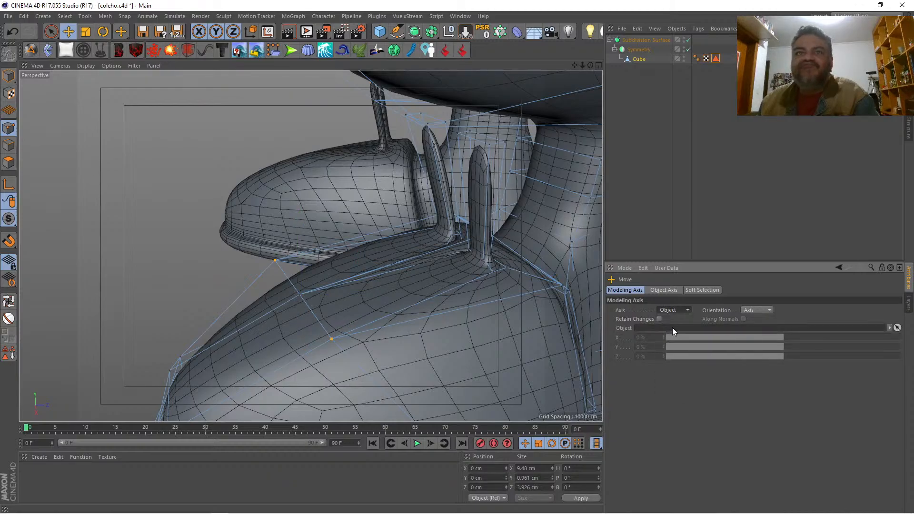
{"action": "left_click", "coordinate": [674, 310]}
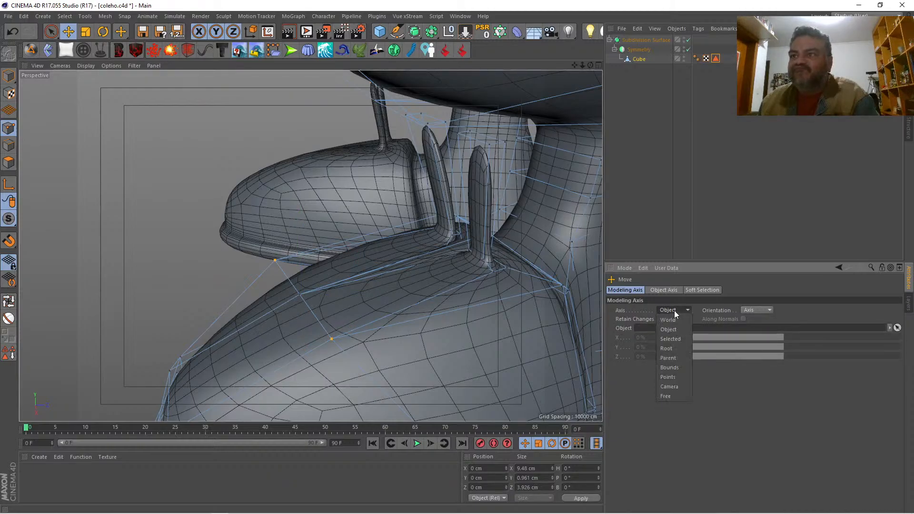
{"action": "left_click", "coordinate": [674, 338]}
Step: Move the two selected points on the shoe's upper back toward the ankle to about Z -20.7 cm
{"action": "left_click_drag", "start_coordinate": [376, 291], "coordinate": [433, 276]}
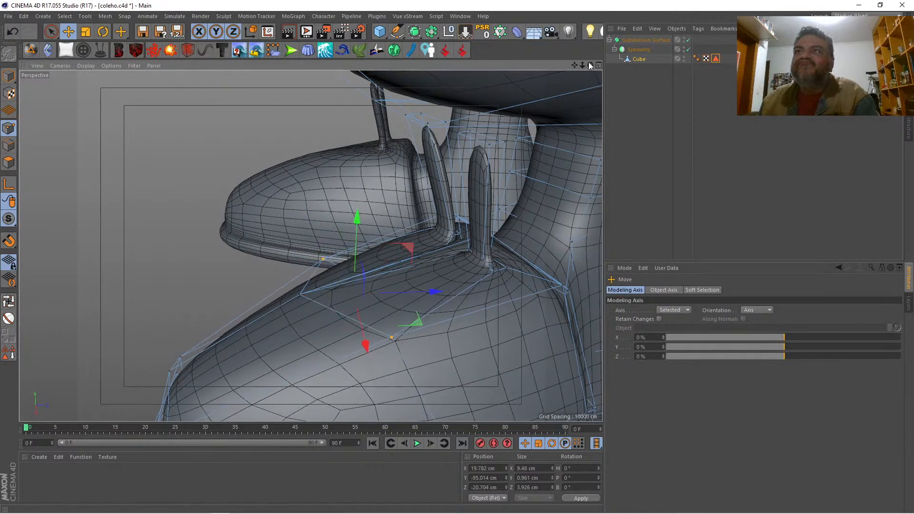
{"action": "left_click_drag", "start_coordinate": [590, 65], "coordinate": [552, 71]}
{"action": "left_click_drag", "start_coordinate": [310, 246], "coordinate": [310, 245], "text": "alt"}
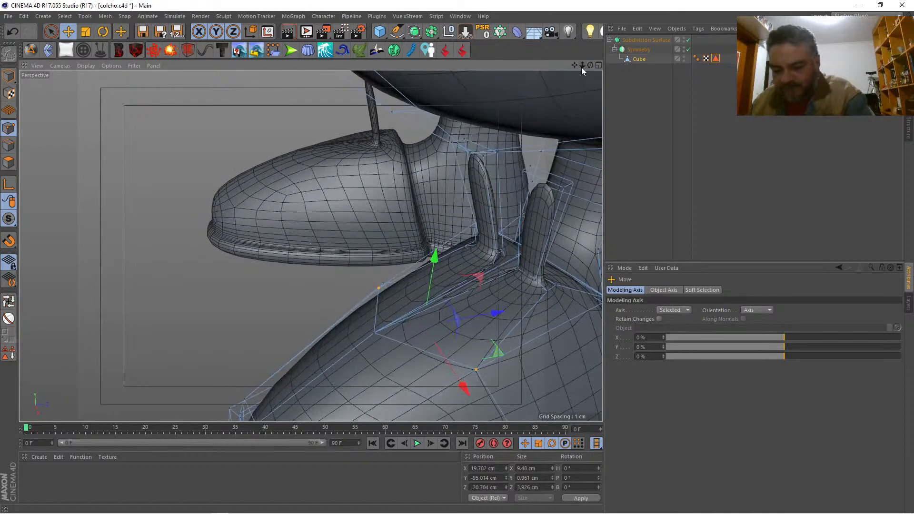
Step: With smoothing off, select the inner of the two points on the shoe's upper and shift it inward to about X 13.6 cm
{"action": "key", "text": "k"}
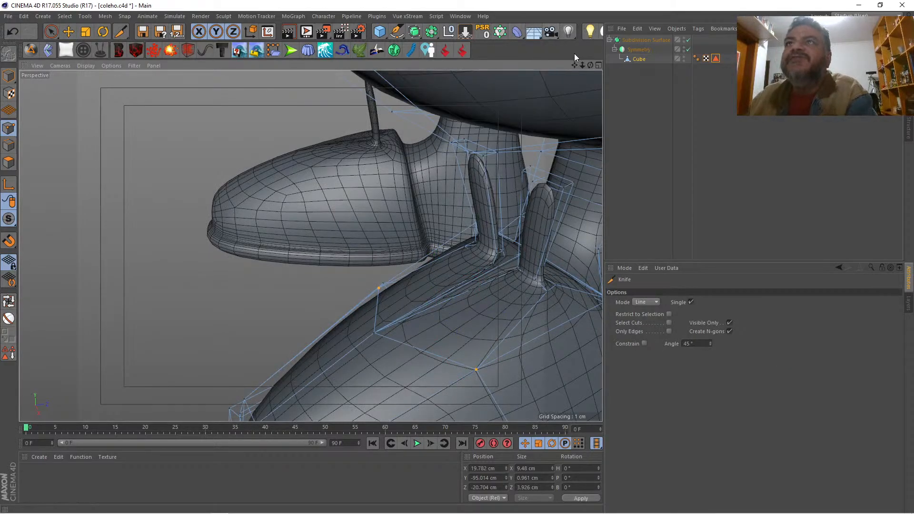
{"action": "left_click_drag", "start_coordinate": [574, 64], "coordinate": [480, 65]}
{"action": "left_click_drag", "start_coordinate": [590, 65], "coordinate": [556, 67]}
{"action": "key", "text": "q"}
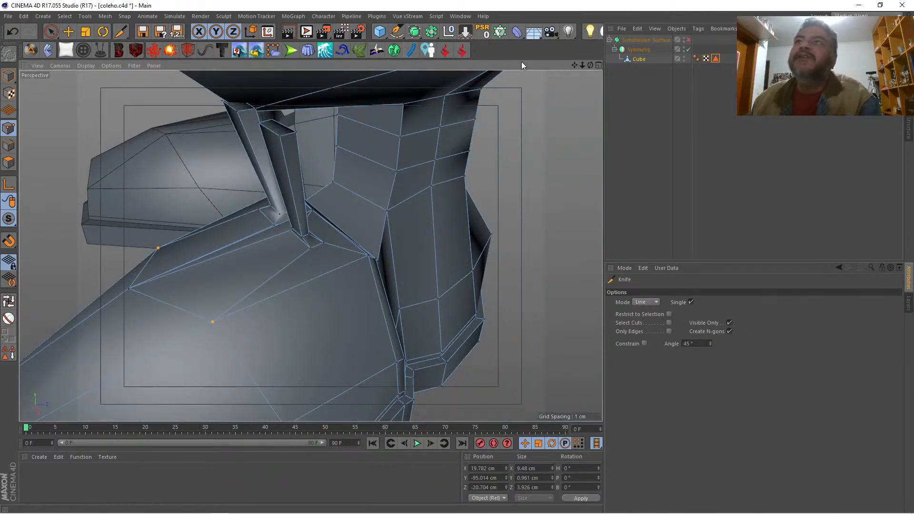
{"action": "left_click_drag", "start_coordinate": [574, 67], "coordinate": [311, 245]}
{"action": "key", "text": "space"}
{"action": "left_click", "coordinate": [275, 289]}
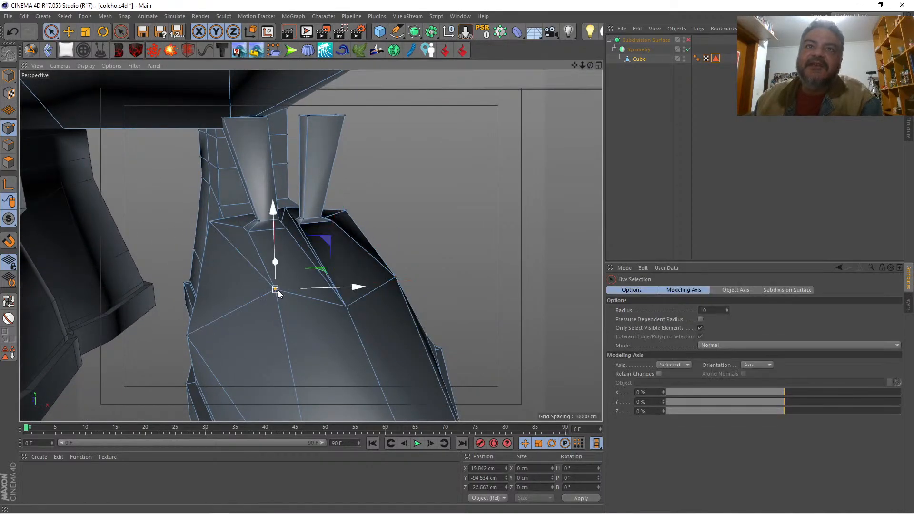
{"action": "left_click_drag", "start_coordinate": [335, 287], "coordinate": [316, 284]}
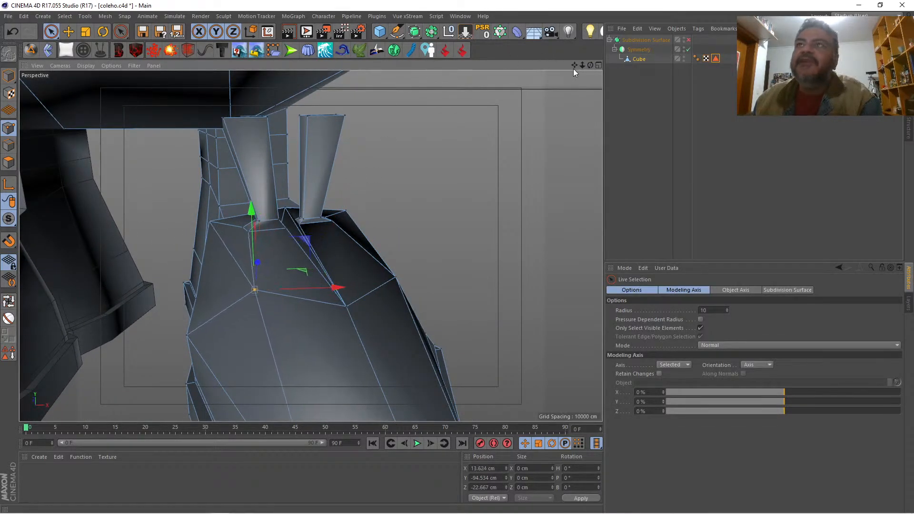
Step: Select the base points on the outer upright extrusion's inner side and raise them to about Y -92.2 cm
{"action": "left_click_drag", "start_coordinate": [590, 65], "coordinate": [590, 65]}
{"action": "left_click_drag", "start_coordinate": [311, 245], "coordinate": [310, 245], "text": "alt"}
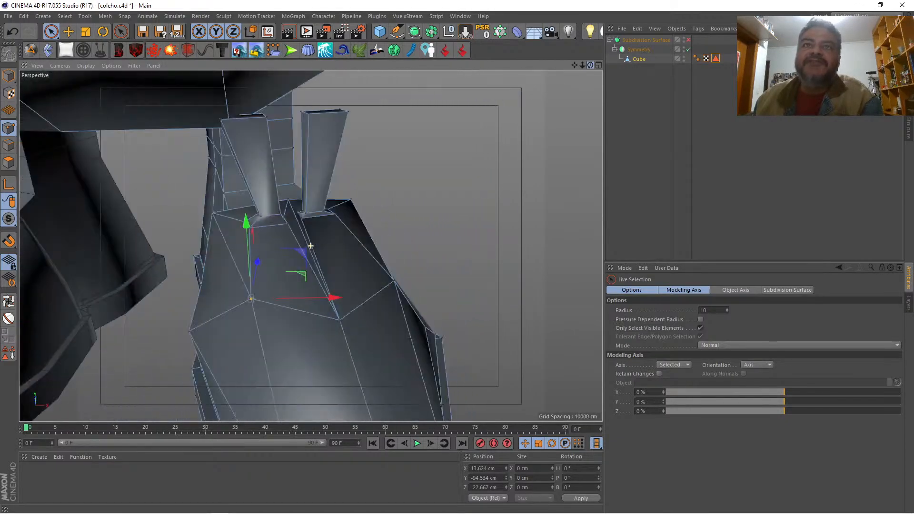
{"action": "left_click", "coordinate": [301, 214]}
{"action": "left_click_drag", "start_coordinate": [589, 66], "coordinate": [310, 246]}
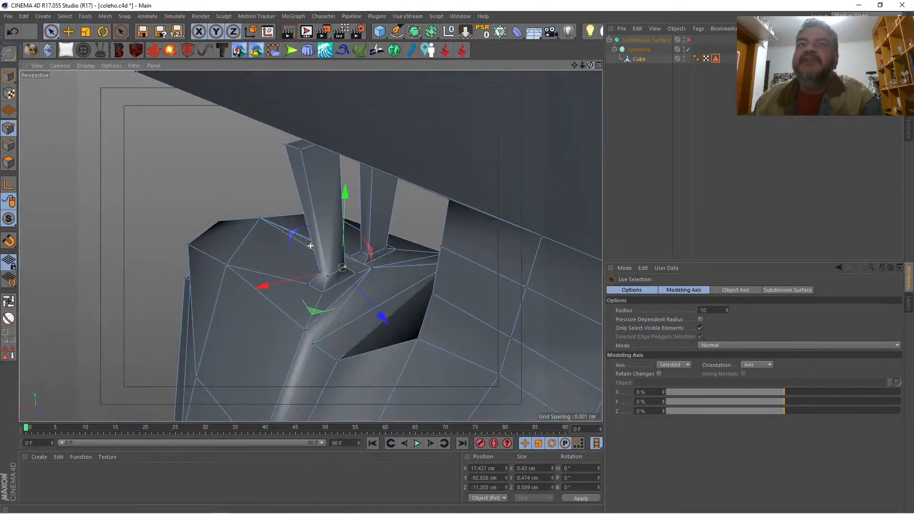
{"action": "left_click", "coordinate": [355, 273], "text": "shift"}
{"action": "left_click_drag", "start_coordinate": [590, 66], "coordinate": [310, 246]}
{"action": "left_click_drag", "start_coordinate": [318, 136], "coordinate": [320, 127]}
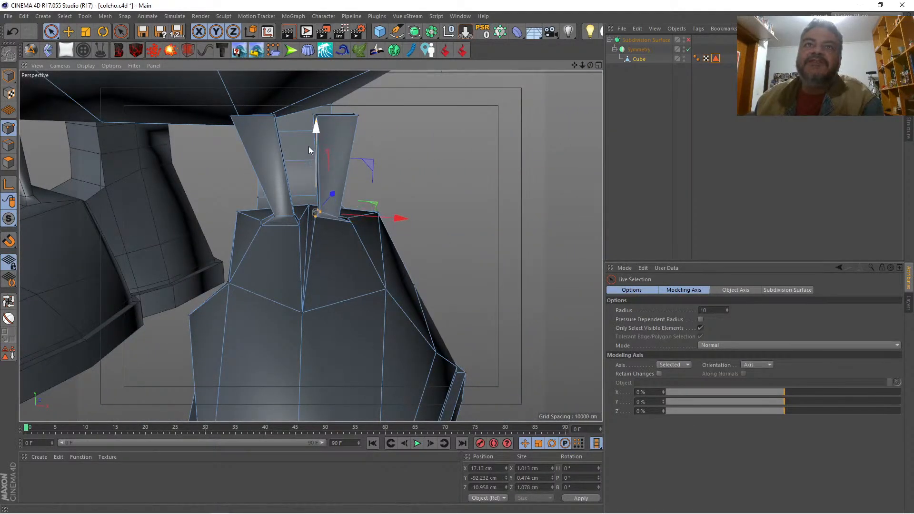
Step: Move the inner extrusion's facing base points back to about Z -11.1 cm, and lower the point behind the gap to about Y -92.5 cm
{"action": "left_click", "coordinate": [297, 217]}
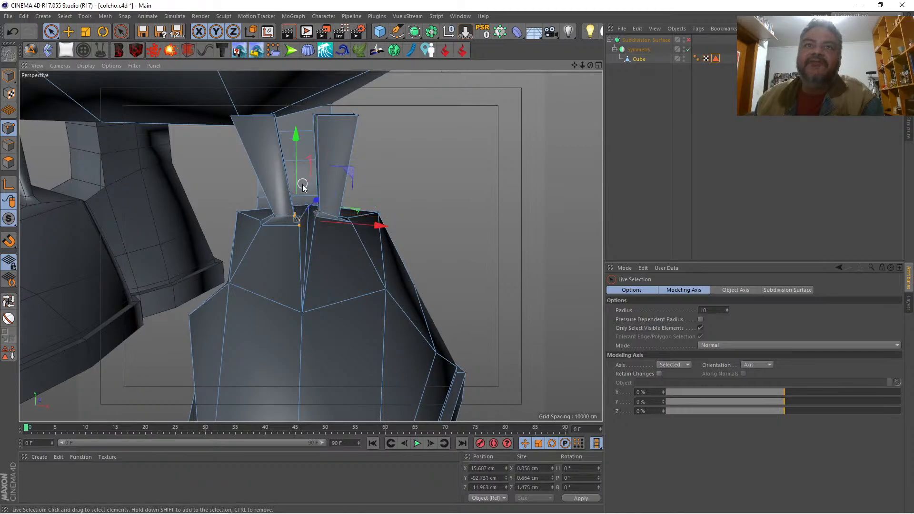
{"action": "left_click_drag", "start_coordinate": [312, 198], "coordinate": [308, 210]}
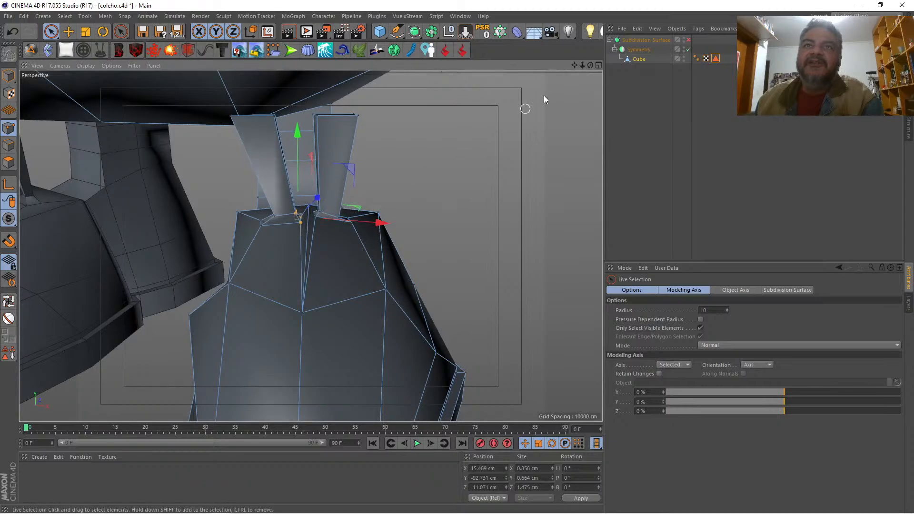
{"action": "left_click_drag", "start_coordinate": [590, 64], "coordinate": [536, 76]}
{"action": "left_click", "coordinate": [387, 262]}
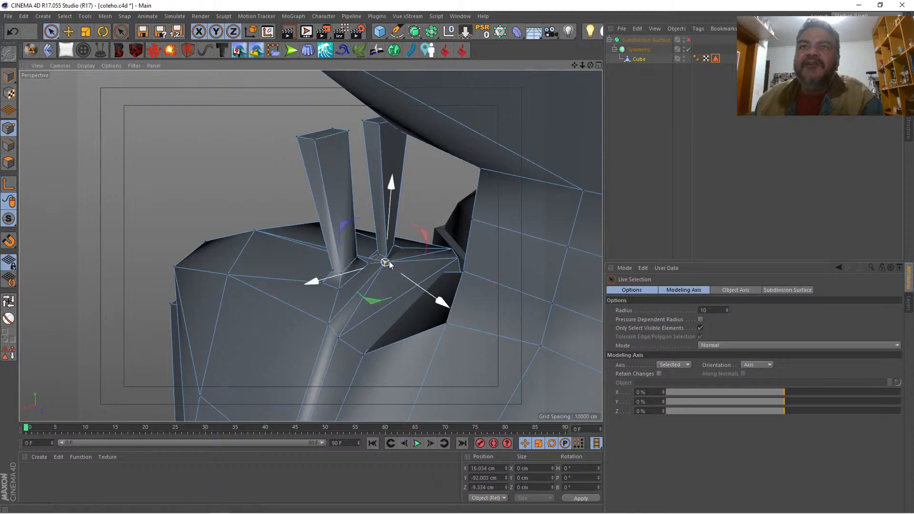
{"action": "left_click_drag", "start_coordinate": [393, 207], "coordinate": [395, 214]}
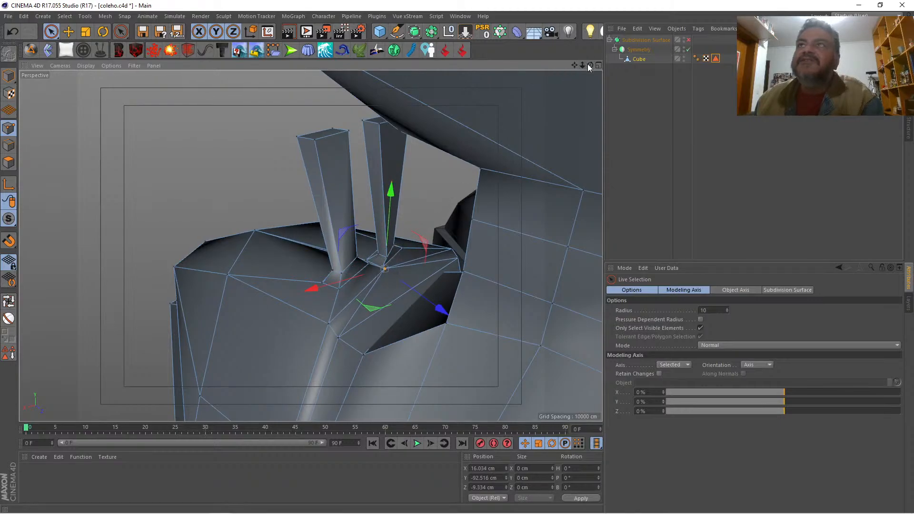
Step: Knife two cuts across the upper, from the middle edges below the extrusions to the outer and inner side points
{"action": "left_click_drag", "start_coordinate": [589, 65], "coordinate": [847, 83]}
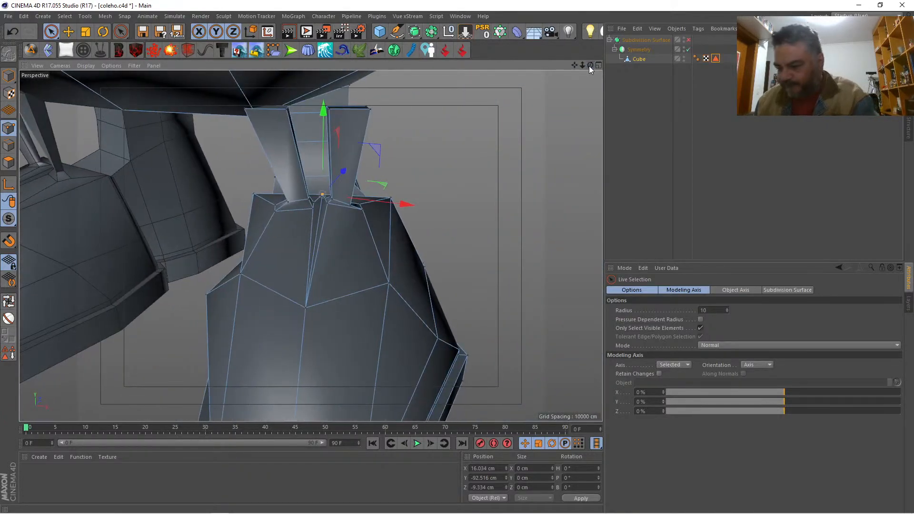
{"action": "key", "text": "k"}
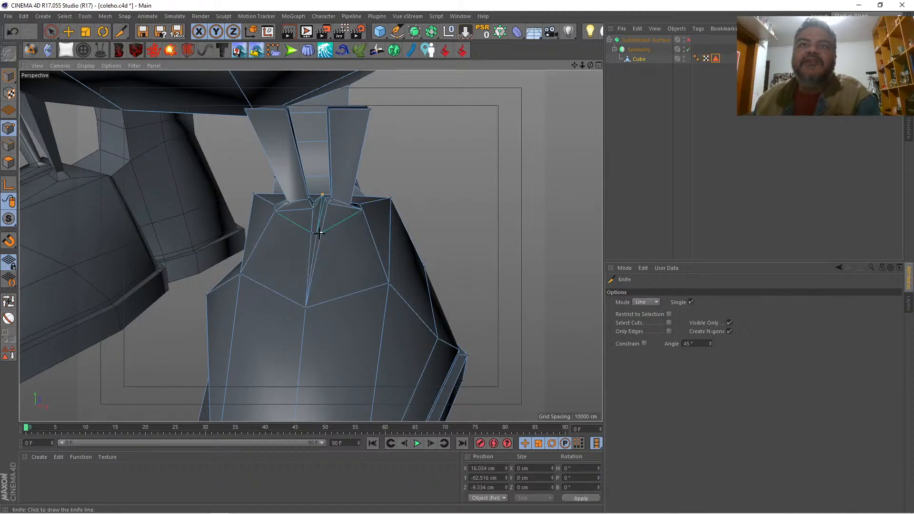
{"action": "left_click", "coordinate": [321, 233]}
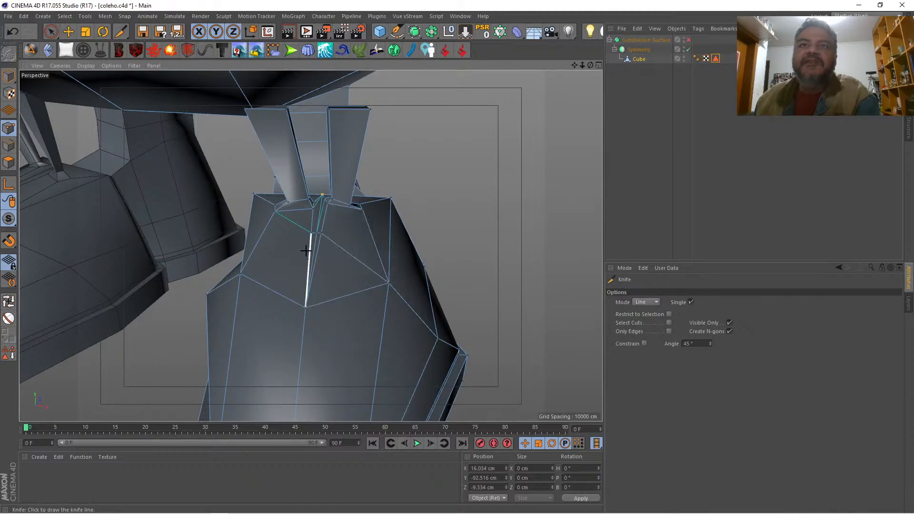
{"action": "left_click", "coordinate": [310, 232]}
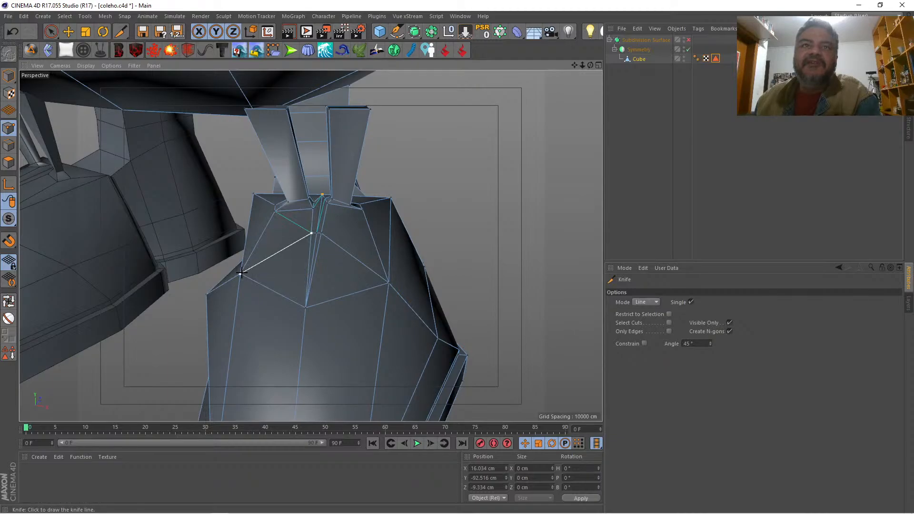
{"action": "key", "text": "space"}
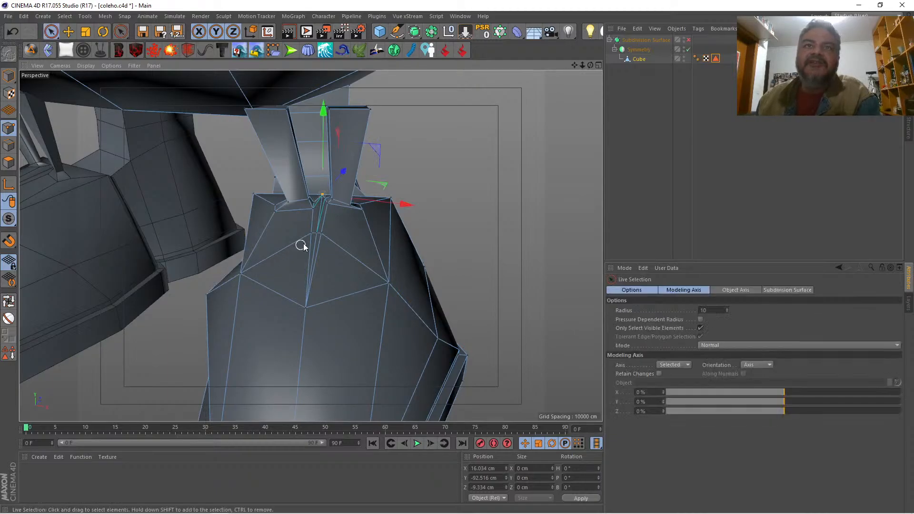
Step: Weld the two new neighbouring cut points in the middle of the upper into a single point
{"action": "right_click", "coordinate": [500, 190]}
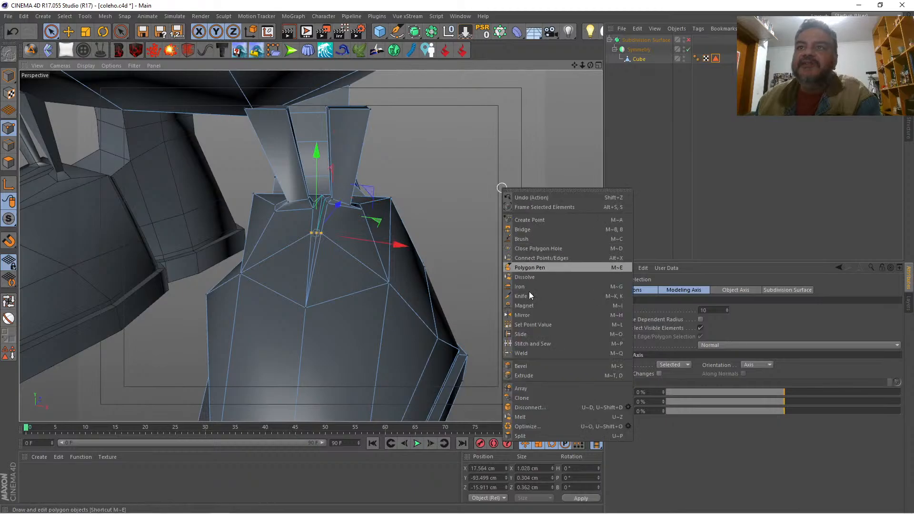
{"action": "left_click", "coordinate": [533, 352]}
{"action": "left_click", "coordinate": [503, 265]}
{"action": "key", "text": "space"}
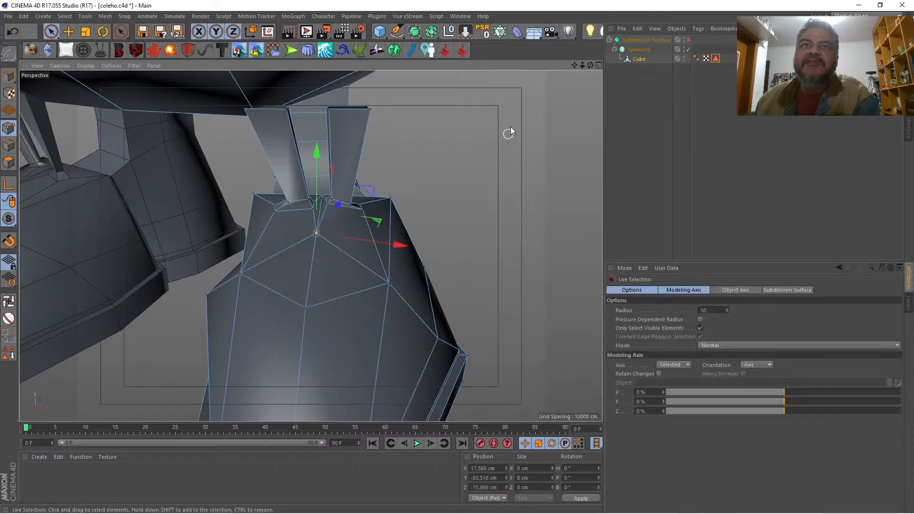
Step: Lower the outer extrusion's inner base corners, the rear one to about Y -93.1 cm and the front one to about Y -93.5 cm
{"action": "left_click_drag", "start_coordinate": [590, 65], "coordinate": [493, 71]}
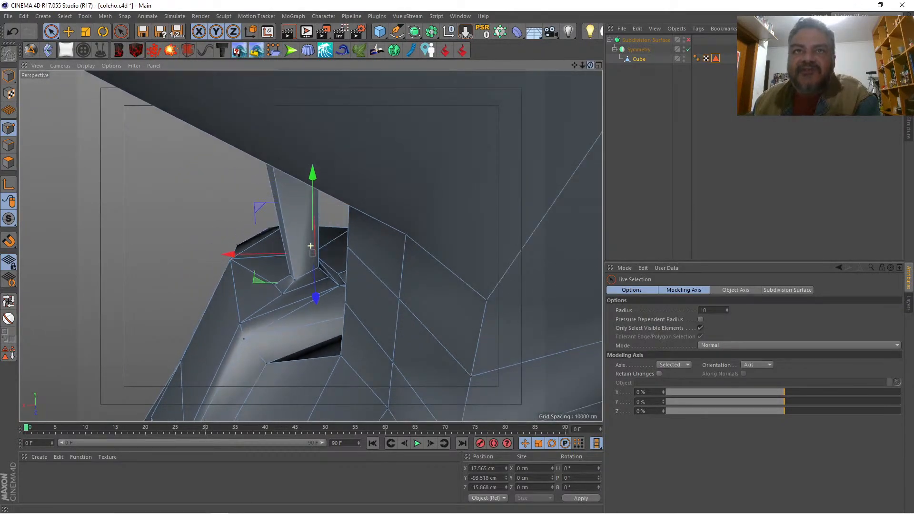
{"action": "left_click", "coordinate": [327, 281]}
{"action": "left_click_drag", "start_coordinate": [330, 216], "coordinate": [329, 225]}
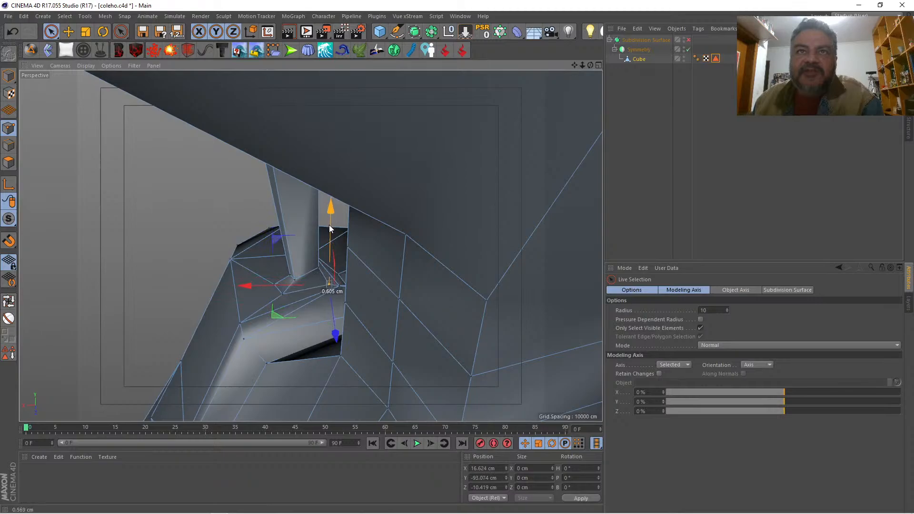
{"action": "left_click_drag", "start_coordinate": [590, 65], "coordinate": [807, 56]}
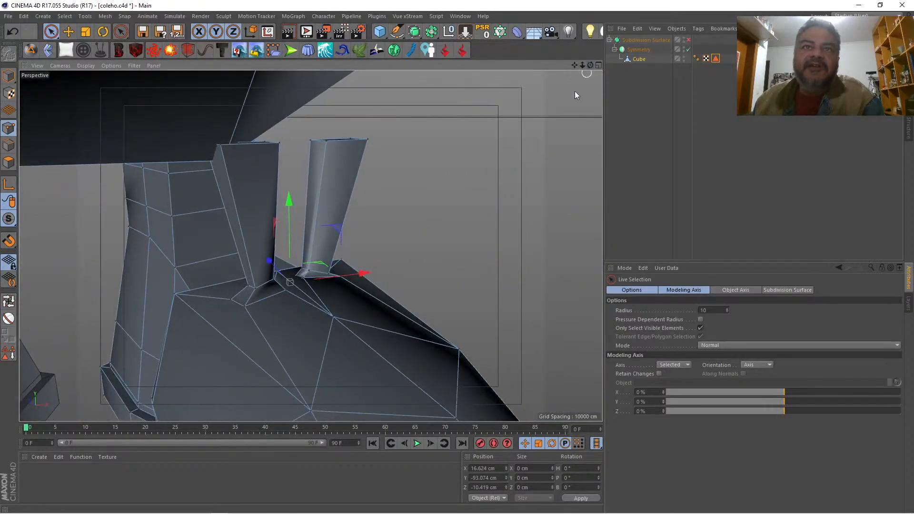
{"action": "left_click", "coordinate": [300, 281]}
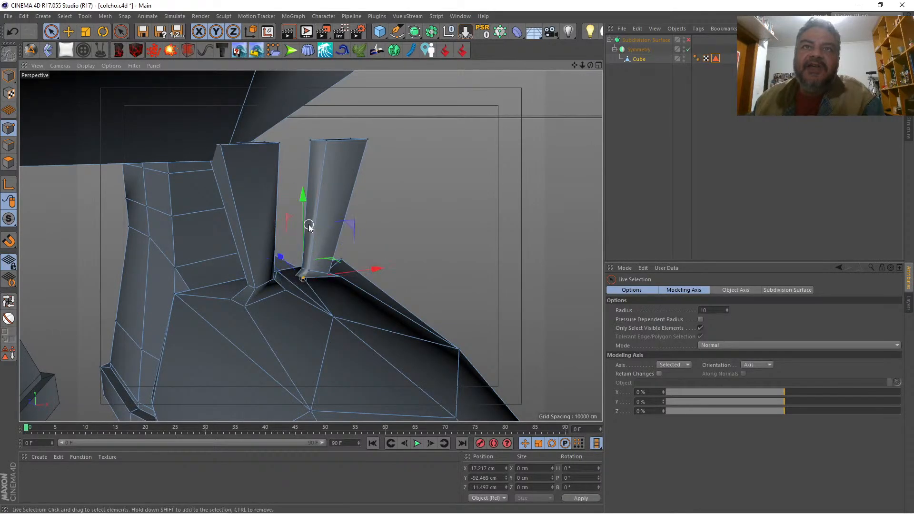
{"action": "left_click_drag", "start_coordinate": [305, 225], "coordinate": [316, 239]}
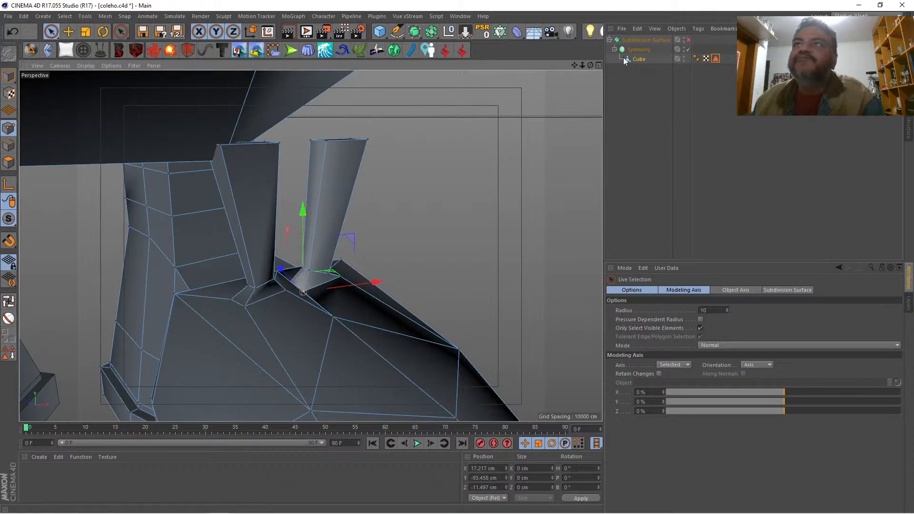
Step: Select both inner base corners of the outer extrusion, move them back to about Z -10.4 cm and raise them to about Y -92.7 cm
{"action": "left_click_drag", "start_coordinate": [591, 65], "coordinate": [490, 90]}
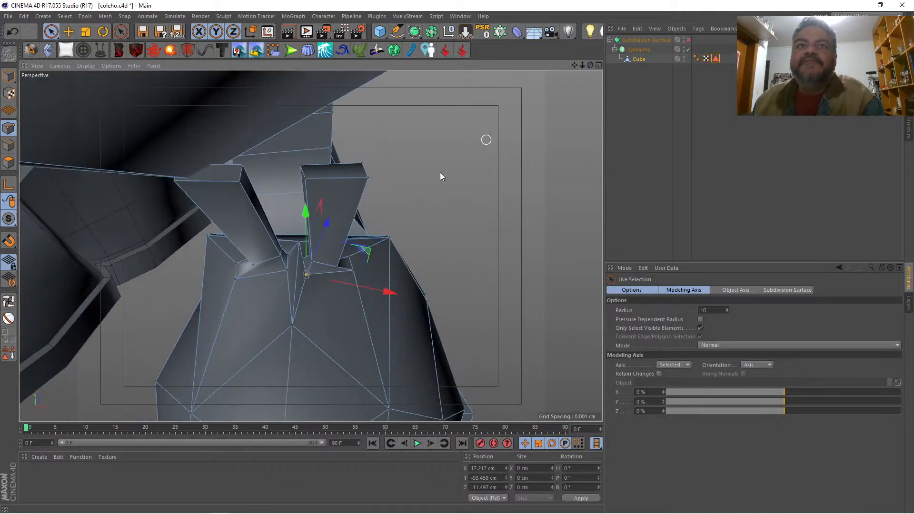
{"action": "left_click", "coordinate": [302, 258], "text": "shift"}
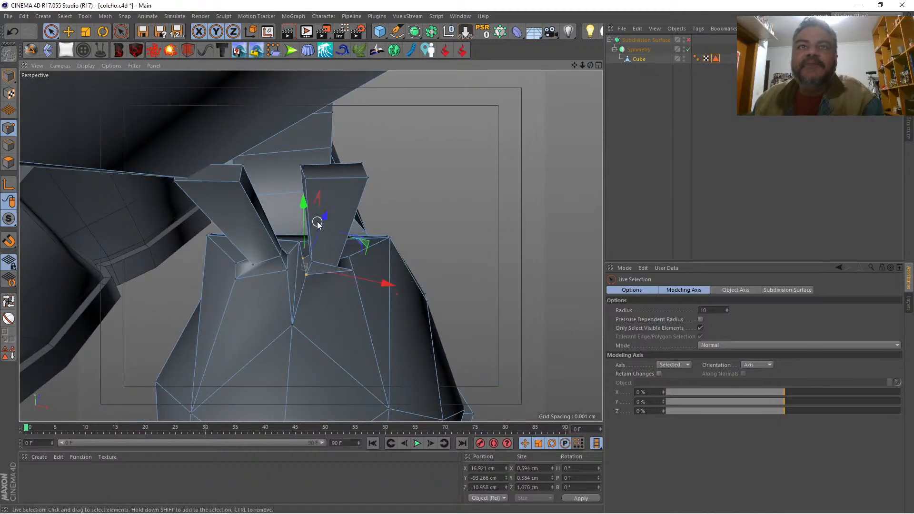
{"action": "left_click_drag", "start_coordinate": [322, 222], "coordinate": [325, 218]}
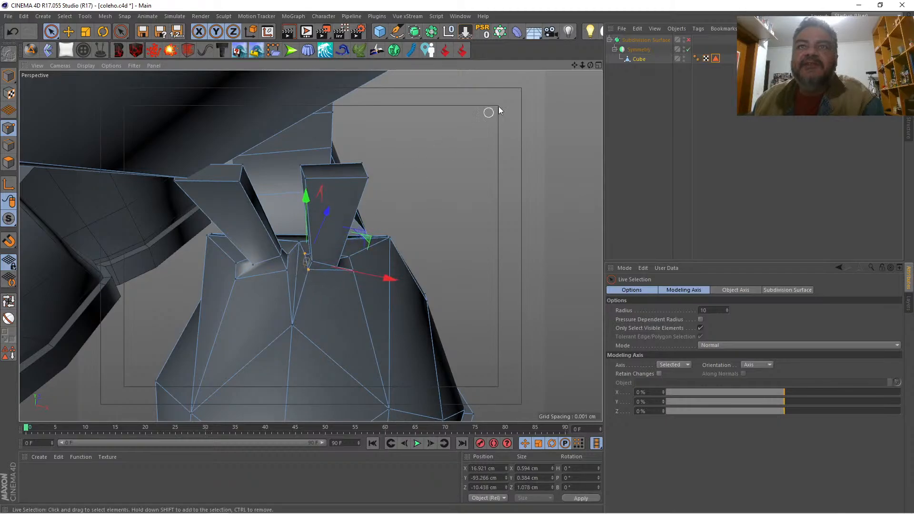
{"action": "left_click_drag", "start_coordinate": [590, 65], "coordinate": [528, 86]}
{"action": "left_click_drag", "start_coordinate": [373, 183], "coordinate": [359, 184], "text": "alt"}
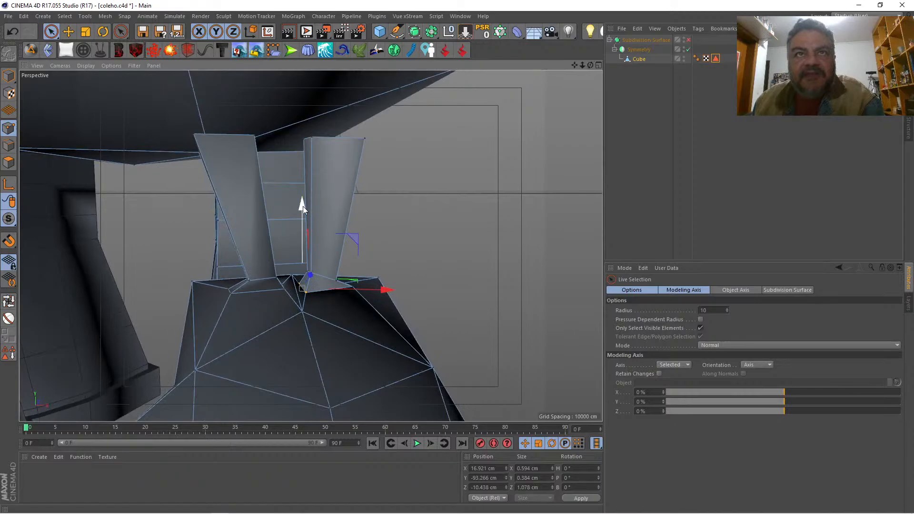
{"action": "left_click_drag", "start_coordinate": [303, 207], "coordinate": [307, 197]}
Step: Raise the inner extrusion's two facing base points by about 0.4 cm, and select the point behind the gap
{"action": "left_click_drag", "start_coordinate": [590, 65], "coordinate": [554, 98]}
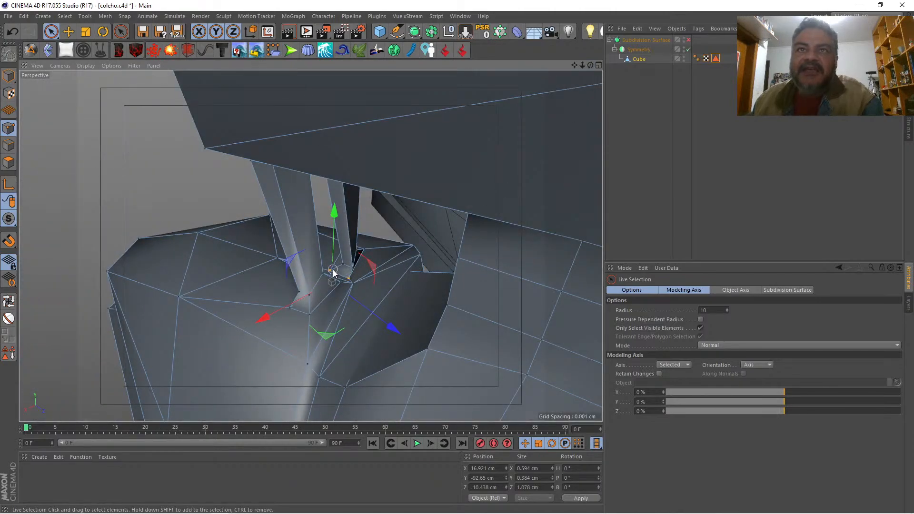
{"action": "left_click_drag", "start_coordinate": [339, 234], "coordinate": [339, 227]}
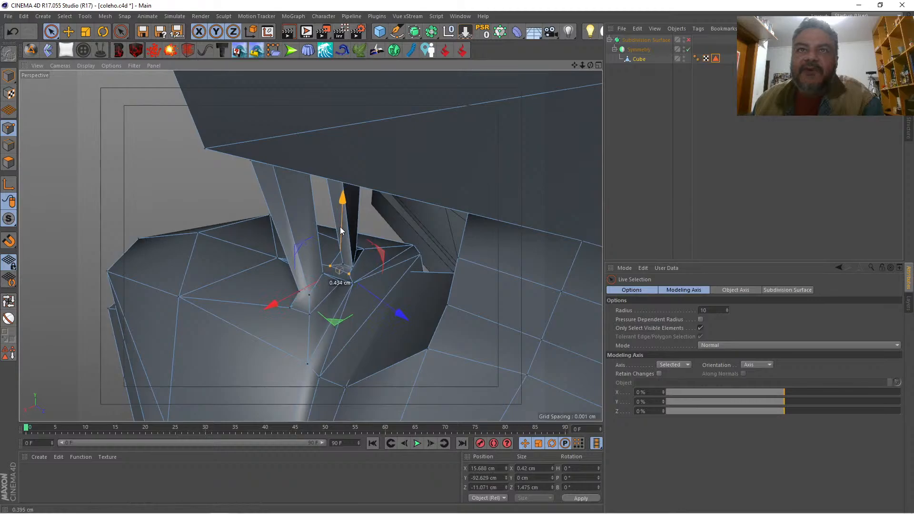
{"action": "left_click", "coordinate": [351, 285]}
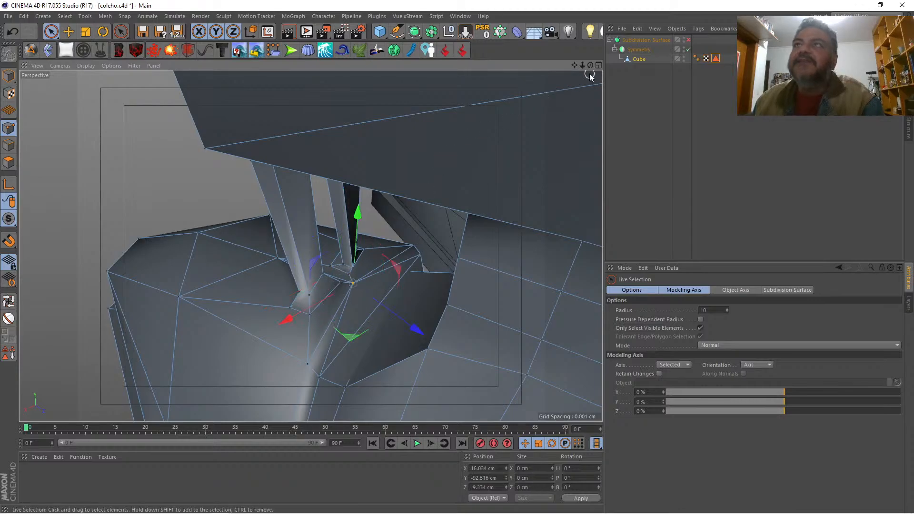
Step: With smoothing back on, select the two points flanking the middle of the upper and move them back to about Z -18.3 cm
{"action": "mouse_move", "coordinate": [590, 65]}
{"action": "left_mouse_down"}
{"action": "mouse_move", "coordinate": [554, 69]}
{"action": "mouse_move", "coordinate": [578, 67]}
{"action": "left_mouse_up"}
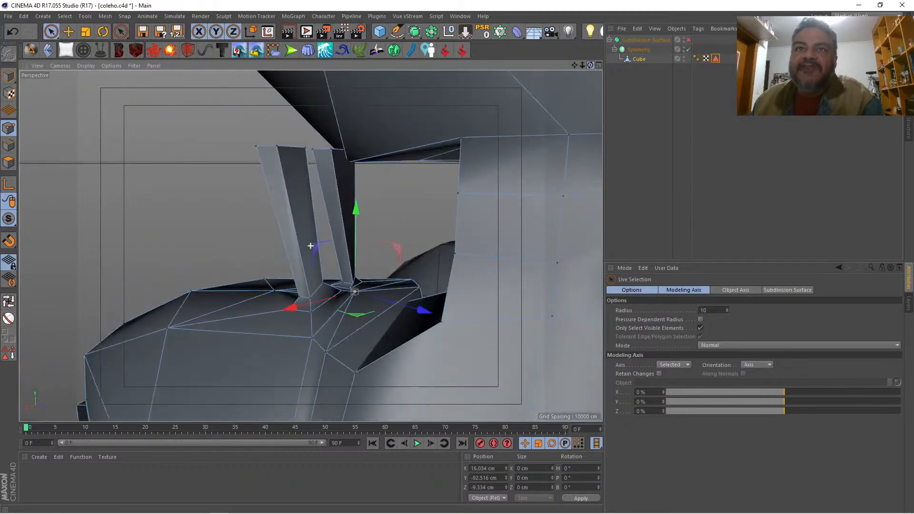
{"action": "mouse_move", "coordinate": [310, 245]}
{"action": "left_mouse_down", "text": "alt"}
{"action": "mouse_move", "coordinate": [321, 256]}
{"action": "mouse_move", "coordinate": [310, 246]}
{"action": "left_mouse_up", "text": "alt"}
{"action": "key", "text": "q"}
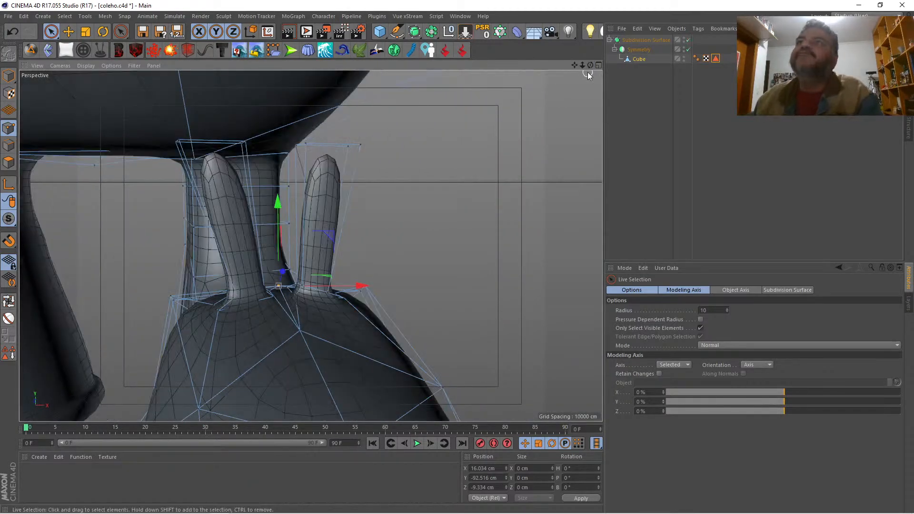
{"action": "mouse_move", "coordinate": [581, 66]}
{"action": "left_mouse_down"}
{"action": "mouse_move", "coordinate": [540, 66]}
{"action": "mouse_move", "coordinate": [599, 66]}
{"action": "left_mouse_up"}
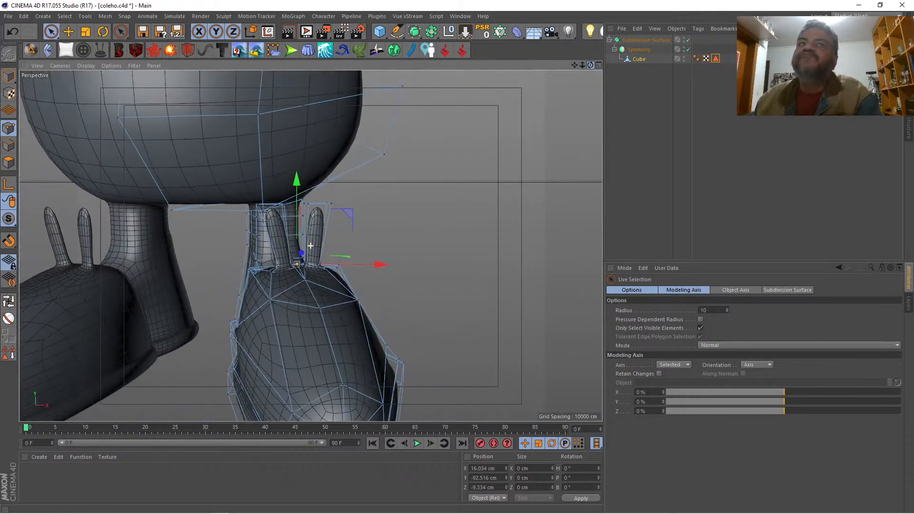
{"action": "left_click_drag", "start_coordinate": [311, 246], "coordinate": [310, 245], "text": "alt"}
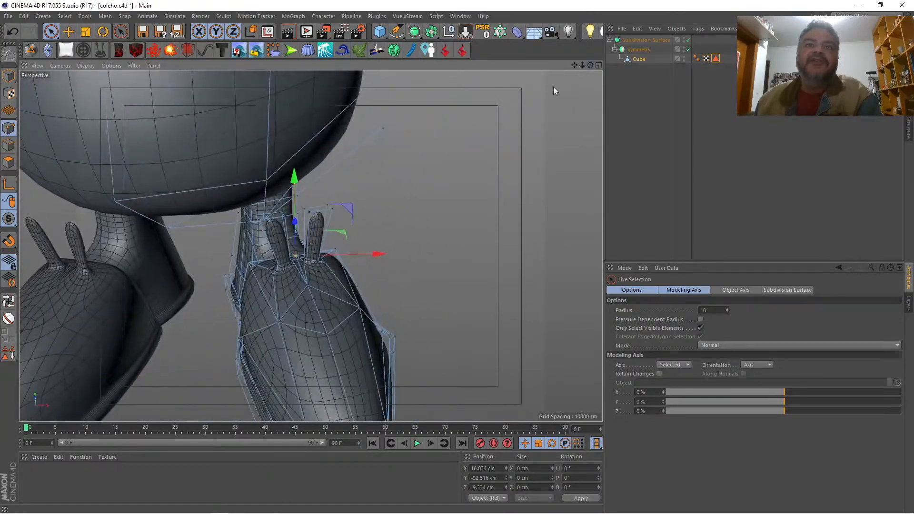
{"action": "left_click", "coordinate": [278, 323]}
{"action": "left_click", "coordinate": [360, 309], "text": "shift"}
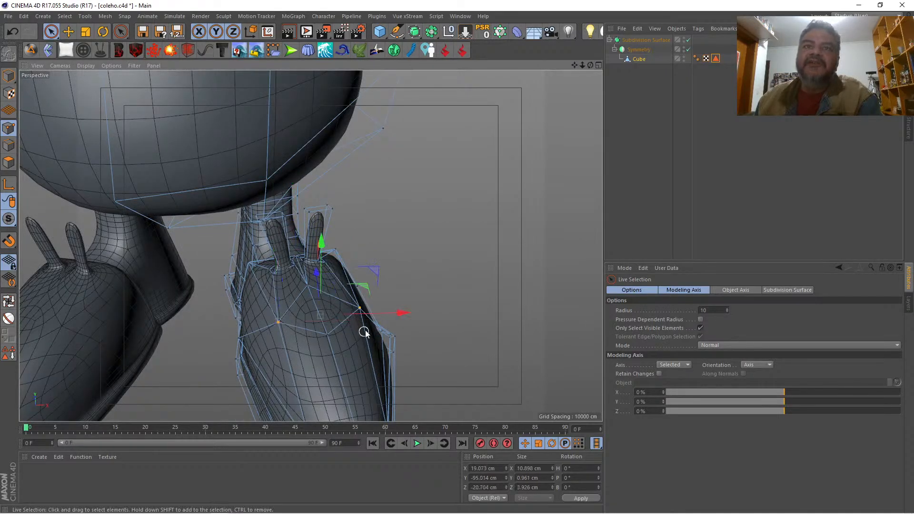
{"action": "left_click_drag", "start_coordinate": [316, 273], "coordinate": [314, 267]}
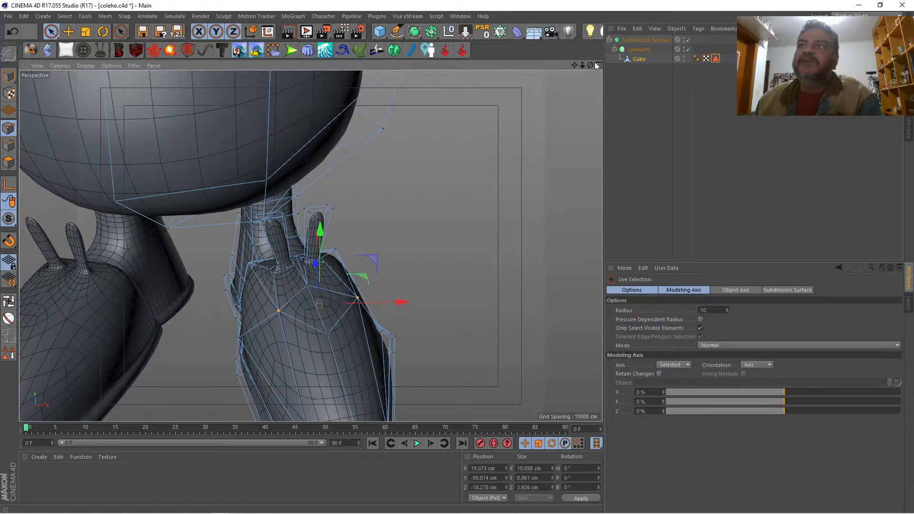
Step: Move the upper's inner flanking point back to about Z -17.7 cm and the outer one to about Z -14.3 cm
{"action": "left_click_drag", "start_coordinate": [591, 65], "coordinate": [475, 77]}
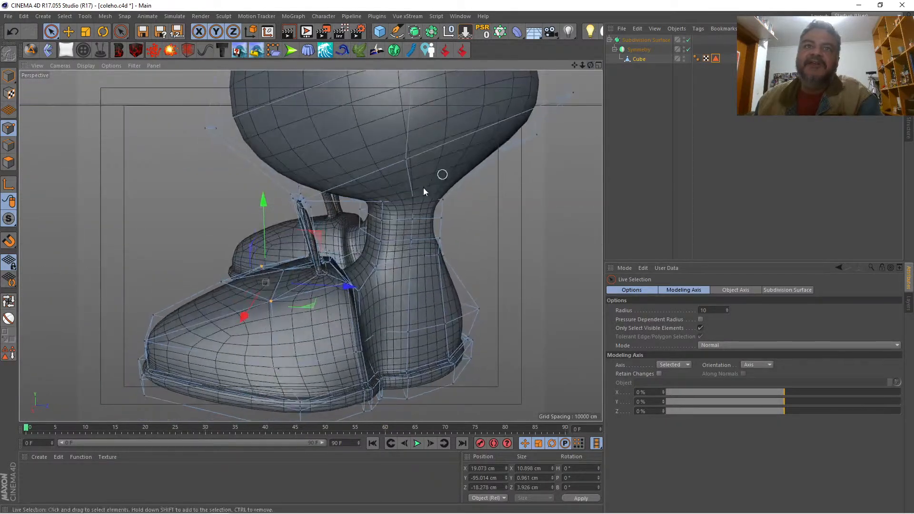
{"action": "left_click", "coordinate": [259, 267]}
{"action": "left_click_drag", "start_coordinate": [322, 270], "coordinate": [340, 270]}
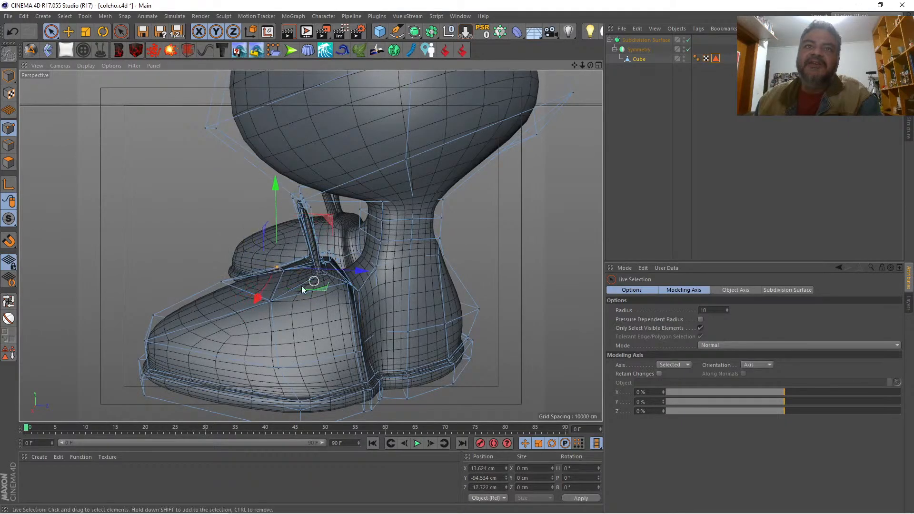
{"action": "left_click", "coordinate": [273, 301]}
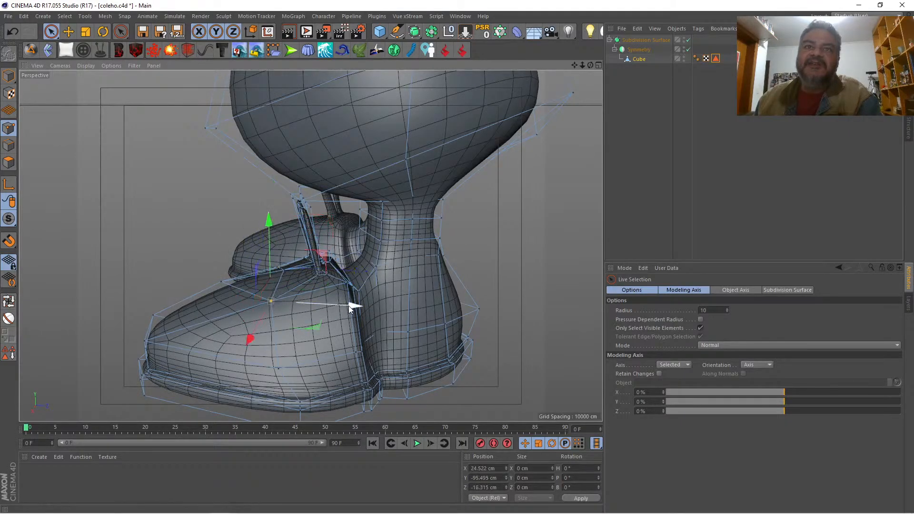
{"action": "left_click_drag", "start_coordinate": [349, 308], "coordinate": [367, 309]}
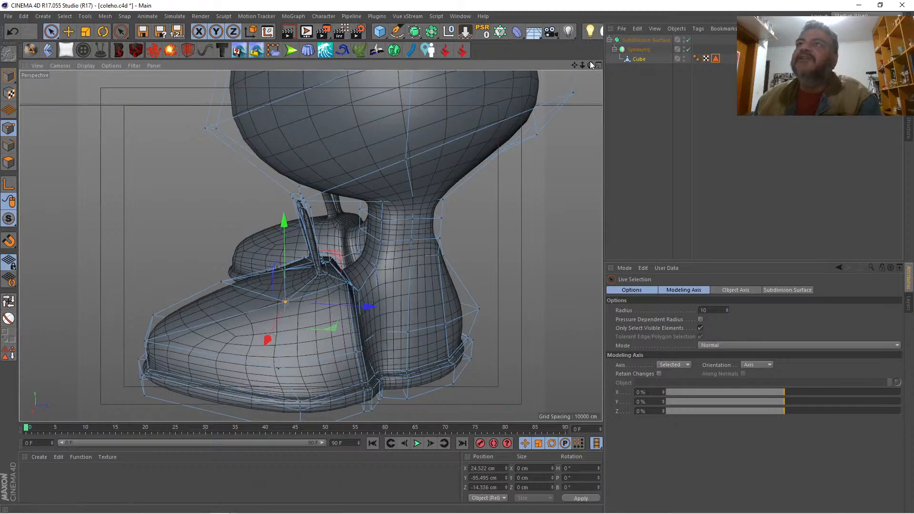
Step: Cut a horizontal edge loop around the middle of each upright extrusion using the Knife in Loop mode
{"action": "mouse_move", "coordinate": [590, 65]}
{"action": "left_mouse_down"}
{"action": "mouse_move", "coordinate": [680, 62]}
{"action": "mouse_move", "coordinate": [733, 33]}
{"action": "mouse_move", "coordinate": [790, 29]}
{"action": "mouse_move", "coordinate": [875, 60]}
{"action": "mouse_move", "coordinate": [588, 65]}
{"action": "left_mouse_up"}
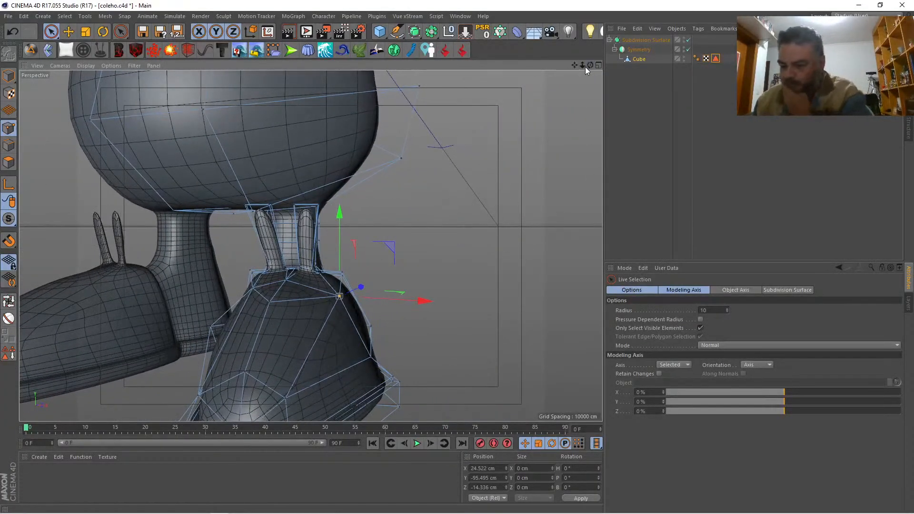
{"action": "key", "text": "k"}
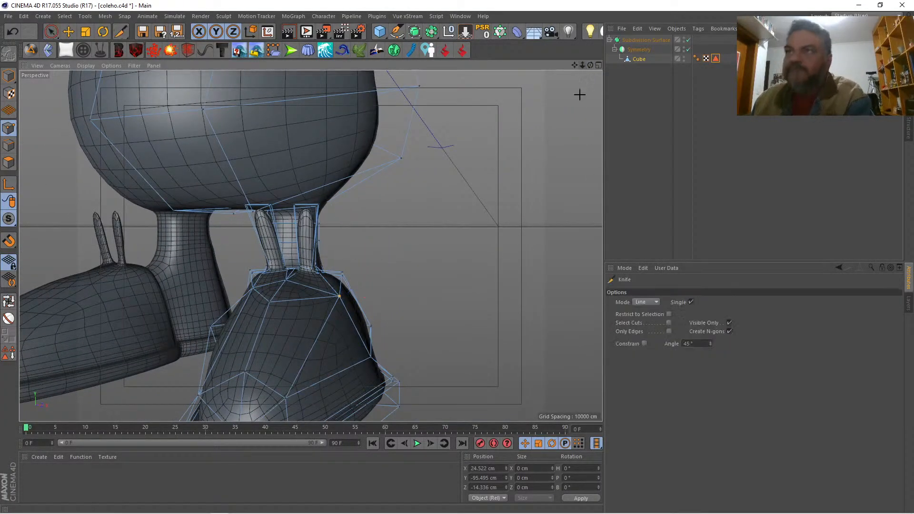
{"action": "left_click", "coordinate": [646, 302]}
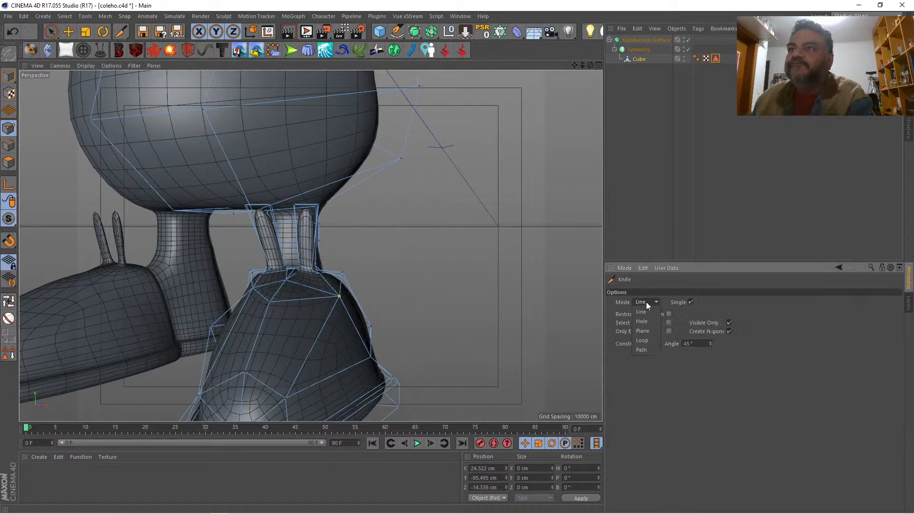
{"action": "left_click", "coordinate": [647, 341]}
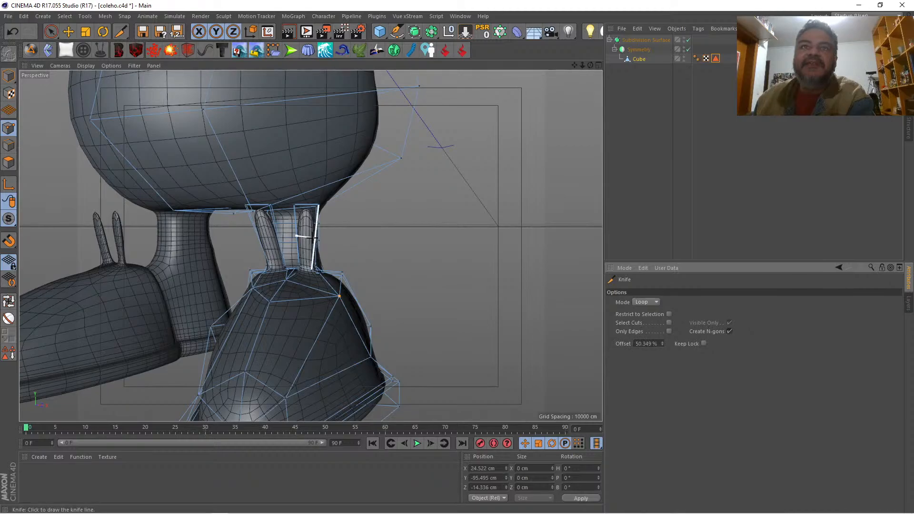
{"action": "left_click", "coordinate": [279, 241]}
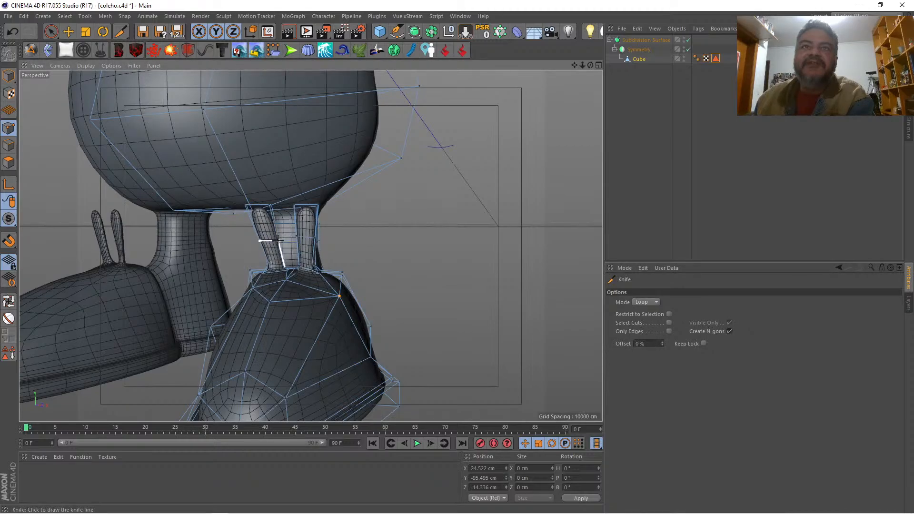
{"action": "key", "text": "space"}
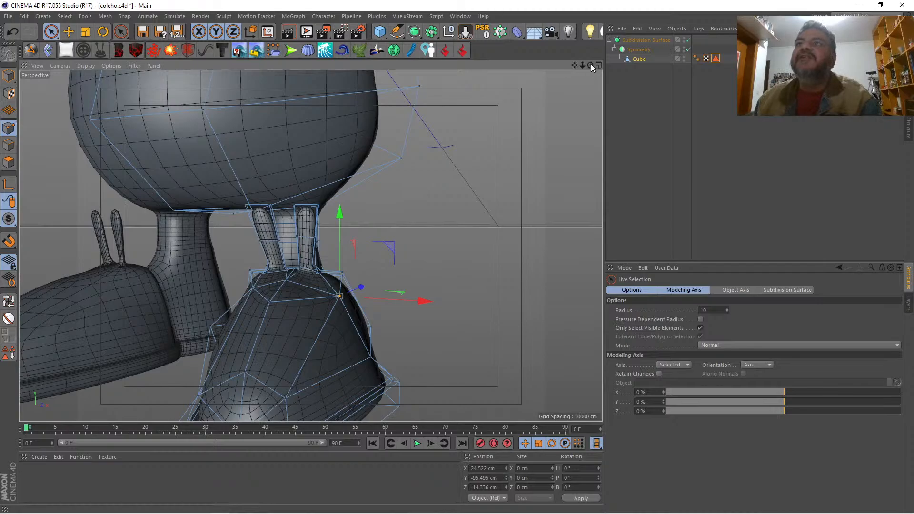
Step: Select the middle edge loop of the inner extrusion and widen it to about 3.7 cm in X
{"action": "mouse_move", "coordinate": [590, 65]}
{"action": "left_mouse_down"}
{"action": "mouse_move", "coordinate": [421, 83]}
{"action": "mouse_move", "coordinate": [523, 71]}
{"action": "mouse_move", "coordinate": [574, 83]}
{"action": "mouse_move", "coordinate": [592, 72]}
{"action": "left_mouse_up"}
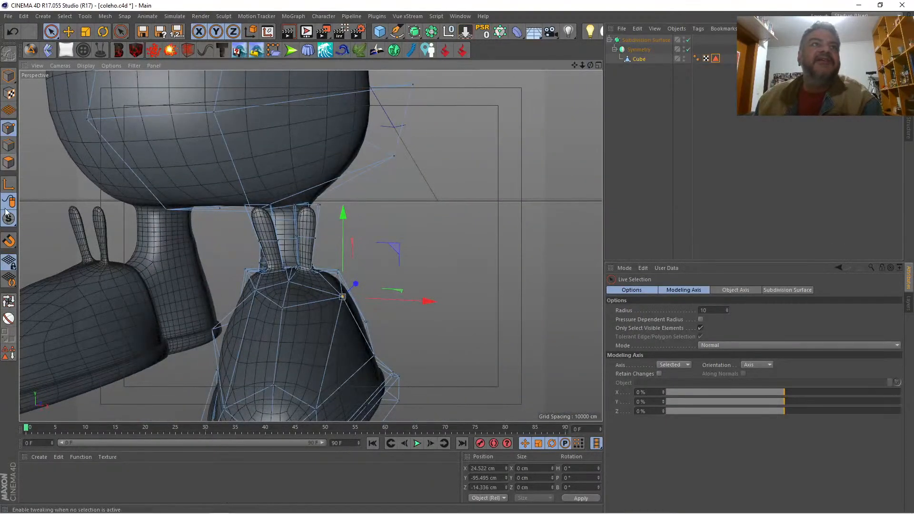
{"action": "left_click", "coordinate": [8, 302]}
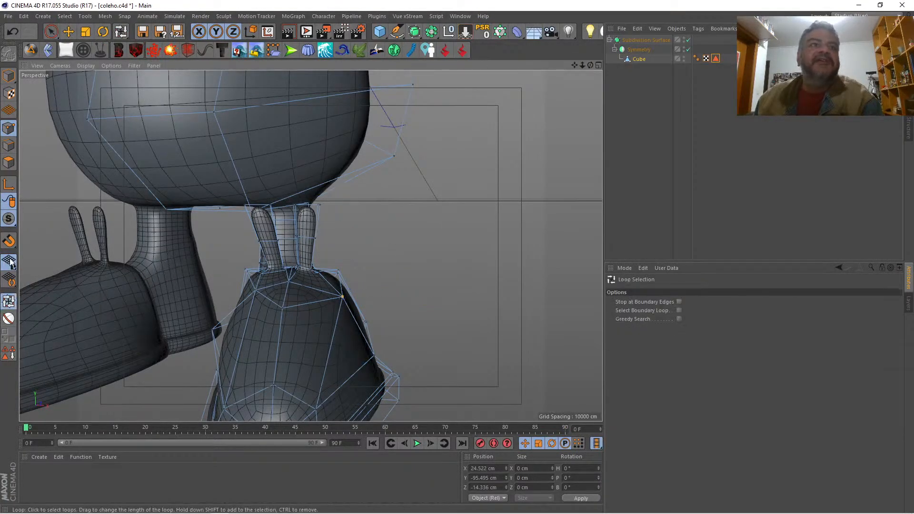
{"action": "left_click", "coordinate": [9, 145]}
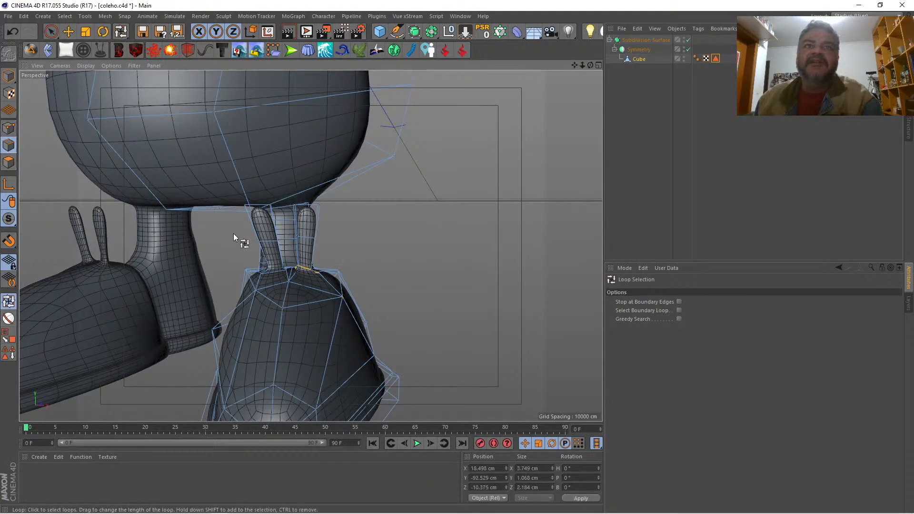
{"action": "left_click", "coordinate": [269, 242]}
{"action": "left_click", "coordinate": [87, 33]}
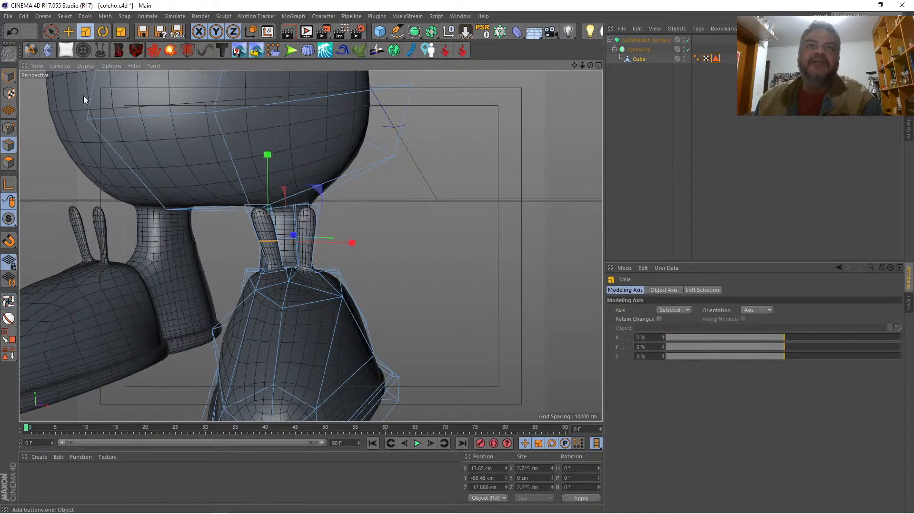
{"action": "left_click_drag", "start_coordinate": [351, 240], "coordinate": [345, 259]}
Step: Select the front middle edge of the outer extrusion and scale it to about 3.4 cm in X
{"action": "key", "text": "space"}
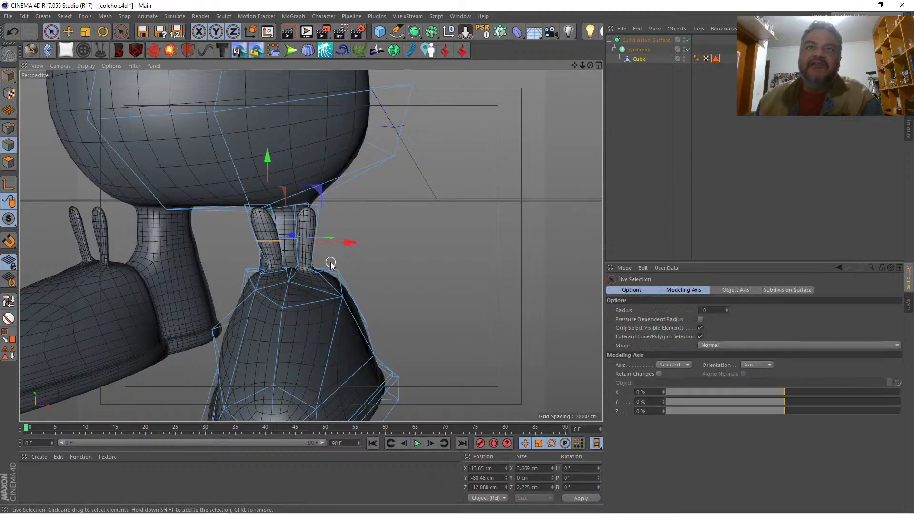
{"action": "left_click", "coordinate": [307, 236]}
{"action": "key", "text": "space"}
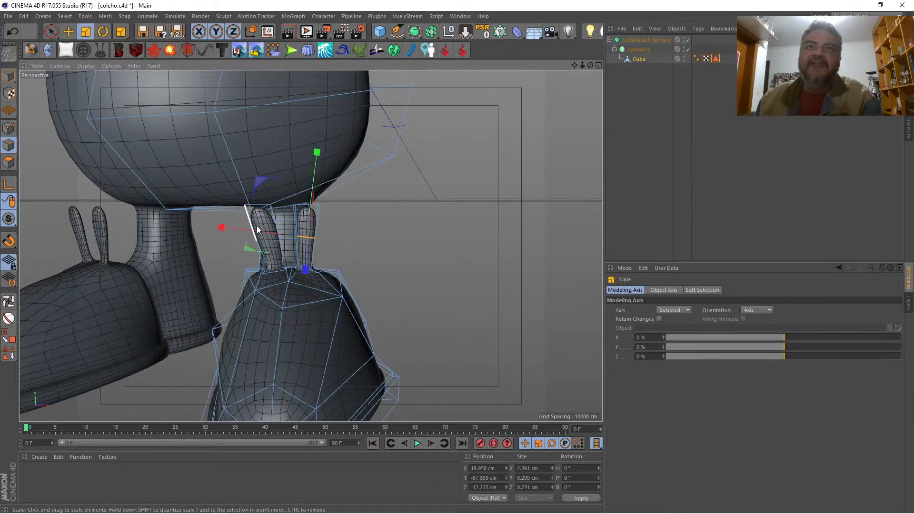
{"action": "left_click_drag", "start_coordinate": [256, 226], "coordinate": [233, 228]}
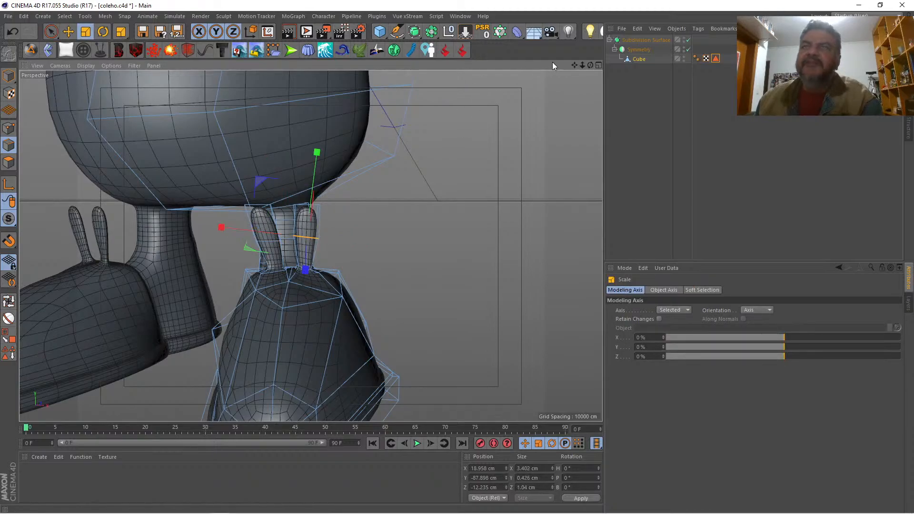
Step: Select the outer extrusion's top edges and scale them down uniformly to about 1.7 by 1.0 cm
{"action": "left_click_drag", "start_coordinate": [589, 65], "coordinate": [618, 65]}
{"action": "key", "text": "space"}
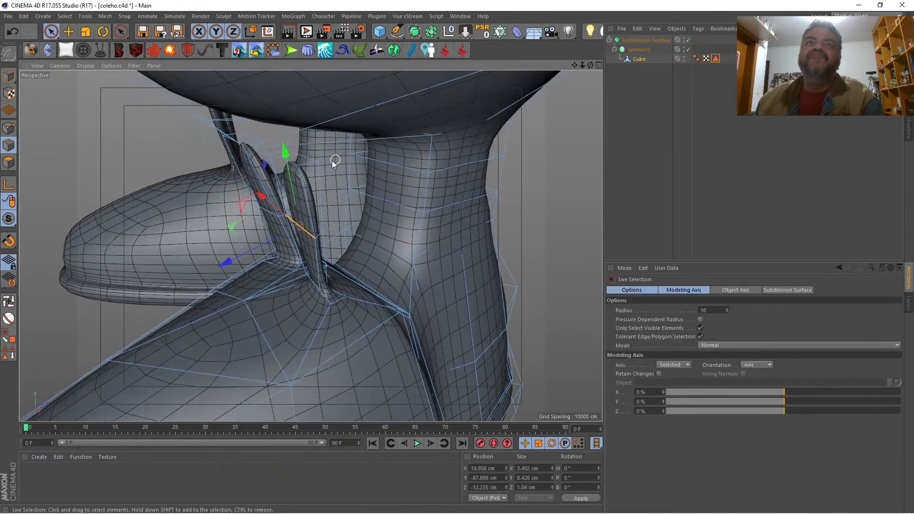
{"action": "left_click", "coordinate": [305, 158]}
{"action": "left_click", "coordinate": [281, 154], "text": "shift"}
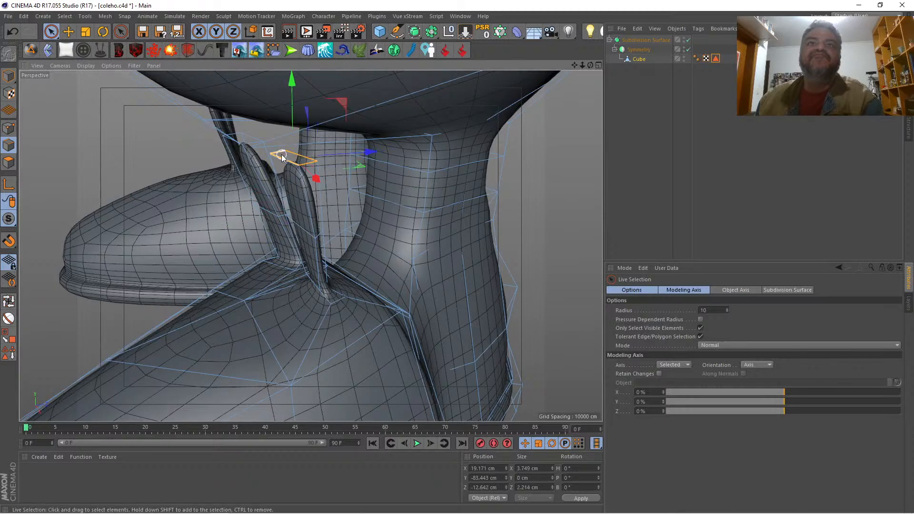
{"action": "left_click", "coordinate": [85, 31]}
{"action": "left_click_drag", "start_coordinate": [84, 79], "coordinate": [56, 132]}
{"action": "left_click_drag", "start_coordinate": [179, 144], "coordinate": [115, 144]}
Step: Move the outer extrusion's tip forward to about Z -15.2 cm and lower it to about Y -84.4 cm
{"action": "key", "text": "space"}
{"action": "left_click_drag", "start_coordinate": [350, 157], "coordinate": [330, 159]}
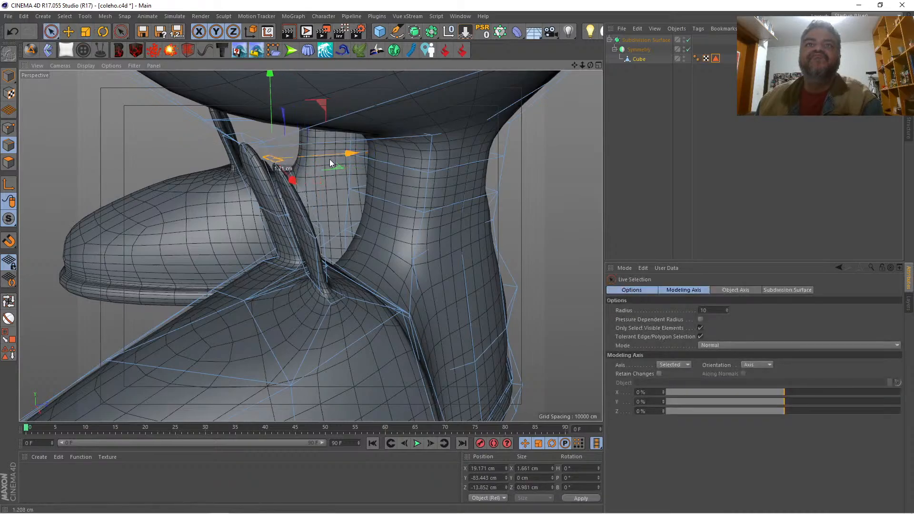
{"action": "left_click_drag", "start_coordinate": [590, 64], "coordinate": [310, 246]}
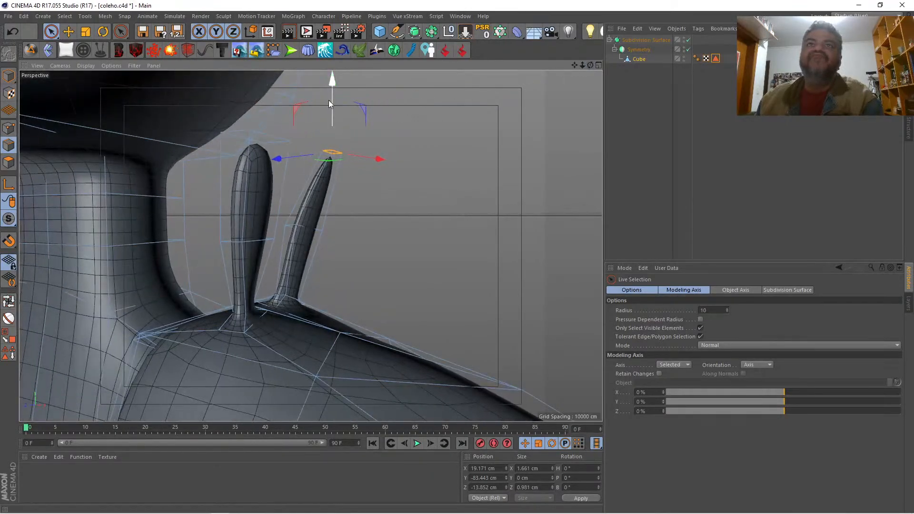
{"action": "left_click_drag", "start_coordinate": [332, 99], "coordinate": [333, 119]}
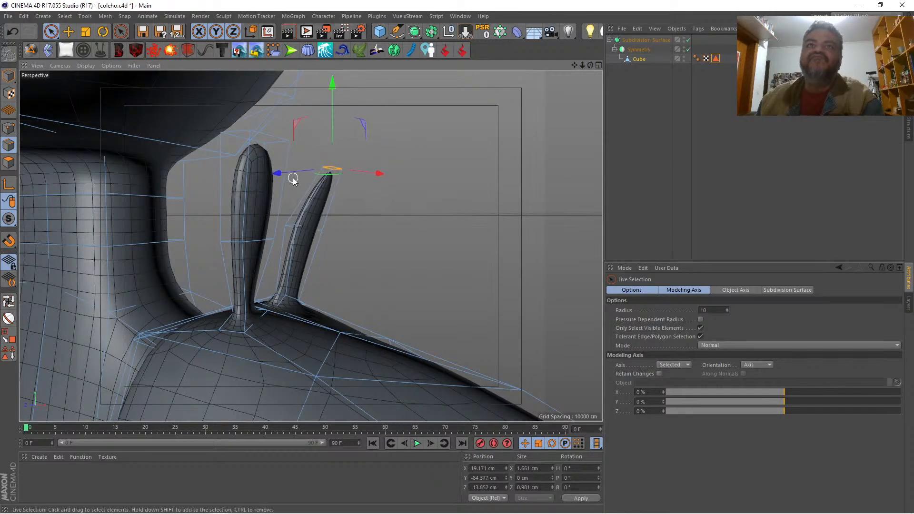
{"action": "left_click_drag", "start_coordinate": [293, 180], "coordinate": [312, 175]}
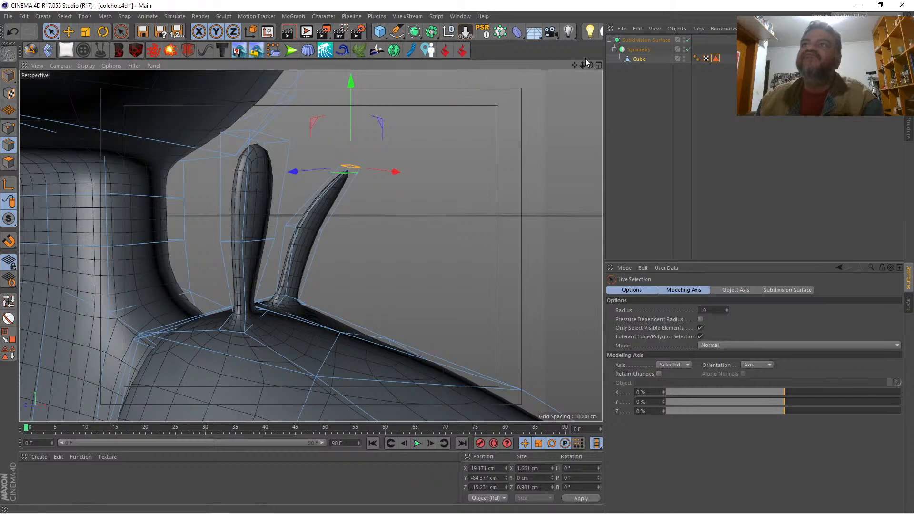
Step: Select the rear middle edge of the outer extrusion and scale it to about 3.3 cm in X
{"action": "left_click_drag", "start_coordinate": [590, 64], "coordinate": [310, 246]}
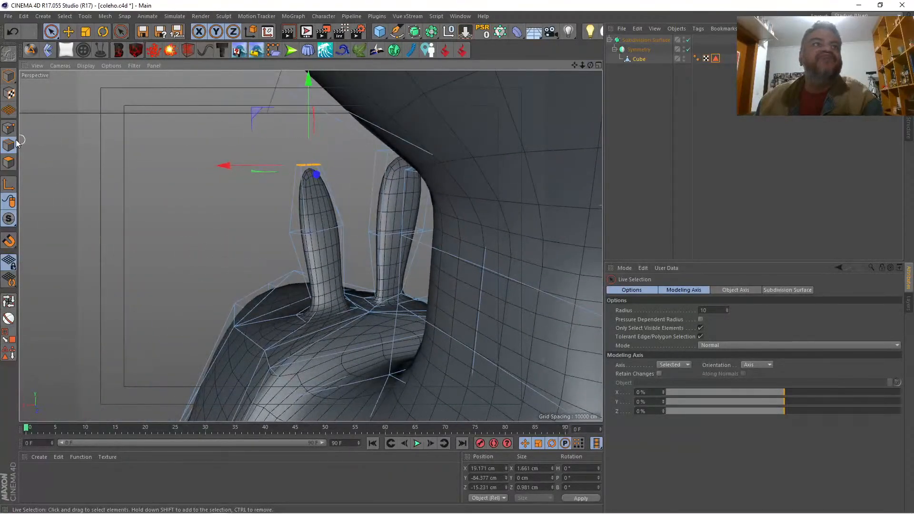
{"action": "key", "text": "t"}
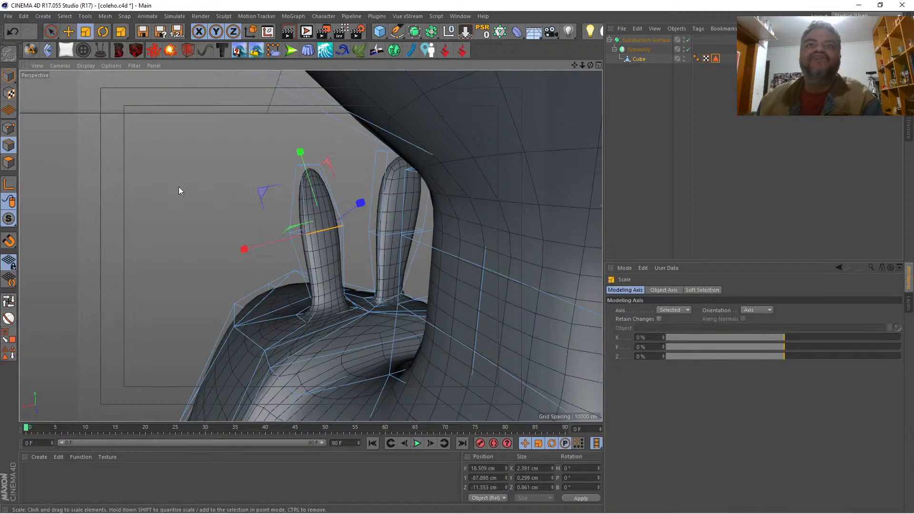
{"action": "left_click_drag", "start_coordinate": [255, 242], "coordinate": [227, 239]}
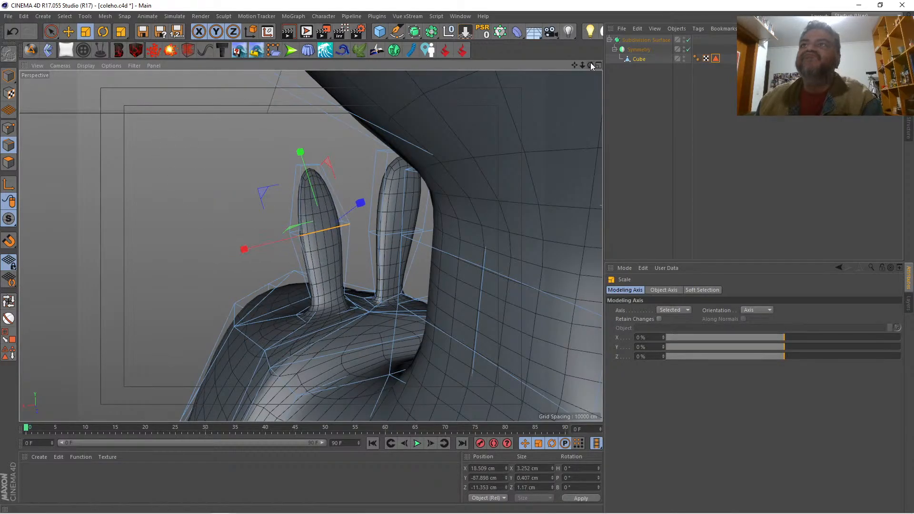
Step: Select the inner extrusion's top edge loop and scale it down uniformly to about 1.5 by 0.9 cm
{"action": "left_click_drag", "start_coordinate": [590, 65], "coordinate": [590, 66]}
{"action": "left_click_drag", "start_coordinate": [310, 245], "coordinate": [311, 246]}
{"action": "left_click", "coordinate": [9, 301]}
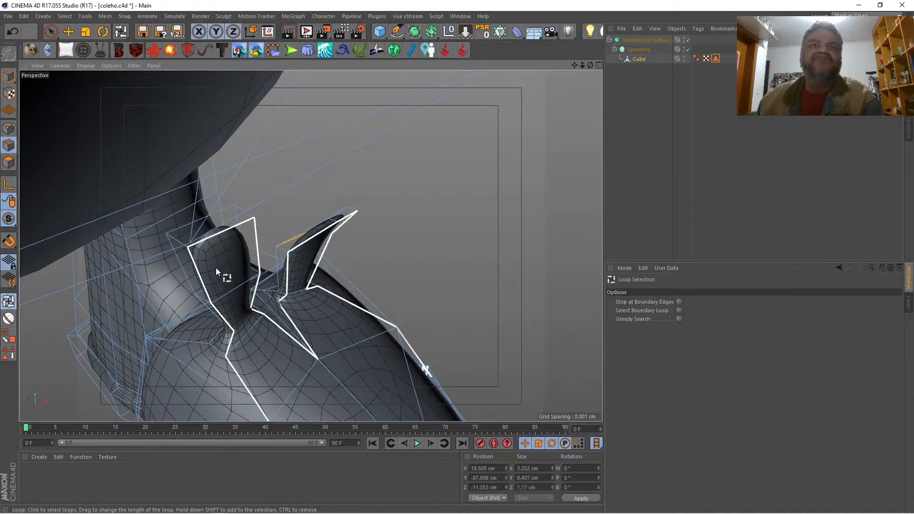
{"action": "left_click", "coordinate": [200, 234]}
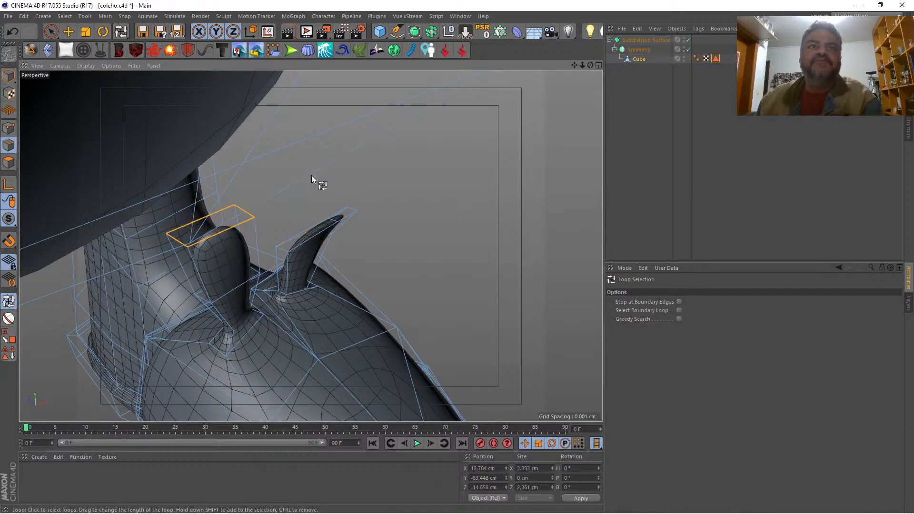
{"action": "key", "text": "space"}
{"action": "left_click", "coordinate": [86, 31]}
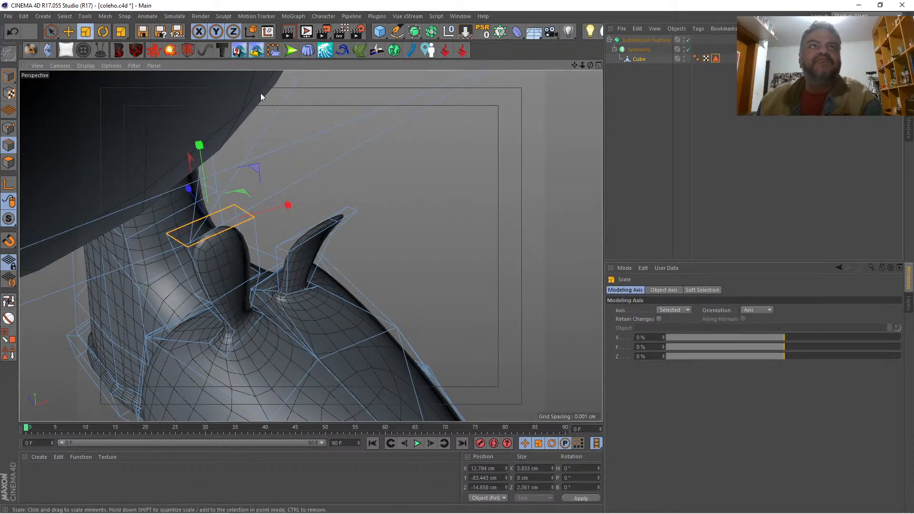
{"action": "left_click_drag", "start_coordinate": [370, 146], "coordinate": [238, 168]}
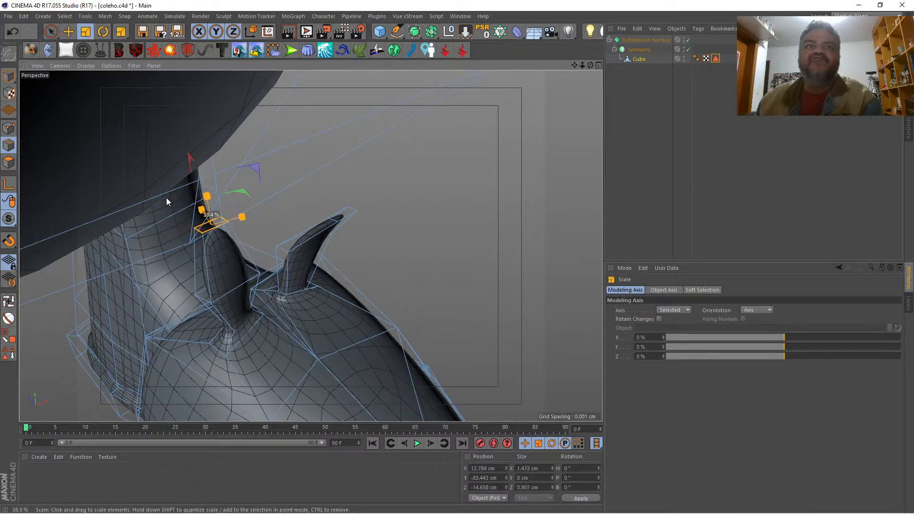
Step: Reposition the inner extrusion's tip to about X 14.7, Y -85.1 and Z -16 cm, bending it forward
{"action": "key", "text": "space"}
{"action": "left_click_drag", "start_coordinate": [591, 65], "coordinate": [310, 245]}
{"action": "left_click_drag", "start_coordinate": [220, 160], "coordinate": [246, 157]}
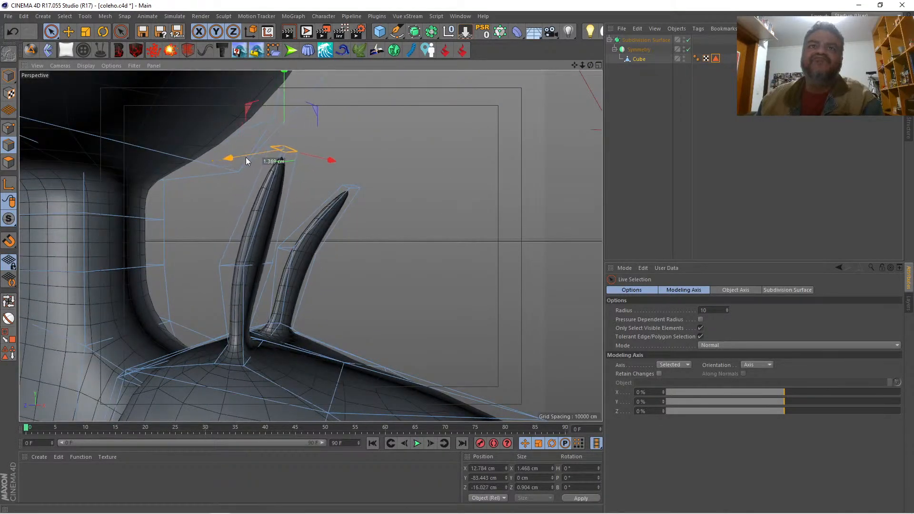
{"action": "left_click_drag", "start_coordinate": [284, 99], "coordinate": [290, 141]}
{"action": "left_click_drag", "start_coordinate": [592, 67], "coordinate": [555, 71]}
{"action": "left_click_drag", "start_coordinate": [261, 198], "coordinate": [292, 196]}
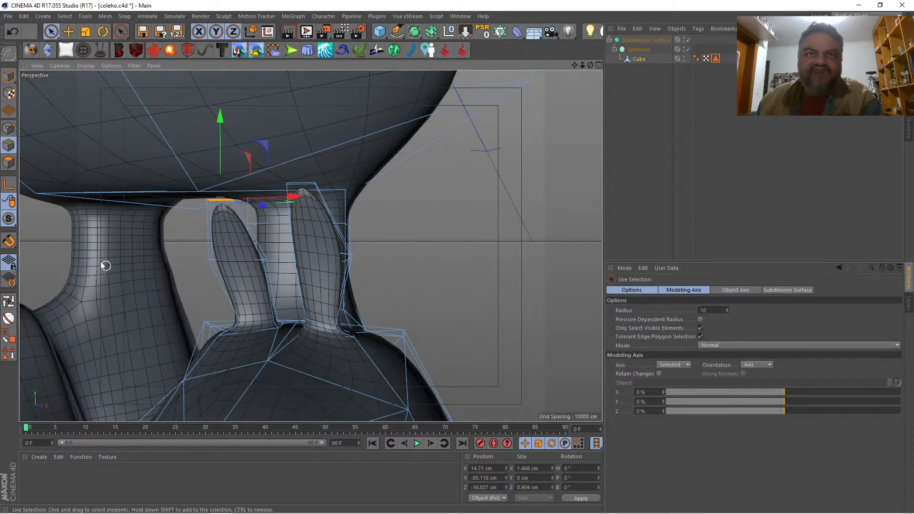
Step: Select the inner extrusion's base points facing the gap and narrow the base by moving them to about X 14.6 cm
{"action": "left_click", "coordinate": [10, 128]}
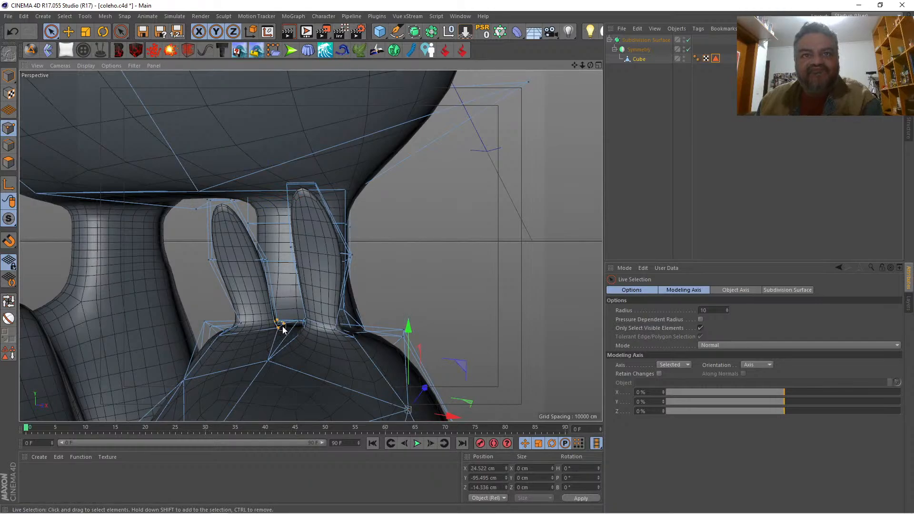
{"action": "left_click_drag", "start_coordinate": [279, 331], "coordinate": [277, 331]}
{"action": "left_click_drag", "start_coordinate": [351, 329], "coordinate": [337, 329]}
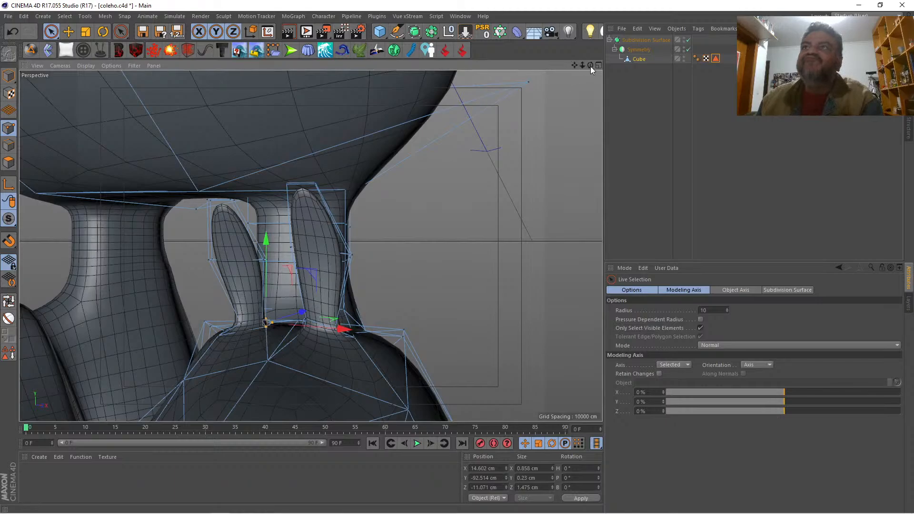
{"action": "left_click_drag", "start_coordinate": [590, 66], "coordinate": [310, 245]}
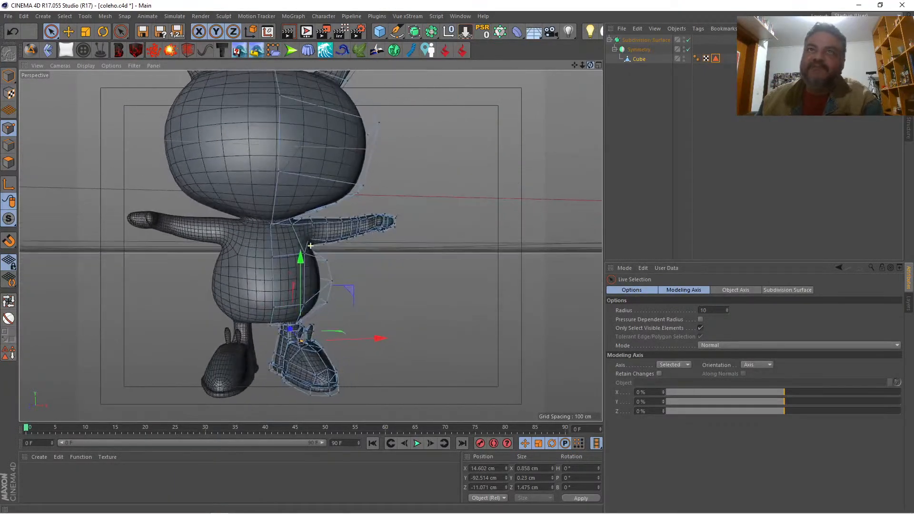
Step: Try lowering the points at the inner side of the shoe's instep to about Y -95.2 cm against the front reference sketch
{"action": "left_click", "coordinate": [598, 66]}
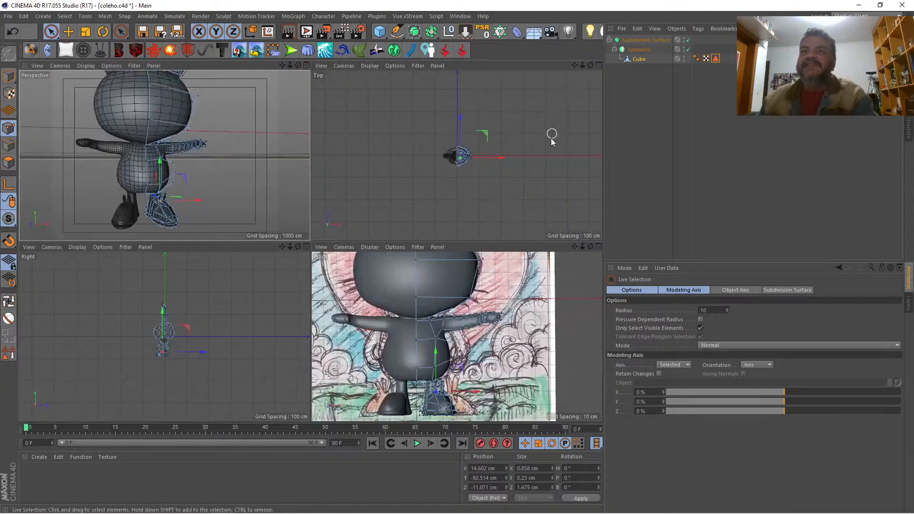
{"action": "left_click", "coordinate": [598, 247]}
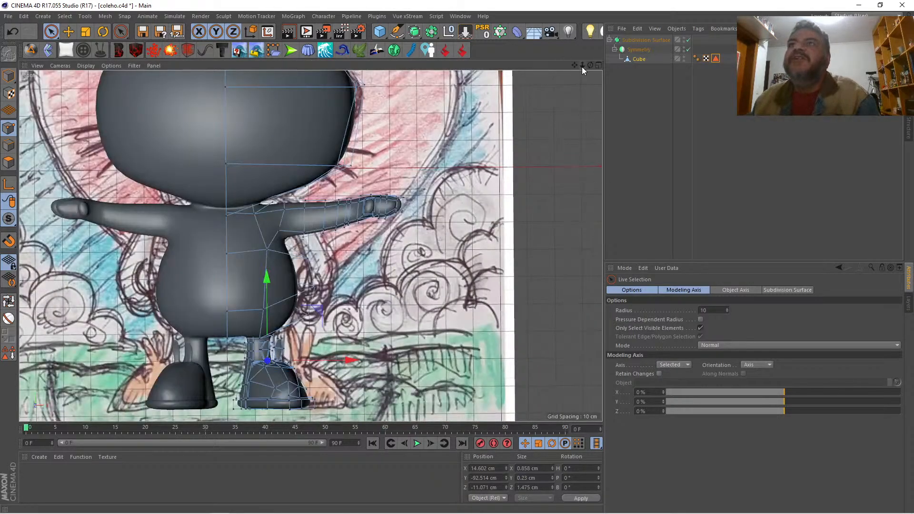
{"action": "mouse_move", "coordinate": [581, 67]}
{"action": "left_mouse_down"}
{"action": "mouse_move", "coordinate": [566, 67]}
{"action": "mouse_move", "coordinate": [590, 66]}
{"action": "mouse_move", "coordinate": [578, 66]}
{"action": "left_mouse_up"}
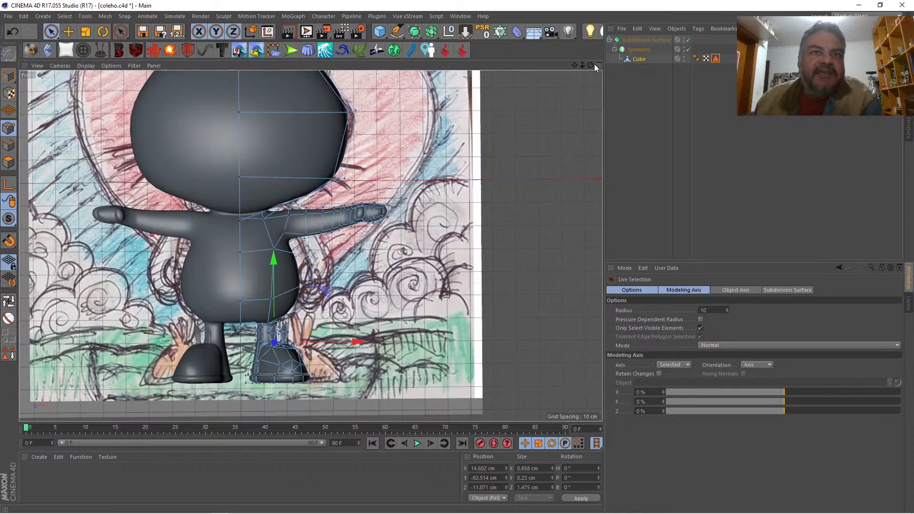
{"action": "left_click_drag", "start_coordinate": [584, 65], "coordinate": [597, 19]}
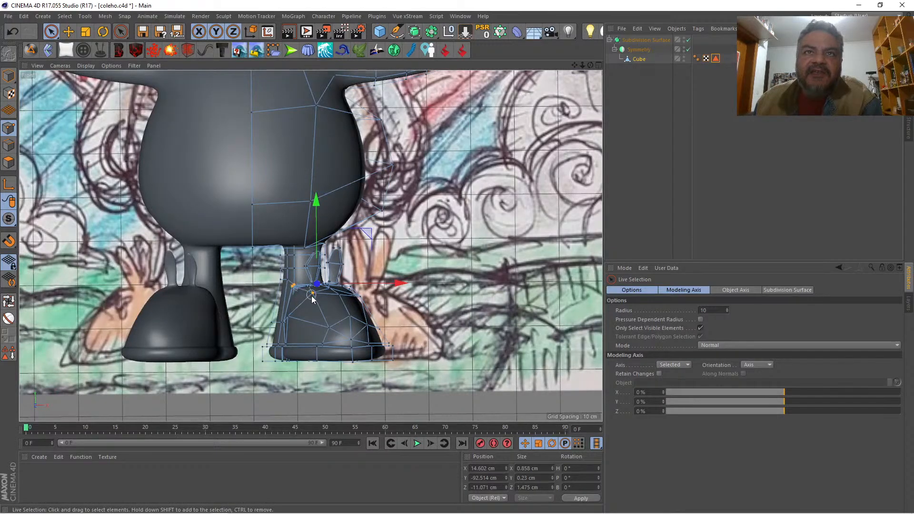
{"action": "left_click_drag", "start_coordinate": [305, 300], "coordinate": [305, 298]}
{"action": "left_click_drag", "start_coordinate": [305, 249], "coordinate": [308, 259]}
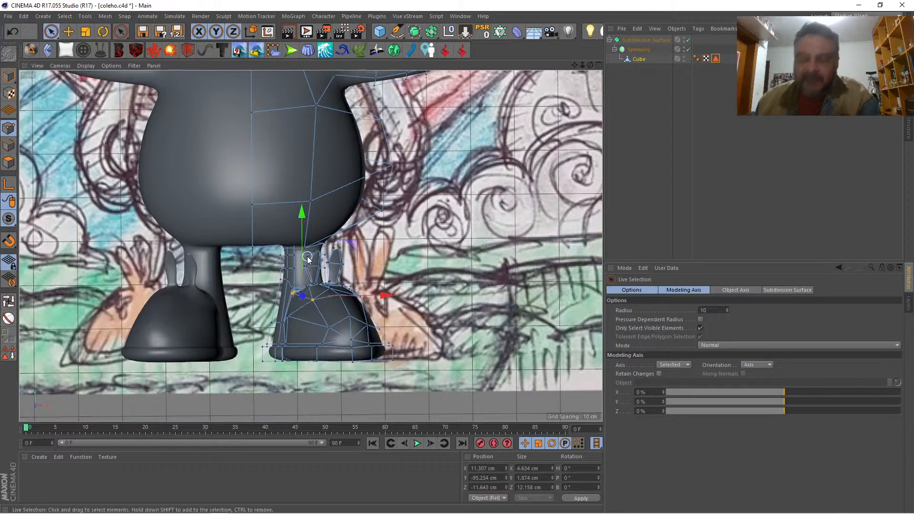
{"action": "key", "text": "ctrl+z"}
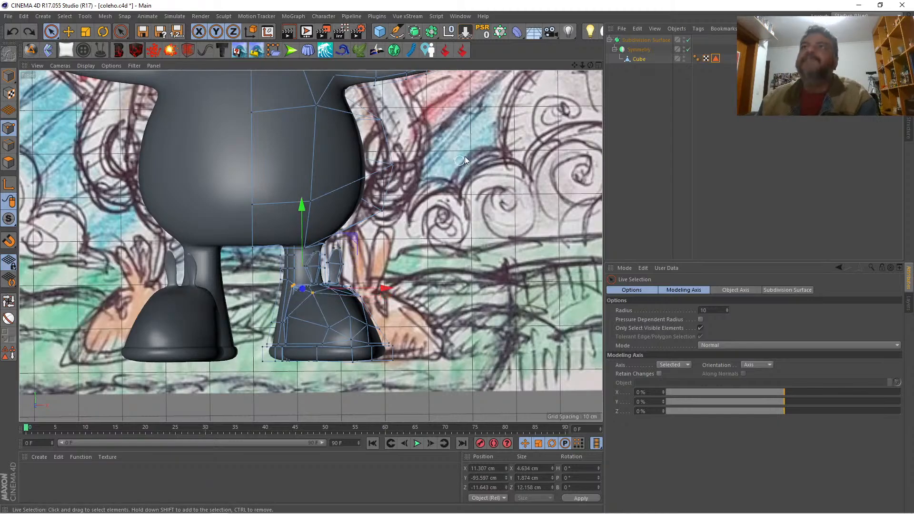
Step: Refine the selection of inner instep points, excluding the point at the leg, and move them to about X 9.9 and Y -96.4 cm
{"action": "left_click", "coordinate": [598, 65]}
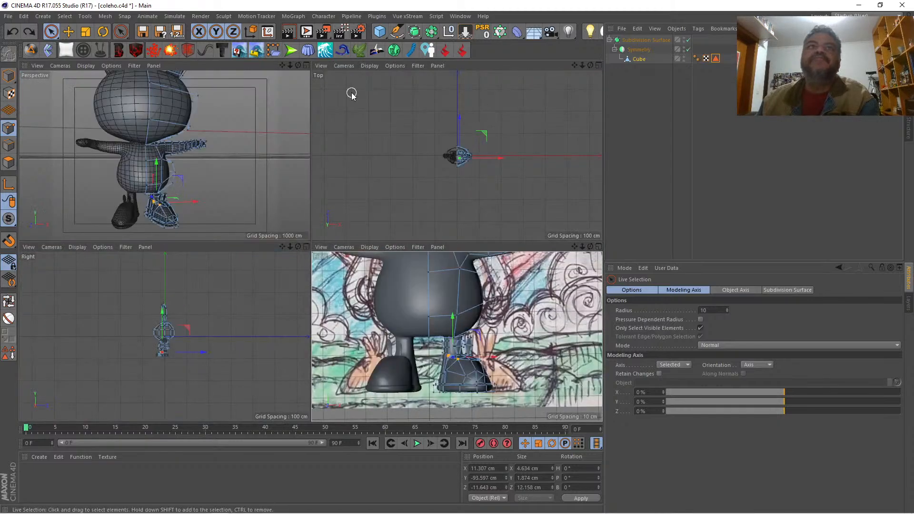
{"action": "left_click", "coordinate": [306, 65]}
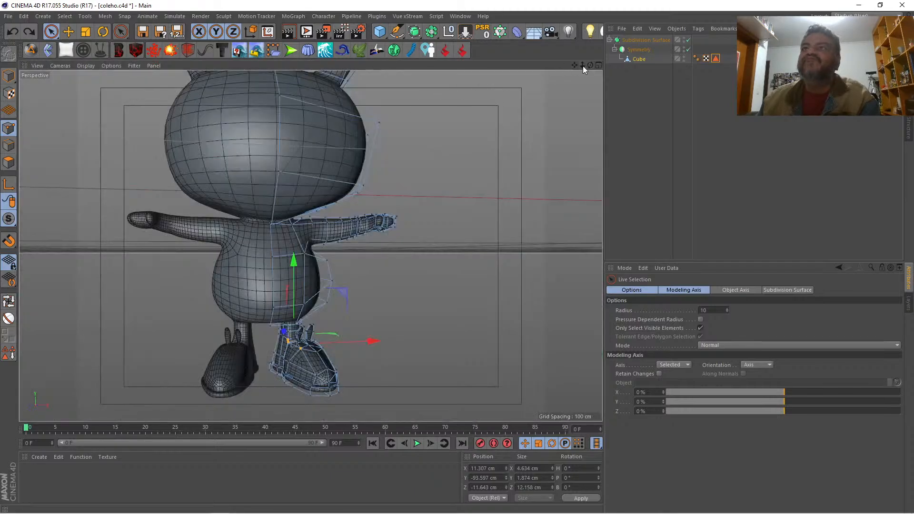
{"action": "left_click_drag", "start_coordinate": [582, 65], "coordinate": [638, 66]}
{"action": "left_click_drag", "start_coordinate": [575, 65], "coordinate": [581, 5]}
{"action": "left_click_drag", "start_coordinate": [590, 65], "coordinate": [680, 61]}
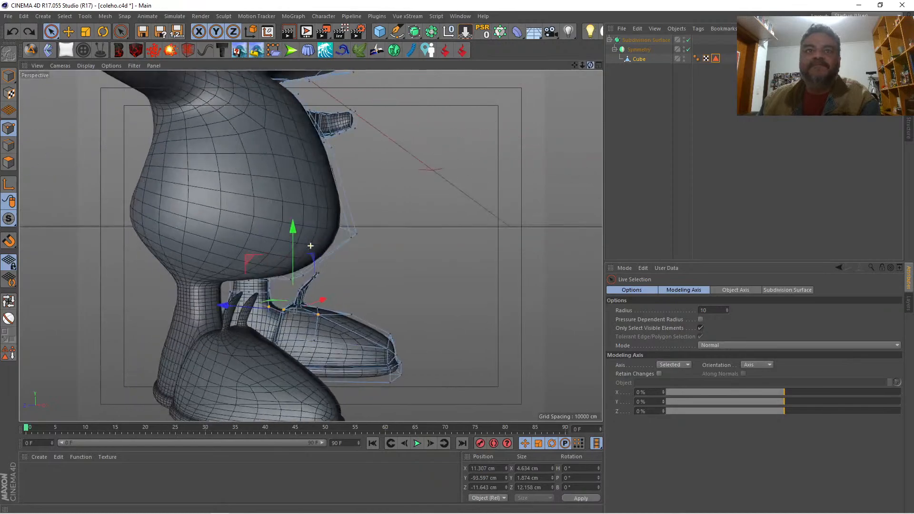
{"action": "left_click_drag", "start_coordinate": [582, 65], "coordinate": [628, 66]}
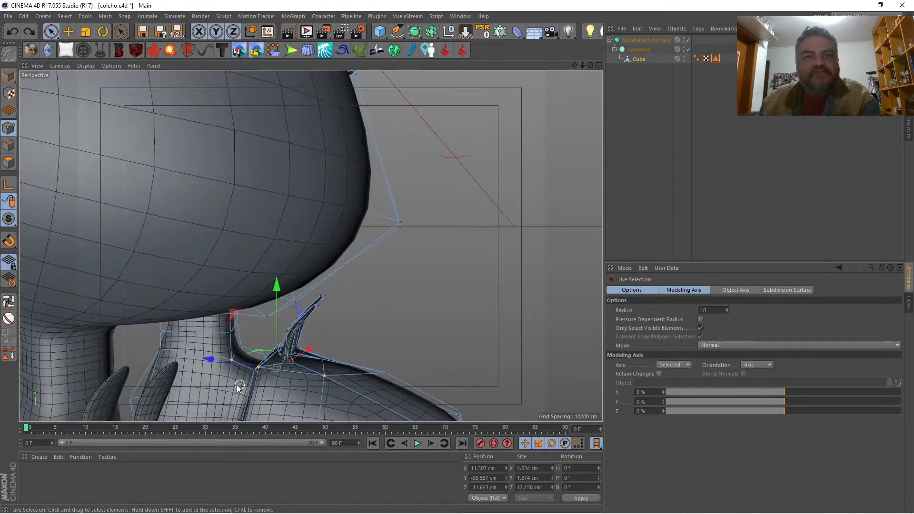
{"action": "left_click", "coordinate": [231, 359], "text": "ctrl"}
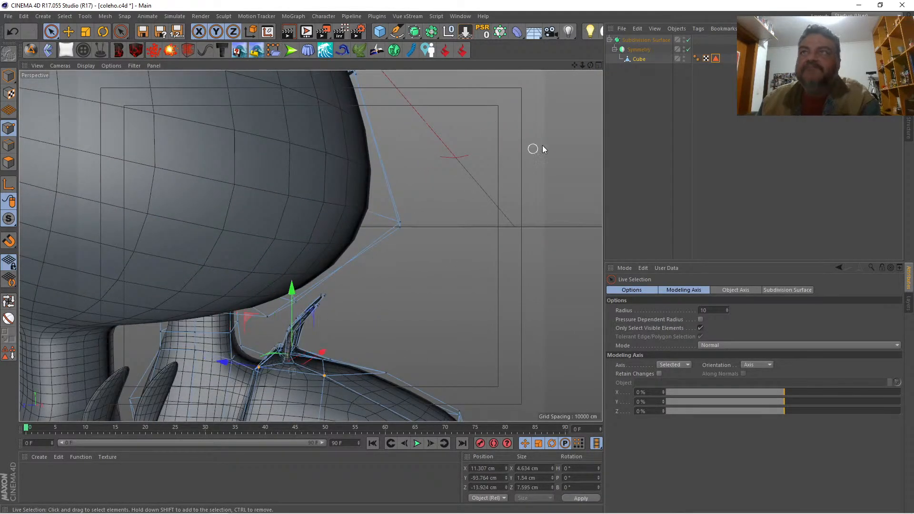
{"action": "mouse_move", "coordinate": [590, 64]}
{"action": "left_mouse_down"}
{"action": "mouse_move", "coordinate": [637, 63]}
{"action": "mouse_move", "coordinate": [607, 70]}
{"action": "left_mouse_up"}
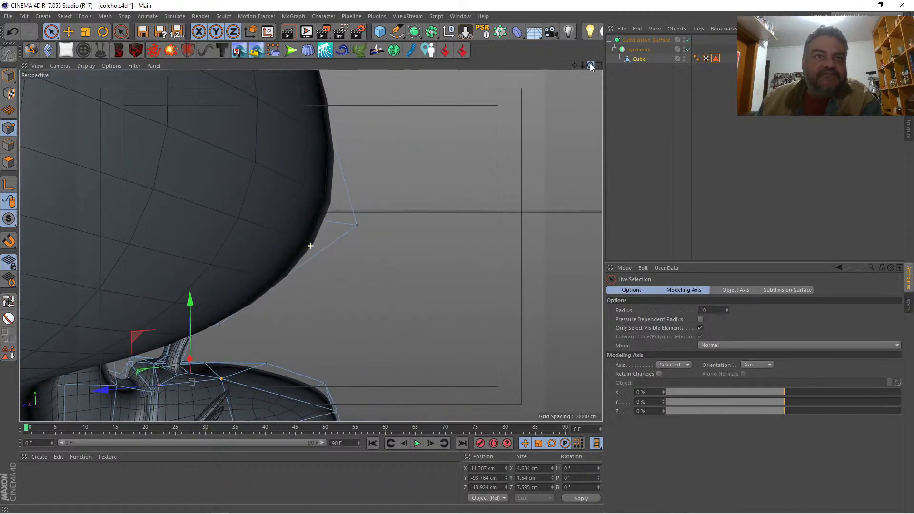
{"action": "left_click", "coordinate": [151, 392], "text": "shift"}
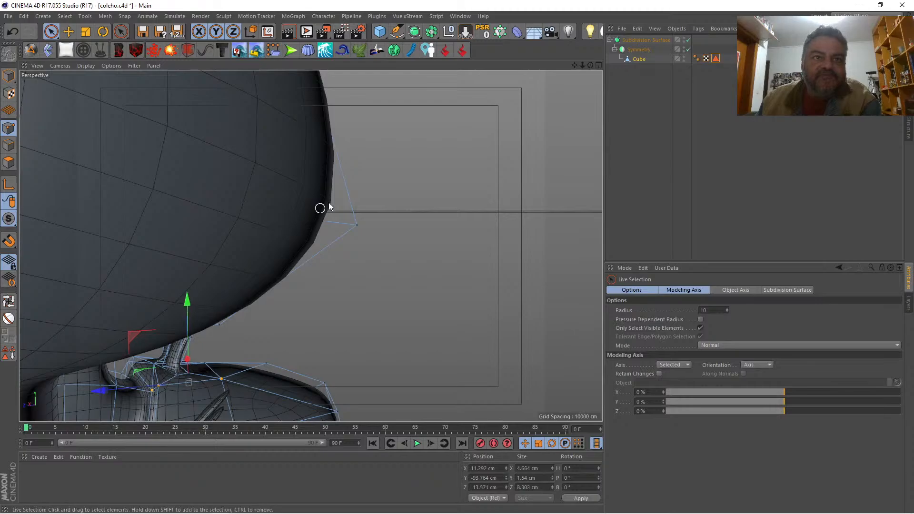
{"action": "left_click_drag", "start_coordinate": [590, 65], "coordinate": [506, 82]}
{"action": "left_click_drag", "start_coordinate": [575, 66], "coordinate": [384, 164]}
{"action": "left_click_drag", "start_coordinate": [290, 169], "coordinate": [298, 189]}
{"action": "left_click_drag", "start_coordinate": [360, 254], "coordinate": [351, 258]}
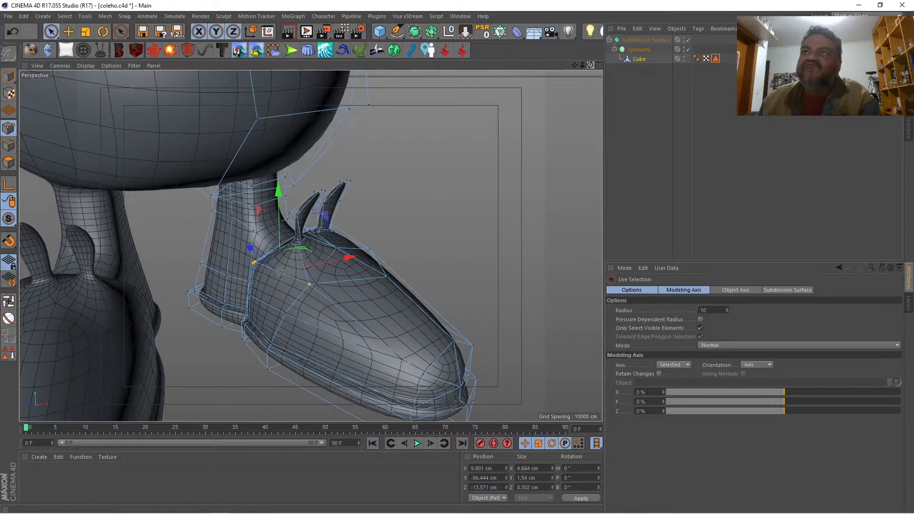
Step: Reshape the shoe's inner front by moving the upper inner point to about X 11.5 cm and the toe point to about X 17.0 cm
{"action": "left_click_drag", "start_coordinate": [593, 64], "coordinate": [524, 56]}
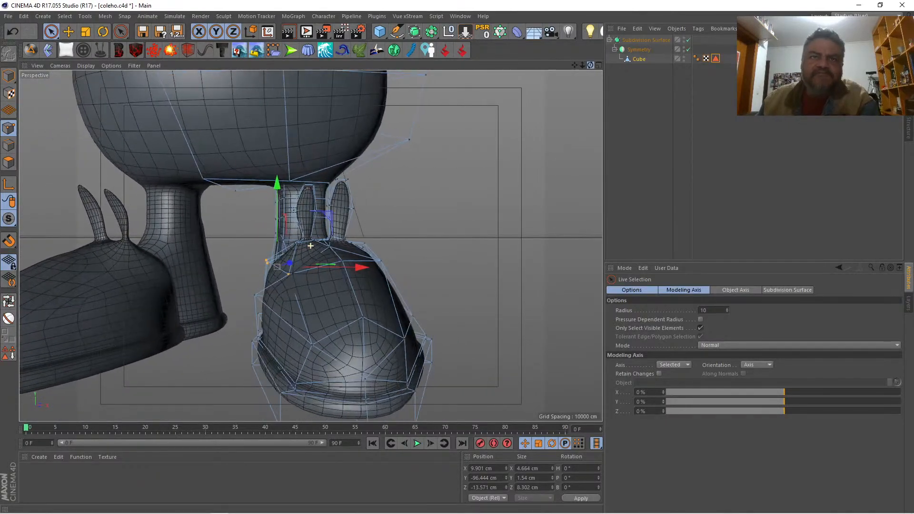
{"action": "left_click", "coordinate": [252, 297]}
{"action": "left_click_drag", "start_coordinate": [324, 292], "coordinate": [353, 277]}
{"action": "left_click", "coordinate": [288, 273]}
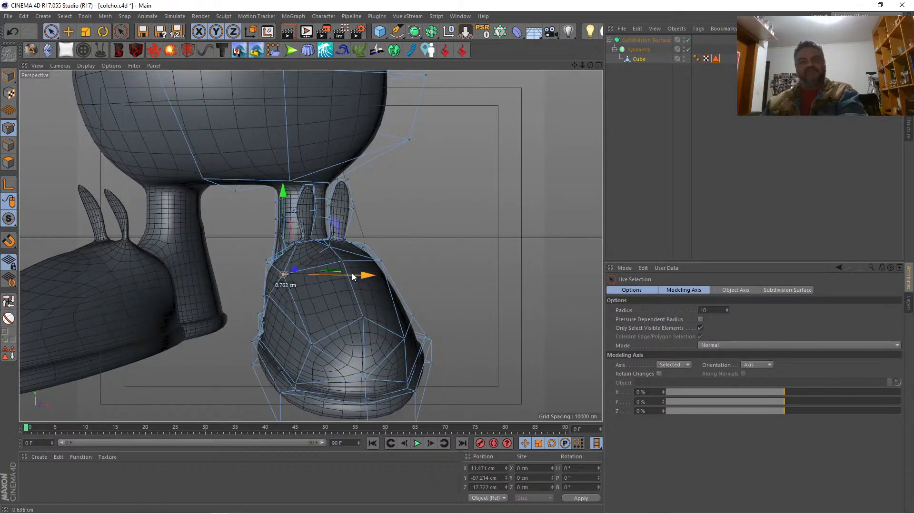
{"action": "left_click", "coordinate": [314, 344]}
{"action": "mouse_move", "coordinate": [367, 346]}
{"action": "left_mouse_down"}
{"action": "mouse_move", "coordinate": [375, 345]}
{"action": "mouse_move", "coordinate": [364, 346]}
{"action": "left_mouse_up"}
Step: Render a preview of the whole rabbit in the perspective view to check the shoes and overall proportions
{"action": "left_click_drag", "start_coordinate": [582, 65], "coordinate": [577, 138]}
{"action": "left_click_drag", "start_coordinate": [590, 66], "coordinate": [540, 65]}
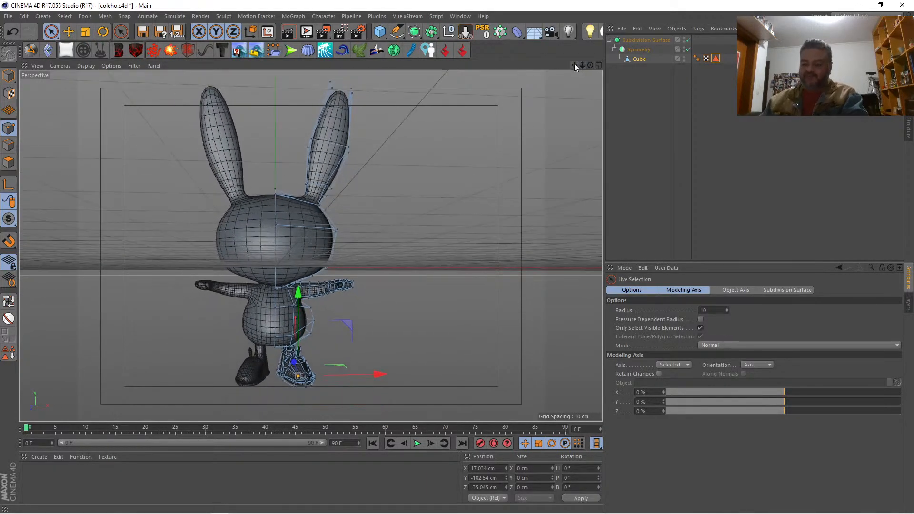
{"action": "key", "text": "ctrl+r"}
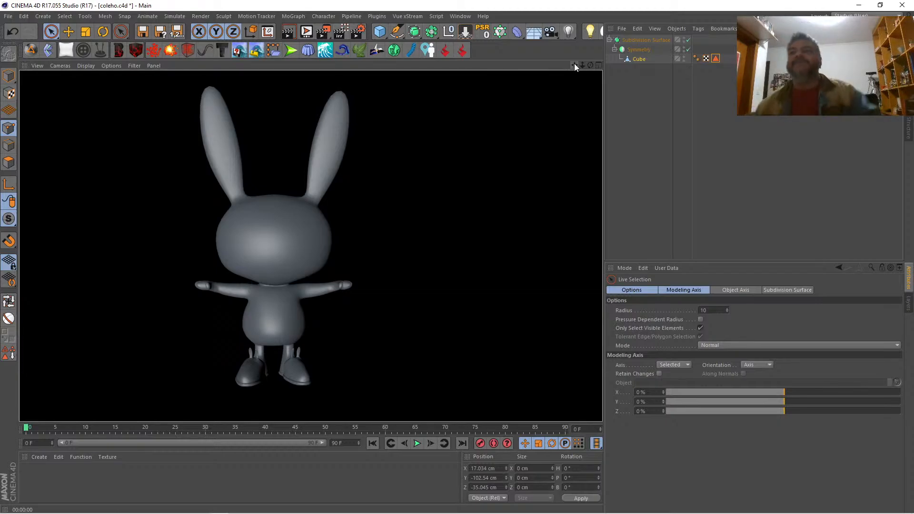
Step: Select the outer shoe ear's middle point on its outer side and allow hidden elements to be selected as well
{"action": "left_click_drag", "start_coordinate": [582, 65], "coordinate": [637, 1]}
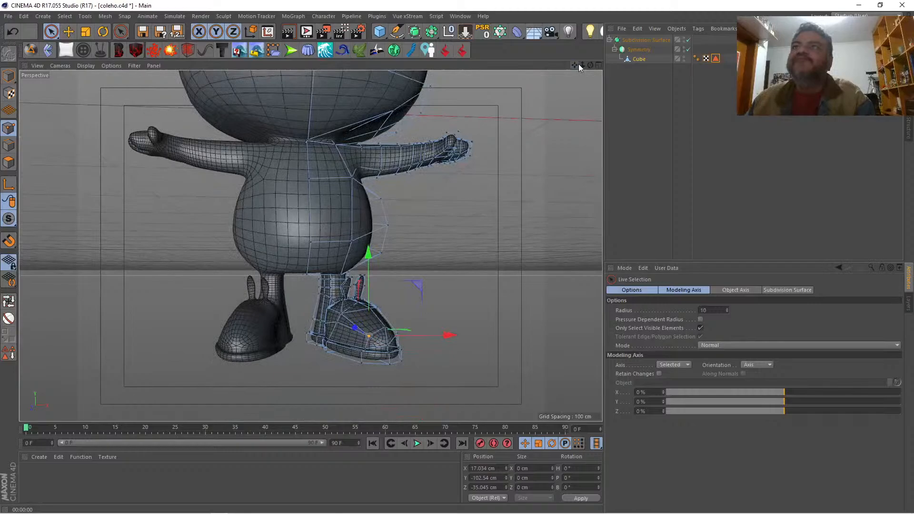
{"action": "left_click_drag", "start_coordinate": [581, 65], "coordinate": [535, 10]}
{"action": "left_click_drag", "start_coordinate": [582, 65], "coordinate": [640, 65]}
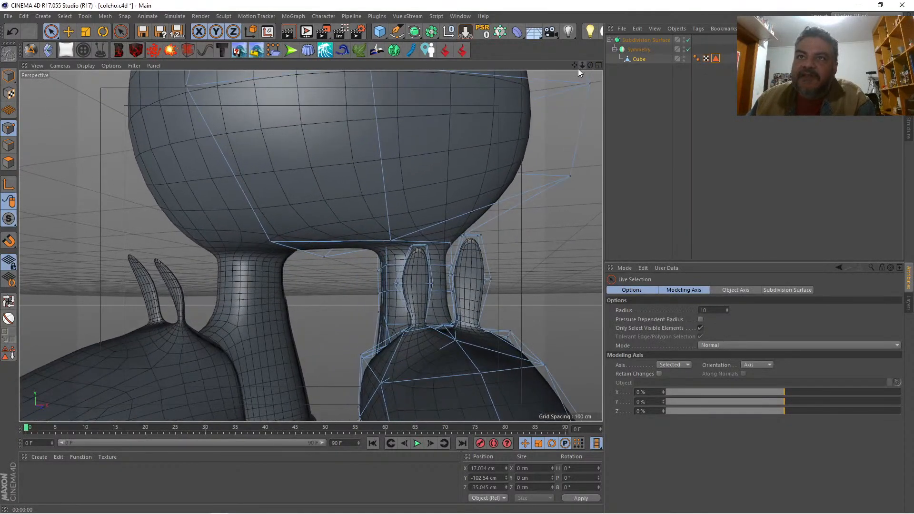
{"action": "left_click", "coordinate": [490, 283]}
{"action": "left_click", "coordinate": [699, 328]}
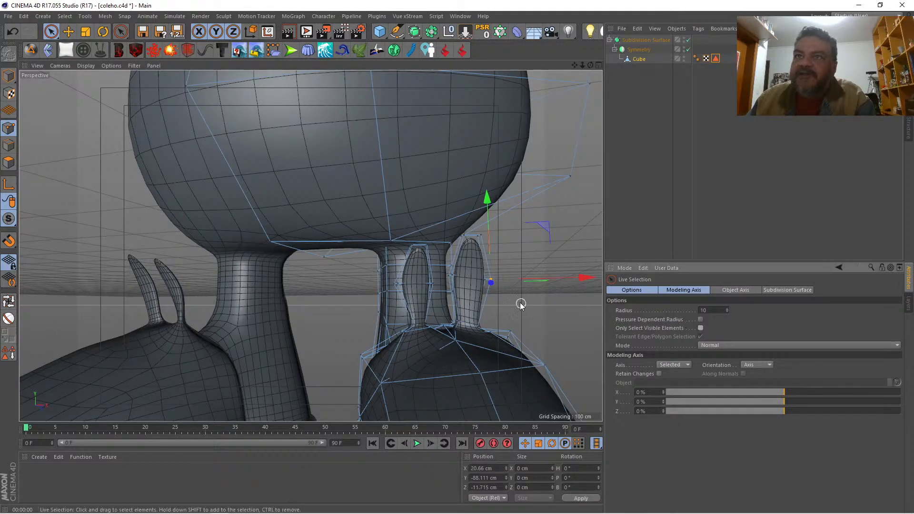
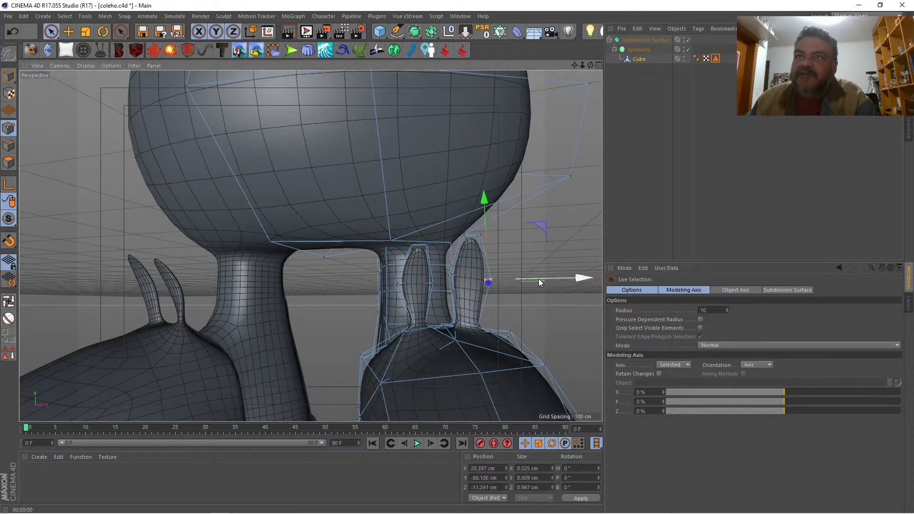
Step: Move the outer shoe ear's middle outer points to about X 20.3 cm and restrict selection to visible elements
{"action": "left_click_drag", "start_coordinate": [538, 278], "coordinate": [537, 282]}
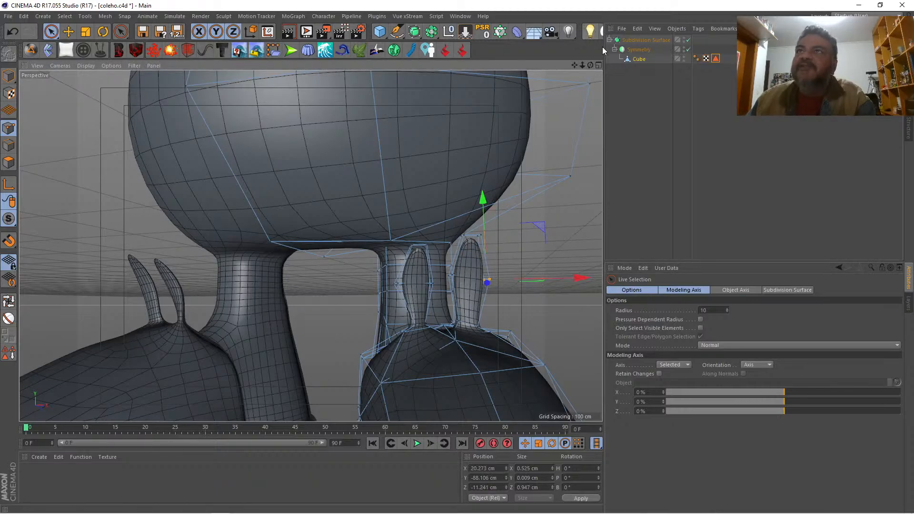
{"action": "left_click_drag", "start_coordinate": [590, 64], "coordinate": [639, 232]}
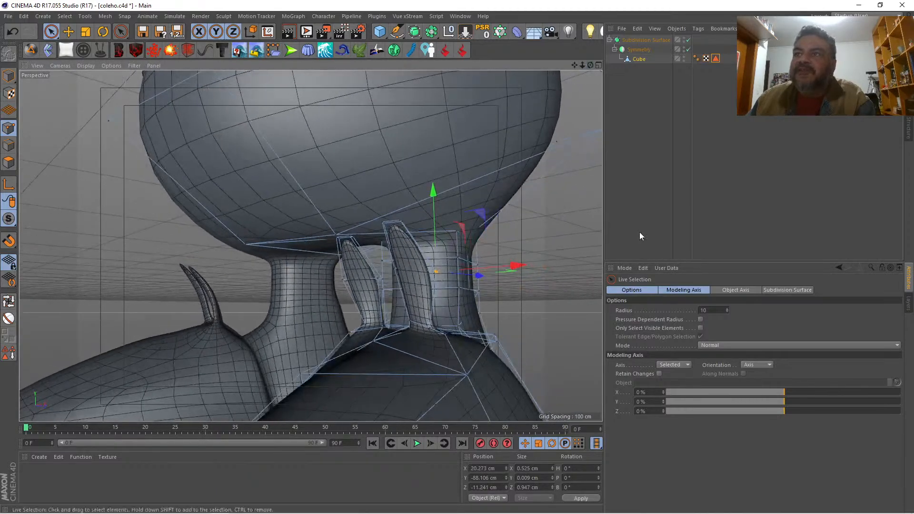
{"action": "left_click", "coordinate": [700, 328]}
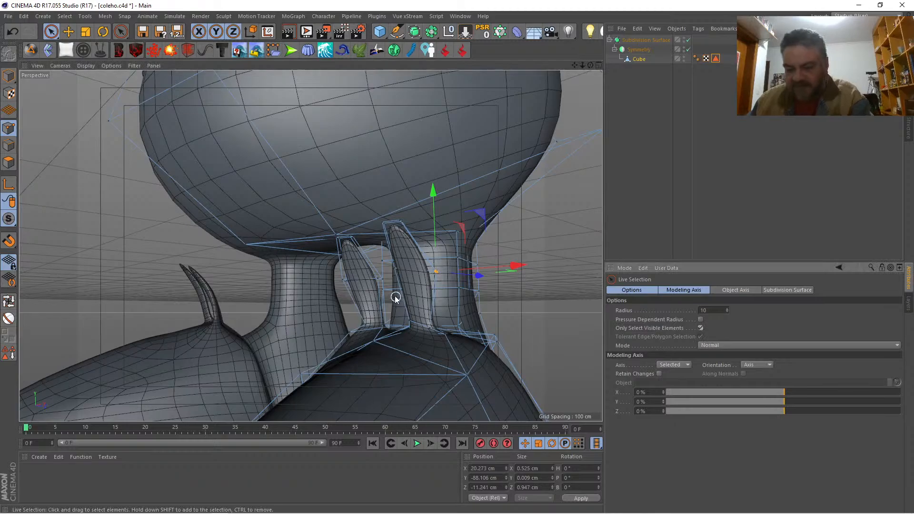
Step: Select the points at the outer side of the outer ear's base and move them inward to about X 18.7 cm
{"action": "key", "text": "q"}
{"action": "left_click_drag", "start_coordinate": [589, 64], "coordinate": [589, 66]}
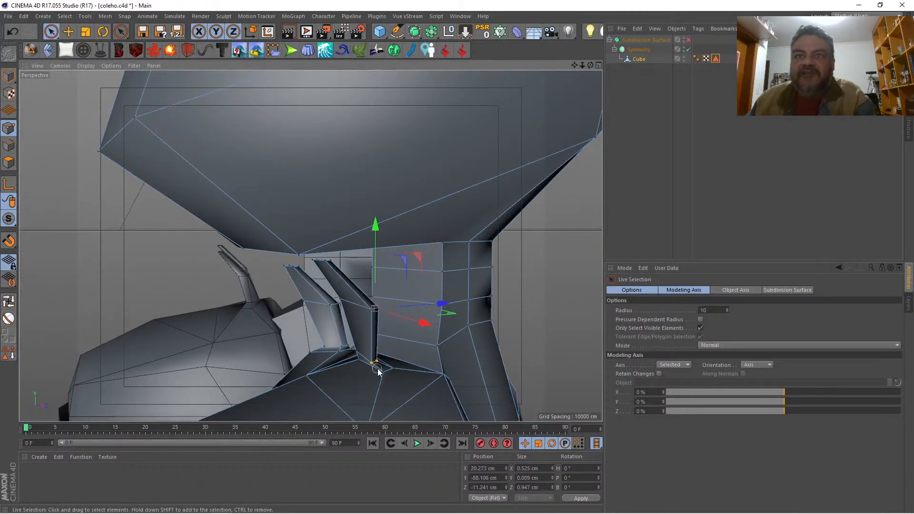
{"action": "left_click_drag", "start_coordinate": [389, 367], "coordinate": [393, 366]}
{"action": "key", "text": "q"}
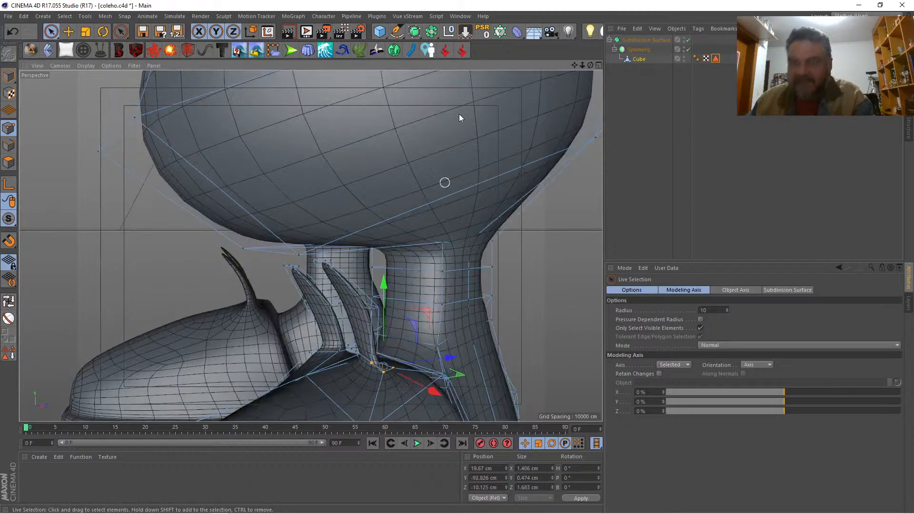
{"action": "left_click_drag", "start_coordinate": [589, 64], "coordinate": [590, 65]}
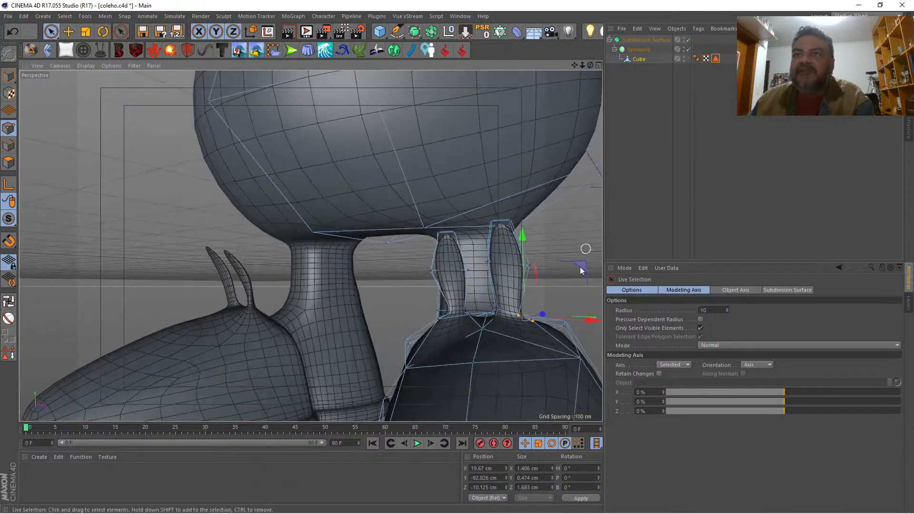
{"action": "left_click_drag", "start_coordinate": [591, 320], "coordinate": [578, 320]}
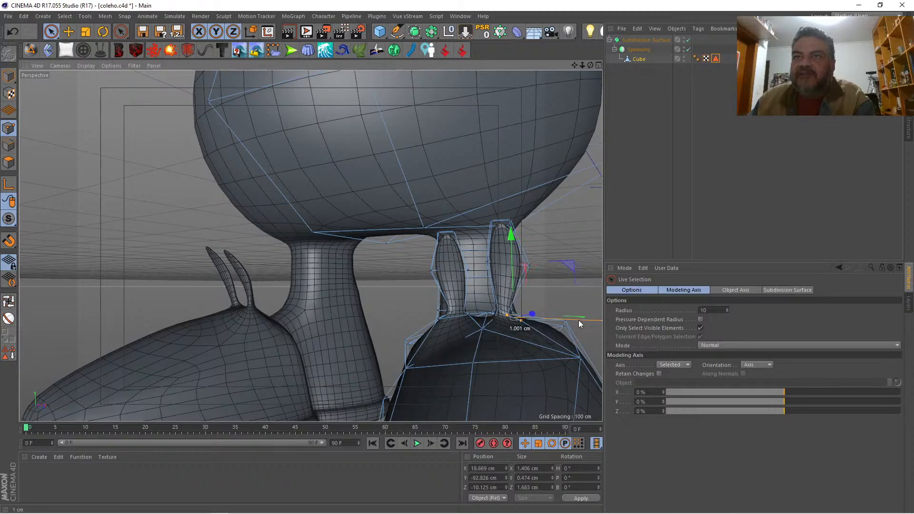
Step: Select the middle points on the outer ear's outer side, front and back, and move them to about X 19.9 cm
{"action": "left_click", "coordinate": [543, 259]}
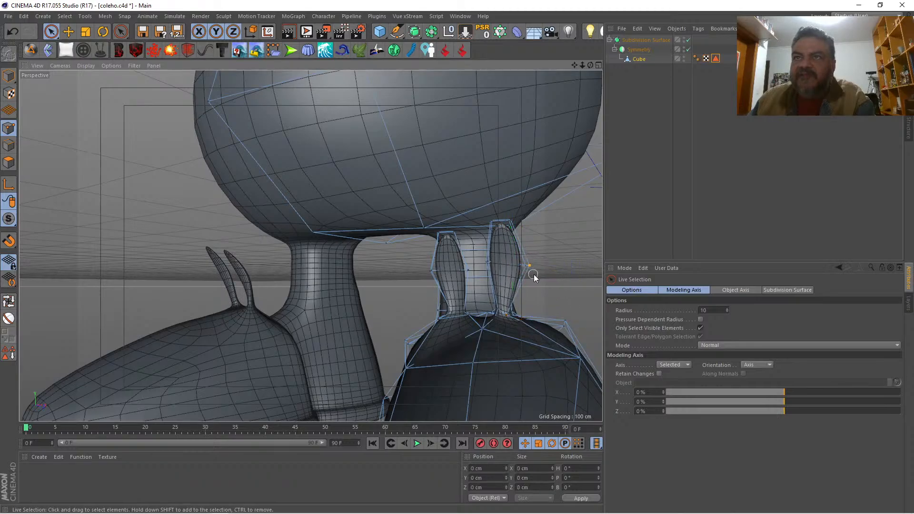
{"action": "left_click", "coordinate": [528, 267]}
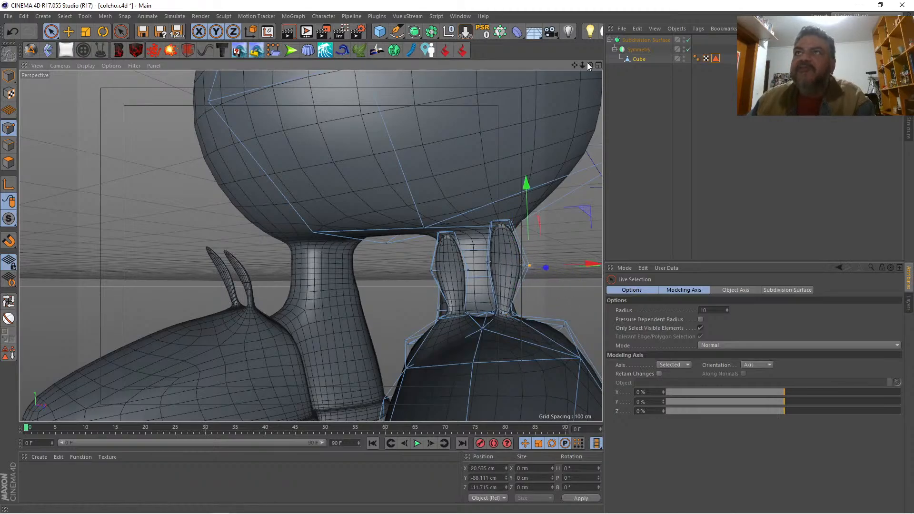
{"action": "left_click_drag", "start_coordinate": [589, 65], "coordinate": [209, 274]}
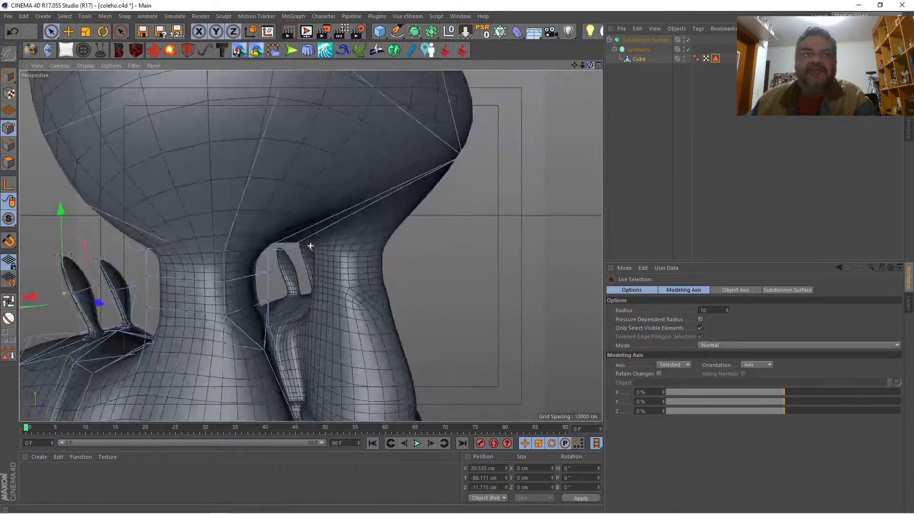
{"action": "left_click", "coordinate": [70, 293], "text": "shift"}
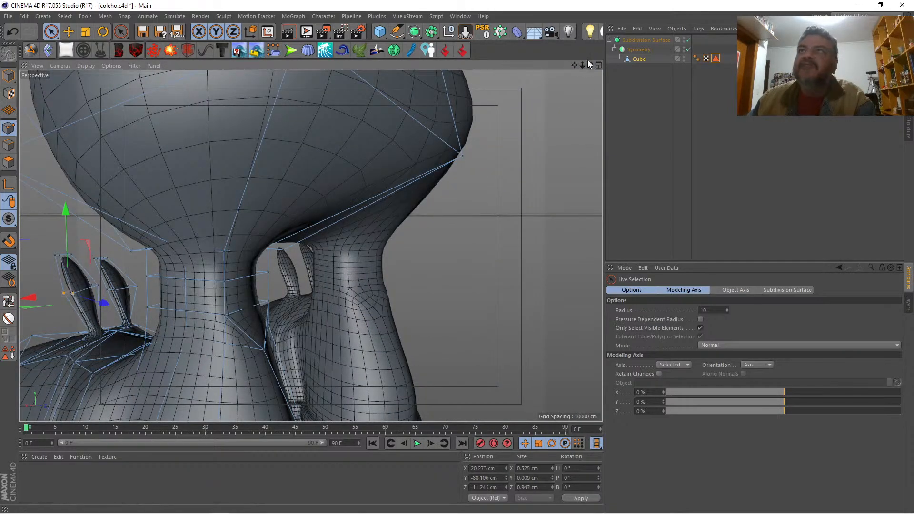
{"action": "left_click_drag", "start_coordinate": [589, 65], "coordinate": [310, 245]}
{"action": "left_click_drag", "start_coordinate": [310, 246], "coordinate": [290, 239], "text": "alt"}
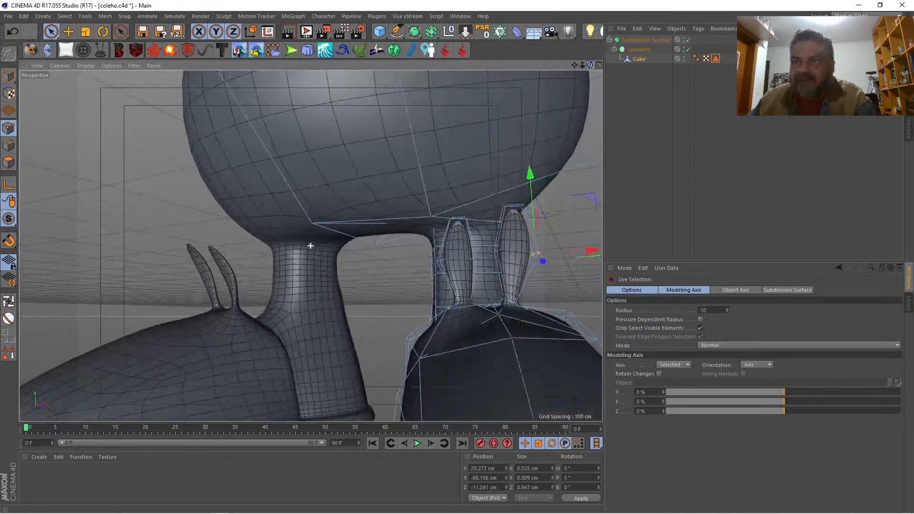
{"action": "left_click_drag", "start_coordinate": [590, 248], "coordinate": [586, 248]}
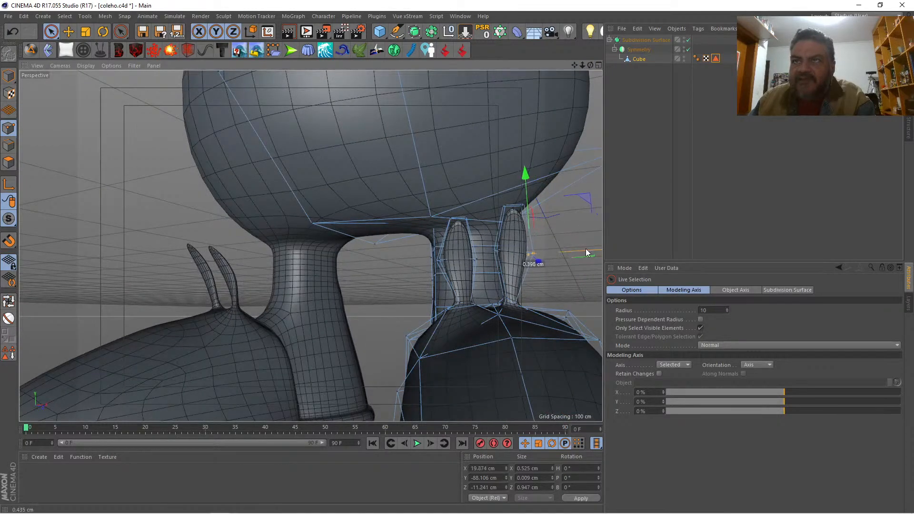
Step: Adjust the outer ear's inner side, moving its tip points to about X 18.9 cm and its middle points to about X 16.8 cm
{"action": "left_click", "coordinate": [507, 208]}
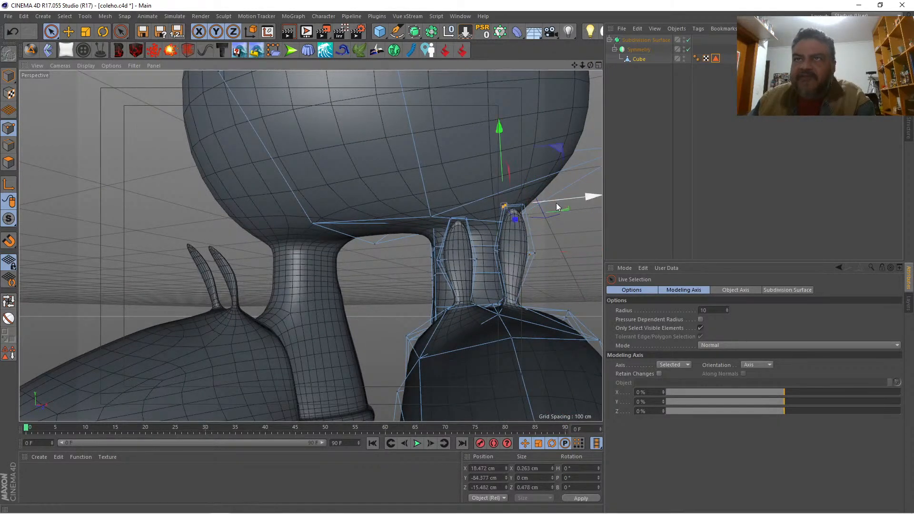
{"action": "left_click_drag", "start_coordinate": [558, 199], "coordinate": [566, 199]}
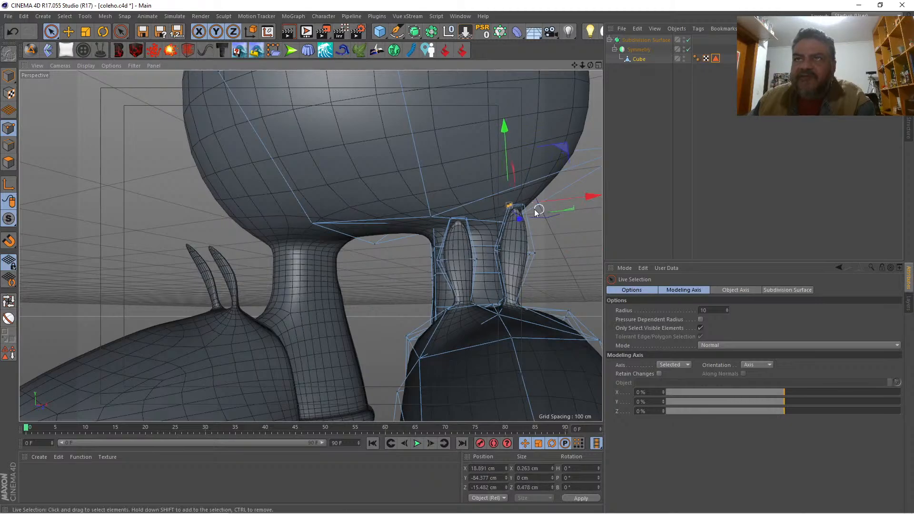
{"action": "left_click", "coordinate": [523, 212], "text": "shift"}
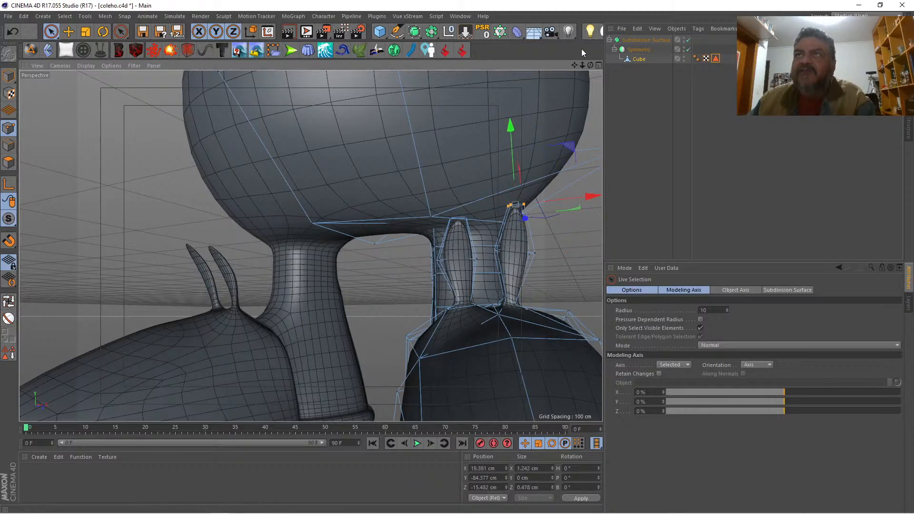
{"action": "left_click_drag", "start_coordinate": [590, 65], "coordinate": [298, 237]}
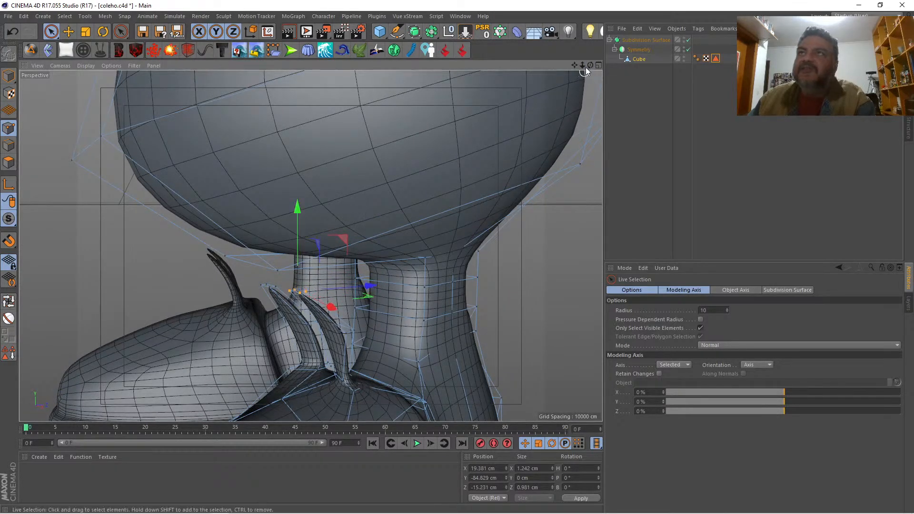
{"action": "left_click_drag", "start_coordinate": [590, 65], "coordinate": [721, 52]}
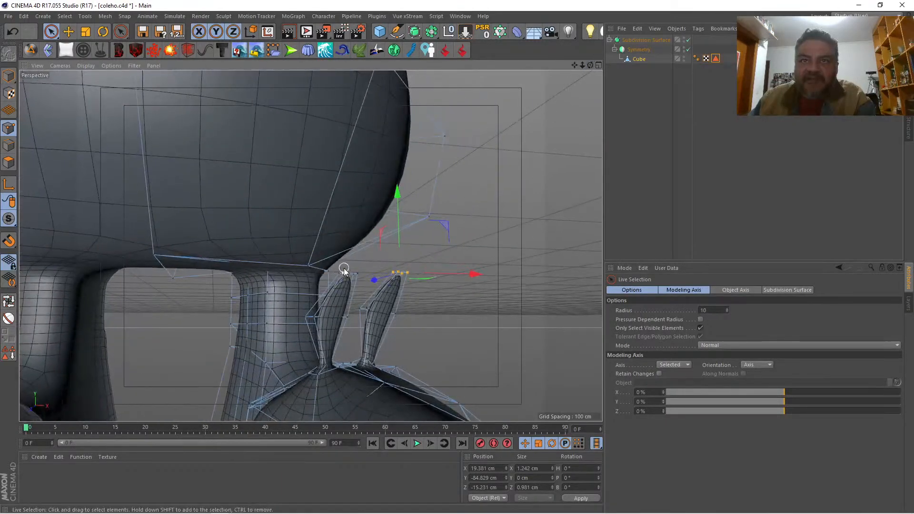
{"action": "left_click", "coordinate": [361, 308]}
{"action": "left_click_drag", "start_coordinate": [418, 310], "coordinate": [410, 311]}
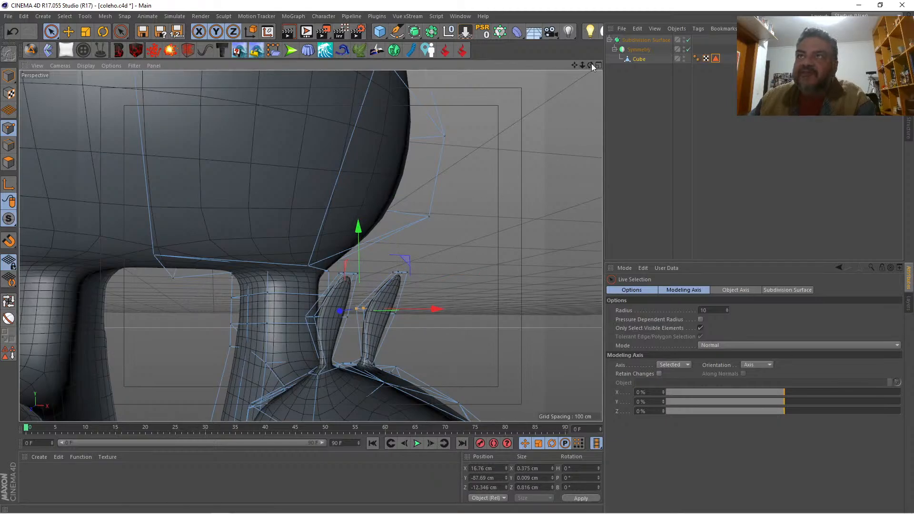
Step: Render a preview of the rabbit's body and shoes, and deselect the mesh to check the whole figure
{"action": "mouse_move", "coordinate": [589, 65]}
{"action": "left_mouse_down"}
{"action": "mouse_move", "coordinate": [506, 65]}
{"action": "mouse_move", "coordinate": [576, 63]}
{"action": "mouse_move", "coordinate": [594, 108]}
{"action": "mouse_move", "coordinate": [591, 67]}
{"action": "mouse_move", "coordinate": [604, 88]}
{"action": "mouse_move", "coordinate": [589, 77]}
{"action": "left_mouse_up"}
{"action": "key", "text": "ctrl+r"}
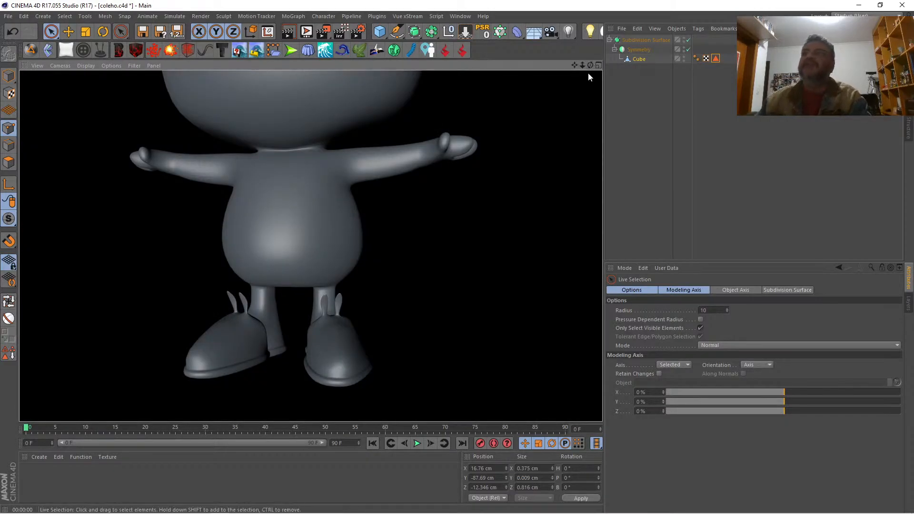
{"action": "mouse_move", "coordinate": [581, 64]}
{"action": "left_mouse_down"}
{"action": "mouse_move", "coordinate": [561, 73]}
{"action": "mouse_move", "coordinate": [574, 64]}
{"action": "mouse_move", "coordinate": [588, 119]}
{"action": "left_mouse_up"}
{"action": "left_click", "coordinate": [649, 96]}
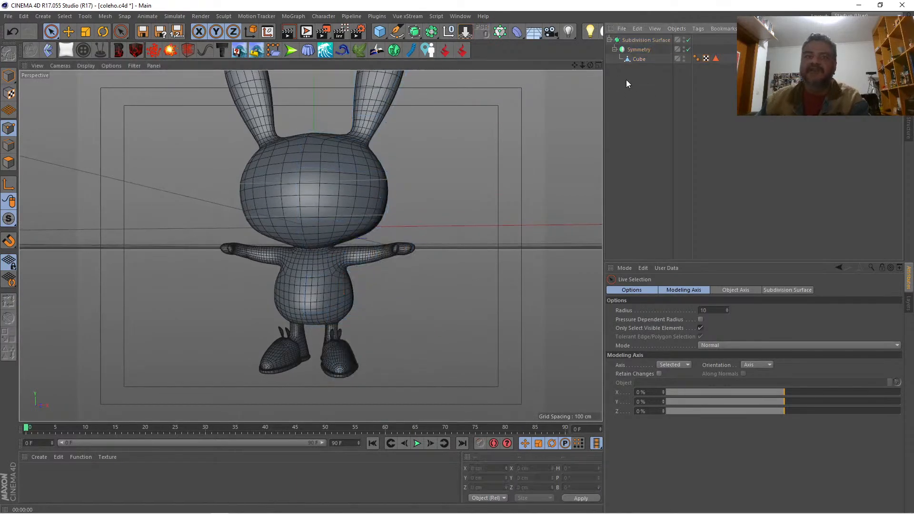
{"action": "mouse_move", "coordinate": [590, 65]}
{"action": "left_mouse_down"}
{"action": "mouse_move", "coordinate": [499, 69]}
{"action": "mouse_move", "coordinate": [576, 68]}
{"action": "mouse_move", "coordinate": [611, 80]}
{"action": "mouse_move", "coordinate": [596, 64]}
{"action": "left_mouse_up"}
Step: Compare the shoes with the front reference drawing by displaying that view as lines, and restore its Gouraud shading
{"action": "left_click", "coordinate": [597, 65]}
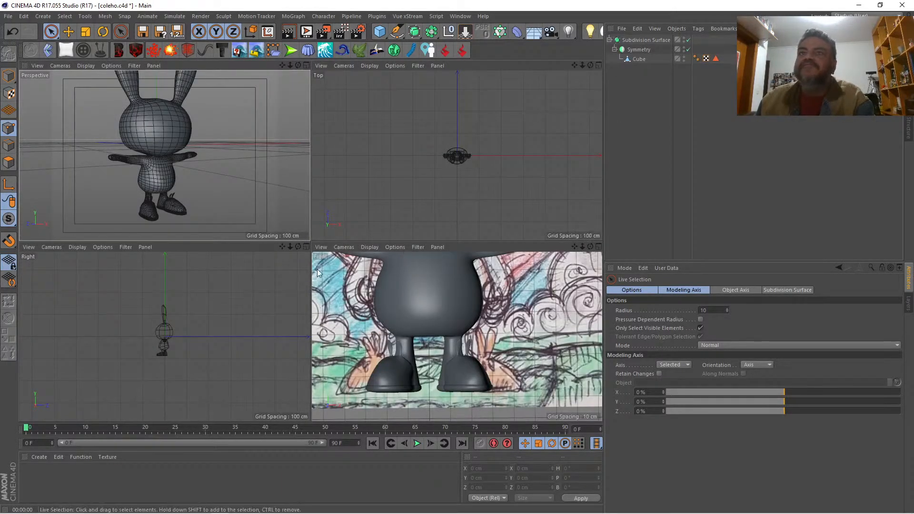
{"action": "left_click", "coordinate": [373, 247]}
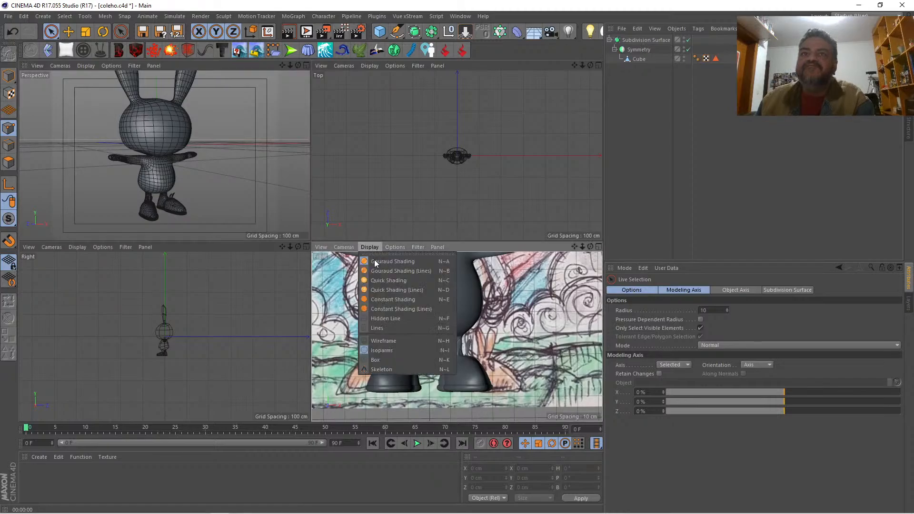
{"action": "left_click", "coordinate": [385, 327]}
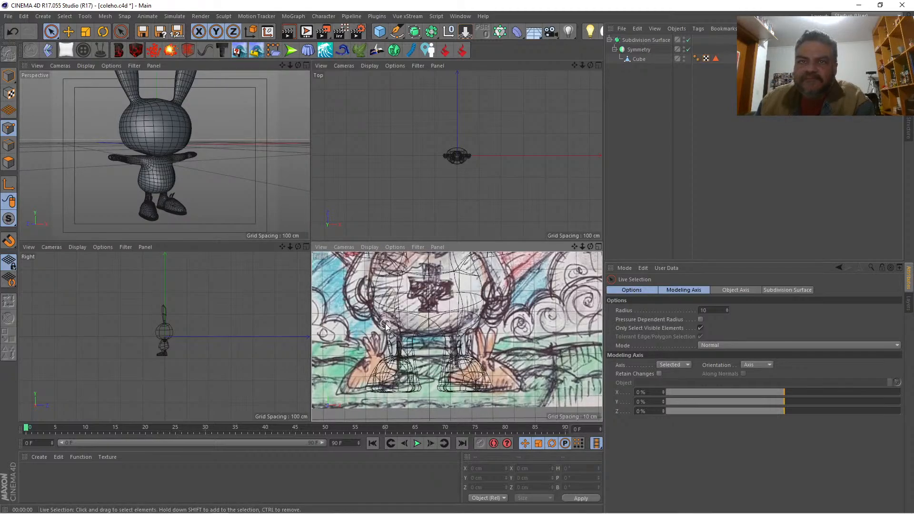
{"action": "left_click", "coordinate": [368, 246]}
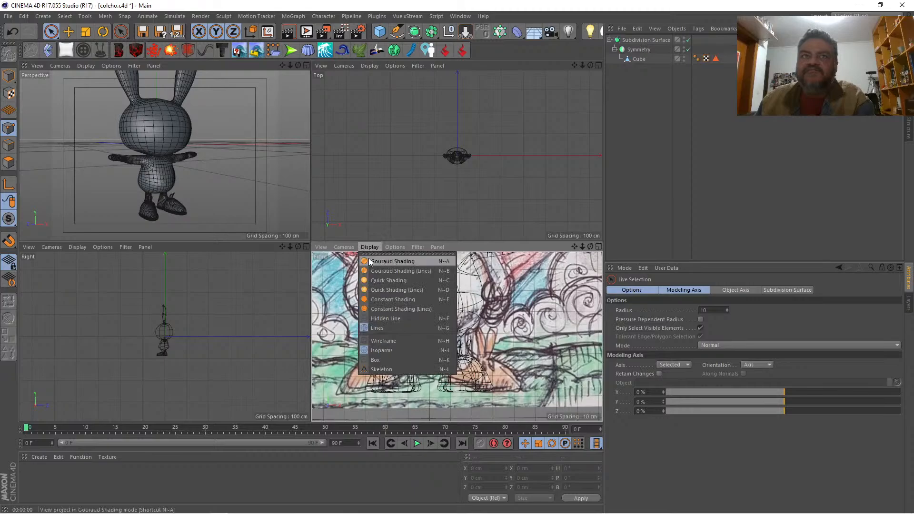
{"action": "left_click", "coordinate": [386, 261]}
Step: Add a sphere primitive to the scene and scale it down so that it no longer engulfs the rabbit
{"action": "left_click", "coordinate": [306, 64]}
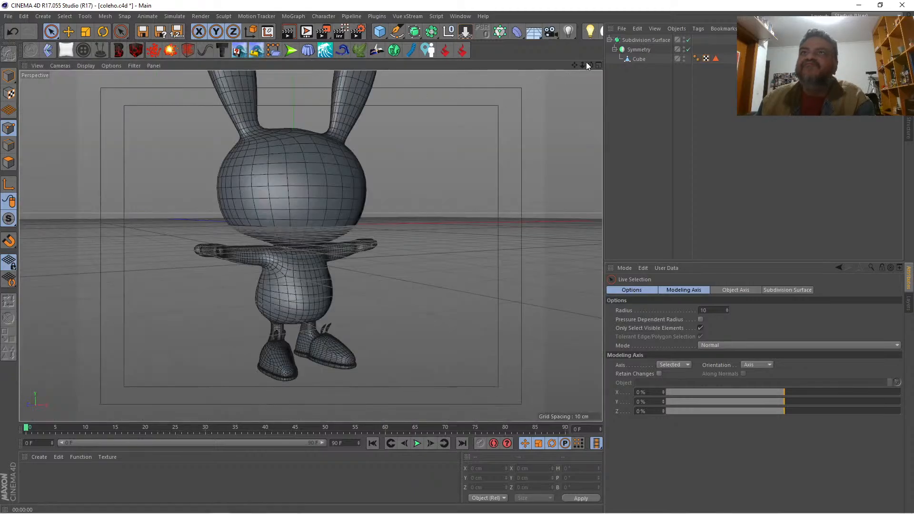
{"action": "left_click_drag", "start_coordinate": [582, 65], "coordinate": [545, 1]}
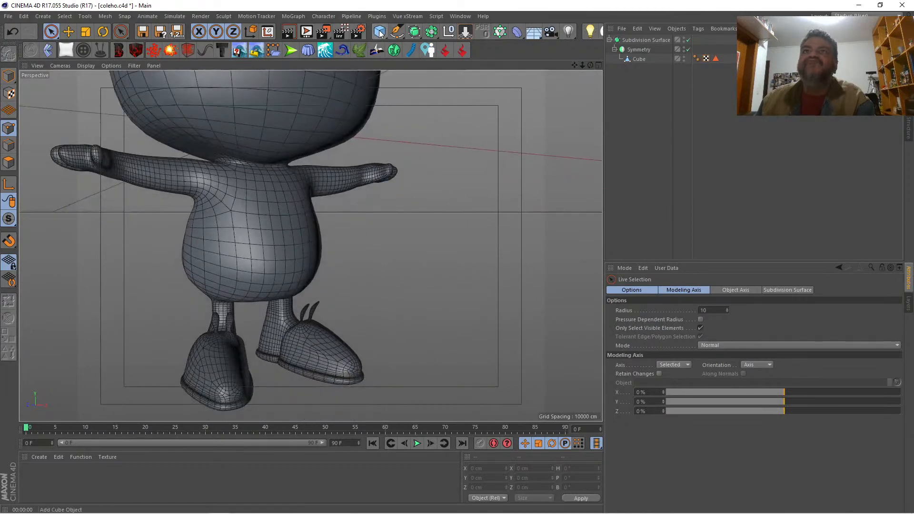
{"action": "left_click", "coordinate": [379, 32]}
{"action": "left_click", "coordinate": [555, 62]}
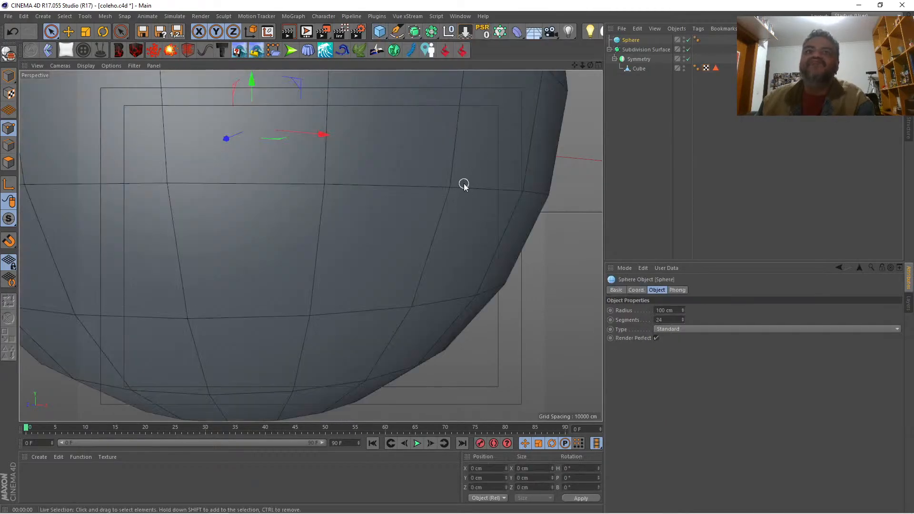
{"action": "key", "text": "t"}
{"action": "left_click_drag", "start_coordinate": [498, 251], "coordinate": [85, 221]}
{"action": "key", "text": "space"}
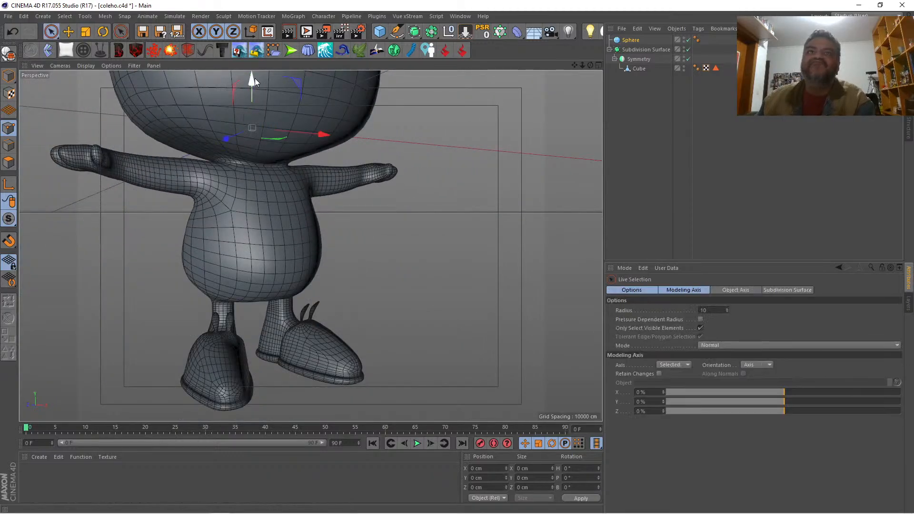
Step: Place the sphere at leg height in front of the body and shrink it to a small ball
{"action": "left_click_drag", "start_coordinate": [253, 79], "coordinate": [253, 266]}
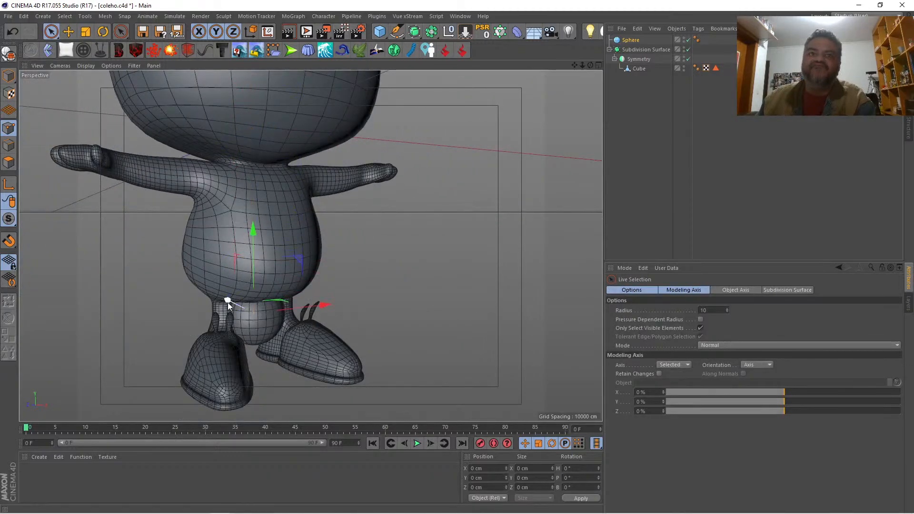
{"action": "left_click_drag", "start_coordinate": [228, 302], "coordinate": [298, 318]}
{"action": "key", "text": "t"}
{"action": "left_click_drag", "start_coordinate": [455, 271], "coordinate": [68, 304]}
{"action": "key", "text": "space"}
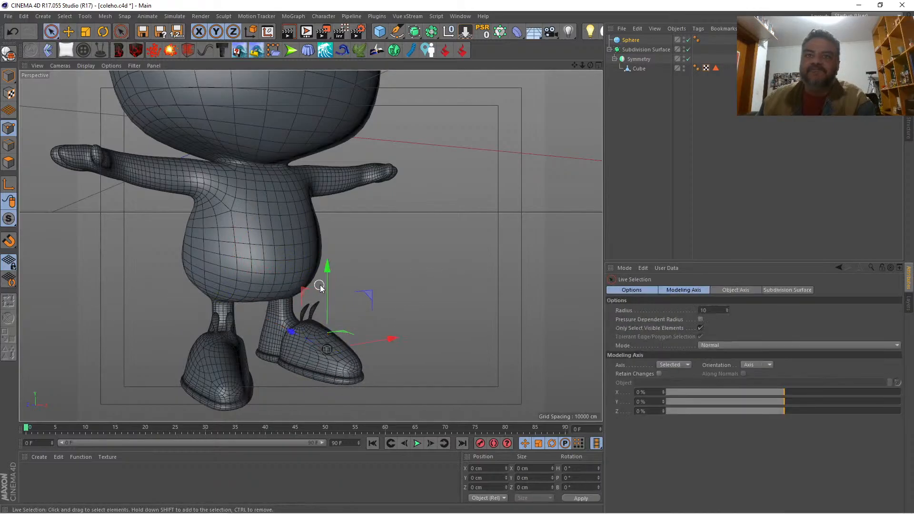
{"action": "left_click_drag", "start_coordinate": [327, 282], "coordinate": [326, 279]}
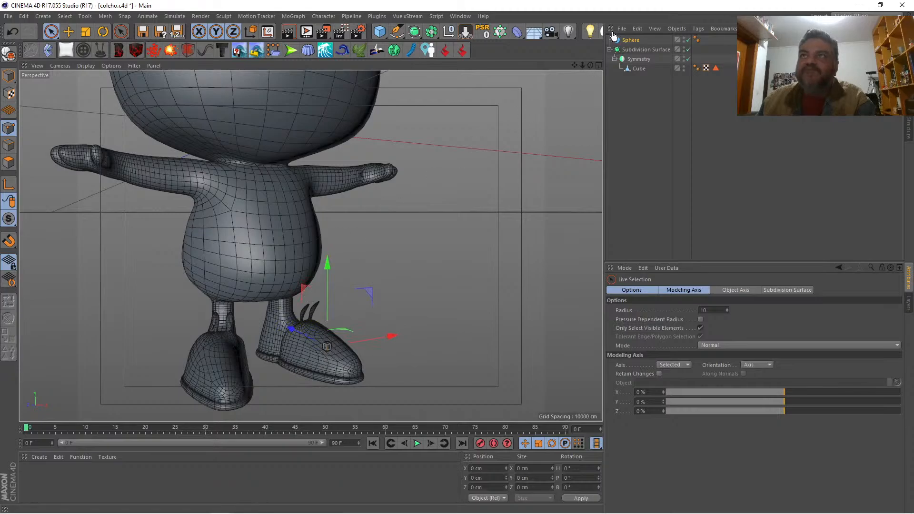
Step: Move the small sphere about 27 cm back and down to the top of the shoe in the right view, adjusting its size slightly
{"action": "left_click_drag", "start_coordinate": [590, 66], "coordinate": [414, 90]}
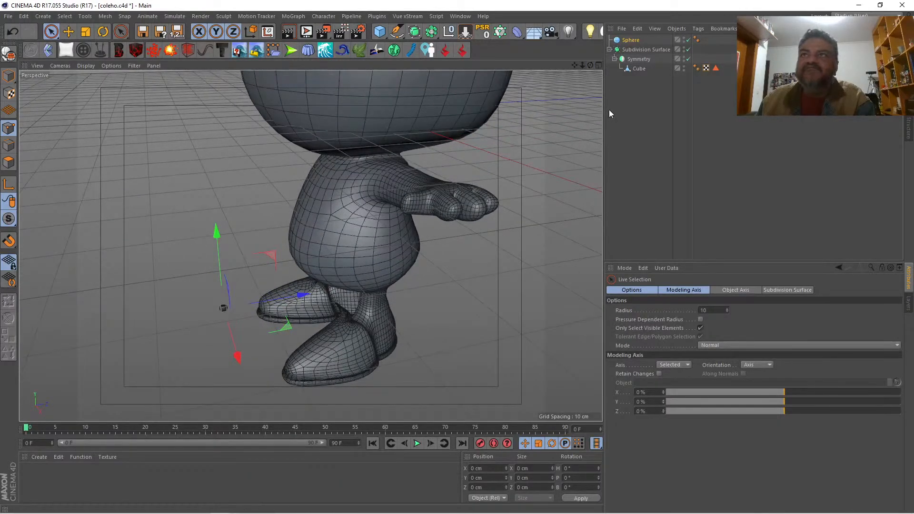
{"action": "left_click", "coordinate": [598, 66]}
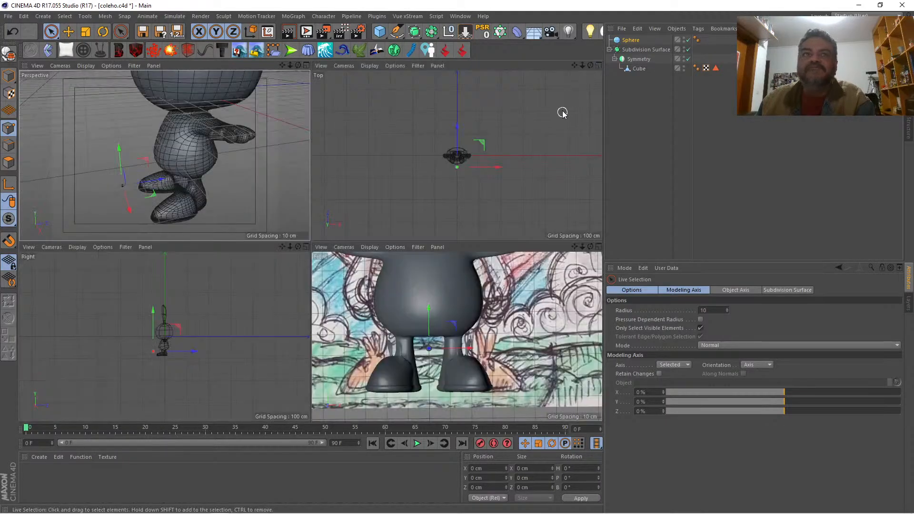
{"action": "left_click", "coordinate": [308, 246]}
{"action": "left_click_drag", "start_coordinate": [583, 66], "coordinate": [667, 65]}
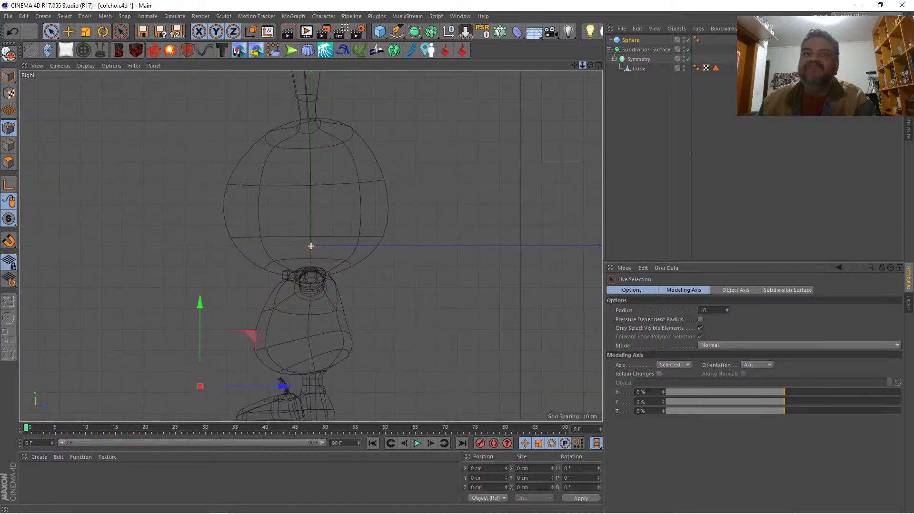
{"action": "left_click_drag", "start_coordinate": [574, 65], "coordinate": [574, 65]}
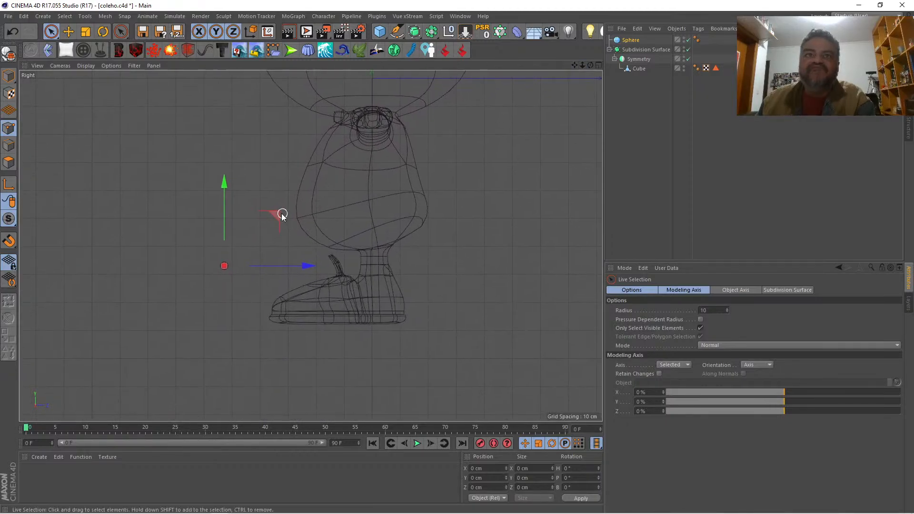
{"action": "left_click_drag", "start_coordinate": [283, 215], "coordinate": [349, 238]}
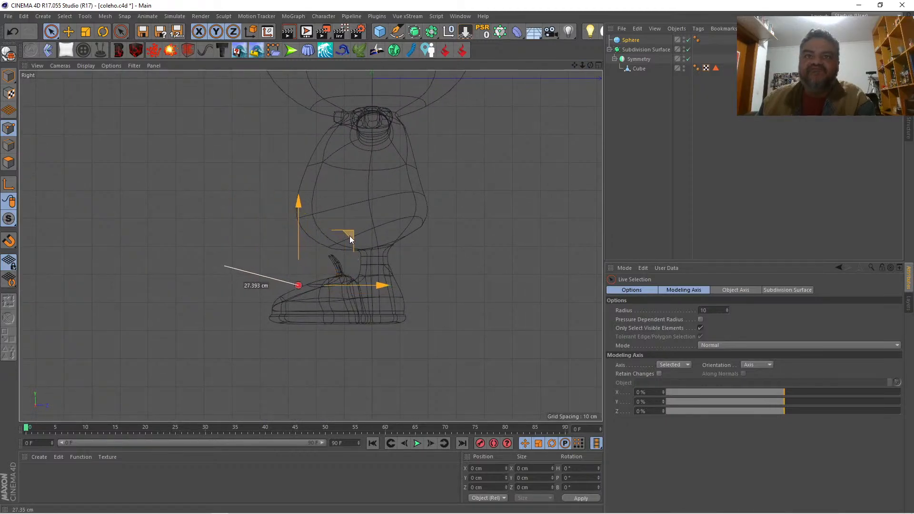
{"action": "key", "text": "t"}
{"action": "left_click_drag", "start_coordinate": [221, 220], "coordinate": [266, 212]}
{"action": "key", "text": "space"}
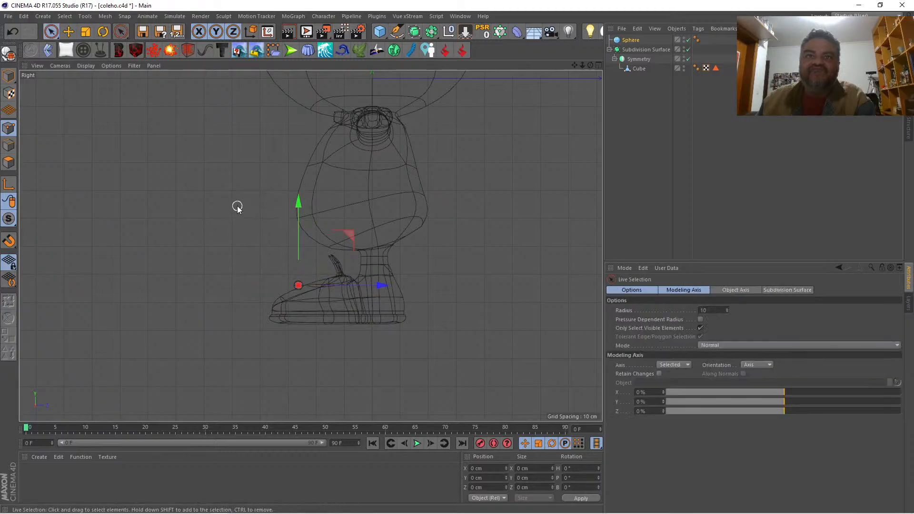
Step: Shift the sphere sideways over one shoe in the top view, and move it about 7 cm back toward the shoe's ears
{"action": "left_click", "coordinate": [598, 65]}
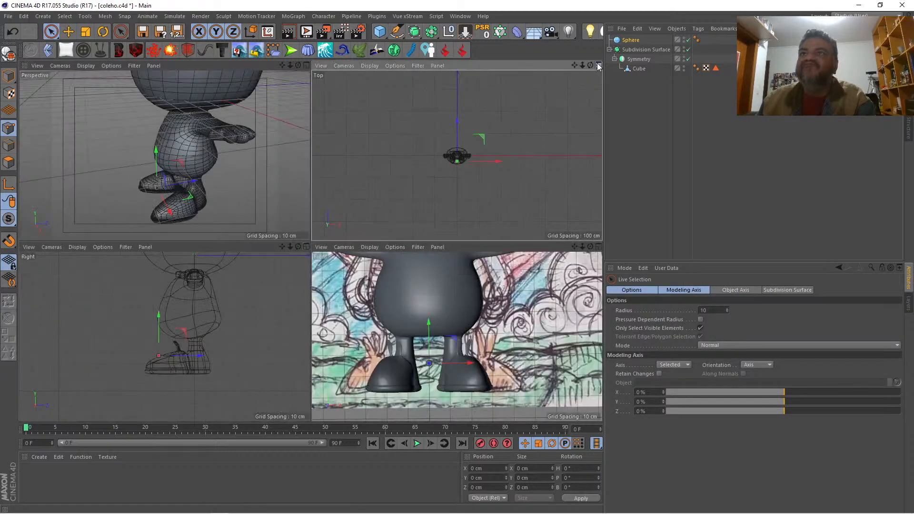
{"action": "left_click", "coordinate": [598, 65]}
{"action": "left_click_drag", "start_coordinate": [582, 65], "coordinate": [584, 65]}
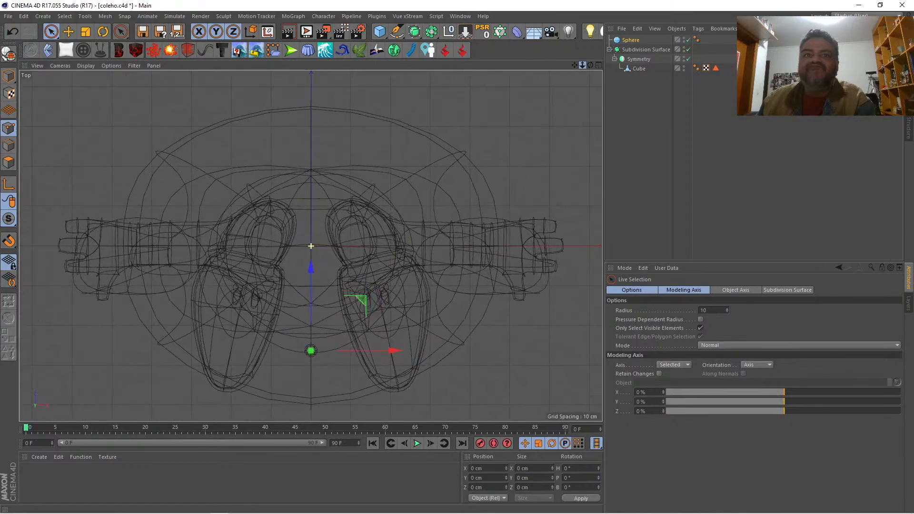
{"action": "left_click_drag", "start_coordinate": [393, 355], "coordinate": [460, 337]}
{"action": "left_click_drag", "start_coordinate": [389, 275], "coordinate": [388, 248]}
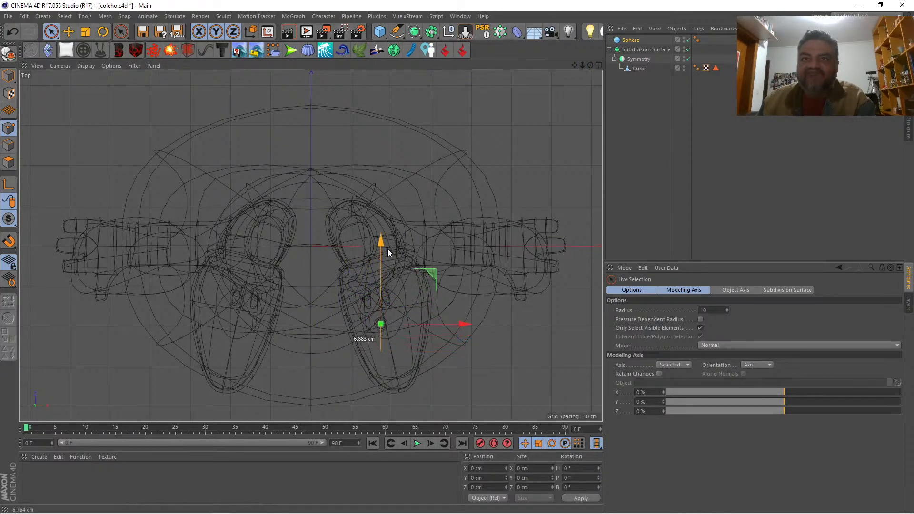
Step: Raise the sphere onto the shoe's surface in front of the ears, nudge it inward, and scale it to about 109%
{"action": "left_click", "coordinate": [598, 65]}
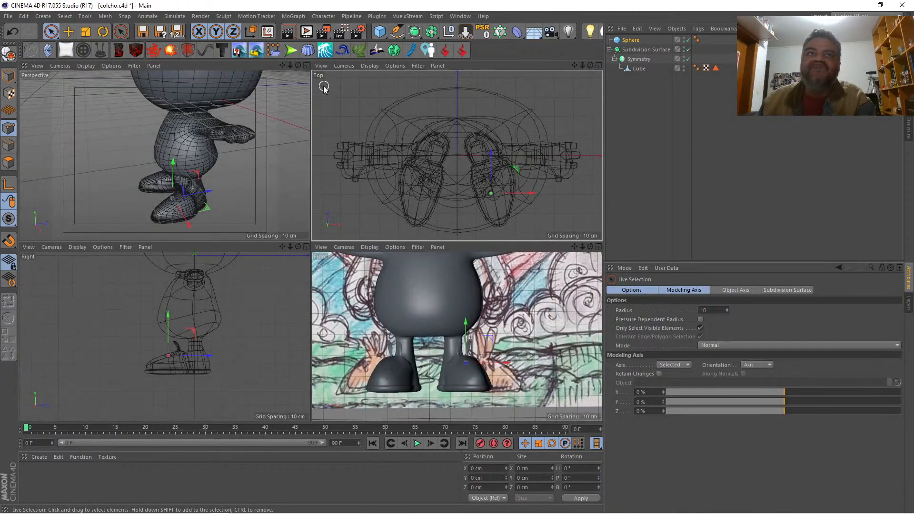
{"action": "left_click", "coordinate": [305, 66]}
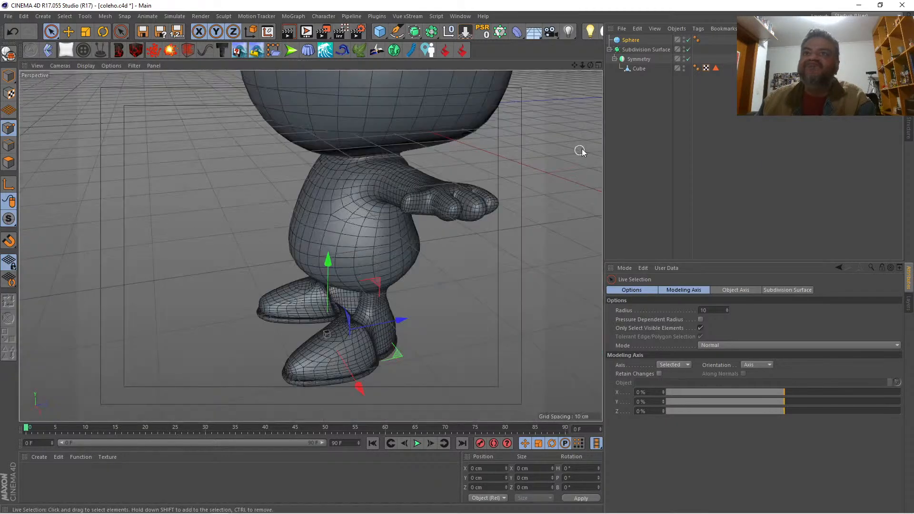
{"action": "left_click_drag", "start_coordinate": [581, 65], "coordinate": [685, 43]}
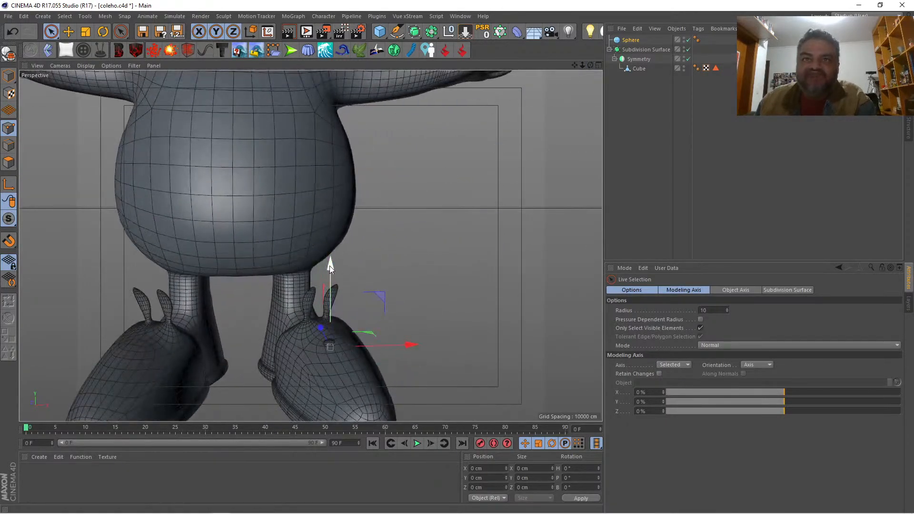
{"action": "left_click_drag", "start_coordinate": [330, 265], "coordinate": [332, 256]}
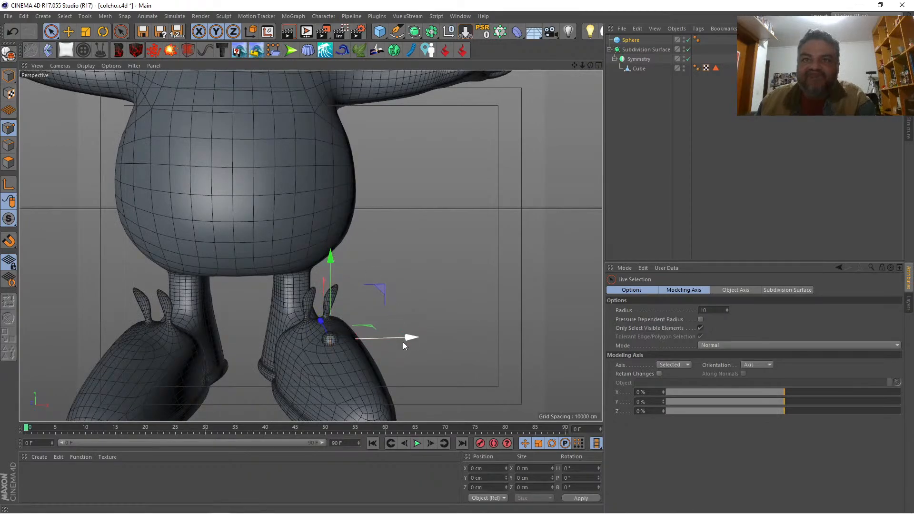
{"action": "left_click_drag", "start_coordinate": [402, 342], "coordinate": [397, 341]}
{"action": "key", "text": "t"}
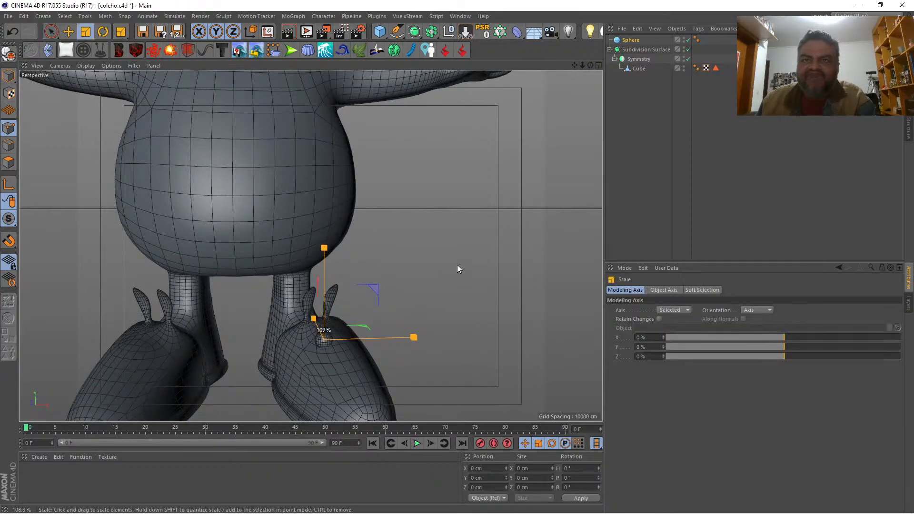
{"action": "key", "text": "9"}
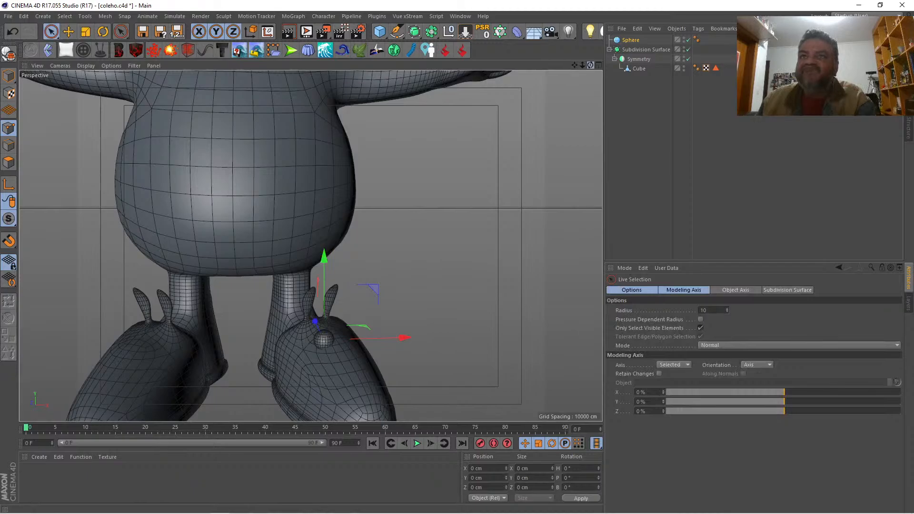
Step: Place the sphere under a new Symmetry object and bring it close to its mirrored copy between the shoes
{"action": "left_click_drag", "start_coordinate": [590, 65], "coordinate": [547, 102]}
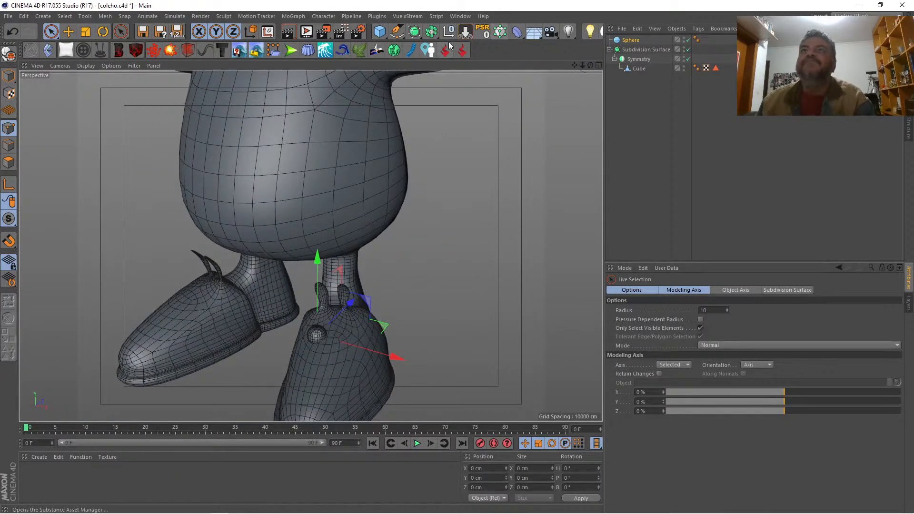
{"action": "left_click_drag", "start_coordinate": [432, 36], "coordinate": [541, 79]}
{"action": "left_click_drag", "start_coordinate": [631, 51], "coordinate": [634, 42]}
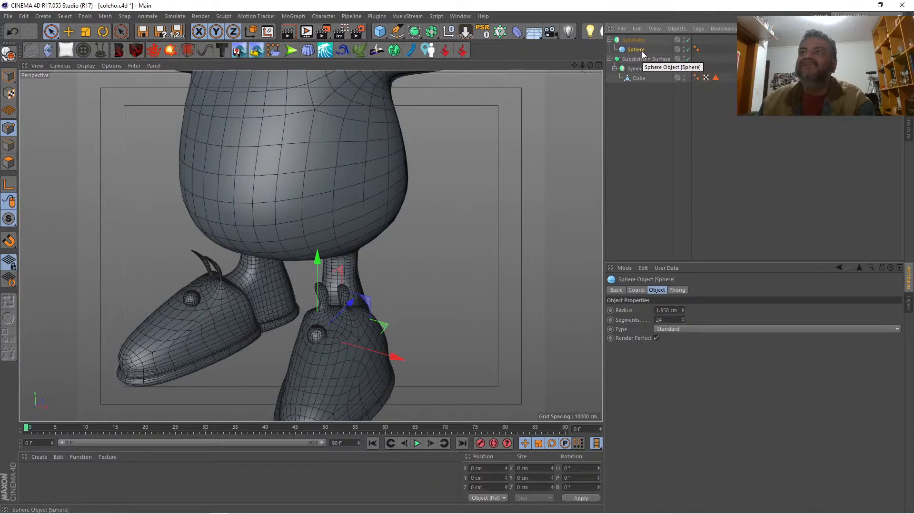
{"action": "left_click_drag", "start_coordinate": [396, 359], "coordinate": [335, 349]}
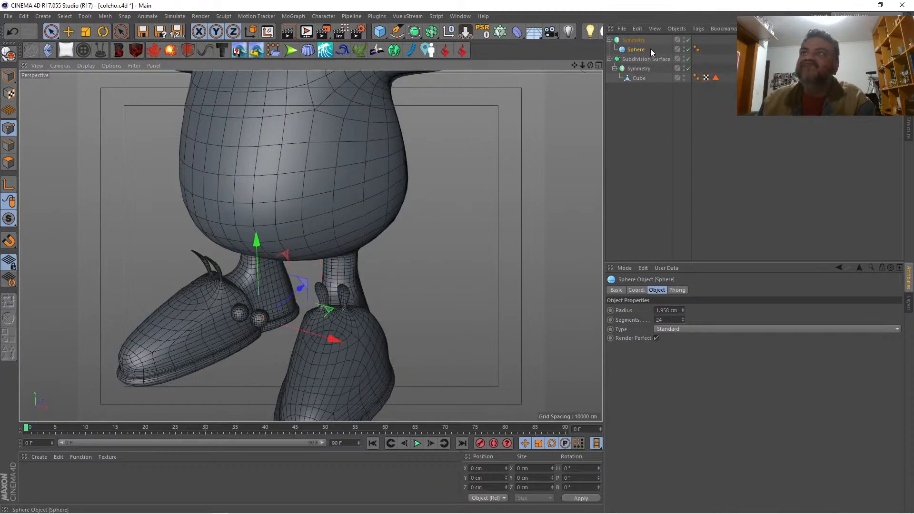
{"action": "left_click", "coordinate": [357, 335]}
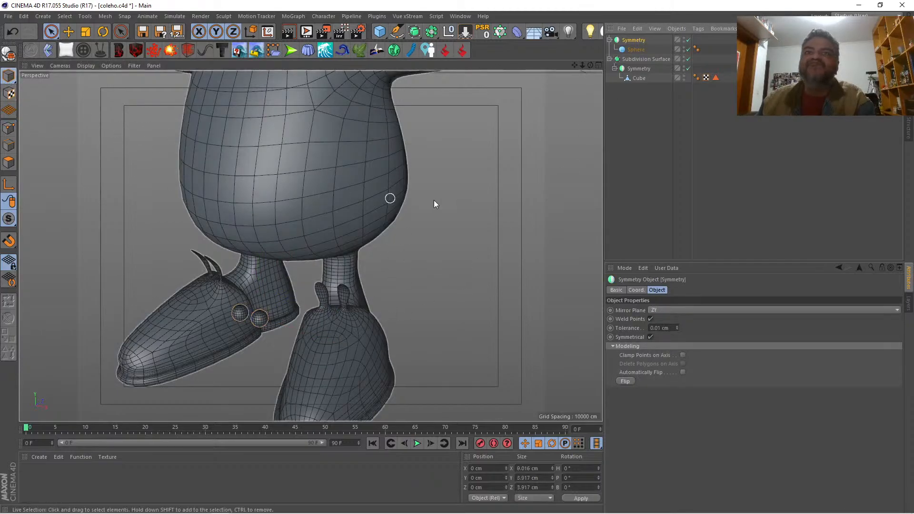
{"action": "left_click", "coordinate": [640, 134]}
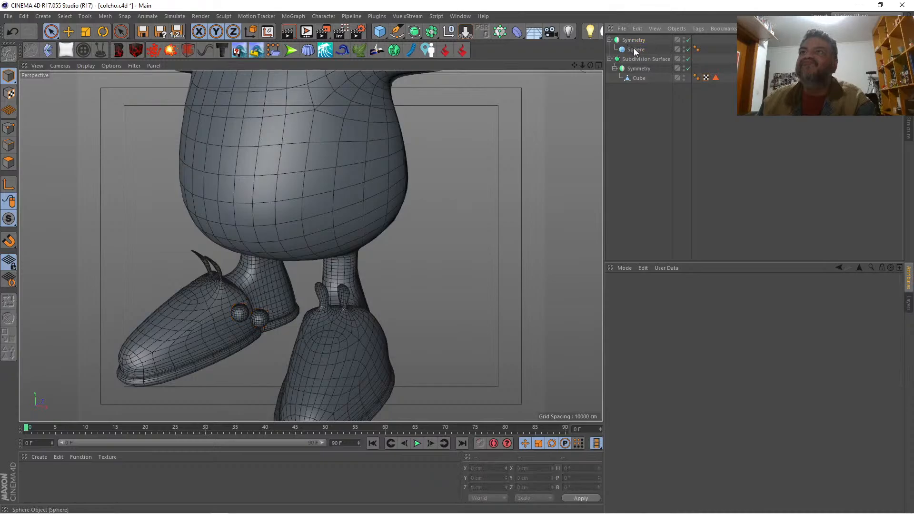
Step: Align the new Symmetry object to the sphere's centre by temporarily parenting it to the sphere and resetting its PSR, with the sphere nested back under it
{"action": "left_click_drag", "start_coordinate": [645, 39], "coordinate": [632, 41]}
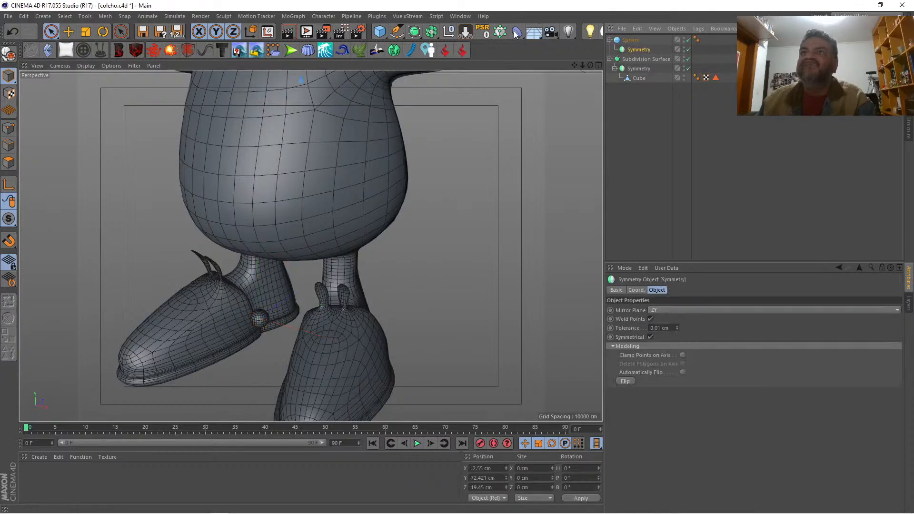
{"action": "left_click", "coordinate": [484, 31]}
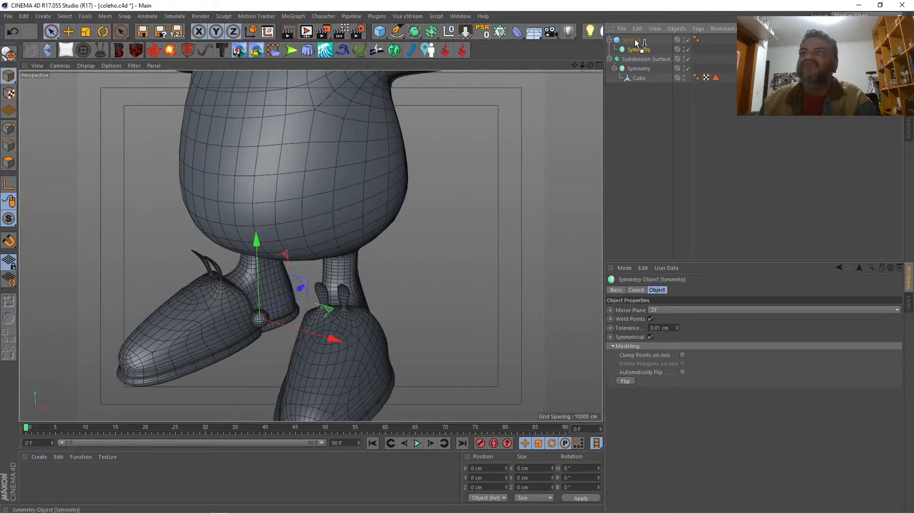
{"action": "left_click_drag", "start_coordinate": [636, 41], "coordinate": [633, 41]}
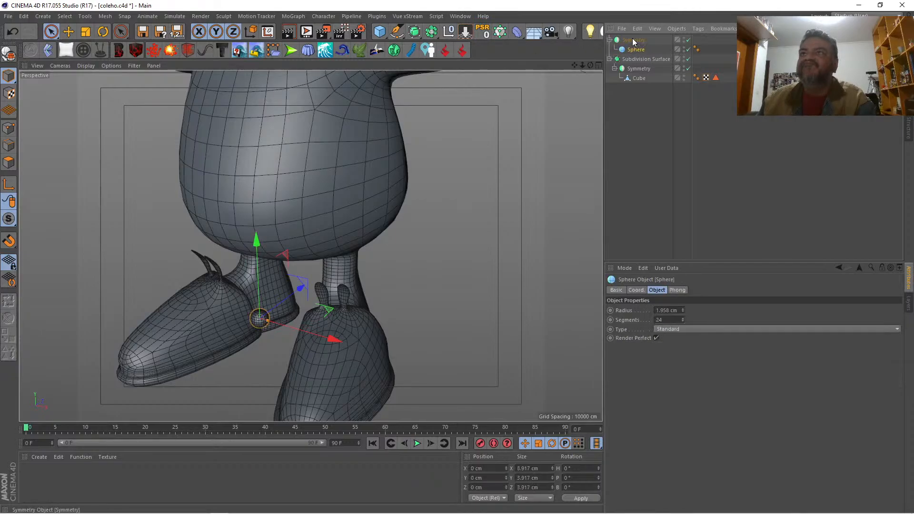
{"action": "left_click", "coordinate": [633, 40]}
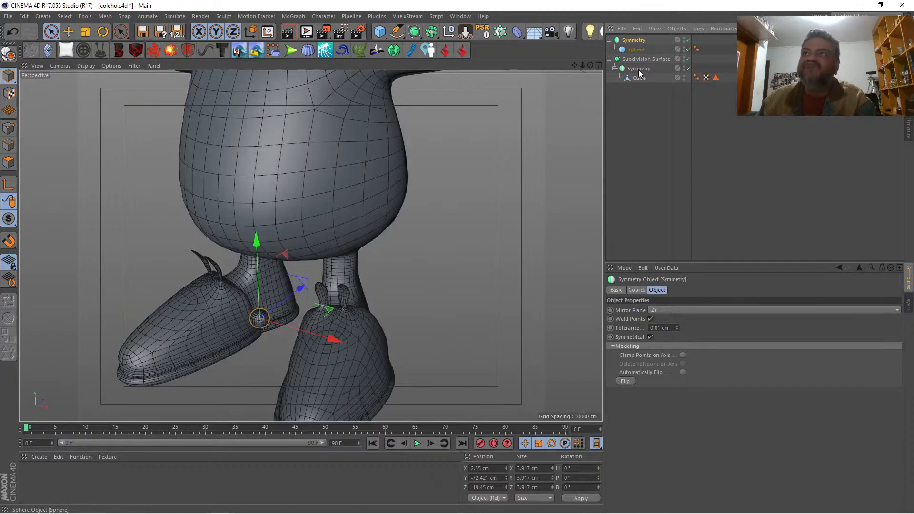
Step: Offset the sphere about 2.2 cm from the mirror plane, and move the Symmetry pair onto the shoe below the ears as eyes
{"action": "left_click", "coordinate": [636, 50]}
{"action": "left_click_drag", "start_coordinate": [347, 350], "coordinate": [352, 343]}
{"action": "left_click", "coordinate": [633, 40]}
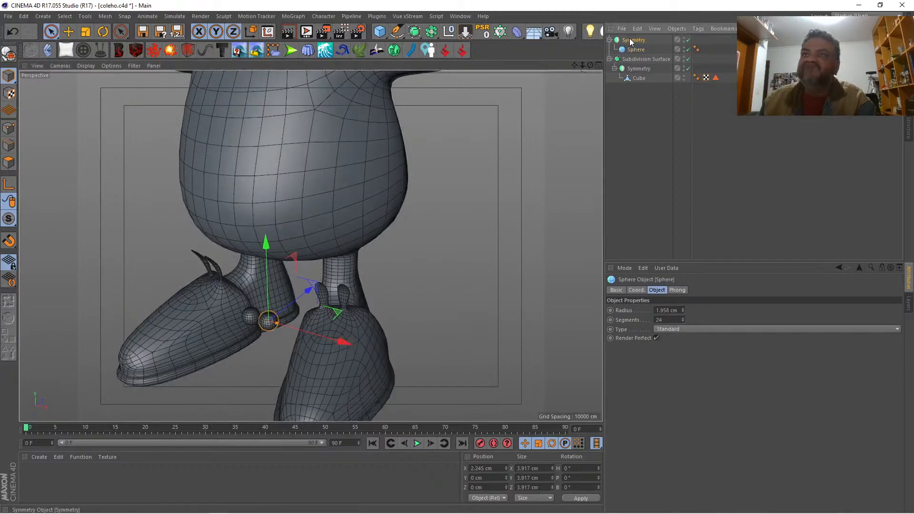
{"action": "left_click_drag", "start_coordinate": [327, 336], "coordinate": [400, 366]}
{"action": "left_click_drag", "start_coordinate": [589, 66], "coordinate": [673, 24]}
{"action": "left_click_drag", "start_coordinate": [341, 255], "coordinate": [339, 252]}
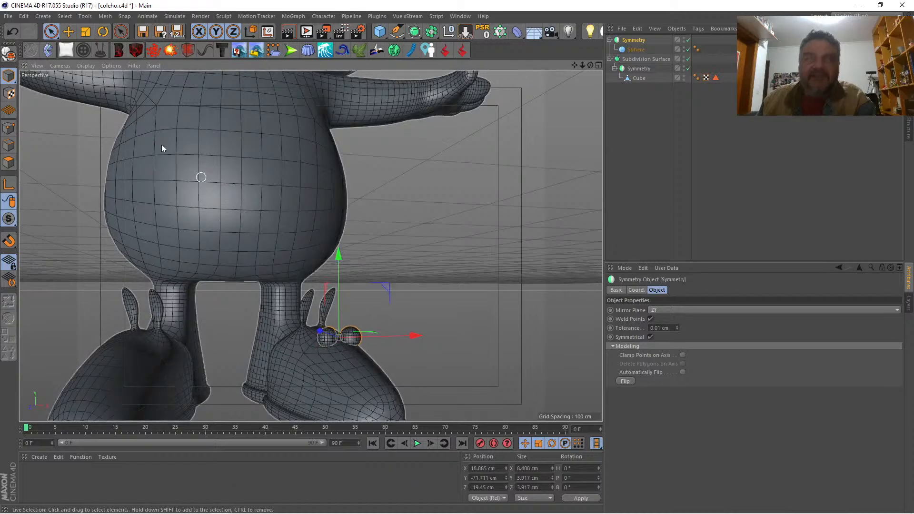
Step: Rotate the Symmetry pair to a heading of 19.6° so that the eyes follow the shoe's direction
{"action": "left_click", "coordinate": [104, 35]}
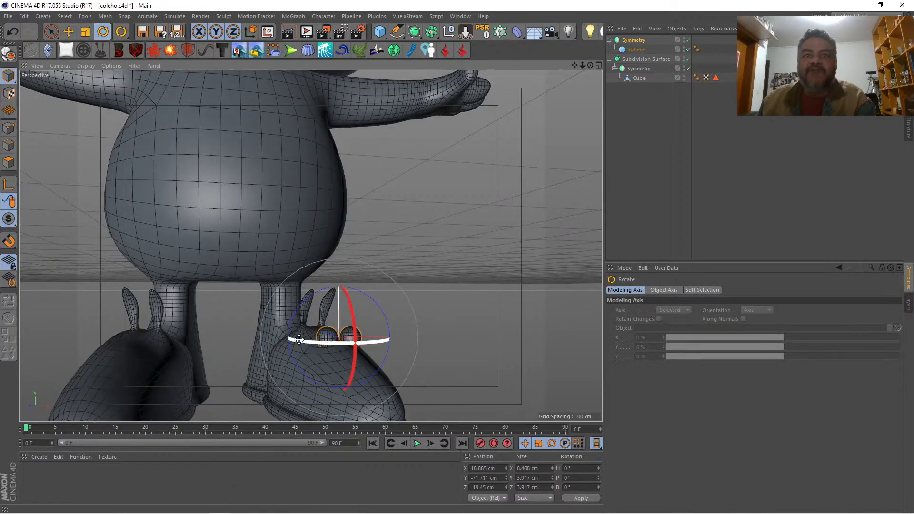
{"action": "left_click_drag", "start_coordinate": [297, 338], "coordinate": [379, 353]}
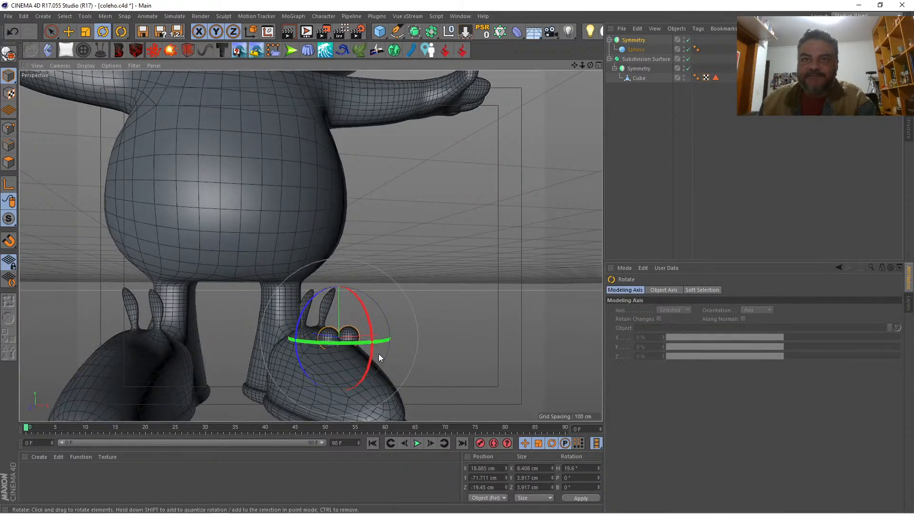
{"action": "left_click_drag", "start_coordinate": [590, 65], "coordinate": [523, 83]}
{"action": "left_click_drag", "start_coordinate": [310, 246], "coordinate": [310, 245], "text": "alt"}
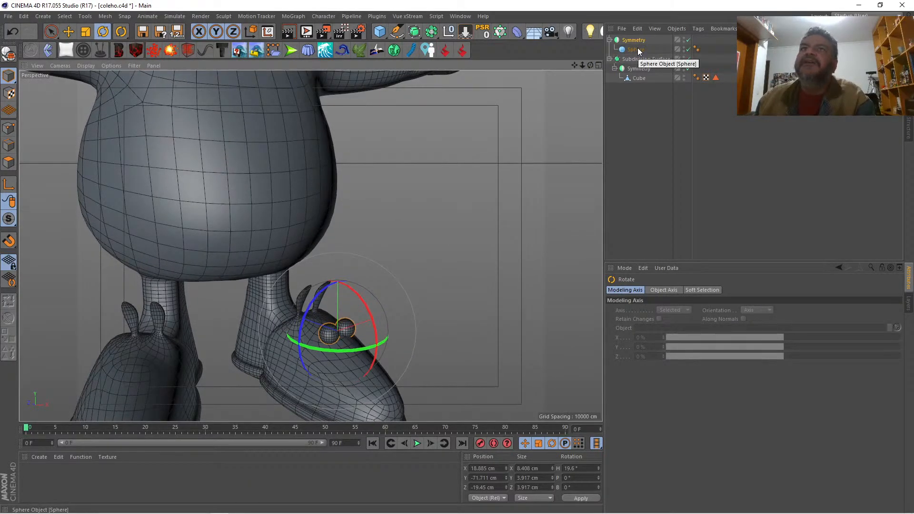
Step: Add a cube, centre it on the eye sphere by parenting it and resetting its PSR, and scale it down to eye size
{"action": "left_click", "coordinate": [379, 33]}
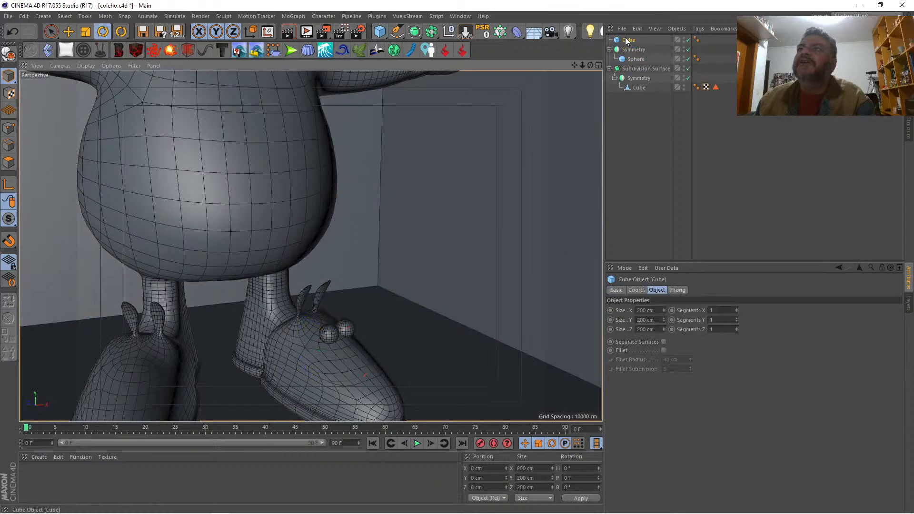
{"action": "left_click_drag", "start_coordinate": [626, 41], "coordinate": [638, 60]}
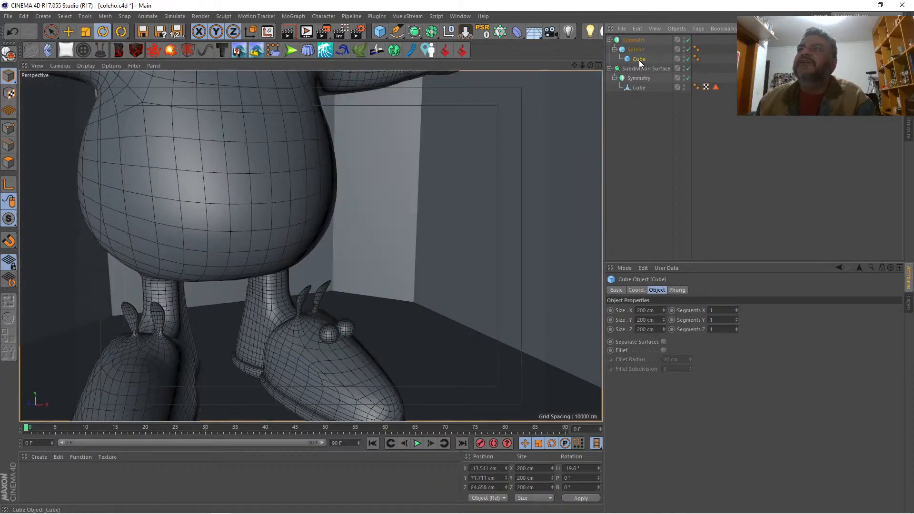
{"action": "left_click", "coordinate": [481, 33]}
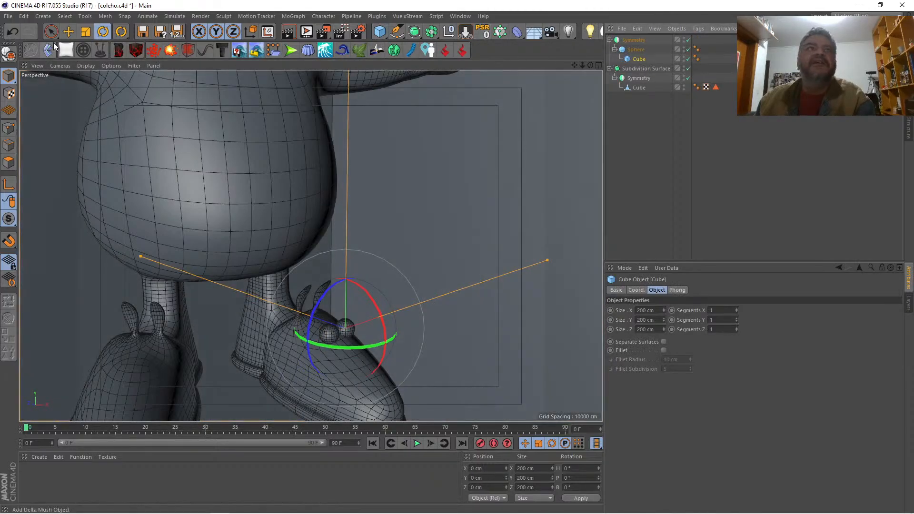
{"action": "left_click", "coordinate": [90, 33]}
{"action": "left_click_drag", "start_coordinate": [439, 162], "coordinate": [12, 159]}
Step: Replace the sphere with the cube inside the eye Symmetry, and nest that Symmetry under the rabbit's body mesh
{"action": "left_click_drag", "start_coordinate": [635, 63], "coordinate": [645, 47]}
{"action": "left_click", "coordinate": [638, 60]}
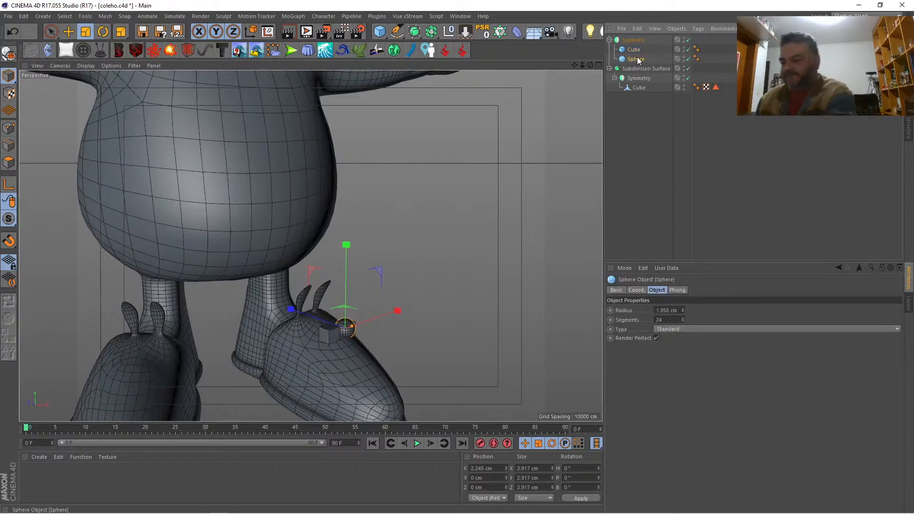
{"action": "key", "text": "Delete"}
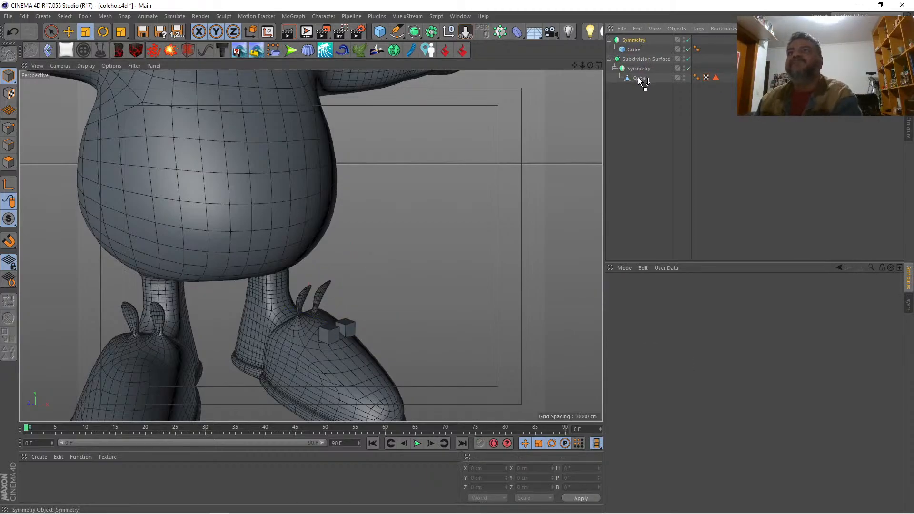
{"action": "left_click_drag", "start_coordinate": [638, 81], "coordinate": [636, 78]}
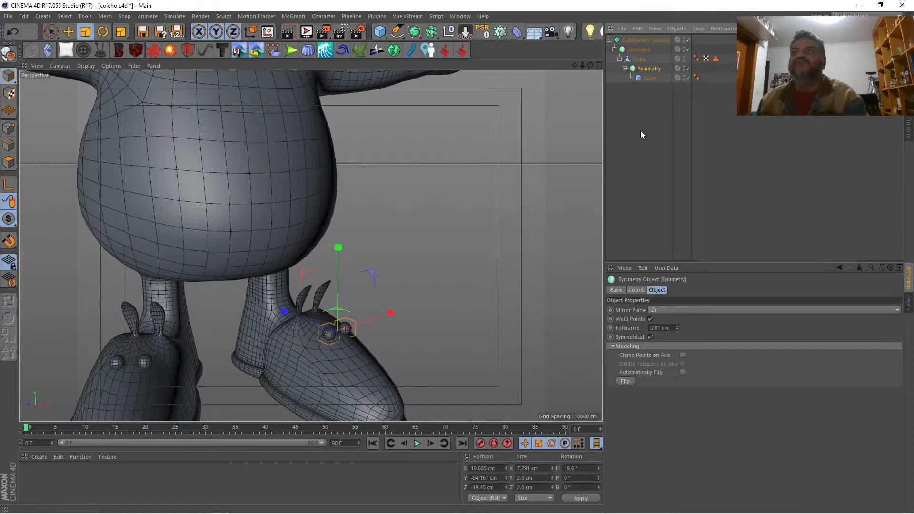
Step: Enlarge the eye cube to about 3.95 cm and stretch its Y size to about 5.5 cm
{"action": "left_click", "coordinate": [641, 129]}
{"action": "left_click_drag", "start_coordinate": [574, 64], "coordinate": [310, 246]}
{"action": "left_click_drag", "start_coordinate": [590, 65], "coordinate": [310, 246]}
{"action": "left_click", "coordinate": [650, 77]}
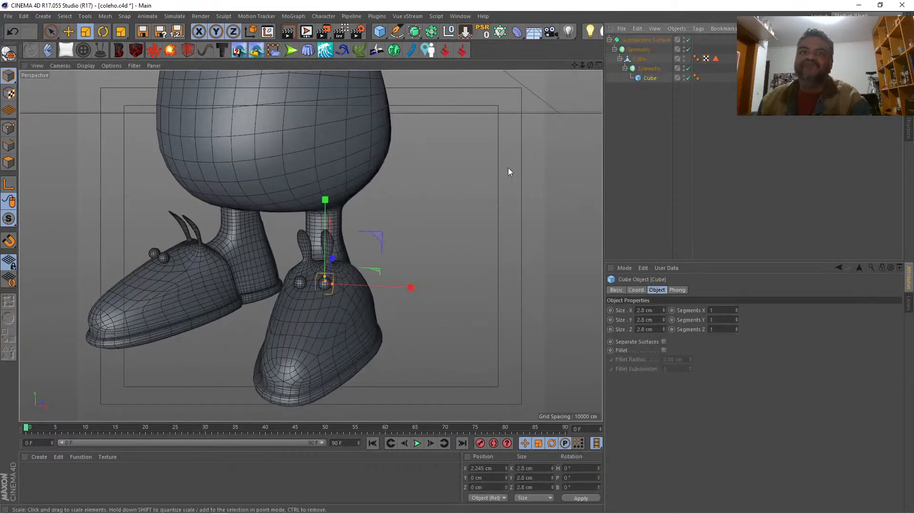
{"action": "left_click_drag", "start_coordinate": [507, 184], "coordinate": [545, 183]}
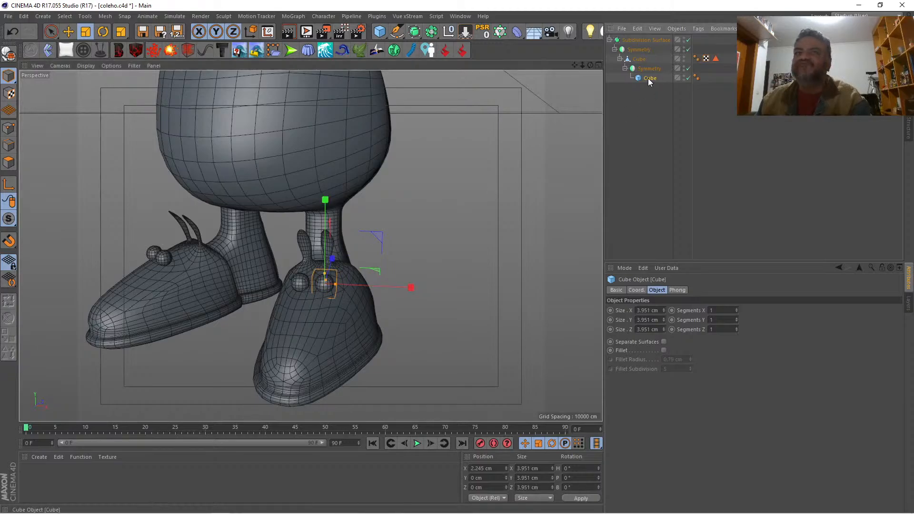
{"action": "left_click_drag", "start_coordinate": [325, 275], "coordinate": [326, 274]}
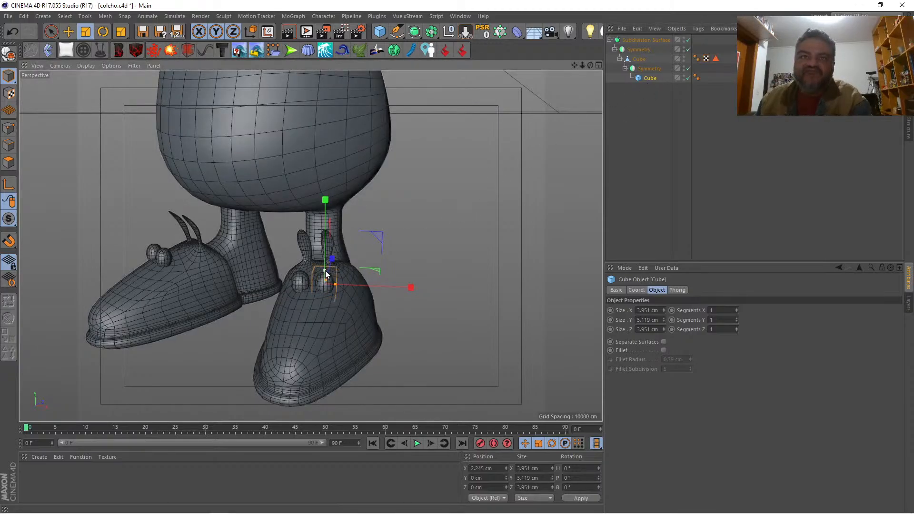
Step: Rotate the eye cube to a pitch of about -58.7° so that the eye leans with the shoe's slope
{"action": "left_click", "coordinate": [102, 32]}
{"action": "left_click_drag", "start_coordinate": [320, 286], "coordinate": [376, 233]}
{"action": "key", "text": "ctrl+z"}
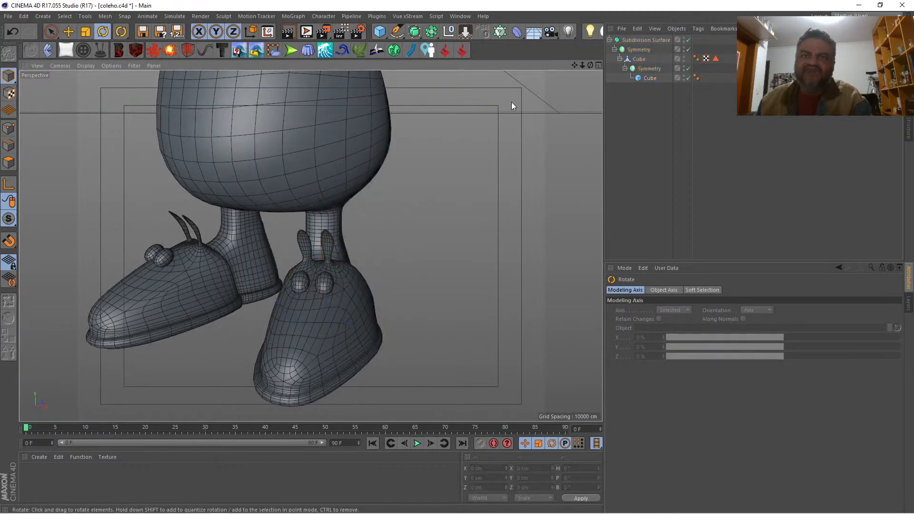
{"action": "scroll", "coordinate": [312, 242], "scroll_direction": "down", "scroll_amount": 7}
{"action": "scroll", "coordinate": [312, 242], "scroll_direction": "up", "scroll_amount": 4}
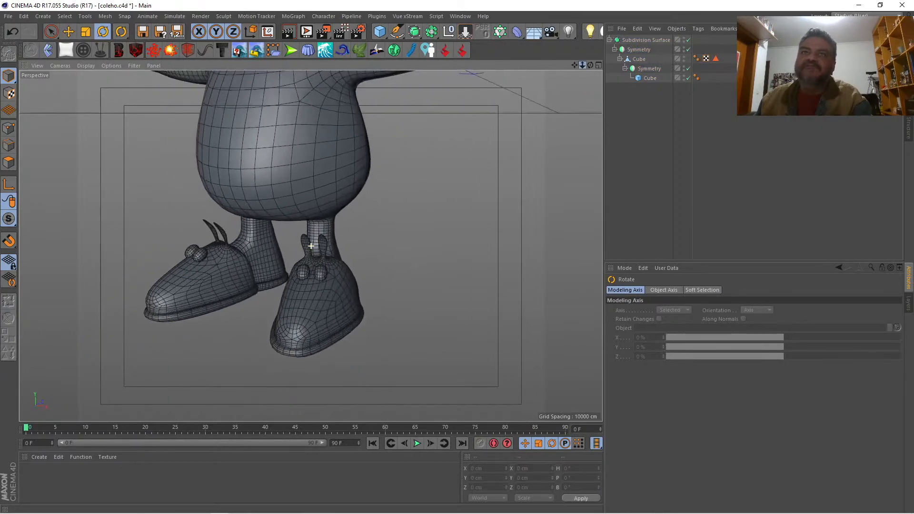
Step: Reduce the eye cube's Y size to about 5.1 cm and sink the cube along its Y axis into the shoe
{"action": "left_click", "coordinate": [648, 78]}
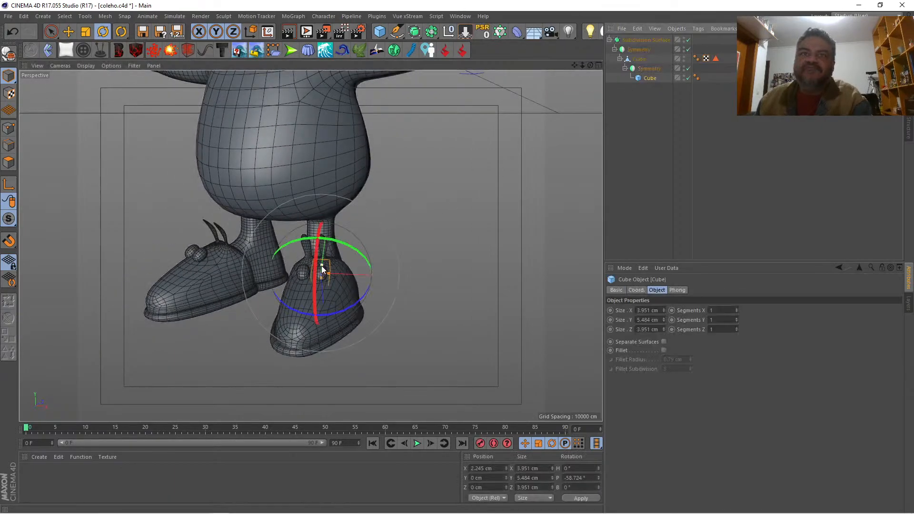
{"action": "left_click_drag", "start_coordinate": [321, 265], "coordinate": [323, 267]}
{"action": "key", "text": "space"}
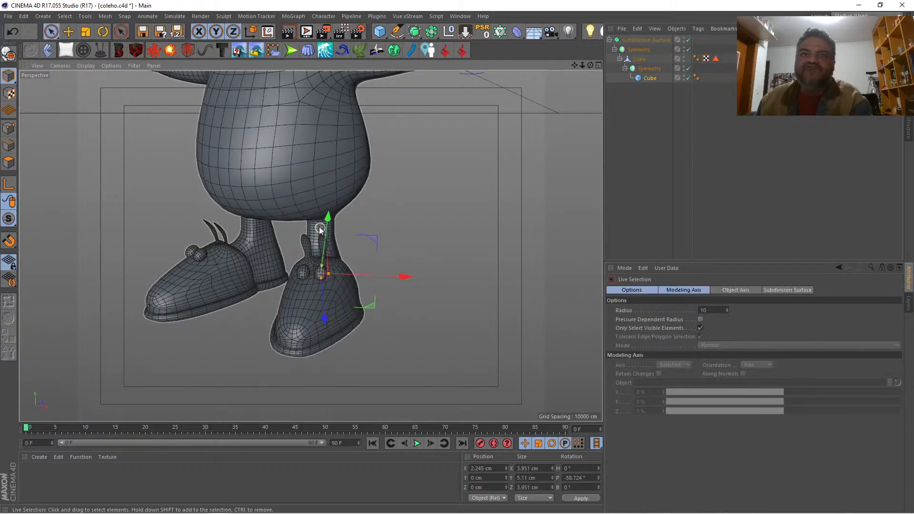
{"action": "left_click_drag", "start_coordinate": [328, 218], "coordinate": [323, 304]}
{"action": "left_click", "coordinate": [495, 205]}
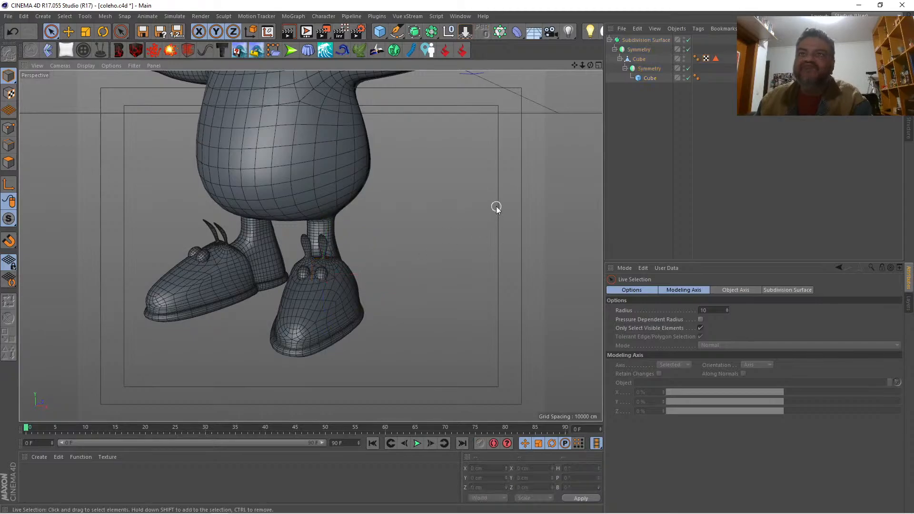
Step: Examine the shoe eyes and the whole rabbit from several angles and distances
{"action": "left_click_drag", "start_coordinate": [310, 246], "coordinate": [335, 255], "text": "alt"}
{"action": "scroll", "coordinate": [310, 245], "scroll_direction": "down", "scroll_amount": 10}
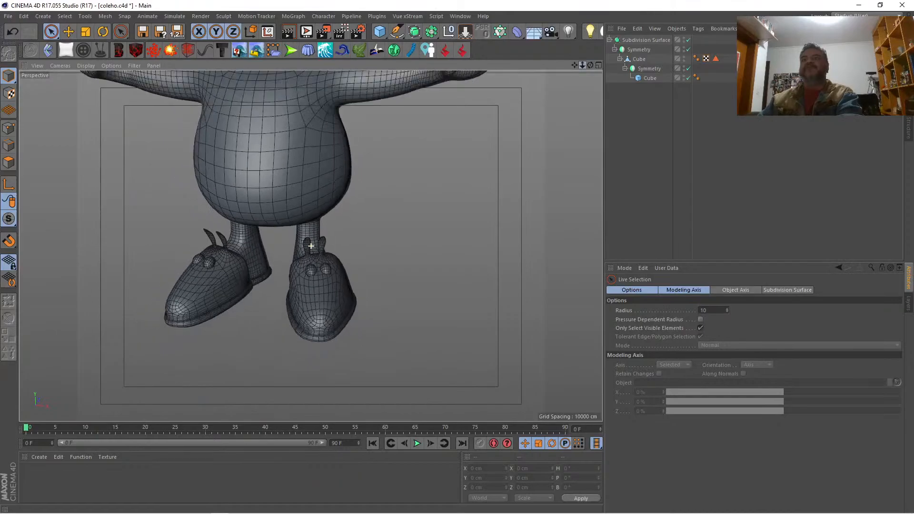
{"action": "left_click_drag", "start_coordinate": [573, 65], "coordinate": [574, 148]}
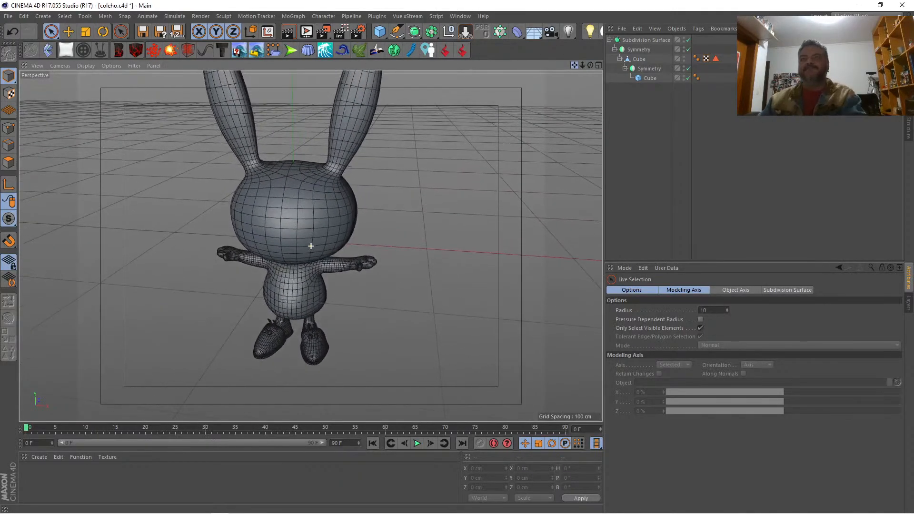
{"action": "mouse_move", "coordinate": [590, 66]}
{"action": "left_mouse_down"}
{"action": "mouse_move", "coordinate": [633, 67]}
{"action": "mouse_move", "coordinate": [586, 58]}
{"action": "left_mouse_up"}
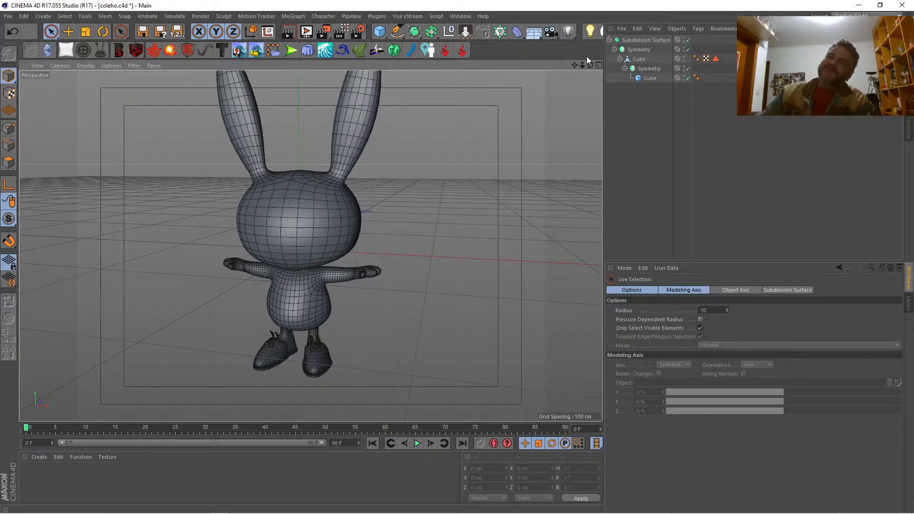
{"action": "left_click_drag", "start_coordinate": [582, 65], "coordinate": [594, 65]}
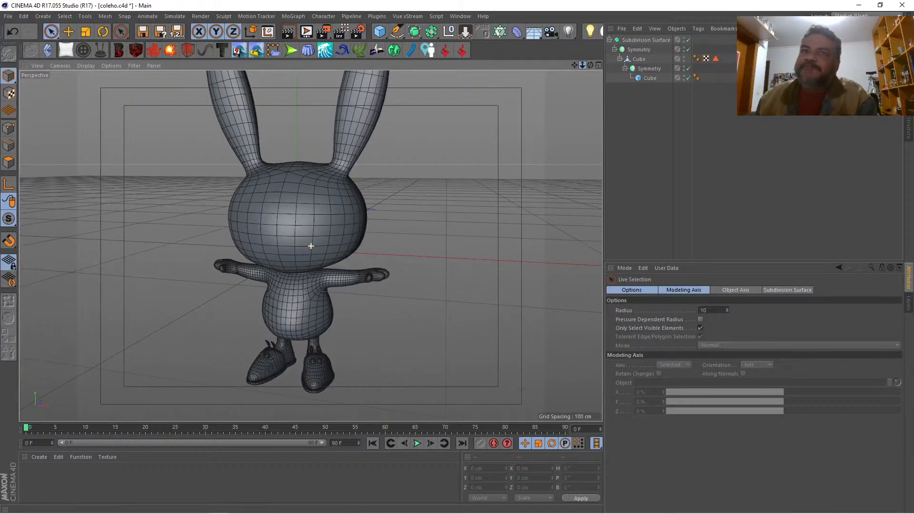
{"action": "left_click_drag", "start_coordinate": [311, 246], "coordinate": [592, 14]}
{"action": "left_click_drag", "start_coordinate": [582, 65], "coordinate": [607, 65]}
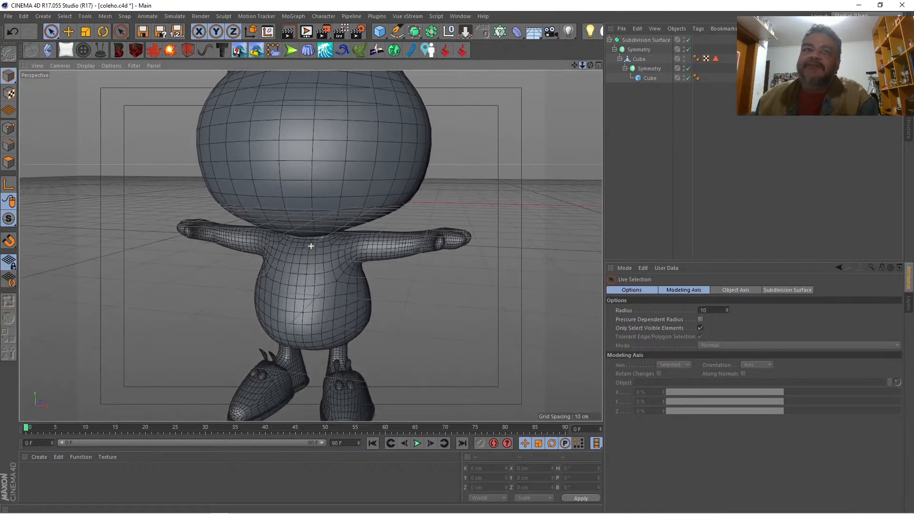
{"action": "left_click_drag", "start_coordinate": [311, 245], "coordinate": [310, 246]}
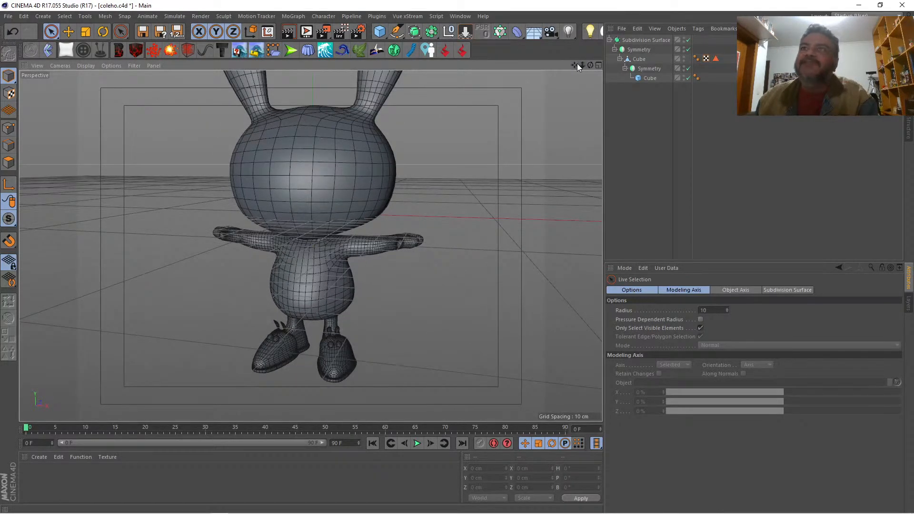
{"action": "left_click_drag", "start_coordinate": [574, 65], "coordinate": [580, 84]}
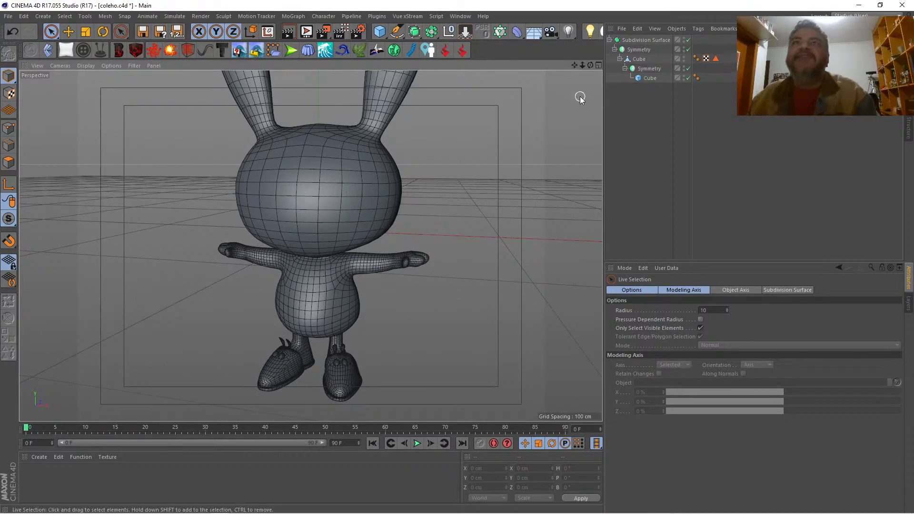
{"action": "mouse_move", "coordinate": [590, 64]}
{"action": "left_mouse_down"}
{"action": "mouse_move", "coordinate": [567, 65]}
{"action": "mouse_move", "coordinate": [640, 66]}
{"action": "mouse_move", "coordinate": [589, 69]}
{"action": "left_mouse_up"}
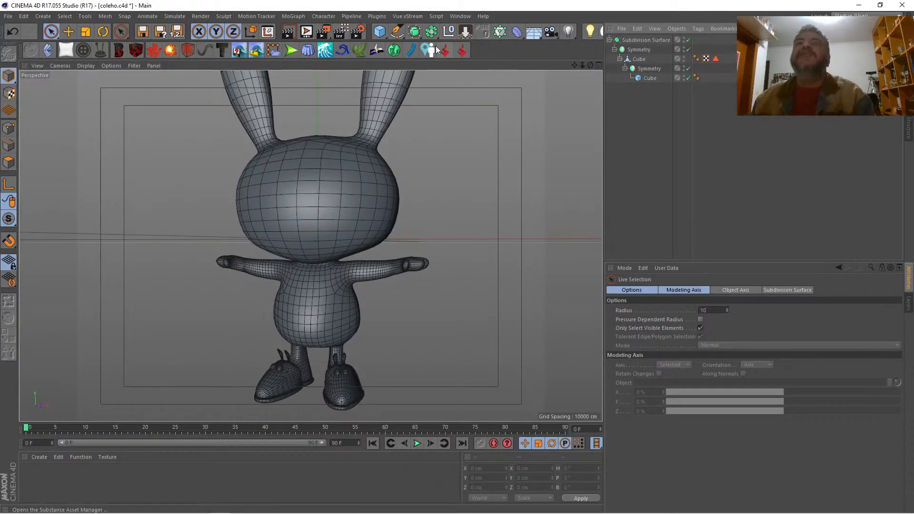
Step: Add a sphere and scale it down to a 19.8 cm diameter
{"action": "left_click_drag", "start_coordinate": [380, 31], "coordinate": [535, 61]}
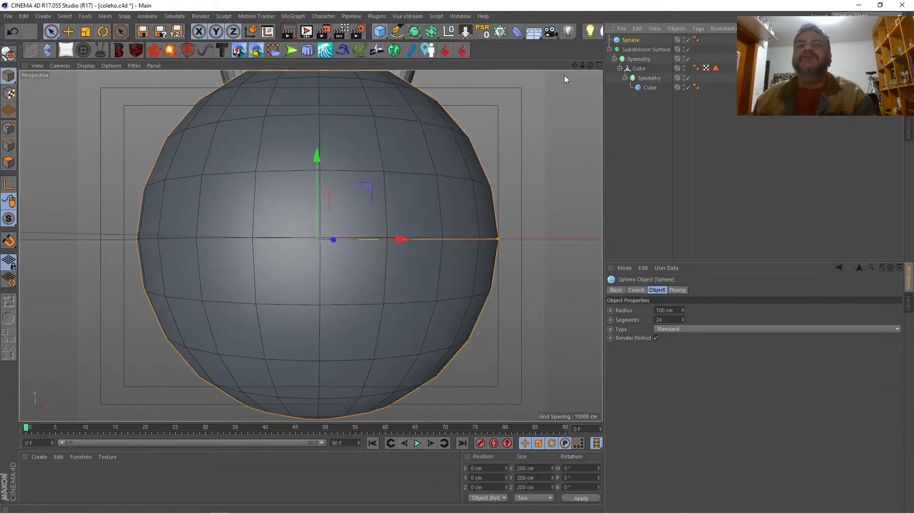
{"action": "key", "text": "space"}
{"action": "key", "text": "space"}
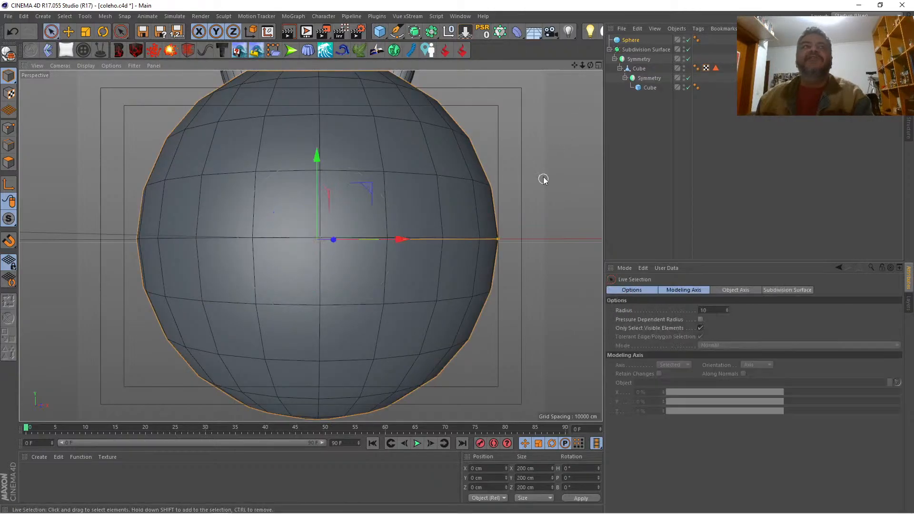
{"action": "left_click", "coordinate": [86, 32]}
{"action": "left_click_drag", "start_coordinate": [538, 143], "coordinate": [109, 144]}
{"action": "key", "text": "space"}
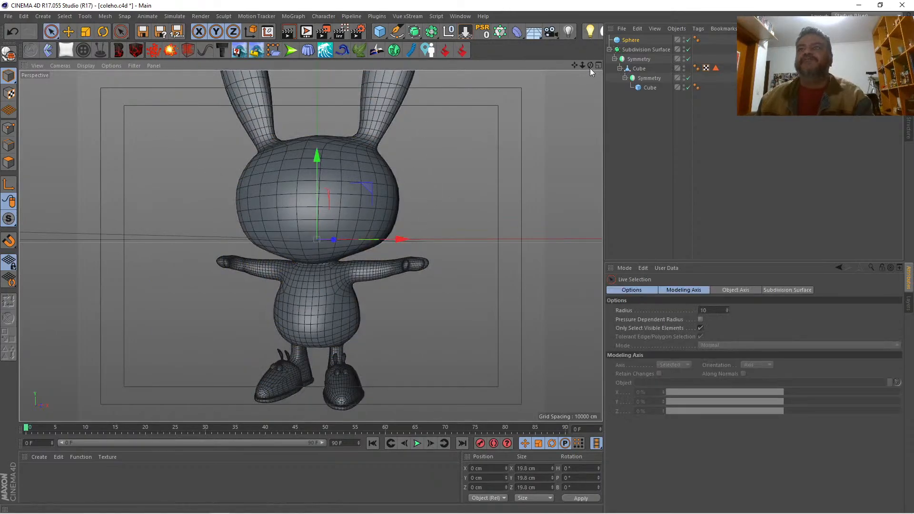
Step: Move the sphere along Z to about -55 cm, in front of the rabbit's head
{"action": "left_click_drag", "start_coordinate": [589, 68], "coordinate": [304, 257]}
{"action": "left_click_drag", "start_coordinate": [437, 214], "coordinate": [329, 215]}
{"action": "left_click_drag", "start_coordinate": [590, 67], "coordinate": [508, 70]}
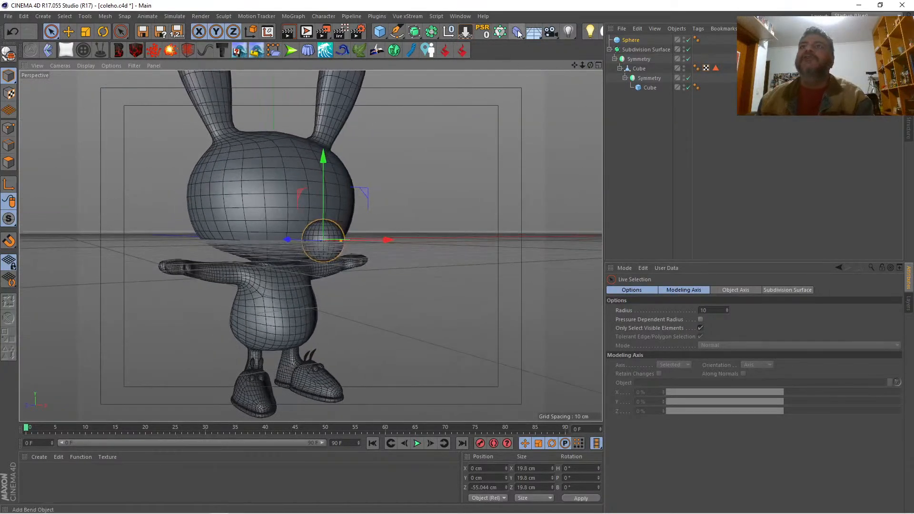
Step: Add a Formula deformer inside the sphere and enlarge it to about 97 cm in X and 716 cm in Z
{"action": "left_click_drag", "start_coordinate": [517, 37], "coordinate": [615, 148]}
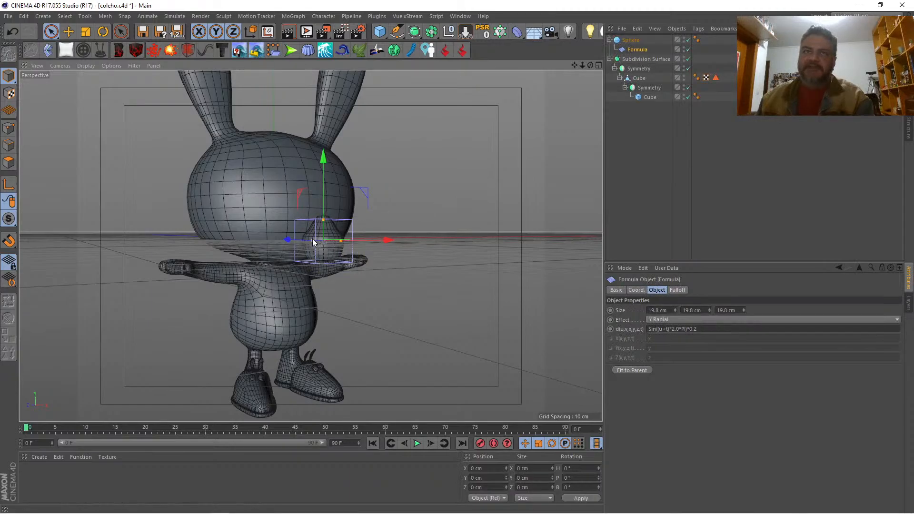
{"action": "left_click_drag", "start_coordinate": [312, 239], "coordinate": [161, 234]}
{"action": "left_click_drag", "start_coordinate": [591, 65], "coordinate": [571, 123]}
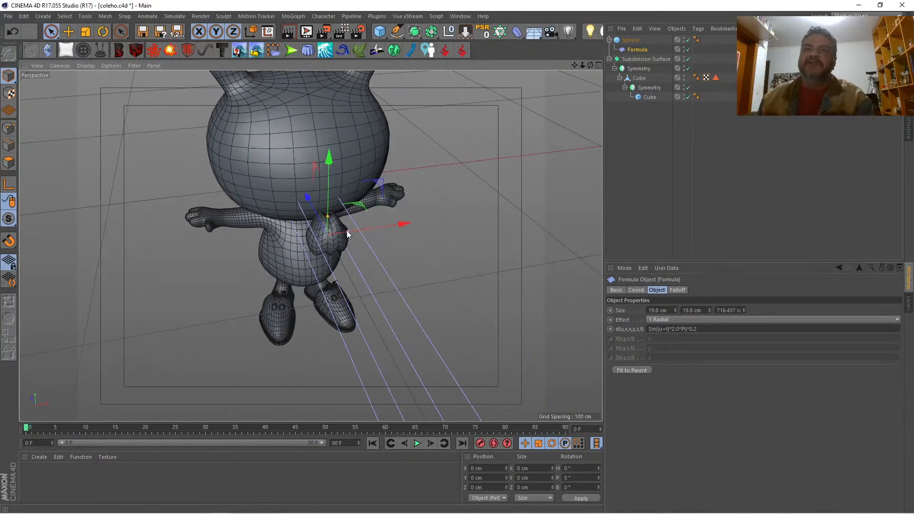
{"action": "left_click_drag", "start_coordinate": [346, 231], "coordinate": [423, 222]}
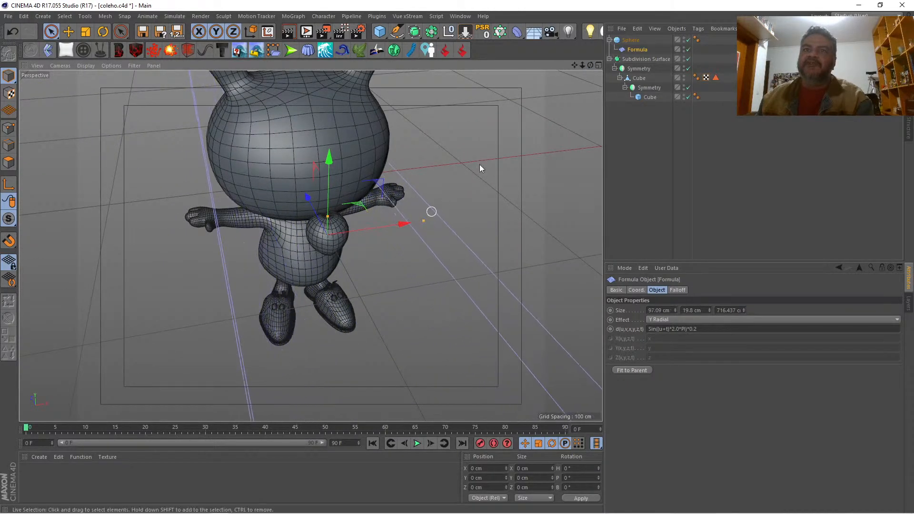
{"action": "left_click_drag", "start_coordinate": [590, 65], "coordinate": [620, 34]}
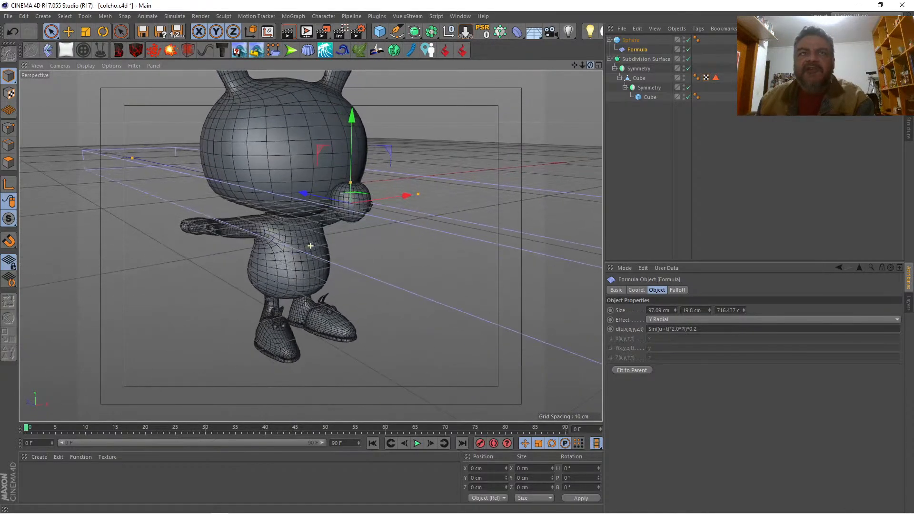
Step: Resize the Formula deformer to about 69 × 27 × 2301 cm so that the sphere takes a heart shape
{"action": "left_click_drag", "start_coordinate": [132, 158], "coordinate": [59, 123]}
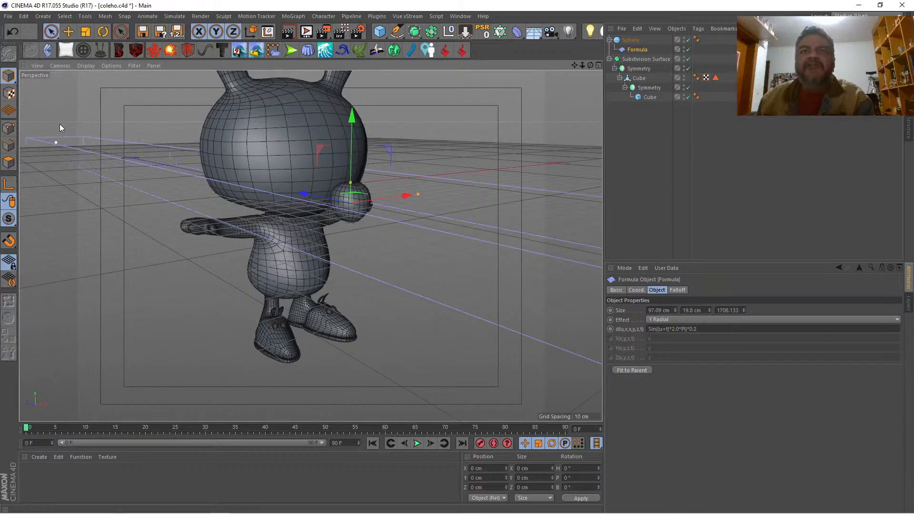
{"action": "left_click_drag", "start_coordinate": [192, 171], "coordinate": [53, 93]}
{"action": "left_click_drag", "start_coordinate": [418, 193], "coordinate": [387, 201]}
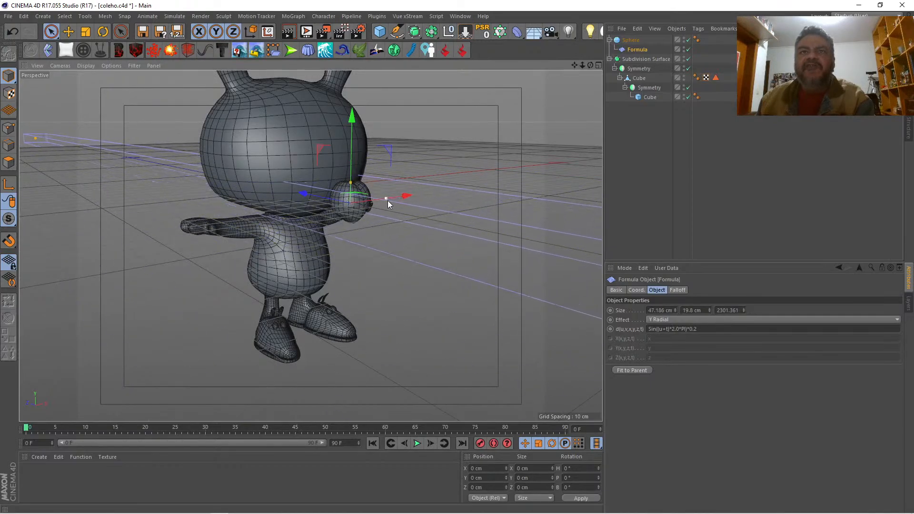
{"action": "left_click_drag", "start_coordinate": [591, 65], "coordinate": [529, 51]}
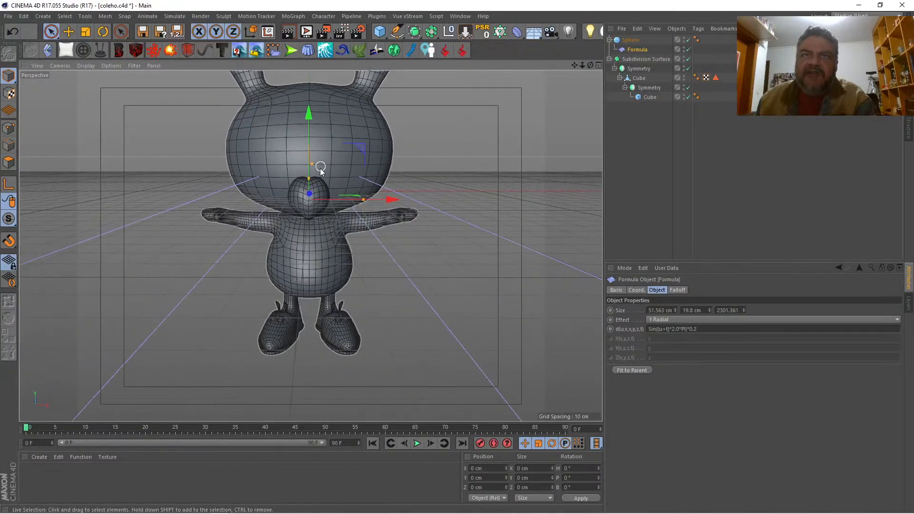
{"action": "left_click_drag", "start_coordinate": [308, 179], "coordinate": [317, 173]}
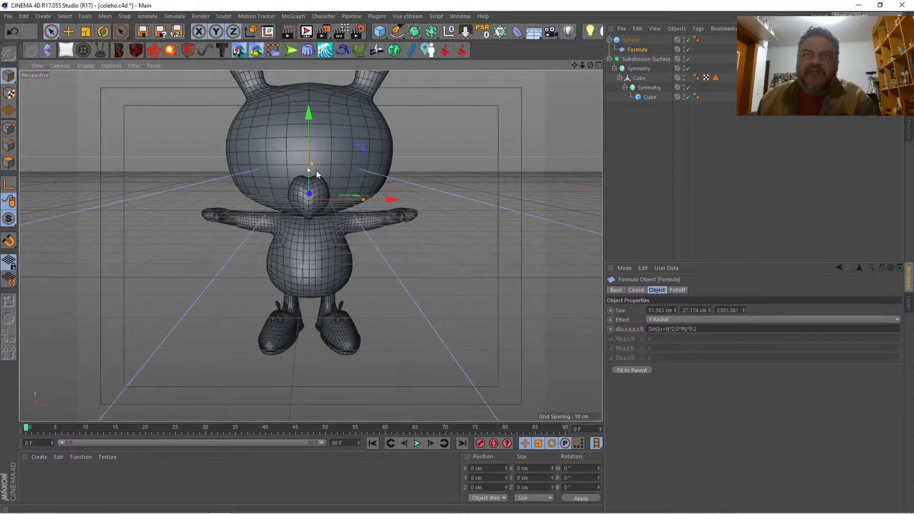
{"action": "left_click_drag", "start_coordinate": [364, 198], "coordinate": [382, 197]}
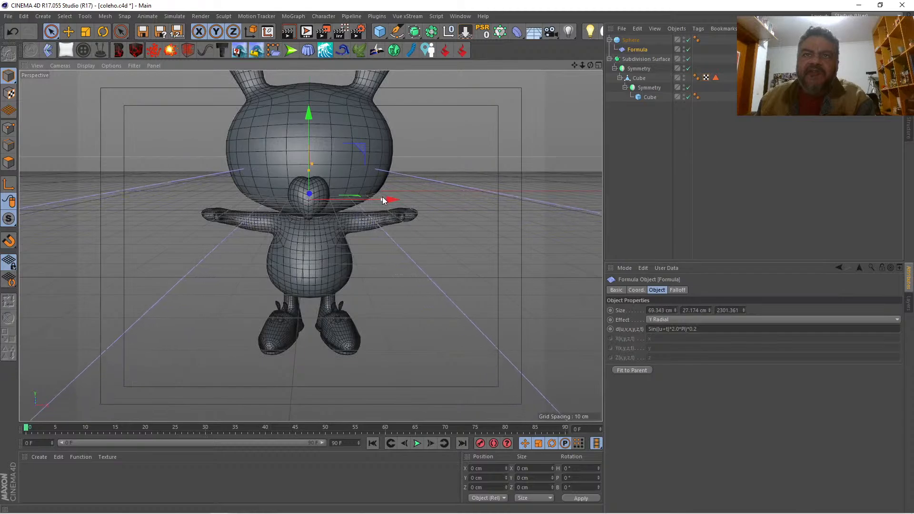
{"action": "left_click_drag", "start_coordinate": [590, 65], "coordinate": [630, 65]}
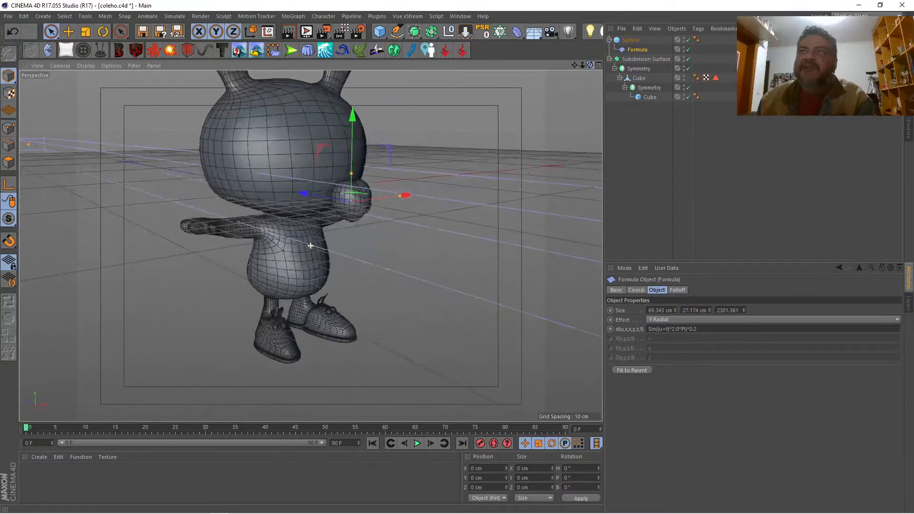
Step: Convert the deformed sphere into a polygon copy with Current State to Object, and hide the original sphere
{"action": "right_click", "coordinate": [628, 42]}
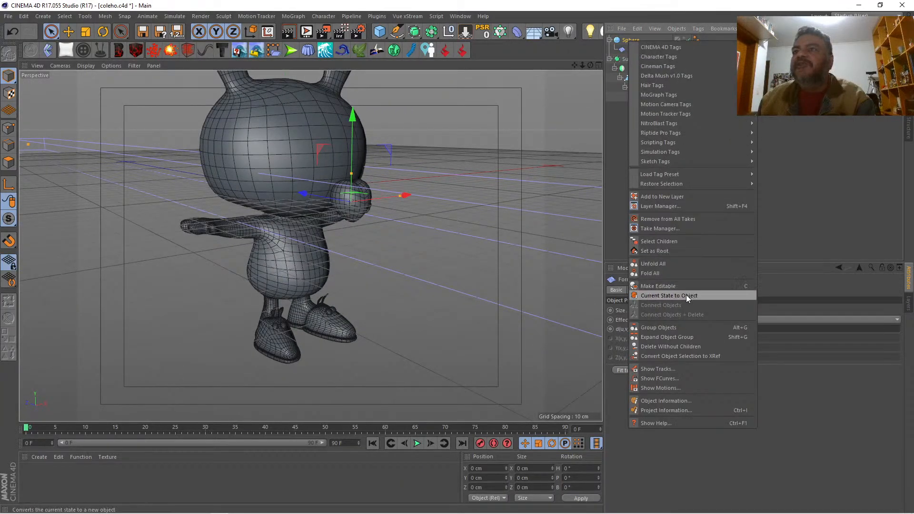
{"action": "left_click", "coordinate": [686, 295]}
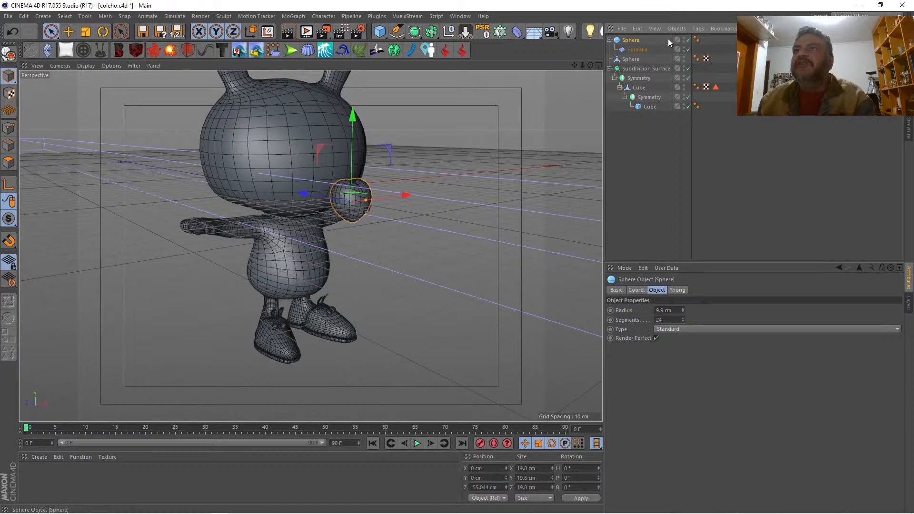
{"action": "left_click", "coordinate": [686, 47]}
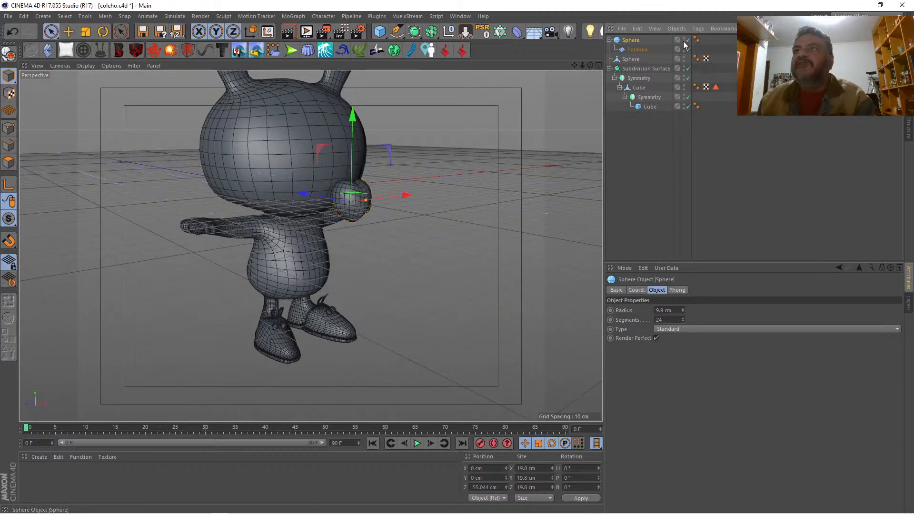
Step: Scale the heart-shaped polygon copy to about 13 cm in Z and about 18 cm in Y
{"action": "left_click", "coordinate": [633, 60]}
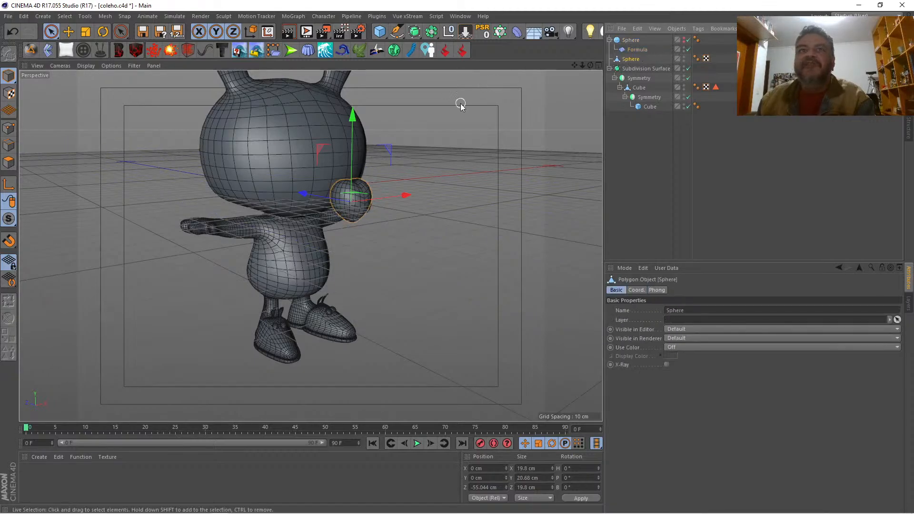
{"action": "left_click", "coordinate": [92, 33]}
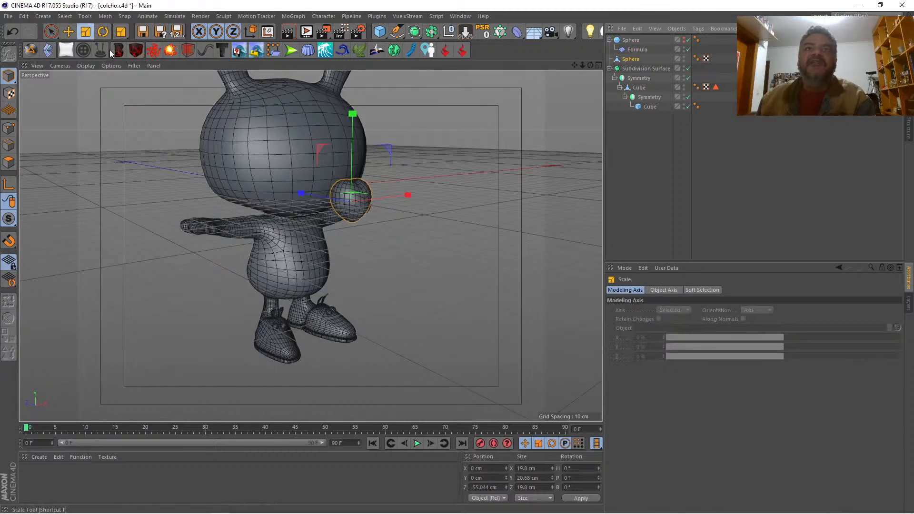
{"action": "left_click_drag", "start_coordinate": [304, 195], "coordinate": [321, 195]}
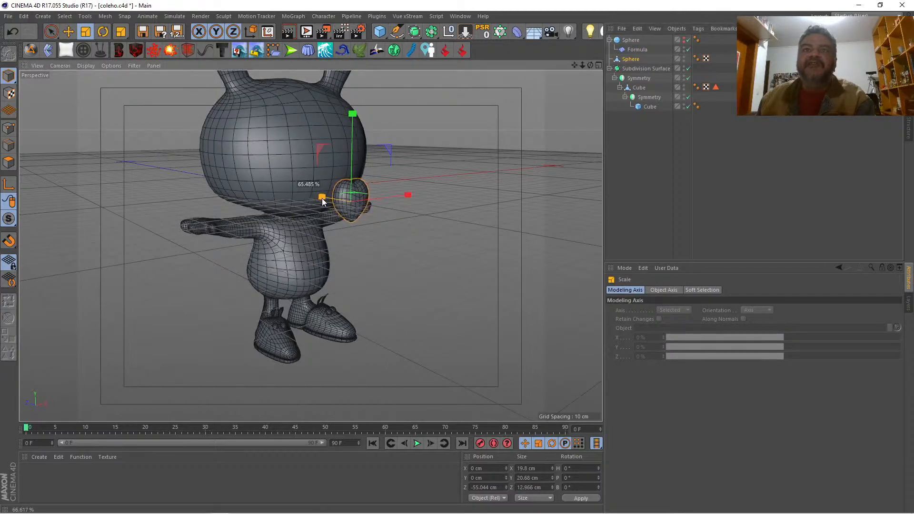
{"action": "left_click_drag", "start_coordinate": [355, 147], "coordinate": [352, 159]}
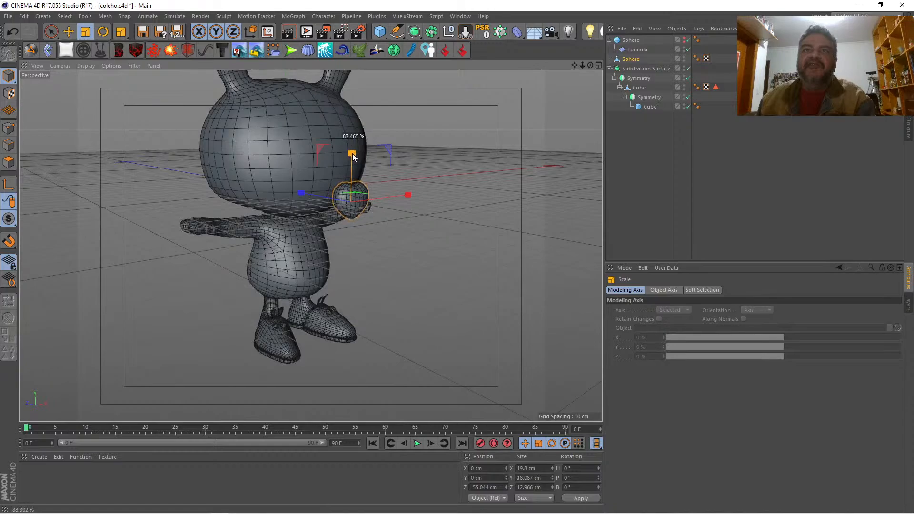
Step: Move the heart against the front of the rabbit's face, to about 17 cm in Y and -39 cm in Z
{"action": "left_click_drag", "start_coordinate": [592, 62], "coordinate": [524, 64]}
{"action": "left_click_drag", "start_coordinate": [311, 246], "coordinate": [581, 67]}
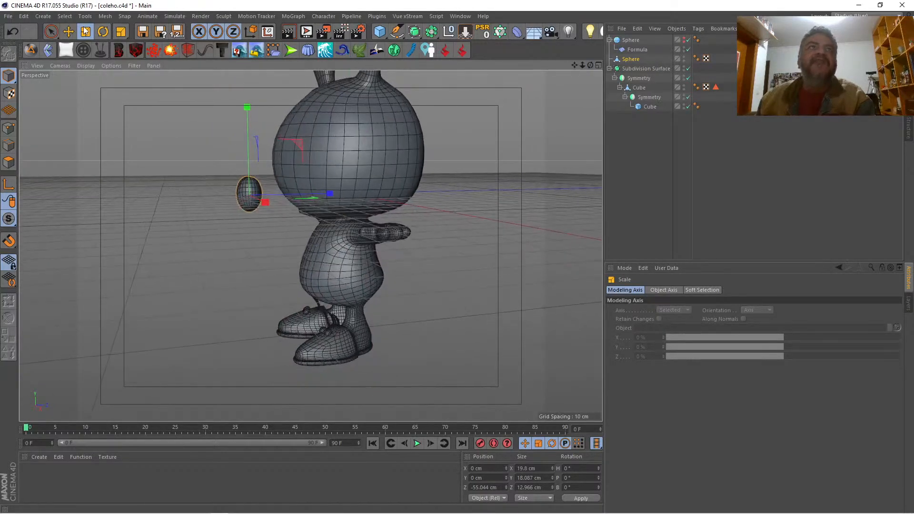
{"action": "left_click", "coordinate": [67, 31]}
{"action": "left_click_drag", "start_coordinate": [319, 193], "coordinate": [353, 191]}
{"action": "left_click_drag", "start_coordinate": [280, 109], "coordinate": [279, 78]}
{"action": "left_click_drag", "start_coordinate": [590, 66], "coordinate": [662, 74]}
{"action": "left_click", "coordinate": [572, 104]}
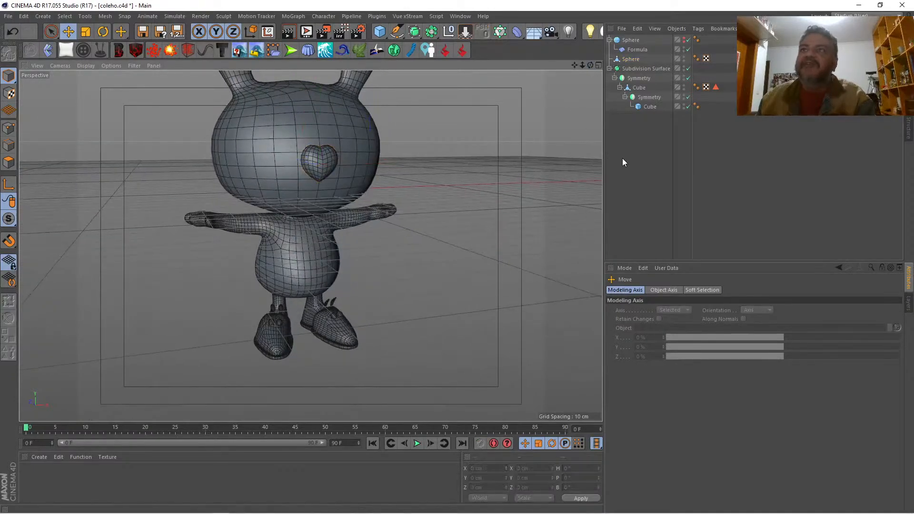
Step: Switch to the front view, frame the whole rabbit over the sketch, and enable X-Ray on the Subdivision Surface
{"action": "left_click", "coordinate": [597, 65]}
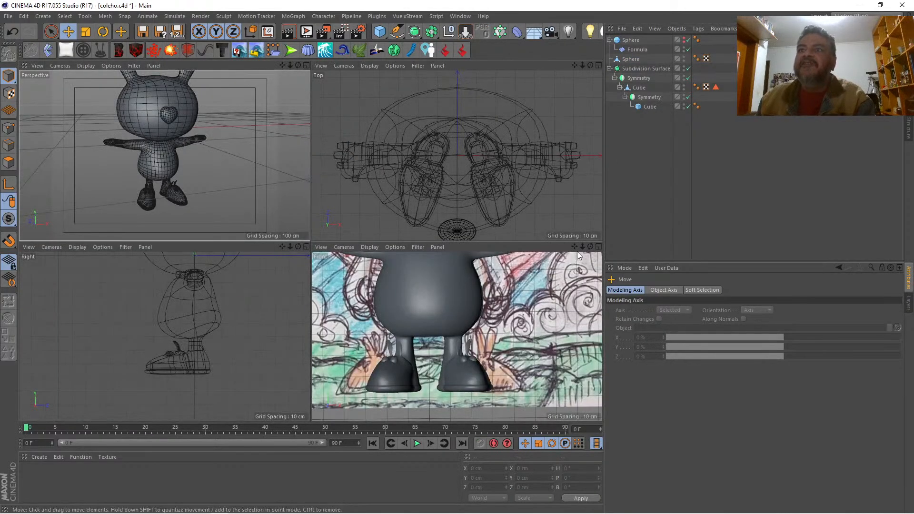
{"action": "left_click_drag", "start_coordinate": [583, 247], "coordinate": [492, 246]}
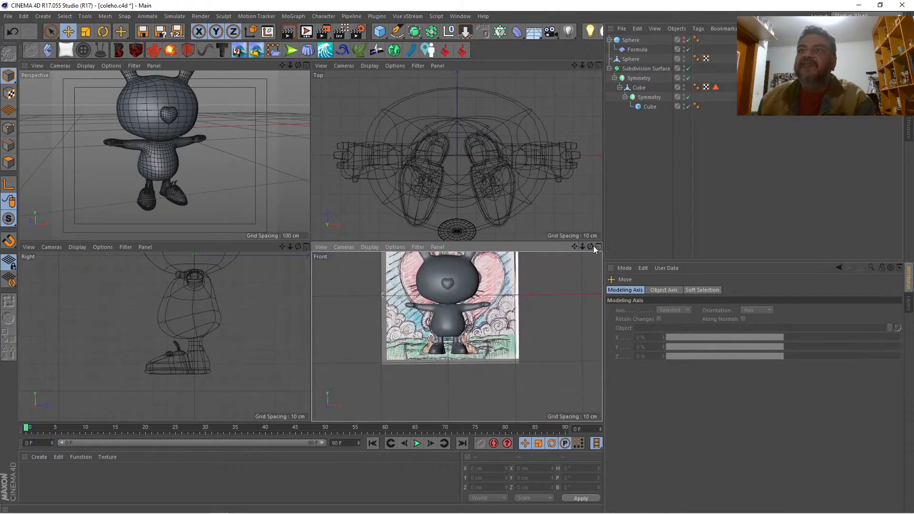
{"action": "left_click", "coordinate": [598, 246]}
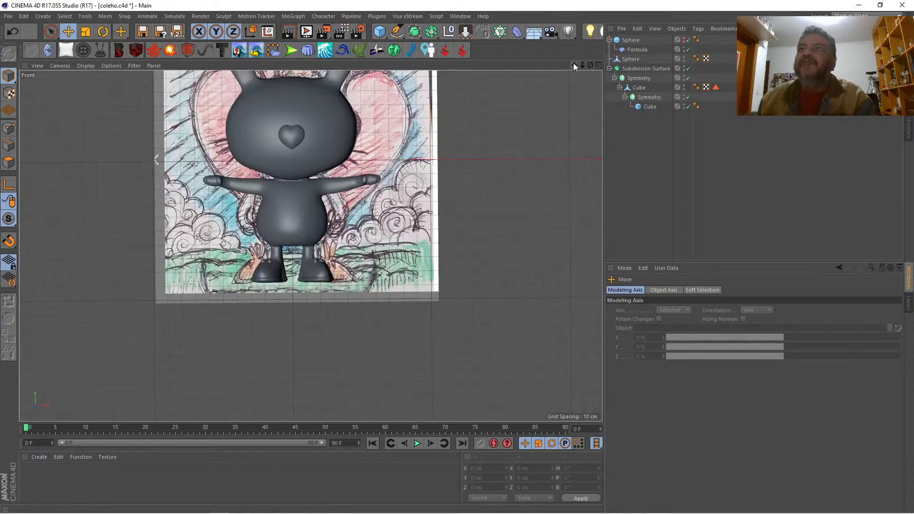
{"action": "left_click_drag", "start_coordinate": [574, 65], "coordinate": [597, 189]}
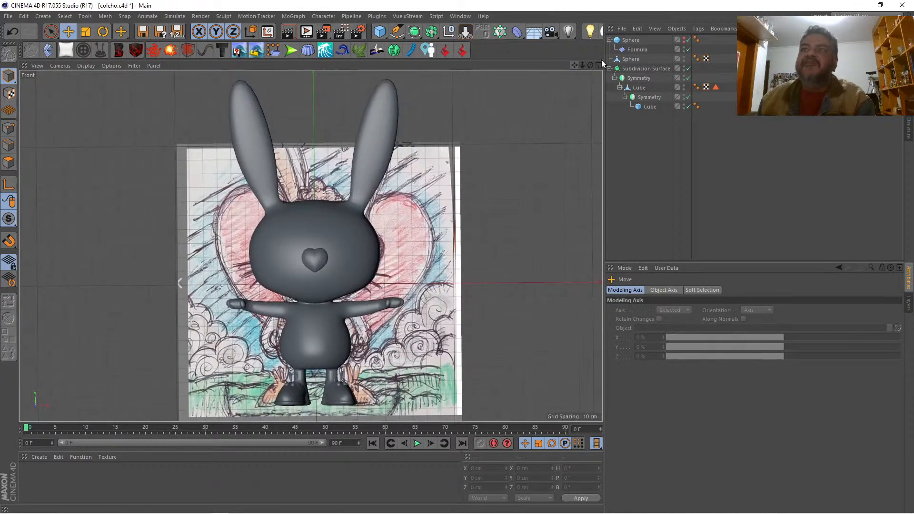
{"action": "left_click", "coordinate": [641, 69]}
{"action": "left_click", "coordinate": [617, 290]}
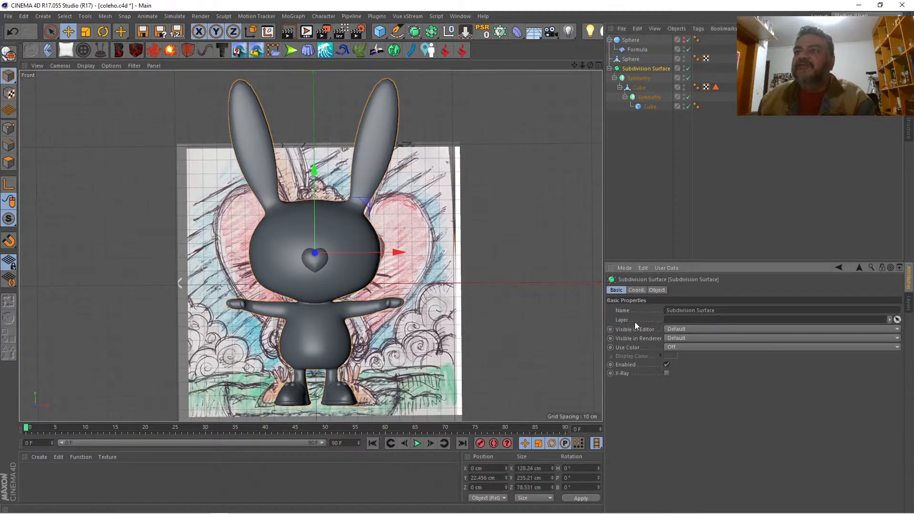
{"action": "left_click", "coordinate": [666, 373]}
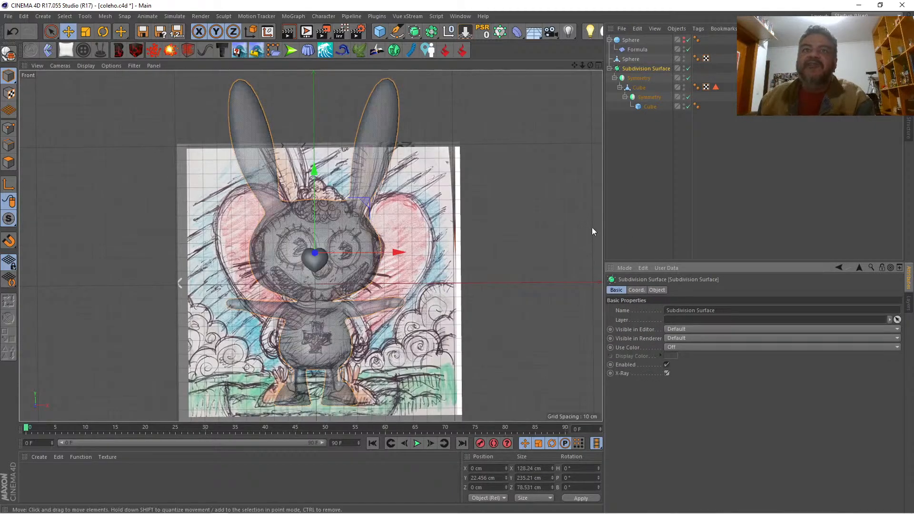
Step: Align the heart with the sketched nose at about 2.4 cm in X and 10.5 cm in Y, and scale it down uniformly
{"action": "left_click", "coordinate": [631, 59]}
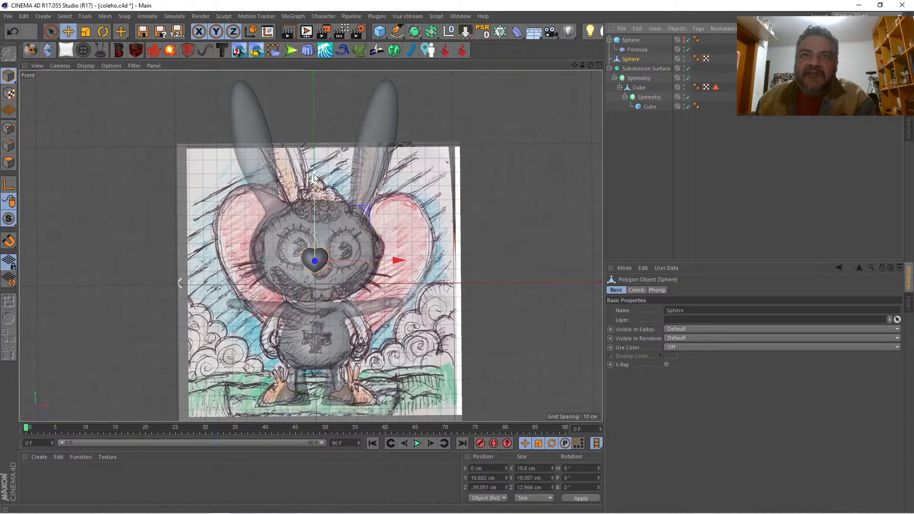
{"action": "left_click_drag", "start_coordinate": [314, 177], "coordinate": [314, 186]}
{"action": "left_click_drag", "start_coordinate": [396, 269], "coordinate": [401, 269]}
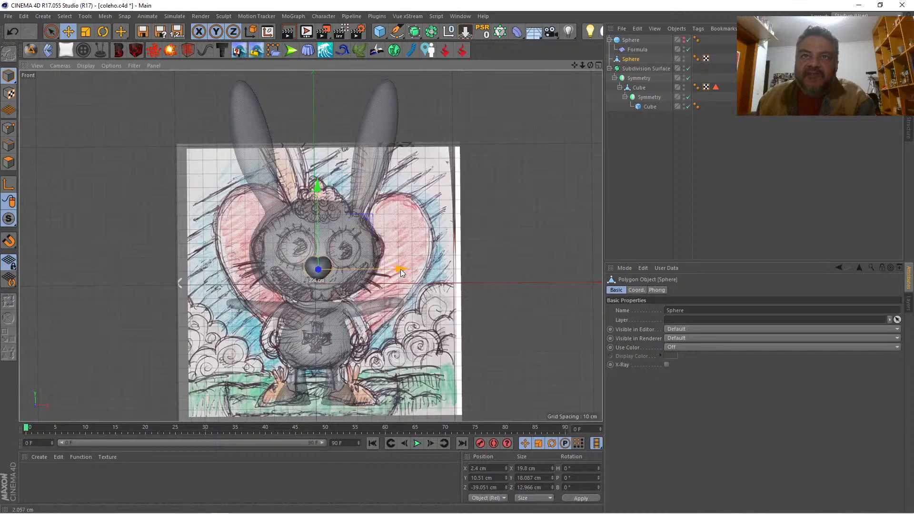
{"action": "left_click", "coordinate": [87, 31]}
{"action": "left_click_drag", "start_coordinate": [112, 151], "coordinate": [63, 145]}
{"action": "left_click", "coordinate": [63, 145]}
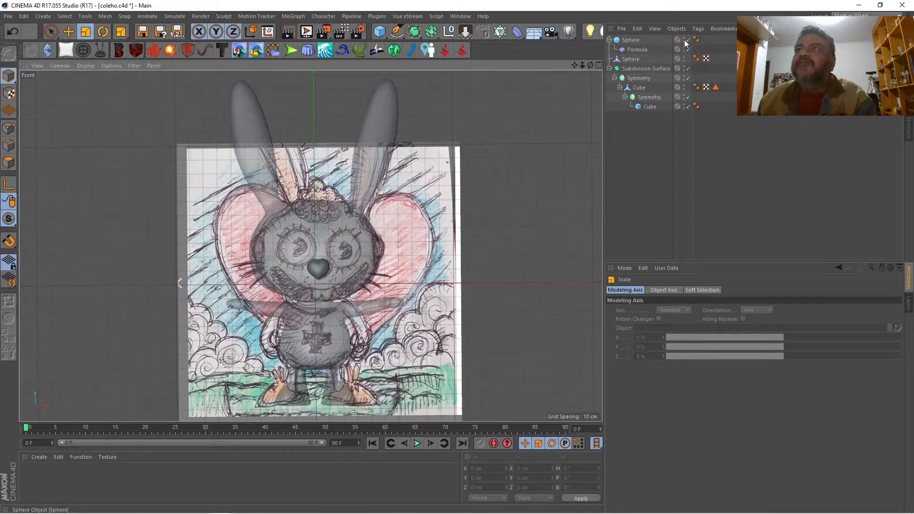
Step: Add the Subdivision Surface's X-Ray parameter to the HUD and set it to show always
{"action": "left_click", "coordinate": [638, 68]}
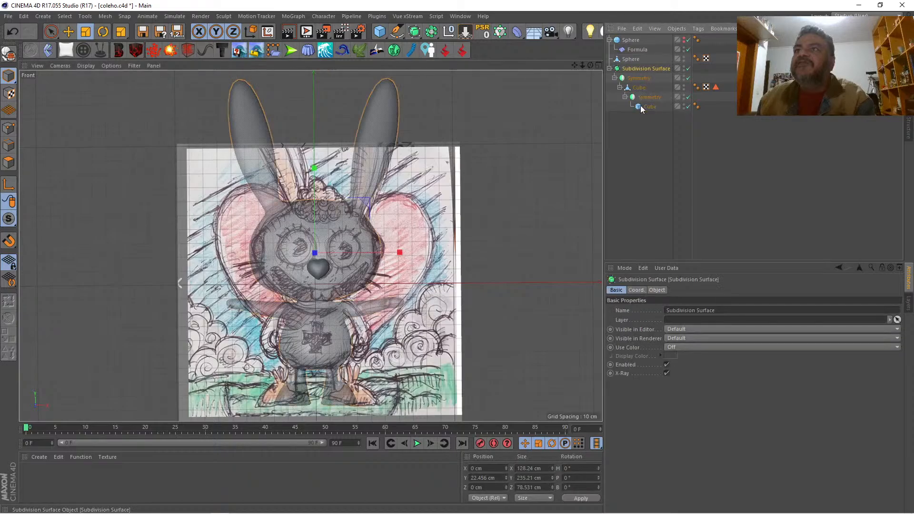
{"action": "right_click", "coordinate": [625, 372]}
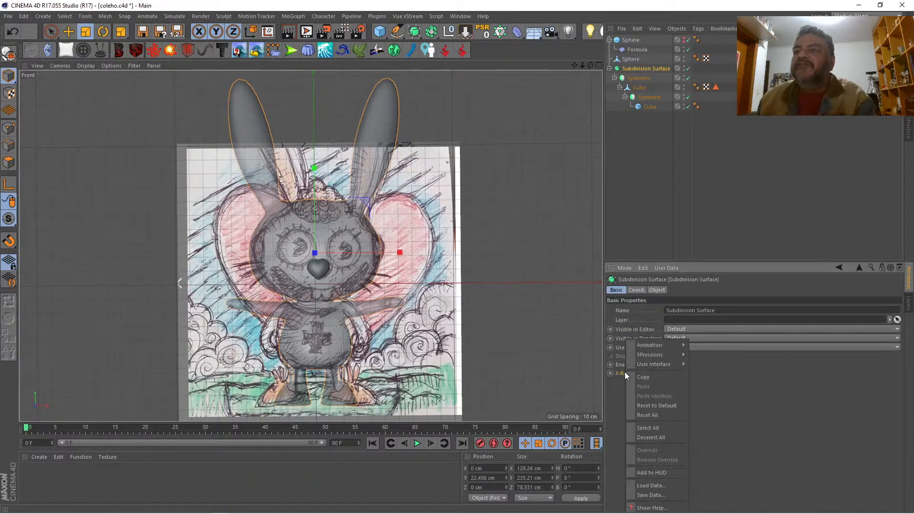
{"action": "left_click", "coordinate": [660, 472]}
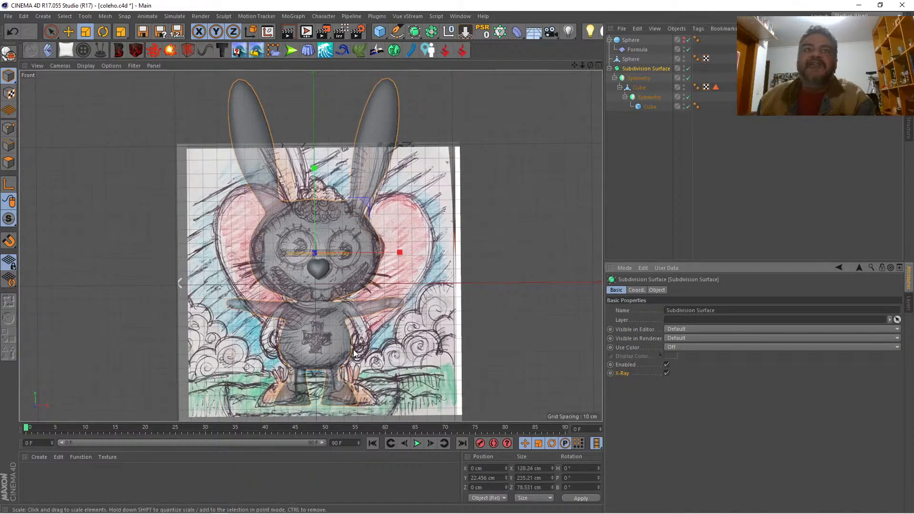
{"action": "right_click", "coordinate": [338, 253]}
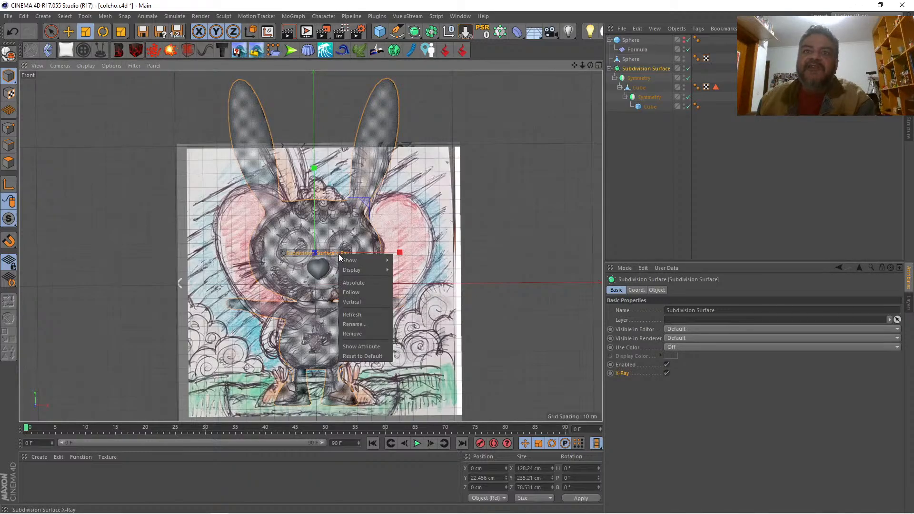
{"action": "mouse_move", "coordinate": [342, 261]}
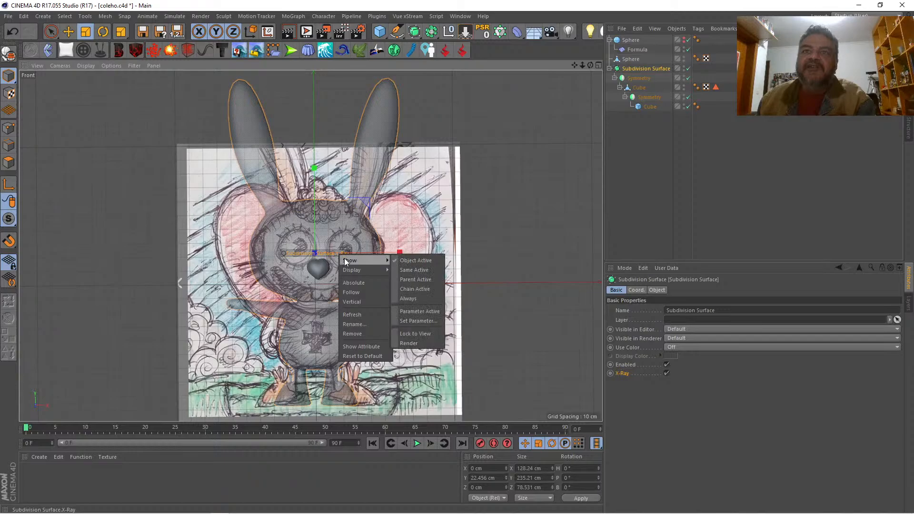
{"action": "left_click", "coordinate": [418, 290]}
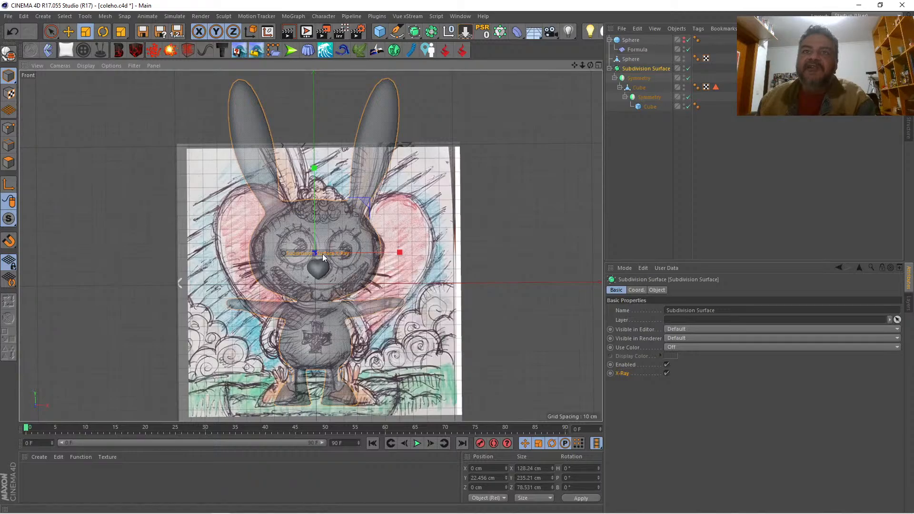
Step: Turn X-Ray off from its HUD control, place the control clear of the character, and test toggling it with nothing selected
{"action": "left_click", "coordinate": [326, 253]}
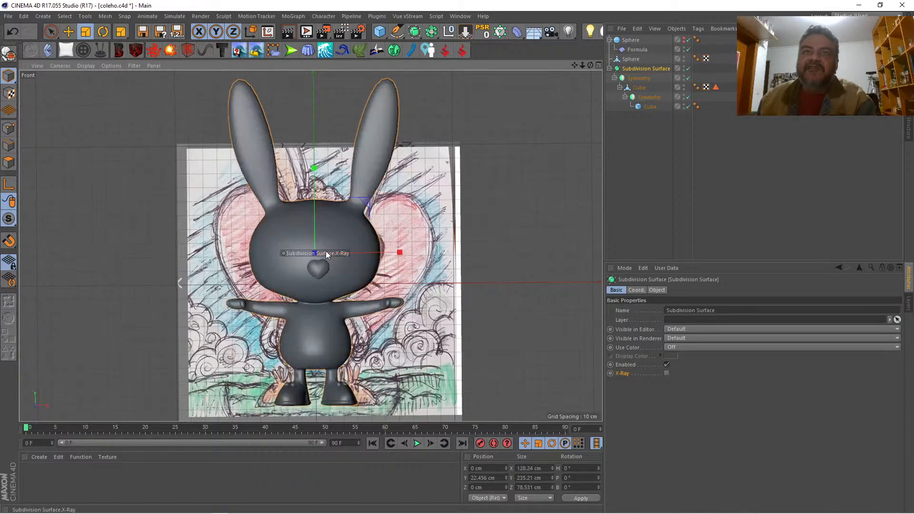
{"action": "left_click_drag", "start_coordinate": [326, 251], "coordinate": [555, 85]}
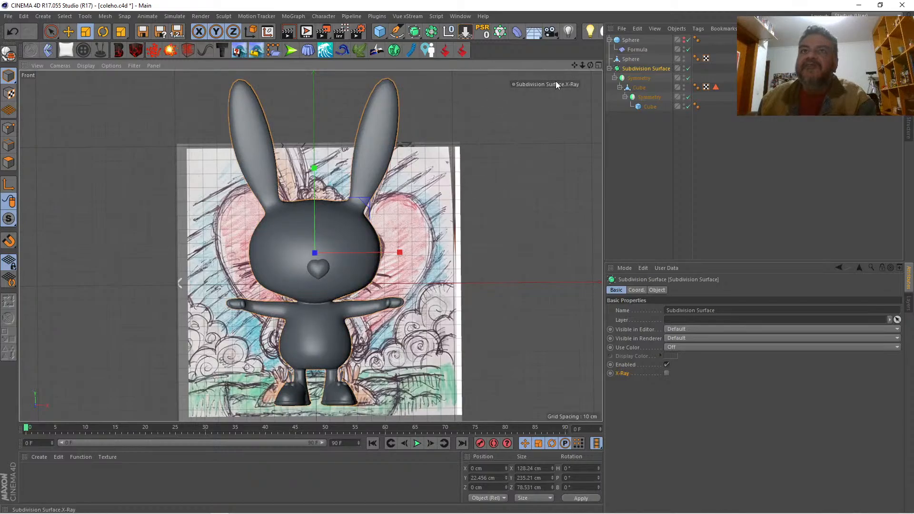
{"action": "left_click", "coordinate": [555, 84]}
{"action": "left_click", "coordinate": [554, 83]}
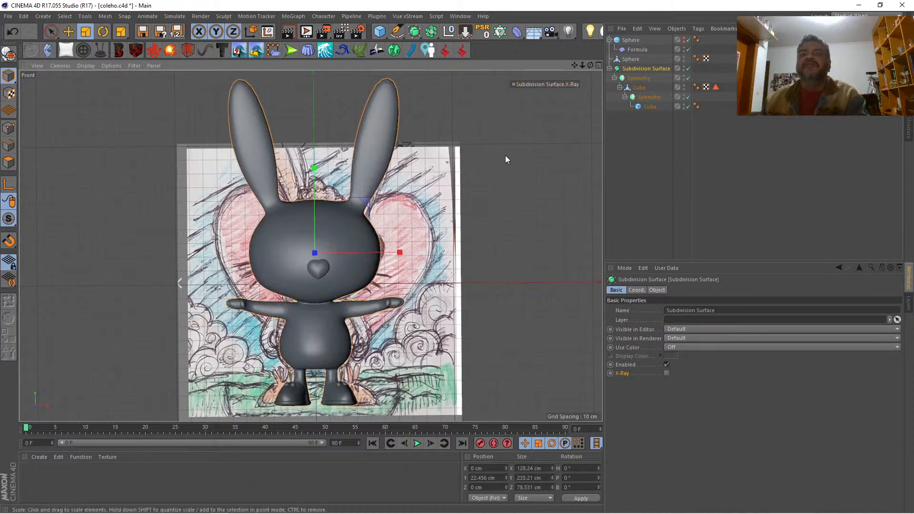
{"action": "left_click", "coordinate": [515, 169]}
{"action": "mouse_move", "coordinate": [590, 66]}
{"action": "left_mouse_down"}
{"action": "mouse_move", "coordinate": [613, 71]}
{"action": "mouse_move", "coordinate": [587, 63]}
{"action": "left_mouse_up"}
{"action": "left_click", "coordinate": [555, 84]}
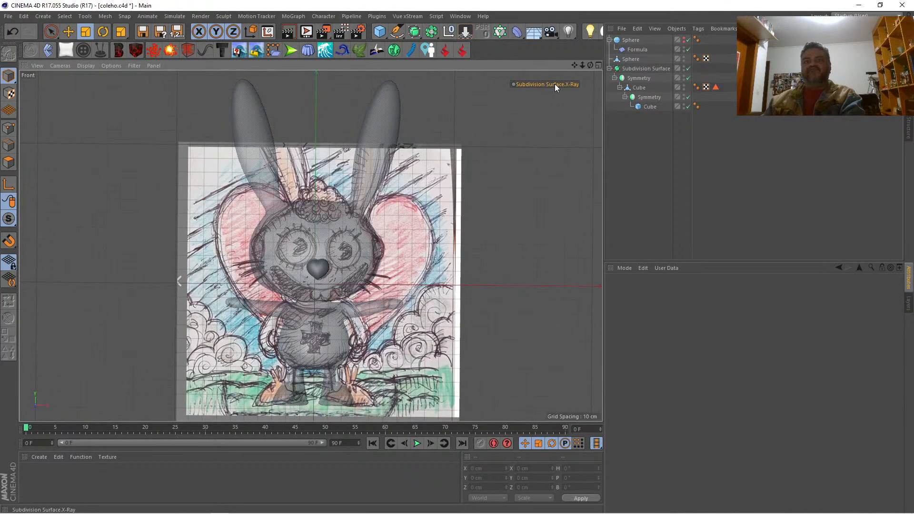
{"action": "left_click", "coordinate": [555, 84]}
Step: Render the whole rabbit in the perspective view to check how the heart nose sits on the face
{"action": "left_click", "coordinate": [598, 65]}
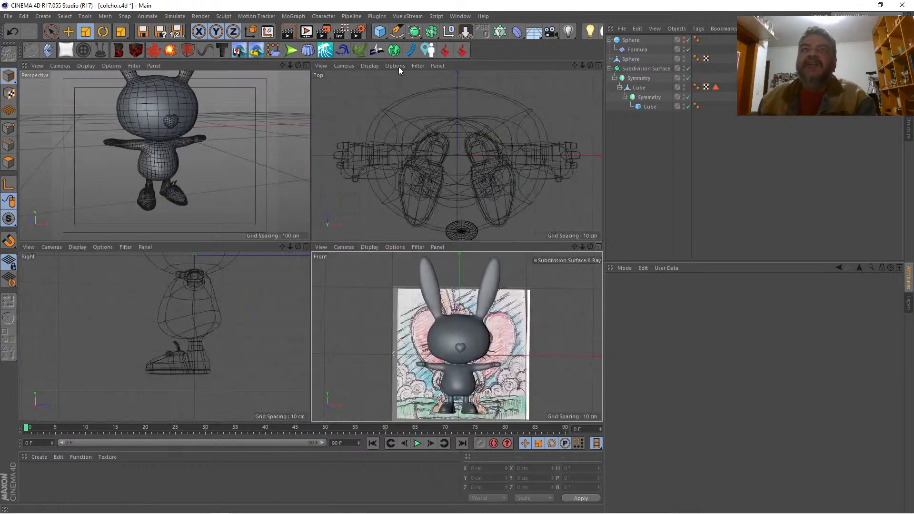
{"action": "left_click", "coordinate": [305, 64]}
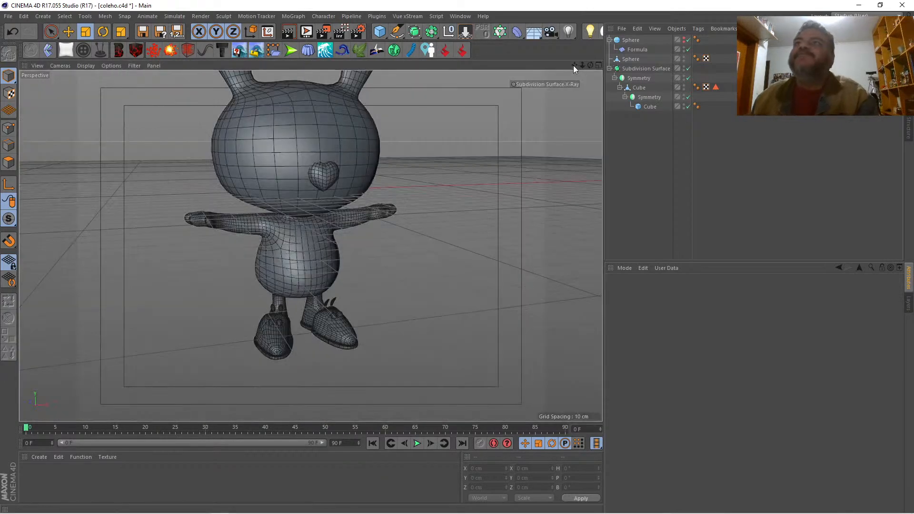
{"action": "left_click_drag", "start_coordinate": [590, 66], "coordinate": [571, 66]}
{"action": "left_click_drag", "start_coordinate": [590, 66], "coordinate": [678, 76]}
{"action": "left_click_drag", "start_coordinate": [583, 66], "coordinate": [573, 130]}
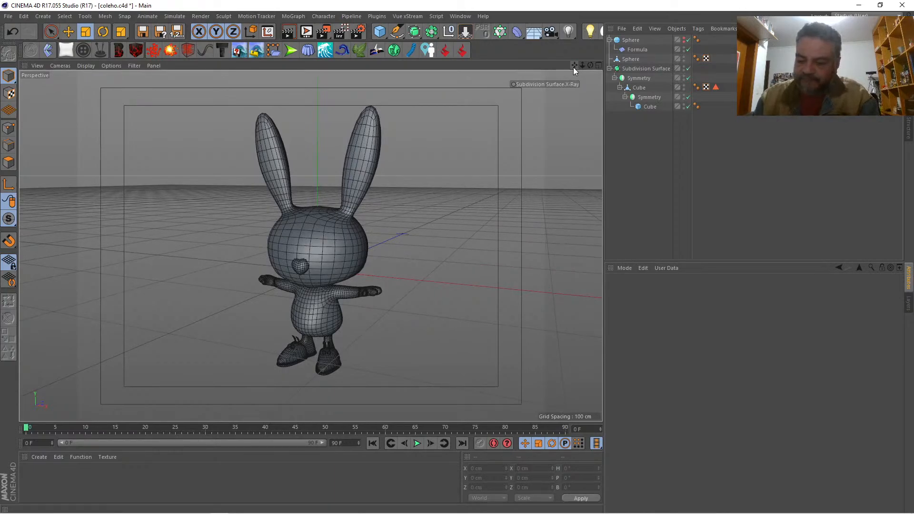
{"action": "key", "text": "ctrl+r"}
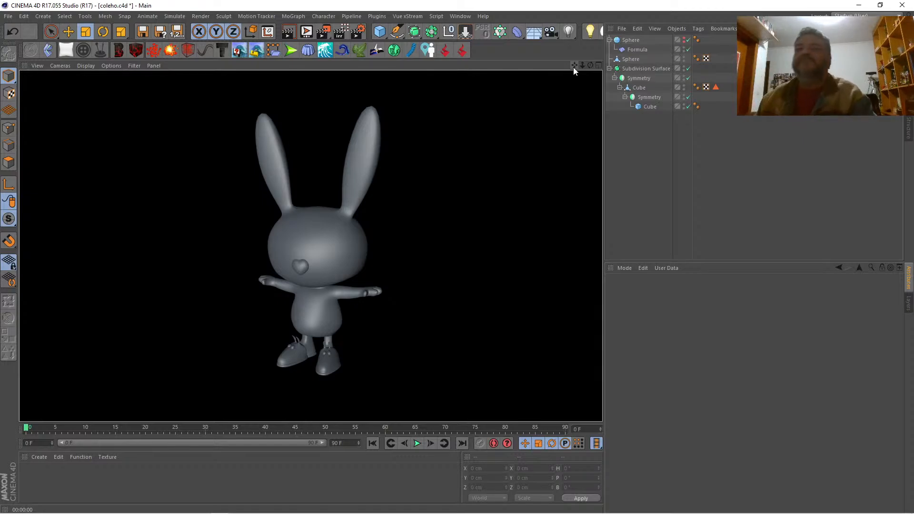
{"action": "mouse_move", "coordinate": [590, 65]}
{"action": "left_mouse_down"}
{"action": "mouse_move", "coordinate": [619, 65]}
{"action": "mouse_move", "coordinate": [596, 65]}
{"action": "left_mouse_up"}
Step: Toggle X-Ray on and off in the four-view layout to compare the model with the front sketch
{"action": "left_click", "coordinate": [598, 65]}
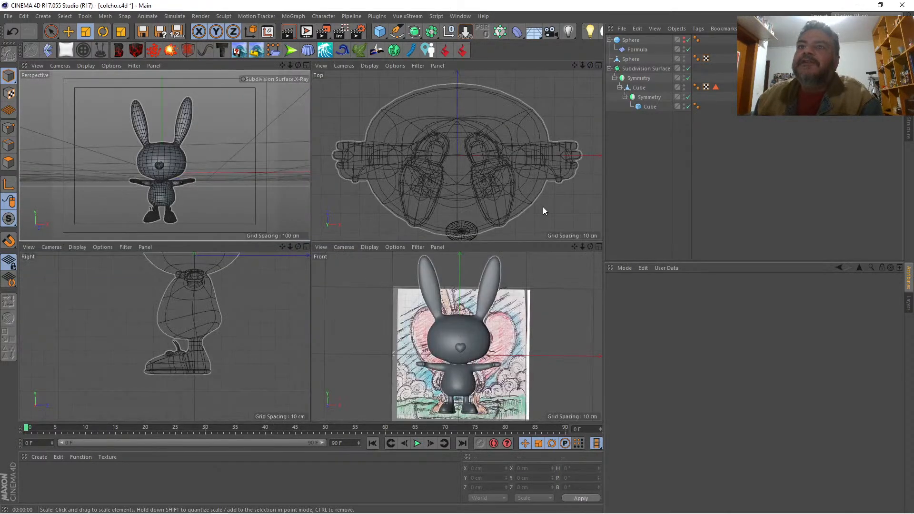
{"action": "left_click", "coordinate": [520, 251]}
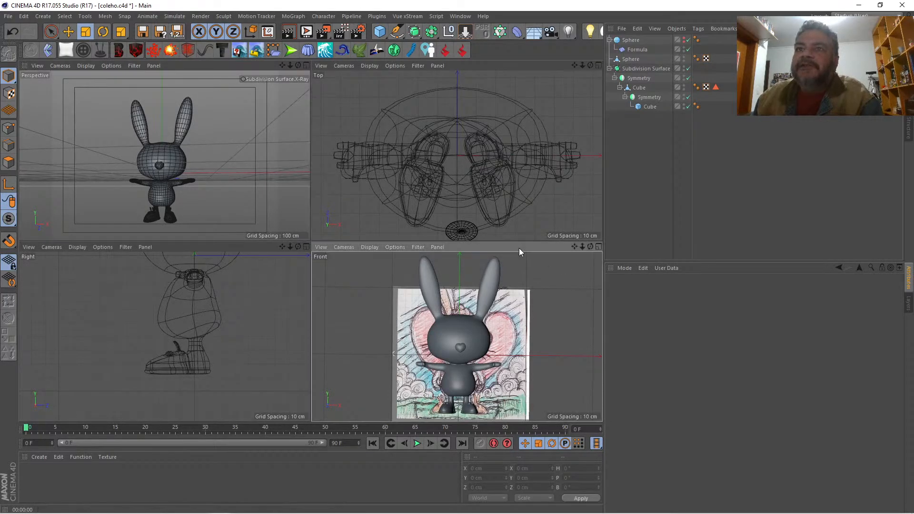
{"action": "left_click", "coordinate": [263, 63]}
{"action": "left_click", "coordinate": [280, 77]}
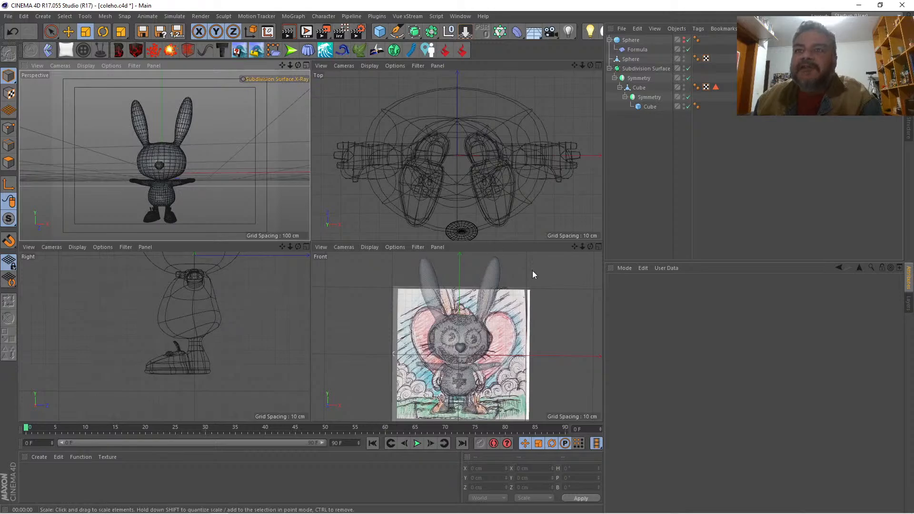
{"action": "left_click", "coordinate": [281, 78]}
Step: Rename the rabbit's body mesh, the Cube directly under the first Symmetry, to corpo
{"action": "left_click", "coordinate": [306, 66]}
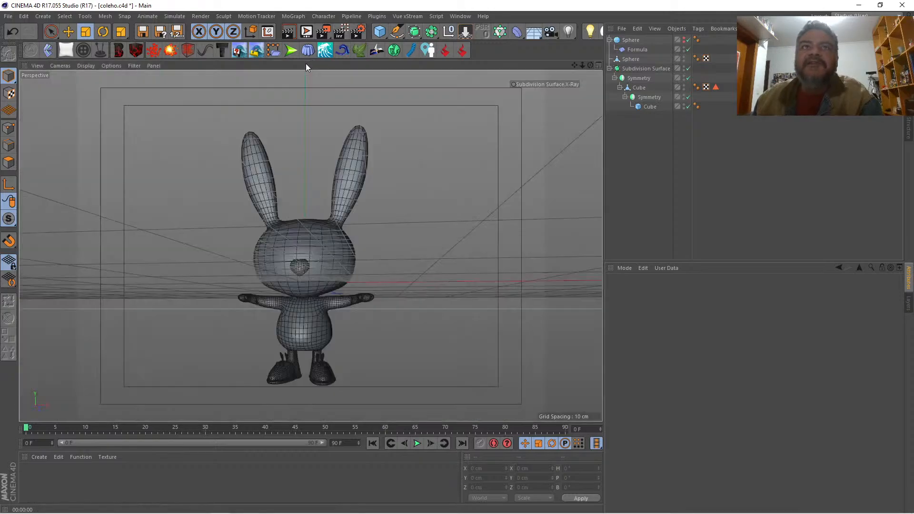
{"action": "left_click", "coordinate": [639, 90]}
{"action": "double_click", "coordinate": [639, 87]}
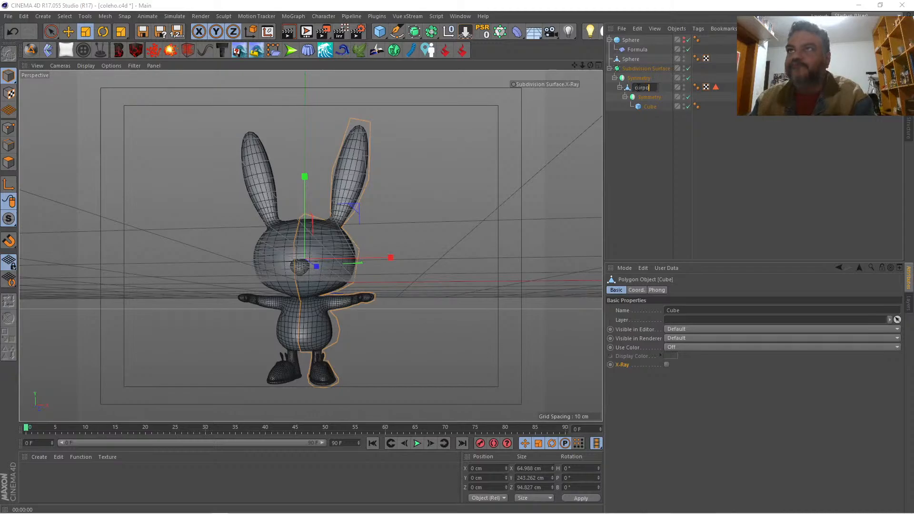
{"action": "type", "text": "corpo"}
{"action": "key", "text": "Return"}
Step: Select the lower cheek points on the side of corpo's head and raise them to about Y -17.5 cm
{"action": "left_click_drag", "start_coordinate": [583, 64], "coordinate": [320, 203]}
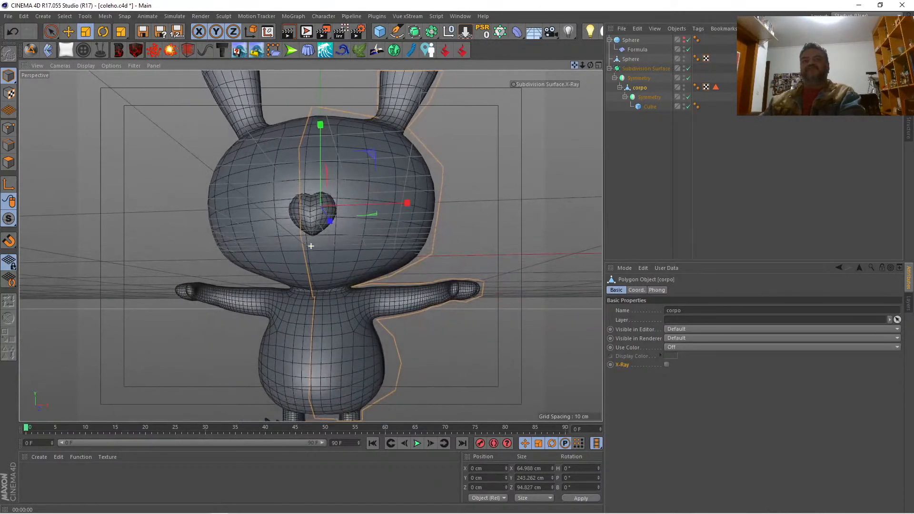
{"action": "left_click", "coordinate": [8, 163]}
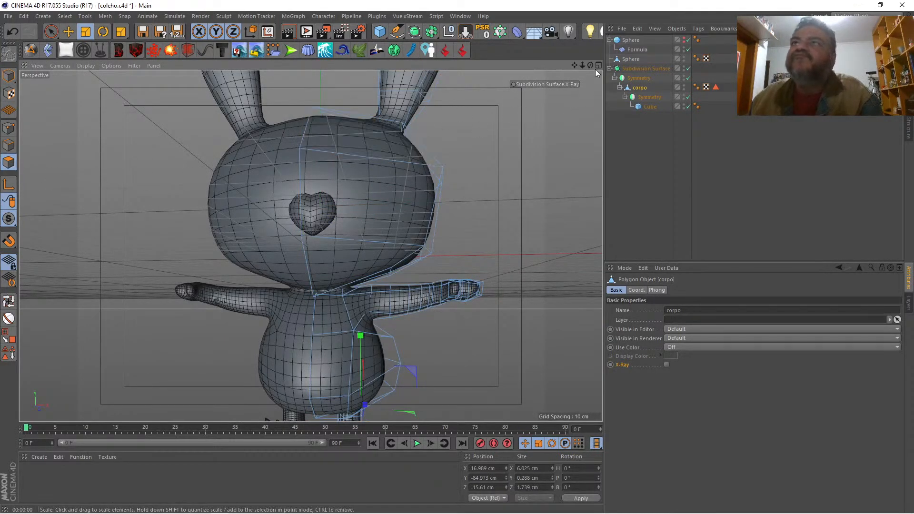
{"action": "left_click_drag", "start_coordinate": [590, 65], "coordinate": [277, 172]}
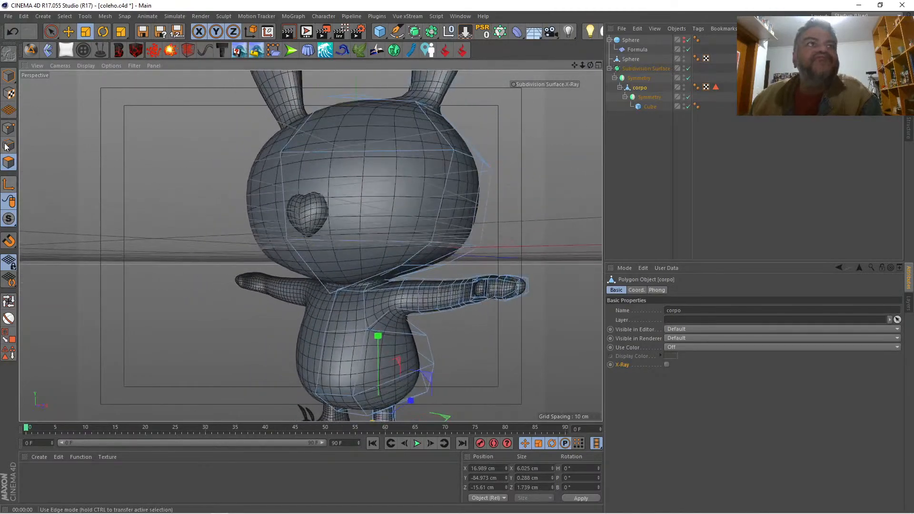
{"action": "left_click", "coordinate": [9, 128]}
{"action": "key", "text": "space"}
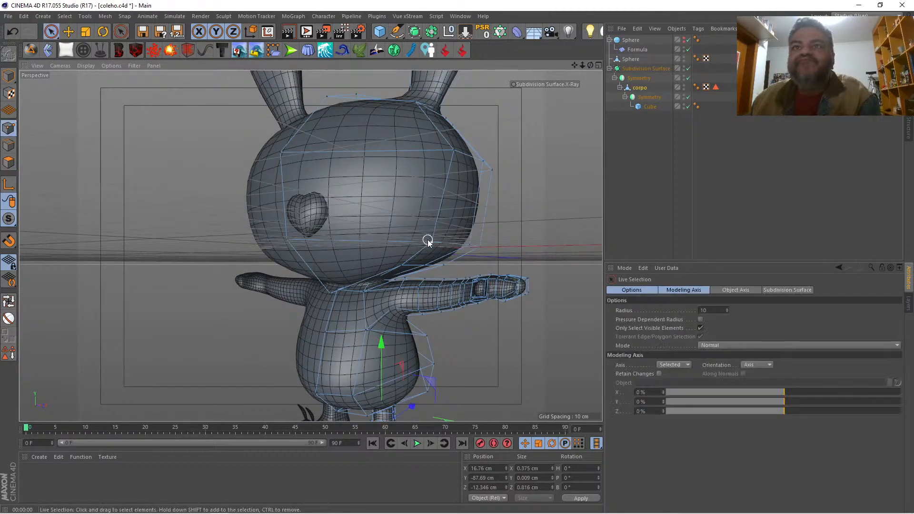
{"action": "left_click", "coordinate": [482, 247]}
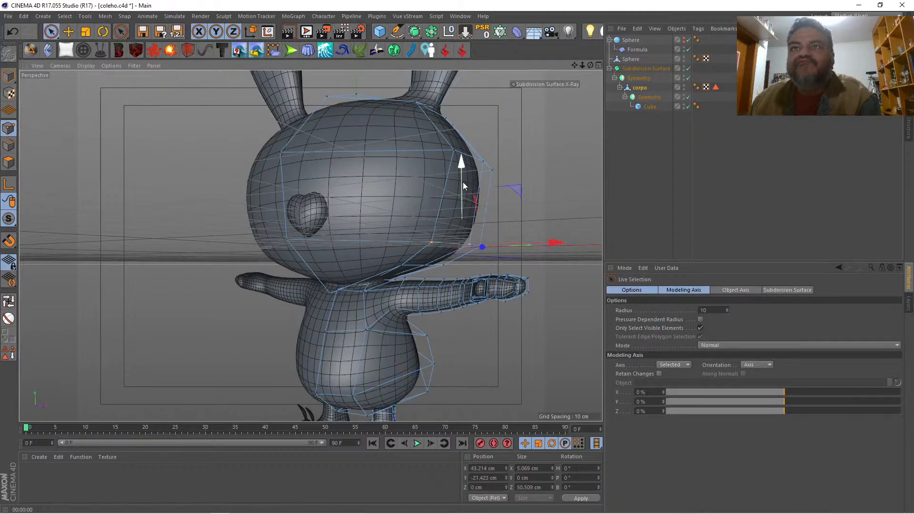
{"action": "left_click_drag", "start_coordinate": [462, 181], "coordinate": [465, 171]}
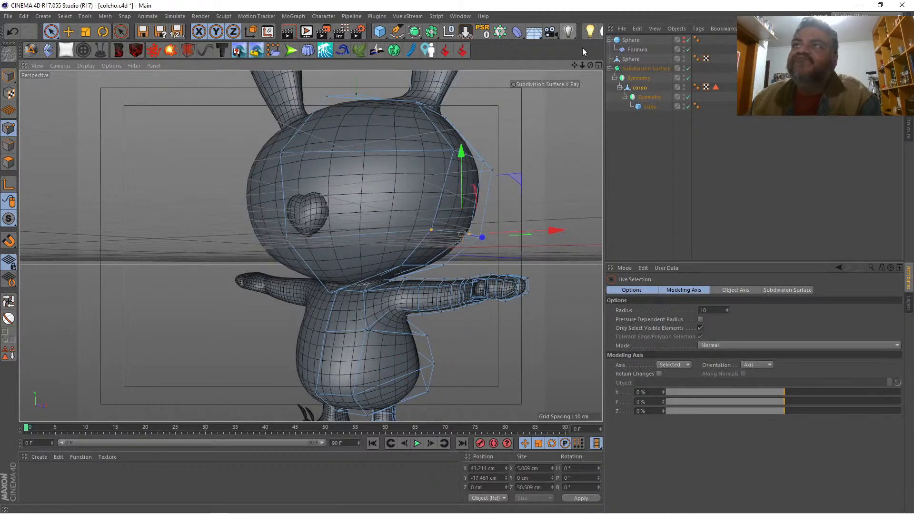
Step: Select the edges bordering the lower face polygon and slide a cloned mouth outline inward with an offset of about -6.13 cm
{"action": "mouse_move", "coordinate": [590, 65]}
{"action": "left_mouse_down"}
{"action": "mouse_move", "coordinate": [569, 66]}
{"action": "mouse_move", "coordinate": [586, 59]}
{"action": "left_mouse_up"}
{"action": "left_click", "coordinate": [9, 145]}
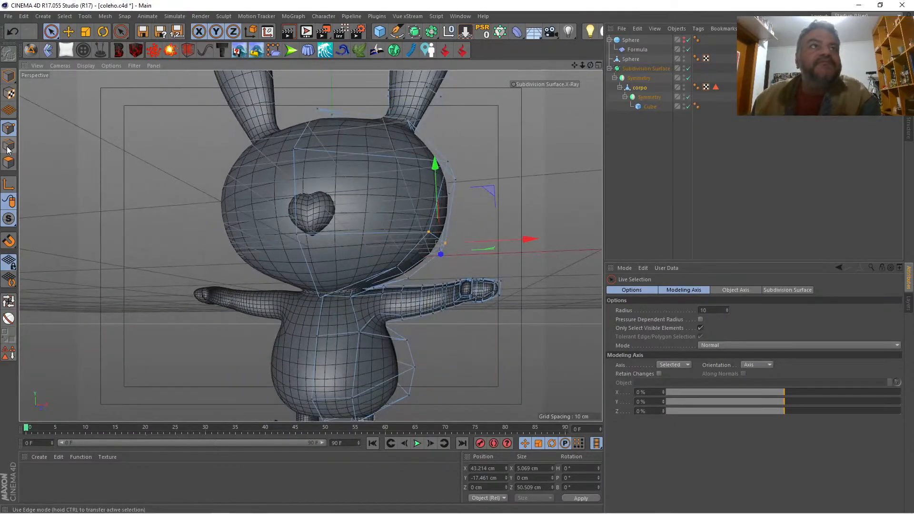
{"action": "left_click", "coordinate": [351, 235]}
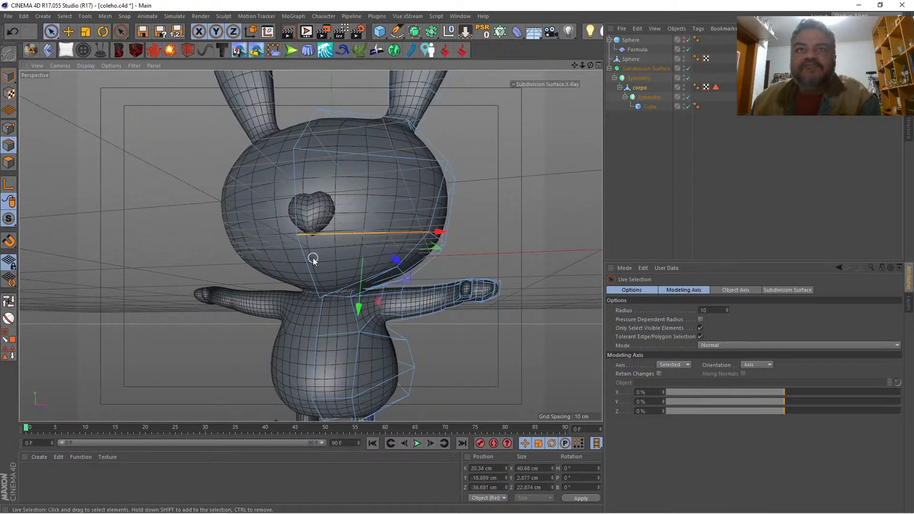
{"action": "left_click", "coordinate": [413, 250], "text": "shift"}
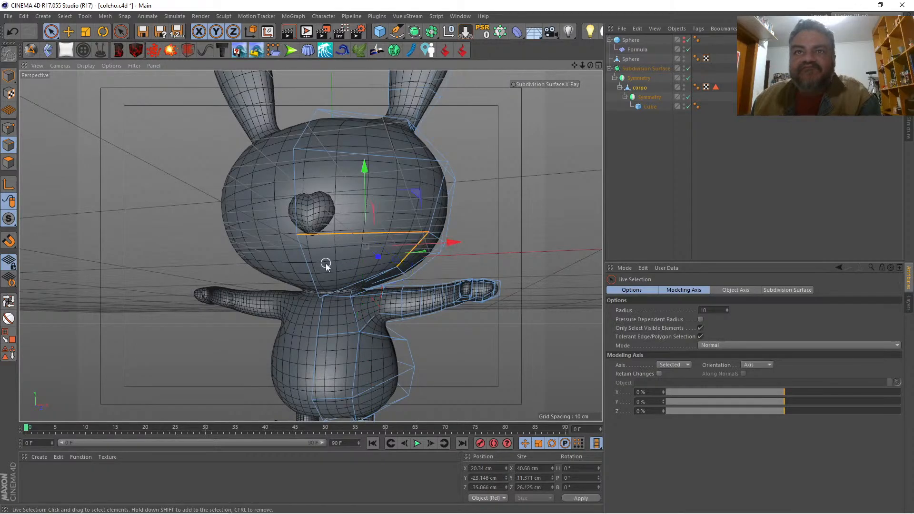
{"action": "left_click", "coordinate": [333, 288], "text": "shift"}
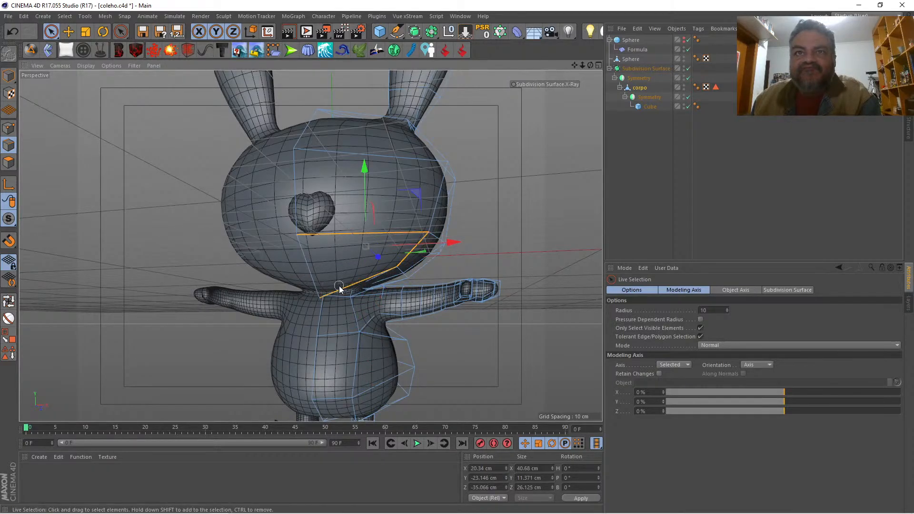
{"action": "right_click", "coordinate": [109, 197]}
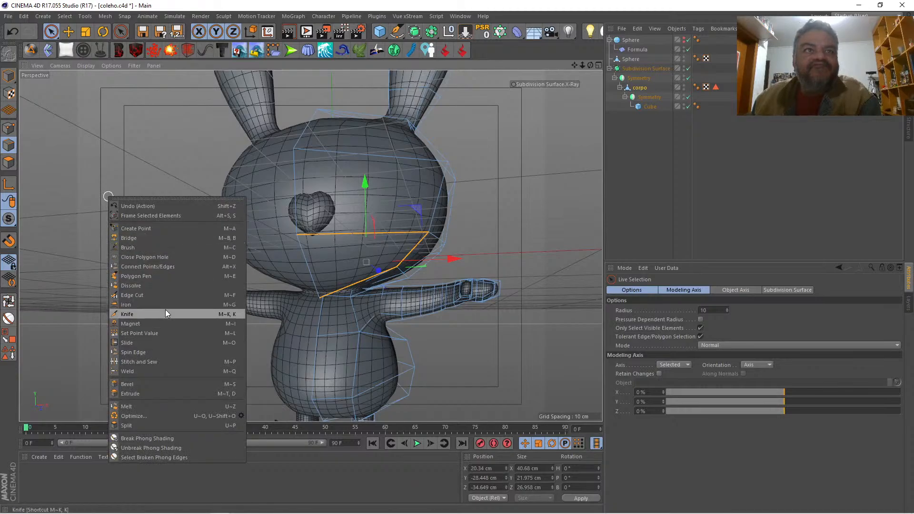
{"action": "left_click", "coordinate": [165, 341]}
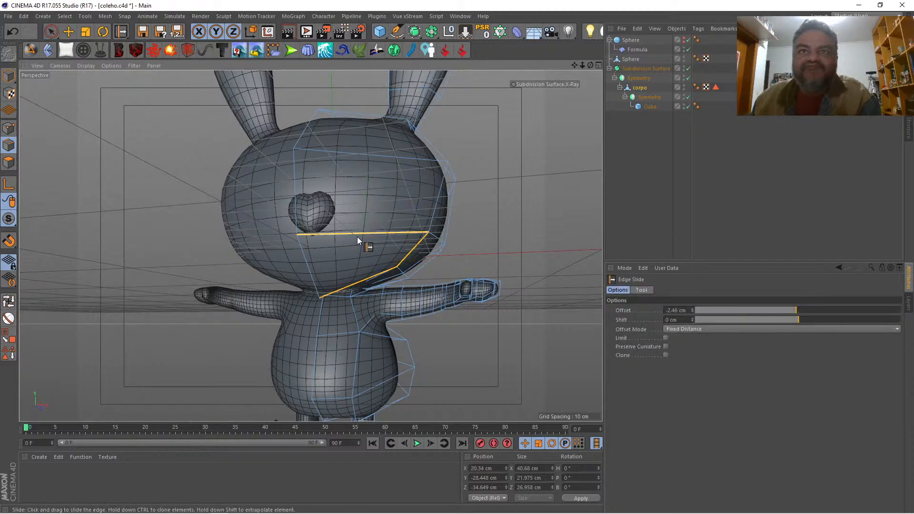
{"action": "left_click_drag", "start_coordinate": [357, 236], "coordinate": [348, 244]}
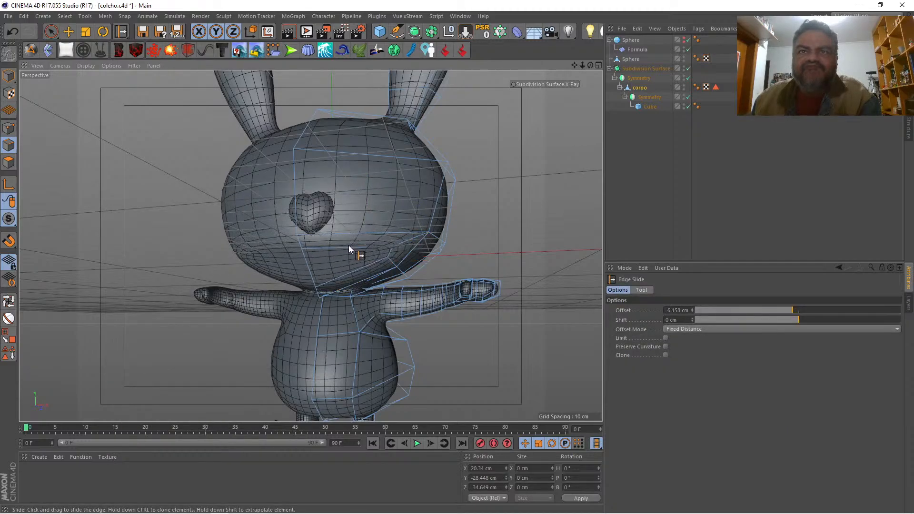
{"action": "left_click", "coordinate": [352, 244]}
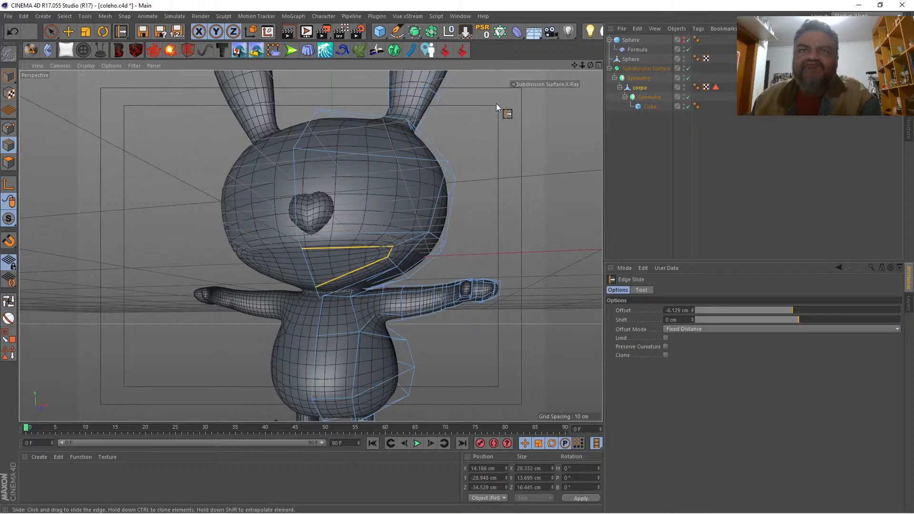
Step: Move the mouth outline's lower center point to about Y -31.1, Z -32.5 cm, and adjust the mouth corner point to about Z -29.4 cm
{"action": "mouse_move", "coordinate": [590, 66]}
{"action": "left_mouse_down"}
{"action": "mouse_move", "coordinate": [538, 68]}
{"action": "mouse_move", "coordinate": [654, 50]}
{"action": "mouse_move", "coordinate": [590, 56]}
{"action": "left_mouse_up"}
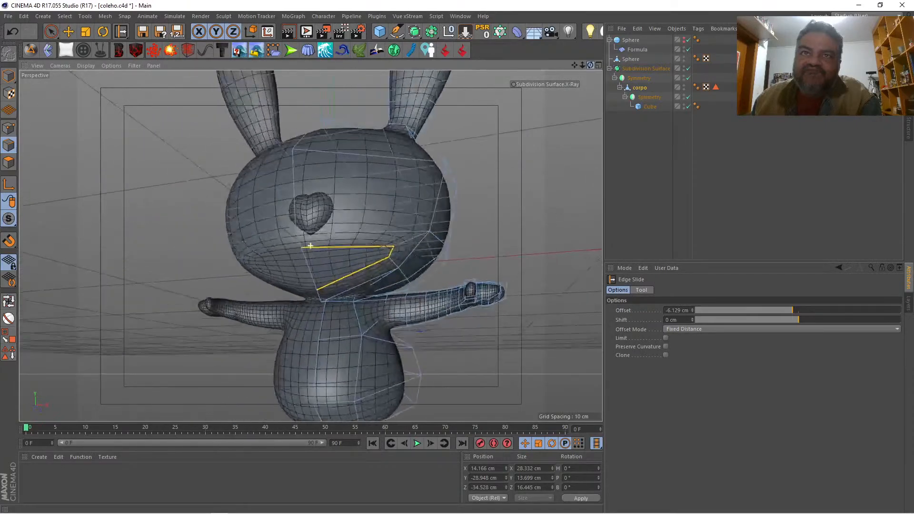
{"action": "left_click", "coordinate": [9, 128]}
{"action": "key", "text": "space"}
{"action": "left_click", "coordinate": [316, 290]}
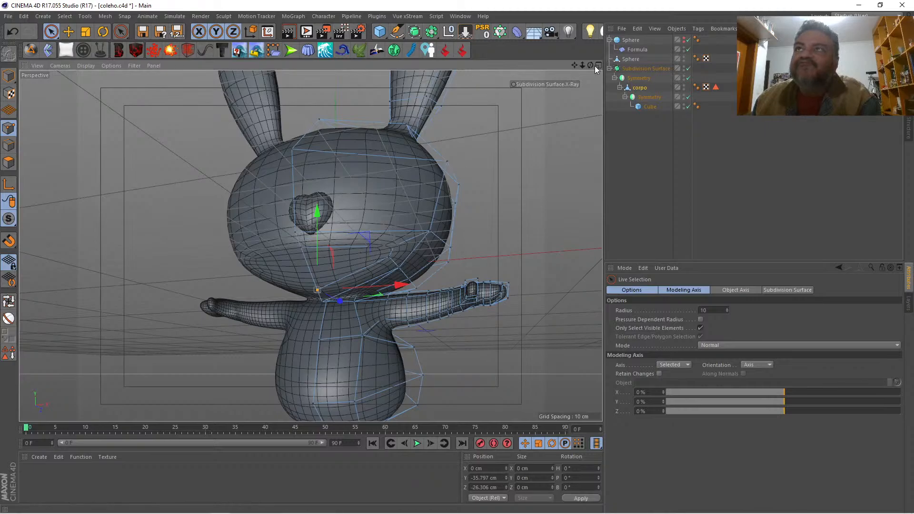
{"action": "left_click_drag", "start_coordinate": [590, 65], "coordinate": [576, 79]}
{"action": "left_click_drag", "start_coordinate": [395, 235], "coordinate": [378, 222]}
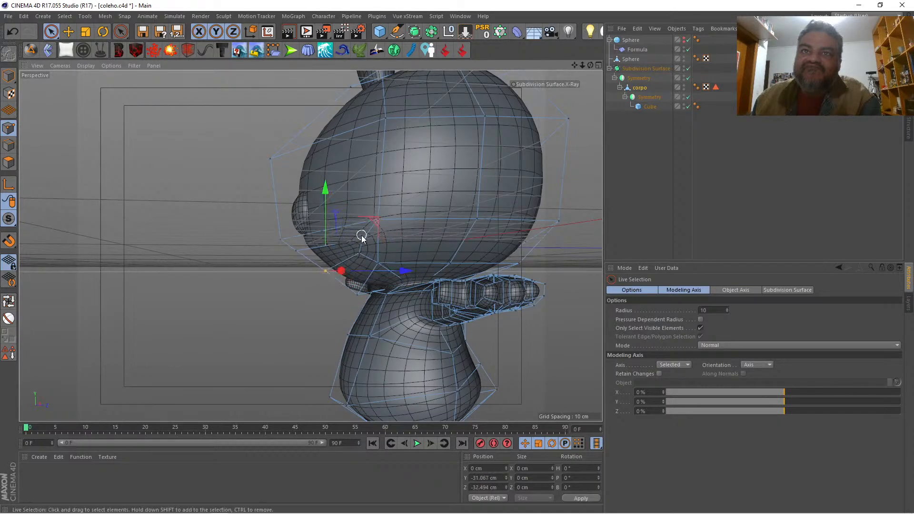
{"action": "left_click", "coordinate": [375, 233]}
{"action": "left_click_drag", "start_coordinate": [427, 240], "coordinate": [420, 241]}
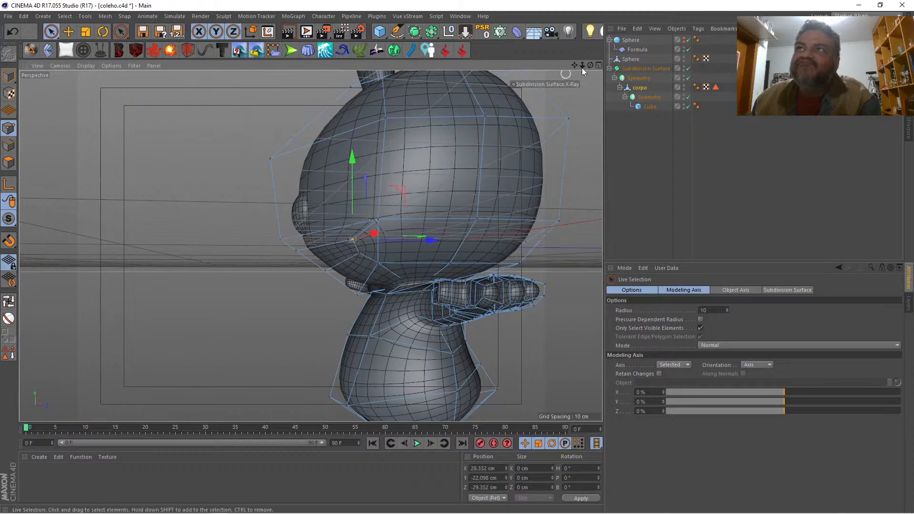
Step: Select the two center-line points of the mouth outline and move them back into the face to about Y -28.6, Z -35.3 cm
{"action": "left_click_drag", "start_coordinate": [590, 66], "coordinate": [310, 245]}
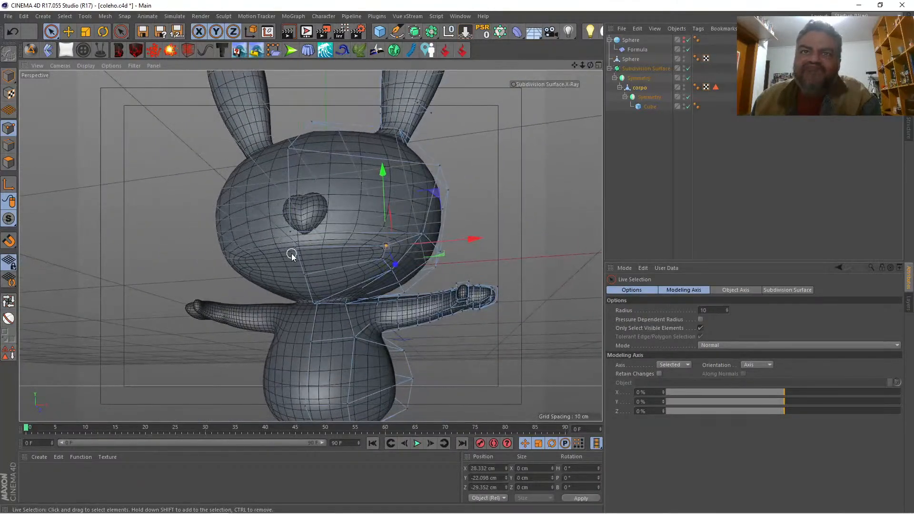
{"action": "left_click", "coordinate": [303, 275]}
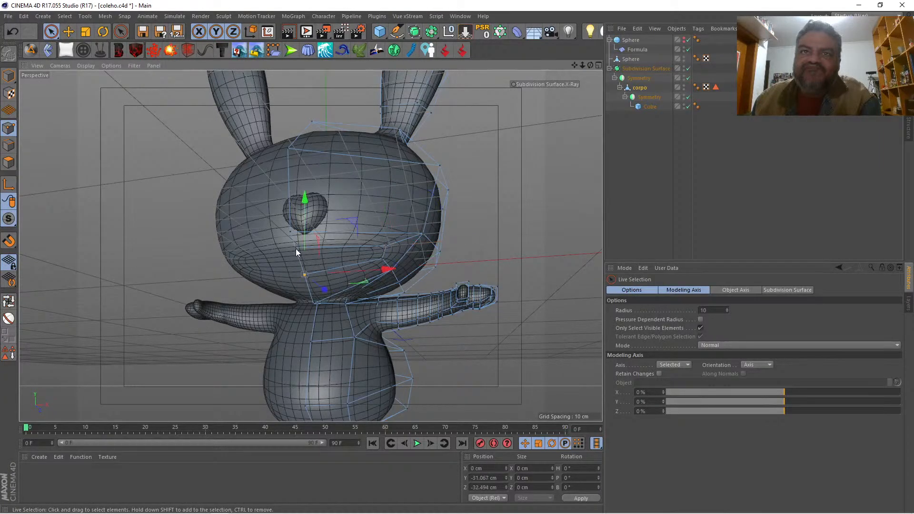
{"action": "left_click", "coordinate": [296, 249], "text": "shift"}
{"action": "left_click_drag", "start_coordinate": [590, 65], "coordinate": [495, 159]}
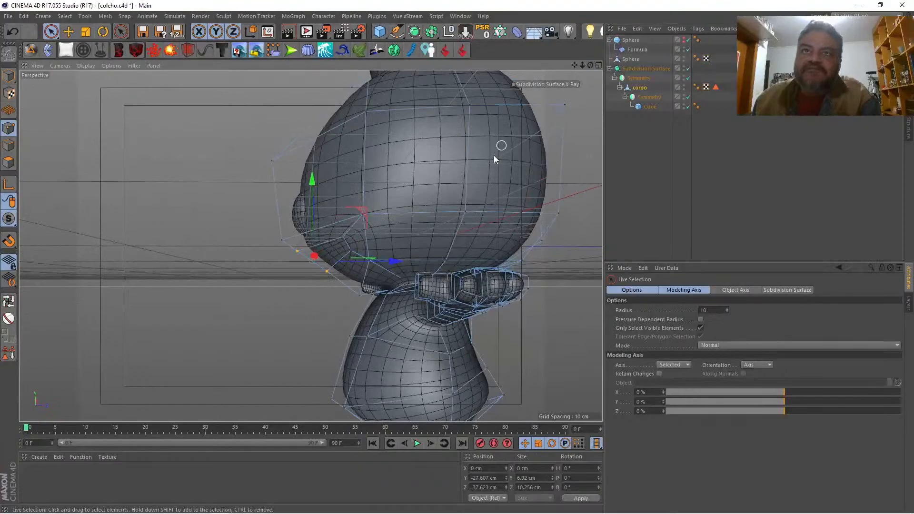
{"action": "left_click_drag", "start_coordinate": [363, 212], "coordinate": [372, 211]}
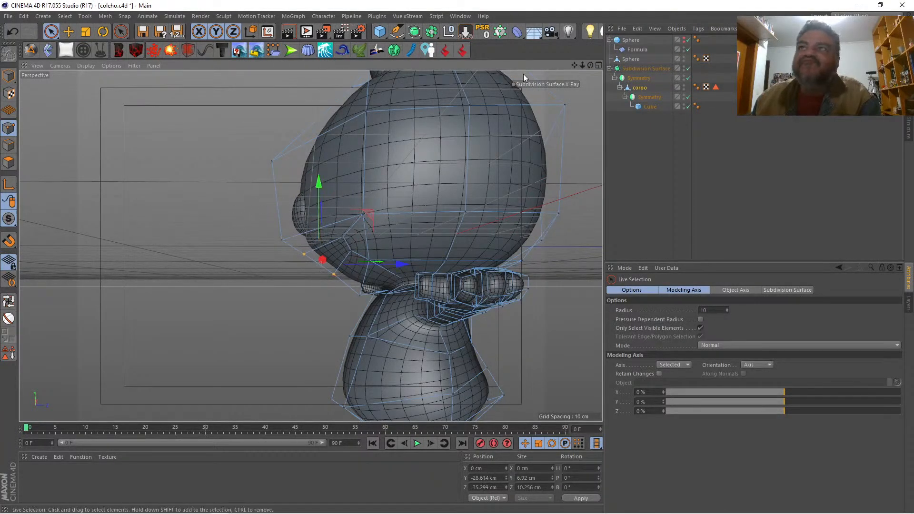
Step: Extrude the mouth polygon inward with an offset of -17.2 cm to form the mouth cavity
{"action": "left_click_drag", "start_coordinate": [590, 65], "coordinate": [639, 72]}
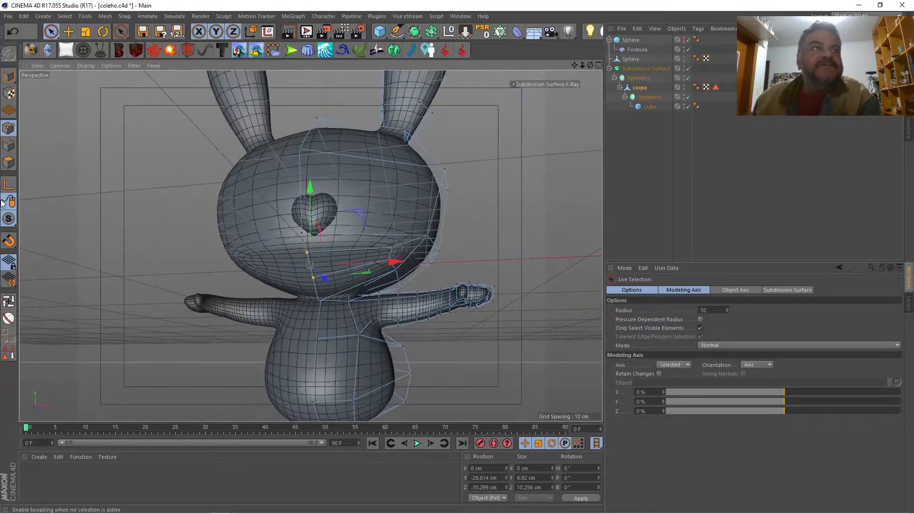
{"action": "left_click", "coordinate": [9, 161]}
{"action": "left_click", "coordinate": [321, 270]}
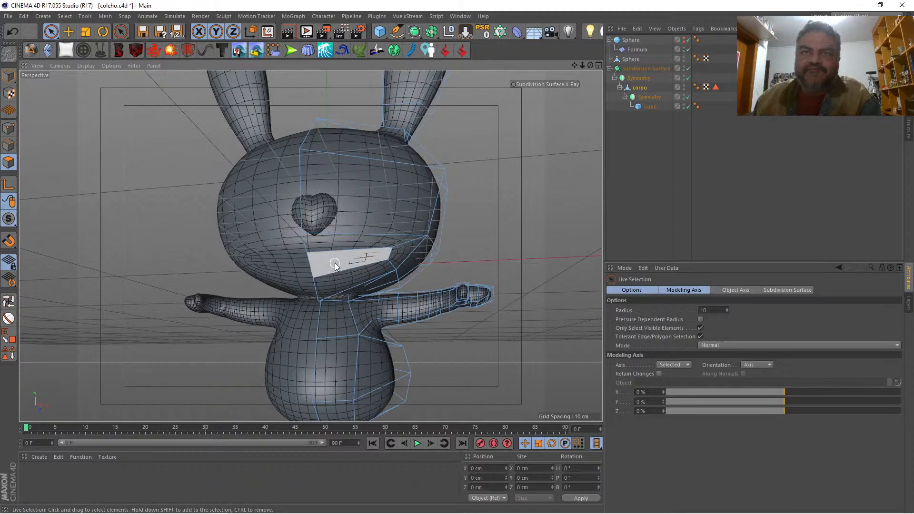
{"action": "right_click", "coordinate": [138, 204]}
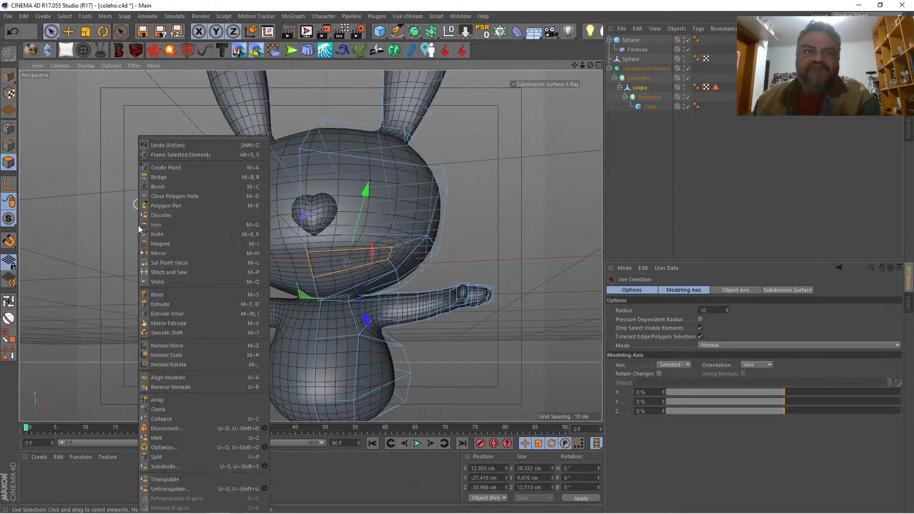
{"action": "left_click", "coordinate": [163, 304]}
{"action": "left_click_drag", "start_coordinate": [163, 304], "coordinate": [84, 304]}
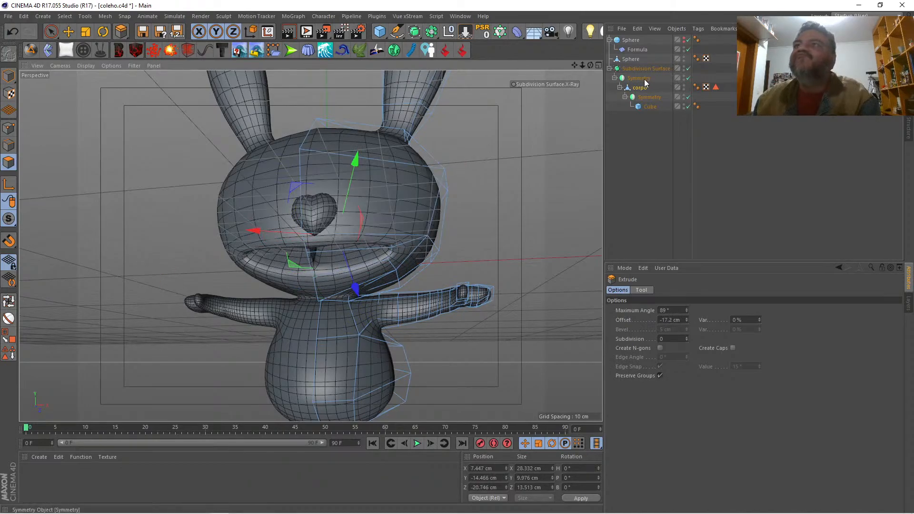
Step: Disable the first Symmetry and delete the polygon closing the mouth cavity along the head's center seam
{"action": "left_click", "coordinate": [687, 78]}
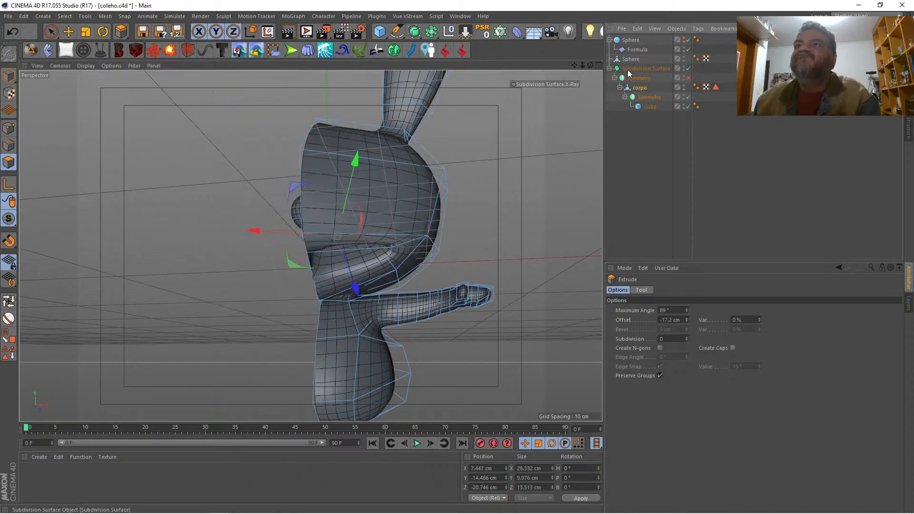
{"action": "left_click_drag", "start_coordinate": [590, 66], "coordinate": [637, 67]}
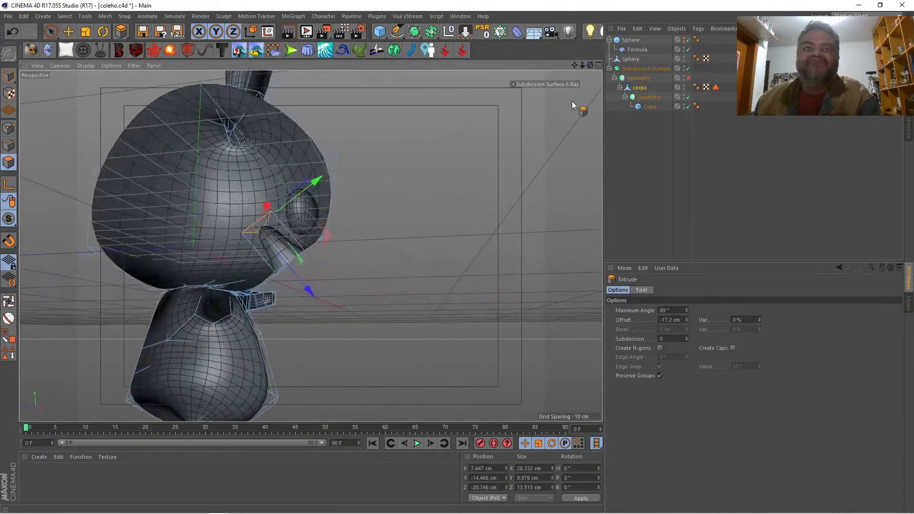
{"action": "key", "text": "space"}
{"action": "left_click", "coordinate": [274, 239]}
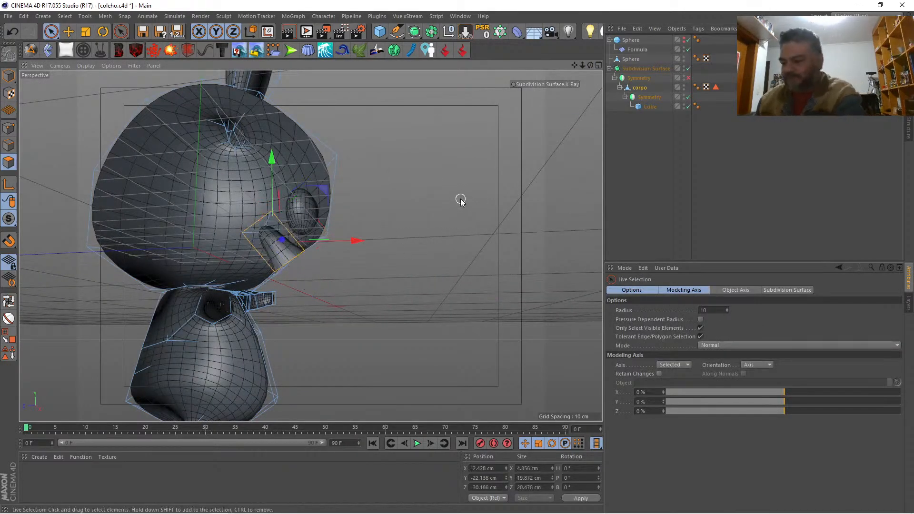
{"action": "key", "text": "Delete"}
Step: Set the X position of the four points around the deleted mouth polygon to 0 cm
{"action": "left_click_drag", "start_coordinate": [590, 64], "coordinate": [536, 67]}
{"action": "left_click", "coordinate": [9, 129]}
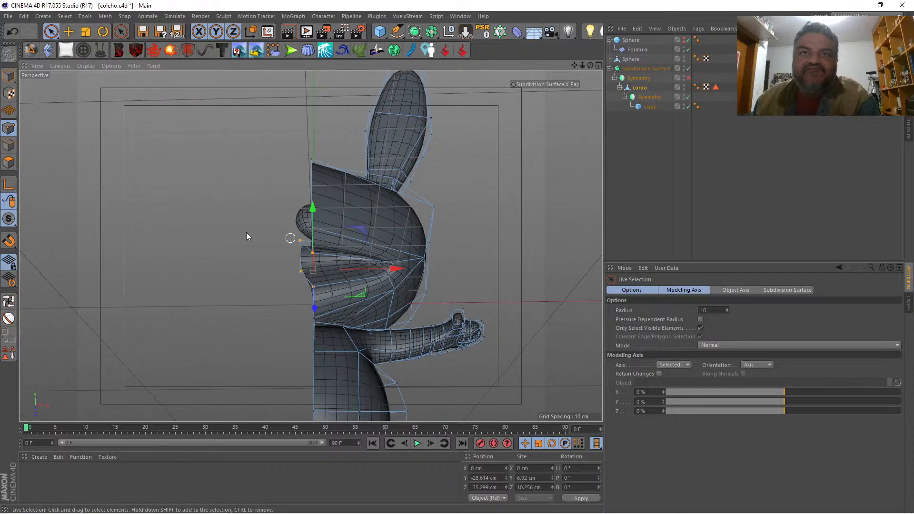
{"action": "left_click", "coordinate": [482, 468]}
{"action": "key", "text": "Return"}
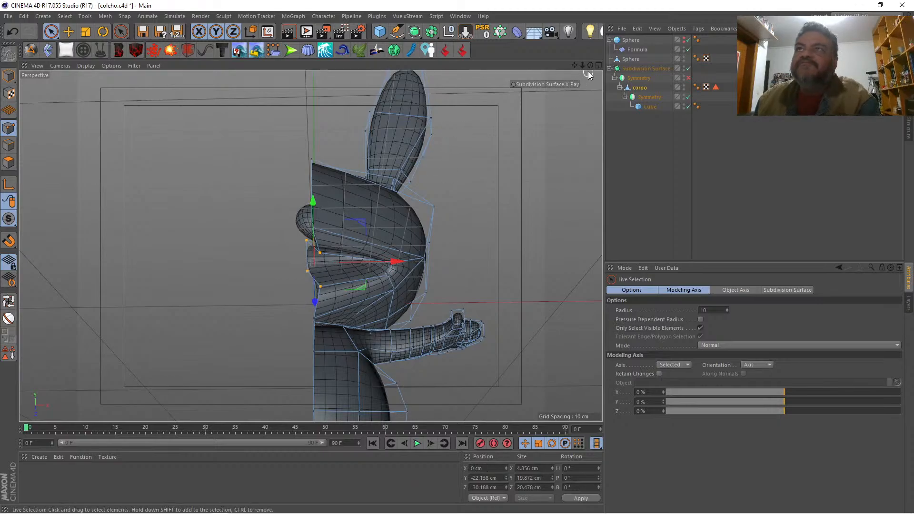
Step: Re-enable the first Symmetry and set the X position of the two front mouth points at the center line to 0 cm
{"action": "mouse_move", "coordinate": [590, 66]}
{"action": "left_mouse_down"}
{"action": "mouse_move", "coordinate": [588, 36]}
{"action": "mouse_move", "coordinate": [575, 63]}
{"action": "left_mouse_up"}
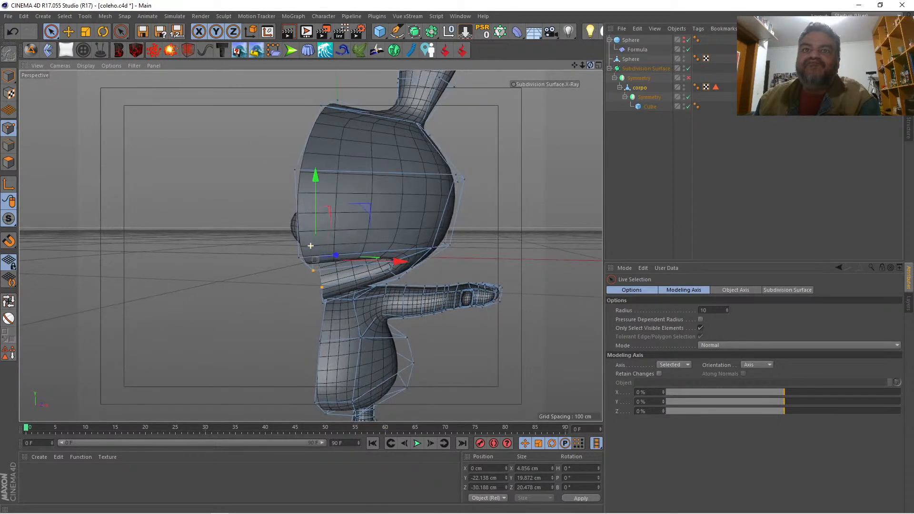
{"action": "left_click", "coordinate": [688, 78]}
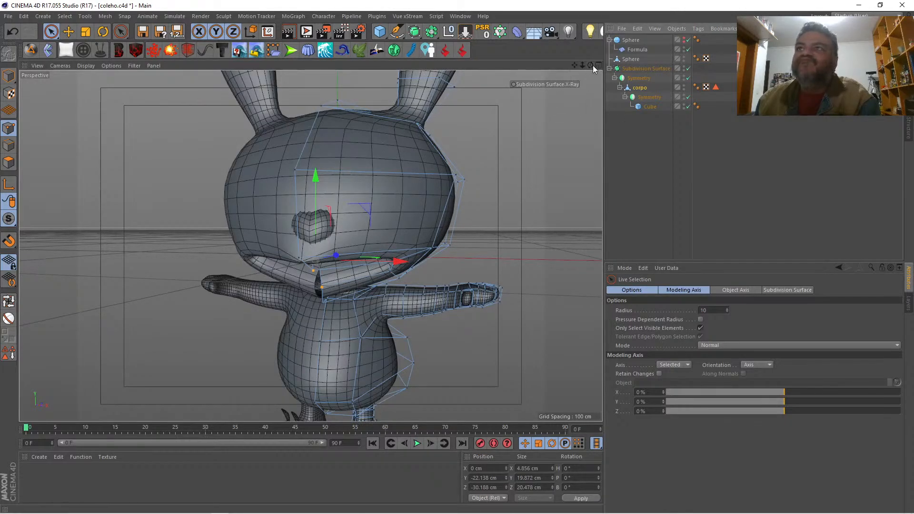
{"action": "left_click_drag", "start_coordinate": [590, 65], "coordinate": [531, 71]}
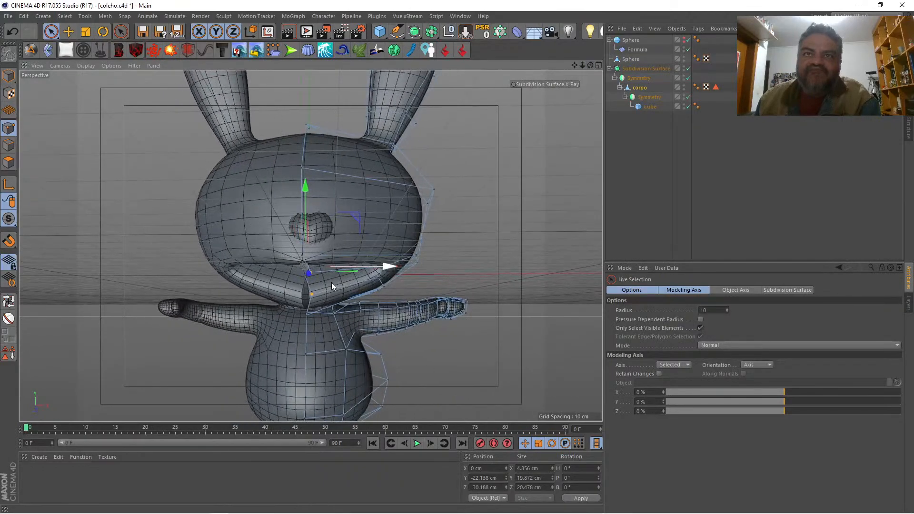
{"action": "left_click", "coordinate": [310, 296]}
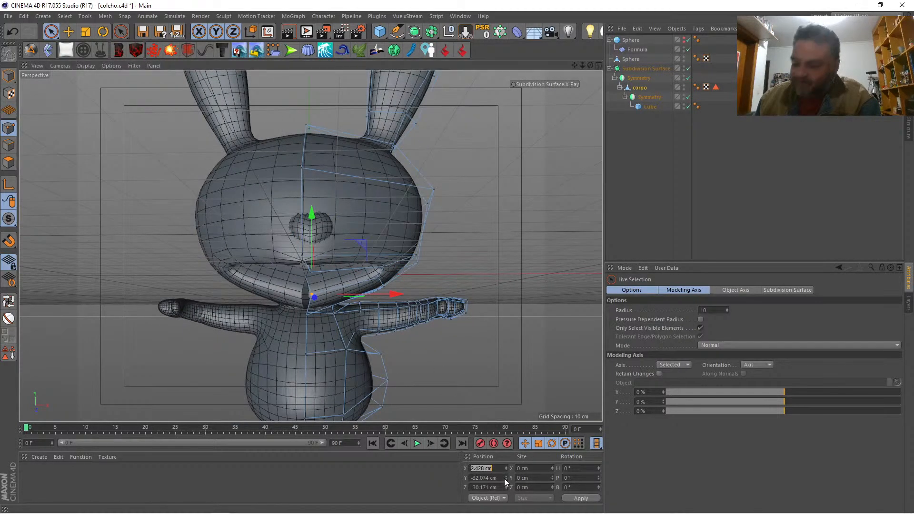
{"action": "type", "text": "0"}
{"action": "key", "text": "Return"}
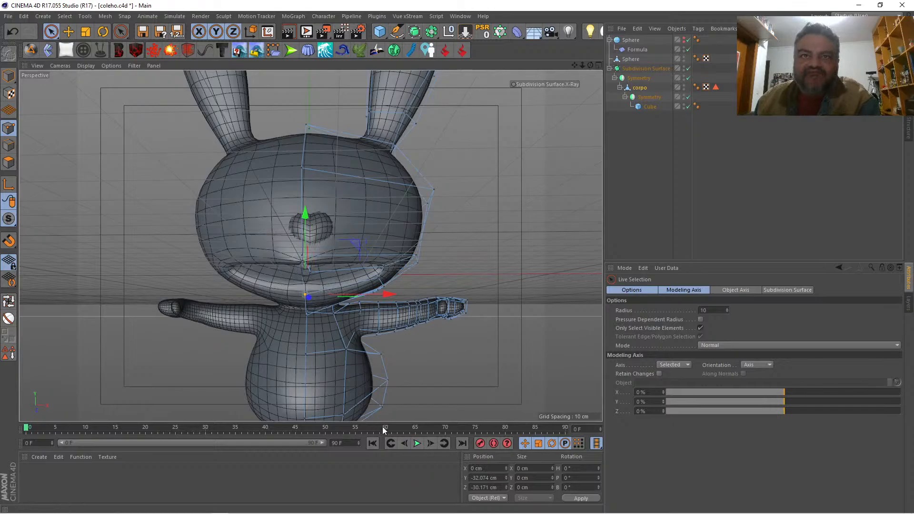
{"action": "left_click", "coordinate": [312, 275]}
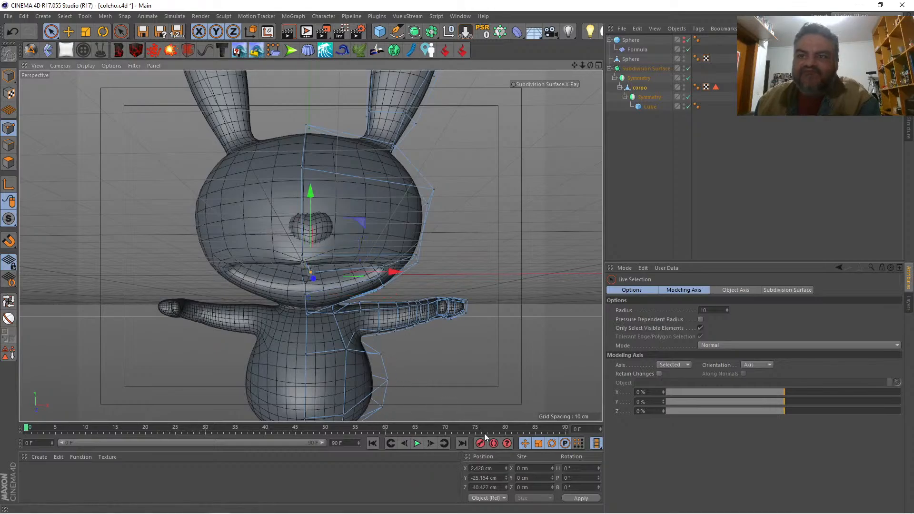
{"action": "left_click", "coordinate": [483, 468]}
{"action": "type", "text": "0"}
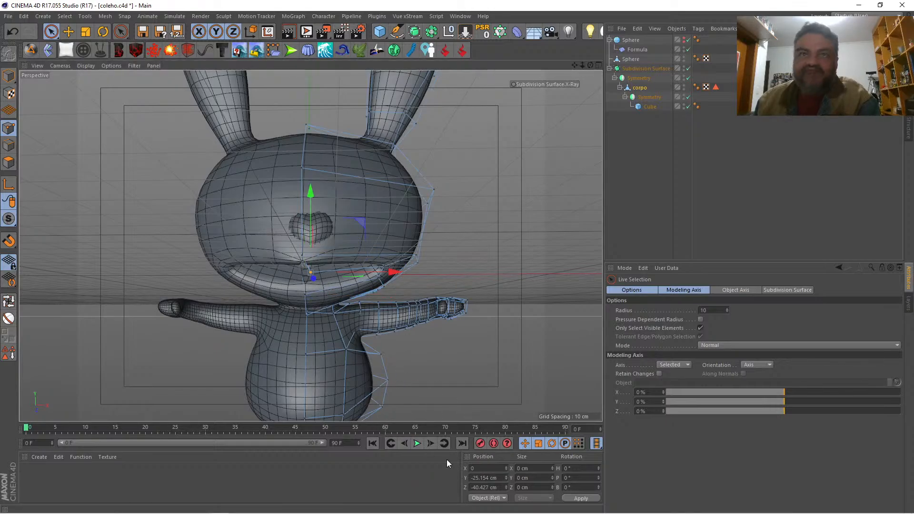
{"action": "key", "text": "Return"}
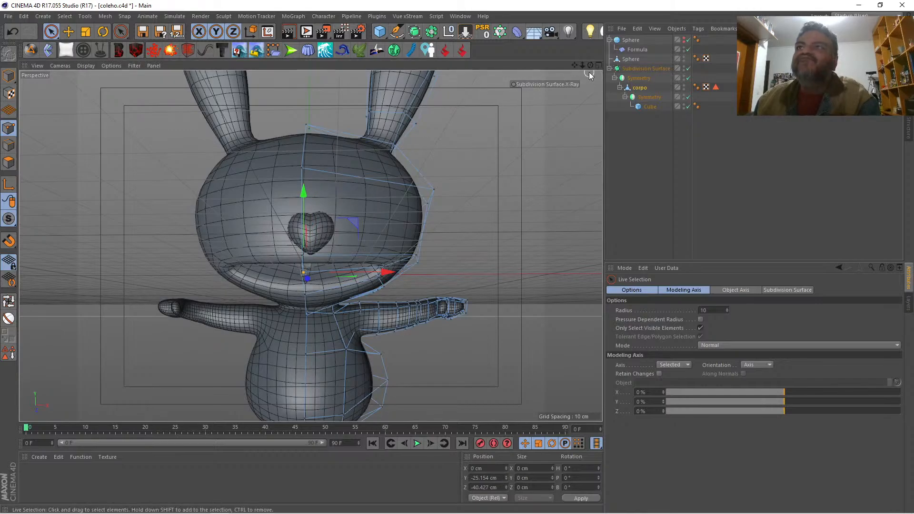
Step: With the first Symmetry temporarily disabled, set the X position of the two center points at the back of the mouth cavity to 0 cm
{"action": "left_click_drag", "start_coordinate": [589, 65], "coordinate": [516, 91]}
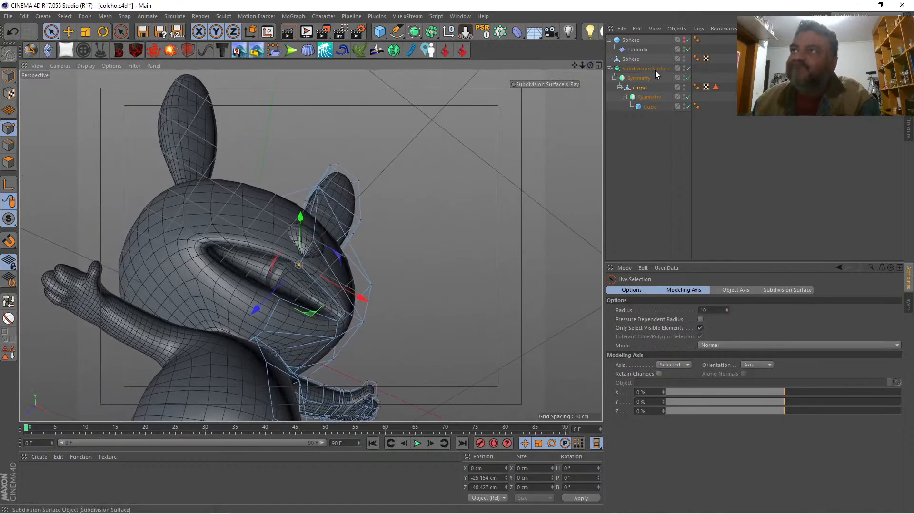
{"action": "left_click", "coordinate": [688, 78]}
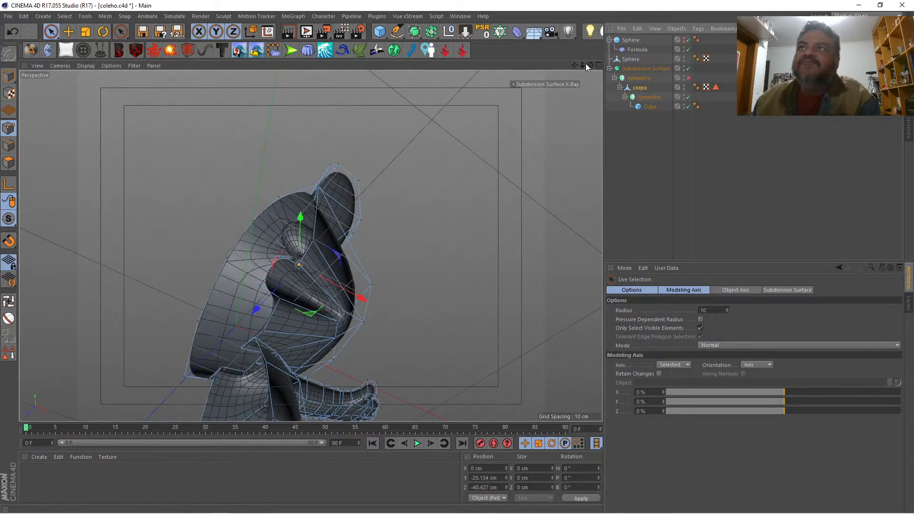
{"action": "left_click_drag", "start_coordinate": [589, 66], "coordinate": [295, 260]}
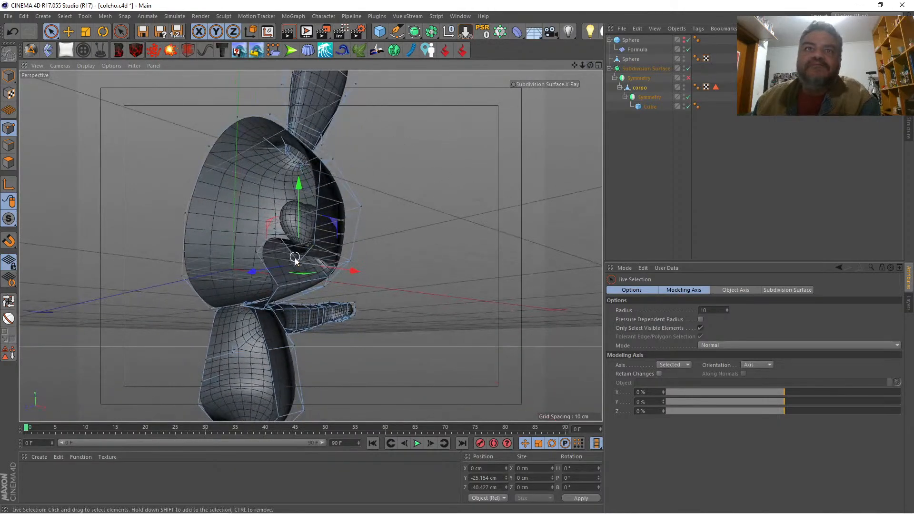
{"action": "left_click", "coordinate": [256, 255]}
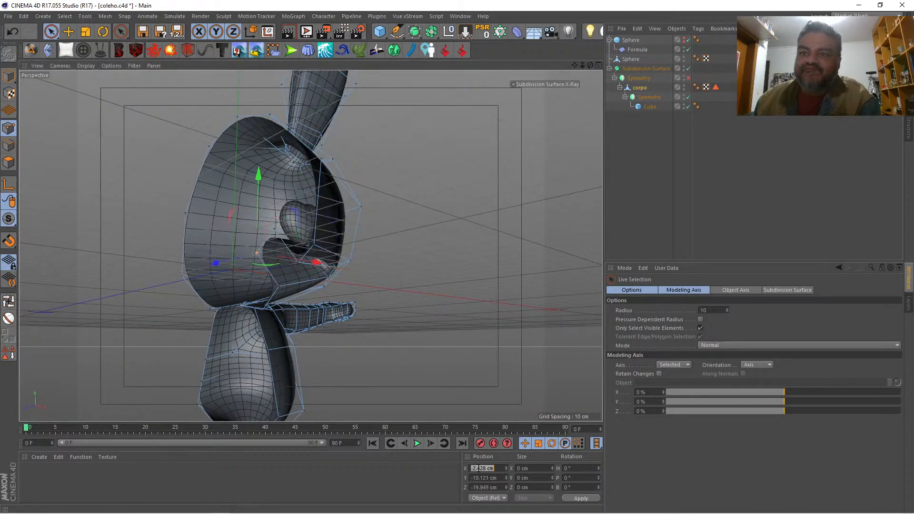
{"action": "key", "text": "Return"}
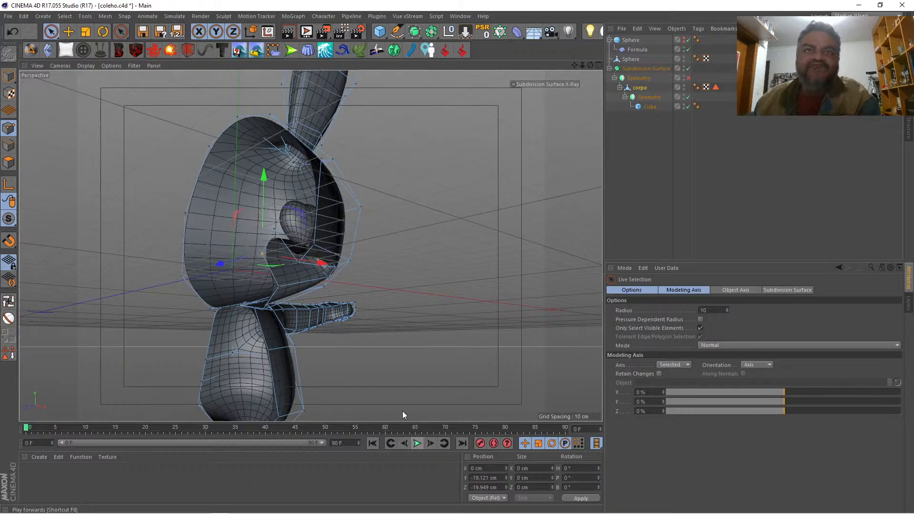
{"action": "left_click", "coordinate": [273, 229]}
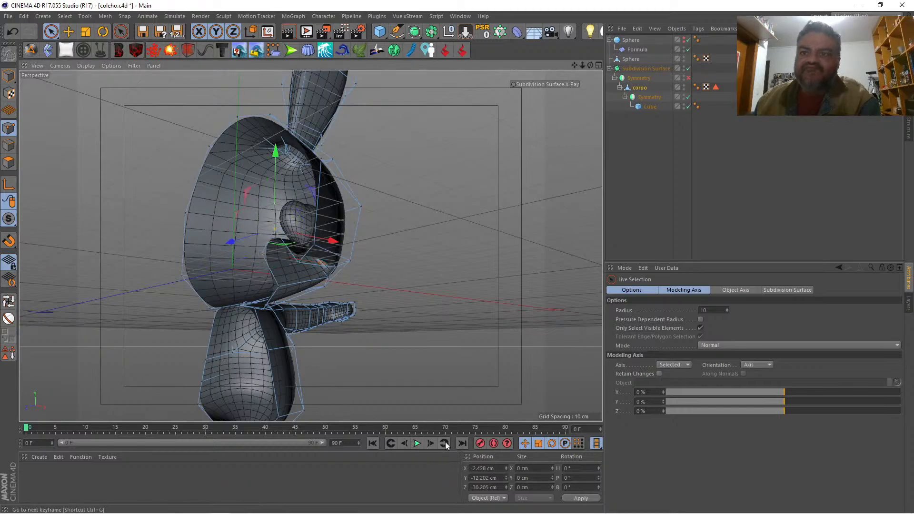
{"action": "left_click", "coordinate": [477, 468]}
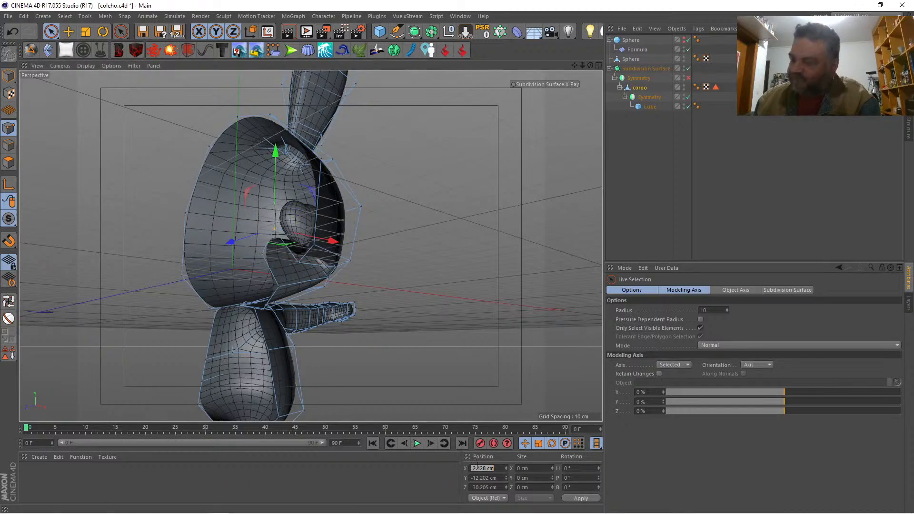
{"action": "type", "text": "0"}
{"action": "key", "text": "Return"}
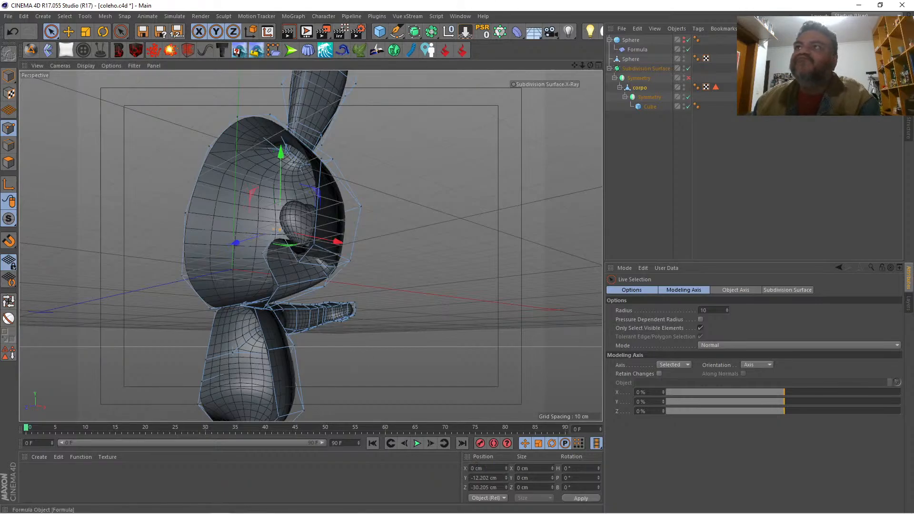
{"action": "left_click", "coordinate": [687, 77]}
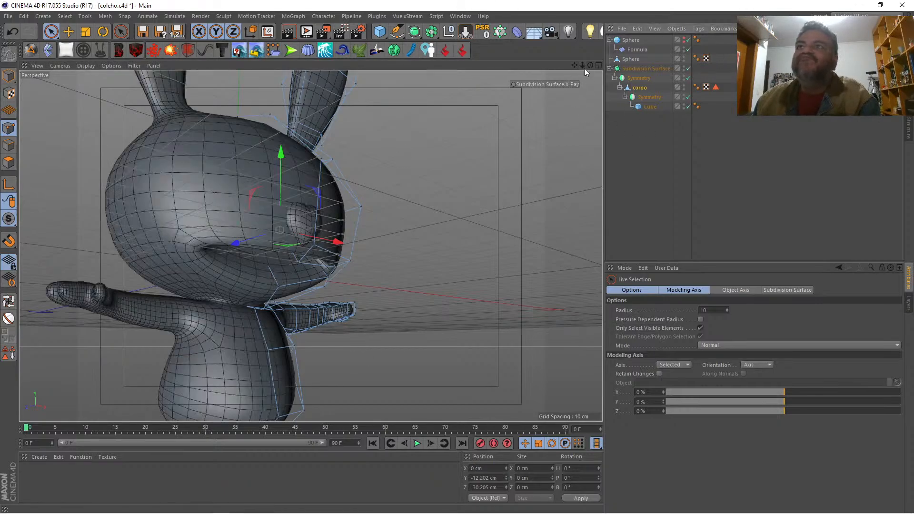
Step: Move the lower lip's center point forward and up to about Y -30.7, Z -39.0 cm
{"action": "left_click_drag", "start_coordinate": [589, 67], "coordinate": [568, 89]}
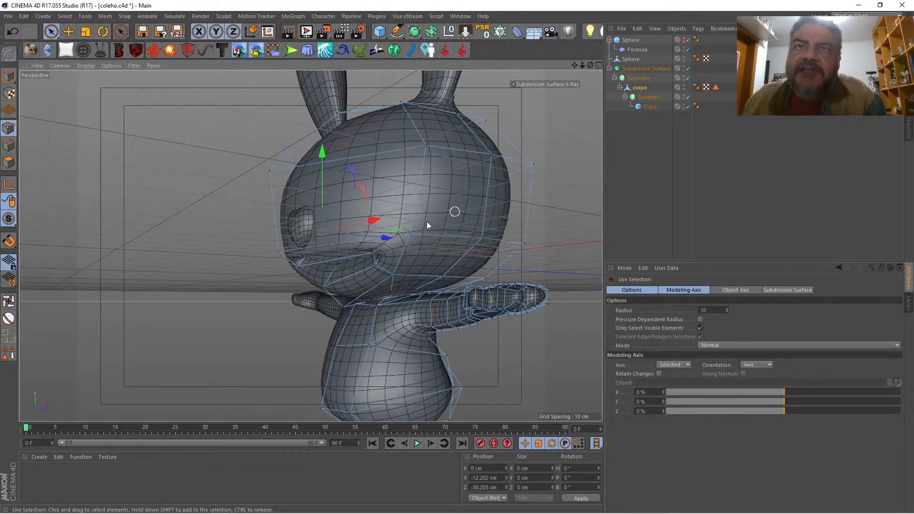
{"action": "left_click", "coordinate": [326, 287]}
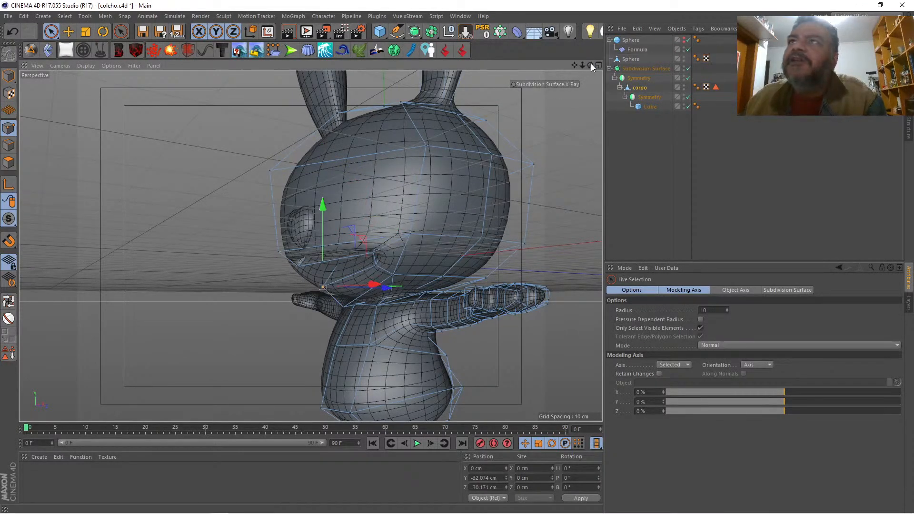
{"action": "left_click_drag", "start_coordinate": [590, 65], "coordinate": [531, 100]}
{"action": "left_click_drag", "start_coordinate": [394, 231], "coordinate": [364, 229]}
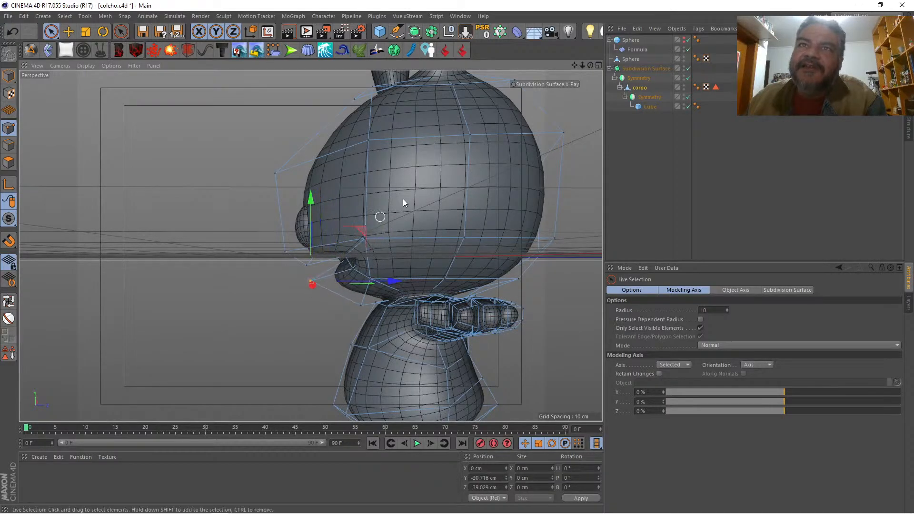
Step: Disable the Subdivision Surface and lower the mouth cavity's upper back points, bringing the outer one to about Y -19.3 cm
{"action": "mouse_move", "coordinate": [589, 65]}
{"action": "left_mouse_down"}
{"action": "mouse_move", "coordinate": [659, 66]}
{"action": "mouse_move", "coordinate": [594, 65]}
{"action": "left_mouse_up"}
{"action": "key", "text": "q"}
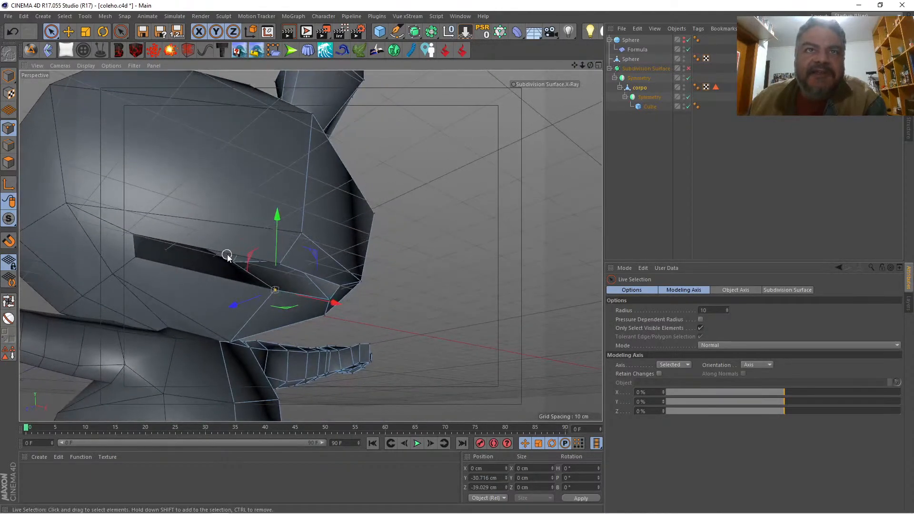
{"action": "left_click", "coordinate": [234, 261]}
{"action": "left_click_drag", "start_coordinate": [234, 218], "coordinate": [236, 233]}
{"action": "mouse_move", "coordinate": [590, 65]}
{"action": "left_mouse_down"}
{"action": "mouse_move", "coordinate": [608, 65]}
{"action": "mouse_move", "coordinate": [586, 53]}
{"action": "left_mouse_up"}
{"action": "left_click", "coordinate": [296, 288]}
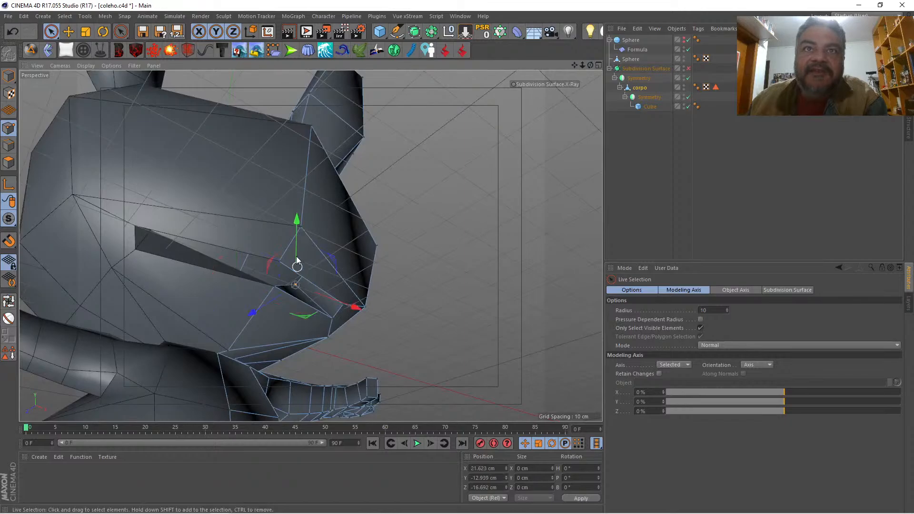
{"action": "left_click_drag", "start_coordinate": [296, 238], "coordinate": [301, 253]}
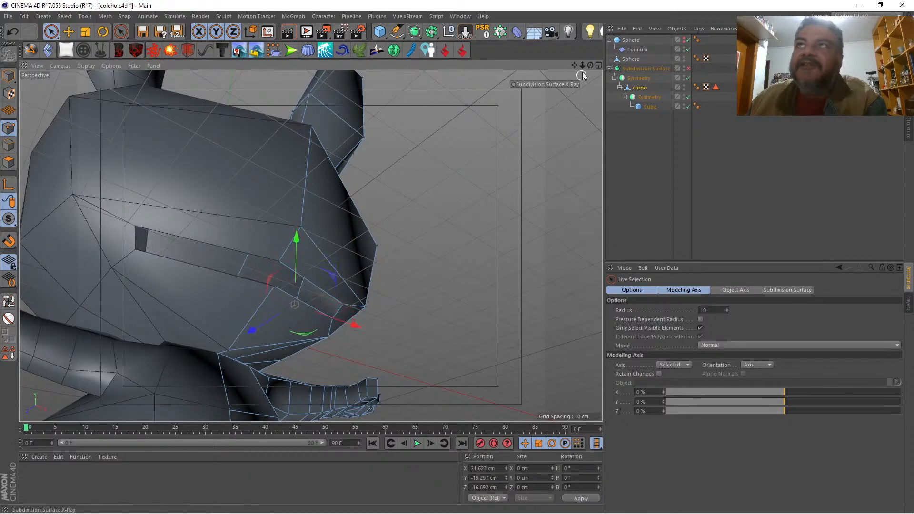
Step: Re-enable the Subdivision Surface and render the view to check the rabbit's mouth
{"action": "mouse_move", "coordinate": [590, 66]}
{"action": "left_mouse_down"}
{"action": "mouse_move", "coordinate": [618, 47]}
{"action": "mouse_move", "coordinate": [635, 46]}
{"action": "mouse_move", "coordinate": [596, 59]}
{"action": "mouse_move", "coordinate": [643, 59]}
{"action": "mouse_move", "coordinate": [554, 69]}
{"action": "mouse_move", "coordinate": [595, 61]}
{"action": "left_mouse_up"}
{"action": "key", "text": "q"}
{"action": "key", "text": "ctrl+r"}
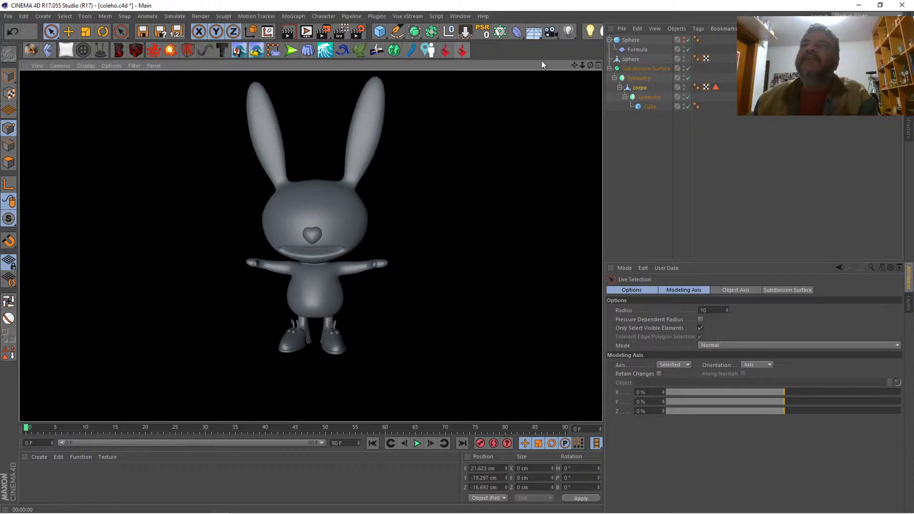
{"action": "mouse_move", "coordinate": [581, 64]}
{"action": "left_mouse_down"}
{"action": "mouse_move", "coordinate": [624, 64]}
{"action": "mouse_move", "coordinate": [577, 64]}
{"action": "mouse_move", "coordinate": [584, 51]}
{"action": "mouse_move", "coordinate": [584, 65]}
{"action": "mouse_move", "coordinate": [457, 68]}
{"action": "mouse_move", "coordinate": [452, 50]}
{"action": "mouse_move", "coordinate": [521, 60]}
{"action": "mouse_move", "coordinate": [469, 39]}
{"action": "mouse_move", "coordinate": [505, 58]}
{"action": "mouse_move", "coordinate": [498, 48]}
{"action": "mouse_move", "coordinate": [458, 45]}
{"action": "mouse_move", "coordinate": [458, 33]}
{"action": "mouse_move", "coordinate": [502, 54]}
{"action": "mouse_move", "coordinate": [554, 52]}
{"action": "mouse_move", "coordinate": [467, 39]}
{"action": "mouse_move", "coordinate": [589, 67]}
{"action": "left_mouse_up"}
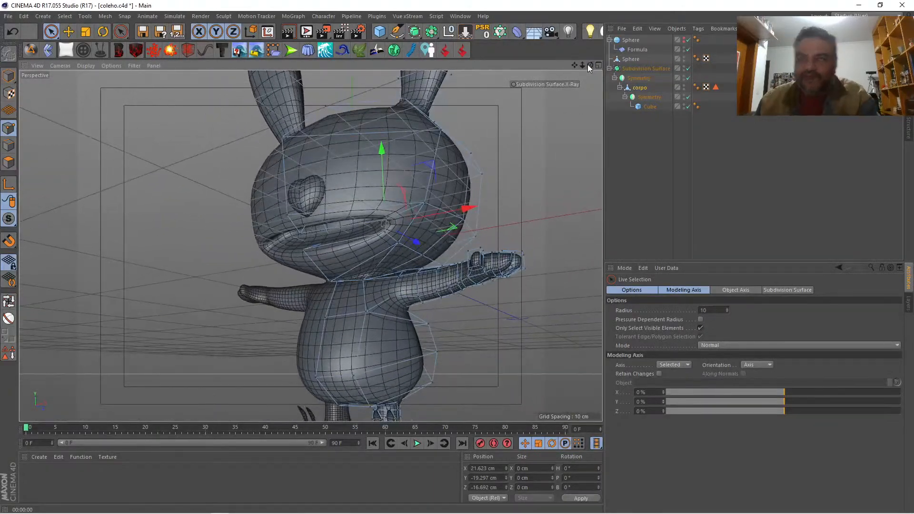
Step: Cut an edge loop around the mouth opening with the Knife in Loop mode
{"action": "key", "text": "k"}
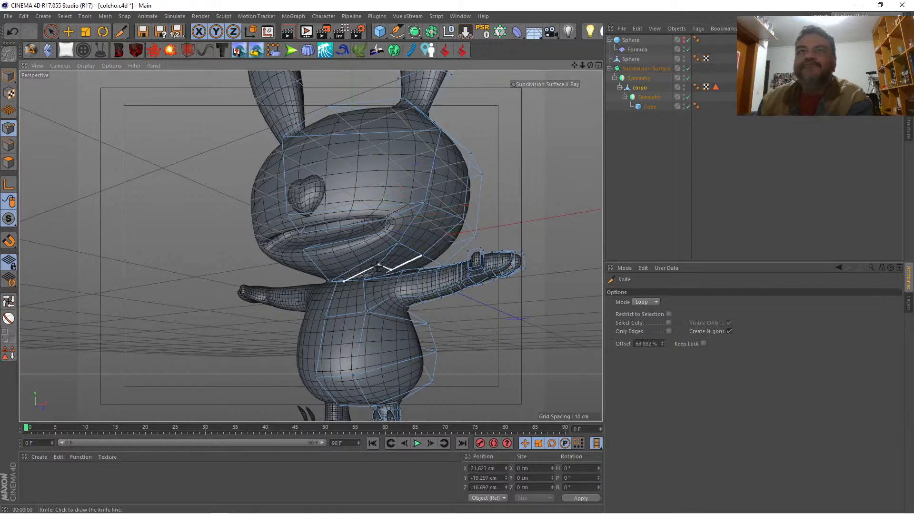
{"action": "left_click", "coordinate": [292, 219]}
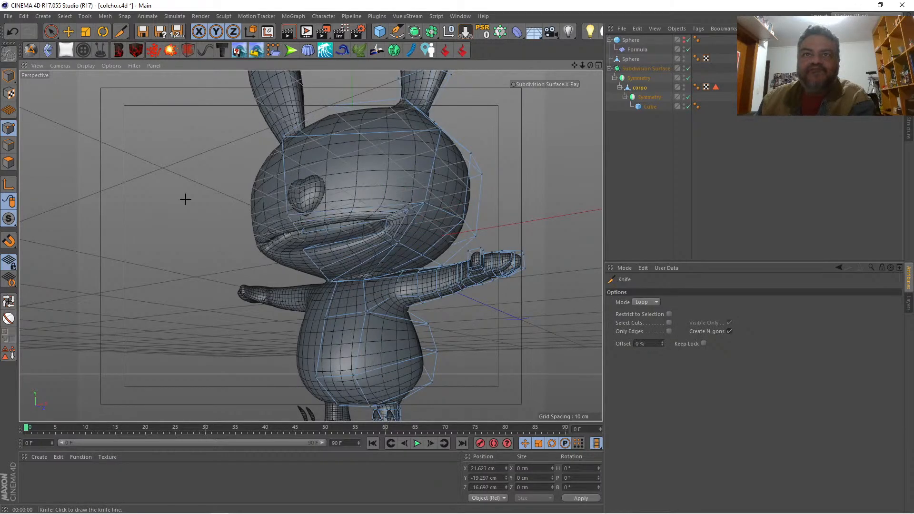
{"action": "key", "text": "space"}
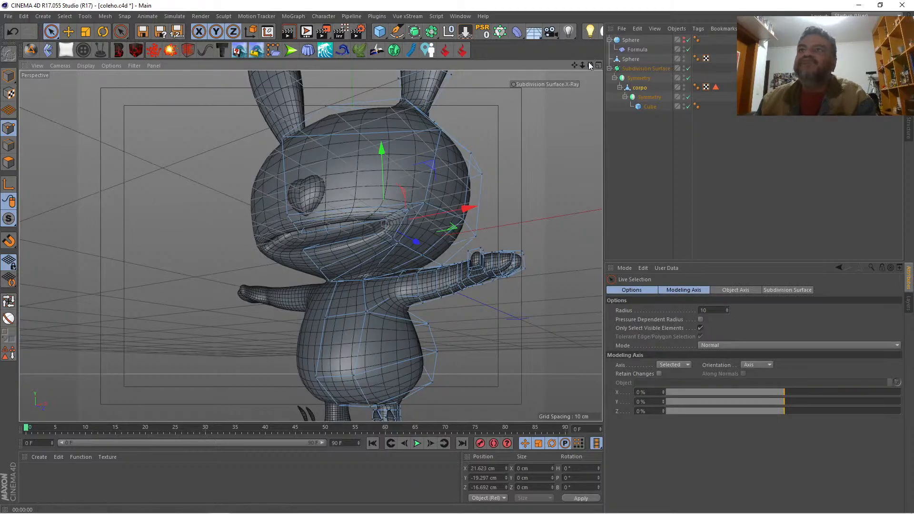
Step: Move the center point below the lower lip forward to about Y -38.3, Z -35.6 cm
{"action": "left_click_drag", "start_coordinate": [590, 65], "coordinate": [464, 64]}
{"action": "left_click_drag", "start_coordinate": [310, 266], "coordinate": [291, 287], "text": "alt"}
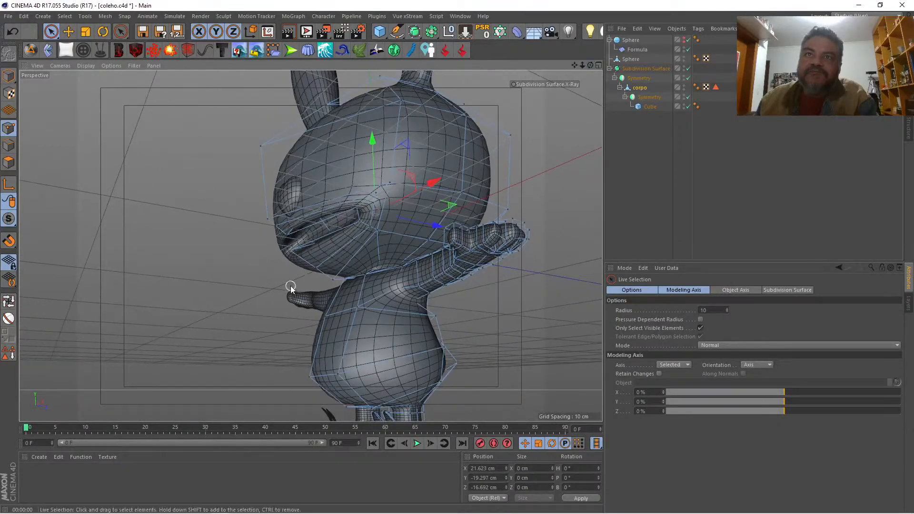
{"action": "left_click", "coordinate": [316, 268]}
{"action": "left_click_drag", "start_coordinate": [355, 226], "coordinate": [338, 231]}
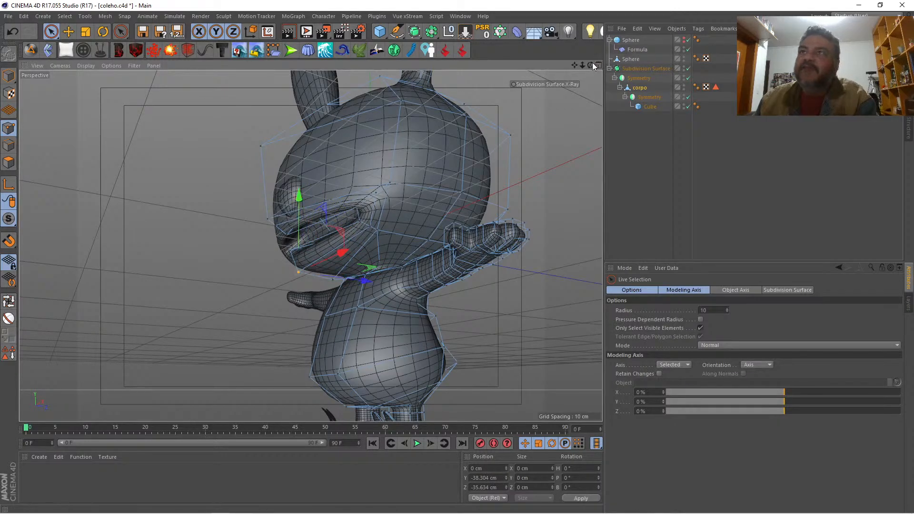
Step: Pull the upper lip's center point forward to about Y -24.4, Z -45.0 cm
{"action": "mouse_move", "coordinate": [590, 65]}
{"action": "left_mouse_down"}
{"action": "mouse_move", "coordinate": [657, 93]}
{"action": "mouse_move", "coordinate": [766, 76]}
{"action": "mouse_move", "coordinate": [716, 66]}
{"action": "mouse_move", "coordinate": [654, 78]}
{"action": "mouse_move", "coordinate": [588, 72]}
{"action": "left_mouse_up"}
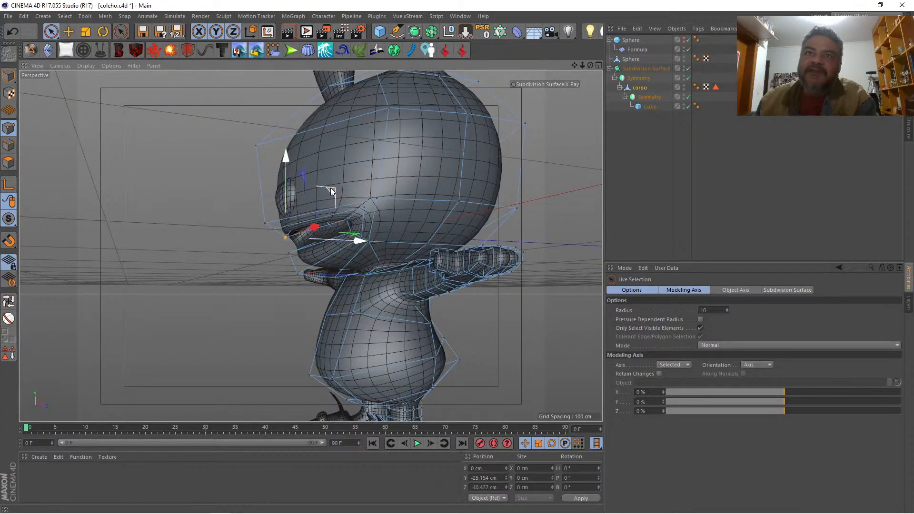
{"action": "left_click_drag", "start_coordinate": [332, 191], "coordinate": [341, 191]}
{"action": "left_click", "coordinate": [274, 233]}
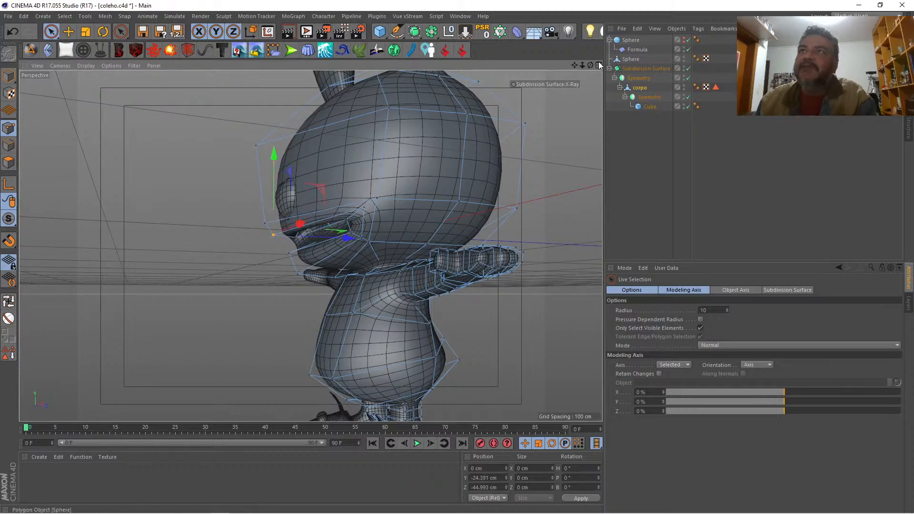
Step: Raise the cheek point just outside the mouth corner to about Y -13.1 cm
{"action": "left_click_drag", "start_coordinate": [590, 65], "coordinate": [626, 72]}
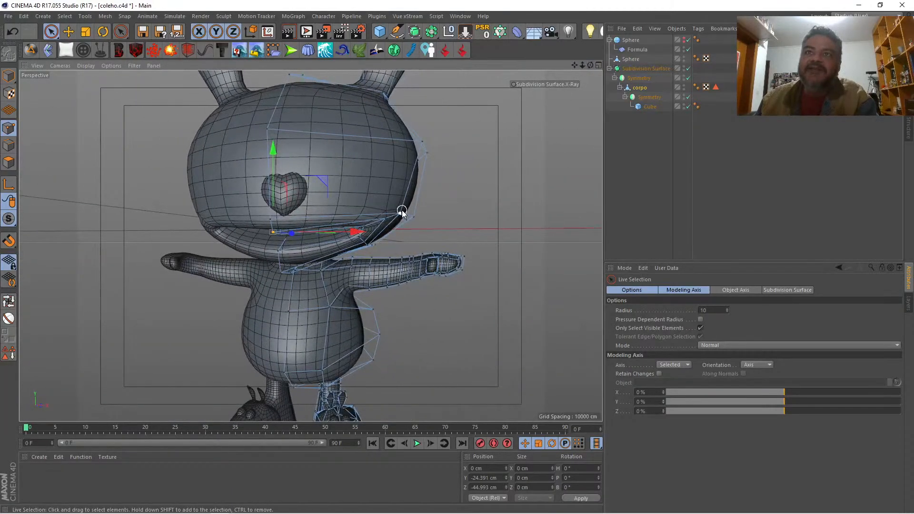
{"action": "left_click", "coordinate": [402, 212]}
{"action": "left_click_drag", "start_coordinate": [399, 168], "coordinate": [400, 155]}
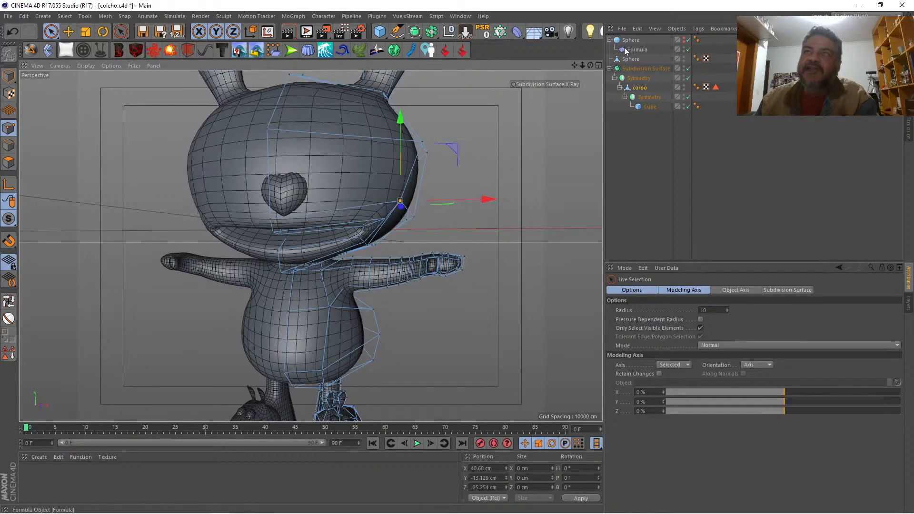
{"action": "left_click_drag", "start_coordinate": [584, 64], "coordinate": [561, 47]}
{"action": "scroll", "coordinate": [346, 220], "scroll_direction": "up", "scroll_amount": 8}
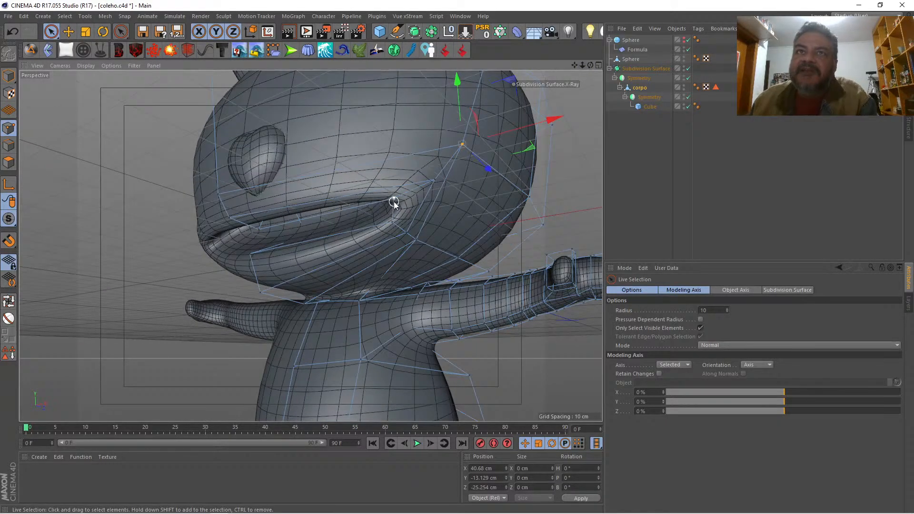
Step: Scale the selected mouth-corner points closer together, to a vertical spread of about 2.1 cm
{"action": "left_click_drag", "start_coordinate": [394, 204], "coordinate": [438, 219]}
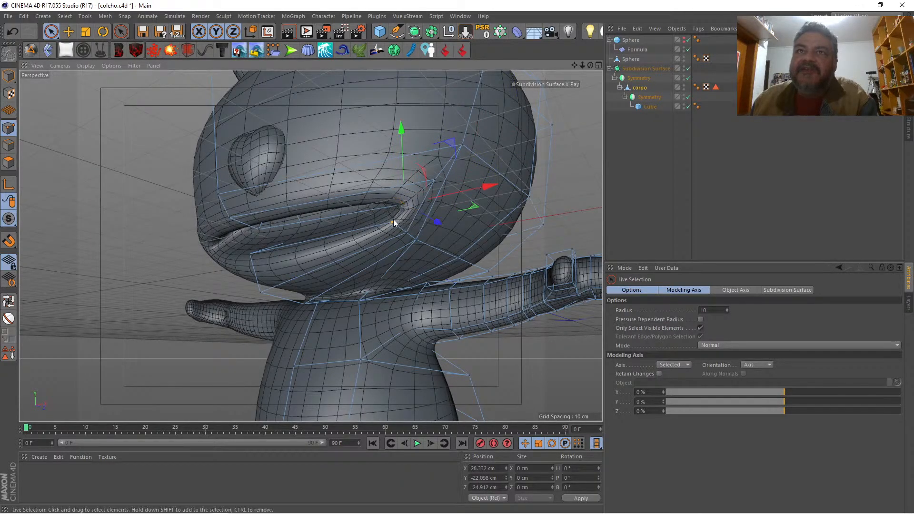
{"action": "left_click", "coordinate": [394, 223]}
{"action": "left_click", "coordinate": [84, 31]}
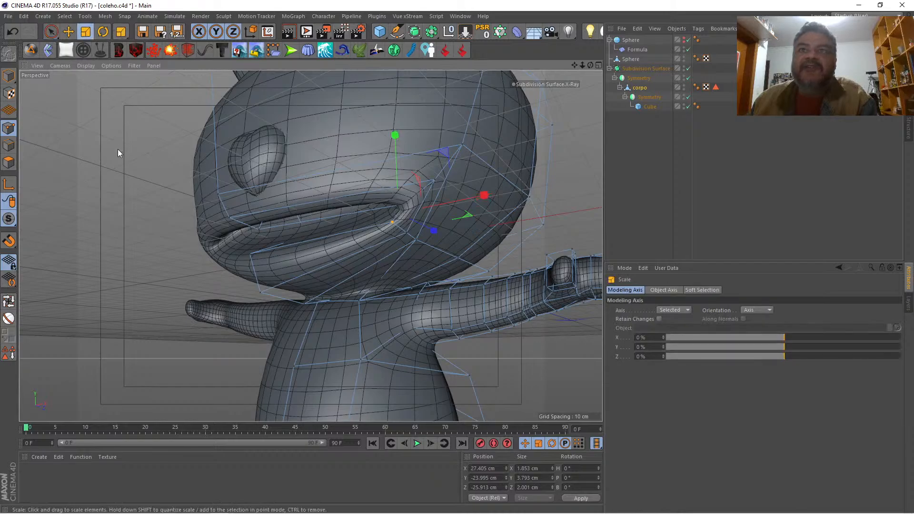
{"action": "left_click_drag", "start_coordinate": [118, 149], "coordinate": [52, 175]}
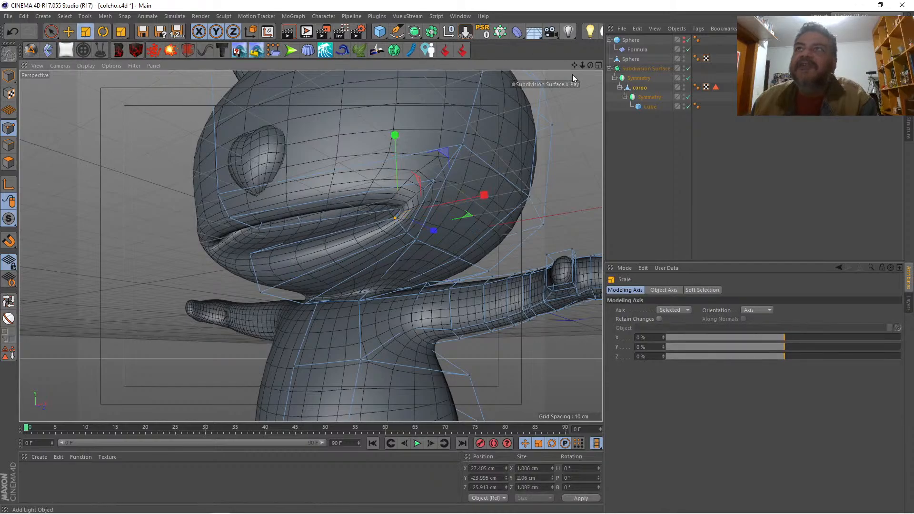
Step: Render a preview of the whole rabbit from the front to check the mouth's shape
{"action": "left_click_drag", "start_coordinate": [590, 65], "coordinate": [477, 68]}
{"action": "left_click", "coordinate": [637, 150]}
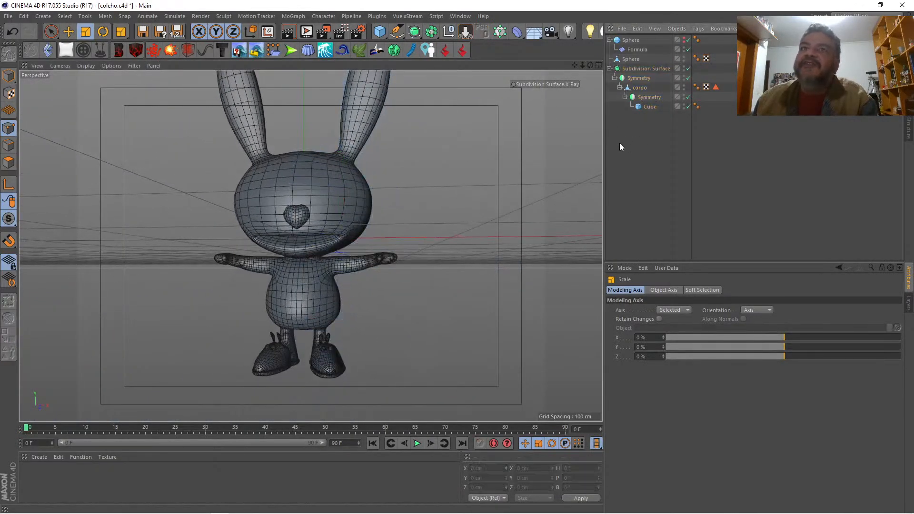
{"action": "left_click_drag", "start_coordinate": [575, 66], "coordinate": [310, 246]}
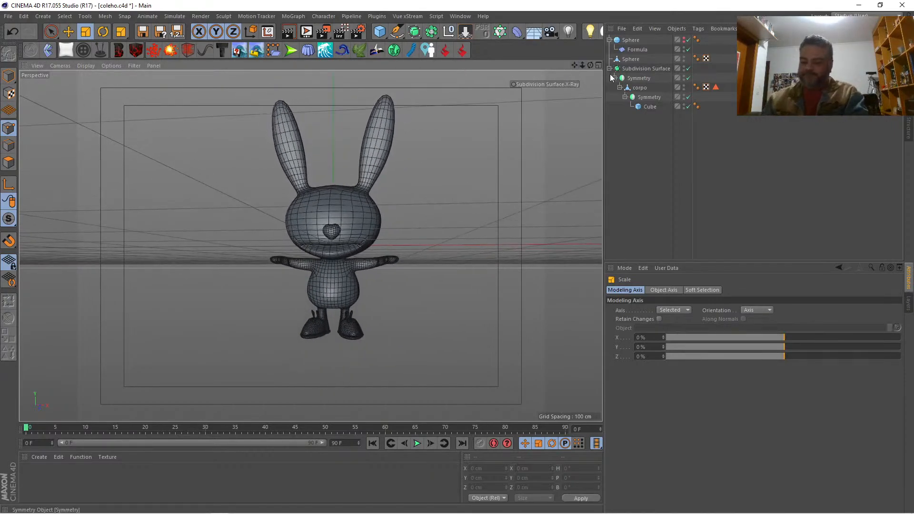
{"action": "key", "text": "ctrl+r"}
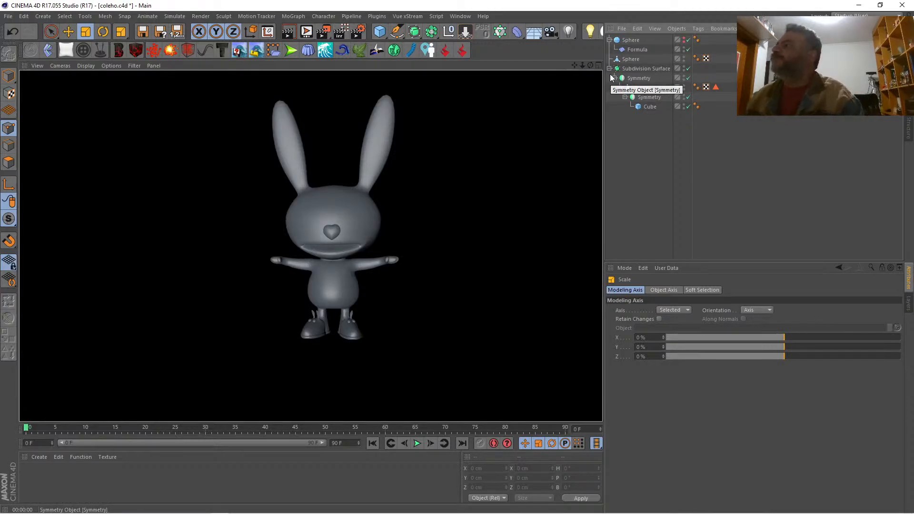
{"action": "left_click_drag", "start_coordinate": [579, 65], "coordinate": [299, 236]}
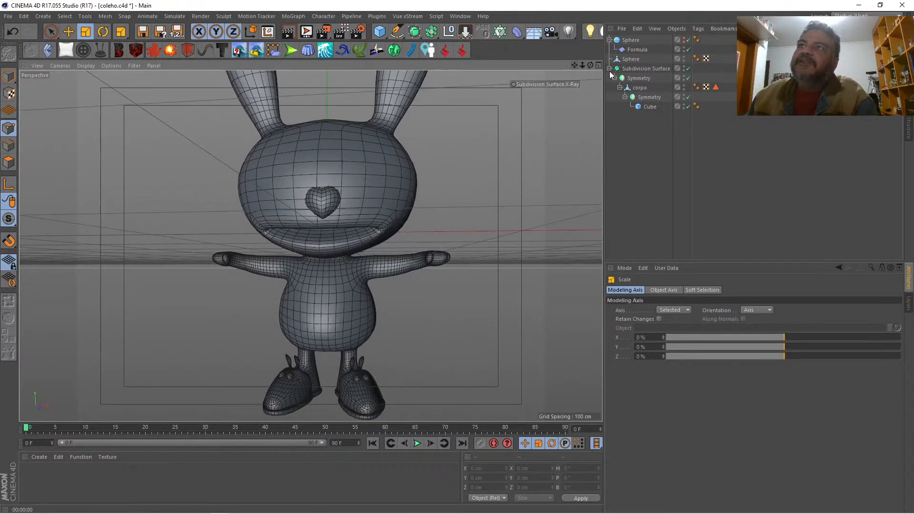
{"action": "left_click", "coordinate": [538, 82]}
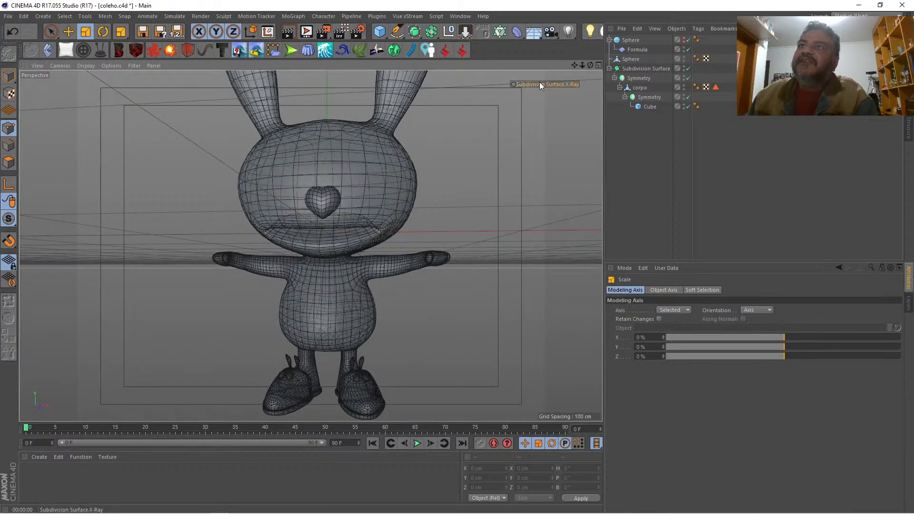
{"action": "left_click", "coordinate": [598, 65]}
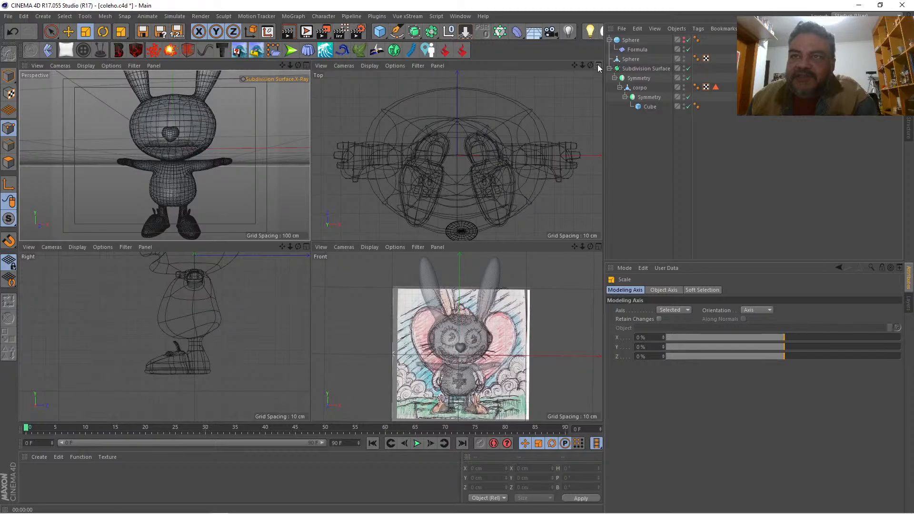
{"action": "left_click", "coordinate": [597, 64]}
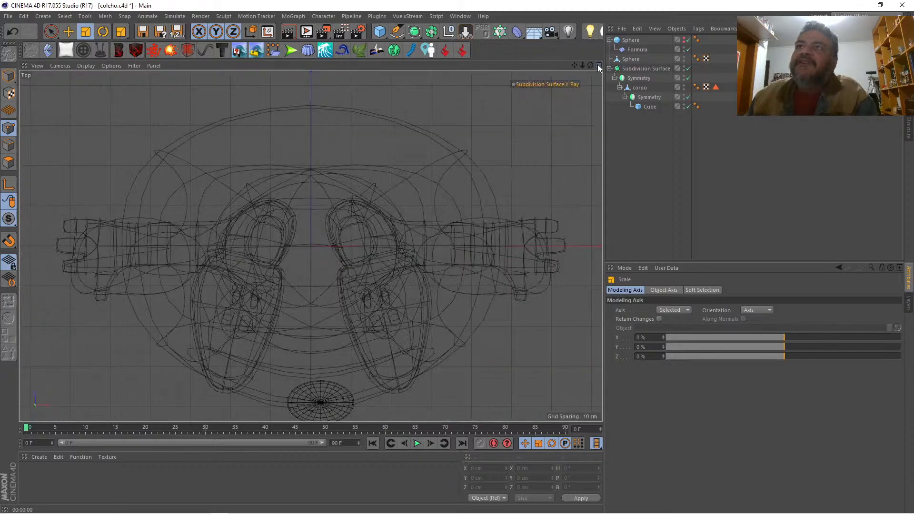
{"action": "left_click", "coordinate": [597, 64]}
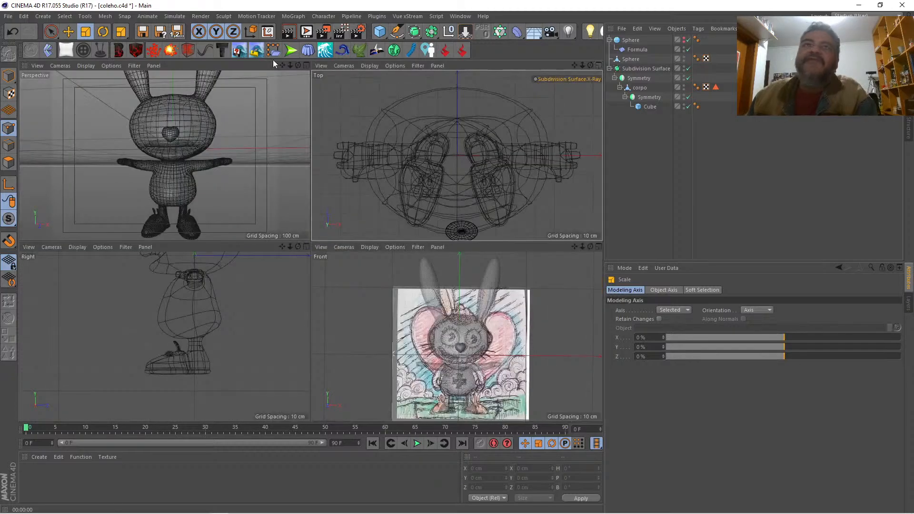
{"action": "left_click", "coordinate": [306, 65]}
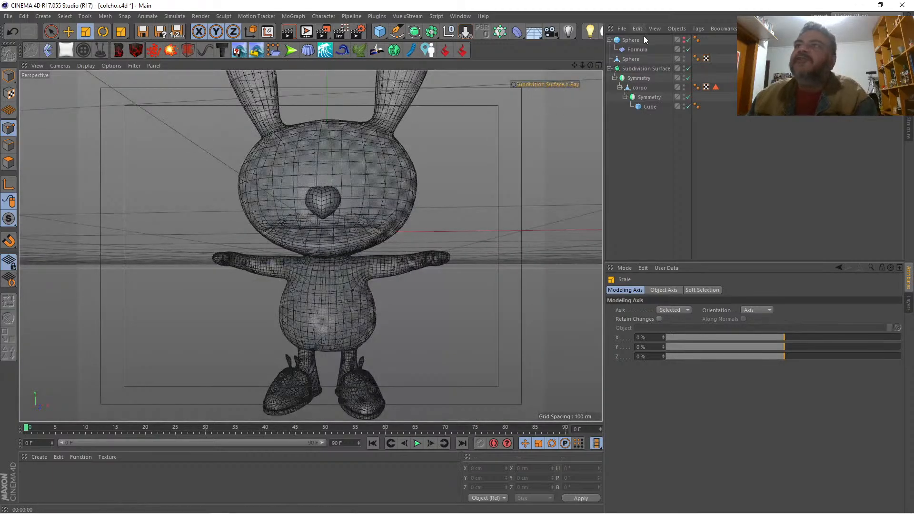
{"action": "left_click", "coordinate": [558, 84]}
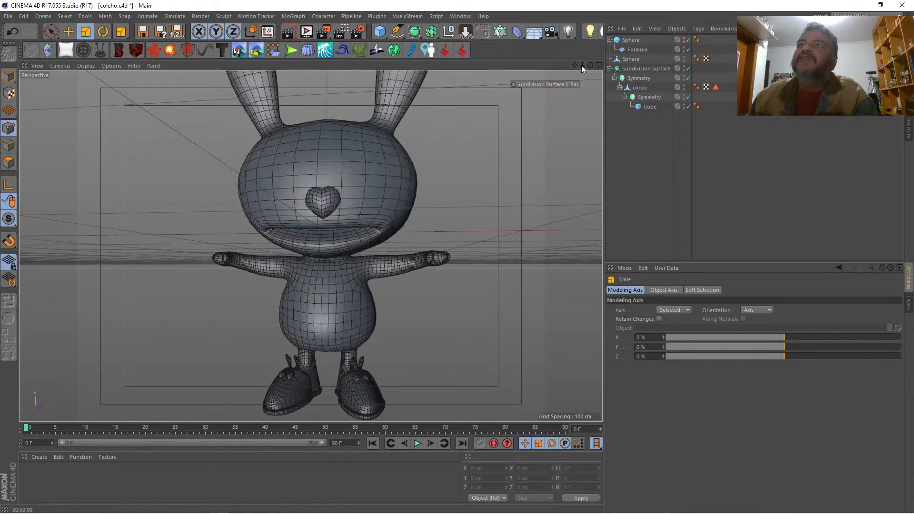
Step: Add a Null inside the Subdivision Surface and nest the body's Symmetry object in it
{"action": "left_click_drag", "start_coordinate": [574, 65], "coordinate": [619, 81]}
{"action": "left_click", "coordinate": [638, 70]}
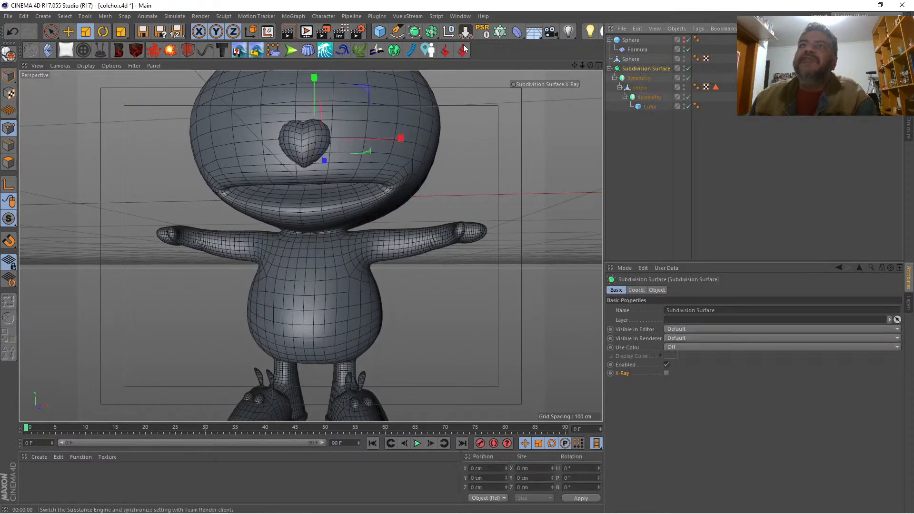
{"action": "left_click", "coordinate": [449, 33]}
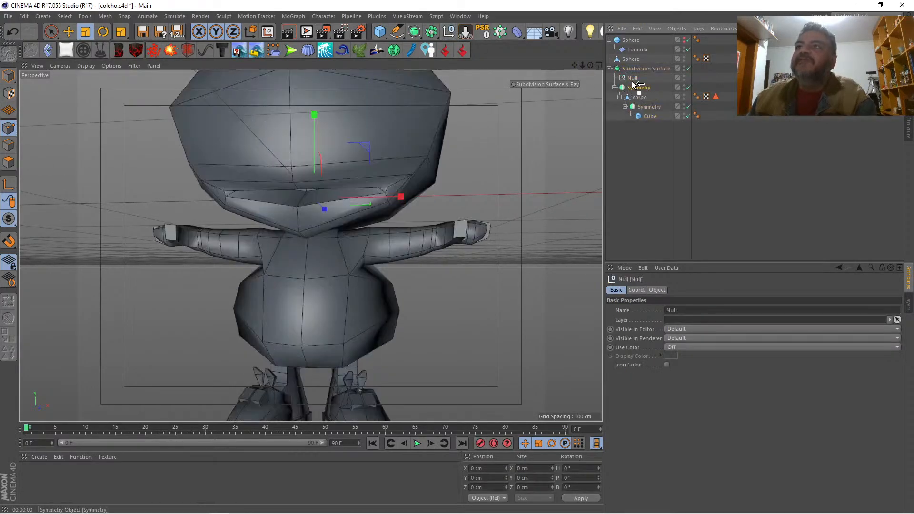
{"action": "left_click_drag", "start_coordinate": [633, 82], "coordinate": [632, 84]}
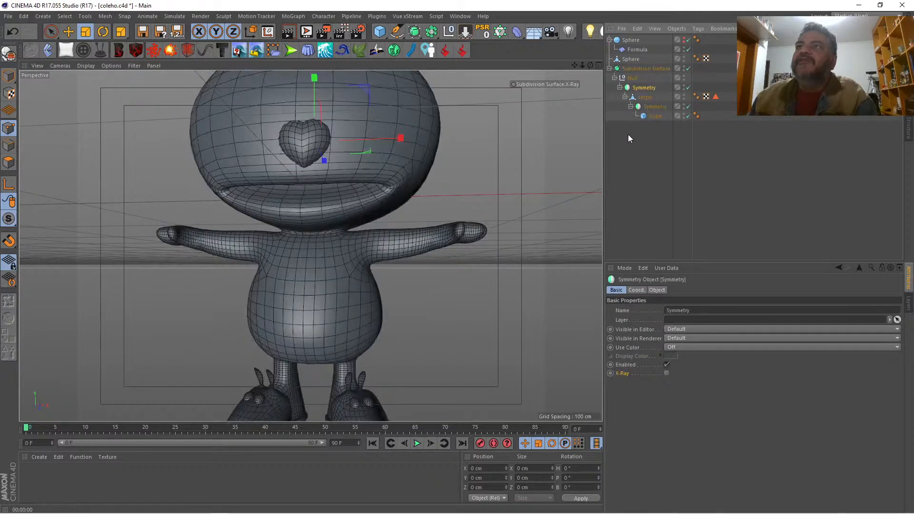
{"action": "left_click", "coordinate": [636, 143]}
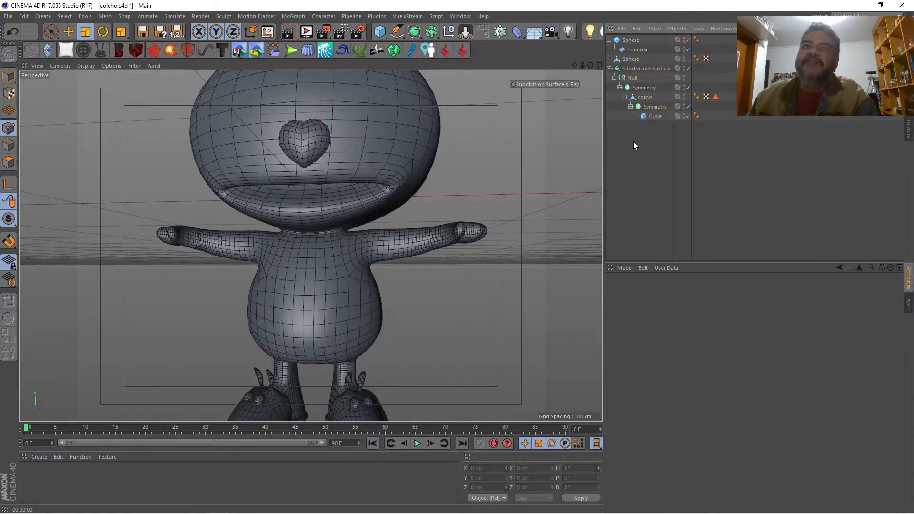
Step: Add a cube measuring 24.6 cm per side with 1 × 2 × 2 segments and nest it in the Null
{"action": "left_click", "coordinate": [379, 33]}
{"action": "key", "text": "t"}
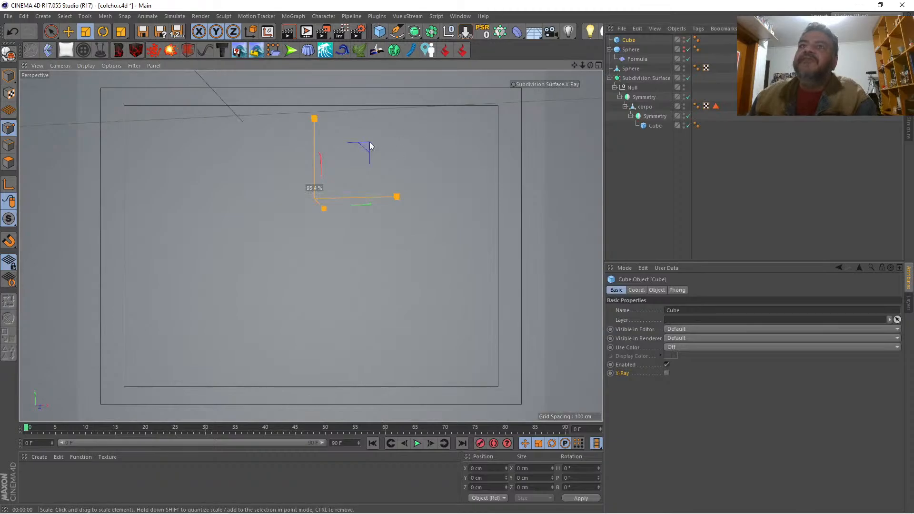
{"action": "left_click_drag", "start_coordinate": [369, 142], "coordinate": [28, 155]}
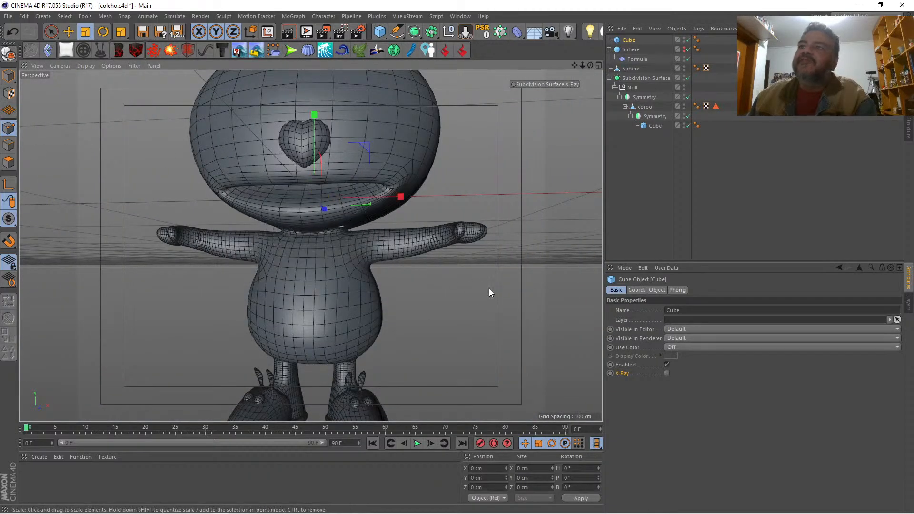
{"action": "left_click", "coordinate": [656, 290]}
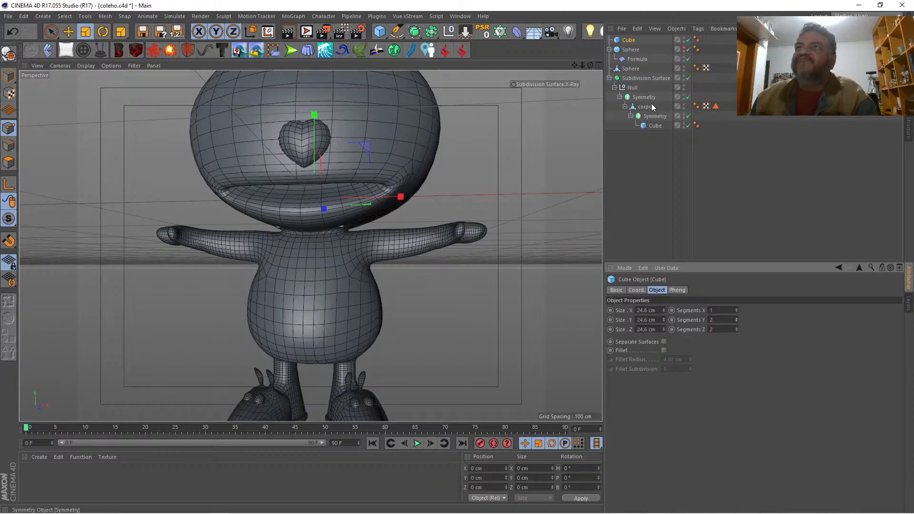
{"action": "left_click_drag", "start_coordinate": [629, 40], "coordinate": [656, 109]}
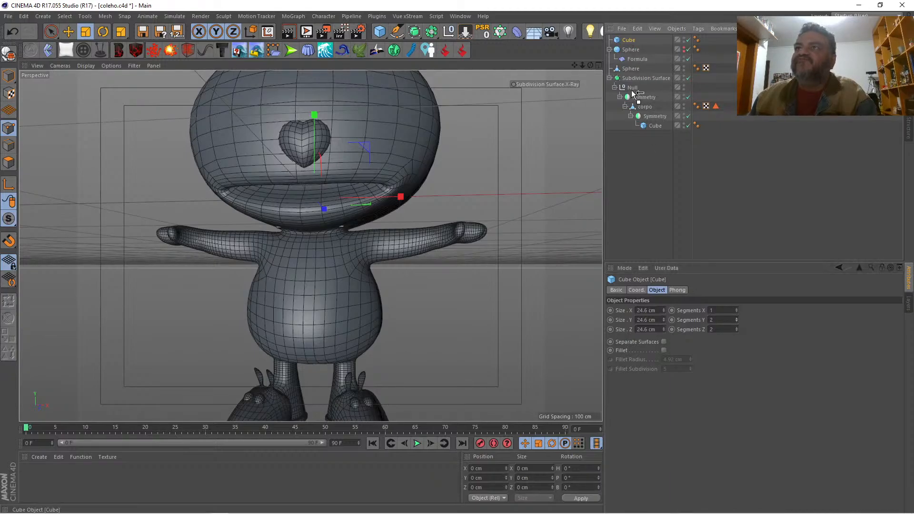
Step: Move the cube forward out of the head to about Z -43.9 cm
{"action": "key", "text": "space"}
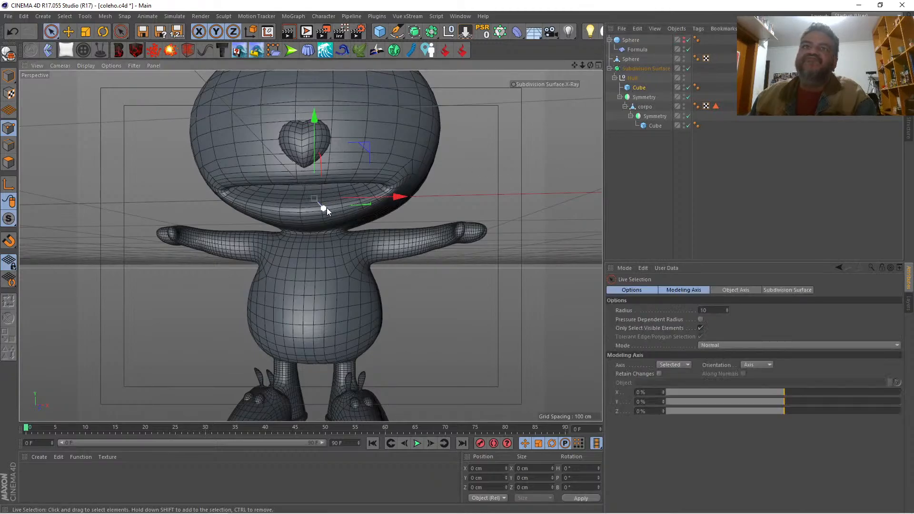
{"action": "left_click_drag", "start_coordinate": [326, 208], "coordinate": [301, 193]}
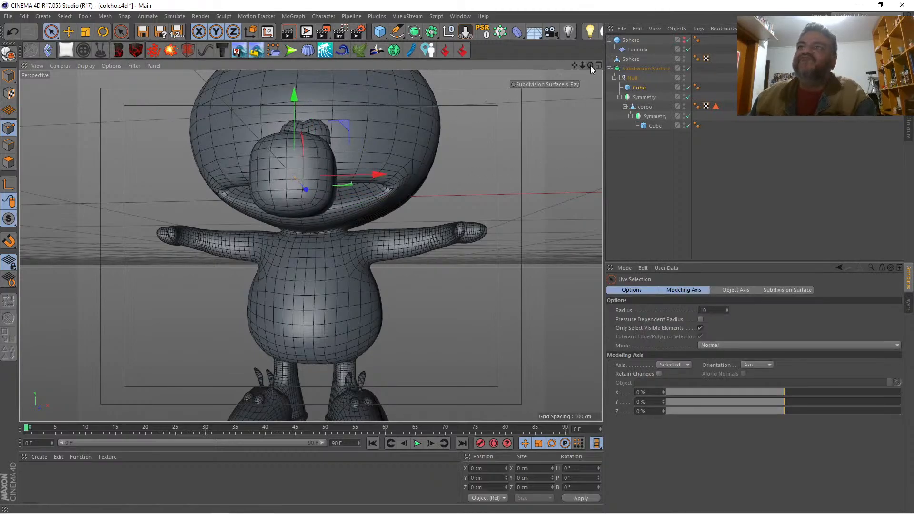
{"action": "left_click_drag", "start_coordinate": [590, 66], "coordinate": [285, 62]}
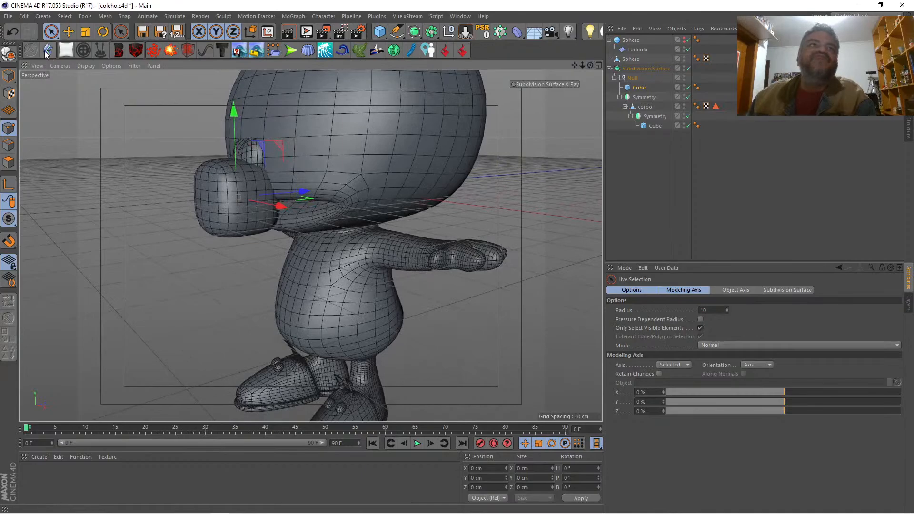
Step: Resize the cube into a flat tongue block about 15.2 cm wide, 9.7 cm high and 16.6 cm deep
{"action": "left_click", "coordinate": [7, 78]}
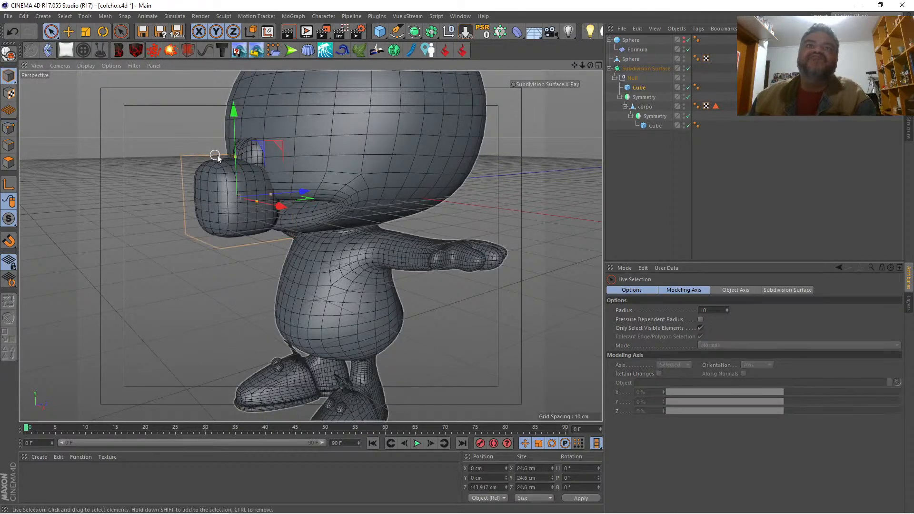
{"action": "left_click", "coordinate": [235, 164]}
{"action": "left_click_drag", "start_coordinate": [235, 165], "coordinate": [235, 181]}
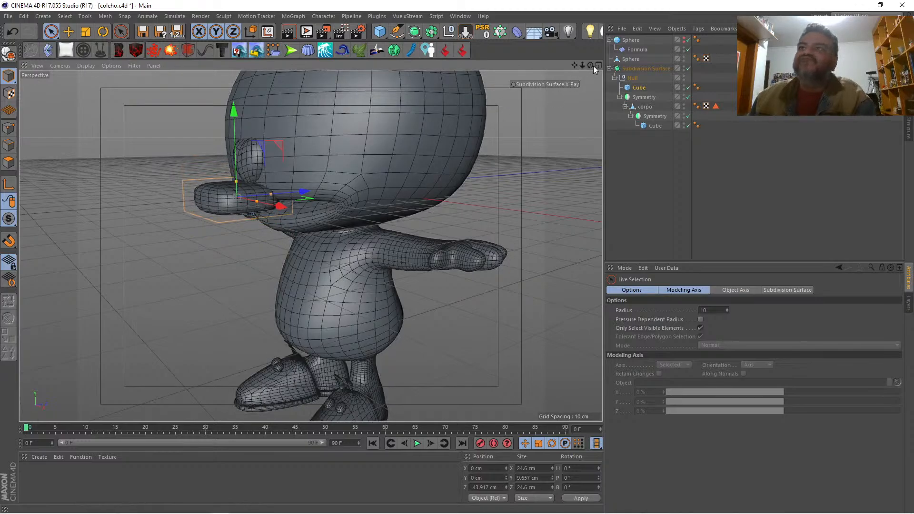
{"action": "left_click_drag", "start_coordinate": [590, 66], "coordinate": [680, 48]}
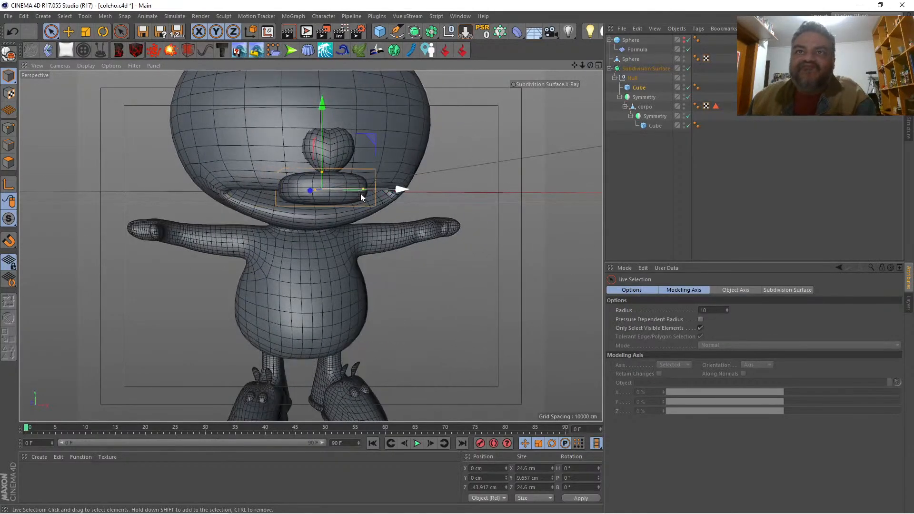
{"action": "left_click_drag", "start_coordinate": [362, 191], "coordinate": [348, 192]}
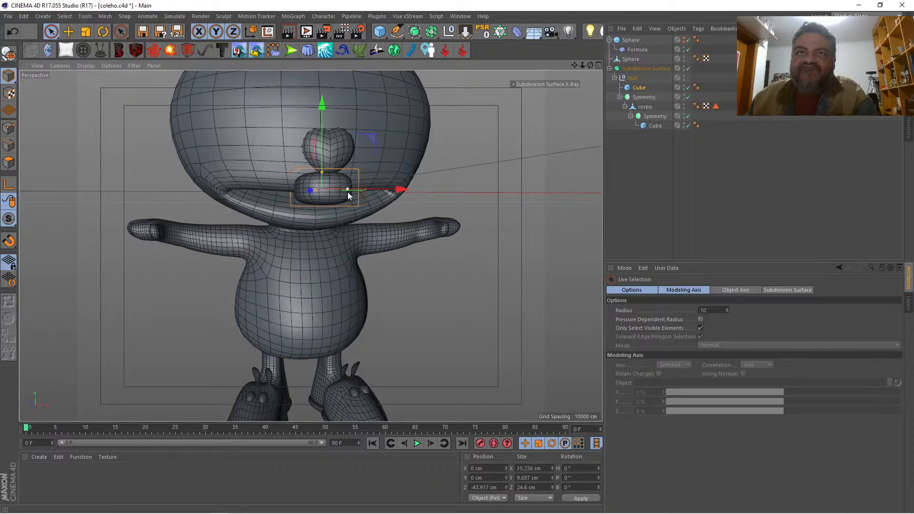
{"action": "left_click_drag", "start_coordinate": [589, 64], "coordinate": [523, 67]}
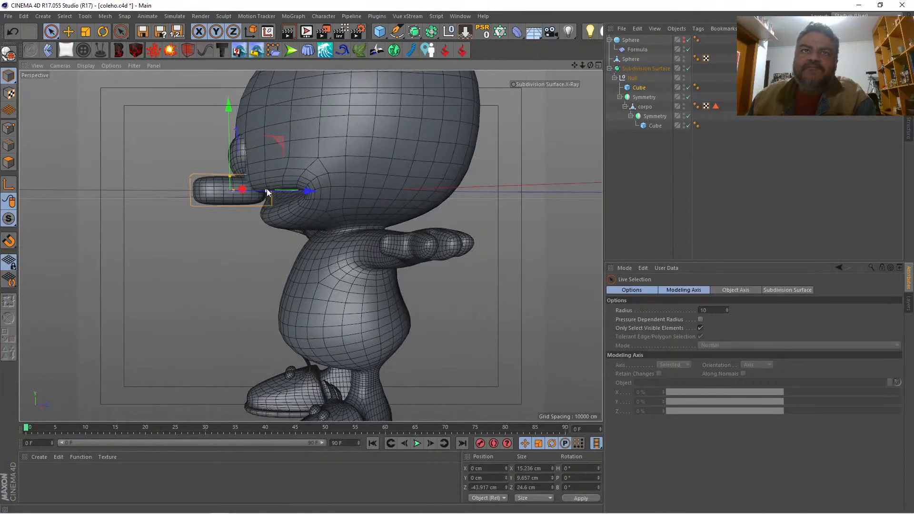
{"action": "left_click_drag", "start_coordinate": [259, 188], "coordinate": [255, 187]}
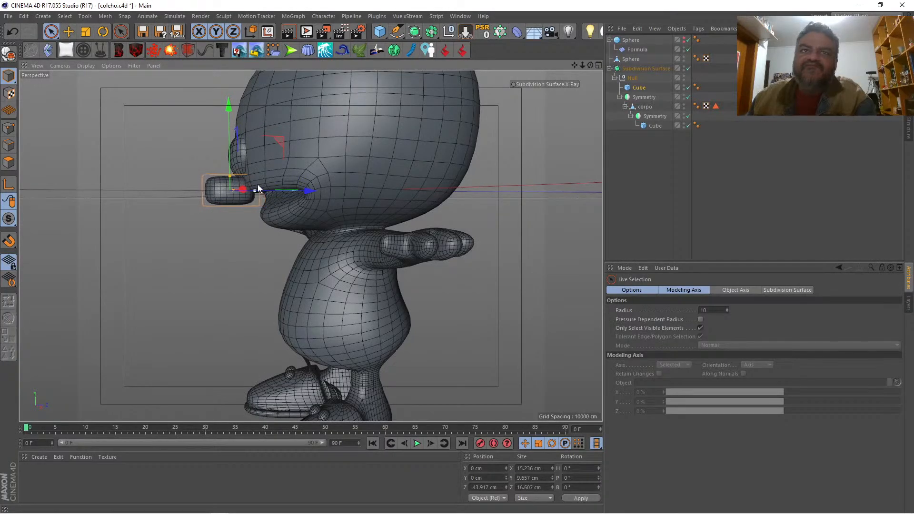
Step: Convert the tongue cube to an editable mesh and rename it lingua
{"action": "left_click_drag", "start_coordinate": [590, 65], "coordinate": [564, 66]}
{"action": "left_click_drag", "start_coordinate": [590, 65], "coordinate": [590, 71]}
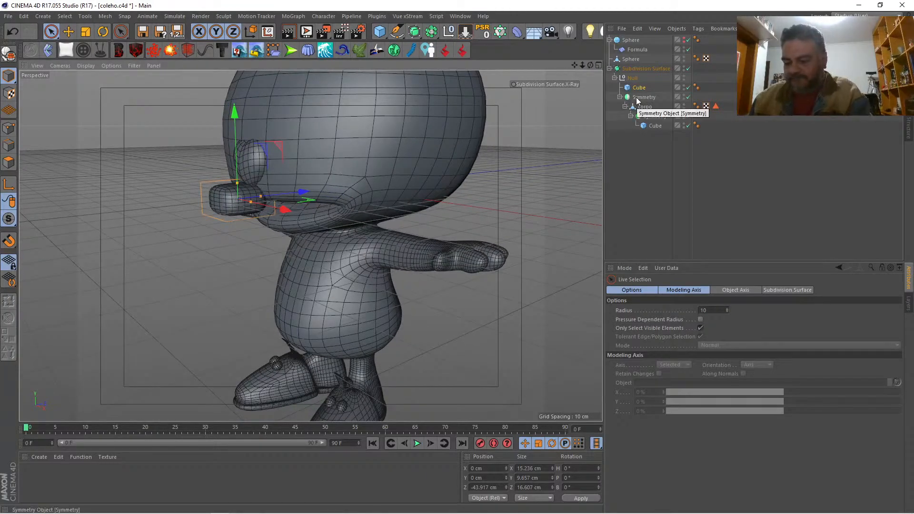
{"action": "key", "text": "c"}
{"action": "double_click", "coordinate": [639, 88]}
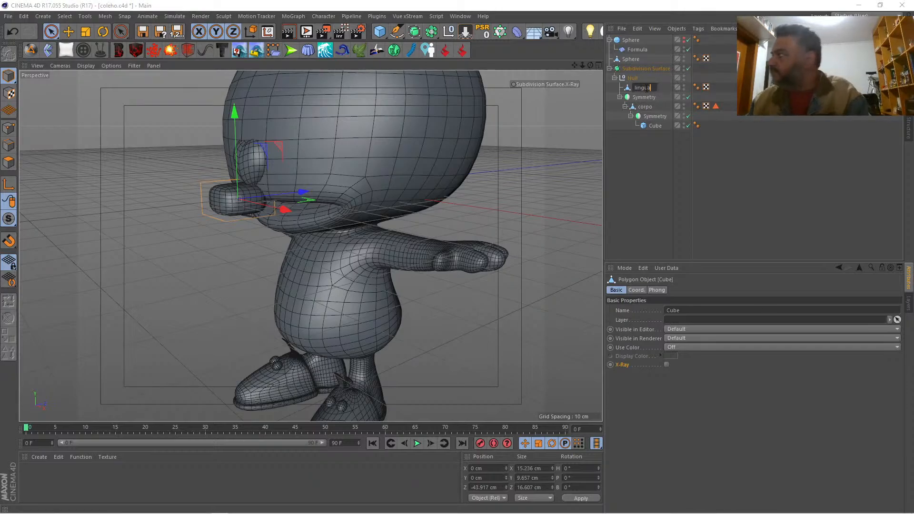
{"action": "type", "text": "lingua"}
{"action": "key", "text": "Return"}
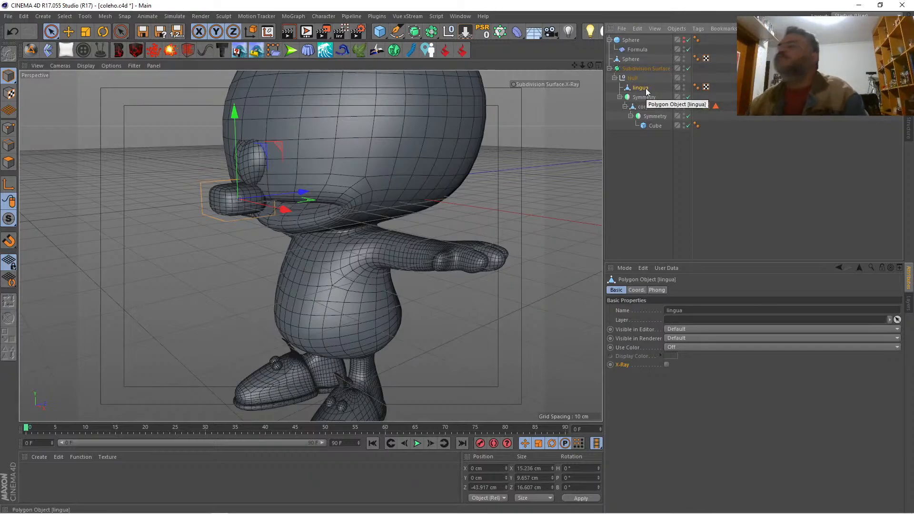
Step: Lower the tongue's front top points to about Y 0.2 cm and move its front bottom points back to about Z -7.0 cm
{"action": "left_click", "coordinate": [9, 128]}
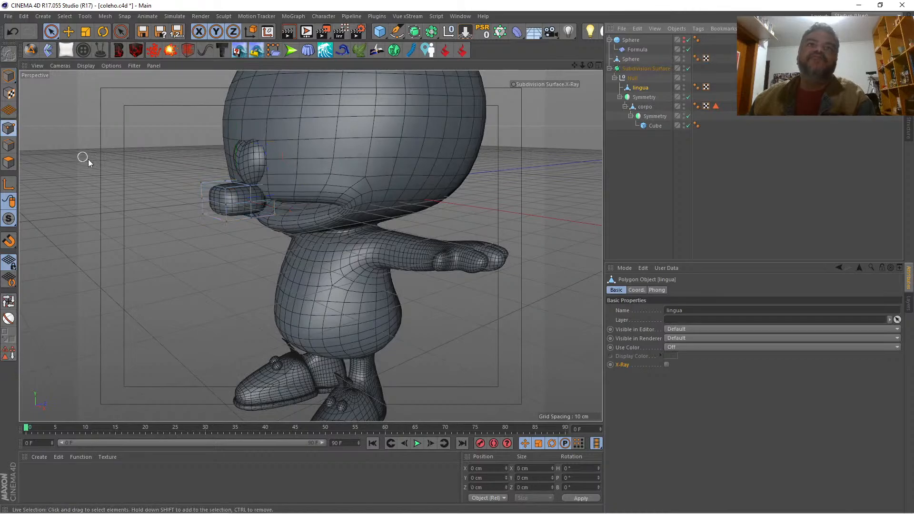
{"action": "left_click", "coordinate": [197, 186]}
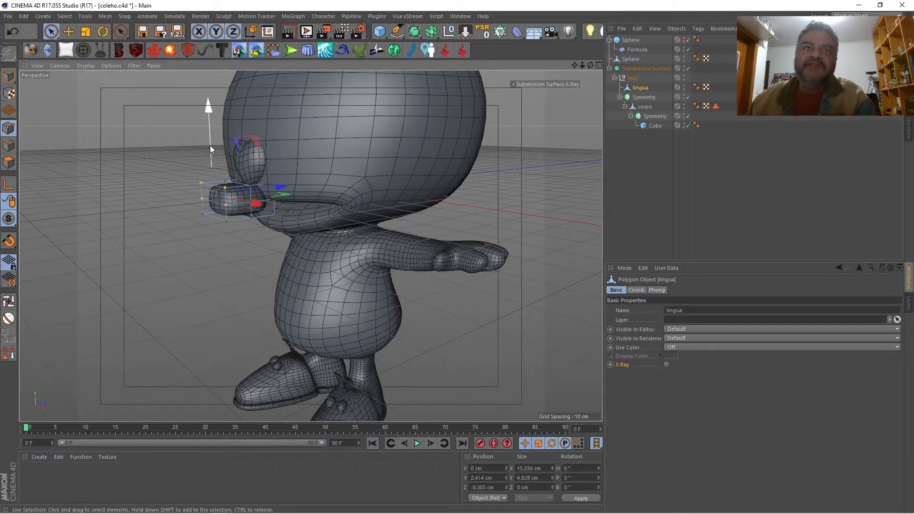
{"action": "left_click_drag", "start_coordinate": [210, 144], "coordinate": [212, 153]}
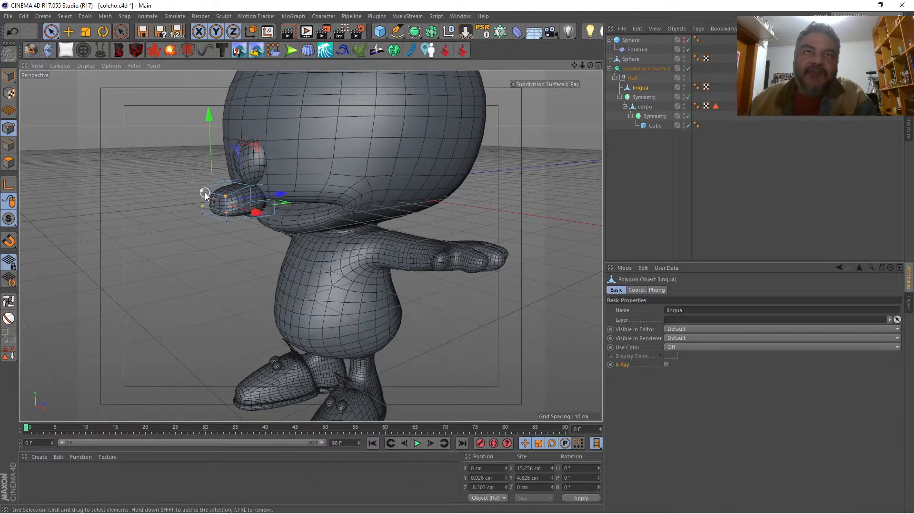
{"action": "left_click_drag", "start_coordinate": [210, 154], "coordinate": [212, 160]}
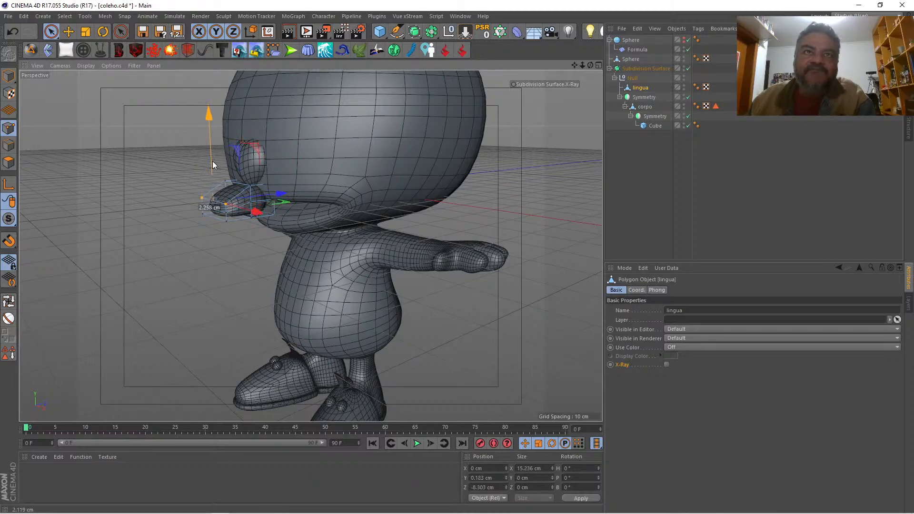
{"action": "left_click", "coordinate": [204, 216]}
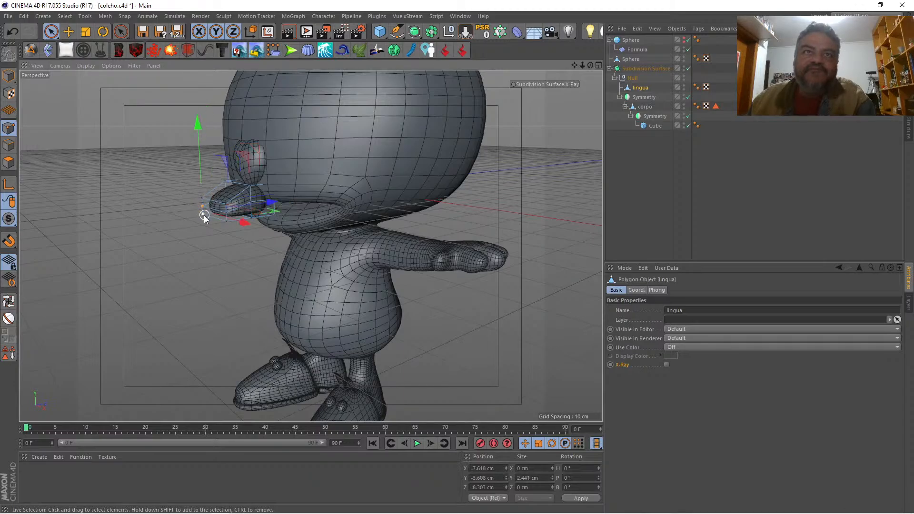
{"action": "left_click_drag", "start_coordinate": [226, 222], "coordinate": [271, 208]}
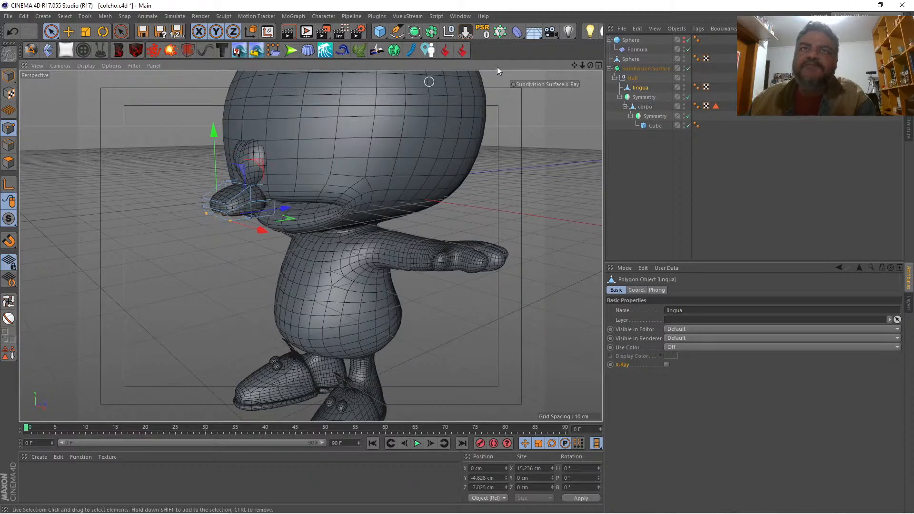
Step: Narrow the points at the front tip of the tongue to about 9 cm wide
{"action": "left_click_drag", "start_coordinate": [590, 65], "coordinate": [713, 43]}
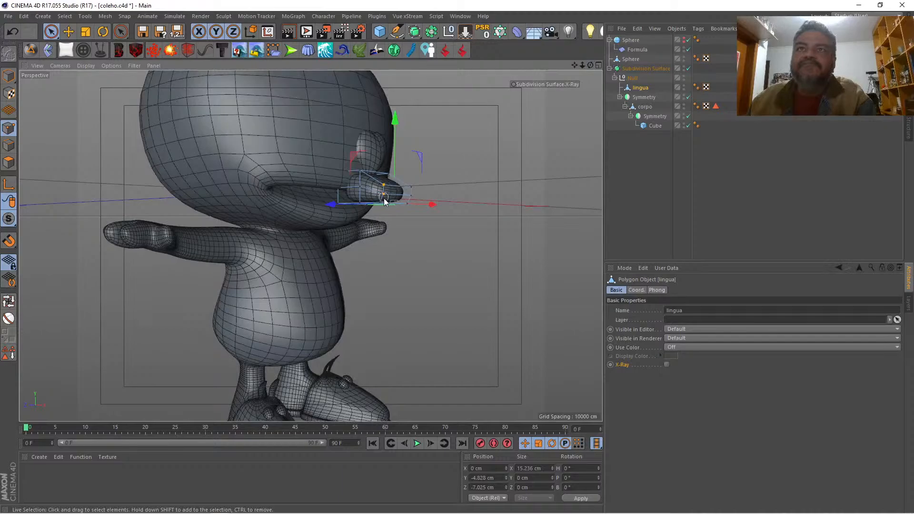
{"action": "left_click", "coordinate": [412, 186], "text": "shift"}
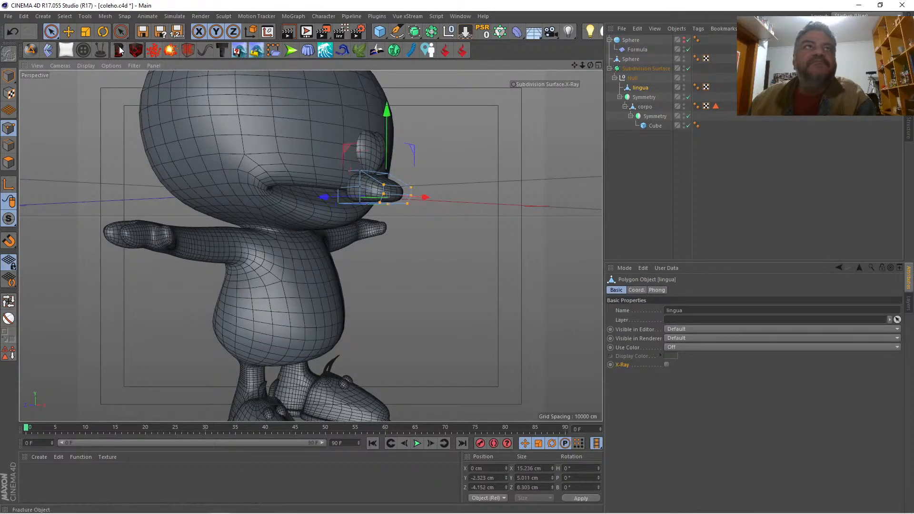
{"action": "left_click", "coordinate": [85, 32]}
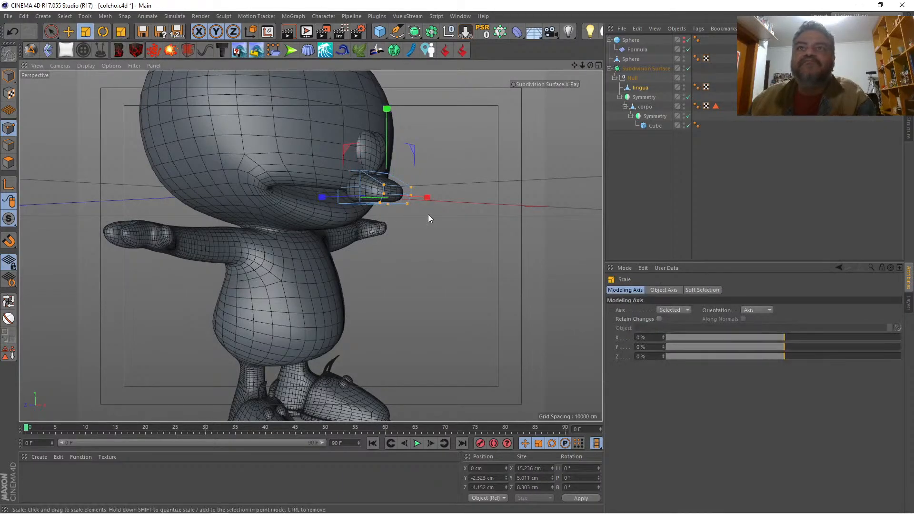
{"action": "left_click_drag", "start_coordinate": [428, 198], "coordinate": [412, 203]}
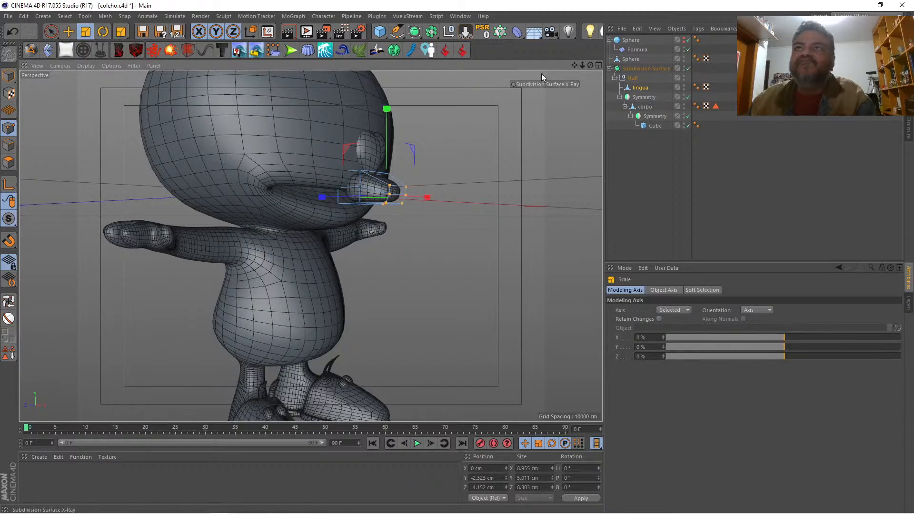
Step: Loop-select the points around the middle of the tongue and widen them to about 19.4 cm
{"action": "left_click_drag", "start_coordinate": [590, 66], "coordinate": [468, 95]}
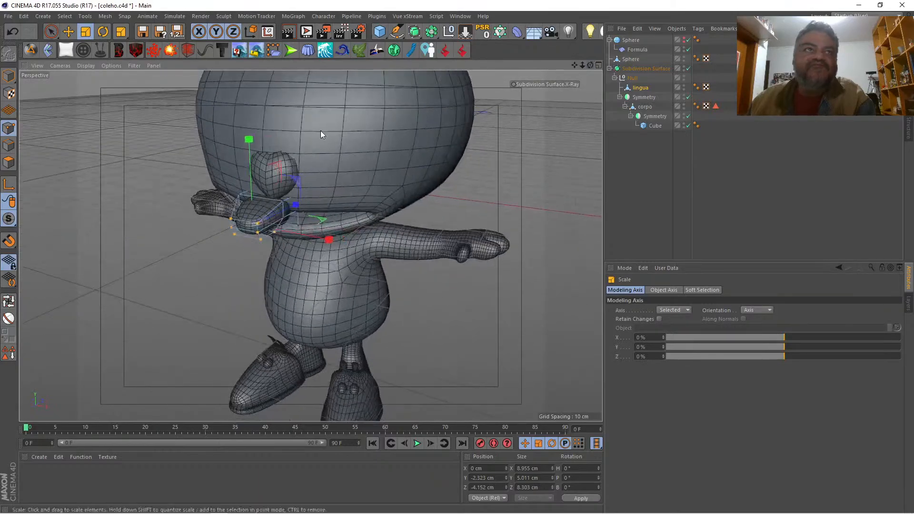
{"action": "left_click", "coordinate": [8, 301]}
{"action": "left_click", "coordinate": [267, 198]}
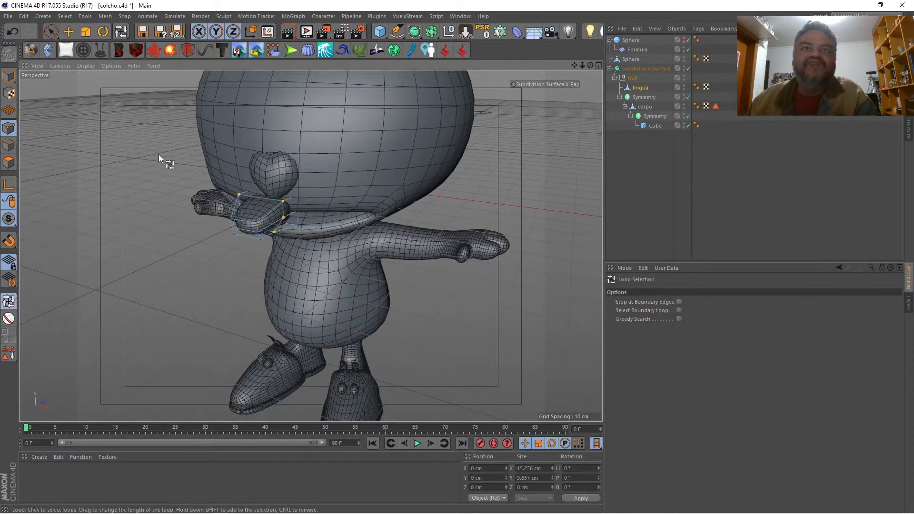
{"action": "left_click", "coordinate": [85, 31]}
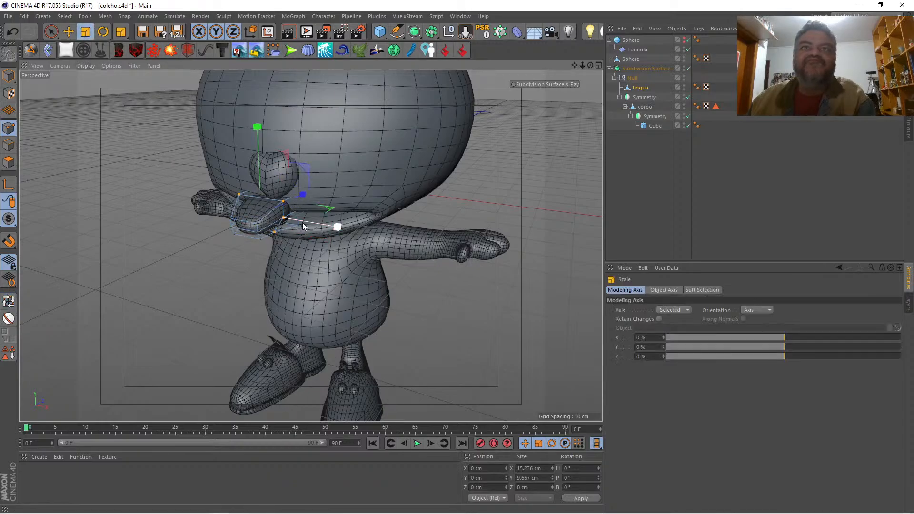
{"action": "left_click_drag", "start_coordinate": [302, 225], "coordinate": [323, 225]}
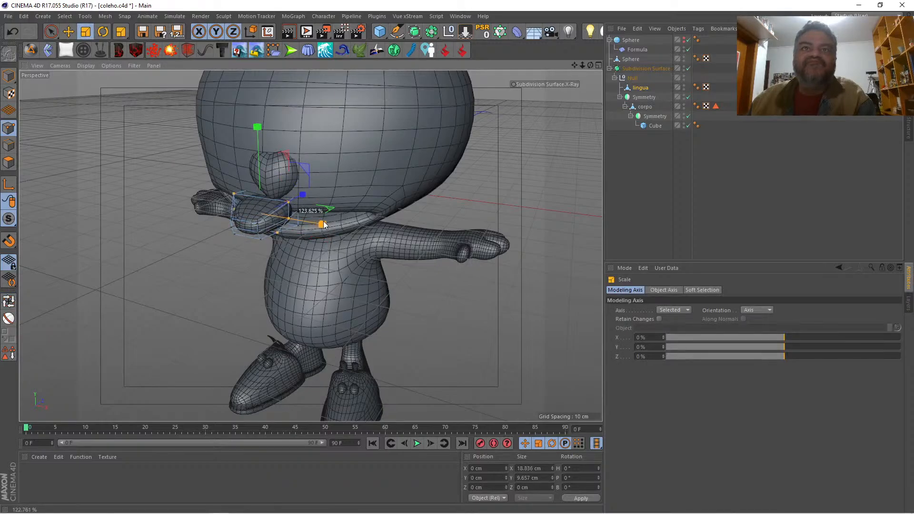
{"action": "left_click", "coordinate": [106, 161]}
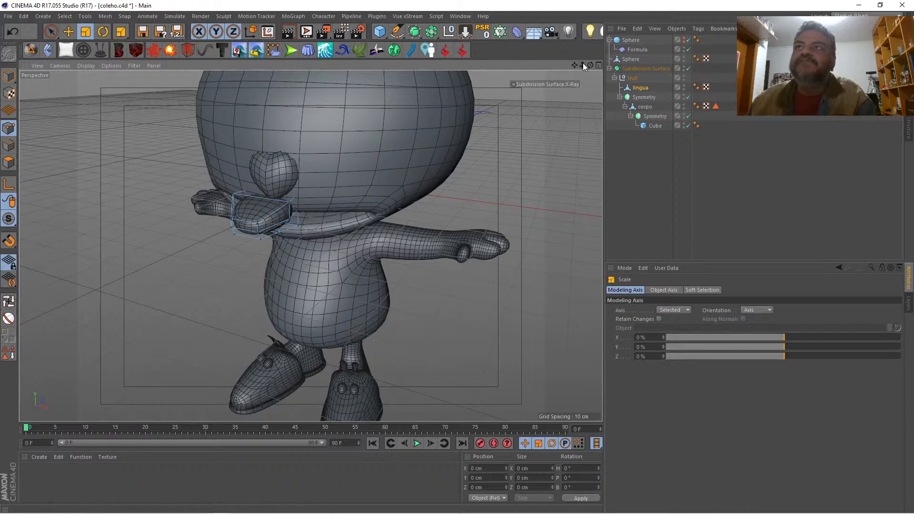
Step: Loop-cut the tongue lengthwise along its middle and lower the centre points at the tip by about 1.6 cm
{"action": "left_click_drag", "start_coordinate": [590, 65], "coordinate": [565, 104]}
{"action": "key", "text": "k"}
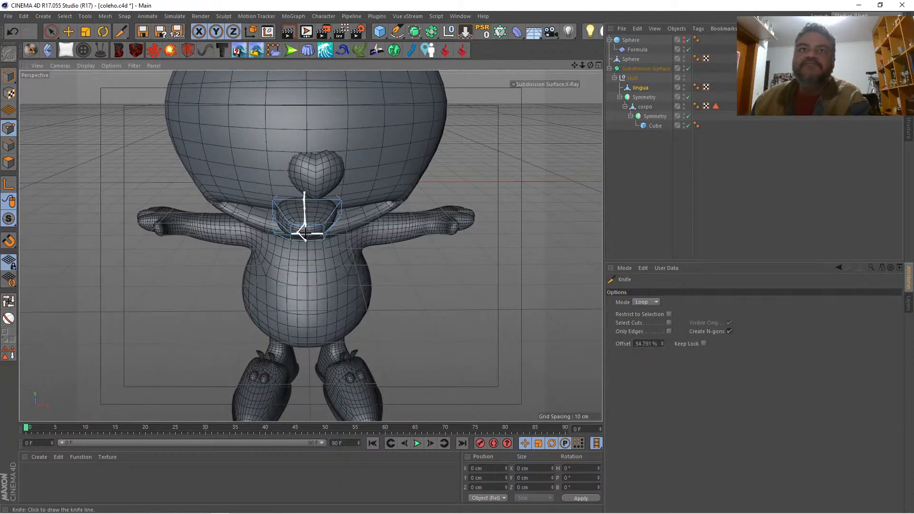
{"action": "key", "text": "space"}
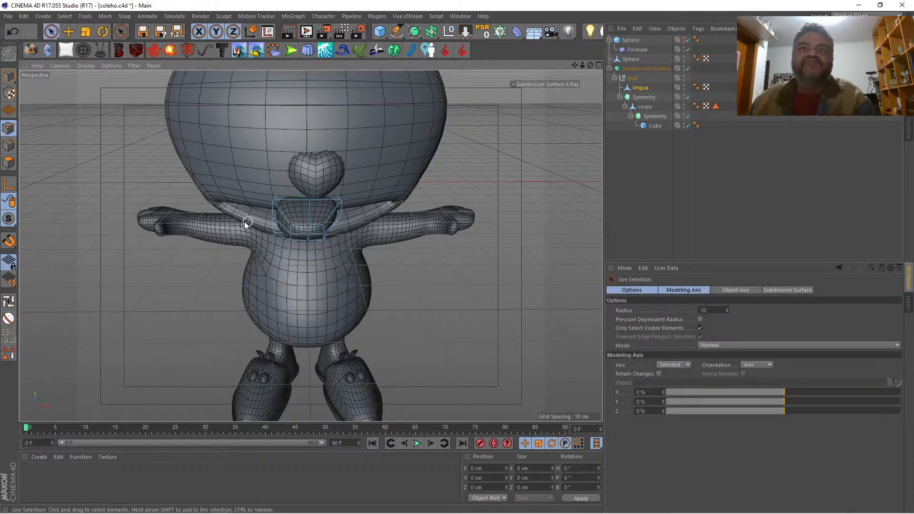
{"action": "left_click", "coordinate": [309, 228]}
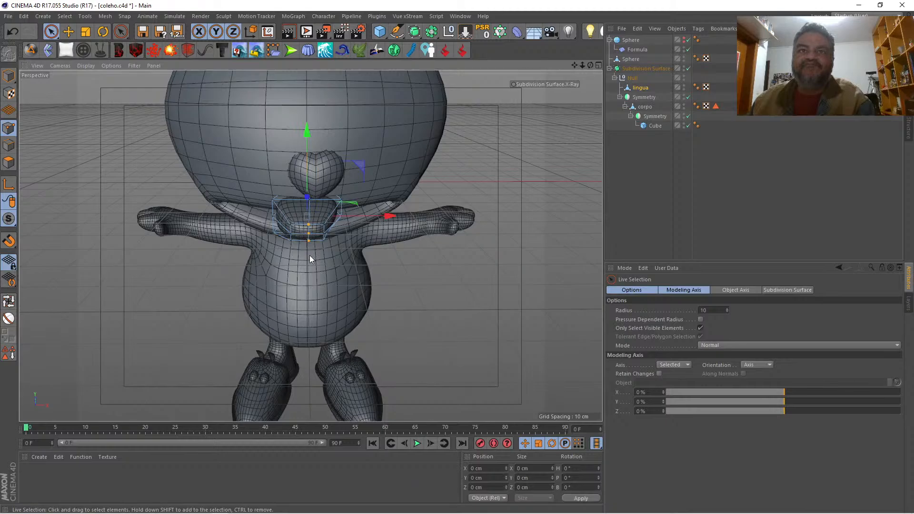
{"action": "left_click_drag", "start_coordinate": [305, 184], "coordinate": [307, 189]}
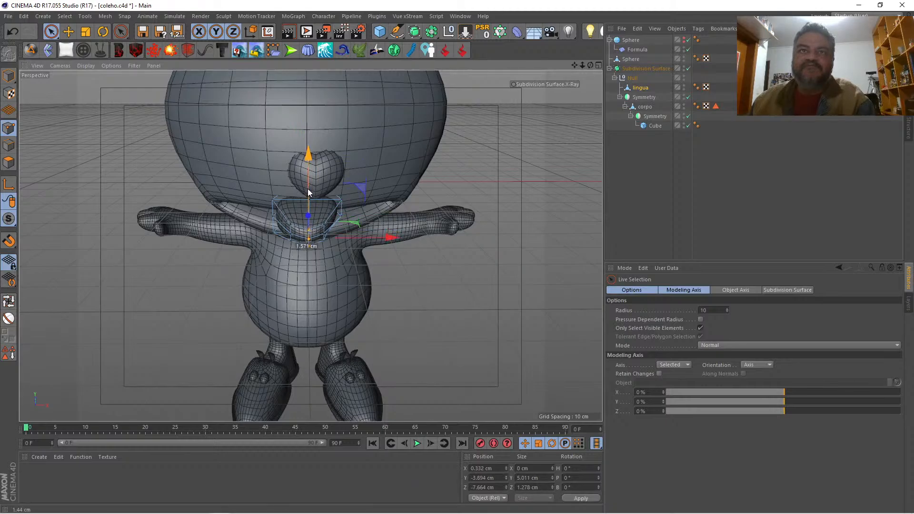
Step: With the body's Symmetry temporarily disabled, lower the tongue's rear upper points to about Y 0.4 cm
{"action": "mouse_move", "coordinate": [590, 66]}
{"action": "left_mouse_down"}
{"action": "mouse_move", "coordinate": [530, 41]}
{"action": "mouse_move", "coordinate": [595, 40]}
{"action": "mouse_move", "coordinate": [600, 53]}
{"action": "mouse_move", "coordinate": [609, 48]}
{"action": "mouse_move", "coordinate": [601, 63]}
{"action": "left_mouse_up"}
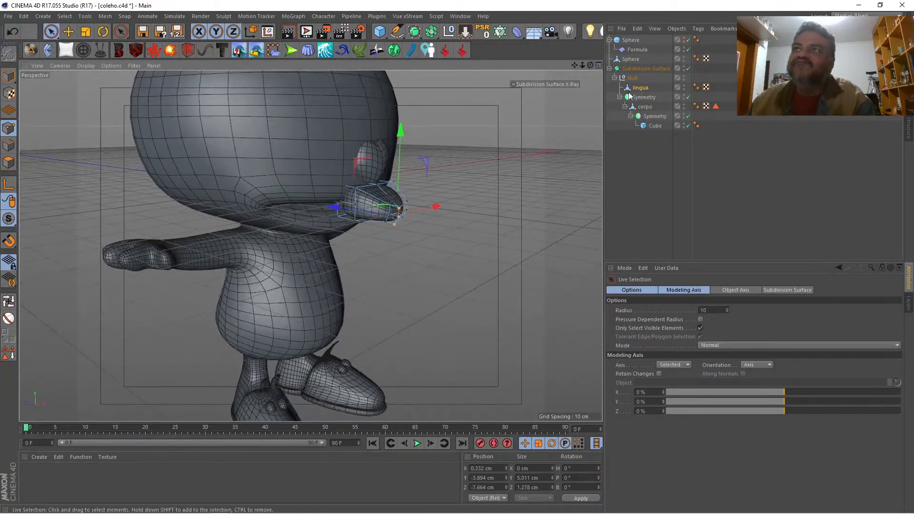
{"action": "left_click", "coordinate": [686, 97]}
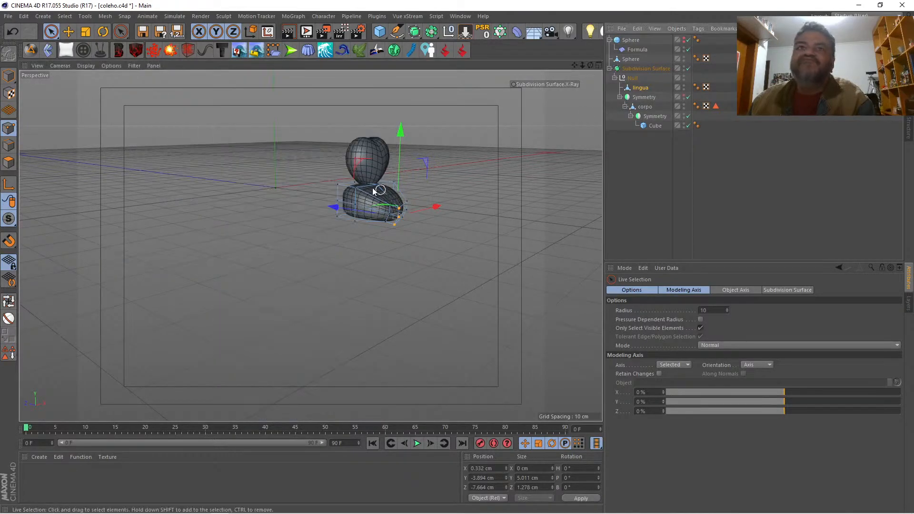
{"action": "left_click", "coordinate": [339, 188]}
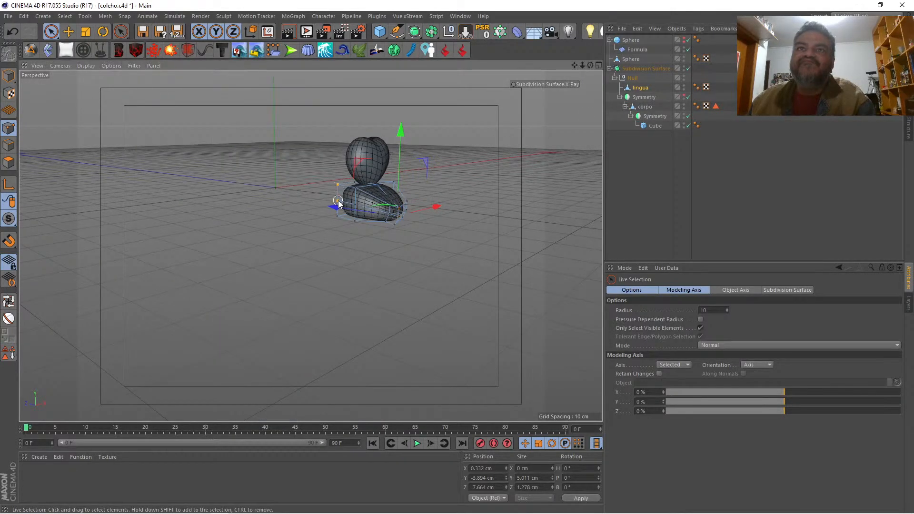
{"action": "left_click", "coordinate": [338, 203]}
{"action": "left_click_drag", "start_coordinate": [590, 65], "coordinate": [348, 192]}
{"action": "left_click", "coordinate": [290, 209], "text": "shift"}
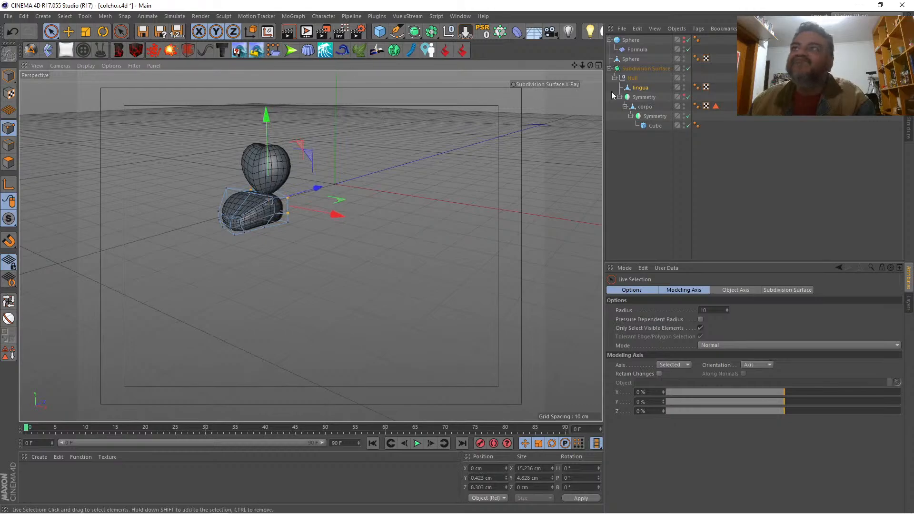
{"action": "left_click", "coordinate": [682, 96]}
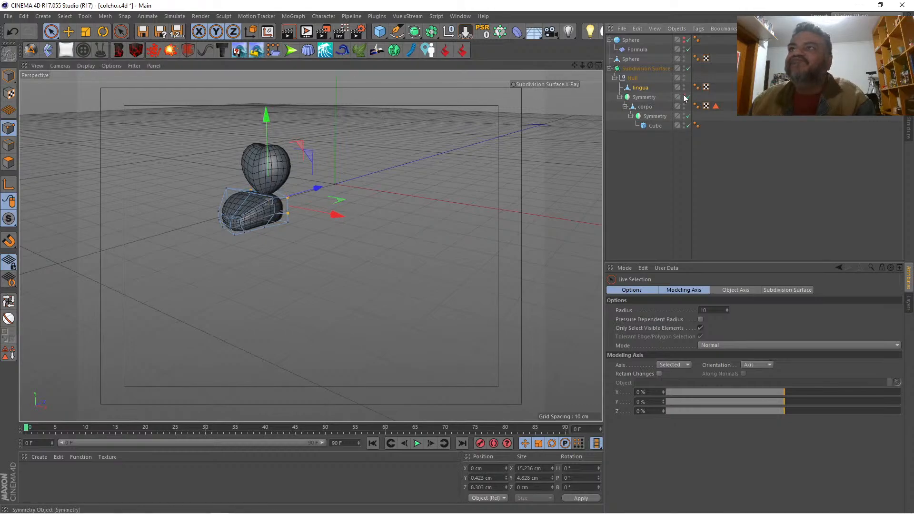
Step: Move the whole lingua object back into the mouth, to about Y 0.3 cm and Z -23.7 cm
{"action": "left_click_drag", "start_coordinate": [590, 65], "coordinate": [318, 249]}
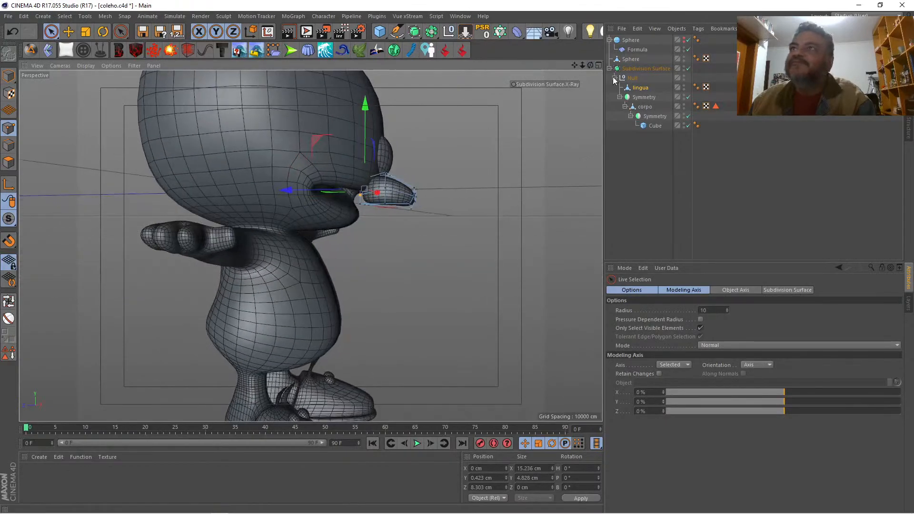
{"action": "left_click", "coordinate": [641, 88]}
{"action": "left_click", "coordinate": [13, 80]}
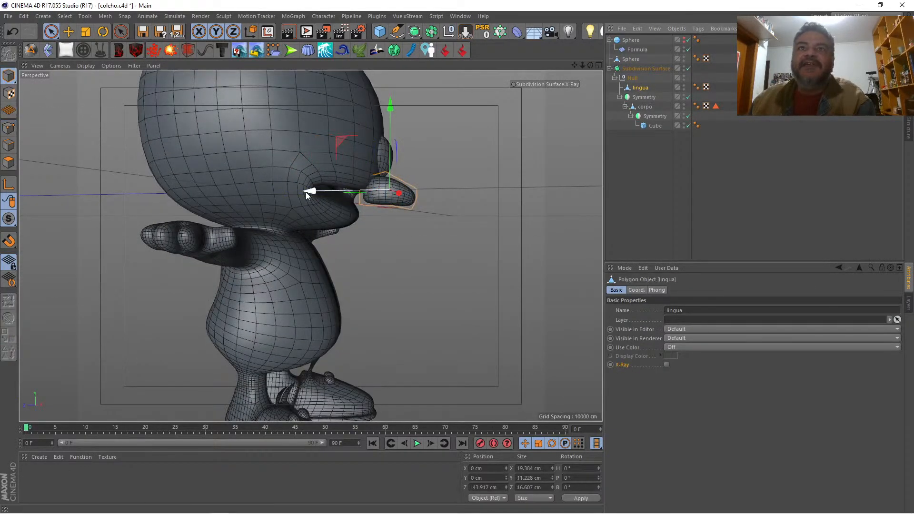
{"action": "left_click_drag", "start_coordinate": [306, 193], "coordinate": [255, 188]}
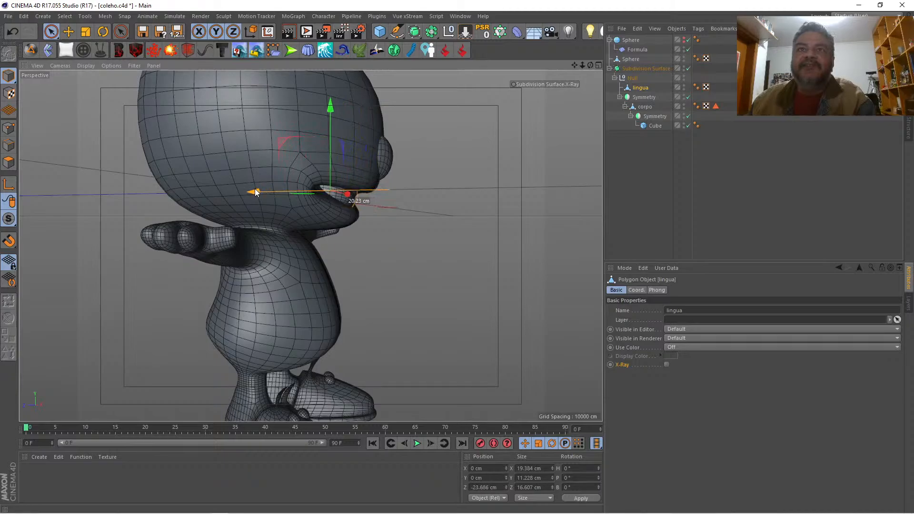
{"action": "left_click_drag", "start_coordinate": [332, 121], "coordinate": [346, 166]}
Step: Tilt the lingua object to a pitch of about 17.3° so it follows the lower jaw
{"action": "left_click", "coordinate": [102, 35]}
{"action": "mouse_move", "coordinate": [590, 65]}
{"action": "left_mouse_down"}
{"action": "mouse_move", "coordinate": [576, 67]}
{"action": "mouse_move", "coordinate": [589, 67]}
{"action": "left_mouse_up"}
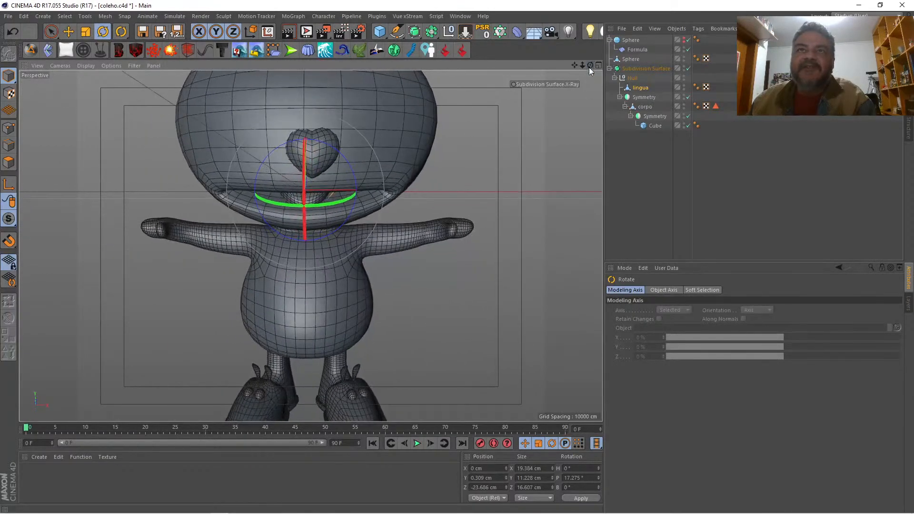
{"action": "left_click", "coordinate": [631, 163]}
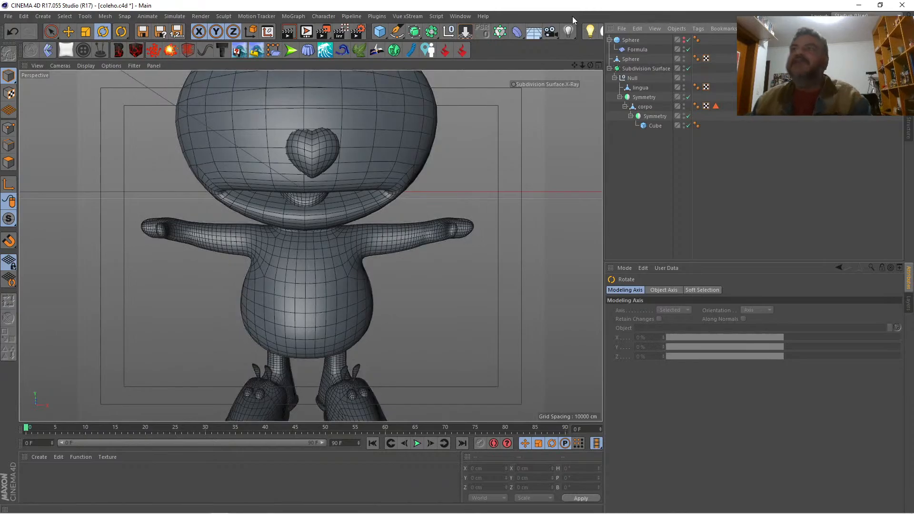
Step: Scale the lingua object to about 23.4 cm wide and 14.0 cm high
{"action": "left_click", "coordinate": [640, 88]}
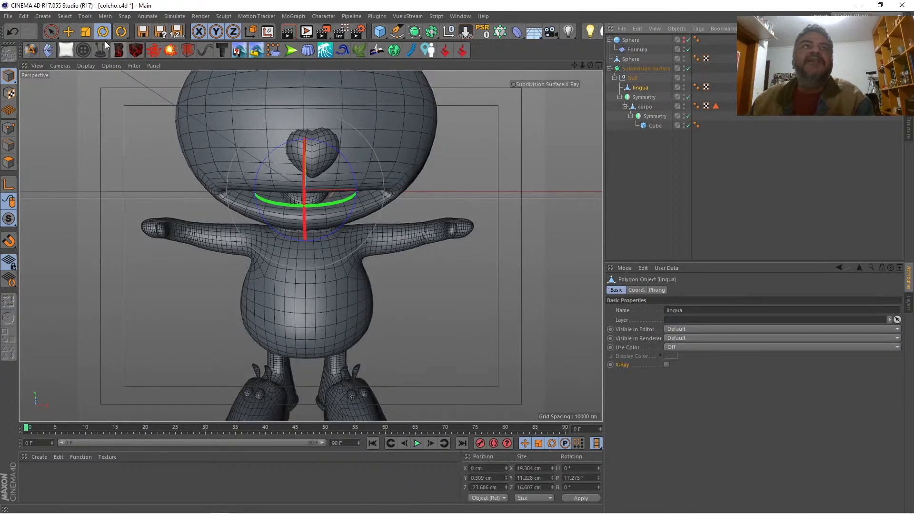
{"action": "left_click", "coordinate": [86, 31]}
{"action": "mouse_move", "coordinate": [386, 190]}
{"action": "left_mouse_down"}
{"action": "mouse_move", "coordinate": [405, 193]}
{"action": "mouse_move", "coordinate": [390, 190]}
{"action": "left_mouse_up"}
{"action": "mouse_move", "coordinate": [305, 101]}
{"action": "left_mouse_down"}
{"action": "mouse_move", "coordinate": [306, 127]}
{"action": "mouse_move", "coordinate": [306, 118]}
{"action": "left_mouse_up"}
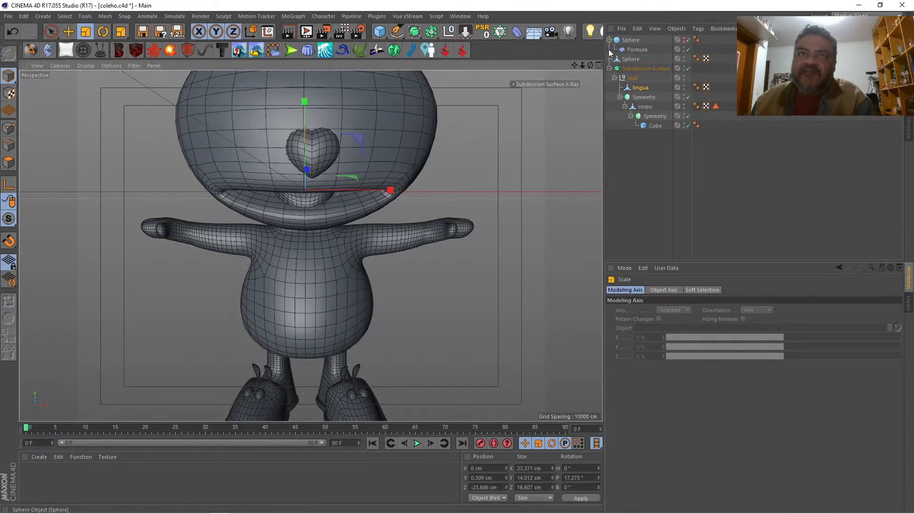
Step: Create a new material and set its colour to hue 14° and saturation 91%
{"action": "mouse_move", "coordinate": [590, 65]}
{"action": "left_mouse_down"}
{"action": "mouse_move", "coordinate": [551, 67]}
{"action": "mouse_move", "coordinate": [584, 65]}
{"action": "left_mouse_up"}
{"action": "double_click", "coordinate": [44, 486]}
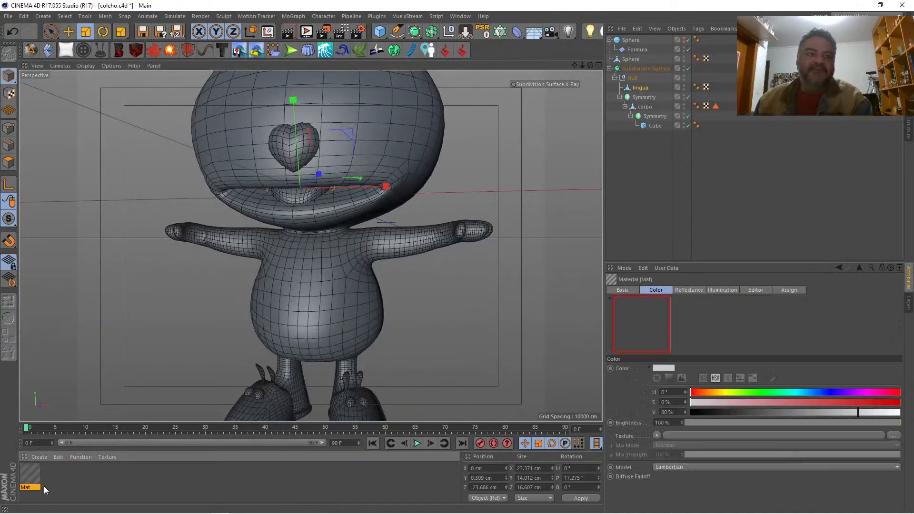
{"action": "double_click", "coordinate": [31, 473]}
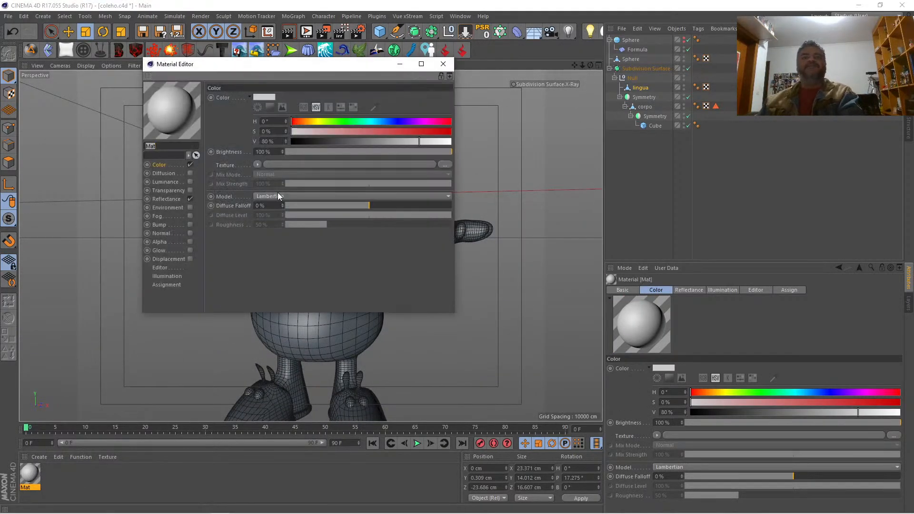
{"action": "left_click", "coordinate": [297, 122]}
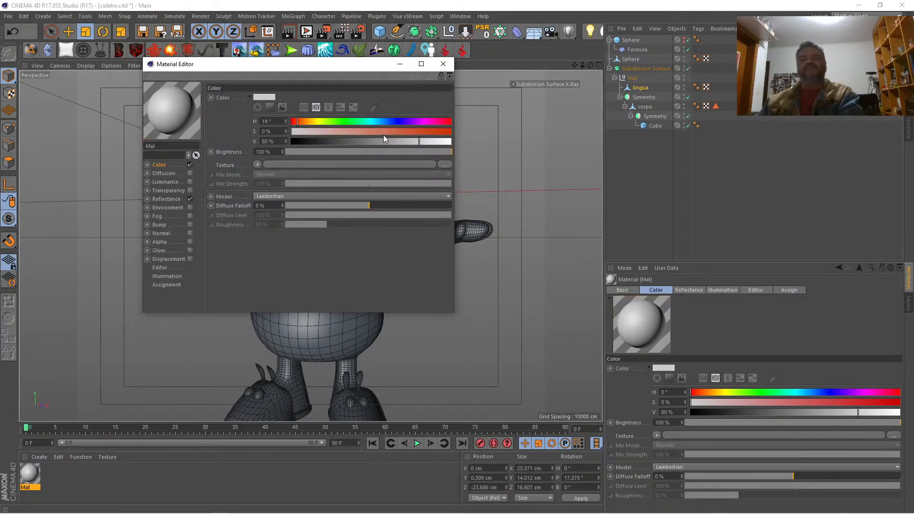
{"action": "left_click", "coordinate": [436, 132]}
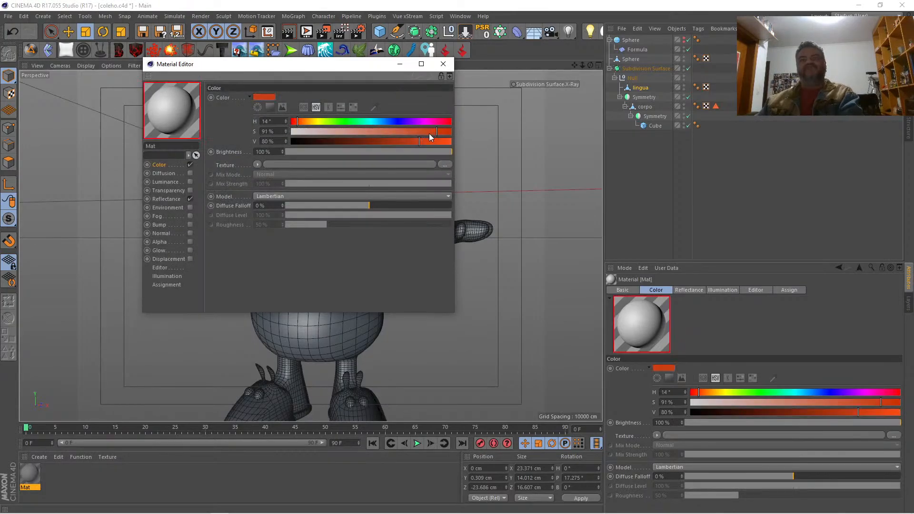
Step: Set the red-orange material's colour value to 84% and apply the material to the lingua object
{"action": "left_click", "coordinate": [427, 141]}
{"action": "left_click", "coordinate": [443, 64]}
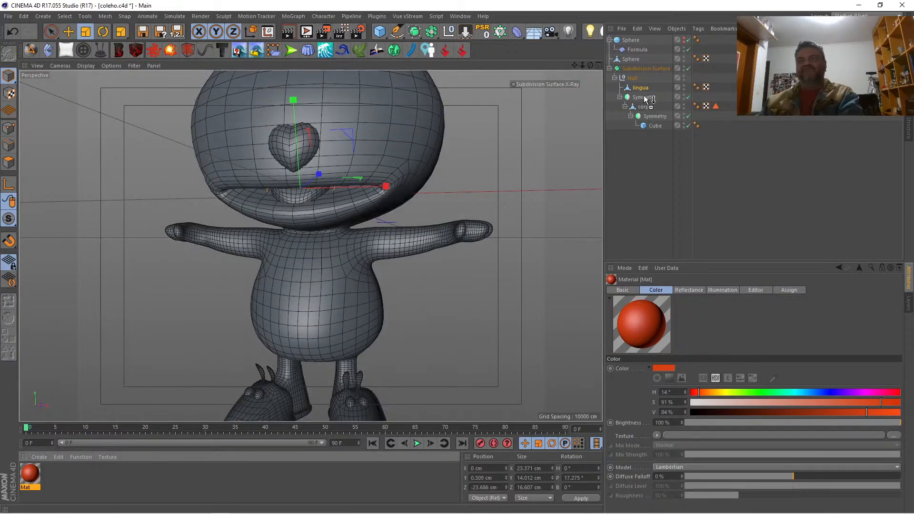
{"action": "left_click_drag", "start_coordinate": [643, 89], "coordinate": [642, 88]}
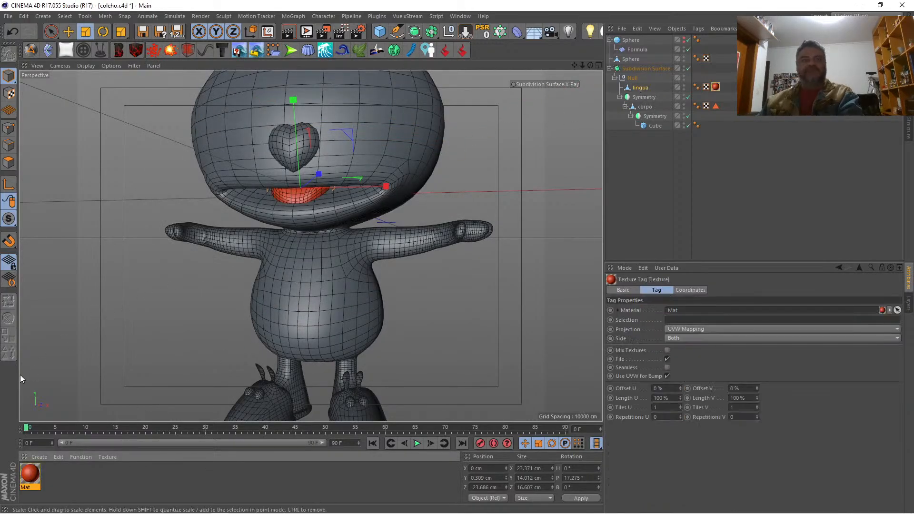
Step: Apply the same red-orange material to the heart-shaped nose sphere and rename that object nariz
{"action": "left_click_drag", "start_coordinate": [26, 479], "coordinate": [490, 156]}
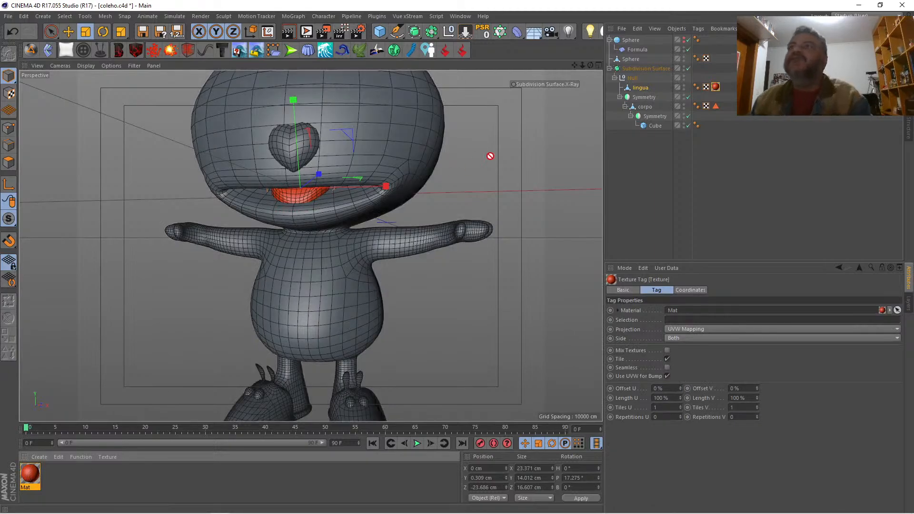
{"action": "left_click_drag", "start_coordinate": [629, 60], "coordinate": [630, 60]}
{"action": "left_click", "coordinate": [632, 59]}
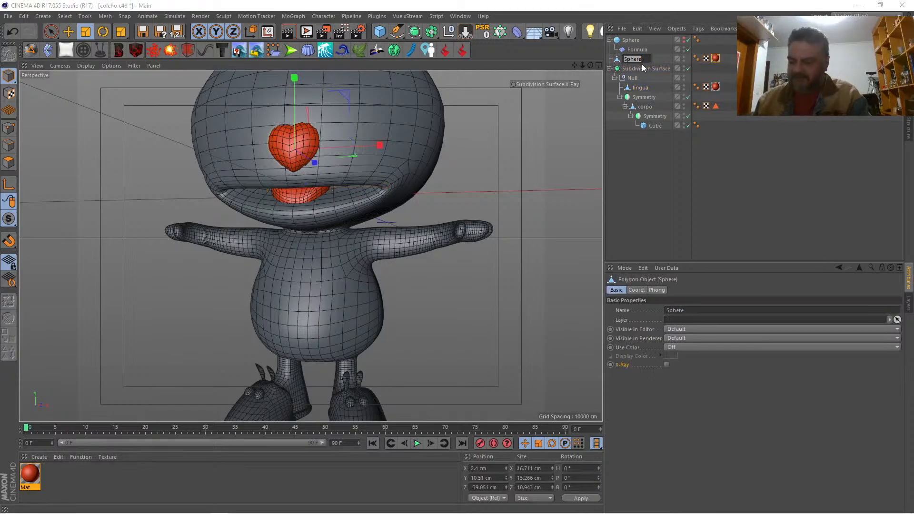
{"action": "type", "text": "nar"}
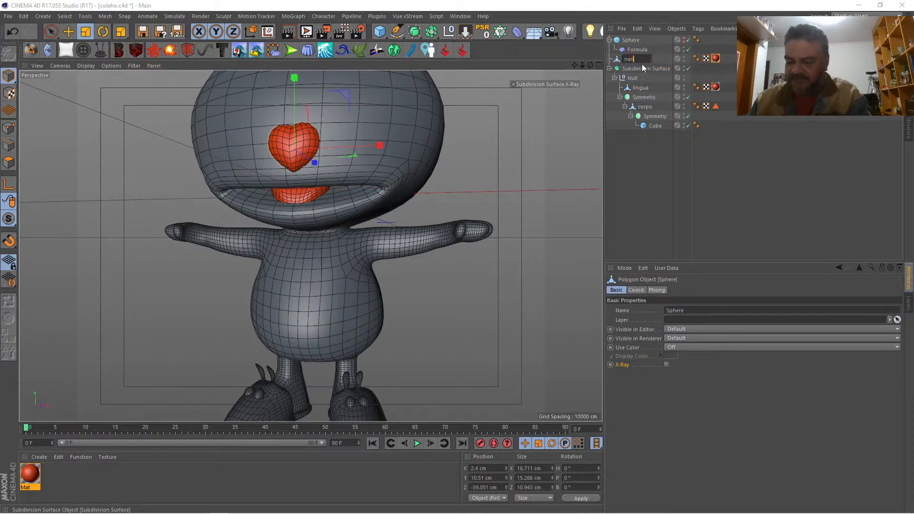
{"action": "type", "text": "iz"}
{"action": "key", "text": "Return"}
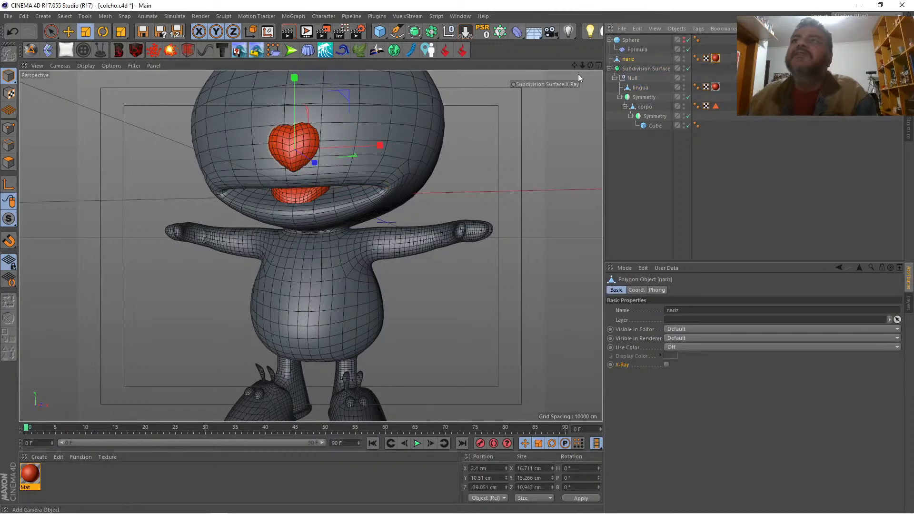
Step: Move the nariz object forward to about Z -40.3 cm, rotate it slightly against the face, and deselect it
{"action": "left_click_drag", "start_coordinate": [590, 66], "coordinate": [661, 82]}
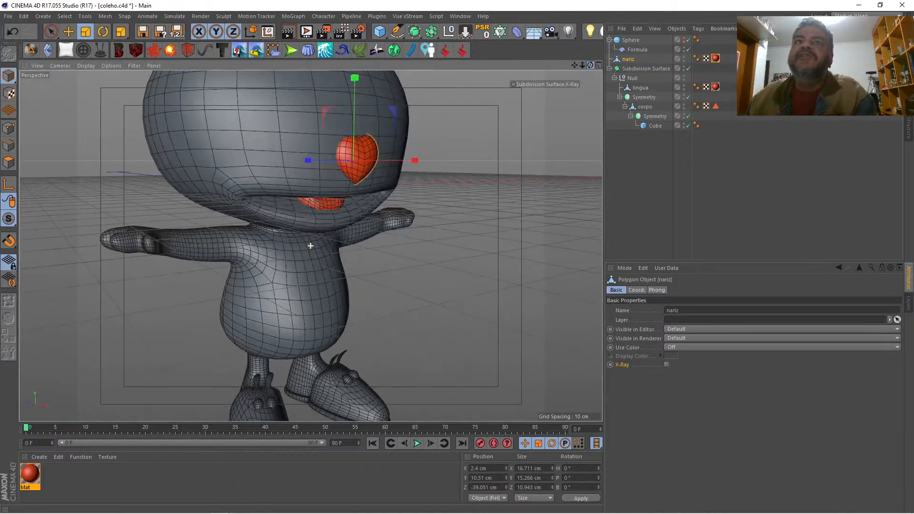
{"action": "key", "text": "space"}
{"action": "left_click_drag", "start_coordinate": [322, 162], "coordinate": [322, 158]}
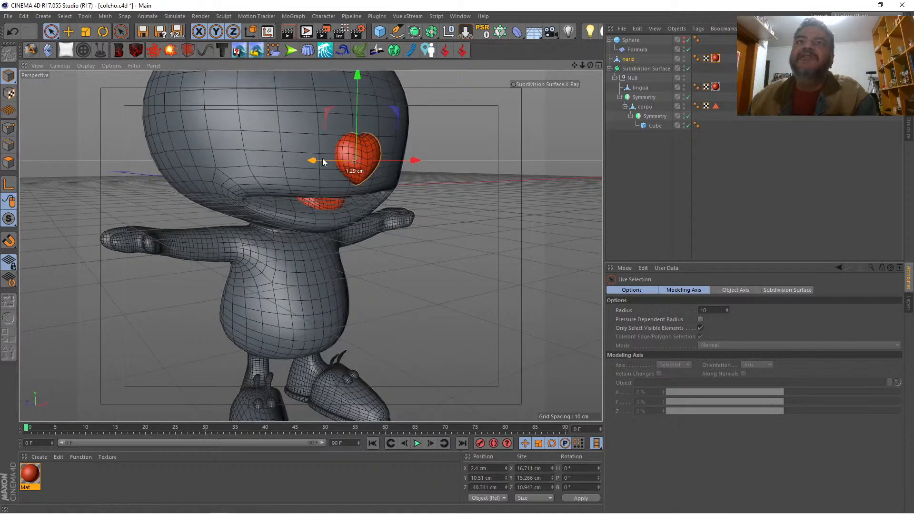
{"action": "left_click", "coordinate": [103, 31]}
{"action": "left_click_drag", "start_coordinate": [384, 125], "coordinate": [386, 133]}
{"action": "left_click", "coordinate": [641, 158]}
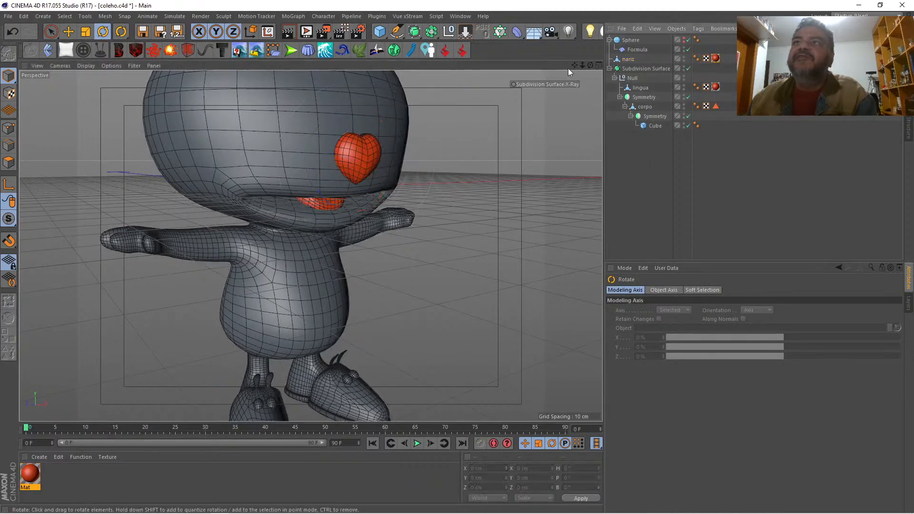
Step: Check the rabbit from the side and front, and open the viewport's display filter options
{"action": "mouse_move", "coordinate": [590, 64]}
{"action": "left_mouse_down"}
{"action": "mouse_move", "coordinate": [613, 67]}
{"action": "mouse_move", "coordinate": [533, 65]}
{"action": "mouse_move", "coordinate": [582, 66]}
{"action": "left_mouse_up"}
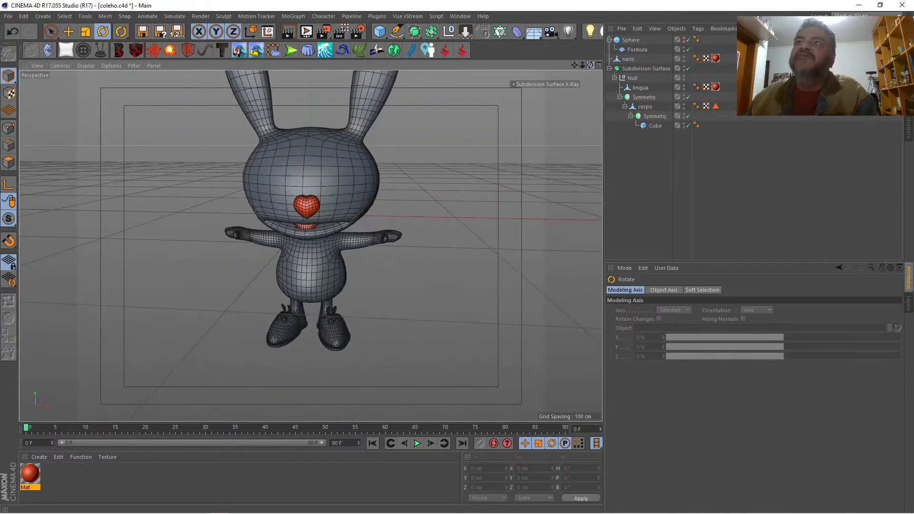
{"action": "left_click_drag", "start_coordinate": [267, 245], "coordinate": [310, 246], "text": "alt"}
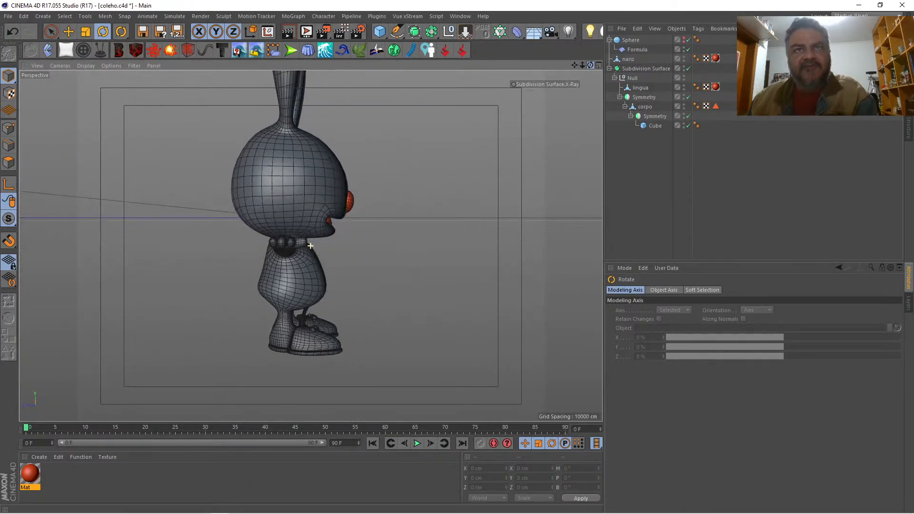
{"action": "mouse_move", "coordinate": [585, 63]}
{"action": "left_mouse_down"}
{"action": "mouse_move", "coordinate": [618, 64]}
{"action": "mouse_move", "coordinate": [586, 64]}
{"action": "mouse_move", "coordinate": [592, 52]}
{"action": "mouse_move", "coordinate": [602, 64]}
{"action": "mouse_move", "coordinate": [621, 63]}
{"action": "mouse_move", "coordinate": [589, 65]}
{"action": "left_mouse_up"}
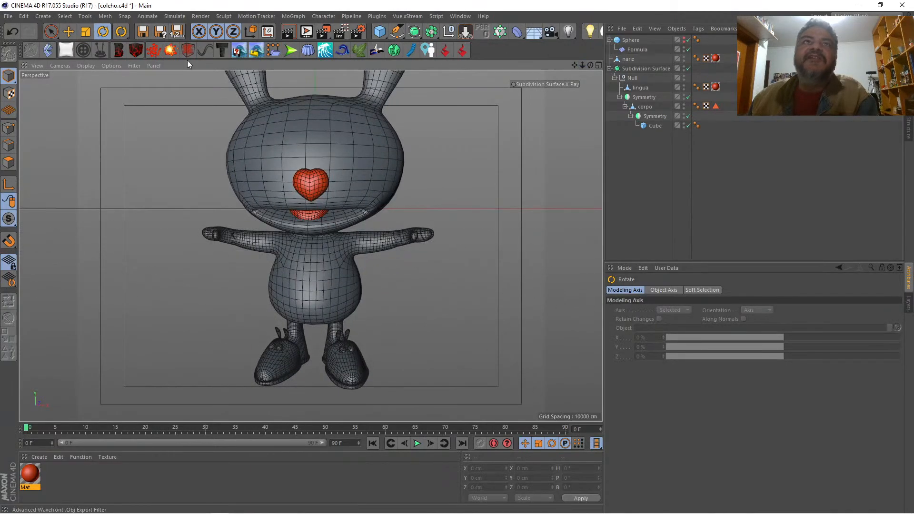
{"action": "left_click", "coordinate": [136, 66]}
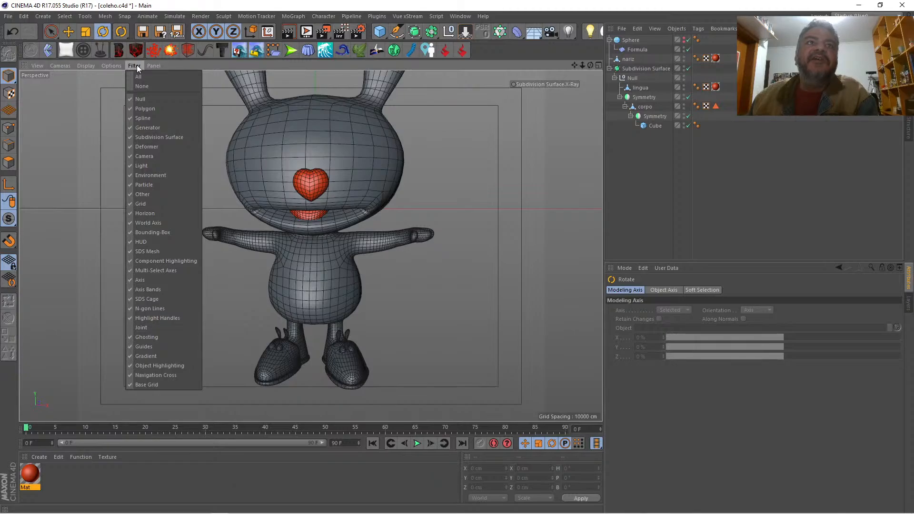
Step: Hide the horizon and the grid in the Perspective view
{"action": "left_click", "coordinate": [141, 212]}
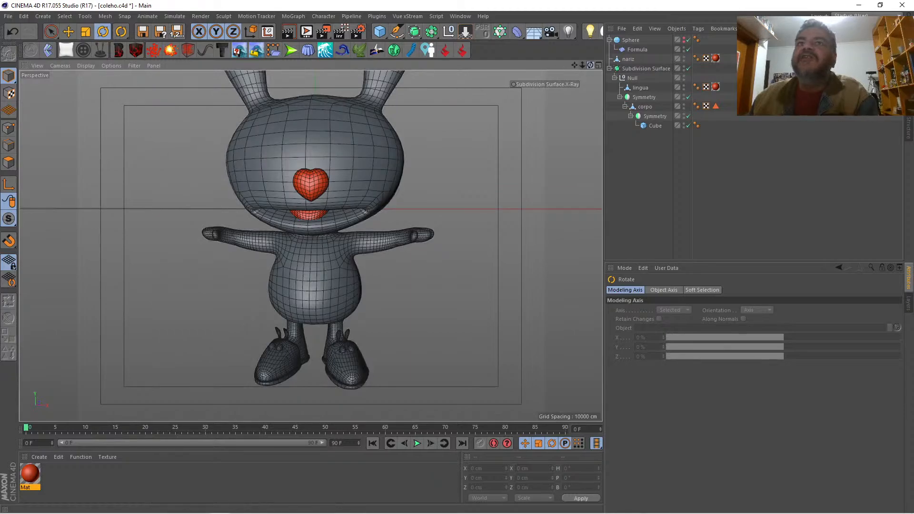
{"action": "left_click_drag", "start_coordinate": [590, 65], "coordinate": [557, 81]}
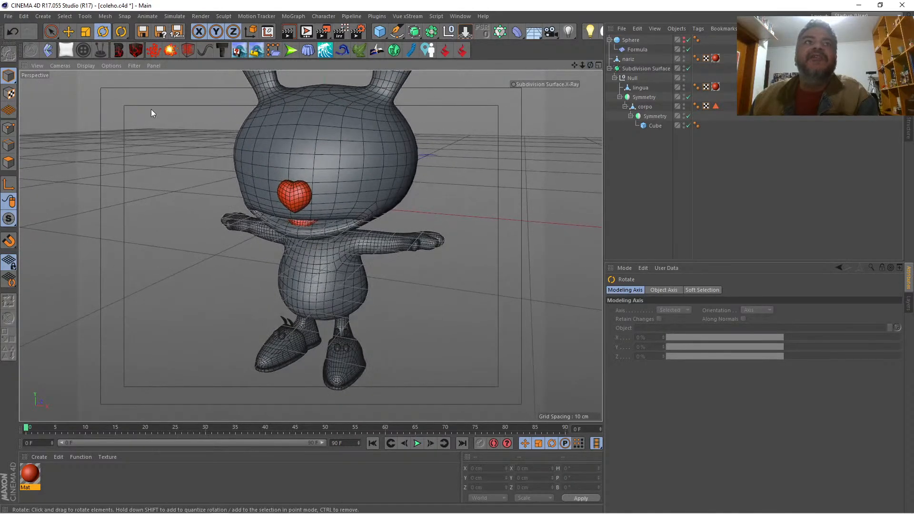
{"action": "left_click", "coordinate": [134, 65]}
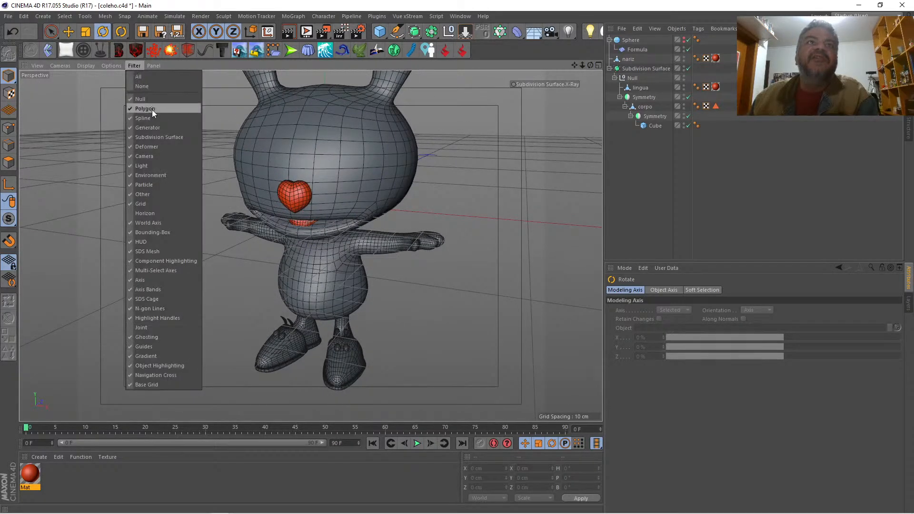
{"action": "left_click", "coordinate": [138, 203]}
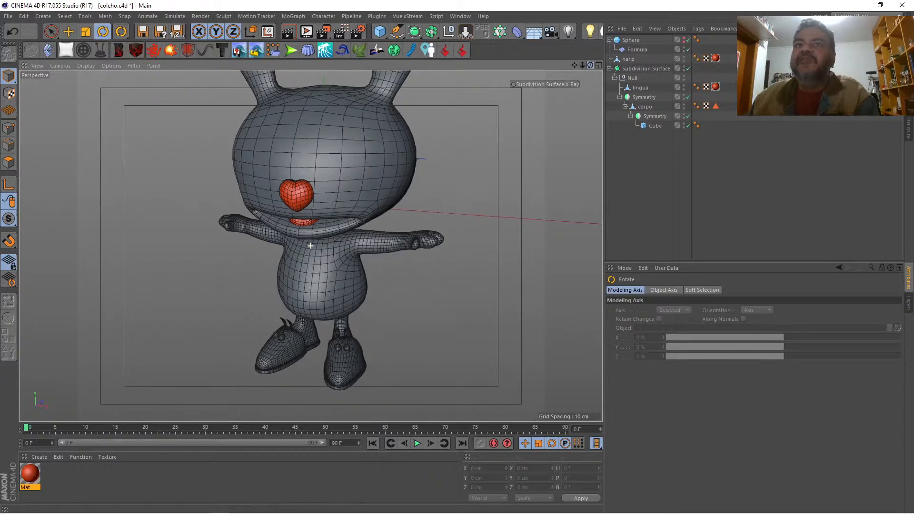
{"action": "mouse_move", "coordinate": [590, 66]}
{"action": "left_mouse_down"}
{"action": "mouse_move", "coordinate": [678, 53]}
{"action": "mouse_move", "coordinate": [535, 48]}
{"action": "mouse_move", "coordinate": [495, 31]}
{"action": "mouse_move", "coordinate": [624, 53]}
{"action": "mouse_move", "coordinate": [589, 65]}
{"action": "left_mouse_up"}
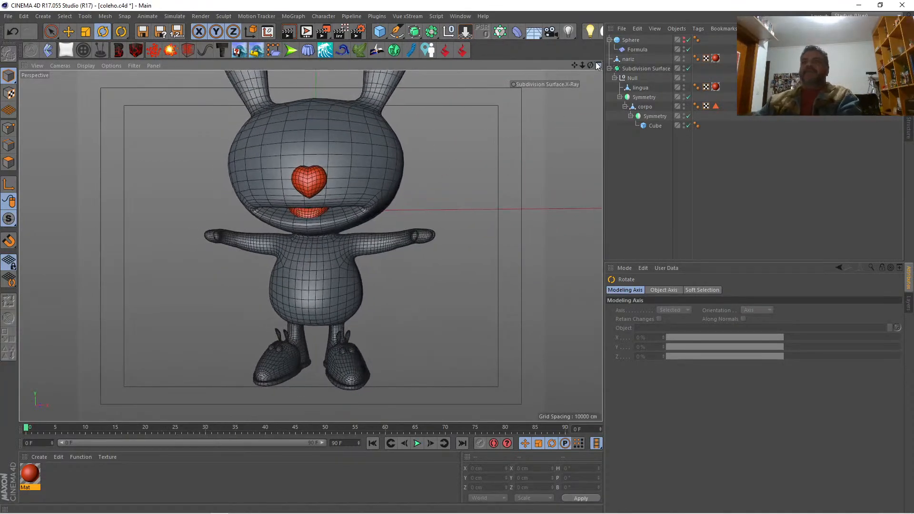
{"action": "left_click", "coordinate": [598, 65]}
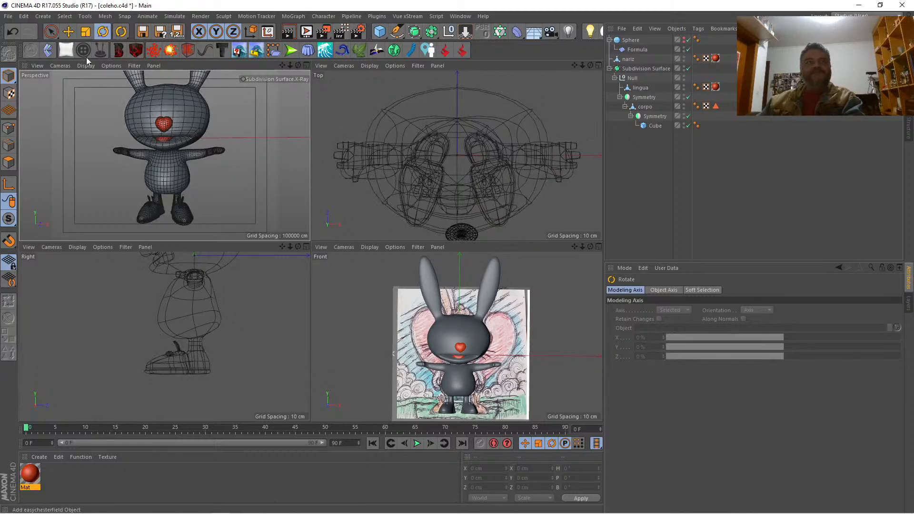
{"action": "left_click", "coordinate": [256, 79]}
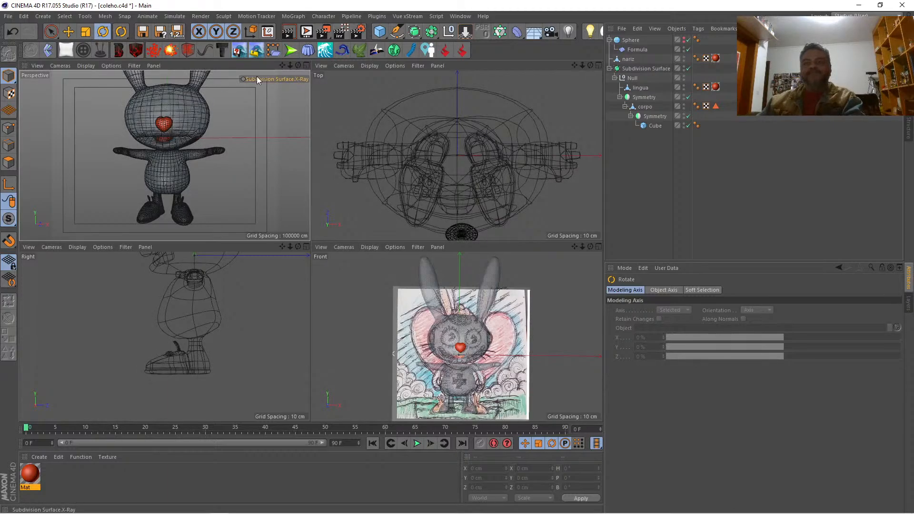
{"action": "left_click", "coordinate": [257, 79]}
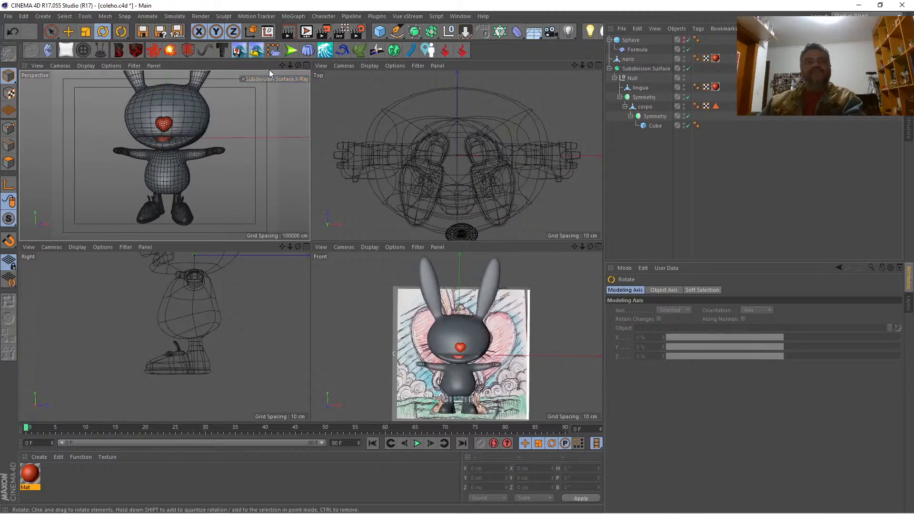
{"action": "left_click", "coordinate": [306, 65]}
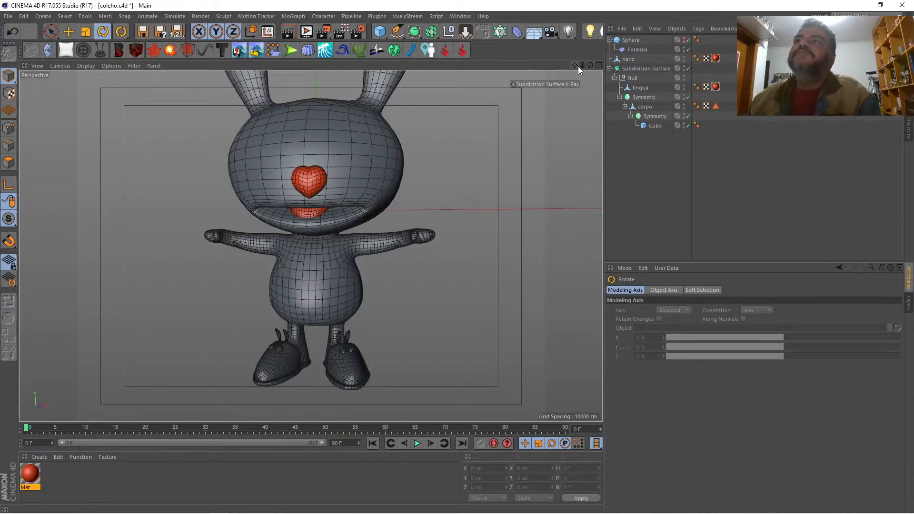
{"action": "left_click_drag", "start_coordinate": [578, 66], "coordinate": [580, 66]}
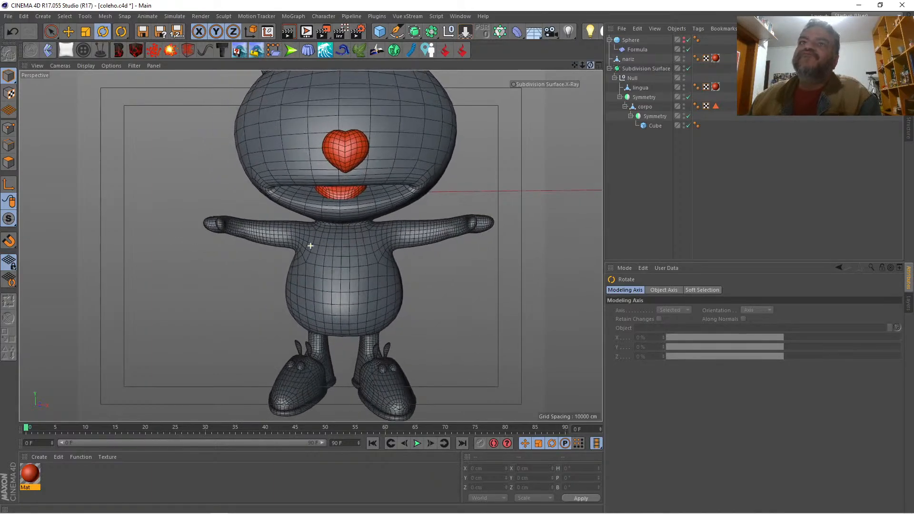
Step: Maximise the Front view and turn on the Subdivision Surface X-Ray so the reference drawing shows through the rabbit's head
{"action": "left_click", "coordinate": [598, 66]}
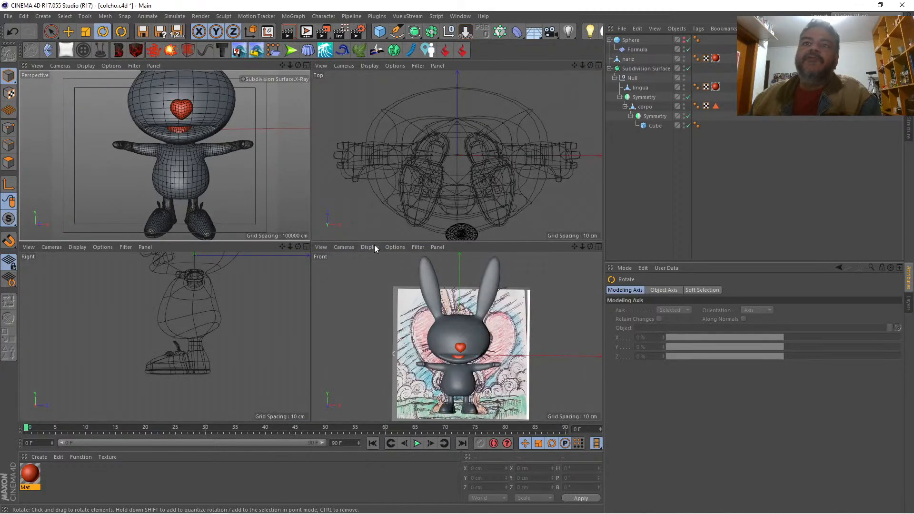
{"action": "left_click", "coordinate": [598, 246]}
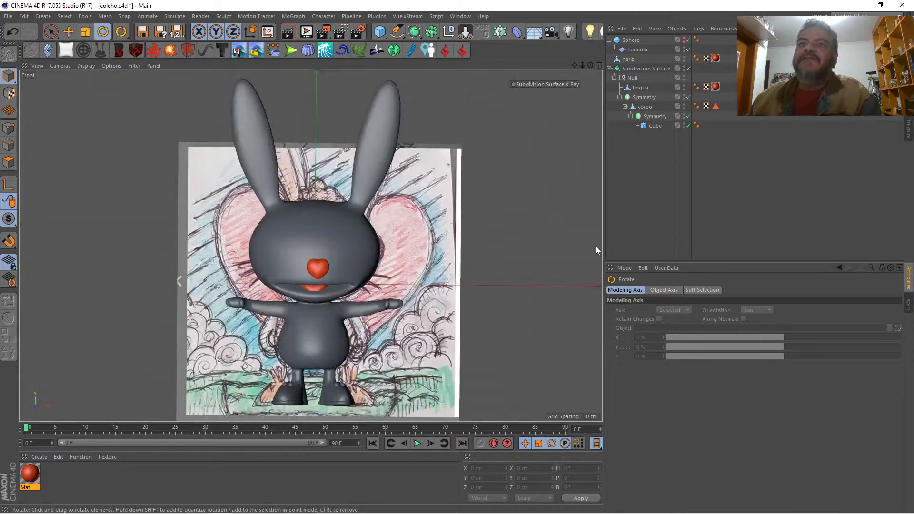
{"action": "left_click", "coordinate": [536, 84]}
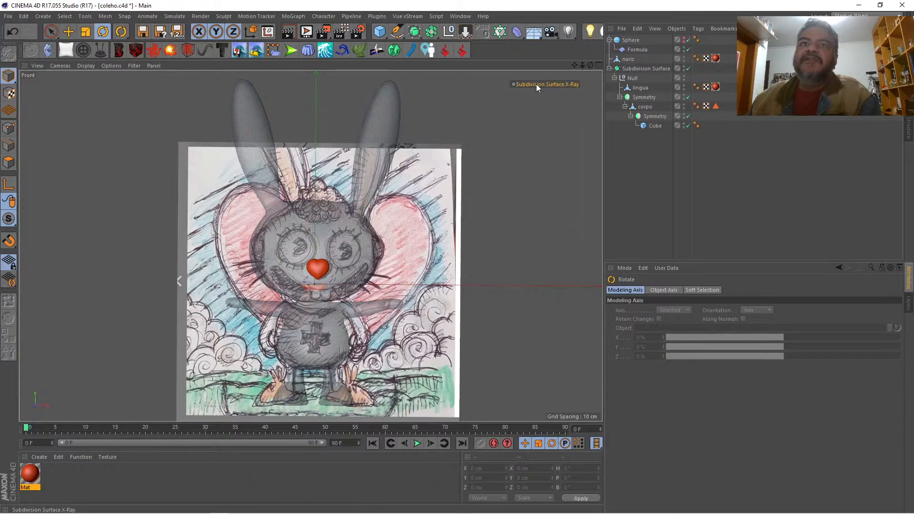
{"action": "mouse_move", "coordinate": [582, 64]}
{"action": "left_mouse_down"}
{"action": "mouse_move", "coordinate": [615, 65]}
{"action": "mouse_move", "coordinate": [575, 55]}
{"action": "mouse_move", "coordinate": [574, 31]}
{"action": "left_mouse_up"}
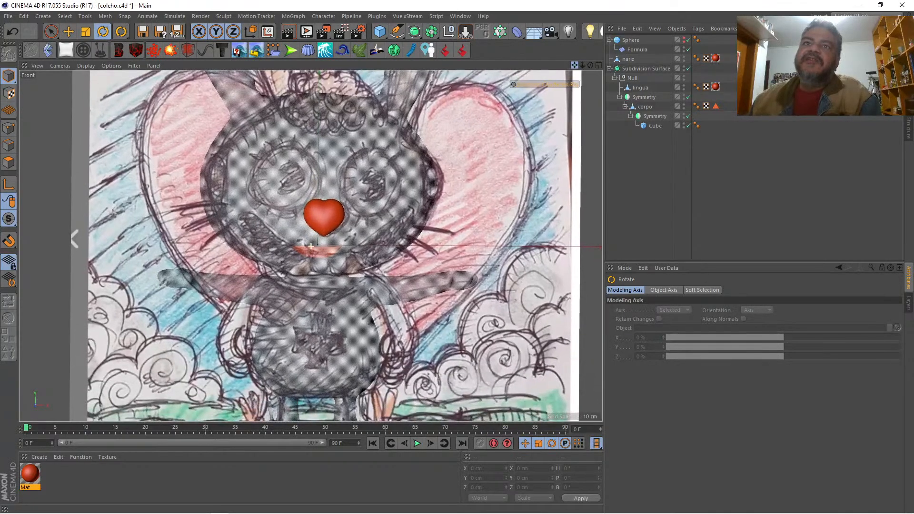
{"action": "left_click_drag", "start_coordinate": [575, 65], "coordinate": [521, 63]}
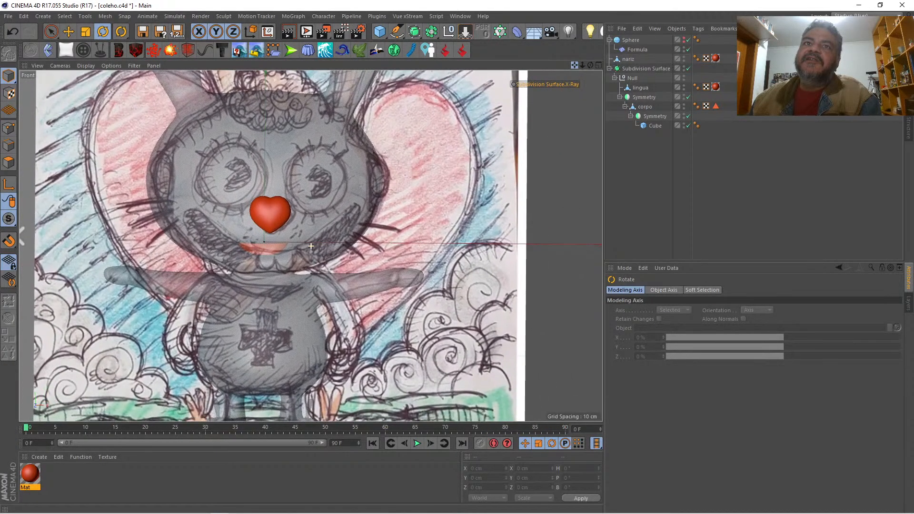
Step: Add a Rectangle spline and move it beside the reference drawing, to about X 347.4 cm
{"action": "left_click", "coordinate": [396, 33]}
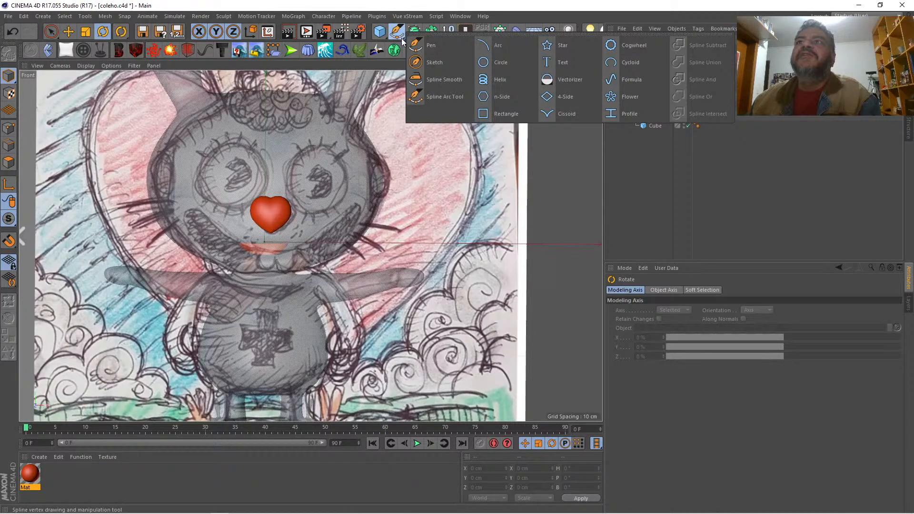
{"action": "left_click", "coordinate": [512, 116]}
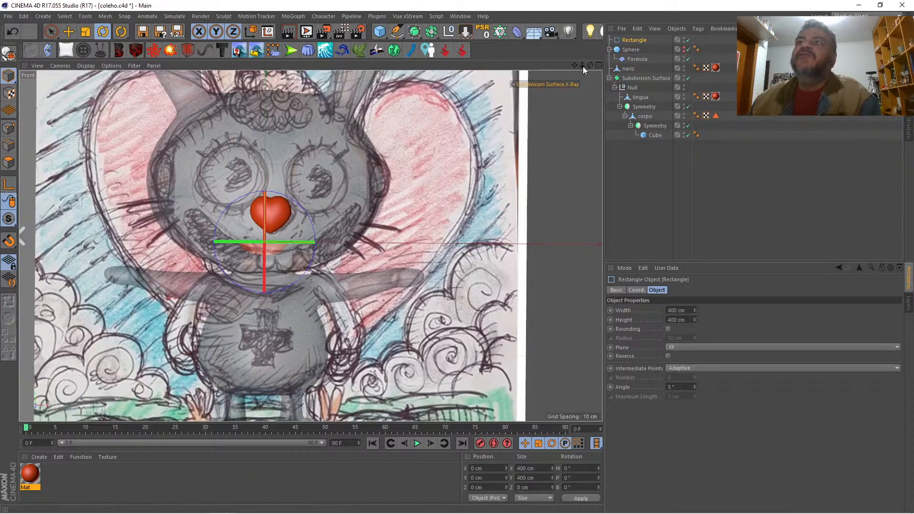
{"action": "left_click_drag", "start_coordinate": [581, 66], "coordinate": [475, 133]}
{"action": "key", "text": "space"}
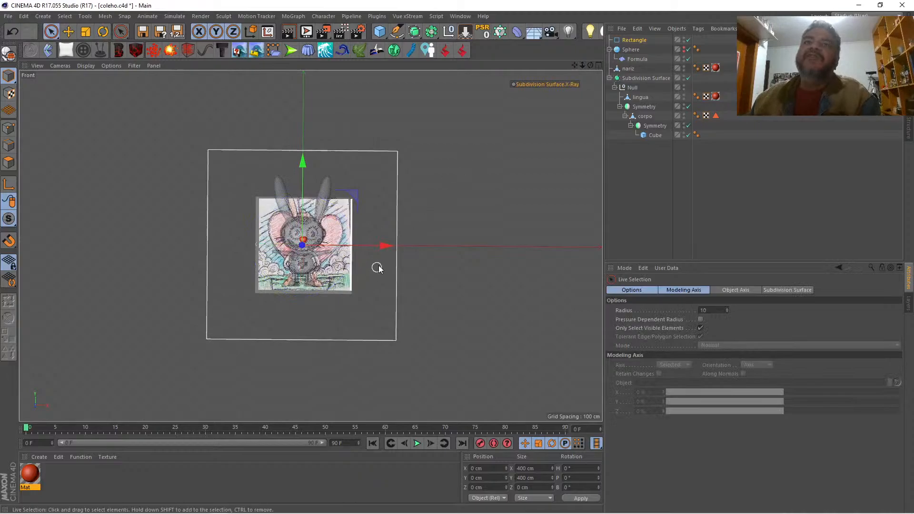
{"action": "left_click_drag", "start_coordinate": [387, 247], "coordinate": [550, 229]}
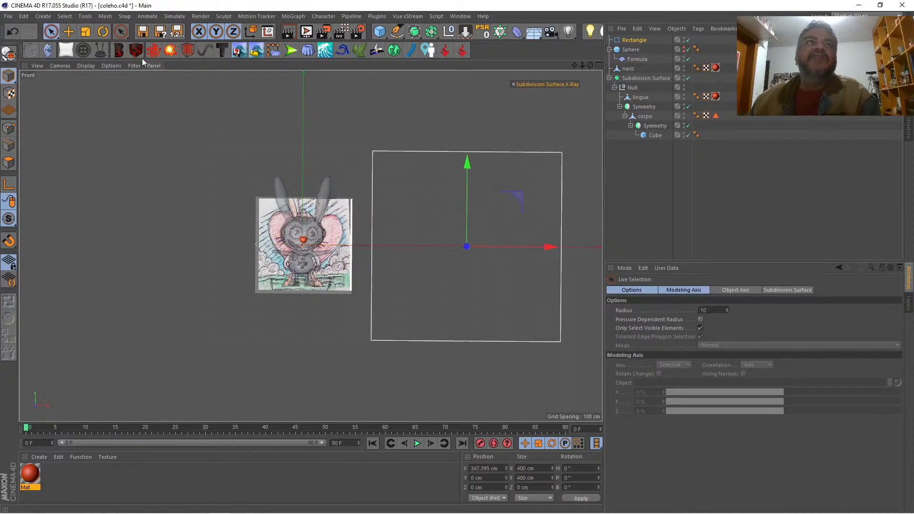
Step: Scale the Rectangle spline down uniformly to about 72.4 cm square
{"action": "left_click", "coordinate": [86, 31]}
{"action": "left_click_drag", "start_coordinate": [465, 143], "coordinate": [85, 144]}
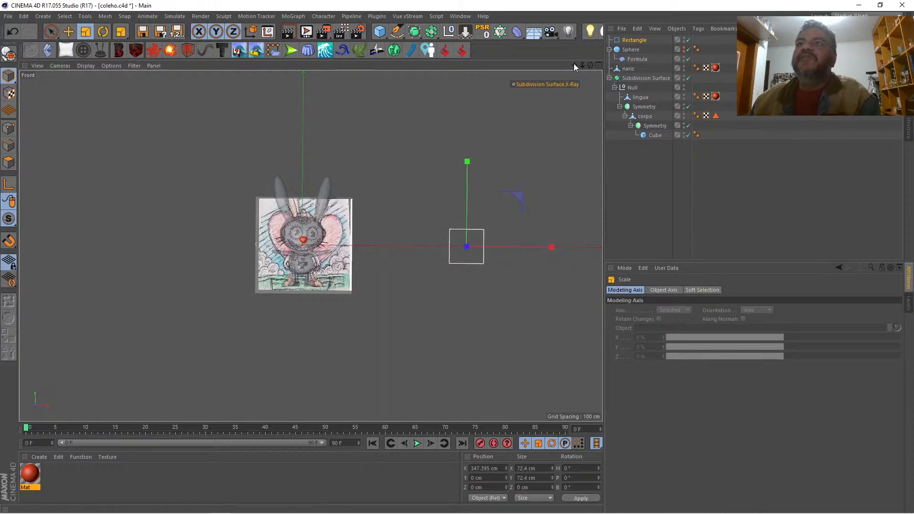
{"action": "left_click_drag", "start_coordinate": [574, 64], "coordinate": [530, 20]}
{"action": "scroll", "coordinate": [311, 246], "scroll_direction": "up", "scroll_amount": 3}
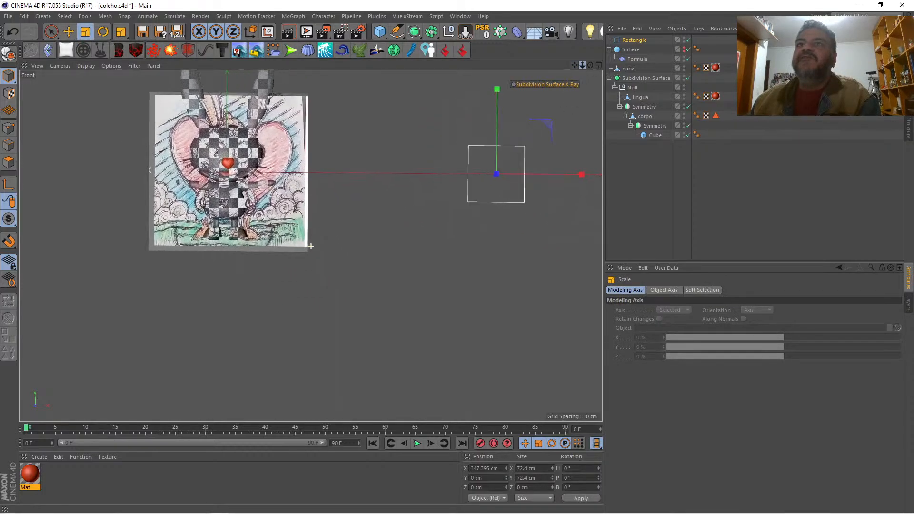
{"action": "left_click_drag", "start_coordinate": [574, 66], "coordinate": [470, 116]}
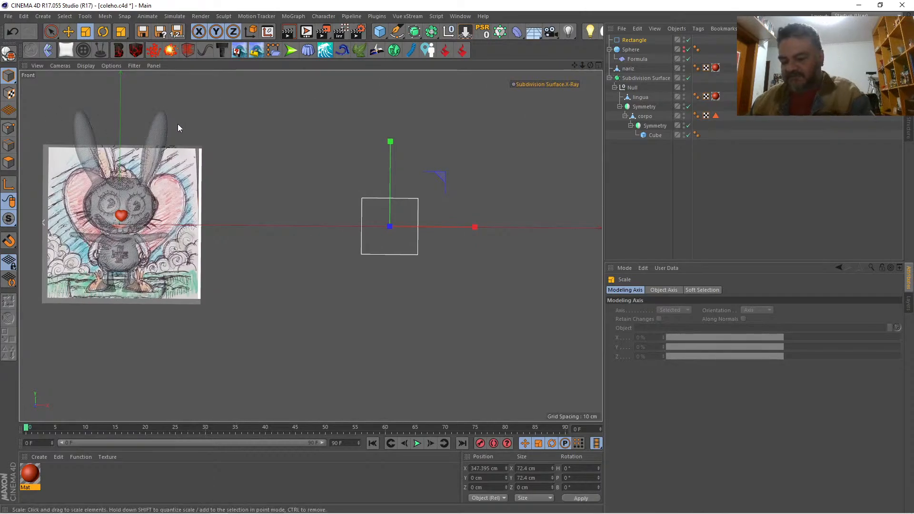
Step: Make the Rectangle spline editable and chamfer its two lower corner points with a radius of about 34.5 cm
{"action": "key", "text": "c"}
{"action": "left_click", "coordinate": [8, 128]}
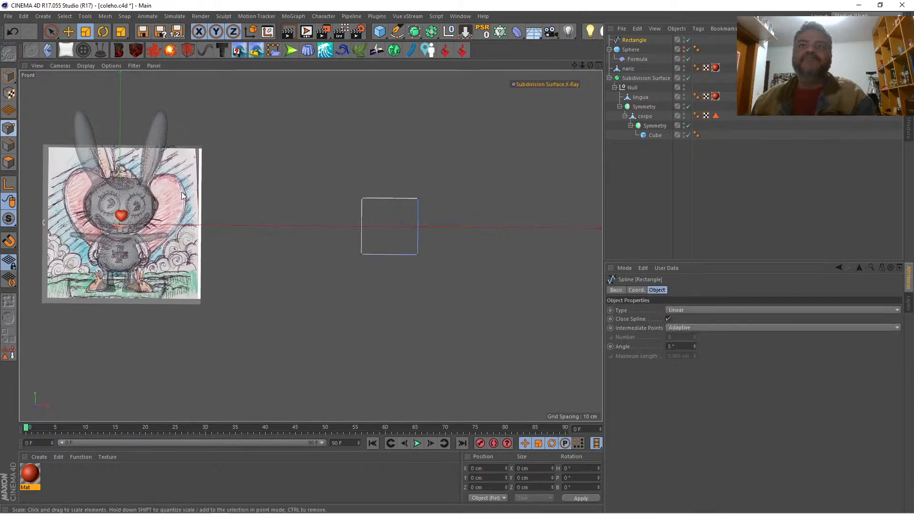
{"action": "left_click", "coordinate": [358, 252]}
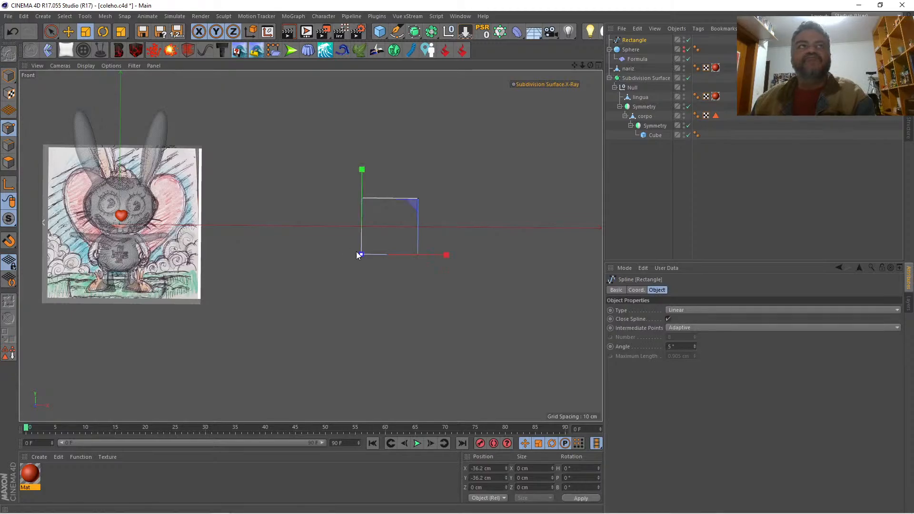
{"action": "key", "text": "space"}
{"action": "left_click", "coordinate": [421, 256], "text": "shift"}
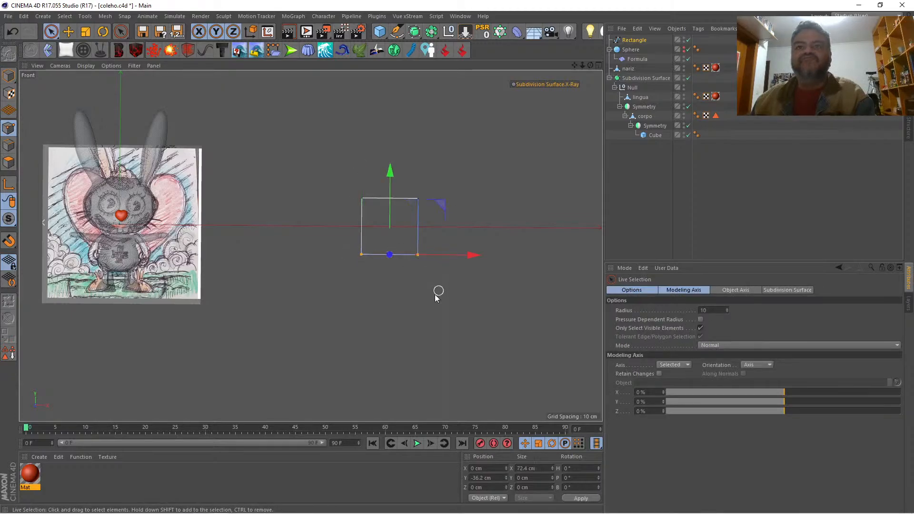
{"action": "right_click", "coordinate": [406, 300]}
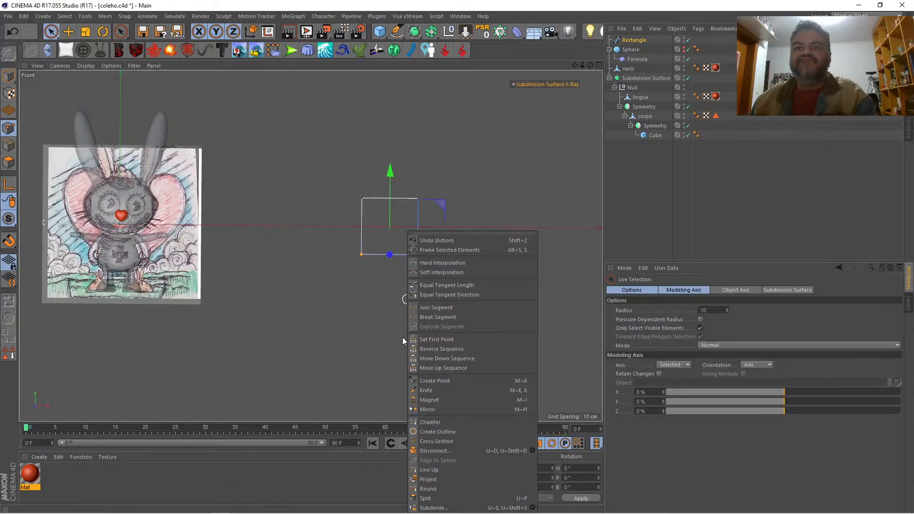
{"action": "left_click", "coordinate": [422, 421]}
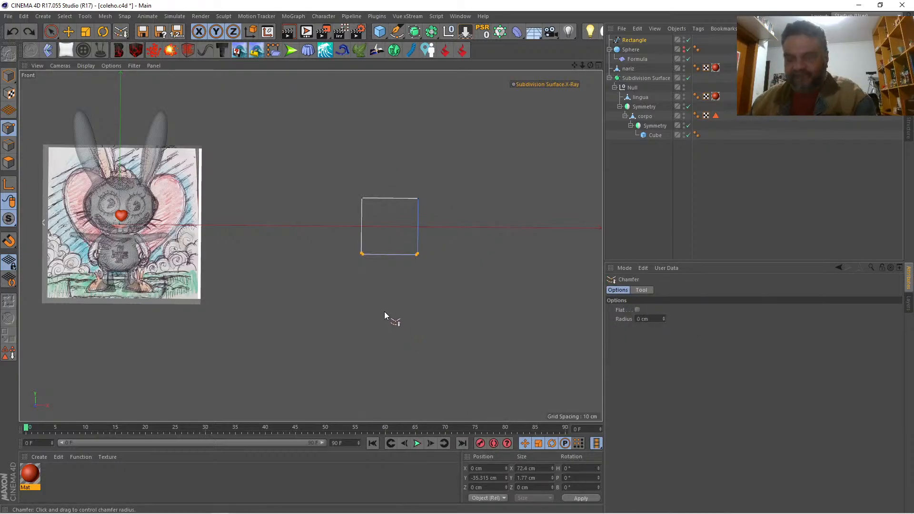
{"action": "scroll", "coordinate": [381, 304], "scroll_direction": "up", "scroll_amount": 6}
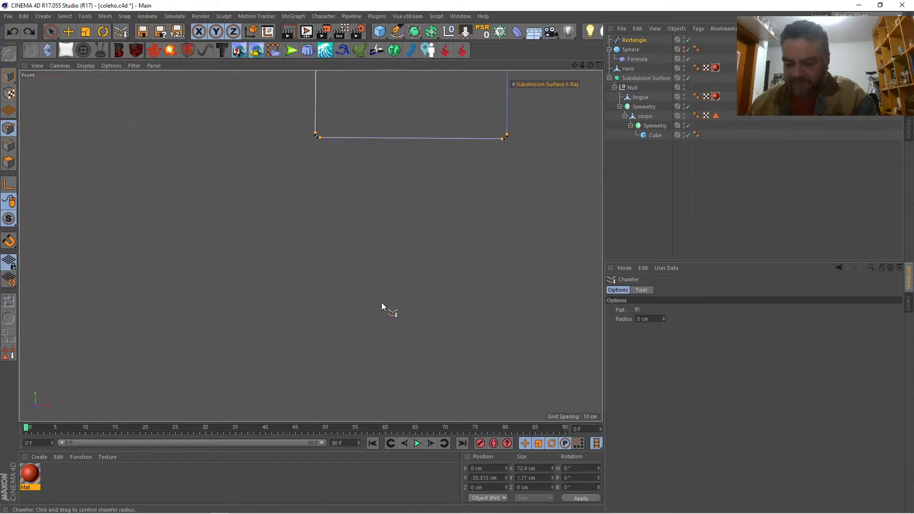
{"action": "left_click_drag", "start_coordinate": [382, 305], "coordinate": [472, 305]}
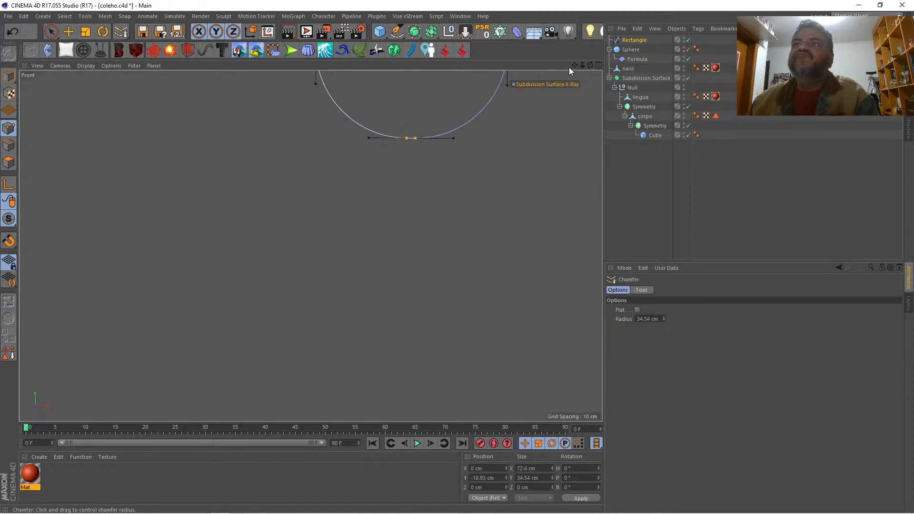
Step: Duplicate the rounded Rectangle spline and move the copy along X to about 418 cm, next to the original
{"action": "left_click_drag", "start_coordinate": [574, 65], "coordinate": [418, 65]}
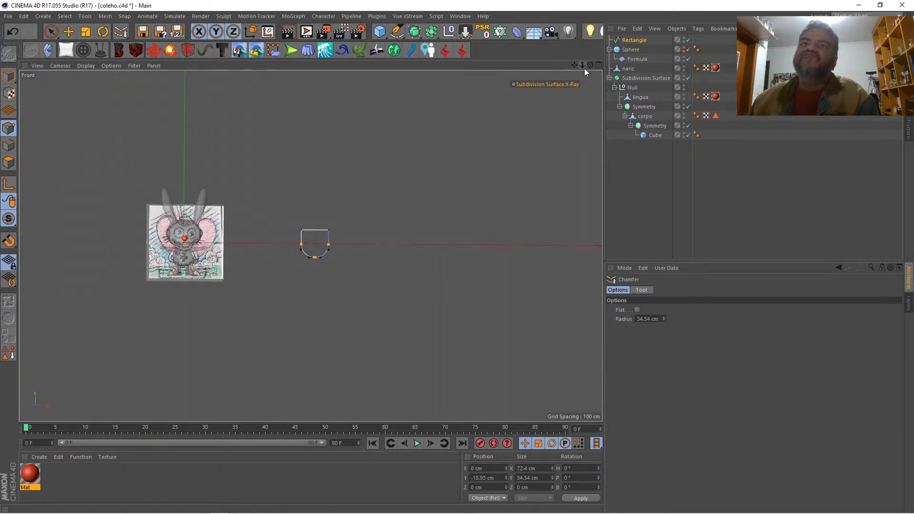
{"action": "left_click", "coordinate": [647, 161]}
{"action": "left_click_drag", "start_coordinate": [633, 45], "coordinate": [632, 44], "text": "ctrl"}
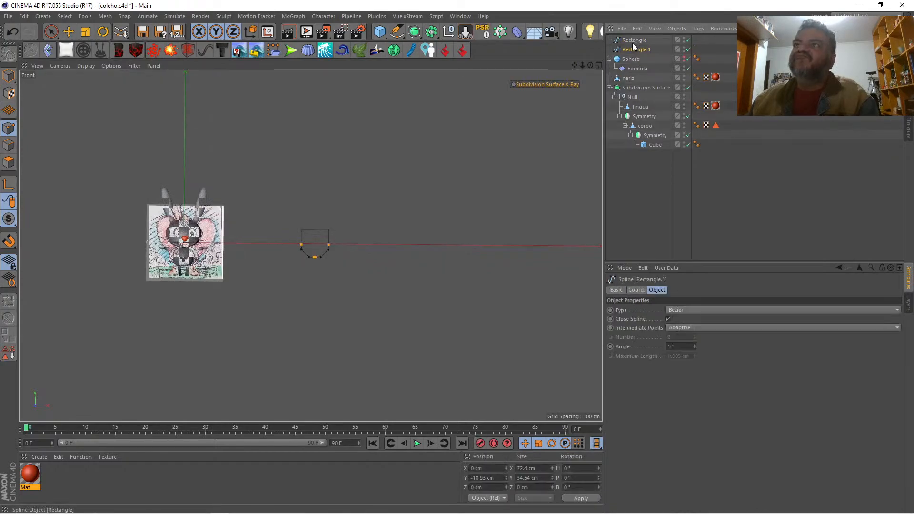
{"action": "key", "text": "space"}
{"action": "left_click", "coordinate": [9, 75]}
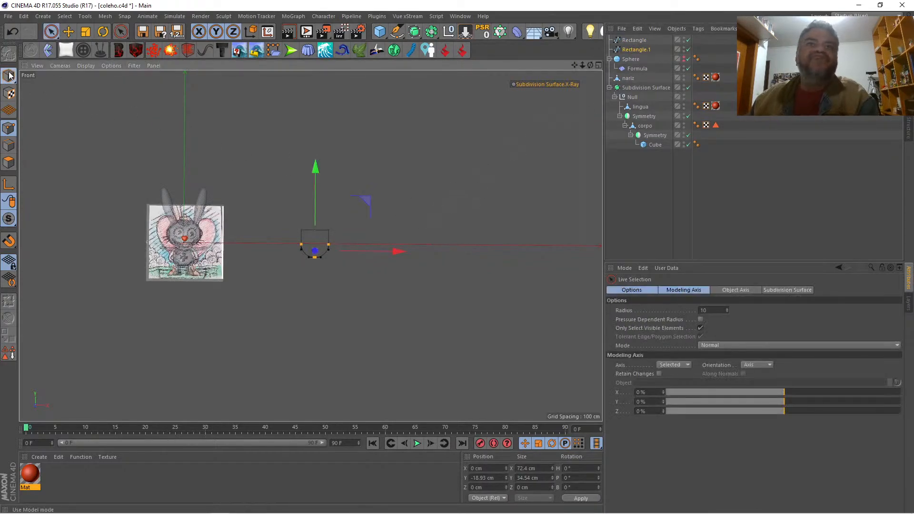
{"action": "left_click_drag", "start_coordinate": [404, 247], "coordinate": [427, 247]}
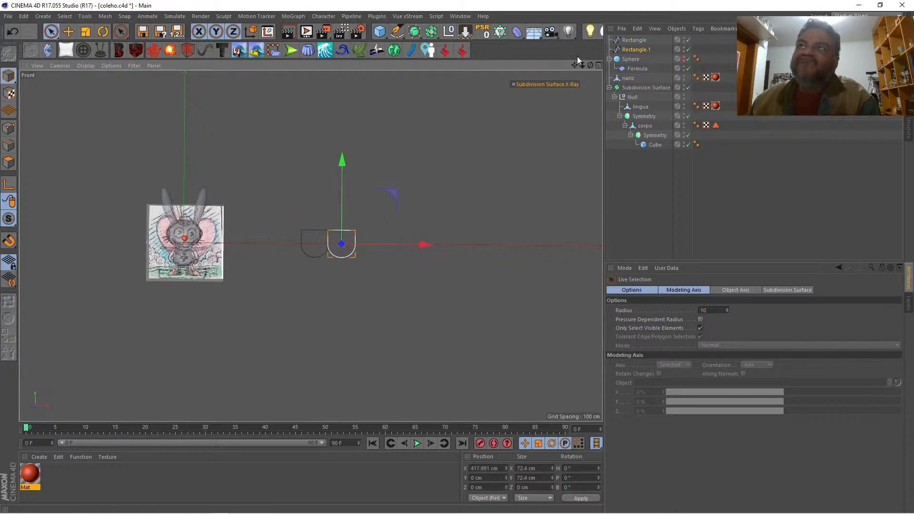
Step: Add a Spline Mask object to the scene for combining the two rounded rectangle splines
{"action": "left_click_drag", "start_coordinate": [581, 66], "coordinate": [606, 66]}
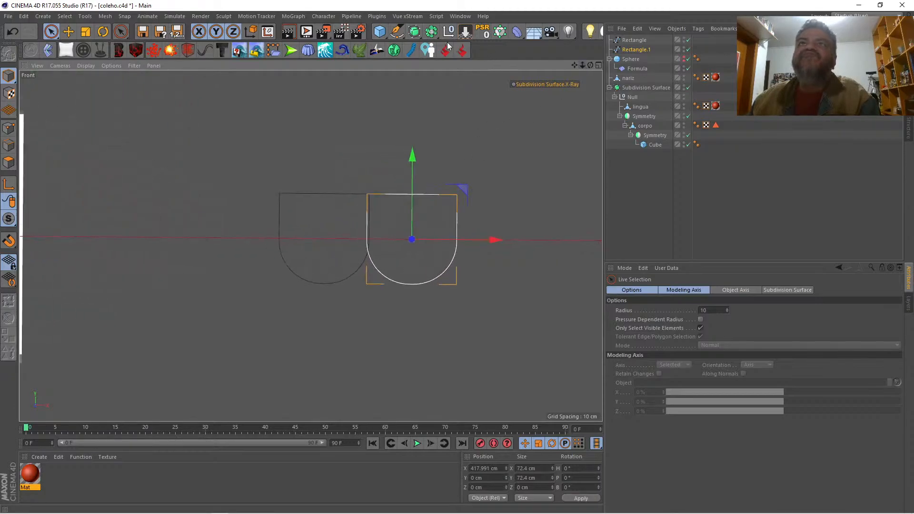
{"action": "left_click", "coordinate": [432, 36]}
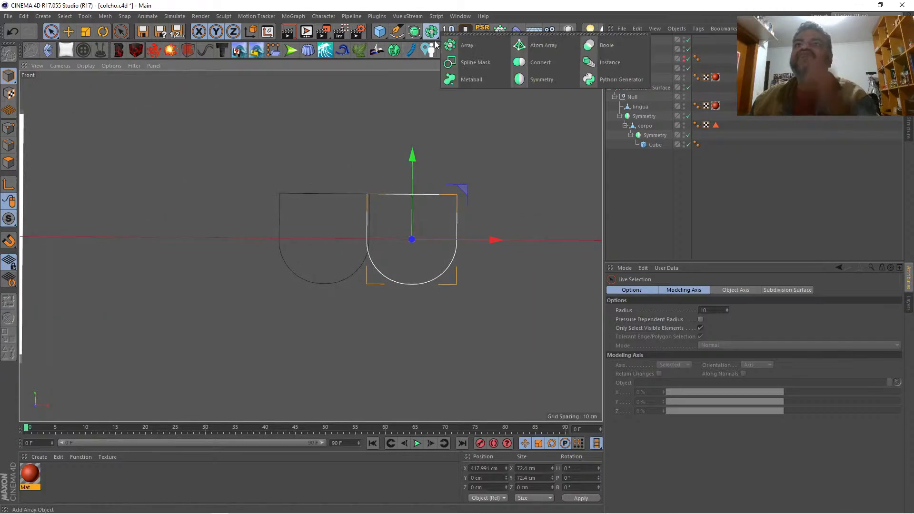
{"action": "left_click", "coordinate": [475, 62]}
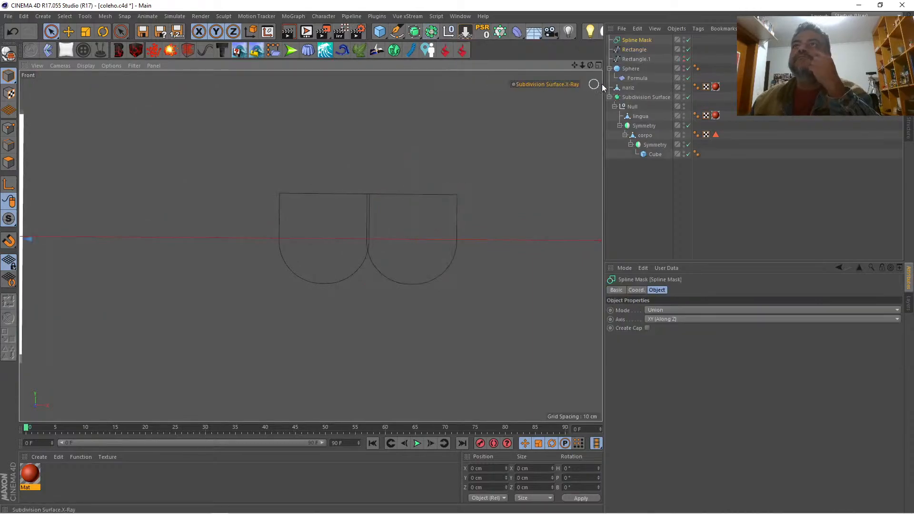
Step: Nest both rounded rectangle splines under the Spline Mask and try its axis as ZY (Along X)
{"action": "left_click", "coordinate": [638, 50]}
{"action": "left_click", "coordinate": [639, 59], "text": "ctrl"}
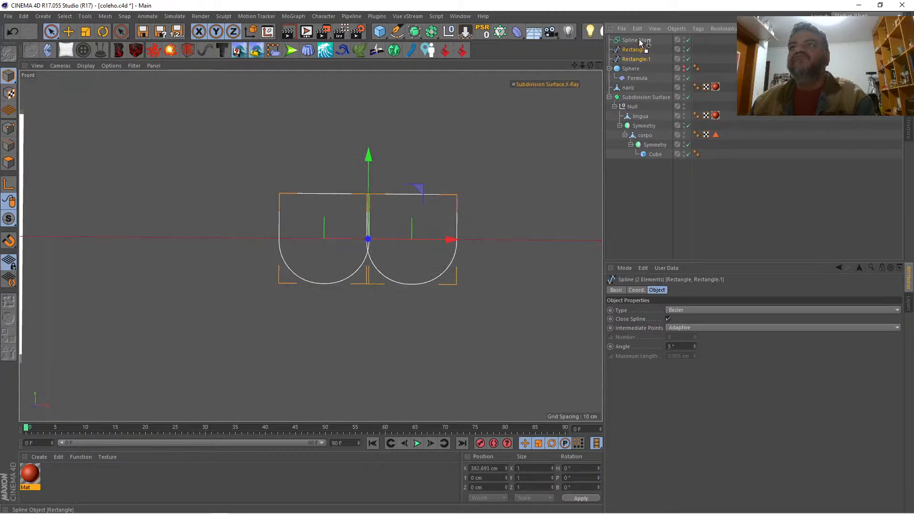
{"action": "left_click_drag", "start_coordinate": [639, 40], "coordinate": [639, 41]}
{"action": "left_click", "coordinate": [637, 40]}
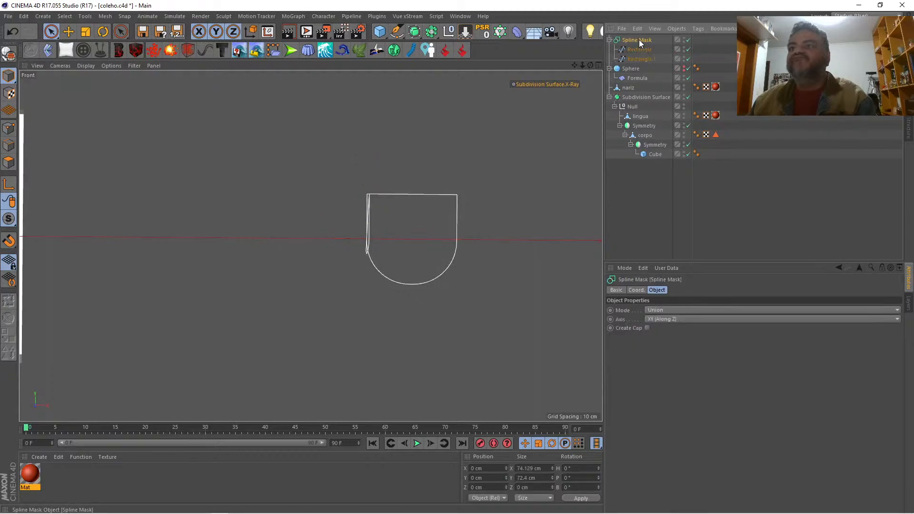
{"action": "left_click", "coordinate": [716, 319]}
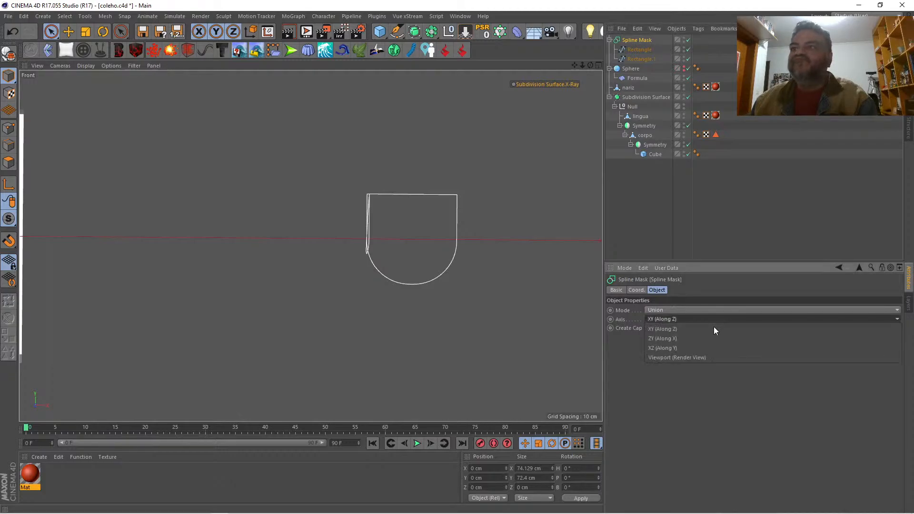
{"action": "left_click", "coordinate": [711, 338]}
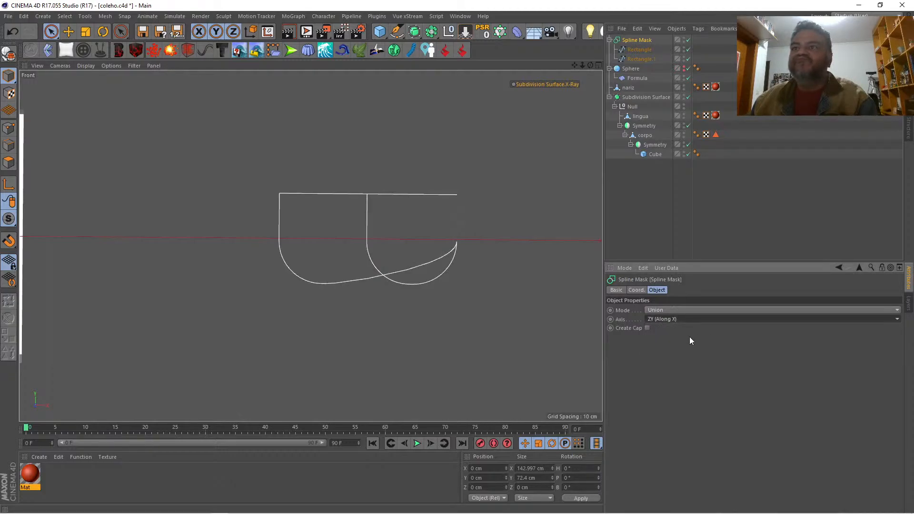
{"action": "left_click", "coordinate": [646, 327]}
{"action": "left_click", "coordinate": [647, 327]}
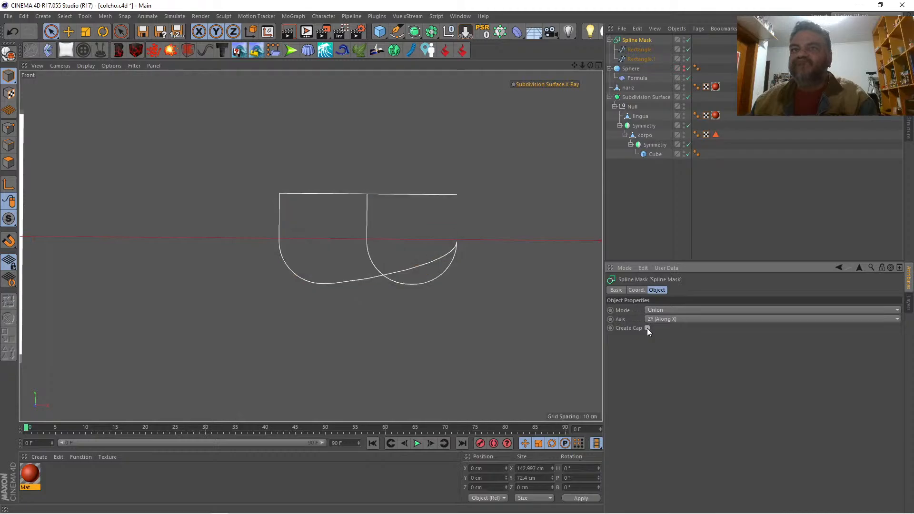
Step: Try the And mode on the Spline Mask and return its mode to Union
{"action": "left_click", "coordinate": [671, 309]}
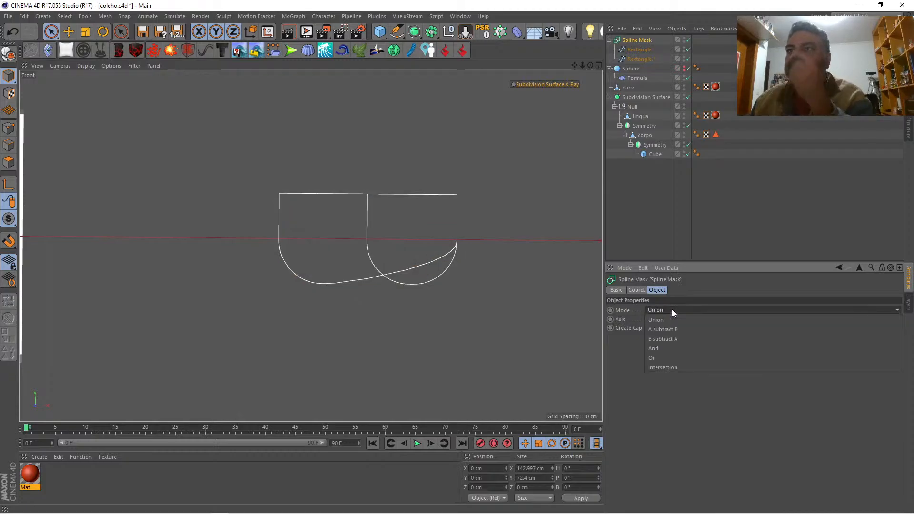
{"action": "left_click", "coordinate": [674, 350]}
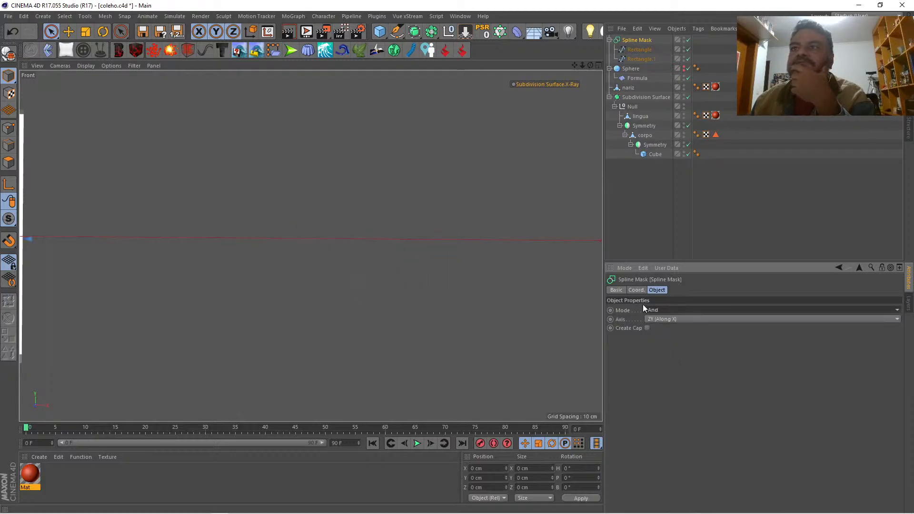
{"action": "left_click", "coordinate": [661, 309]}
{"action": "left_click", "coordinate": [661, 309]}
{"action": "left_click", "coordinate": [662, 310]}
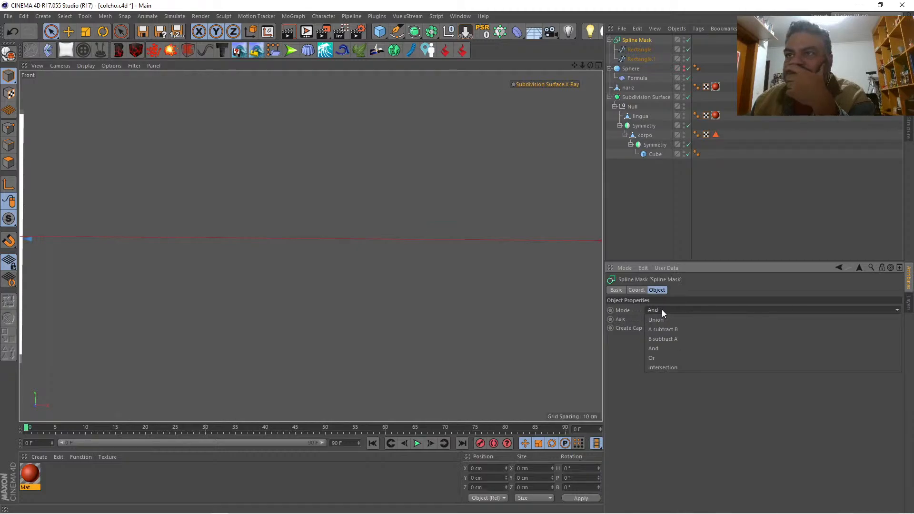
{"action": "left_click", "coordinate": [659, 348]}
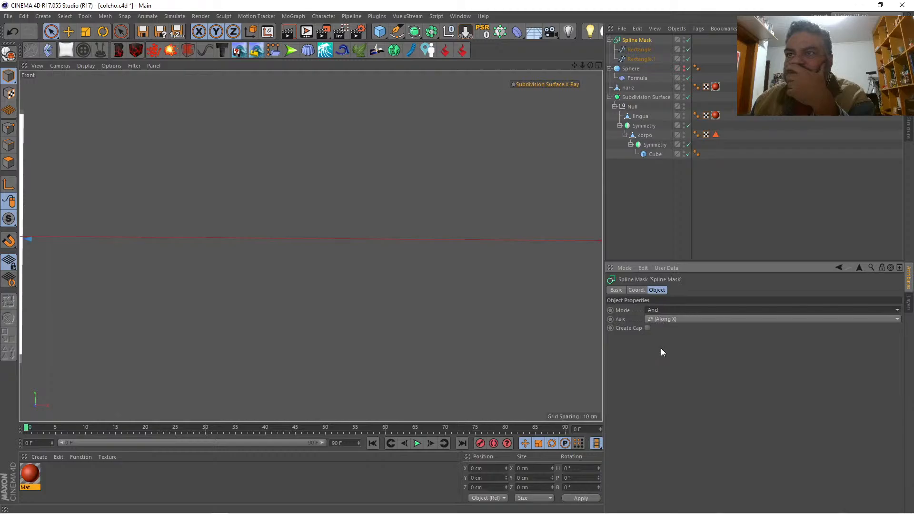
{"action": "left_click", "coordinate": [661, 310]}
{"action": "left_click", "coordinate": [661, 320]}
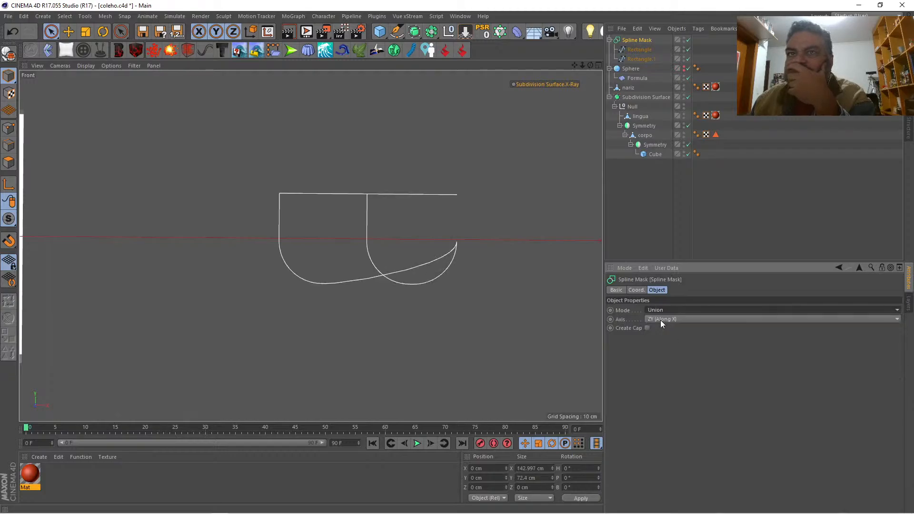
Step: Move the second rectangle spline along X to about 404.9 cm and toggle Close Spline on both rectangle splines
{"action": "left_click", "coordinate": [637, 59]}
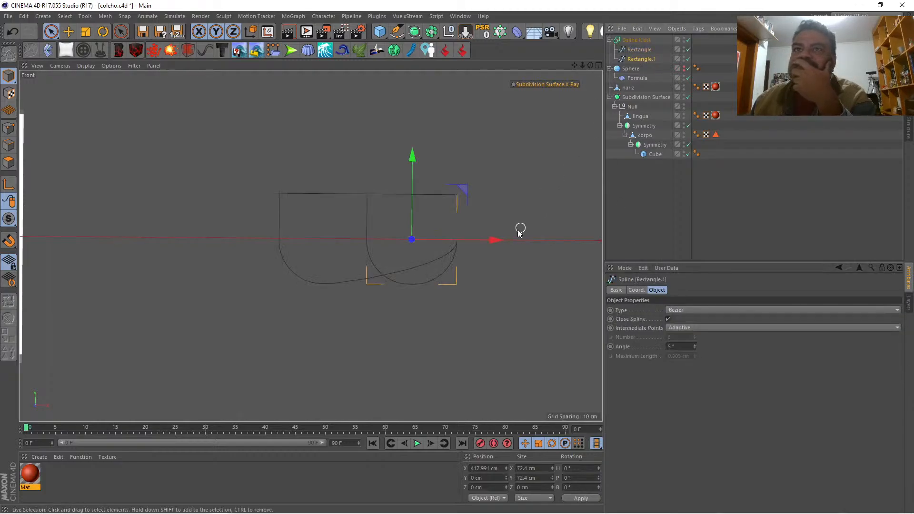
{"action": "left_click_drag", "start_coordinate": [496, 238], "coordinate": [476, 236]}
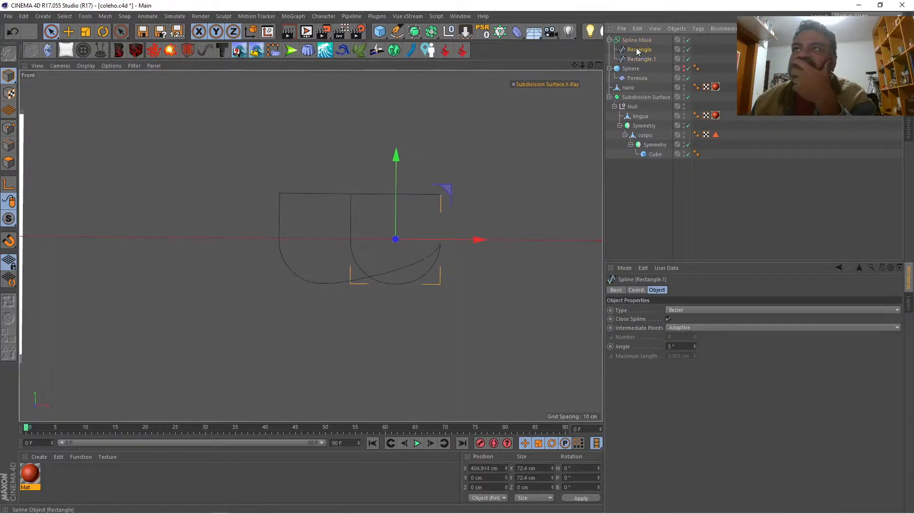
{"action": "left_click", "coordinate": [638, 51]}
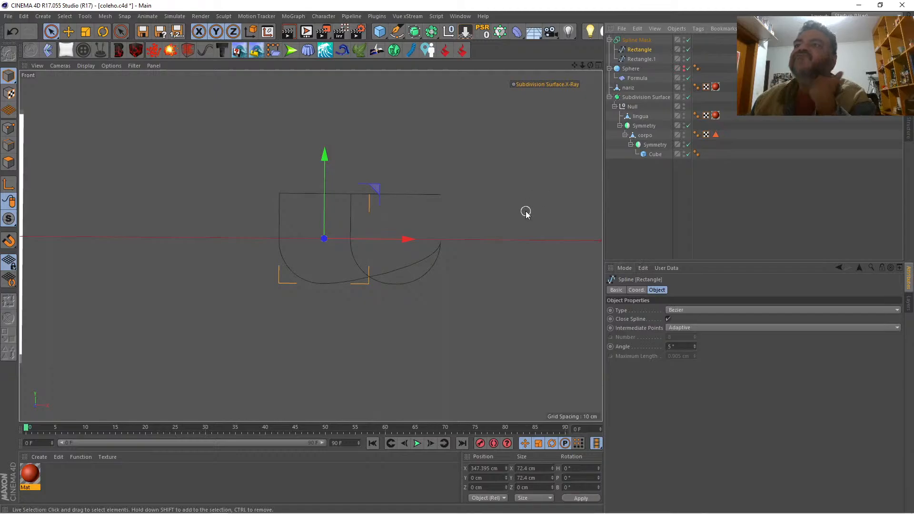
{"action": "left_click", "coordinate": [668, 319]}
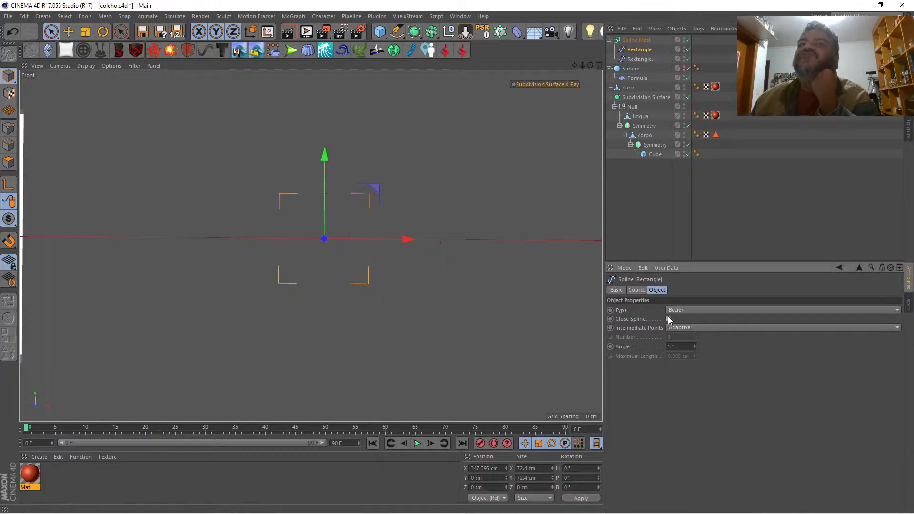
{"action": "left_click", "coordinate": [650, 60]}
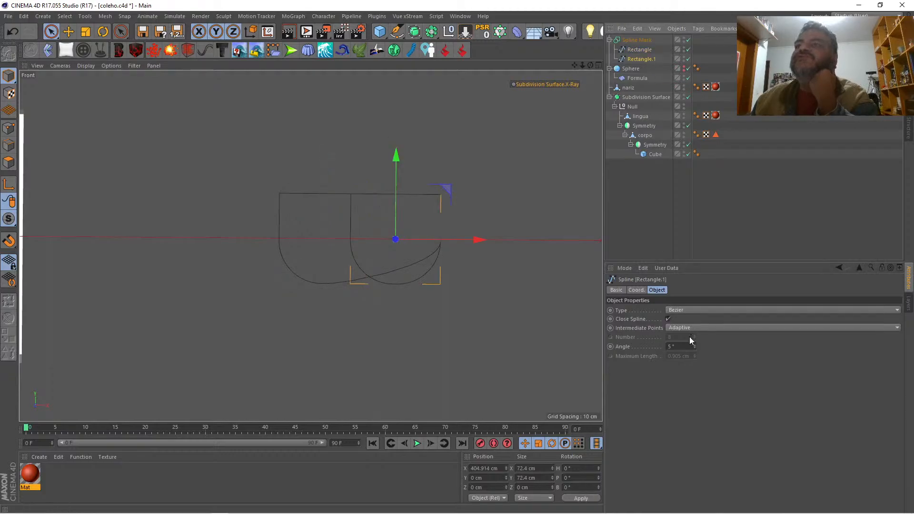
{"action": "left_click", "coordinate": [667, 319]}
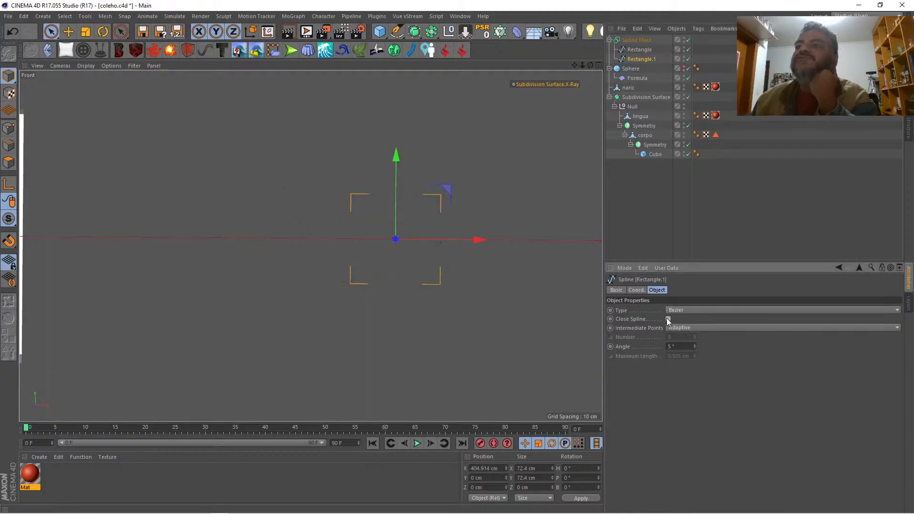
Step: Try the Cubic and B-Spline types on the second rectangle spline and set its type back to Bezier
{"action": "left_click", "coordinate": [680, 310]}
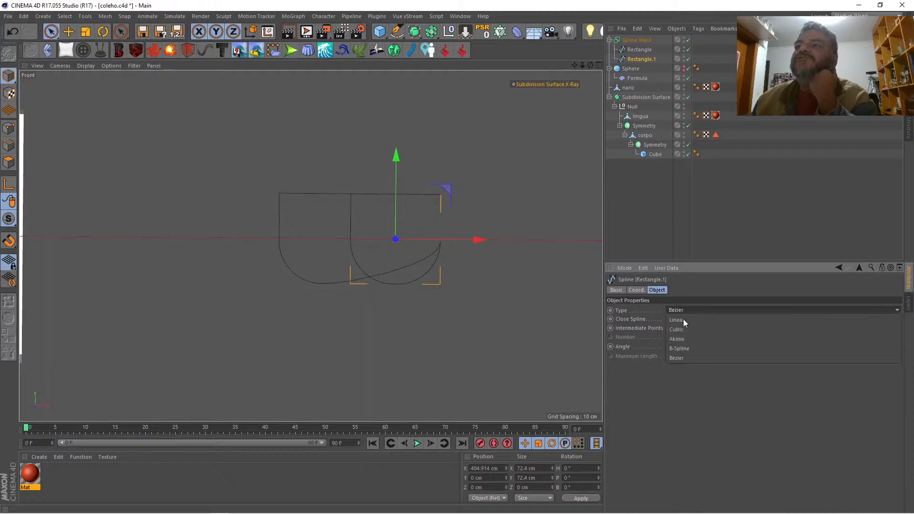
{"action": "left_click", "coordinate": [683, 330]}
{"action": "left_click", "coordinate": [684, 310]}
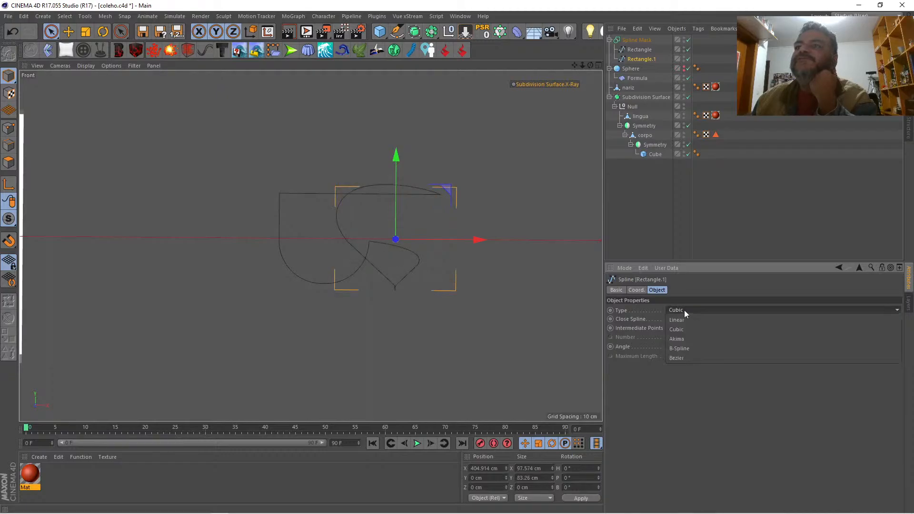
{"action": "left_click", "coordinate": [685, 350]}
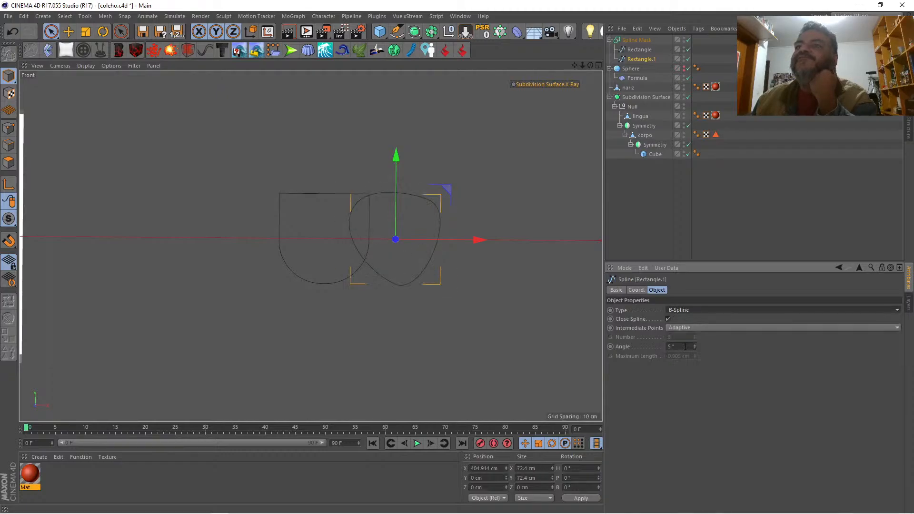
{"action": "left_click", "coordinate": [696, 309]}
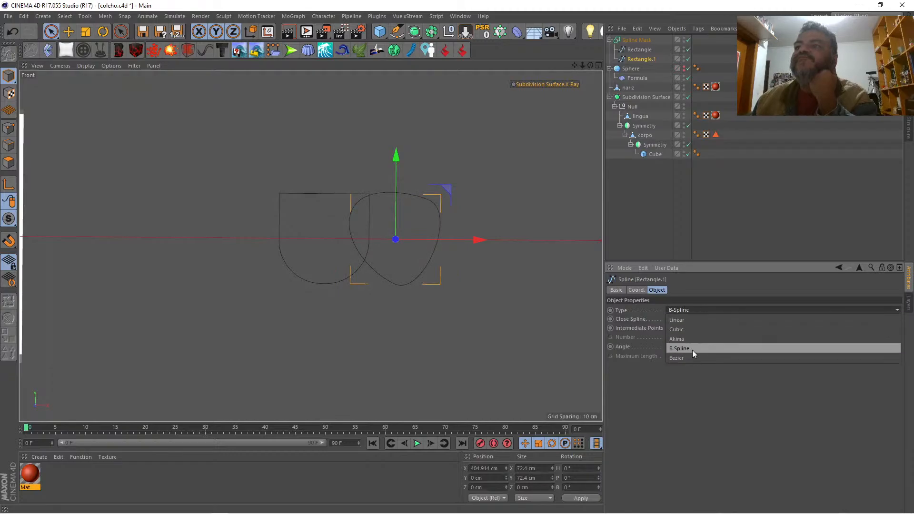
{"action": "left_click", "coordinate": [690, 357]}
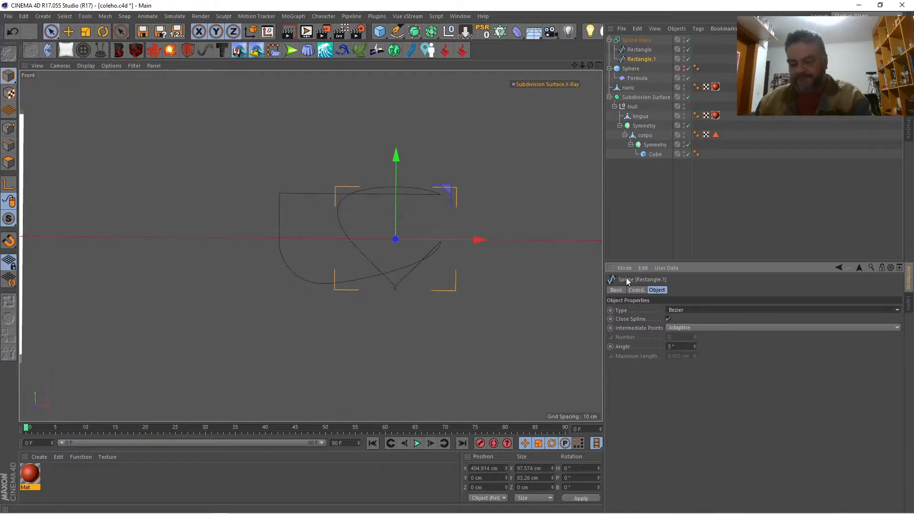
Step: Undo the spline type, position, mask axis and nesting changes until both rectangle splines are outside the Spline Mask
{"action": "key", "text": "ctrl+z"}
{"action": "key", "text": "ctrl+z"}
{"action": "key", "text": "ctrl+z"}
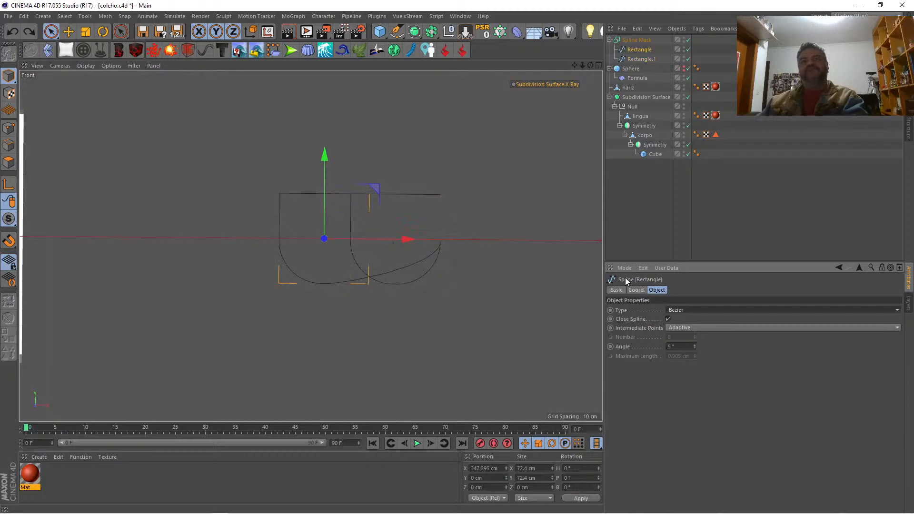
{"action": "key", "text": "ctrl+z"}
{"action": "key", "text": "ctrl+z"}
{"action": "key", "text": "ctrl+z"}
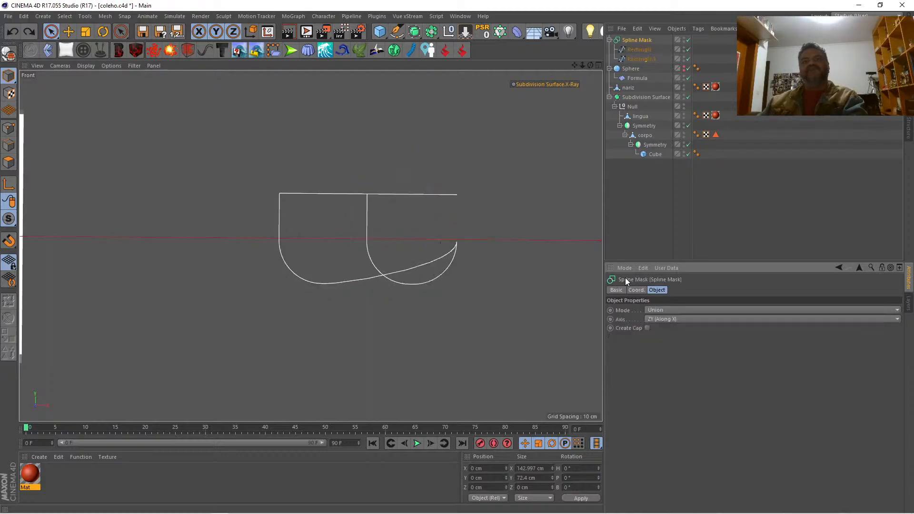
{"action": "key", "text": "ctrl+z"}
{"action": "key", "text": "ctrl+z"}
{"action": "key", "text": "ctrl+z"}
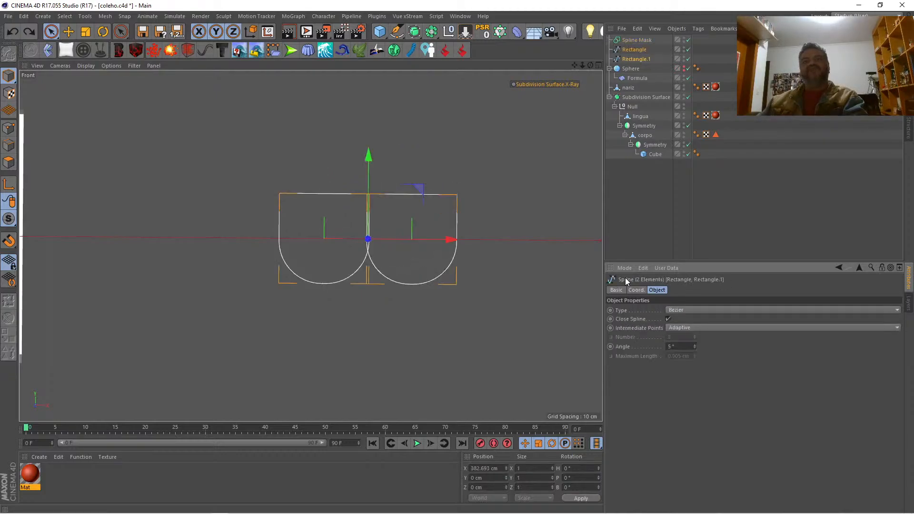
Step: Move the first rounded rectangle along X to about 345.8 cm and nest both rectangle splines under the Spline Mask
{"action": "left_click", "coordinate": [637, 49]}
{"action": "left_click_drag", "start_coordinate": [408, 239], "coordinate": [407, 238]}
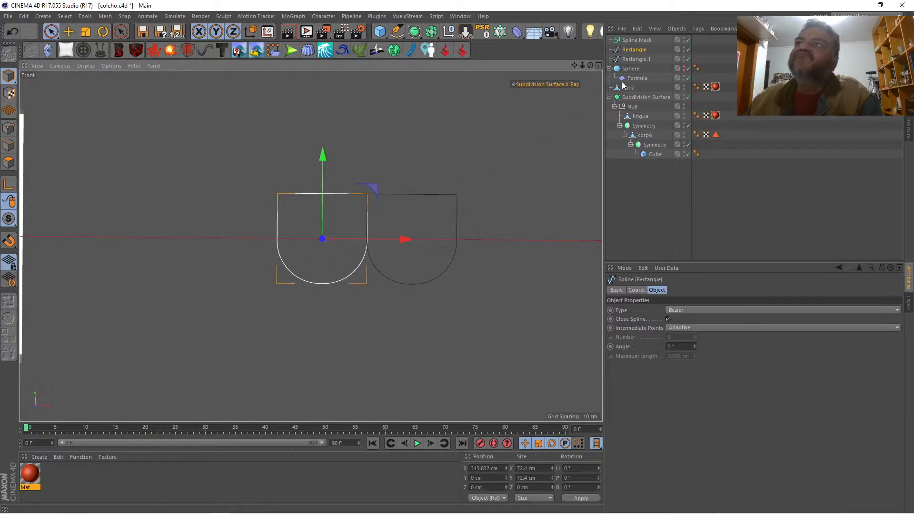
{"action": "left_click", "coordinate": [630, 59], "text": "ctrl"}
{"action": "left_click_drag", "start_coordinate": [633, 59], "coordinate": [639, 42]}
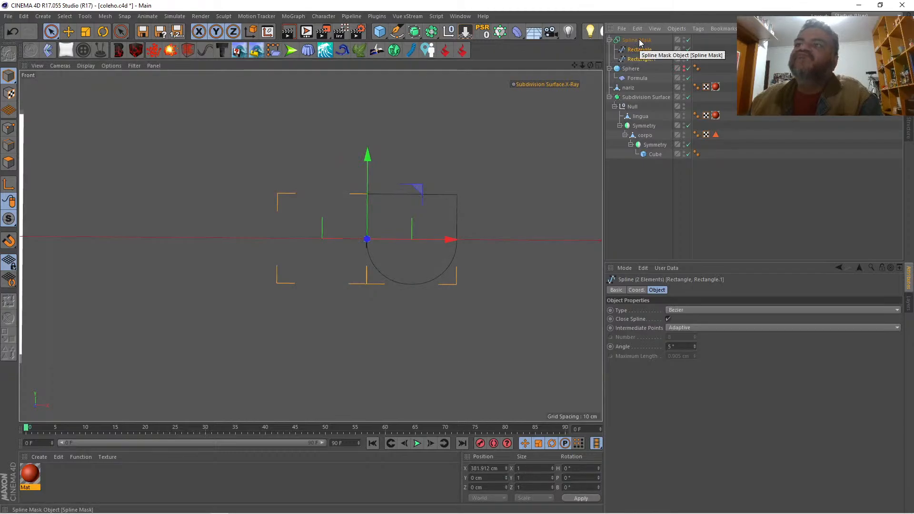
Step: Set the Spline Mask's axis to Viewport (Render View) to merge the two rounded rectangles into one outline
{"action": "left_click", "coordinate": [637, 40]}
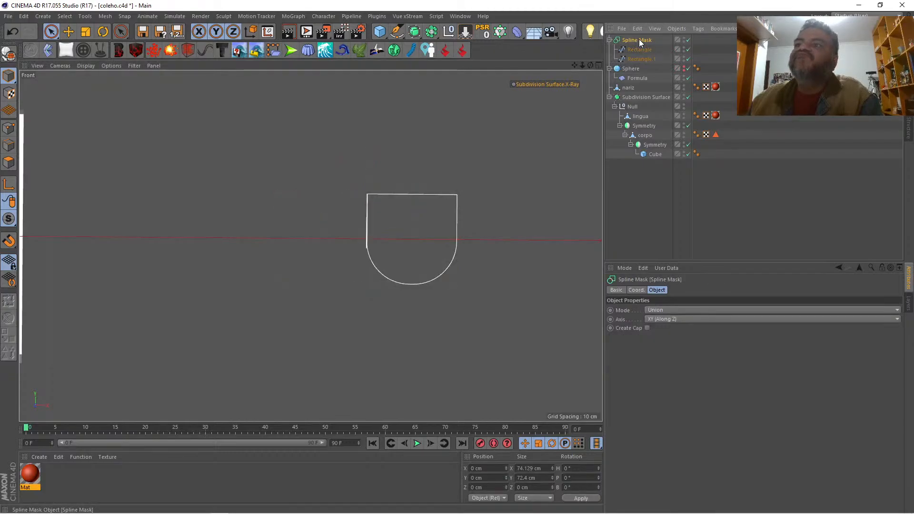
{"action": "left_click", "coordinate": [665, 319]}
{"action": "left_click", "coordinate": [667, 341]}
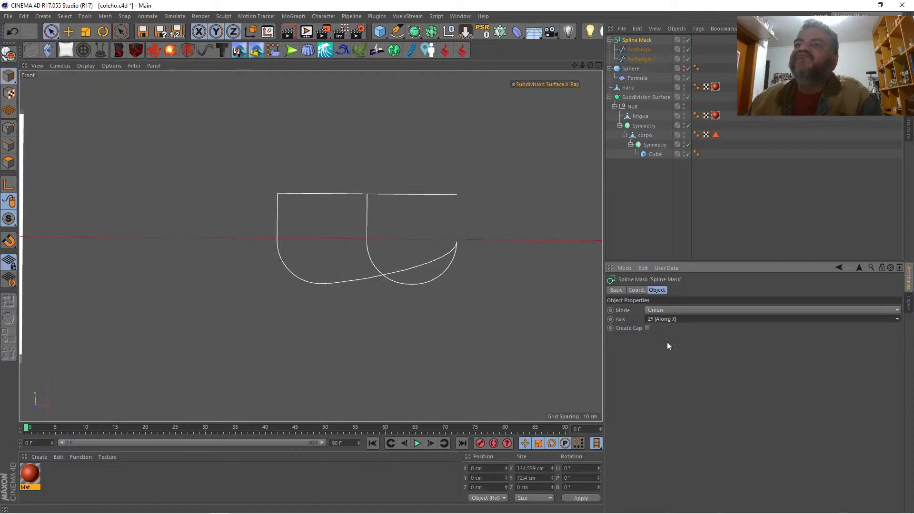
{"action": "left_click", "coordinate": [677, 320]}
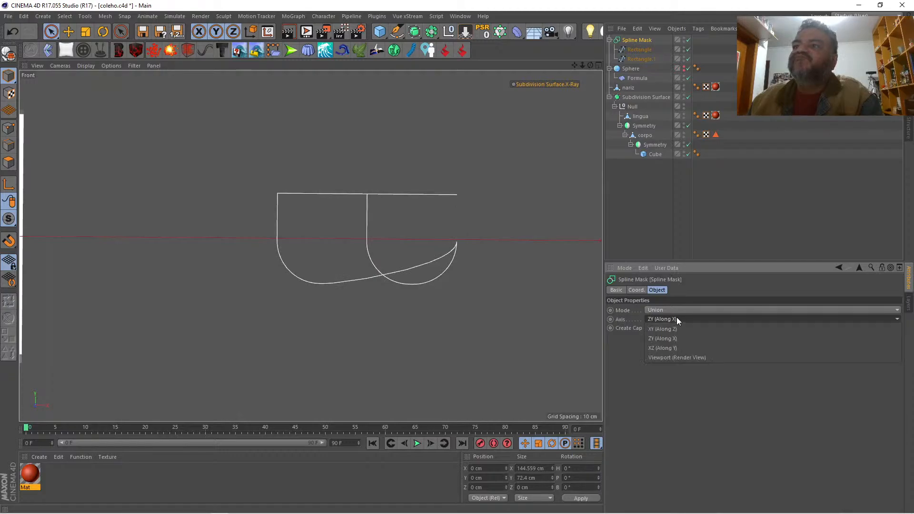
{"action": "left_click", "coordinate": [682, 357]}
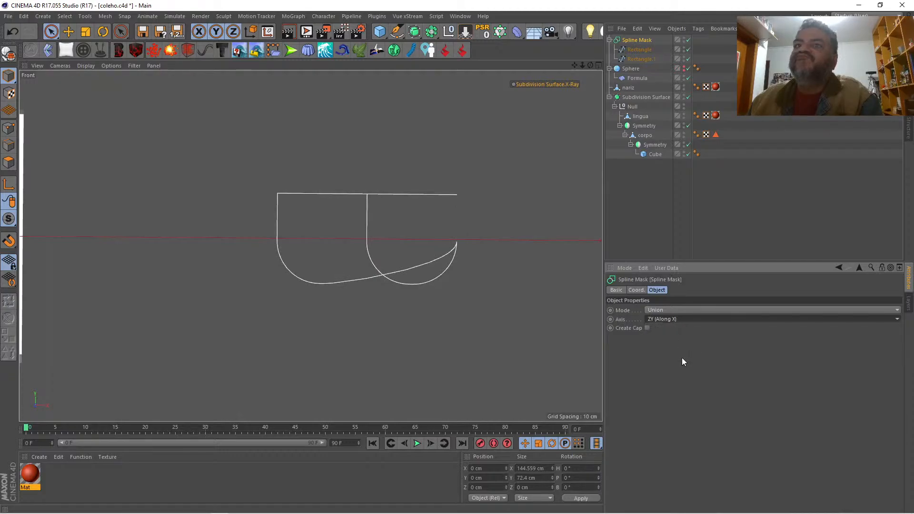
{"action": "left_click", "coordinate": [635, 220]}
Step: Convert the Spline Mask's merged outline into a separate spline with Current State to Object and place it last in the object hierarchy
{"action": "mouse_move", "coordinate": [581, 65]}
{"action": "left_mouse_down"}
{"action": "mouse_move", "coordinate": [562, 66]}
{"action": "mouse_move", "coordinate": [582, 65]}
{"action": "left_mouse_up"}
{"action": "left_click", "coordinate": [638, 39]}
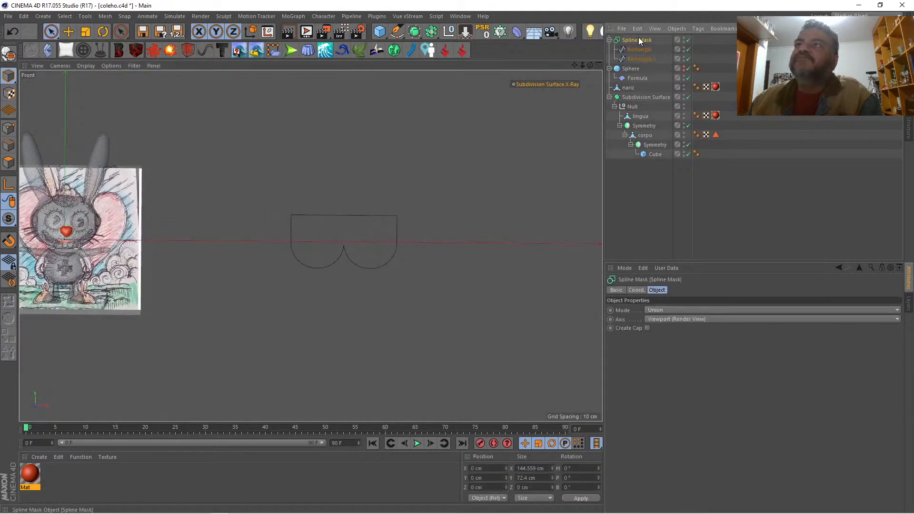
{"action": "right_click", "coordinate": [639, 39]}
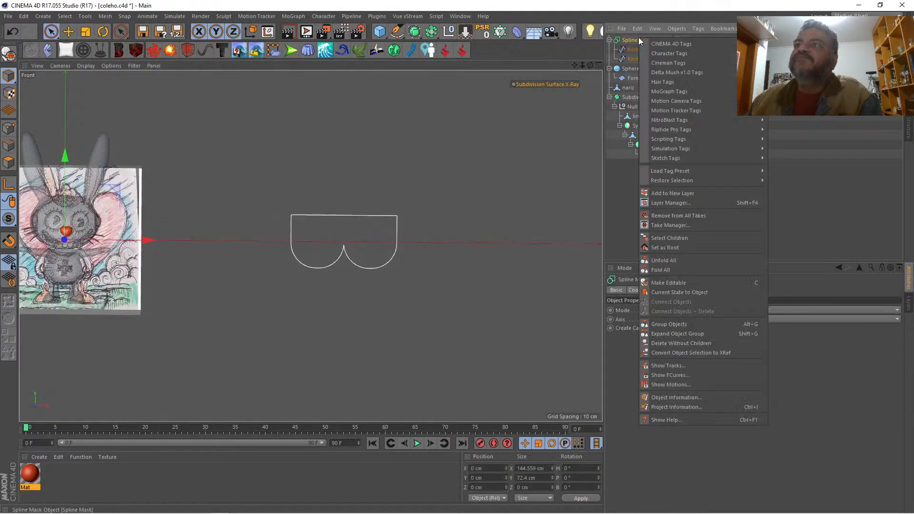
{"action": "left_click", "coordinate": [718, 291]}
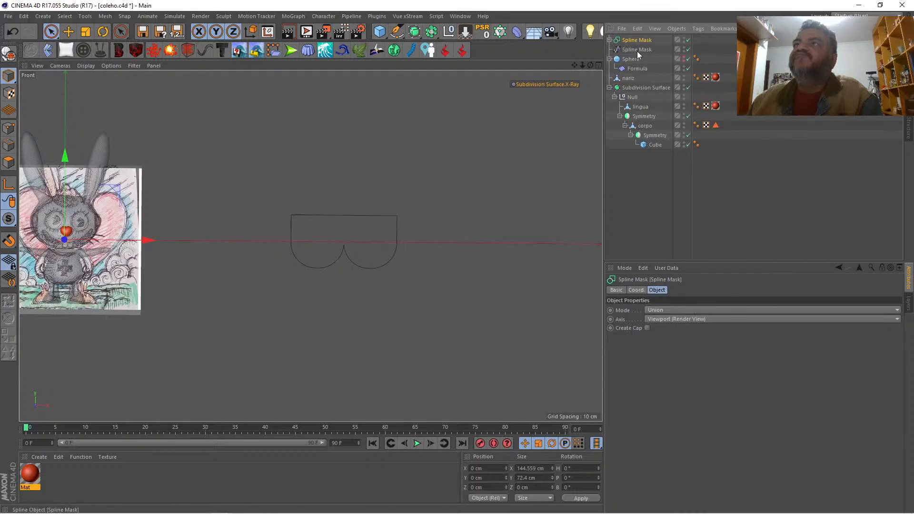
{"action": "left_click_drag", "start_coordinate": [637, 49], "coordinate": [640, 172]}
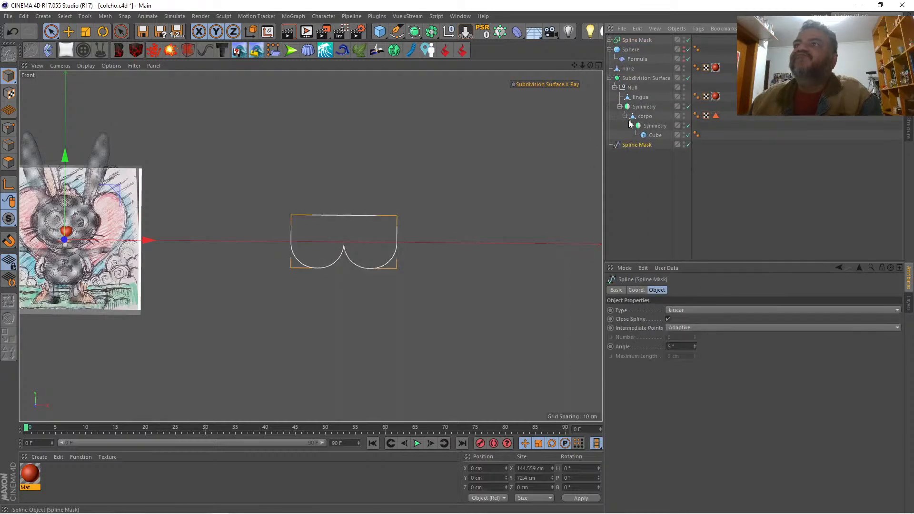
{"action": "left_click", "coordinate": [609, 78]}
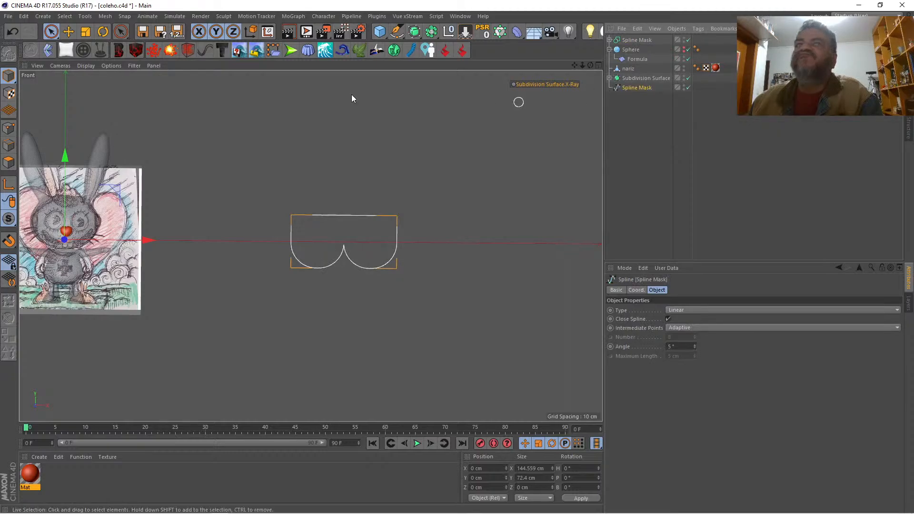
Step: Scale the new teeth spline down to about 22.9 × 11.5 cm, centring its axis on all its points
{"action": "left_click", "coordinate": [86, 30]}
{"action": "left_click_drag", "start_coordinate": [334, 135], "coordinate": [90, 163]}
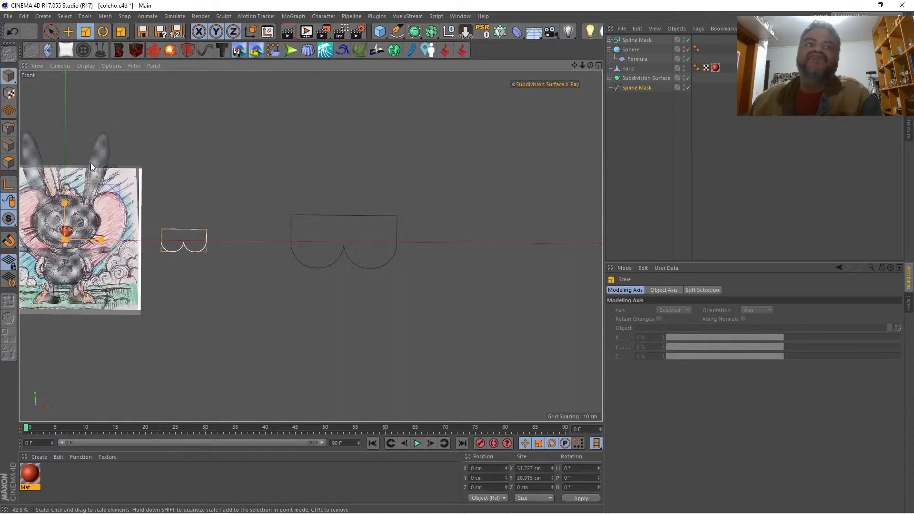
{"action": "left_click", "coordinate": [257, 50]}
{"action": "left_click", "coordinate": [246, 135]}
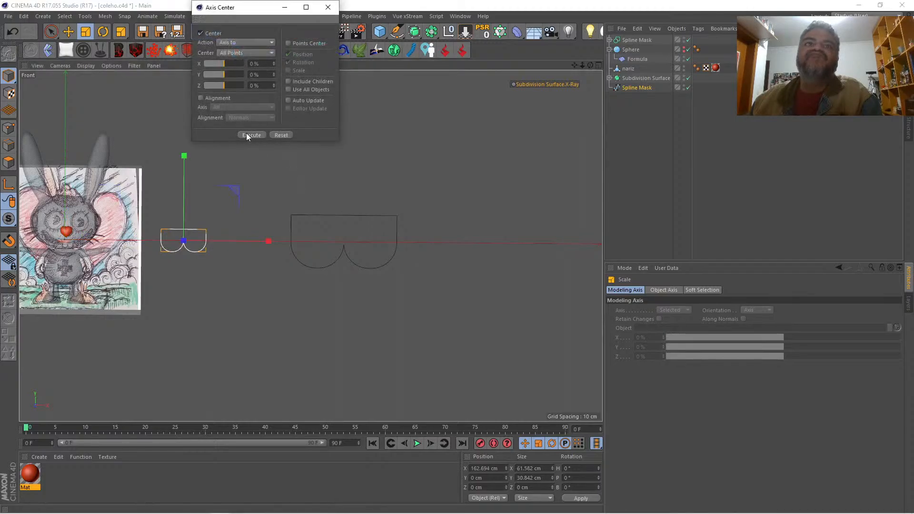
{"action": "left_click", "coordinate": [328, 7]}
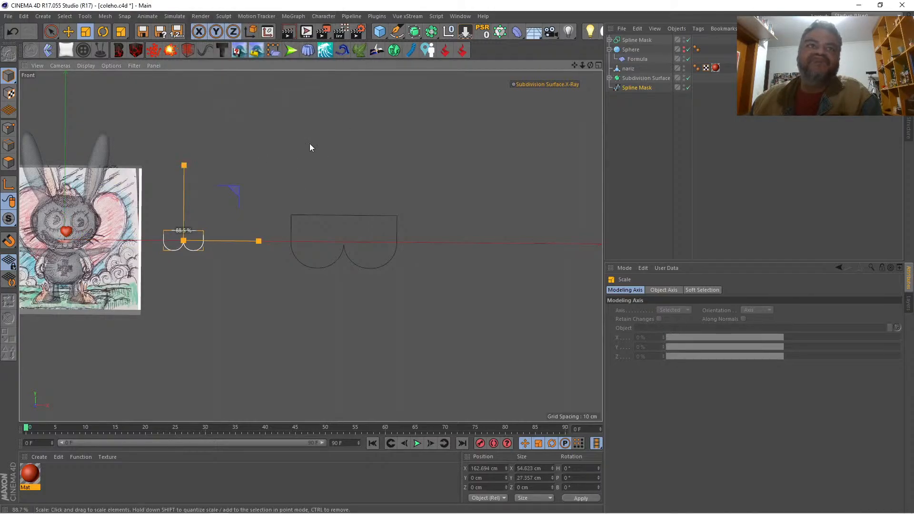
{"action": "left_click_drag", "start_coordinate": [309, 144], "coordinate": [86, 163]}
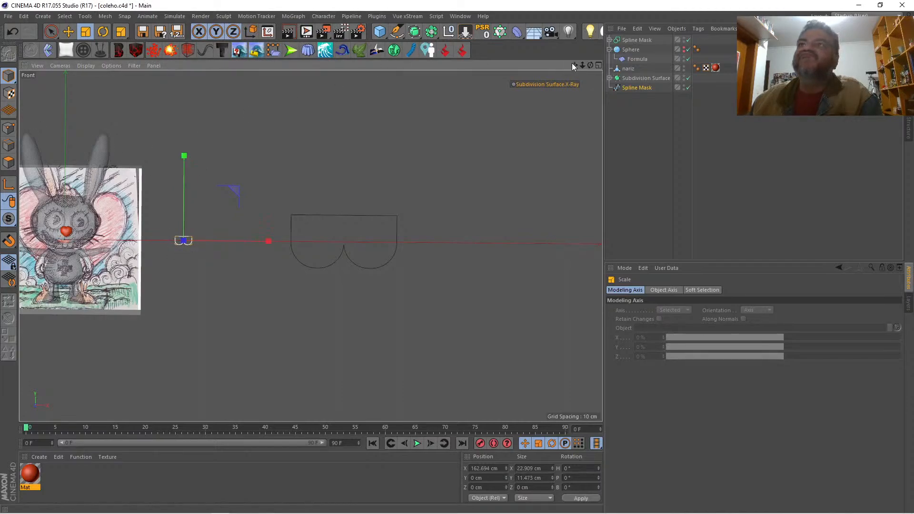
Step: Move the teeth spline over the rabbit's mouth in the Front view, to about X 4.8 cm and Y -6.9 cm
{"action": "left_click_drag", "start_coordinate": [574, 66], "coordinate": [808, 58]}
{"action": "key", "text": "space"}
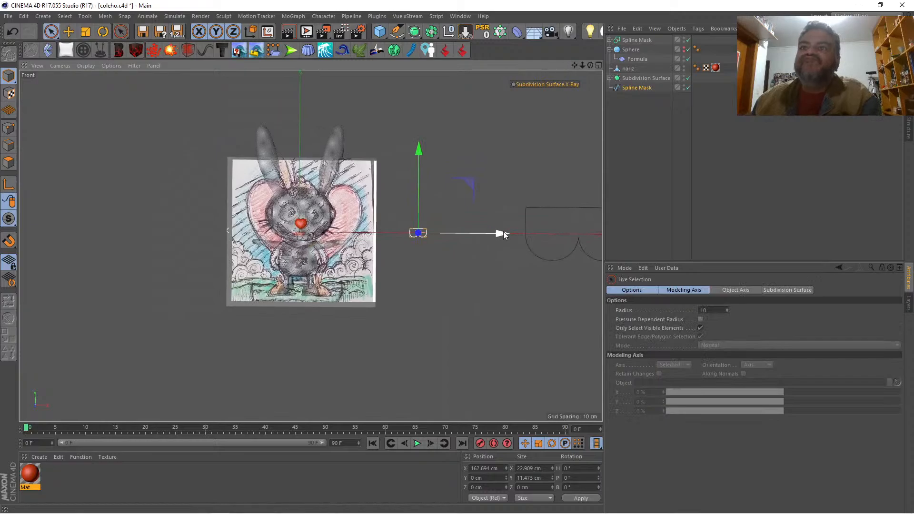
{"action": "left_click_drag", "start_coordinate": [503, 235], "coordinate": [384, 241]}
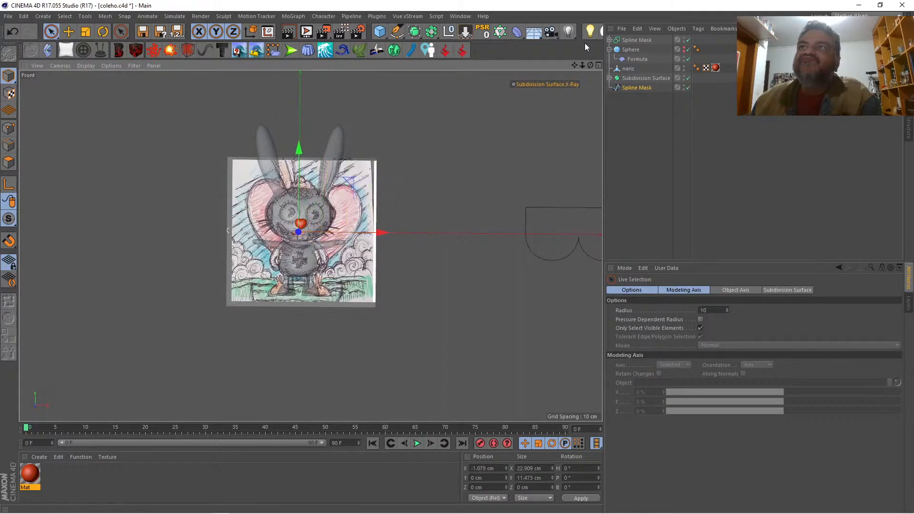
{"action": "scroll", "coordinate": [314, 257], "scroll_direction": "up", "scroll_amount": 8}
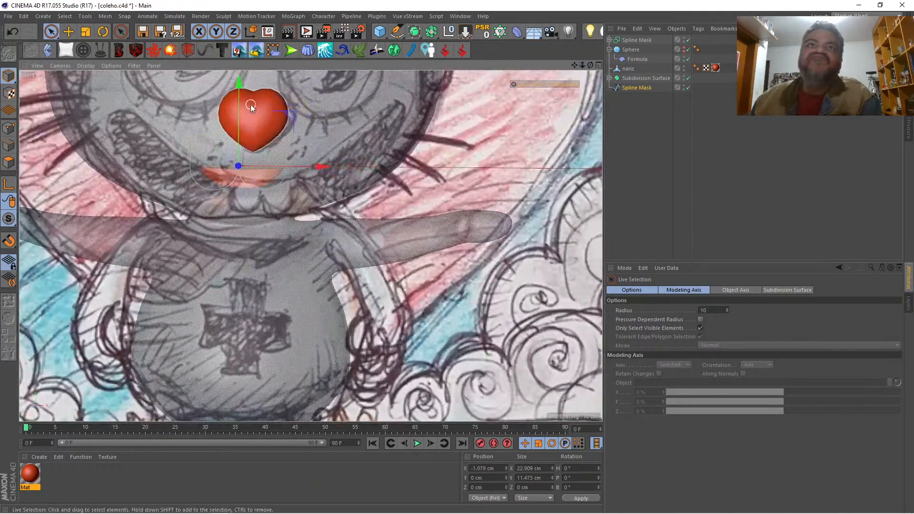
{"action": "left_click_drag", "start_coordinate": [239, 106], "coordinate": [258, 137]}
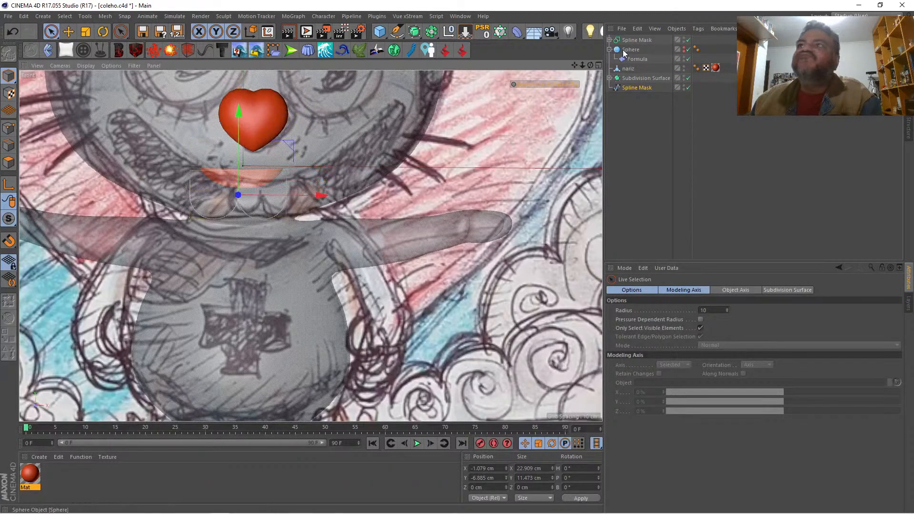
{"action": "left_click_drag", "start_coordinate": [324, 200], "coordinate": [350, 202]}
Step: Scale the teeth spline to about 14.8 × 8.1 cm and align it with the sketched teeth at about Y -7 cm
{"action": "key", "text": "t"}
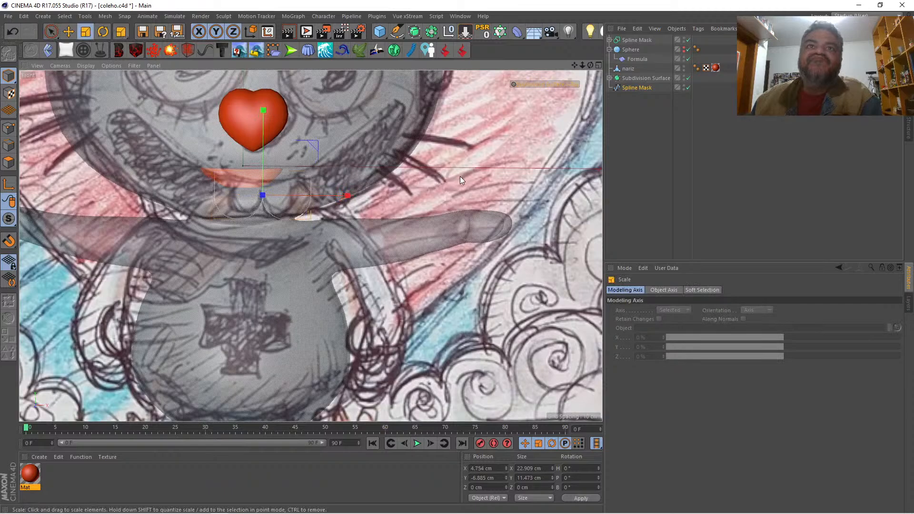
{"action": "left_click_drag", "start_coordinate": [459, 180], "coordinate": [313, 192]}
{"action": "key", "text": "space"}
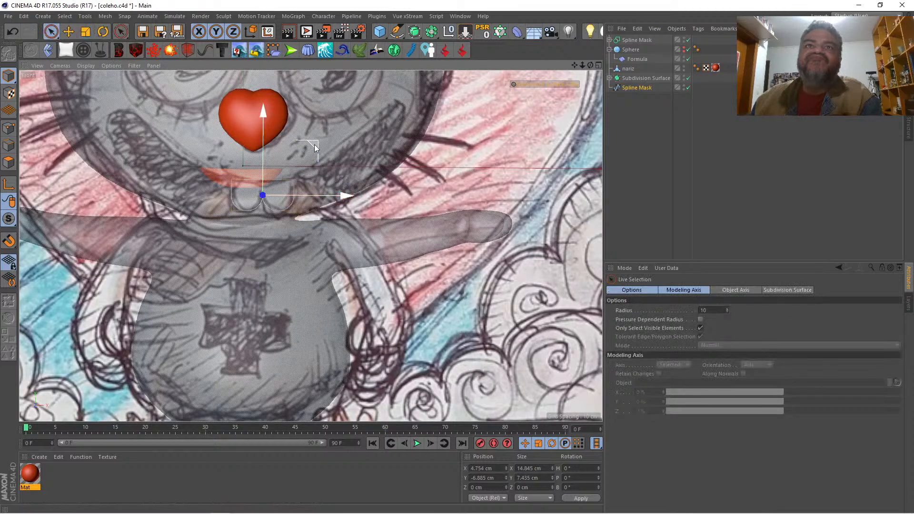
{"action": "left_click_drag", "start_coordinate": [314, 148], "coordinate": [315, 151]}
{"action": "left_click", "coordinate": [86, 31]}
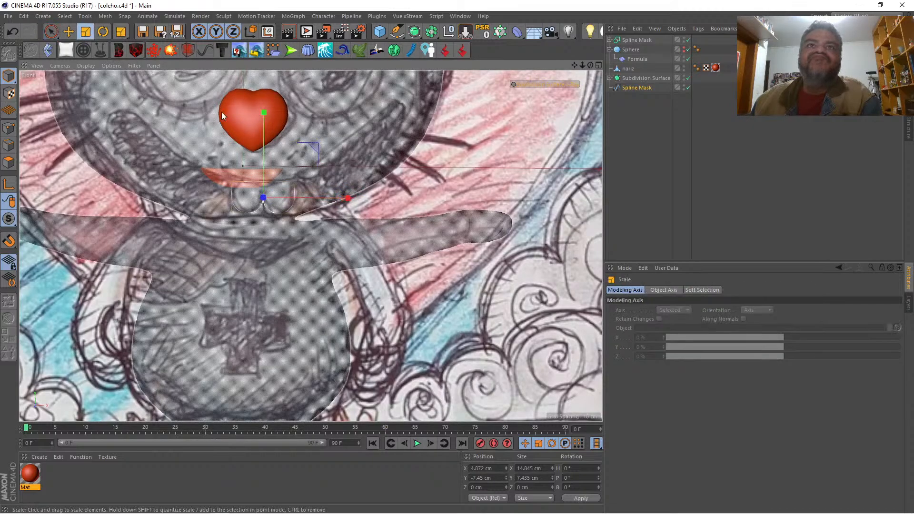
{"action": "left_click_drag", "start_coordinate": [263, 114], "coordinate": [262, 127]}
{"action": "key", "text": "space"}
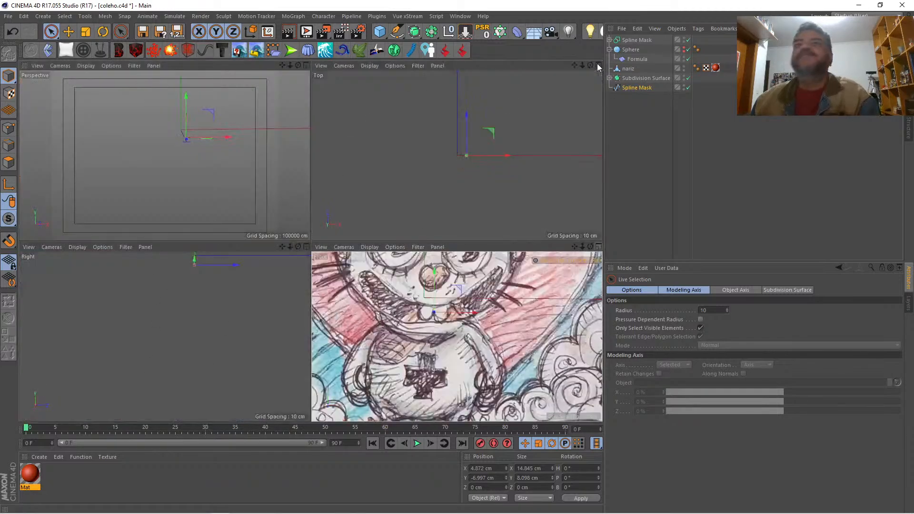
Step: Move the teeth spline to the front of the face at about Z -36.7 cm and raise it to about Y -4.2 cm
{"action": "left_click", "coordinate": [598, 65]}
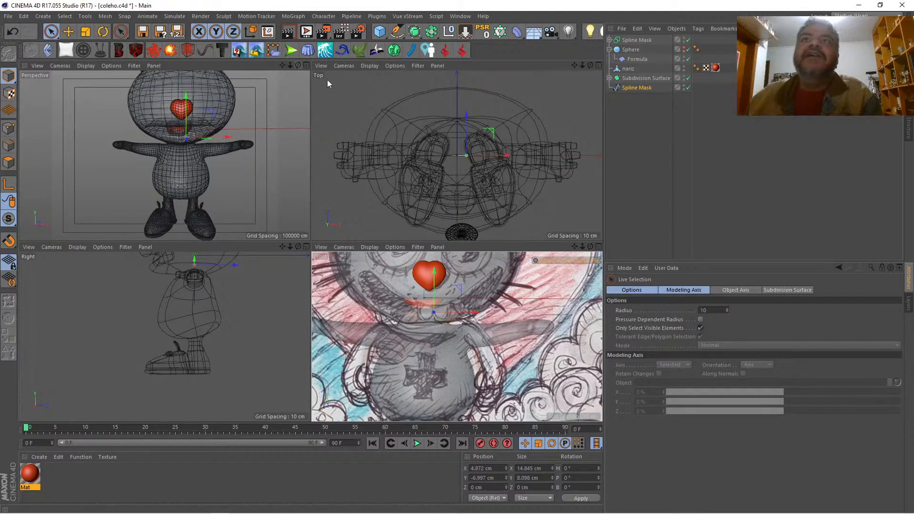
{"action": "left_click_drag", "start_coordinate": [464, 127], "coordinate": [461, 143]}
{"action": "left_click_drag", "start_coordinate": [452, 177], "coordinate": [448, 192]}
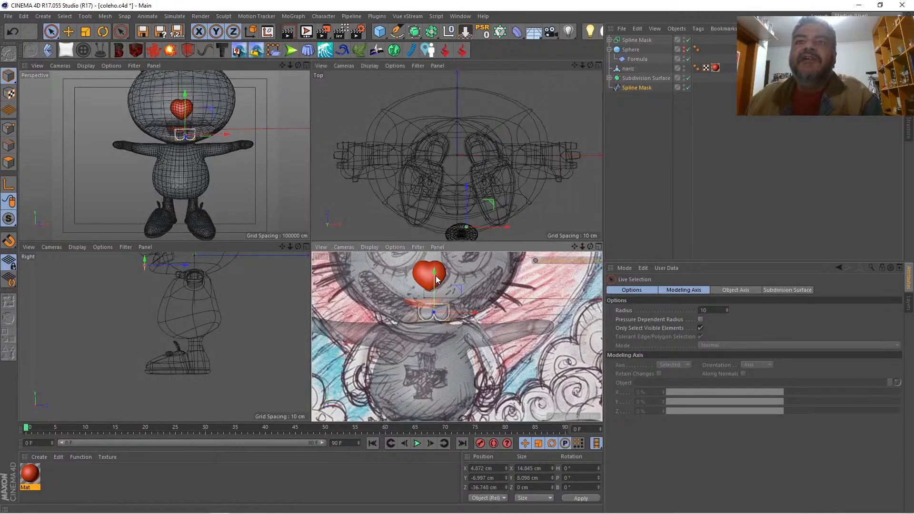
{"action": "left_click_drag", "start_coordinate": [436, 280], "coordinate": [437, 273]}
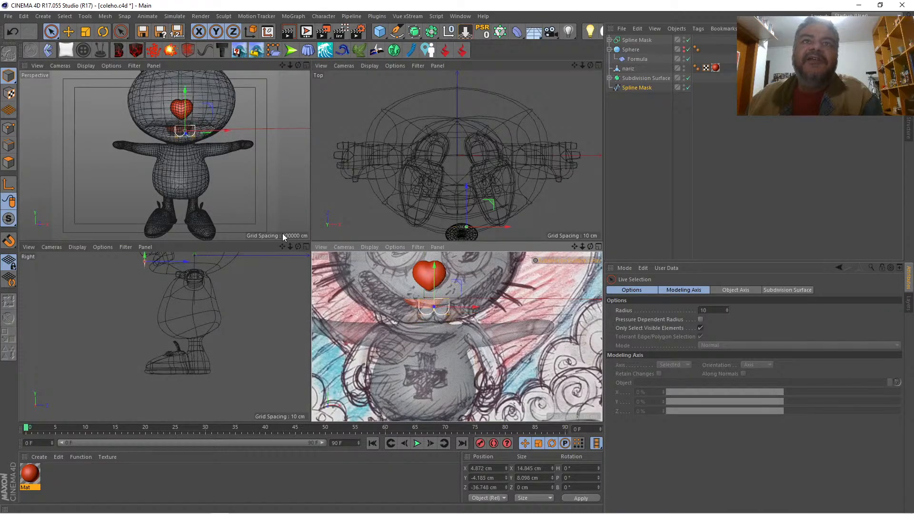
Step: Fine-tune the teeth spline against the mouth in the Right view to about Y -1.1 cm and Z -34.7 cm
{"action": "left_click", "coordinate": [306, 247]}
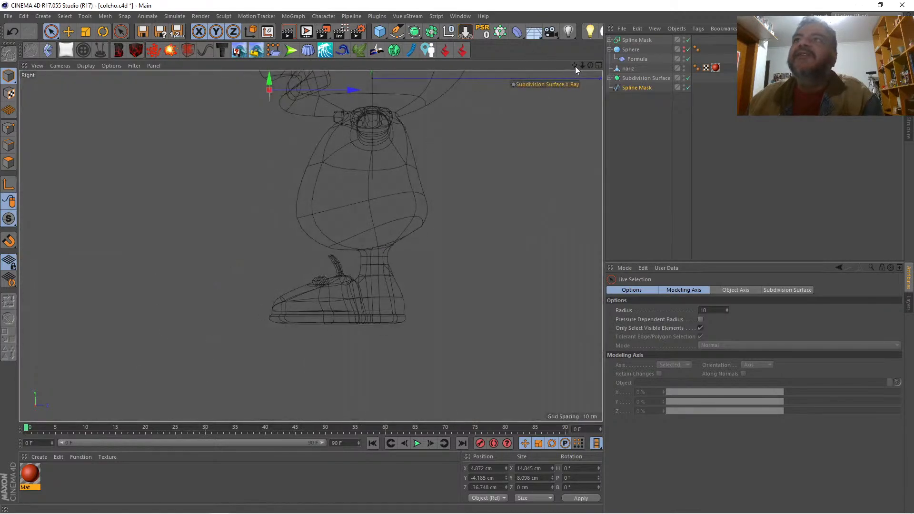
{"action": "left_click_drag", "start_coordinate": [575, 67], "coordinate": [526, 101]}
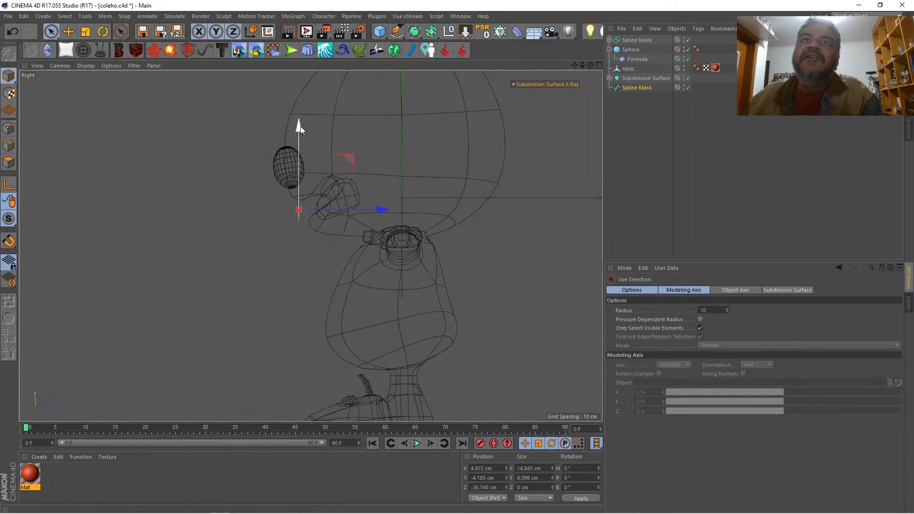
{"action": "left_click_drag", "start_coordinate": [301, 127], "coordinate": [300, 119]}
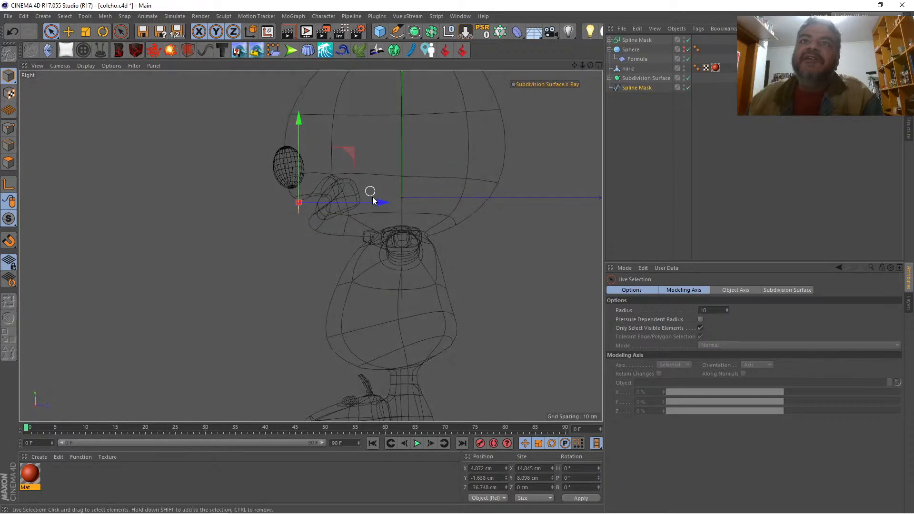
{"action": "left_click_drag", "start_coordinate": [374, 200], "coordinate": [381, 201]}
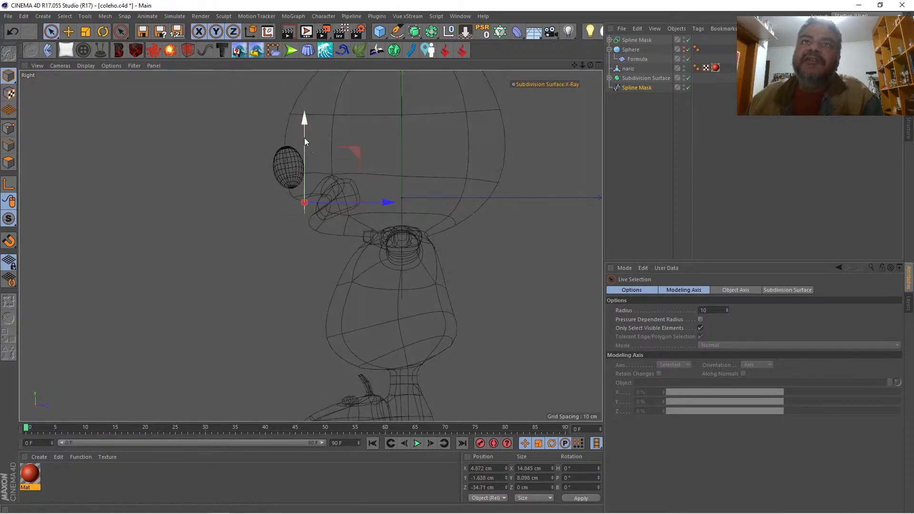
{"action": "left_click_drag", "start_coordinate": [304, 138], "coordinate": [304, 136]}
Step: Shift the teeth spline along X to about 1.3 cm in the Perspective view and check it from the side
{"action": "left_click", "coordinate": [599, 66]}
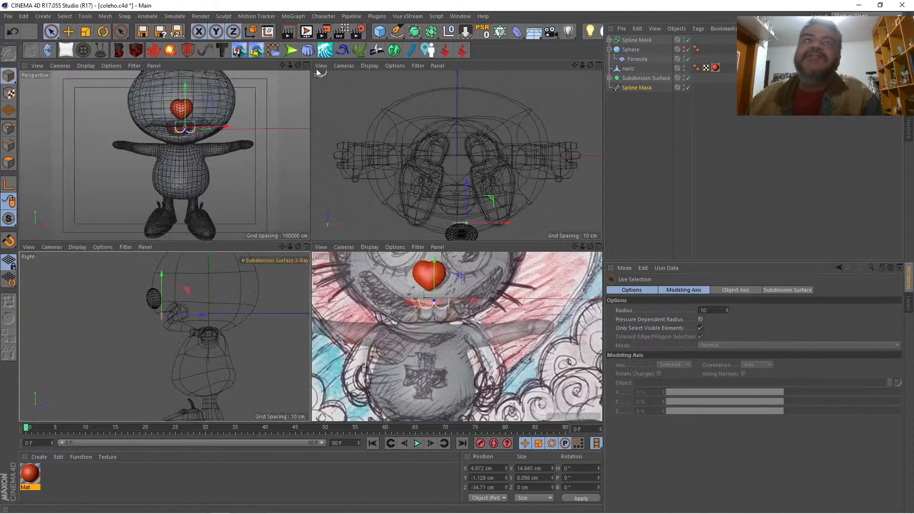
{"action": "left_click", "coordinate": [305, 65]}
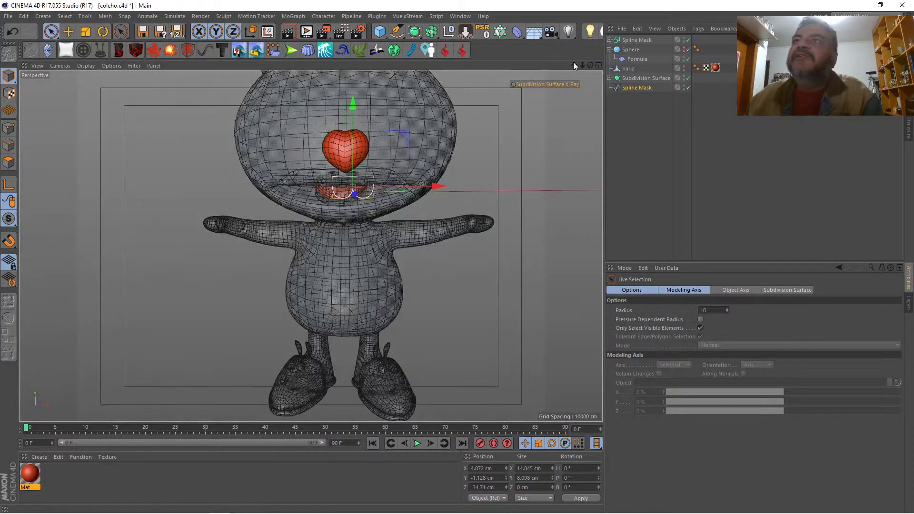
{"action": "mouse_move", "coordinate": [589, 64]}
{"action": "left_mouse_down"}
{"action": "mouse_move", "coordinate": [533, 68]}
{"action": "mouse_move", "coordinate": [603, 63]}
{"action": "left_mouse_up"}
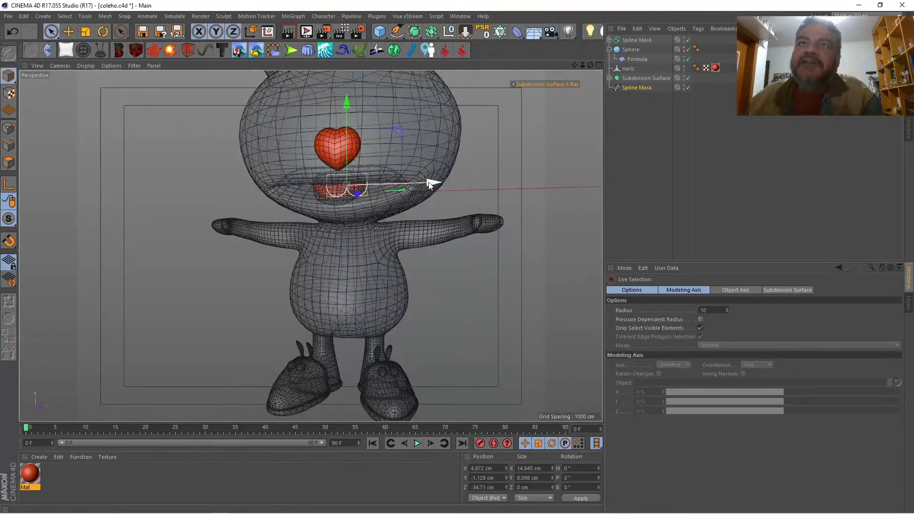
{"action": "left_click_drag", "start_coordinate": [428, 183], "coordinate": [418, 182]}
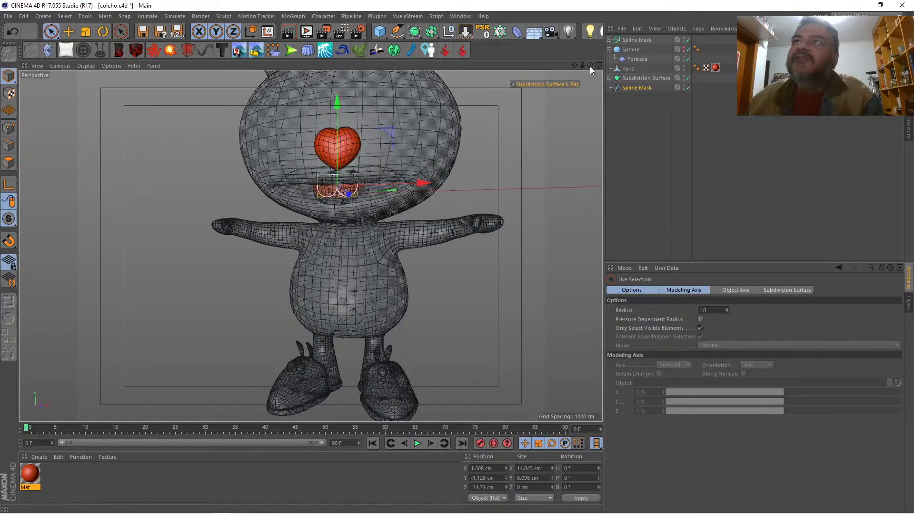
{"action": "left_click_drag", "start_coordinate": [590, 65], "coordinate": [640, 67]}
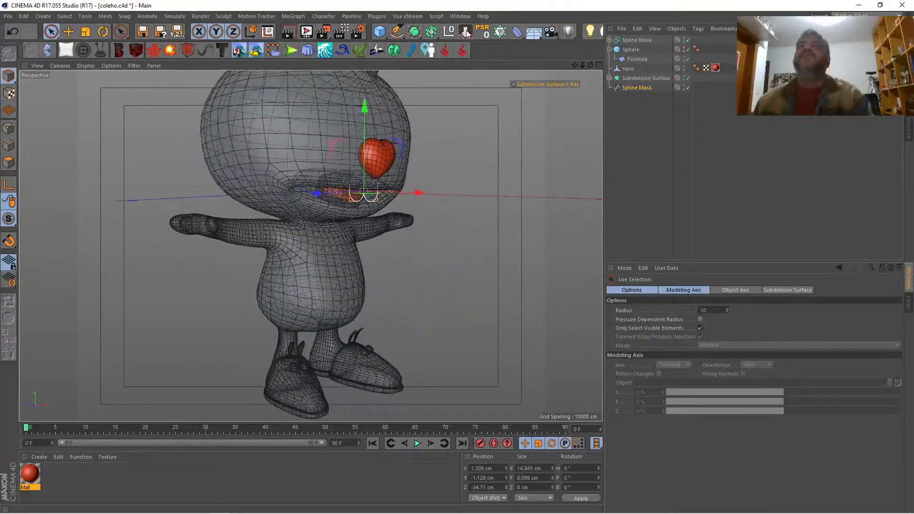
Step: Try adding an Extrude object, and undo both it and the teeth spline's last X move
{"action": "left_click", "coordinate": [432, 30]}
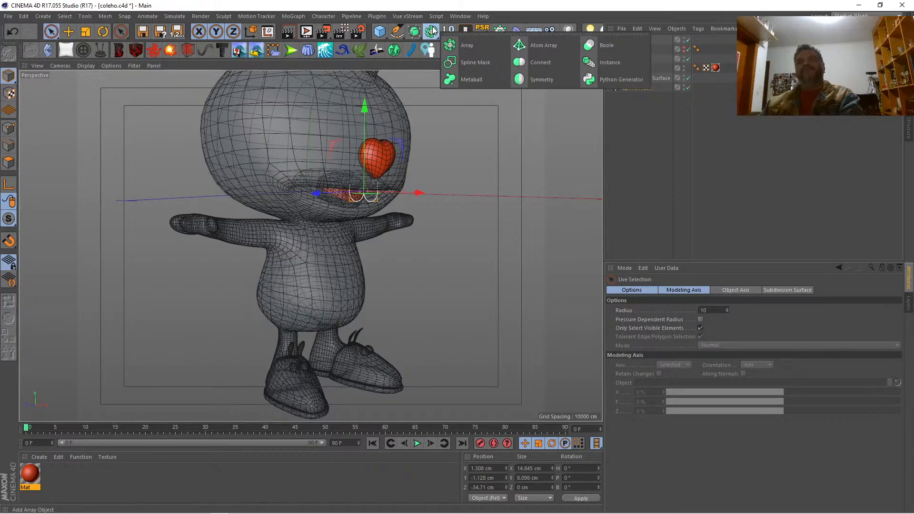
{"action": "left_click", "coordinate": [414, 32]}
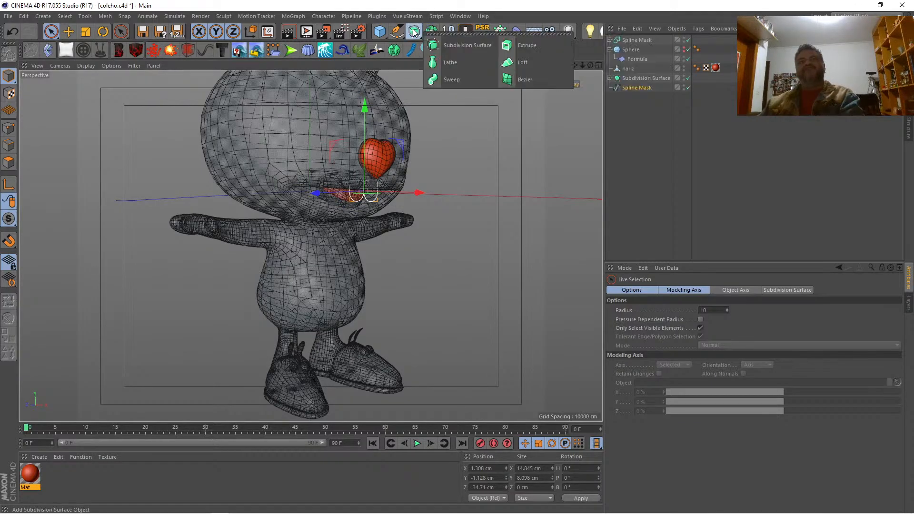
{"action": "left_click", "coordinate": [507, 45]}
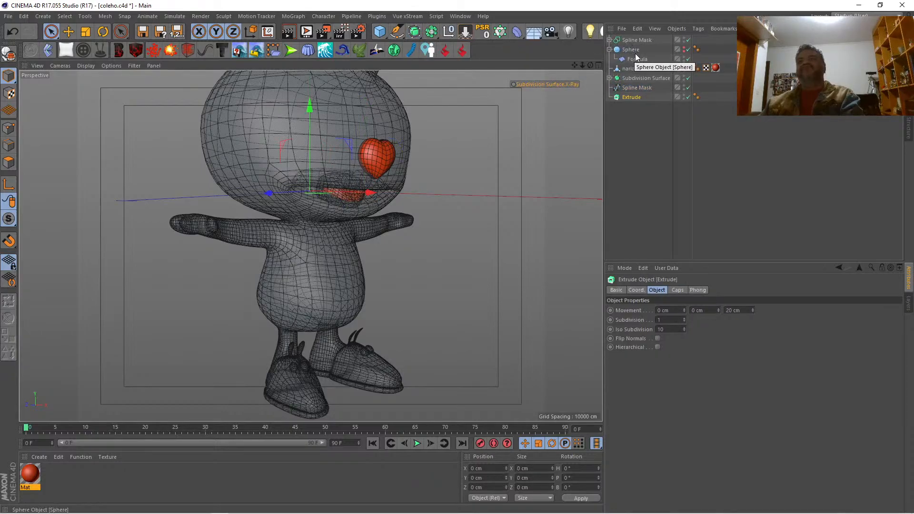
{"action": "key", "text": "ctrl+z"}
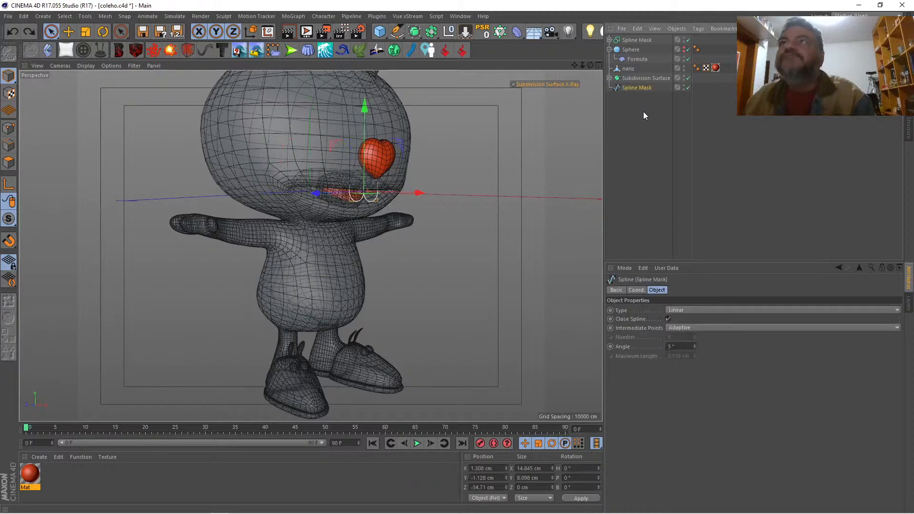
{"action": "key", "text": "ctrl+z"}
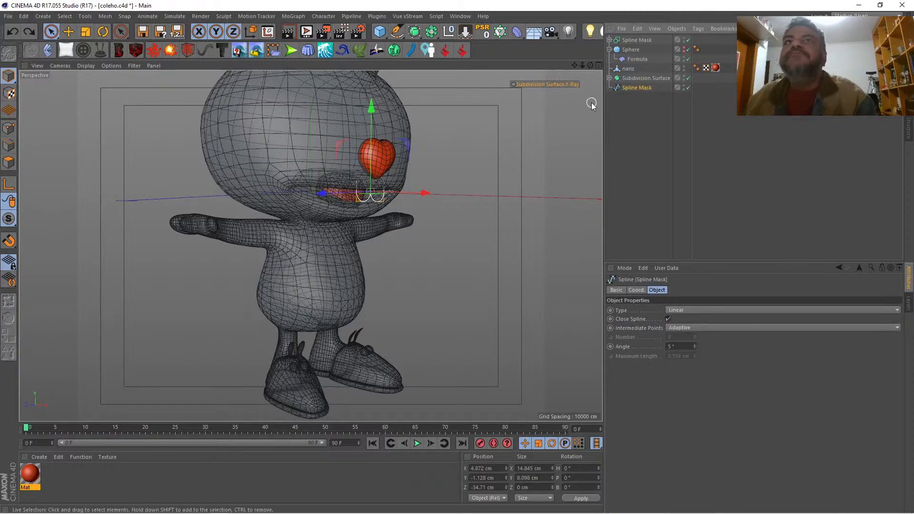
{"action": "left_click", "coordinate": [414, 31]}
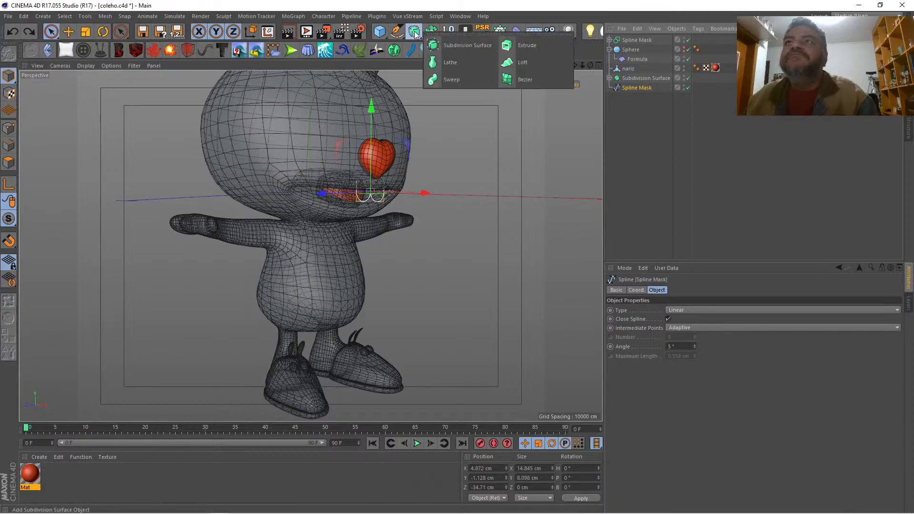
{"action": "left_click", "coordinate": [506, 46]}
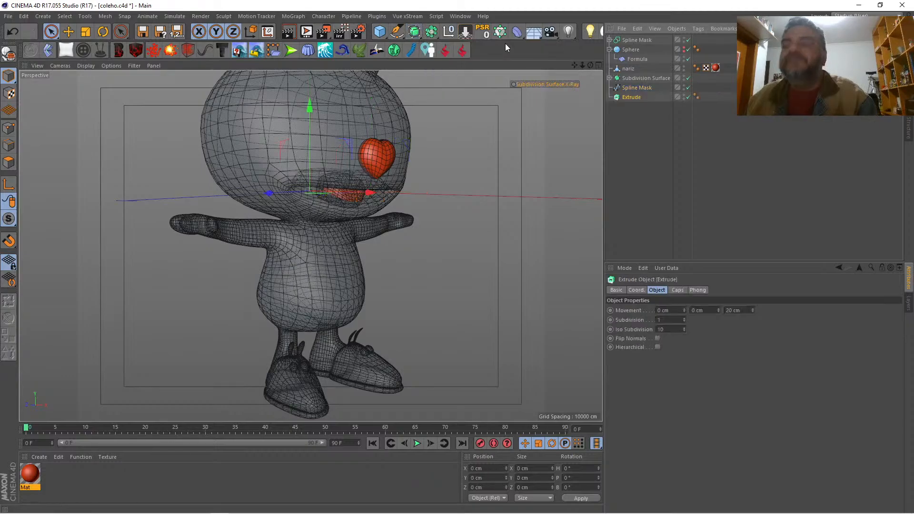
{"action": "key", "text": "ctrl+z"}
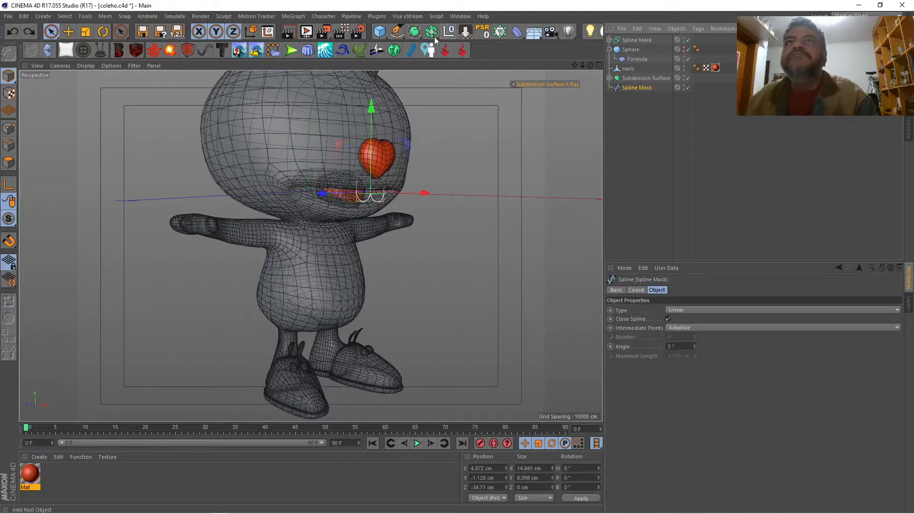
Step: Add an Extrude as the parent of the teeth spline and set its Z movement to 2 cm
{"action": "left_click", "coordinate": [414, 35]}
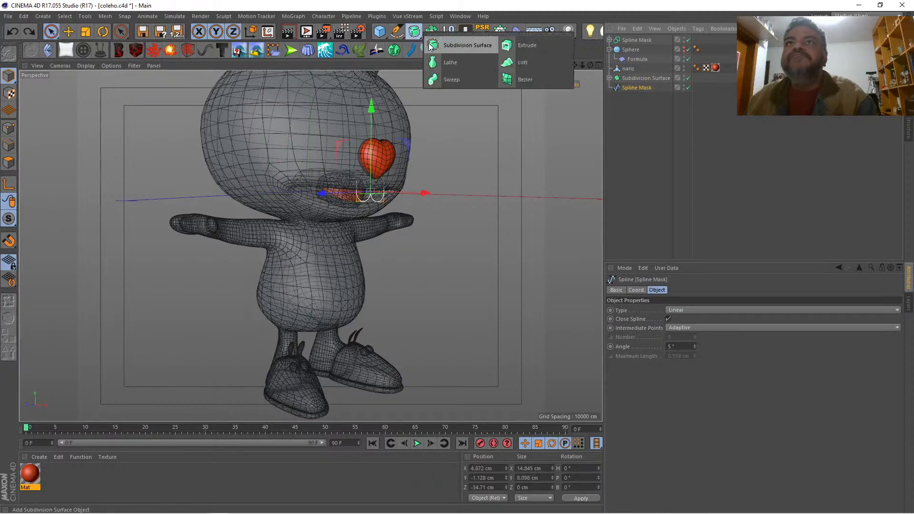
{"action": "left_click", "coordinate": [518, 49], "text": "alt"}
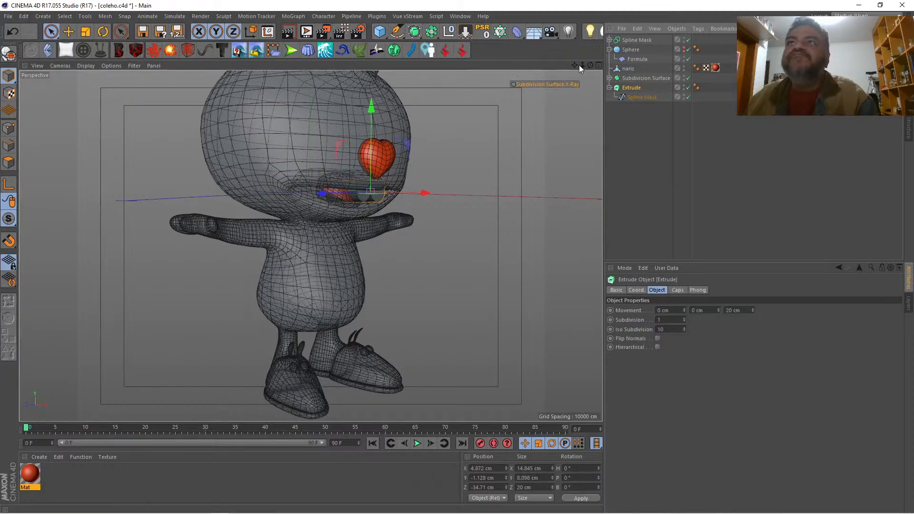
{"action": "left_click_drag", "start_coordinate": [587, 64], "coordinate": [582, 65]}
{"action": "left_click", "coordinate": [635, 97]}
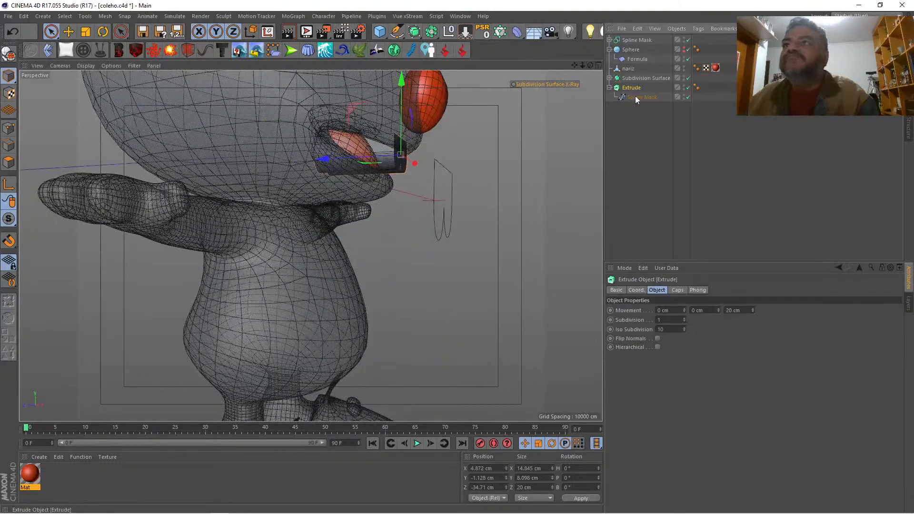
{"action": "left_click_drag", "start_coordinate": [752, 311], "coordinate": [752, 322]}
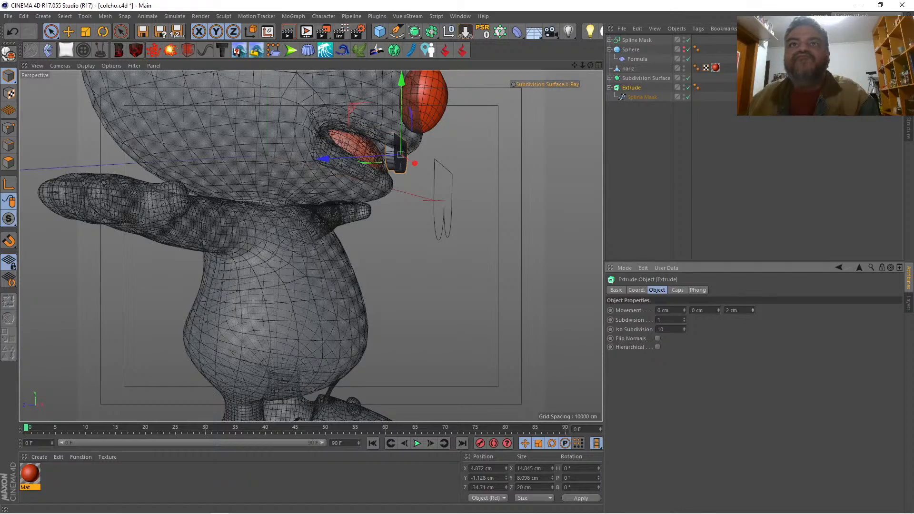
Step: Set the teeth Extrude's start cap to Fillet Cap with a 1 cm radius and 4 steps
{"action": "left_click_drag", "start_coordinate": [590, 64], "coordinate": [504, 66]}
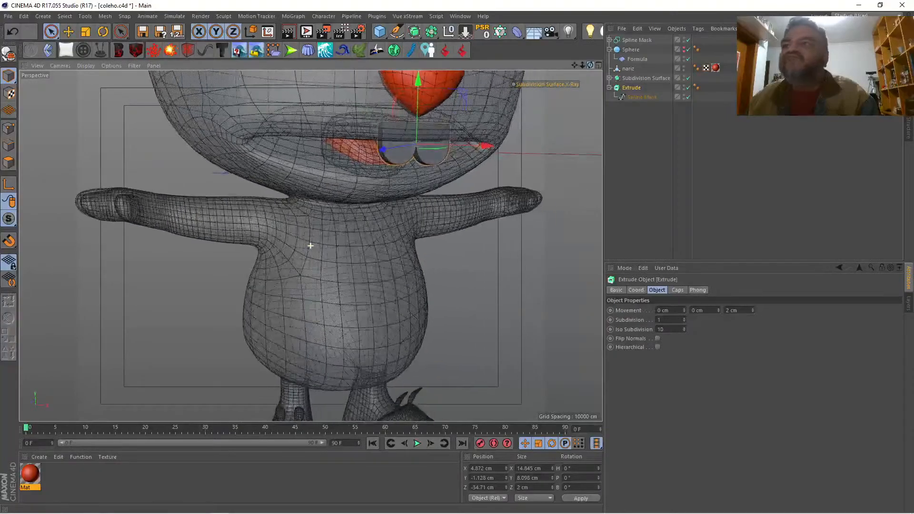
{"action": "left_click", "coordinate": [677, 289]}
{"action": "left_click", "coordinate": [727, 310]}
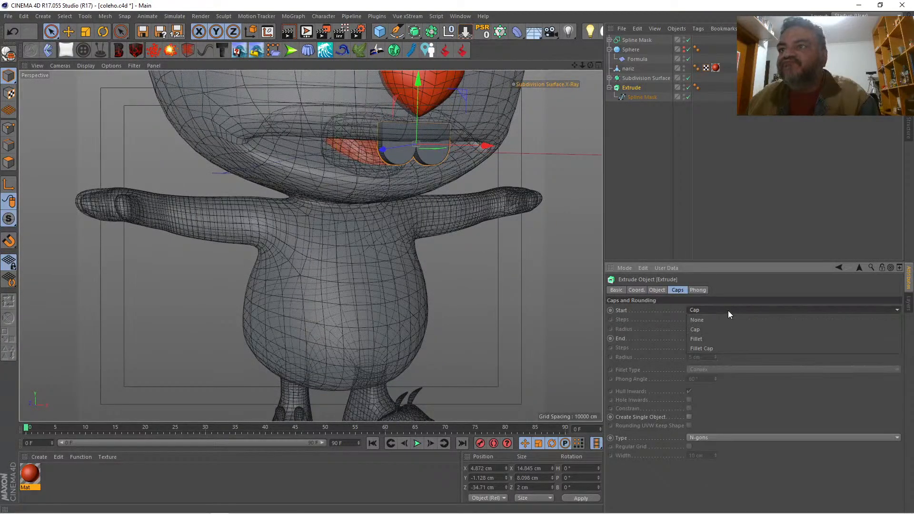
{"action": "left_click", "coordinate": [729, 344]}
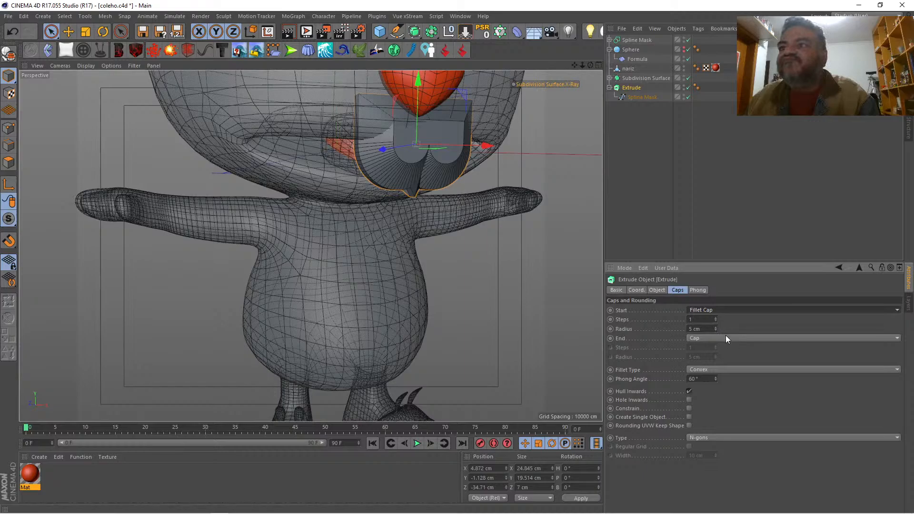
{"action": "left_click", "coordinate": [715, 330]}
{"action": "left_click", "coordinate": [715, 329]}
{"action": "left_click", "coordinate": [716, 329]}
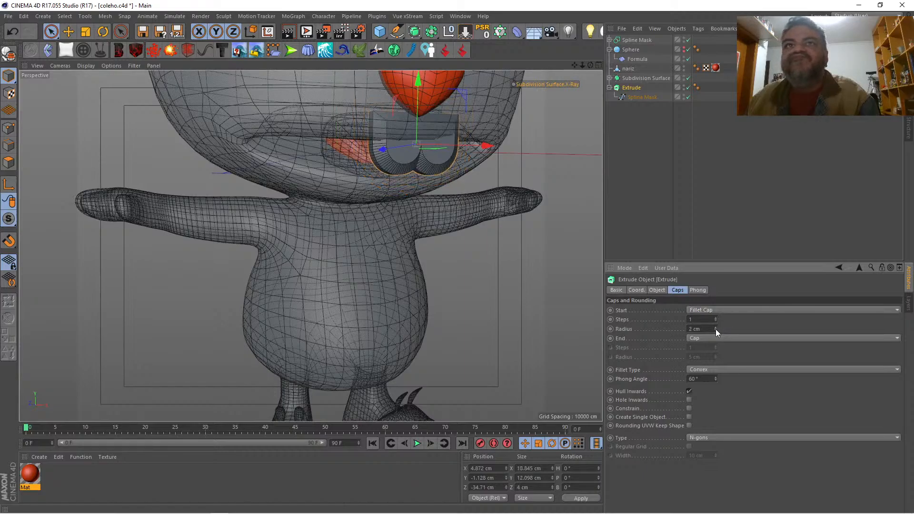
{"action": "left_click", "coordinate": [715, 330]}
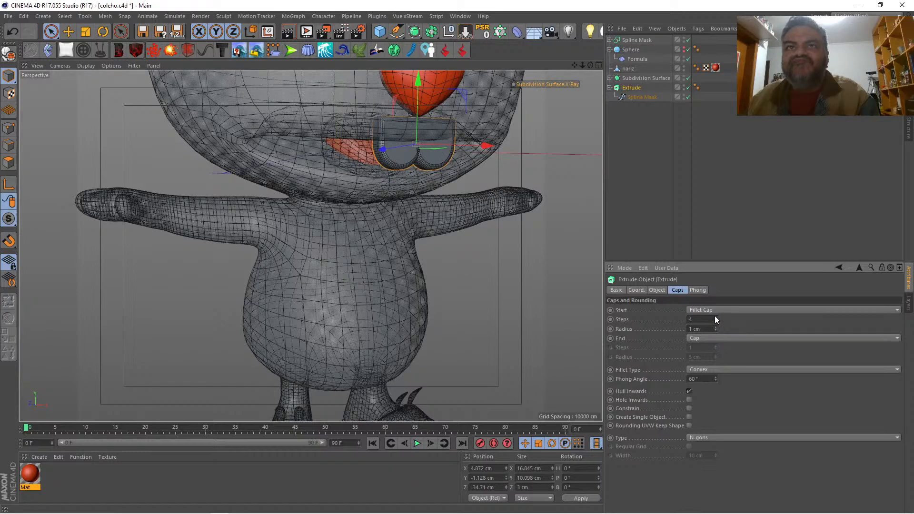
Step: Create a new default white material and apply it to the teeth Extrude
{"action": "left_click", "coordinate": [586, 121]}
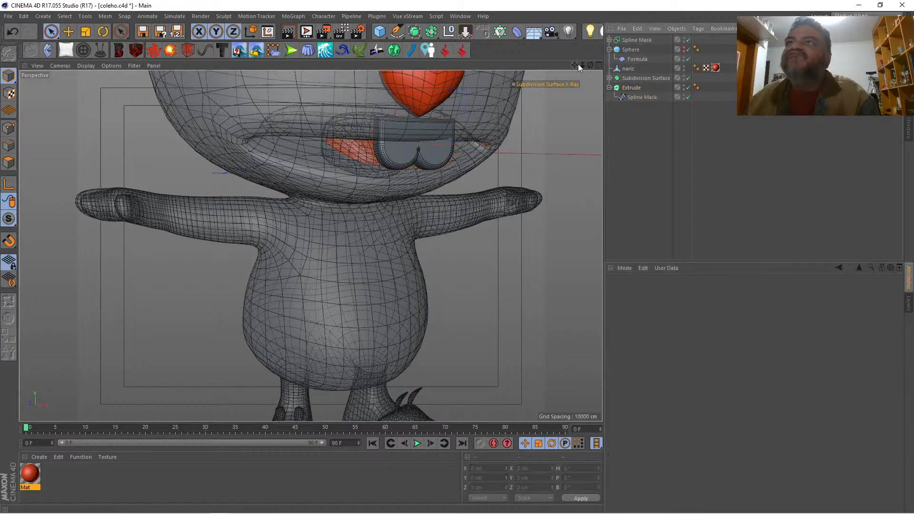
{"action": "mouse_move", "coordinate": [590, 64]}
{"action": "left_mouse_down"}
{"action": "mouse_move", "coordinate": [528, 66]}
{"action": "mouse_move", "coordinate": [597, 65]}
{"action": "left_mouse_up"}
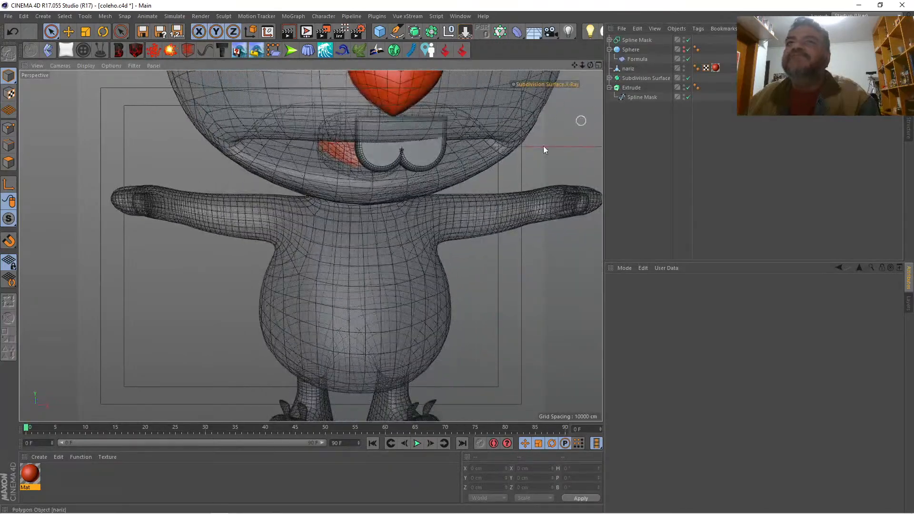
{"action": "double_click", "coordinate": [55, 475]}
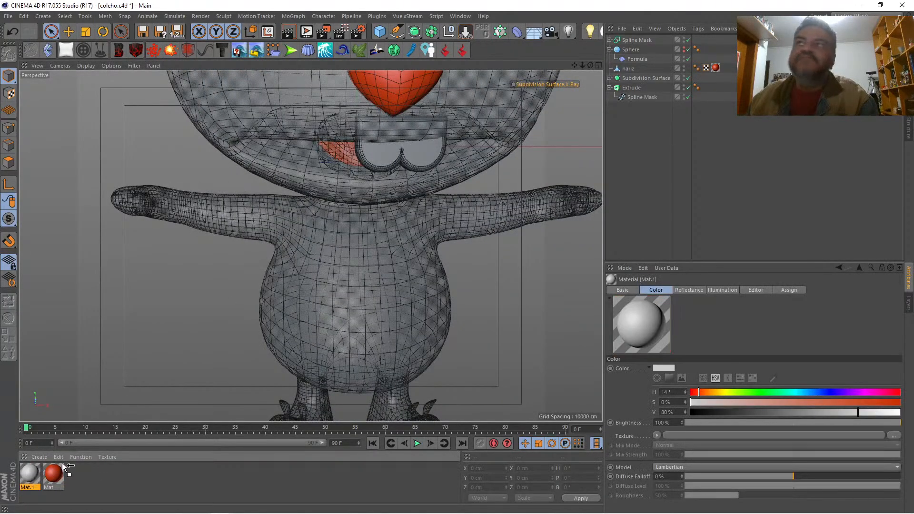
{"action": "left_click_drag", "start_coordinate": [65, 466], "coordinate": [519, 151]}
{"action": "left_click_drag", "start_coordinate": [632, 89], "coordinate": [631, 89]}
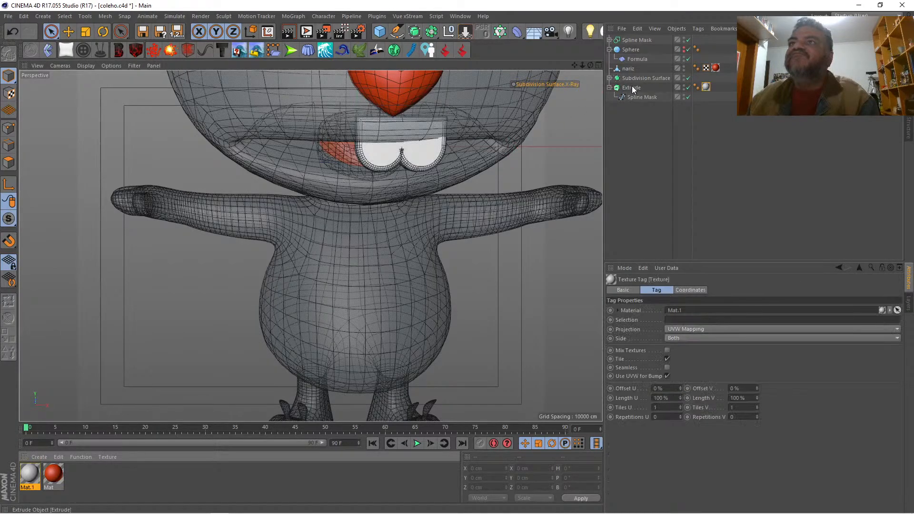
Step: Rename the teeth Extrude object as dente
{"action": "double_click", "coordinate": [633, 88]}
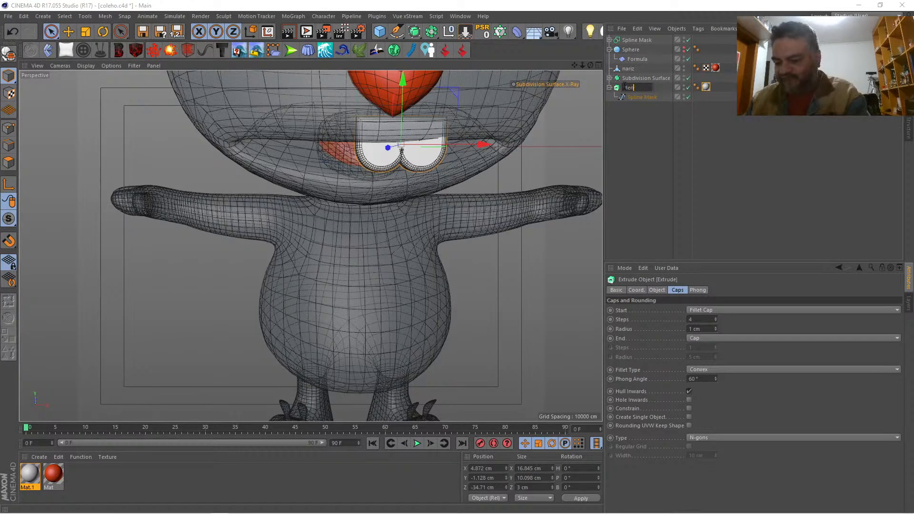
{"action": "type", "text": "dente"}
{"action": "key", "text": "Return"}
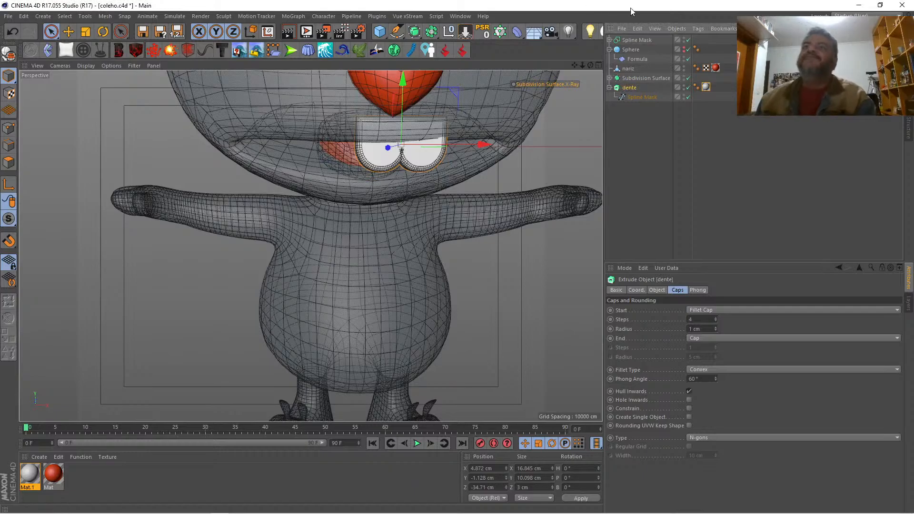
Step: Turn off the Subdivision Surface's X-Ray and shift the teeth along X to about 2.2 cm against the front reference drawing
{"action": "left_click_drag", "start_coordinate": [581, 65], "coordinate": [569, 69]}
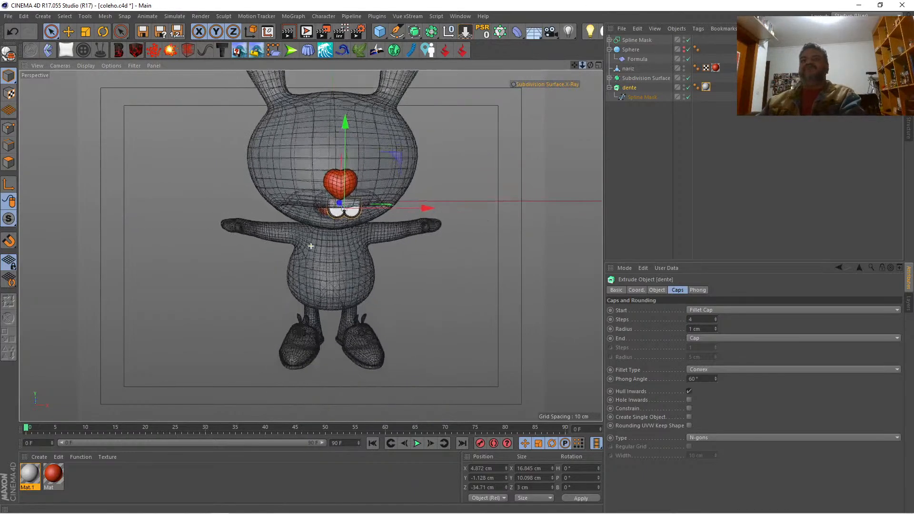
{"action": "left_click", "coordinate": [552, 83]}
{"action": "left_click", "coordinate": [597, 65]}
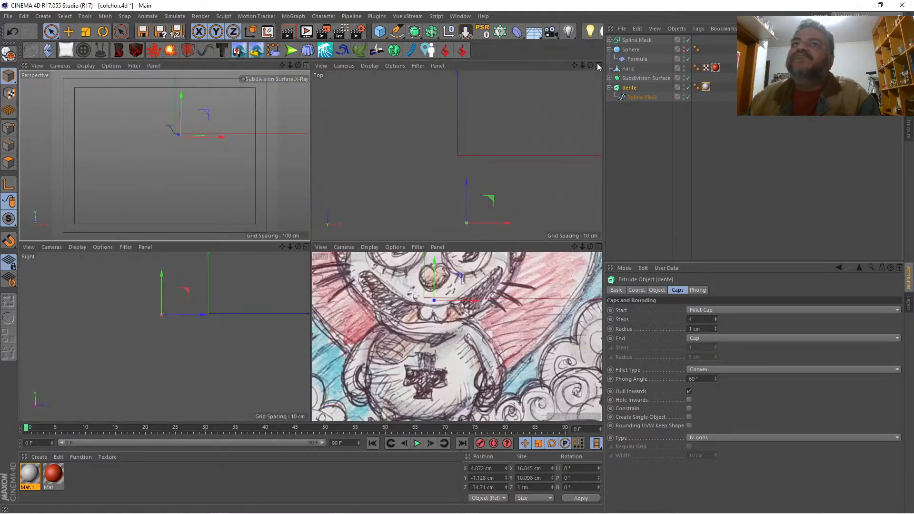
{"action": "left_click", "coordinate": [598, 246]}
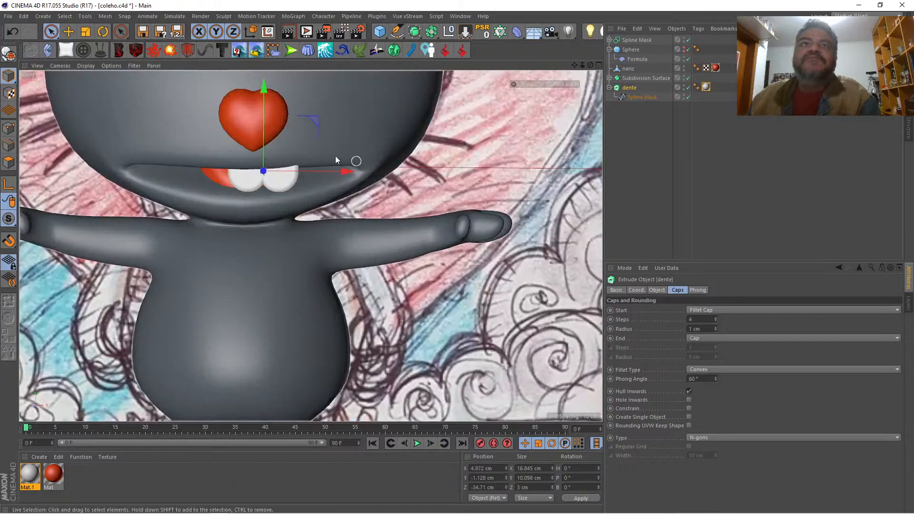
{"action": "mouse_move", "coordinate": [344, 170]}
{"action": "left_mouse_down"}
{"action": "mouse_move", "coordinate": [326, 172]}
{"action": "mouse_move", "coordinate": [333, 170]}
{"action": "left_mouse_up"}
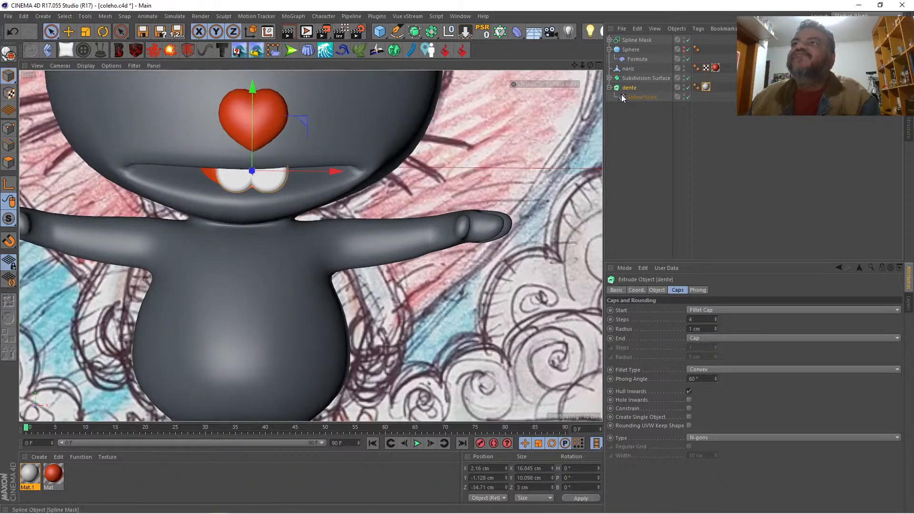
Step: Shift the lingua object along X to about 2.5 cm behind the teeth and check it in the Perspective view
{"action": "left_click", "coordinate": [609, 78]}
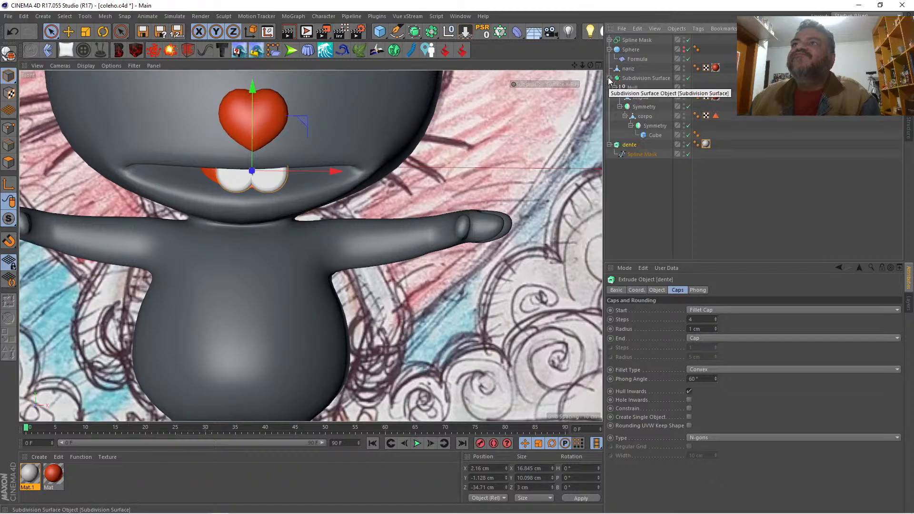
{"action": "left_click", "coordinate": [640, 97]}
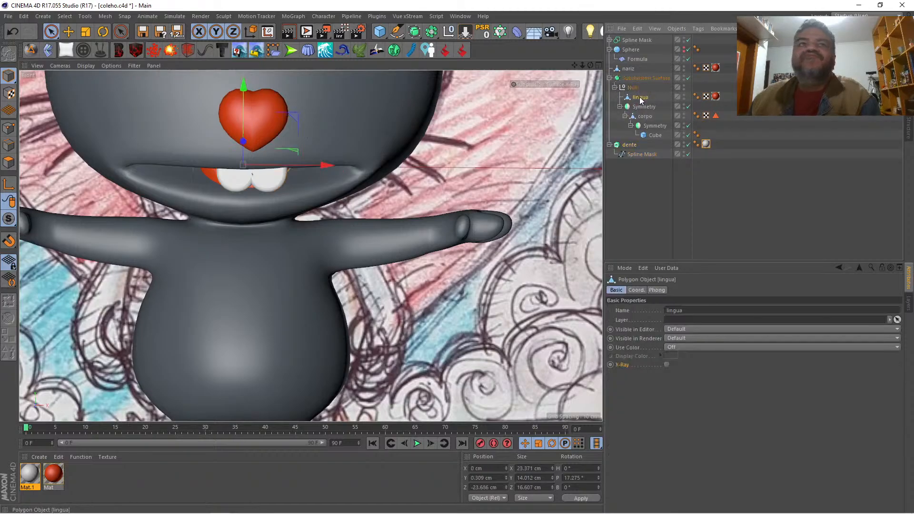
{"action": "left_click_drag", "start_coordinate": [325, 165], "coordinate": [336, 165]}
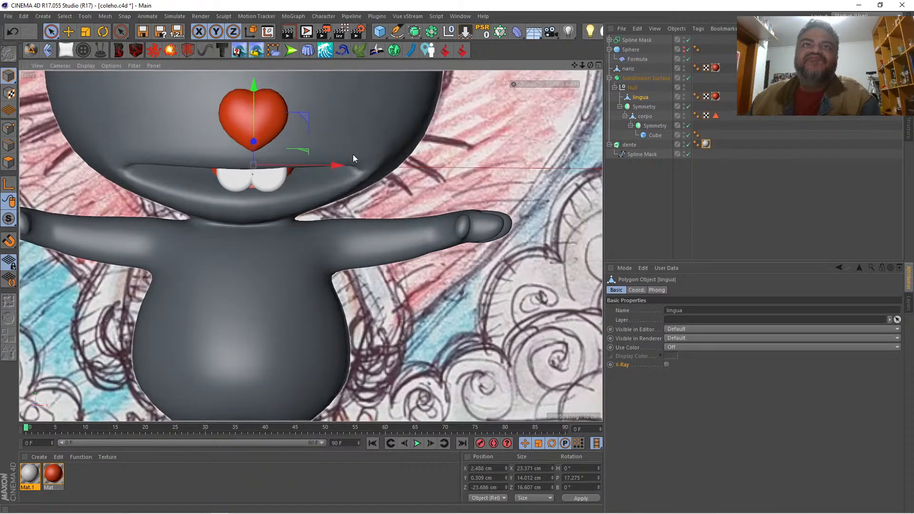
{"action": "left_click", "coordinate": [599, 66]}
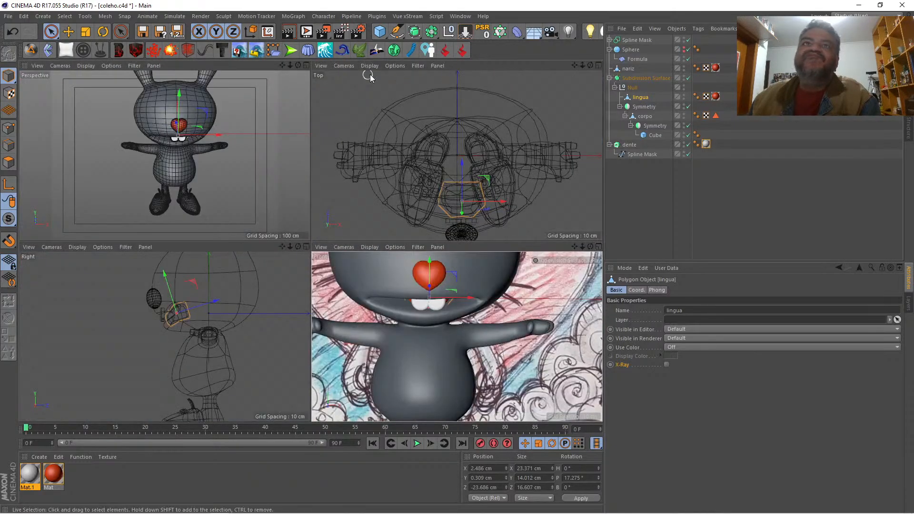
{"action": "left_click", "coordinate": [305, 67]}
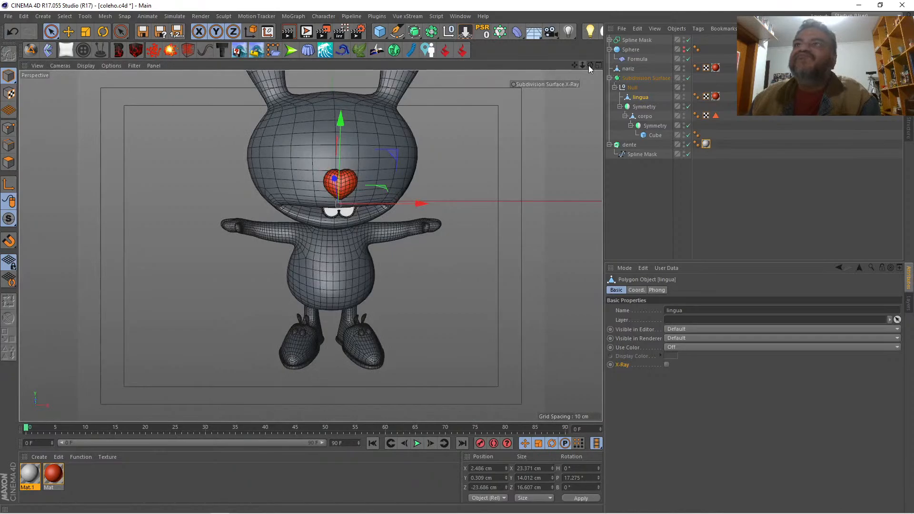
{"action": "left_click_drag", "start_coordinate": [590, 66], "coordinate": [547, 124]}
{"action": "left_click", "coordinate": [646, 181]}
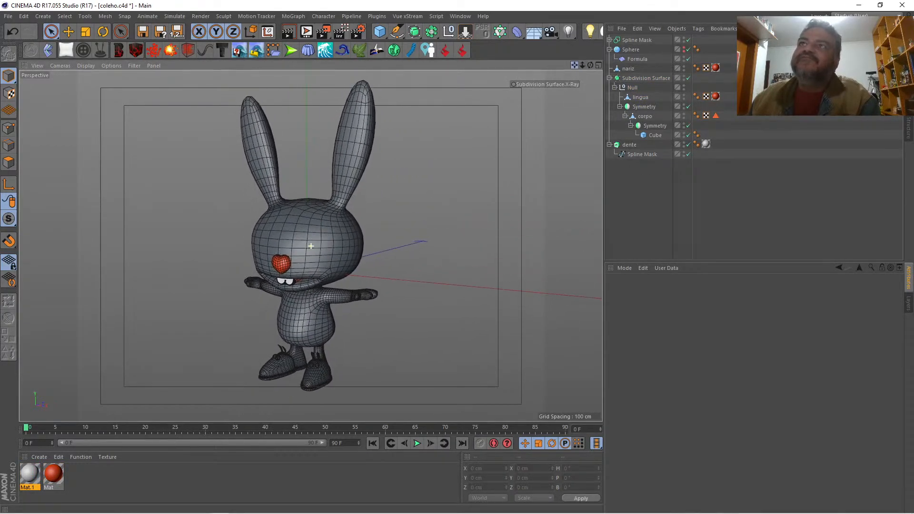
Step: Rotate the dente object's pitch to about 11.2° to tilt the teeth in the mouth, and inspect them up close
{"action": "left_click_drag", "start_coordinate": [590, 63], "coordinate": [581, 36]}
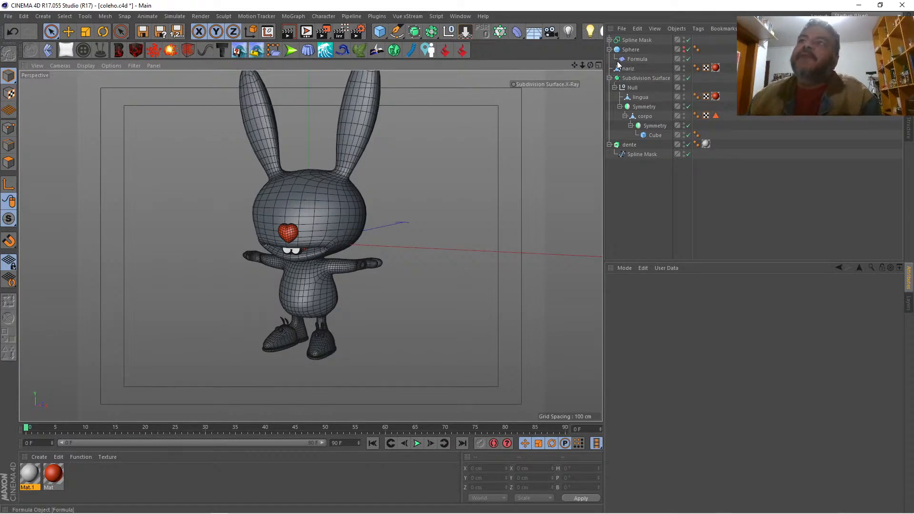
{"action": "mouse_move", "coordinate": [581, 65]}
{"action": "left_mouse_down"}
{"action": "mouse_move", "coordinate": [595, 69]}
{"action": "mouse_move", "coordinate": [576, 58]}
{"action": "mouse_move", "coordinate": [628, 67]}
{"action": "mouse_move", "coordinate": [562, 68]}
{"action": "mouse_move", "coordinate": [612, 65]}
{"action": "mouse_move", "coordinate": [583, 64]}
{"action": "left_mouse_up"}
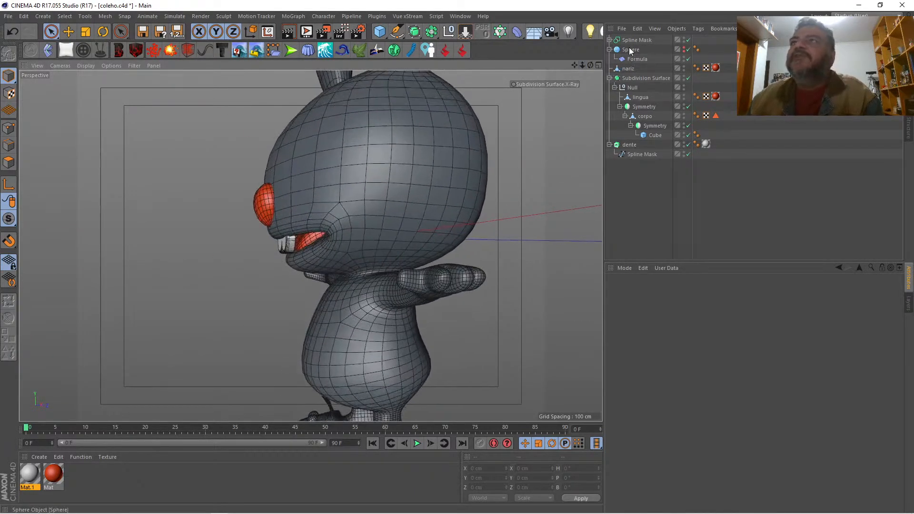
{"action": "left_click", "coordinate": [632, 143]}
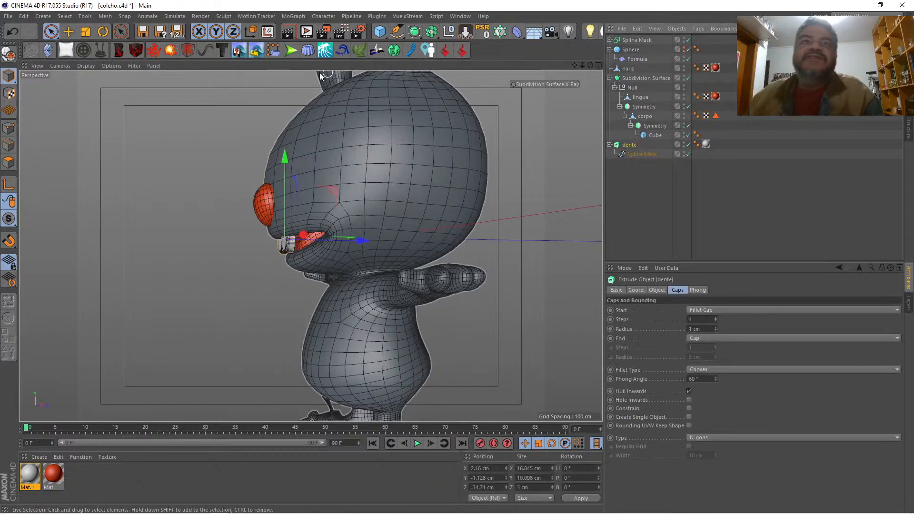
{"action": "left_click", "coordinate": [102, 34]}
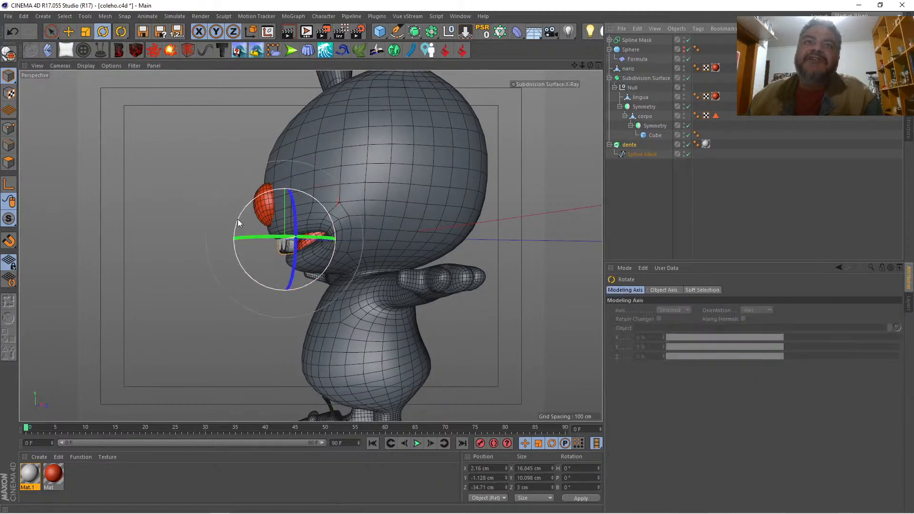
{"action": "left_click_drag", "start_coordinate": [237, 219], "coordinate": [241, 229]}
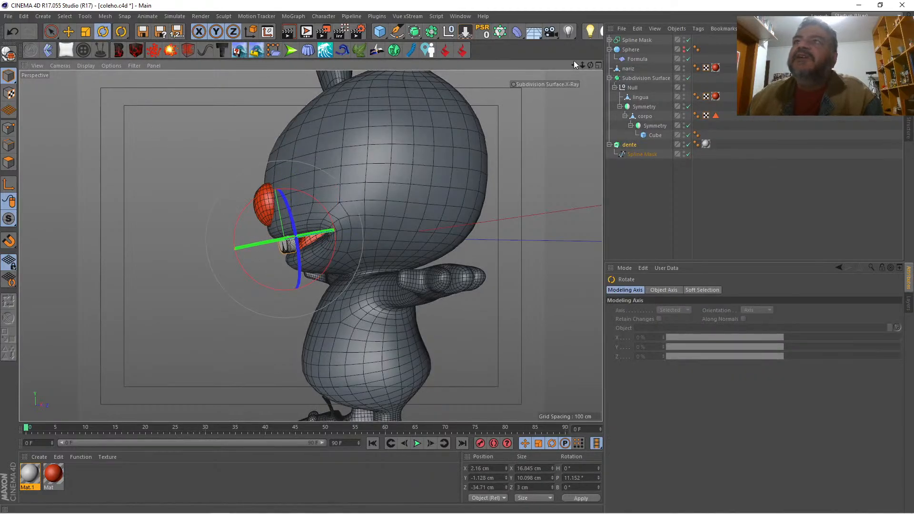
{"action": "left_click_drag", "start_coordinate": [574, 64], "coordinate": [577, 28]}
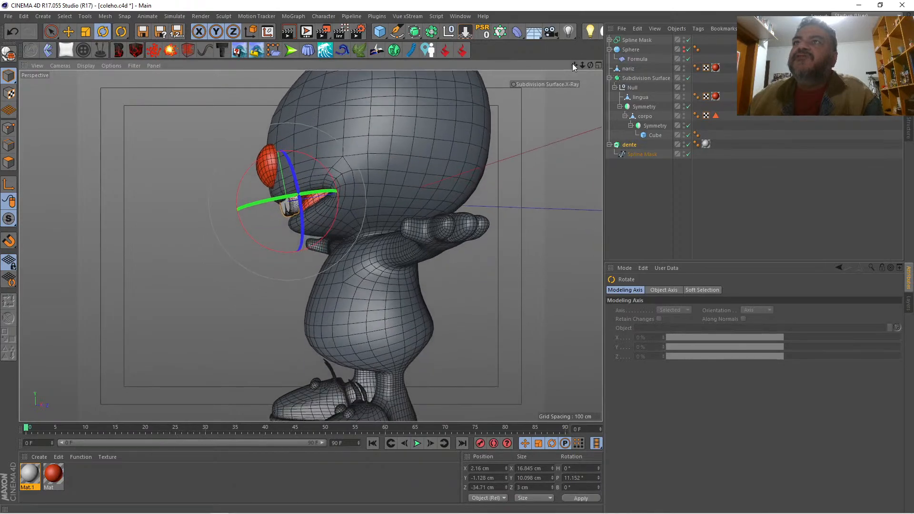
{"action": "left_click_drag", "start_coordinate": [582, 64], "coordinate": [475, 33]}
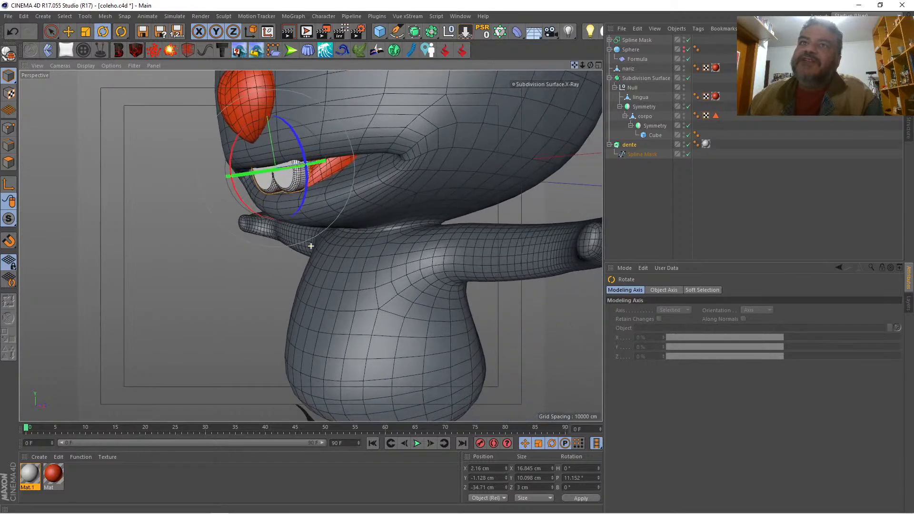
Step: Set the dente object's cap type to Quadrangles with Regular Grid enabled, leaving the end as Cap
{"action": "left_click_drag", "start_coordinate": [590, 65], "coordinate": [621, 61]}
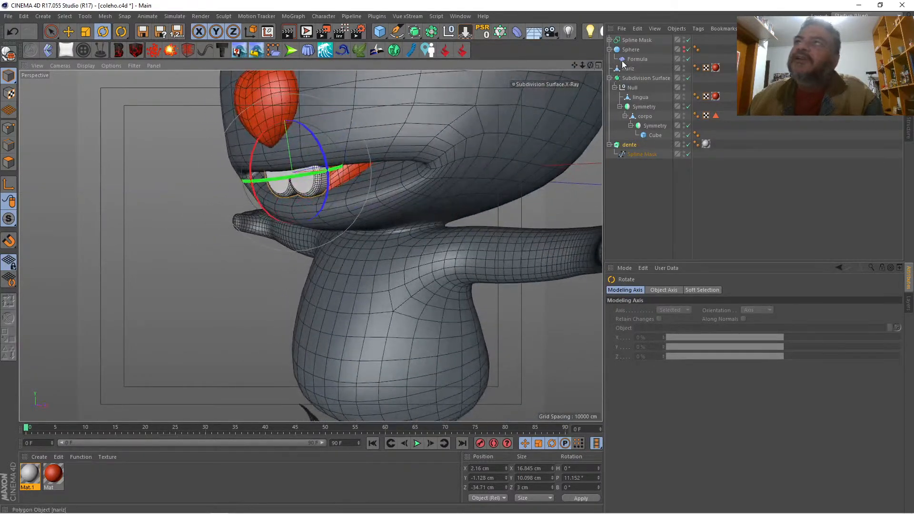
{"action": "left_click", "coordinate": [626, 144]}
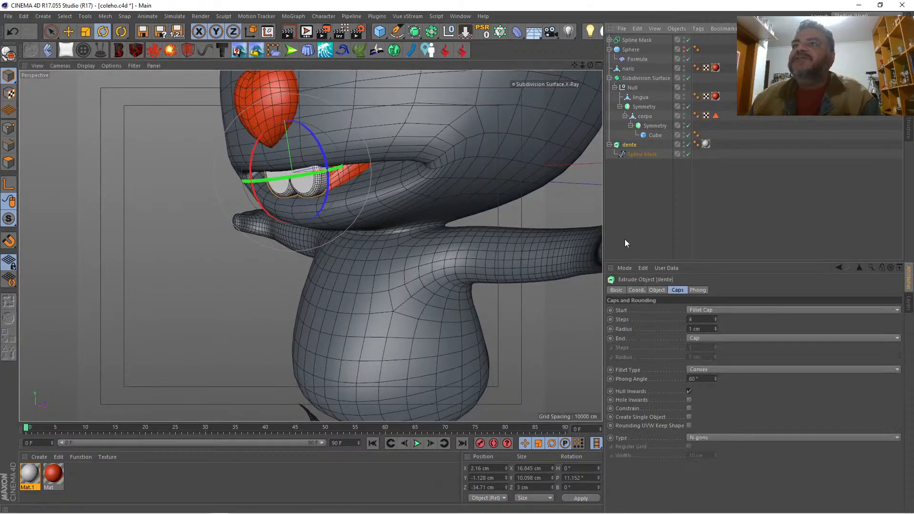
{"action": "left_click", "coordinate": [712, 438]}
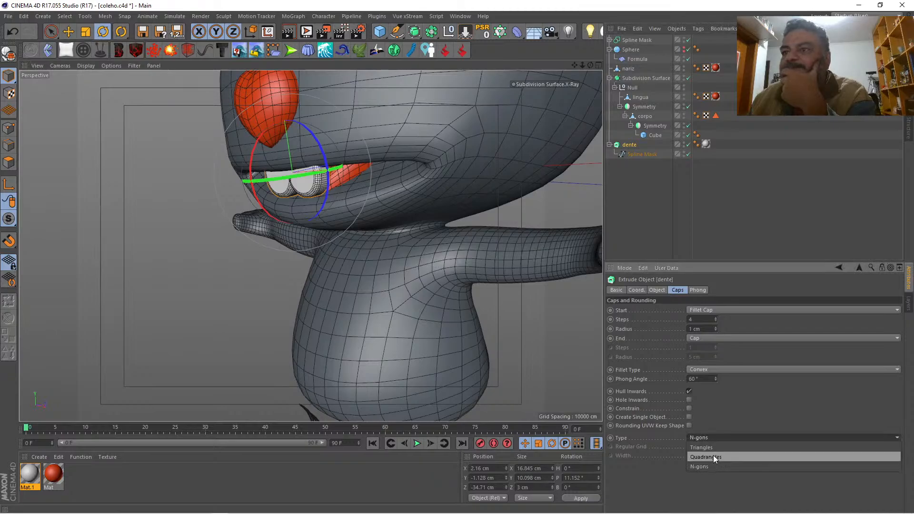
{"action": "left_click", "coordinate": [713, 455]}
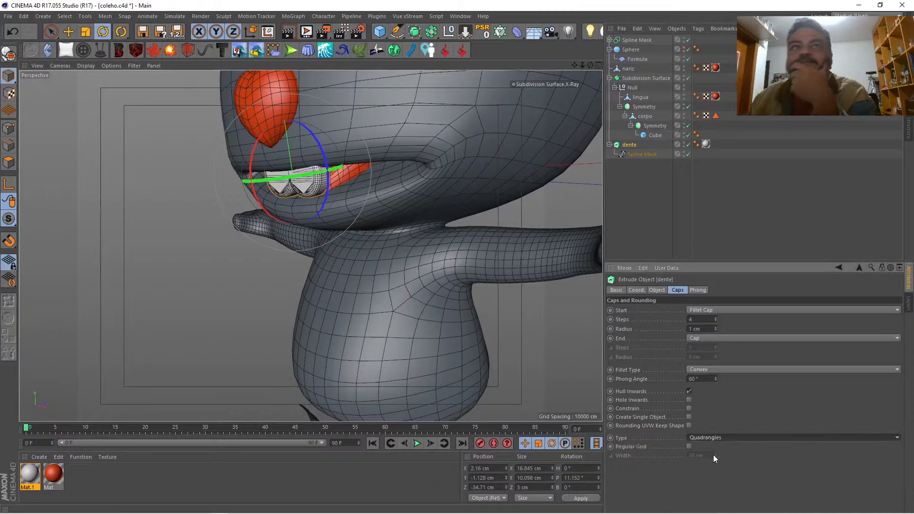
{"action": "left_click", "coordinate": [689, 446]}
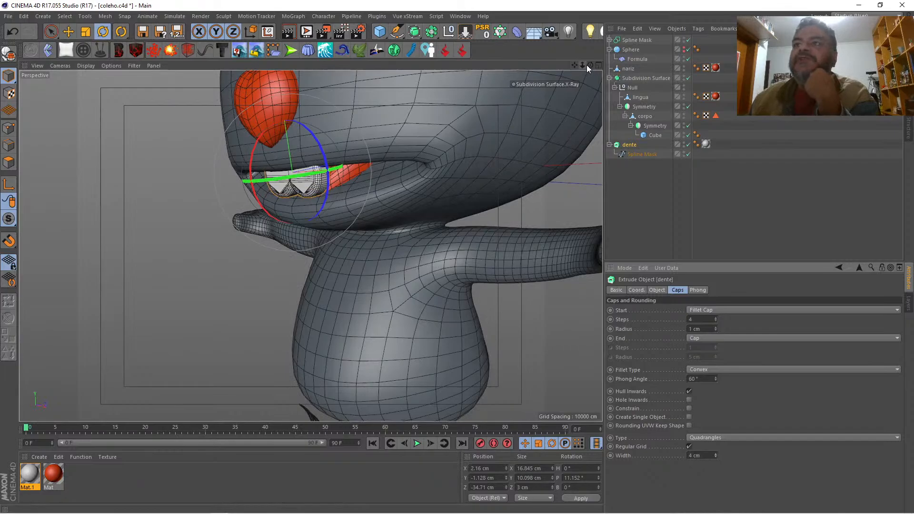
{"action": "left_click", "coordinate": [730, 336]}
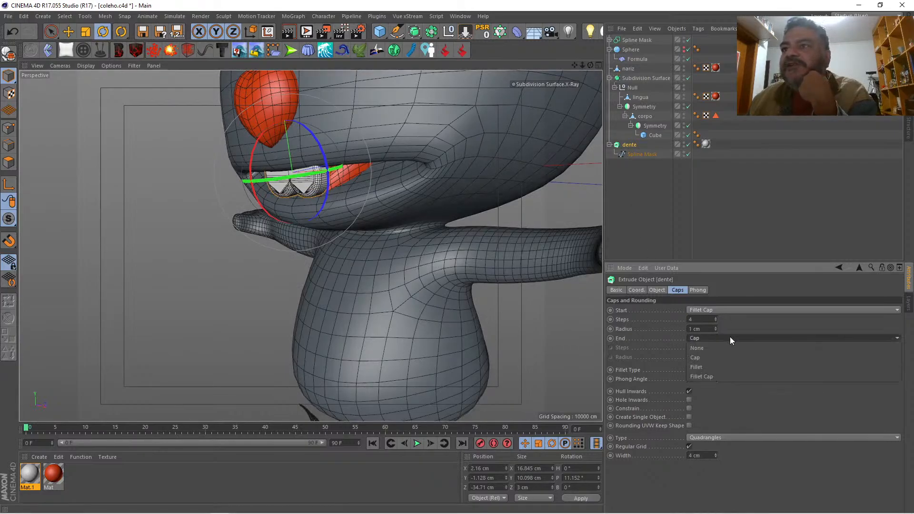
{"action": "left_click", "coordinate": [727, 358]}
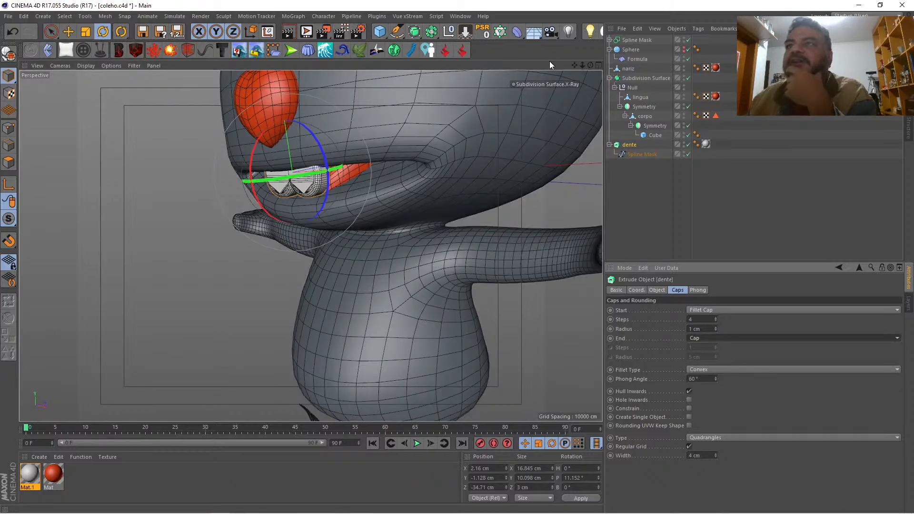
Step: Reduce the teeth caps' regular grid width to 1 cm and inspect the teeth from the side and front
{"action": "left_click_drag", "start_coordinate": [590, 65], "coordinate": [562, 60]}
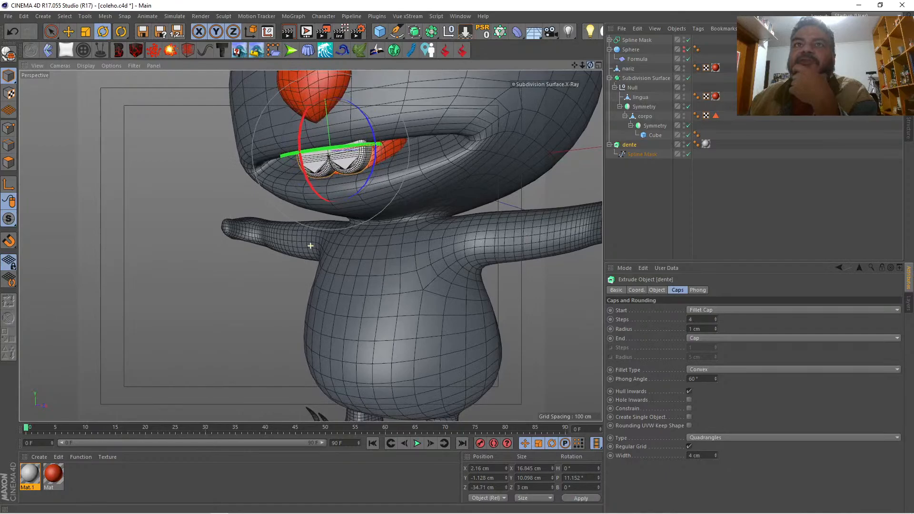
{"action": "left_click", "coordinate": [715, 457]}
{"action": "left_click", "coordinate": [716, 457]}
{"action": "left_click", "coordinate": [715, 457]}
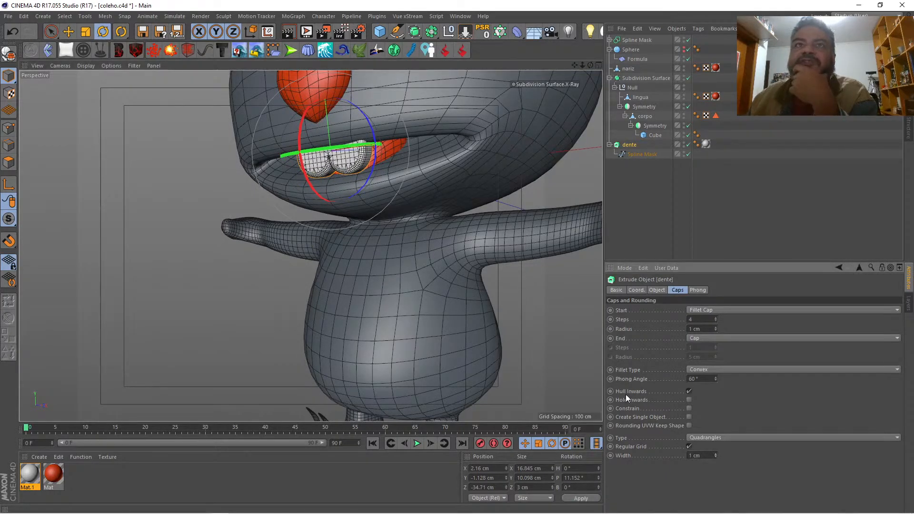
{"action": "mouse_move", "coordinate": [590, 65]}
{"action": "left_mouse_down"}
{"action": "mouse_move", "coordinate": [661, 69]}
{"action": "mouse_move", "coordinate": [580, 65]}
{"action": "left_mouse_up"}
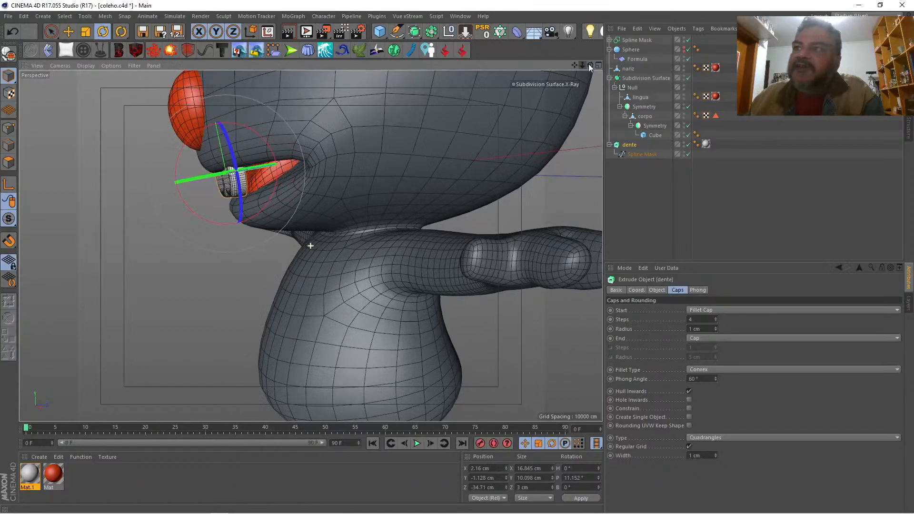
{"action": "left_click", "coordinate": [657, 291]}
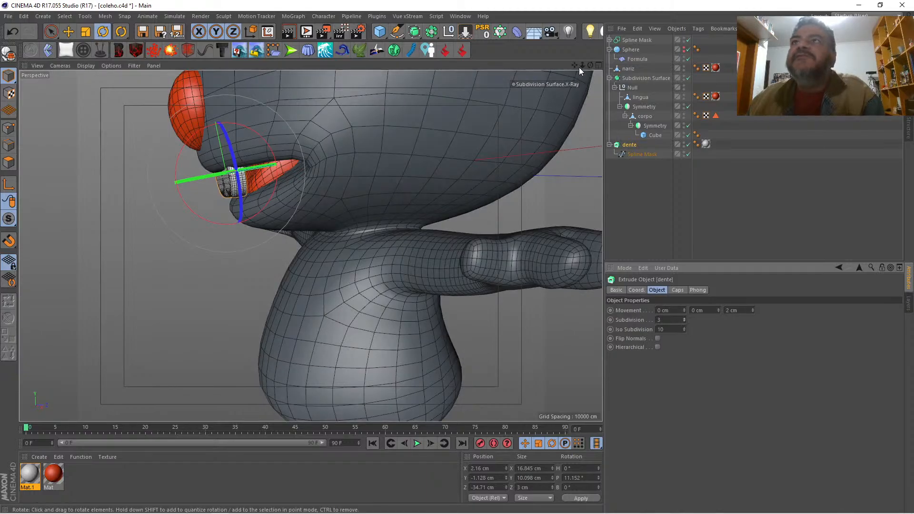
{"action": "left_click_drag", "start_coordinate": [590, 65], "coordinate": [554, 67]}
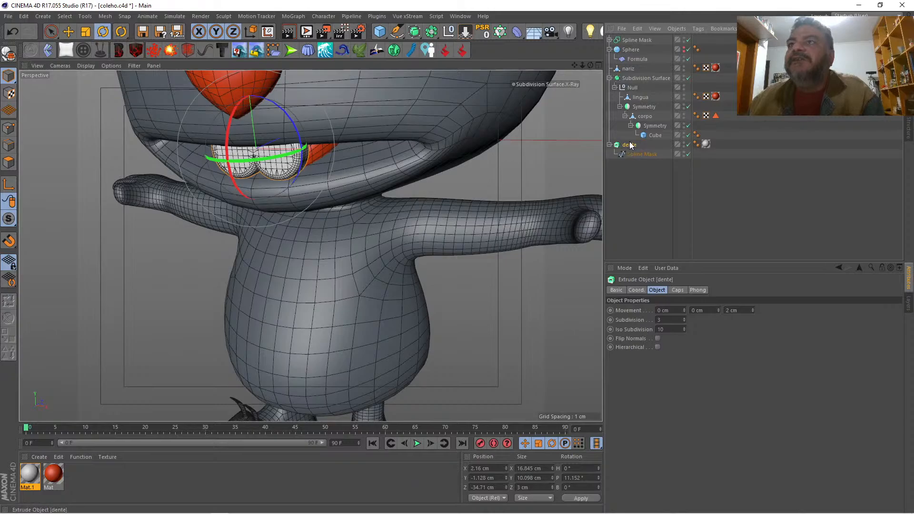
Step: Set the teeth caps' regular grid width to 0.5 cm
{"action": "left_click", "coordinate": [677, 290]}
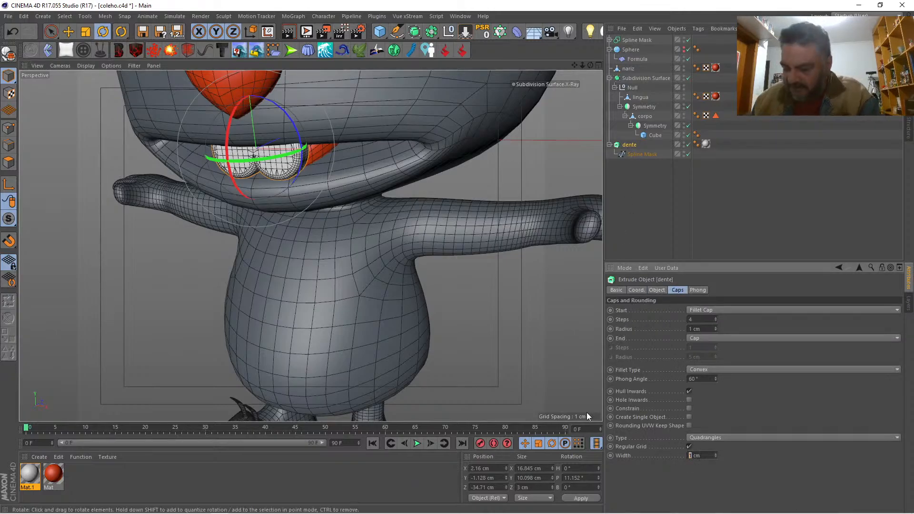
{"action": "type", "text": ".5"}
{"action": "key", "text": "Return"}
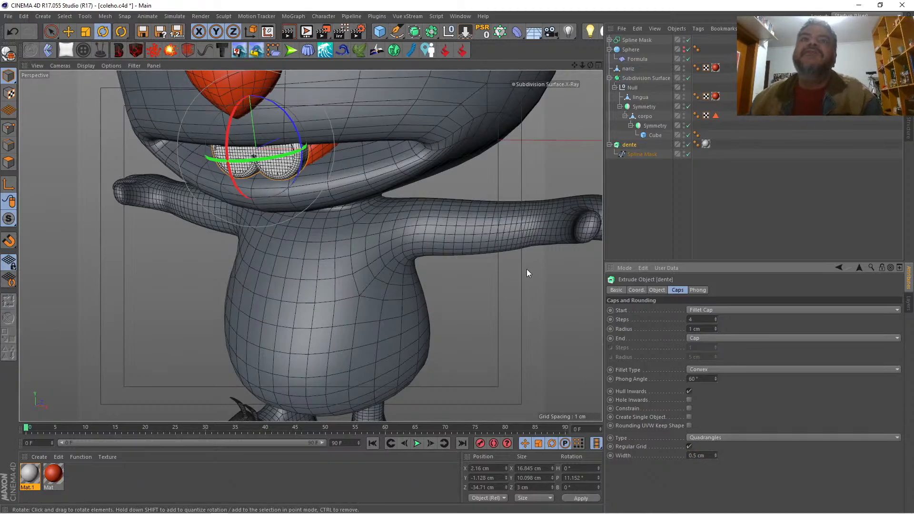
Step: Create a polygon copy of the dente object with Current State to Object and expand the copy's hierarchy
{"action": "left_click_drag", "start_coordinate": [590, 65], "coordinate": [627, 157]}
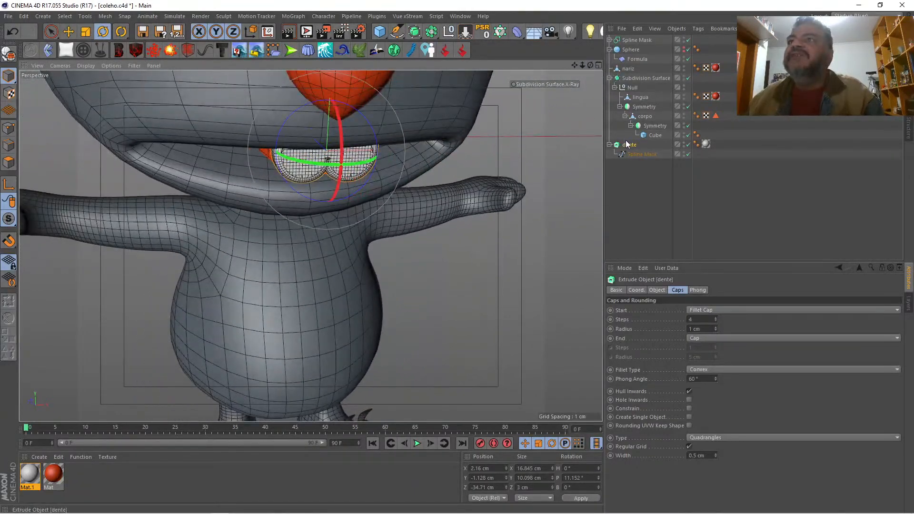
{"action": "right_click", "coordinate": [629, 149]}
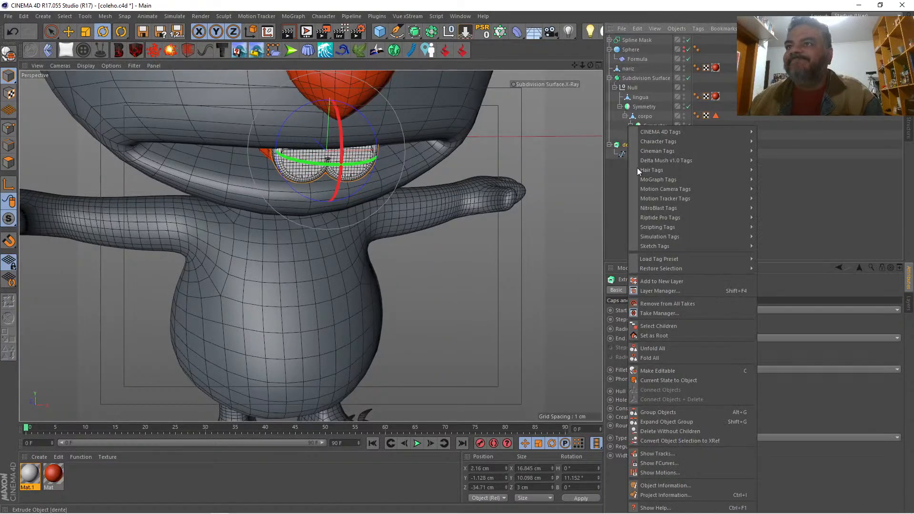
{"action": "left_click", "coordinate": [692, 382]}
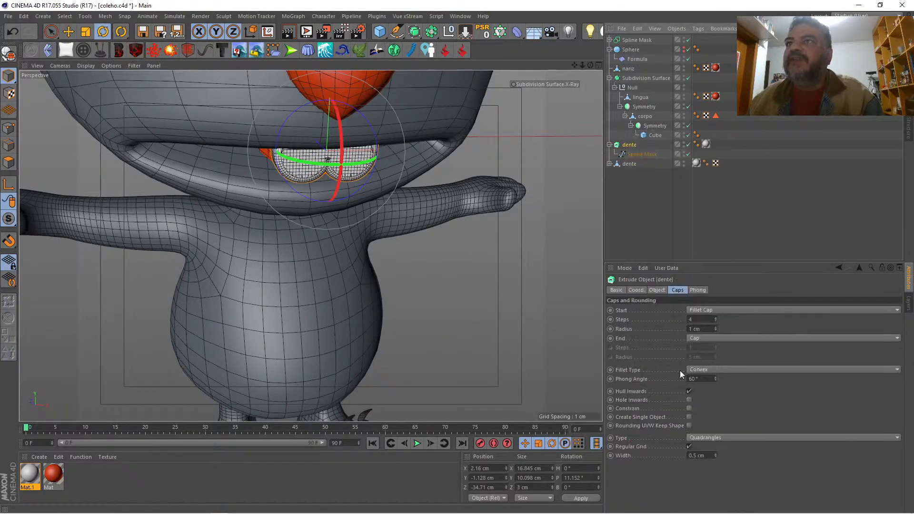
{"action": "left_click", "coordinate": [609, 145]}
{"action": "left_click", "coordinate": [609, 154]}
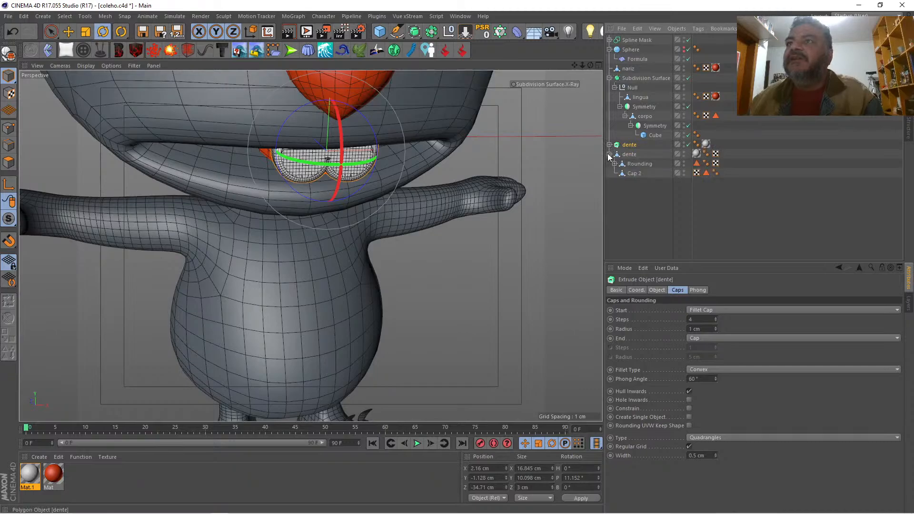
Step: Select the polygon copy with all its children and merge them into one object with Connect Objects + Delete
{"action": "right_click", "coordinate": [625, 157]}
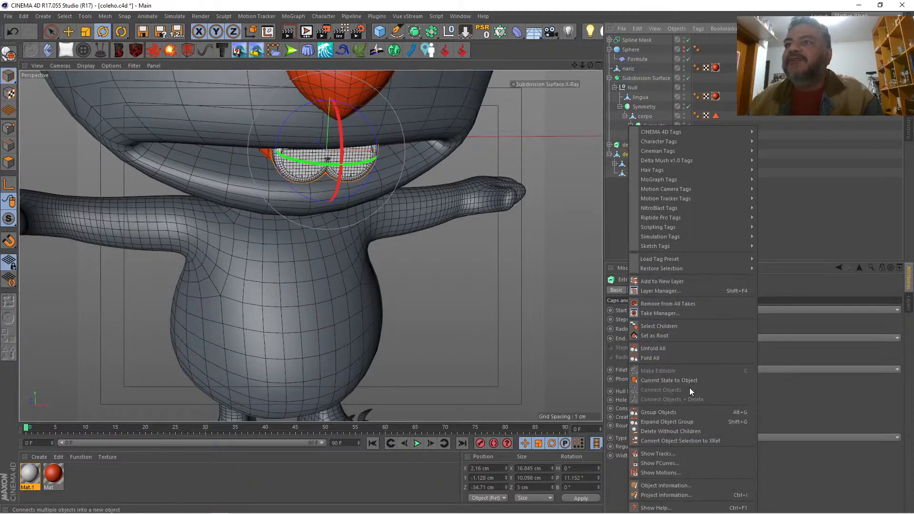
{"action": "left_click", "coordinate": [673, 326]}
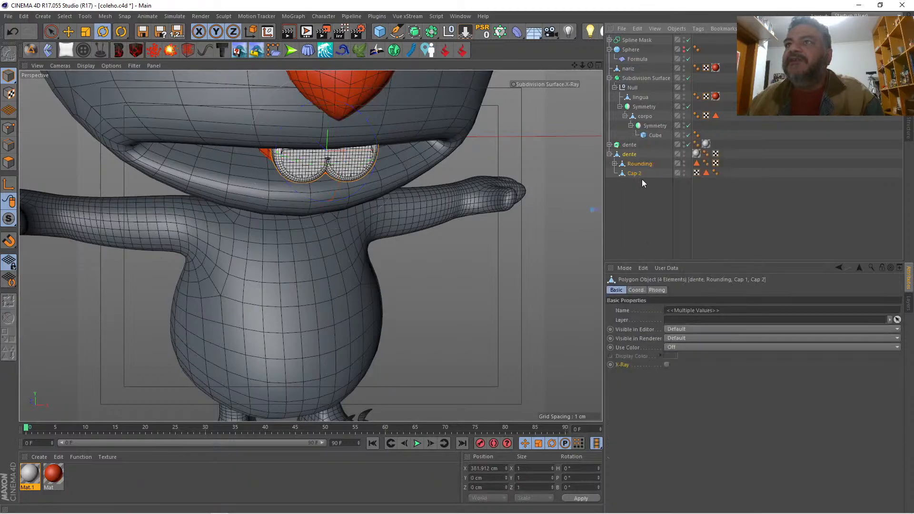
{"action": "right_click", "coordinate": [627, 156]}
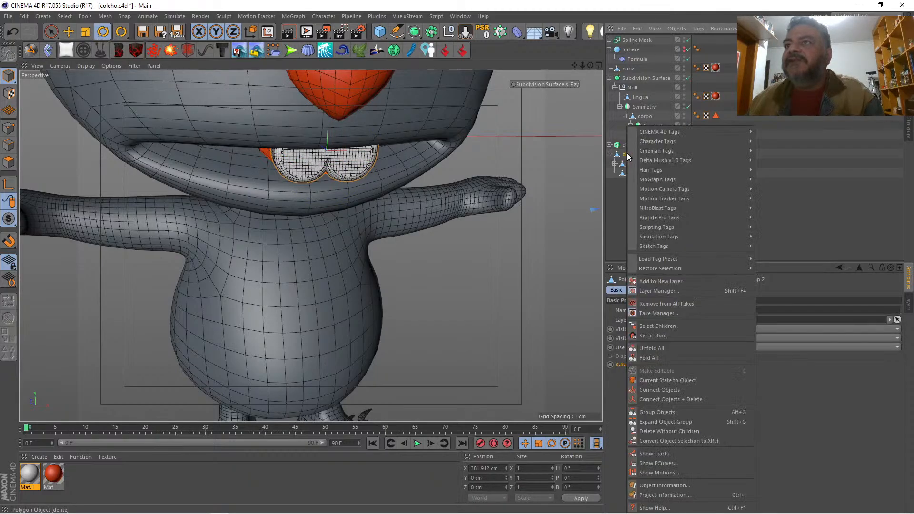
{"action": "left_click", "coordinate": [686, 397]}
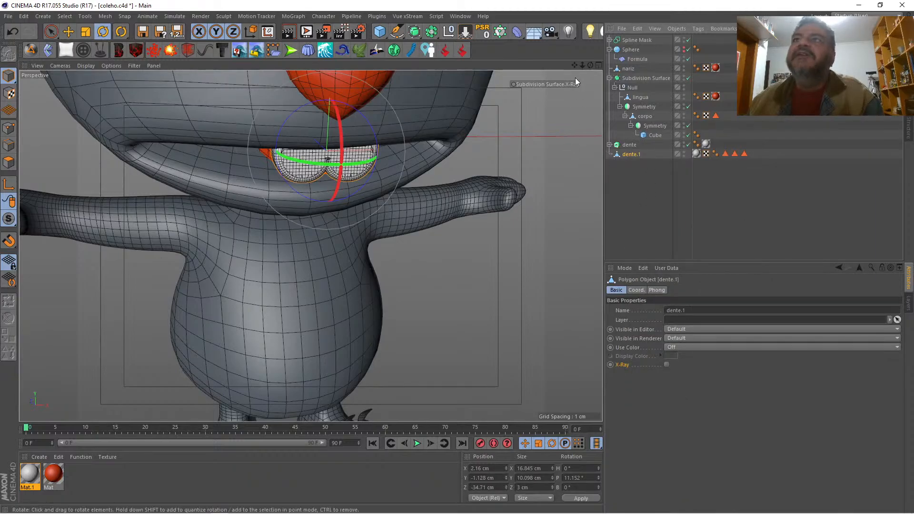
Step: Add a Smoothing deformer as a child of the dente.1 object
{"action": "mouse_move", "coordinate": [590, 64]}
{"action": "left_mouse_down"}
{"action": "mouse_move", "coordinate": [310, 246]}
{"action": "mouse_move", "coordinate": [589, 66]}
{"action": "left_mouse_up"}
{"action": "left_click", "coordinate": [519, 33]}
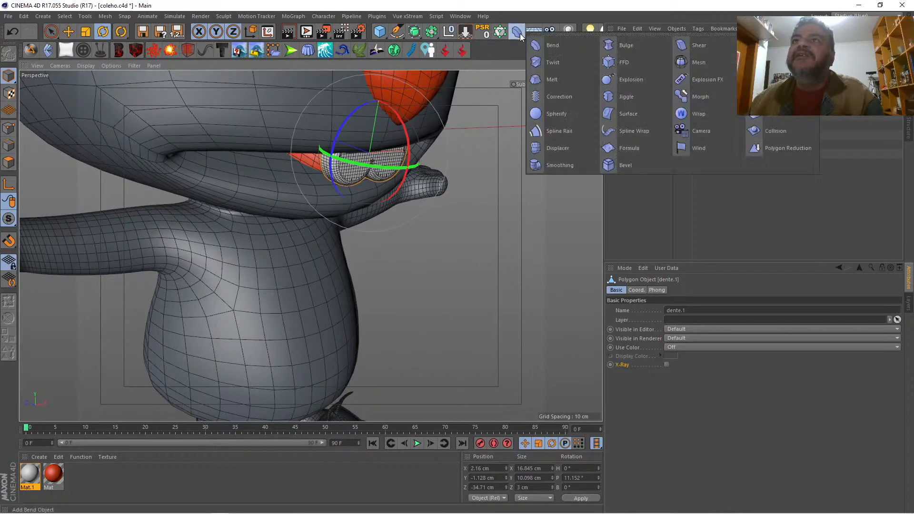
{"action": "left_click", "coordinate": [547, 165]}
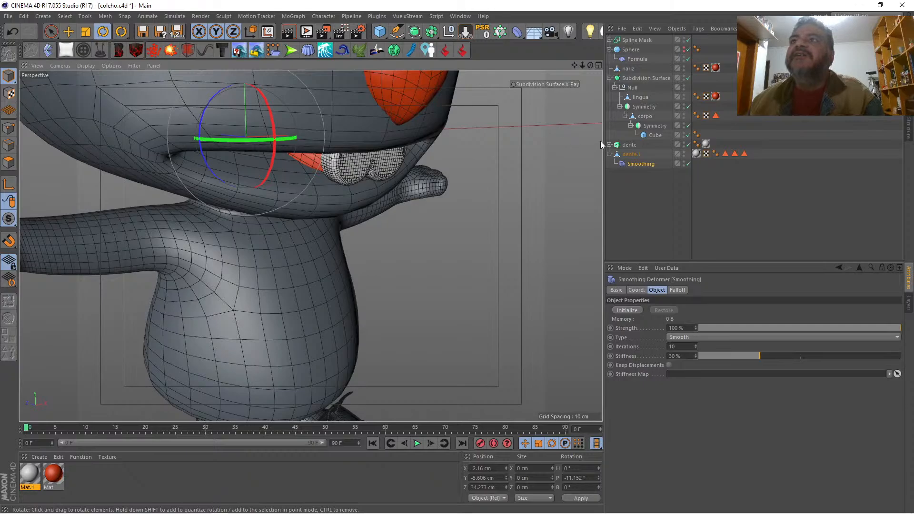
Step: Add a Bulge deformer fitted to the dente.1 object and set its strength to 5%
{"action": "left_click", "coordinate": [630, 154]}
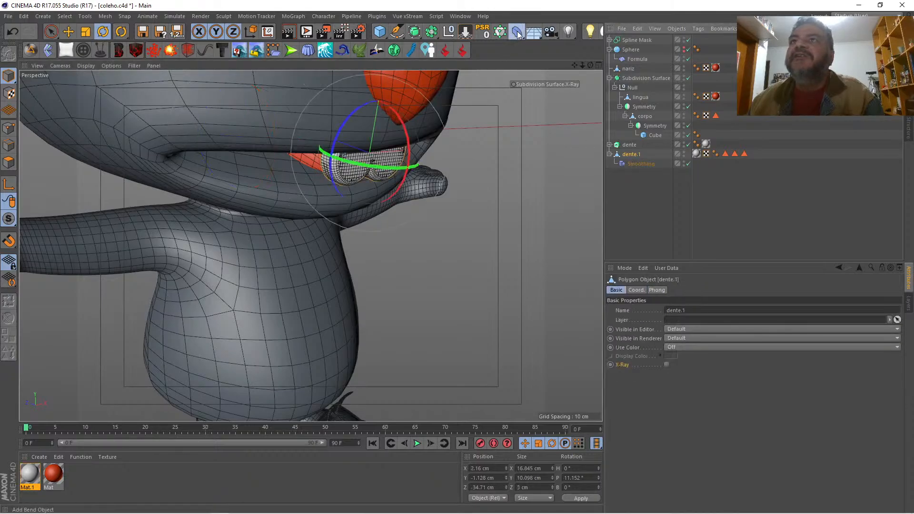
{"action": "left_click", "coordinate": [517, 34]}
{"action": "left_click", "coordinate": [617, 44]}
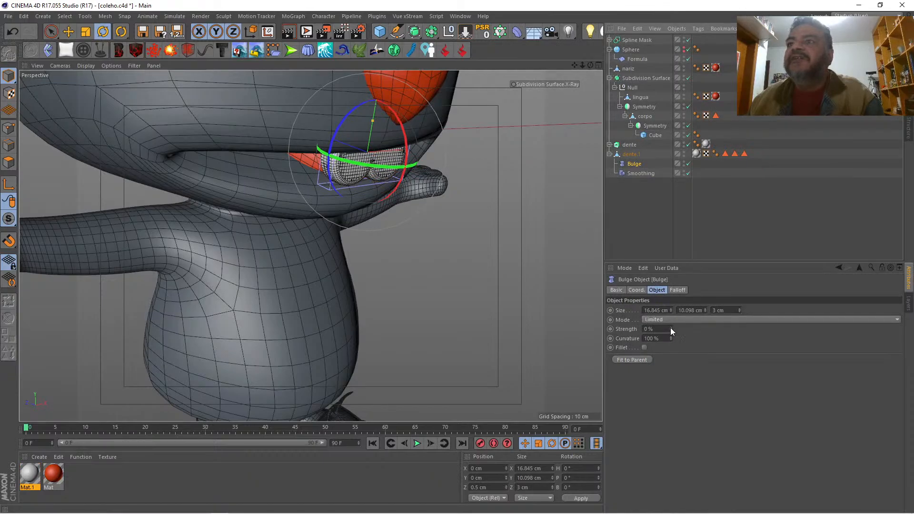
{"action": "left_click_drag", "start_coordinate": [670, 328], "coordinate": [670, 323]}
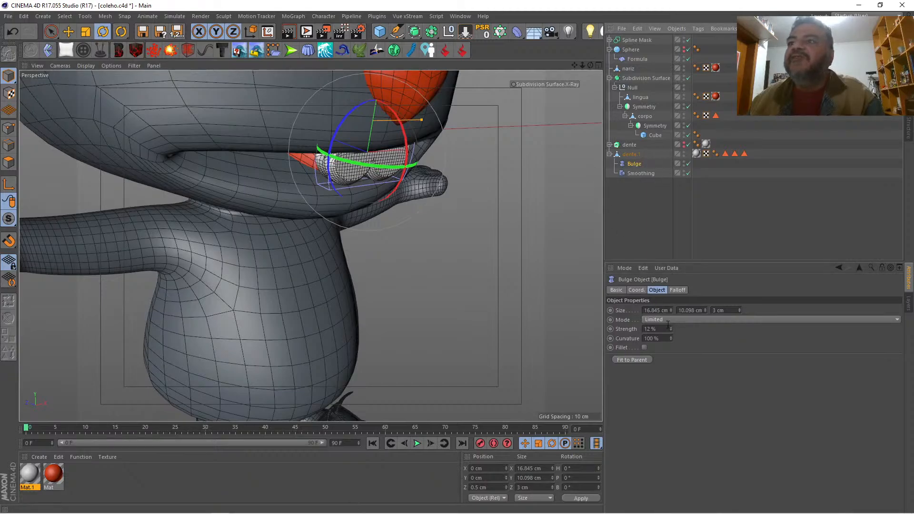
{"action": "mouse_move", "coordinate": [670, 328]}
{"action": "left_mouse_down"}
{"action": "mouse_move", "coordinate": [670, 337]}
{"action": "mouse_move", "coordinate": [670, 328]}
{"action": "left_mouse_up"}
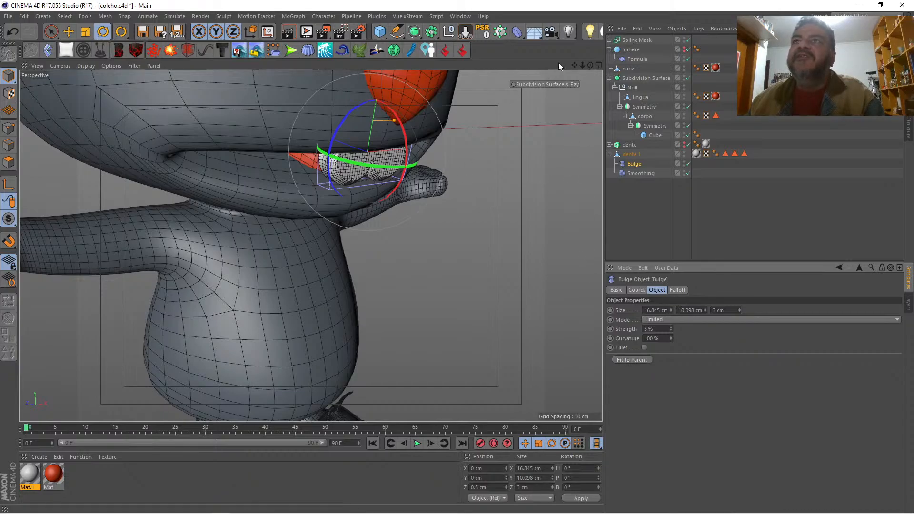
Step: Delete the dente.1 object with its deformers and make the original dente Extrude visible again
{"action": "mouse_move", "coordinate": [589, 65]}
{"action": "left_mouse_down"}
{"action": "mouse_move", "coordinate": [571, 78]}
{"action": "mouse_move", "coordinate": [611, 70]}
{"action": "mouse_move", "coordinate": [538, 68]}
{"action": "mouse_move", "coordinate": [552, 67]}
{"action": "mouse_move", "coordinate": [561, 84]}
{"action": "mouse_move", "coordinate": [587, 63]}
{"action": "left_mouse_up"}
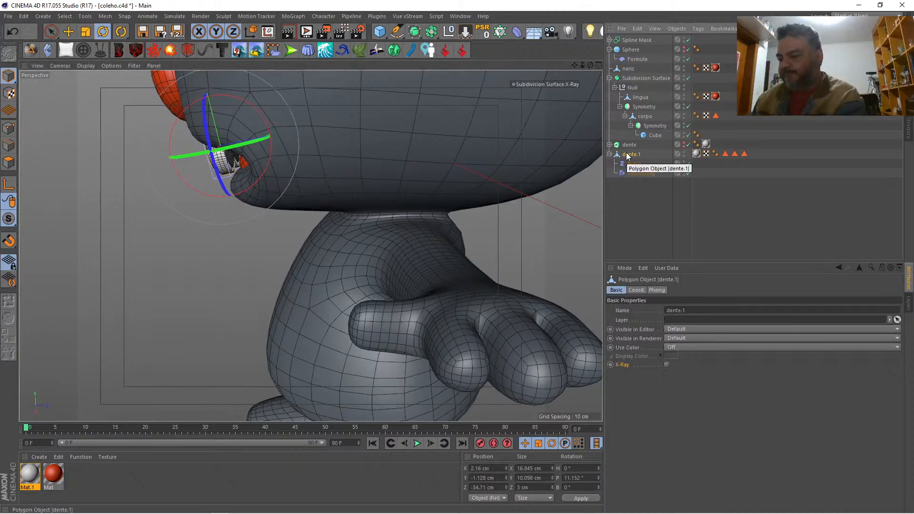
{"action": "key", "text": "Delete"}
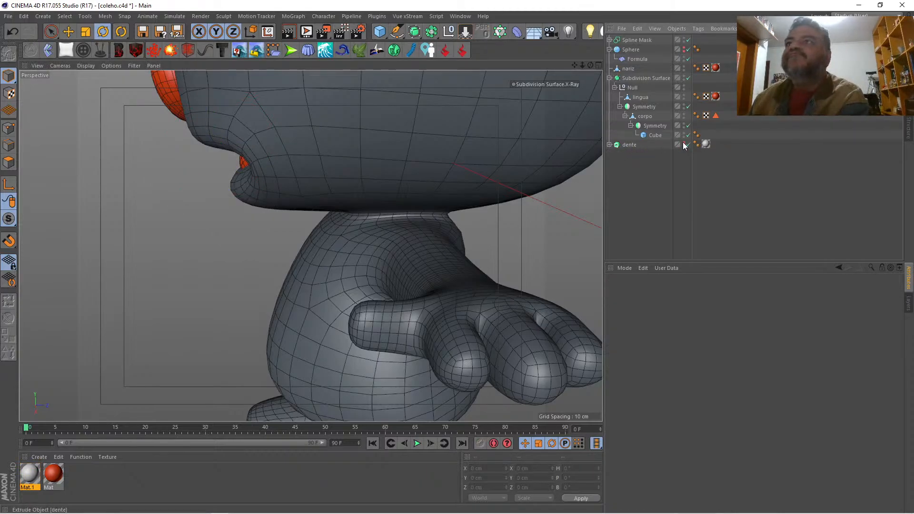
{"action": "left_click", "coordinate": [683, 142]}
Step: Set the dente object's end to Fillet Cap with 3 steps and a 1 cm radius, and check the whole rabbit
{"action": "left_click", "coordinate": [632, 145]}
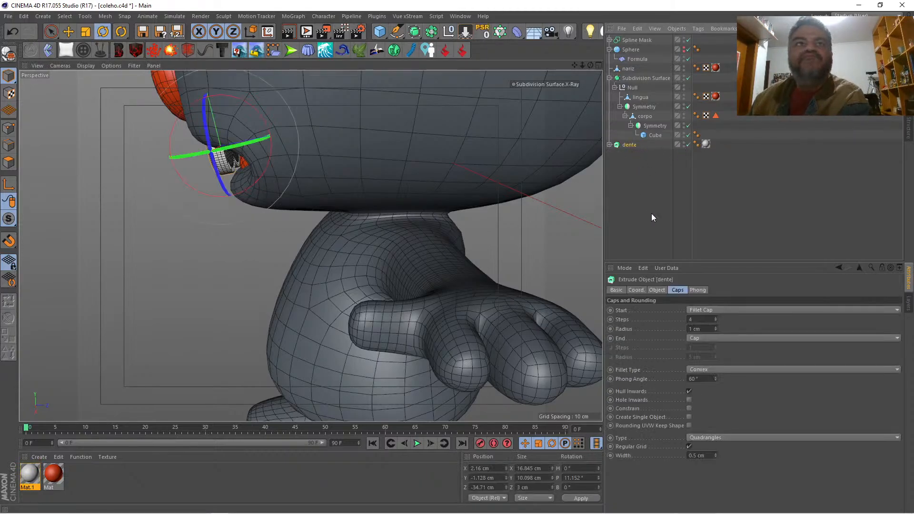
{"action": "left_click", "coordinate": [706, 336]}
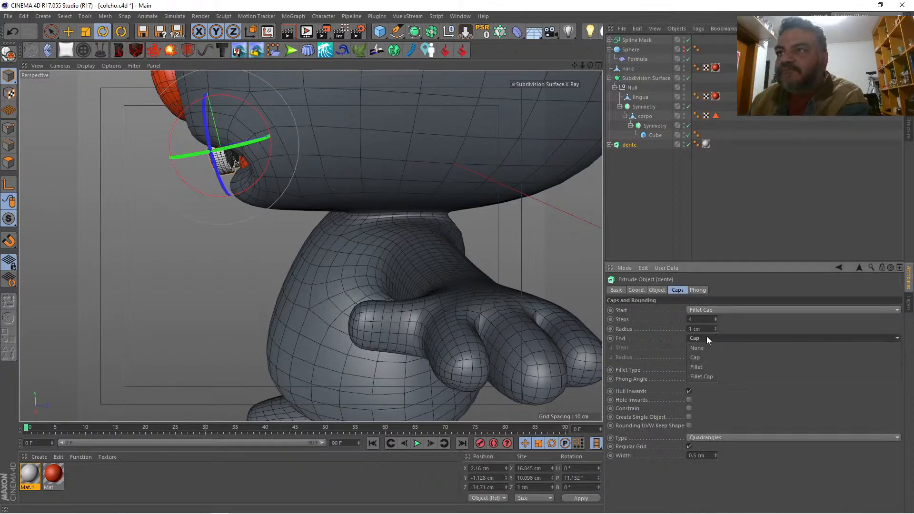
{"action": "left_click", "coordinate": [715, 375]}
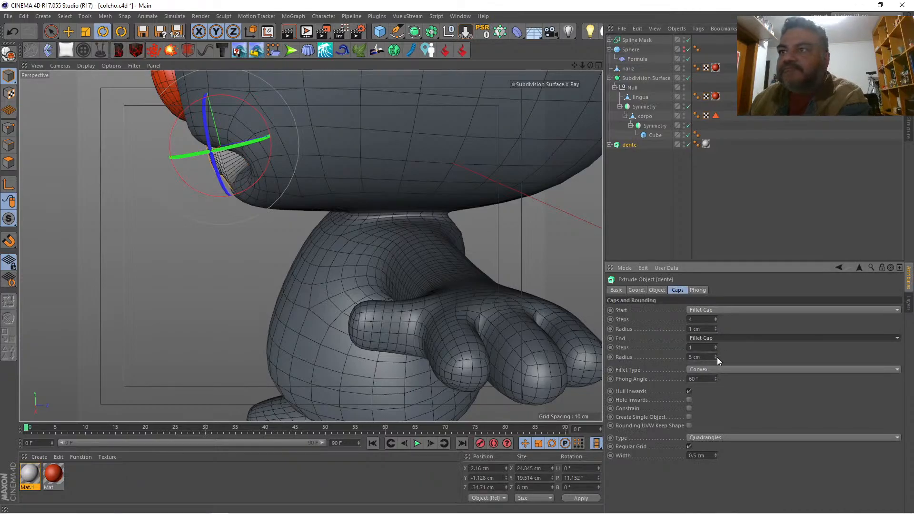
{"action": "left_click", "coordinate": [716, 358]}
{"action": "left_click", "coordinate": [715, 358]}
{"action": "left_click", "coordinate": [715, 358]}
{"action": "left_click", "coordinate": [716, 357]}
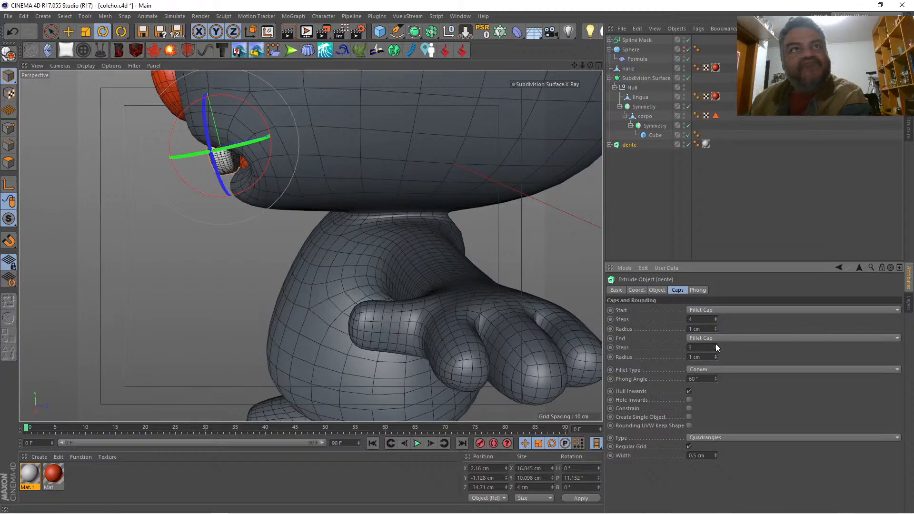
{"action": "mouse_move", "coordinate": [590, 65]}
{"action": "left_mouse_down"}
{"action": "mouse_move", "coordinate": [818, 66]}
{"action": "mouse_move", "coordinate": [585, 62]}
{"action": "mouse_move", "coordinate": [568, 80]}
{"action": "mouse_move", "coordinate": [590, 65]}
{"action": "mouse_move", "coordinate": [580, 65]}
{"action": "mouse_move", "coordinate": [627, 50]}
{"action": "mouse_move", "coordinate": [589, 66]}
{"action": "left_mouse_up"}
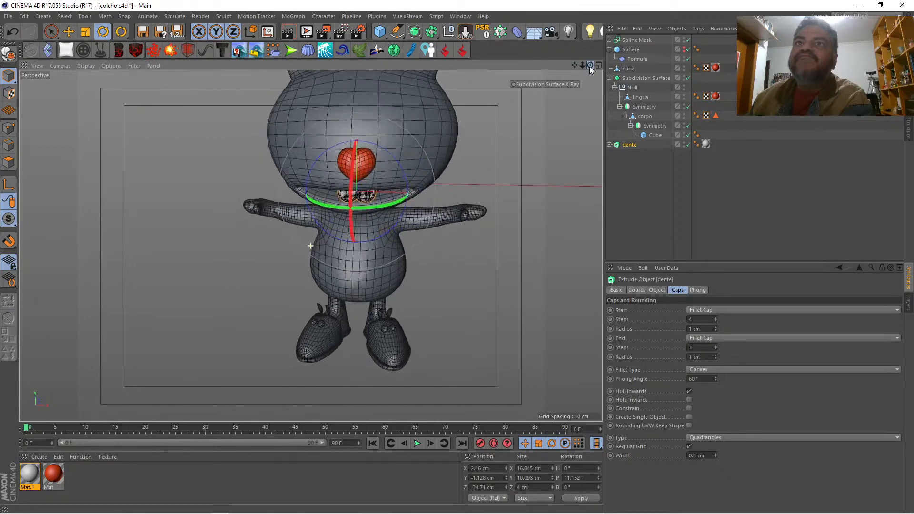
Step: Display the model in plain Gouraud Shading and examine the rabbit's face and teeth from an angle
{"action": "left_click", "coordinate": [636, 164]}
{"action": "left_click_drag", "start_coordinate": [586, 65], "coordinate": [588, 67]}
{"action": "left_click", "coordinate": [94, 66]}
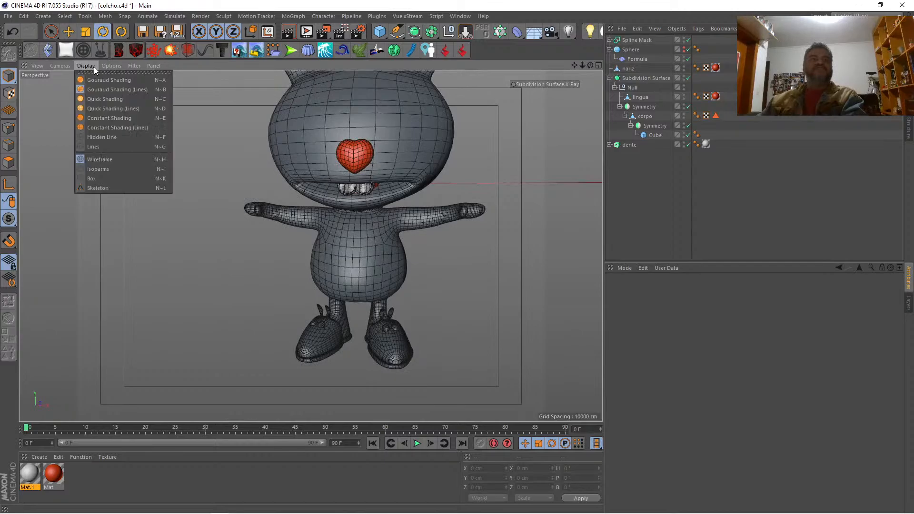
{"action": "left_click", "coordinate": [96, 77]}
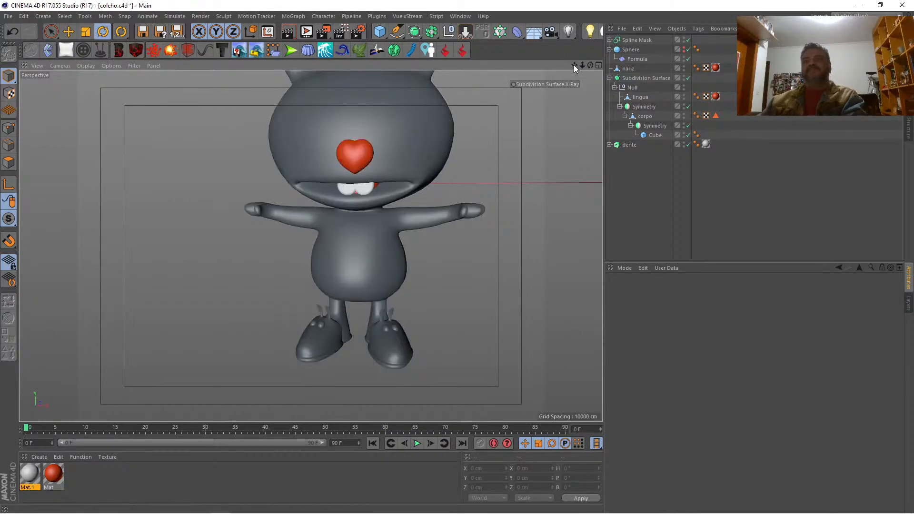
{"action": "left_click_drag", "start_coordinate": [582, 65], "coordinate": [584, 65]}
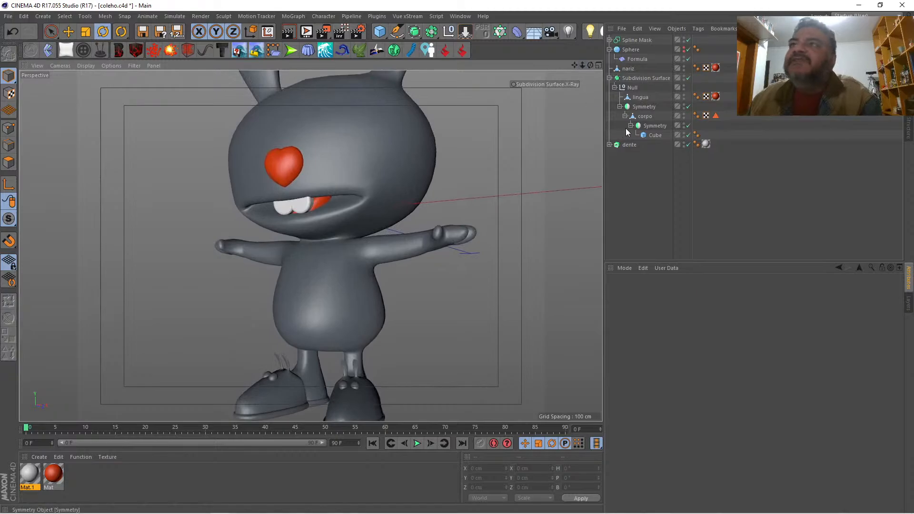
Step: Select the corpo mesh, display it in Gouraud Shading (Lines), and turn off the Subdivision Surface
{"action": "left_click", "coordinate": [645, 117]}
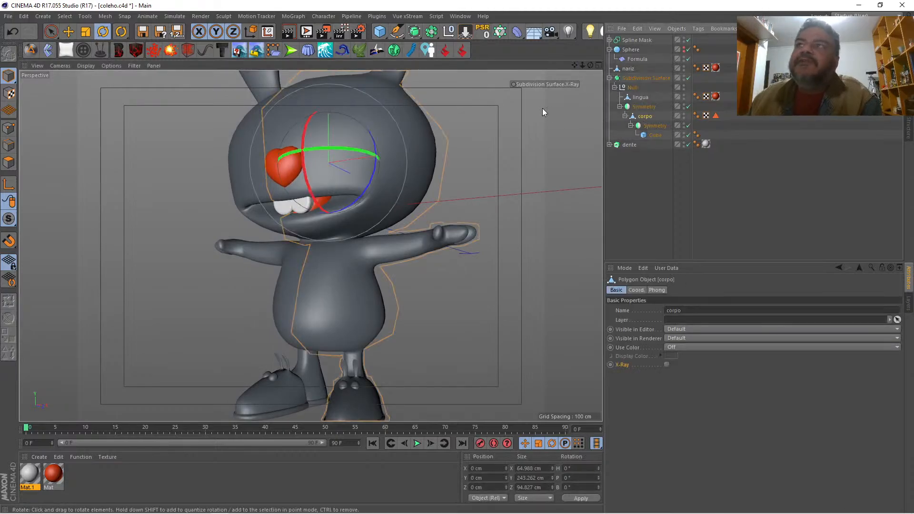
{"action": "left_click", "coordinate": [86, 66]}
{"action": "left_click", "coordinate": [88, 88]}
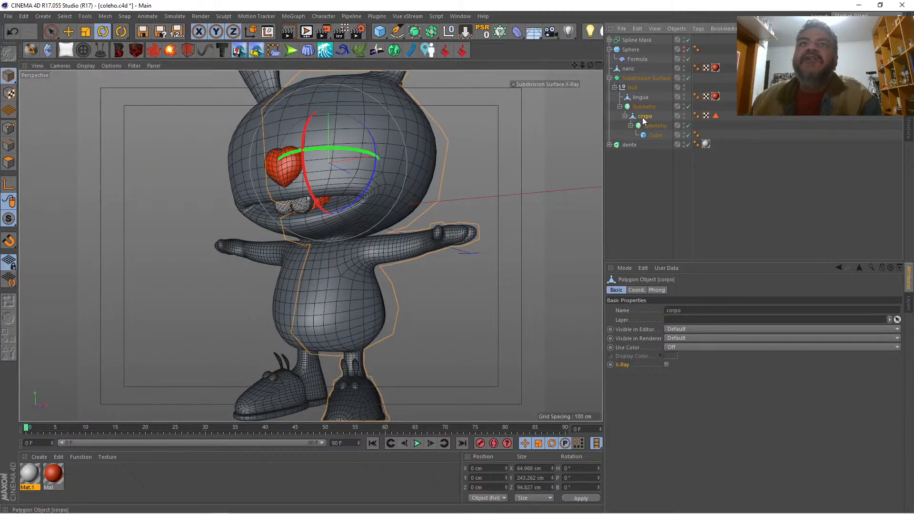
{"action": "left_click_drag", "start_coordinate": [581, 65], "coordinate": [497, 99]}
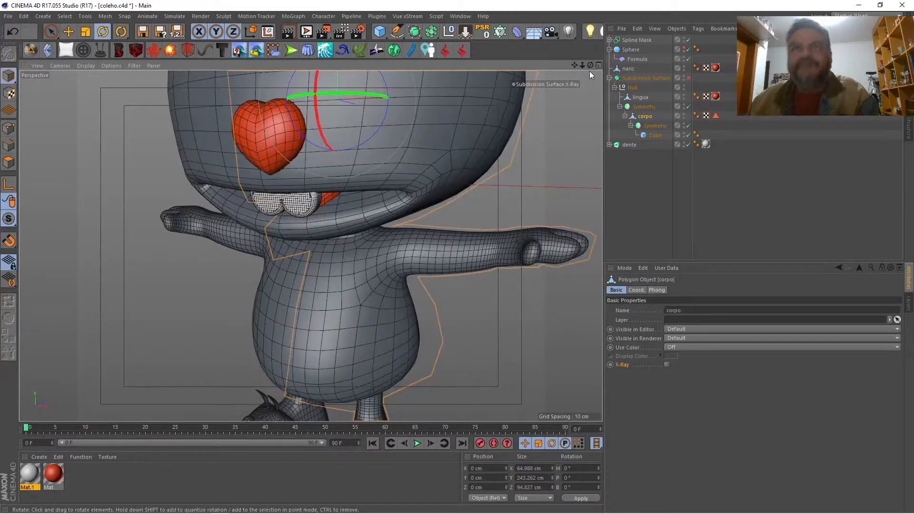
{"action": "key", "text": "q"}
{"action": "left_click_drag", "start_coordinate": [590, 66], "coordinate": [526, 82]}
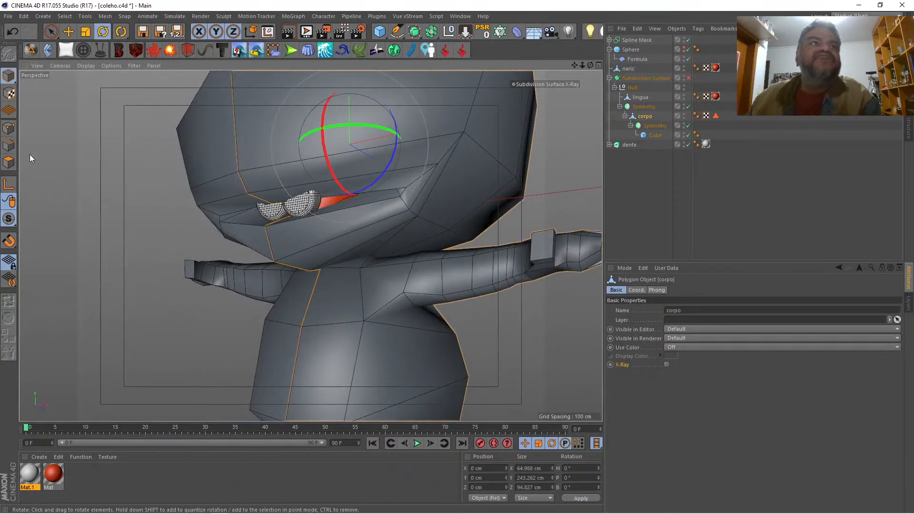
Step: In point mode, raise the outer corner point of the upper lip to about Y -17 cm
{"action": "left_click", "coordinate": [8, 128]}
{"action": "key", "text": "9"}
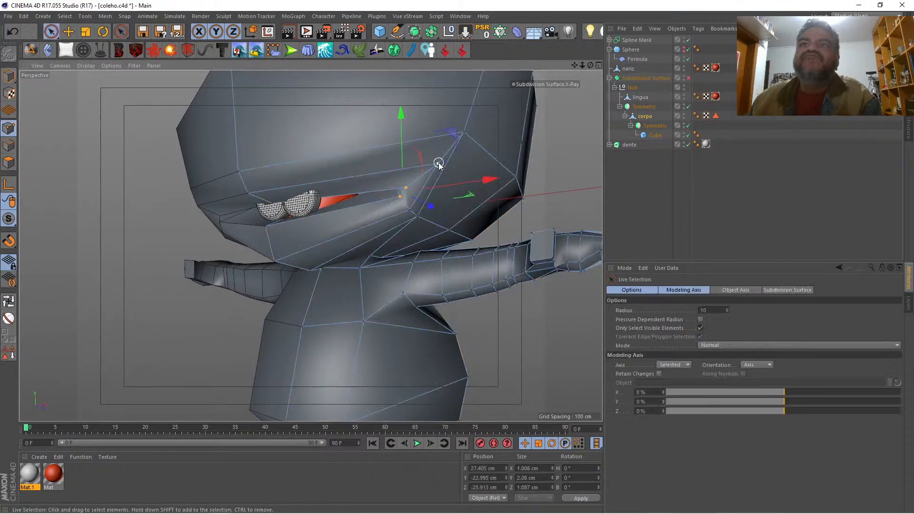
{"action": "left_click", "coordinate": [437, 156]}
{"action": "left_click_drag", "start_coordinate": [438, 124], "coordinate": [439, 121]}
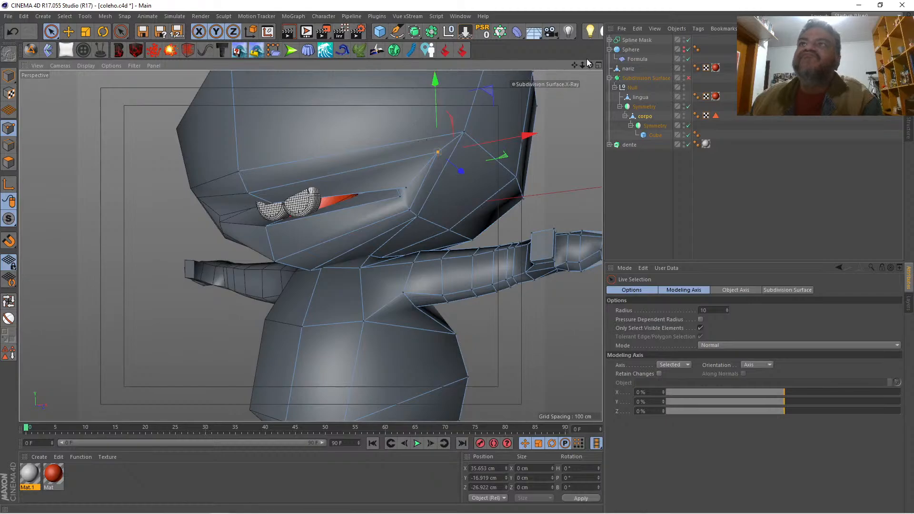
Step: Move the inner mouth-corner point up about 3 cm and outward about 1.5 cm, and turn the Subdivision Surface back on
{"action": "left_click_drag", "start_coordinate": [590, 64], "coordinate": [442, 70]}
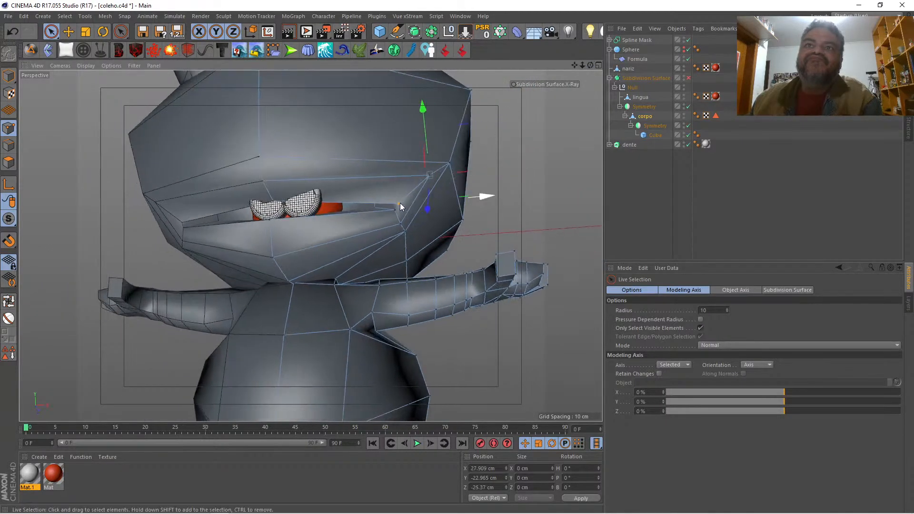
{"action": "left_click_drag", "start_coordinate": [395, 153], "coordinate": [402, 140]}
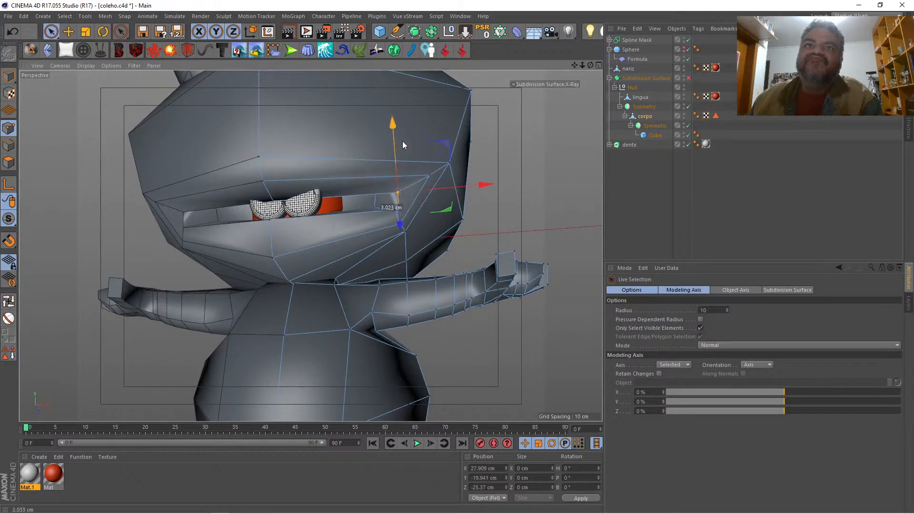
{"action": "left_click_drag", "start_coordinate": [466, 183], "coordinate": [472, 182]}
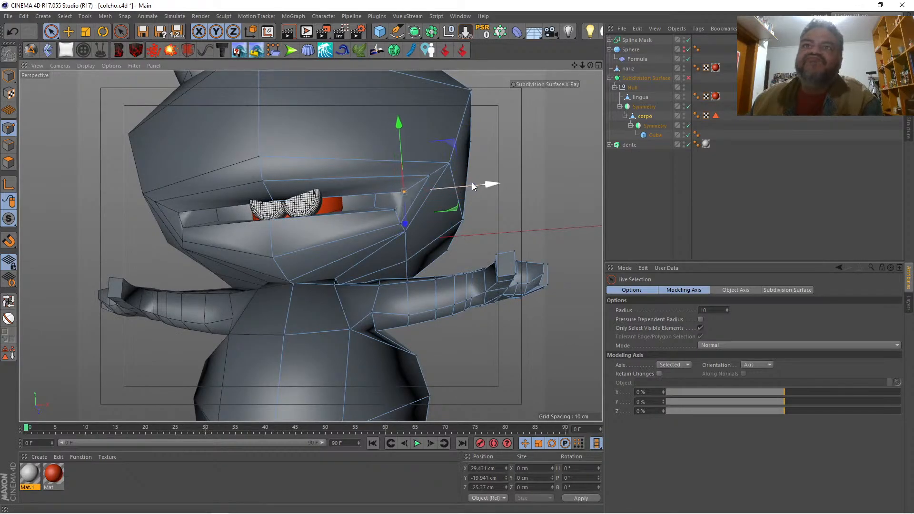
{"action": "mouse_move", "coordinate": [590, 66]}
{"action": "left_mouse_down"}
{"action": "mouse_move", "coordinate": [578, 68]}
{"action": "mouse_move", "coordinate": [603, 65]}
{"action": "mouse_move", "coordinate": [563, 68]}
{"action": "mouse_move", "coordinate": [567, 88]}
{"action": "mouse_move", "coordinate": [589, 66]}
{"action": "left_mouse_up"}
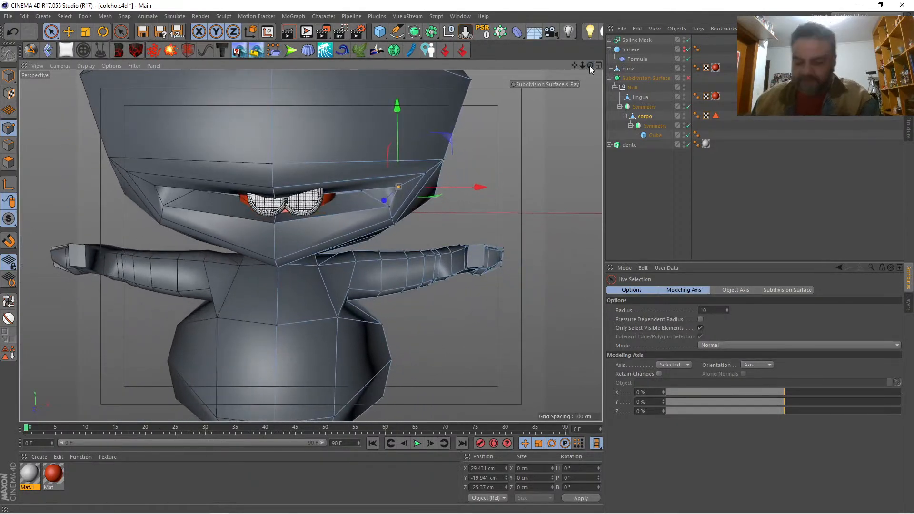
{"action": "key", "text": "q"}
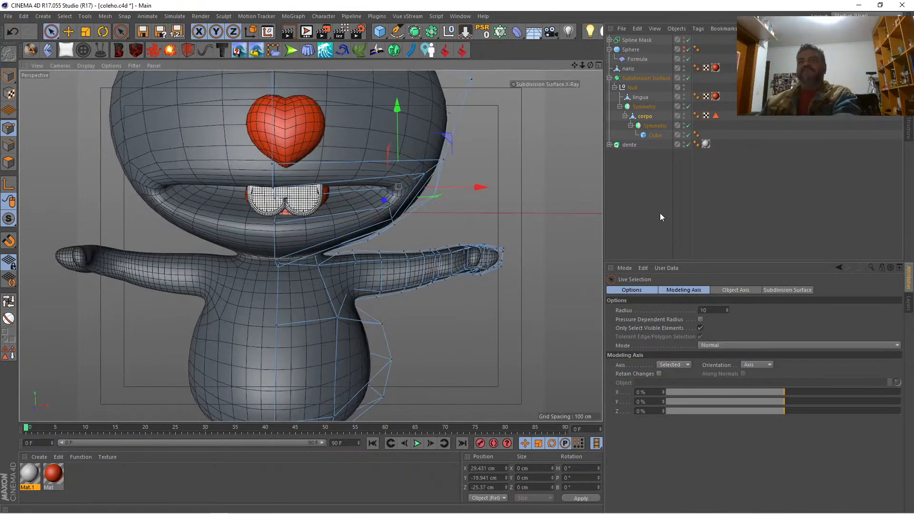
Step: Check the whole rabbit, and compare it with the reference drawing in the Front view using the Subdivision Surface X-Ray
{"action": "left_click", "coordinate": [647, 202]}
{"action": "mouse_move", "coordinate": [590, 66]}
{"action": "left_mouse_down"}
{"action": "mouse_move", "coordinate": [521, 66]}
{"action": "mouse_move", "coordinate": [587, 75]}
{"action": "mouse_move", "coordinate": [590, 46]}
{"action": "mouse_move", "coordinate": [591, 56]}
{"action": "left_mouse_up"}
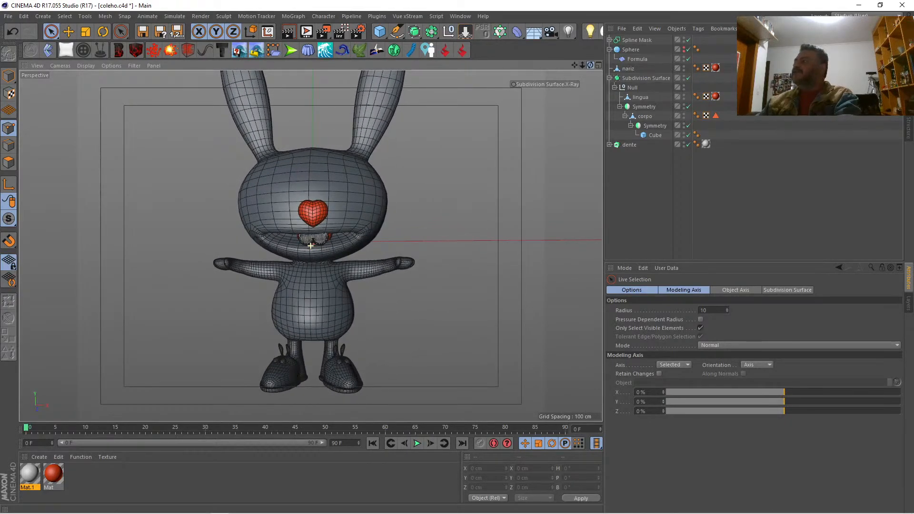
{"action": "left_click_drag", "start_coordinate": [591, 56], "coordinate": [593, 58]}
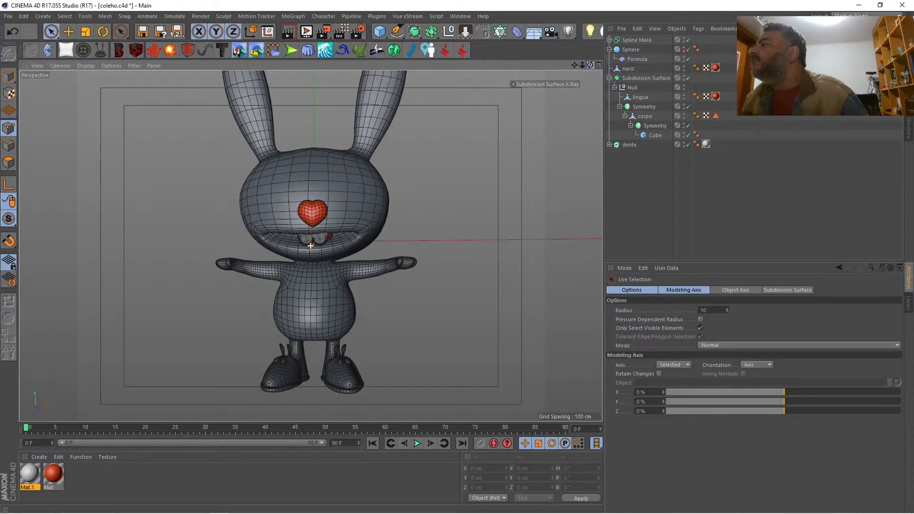
{"action": "left_click_drag", "start_coordinate": [593, 57], "coordinate": [578, 69]}
{"action": "left_click_drag", "start_coordinate": [574, 65], "coordinate": [578, 66]}
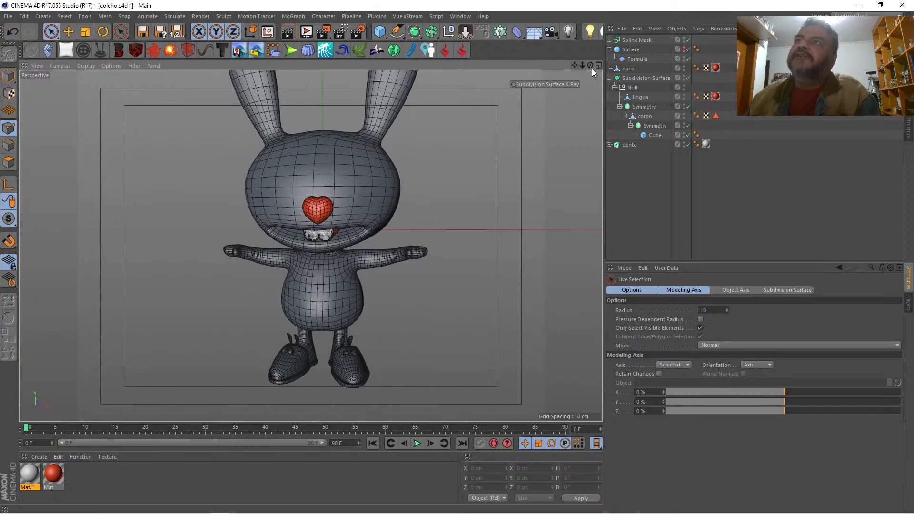
{"action": "left_click", "coordinate": [597, 66]}
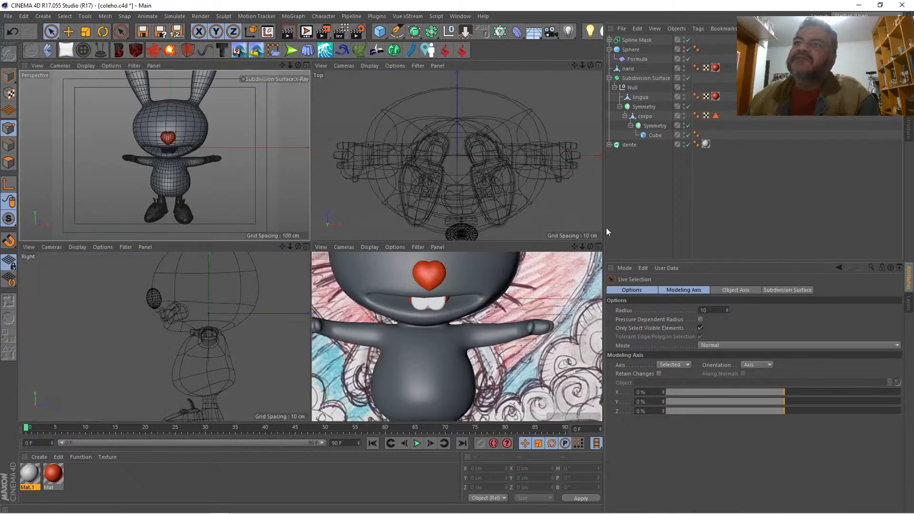
{"action": "left_click", "coordinate": [288, 80]}
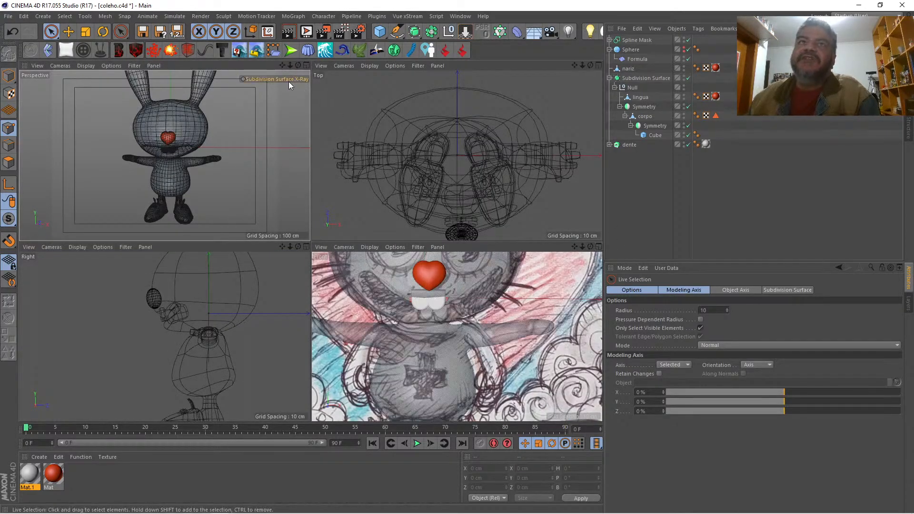
{"action": "left_click", "coordinate": [598, 246]}
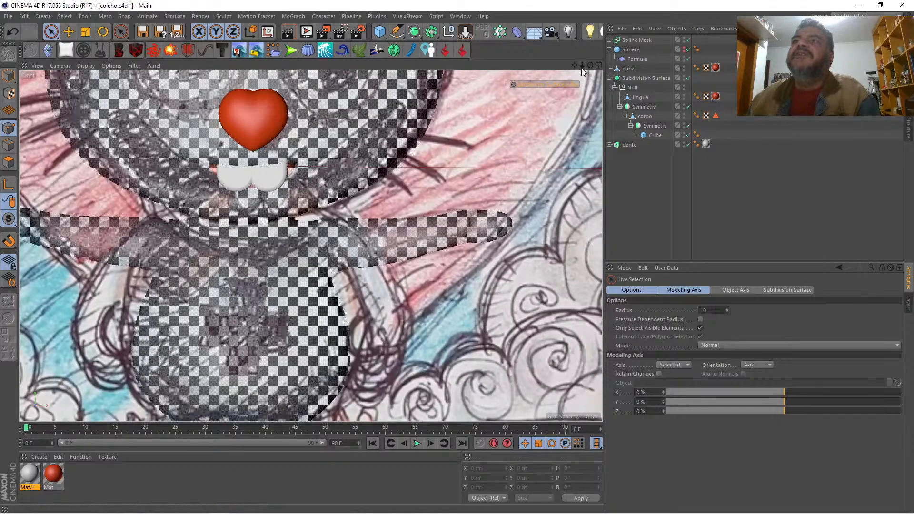
{"action": "left_click_drag", "start_coordinate": [582, 65], "coordinate": [543, 67]}
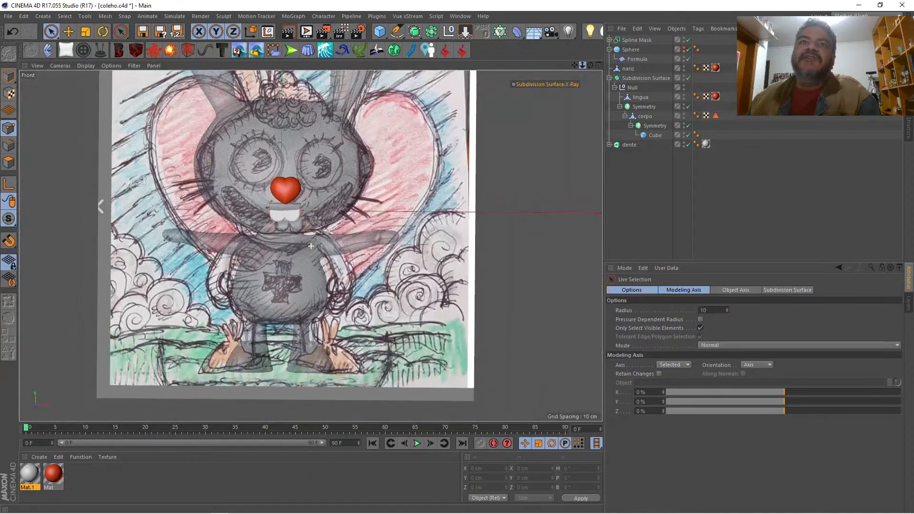
{"action": "scroll", "coordinate": [311, 246], "scroll_direction": "up", "scroll_amount": 3}
{"action": "scroll", "coordinate": [311, 246], "scroll_direction": "down", "scroll_amount": 2}
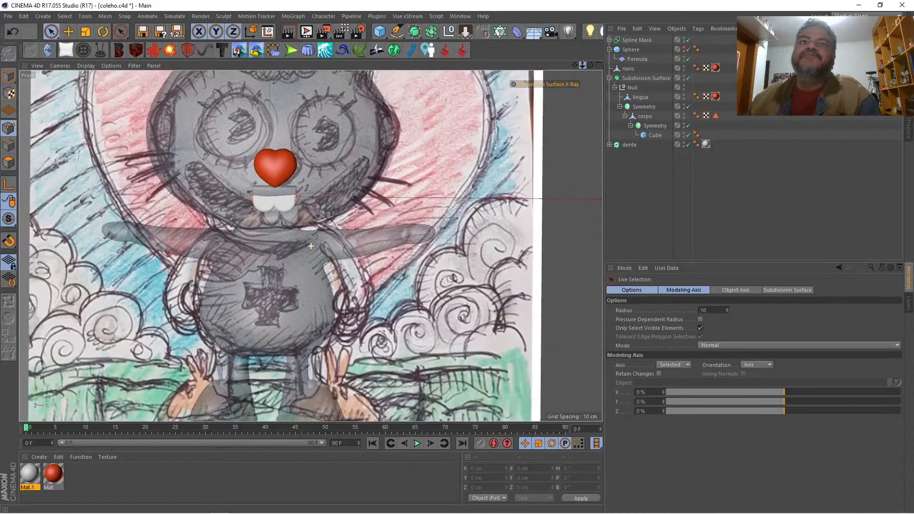
Step: Lower the dente object onto the teeth of the reference drawing and turn off the Subdivision Surface X-Ray
{"action": "left_click", "coordinate": [629, 144]}
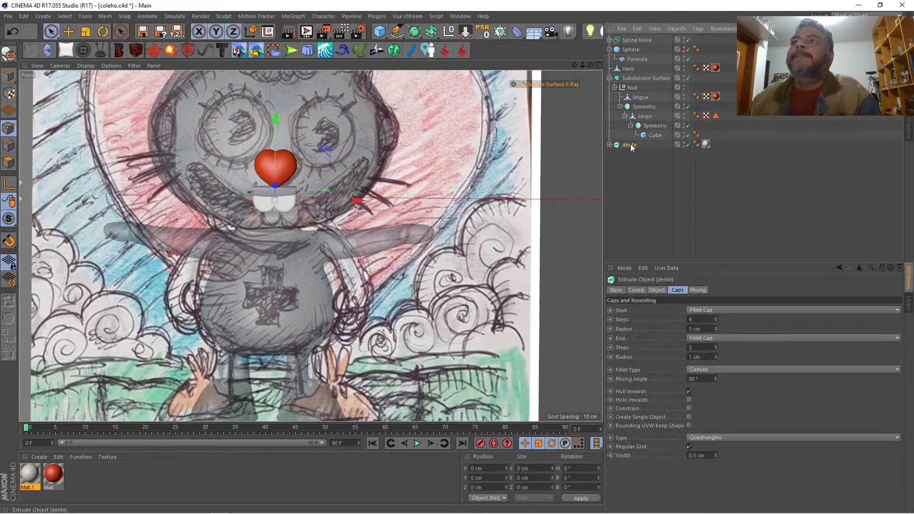
{"action": "left_click_drag", "start_coordinate": [279, 125], "coordinate": [281, 135]}
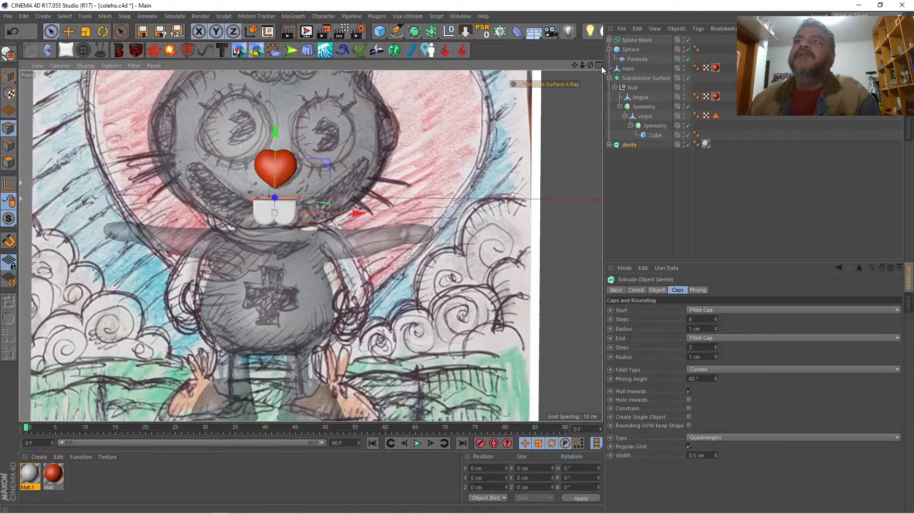
{"action": "left_click", "coordinate": [541, 85]}
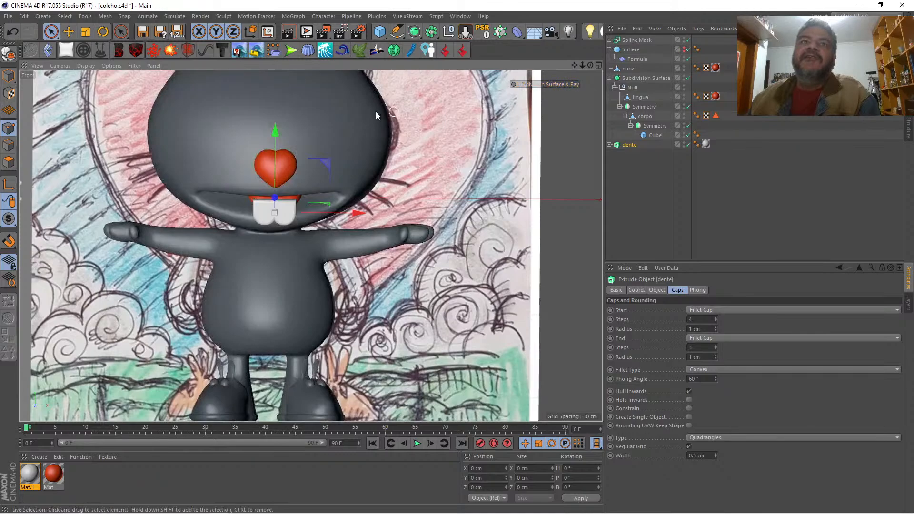
Step: Lower the centre points of the corpo mesh's upper lip over the teeth and compare the mouth with the reference drawing in X-Ray
{"action": "left_click", "coordinate": [643, 116]}
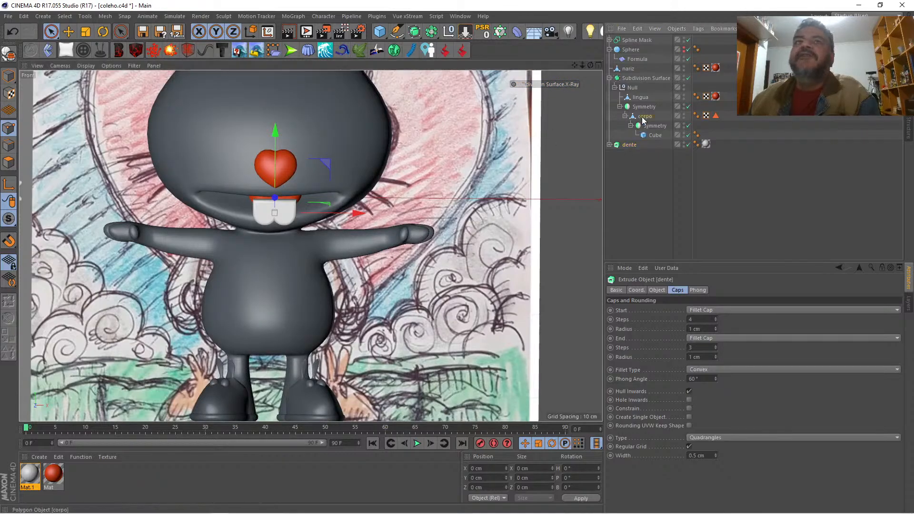
{"action": "left_click", "coordinate": [269, 201]}
{"action": "left_click_drag", "start_coordinate": [271, 141], "coordinate": [274, 148]}
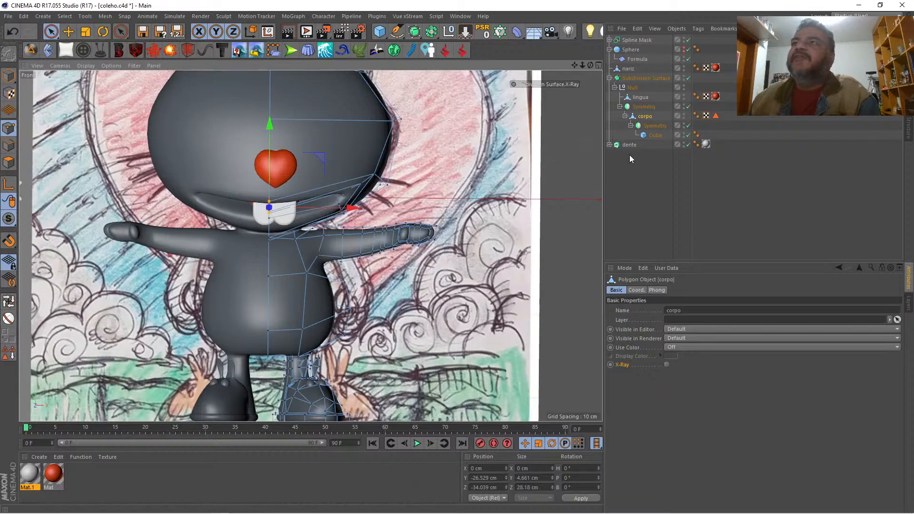
{"action": "left_click", "coordinate": [529, 84]}
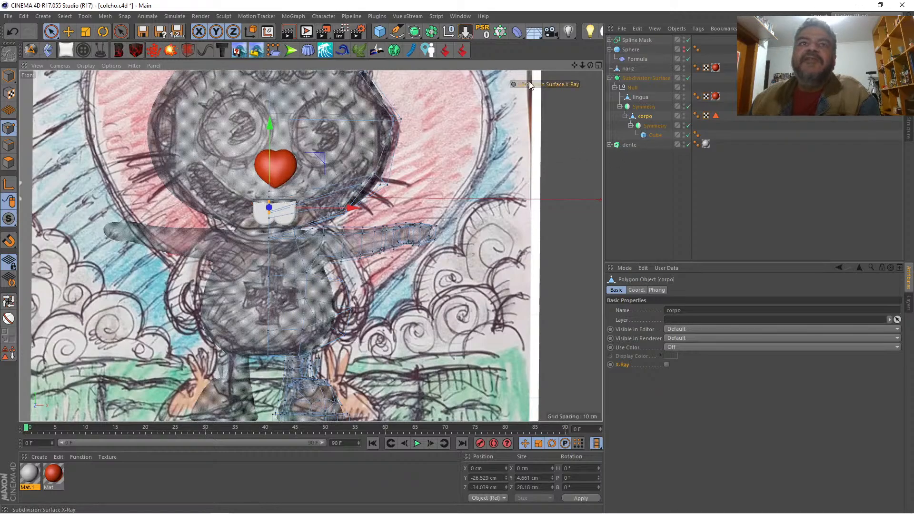
{"action": "left_click", "coordinate": [529, 84]}
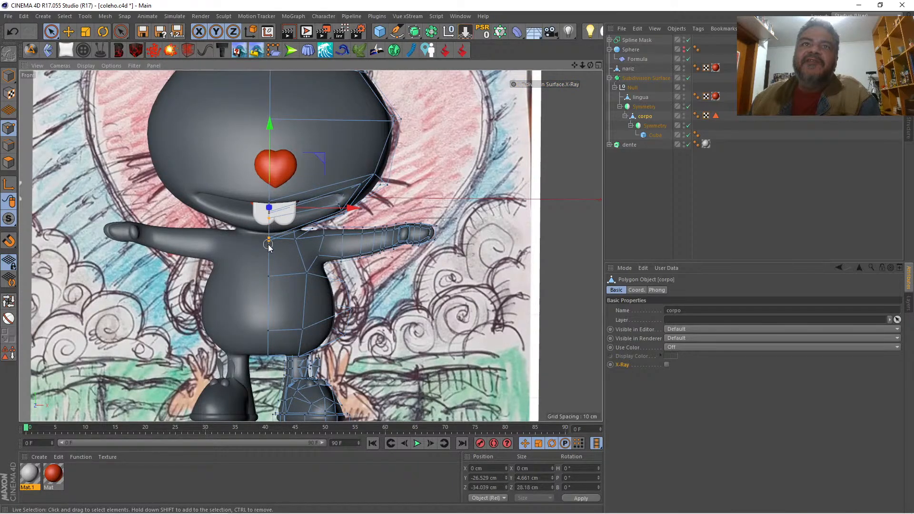
Step: Lower the centre points of the lower lip and chin on the corpo mesh, and return to the full Perspective view
{"action": "left_click_drag", "start_coordinate": [269, 170], "coordinate": [267, 179]}
{"action": "left_click", "coordinate": [597, 65]}
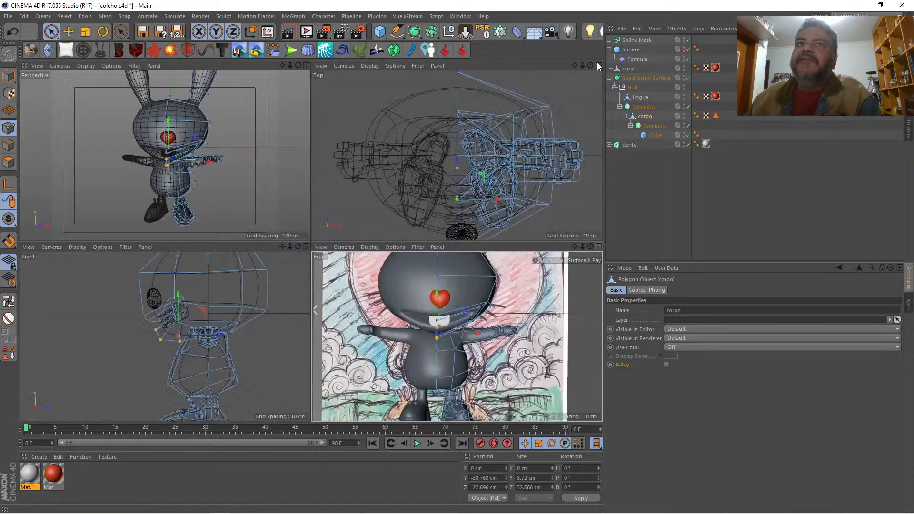
{"action": "left_click", "coordinate": [306, 65]}
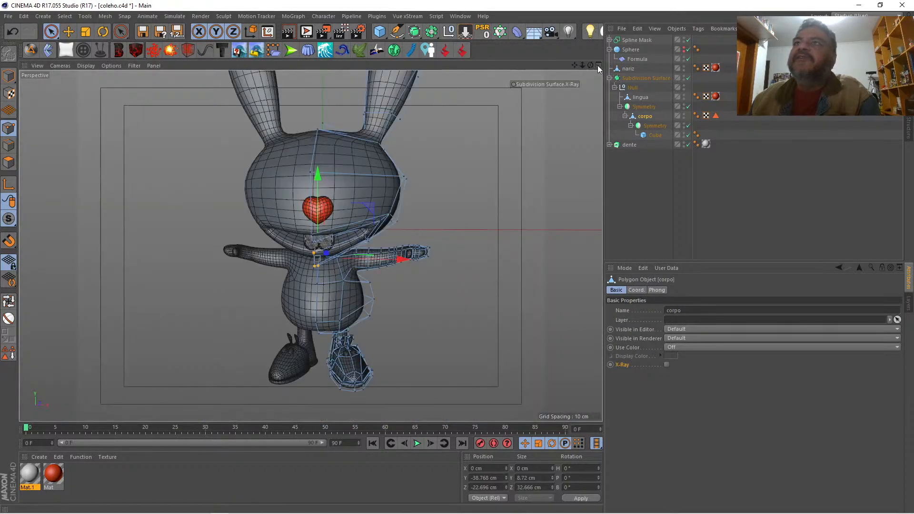
Step: Raise the dente object slightly so the teeth fit under the upper lip
{"action": "left_click_drag", "start_coordinate": [590, 65], "coordinate": [633, 85]}
{"action": "left_click", "coordinate": [628, 145]}
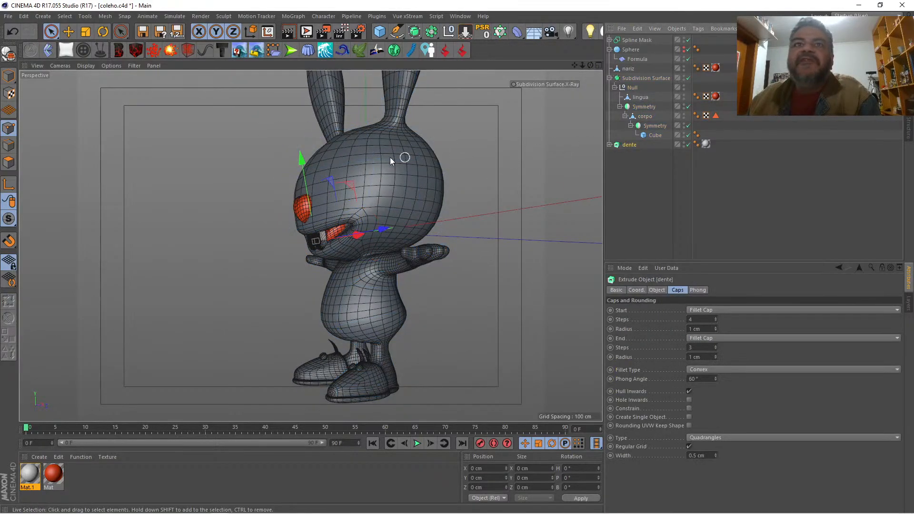
{"action": "left_click_drag", "start_coordinate": [305, 167], "coordinate": [305, 162]}
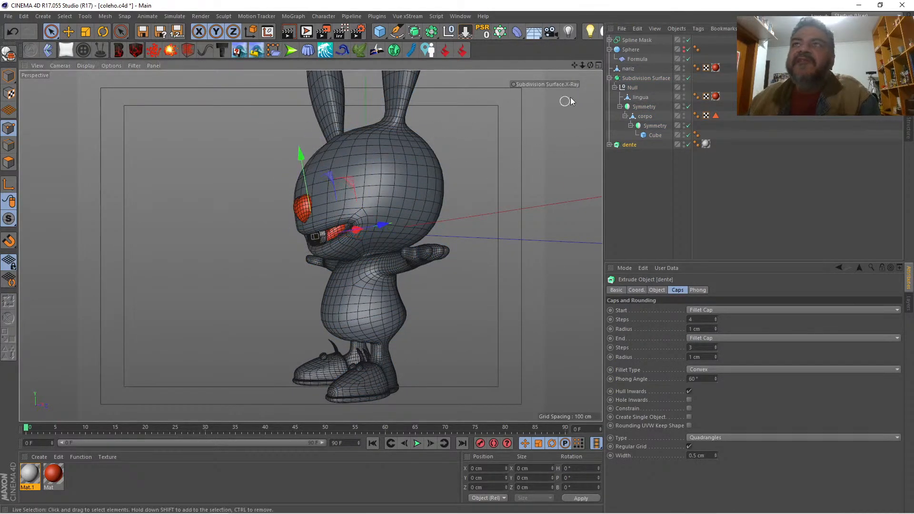
Step: Deselect everything and render the whole rabbit from the front in the Perspective view
{"action": "left_click_drag", "start_coordinate": [590, 65], "coordinate": [568, 69]}
{"action": "left_click", "coordinate": [635, 174]}
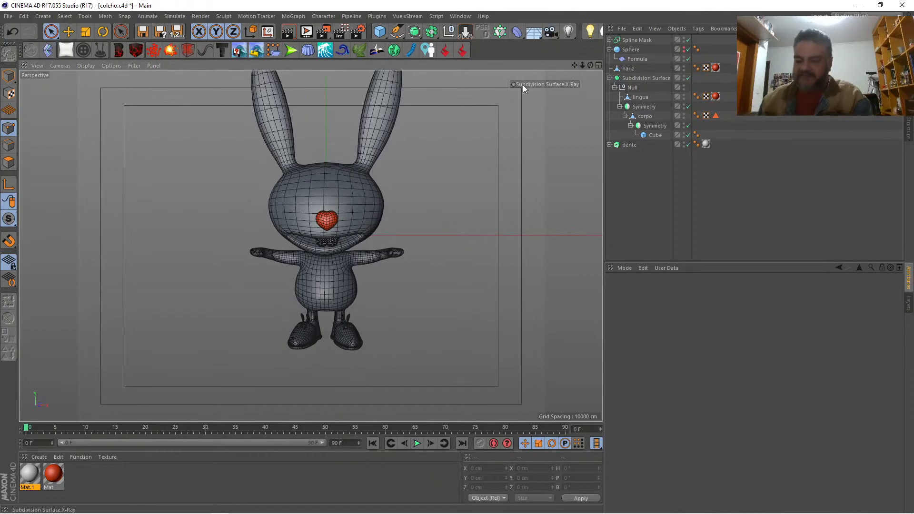
{"action": "key", "text": "ctrl+r"}
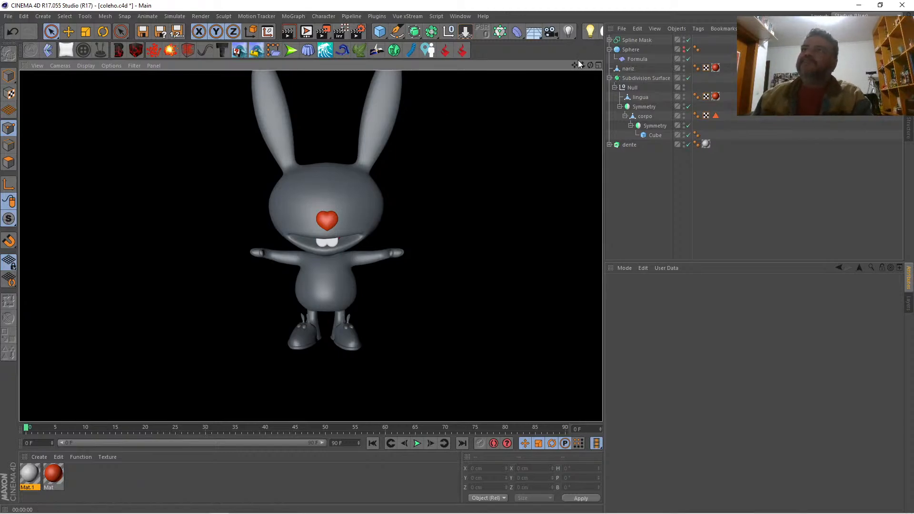
Step: Compare the body and mouth with the reference drawing in the Front view using X-Ray, and return to the full Perspective view
{"action": "left_click_drag", "start_coordinate": [575, 64], "coordinate": [589, 76]}
{"action": "left_click", "coordinate": [598, 65]}
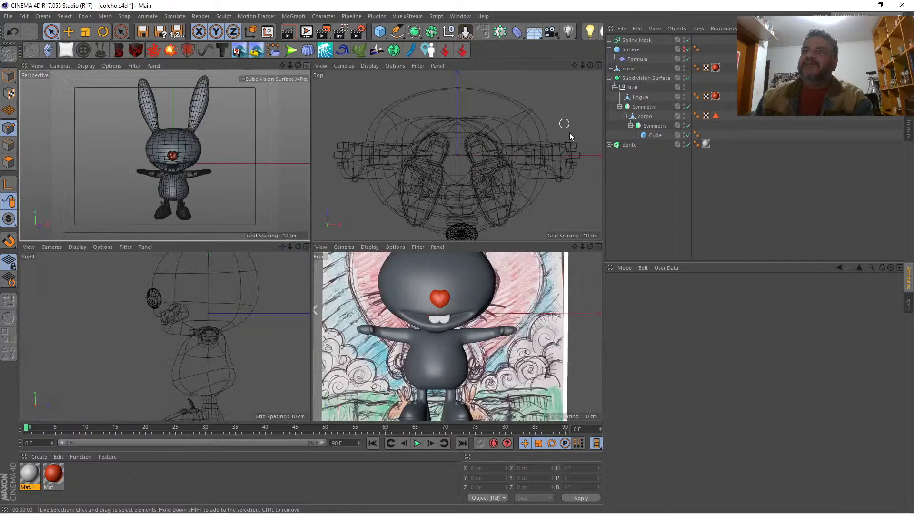
{"action": "left_click", "coordinate": [598, 246]}
{"action": "left_click", "coordinate": [549, 84]}
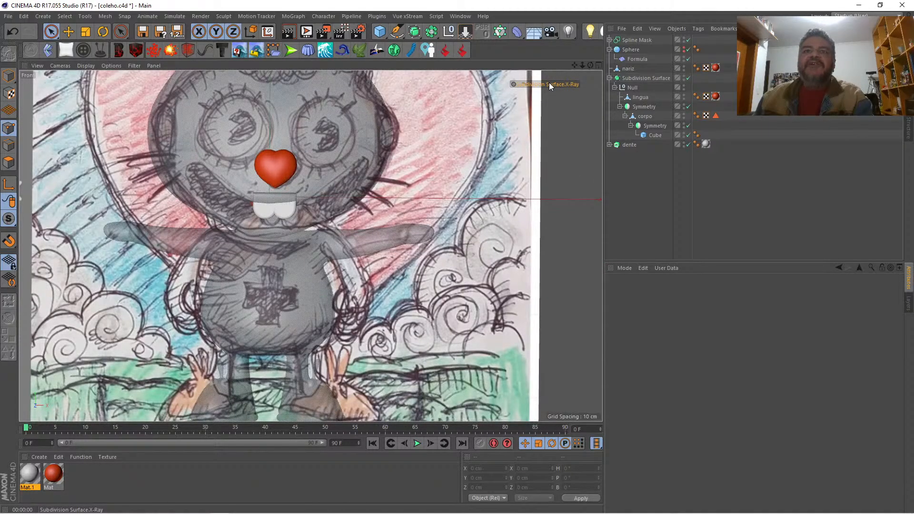
{"action": "left_click", "coordinate": [550, 84]}
{"action": "left_click", "coordinate": [599, 65]}
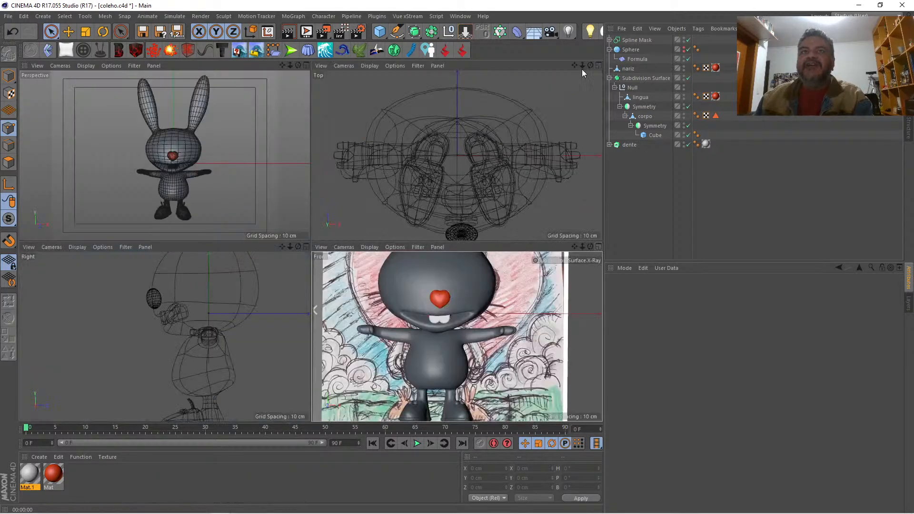
{"action": "left_click", "coordinate": [306, 67]}
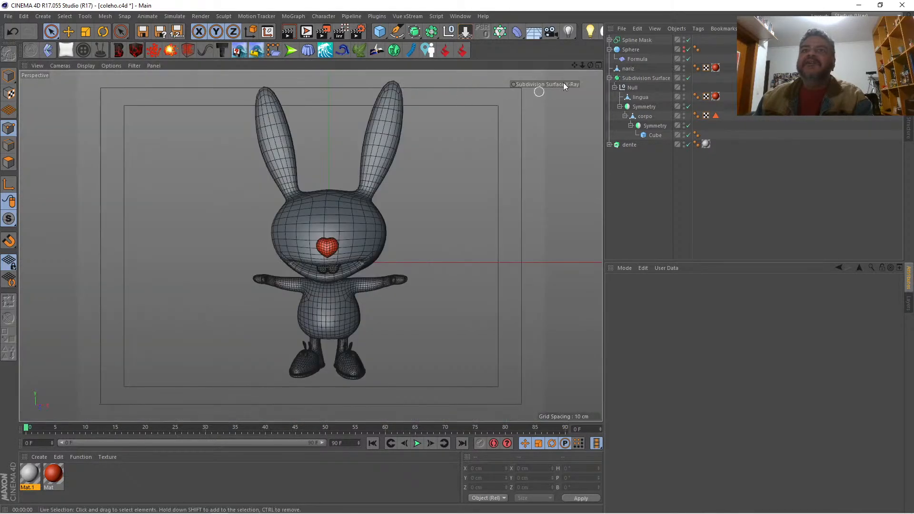
Step: Add a cylinder, scale it down to about 77 cm tall, and move it along X to beside the rabbit's head
{"action": "left_click_drag", "start_coordinate": [582, 66], "coordinate": [582, 69]}
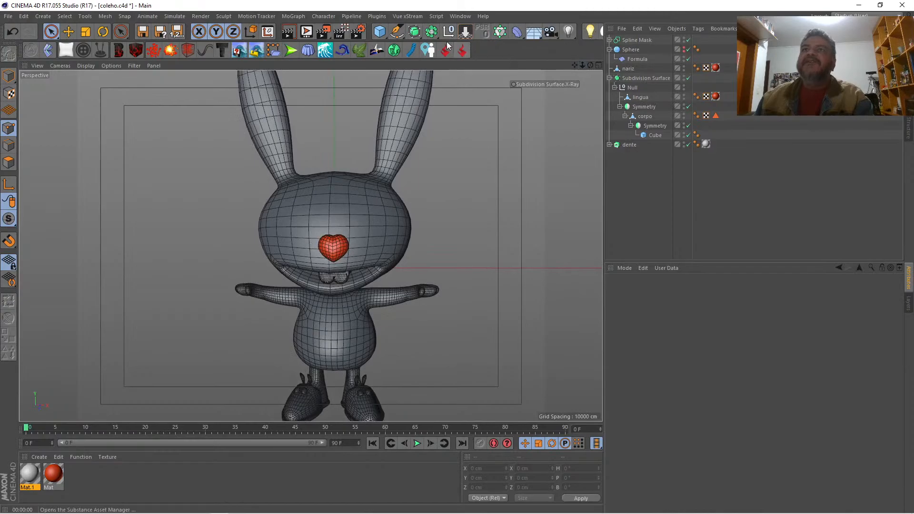
{"action": "left_click", "coordinate": [379, 31]}
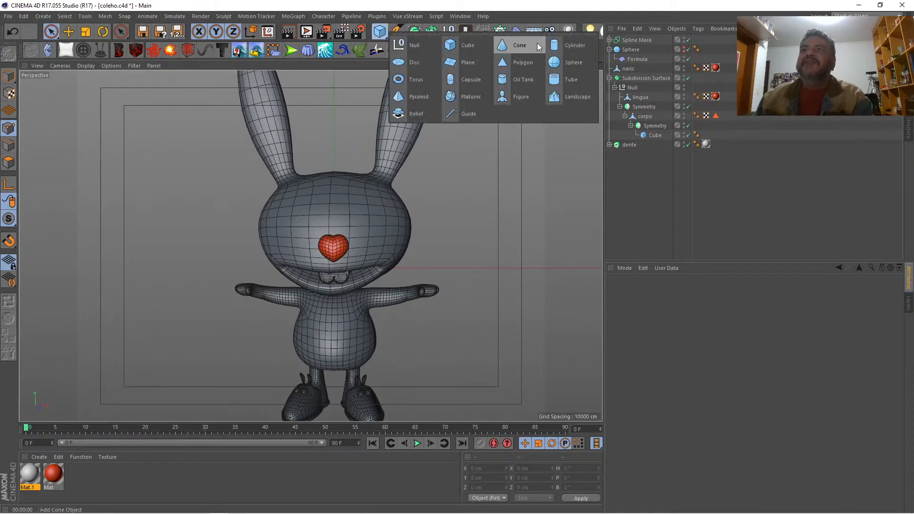
{"action": "left_click", "coordinate": [564, 44]}
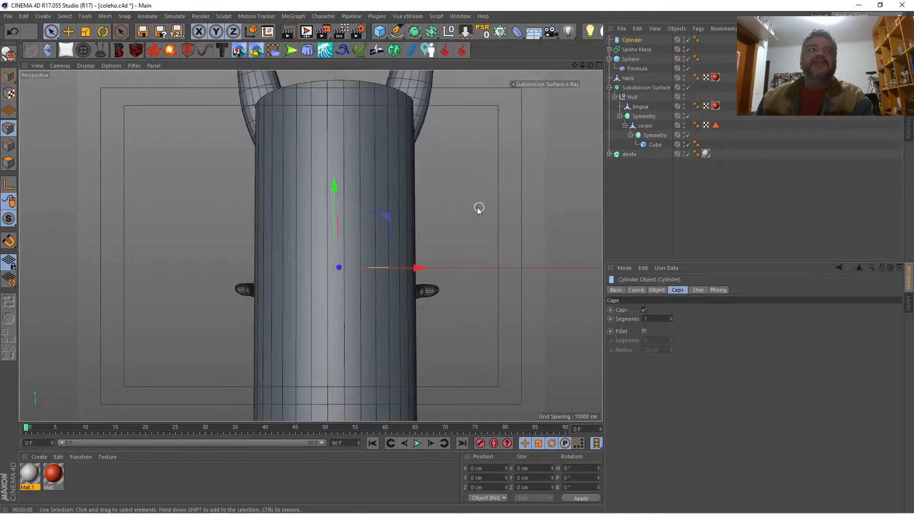
{"action": "left_click", "coordinate": [86, 31]}
{"action": "left_click_drag", "start_coordinate": [138, 169], "coordinate": [35, 289]}
{"action": "key", "text": "space"}
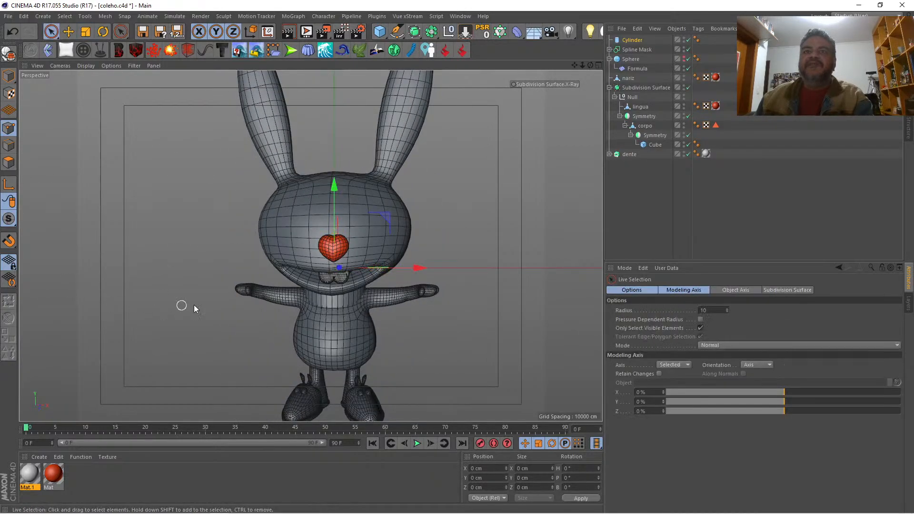
{"action": "left_click_drag", "start_coordinate": [415, 268], "coordinate": [531, 267]}
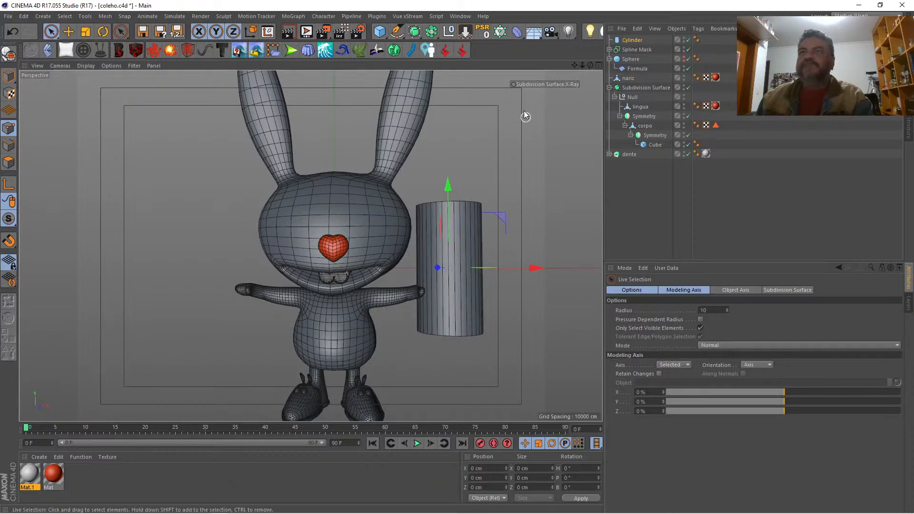
Step: Orient the cylinder along +X and set its radius to 2 cm and its height to 28 cm
{"action": "left_click", "coordinate": [632, 40]}
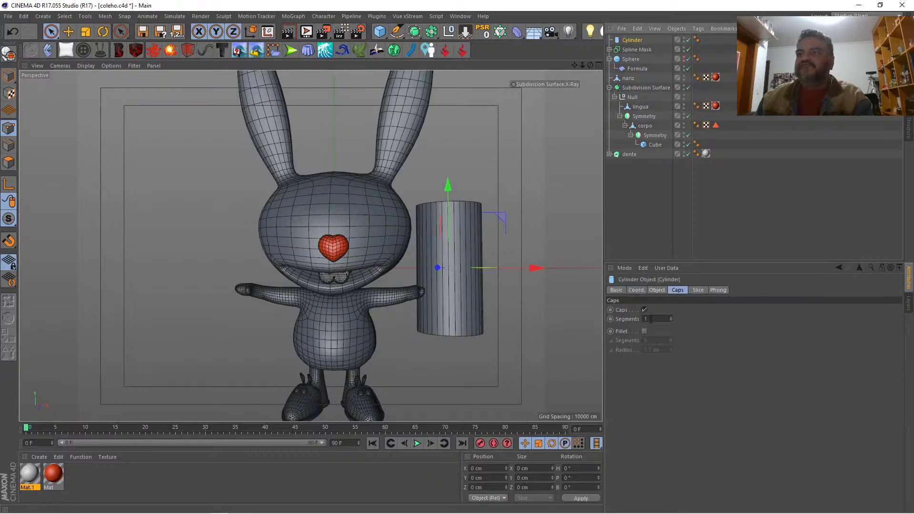
{"action": "left_click", "coordinate": [656, 290]}
{"action": "left_click", "coordinate": [685, 347]}
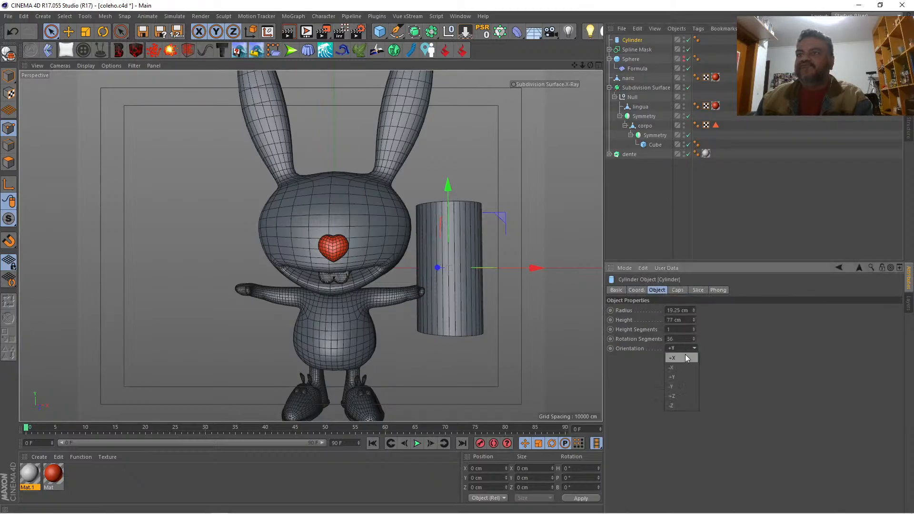
{"action": "left_click", "coordinate": [684, 356]}
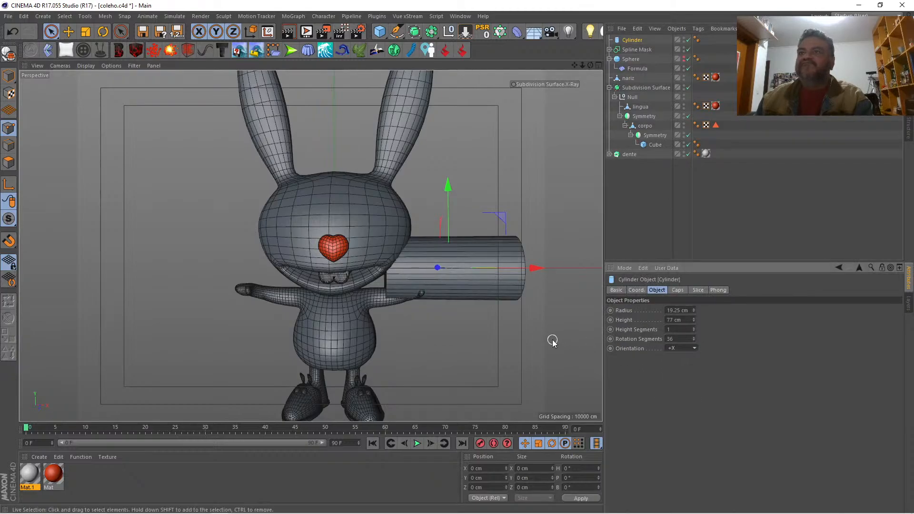
{"action": "left_click_drag", "start_coordinate": [695, 310], "coordinate": [692, 339]}
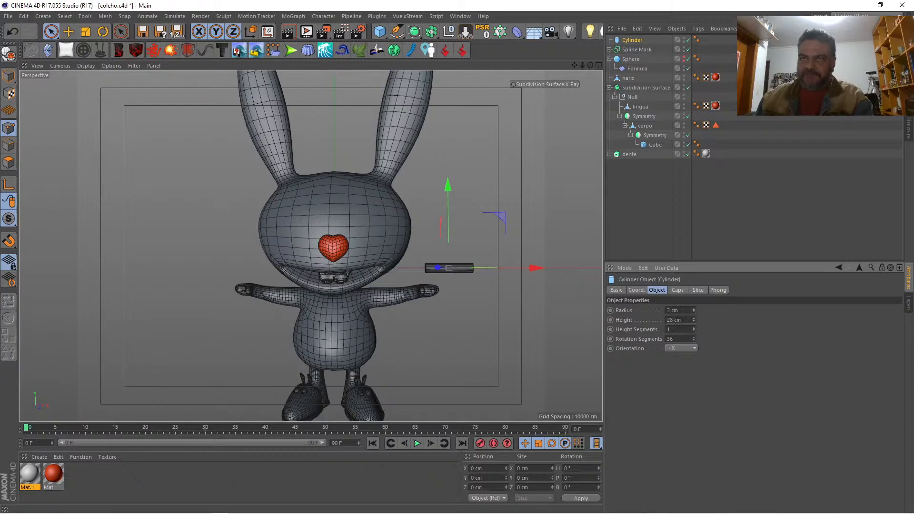
{"action": "left_click", "coordinate": [693, 311]}
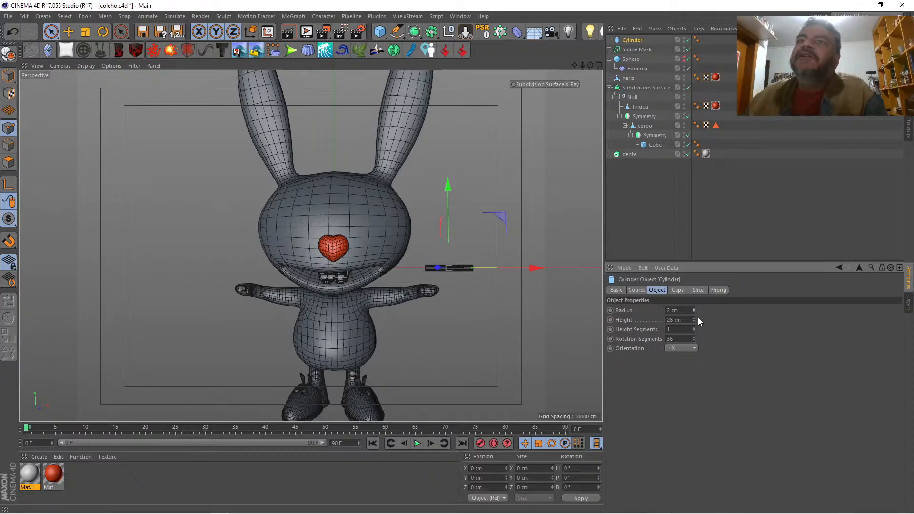
Step: Round the cylinder's ends by enabling the cap fillet, and set the cap segments to 4
{"action": "left_click", "coordinate": [677, 290]}
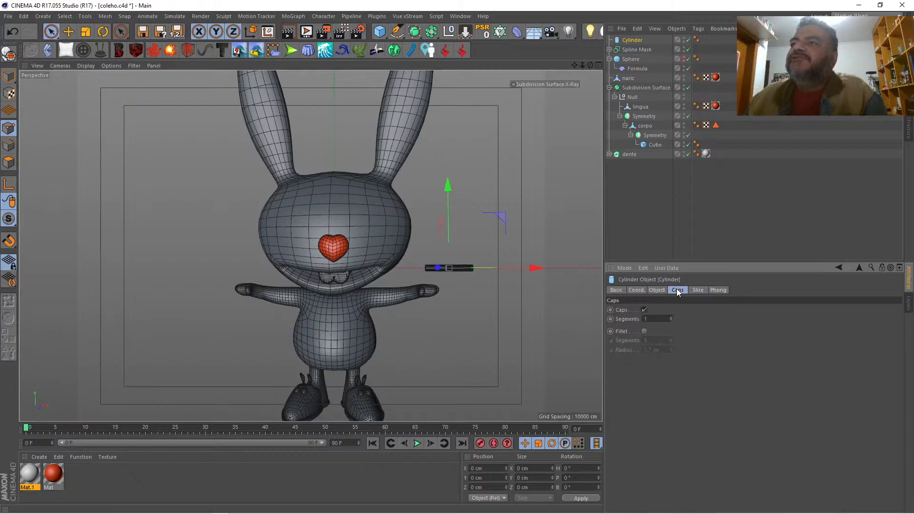
{"action": "left_click", "coordinate": [644, 332]}
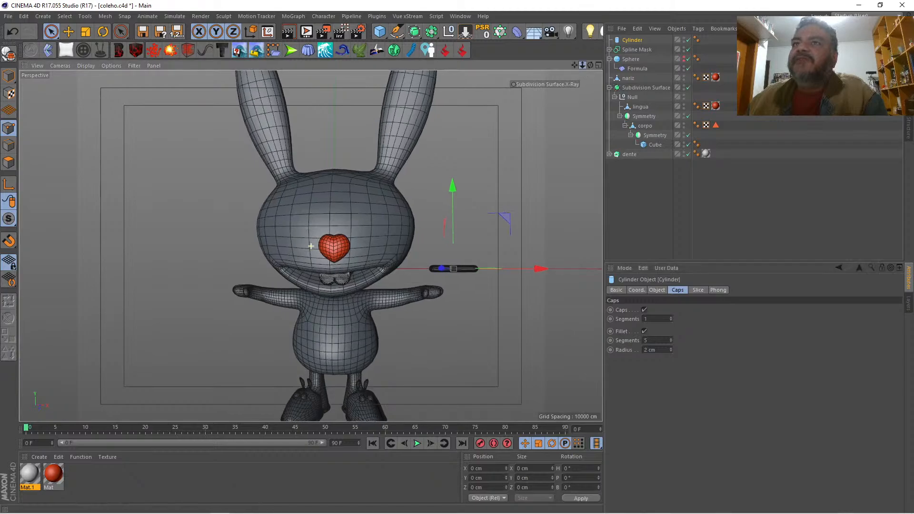
{"action": "scroll", "coordinate": [310, 246], "scroll_direction": "up", "scroll_amount": 3}
{"action": "left_click_drag", "start_coordinate": [582, 65], "coordinate": [479, 48]}
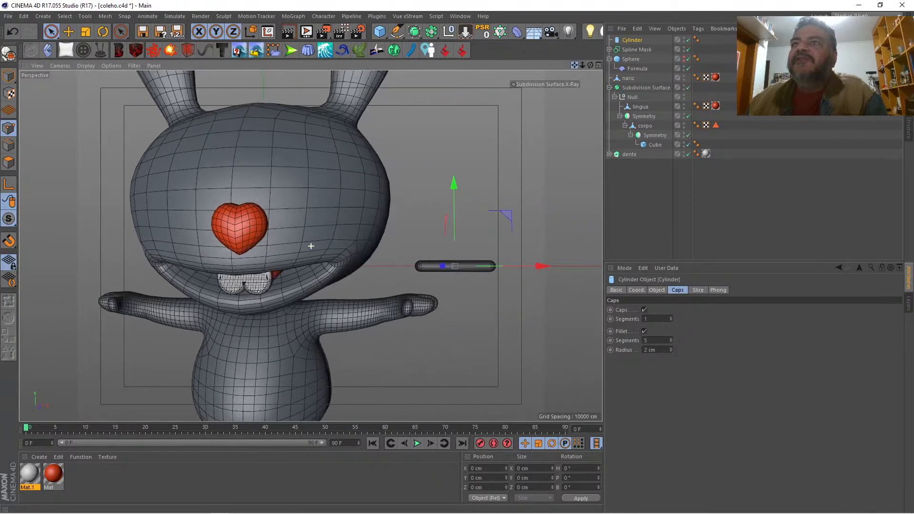
{"action": "left_click_drag", "start_coordinate": [582, 65], "coordinate": [597, 119]}
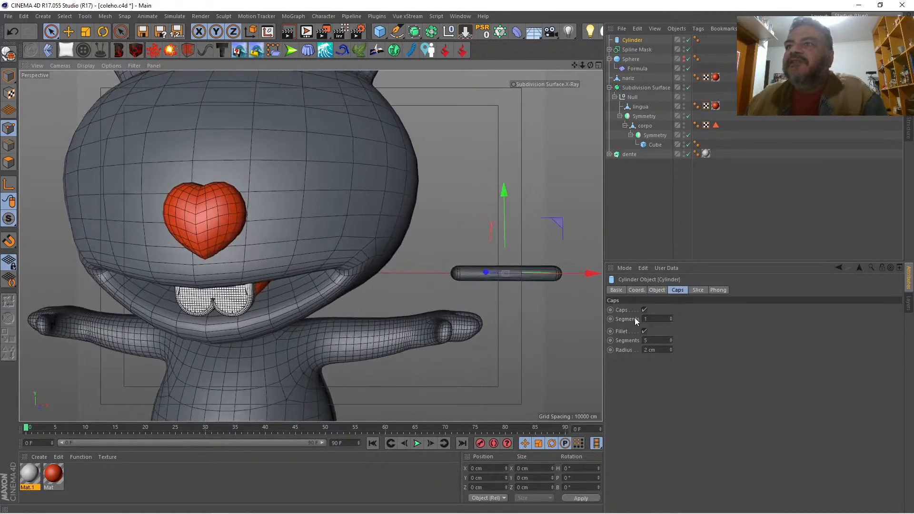
{"action": "left_click", "coordinate": [671, 317]}
{"action": "left_click", "coordinate": [671, 317]}
{"action": "left_click", "coordinate": [672, 317]}
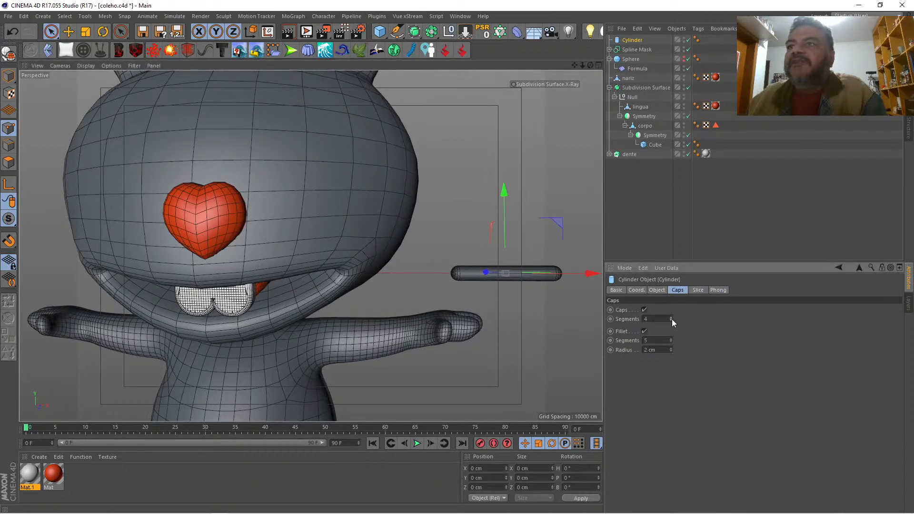
Step: Set the cylinder's height segments to 7
{"action": "left_click", "coordinate": [657, 290]}
{"action": "left_click", "coordinate": [694, 328]}
{"action": "left_click", "coordinate": [694, 328]}
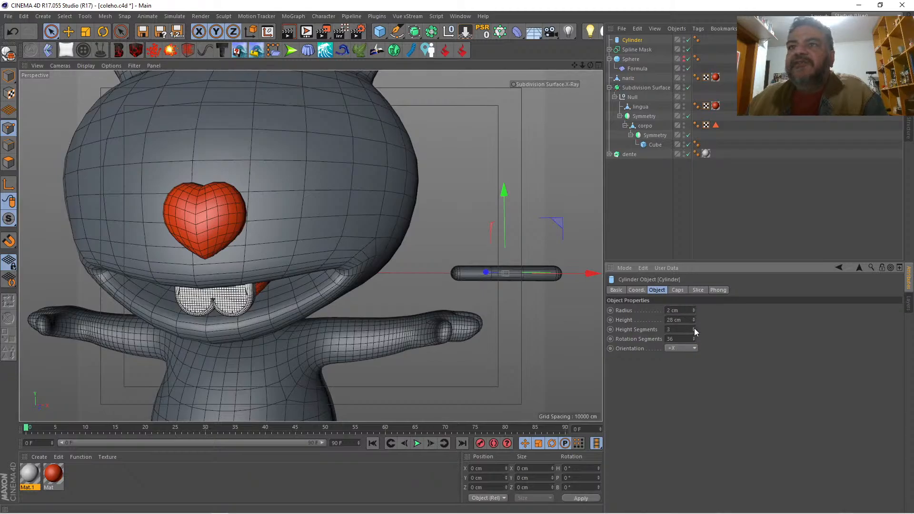
{"action": "left_click", "coordinate": [693, 328]}
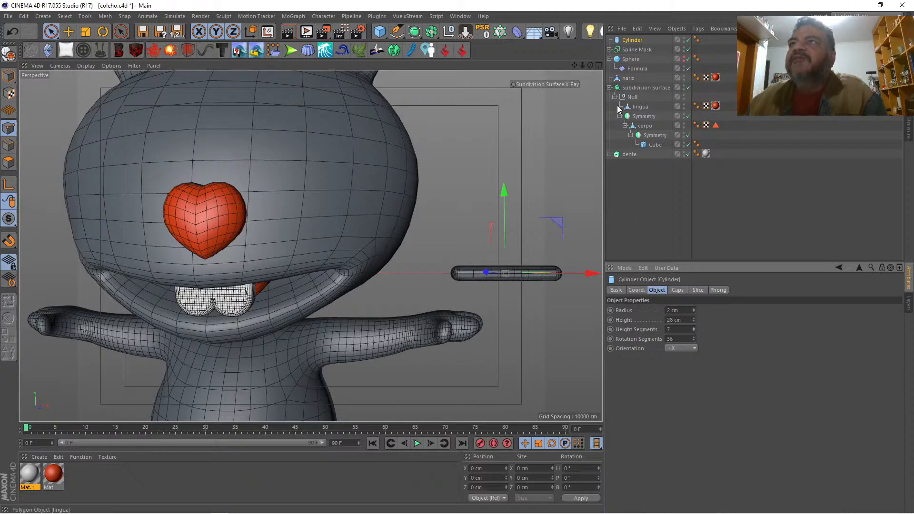
Step: Open the deformer choices to add a deformer for the cylinder
{"action": "left_click", "coordinate": [517, 32]}
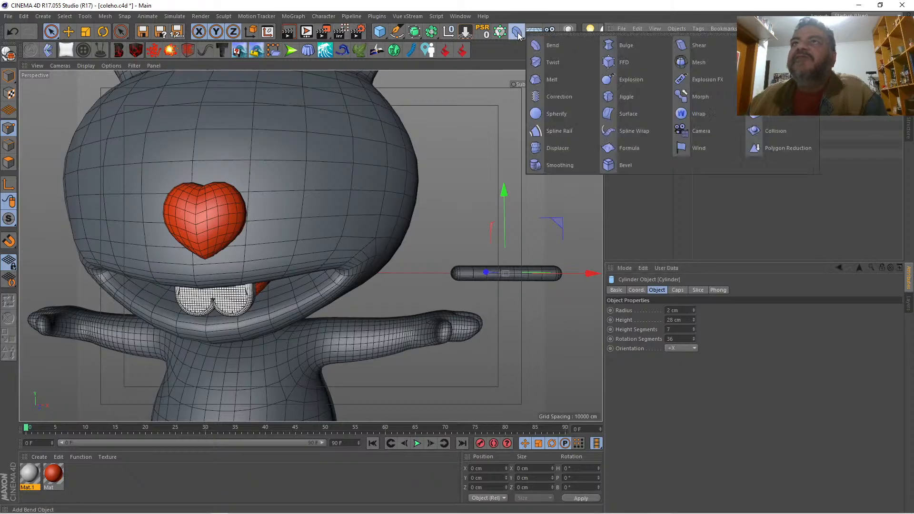
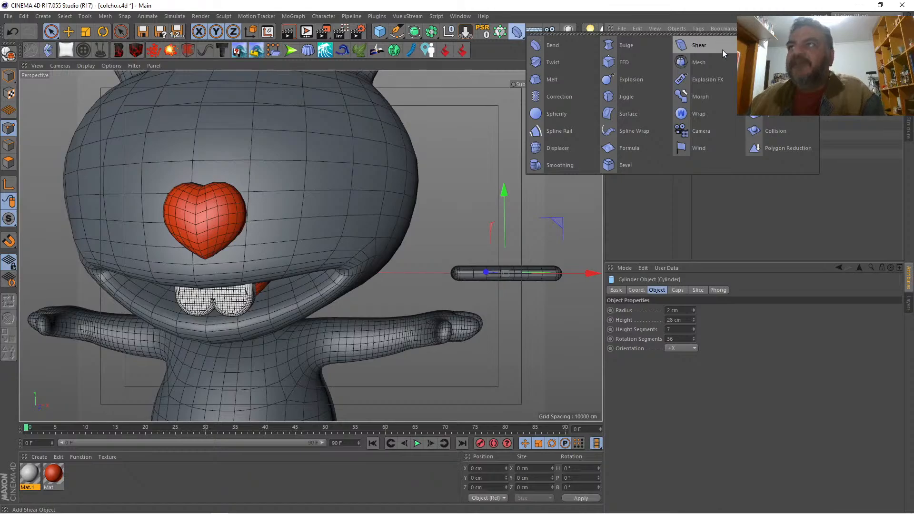
Step: Add a Taper deformer under the cylinder and set its bank rotation to 90°
{"action": "left_click", "coordinate": [754, 46], "text": "shift"}
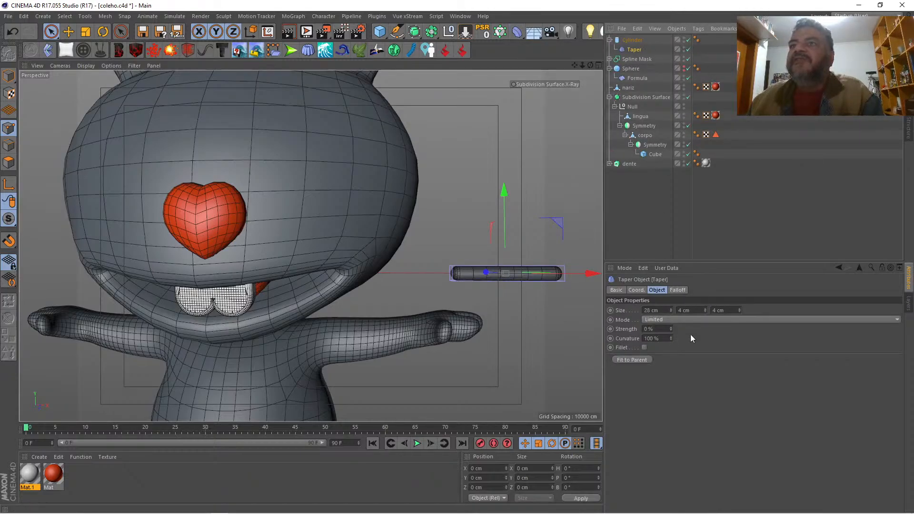
{"action": "left_click_drag", "start_coordinate": [670, 327], "coordinate": [670, 315]}
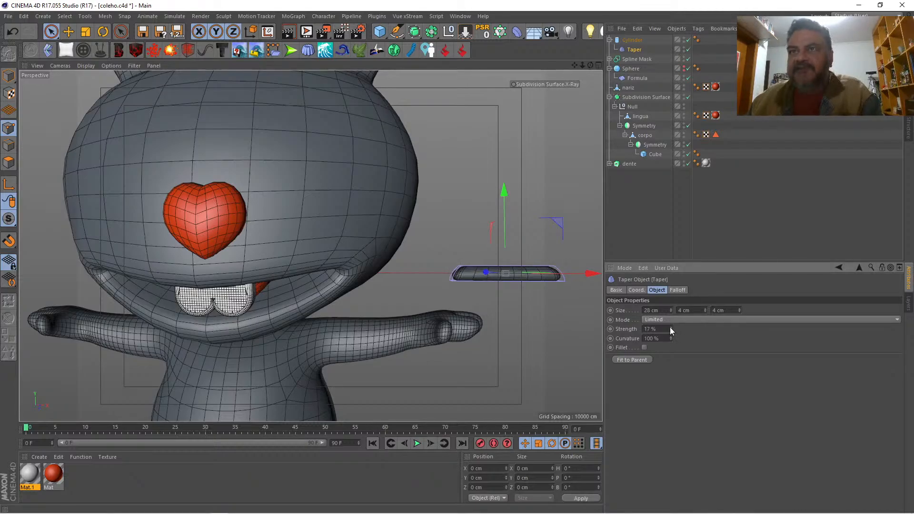
{"action": "key", "text": "ctrl+z"}
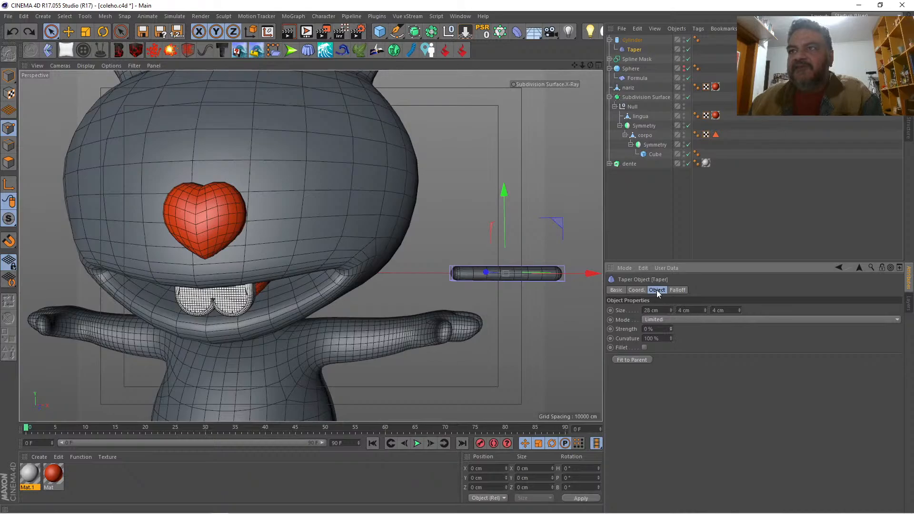
{"action": "left_click", "coordinate": [635, 290]}
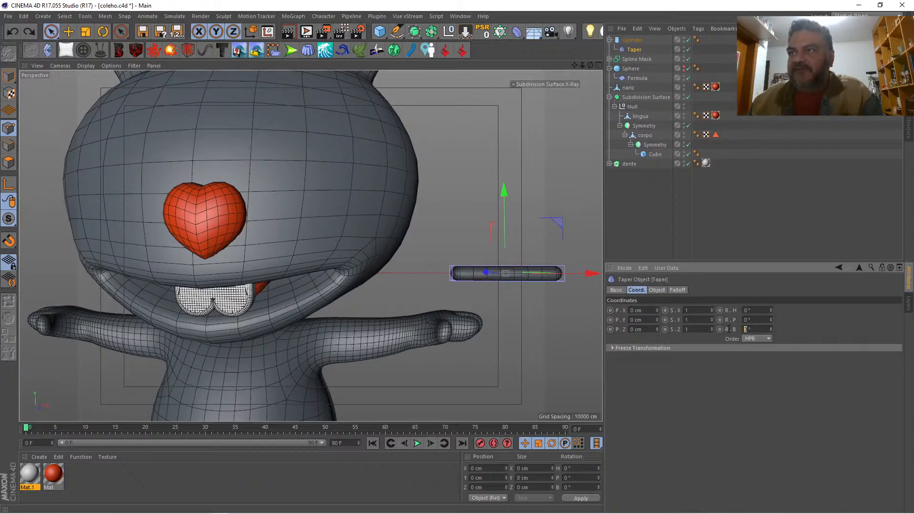
{"action": "type", "text": "90"}
{"action": "key", "text": "Return"}
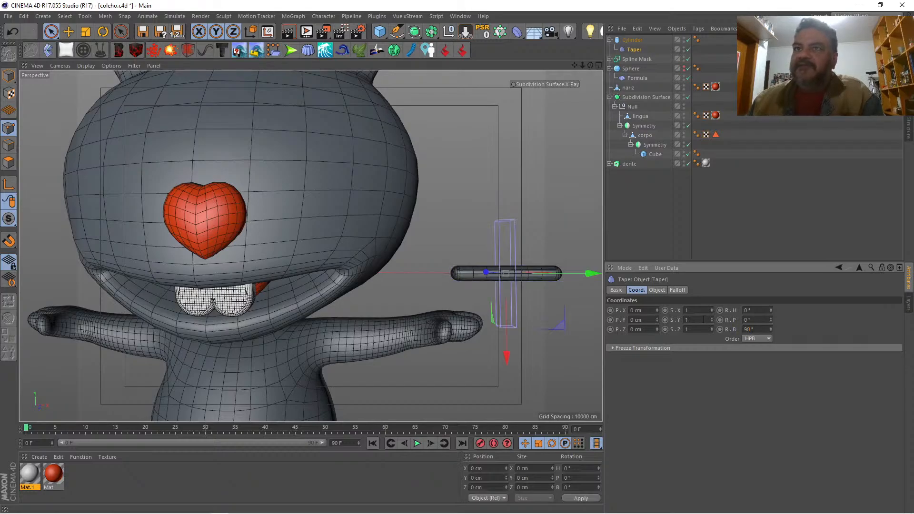
Step: Fit the Taper deformer to the parent cylinder and set its strength to 50%
{"action": "left_click", "coordinate": [657, 290]}
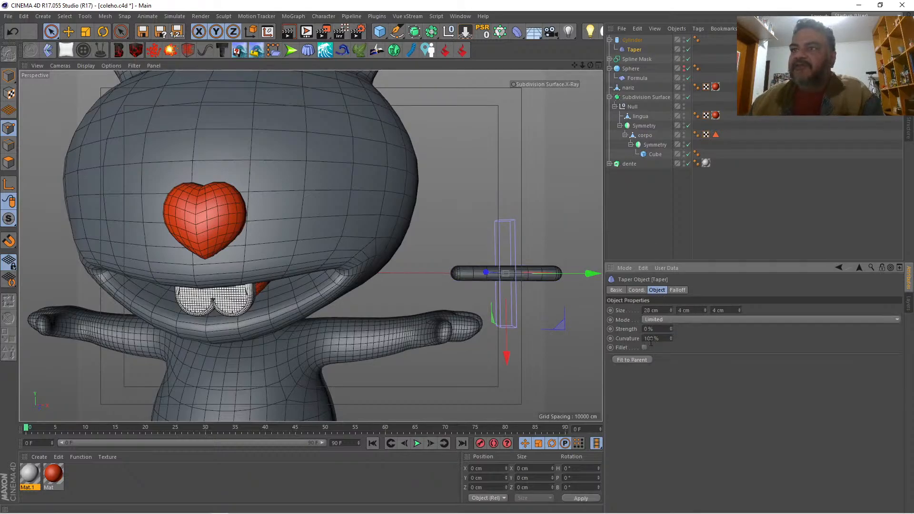
{"action": "left_click", "coordinate": [642, 359]}
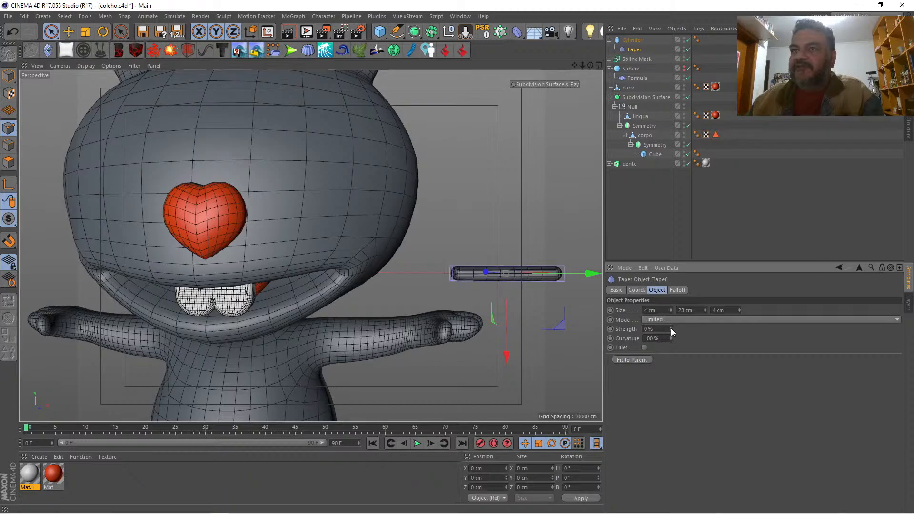
{"action": "left_click_drag", "start_coordinate": [670, 327], "coordinate": [691, 328]}
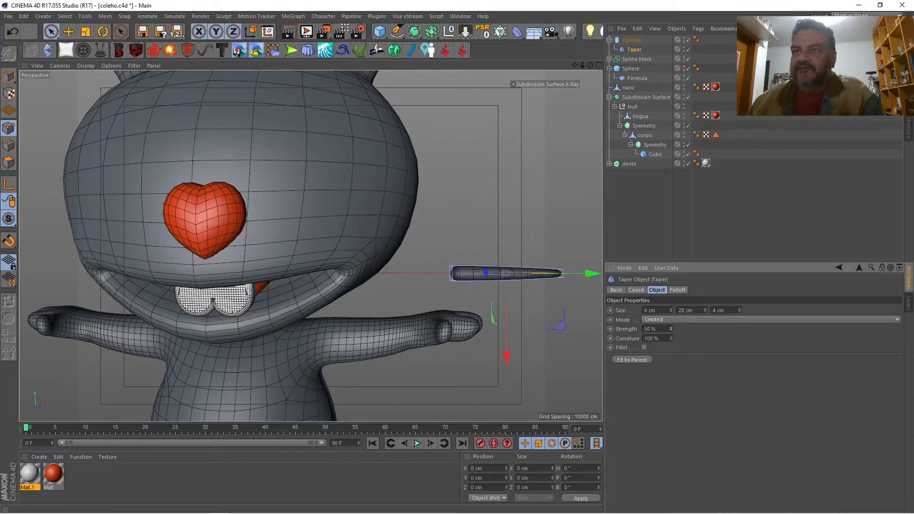
Step: Try the Taper deformer with a pitch rotation of 180° and return the pitch to 0°
{"action": "left_click", "coordinate": [636, 290]}
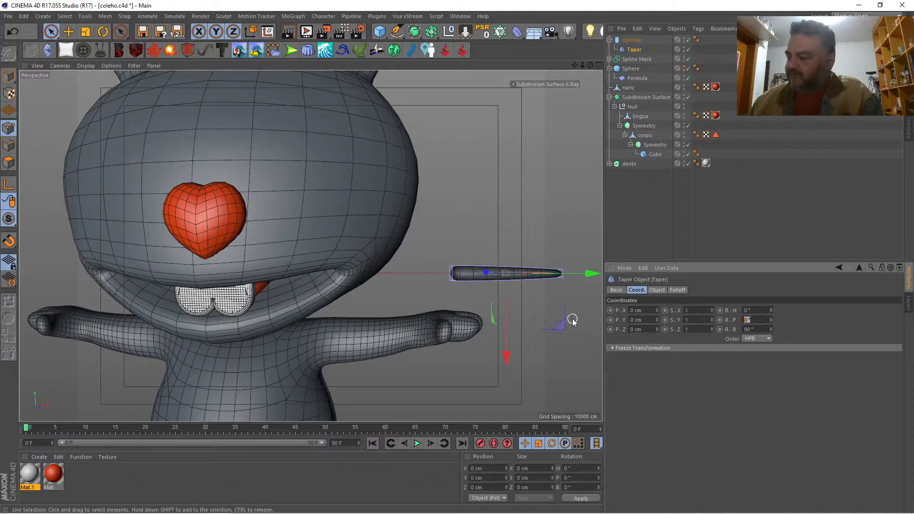
{"action": "type", "text": "180"}
{"action": "key", "text": "Return"}
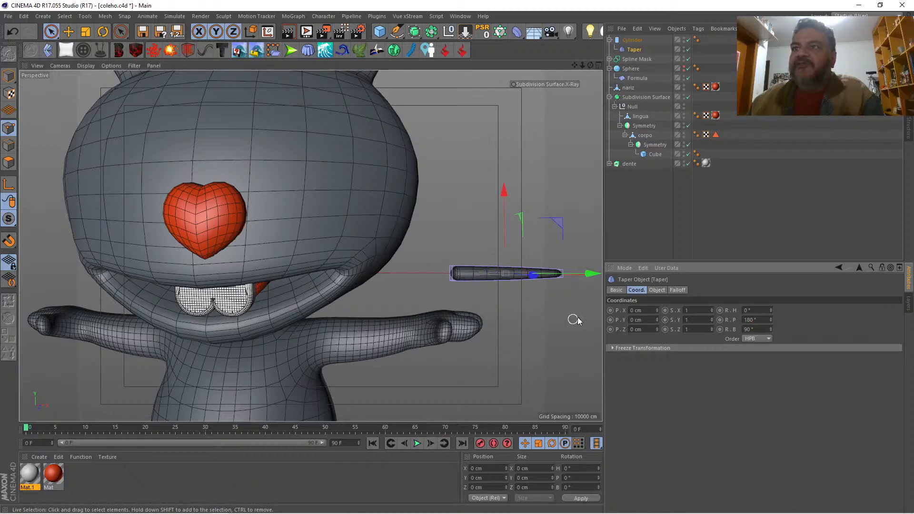
{"action": "left_click", "coordinate": [656, 290]}
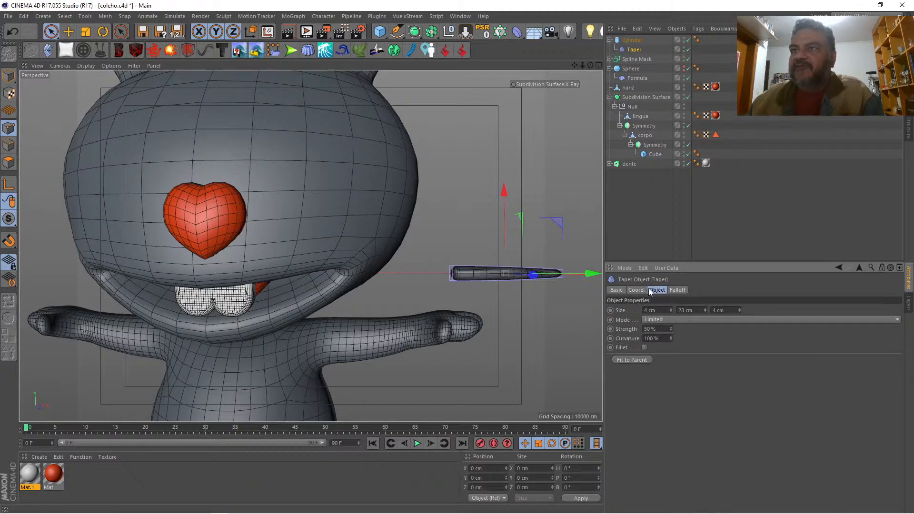
{"action": "left_click", "coordinate": [633, 291]}
{"action": "double_click", "coordinate": [757, 320]}
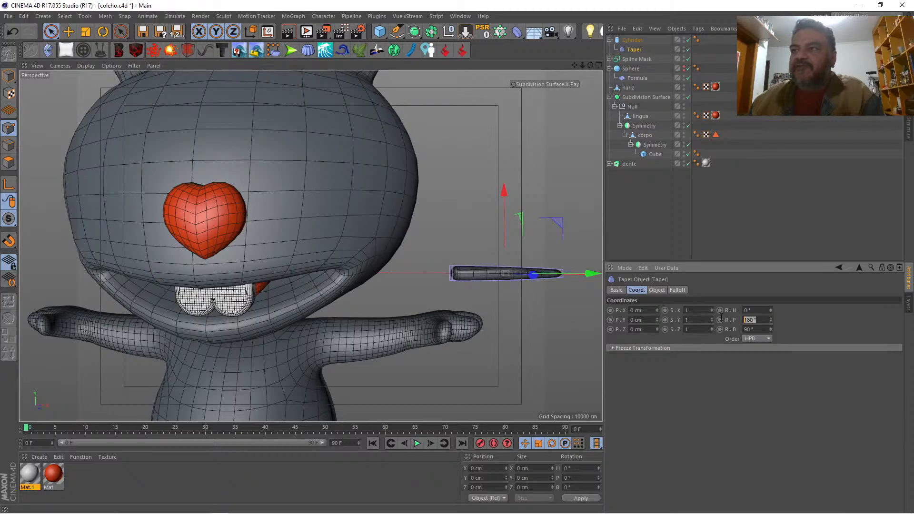
{"action": "type", "text": "0"}
{"action": "key", "text": "Return"}
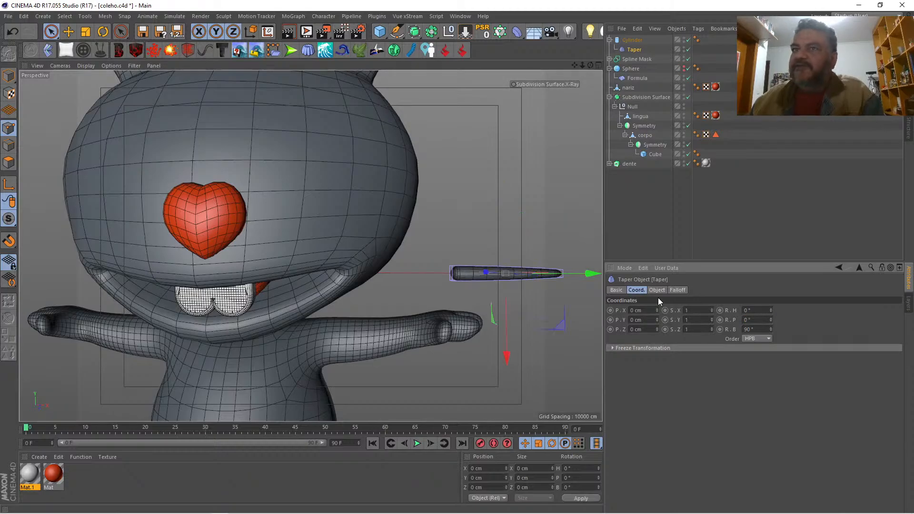
Step: Reverse the taper direction by setting the Taper deformer's heading rotation to 180°
{"action": "left_click_drag", "start_coordinate": [772, 309], "coordinate": [770, 280]}
{"action": "double_click", "coordinate": [757, 310]}
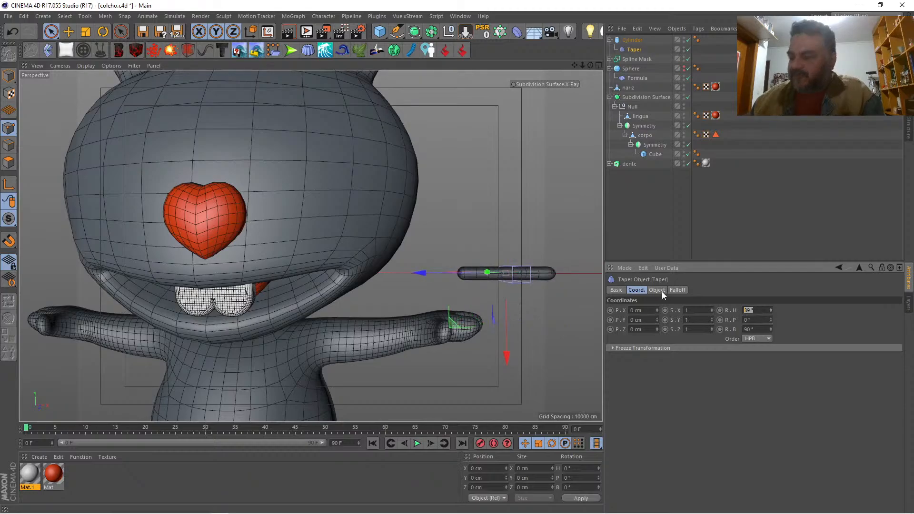
{"action": "type", "text": "180"}
{"action": "key", "text": "Return"}
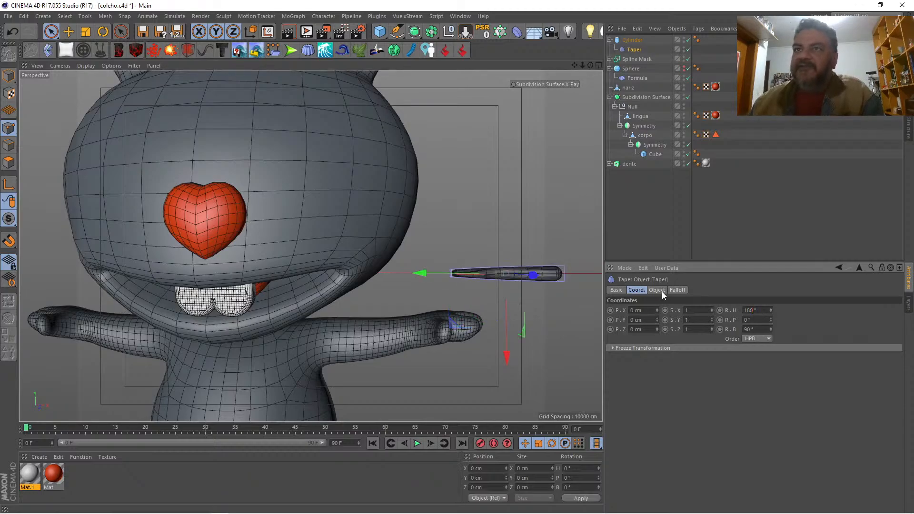
{"action": "left_click", "coordinate": [653, 220]}
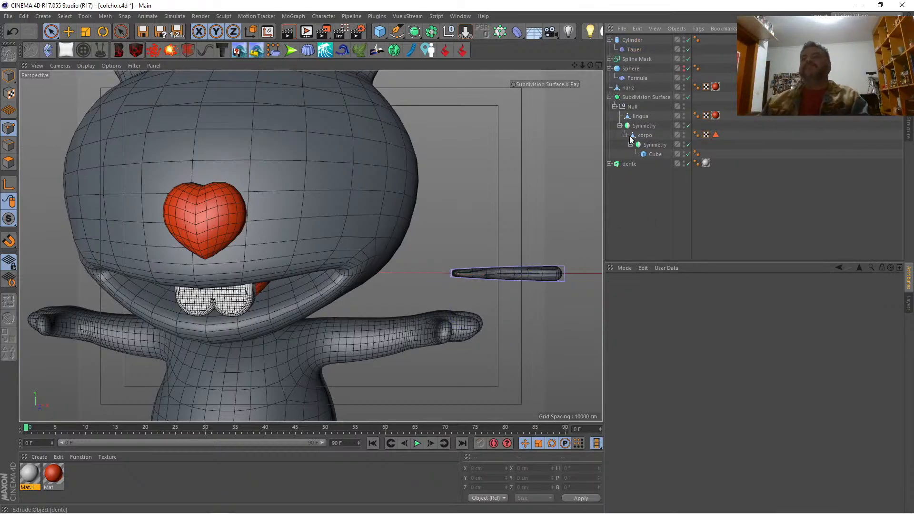
Step: Raise the Taper deformer's strength slightly to about 55%
{"action": "left_click", "coordinate": [636, 50]}
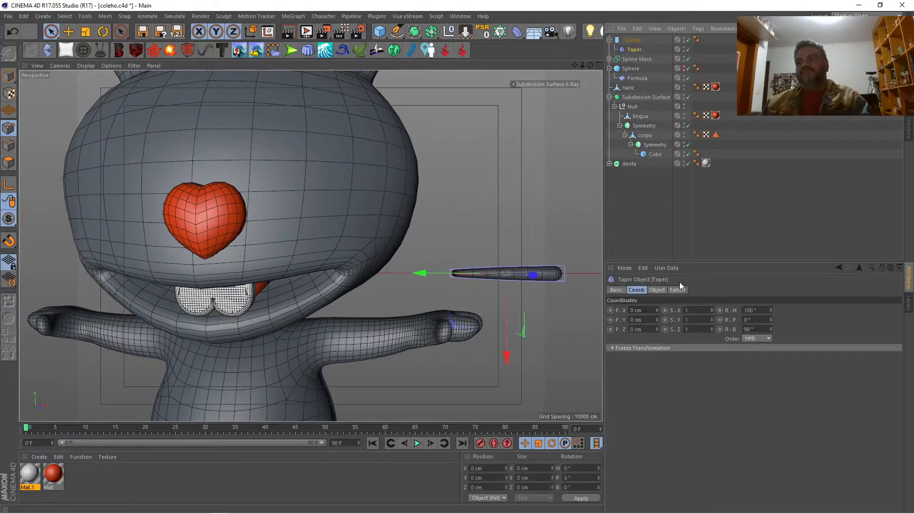
{"action": "left_click", "coordinate": [656, 289]}
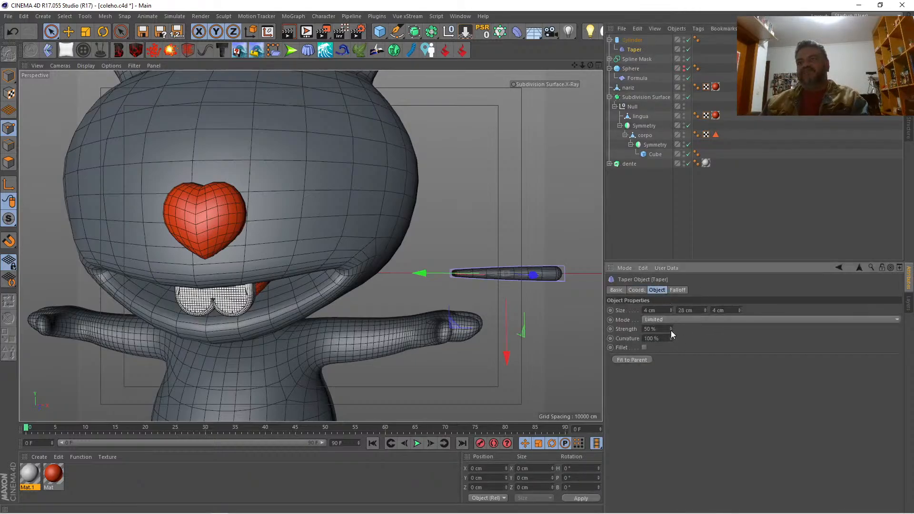
{"action": "left_click_drag", "start_coordinate": [670, 330], "coordinate": [670, 335]}
{"action": "left_click_drag", "start_coordinate": [670, 329], "coordinate": [670, 328]}
Step: Thin the cylinder by setting its radius to 1 cm
{"action": "left_click", "coordinate": [629, 40]}
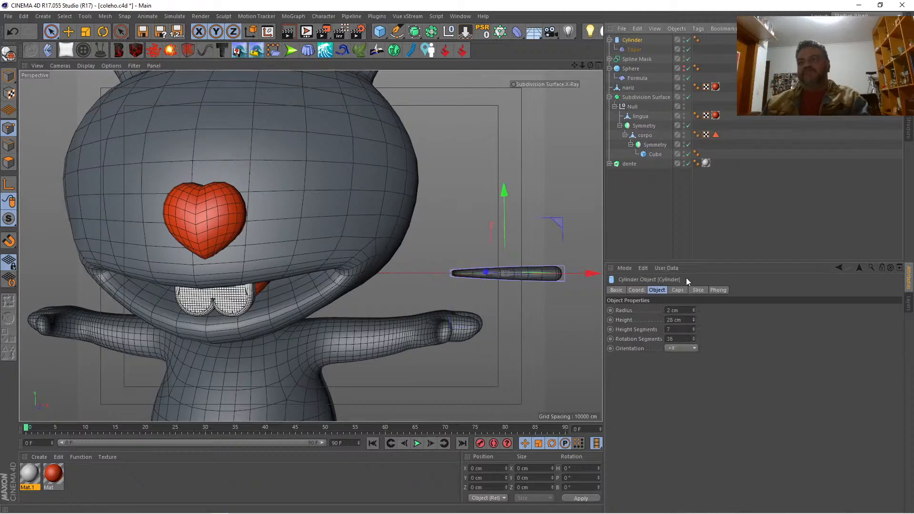
{"action": "left_click", "coordinate": [692, 311]}
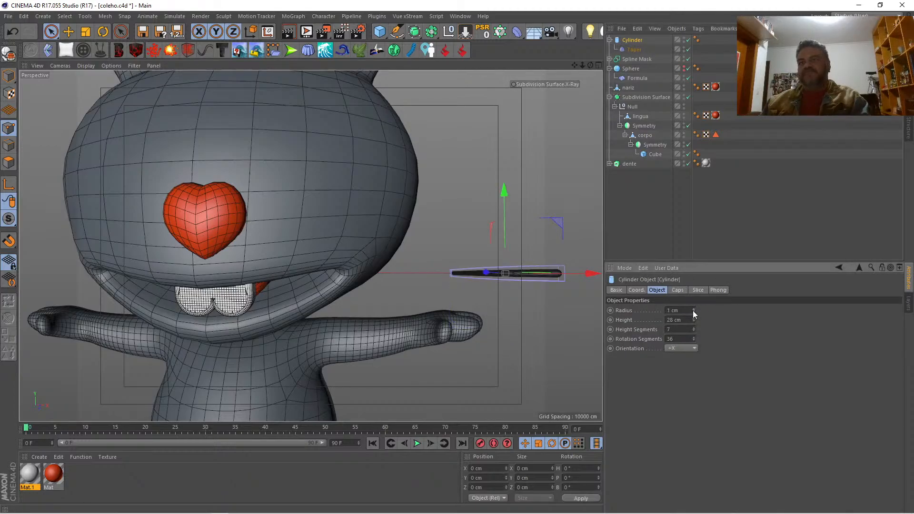
{"action": "left_click", "coordinate": [639, 199]}
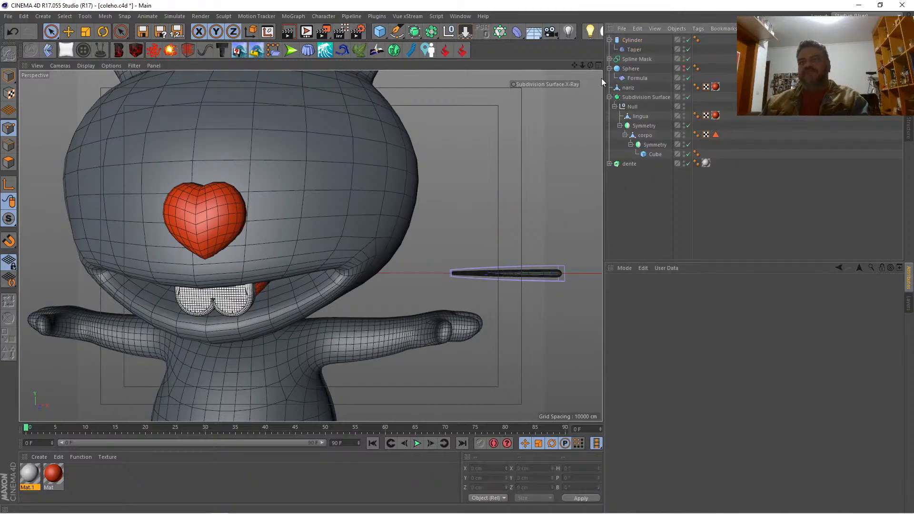
Step: Add a Bend deformer under the cylinder and give it a strength of 6°
{"action": "left_click", "coordinate": [598, 64]}
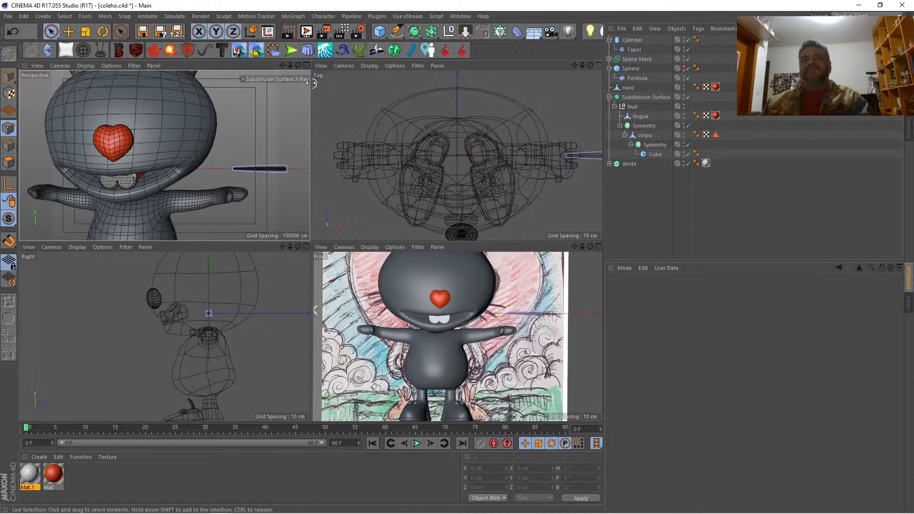
{"action": "left_click", "coordinate": [306, 64]}
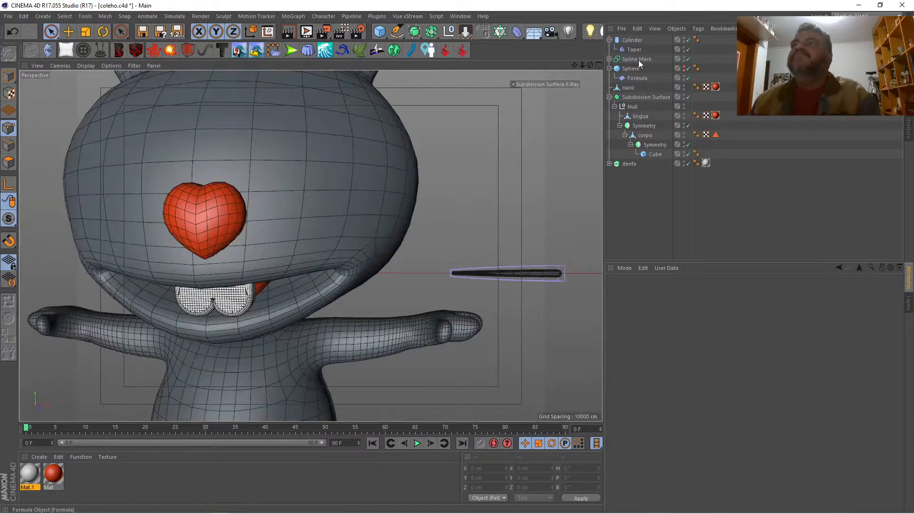
{"action": "left_click", "coordinate": [632, 40]}
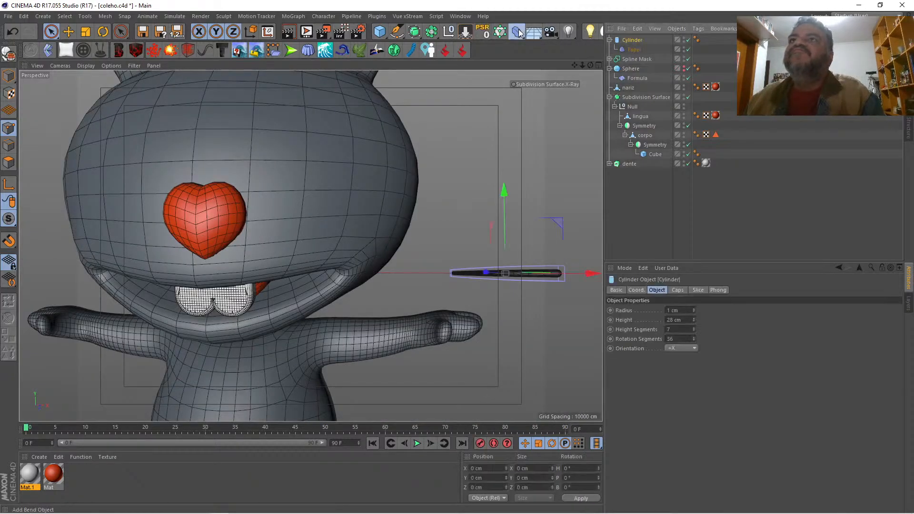
{"action": "left_click", "coordinate": [518, 32], "text": "shift"}
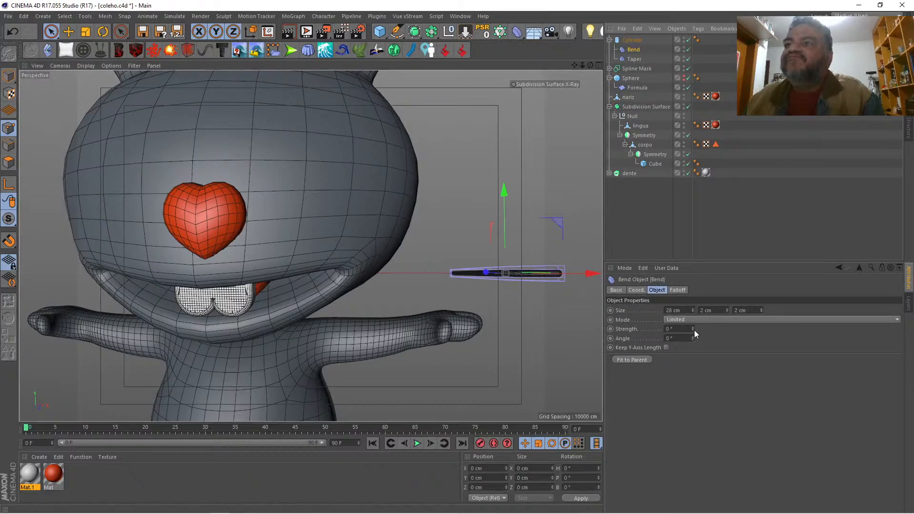
{"action": "left_click_drag", "start_coordinate": [692, 329], "coordinate": [692, 324]}
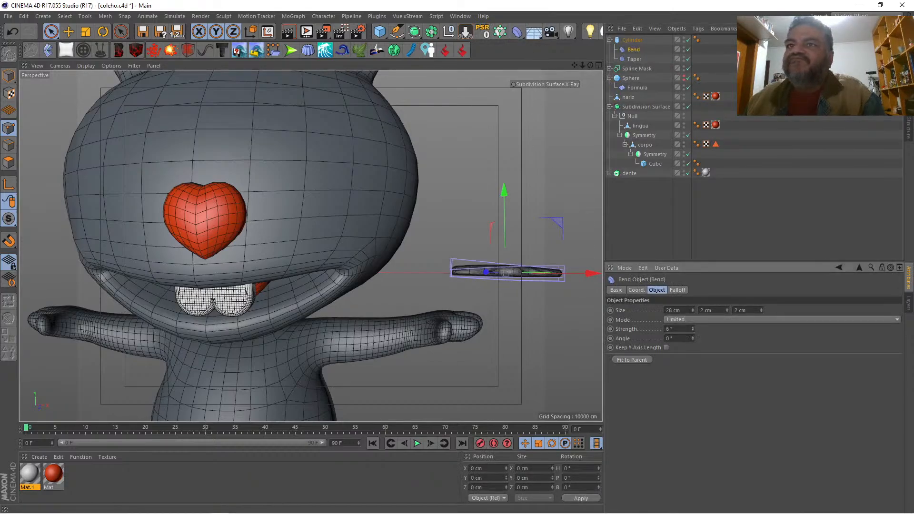
Step: Set the Bend deformer's bank rotation to 90° and fit it to the parent cylinder
{"action": "left_click", "coordinate": [676, 290]}
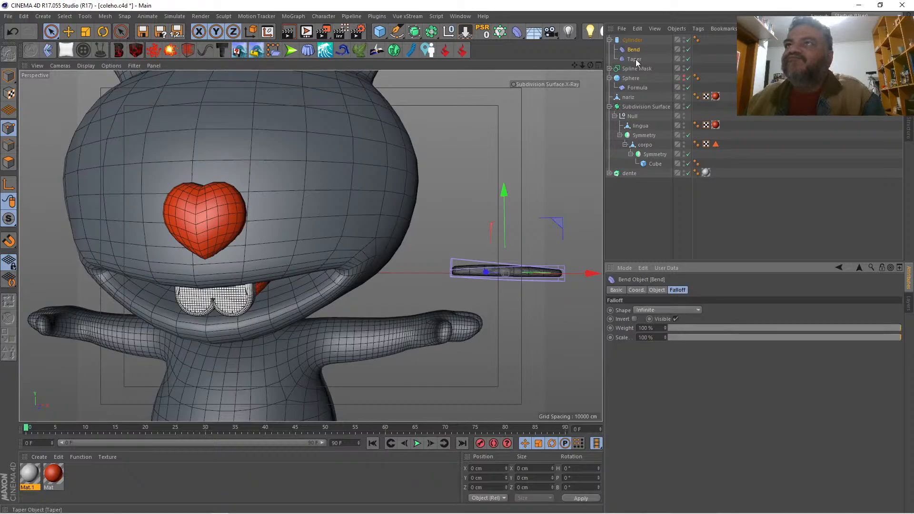
{"action": "left_click", "coordinate": [635, 59]}
{"action": "left_click", "coordinate": [654, 291]}
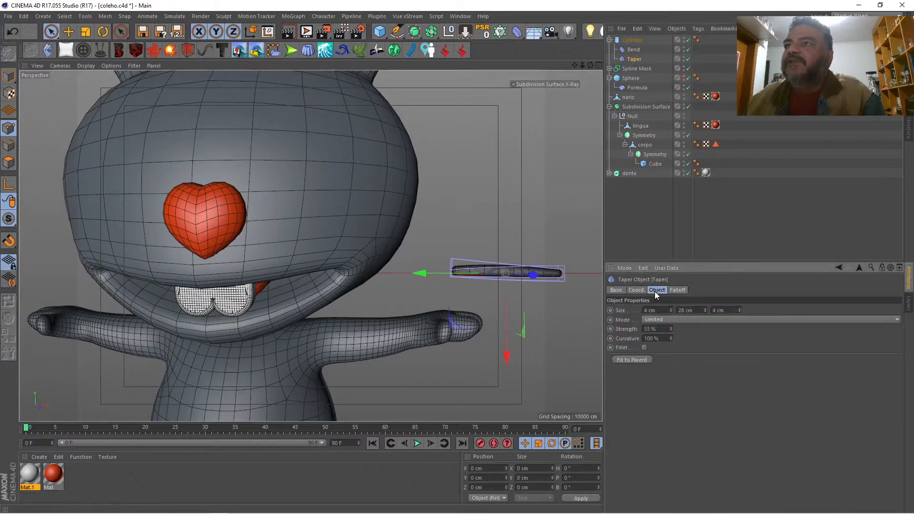
{"action": "left_click", "coordinate": [637, 290]}
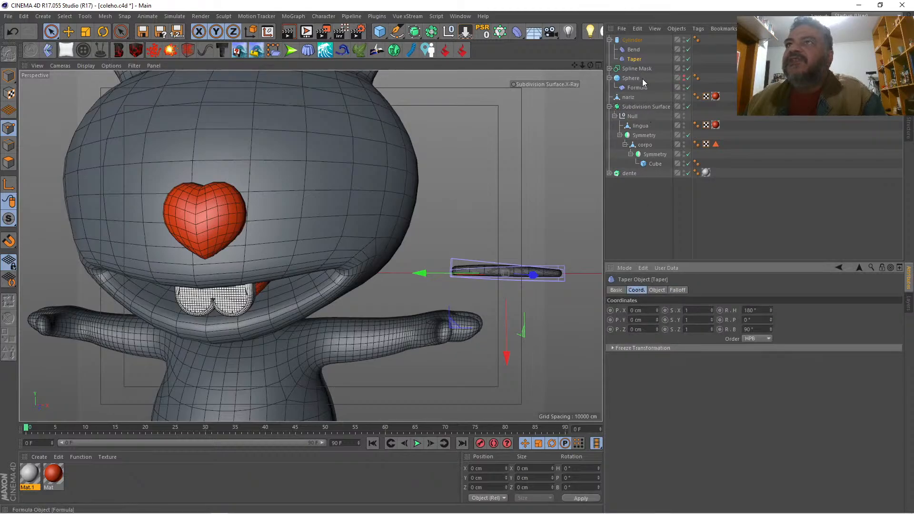
{"action": "left_click", "coordinate": [635, 51]}
{"action": "double_click", "coordinate": [746, 310]}
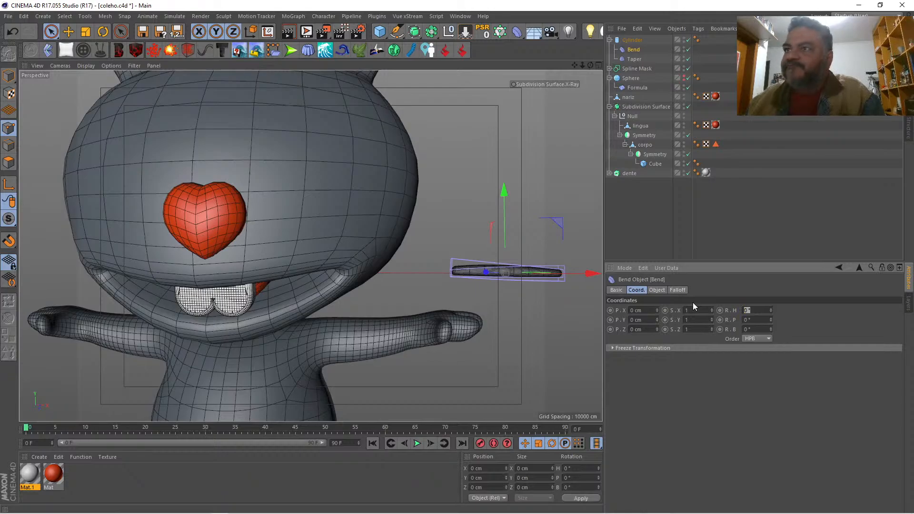
{"action": "left_click_drag", "start_coordinate": [756, 331], "coordinate": [709, 323]}
{"action": "type", "text": "90"}
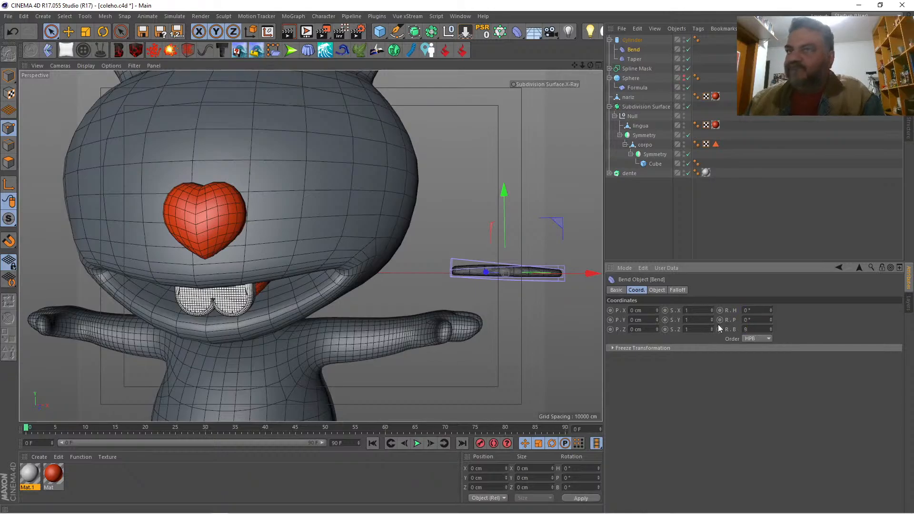
{"action": "key", "text": "Return"}
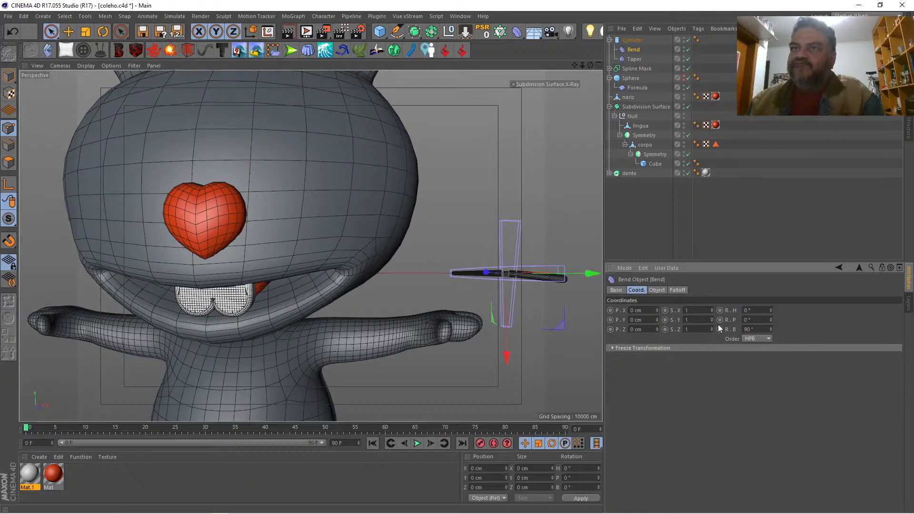
{"action": "left_click", "coordinate": [655, 290]}
{"action": "left_click", "coordinate": [641, 360]}
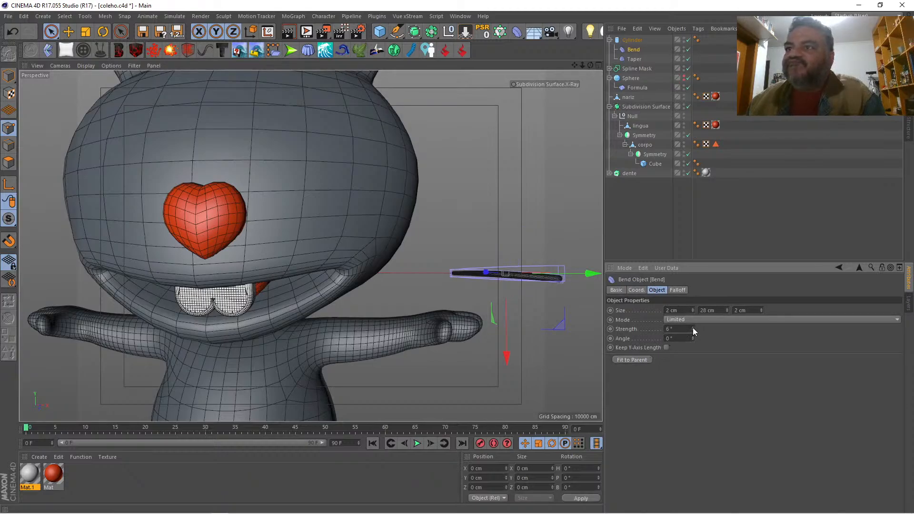
Step: Increase the Bend deformer's strength to 19° and keep the Y-axis length
{"action": "left_click_drag", "start_coordinate": [693, 329], "coordinate": [693, 319]}
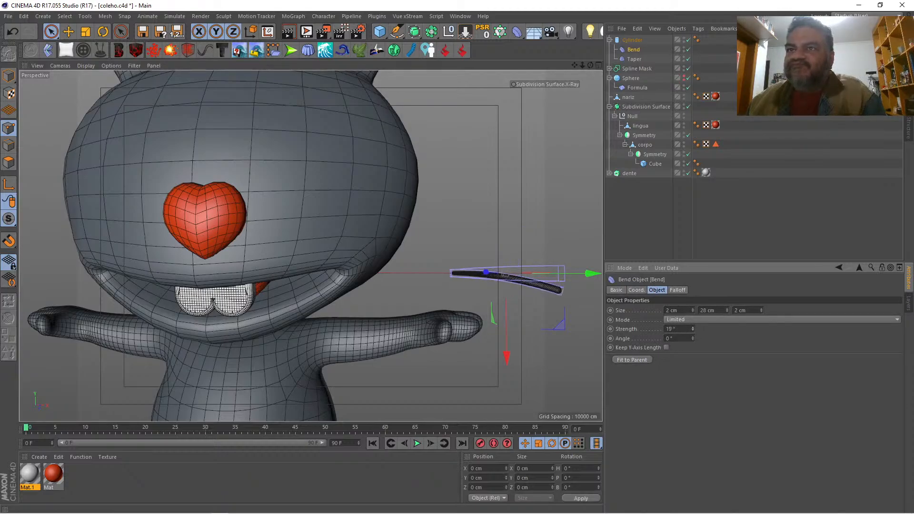
{"action": "left_click", "coordinate": [666, 347]}
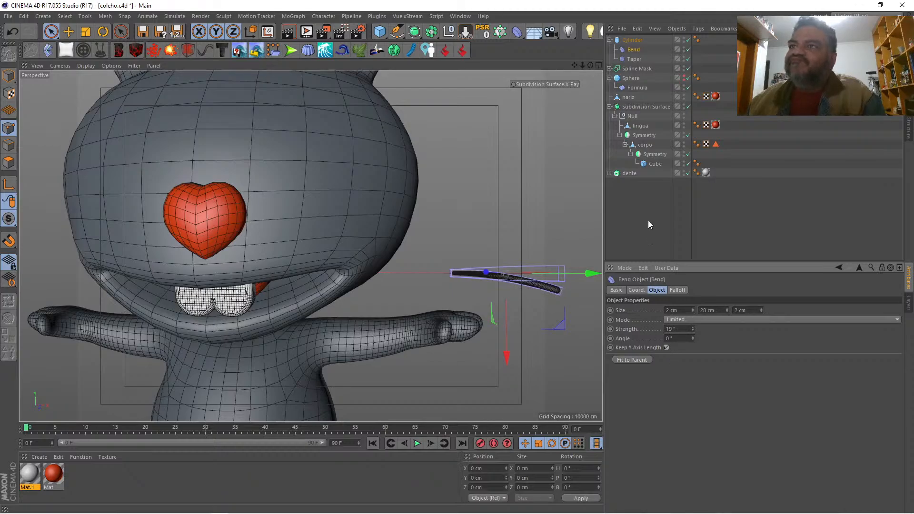
{"action": "left_click", "coordinate": [639, 223]}
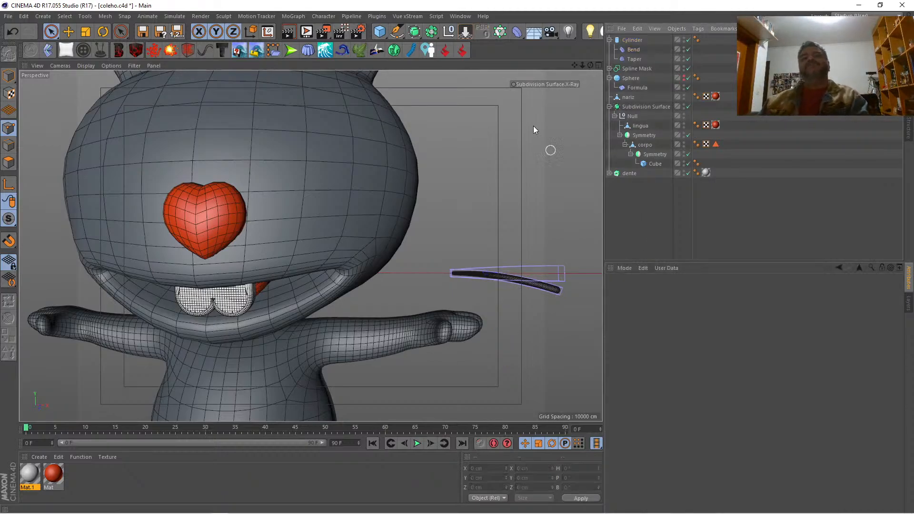
Step: Add a Cloner and place the whisker cylinder with its deformers inside it as a child
{"action": "left_click_drag", "start_coordinate": [582, 64], "coordinate": [584, 65]}
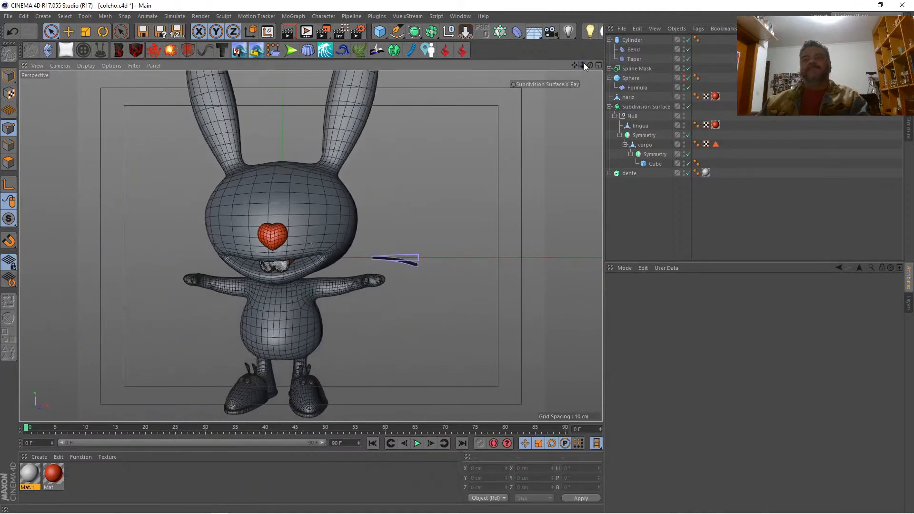
{"action": "left_click", "coordinate": [597, 64]}
{"action": "left_click", "coordinate": [632, 40]}
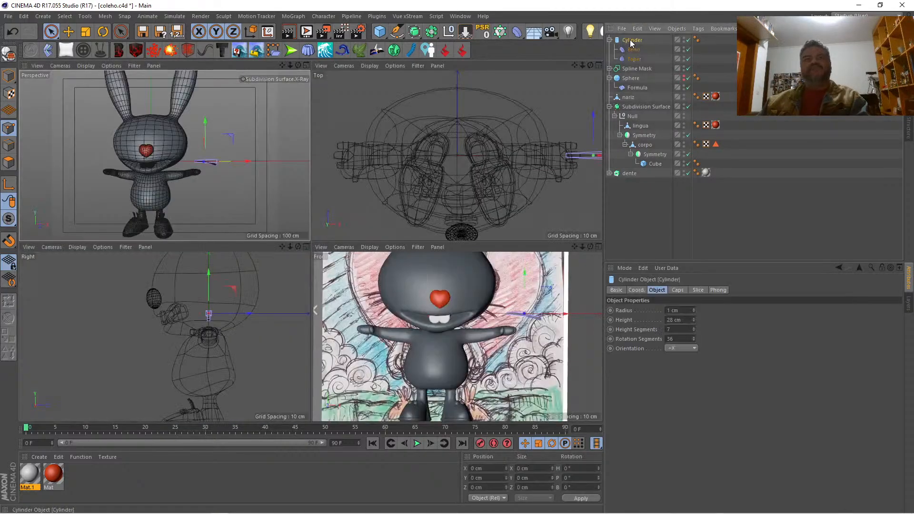
{"action": "left_click", "coordinate": [306, 65]}
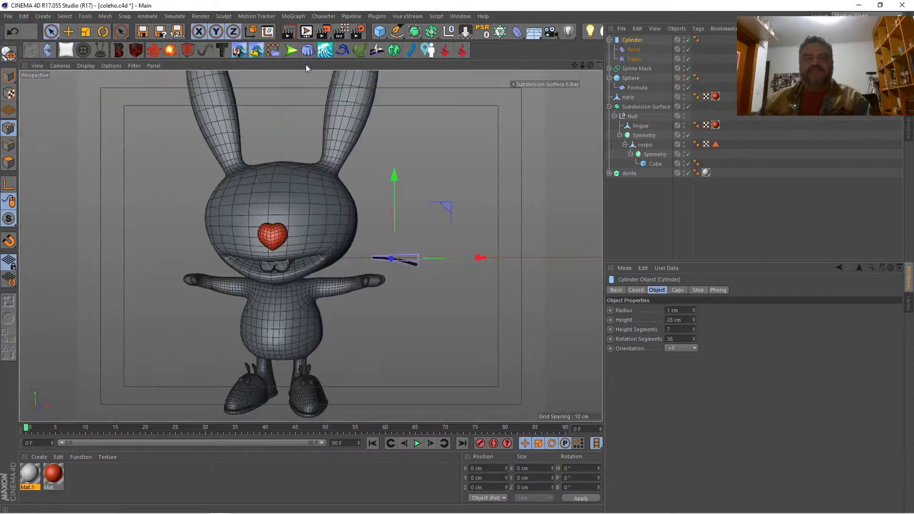
{"action": "left_click", "coordinate": [597, 65]}
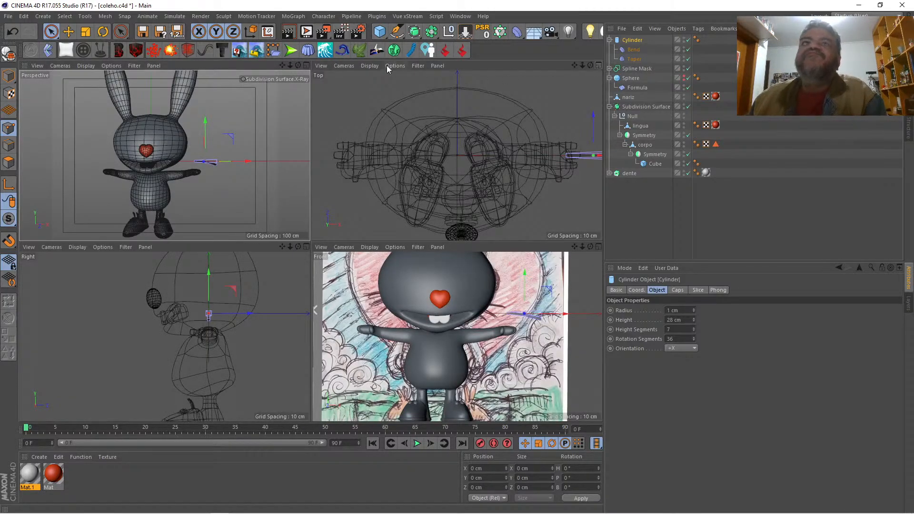
{"action": "left_click", "coordinate": [306, 66]}
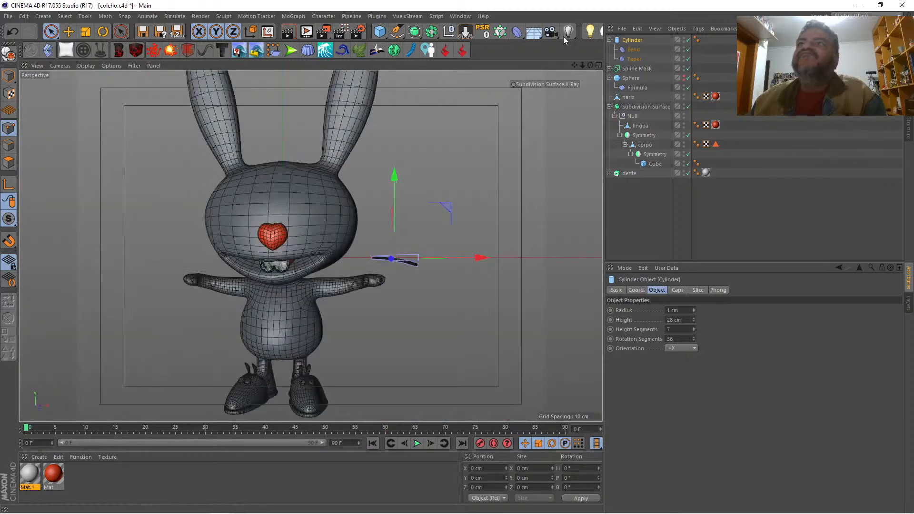
{"action": "left_click", "coordinate": [499, 32]}
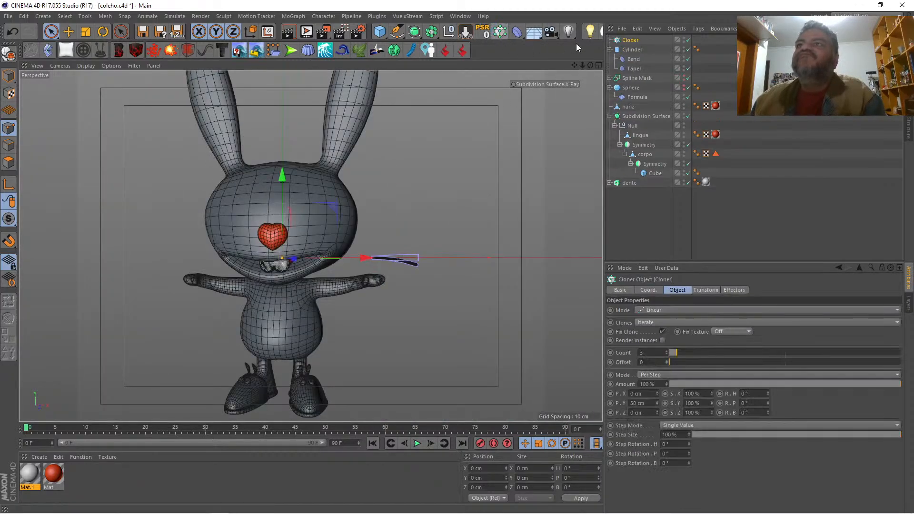
{"action": "left_click_drag", "start_coordinate": [636, 53], "coordinate": [635, 41]}
{"action": "left_click", "coordinate": [609, 40]}
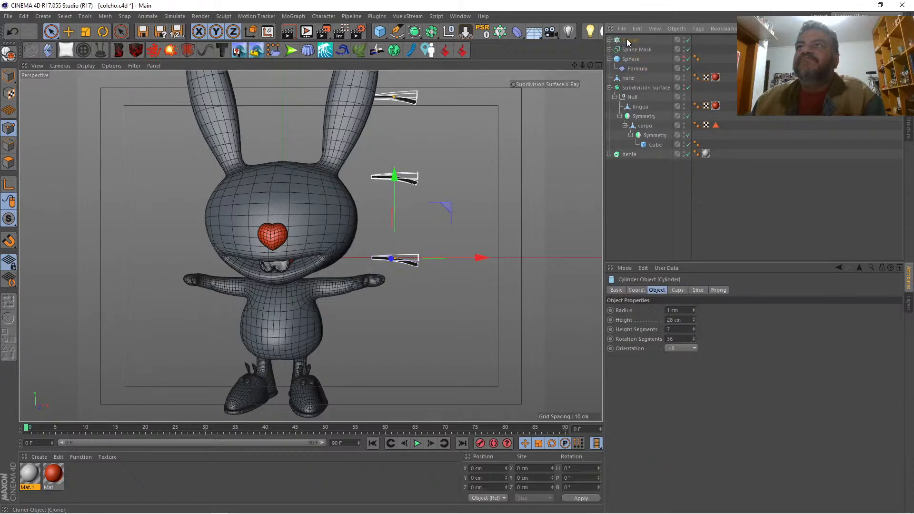
Step: Switch the Cloner to Radial mode and set its end angle to 0°
{"action": "left_click", "coordinate": [629, 40]}
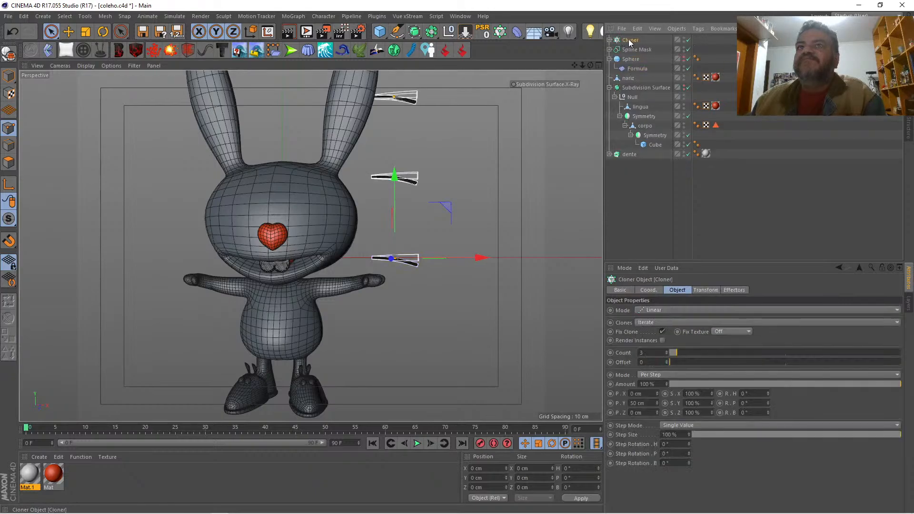
{"action": "left_click", "coordinate": [681, 309]}
{"action": "left_click", "coordinate": [679, 339]}
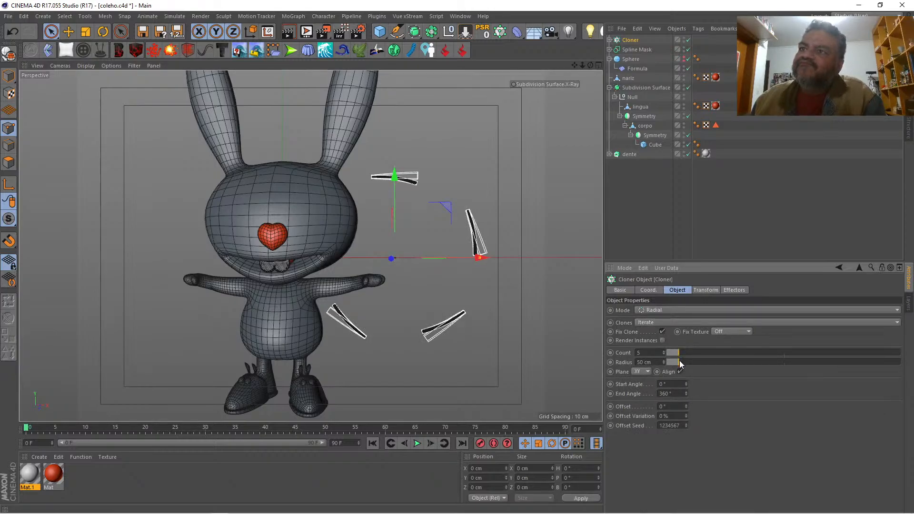
{"action": "mouse_move", "coordinate": [685, 393]}
{"action": "left_mouse_down"}
{"action": "mouse_move", "coordinate": [685, 457]}
{"action": "mouse_move", "coordinate": [685, 394]}
{"action": "left_mouse_up"}
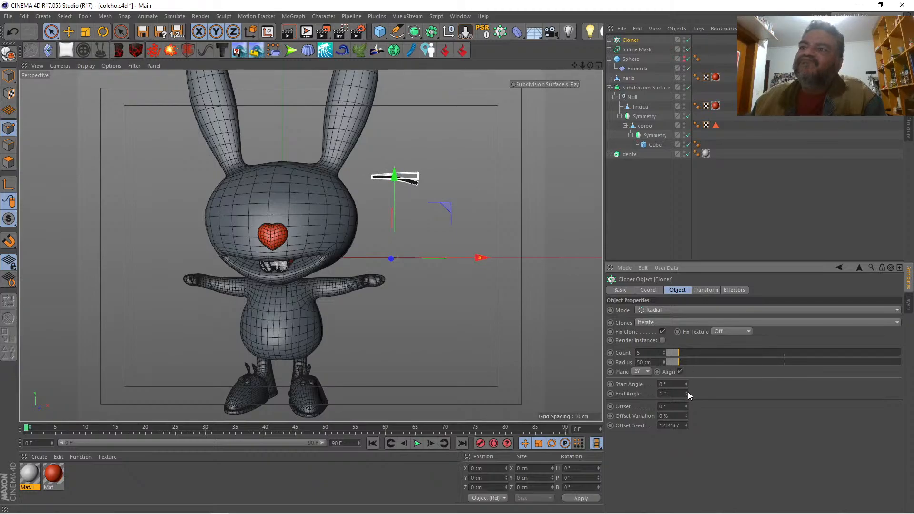
{"action": "double_click", "coordinate": [664, 394]}
{"action": "type", "text": "0"}
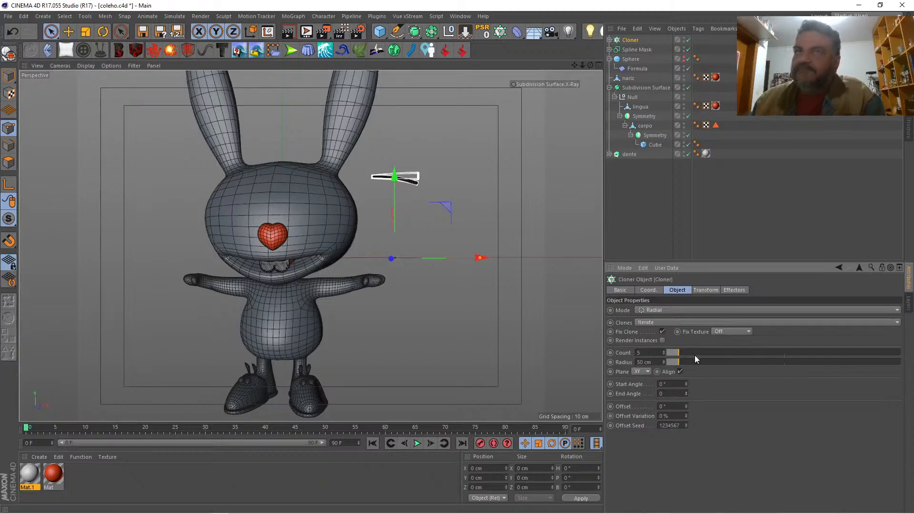
{"action": "key", "text": "Return"}
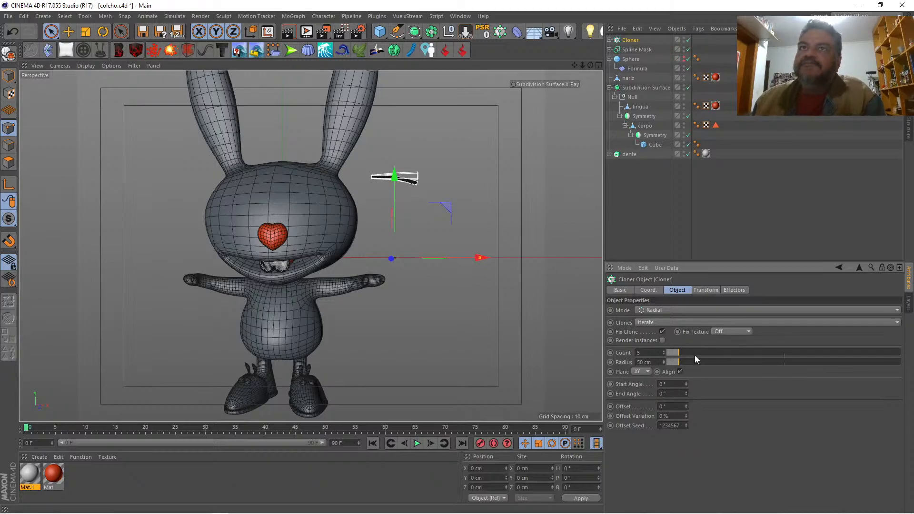
Step: Set the Cloner's transform bank rotation to -1° and its radial end angle to 11°
{"action": "left_click", "coordinate": [706, 290]}
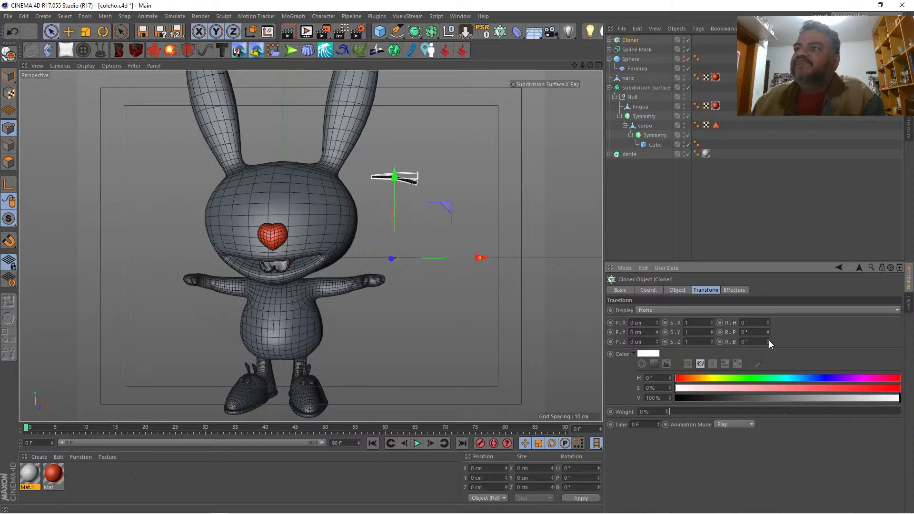
{"action": "left_click_drag", "start_coordinate": [768, 340], "coordinate": [767, 340]}
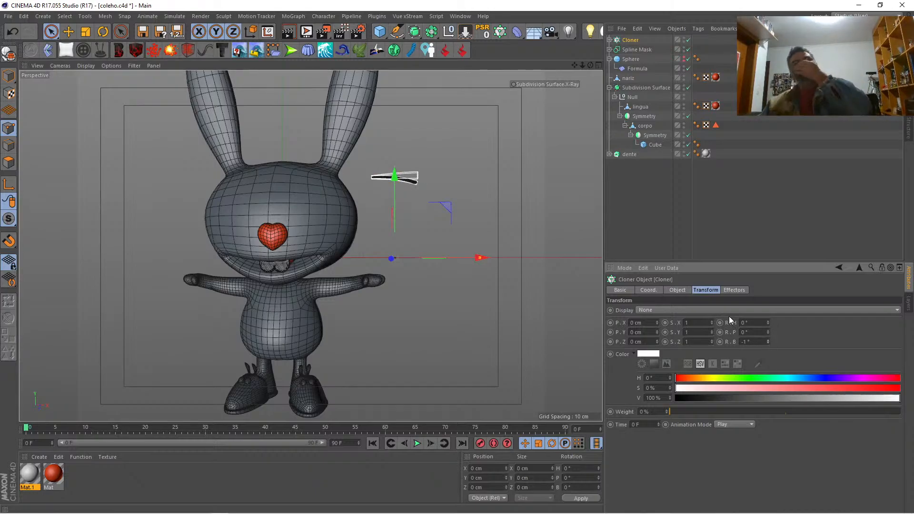
{"action": "left_click", "coordinate": [676, 290]}
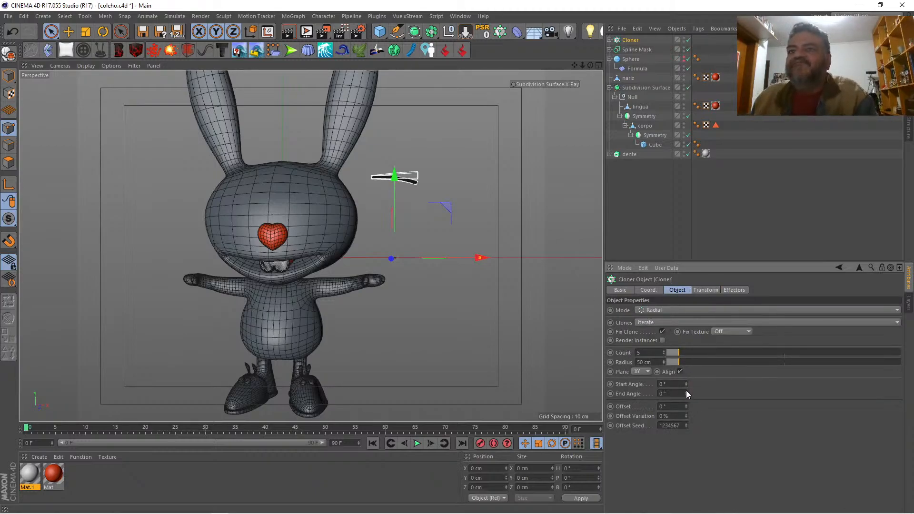
{"action": "left_click_drag", "start_coordinate": [686, 393], "coordinate": [686, 386]}
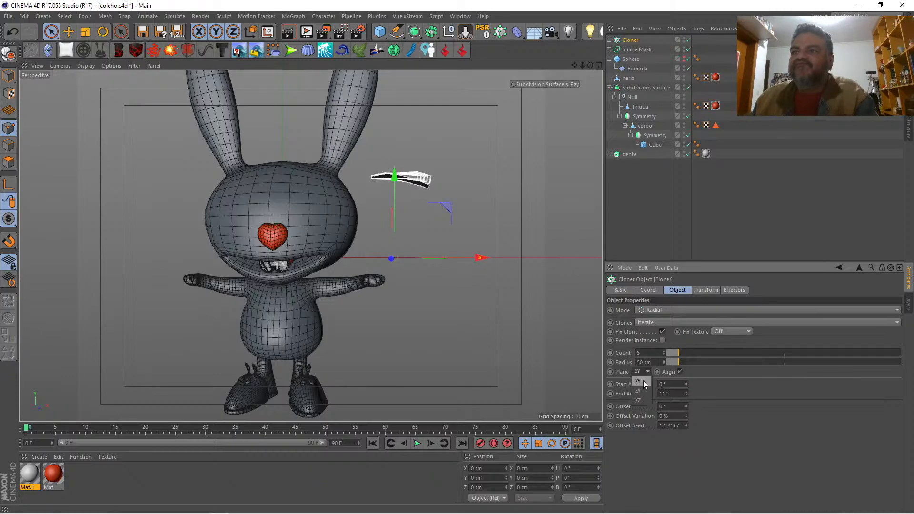
Step: Try the XZ and ZY planes for the radial whisker clones and restore the XY plane
{"action": "left_click", "coordinate": [638, 401]}
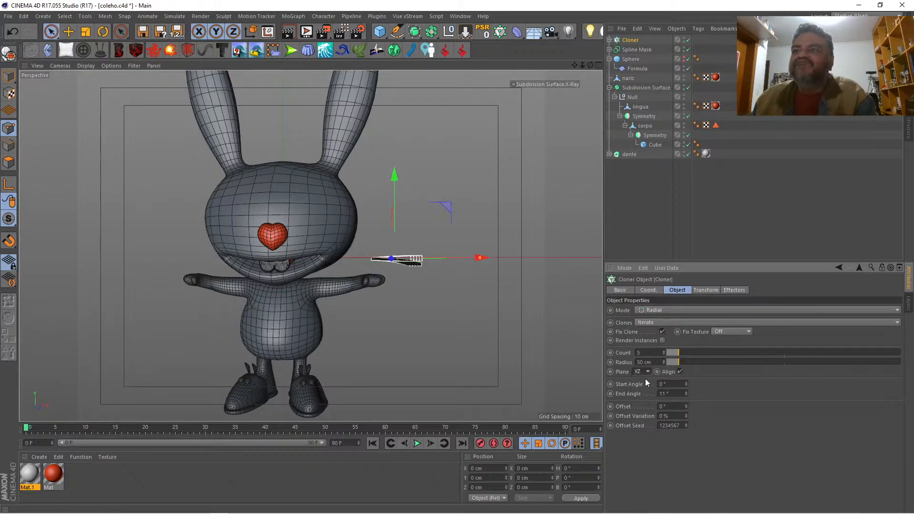
{"action": "left_click", "coordinate": [644, 371]}
{"action": "left_click", "coordinate": [640, 391]}
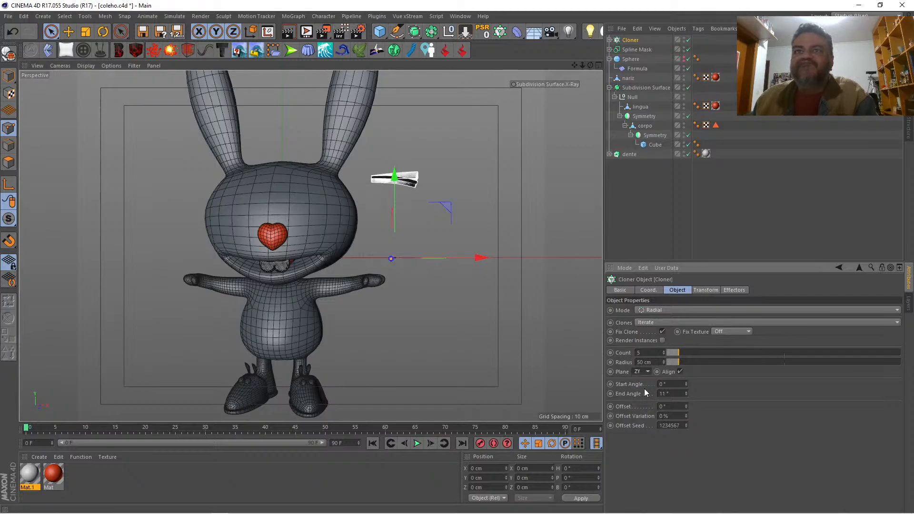
{"action": "left_click_drag", "start_coordinate": [582, 66], "coordinate": [512, 127]}
{"action": "left_click_drag", "start_coordinate": [590, 65], "coordinate": [674, 344]}
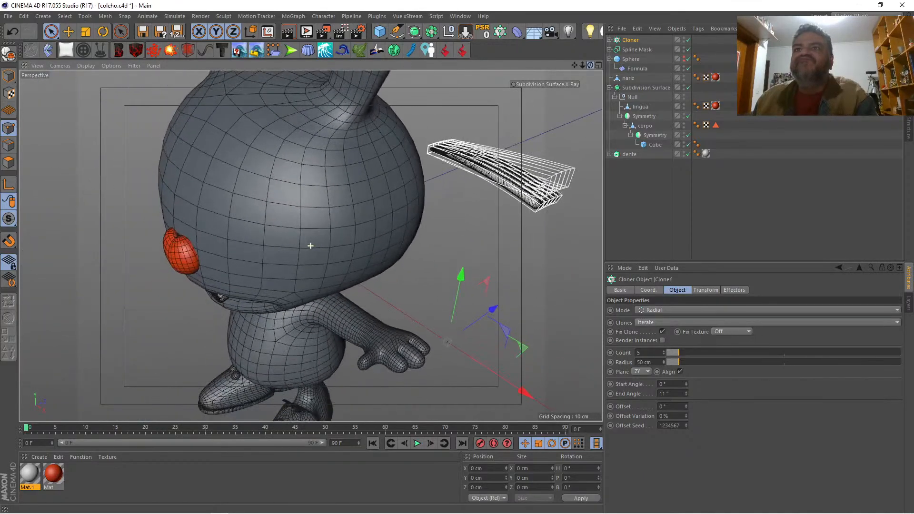
{"action": "left_click", "coordinate": [646, 371]}
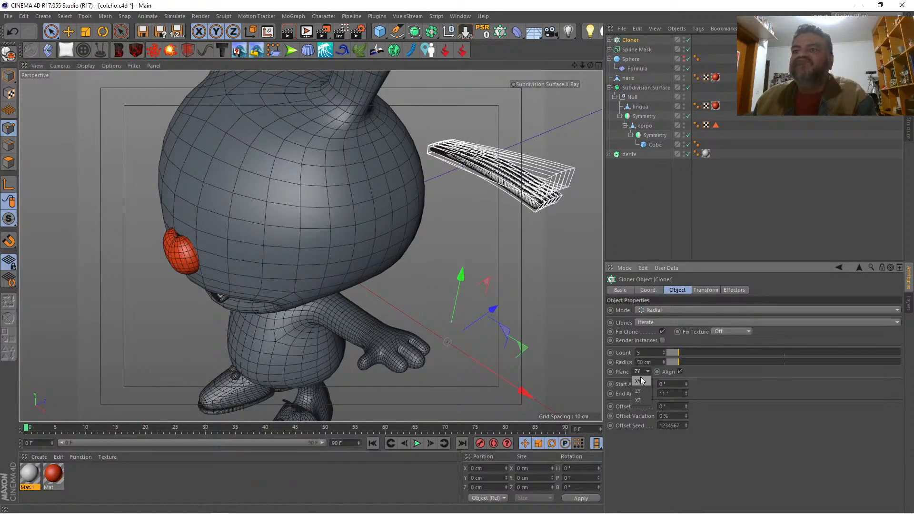
{"action": "left_click", "coordinate": [641, 381]}
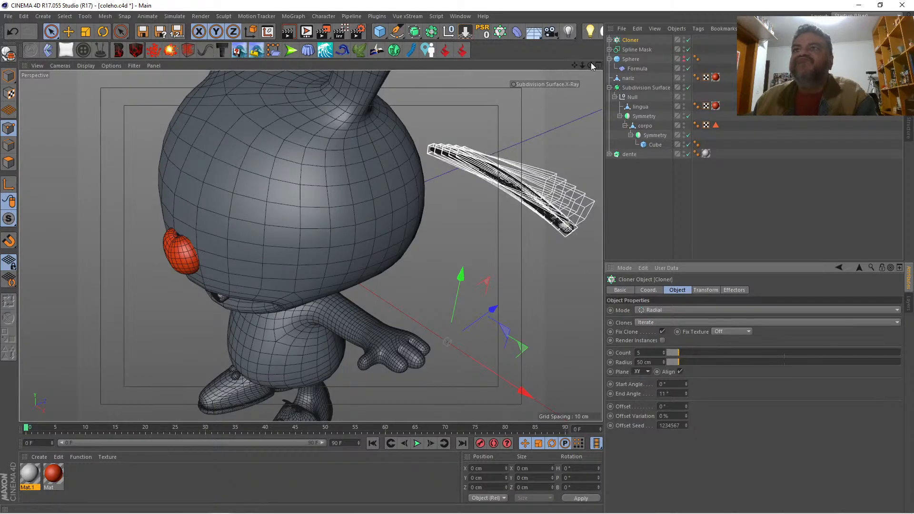
Step: Reduce the Cloner's radius to 0 cm and add a Step effector to it
{"action": "left_click_drag", "start_coordinate": [590, 65], "coordinate": [688, 34]}
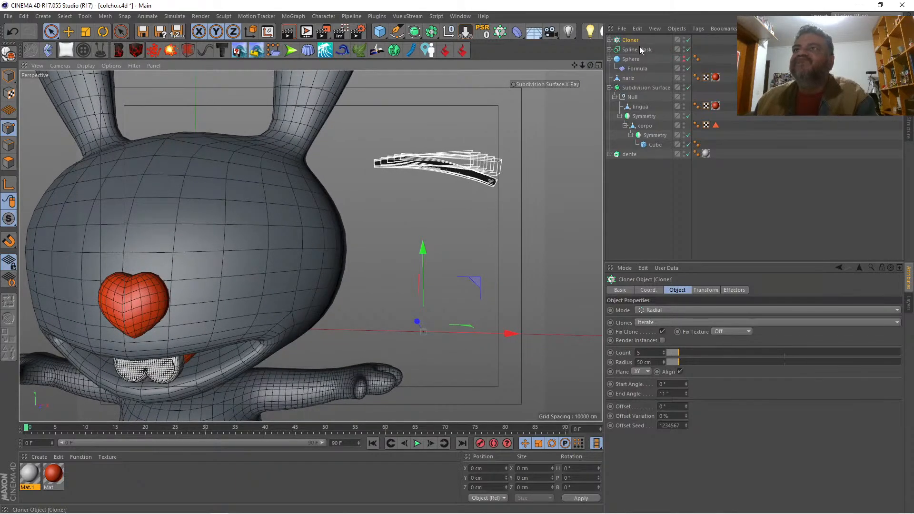
{"action": "left_click_drag", "start_coordinate": [677, 362], "coordinate": [664, 364]}
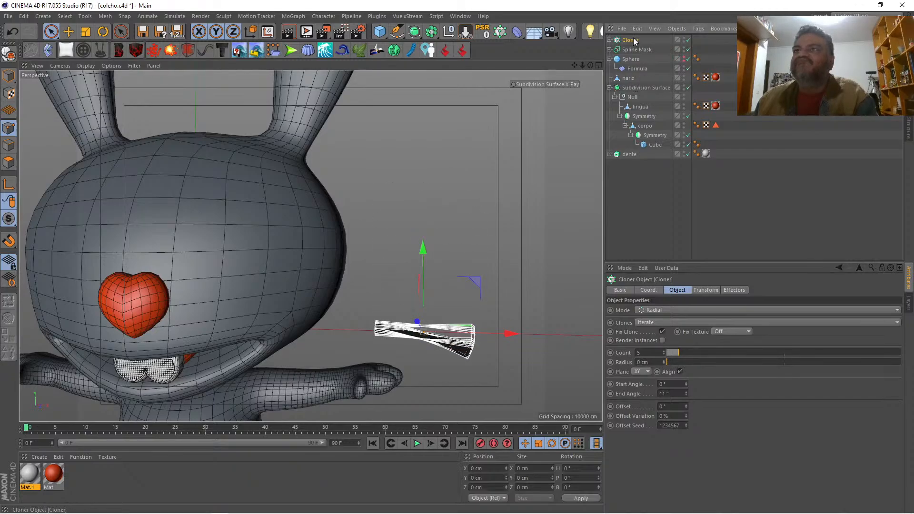
{"action": "left_click", "coordinate": [293, 16]}
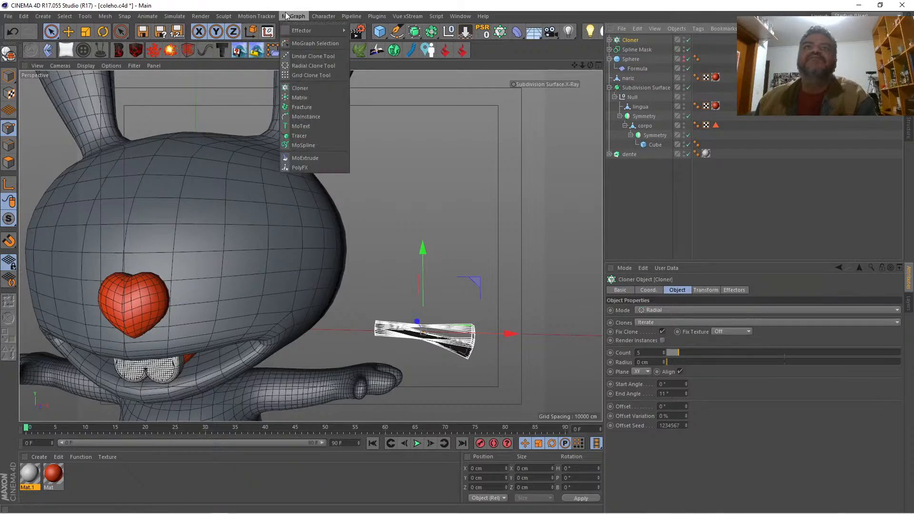
{"action": "mouse_move", "coordinate": [302, 32]}
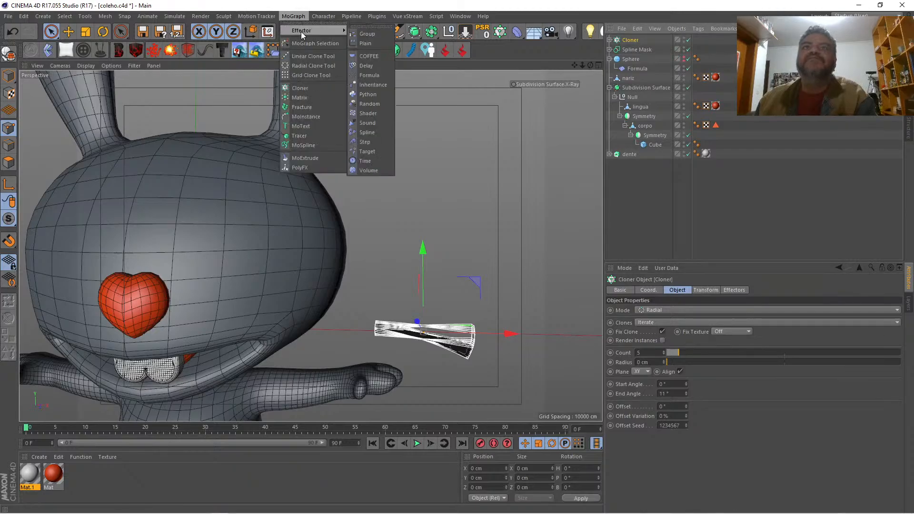
{"action": "left_click", "coordinate": [384, 141]}
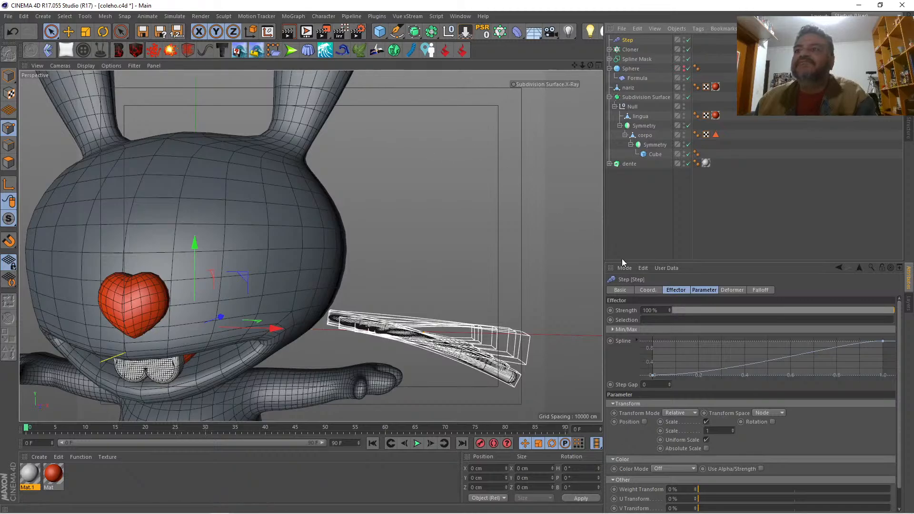
Step: Turn off the Step effector's scale and enable its position with a Y offset of 16 cm
{"action": "left_click", "coordinate": [697, 290]}
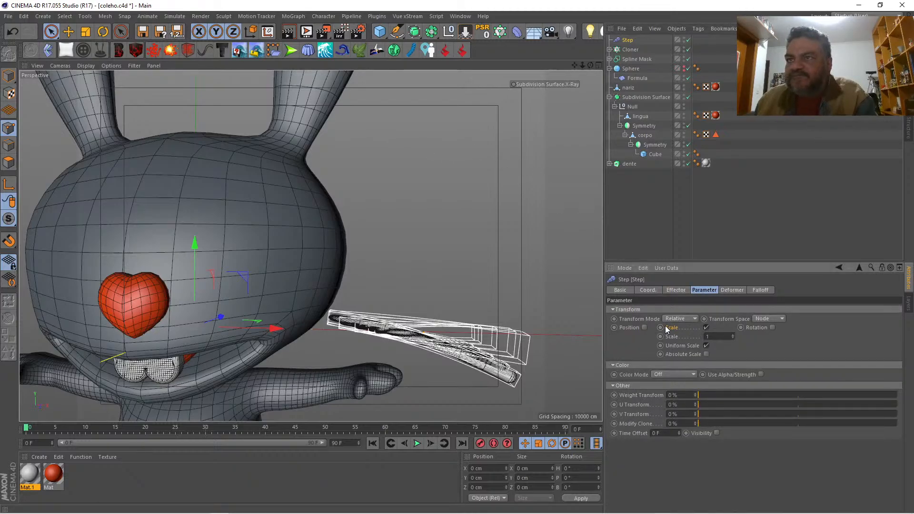
{"action": "left_click", "coordinate": [705, 327]}
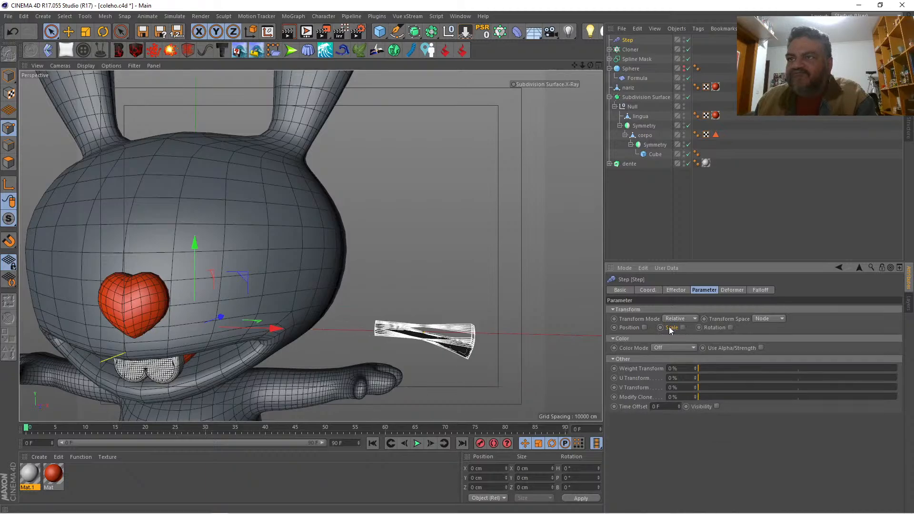
{"action": "left_click", "coordinate": [643, 328]}
{"action": "left_click_drag", "start_coordinate": [672, 344], "coordinate": [671, 328]}
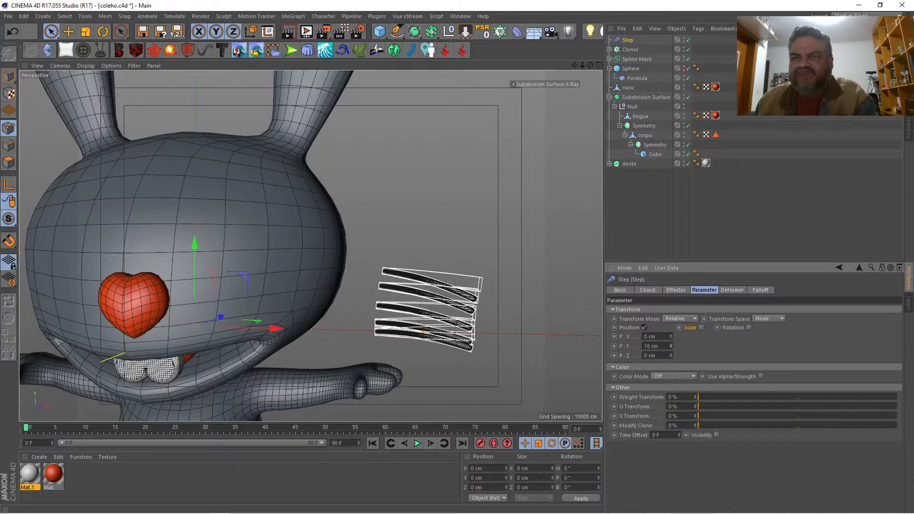
Step: Enable rotation on the Step effector and set its bank angle to -29° to fan out the whiskers
{"action": "left_click", "coordinate": [749, 327]}
{"action": "left_click_drag", "start_coordinate": [776, 354], "coordinate": [776, 373]}
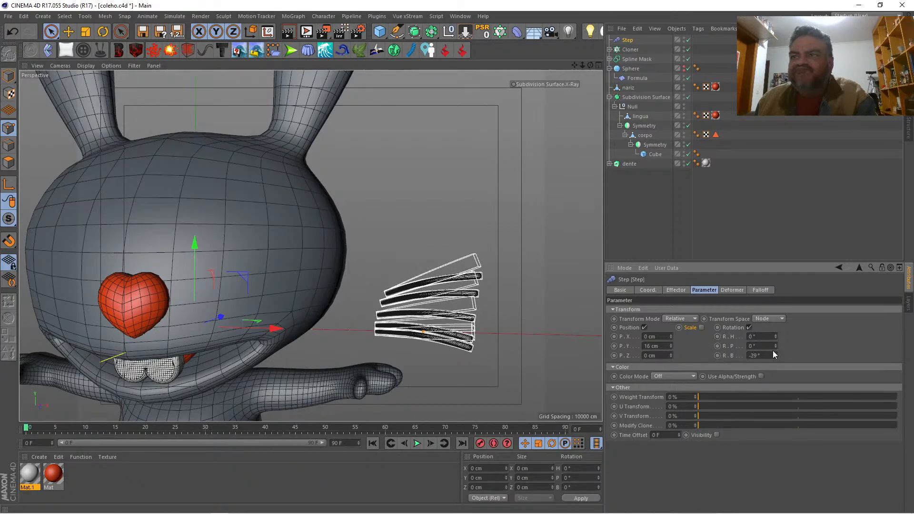
{"action": "left_click", "coordinate": [682, 293]}
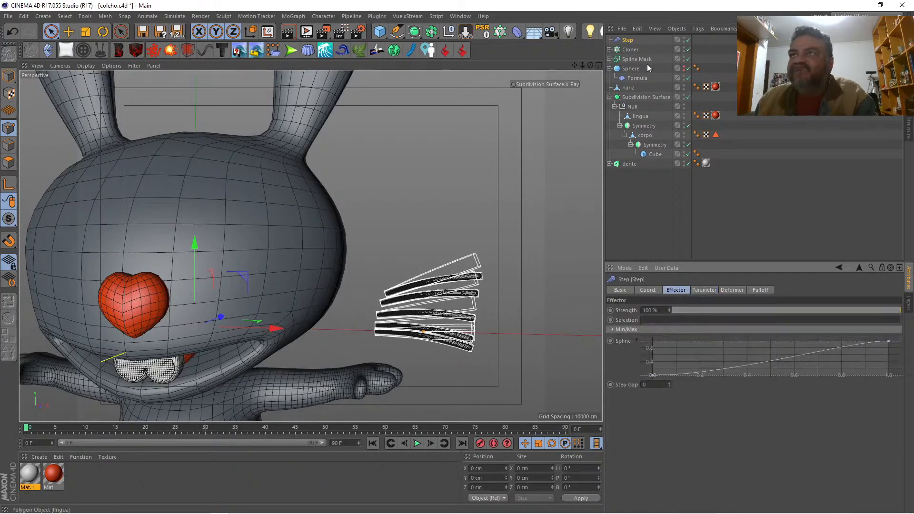
Step: Reduce the Cloner's count to 3 whiskers
{"action": "left_click", "coordinate": [631, 49]}
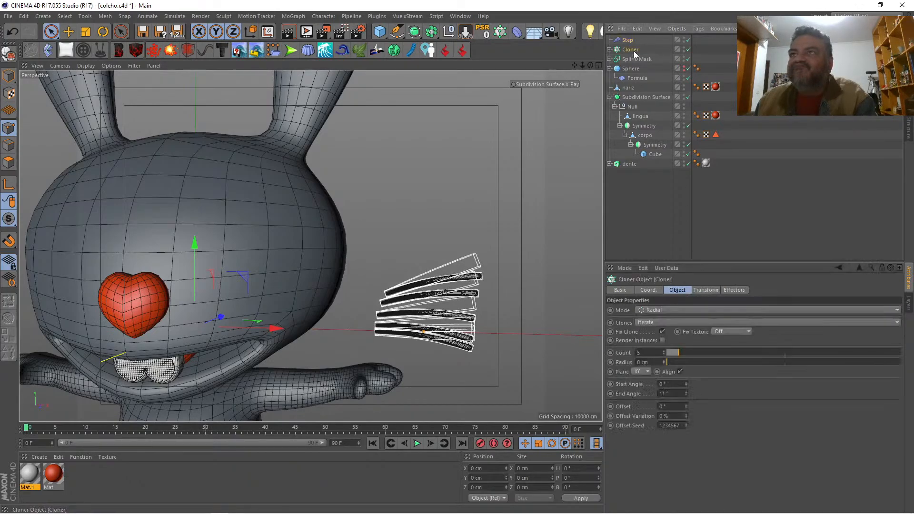
{"action": "left_click", "coordinate": [663, 354]}
{"action": "left_click", "coordinate": [664, 353]}
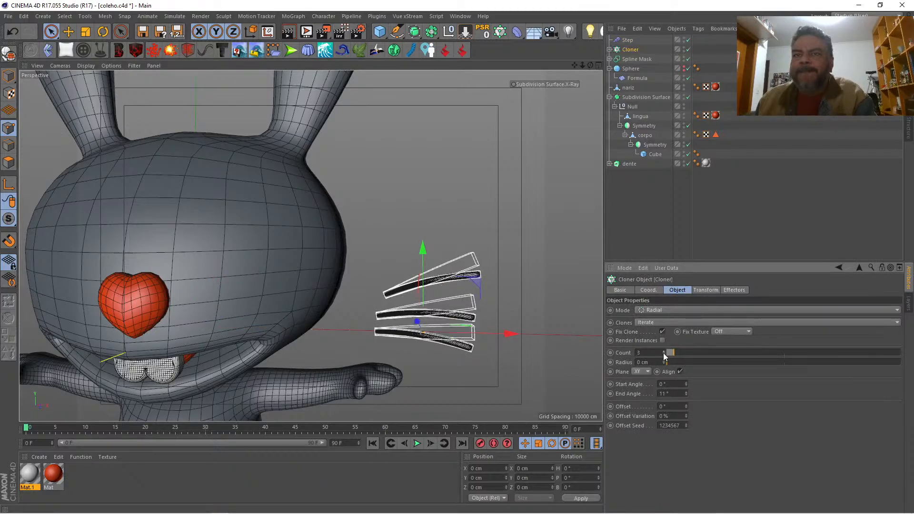
Step: Turn the Step effector's scale parameter back on so the whiskers grow progressively larger
{"action": "left_click", "coordinate": [629, 40]}
{"action": "left_click", "coordinate": [700, 289]}
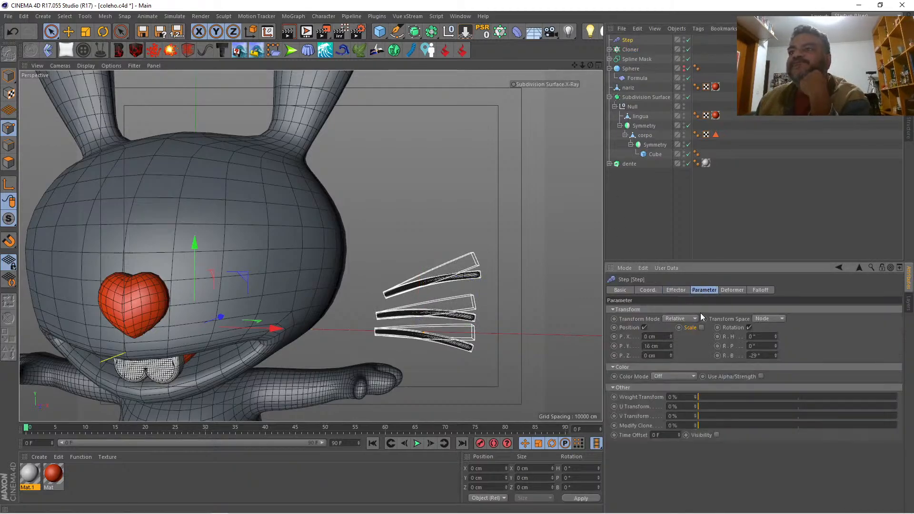
{"action": "left_click", "coordinate": [702, 327]}
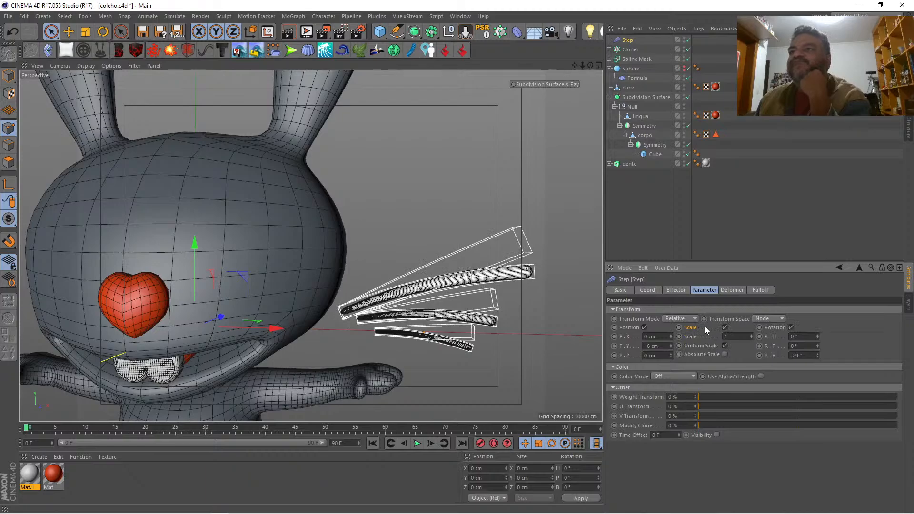
Step: Set the Step effector's scale to 0.21 and shorten the whisker cylinder's height to 21 cm
{"action": "left_click_drag", "start_coordinate": [751, 336], "coordinate": [751, 365]}
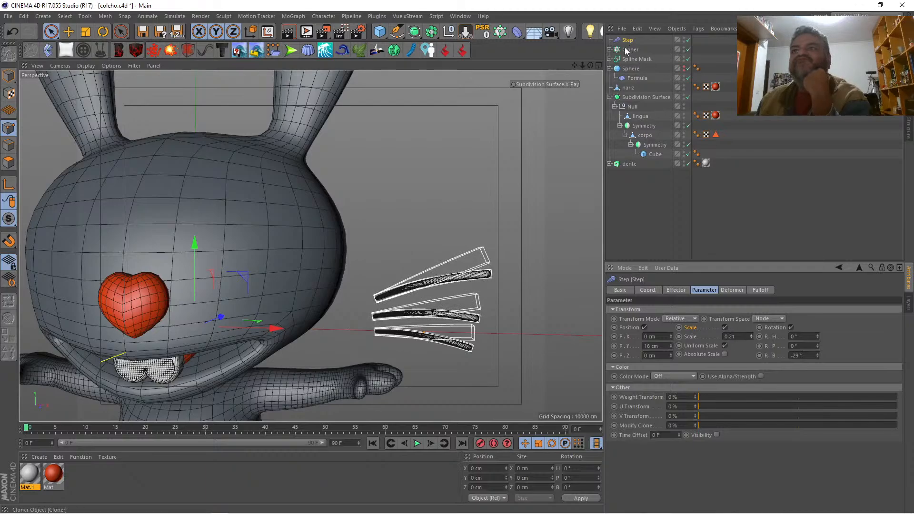
{"action": "left_click", "coordinate": [609, 49]}
{"action": "left_click", "coordinate": [636, 59]}
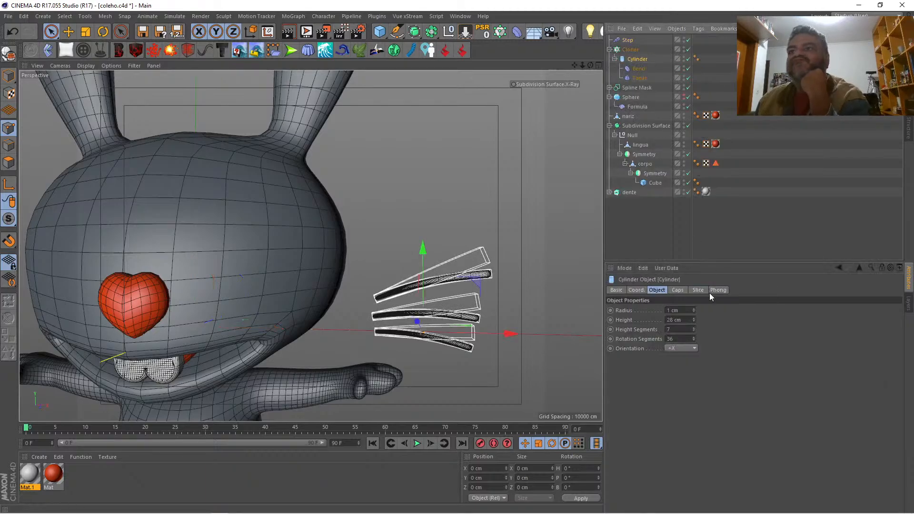
{"action": "left_click_drag", "start_coordinate": [692, 321], "coordinate": [692, 327]}
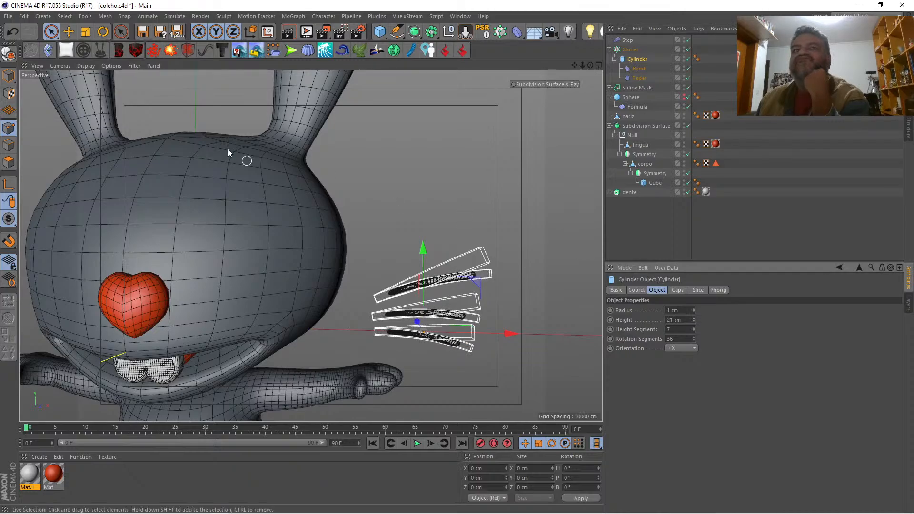
Step: Turn off deformer display in the viewport filter and disable the whisker cylinder's Bend and Taper deformers
{"action": "left_click", "coordinate": [133, 66]}
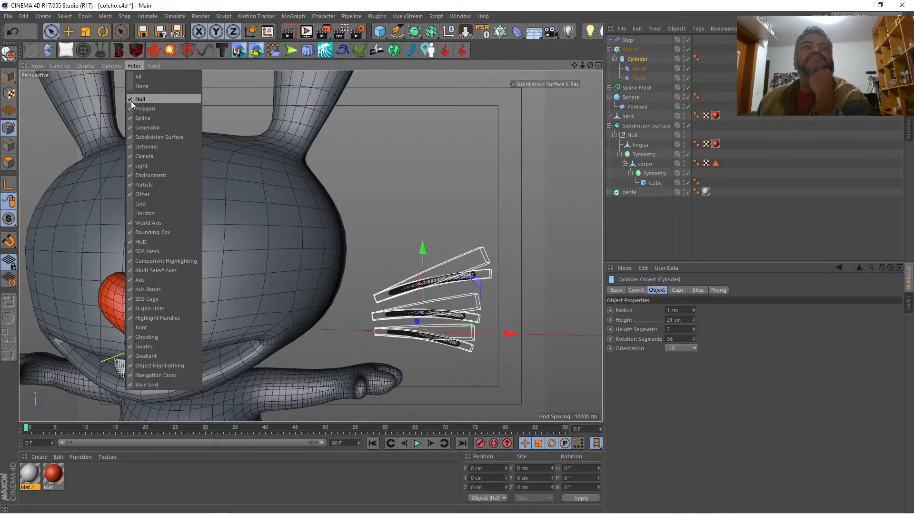
{"action": "left_click", "coordinate": [127, 146]}
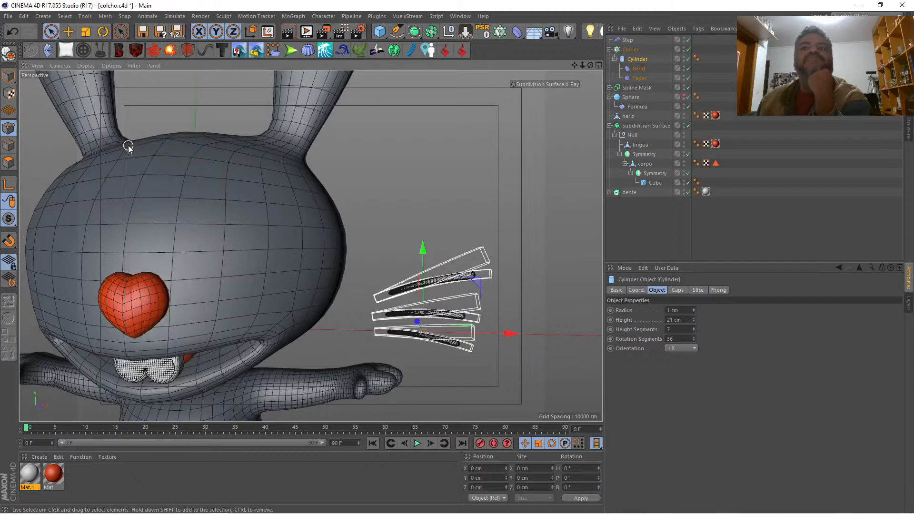
{"action": "left_click", "coordinate": [133, 67]}
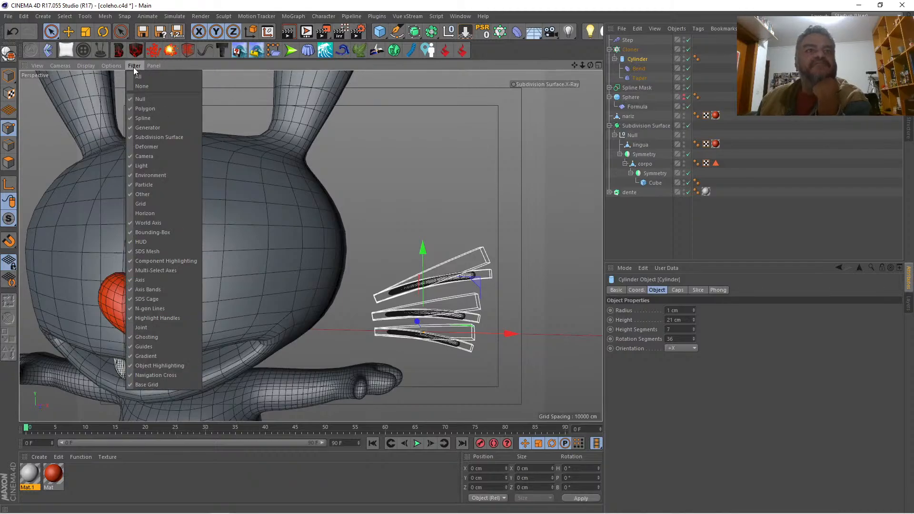
{"action": "left_click", "coordinate": [133, 67]}
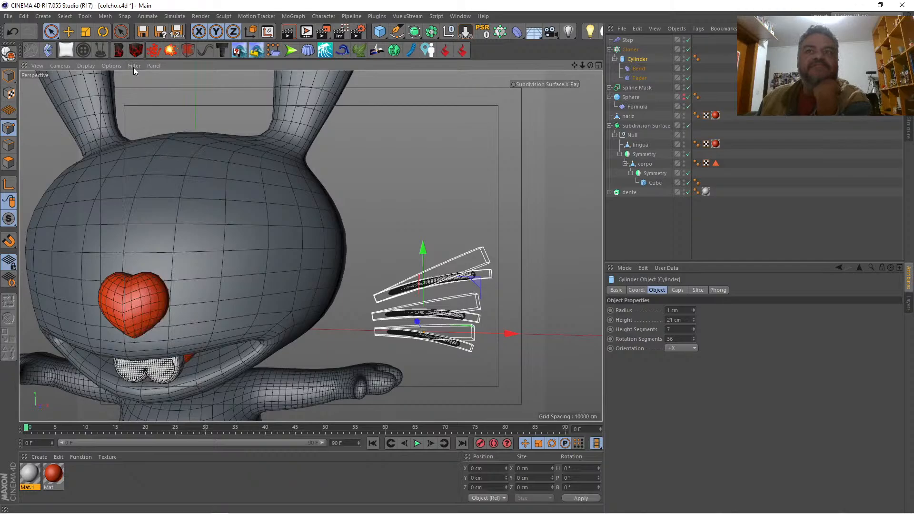
{"action": "left_click", "coordinate": [686, 69]}
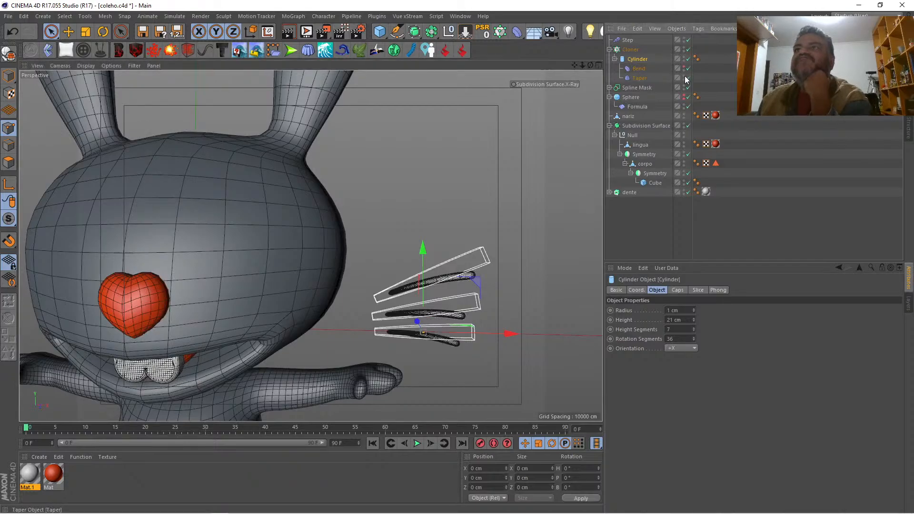
{"action": "left_click", "coordinate": [686, 78]}
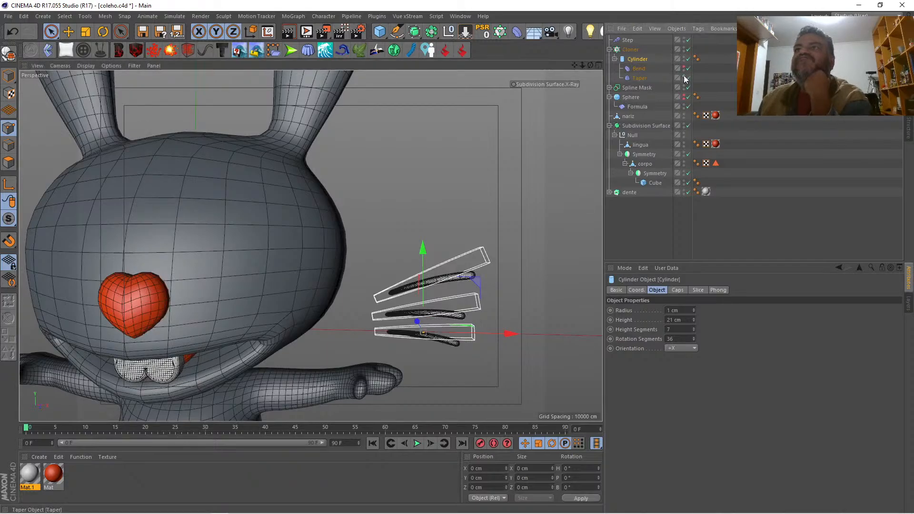
Step: Move the Cloner along X against the side of the rabbit's head and along Z toward the front of the face
{"action": "left_click", "coordinate": [642, 210]}
{"action": "left_click", "coordinate": [618, 50]}
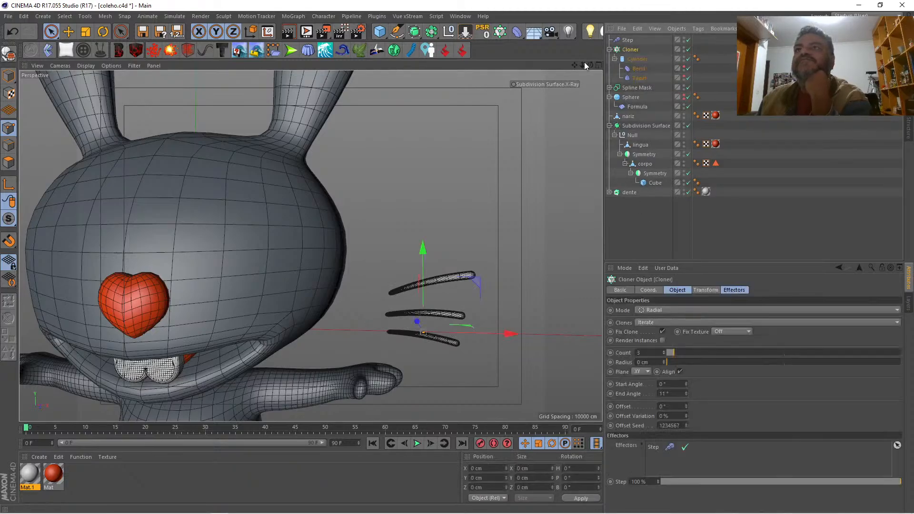
{"action": "left_click_drag", "start_coordinate": [590, 65], "coordinate": [561, 65]}
{"action": "left_click_drag", "start_coordinate": [520, 371], "coordinate": [431, 374]}
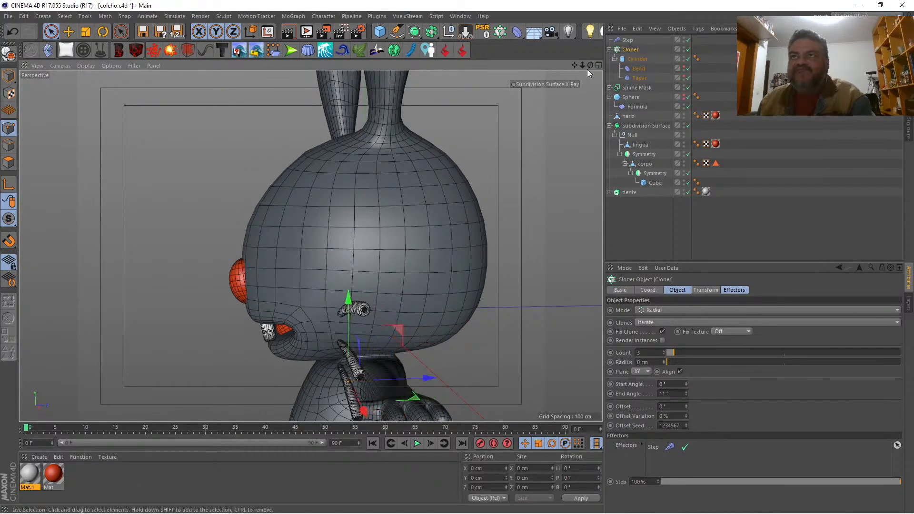
{"action": "left_click_drag", "start_coordinate": [590, 65], "coordinate": [623, 66]}
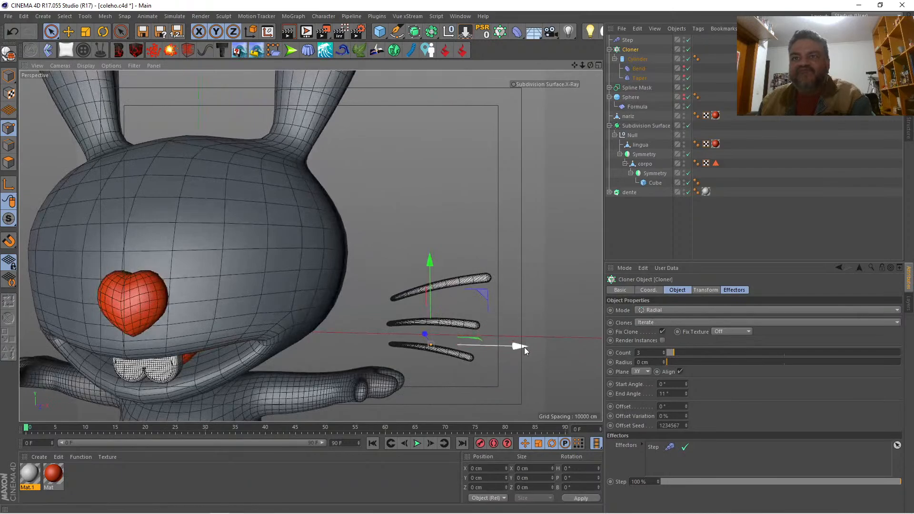
{"action": "left_click_drag", "start_coordinate": [524, 347], "coordinate": [415, 340]}
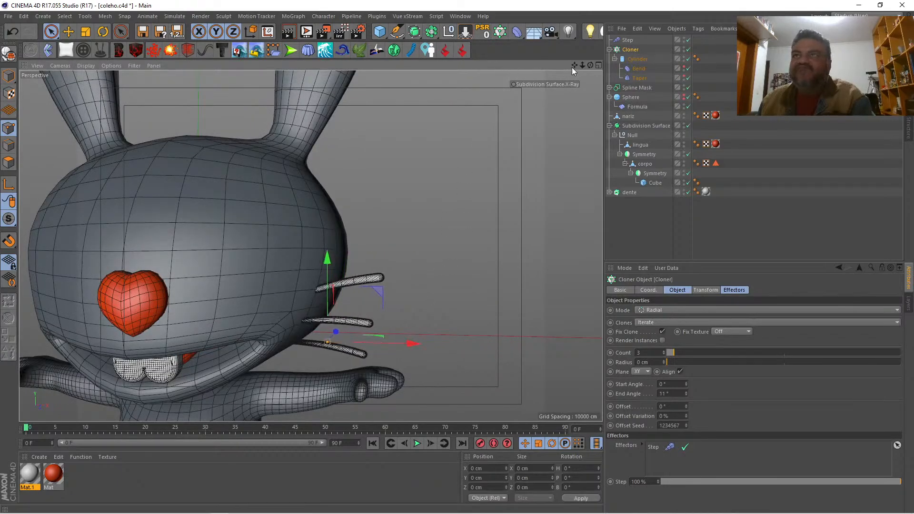
{"action": "left_click_drag", "start_coordinate": [589, 65], "coordinate": [619, 65]}
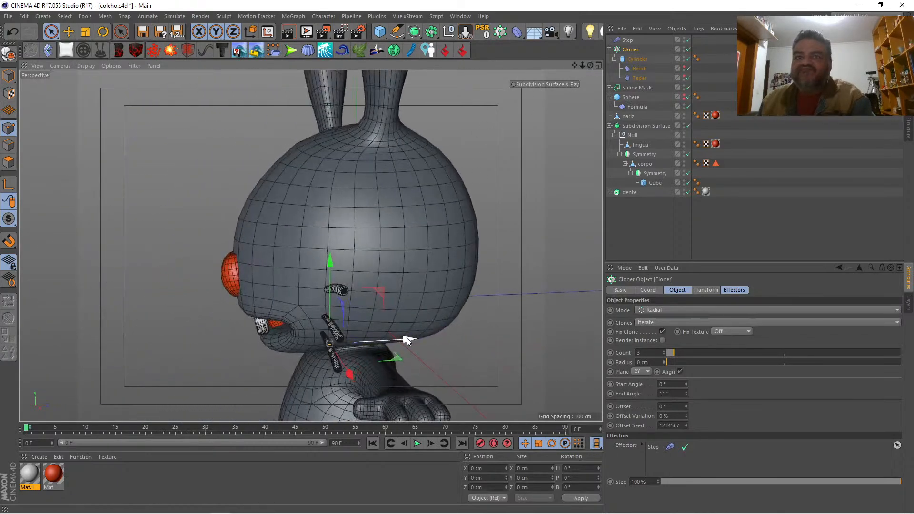
{"action": "left_click_drag", "start_coordinate": [406, 337], "coordinate": [384, 338]}
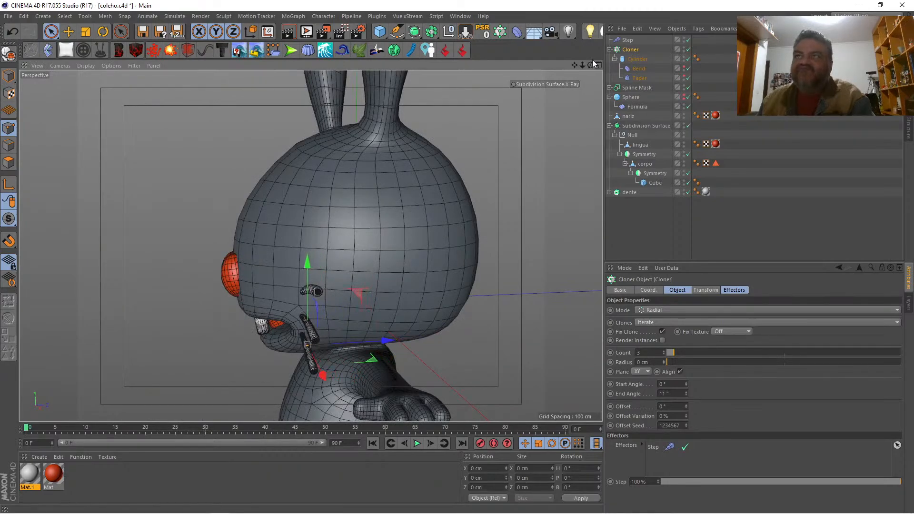
Step: Rotate the Cloner so the whiskers slant downward and nudge it closer to the rabbit's cheek
{"action": "left_click_drag", "start_coordinate": [592, 63], "coordinate": [552, 74]}
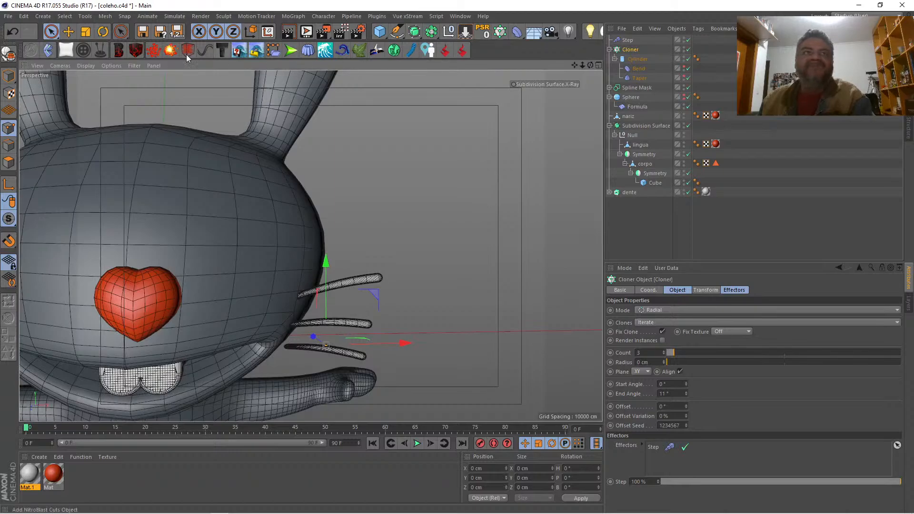
{"action": "left_click", "coordinate": [102, 31]}
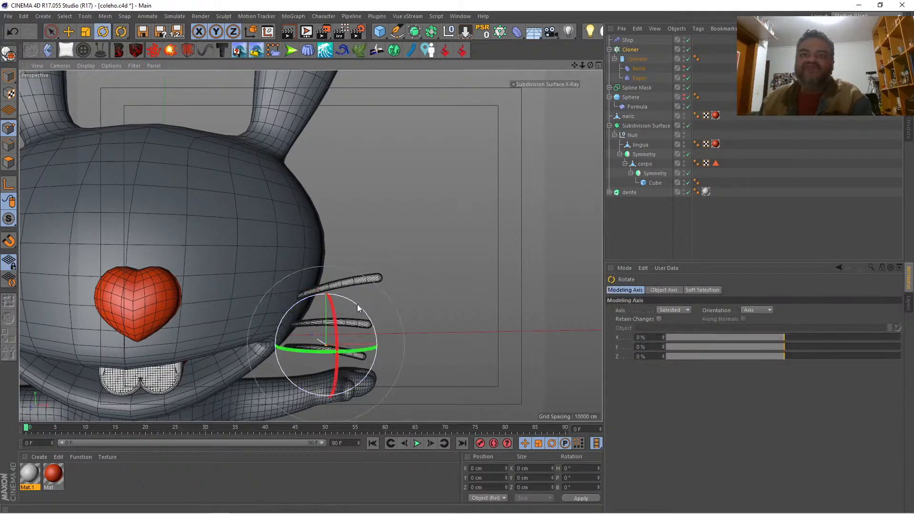
{"action": "left_click_drag", "start_coordinate": [356, 304], "coordinate": [369, 316]}
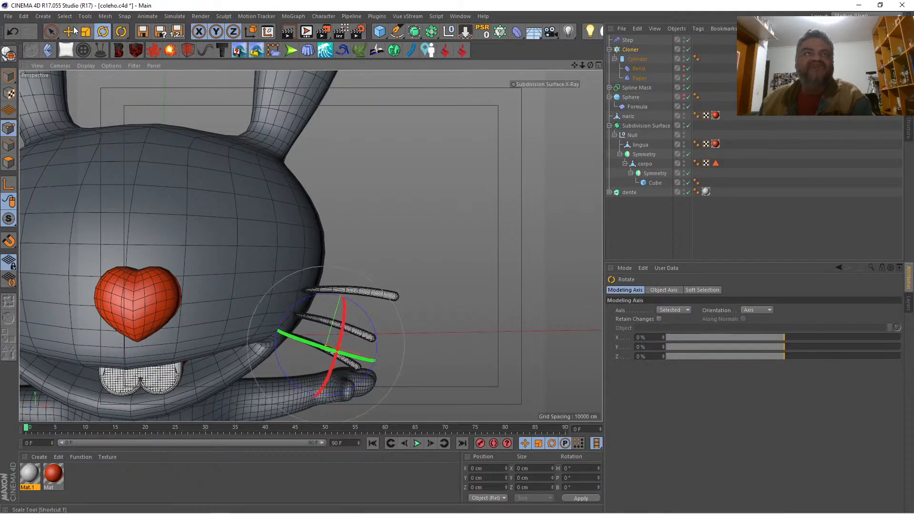
{"action": "left_click", "coordinate": [68, 32]}
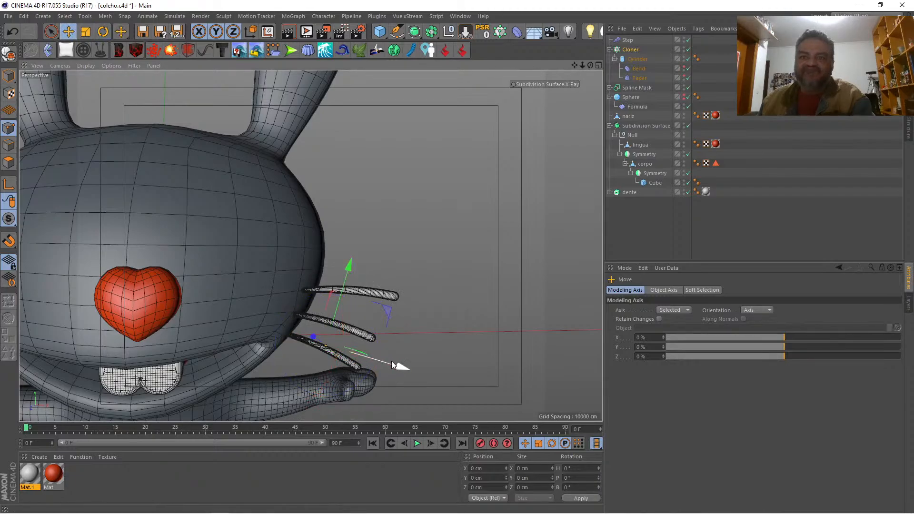
{"action": "left_click_drag", "start_coordinate": [393, 367], "coordinate": [386, 358]}
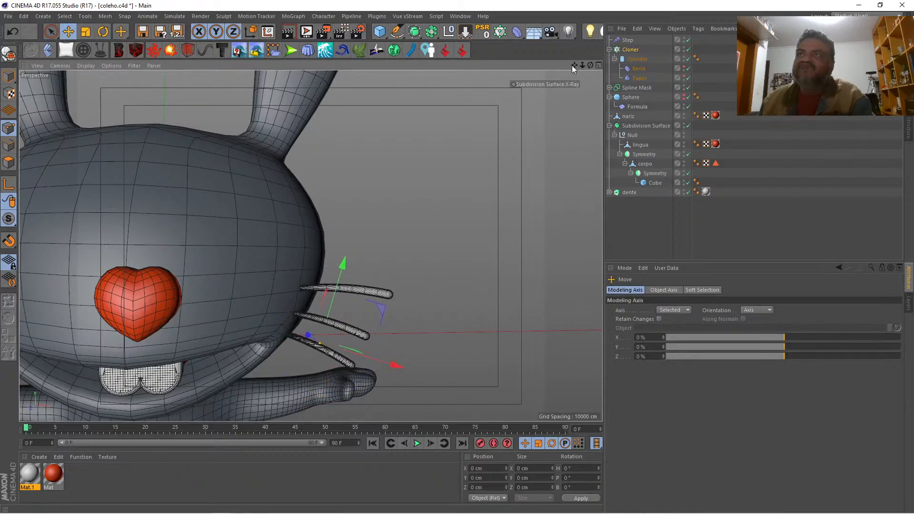
{"action": "left_click_drag", "start_coordinate": [573, 64], "coordinate": [454, 66]}
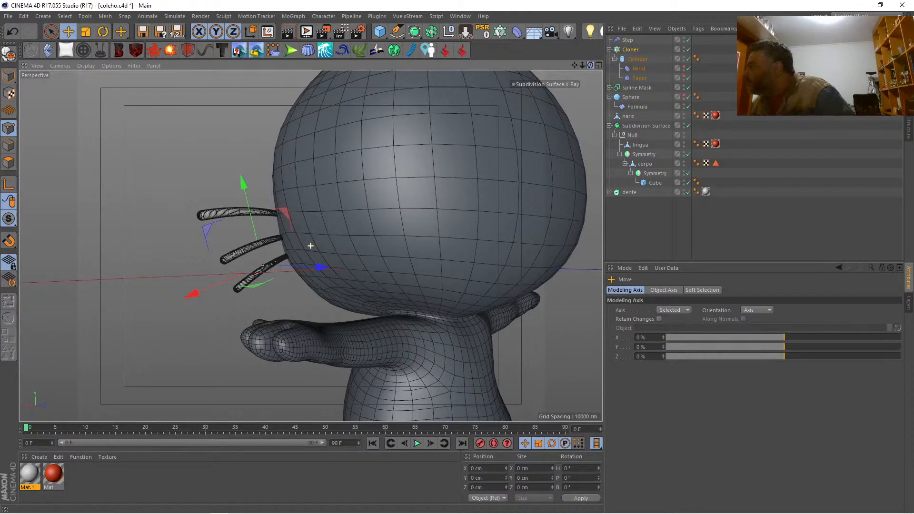
{"action": "left_click_drag", "start_coordinate": [454, 66], "coordinate": [573, 65]}
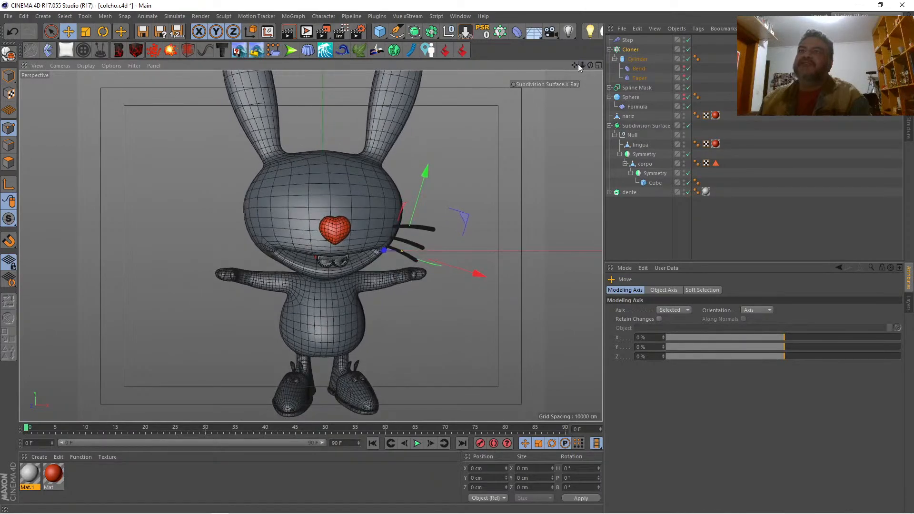
Step: Add a Symmetry object and nest the Cloner inside it to mirror the whiskers to the other cheek
{"action": "left_click", "coordinate": [610, 50]}
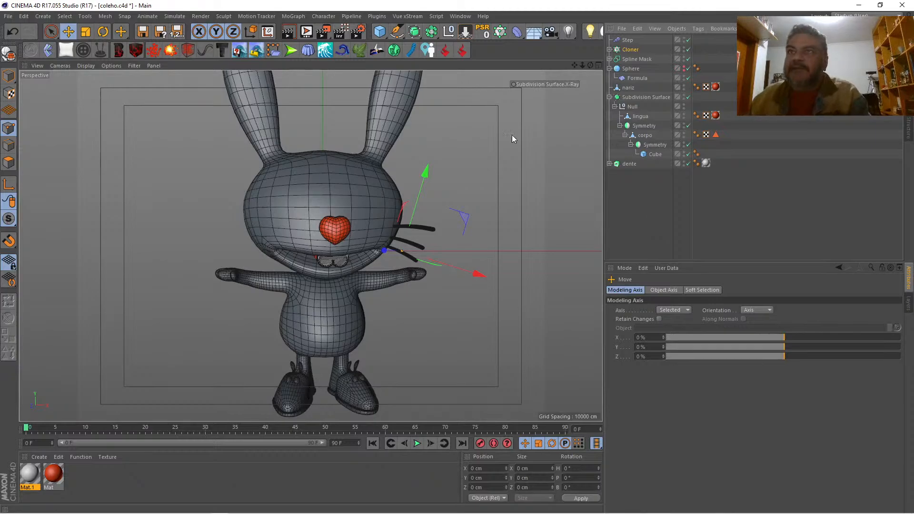
{"action": "mouse_move", "coordinate": [574, 66]}
{"action": "left_mouse_down"}
{"action": "mouse_move", "coordinate": [582, 75]}
{"action": "mouse_move", "coordinate": [597, 65]}
{"action": "mouse_move", "coordinate": [649, 67]}
{"action": "mouse_move", "coordinate": [583, 64]}
{"action": "left_mouse_up"}
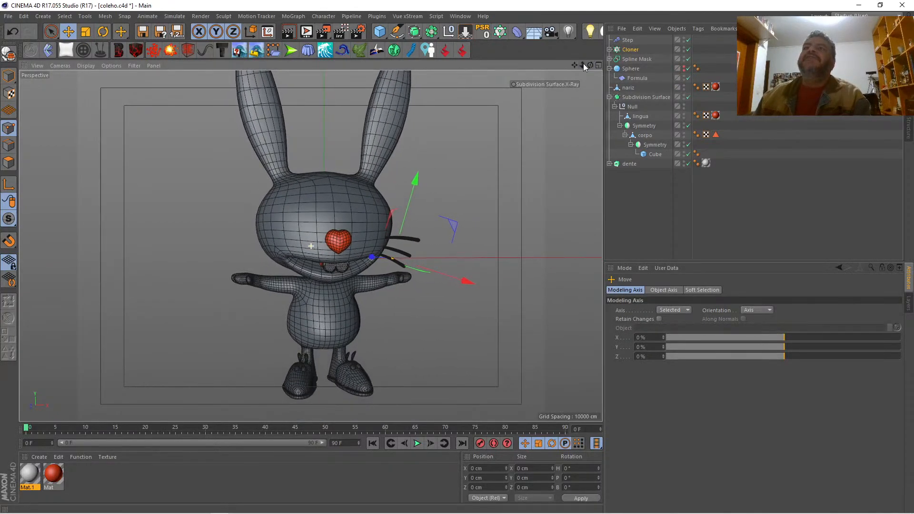
{"action": "left_click", "coordinate": [432, 32]}
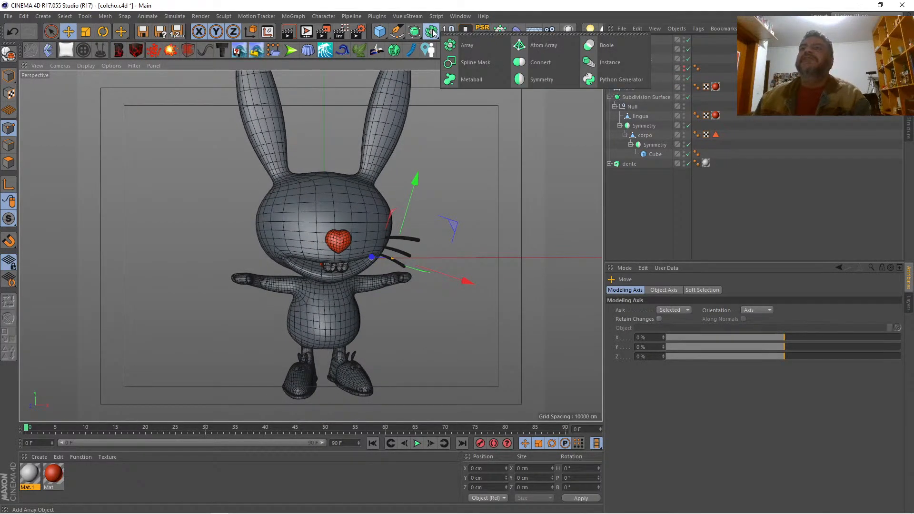
{"action": "left_click", "coordinate": [529, 79]}
{"action": "left_click_drag", "start_coordinate": [627, 59], "coordinate": [627, 40]}
{"action": "left_click", "coordinate": [594, 186]}
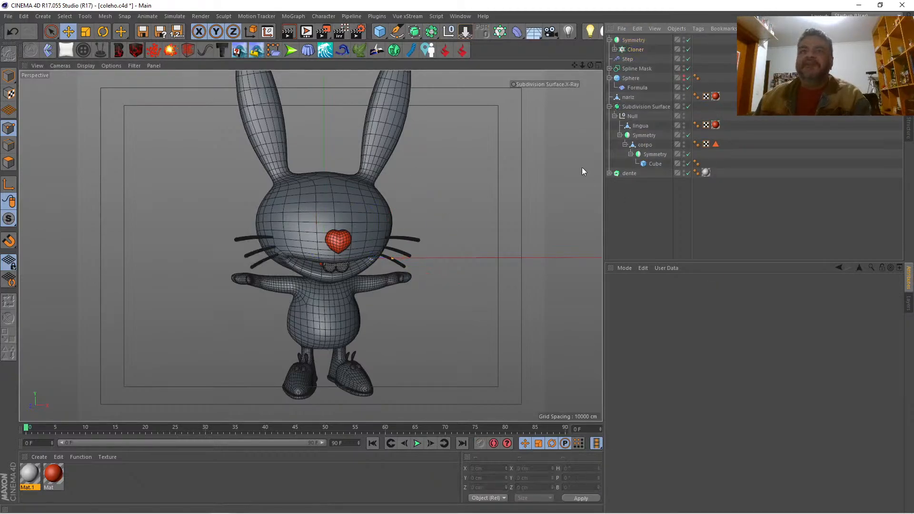
{"action": "mouse_move", "coordinate": [590, 65]}
{"action": "left_mouse_down"}
{"action": "mouse_move", "coordinate": [613, 67]}
{"action": "mouse_move", "coordinate": [591, 67]}
{"action": "left_mouse_up"}
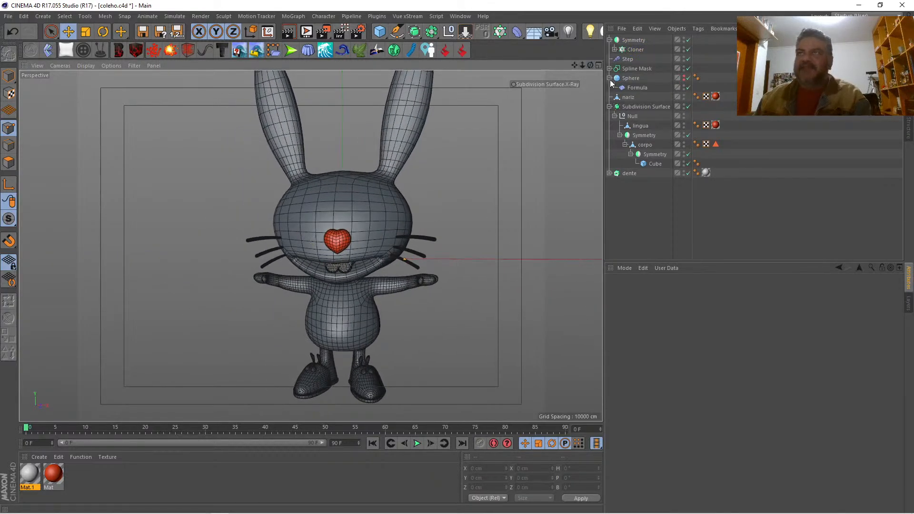
Step: Add a Plain effector to the Cloner, disable its position, and enable rotation with a bank angle of -12°
{"action": "left_click", "coordinate": [634, 50]}
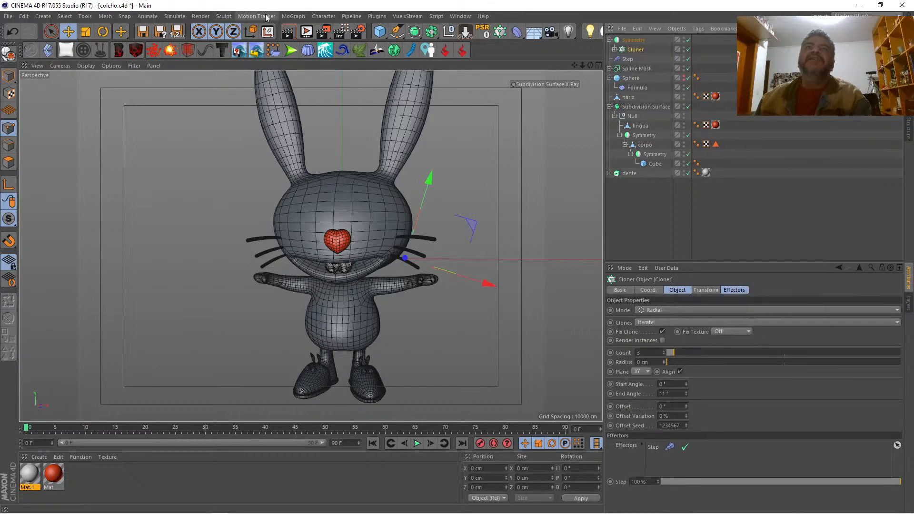
{"action": "left_click", "coordinate": [293, 16]}
{"action": "mouse_move", "coordinate": [312, 30]}
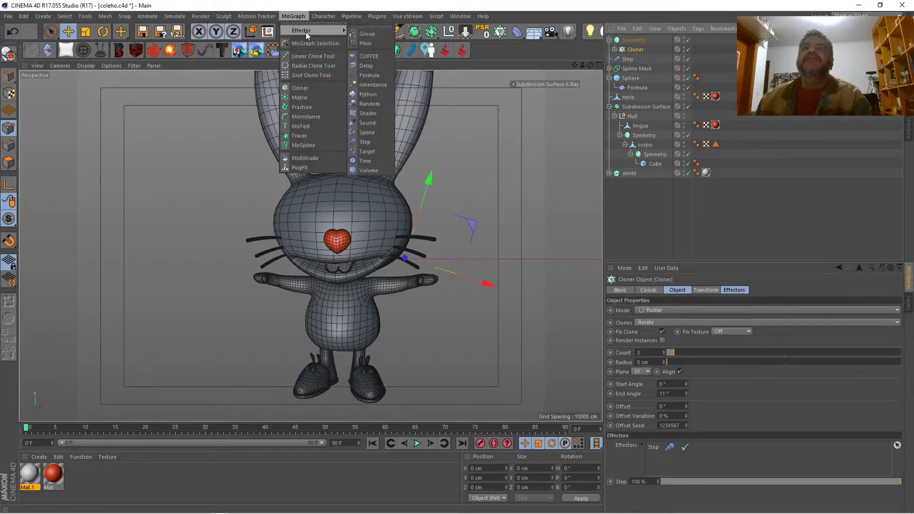
{"action": "left_click", "coordinate": [366, 43]}
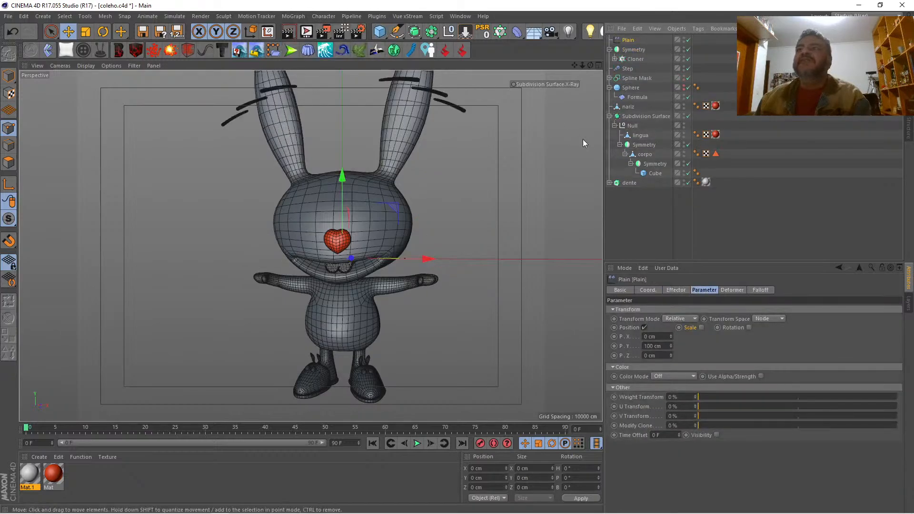
{"action": "left_click", "coordinate": [644, 327]}
{"action": "left_click", "coordinate": [730, 328]}
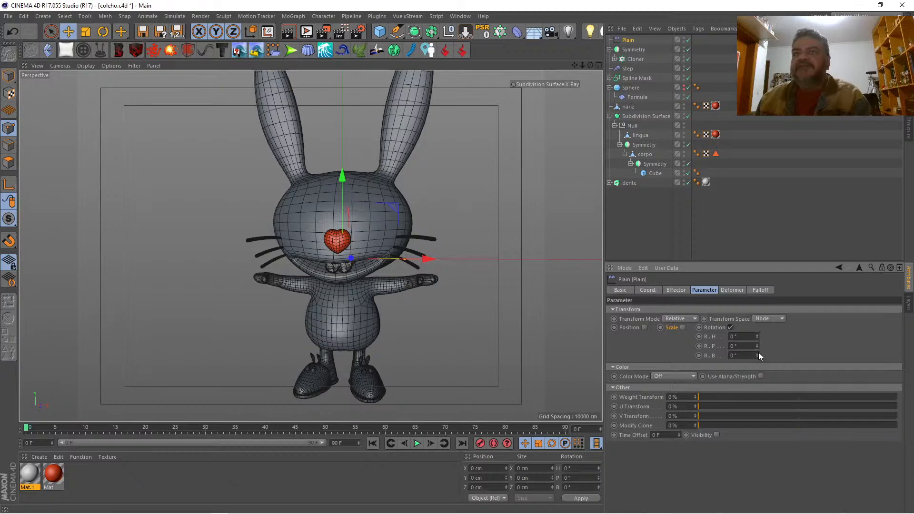
{"action": "left_click_drag", "start_coordinate": [757, 356], "coordinate": [757, 355]}
Step: Re-enable the Plain effector's position with X at -5 cm and Y at 0 cm, and set its heading rotation to -10°
{"action": "left_click", "coordinate": [644, 328]}
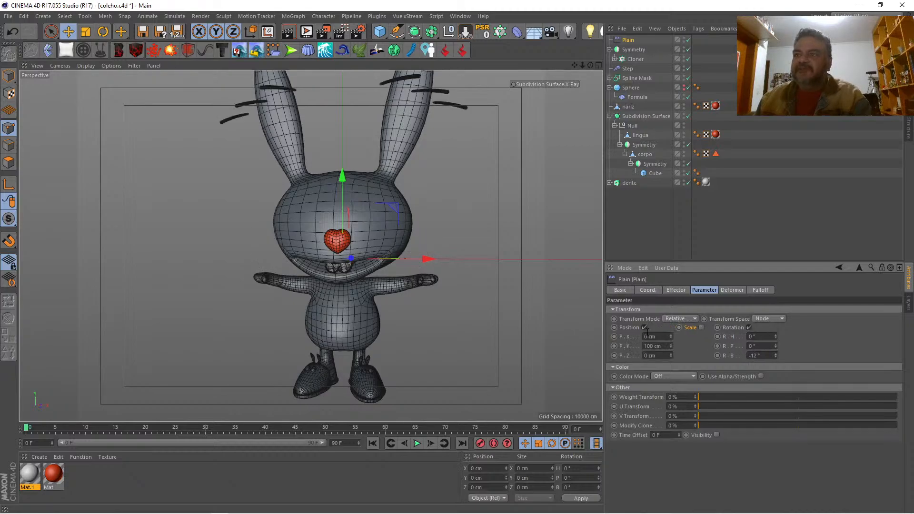
{"action": "left_click", "coordinate": [655, 343]}
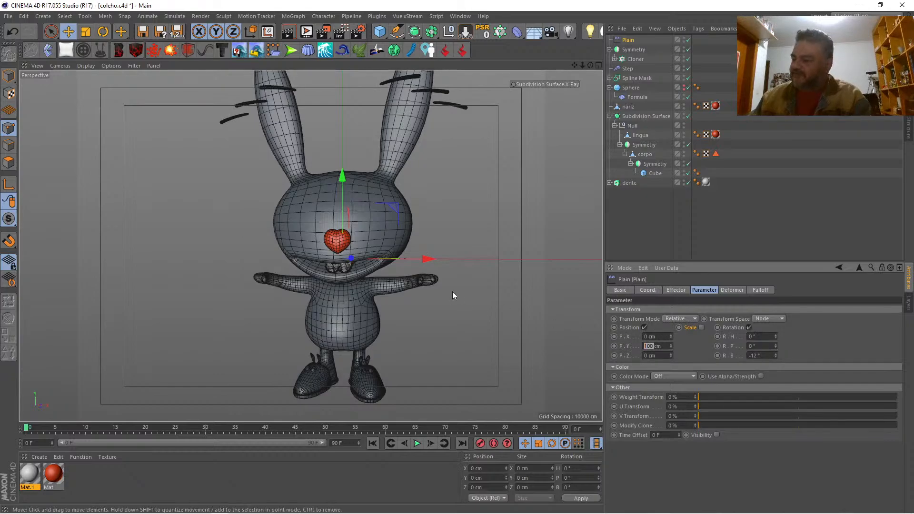
{"action": "type", "text": "0"}
{"action": "key", "text": "Return"}
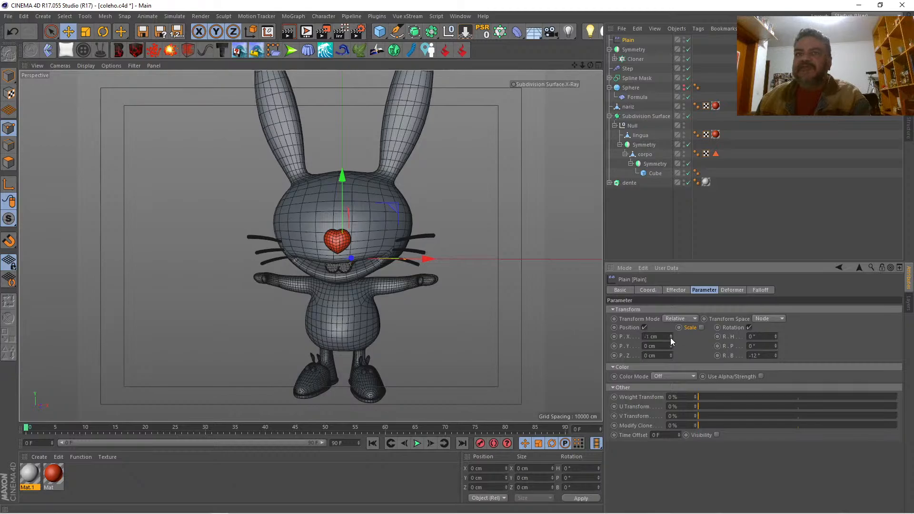
{"action": "left_click_drag", "start_coordinate": [671, 340], "coordinate": [664, 339]}
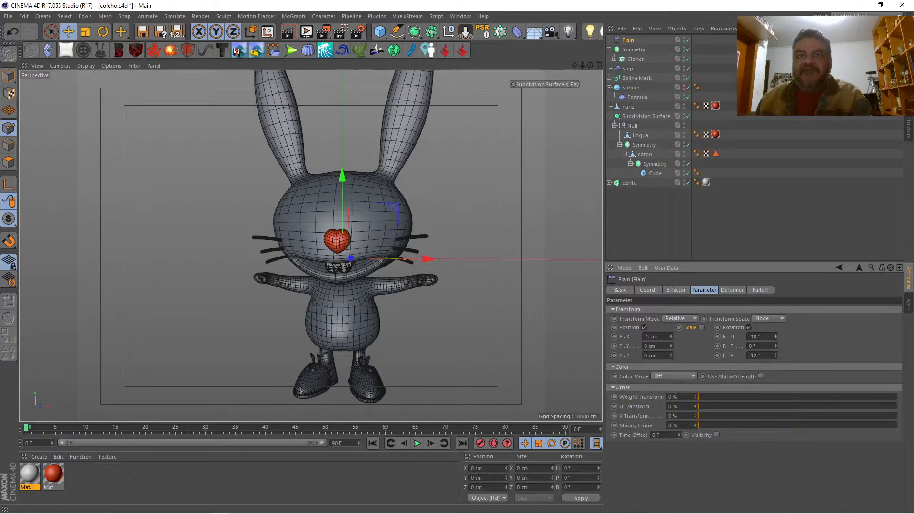
Step: Display the front view with the reference sketch and turn on X-Ray for the rabbit's Subdivision Surface
{"action": "left_click", "coordinate": [656, 216]}
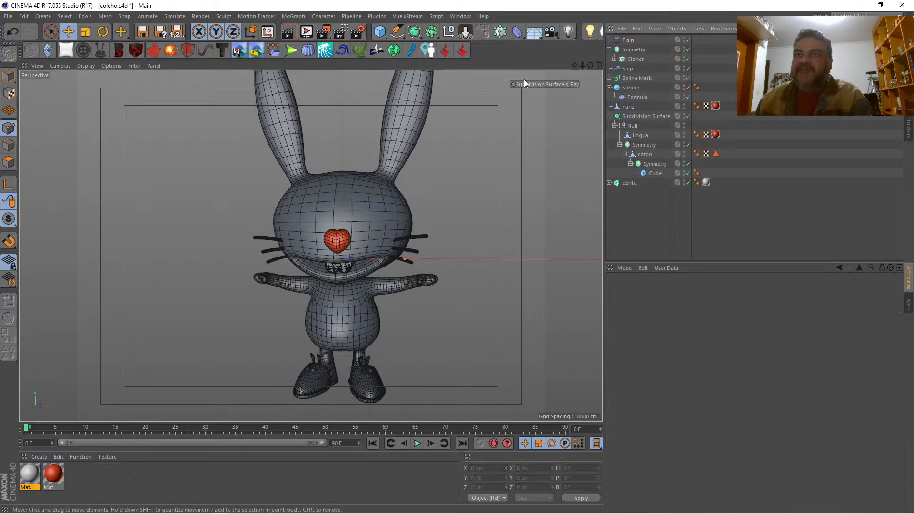
{"action": "mouse_move", "coordinate": [590, 66]}
{"action": "left_mouse_down"}
{"action": "mouse_move", "coordinate": [452, 70]}
{"action": "mouse_move", "coordinate": [606, 68]}
{"action": "mouse_move", "coordinate": [588, 64]}
{"action": "left_mouse_up"}
{"action": "left_click", "coordinate": [599, 65]}
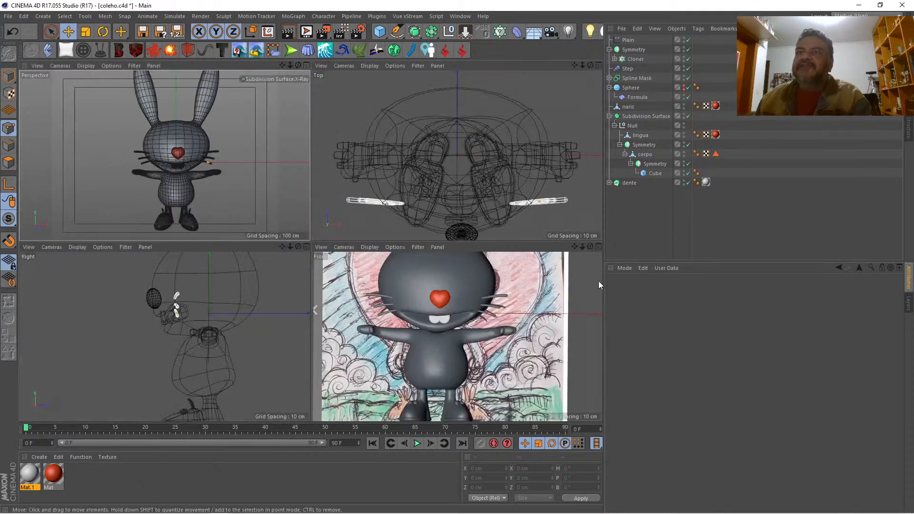
{"action": "left_click", "coordinate": [598, 247]}
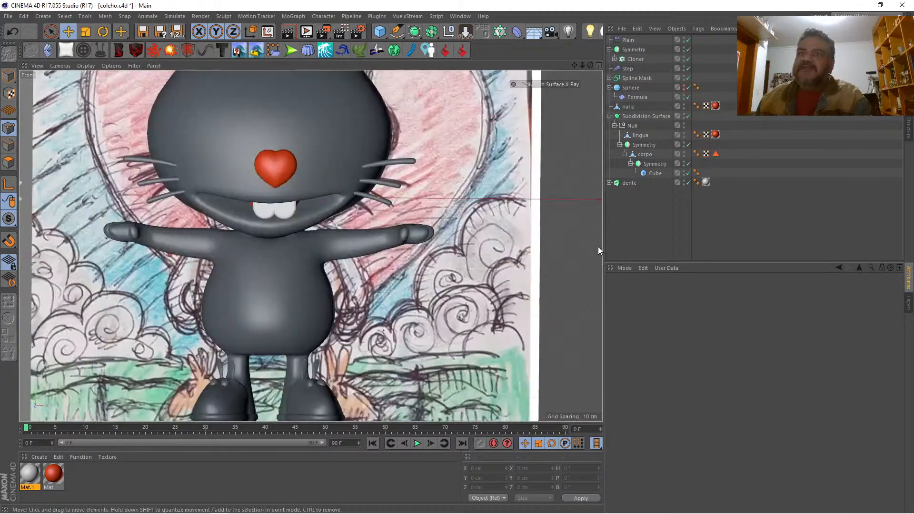
{"action": "left_click", "coordinate": [559, 84]}
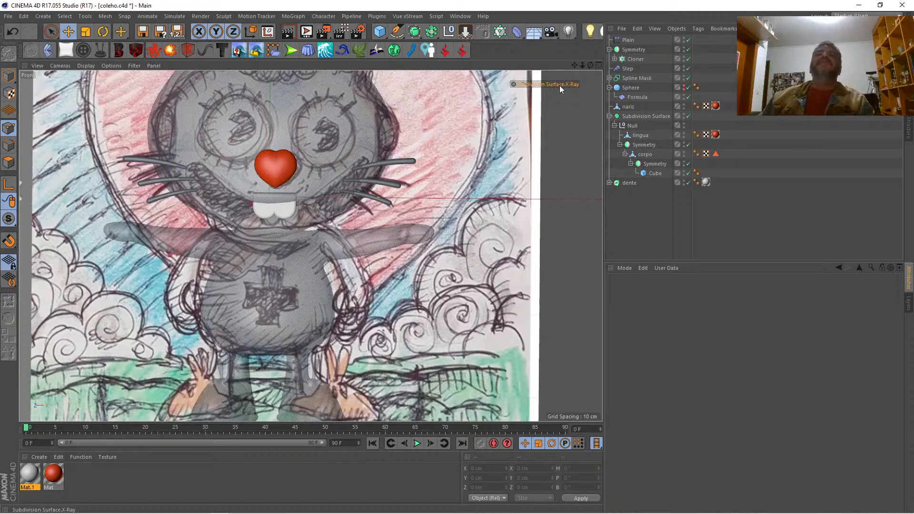
Step: Rotate the whisker Cloner slightly clockwise in the front view to match the whiskers in the sketch
{"action": "left_click", "coordinate": [635, 58]}
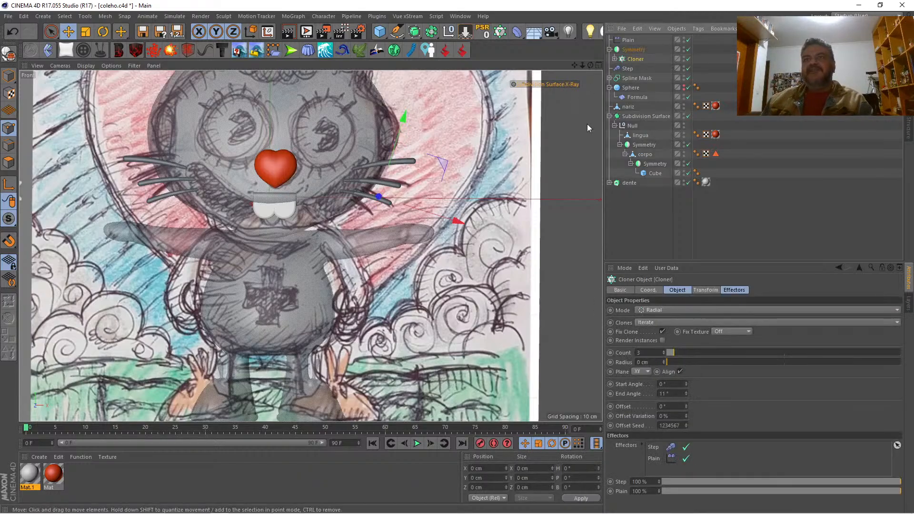
{"action": "left_click", "coordinate": [103, 32]}
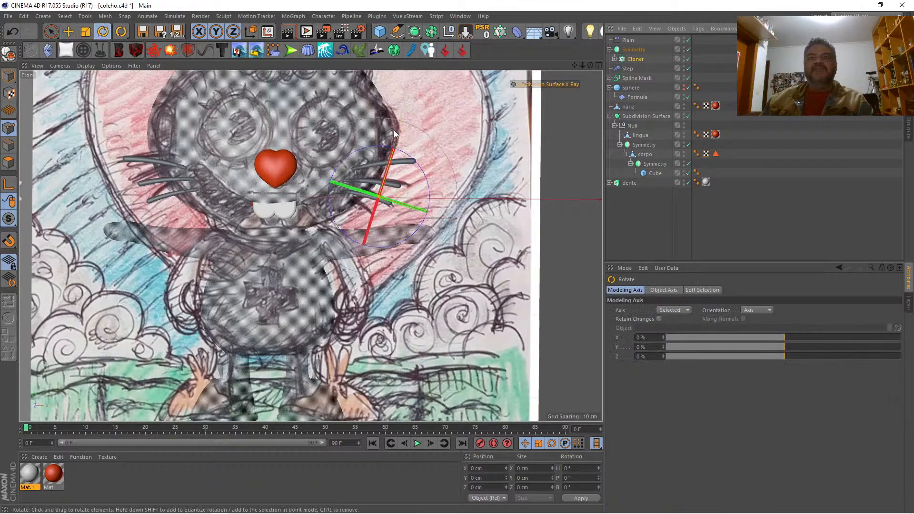
{"action": "mouse_move", "coordinate": [419, 165]}
{"action": "left_mouse_down"}
{"action": "mouse_move", "coordinate": [421, 178]}
{"action": "mouse_move", "coordinate": [421, 171]}
{"action": "left_mouse_up"}
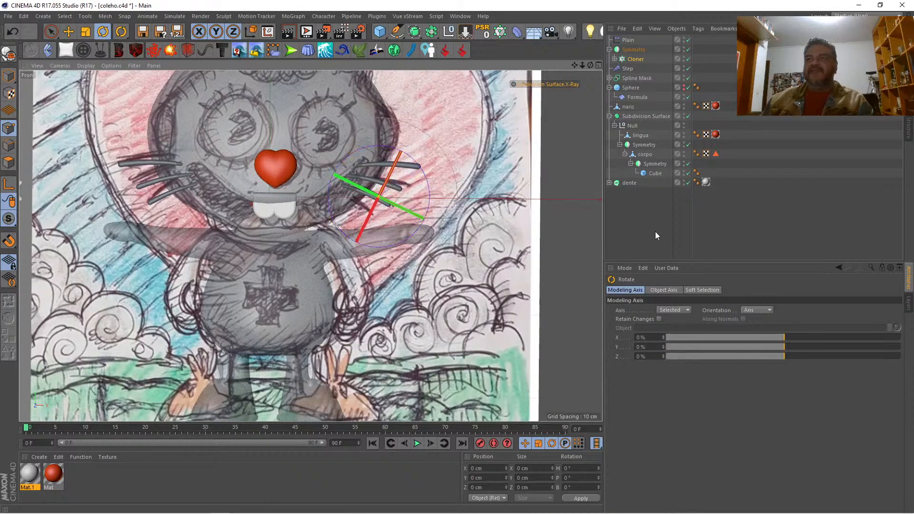
{"action": "left_click", "coordinate": [647, 221]}
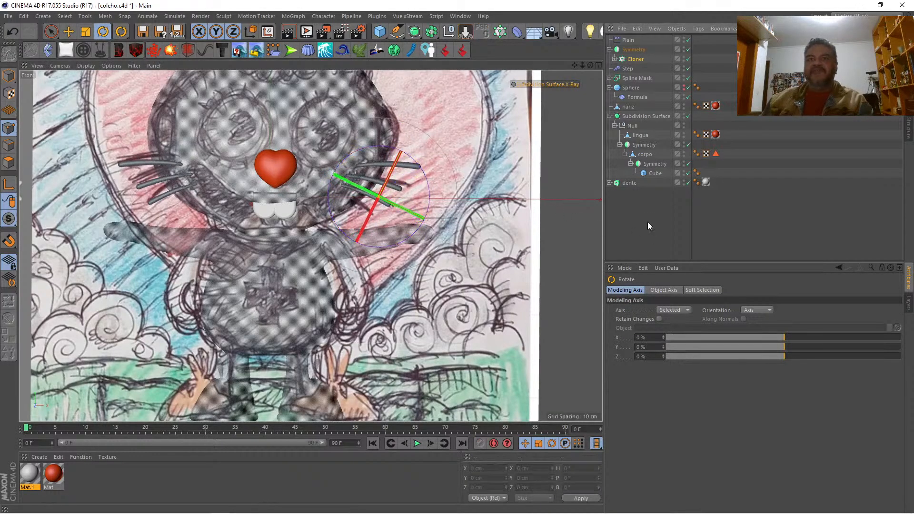
{"action": "left_click", "coordinate": [549, 84]}
{"action": "left_click", "coordinate": [549, 84]}
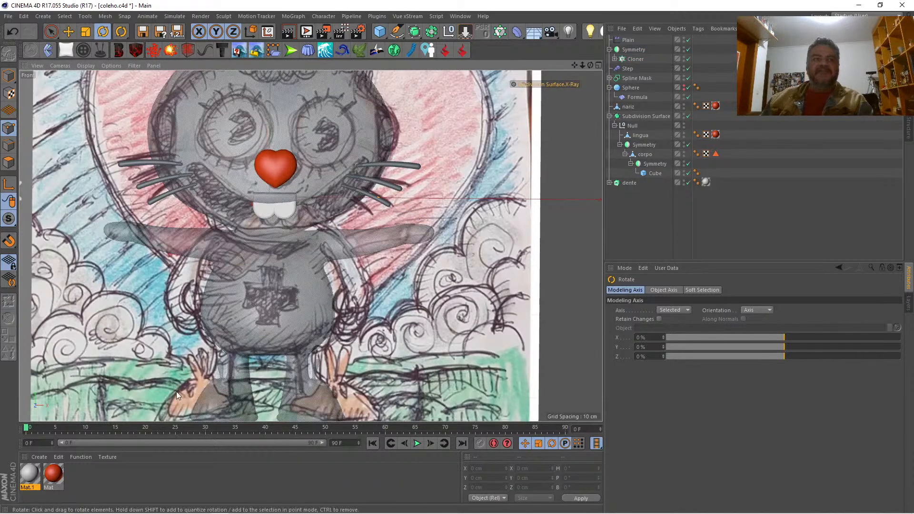
Step: Create a near-black material with a color value of 5% and apply it to the whisker Cloner
{"action": "double_click", "coordinate": [107, 473]}
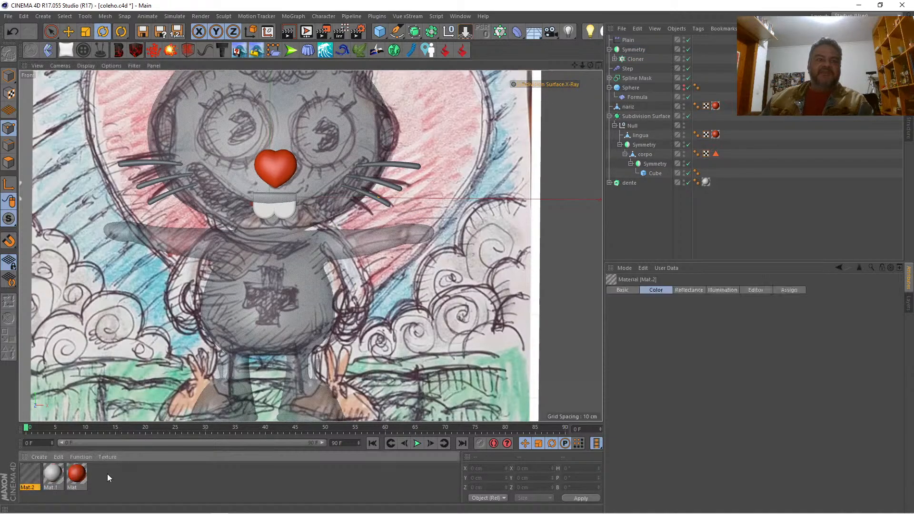
{"action": "double_click", "coordinate": [30, 472]}
{"action": "left_click", "coordinate": [299, 141]}
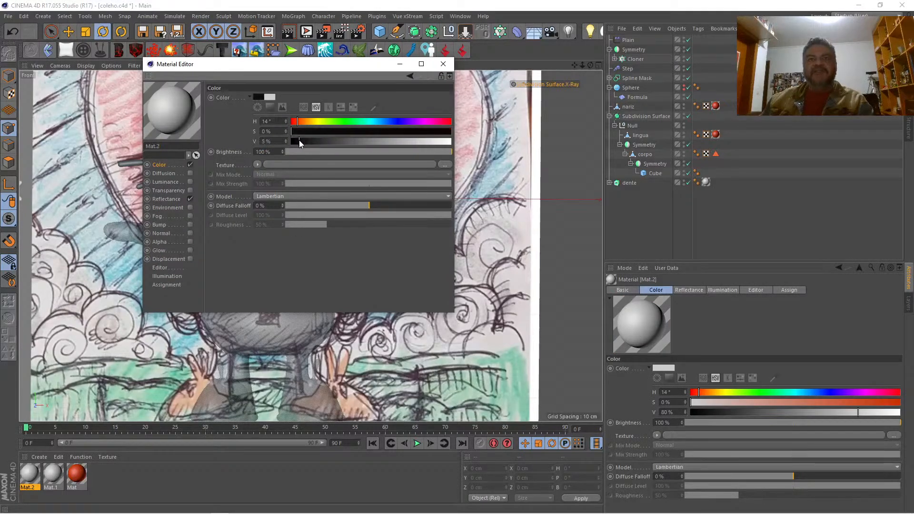
{"action": "left_click", "coordinate": [443, 63]}
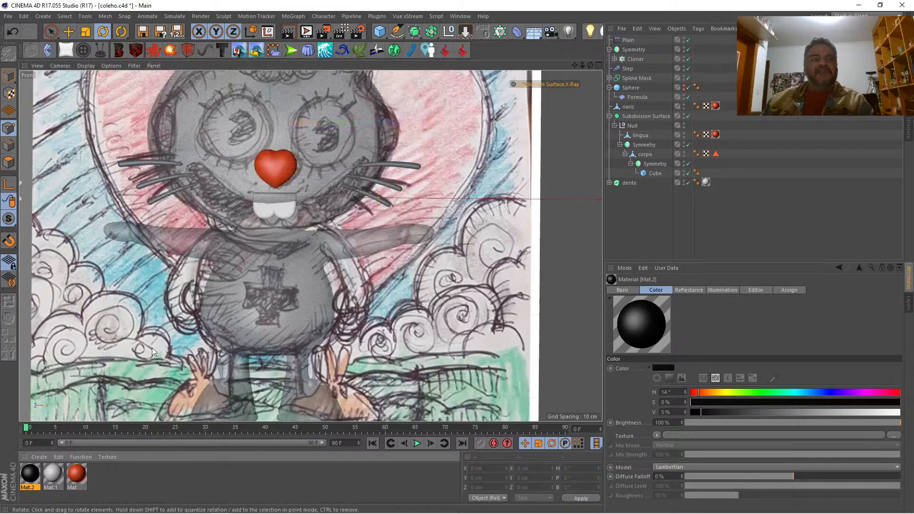
{"action": "left_click_drag", "start_coordinate": [28, 472], "coordinate": [638, 59]}
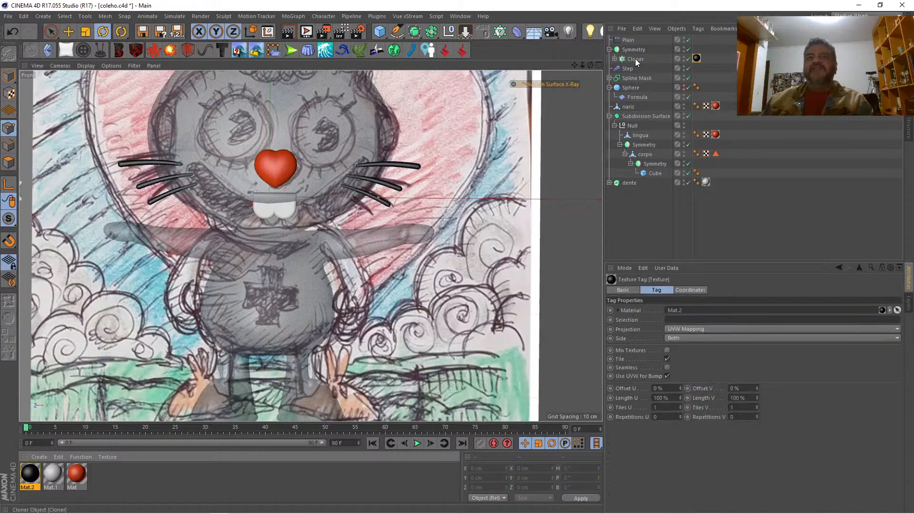
Step: Render the perspective view to check how the whisker material looks
{"action": "left_click", "coordinate": [598, 65]}
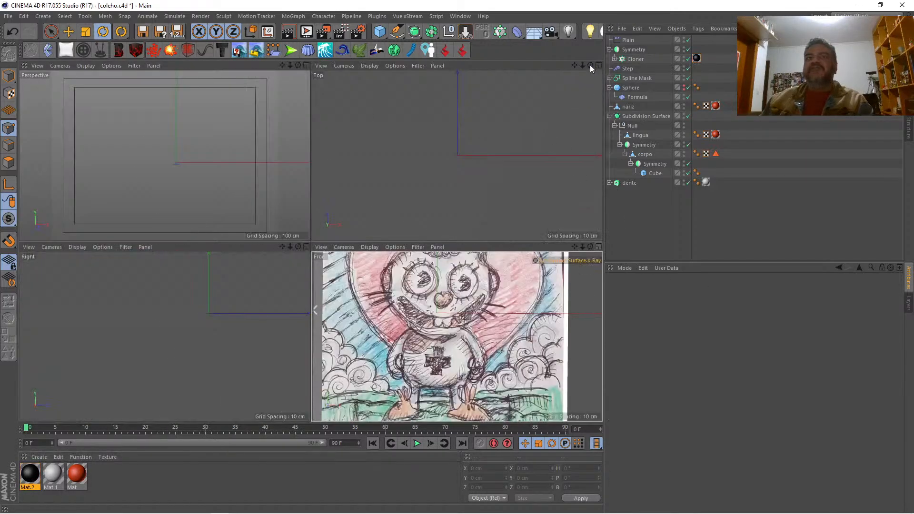
{"action": "left_click", "coordinate": [307, 66]}
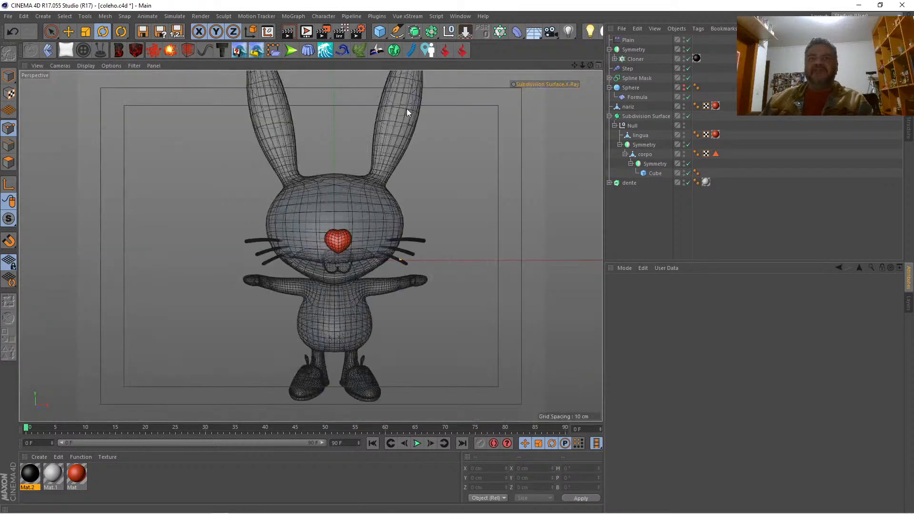
{"action": "key", "text": "ctrl+r"}
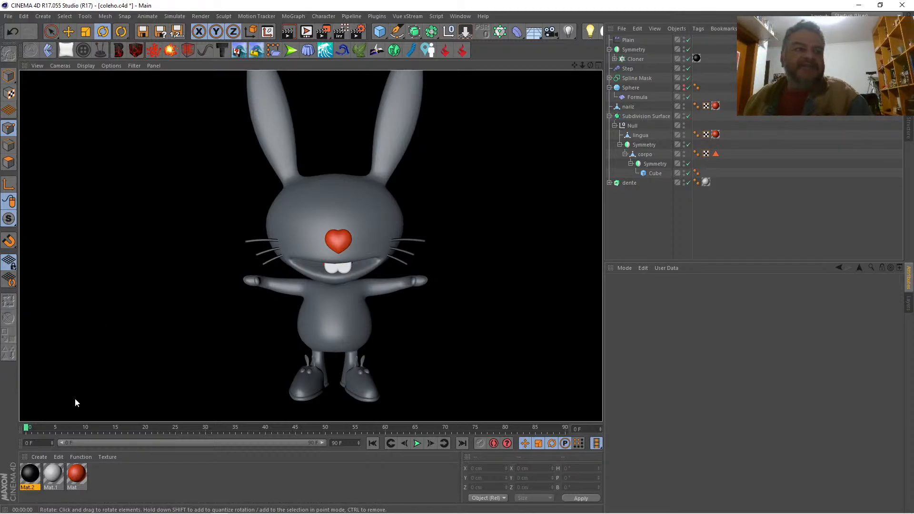
Step: Move the black material tag from the Cloner to the Cylinder, reduce its Default Specular to 11%, and render the perspective view
{"action": "double_click", "coordinate": [27, 476]}
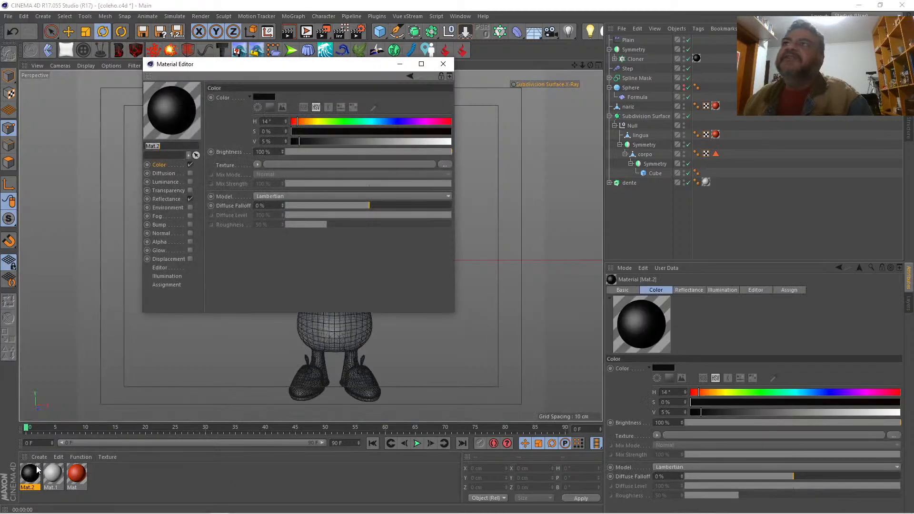
{"action": "left_click", "coordinate": [614, 59]}
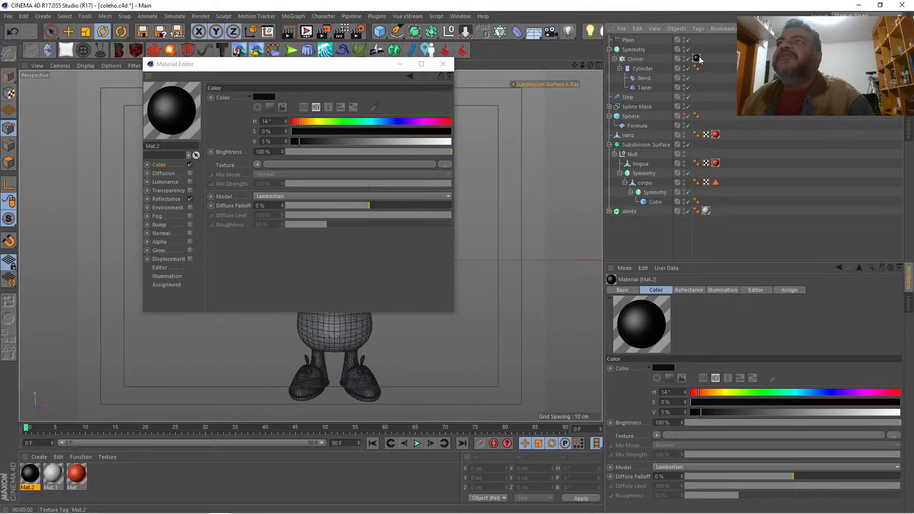
{"action": "left_click_drag", "start_coordinate": [697, 58], "coordinate": [705, 69]}
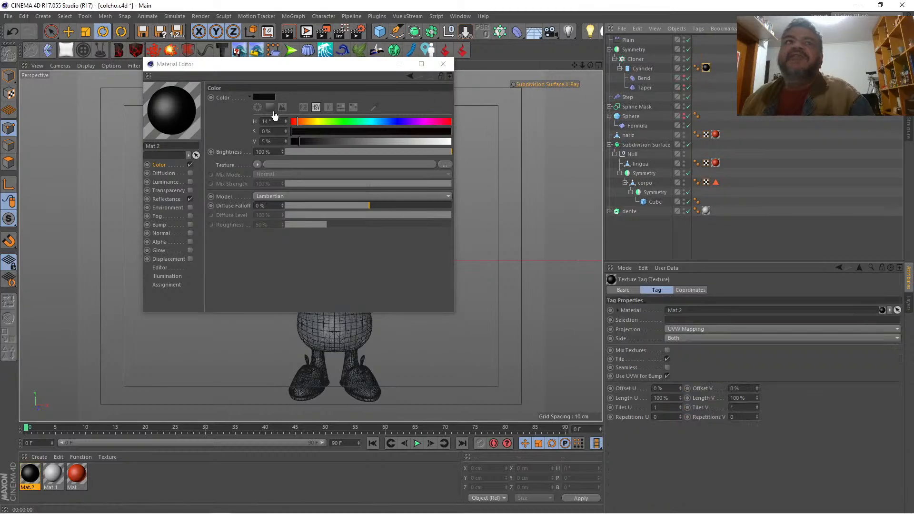
{"action": "left_click", "coordinate": [166, 199]}
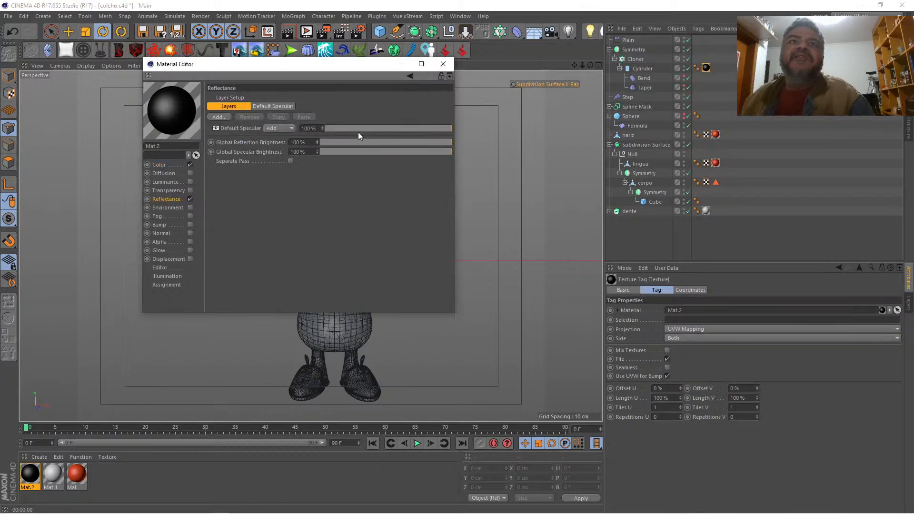
{"action": "left_click_drag", "start_coordinate": [372, 127], "coordinate": [340, 130]}
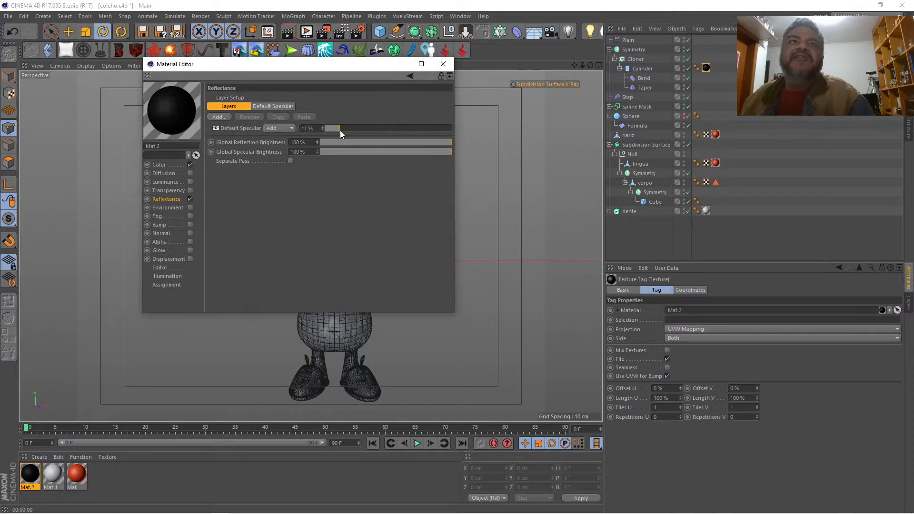
{"action": "left_click", "coordinate": [443, 63]}
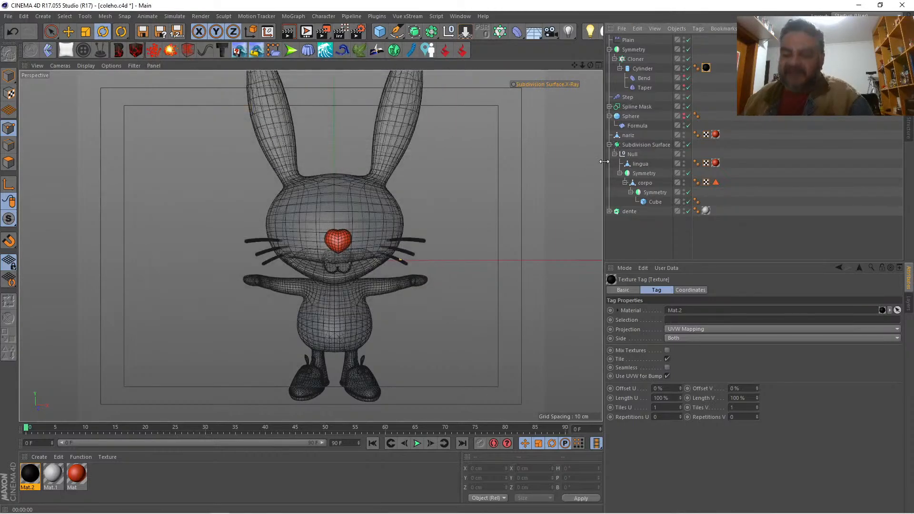
{"action": "key", "text": "ctrl+r"}
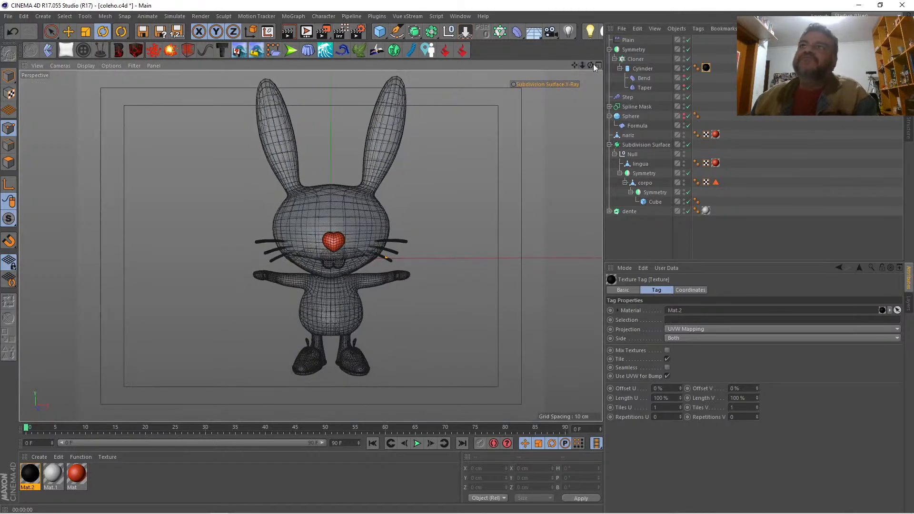
Step: Return to the front view of the whole sketch, create another material, and set its preview shape to Plane
{"action": "left_click", "coordinate": [597, 66]}
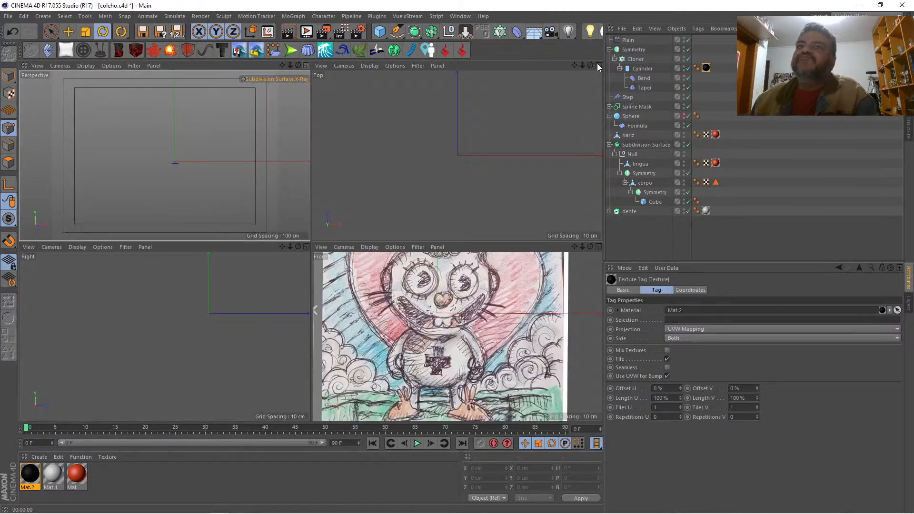
{"action": "left_click", "coordinate": [599, 246]}
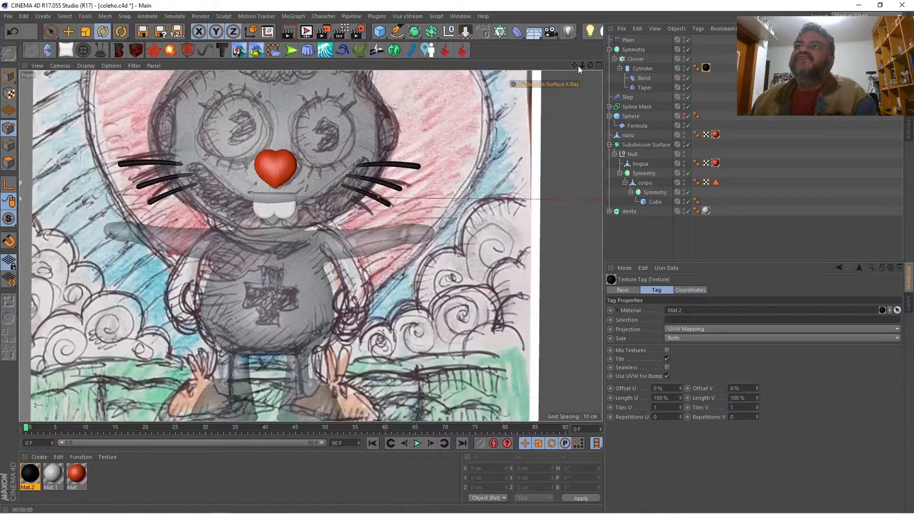
{"action": "mouse_move", "coordinate": [581, 65]}
{"action": "left_mouse_down"}
{"action": "mouse_move", "coordinate": [510, 65]}
{"action": "mouse_move", "coordinate": [588, 73]}
{"action": "left_mouse_up"}
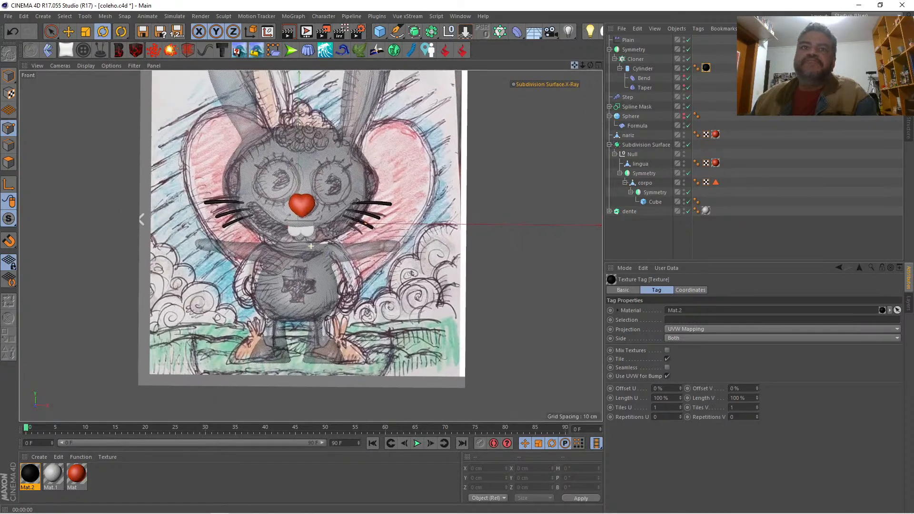
{"action": "left_click", "coordinate": [113, 474]}
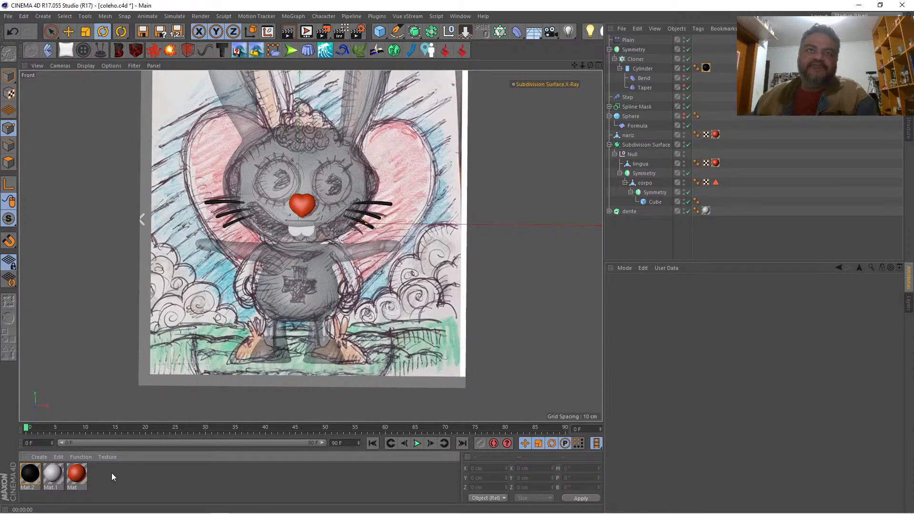
{"action": "double_click", "coordinate": [111, 473]}
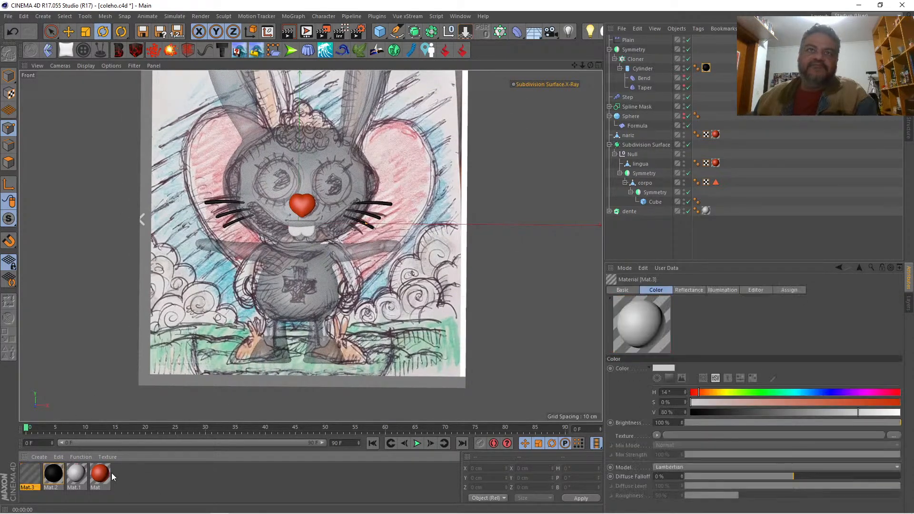
{"action": "double_click", "coordinate": [27, 472]}
{"action": "right_click", "coordinate": [176, 102]}
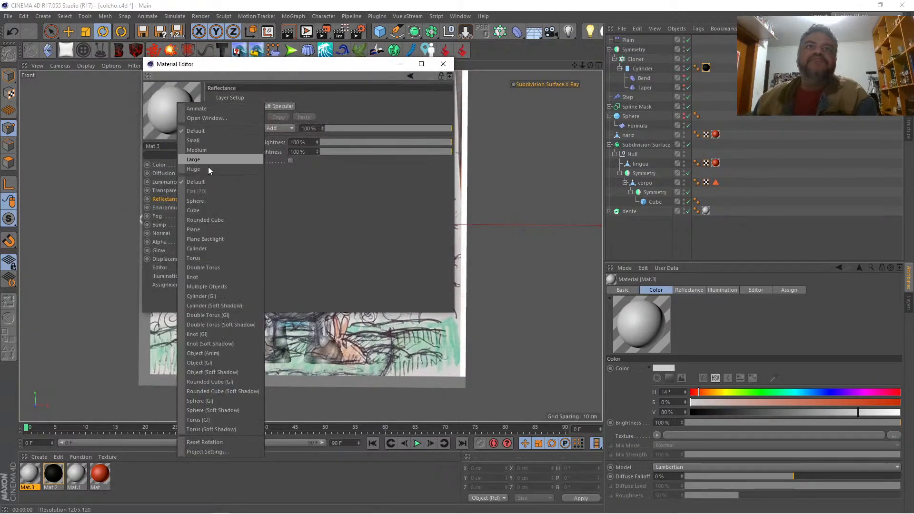
{"action": "left_click", "coordinate": [198, 229]}
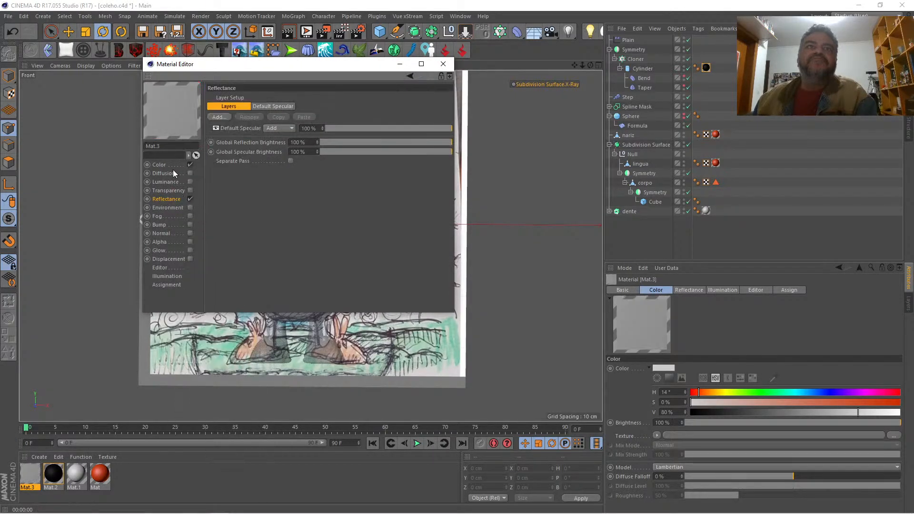
Step: Disable the new material's Color and Reflectance, enable Luminance, and load olho.png from the coelhoGrafitti folder as its texture
{"action": "left_click", "coordinate": [190, 164]}
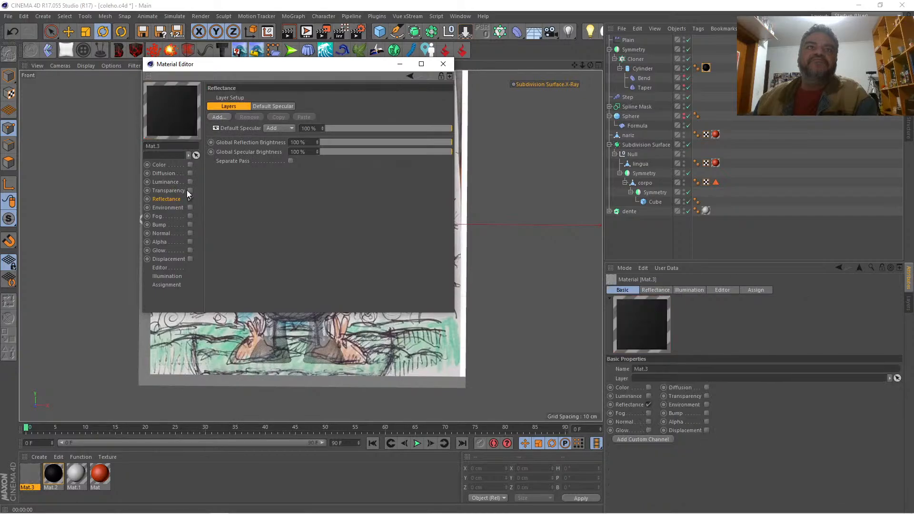
{"action": "left_click", "coordinate": [190, 198]}
{"action": "left_click", "coordinate": [190, 181]}
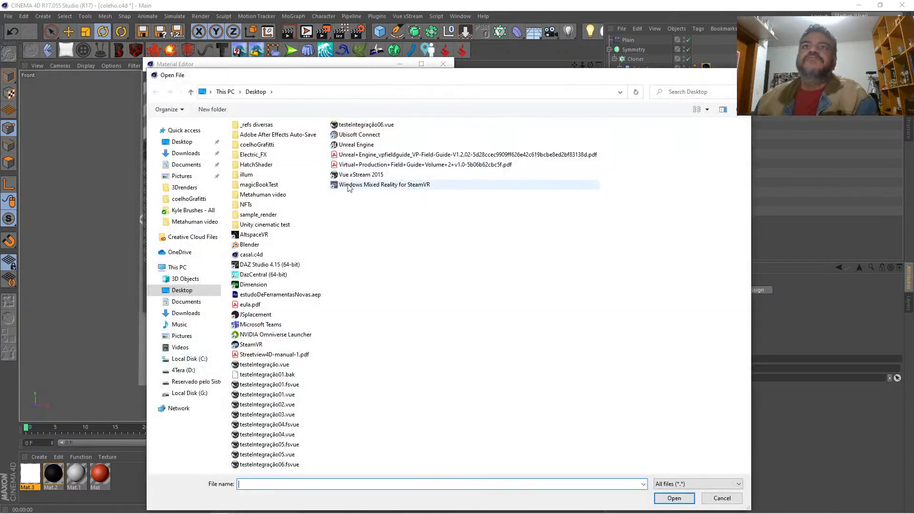
{"action": "left_click", "coordinate": [201, 145]}
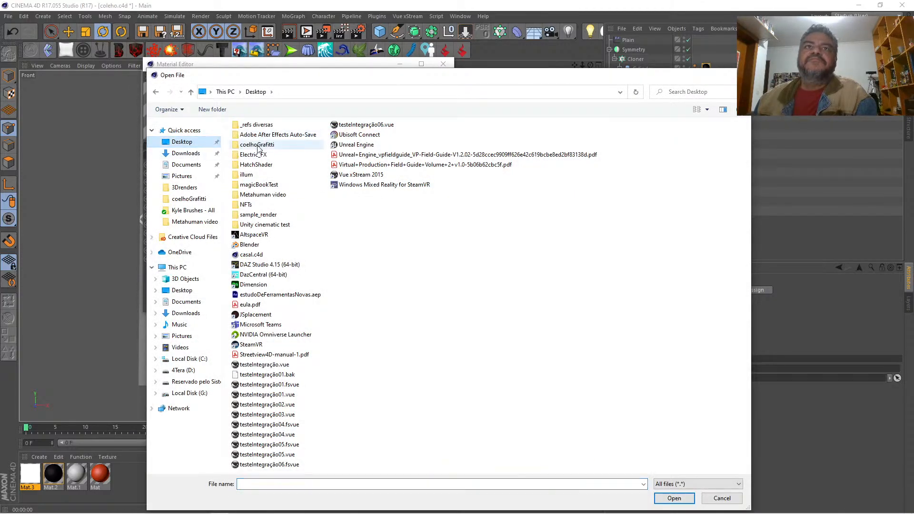
{"action": "double_click", "coordinate": [259, 145]}
{"action": "double_click", "coordinate": [409, 145]}
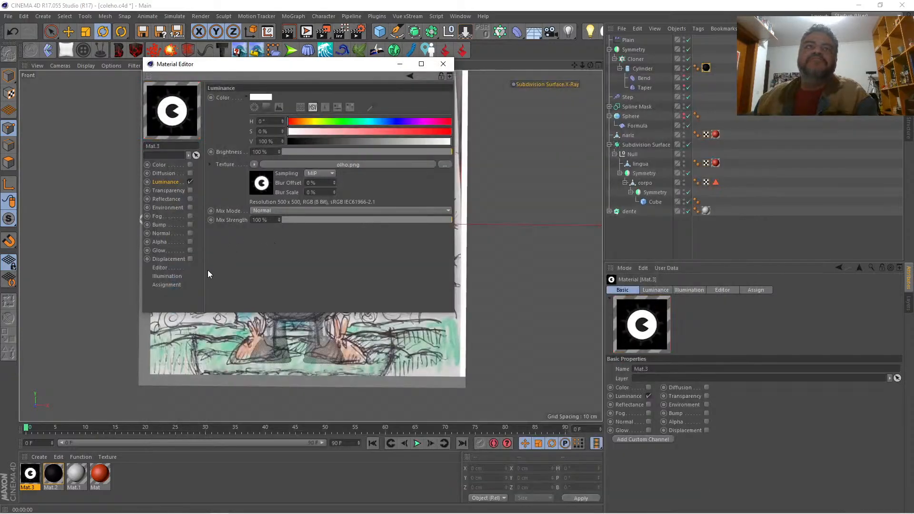
Step: Enable the eye material's Alpha channel with olho.png as its texture and close the material editor
{"action": "left_click", "coordinate": [190, 242]}
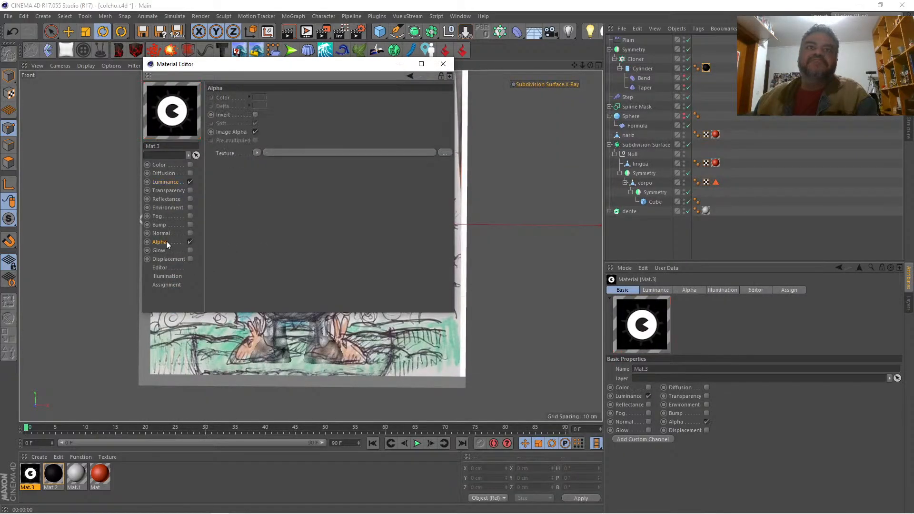
{"action": "left_click", "coordinate": [256, 152]}
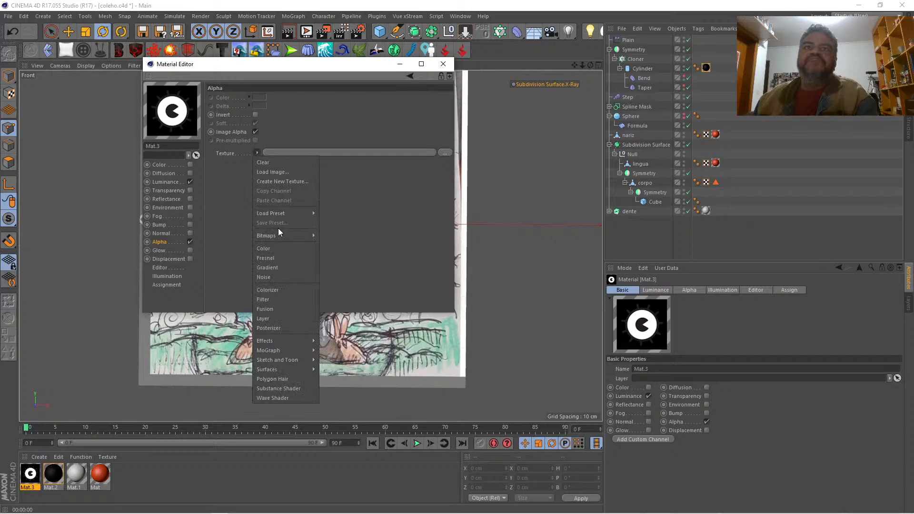
{"action": "mouse_move", "coordinate": [277, 233]}
{"action": "left_click", "coordinate": [329, 243]}
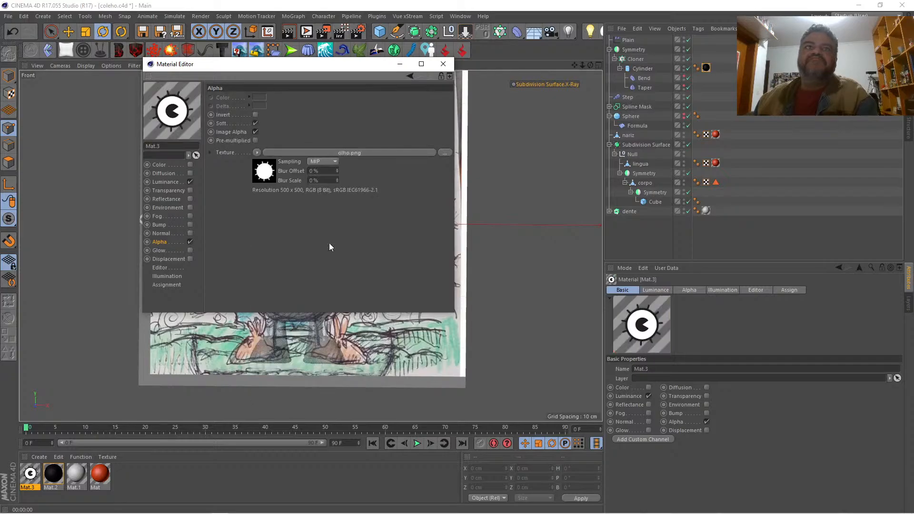
{"action": "left_click", "coordinate": [443, 64]}
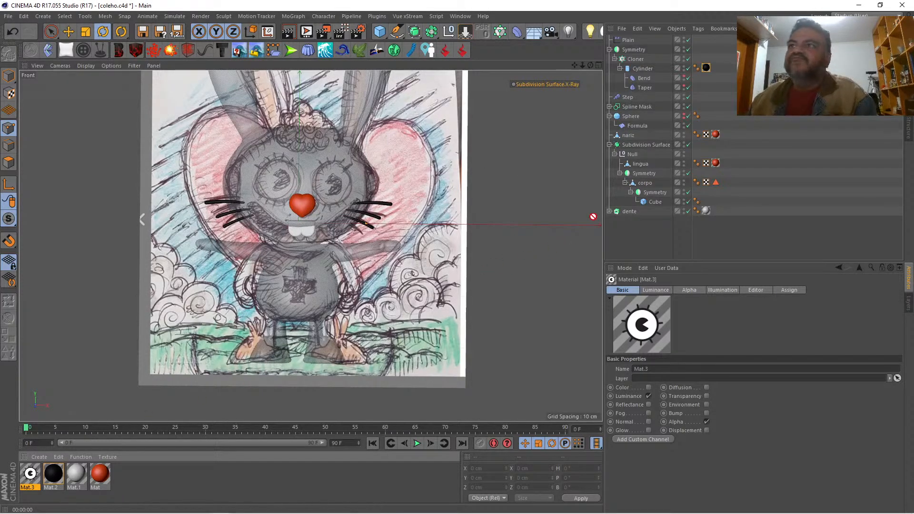
Step: Apply the eye material to corpo and set its texture tag's Projection to Flat, working in the perspective view
{"action": "left_click_drag", "start_coordinate": [592, 217], "coordinate": [646, 183]}
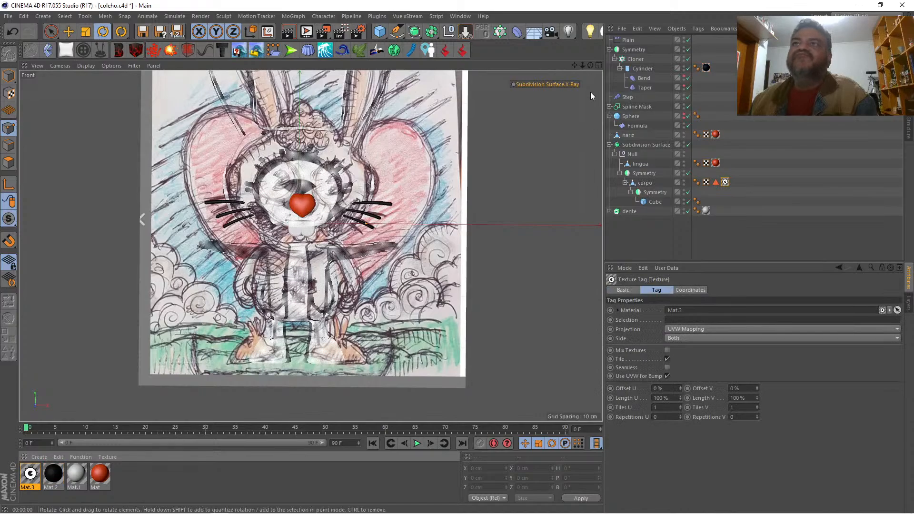
{"action": "left_click", "coordinate": [598, 65]}
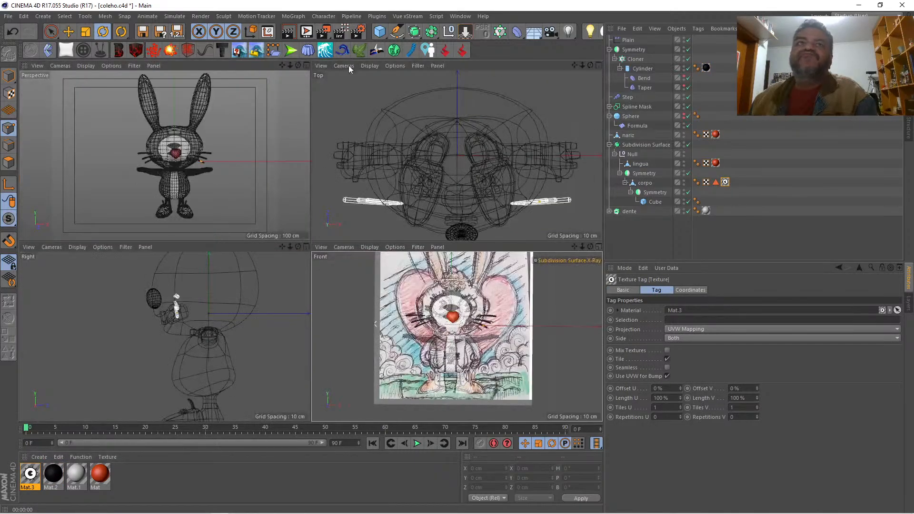
{"action": "left_click", "coordinate": [306, 65]}
{"action": "left_click", "coordinate": [704, 329]}
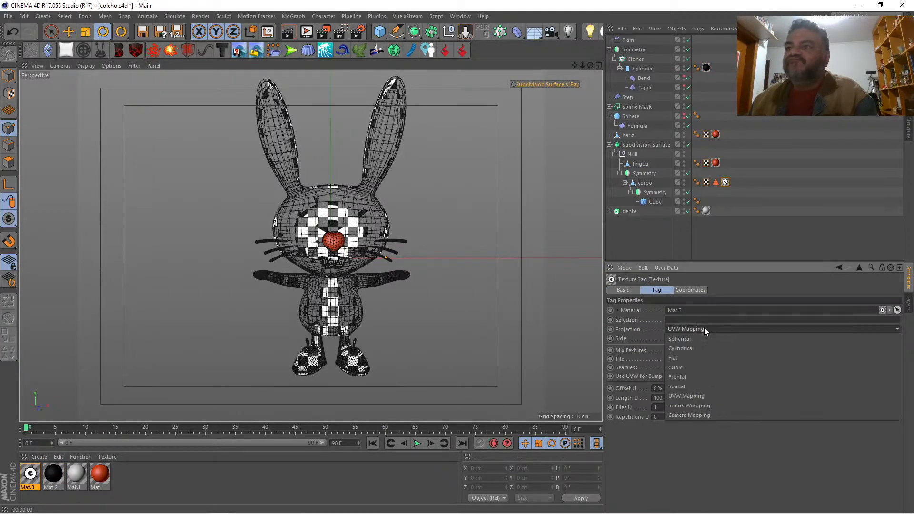
{"action": "left_click", "coordinate": [693, 361]}
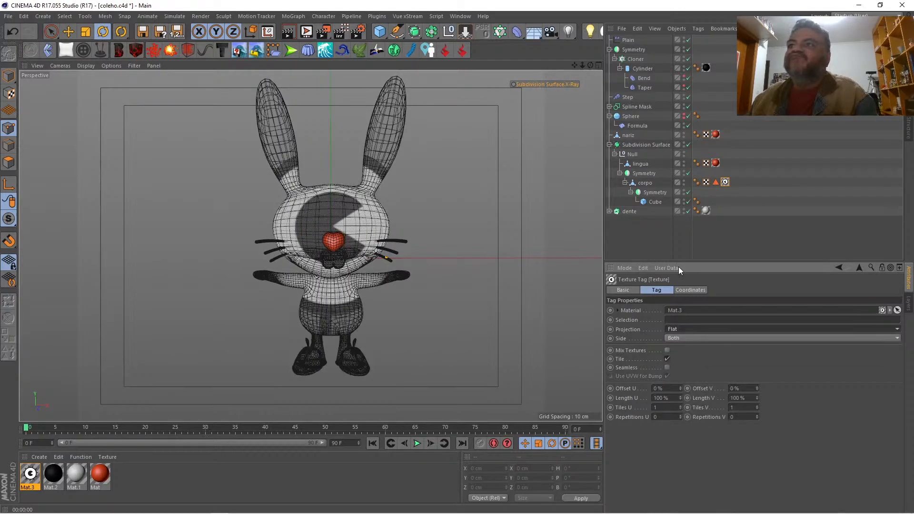
Step: Display the flat projection grid of corpo's eye texture tag in Texture mode
{"action": "left_click", "coordinate": [645, 183]}
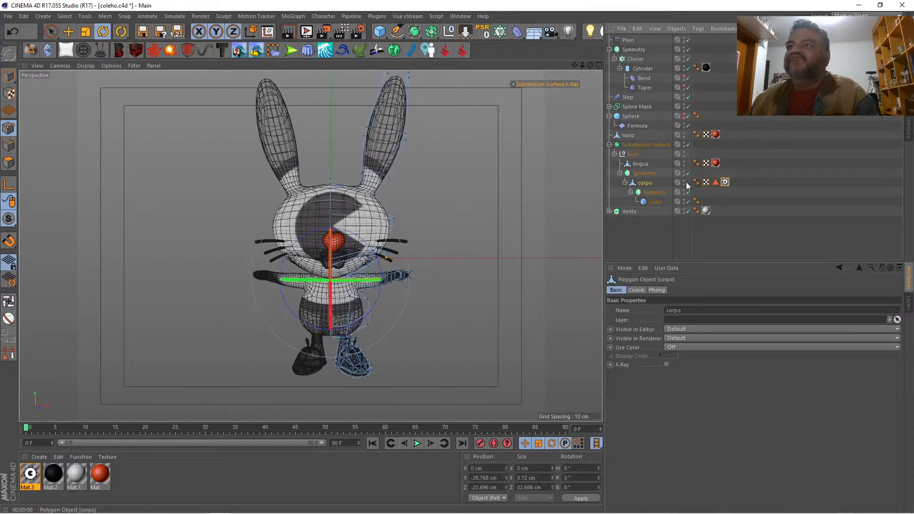
{"action": "left_click", "coordinate": [725, 182]}
{"action": "left_click", "coordinate": [9, 93]}
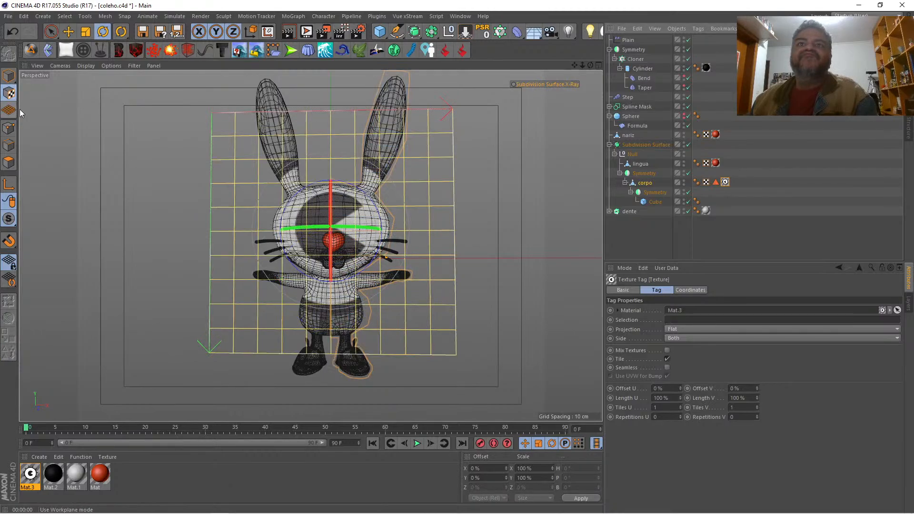
Step: Try to resize the eye texture's projection freehand with the Scale tool, undoing each attempt
{"action": "left_click", "coordinate": [85, 32]}
{"action": "left_click_drag", "start_coordinate": [171, 174], "coordinate": [57, 187]}
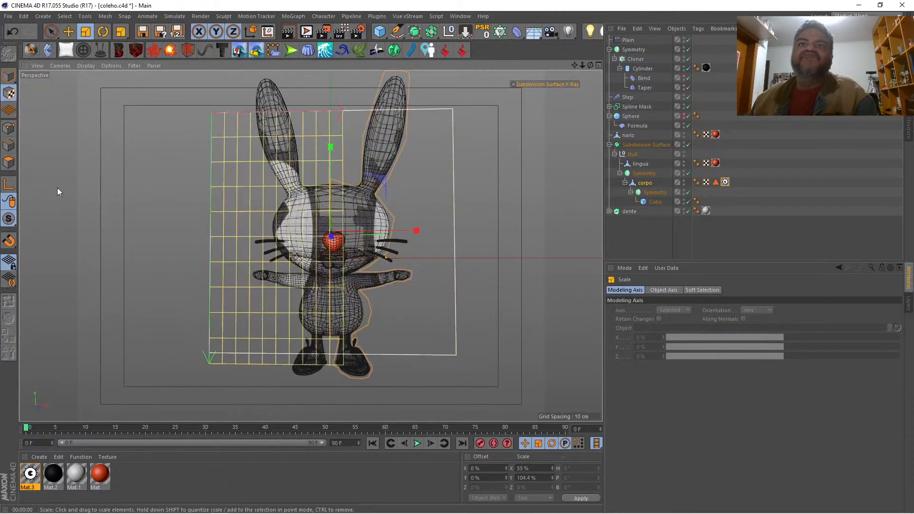
{"action": "key", "text": "ctrl+z"}
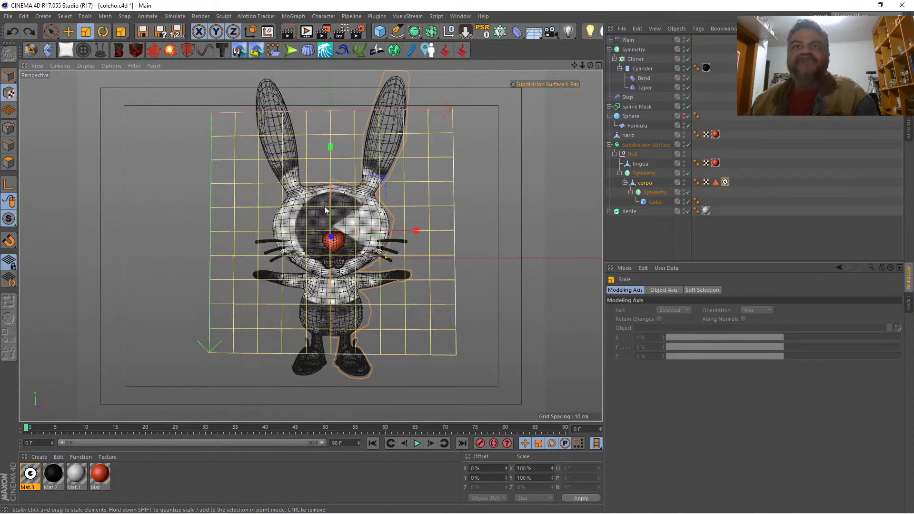
{"action": "left_click_drag", "start_coordinate": [382, 186], "coordinate": [386, 185]}
{"action": "key", "text": "ctrl+z"}
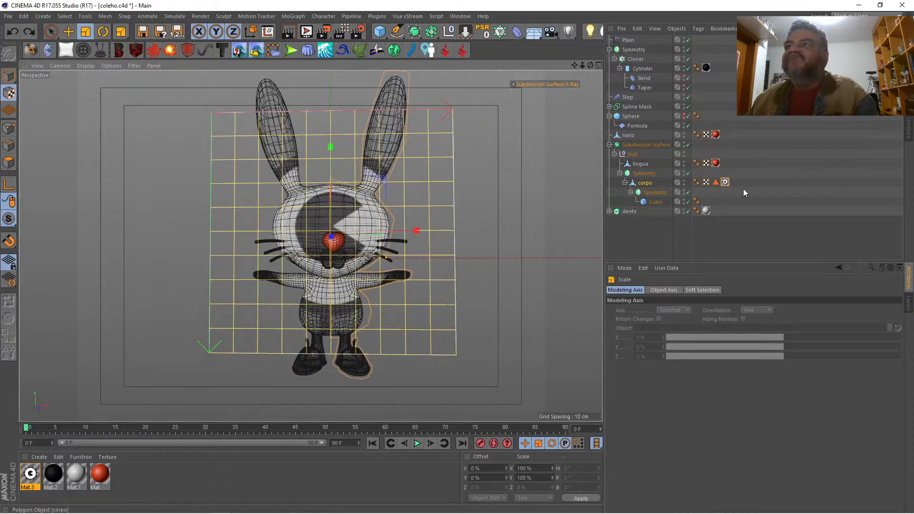
Step: Turn off Tile on the eye texture tag and set Length U 28%, Length V 32%, Offset U 38% and Offset V 33%
{"action": "left_click", "coordinate": [725, 181]}
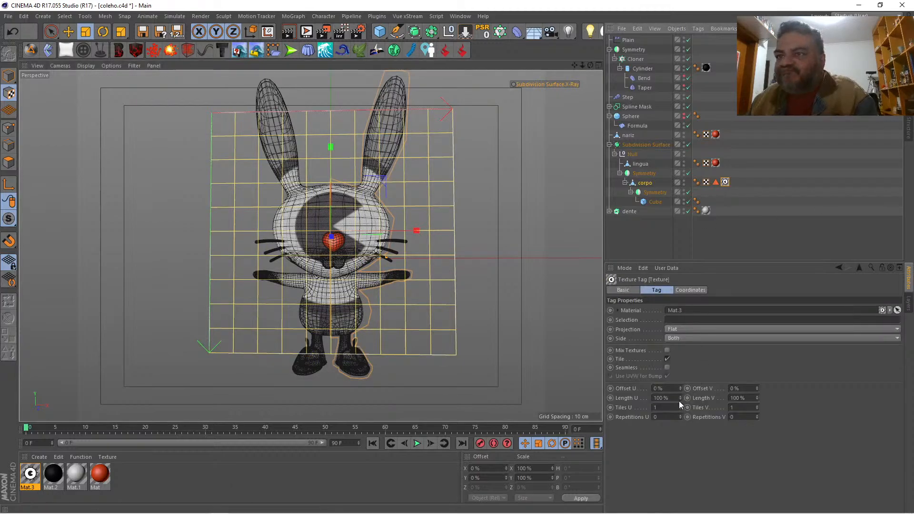
{"action": "mouse_move", "coordinate": [679, 398]}
{"action": "left_mouse_down"}
{"action": "mouse_move", "coordinate": [679, 418]}
{"action": "mouse_move", "coordinate": [682, 402]}
{"action": "left_mouse_up"}
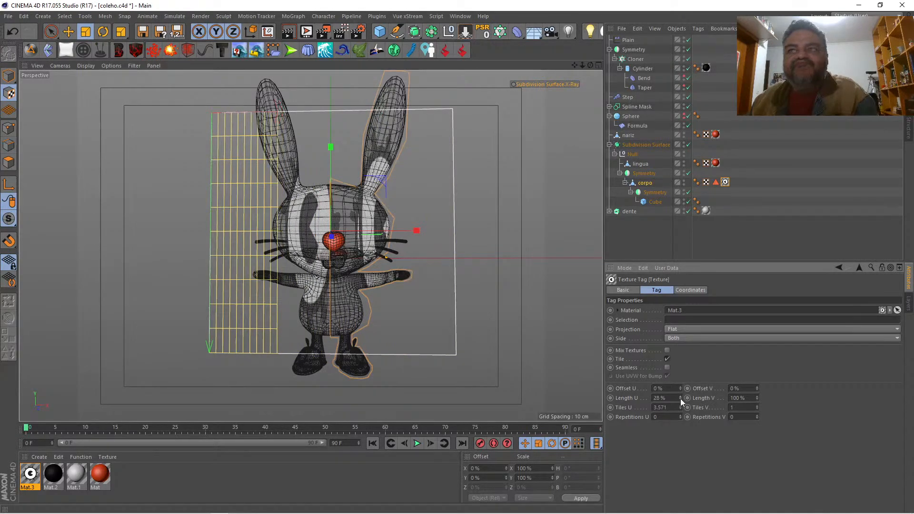
{"action": "left_click", "coordinate": [667, 359]}
{"action": "mouse_move", "coordinate": [756, 402]}
{"action": "left_mouse_down"}
{"action": "mouse_move", "coordinate": [757, 419]}
{"action": "mouse_move", "coordinate": [758, 402]}
{"action": "left_mouse_up"}
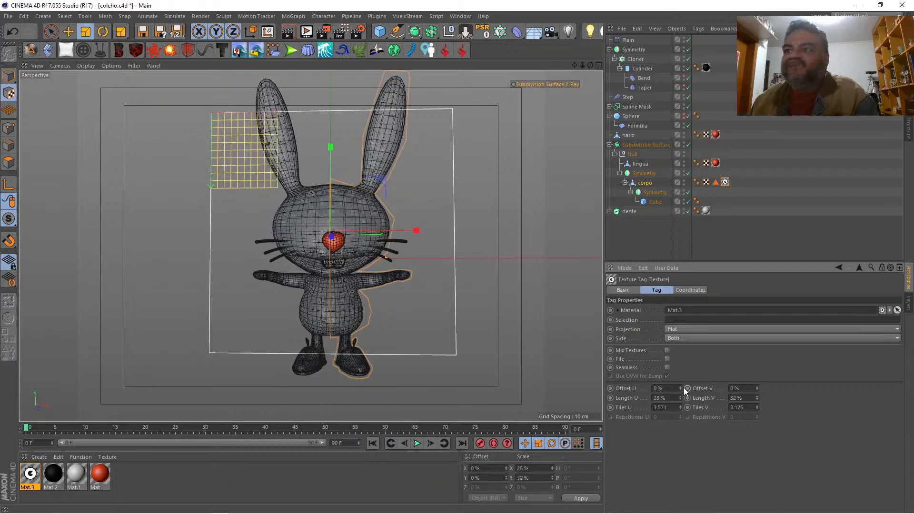
{"action": "left_click_drag", "start_coordinate": [680, 388], "coordinate": [680, 379]}
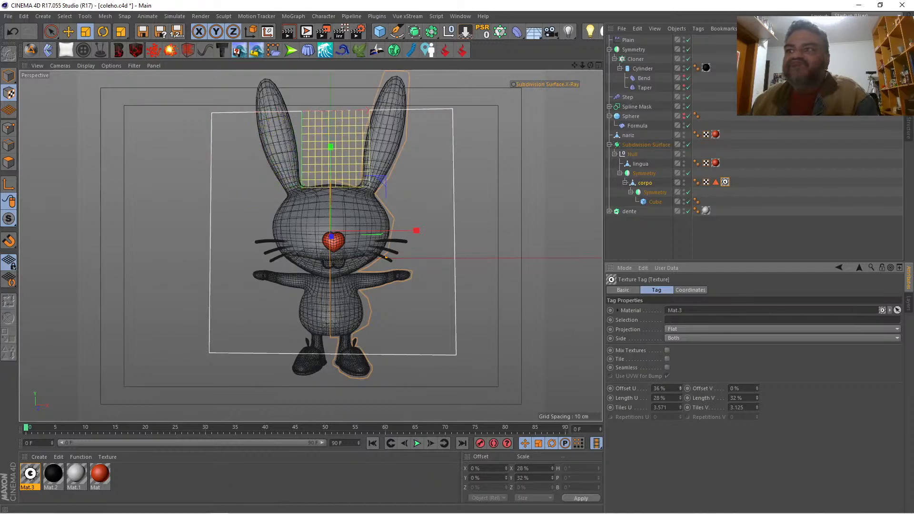
{"action": "left_click_drag", "start_coordinate": [756, 393], "coordinate": [756, 383]}
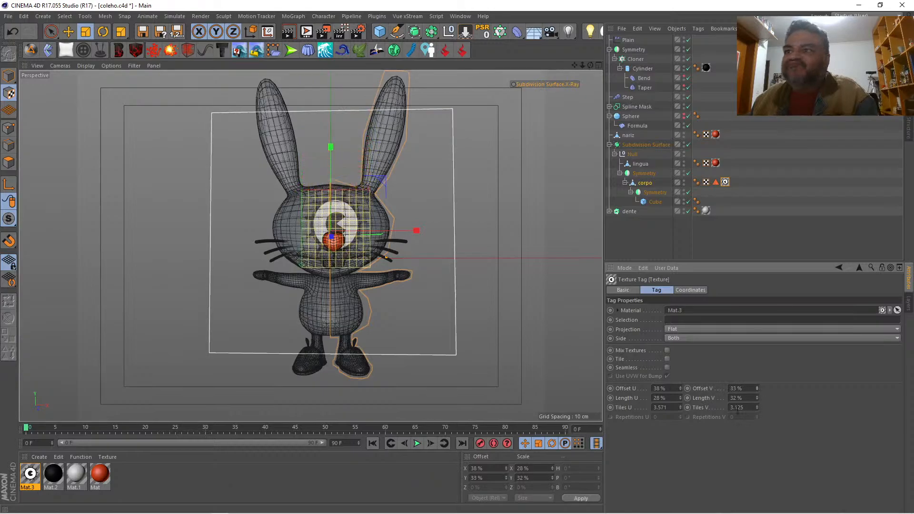
Step: Fit the eye on one side of the face with Length U 20%, Length V 21%, Offset U 49% and Offset V 38%
{"action": "left_click_drag", "start_coordinate": [680, 398], "coordinate": [680, 399]}
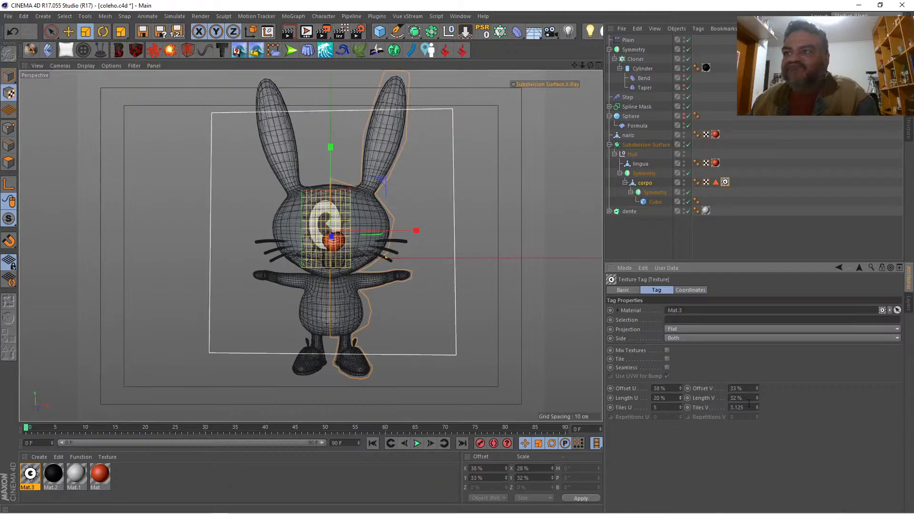
{"action": "left_click_drag", "start_coordinate": [756, 401], "coordinate": [756, 404]}
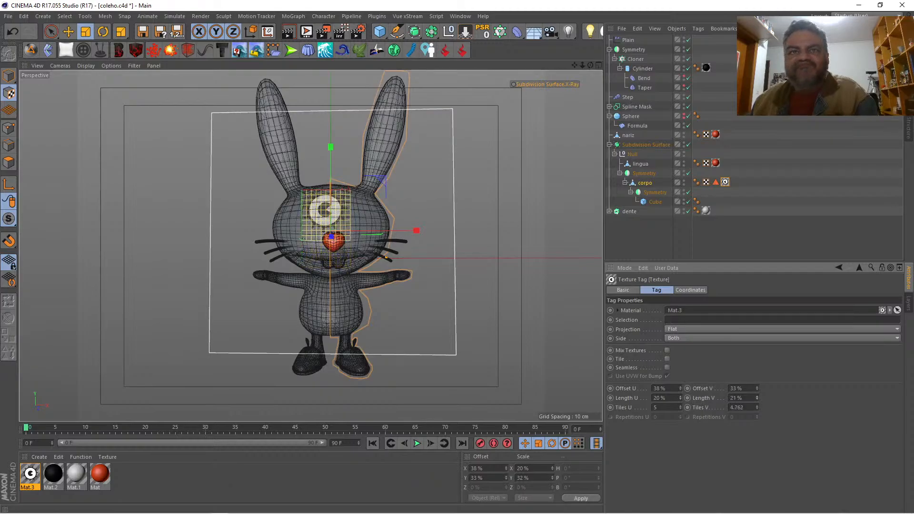
{"action": "left_click_drag", "start_coordinate": [680, 388], "coordinate": [681, 386]}
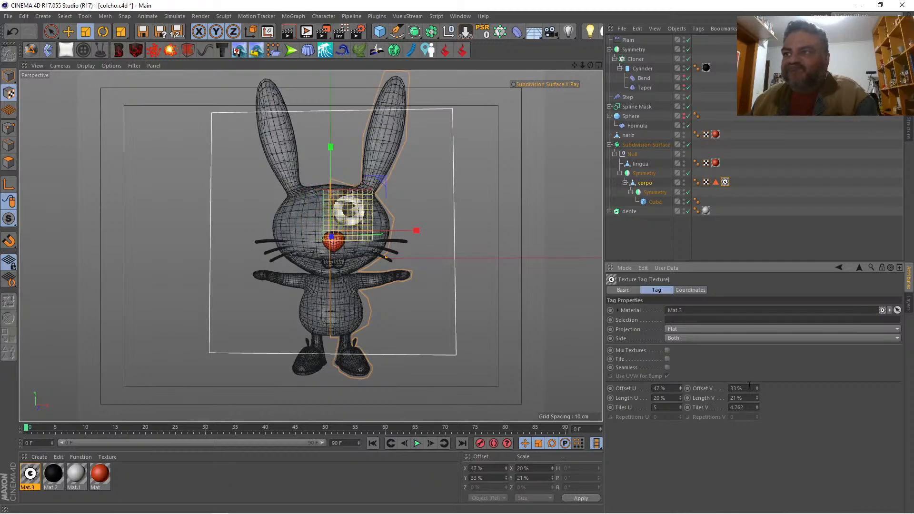
{"action": "left_click_drag", "start_coordinate": [756, 388], "coordinate": [756, 387]}
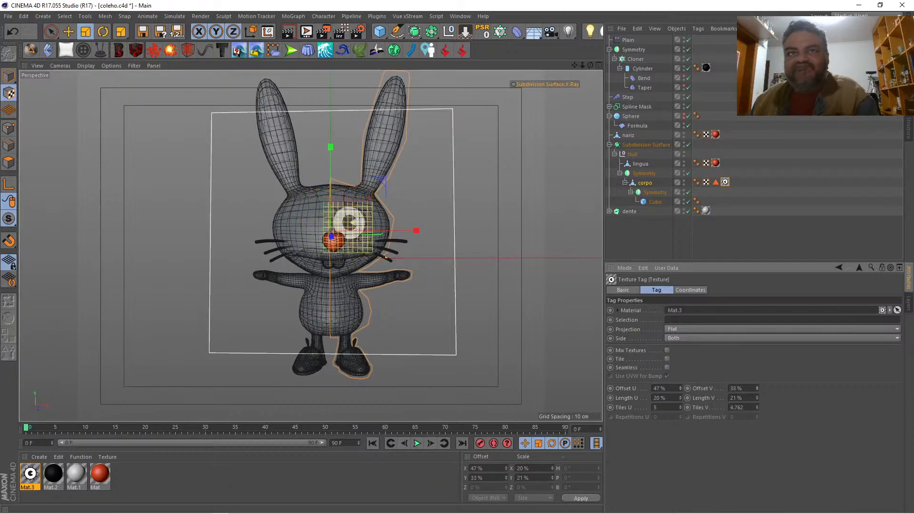
{"action": "left_click_drag", "start_coordinate": [681, 386], "coordinate": [681, 386]}
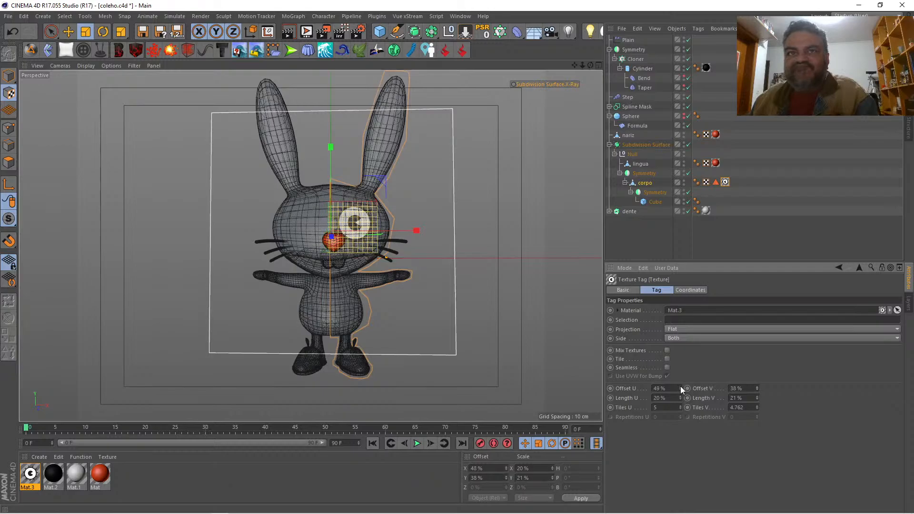
{"action": "left_click", "coordinate": [638, 238]}
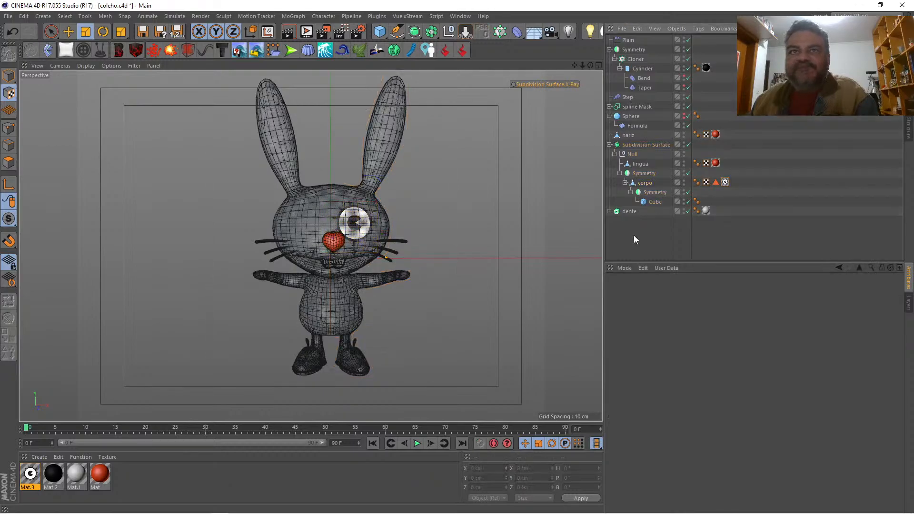
Step: Select the front head polygons of corpo beneath the eye and store them as a polygon selection tag
{"action": "left_click", "coordinate": [599, 64]}
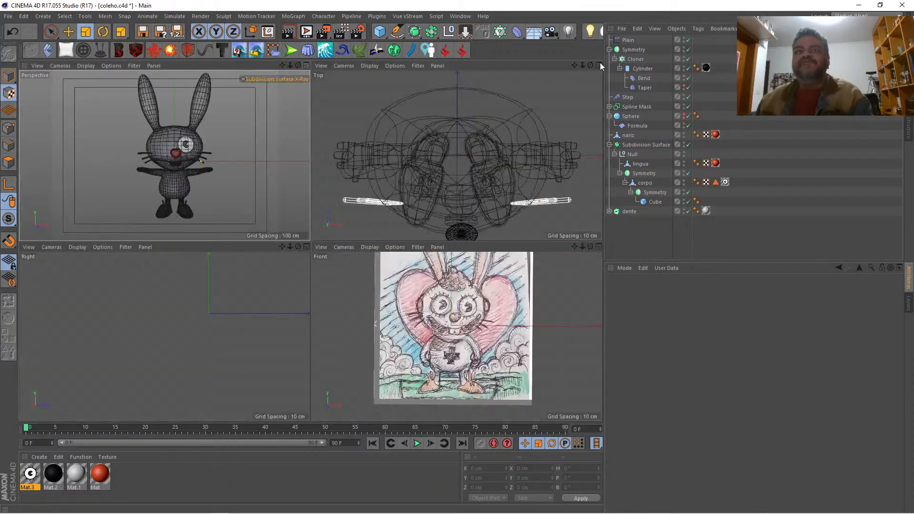
{"action": "left_click", "coordinate": [305, 65]}
{"action": "left_click_drag", "start_coordinate": [590, 64], "coordinate": [657, 67]}
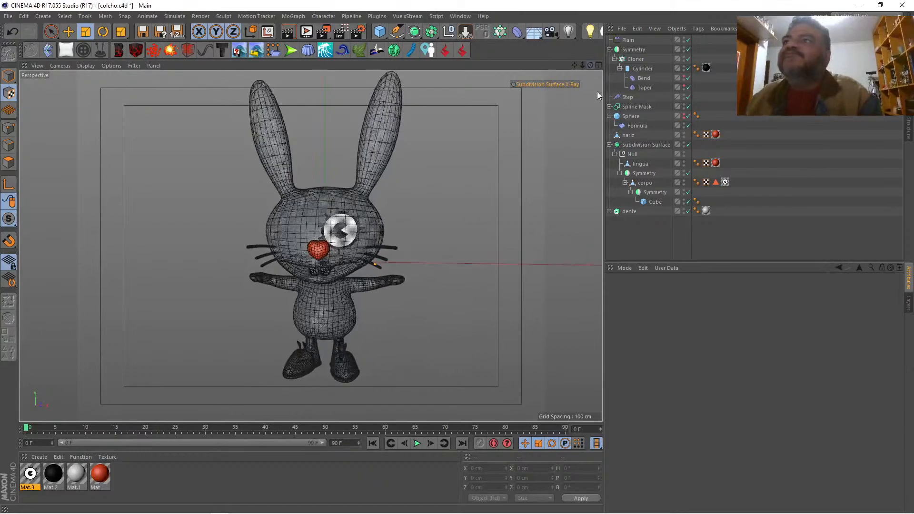
{"action": "left_click", "coordinate": [644, 183]}
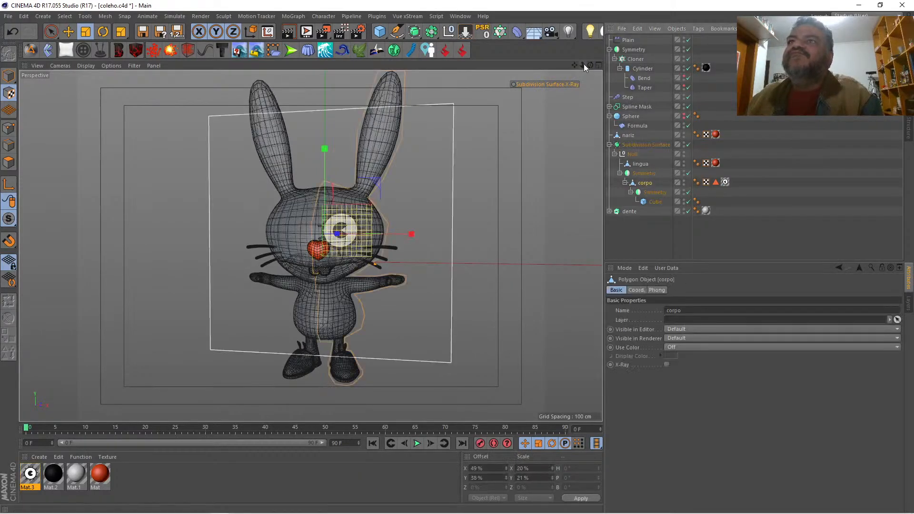
{"action": "left_click_drag", "start_coordinate": [582, 65], "coordinate": [687, 67]}
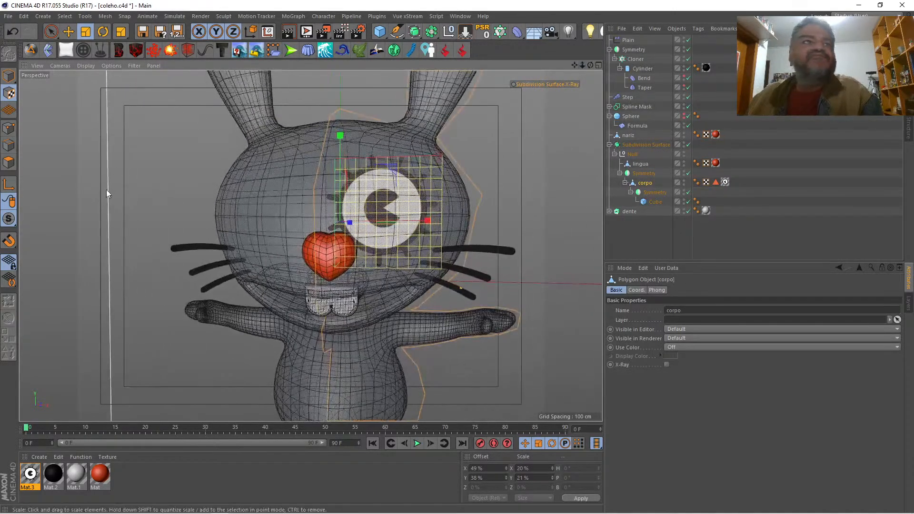
{"action": "left_click", "coordinate": [10, 163]}
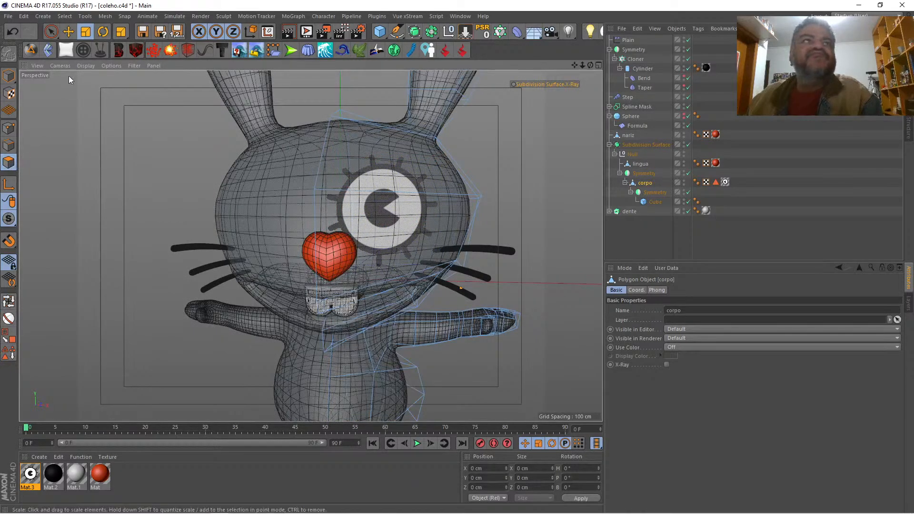
{"action": "left_click", "coordinate": [52, 32]}
{"action": "left_click", "coordinate": [348, 181]}
{"action": "left_click", "coordinate": [370, 193]}
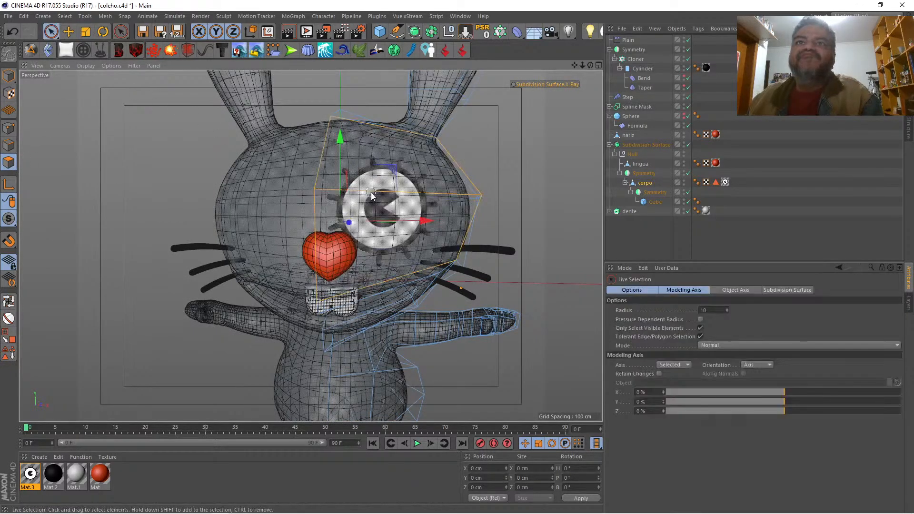
{"action": "left_click", "coordinate": [645, 181]}
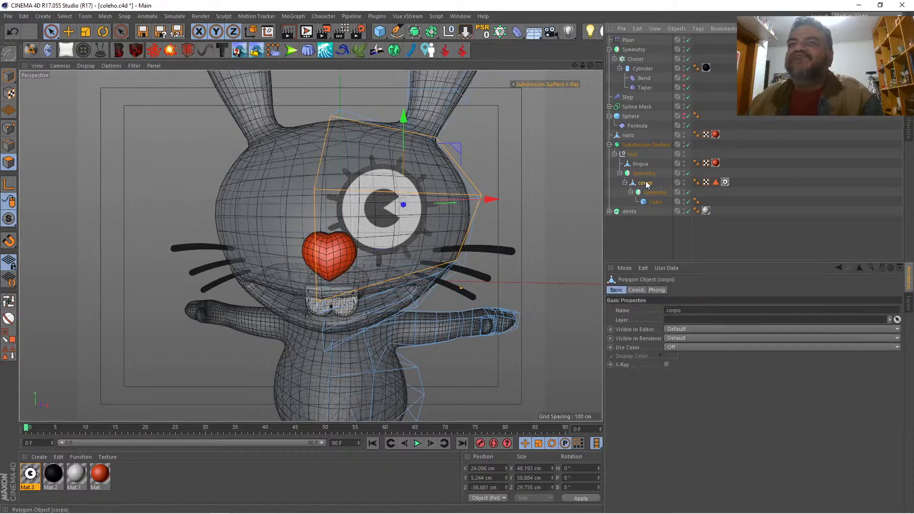
{"action": "left_click", "coordinate": [12, 353]}
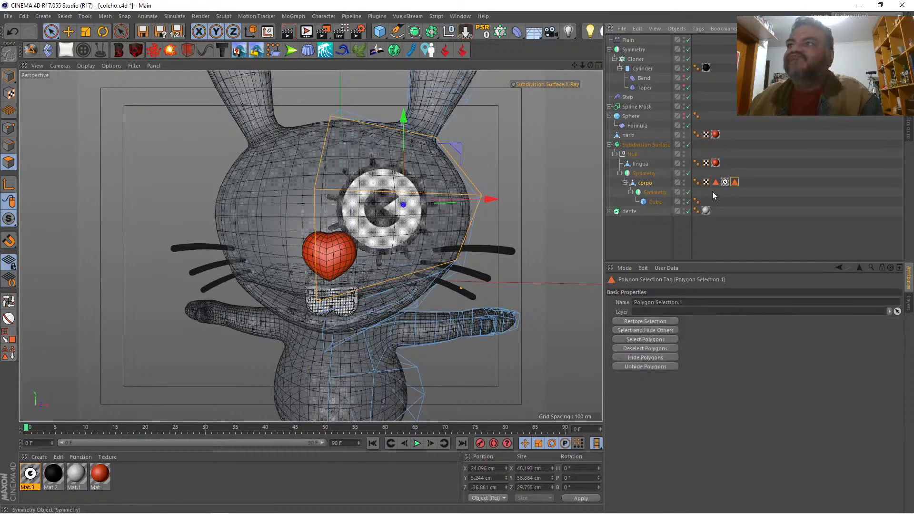
Step: Restrict the eye texture tag to Polygon Selection.1 and render the whole rabbit in the perspective view
{"action": "left_click", "coordinate": [724, 182]}
{"action": "left_click_drag", "start_coordinate": [735, 183], "coordinate": [693, 322]}
{"action": "left_click", "coordinate": [646, 239]}
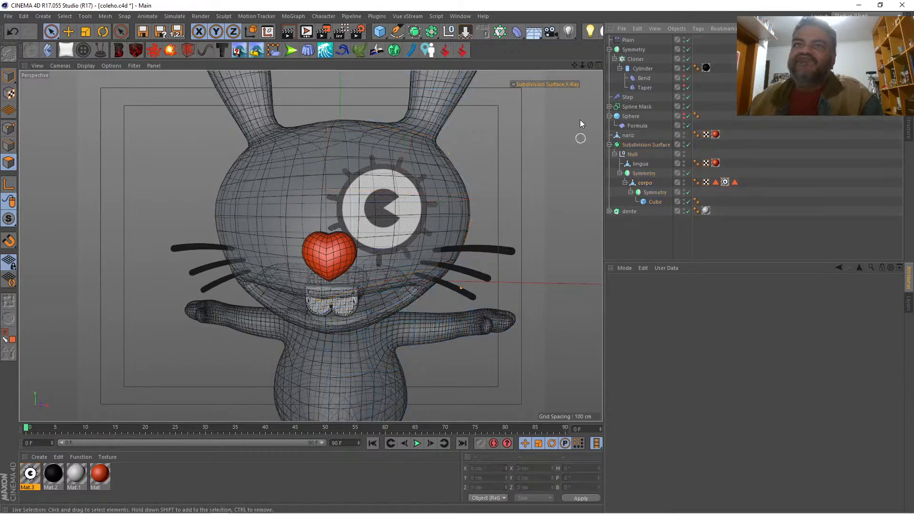
{"action": "left_click_drag", "start_coordinate": [584, 65], "coordinate": [589, 66]}
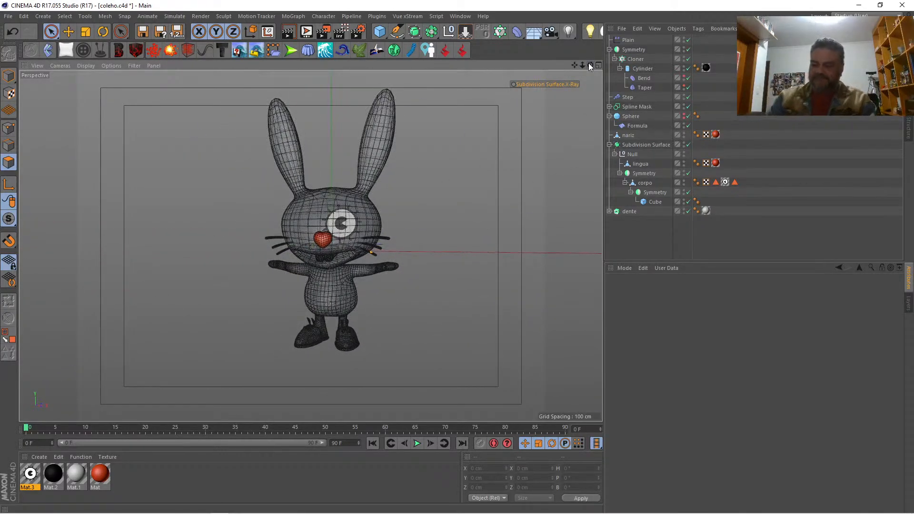
{"action": "key", "text": "ctrl+r"}
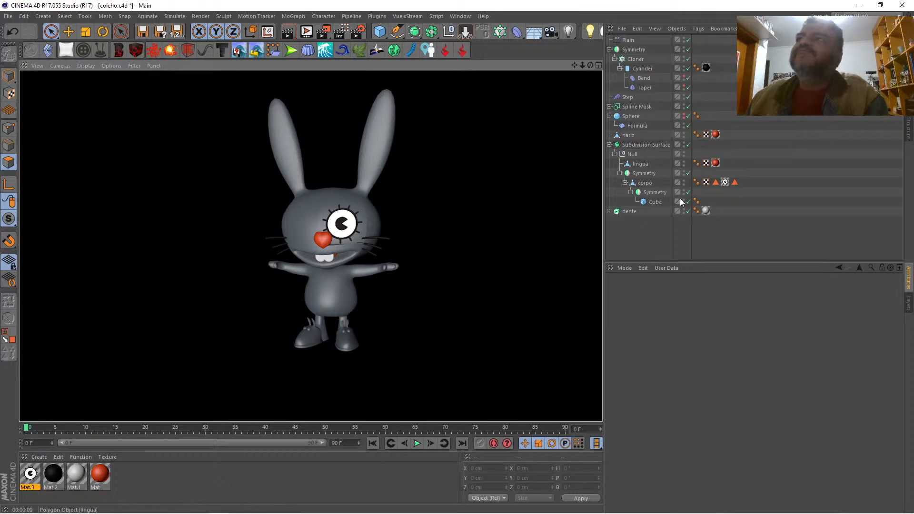
Step: Try disabling Soft and enabling Invert in the eye material's Alpha channel, and render the perspective view
{"action": "double_click", "coordinate": [30, 474]}
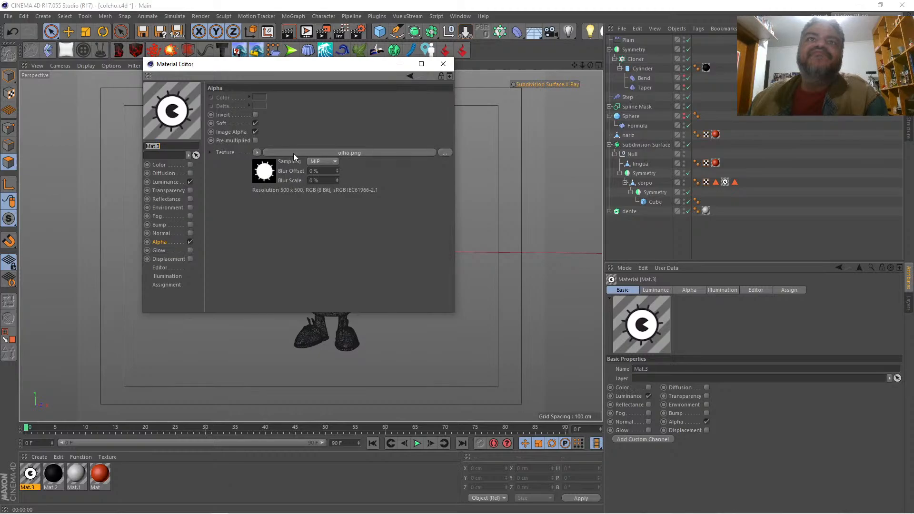
{"action": "left_click", "coordinate": [255, 123]}
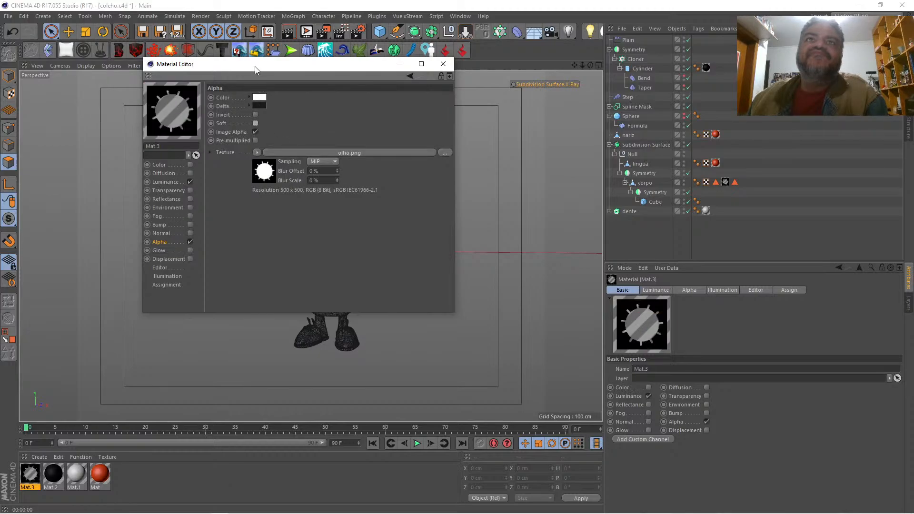
{"action": "left_click_drag", "start_coordinate": [255, 66], "coordinate": [386, 156]}
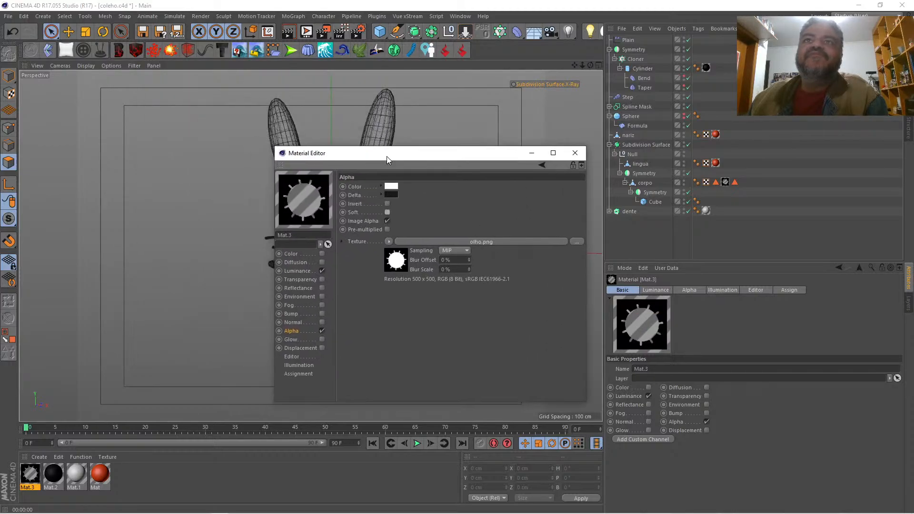
{"action": "left_click", "coordinate": [387, 203]}
{"action": "left_click_drag", "start_coordinate": [371, 154], "coordinate": [588, 182]}
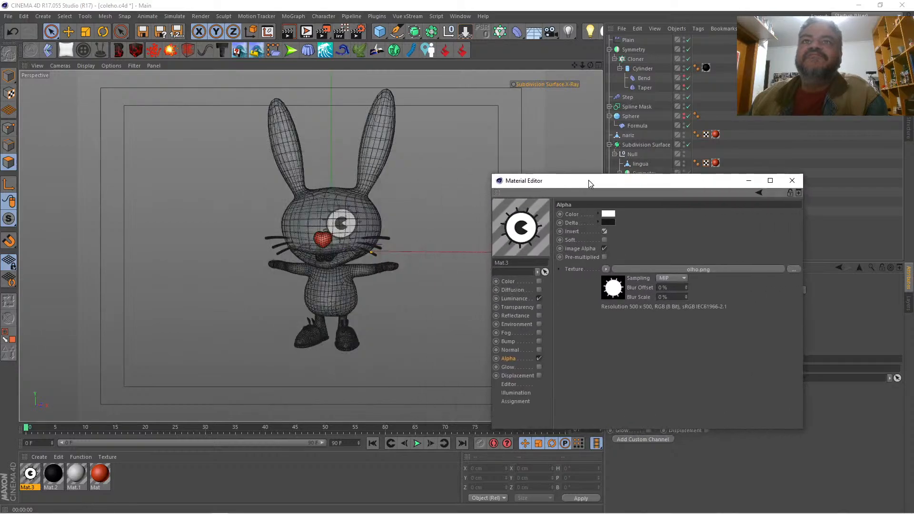
{"action": "key", "text": "ctrl+r"}
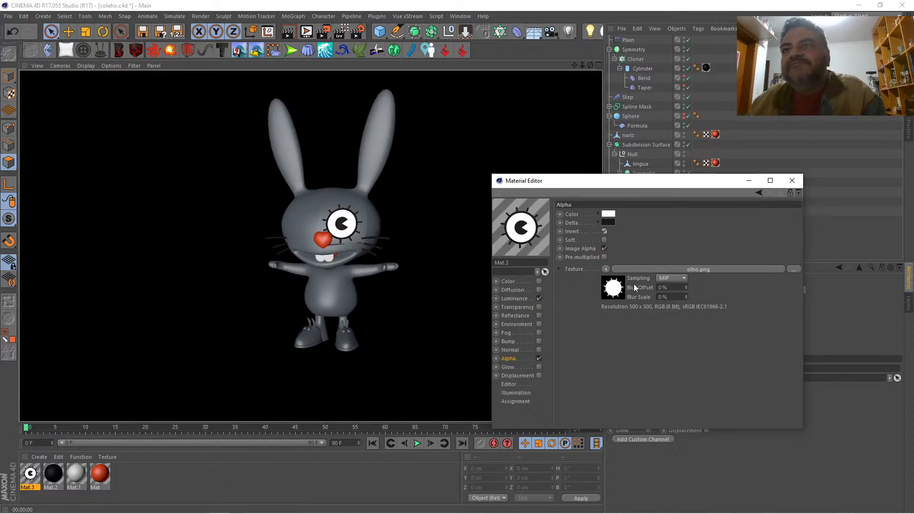
Step: Try placing the eye material's olho.png alpha texture inside a Layer shader and inspect the shader's layers
{"action": "left_click", "coordinate": [604, 268]}
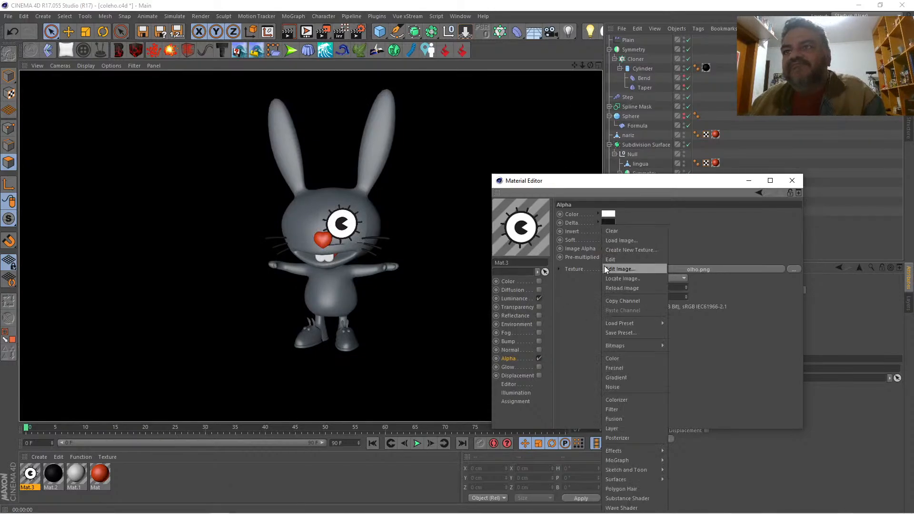
{"action": "left_click", "coordinate": [639, 426]}
{"action": "left_click", "coordinate": [667, 268]}
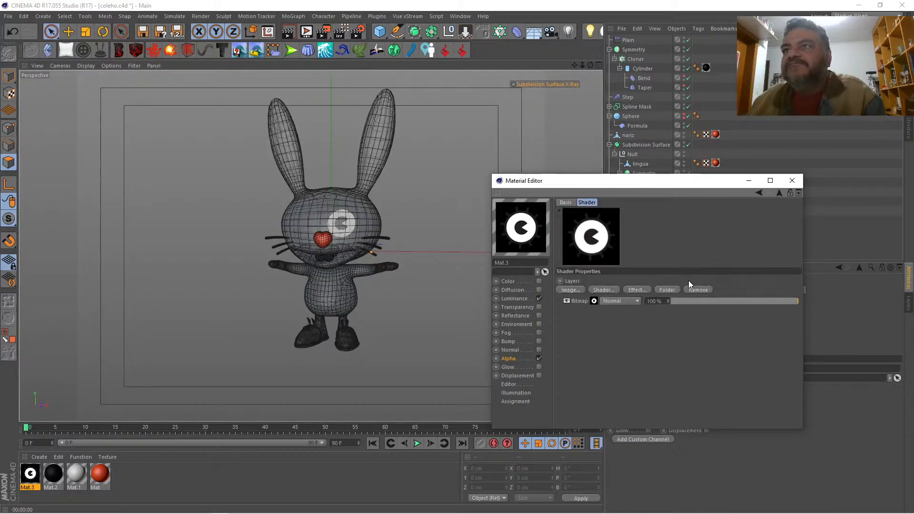
{"action": "left_click", "coordinate": [792, 180]}
Step: Switch to Photoshop and open olho.png from the coelhoGrafitti folder
{"action": "key", "text": "alt+Tab"}
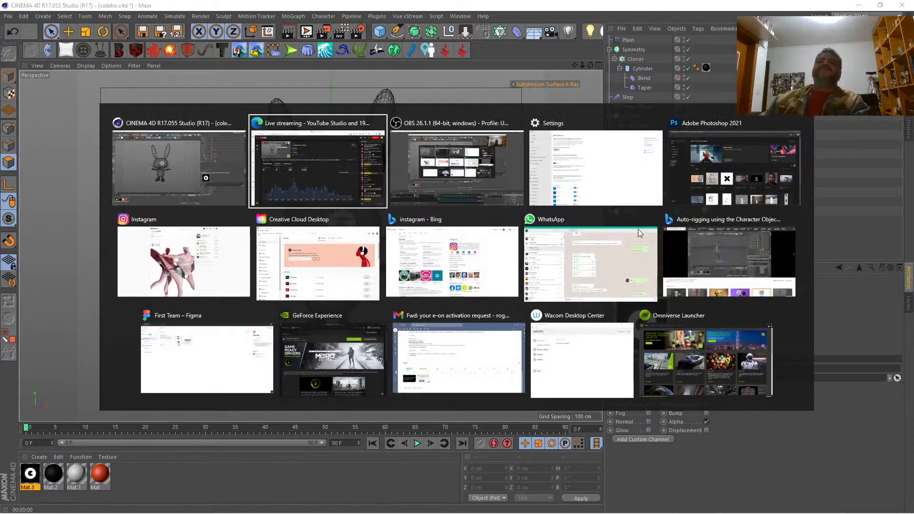
{"action": "key", "text": "alt+Tab"}
{"action": "key", "text": "alt+Tab"}
{"action": "key", "text": "alt+Tab"}
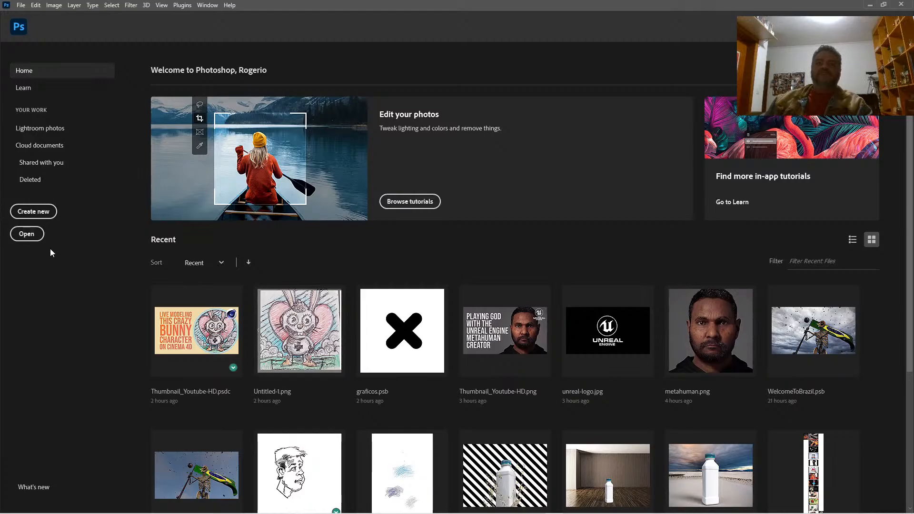
{"action": "left_click", "coordinate": [33, 239]}
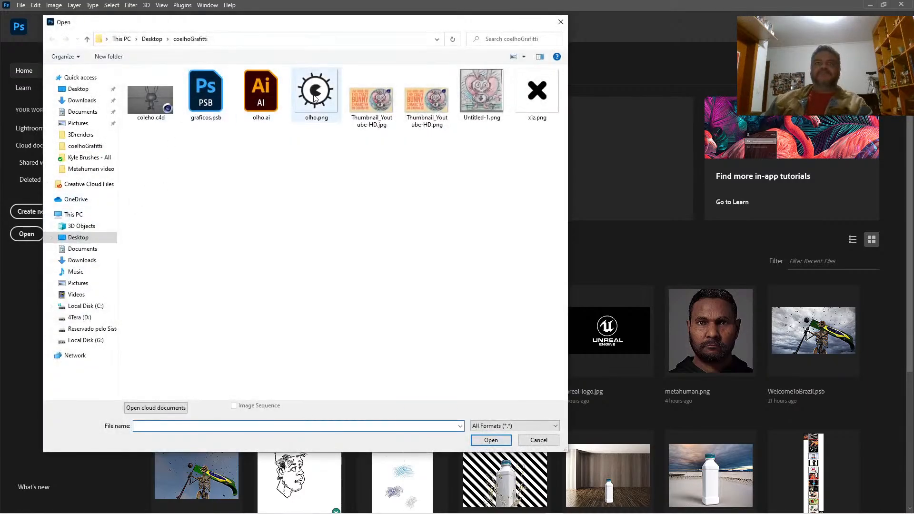
{"action": "left_click", "coordinate": [314, 98]}
{"action": "double_click", "coordinate": [314, 97]}
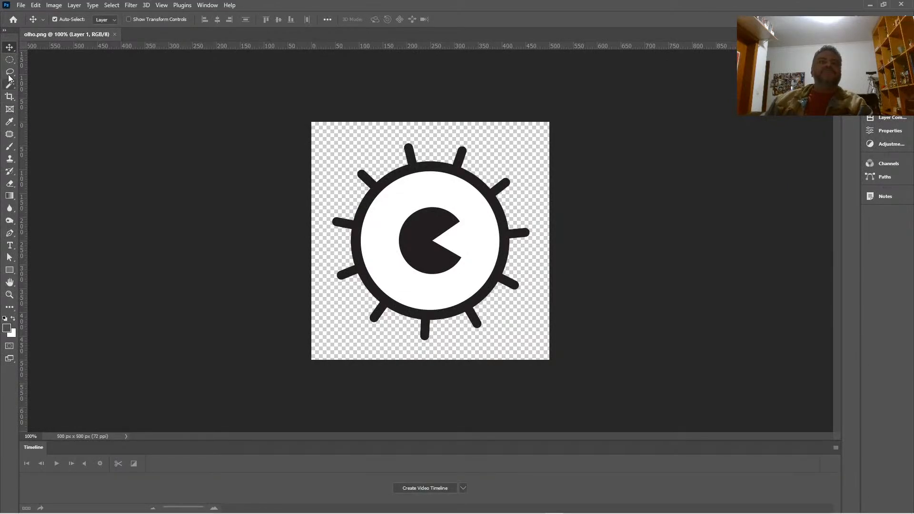
Step: Select the eye's inner disc with an elliptical marquee, fill it with Black at 100% opacity and clear the selection
{"action": "left_click", "coordinate": [10, 59]}
{"action": "left_click_drag", "start_coordinate": [362, 168], "coordinate": [507, 302]}
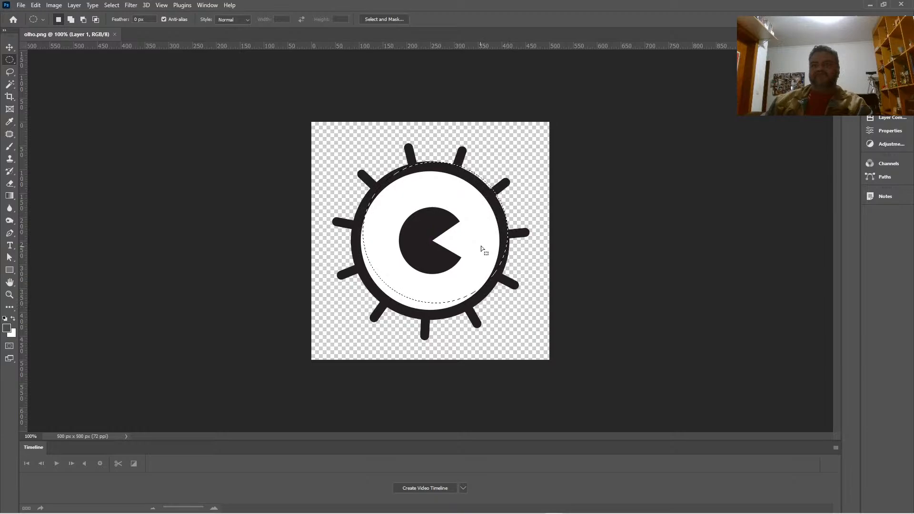
{"action": "left_click_drag", "start_coordinate": [471, 244], "coordinate": [474, 250]}
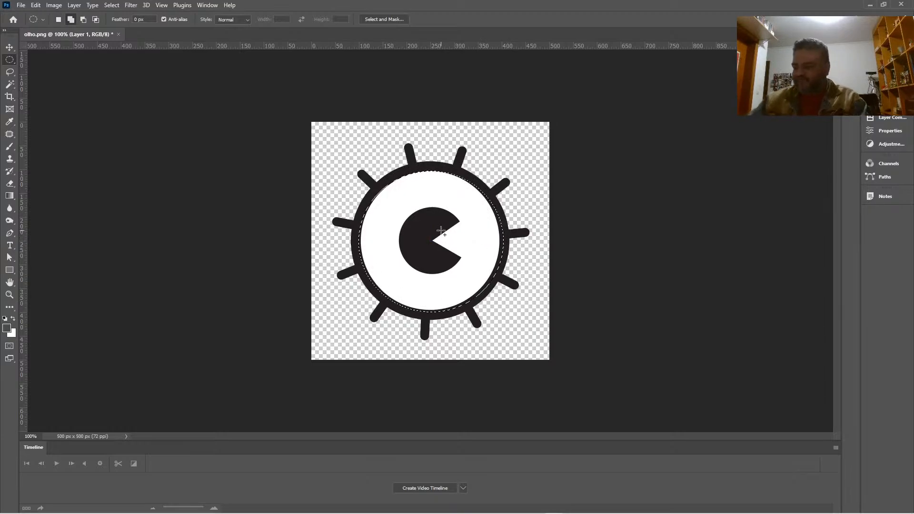
{"action": "key", "text": "shift+F5"}
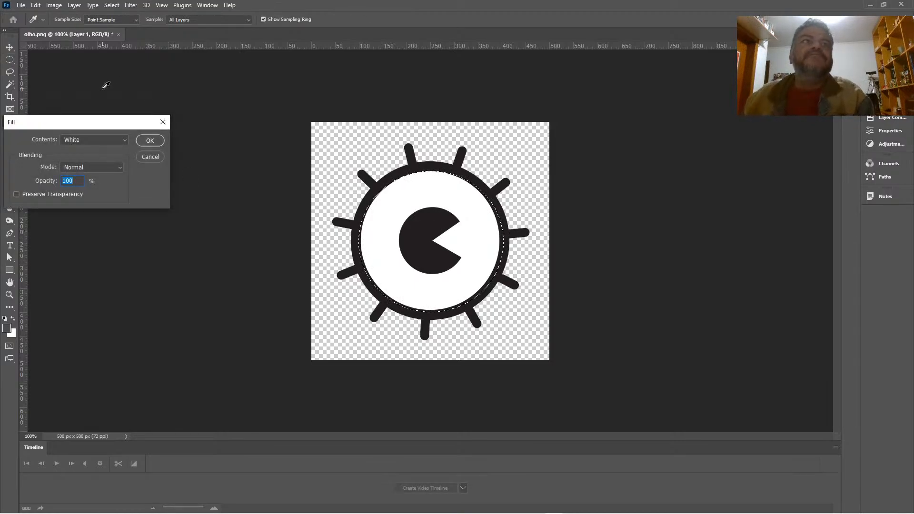
{"action": "left_click", "coordinate": [90, 140]}
{"action": "left_click", "coordinate": [87, 216]}
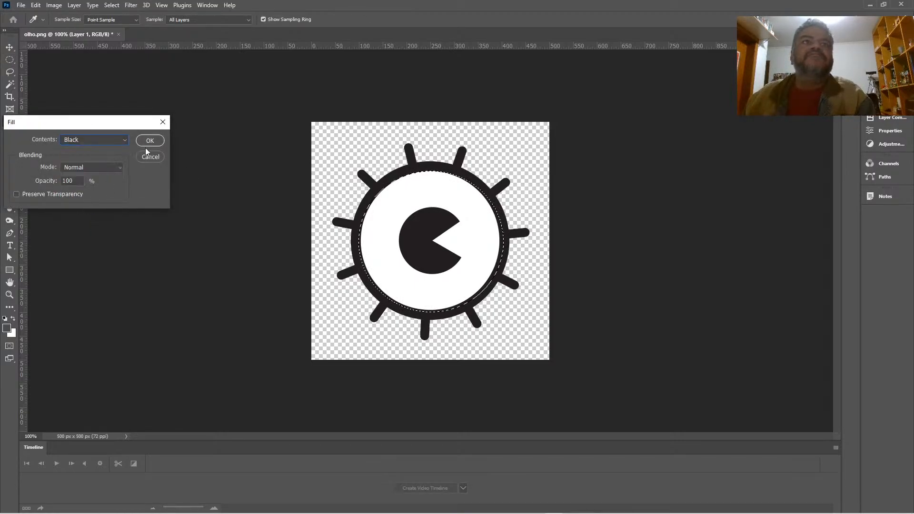
{"action": "left_click", "coordinate": [149, 141]}
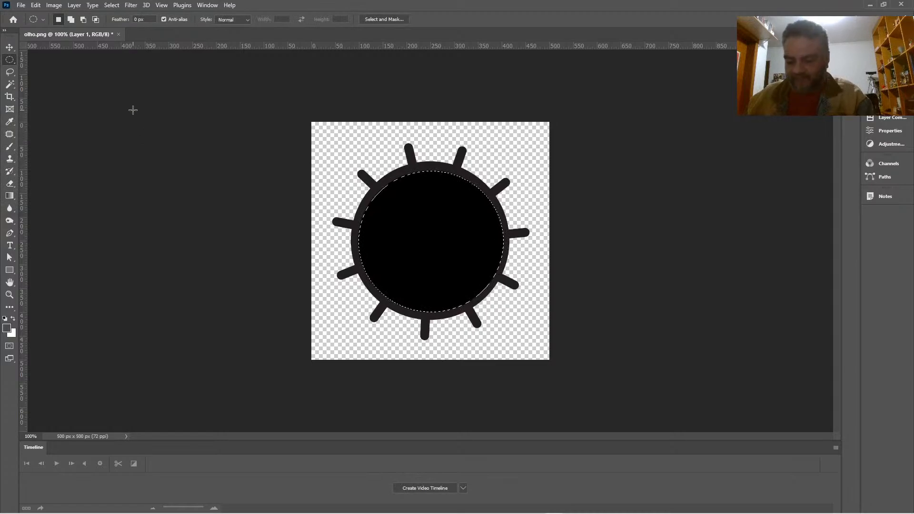
{"action": "key", "text": "ctrl+d"}
Step: Darken the outline and lashes to pure black using Levels with a black input level of 46
{"action": "key", "text": "ctrl+l"}
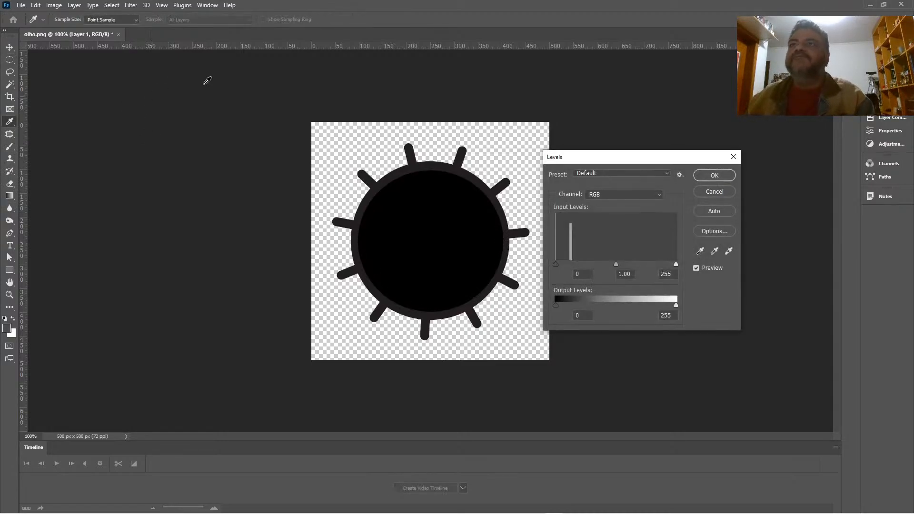
{"action": "left_click_drag", "start_coordinate": [556, 264], "coordinate": [577, 264]}
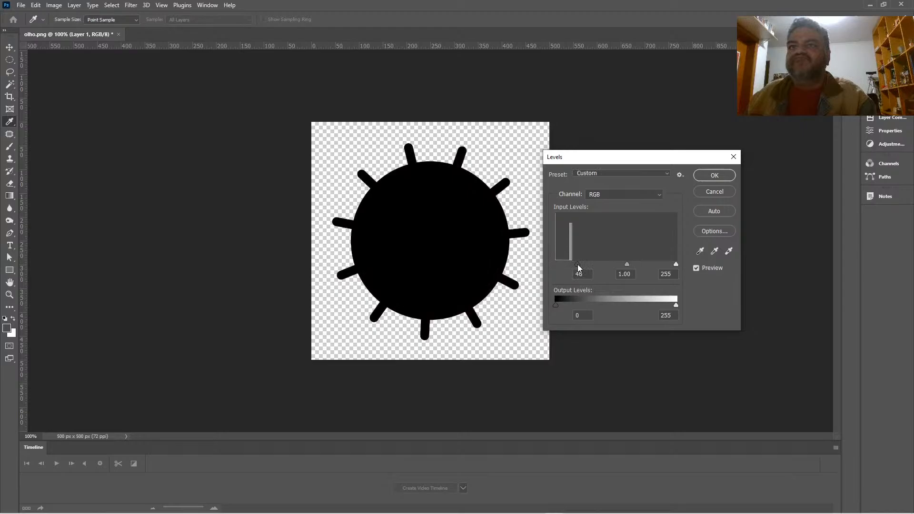
{"action": "left_click", "coordinate": [710, 176]}
Step: Export the black eye silhouette as the PNG olho_a.png in the coelhoGrafitti folder
{"action": "left_click", "coordinate": [21, 5]}
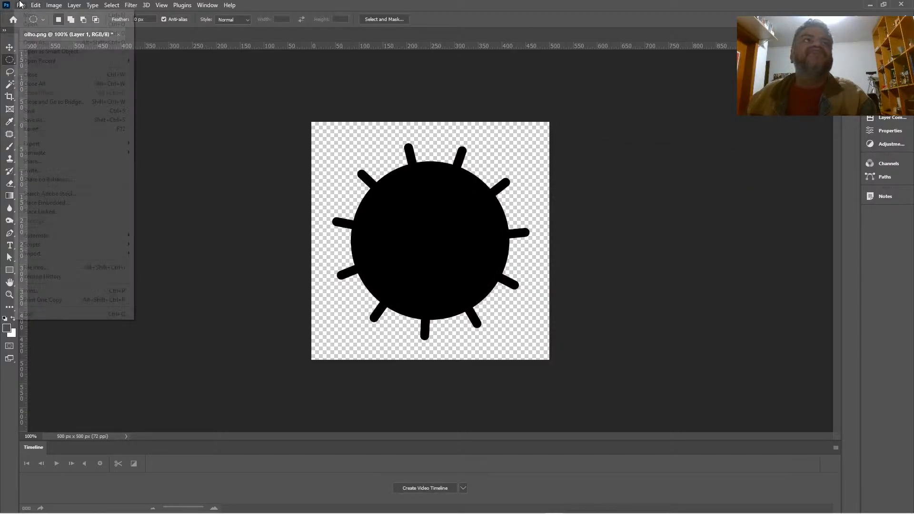
{"action": "mouse_move", "coordinate": [59, 145]}
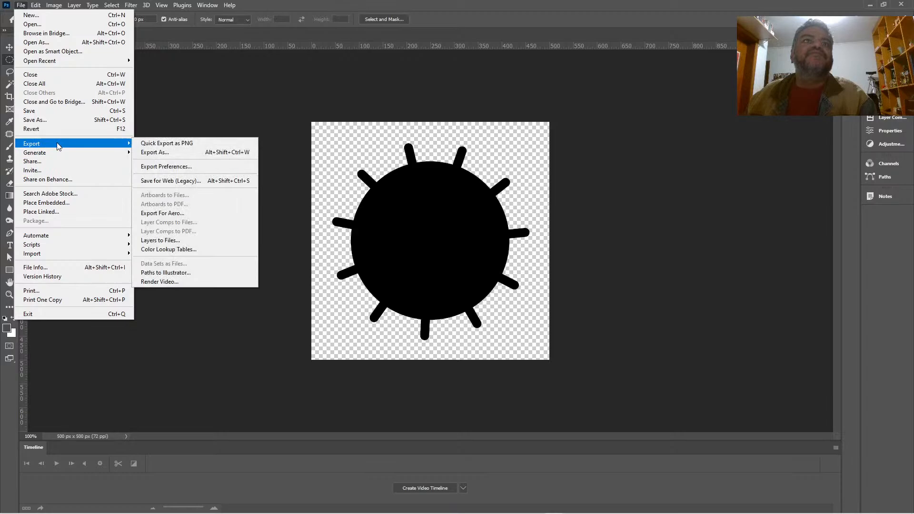
{"action": "left_click", "coordinate": [165, 141]}
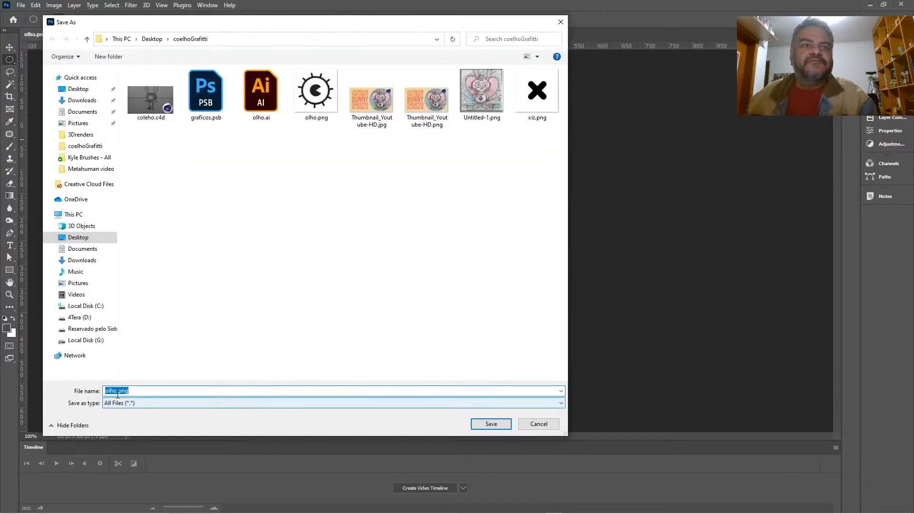
{"action": "type", "text": "_"}
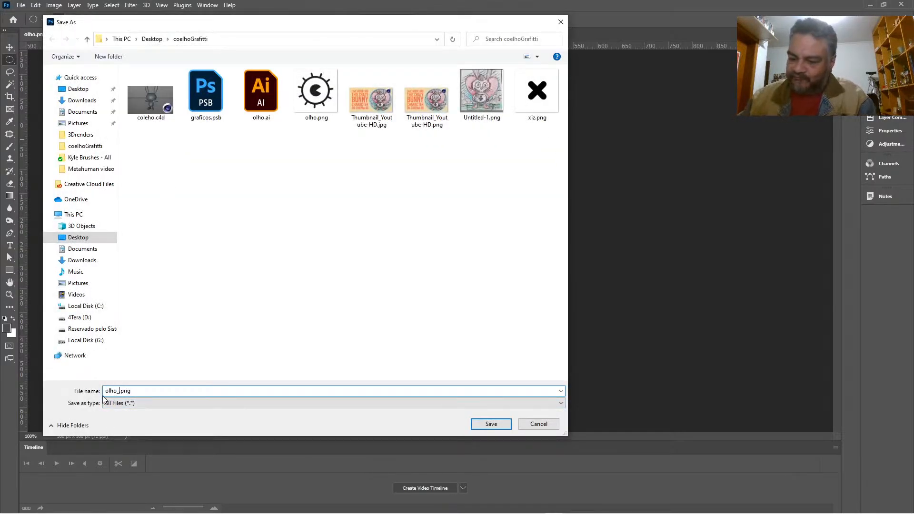
{"action": "type", "text": "a"}
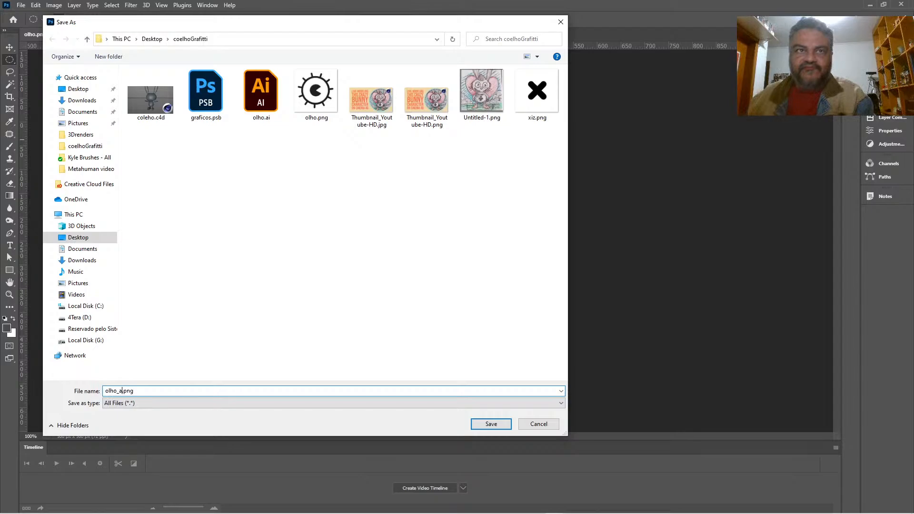
{"action": "left_click", "coordinate": [490, 423]}
Step: Switch to Cinema 4D, replace the Layer shader in the eye material's Alpha channel with olho_a.png, and render the face close up
{"action": "key", "text": "alt+Tab"}
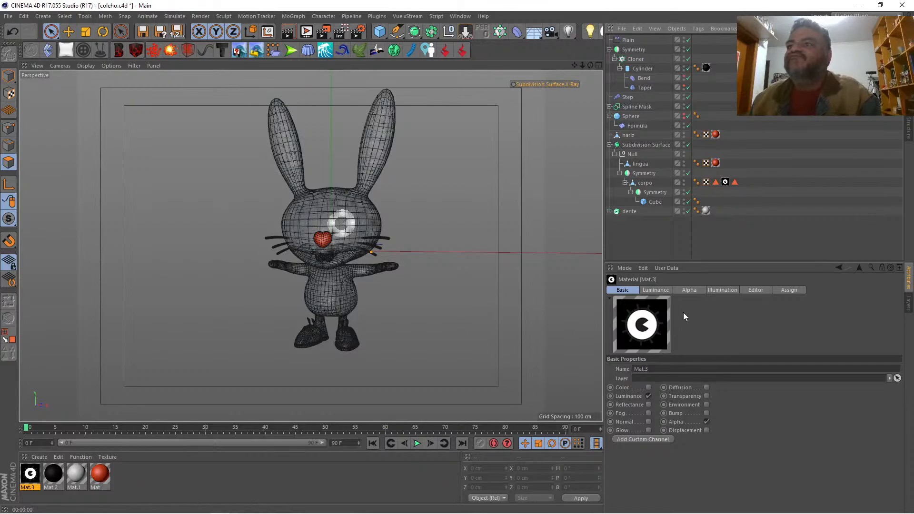
{"action": "double_click", "coordinate": [30, 474]}
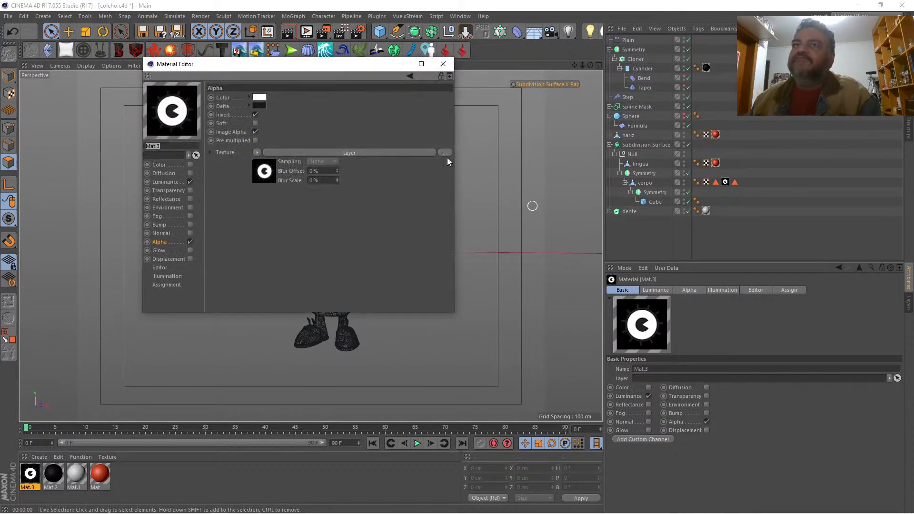
{"action": "left_click", "coordinate": [256, 152]}
{"action": "left_click", "coordinate": [262, 164]}
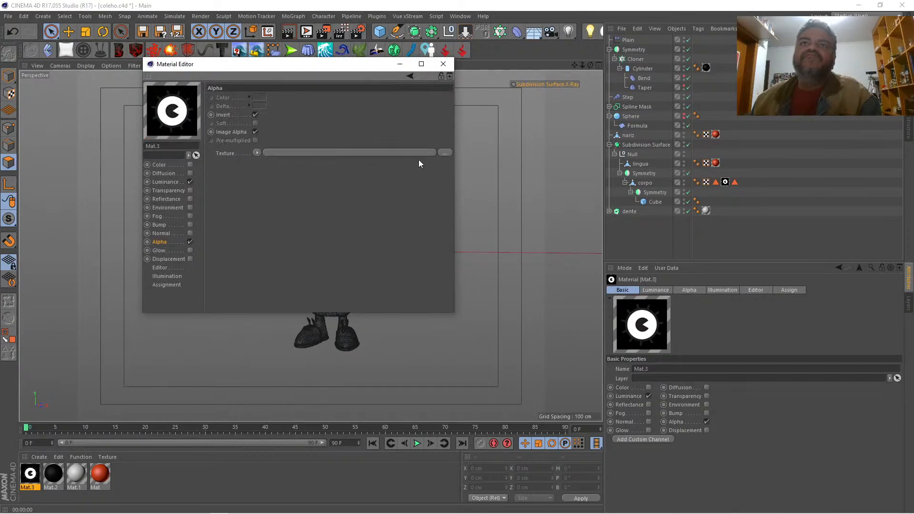
{"action": "left_click", "coordinate": [448, 153]}
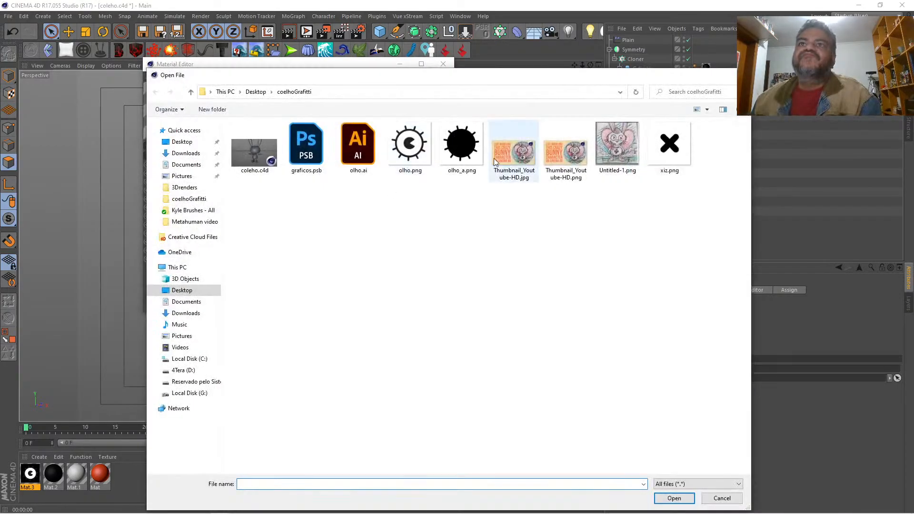
{"action": "double_click", "coordinate": [462, 145]}
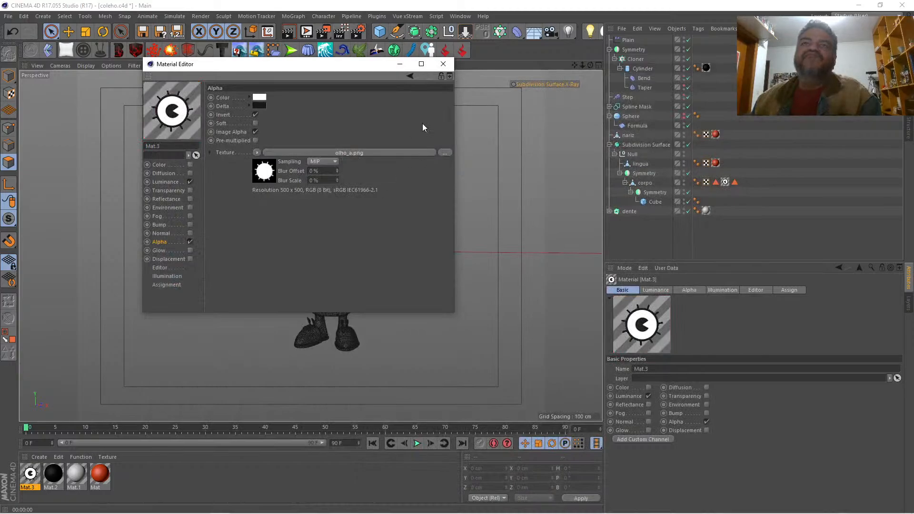
{"action": "left_click", "coordinate": [448, 68]}
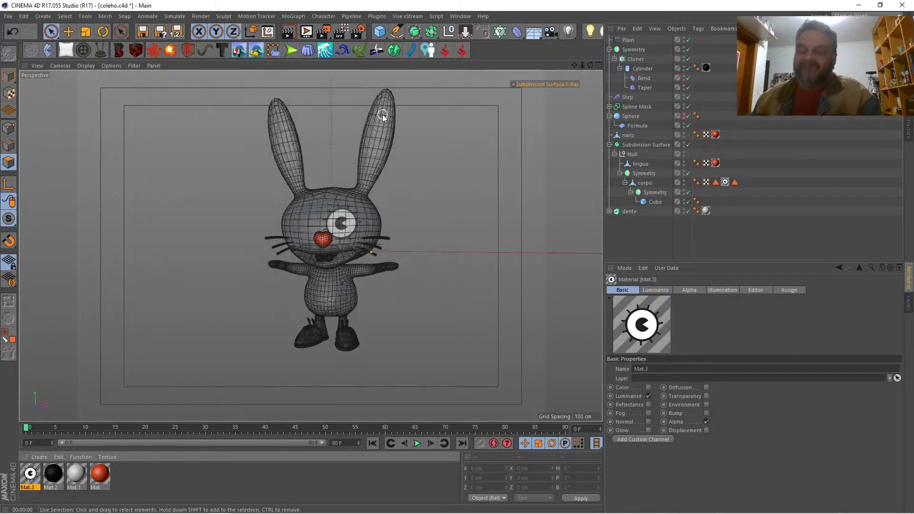
{"action": "key", "text": "ctrl+r"}
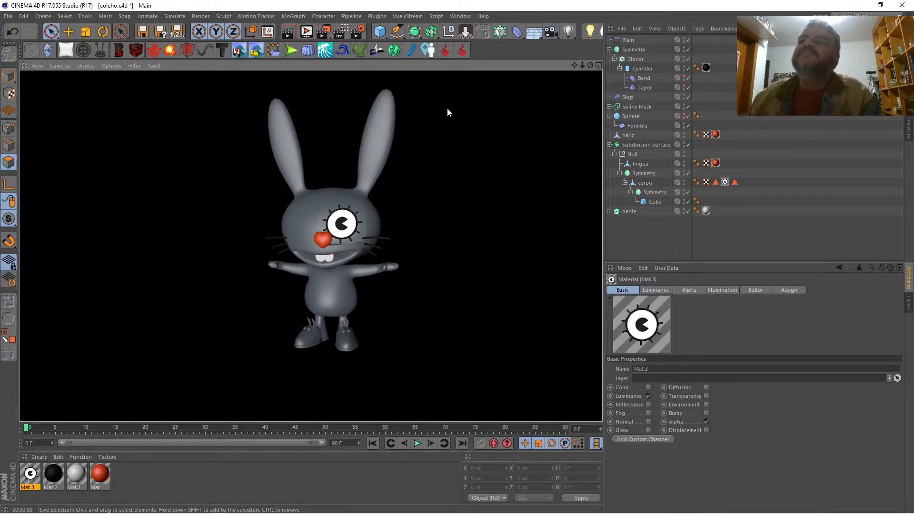
{"action": "left_click_drag", "start_coordinate": [582, 65], "coordinate": [637, 66]}
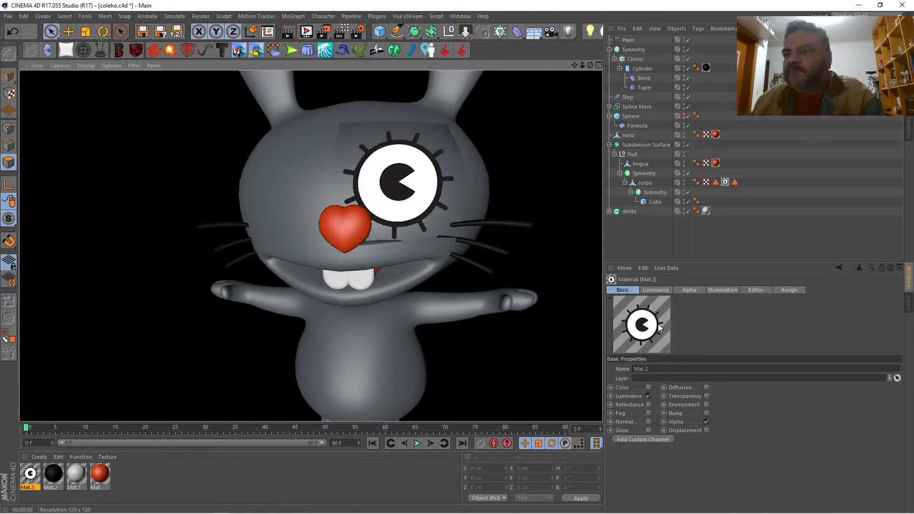
Step: Set the eye material's Alpha channel to Soft, Image Alpha and Pre-multiplied, with Invert disabled
{"action": "left_click", "coordinate": [689, 291]}
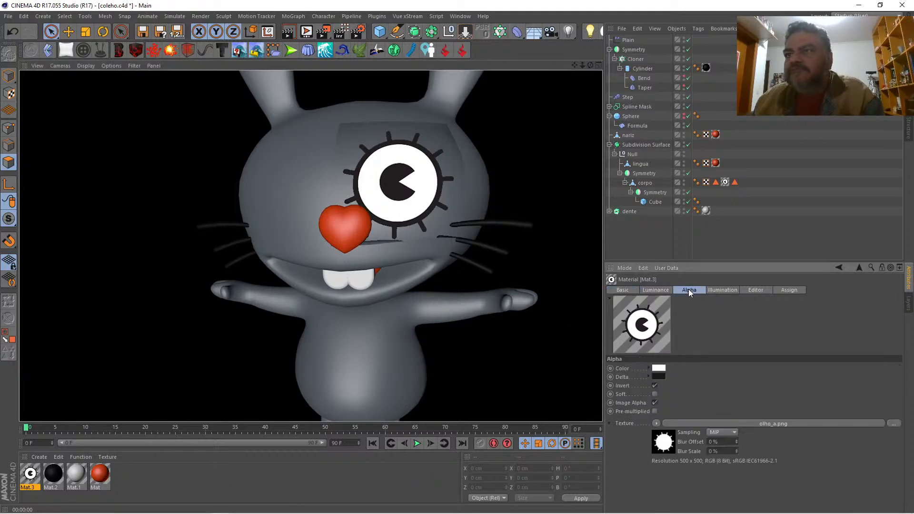
{"action": "left_click", "coordinate": [655, 403]}
{"action": "left_click", "coordinate": [655, 411]}
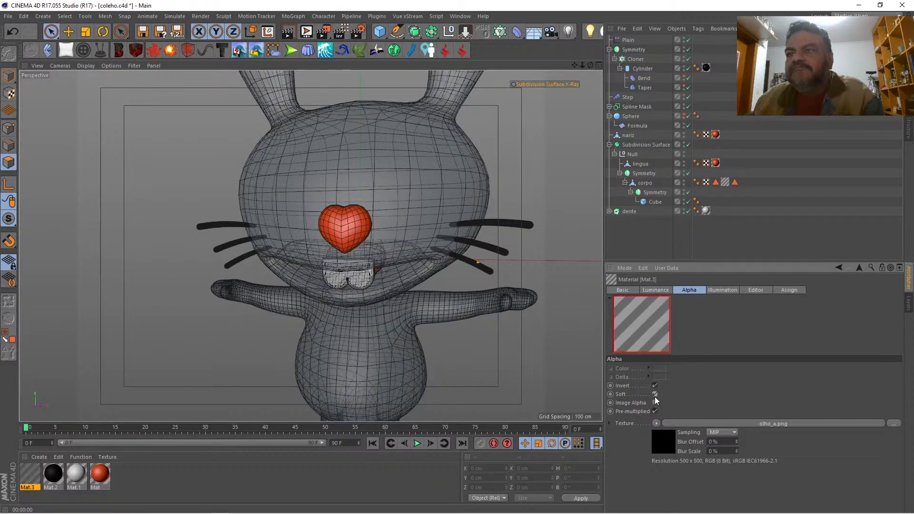
{"action": "left_click", "coordinate": [654, 402]}
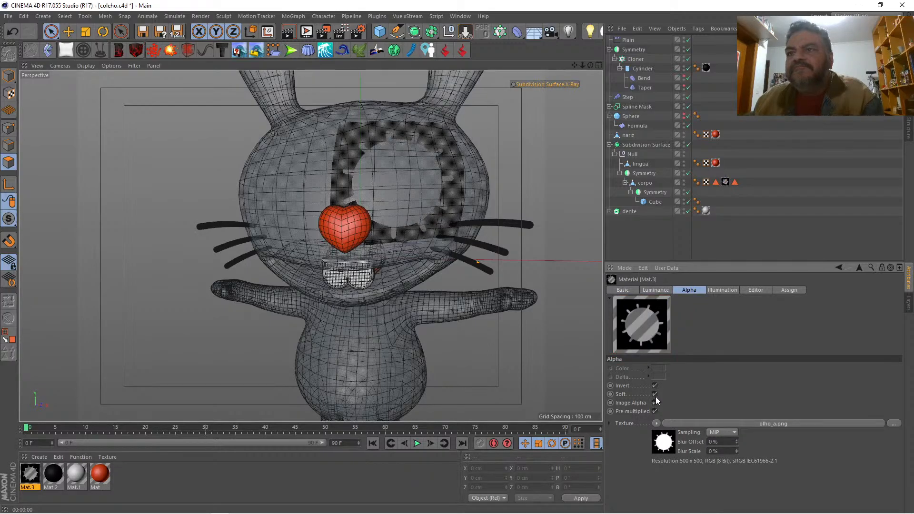
{"action": "left_click", "coordinate": [654, 385]}
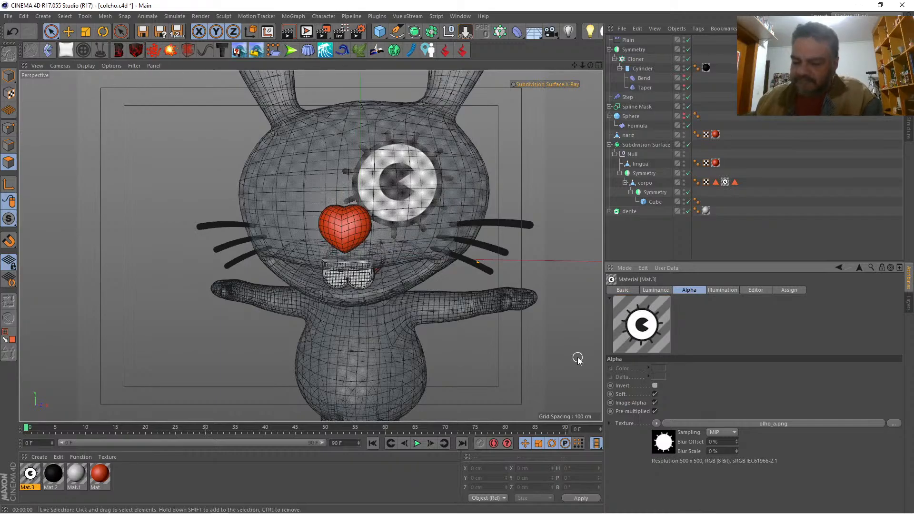
Step: Render the face and wrap the olho.png texture in the eye material's Luminance channel in a Layer shader
{"action": "key", "text": "ctrl+r"}
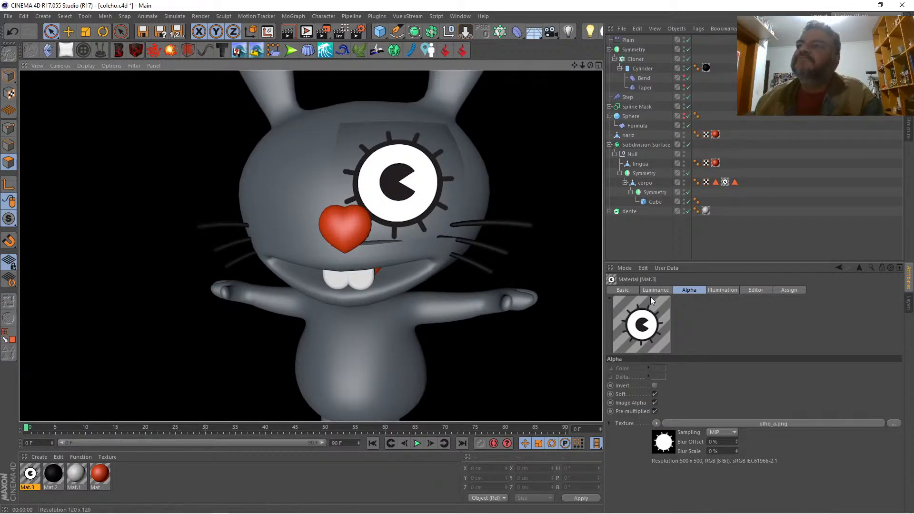
{"action": "left_click", "coordinate": [629, 288]}
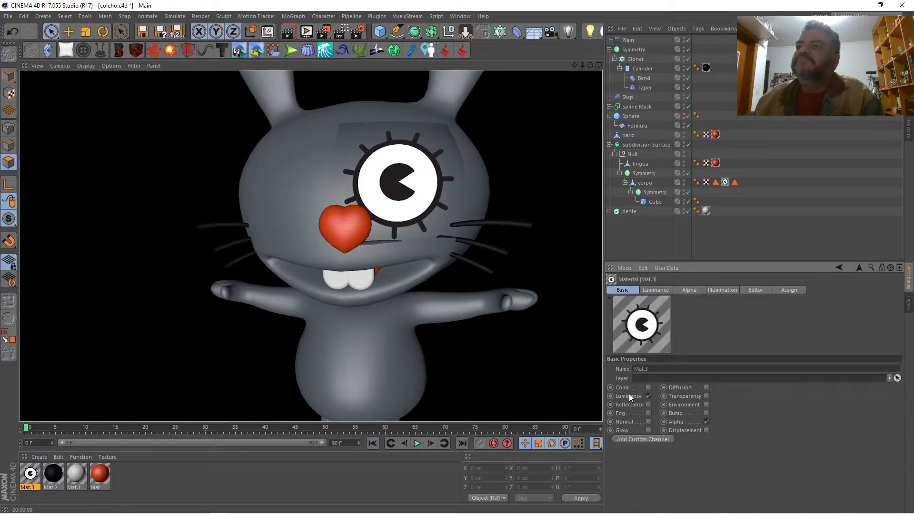
{"action": "left_click", "coordinate": [652, 289]}
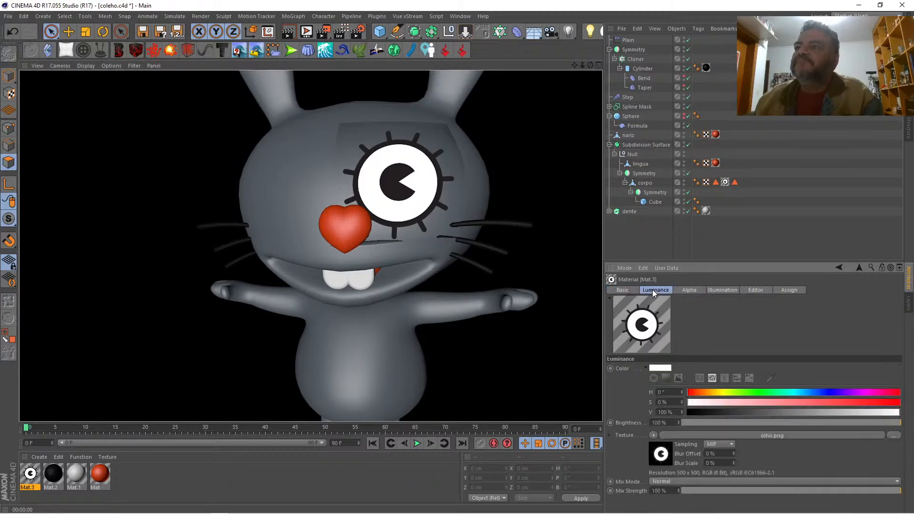
{"action": "left_click", "coordinate": [653, 435]}
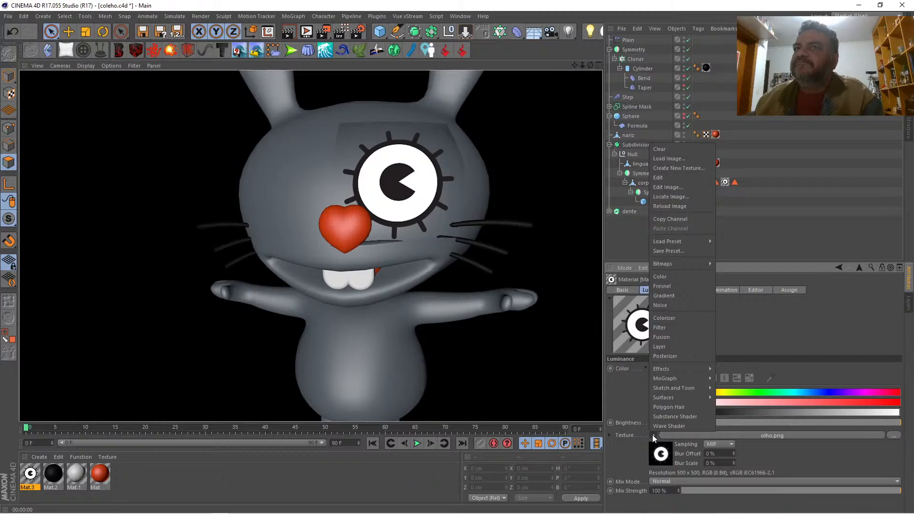
{"action": "left_click", "coordinate": [677, 346]}
{"action": "left_click", "coordinate": [701, 434]}
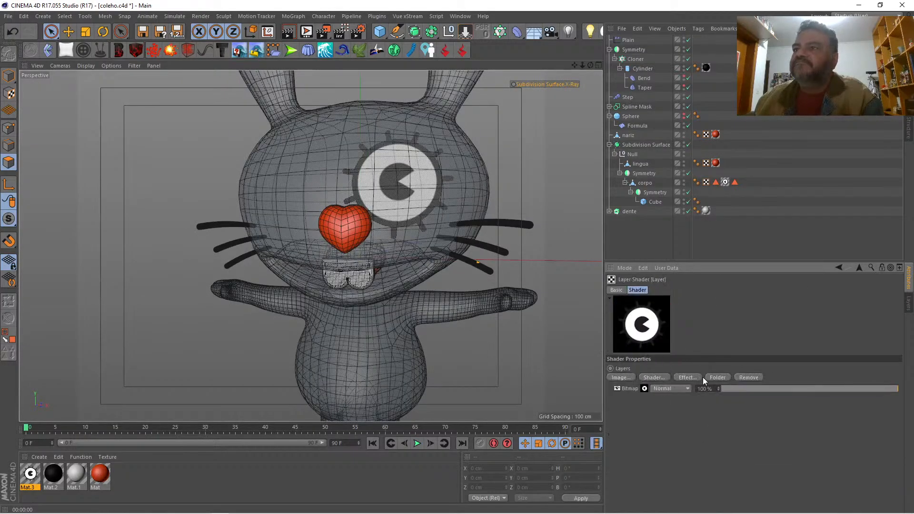
Step: Add a Brightness / Contrast / Gamma effect with 57% contrast to the Layer shader and render the face
{"action": "left_click", "coordinate": [686, 377]}
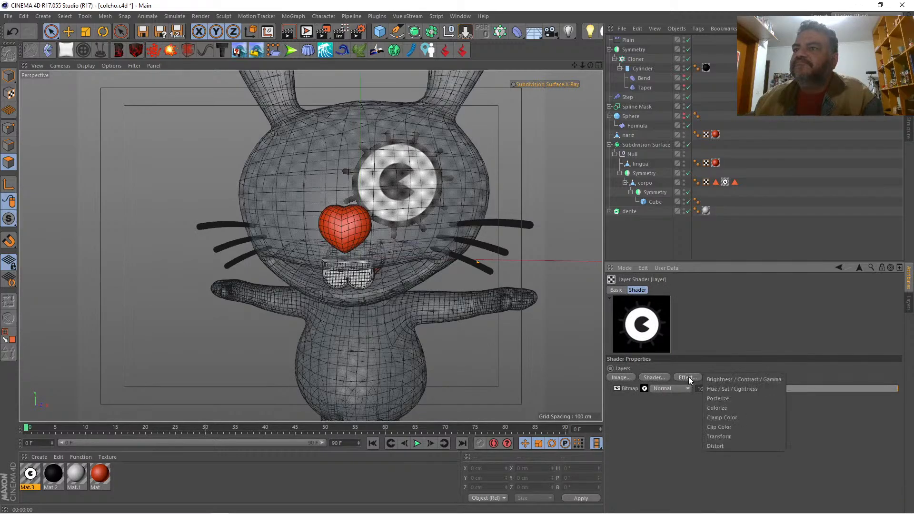
{"action": "left_click", "coordinate": [718, 379]}
{"action": "left_click_drag", "start_coordinate": [799, 398], "coordinate": [856, 398]}
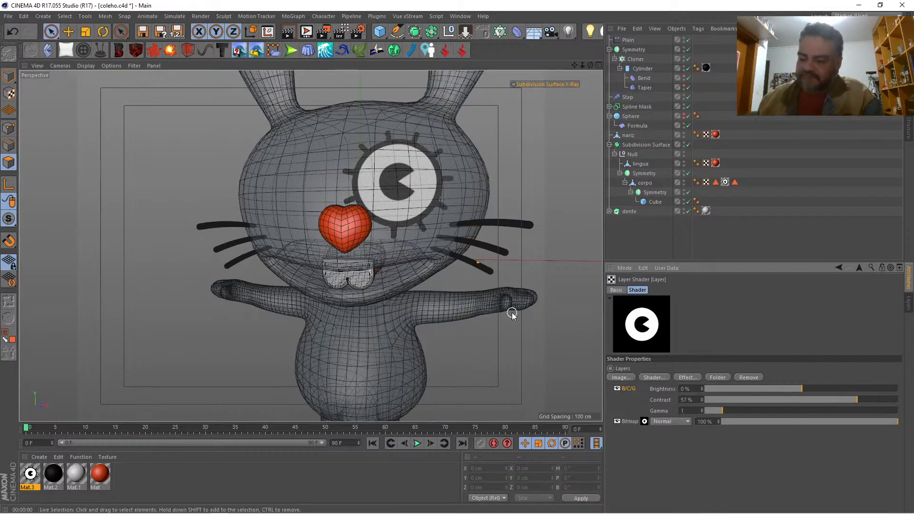
{"action": "key", "text": "ctrl+r"}
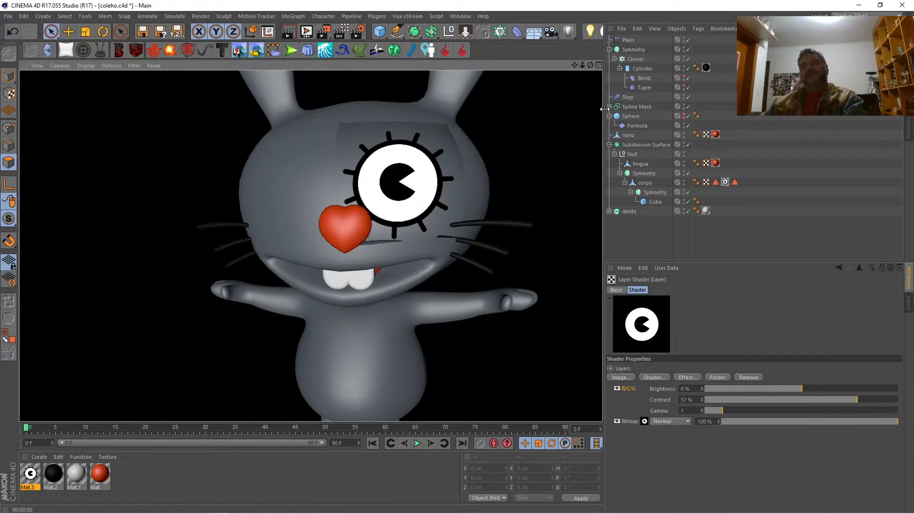
Step: Enable Mat.3's Color channel, copy the Luminance channel's Layer shader into its texture, and render the face
{"action": "left_click", "coordinate": [725, 181]}
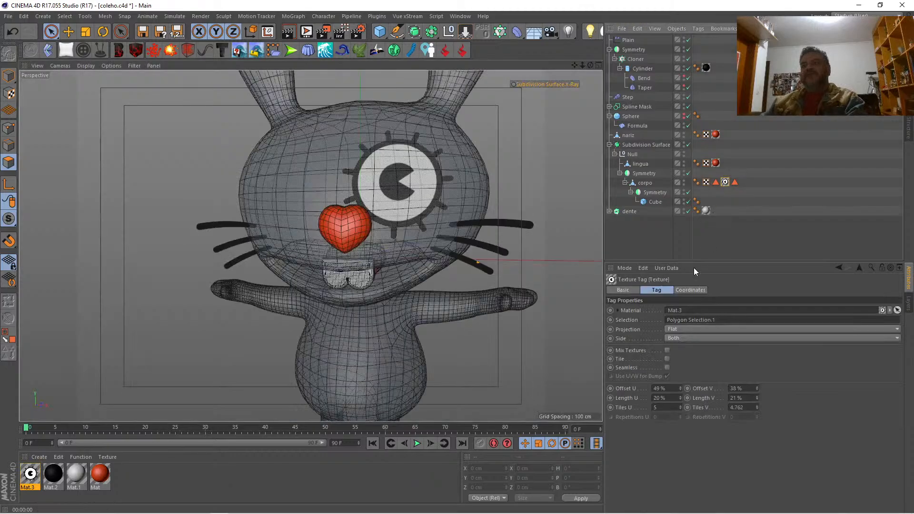
{"action": "left_click", "coordinate": [627, 290]}
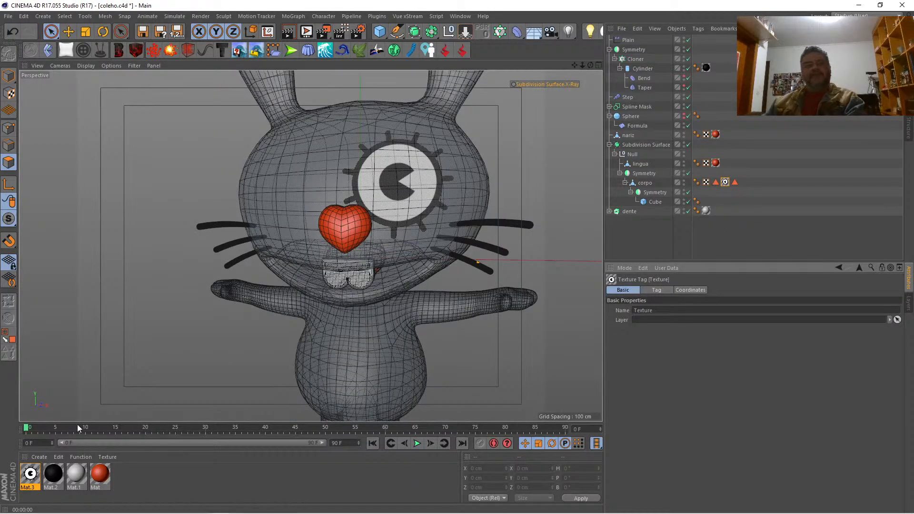
{"action": "double_click", "coordinate": [32, 474]}
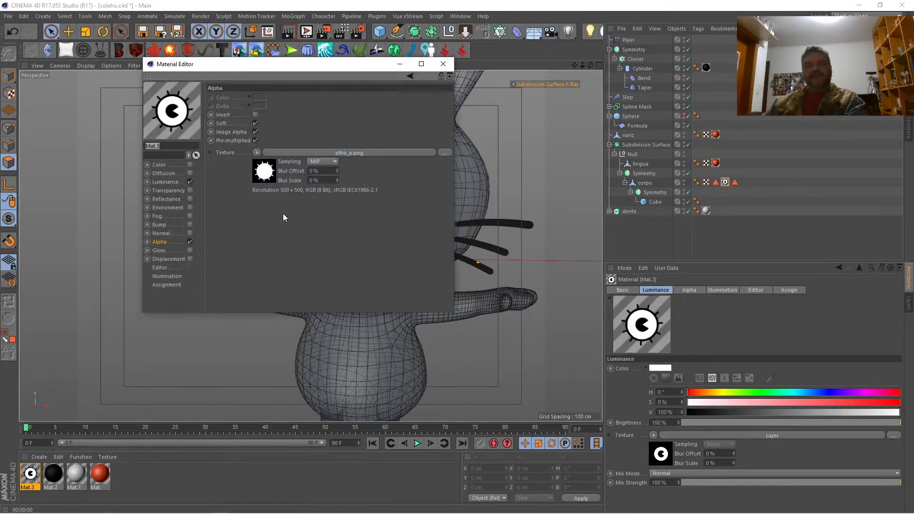
{"action": "left_click", "coordinate": [165, 182]}
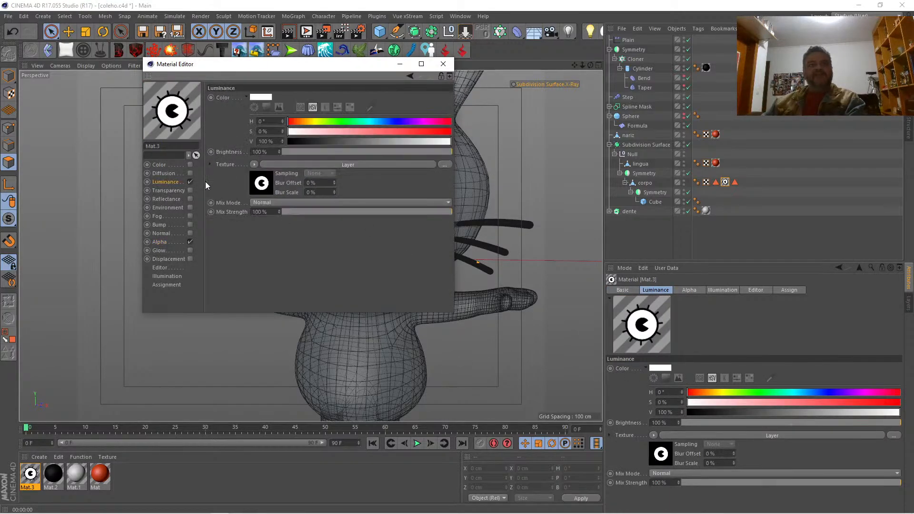
{"action": "left_click", "coordinate": [253, 165]}
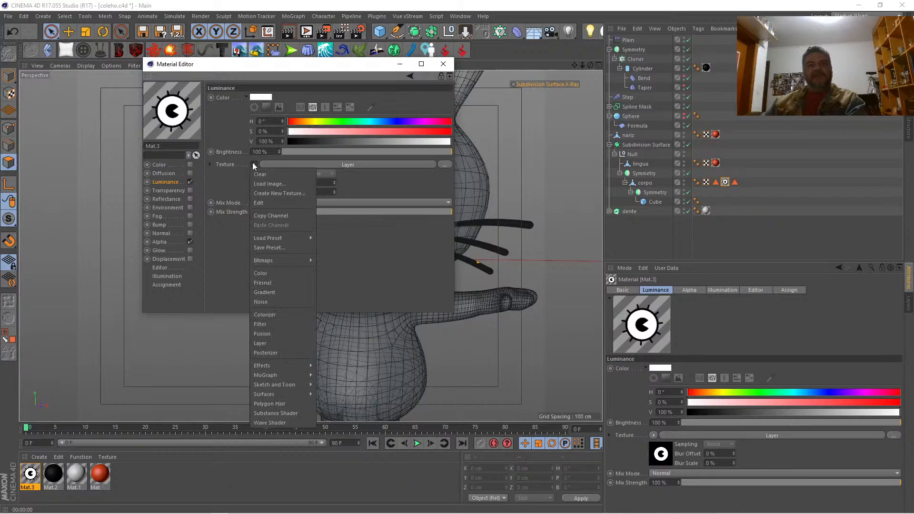
{"action": "left_click", "coordinate": [272, 217]}
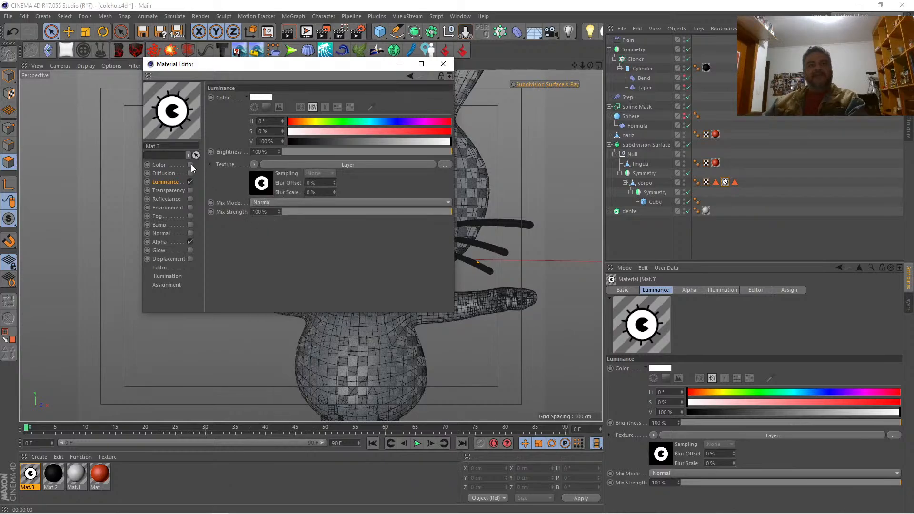
{"action": "left_click", "coordinate": [190, 164]}
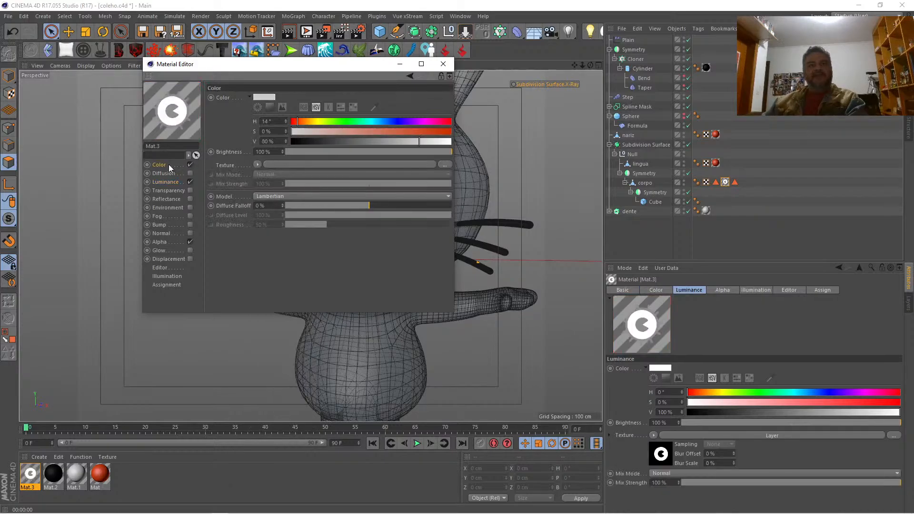
{"action": "left_click", "coordinate": [257, 165]}
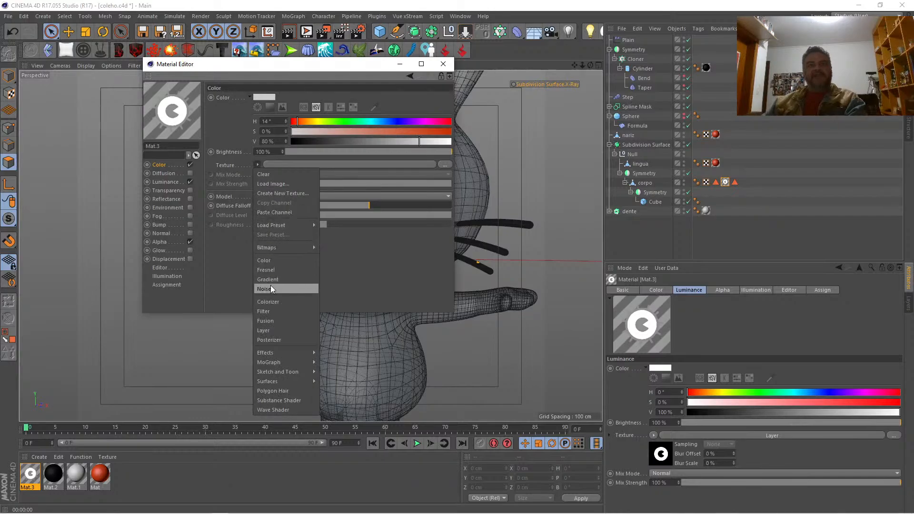
{"action": "left_click", "coordinate": [283, 211]}
{"action": "left_click_drag", "start_coordinate": [328, 71], "coordinate": [667, 193]}
{"action": "key", "text": "ctrl+r"}
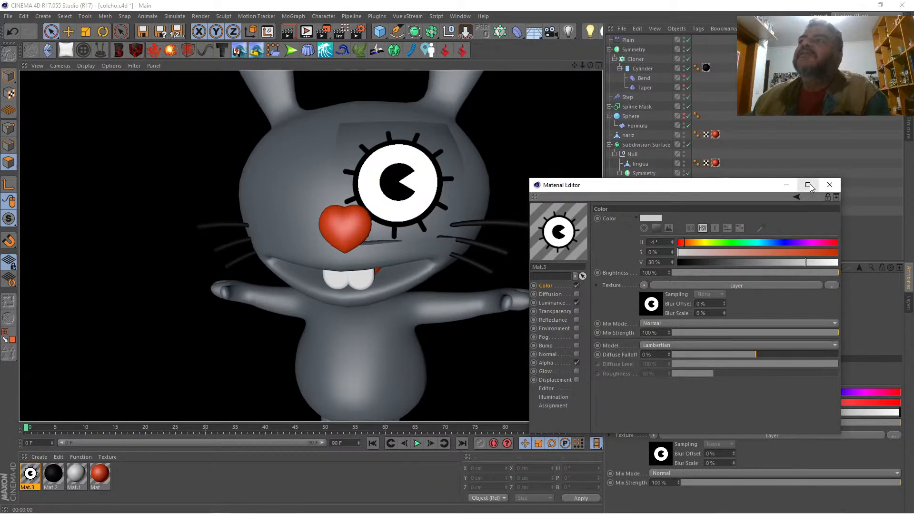
{"action": "left_click", "coordinate": [828, 185]}
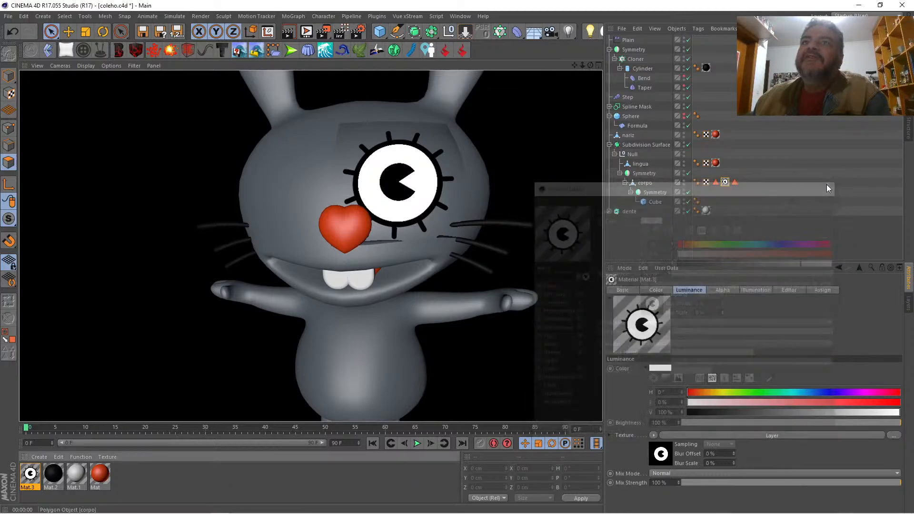
Step: Set Length U and Length V of the eye texture tag on corpo to 21%
{"action": "left_click", "coordinate": [725, 183]}
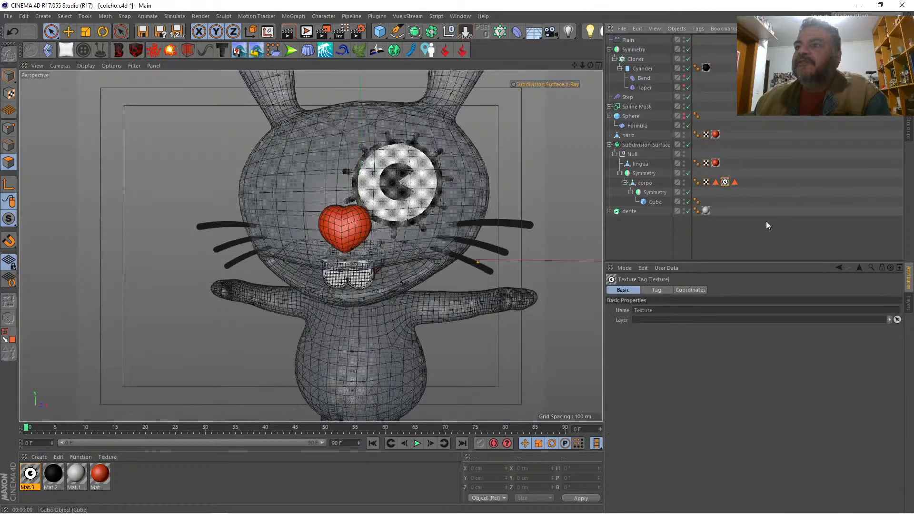
{"action": "left_click", "coordinate": [659, 290]}
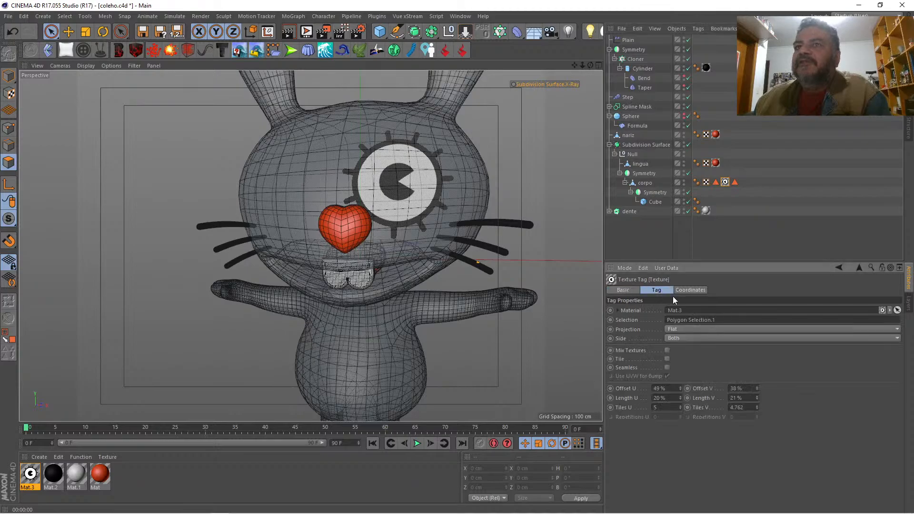
{"action": "left_click", "coordinate": [758, 396]}
{"action": "left_click_drag", "start_coordinate": [758, 396], "coordinate": [756, 401]}
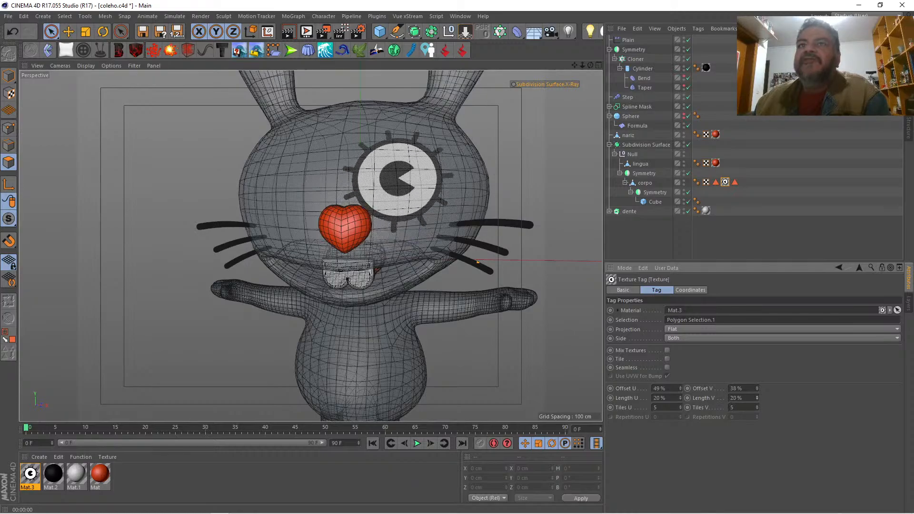
{"action": "left_click", "coordinate": [758, 396]}
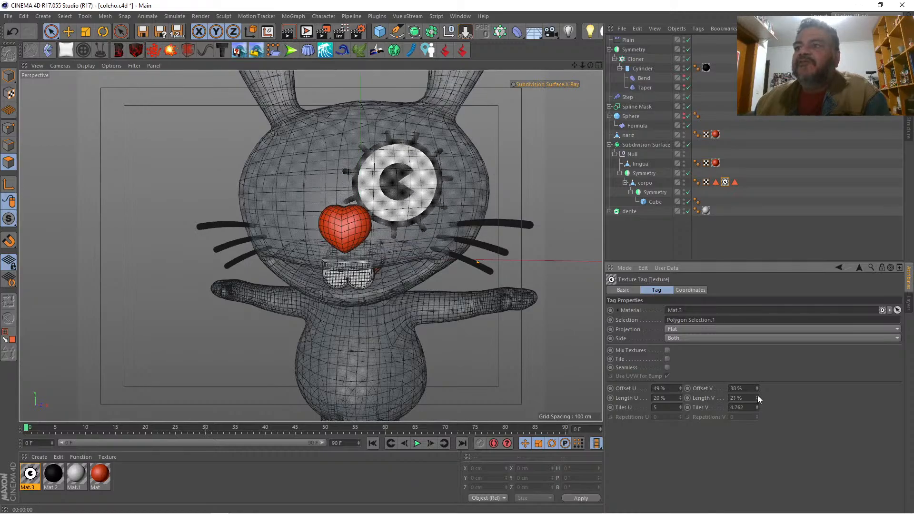
{"action": "left_click", "coordinate": [680, 396]}
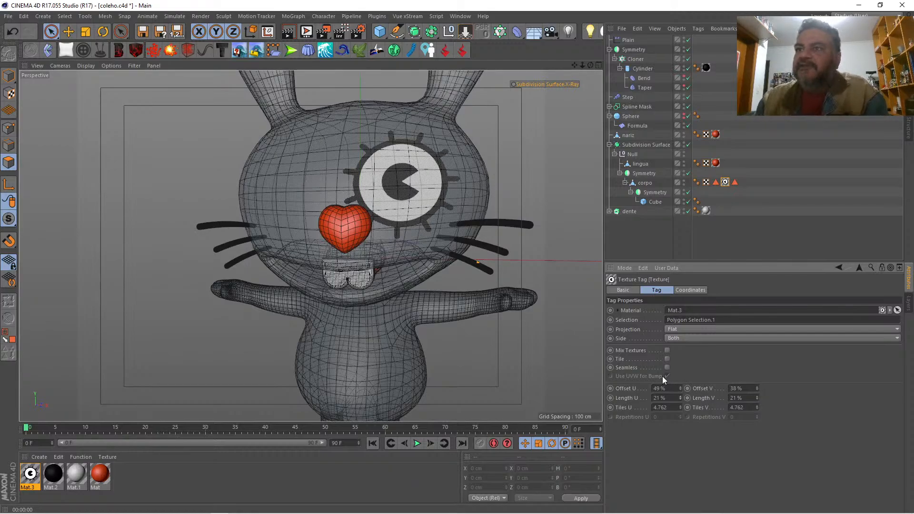
Step: Set the eye texture tag's Tiles U and Tiles V to 4.5 and its Offset V to 37%, and render the face
{"action": "left_click", "coordinate": [660, 407]}
{"action": "type", "text": "4"}
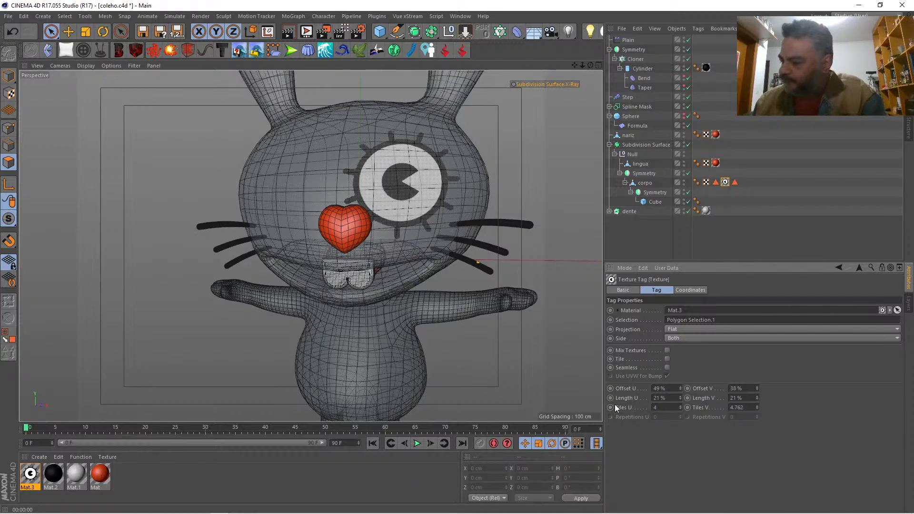
{"action": "type", "text": ",5"}
{"action": "key", "text": "Tab"}
{"action": "type", "text": "4,5"}
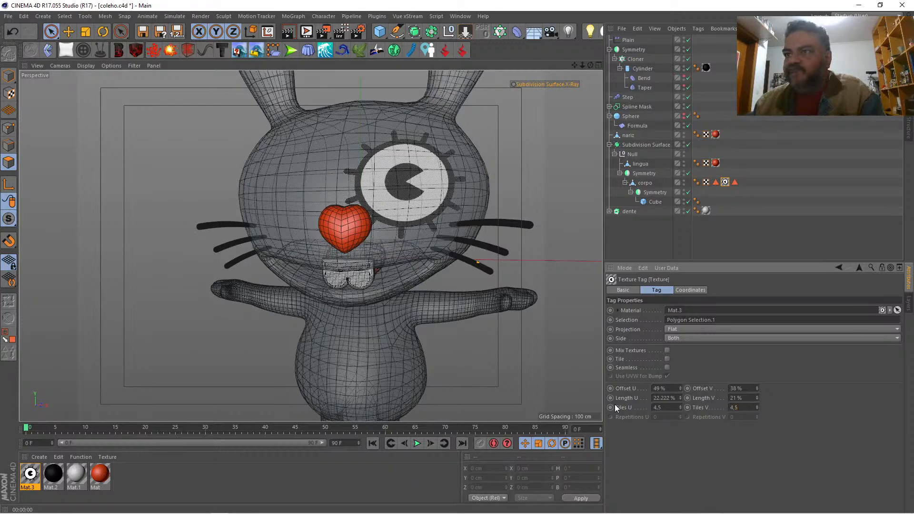
{"action": "key", "text": "Return"}
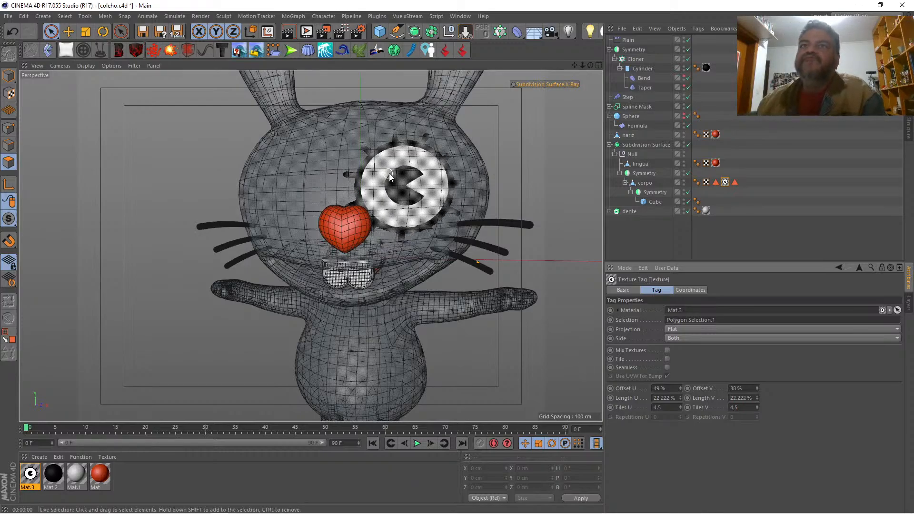
{"action": "left_click", "coordinate": [756, 390]}
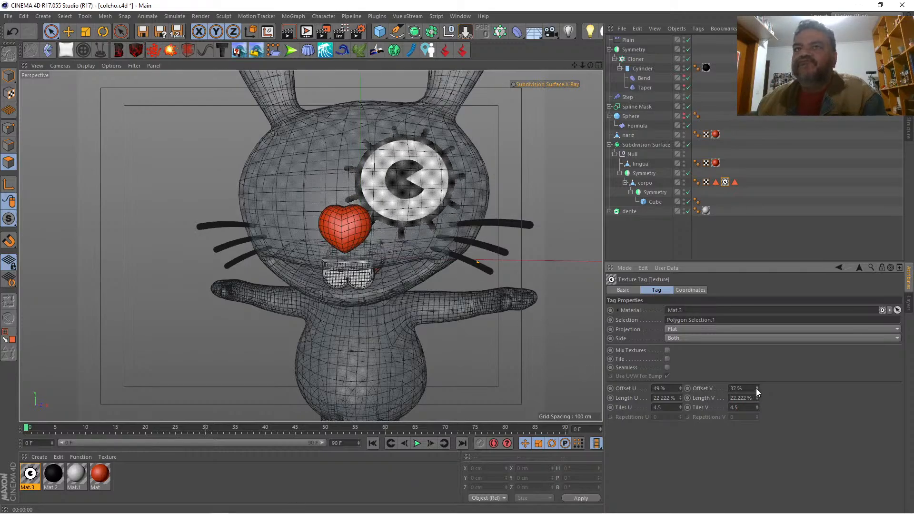
{"action": "left_click", "coordinate": [286, 34]}
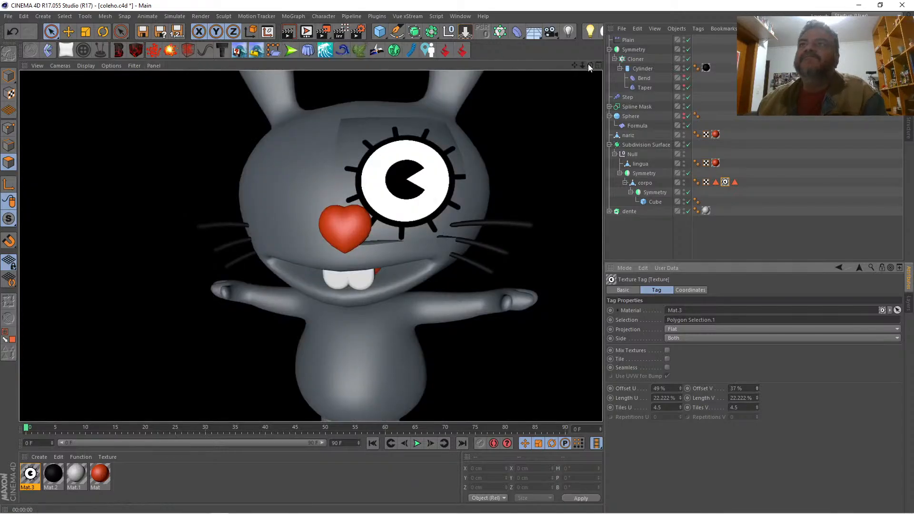
Step: Apply Mat.1 to corpo, place the eye texture tag after it, and render the whole rabbit
{"action": "left_click_drag", "start_coordinate": [582, 65], "coordinate": [518, 66]}
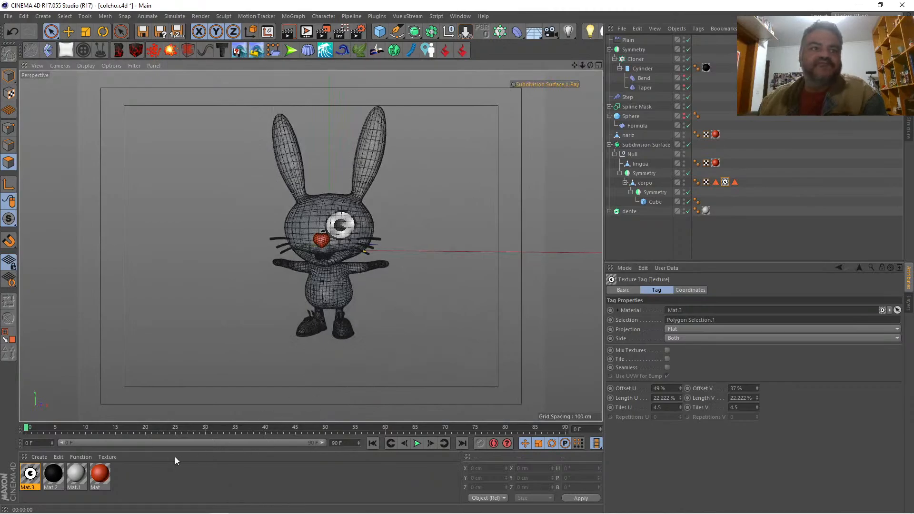
{"action": "left_click_drag", "start_coordinate": [77, 486], "coordinate": [646, 183]}
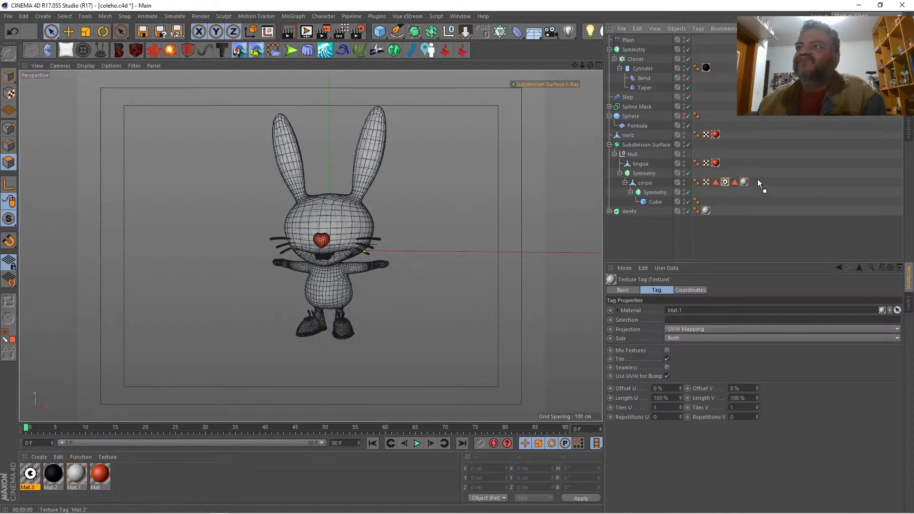
{"action": "key", "text": "ctrl+r"}
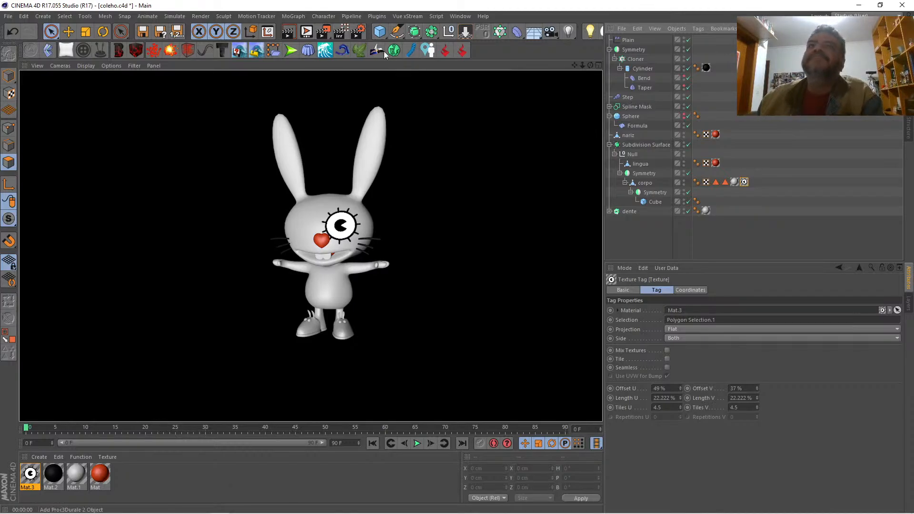
Step: Add the Ambient Occlusion effect to the render settings
{"action": "left_click", "coordinate": [356, 31]}
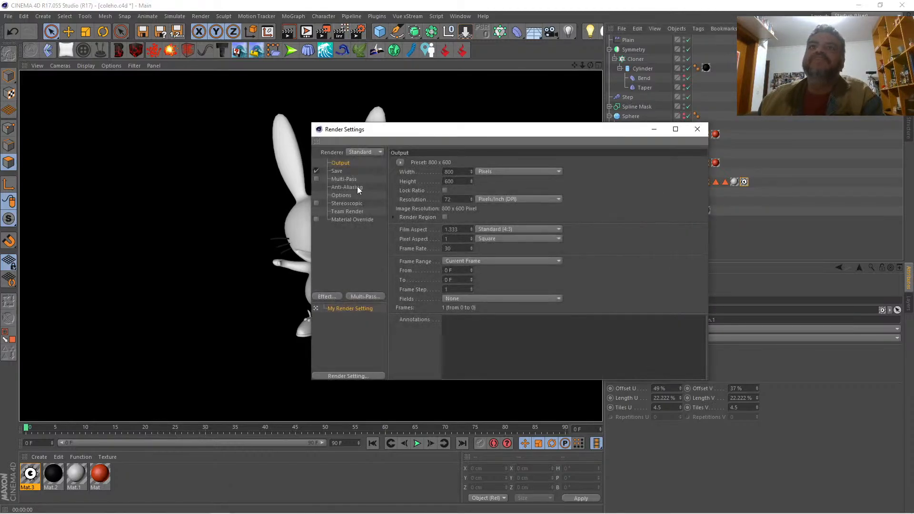
{"action": "left_click", "coordinate": [328, 295]}
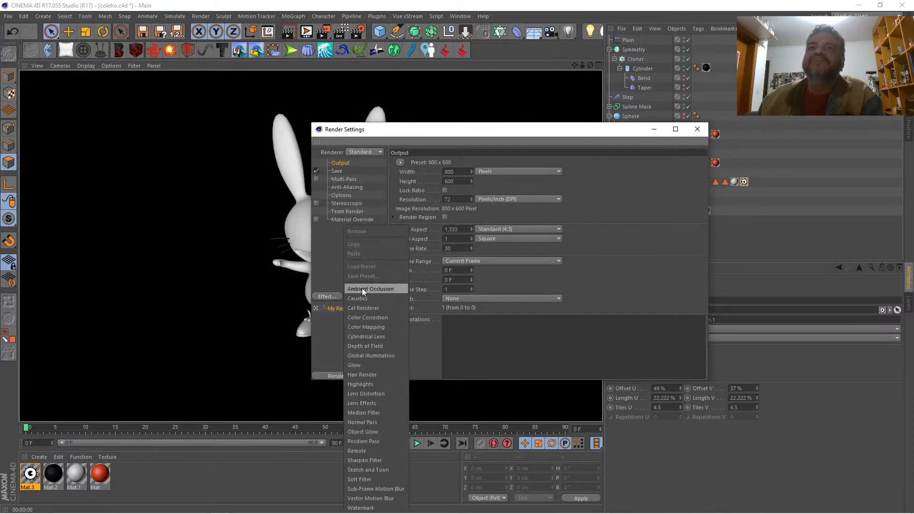
{"action": "left_click", "coordinate": [362, 288]}
{"action": "left_click", "coordinate": [696, 130]}
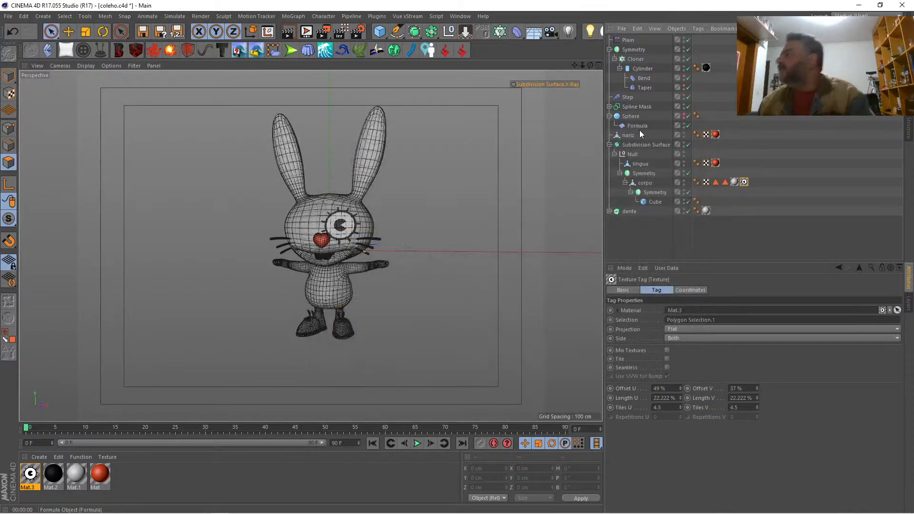
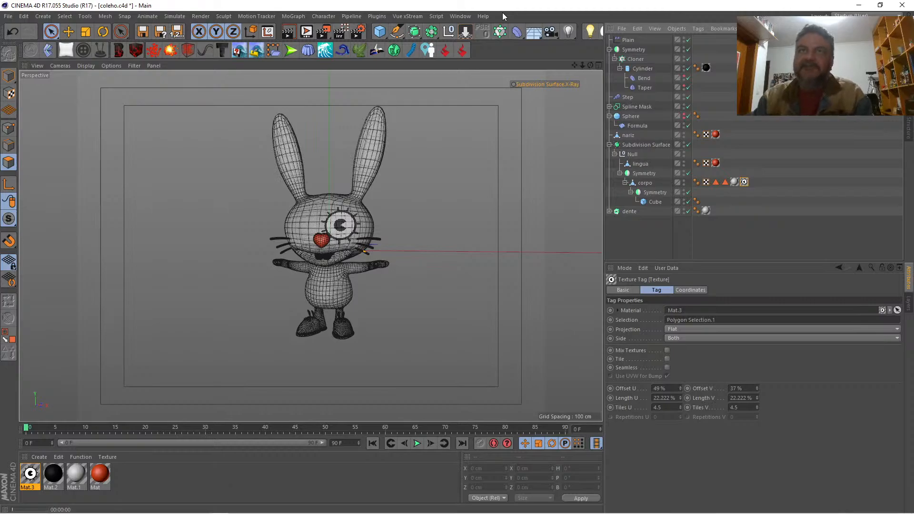
Step: Render the whole rabbit, and duplicate the Mat.3 eye texture tag on corpo
{"action": "key", "text": "ctrl+r"}
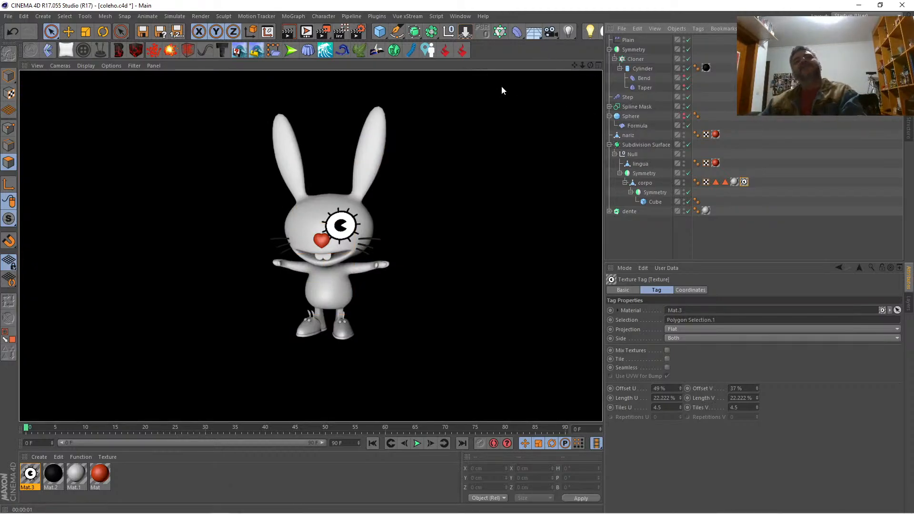
{"action": "left_click_drag", "start_coordinate": [582, 65], "coordinate": [575, 56]}
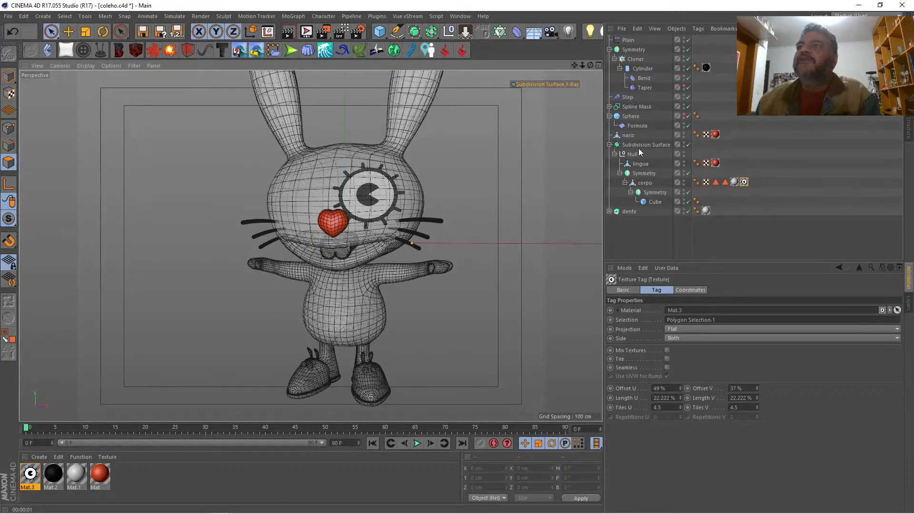
{"action": "left_click", "coordinate": [647, 174]}
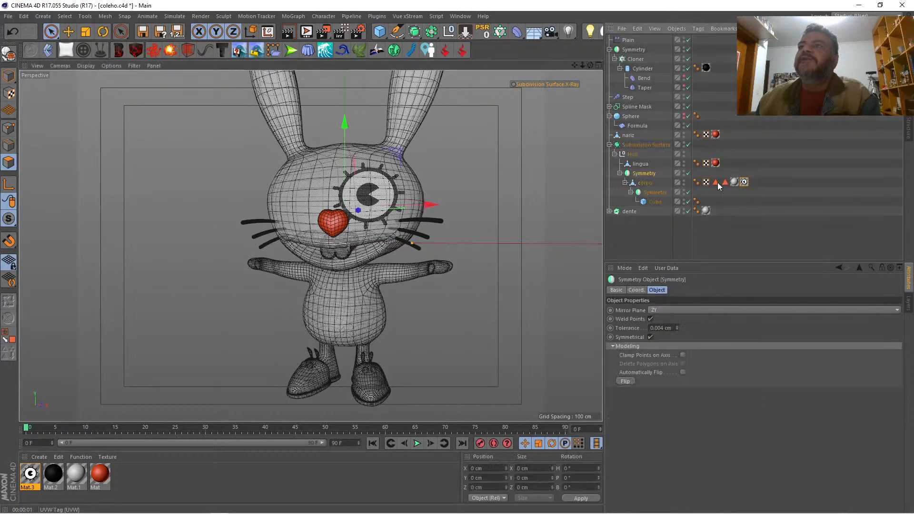
{"action": "left_click", "coordinate": [753, 183]}
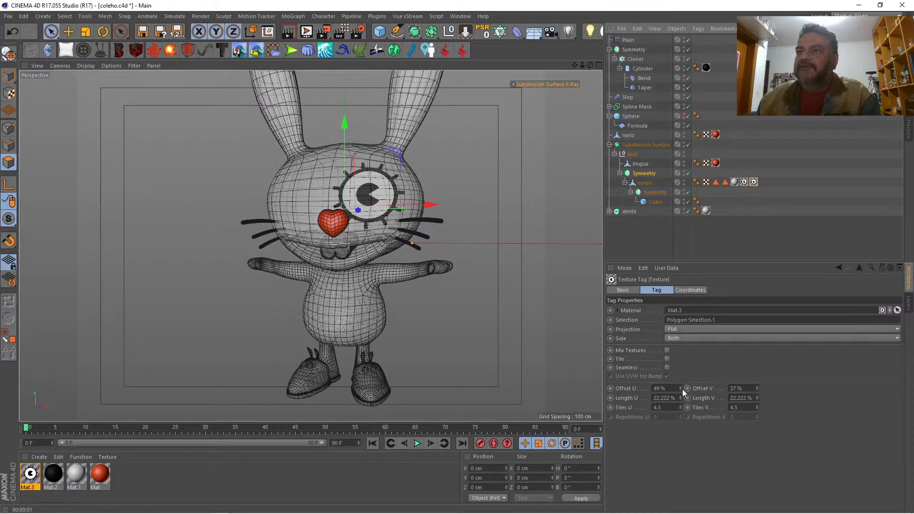
Step: Set the duplicated eye texture tag's Offset U to 30% to place a second eye on the other side of the face
{"action": "left_click_drag", "start_coordinate": [681, 384], "coordinate": [663, 388]}
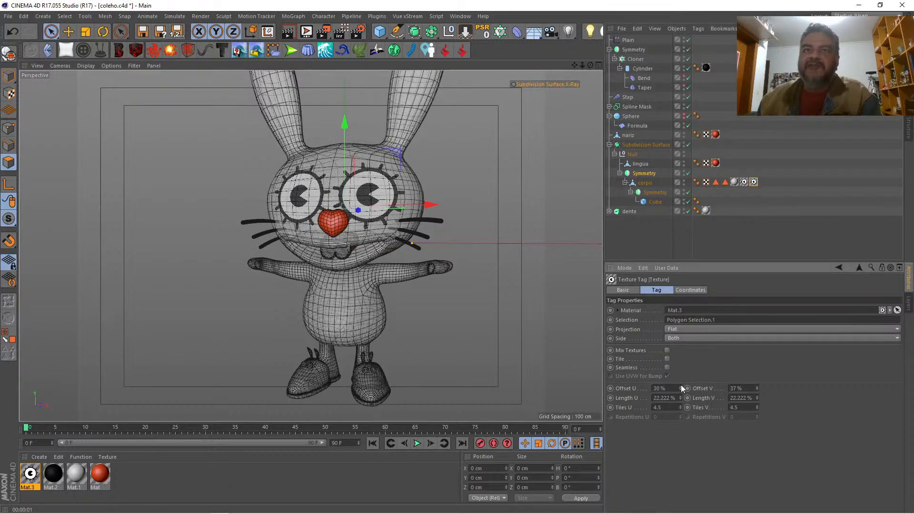
{"action": "left_click_drag", "start_coordinate": [590, 66], "coordinate": [619, 66]}
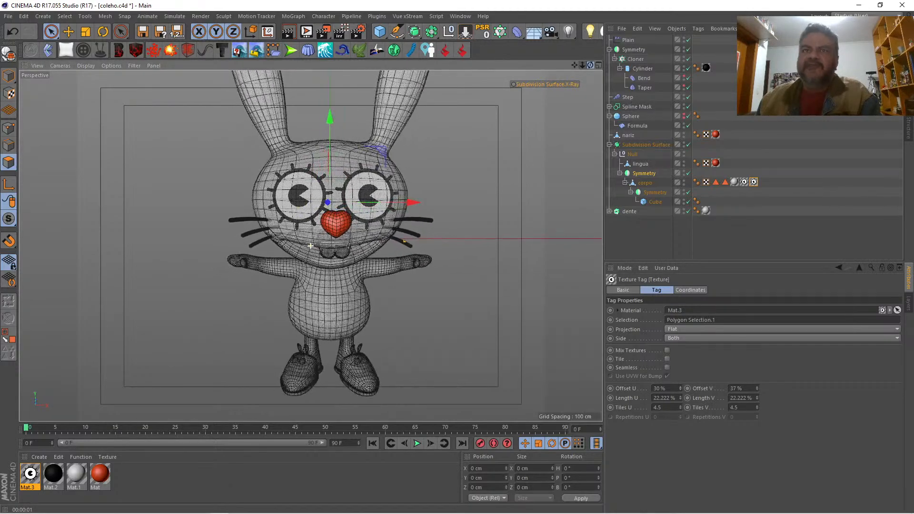
{"action": "left_click", "coordinate": [680, 389]}
{"action": "left_click", "coordinate": [679, 386]}
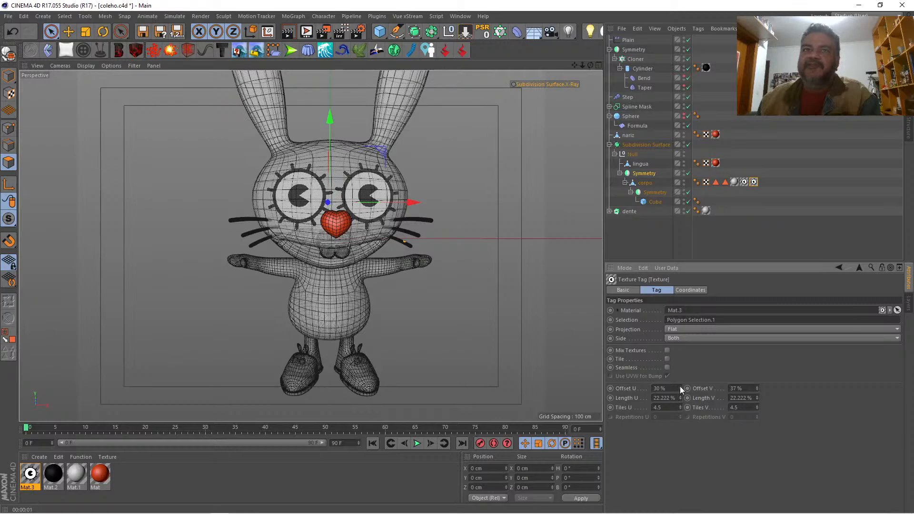
{"action": "scroll", "coordinate": [310, 246], "scroll_direction": "down", "scroll_amount": 3}
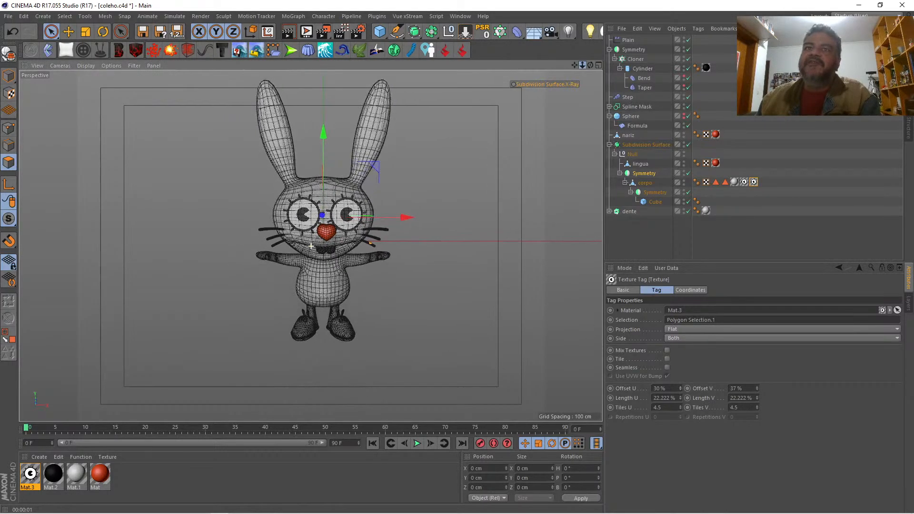
Step: Compare the eyes with the sketch in the Front view, and set the duplicated eye tag's Length U and Length V to 18%
{"action": "left_click", "coordinate": [599, 66]}
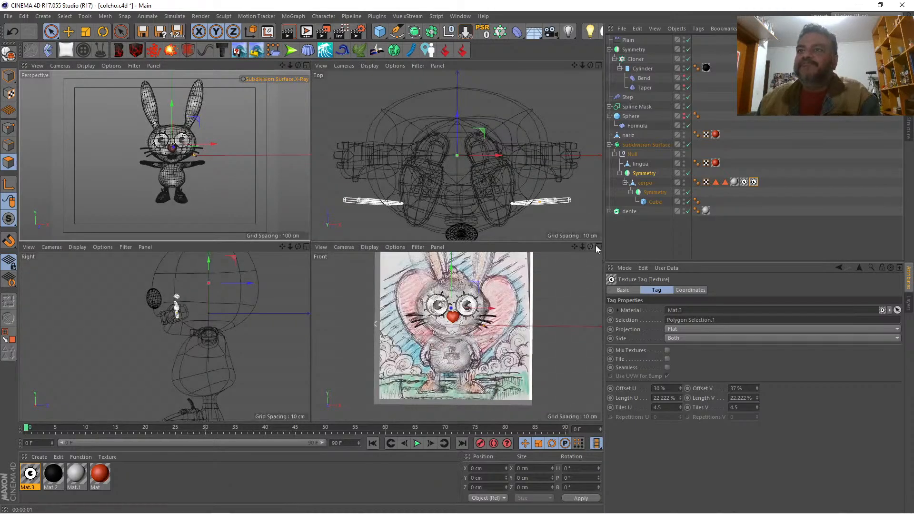
{"action": "left_click", "coordinate": [598, 247]}
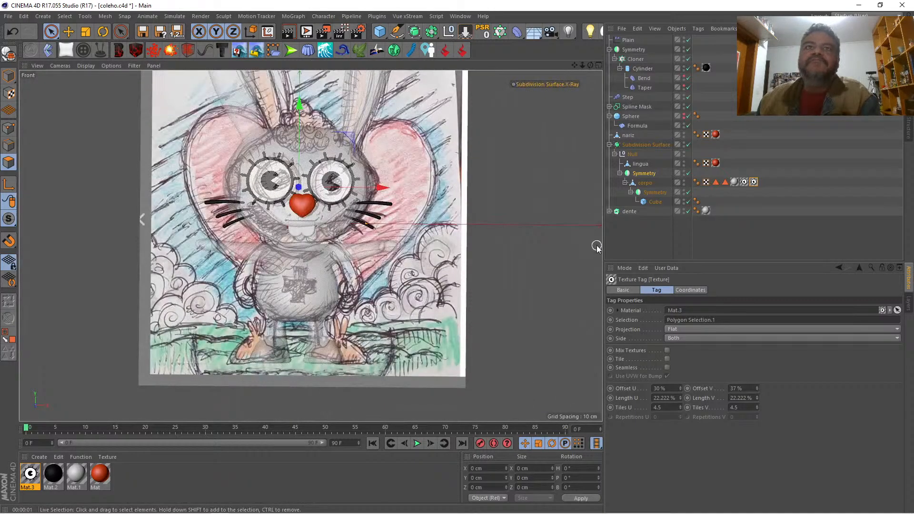
{"action": "left_click", "coordinate": [598, 65]}
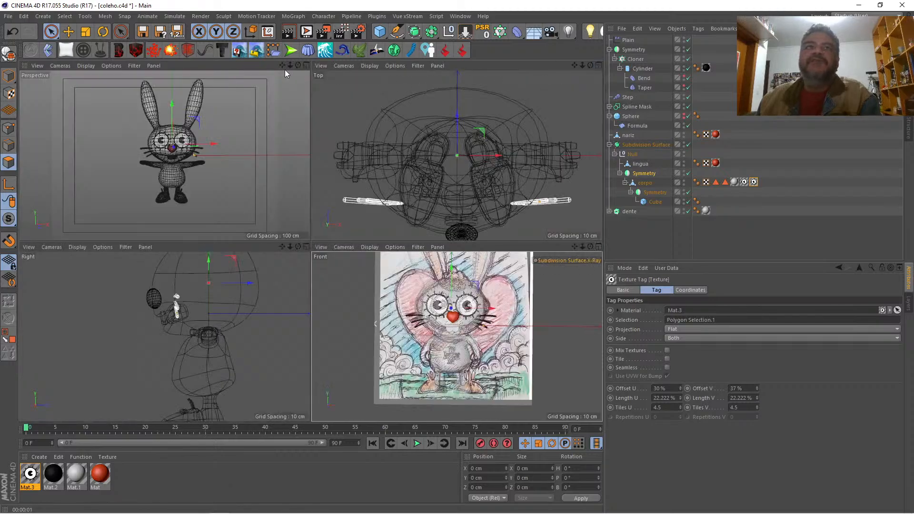
{"action": "left_click", "coordinate": [306, 65]}
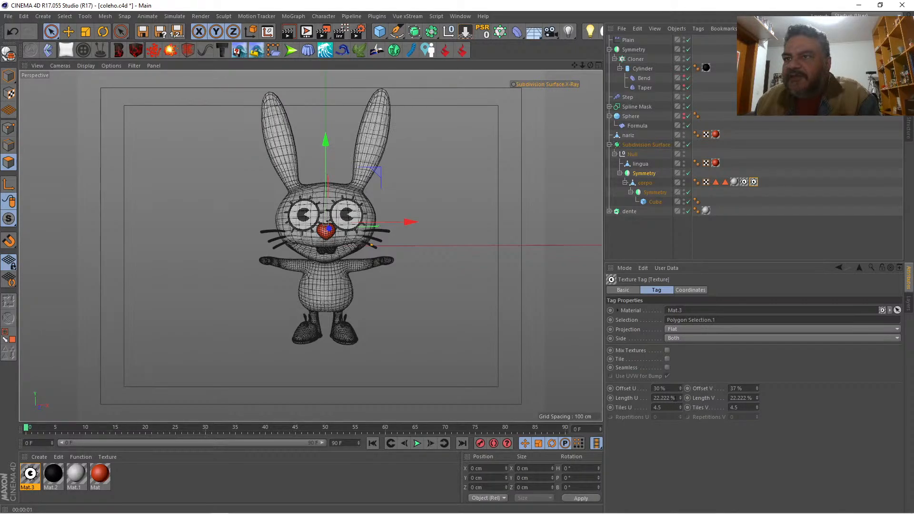
{"action": "left_click", "coordinate": [664, 398]}
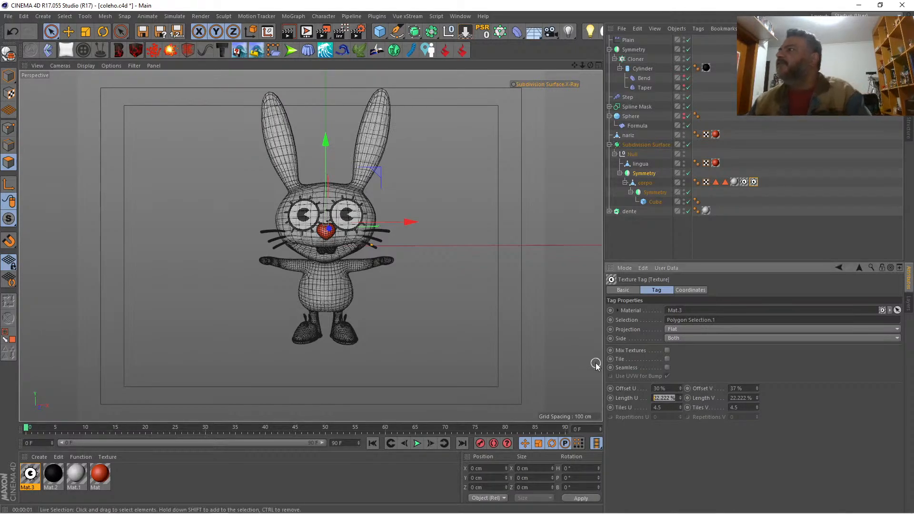
{"action": "type", "text": "1"}
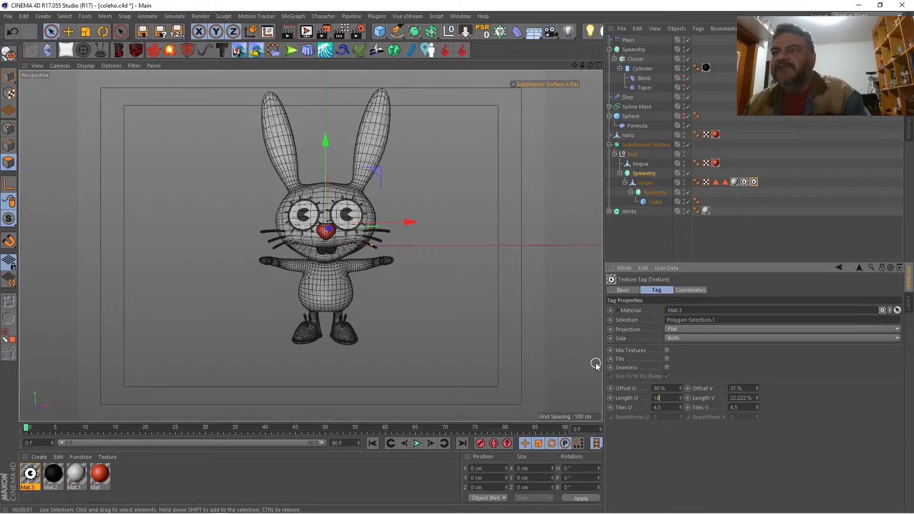
{"action": "type", "text": "8"}
{"action": "key", "text": "Tab"}
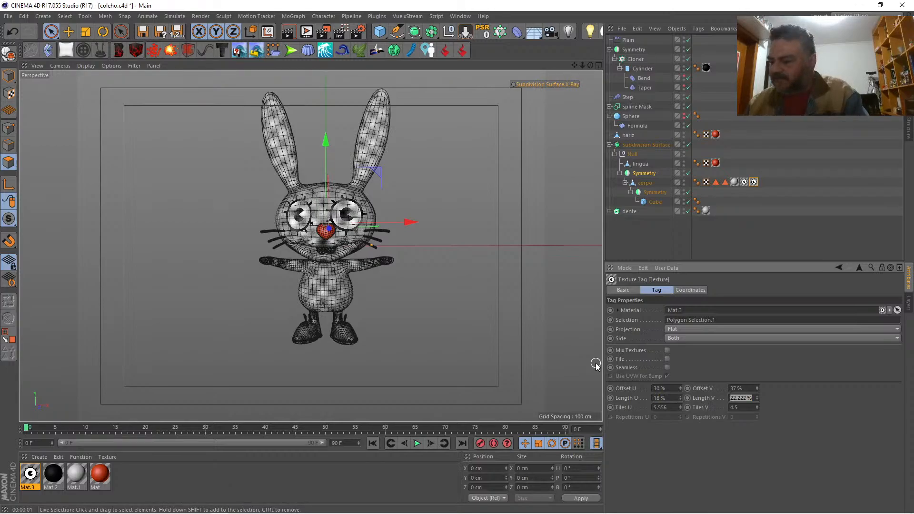
{"action": "type", "text": "18"}
{"action": "key", "text": "Tab"}
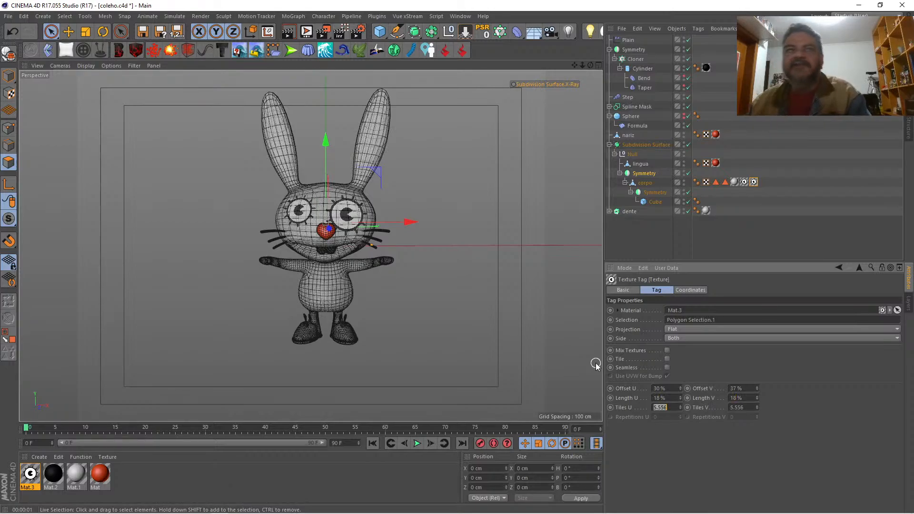
Step: Set Length U and Length V of the original eye texture tag on corpo to 18%
{"action": "left_click", "coordinate": [744, 182]}
{"action": "double_click", "coordinate": [662, 397]}
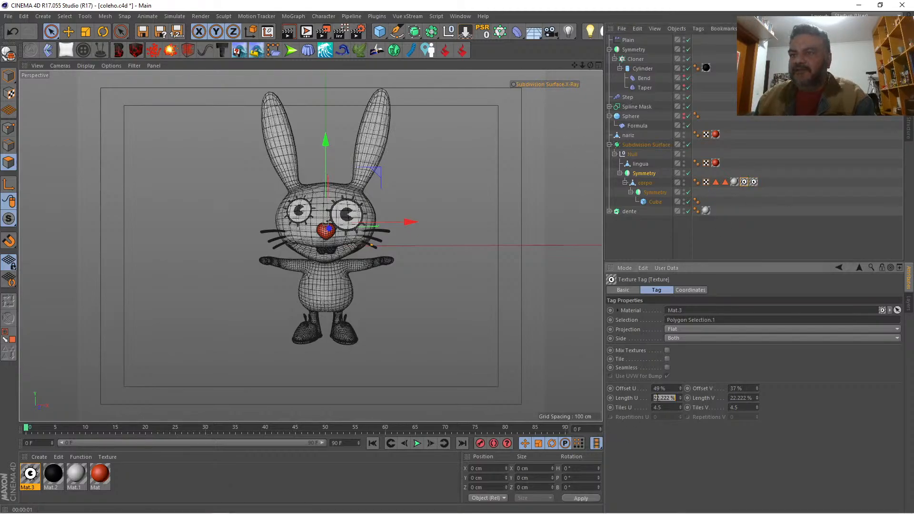
{"action": "type", "text": "18"}
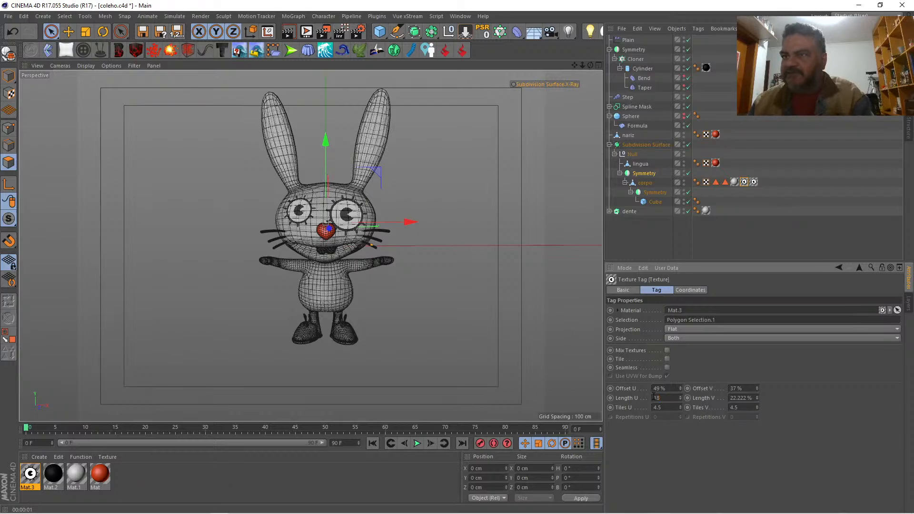
{"action": "key", "text": "Tab"}
{"action": "type", "text": "1"}
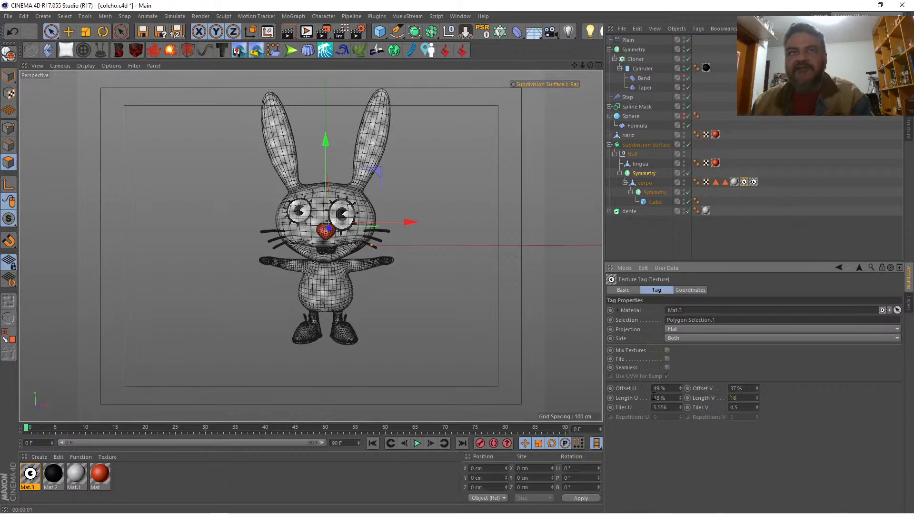
{"action": "key", "text": "Return"}
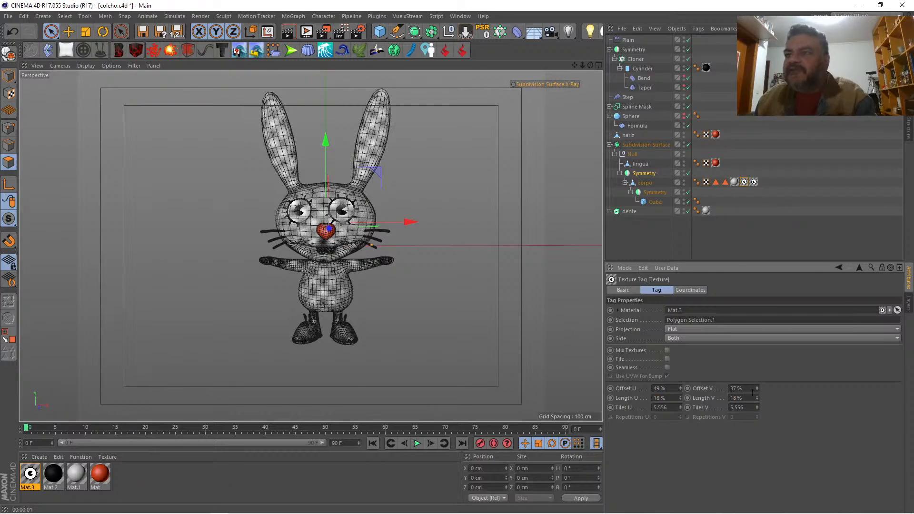
Step: Lower the original eye on the face by setting its texture tag's Offset V to 41%, with Offset U at 49%
{"action": "left_click", "coordinate": [757, 389]}
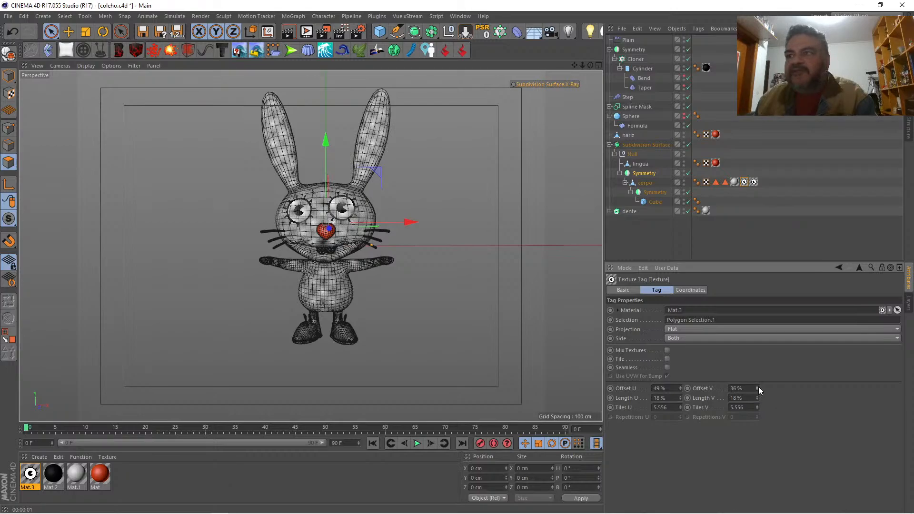
{"action": "left_click", "coordinate": [756, 386]}
{"action": "left_click", "coordinate": [756, 387]}
{"action": "left_click", "coordinate": [756, 386]}
{"action": "left_click", "coordinate": [756, 387]}
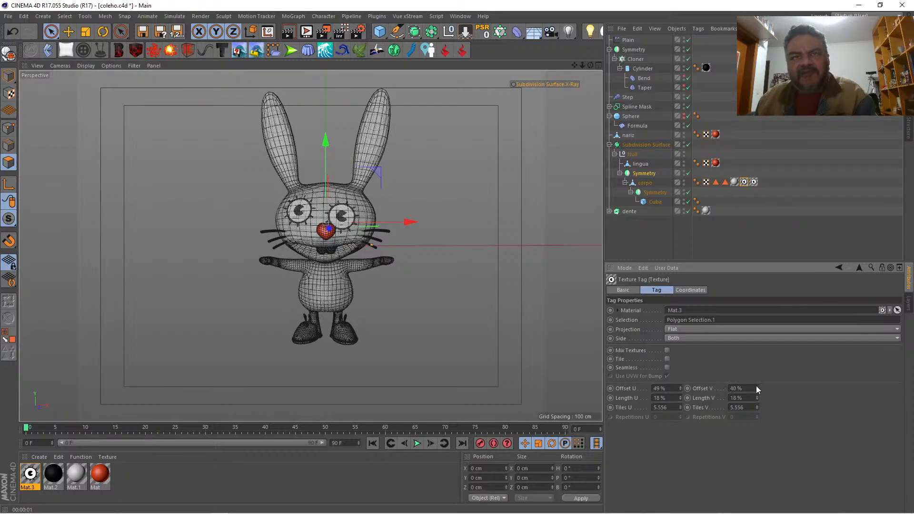
{"action": "left_click", "coordinate": [756, 387]}
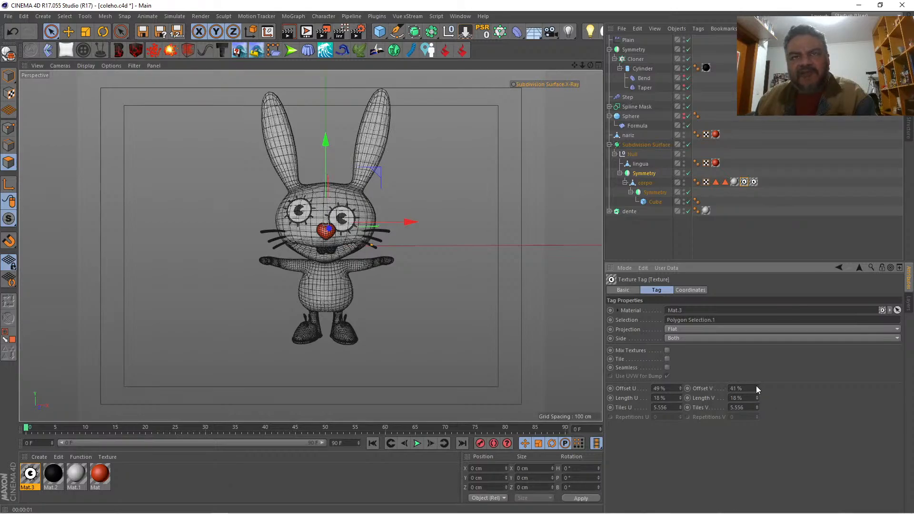
{"action": "left_click", "coordinate": [681, 386]}
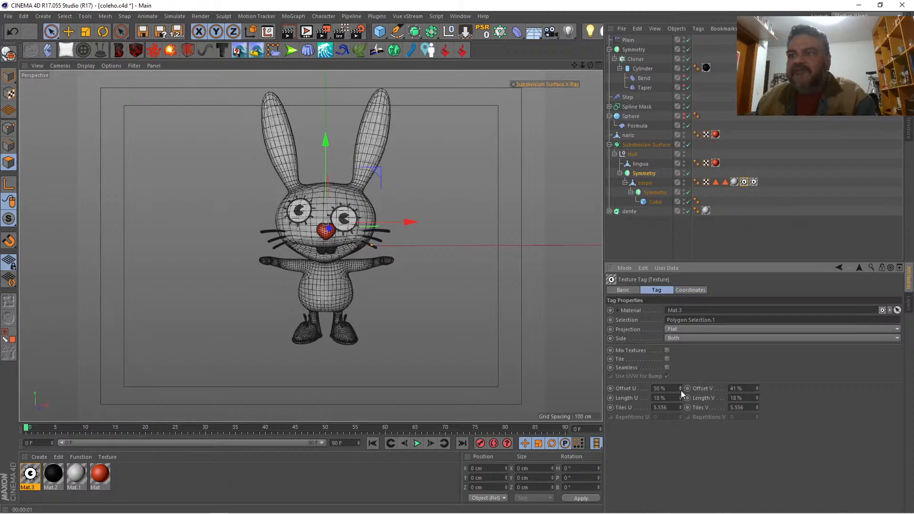
{"action": "left_click", "coordinate": [680, 390]}
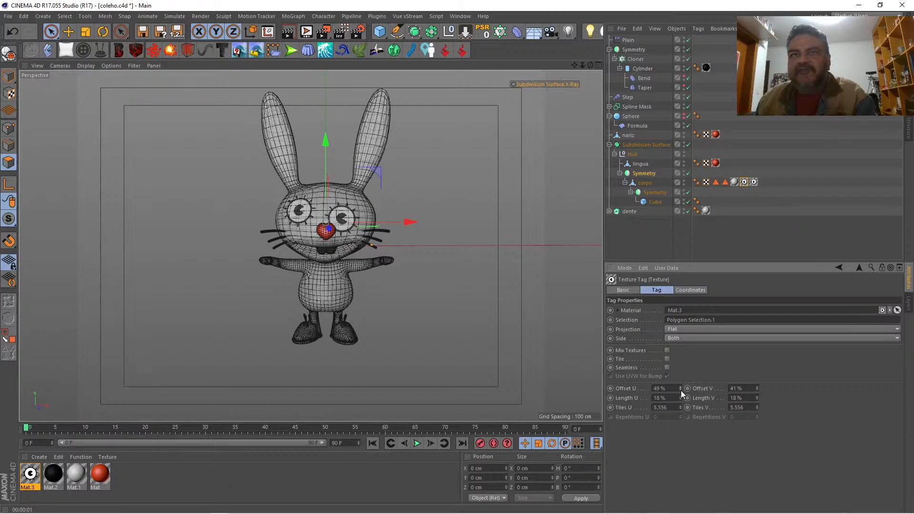
Step: Align the second eye with the first by setting the duplicated tag's Offset U to 35% and Offset V to 41%
{"action": "left_click", "coordinate": [753, 182]}
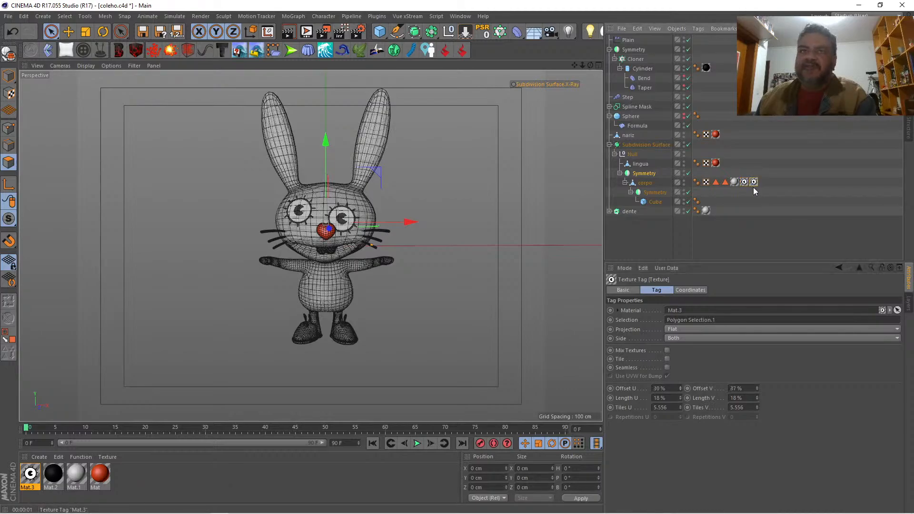
{"action": "left_click", "coordinate": [680, 390]}
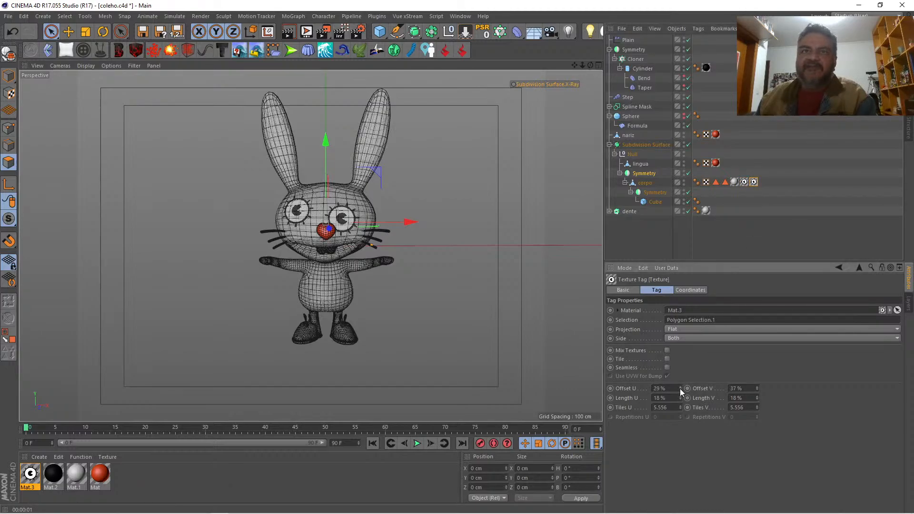
{"action": "left_click_drag", "start_coordinate": [679, 386], "coordinate": [679, 386]}
{"action": "left_click", "coordinate": [757, 390]}
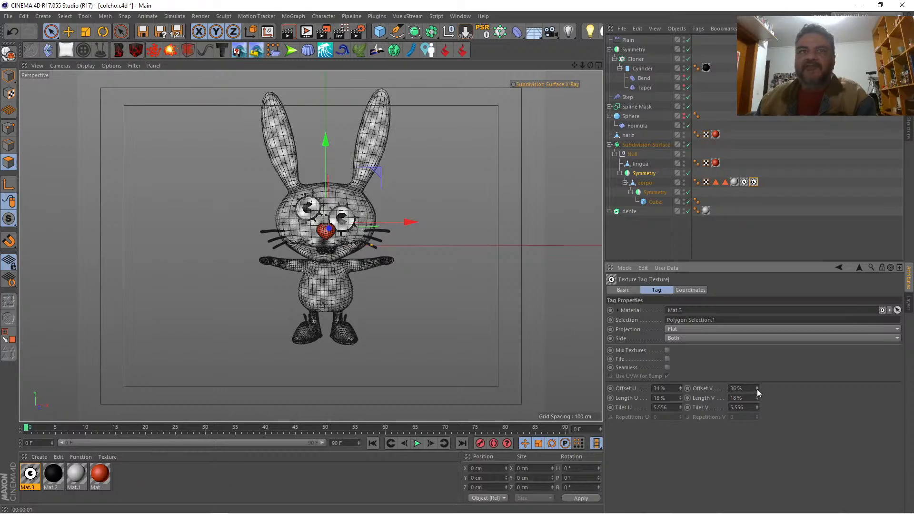
{"action": "left_click_drag", "start_coordinate": [756, 387], "coordinate": [756, 387]}
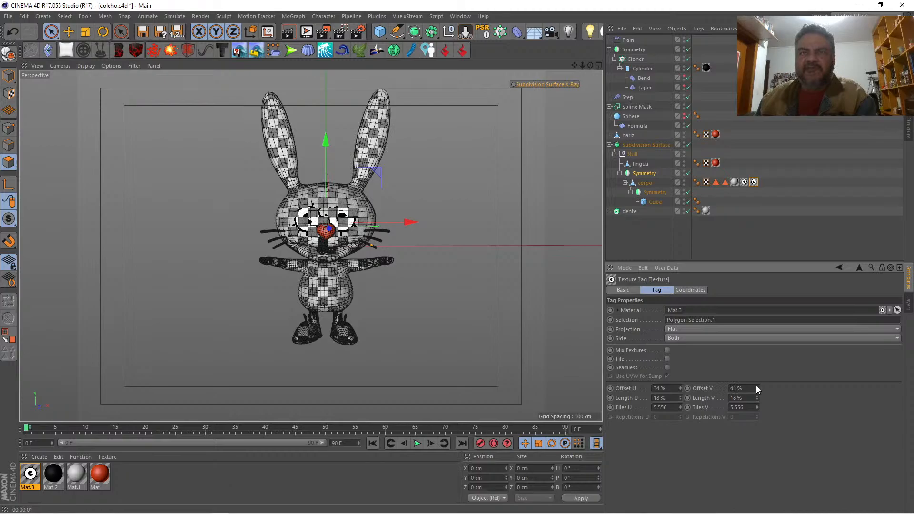
{"action": "left_click", "coordinate": [678, 387]}
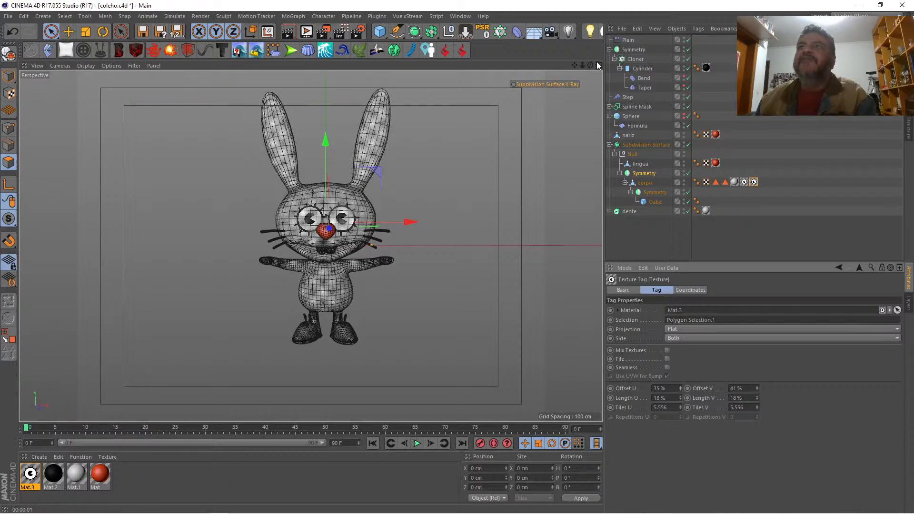
Step: Match the second eye to the sketch in the Front view with Length U and Length V at 19% and Offset U at 36%
{"action": "middle_click", "coordinate": [601, 190]}
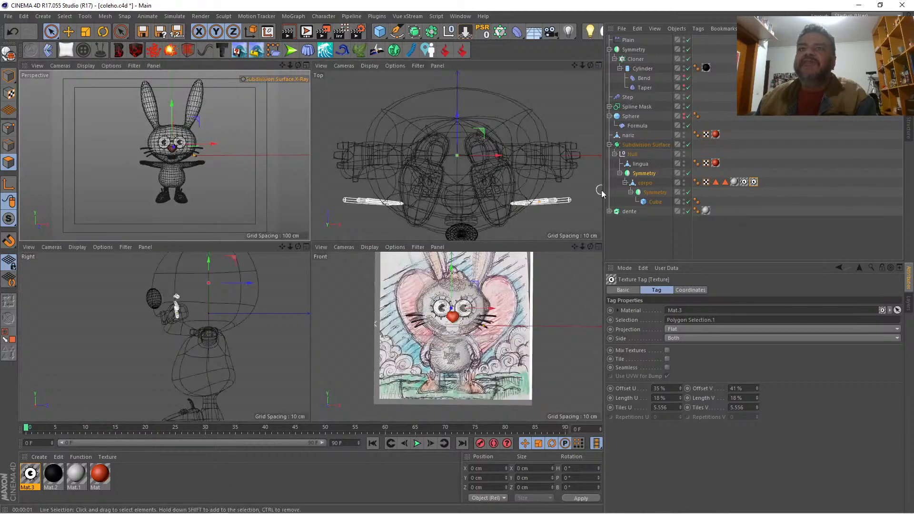
{"action": "middle_click", "coordinate": [600, 243]}
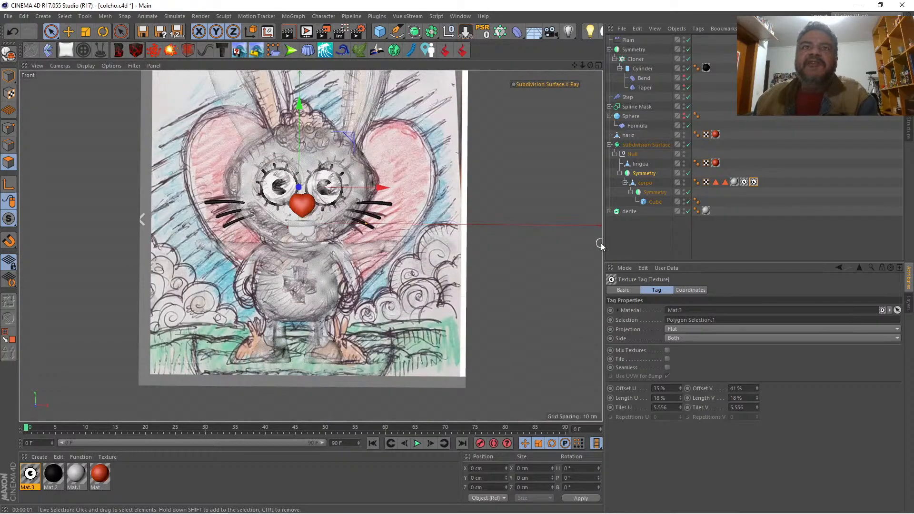
{"action": "left_click", "coordinate": [679, 396]}
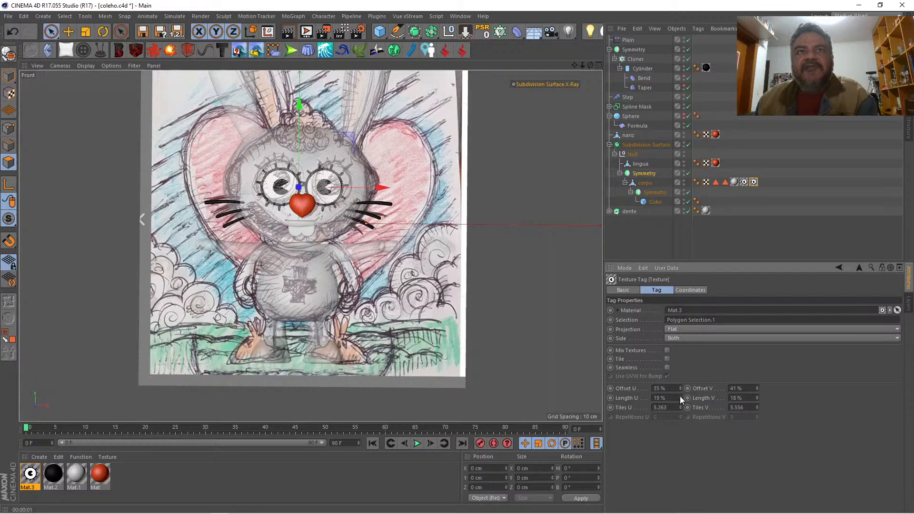
{"action": "left_click", "coordinate": [756, 396]}
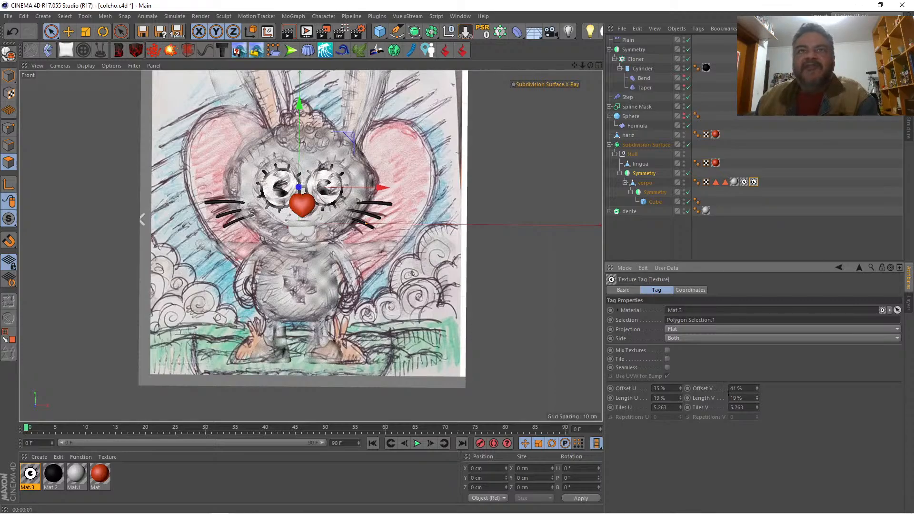
{"action": "left_click", "coordinate": [681, 386]}
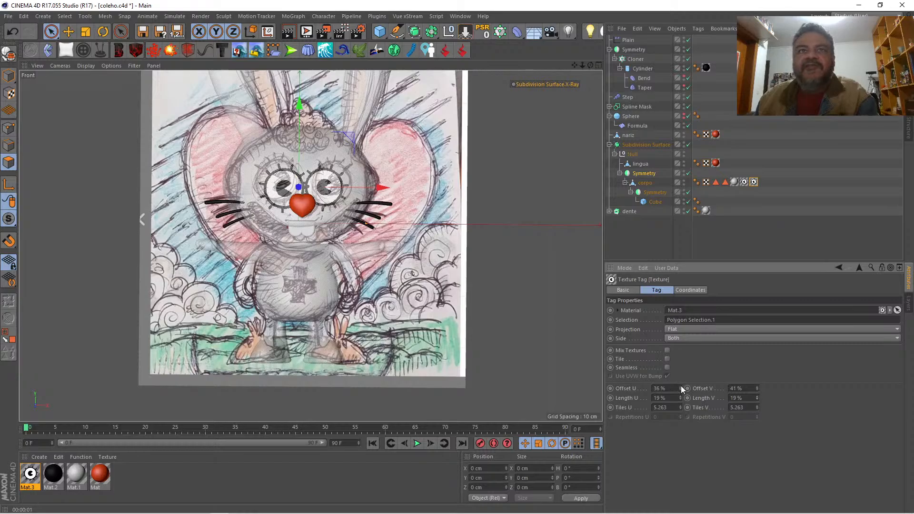
Step: Shift and raise the second eye by setting its texture tag's Offset U to 34% and Offset V to 39%
{"action": "left_click", "coordinate": [679, 390]}
{"action": "left_click", "coordinate": [680, 390]}
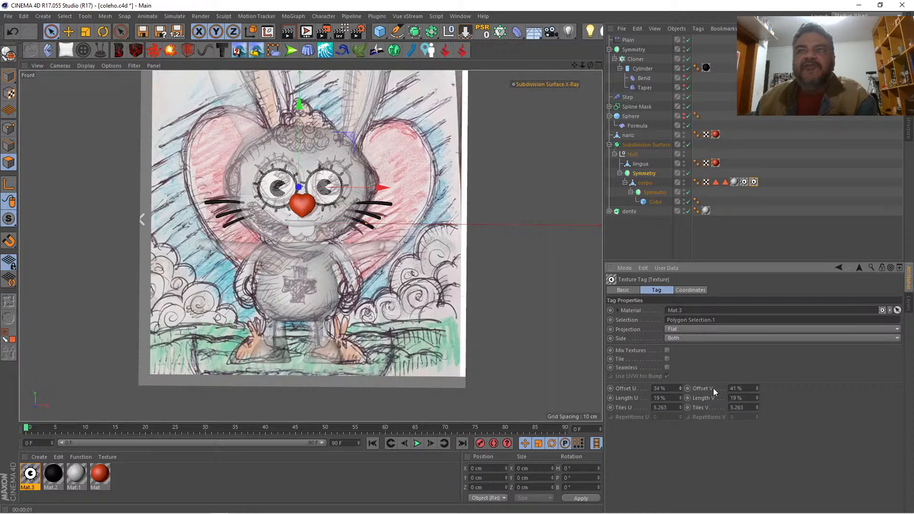
{"action": "left_click", "coordinate": [757, 389]}
{"action": "left_click", "coordinate": [757, 390]}
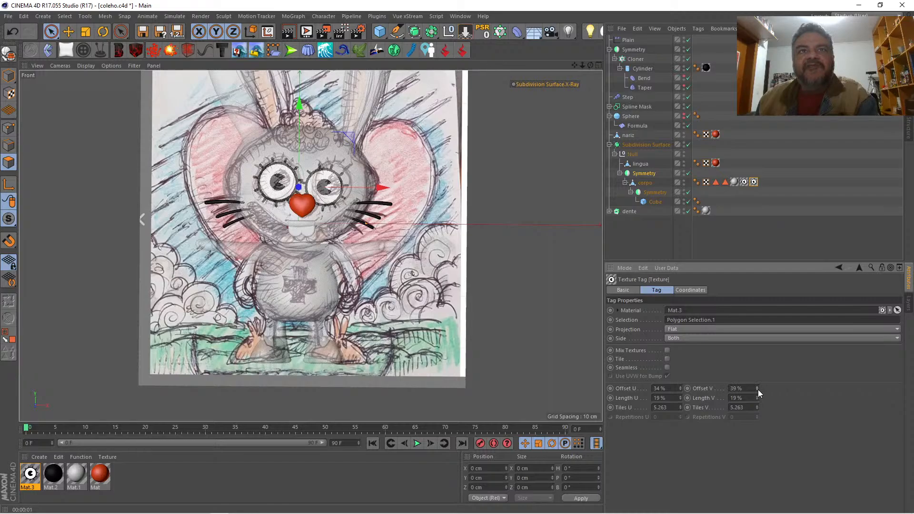
Step: Spread the original eye away from the other by setting its texture tag's Offset U to 51% and Offset V to 39%
{"action": "left_click", "coordinate": [743, 181]}
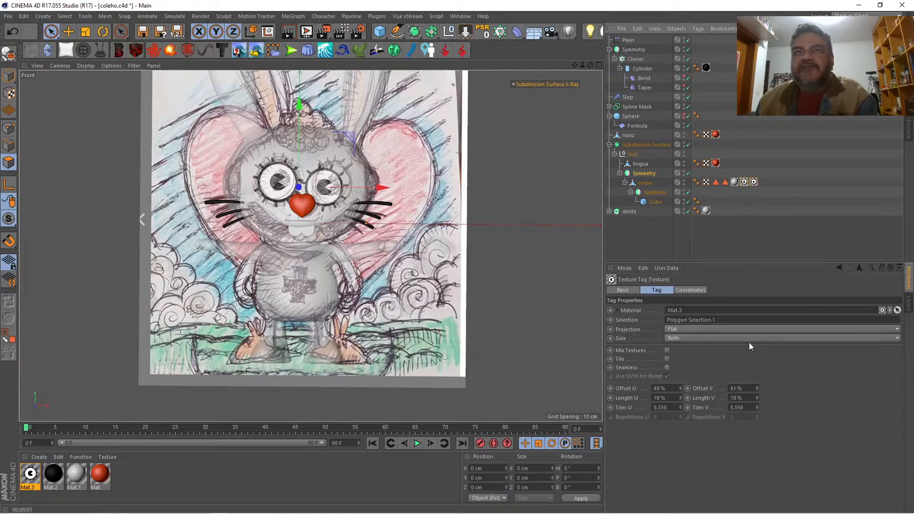
{"action": "left_click", "coordinate": [679, 390]}
{"action": "left_click", "coordinate": [680, 387]}
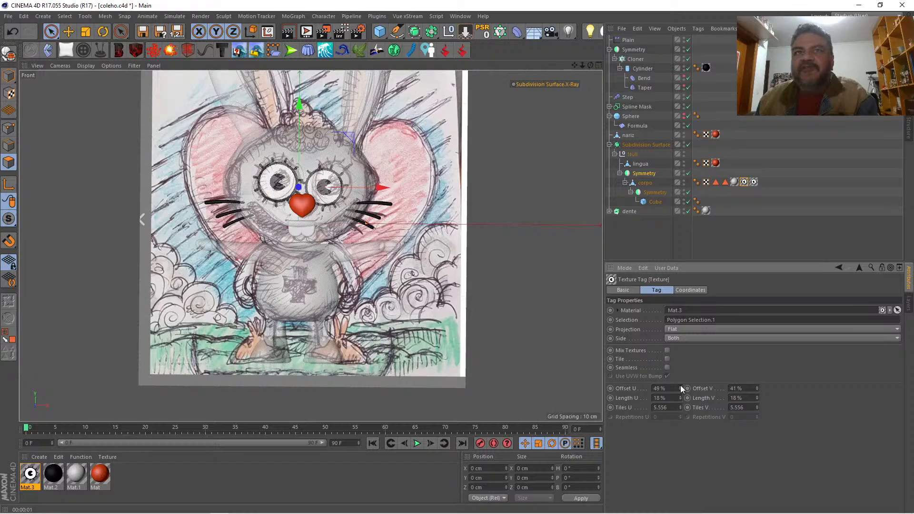
{"action": "left_click", "coordinate": [680, 386]}
{"action": "left_click", "coordinate": [680, 386]}
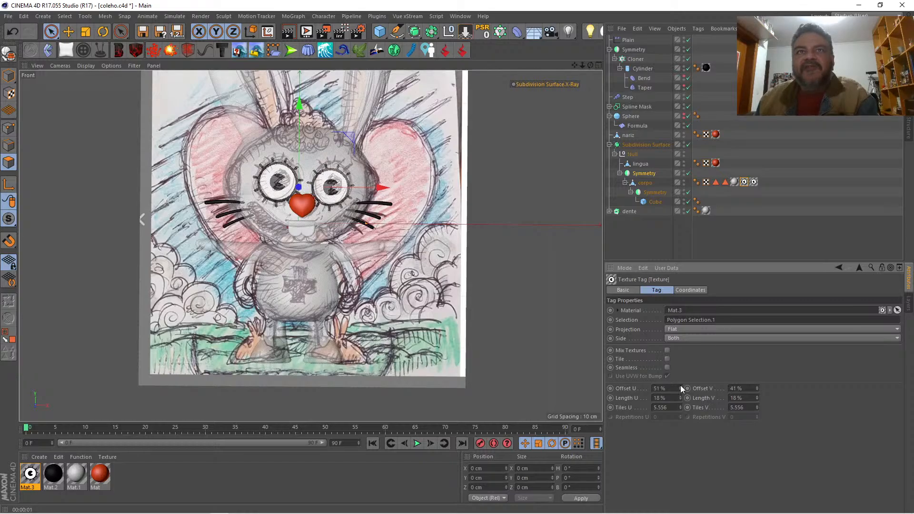
{"action": "left_click", "coordinate": [758, 389]}
{"action": "left_click", "coordinate": [758, 390]}
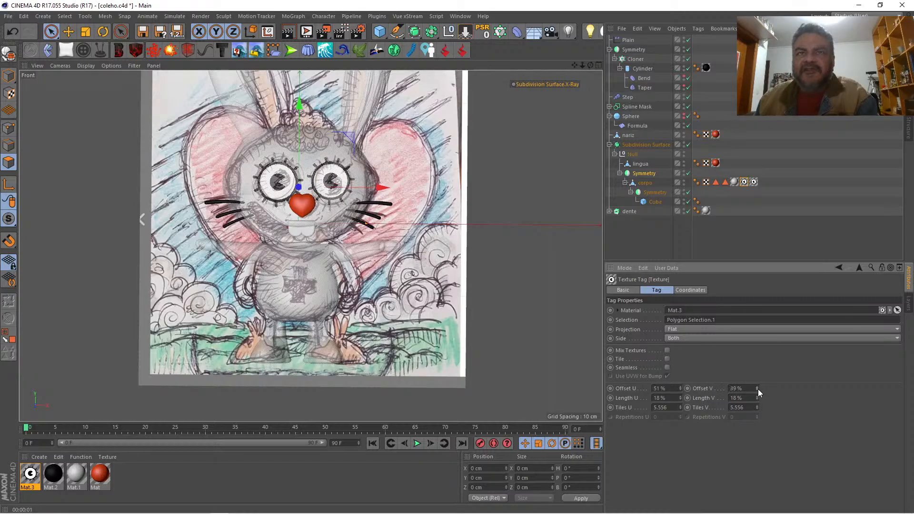
Step: Render the rabbit in the Perspective view and compare its eyes with the sketch in the Front view
{"action": "left_click", "coordinate": [598, 65]}
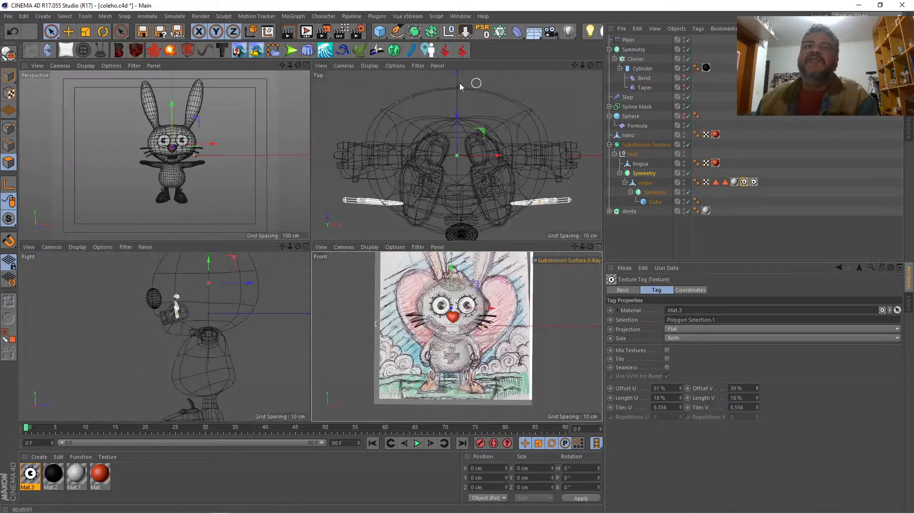
{"action": "left_click", "coordinate": [307, 65]}
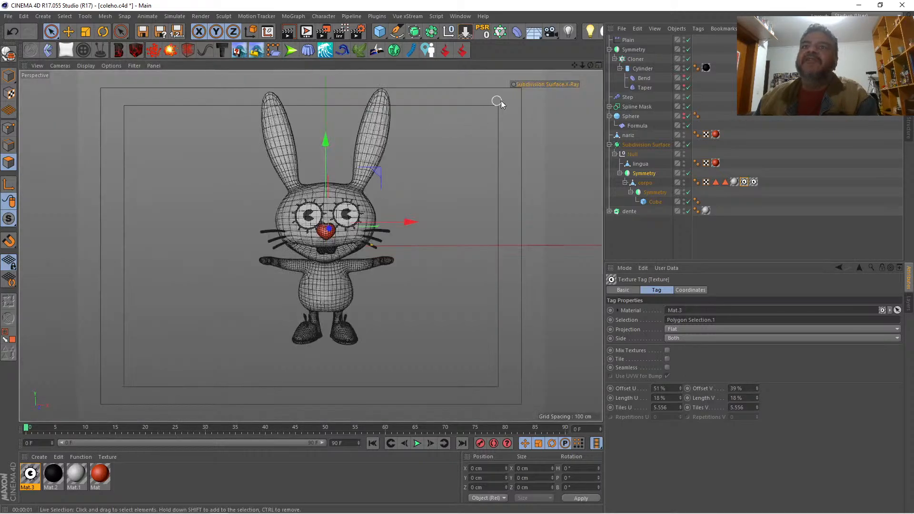
{"action": "left_click", "coordinate": [641, 237]}
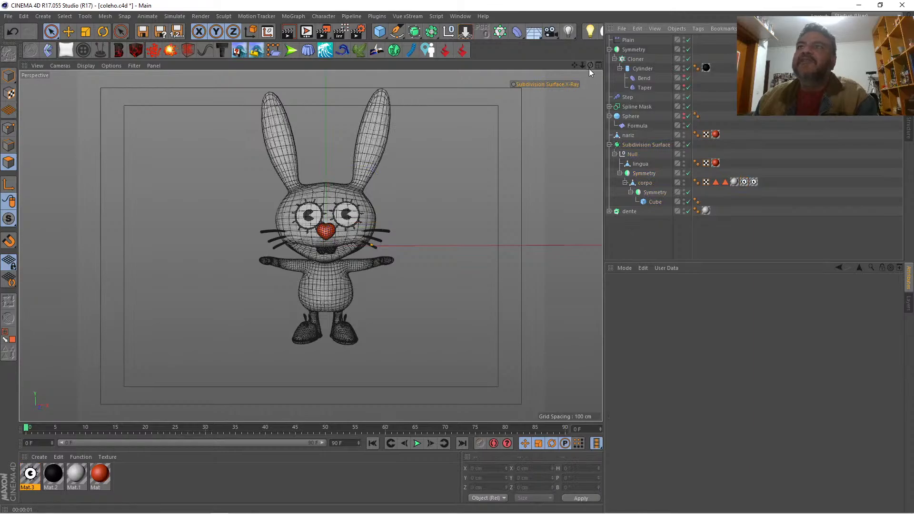
{"action": "mouse_move", "coordinate": [590, 65]}
{"action": "left_mouse_down"}
{"action": "mouse_move", "coordinate": [423, 67]}
{"action": "mouse_move", "coordinate": [607, 65]}
{"action": "mouse_move", "coordinate": [572, 66]}
{"action": "mouse_move", "coordinate": [548, 85]}
{"action": "mouse_move", "coordinate": [590, 66]}
{"action": "mouse_move", "coordinate": [516, 66]}
{"action": "mouse_move", "coordinate": [589, 65]}
{"action": "left_mouse_up"}
{"action": "key", "text": "ctrl+r"}
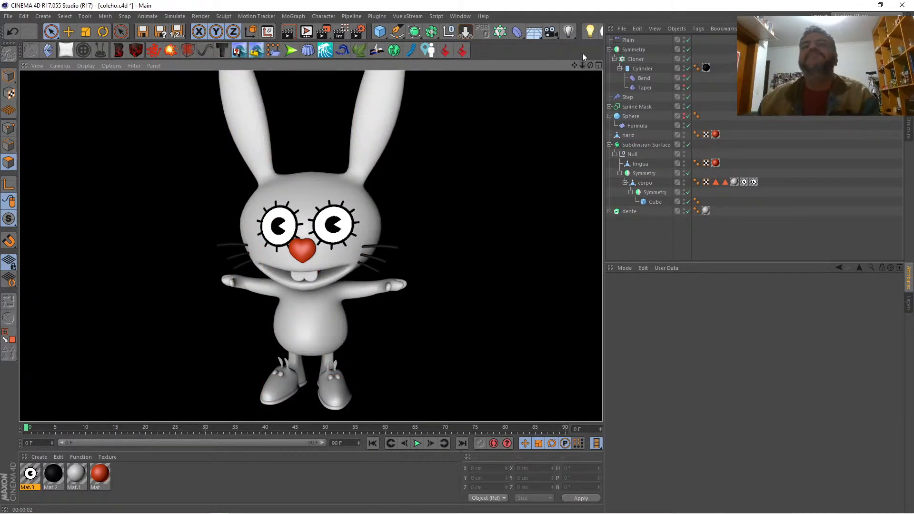
{"action": "left_click", "coordinate": [598, 64]}
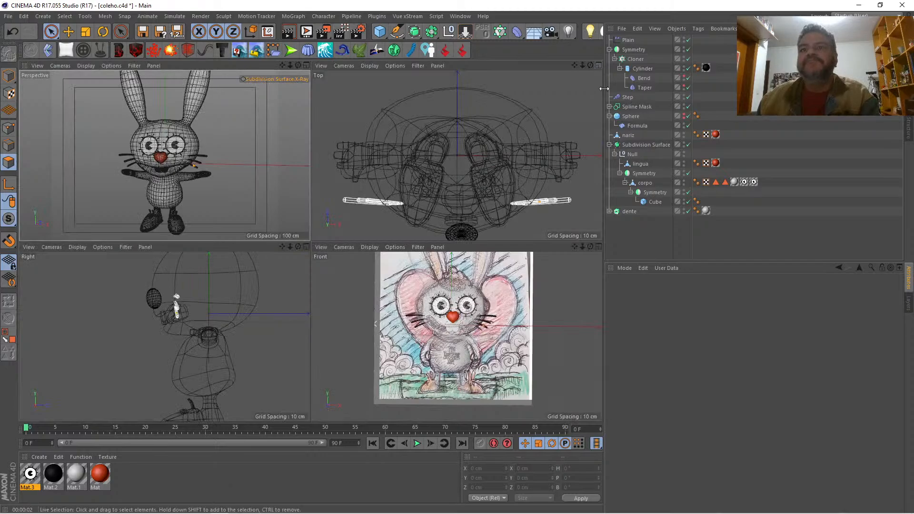
{"action": "left_click", "coordinate": [595, 244]}
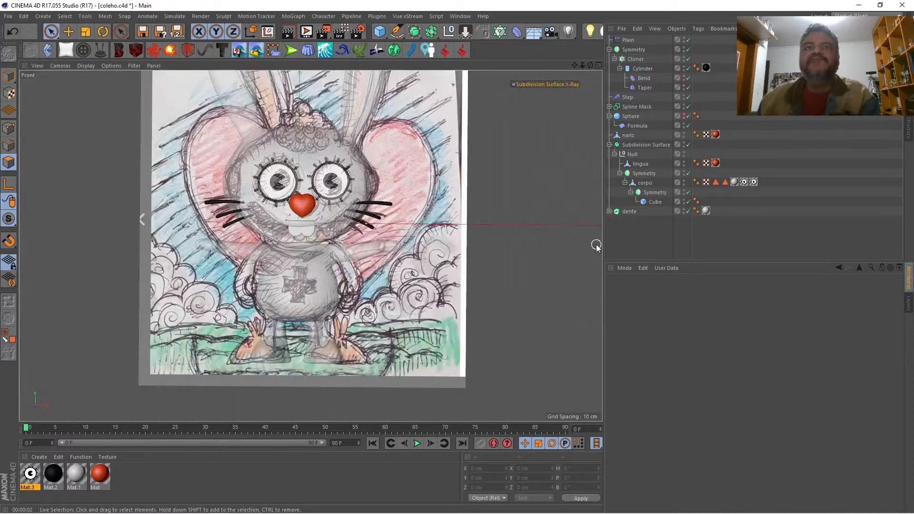
{"action": "left_click", "coordinate": [595, 64]}
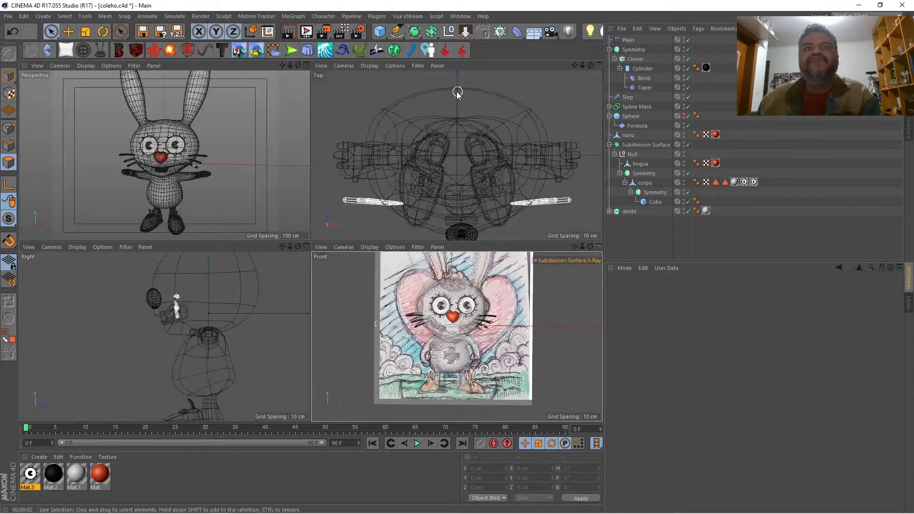
{"action": "left_click", "coordinate": [304, 65]}
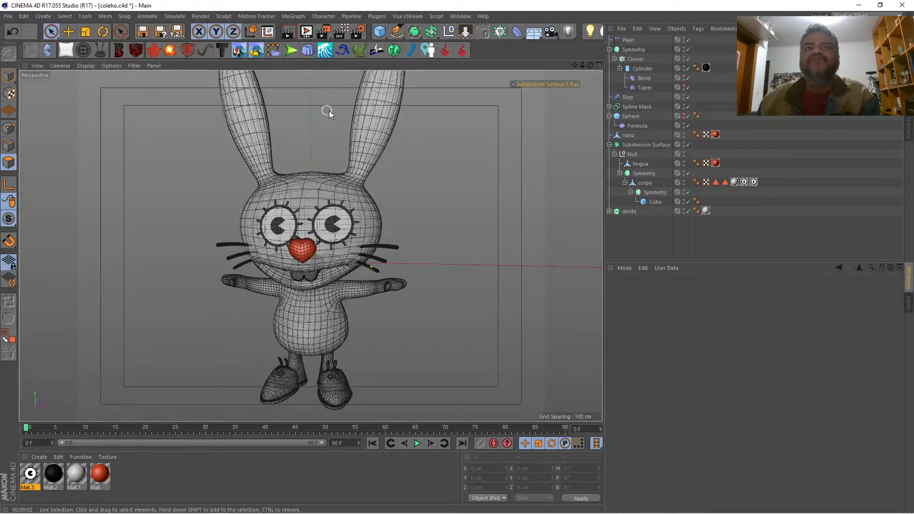
Step: Select the front inner-ear polygons of corpo and store them as a polygon selection
{"action": "left_click", "coordinate": [645, 185]}
{"action": "left_click_drag", "start_coordinate": [574, 66], "coordinate": [552, 121]}
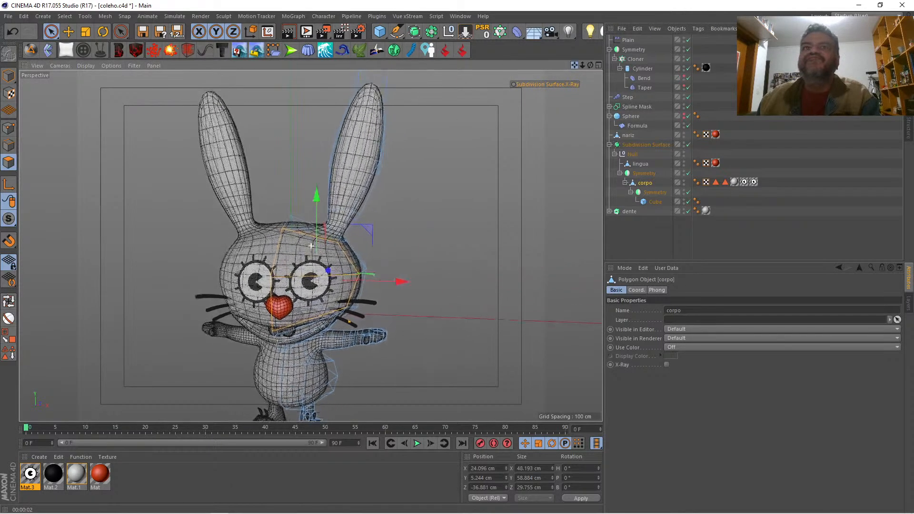
{"action": "left_click_drag", "start_coordinate": [582, 65], "coordinate": [584, 67]}
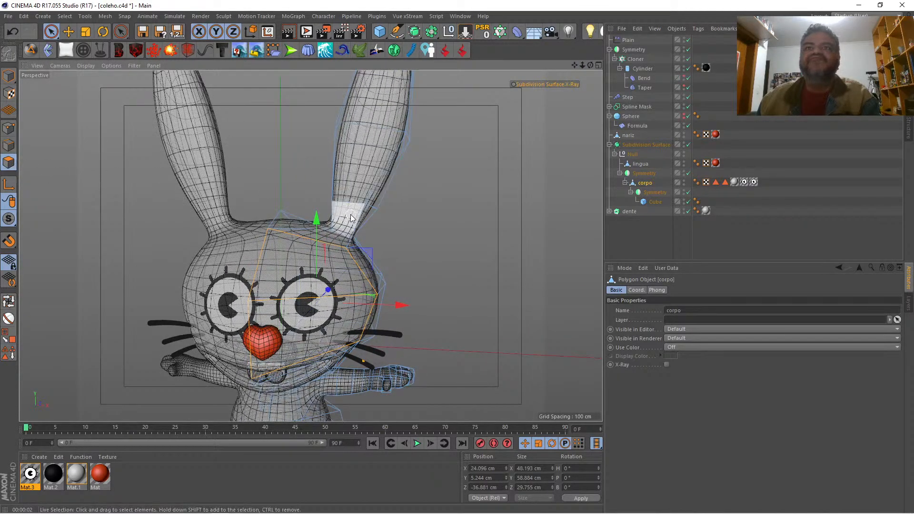
{"action": "left_click", "coordinate": [381, 107]}
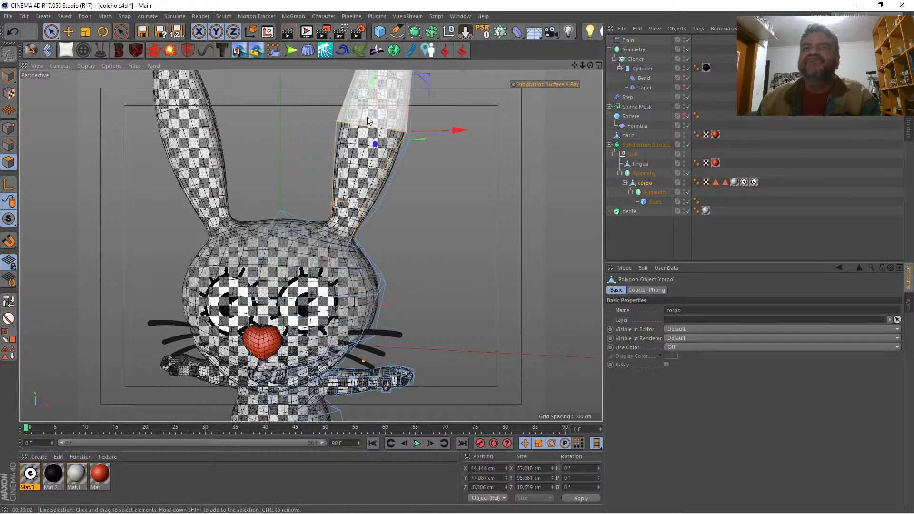
{"action": "left_click_drag", "start_coordinate": [580, 64], "coordinate": [589, 67]}
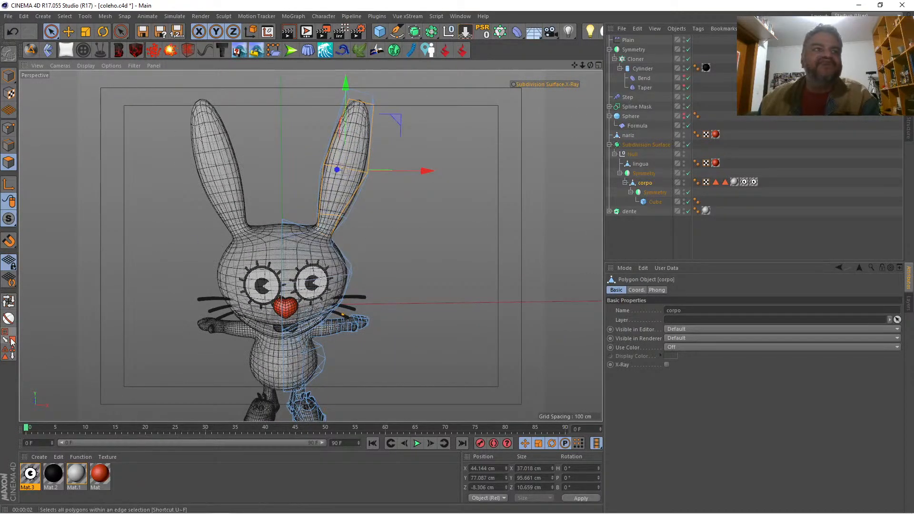
{"action": "left_click", "coordinate": [11, 355]}
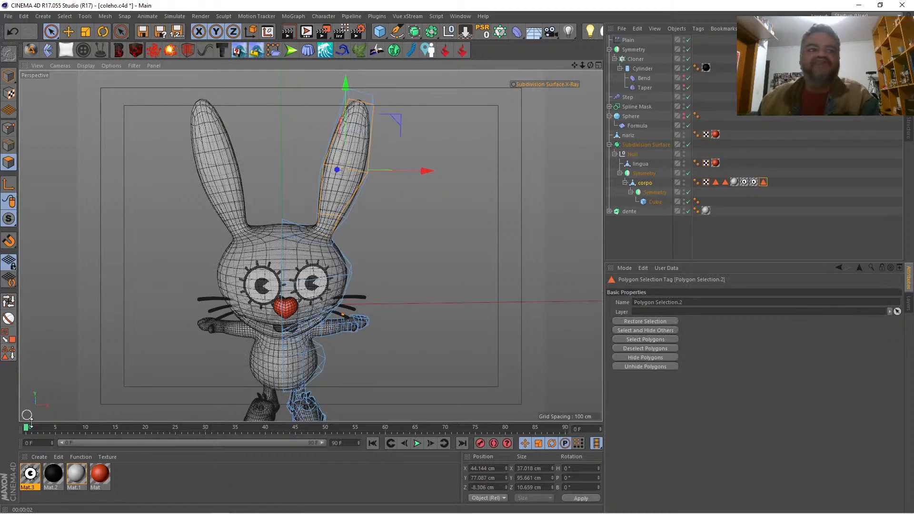
Step: Create a new pink material with its color at H 343°, S 48% and V 80%
{"action": "double_click", "coordinate": [139, 470]}
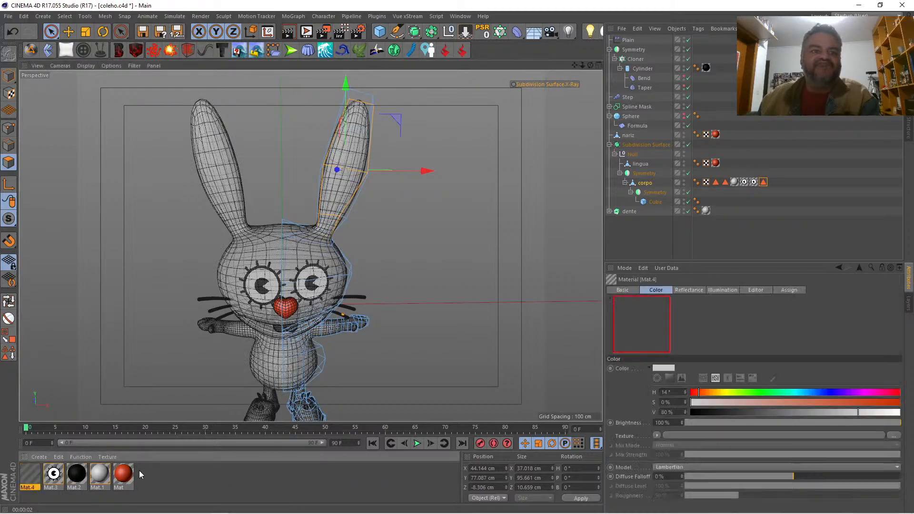
{"action": "double_click", "coordinate": [29, 474]}
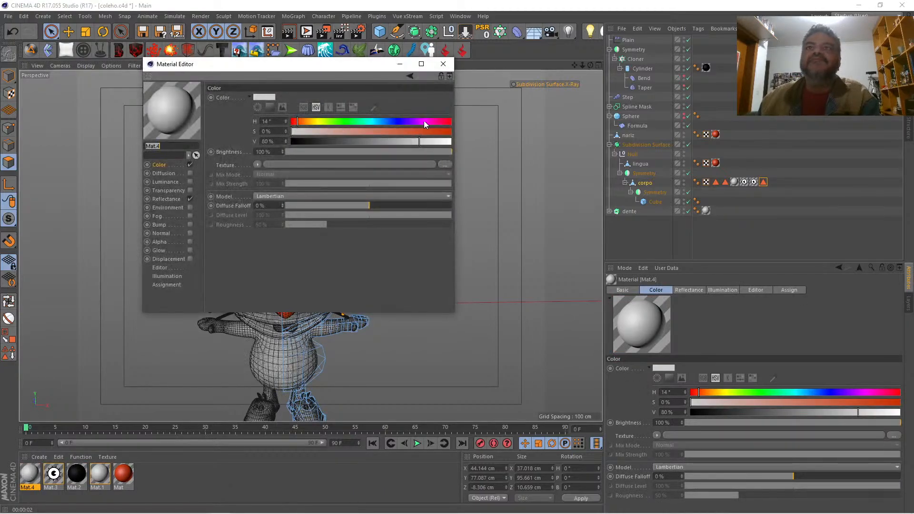
{"action": "left_click_drag", "start_coordinate": [426, 121], "coordinate": [442, 121]}
{"action": "left_click", "coordinate": [368, 133]}
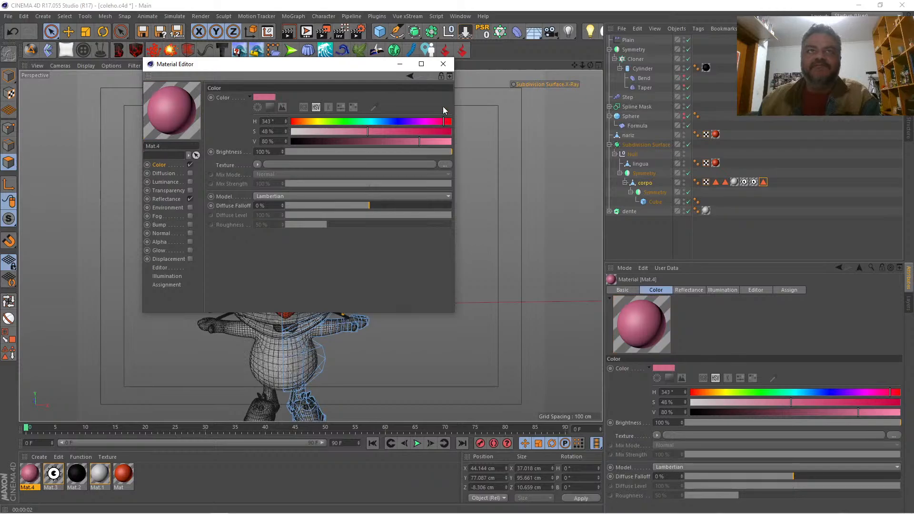
{"action": "left_click", "coordinate": [443, 64]}
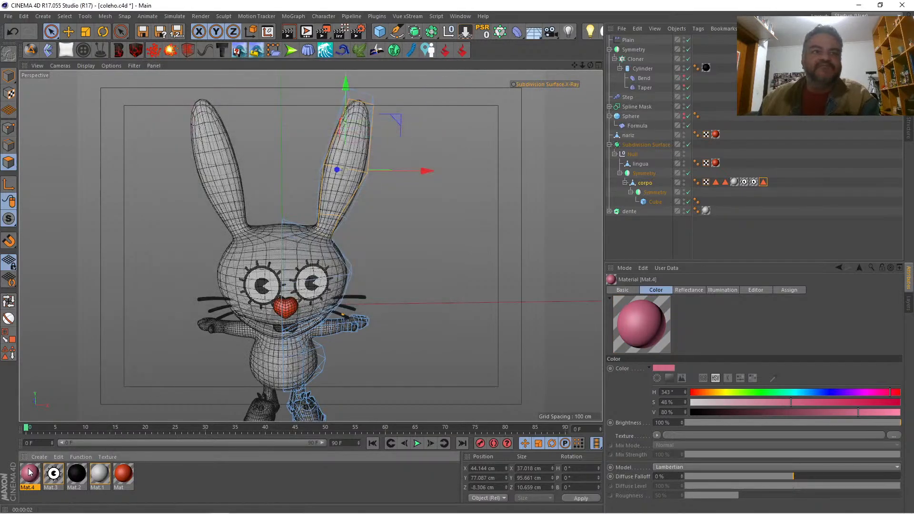
Step: Apply the pink material Mat.4 to corpo and restrict it to the inner ears with Polygon Selection.2
{"action": "left_click_drag", "start_coordinate": [31, 472], "coordinate": [647, 184]}
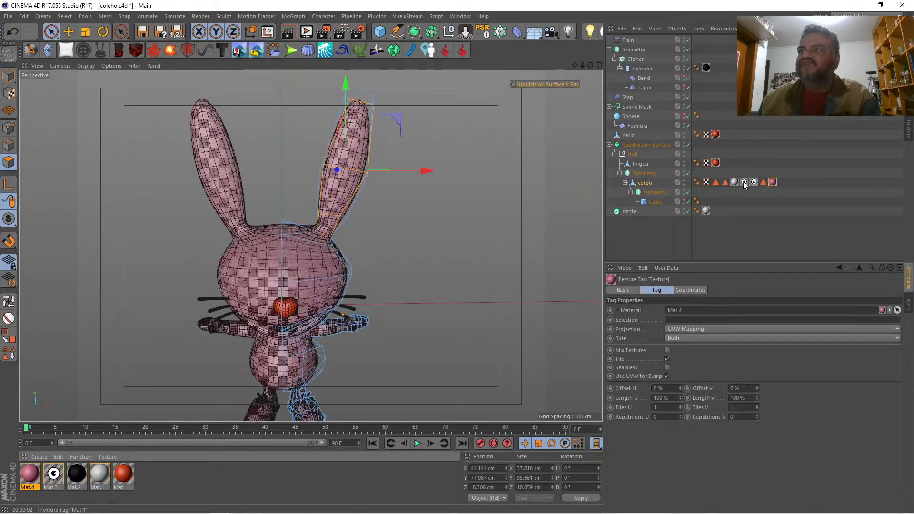
{"action": "left_click_drag", "start_coordinate": [704, 324], "coordinate": [703, 322]}
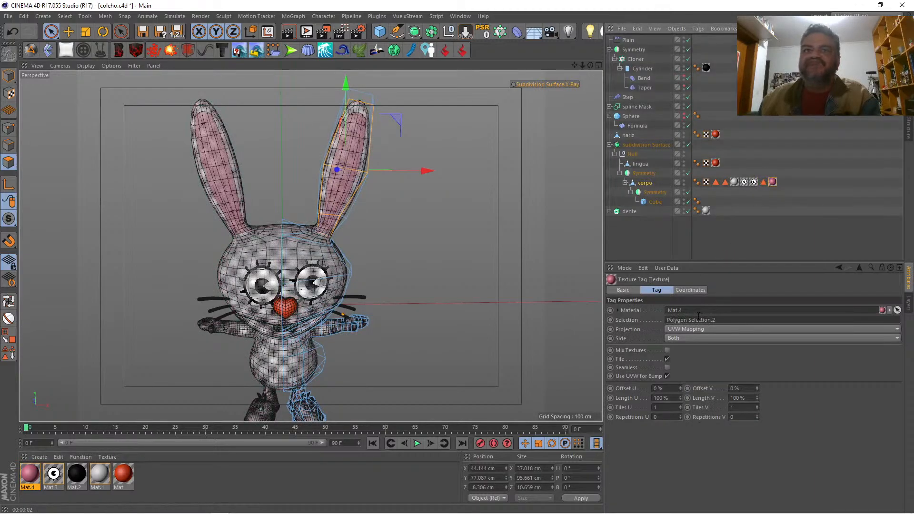
{"action": "left_click", "coordinate": [632, 238]}
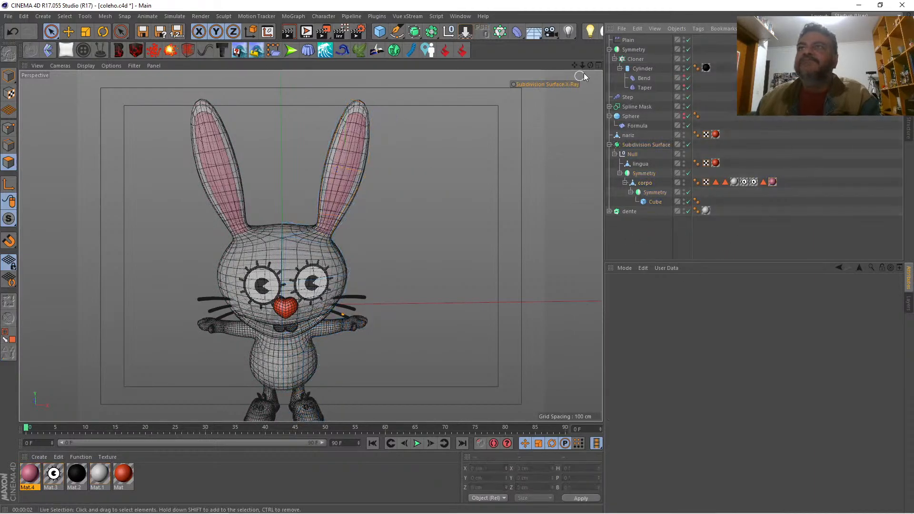
Step: Render the whole rabbit from the front to check the pink ears, and compare it with the reference sketch
{"action": "left_click_drag", "start_coordinate": [590, 65], "coordinate": [596, 35]}
{"action": "left_click_drag", "start_coordinate": [590, 67], "coordinate": [587, 69]}
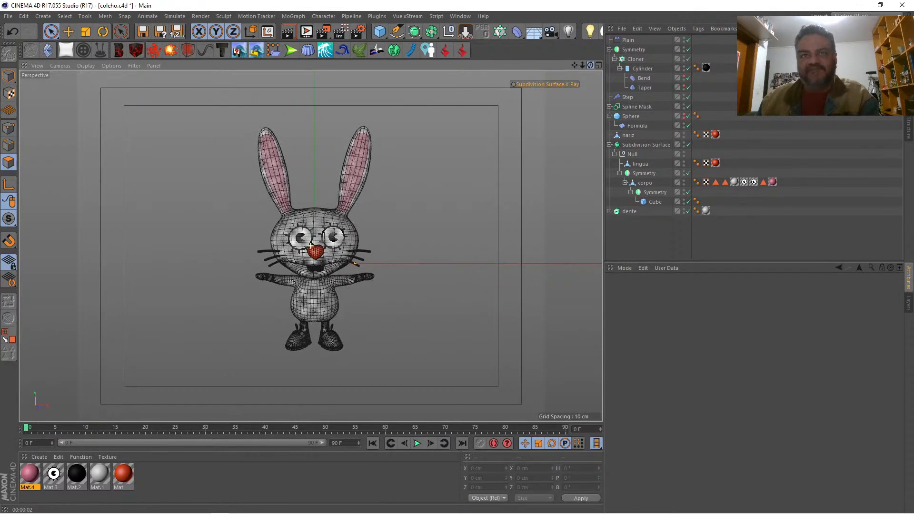
{"action": "key", "text": "ctrl+r"}
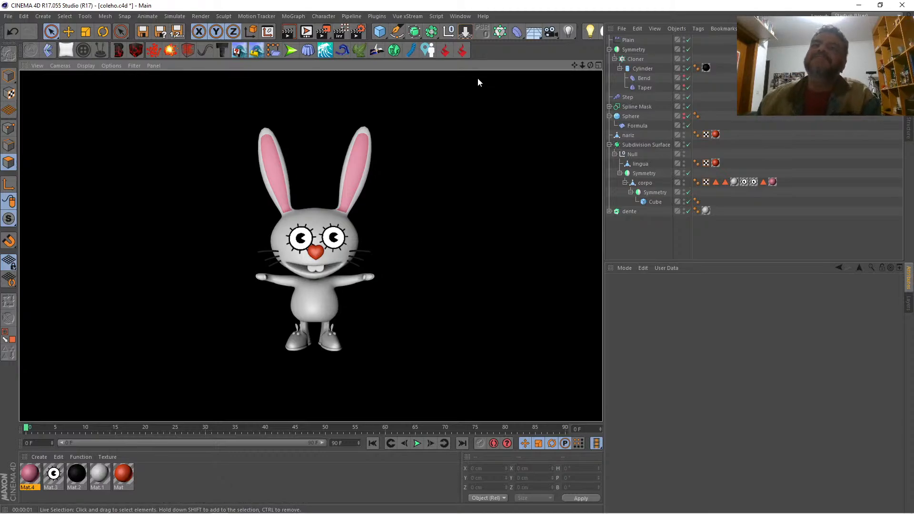
{"action": "left_click", "coordinate": [598, 65]}
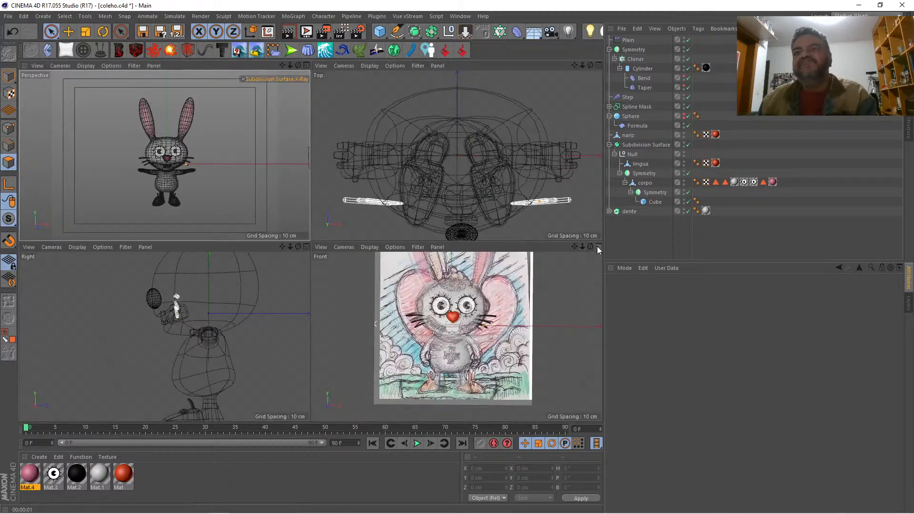
{"action": "left_click", "coordinate": [597, 248]}
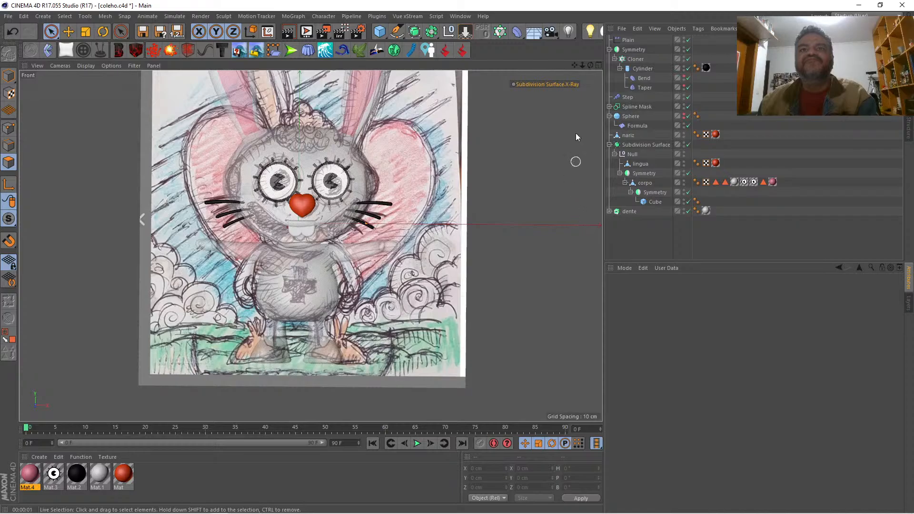
{"action": "left_click", "coordinate": [598, 65]}
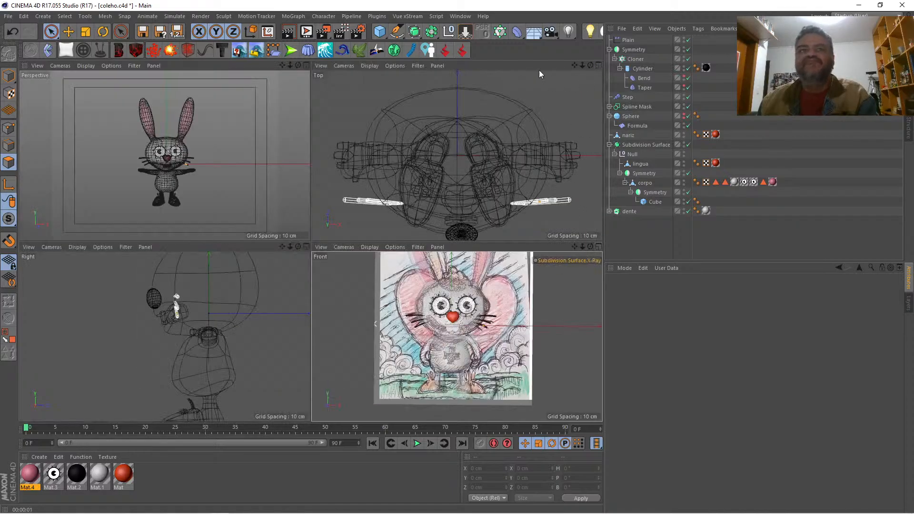
{"action": "left_click", "coordinate": [306, 65]}
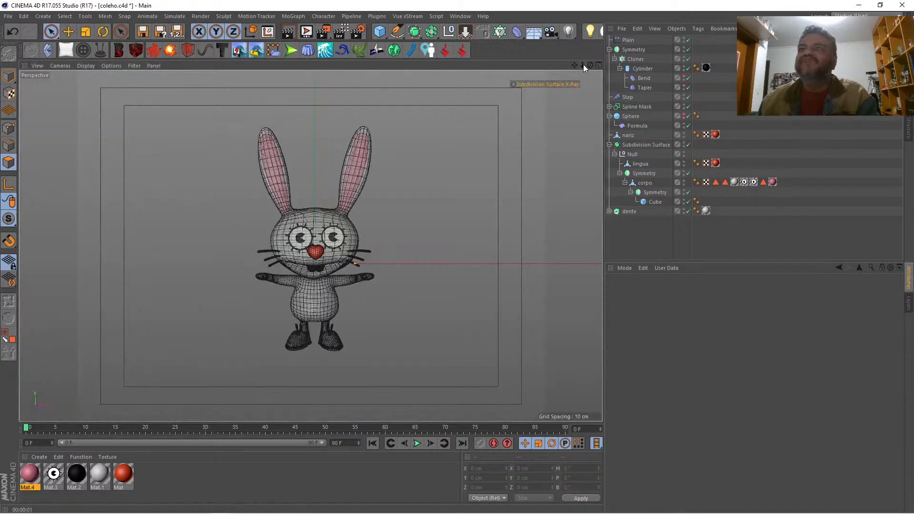
Step: Create a new material and switch its editor preview to the Plane shape
{"action": "left_click_drag", "start_coordinate": [583, 64], "coordinate": [579, 43]}
{"action": "left_click", "coordinate": [181, 467]}
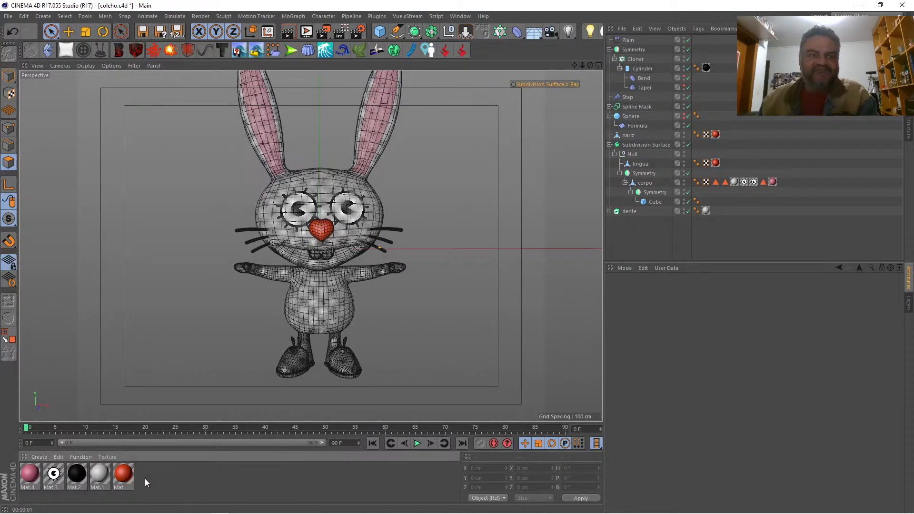
{"action": "double_click", "coordinate": [158, 476]}
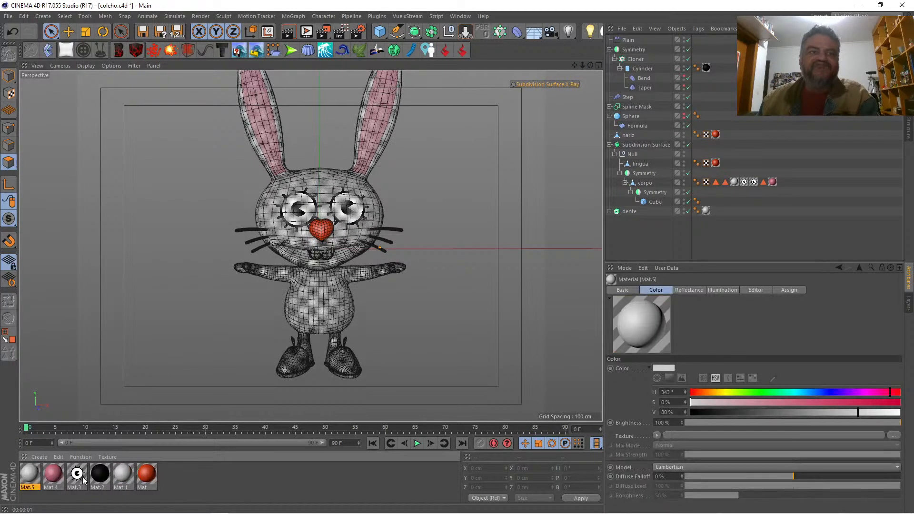
{"action": "double_click", "coordinate": [30, 475]}
{"action": "right_click", "coordinate": [170, 118]}
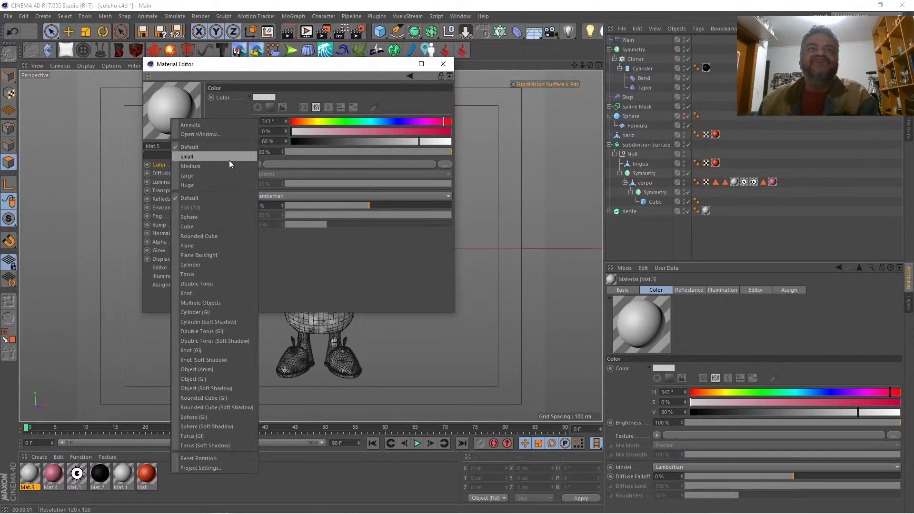
{"action": "left_click", "coordinate": [212, 246]}
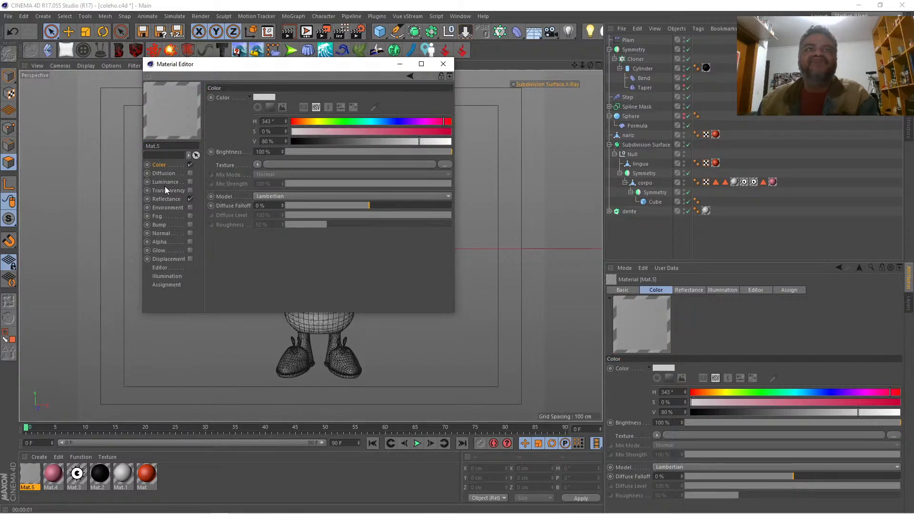
Step: Enable the Luminance channel of Mat.5 and load xiz.png as its texture
{"action": "left_click", "coordinate": [190, 181]}
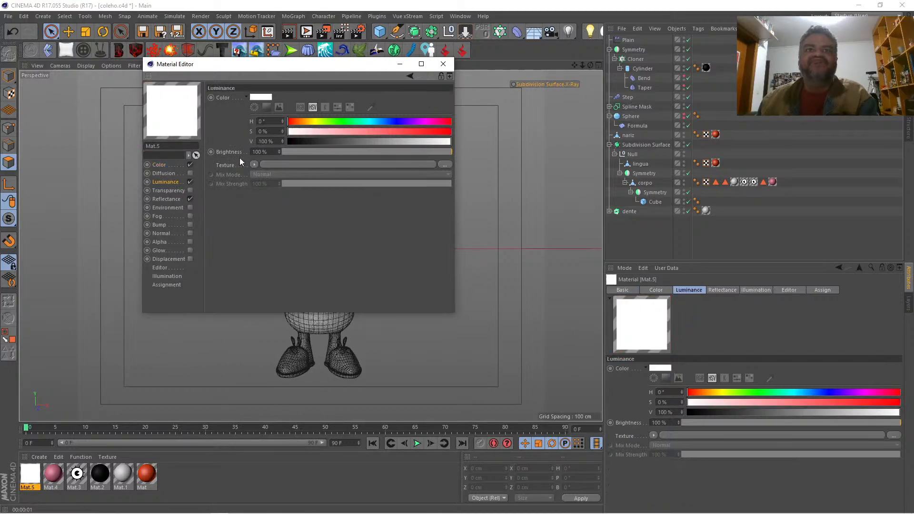
{"action": "left_click", "coordinate": [445, 164]}
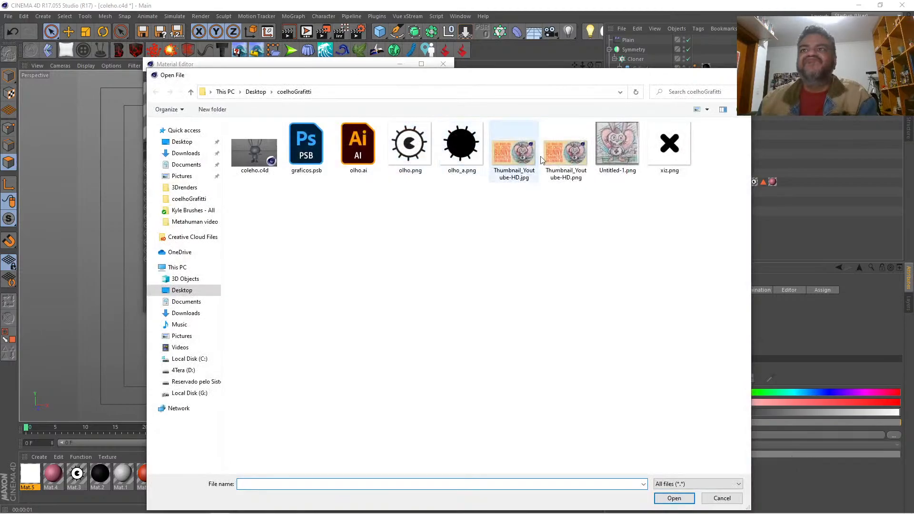
{"action": "double_click", "coordinate": [668, 144]}
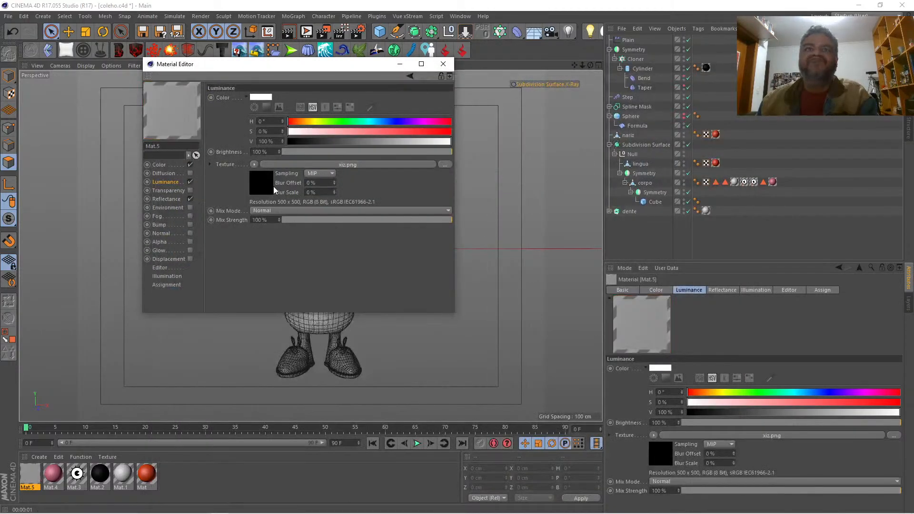
{"action": "left_click", "coordinate": [284, 165]}
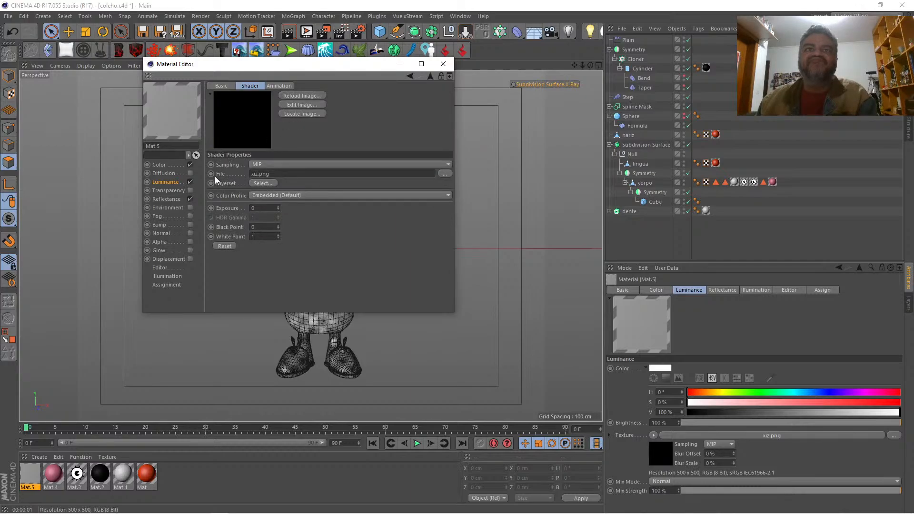
{"action": "left_click", "coordinate": [164, 183]}
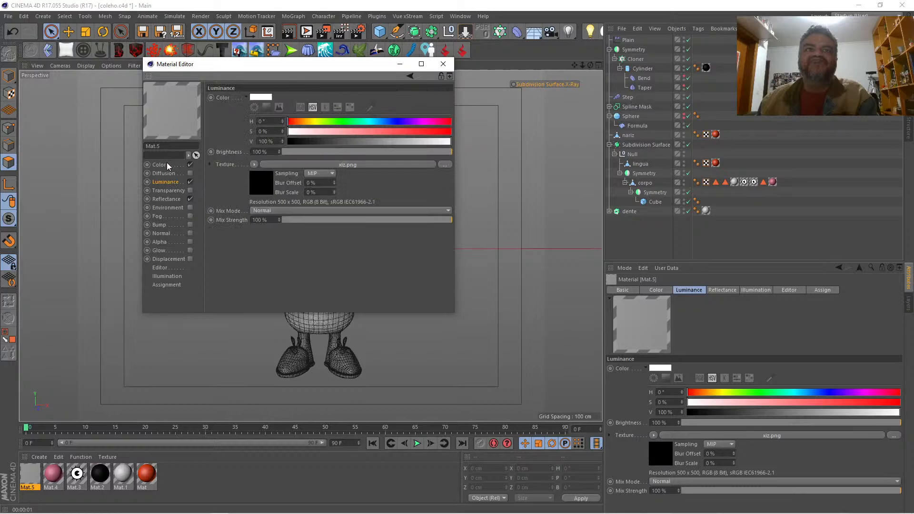
Step: Use the xiz.png bitmap as the Color texture of Mat.5, and enable its Alpha channel with the same bitmap
{"action": "left_click", "coordinate": [164, 165]}
{"action": "left_click", "coordinate": [256, 164]}
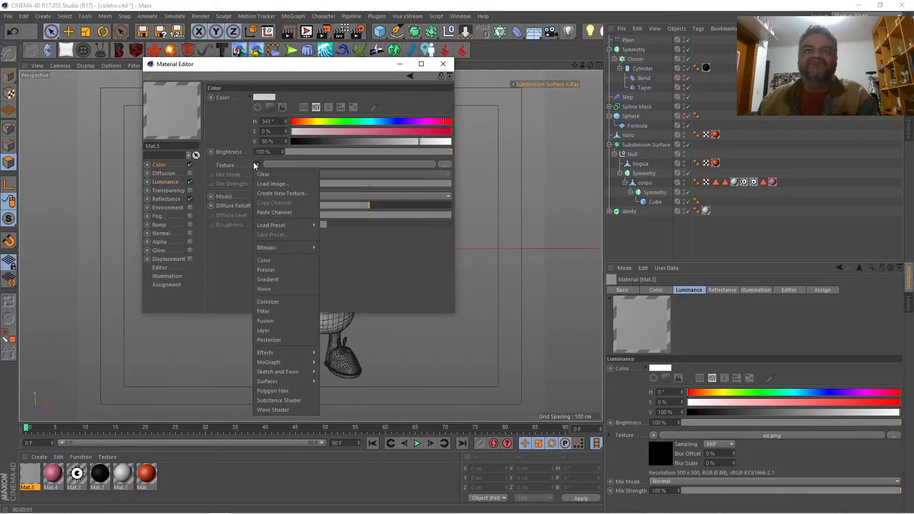
{"action": "mouse_move", "coordinate": [276, 247]}
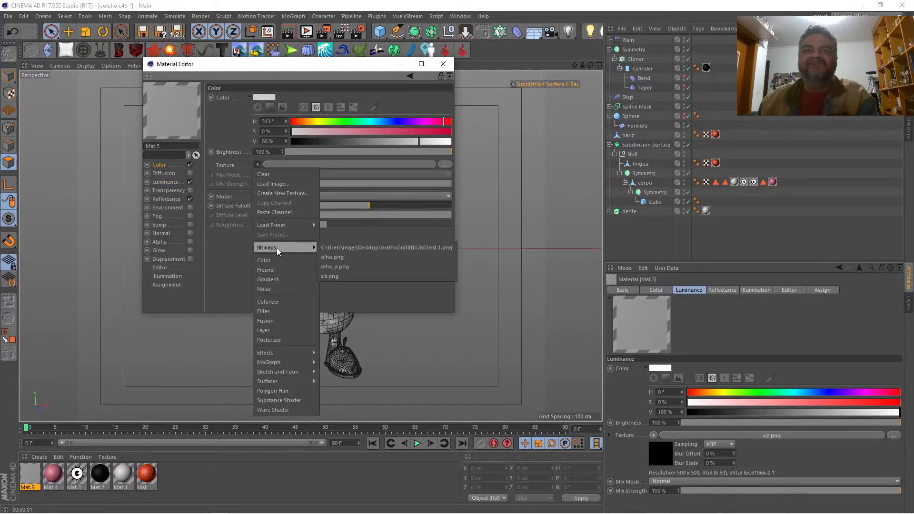
{"action": "left_click", "coordinate": [343, 275]}
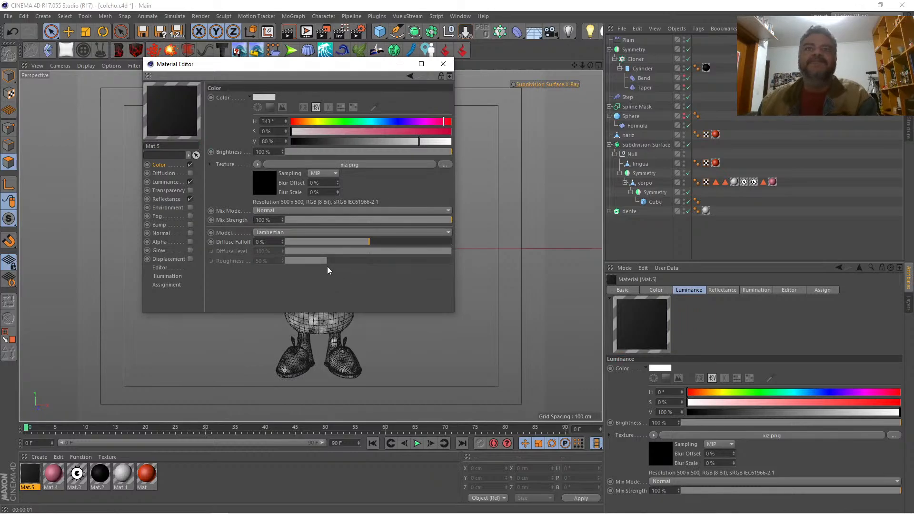
{"action": "left_click", "coordinate": [190, 242]}
{"action": "left_click", "coordinate": [257, 153]}
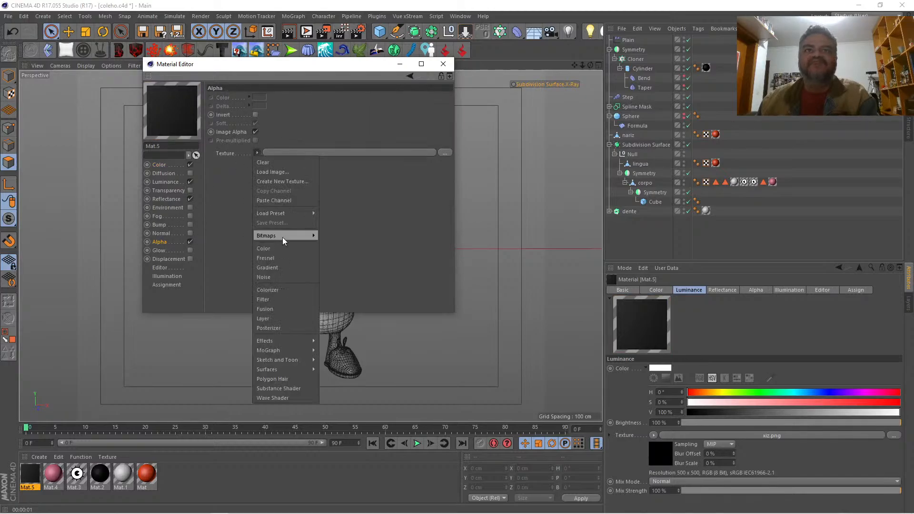
{"action": "mouse_move", "coordinate": [285, 236]}
{"action": "left_click", "coordinate": [339, 261]}
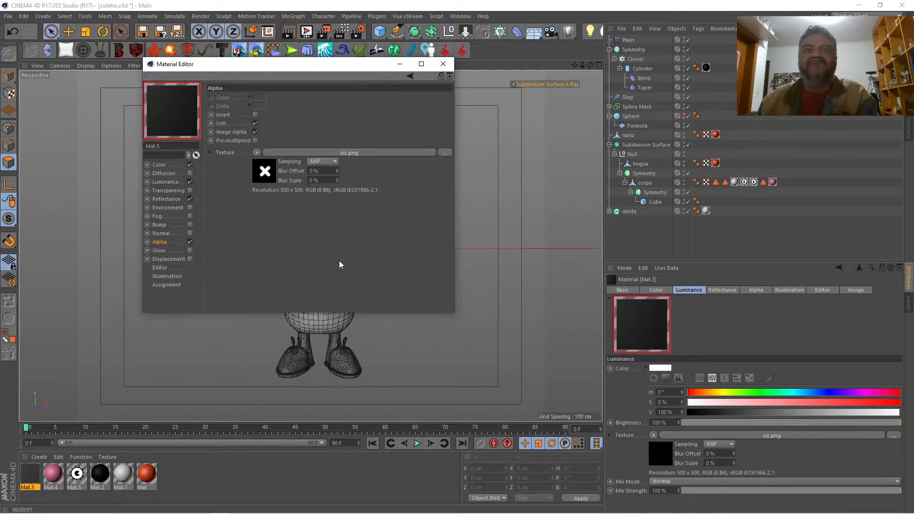
{"action": "left_click", "coordinate": [442, 64]}
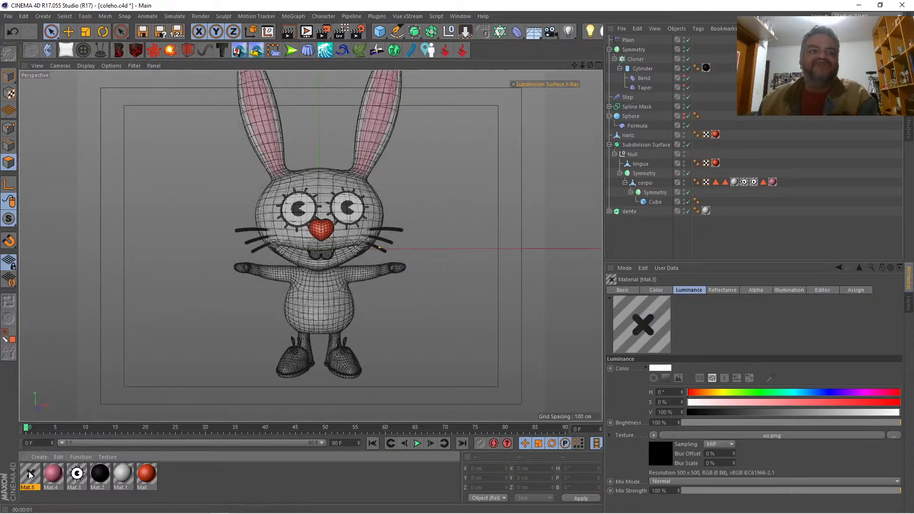
Step: Apply Mat.5 to corpo with Flat projection and set its Offset V to 31%
{"action": "left_click_drag", "start_coordinate": [30, 474], "coordinate": [319, 296]}
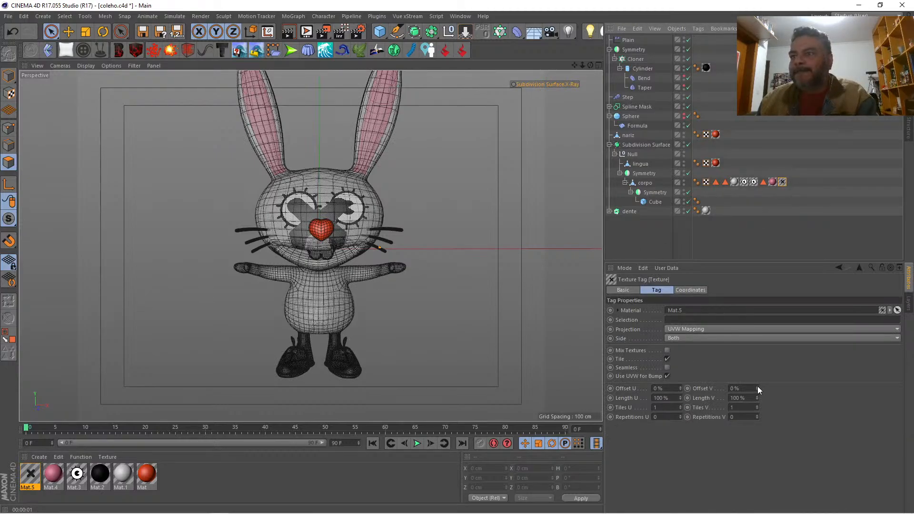
{"action": "left_click_drag", "start_coordinate": [756, 388], "coordinate": [740, 367]}
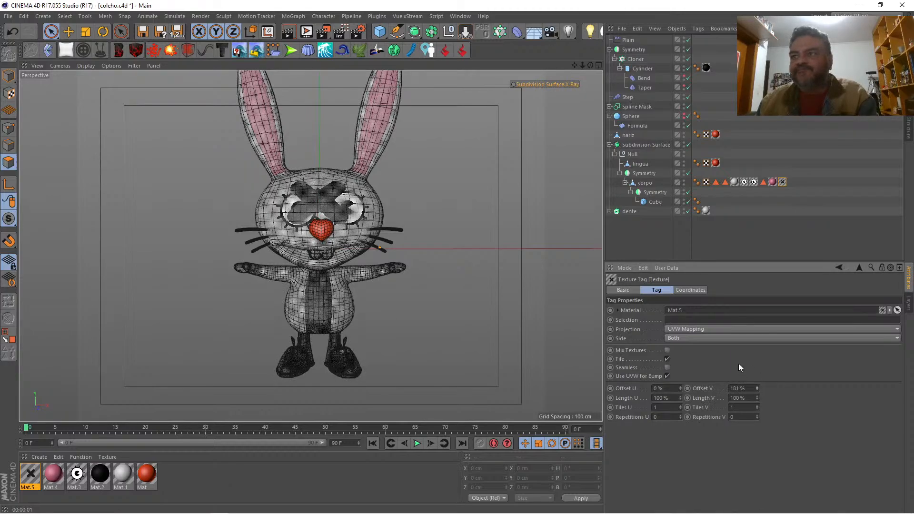
{"action": "left_click", "coordinate": [712, 329]}
{"action": "left_click", "coordinate": [706, 358]}
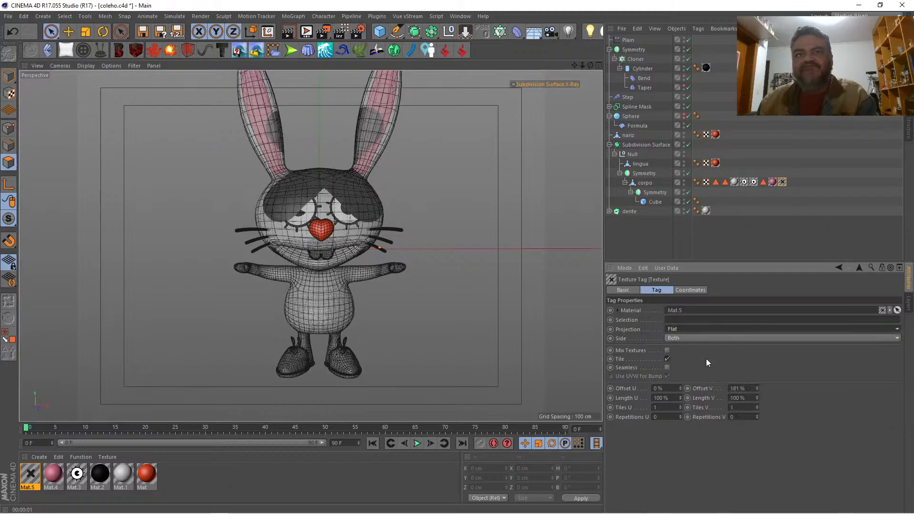
{"action": "double_click", "coordinate": [743, 389]}
{"action": "type", "text": "0"}
{"action": "key", "text": "Return"}
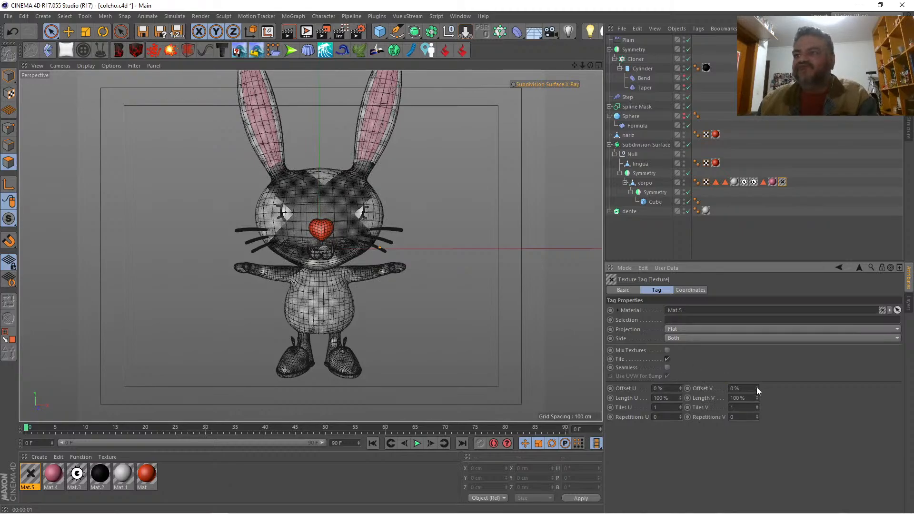
{"action": "left_click_drag", "start_coordinate": [756, 387], "coordinate": [755, 368]}
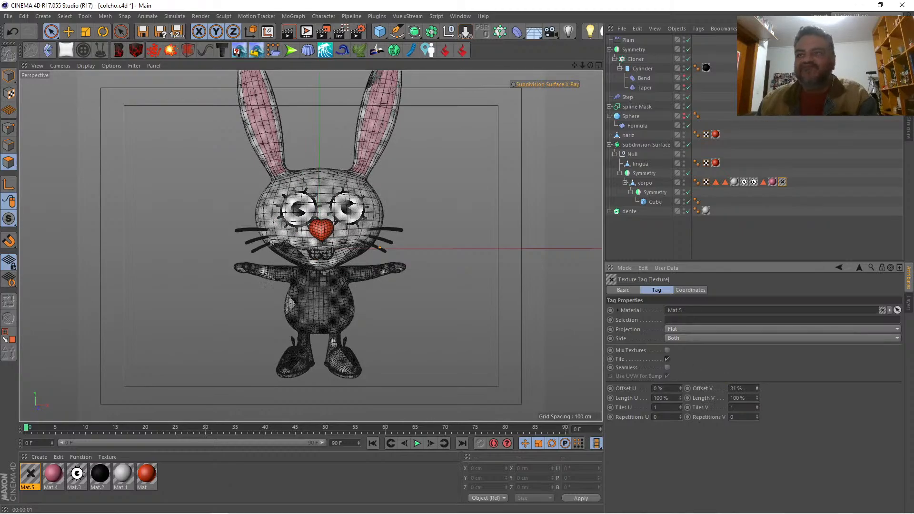
Step: Turn off tiling for the Mat.5 texture tag and set its Length U and Length V to 30%
{"action": "left_click", "coordinate": [667, 359]}
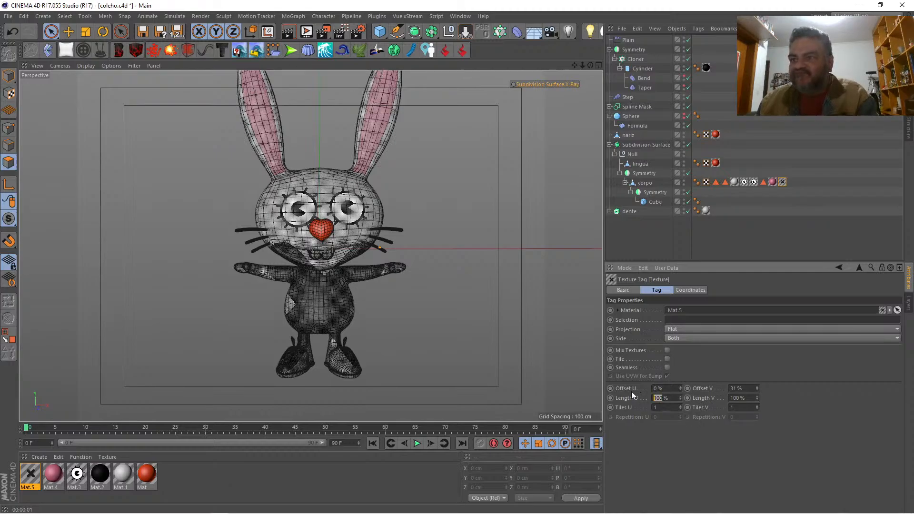
{"action": "type", "text": "30"}
{"action": "key", "text": "Tab"}
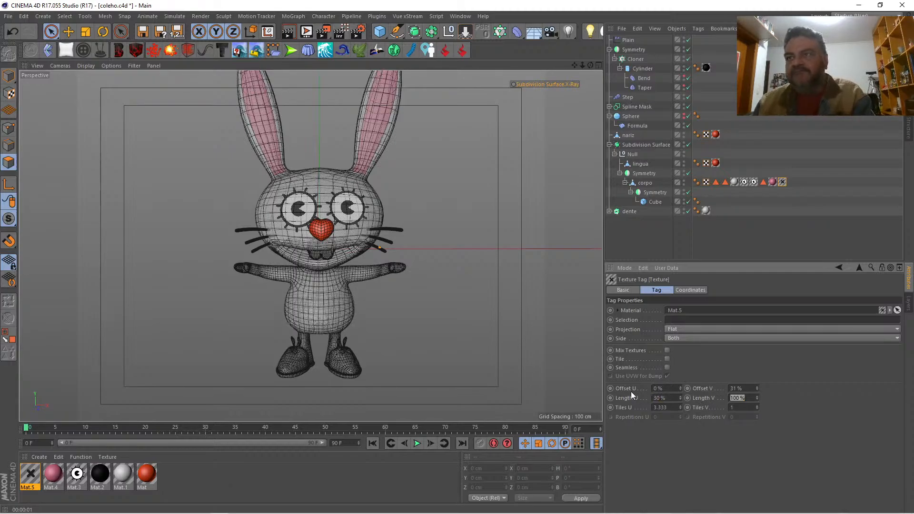
{"action": "type", "text": "30"}
{"action": "key", "text": "Return"}
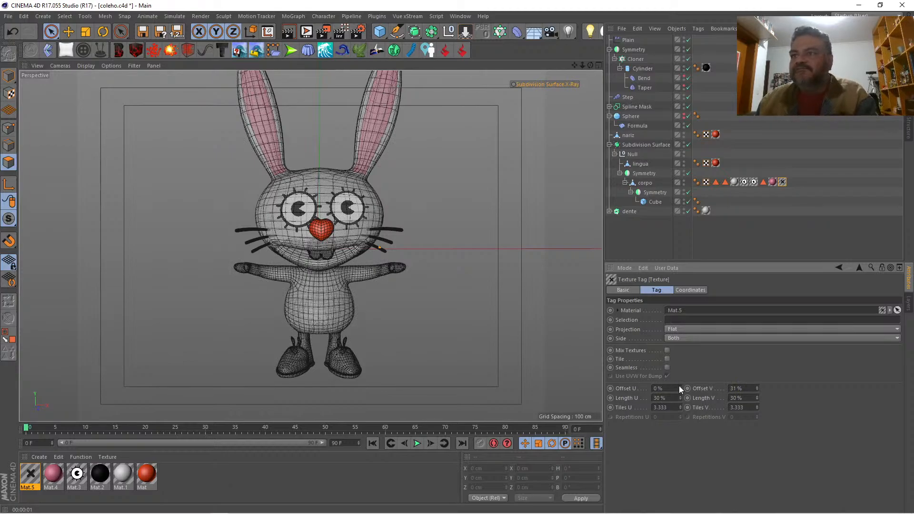
Step: Move the X mark onto the middle of the rabbit's belly with Offset U 35% and Offset V 64%
{"action": "left_click_drag", "start_coordinate": [680, 388], "coordinate": [680, 404]}
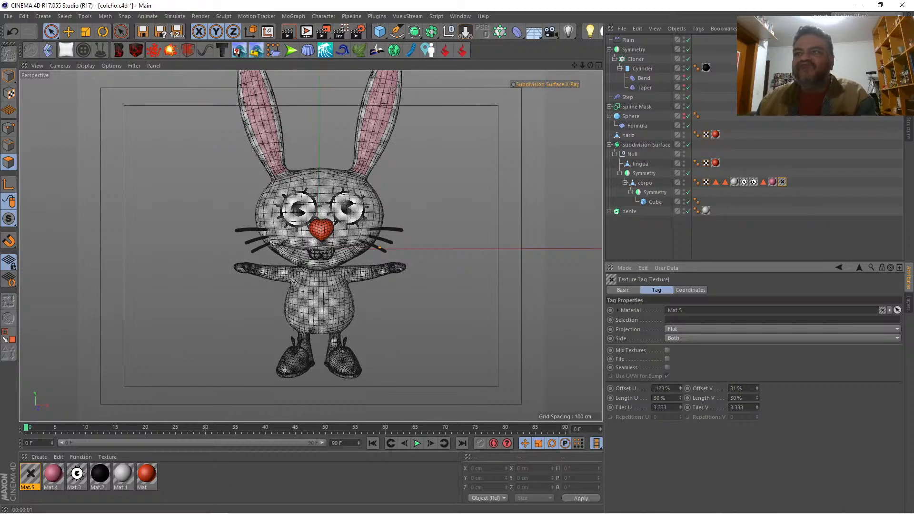
{"action": "left_click_drag", "start_coordinate": [680, 387], "coordinate": [680, 416]}
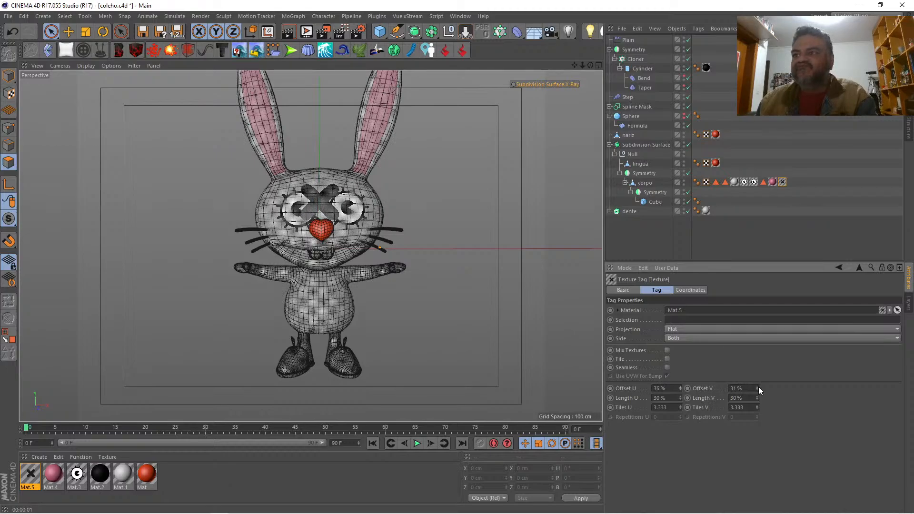
{"action": "left_click_drag", "start_coordinate": [757, 388], "coordinate": [757, 372]}
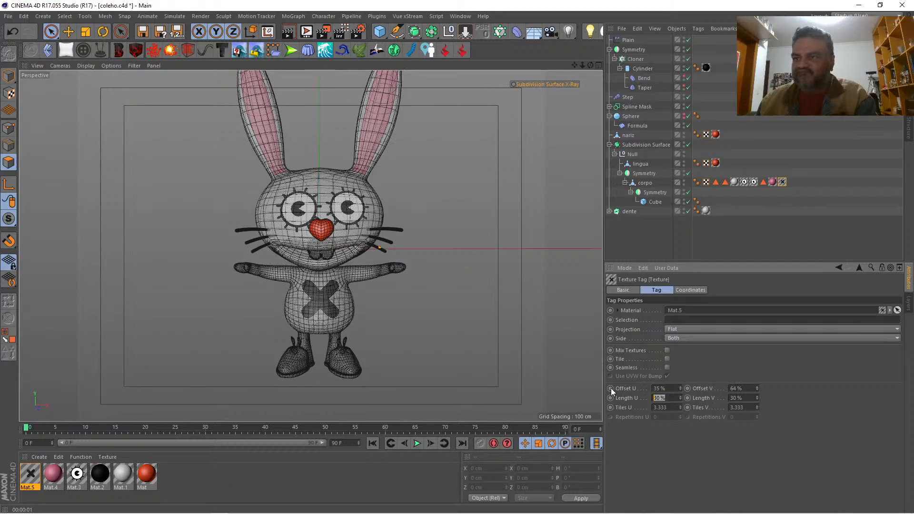
Step: Shrink the X mark to Length U and V 20% and recenter it on the belly with Offset U 40% and a larger Offset V
{"action": "type", "text": "20"}
{"action": "key", "text": "Tab"}
{"action": "type", "text": "20"}
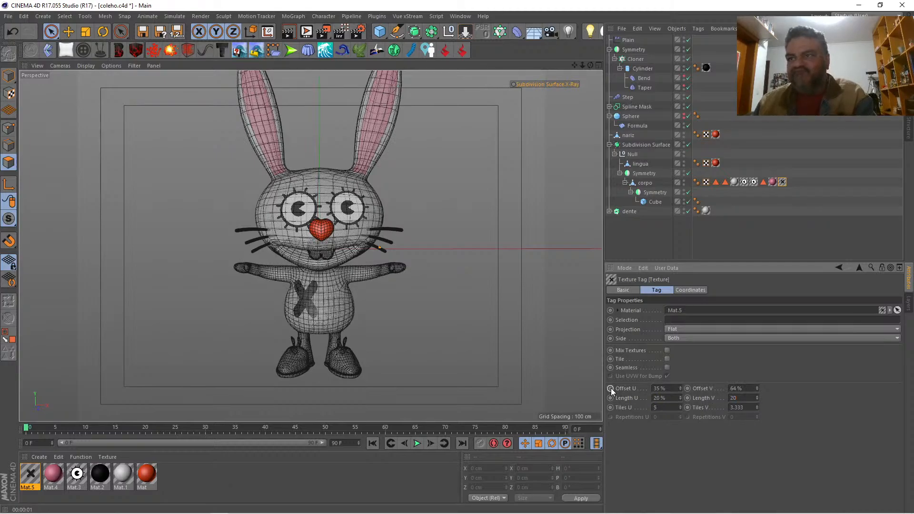
{"action": "key", "text": "Return"}
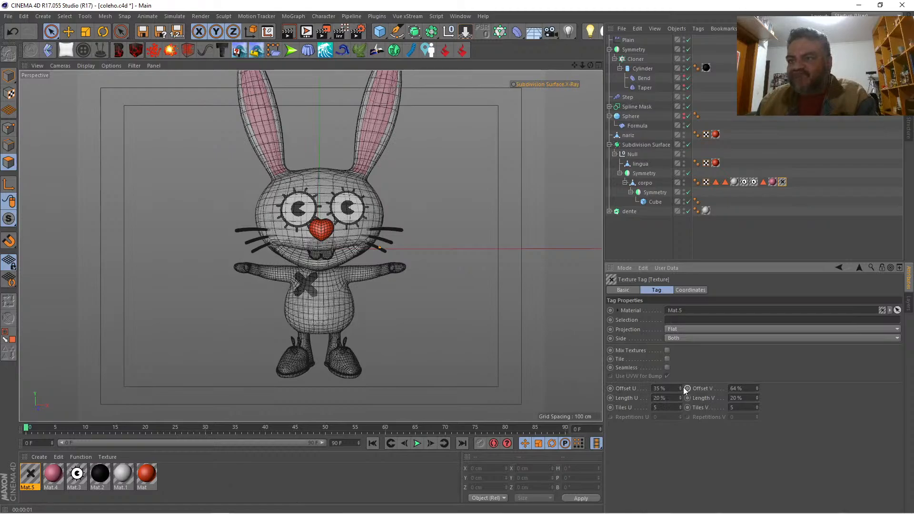
{"action": "left_click_drag", "start_coordinate": [680, 387], "coordinate": [679, 384]}
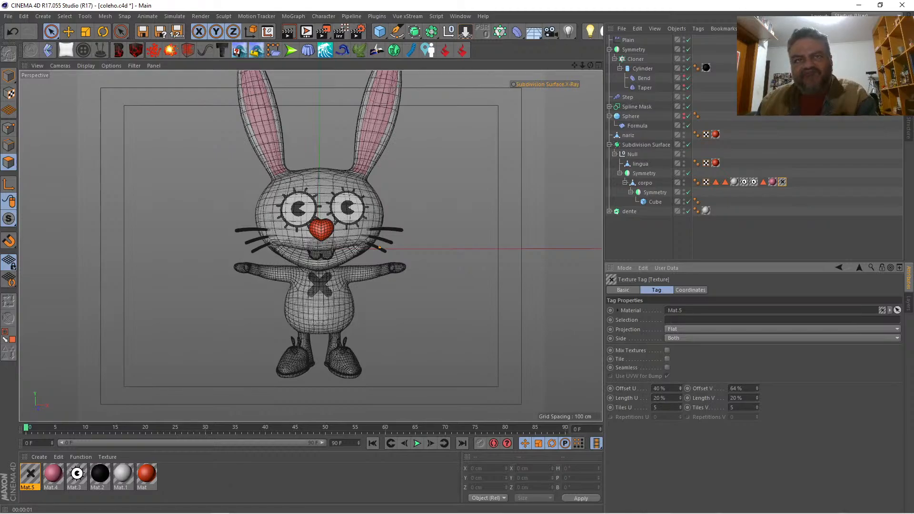
{"action": "left_click_drag", "start_coordinate": [756, 389], "coordinate": [756, 386]}
{"action": "left_click", "coordinate": [637, 234]}
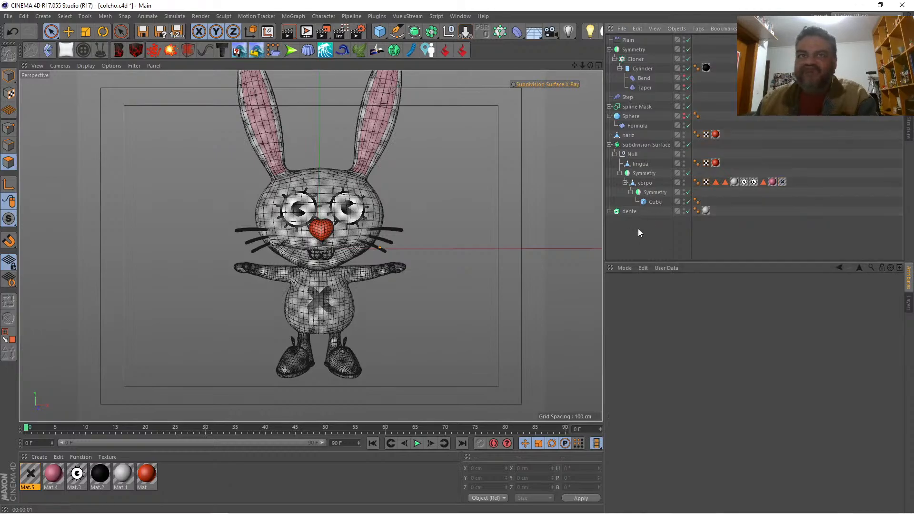
Step: Turn off the Luminance channel of the eye material Mat.3, rendering the whole rabbit before and after the change
{"action": "left_click_drag", "start_coordinate": [579, 64], "coordinate": [568, 71]}
{"action": "key", "text": "ctrl+r"}
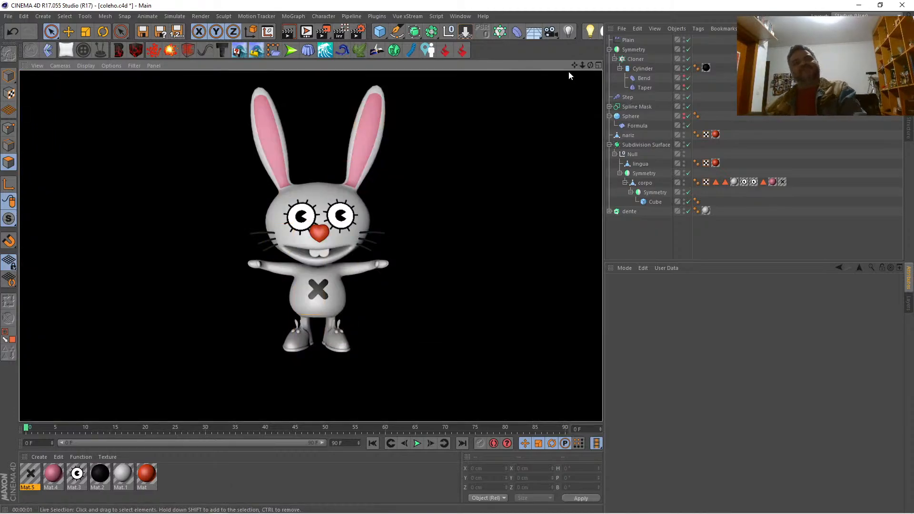
{"action": "double_click", "coordinate": [78, 474]}
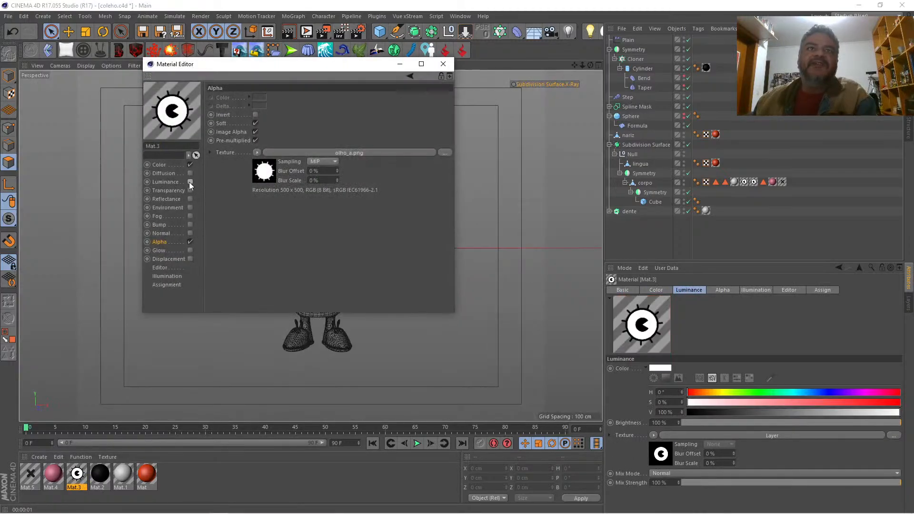
{"action": "left_click", "coordinate": [443, 64]}
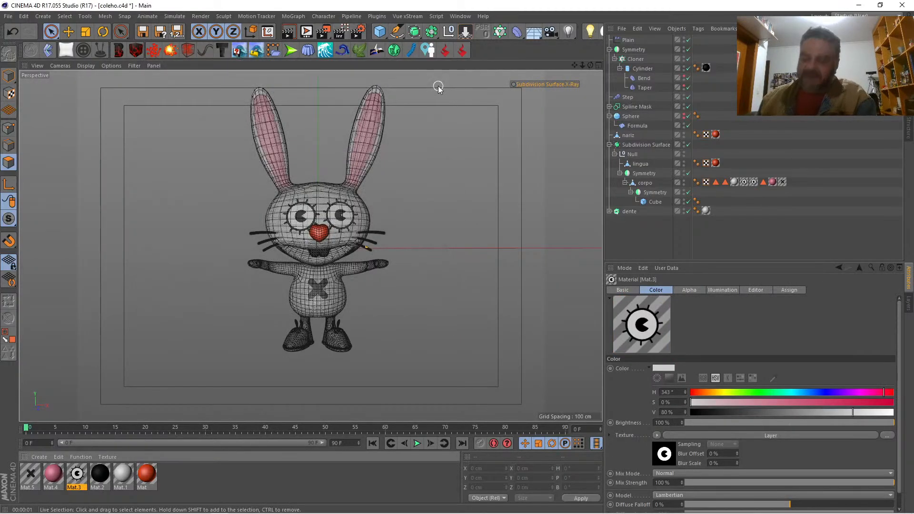
{"action": "key", "text": "ctrl+r"}
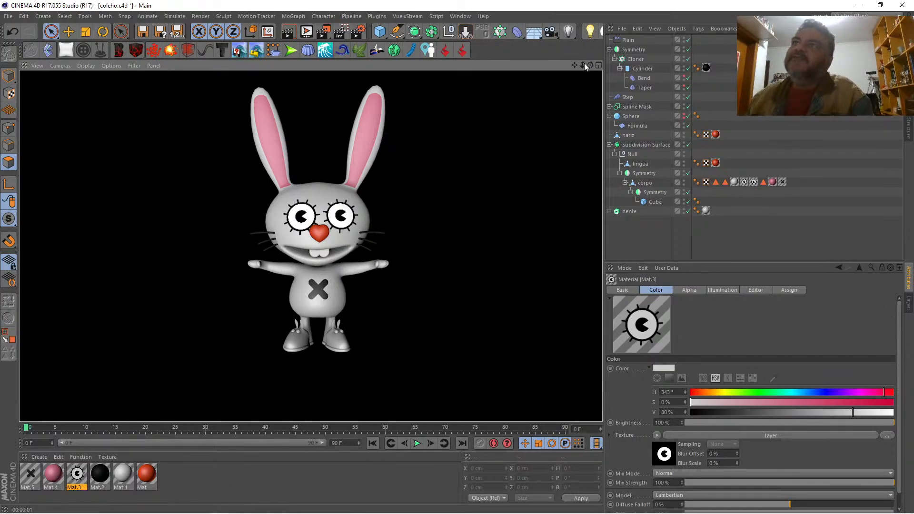
Step: Select the inner-ear tip points of the corpo mesh and scale them narrower along X
{"action": "left_click_drag", "start_coordinate": [581, 64], "coordinate": [575, 125]}
{"action": "left_click_drag", "start_coordinate": [583, 64], "coordinate": [547, 153]}
{"action": "left_click", "coordinate": [646, 183]}
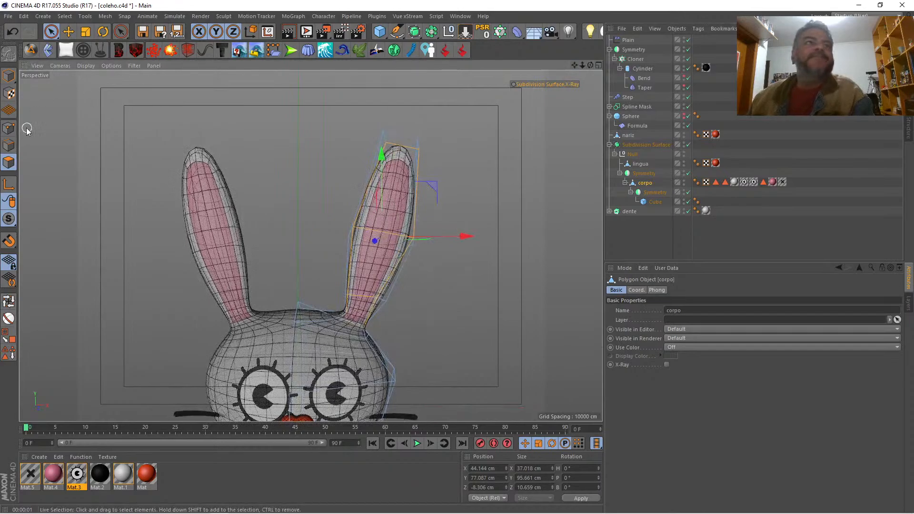
{"action": "left_click", "coordinate": [8, 128]}
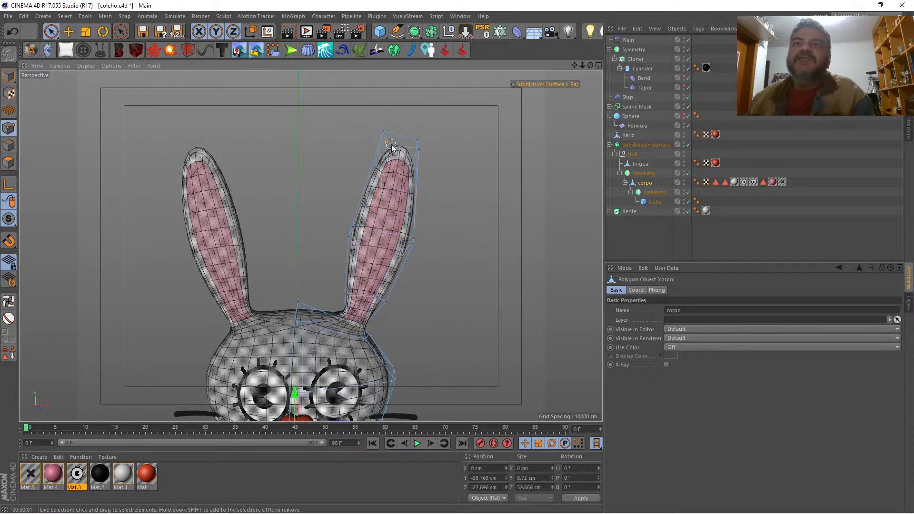
{"action": "left_click", "coordinate": [408, 153]}
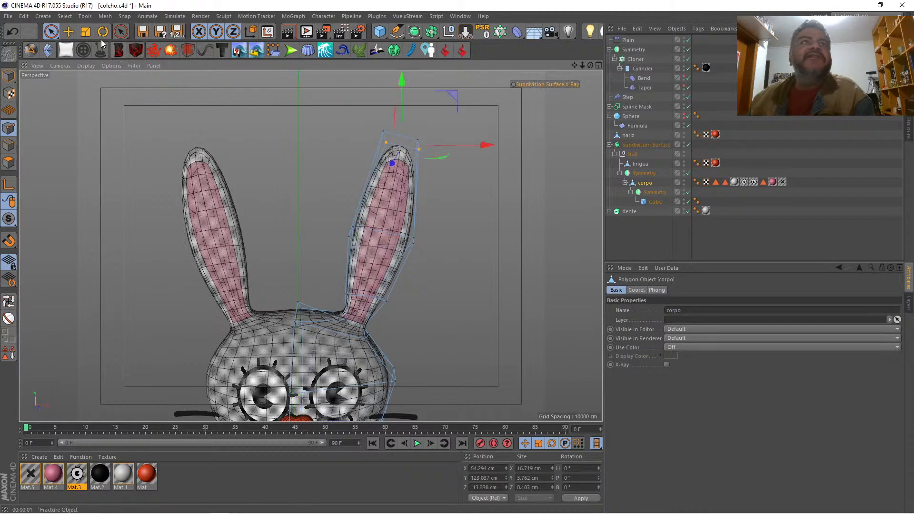
{"action": "key", "text": "t"}
{"action": "left_click_drag", "start_coordinate": [472, 144], "coordinate": [405, 149]}
Step: Shift the point at mid-height on the inner ear's medial edge toward the head's centre, to about X 26.3 cm
{"action": "left_click", "coordinate": [353, 227]}
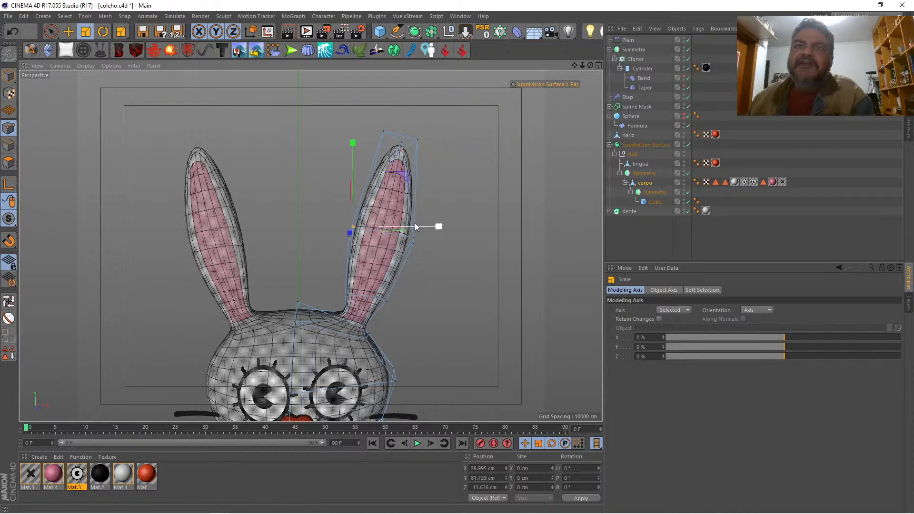
{"action": "key", "text": "space"}
{"action": "left_click_drag", "start_coordinate": [441, 227], "coordinate": [435, 227]}
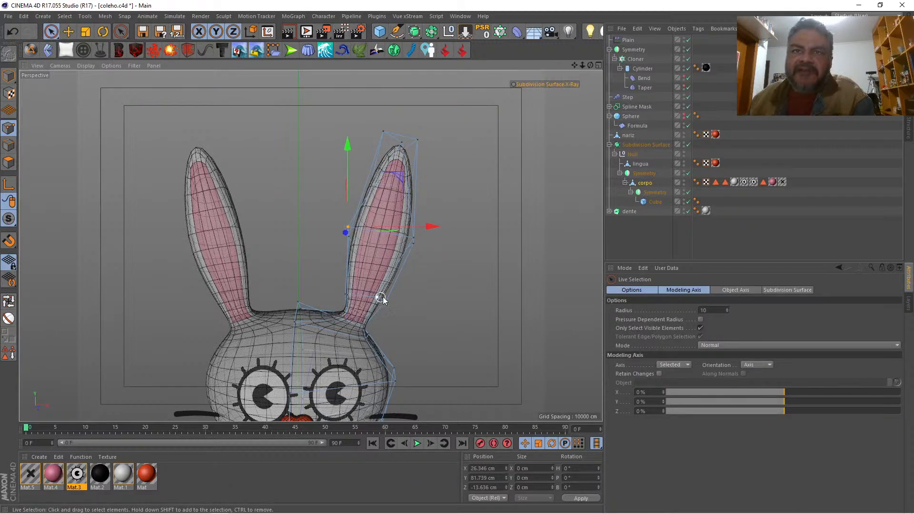
Step: Move the medial point at the base of the pink inner ear slightly outward, to about X 27.5 cm
{"action": "scroll", "coordinate": [379, 298], "scroll_direction": "up", "scroll_amount": 3}
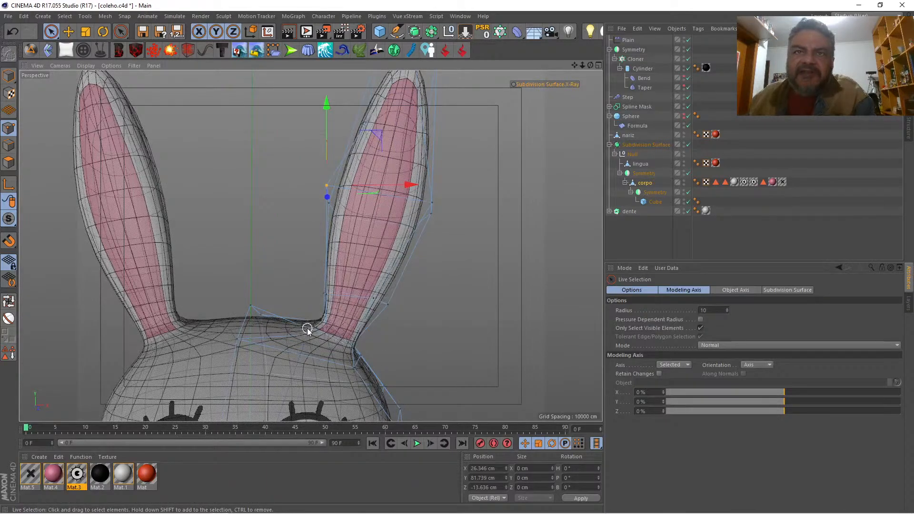
{"action": "key", "text": "q"}
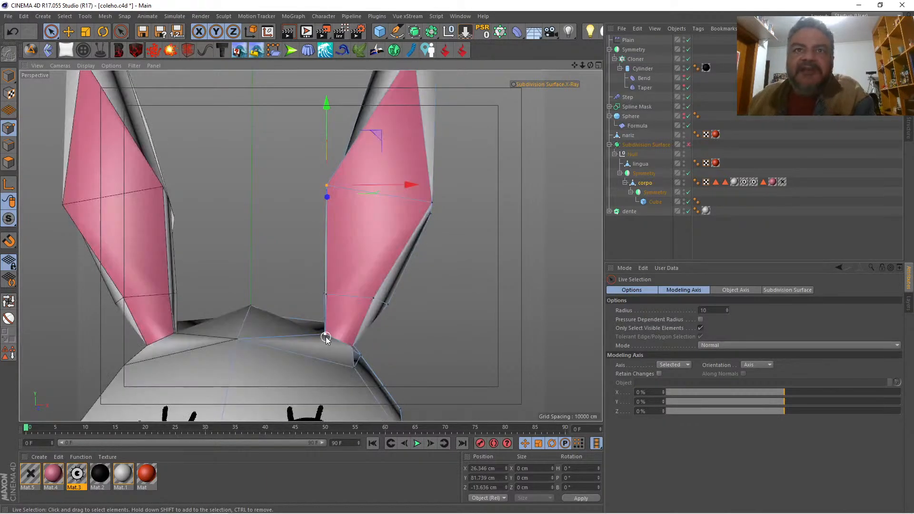
{"action": "left_click", "coordinate": [325, 333]}
{"action": "key", "text": "q"}
{"action": "left_click_drag", "start_coordinate": [399, 340], "coordinate": [409, 338]}
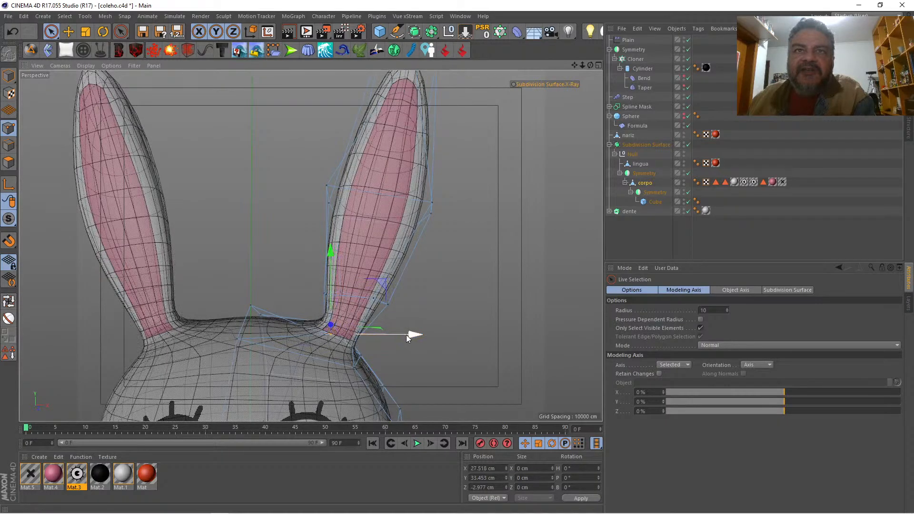
Step: Move the ear's lower side point just above the base toward the head's centre, to about X 21.7 cm
{"action": "key", "text": "q"}
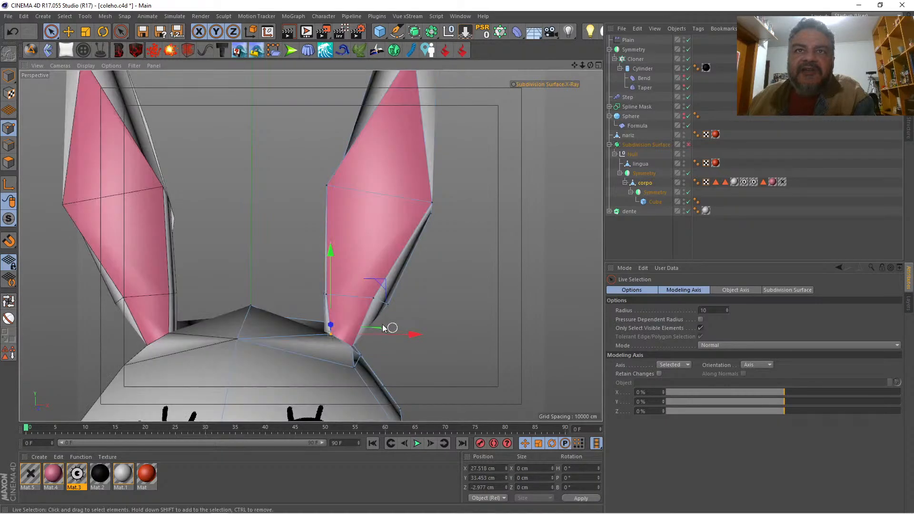
{"action": "left_click", "coordinate": [312, 295]}
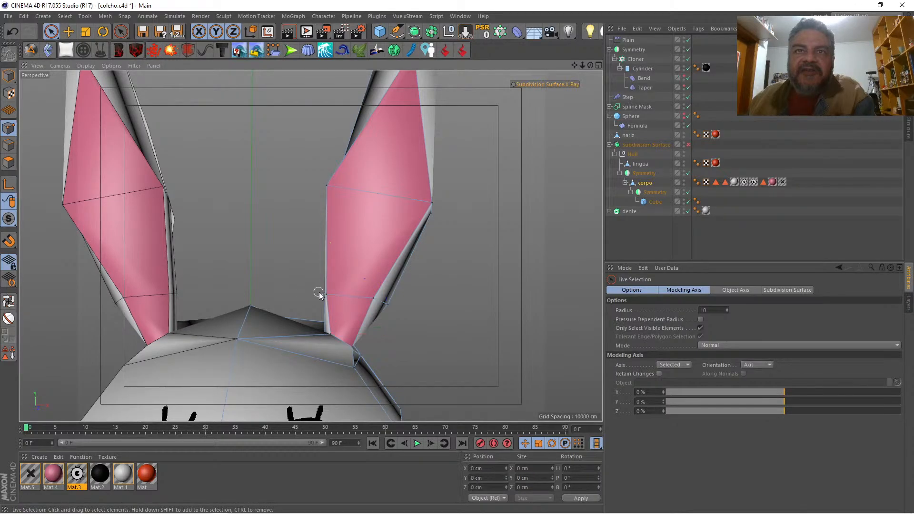
{"action": "left_click_drag", "start_coordinate": [319, 294], "coordinate": [325, 294]}
{"action": "key", "text": "q"}
{"action": "left_click_drag", "start_coordinate": [409, 295], "coordinate": [397, 296]}
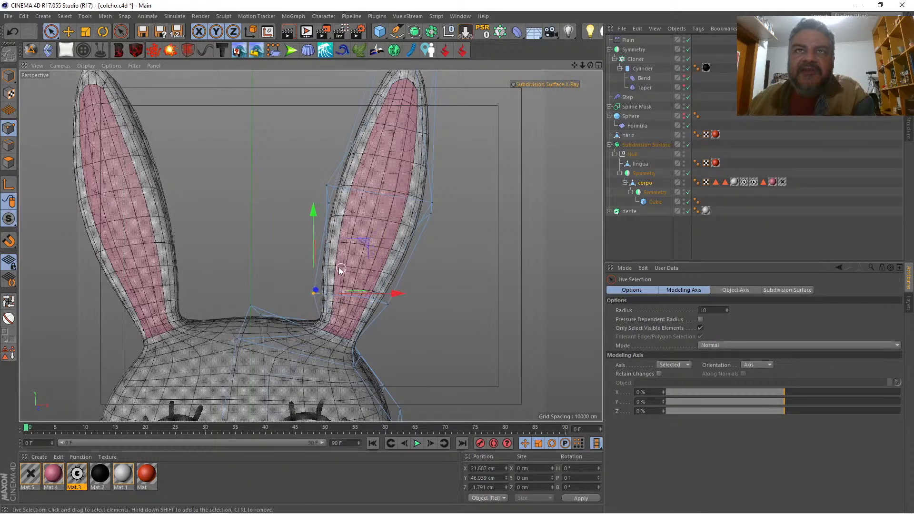
Step: Move the outer rim point at mid-height on the ear's medial side toward the head's centre, to about X 22 cm
{"action": "key", "text": "q"}
{"action": "left_click_drag", "start_coordinate": [590, 66], "coordinate": [557, 95]}
{"action": "left_click", "coordinate": [326, 205]}
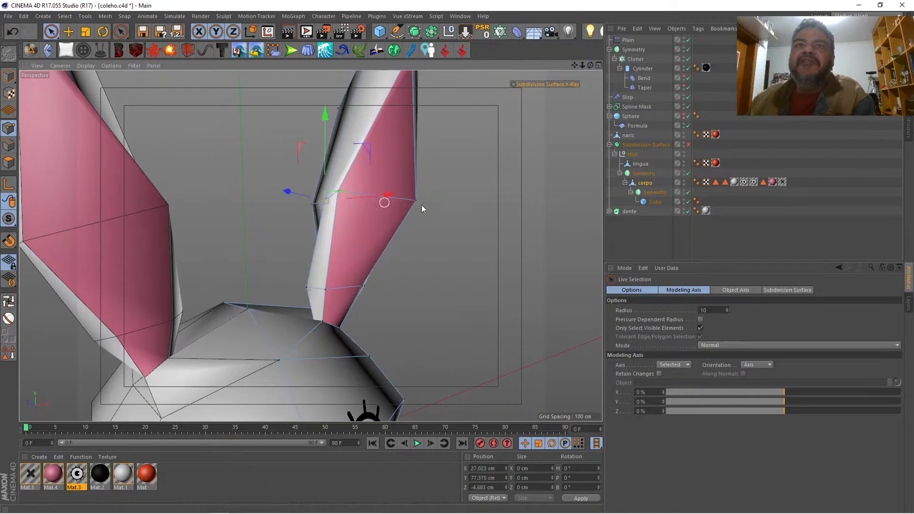
{"action": "key", "text": "q"}
{"action": "scroll", "coordinate": [311, 245], "scroll_direction": "down", "scroll_amount": 5}
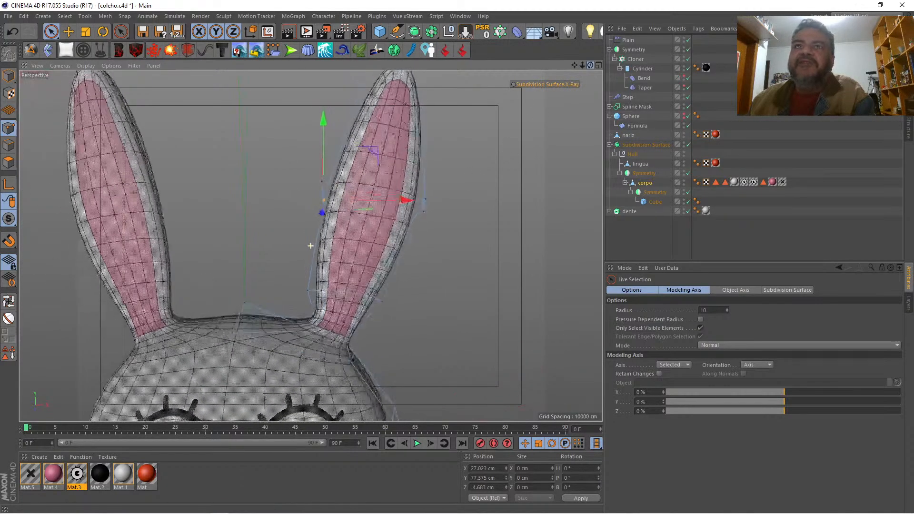
{"action": "left_click_drag", "start_coordinate": [408, 198], "coordinate": [387, 204]}
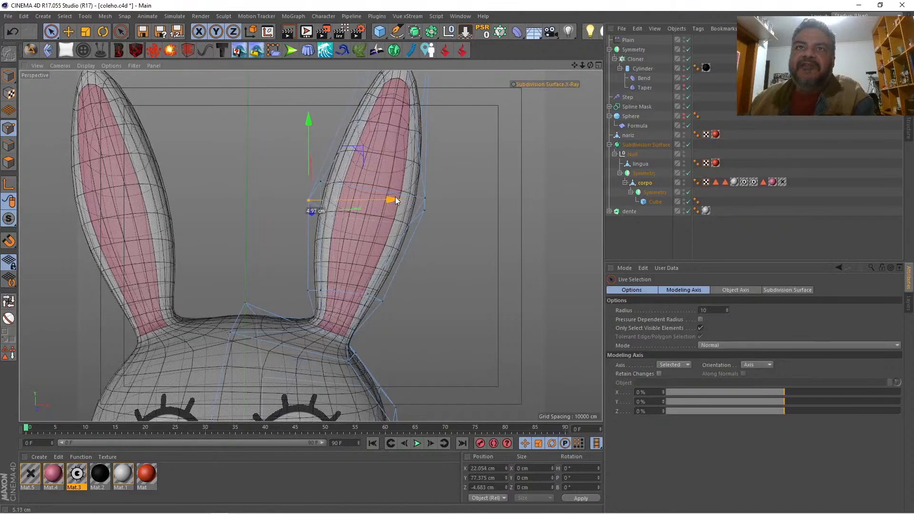
{"action": "left_click", "coordinate": [466, 203]}
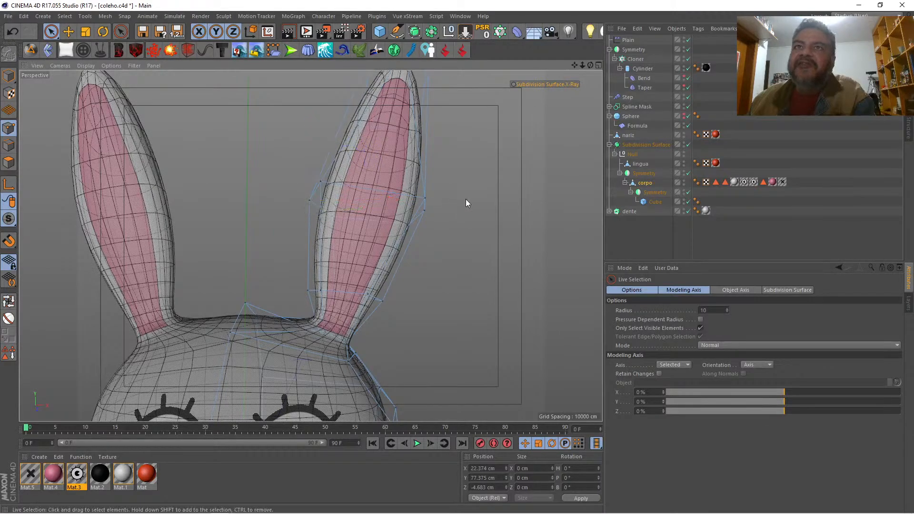
Step: Compare the reshaped ears with the reference sketch in the front view and return to the perspective view
{"action": "mouse_move", "coordinate": [582, 65]}
{"action": "left_mouse_down"}
{"action": "mouse_move", "coordinate": [530, 65]}
{"action": "mouse_move", "coordinate": [628, 67]}
{"action": "mouse_move", "coordinate": [591, 68]}
{"action": "left_mouse_up"}
{"action": "left_click", "coordinate": [598, 65]}
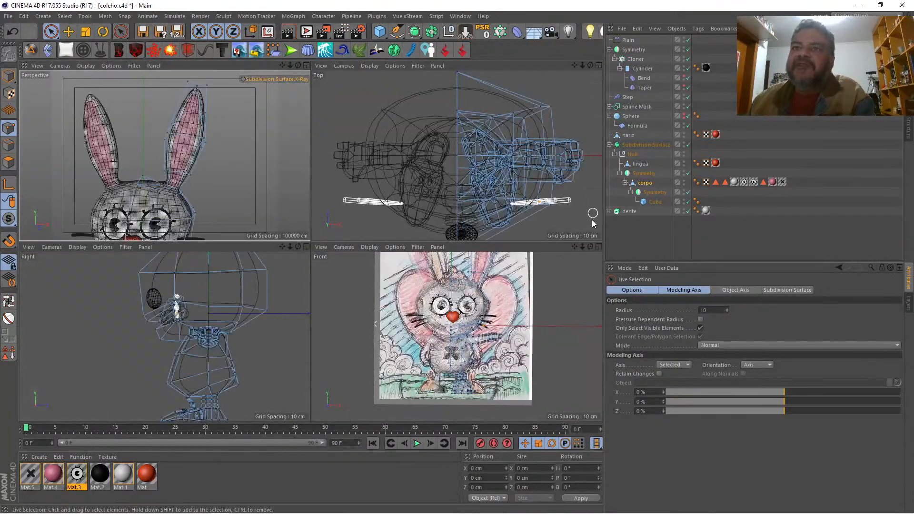
{"action": "left_click", "coordinate": [599, 247]}
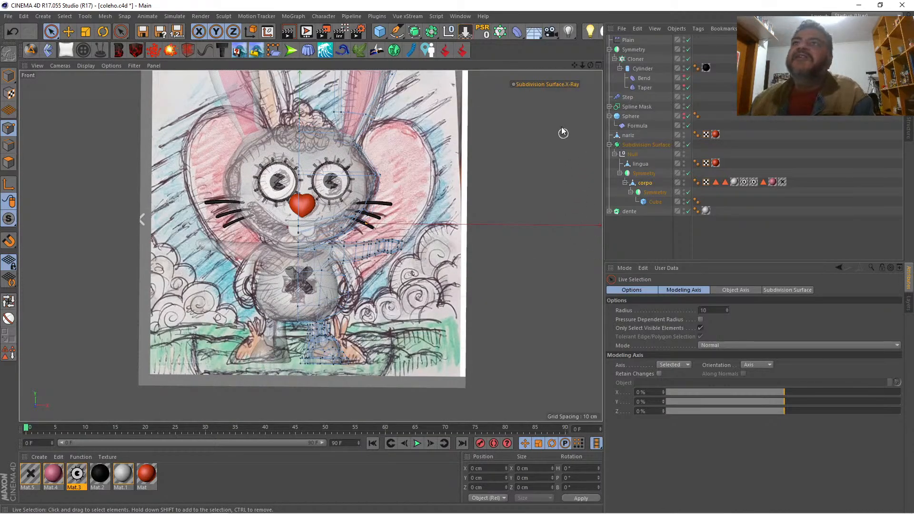
{"action": "left_click_drag", "start_coordinate": [574, 65], "coordinate": [586, 174]}
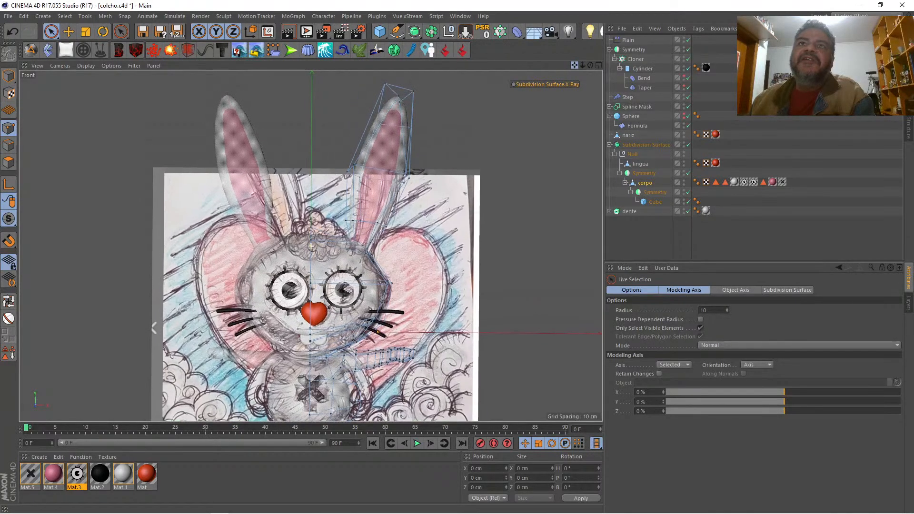
{"action": "left_click", "coordinate": [598, 66]}
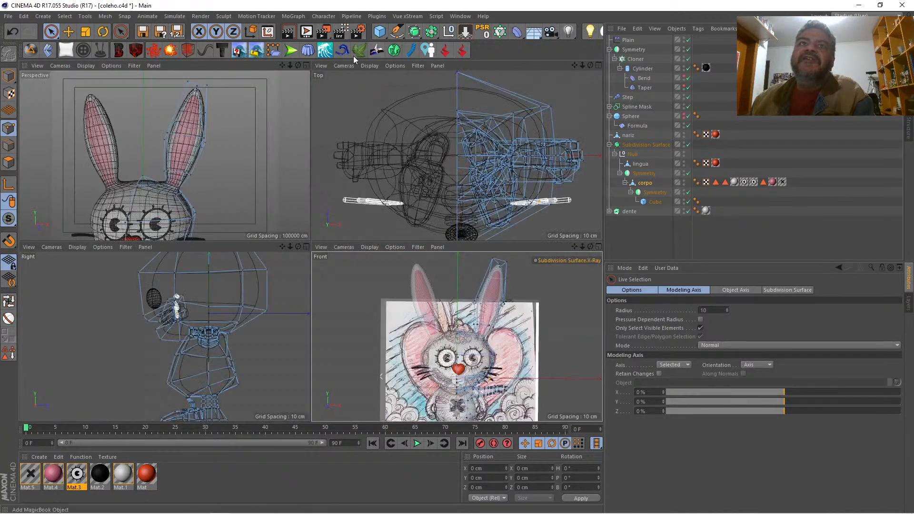
{"action": "left_click", "coordinate": [308, 65]}
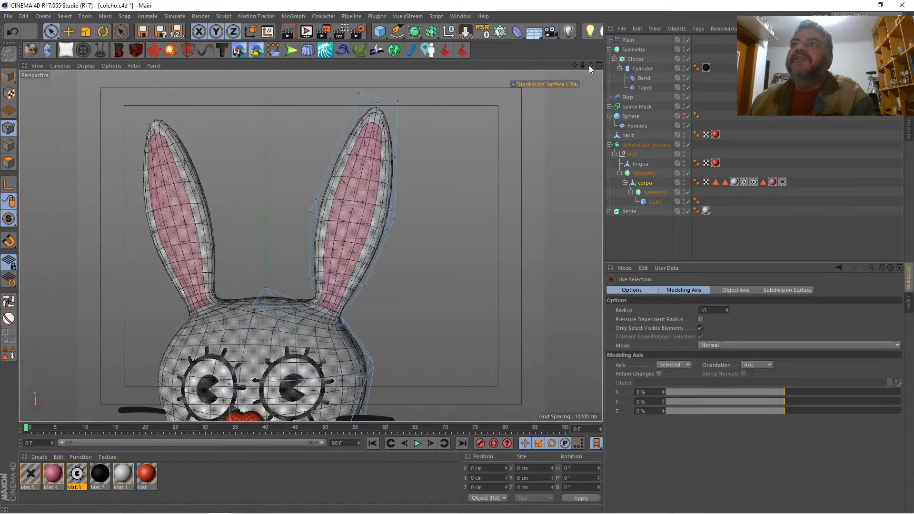
Step: Narrow the ear tip by moving its outer corner point inward to about X 59.6 cm and lowering its inner corner point
{"action": "mouse_move", "coordinate": [590, 65]}
{"action": "left_mouse_down"}
{"action": "mouse_move", "coordinate": [662, 110]}
{"action": "mouse_move", "coordinate": [593, 67]}
{"action": "left_mouse_up"}
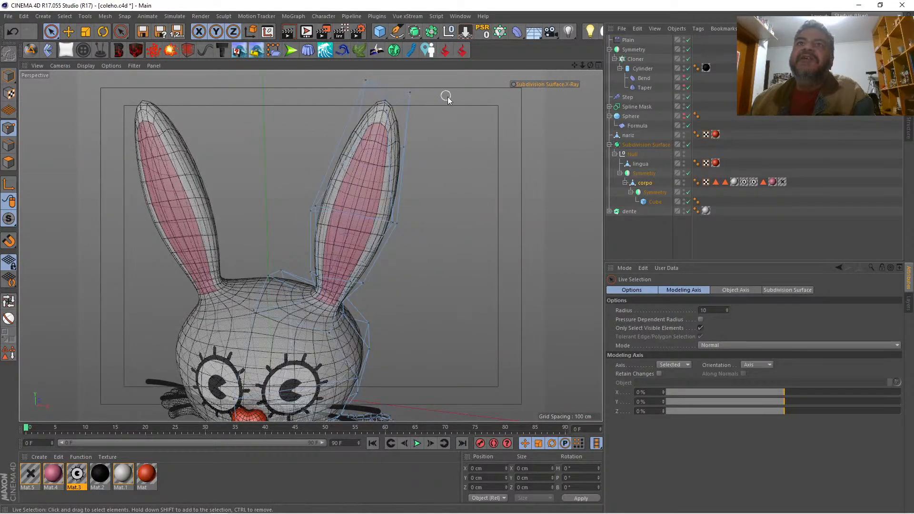
{"action": "left_click", "coordinate": [410, 92]}
{"action": "left_click_drag", "start_coordinate": [477, 93], "coordinate": [468, 90]}
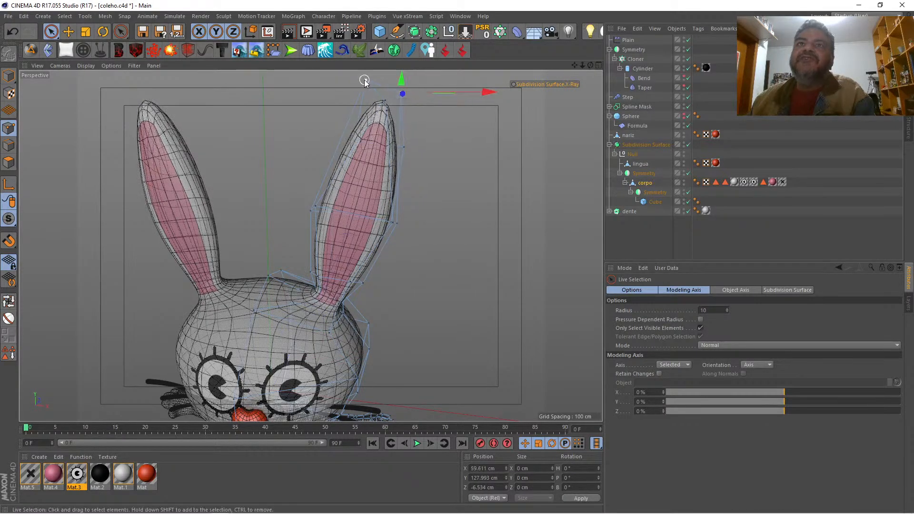
{"action": "left_click", "coordinate": [365, 80]}
{"action": "left_click_drag", "start_coordinate": [575, 64], "coordinate": [593, 122]}
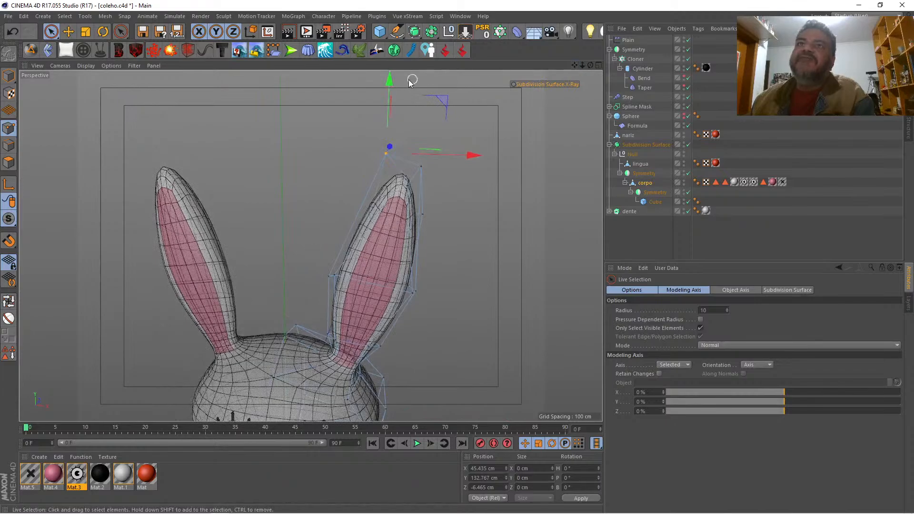
{"action": "left_click_drag", "start_coordinate": [389, 80], "coordinate": [398, 99]}
{"action": "left_click", "coordinate": [470, 109]}
Step: Restore the inner-ear polygons stored in Polygon Selection.2 on corpo
{"action": "left_click_drag", "start_coordinate": [582, 65], "coordinate": [592, 65]}
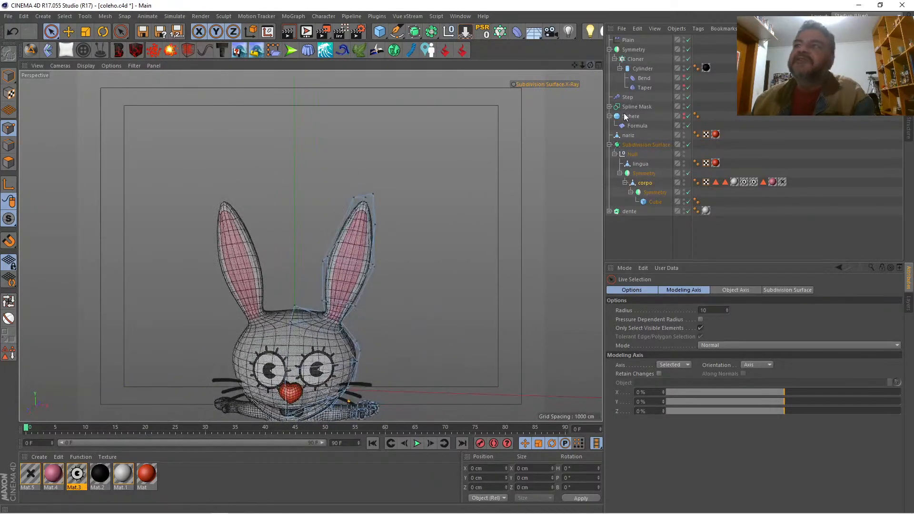
{"action": "double_click", "coordinate": [762, 182]}
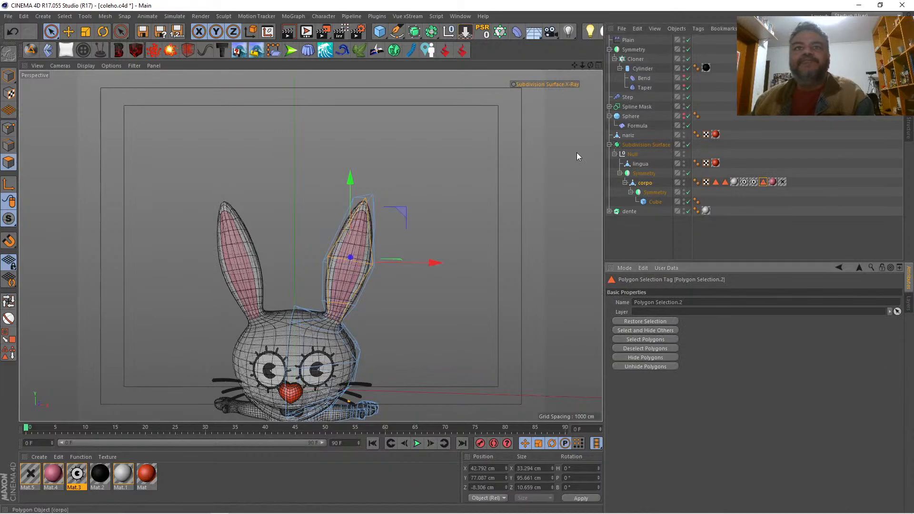
Step: Try insetting the inner-ear polygons about 2.7 cm and extruding them inward, and undo the attempts
{"action": "right_click", "coordinate": [415, 136]}
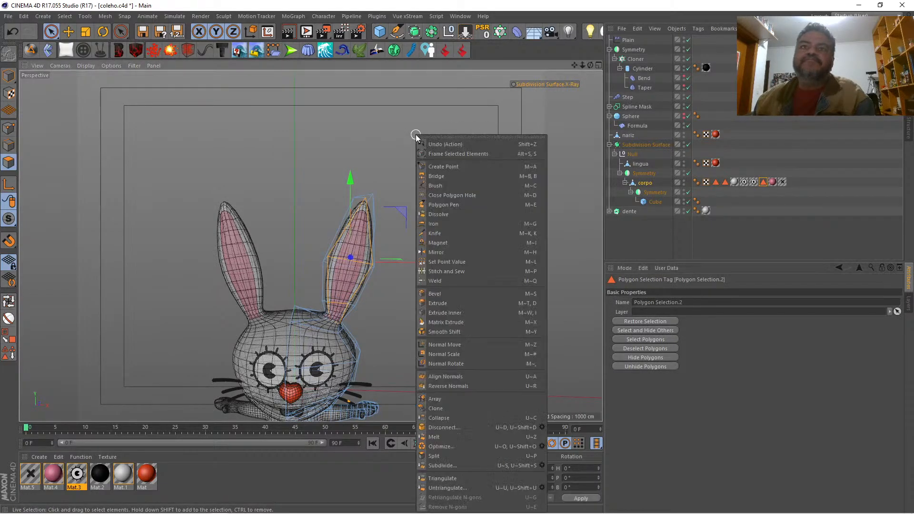
{"action": "left_click", "coordinate": [466, 313]}
{"action": "left_click_drag", "start_coordinate": [459, 274], "coordinate": [486, 273]}
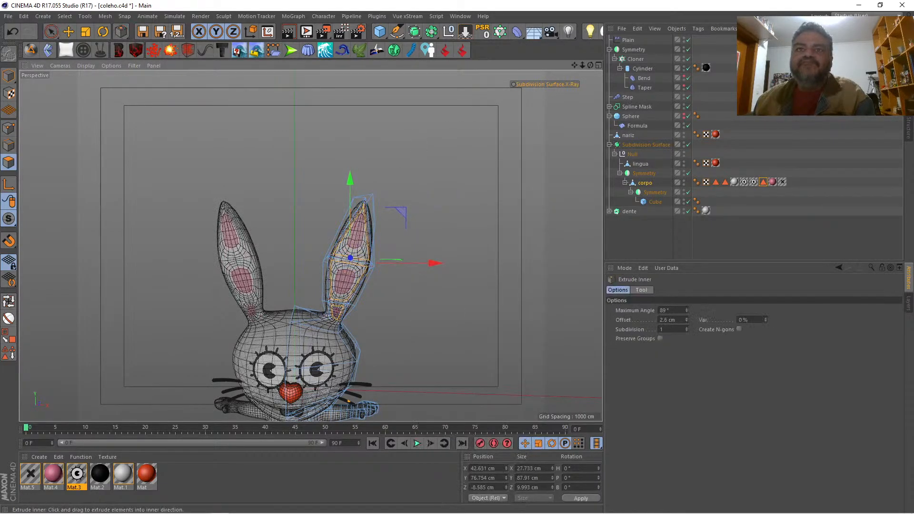
{"action": "right_click", "coordinate": [459, 251]}
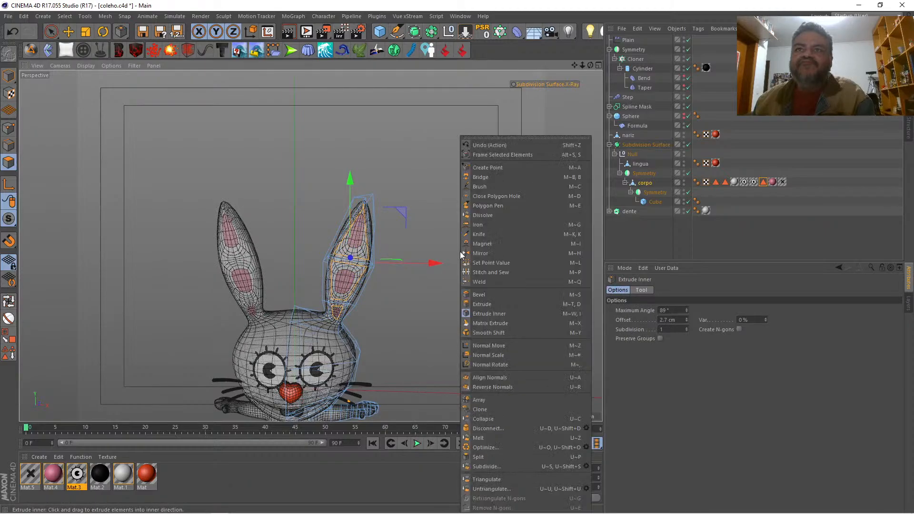
{"action": "left_click", "coordinate": [485, 302]}
{"action": "left_click_drag", "start_coordinate": [485, 300], "coordinate": [465, 300]}
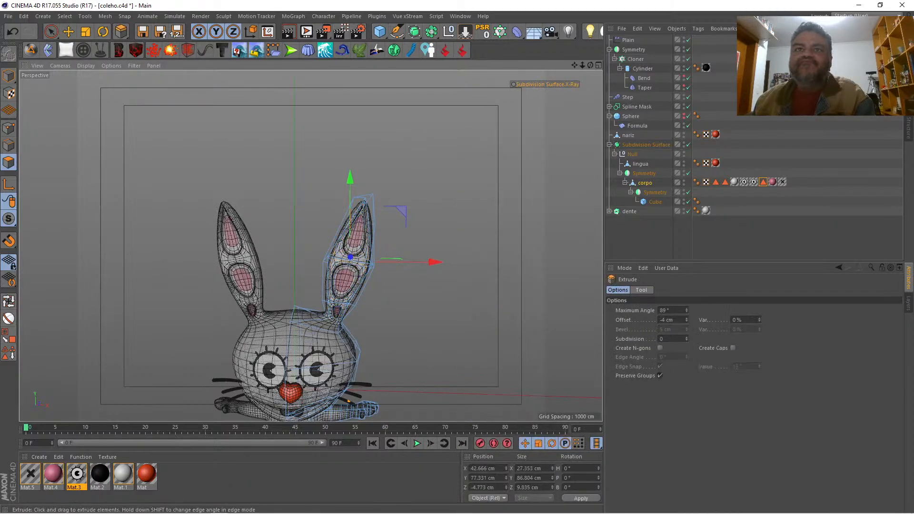
{"action": "key", "text": "ctrl+z"}
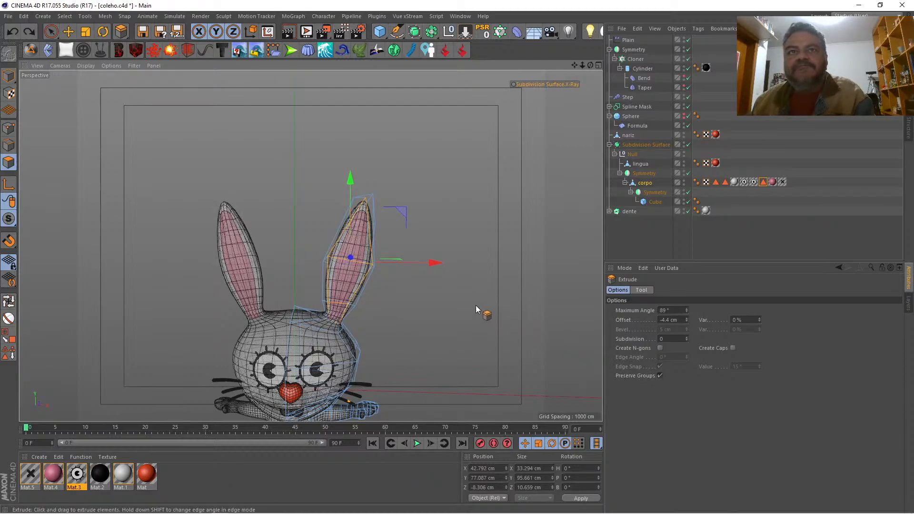
{"action": "left_click_drag", "start_coordinate": [475, 304], "coordinate": [485, 304]}
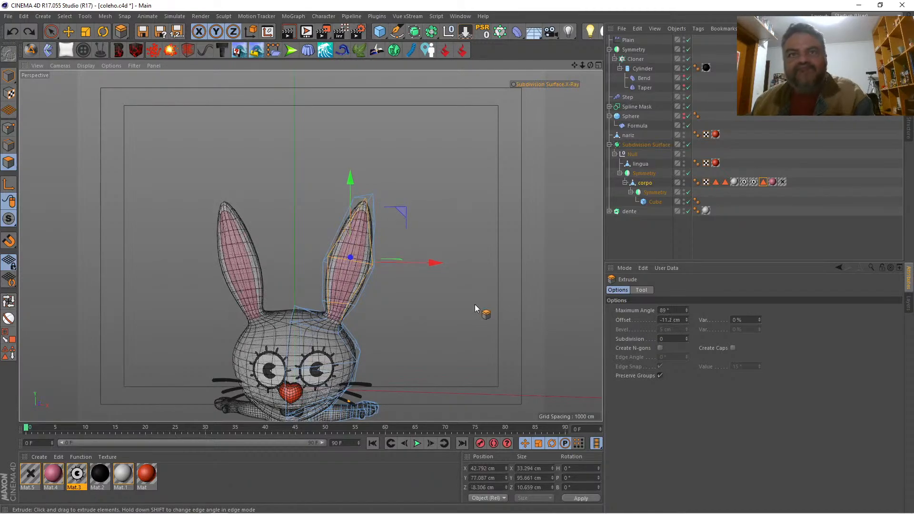
Step: Inset the inner-ear polygons as one group about 1.8 cm using Extrude Inner with Preserve Groups enabled
{"action": "right_click", "coordinate": [475, 304]}
{"action": "left_click", "coordinate": [495, 312]}
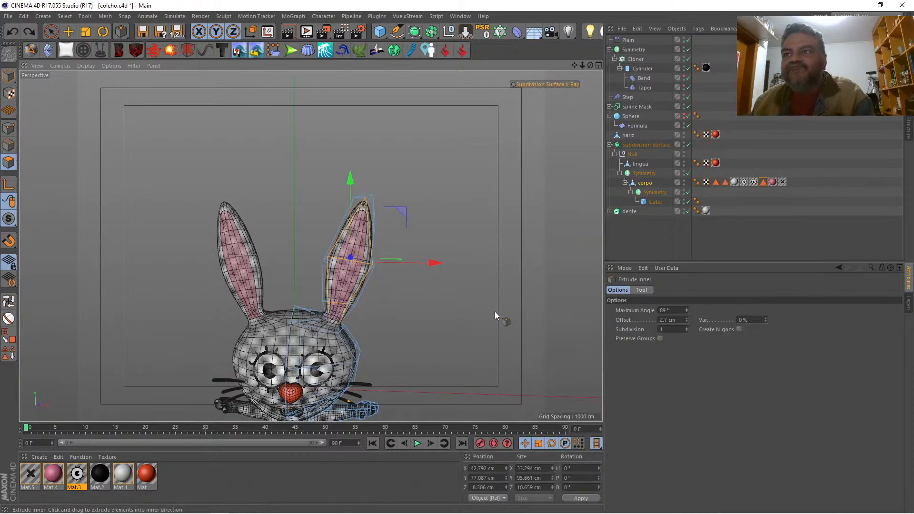
{"action": "left_click", "coordinate": [660, 339]}
{"action": "left_click_drag", "start_coordinate": [586, 323], "coordinate": [588, 323]}
Step: Try extruding the inner-ear polygons outward about 2.6 cm, inspect the result without subdivision smoothing, and undo the extrusion
{"action": "right_click", "coordinate": [470, 286]}
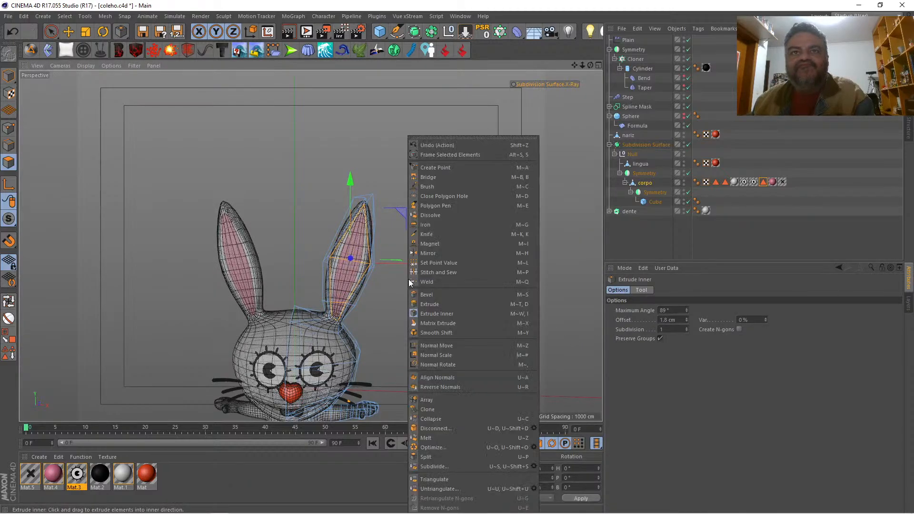
{"action": "left_click", "coordinate": [445, 307]}
{"action": "left_click_drag", "start_coordinate": [441, 304], "coordinate": [410, 305]}
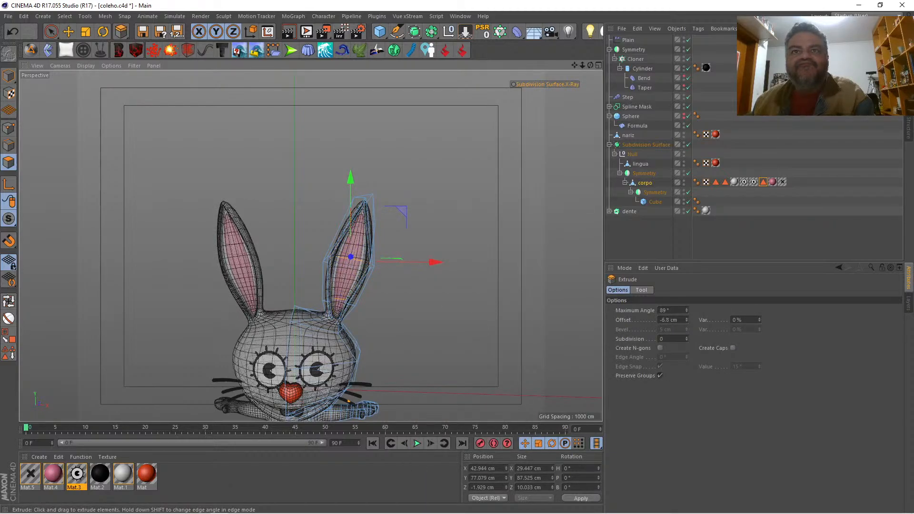
{"action": "left_click_drag", "start_coordinate": [416, 304], "coordinate": [453, 304]}
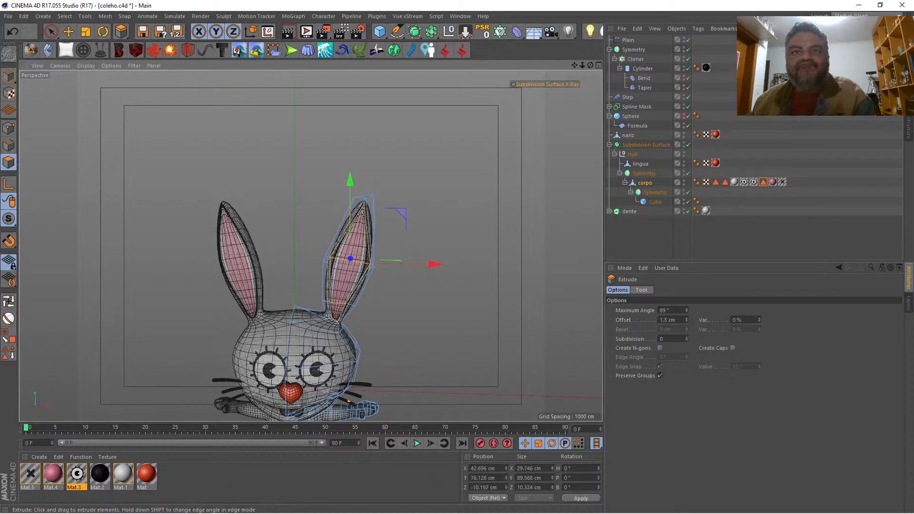
{"action": "left_click_drag", "start_coordinate": [582, 65], "coordinate": [569, 27]}
{"action": "key", "text": "q"}
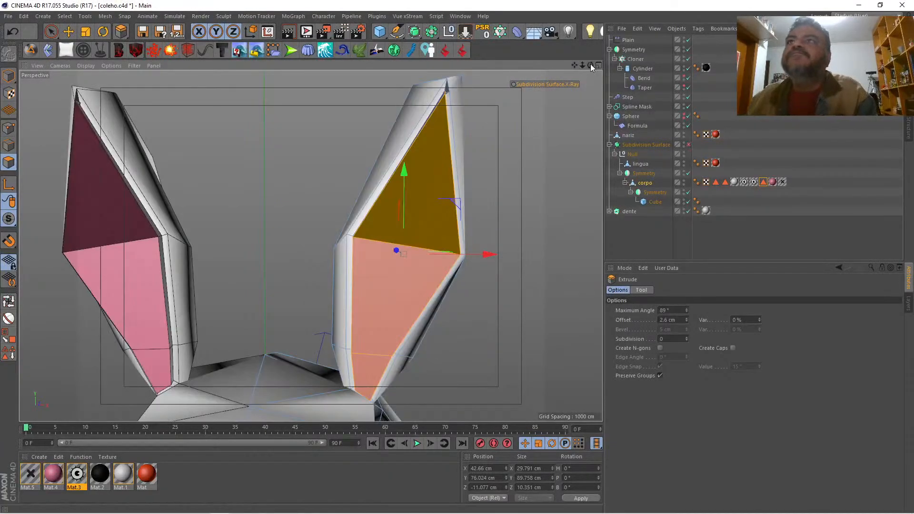
{"action": "left_click_drag", "start_coordinate": [590, 63], "coordinate": [709, 66]}
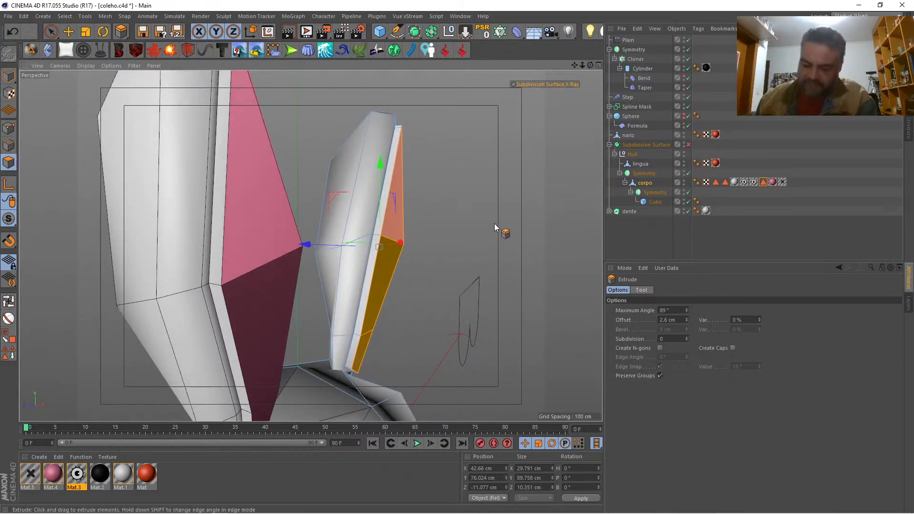
{"action": "key", "text": "ctrl+z"}
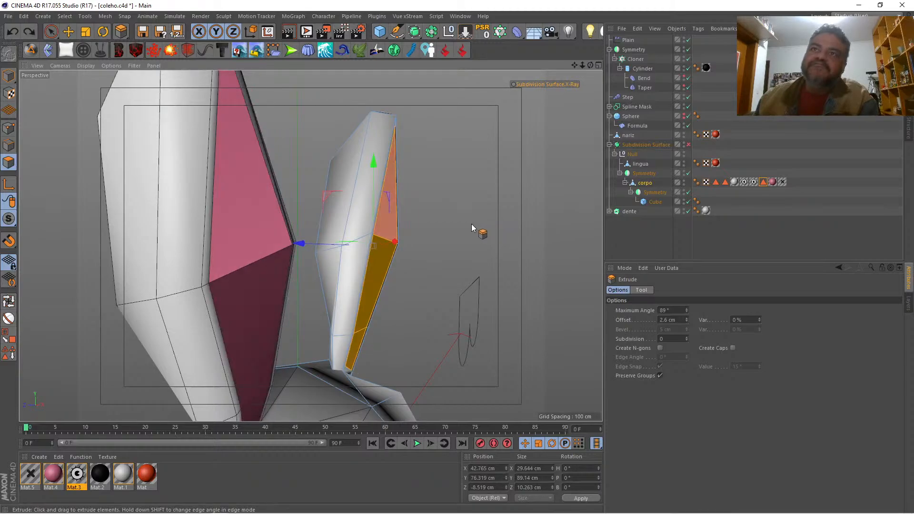
Step: Extrude the inner-ear polygons inward with an offset of about -1.9 cm and check the ears with subdivision smoothing on
{"action": "left_click_drag", "start_coordinate": [471, 224], "coordinate": [462, 223]}
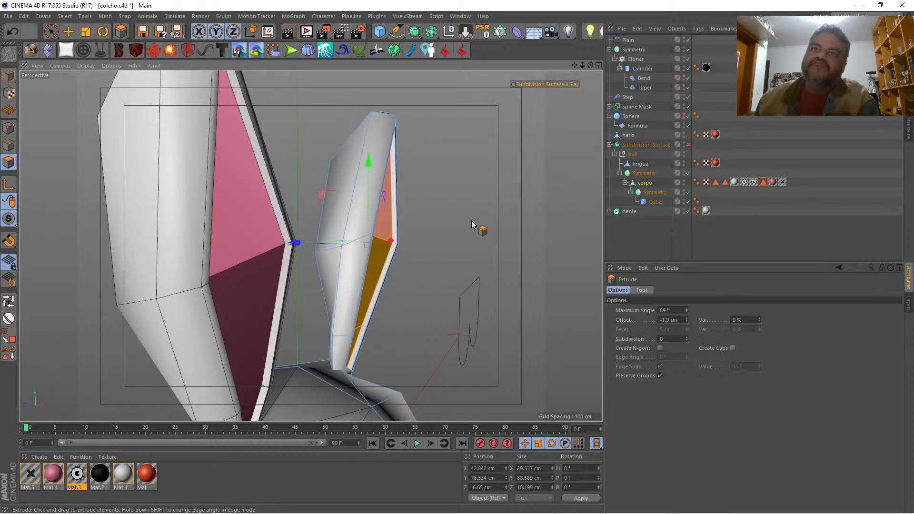
{"action": "mouse_move", "coordinate": [590, 65]}
{"action": "left_mouse_down"}
{"action": "mouse_move", "coordinate": [621, 65]}
{"action": "mouse_move", "coordinate": [588, 64]}
{"action": "left_mouse_up"}
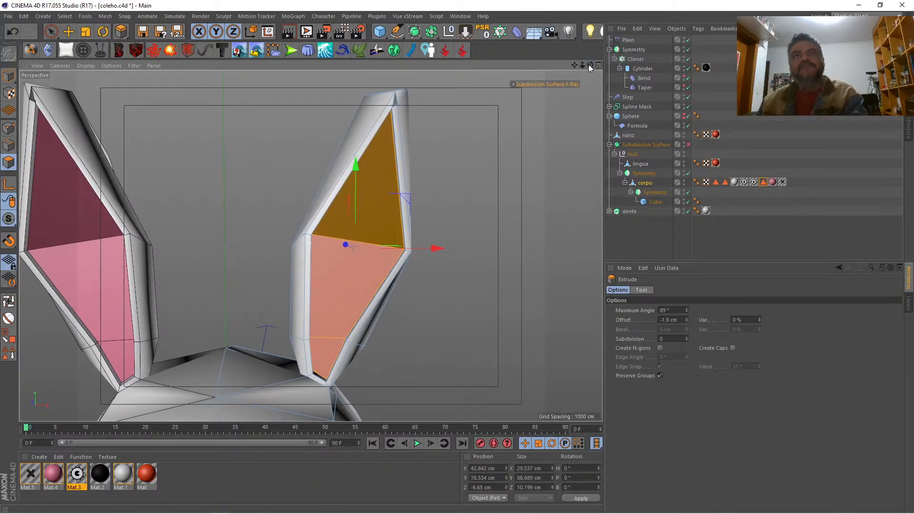
{"action": "key", "text": "q"}
{"action": "left_click_drag", "start_coordinate": [575, 65], "coordinate": [656, 50]}
{"action": "left_click_drag", "start_coordinate": [581, 64], "coordinate": [567, 16]}
Step: Delete the Polygon Selection.2 tag from corpo, turn off subdivision smoothing and clear the polygon selection
{"action": "left_click", "coordinate": [762, 182]}
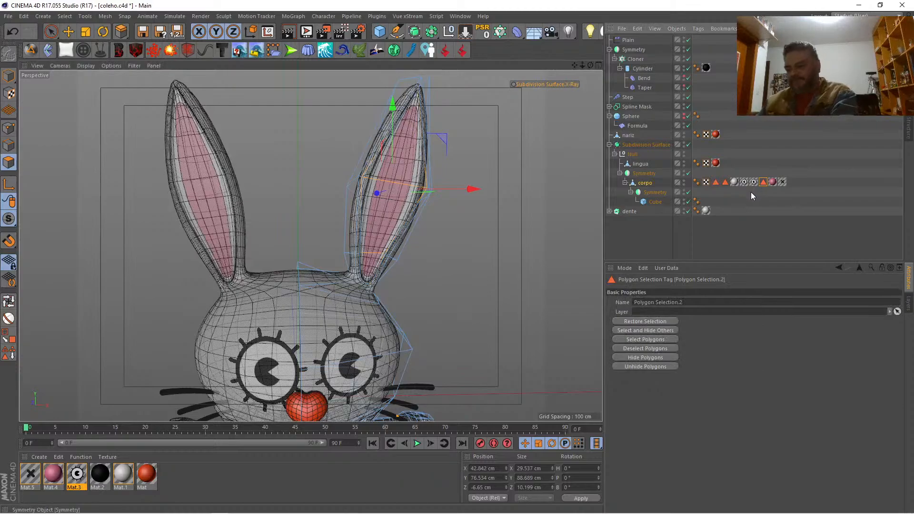
{"action": "key", "text": "Delete"}
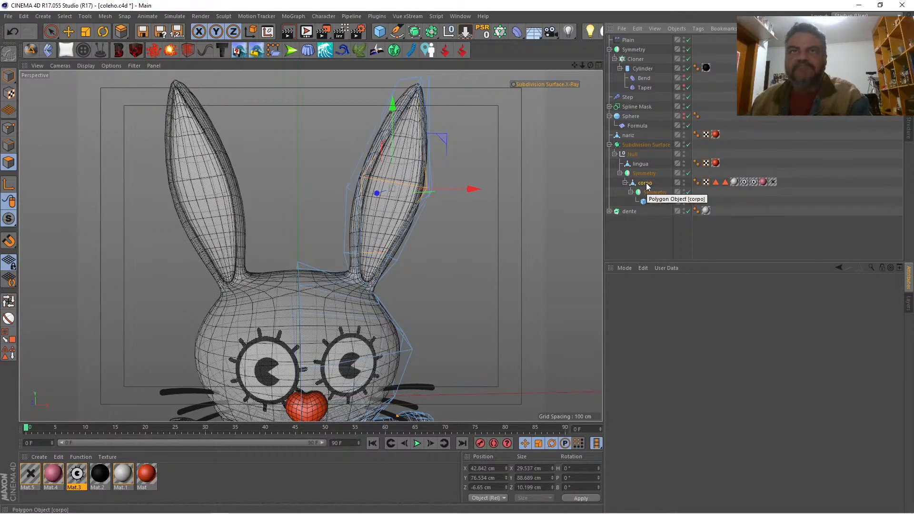
{"action": "key", "text": "q"}
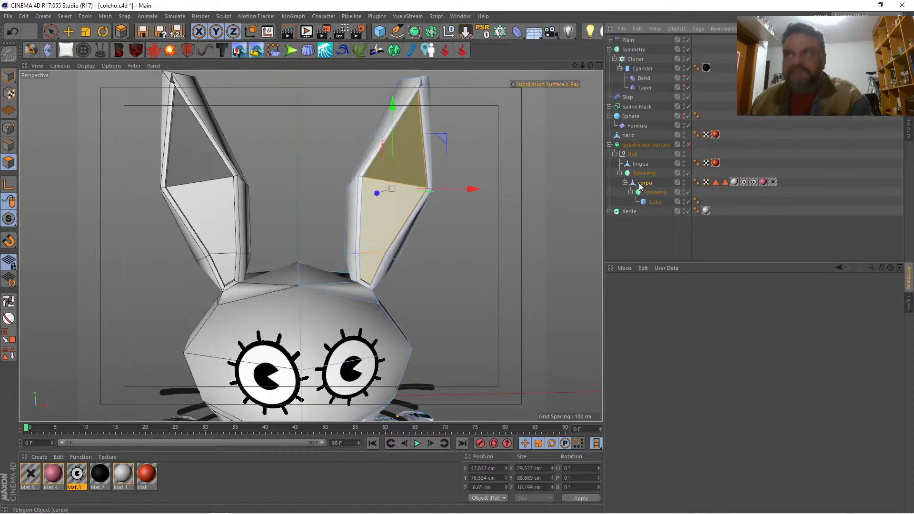
{"action": "left_click", "coordinate": [527, 134]}
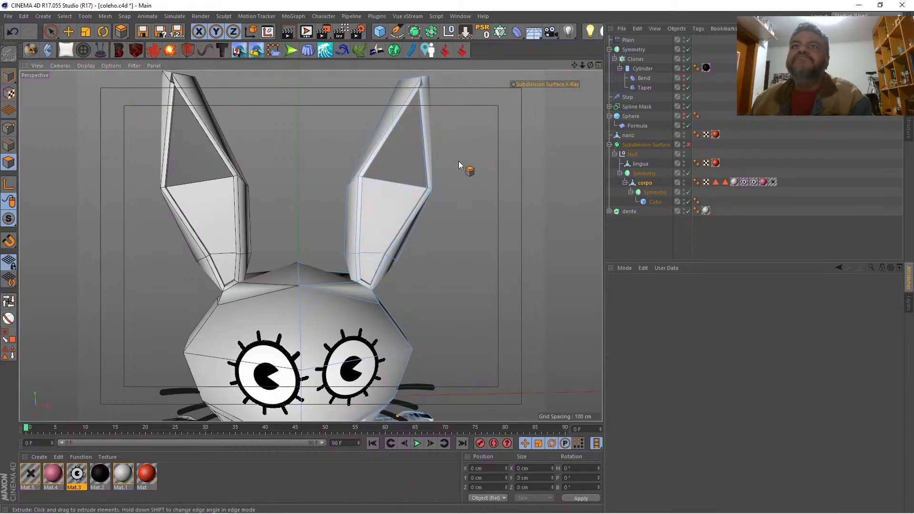
Step: Select the two long edges bordering the upper part of the inner-ear recess
{"action": "mouse_move", "coordinate": [581, 65]}
{"action": "left_mouse_down"}
{"action": "mouse_move", "coordinate": [566, 72]}
{"action": "mouse_move", "coordinate": [585, 69]}
{"action": "left_mouse_up"}
{"action": "left_click", "coordinate": [10, 146]}
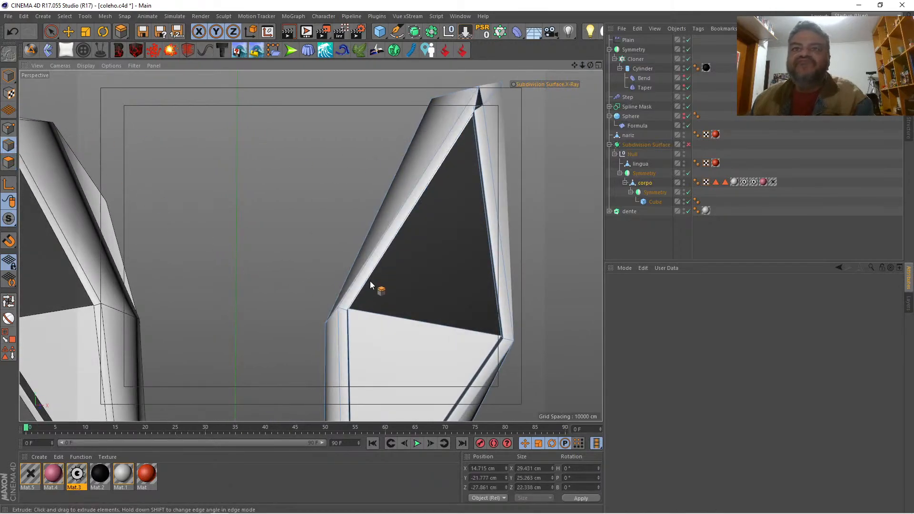
{"action": "key", "text": "space"}
{"action": "left_click", "coordinate": [487, 268]}
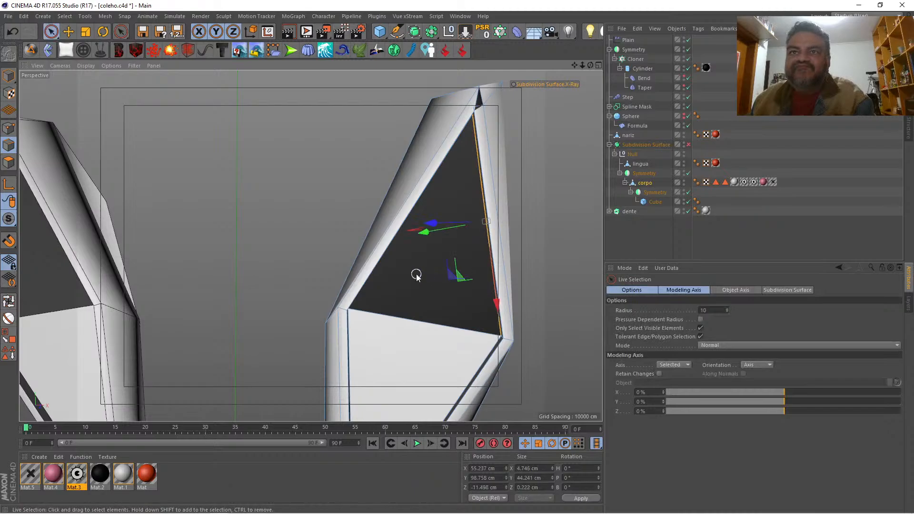
{"action": "left_click", "coordinate": [373, 276], "text": "shift"}
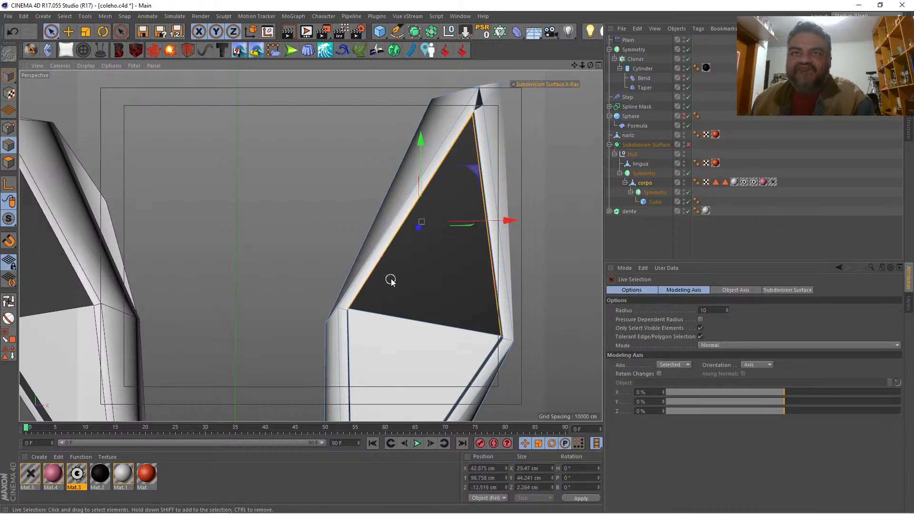
Step: Select the inner-ear tip points, including hidden ones, and lower them to about Y 118.3 cm
{"action": "left_click", "coordinate": [9, 129]}
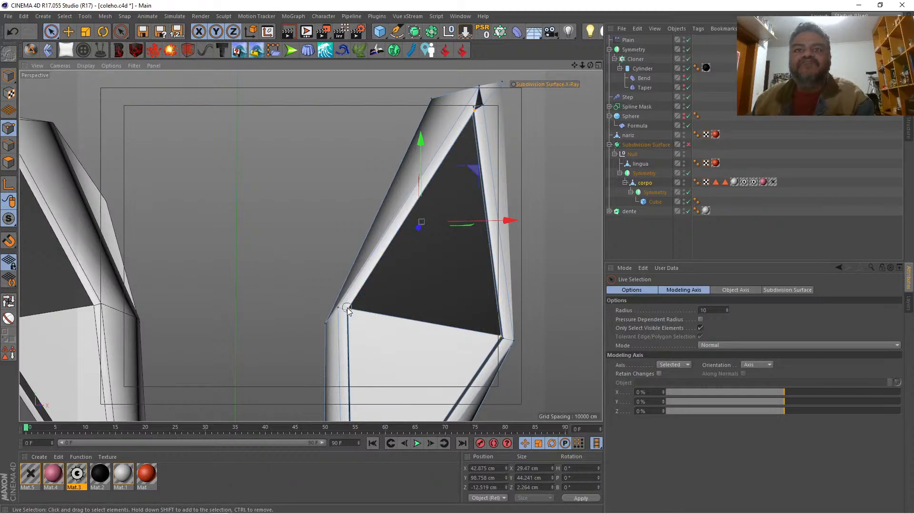
{"action": "left_click", "coordinate": [700, 328]}
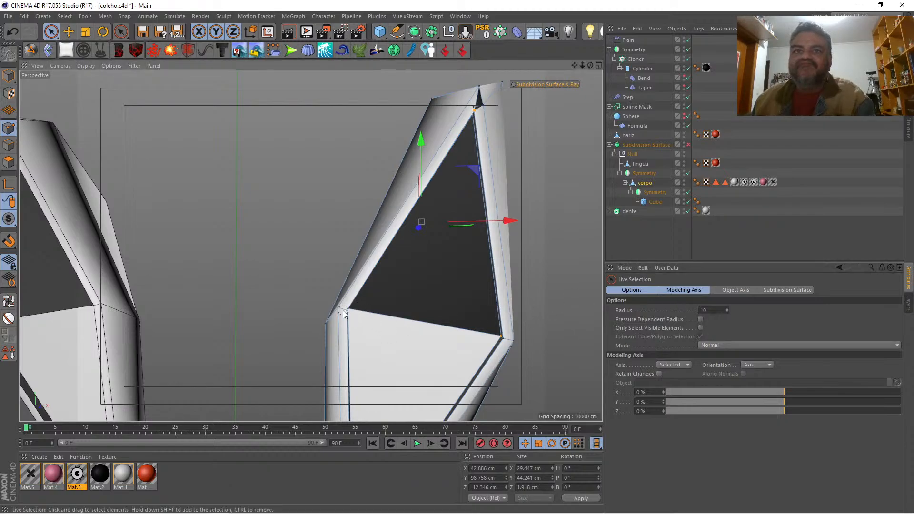
{"action": "left_click", "coordinate": [495, 112]}
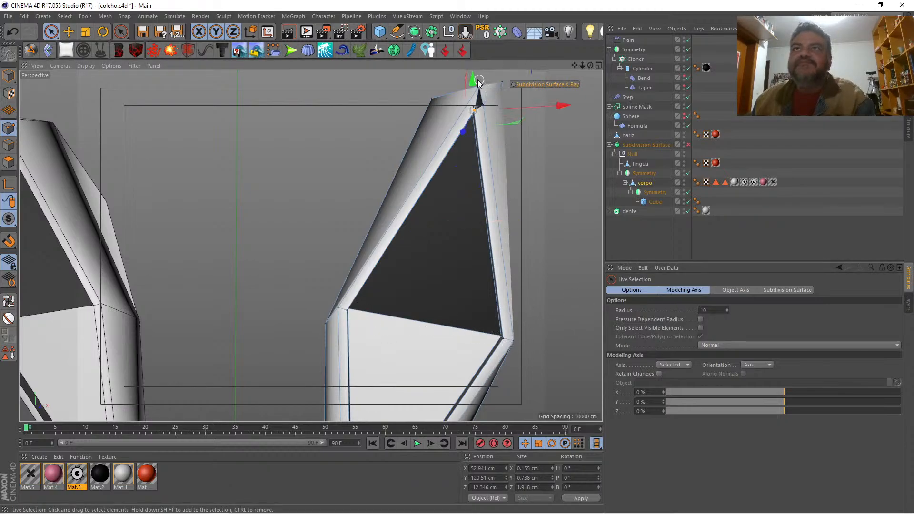
{"action": "left_click_drag", "start_coordinate": [479, 82], "coordinate": [458, 91]}
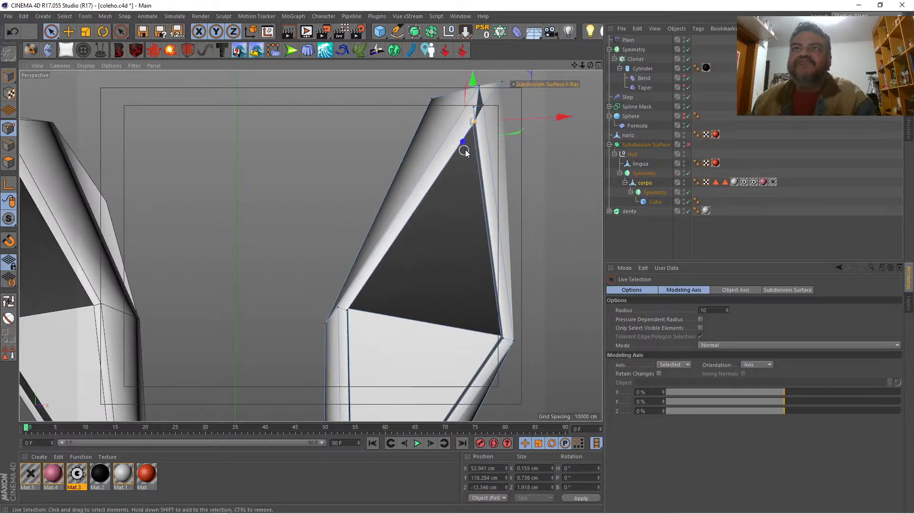
Step: Scale the inner-ear tip points apart along X to a width of about 1.65 cm
{"action": "scroll", "coordinate": [465, 153], "scroll_direction": "up", "scroll_amount": 2}
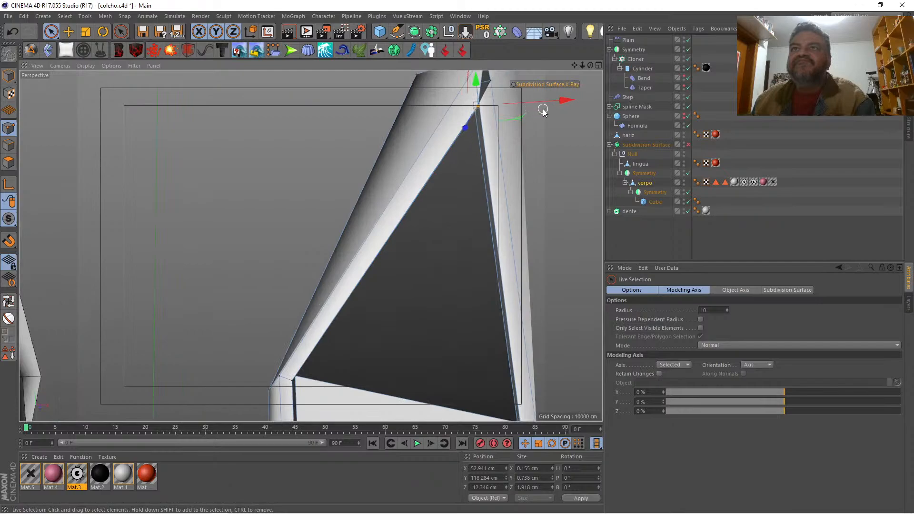
{"action": "left_click", "coordinate": [87, 30]}
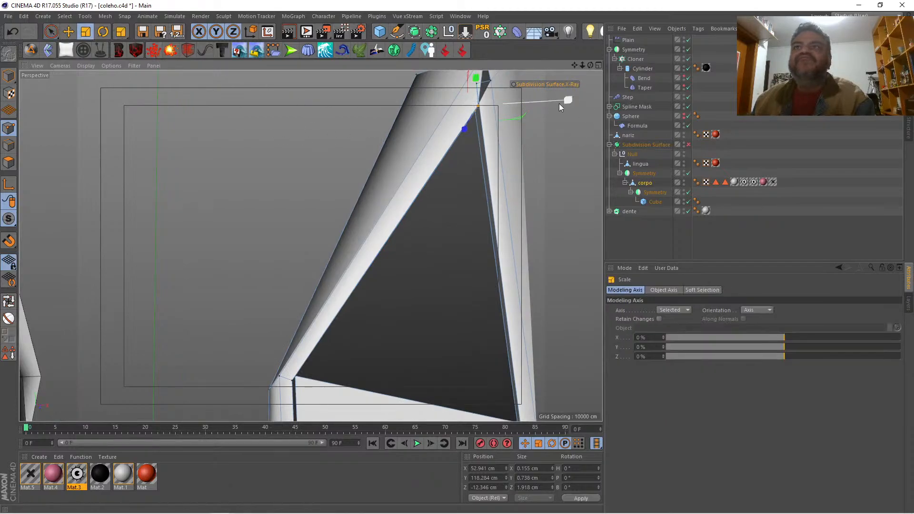
{"action": "left_click_drag", "start_coordinate": [571, 99], "coordinate": [135, 109]}
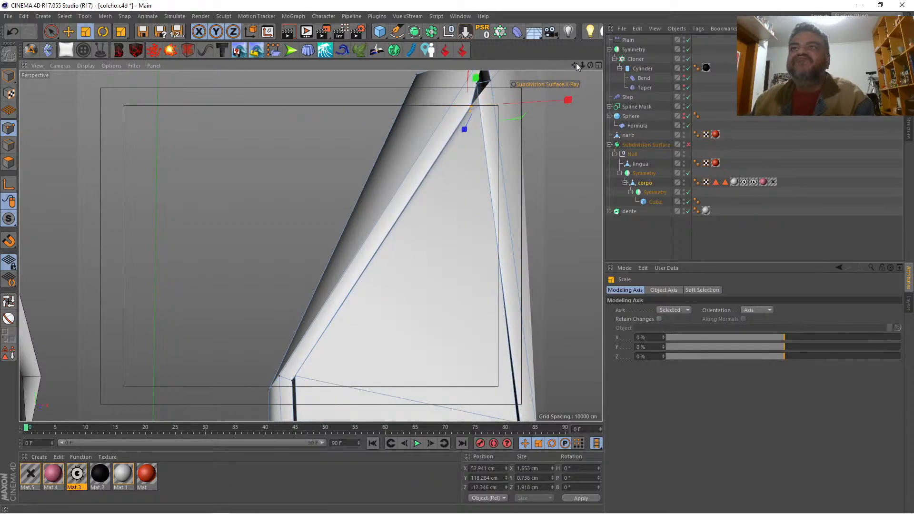
Step: Smooth the inner-ear tip points with the Smooth brush in the Sculpting layout and return to the Startup layout
{"action": "left_click_drag", "start_coordinate": [576, 65], "coordinate": [510, 167]}
{"action": "left_click_drag", "start_coordinate": [581, 65], "coordinate": [614, 65]}
{"action": "left_click", "coordinate": [856, 16]}
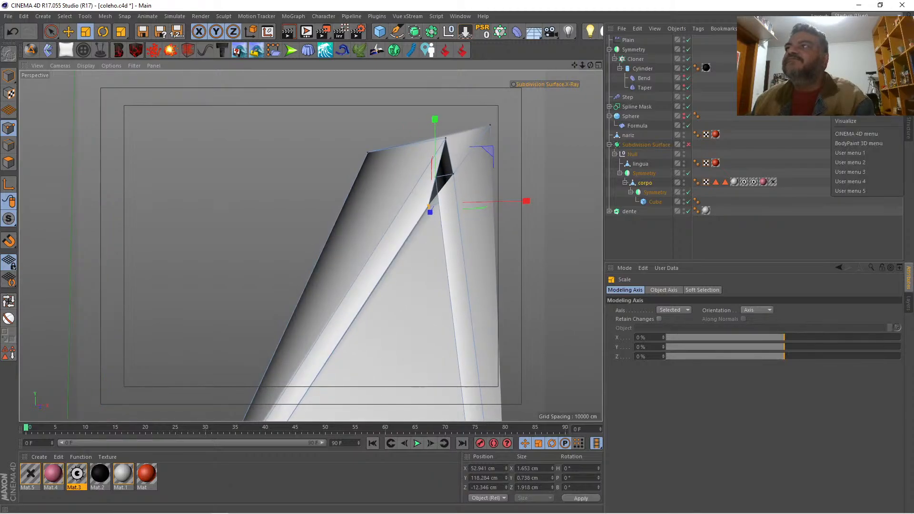
{"action": "left_click", "coordinate": [852, 92]}
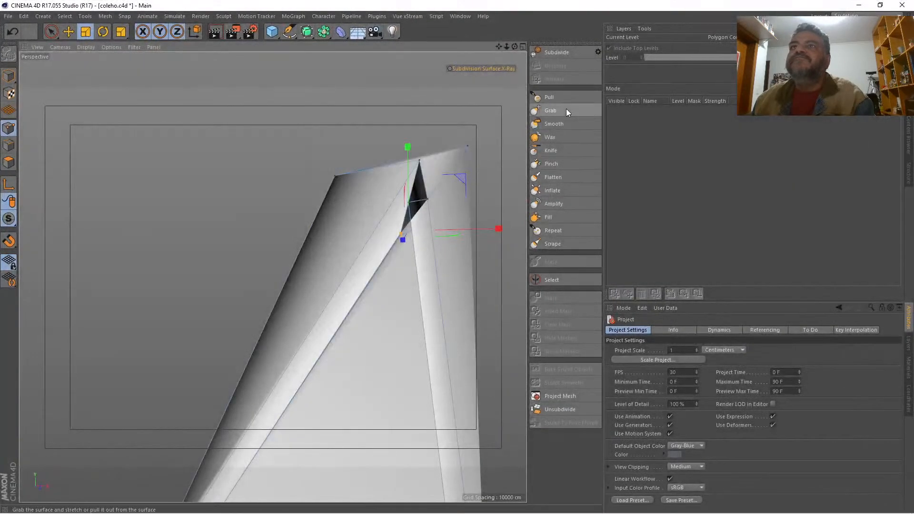
{"action": "left_click", "coordinate": [555, 124]}
{"action": "left_click", "coordinate": [408, 214]}
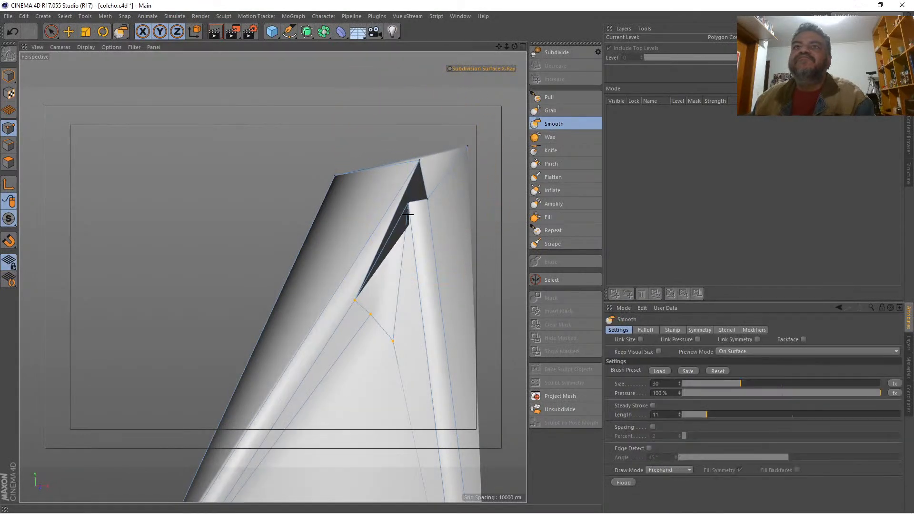
{"action": "left_click_drag", "start_coordinate": [429, 221], "coordinate": [431, 206]}
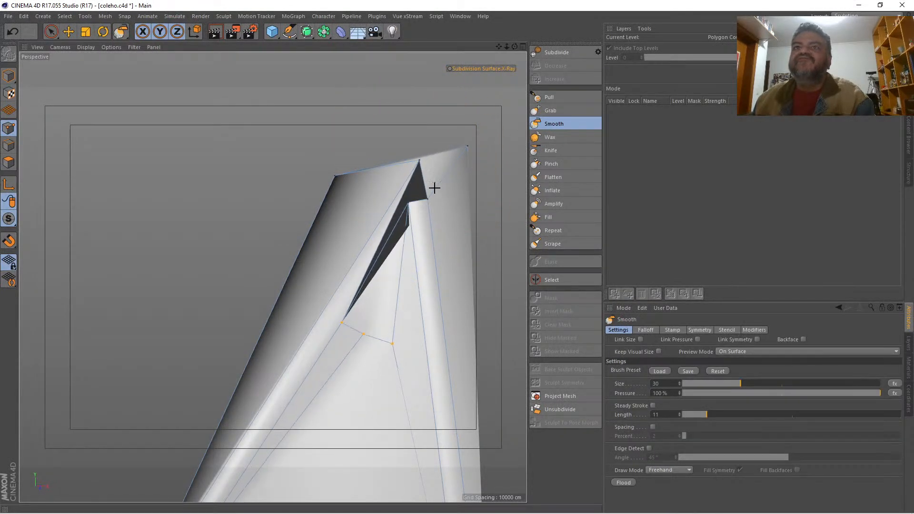
{"action": "left_click", "coordinate": [849, 15]}
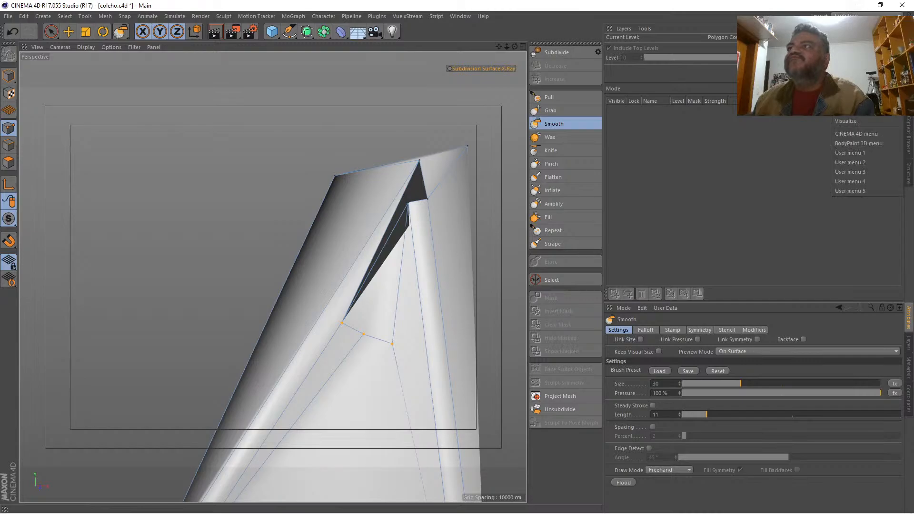
{"action": "left_click", "coordinate": [856, 115]}
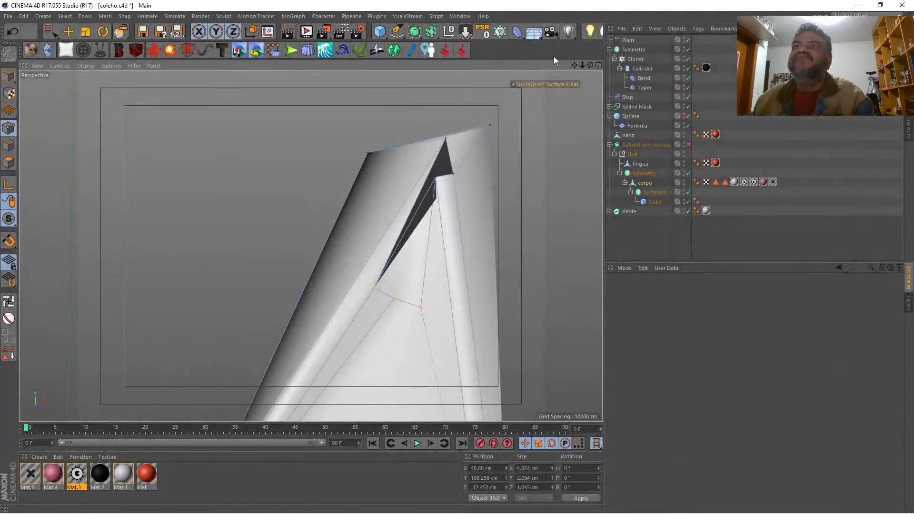
Step: Move the recess rim's top point down to about X 52.9, Y 116.8, Z -13.3 cm
{"action": "mouse_move", "coordinate": [590, 65]}
{"action": "left_mouse_down"}
{"action": "mouse_move", "coordinate": [554, 72]}
{"action": "mouse_move", "coordinate": [580, 69]}
{"action": "left_mouse_up"}
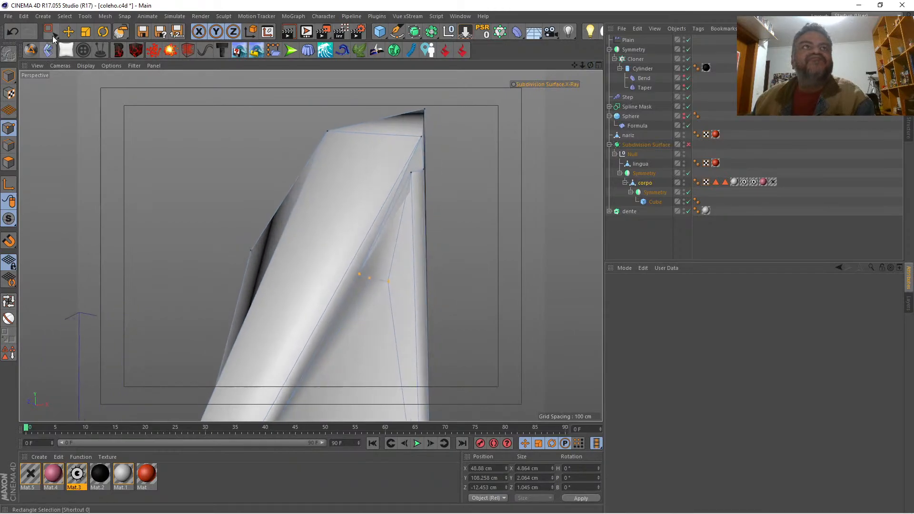
{"action": "left_click_drag", "start_coordinate": [53, 38], "coordinate": [88, 41]}
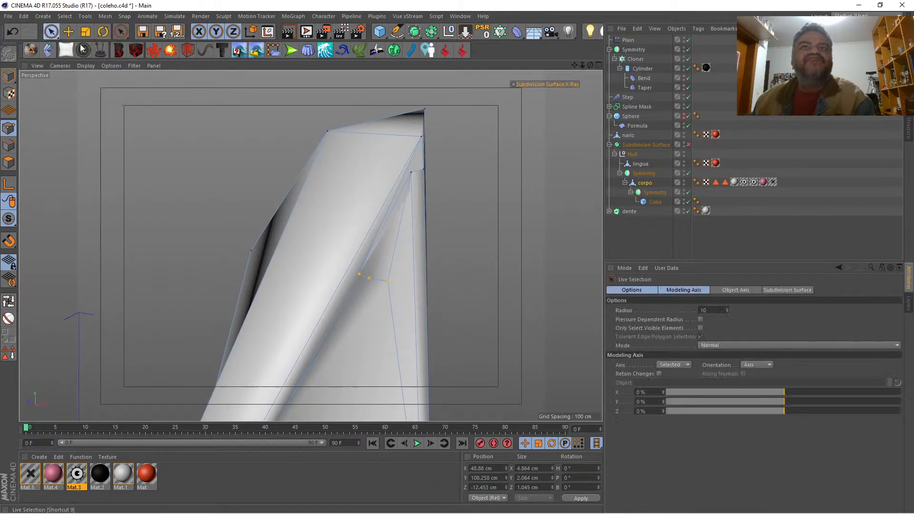
{"action": "left_click", "coordinate": [413, 175]}
{"action": "left_click_drag", "start_coordinate": [415, 125], "coordinate": [419, 161]}
{"action": "left_click_drag", "start_coordinate": [590, 67], "coordinate": [507, 100]}
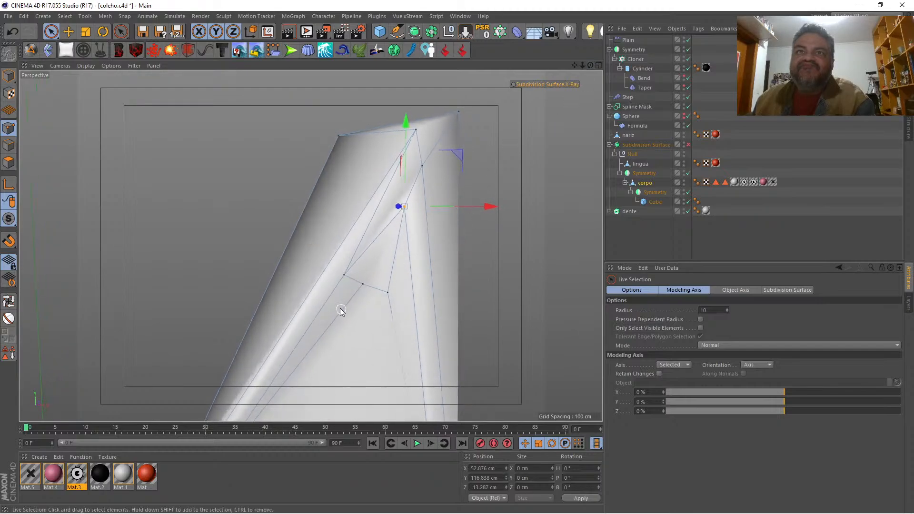
Step: Weld the two adjacent inner points of the smoothed recess tip and move the merged point to about X 46.5 cm
{"action": "left_click", "coordinate": [345, 276], "text": "shift"}
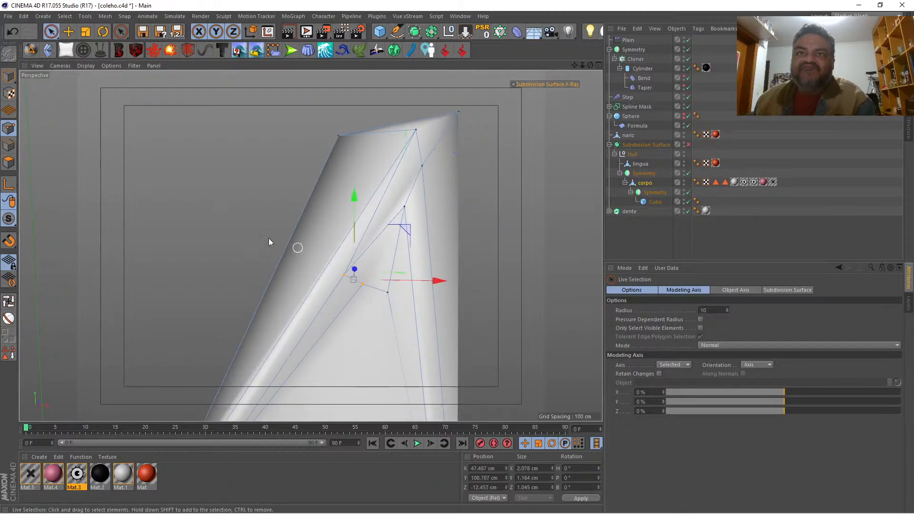
{"action": "right_click", "coordinate": [194, 182]}
{"action": "left_click", "coordinate": [236, 346]}
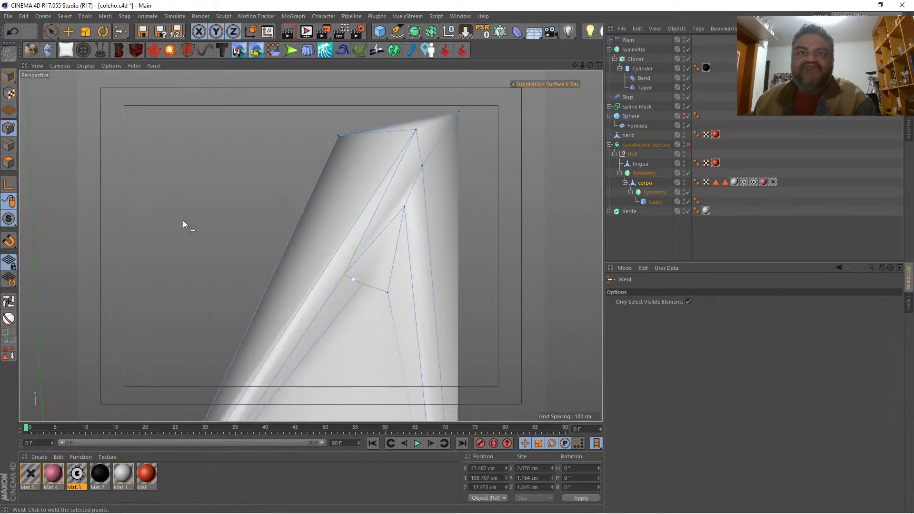
{"action": "left_click", "coordinate": [186, 218]}
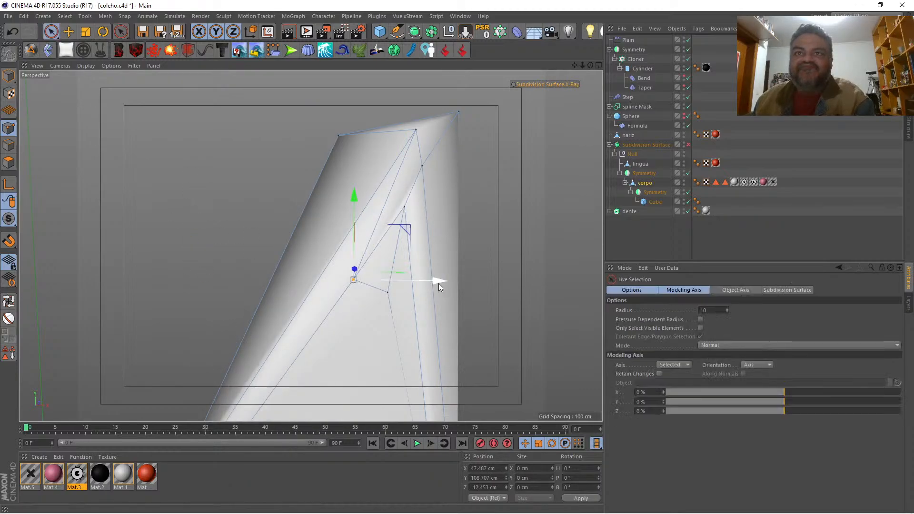
{"action": "left_click_drag", "start_coordinate": [439, 284], "coordinate": [430, 284]}
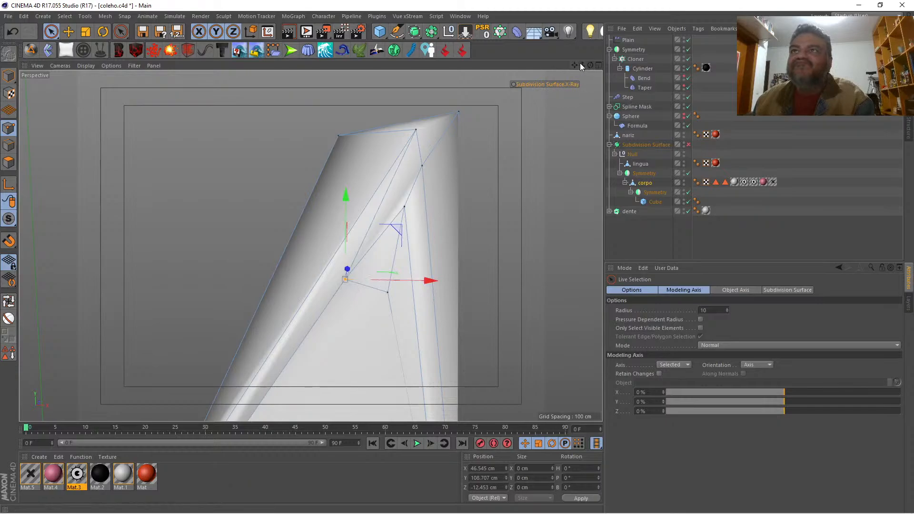
Step: Examine the ear tips with the Subdivision Surface enabled, close up and from a distance, and disable it again
{"action": "left_click_drag", "start_coordinate": [581, 65], "coordinate": [574, 69]}
{"action": "key", "text": "q"}
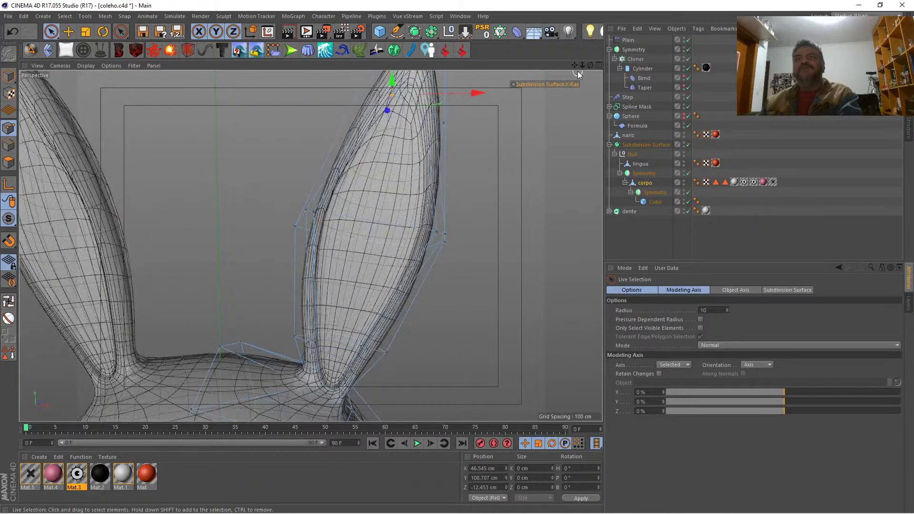
{"action": "left_click_drag", "start_coordinate": [574, 66], "coordinate": [575, 133]}
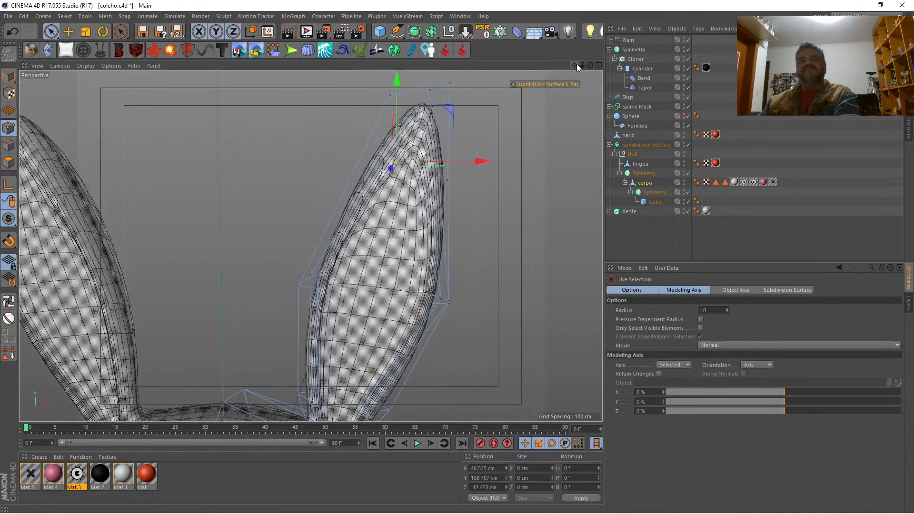
{"action": "left_click_drag", "start_coordinate": [581, 65], "coordinate": [568, 66]}
{"action": "scroll", "coordinate": [311, 246], "scroll_direction": "down", "scroll_amount": 10}
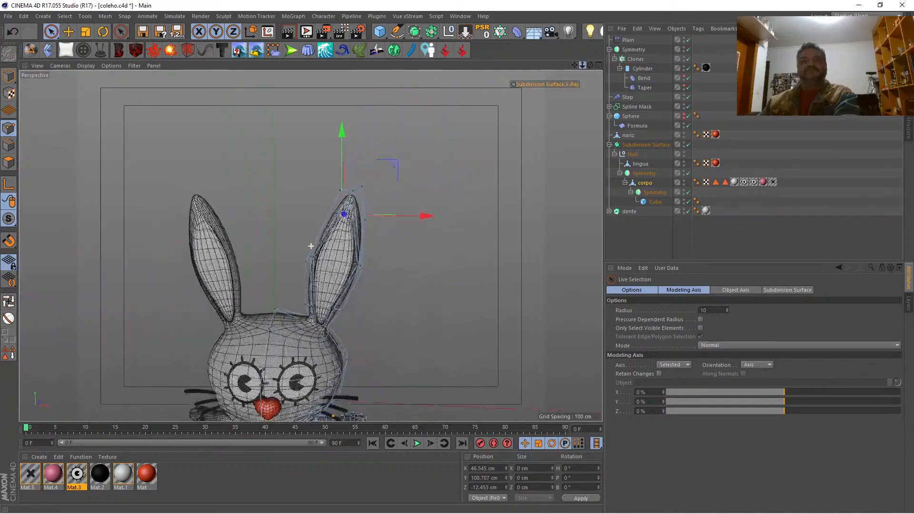
{"action": "scroll", "coordinate": [311, 246], "scroll_direction": "up", "scroll_amount": 5}
{"action": "scroll", "coordinate": [311, 246], "scroll_direction": "up", "scroll_amount": 6}
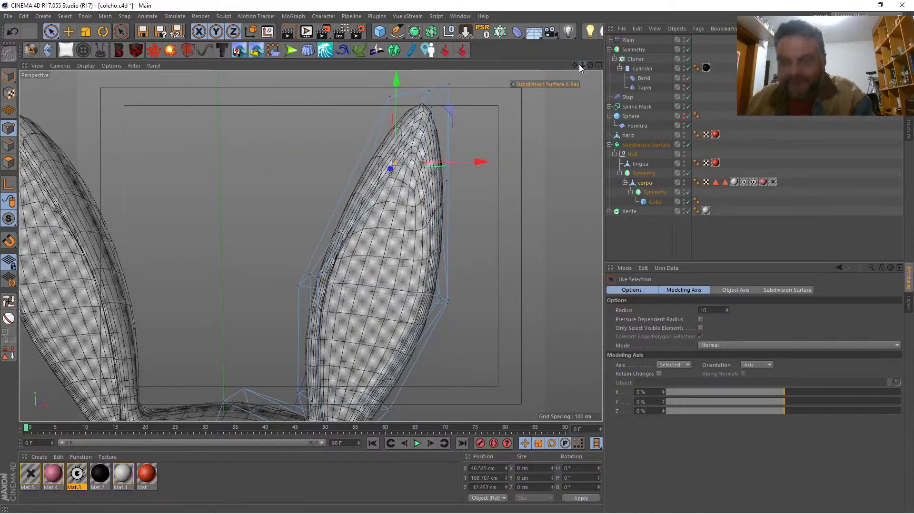
{"action": "key", "text": "q"}
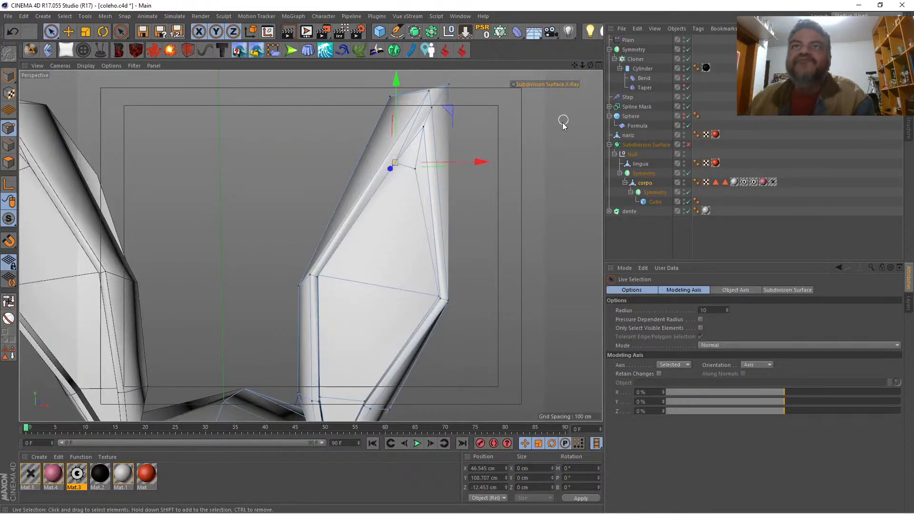
Step: Weld the remaining two inner points on the outer side of the ear recess tip into one at their midpoint
{"action": "left_click", "coordinate": [415, 169]}
{"action": "left_click", "coordinate": [423, 127], "text": "shift"}
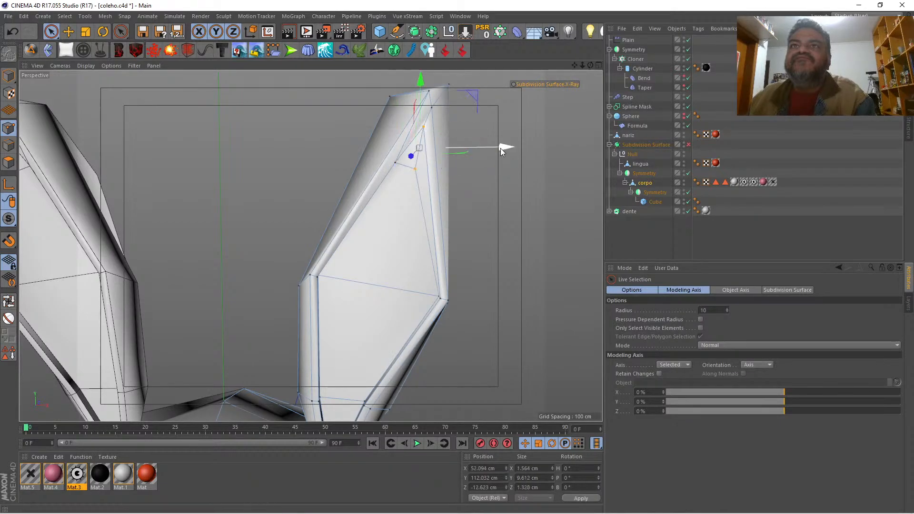
{"action": "key", "text": "space"}
{"action": "left_click", "coordinate": [539, 170]}
{"action": "key", "text": "space"}
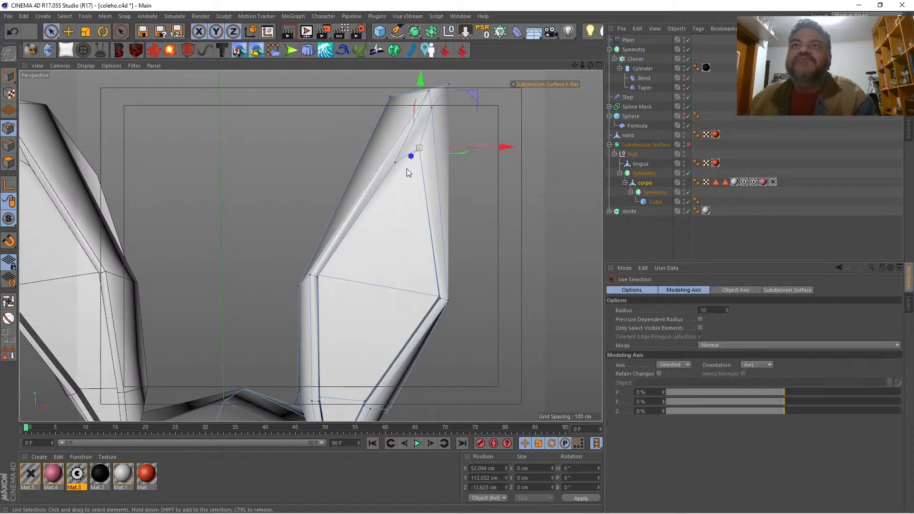
Step: Move the other inner tip point to about X 48.8, Y 111.3 cm and lower the rim's top point to about Y 123.8 cm
{"action": "left_click", "coordinate": [396, 162]}
{"action": "left_click_drag", "start_coordinate": [397, 118], "coordinate": [402, 106]}
{"action": "left_click_drag", "start_coordinate": [481, 149], "coordinate": [491, 151]}
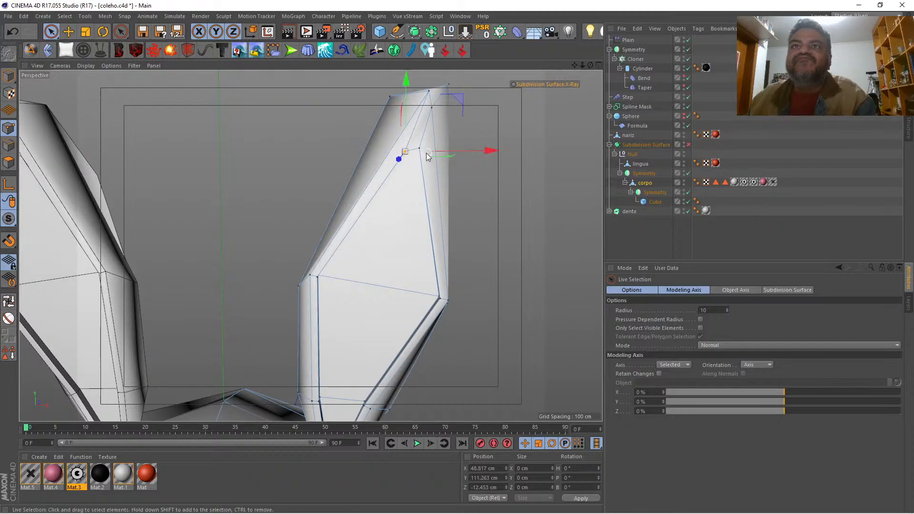
{"action": "left_click", "coordinate": [429, 93]}
{"action": "left_click_drag", "start_coordinate": [428, 77], "coordinate": [428, 82]}
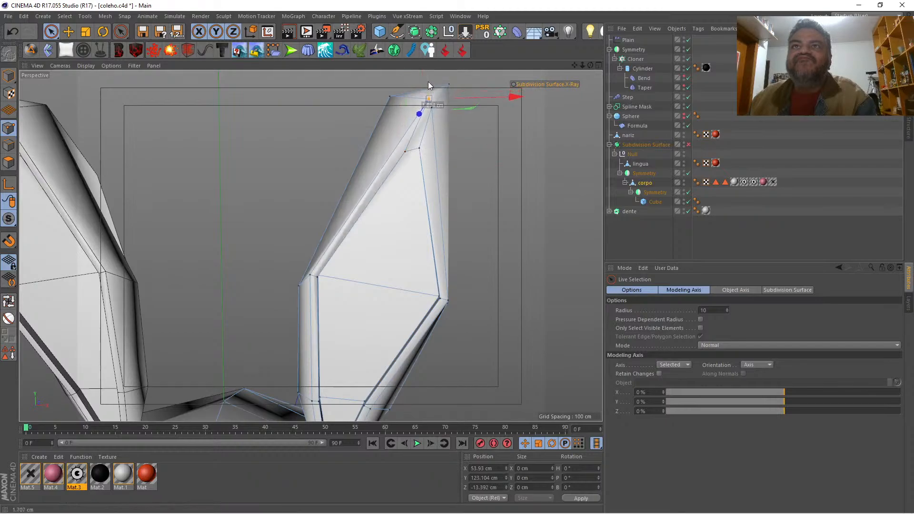
Step: Select the inner-ear polygons from tip to base, limiting the selection to visible elements only
{"action": "left_click", "coordinate": [8, 162]}
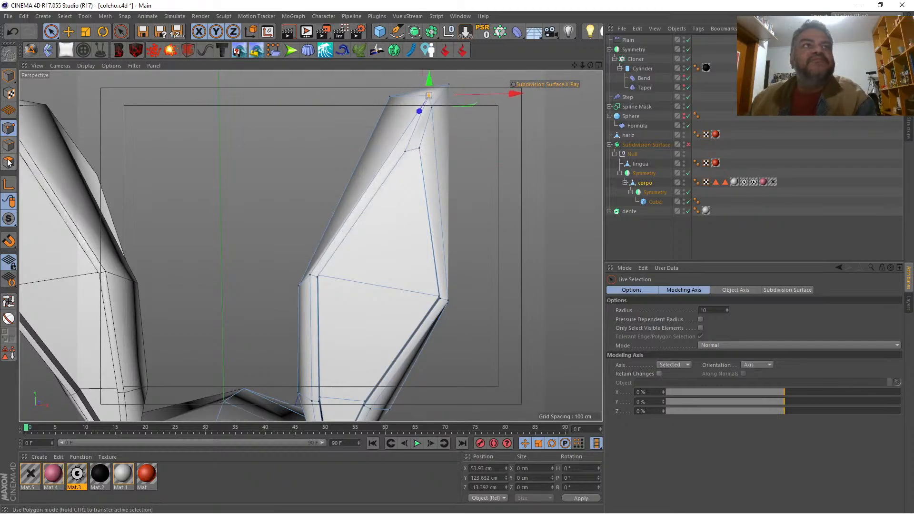
{"action": "left_click", "coordinate": [413, 151]}
{"action": "left_click", "coordinate": [372, 325], "text": "shift"}
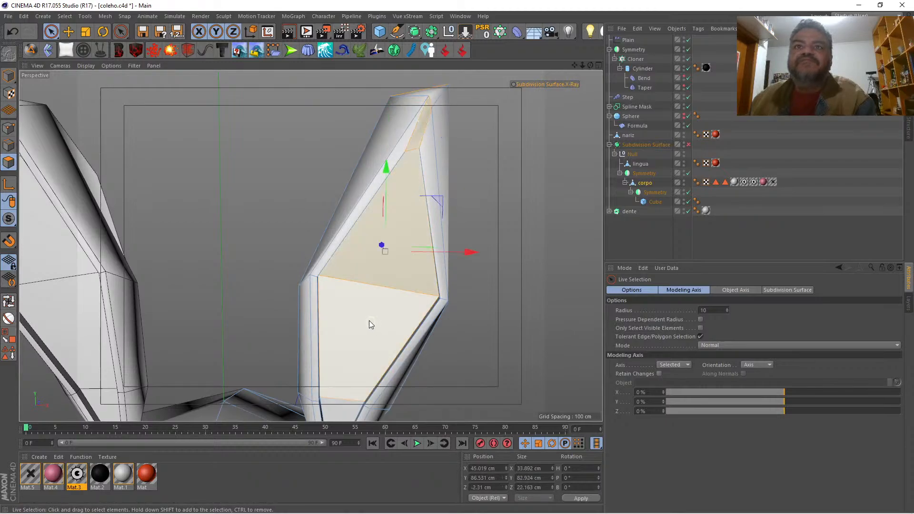
{"action": "left_click", "coordinate": [513, 168]}
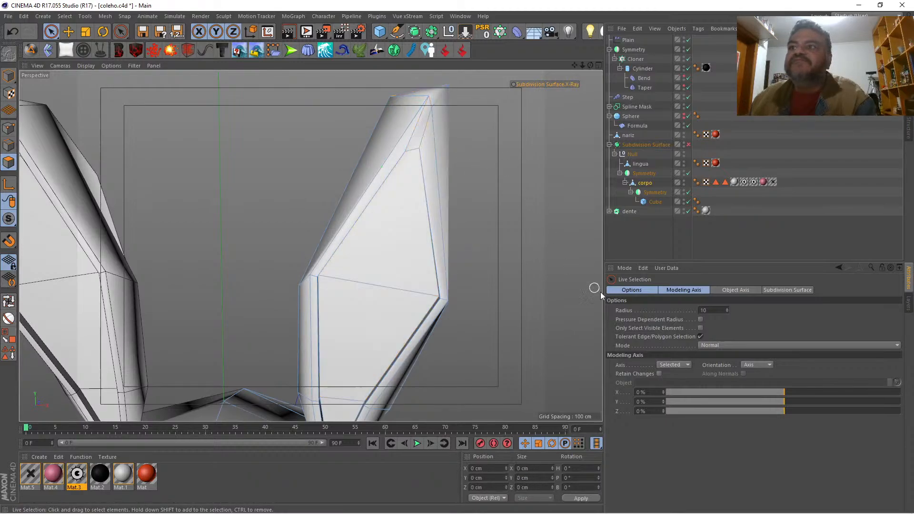
{"action": "left_click", "coordinate": [700, 328]}
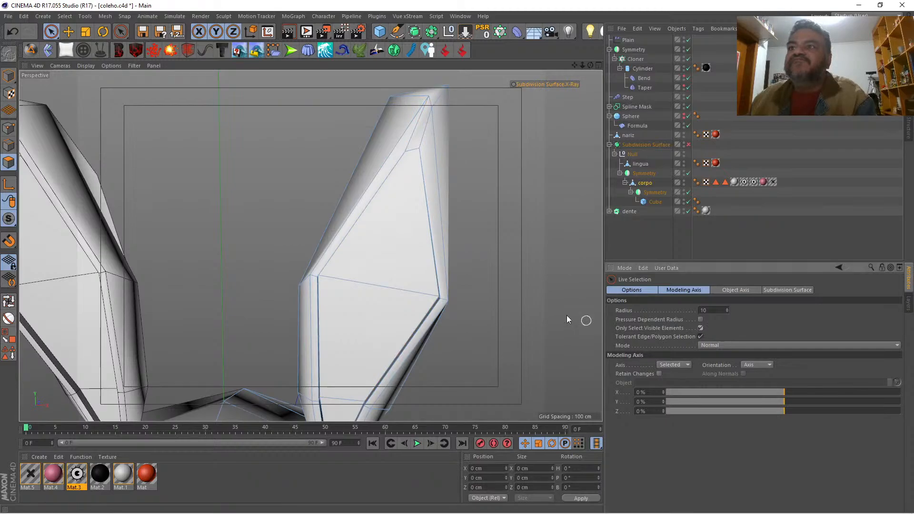
{"action": "left_click", "coordinate": [414, 149]}
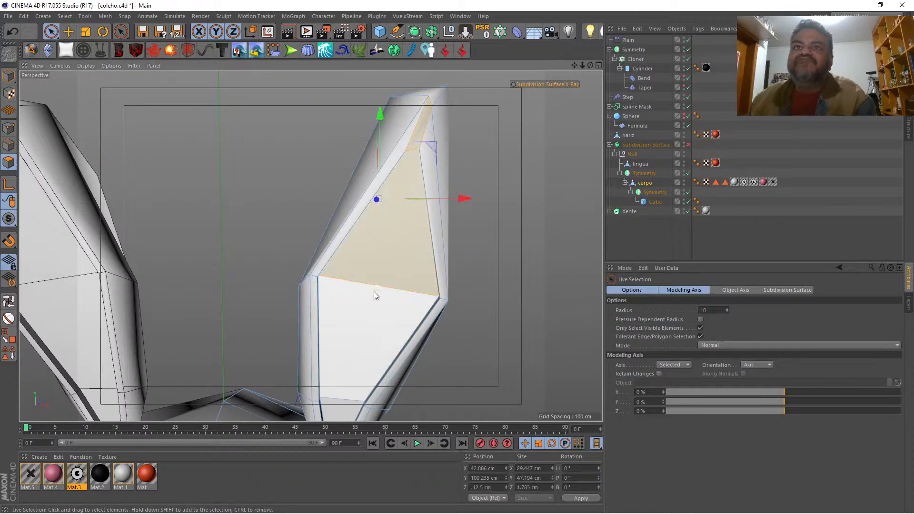
{"action": "left_click", "coordinate": [363, 299], "text": "shift"}
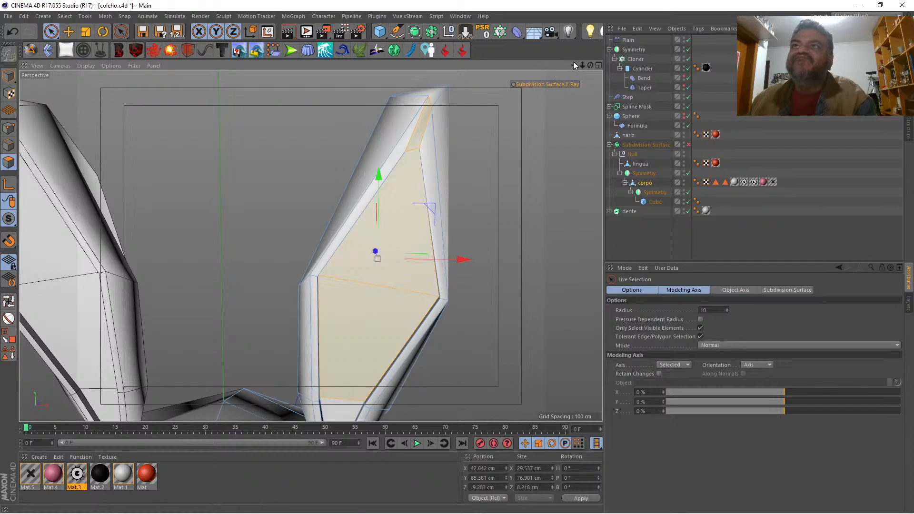
{"action": "left_click_drag", "start_coordinate": [573, 63], "coordinate": [583, 1]}
{"action": "left_click", "coordinate": [353, 290], "text": "shift"}
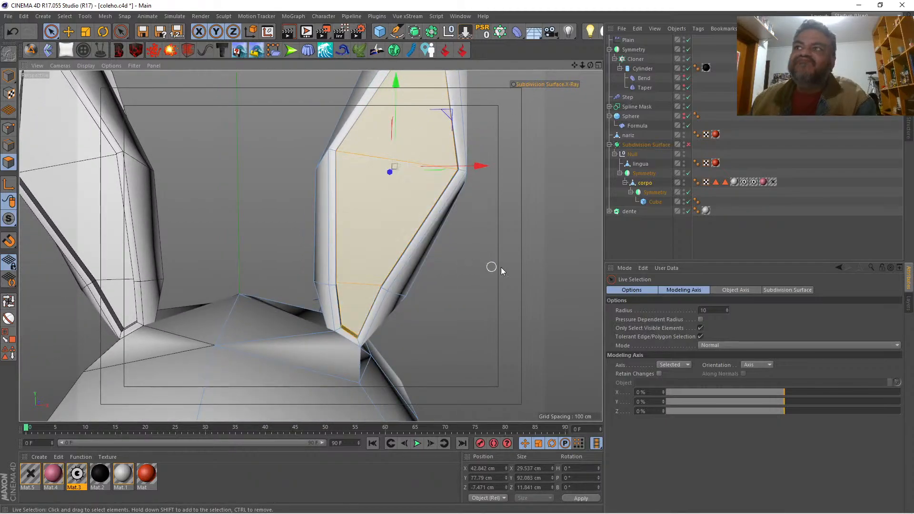
Step: Store the selected inner-ear polygons as a selection tag, check the selection in the Mat.4 texture tag, and deselect the polygons
{"action": "left_click", "coordinate": [13, 357]}
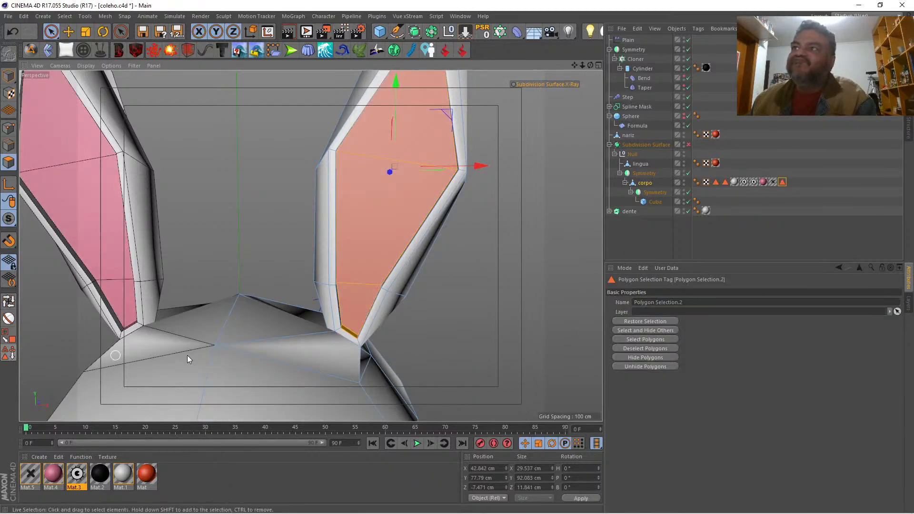
{"action": "left_click", "coordinate": [763, 182]}
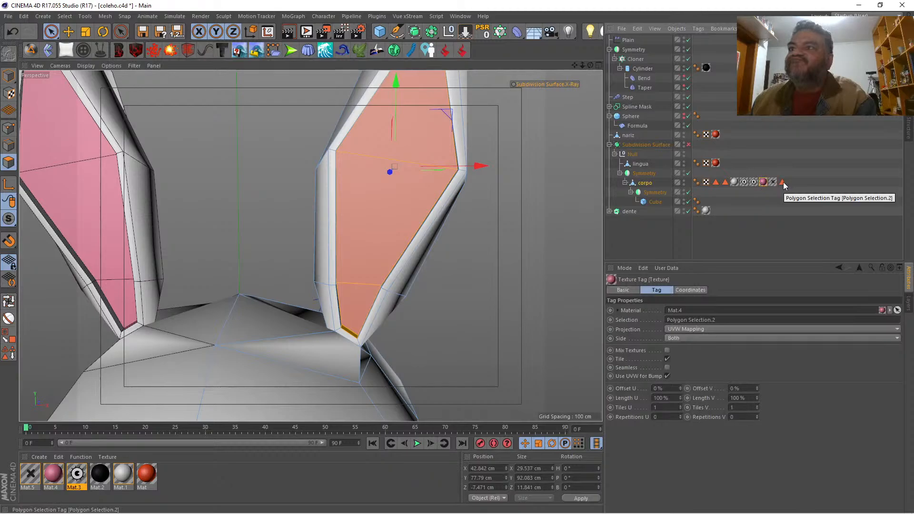
{"action": "left_click", "coordinate": [502, 219]}
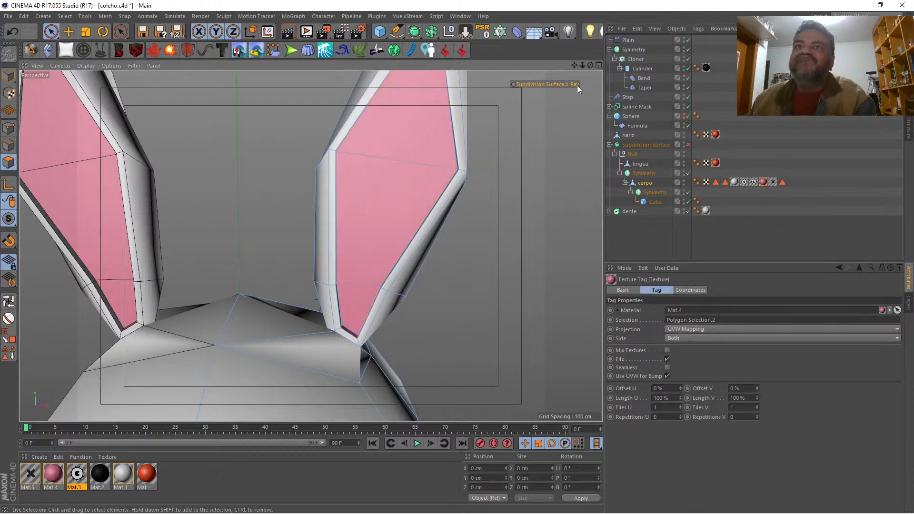
Step: Check the pink inner ears with subdivision enabled, and remove the narrow tip polygon from the stored inner-ear selection
{"action": "left_click_drag", "start_coordinate": [582, 65], "coordinate": [538, 66]}
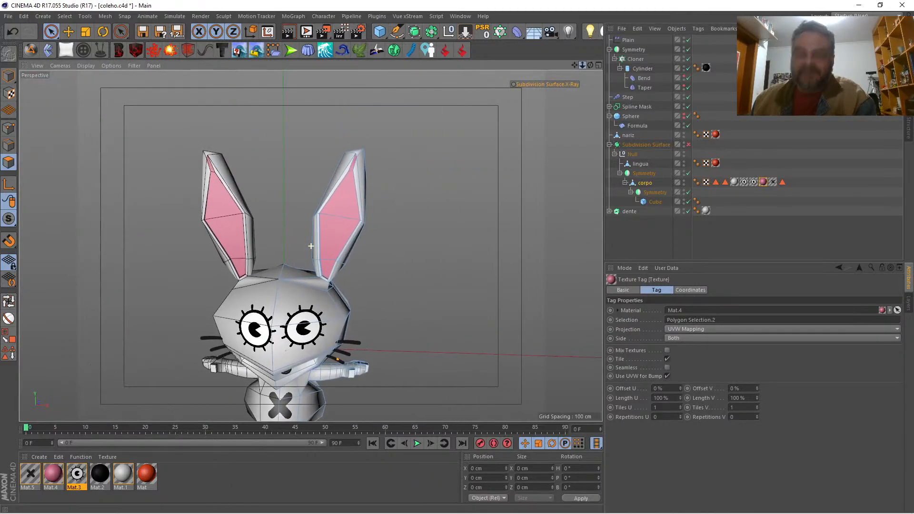
{"action": "key", "text": "q"}
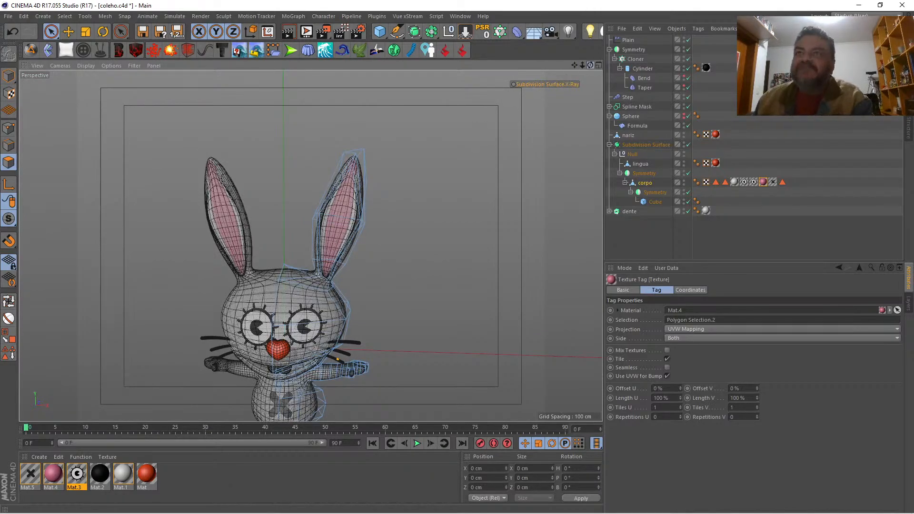
{"action": "left_click_drag", "start_coordinate": [590, 65], "coordinate": [639, 65]}
{"action": "left_click_drag", "start_coordinate": [574, 66], "coordinate": [537, 143]}
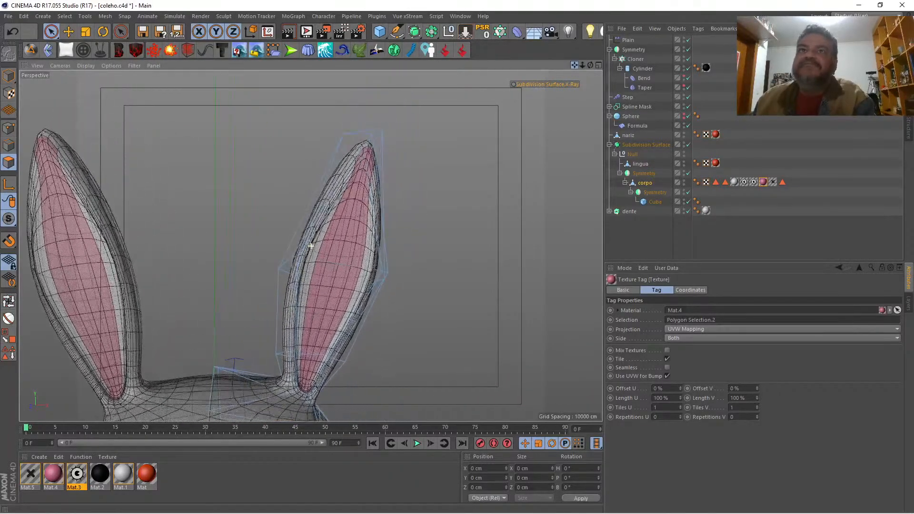
{"action": "left_click_drag", "start_coordinate": [578, 66], "coordinate": [618, 67]}
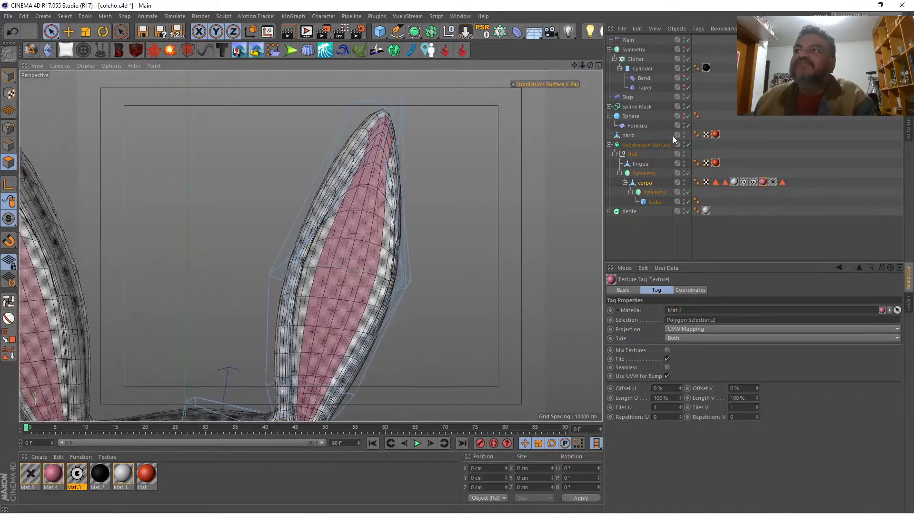
{"action": "double_click", "coordinate": [782, 181]}
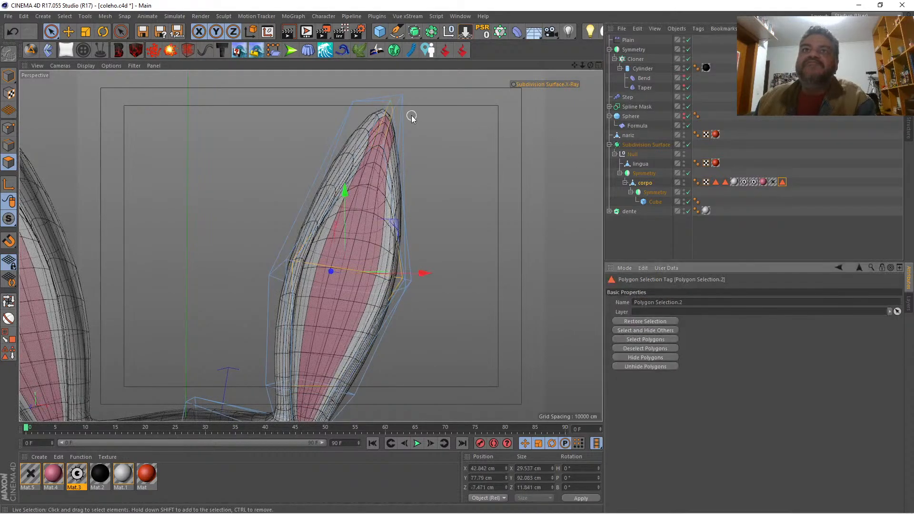
{"action": "left_click", "coordinate": [388, 111], "text": "ctrl"}
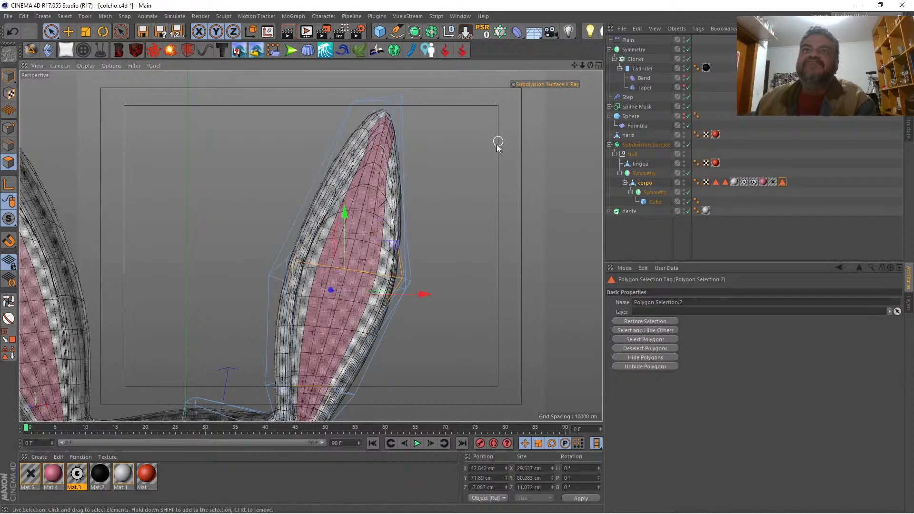
{"action": "left_click", "coordinate": [12, 353]}
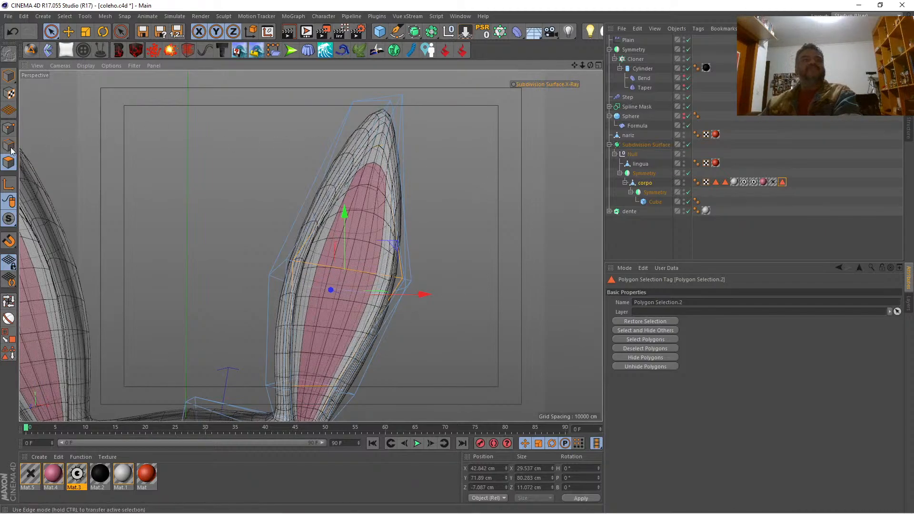
Step: Move the two inner points at the top of the pink area together to about X 52.6, Y 116.6 cm
{"action": "left_click", "coordinate": [9, 128]}
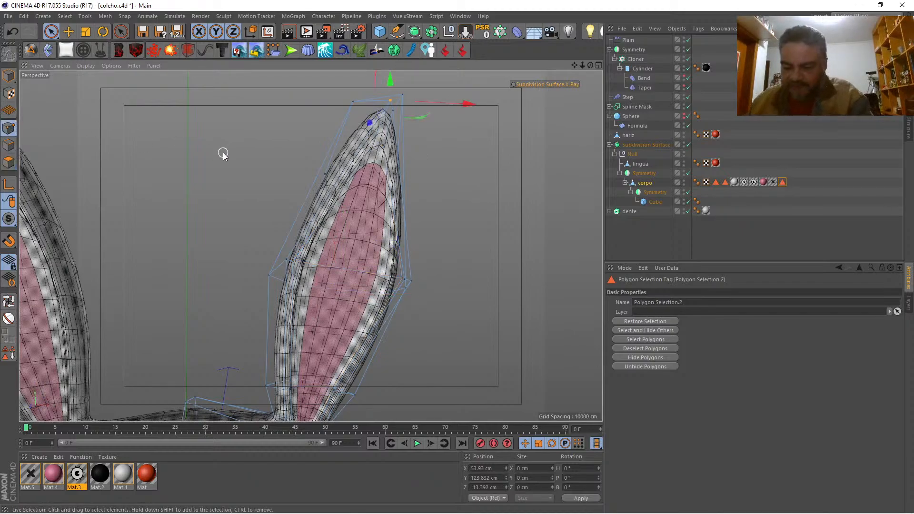
{"action": "key", "text": "q"}
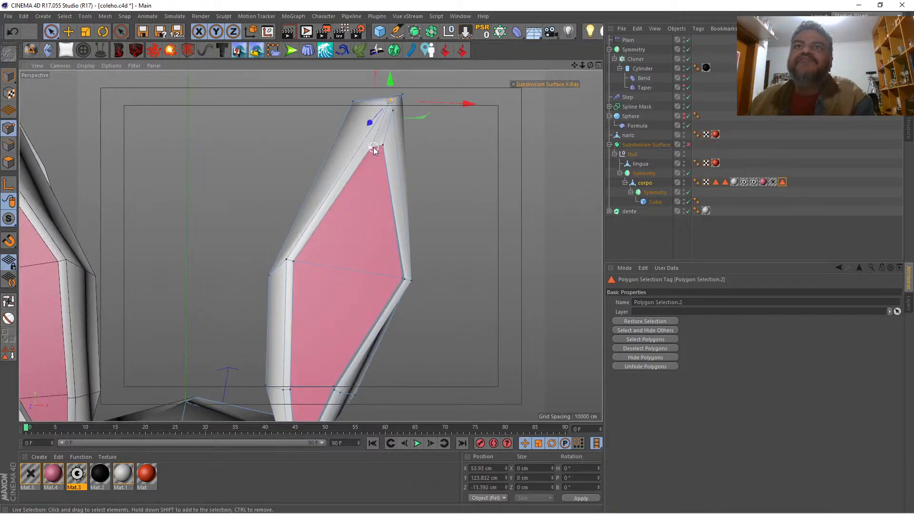
{"action": "left_click_drag", "start_coordinate": [373, 147], "coordinate": [383, 145]}
{"action": "left_click_drag", "start_coordinate": [379, 107], "coordinate": [380, 99]}
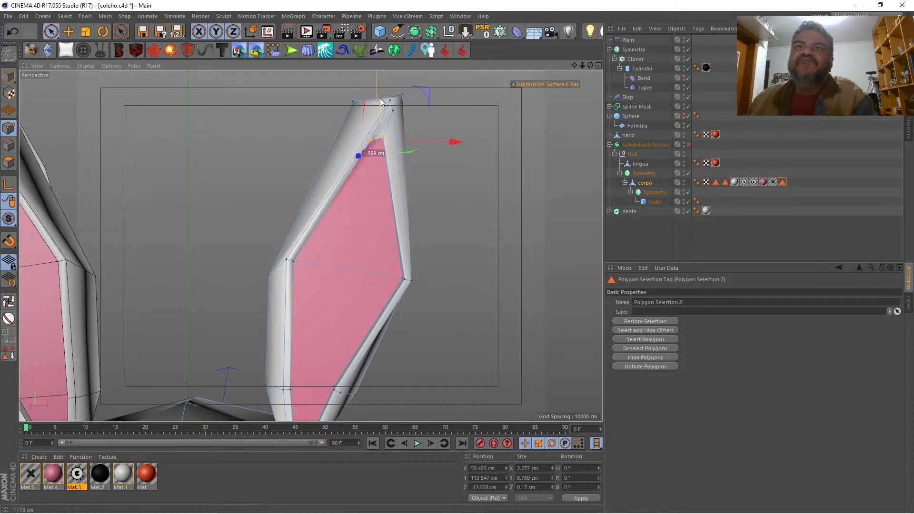
{"action": "left_click_drag", "start_coordinate": [438, 139], "coordinate": [444, 141]}
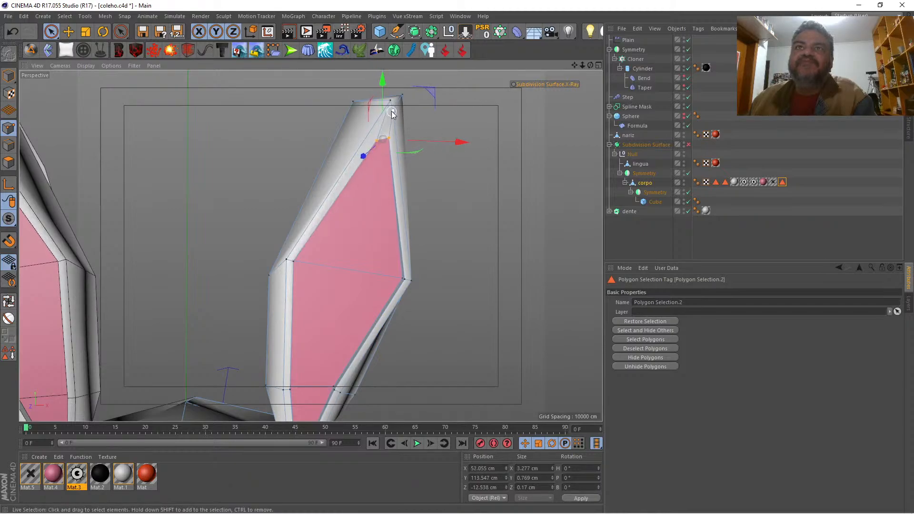
{"action": "left_click_drag", "start_coordinate": [383, 103], "coordinate": [385, 93]}
{"action": "left_click_drag", "start_coordinate": [453, 129], "coordinate": [455, 130]}
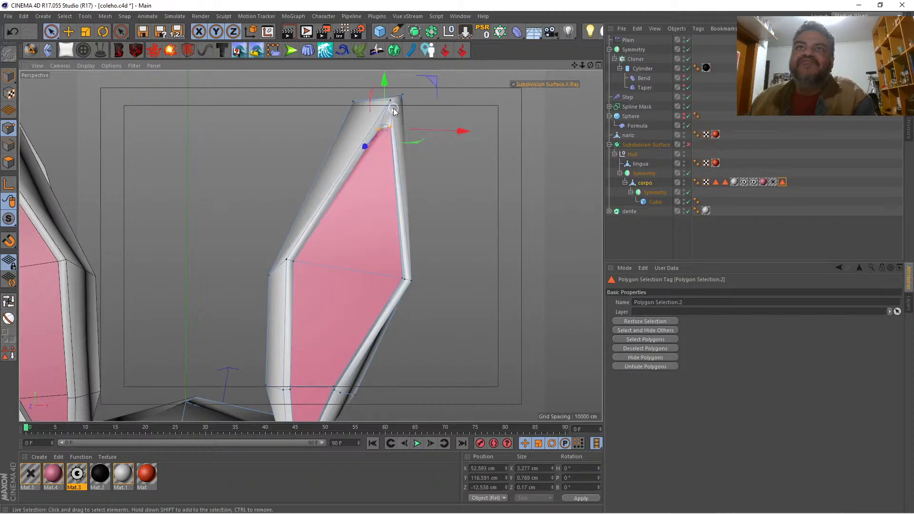
Step: Lower the recess rim's top point to about Y 121.8 cm, deselect it and enable the Subdivision Surface
{"action": "left_click", "coordinate": [392, 97]}
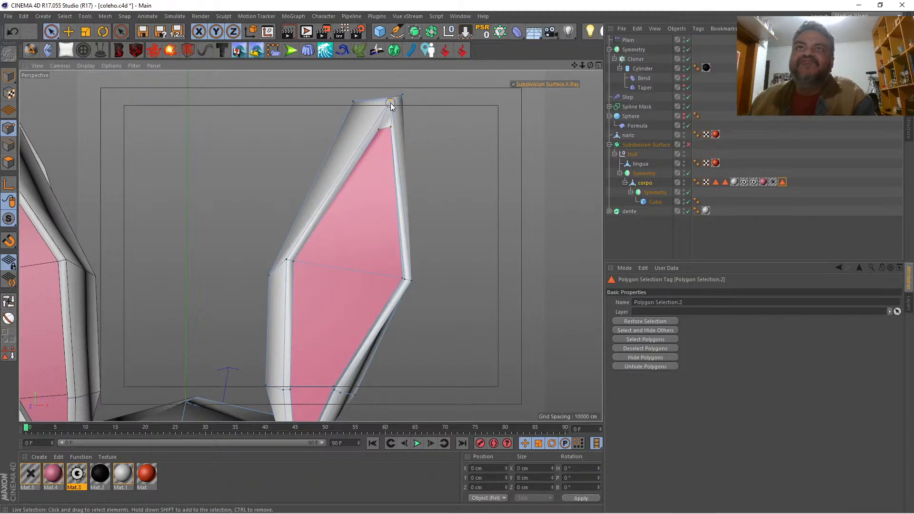
{"action": "left_click", "coordinate": [390, 103]}
{"action": "left_click_drag", "start_coordinate": [389, 73], "coordinate": [389, 82]}
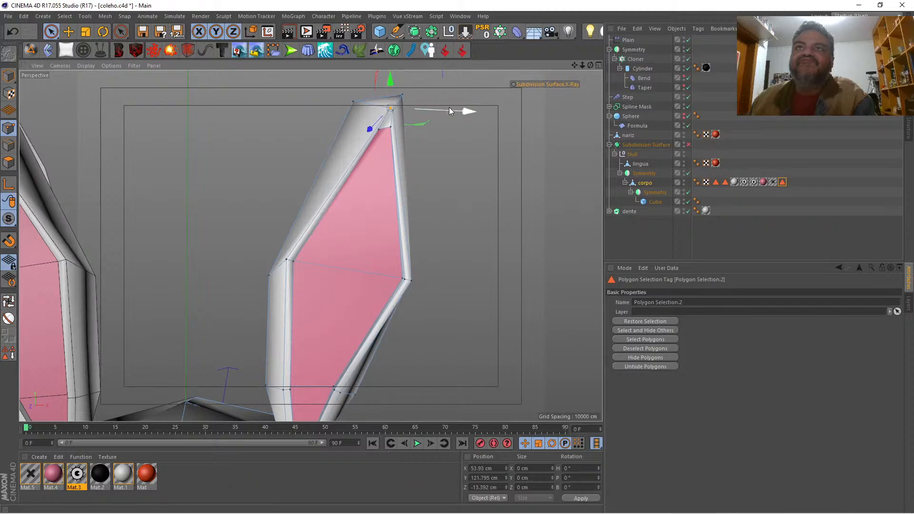
{"action": "left_click", "coordinate": [427, 135]}
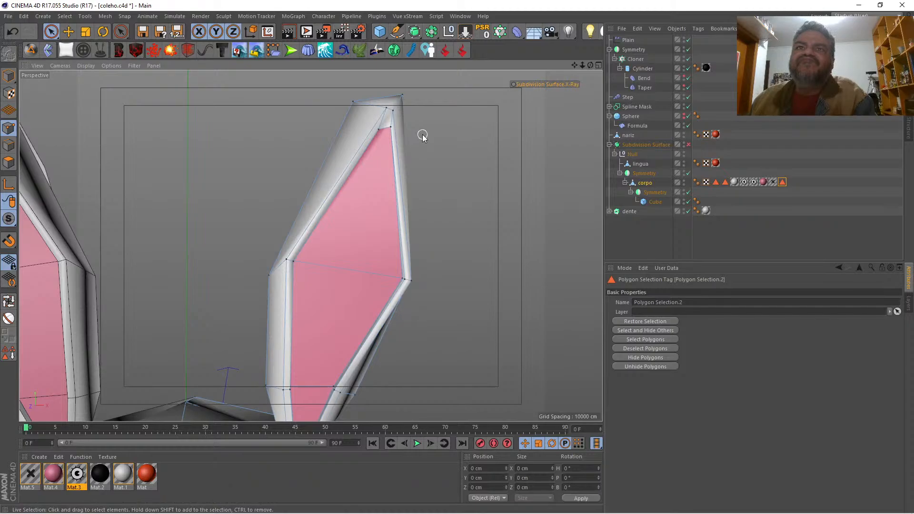
{"action": "key", "text": "q"}
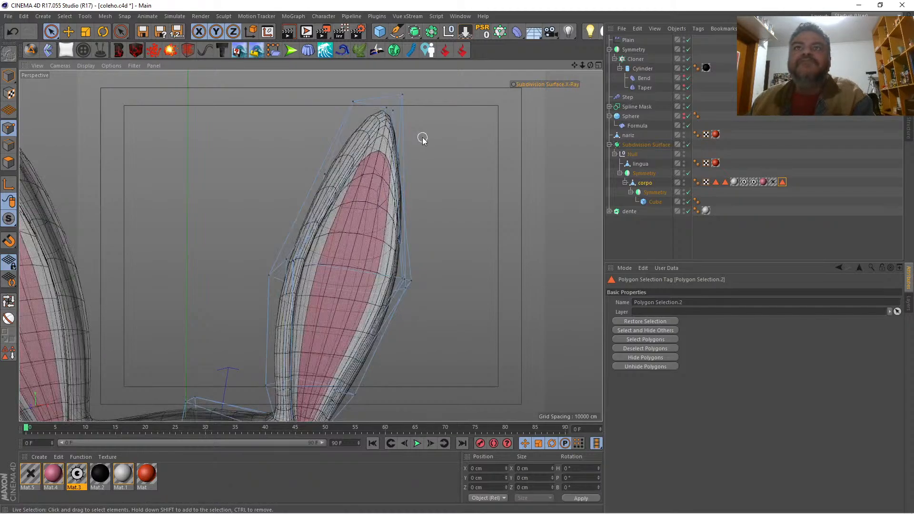
Step: Try a subdivision weight on the two inner points at the top of the pink area and undo it
{"action": "key", "text": "q"}
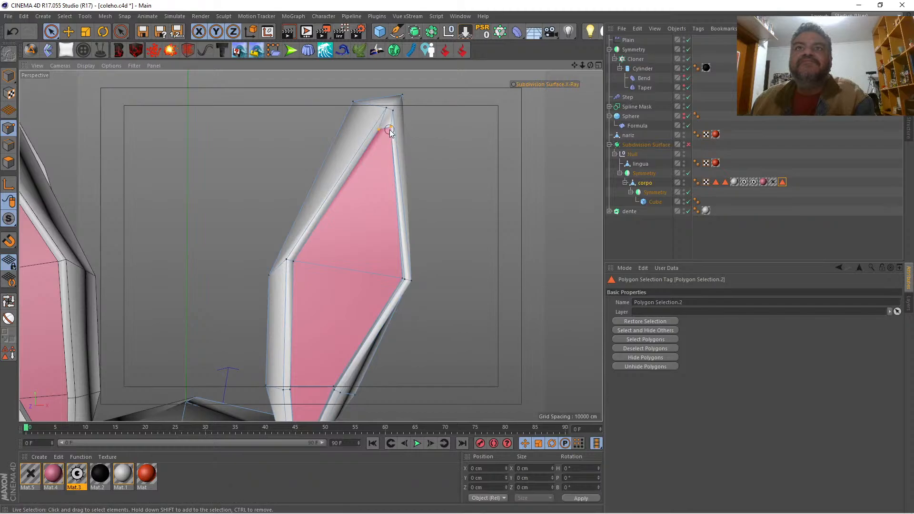
{"action": "left_click", "coordinate": [381, 130]}
{"action": "key", "text": "q"}
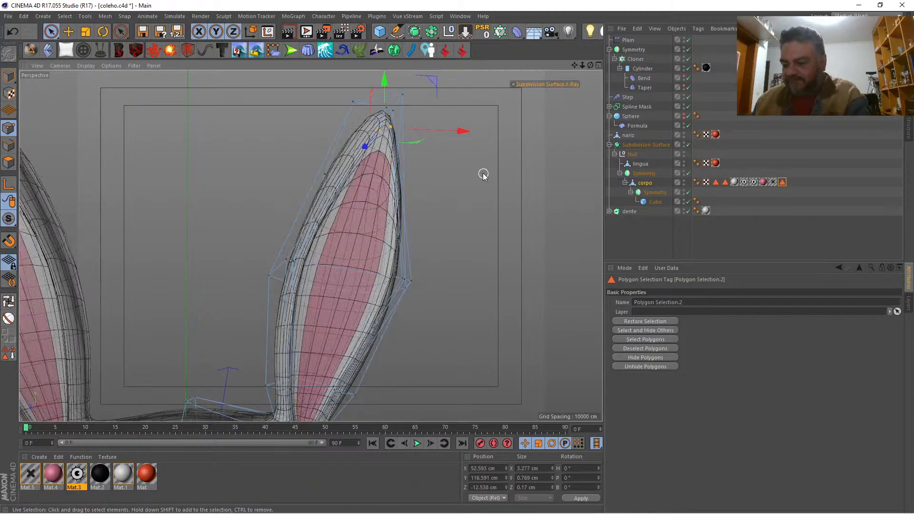
{"action": "key", "text": "period"}
{"action": "left_click_drag", "start_coordinate": [461, 209], "coordinate": [462, 209]}
{"action": "key", "text": "ctrl+z"}
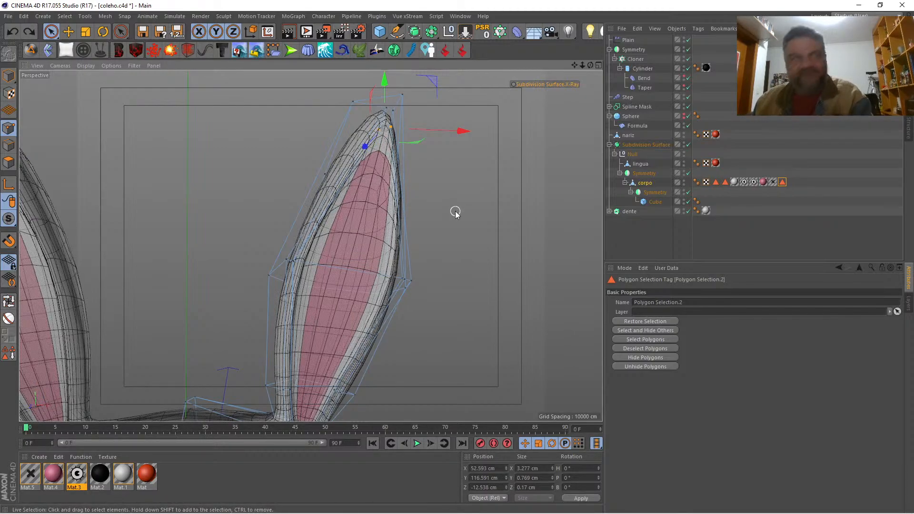
Step: Apply a subdivision weight to the short edge at the top of the pink inner-ear area, deselect it, and render the full rabbit
{"action": "left_click", "coordinate": [8, 145]}
{"action": "left_click", "coordinate": [206, 155]}
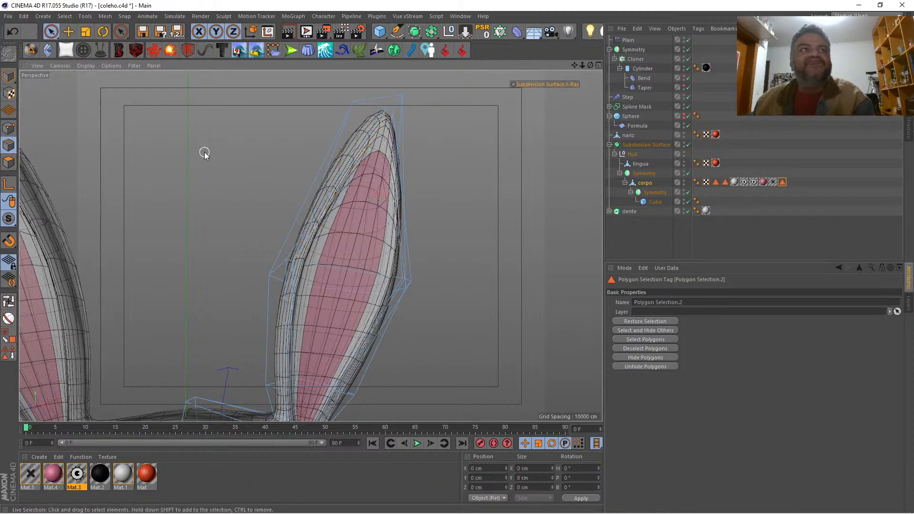
{"action": "key", "text": "q"}
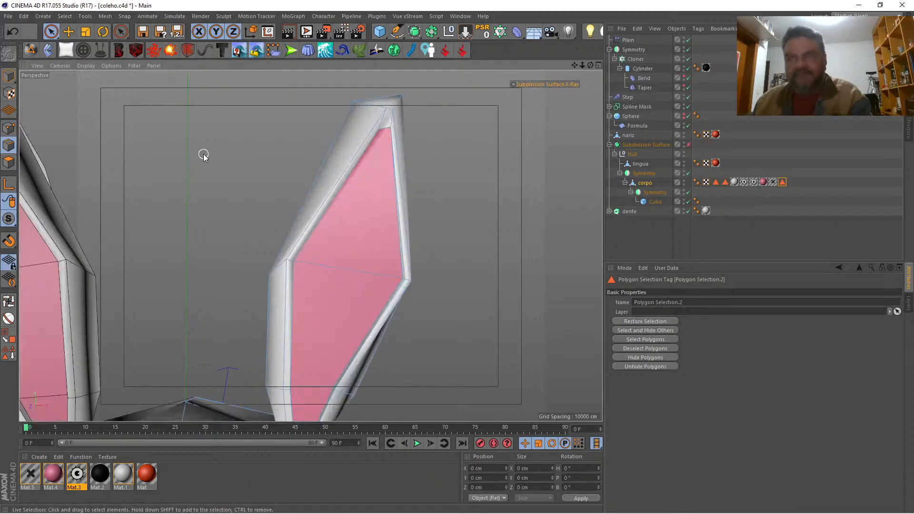
{"action": "left_click", "coordinate": [384, 131]}
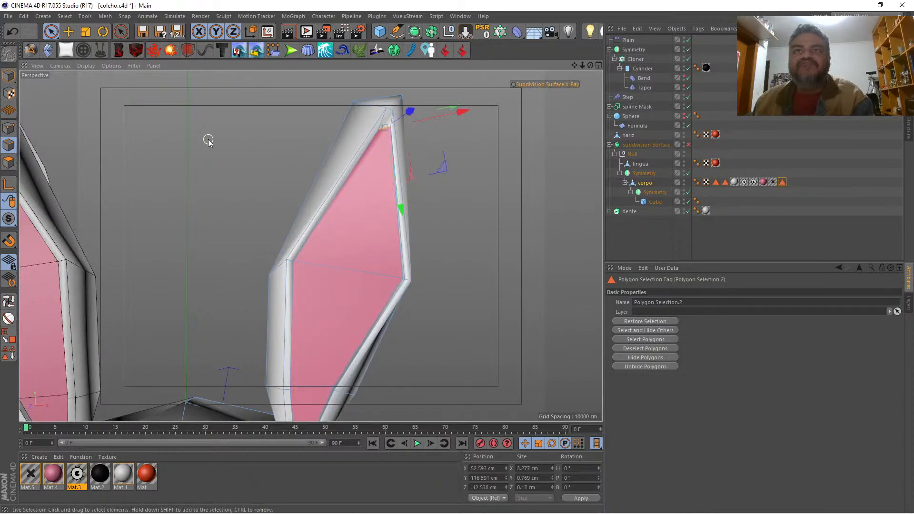
{"action": "key", "text": "q"}
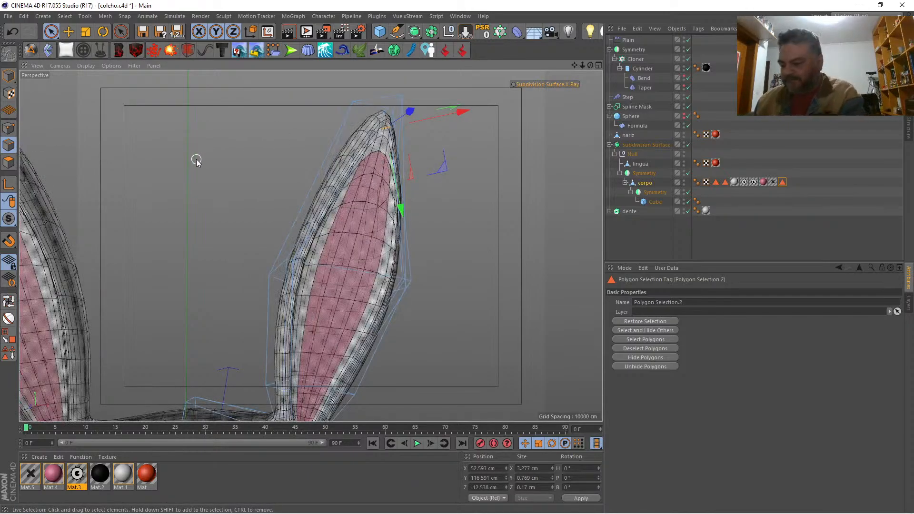
{"action": "left_click_drag", "start_coordinate": [285, 169], "coordinate": [361, 162]}
{"action": "key", "text": "ctrl+z"}
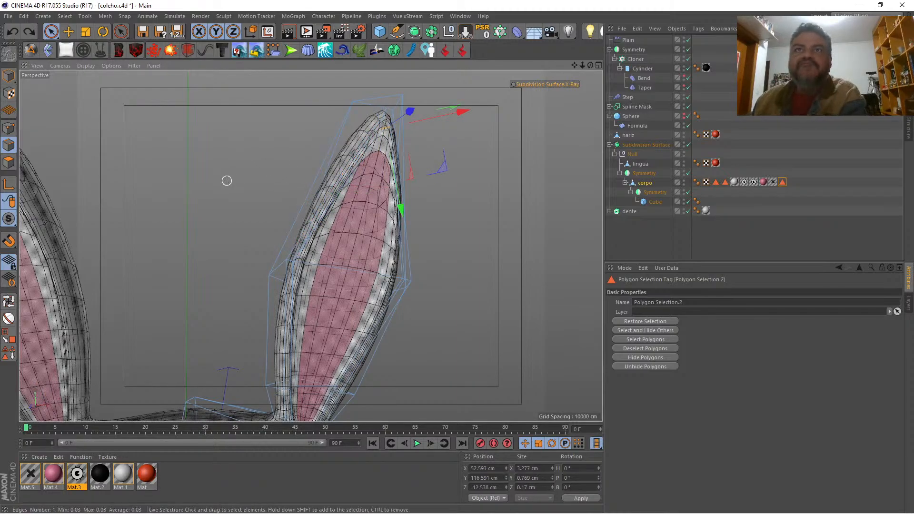
{"action": "left_click_drag", "start_coordinate": [226, 181], "coordinate": [182, 195]}
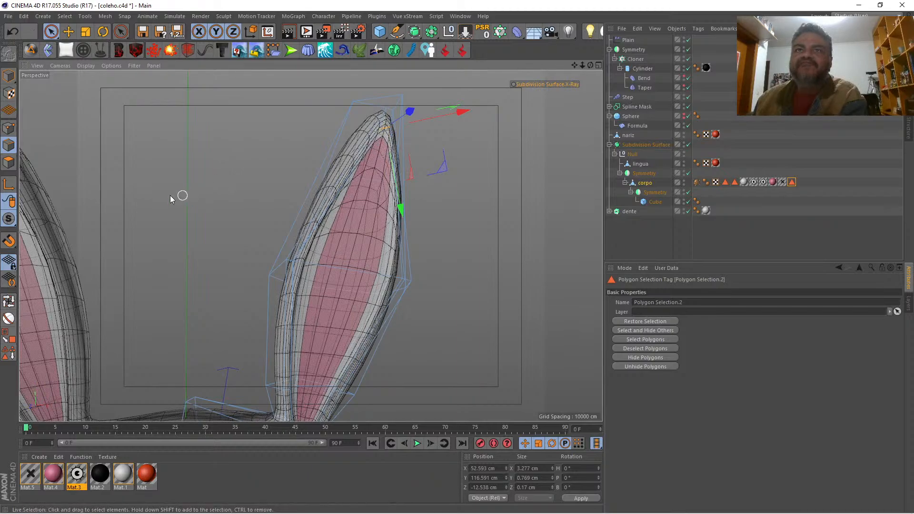
{"action": "left_click", "coordinate": [178, 181]}
{"action": "left_click_drag", "start_coordinate": [581, 68], "coordinate": [538, 65]}
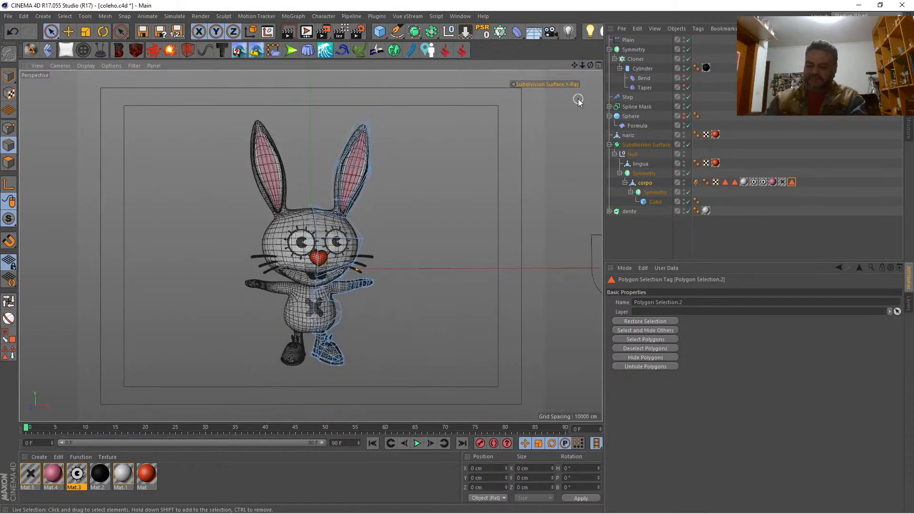
{"action": "key", "text": "ctrl+r"}
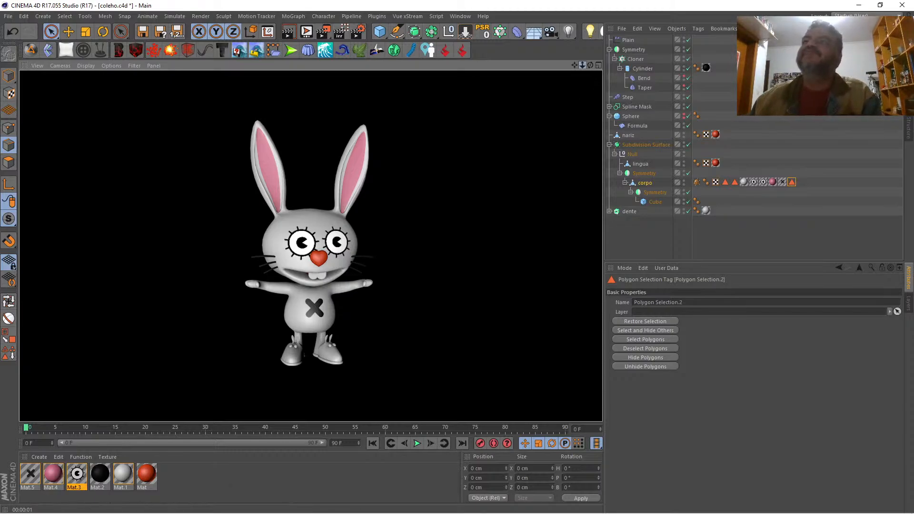
Step: Sharpen the two long pink-area edges on the ear's side nearest the head's centre with a subdivision weight
{"action": "left_click_drag", "start_coordinate": [581, 65], "coordinate": [469, 51]}
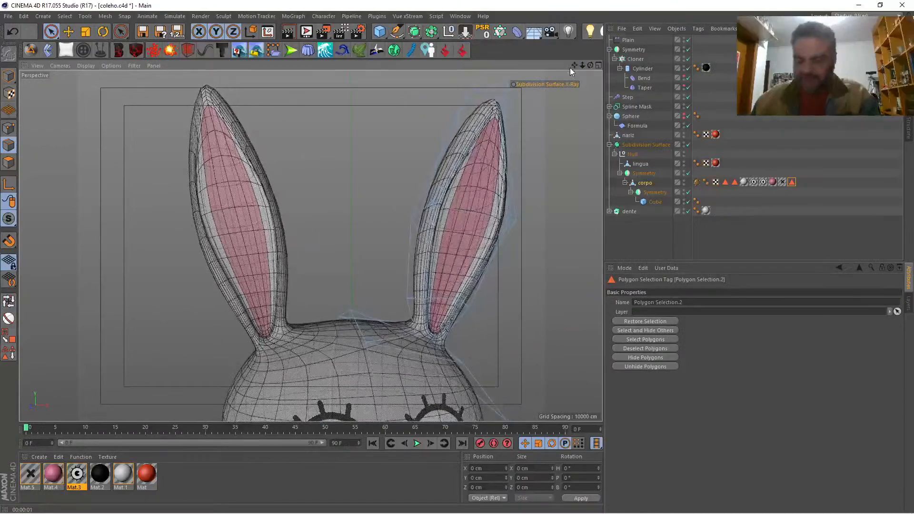
{"action": "key", "text": "q"}
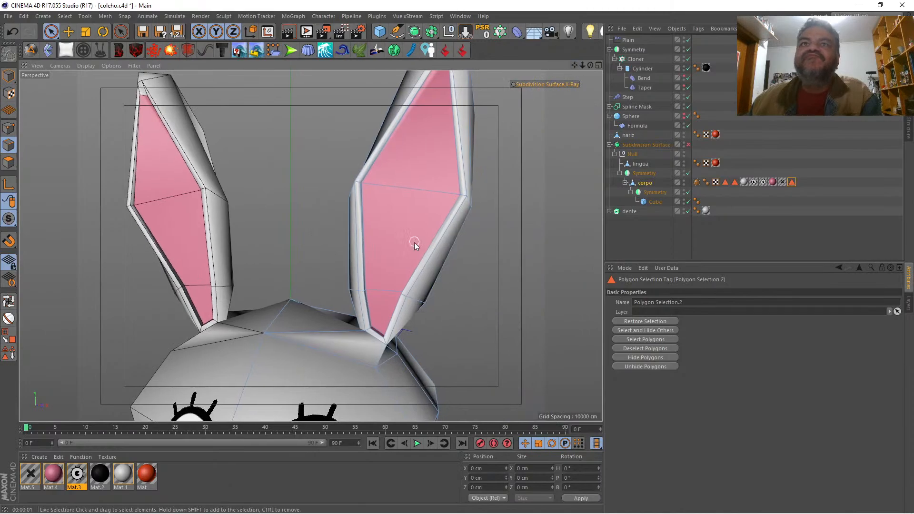
{"action": "scroll", "coordinate": [378, 221], "scroll_direction": "up", "scroll_amount": 6}
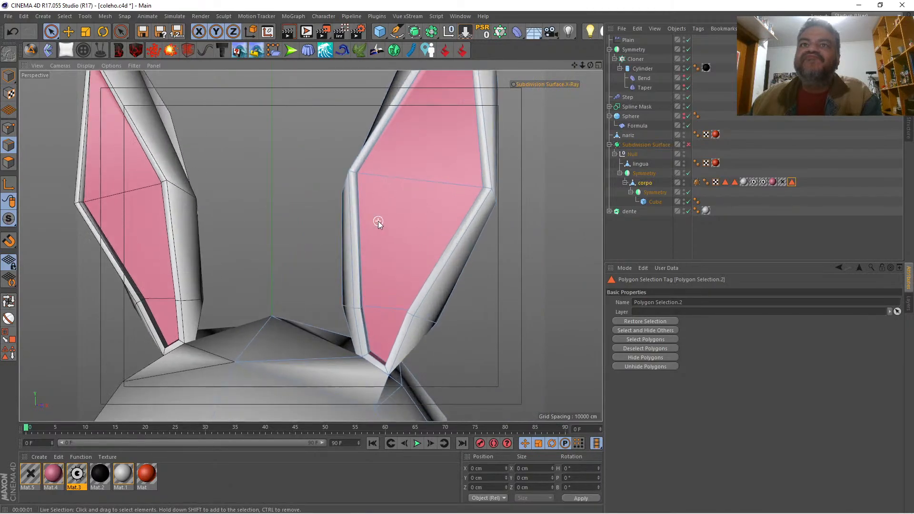
{"action": "left_click", "coordinate": [347, 238]}
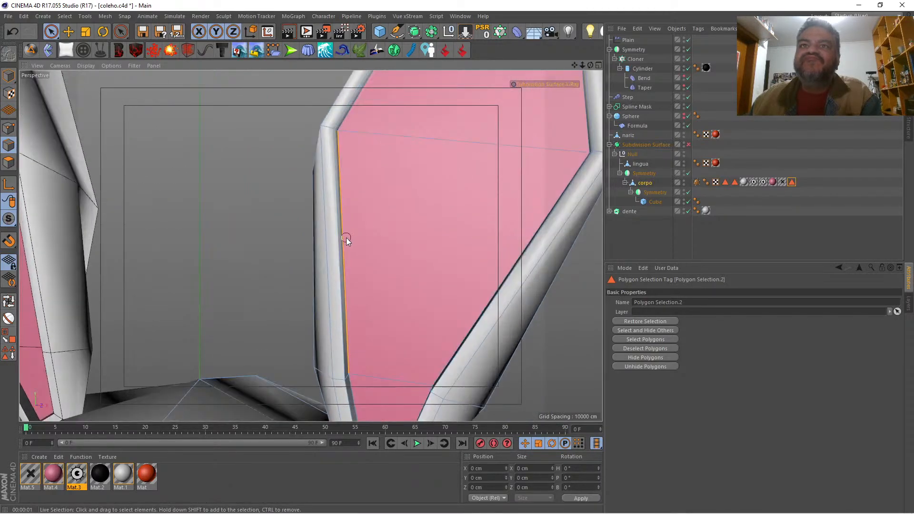
{"action": "left_click", "coordinate": [361, 96], "text": "shift"}
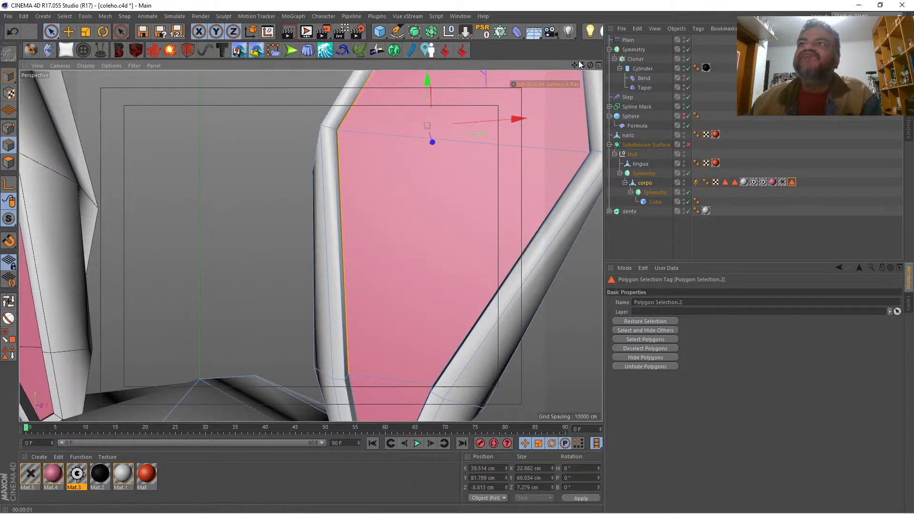
{"action": "left_click_drag", "start_coordinate": [581, 65], "coordinate": [580, 62]}
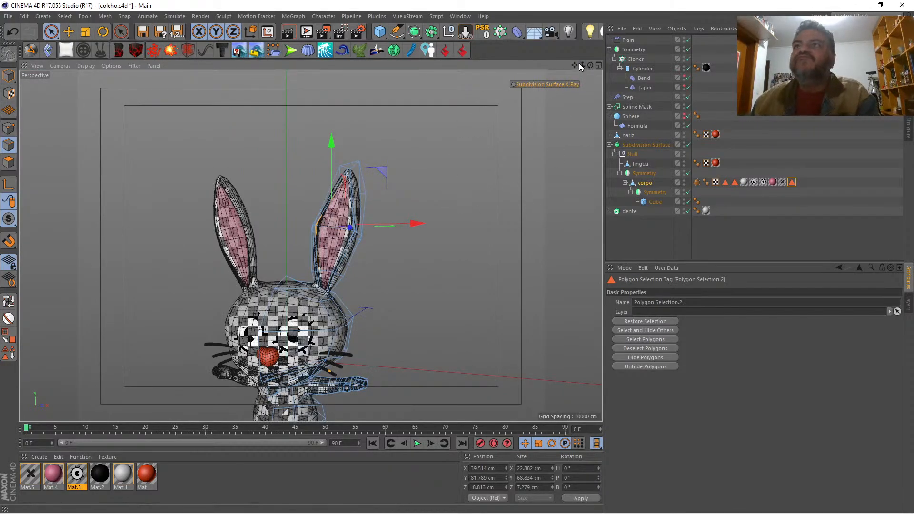
Step: Sharpen the two long pink-area edges on the ear's outer side with a subdivision weight and render the full rabbit
{"action": "left_click_drag", "start_coordinate": [580, 64], "coordinate": [582, 62]}
{"action": "scroll", "coordinate": [310, 246], "scroll_direction": "up", "scroll_amount": 8}
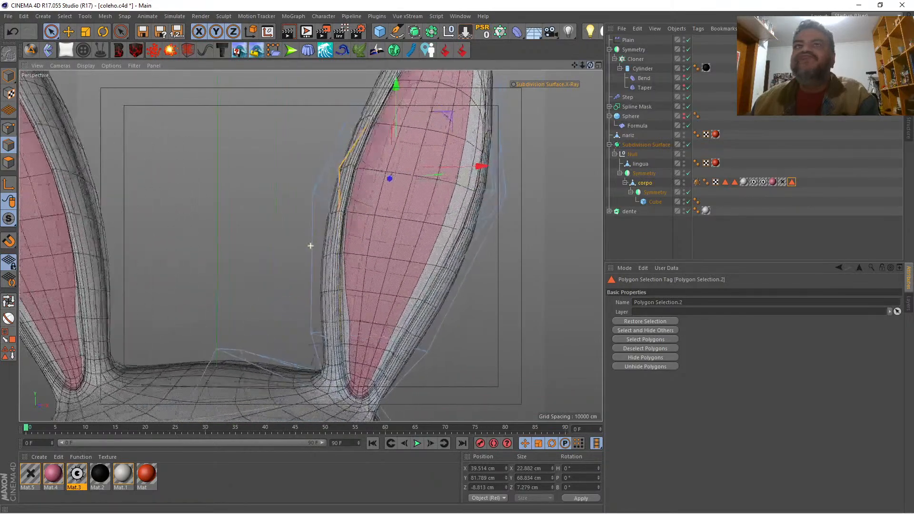
{"action": "key", "text": "q"}
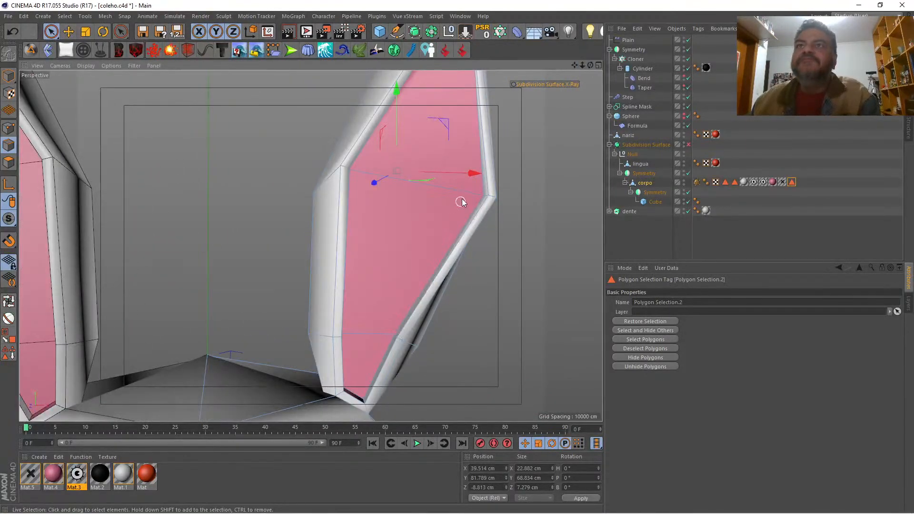
{"action": "left_click", "coordinate": [478, 187]}
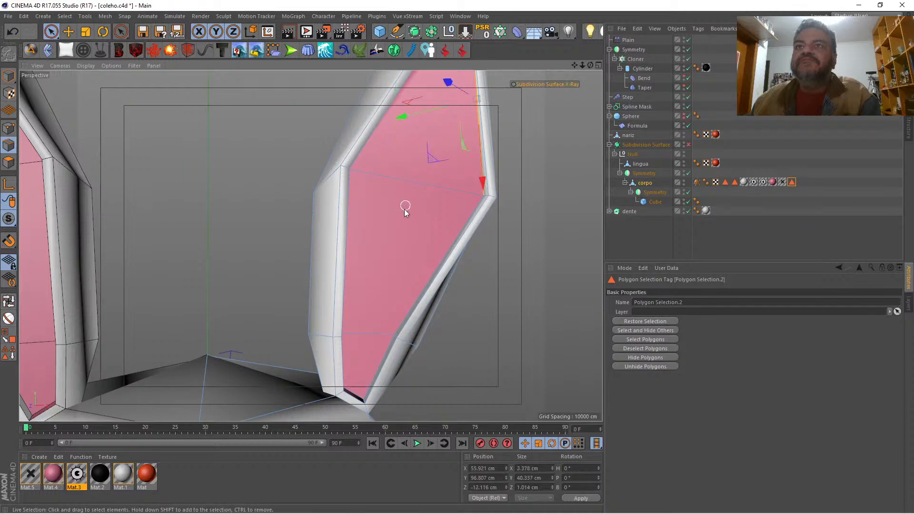
{"action": "left_click", "coordinate": [422, 283], "text": "shift"}
{"action": "key", "text": "q"}
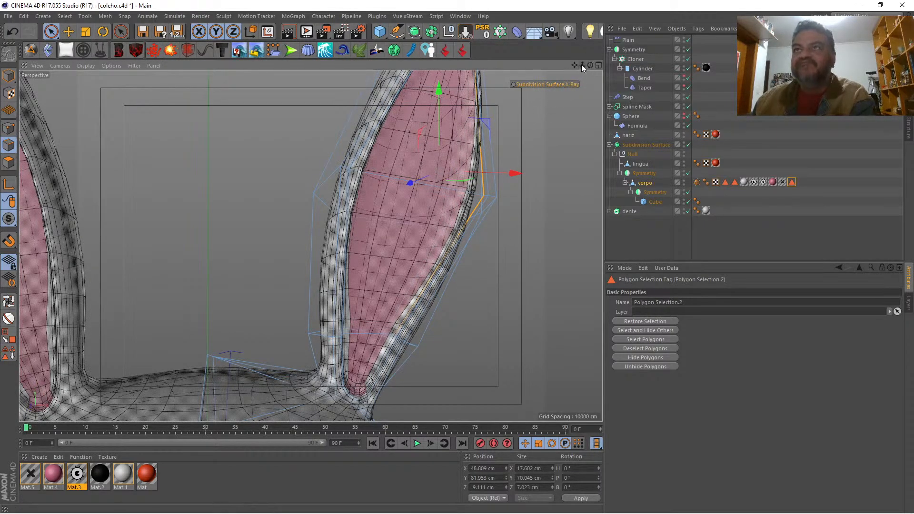
{"action": "left_click_drag", "start_coordinate": [581, 64], "coordinate": [311, 246]}
{"action": "mouse_move", "coordinate": [574, 65]}
{"action": "left_mouse_down"}
{"action": "mouse_move", "coordinate": [311, 246]}
{"action": "mouse_move", "coordinate": [590, 65]}
{"action": "left_mouse_up"}
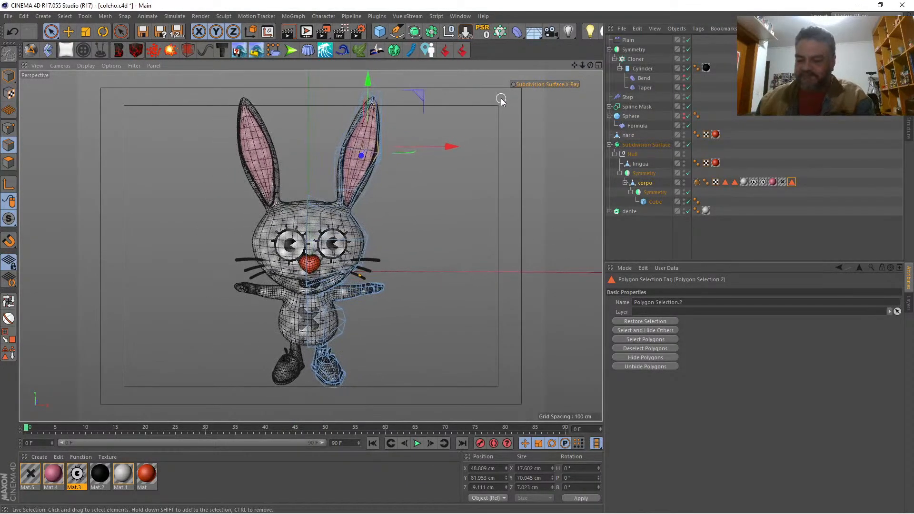
{"action": "key", "text": "ctrl+r"}
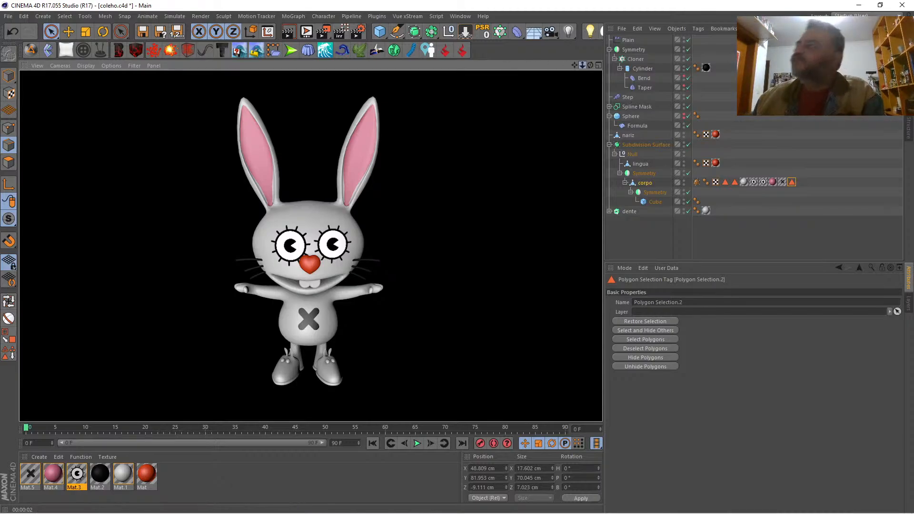
Step: Set a subdivision weight of about 0.93 on the three edges around the base of the pink inner-ear area
{"action": "left_click_drag", "start_coordinate": [582, 65], "coordinate": [581, 62]}
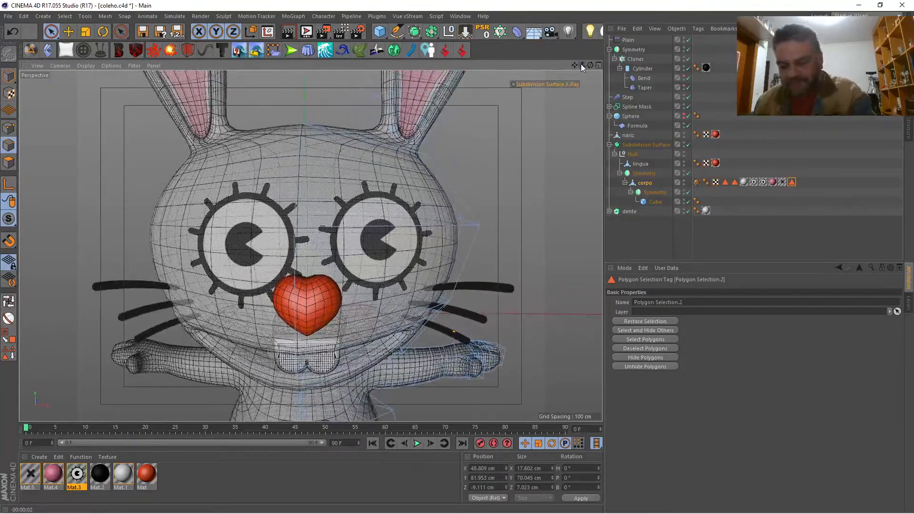
{"action": "key", "text": "q"}
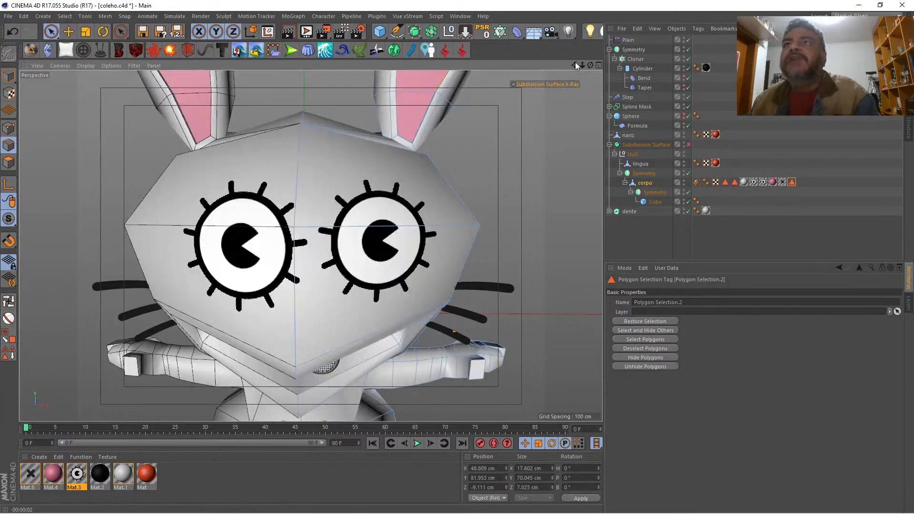
{"action": "left_click_drag", "start_coordinate": [575, 65], "coordinate": [575, 124]}
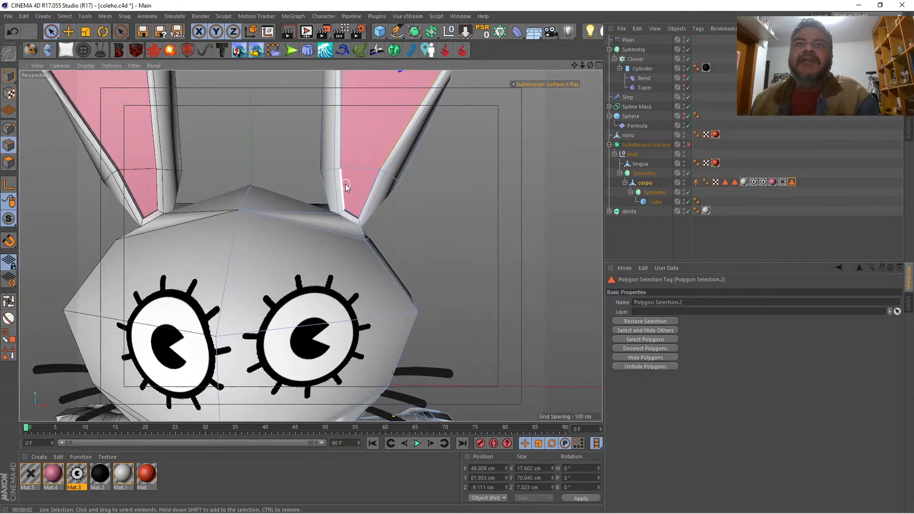
{"action": "left_click", "coordinate": [340, 186]}
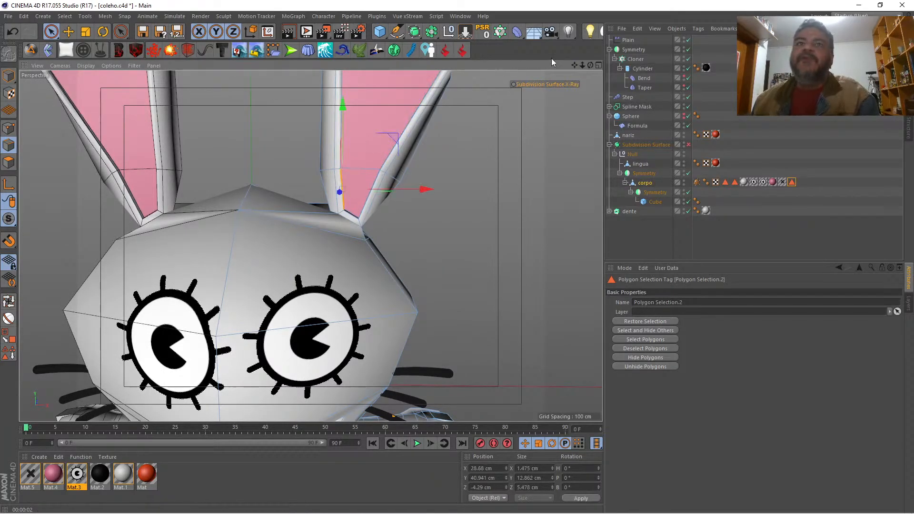
{"action": "left_click_drag", "start_coordinate": [590, 65], "coordinate": [535, 87]}
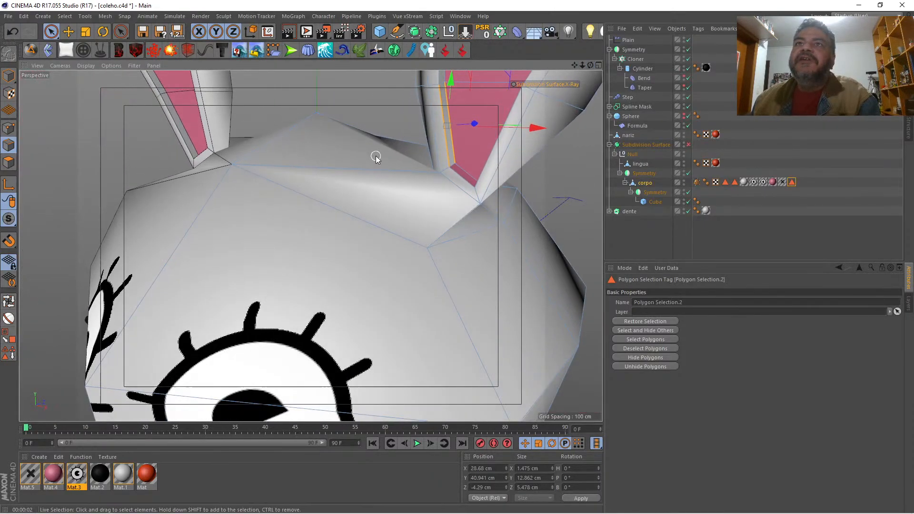
{"action": "left_click", "coordinate": [445, 151]}
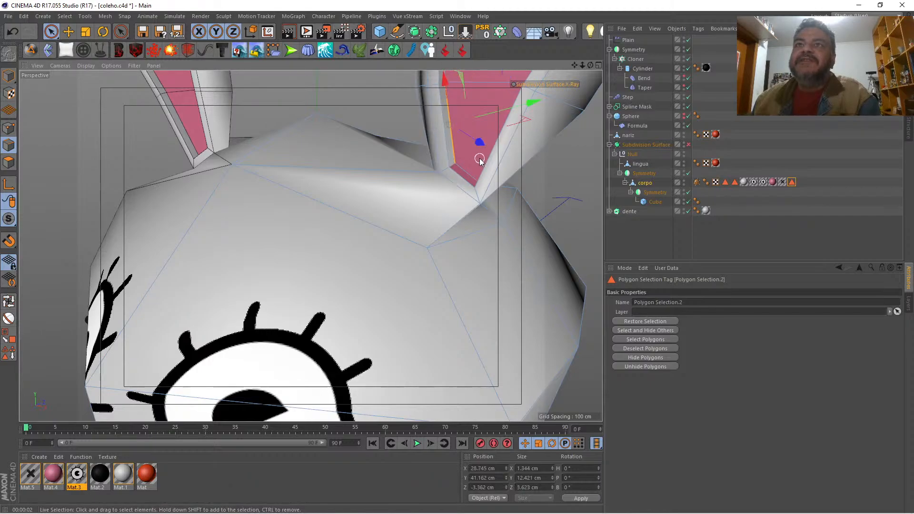
{"action": "left_click", "coordinate": [467, 172]}
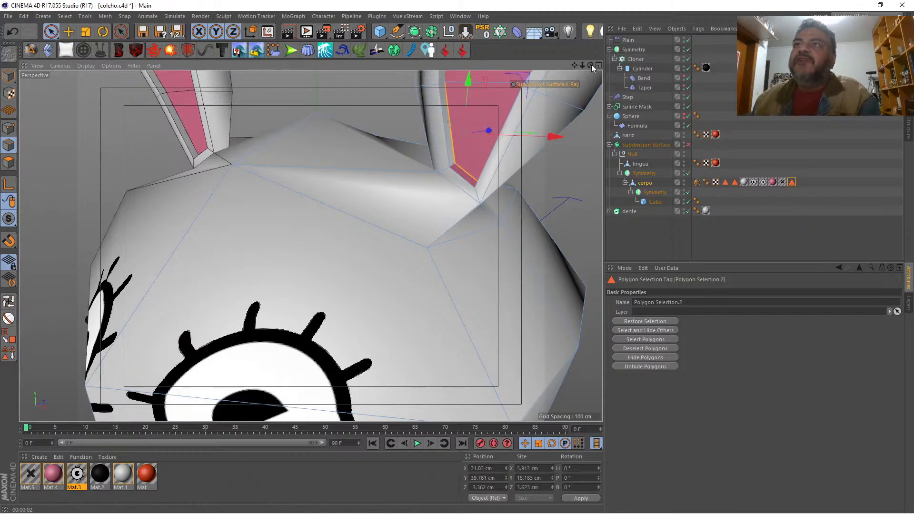
{"action": "mouse_move", "coordinate": [591, 64]}
{"action": "left_mouse_down"}
{"action": "mouse_move", "coordinate": [577, 69]}
{"action": "mouse_move", "coordinate": [595, 69]}
{"action": "left_mouse_up"}
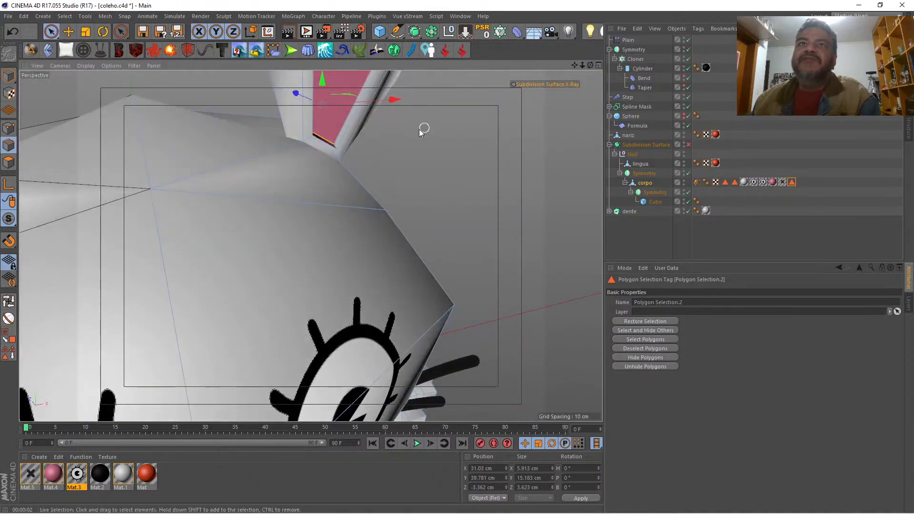
{"action": "left_click", "coordinate": [336, 131], "text": "shift"}
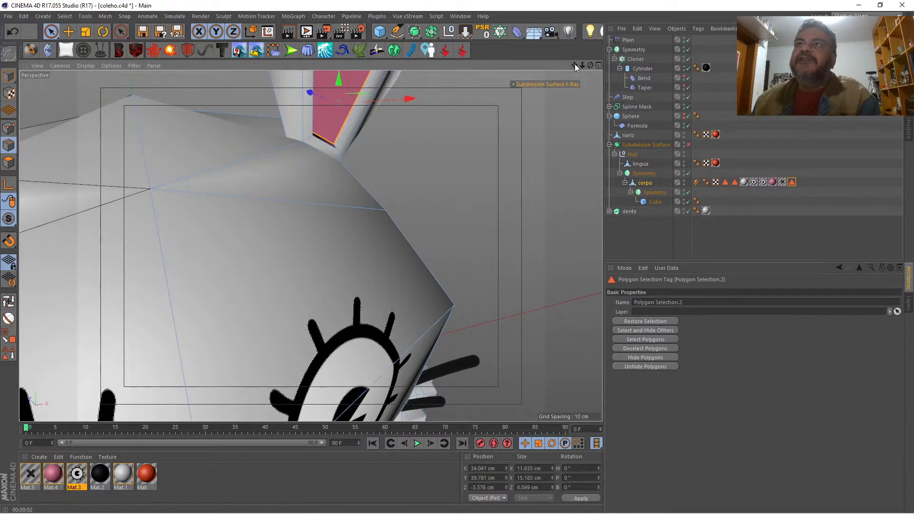
{"action": "left_click_drag", "start_coordinate": [581, 65], "coordinate": [552, 56]}
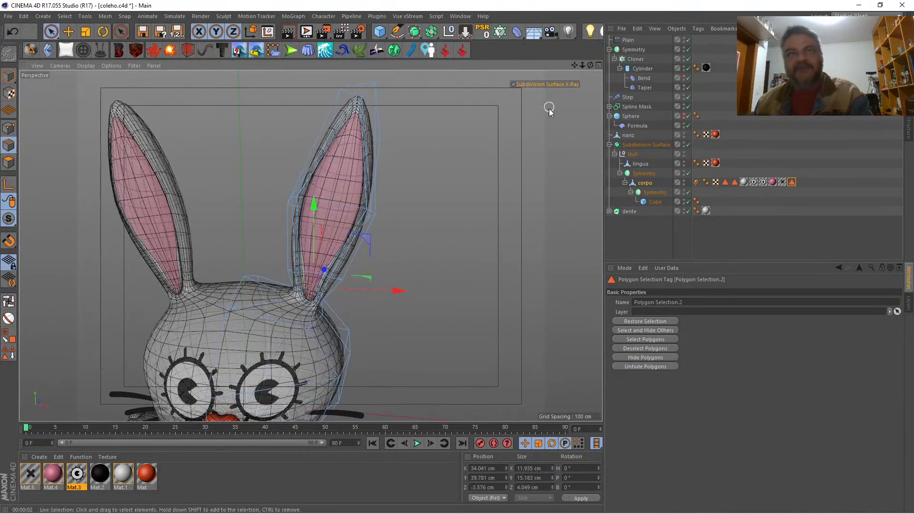
{"action": "key", "text": "q"}
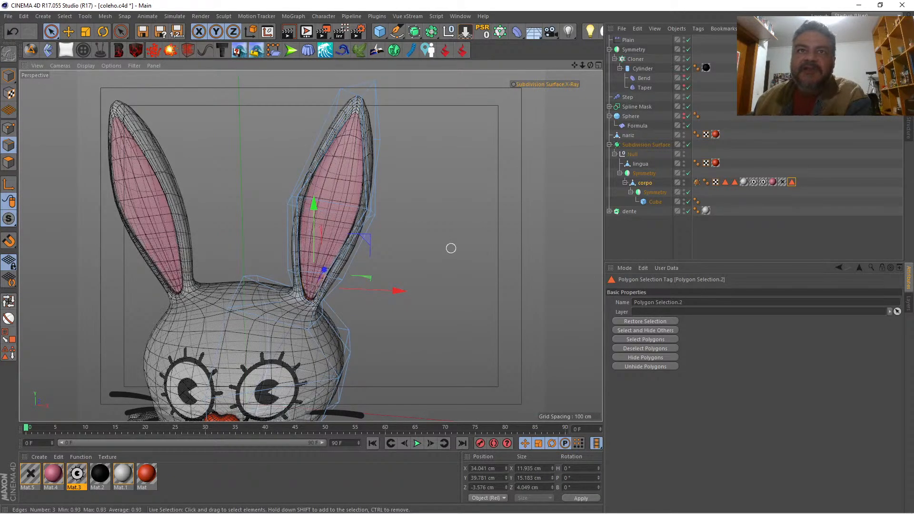
Step: Turn off the subdivision smoothing and close the gap at the two lower corner points of the pink inner-ear area
{"action": "mouse_move", "coordinate": [582, 65]}
{"action": "left_mouse_down"}
{"action": "mouse_move", "coordinate": [533, 68]}
{"action": "mouse_move", "coordinate": [581, 63]}
{"action": "left_mouse_up"}
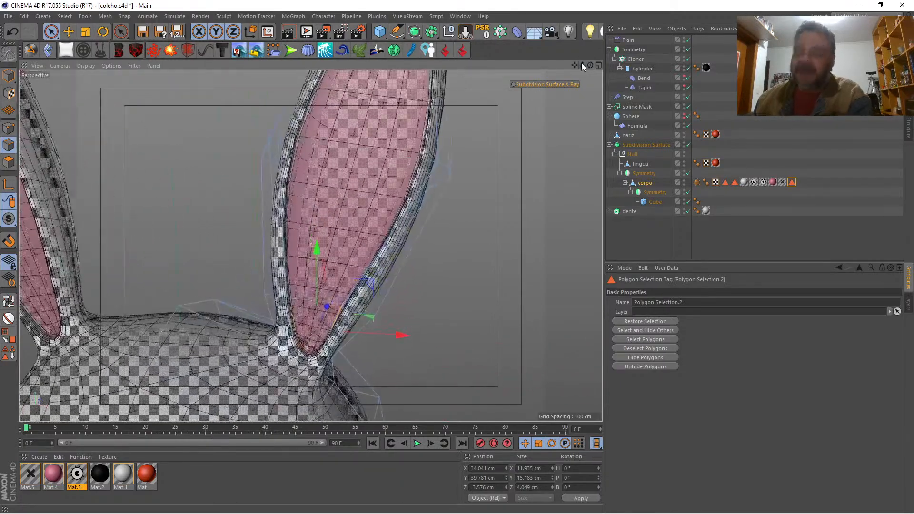
{"action": "key", "text": "q"}
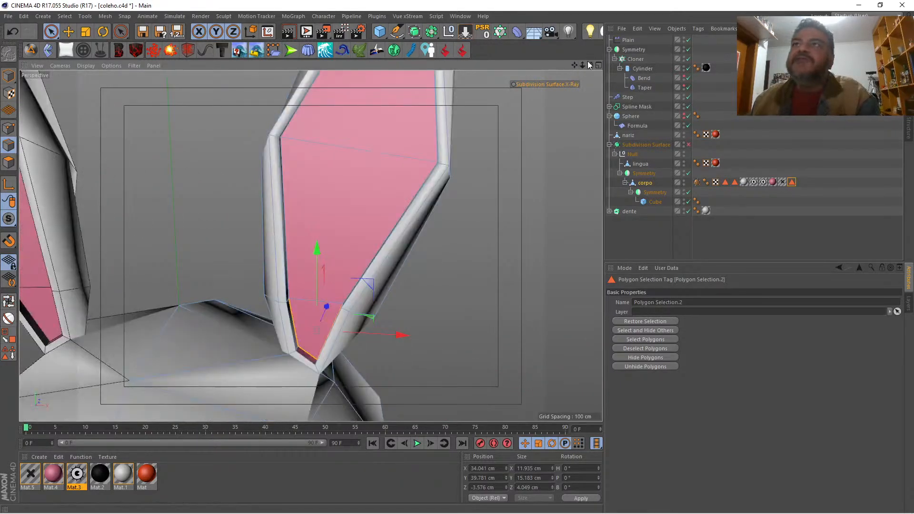
{"action": "left_click_drag", "start_coordinate": [589, 65], "coordinate": [554, 43]}
{"action": "scroll", "coordinate": [310, 247], "scroll_direction": "up", "scroll_amount": 3}
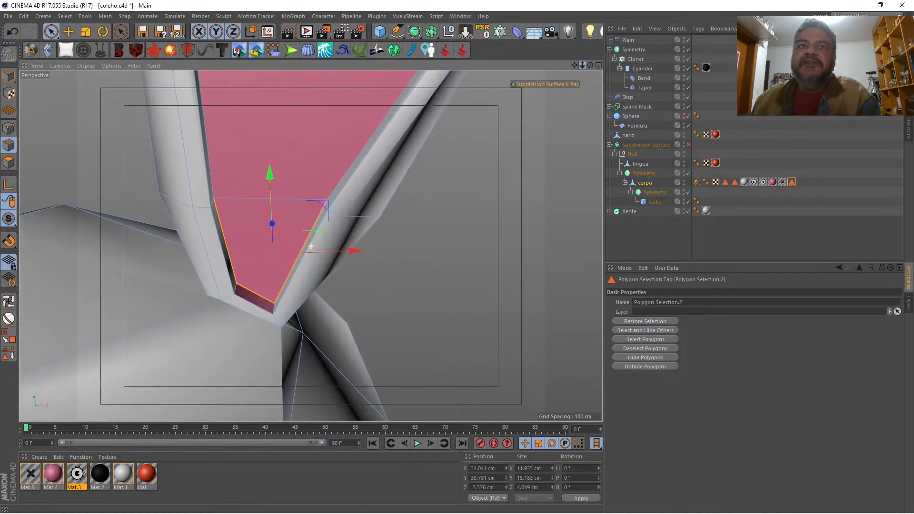
{"action": "left_click", "coordinate": [10, 127]}
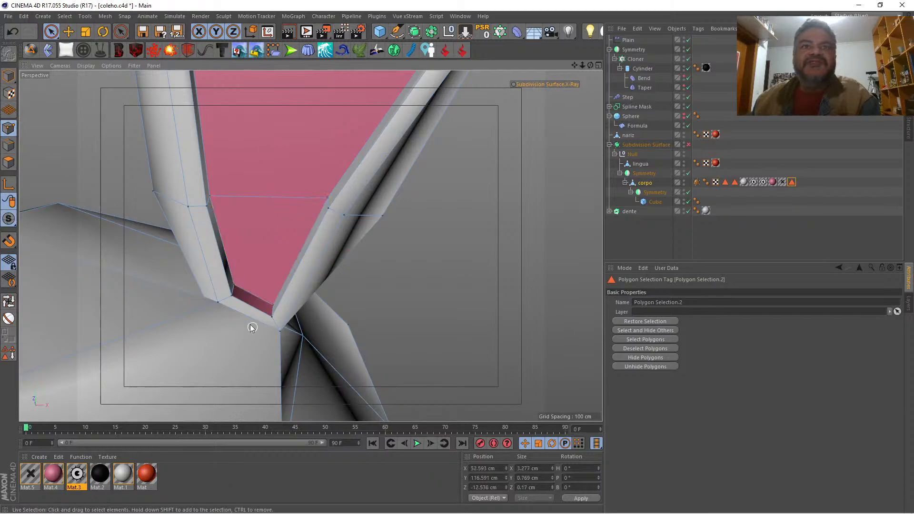
{"action": "left_click", "coordinate": [236, 288]}
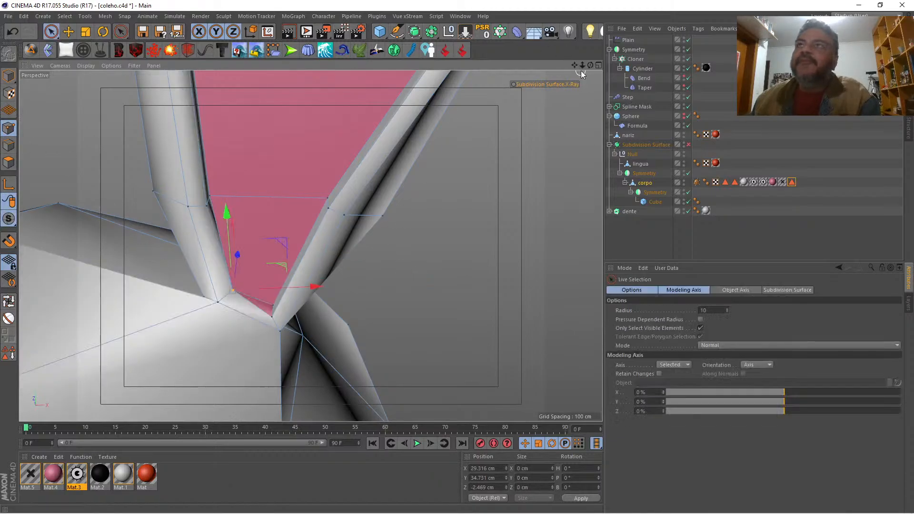
{"action": "left_click_drag", "start_coordinate": [393, 220], "coordinate": [292, 305], "text": "alt"}
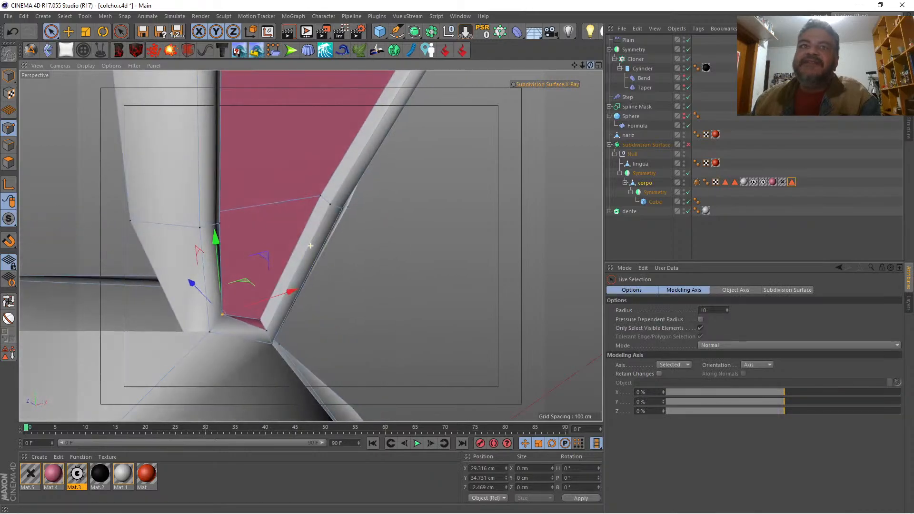
{"action": "left_click", "coordinate": [264, 330]}
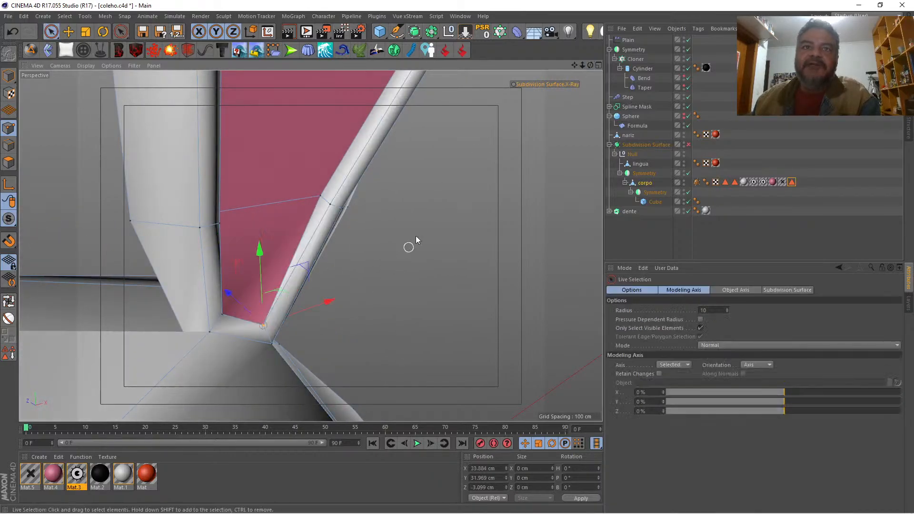
Step: Re-enable the subdivision smoothing and render the full rabbit from the front
{"action": "left_click_drag", "start_coordinate": [582, 65], "coordinate": [528, 66]}
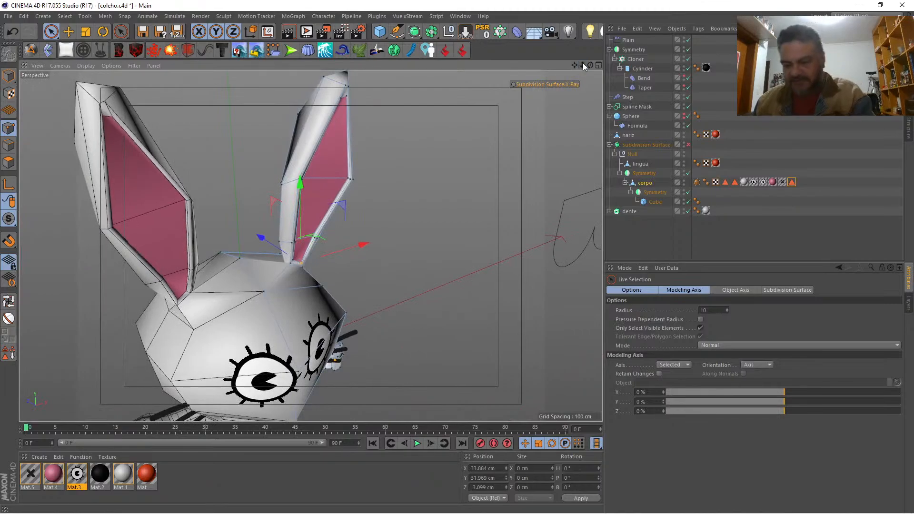
{"action": "key", "text": "q"}
{"action": "left_click_drag", "start_coordinate": [591, 64], "coordinate": [599, 23]}
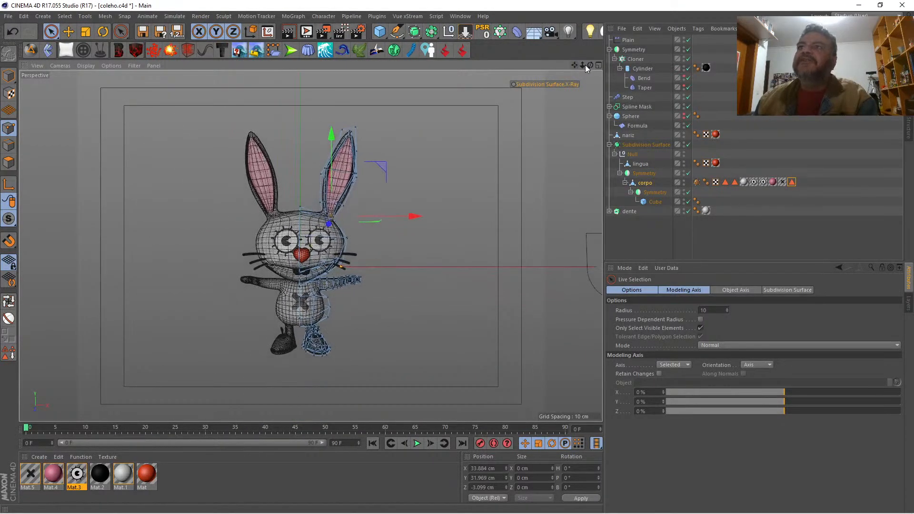
{"action": "left_click_drag", "start_coordinate": [582, 65], "coordinate": [581, 67]}
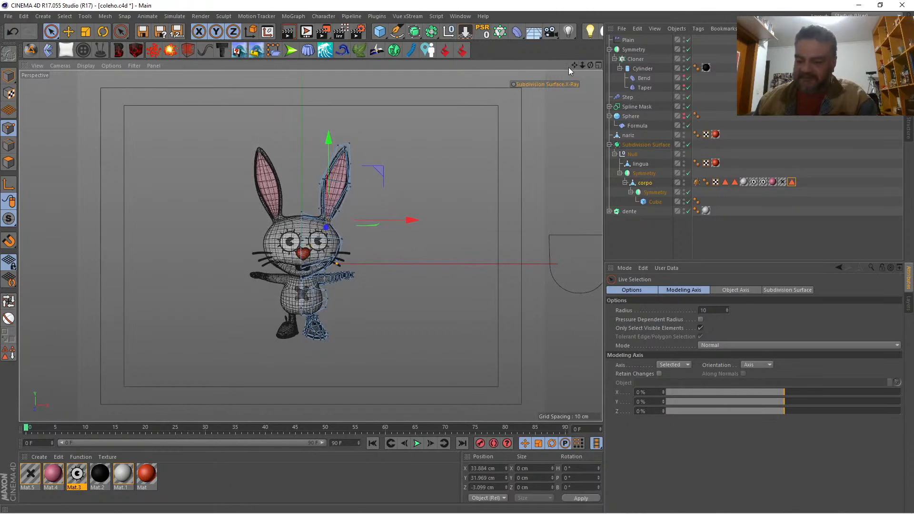
{"action": "key", "text": "ctrl+r"}
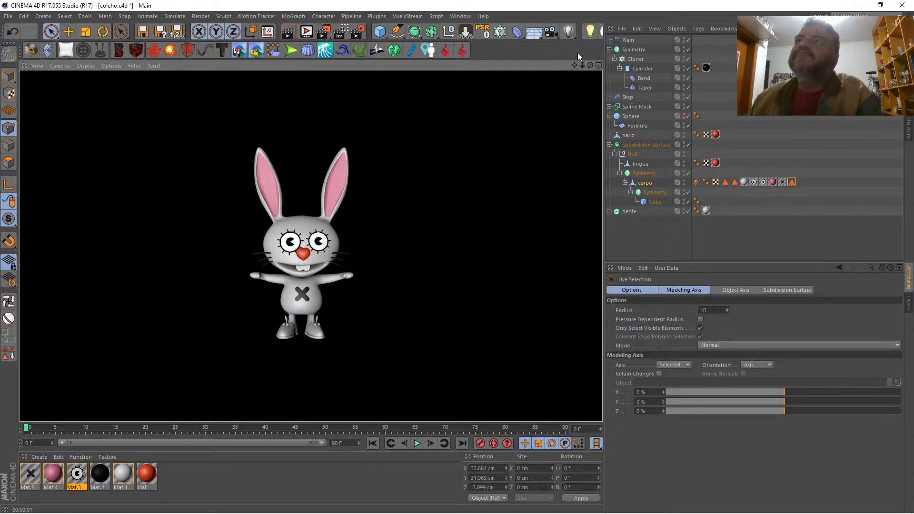
Step: Turn off the smoothing and select a strip of polygons up the outer side of the shoe, from the sole towards the instep
{"action": "left_click_drag", "start_coordinate": [582, 64], "coordinate": [676, 65]}
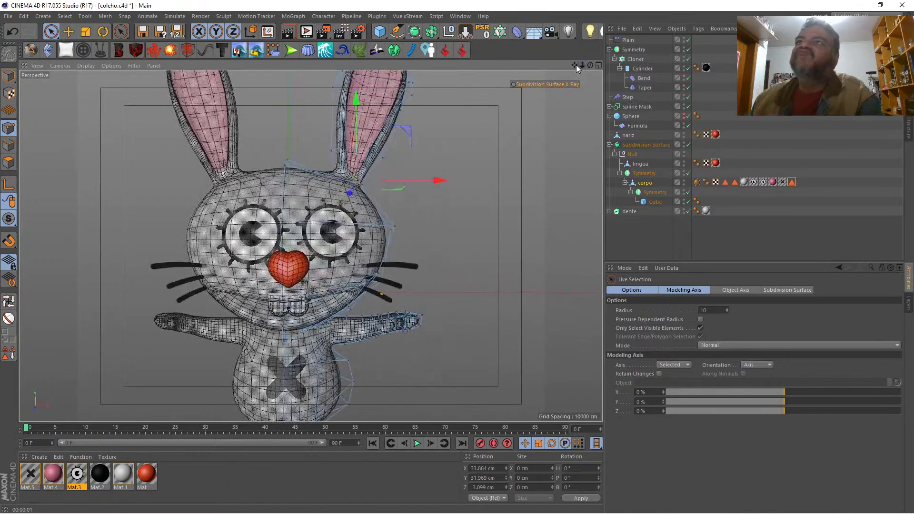
{"action": "left_click_drag", "start_coordinate": [575, 65], "coordinate": [581, 1]}
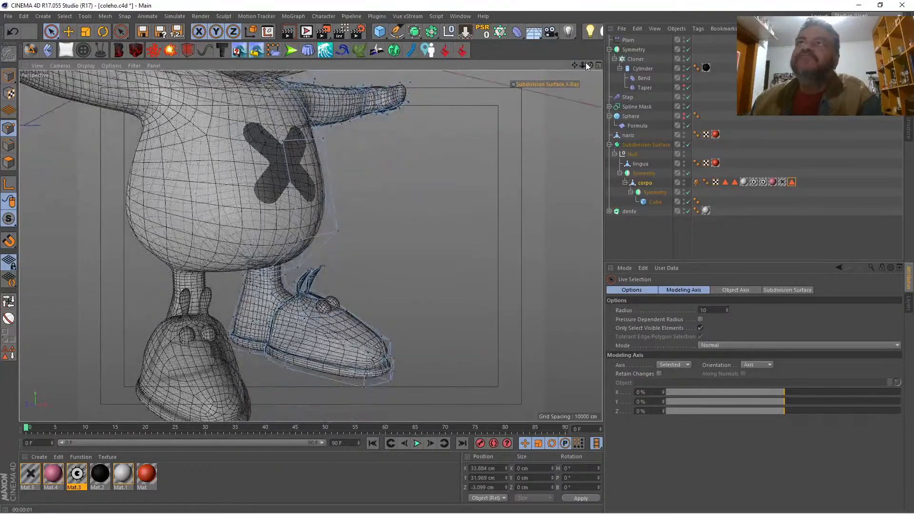
{"action": "left_click_drag", "start_coordinate": [589, 65], "coordinate": [645, 65]}
{"action": "key", "text": "q"}
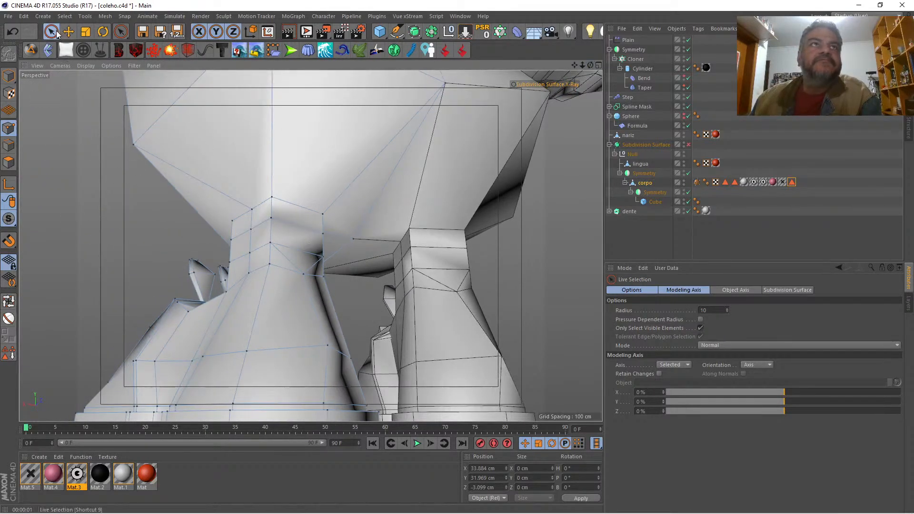
{"action": "left_click", "coordinate": [9, 162]}
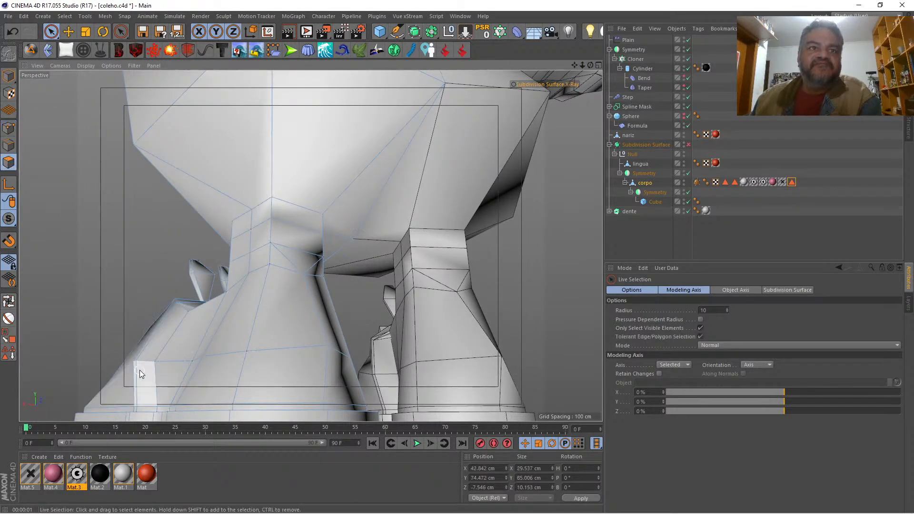
{"action": "left_click_drag", "start_coordinate": [142, 373], "coordinate": [164, 304]}
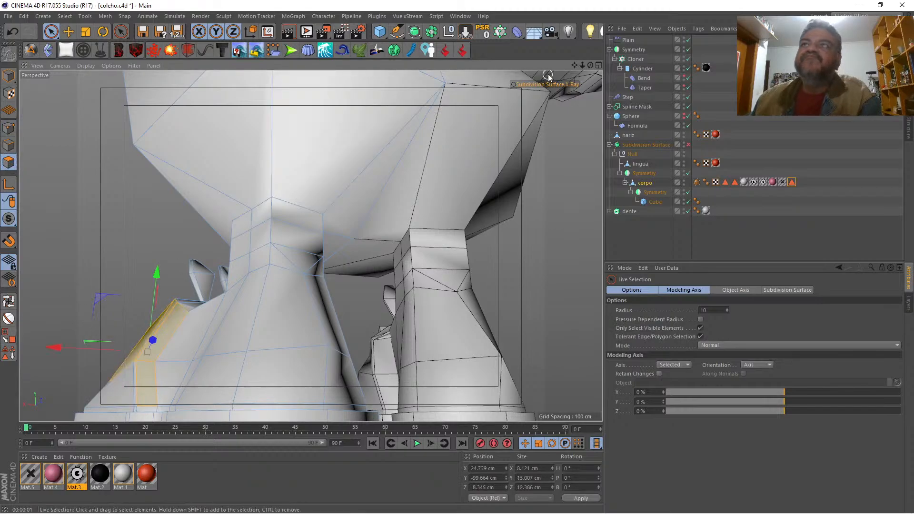
Step: Extend the polygon selection along the shoe's inner side and over the sole rim on its outer side
{"action": "left_click_drag", "start_coordinate": [590, 66], "coordinate": [509, 66]}
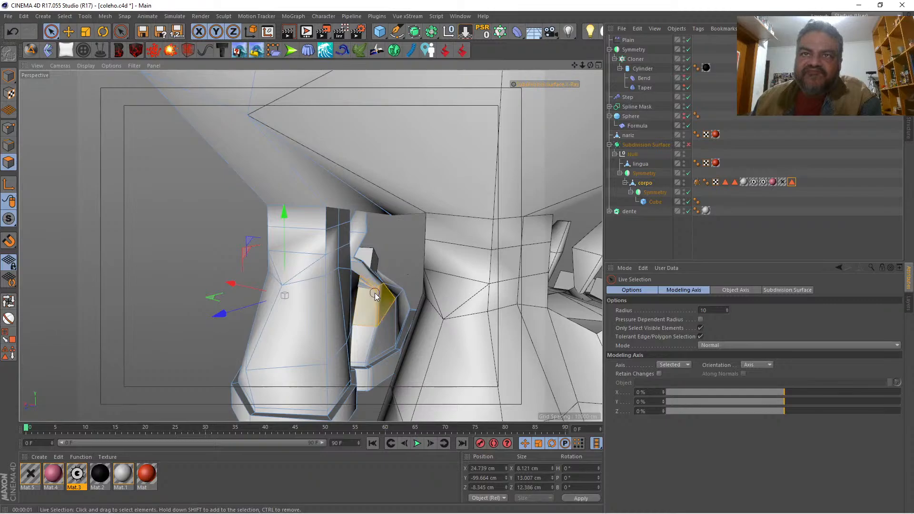
{"action": "mouse_move", "coordinate": [374, 286]}
{"action": "left_mouse_down"}
{"action": "mouse_move", "coordinate": [366, 369]}
{"action": "mouse_move", "coordinate": [375, 393]}
{"action": "left_mouse_up"}
{"action": "left_click_drag", "start_coordinate": [590, 65], "coordinate": [200, 266]}
{"action": "left_click_drag", "start_coordinate": [136, 370], "coordinate": [167, 380], "text": "shift"}
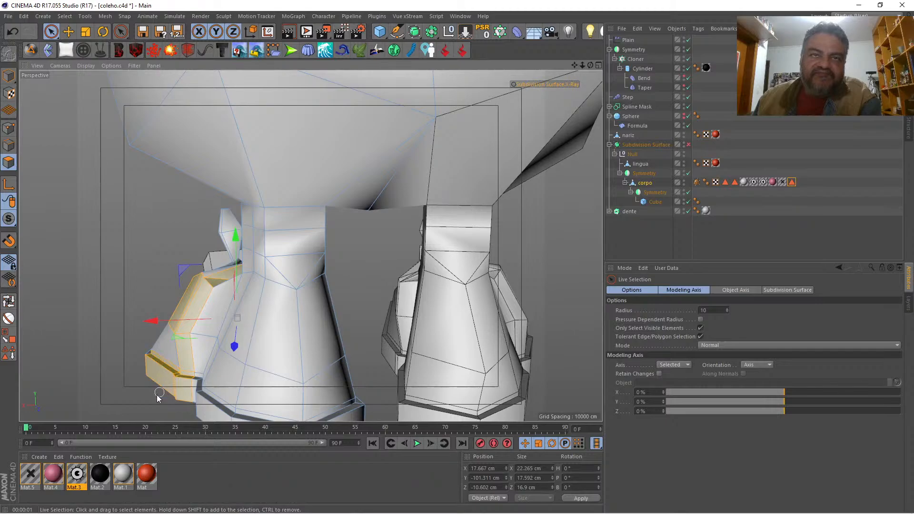
{"action": "left_click", "coordinate": [158, 398], "text": "shift"}
Step: Complete the closed polygon band around the shoe by adding the missing faces at the instep and on the sole's underside
{"action": "left_click_drag", "start_coordinate": [574, 65], "coordinate": [576, 29]}
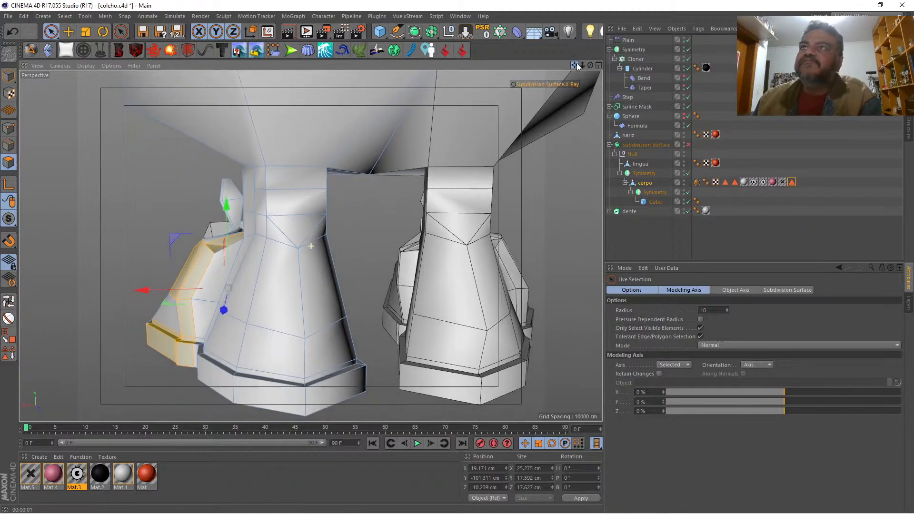
{"action": "left_click_drag", "start_coordinate": [590, 65], "coordinate": [519, 72]}
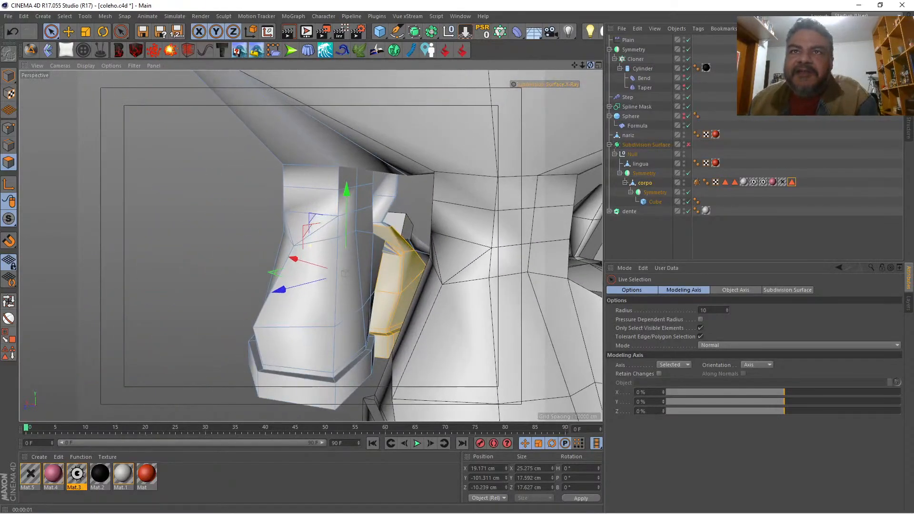
{"action": "left_click", "coordinate": [414, 243], "text": "shift"}
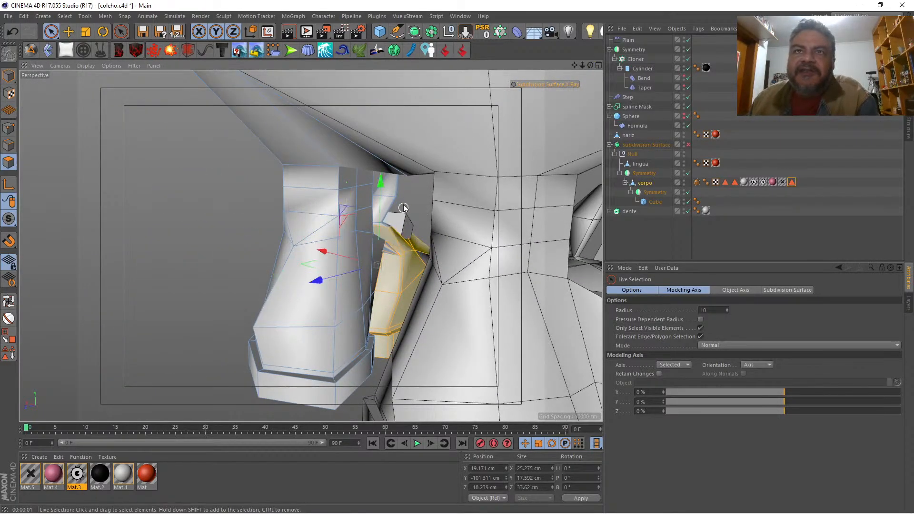
{"action": "left_click_drag", "start_coordinate": [590, 65], "coordinate": [578, 12]}
{"action": "left_click_drag", "start_coordinate": [135, 344], "coordinate": [163, 378], "text": "shift"}
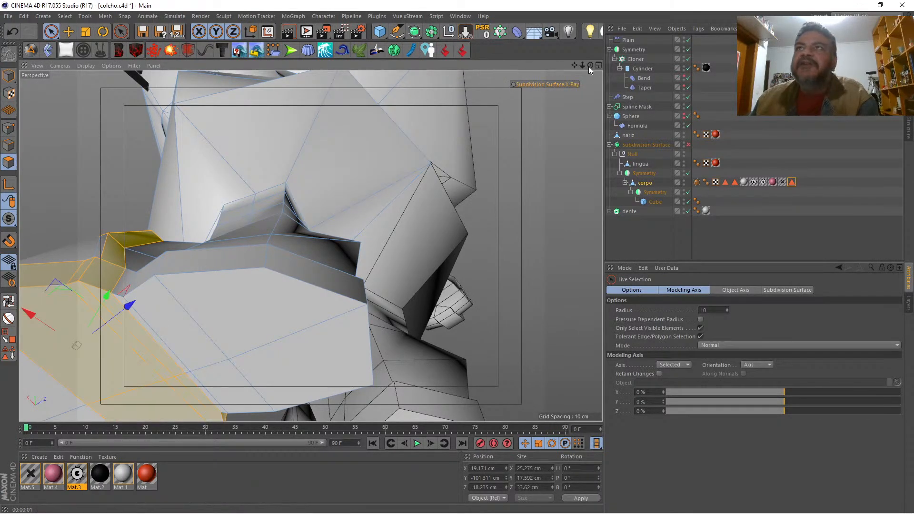
Step: Fill-select the front part of the shoe bounded by the polygon band and store it as a new polygon selection on corpo
{"action": "left_click_drag", "start_coordinate": [590, 66], "coordinate": [621, 118]}
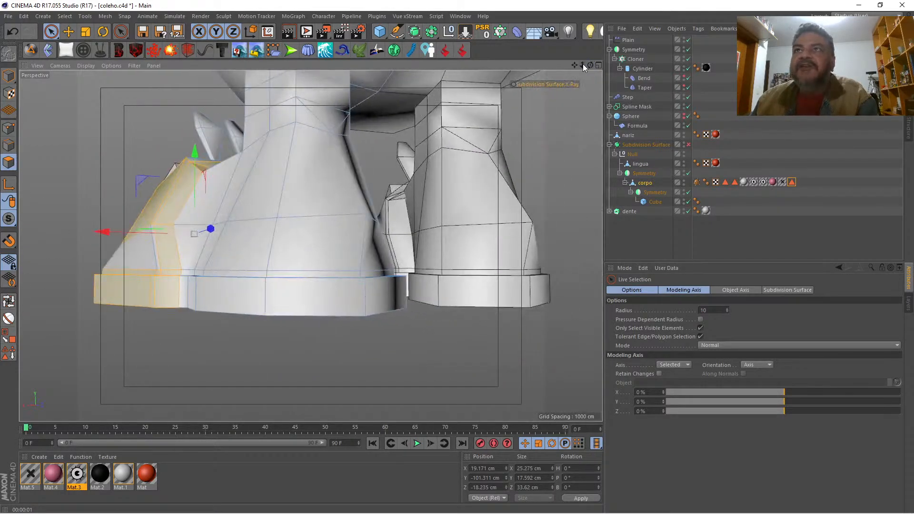
{"action": "left_click_drag", "start_coordinate": [582, 65], "coordinate": [610, 144]}
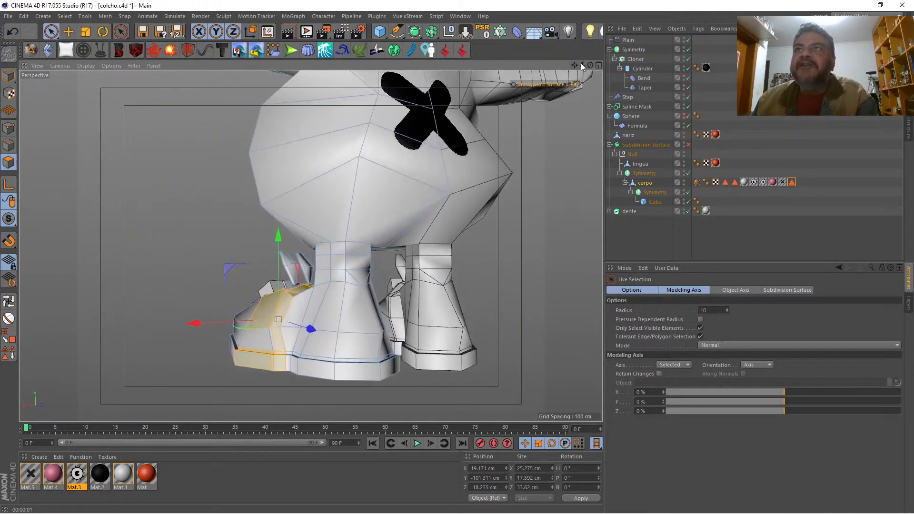
{"action": "left_click_drag", "start_coordinate": [590, 65], "coordinate": [656, 78]}
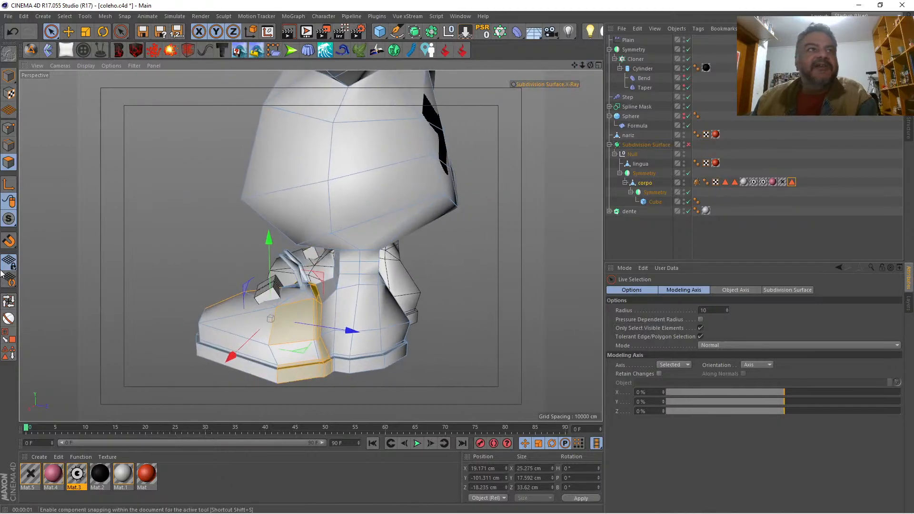
{"action": "left_click", "coordinate": [7, 341]}
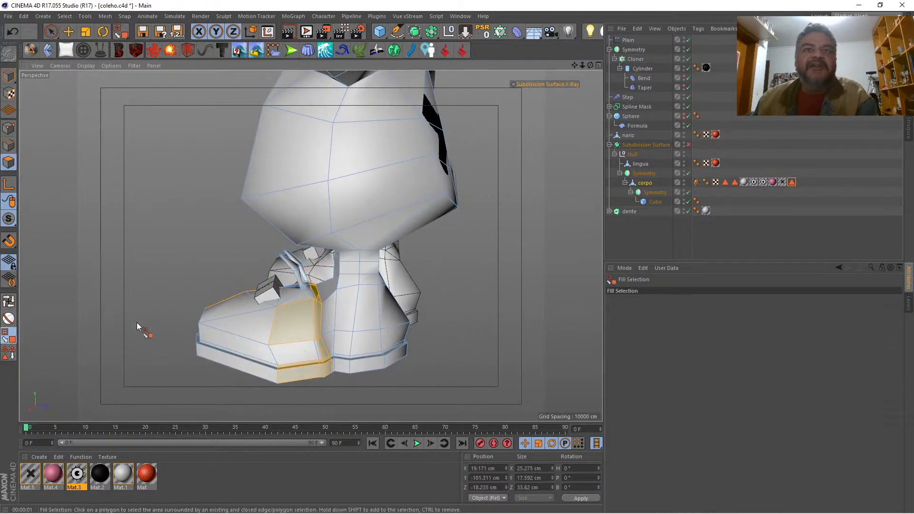
{"action": "left_click", "coordinate": [207, 334]}
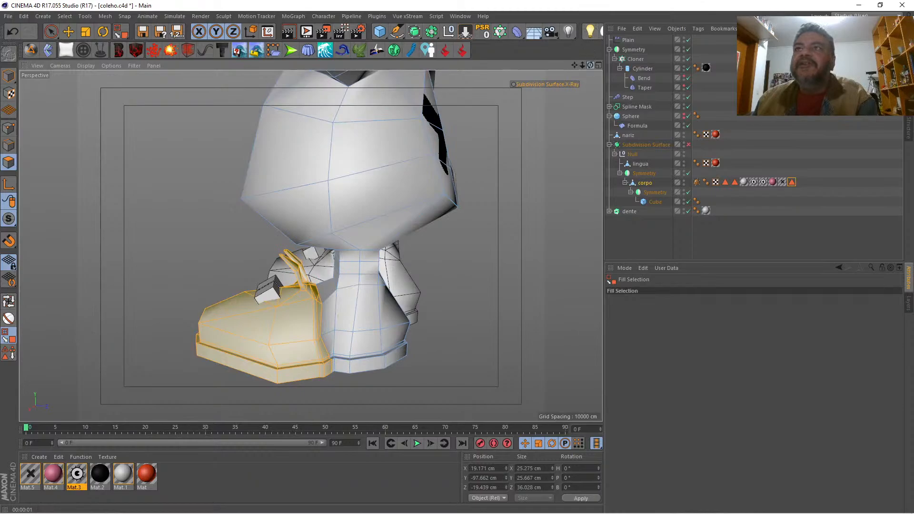
{"action": "left_click_drag", "start_coordinate": [590, 66], "coordinate": [494, 105]}
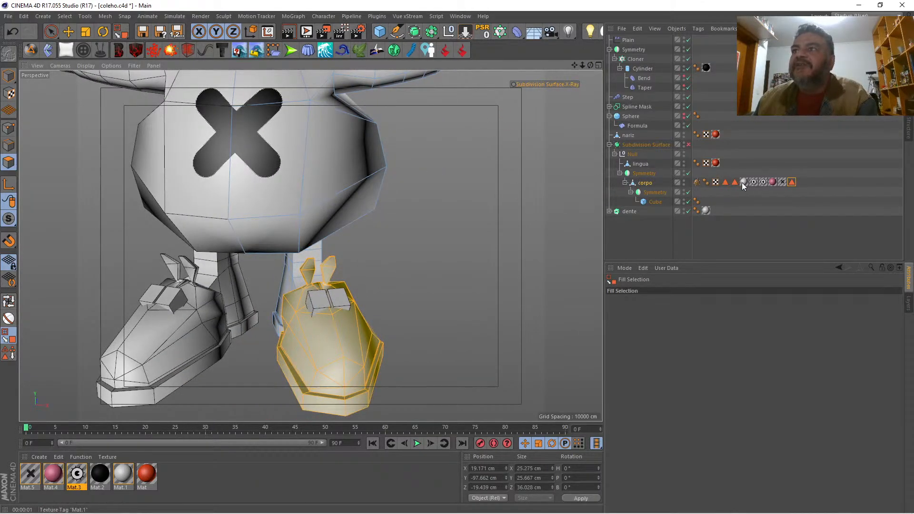
{"action": "left_click", "coordinate": [715, 182]}
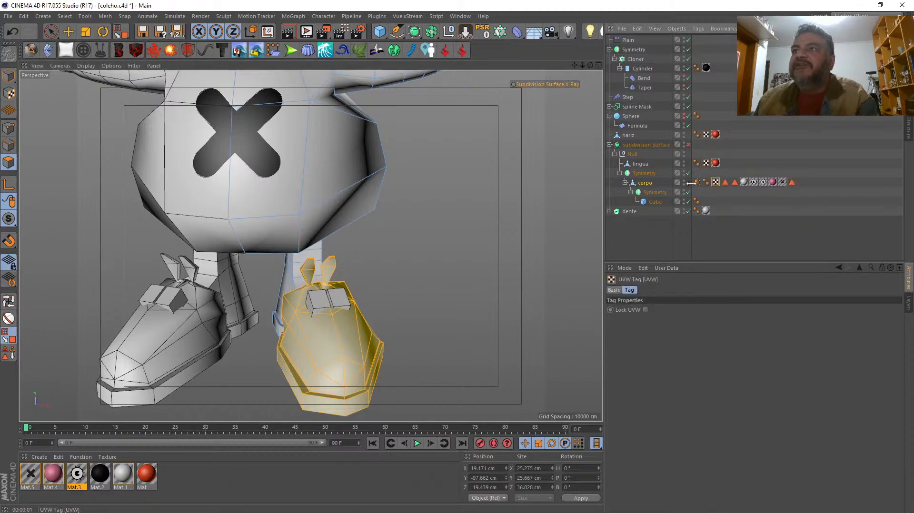
{"action": "left_click", "coordinate": [12, 353]}
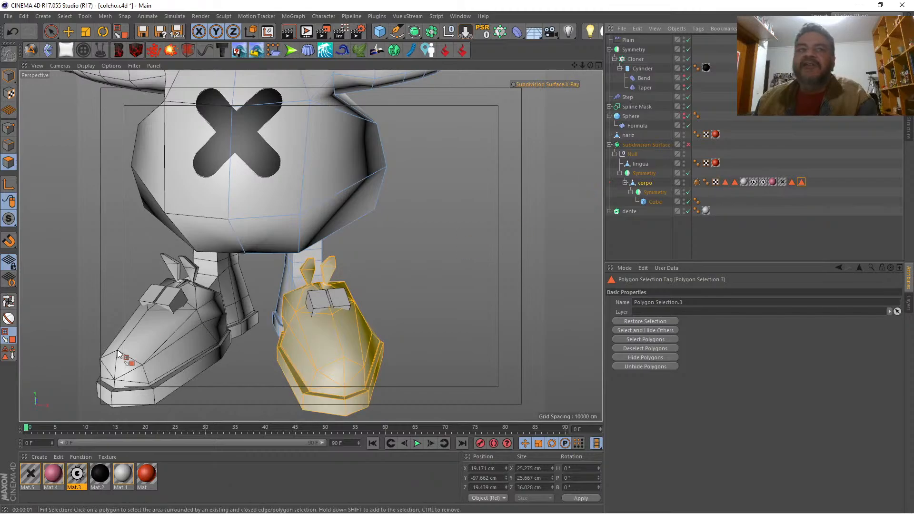
Step: Apply the pink material Mat.4 to corpo, limited to the stored shoe selection, and re-enable the Subdivision Surface
{"action": "left_click_drag", "start_coordinate": [48, 477], "coordinate": [559, 249]}
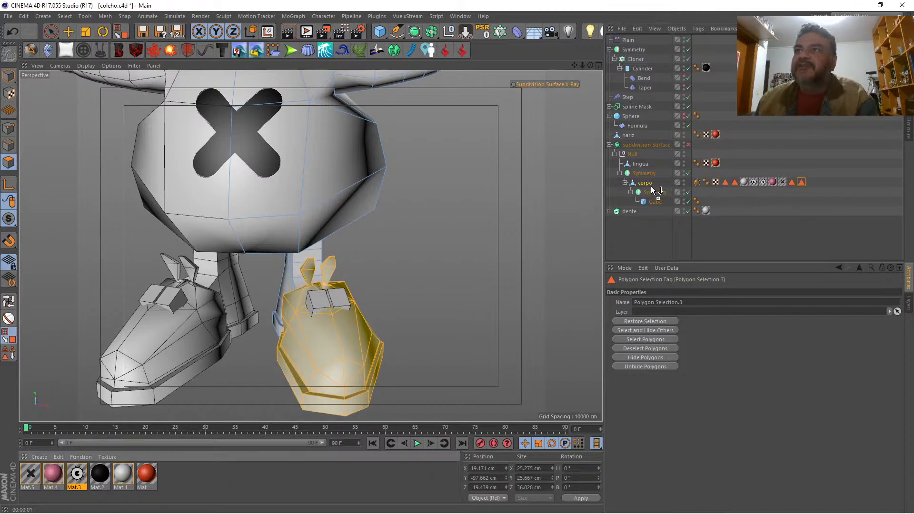
{"action": "left_click_drag", "start_coordinate": [645, 184], "coordinate": [645, 183]}
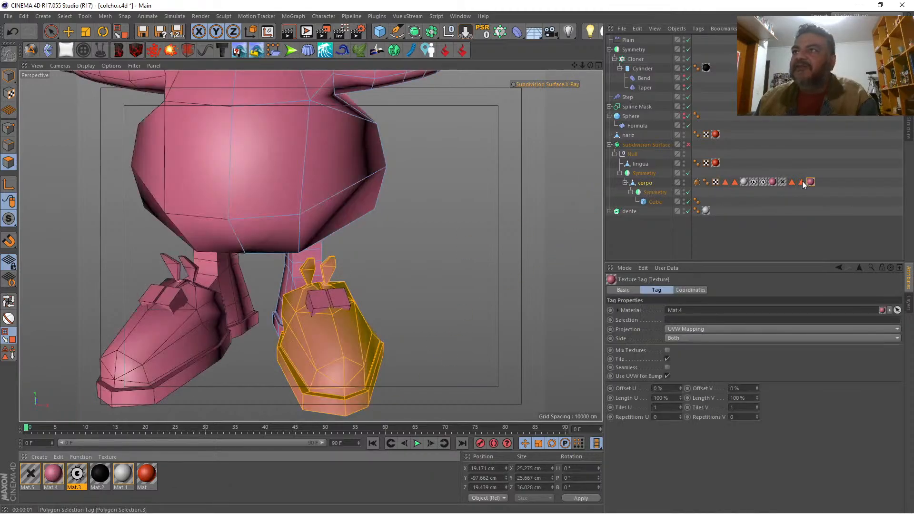
{"action": "left_click_drag", "start_coordinate": [801, 181], "coordinate": [792, 195]}
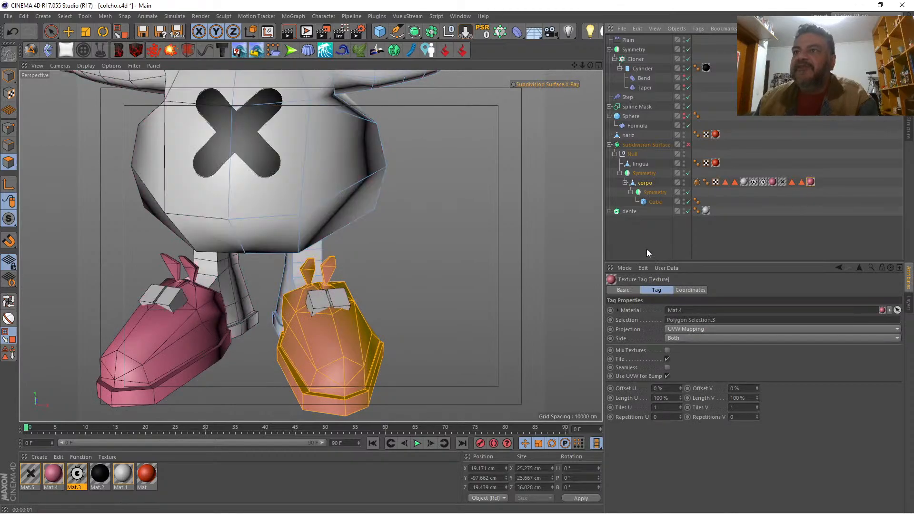
{"action": "left_click", "coordinate": [638, 238]}
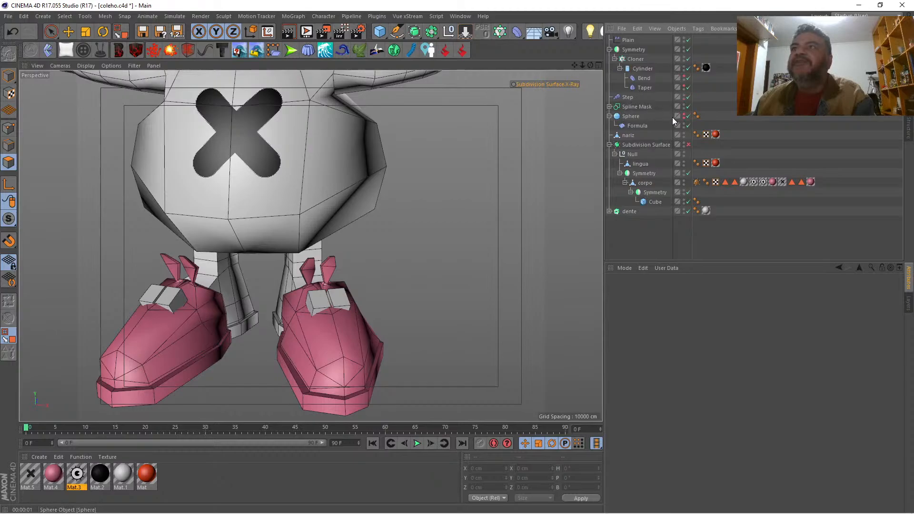
{"action": "left_click", "coordinate": [687, 145]}
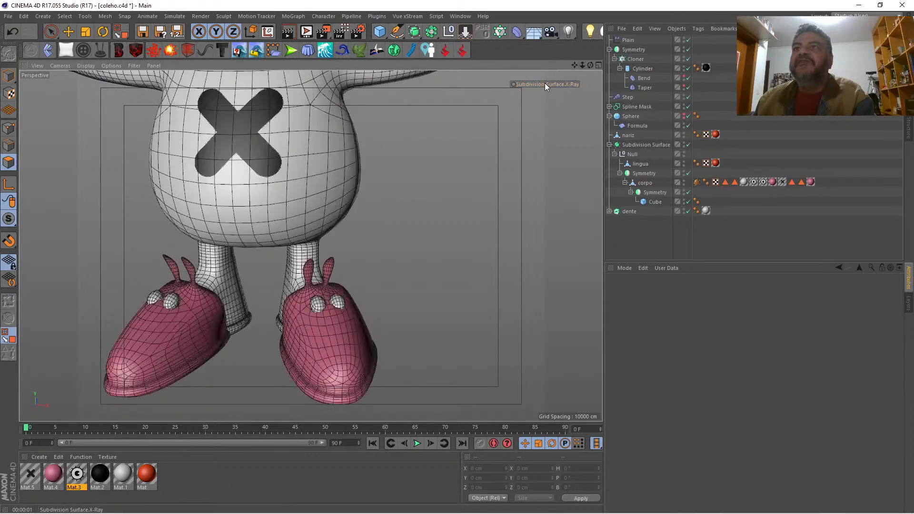
Step: Select the front belly polygons of corpo behind the X mark and store them as a new polygon selection
{"action": "left_click_drag", "start_coordinate": [581, 65], "coordinate": [570, 151]}
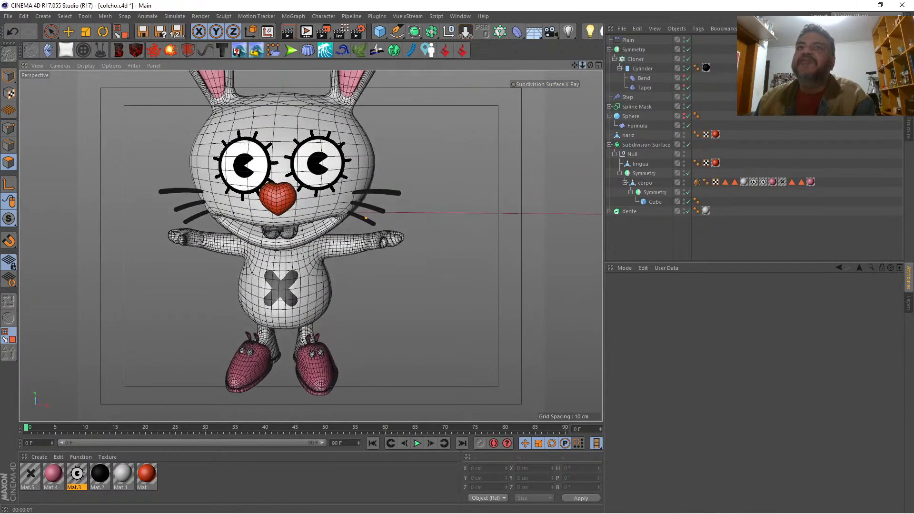
{"action": "left_click_drag", "start_coordinate": [582, 65], "coordinate": [605, 66]}
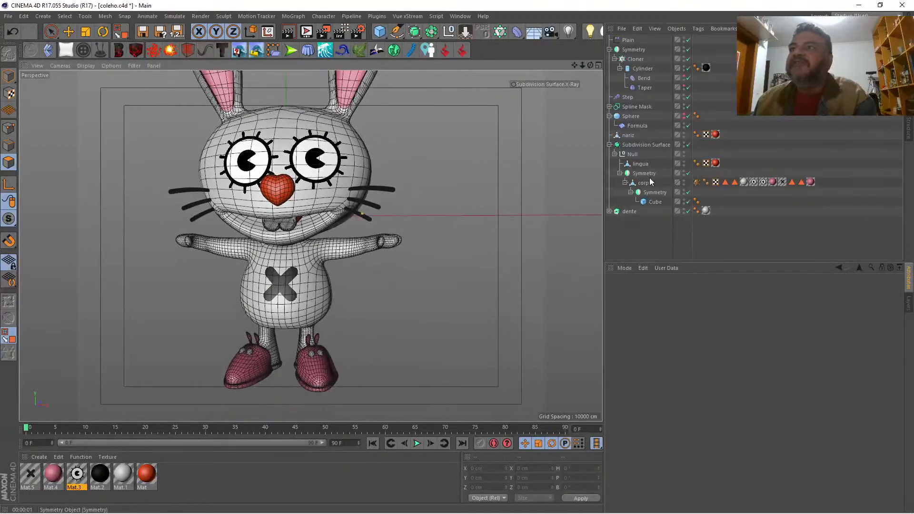
{"action": "left_click", "coordinate": [647, 183]}
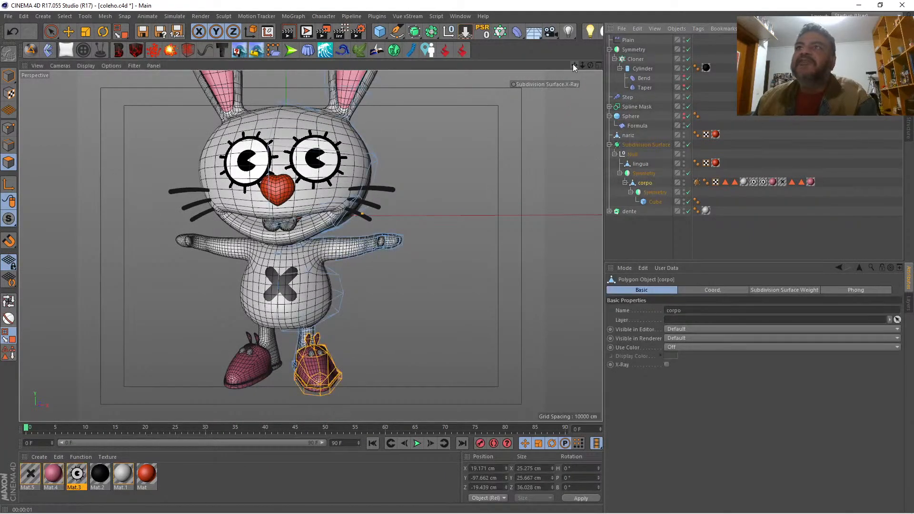
{"action": "left_click_drag", "start_coordinate": [582, 65], "coordinate": [615, 65]}
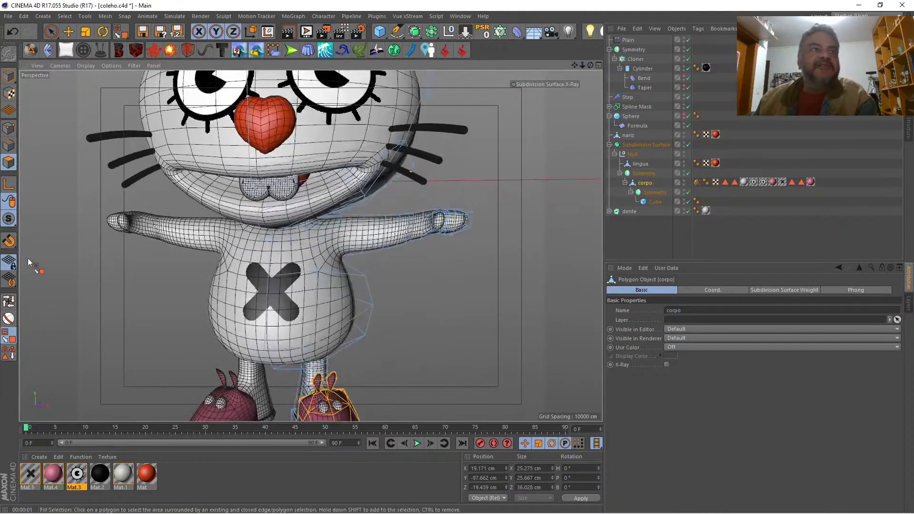
{"action": "left_click", "coordinate": [51, 31]}
{"action": "left_click_drag", "start_coordinate": [264, 284], "coordinate": [275, 279]}
{"action": "left_click", "coordinate": [275, 276]}
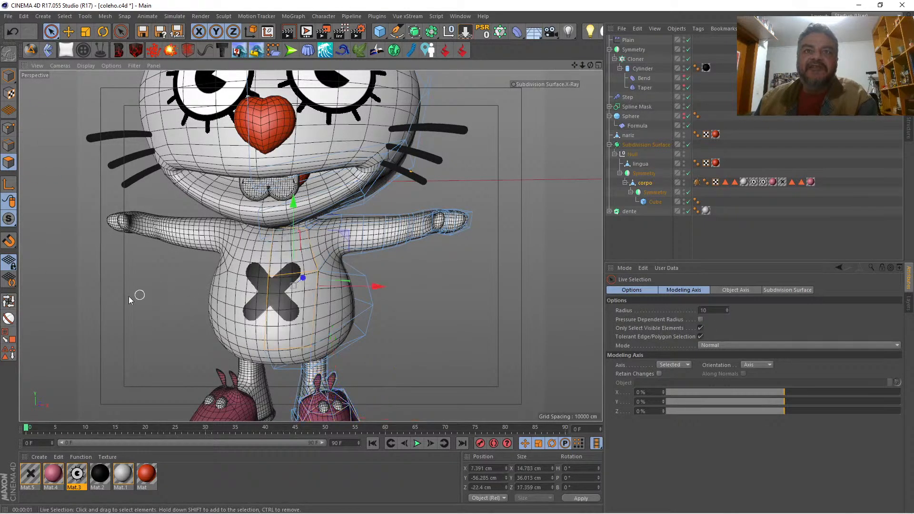
{"action": "left_click", "coordinate": [645, 182]}
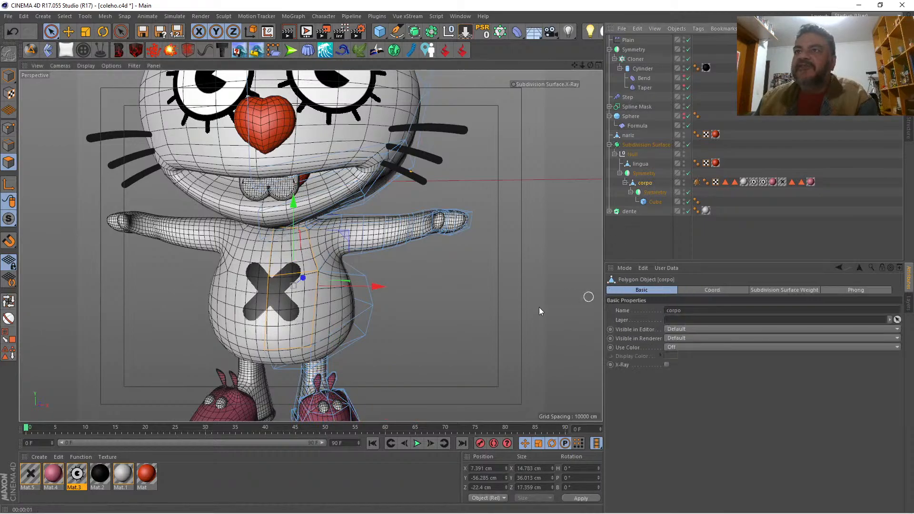
{"action": "left_click", "coordinate": [9, 358]}
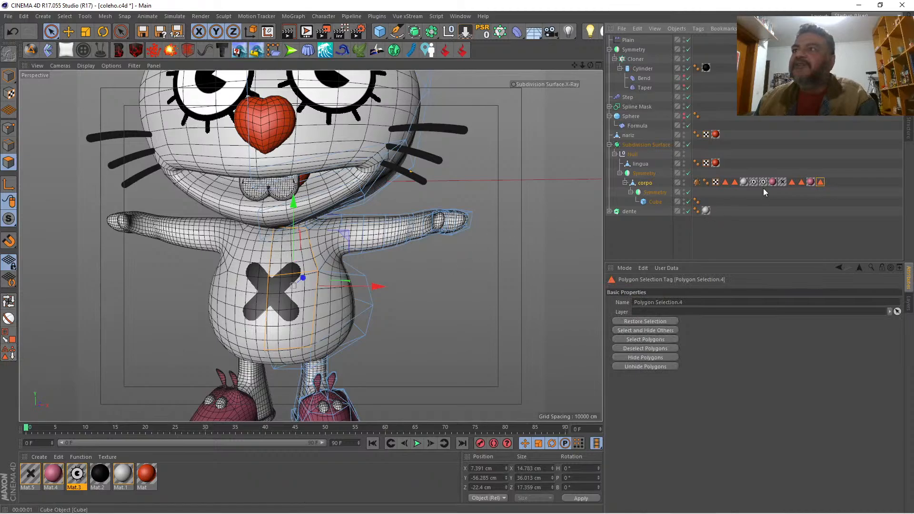
Step: Limit the flat-projected X material Mat.5 on corpo to the stored belly selection, Polygon Selection.4
{"action": "left_click", "coordinate": [781, 182]}
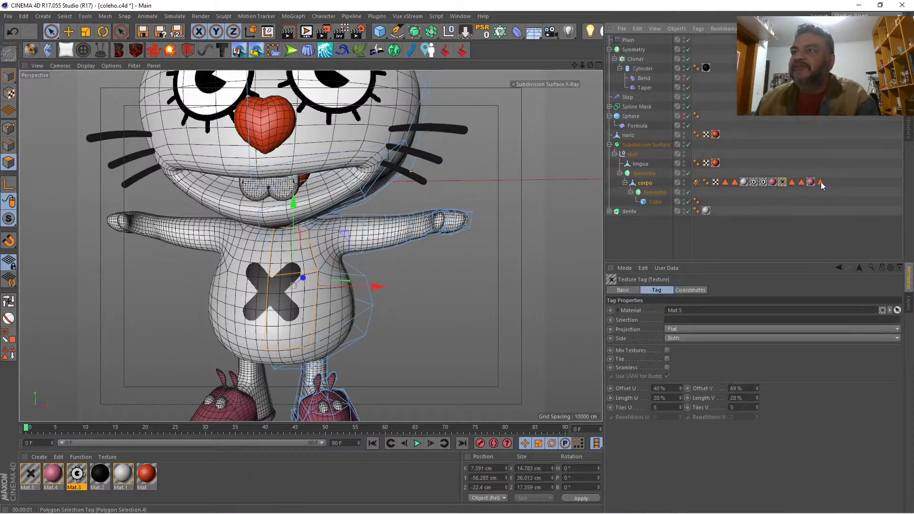
{"action": "left_click_drag", "start_coordinate": [820, 181], "coordinate": [724, 319]}
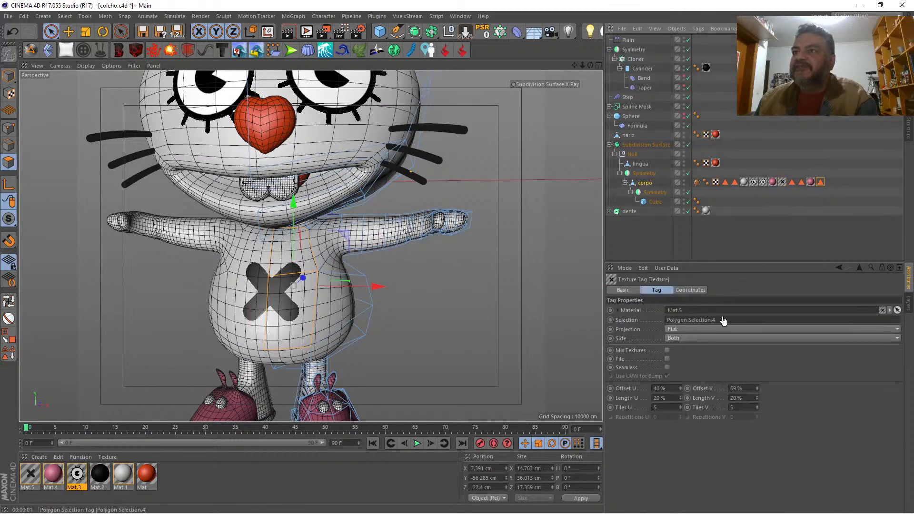
{"action": "left_click", "coordinate": [633, 240]}
Step: Turn on X-Ray for the Subdivision Surface and compare the whole rabbit with the reference sketch in the front view
{"action": "left_click_drag", "start_coordinate": [590, 65], "coordinate": [579, 112]}
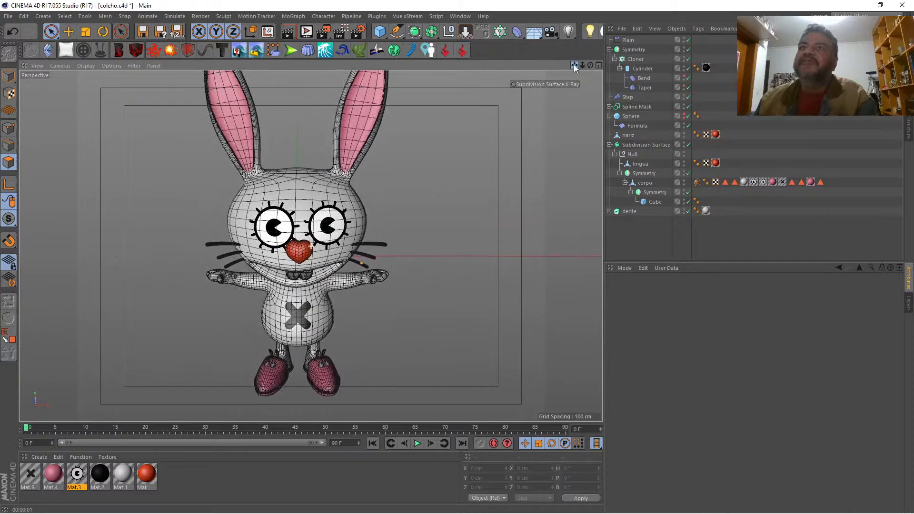
{"action": "left_click_drag", "start_coordinate": [592, 65], "coordinate": [596, 65]}
{"action": "left_click", "coordinate": [598, 65]}
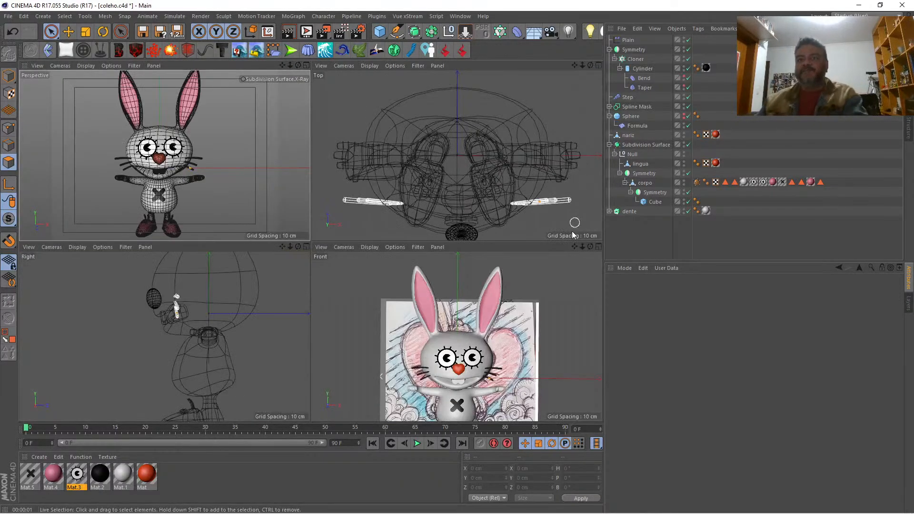
{"action": "left_click", "coordinate": [598, 246]}
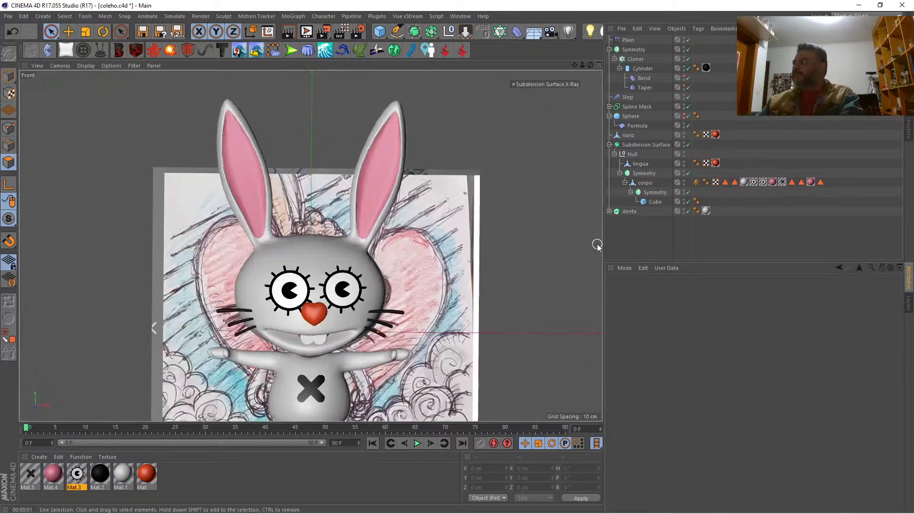
{"action": "left_click", "coordinate": [544, 84]}
{"action": "left_click_drag", "start_coordinate": [574, 66], "coordinate": [587, 0]}
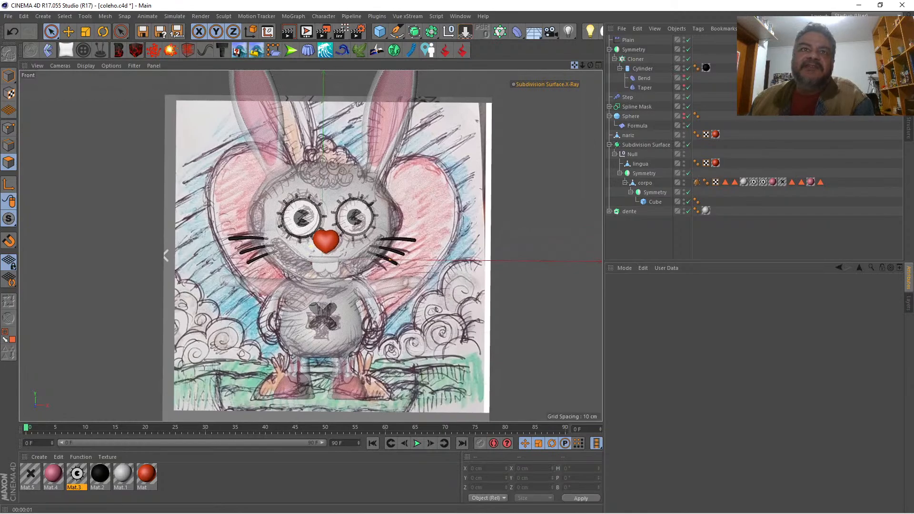
{"action": "left_click_drag", "start_coordinate": [574, 66], "coordinate": [566, 71]}
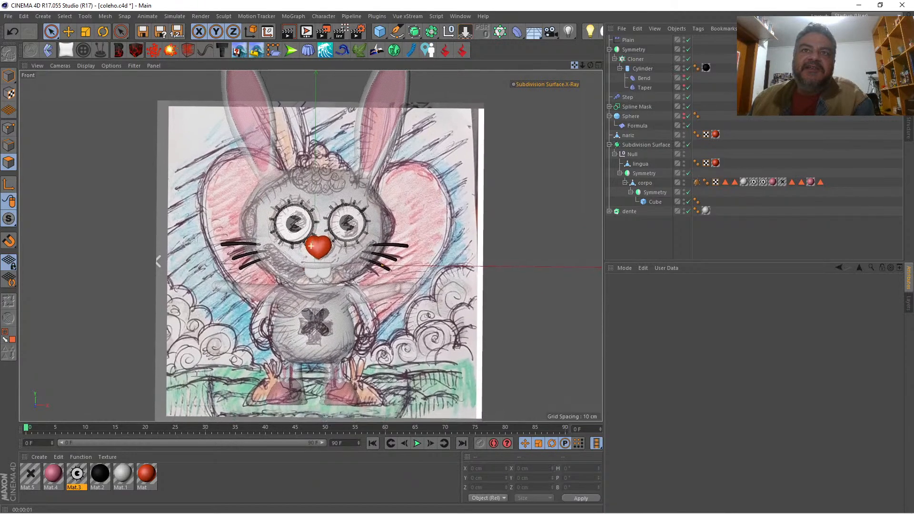
{"action": "left_click", "coordinate": [598, 65]}
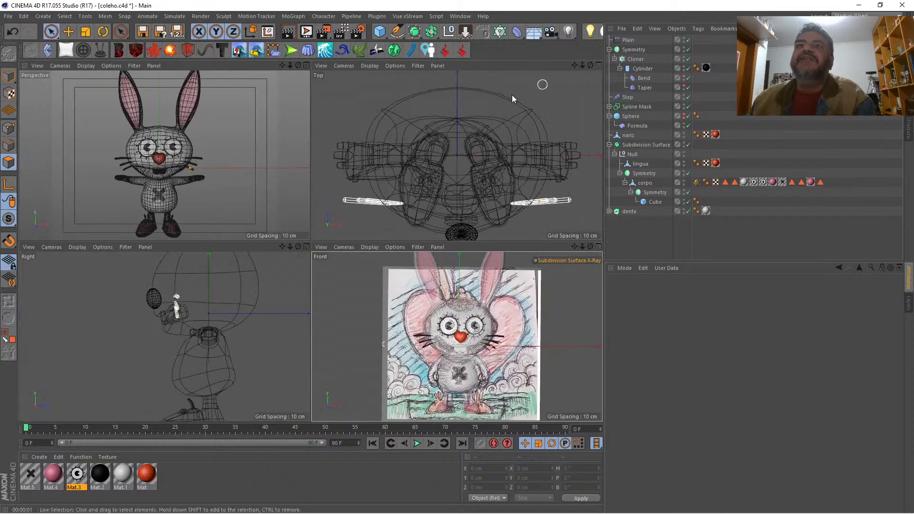
Step: Render a preview of the whole rabbit in the perspective view from a slightly turned angle
{"action": "left_click", "coordinate": [306, 65]}
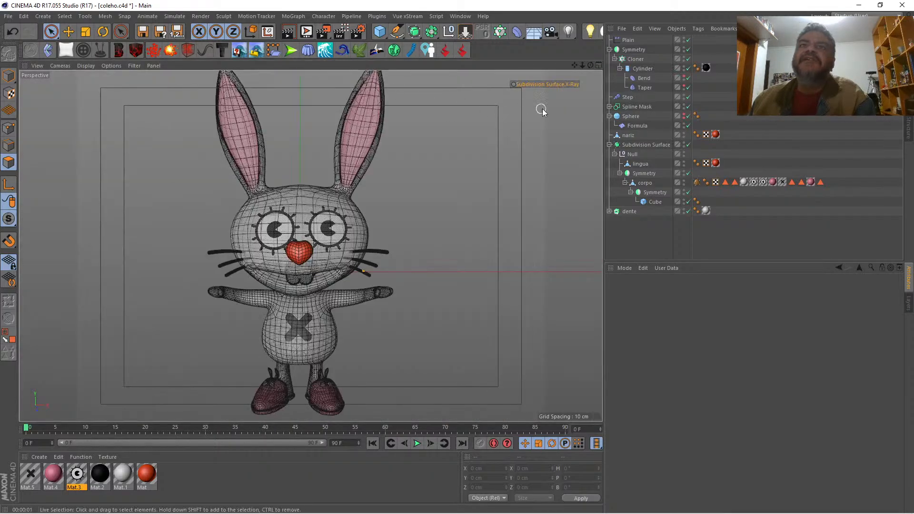
{"action": "mouse_move", "coordinate": [590, 67]}
{"action": "left_mouse_down"}
{"action": "mouse_move", "coordinate": [633, 66]}
{"action": "mouse_move", "coordinate": [591, 53]}
{"action": "mouse_move", "coordinate": [584, 64]}
{"action": "mouse_move", "coordinate": [594, 78]}
{"action": "left_mouse_up"}
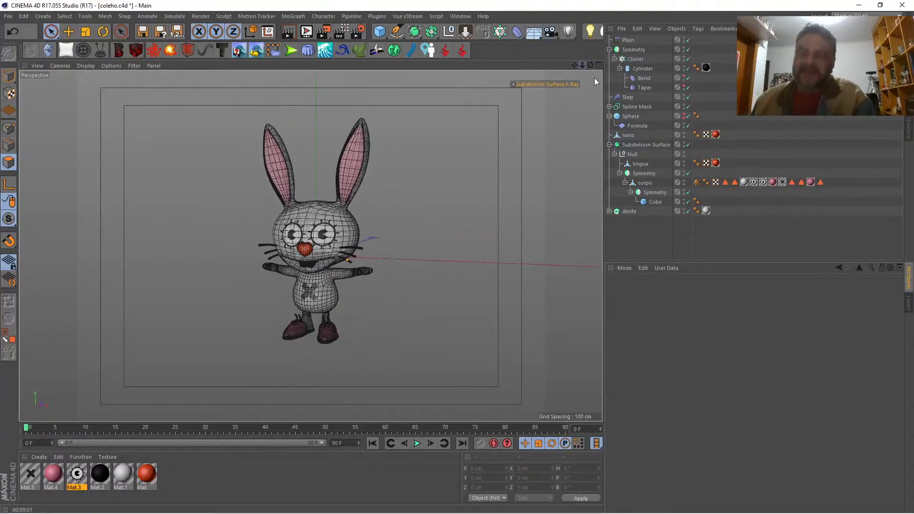
{"action": "key", "text": "ctrl+r"}
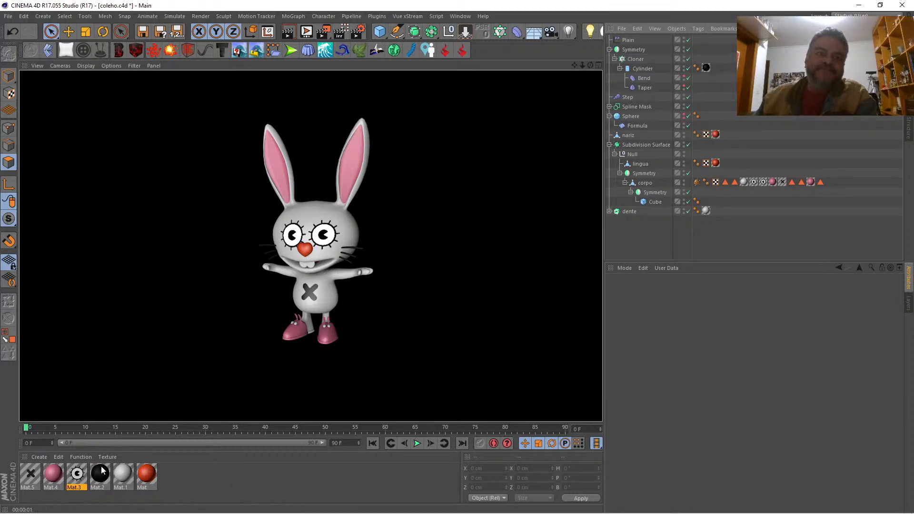
Step: Create a new grey material with its color value (V) set to 70%
{"action": "double_click", "coordinate": [173, 473]}
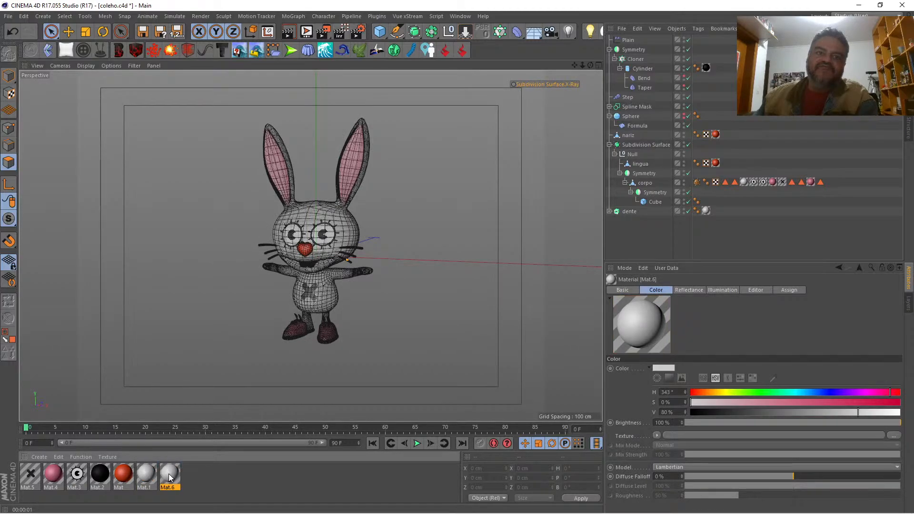
{"action": "double_click", "coordinate": [164, 476]}
{"action": "left_click", "coordinate": [159, 164]}
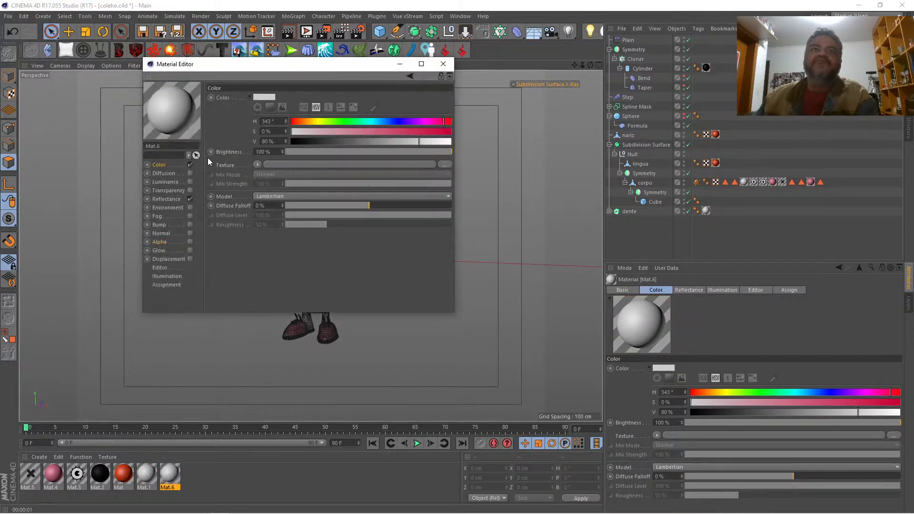
{"action": "left_click_drag", "start_coordinate": [418, 143], "coordinate": [404, 142]}
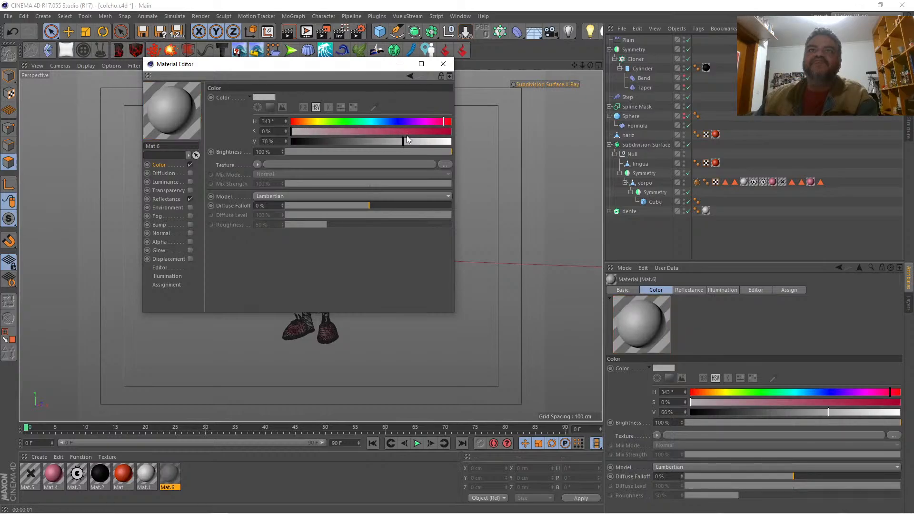
{"action": "left_click", "coordinate": [443, 65]}
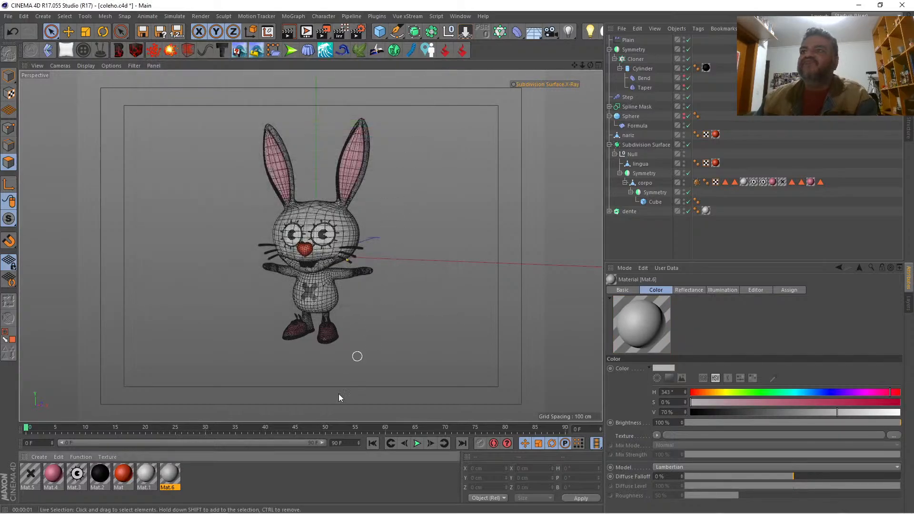
{"action": "left_click", "coordinate": [273, 483]}
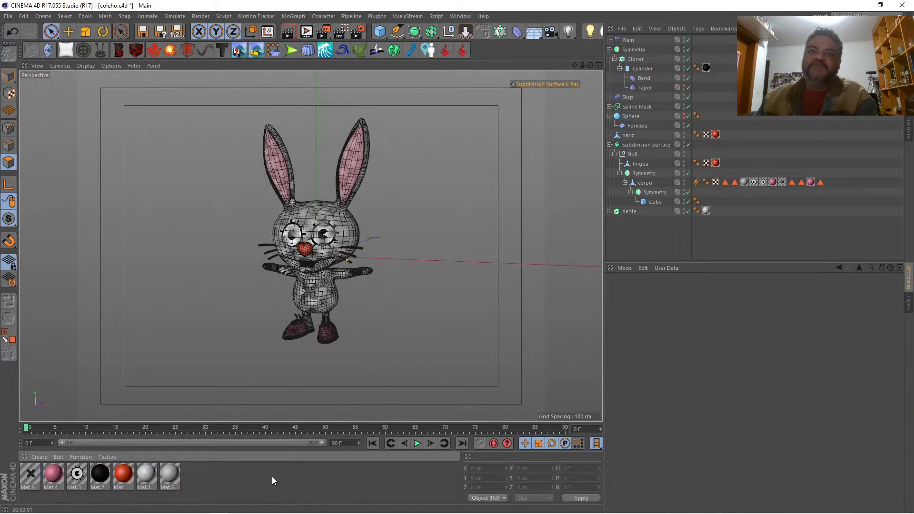
Step: Brighten Mat.1, the material on dente, to a color value (V) of 91% and render a preview
{"action": "left_click", "coordinate": [706, 210]}
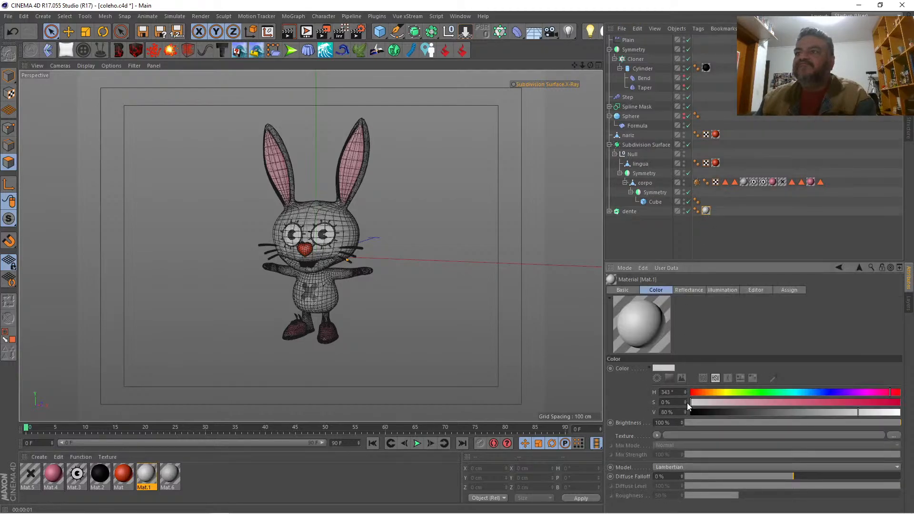
{"action": "left_click", "coordinate": [880, 412]}
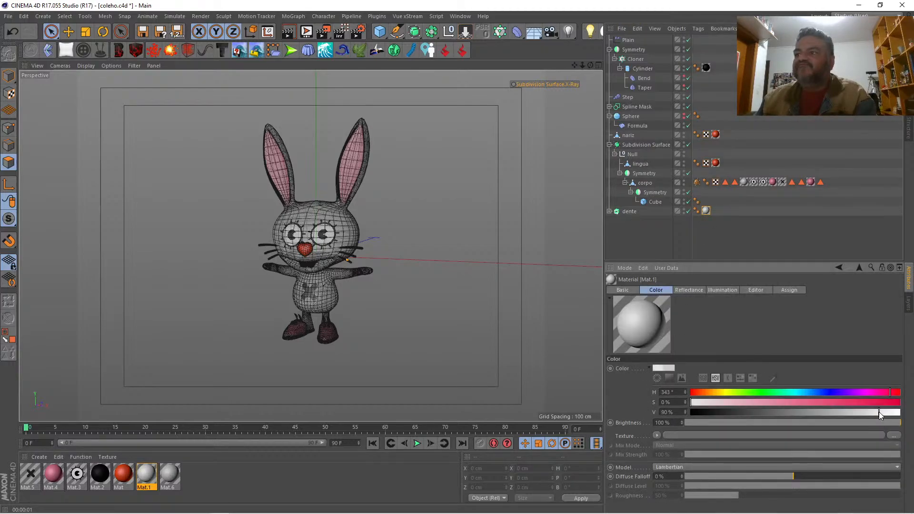
{"action": "left_click", "coordinate": [644, 232]}
{"action": "key", "text": "ctrl+r"}
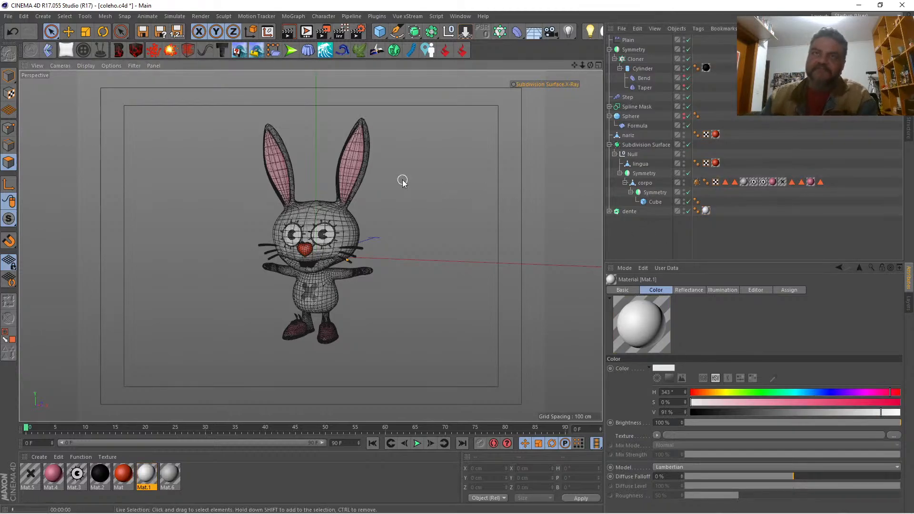
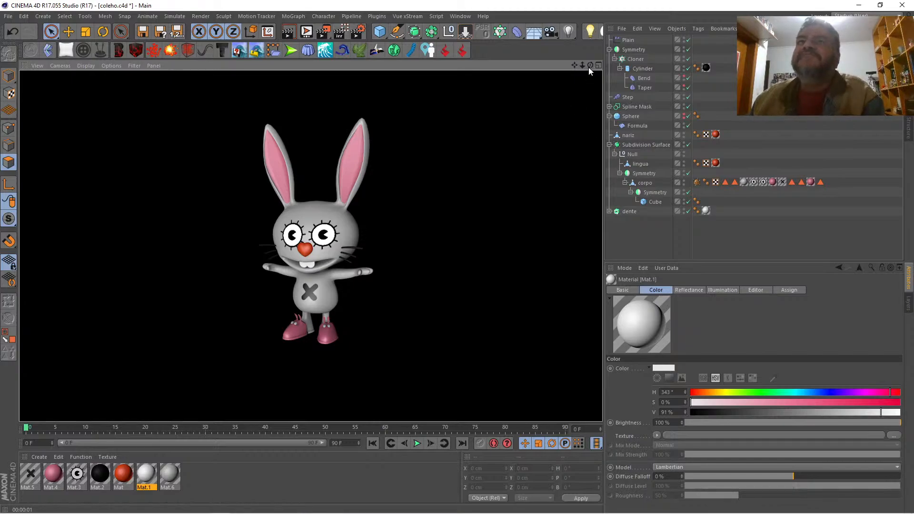
Step: Render previews of the whole rabbit from a turned angle and straight from the front
{"action": "mouse_move", "coordinate": [590, 65]}
{"action": "left_mouse_down"}
{"action": "mouse_move", "coordinate": [642, 68]}
{"action": "mouse_move", "coordinate": [593, 65]}
{"action": "left_mouse_up"}
{"action": "key", "text": "ctrl+r"}
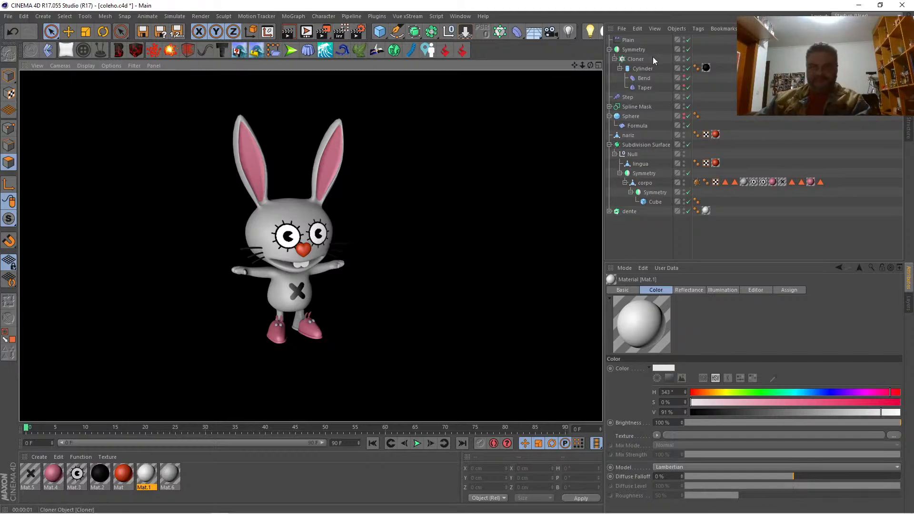
{"action": "left_click_drag", "start_coordinate": [589, 65], "coordinate": [489, 68]}
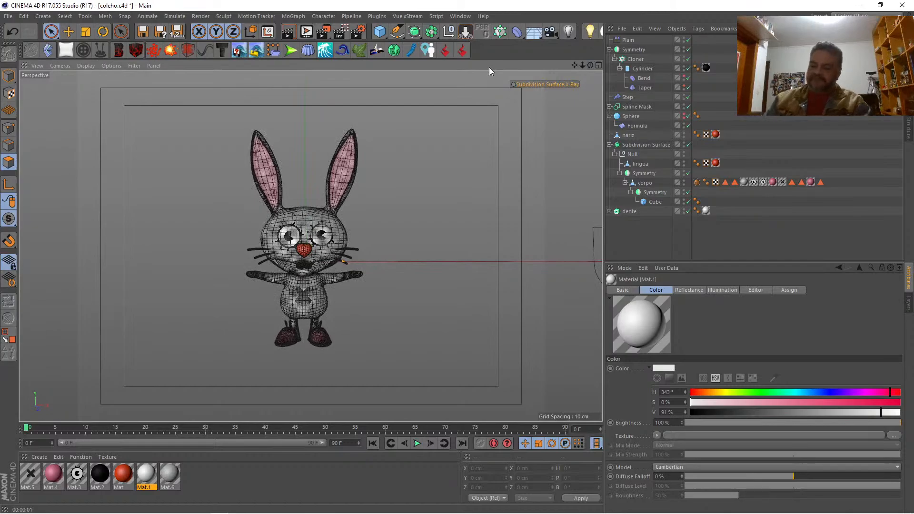
{"action": "key", "text": "ctrl+r"}
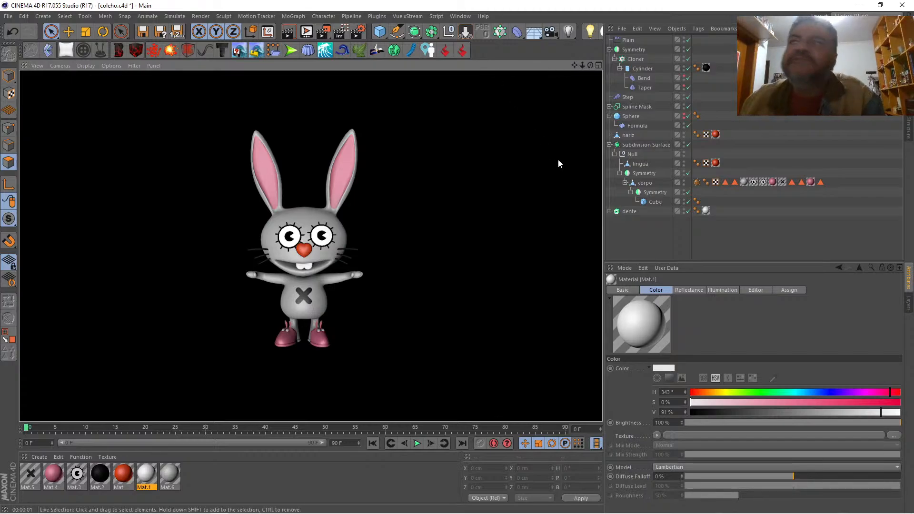
{"action": "left_click", "coordinate": [753, 182]}
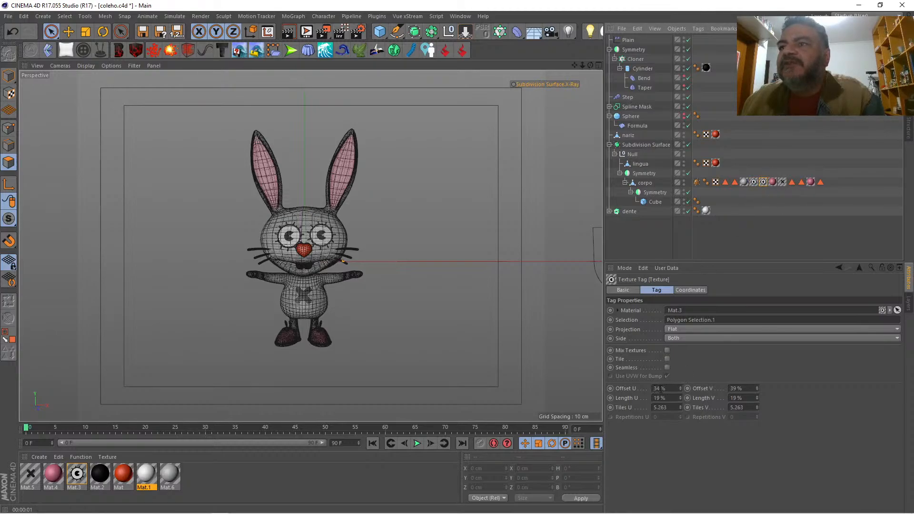
{"action": "double_click", "coordinate": [661, 388]}
{"action": "type", "text": "51"}
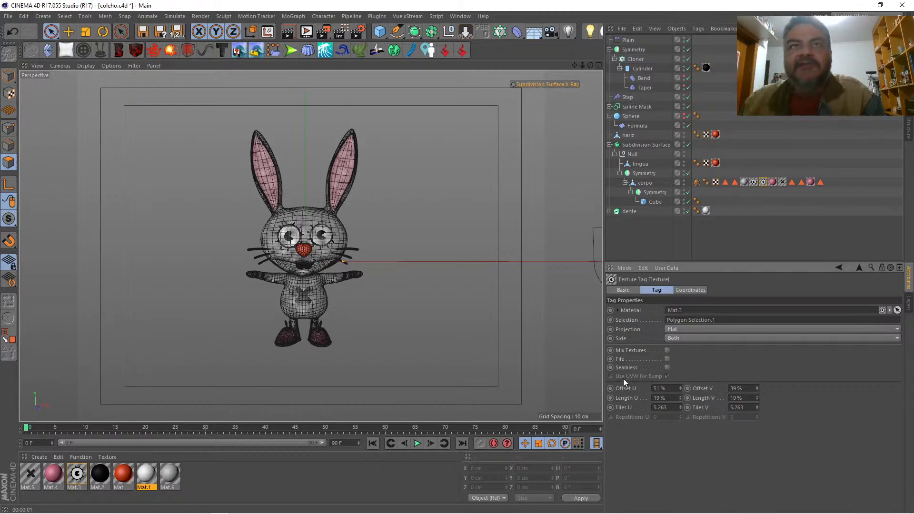
{"action": "key", "text": "Return"}
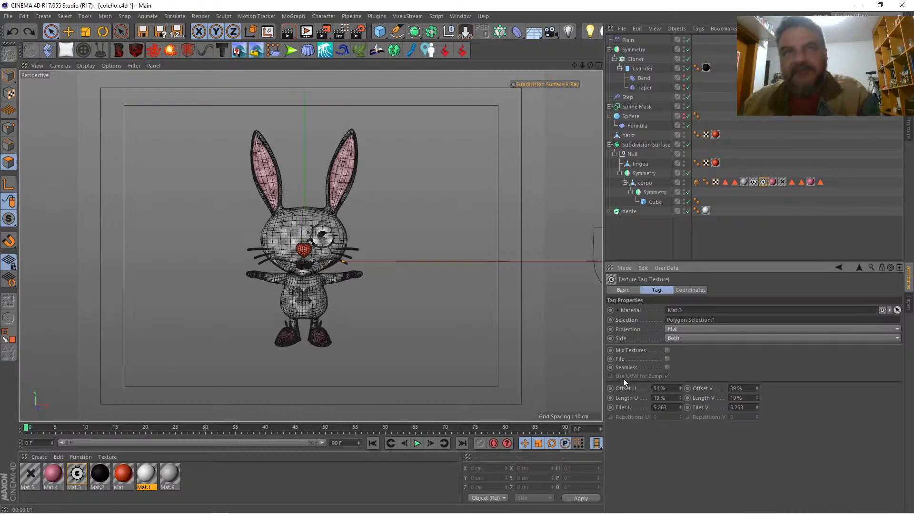
{"action": "key", "text": "ctrl+z"}
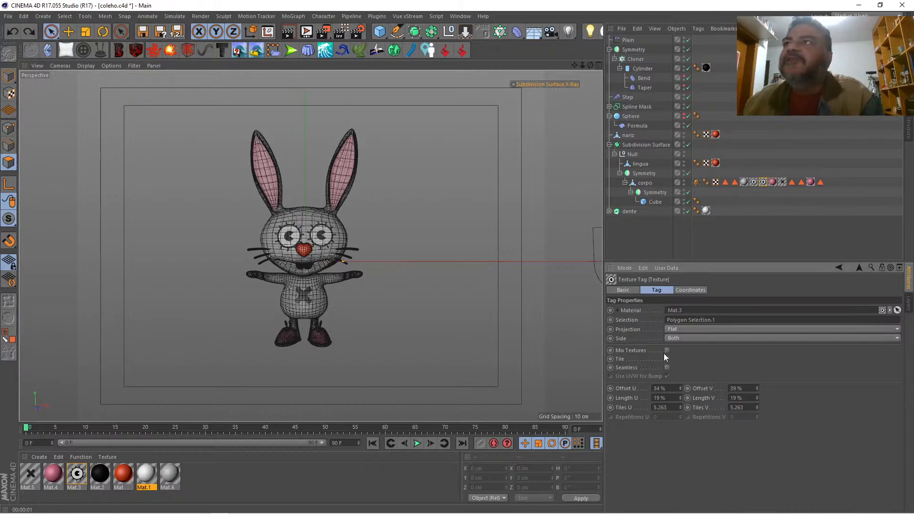
Step: Set Offset U to 33% on the Mat.3 eye texture limited to Polygon Selection.1 and render a preview
{"action": "left_click", "coordinate": [762, 183]}
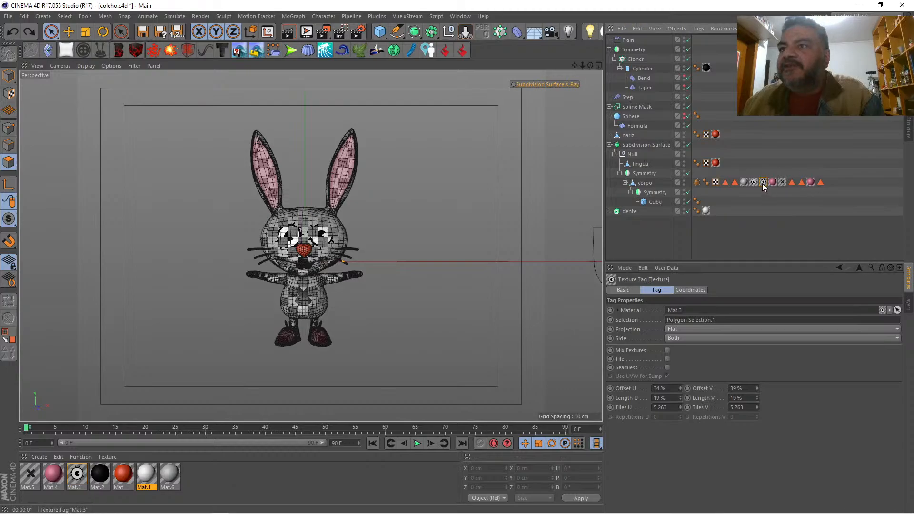
{"action": "left_click", "coordinate": [680, 390]}
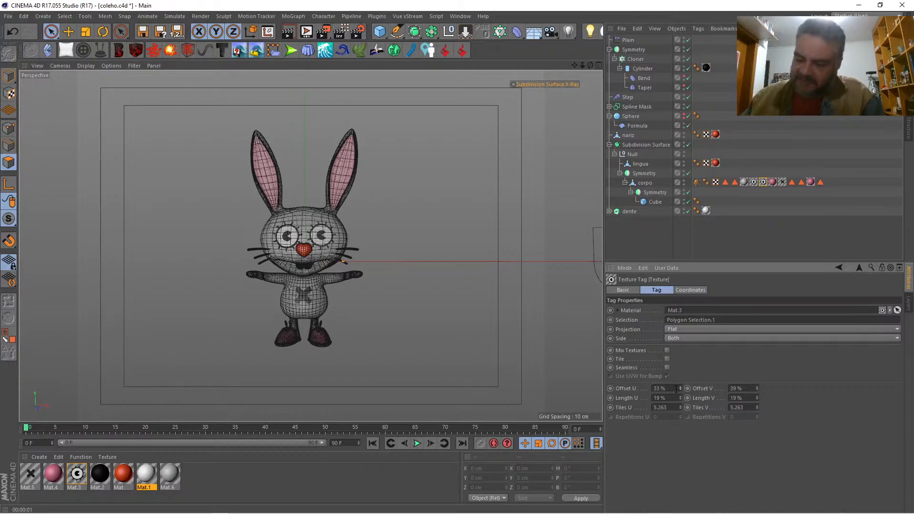
{"action": "key", "text": "ctrl+r"}
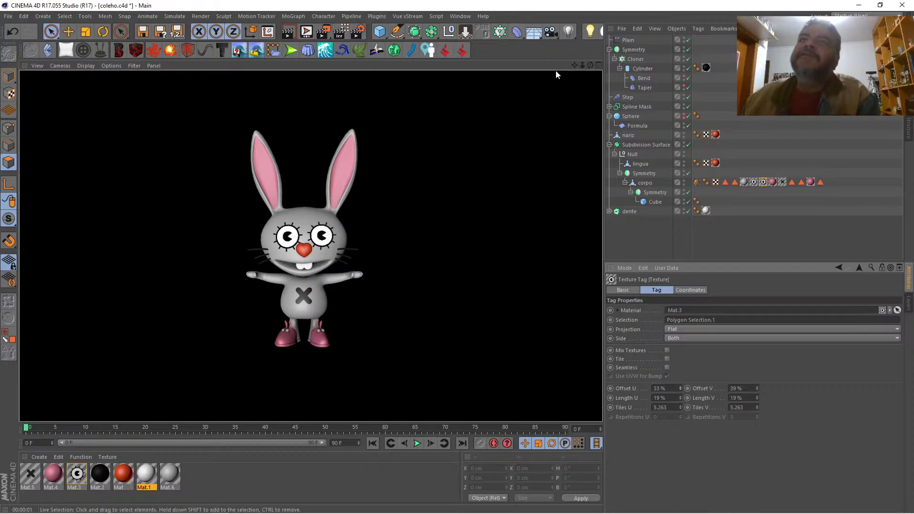
Step: Switch off the Subdivision Surface and the Symmetry holding corpo to expose the inside of the mouth
{"action": "left_click", "coordinate": [597, 66]}
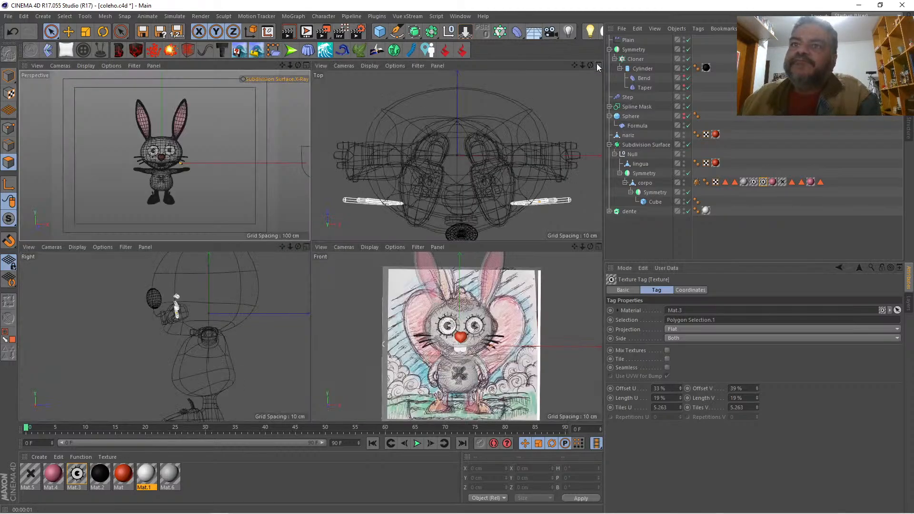
{"action": "left_click", "coordinate": [306, 65]}
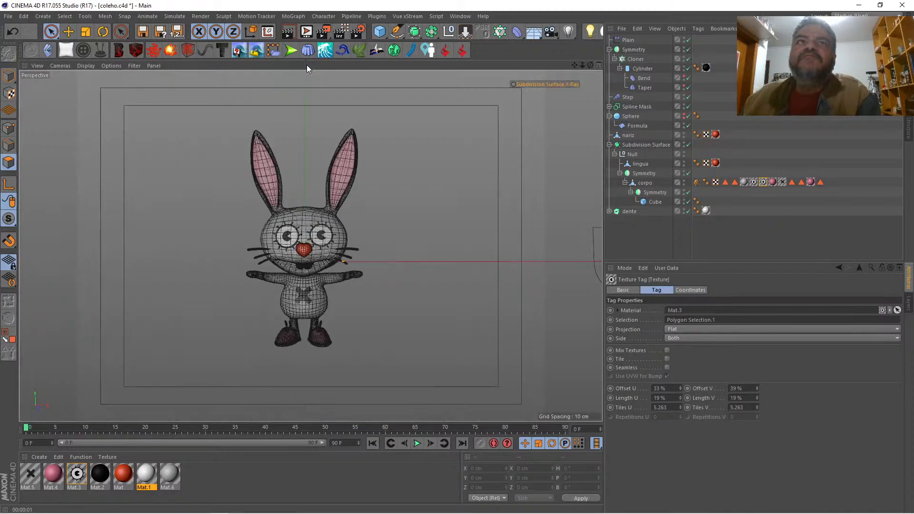
{"action": "left_click", "coordinate": [645, 183]}
{"action": "left_click_drag", "start_coordinate": [582, 64], "coordinate": [596, 2]}
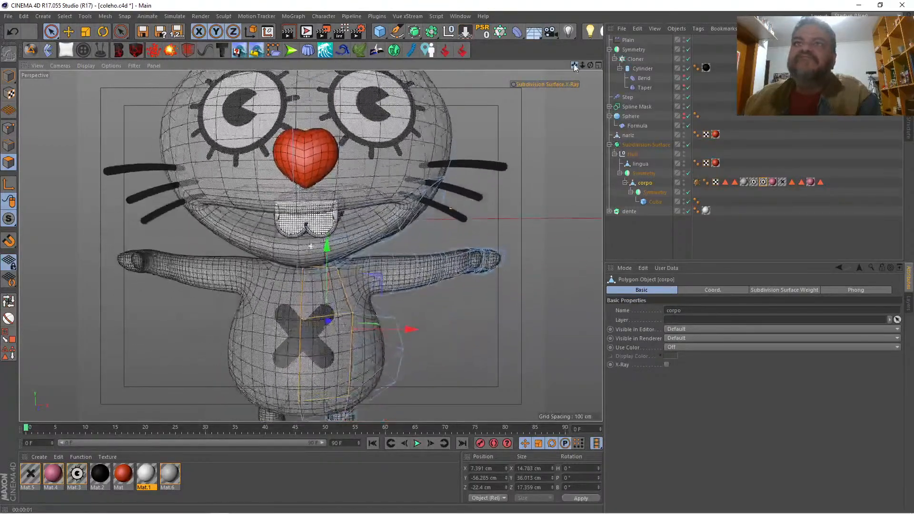
{"action": "left_click", "coordinate": [536, 85]}
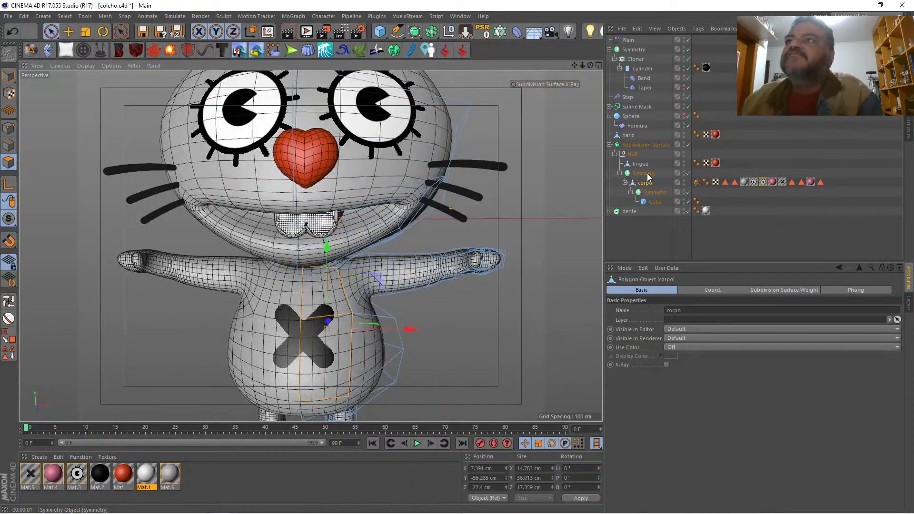
{"action": "key", "text": "q"}
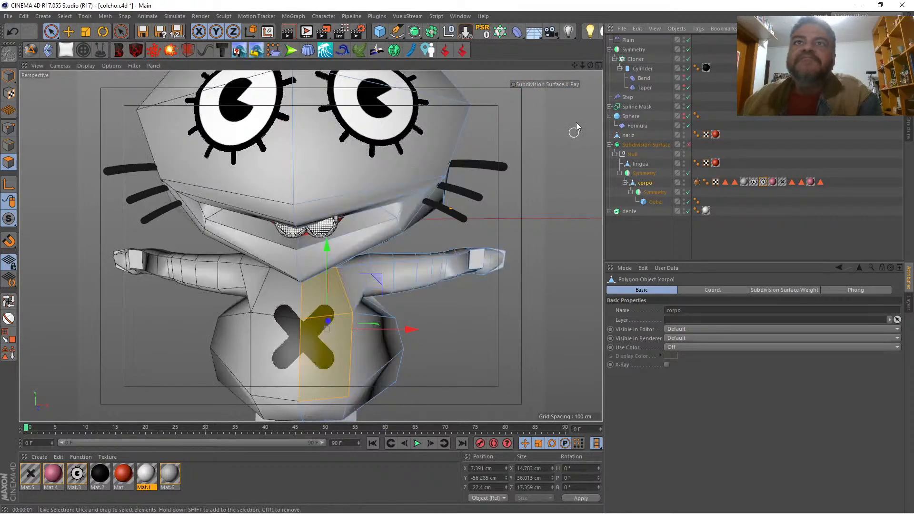
{"action": "left_click_drag", "start_coordinate": [590, 65], "coordinate": [574, 78]}
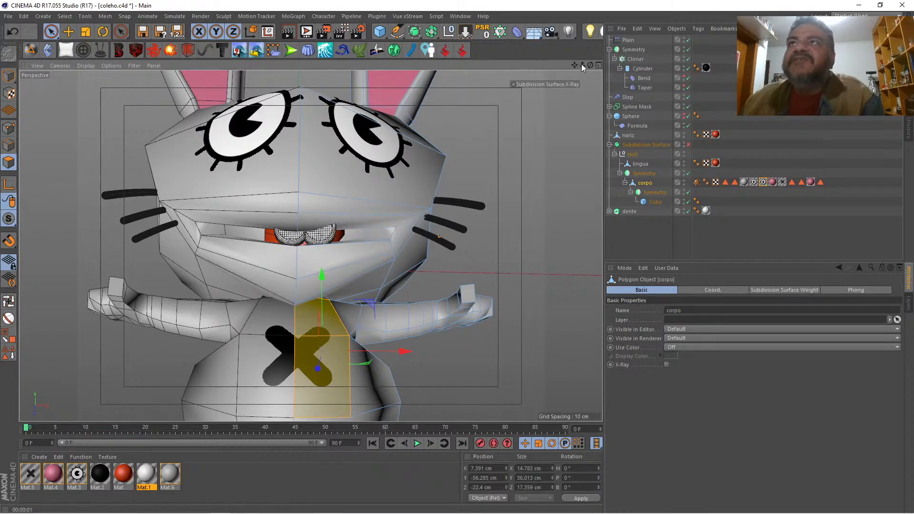
{"action": "mouse_move", "coordinate": [581, 64]}
{"action": "left_mouse_down"}
{"action": "mouse_move", "coordinate": [592, 64]}
{"action": "mouse_move", "coordinate": [581, 63]}
{"action": "left_mouse_up"}
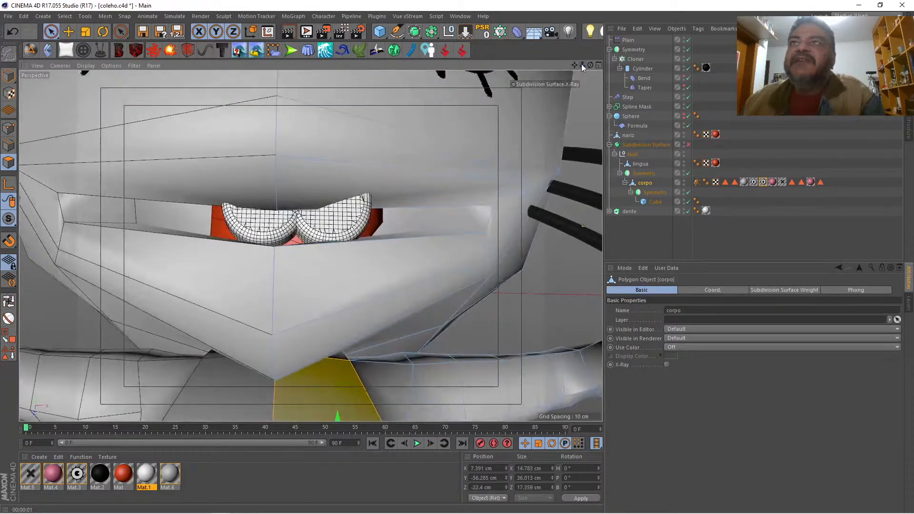
{"action": "left_click", "coordinate": [688, 173]}
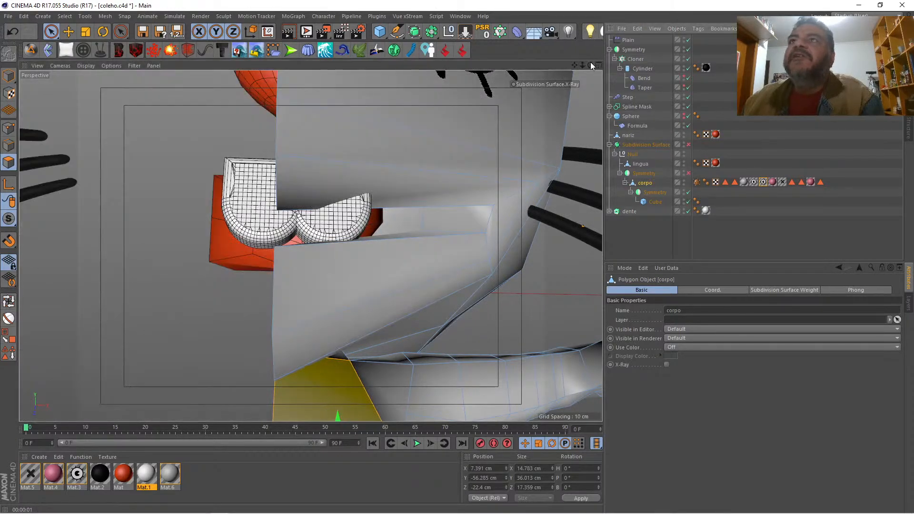
Step: Select the corpo polygons that line the inside of the mouth and check them from several sides
{"action": "left_click_drag", "start_coordinate": [590, 62], "coordinate": [464, 179]}
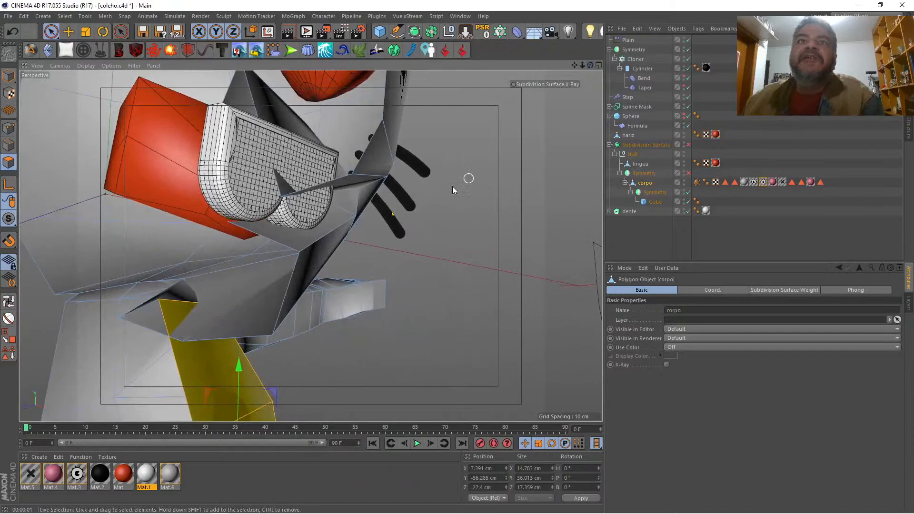
{"action": "left_click", "coordinate": [340, 210]}
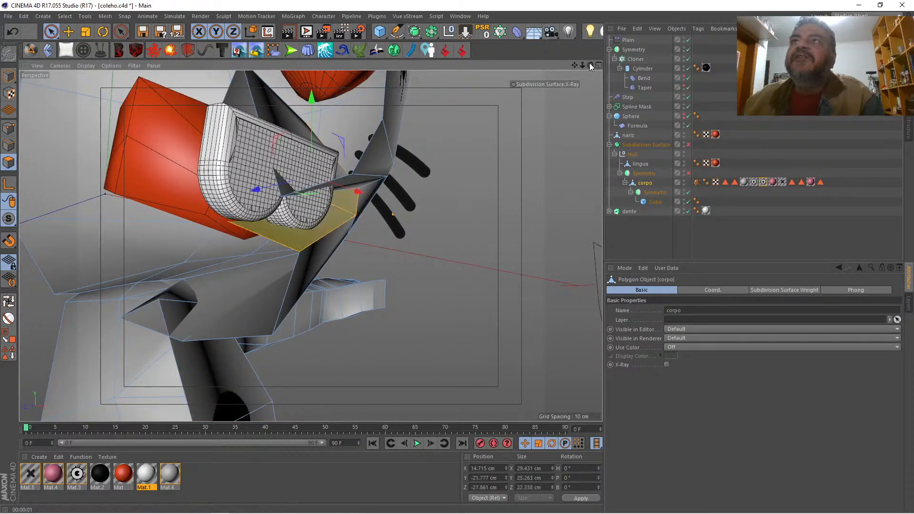
{"action": "left_click_drag", "start_coordinate": [589, 63], "coordinate": [486, 105]}
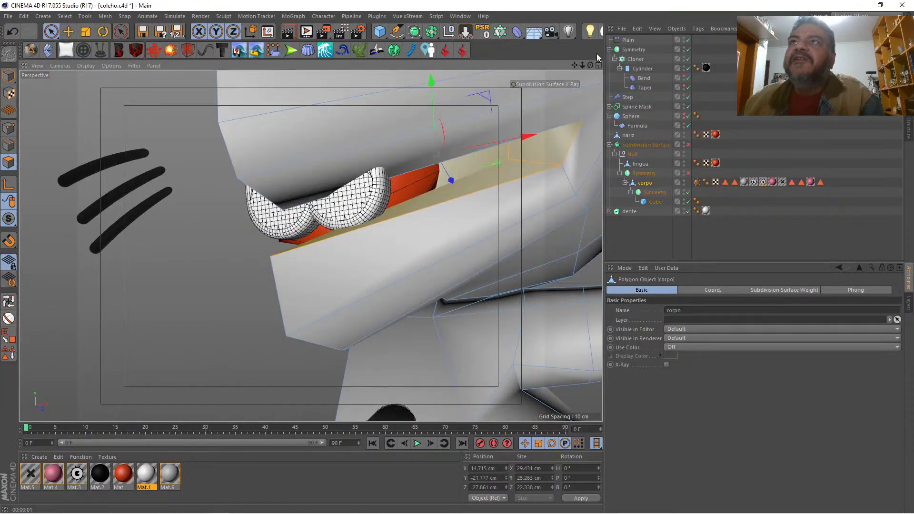
{"action": "left_click_drag", "start_coordinate": [590, 65], "coordinate": [490, 75]}
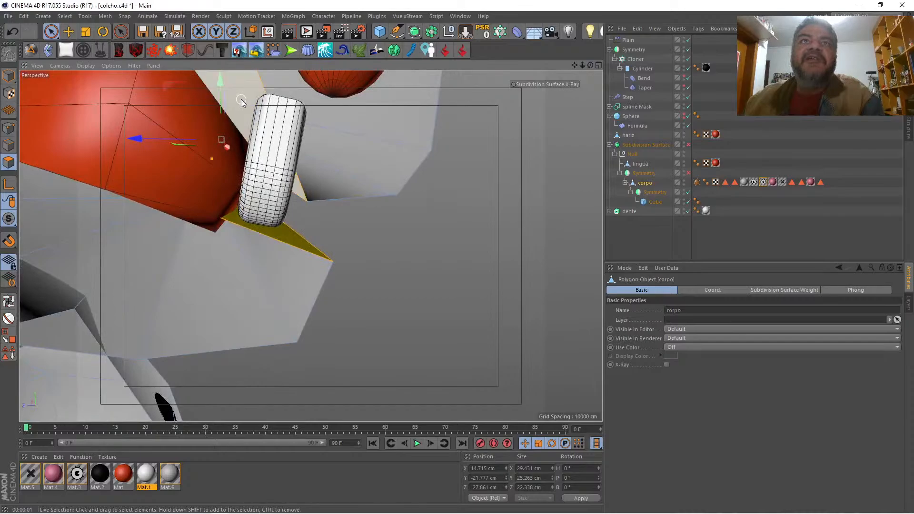
{"action": "left_click_drag", "start_coordinate": [589, 65], "coordinate": [495, 66]}
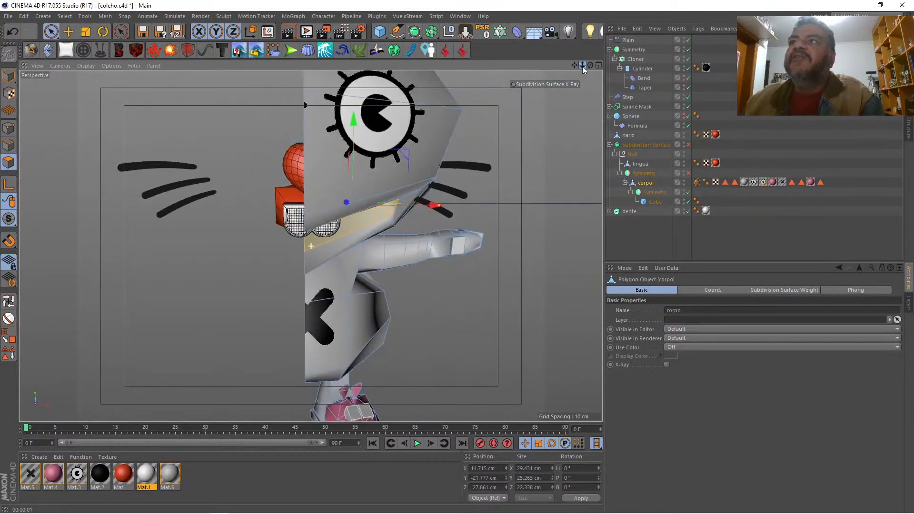
Step: Switch the Subdivision Surface and the Symmetry holding corpo back on
{"action": "left_click", "coordinate": [688, 145]}
{"action": "left_click", "coordinate": [688, 173]}
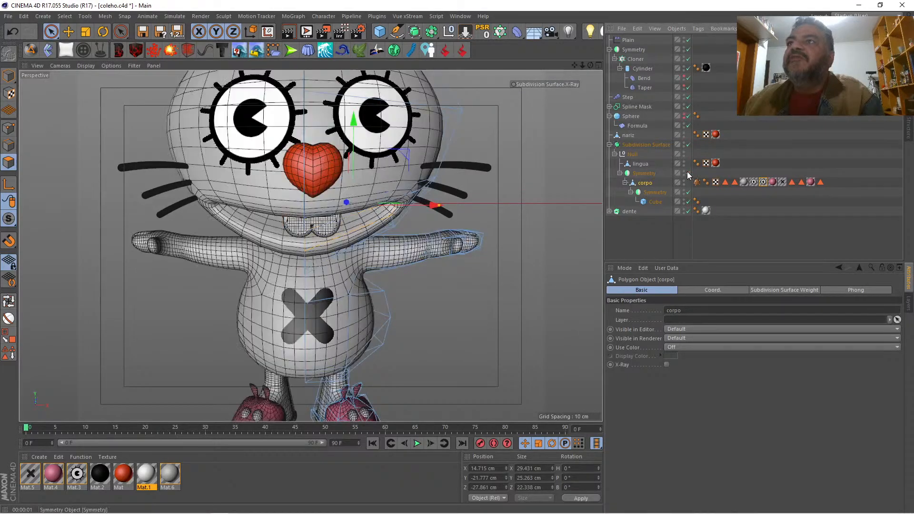
{"action": "left_click_drag", "start_coordinate": [582, 66], "coordinate": [524, 65]}
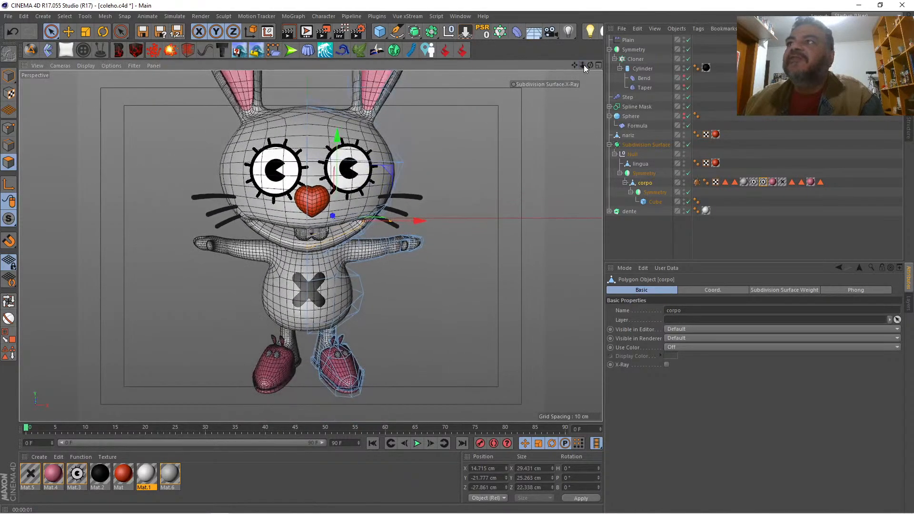
Step: Save the mouth interior polygons as a selection and apply the black Mat.2 only to that selection on corpo
{"action": "left_click", "coordinate": [8, 355]}
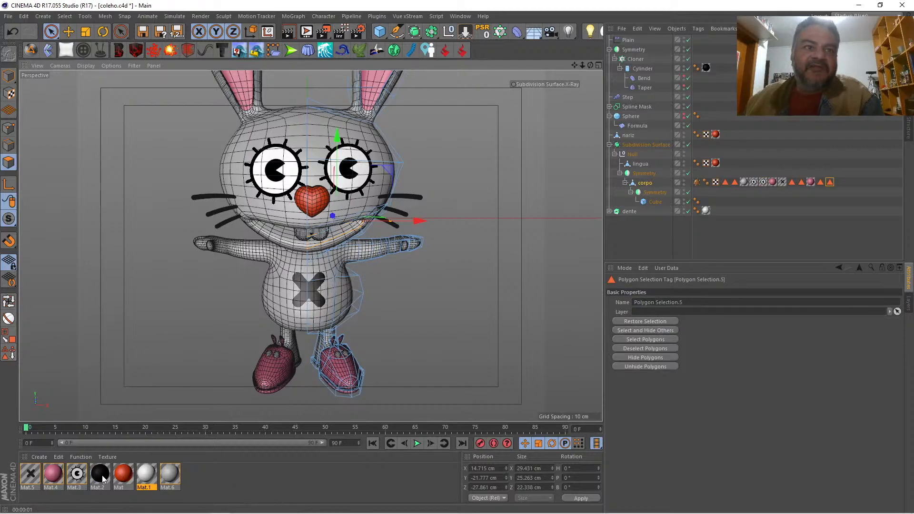
{"action": "left_click_drag", "start_coordinate": [103, 478], "coordinate": [645, 182]}
{"action": "left_click_drag", "start_coordinate": [830, 182], "coordinate": [736, 320]}
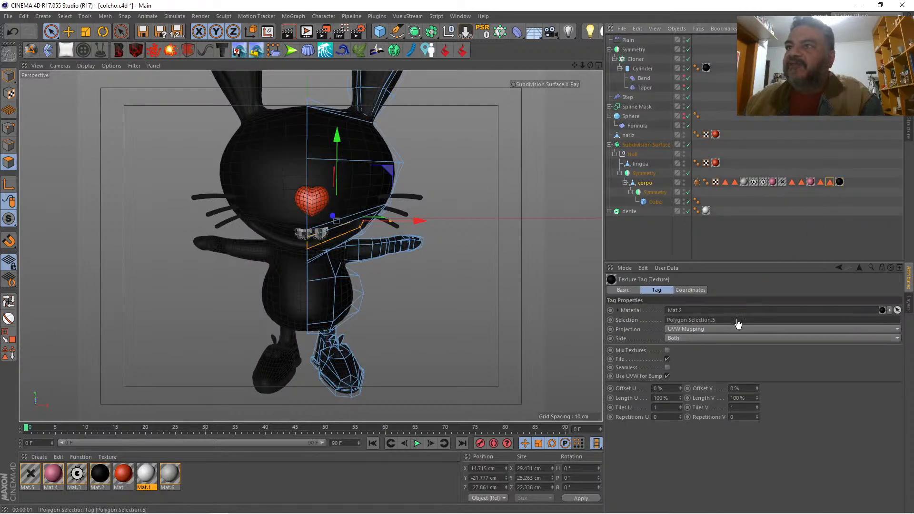
{"action": "left_click", "coordinate": [664, 232]}
Step: Render a preview of the rabbit with the black mouth and compare it with the reference sketch in the front view
{"action": "left_click_drag", "start_coordinate": [582, 65], "coordinate": [601, 92]}
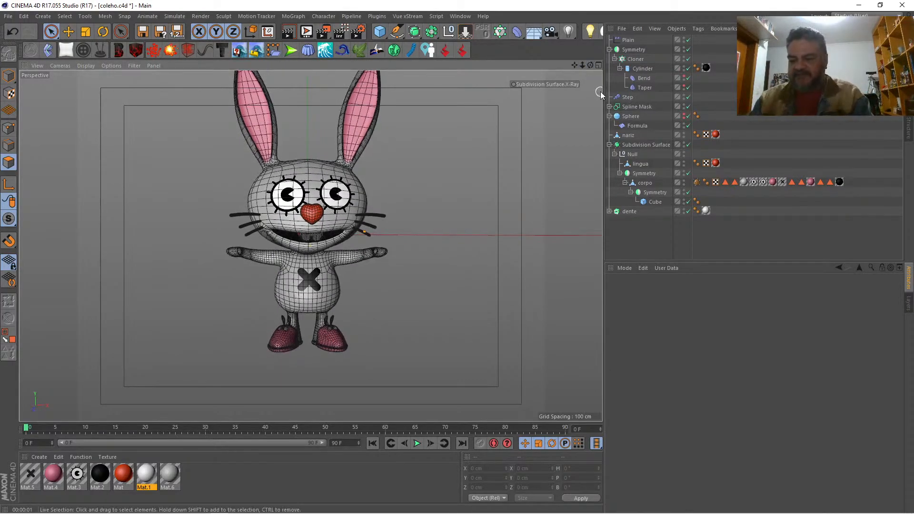
{"action": "key", "text": "ctrl+r"}
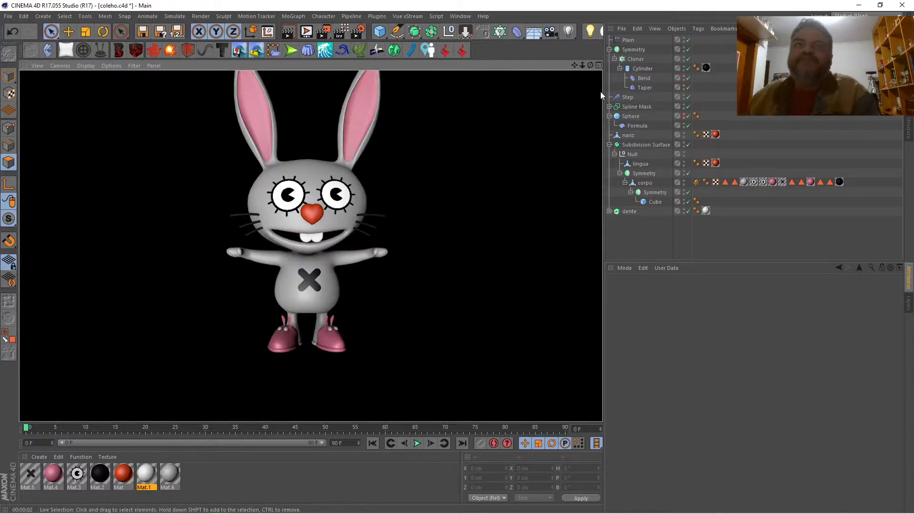
{"action": "mouse_move", "coordinate": [574, 65]}
{"action": "left_mouse_down"}
{"action": "mouse_move", "coordinate": [583, 96]}
{"action": "mouse_move", "coordinate": [562, 76]}
{"action": "mouse_move", "coordinate": [575, 69]}
{"action": "left_mouse_up"}
{"action": "left_click", "coordinate": [598, 65]}
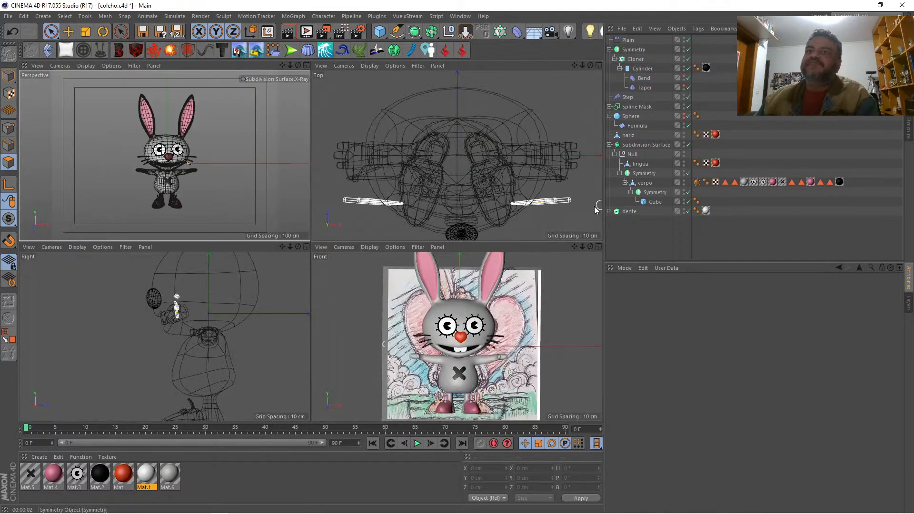
{"action": "left_click", "coordinate": [598, 246]}
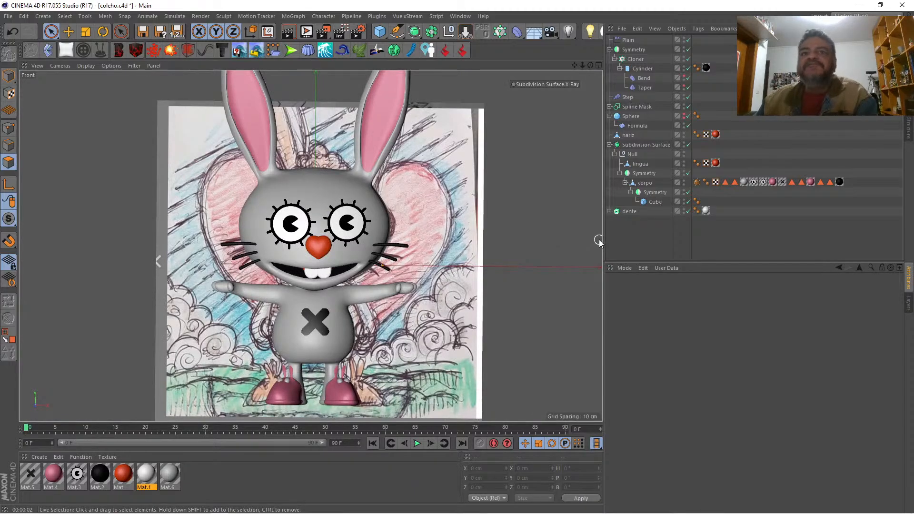
{"action": "left_click", "coordinate": [598, 65]}
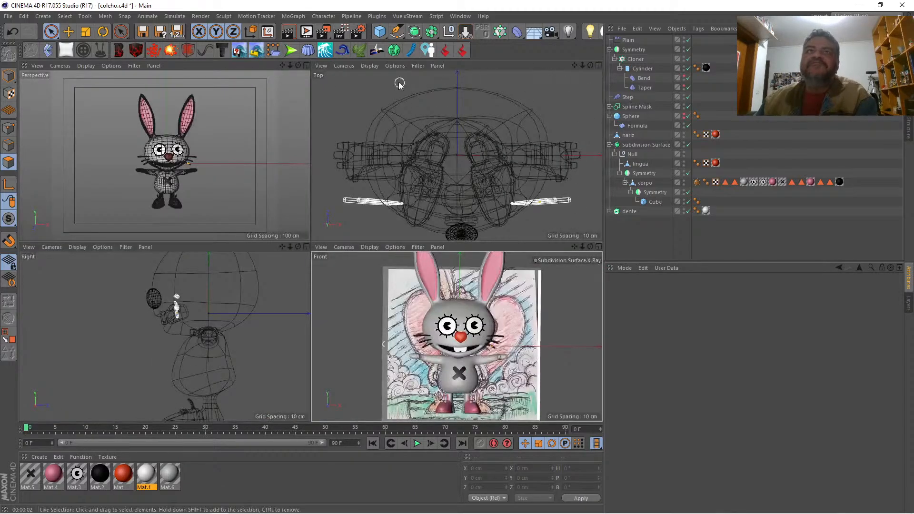
Step: Add a Disc primitive with a 100 cm radius and lower it to ground level beneath the rabbit's shoes
{"action": "left_click", "coordinate": [306, 65]}
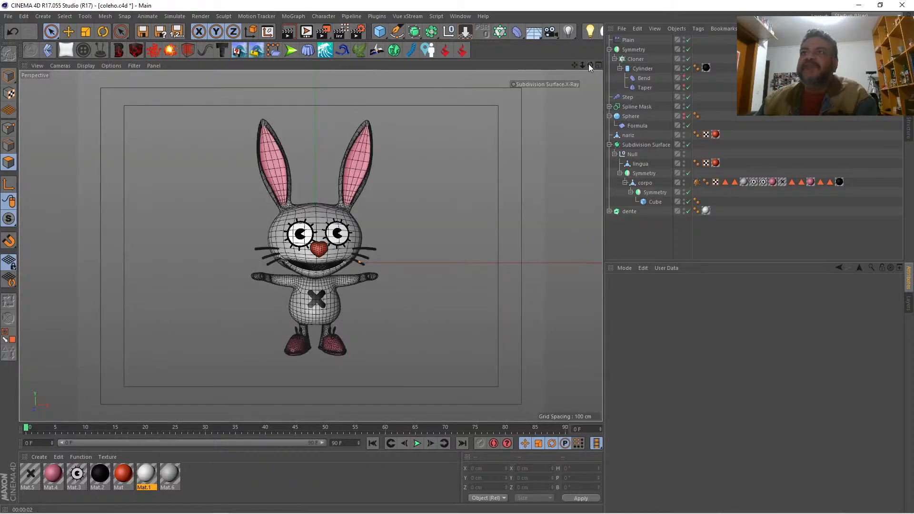
{"action": "mouse_move", "coordinate": [590, 65]}
{"action": "left_mouse_down"}
{"action": "mouse_move", "coordinate": [528, 66]}
{"action": "mouse_move", "coordinate": [581, 66]}
{"action": "left_mouse_up"}
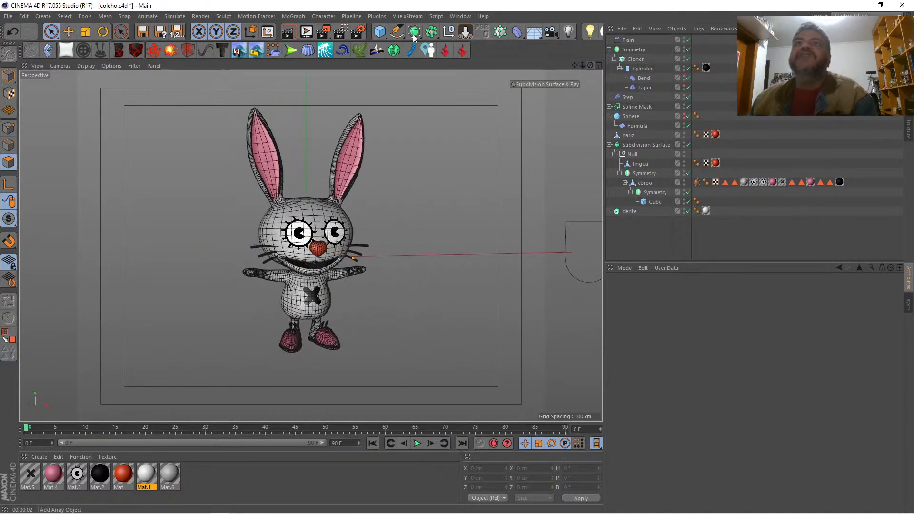
{"action": "left_click", "coordinate": [380, 33]}
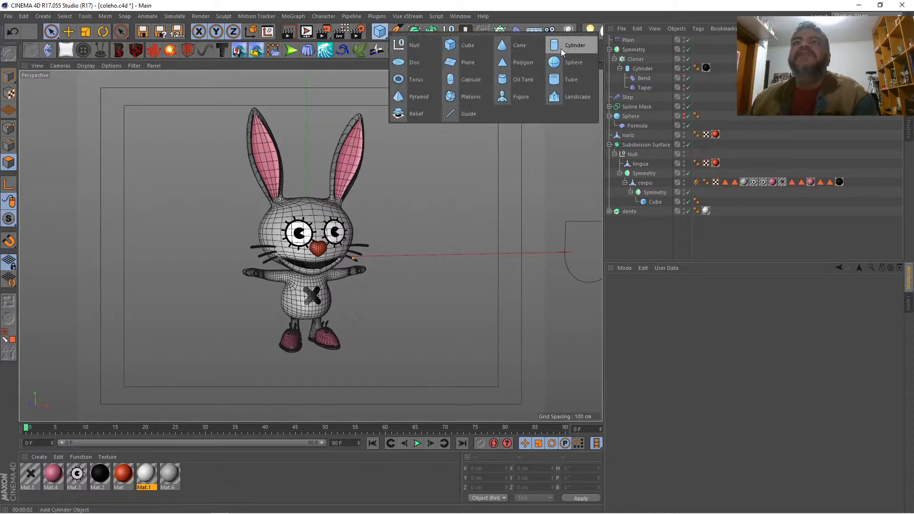
{"action": "left_click", "coordinate": [407, 62]}
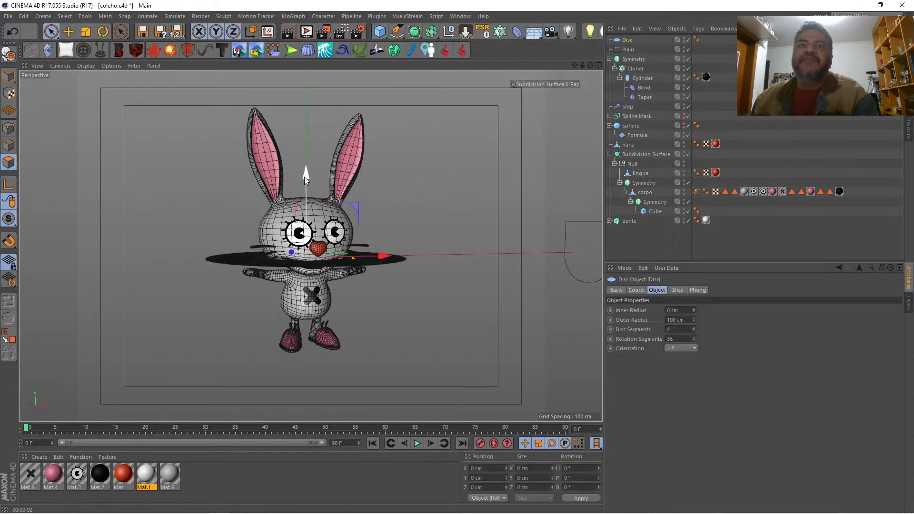
{"action": "left_click_drag", "start_coordinate": [306, 178], "coordinate": [306, 268]}
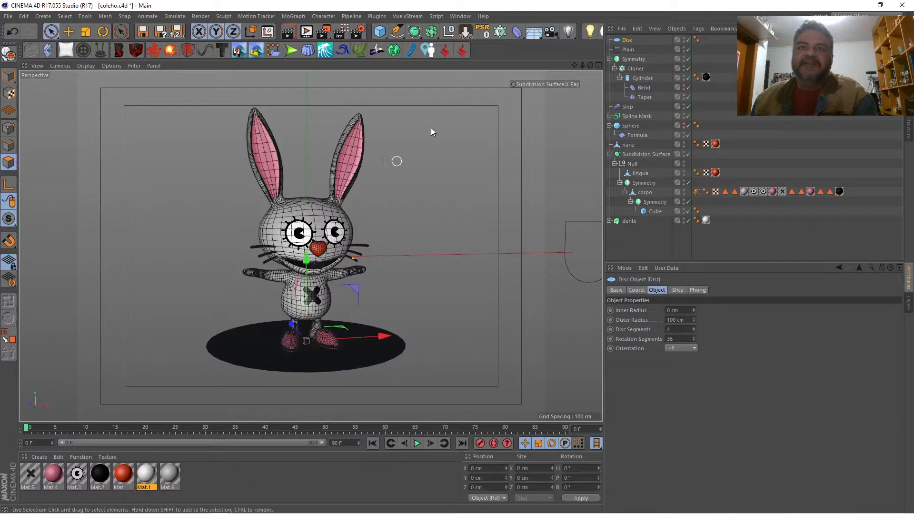
{"action": "mouse_move", "coordinate": [574, 66]}
{"action": "left_mouse_down"}
{"action": "mouse_move", "coordinate": [597, 28]}
{"action": "mouse_move", "coordinate": [633, 65]}
{"action": "mouse_move", "coordinate": [607, 65]}
{"action": "mouse_move", "coordinate": [578, 24]}
{"action": "mouse_move", "coordinate": [581, 8]}
{"action": "mouse_move", "coordinate": [605, 47]}
{"action": "mouse_move", "coordinate": [590, 62]}
{"action": "left_mouse_up"}
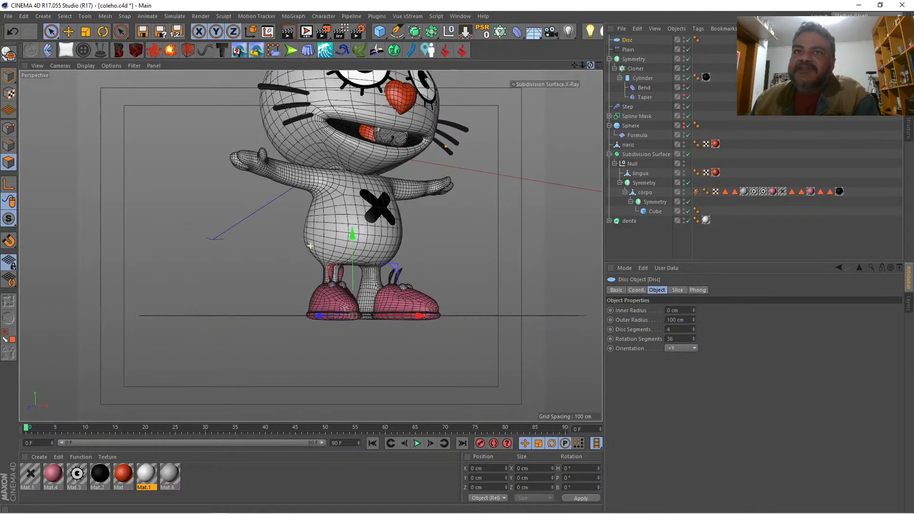
{"action": "left_click_drag", "start_coordinate": [355, 230], "coordinate": [359, 235]}
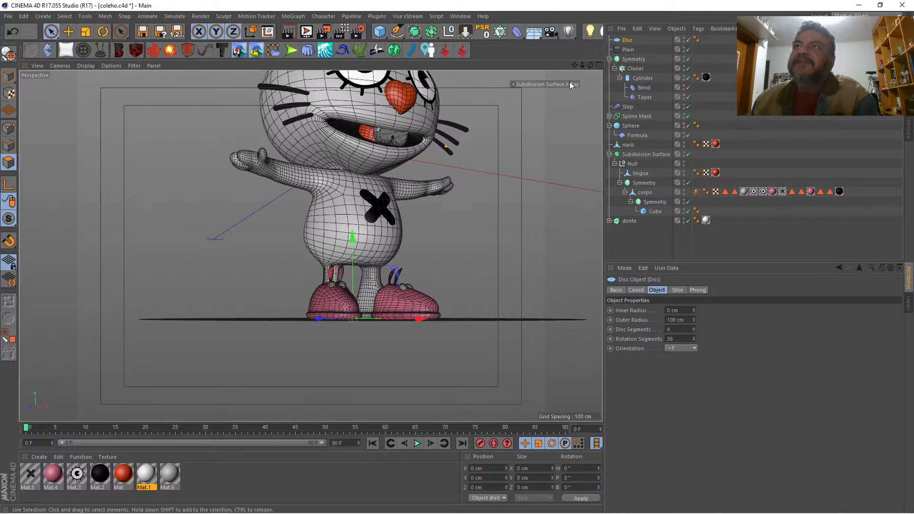
{"action": "left_click_drag", "start_coordinate": [580, 66], "coordinate": [528, 140]}
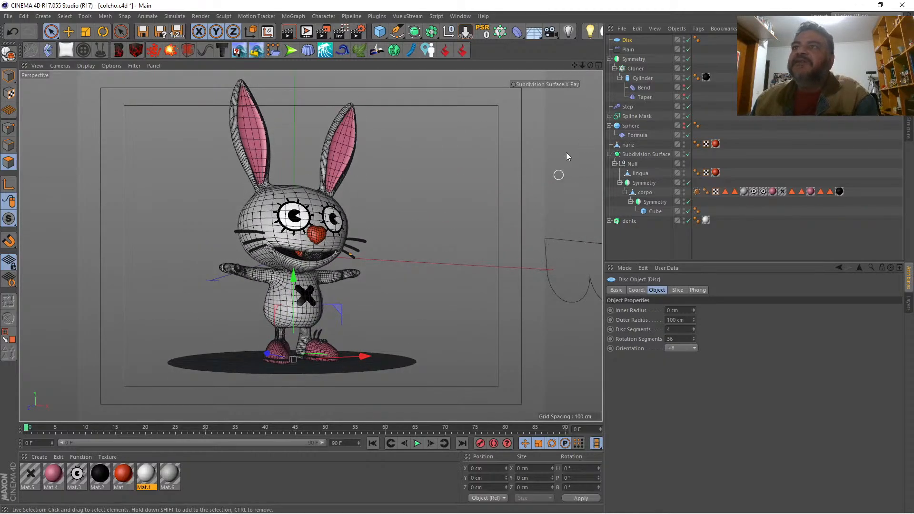
Step: Grow grass on the disc under the rabbit and render a preview of it
{"action": "left_click_drag", "start_coordinate": [590, 66], "coordinate": [574, 87]}
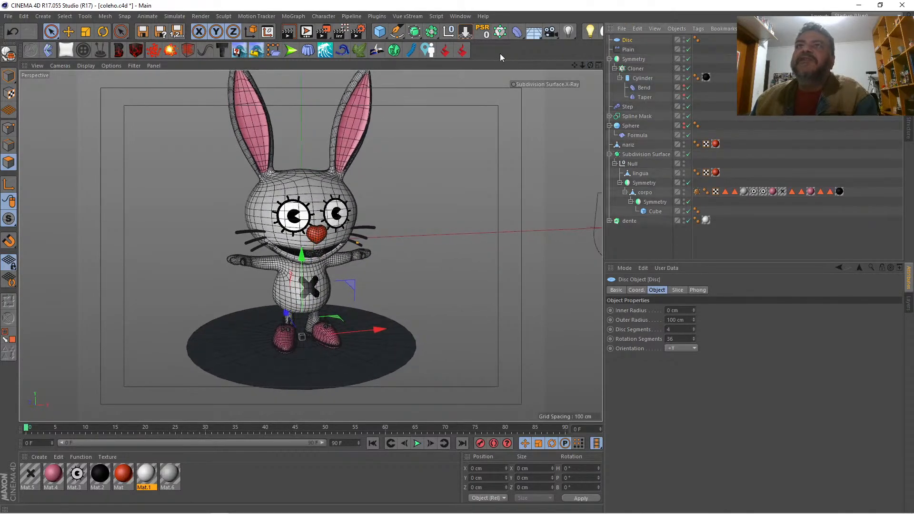
{"action": "left_click", "coordinate": [431, 32]}
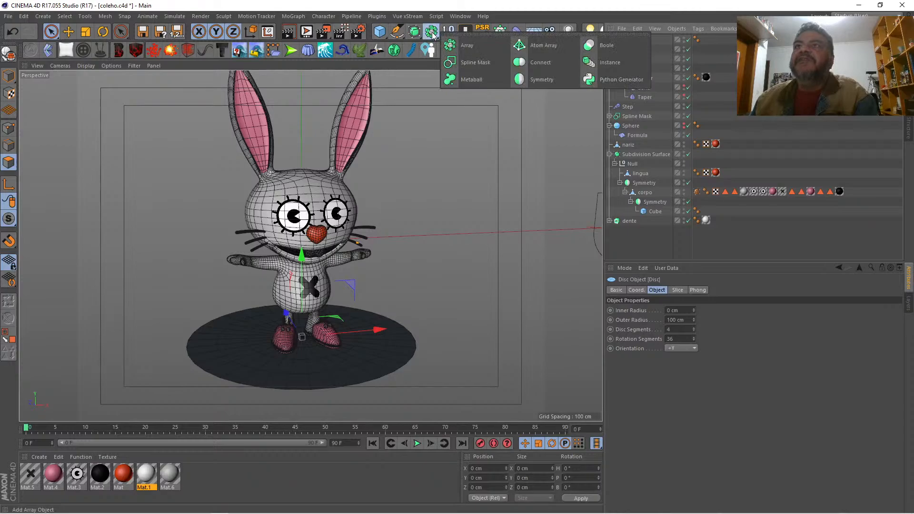
{"action": "left_click_drag", "start_coordinate": [432, 31], "coordinate": [421, 1]}
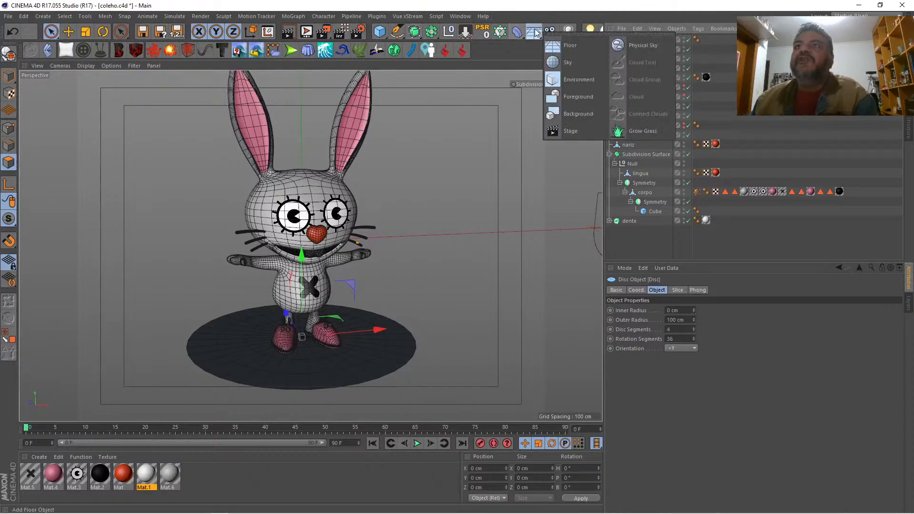
{"action": "left_click", "coordinate": [533, 31]}
{"action": "left_click", "coordinate": [637, 130]}
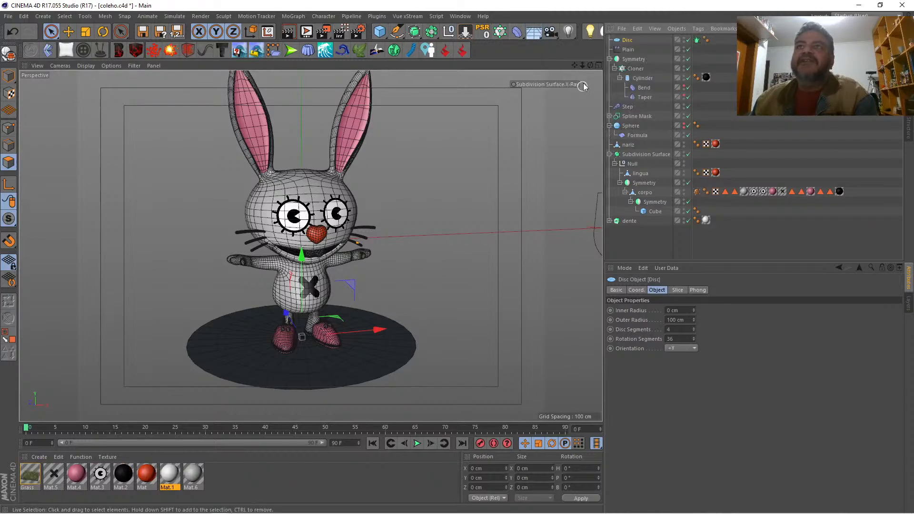
{"action": "mouse_move", "coordinate": [585, 67]}
{"action": "left_mouse_down"}
{"action": "mouse_move", "coordinate": [568, 66]}
{"action": "mouse_move", "coordinate": [581, 79]}
{"action": "left_mouse_up"}
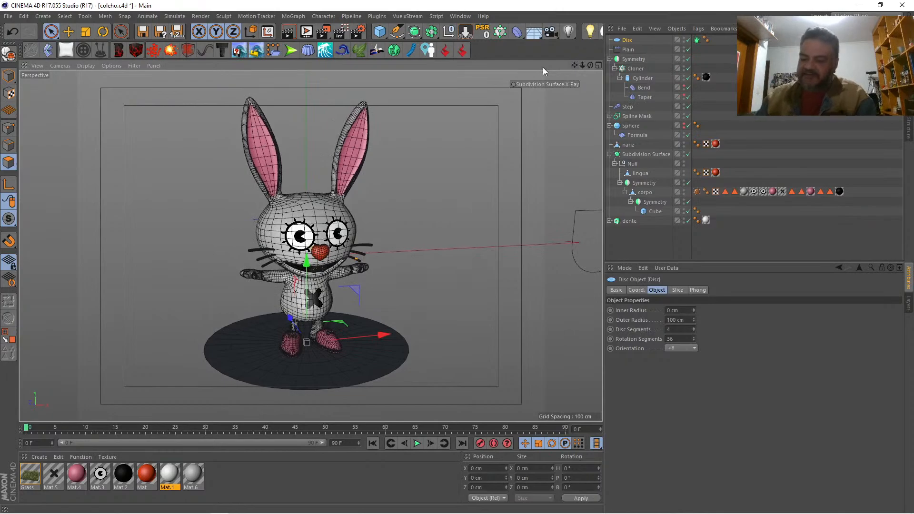
{"action": "key", "text": "ctrl+r"}
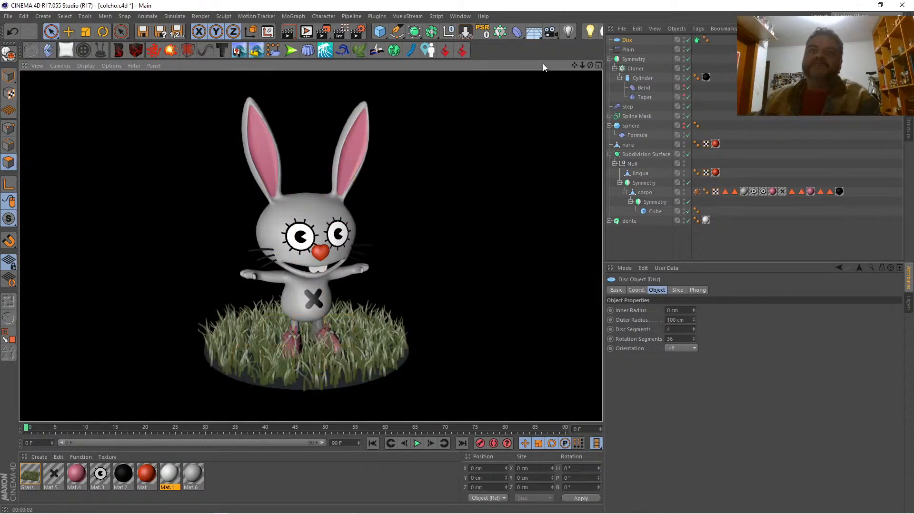
Step: Set the Grass material's blade width to 1 cm and density to 47 %, and render a preview
{"action": "double_click", "coordinate": [30, 475]}
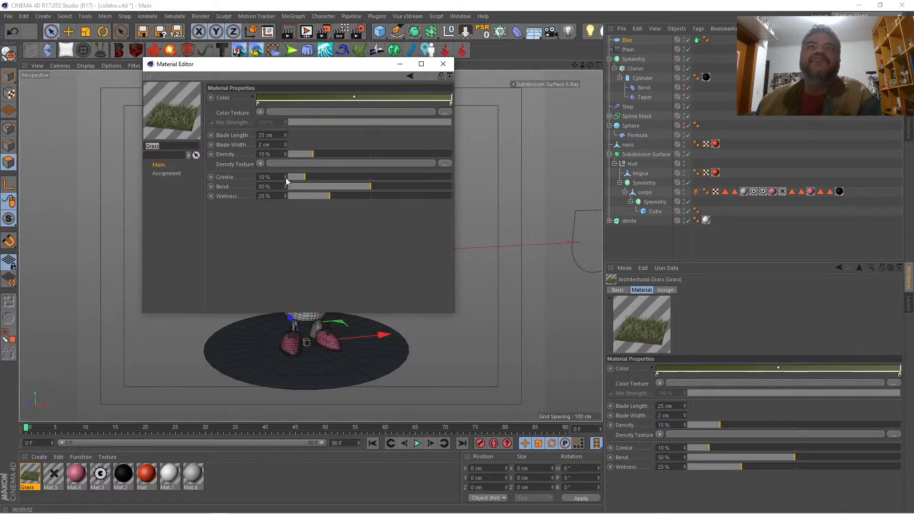
{"action": "left_click", "coordinate": [286, 144]}
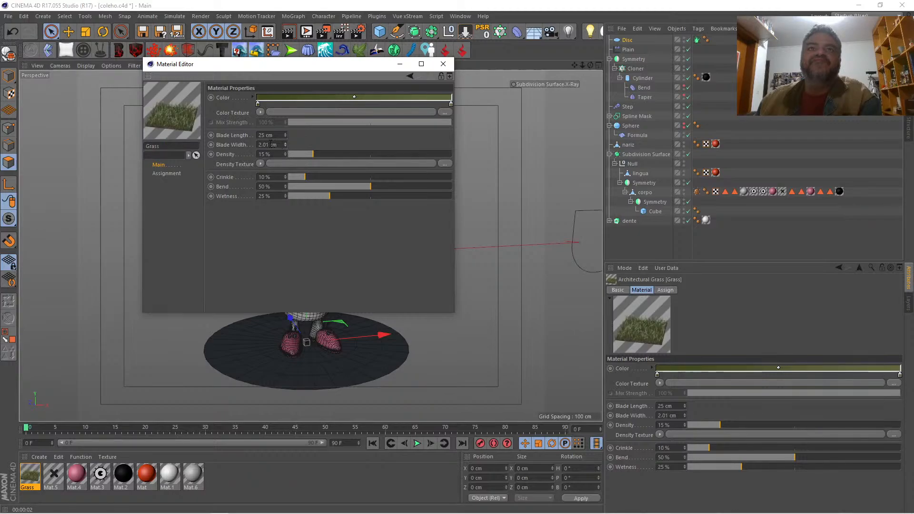
{"action": "type", "text": "1"}
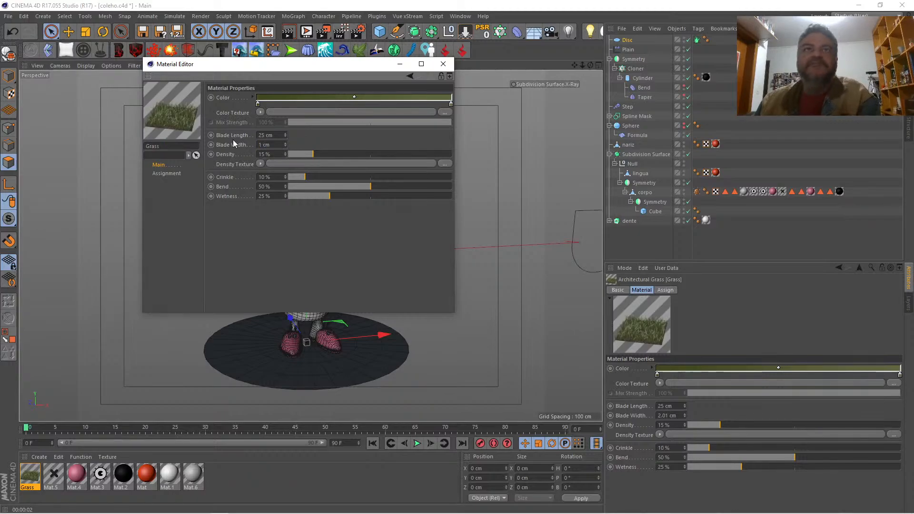
{"action": "key", "text": "Return"}
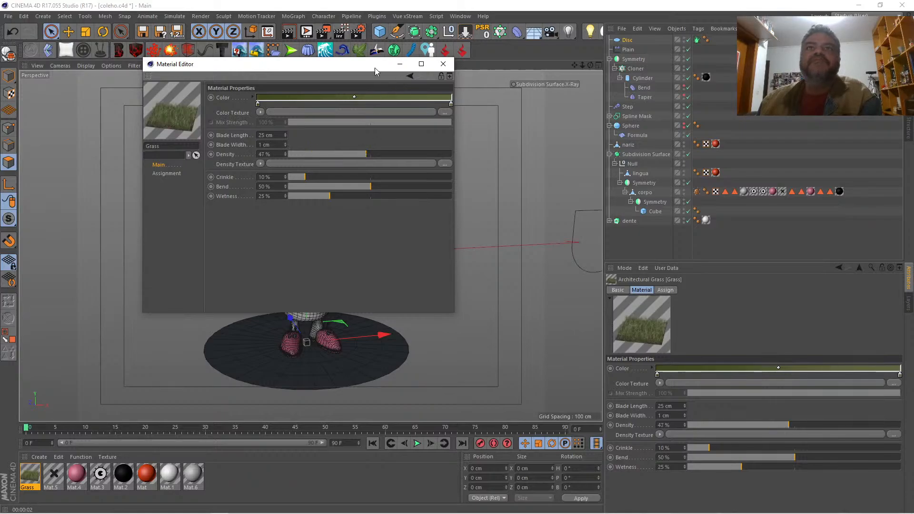
{"action": "left_click_drag", "start_coordinate": [371, 68], "coordinate": [732, 195]}
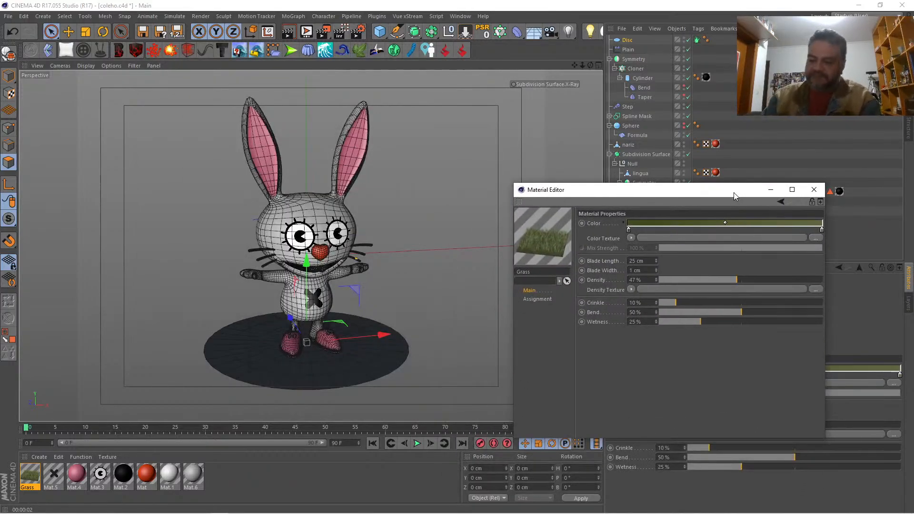
{"action": "key", "text": "ctrl+r"}
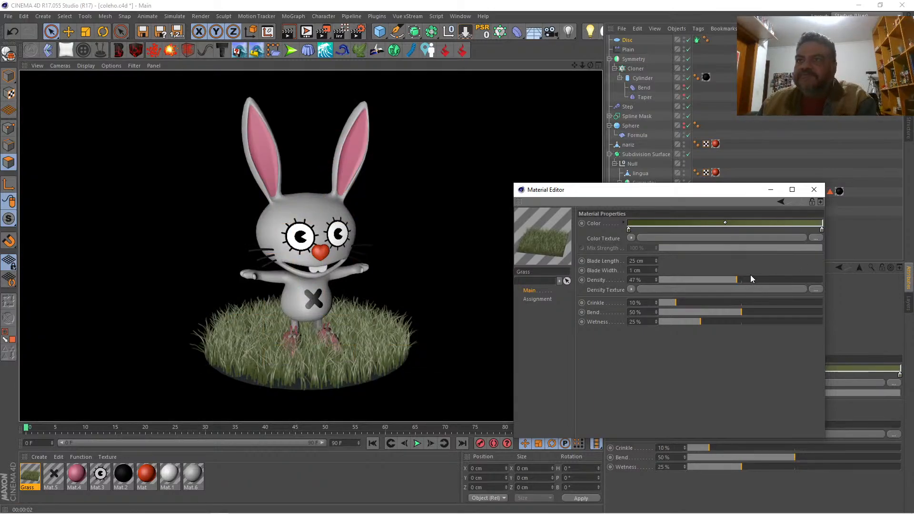
Step: Shorten the Grass material's blade length to 13 cm, preview the render and close the material's settings
{"action": "left_click", "coordinate": [656, 261]}
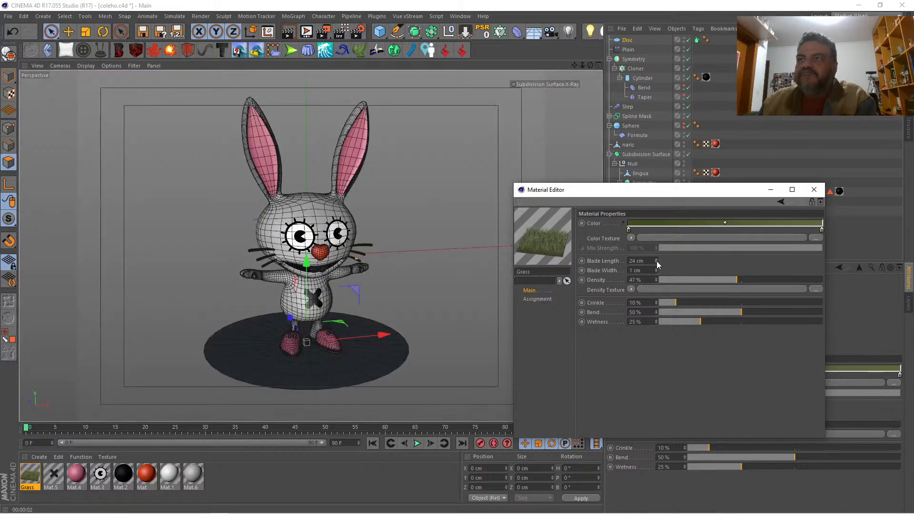
{"action": "left_click", "coordinate": [656, 262]}
{"action": "left_click", "coordinate": [656, 261]}
{"action": "left_click", "coordinate": [656, 261]}
{"action": "left_click", "coordinate": [656, 261]}
{"action": "left_click", "coordinate": [656, 261]}
{"action": "left_click", "coordinate": [656, 262]}
{"action": "left_click", "coordinate": [657, 261]}
{"action": "left_click", "coordinate": [657, 261]}
{"action": "left_click", "coordinate": [656, 262]}
{"action": "left_click", "coordinate": [657, 261]}
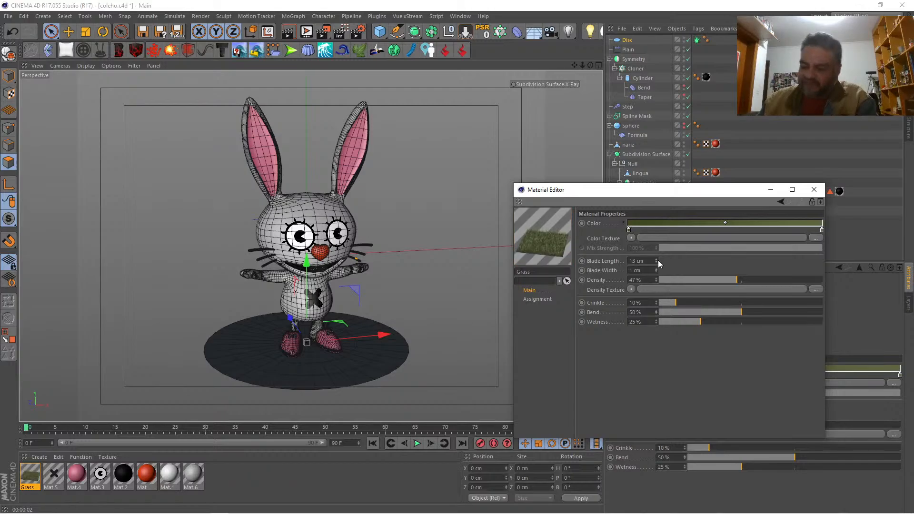
{"action": "key", "text": "ctrl+r"}
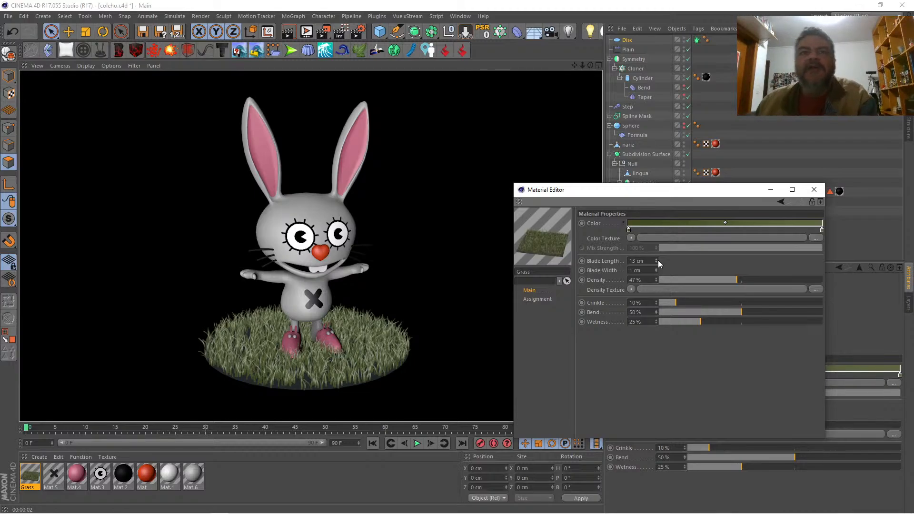
{"action": "left_click", "coordinate": [813, 189]}
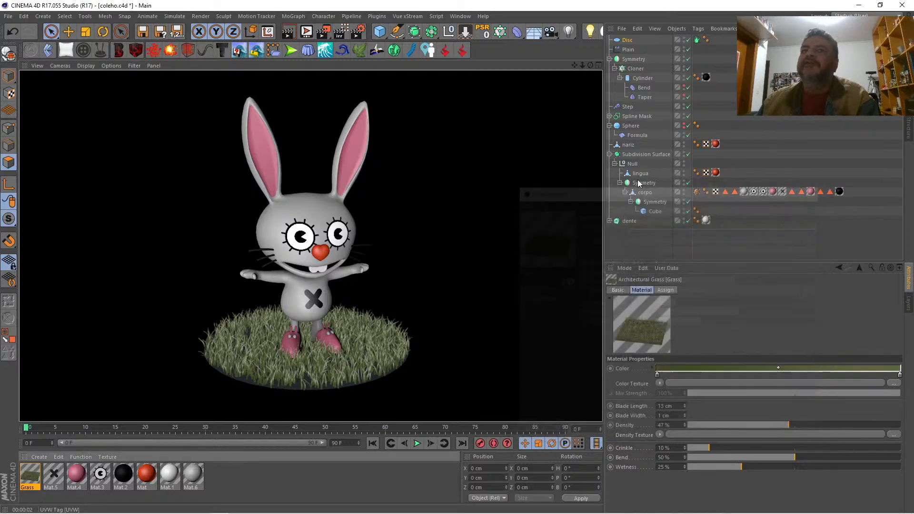
Step: Add an area light, move it to the right side of the rabbit, turn it to face the character and raise it
{"action": "mouse_move", "coordinate": [582, 65]}
{"action": "left_mouse_down"}
{"action": "mouse_move", "coordinate": [490, 65]}
{"action": "mouse_move", "coordinate": [574, 64]}
{"action": "left_mouse_up"}
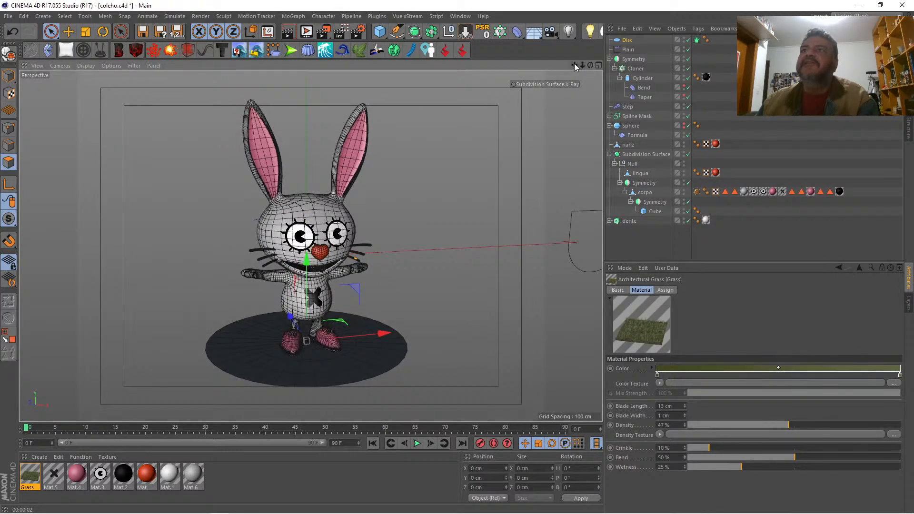
{"action": "left_click", "coordinate": [569, 32]}
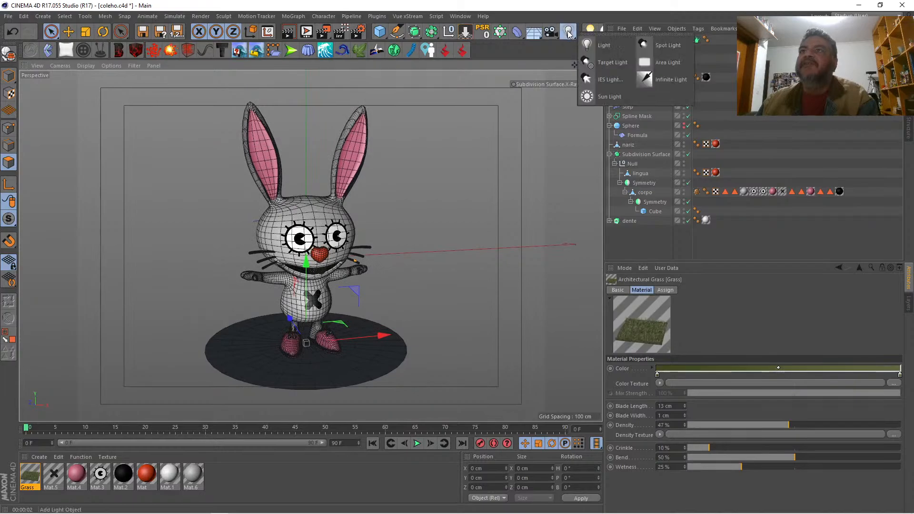
{"action": "left_click", "coordinate": [645, 62]}
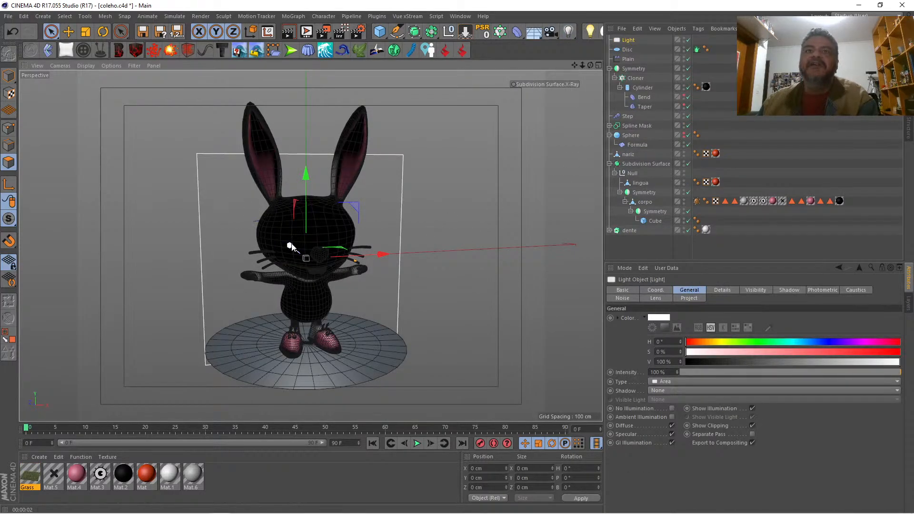
{"action": "left_click_drag", "start_coordinate": [368, 248], "coordinate": [529, 237]}
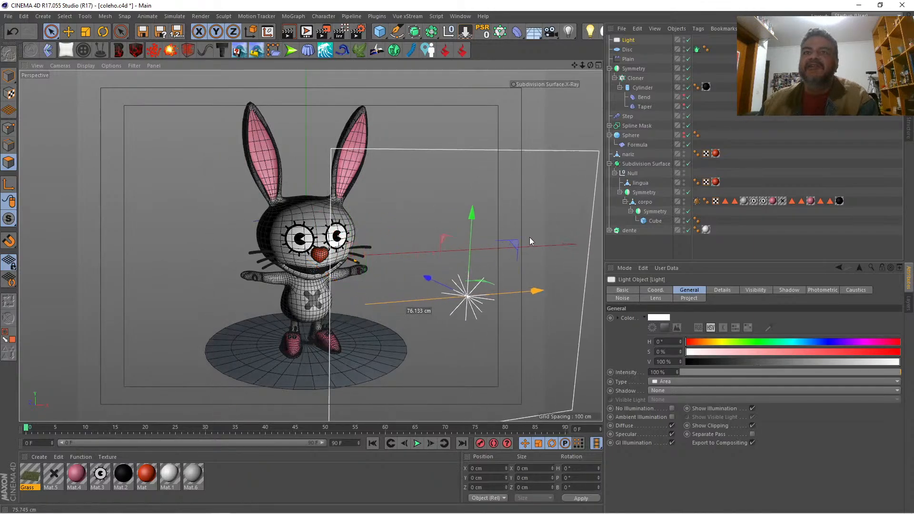
{"action": "left_click", "coordinate": [103, 31]}
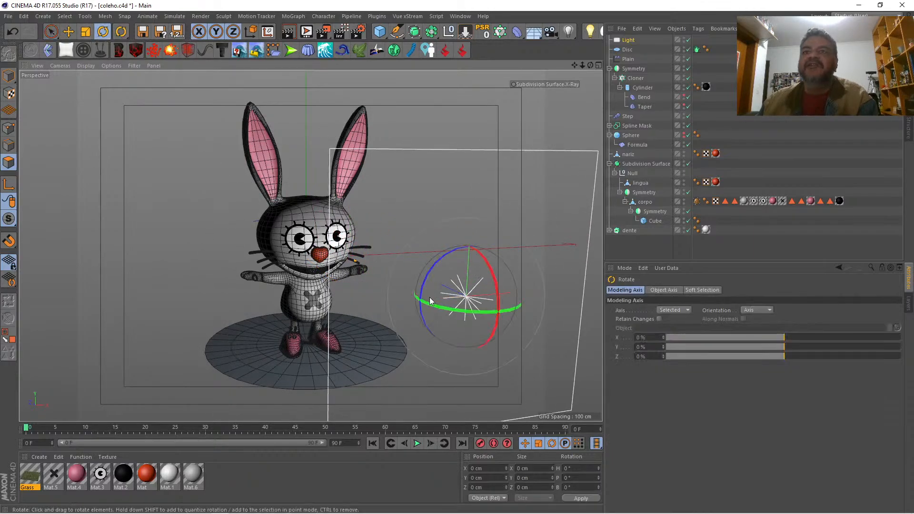
{"action": "left_click_drag", "start_coordinate": [448, 307], "coordinate": [477, 309]}
{"action": "key", "text": "space"}
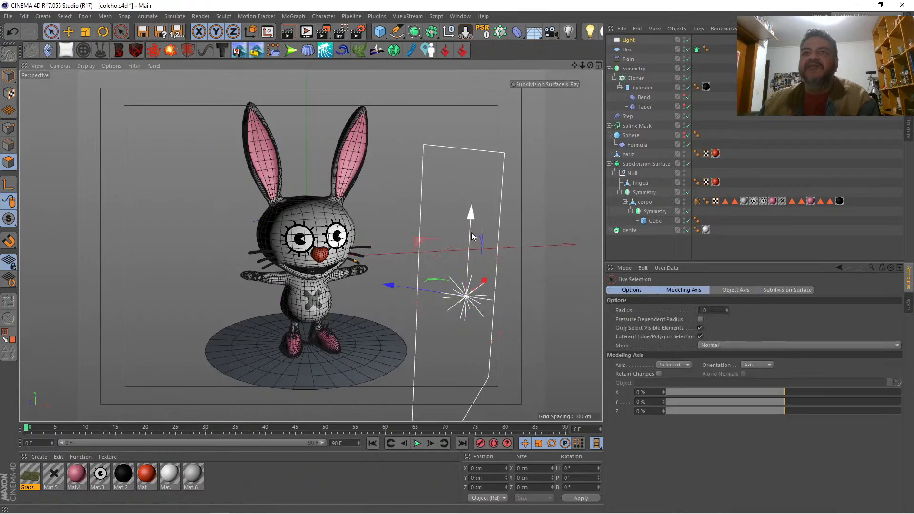
{"action": "left_click_drag", "start_coordinate": [472, 233], "coordinate": [503, 171]}
{"action": "left_click_drag", "start_coordinate": [401, 226], "coordinate": [429, 227]}
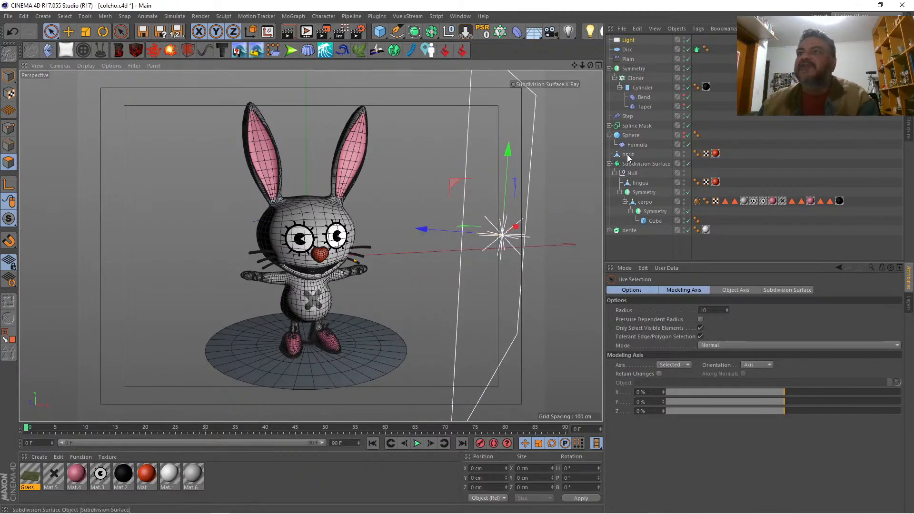
Step: Turn on shadows for the area light, trying Shadow Maps (Soft) and switching to another shadow type
{"action": "left_click", "coordinate": [627, 40]}
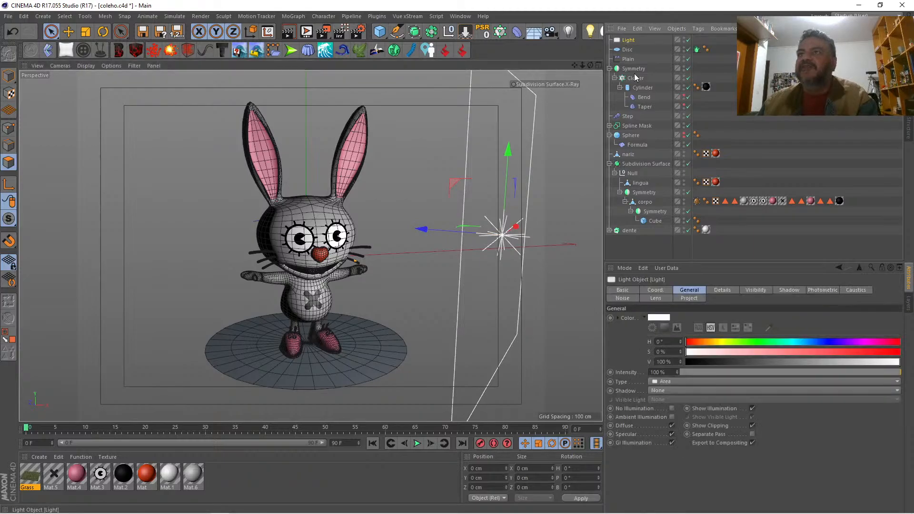
{"action": "left_click", "coordinate": [677, 389]}
{"action": "left_click", "coordinate": [689, 411]}
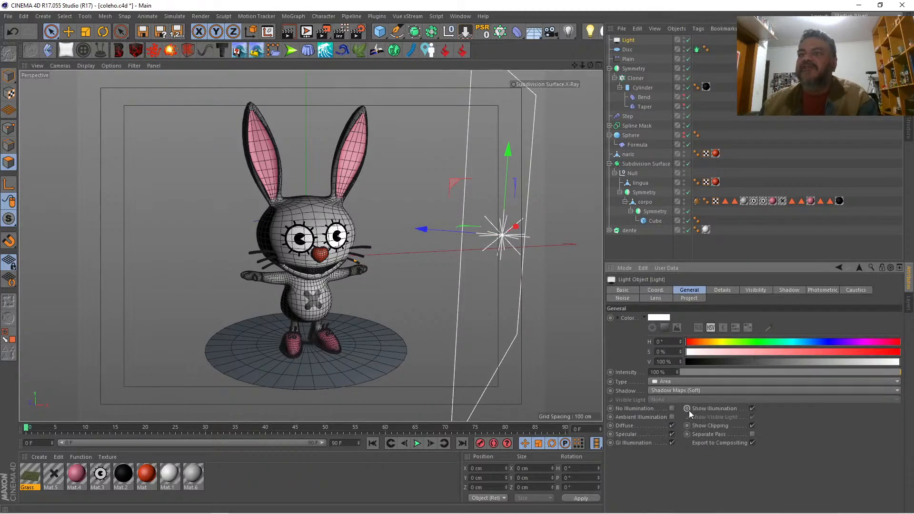
{"action": "left_click", "coordinate": [690, 390]}
{"action": "left_click", "coordinate": [696, 429]}
Step: Add an Omni light, place it on the rabbit's other side opposite the area light and set its intensity to 74 %
{"action": "left_click", "coordinate": [567, 31]}
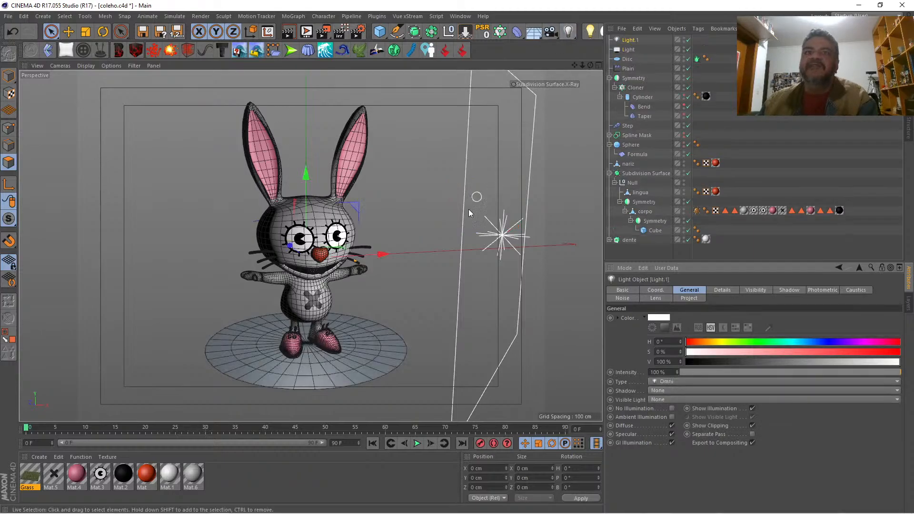
{"action": "left_click_drag", "start_coordinate": [313, 256], "coordinate": [232, 262]}
{"action": "left_click_drag", "start_coordinate": [153, 259], "coordinate": [163, 252]}
{"action": "left_click_drag", "start_coordinate": [220, 260], "coordinate": [153, 259]}
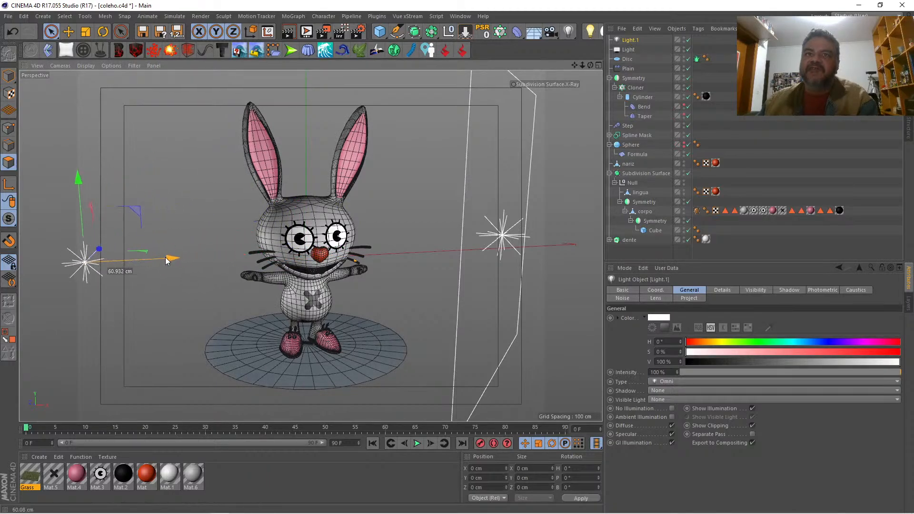
{"action": "left_click_drag", "start_coordinate": [810, 370], "coordinate": [844, 370]}
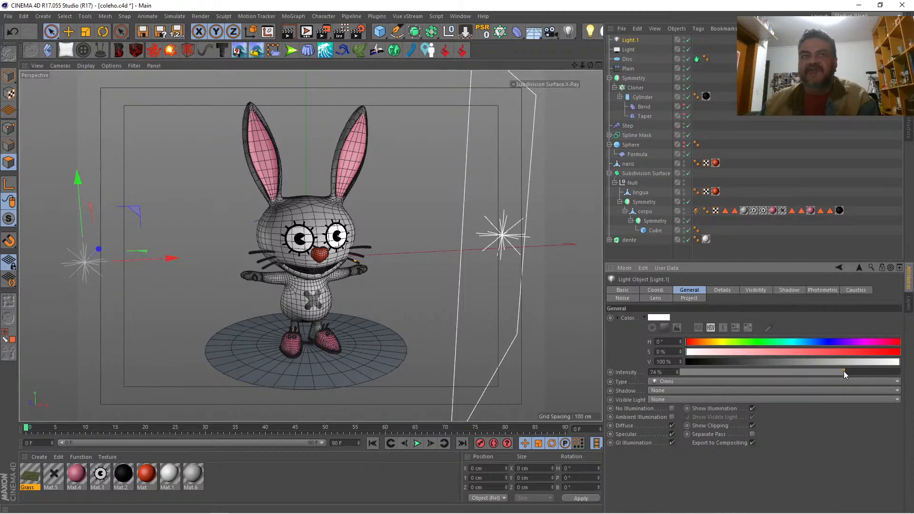
Step: Preview the render, raise the area light and tilt it downward so it faces the rabbit from above
{"action": "left_click", "coordinate": [289, 32]}
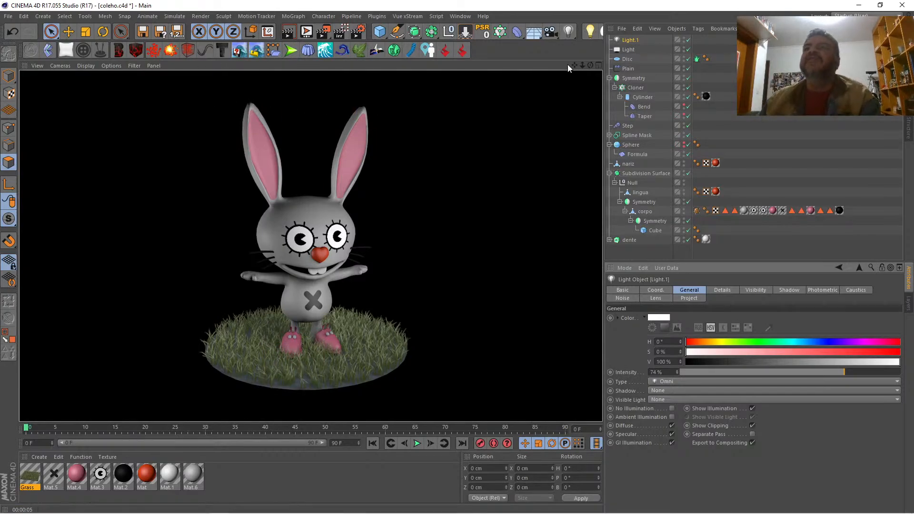
{"action": "left_click_drag", "start_coordinate": [582, 65], "coordinate": [538, 69]}
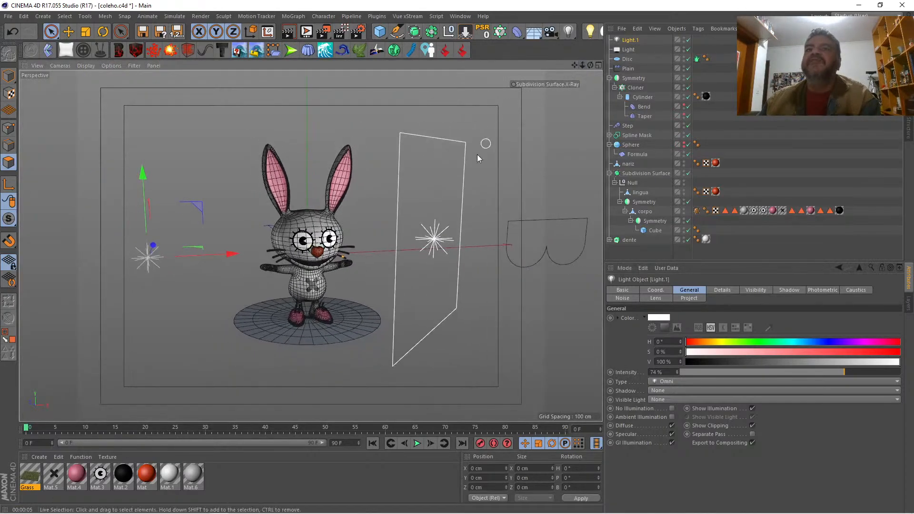
{"action": "left_click", "coordinate": [435, 238]}
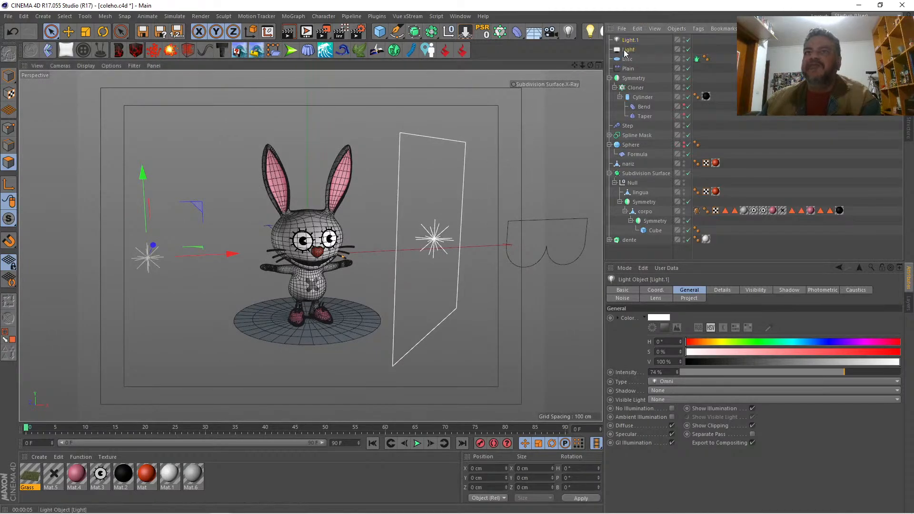
{"action": "left_click_drag", "start_coordinate": [441, 156], "coordinate": [444, 123]}
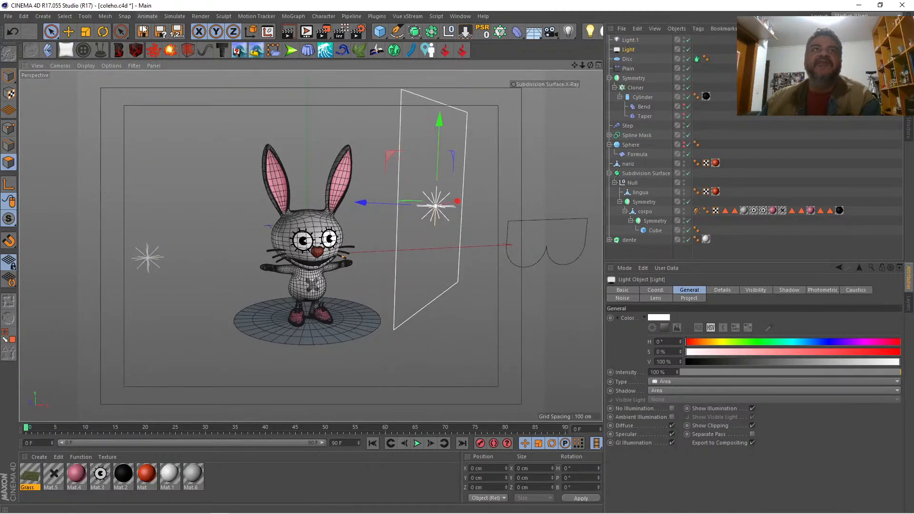
{"action": "left_click", "coordinate": [107, 32]}
{"action": "left_click_drag", "start_coordinate": [478, 178], "coordinate": [470, 161]}
{"action": "left_click_drag", "start_coordinate": [454, 193], "coordinate": [462, 184]}
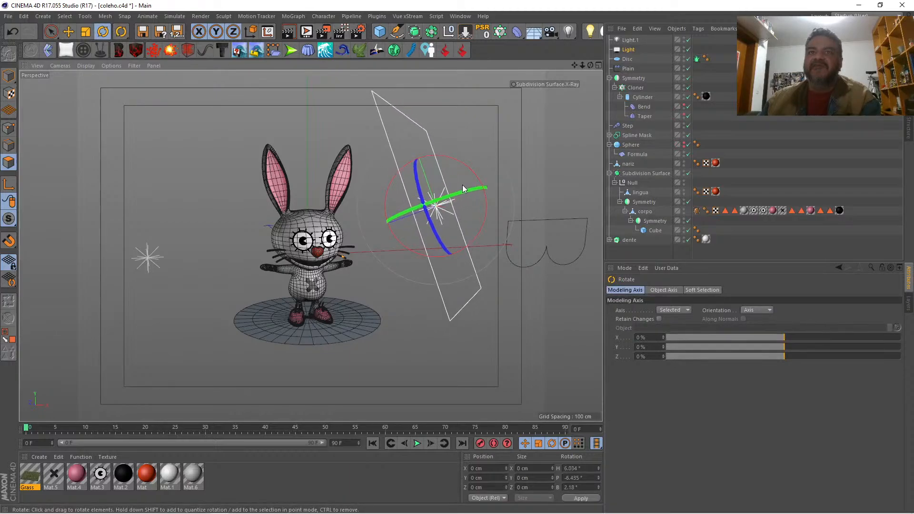
Step: Switch the renderer to Physical in the render settings and preview the scene
{"action": "left_click", "coordinate": [356, 33]}
{"action": "left_click", "coordinate": [370, 151]}
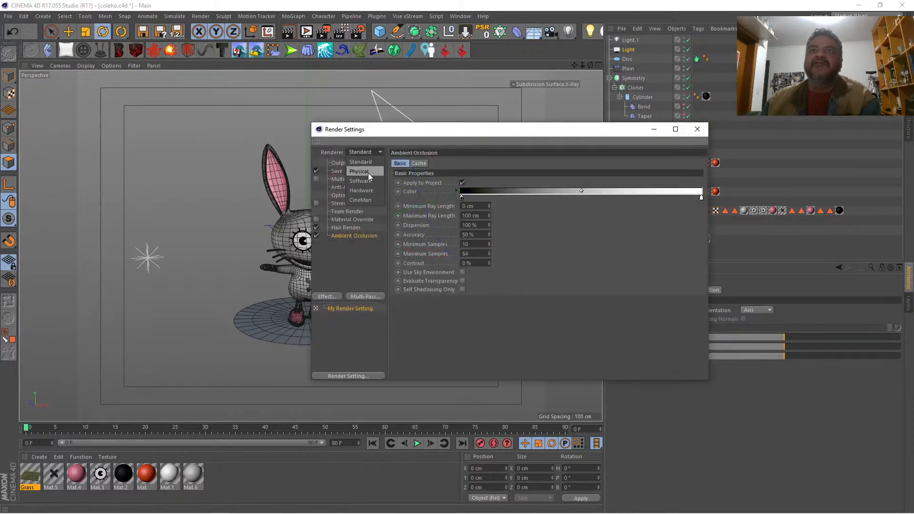
{"action": "left_click", "coordinate": [367, 173]}
{"action": "left_click", "coordinate": [697, 131]}
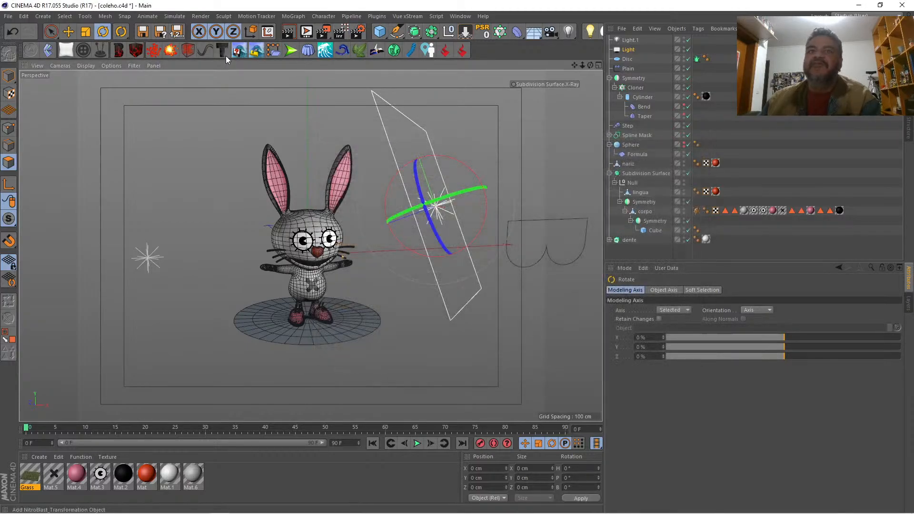
{"action": "key", "text": "ctrl+r"}
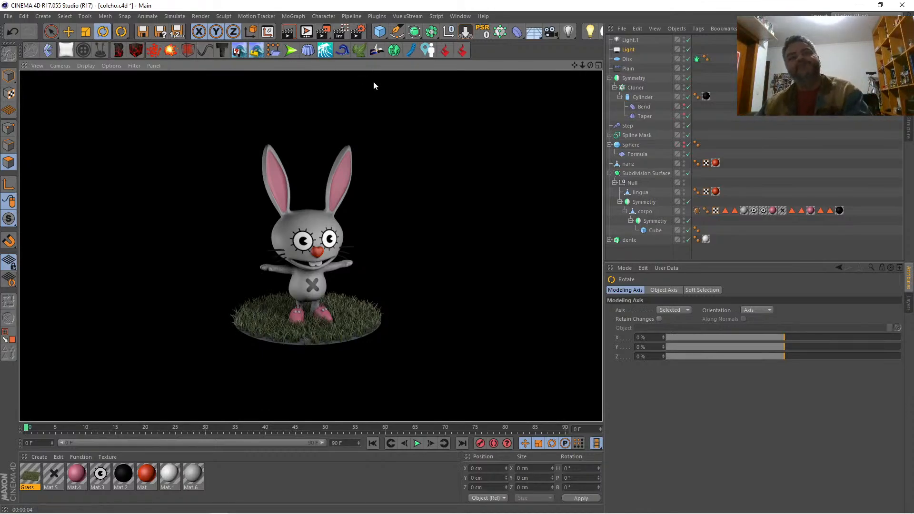
Step: Create a new material and load a Gradient shader as its Color texture, opening the shader's properties
{"action": "double_click", "coordinate": [247, 476]}
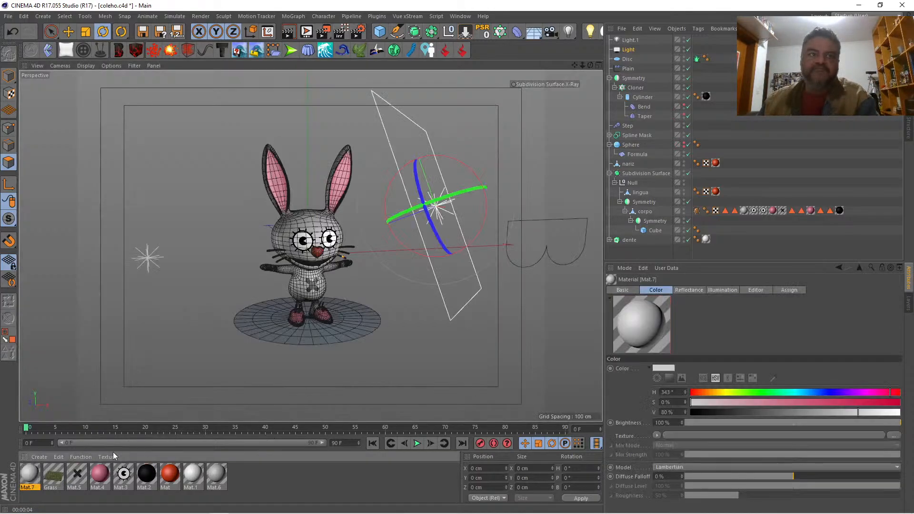
{"action": "double_click", "coordinate": [30, 473]}
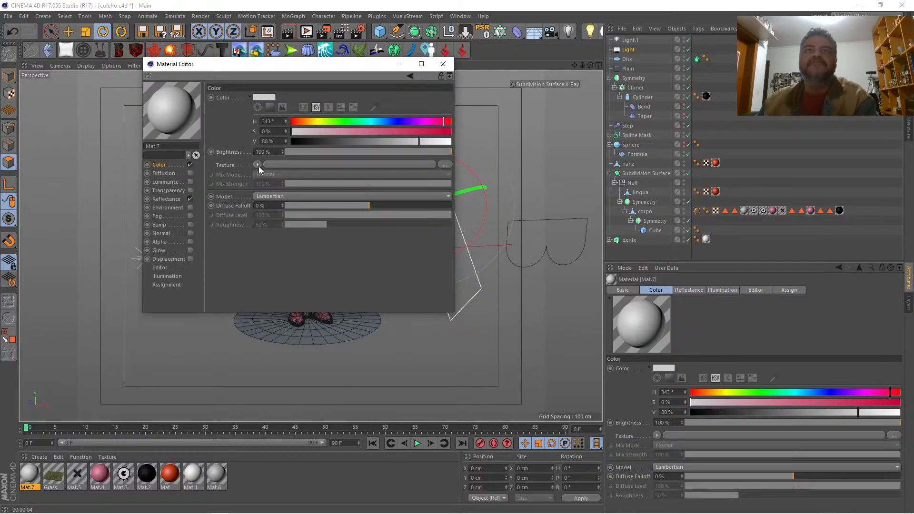
{"action": "left_click", "coordinate": [258, 164]}
{"action": "left_click", "coordinate": [289, 281]}
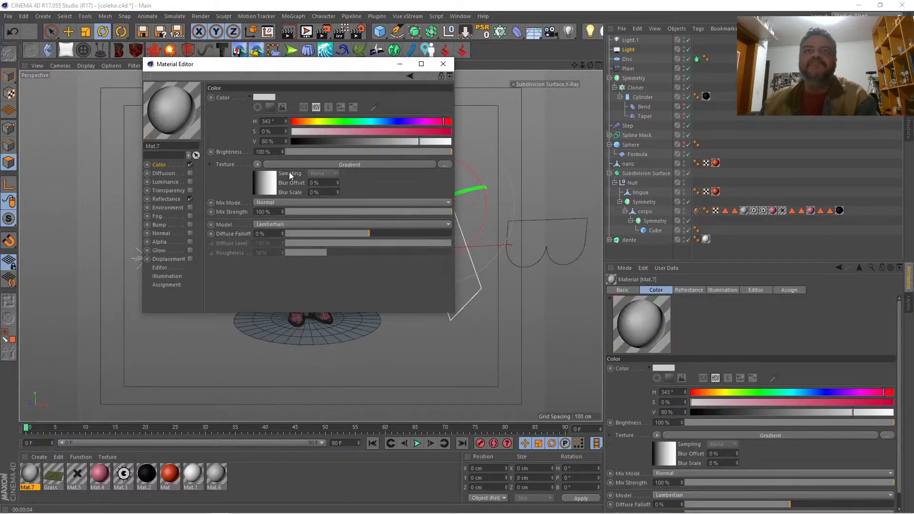
{"action": "left_click", "coordinate": [292, 165]}
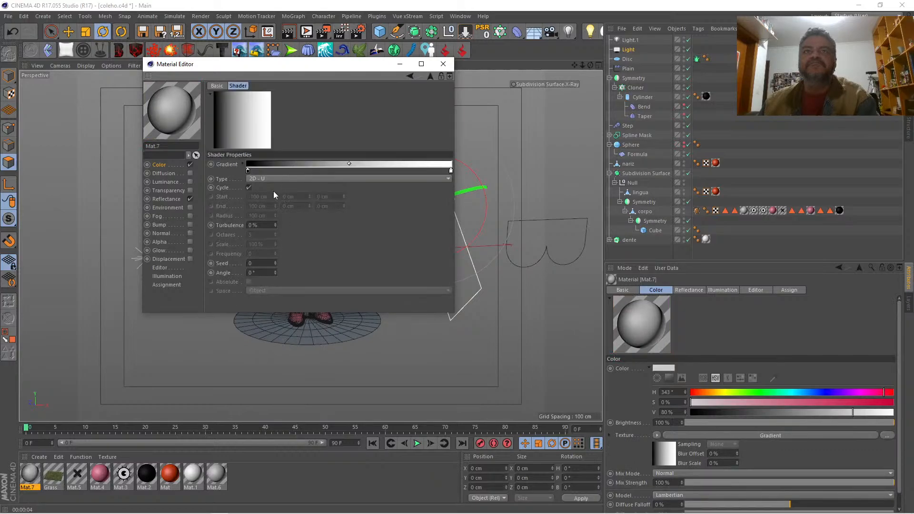
{"action": "left_click", "coordinate": [242, 163]}
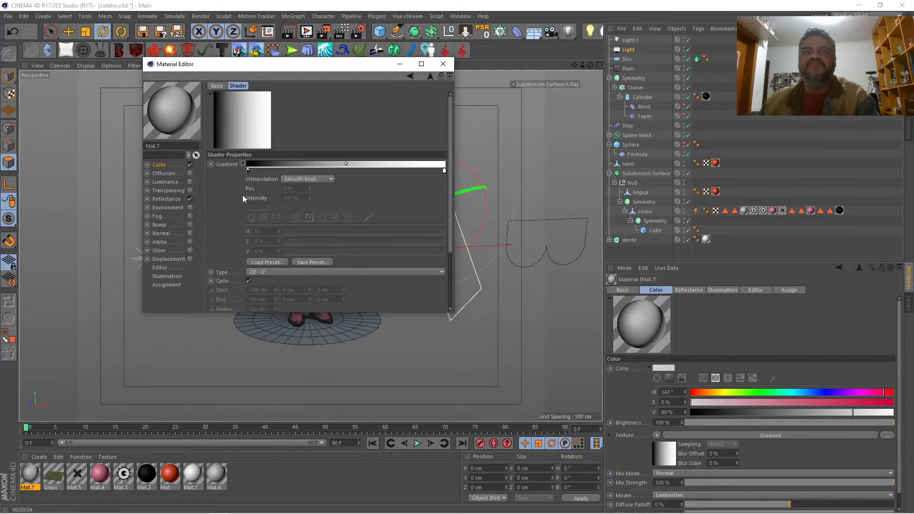
{"action": "left_click", "coordinate": [258, 261]}
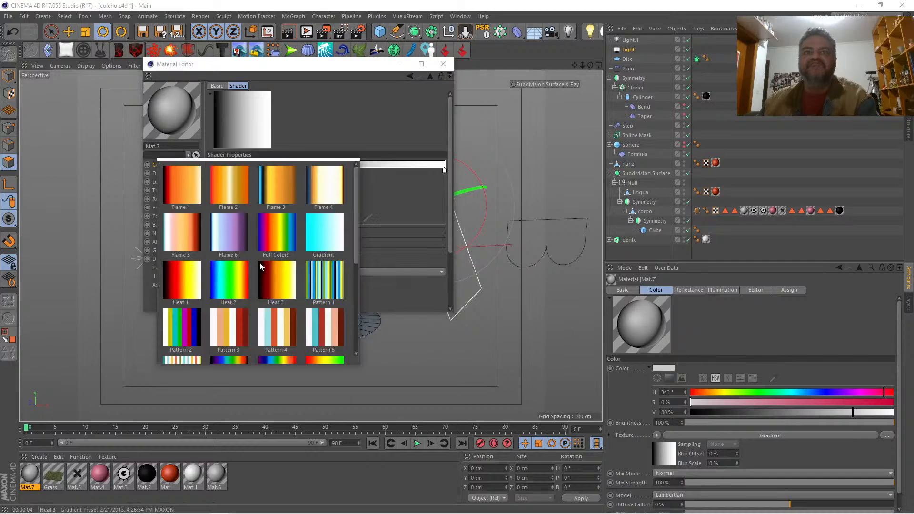
{"action": "left_click_drag", "start_coordinate": [357, 241], "coordinate": [343, 185]}
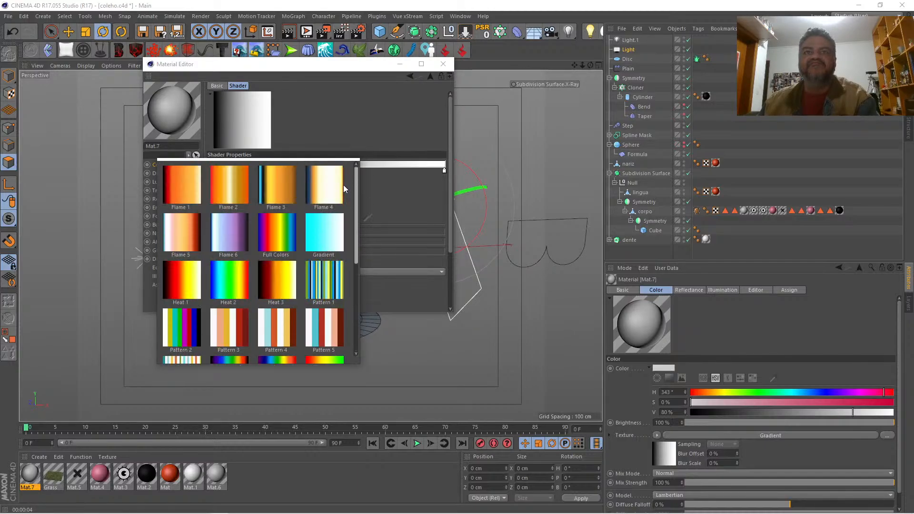
{"action": "left_click", "coordinate": [324, 137]}
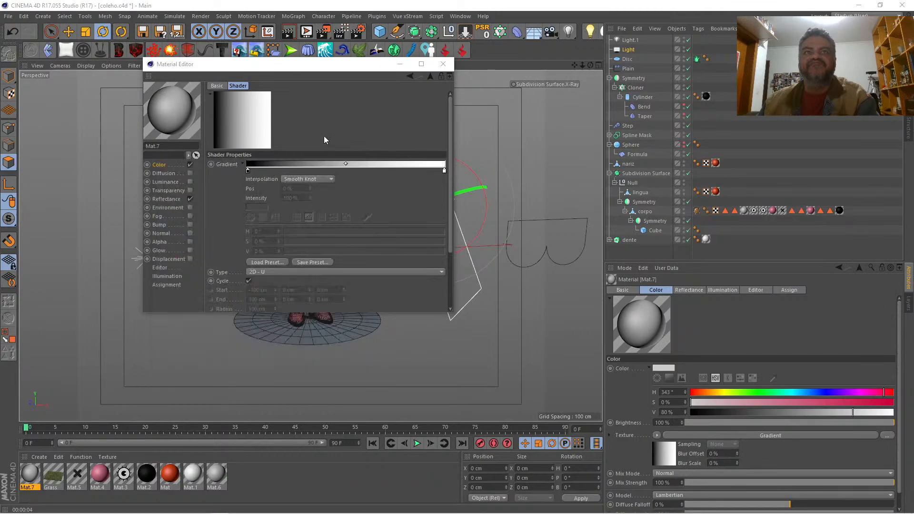
Step: Colour the gradient's starting knot dark green with H 109°, S 85 % and V 36 %
{"action": "double_click", "coordinate": [248, 170]}
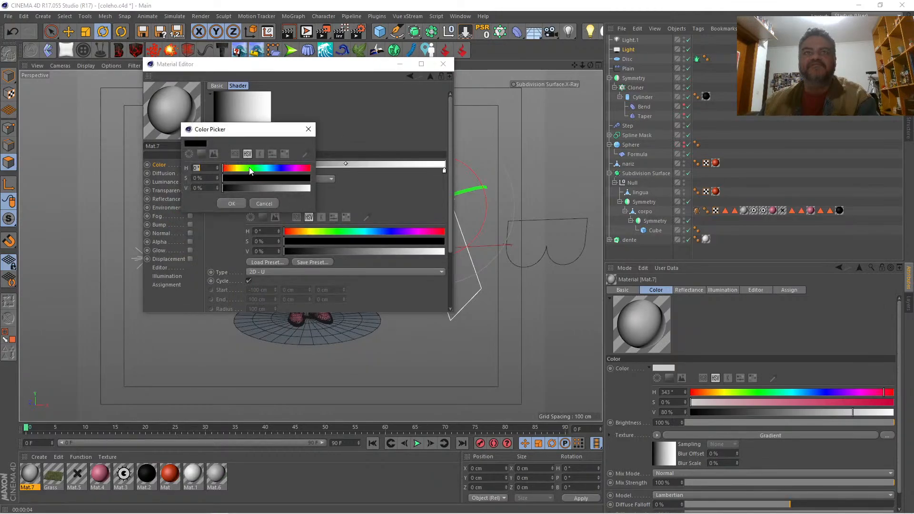
{"action": "left_click", "coordinate": [249, 168]}
{"action": "left_click", "coordinate": [257, 177]}
{"action": "left_click_drag", "start_coordinate": [268, 189], "coordinate": [253, 188]}
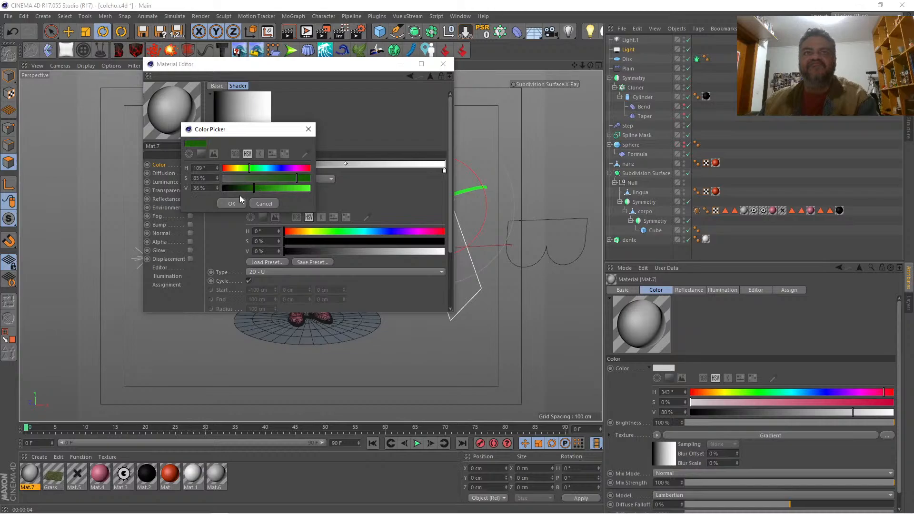
{"action": "left_click", "coordinate": [233, 203]}
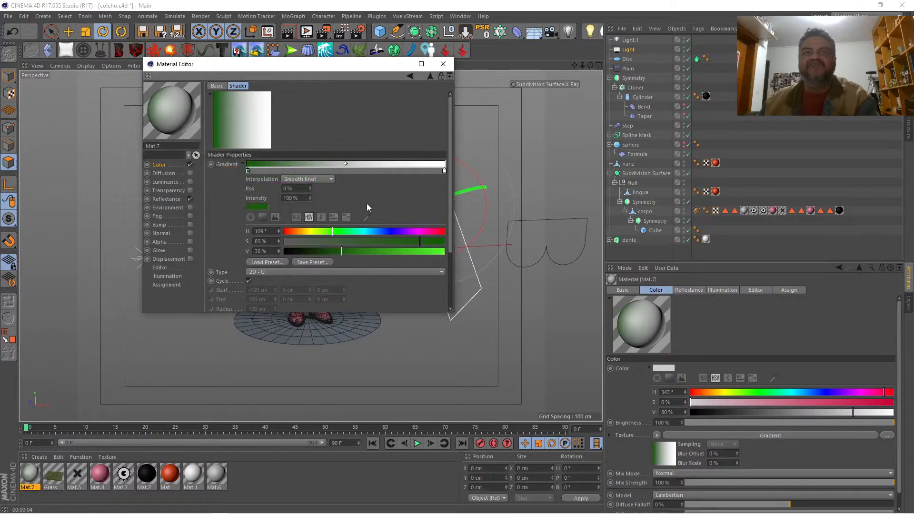
Step: Colour the gradient's end knot a lighter green with H 132°, S 74 % and V 56 %
{"action": "double_click", "coordinate": [444, 170]}
{"action": "left_click", "coordinate": [451, 169]}
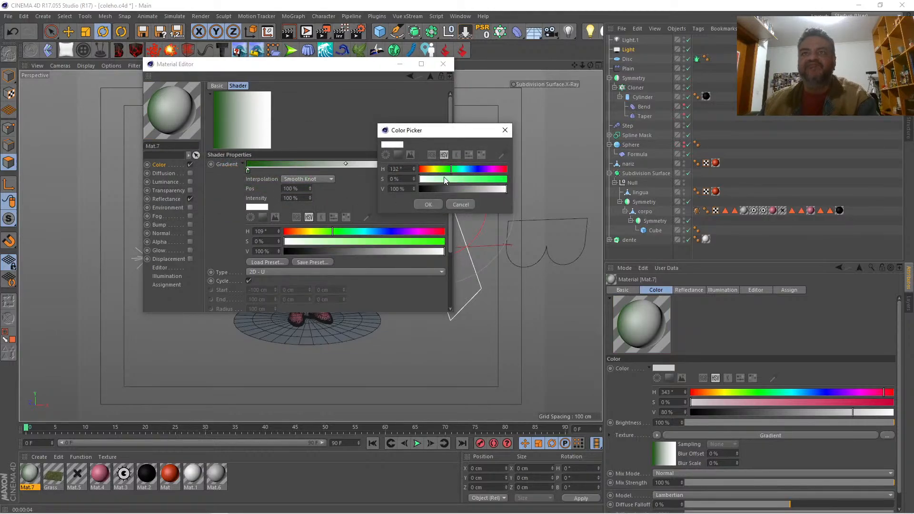
{"action": "left_click", "coordinate": [484, 179]}
{"action": "left_click", "coordinate": [468, 188]}
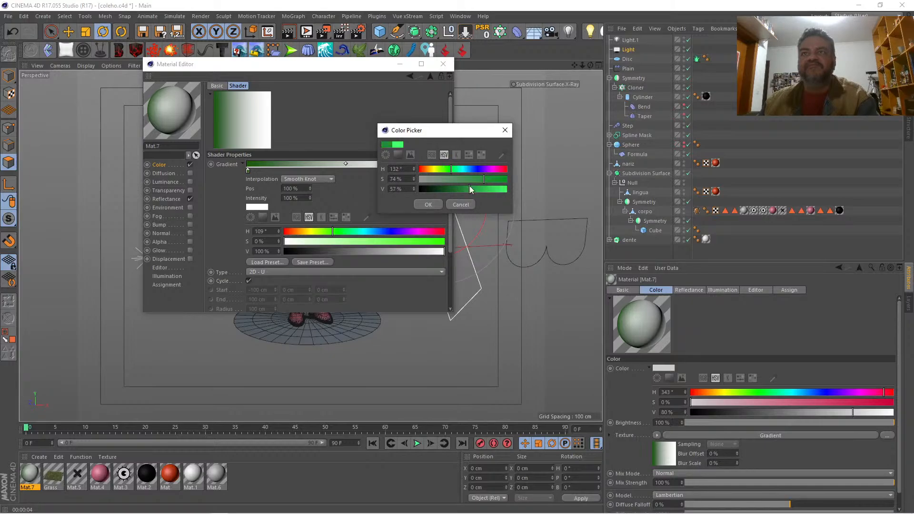
{"action": "left_click", "coordinate": [428, 204]}
Step: Darken the gradient's starting knot to a V value of 26 %
{"action": "double_click", "coordinate": [247, 170]}
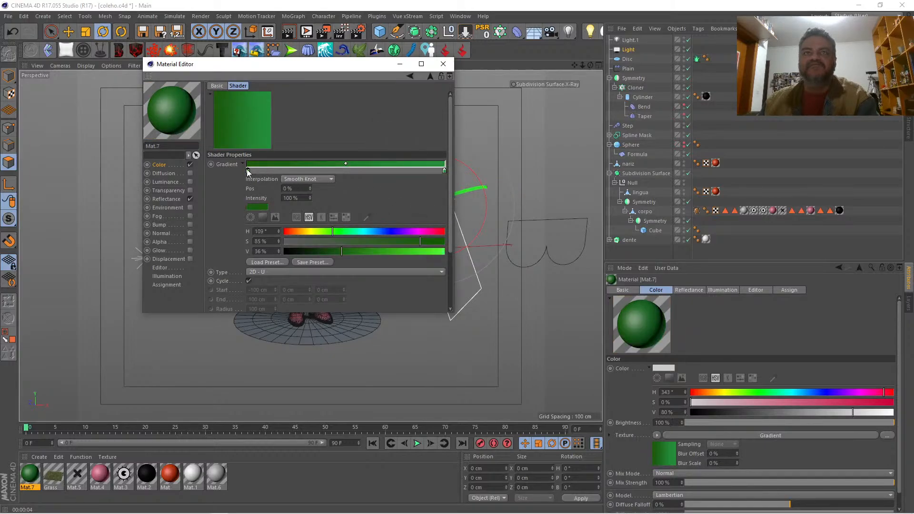
{"action": "left_click_drag", "start_coordinate": [252, 191], "coordinate": [244, 187]}
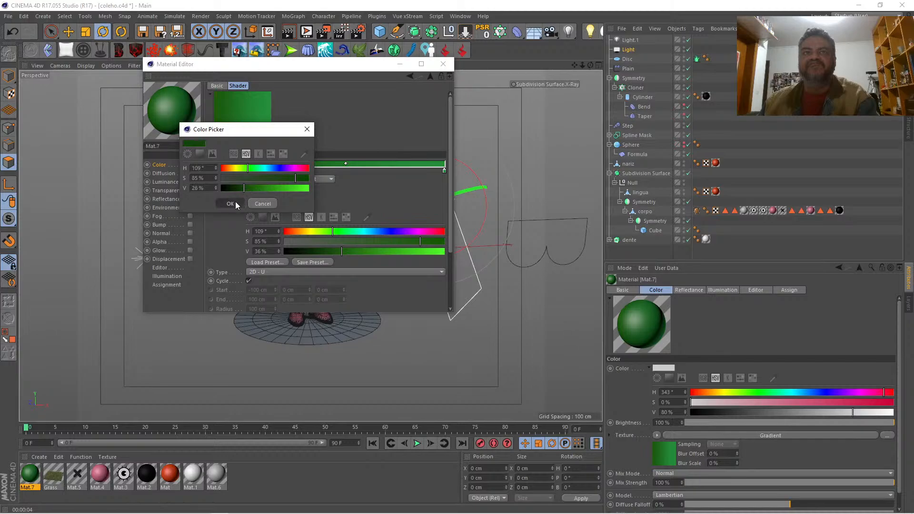
{"action": "left_click", "coordinate": [230, 203]}
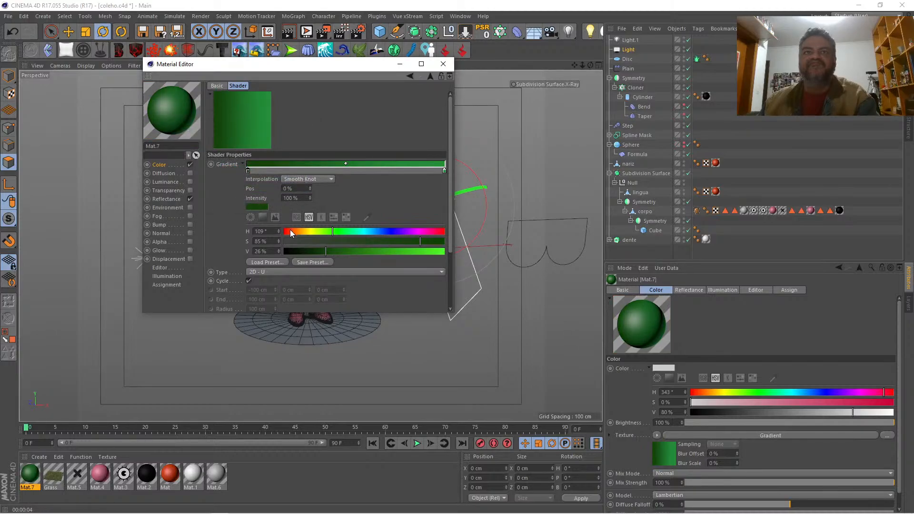
Step: Set the gradient type to 2D - Circular and its turbulence to 45 %
{"action": "left_click", "coordinate": [242, 164]}
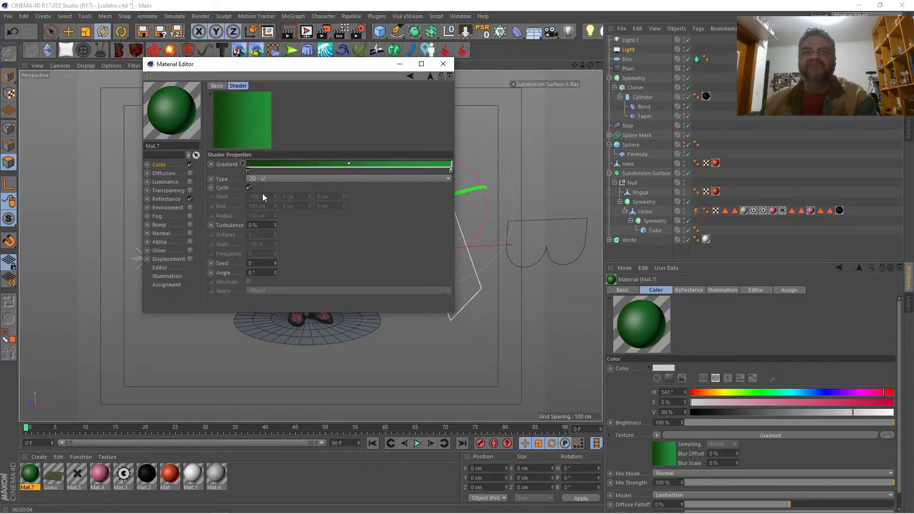
{"action": "left_click", "coordinate": [303, 179]}
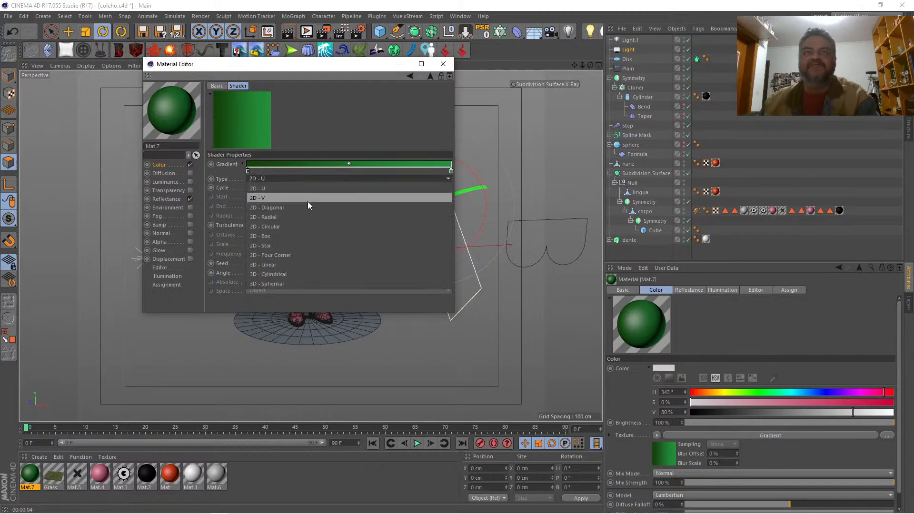
{"action": "left_click", "coordinate": [304, 226]}
{"action": "left_click_drag", "start_coordinate": [276, 225], "coordinate": [284, 225]}
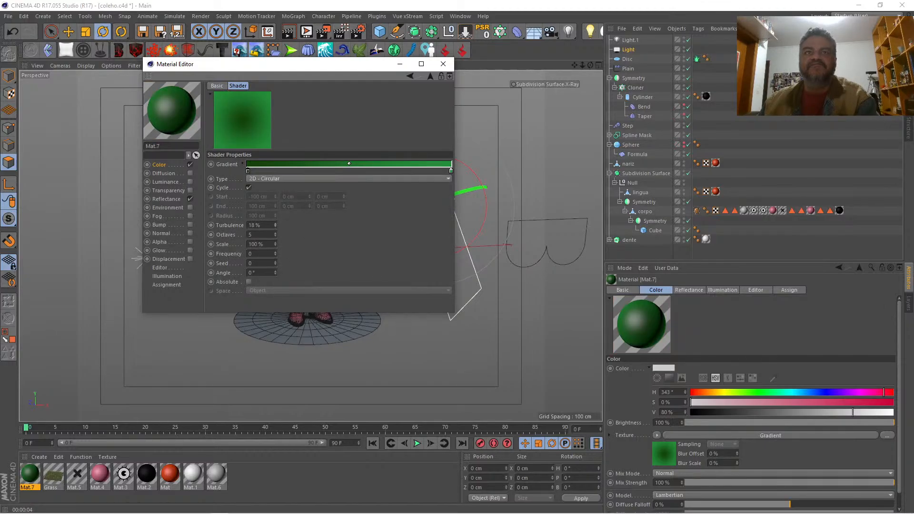
Step: Invert the gradient's knots, close the material's settings and assign the green material to the Disc
{"action": "right_click", "coordinate": [289, 164]}
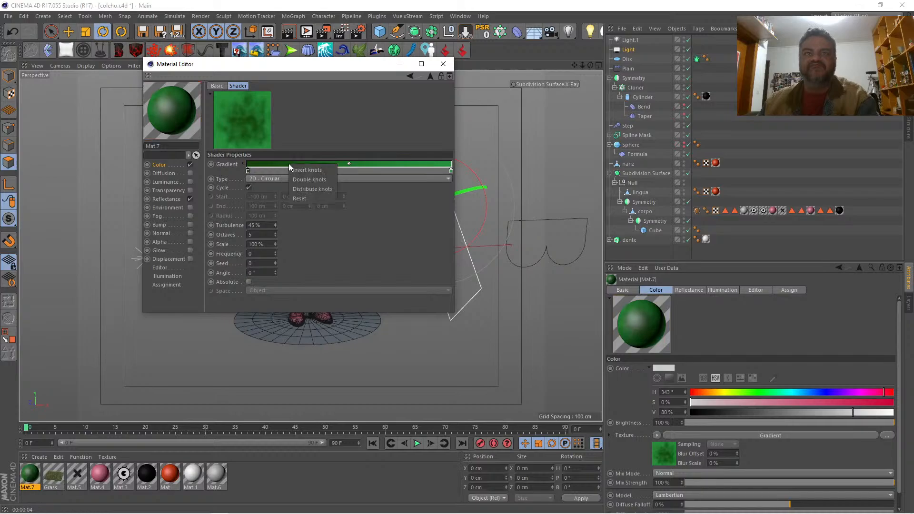
{"action": "left_click", "coordinate": [303, 172]}
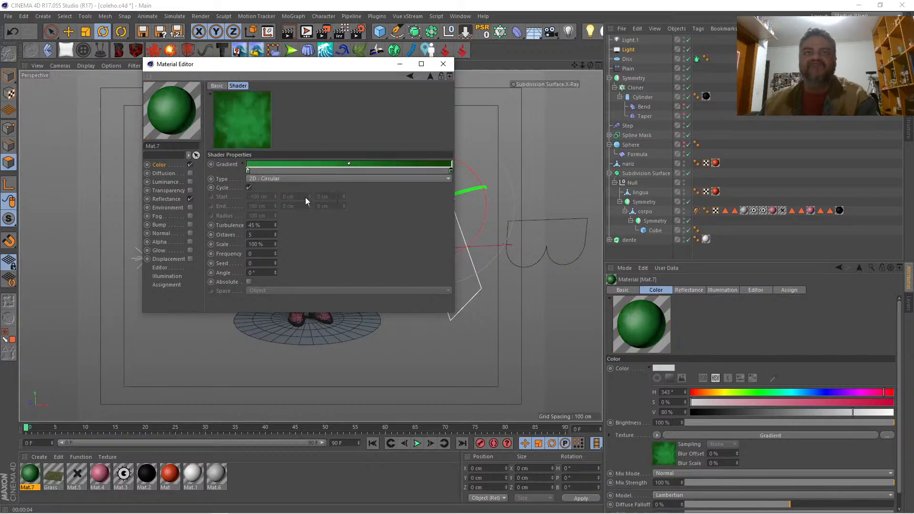
{"action": "left_click", "coordinate": [443, 63]}
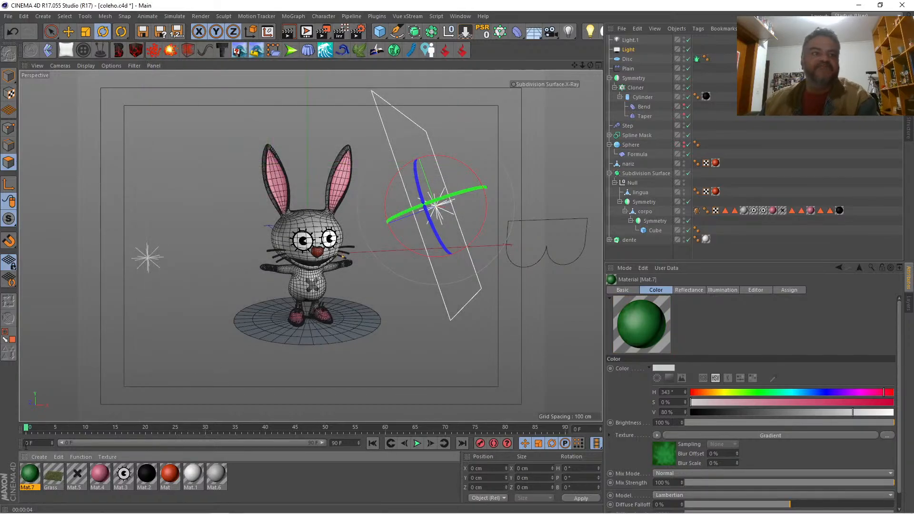
{"action": "left_click_drag", "start_coordinate": [29, 473], "coordinate": [627, 59]}
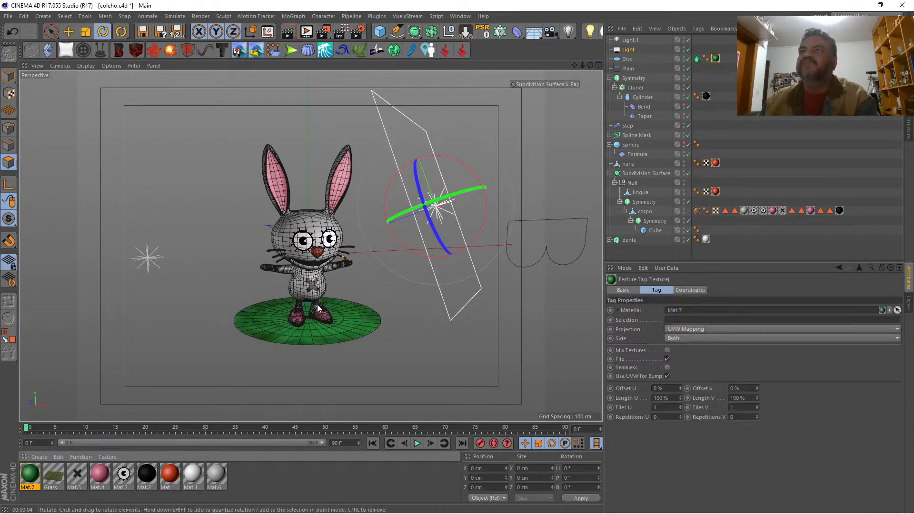
Step: Soften the lighter green knot at the start of Mat.7's gradient to S 58 % and V 48 %
{"action": "double_click", "coordinate": [30, 475]}
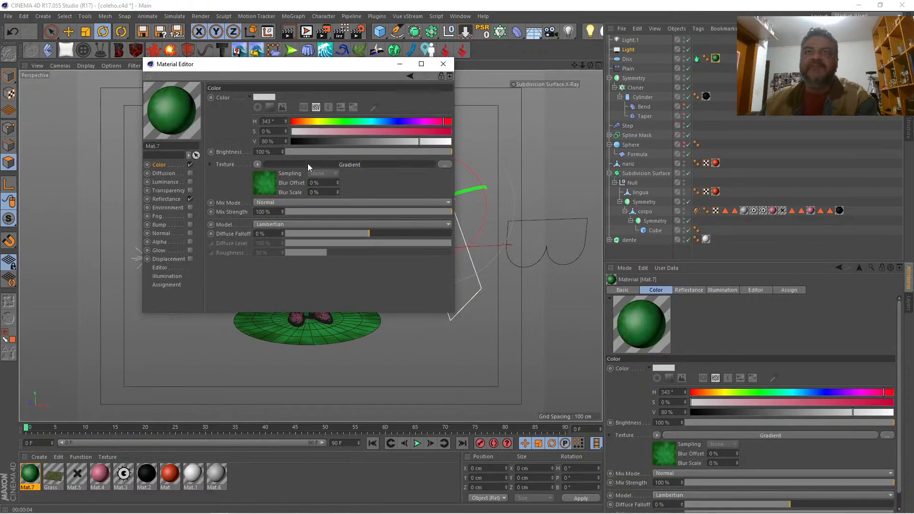
{"action": "left_click", "coordinate": [308, 164]}
{"action": "double_click", "coordinate": [451, 173]}
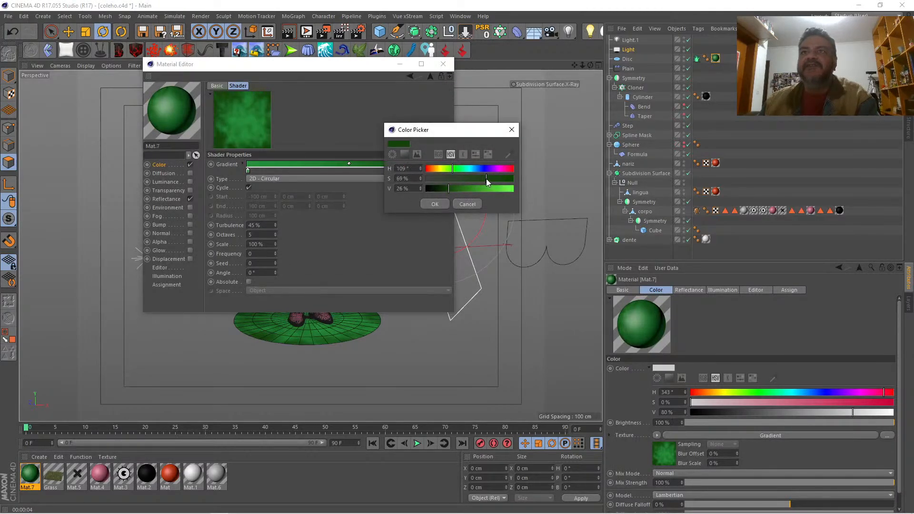
{"action": "left_click", "coordinate": [435, 203]}
{"action": "double_click", "coordinate": [247, 170]}
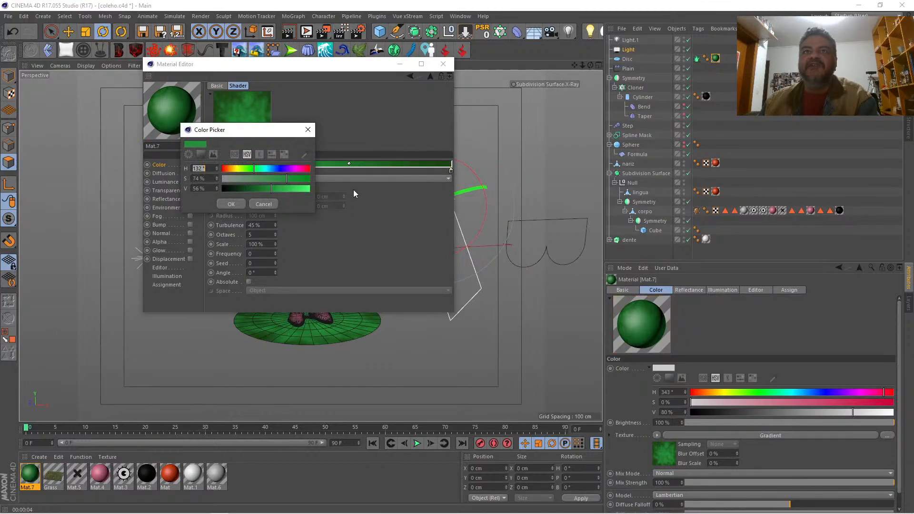
{"action": "left_click_drag", "start_coordinate": [292, 181], "coordinate": [264, 190]}
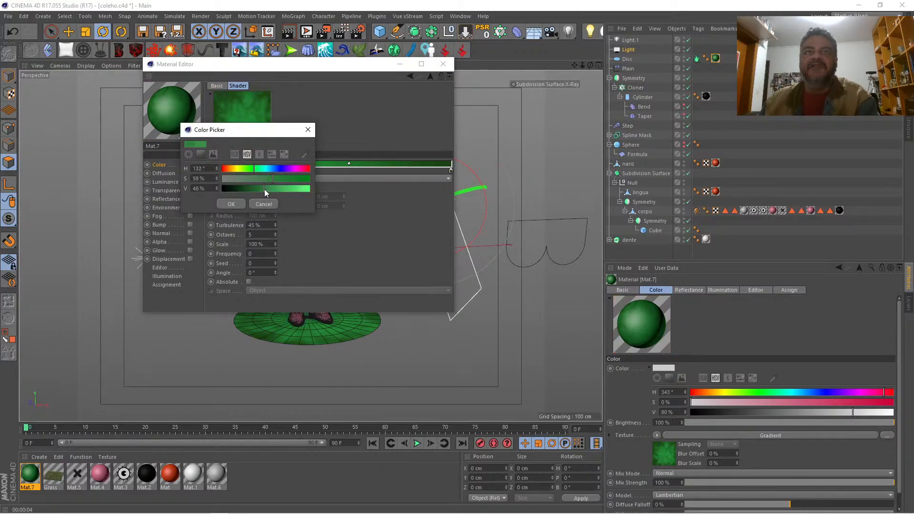
{"action": "left_click", "coordinate": [233, 204]}
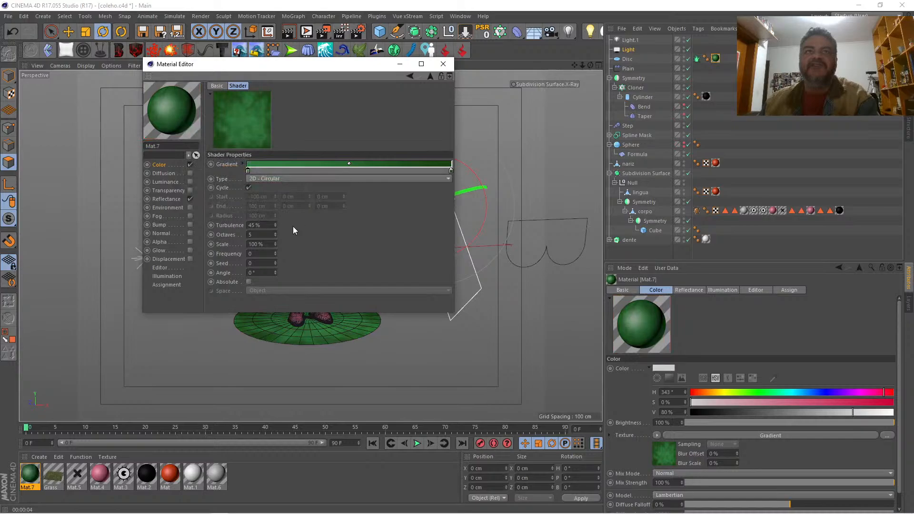
Step: Set the gradient's turbulence to 38 %, close the material's settings and render a preview of the view
{"action": "left_click_drag", "start_coordinate": [276, 224], "coordinate": [276, 229]}
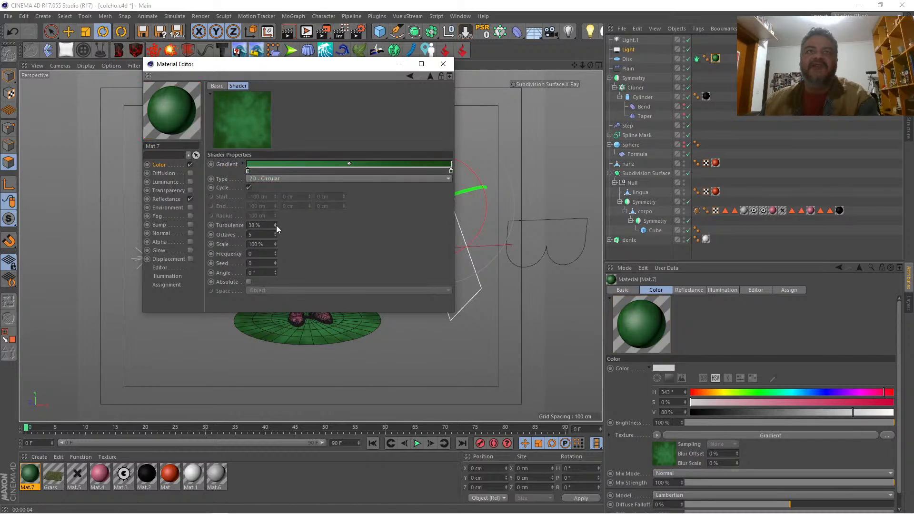
{"action": "left_click", "coordinate": [443, 64]}
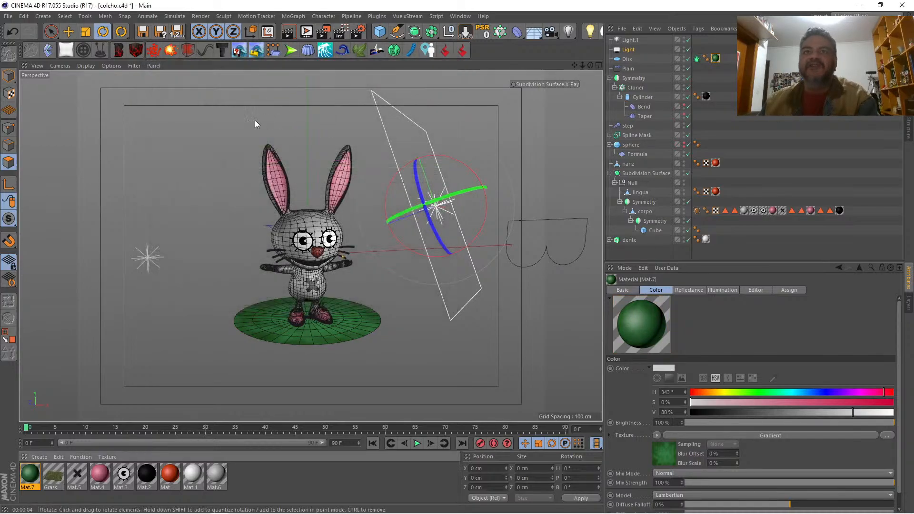
{"action": "key", "text": "ctrl+r"}
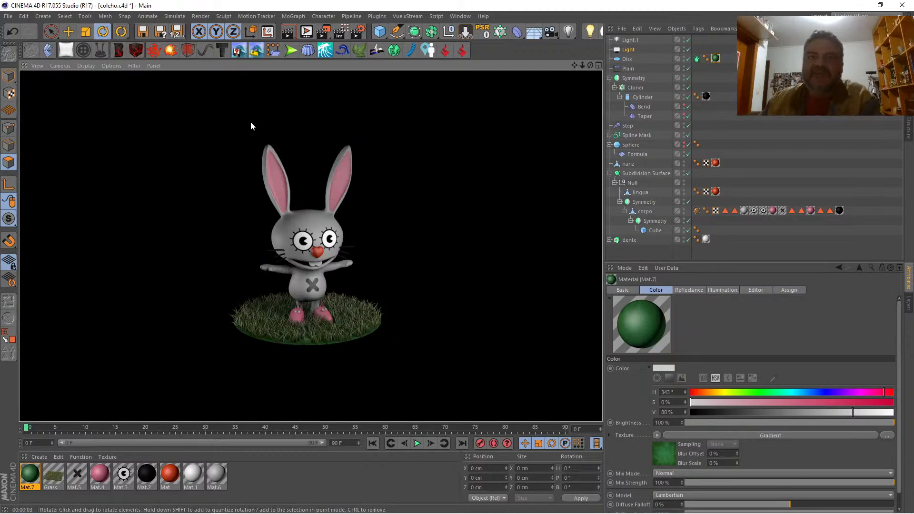
Step: Darken the dark green end knot of Mat.7's gradient by lowering its V value, and render a preview of the view
{"action": "double_click", "coordinate": [30, 474]}
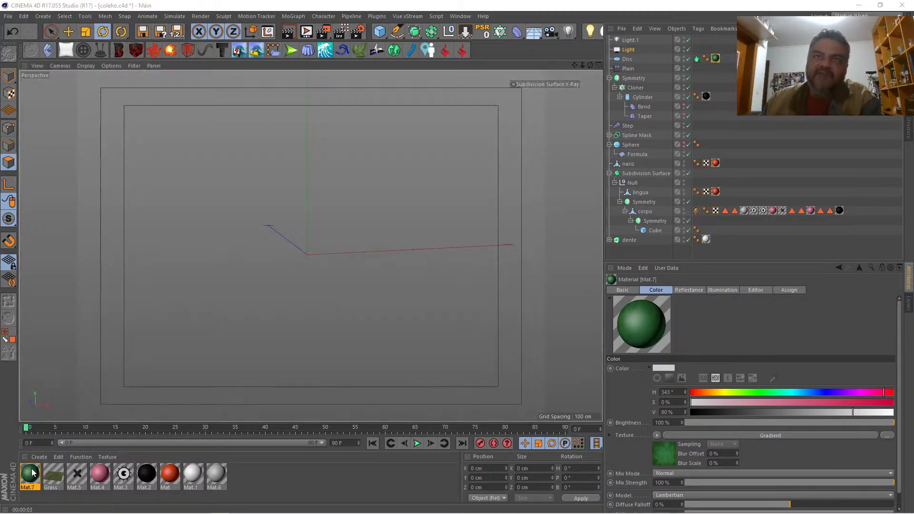
{"action": "left_click", "coordinate": [300, 165]}
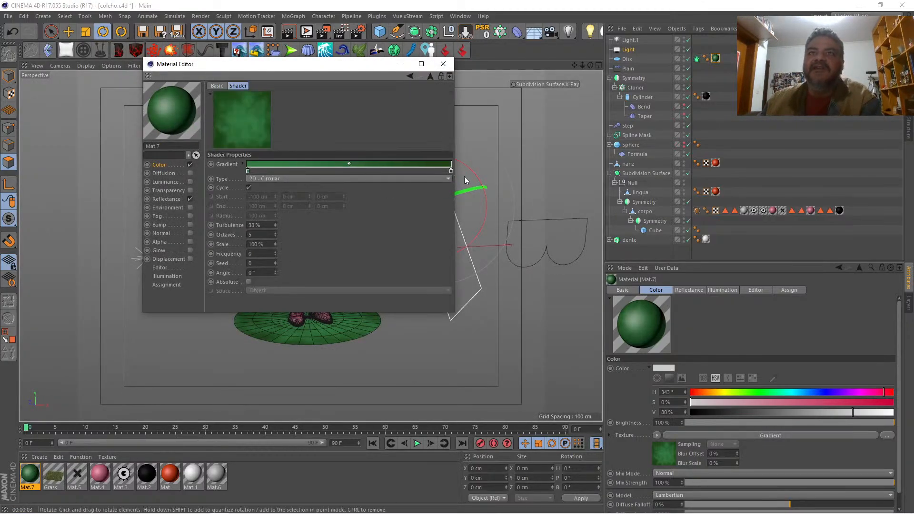
{"action": "double_click", "coordinate": [450, 170]}
{"action": "left_click_drag", "start_coordinate": [442, 188], "coordinate": [436, 188]}
{"action": "left_click", "coordinate": [432, 204]}
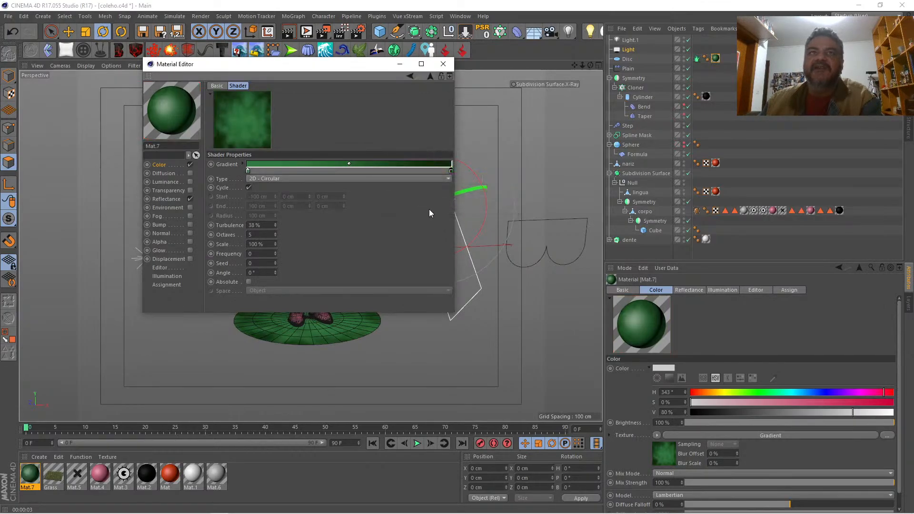
{"action": "left_click", "coordinate": [442, 64]}
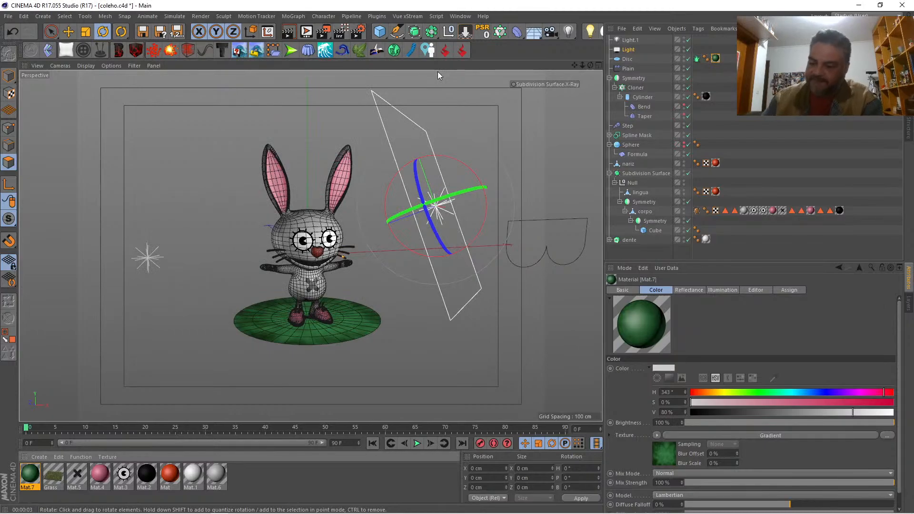
{"action": "key", "text": "ctrl+r"}
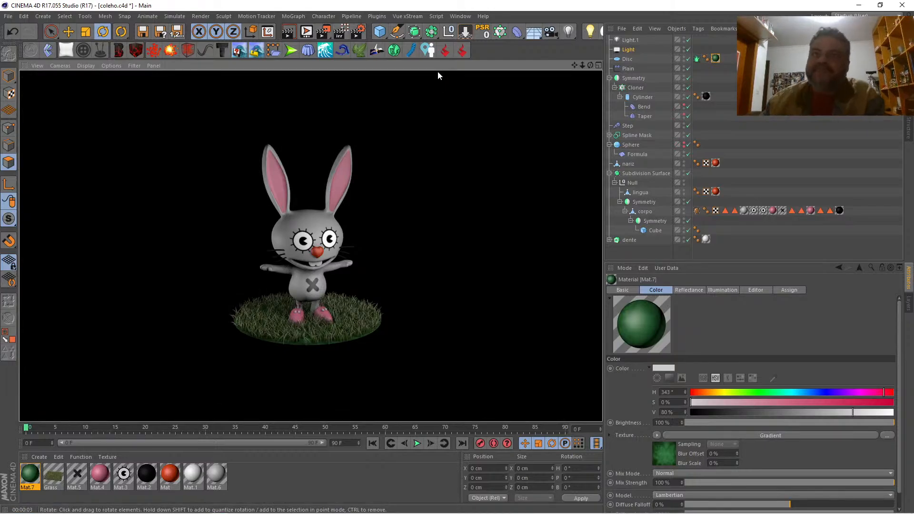
Step: Set the render output size to 2048 x 2048 pixels and preview the rabbit framed larger in the square view
{"action": "left_click", "coordinate": [358, 35]}
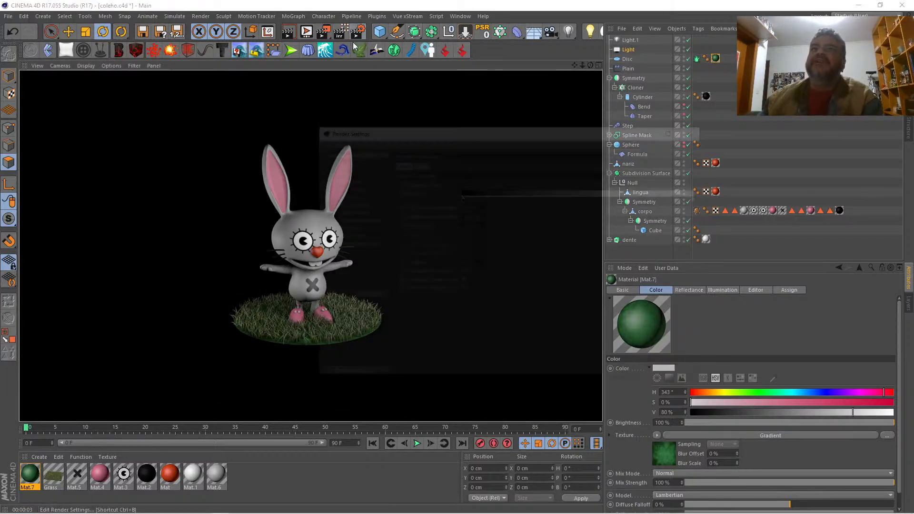
{"action": "left_click", "coordinate": [340, 163]}
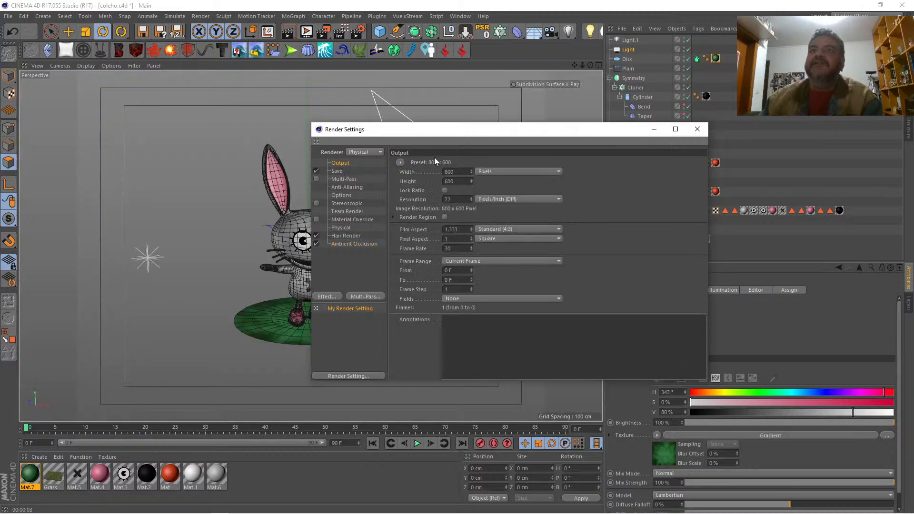
{"action": "type", "text": "2048"}
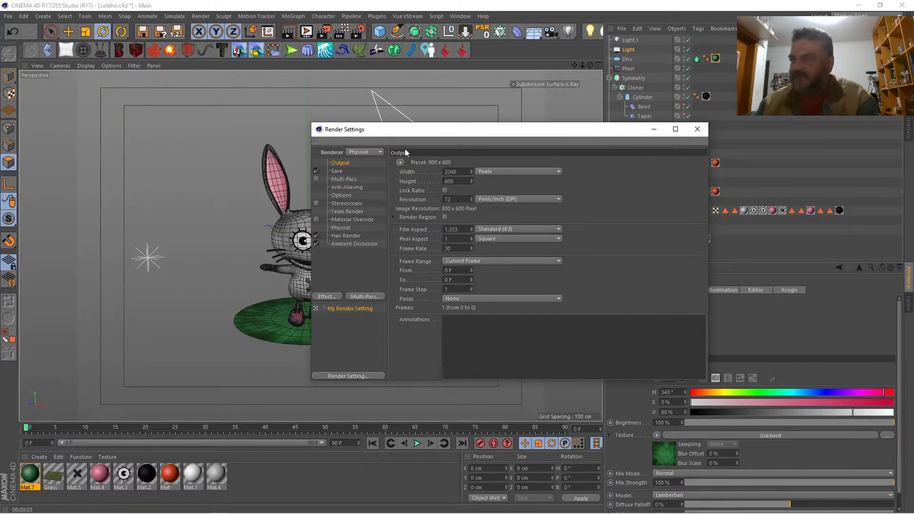
{"action": "key", "text": "Tab"}
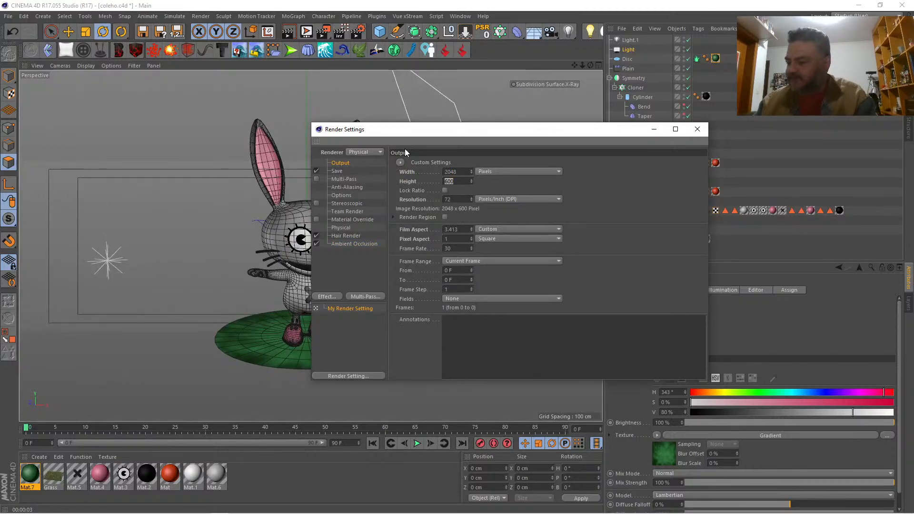
{"action": "type", "text": "2048"}
{"action": "key", "text": "Return"}
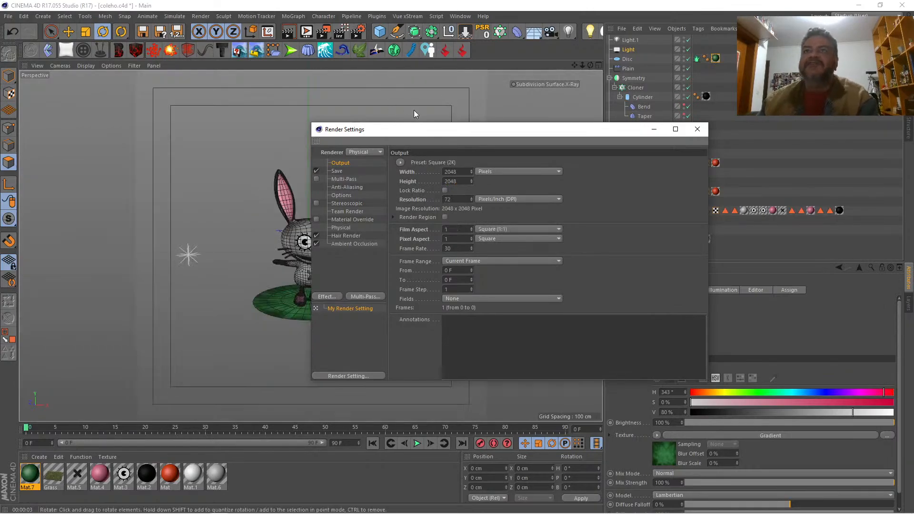
{"action": "left_click", "coordinate": [697, 129]}
{"action": "mouse_move", "coordinate": [581, 65]}
{"action": "left_mouse_down"}
{"action": "mouse_move", "coordinate": [604, 65]}
{"action": "mouse_move", "coordinate": [575, 65]}
{"action": "left_mouse_up"}
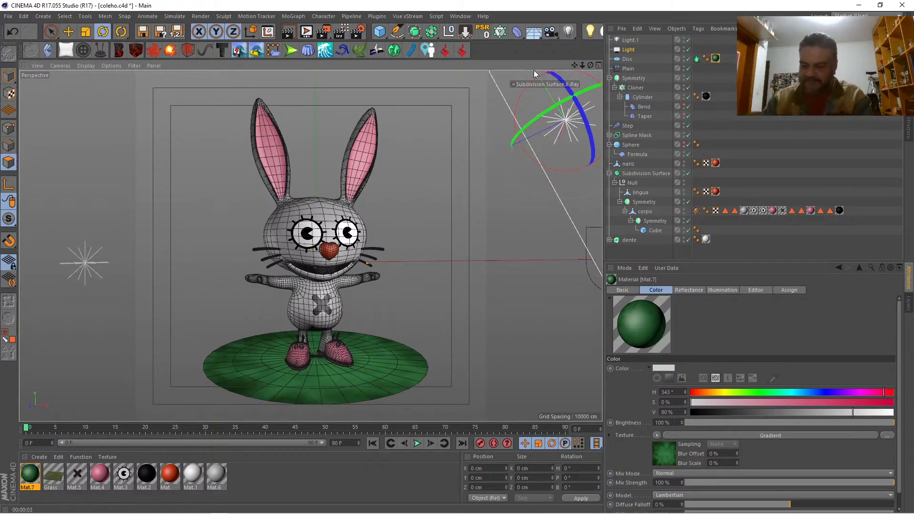
{"action": "key", "text": "ctrl+r"}
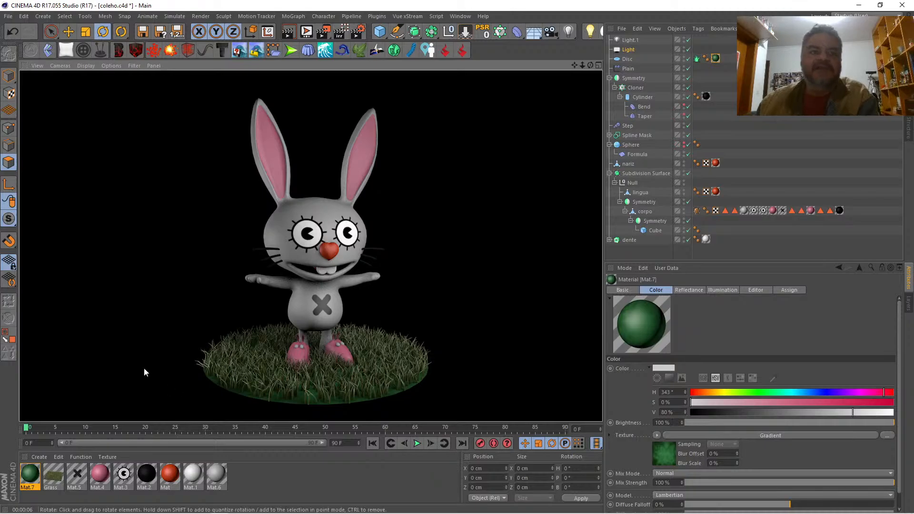
Step: Set the pink Mat.4 colour to H 347°, S 37 % and V 81 %, disable its reflectance and preview the render
{"action": "double_click", "coordinate": [98, 472]}
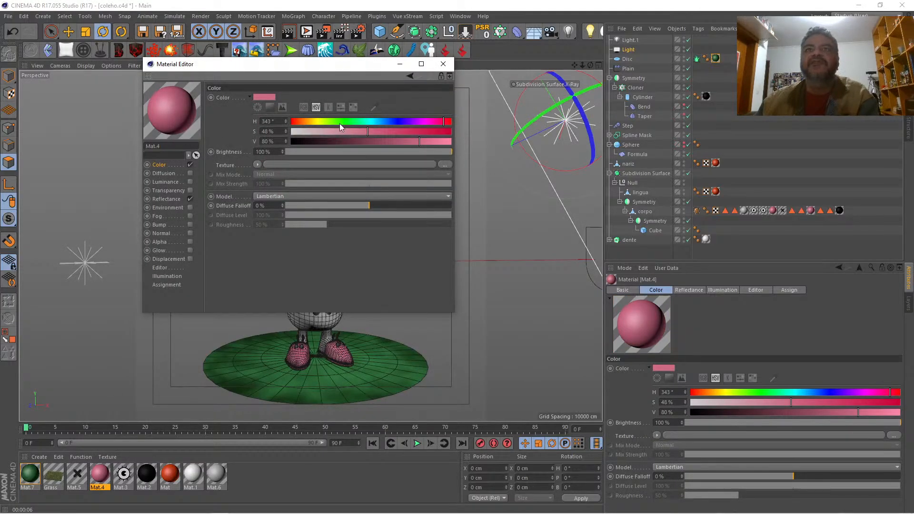
{"action": "left_click_drag", "start_coordinate": [358, 132], "coordinate": [350, 131]}
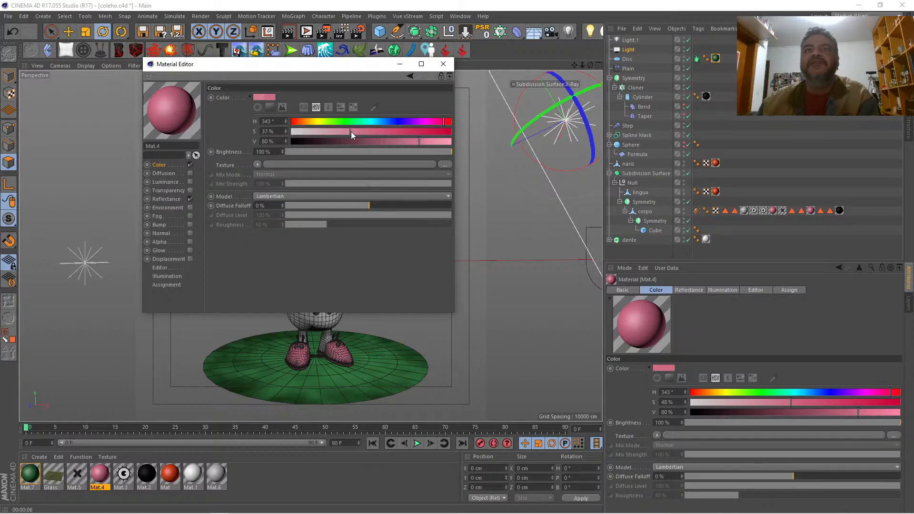
{"action": "left_click", "coordinate": [190, 199]}
{"action": "left_click", "coordinate": [443, 64]}
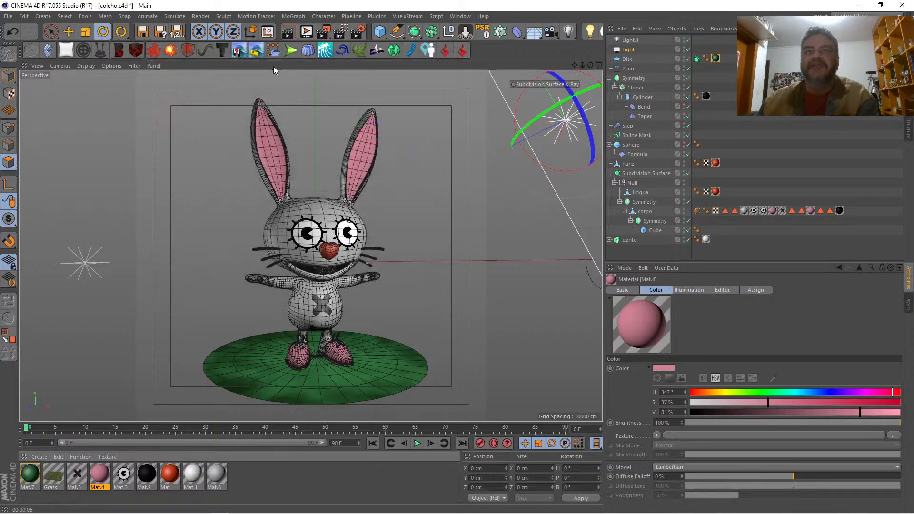
{"action": "key", "text": "alt+r"}
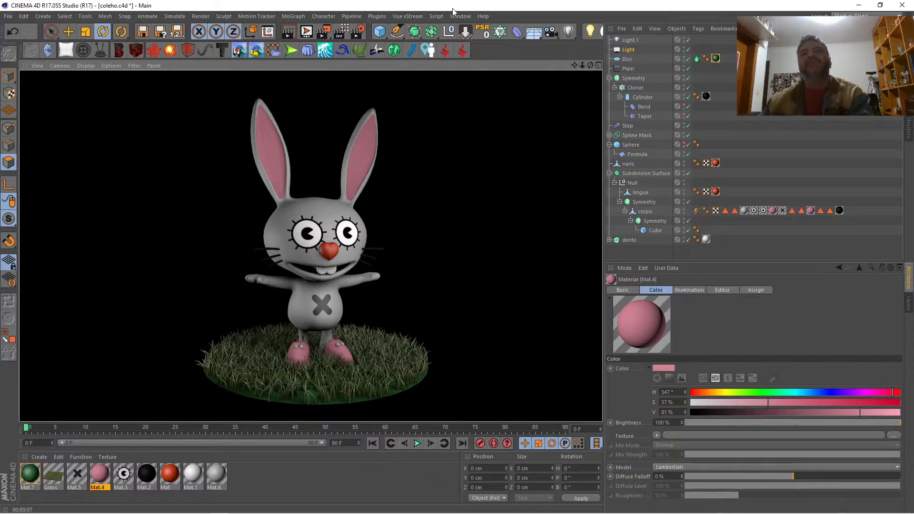
Step: Add a Physical Sky to the scene and raise the Grass material's density to 91 %
{"action": "left_click_drag", "start_coordinate": [533, 32], "coordinate": [627, 50]}
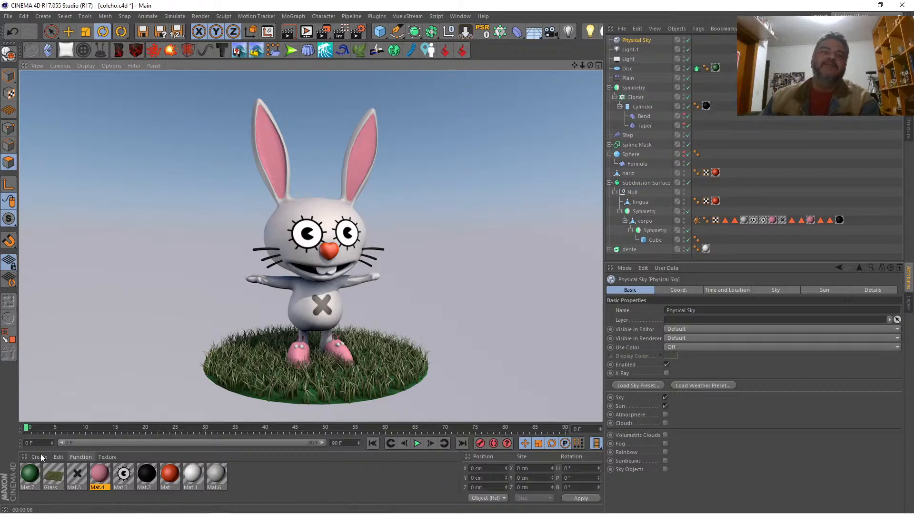
{"action": "double_click", "coordinate": [51, 476]}
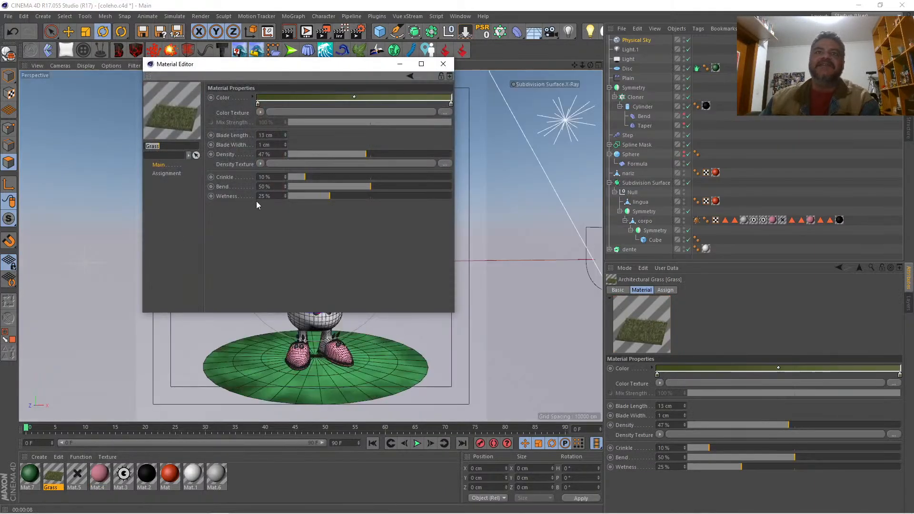
{"action": "left_click_drag", "start_coordinate": [358, 152], "coordinate": [431, 155]}
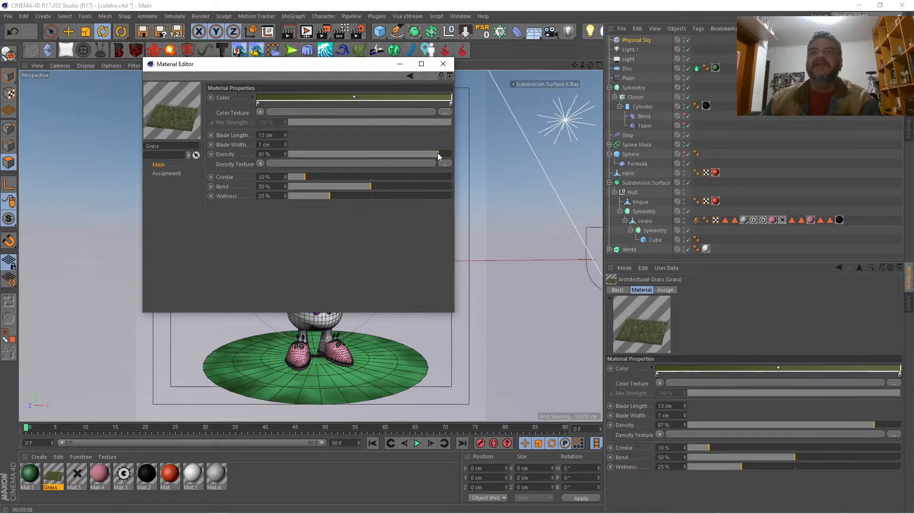
{"action": "left_click_drag", "start_coordinate": [438, 153], "coordinate": [437, 153]}
{"action": "left_click", "coordinate": [443, 64]}
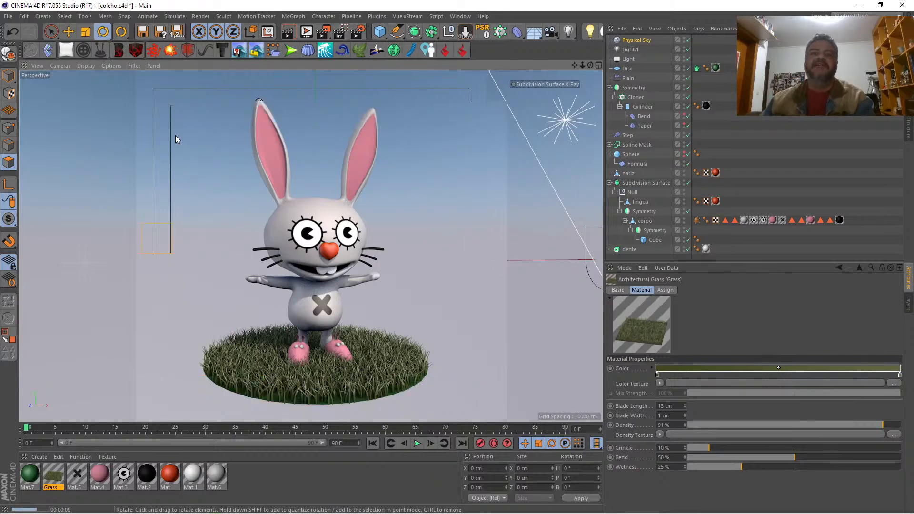
Step: Check the render output settings and render the scene to the Picture Viewer, fitting the whole image in view
{"action": "left_click", "coordinate": [353, 32]}
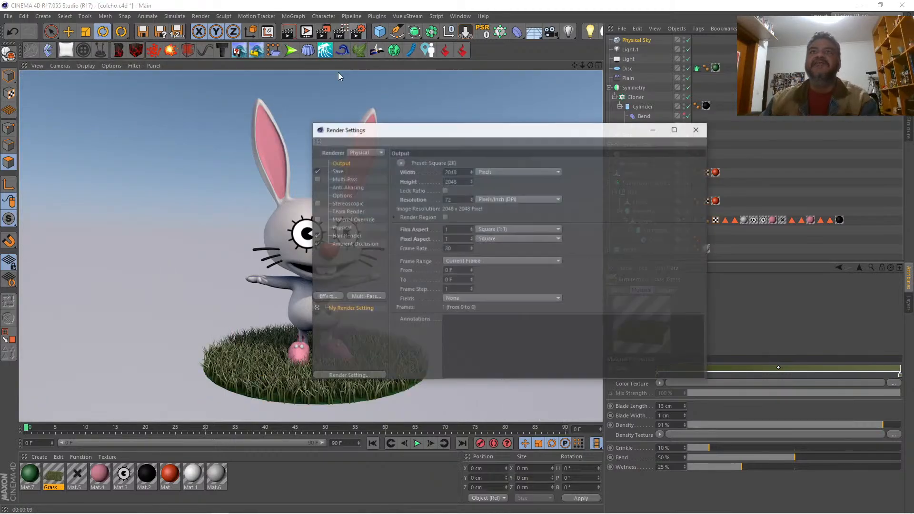
{"action": "left_click", "coordinate": [697, 129]}
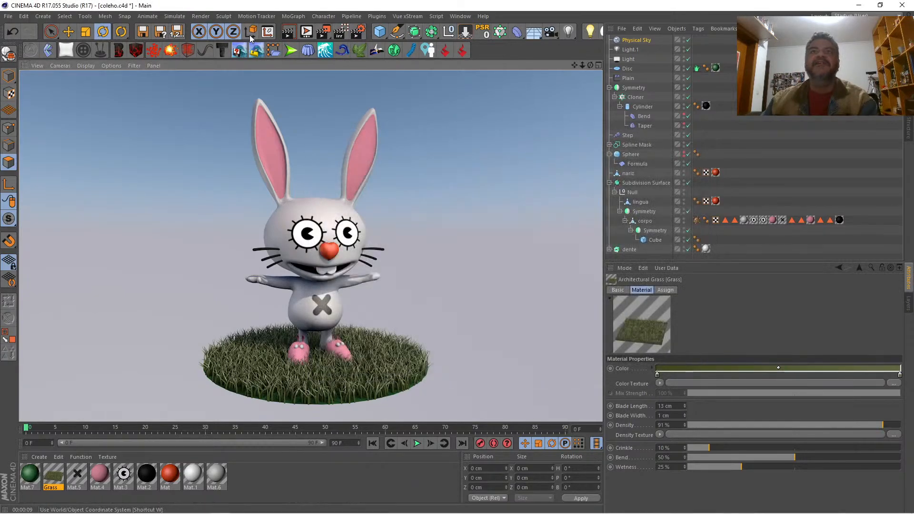
{"action": "left_click", "coordinate": [323, 33]}
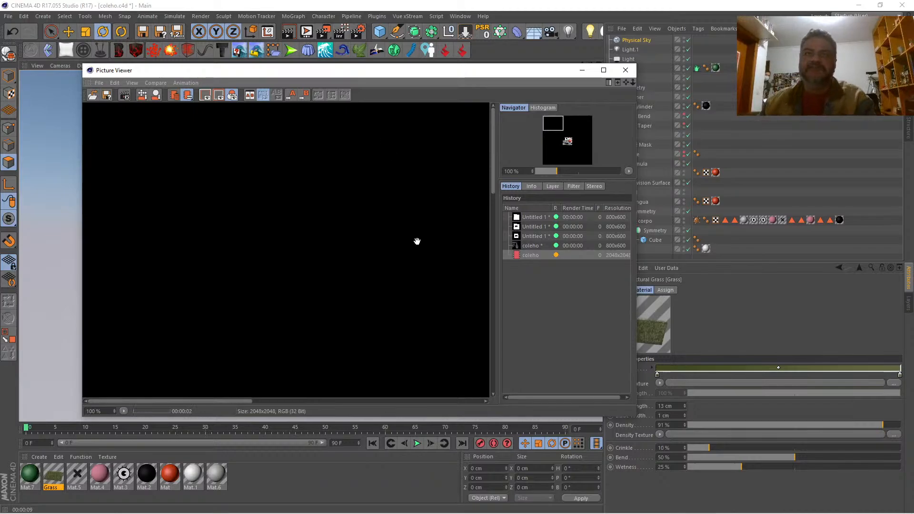
{"action": "scroll", "coordinate": [363, 240], "scroll_direction": "down", "scroll_amount": 5}
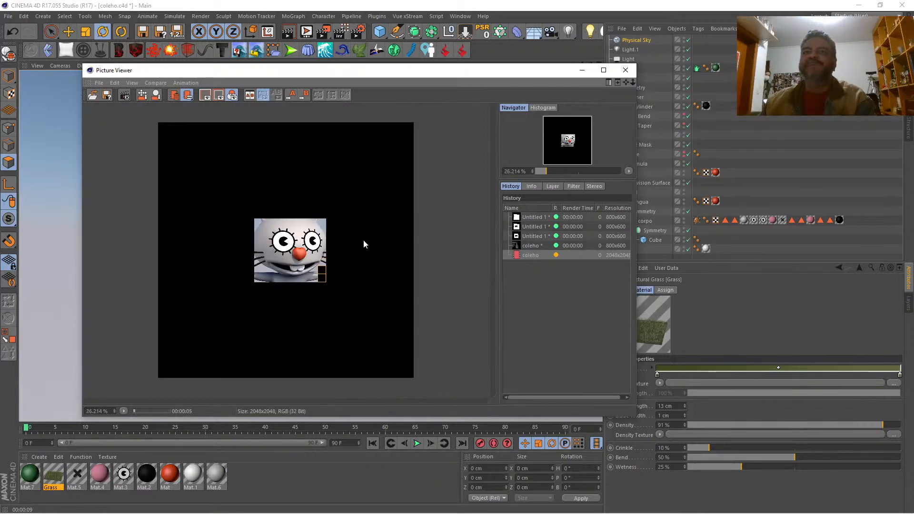